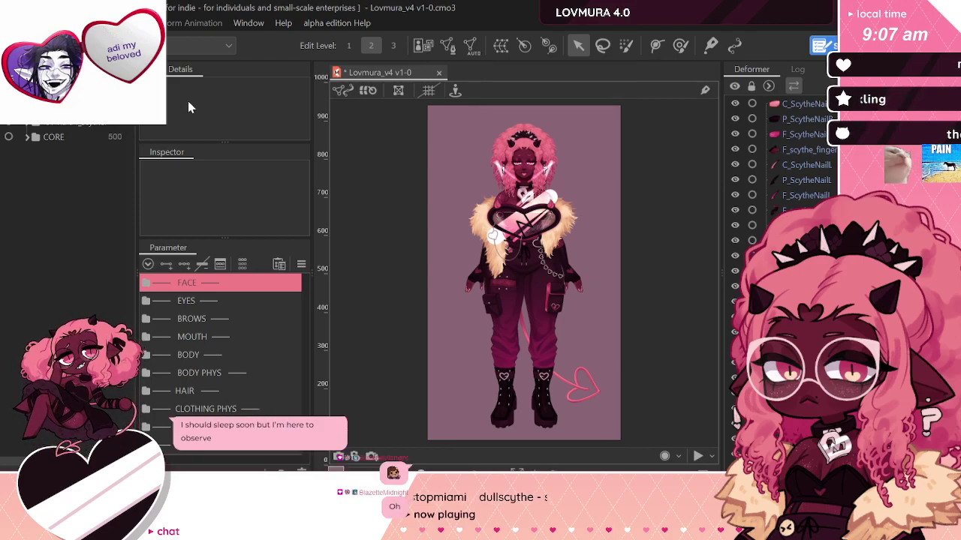
Step: Examine the character model's full figure and the heart-shaped tablet up close
{"action": "left_click", "coordinate": [248, 300]}
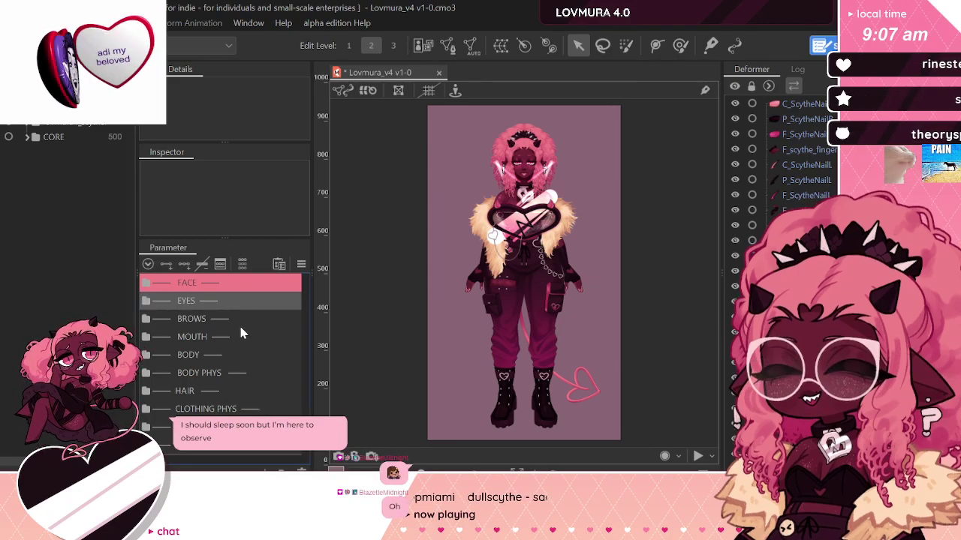
{"action": "left_click", "coordinate": [240, 286]}
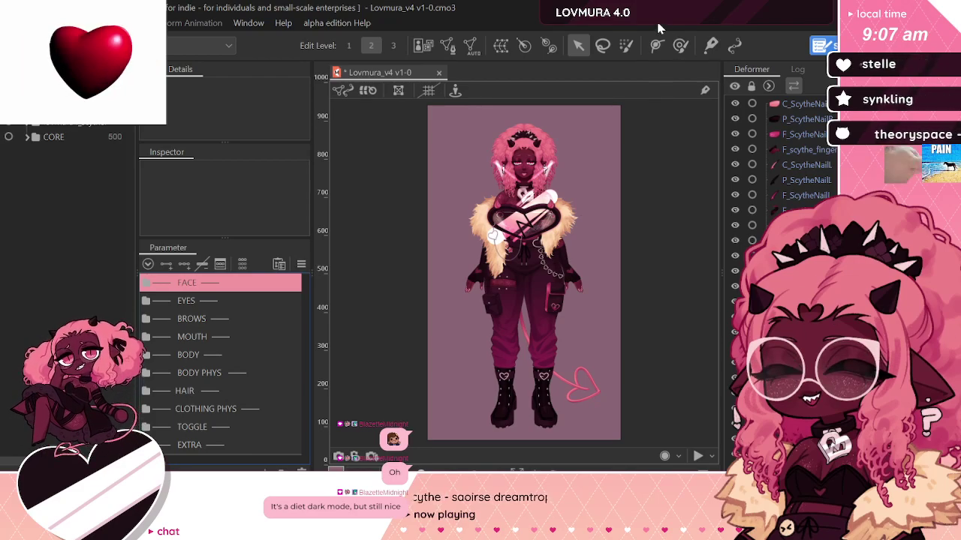
{"action": "scroll", "coordinate": [580, 138], "scroll_direction": "up", "scroll_amount": 5}
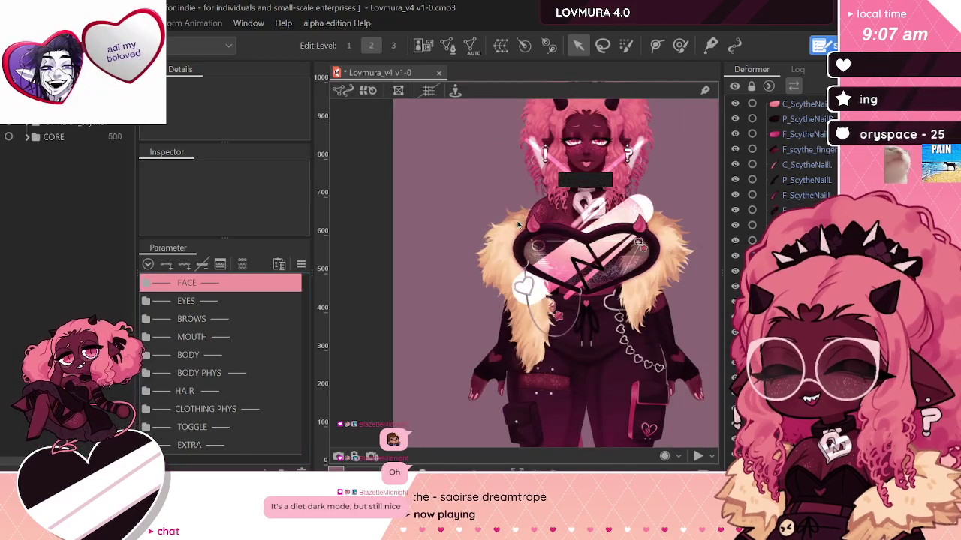
{"action": "scroll", "coordinate": [536, 165], "scroll_direction": "down", "scroll_amount": 2}
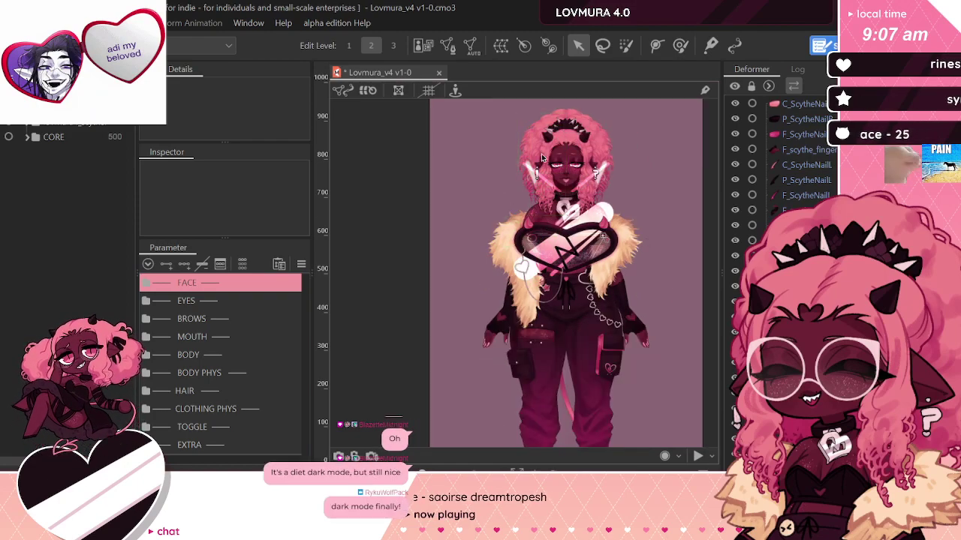
{"action": "scroll", "coordinate": [510, 180], "scroll_direction": "down", "scroll_amount": 2}
{"action": "scroll", "coordinate": [599, 141], "scroll_direction": "up", "scroll_amount": 2}
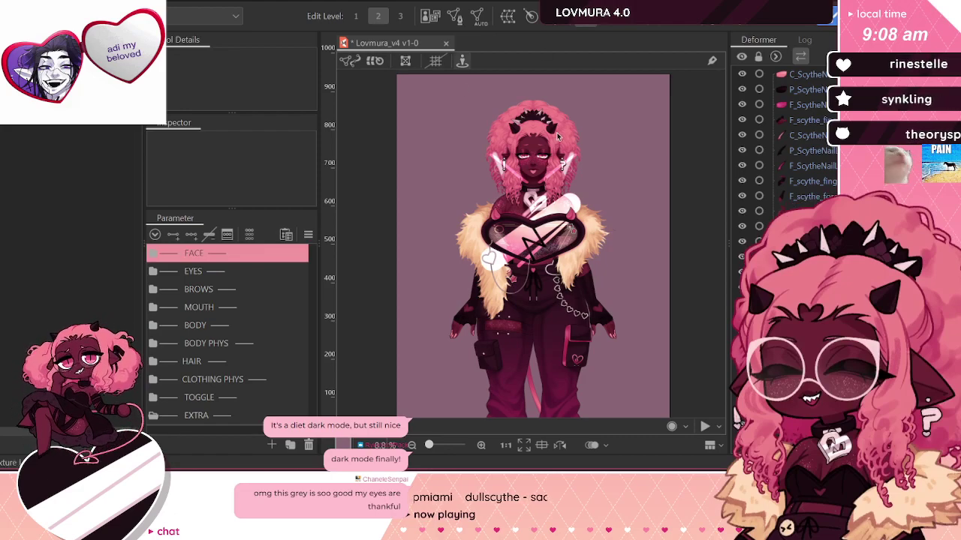
{"action": "scroll", "coordinate": [538, 185], "scroll_direction": "down", "scroll_amount": 1}
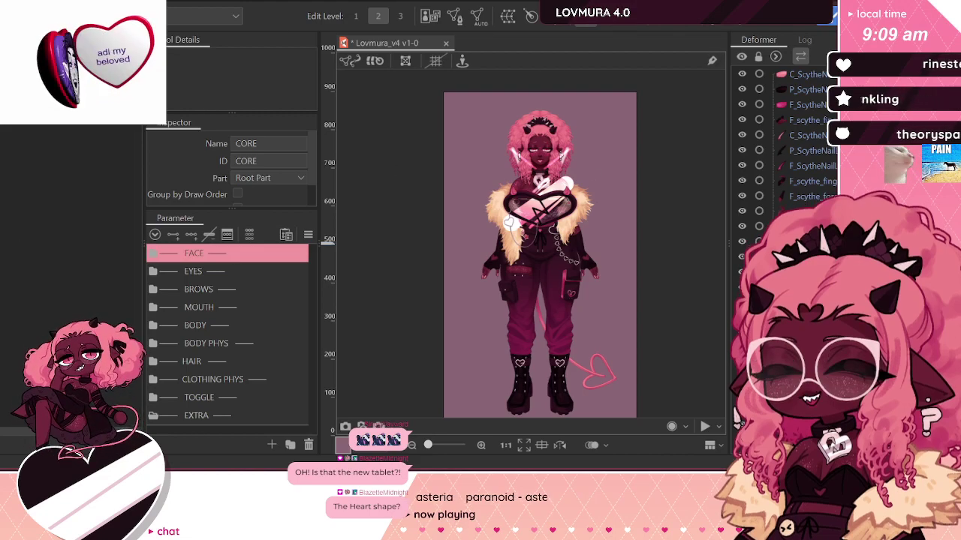
{"action": "scroll", "coordinate": [590, 182], "scroll_direction": "up", "scroll_amount": 5}
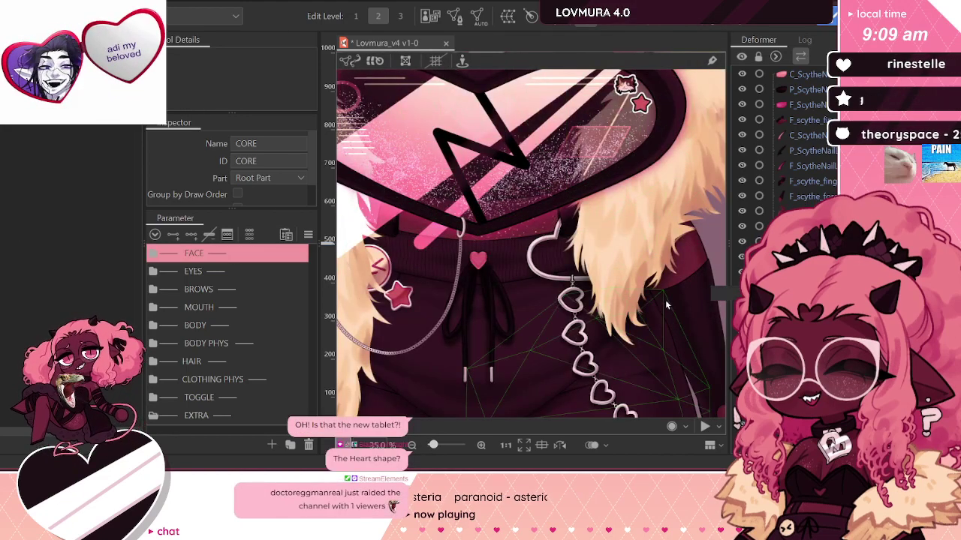
{"action": "scroll", "coordinate": [661, 171], "scroll_direction": "up", "scroll_amount": 2}
{"action": "scroll", "coordinate": [655, 178], "scroll_direction": "down", "scroll_amount": 2}
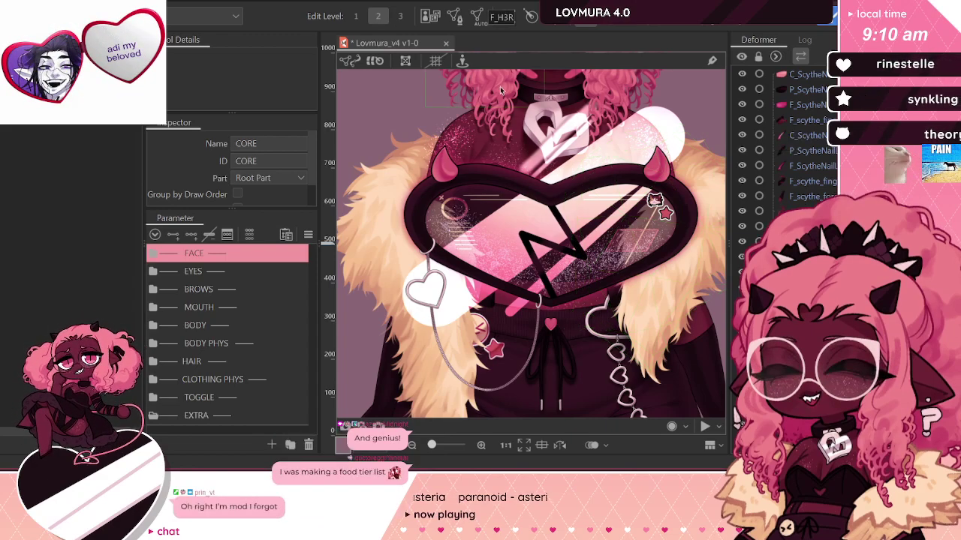
{"action": "scroll", "coordinate": [572, 72], "scroll_direction": "down", "scroll_amount": 3}
{"action": "scroll", "coordinate": [548, 75], "scroll_direction": "up", "scroll_amount": 3}
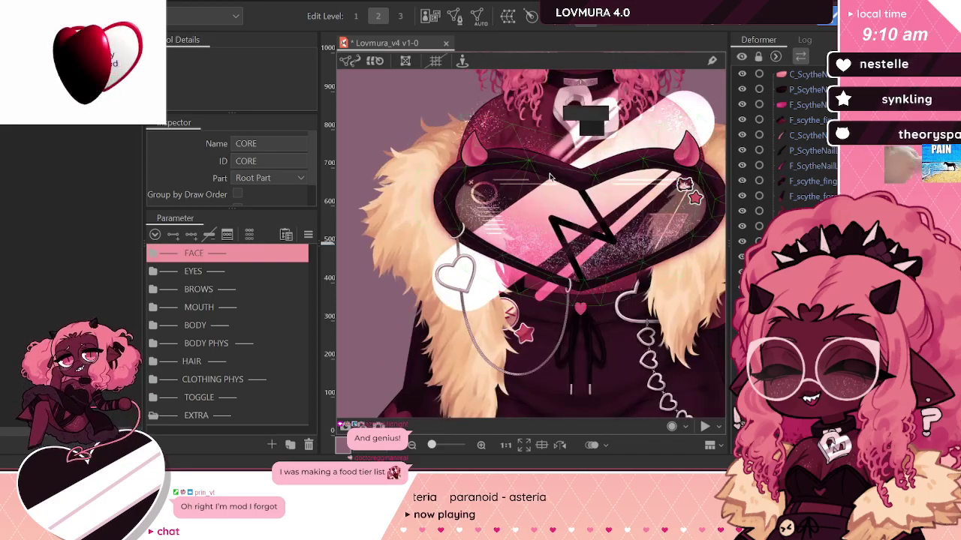
Step: Clip the tablet_screen_reflect mesh to the tablet screen by setting its Clipping ID to tablet_screen
{"action": "left_click", "coordinate": [492, 194]}
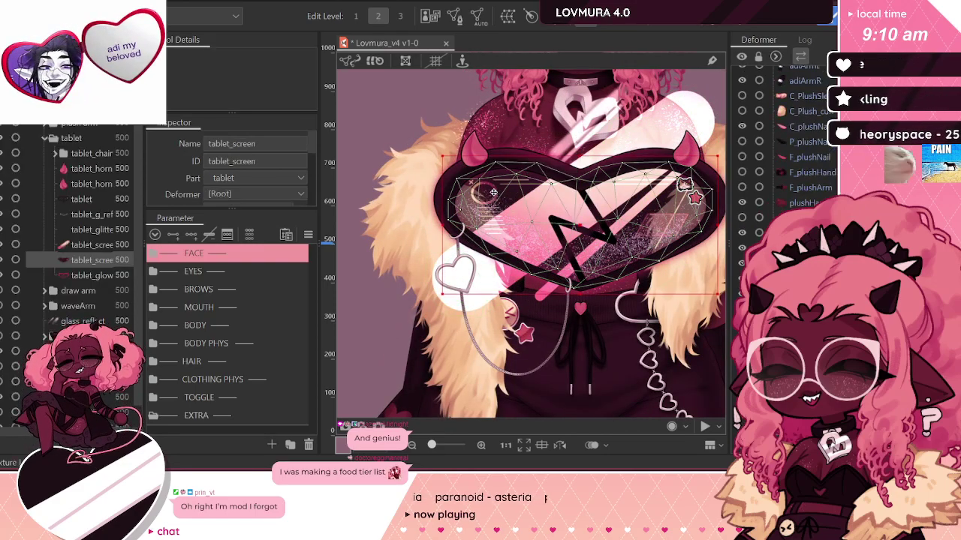
{"action": "left_click", "coordinate": [75, 245]}
{"action": "left_click", "coordinate": [75, 261]}
{"action": "left_click", "coordinate": [75, 245]}
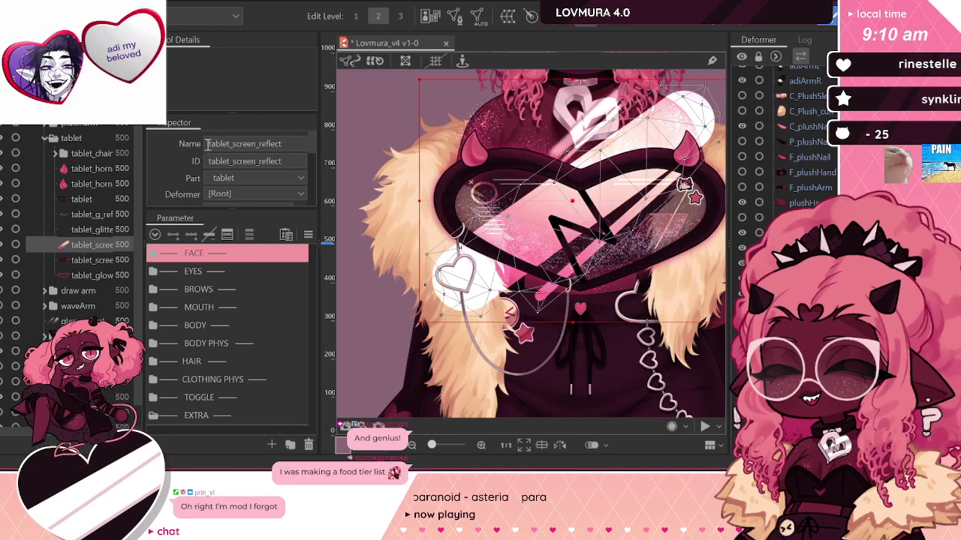
{"action": "scroll", "coordinate": [187, 160], "scroll_direction": "down", "scroll_amount": 3}
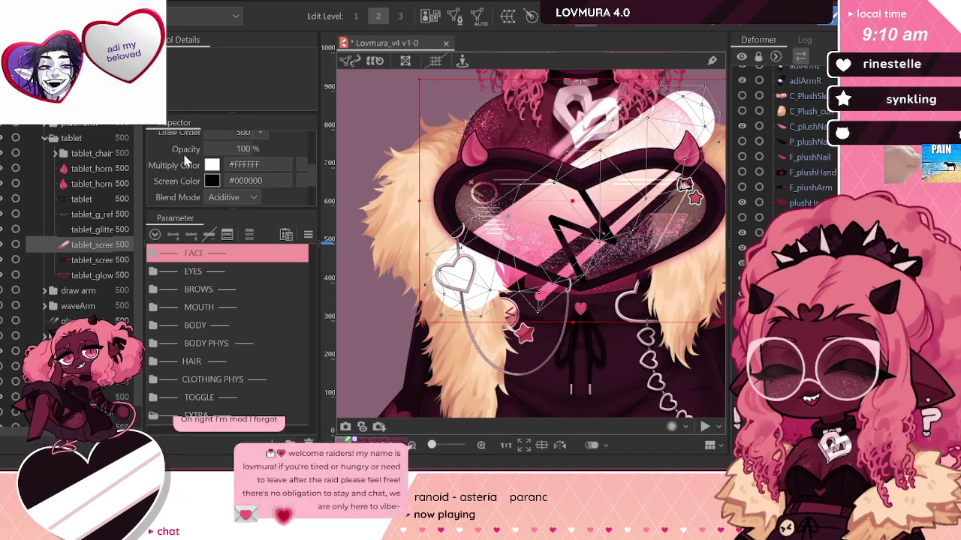
{"action": "scroll", "coordinate": [184, 162], "scroll_direction": "up", "scroll_amount": 3}
{"action": "left_click", "coordinate": [91, 260]}
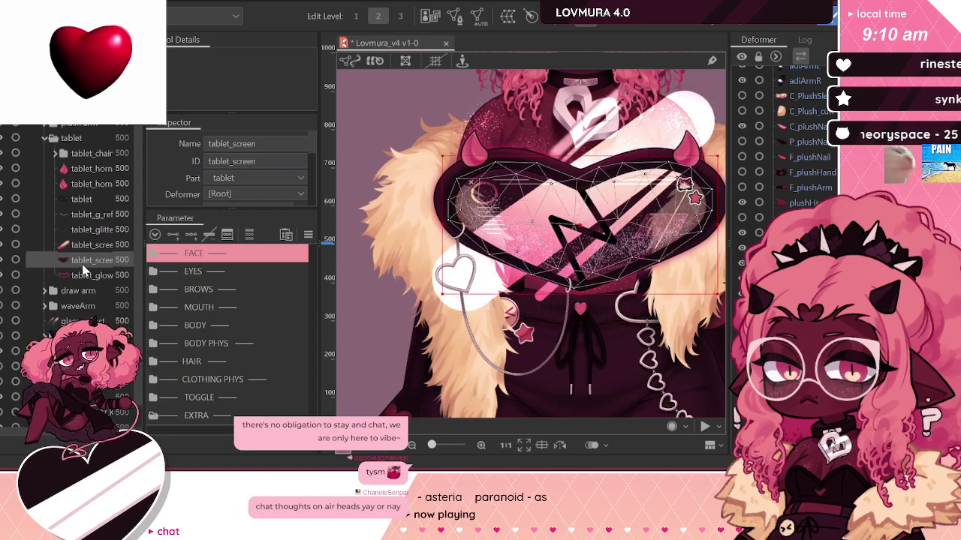
{"action": "left_click", "coordinate": [105, 245]}
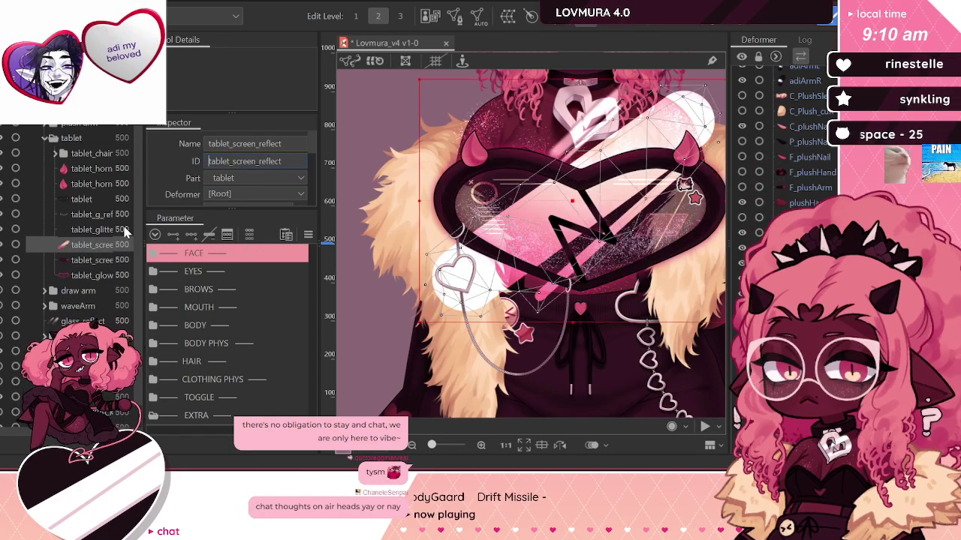
{"action": "scroll", "coordinate": [201, 155], "scroll_direction": "down", "scroll_amount": 2}
{"action": "type", "text": "tablet_screen"}
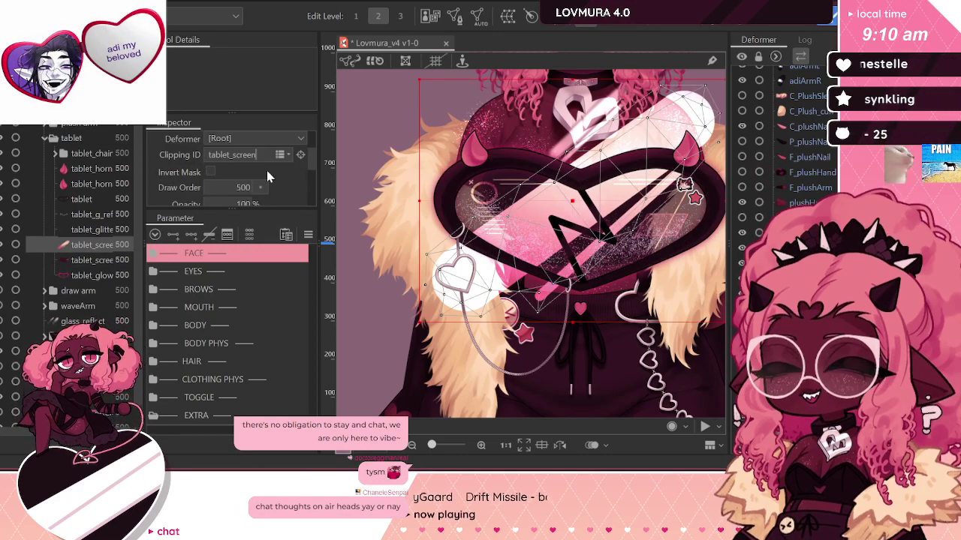
{"action": "key", "text": "Return"}
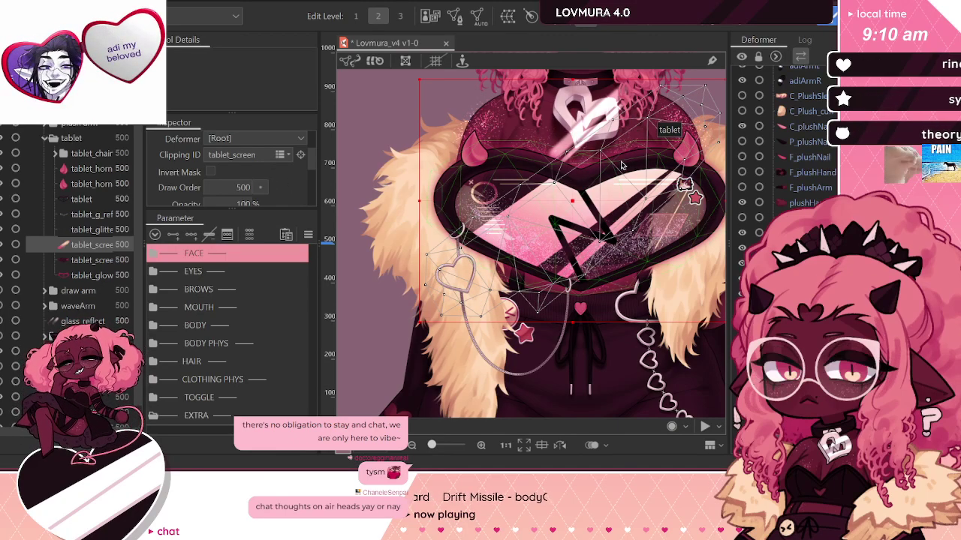
{"action": "scroll", "coordinate": [615, 162], "scroll_direction": "down", "scroll_amount": 2}
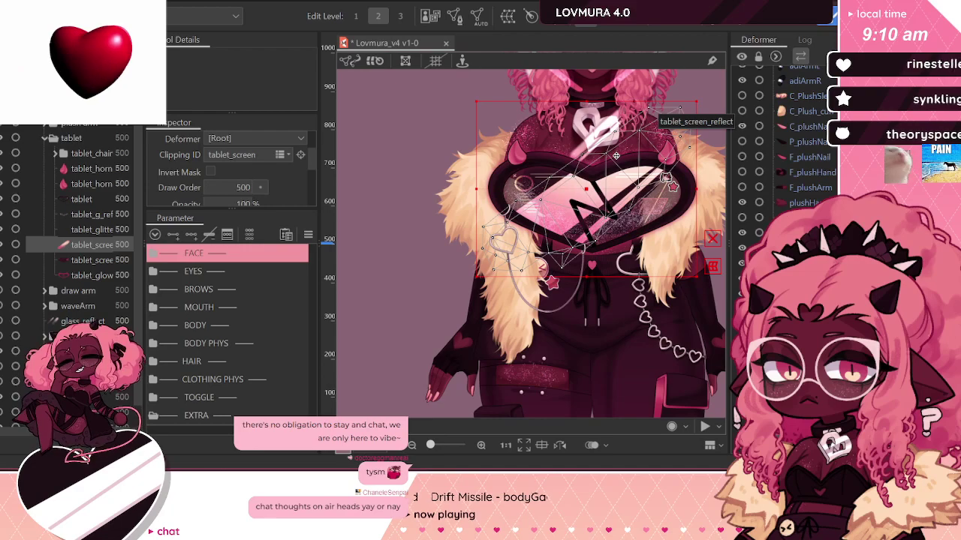
{"action": "left_click", "coordinate": [403, 145]}
{"action": "scroll", "coordinate": [542, 156], "scroll_direction": "down", "scroll_amount": 1}
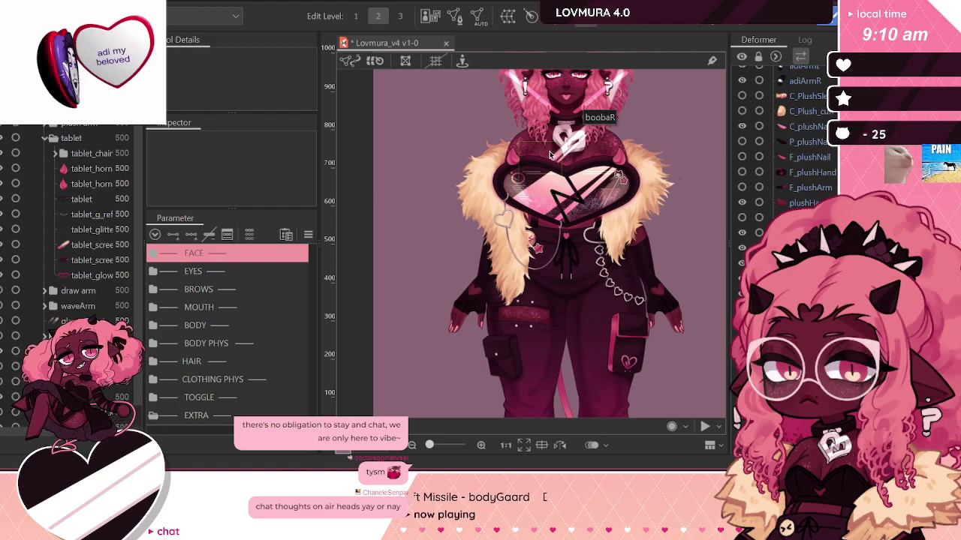
Step: Collapse the tablet part folder and check which artwork the glass_reflect mesh belongs to
{"action": "scroll", "coordinate": [581, 154], "scroll_direction": "up", "scroll_amount": 2}
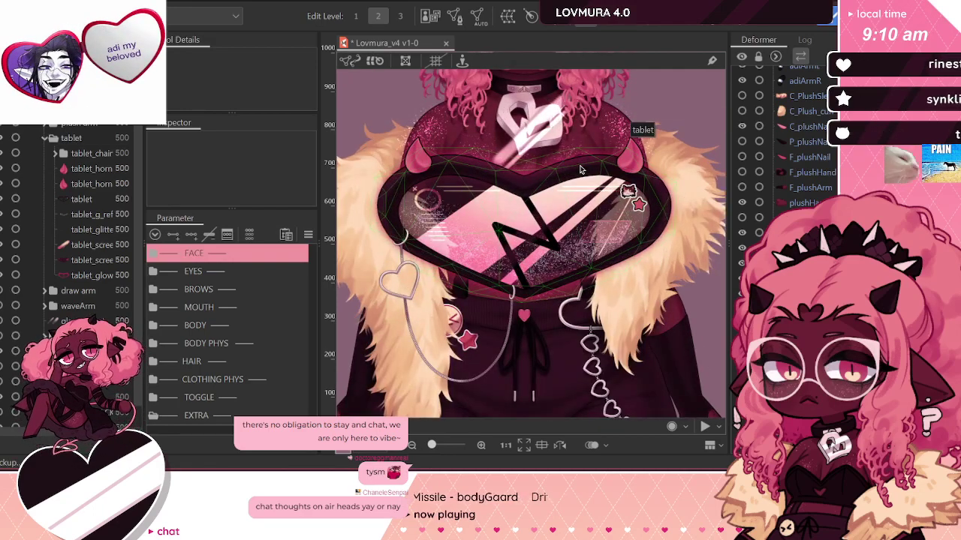
{"action": "scroll", "coordinate": [568, 159], "scroll_direction": "down", "scroll_amount": 1}
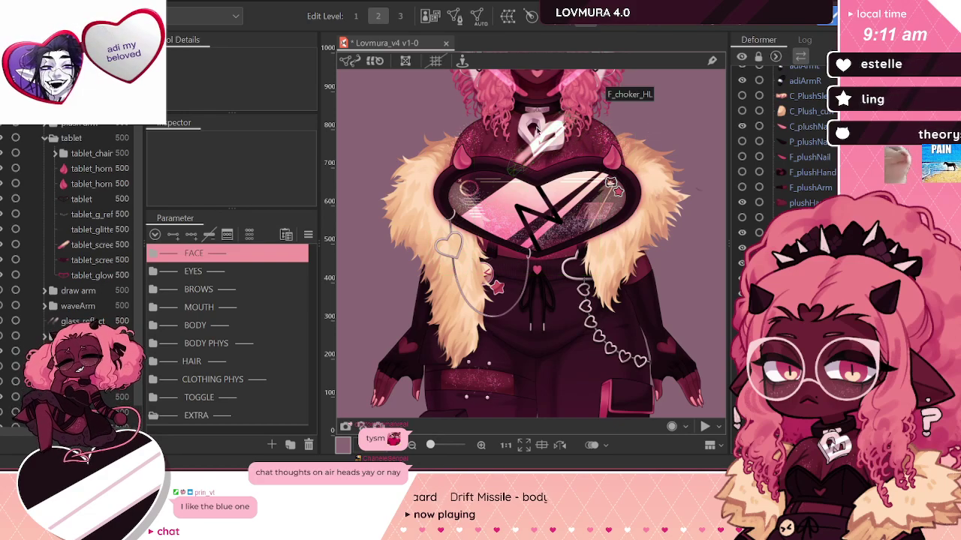
{"action": "scroll", "coordinate": [575, 135], "scroll_direction": "down", "scroll_amount": 2}
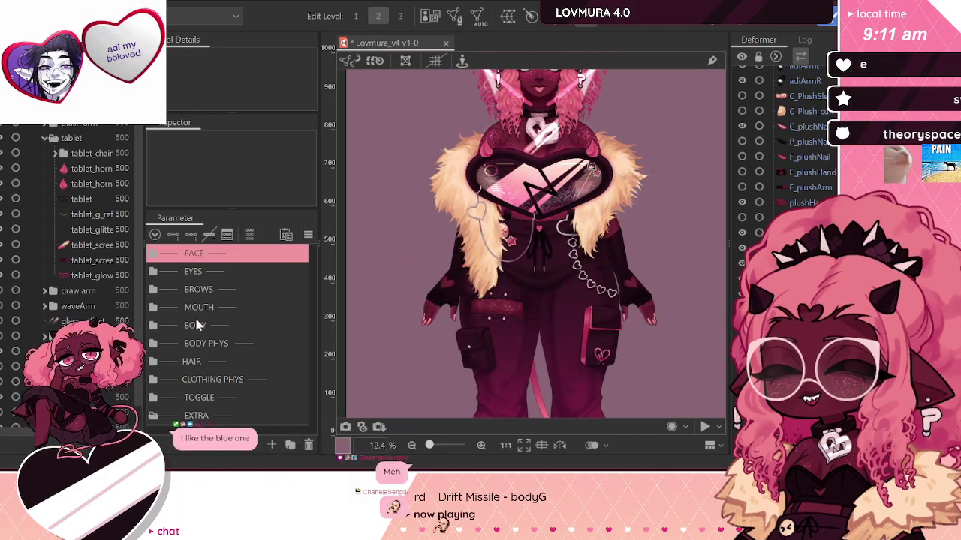
{"action": "left_click", "coordinate": [49, 141]}
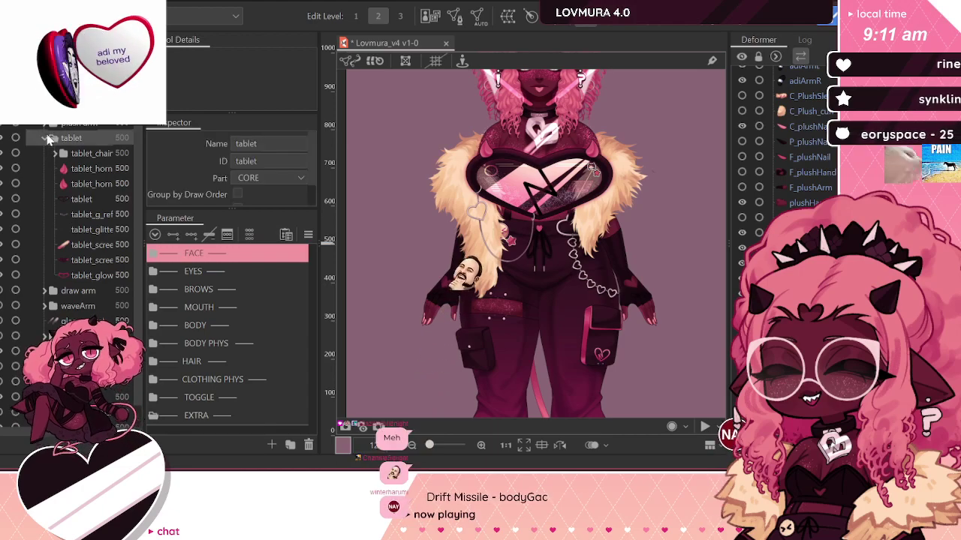
{"action": "left_click", "coordinate": [44, 138]}
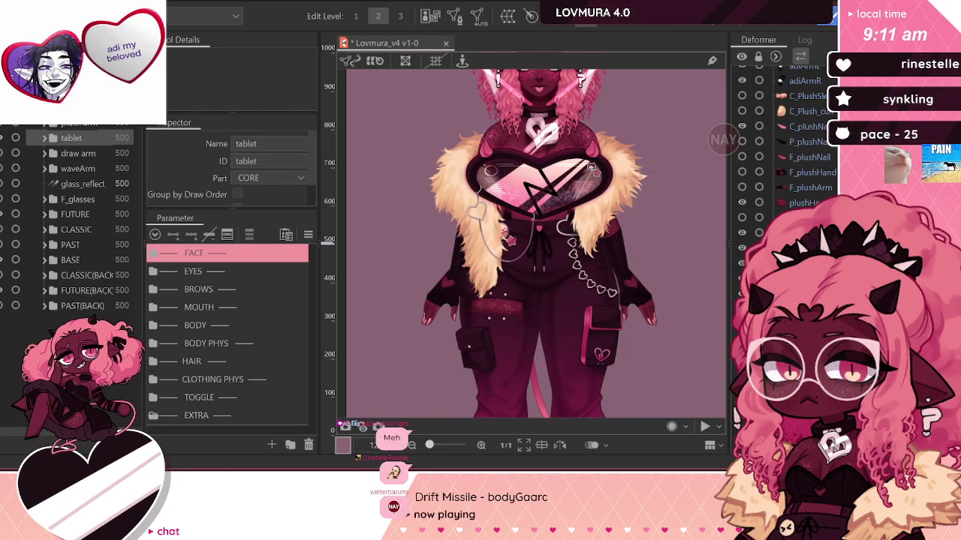
{"action": "left_click", "coordinate": [72, 184]}
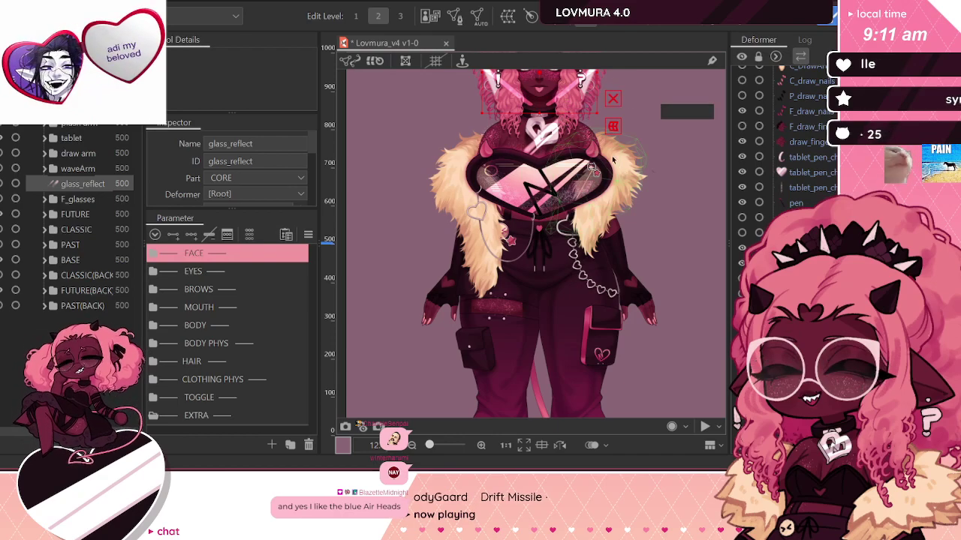
{"action": "left_click", "coordinate": [714, 139]}
Step: Generate an automatic mesh for the F_H1L ponytail hair piece using the Standard preset
{"action": "scroll", "coordinate": [680, 364], "scroll_direction": "down", "scroll_amount": 2}
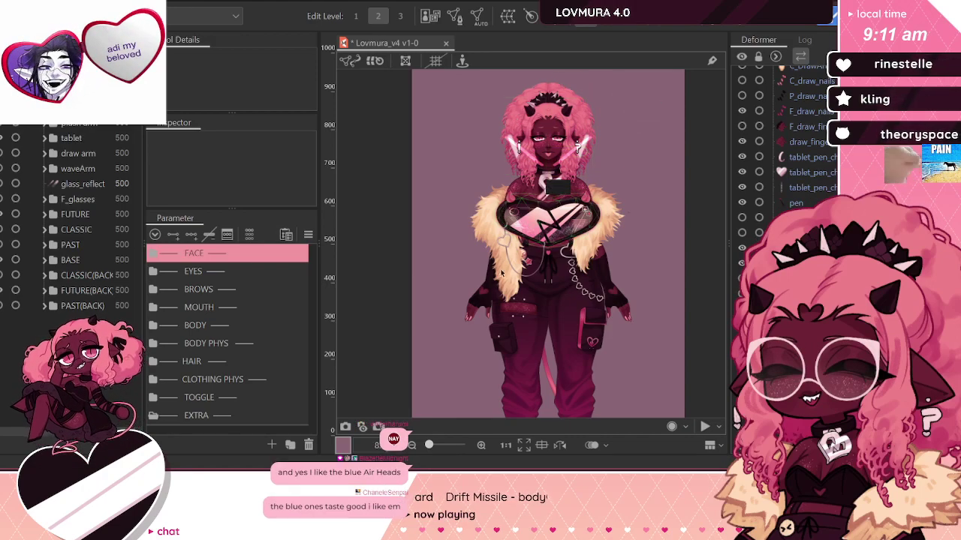
{"action": "scroll", "coordinate": [583, 145], "scroll_direction": "up", "scroll_amount": 2}
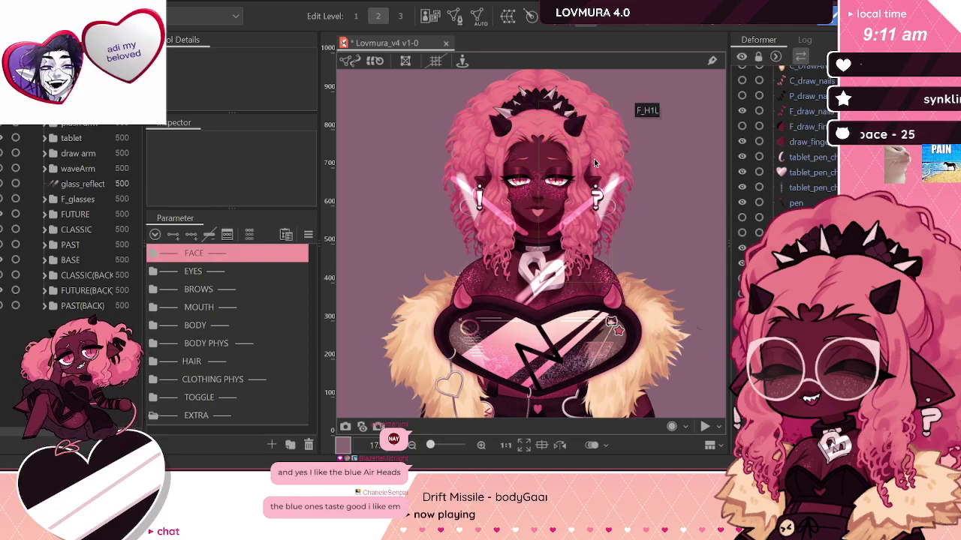
{"action": "left_click", "coordinate": [594, 162]}
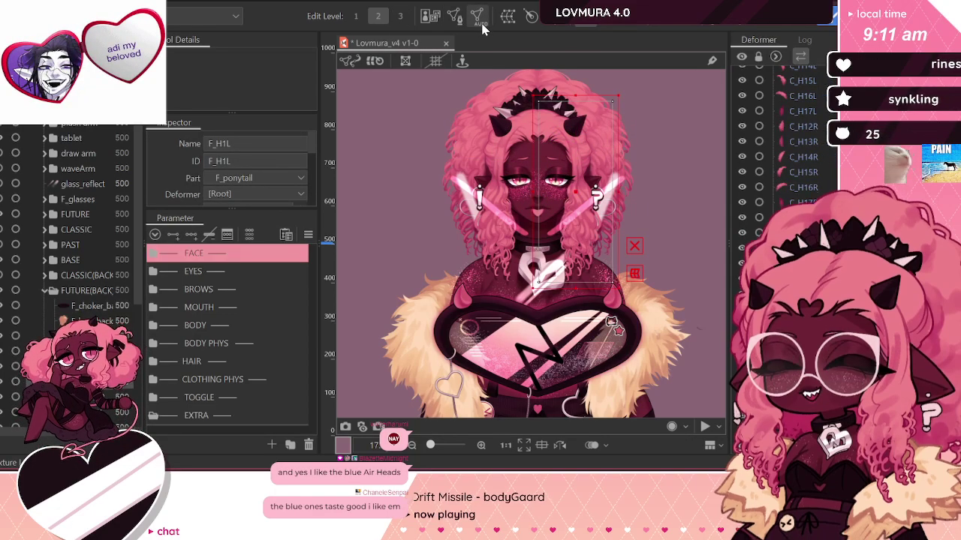
{"action": "left_click", "coordinate": [481, 24]}
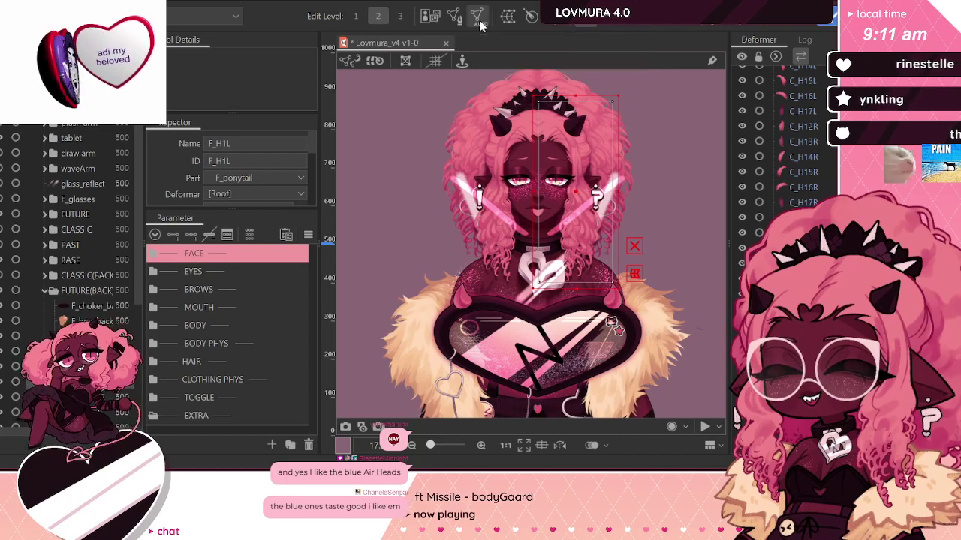
{"action": "left_click", "coordinate": [241, 106]}
{"action": "left_click", "coordinate": [239, 123]}
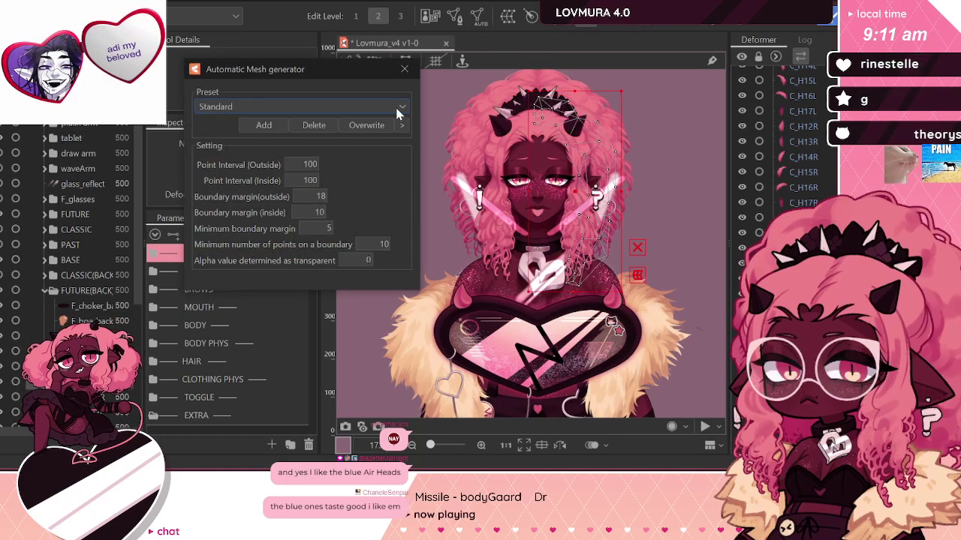
{"action": "left_click", "coordinate": [404, 69]}
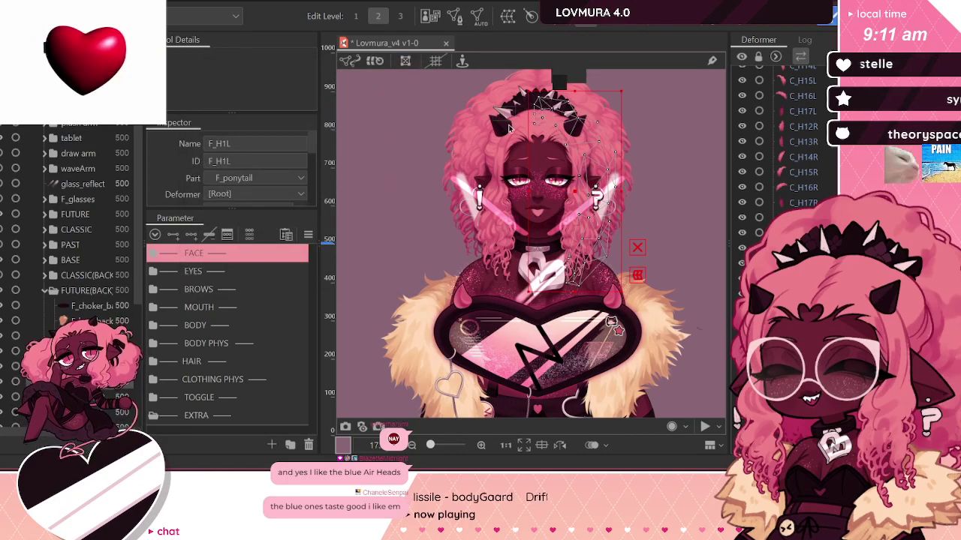
Step: Generate an automatic mesh for the F_H1R ponytail hair piece using the Standard preset
{"action": "left_click", "coordinate": [483, 170]}
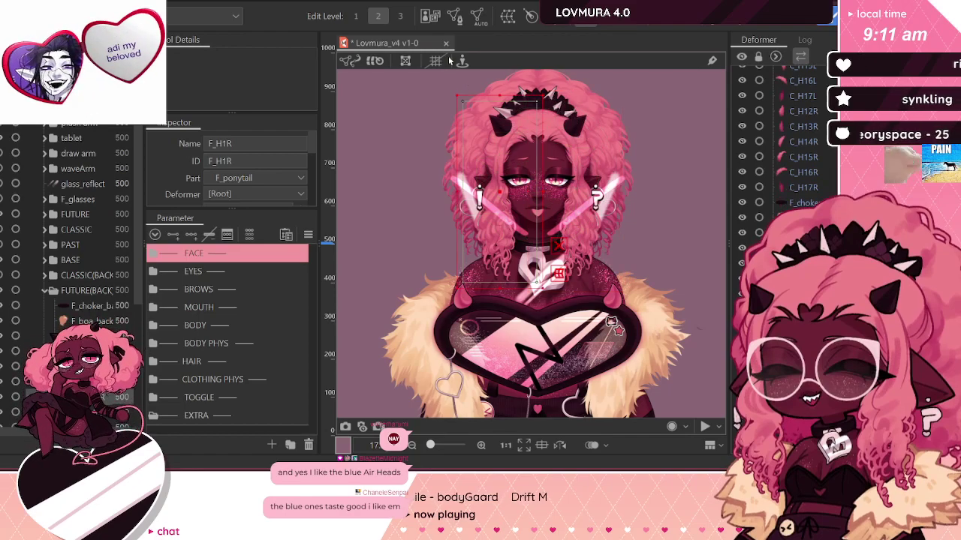
{"action": "left_click", "coordinate": [479, 21]}
{"action": "left_click", "coordinate": [270, 106]}
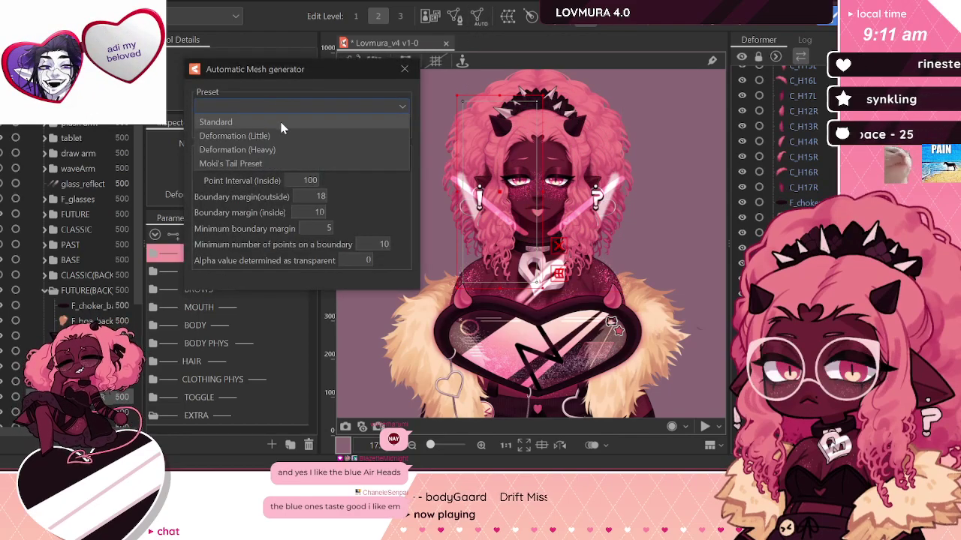
{"action": "left_click", "coordinate": [273, 120]}
{"action": "left_click", "coordinate": [405, 69]}
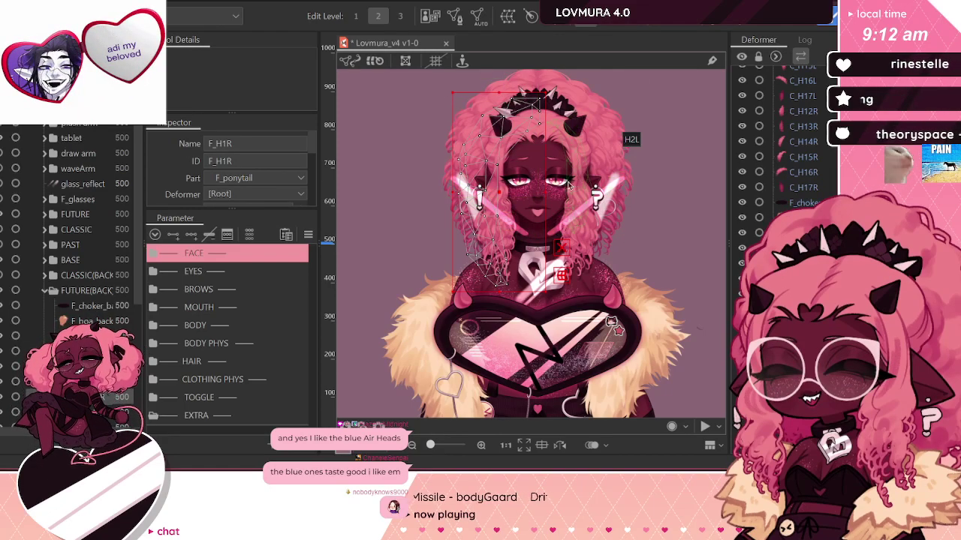
Step: Generate an automatic mesh for the F_H4R ponytail hair piece using the Standard preset
{"action": "left_click", "coordinate": [463, 129]}
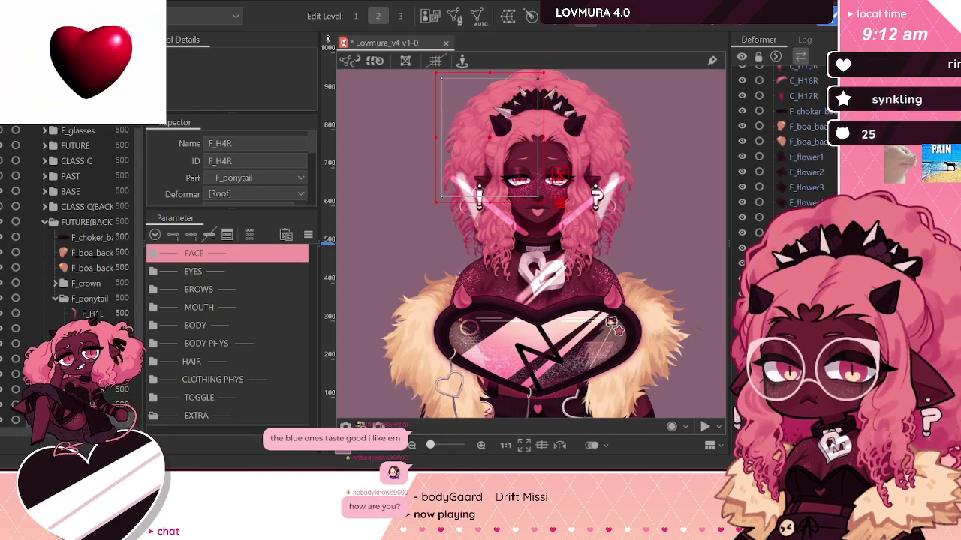
{"action": "left_click", "coordinate": [475, 18]}
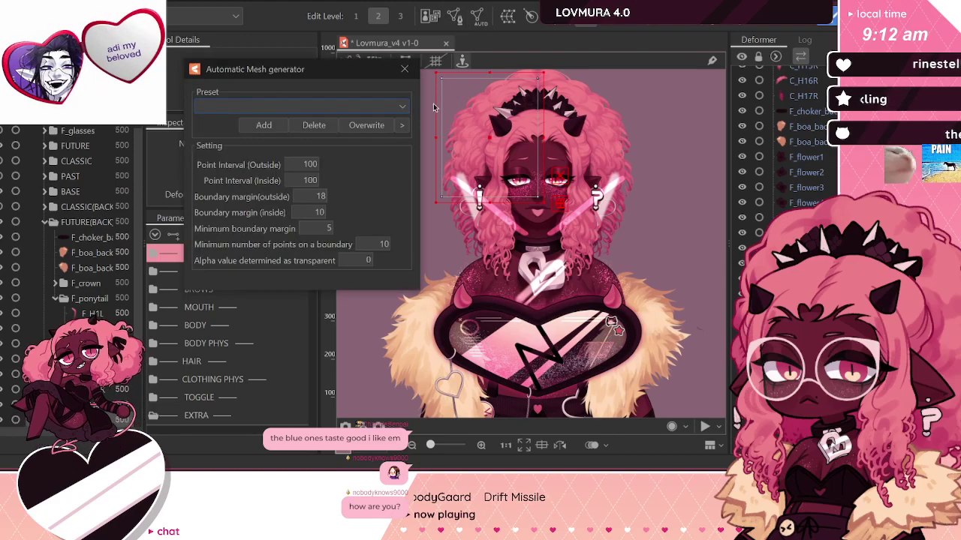
{"action": "left_click", "coordinate": [250, 107]}
{"action": "left_click", "coordinate": [214, 122]}
{"action": "left_click", "coordinate": [415, 72]}
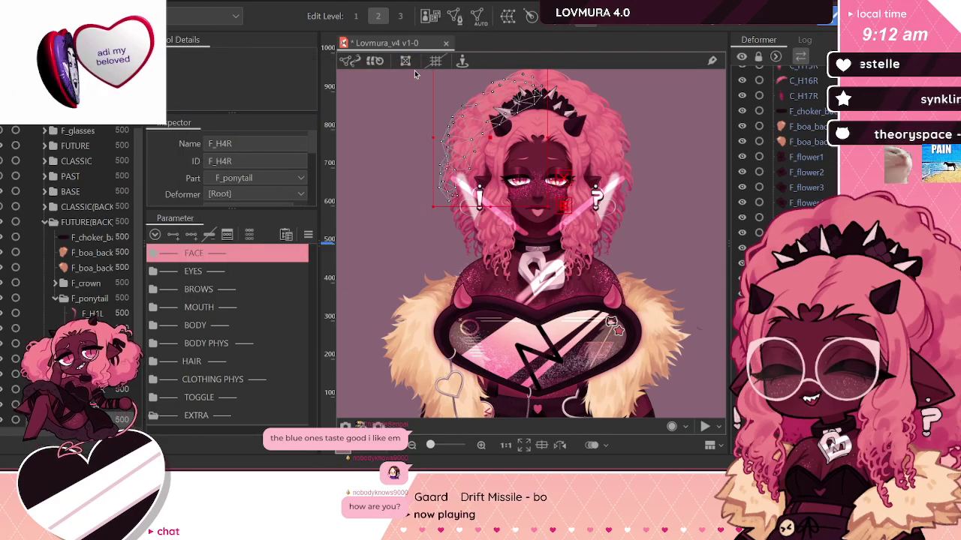
Step: Generate an automatic mesh for the F_H3R ponytail hair piece using the Standard preset
{"action": "left_click", "coordinate": [462, 234]}
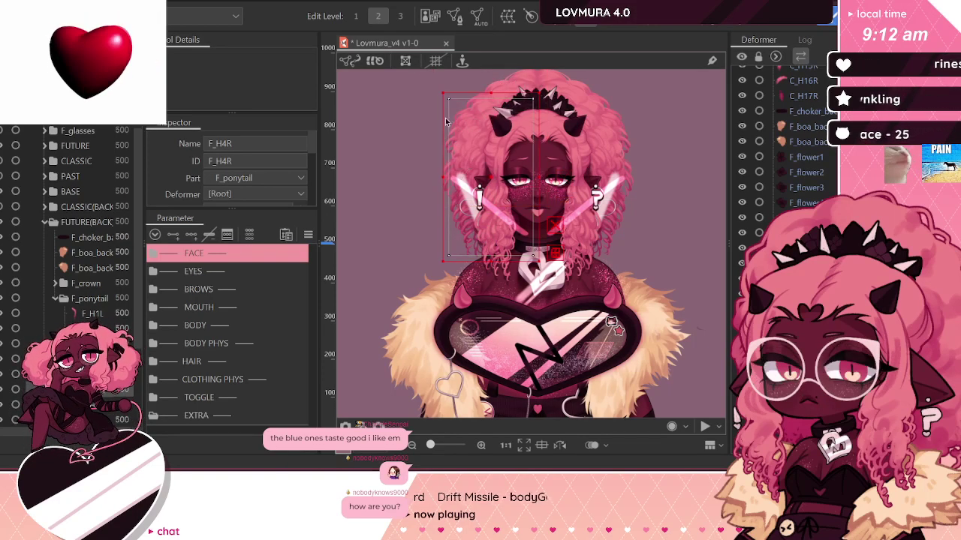
{"action": "left_click", "coordinate": [478, 15]}
{"action": "left_click", "coordinate": [219, 110]}
{"action": "left_click", "coordinate": [233, 120]}
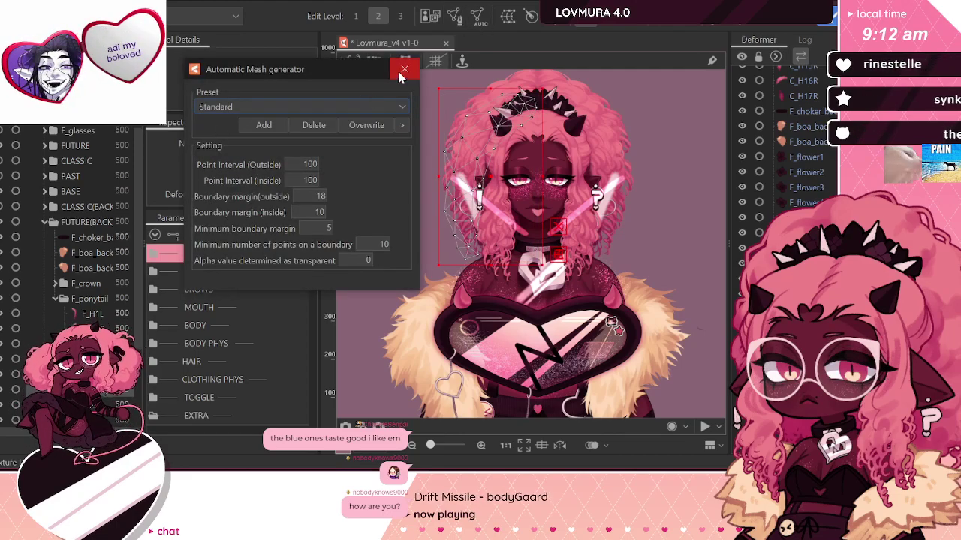
{"action": "left_click", "coordinate": [404, 68]}
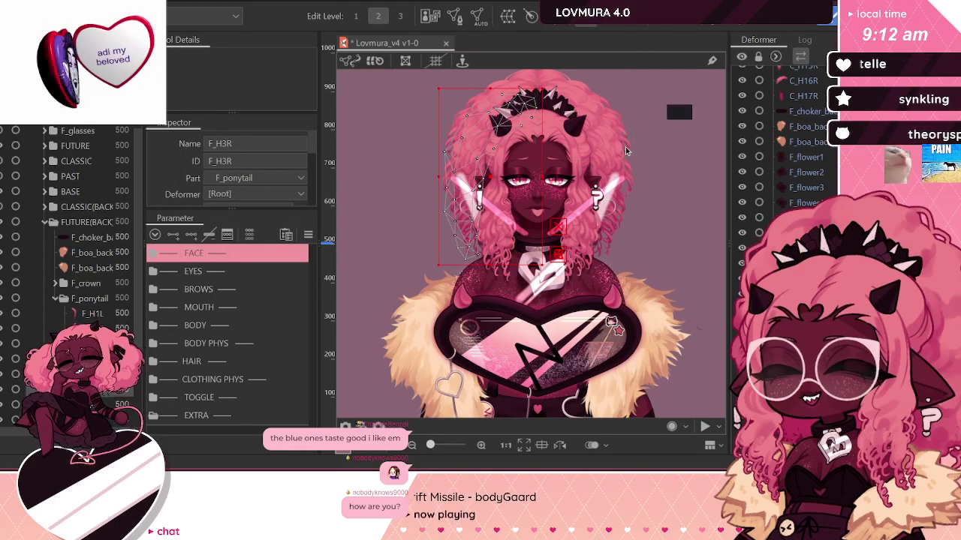
Step: Generate an automatic mesh for the F_H5L ponytail hair piece using the Standard preset
{"action": "left_click", "coordinate": [598, 103]}
{"action": "left_click", "coordinate": [479, 17]}
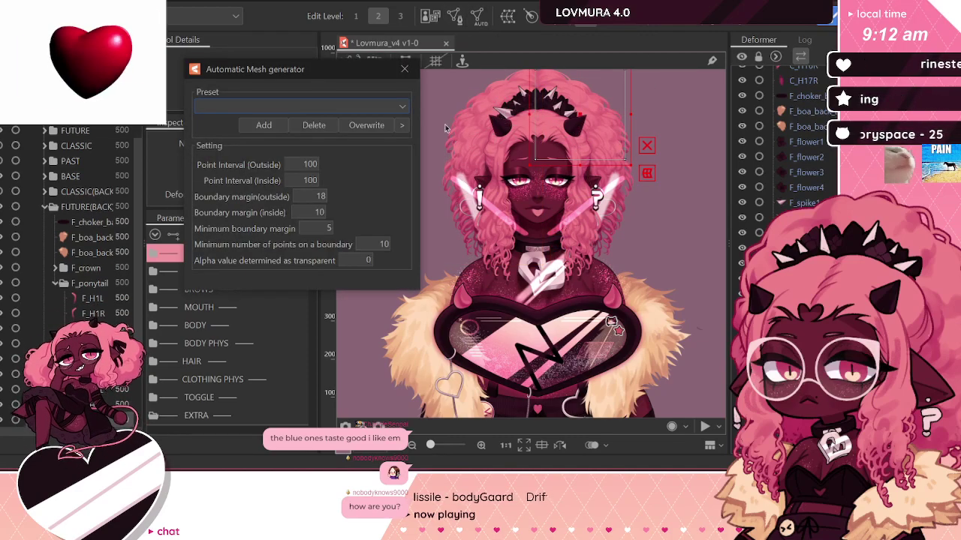
{"action": "left_click", "coordinate": [234, 107]}
{"action": "left_click", "coordinate": [216, 122]}
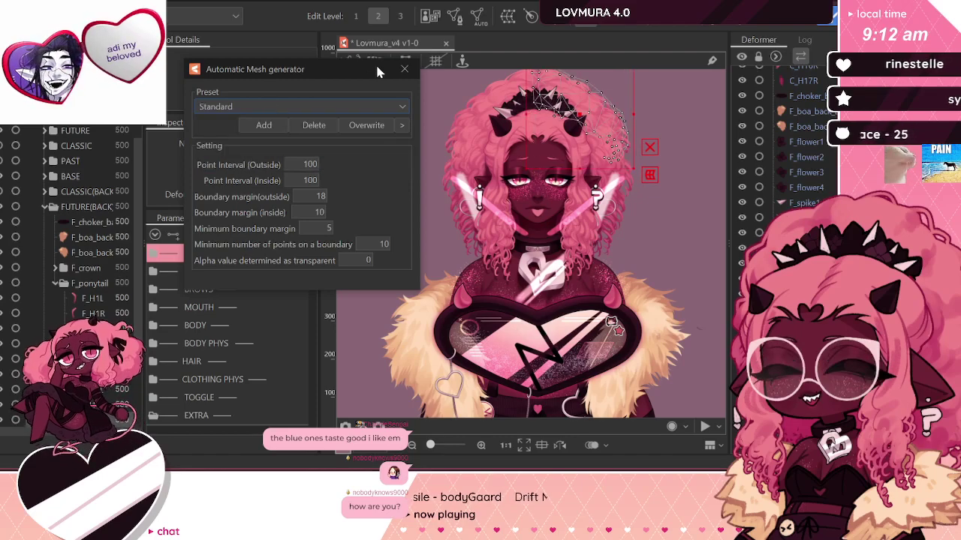
{"action": "left_click", "coordinate": [405, 69]}
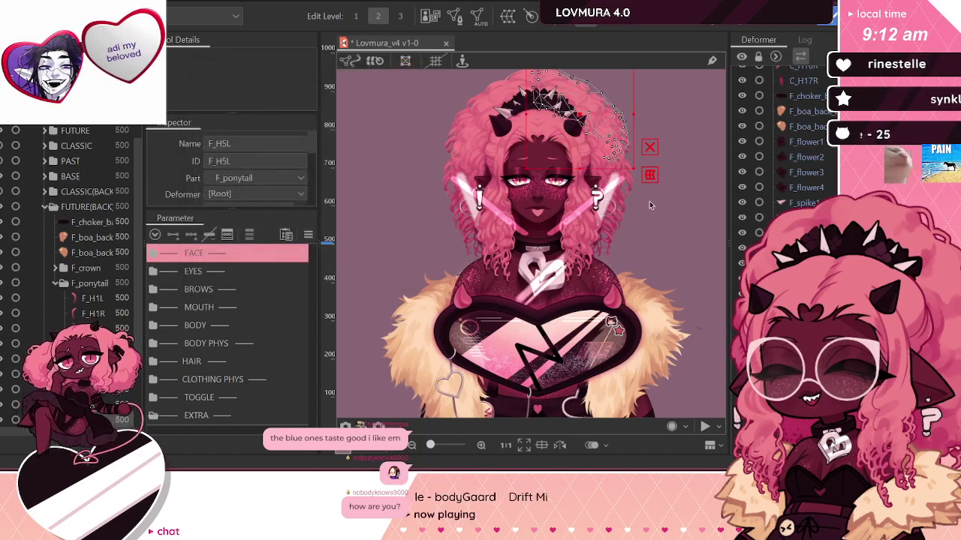
Step: Generate an automatic mesh for the F_H3L ponytail hair piece using the Standard preset and clear the selection
{"action": "left_click", "coordinate": [612, 216]}
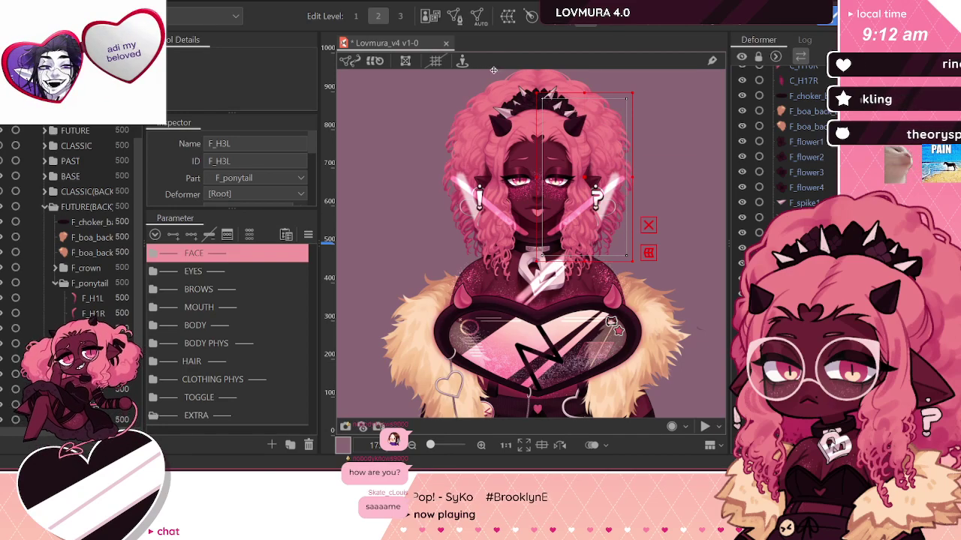
{"action": "left_click", "coordinate": [478, 16]}
{"action": "left_click", "coordinate": [316, 104]}
{"action": "left_click", "coordinate": [210, 122]}
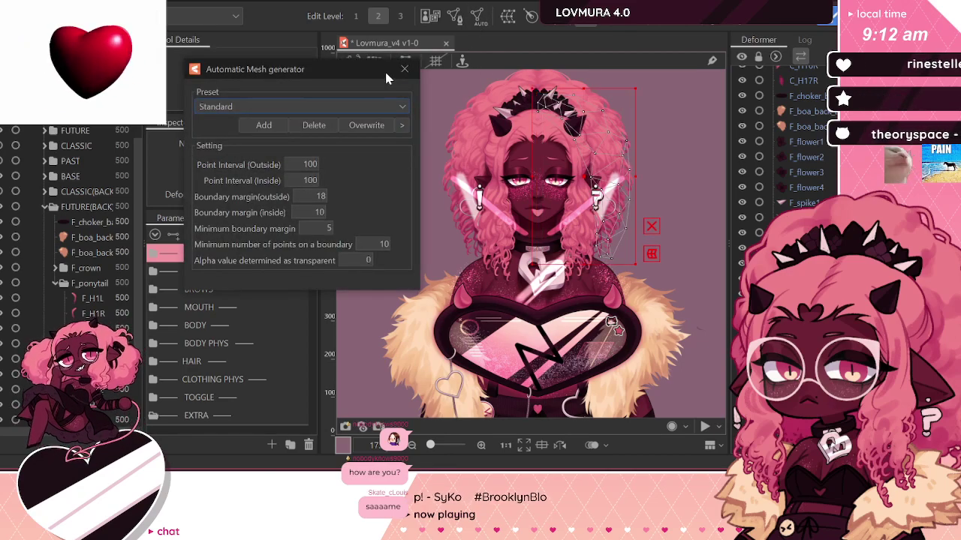
{"action": "left_click", "coordinate": [405, 69]}
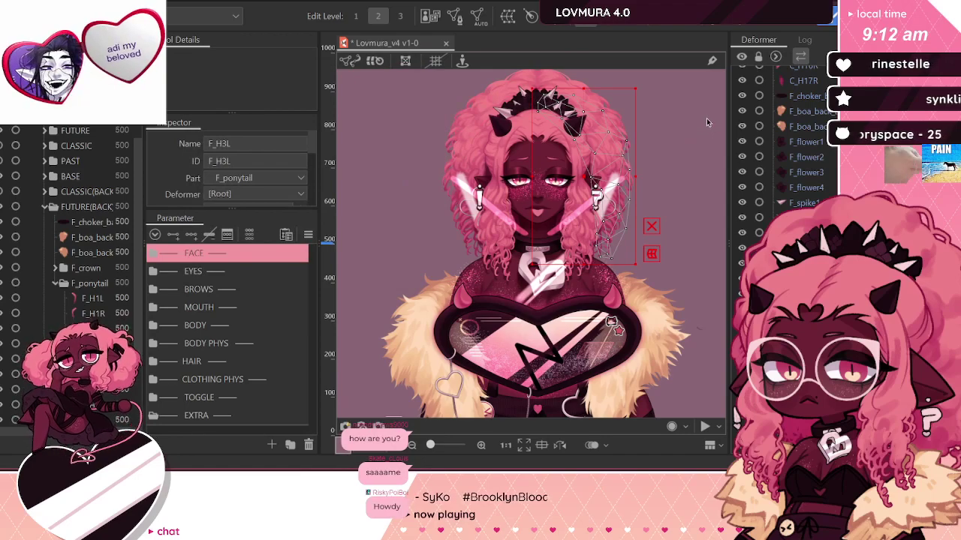
{"action": "left_click", "coordinate": [703, 142]}
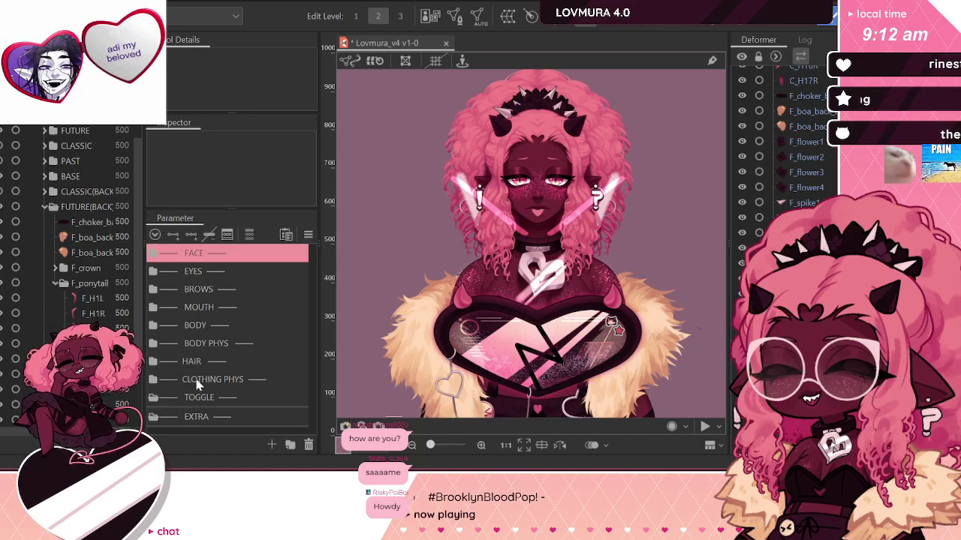
Step: Inspect the tablet's parts by selecting tablet_hornL, expanding the tablet_chain folder and selecting the tablet_ring2 mesh
{"action": "left_click", "coordinate": [169, 398]}
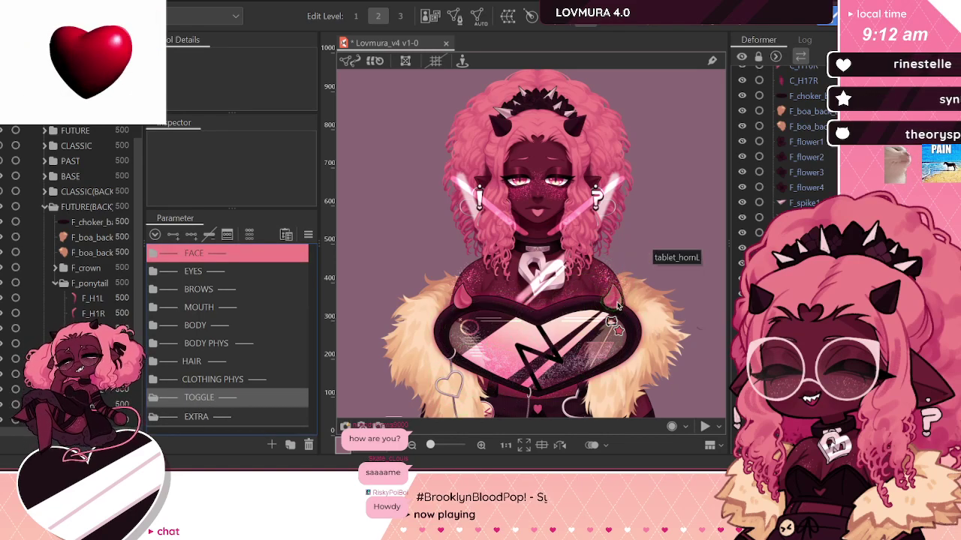
{"action": "left_click", "coordinate": [610, 291]}
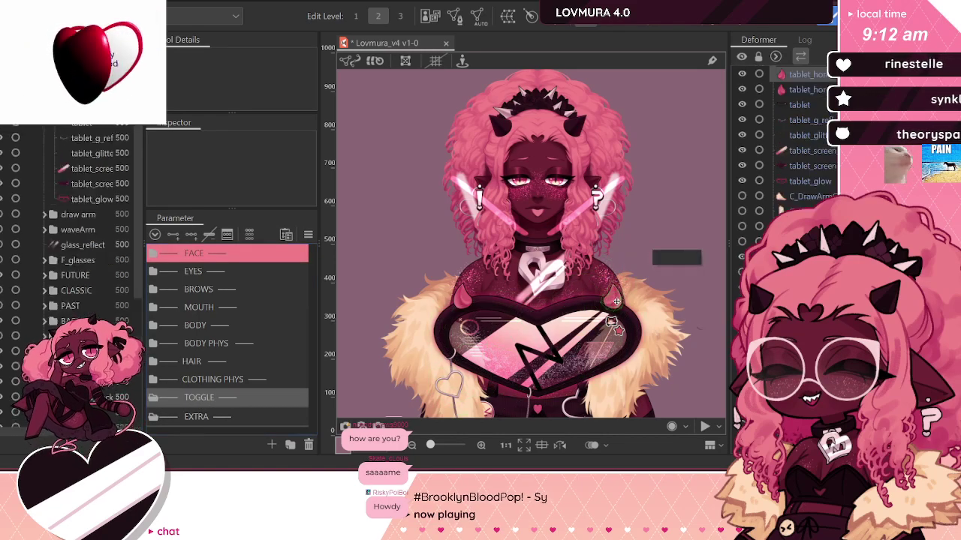
{"action": "left_click", "coordinate": [211, 380]}
{"action": "left_click", "coordinate": [199, 398]}
{"action": "left_click", "coordinate": [90, 199]}
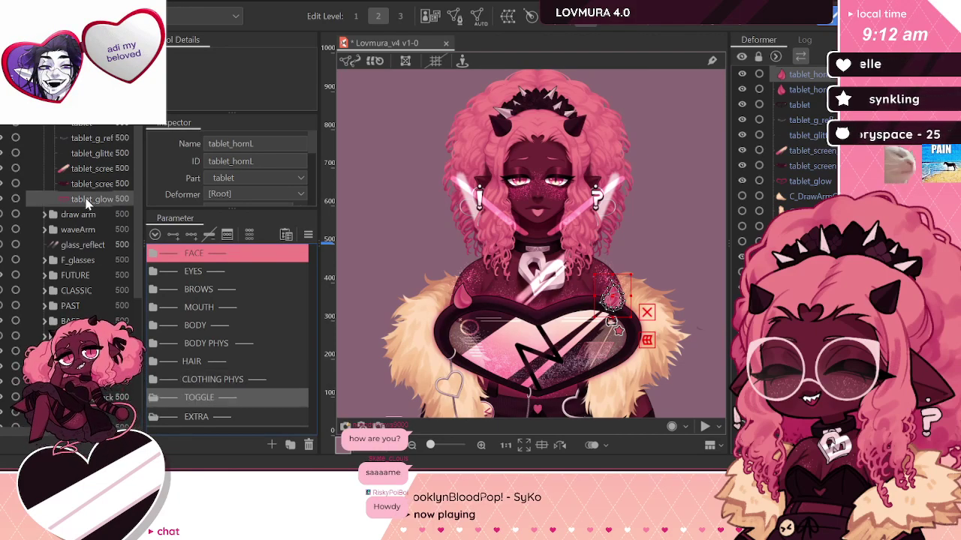
{"action": "double_click", "coordinate": [65, 156]}
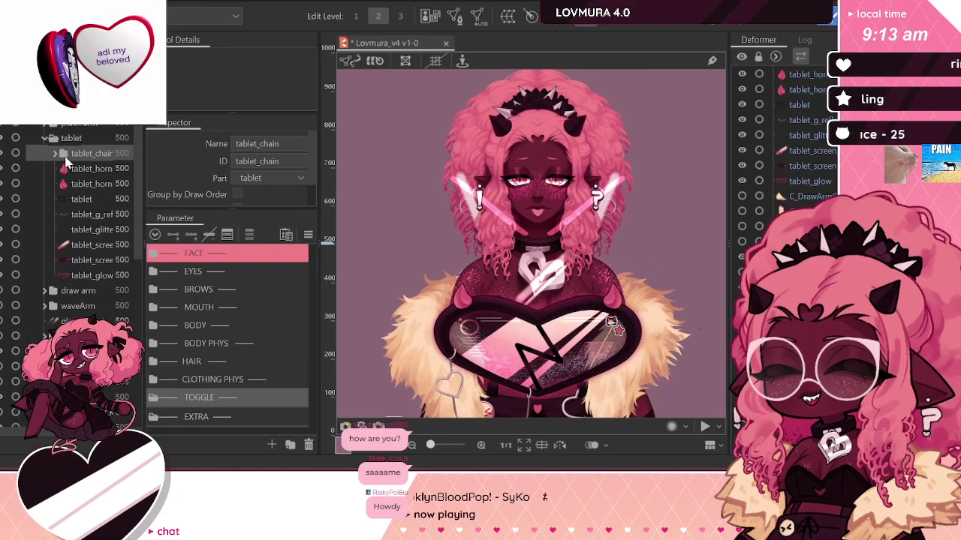
{"action": "left_click", "coordinate": [80, 172]}
{"action": "left_click", "coordinate": [98, 169]}
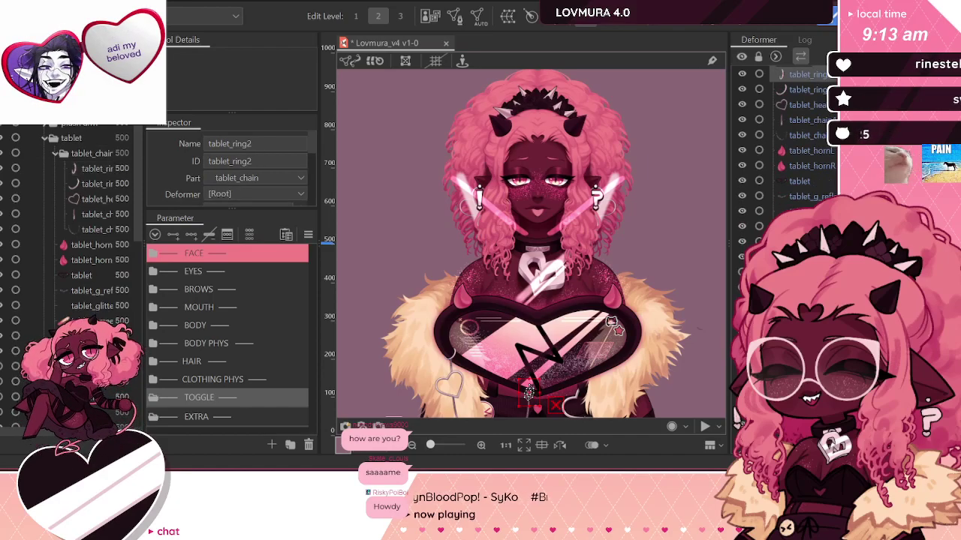
{"action": "left_click", "coordinate": [99, 169]}
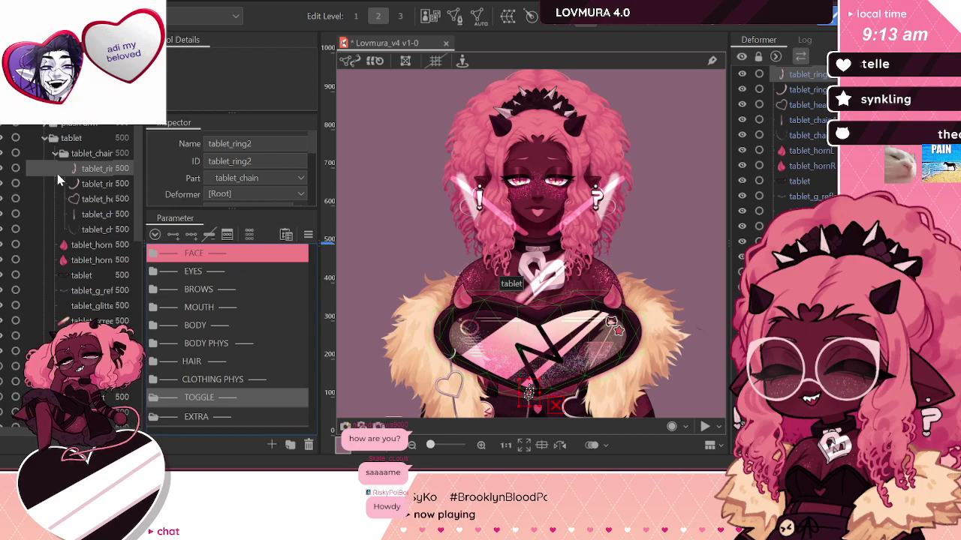
Step: Collapse the tablet part folder and hide it, and select the glass_reflect mesh to check it on the full figure
{"action": "left_click", "coordinate": [45, 138]}
{"action": "left_click", "coordinate": [7, 138]}
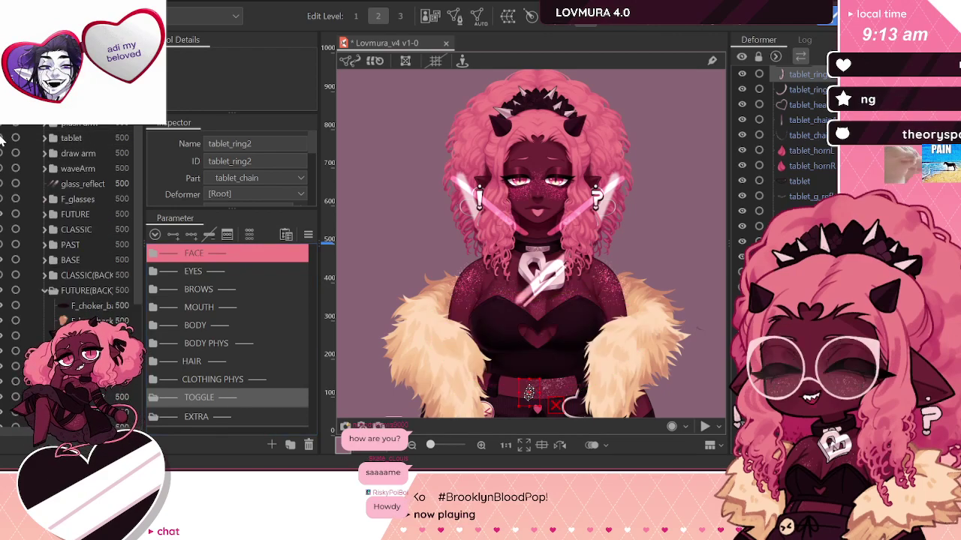
{"action": "left_click", "coordinate": [78, 153]}
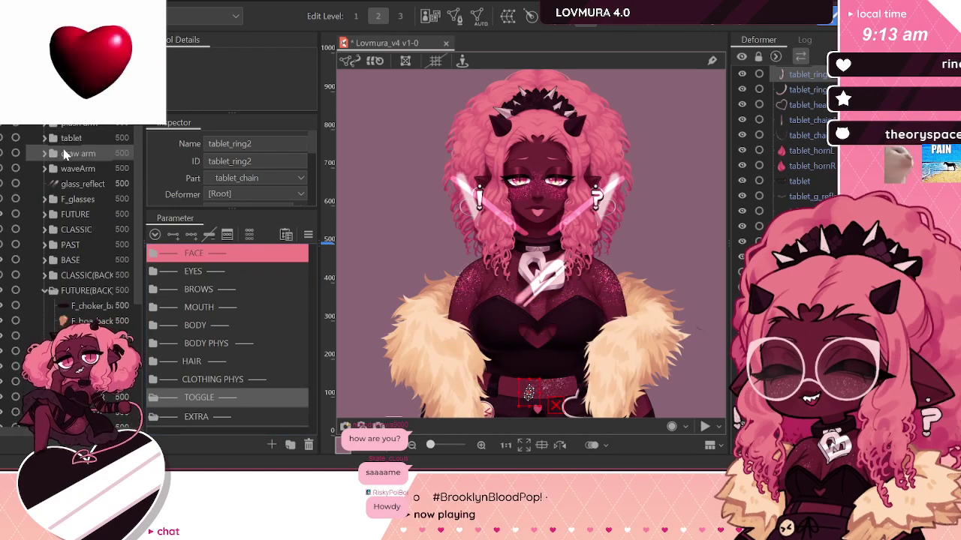
{"action": "left_click", "coordinate": [64, 186]}
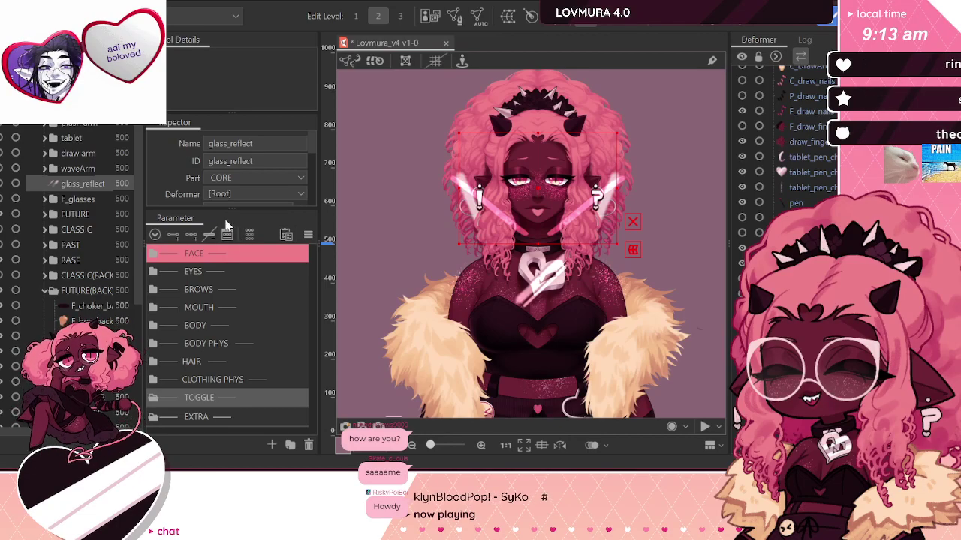
{"action": "scroll", "coordinate": [605, 107], "scroll_direction": "down", "scroll_amount": 3}
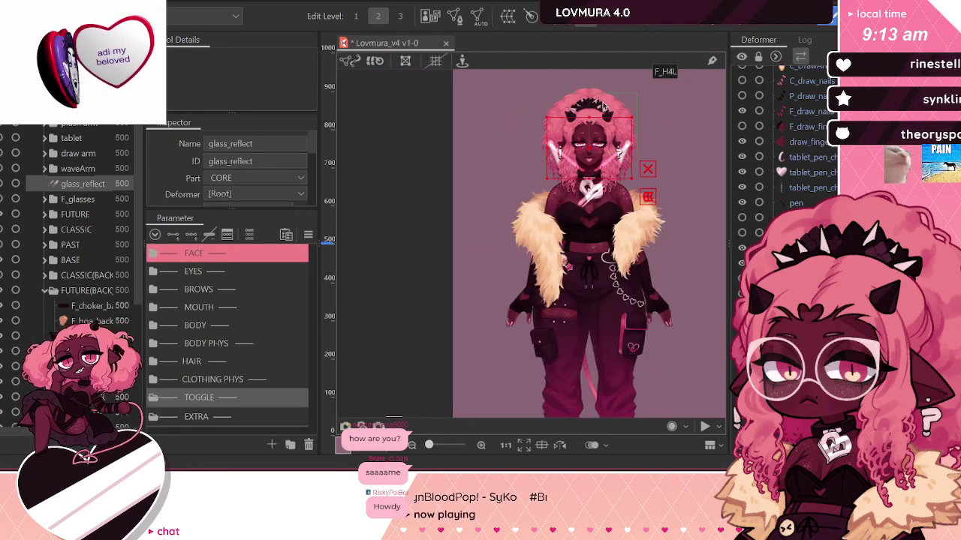
{"action": "scroll", "coordinate": [690, 254], "scroll_direction": "up", "scroll_amount": 2}
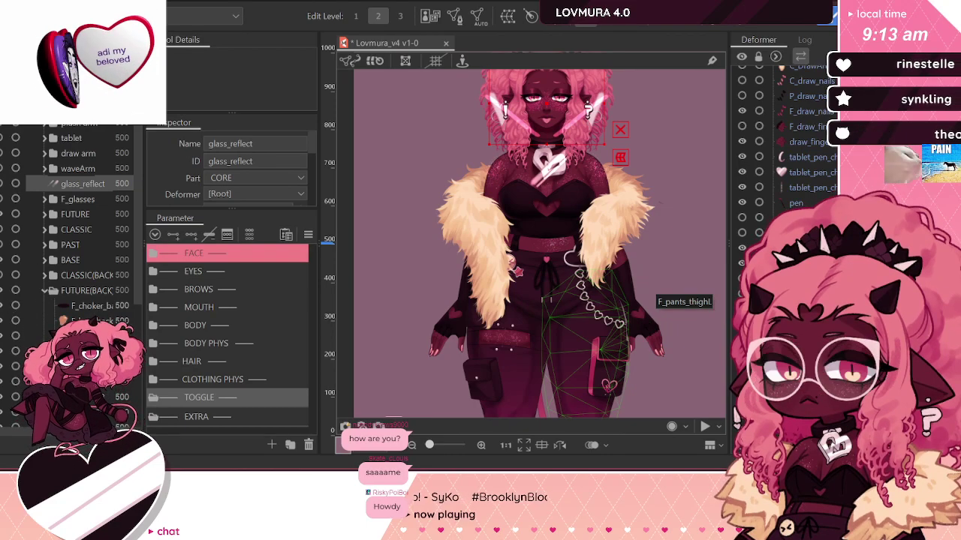
Step: Collapse the FUTURE(BACK) part folder and select the lovmura4_scythe part
{"action": "left_click", "coordinate": [47, 291]}
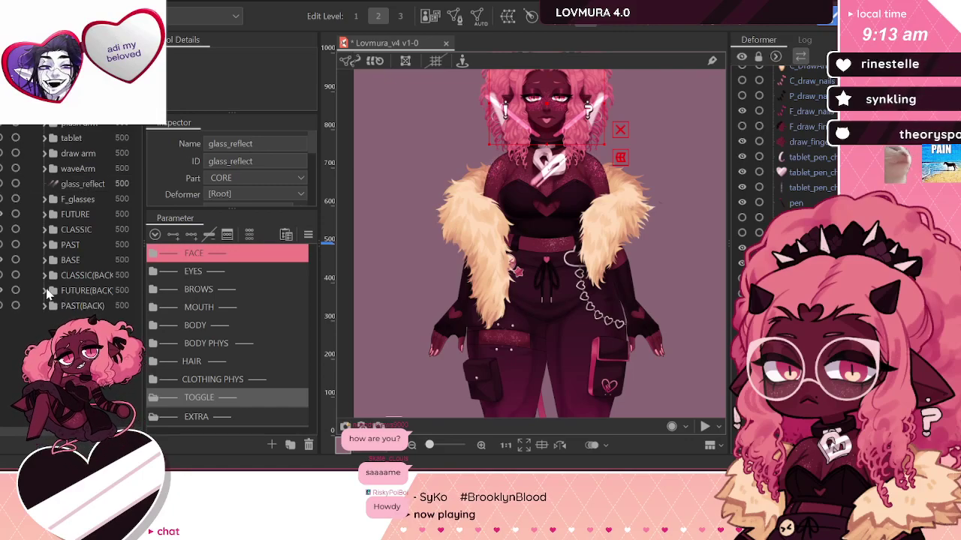
{"action": "left_click", "coordinate": [88, 290]}
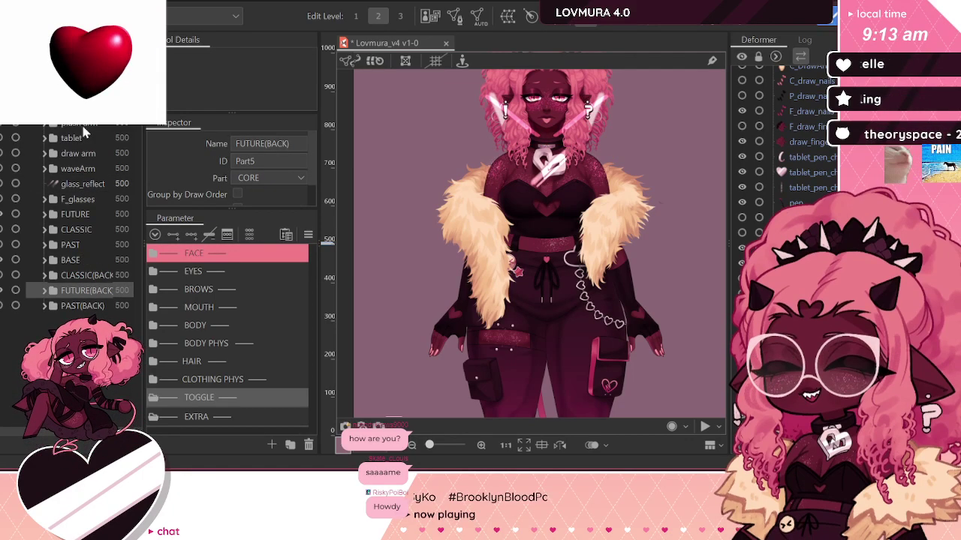
{"action": "left_click", "coordinate": [80, 107]}
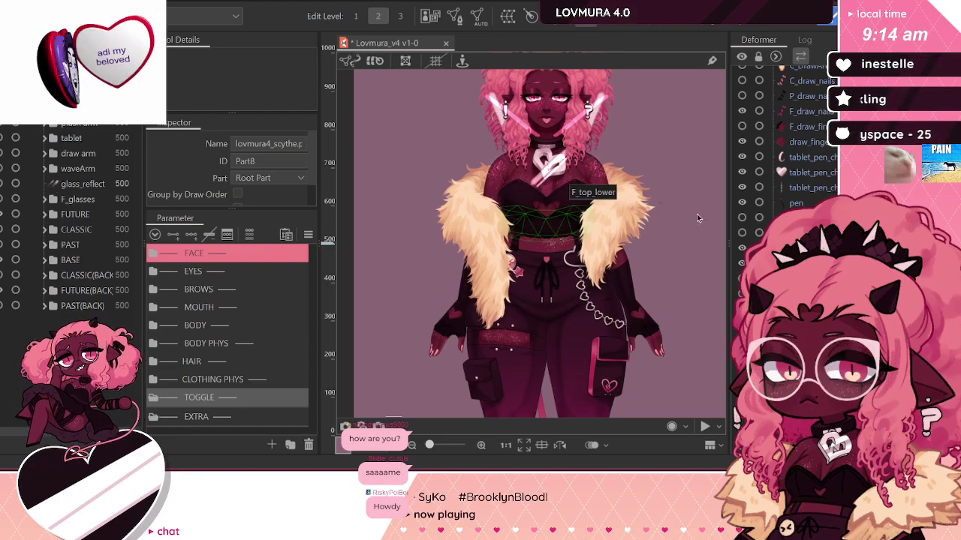
Step: Check the scythe and plush arm meshes in the deformer list, selecting scythe_top and adiShoeL
{"action": "scroll", "coordinate": [780, 210], "scroll_direction": "up", "scroll_amount": 3}
{"action": "scroll", "coordinate": [737, 415], "scroll_direction": "down", "scroll_amount": 5}
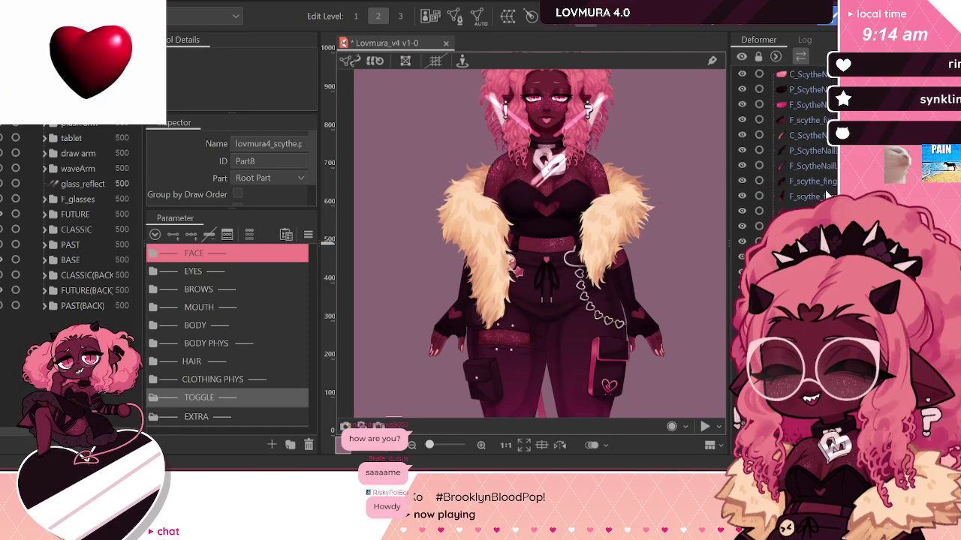
{"action": "left_click", "coordinate": [812, 196]}
{"action": "left_click", "coordinate": [811, 185]}
{"action": "left_click", "coordinate": [810, 271]}
{"action": "left_click", "coordinate": [810, 286]}
{"action": "scroll", "coordinate": [781, 210], "scroll_direction": "down", "scroll_amount": 5}
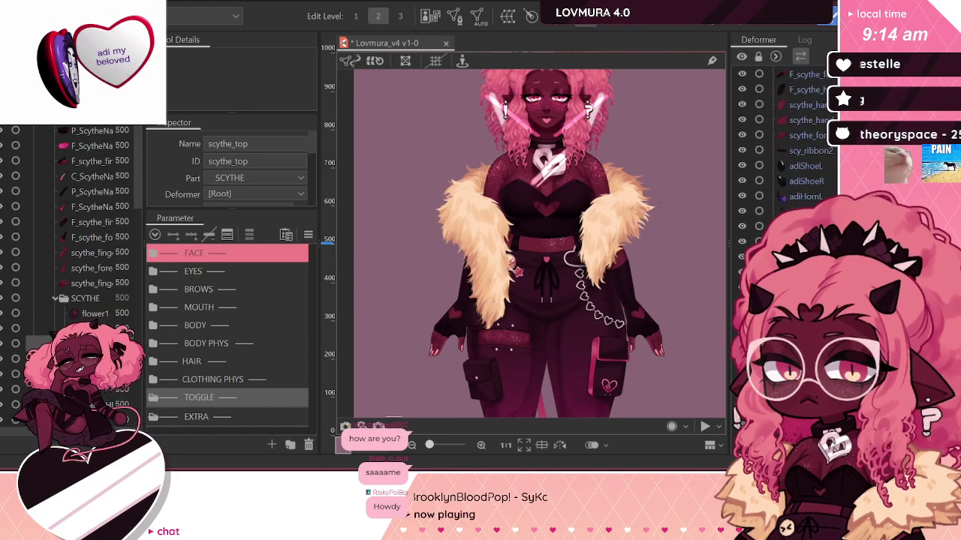
{"action": "left_click", "coordinate": [805, 196]}
{"action": "left_click", "coordinate": [806, 167]}
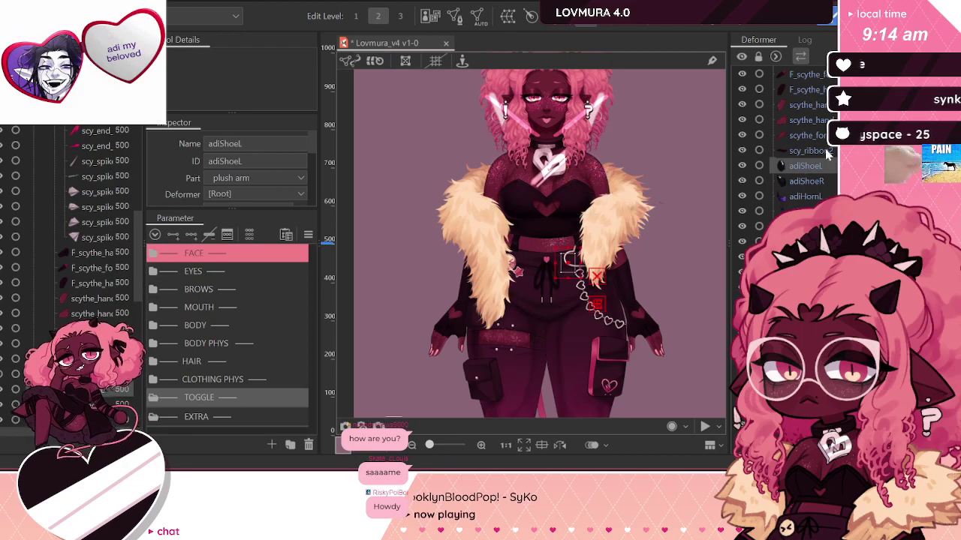
Step: Look through the remaining arm, tail, hair, hand and nail meshes in the deformer list
{"action": "scroll", "coordinate": [805, 167], "scroll_direction": "down", "scroll_amount": 10}
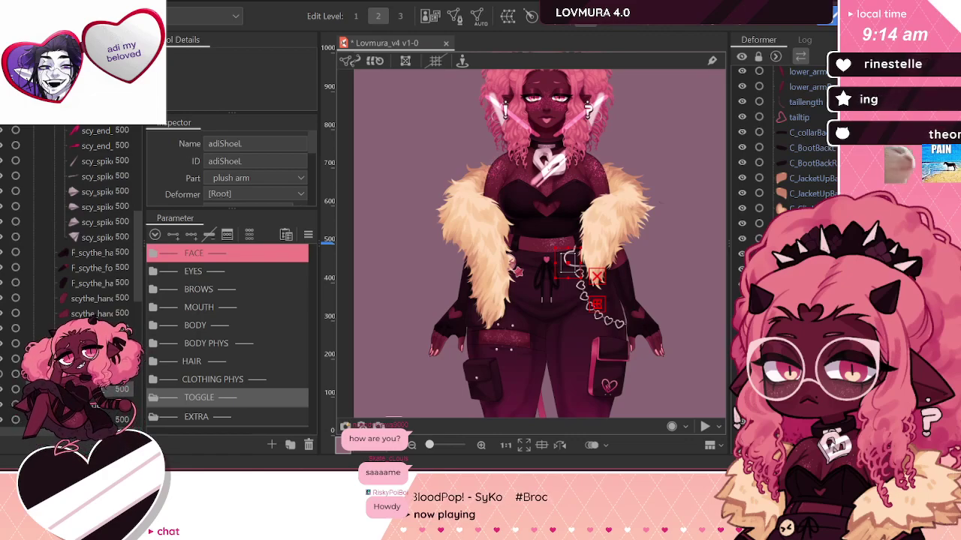
{"action": "scroll", "coordinate": [788, 150], "scroll_direction": "down", "scroll_amount": 5}
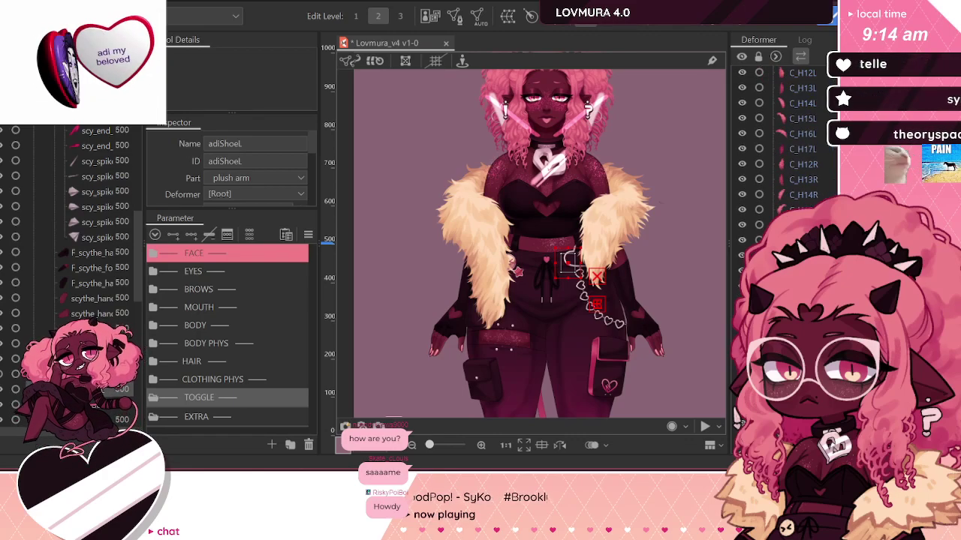
{"action": "scroll", "coordinate": [788, 135], "scroll_direction": "down", "scroll_amount": 5}
{"action": "scroll", "coordinate": [788, 135], "scroll_direction": "down", "scroll_amount": 5}
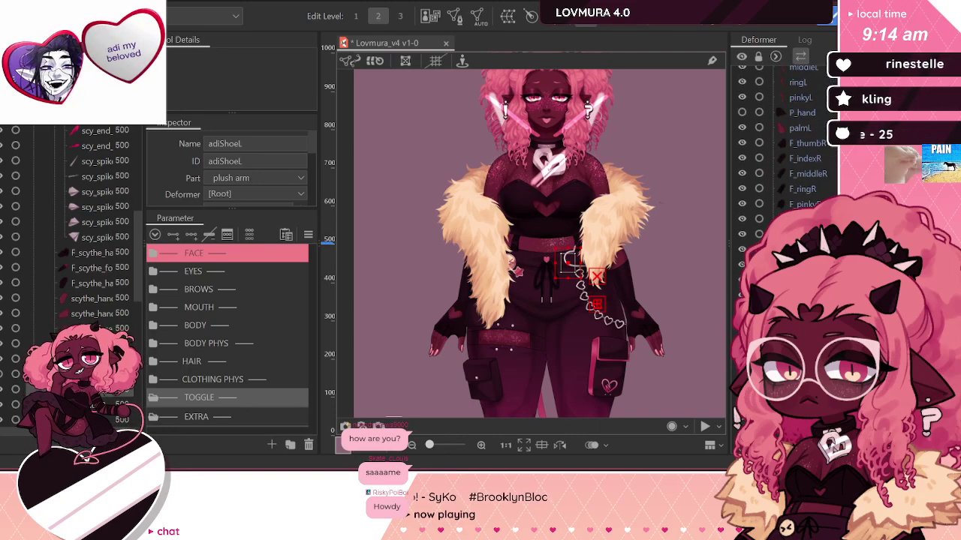
{"action": "scroll", "coordinate": [507, 313], "scroll_direction": "down", "scroll_amount": 2}
{"action": "scroll", "coordinate": [530, 84], "scroll_direction": "up", "scroll_amount": 3}
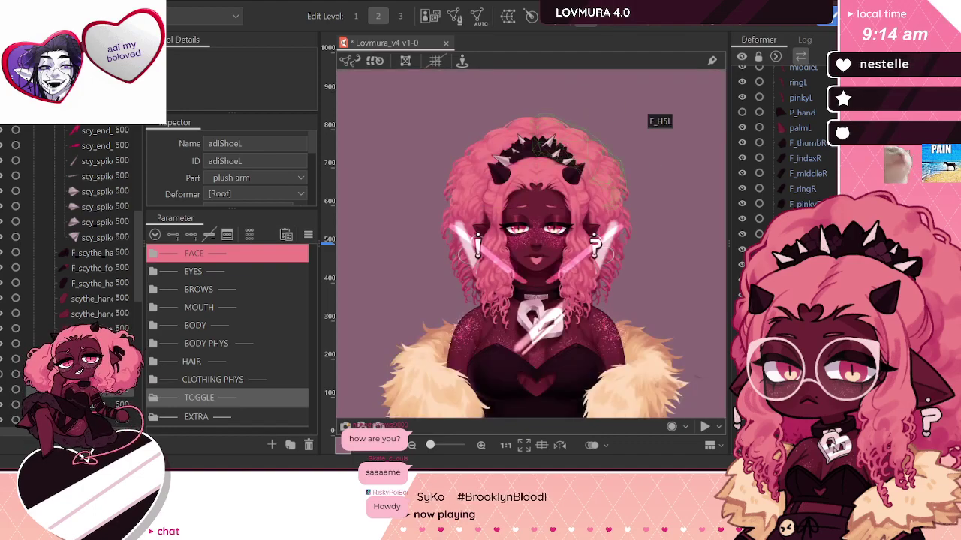
{"action": "scroll", "coordinate": [796, 135], "scroll_direction": "down", "scroll_amount": 5}
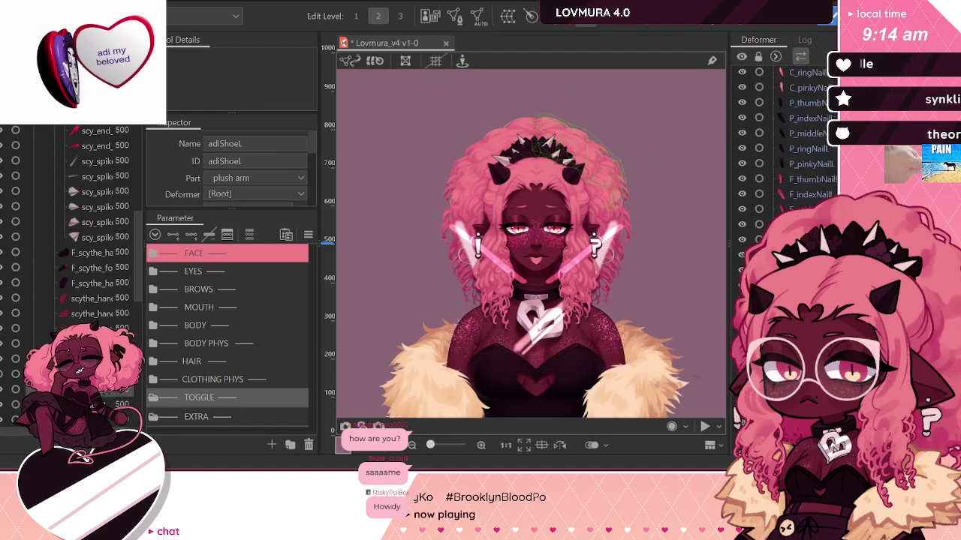
Step: Look through the choker, collar, mouth and teeth meshes in the deformer list and select the F_choker_tag mesh
{"action": "scroll", "coordinate": [738, 417], "scroll_direction": "down", "scroll_amount": 4}
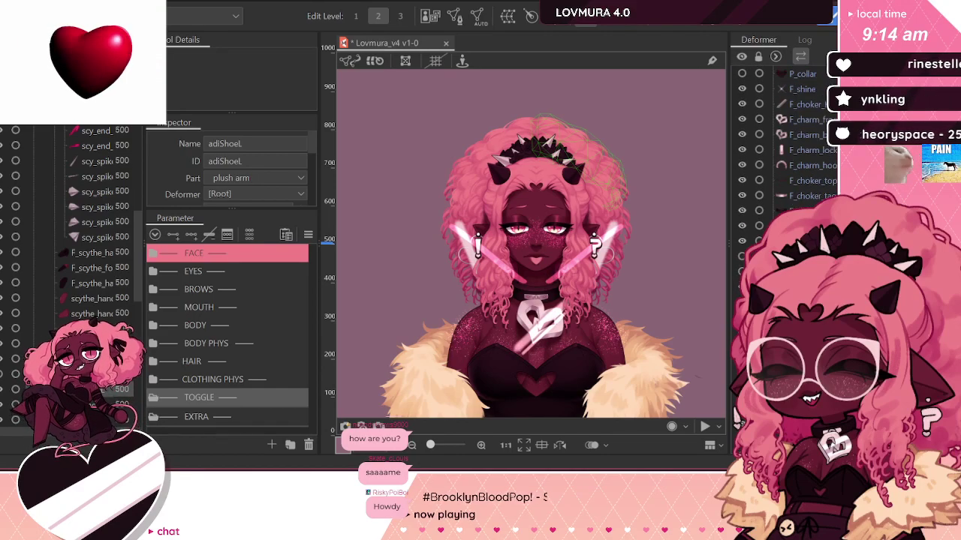
{"action": "scroll", "coordinate": [738, 418], "scroll_direction": "down", "scroll_amount": 5}
{"action": "scroll", "coordinate": [737, 417], "scroll_direction": "down", "scroll_amount": 4}
{"action": "scroll", "coordinate": [784, 165], "scroll_direction": "down", "scroll_amount": 4}
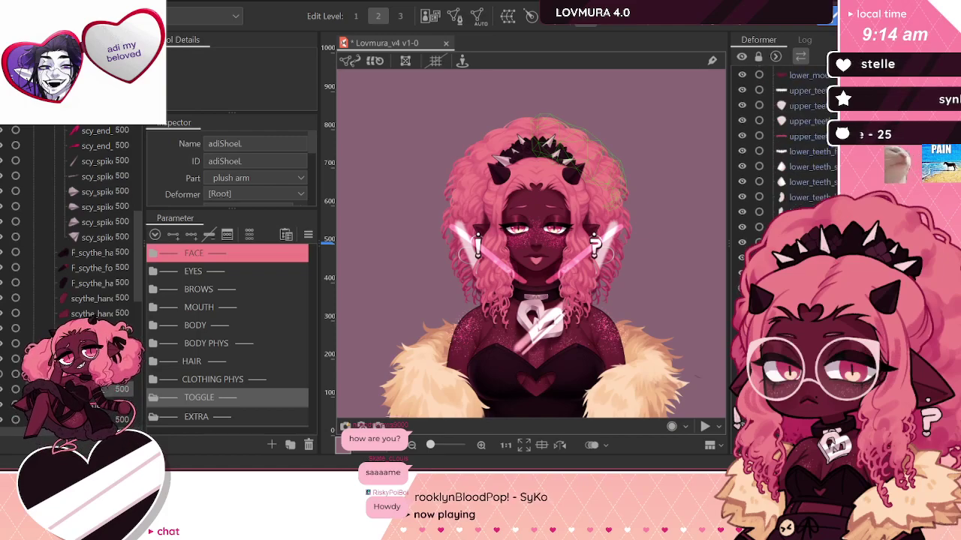
{"action": "left_click", "coordinate": [535, 296]}
{"action": "scroll", "coordinate": [785, 226], "scroll_direction": "down", "scroll_amount": 1}
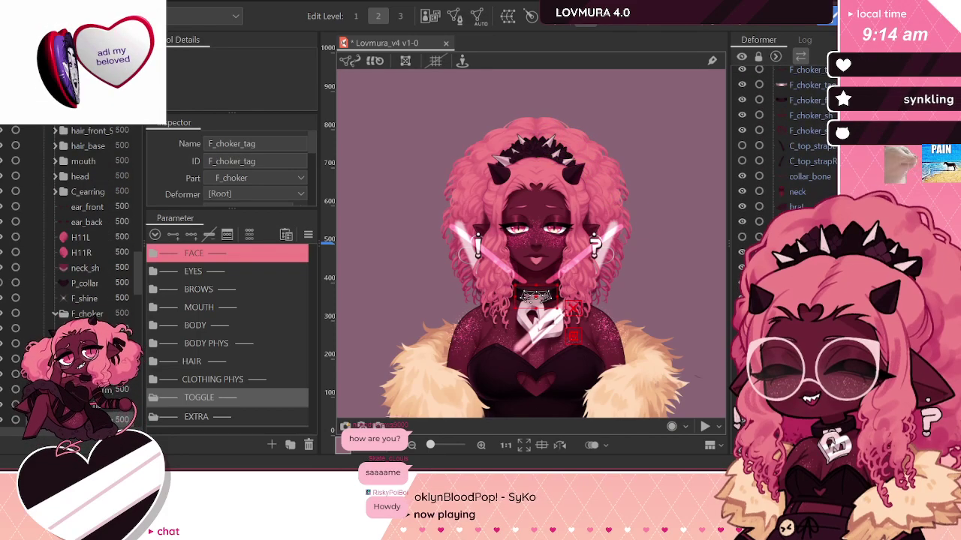
Step: Check the torso, leg and foot meshes in the deformer list, selecting upper_torso_g2_reflect and center
{"action": "left_click", "coordinate": [788, 284]}
{"action": "scroll", "coordinate": [784, 225], "scroll_direction": "down", "scroll_amount": 3}
{"action": "left_click", "coordinate": [788, 239]}
{"action": "scroll", "coordinate": [738, 418], "scroll_direction": "down", "scroll_amount": 3}
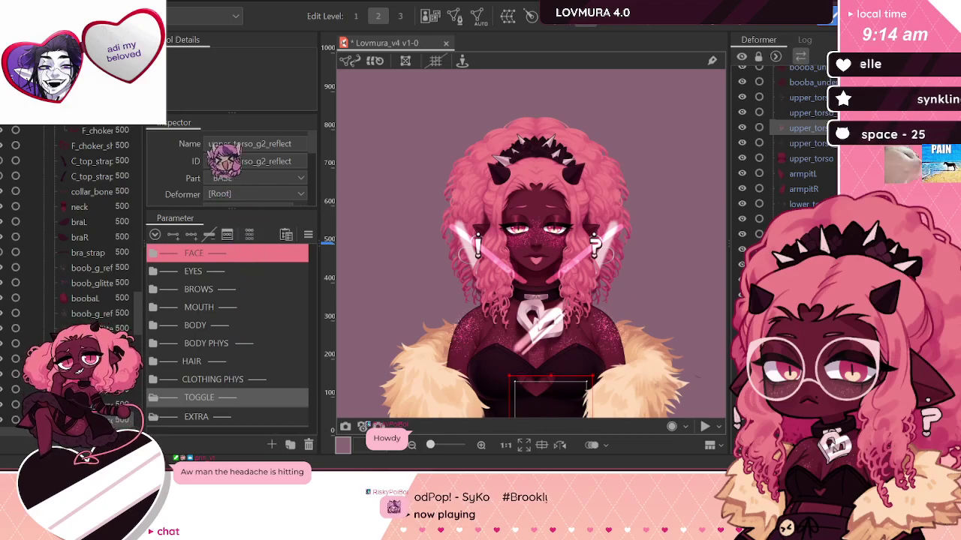
{"action": "left_click", "coordinate": [800, 281]}
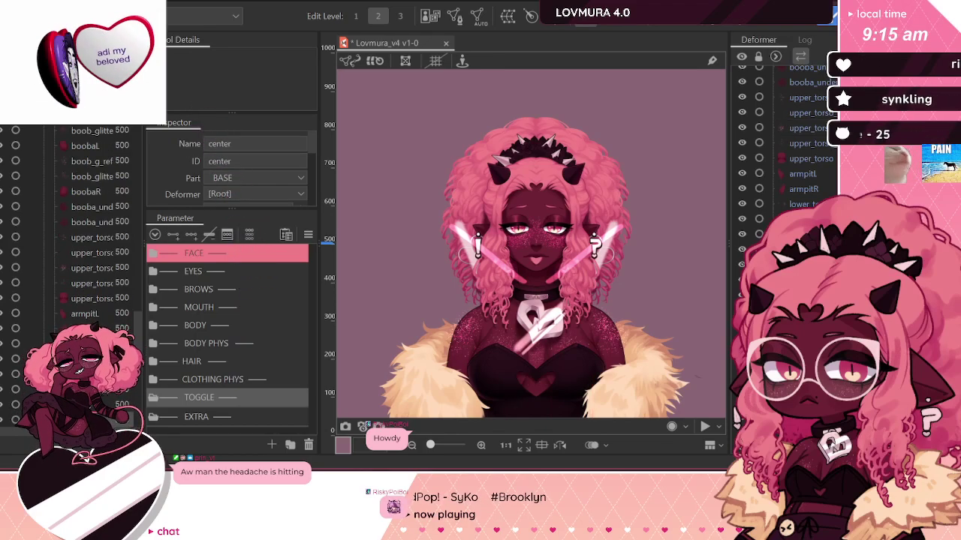
{"action": "scroll", "coordinate": [800, 281], "scroll_direction": "down", "scroll_amount": 2}
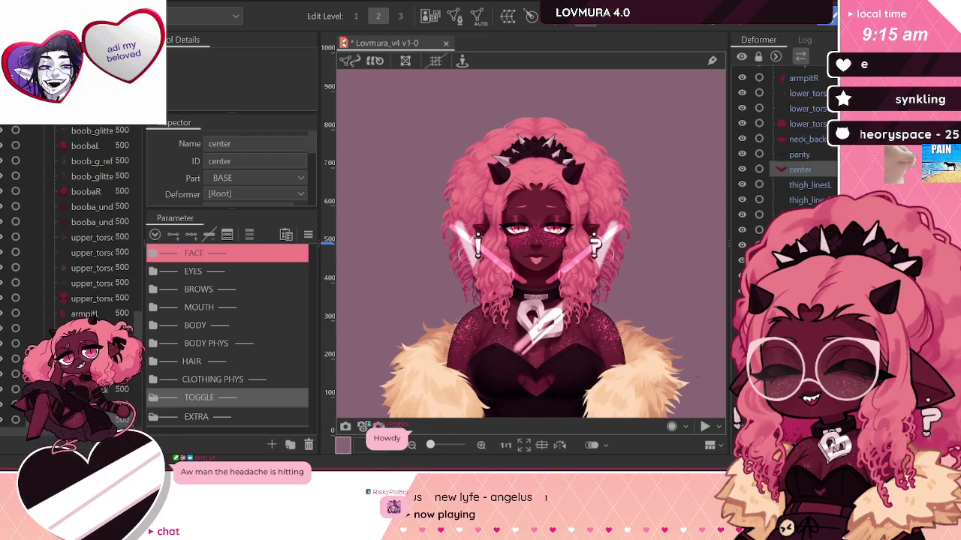
{"action": "scroll", "coordinate": [788, 135], "scroll_direction": "down", "scroll_amount": 5}
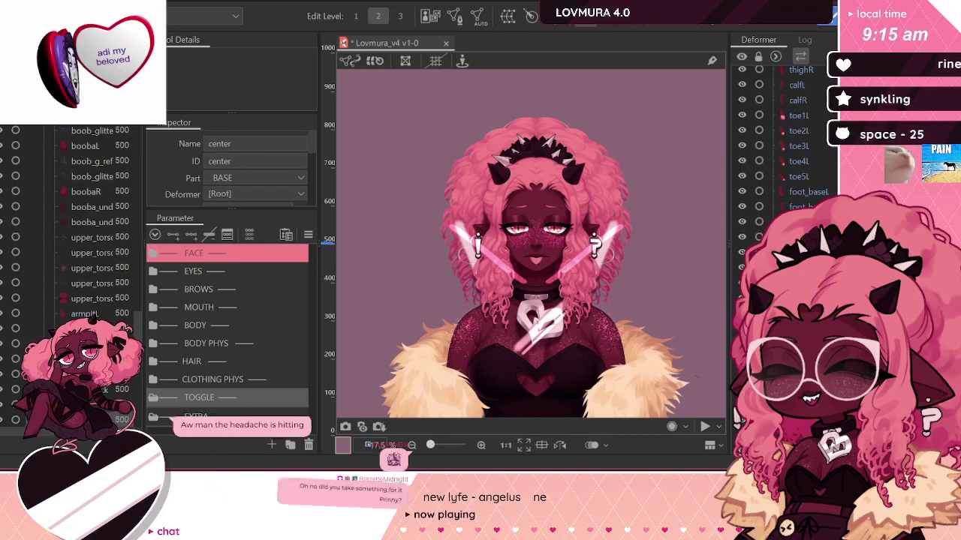
Step: Check the face meshes one by one, including face_fill, face_shading, face_glitter and the face mask
{"action": "left_click", "coordinate": [542, 207]}
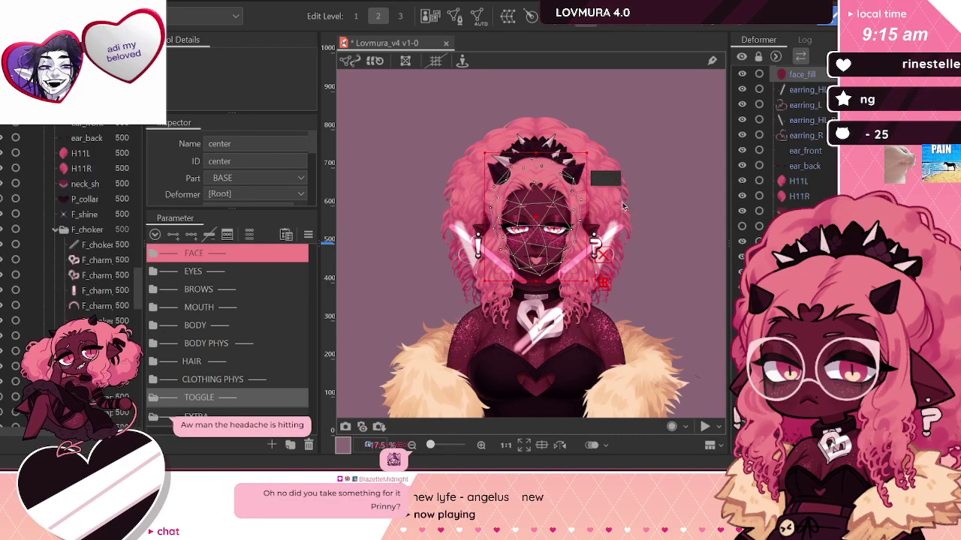
{"action": "left_click", "coordinate": [818, 170]}
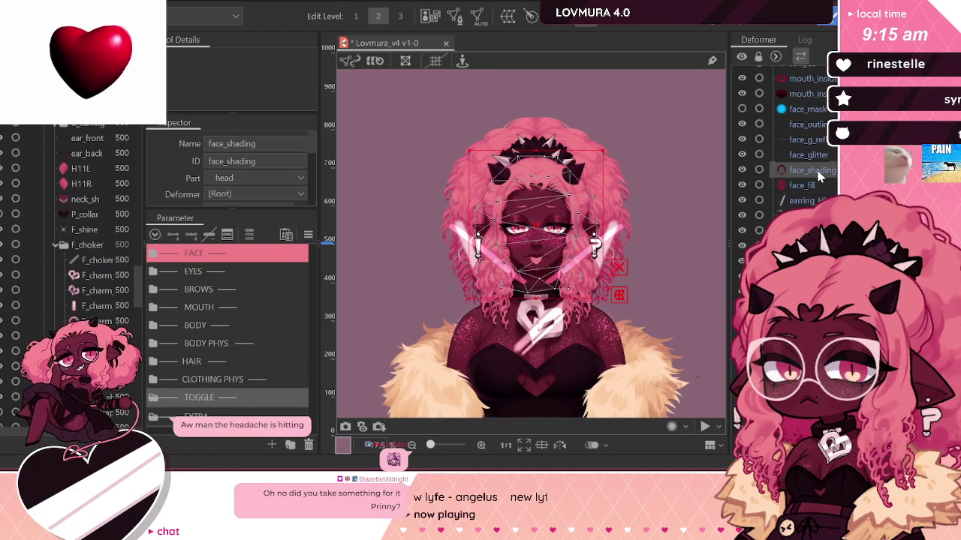
{"action": "left_click", "coordinate": [818, 156]}
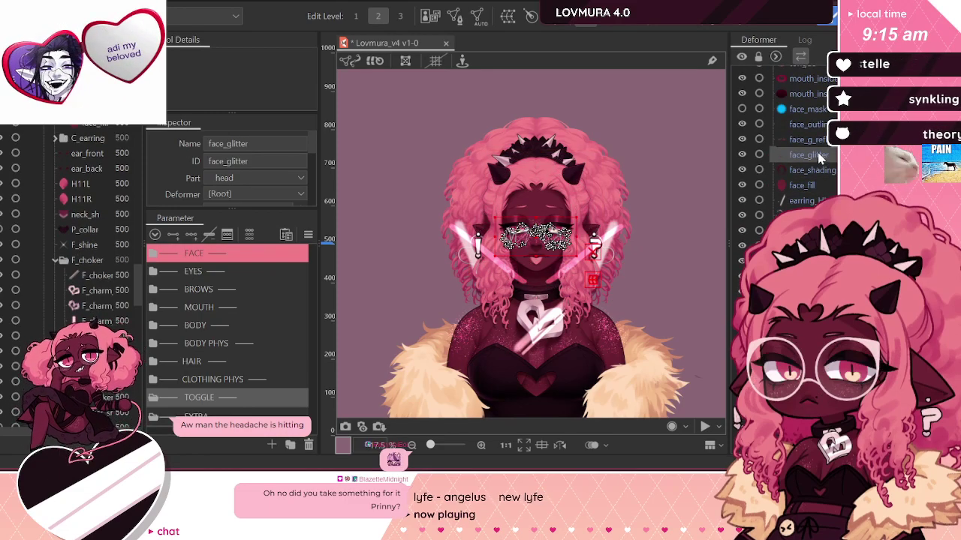
{"action": "left_click", "coordinate": [808, 109]}
{"action": "left_click", "coordinate": [809, 154]}
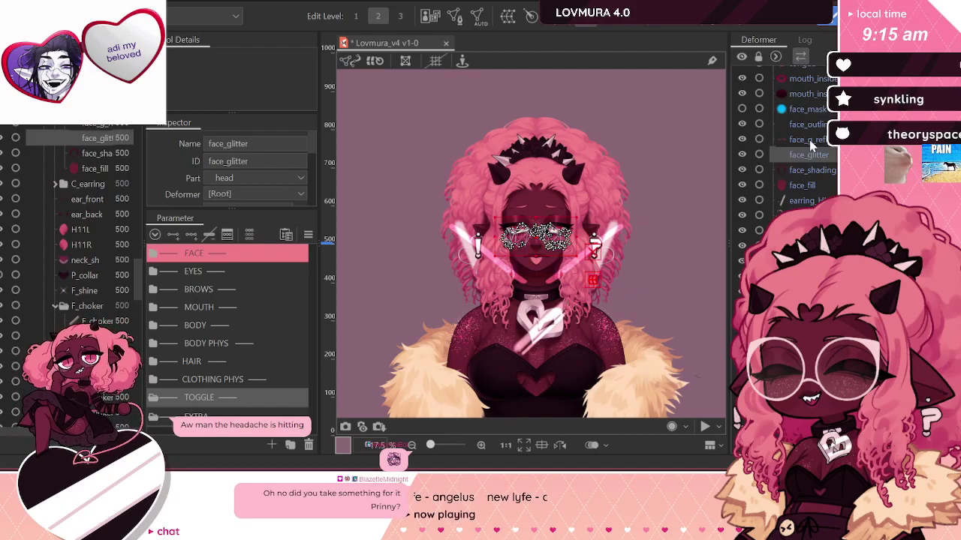
{"action": "left_click", "coordinate": [810, 141]}
{"action": "left_click", "coordinate": [800, 110]}
{"action": "left_click", "coordinate": [820, 156]}
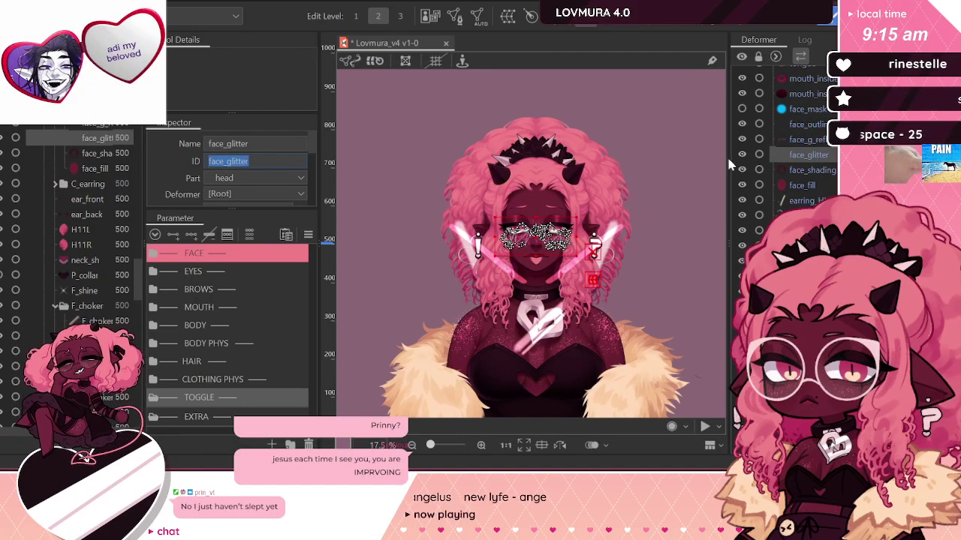
Step: Check the clipping ID of the face reflection mesh, and select all the face meshes from the face mask through face_fill
{"action": "left_click", "coordinate": [809, 139]}
{"action": "scroll", "coordinate": [252, 172], "scroll_direction": "down", "scroll_amount": 2}
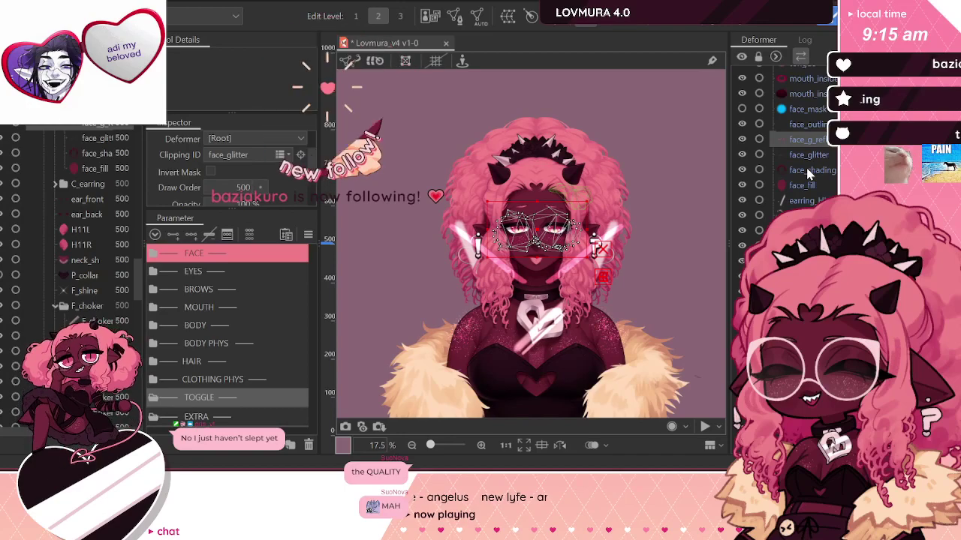
{"action": "left_click", "coordinate": [809, 155]}
{"action": "left_click", "coordinate": [805, 140]}
{"action": "left_click", "coordinate": [800, 109]}
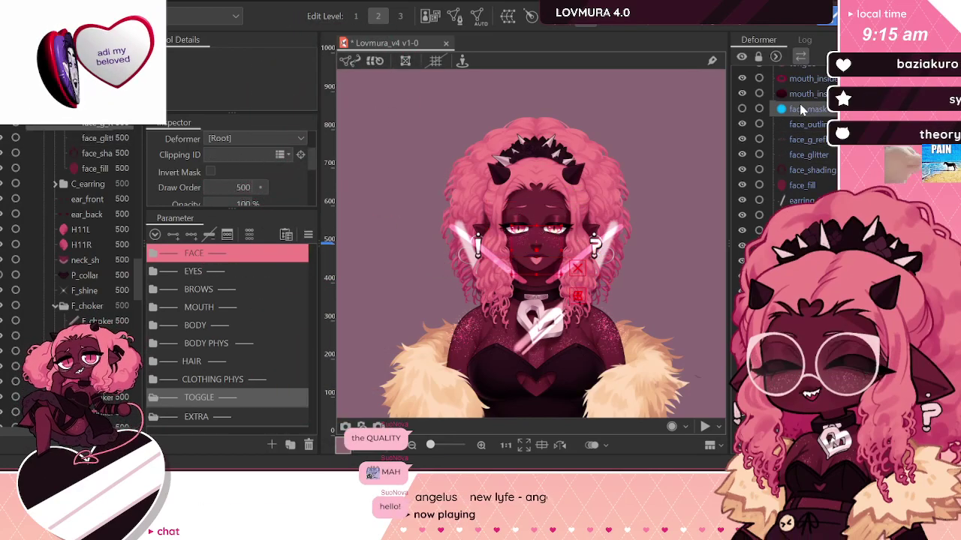
{"action": "left_click", "coordinate": [807, 186], "text": "shift"}
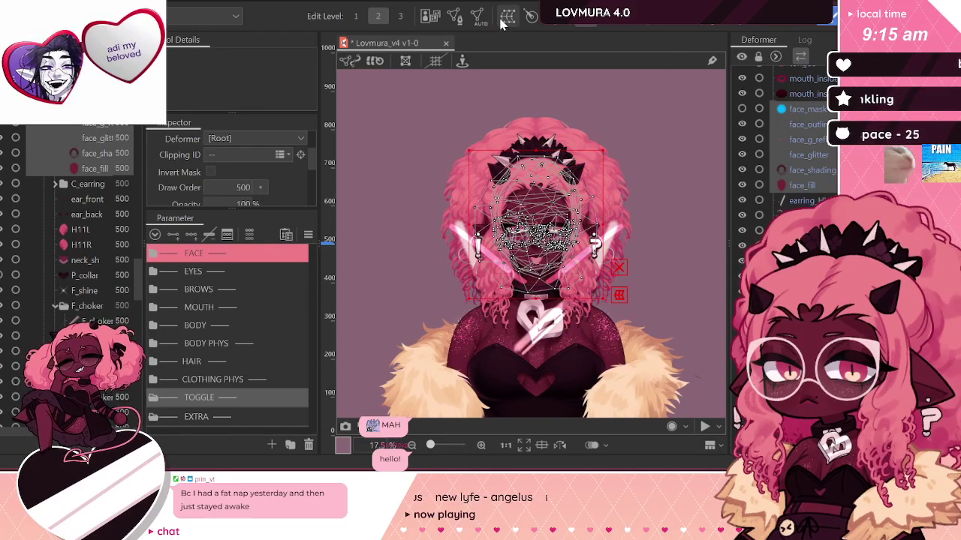
{"action": "left_click", "coordinate": [532, 17]}
{"action": "left_click_drag", "start_coordinate": [829, 170], "coordinate": [136, 36]}
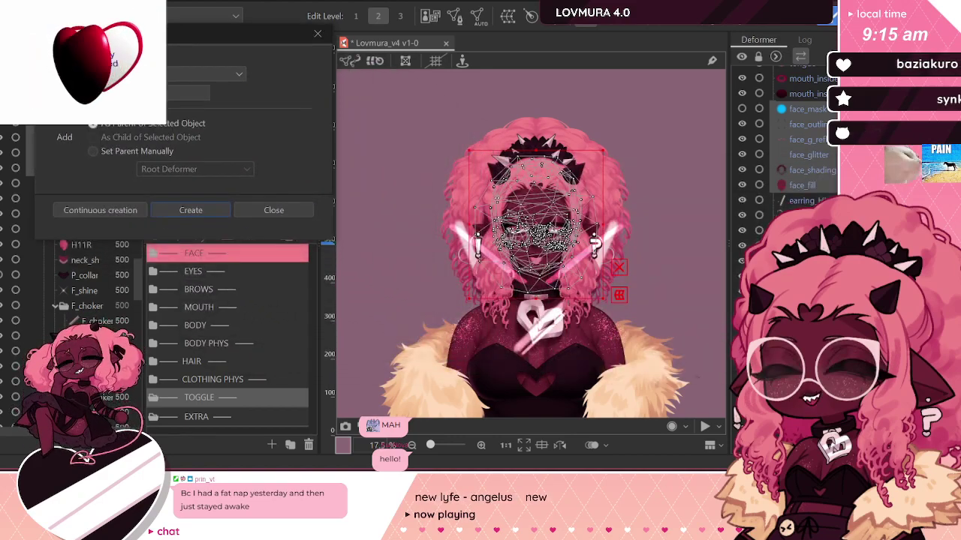
{"action": "left_click", "coordinate": [249, 213]}
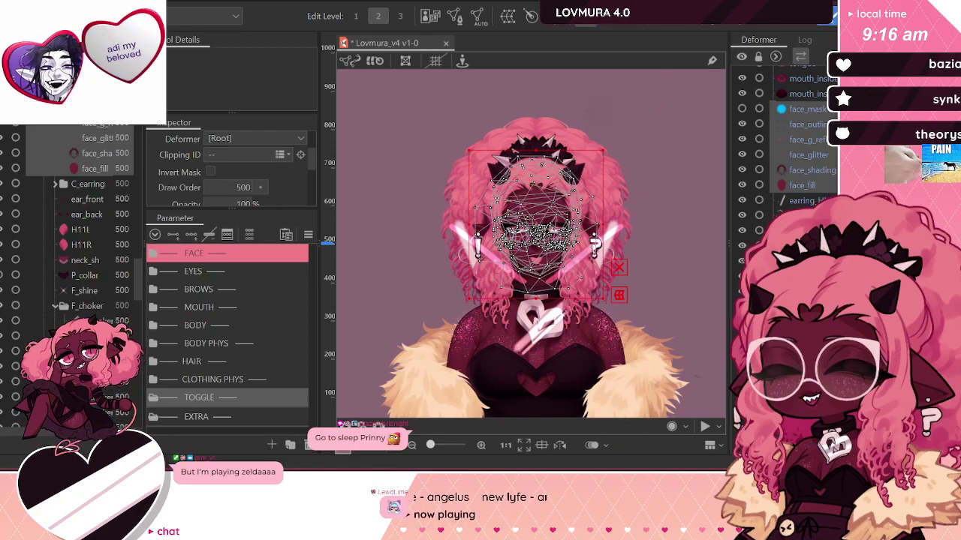
Step: Create a rotation deformer as parent of the selected face meshes, with its pivot at the chin and pointing straight up
{"action": "scroll", "coordinate": [571, 147], "scroll_direction": "up", "scroll_amount": 2}
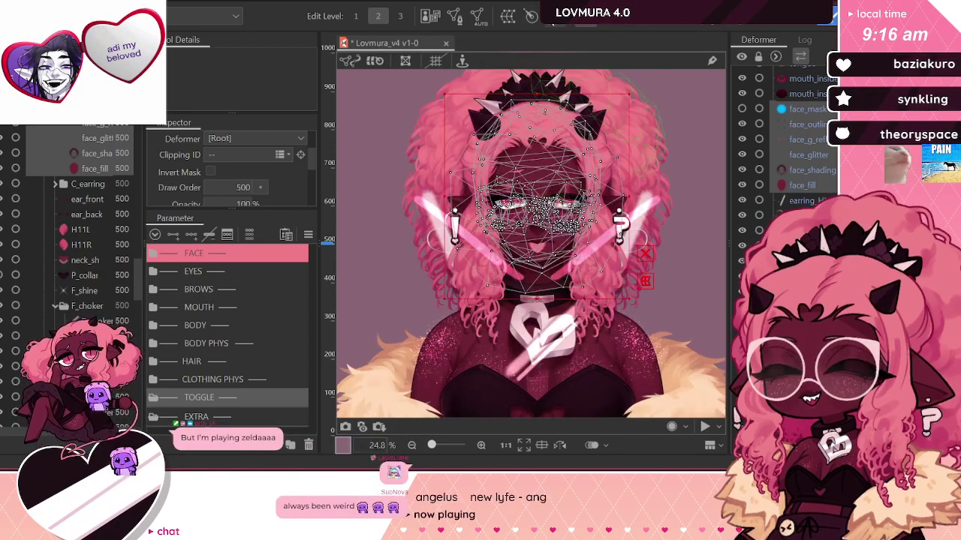
{"action": "scroll", "coordinate": [518, 279], "scroll_direction": "up", "scroll_amount": 6}
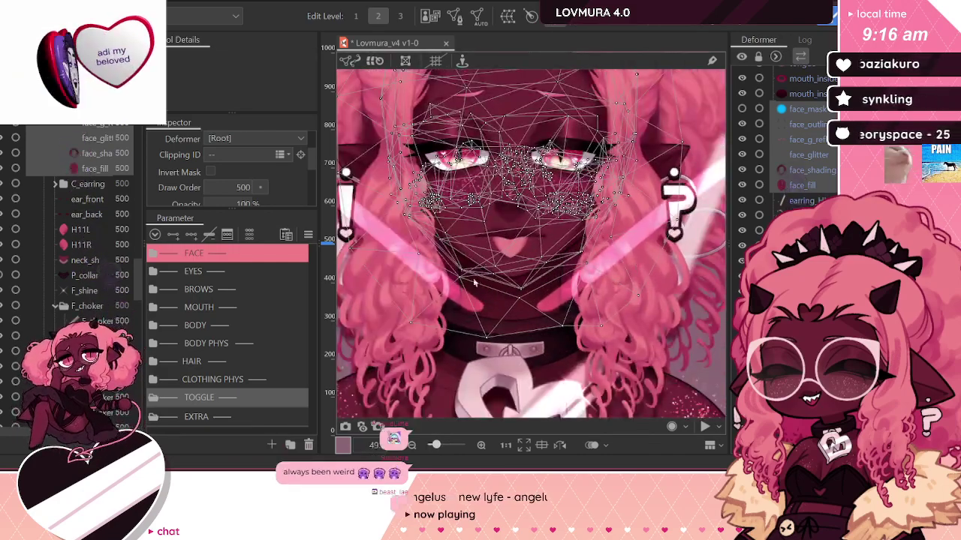
{"action": "scroll", "coordinate": [518, 280], "scroll_direction": "up", "scroll_amount": 3}
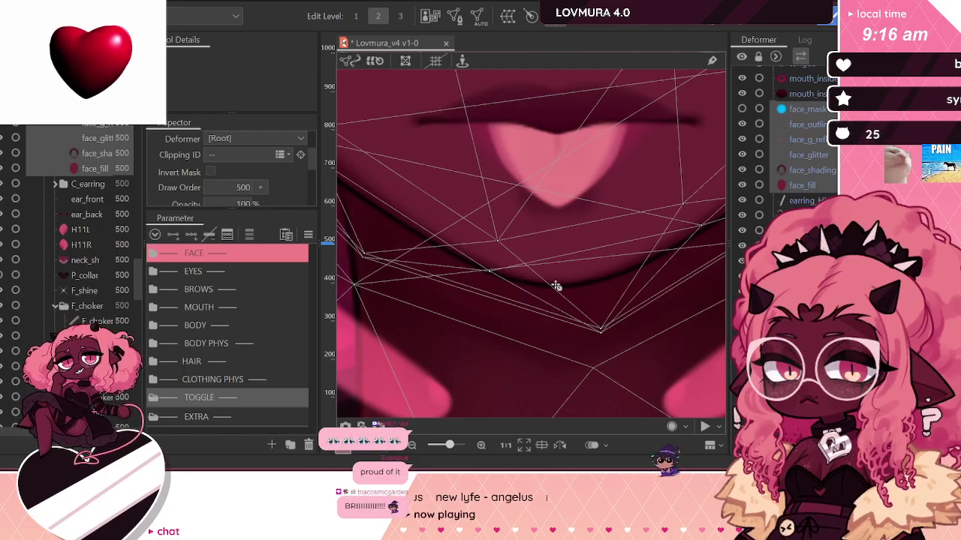
{"action": "scroll", "coordinate": [550, 307], "scroll_direction": "down", "scroll_amount": 1}
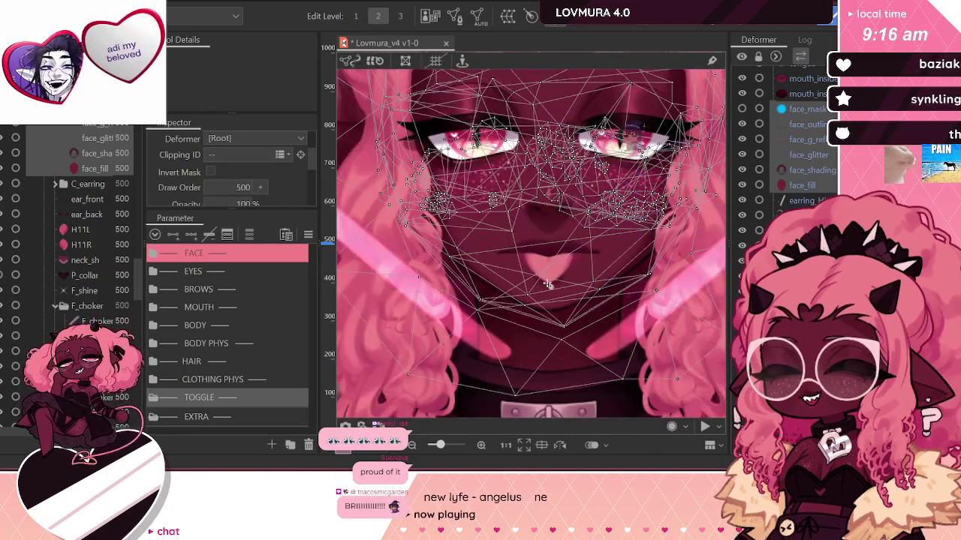
{"action": "key", "text": "ctrl+t"}
{"action": "mouse_move", "coordinate": [551, 296]}
{"action": "left_mouse_down"}
{"action": "mouse_move", "coordinate": [548, 154]}
{"action": "mouse_move", "coordinate": [548, 216]}
{"action": "mouse_move", "coordinate": [550, 203]}
{"action": "left_mouse_up"}
{"action": "scroll", "coordinate": [573, 287], "scroll_direction": "down", "scroll_amount": 2}
{"action": "scroll", "coordinate": [573, 287], "scroll_direction": "down", "scroll_amount": 1}
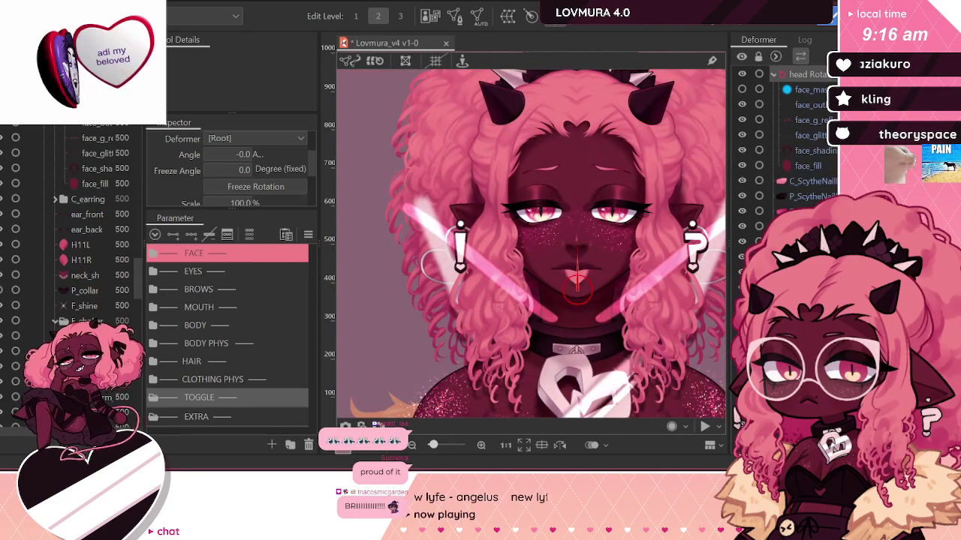
Step: Check which face meshes are nested under the head rotation deformer, selecting the face mask, outline, shading and fill
{"action": "left_click", "coordinate": [777, 76]}
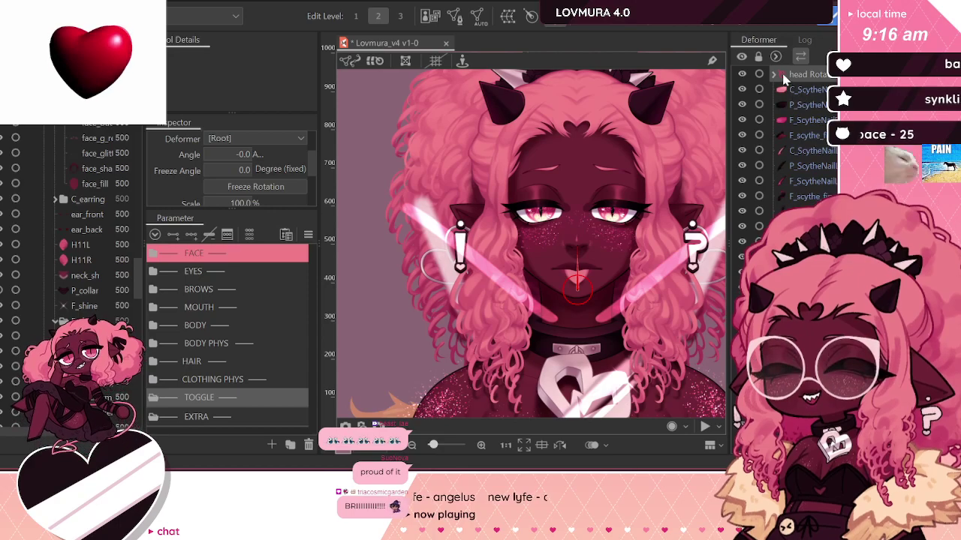
{"action": "left_click", "coordinate": [773, 76]}
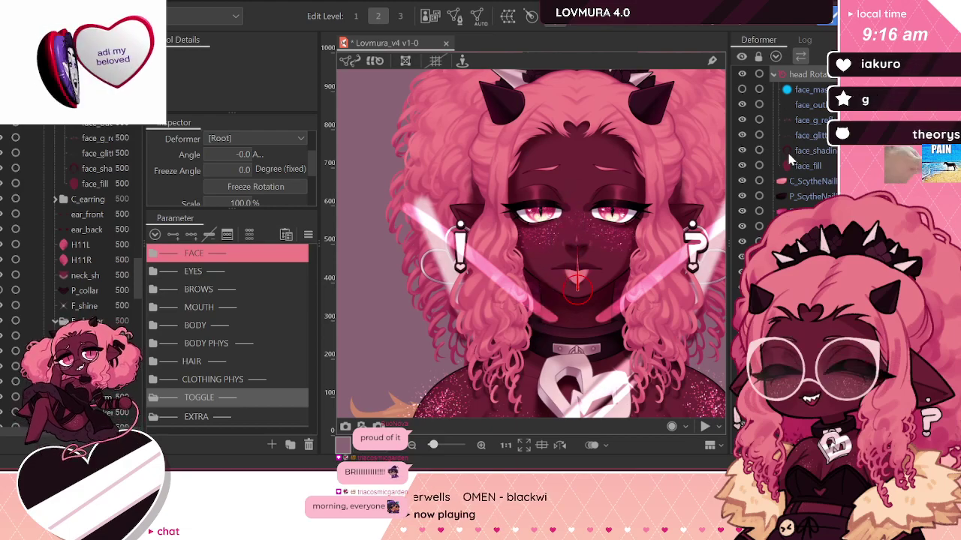
{"action": "scroll", "coordinate": [519, 102], "scroll_direction": "down", "scroll_amount": 2}
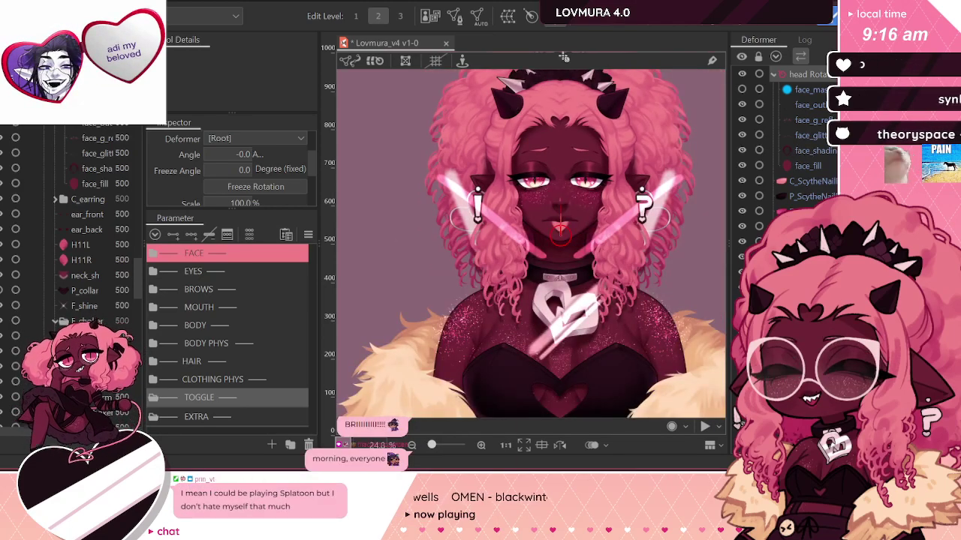
{"action": "left_click", "coordinate": [818, 150]}
{"action": "left_click", "coordinate": [788, 90]}
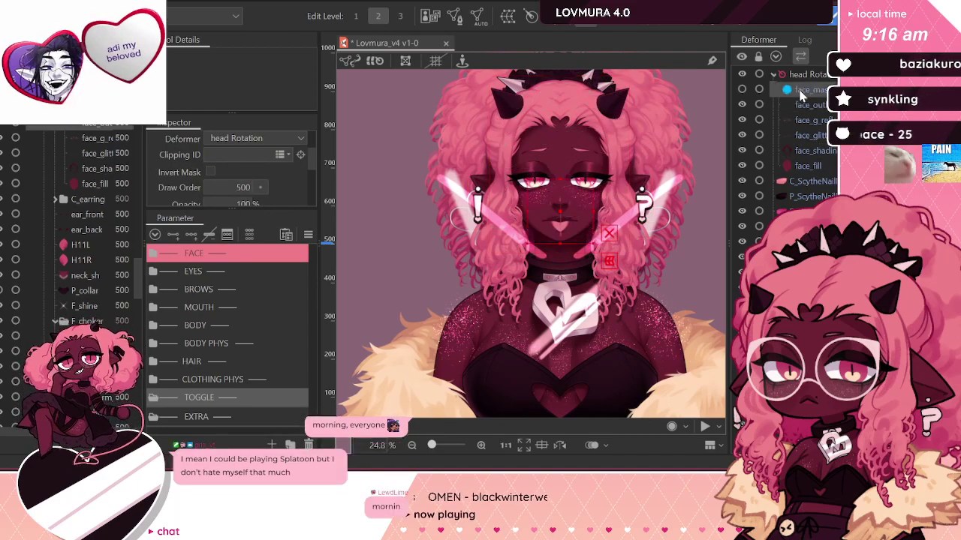
{"action": "left_click", "coordinate": [793, 77]}
{"action": "left_click", "coordinate": [800, 108]}
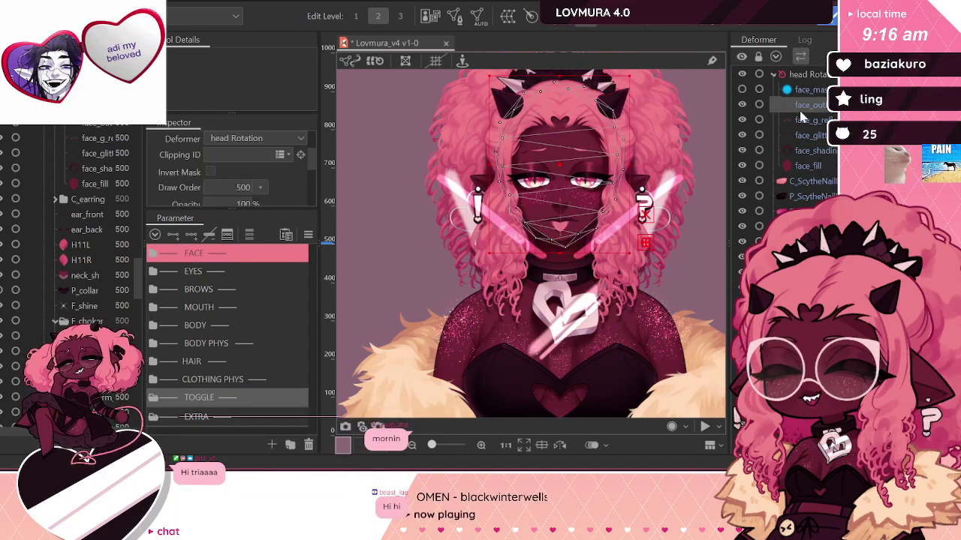
{"action": "left_click", "coordinate": [809, 166]}
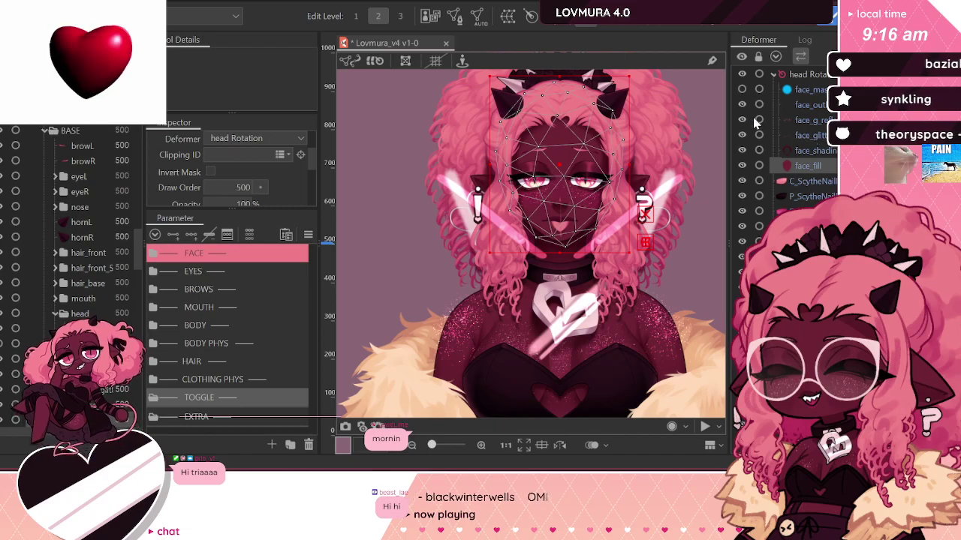
Step: Save the model and select the face_fill mesh under the head rotation deformer
{"action": "key", "text": "ctrl+s"}
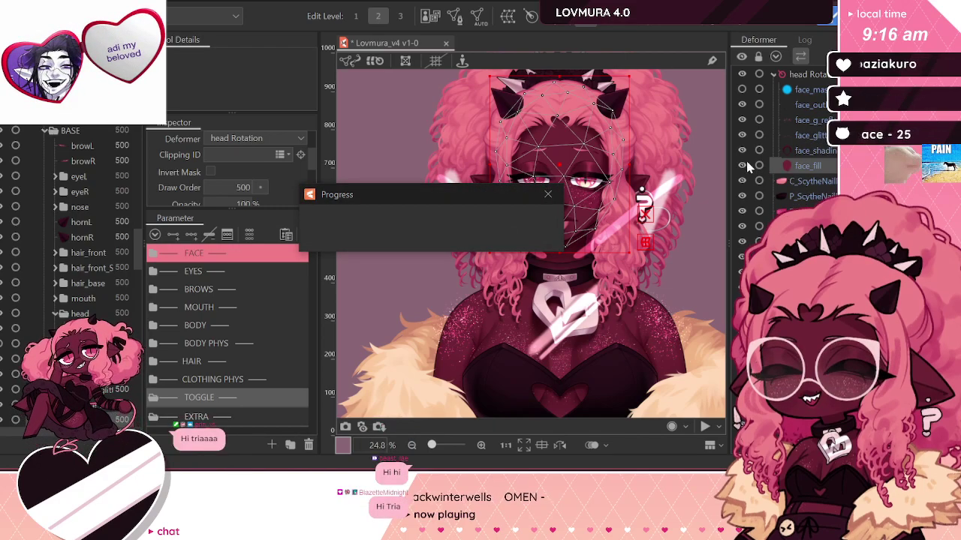
{"action": "left_click", "coordinate": [797, 150]}
{"action": "left_click", "coordinate": [799, 177]}
{"action": "left_click", "coordinate": [799, 165]}
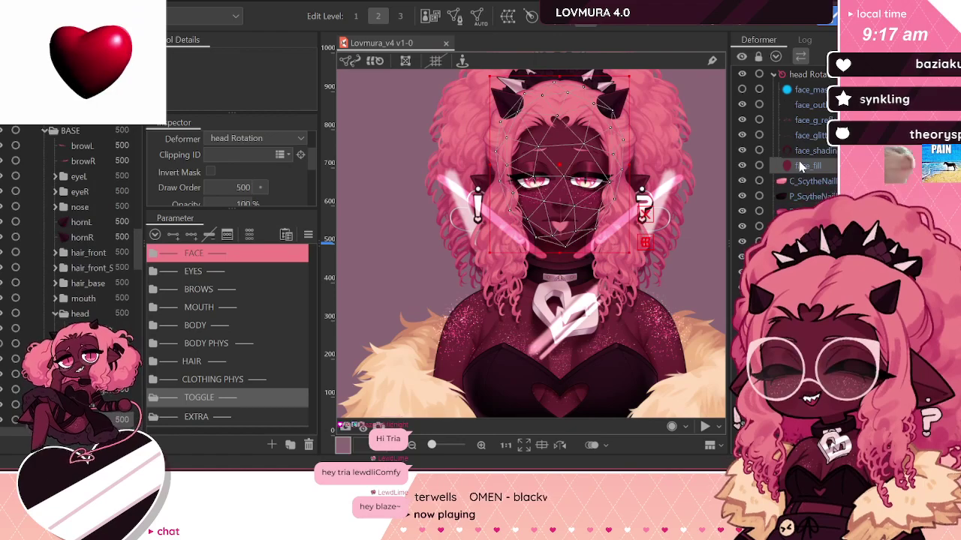
Step: Rename the head rotation deformer to head_Z
{"action": "left_click", "coordinate": [788, 74]}
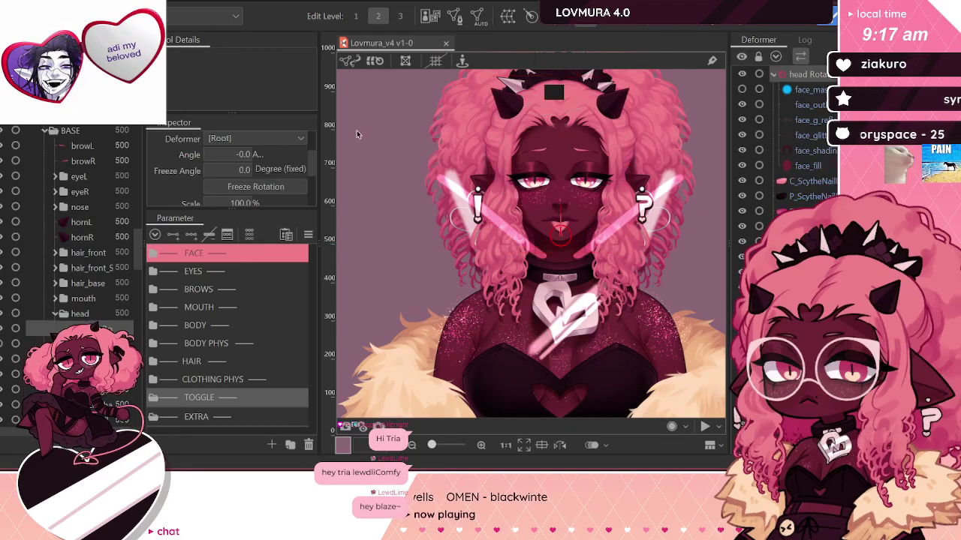
{"action": "left_click", "coordinate": [268, 144]}
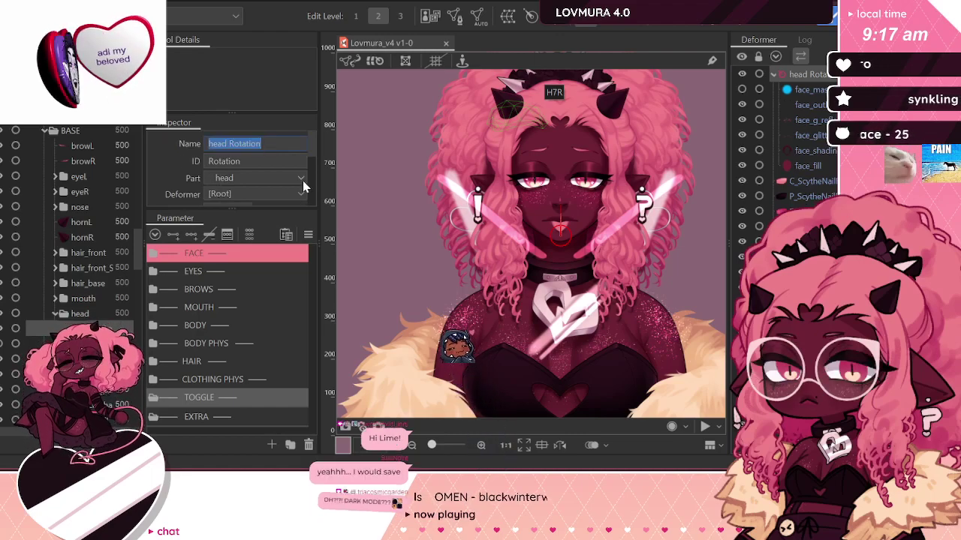
{"action": "type", "text": "head "}
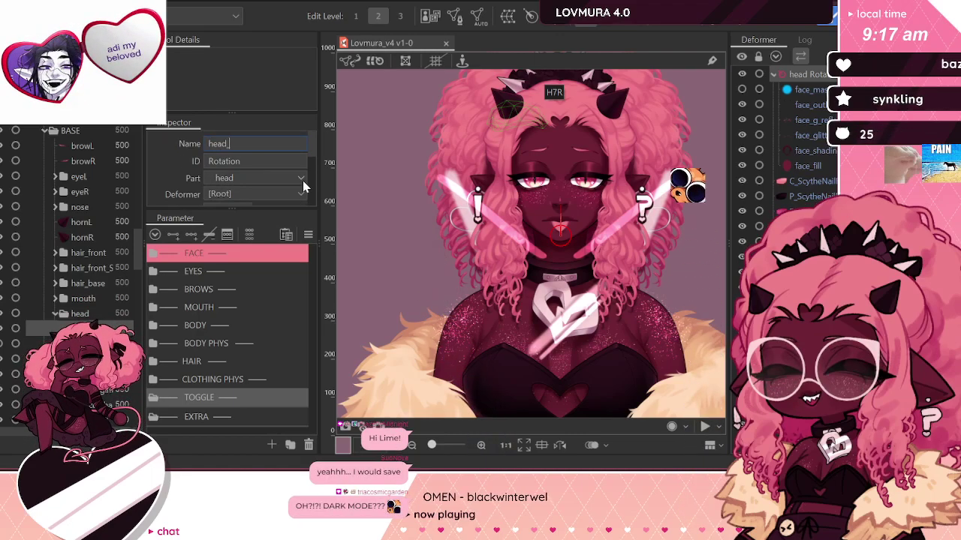
{"action": "type", "text": "Z"}
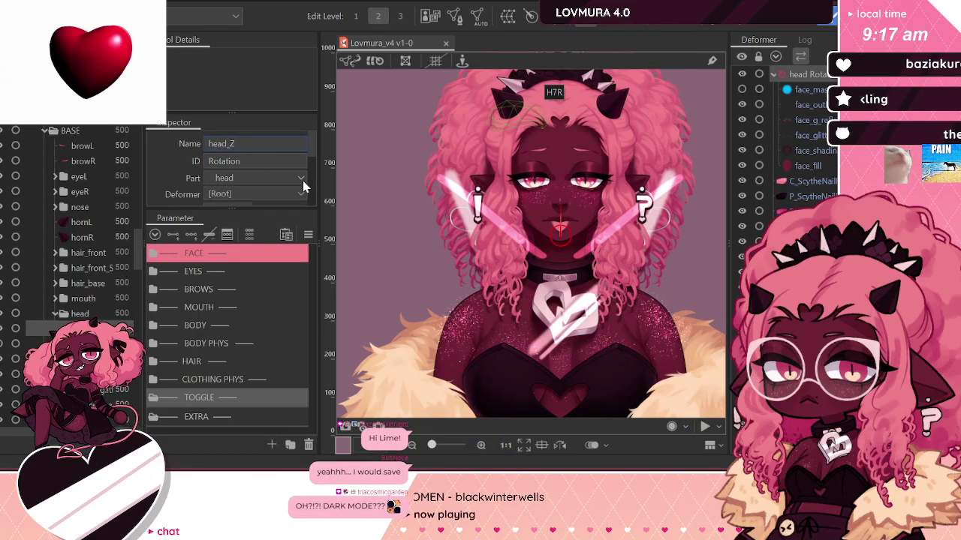
{"action": "key", "text": "Return"}
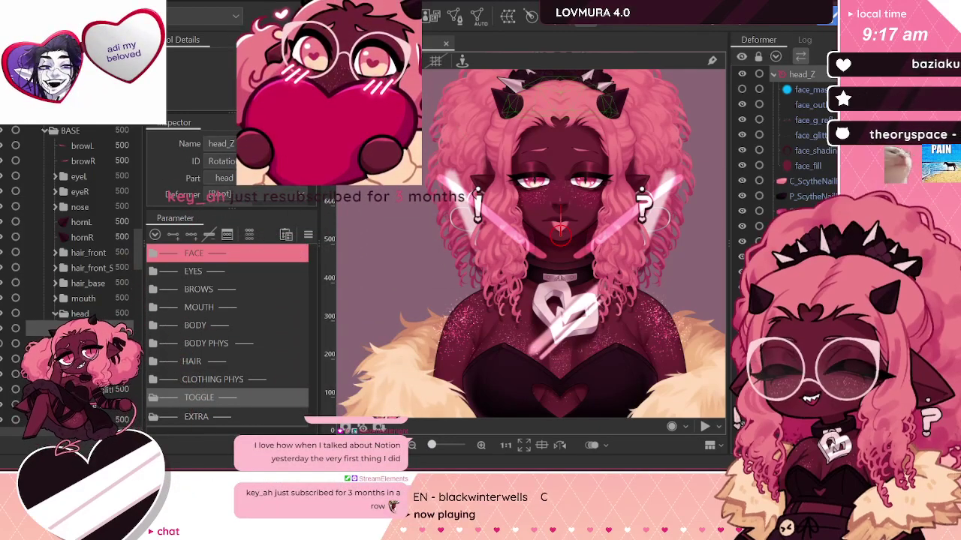
Step: Save the model and select the face_mask mesh under the head_Z deformer
{"action": "key", "text": "ctrl+s"}
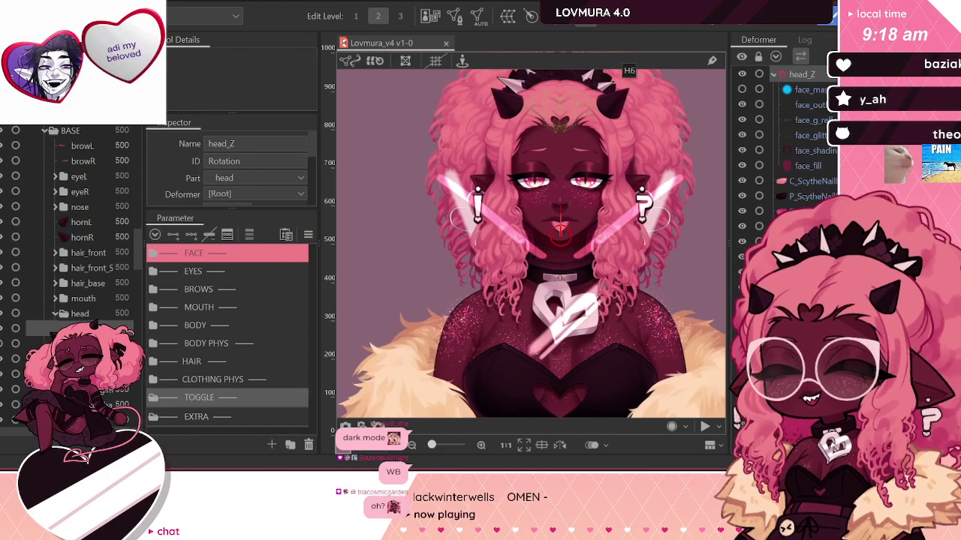
{"action": "scroll", "coordinate": [553, 104], "scroll_direction": "down", "scroll_amount": 3}
{"action": "scroll", "coordinate": [559, 83], "scroll_direction": "up", "scroll_amount": 3}
{"action": "left_click_drag", "start_coordinate": [578, 231], "coordinate": [582, 81]}
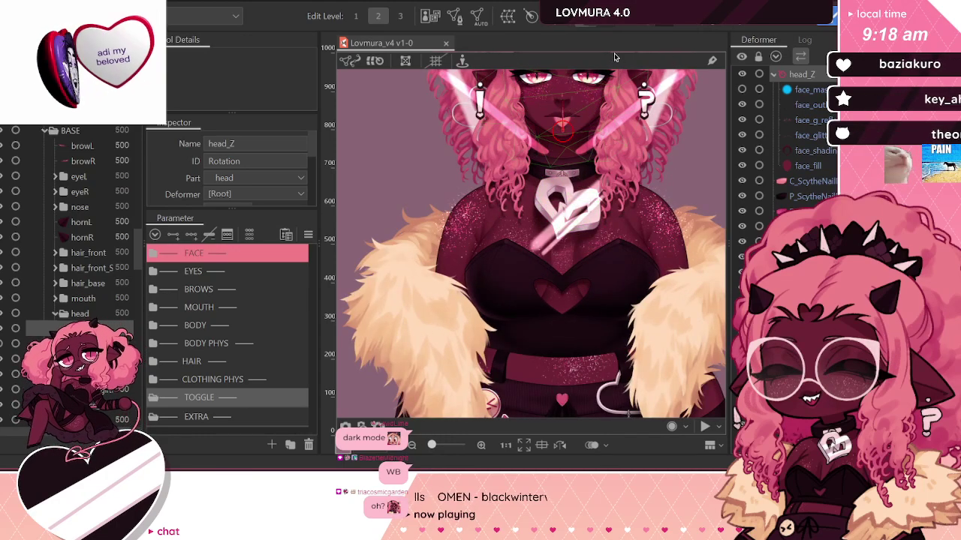
{"action": "scroll", "coordinate": [555, 71], "scroll_direction": "down", "scroll_amount": 3}
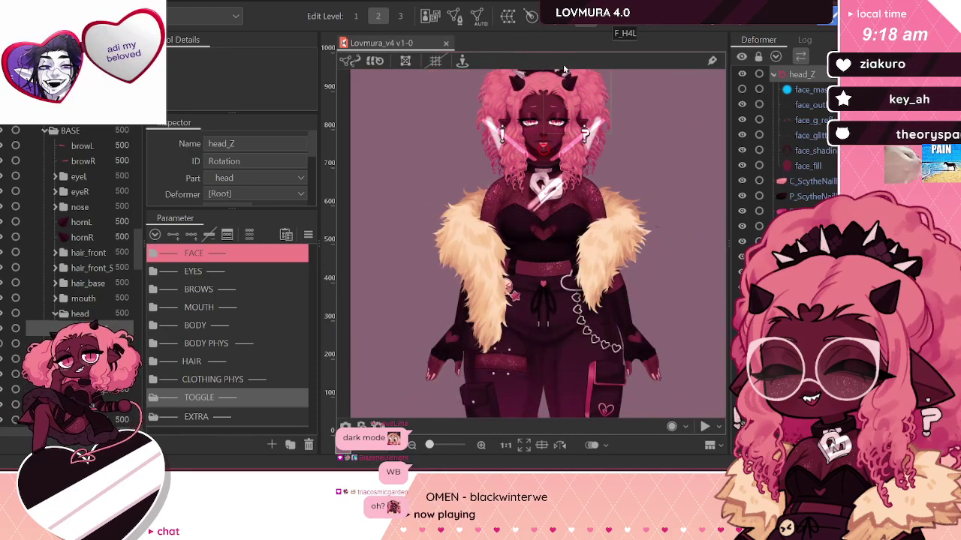
{"action": "scroll", "coordinate": [531, 80], "scroll_direction": "up", "scroll_amount": 1}
{"action": "scroll", "coordinate": [570, 67], "scroll_direction": "up", "scroll_amount": 2}
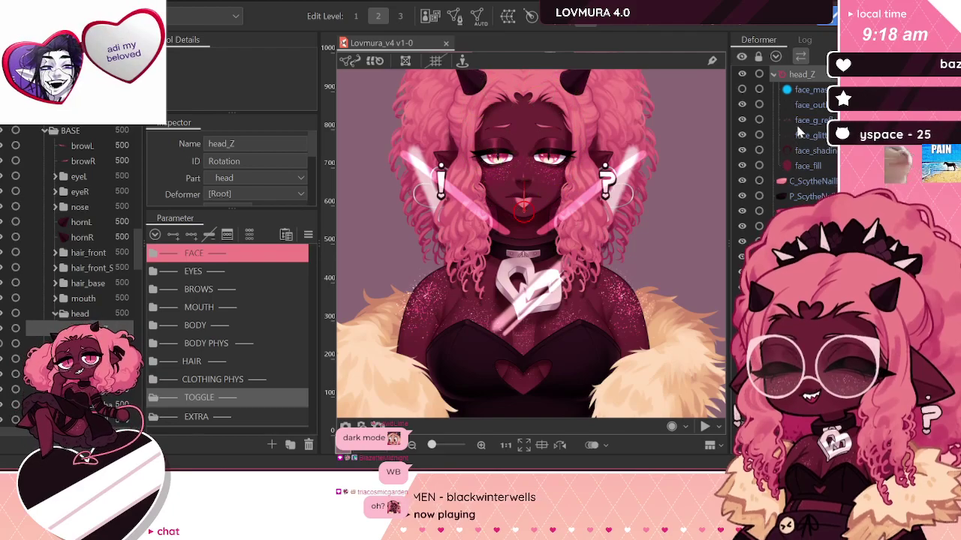
{"action": "left_click", "coordinate": [817, 90]}
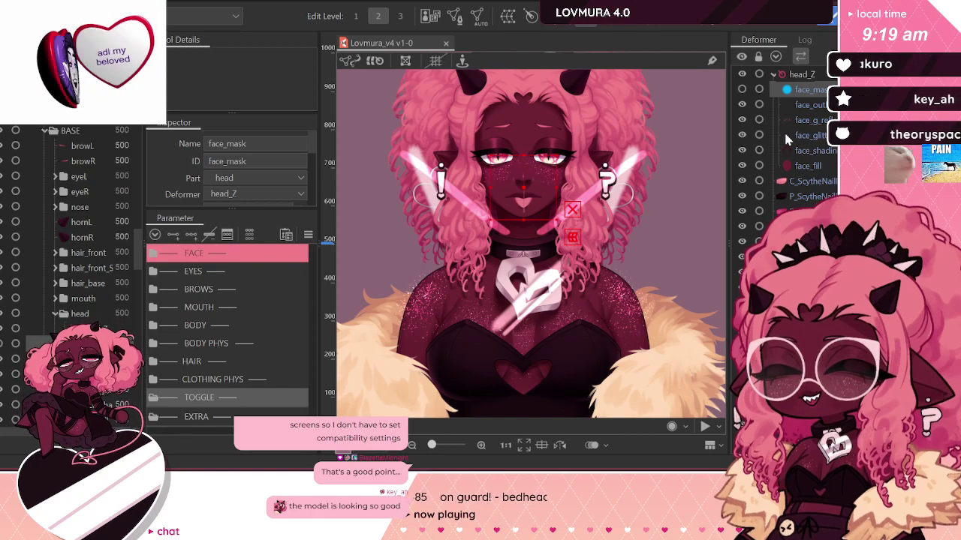
Step: Open the F_earring_HLL earring highlight for mesh editing and erase its existing mesh points
{"action": "left_click", "coordinate": [630, 163]}
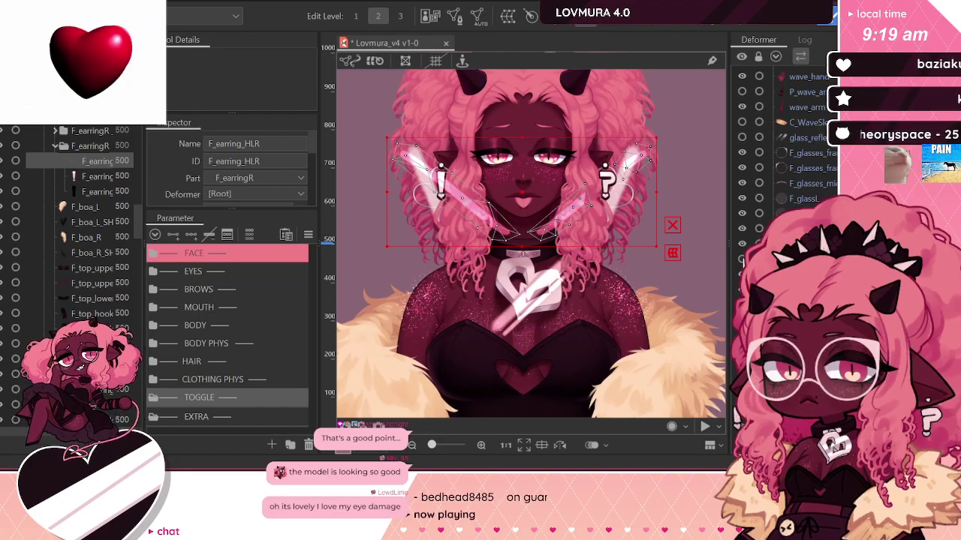
{"action": "left_click", "coordinate": [603, 183]}
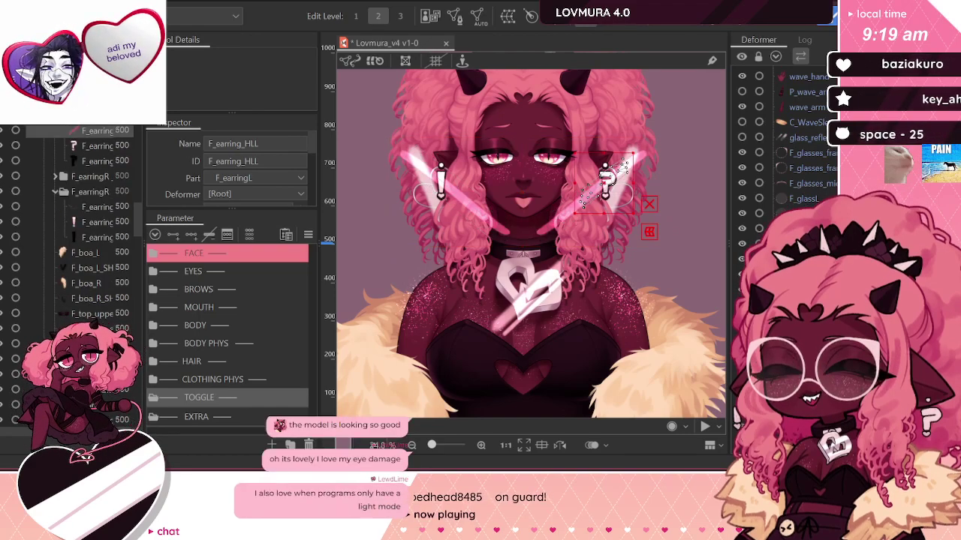
{"action": "left_click", "coordinate": [441, 182]}
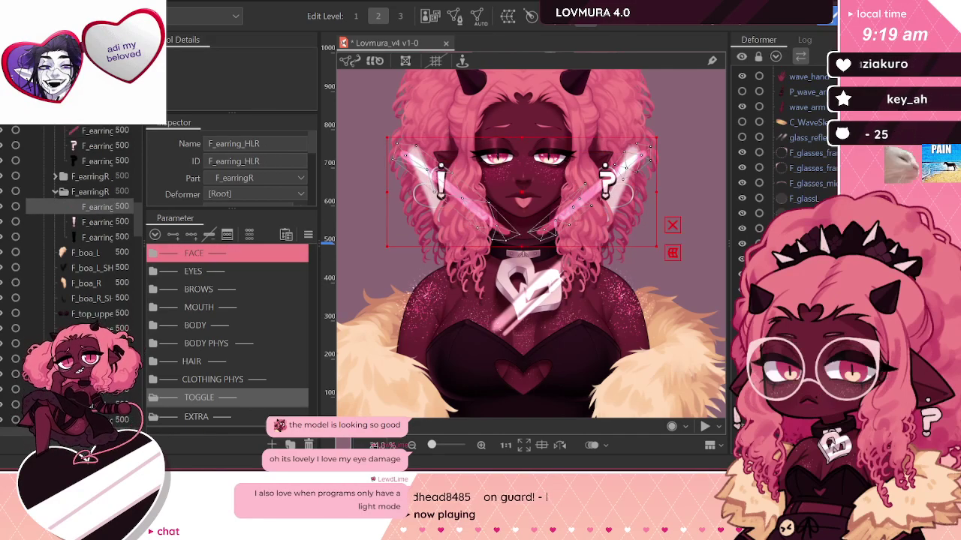
{"action": "left_click", "coordinate": [606, 176]}
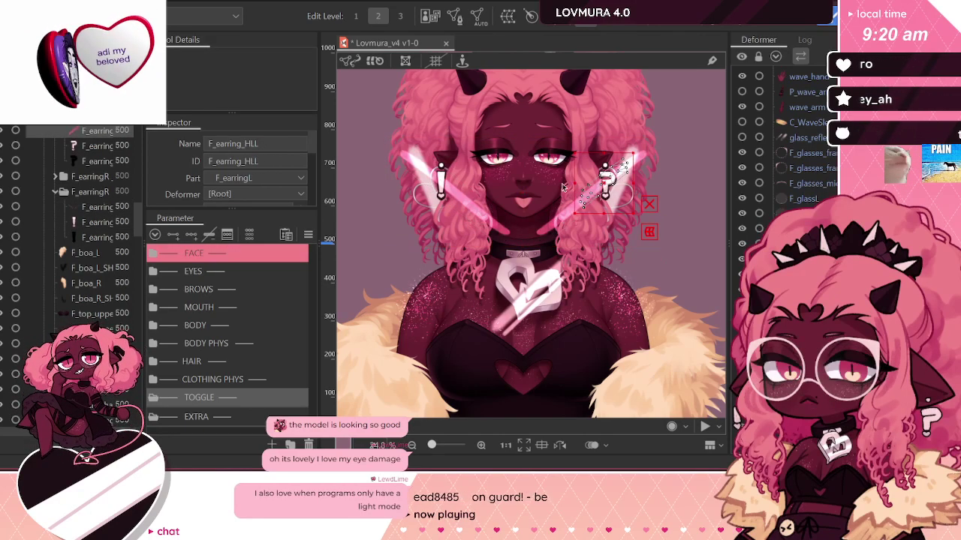
{"action": "left_click", "coordinate": [454, 16]}
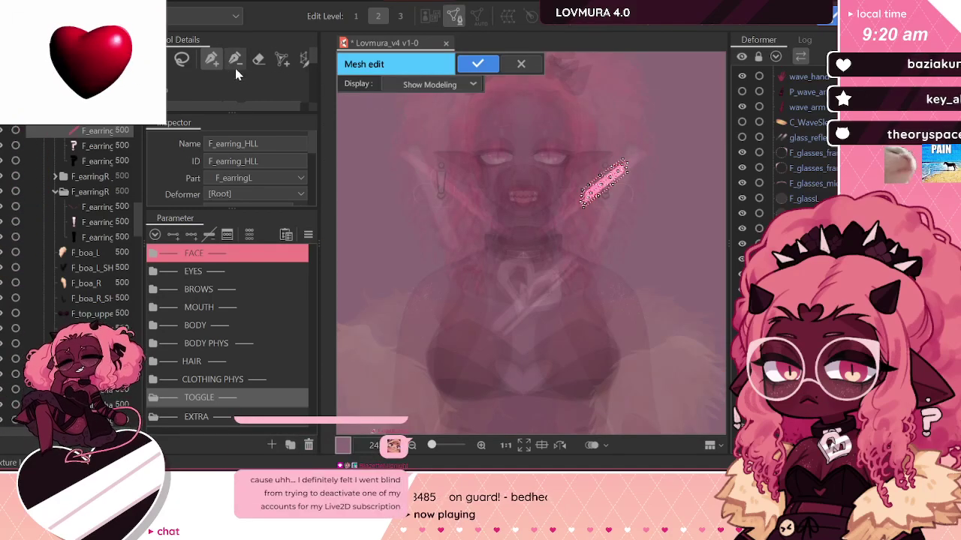
{"action": "left_click", "coordinate": [260, 62]}
{"action": "scroll", "coordinate": [622, 150], "scroll_direction": "up", "scroll_amount": 3}
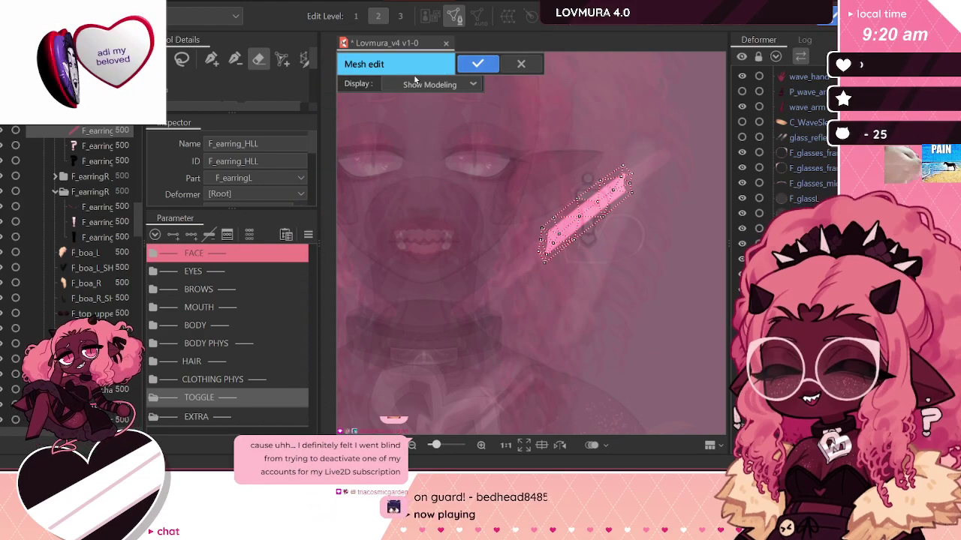
{"action": "left_click", "coordinate": [603, 183]}
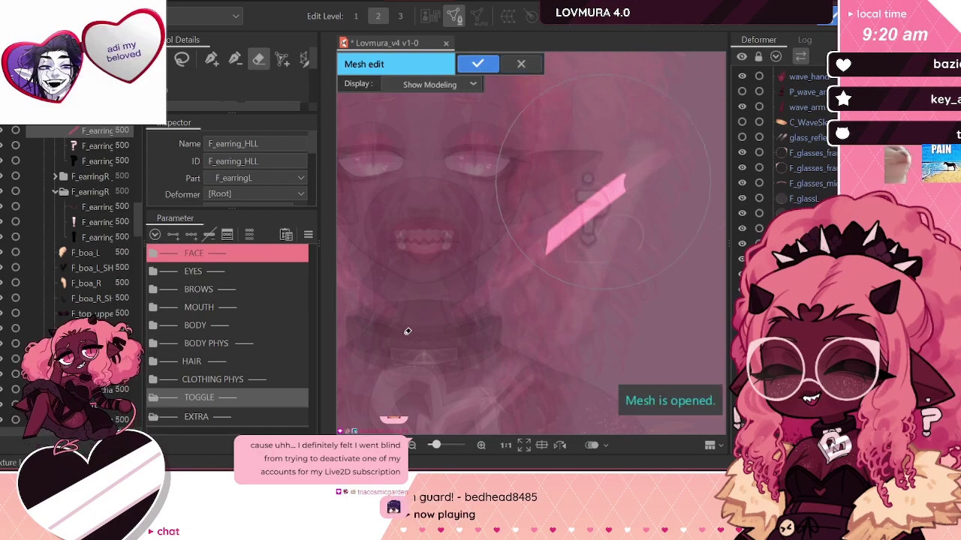
Step: Build a new stroke mesh with a width of 52 diagonally along the F_earring_HLL highlight, adjusting its lower end, and apply it
{"action": "left_click", "coordinate": [303, 60]}
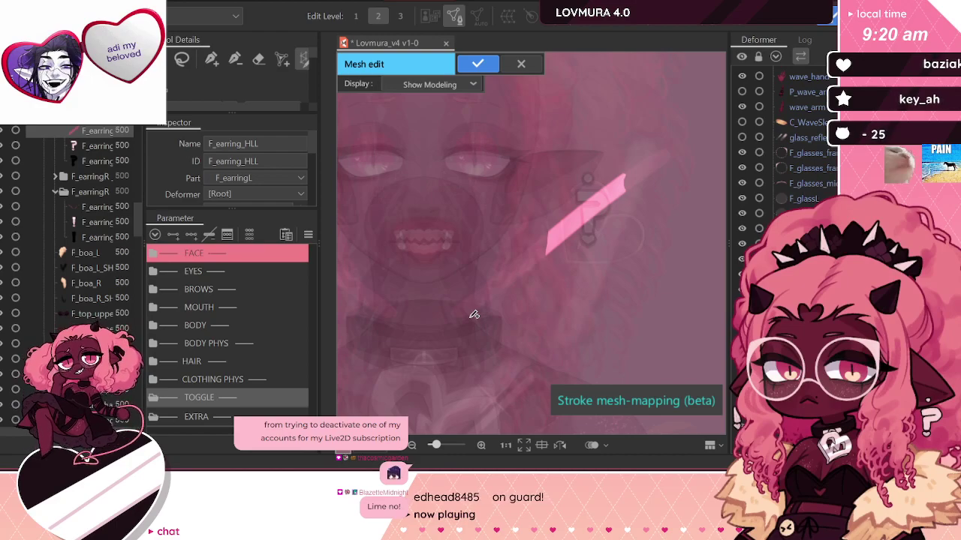
{"action": "mouse_move", "coordinate": [453, 311]}
{"action": "left_mouse_down"}
{"action": "mouse_move", "coordinate": [646, 181]}
{"action": "mouse_move", "coordinate": [669, 148]}
{"action": "left_mouse_up"}
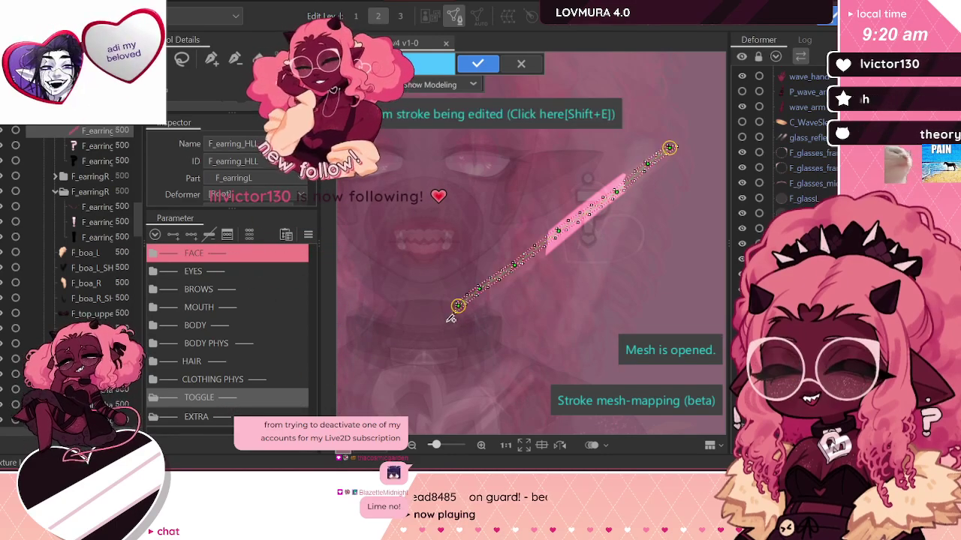
{"action": "left_click_drag", "start_coordinate": [458, 305], "coordinate": [458, 316]}
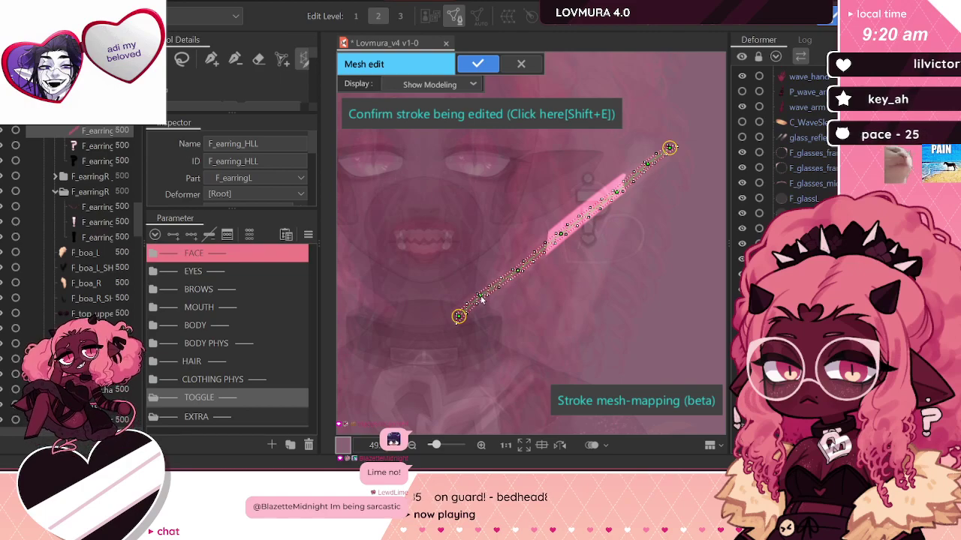
{"action": "left_click_drag", "start_coordinate": [458, 317], "coordinate": [454, 315]}
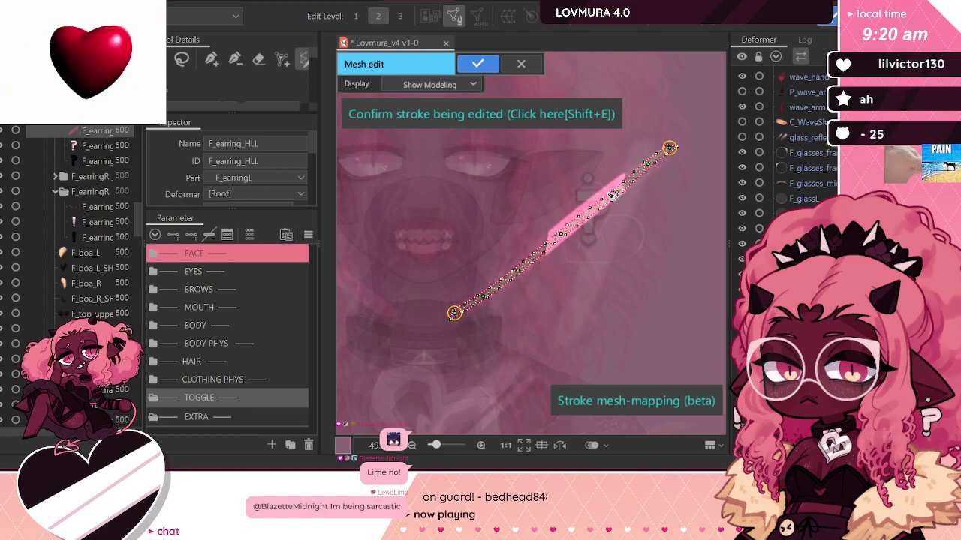
{"action": "scroll", "coordinate": [219, 71], "scroll_direction": "down", "scroll_amount": 2}
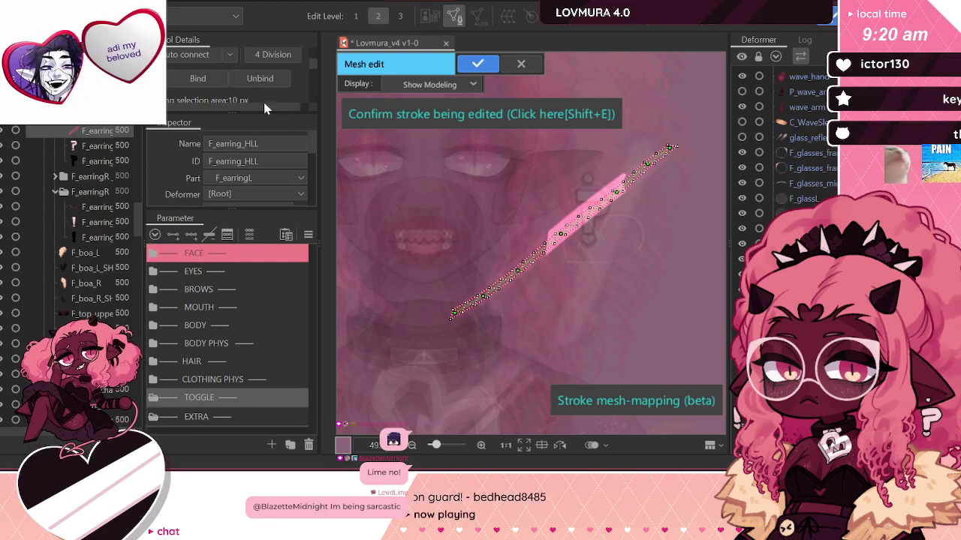
{"action": "left_click_drag", "start_coordinate": [263, 114], "coordinate": [263, 127]}
{"action": "mouse_move", "coordinate": [316, 66]}
{"action": "left_mouse_down"}
{"action": "mouse_move", "coordinate": [315, 109]}
{"action": "mouse_move", "coordinate": [280, 85]}
{"action": "mouse_move", "coordinate": [307, 85]}
{"action": "mouse_move", "coordinate": [295, 85]}
{"action": "left_mouse_up"}
{"action": "left_click", "coordinate": [191, 79]}
{"action": "left_click", "coordinate": [176, 122]}
{"action": "left_click", "coordinate": [479, 64]}
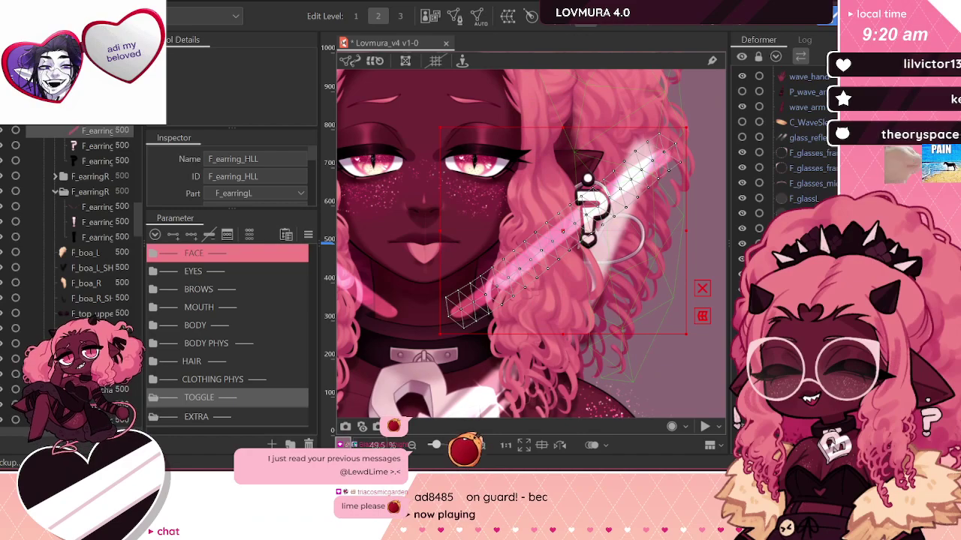
Step: Edit the F_earring_HLR mesh to erase the points over the opposite earring's highlight, keeping only the part on its own side
{"action": "left_click", "coordinate": [96, 207]}
{"action": "scroll", "coordinate": [620, 279], "scroll_direction": "down", "scroll_amount": 2}
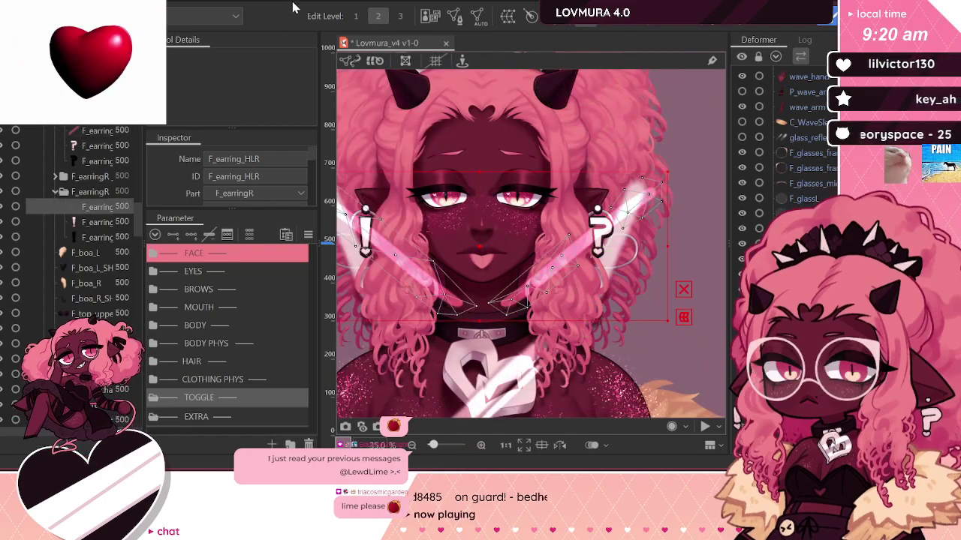
{"action": "left_click", "coordinate": [454, 16]}
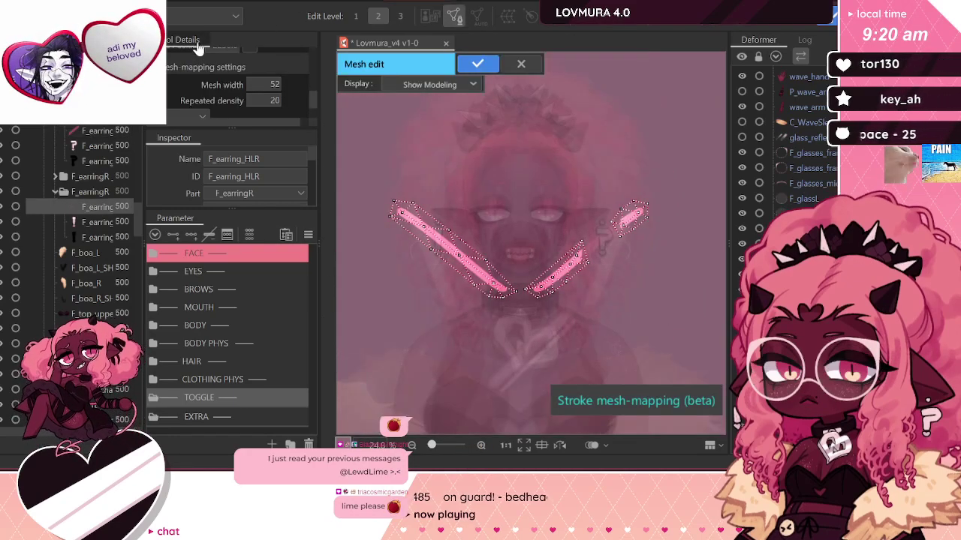
{"action": "left_click_drag", "start_coordinate": [565, 288], "coordinate": [645, 209]}
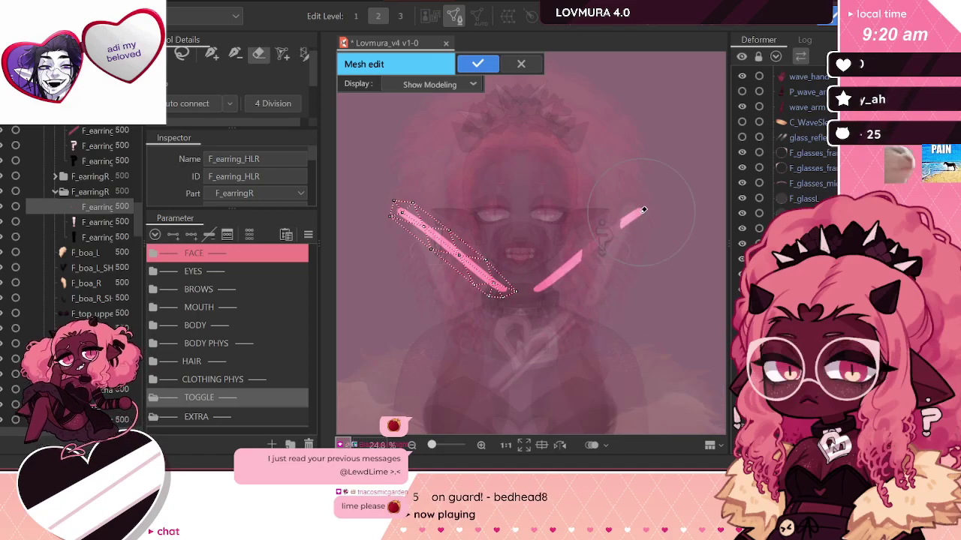
{"action": "left_click", "coordinate": [478, 64]}
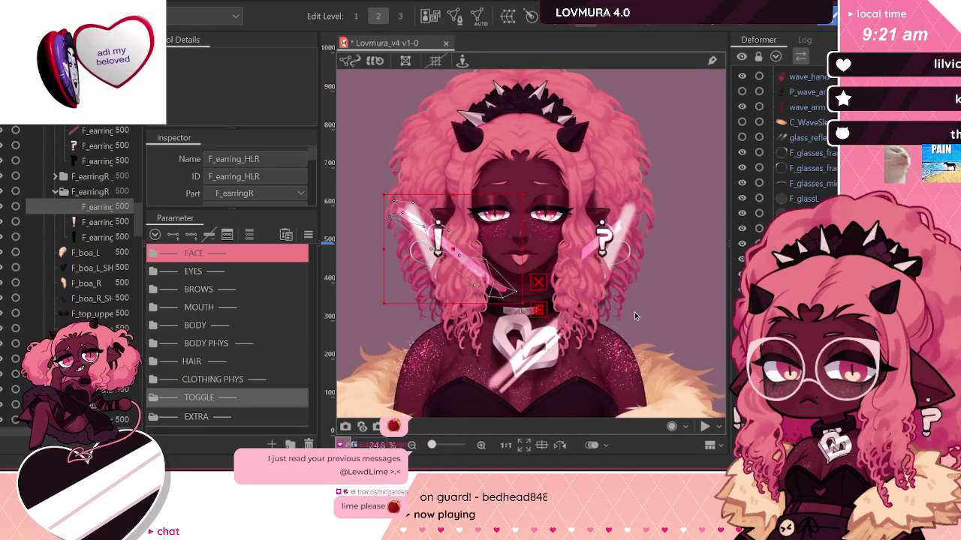
Step: Hide the F_earring_HLL highlight and replace it with a pasted copy of F_earring_HLR, mirrored and aligned over the question-mark earring
{"action": "left_click", "coordinate": [620, 225]}
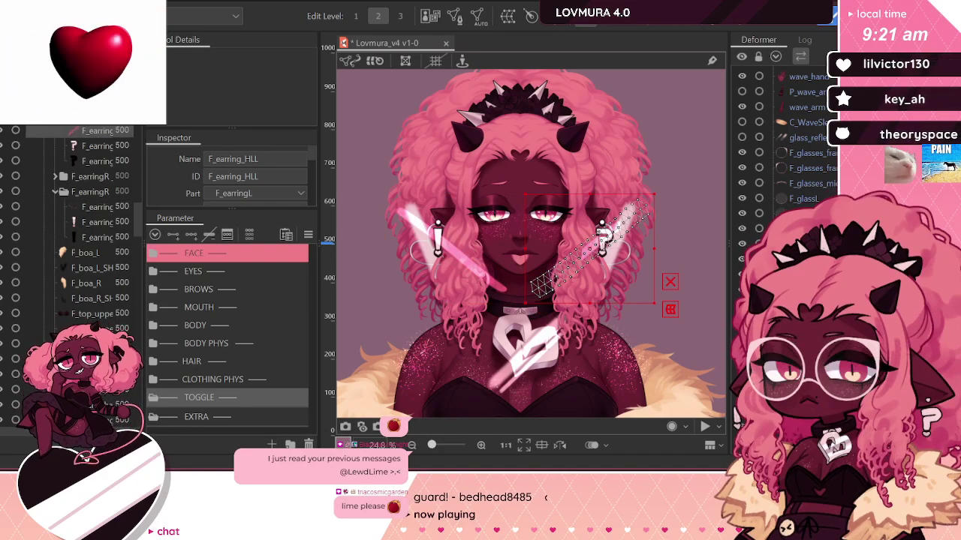
{"action": "key", "text": "ctrl+h"}
{"action": "left_click", "coordinate": [450, 248]}
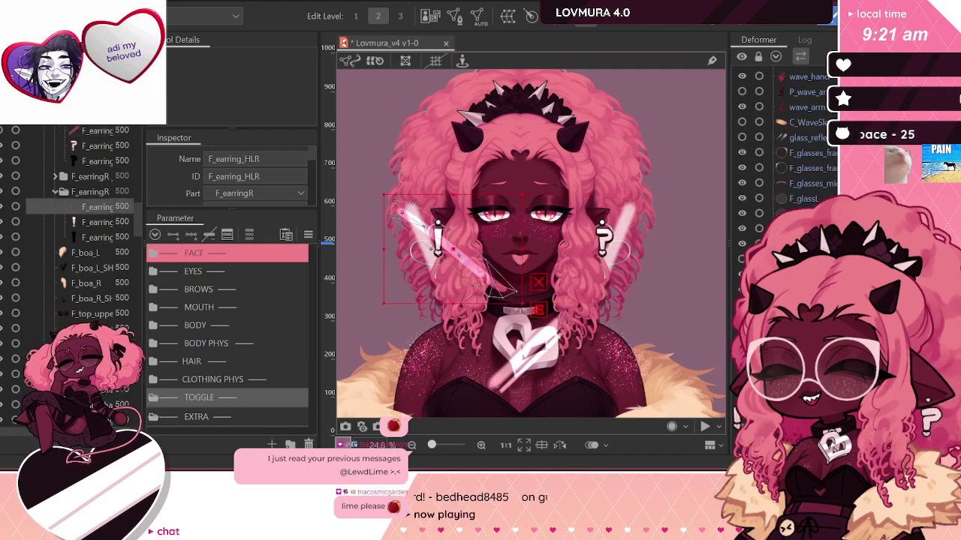
{"action": "key", "text": "ctrl+v"}
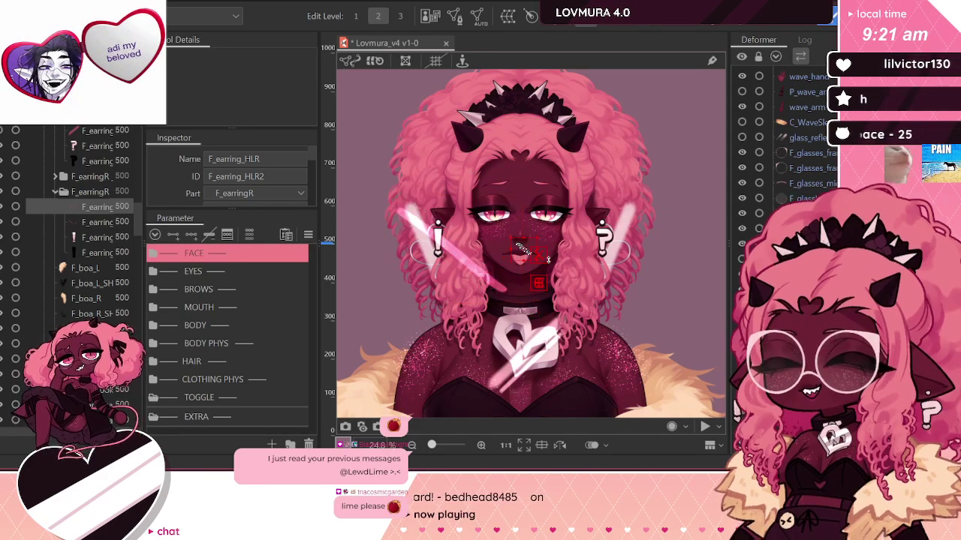
{"action": "left_click_drag", "start_coordinate": [384, 245], "coordinate": [650, 256]}
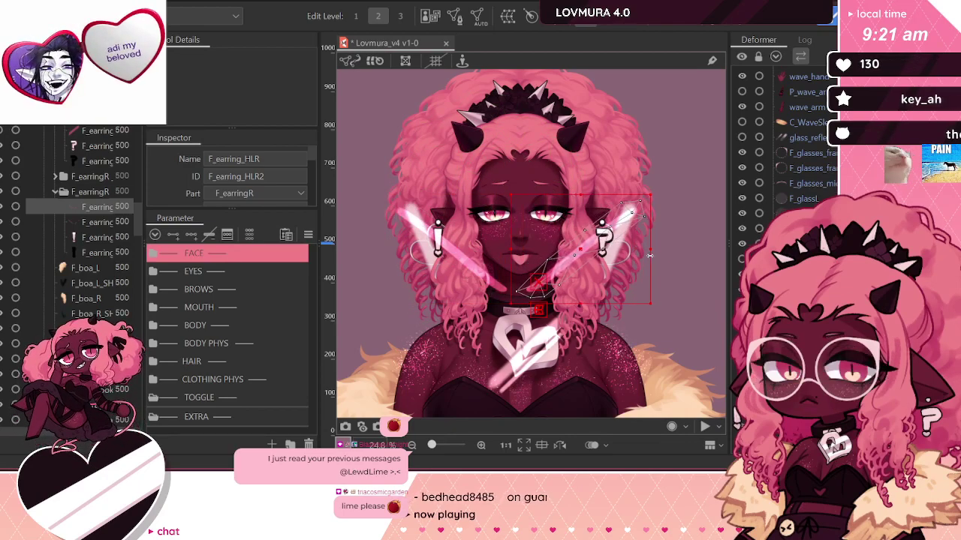
{"action": "mouse_move", "coordinate": [578, 255]}
{"action": "left_mouse_down"}
{"action": "mouse_move", "coordinate": [603, 244]}
{"action": "mouse_move", "coordinate": [585, 254]}
{"action": "left_mouse_up"}
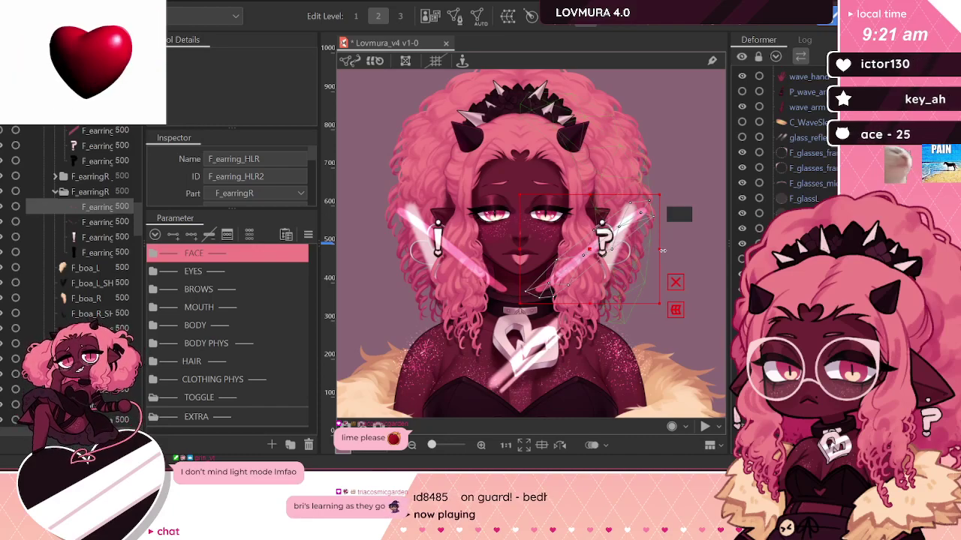
Step: Rename the mirrored highlight copy to F_earring_HLL and move it into the F_earringL part
{"action": "left_click", "coordinate": [453, 250]}
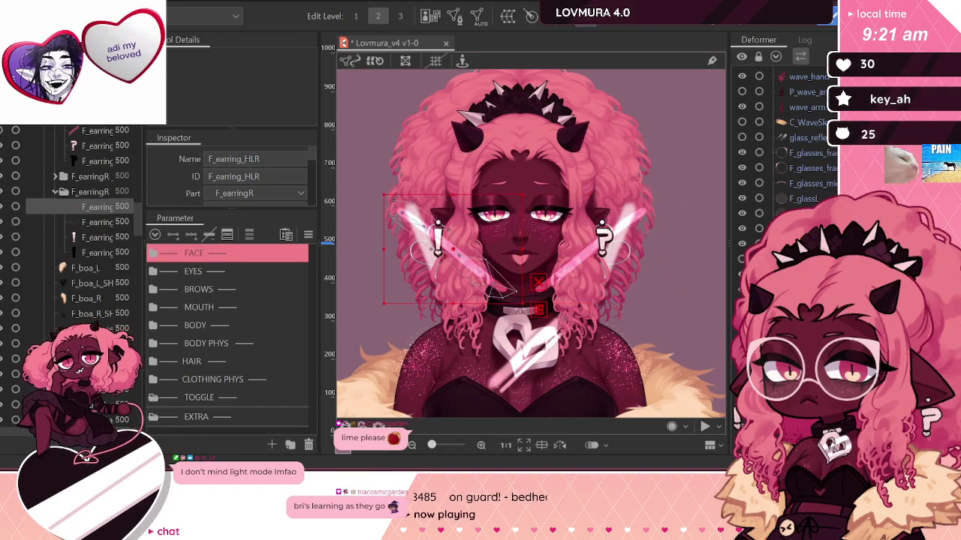
{"action": "left_click", "coordinate": [589, 249]}
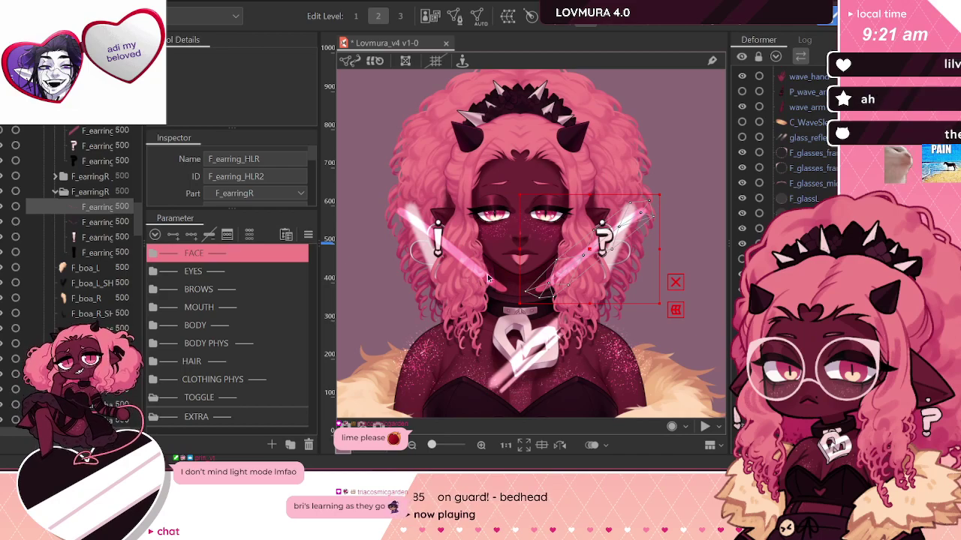
{"action": "left_click", "coordinate": [276, 165]}
{"action": "key", "text": "BackSpace"}
{"action": "type", "text": "L"}
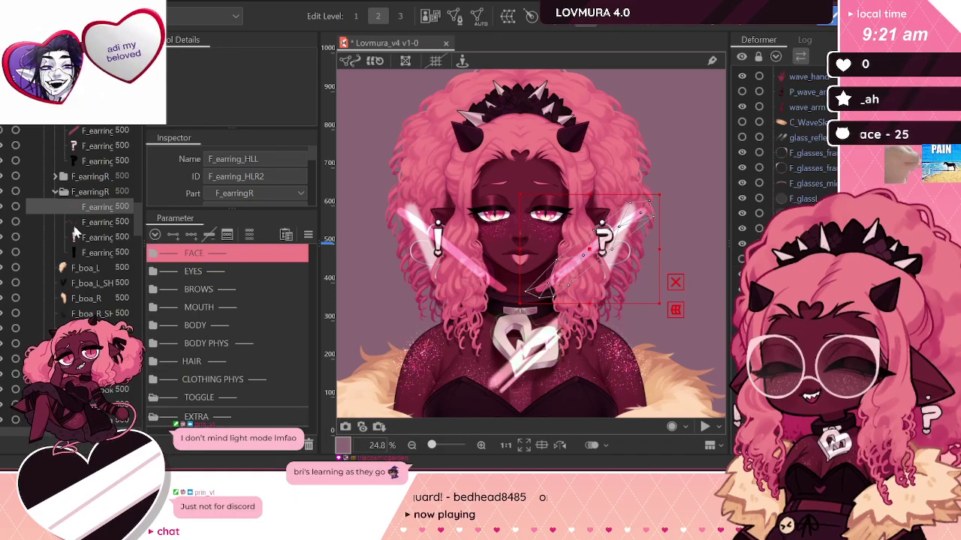
{"action": "scroll", "coordinate": [85, 226], "scroll_direction": "up", "scroll_amount": 2}
{"action": "left_click_drag", "start_coordinate": [91, 262], "coordinate": [89, 196]}
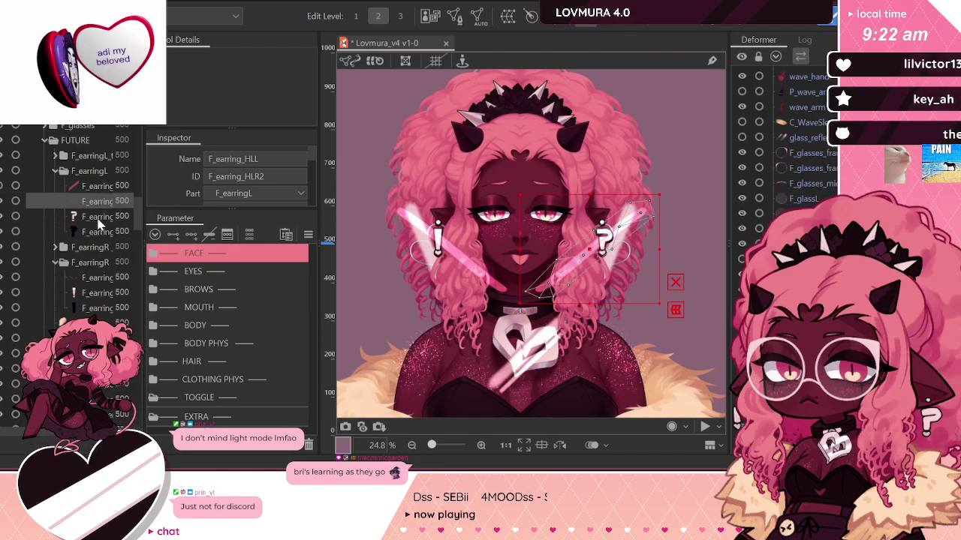
Step: Clip the mirrored highlight copy to the question-mark earring by setting its clipping ID to F_earring_frontL
{"action": "left_click", "coordinate": [84, 217]}
{"action": "left_click", "coordinate": [293, 174]}
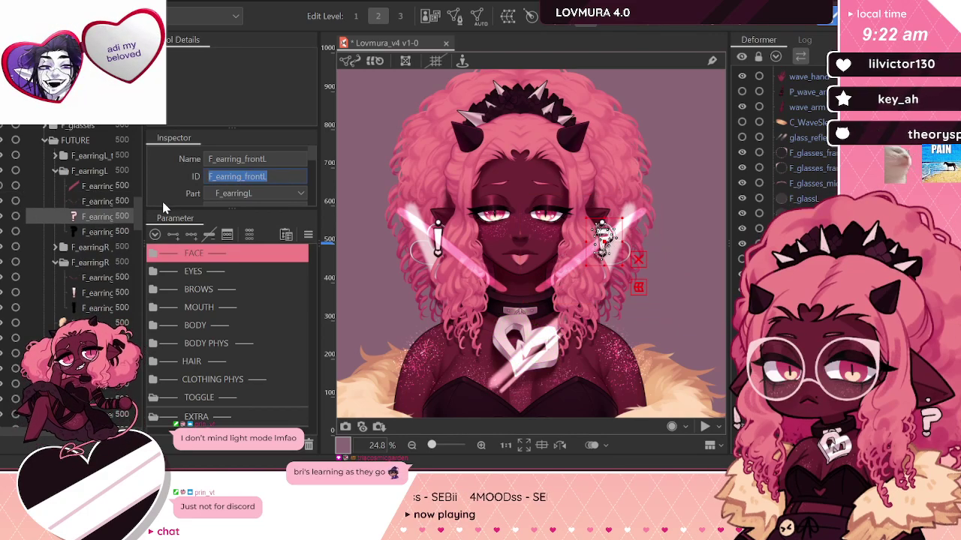
{"action": "left_click", "coordinate": [97, 203]}
{"action": "scroll", "coordinate": [256, 188], "scroll_direction": "down", "scroll_amount": 3}
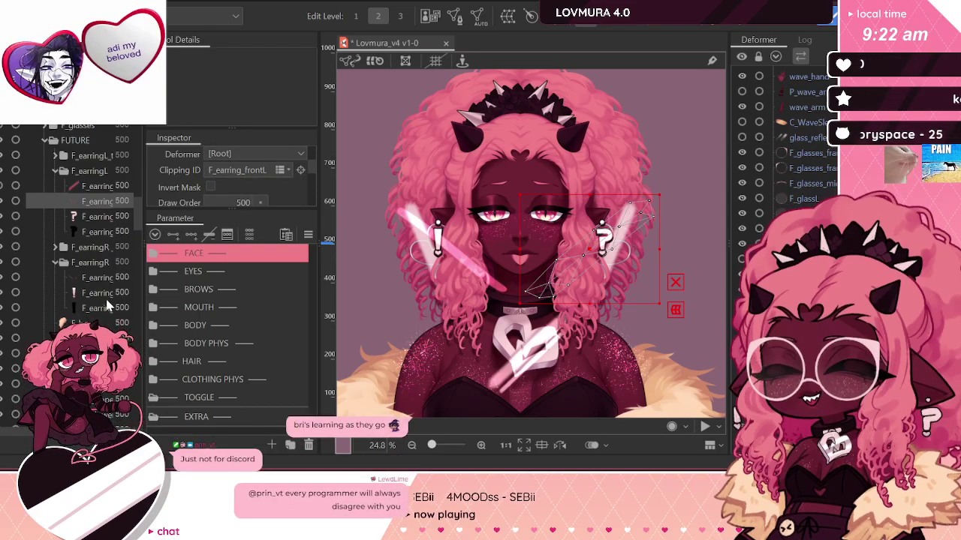
Step: Clip the F_earring_HLR highlight to the exclamation-mark earring by setting its clipping ID to F_earring_frontR
{"action": "left_click", "coordinate": [107, 294]}
{"action": "scroll", "coordinate": [225, 188], "scroll_direction": "up", "scroll_amount": 3}
{"action": "left_click_drag", "start_coordinate": [209, 177], "coordinate": [268, 180]}
{"action": "key", "text": "ctrl+c"}
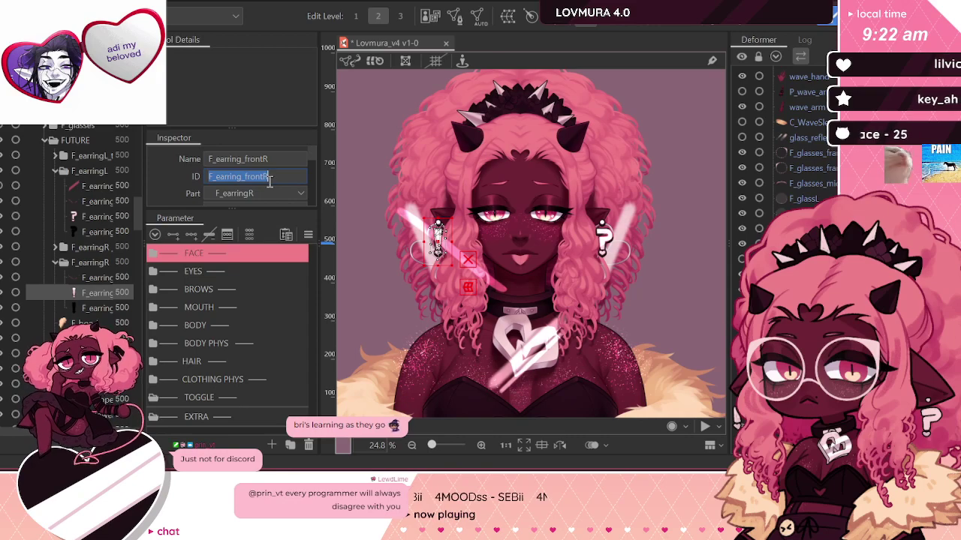
{"action": "left_click", "coordinate": [105, 278]}
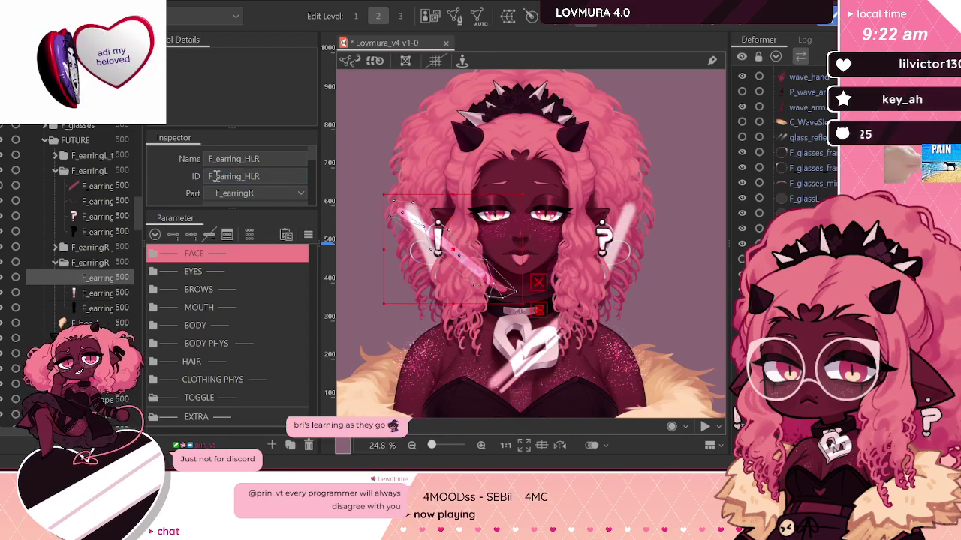
{"action": "scroll", "coordinate": [225, 171], "scroll_direction": "down", "scroll_amount": 3}
{"action": "left_click", "coordinate": [225, 172]}
{"action": "key", "text": "ctrl+v"}
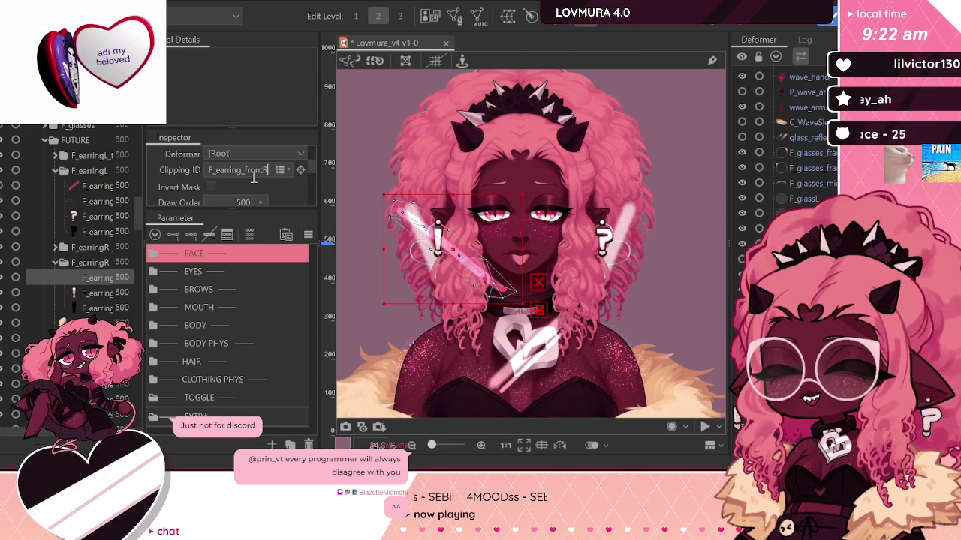
{"action": "left_click", "coordinate": [253, 177]}
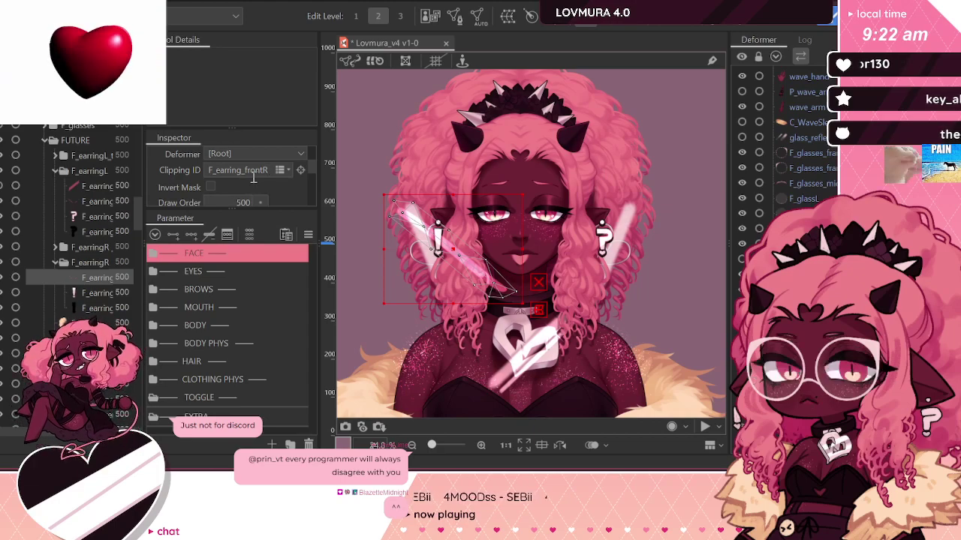
{"action": "key", "text": "Return"}
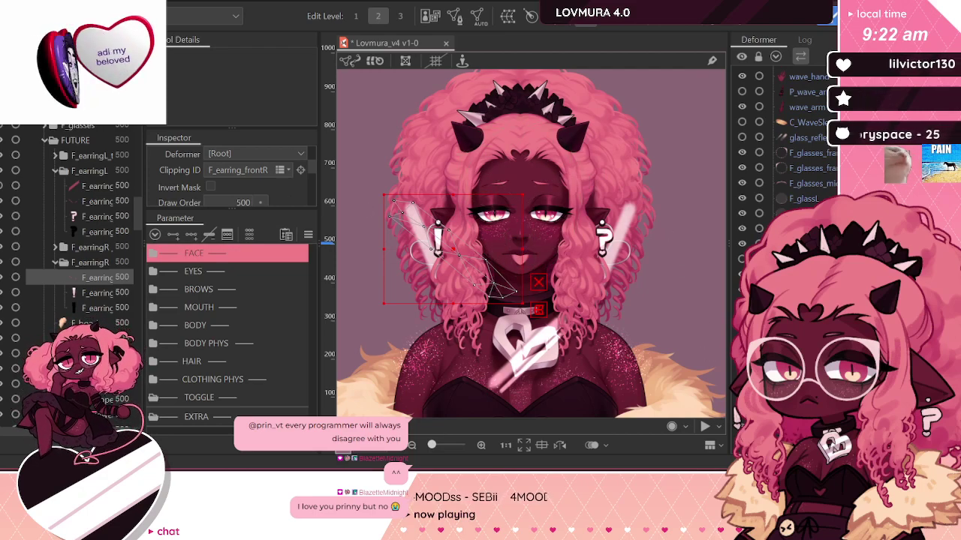
{"action": "left_click", "coordinate": [437, 238]}
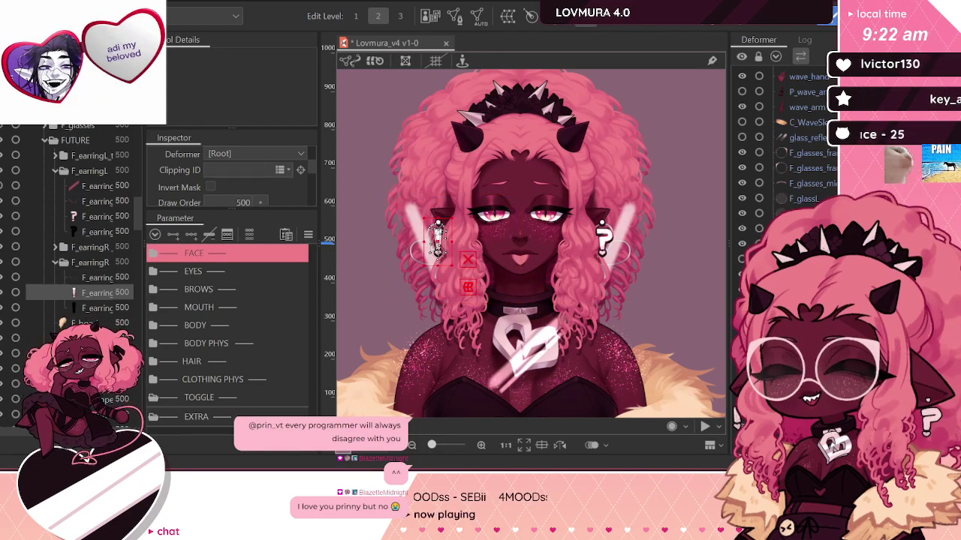
{"action": "left_click", "coordinate": [437, 239]}
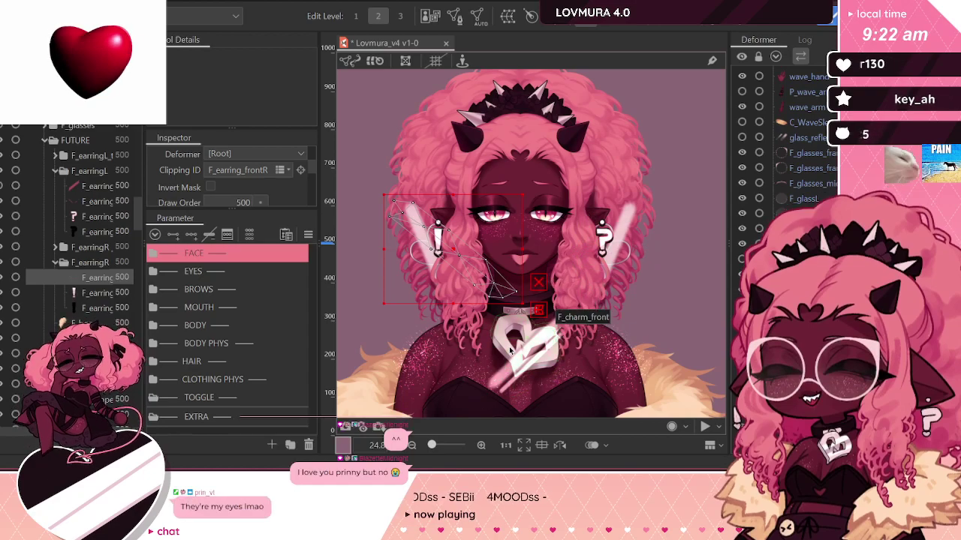
Step: Clip the highlight over the choker's heart charm by setting its clipping ID to F_charm_front
{"action": "left_click", "coordinate": [511, 352]}
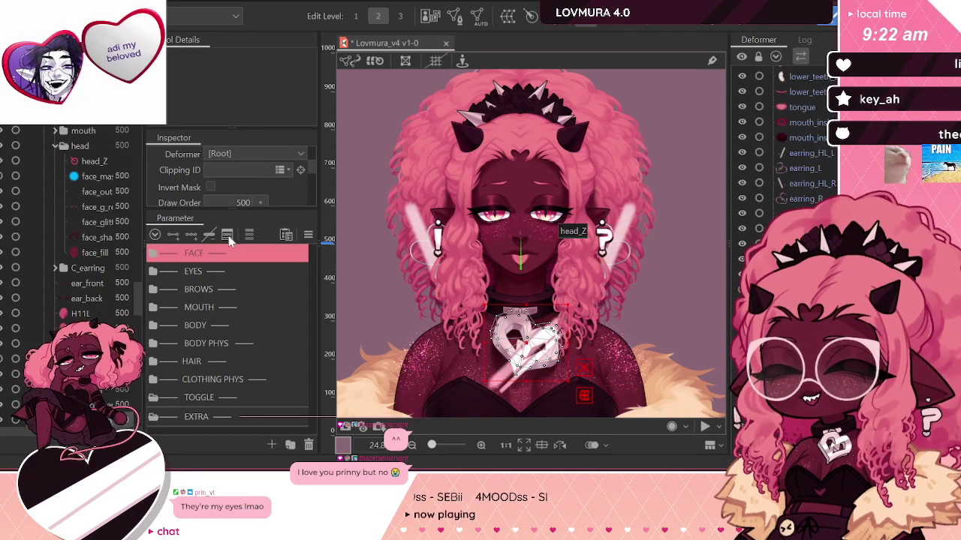
{"action": "scroll", "coordinate": [216, 186], "scroll_direction": "up", "scroll_amount": 3}
{"action": "double_click", "coordinate": [255, 175]}
{"action": "key", "text": "ctrl+c"}
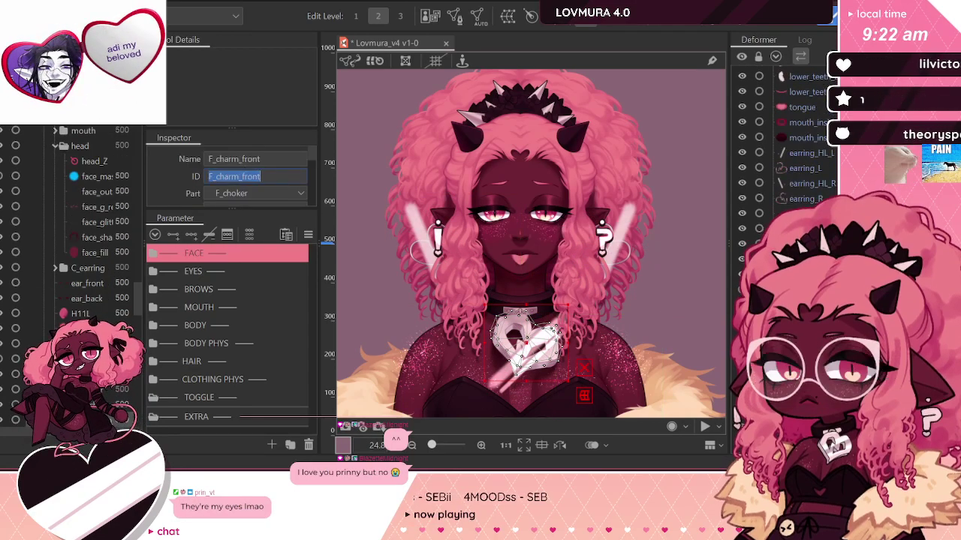
{"action": "left_click", "coordinate": [501, 380]}
{"action": "scroll", "coordinate": [185, 180], "scroll_direction": "down", "scroll_amount": 3}
{"action": "left_click", "coordinate": [227, 170]}
{"action": "key", "text": "ctrl+v"}
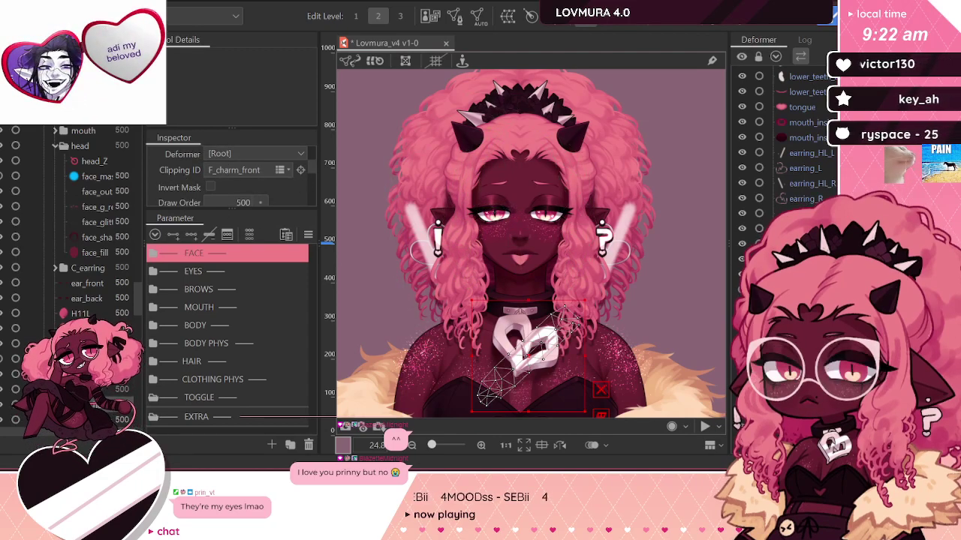
{"action": "left_click", "coordinate": [526, 346]}
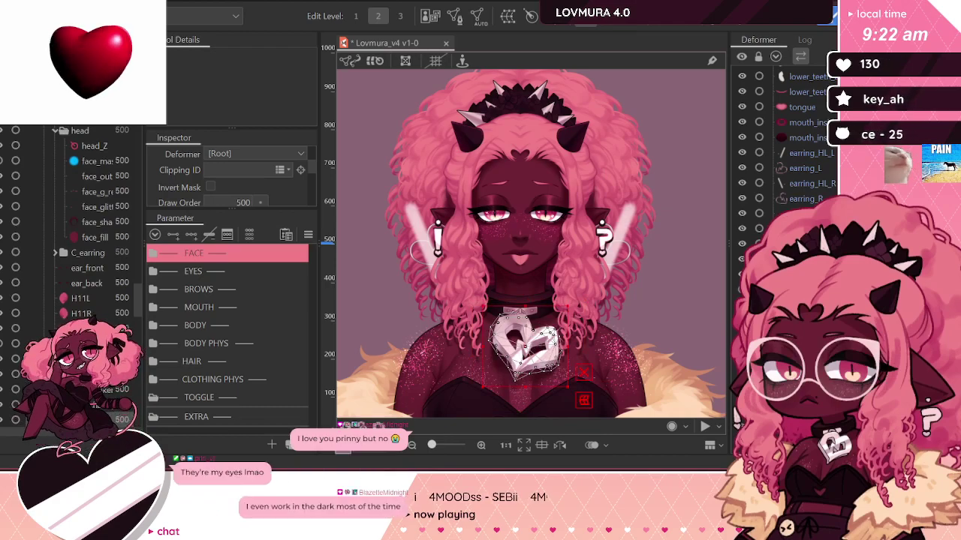
Step: Clip the eye shadow mesh eye_shL to the eye white by setting its clipping ID to eye_whiteL
{"action": "scroll", "coordinate": [525, 199], "scroll_direction": "up", "scroll_amount": 3}
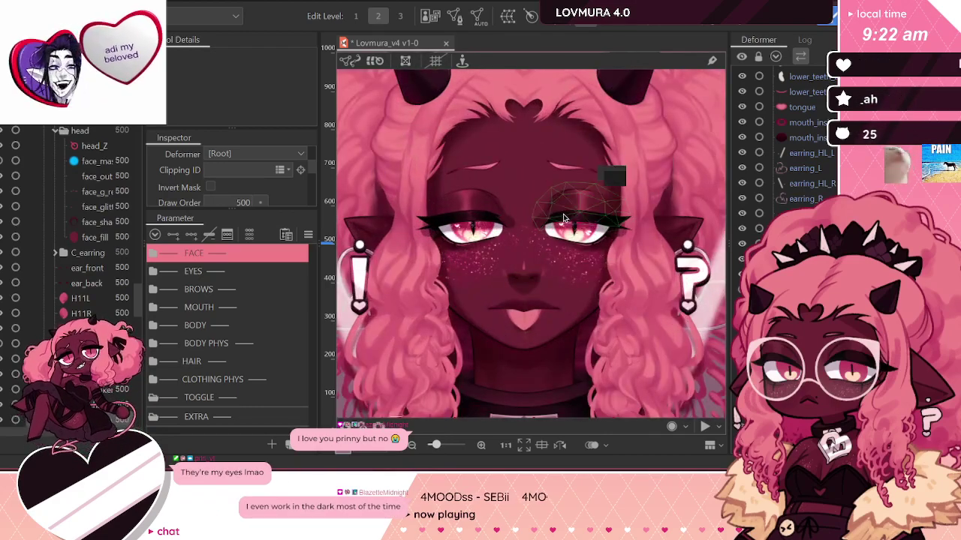
{"action": "left_click", "coordinate": [600, 239]}
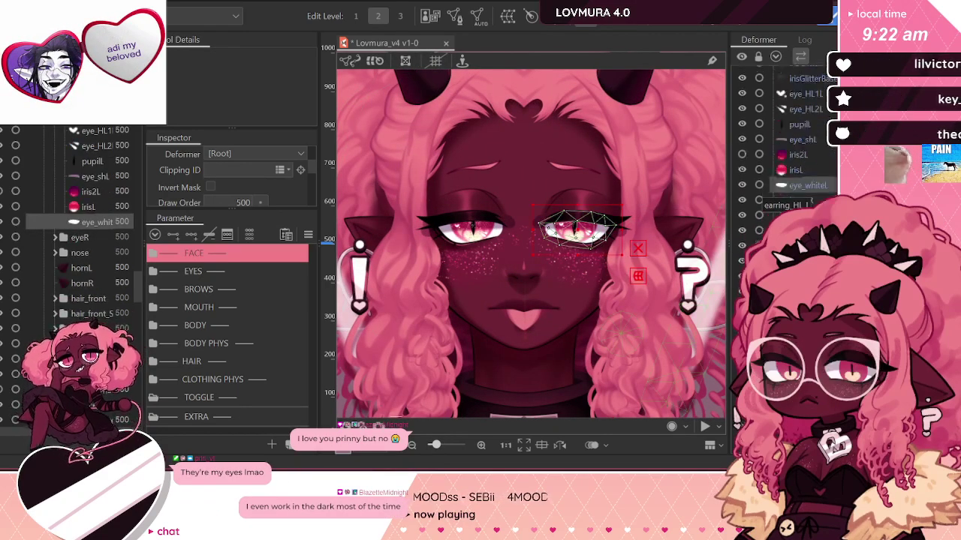
{"action": "left_click", "coordinate": [806, 195]}
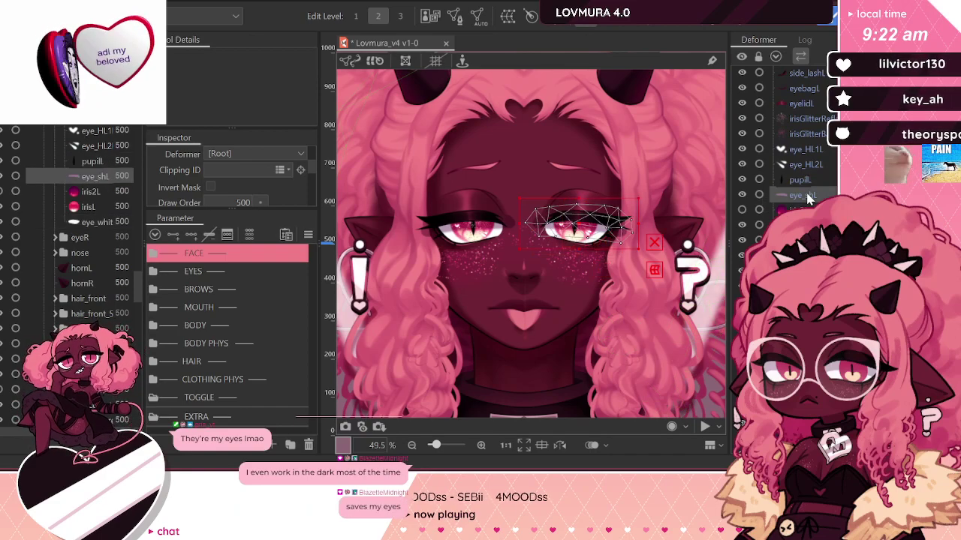
{"action": "left_click", "coordinate": [800, 240]}
{"action": "scroll", "coordinate": [225, 161], "scroll_direction": "up", "scroll_amount": 3}
{"action": "double_click", "coordinate": [261, 176]}
{"action": "key", "text": "ctrl+c"}
{"action": "left_click", "coordinate": [808, 196]}
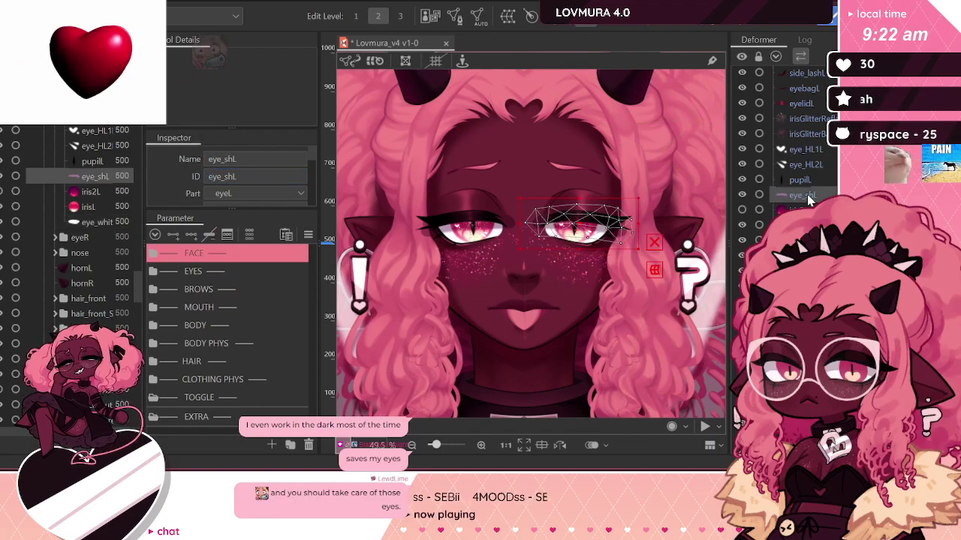
{"action": "scroll", "coordinate": [214, 194], "scroll_direction": "down", "scroll_amount": 2}
{"action": "key", "text": "ctrl+v"}
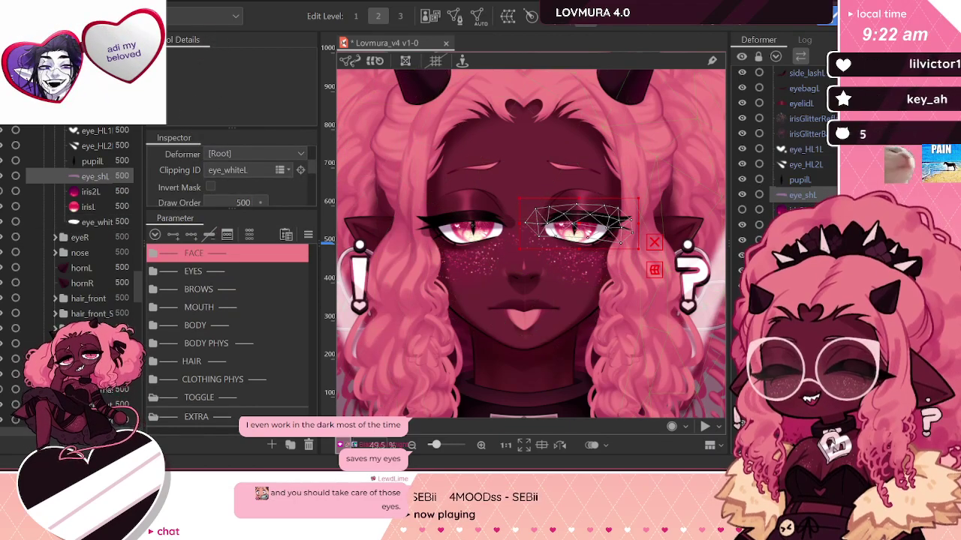
Step: Clip the irisGlitterReflectL mesh to the iris glitter base by setting its clipping ID to irisGlitterBaseL
{"action": "left_click", "coordinate": [473, 224]}
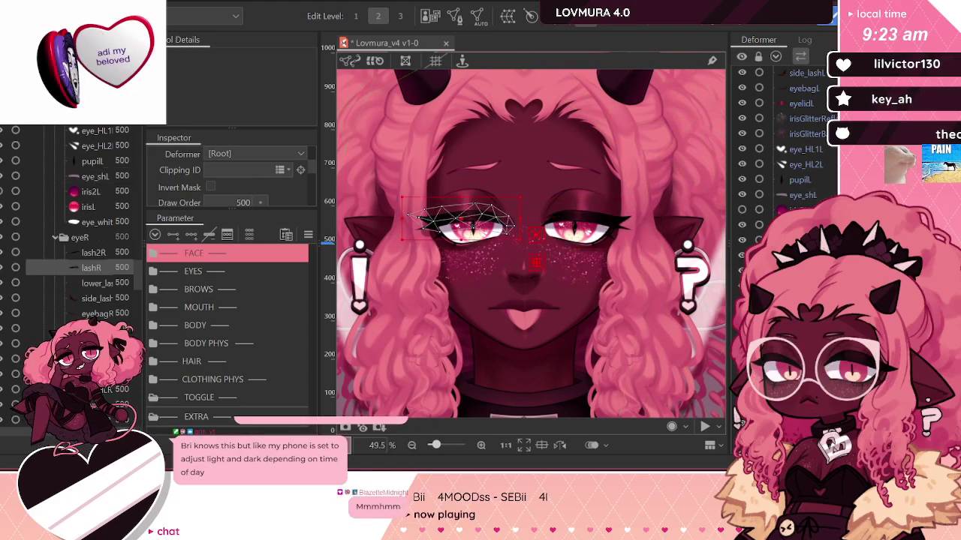
{"action": "left_click", "coordinate": [473, 228]}
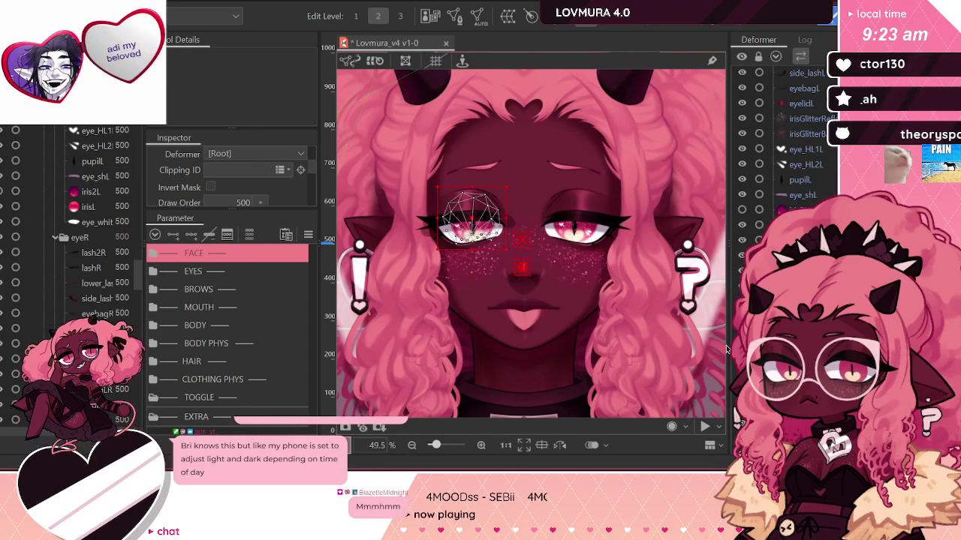
{"action": "scroll", "coordinate": [788, 135], "scroll_direction": "up", "scroll_amount": 2}
{"action": "left_click", "coordinate": [790, 192]}
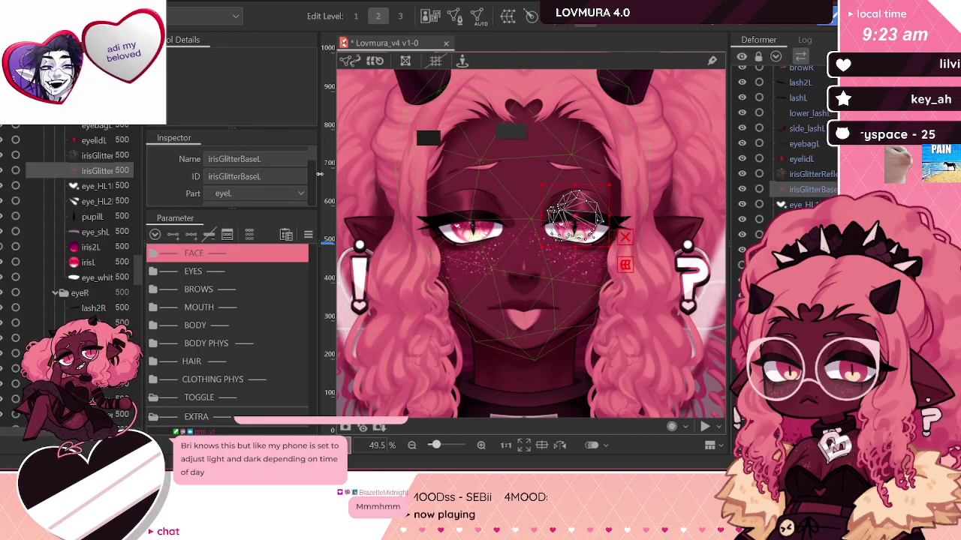
{"action": "double_click", "coordinate": [233, 174]}
{"action": "left_click", "coordinate": [807, 173]}
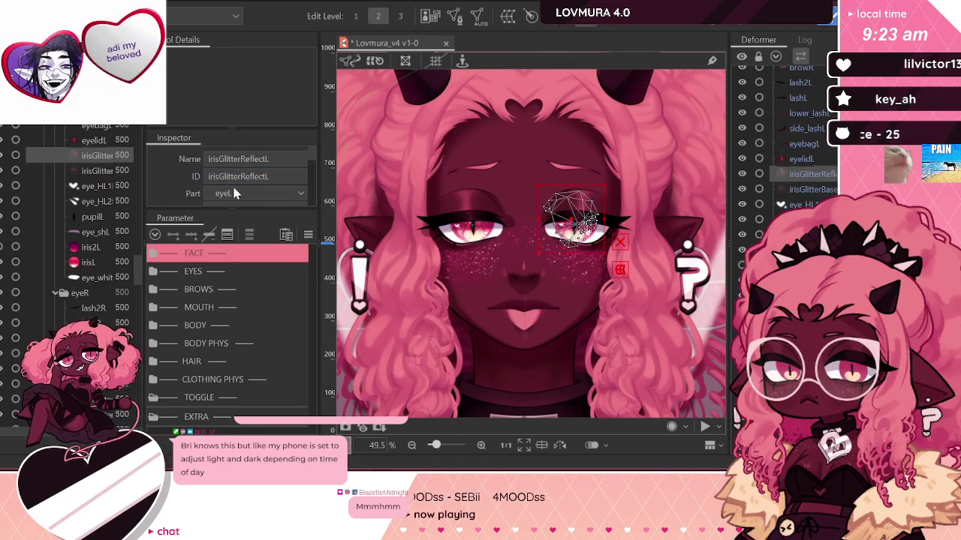
{"action": "scroll", "coordinate": [211, 178], "scroll_direction": "down", "scroll_amount": 2}
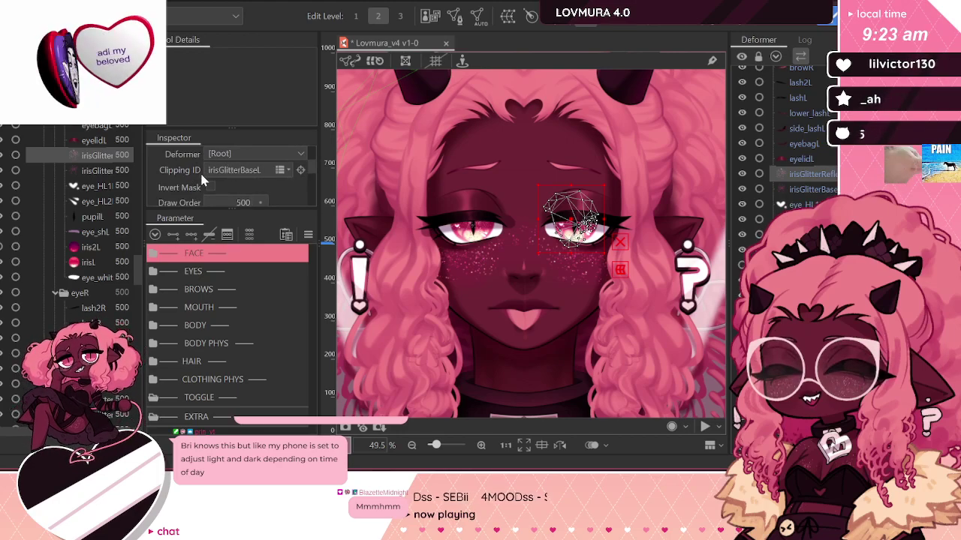
Step: Set the blend mode of the irisGlitterReflectL mesh to Additive
{"action": "scroll", "coordinate": [195, 182], "scroll_direction": "down", "scroll_amount": 2}
{"action": "scroll", "coordinate": [182, 182], "scroll_direction": "down", "scroll_amount": 2}
{"action": "left_click", "coordinate": [252, 159]}
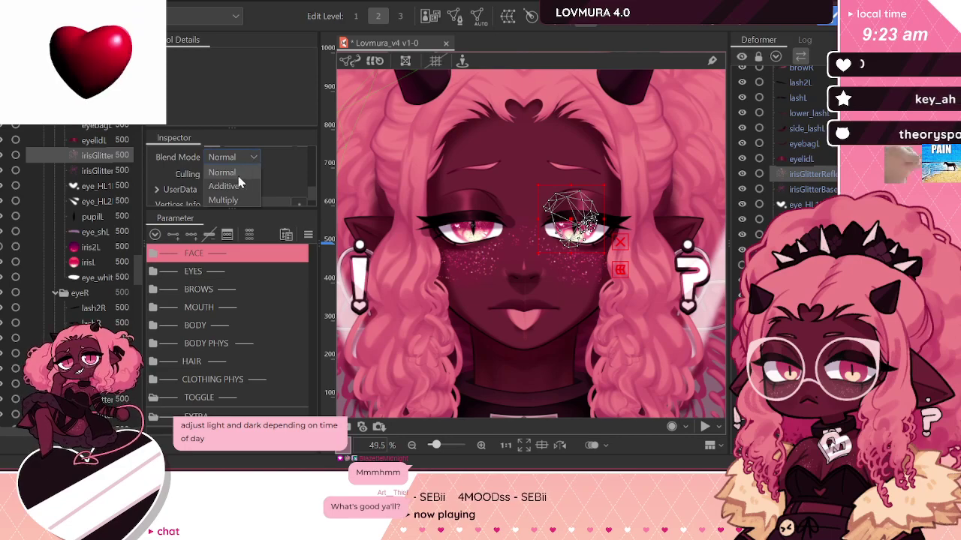
{"action": "left_click", "coordinate": [240, 184]}
Step: Set the opacity of the irisGlitterBaseL mesh to 0 %
{"action": "left_click", "coordinate": [803, 189]}
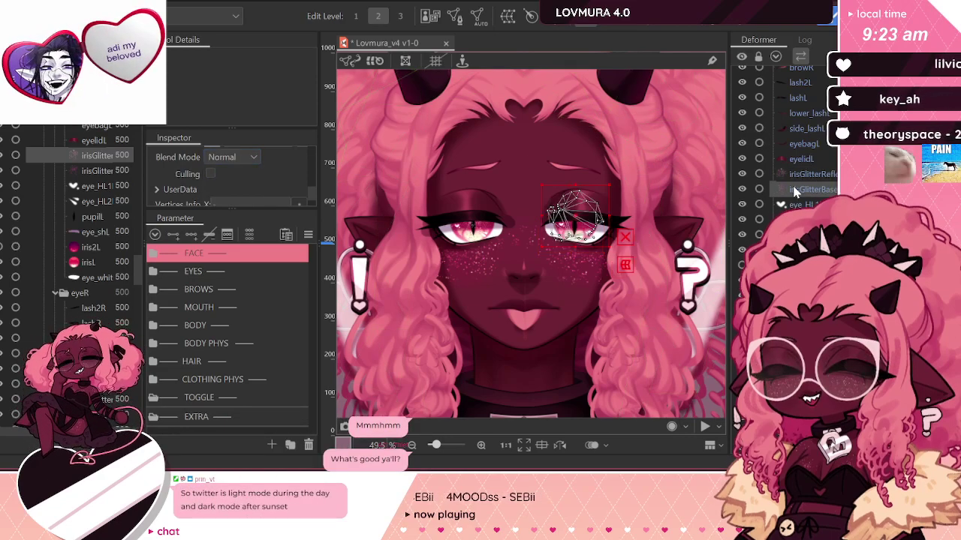
{"action": "scroll", "coordinate": [183, 176], "scroll_direction": "up", "scroll_amount": 2}
{"action": "double_click", "coordinate": [243, 166]}
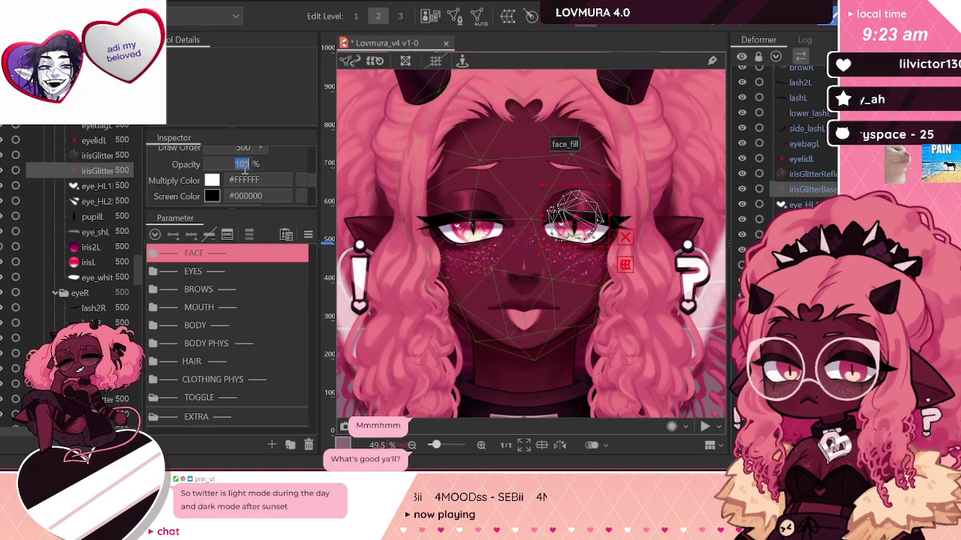
{"action": "left_click", "coordinate": [574, 216]}
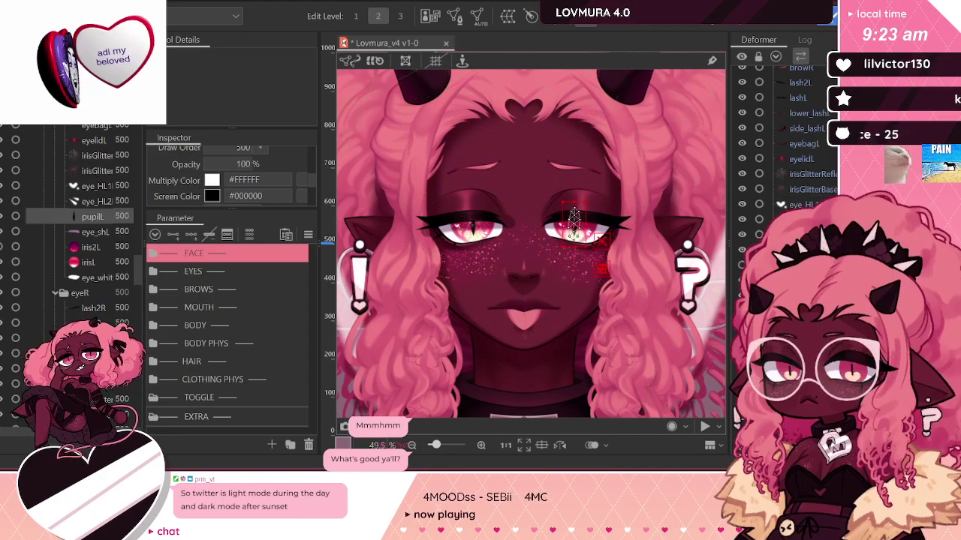
{"action": "left_click", "coordinate": [819, 177]}
{"action": "scroll", "coordinate": [529, 187], "scroll_direction": "up", "scroll_amount": 5}
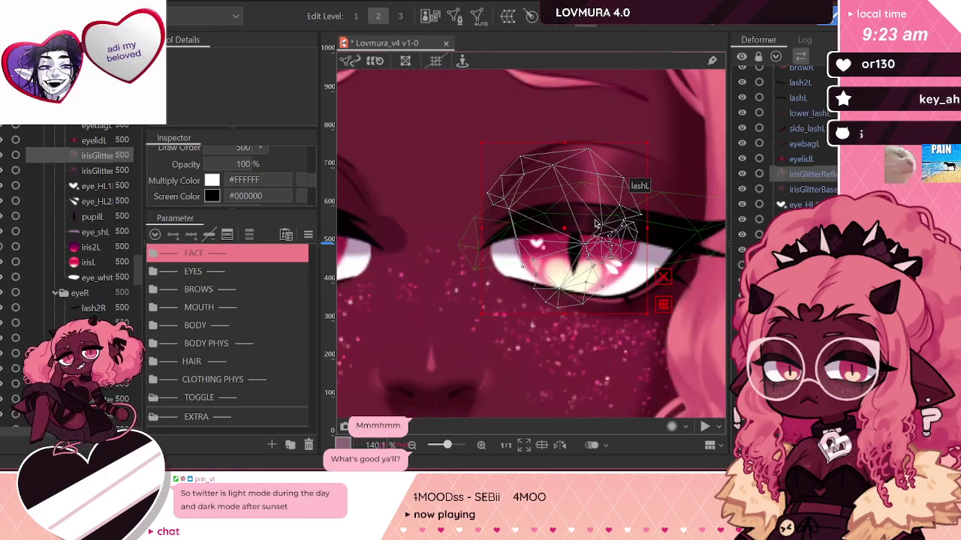
{"action": "scroll", "coordinate": [529, 188], "scroll_direction": "down", "scroll_amount": 5}
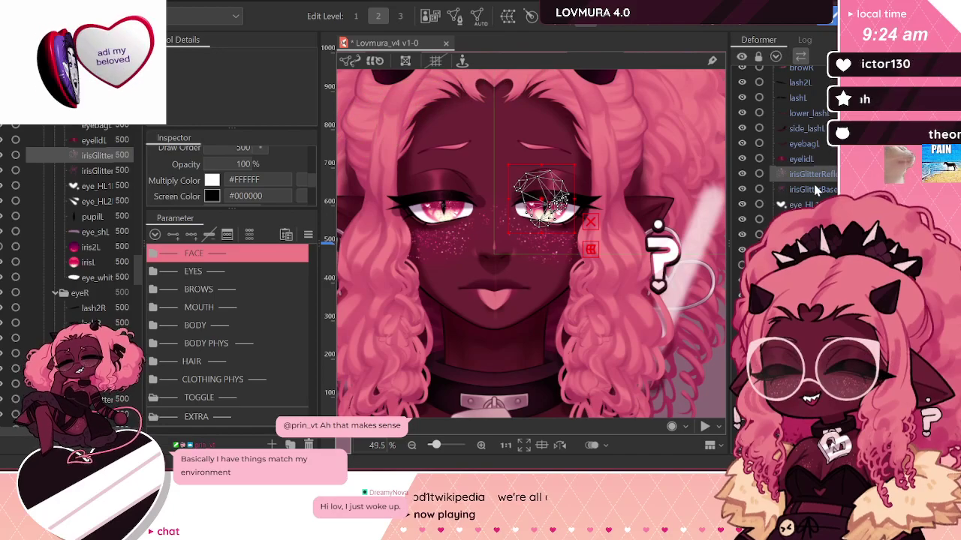
{"action": "left_click", "coordinate": [815, 191]}
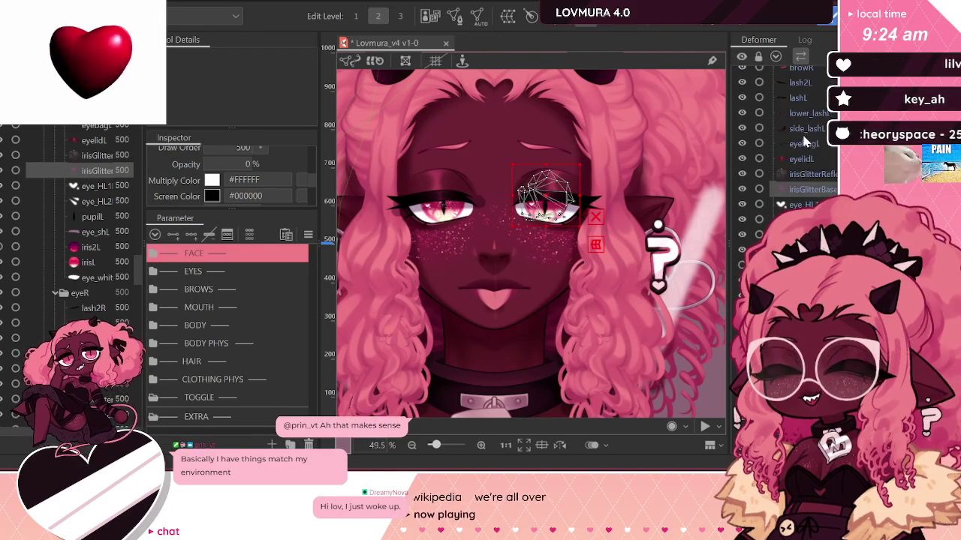
Step: Generate an automatic mesh with the Standard preset for the unmeshed arm layer on the question-mark earring's side
{"action": "left_click", "coordinate": [757, 139]}
{"action": "scroll", "coordinate": [537, 148], "scroll_direction": "down", "scroll_amount": 5}
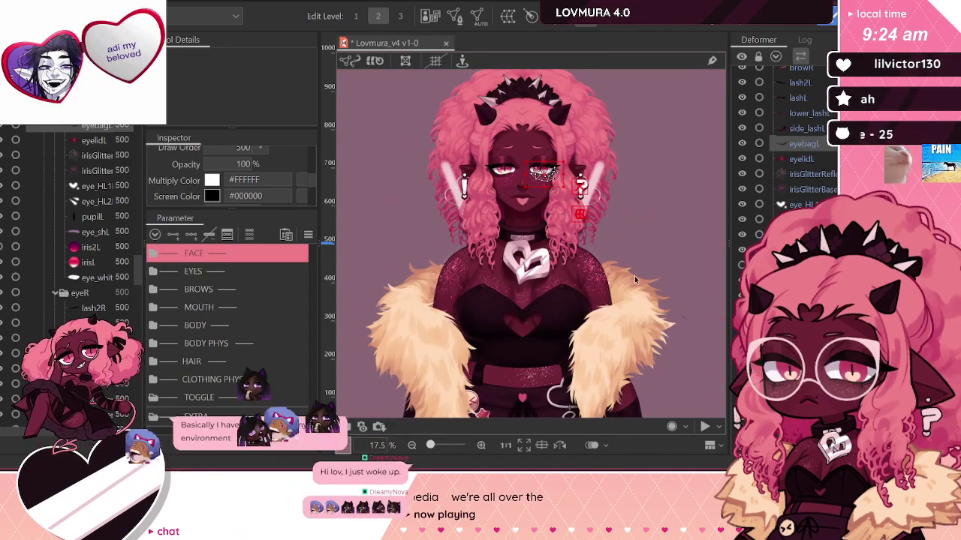
{"action": "left_click", "coordinate": [589, 279]}
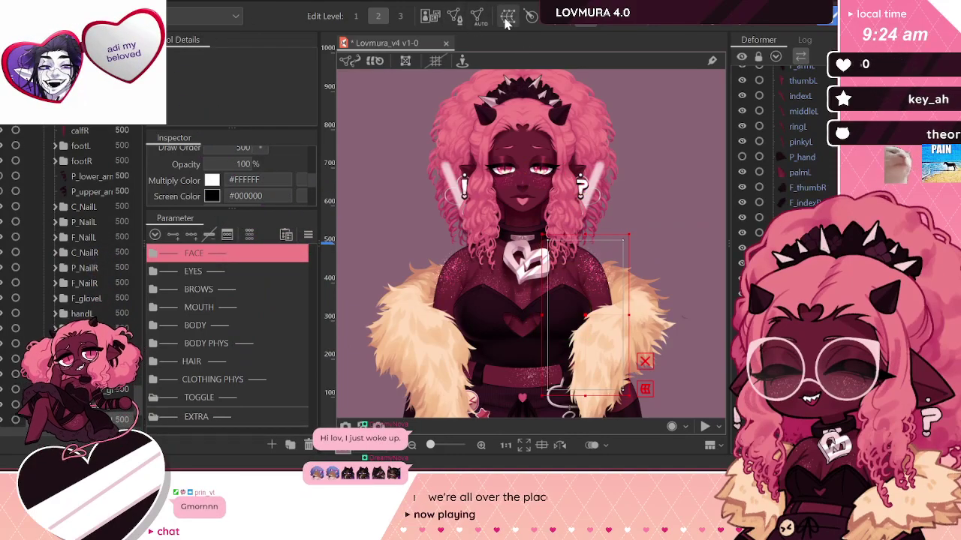
{"action": "left_click", "coordinate": [476, 17]}
{"action": "left_click", "coordinate": [217, 109]}
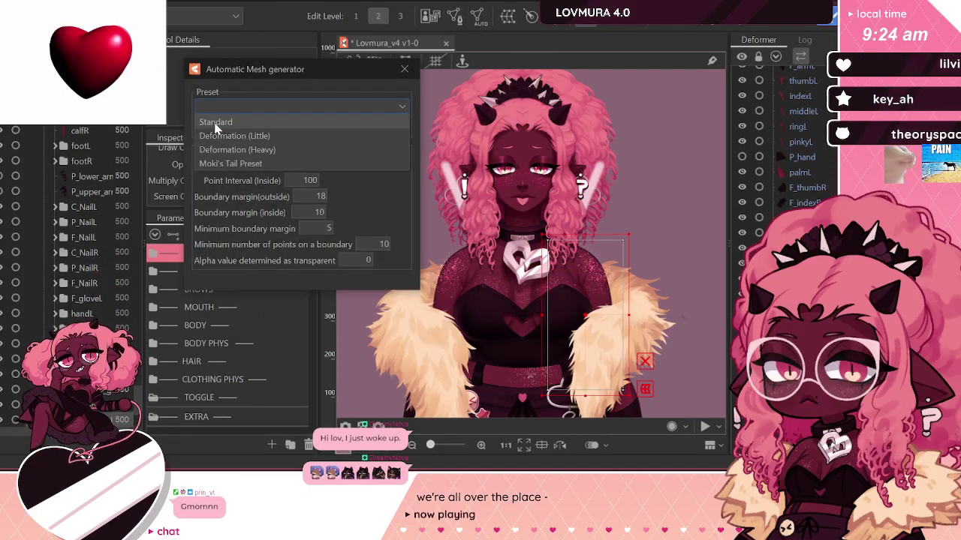
{"action": "left_click", "coordinate": [225, 119]}
{"action": "left_click", "coordinate": [404, 69]}
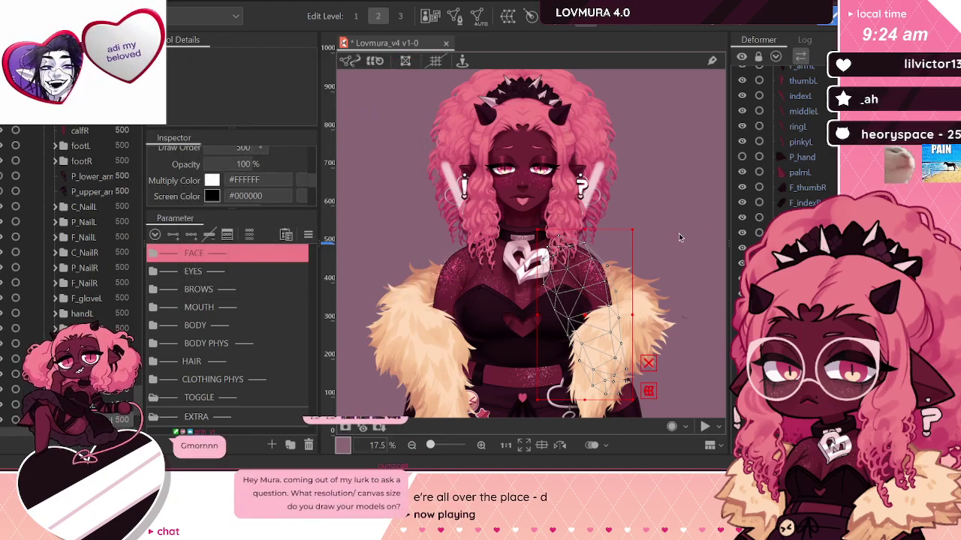
{"action": "left_click", "coordinate": [679, 236]}
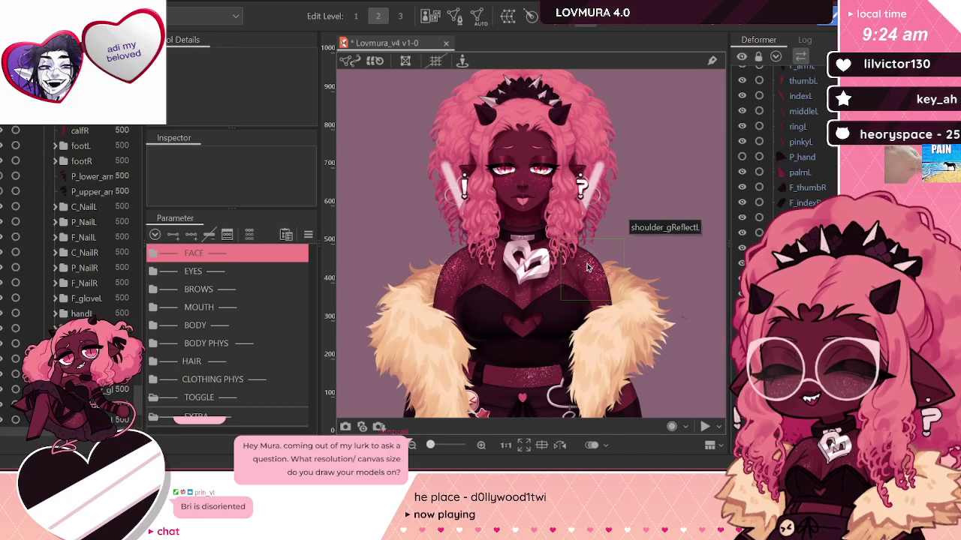
Step: Try the Standard and Deformation (Little) automatic mesh presets on the shoulder_glitterR layer on the question-mark earring's side
{"action": "left_click", "coordinate": [588, 266]}
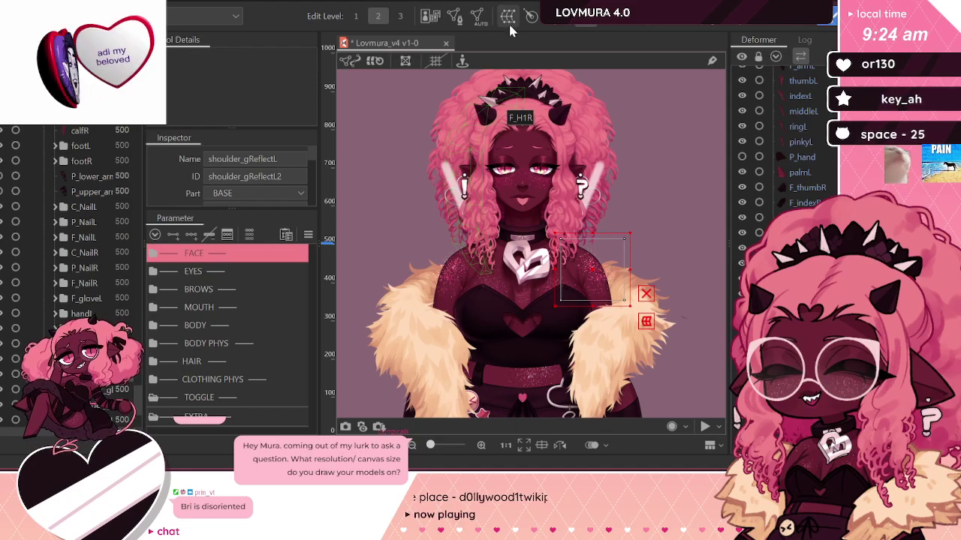
{"action": "left_click", "coordinate": [588, 273]}
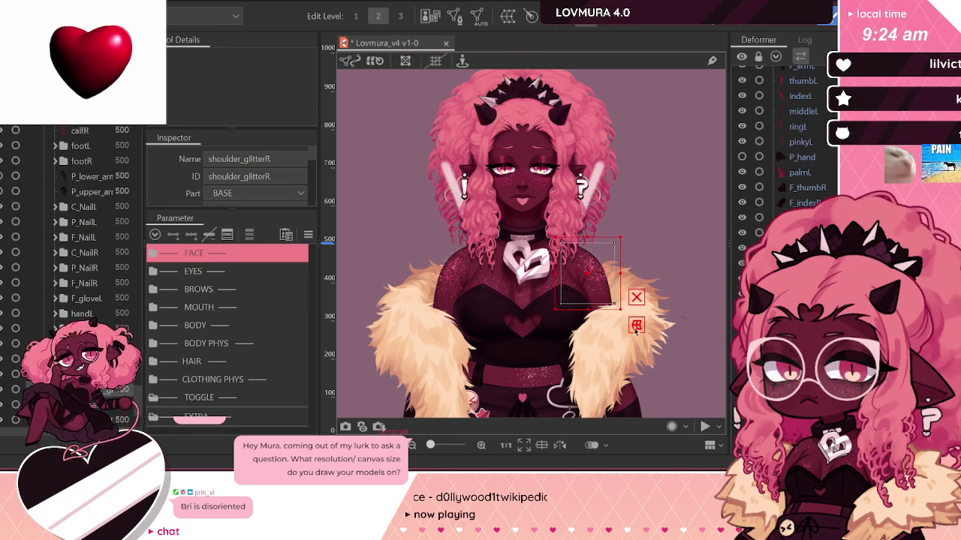
{"action": "left_click", "coordinate": [477, 15]}
{"action": "left_click", "coordinate": [263, 105]}
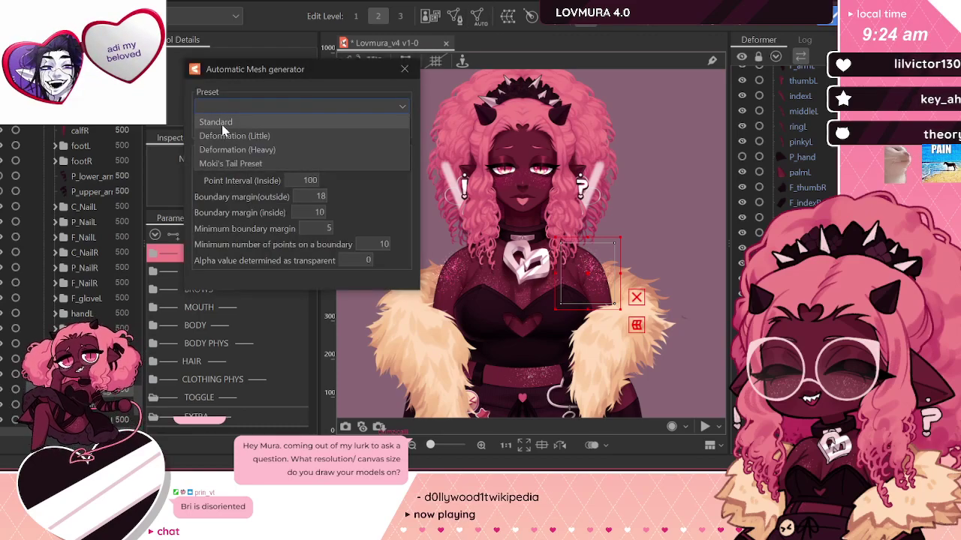
{"action": "left_click", "coordinate": [324, 121]}
{"action": "left_click", "coordinate": [289, 106]}
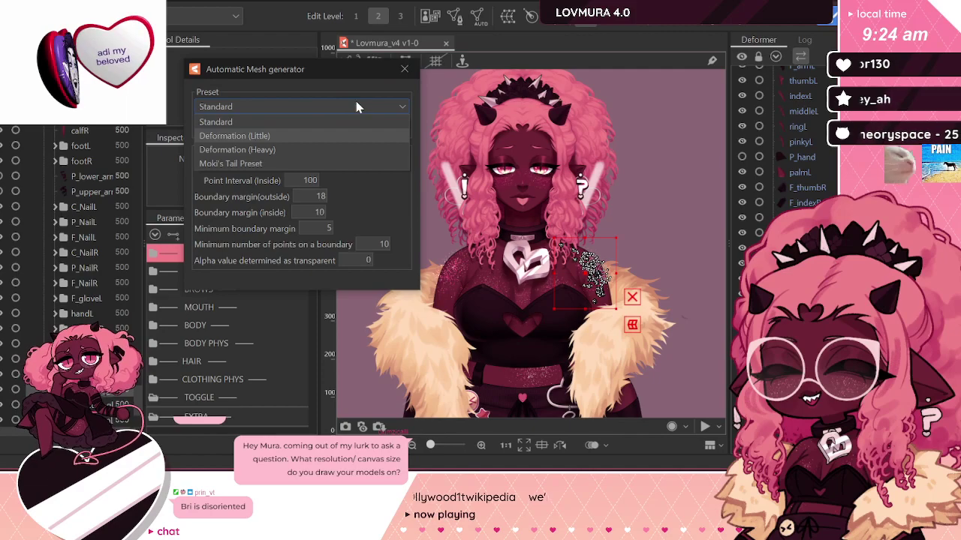
{"action": "left_click", "coordinate": [248, 136]}
{"action": "left_click", "coordinate": [405, 70]}
{"action": "scroll", "coordinate": [602, 279], "scroll_direction": "up", "scroll_amount": 3}
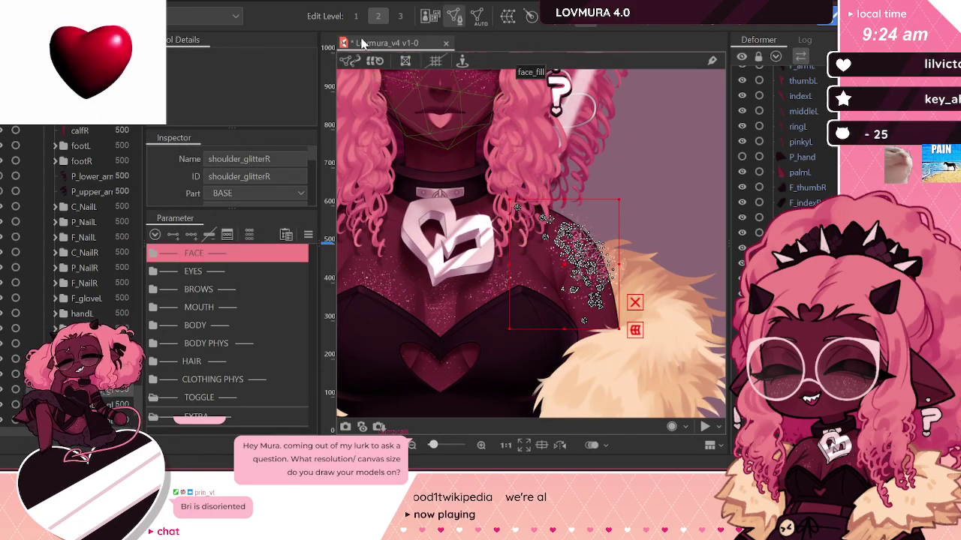
Step: Replace the mesh of shoulder_glitterR with a manually drawn closed outline around the shoulder glitter, auto-connect its points and apply it
{"action": "left_click", "coordinate": [453, 16]}
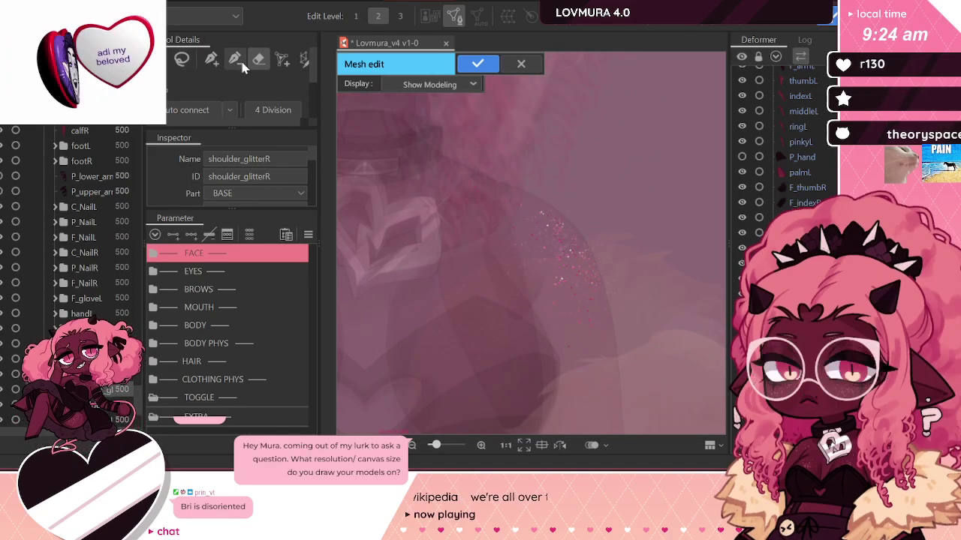
{"action": "left_click", "coordinate": [211, 60]}
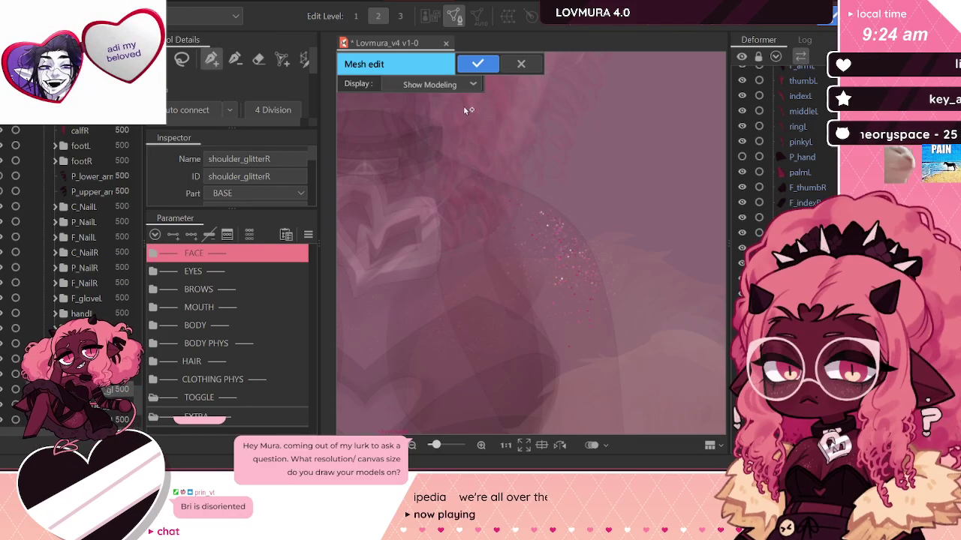
{"action": "scroll", "coordinate": [673, 318], "scroll_direction": "up", "scroll_amount": 2}
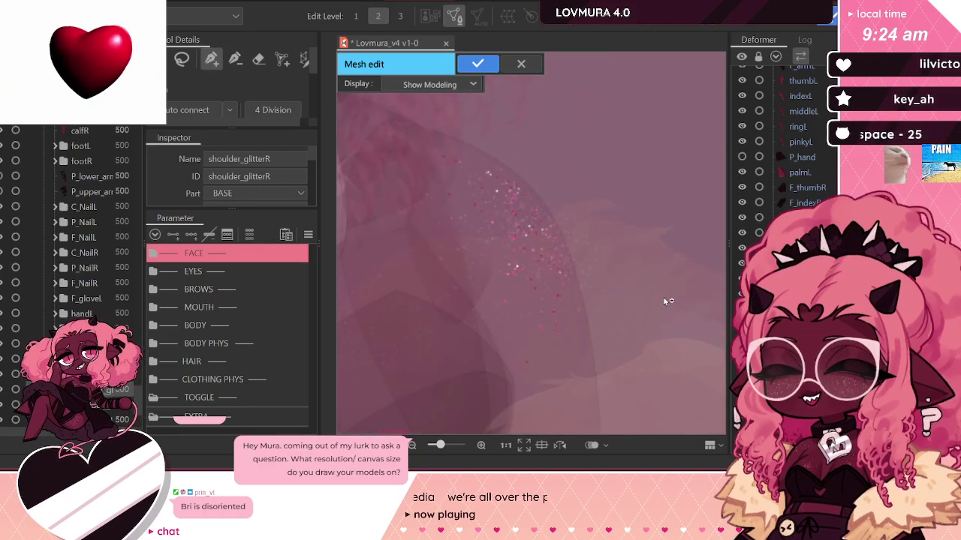
{"action": "scroll", "coordinate": [613, 248], "scroll_direction": "down", "scroll_amount": 2}
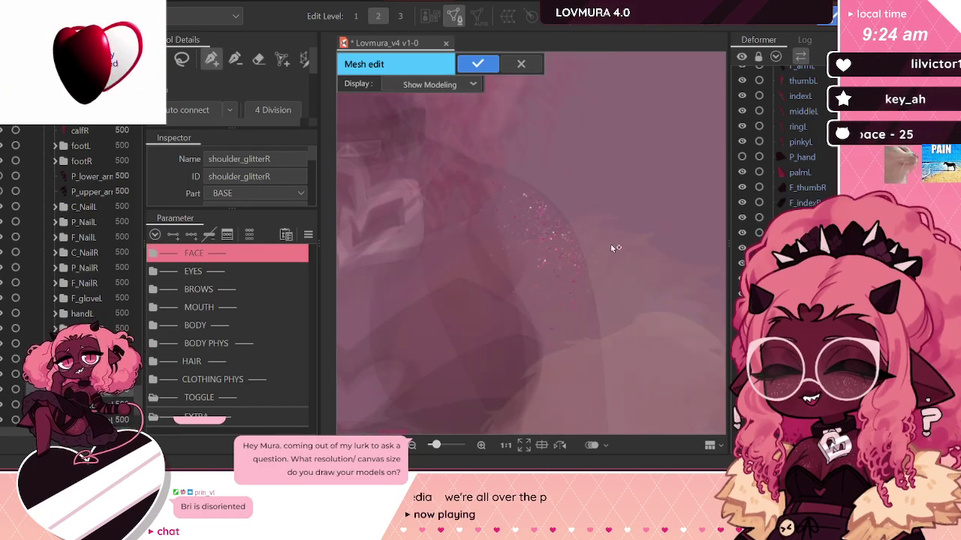
{"action": "left_click", "coordinate": [551, 172]}
{"action": "left_click", "coordinate": [528, 168]}
{"action": "mouse_move", "coordinate": [507, 173]}
{"action": "left_mouse_down"}
{"action": "mouse_move", "coordinate": [475, 180]}
{"action": "mouse_move", "coordinate": [464, 229]}
{"action": "mouse_move", "coordinate": [549, 349]}
{"action": "left_mouse_up"}
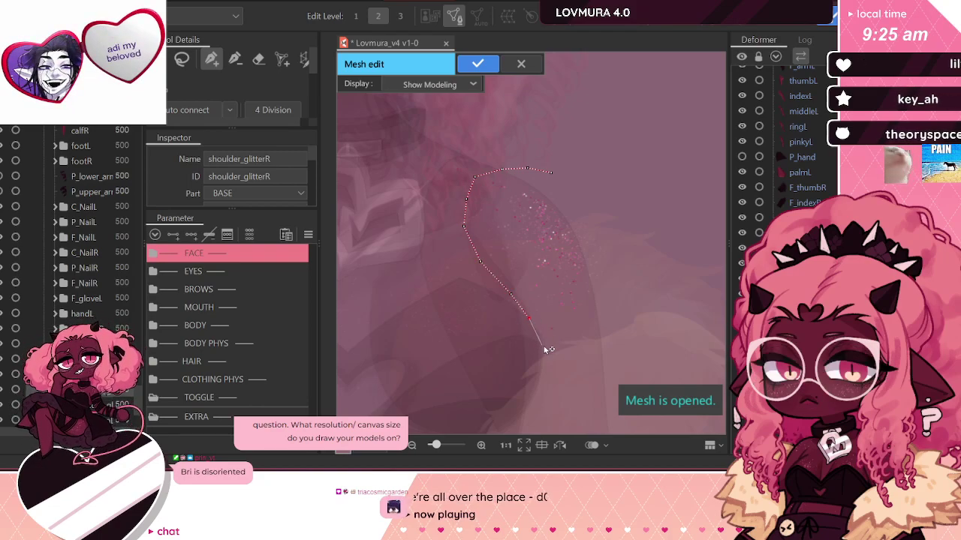
{"action": "mouse_move", "coordinate": [633, 312]}
{"action": "left_mouse_down"}
{"action": "mouse_move", "coordinate": [634, 253]}
{"action": "mouse_move", "coordinate": [620, 219]}
{"action": "mouse_move", "coordinate": [579, 179]}
{"action": "mouse_move", "coordinate": [528, 169]}
{"action": "left_mouse_up"}
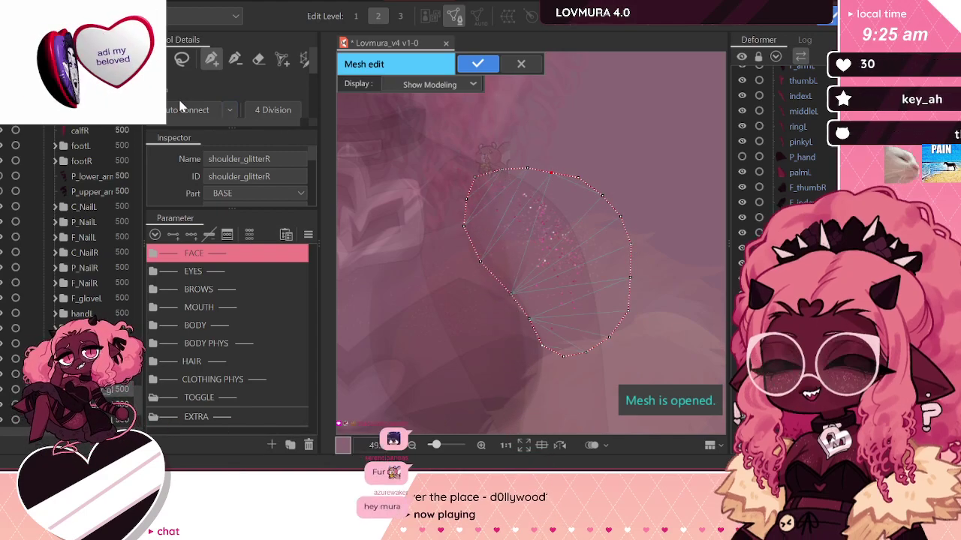
{"action": "left_click", "coordinate": [477, 64]}
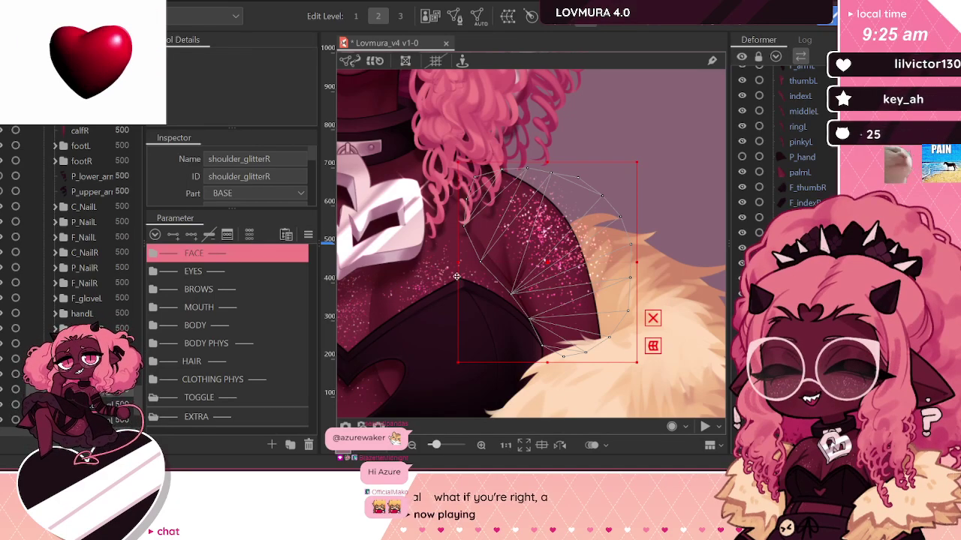
{"action": "left_click", "coordinate": [517, 259]}
{"action": "key", "text": "ctrl+z"}
{"action": "key", "text": "ctrl+z"}
{"action": "key", "text": "ctrl+z"}
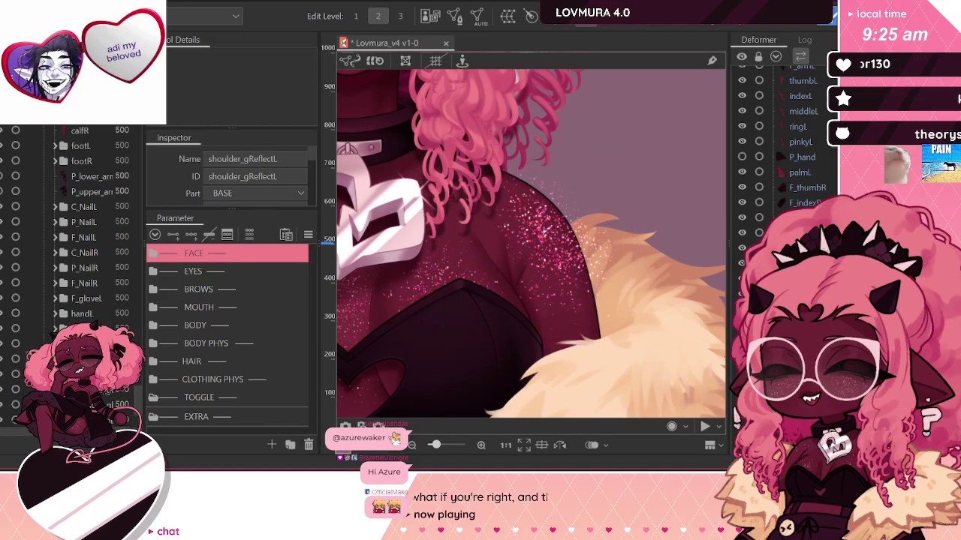
{"action": "key", "text": "ctrl+v"}
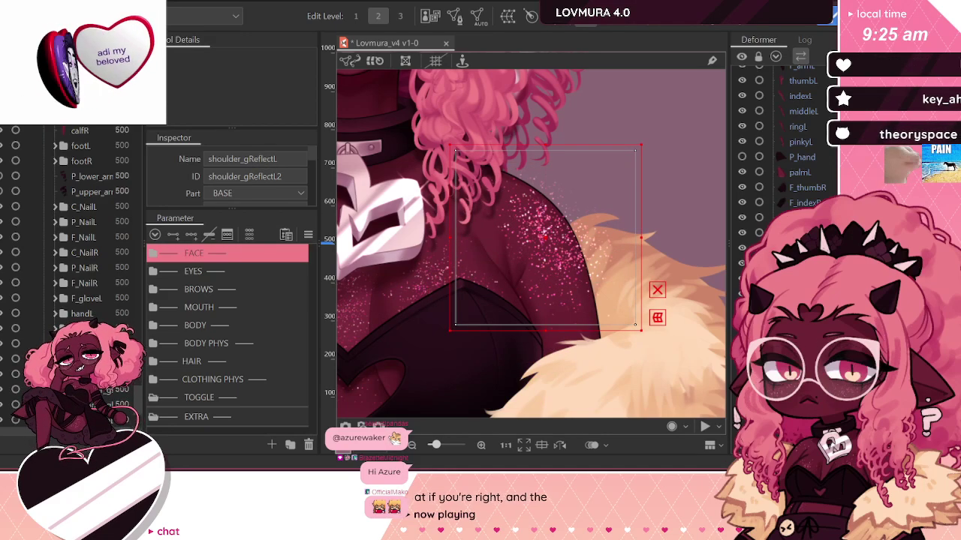
{"action": "key", "text": "ctrl+z"}
{"action": "scroll", "coordinate": [579, 266], "scroll_direction": "down", "scroll_amount": 3}
{"action": "scroll", "coordinate": [579, 265], "scroll_direction": "down", "scroll_amount": 2}
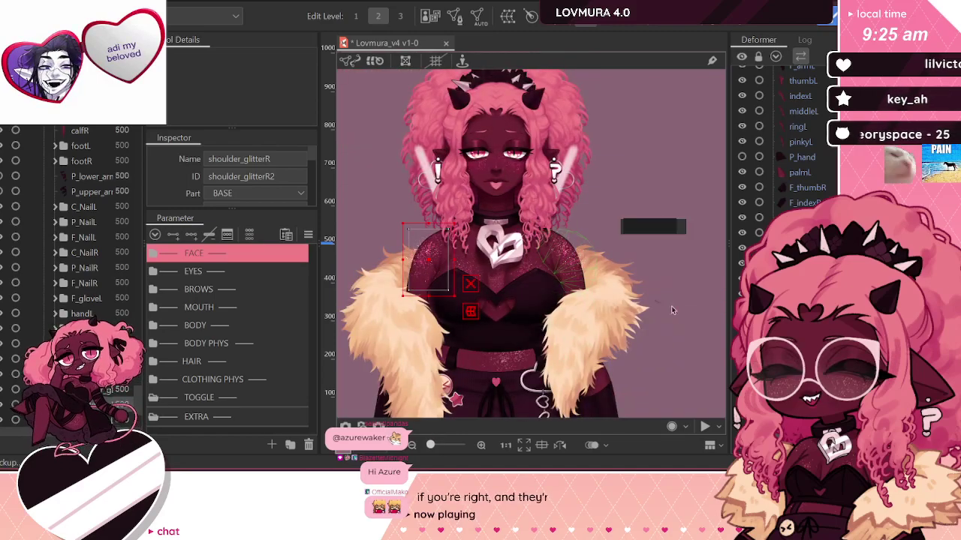
{"action": "key", "text": "ctrl+z"}
{"action": "key", "text": "ctrl+z"}
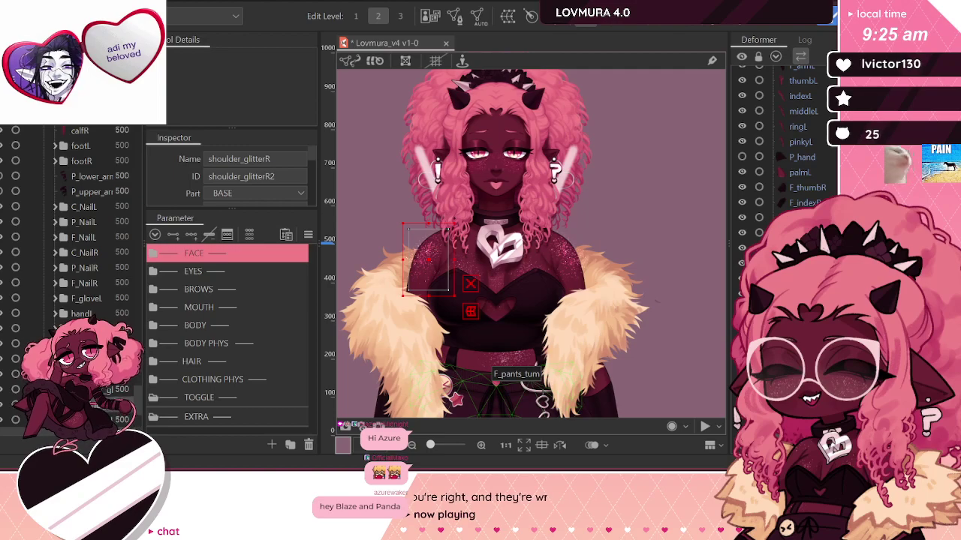
{"action": "key", "text": "ctrl+z"}
{"action": "key", "text": "ctrl+z"}
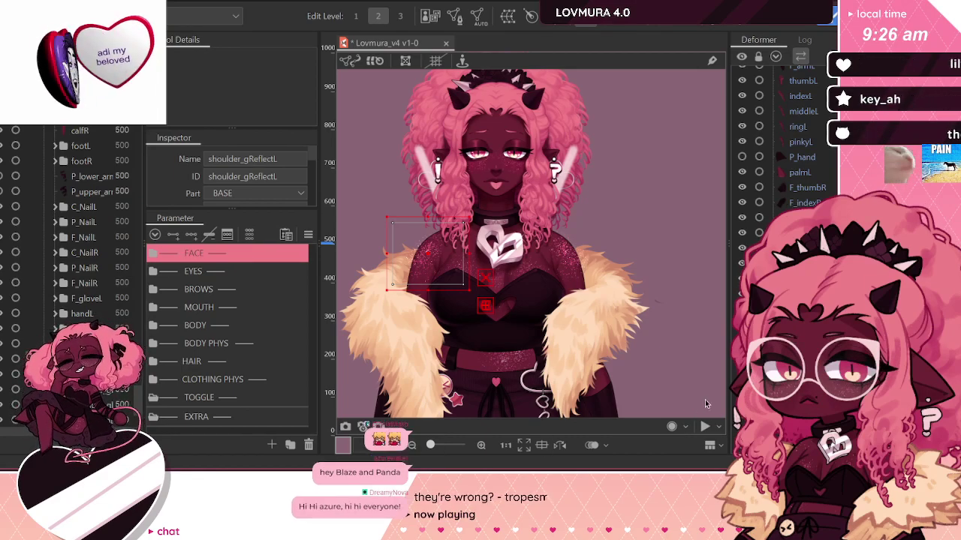
{"action": "left_click", "coordinate": [566, 254]}
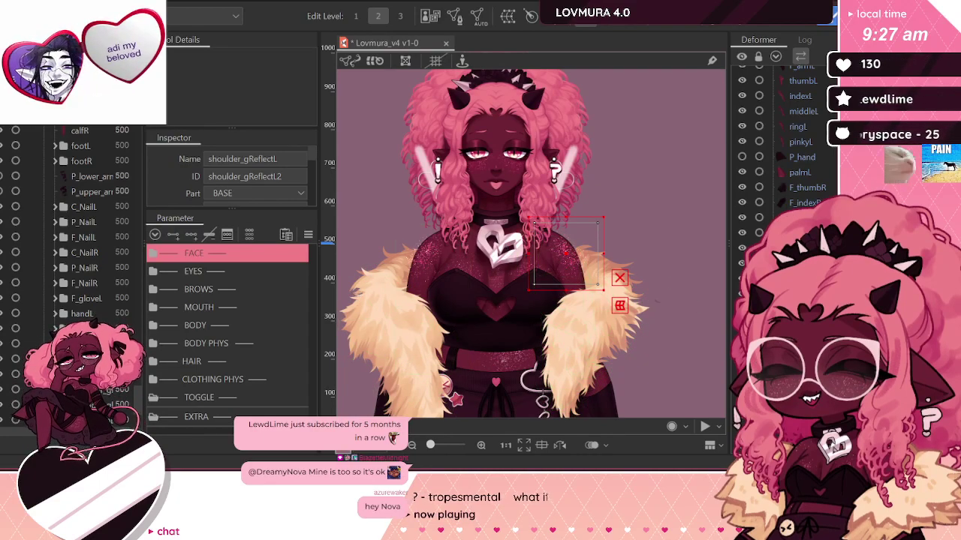
{"action": "key", "text": "ctrl+z"}
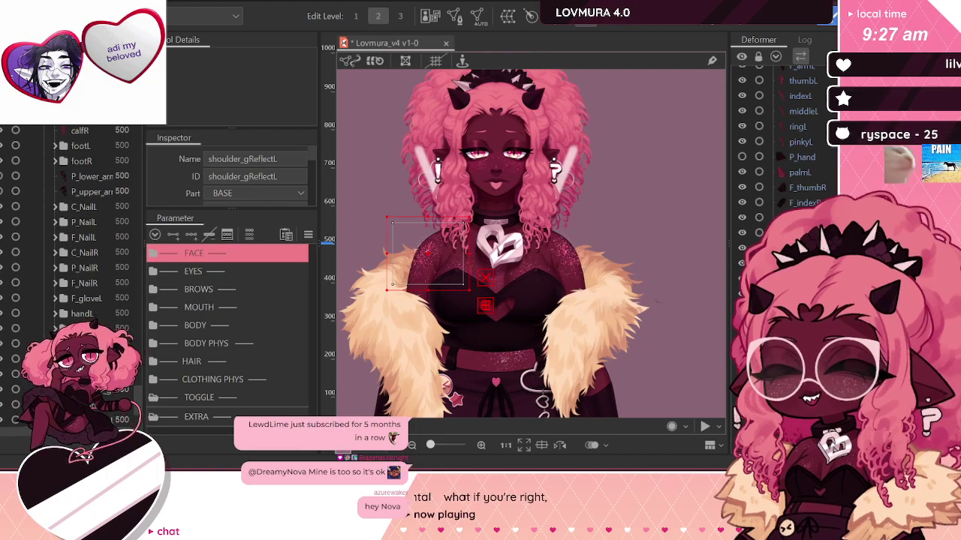
Step: Replace the default mesh of shoulder_gReflectL on the question-mark earring's side with a manual outline around the glitter, auto-connect it and apply
{"action": "left_click", "coordinate": [566, 254]}
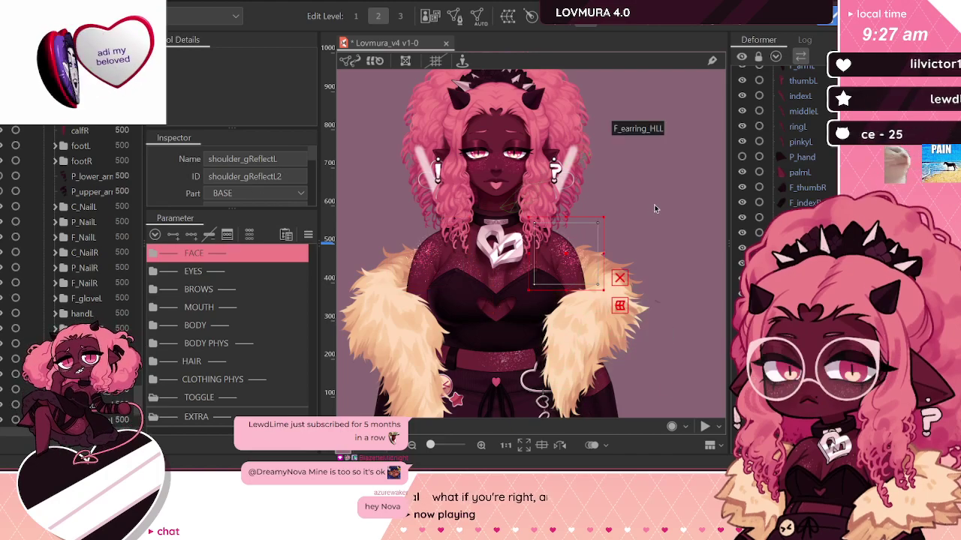
{"action": "scroll", "coordinate": [598, 218], "scroll_direction": "up", "scroll_amount": 2}
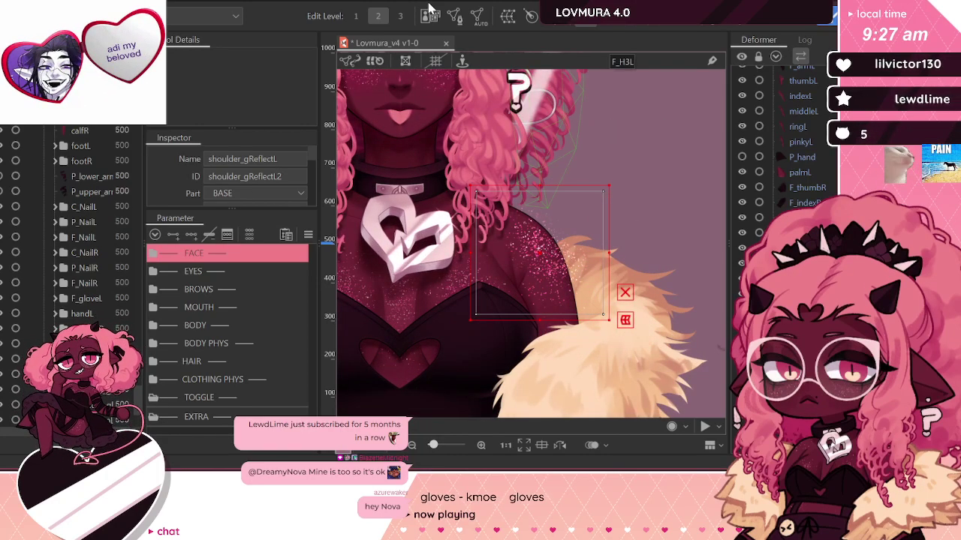
{"action": "left_click", "coordinate": [453, 23]}
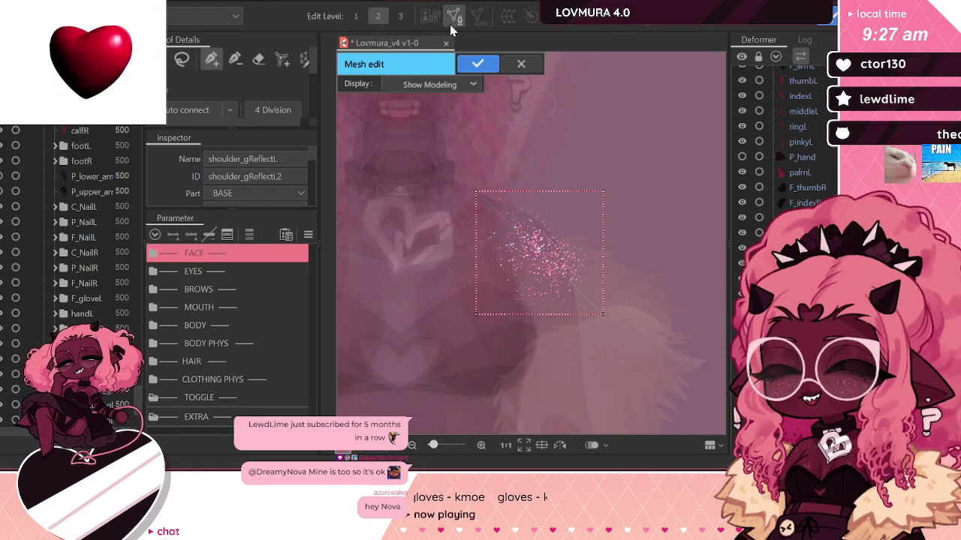
{"action": "left_click", "coordinate": [256, 61]}
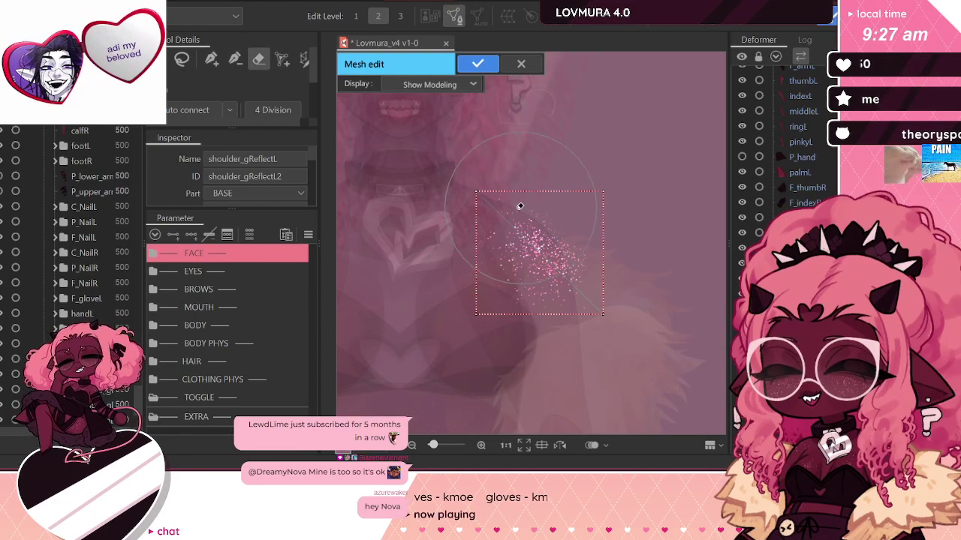
{"action": "left_click", "coordinate": [211, 60]}
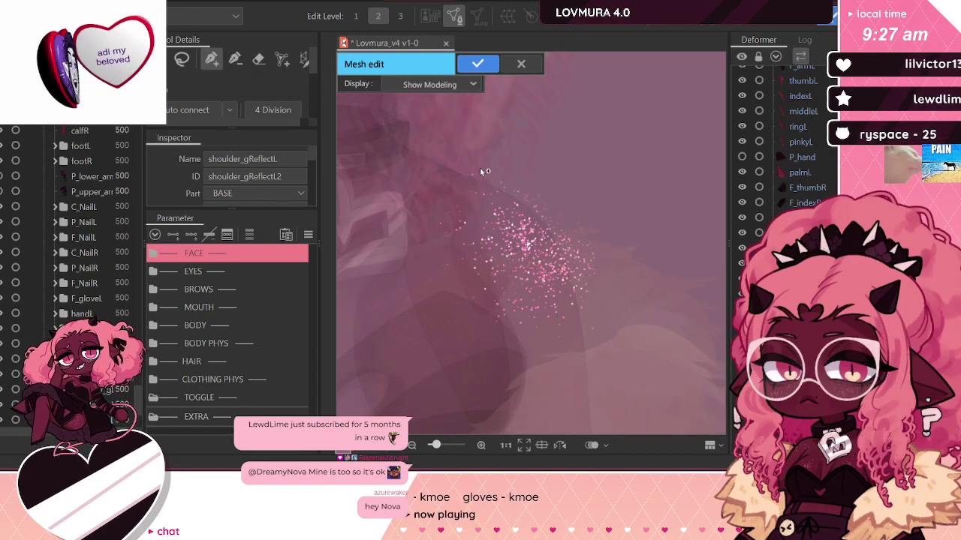
{"action": "left_click_drag", "start_coordinate": [457, 174], "coordinate": [428, 218]}
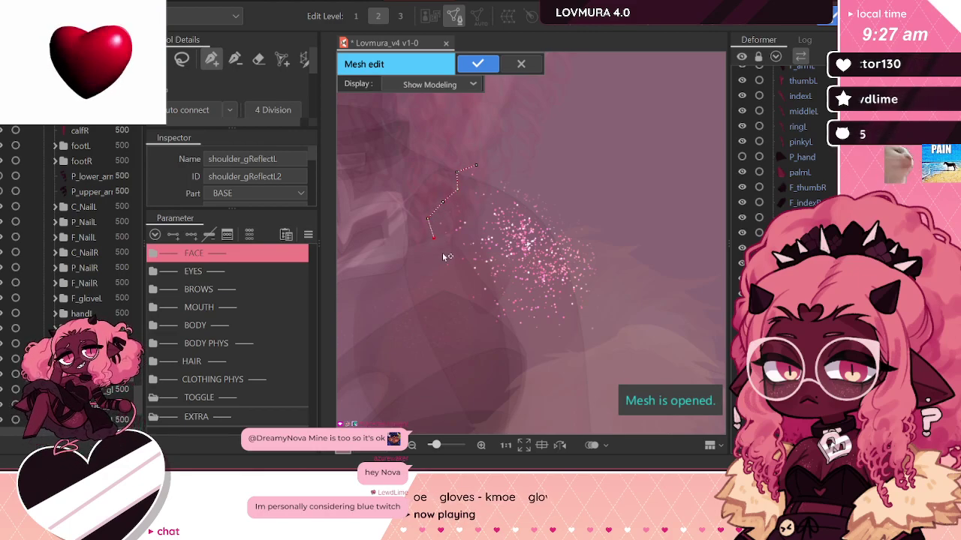
{"action": "mouse_move", "coordinate": [443, 269]}
{"action": "left_mouse_down"}
{"action": "mouse_move", "coordinate": [496, 341]}
{"action": "mouse_move", "coordinate": [569, 347]}
{"action": "mouse_move", "coordinate": [607, 316]}
{"action": "mouse_move", "coordinate": [608, 229]}
{"action": "mouse_move", "coordinate": [539, 179]}
{"action": "mouse_move", "coordinate": [474, 165]}
{"action": "left_mouse_up"}
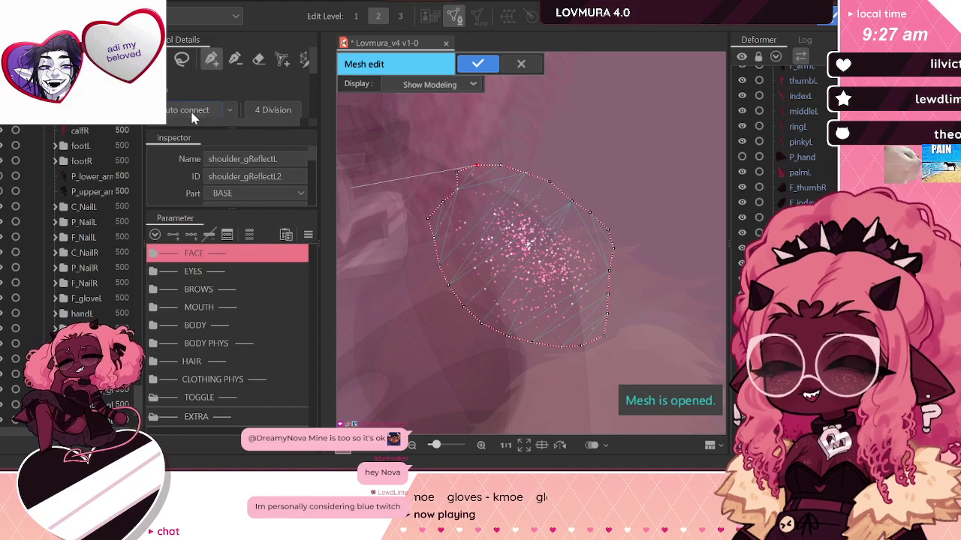
{"action": "left_click", "coordinate": [477, 63]}
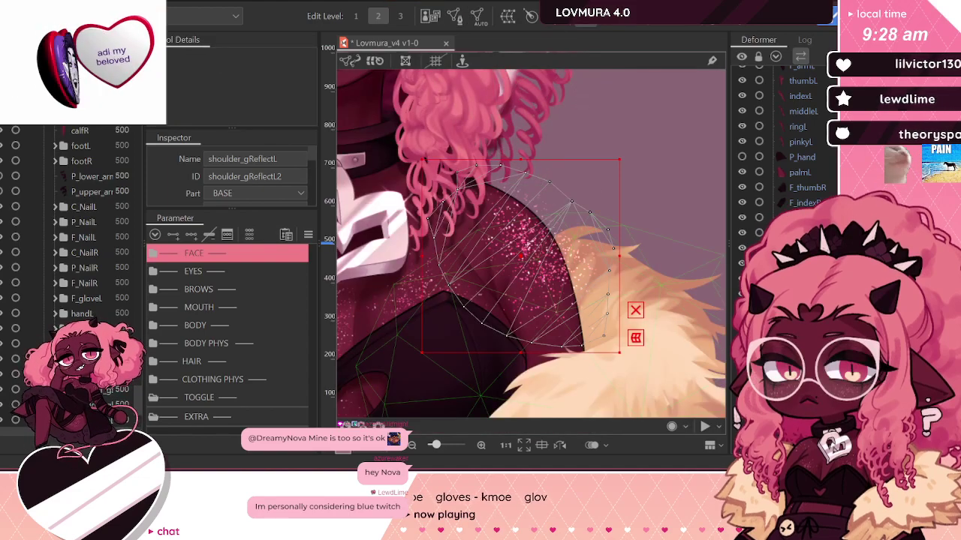
Step: Erase the default rectangular mesh of the shoulder_gReflectL layer on the exclamation-mark earring's side in mesh editing
{"action": "scroll", "coordinate": [574, 182], "scroll_direction": "down", "scroll_amount": 3}
{"action": "scroll", "coordinate": [580, 215], "scroll_direction": "up", "scroll_amount": 3}
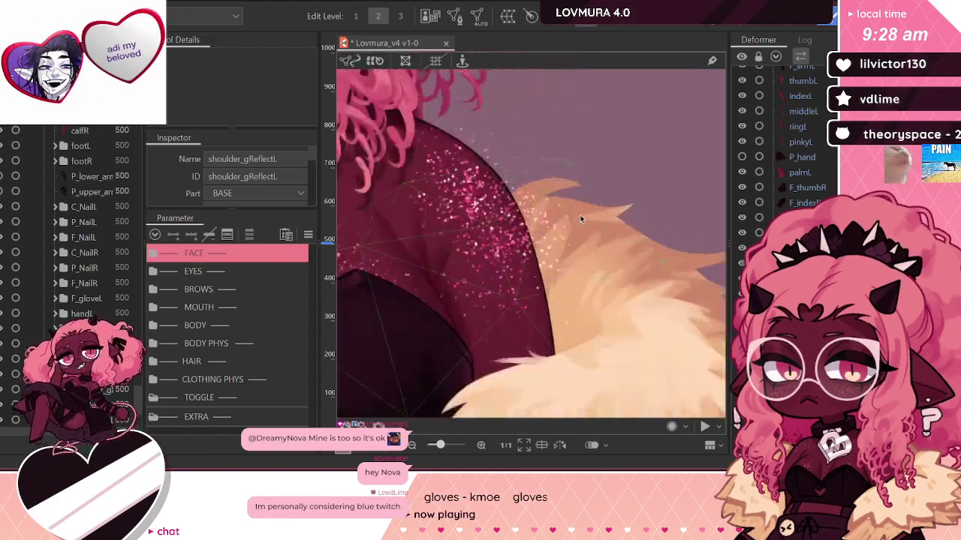
{"action": "scroll", "coordinate": [655, 217], "scroll_direction": "down", "scroll_amount": 4}
{"action": "scroll", "coordinate": [477, 204], "scroll_direction": "up", "scroll_amount": 1}
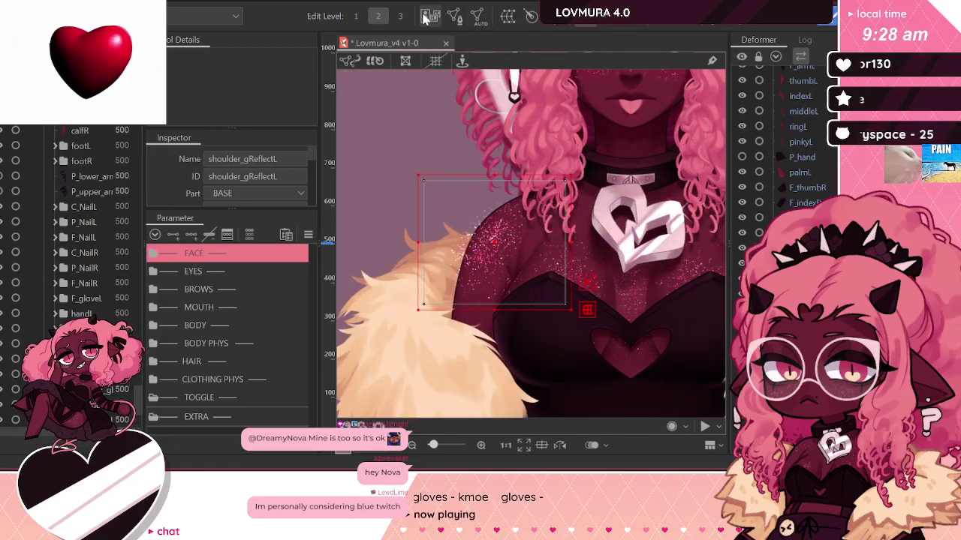
{"action": "left_click", "coordinate": [453, 16]}
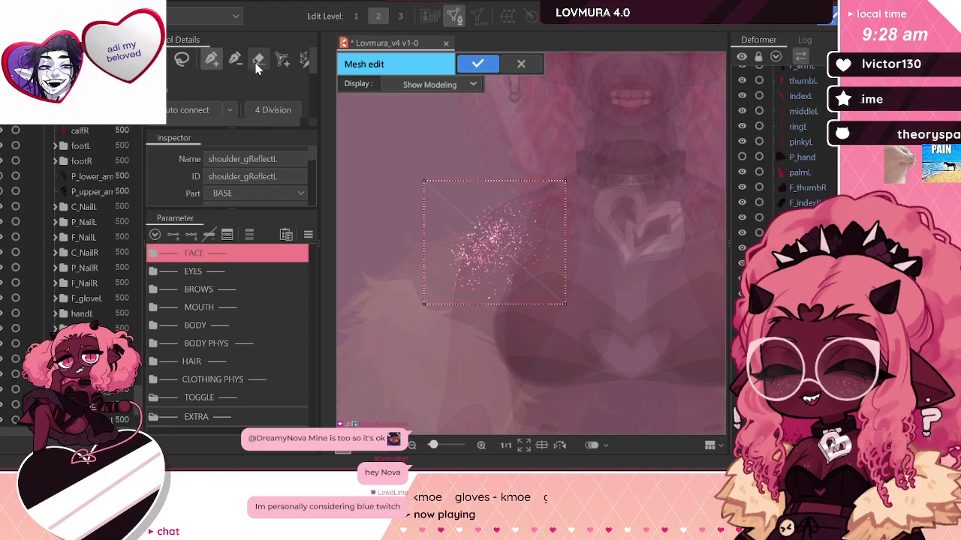
{"action": "left_click", "coordinate": [258, 59]}
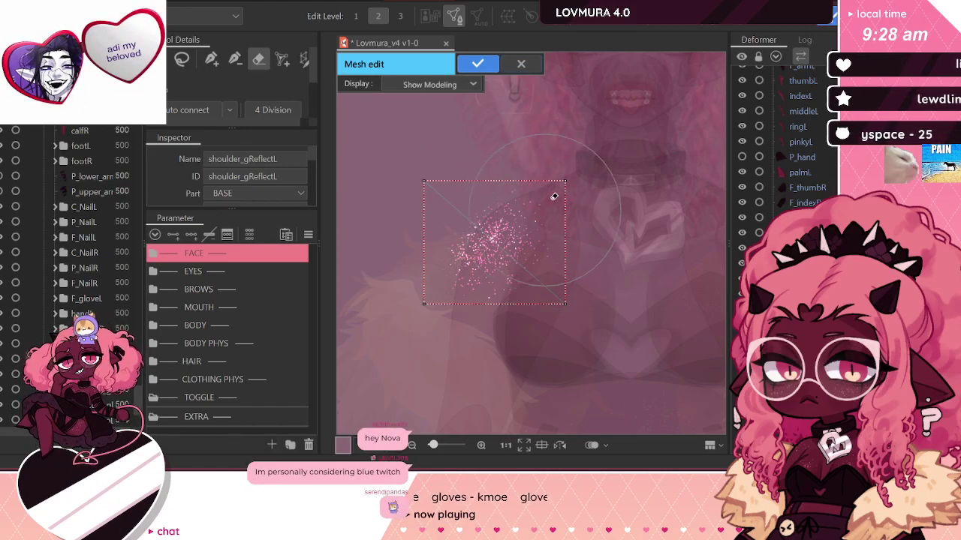
{"action": "left_click", "coordinate": [552, 198]}
{"action": "left_click_drag", "start_coordinate": [557, 261], "coordinate": [475, 191]}
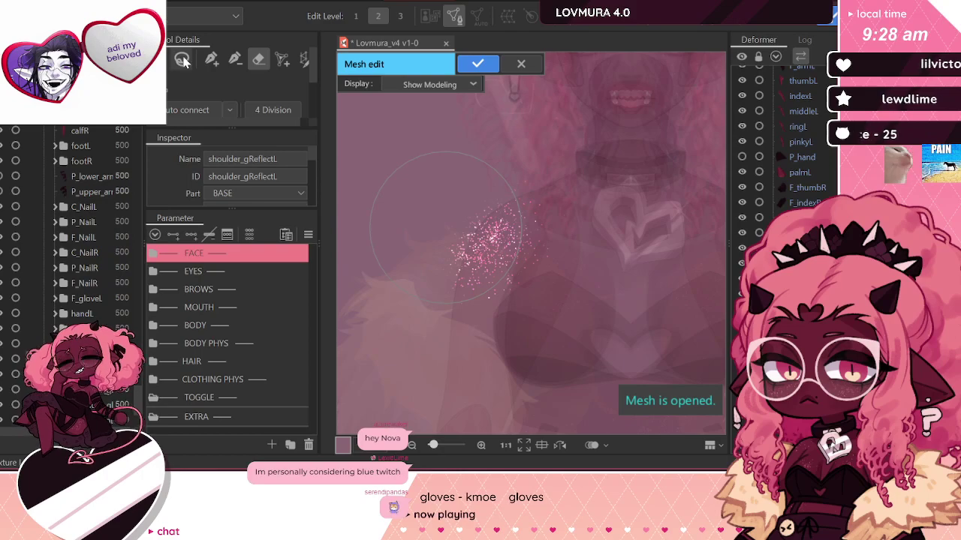
Step: Draw a closed outline of mesh points around the shoulder_gReflectL glitter on the exclamation-mark earring's side
{"action": "left_click", "coordinate": [211, 60]}
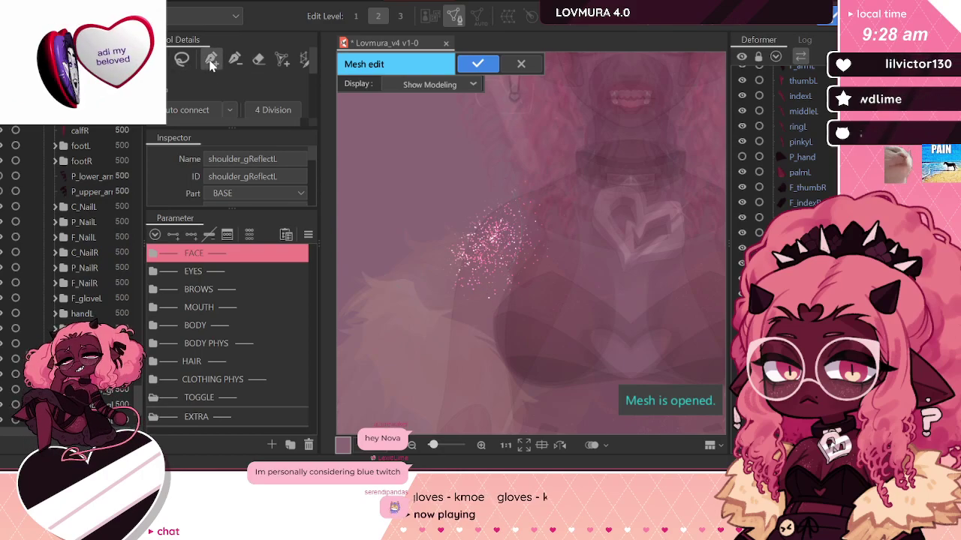
{"action": "scroll", "coordinate": [486, 219], "scroll_direction": "up", "scroll_amount": 2}
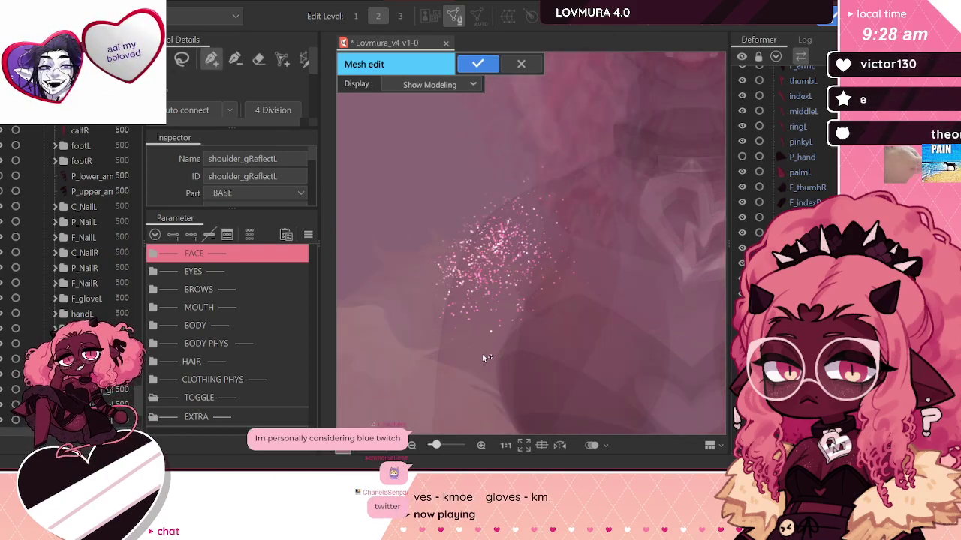
{"action": "scroll", "coordinate": [475, 351], "scroll_direction": "up", "scroll_amount": 2}
{"action": "scroll", "coordinate": [473, 367], "scroll_direction": "down", "scroll_amount": 1}
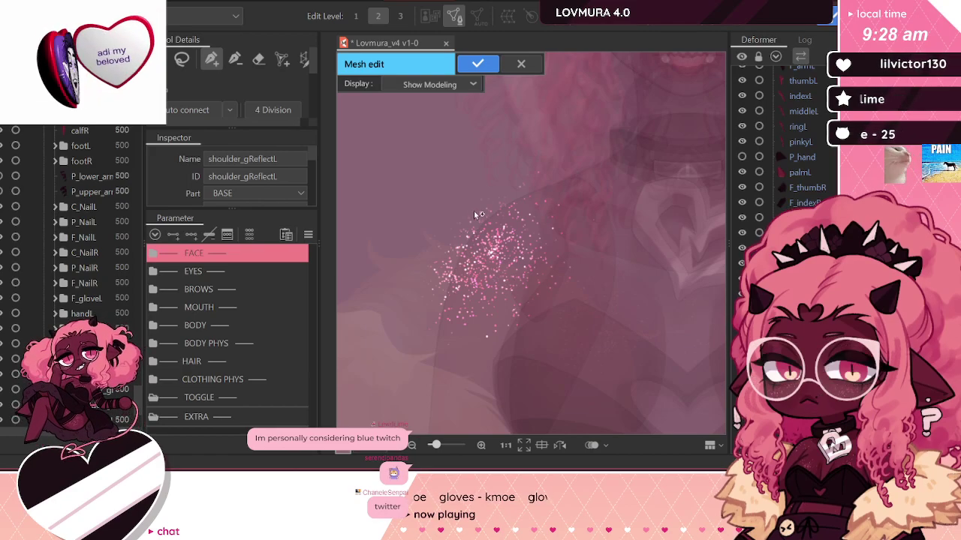
{"action": "left_click", "coordinate": [441, 350]}
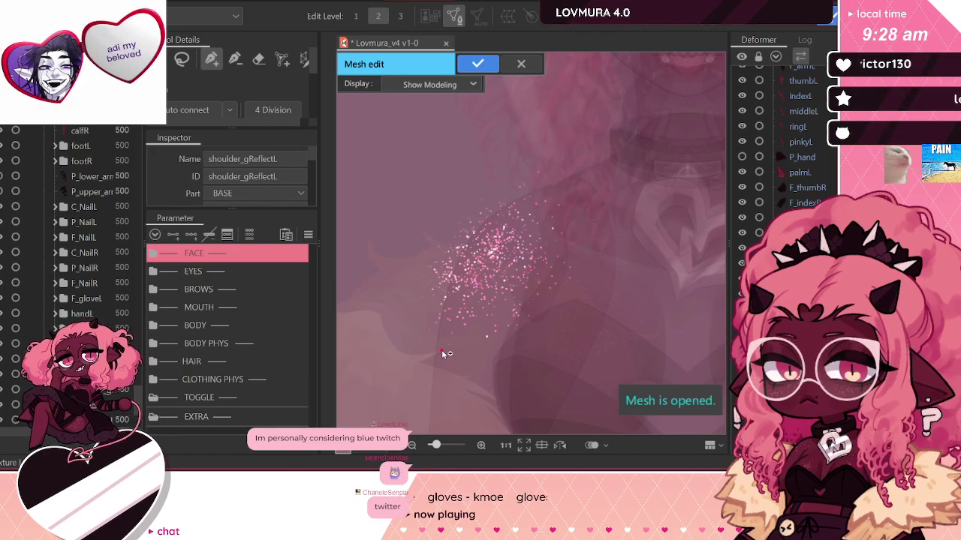
{"action": "left_click", "coordinate": [459, 356]}
{"action": "left_click", "coordinate": [478, 347]}
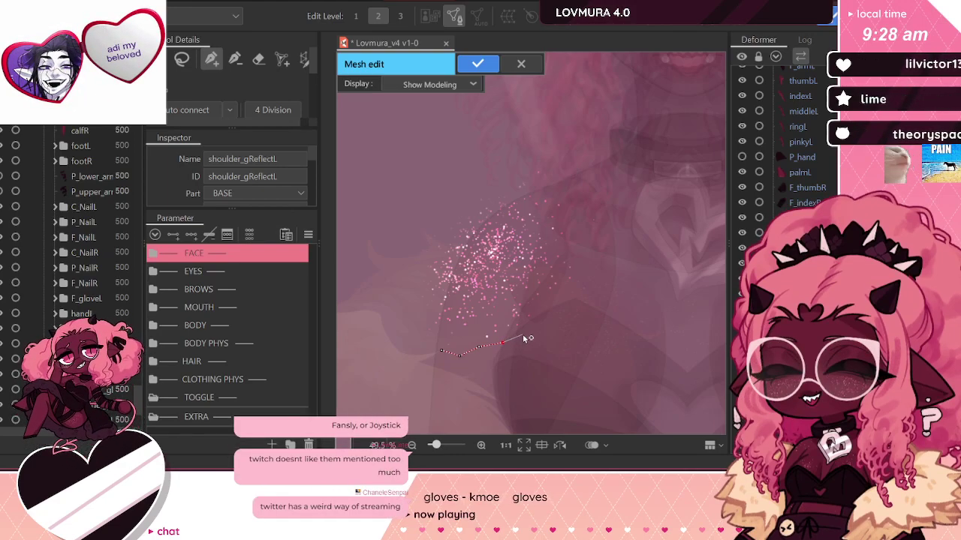
{"action": "left_click", "coordinate": [522, 334]}
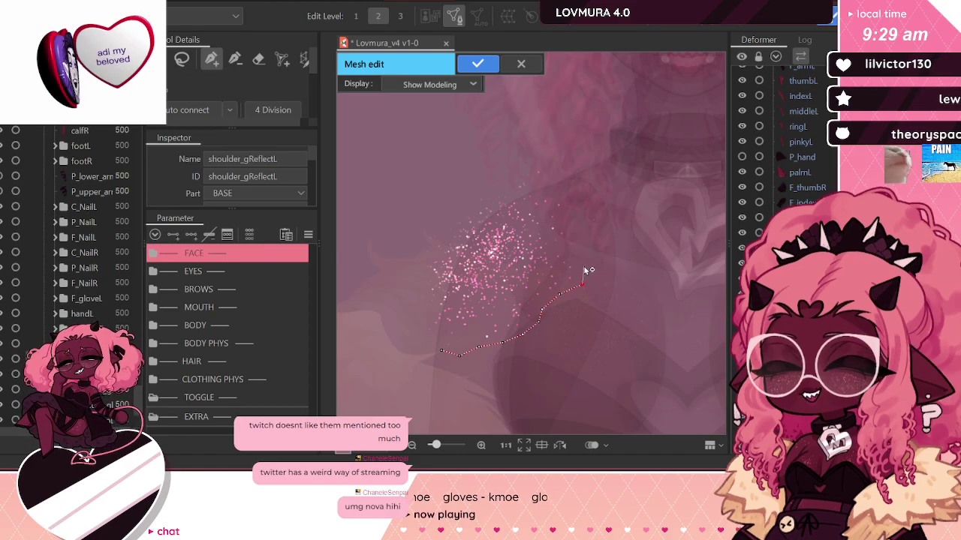
{"action": "left_click", "coordinate": [585, 265]}
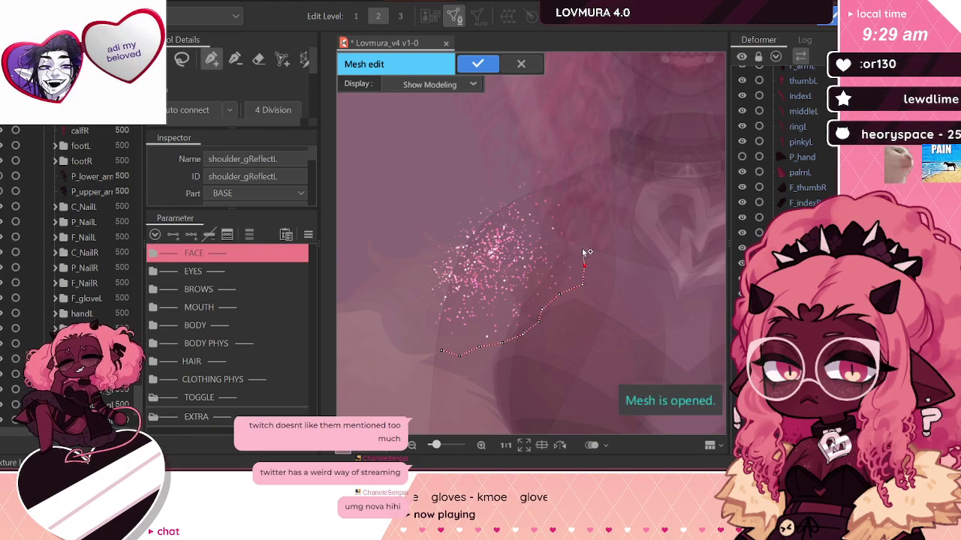
{"action": "left_click", "coordinate": [581, 248]}
{"action": "left_click", "coordinate": [581, 227]}
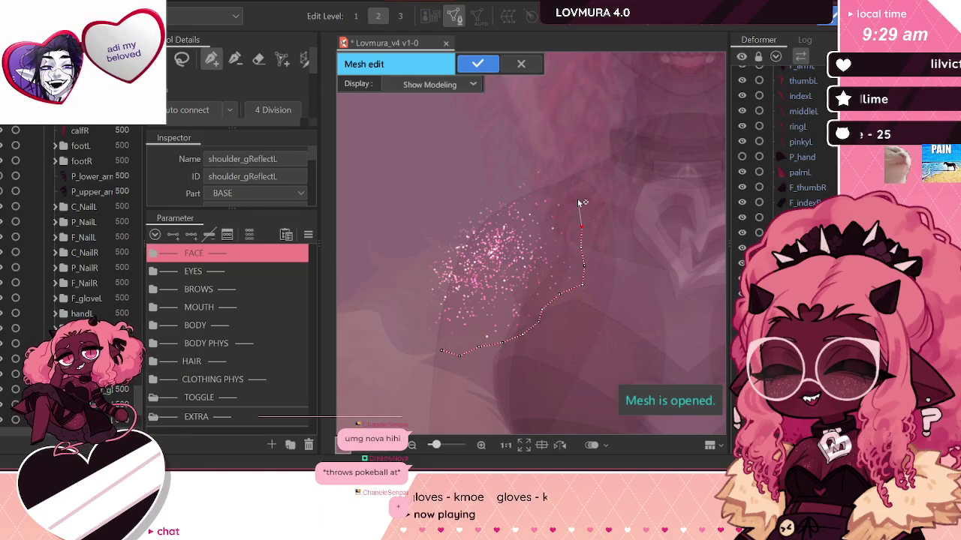
{"action": "left_click", "coordinate": [569, 179]}
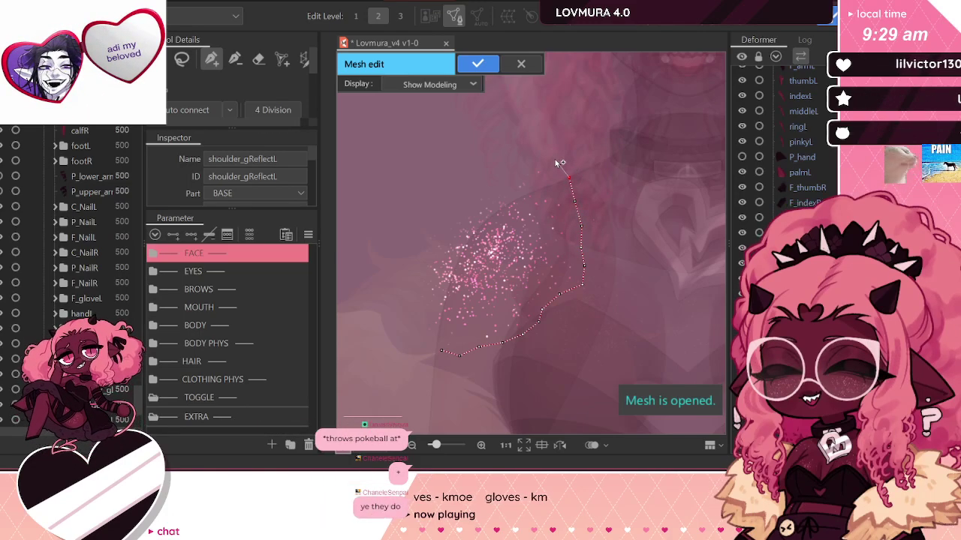
{"action": "left_click", "coordinate": [555, 160]}
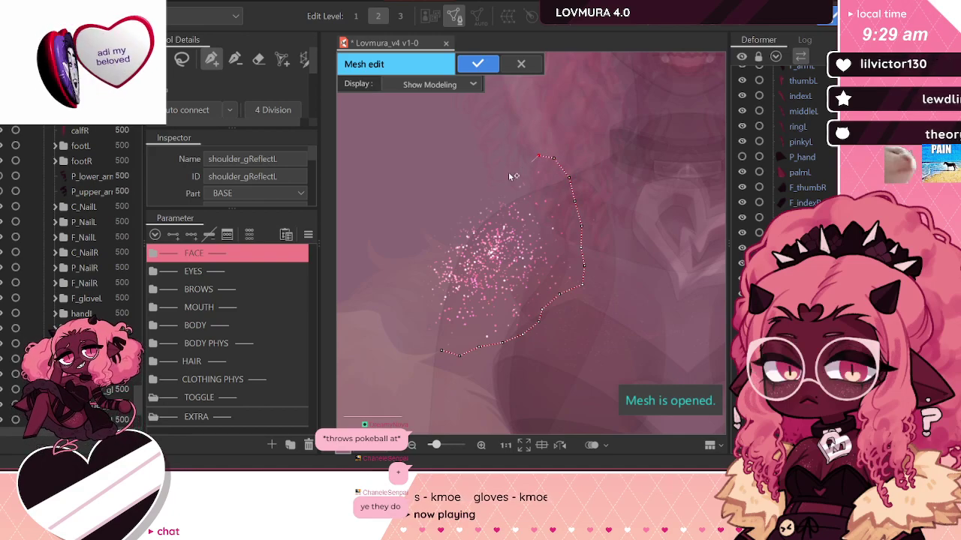
{"action": "left_click", "coordinate": [517, 163]}
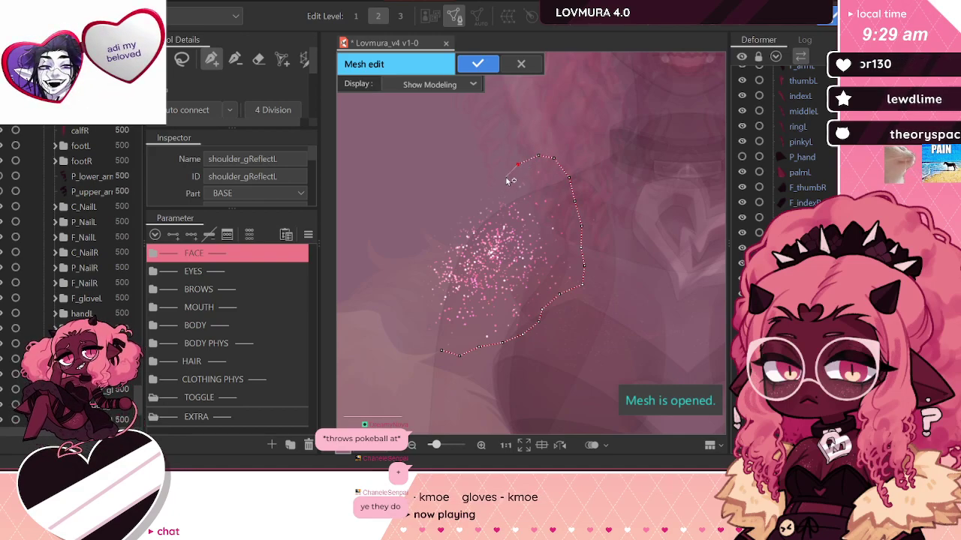
{"action": "left_click", "coordinate": [496, 177]}
{"action": "left_click", "coordinate": [481, 185]}
{"action": "left_click", "coordinate": [461, 199]}
{"action": "left_click", "coordinate": [444, 213]}
{"action": "left_click", "coordinate": [427, 226]}
{"action": "left_click", "coordinate": [412, 267]}
{"action": "left_click", "coordinate": [417, 308]}
{"action": "left_click", "coordinate": [422, 332]}
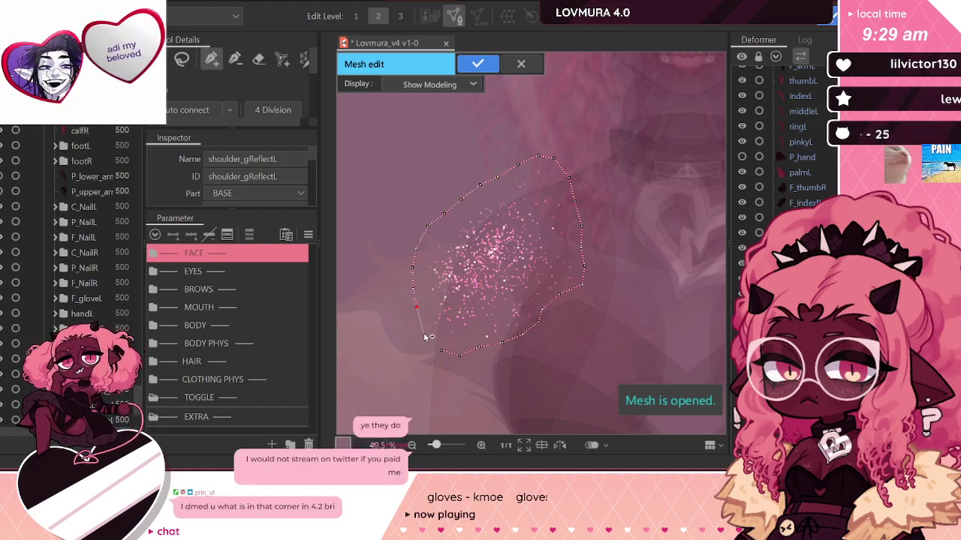
{"action": "left_click", "coordinate": [442, 349]}
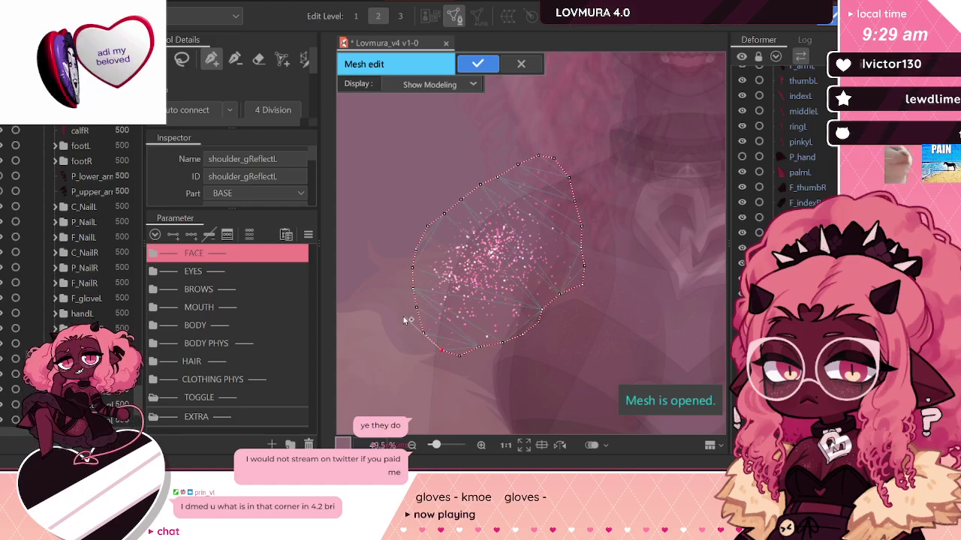
Step: Auto-connect the outline points of shoulder_gReflectL and apply the mesh
{"action": "left_click", "coordinate": [189, 110]}
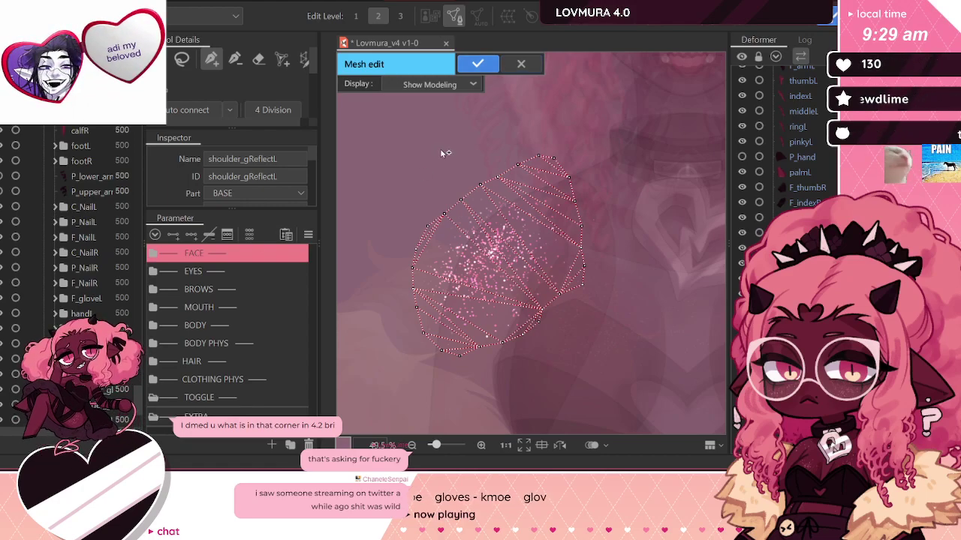
{"action": "left_click", "coordinate": [477, 63]}
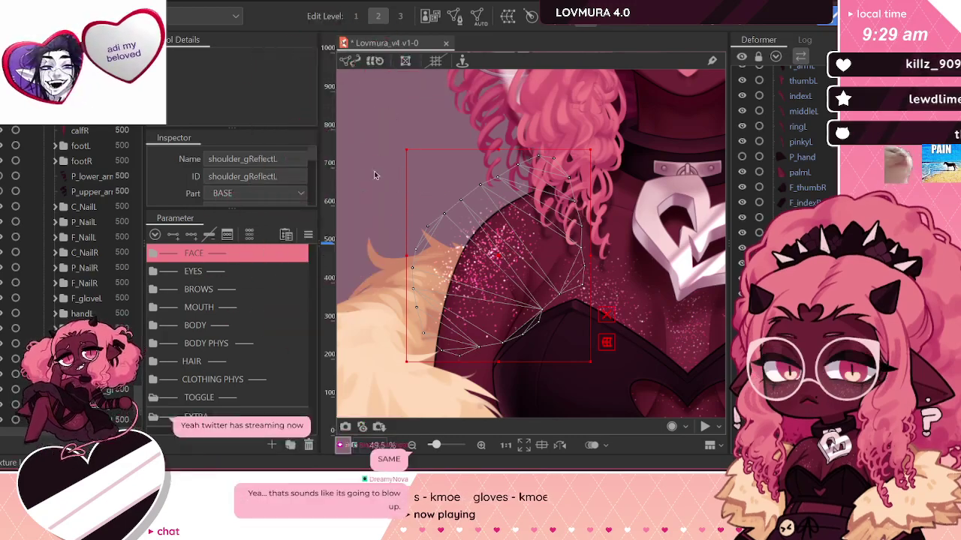
{"action": "key", "text": "ctrl+v"}
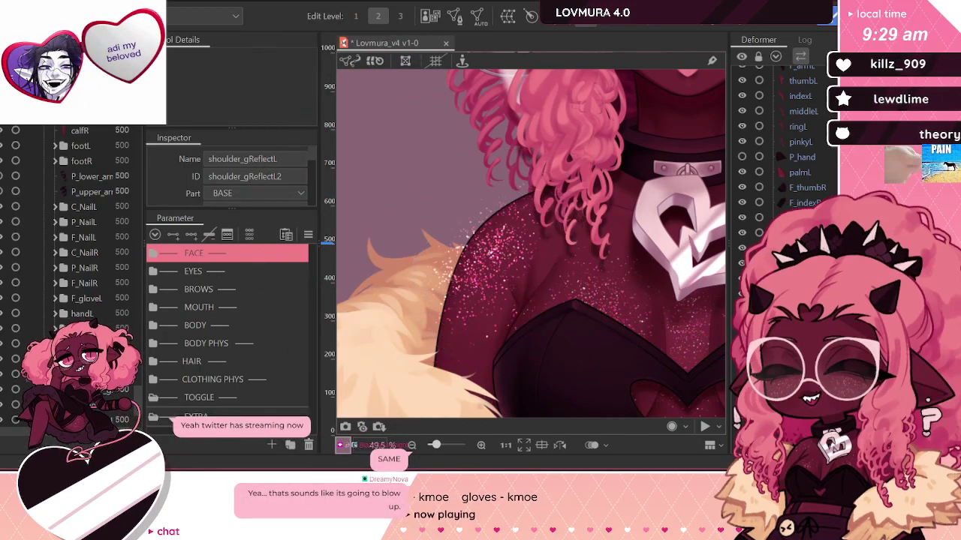
Step: Select shoulder_glitterR on the exclamation-mark earring's side and erase its default rectangular mesh in mesh editing
{"action": "scroll", "coordinate": [488, 293], "scroll_direction": "down", "scroll_amount": 5}
{"action": "scroll", "coordinate": [575, 299], "scroll_direction": "up", "scroll_amount": 2}
{"action": "left_click", "coordinate": [630, 293]}
{"action": "left_click", "coordinate": [112, 405]}
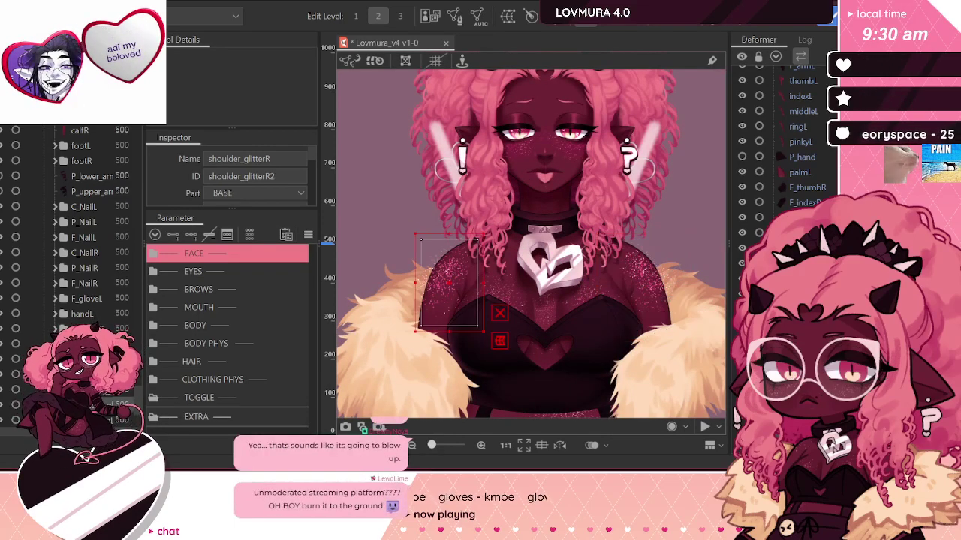
{"action": "left_click", "coordinate": [453, 15]}
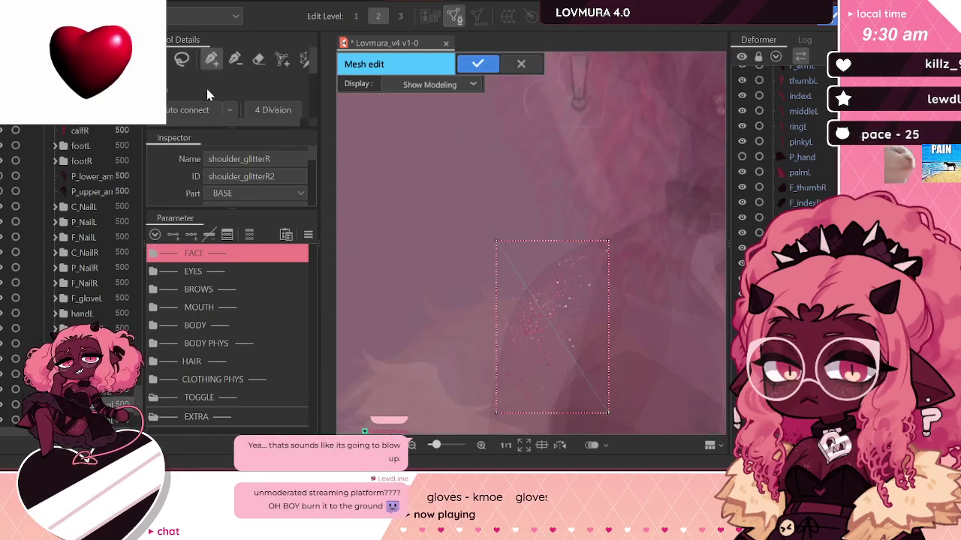
{"action": "left_click", "coordinate": [258, 59]}
{"action": "mouse_move", "coordinate": [487, 278]}
{"action": "left_mouse_down"}
{"action": "mouse_move", "coordinate": [516, 271]}
{"action": "mouse_move", "coordinate": [555, 386]}
{"action": "left_mouse_up"}
{"action": "scroll", "coordinate": [458, 137], "scroll_direction": "up", "scroll_amount": 2}
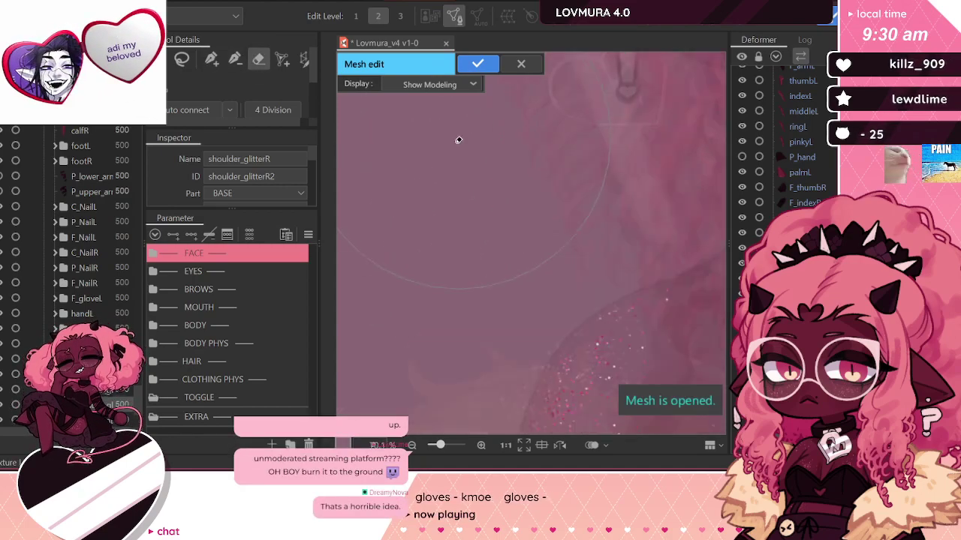
{"action": "scroll", "coordinate": [530, 219], "scroll_direction": "down", "scroll_amount": 4}
{"action": "scroll", "coordinate": [631, 318], "scroll_direction": "up", "scroll_amount": 2}
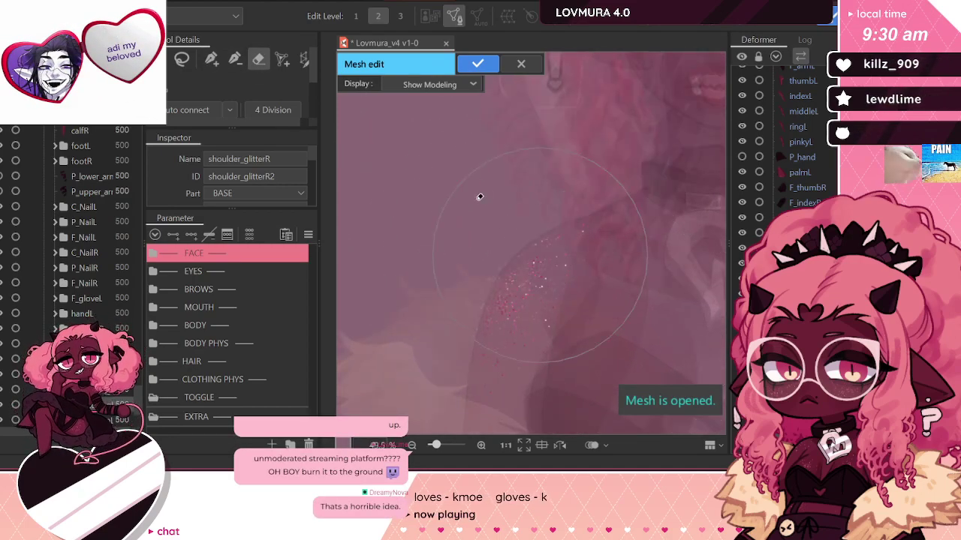
Step: Draw a closed outline of mesh points around the shoulder_glitterR glitter on the exclamation-mark earring's side
{"action": "left_click", "coordinate": [214, 63]}
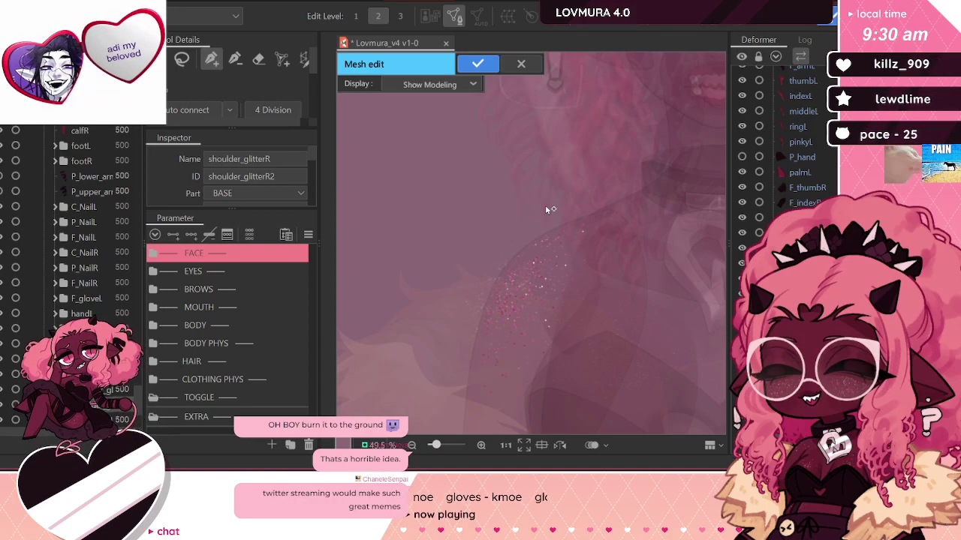
{"action": "scroll", "coordinate": [551, 211], "scroll_direction": "up", "scroll_amount": 2}
{"action": "scroll", "coordinate": [576, 247], "scroll_direction": "down", "scroll_amount": 2}
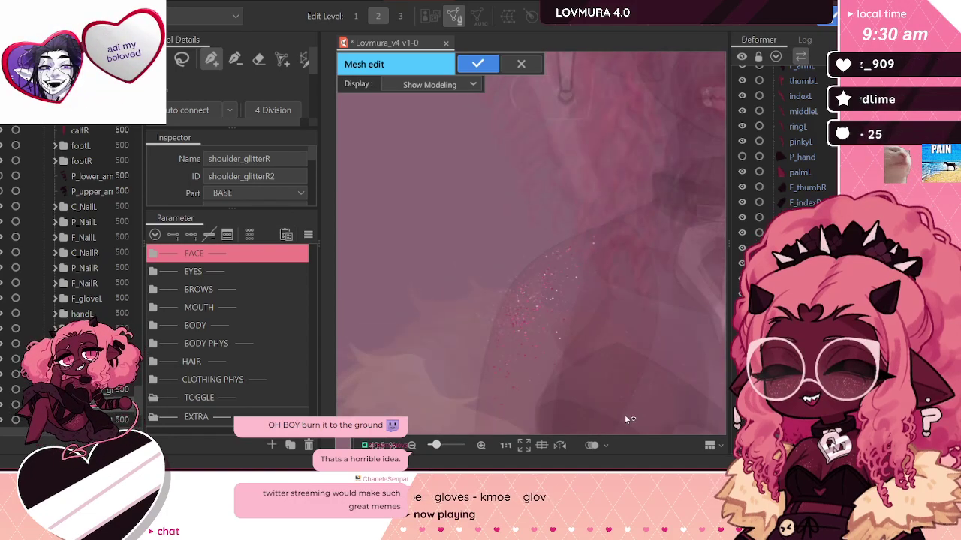
{"action": "scroll", "coordinate": [630, 420], "scroll_direction": "up", "scroll_amount": 2}
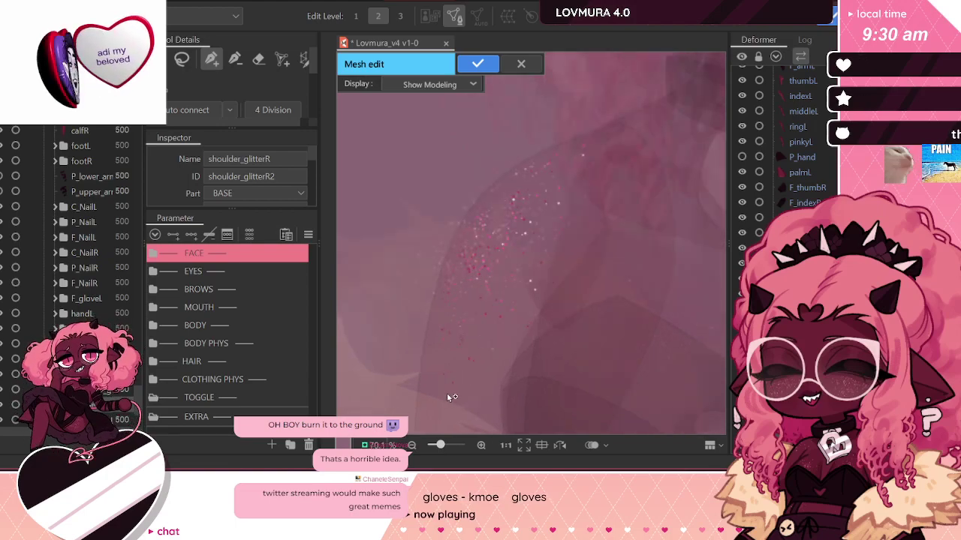
{"action": "left_click", "coordinate": [448, 391]}
{"action": "left_click", "coordinate": [471, 389]}
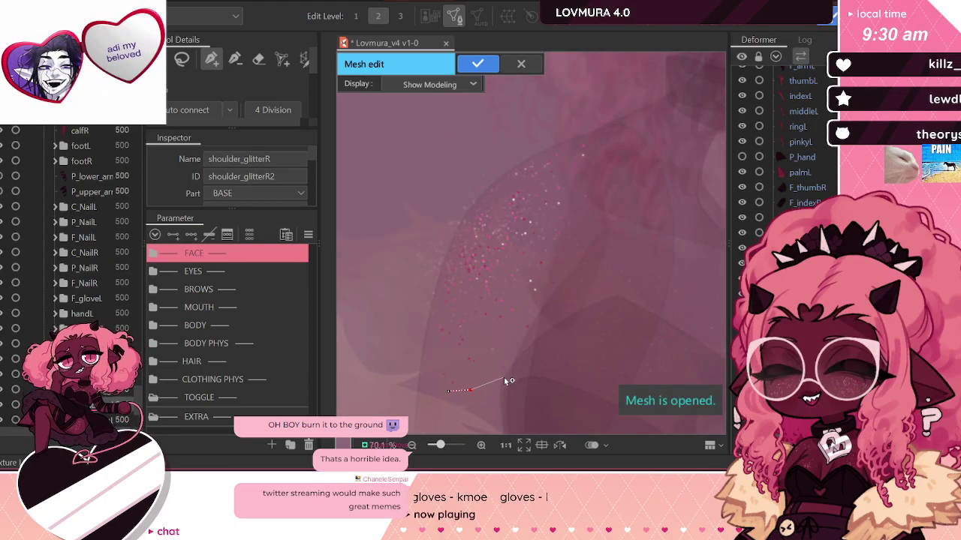
{"action": "left_click", "coordinate": [503, 379]}
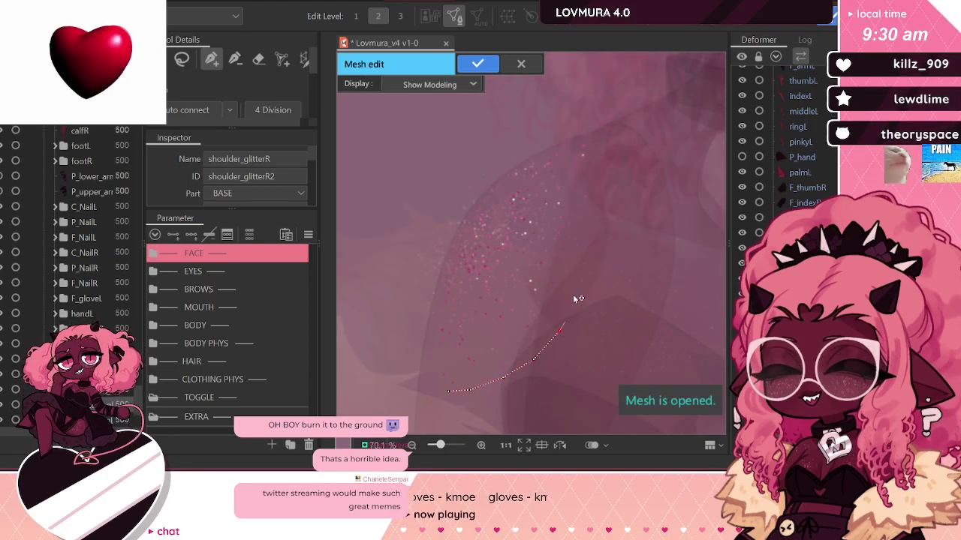
{"action": "left_click", "coordinate": [608, 154]}
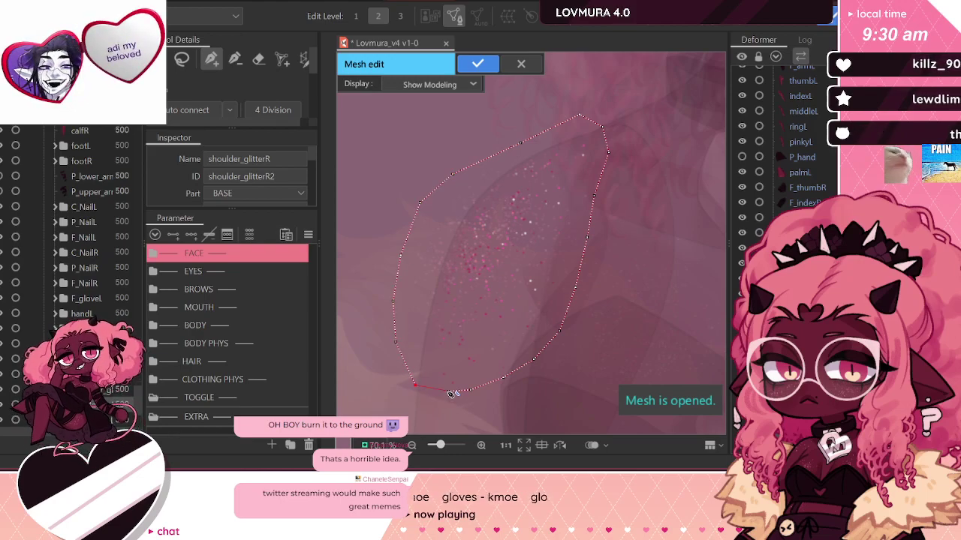
Step: Auto-connect the outline points of shoulder_glitterR on the exclamation-mark earring's side and apply the mesh
{"action": "scroll", "coordinate": [450, 325], "scroll_direction": "down", "scroll_amount": 2}
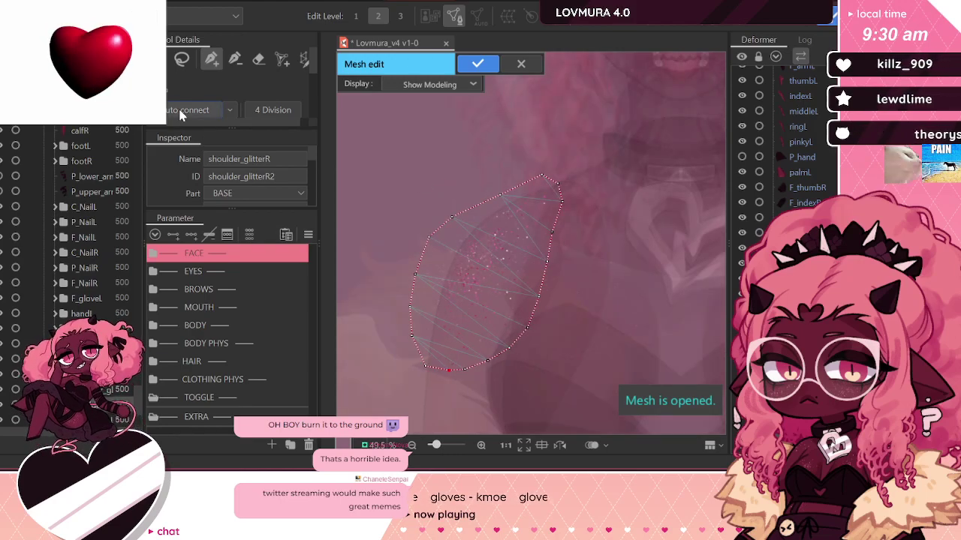
{"action": "left_click", "coordinate": [479, 64]}
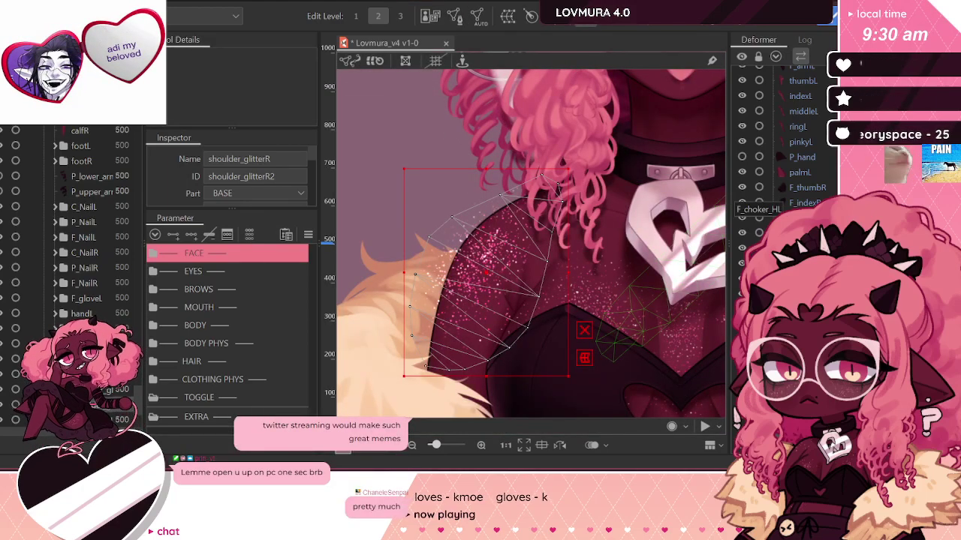
{"action": "key", "text": "ctrl+z"}
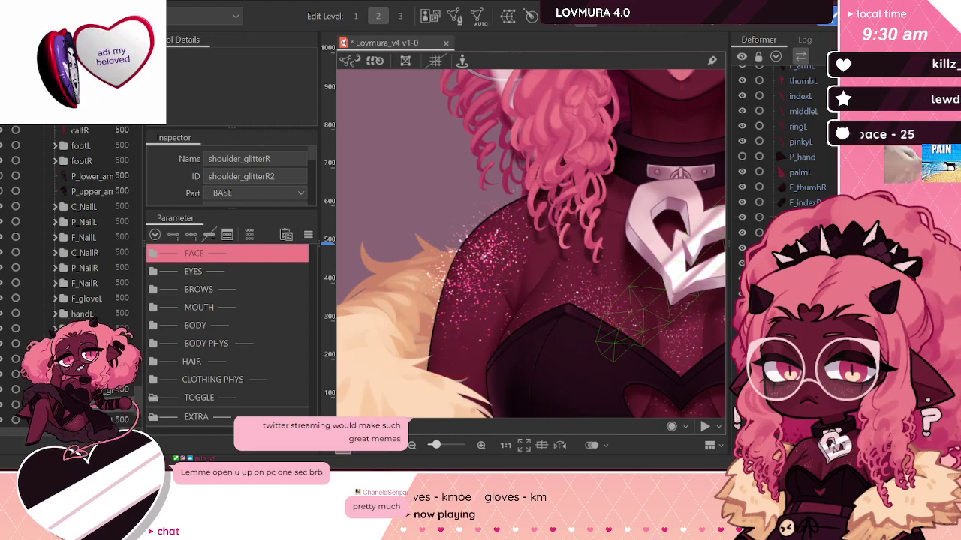
{"action": "scroll", "coordinate": [425, 301], "scroll_direction": "down", "scroll_amount": 4}
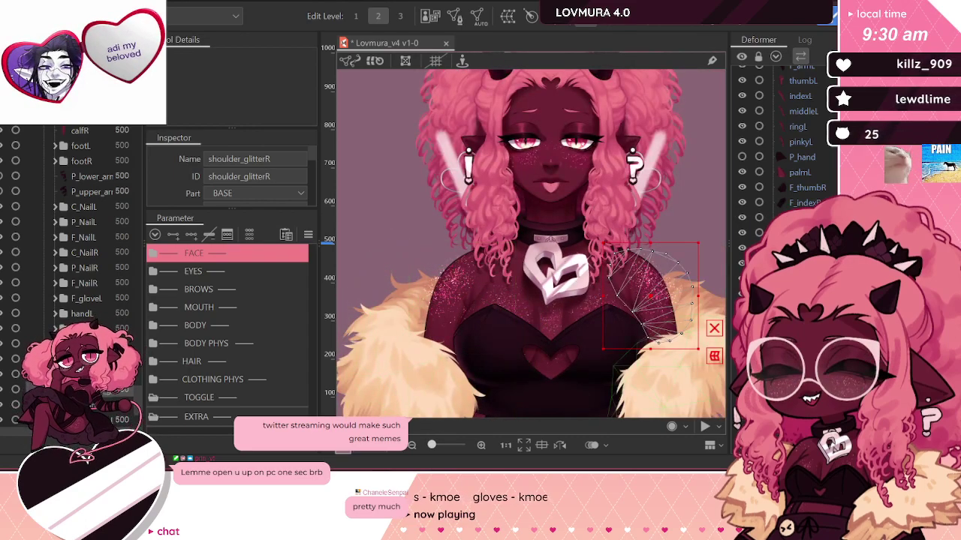
Step: Clip shoulder_gReflectL on the exclamation-mark earring's side to its shoulder glitter by copying shoulder_glitterR2 into its clipping ID
{"action": "left_click", "coordinate": [453, 289]}
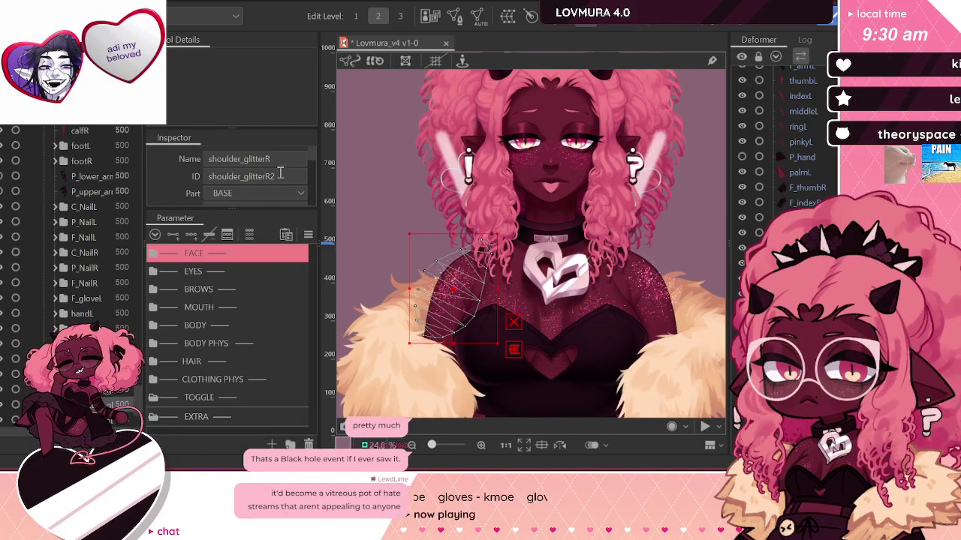
{"action": "double_click", "coordinate": [279, 176]}
{"action": "key", "text": "ctrl+c"}
{"action": "left_click", "coordinate": [458, 292]}
{"action": "scroll", "coordinate": [198, 168], "scroll_direction": "down", "scroll_amount": 2}
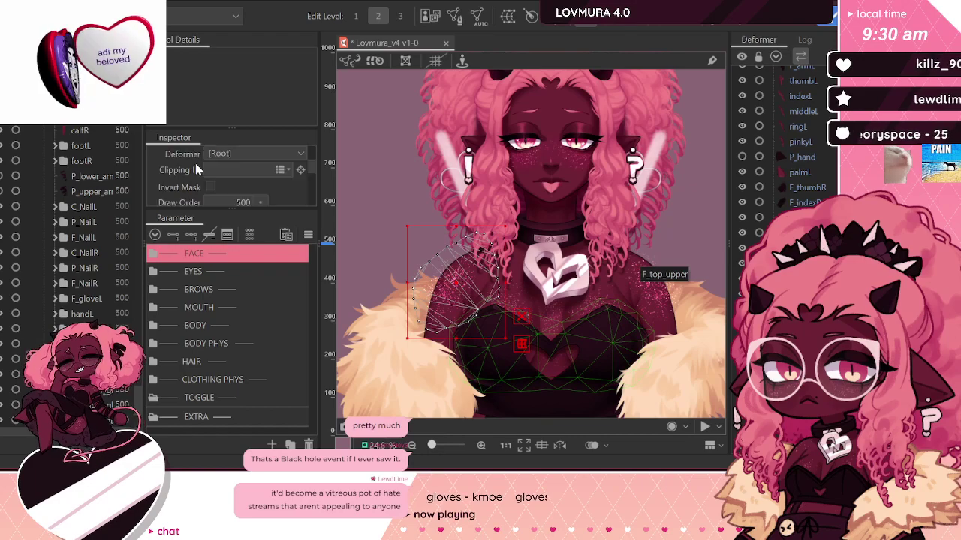
{"action": "left_click", "coordinate": [230, 169]}
{"action": "key", "text": "ctrl+v"}
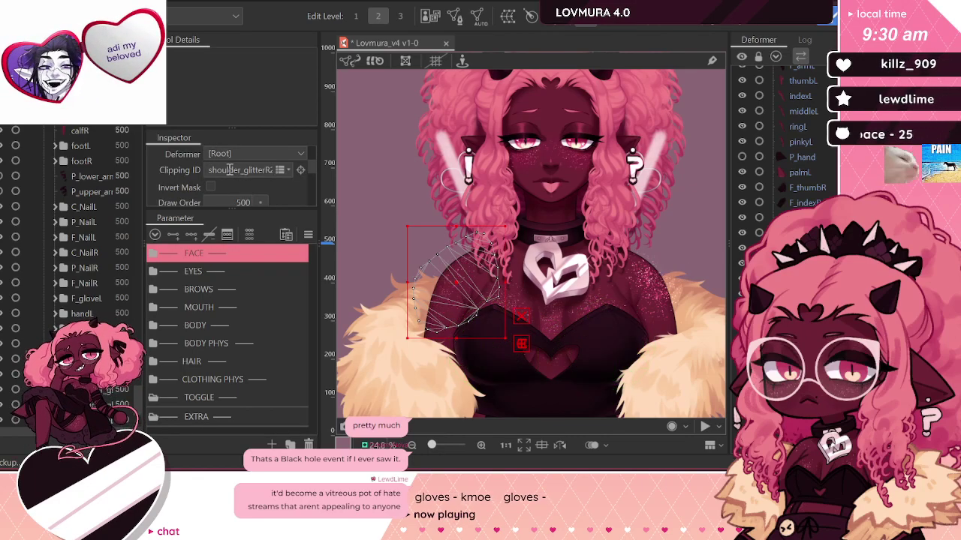
Step: Compare the opacity and blend settings of the shoulder glitter and reflection meshes on both shoulders
{"action": "left_click", "coordinate": [496, 248]}
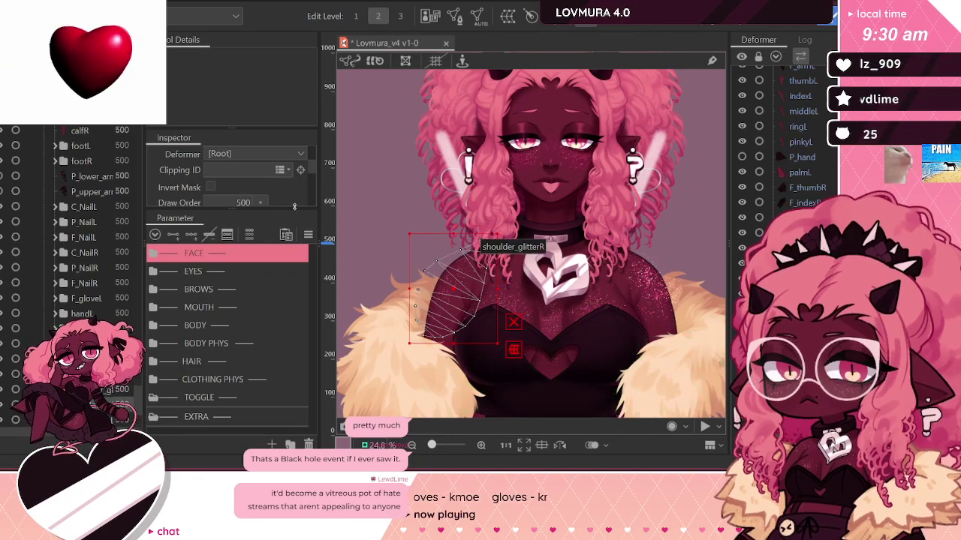
{"action": "scroll", "coordinate": [254, 205], "scroll_direction": "down", "scroll_amount": 1}
{"action": "left_click", "coordinate": [243, 163]}
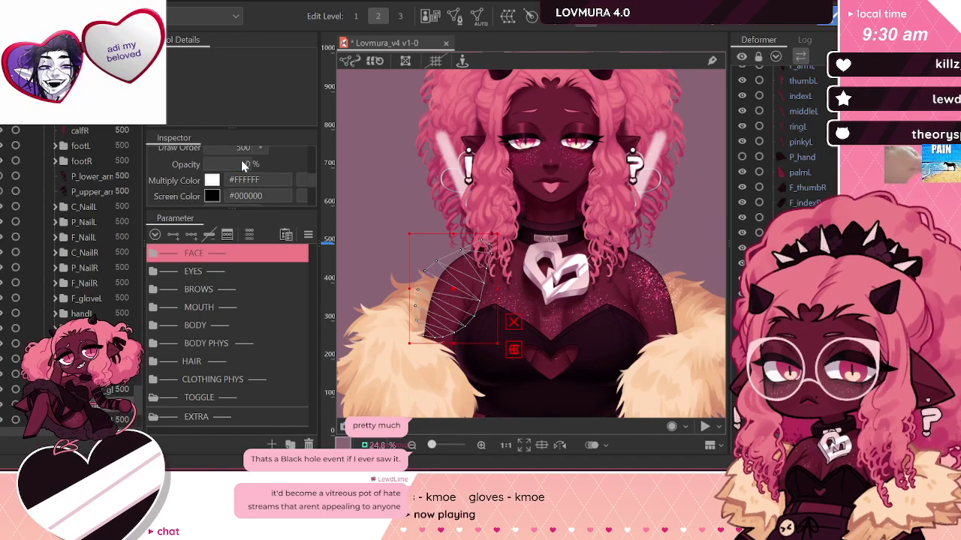
{"action": "left_click", "coordinate": [584, 261]}
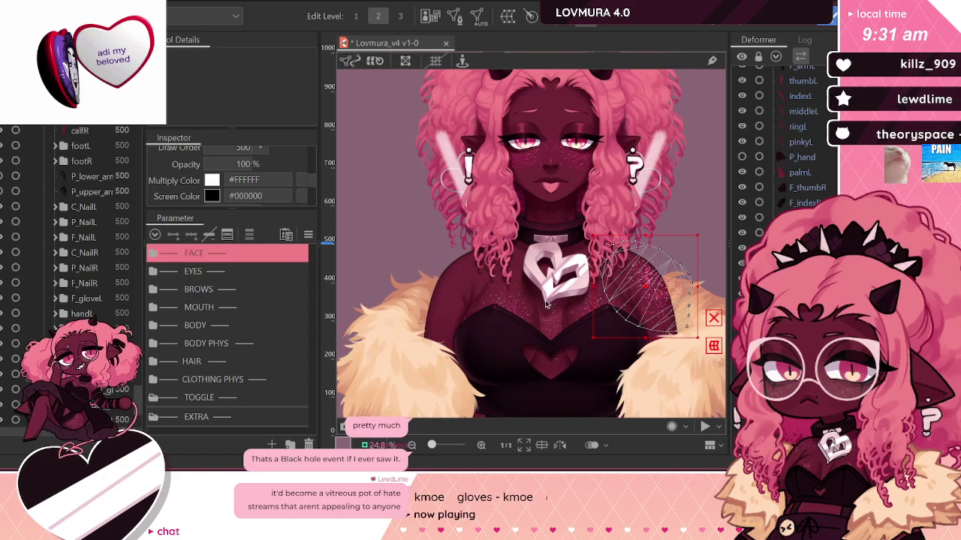
{"action": "scroll", "coordinate": [159, 161], "scroll_direction": "down", "scroll_amount": 2}
{"action": "scroll", "coordinate": [160, 165], "scroll_direction": "up", "scroll_amount": 2}
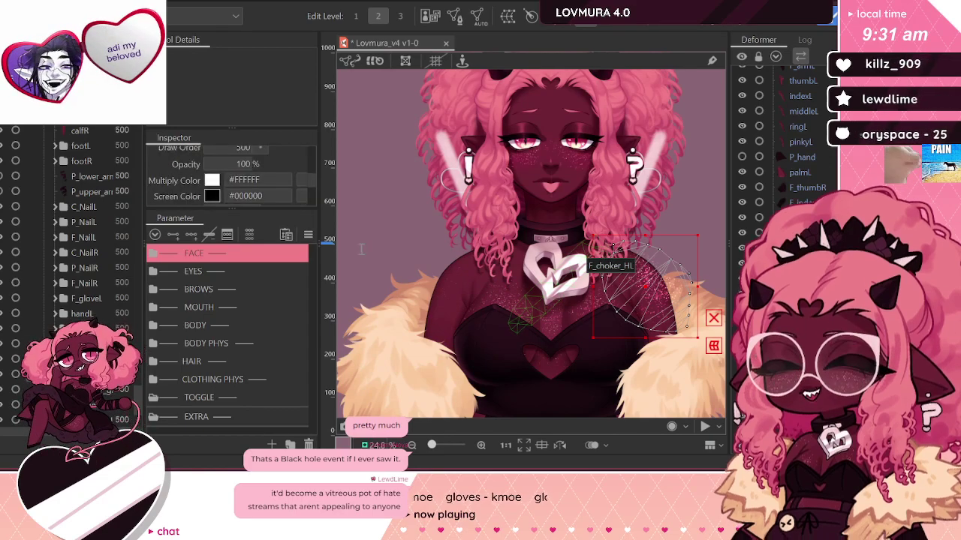
{"action": "left_click", "coordinate": [465, 279]}
{"action": "scroll", "coordinate": [158, 175], "scroll_direction": "down", "scroll_amount": 2}
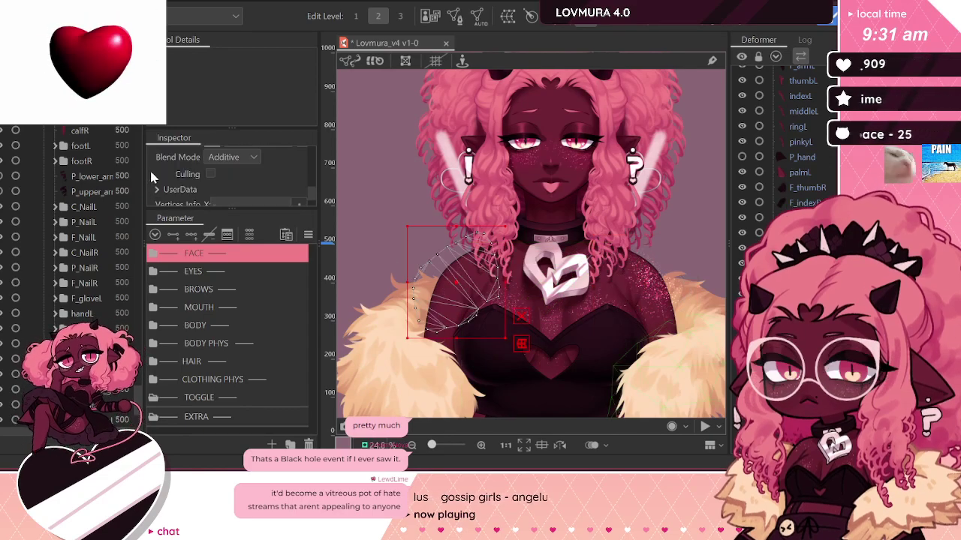
Step: Examine the glitter up close on both shoulders and recheck the exclamation-mark side's shoulder_glitterR settings
{"action": "scroll", "coordinate": [448, 290], "scroll_direction": "up", "scroll_amount": 5}
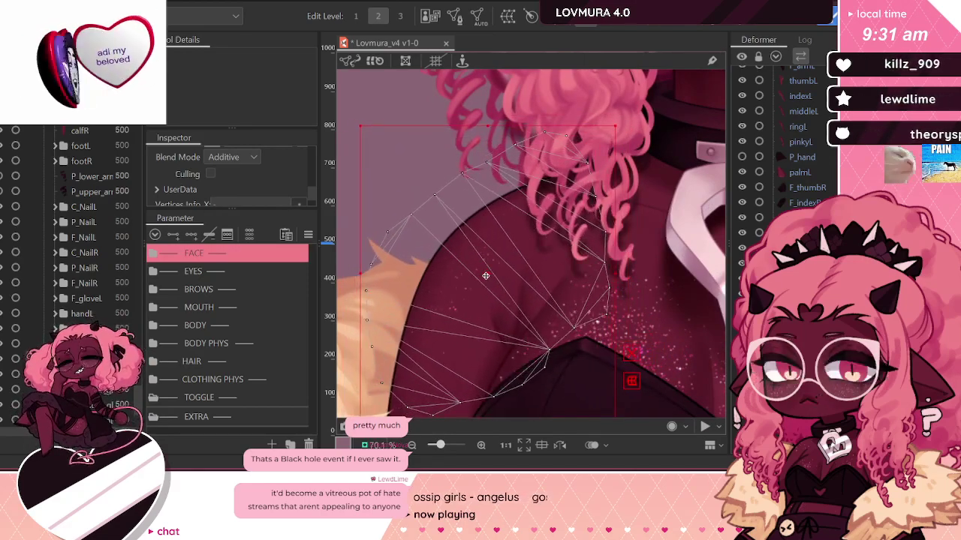
{"action": "scroll", "coordinate": [398, 250], "scroll_direction": "down", "scroll_amount": 3}
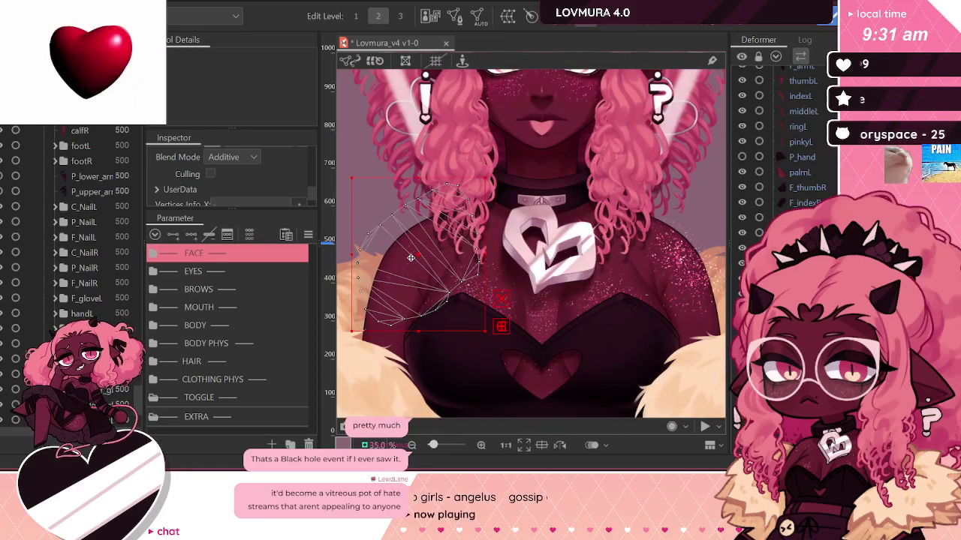
{"action": "scroll", "coordinate": [379, 260], "scroll_direction": "down", "scroll_amount": 3}
{"action": "scroll", "coordinate": [504, 246], "scroll_direction": "up", "scroll_amount": 3}
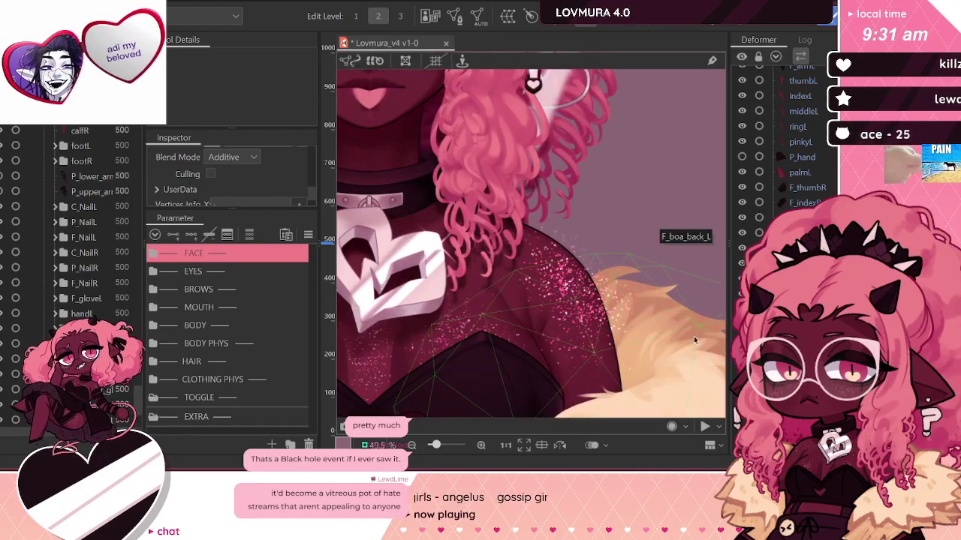
{"action": "scroll", "coordinate": [518, 240], "scroll_direction": "down", "scroll_amount": 2}
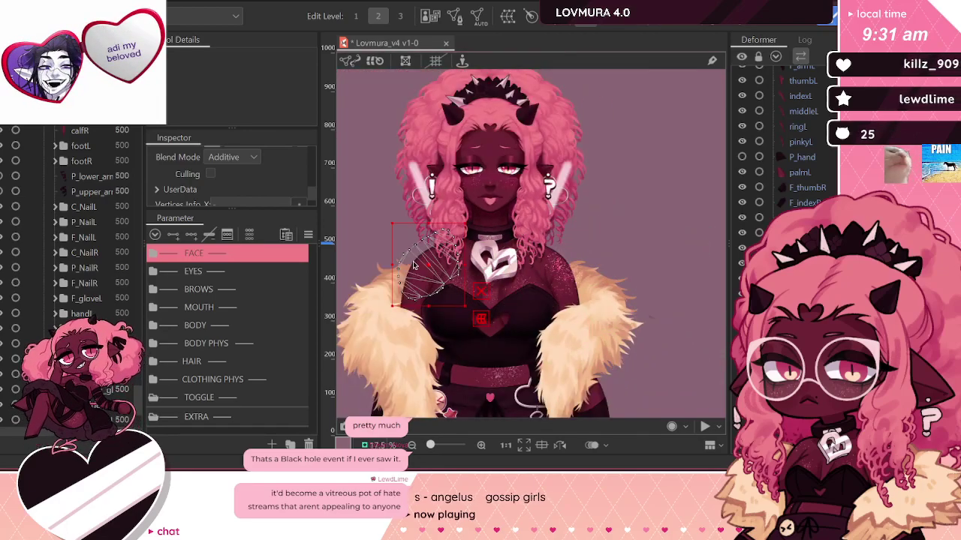
{"action": "scroll", "coordinate": [407, 268], "scroll_direction": "up", "scroll_amount": 2}
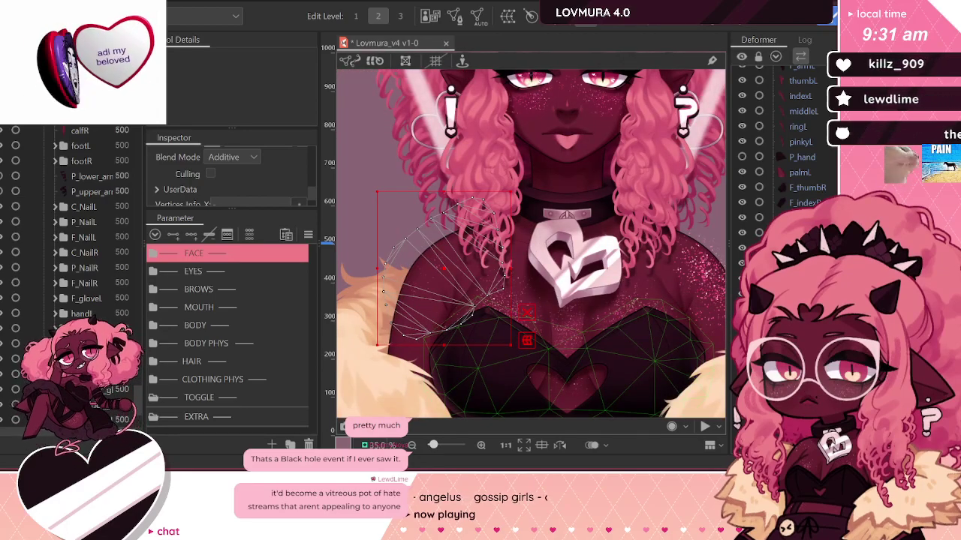
{"action": "left_click", "coordinate": [473, 306]}
{"action": "scroll", "coordinate": [191, 175], "scroll_direction": "down", "scroll_amount": 1}
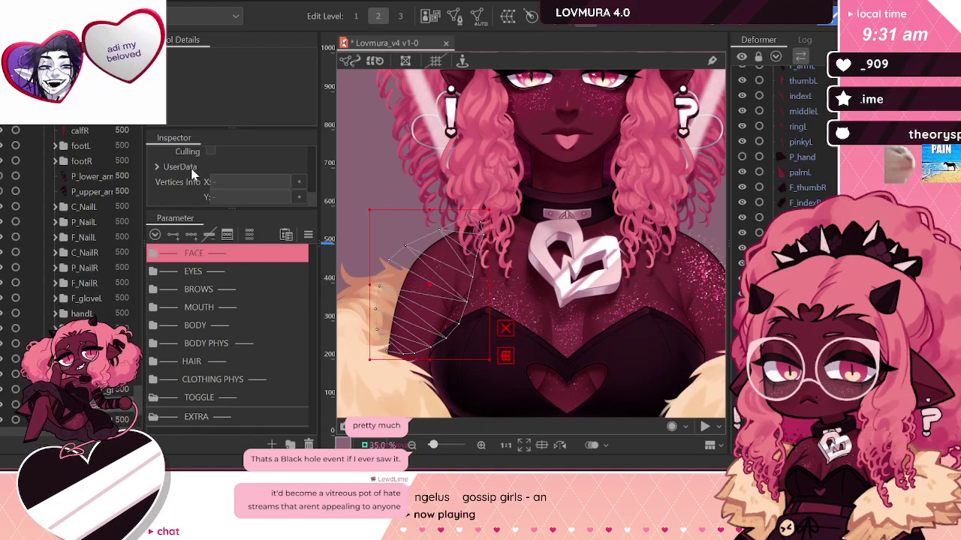
{"action": "scroll", "coordinate": [191, 175], "scroll_direction": "up", "scroll_amount": 5}
{"action": "scroll", "coordinate": [247, 195], "scroll_direction": "down", "scroll_amount": 2}
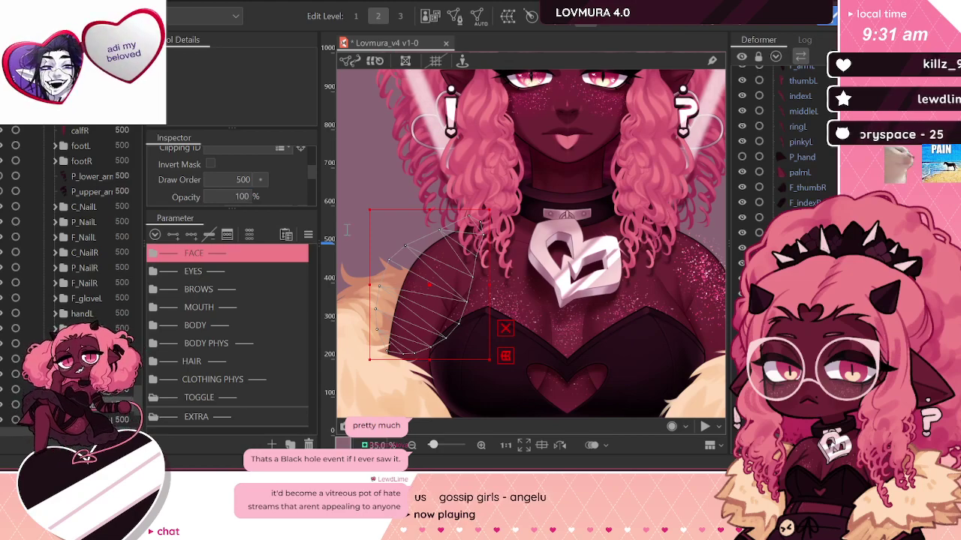
Step: Try shifting shoulder_glitterR and shoulder_gReflectL on the exclamation-mark earring's side to test the clipping between them
{"action": "scroll", "coordinate": [412, 295], "scroll_direction": "up", "scroll_amount": 3}
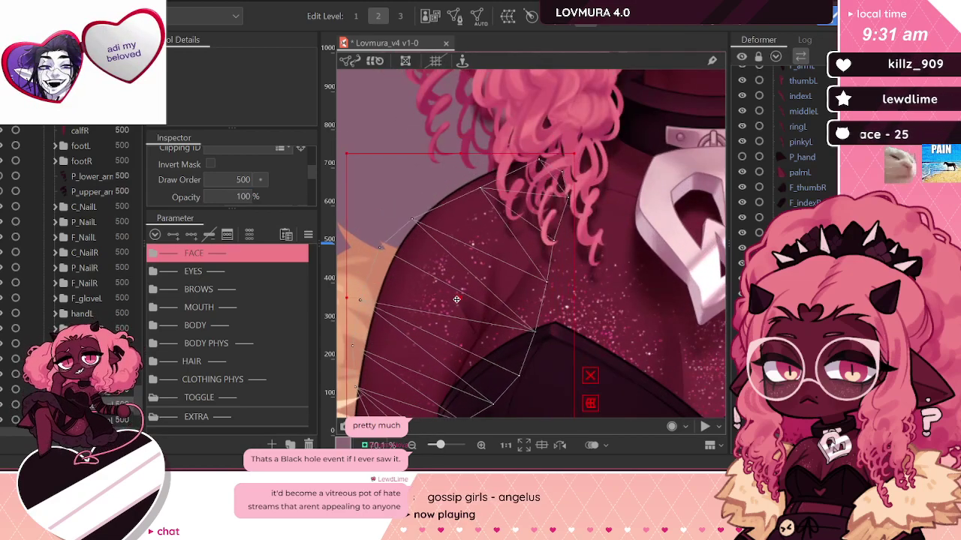
{"action": "left_click_drag", "start_coordinate": [446, 292], "coordinate": [440, 277]}
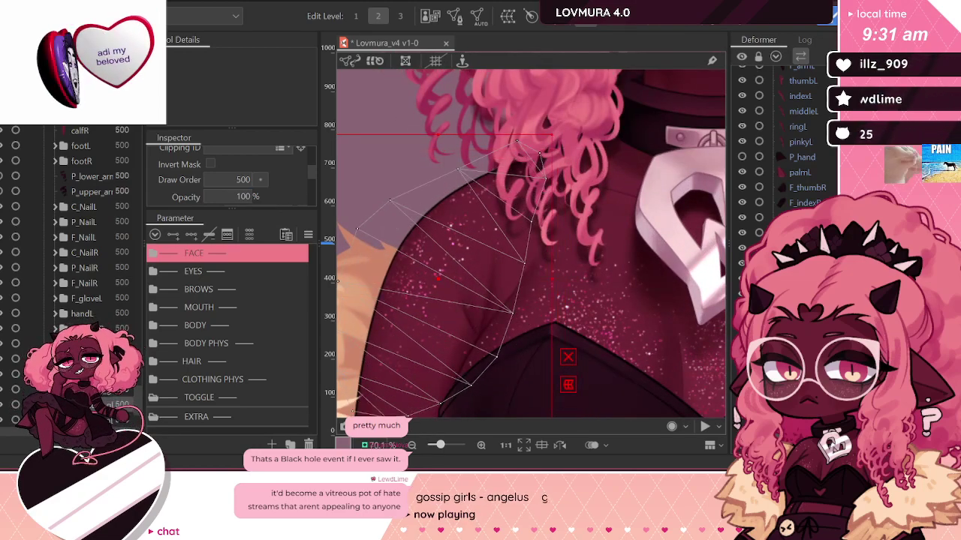
{"action": "left_click", "coordinate": [438, 278]}
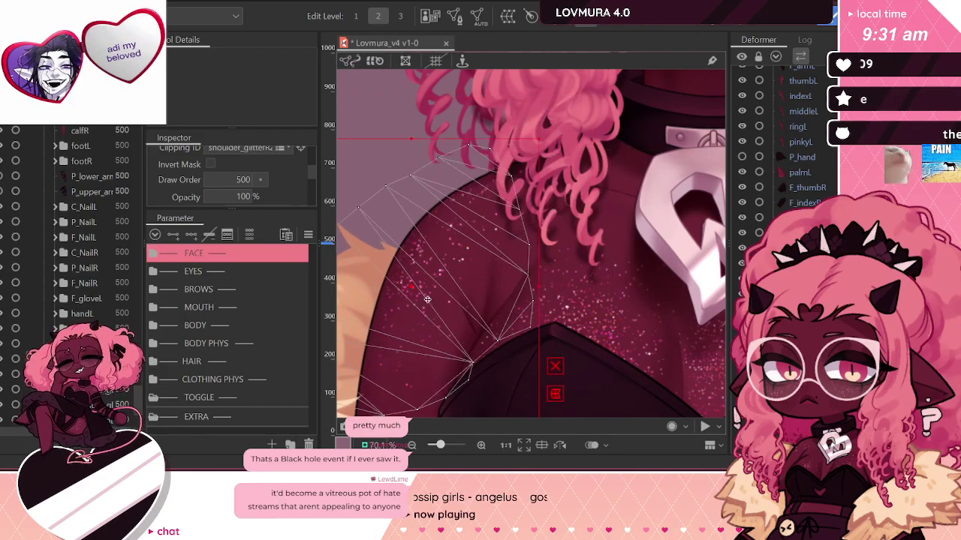
{"action": "mouse_move", "coordinate": [439, 244]}
{"action": "left_mouse_down"}
{"action": "mouse_move", "coordinate": [453, 255]}
{"action": "mouse_move", "coordinate": [438, 248]}
{"action": "left_mouse_up"}
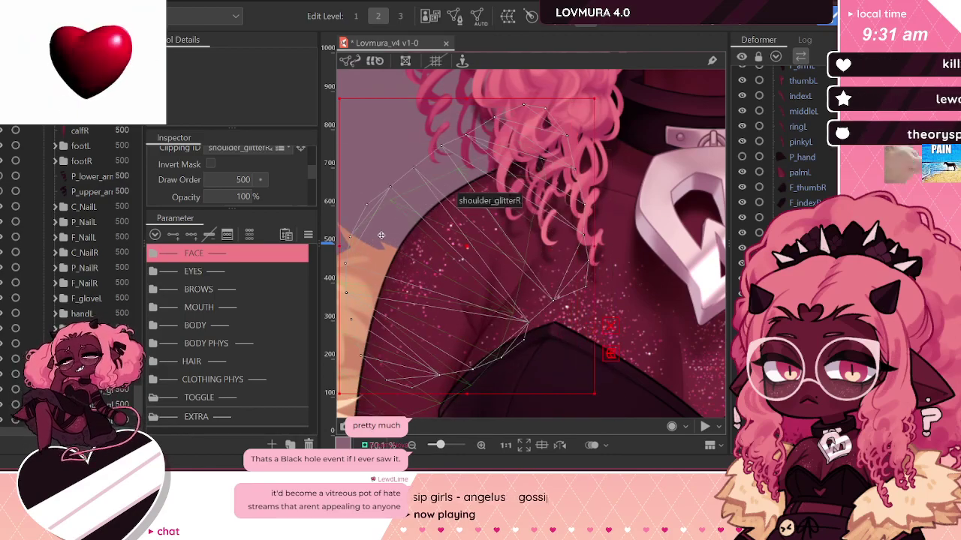
{"action": "scroll", "coordinate": [373, 237], "scroll_direction": "down", "scroll_amount": 4}
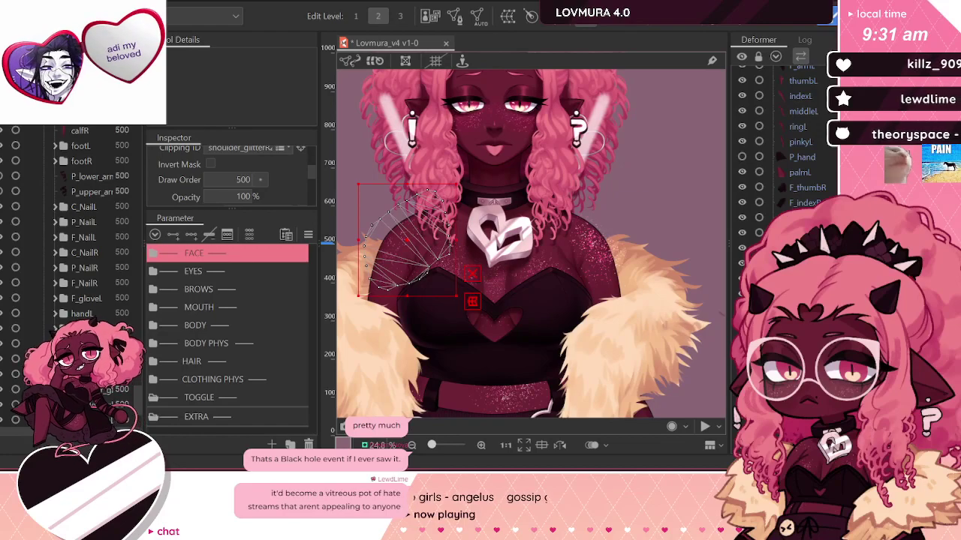
Step: Clip shoulder_gReflectL2 on the question-mark earring's side to its shoulder glitter by copying shoulder_glitterR into its clipping ID
{"action": "left_click", "coordinate": [590, 249]}
{"action": "left_click", "coordinate": [593, 257]}
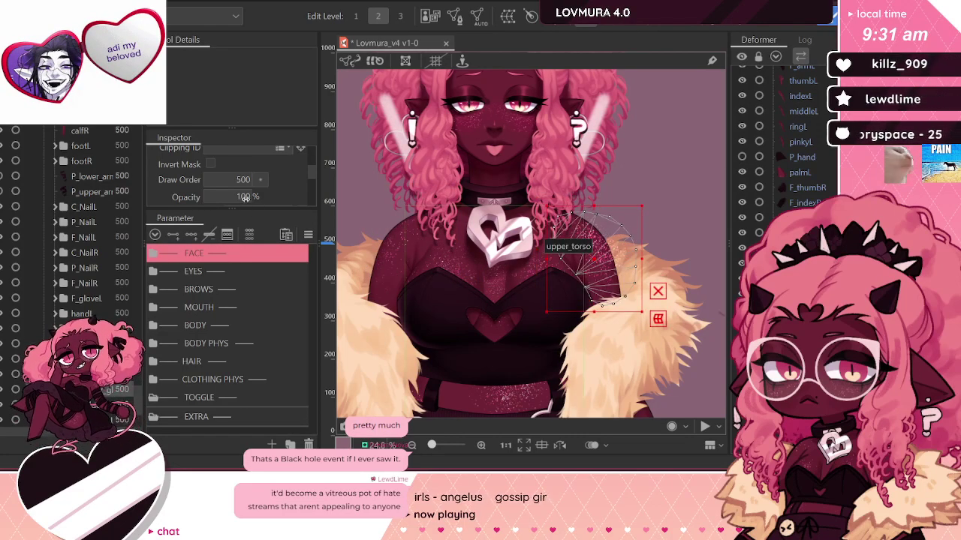
{"action": "scroll", "coordinate": [266, 169], "scroll_direction": "up", "scroll_amount": 3}
{"action": "double_click", "coordinate": [272, 155]}
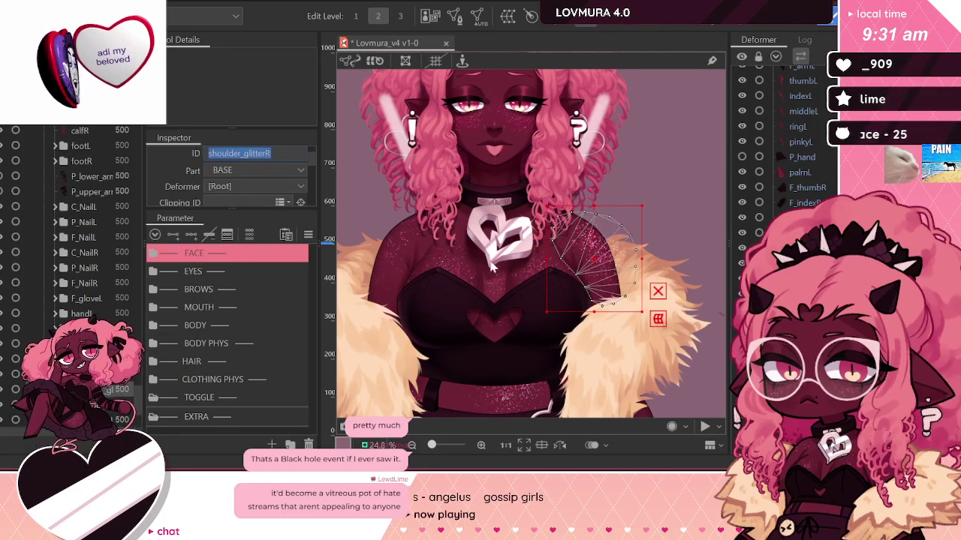
{"action": "left_click", "coordinate": [593, 252]}
{"action": "scroll", "coordinate": [167, 157], "scroll_direction": "down", "scroll_amount": 2}
{"action": "scroll", "coordinate": [186, 168], "scroll_direction": "up", "scroll_amount": 2}
{"action": "key", "text": "Return"}
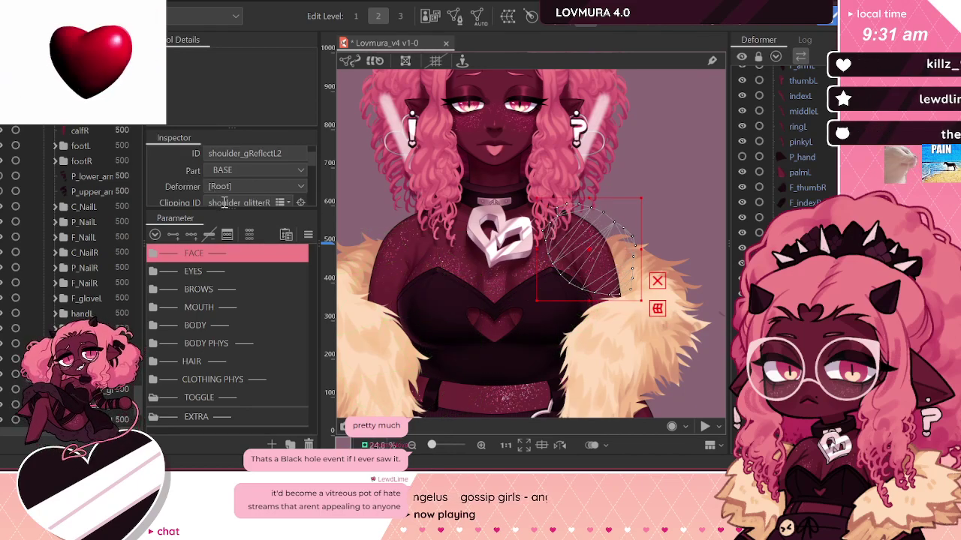
{"action": "left_click", "coordinate": [429, 267]}
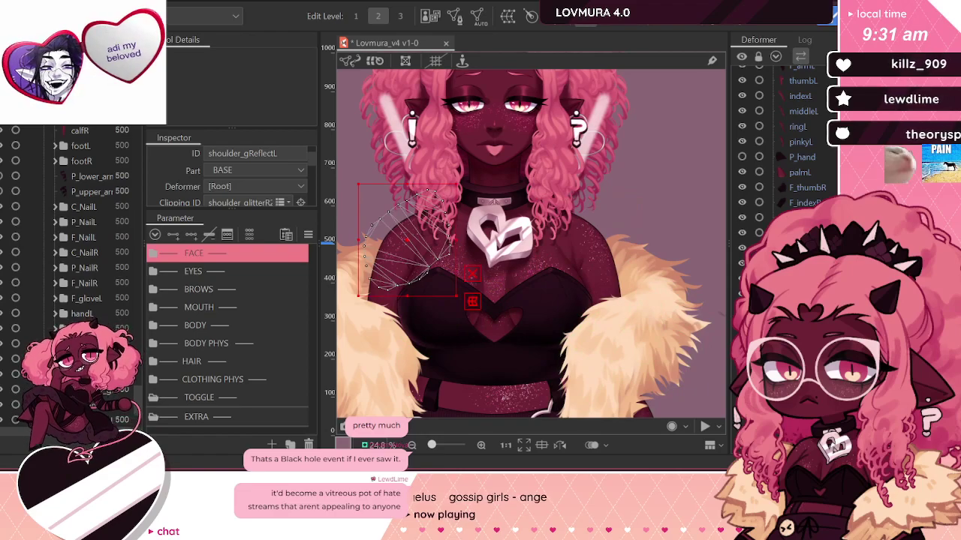
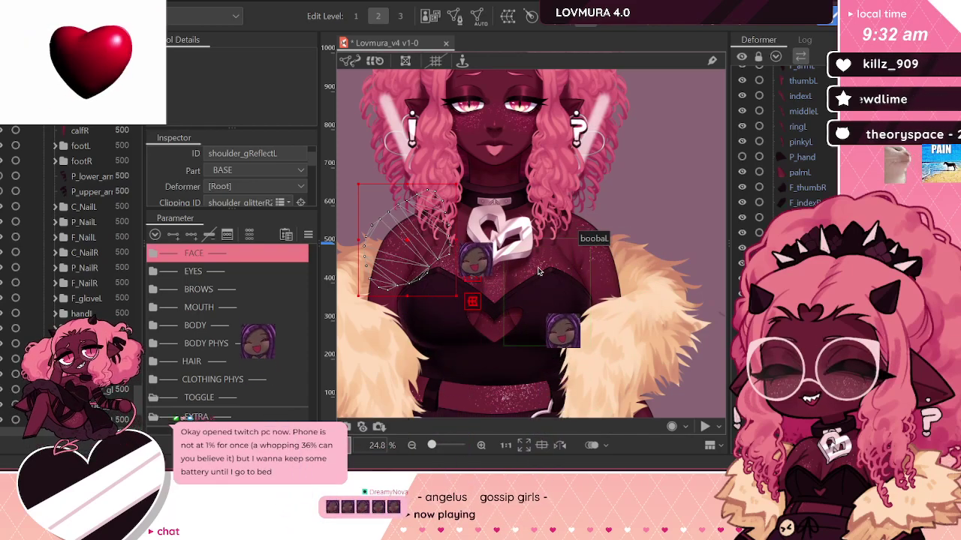
Step: Generate an automatic mesh for boobaL with the Standard preset
{"action": "left_click", "coordinate": [537, 267]}
{"action": "left_click", "coordinate": [538, 266]}
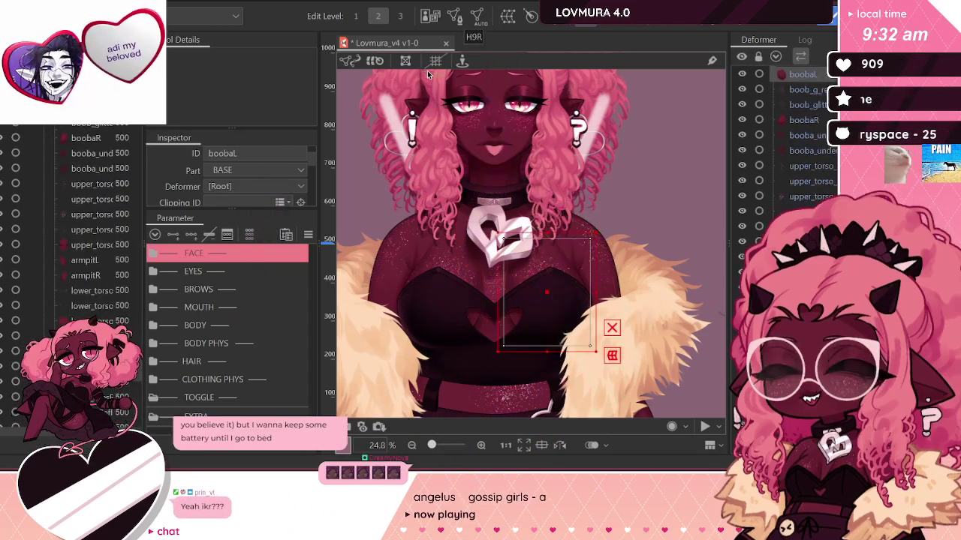
{"action": "left_click", "coordinate": [462, 22]}
{"action": "left_click", "coordinate": [288, 106]}
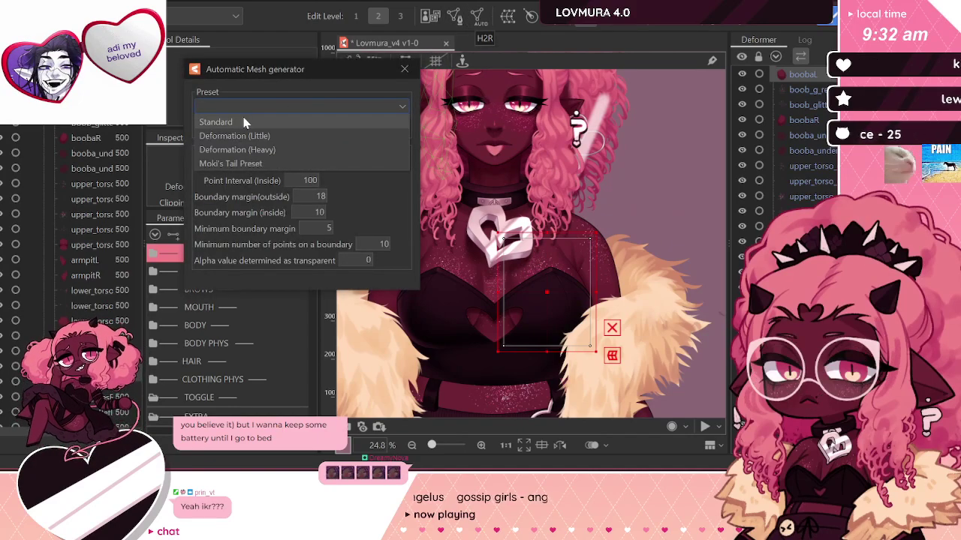
{"action": "left_click", "coordinate": [218, 120]}
{"action": "left_click", "coordinate": [404, 68]}
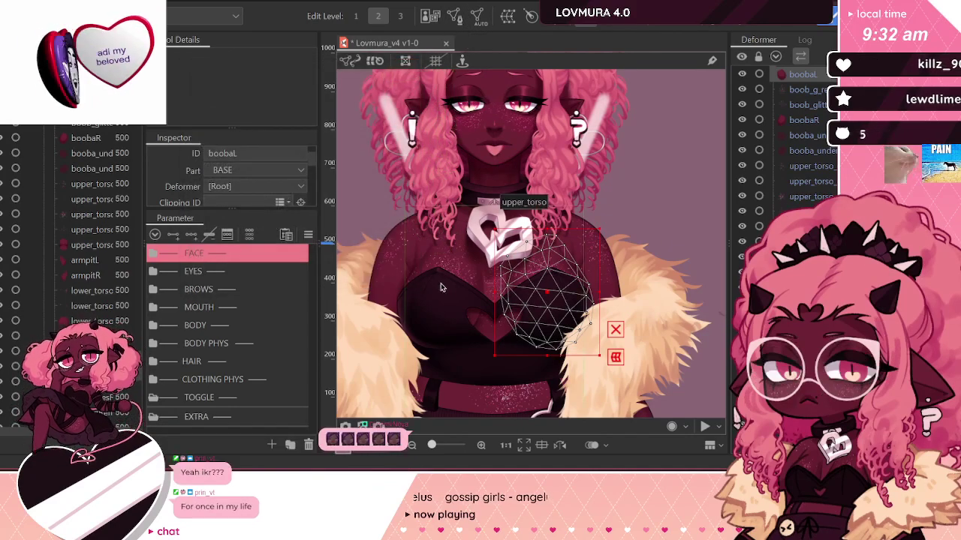
Step: Generate an automatic mesh for boobaR with the Standard preset
{"action": "left_click", "coordinate": [472, 259]}
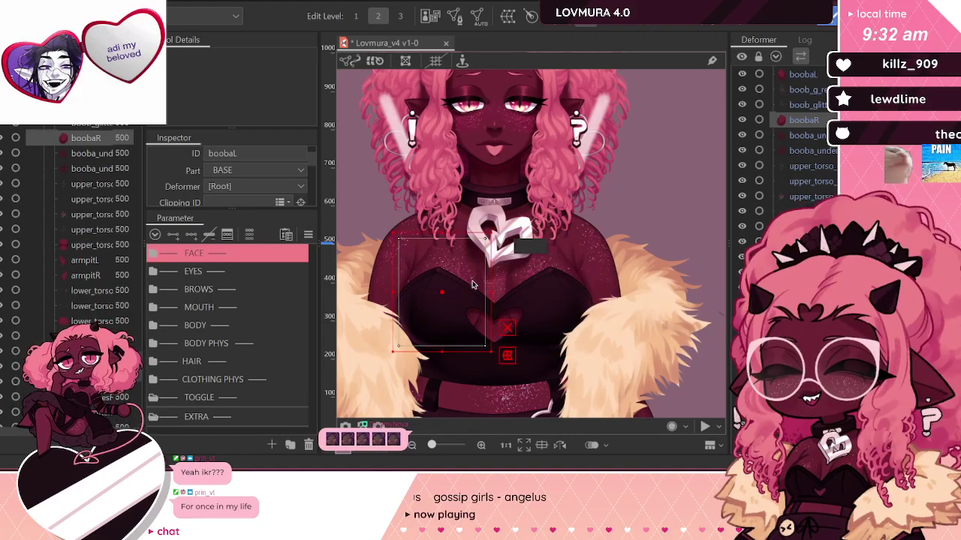
{"action": "left_click", "coordinate": [479, 15]}
{"action": "left_click", "coordinate": [300, 106]}
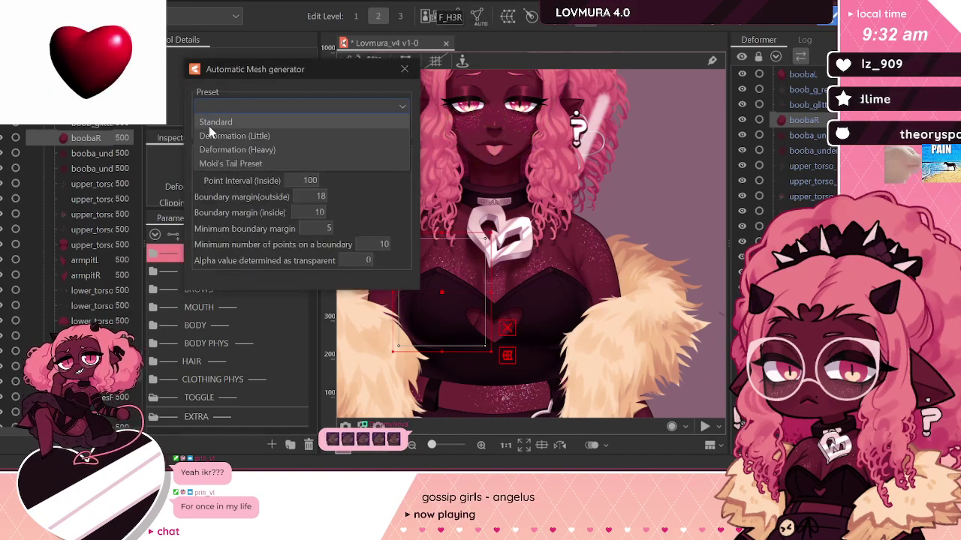
{"action": "left_click", "coordinate": [218, 120]}
{"action": "left_click", "coordinate": [405, 68]}
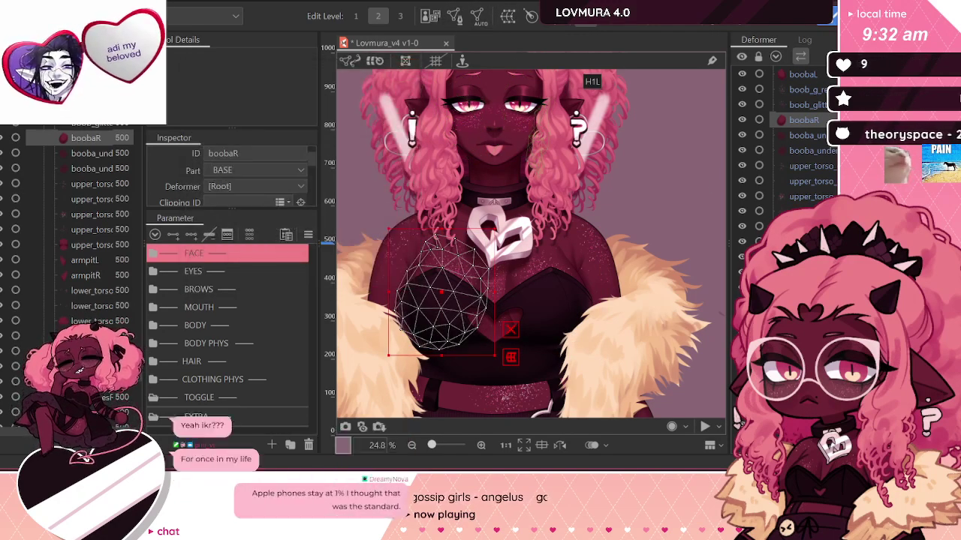
Step: Clip boob_g_reflectR to the chest glitter by copying boob_glitterR into its clipping ID
{"action": "left_click", "coordinate": [809, 106]}
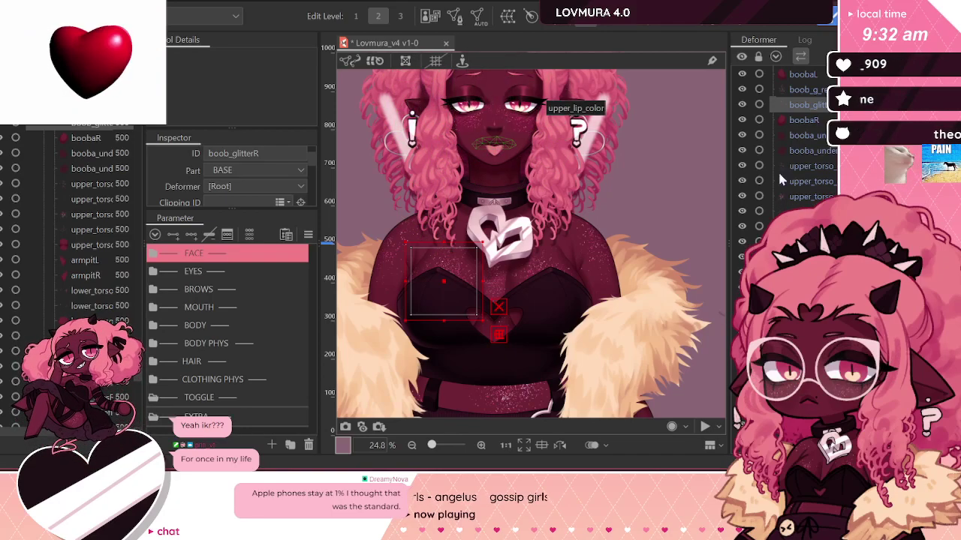
{"action": "scroll", "coordinate": [784, 135], "scroll_direction": "up", "scroll_amount": 1}
{"action": "scroll", "coordinate": [179, 184], "scroll_direction": "up", "scroll_amount": 1}
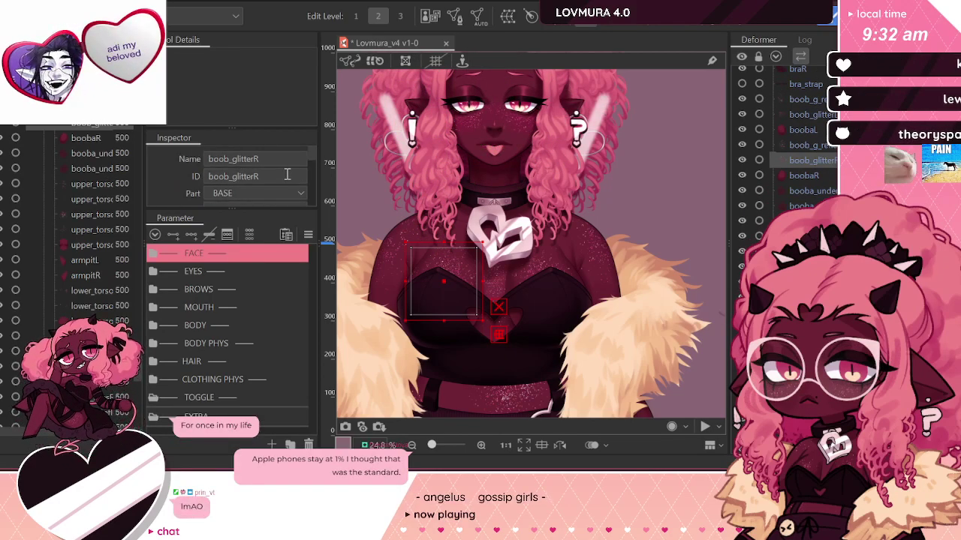
{"action": "left_click", "coordinate": [823, 146]}
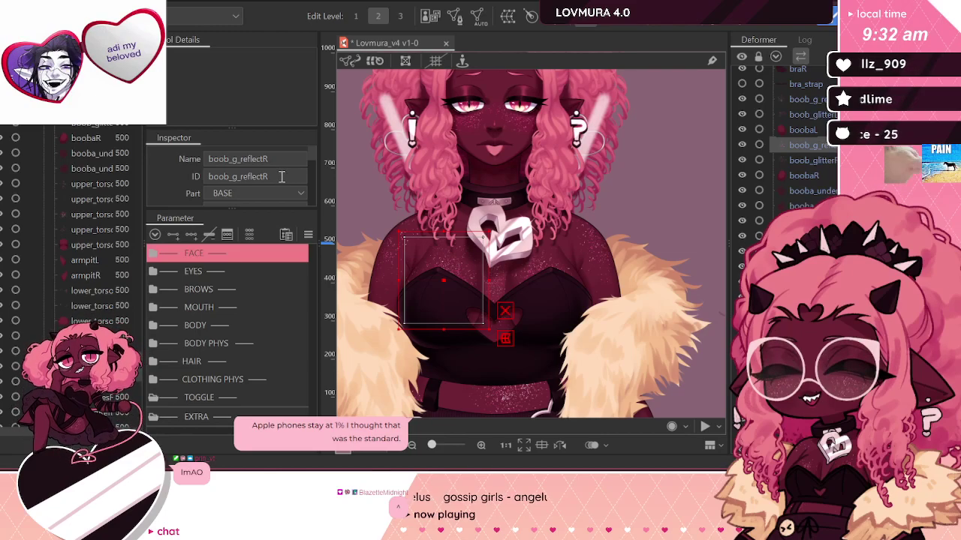
{"action": "scroll", "coordinate": [214, 180], "scroll_direction": "down", "scroll_amount": 2}
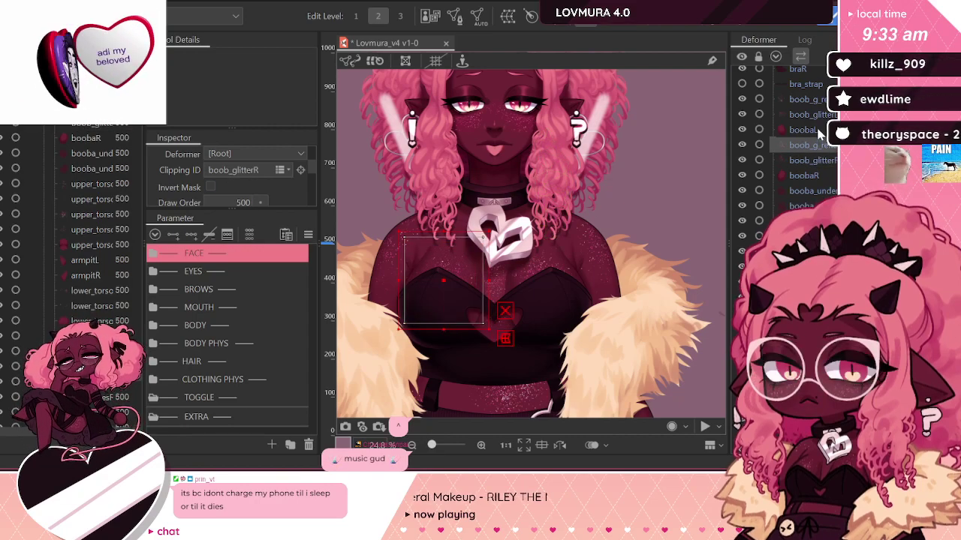
Step: Clip boob_g_reflectL to the chest glitter by copying boob_glitterL into its clipping ID, and save the model
{"action": "left_click", "coordinate": [814, 115]}
{"action": "scroll", "coordinate": [248, 176], "scroll_direction": "up", "scroll_amount": 2}
{"action": "double_click", "coordinate": [259, 175]}
{"action": "key", "text": "ctrl+c"}
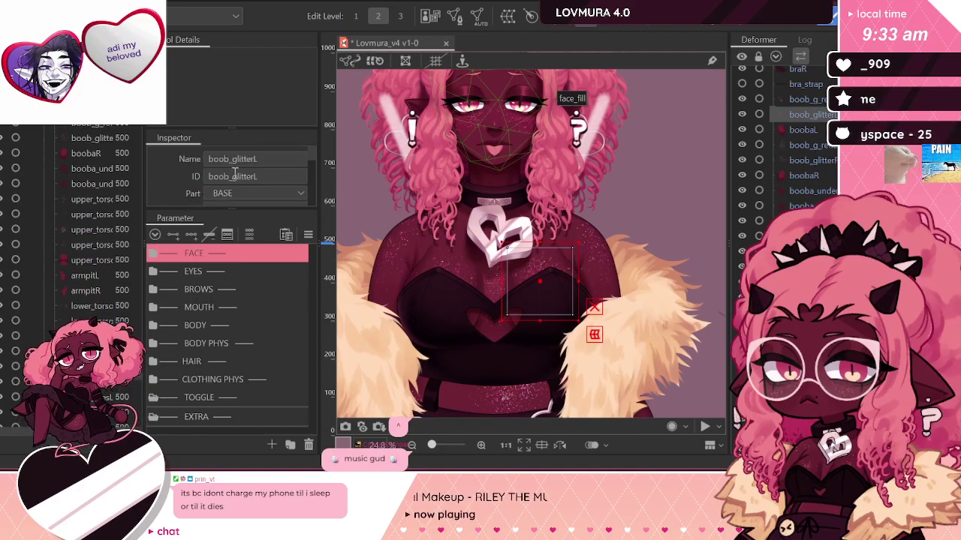
{"action": "left_click", "coordinate": [814, 99]}
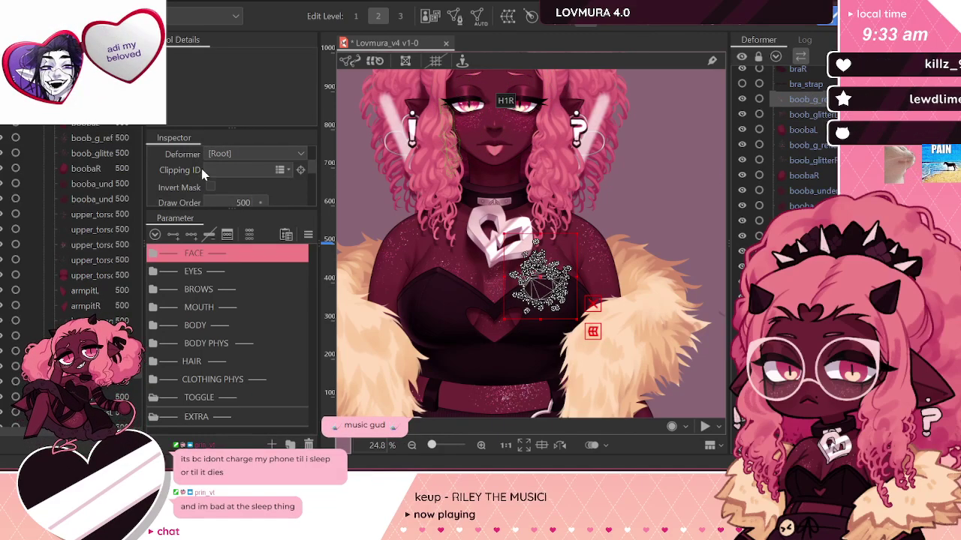
{"action": "left_click", "coordinate": [234, 172]}
{"action": "key", "text": "ctrl+v"}
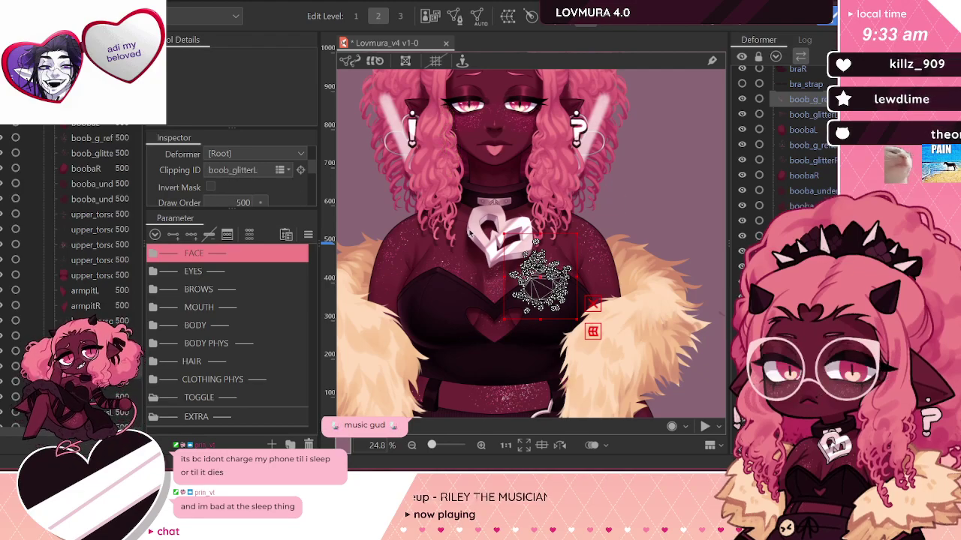
{"action": "left_click", "coordinate": [805, 191]}
{"action": "left_click", "coordinate": [805, 117]}
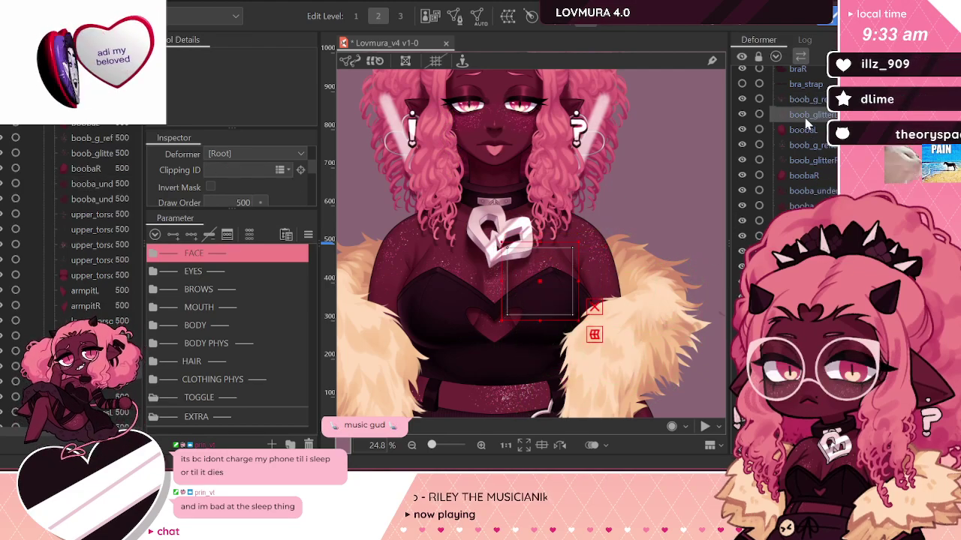
{"action": "key", "text": "ctrl+s"}
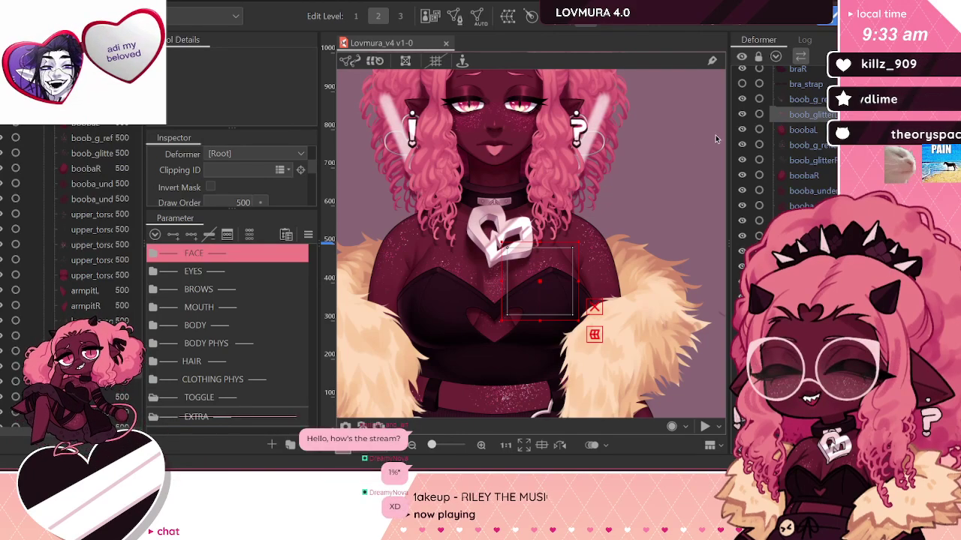
Step: Generate an automatic mesh for the upper torso base with the Standard preset
{"action": "left_click", "coordinate": [802, 130]}
{"action": "scroll", "coordinate": [589, 171], "scroll_direction": "down", "scroll_amount": 2}
{"action": "left_click", "coordinate": [818, 112]}
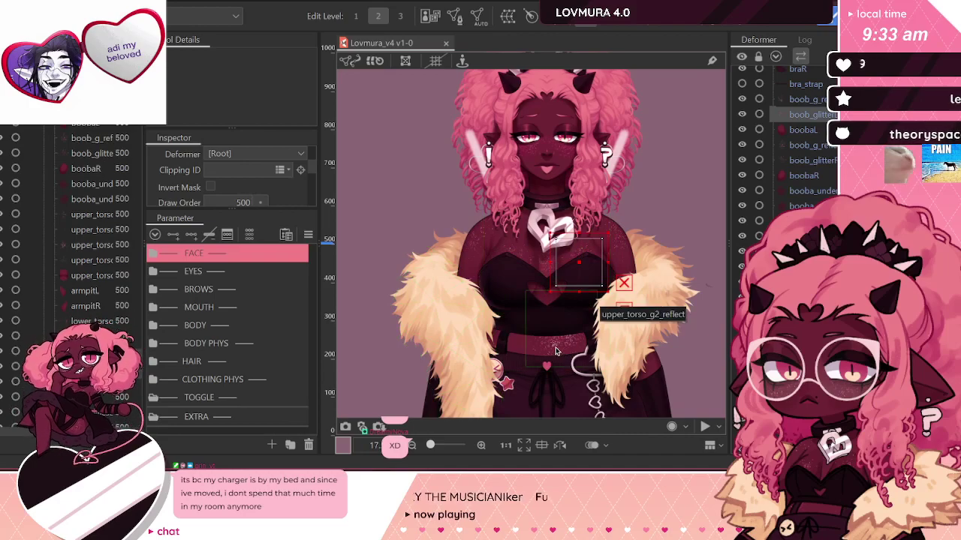
{"action": "left_click", "coordinate": [517, 346]}
{"action": "left_click", "coordinate": [477, 15]}
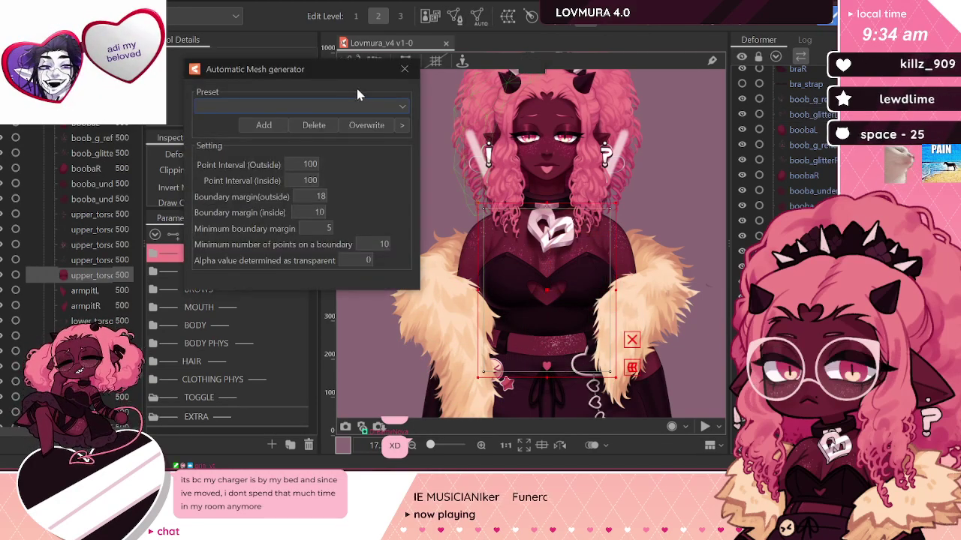
{"action": "left_click", "coordinate": [259, 106]}
{"action": "left_click", "coordinate": [248, 122]}
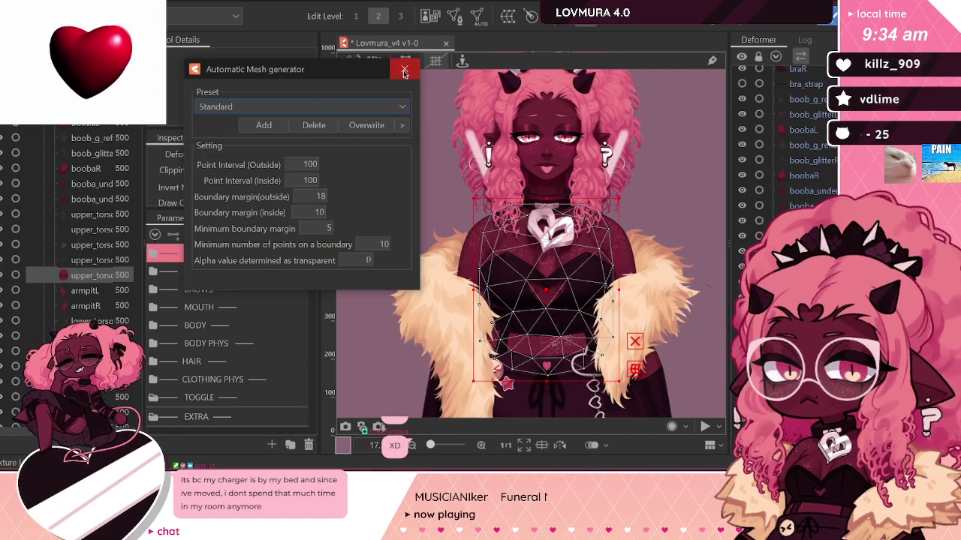
{"action": "left_click", "coordinate": [404, 69]}
Step: Generate automatic meshes with the Standard preset for the whole range of parts from armpitL through the lower body, feet and nails
{"action": "left_click", "coordinate": [600, 244]}
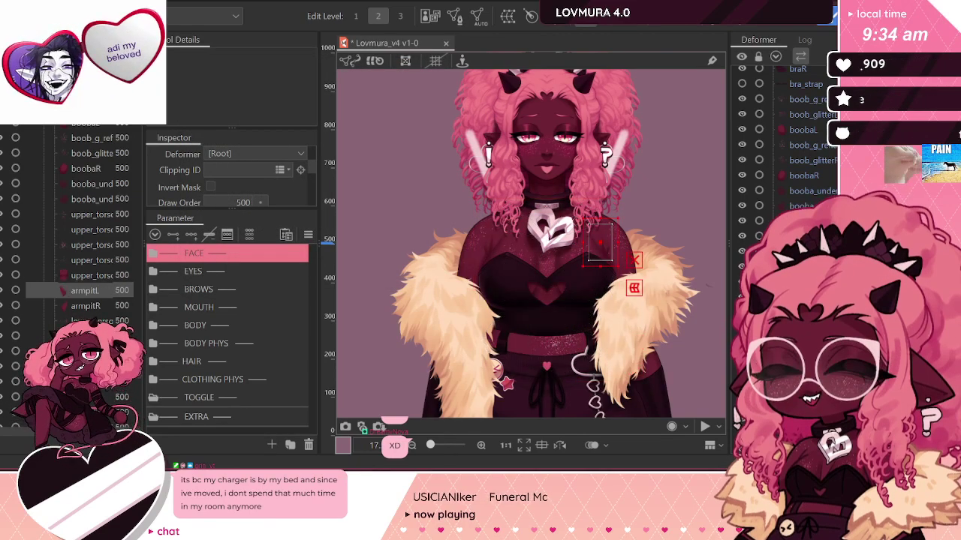
{"action": "left_click", "coordinate": [85, 305]}
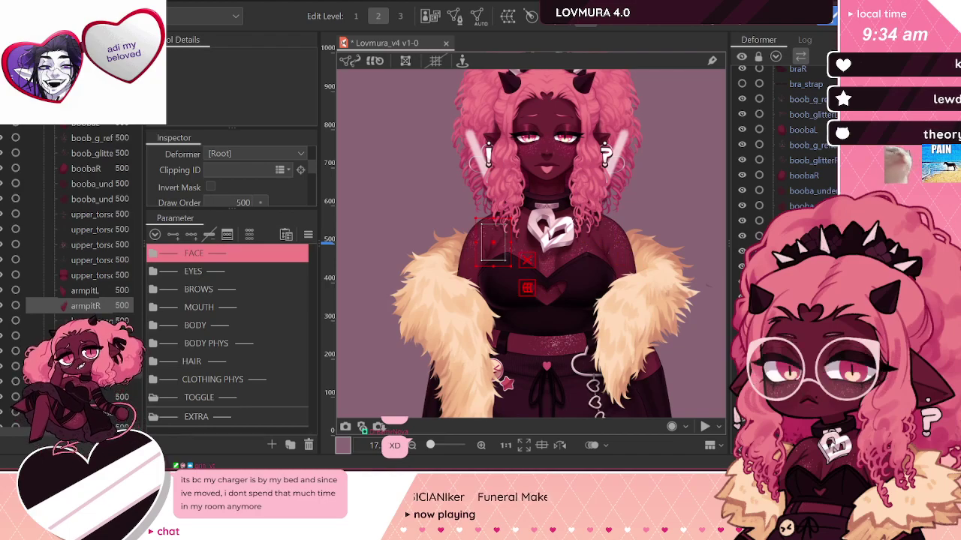
{"action": "left_click", "coordinate": [84, 335]}
{"action": "left_click", "coordinate": [85, 351]}
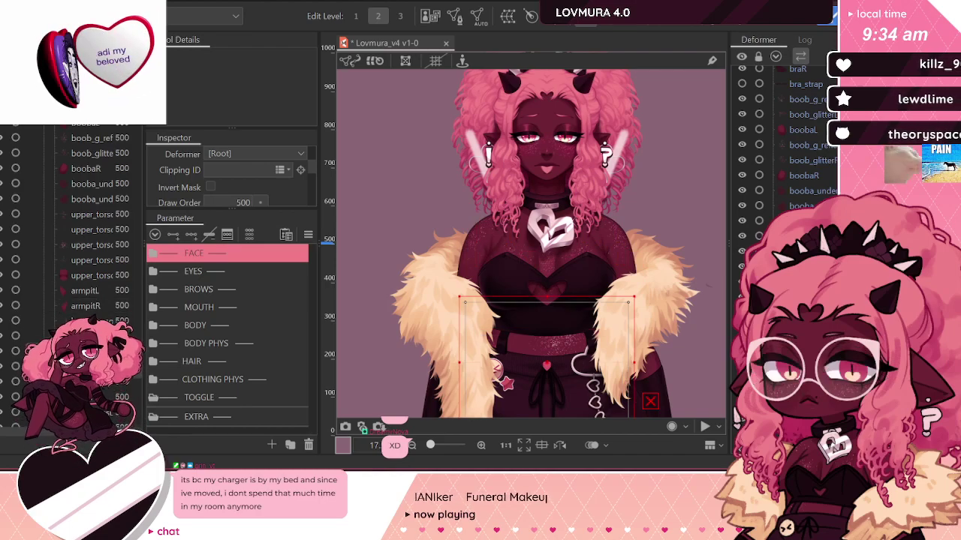
{"action": "left_click", "coordinate": [84, 276]}
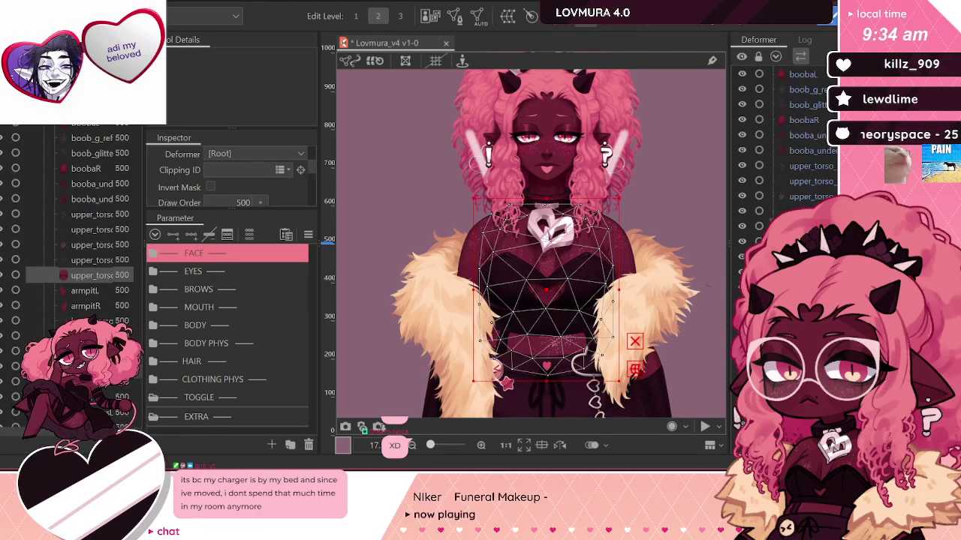
{"action": "left_click", "coordinate": [85, 412]}
{"action": "left_click", "coordinate": [805, 186]}
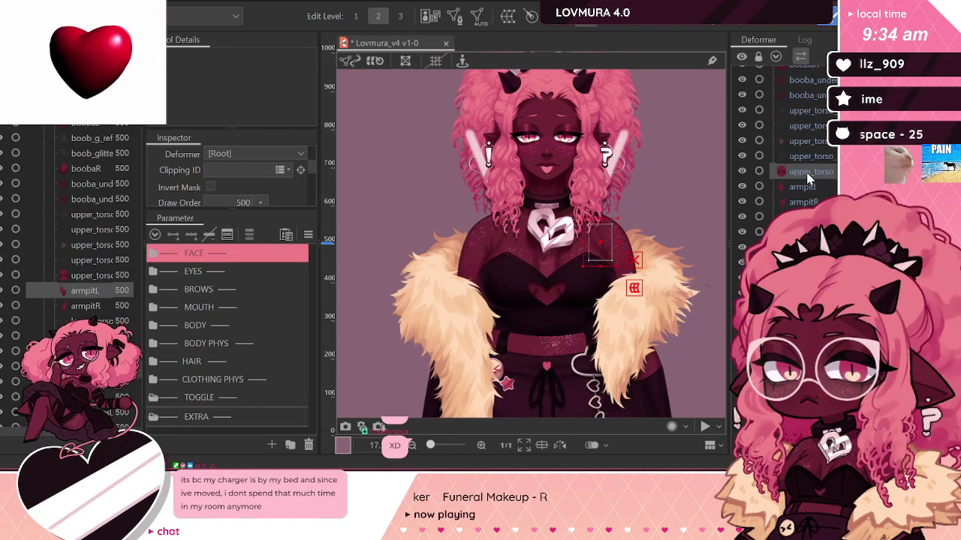
{"action": "left_click", "coordinate": [806, 172]}
{"action": "scroll", "coordinate": [506, 150], "scroll_direction": "down", "scroll_amount": 4}
{"action": "left_click", "coordinate": [809, 188]}
{"action": "scroll", "coordinate": [809, 194], "scroll_direction": "down", "scroll_amount": 10}
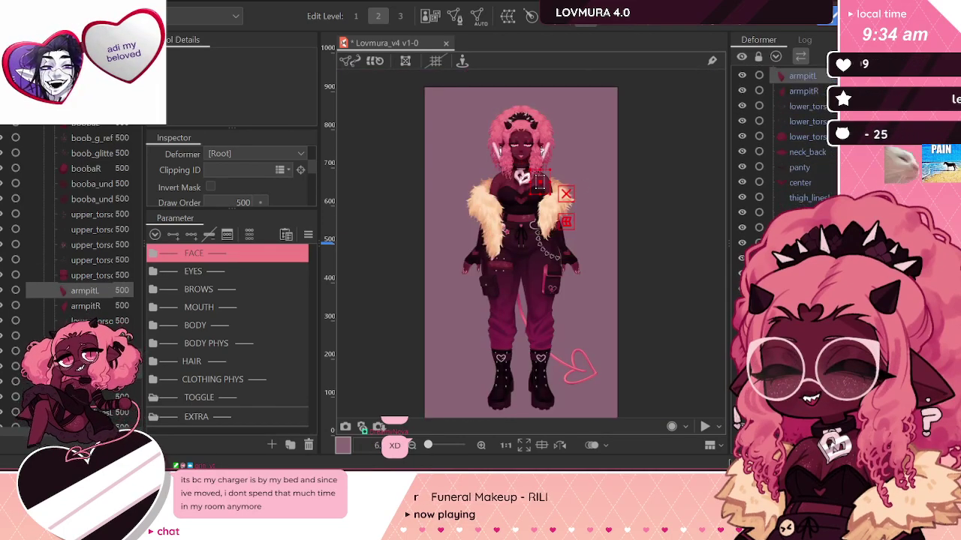
{"action": "left_click", "coordinate": [807, 225], "text": "shift"}
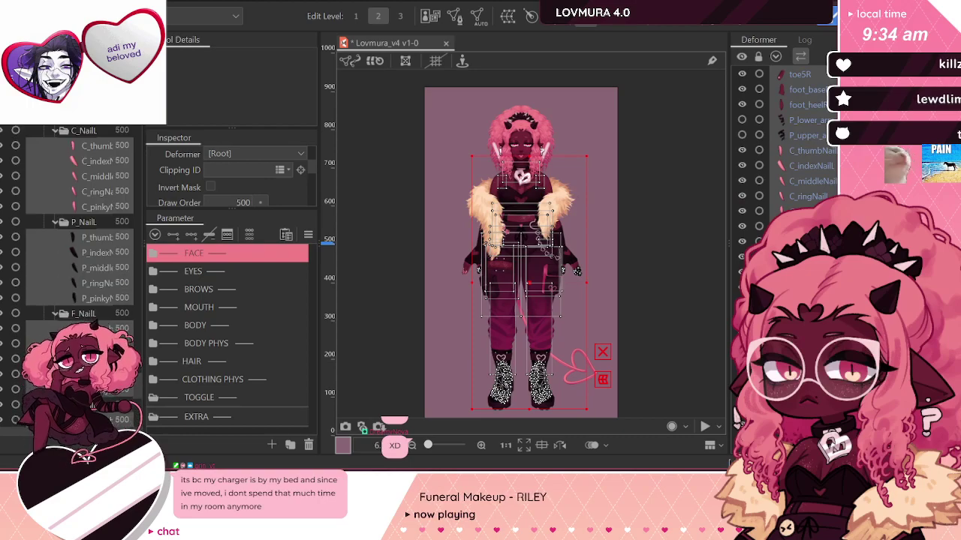
{"action": "scroll", "coordinate": [788, 150], "scroll_direction": "up", "scroll_amount": 4}
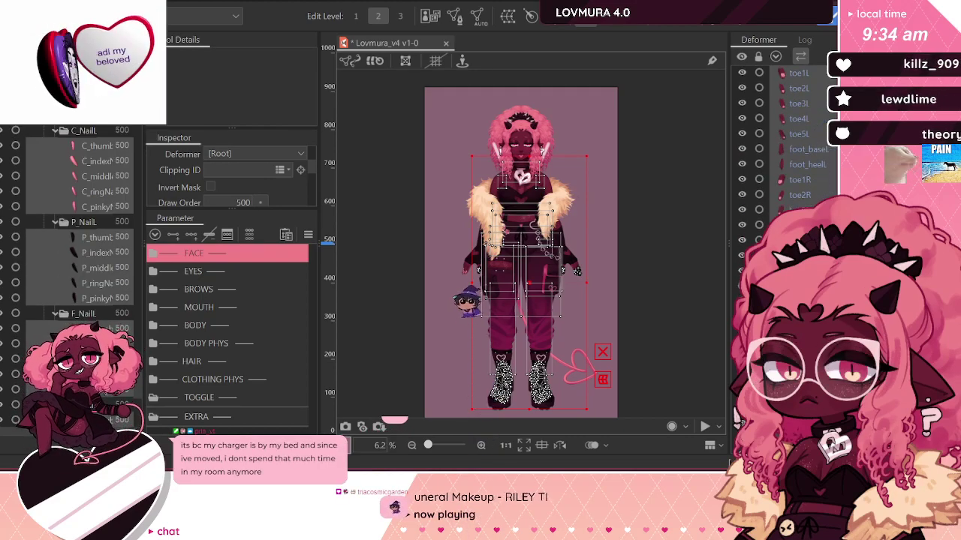
{"action": "left_click", "coordinate": [479, 18]}
{"action": "left_click", "coordinate": [353, 107]}
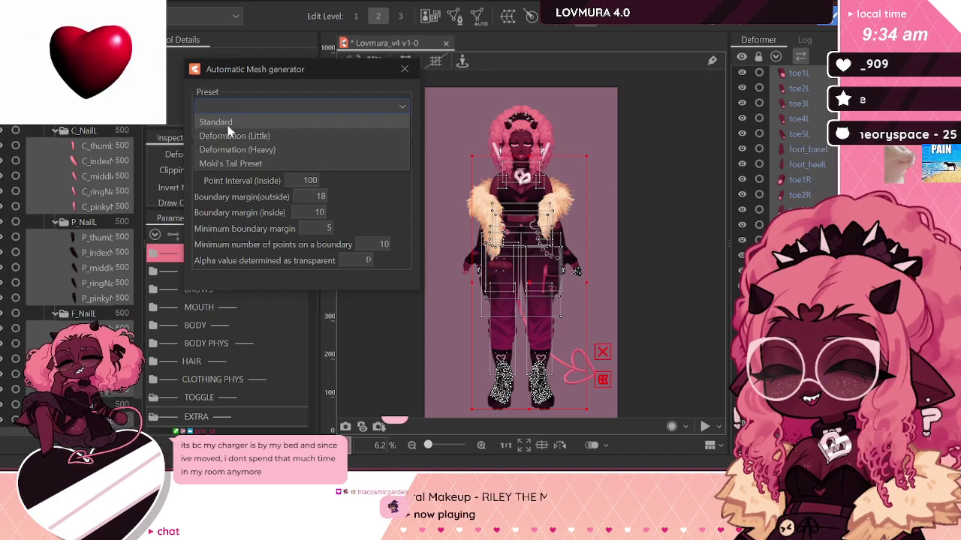
{"action": "left_click", "coordinate": [215, 122]}
{"action": "left_click", "coordinate": [717, 165]}
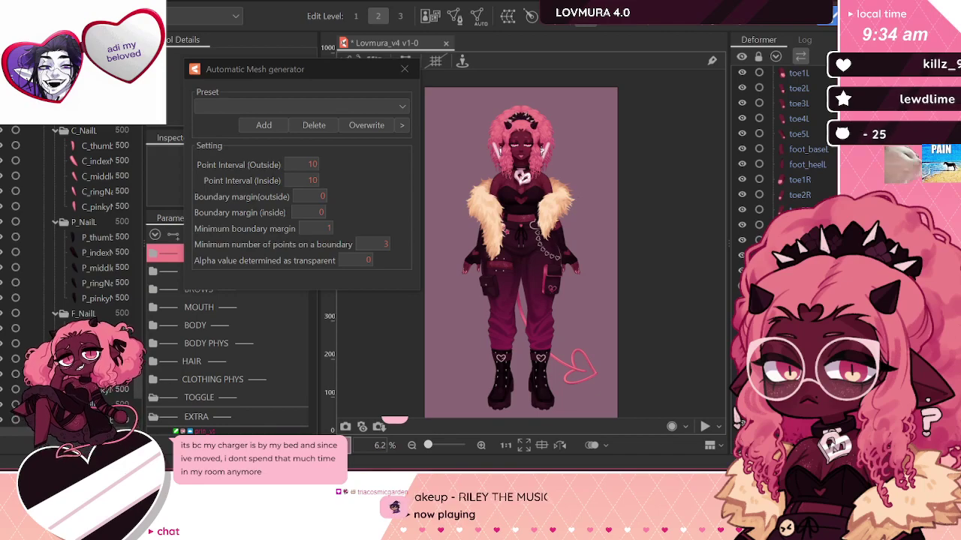
Step: Check the hand, boot and neck parts, and generate Standard-preset meshes for the range of hair and clothing parts starting at F_H1R
{"action": "left_click", "coordinate": [477, 270]}
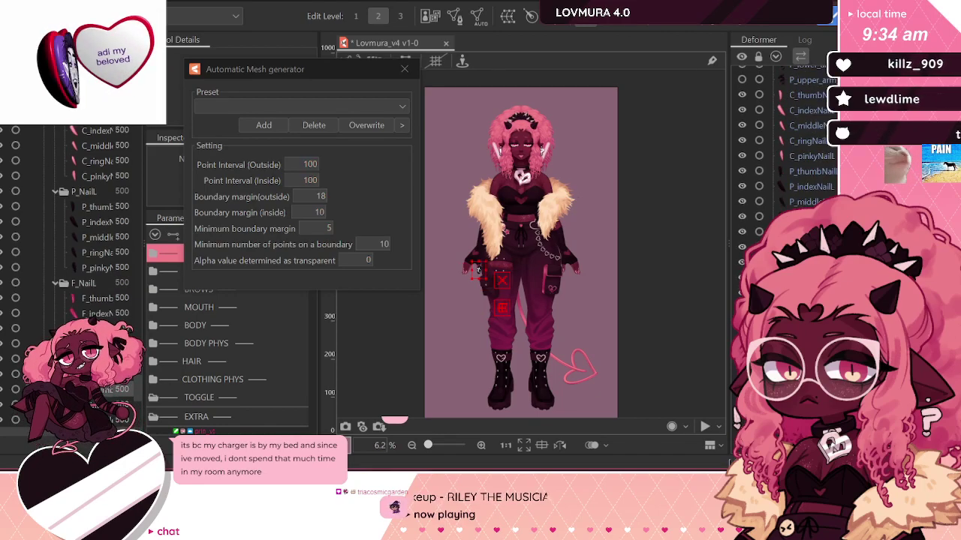
{"action": "left_click", "coordinate": [463, 271]}
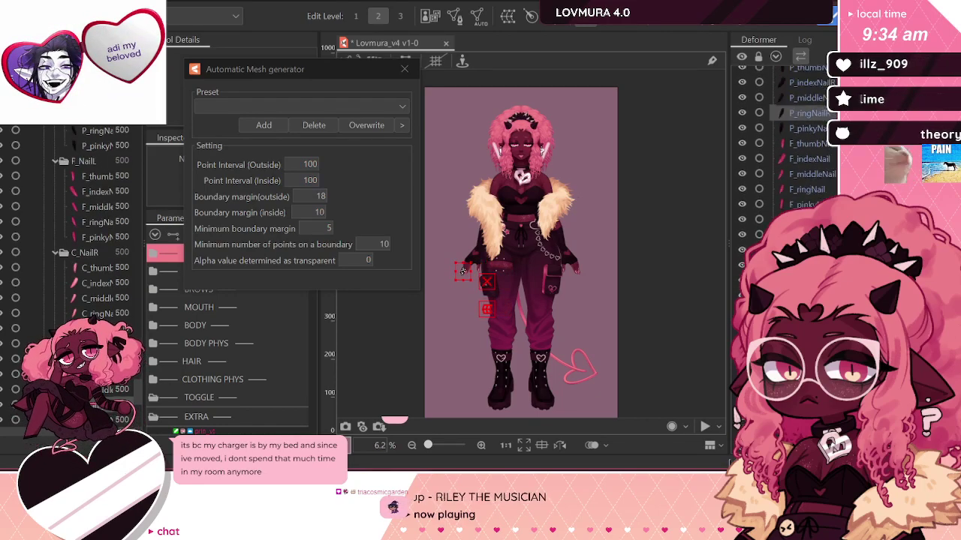
{"action": "left_click", "coordinate": [467, 260]}
{"action": "left_click", "coordinate": [558, 182]}
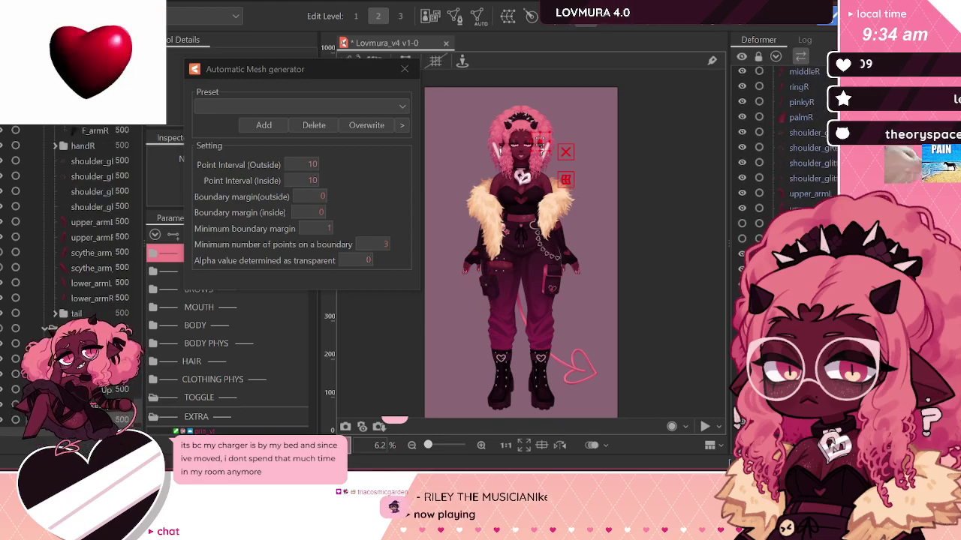
{"action": "left_click", "coordinate": [501, 360]}
{"action": "left_click", "coordinate": [521, 164]}
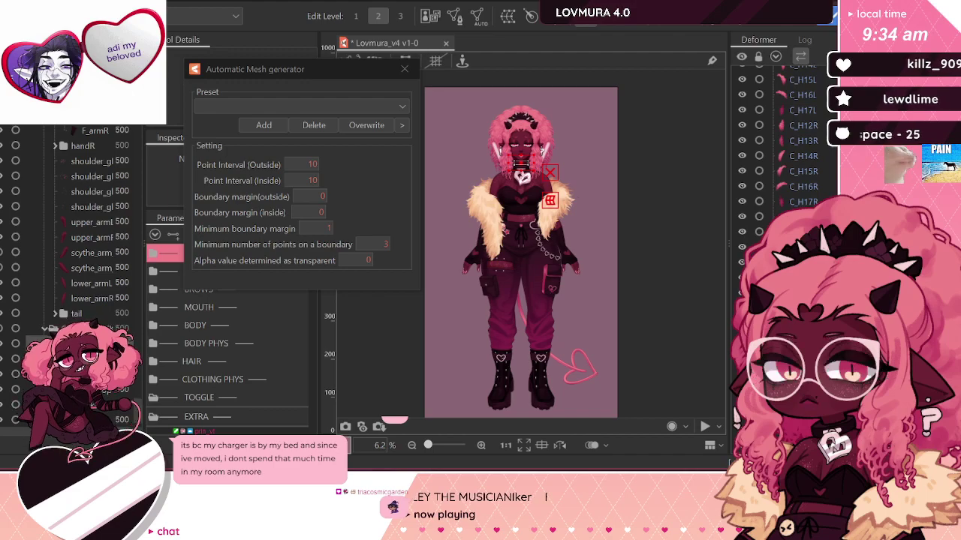
{"action": "scroll", "coordinate": [780, 150], "scroll_direction": "up", "scroll_amount": 8}
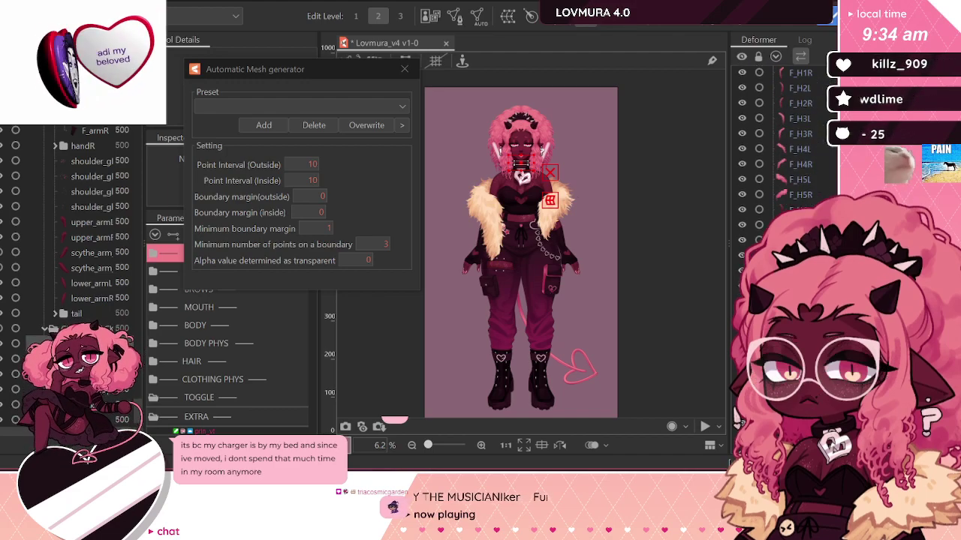
{"action": "left_click", "coordinate": [800, 72], "text": "shift"}
{"action": "left_click", "coordinate": [459, 21]}
{"action": "left_click", "coordinate": [246, 107]}
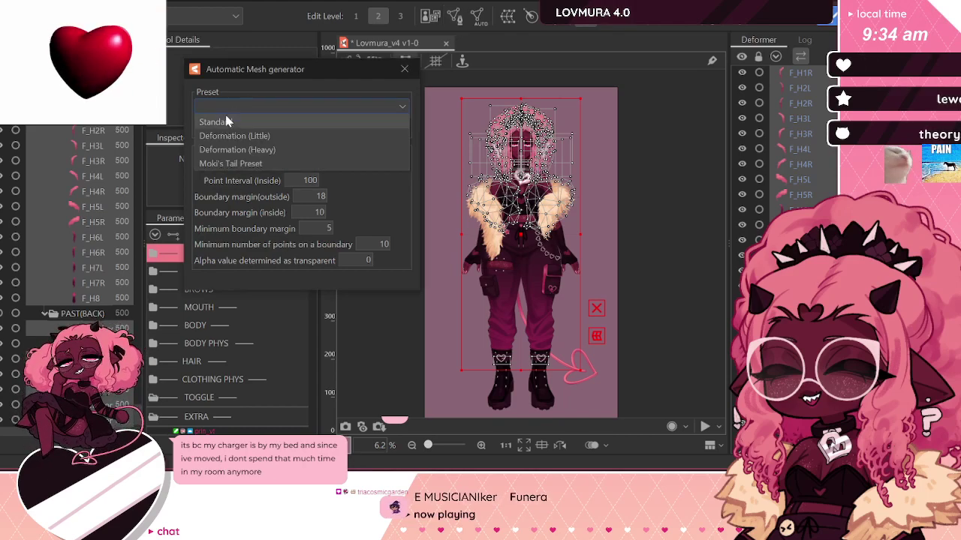
{"action": "left_click", "coordinate": [270, 120]}
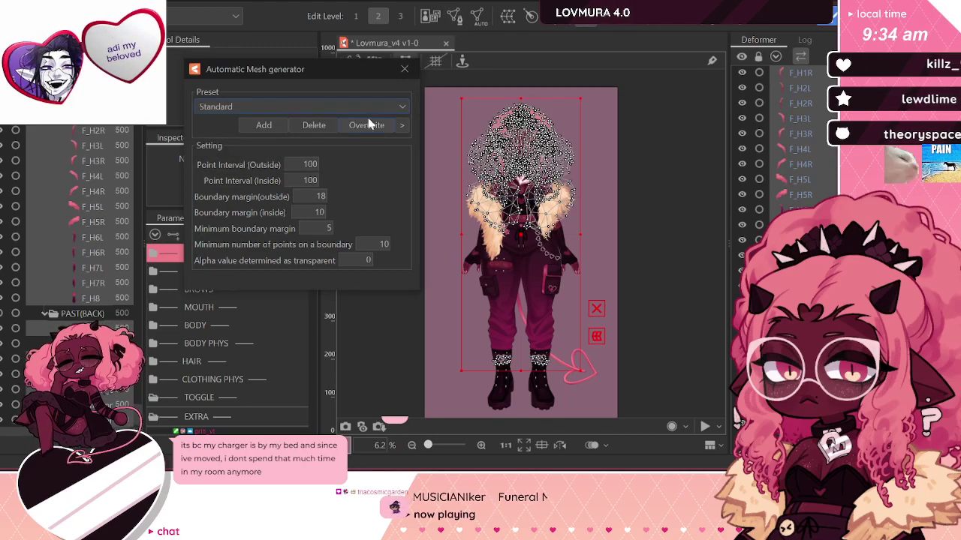
Step: Generate automatic meshes with the Standard preset for the P_hair_back parts starting at P_H1L, and close the mesh generator
{"action": "left_click", "coordinate": [510, 152]}
{"action": "left_click", "coordinate": [533, 152]}
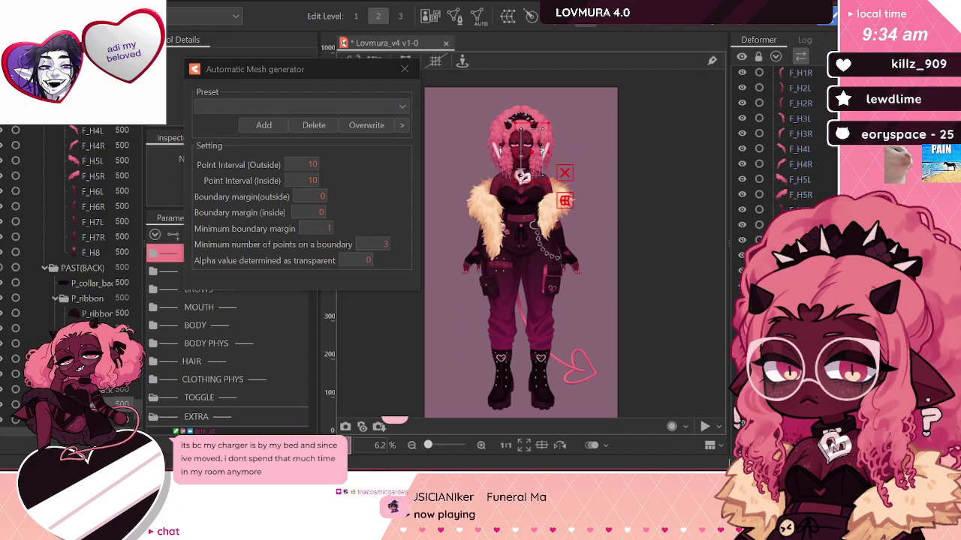
{"action": "scroll", "coordinate": [780, 150], "scroll_direction": "down", "scroll_amount": 3}
{"action": "scroll", "coordinate": [82, 300], "scroll_direction": "down", "scroll_amount": 3}
{"action": "left_click", "coordinate": [105, 419], "text": "shift"}
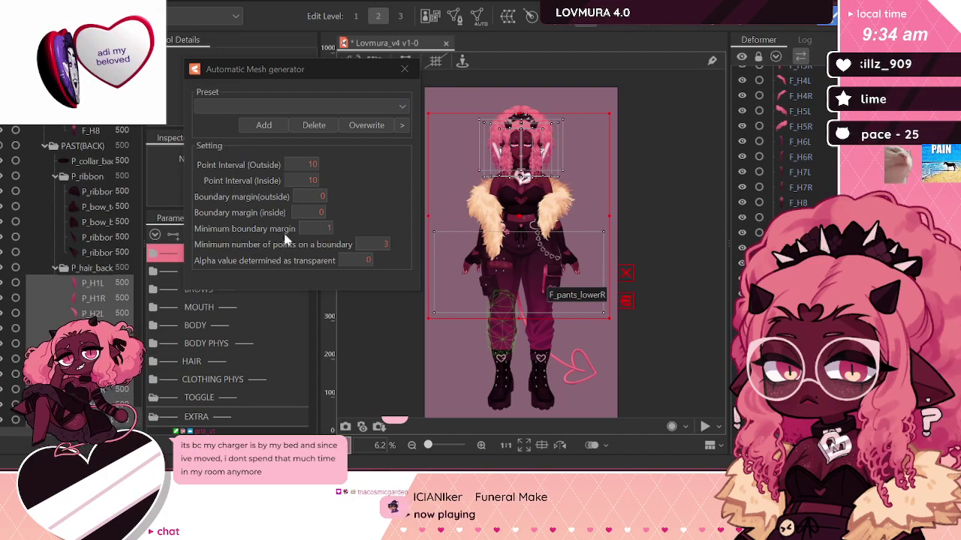
{"action": "left_click", "coordinate": [225, 106]}
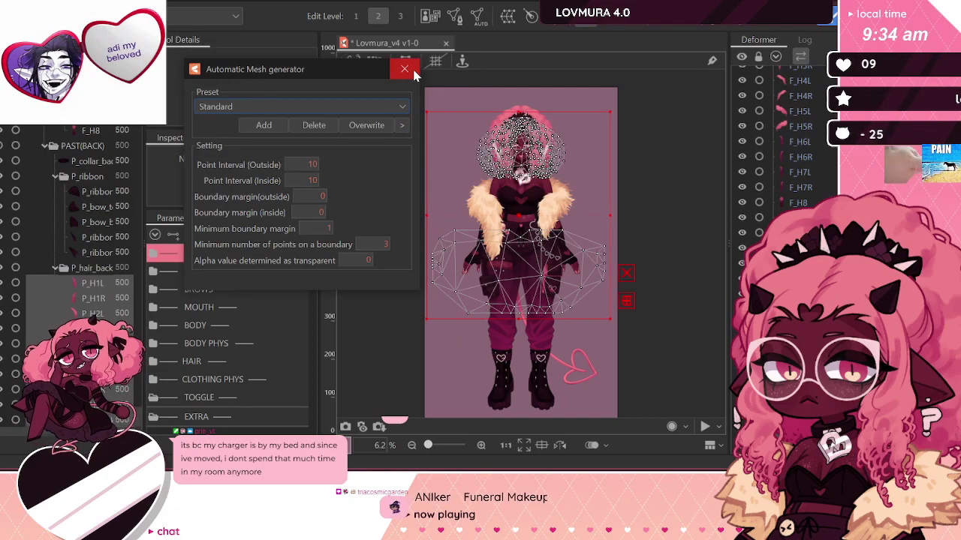
{"action": "left_click", "coordinate": [71, 222]}
{"action": "left_click", "coordinate": [71, 251]}
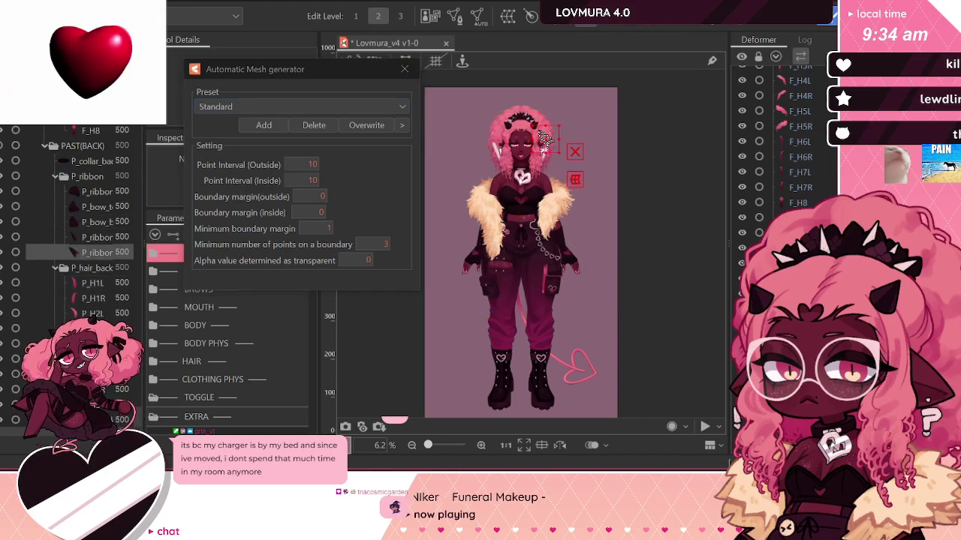
{"action": "left_click", "coordinate": [405, 69]}
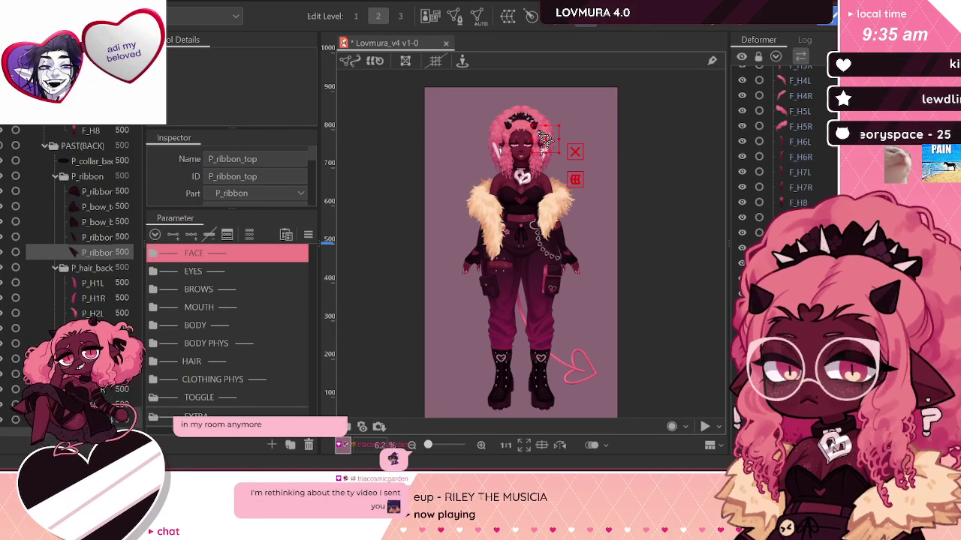
Step: Examine the head ribbon, lower lip colour and left brow parts for existing meshes, including a close view of the face
{"action": "left_click", "coordinate": [546, 145]}
{"action": "left_click", "coordinate": [539, 132]}
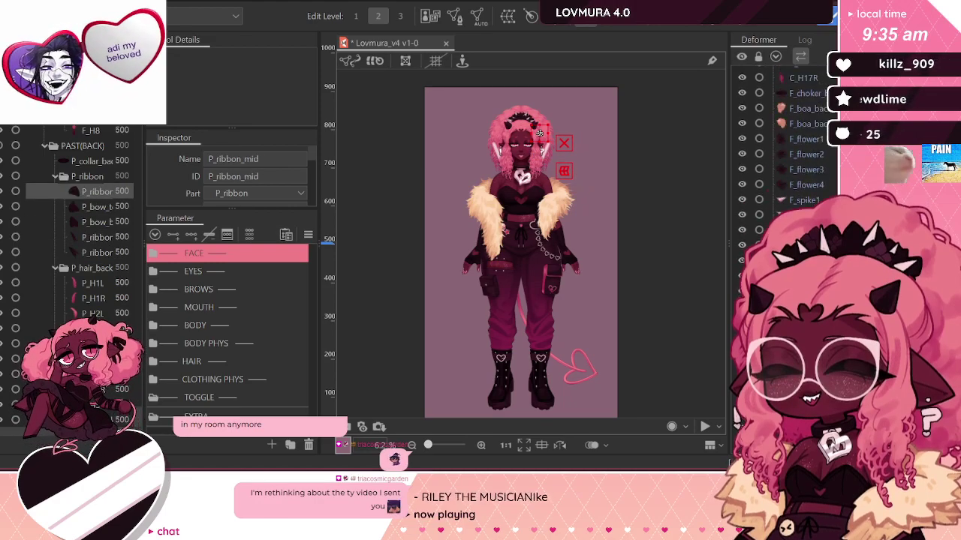
{"action": "scroll", "coordinate": [784, 139], "scroll_direction": "down", "scroll_amount": 8}
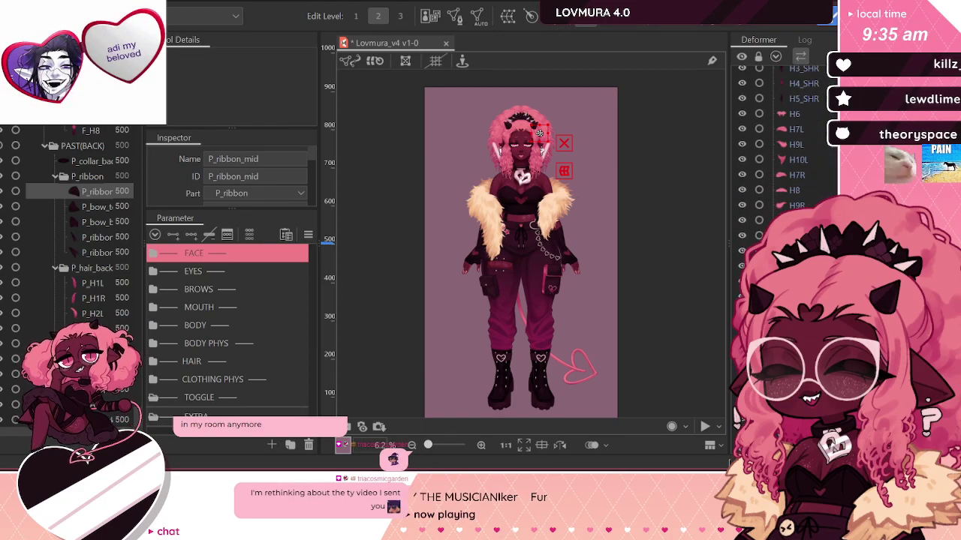
{"action": "left_click", "coordinate": [520, 155]}
{"action": "left_click", "coordinate": [520, 156]}
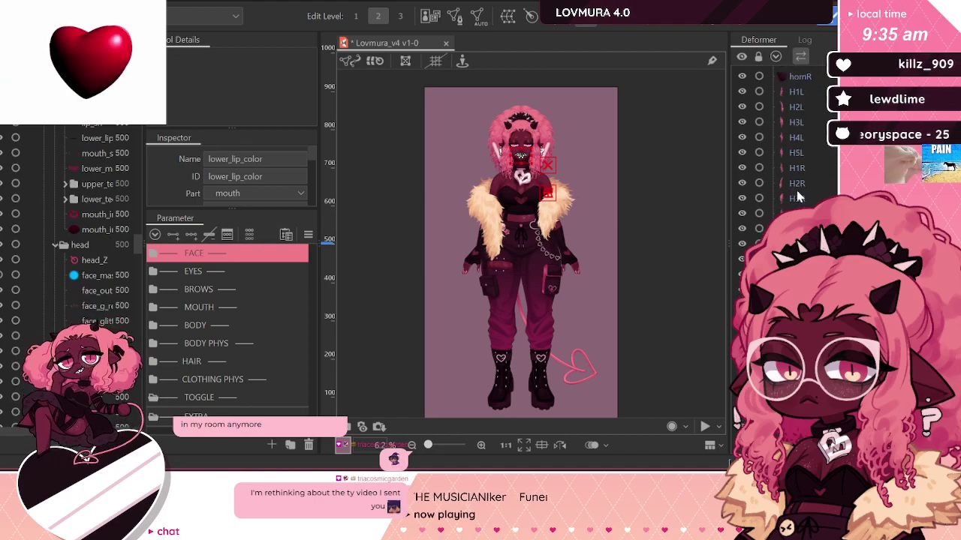
{"action": "left_click", "coordinate": [803, 177]}
{"action": "scroll", "coordinate": [801, 143], "scroll_direction": "up", "scroll_amount": 1}
{"action": "left_click", "coordinate": [801, 132]}
{"action": "scroll", "coordinate": [802, 131], "scroll_direction": "up", "scroll_amount": 4}
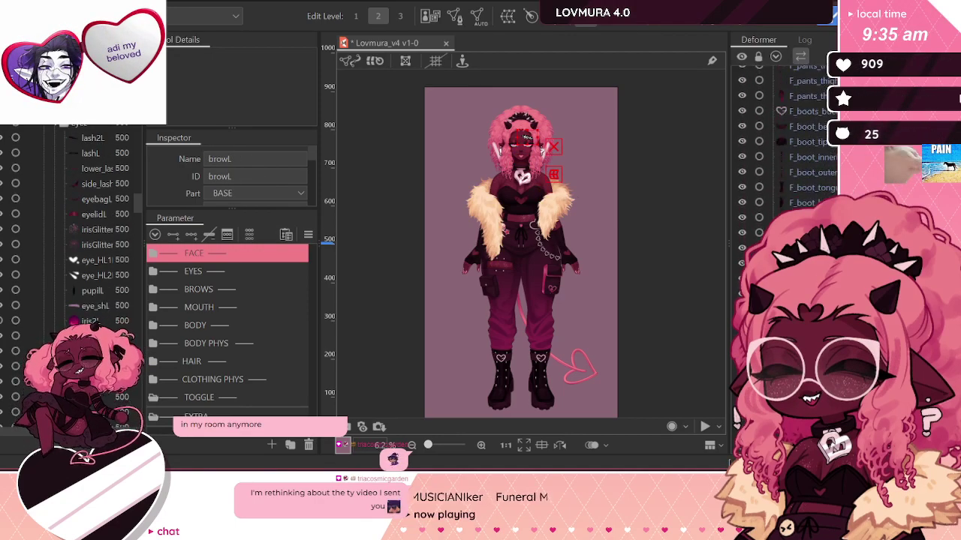
{"action": "scroll", "coordinate": [522, 158], "scroll_direction": "up", "scroll_amount": 2}
{"action": "scroll", "coordinate": [522, 160], "scroll_direction": "up", "scroll_amount": 4}
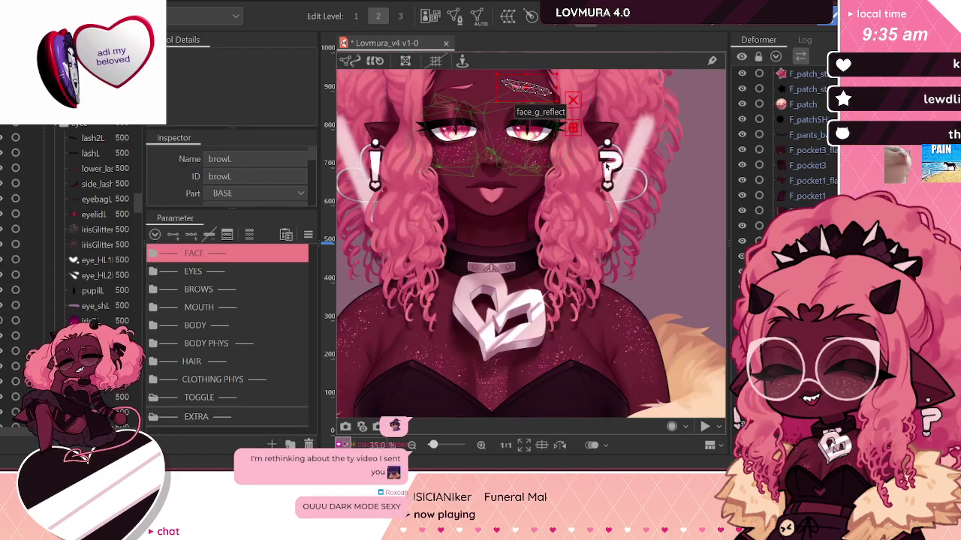
Step: Clip the earring_HL_L highlight to earring_L through its clipping ID
{"action": "left_click", "coordinate": [631, 169]}
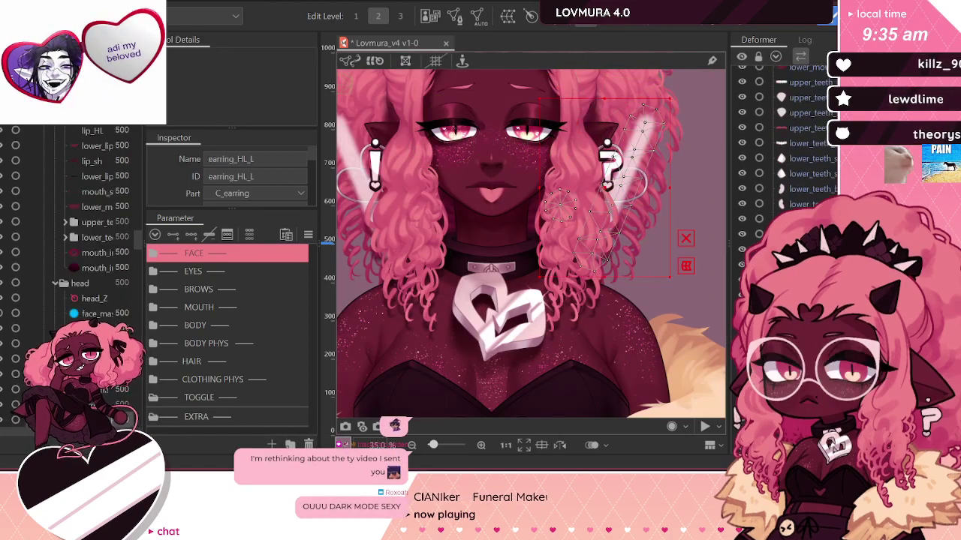
{"action": "left_click", "coordinate": [614, 165]}
{"action": "double_click", "coordinate": [243, 176]}
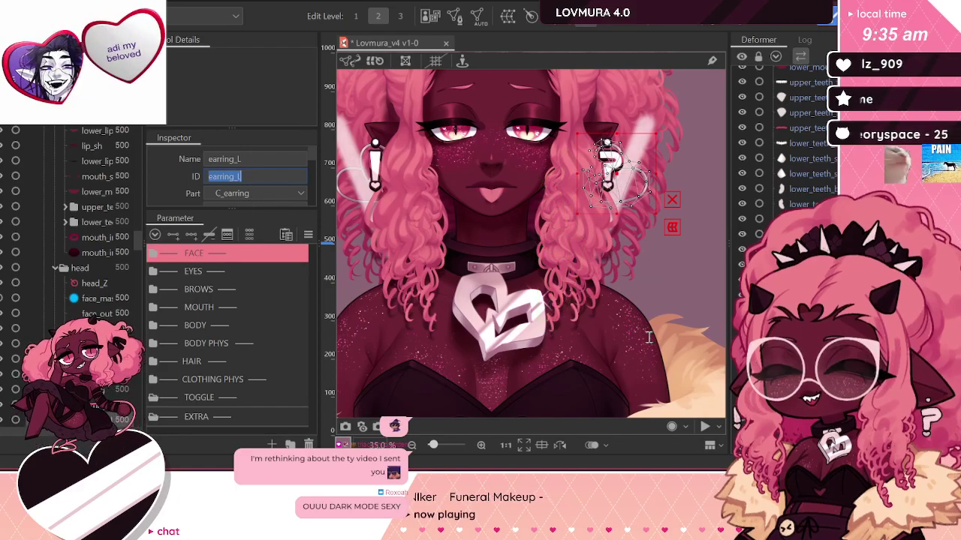
{"action": "left_click", "coordinate": [609, 154]}
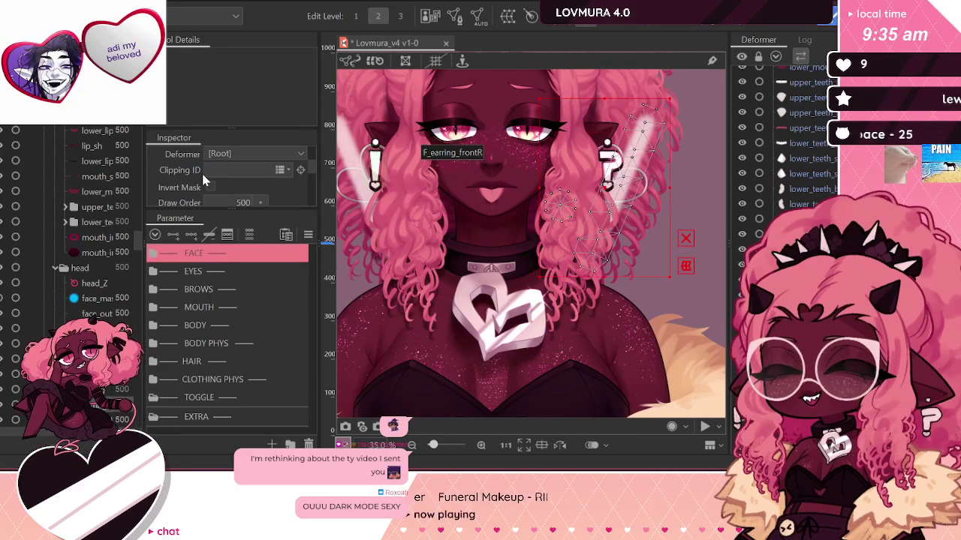
{"action": "scroll", "coordinate": [184, 174], "scroll_direction": "down", "scroll_amount": 2}
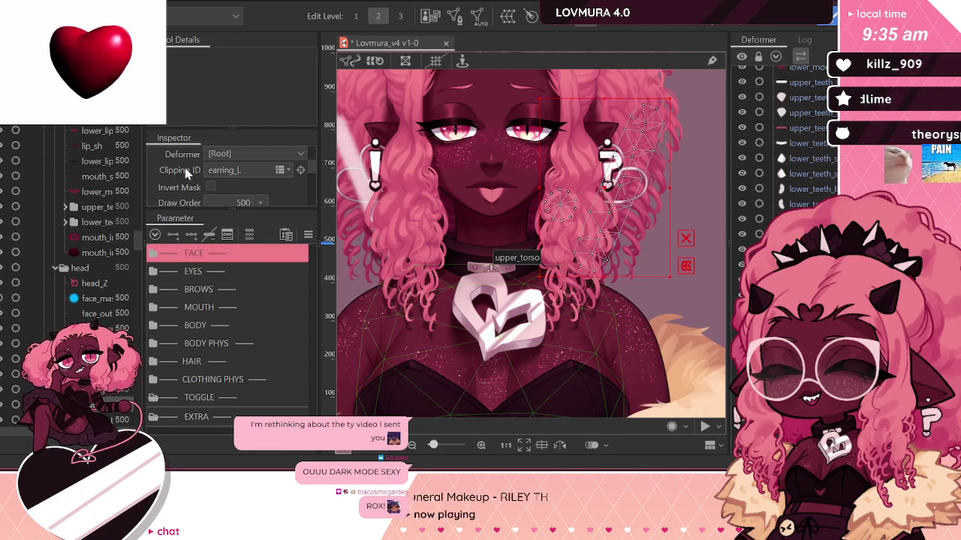
{"action": "scroll", "coordinate": [188, 173], "scroll_direction": "down", "scroll_amount": 2}
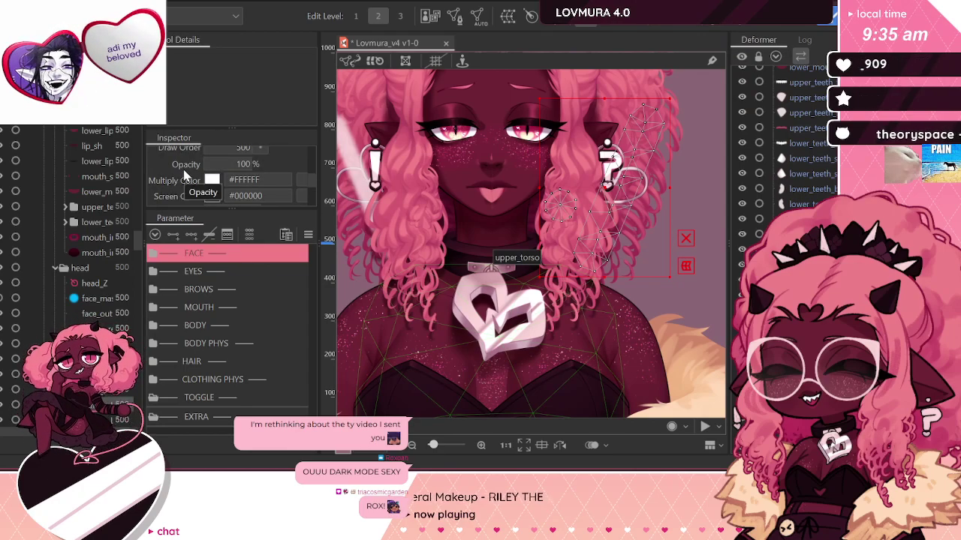
Step: Set the blend mode of the earring_HL_L highlight to Additive
{"action": "scroll", "coordinate": [187, 175], "scroll_direction": "up", "scroll_amount": 2}
{"action": "left_click", "coordinate": [234, 157]}
{"action": "left_click", "coordinate": [224, 186]}
{"action": "key", "text": "Down"}
{"action": "key", "text": "Down"}
{"action": "key", "text": "Down"}
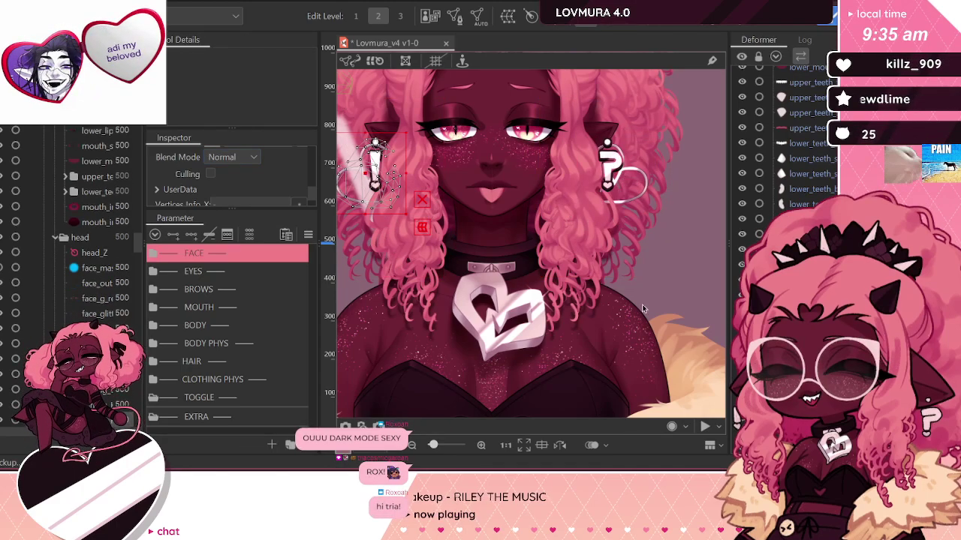
Step: Copy the ID earring_R and use it as the clipping ID of that earring's highlight
{"action": "scroll", "coordinate": [246, 174], "scroll_direction": "up", "scroll_amount": 2}
{"action": "double_click", "coordinate": [251, 176]}
{"action": "key", "text": "ctrl+c"}
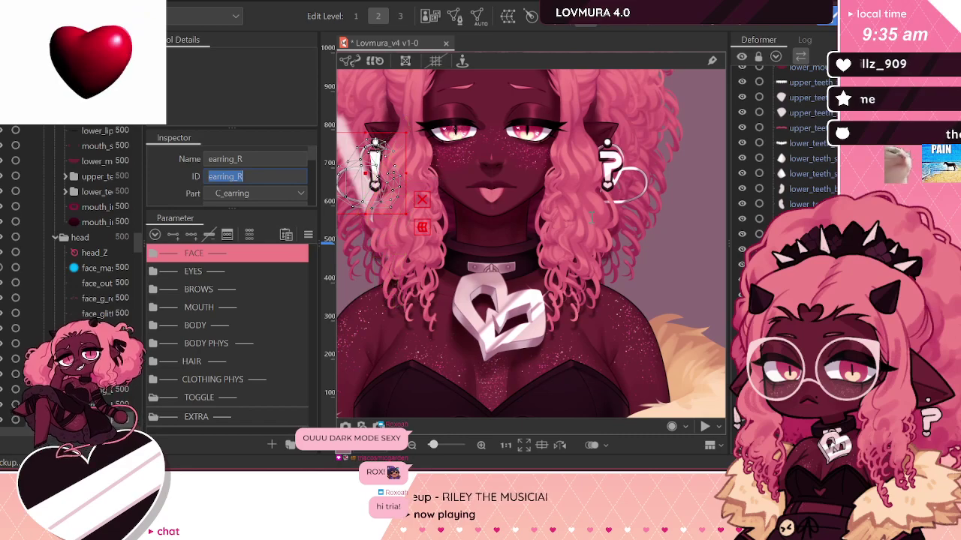
{"action": "left_click", "coordinate": [353, 150]}
{"action": "scroll", "coordinate": [187, 170], "scroll_direction": "down", "scroll_amount": 1}
{"action": "left_click", "coordinate": [215, 171]}
{"action": "key", "text": "ctrl+v"}
{"action": "key", "text": "Return"}
Step: Set the blend mode of the earring_R highlight to Additive
{"action": "scroll", "coordinate": [191, 173], "scroll_direction": "down", "scroll_amount": 1}
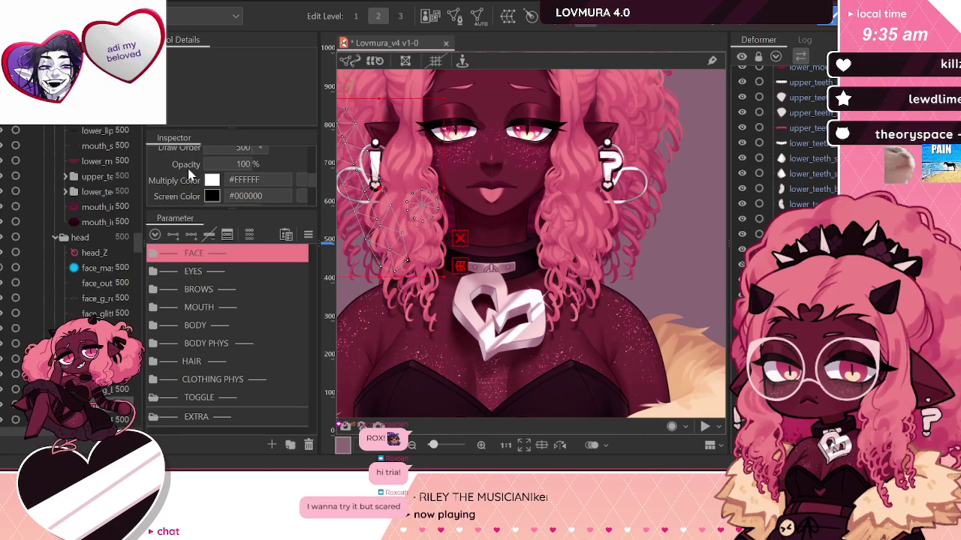
{"action": "scroll", "coordinate": [191, 179], "scroll_direction": "down", "scroll_amount": 2}
{"action": "left_click", "coordinate": [232, 157]}
{"action": "left_click", "coordinate": [238, 171]}
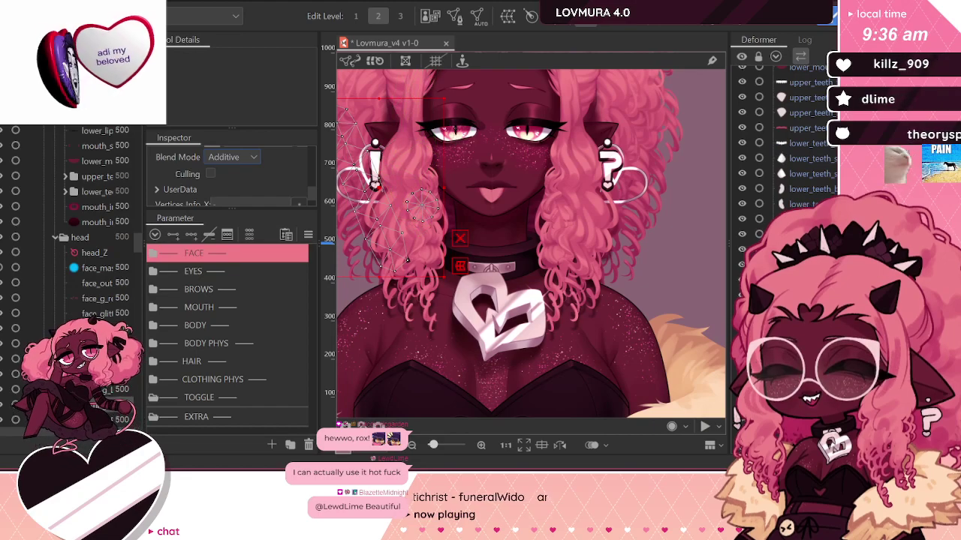
Step: Examine the earring, ear, mouth, hair, heart charm and scythe flower parts for existing meshes
{"action": "left_click", "coordinate": [614, 171]}
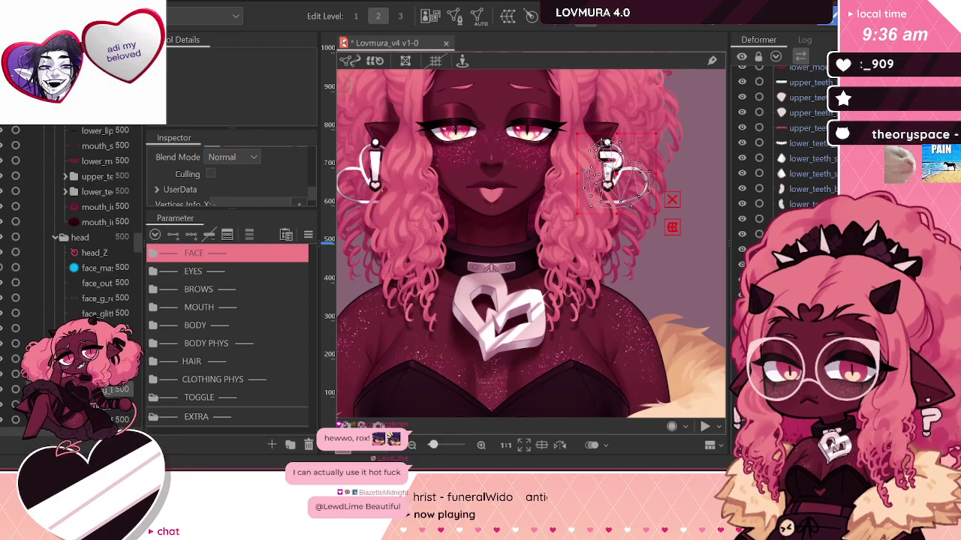
{"action": "left_click", "coordinate": [602, 129]}
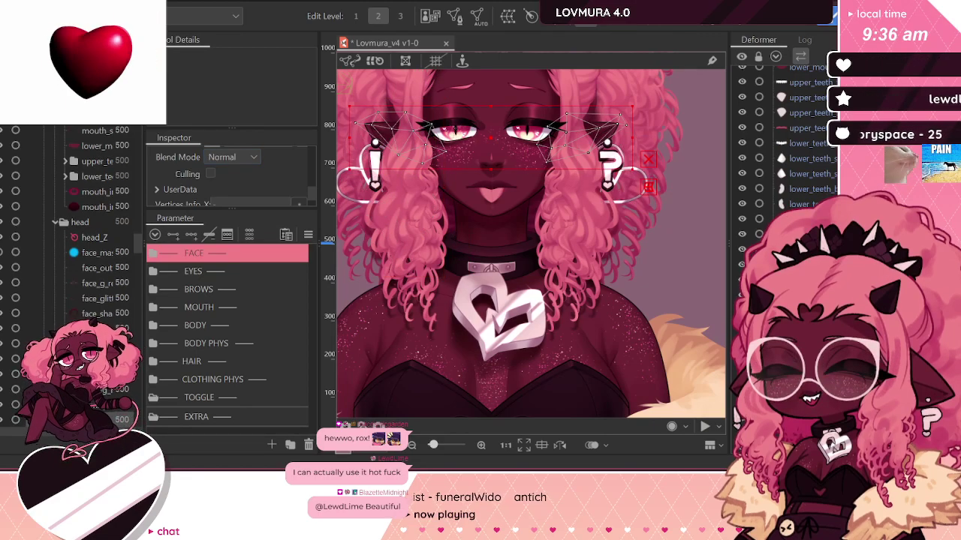
{"action": "left_click", "coordinate": [587, 144]}
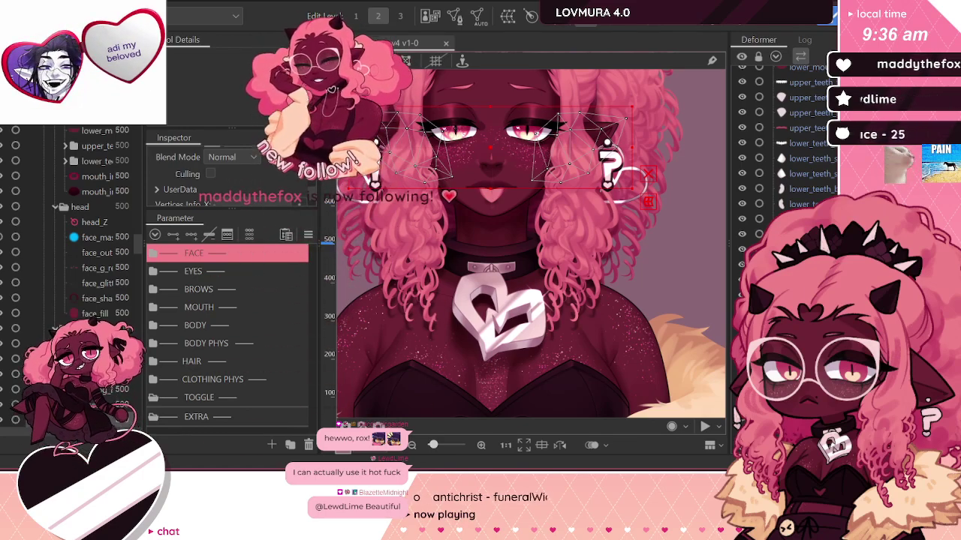
{"action": "left_click", "coordinate": [390, 210]}
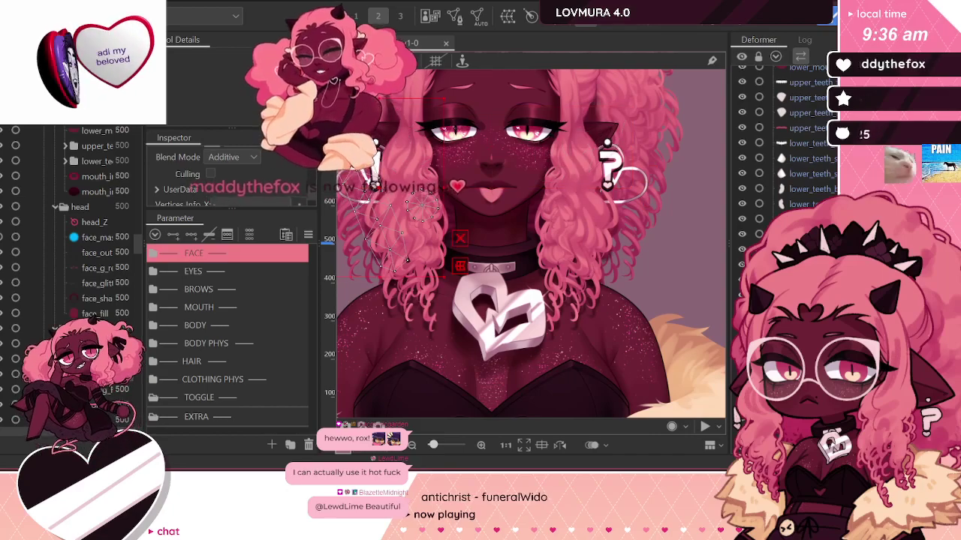
{"action": "left_click", "coordinate": [491, 191]}
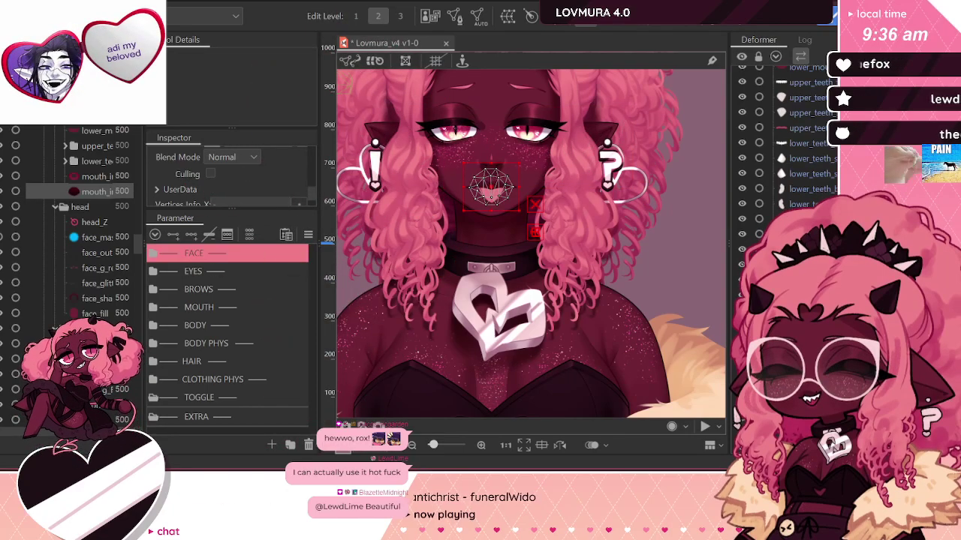
{"action": "left_click", "coordinate": [568, 105]}
{"action": "scroll", "coordinate": [612, 263], "scroll_direction": "down", "scroll_amount": 3}
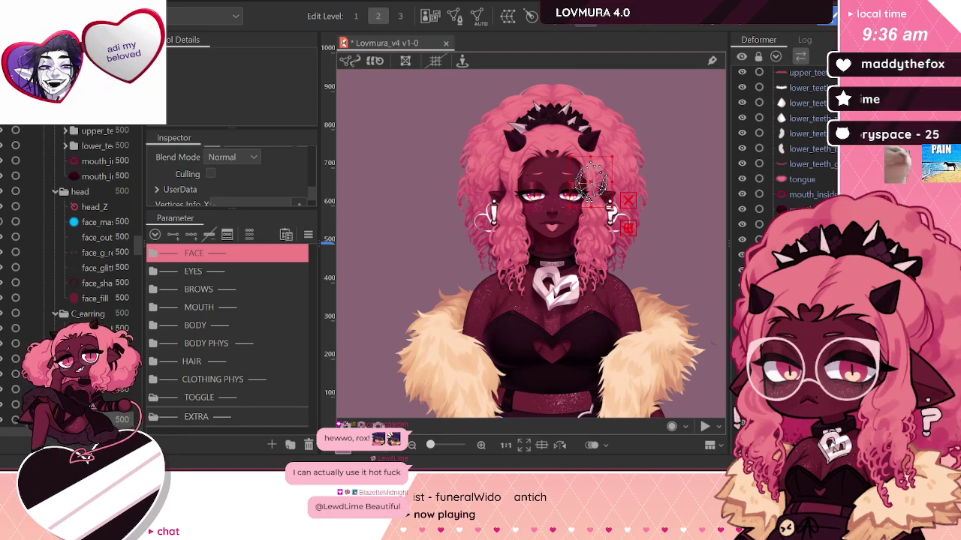
{"action": "left_click", "coordinate": [577, 280]}
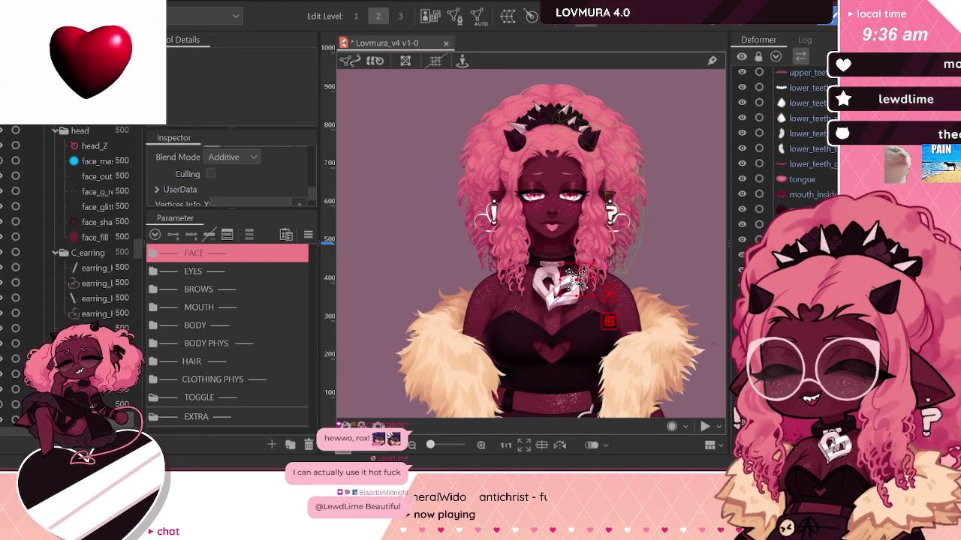
{"action": "scroll", "coordinate": [788, 150], "scroll_direction": "up", "scroll_amount": 5}
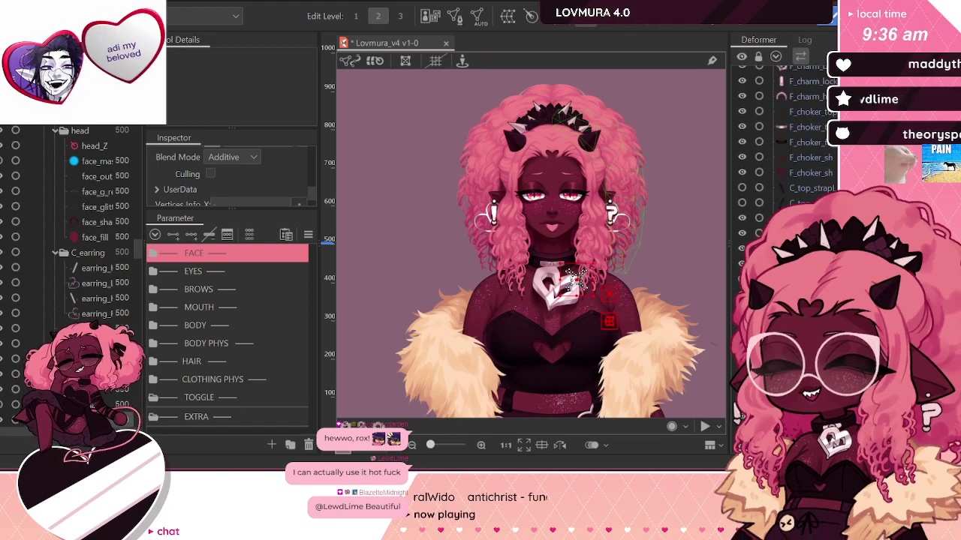
{"action": "scroll", "coordinate": [788, 150], "scroll_direction": "up", "scroll_amount": 8}
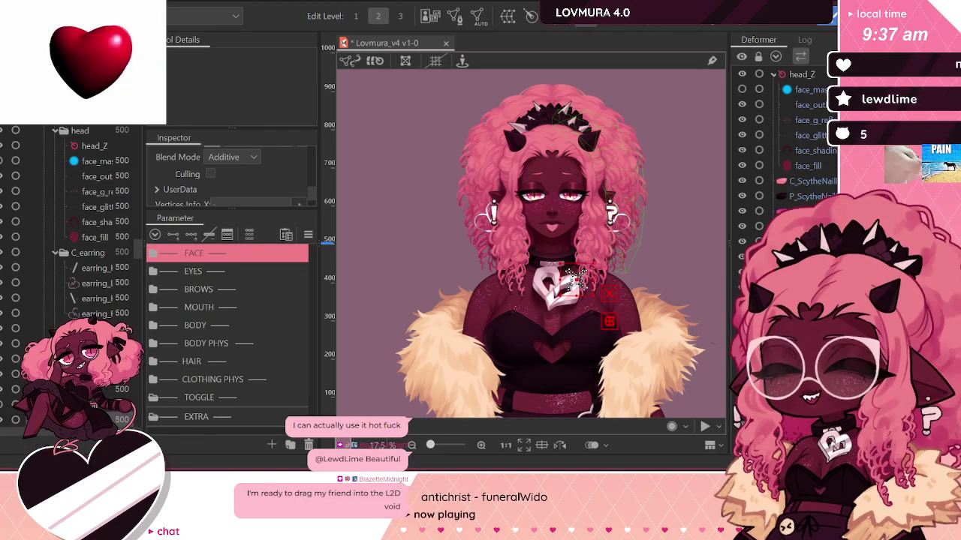
{"action": "left_click", "coordinate": [786, 210]}
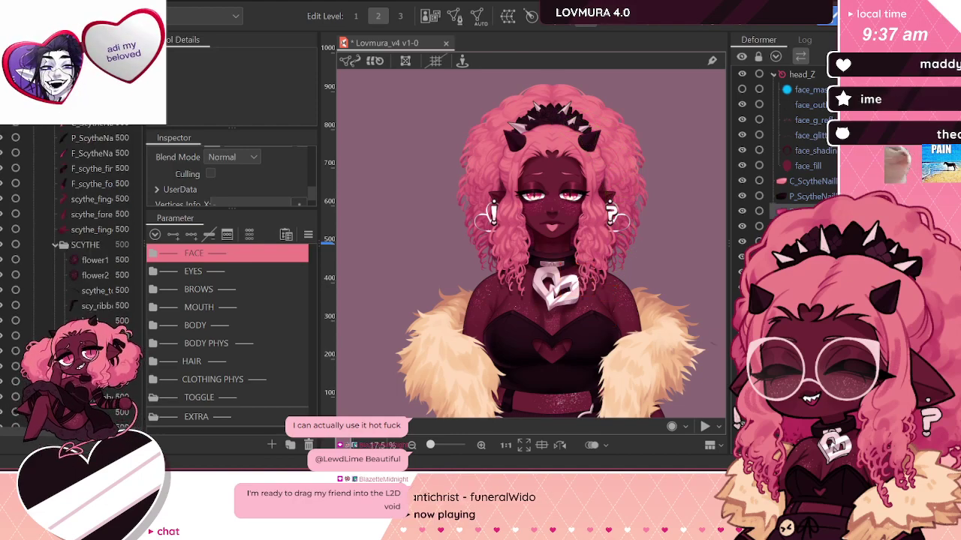
{"action": "left_click", "coordinate": [94, 260]}
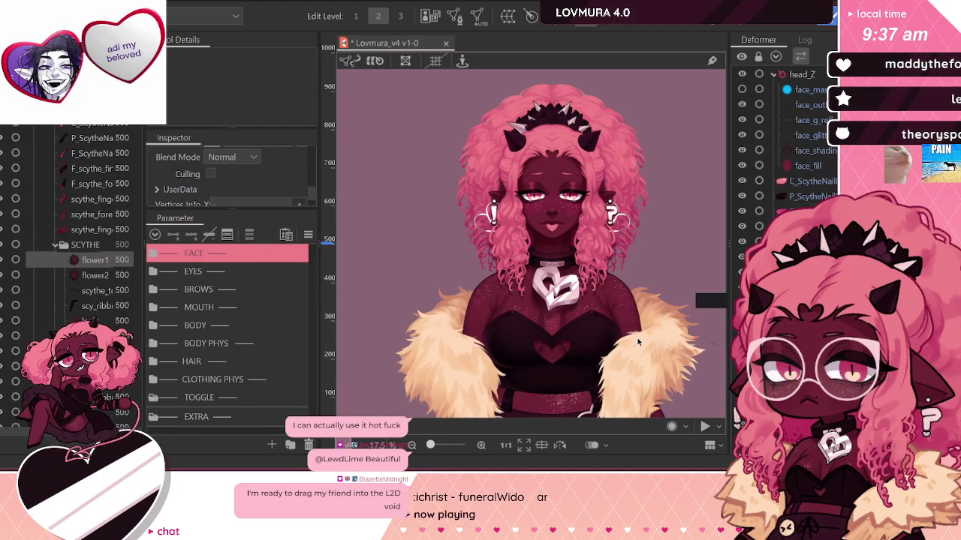
Step: Erase the stray mesh island beside the front fur boa on the character's left arm and apply the mesh edit
{"action": "scroll", "coordinate": [547, 380], "scroll_direction": "up", "scroll_amount": 3}
{"action": "left_click", "coordinate": [547, 380]}
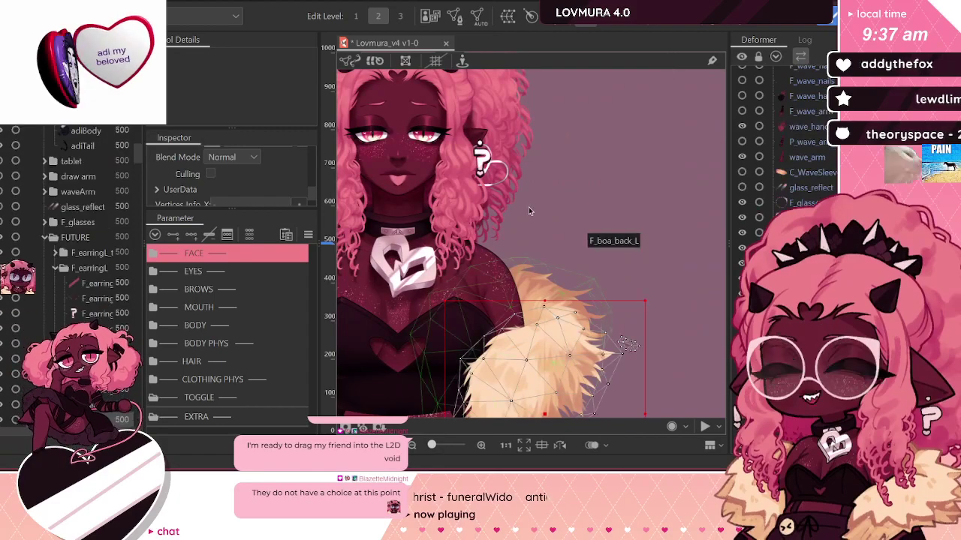
{"action": "scroll", "coordinate": [635, 341], "scroll_direction": "up", "scroll_amount": 5}
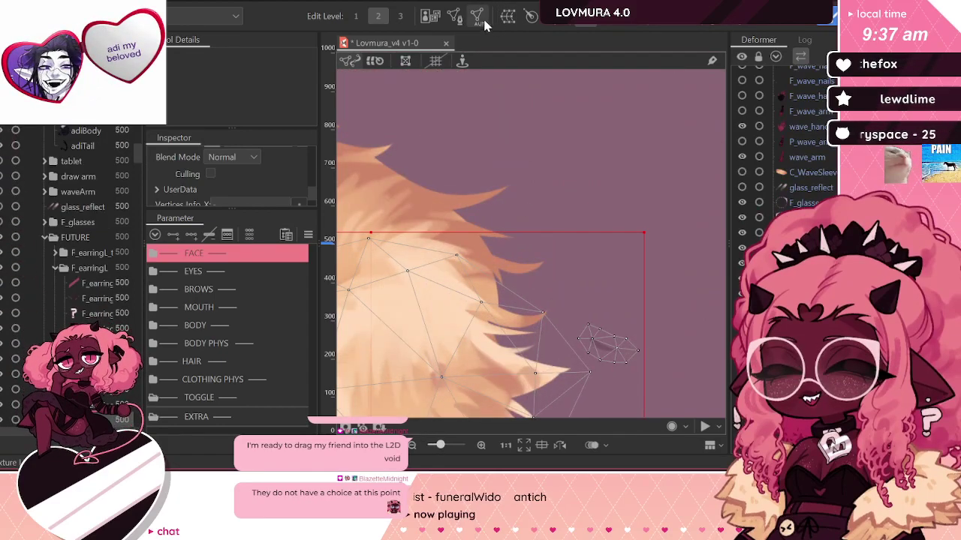
{"action": "left_click", "coordinate": [477, 16]}
{"action": "left_click", "coordinate": [399, 66]}
{"action": "left_click", "coordinate": [454, 17]}
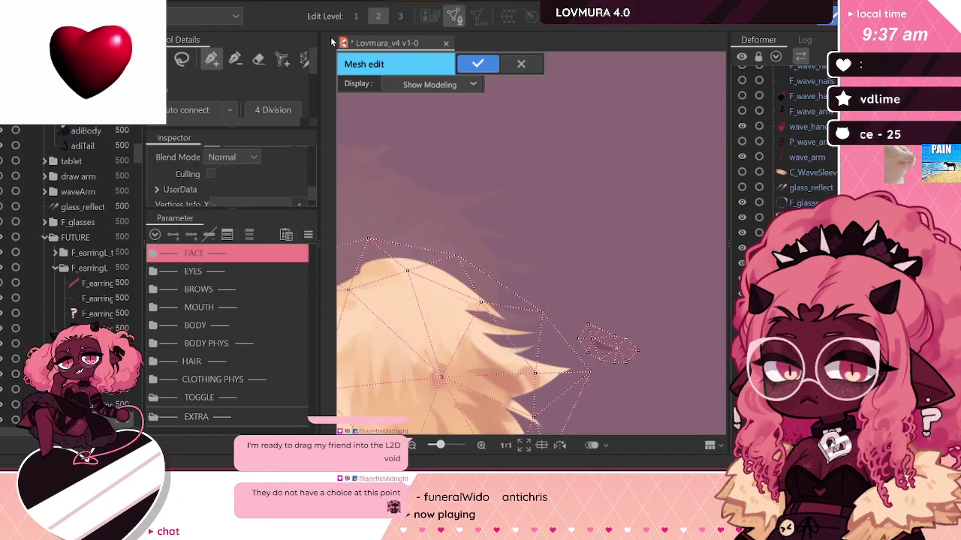
{"action": "key", "text": "e"}
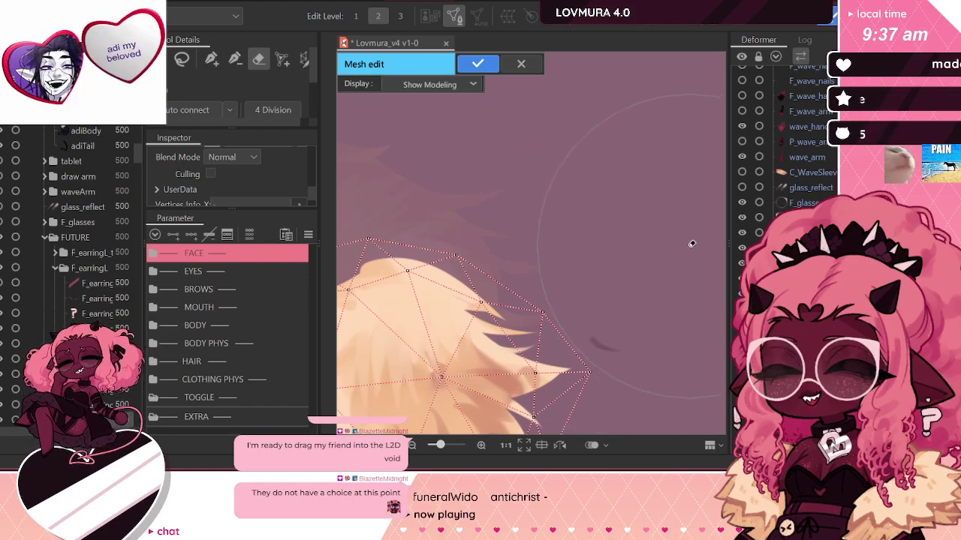
{"action": "left_click", "coordinate": [478, 65]}
{"action": "scroll", "coordinate": [645, 225], "scroll_direction": "down", "scroll_amount": 5}
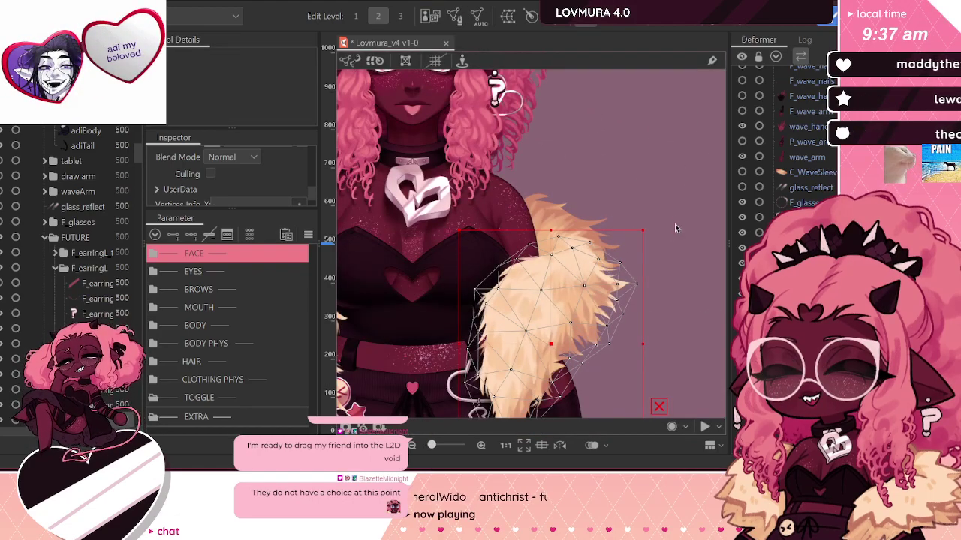
{"action": "scroll", "coordinate": [675, 229], "scroll_direction": "down", "scroll_amount": 3}
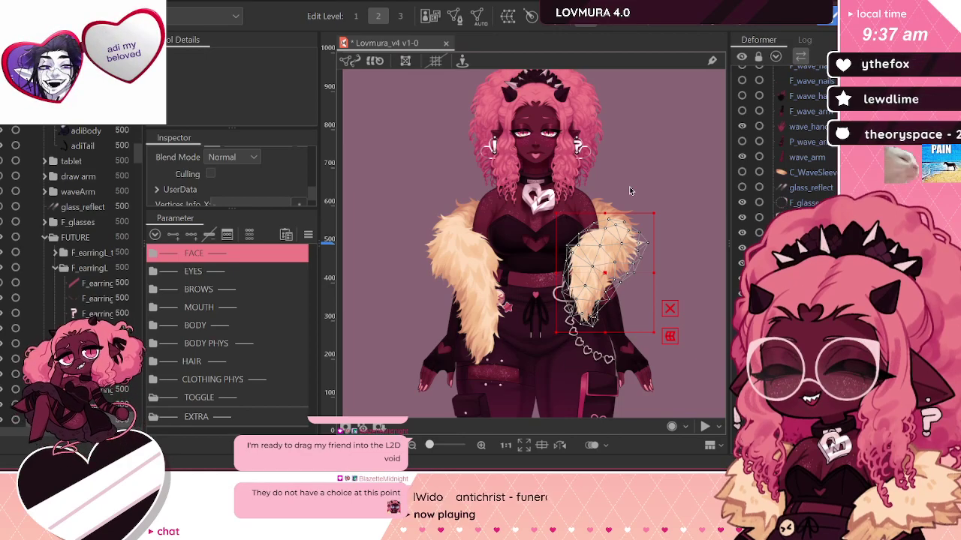
Step: Show glass_reflect and generate Standard-preset automatic meshes for it together with all F_glasses parts
{"action": "left_click", "coordinate": [788, 263]}
{"action": "left_click", "coordinate": [788, 233]}
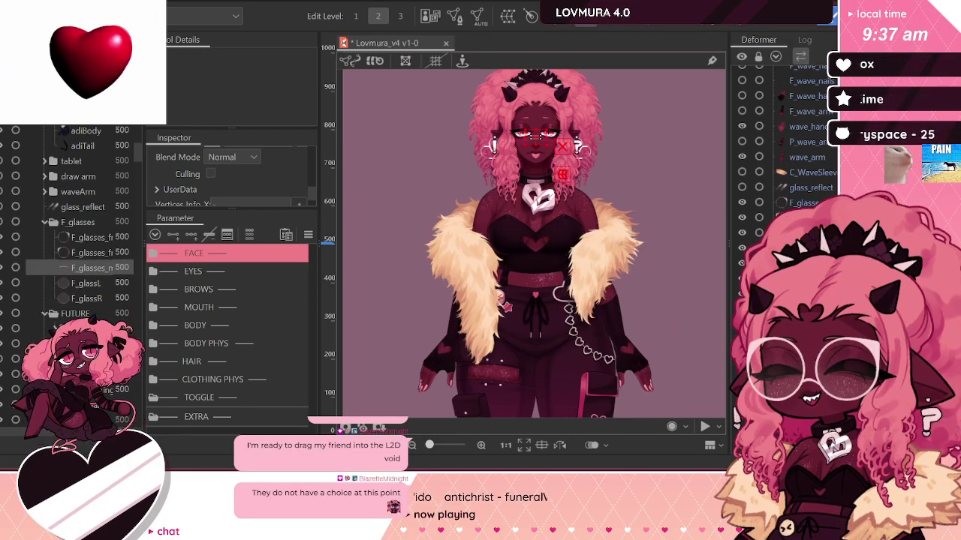
{"action": "left_click", "coordinate": [788, 262]}
{"action": "left_click", "coordinate": [803, 201]}
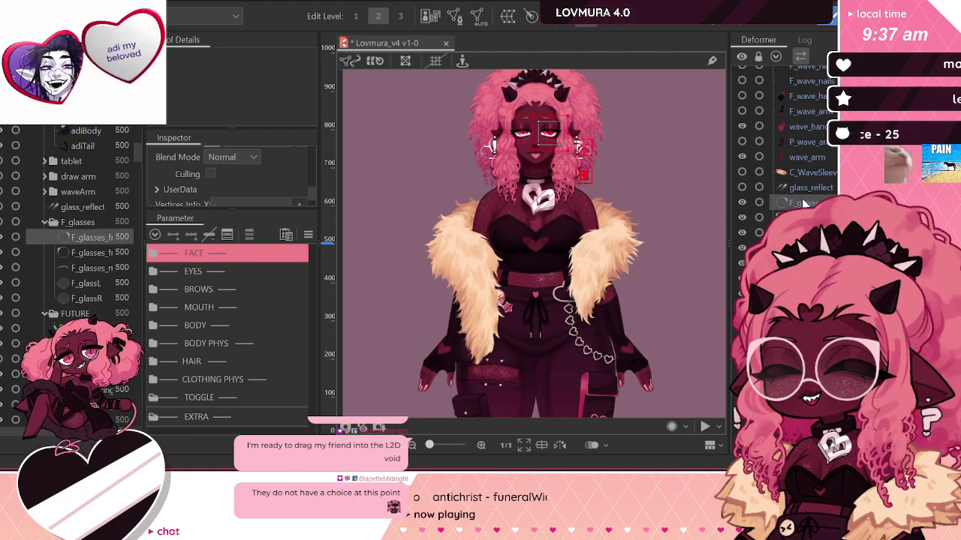
{"action": "left_click", "coordinate": [802, 193]}
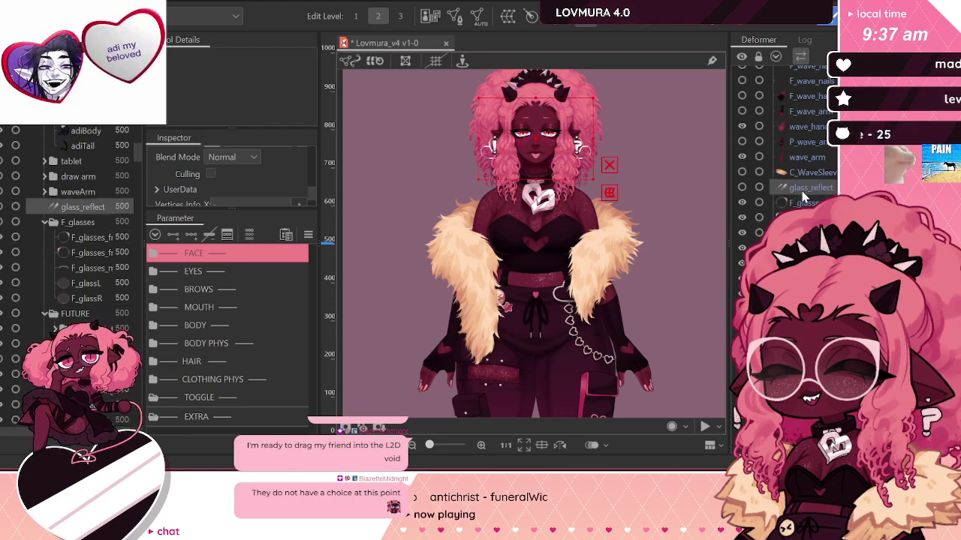
{"action": "left_click", "coordinate": [742, 188]}
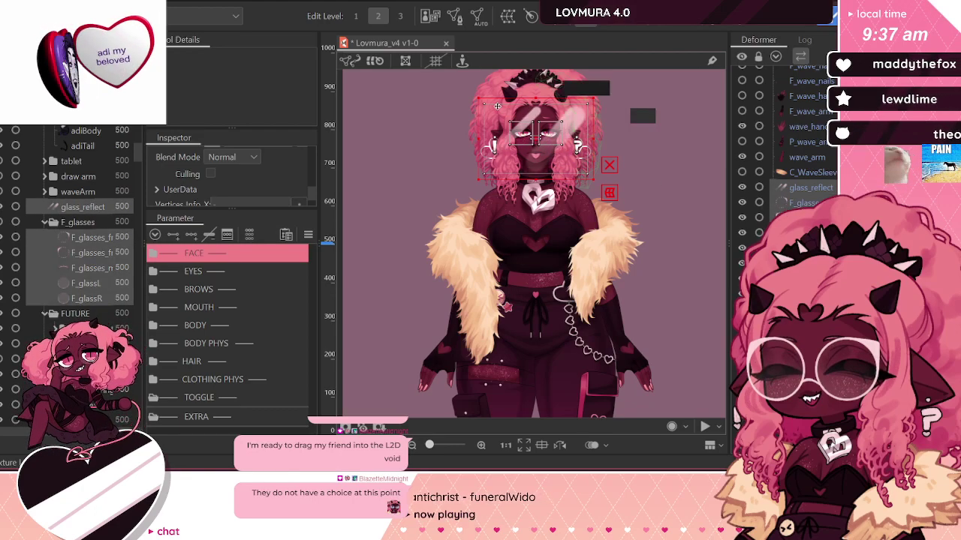
{"action": "left_click", "coordinate": [473, 21]}
{"action": "left_click", "coordinate": [250, 103]}
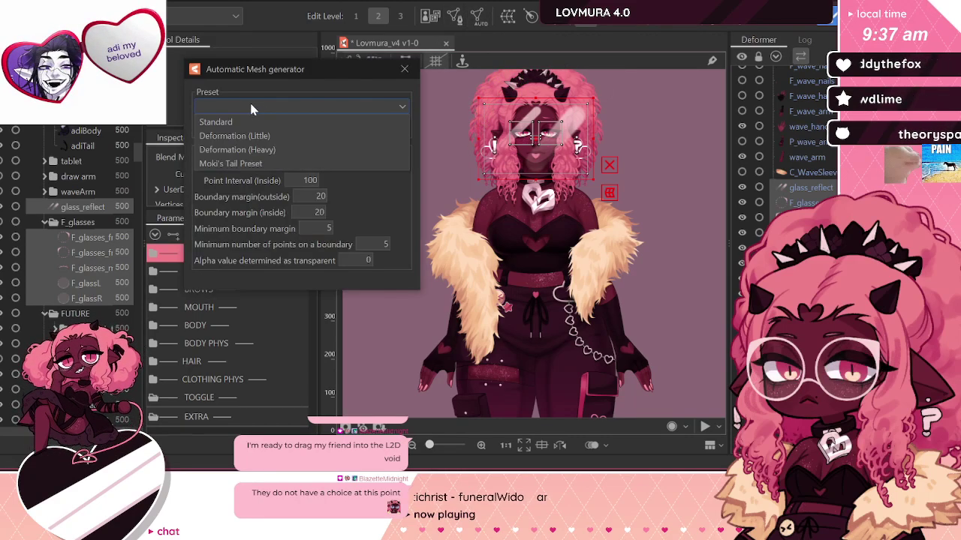
{"action": "left_click", "coordinate": [243, 121]}
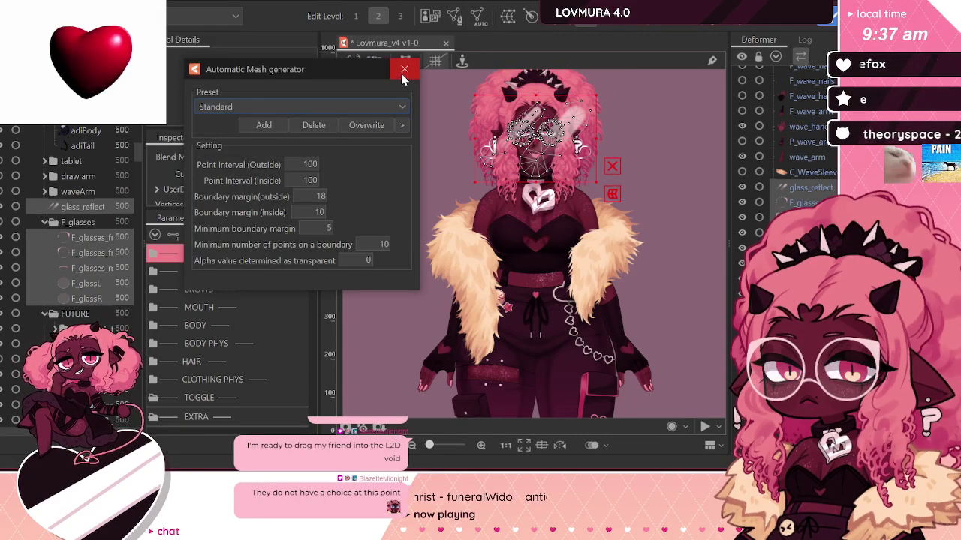
{"action": "left_click", "coordinate": [404, 69]}
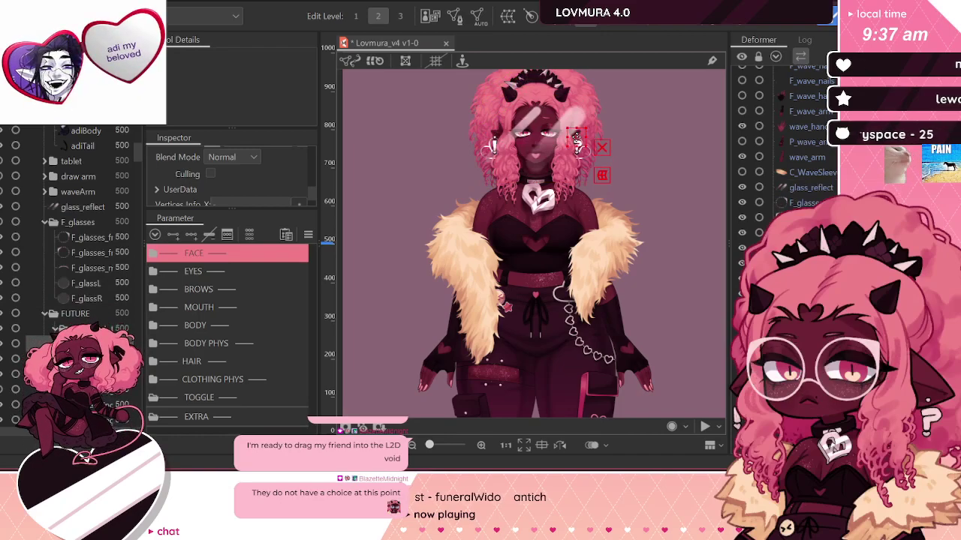
Step: Check the left earring and glasses frame parts for their meshes
{"action": "left_click", "coordinate": [552, 169]}
{"action": "left_click", "coordinate": [577, 145]}
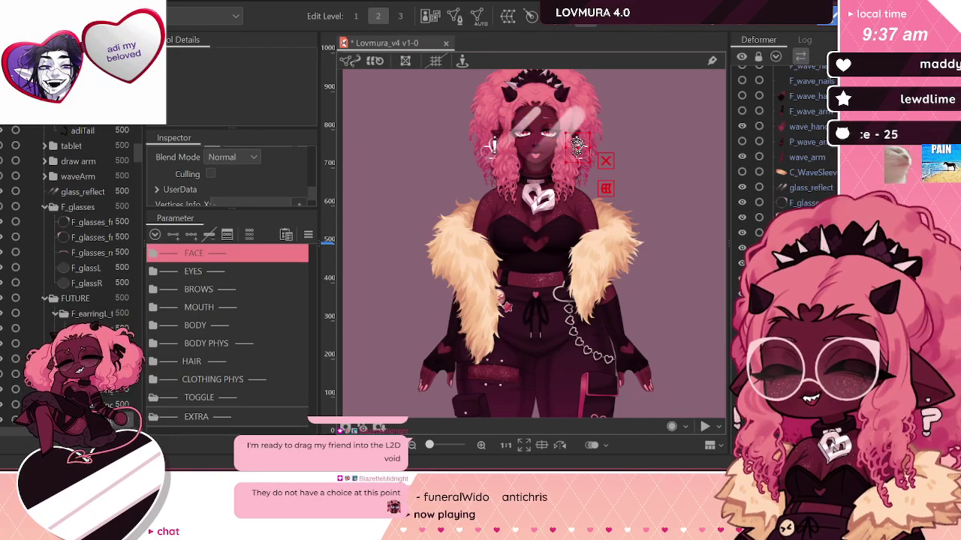
{"action": "left_click", "coordinate": [803, 158]}
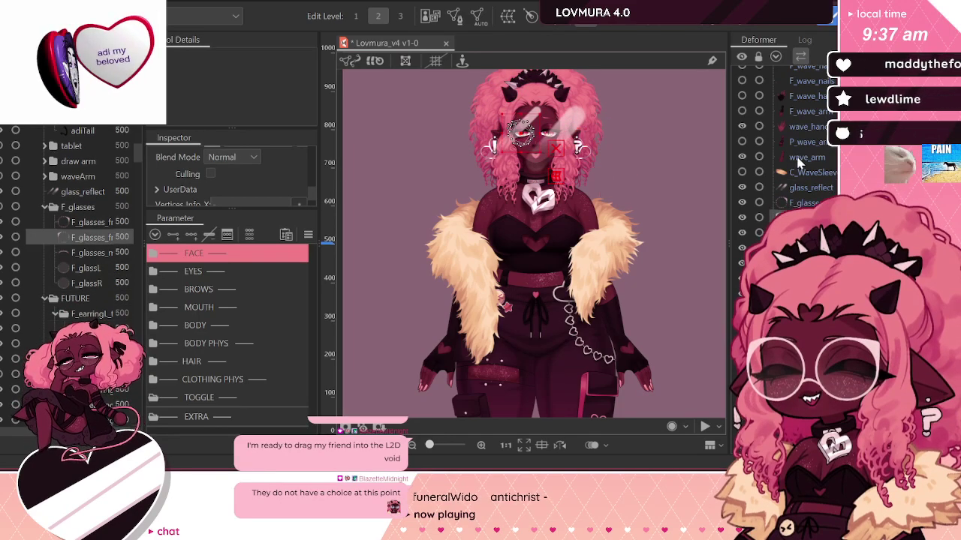
Step: Show the selected C_WaveSleeve part and generate an automatic mesh for it
{"action": "left_click", "coordinate": [797, 173]}
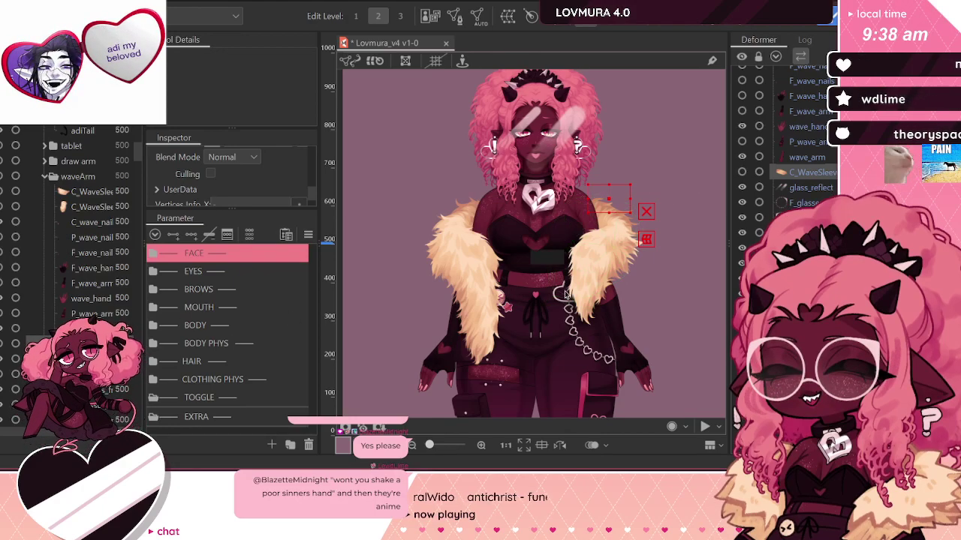
{"action": "left_click", "coordinate": [742, 172]}
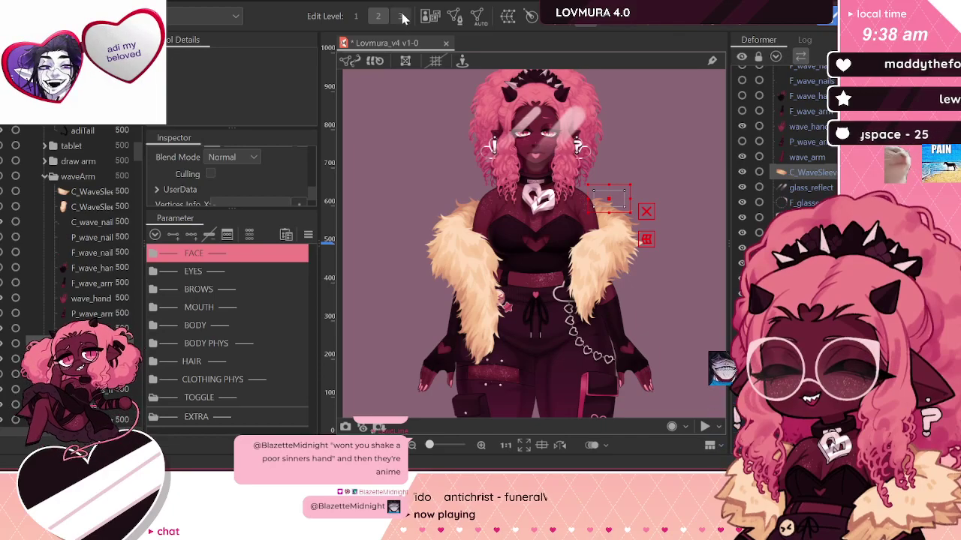
{"action": "left_click", "coordinate": [476, 16]}
{"action": "left_click", "coordinate": [199, 107]}
{"action": "left_click", "coordinate": [218, 122]}
{"action": "left_click", "coordinate": [407, 71]}
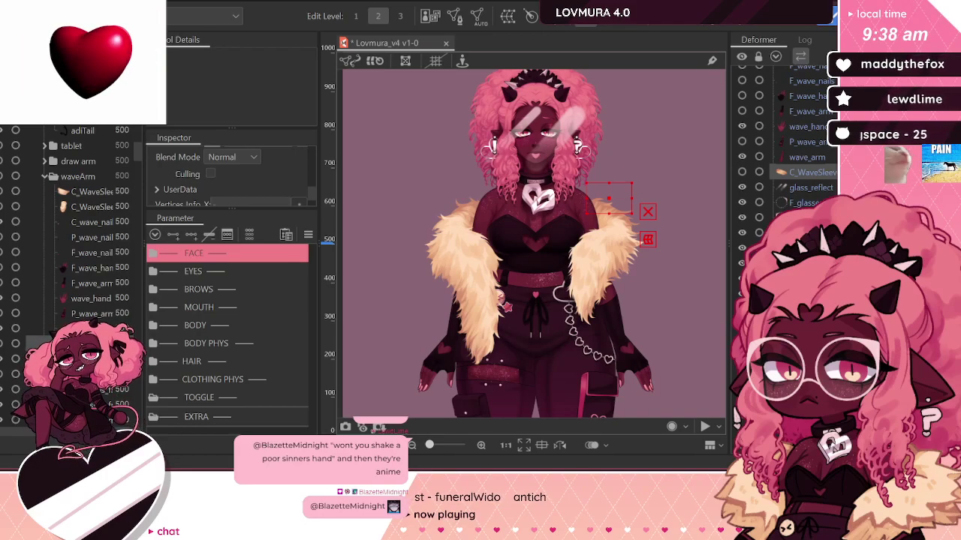
Step: Hide the glass_reflect part
{"action": "left_click", "coordinate": [780, 217]}
{"action": "left_click", "coordinate": [741, 189]}
{"action": "left_click", "coordinate": [793, 191]}
{"action": "left_click", "coordinate": [788, 355]}
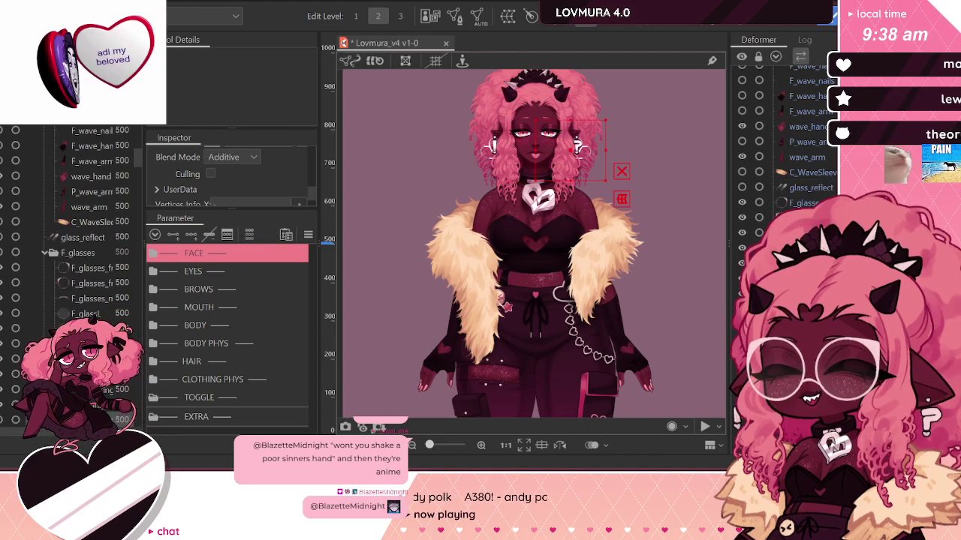
Step: Examine the left earring up close and look through the deformer list from head_Z down to the drawstring parts
{"action": "left_click", "coordinate": [576, 137]}
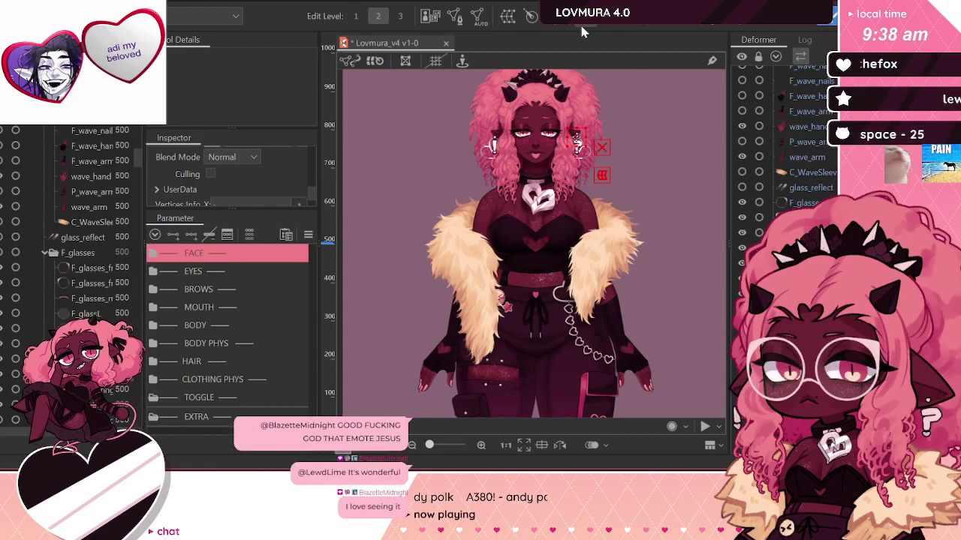
{"action": "scroll", "coordinate": [491, 150], "scroll_direction": "up", "scroll_amount": 3}
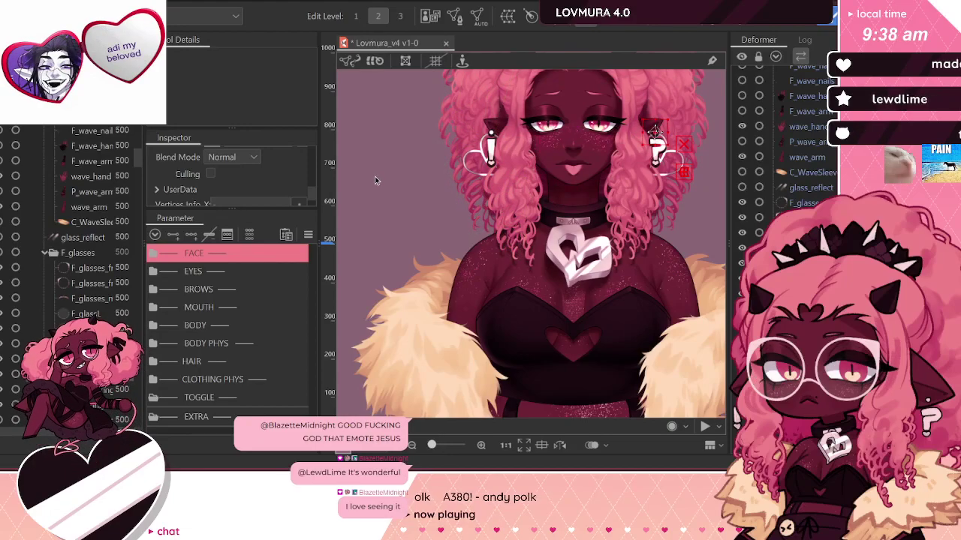
{"action": "scroll", "coordinate": [376, 180], "scroll_direction": "down", "scroll_amount": 3}
{"action": "scroll", "coordinate": [788, 191], "scroll_direction": "down", "scroll_amount": 5}
{"action": "scroll", "coordinate": [788, 186], "scroll_direction": "down", "scroll_amount": 5}
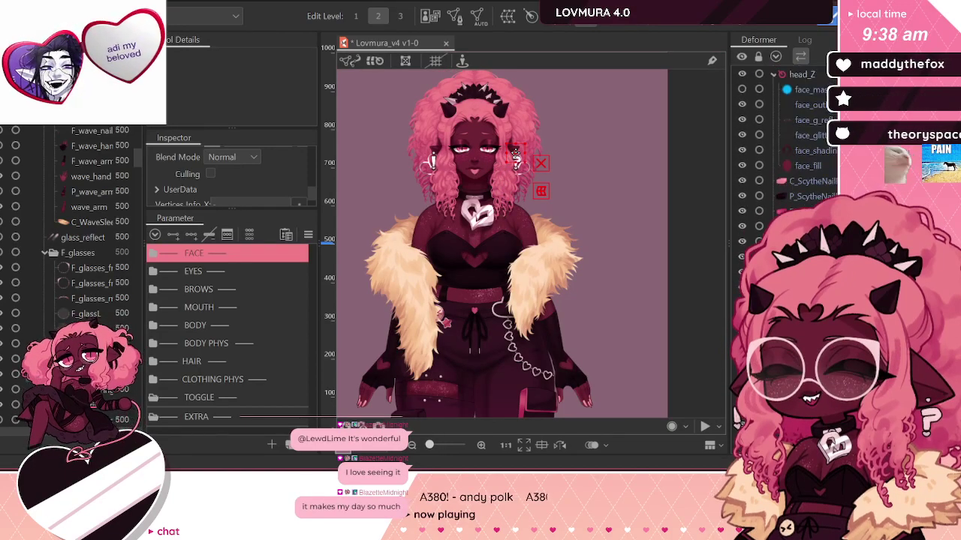
{"action": "left_click", "coordinate": [795, 196]}
{"action": "scroll", "coordinate": [788, 188], "scroll_direction": "down", "scroll_amount": 7}
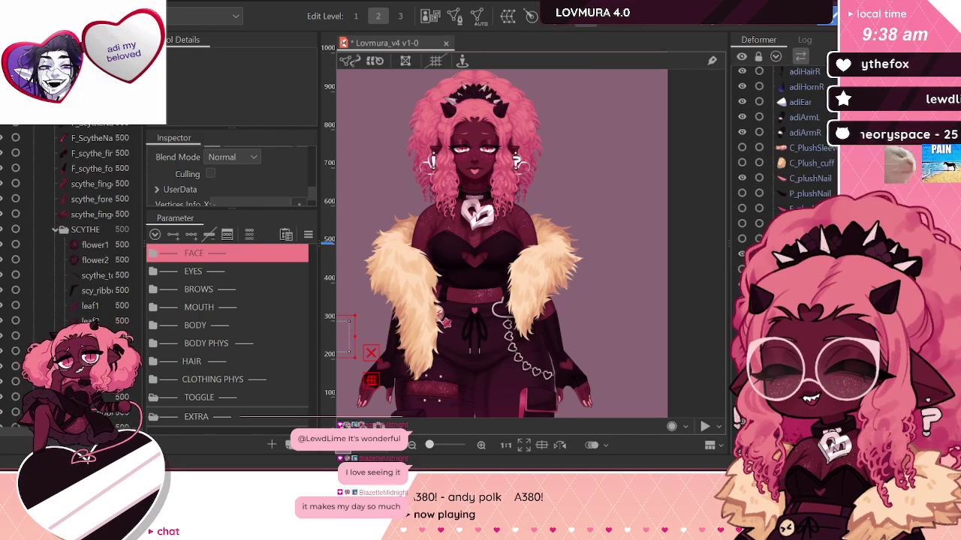
{"action": "scroll", "coordinate": [788, 188], "scroll_direction": "down", "scroll_amount": 5}
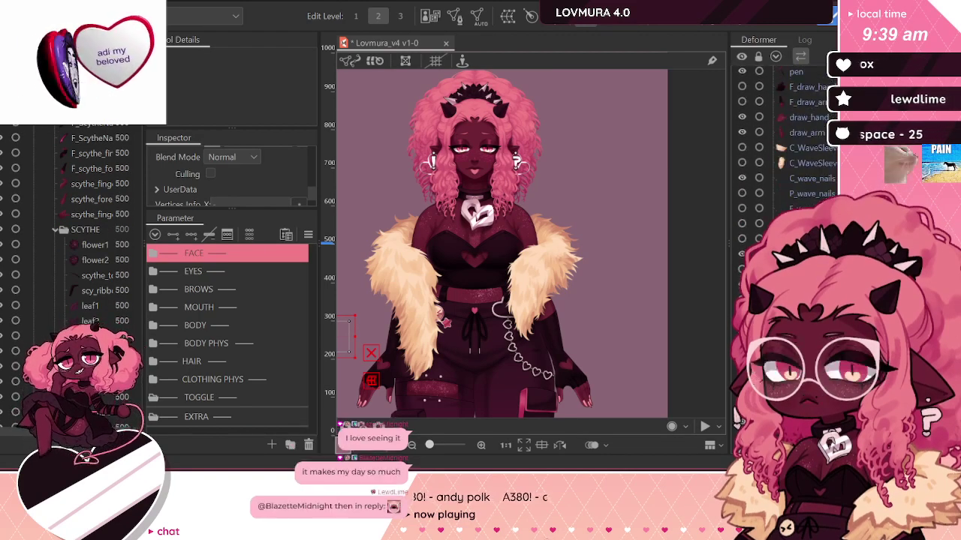
{"action": "scroll", "coordinate": [788, 187], "scroll_direction": "down", "scroll_amount": 5}
{"action": "scroll", "coordinate": [784, 188], "scroll_direction": "down", "scroll_amount": 3}
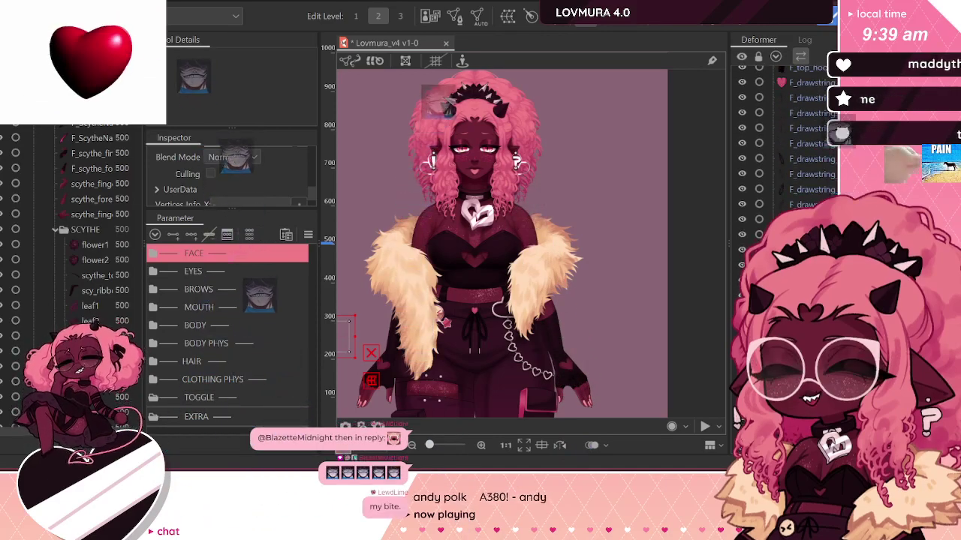
{"action": "scroll", "coordinate": [79, 217], "scroll_direction": "up", "scroll_amount": 3}
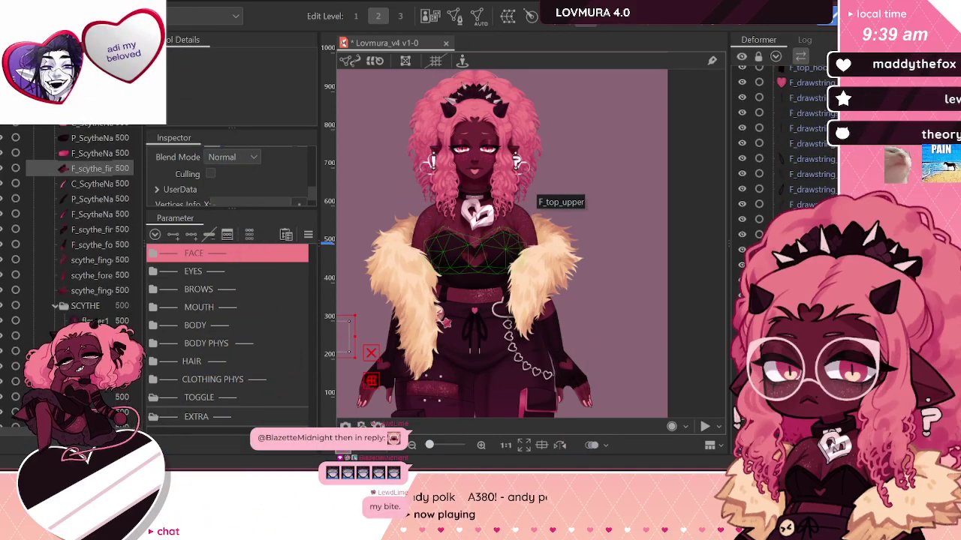
Step: Collapse the plush arm folder and place all five F_glasses parts under the head_Z deformer
{"action": "double_click", "coordinate": [75, 107]}
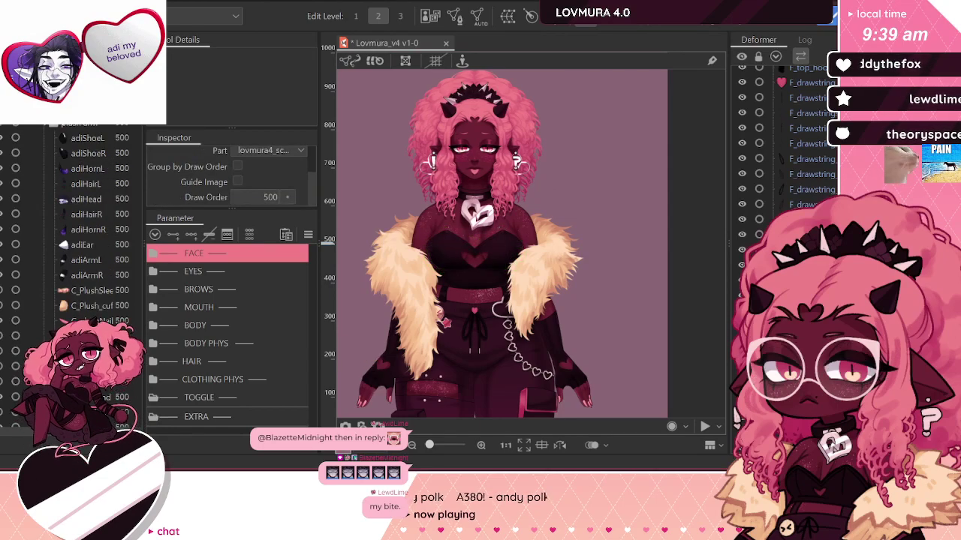
{"action": "left_click", "coordinate": [79, 124]}
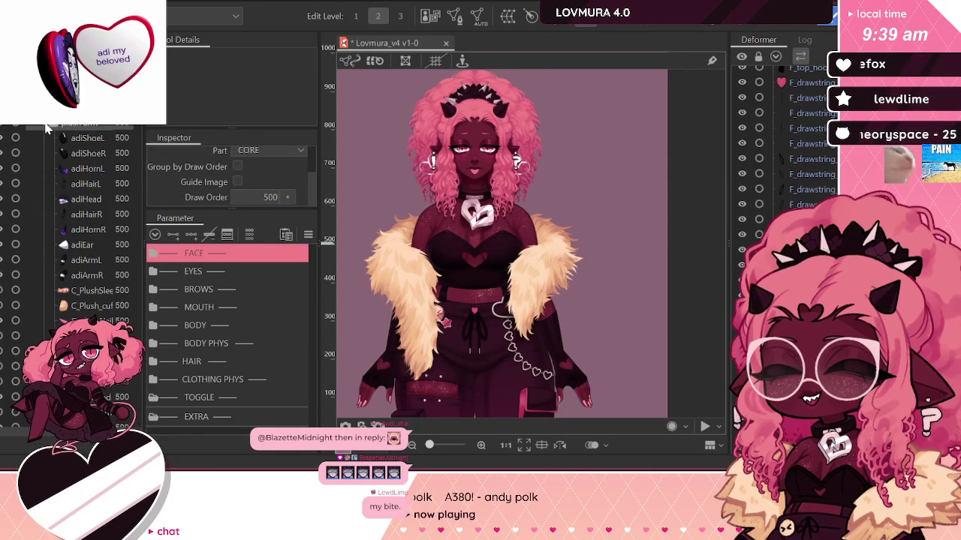
{"action": "left_click", "coordinate": [47, 127]}
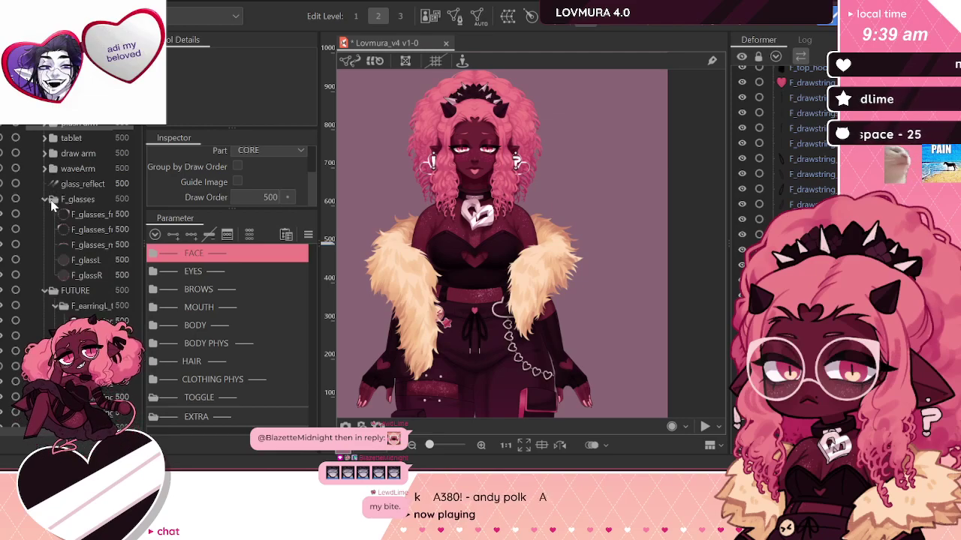
{"action": "left_click", "coordinate": [54, 215]}
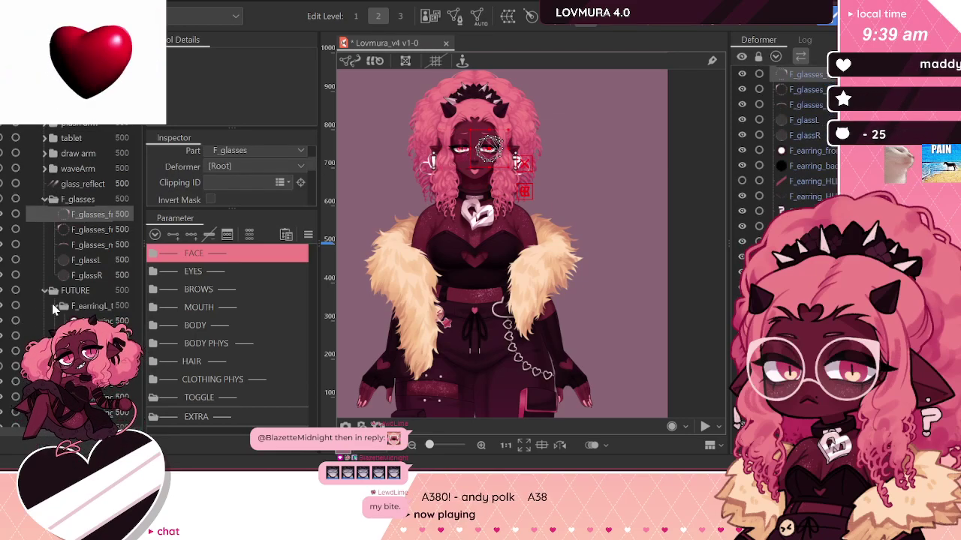
{"action": "left_click", "coordinate": [90, 276], "text": "shift"}
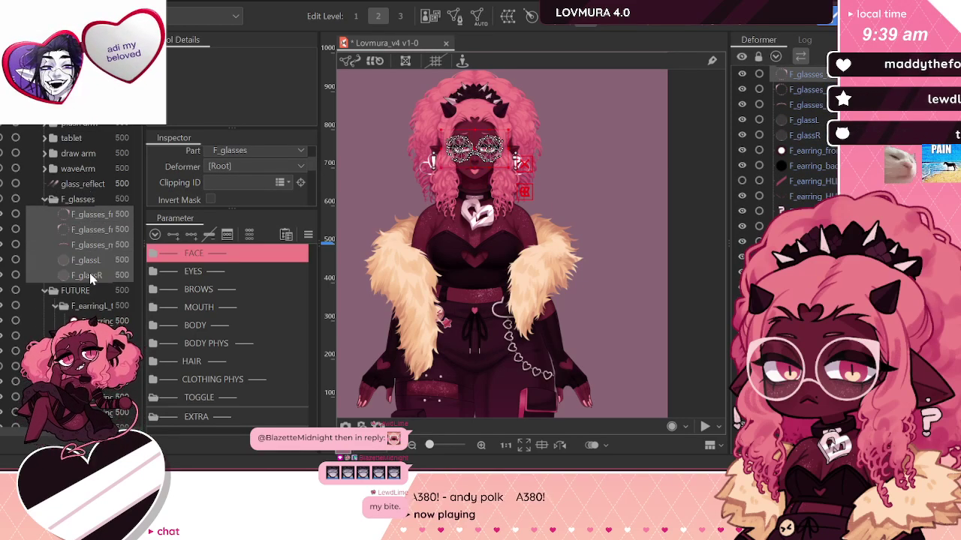
{"action": "scroll", "coordinate": [788, 156], "scroll_direction": "up", "scroll_amount": 4}
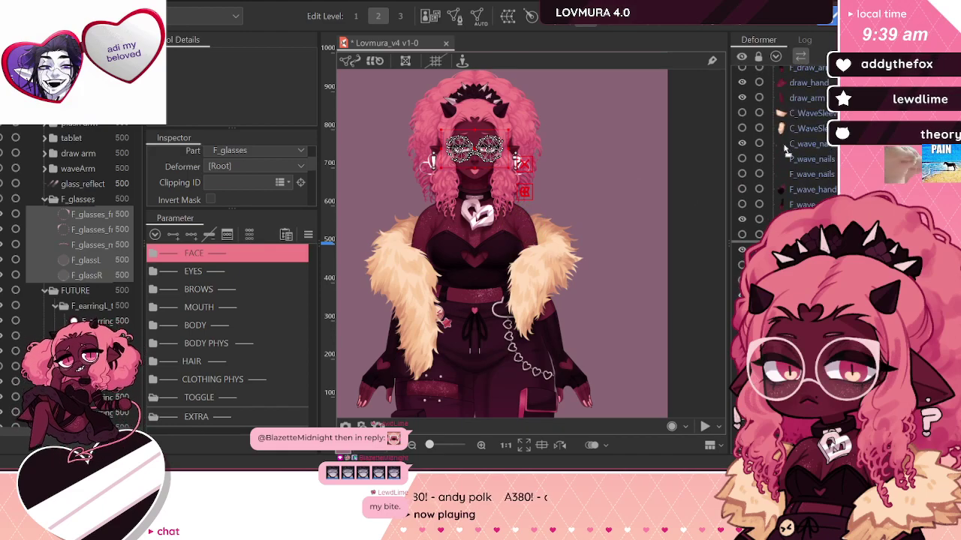
{"action": "scroll", "coordinate": [788, 158], "scroll_direction": "up", "scroll_amount": 5}
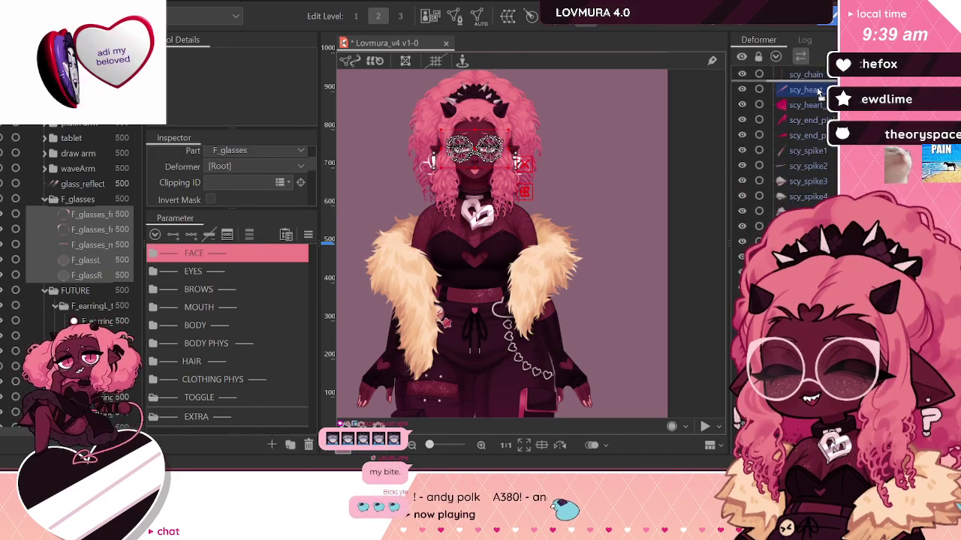
{"action": "scroll", "coordinate": [795, 87], "scroll_direction": "up", "scroll_amount": 5}
{"action": "left_click_drag", "start_coordinate": [779, 69], "coordinate": [783, 75]}
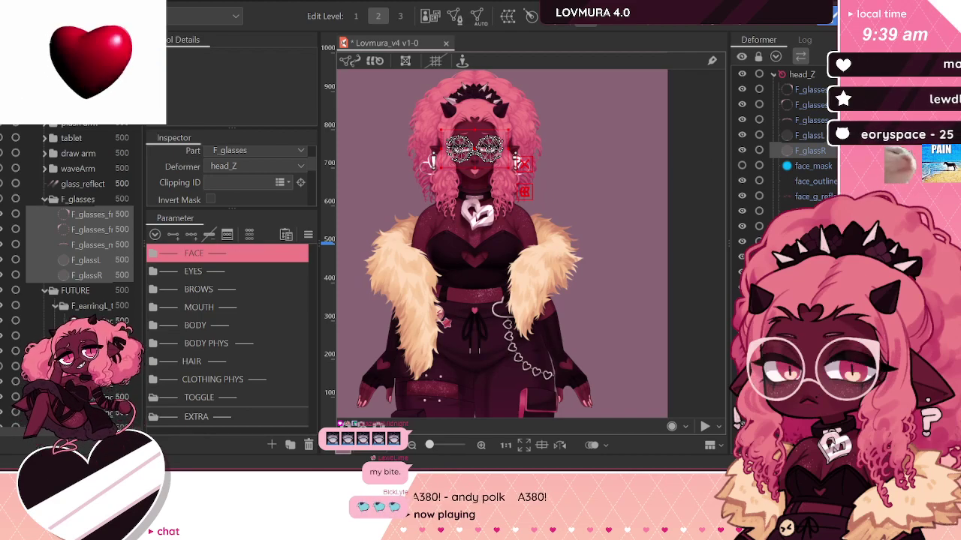
Step: Select the F_earringL_top front part and the hanging F_earringL part on the character's left ear
{"action": "left_click", "coordinate": [96, 321]}
{"action": "scroll", "coordinate": [98, 313], "scroll_direction": "down", "scroll_amount": 1}
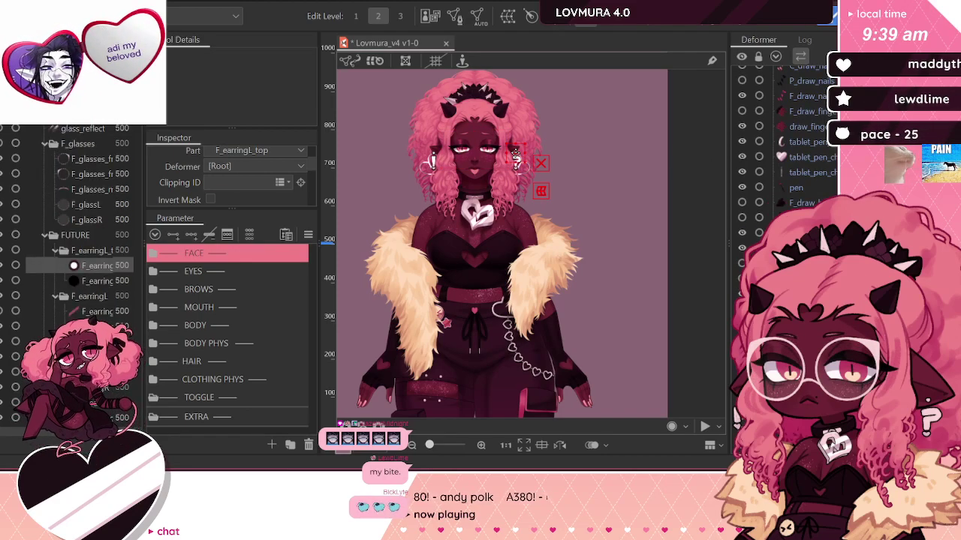
{"action": "left_click", "coordinate": [516, 161]}
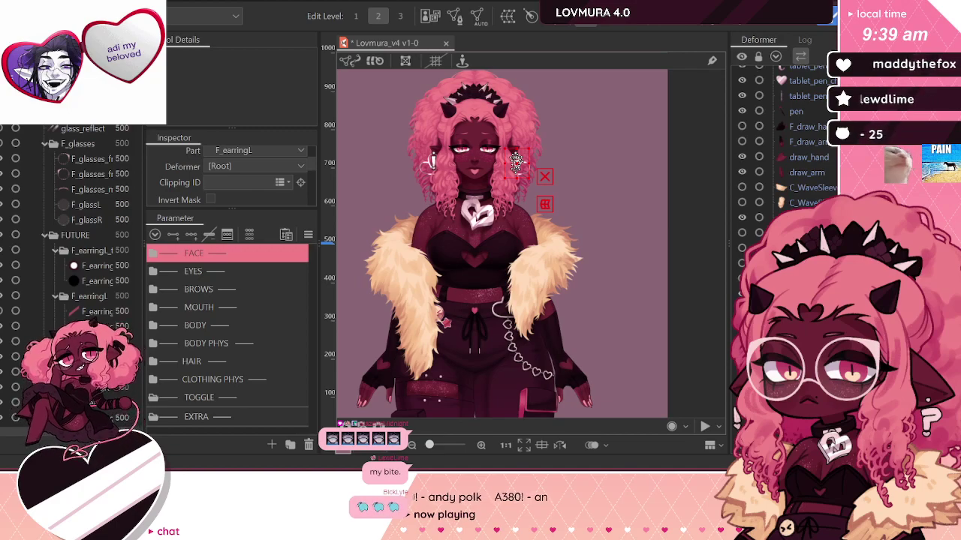
Step: Select the front and back meshes of both FUTURE earrings and their top pieces and parent them to the head_Z deformer
{"action": "left_click", "coordinate": [99, 281], "text": "ctrl"}
{"action": "left_click", "coordinate": [98, 266], "text": "ctrl"}
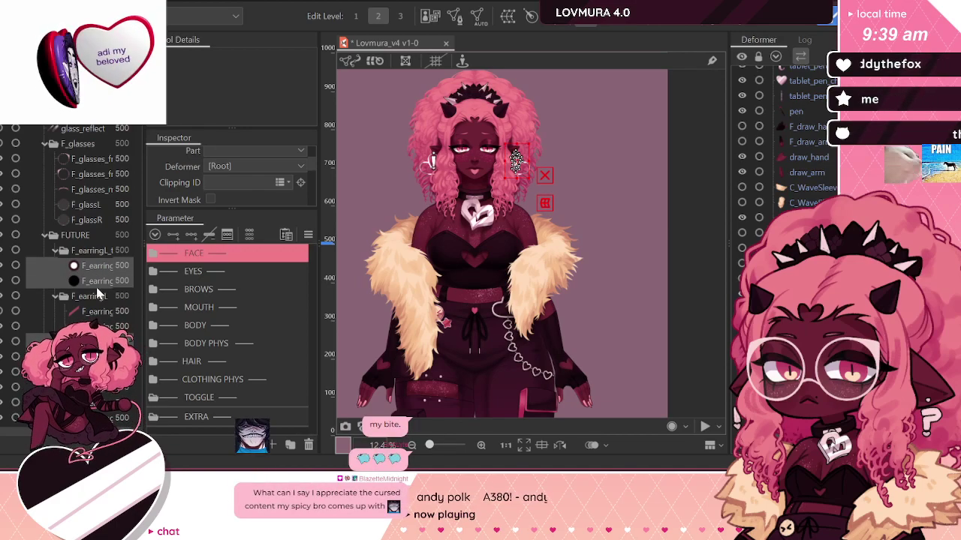
{"action": "scroll", "coordinate": [98, 284], "scroll_direction": "down", "scroll_amount": 3}
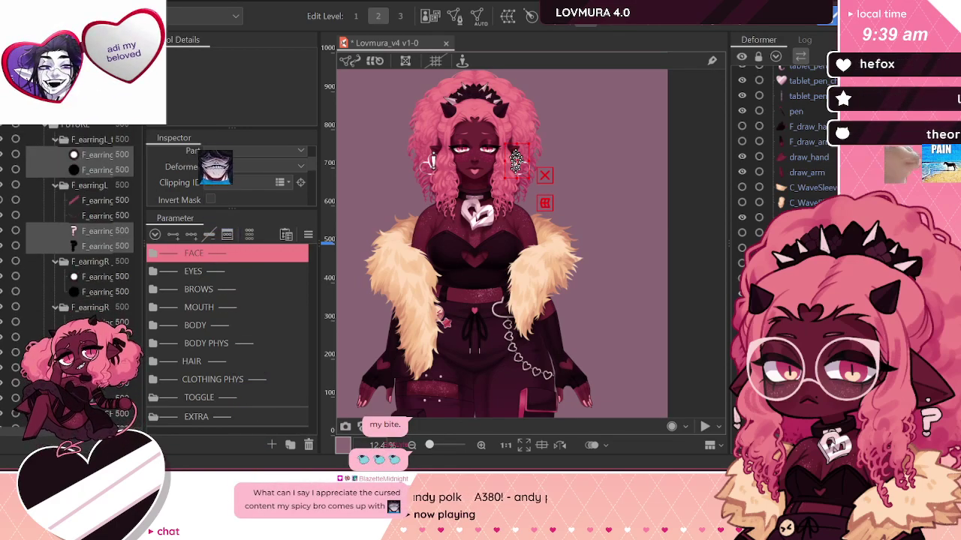
{"action": "left_click", "coordinate": [109, 294], "text": "ctrl"}
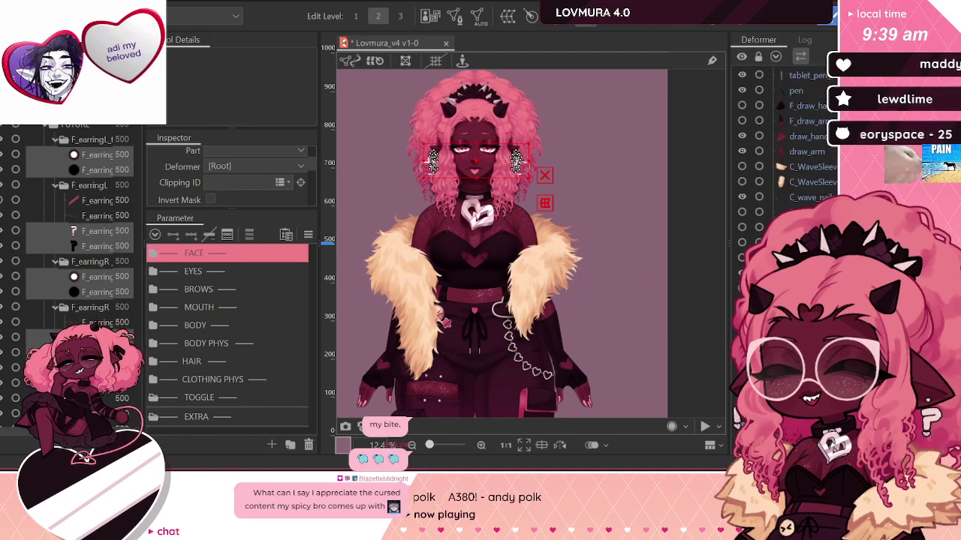
{"action": "scroll", "coordinate": [820, 158], "scroll_direction": "down", "scroll_amount": 5}
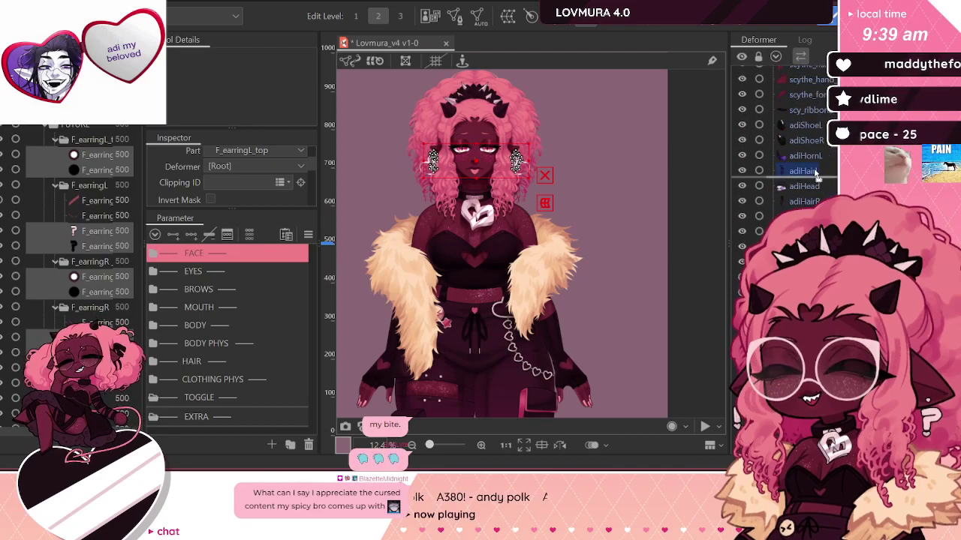
{"action": "scroll", "coordinate": [821, 158], "scroll_direction": "down", "scroll_amount": 5}
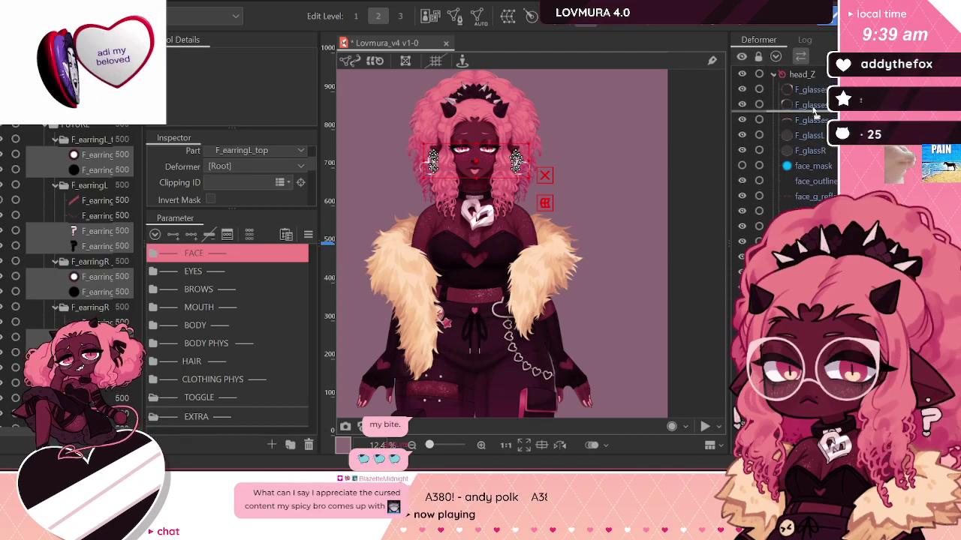
{"action": "left_click", "coordinate": [802, 76]}
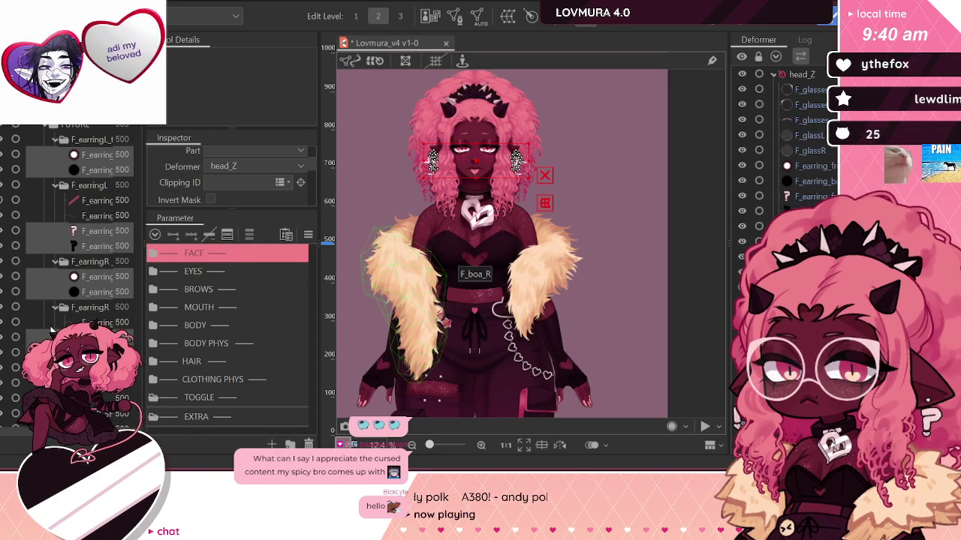
Step: Collapse the left and right earring and earring-top folders of the FUTURE part, as well as the FUTURE part itself
{"action": "left_click", "coordinate": [90, 322]}
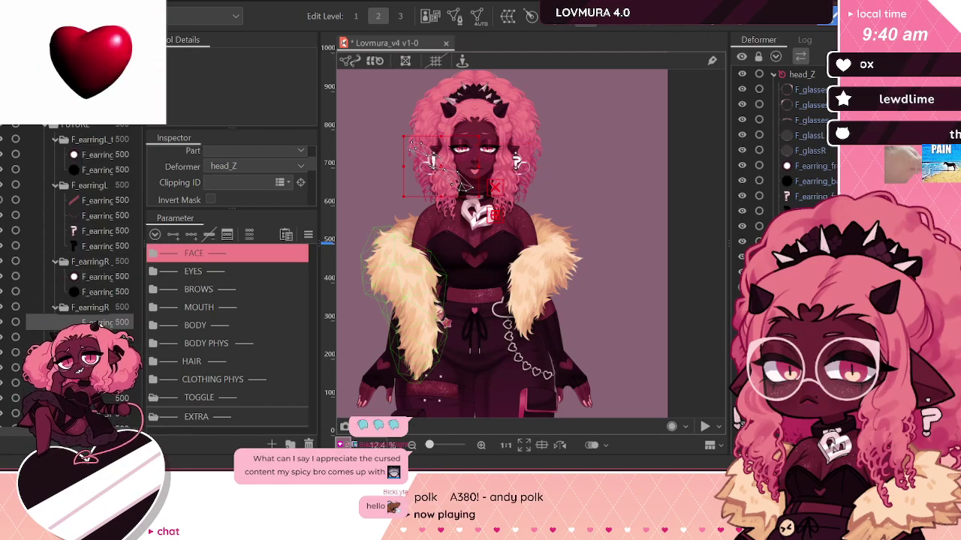
{"action": "scroll", "coordinate": [75, 301], "scroll_direction": "down", "scroll_amount": 1}
{"action": "left_click", "coordinate": [58, 253]}
{"action": "scroll", "coordinate": [59, 257], "scroll_direction": "up", "scroll_amount": 2}
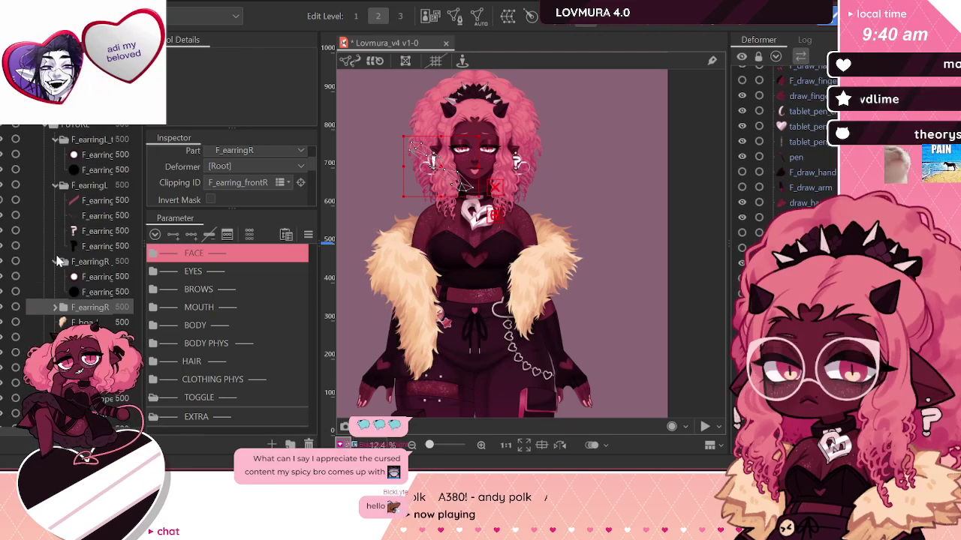
{"action": "left_click", "coordinate": [56, 260]}
{"action": "left_click", "coordinate": [56, 187]}
{"action": "left_click", "coordinate": [55, 140]}
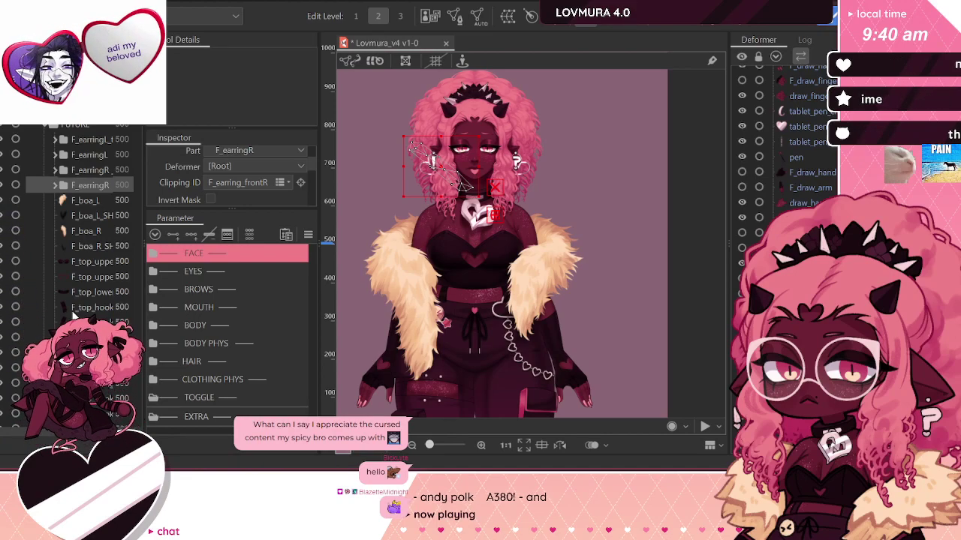
{"action": "scroll", "coordinate": [83, 288], "scroll_direction": "down", "scroll_amount": 1}
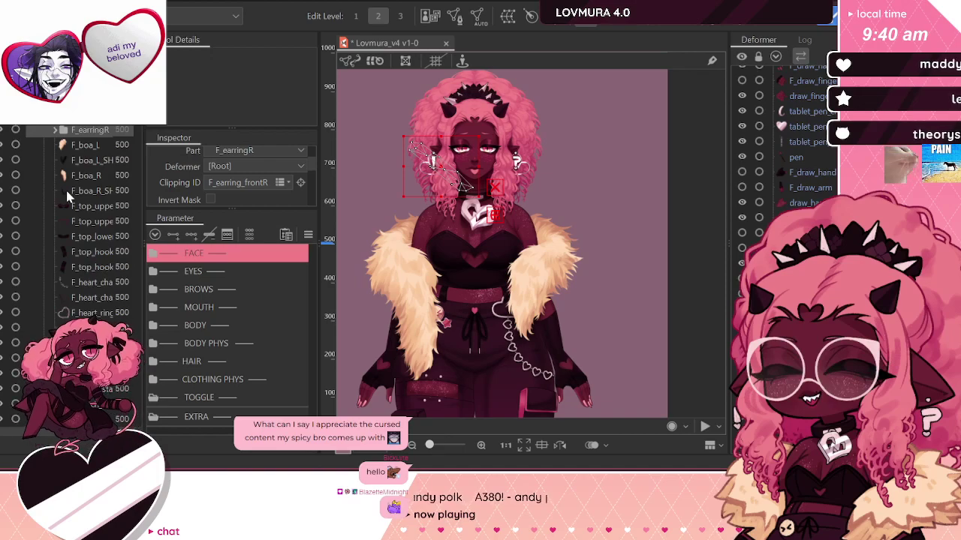
{"action": "scroll", "coordinate": [65, 193], "scroll_direction": "up", "scroll_amount": 3}
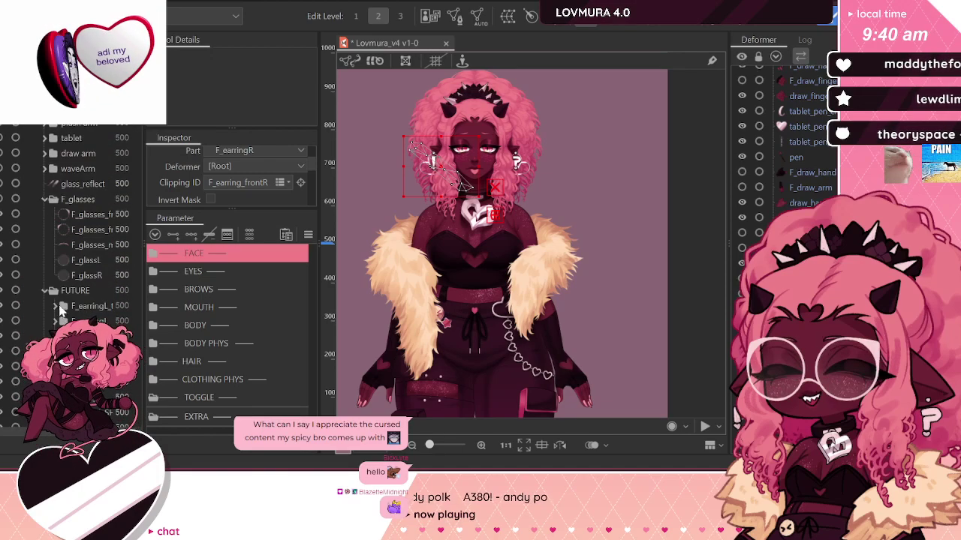
{"action": "left_click", "coordinate": [44, 291]}
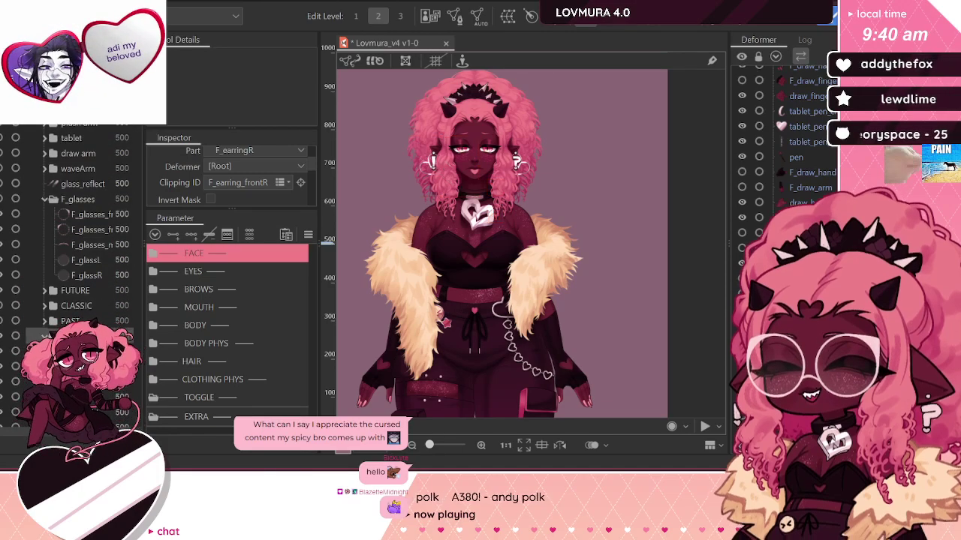
Step: Check the contents of the CLASSIC part, collapsing it again and opening the PAST part
{"action": "left_click", "coordinate": [46, 307]}
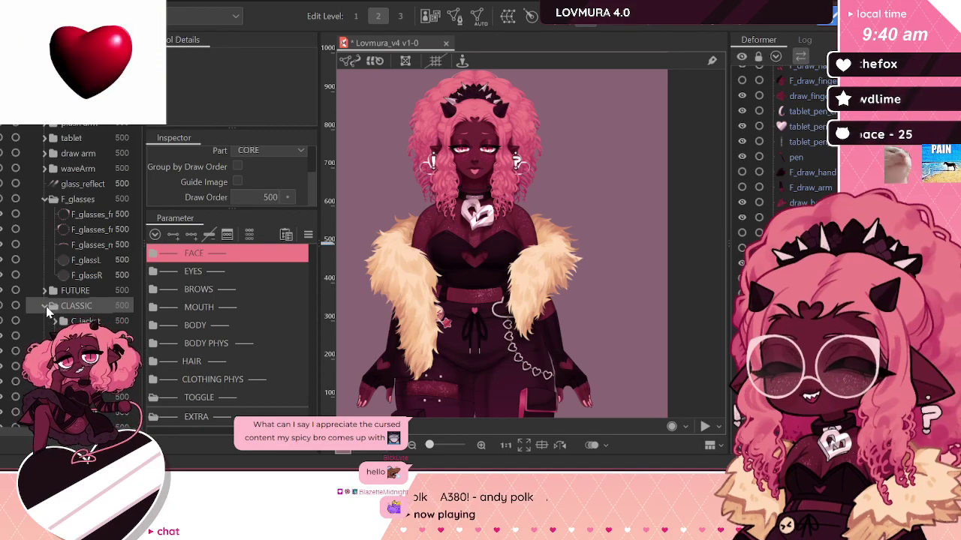
{"action": "scroll", "coordinate": [47, 310], "scroll_direction": "down", "scroll_amount": 2}
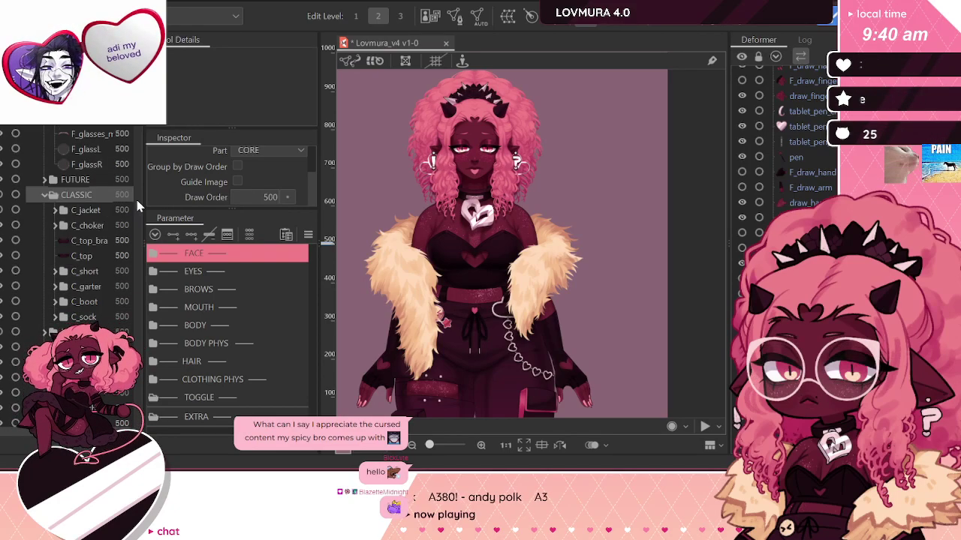
{"action": "left_click", "coordinate": [91, 227]}
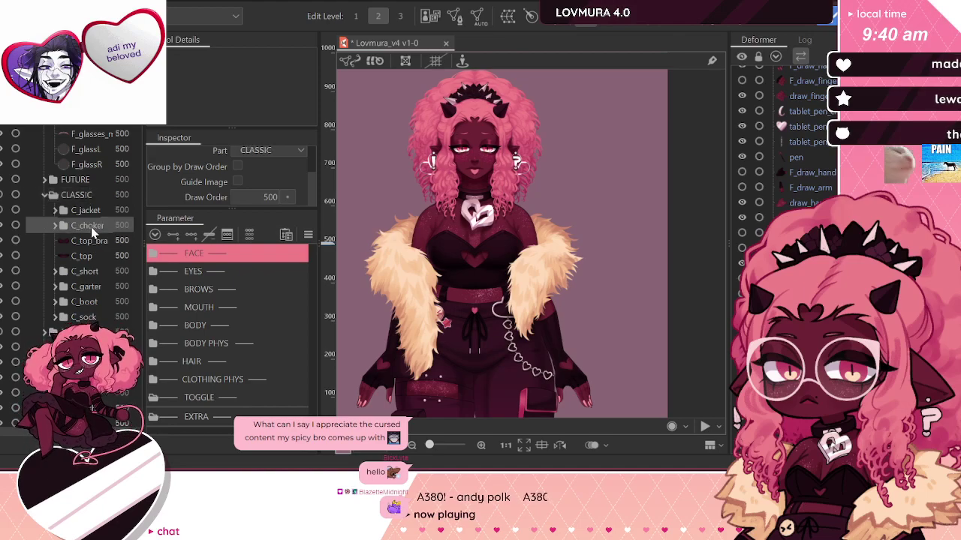
{"action": "left_click", "coordinate": [81, 198]}
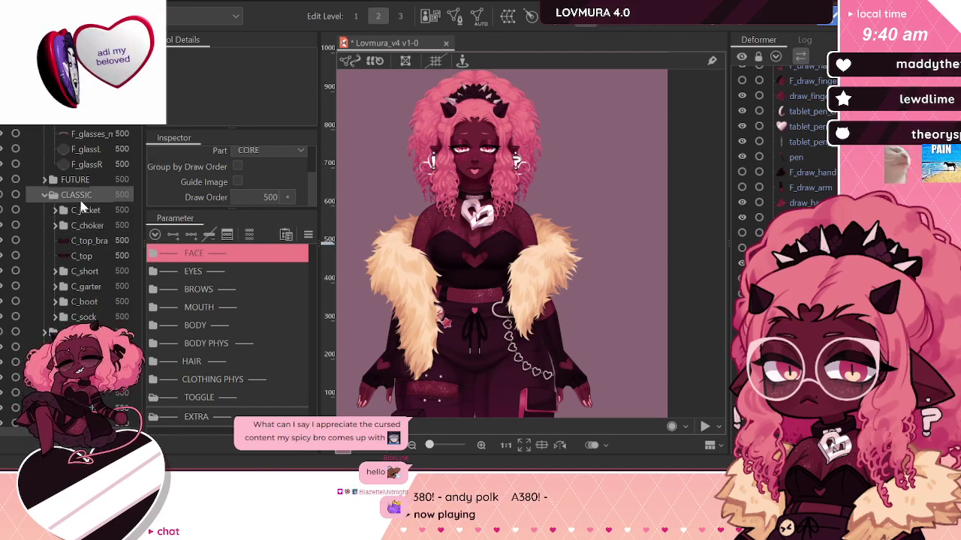
{"action": "left_click", "coordinate": [44, 195]}
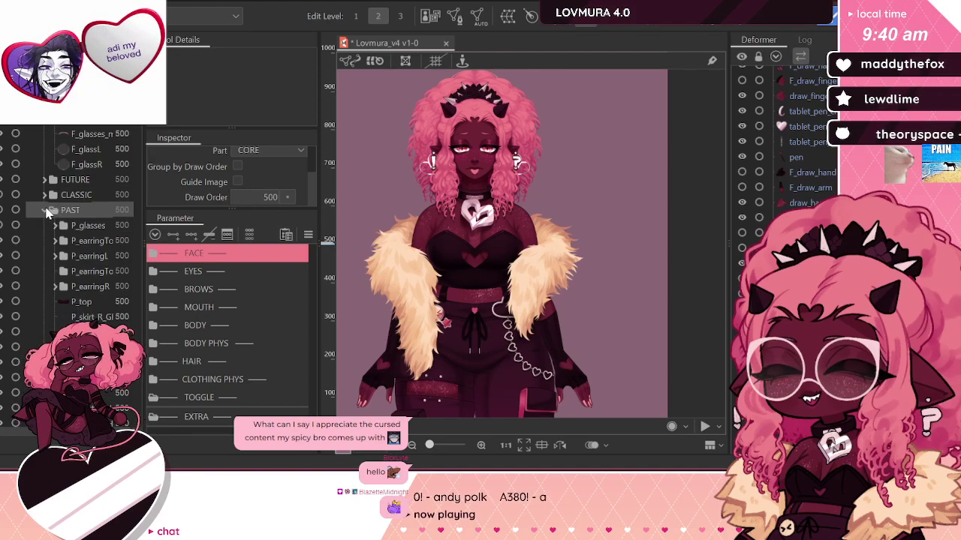
Step: Expand the P_glasses, left earring top and P_earringL folders and turn on the visibility of the PAST part
{"action": "left_click", "coordinate": [55, 225]}
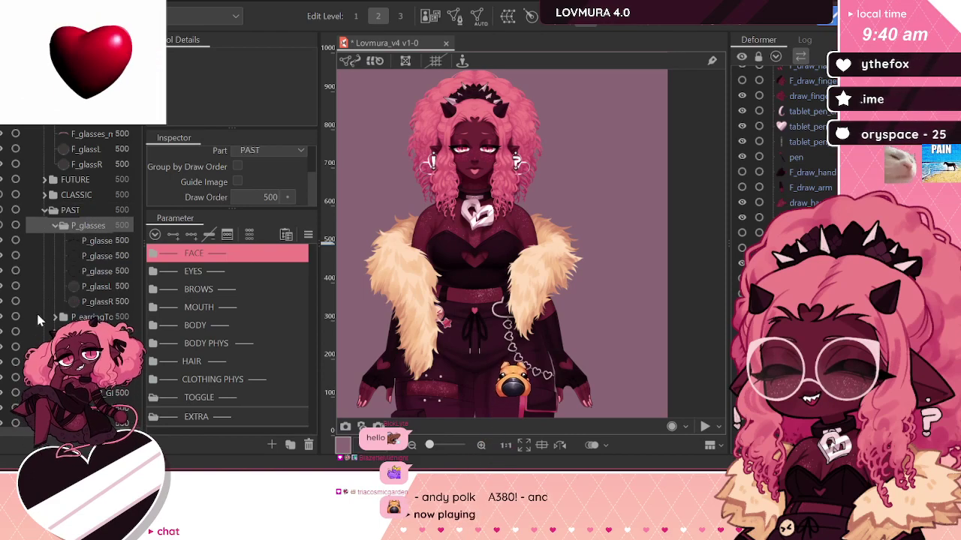
{"action": "left_click", "coordinate": [55, 317]}
{"action": "scroll", "coordinate": [57, 316], "scroll_direction": "down", "scroll_amount": 1}
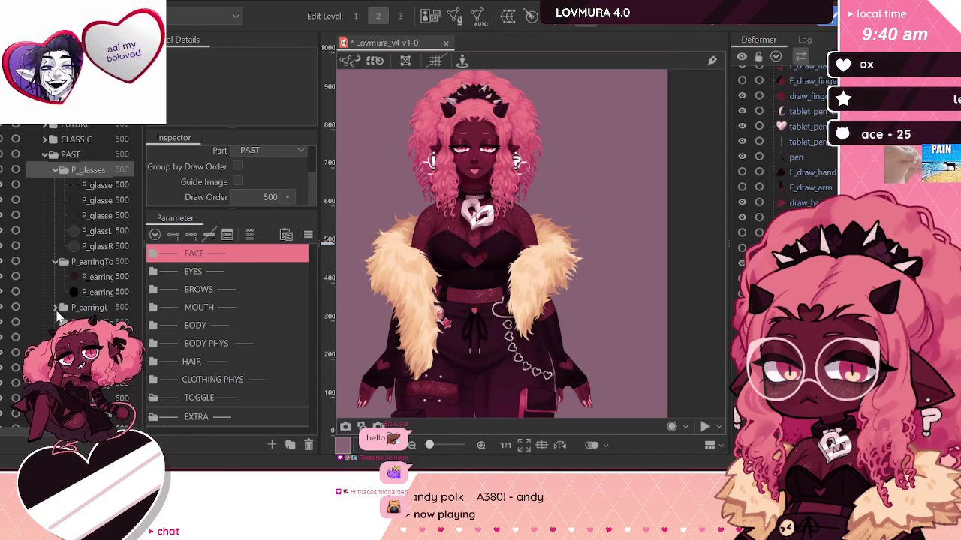
{"action": "left_click", "coordinate": [54, 308]}
{"action": "scroll", "coordinate": [59, 317], "scroll_direction": "down", "scroll_amount": 1}
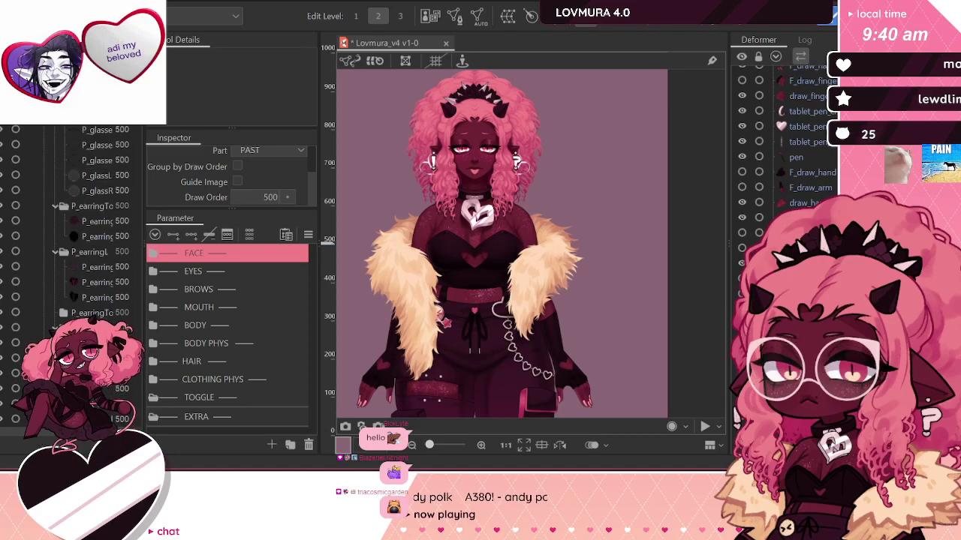
{"action": "left_click", "coordinate": [433, 161]}
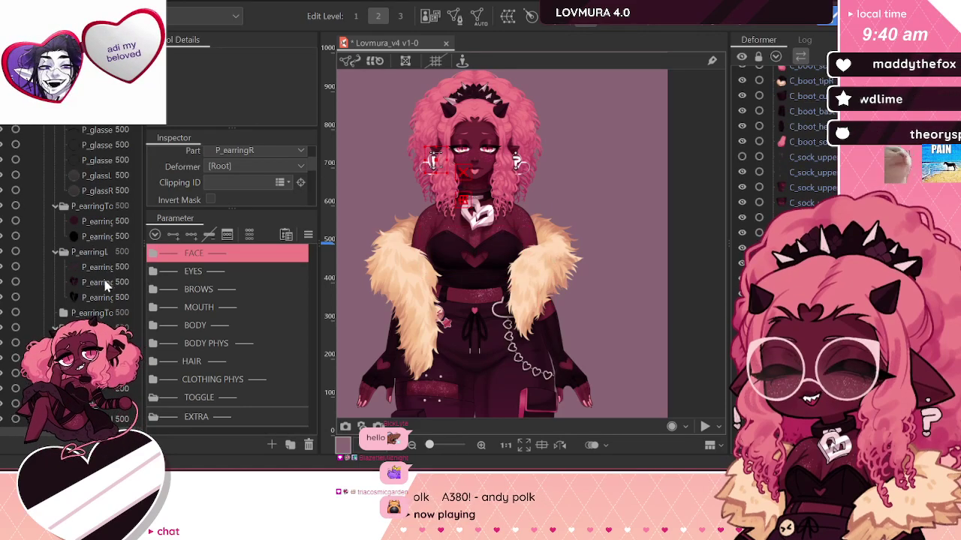
{"action": "scroll", "coordinate": [106, 284], "scroll_direction": "up", "scroll_amount": 2}
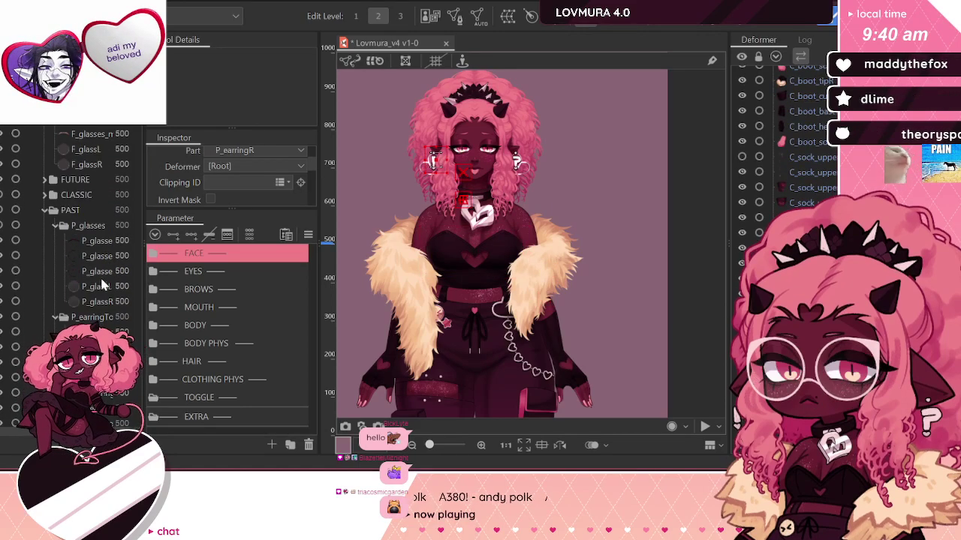
{"action": "left_click", "coordinate": [1, 210]}
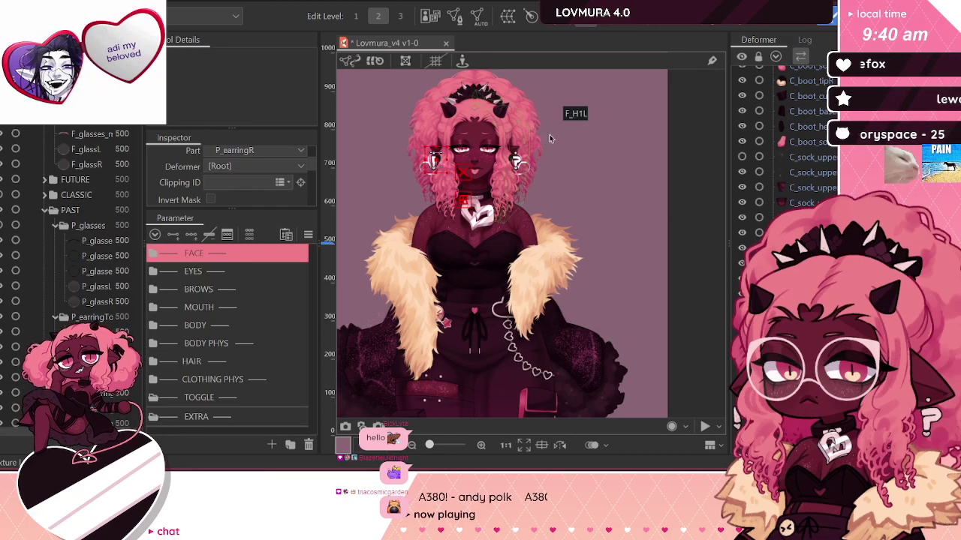
Step: Clip the P_earring_HLL highlight to P_earring_frontL and set its blend mode to Additive
{"action": "scroll", "coordinate": [540, 139], "scroll_direction": "up", "scroll_amount": 5}
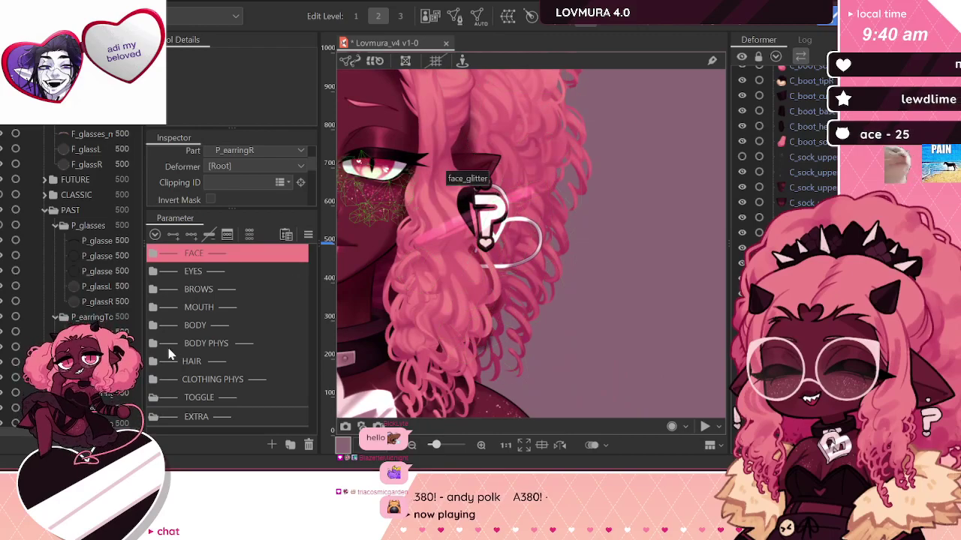
{"action": "scroll", "coordinate": [105, 323], "scroll_direction": "down", "scroll_amount": 1}
{"action": "left_click", "coordinate": [97, 322]}
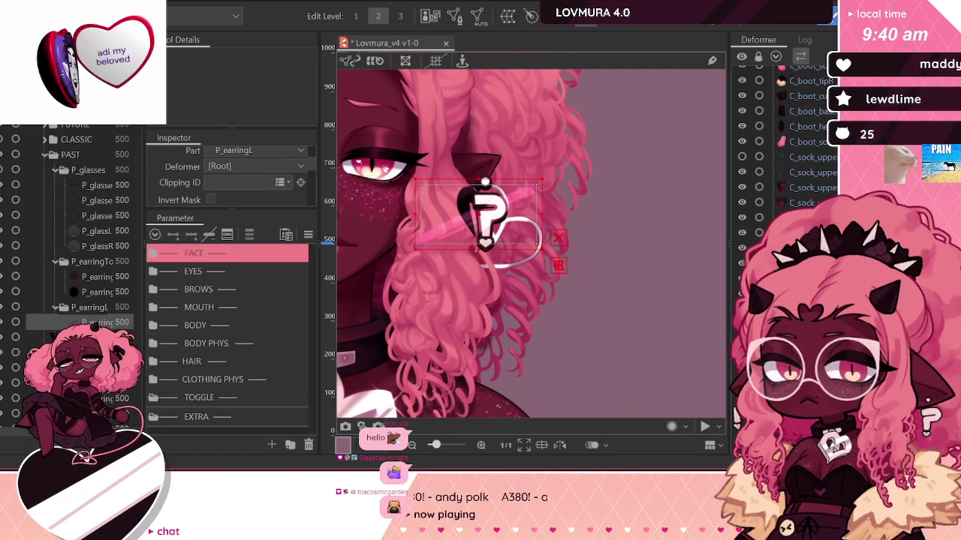
{"action": "left_click", "coordinate": [97, 337]}
{"action": "scroll", "coordinate": [163, 181], "scroll_direction": "up", "scroll_amount": 2}
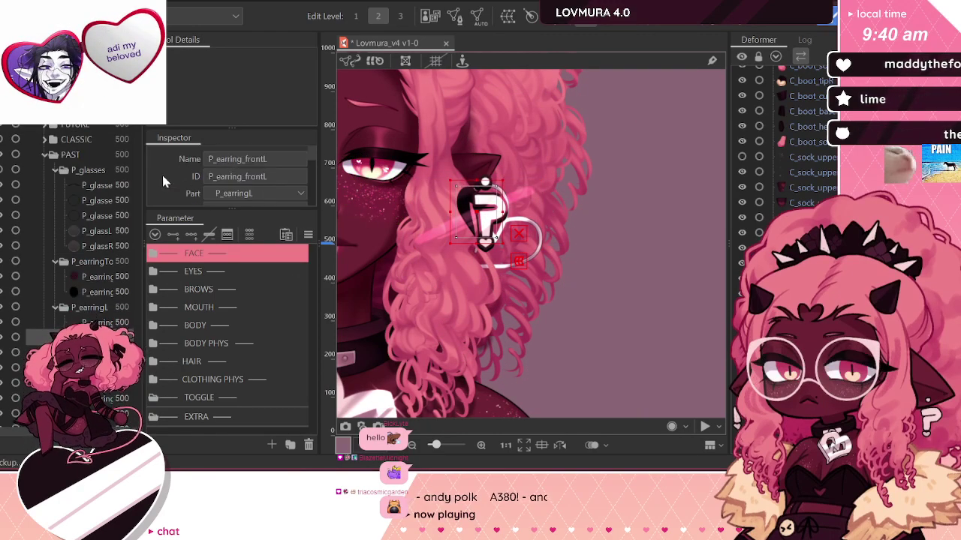
{"action": "left_click_drag", "start_coordinate": [275, 178], "coordinate": [180, 180]}
{"action": "left_click", "coordinate": [98, 322]}
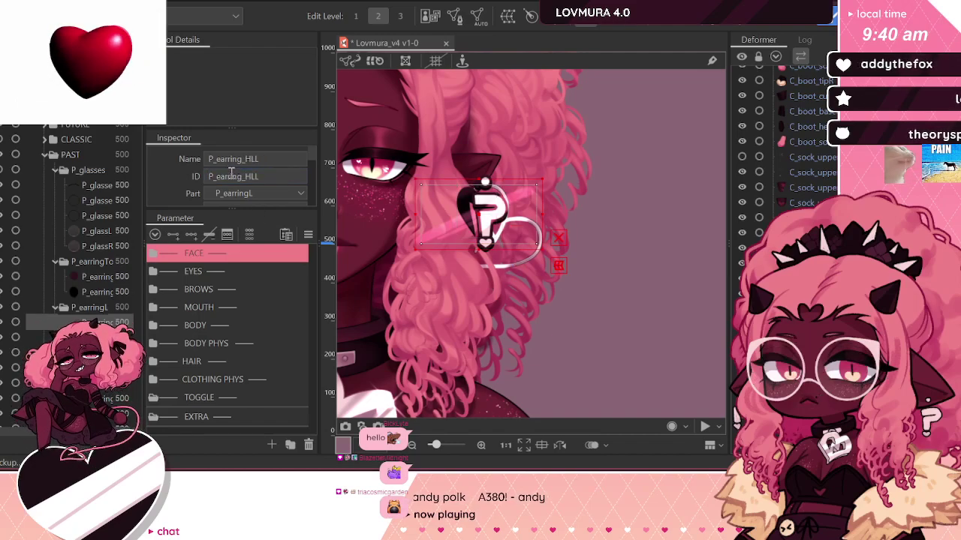
{"action": "scroll", "coordinate": [229, 174], "scroll_direction": "down", "scroll_amount": 2}
{"action": "scroll", "coordinate": [209, 180], "scroll_direction": "down", "scroll_amount": 2}
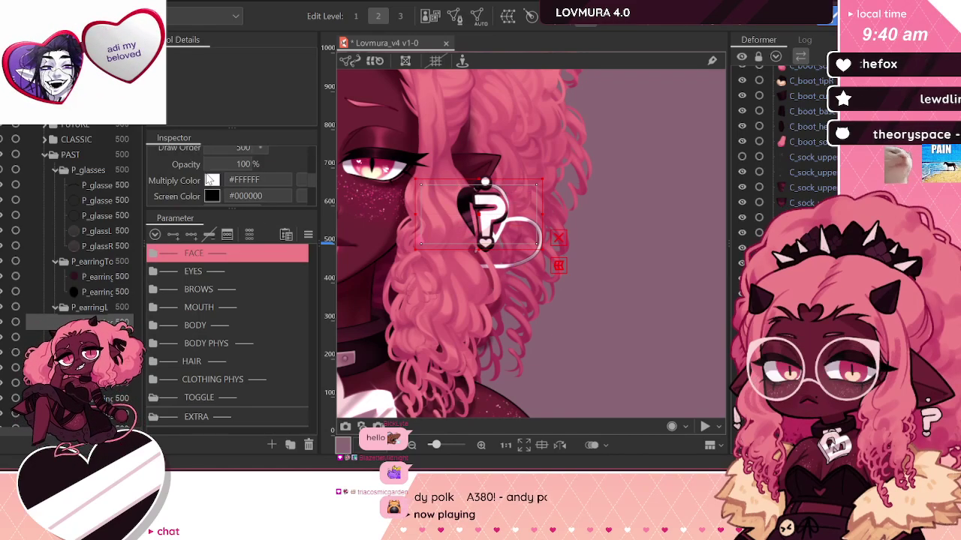
{"action": "scroll", "coordinate": [207, 159], "scroll_direction": "down", "scroll_amount": 2}
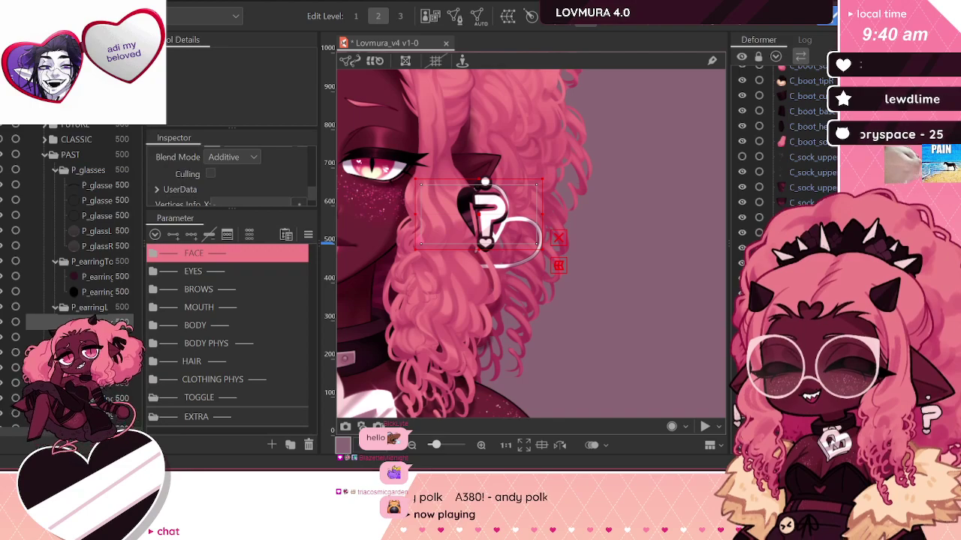
Step: Clip the highlight mesh in the P_earringR folder to the right front earring using that mesh's ID
{"action": "scroll", "coordinate": [97, 286], "scroll_direction": "down", "scroll_amount": 1}
{"action": "left_click", "coordinate": [98, 373]}
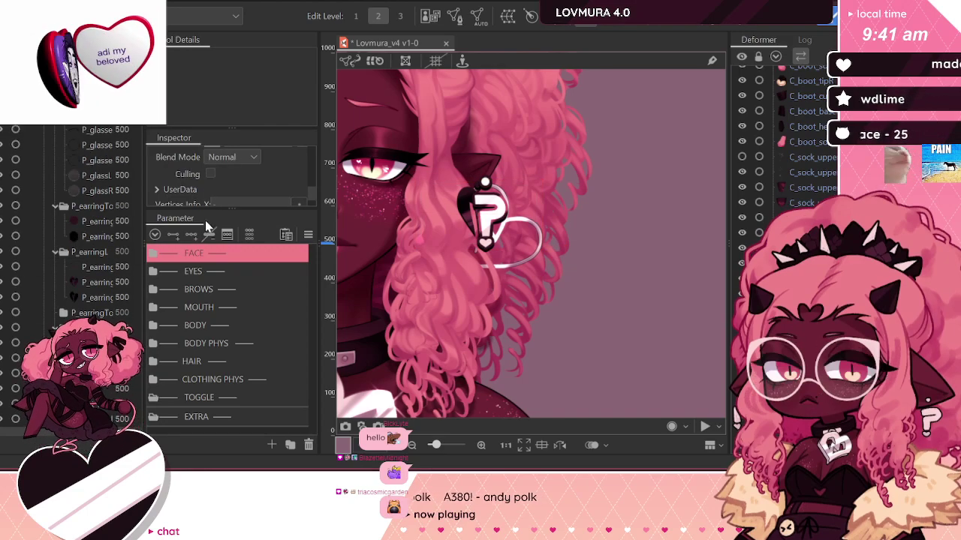
{"action": "scroll", "coordinate": [199, 170], "scroll_direction": "up", "scroll_amount": 5}
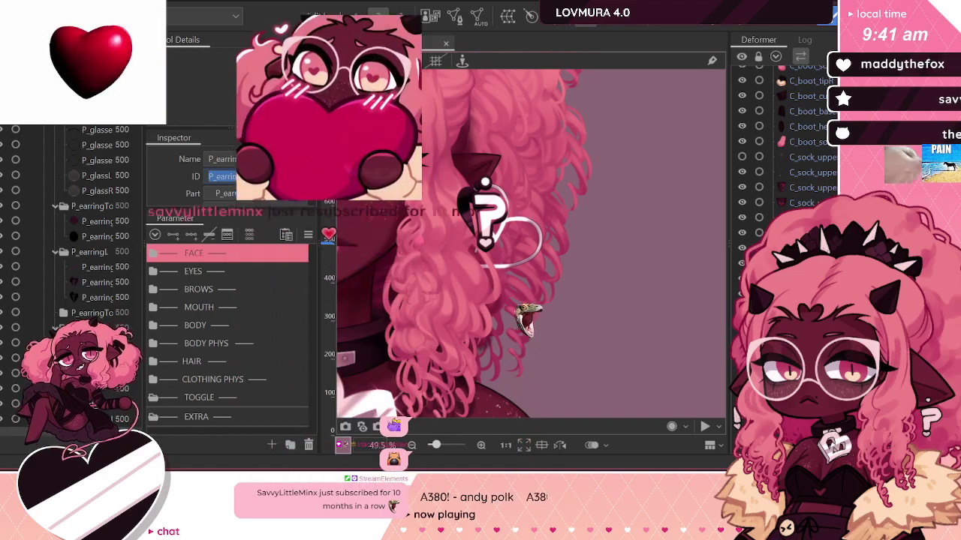
{"action": "scroll", "coordinate": [214, 190], "scroll_direction": "down", "scroll_amount": 2}
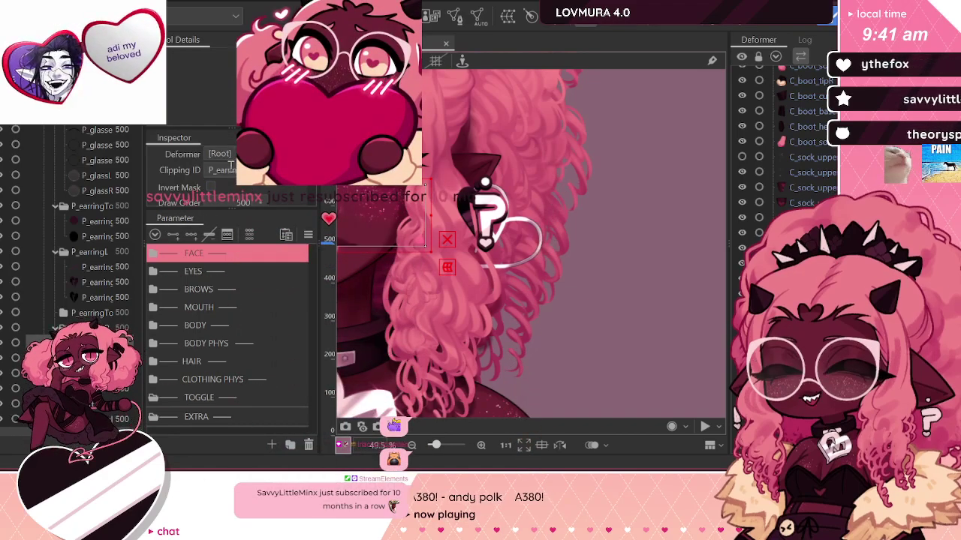
Step: Collapse the P_earringR folder and return to the top of the PAST part, keeping PAST expanded
{"action": "left_click", "coordinate": [55, 327]}
{"action": "scroll", "coordinate": [75, 270], "scroll_direction": "up", "scroll_amount": 4}
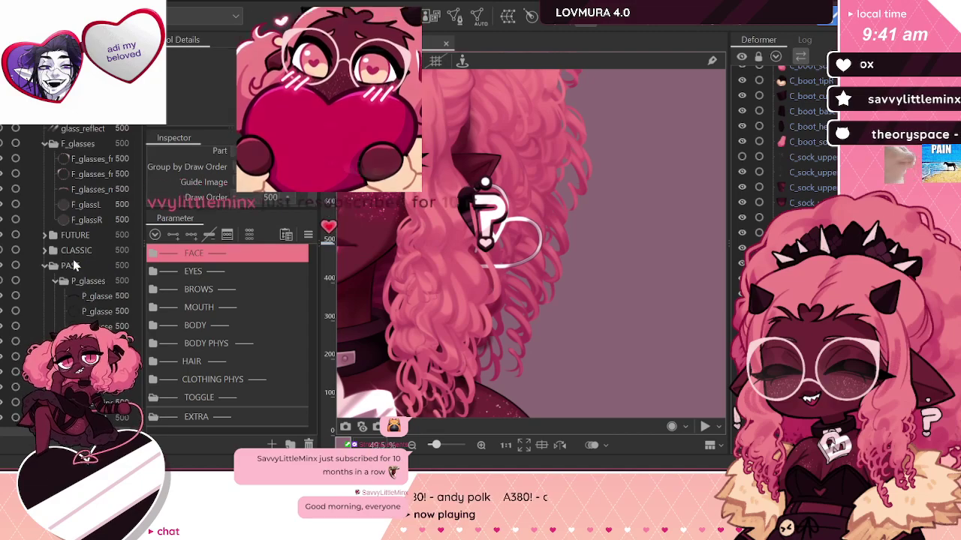
{"action": "left_click", "coordinate": [45, 266]}
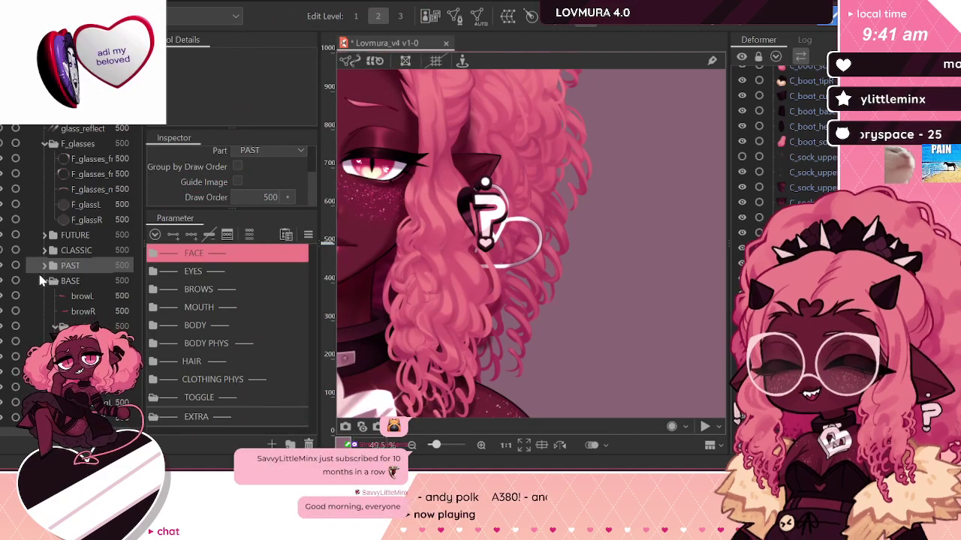
{"action": "left_click", "coordinate": [45, 266]}
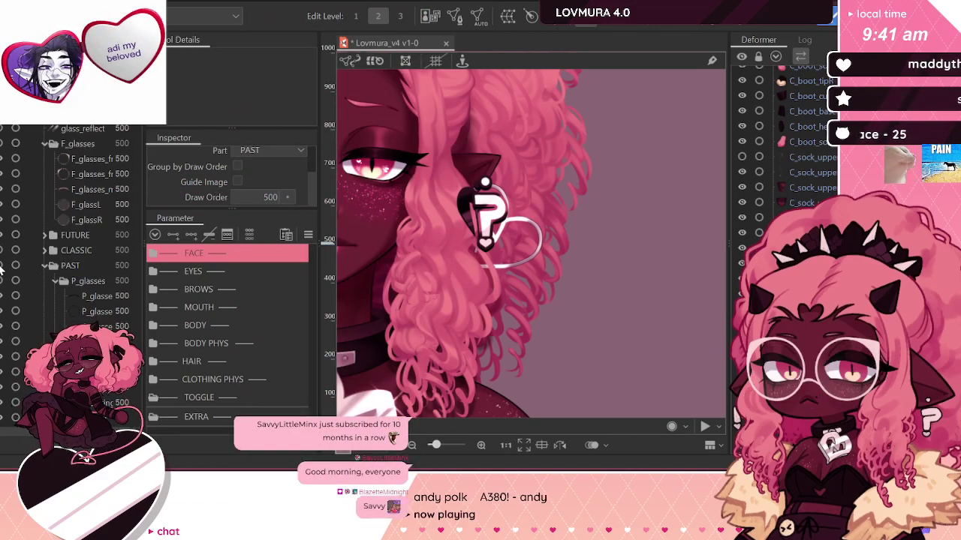
{"action": "left_click", "coordinate": [90, 296]}
{"action": "scroll", "coordinate": [101, 310], "scroll_direction": "down", "scroll_amount": 2}
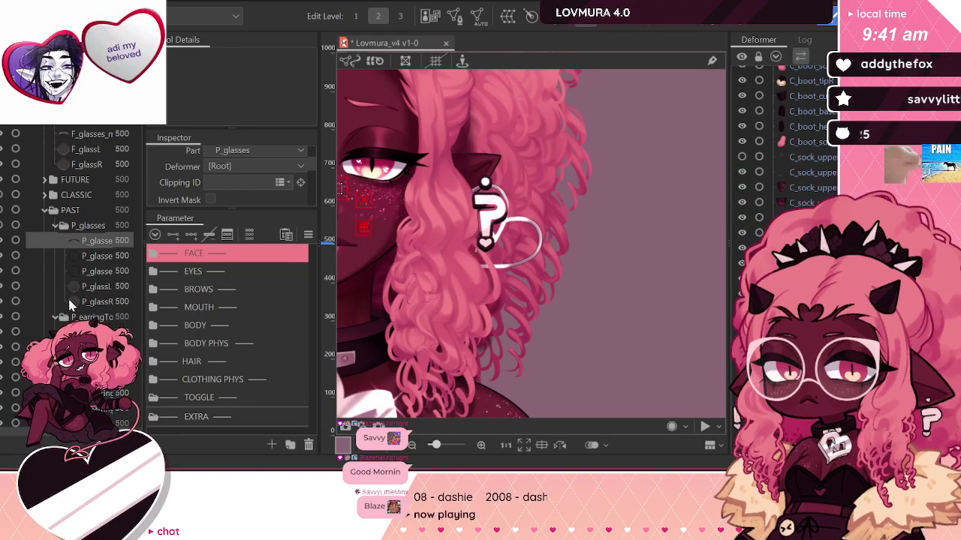
{"action": "left_click", "coordinate": [69, 303], "text": "shift"}
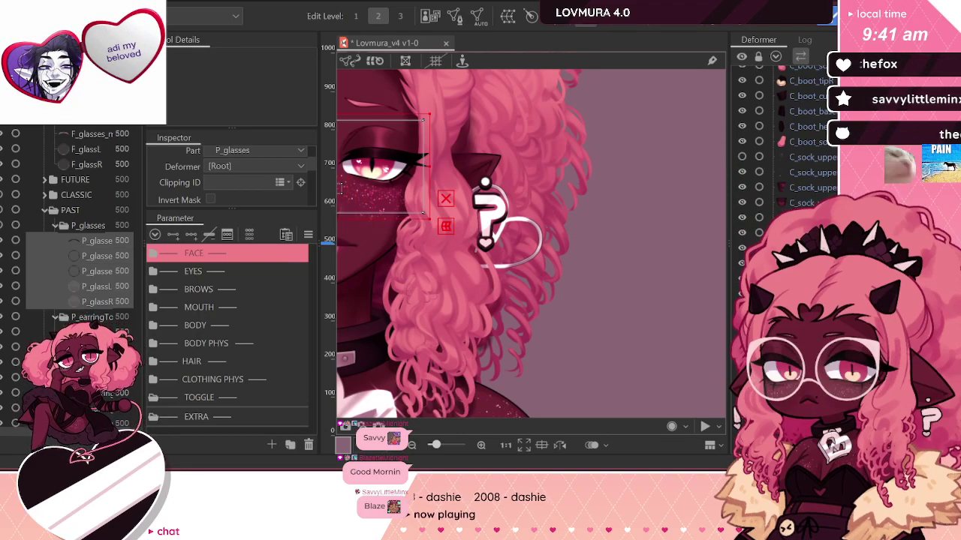
{"action": "left_click", "coordinate": [98, 332], "text": "ctrl"}
{"action": "left_click", "coordinate": [98, 346], "text": "ctrl"}
{"action": "scroll", "coordinate": [83, 300], "scroll_direction": "down", "scroll_amount": 1}
{"action": "left_click", "coordinate": [98, 337], "text": "ctrl"}
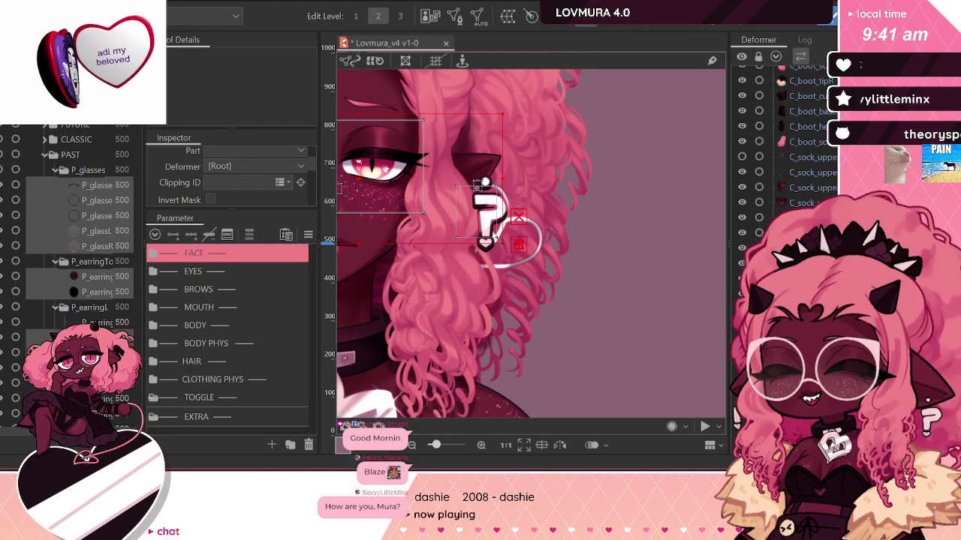
{"action": "left_click", "coordinate": [75, 352], "text": "ctrl"}
{"action": "scroll", "coordinate": [64, 319], "scroll_direction": "down", "scroll_amount": 1}
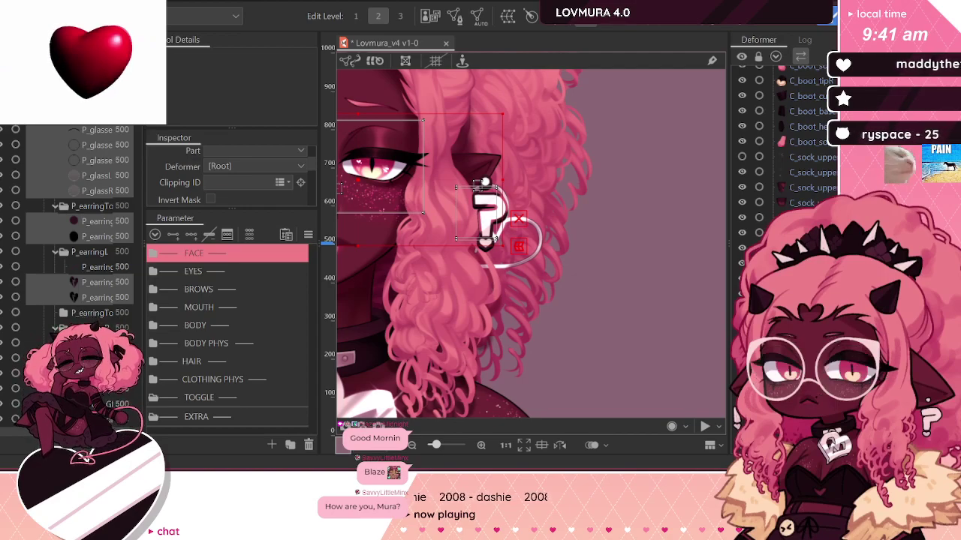
Step: Parent the glasses, top earring and left and right earring meshes of the PAST part to the head_Z deformer
{"action": "left_click", "coordinate": [90, 342]}
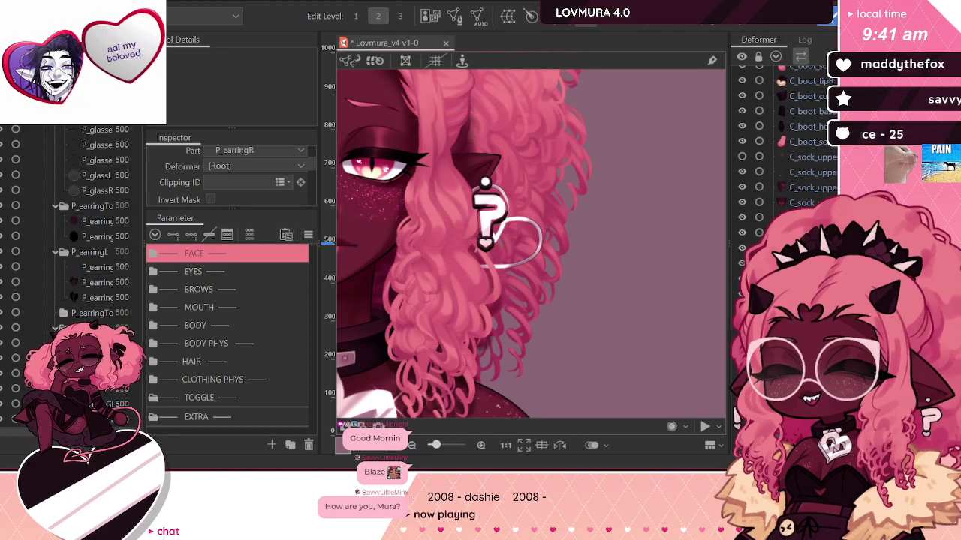
{"action": "left_click", "coordinate": [96, 285], "text": "ctrl"}
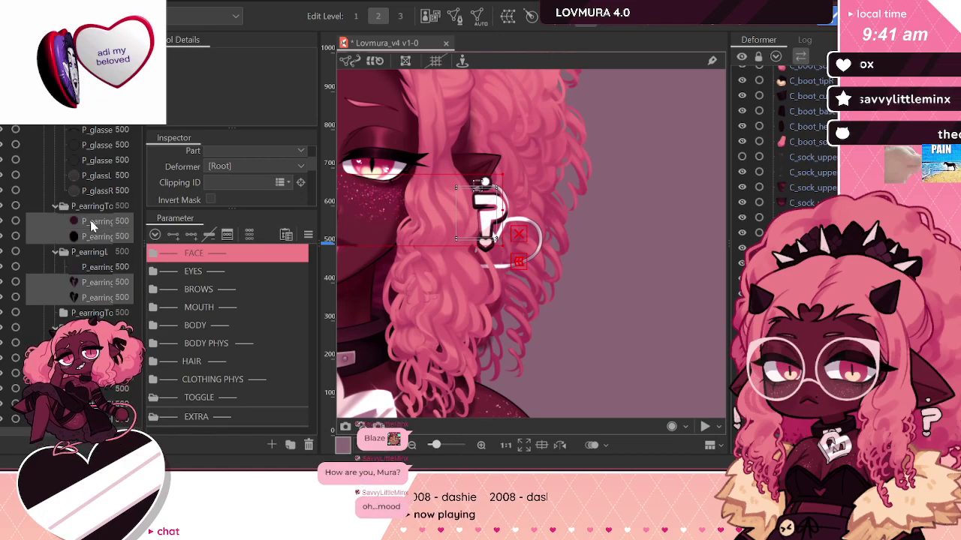
{"action": "left_click", "coordinate": [89, 191], "text": "ctrl"}
{"action": "left_click", "coordinate": [87, 176], "text": "ctrl"}
{"action": "left_click", "coordinate": [85, 160], "text": "ctrl"}
{"action": "left_click", "coordinate": [86, 145], "text": "ctrl"}
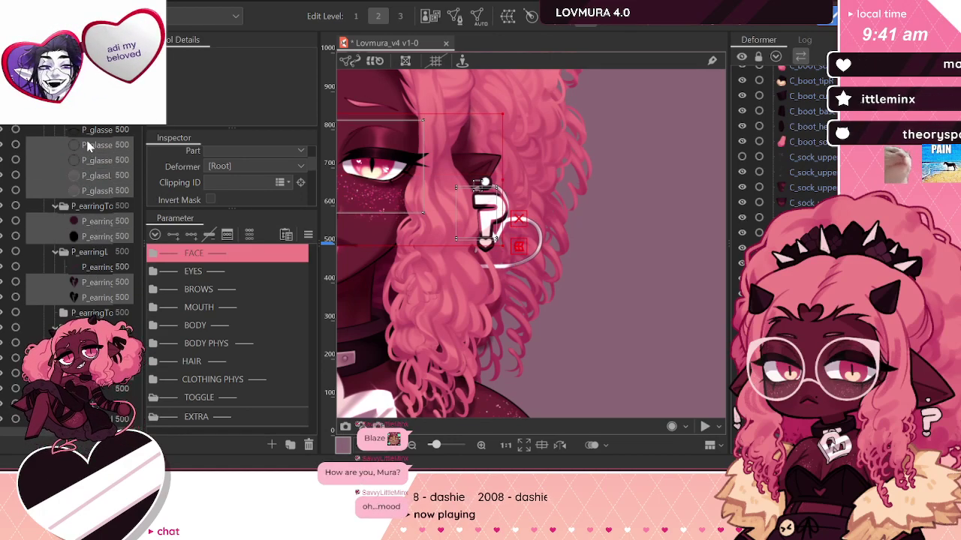
{"action": "scroll", "coordinate": [788, 150], "scroll_direction": "up", "scroll_amount": 1}
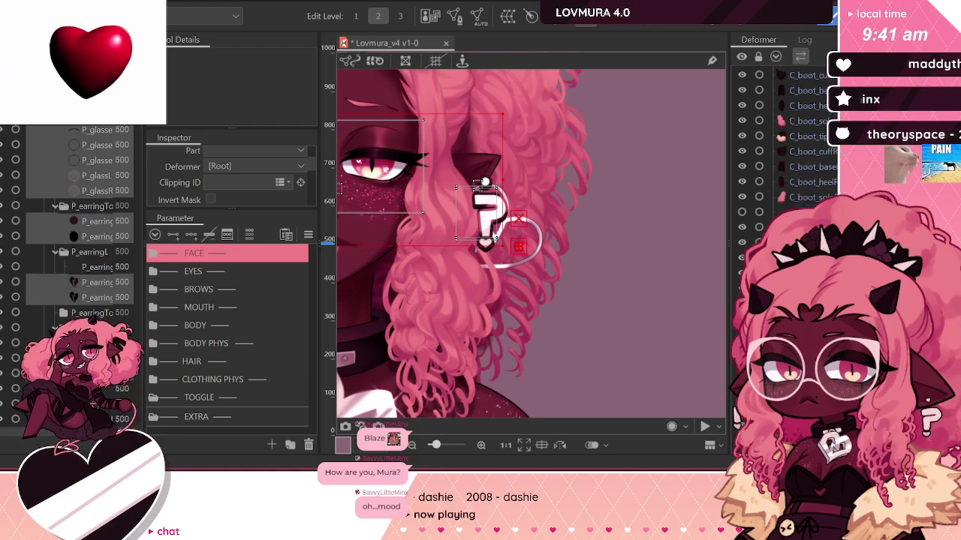
{"action": "scroll", "coordinate": [811, 118], "scroll_direction": "up", "scroll_amount": 10}
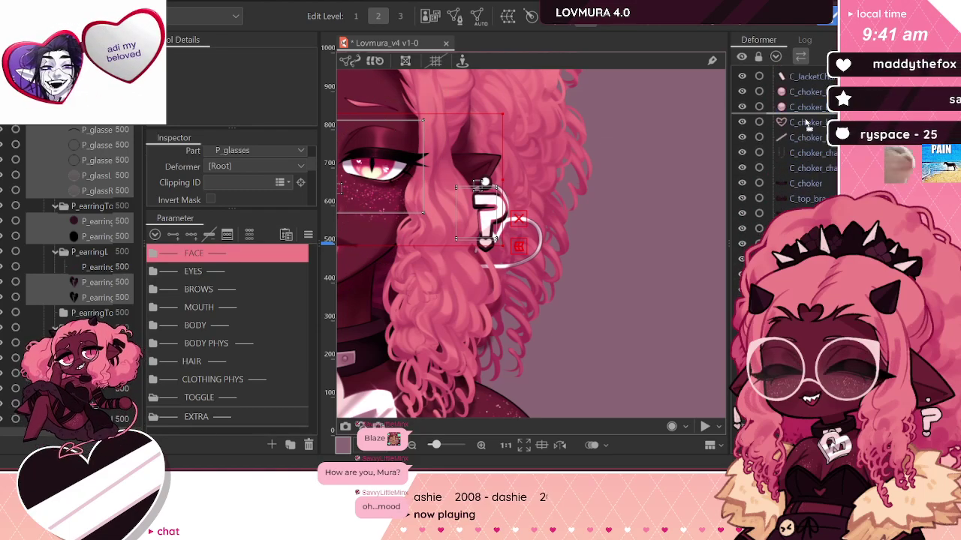
{"action": "scroll", "coordinate": [801, 171], "scroll_direction": "down", "scroll_amount": 6}
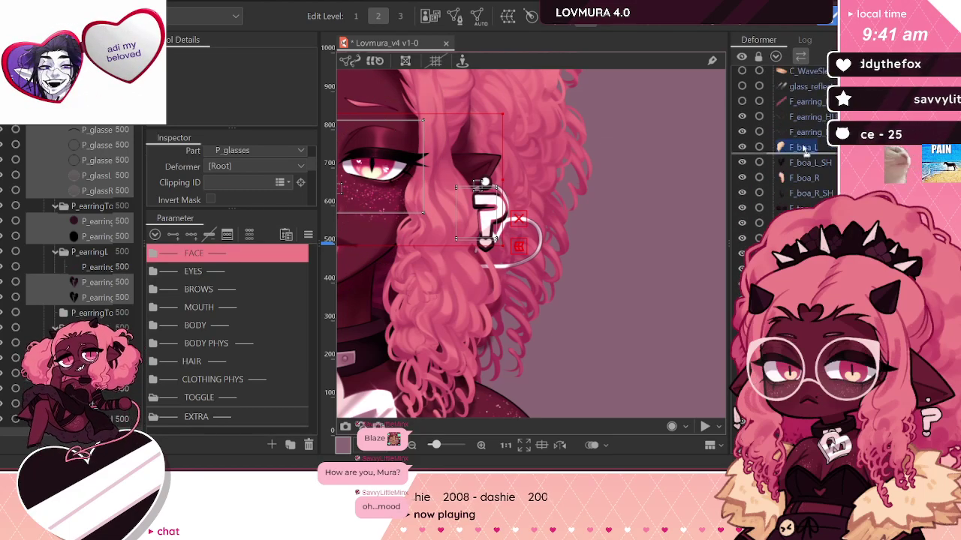
{"action": "scroll", "coordinate": [807, 133], "scroll_direction": "down", "scroll_amount": 5}
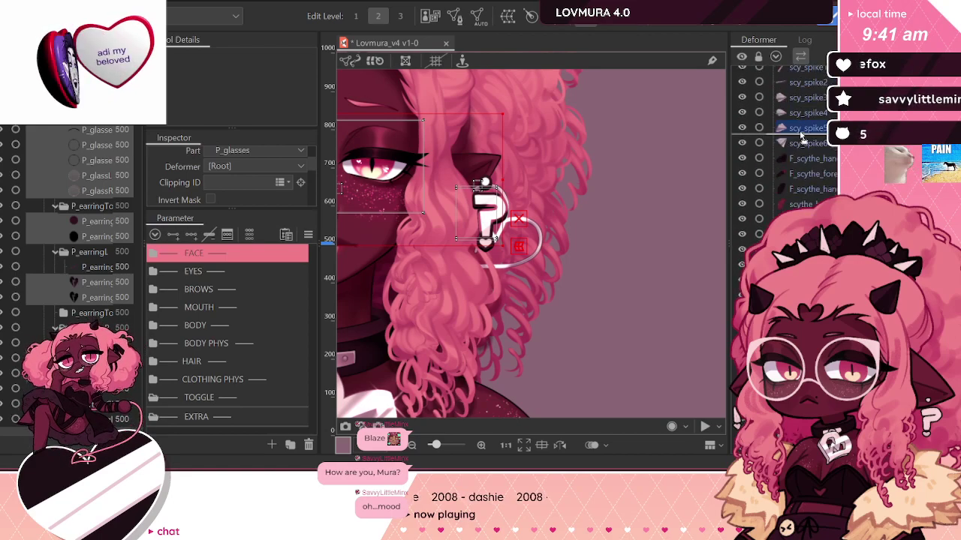
{"action": "scroll", "coordinate": [803, 120], "scroll_direction": "down", "scroll_amount": 5}
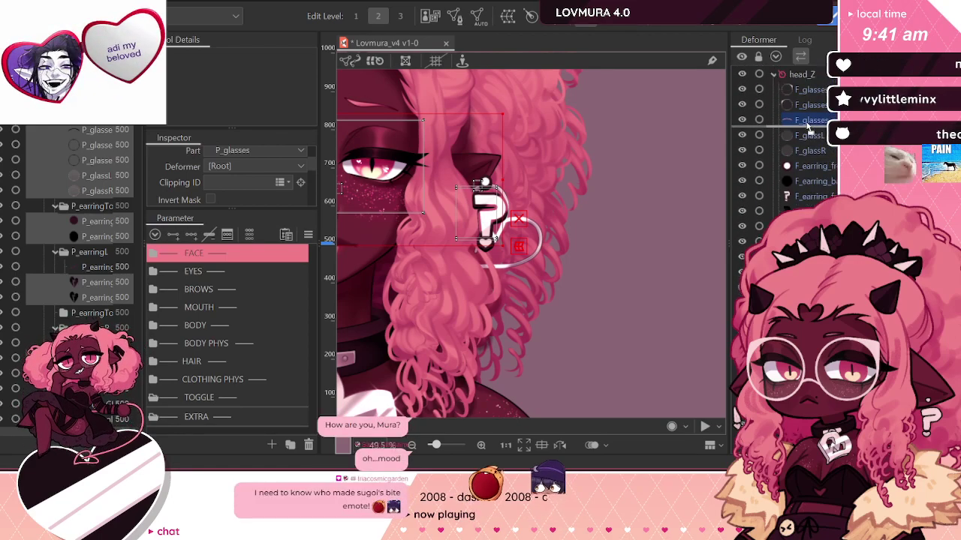
{"action": "left_click", "coordinate": [796, 74]}
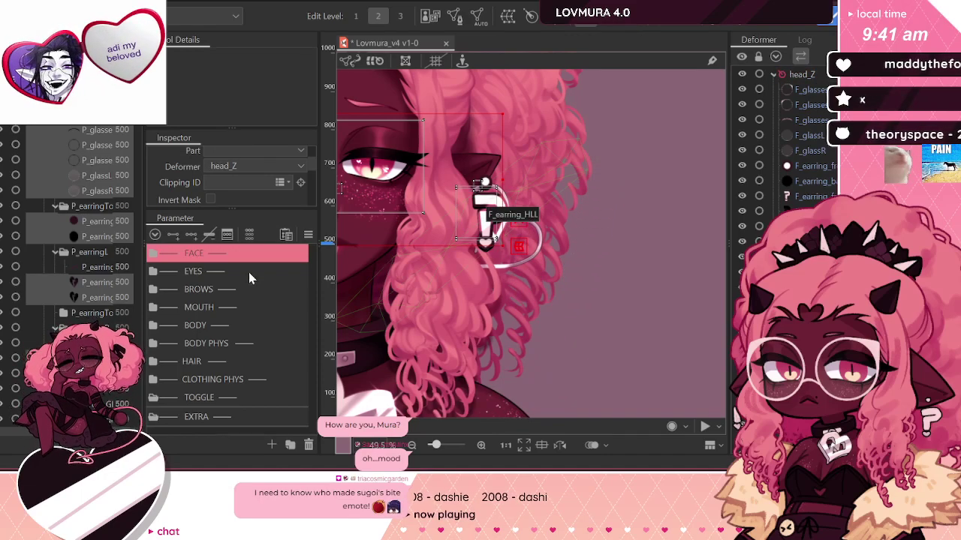
Step: Clear the mesh selection and collapse the F_glasses folder and the PAST part
{"action": "left_click", "coordinate": [488, 214]}
{"action": "scroll", "coordinate": [77, 310], "scroll_direction": "up", "scroll_amount": 5}
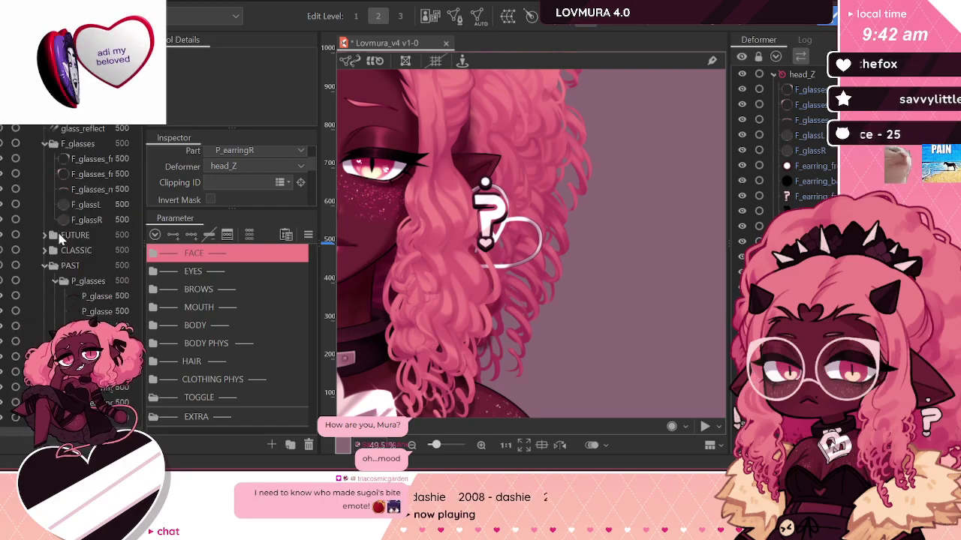
{"action": "scroll", "coordinate": [79, 255], "scroll_direction": "up", "scroll_amount": 2}
{"action": "left_click", "coordinate": [75, 199]}
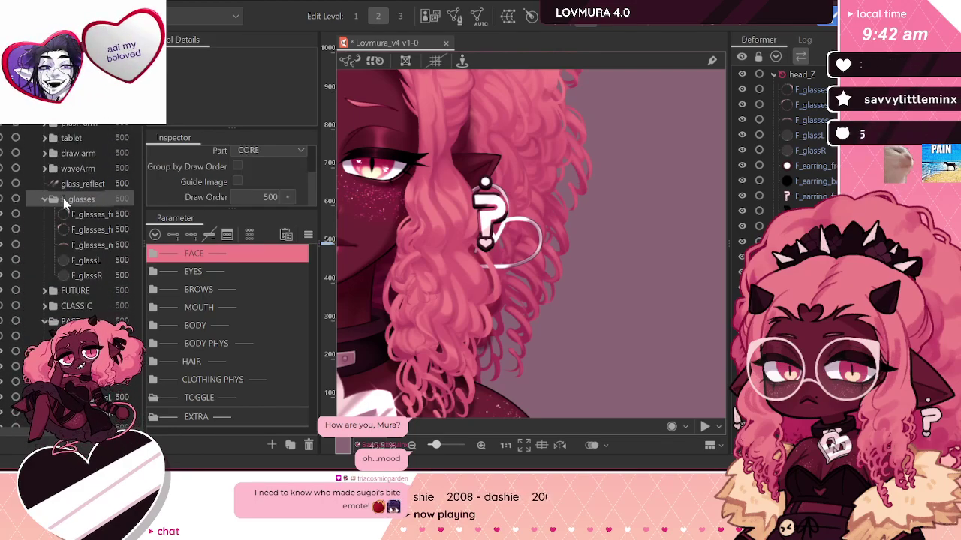
{"action": "left_click", "coordinate": [44, 200]}
{"action": "left_click", "coordinate": [45, 245]}
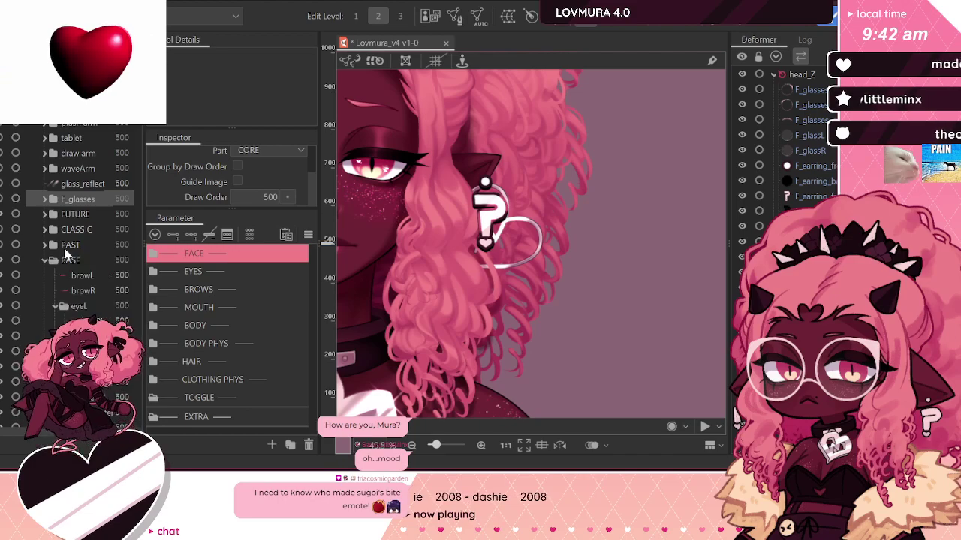
Step: Expand the nose, hair, mouth and teeth folders in BASE and select everything from browL through the last mouth interior mesh
{"action": "left_click", "coordinate": [82, 276]}
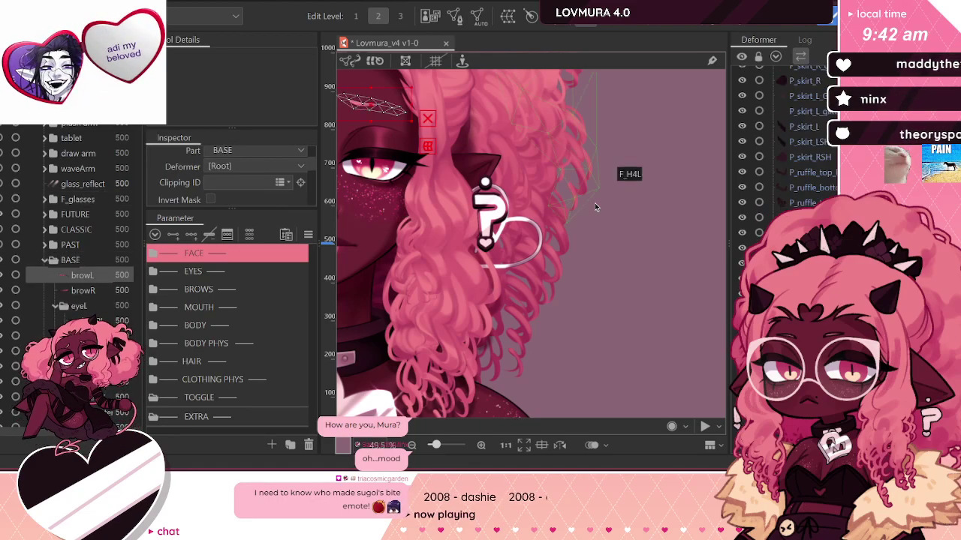
{"action": "scroll", "coordinate": [595, 207], "scroll_direction": "down", "scroll_amount": 5}
{"action": "scroll", "coordinate": [97, 284], "scroll_direction": "down", "scroll_amount": 5}
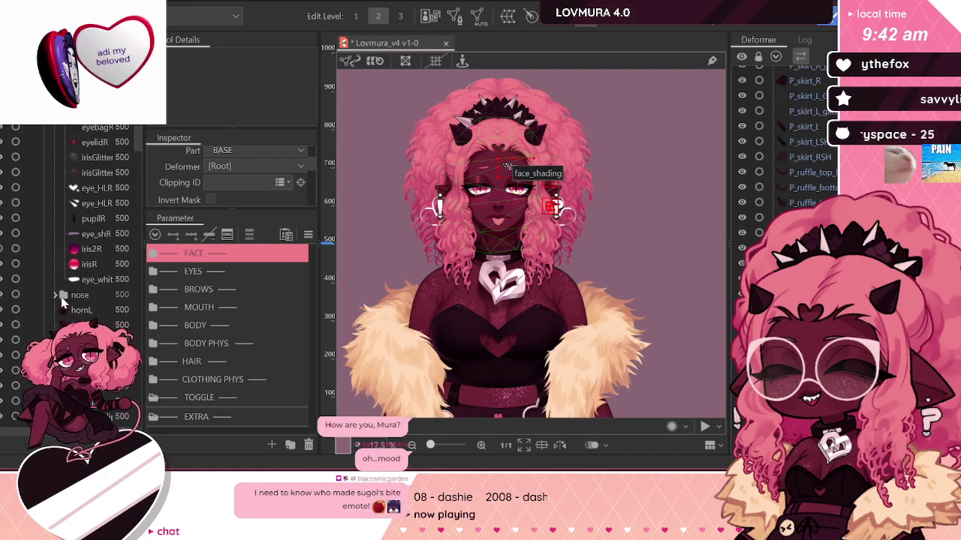
{"action": "scroll", "coordinate": [68, 298], "scroll_direction": "down", "scroll_amount": 5}
{"action": "scroll", "coordinate": [79, 220], "scroll_direction": "up", "scroll_amount": 3}
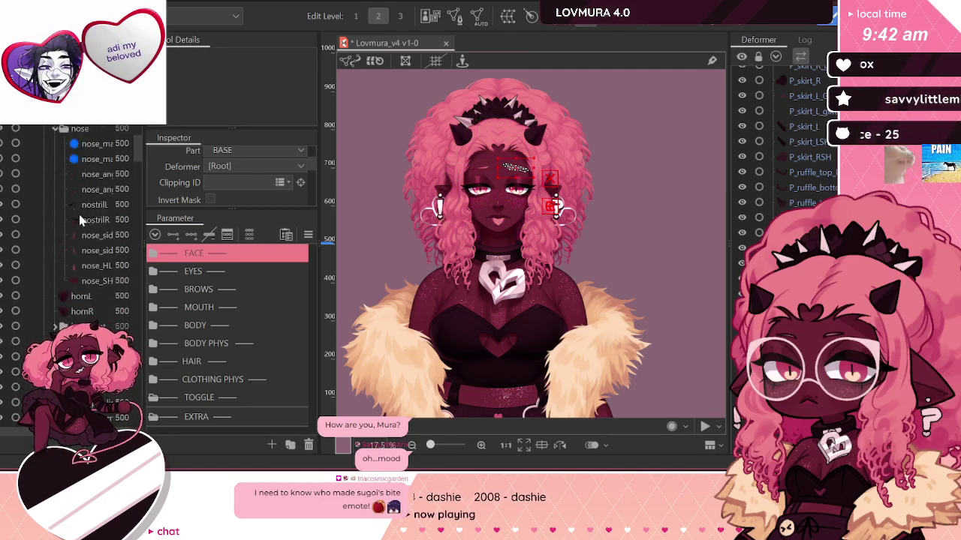
{"action": "scroll", "coordinate": [97, 259], "scroll_direction": "down", "scroll_amount": 3}
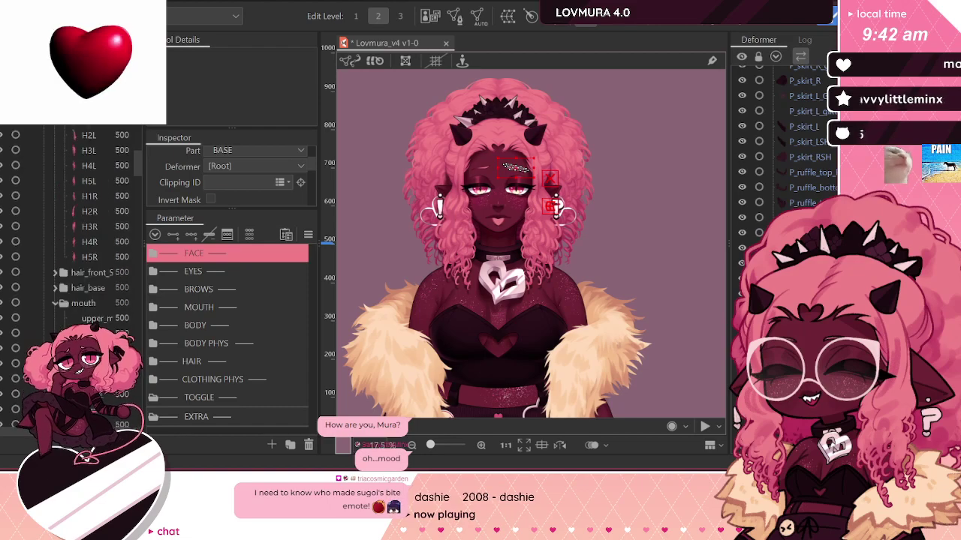
{"action": "scroll", "coordinate": [68, 298], "scroll_direction": "down", "scroll_amount": 5}
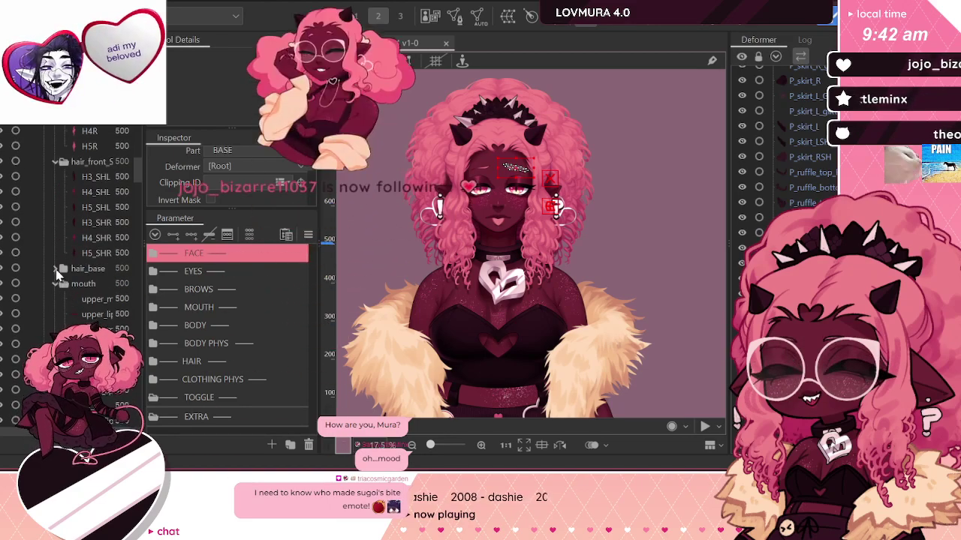
{"action": "scroll", "coordinate": [67, 299], "scroll_direction": "down", "scroll_amount": 5}
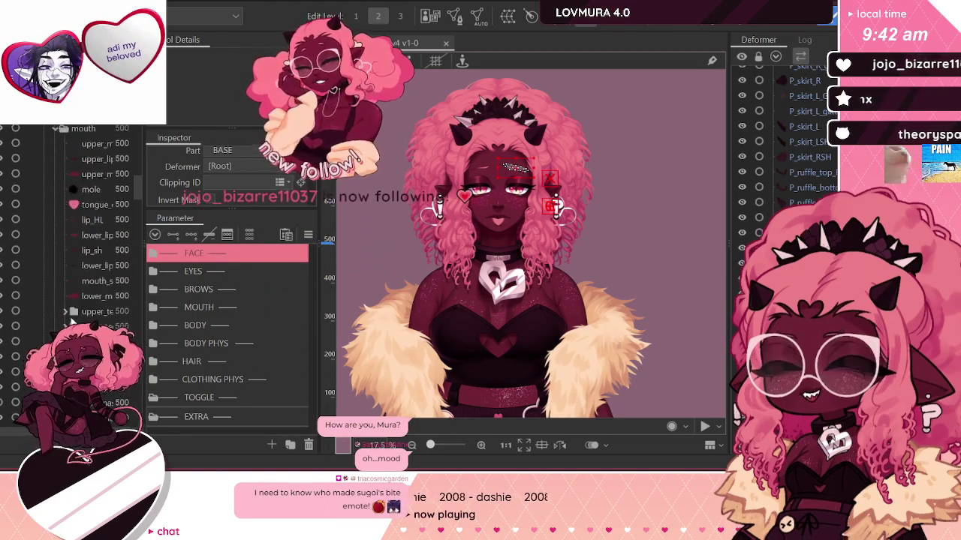
{"action": "left_click", "coordinate": [65, 200]}
{"action": "left_click", "coordinate": [69, 277]}
{"action": "scroll", "coordinate": [83, 285], "scroll_direction": "down", "scroll_amount": 3}
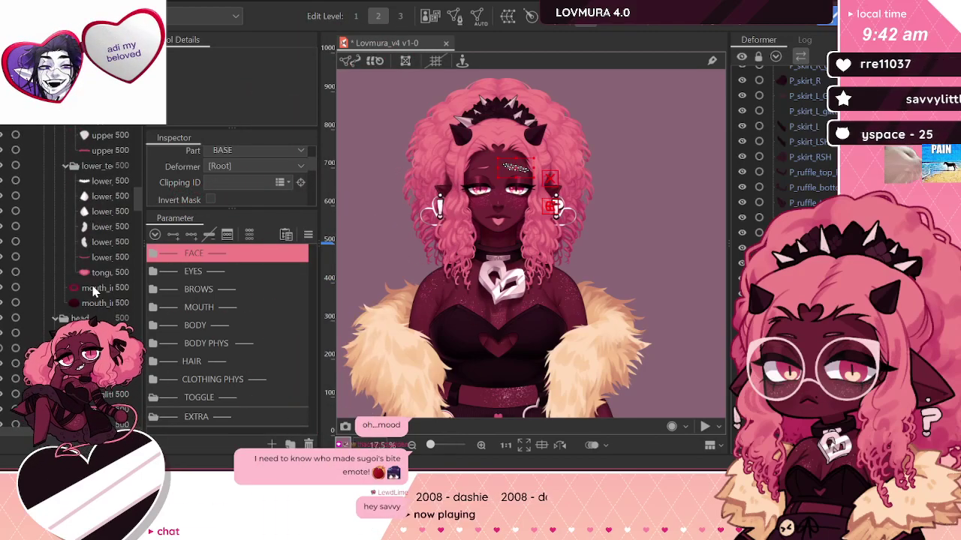
{"action": "left_click", "coordinate": [102, 304], "text": "shift"}
Step: Remove the mouth, hair, nose and eye folders from the selection so that only their meshes stay selected
{"action": "scroll", "coordinate": [102, 305], "scroll_direction": "up", "scroll_amount": 6}
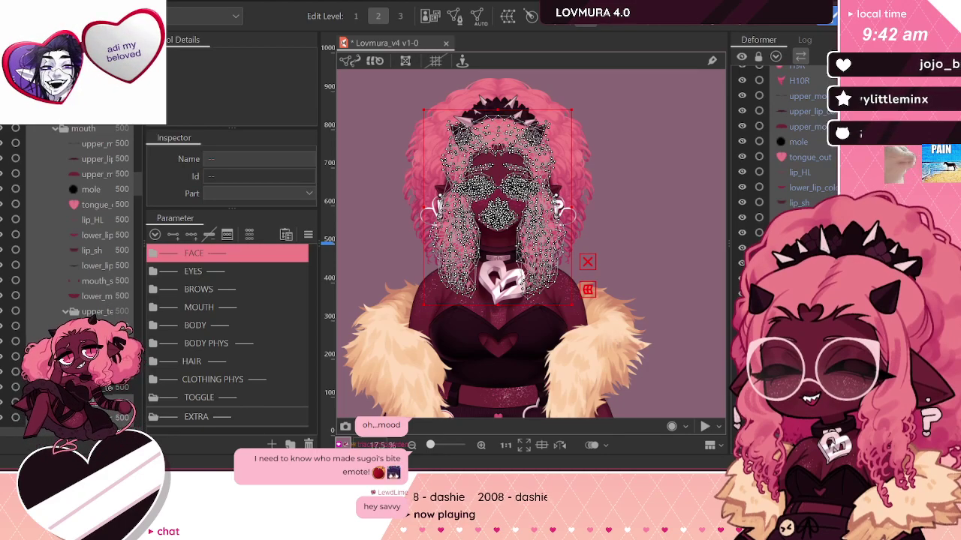
{"action": "scroll", "coordinate": [90, 241], "scroll_direction": "up", "scroll_amount": 5}
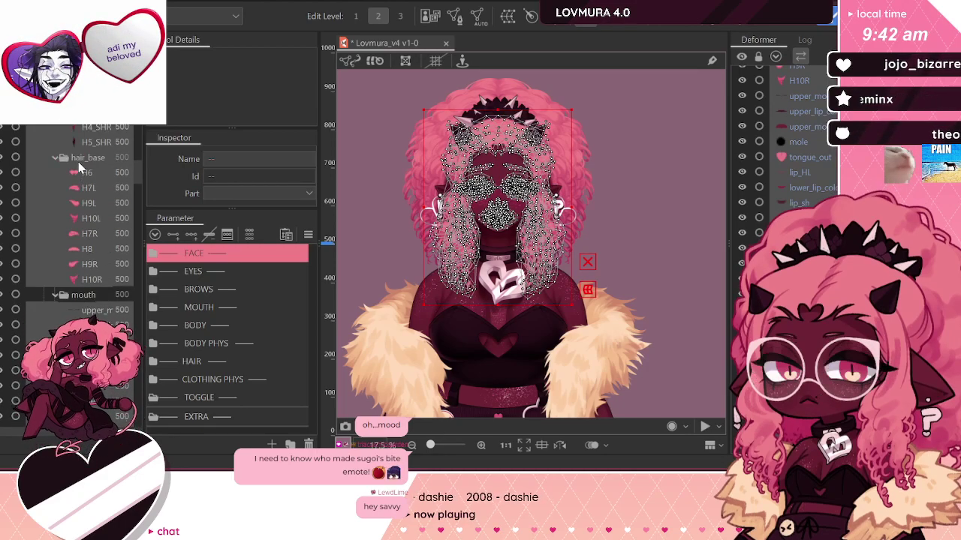
{"action": "scroll", "coordinate": [81, 225], "scroll_direction": "up", "scroll_amount": 4}
{"action": "scroll", "coordinate": [78, 244], "scroll_direction": "up", "scroll_amount": 3}
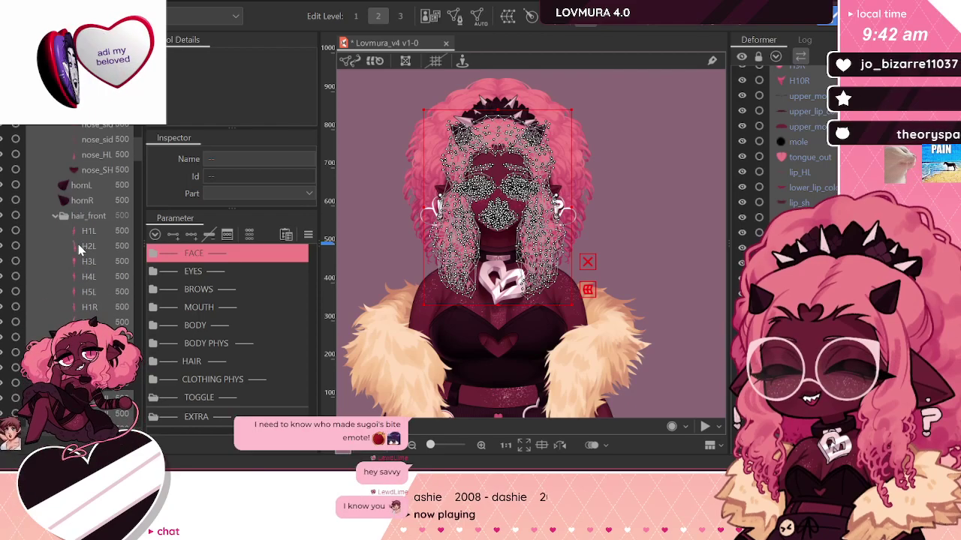
{"action": "scroll", "coordinate": [72, 262], "scroll_direction": "up", "scroll_amount": 5}
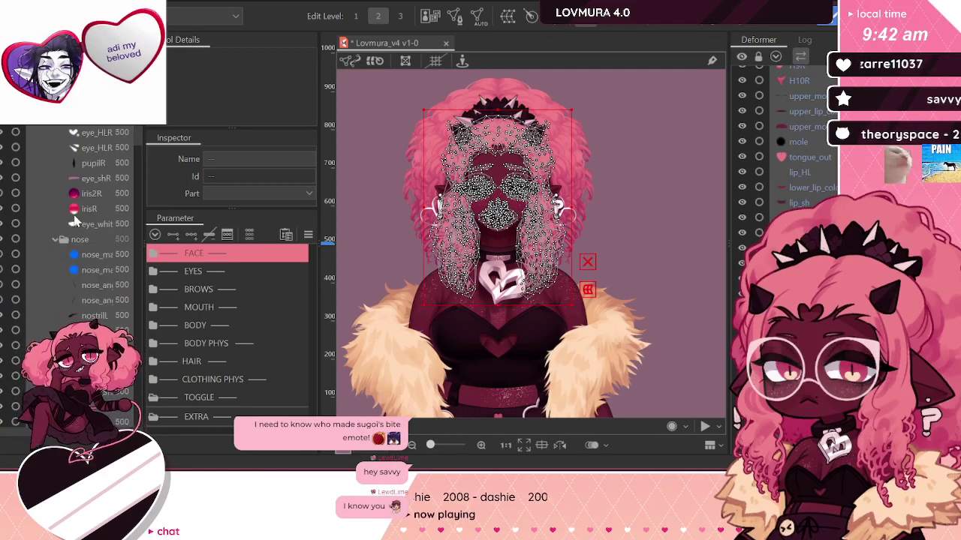
{"action": "scroll", "coordinate": [83, 301], "scroll_direction": "up", "scroll_amount": 4}
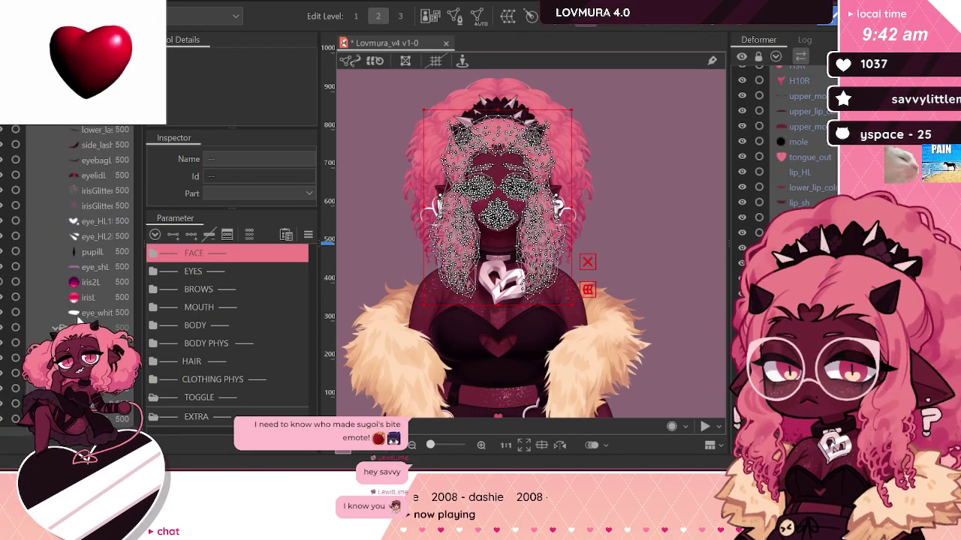
{"action": "scroll", "coordinate": [78, 245], "scroll_direction": "up", "scroll_amount": 4}
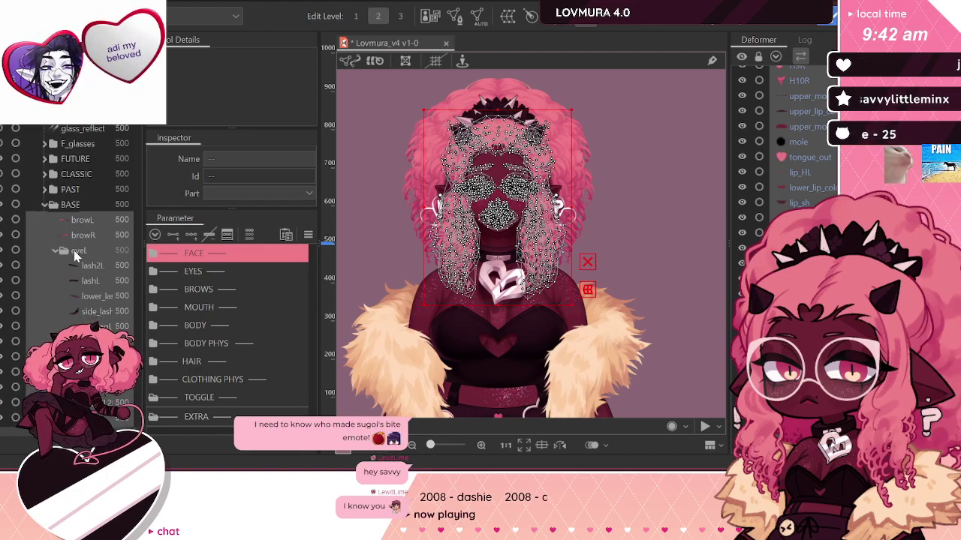
{"action": "left_click", "coordinate": [75, 254]}
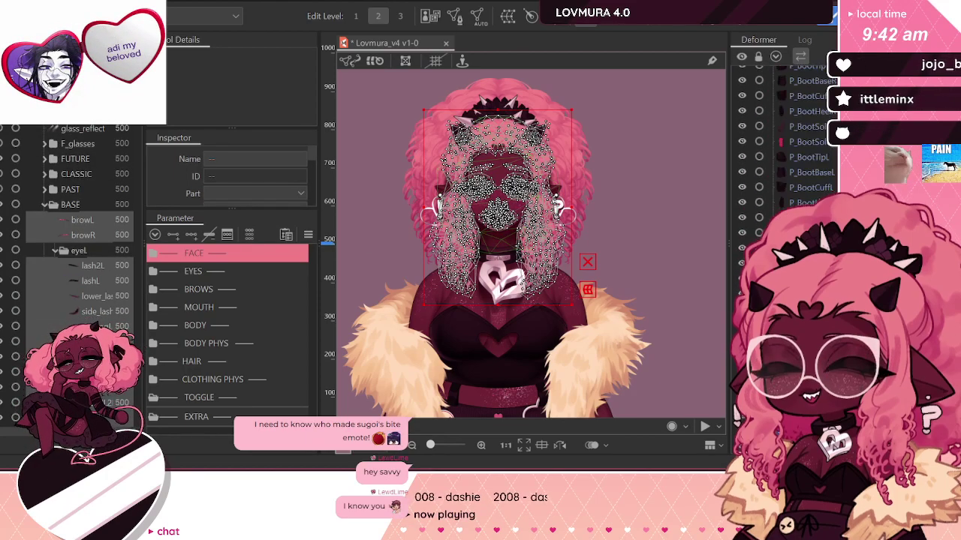
Step: Parent the selected brow, eye, nose, horn, hair and mouth meshes of BASE to the head_Z deformer
{"action": "left_click", "coordinate": [83, 219]}
{"action": "scroll", "coordinate": [83, 226], "scroll_direction": "down", "scroll_amount": 5}
{"action": "scroll", "coordinate": [815, 120], "scroll_direction": "up", "scroll_amount": 12}
{"action": "scroll", "coordinate": [815, 194], "scroll_direction": "up", "scroll_amount": 10}
{"action": "left_click_drag", "start_coordinate": [816, 192], "coordinate": [812, 142]}
{"action": "scroll", "coordinate": [810, 139], "scroll_direction": "up", "scroll_amount": 5}
{"action": "scroll", "coordinate": [809, 129], "scroll_direction": "up", "scroll_amount": 1}
{"action": "left_click_drag", "start_coordinate": [793, 77], "coordinate": [796, 75]}
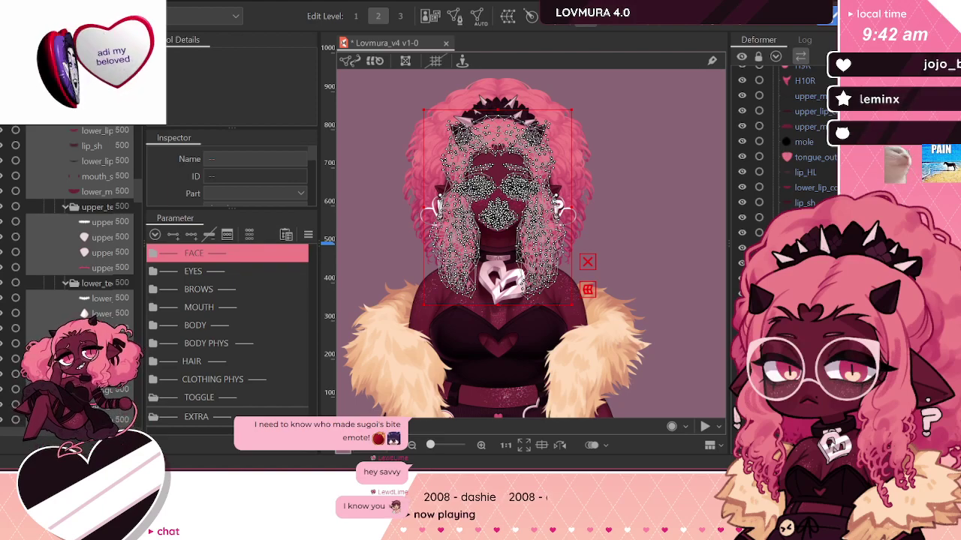
Step: Check the mouth meshes in the deformer hierarchy, select lower_teeth_front and inspect the parts below it down to the C_earring folder
{"action": "scroll", "coordinate": [796, 143], "scroll_direction": "up", "scroll_amount": 5}
{"action": "scroll", "coordinate": [795, 142], "scroll_direction": "down", "scroll_amount": 10}
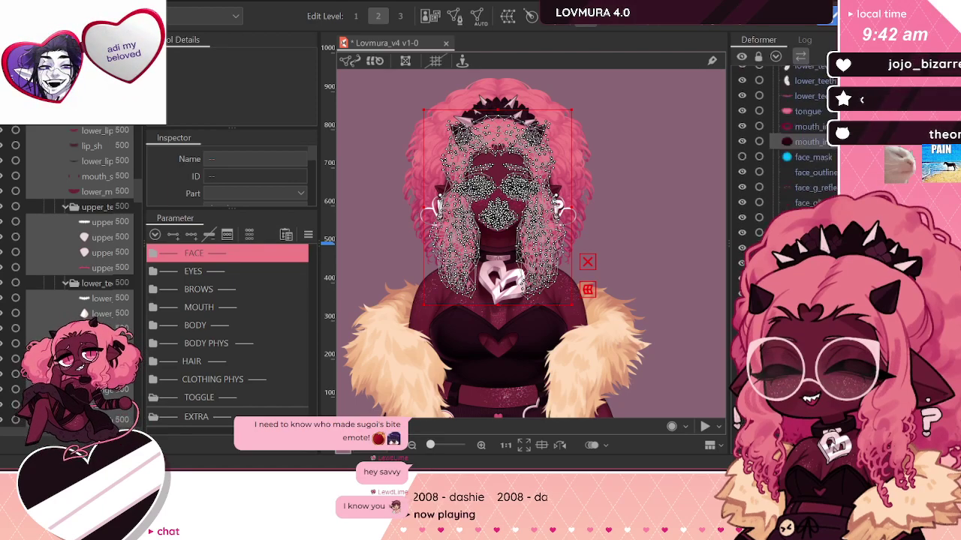
{"action": "scroll", "coordinate": [796, 143], "scroll_direction": "down", "scroll_amount": 6}
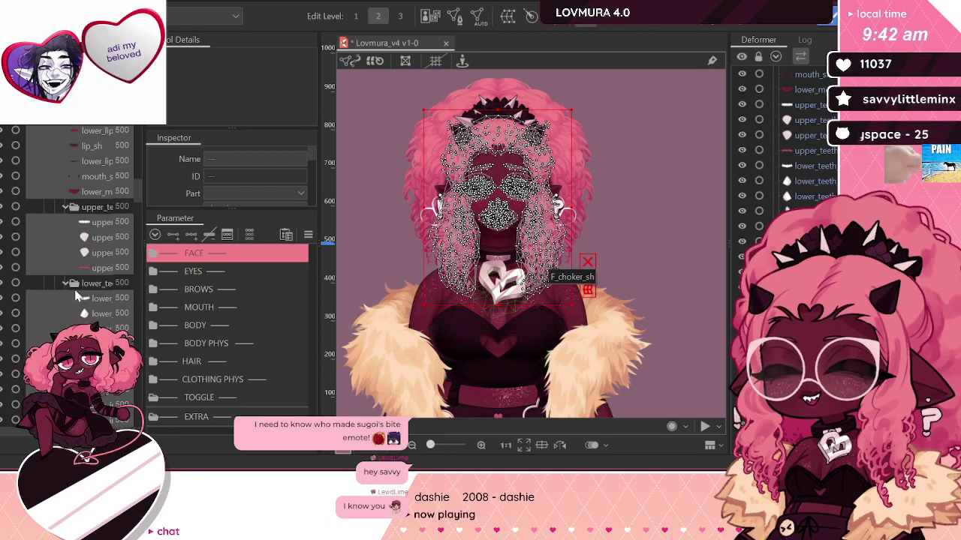
{"action": "left_click", "coordinate": [90, 300]}
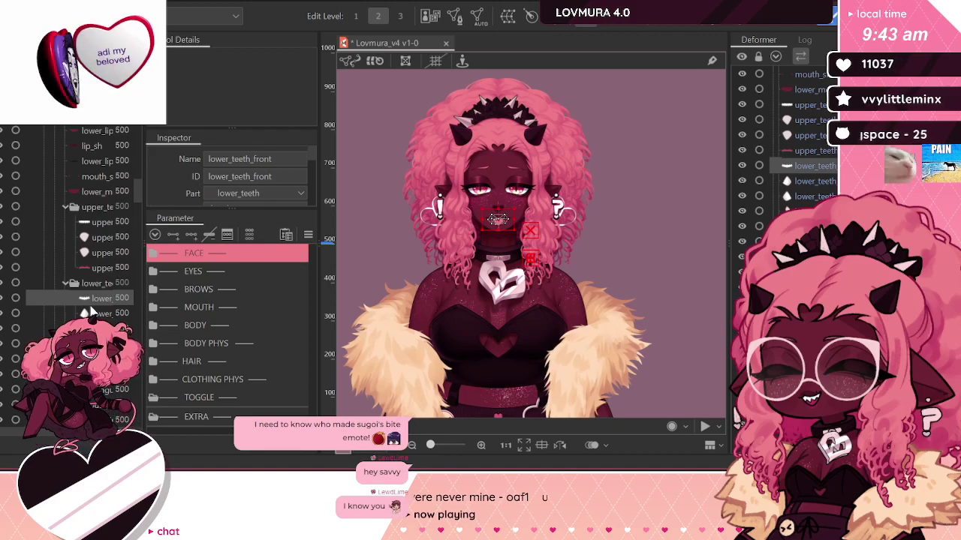
{"action": "scroll", "coordinate": [67, 218], "scroll_direction": "down", "scroll_amount": 10}
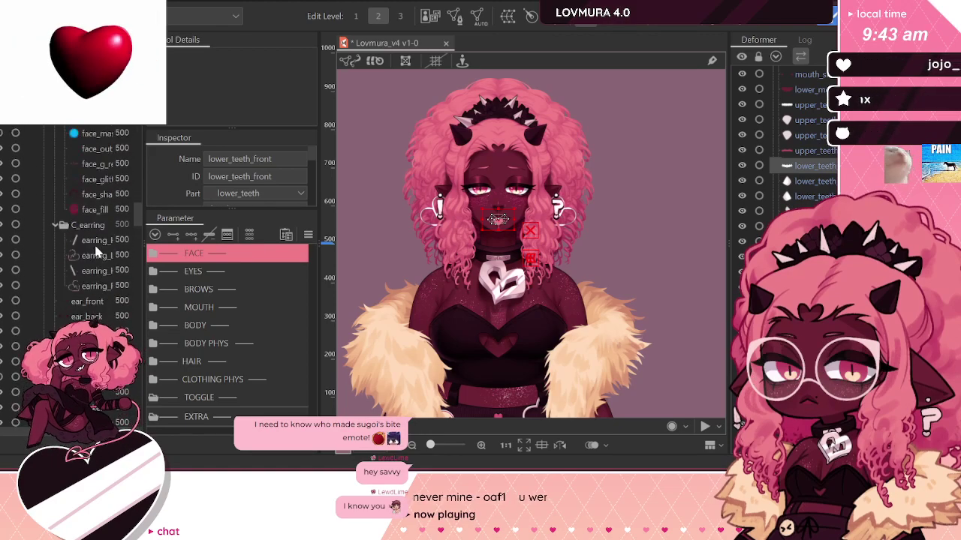
Step: Select earring_L and earring_R in C_earring together with ear_front, ear_back and the mesh directly below ear_back
{"action": "left_click", "coordinate": [93, 240]}
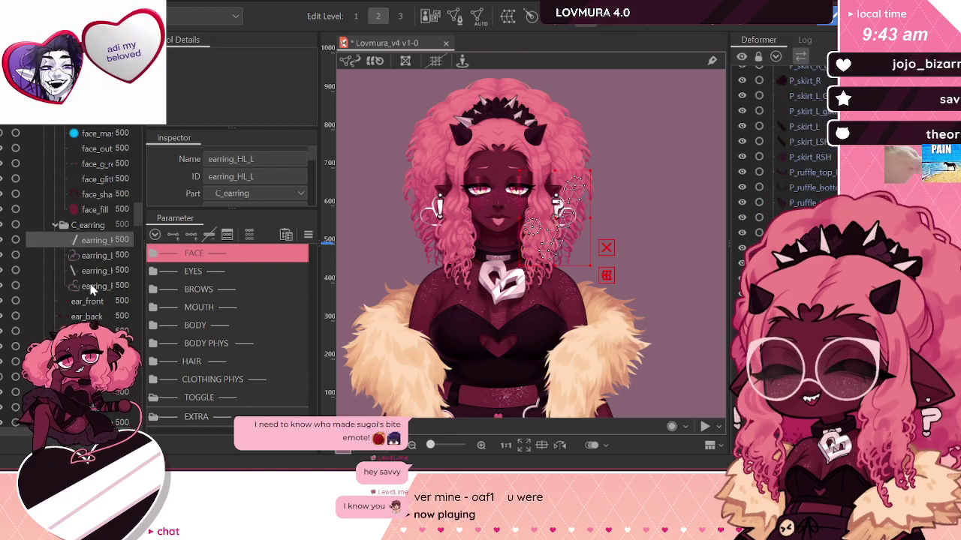
{"action": "left_click", "coordinate": [113, 256]}
{"action": "left_click", "coordinate": [97, 291], "text": "ctrl"}
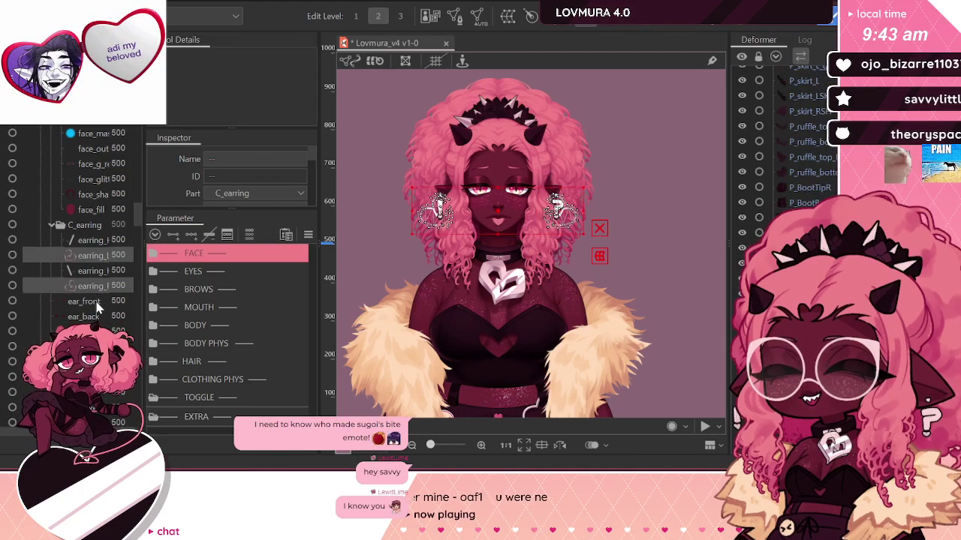
{"action": "left_click", "coordinate": [98, 317], "text": "shift"}
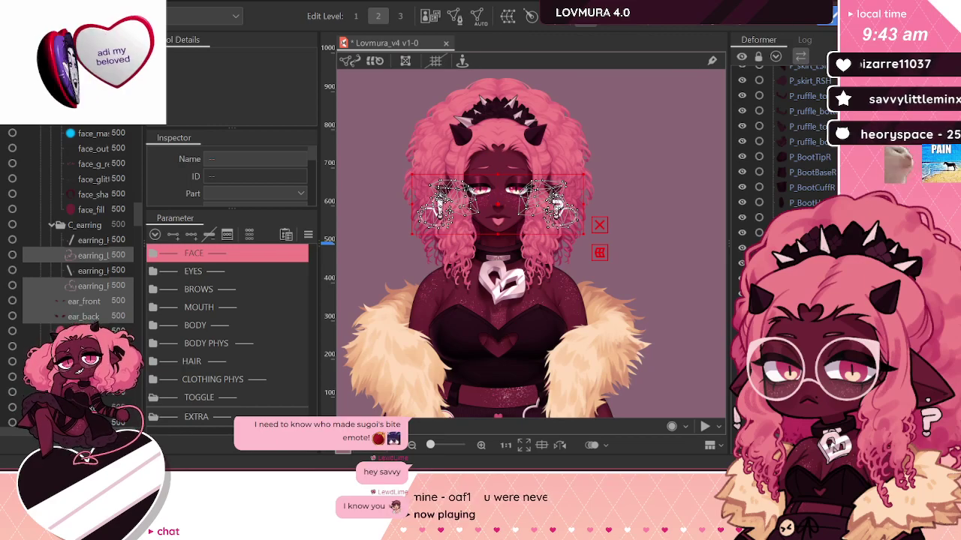
{"action": "left_click", "coordinate": [98, 332], "text": "ctrl"}
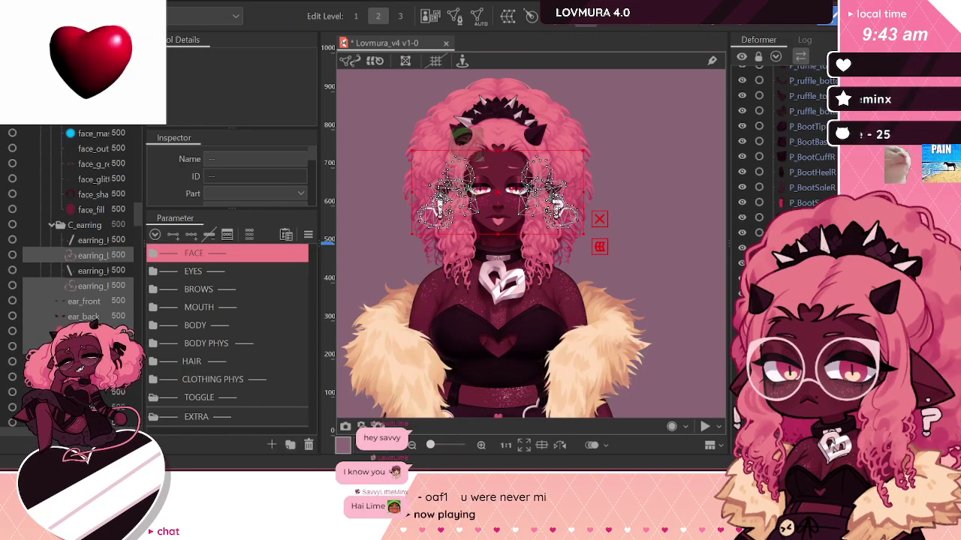
Step: Parent the selected earring and ear meshes to the head_Z deformer
{"action": "scroll", "coordinate": [814, 116], "scroll_direction": "down", "scroll_amount": 5}
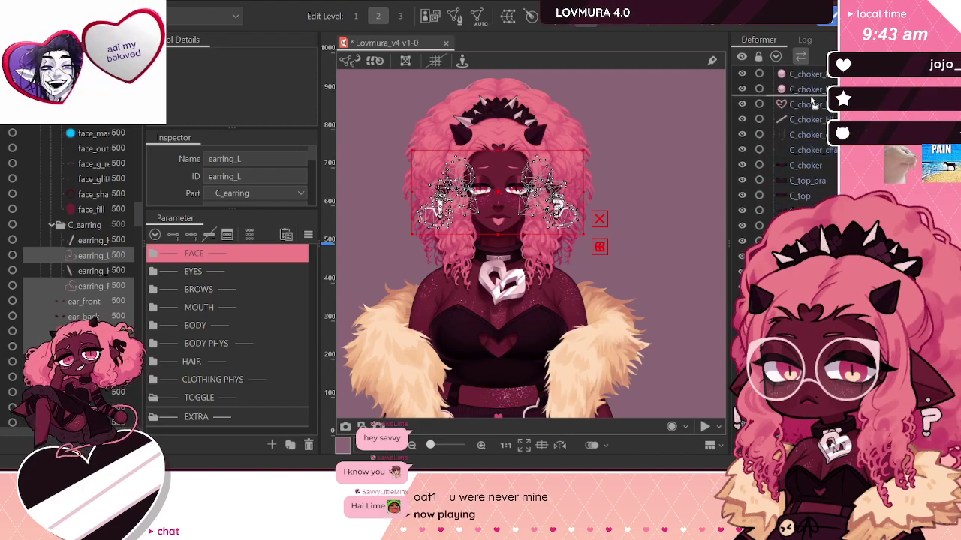
{"action": "scroll", "coordinate": [814, 117], "scroll_direction": "down", "scroll_amount": 10}
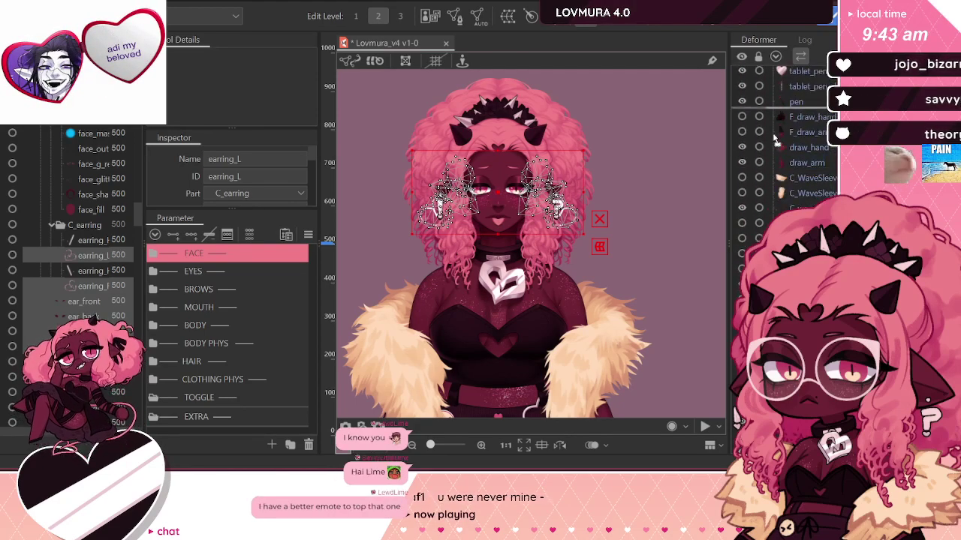
{"action": "scroll", "coordinate": [803, 139], "scroll_direction": "down", "scroll_amount": 10}
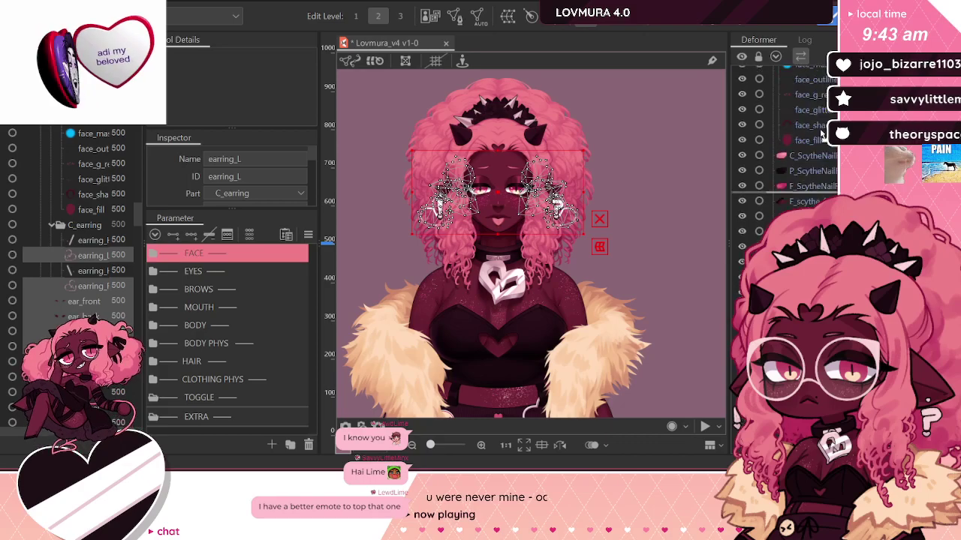
{"action": "scroll", "coordinate": [818, 120], "scroll_direction": "down", "scroll_amount": 5}
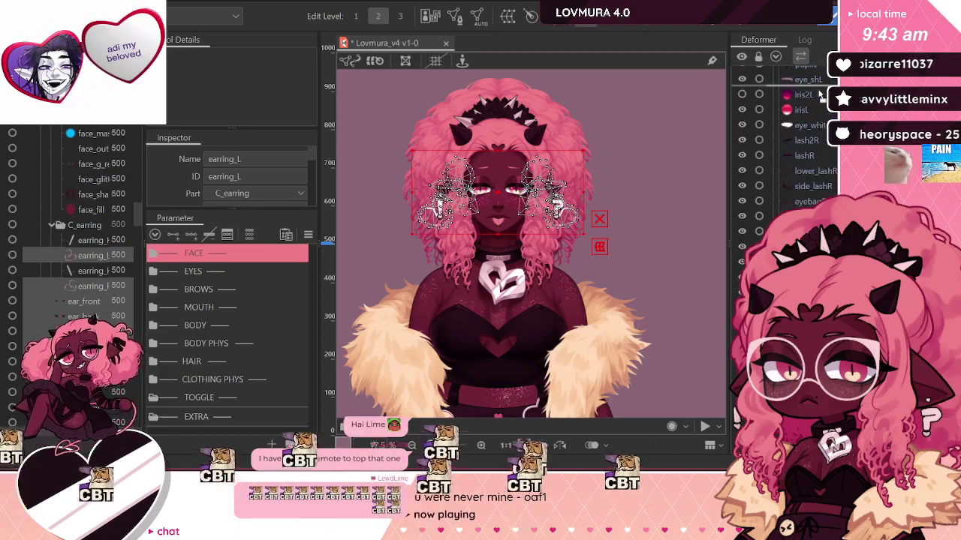
{"action": "scroll", "coordinate": [818, 86], "scroll_direction": "down", "scroll_amount": 5}
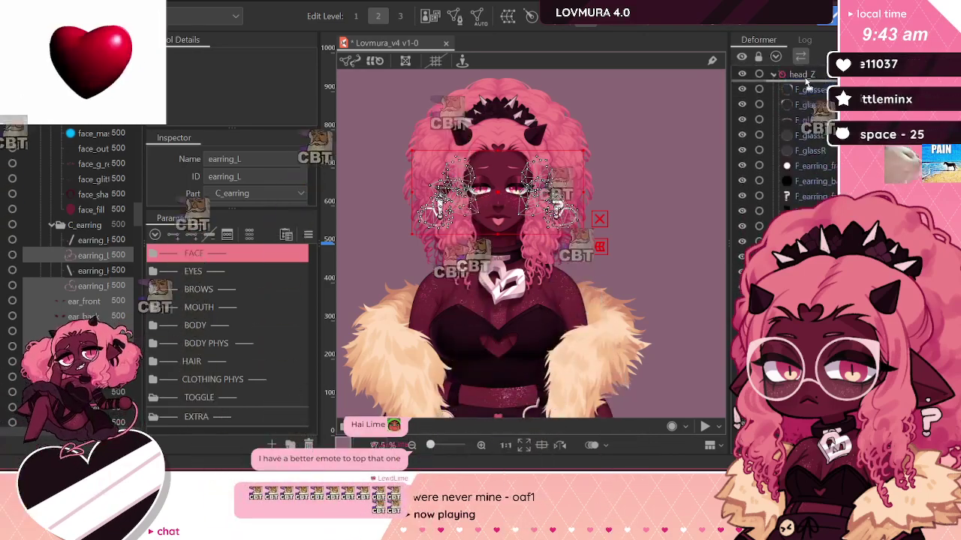
{"action": "left_click_drag", "start_coordinate": [803, 76], "coordinate": [803, 77]}
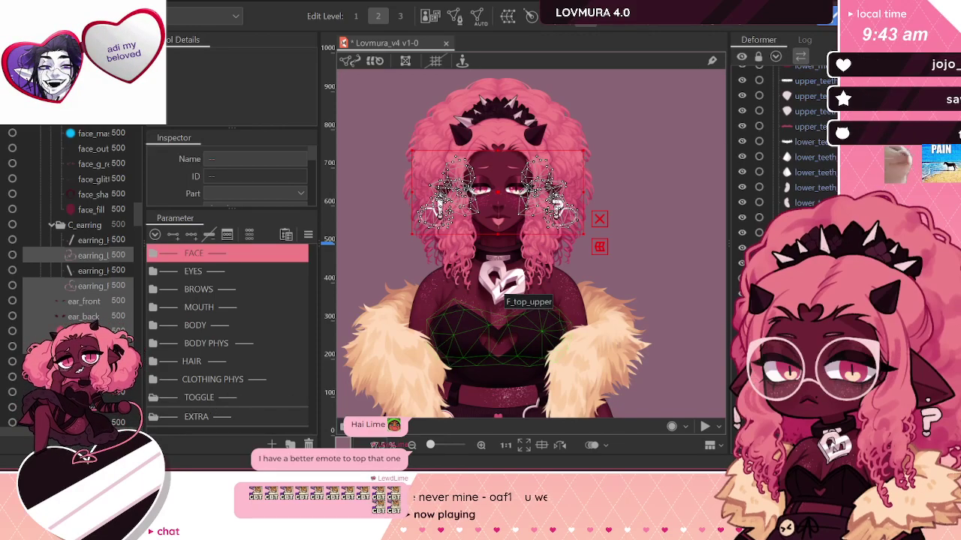
Step: Inspect the remaining BASE parts down to the F_choker folder, check the neck_sh mesh and collapse the BASE folder
{"action": "scroll", "coordinate": [78, 277], "scroll_direction": "down", "scroll_amount": 1}
{"action": "scroll", "coordinate": [82, 225], "scroll_direction": "down", "scroll_amount": 6}
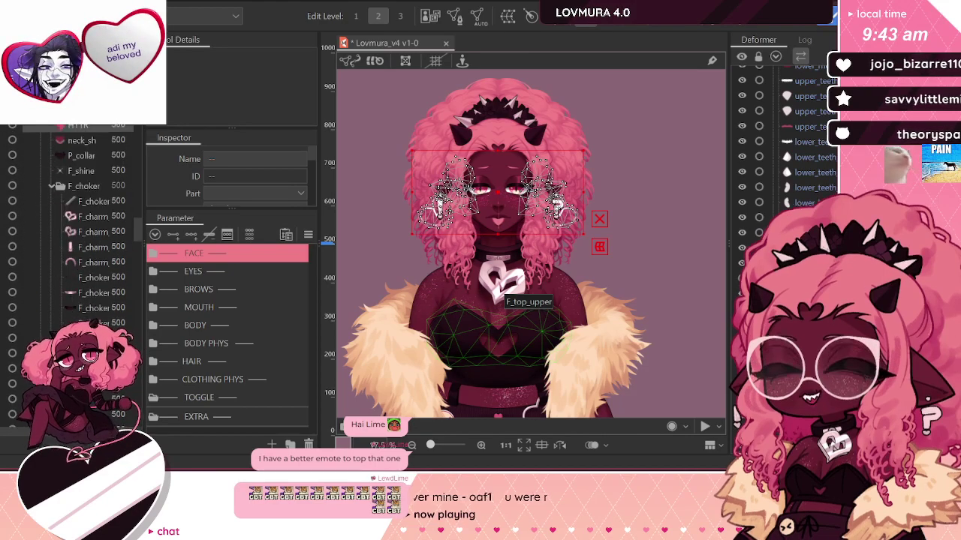
{"action": "scroll", "coordinate": [89, 301], "scroll_direction": "up", "scroll_amount": 3}
{"action": "left_click", "coordinate": [90, 303]}
{"action": "scroll", "coordinate": [93, 304], "scroll_direction": "down", "scroll_amount": 1}
{"action": "left_click_drag", "start_coordinate": [143, 228], "coordinate": [137, 138]}
{"action": "left_click", "coordinate": [40, 262]}
{"action": "scroll", "coordinate": [42, 270], "scroll_direction": "down", "scroll_amount": 5}
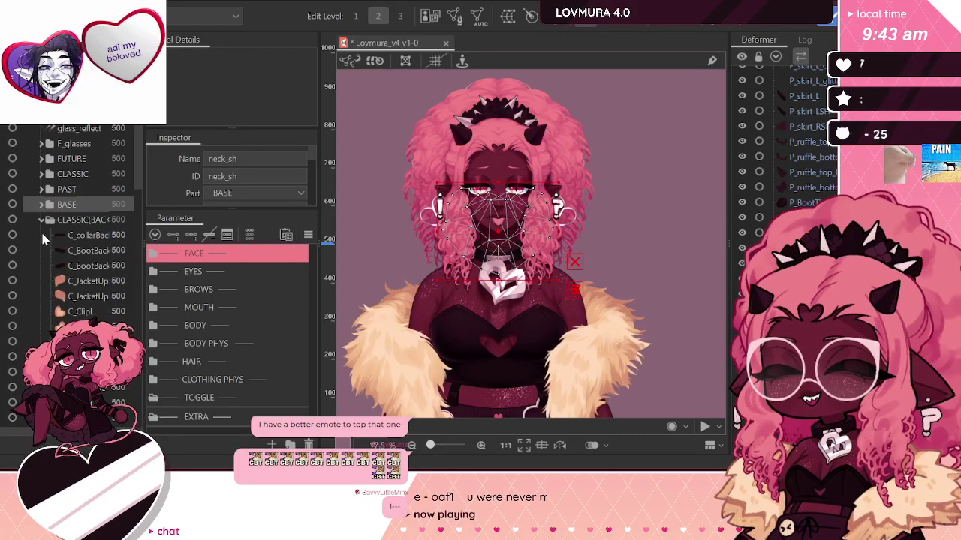
Step: Select the back hair meshes C_H12L through C_H17R in C_Hair_Back plus C_ClipR and C_ClipL of CLASSIC(BACK)
{"action": "left_click", "coordinate": [93, 191]}
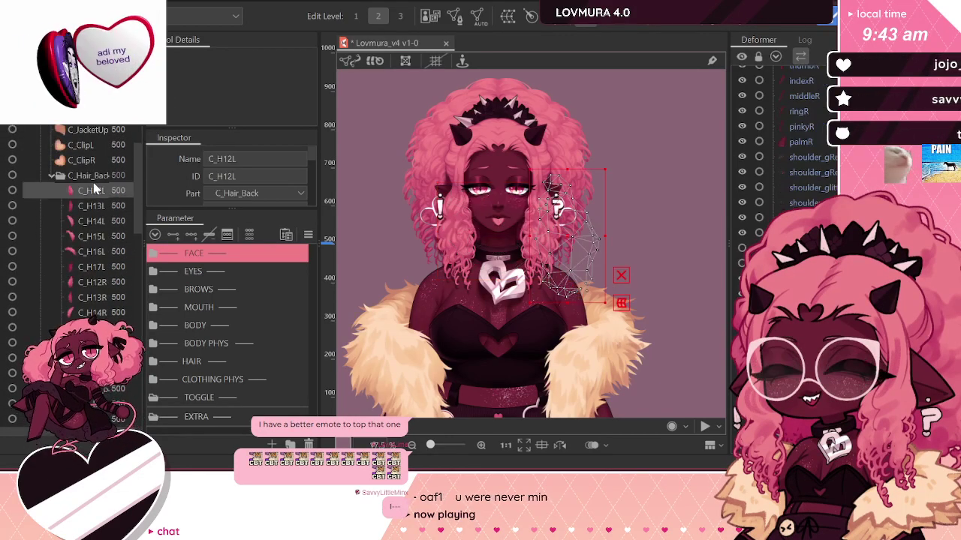
{"action": "left_click", "coordinate": [90, 358], "text": "shift"}
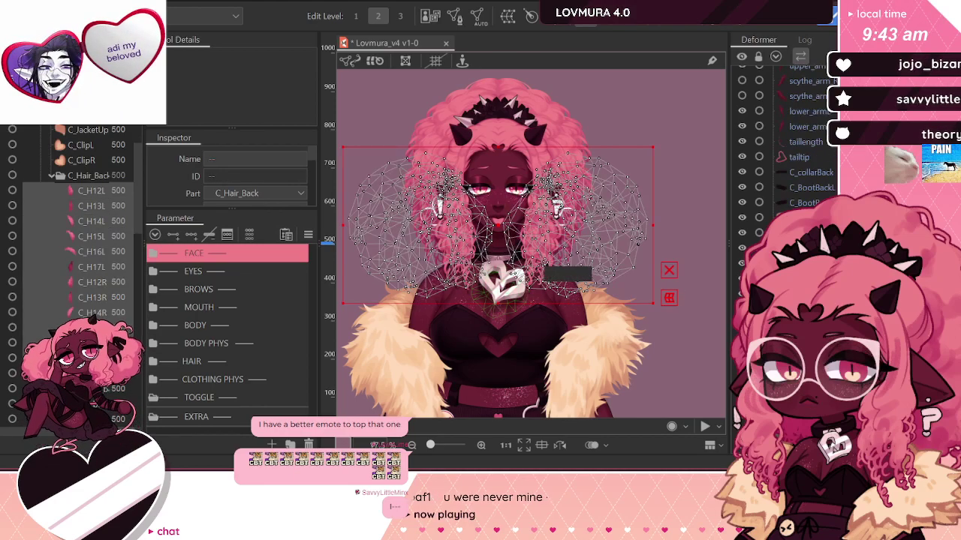
{"action": "left_click", "coordinate": [81, 160], "text": "ctrl"}
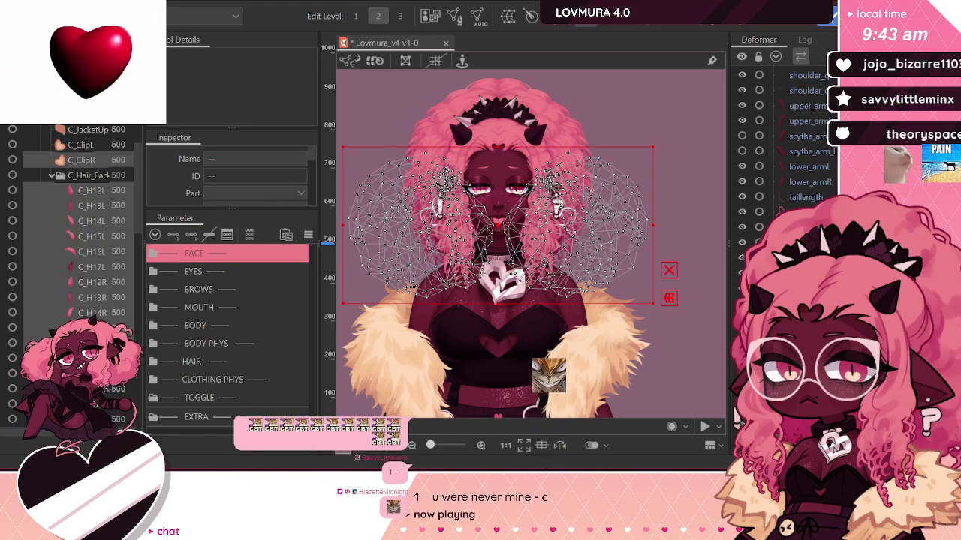
{"action": "left_click", "coordinate": [81, 145], "text": "ctrl"}
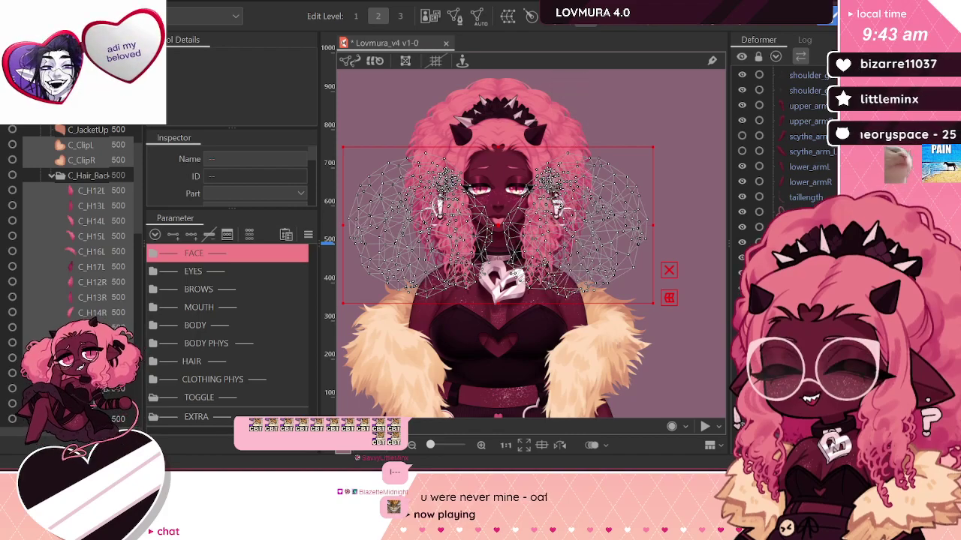
Step: Parent the selected C_Hair_Back meshes and both hair clips to the head_Z deformer
{"action": "left_click_drag", "start_coordinate": [776, 174], "coordinate": [794, 129]}
{"action": "scroll", "coordinate": [796, 133], "scroll_direction": "down", "scroll_amount": 8}
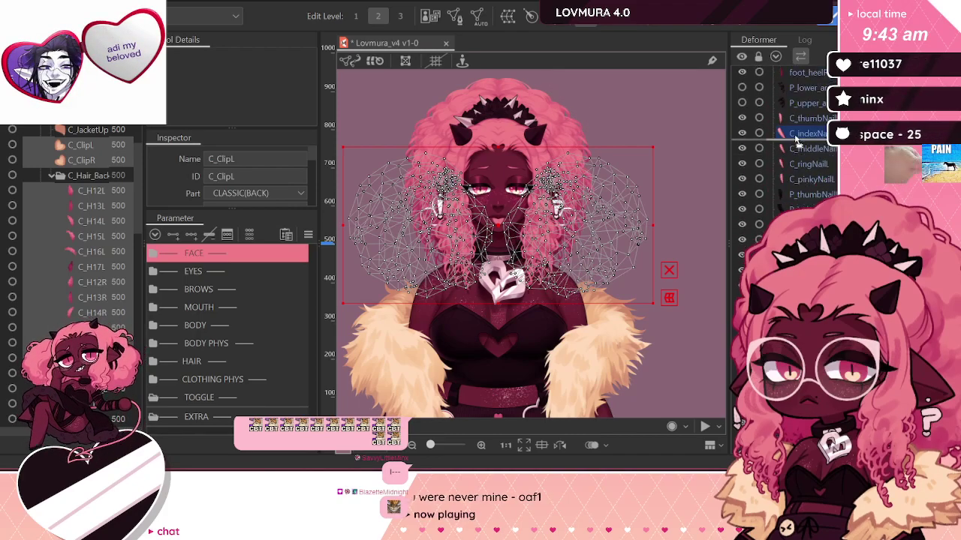
{"action": "scroll", "coordinate": [798, 132], "scroll_direction": "down", "scroll_amount": 6}
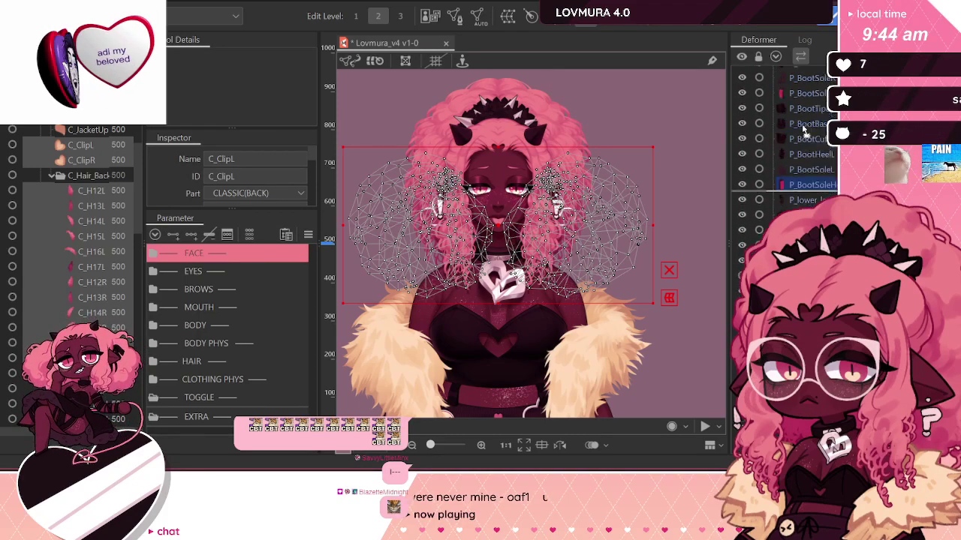
{"action": "scroll", "coordinate": [825, 188], "scroll_direction": "down", "scroll_amount": 6}
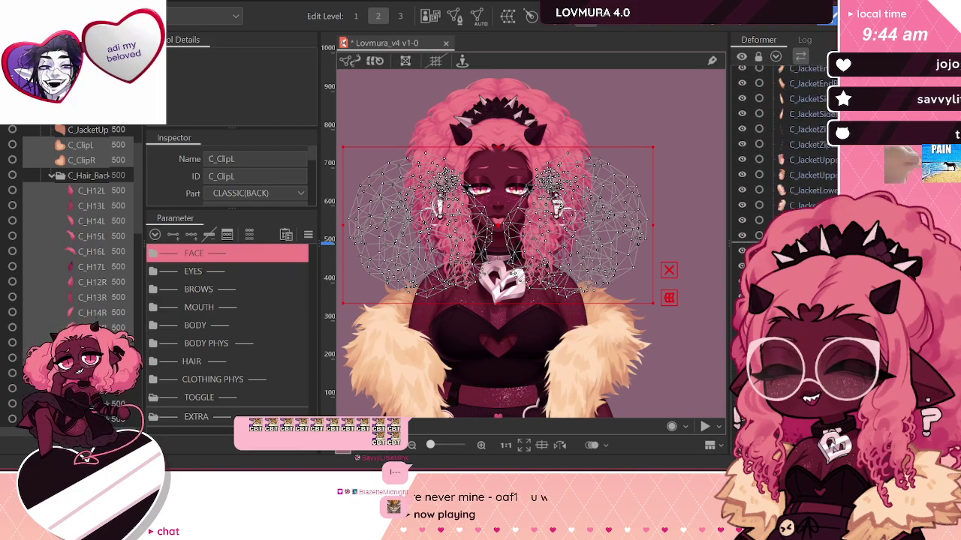
{"action": "scroll", "coordinate": [827, 184], "scroll_direction": "down", "scroll_amount": 6}
{"action": "scroll", "coordinate": [830, 157], "scroll_direction": "down", "scroll_amount": 6}
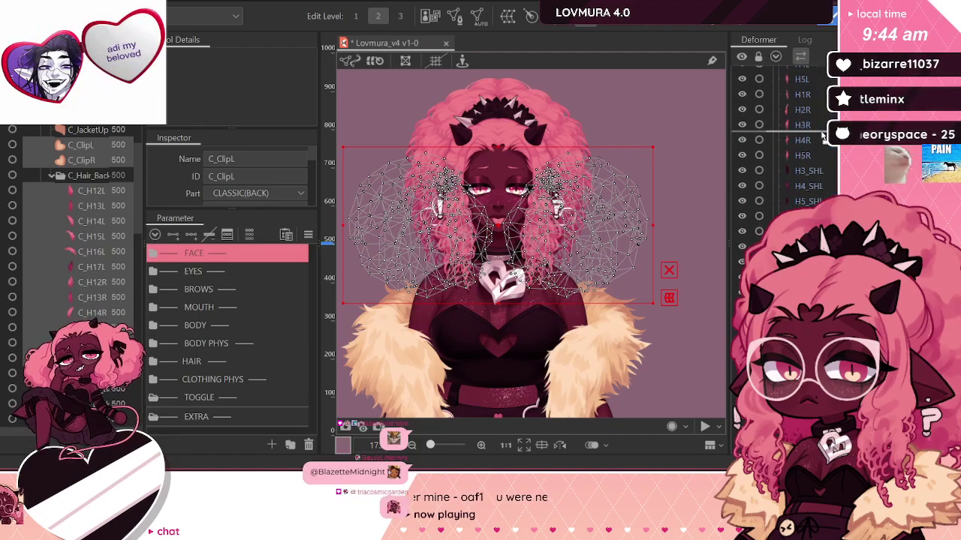
{"action": "scroll", "coordinate": [824, 128], "scroll_direction": "down", "scroll_amount": 6}
{"action": "scroll", "coordinate": [820, 120], "scroll_direction": "down", "scroll_amount": 5}
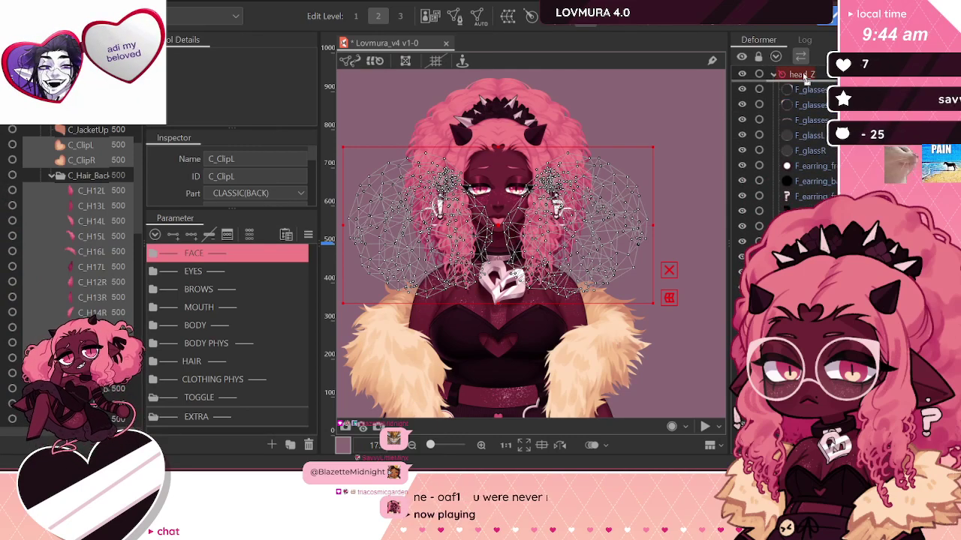
{"action": "scroll", "coordinate": [805, 77], "scroll_direction": "down", "scroll_amount": 5}
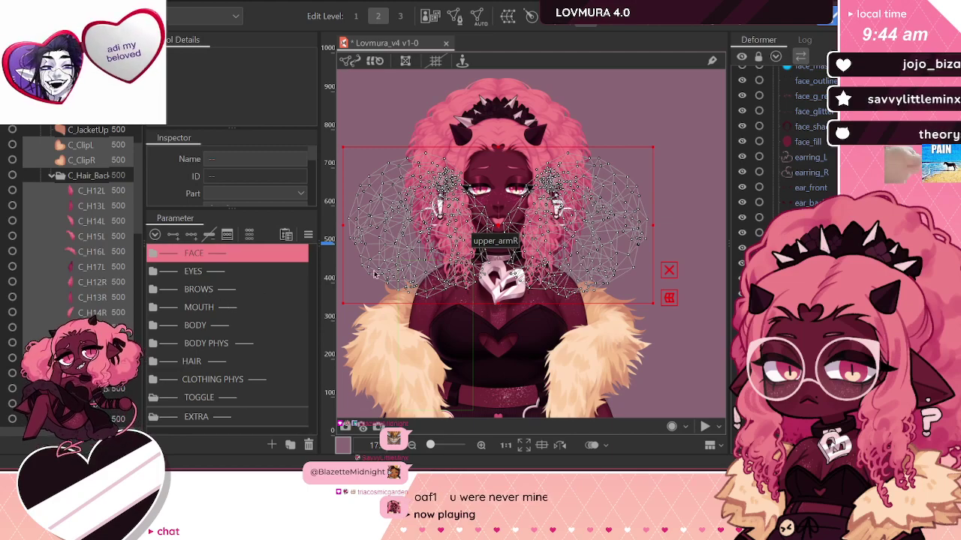
Step: Select the back meshes of the FUTURE outfit from F_flower1 in F_crown through the hair meshes of F_ponytail
{"action": "scroll", "coordinate": [109, 321], "scroll_direction": "down", "scroll_amount": 2}
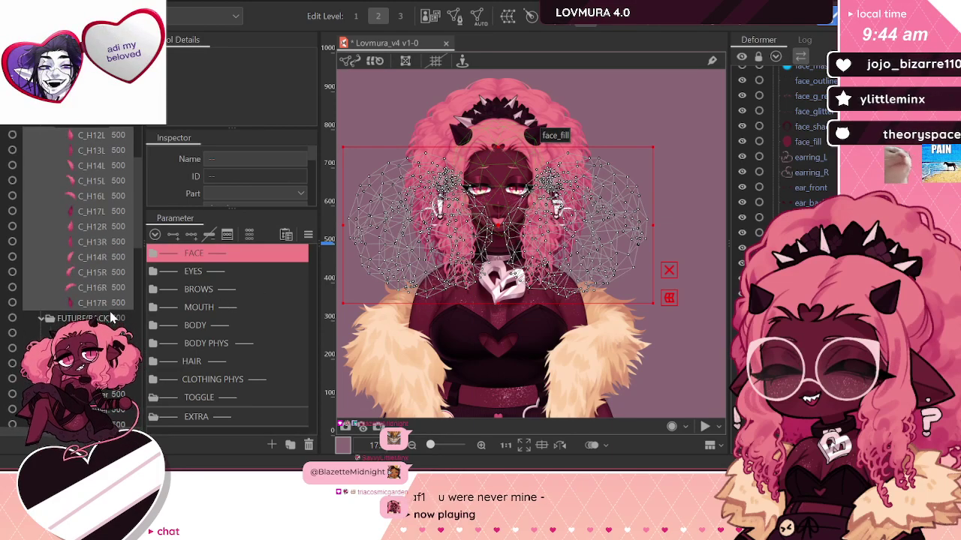
{"action": "scroll", "coordinate": [110, 318], "scroll_direction": "down", "scroll_amount": 6}
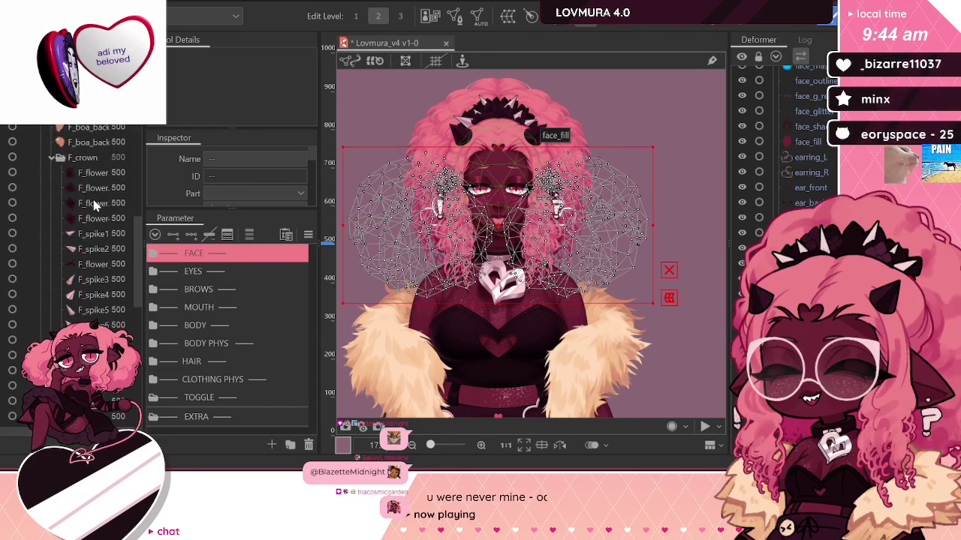
{"action": "left_click", "coordinate": [96, 204]}
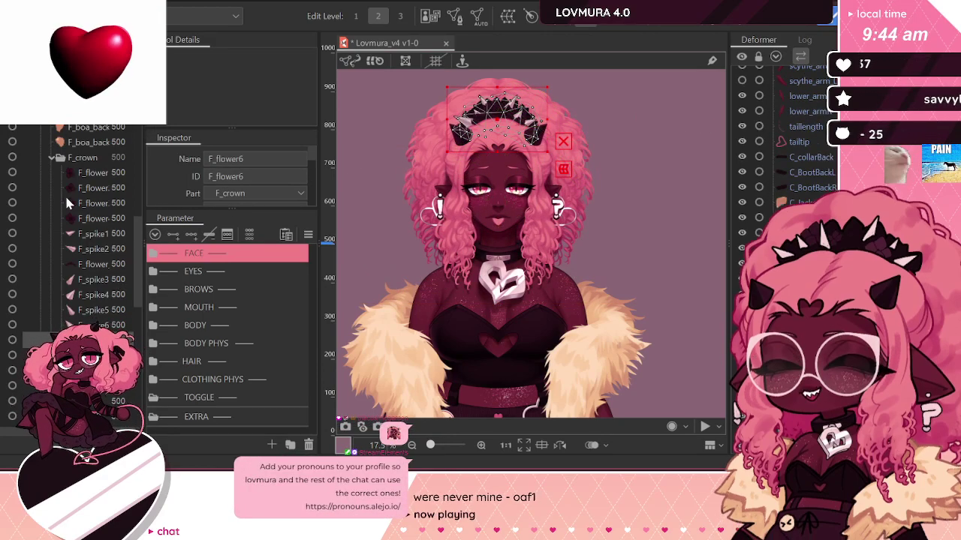
{"action": "left_click", "coordinate": [84, 188]}
{"action": "left_click", "coordinate": [85, 173]}
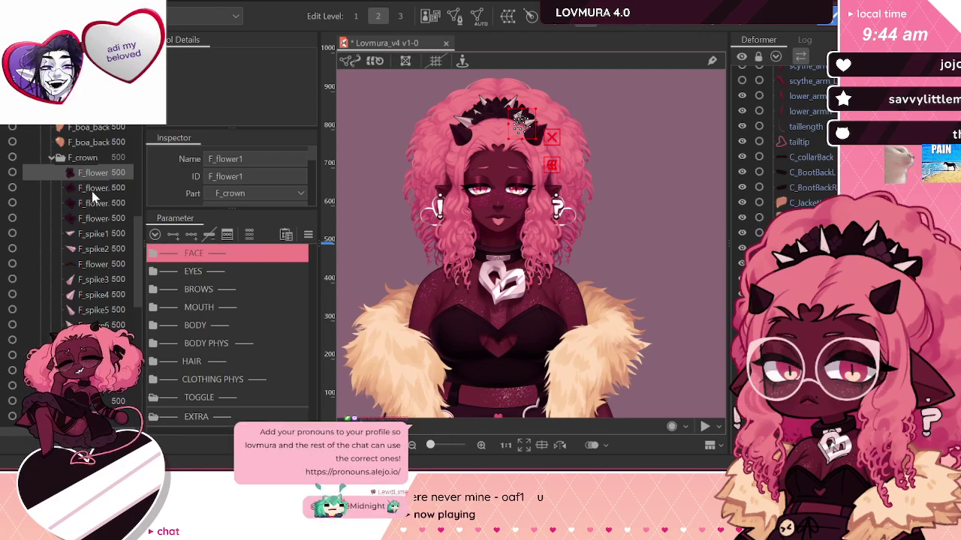
{"action": "scroll", "coordinate": [85, 271], "scroll_direction": "down", "scroll_amount": 4}
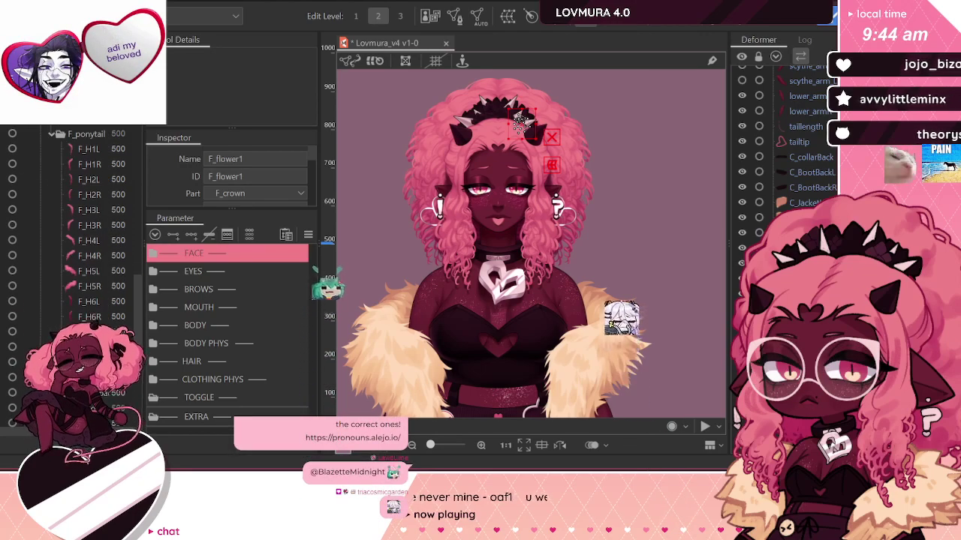
{"action": "left_click", "coordinate": [102, 316], "text": "shift"}
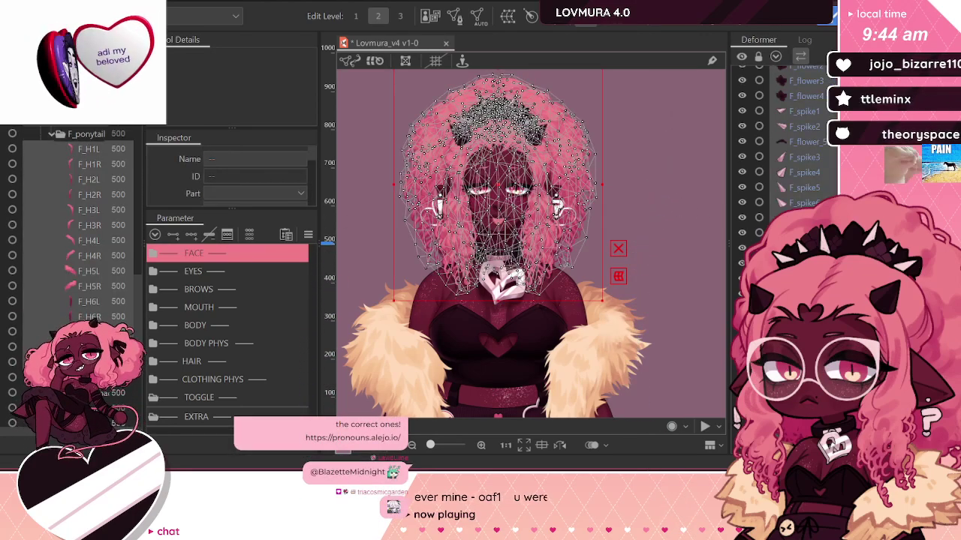
Step: Parent the selected F_crown and F_ponytail meshes of the FUTURE outfit to the head_Z deformer
{"action": "scroll", "coordinate": [784, 150], "scroll_direction": "down", "scroll_amount": 10}
{"action": "left_click_drag", "start_coordinate": [797, 124], "coordinate": [810, 162]}
{"action": "scroll", "coordinate": [780, 122], "scroll_direction": "down", "scroll_amount": 8}
{"action": "scroll", "coordinate": [811, 166], "scroll_direction": "down", "scroll_amount": 5}
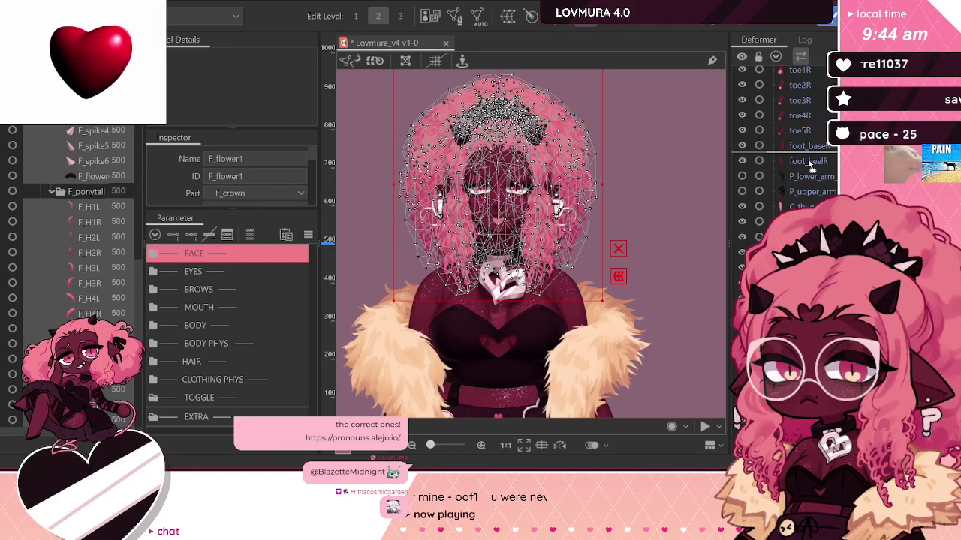
{"action": "scroll", "coordinate": [811, 189], "scroll_direction": "down", "scroll_amount": 5}
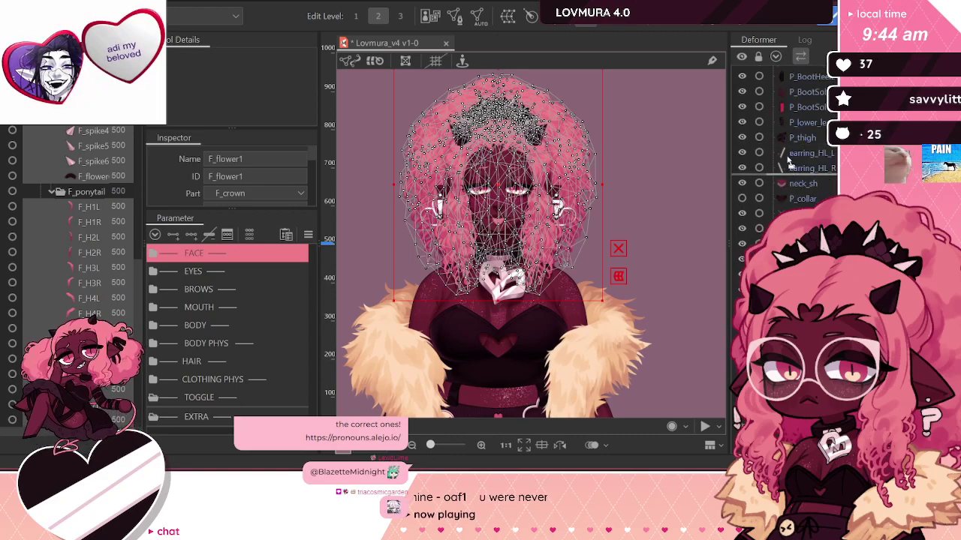
{"action": "scroll", "coordinate": [784, 173], "scroll_direction": "down", "scroll_amount": 5}
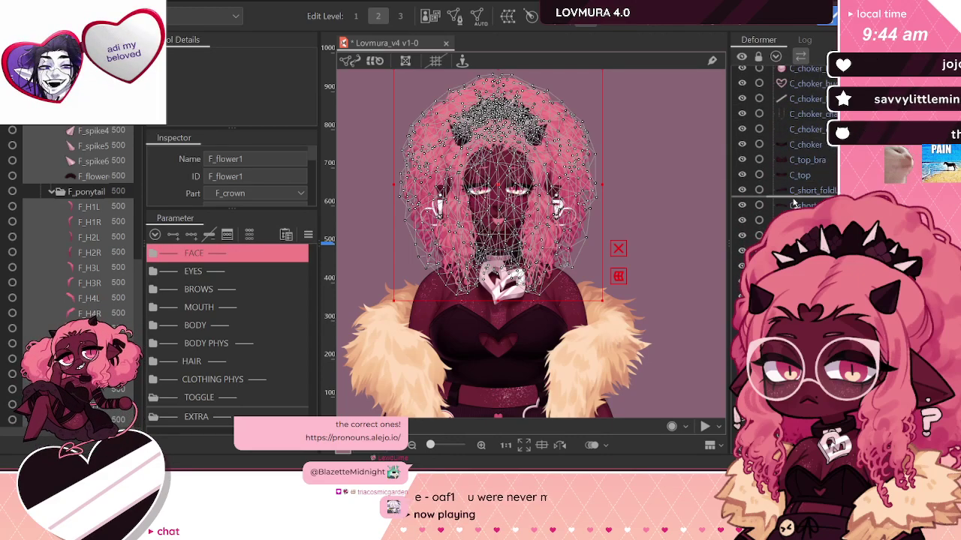
{"action": "scroll", "coordinate": [795, 208], "scroll_direction": "down", "scroll_amount": 8}
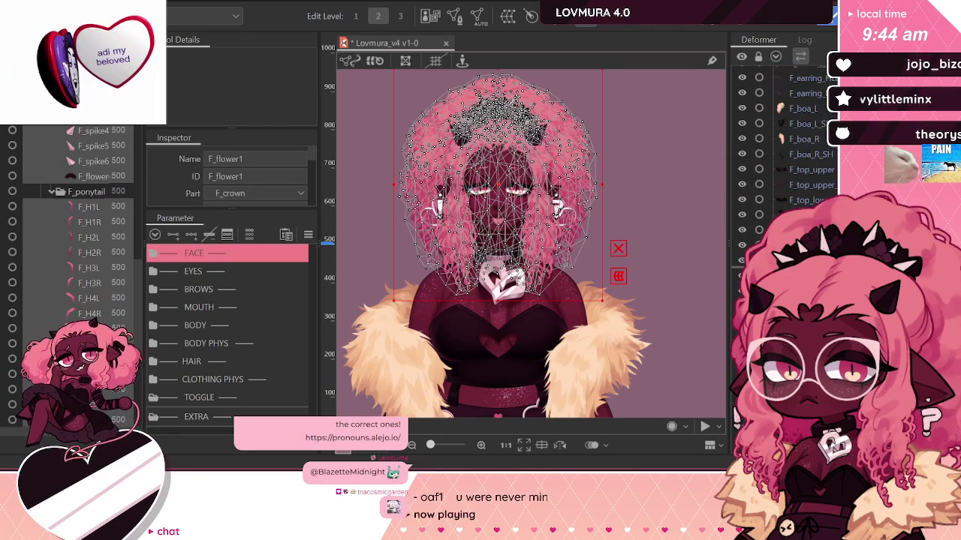
{"action": "scroll", "coordinate": [788, 150], "scroll_direction": "down", "scroll_amount": 5}
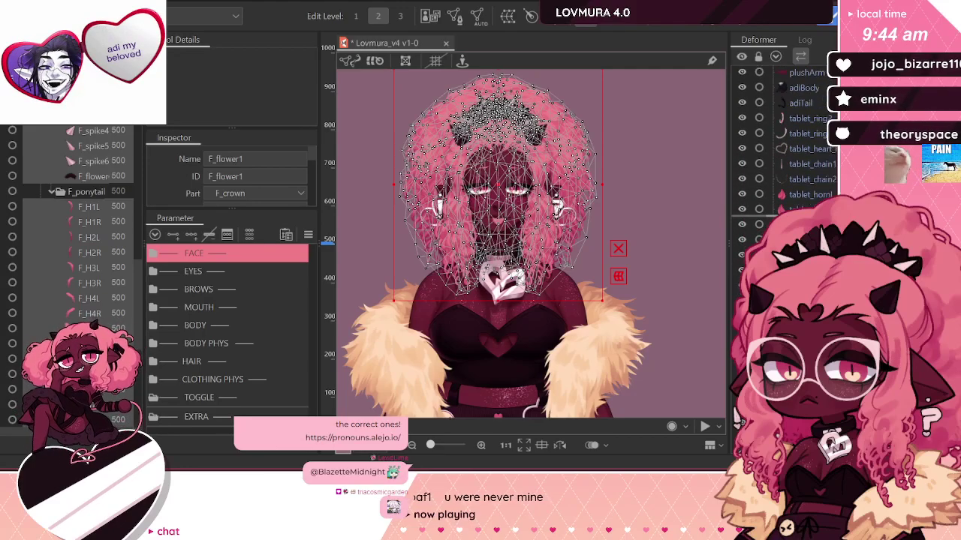
{"action": "scroll", "coordinate": [788, 150], "scroll_direction": "down", "scroll_amount": 6}
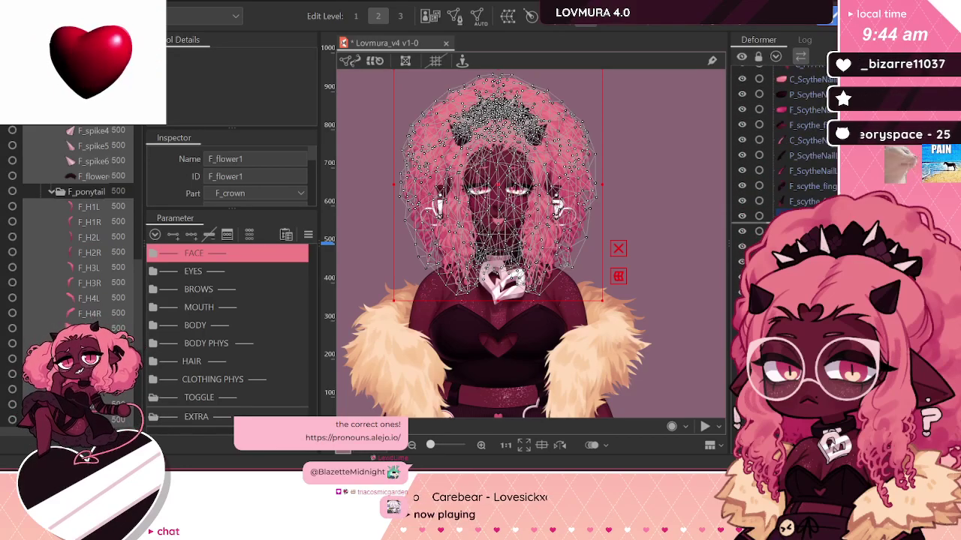
{"action": "scroll", "coordinate": [797, 192], "scroll_direction": "down", "scroll_amount": 6}
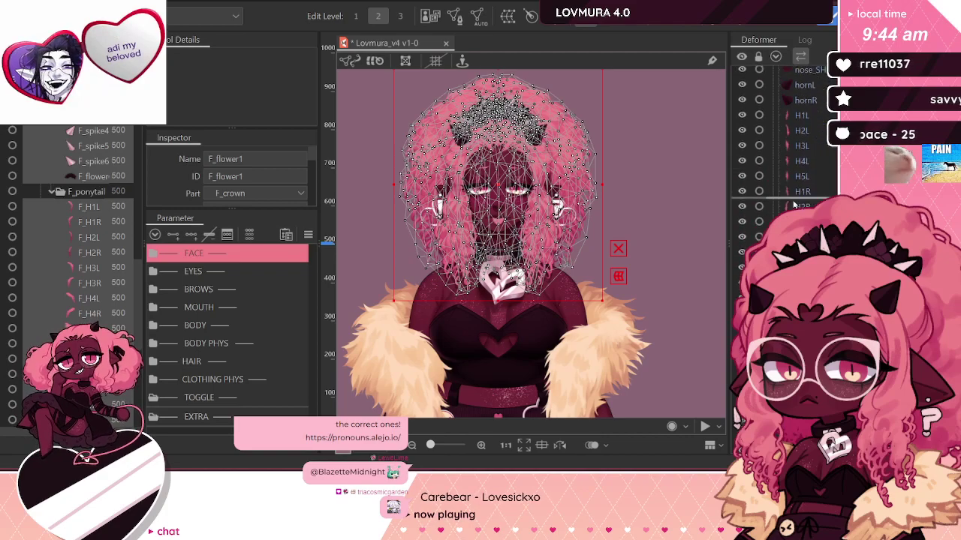
{"action": "scroll", "coordinate": [797, 192], "scroll_direction": "down", "scroll_amount": 5}
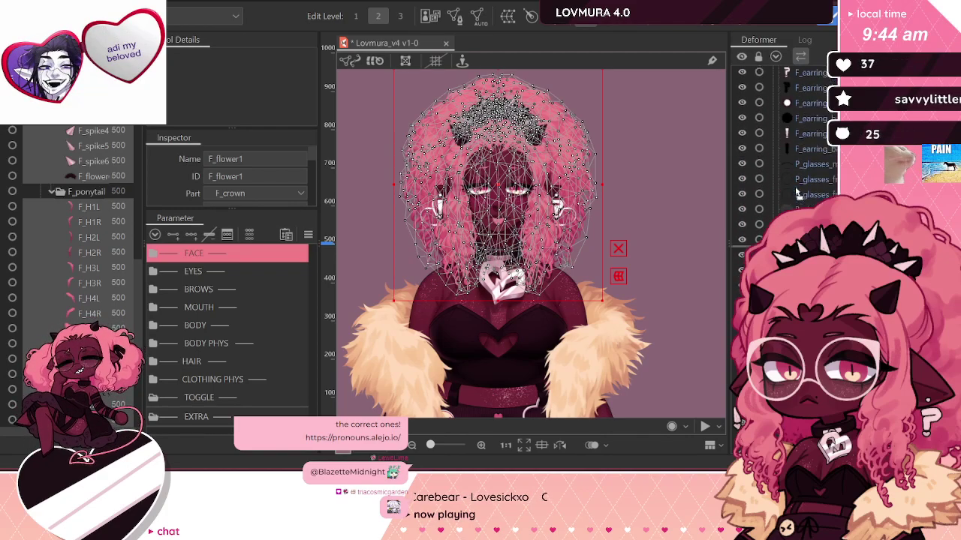
{"action": "scroll", "coordinate": [791, 80], "scroll_direction": "down", "scroll_amount": 3}
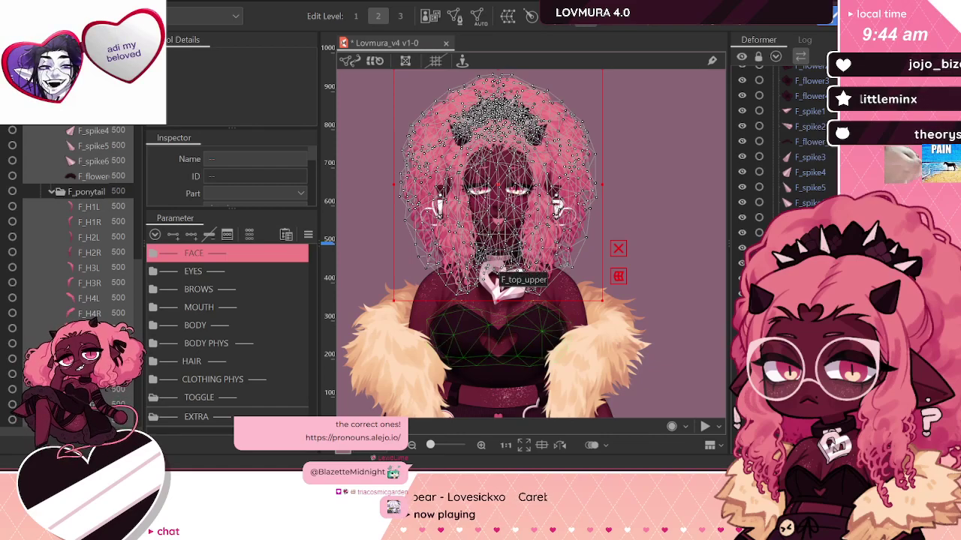
Step: Select the PAST(BACK) meshes from P_ribbon_mid in P_ribbon through the hair meshes of P_hair_back
{"action": "scroll", "coordinate": [79, 261], "scroll_direction": "down", "scroll_amount": 4}
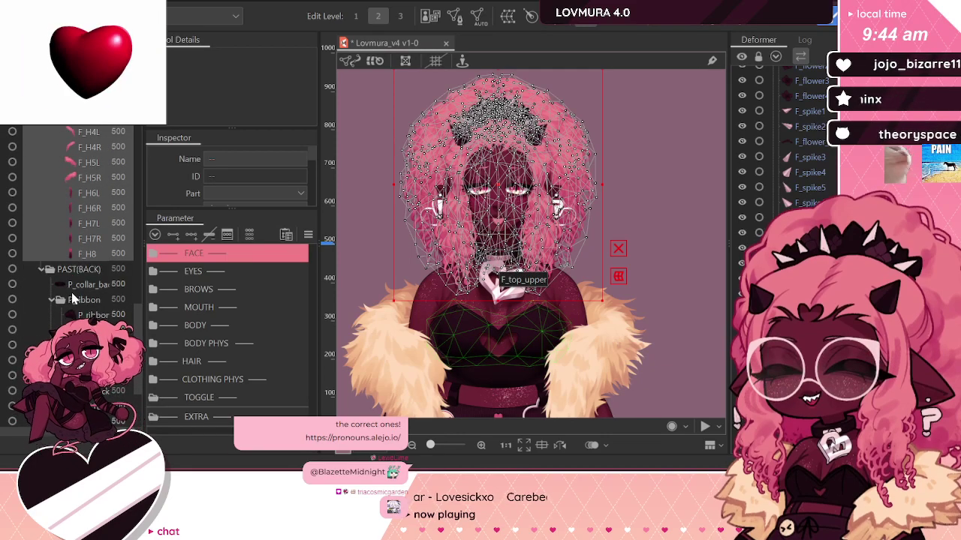
{"action": "scroll", "coordinate": [71, 298], "scroll_direction": "down", "scroll_amount": 3}
{"action": "left_click", "coordinate": [83, 258]}
{"action": "scroll", "coordinate": [84, 256], "scroll_direction": "down", "scroll_amount": 3}
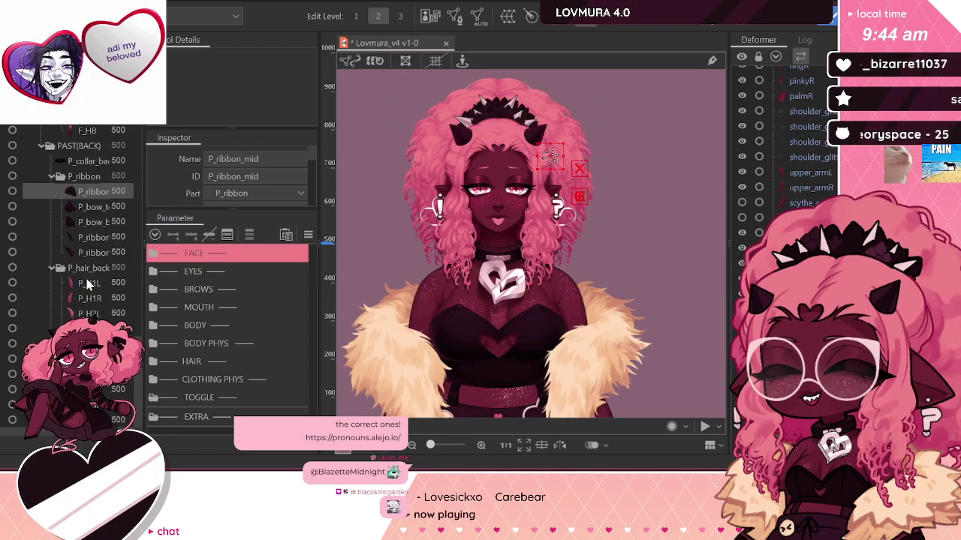
{"action": "left_click", "coordinate": [102, 300], "text": "shift"}
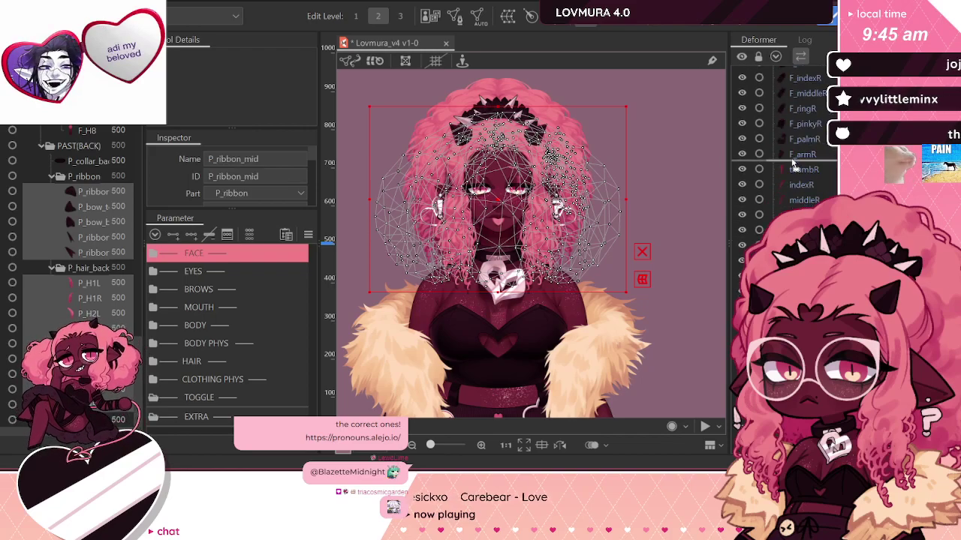
Step: Parent the selected P_ribbon and P_hair_back meshes to the head_Z deformer and save the model
{"action": "scroll", "coordinate": [811, 166], "scroll_direction": "up", "scroll_amount": 15}
{"action": "left_click_drag", "start_coordinate": [807, 164], "coordinate": [829, 161]}
{"action": "scroll", "coordinate": [810, 150], "scroll_direction": "up", "scroll_amount": 5}
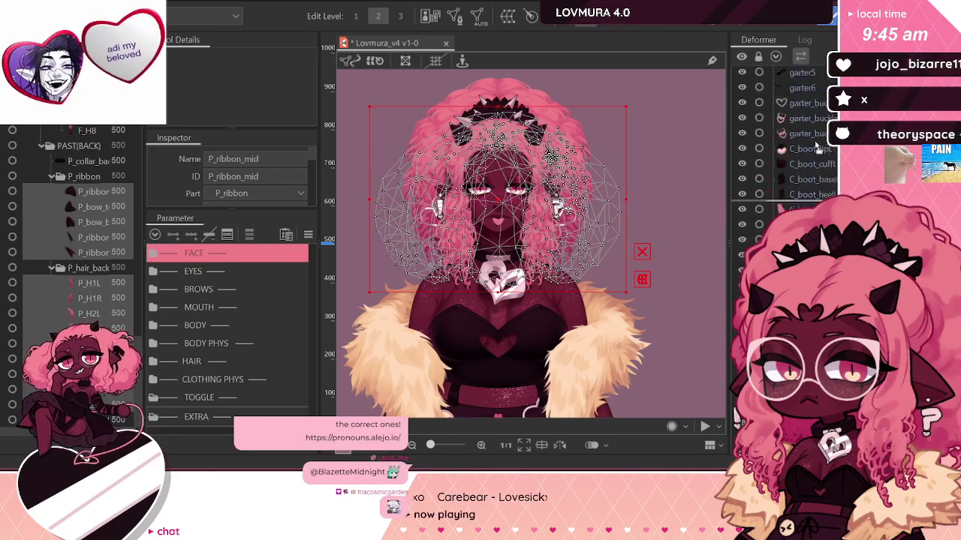
{"action": "scroll", "coordinate": [814, 139], "scroll_direction": "up", "scroll_amount": 10}
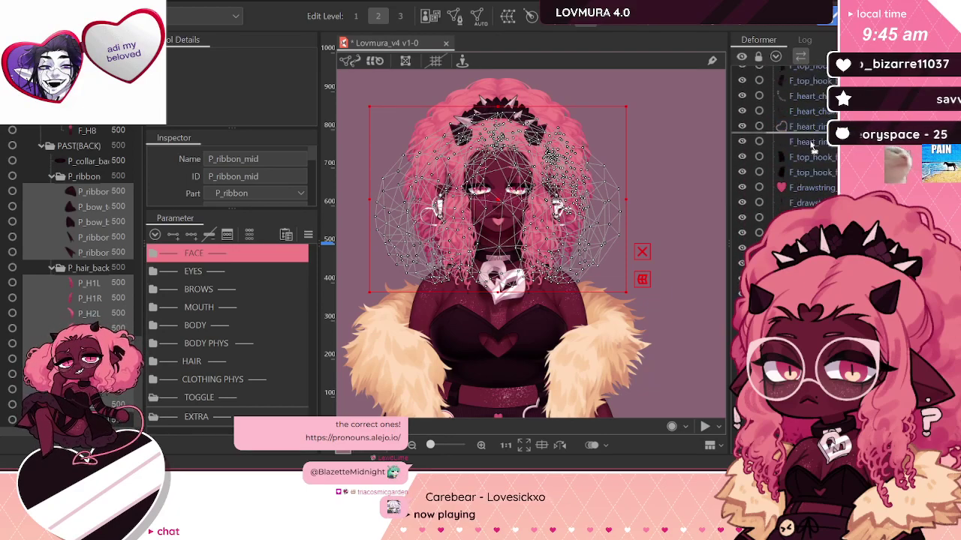
{"action": "scroll", "coordinate": [810, 131], "scroll_direction": "up", "scroll_amount": 10}
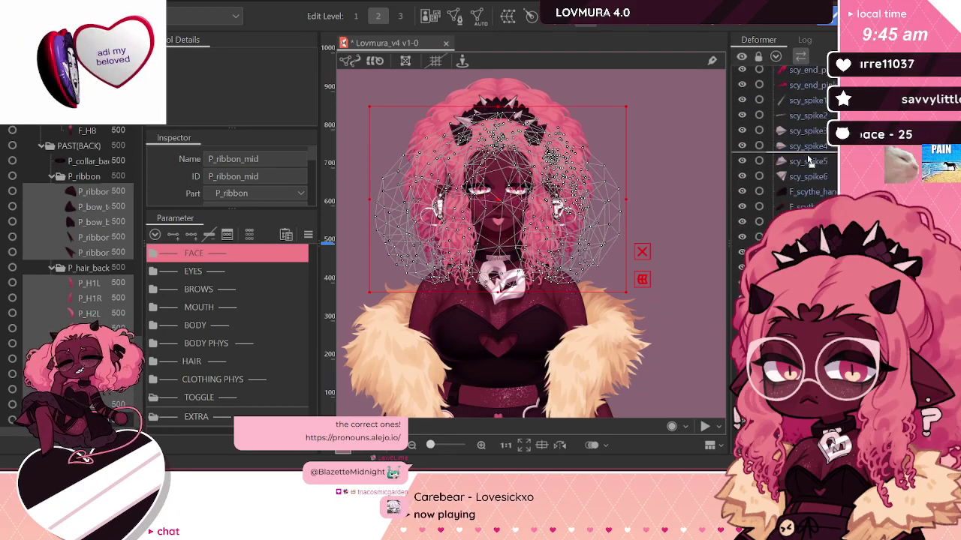
{"action": "scroll", "coordinate": [814, 135], "scroll_direction": "up", "scroll_amount": 10}
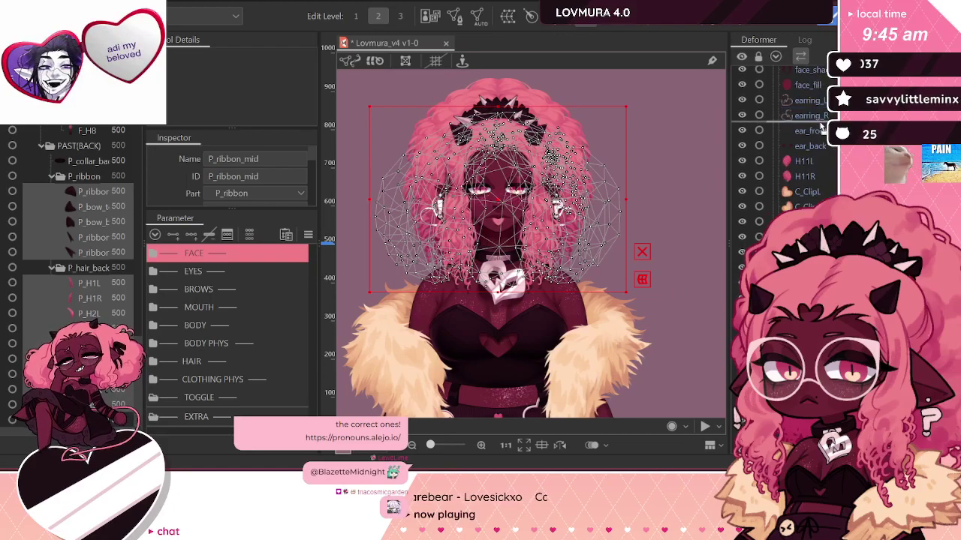
{"action": "scroll", "coordinate": [821, 128], "scroll_direction": "up", "scroll_amount": 10}
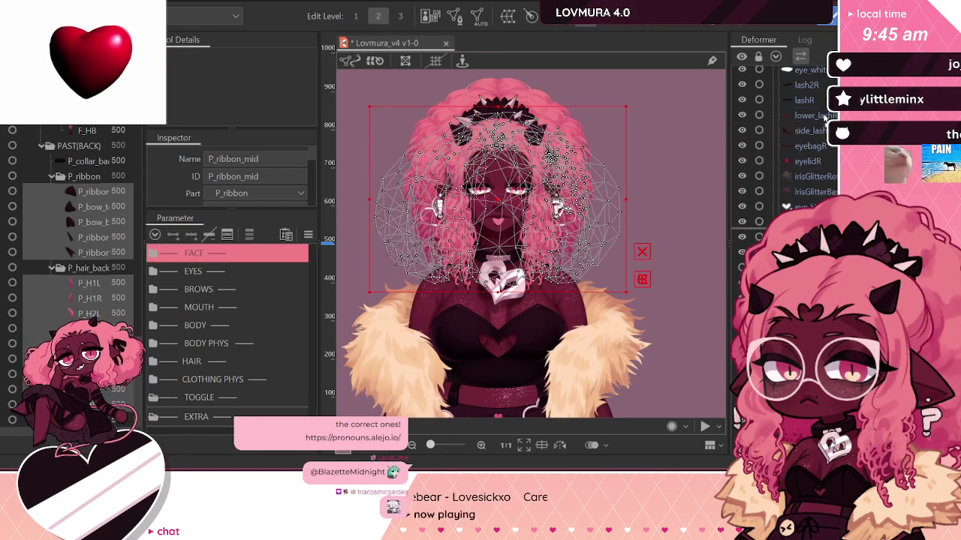
{"action": "scroll", "coordinate": [824, 109], "scroll_direction": "up", "scroll_amount": 10}
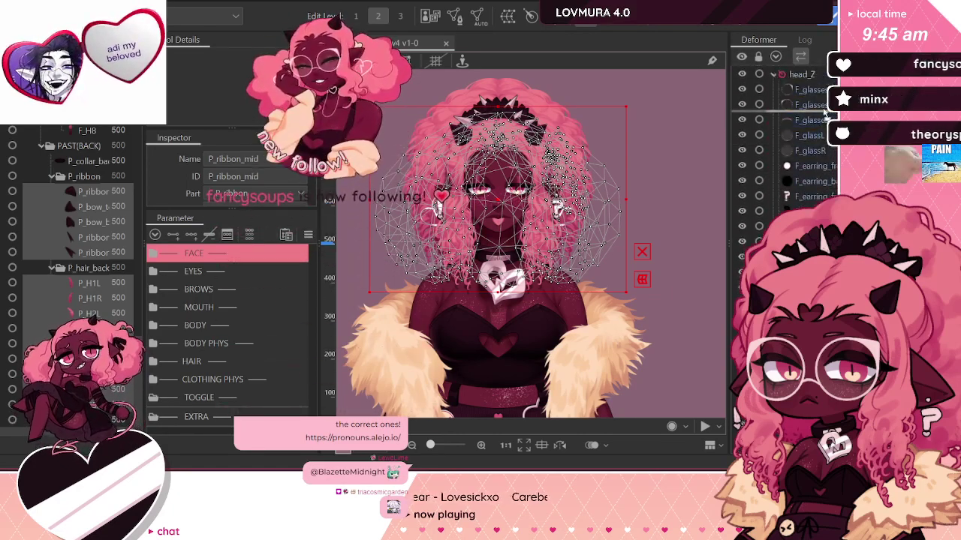
{"action": "scroll", "coordinate": [794, 78], "scroll_direction": "down", "scroll_amount": 8}
{"action": "left_click", "coordinate": [796, 217]}
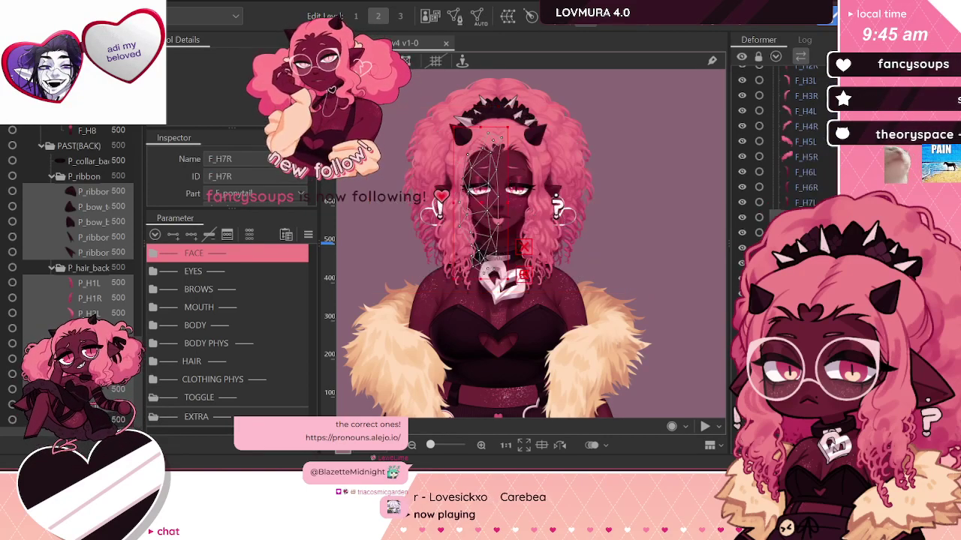
{"action": "key", "text": "ctrl+s"}
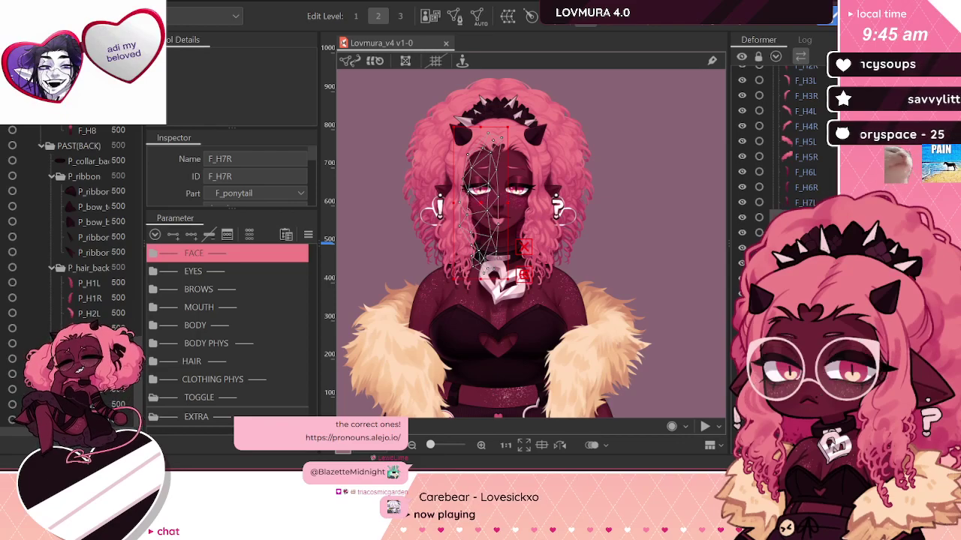
Step: Test the head_Z deformer by moving the whole head up and away from the neck, and undo the move
{"action": "left_click", "coordinate": [87, 130]}
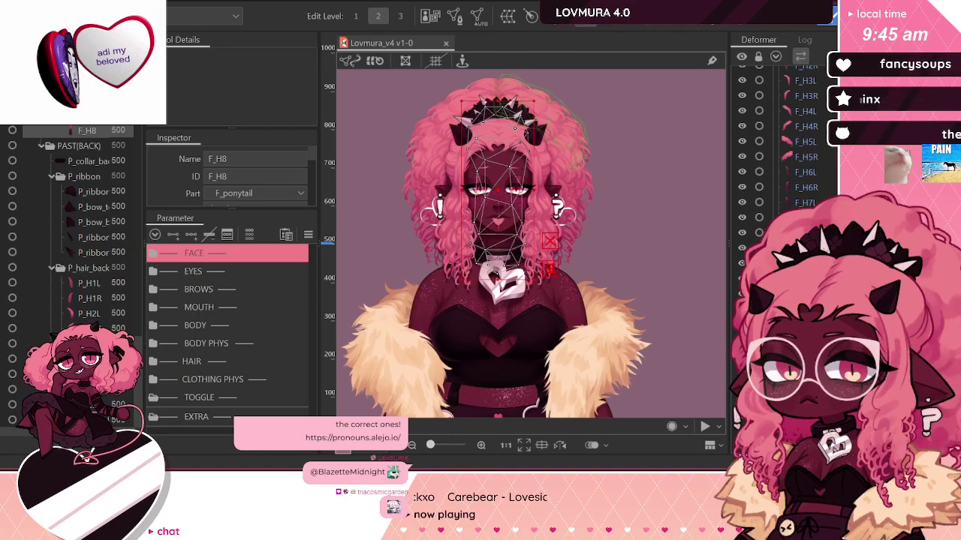
{"action": "scroll", "coordinate": [785, 150], "scroll_direction": "up", "scroll_amount": 5}
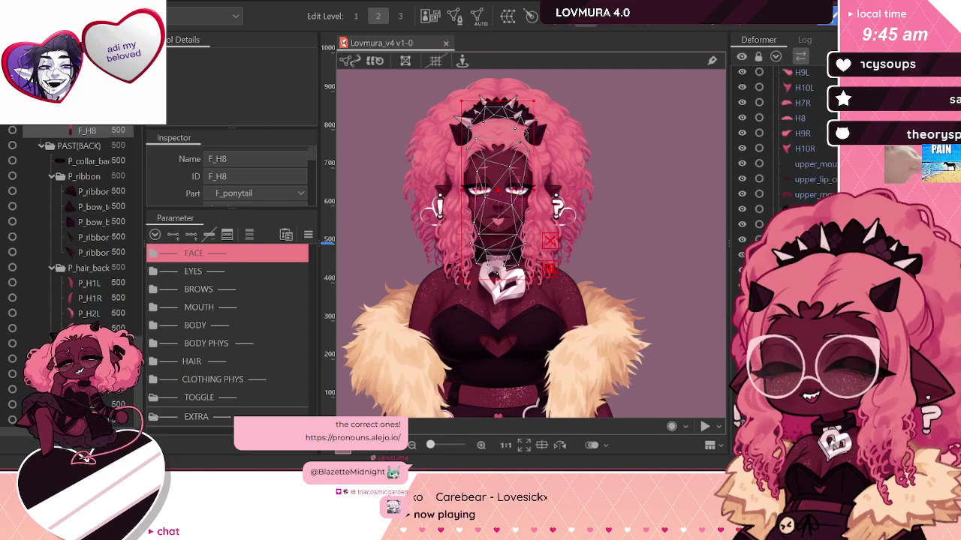
{"action": "left_click", "coordinate": [776, 77]}
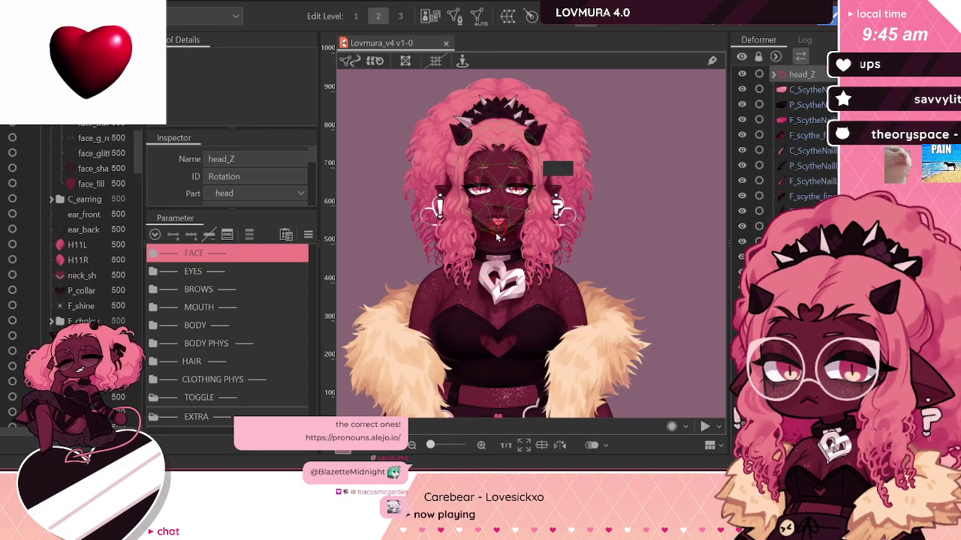
{"action": "left_click_drag", "start_coordinate": [502, 234], "coordinate": [575, 156]}
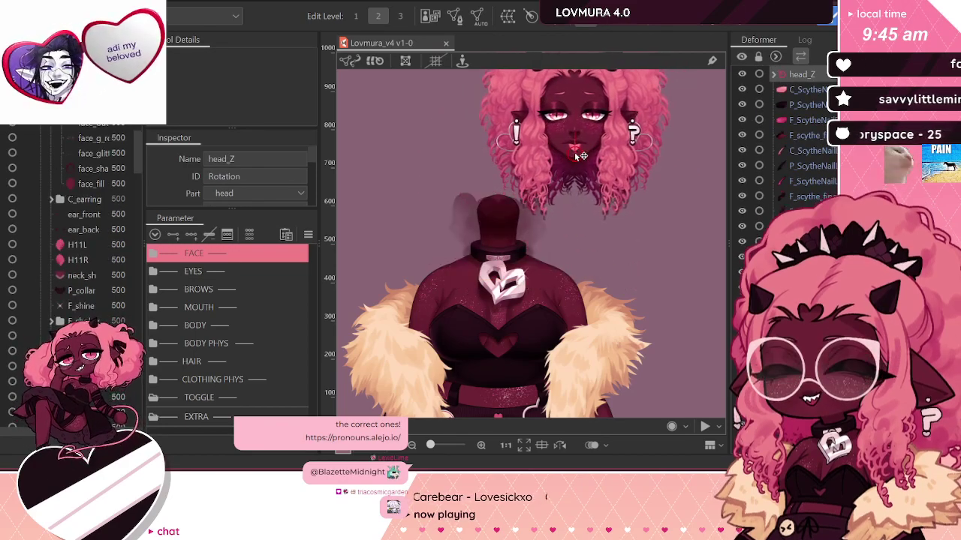
{"action": "key", "text": "ctrl+z"}
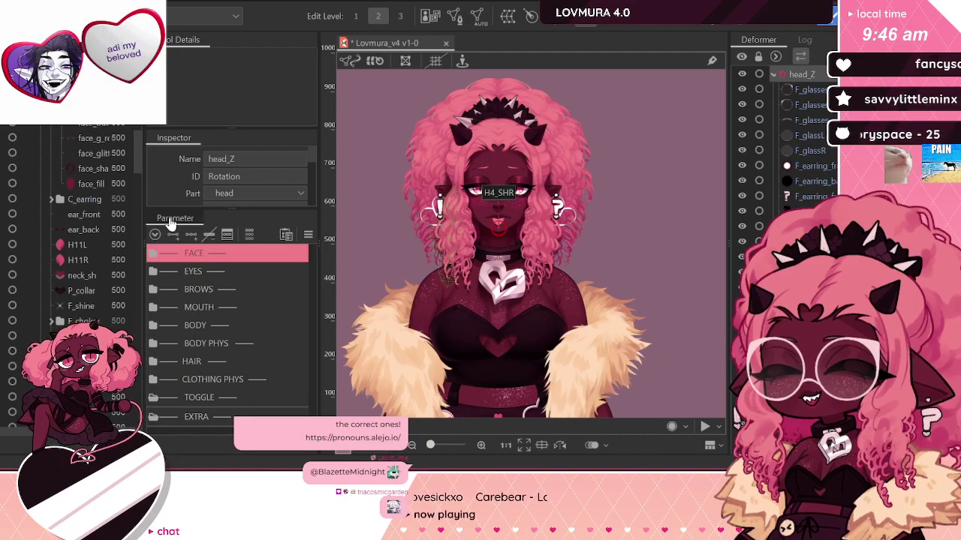
Step: Collapse the BASE, CLASSIC(BACK), FUTURE(BACK) and PAST(BACK) part folders and select the BASE folder
{"action": "scroll", "coordinate": [75, 146], "scroll_direction": "up", "scroll_amount": 5}
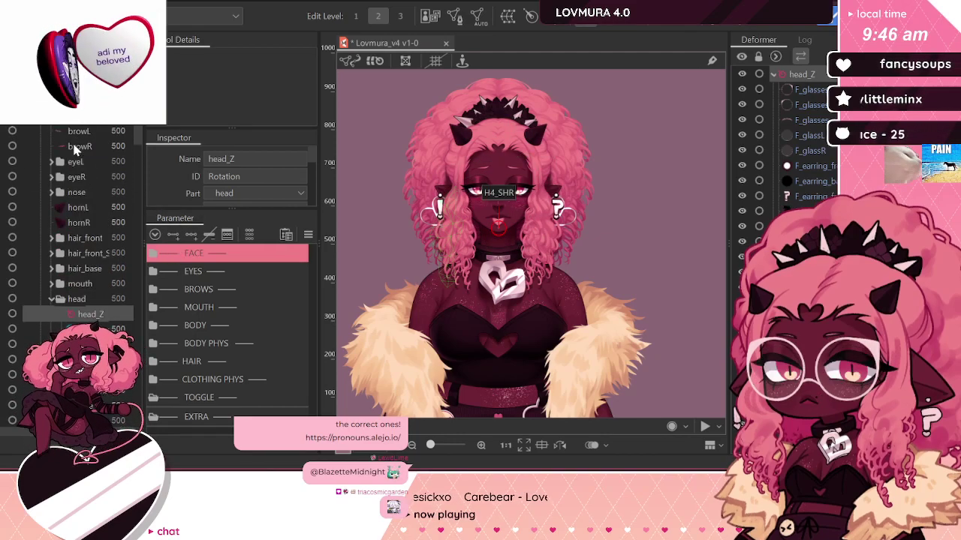
{"action": "scroll", "coordinate": [120, 134], "scroll_direction": "up", "scroll_amount": 4}
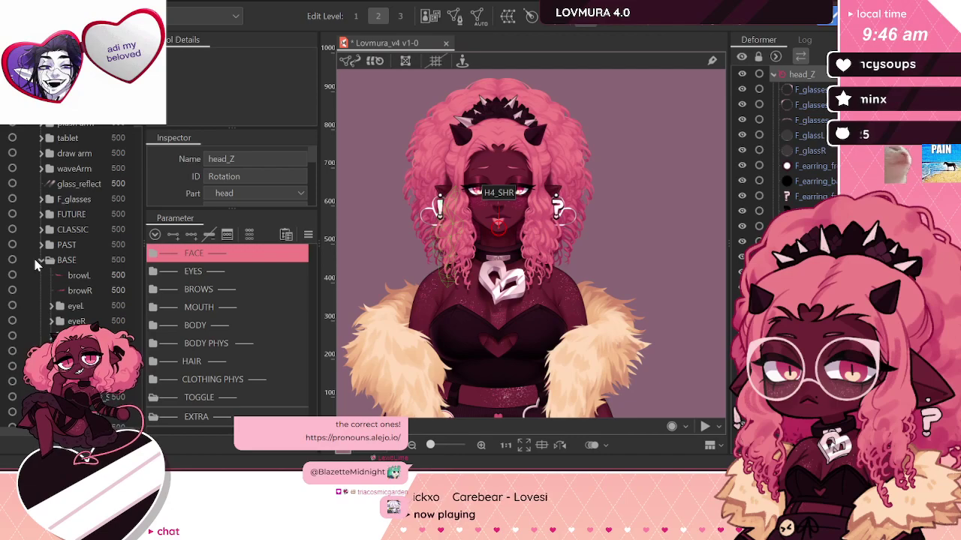
{"action": "left_click", "coordinate": [41, 260]}
{"action": "left_click", "coordinate": [40, 276]}
{"action": "left_click", "coordinate": [40, 291]}
{"action": "left_click", "coordinate": [41, 305]}
{"action": "left_click", "coordinate": [87, 307]}
{"action": "left_click", "coordinate": [90, 260]}
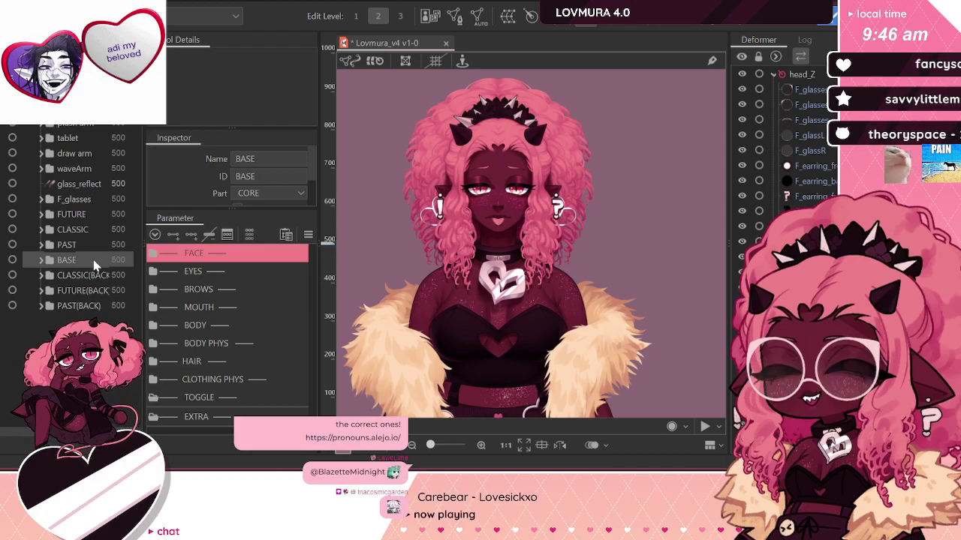
Step: Expand CLASSIC(BACK) and select its meshes from C_collarBack through the hair meshes of C_Hair_Back
{"action": "left_click", "coordinate": [56, 276]}
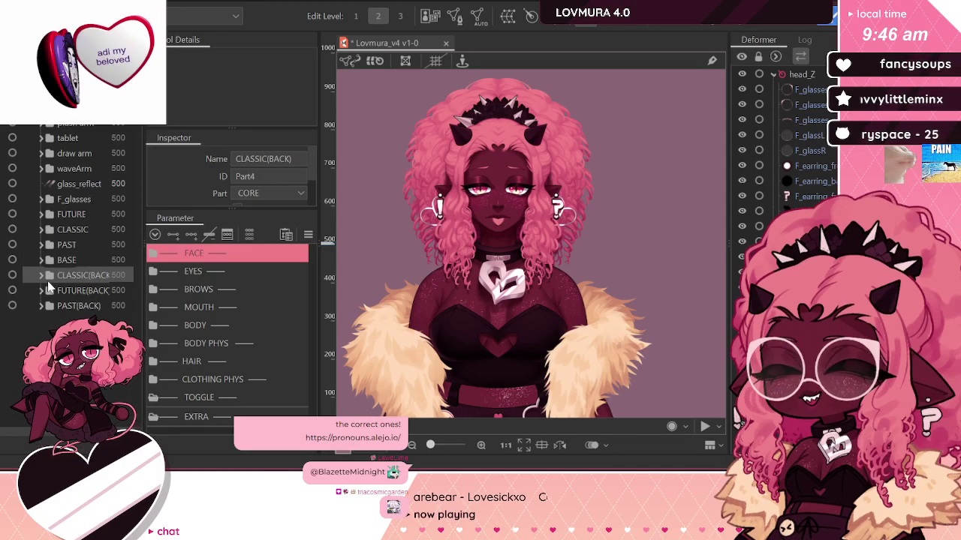
{"action": "left_click", "coordinate": [41, 275]}
{"action": "left_click", "coordinate": [83, 289]}
{"action": "scroll", "coordinate": [84, 288], "scroll_direction": "down", "scroll_amount": 3}
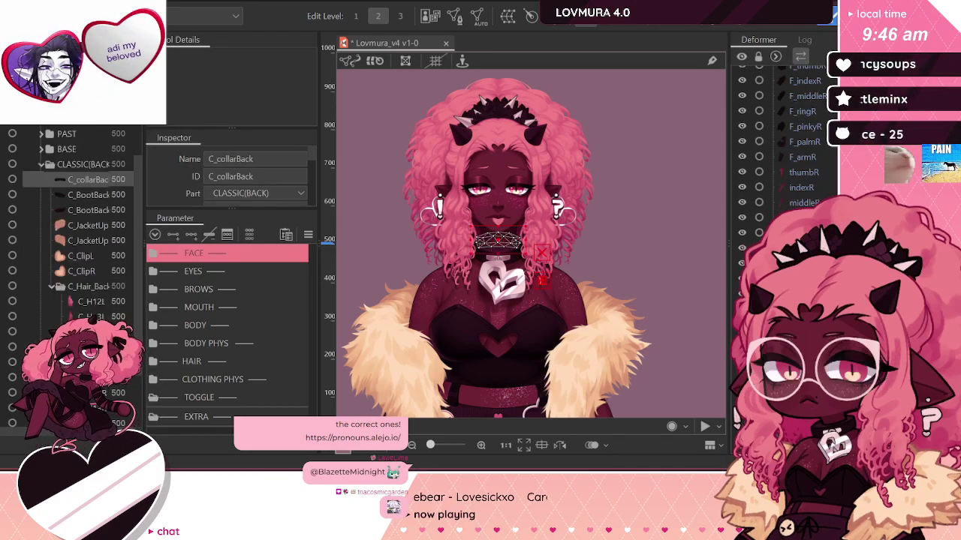
{"action": "scroll", "coordinate": [75, 270], "scroll_direction": "down", "scroll_amount": 3}
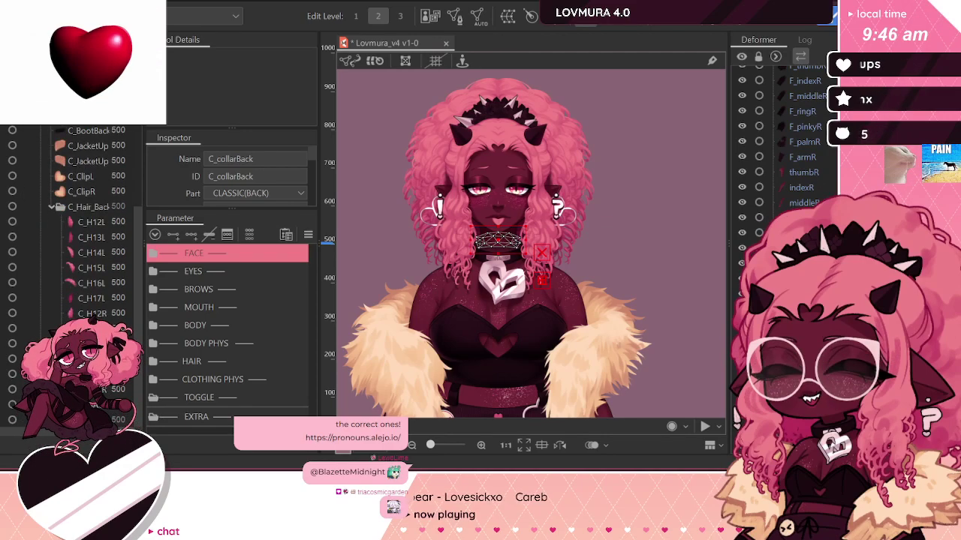
{"action": "scroll", "coordinate": [102, 321], "scroll_direction": "up", "scroll_amount": 4}
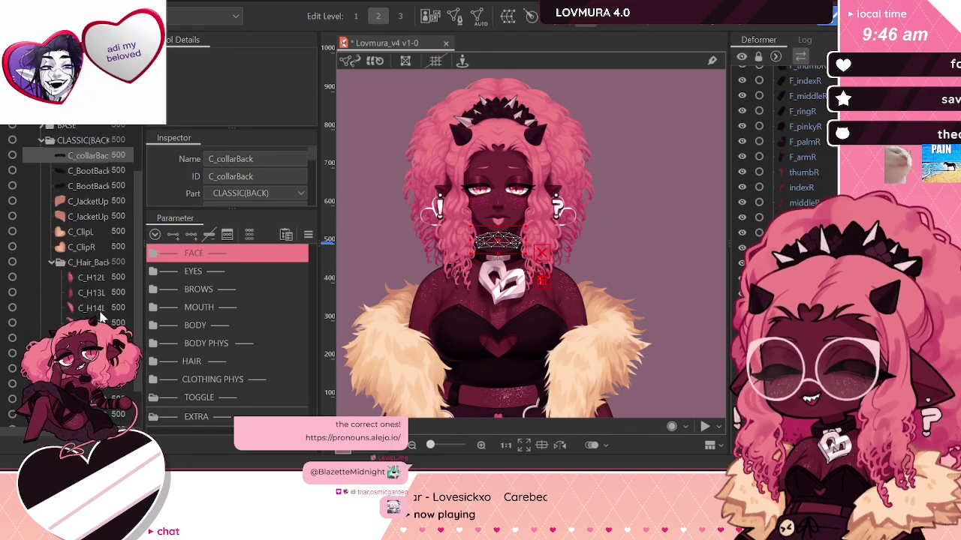
{"action": "scroll", "coordinate": [94, 237], "scroll_direction": "down", "scroll_amount": 1}
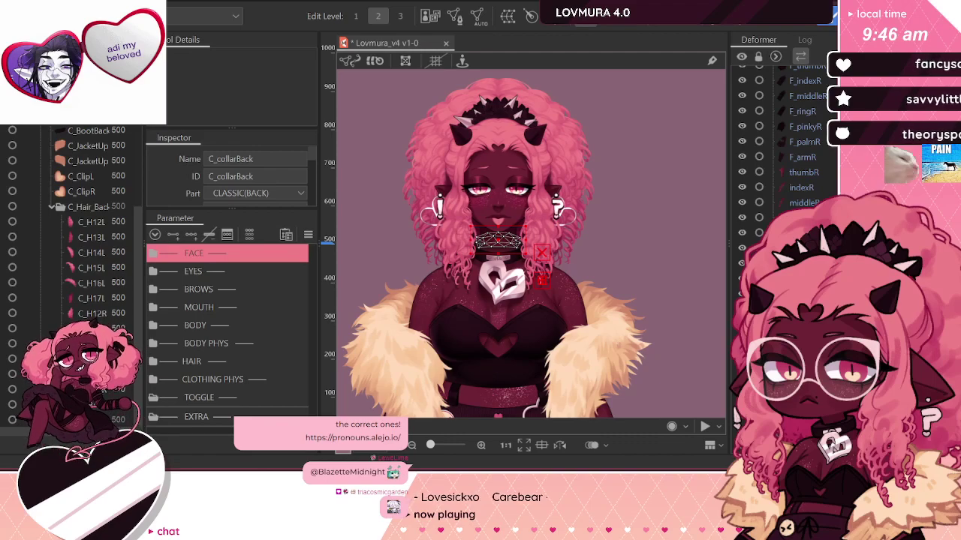
{"action": "left_click", "coordinate": [92, 408], "text": "shift"}
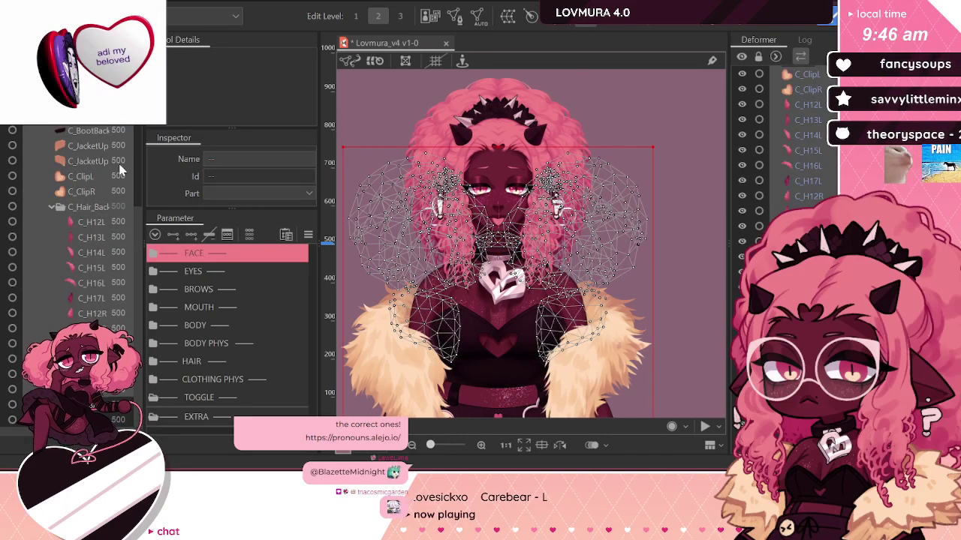
Step: Set the draw order of the selected CLASSIC(BACK) and C_Hair_Back meshes to 400 and collapse the CLASSIC(BACK) folder
{"action": "left_click", "coordinate": [96, 201], "text": "ctrl"}
{"action": "scroll", "coordinate": [172, 170], "scroll_direction": "down", "scroll_amount": 3}
{"action": "scroll", "coordinate": [173, 165], "scroll_direction": "up", "scroll_amount": 3}
{"action": "scroll", "coordinate": [211, 187], "scroll_direction": "down", "scroll_amount": 2}
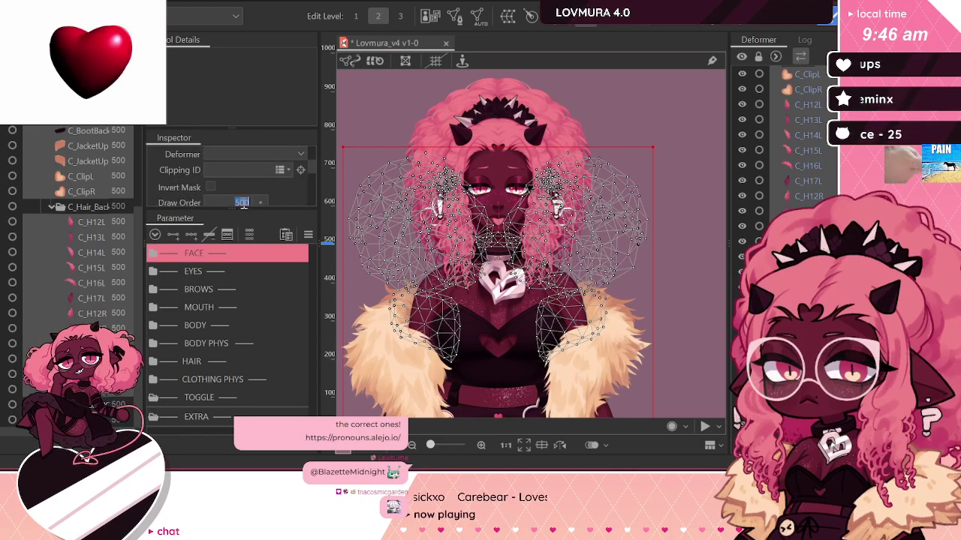
{"action": "type", "text": "400"}
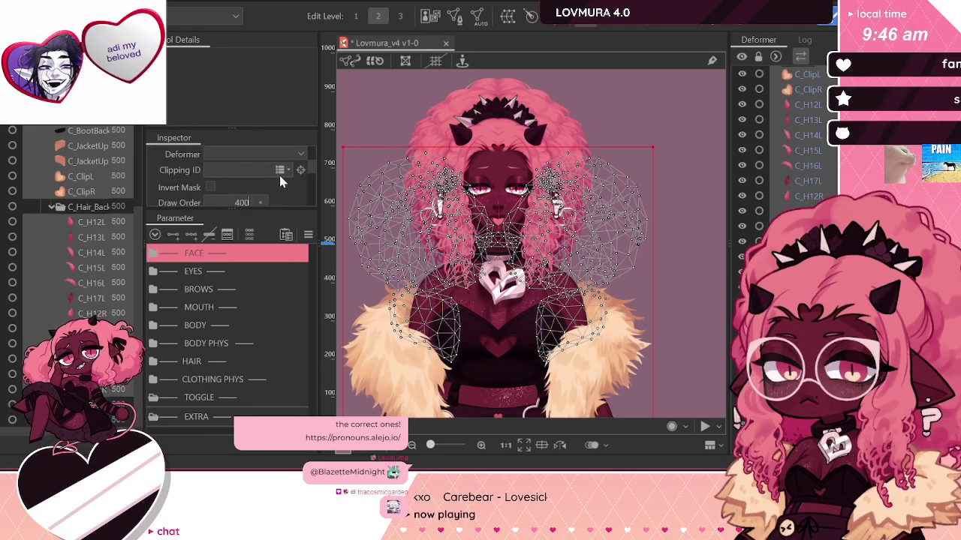
{"action": "key", "text": "Return"}
{"action": "scroll", "coordinate": [50, 233], "scroll_direction": "up", "scroll_amount": 2}
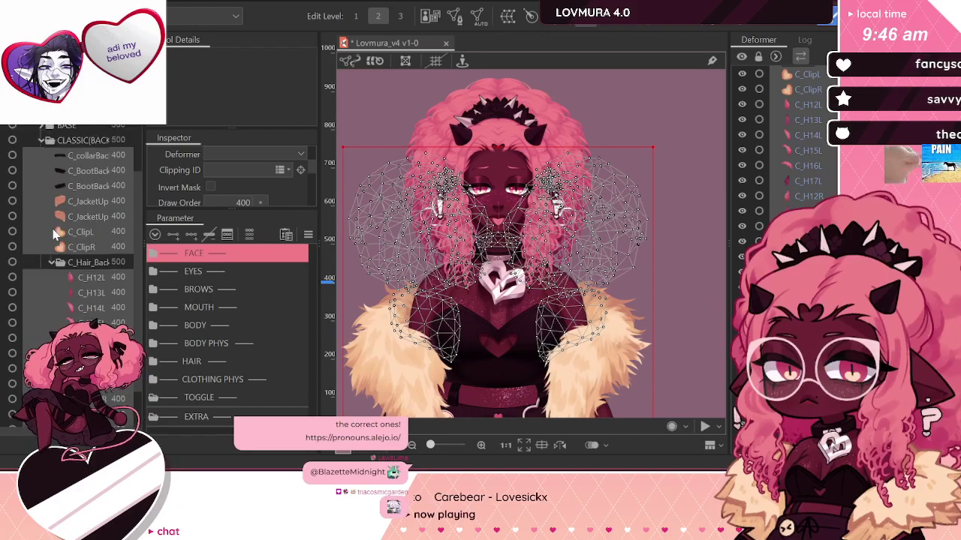
{"action": "left_click", "coordinate": [67, 140]}
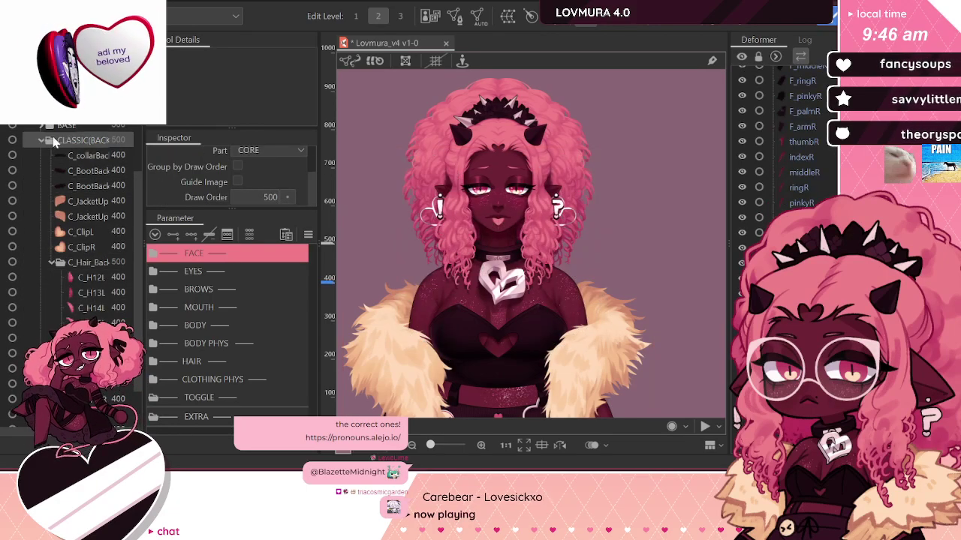
{"action": "left_click", "coordinate": [42, 140]}
Step: Expand FUTURE(BACK) and set the draw order of its choker, boa, F_crown and F_ponytail meshes to 400
{"action": "left_click", "coordinate": [41, 290]}
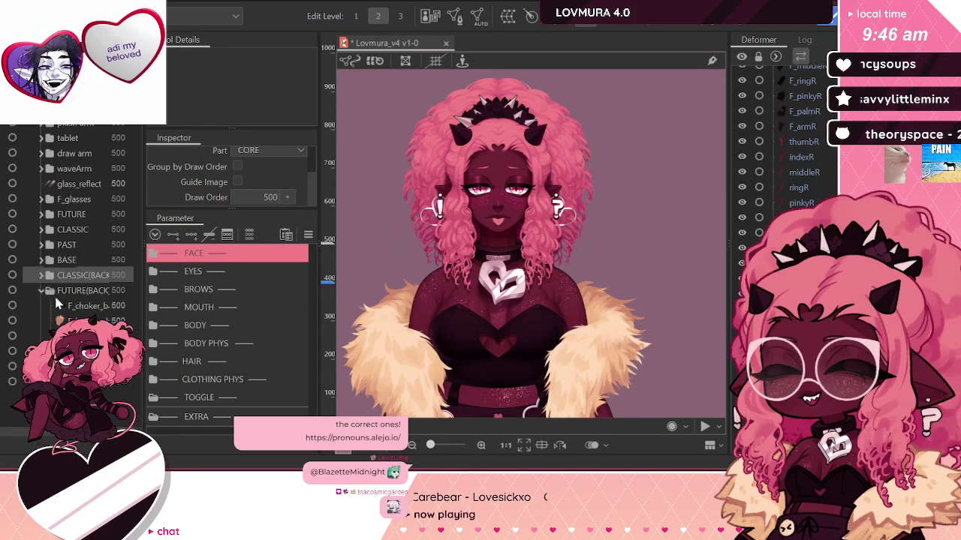
{"action": "left_click", "coordinate": [83, 320]}
{"action": "scroll", "coordinate": [75, 232], "scroll_direction": "down", "scroll_amount": 4}
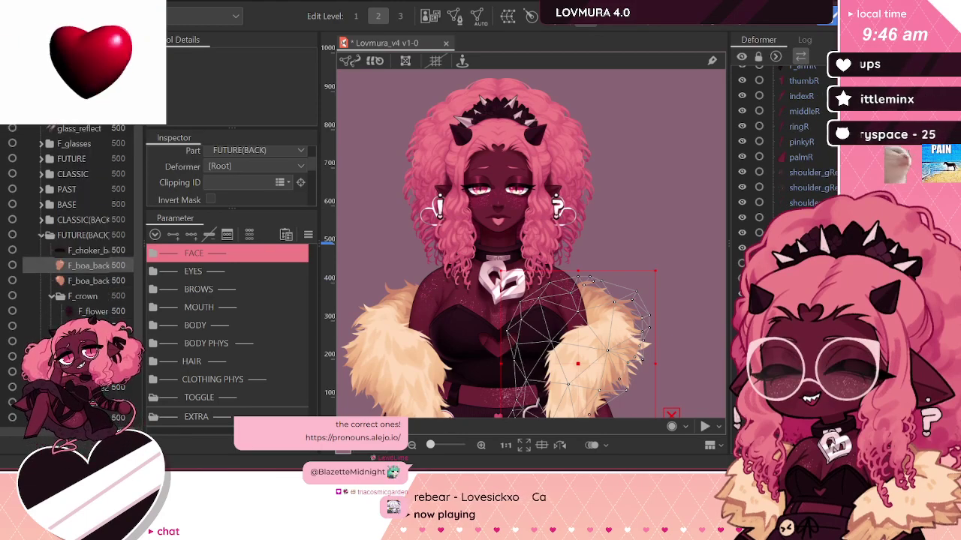
{"action": "scroll", "coordinate": [75, 233], "scroll_direction": "down", "scroll_amount": 3}
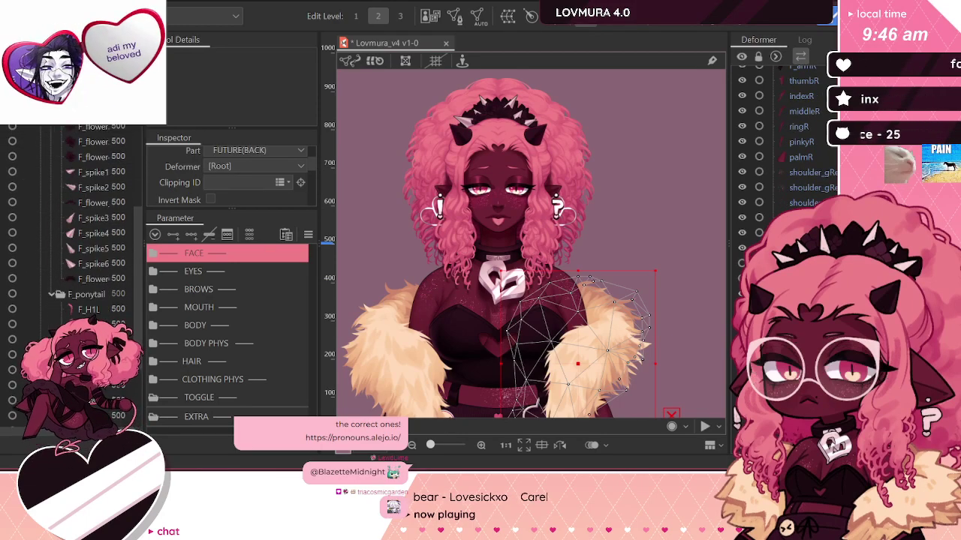
{"action": "left_click", "coordinate": [90, 405]}
{"action": "scroll", "coordinate": [75, 225], "scroll_direction": "up", "scroll_amount": 4}
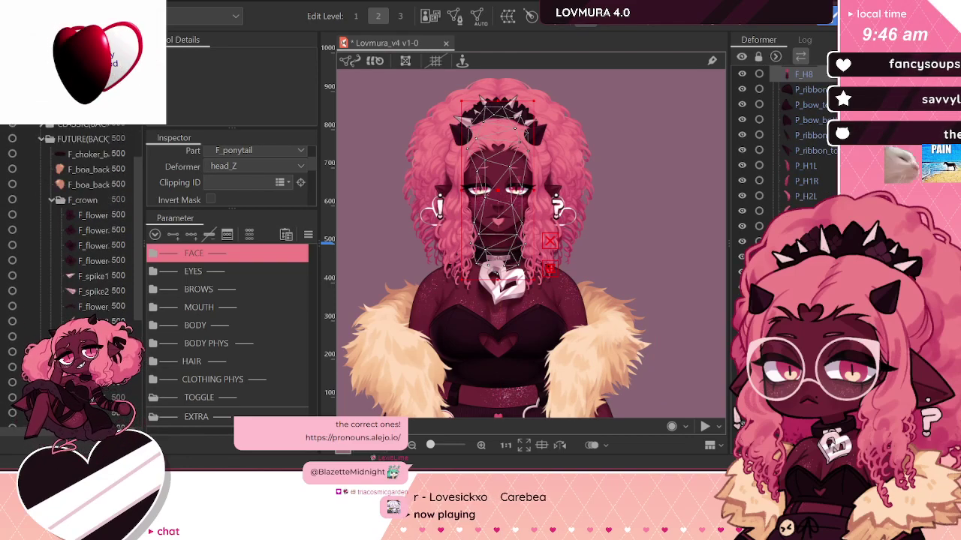
{"action": "left_click", "coordinate": [90, 156], "text": "shift"}
{"action": "left_click", "coordinate": [91, 198], "text": "ctrl"}
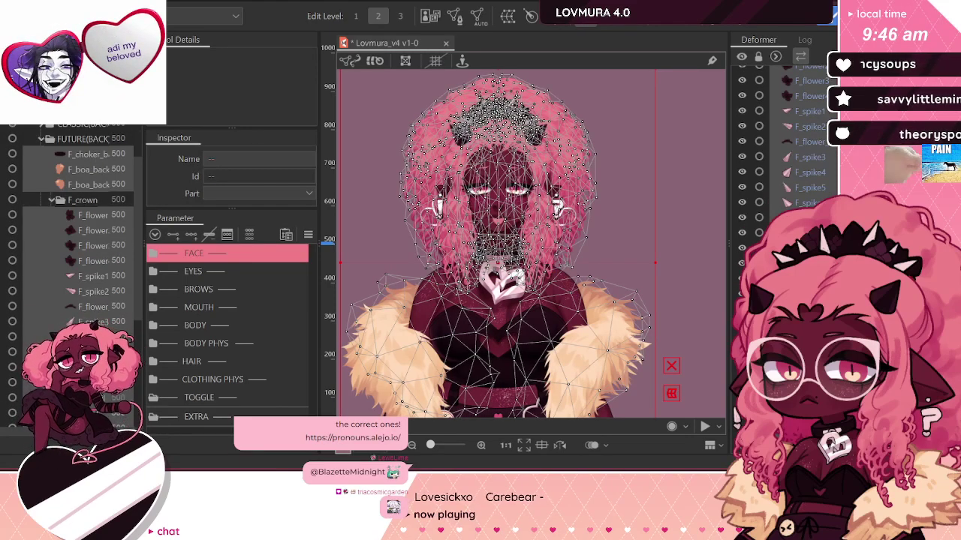
{"action": "scroll", "coordinate": [229, 197], "scroll_direction": "down", "scroll_amount": 5}
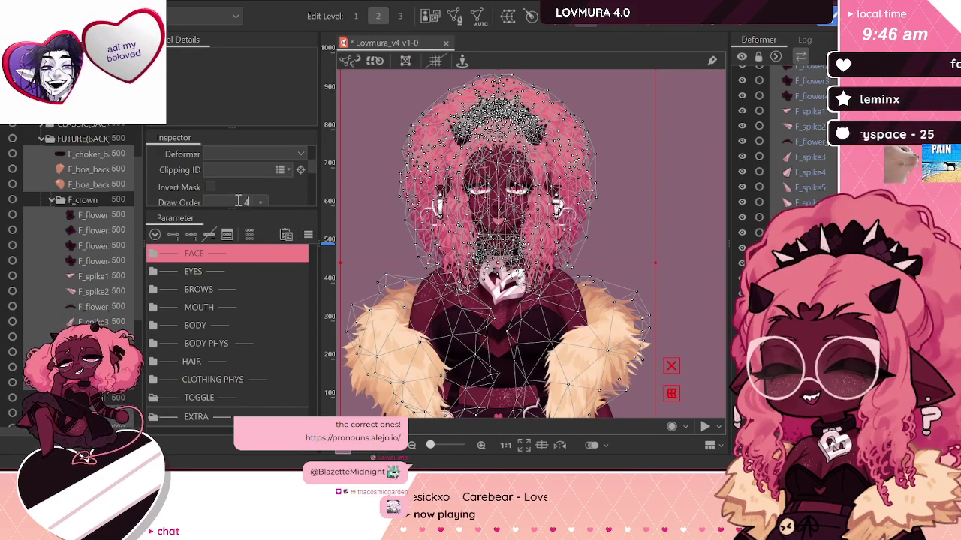
{"action": "key", "text": "Return"}
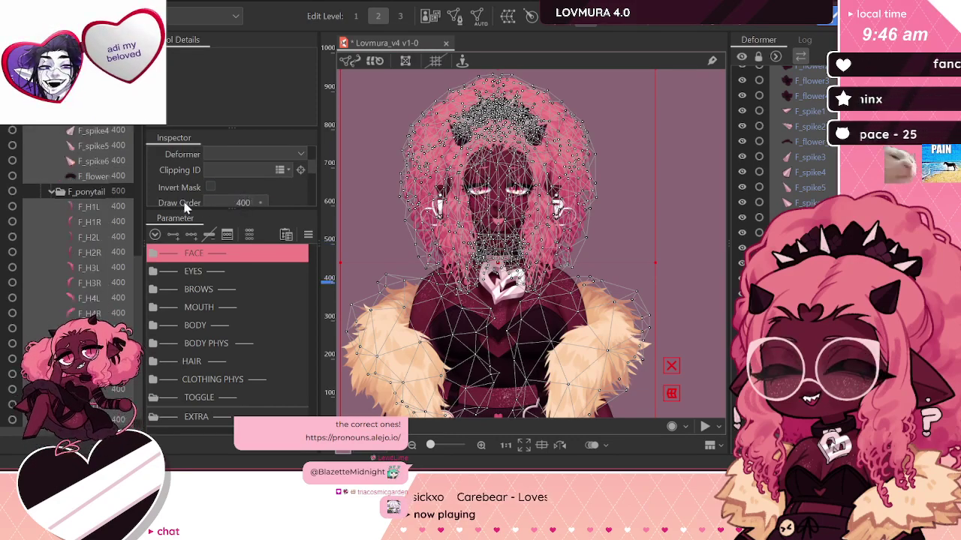
Step: Set the draw order of the F_ponytail and F_crown folders to 400 and collapse the FUTURE(BACK) folder
{"action": "left_click", "coordinate": [110, 194]}
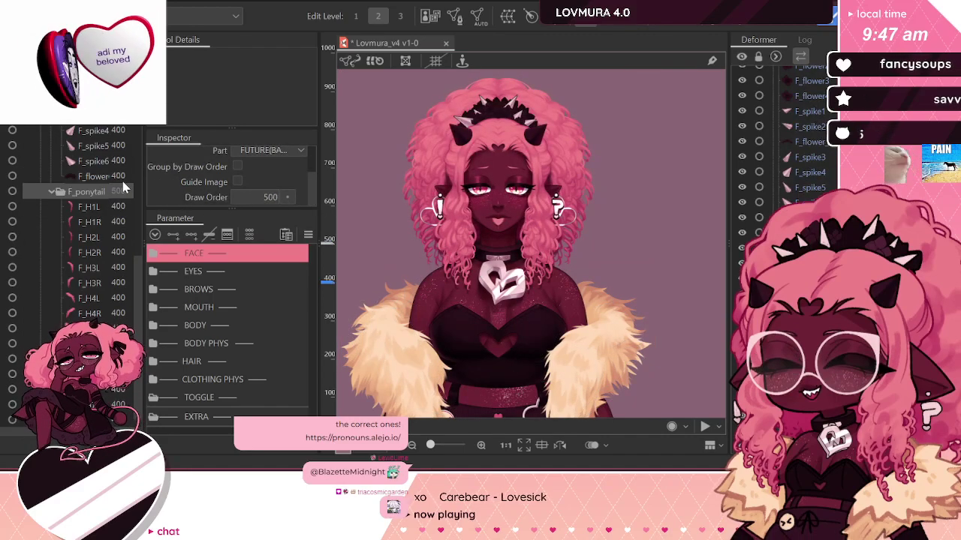
{"action": "scroll", "coordinate": [90, 197], "scroll_direction": "down", "scroll_amount": 1}
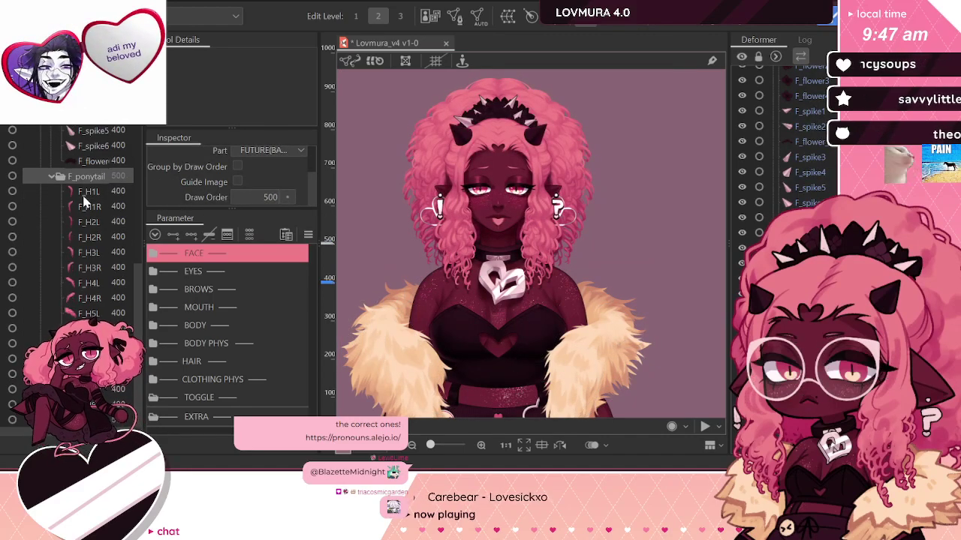
{"action": "left_click", "coordinate": [264, 201]}
{"action": "type", "text": "400"}
{"action": "scroll", "coordinate": [77, 207], "scroll_direction": "up", "scroll_amount": 5}
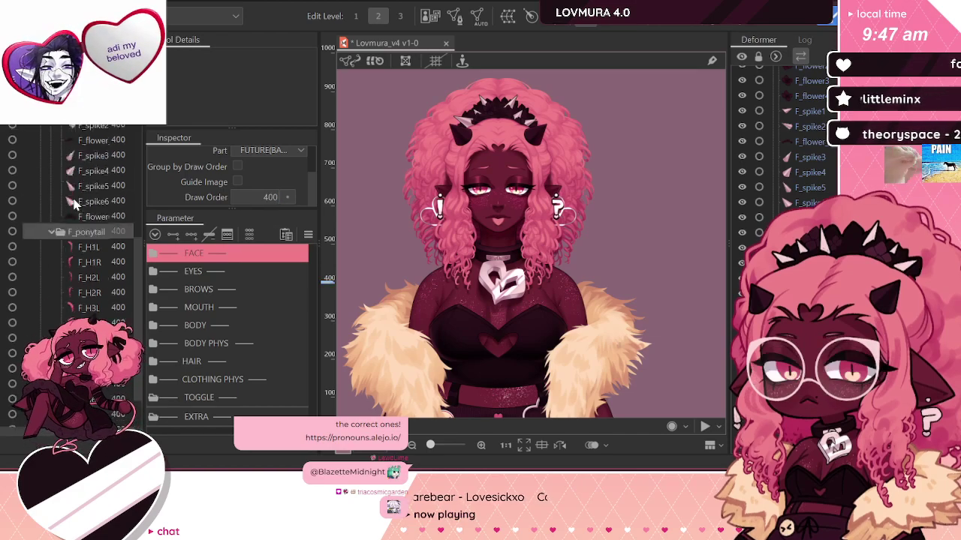
{"action": "left_click", "coordinate": [112, 257]}
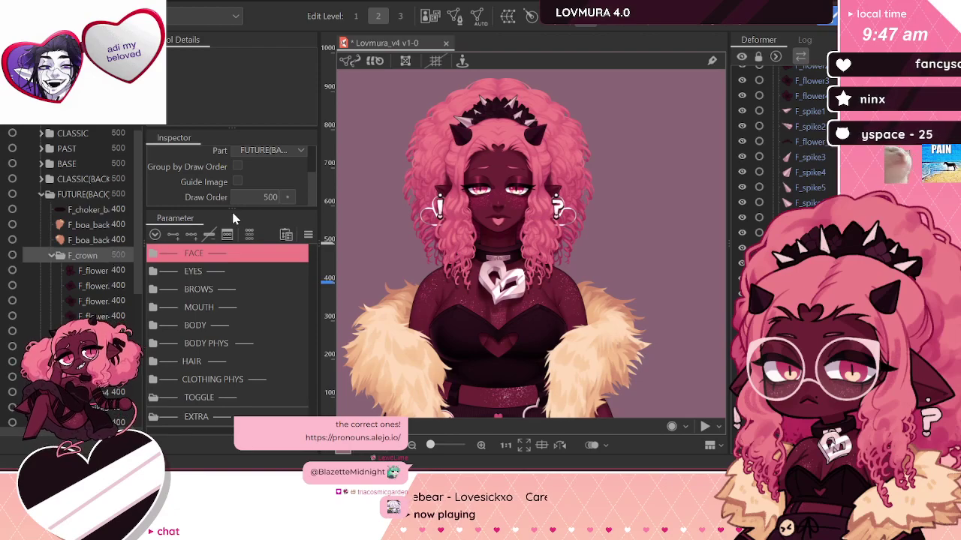
{"action": "type", "text": "400"}
{"action": "key", "text": "Return"}
{"action": "left_click", "coordinate": [43, 202]}
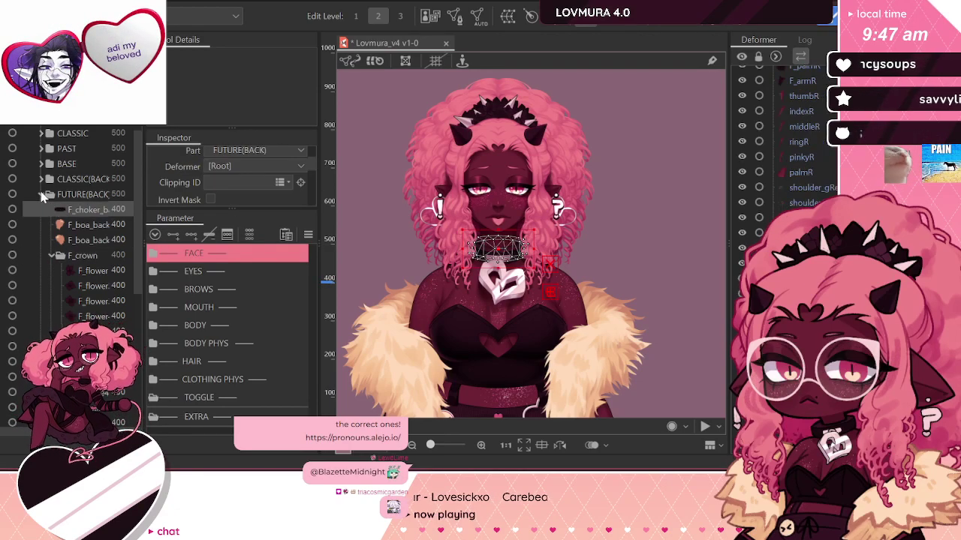
{"action": "left_click", "coordinate": [42, 195]}
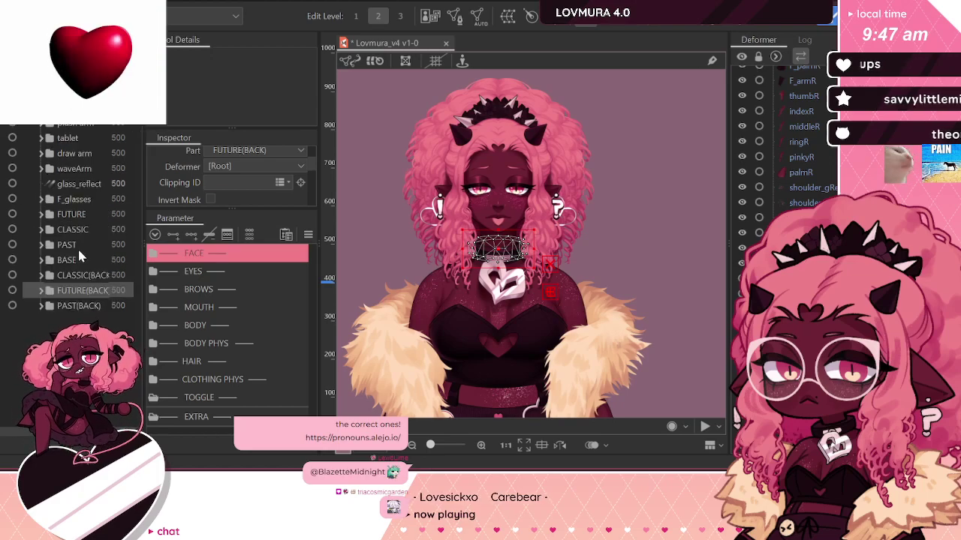
Step: Select the face_shading mesh of the BASE head on the canvas
{"action": "left_click", "coordinate": [69, 292]}
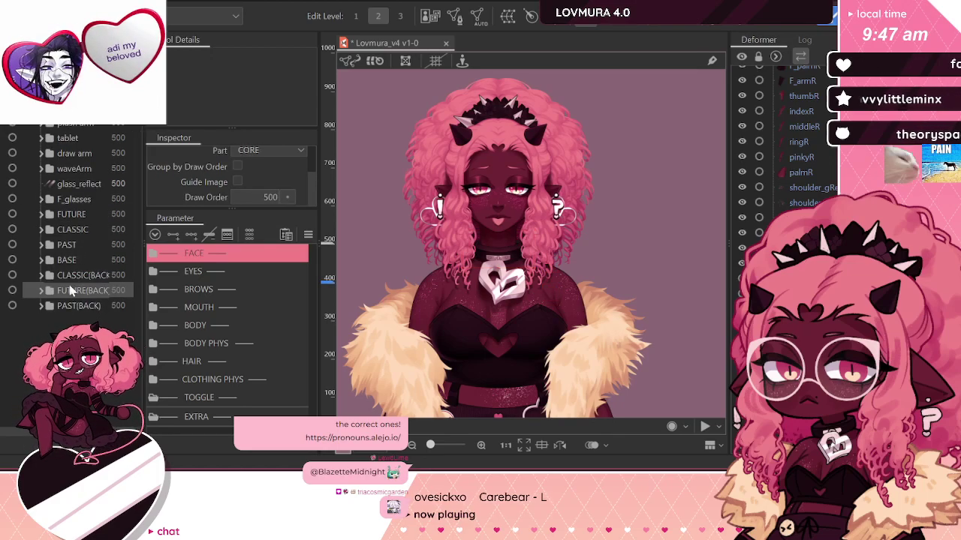
{"action": "left_click", "coordinate": [75, 260]}
{"action": "scroll", "coordinate": [539, 178], "scroll_direction": "up", "scroll_amount": 5}
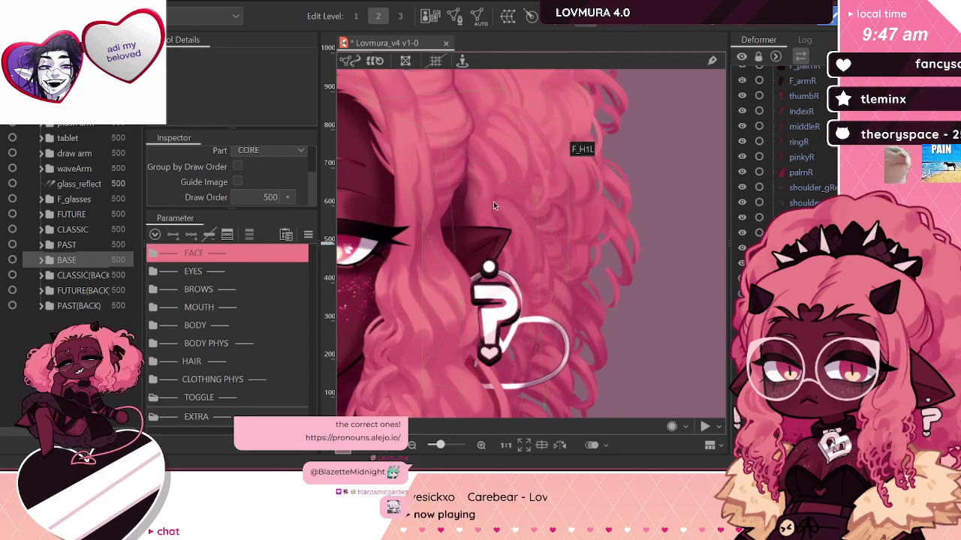
{"action": "left_click", "coordinate": [452, 213]}
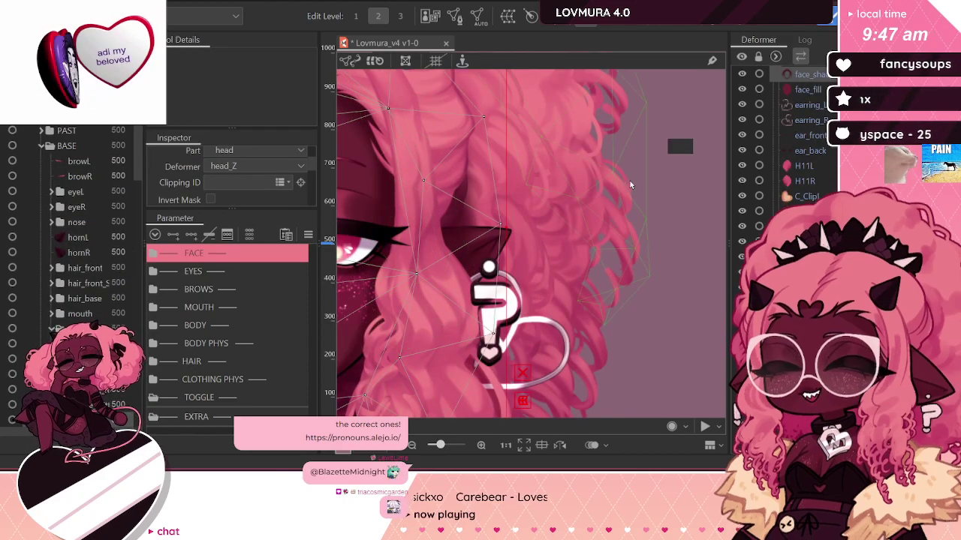
{"action": "scroll", "coordinate": [628, 180], "scroll_direction": "down", "scroll_amount": 3}
Step: Try to copy the face_fill ID for use as the clipping ID of face_shading
{"action": "left_click", "coordinate": [805, 88]}
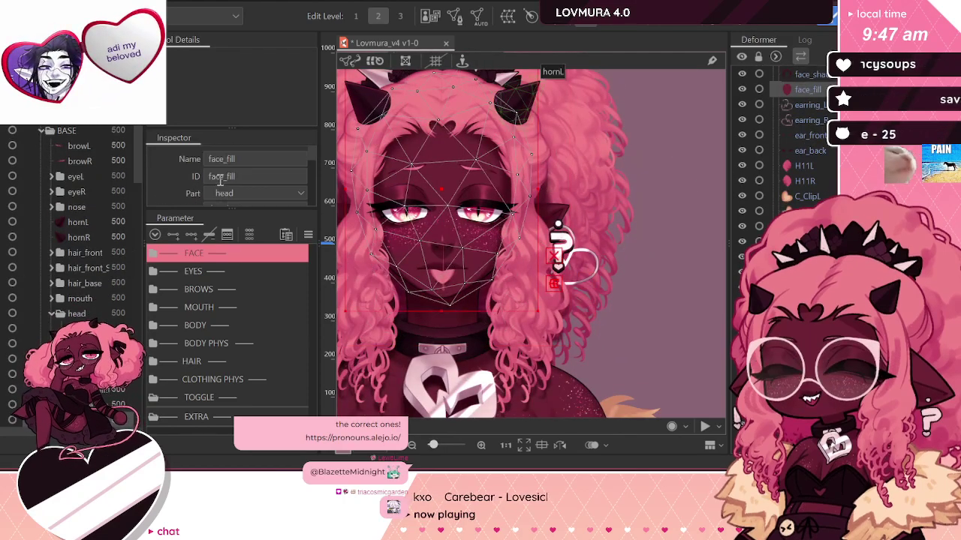
{"action": "double_click", "coordinate": [244, 176]}
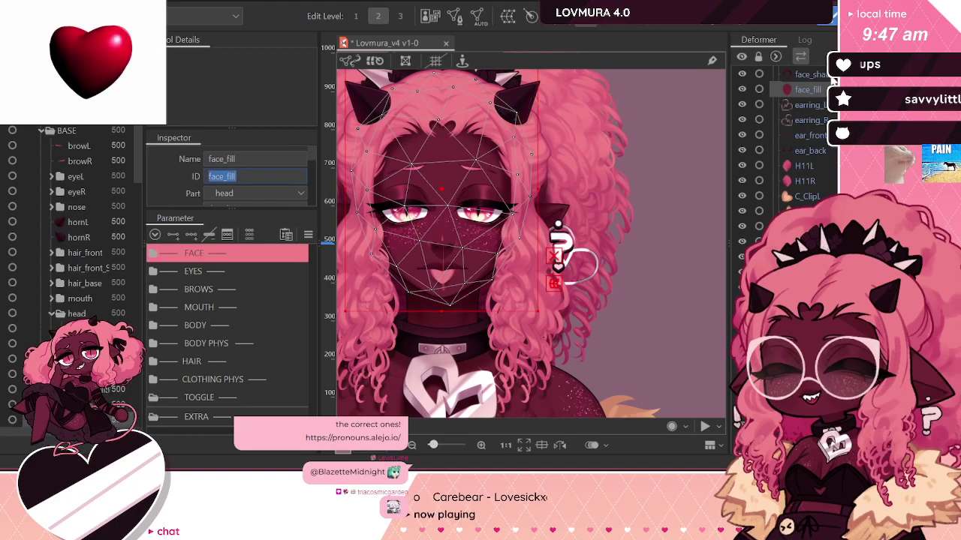
{"action": "left_click", "coordinate": [804, 73]}
{"action": "scroll", "coordinate": [248, 172], "scroll_direction": "down", "scroll_amount": 2}
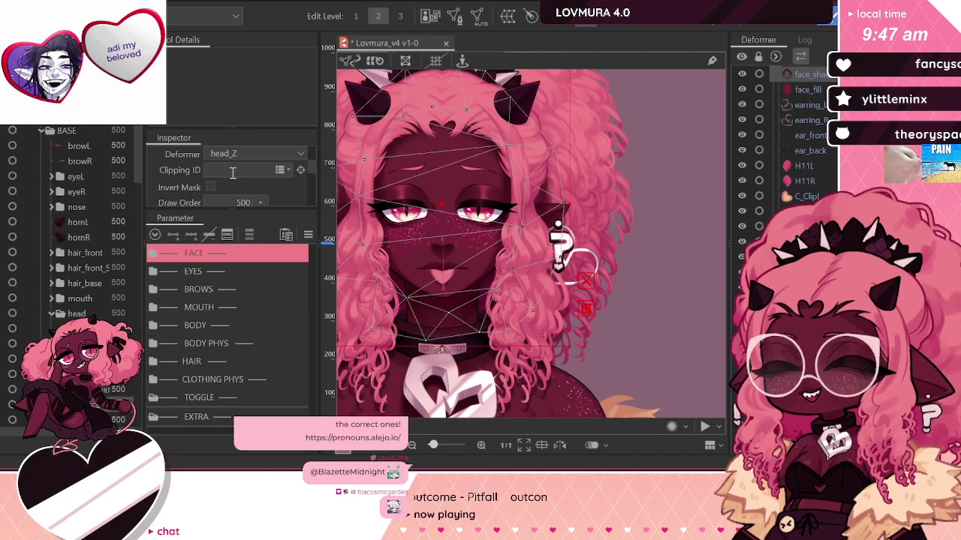
Step: Clip the face_shading mesh to face_fill by entering face_fill as its clipping ID
{"action": "left_click", "coordinate": [800, 93]}
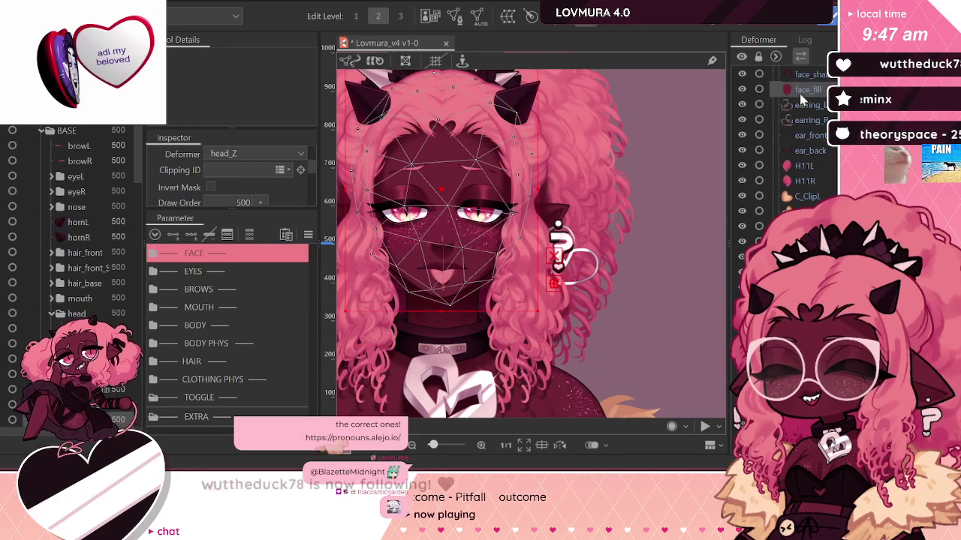
{"action": "scroll", "coordinate": [802, 105], "scroll_direction": "up", "scroll_amount": 1}
{"action": "scroll", "coordinate": [249, 158], "scroll_direction": "up", "scroll_amount": 2}
{"action": "double_click", "coordinate": [246, 173]}
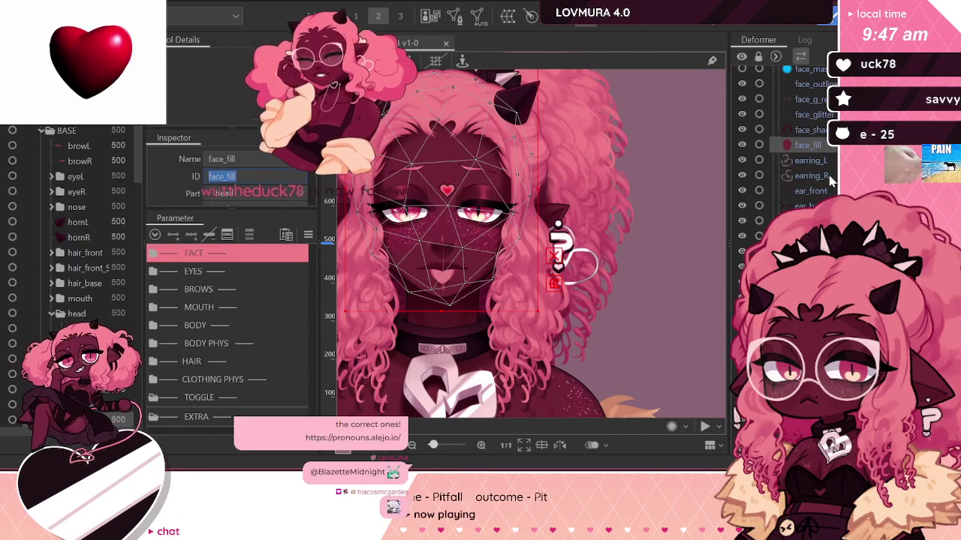
{"action": "left_click", "coordinate": [814, 132]}
{"action": "scroll", "coordinate": [200, 161], "scroll_direction": "down", "scroll_amount": 2}
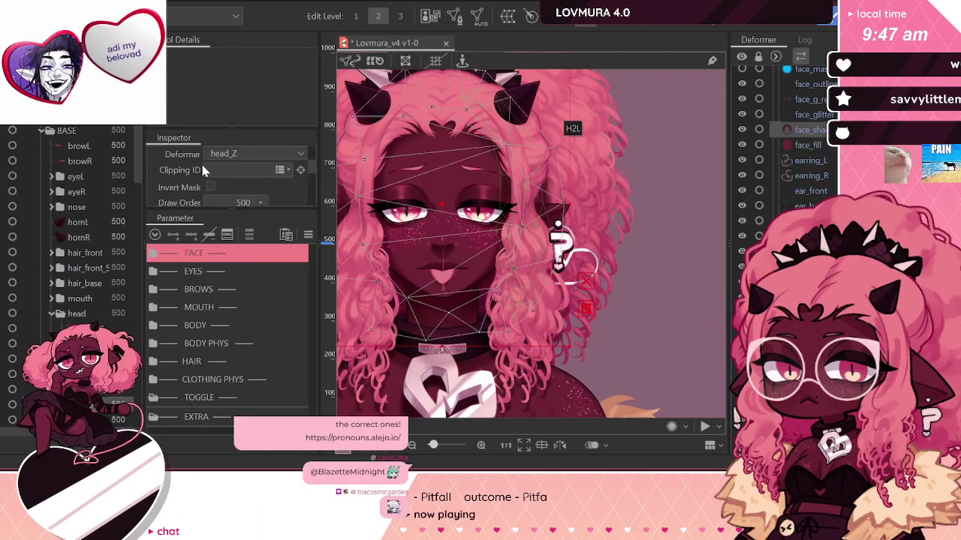
{"action": "key", "text": "Return"}
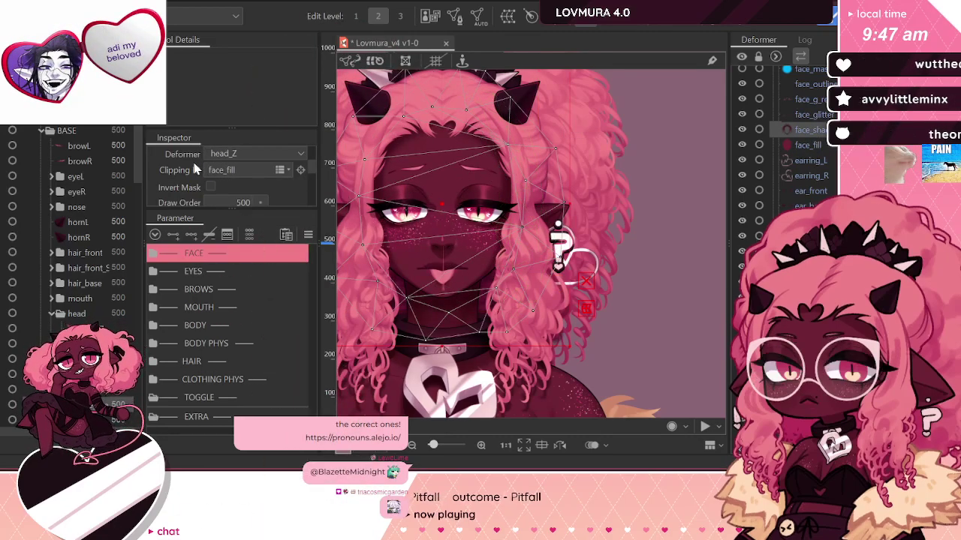
{"action": "left_click", "coordinate": [811, 115]}
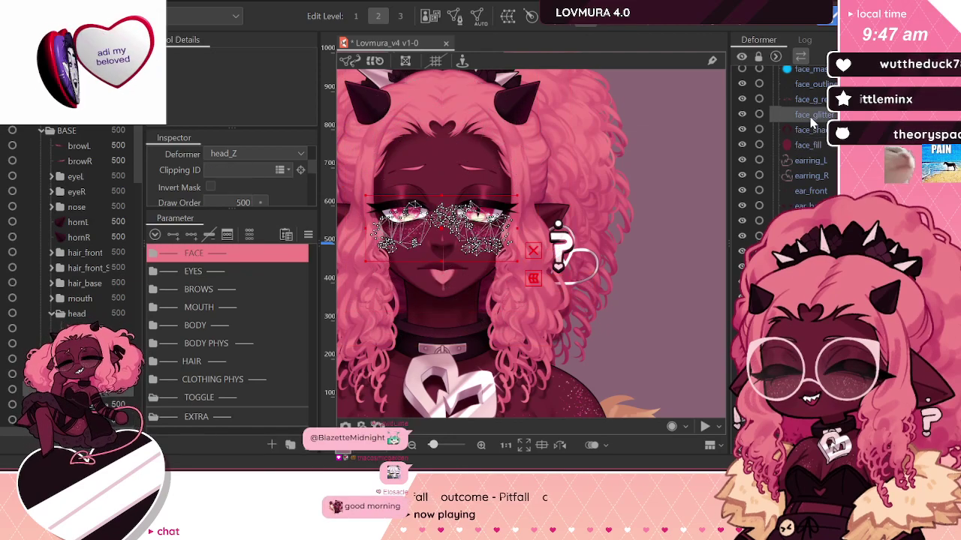
{"action": "scroll", "coordinate": [255, 175], "scroll_direction": "up", "scroll_amount": 2}
{"action": "double_click", "coordinate": [255, 176]}
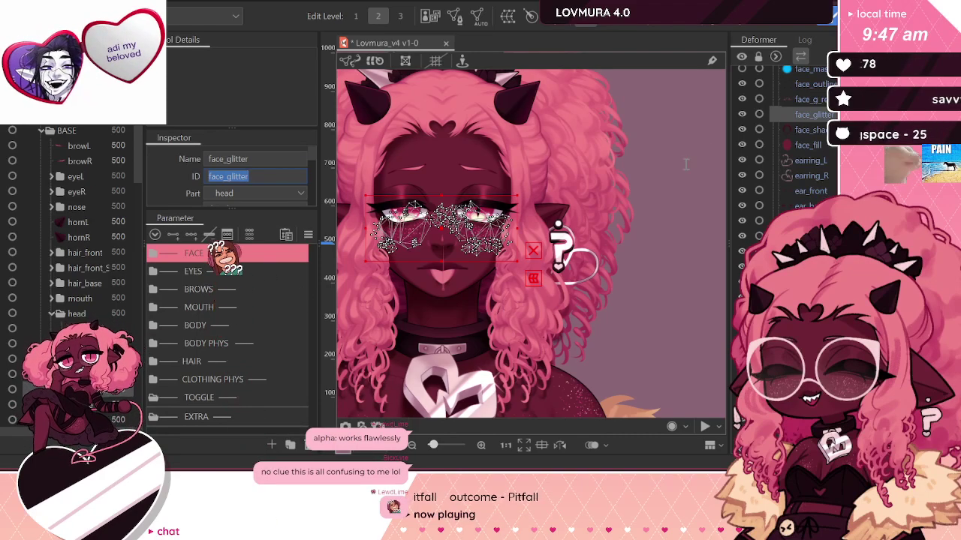
{"action": "left_click", "coordinate": [810, 130]}
{"action": "left_click", "coordinate": [814, 114]}
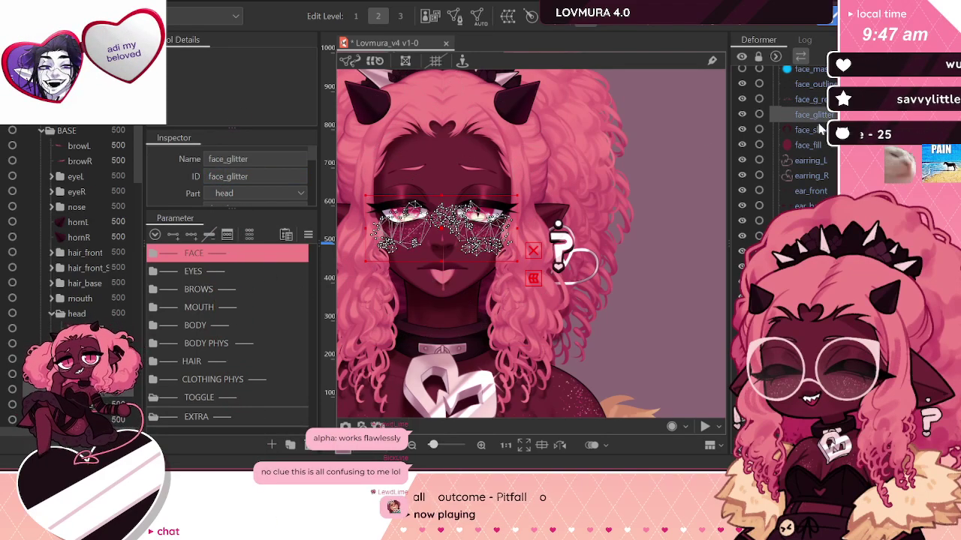
{"action": "left_click", "coordinate": [811, 132]}
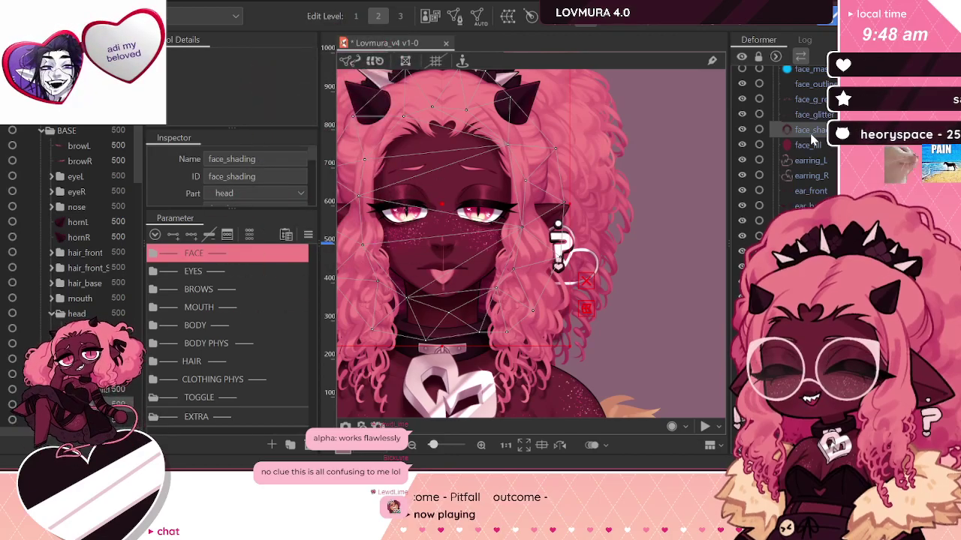
{"action": "left_click", "coordinate": [824, 115]}
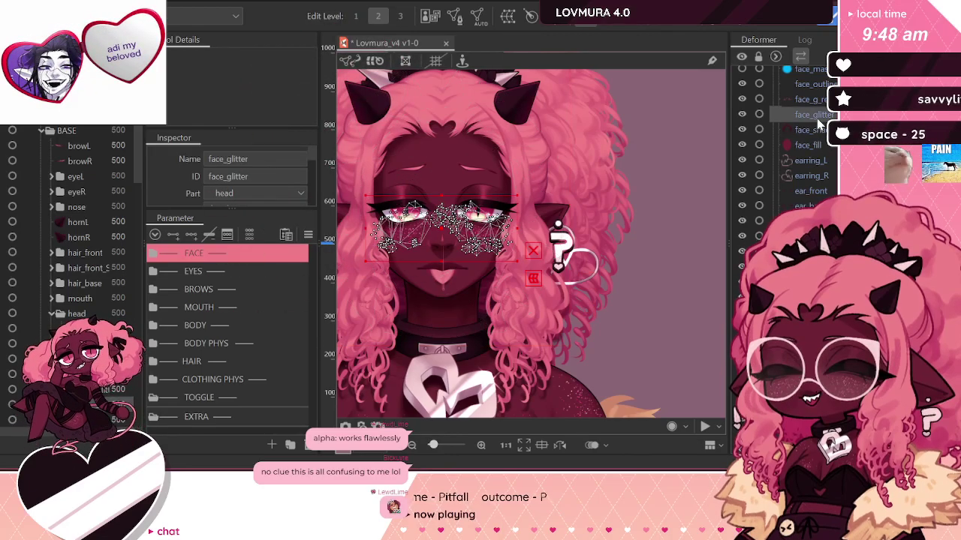
Step: Set face_glitter as the clipping ID of the face_g_re mesh directly above it, and reselect face_glitter
{"action": "double_click", "coordinate": [268, 176]}
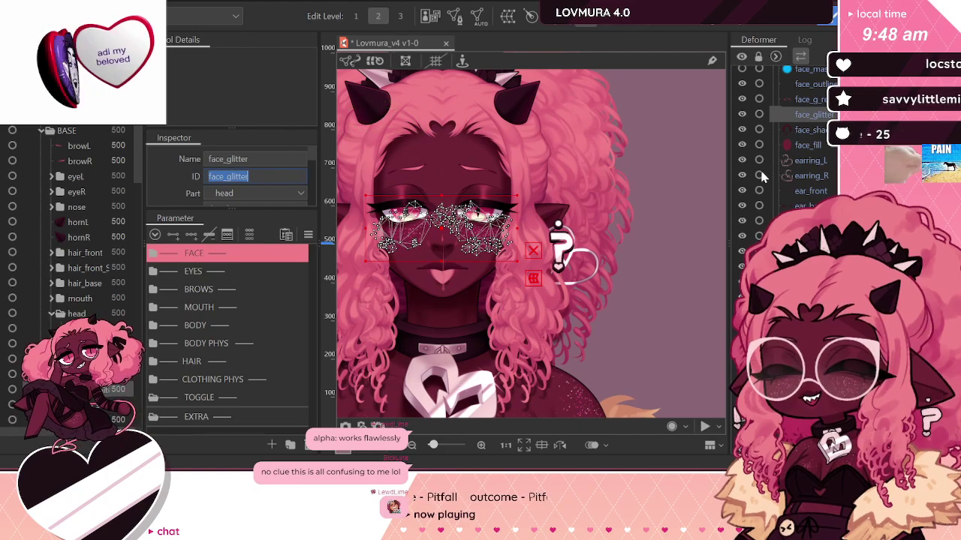
{"action": "left_click", "coordinate": [816, 98]}
{"action": "scroll", "coordinate": [215, 189], "scroll_direction": "down", "scroll_amount": 2}
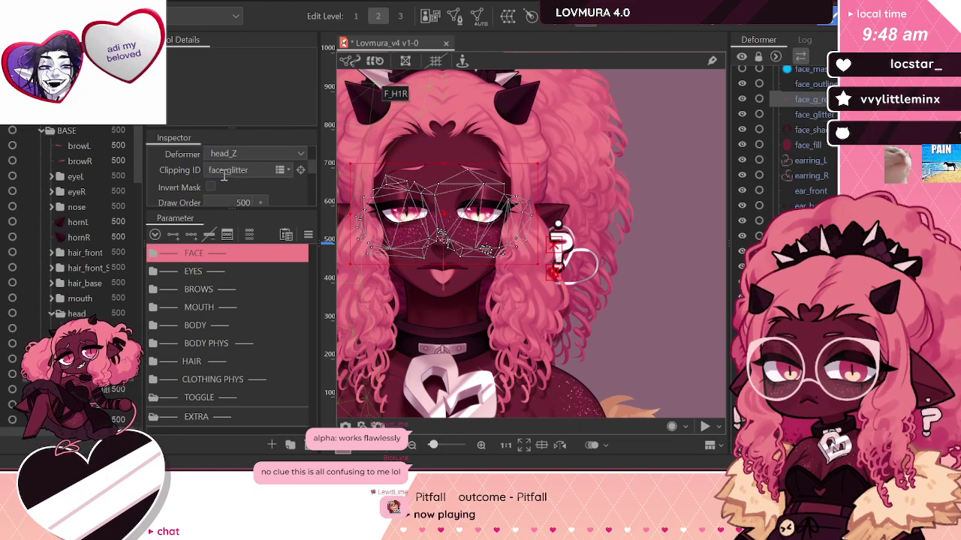
{"action": "left_click", "coordinate": [797, 116]}
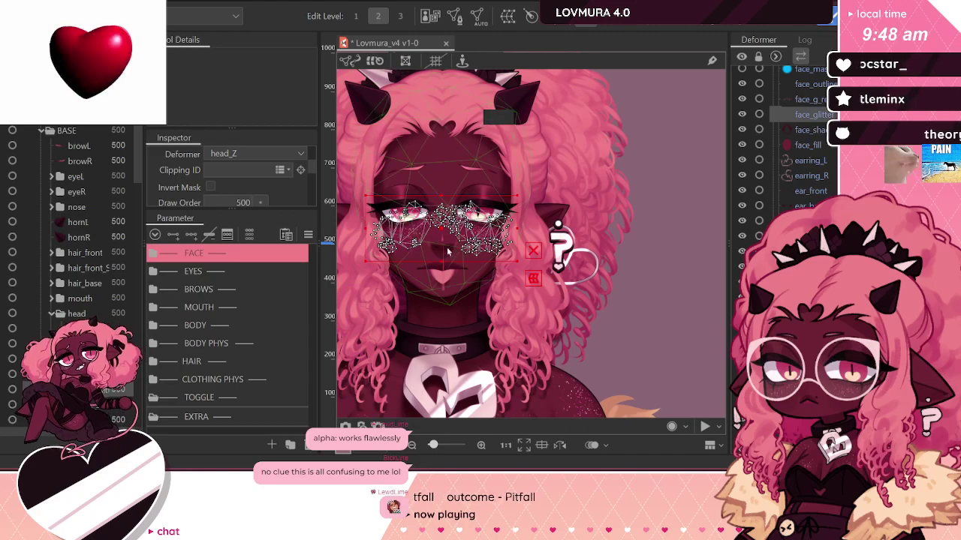
Step: Check the blend mode and other properties of the face_g_reflect mesh
{"action": "scroll", "coordinate": [420, 162], "scroll_direction": "up", "scroll_amount": 3}
{"action": "left_click", "coordinate": [815, 98]}
{"action": "scroll", "coordinate": [195, 150], "scroll_direction": "up", "scroll_amount": 2}
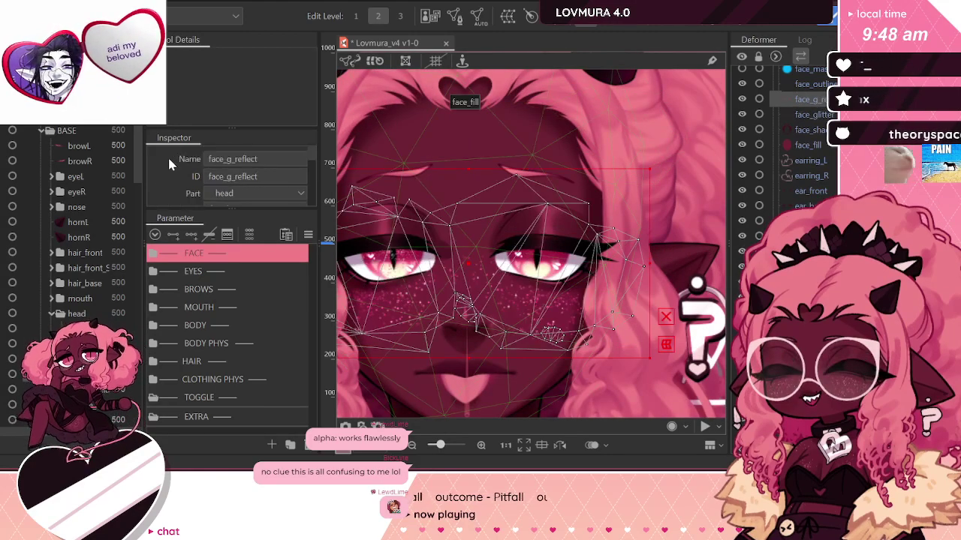
{"action": "scroll", "coordinate": [169, 162], "scroll_direction": "down", "scroll_amount": 3}
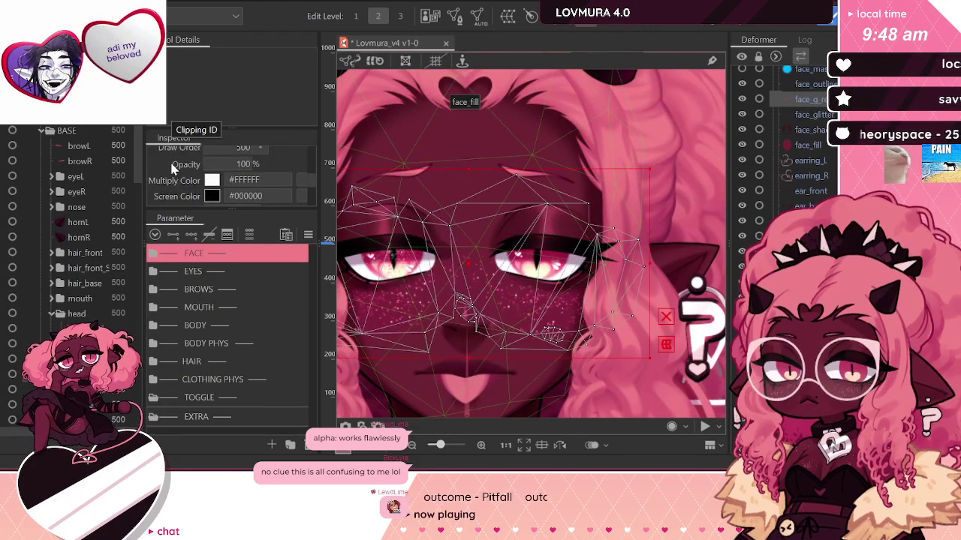
{"action": "scroll", "coordinate": [171, 168], "scroll_direction": "down", "scroll_amount": 2}
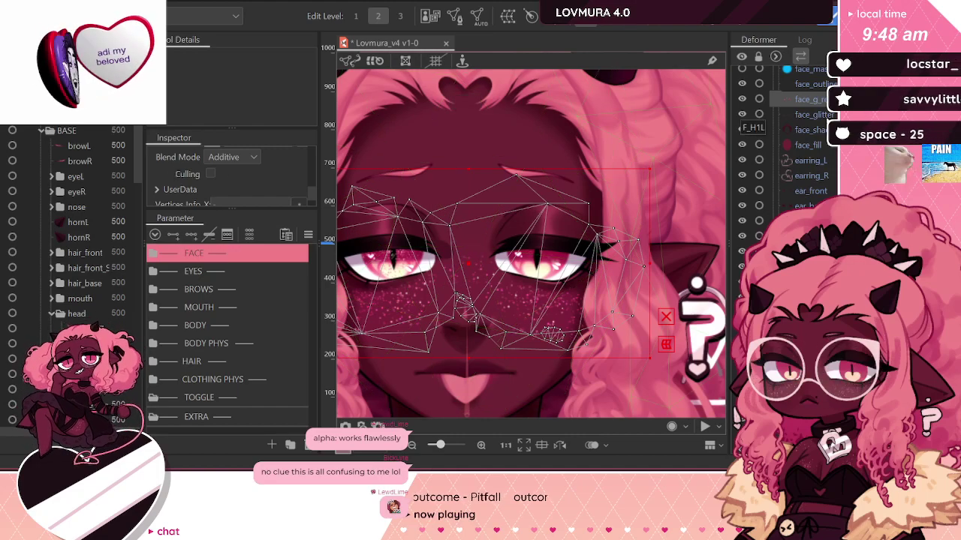
Step: Set the draw order of the face_glitter mesh to 0, and inspect the face with nothing selected
{"action": "left_click", "coordinate": [807, 114]}
{"action": "scroll", "coordinate": [188, 174], "scroll_direction": "up", "scroll_amount": 3}
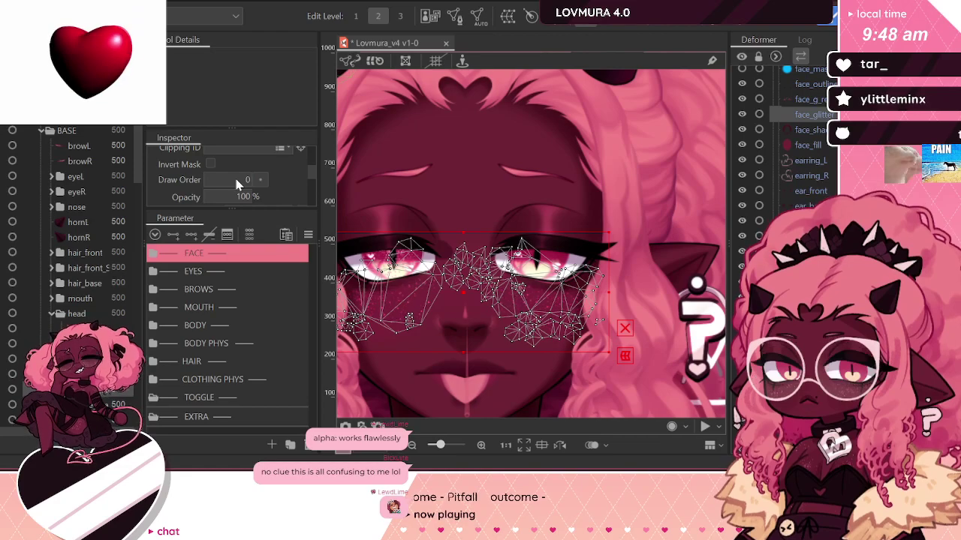
{"action": "left_click", "coordinate": [818, 146]}
{"action": "left_click", "coordinate": [816, 114]}
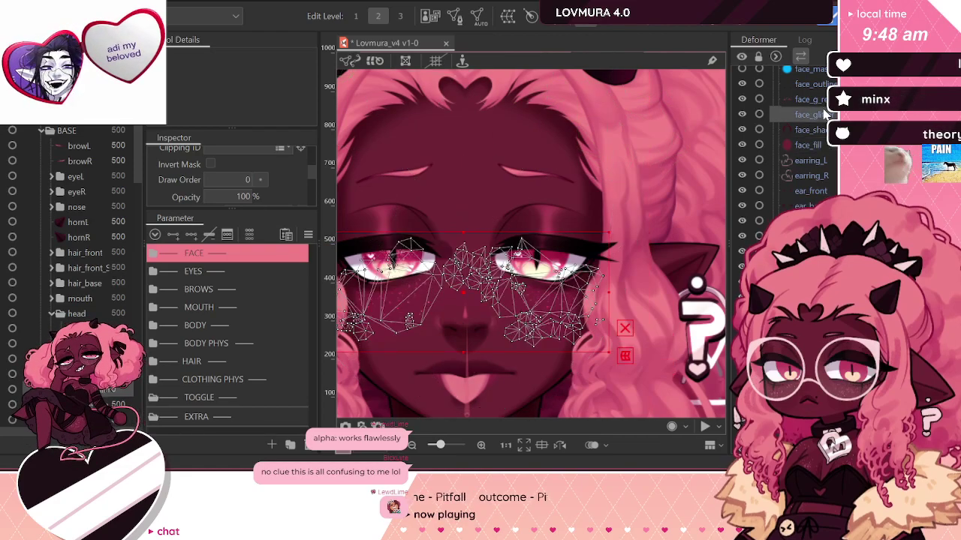
{"action": "scroll", "coordinate": [536, 169], "scroll_direction": "up", "scroll_amount": 2}
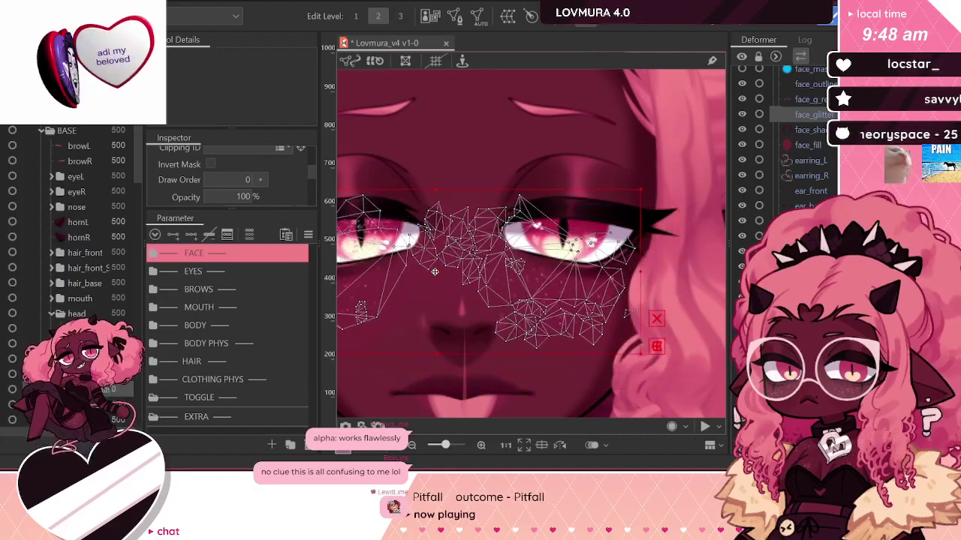
{"action": "scroll", "coordinate": [461, 155], "scroll_direction": "down", "scroll_amount": 3}
{"action": "scroll", "coordinate": [456, 160], "scroll_direction": "down", "scroll_amount": 2}
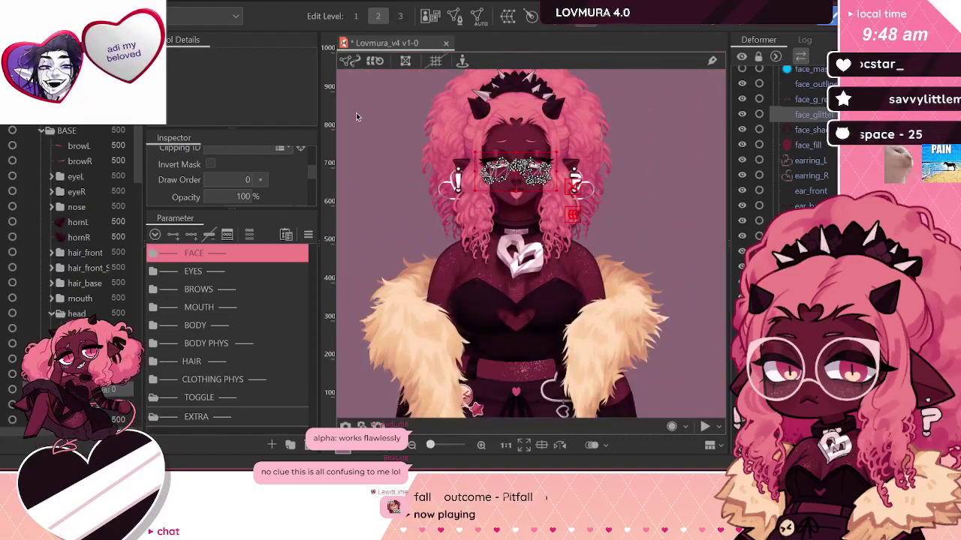
{"action": "left_click", "coordinate": [356, 114]}
{"action": "scroll", "coordinate": [491, 129], "scroll_direction": "up", "scroll_amount": 5}
{"action": "scroll", "coordinate": [681, 243], "scroll_direction": "up", "scroll_amount": 2}
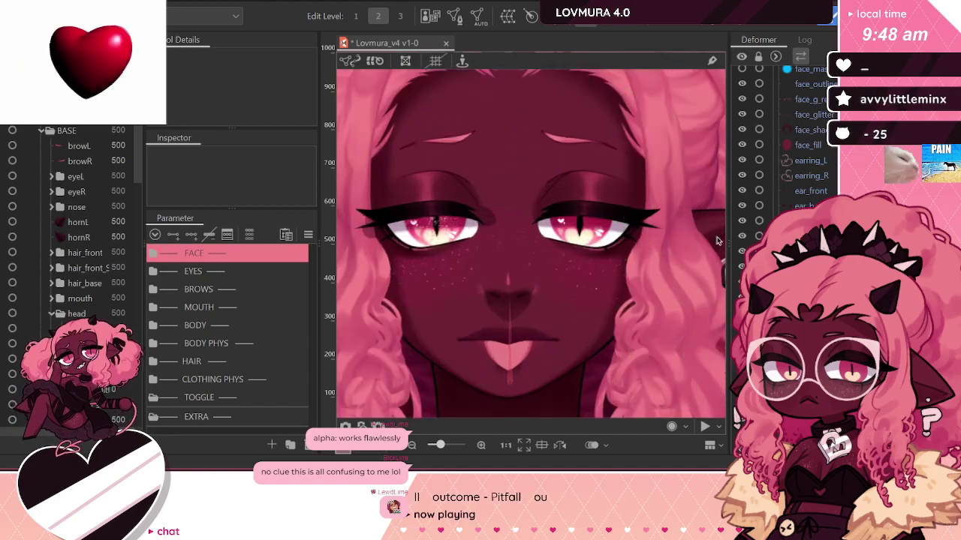
Step: Select the face_glitter mesh again and set its draw order to 100
{"action": "left_click", "coordinate": [799, 117]}
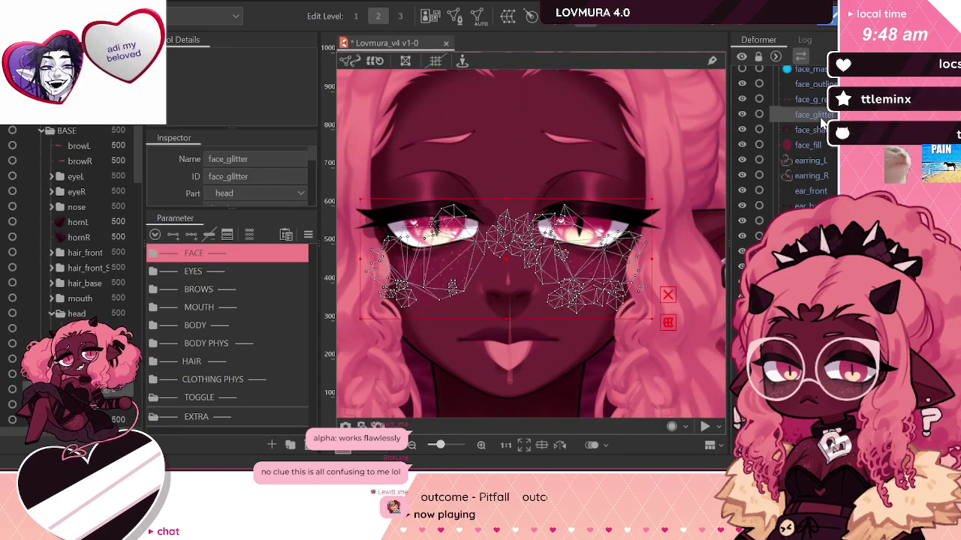
{"action": "scroll", "coordinate": [185, 171], "scroll_direction": "down", "scroll_amount": 3}
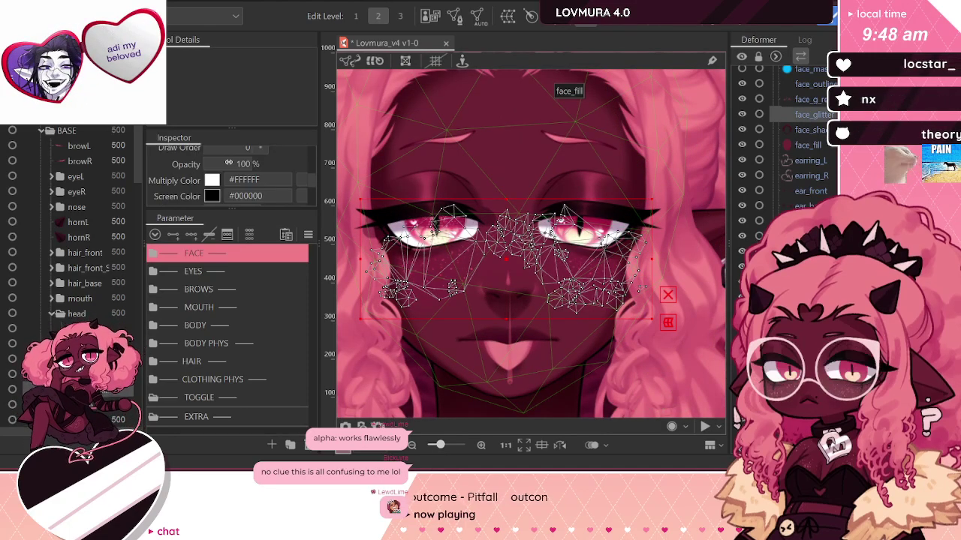
{"action": "left_click", "coordinate": [248, 150]}
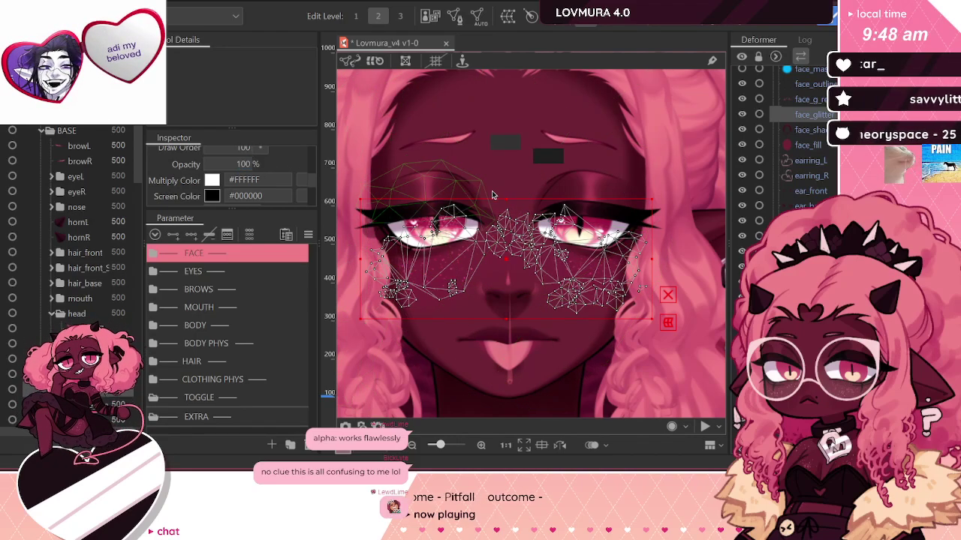
Step: Check the draw order and clipping ID of the face_shading mesh
{"action": "left_click", "coordinate": [823, 134]}
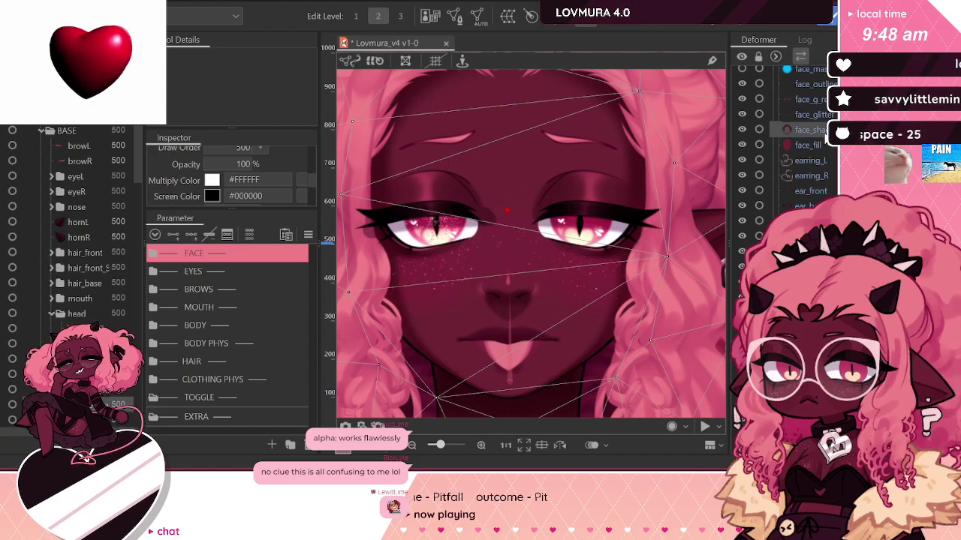
{"action": "scroll", "coordinate": [588, 275], "scroll_direction": "up", "scroll_amount": 2}
{"action": "scroll", "coordinate": [489, 263], "scroll_direction": "down", "scroll_amount": 1}
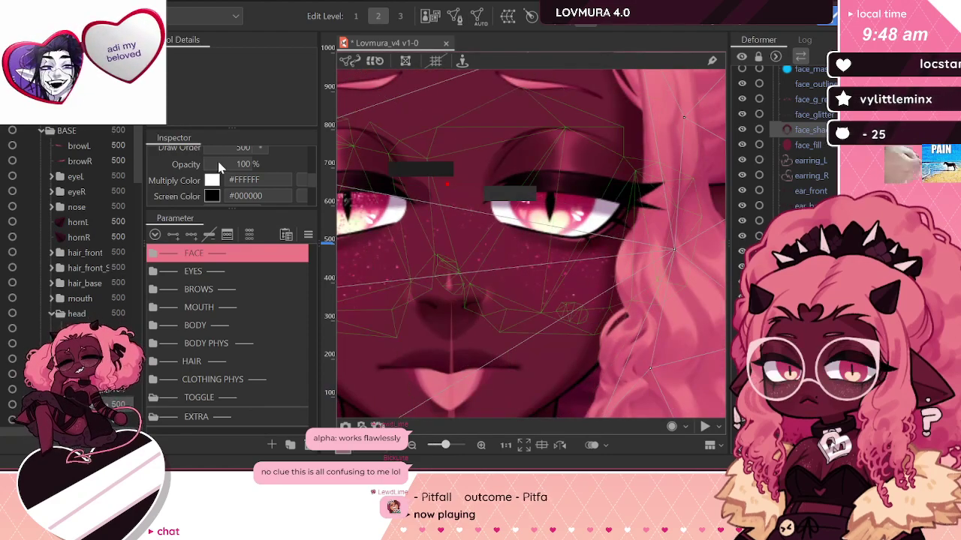
{"action": "scroll", "coordinate": [217, 168], "scroll_direction": "up", "scroll_amount": 2}
Step: Copy the ID of the upper_torso_glitter2 mesh and set it as the clipping ID of the slightly larger mesh overlapping it
{"action": "scroll", "coordinate": [581, 218], "scroll_direction": "down", "scroll_amount": 5}
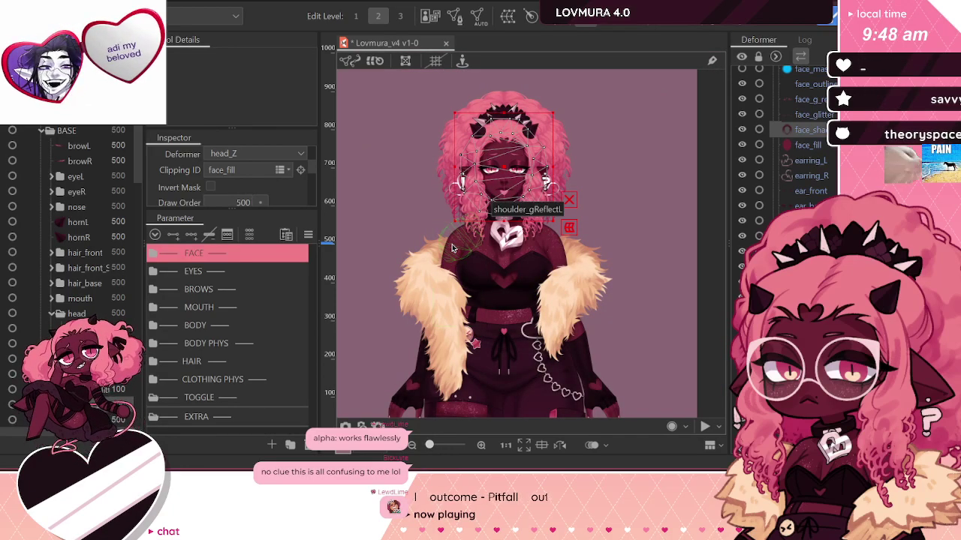
{"action": "scroll", "coordinate": [535, 324], "scroll_direction": "up", "scroll_amount": 2}
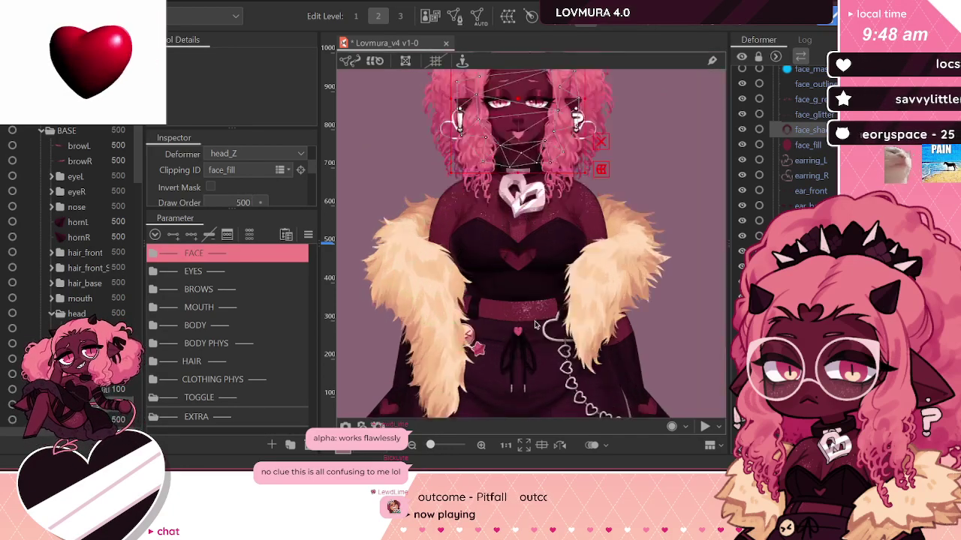
{"action": "left_click", "coordinate": [559, 278]}
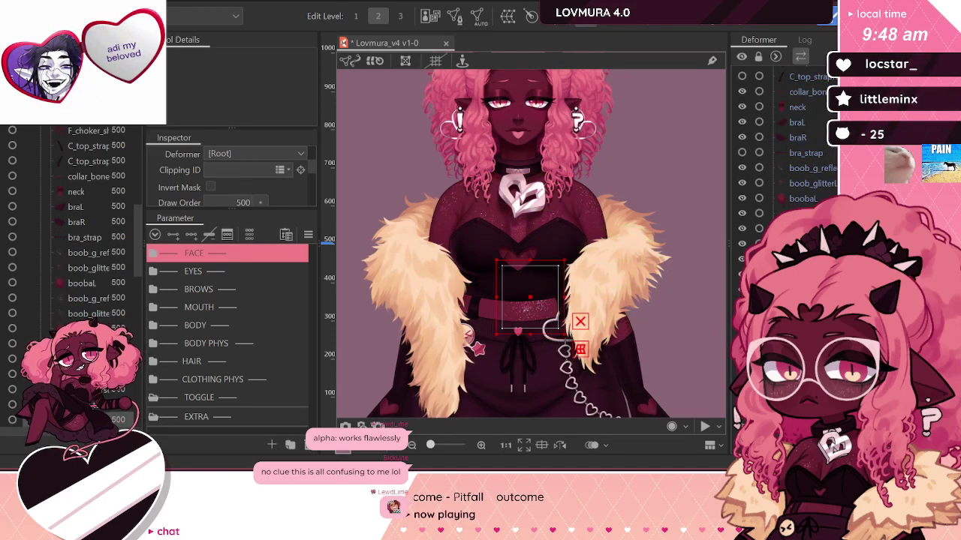
{"action": "scroll", "coordinate": [183, 177], "scroll_direction": "up", "scroll_amount": 3}
{"action": "left_click_drag", "start_coordinate": [207, 177], "coordinate": [626, 242]}
{"action": "key", "text": "ctrl+c"}
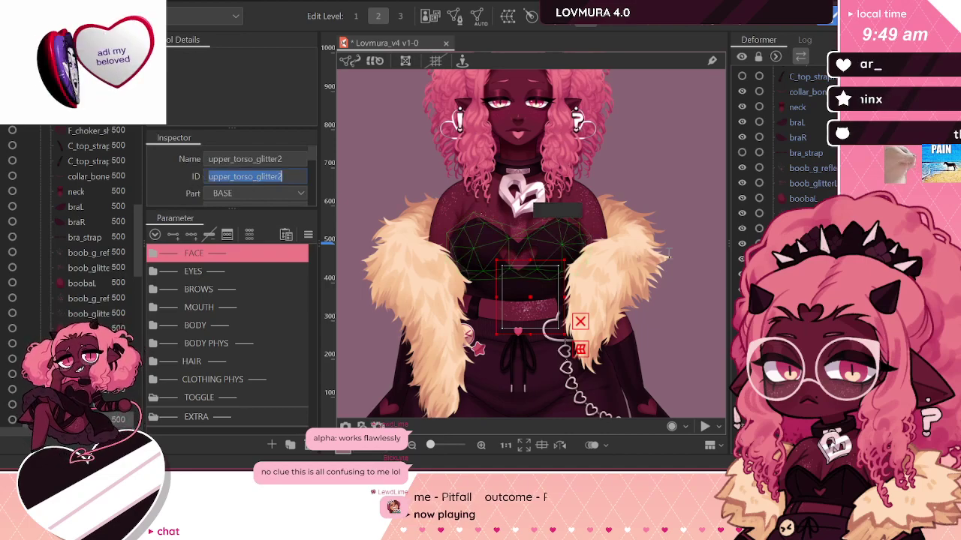
{"action": "scroll", "coordinate": [204, 178], "scroll_direction": "down", "scroll_amount": 2}
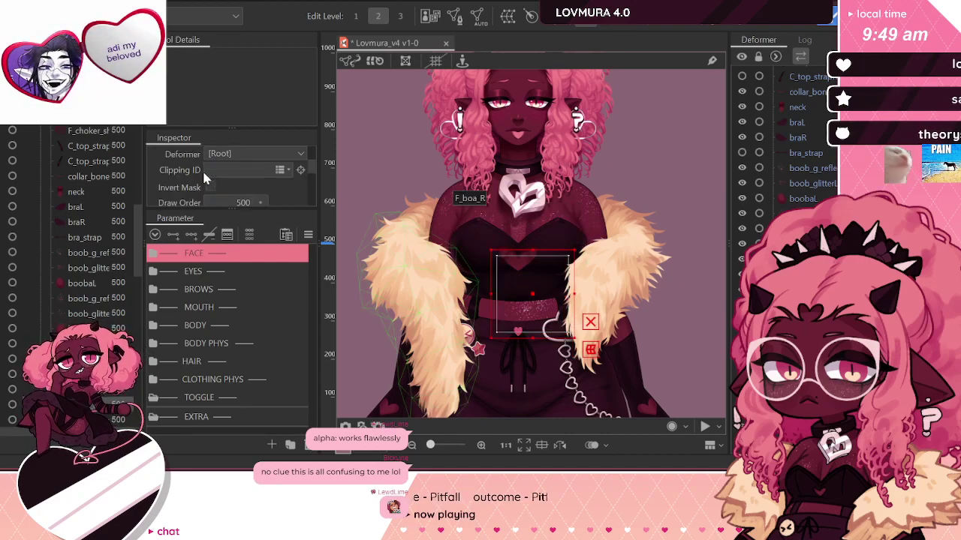
{"action": "key", "text": "ctrl+v"}
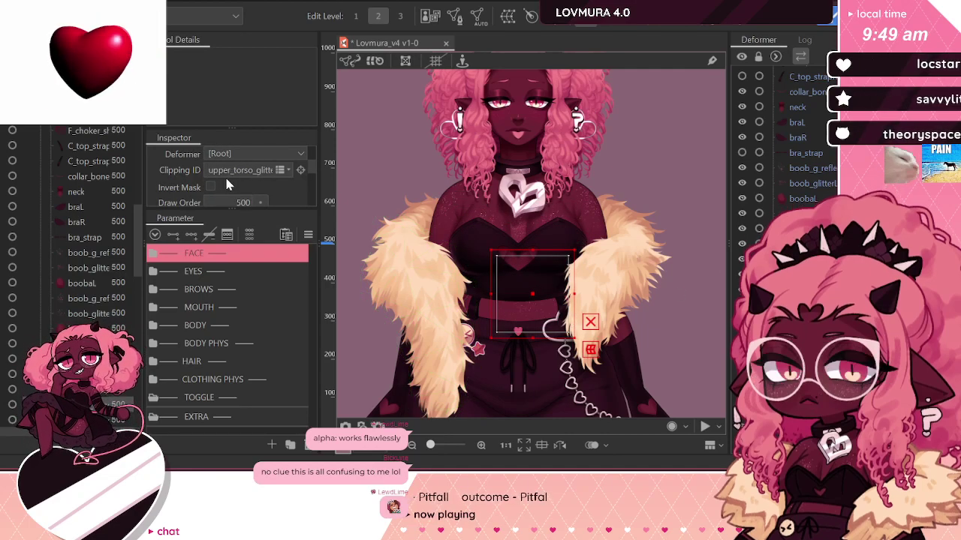
Step: Copy the ID of the upper_torso_glitter mesh on the chest and set it as the clipping ID of the mesh overlapping it
{"action": "left_click", "coordinate": [112, 390]}
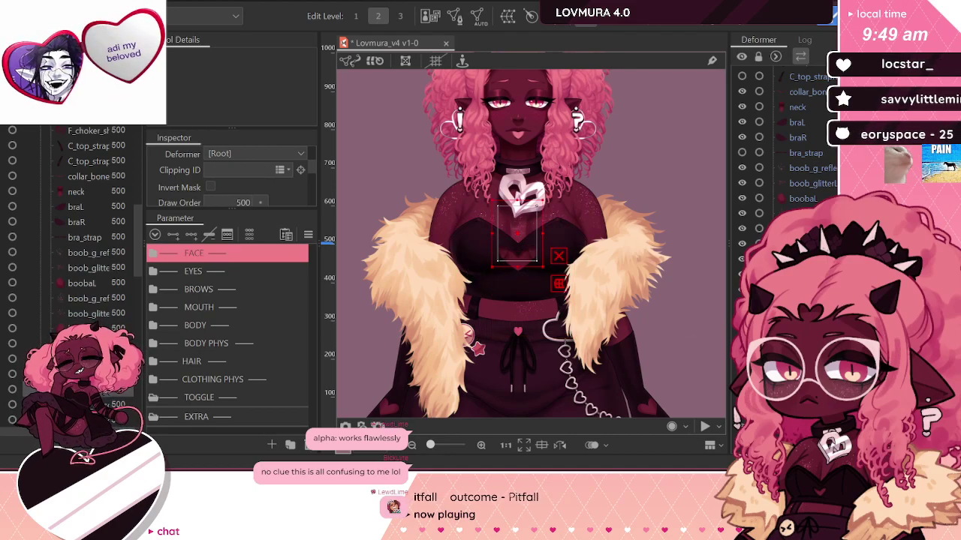
{"action": "scroll", "coordinate": [240, 181], "scroll_direction": "up", "scroll_amount": 2}
{"action": "double_click", "coordinate": [282, 177]}
{"action": "key", "text": "ctrl+c"}
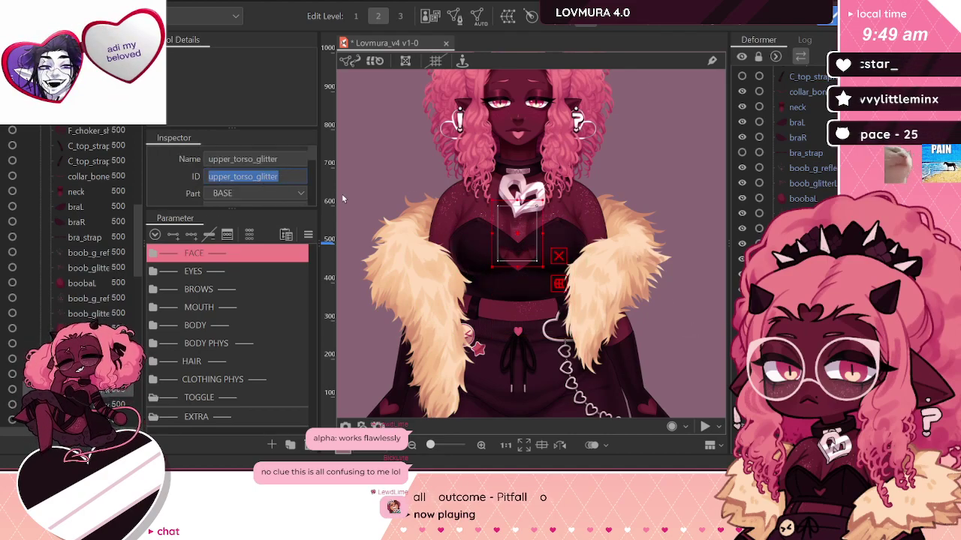
{"action": "scroll", "coordinate": [255, 159], "scroll_direction": "down", "scroll_amount": 2}
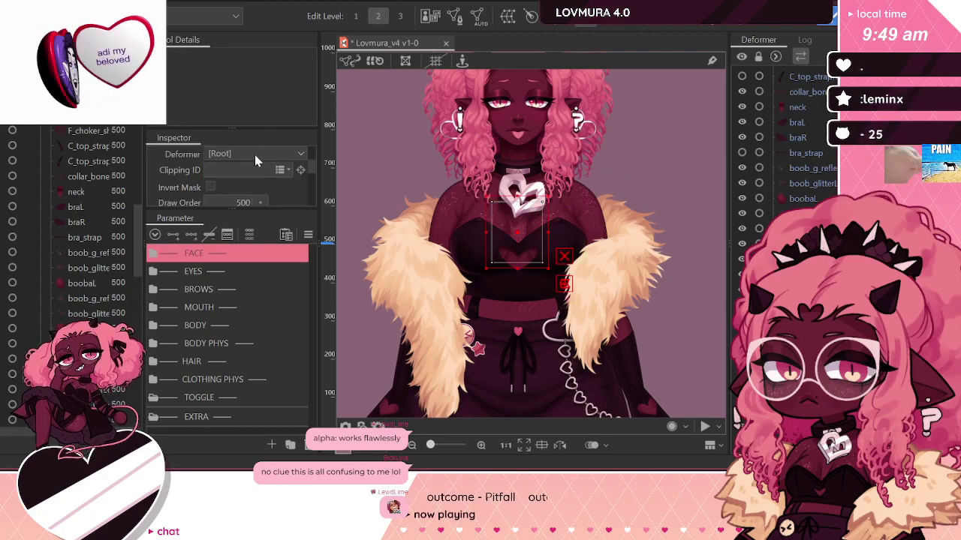
{"action": "key", "text": "ctrl+v"}
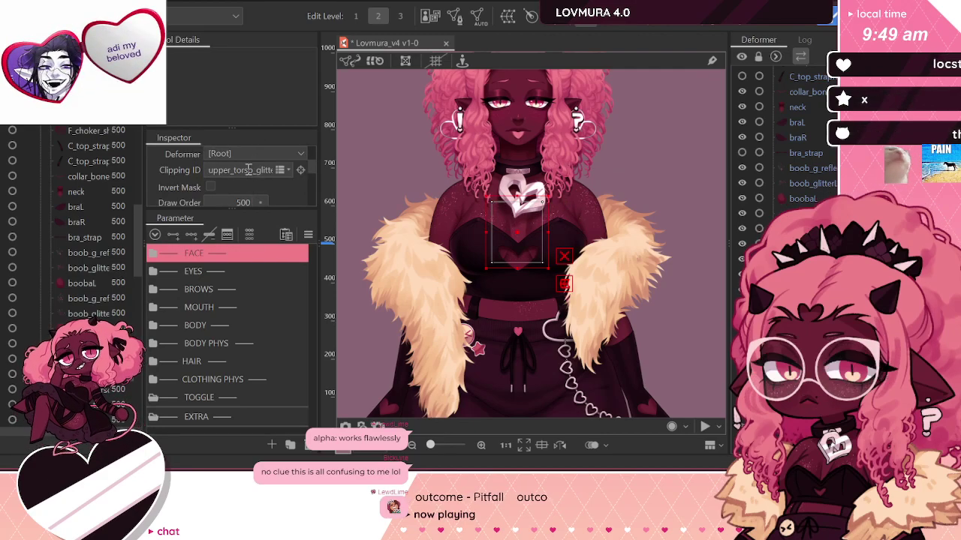
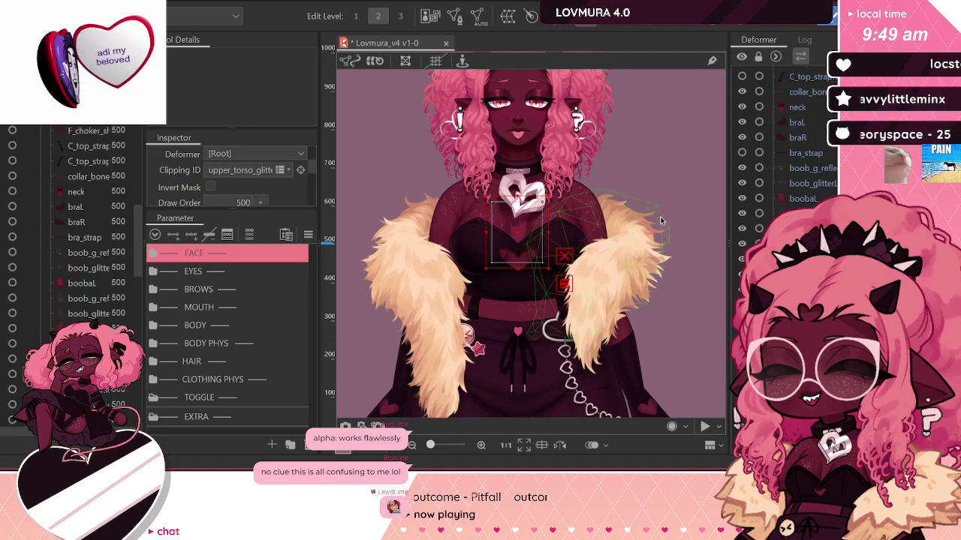
Step: Clip the F_pants_thighGReflect mesh to F_pants_thighGlitter by entering that mesh's ID as its clipping ID
{"action": "scroll", "coordinate": [612, 144], "scroll_direction": "down", "scroll_amount": 3}
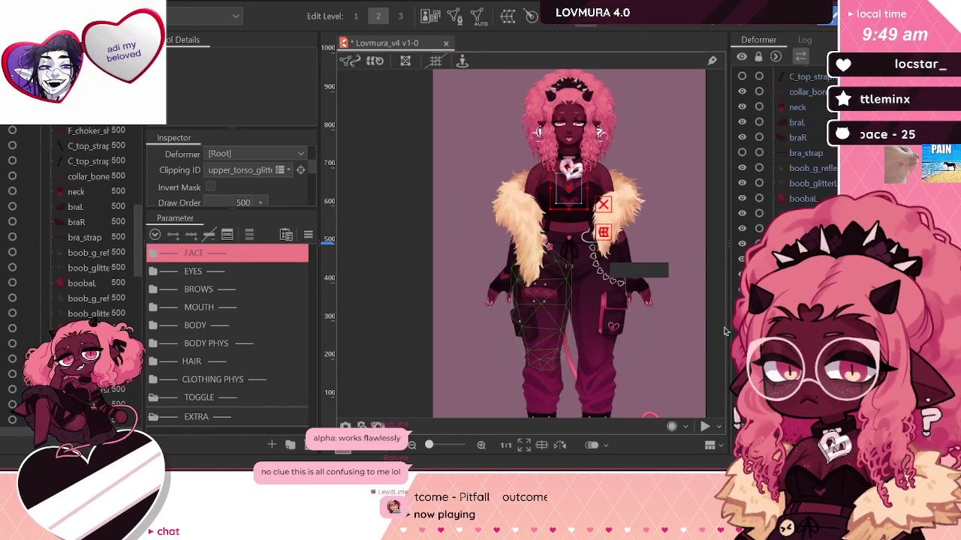
{"action": "left_click", "coordinate": [543, 295]}
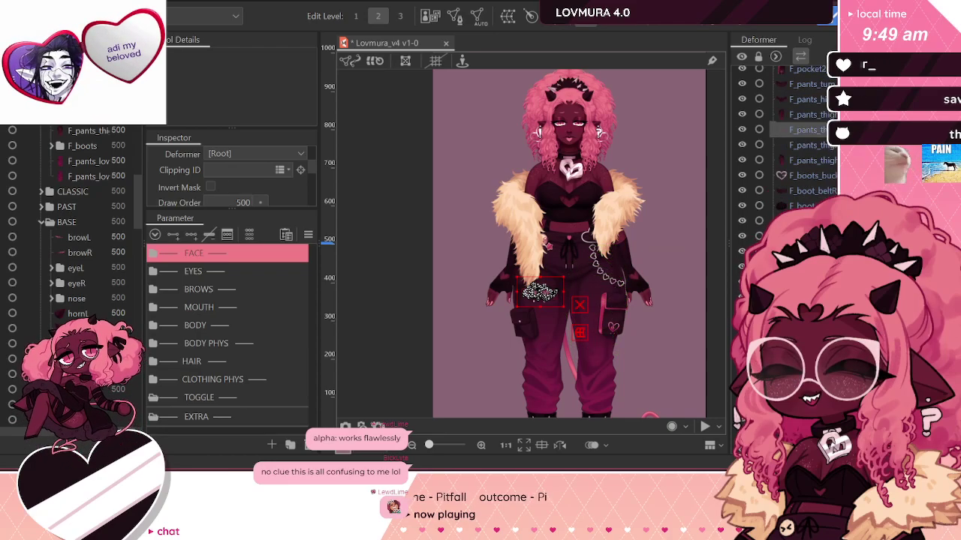
{"action": "left_click", "coordinate": [815, 147]}
{"action": "scroll", "coordinate": [218, 164], "scroll_direction": "up", "scroll_amount": 3}
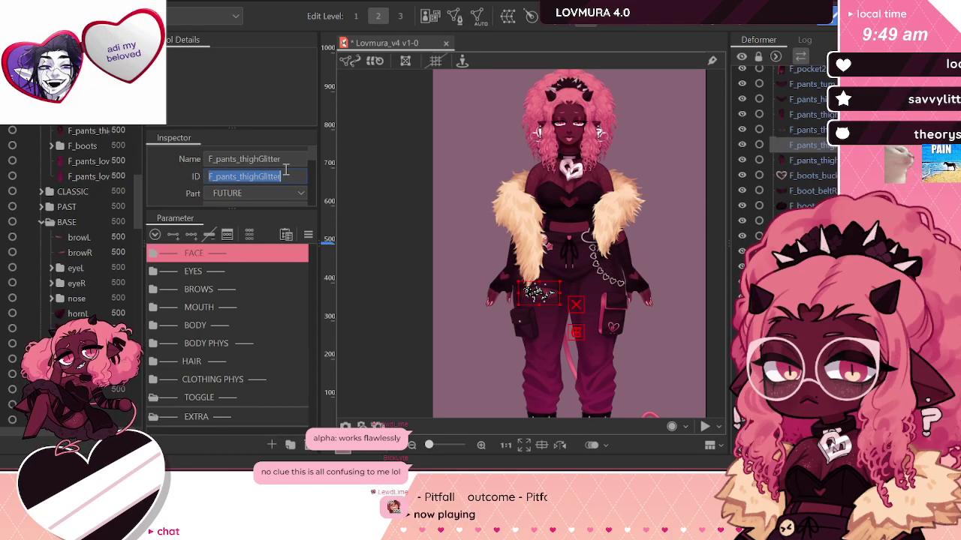
{"action": "left_click", "coordinate": [807, 129]}
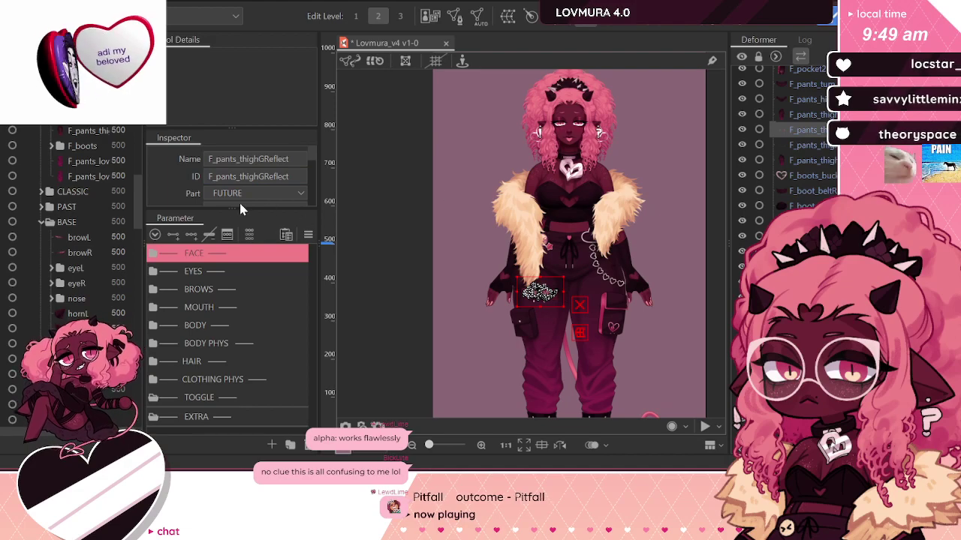
{"action": "scroll", "coordinate": [225, 183], "scroll_direction": "down", "scroll_amount": 3}
{"action": "key", "text": "Return"}
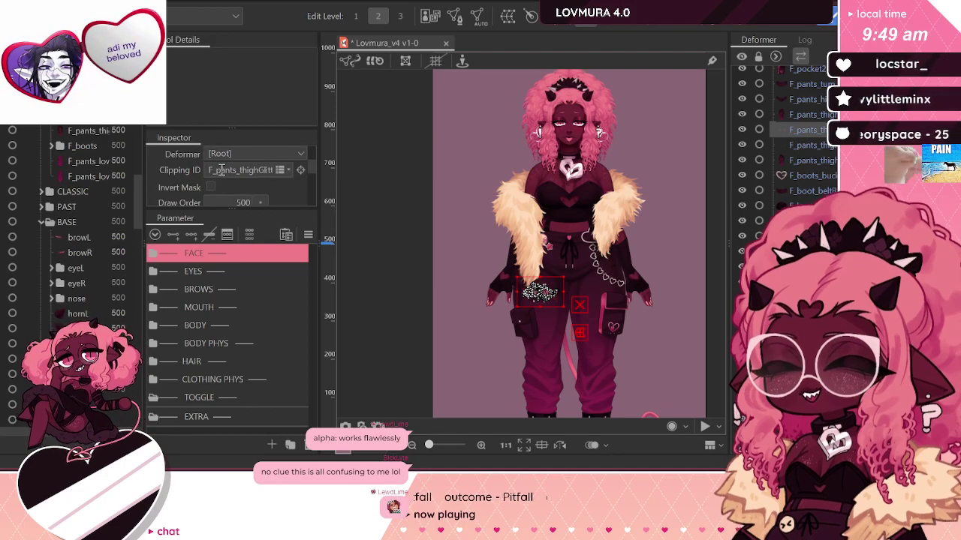
Step: Collapse the head folder and select the thigh_gRefl mesh among the BASE body meshes
{"action": "left_click", "coordinate": [88, 255]}
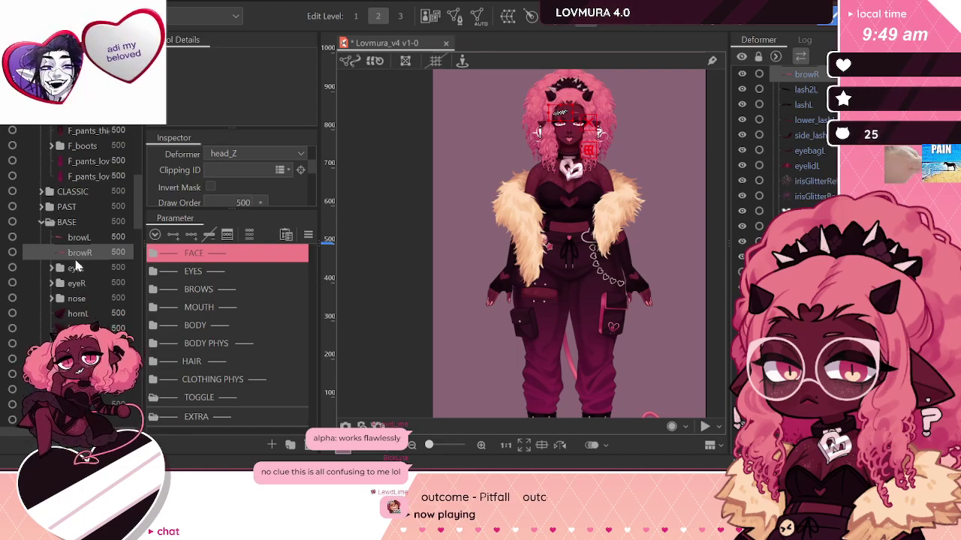
{"action": "scroll", "coordinate": [76, 267], "scroll_direction": "down", "scroll_amount": 3}
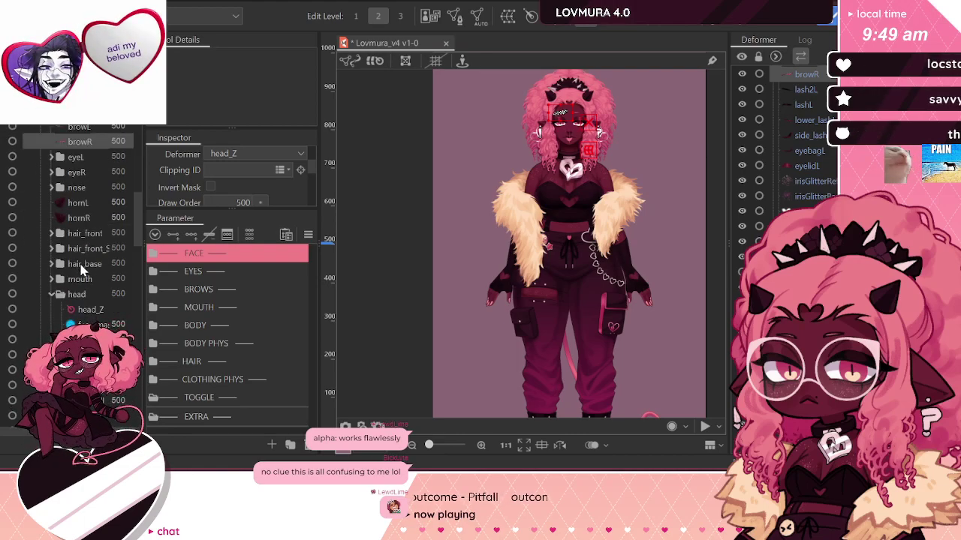
{"action": "scroll", "coordinate": [83, 269], "scroll_direction": "down", "scroll_amount": 2}
{"action": "left_click", "coordinate": [52, 240]}
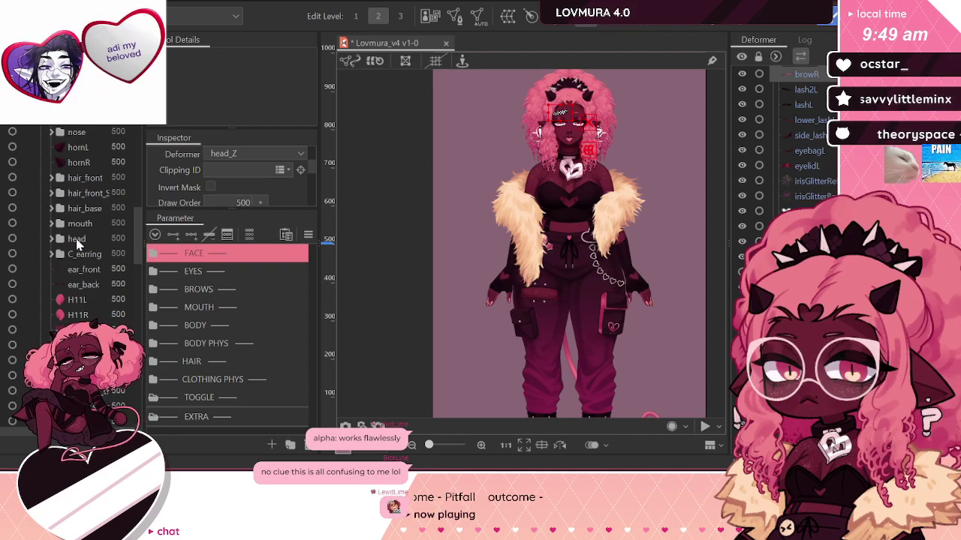
{"action": "scroll", "coordinate": [77, 255], "scroll_direction": "down", "scroll_amount": 5}
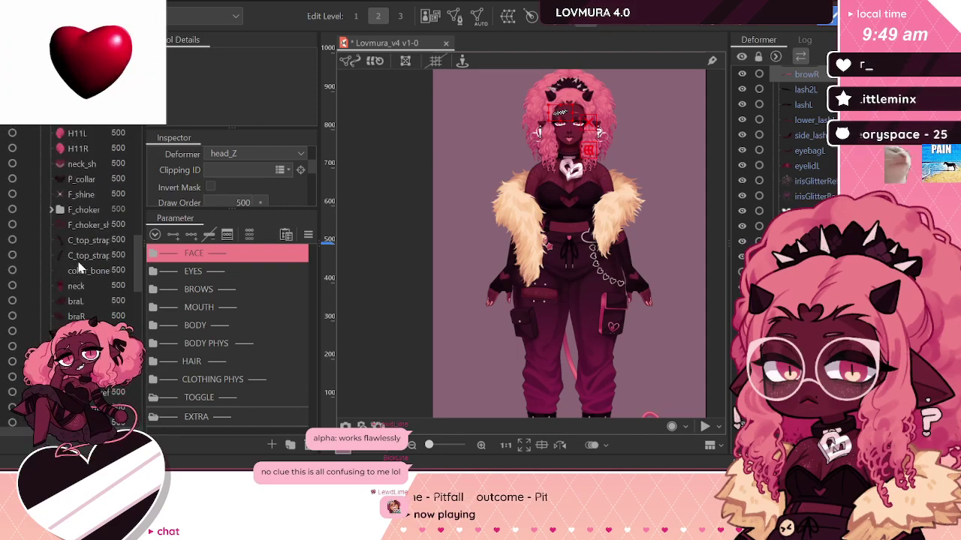
{"action": "scroll", "coordinate": [96, 314], "scroll_direction": "down", "scroll_amount": 3}
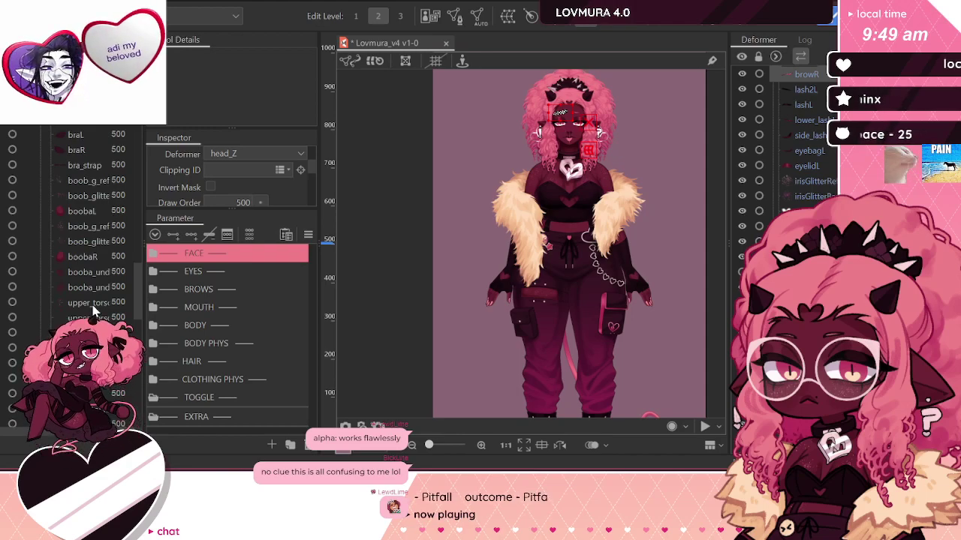
{"action": "scroll", "coordinate": [96, 311], "scroll_direction": "down", "scroll_amount": 3}
{"action": "scroll", "coordinate": [94, 311], "scroll_direction": "down", "scroll_amount": 3}
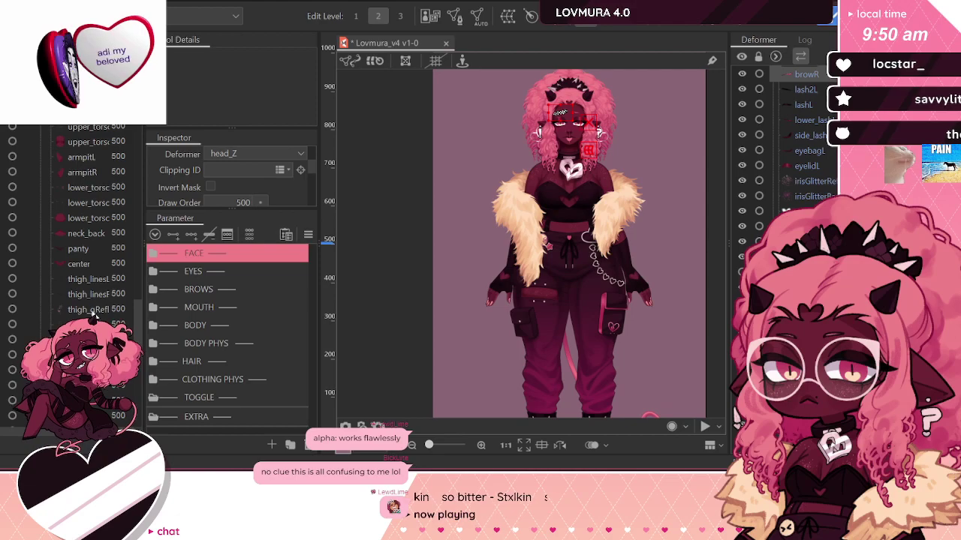
{"action": "left_click", "coordinate": [93, 309]}
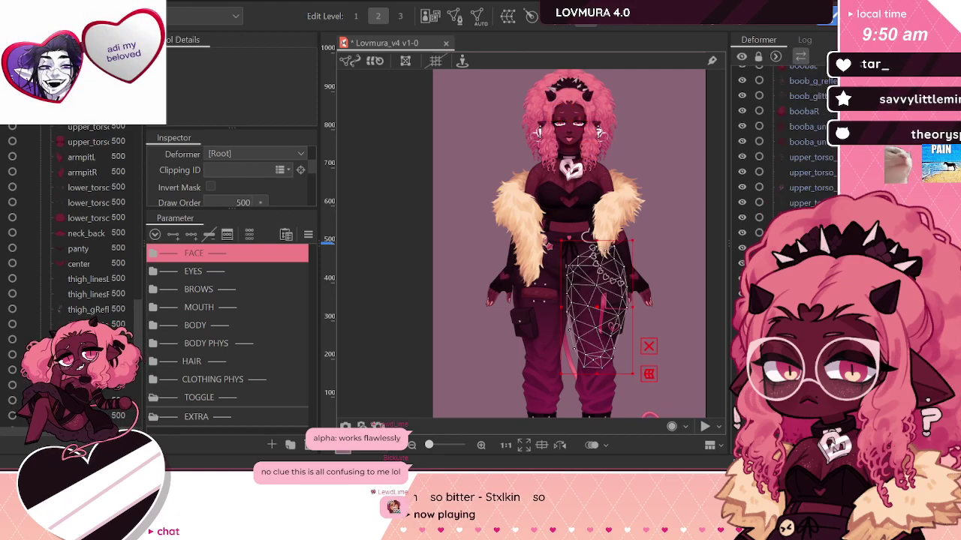
Step: Expand the BASE subfolders from head and mouth up through the hair, nose, eyeR and eyeL folders
{"action": "scroll", "coordinate": [102, 307], "scroll_direction": "up", "scroll_amount": 10}
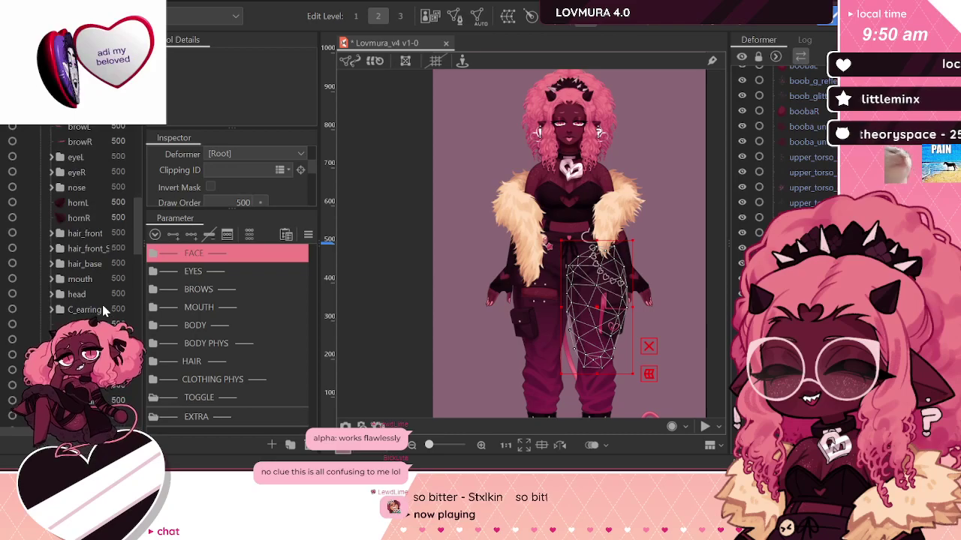
{"action": "left_click", "coordinate": [53, 295]}
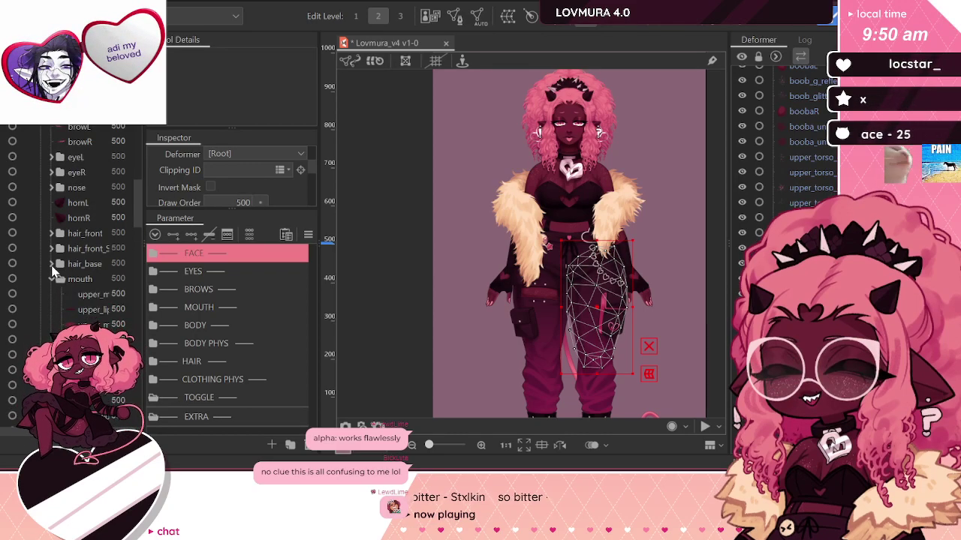
{"action": "left_click", "coordinate": [51, 234]}
{"action": "left_click", "coordinate": [51, 157]}
{"action": "scroll", "coordinate": [82, 142], "scroll_direction": "up", "scroll_amount": 2}
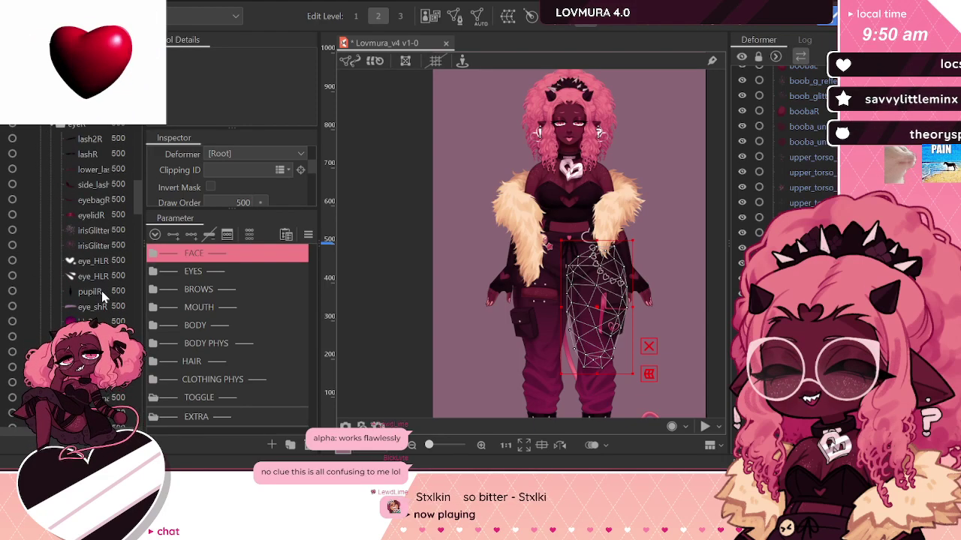
{"action": "scroll", "coordinate": [102, 290], "scroll_direction": "up", "scroll_amount": 4}
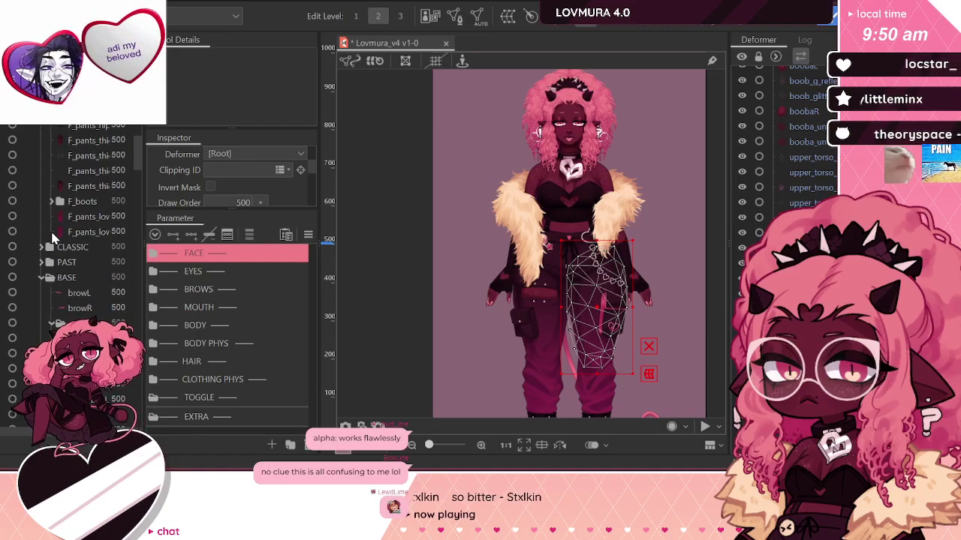
{"action": "scroll", "coordinate": [700, 230], "scroll_direction": "down", "scroll_amount": 2}
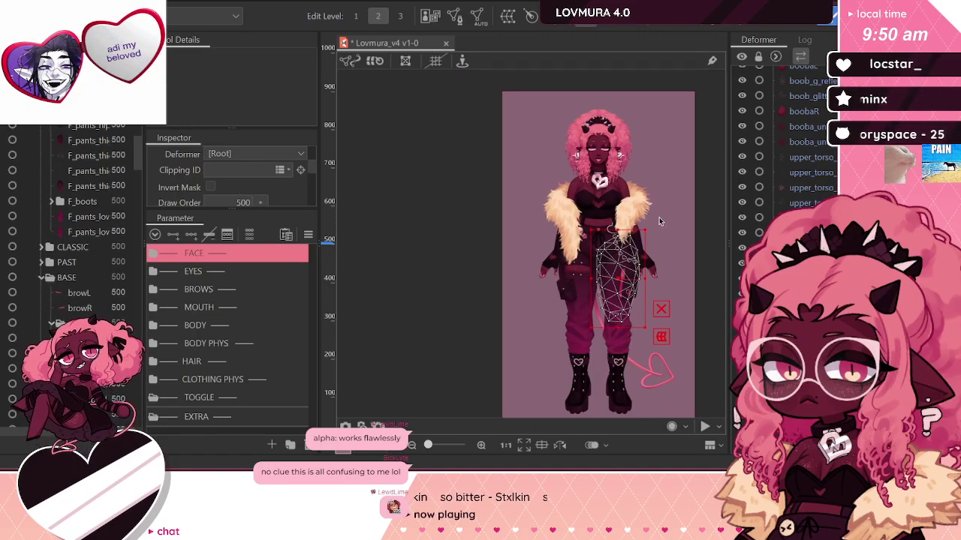
{"action": "scroll", "coordinate": [405, 163], "scroll_direction": "up", "scroll_amount": 5}
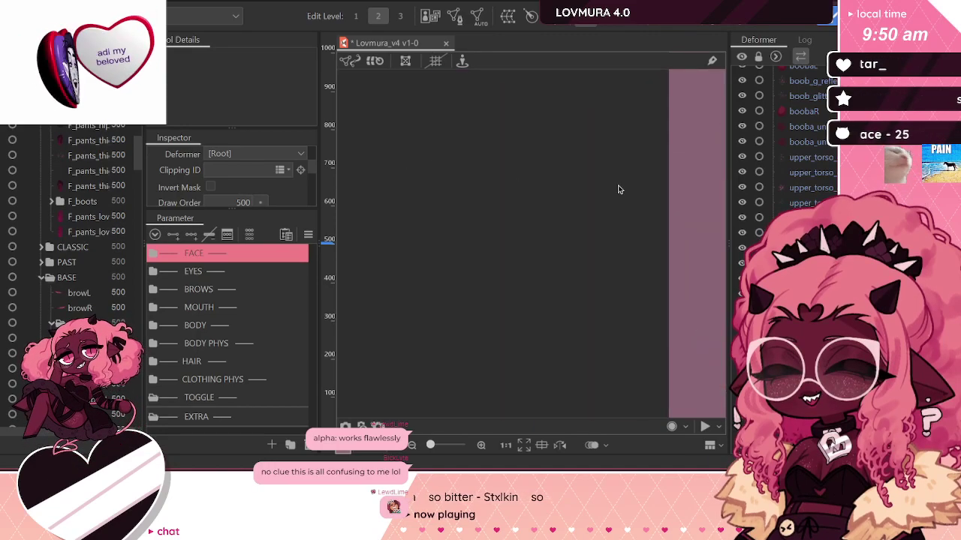
{"action": "scroll", "coordinate": [508, 180], "scroll_direction": "down", "scroll_amount": 2}
{"action": "scroll", "coordinate": [511, 190], "scroll_direction": "down", "scroll_amount": 2}
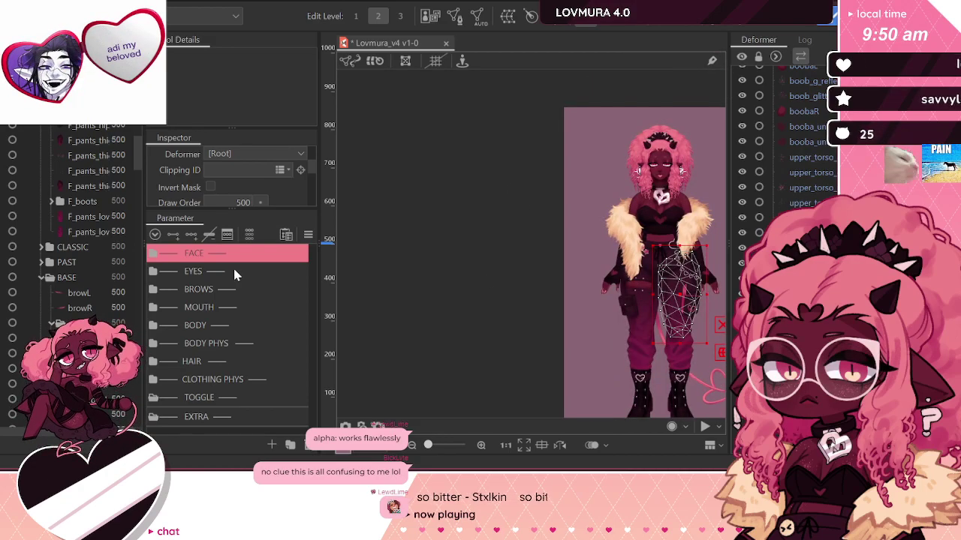
{"action": "scroll", "coordinate": [58, 281], "scroll_direction": "down", "scroll_amount": 5}
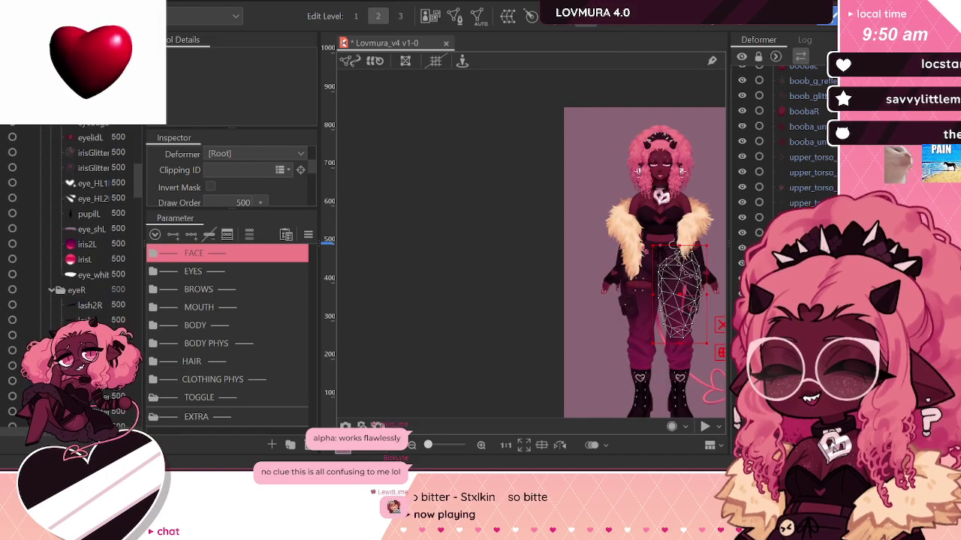
{"action": "scroll", "coordinate": [105, 258], "scroll_direction": "up", "scroll_amount": 3}
{"action": "left_click", "coordinate": [107, 257]}
{"action": "scroll", "coordinate": [105, 247], "scroll_direction": "up", "scroll_amount": 1}
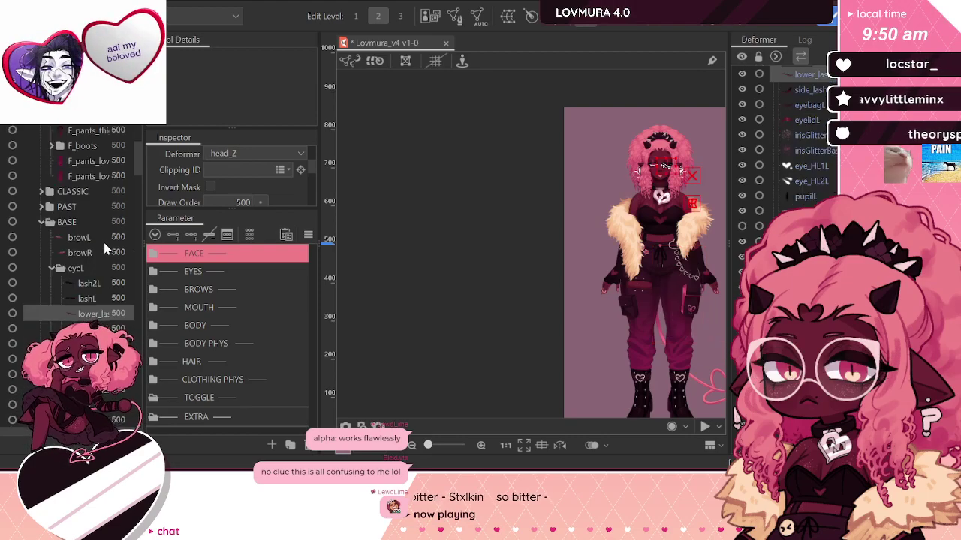
{"action": "left_click", "coordinate": [91, 209]}
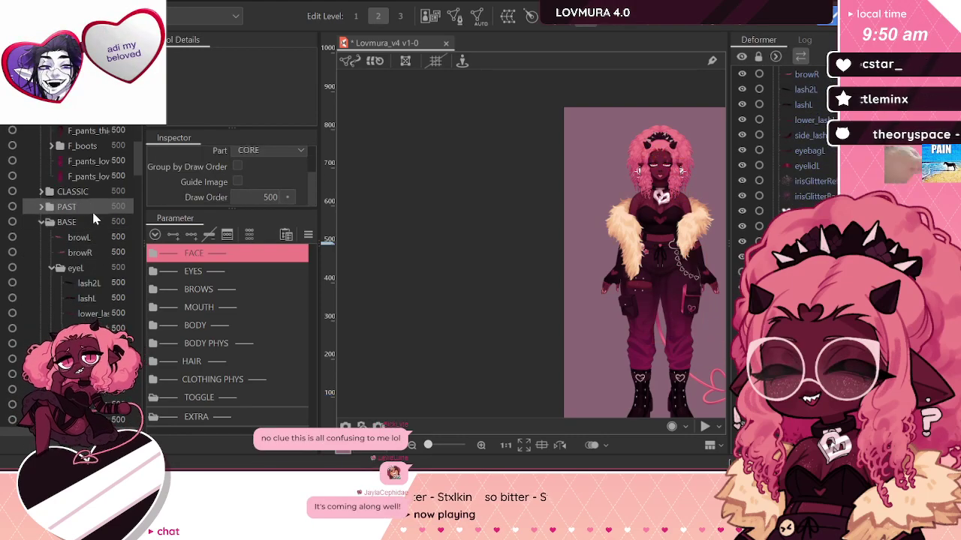
Step: Expand the F_pockets and F_boots folders inside the FUTURE part and select the last F_pants_low mesh below them
{"action": "scroll", "coordinate": [94, 225], "scroll_direction": "up", "scroll_amount": 5}
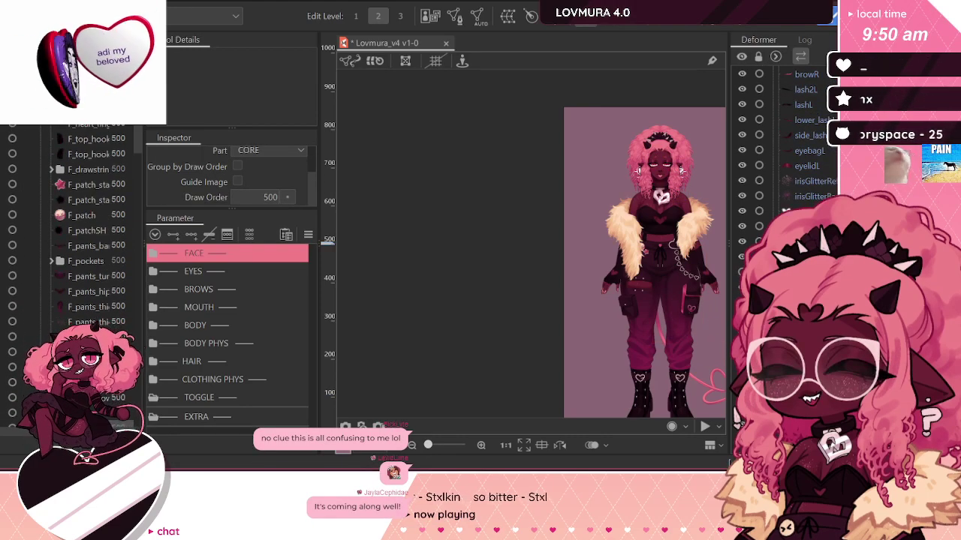
{"action": "left_click", "coordinate": [91, 337]}
{"action": "left_click", "coordinate": [90, 352]}
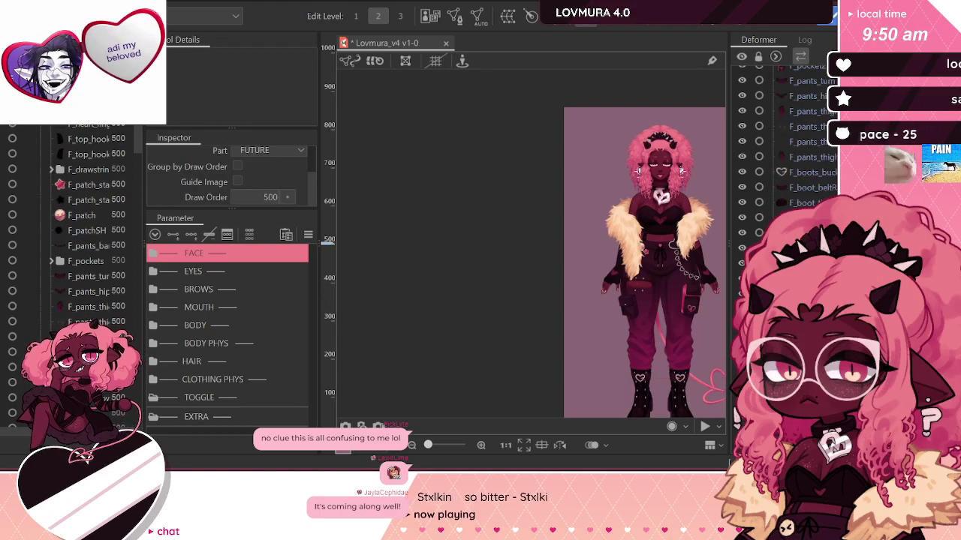
{"action": "double_click", "coordinate": [57, 262]}
{"action": "scroll", "coordinate": [63, 301], "scroll_direction": "down", "scroll_amount": 4}
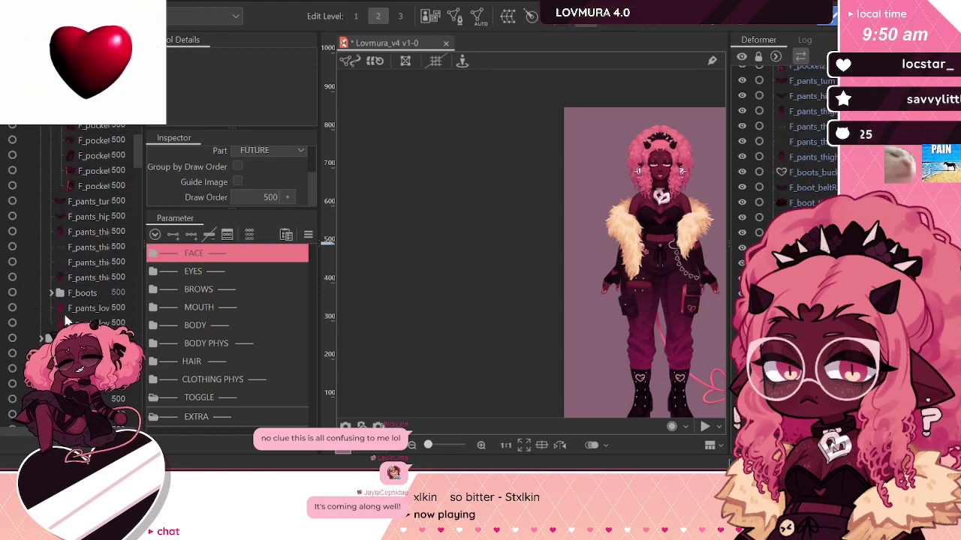
{"action": "scroll", "coordinate": [59, 305], "scroll_direction": "down", "scroll_amount": 4}
{"action": "left_click", "coordinate": [61, 318]}
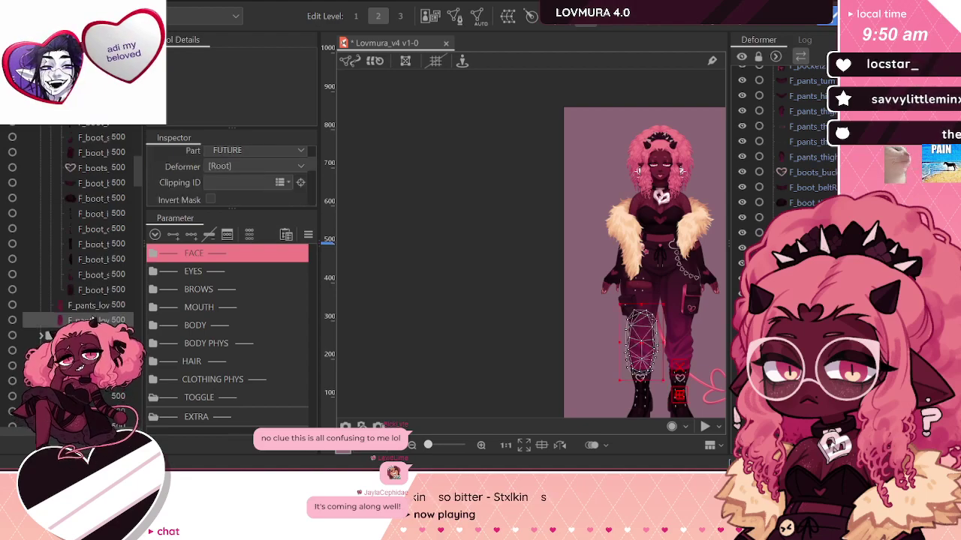
Step: Expand the two F_earringR and two F_earringL folders at the start of the FUTURE part
{"action": "scroll", "coordinate": [62, 315], "scroll_direction": "up", "scroll_amount": 1}
{"action": "scroll", "coordinate": [90, 263], "scroll_direction": "up", "scroll_amount": 10}
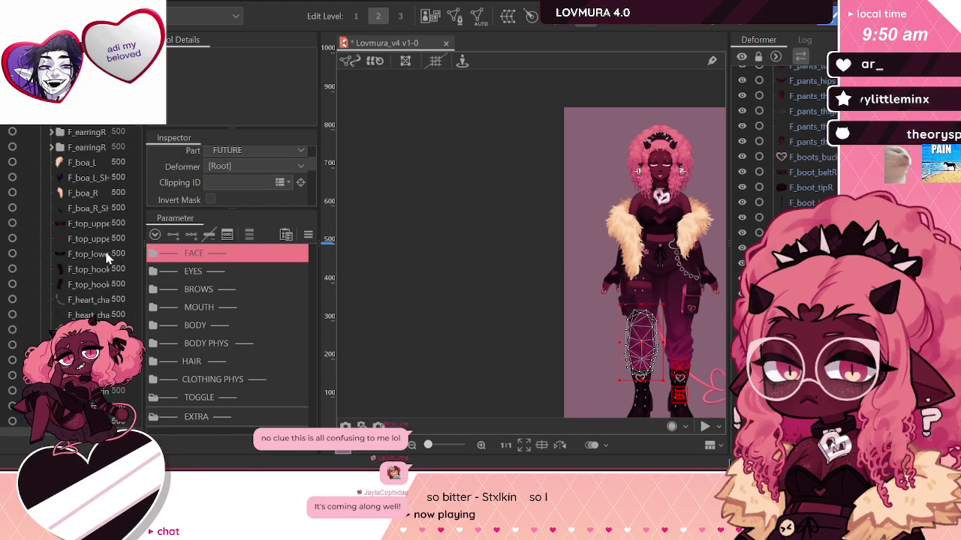
{"action": "left_click", "coordinate": [52, 276]}
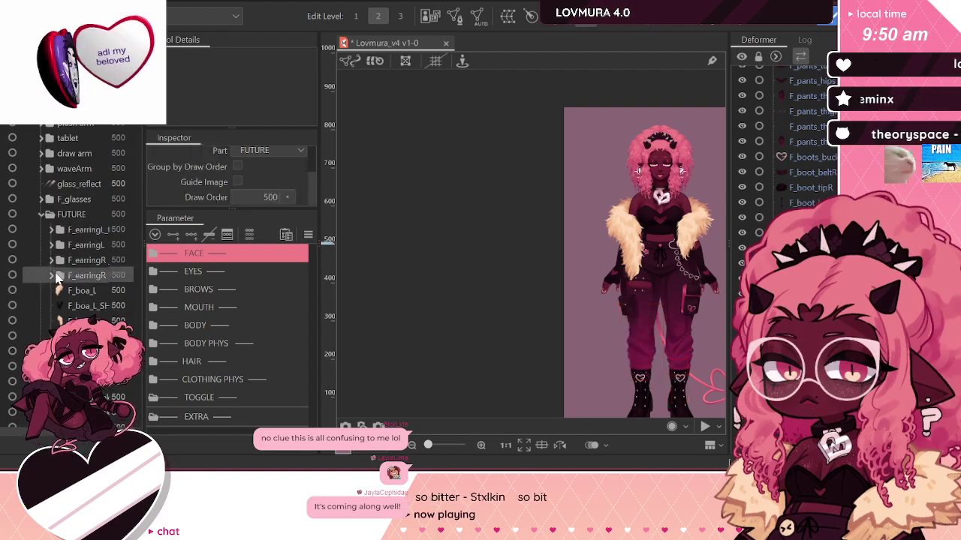
{"action": "left_click", "coordinate": [52, 260]}
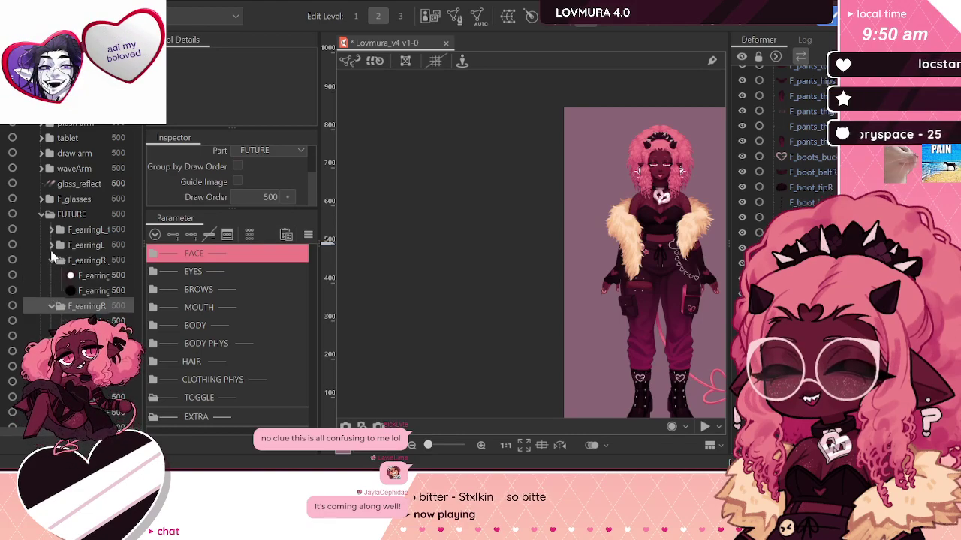
{"action": "left_click", "coordinate": [52, 244]}
{"action": "left_click", "coordinate": [52, 230]}
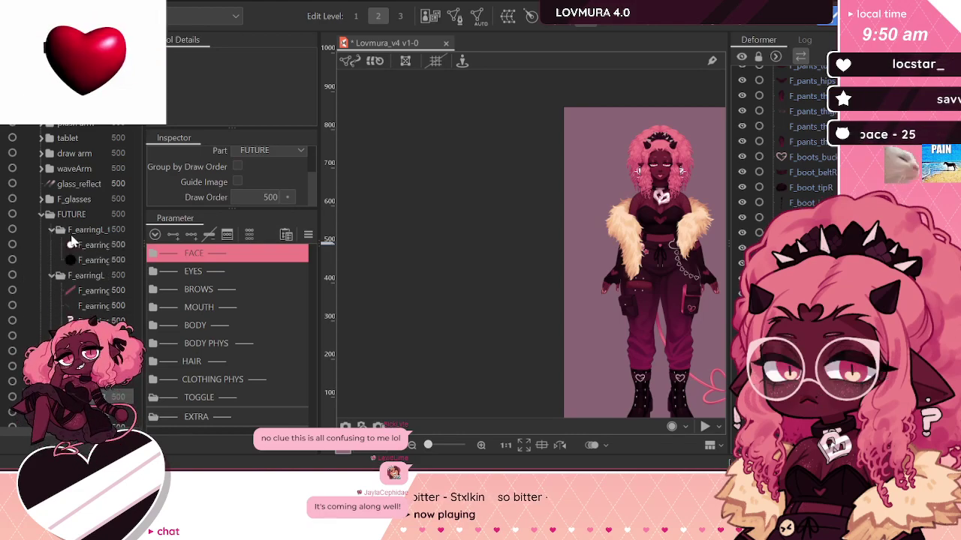
Step: Try to select everything in the FUTURE part, from its folder down to the last F_pants_low mesh
{"action": "left_click", "coordinate": [116, 216]}
{"action": "scroll", "coordinate": [111, 268], "scroll_direction": "down", "scroll_amount": 10}
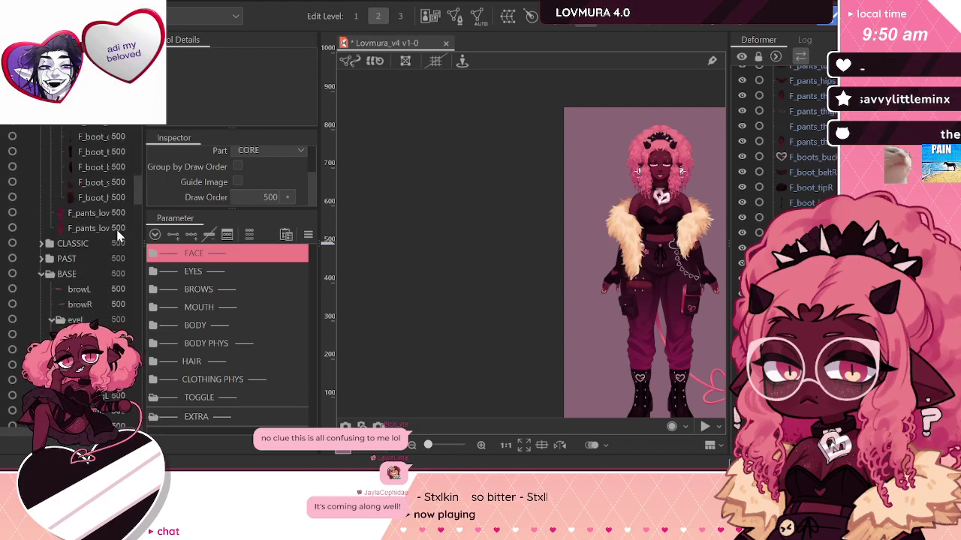
{"action": "left_click", "coordinate": [117, 230], "text": "shift"}
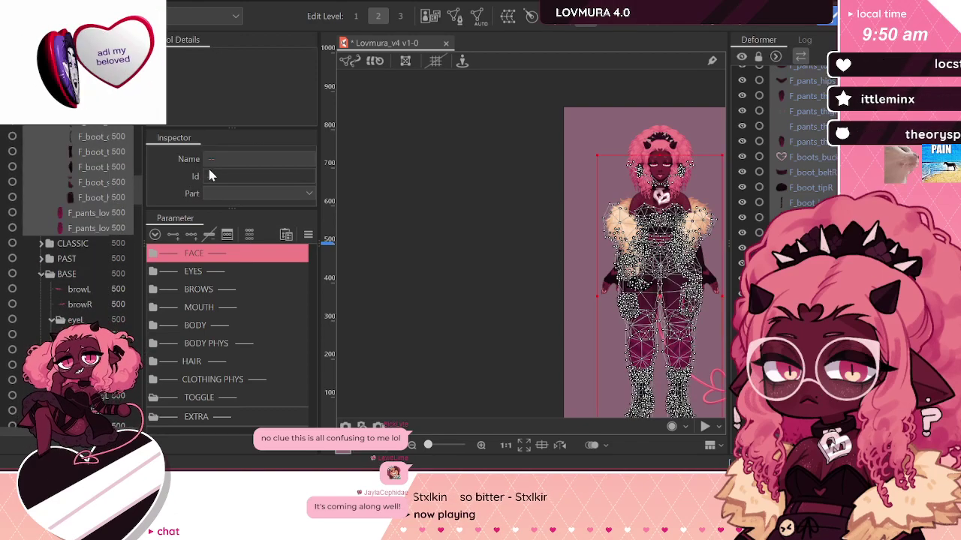
{"action": "scroll", "coordinate": [71, 282], "scroll_direction": "down", "scroll_amount": 3}
{"action": "scroll", "coordinate": [78, 265], "scroll_direction": "up", "scroll_amount": 5}
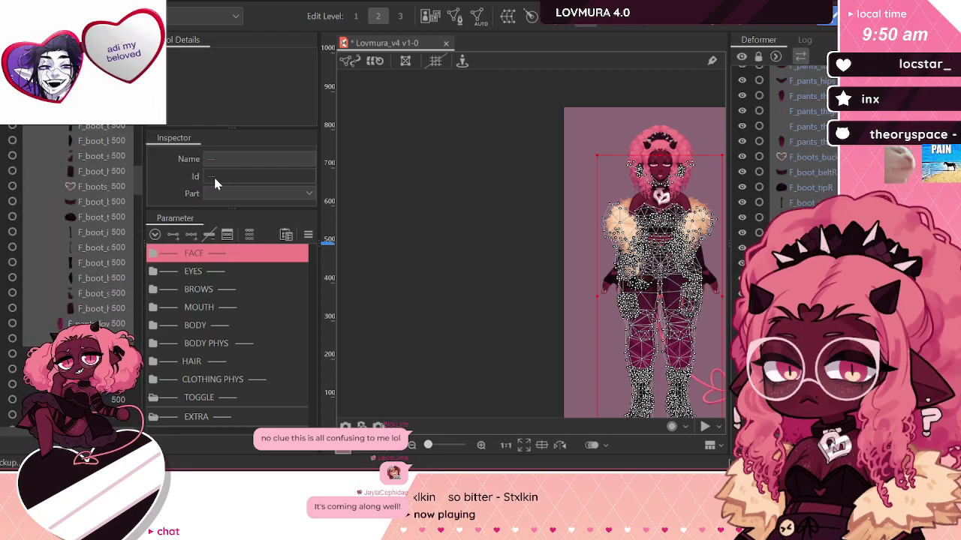
{"action": "scroll", "coordinate": [48, 265], "scroll_direction": "down", "scroll_amount": 3}
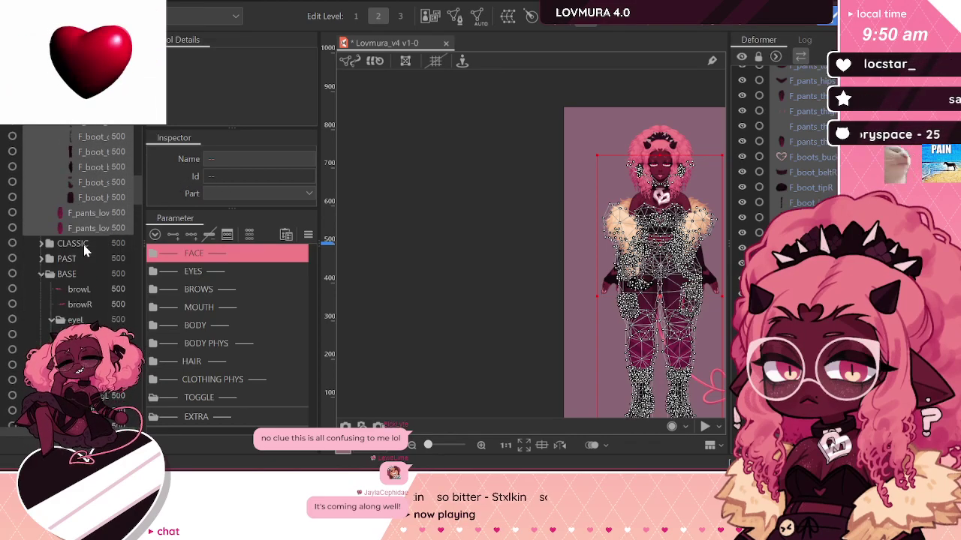
Step: Expand the F_drawstring folder in the FUTURE part and select the F_drawstring_loopRSH mesh inside it
{"action": "scroll", "coordinate": [83, 246], "scroll_direction": "up", "scroll_amount": 5}
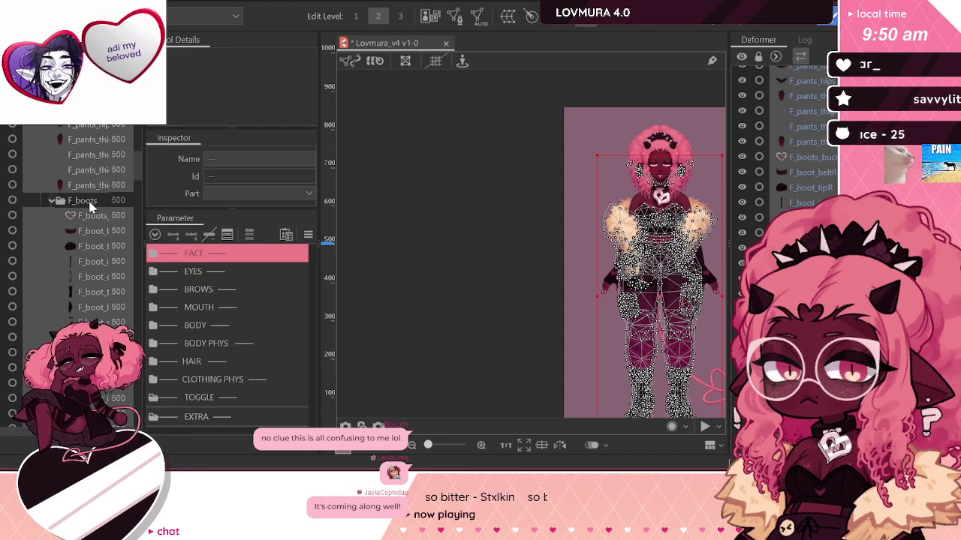
{"action": "scroll", "coordinate": [88, 204], "scroll_direction": "up", "scroll_amount": 4}
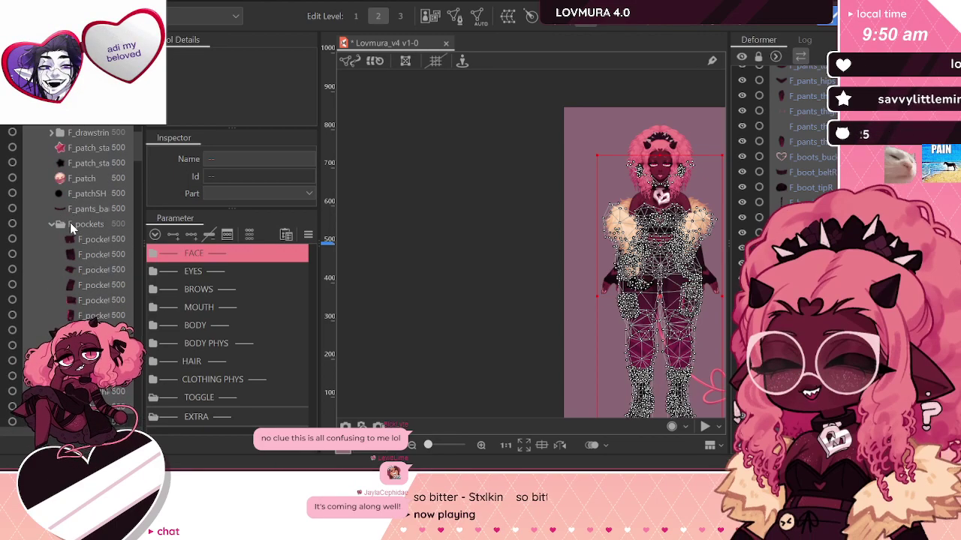
{"action": "left_click", "coordinate": [51, 133]}
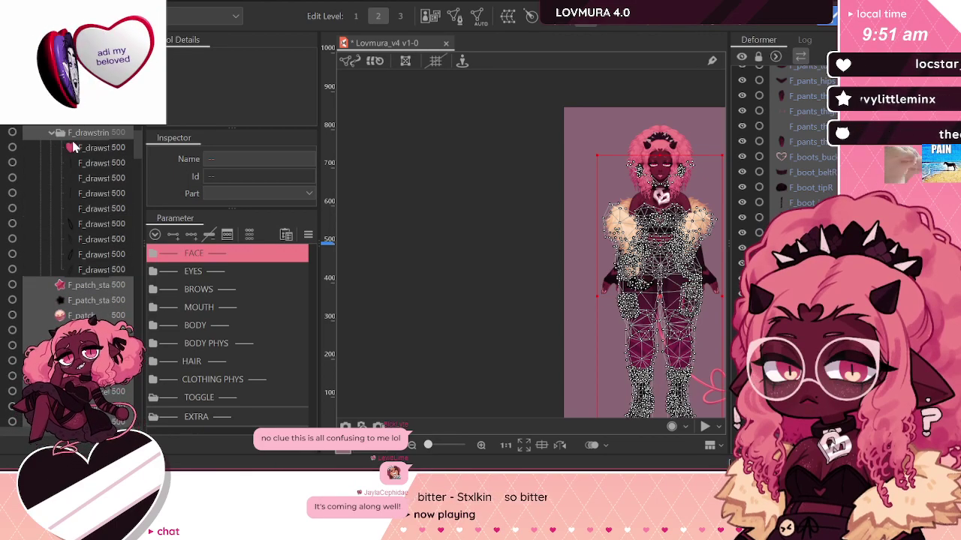
{"action": "left_click", "coordinate": [85, 267]}
{"action": "scroll", "coordinate": [85, 263], "scroll_direction": "down", "scroll_amount": 5}
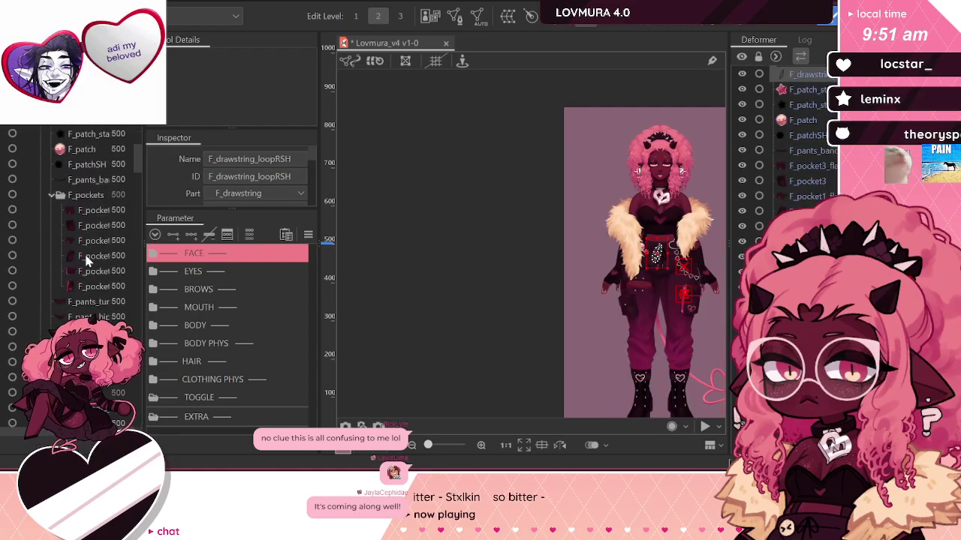
{"action": "scroll", "coordinate": [85, 263], "scroll_direction": "down", "scroll_amount": 3}
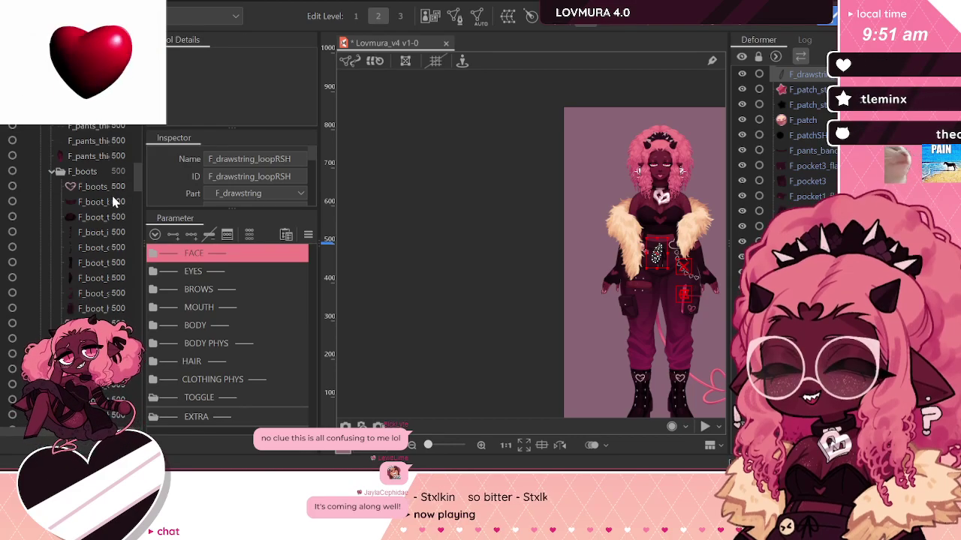
{"action": "scroll", "coordinate": [139, 197], "scroll_direction": "down", "scroll_amount": 3}
{"action": "left_click_drag", "start_coordinate": [139, 197], "coordinate": [137, 211]}
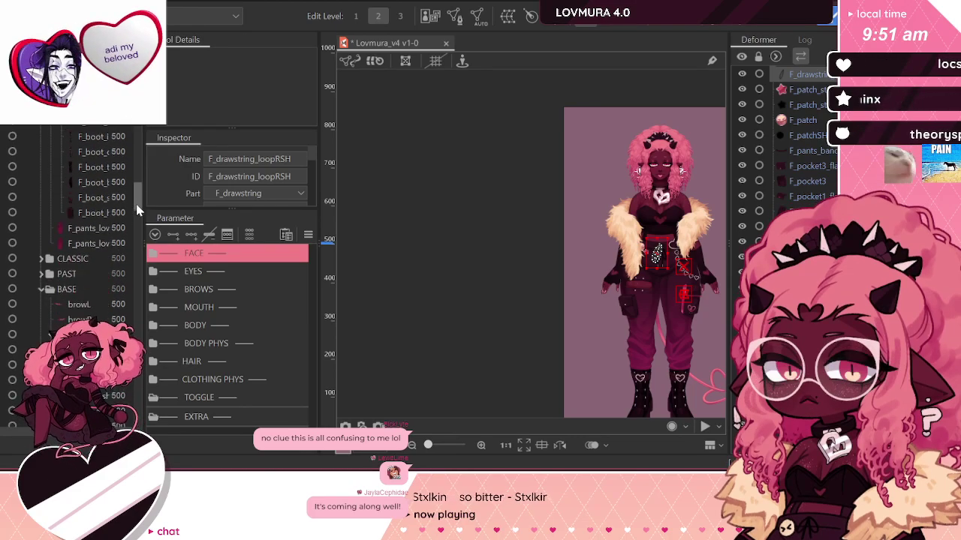
Step: Select every mesh in the FUTURE part, from F_pants_lowerR up to the first F_earringL mesh, leaving the folders out of the selection
{"action": "left_click", "coordinate": [96, 243]}
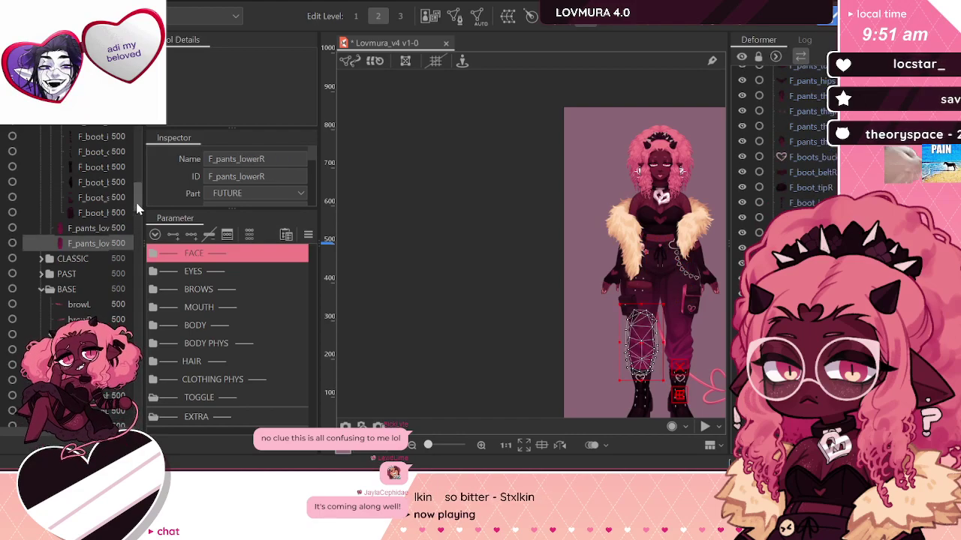
{"action": "left_click_drag", "start_coordinate": [138, 202], "coordinate": [156, 113]}
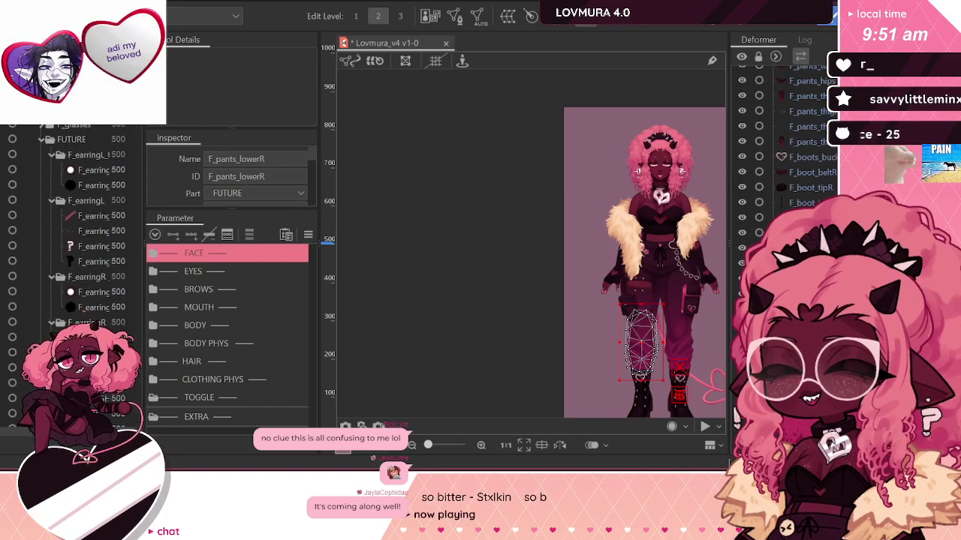
{"action": "left_click", "coordinate": [76, 170], "text": "shift"}
{"action": "scroll", "coordinate": [72, 210], "scroll_direction": "up", "scroll_amount": 2}
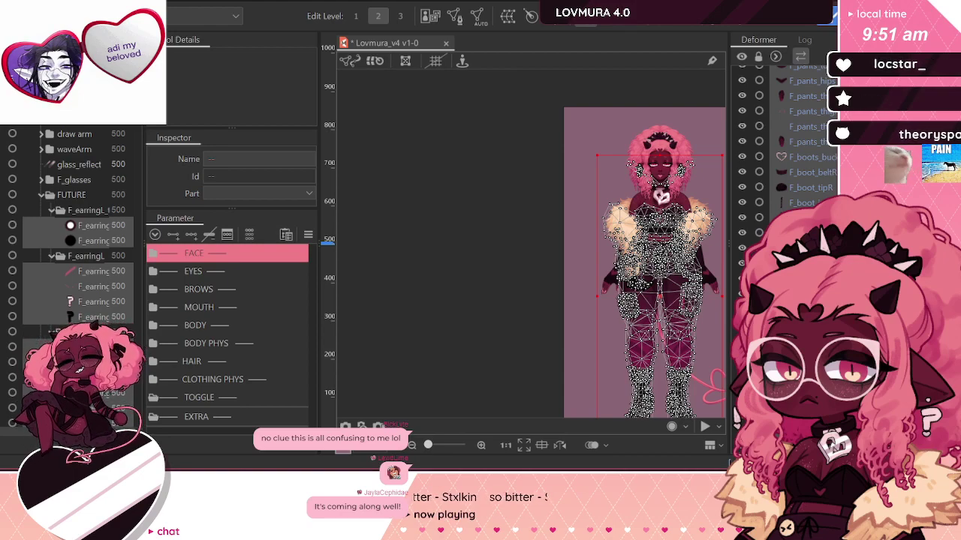
{"action": "scroll", "coordinate": [80, 284], "scroll_direction": "down", "scroll_amount": 5}
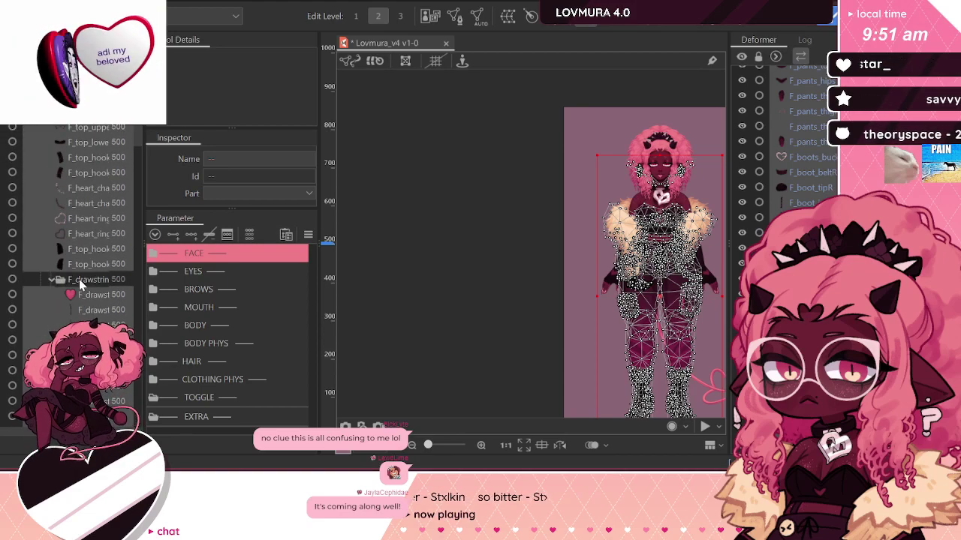
{"action": "scroll", "coordinate": [80, 285], "scroll_direction": "down", "scroll_amount": 3}
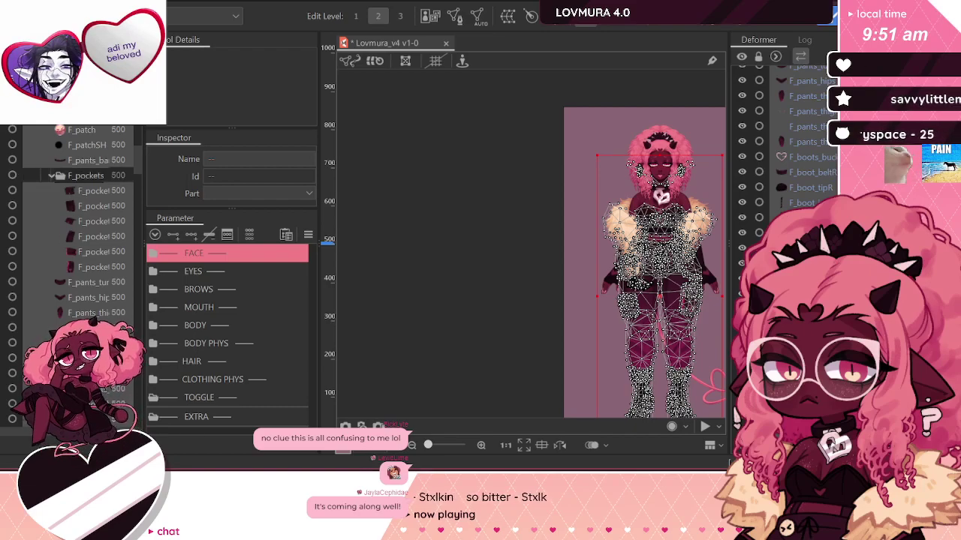
{"action": "scroll", "coordinate": [66, 313], "scroll_direction": "down", "scroll_amount": 6}
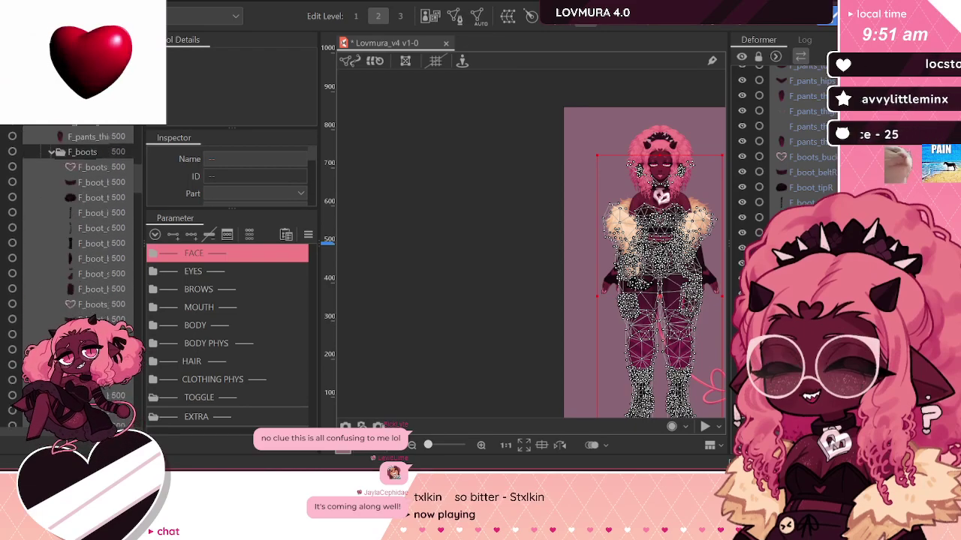
{"action": "scroll", "coordinate": [66, 314], "scroll_direction": "down", "scroll_amount": 3}
{"action": "scroll", "coordinate": [180, 168], "scroll_direction": "down", "scroll_amount": 5}
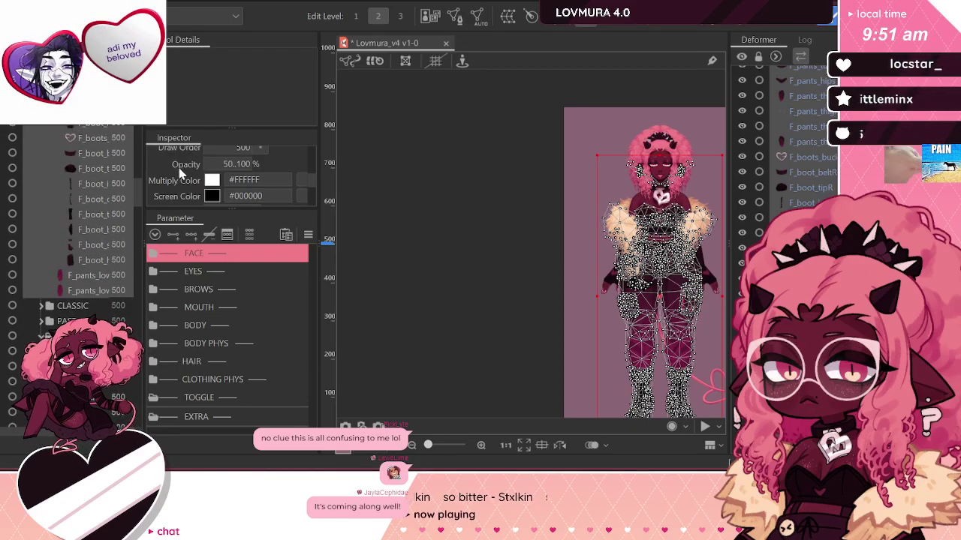
Step: Set the draw order of the selected FUTURE meshes to 900 and clear the selection
{"action": "left_click", "coordinate": [242, 202]}
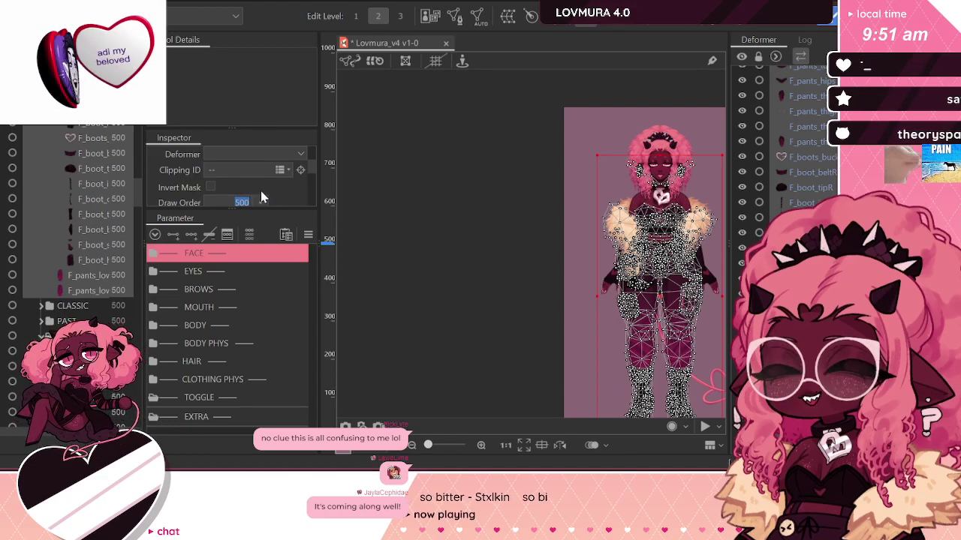
{"action": "type", "text": "900"}
{"action": "key", "text": "Return"}
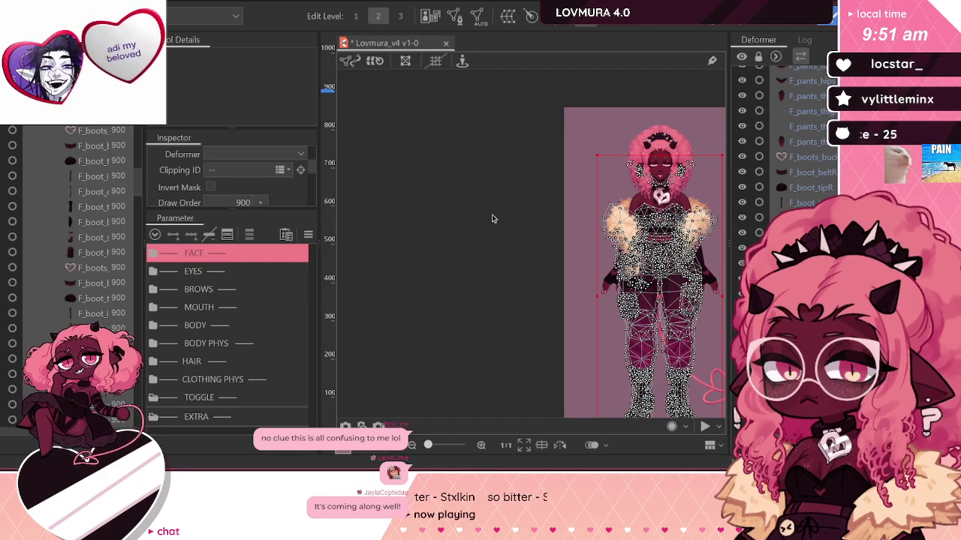
{"action": "left_click", "coordinate": [577, 198]}
Step: Collapse the FUTURE part and expand the CLASSIC part
{"action": "scroll", "coordinate": [60, 210], "scroll_direction": "up", "scroll_amount": 10}
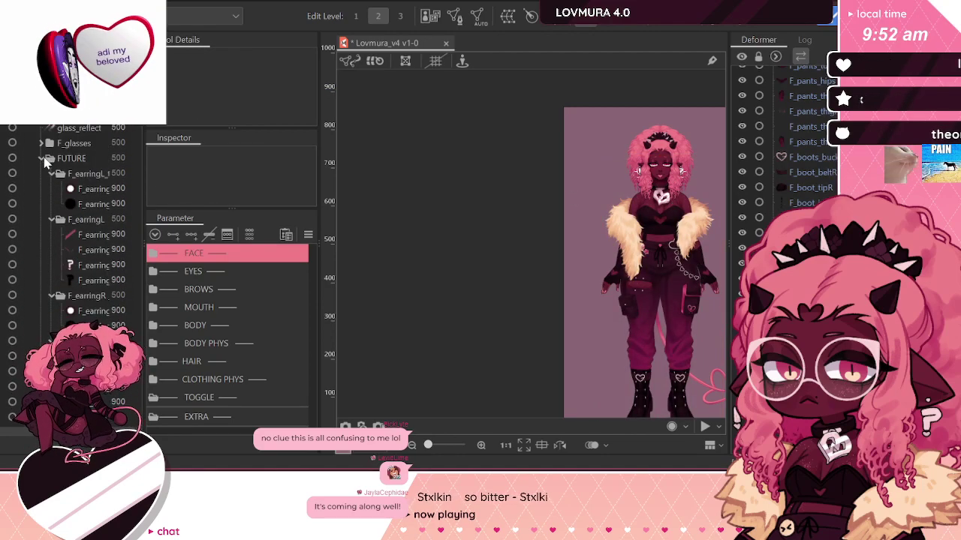
{"action": "left_click", "coordinate": [71, 159]}
{"action": "left_click", "coordinate": [42, 158]}
{"action": "left_click", "coordinate": [65, 174]}
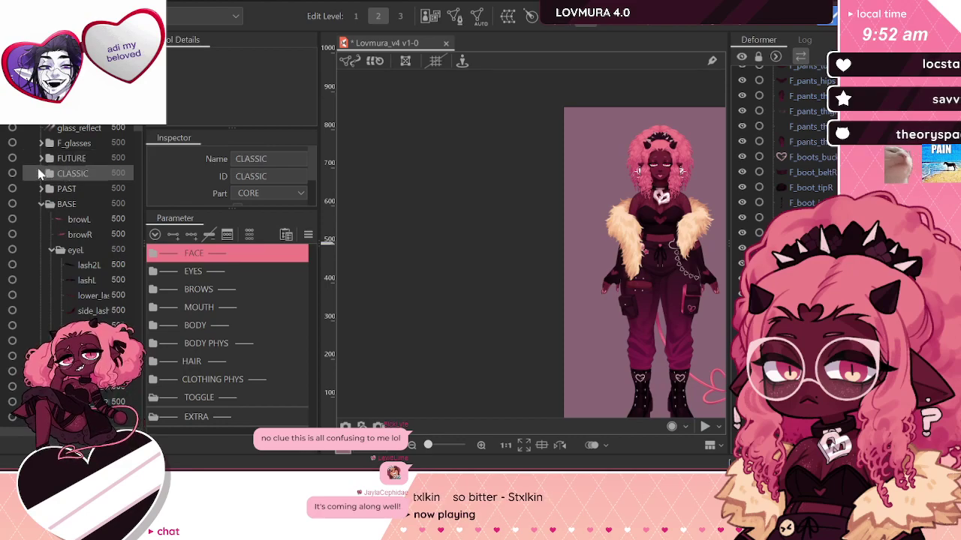
{"action": "left_click", "coordinate": [41, 173]}
{"action": "scroll", "coordinate": [48, 243], "scroll_direction": "down", "scroll_amount": 5}
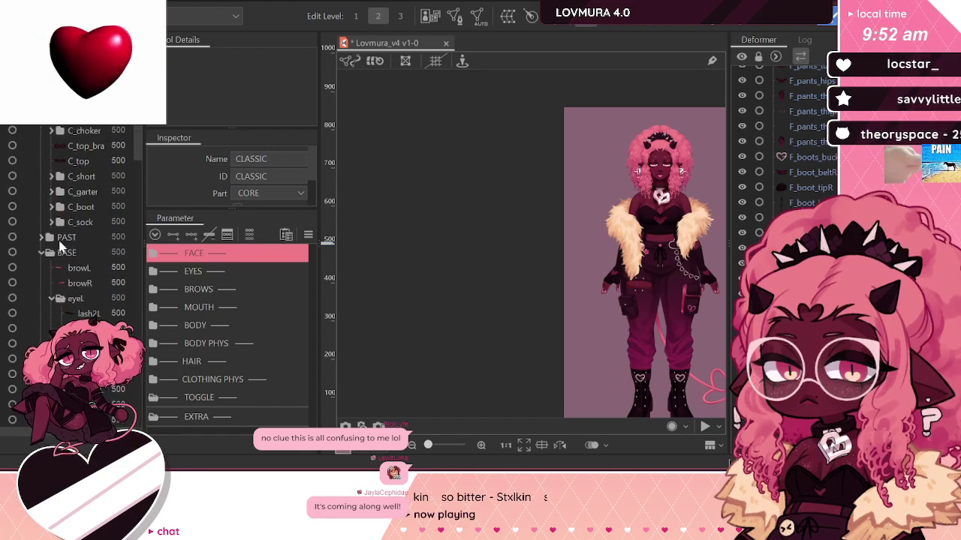
Step: Expand the C_jacket, C_choker, C_short, C_garter, C_boot and C_sock folders inside the CLASSIC part
{"action": "left_click", "coordinate": [53, 131]}
{"action": "left_click", "coordinate": [51, 282]}
{"action": "scroll", "coordinate": [53, 281], "scroll_direction": "down", "scroll_amount": 3}
{"action": "left_click", "coordinate": [51, 268]}
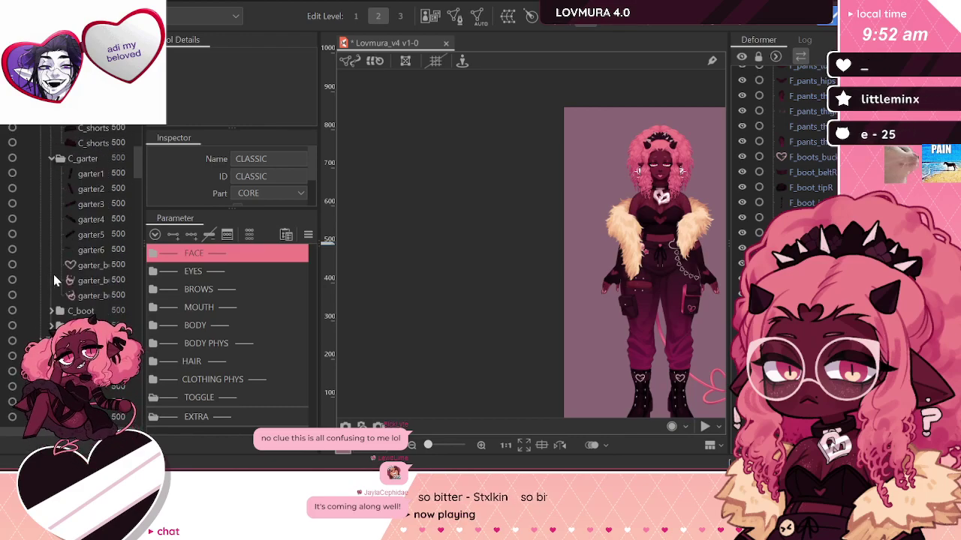
{"action": "scroll", "coordinate": [51, 318], "scroll_direction": "down", "scroll_amount": 5}
{"action": "left_click", "coordinate": [51, 312]}
{"action": "scroll", "coordinate": [68, 308], "scroll_direction": "down", "scroll_amount": 5}
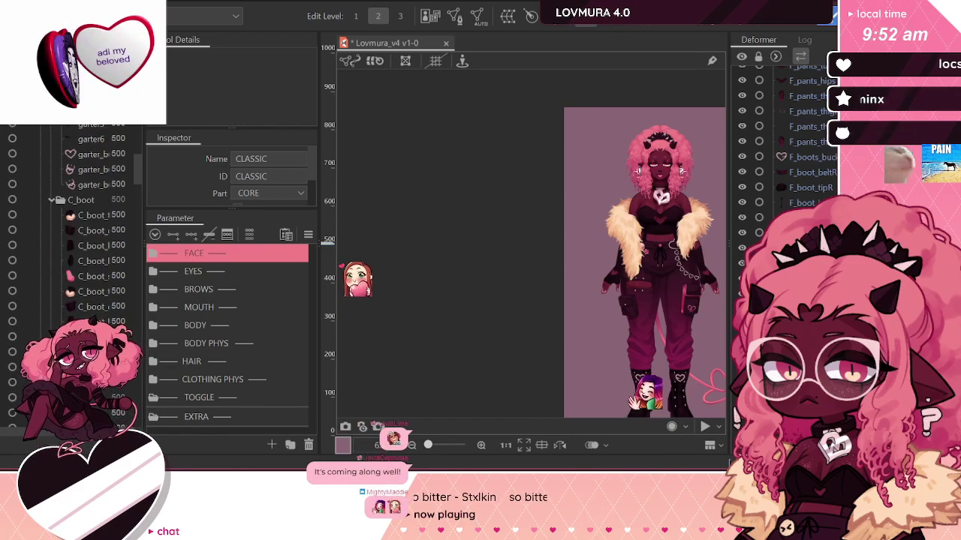
{"action": "left_click", "coordinate": [51, 366]}
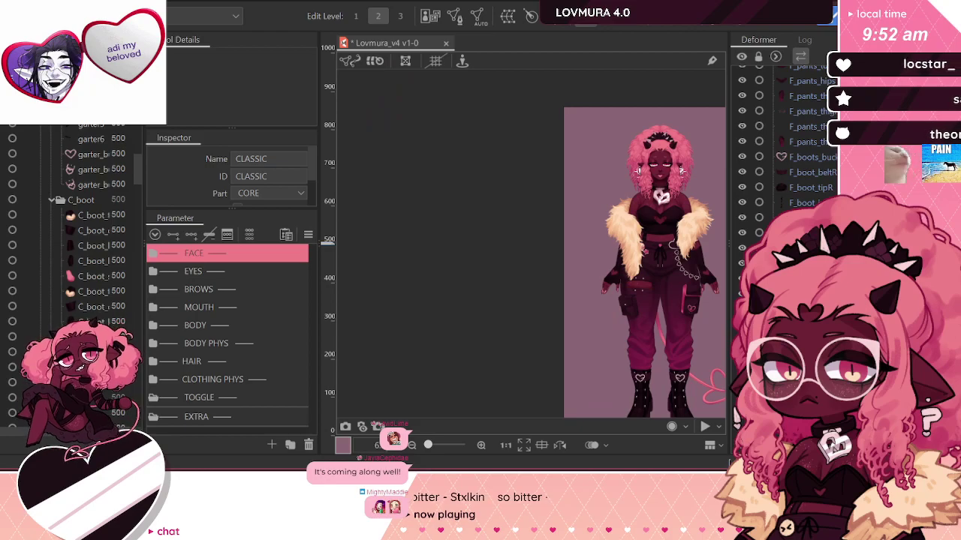
{"action": "scroll", "coordinate": [92, 286], "scroll_direction": "down", "scroll_amount": 5}
Step: Try to select the CLASSIC meshes from C_sock_lowerL up to the first C_jacket mesh, without the C_choker folder
{"action": "left_click", "coordinate": [92, 291]}
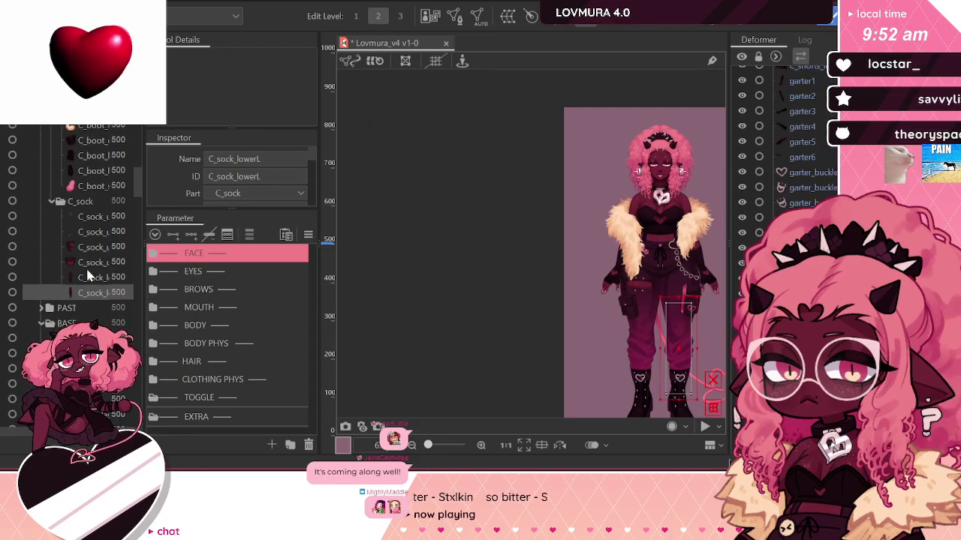
{"action": "scroll", "coordinate": [101, 259], "scroll_direction": "down", "scroll_amount": 5}
{"action": "scroll", "coordinate": [101, 250], "scroll_direction": "up", "scroll_amount": 5}
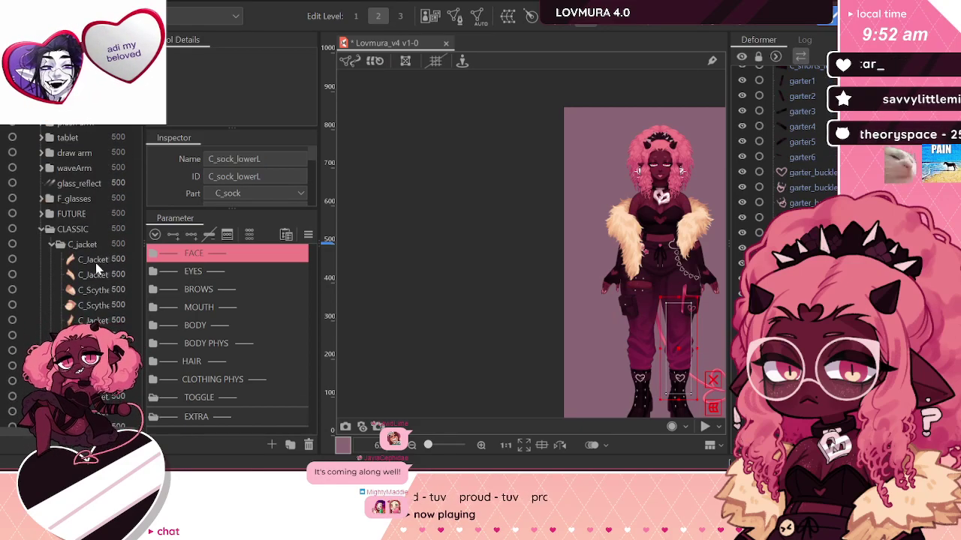
{"action": "left_click", "coordinate": [94, 261], "text": "shift"}
{"action": "scroll", "coordinate": [91, 225], "scroll_direction": "down", "scroll_amount": 7}
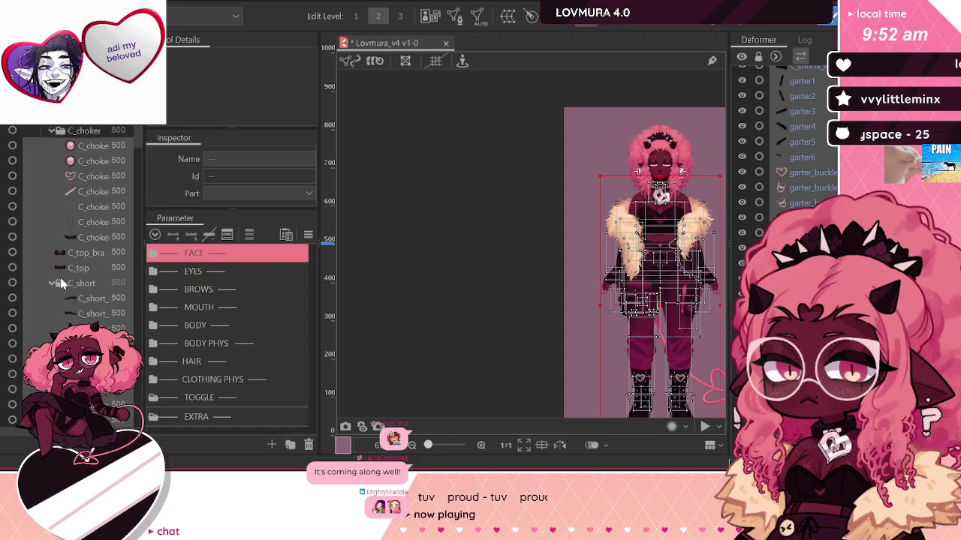
{"action": "left_click", "coordinate": [75, 130]}
{"action": "scroll", "coordinate": [75, 225], "scroll_direction": "down", "scroll_amount": 10}
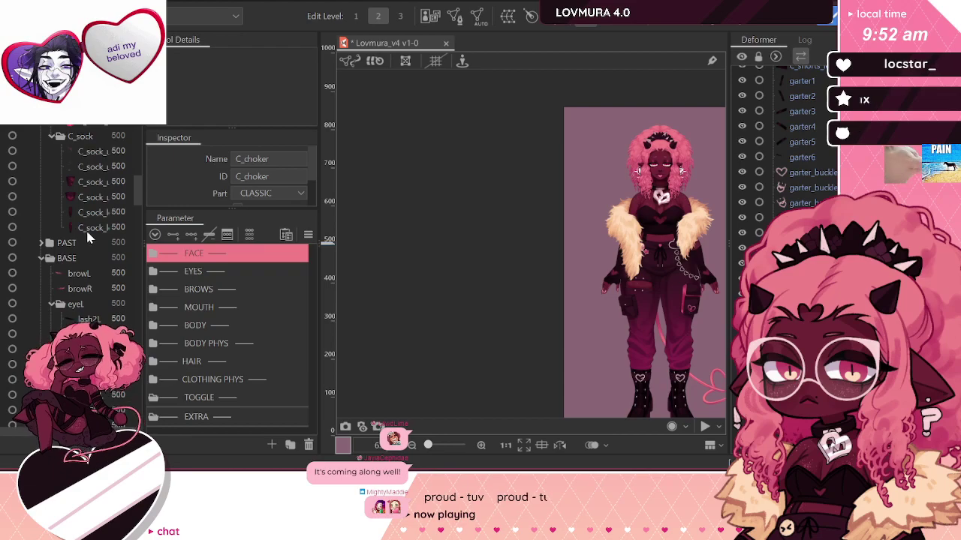
Step: Try again to select the CLASSIC meshes from C_sock_lowerL upward, this time leaving out the C_JacketCharm folder
{"action": "left_click", "coordinate": [86, 227]}
{"action": "scroll", "coordinate": [87, 235], "scroll_direction": "up", "scroll_amount": 3}
{"action": "scroll", "coordinate": [87, 235], "scroll_direction": "up", "scroll_amount": 10}
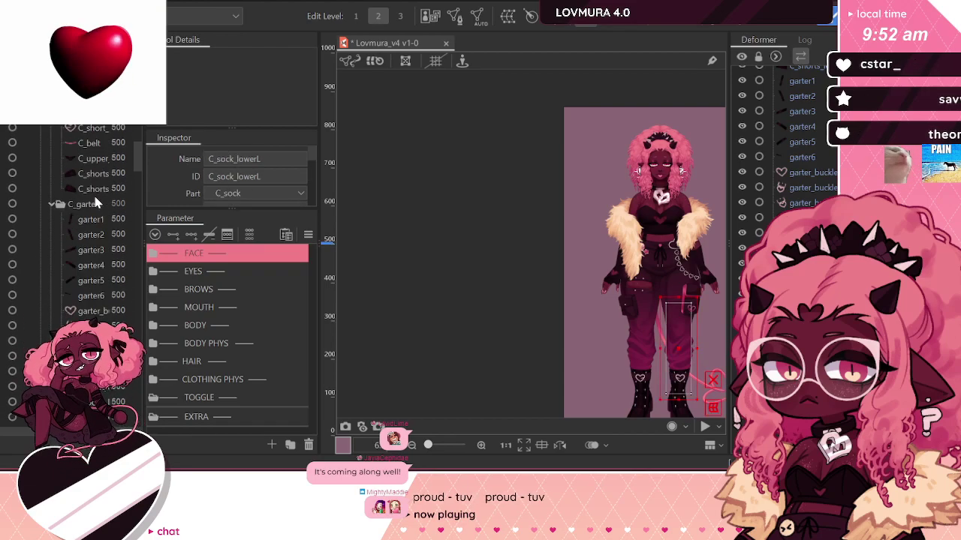
{"action": "scroll", "coordinate": [107, 254], "scroll_direction": "up", "scroll_amount": 3}
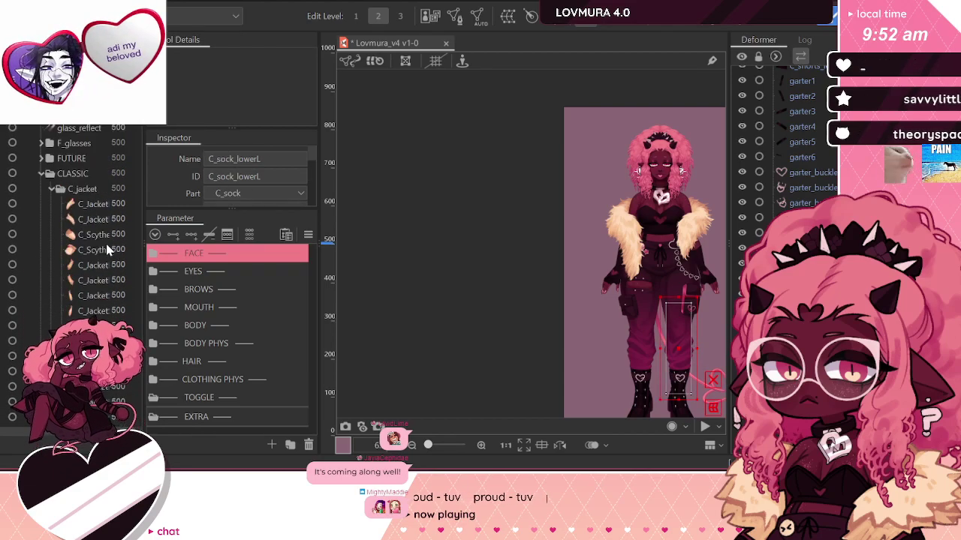
{"action": "left_click", "coordinate": [95, 207], "text": "shift"}
{"action": "scroll", "coordinate": [87, 248], "scroll_direction": "down", "scroll_amount": 6}
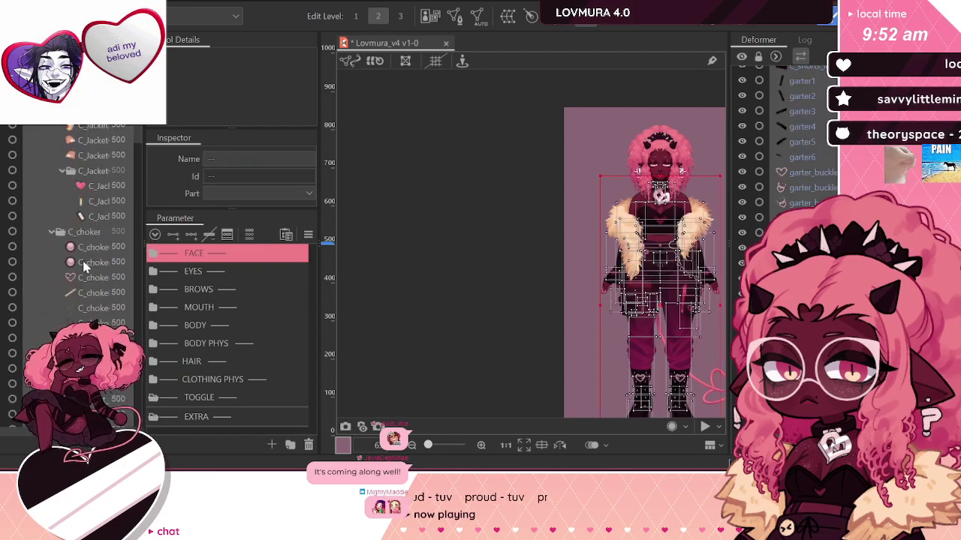
{"action": "left_click", "coordinate": [84, 184]}
{"action": "scroll", "coordinate": [84, 194], "scroll_direction": "down", "scroll_amount": 9}
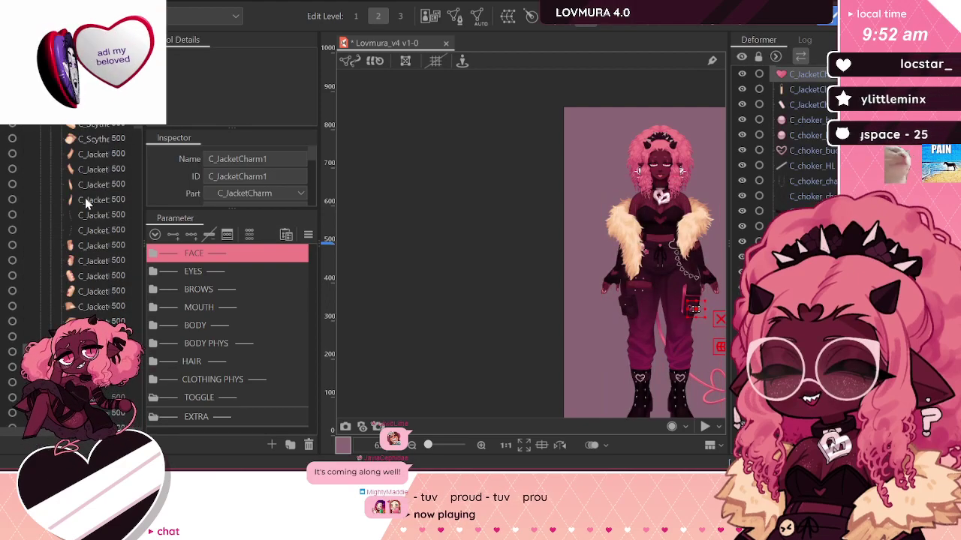
Step: Select all CLASSIC meshes from C_sock_lowerL up to the first C_jacket mesh and remove the subfolders from the selection
{"action": "left_click", "coordinate": [80, 337]}
{"action": "scroll", "coordinate": [90, 263], "scroll_direction": "up", "scroll_amount": 8}
{"action": "left_click", "coordinate": [83, 188]}
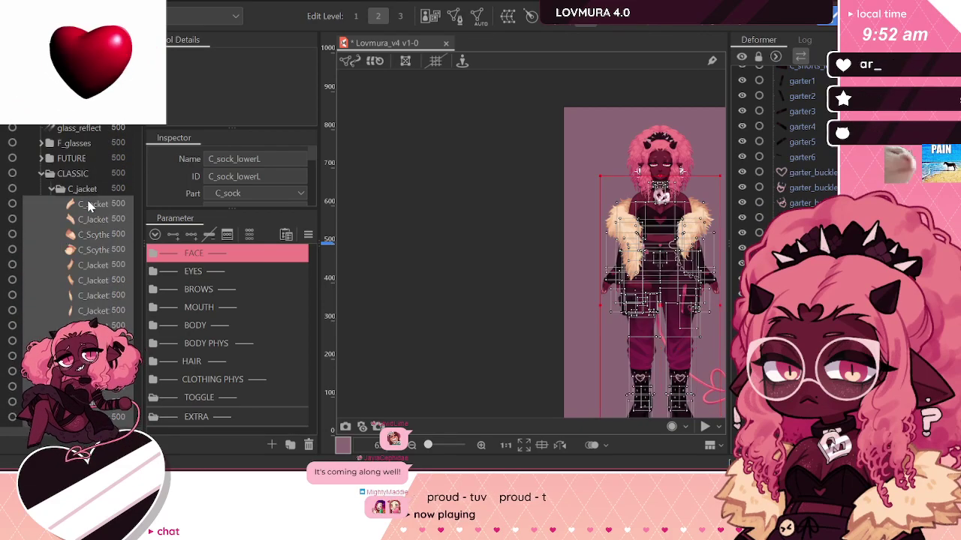
{"action": "scroll", "coordinate": [85, 222], "scroll_direction": "down", "scroll_amount": 3}
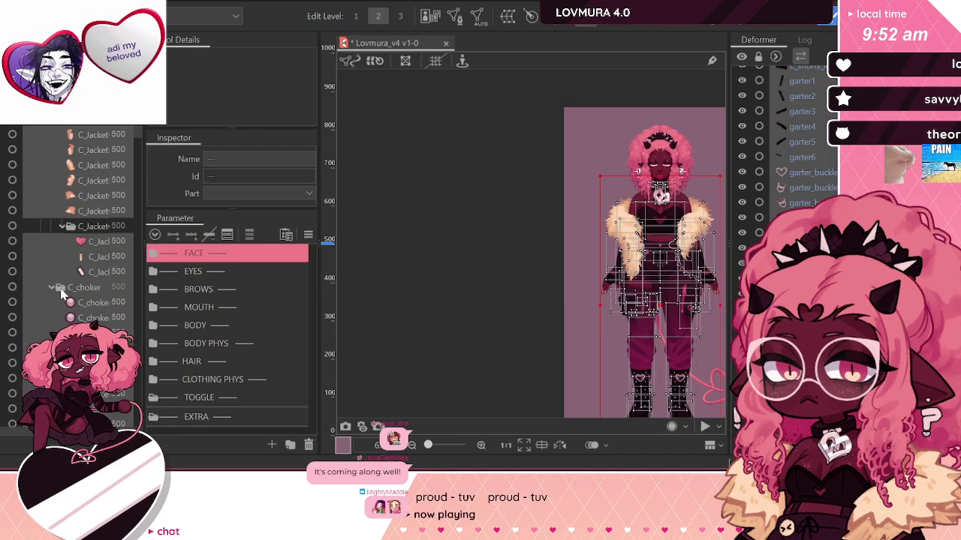
{"action": "scroll", "coordinate": [63, 292], "scroll_direction": "down", "scroll_amount": 5}
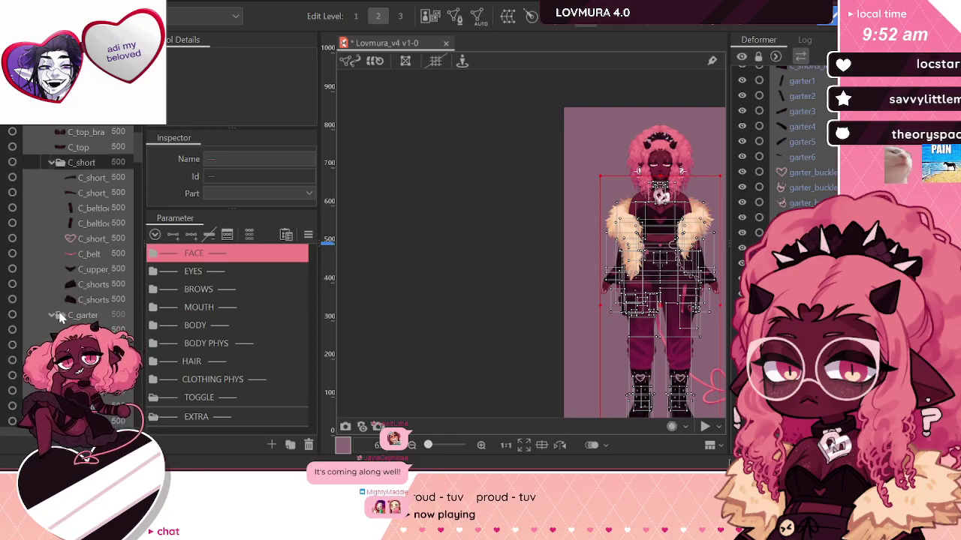
{"action": "scroll", "coordinate": [58, 292], "scroll_direction": "down", "scroll_amount": 5}
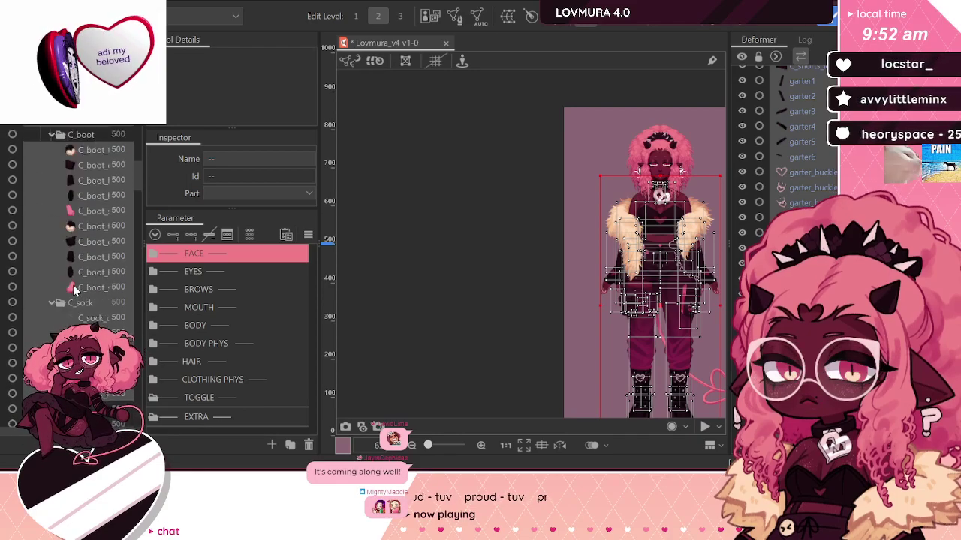
{"action": "left_click", "coordinate": [68, 302], "text": "ctrl"}
{"action": "scroll", "coordinate": [193, 178], "scroll_direction": "down", "scroll_amount": 2}
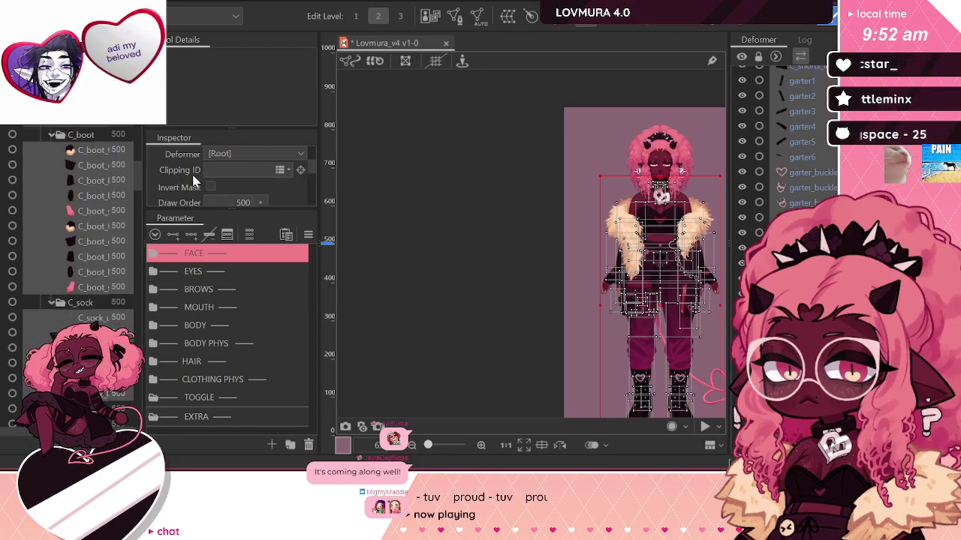
Step: Set the draw order of the selected CLASSIC meshes to 900 and check it up to the C_jacket folder
{"action": "type", "text": "900"}
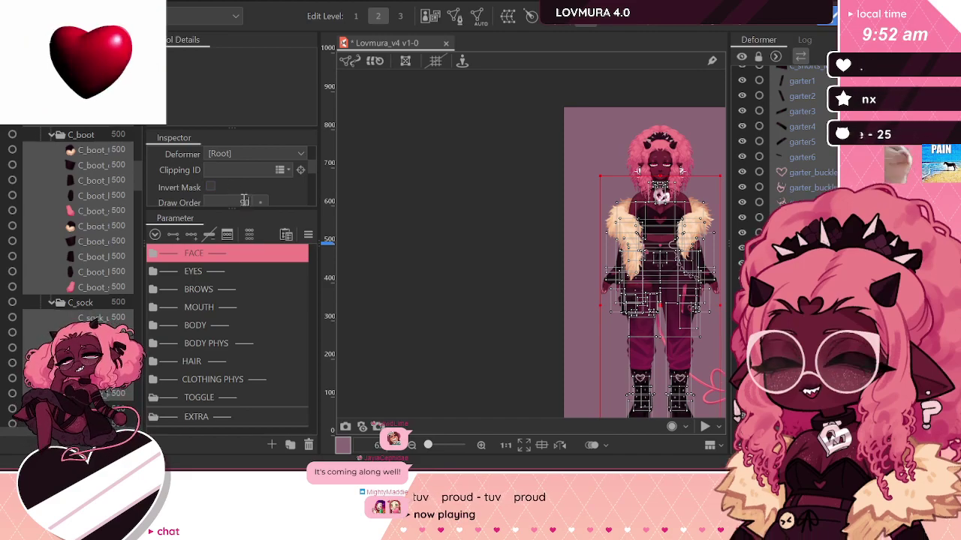
{"action": "key", "text": "Return"}
{"action": "scroll", "coordinate": [42, 244], "scroll_direction": "up", "scroll_amount": 4}
{"action": "scroll", "coordinate": [41, 244], "scroll_direction": "up", "scroll_amount": 3}
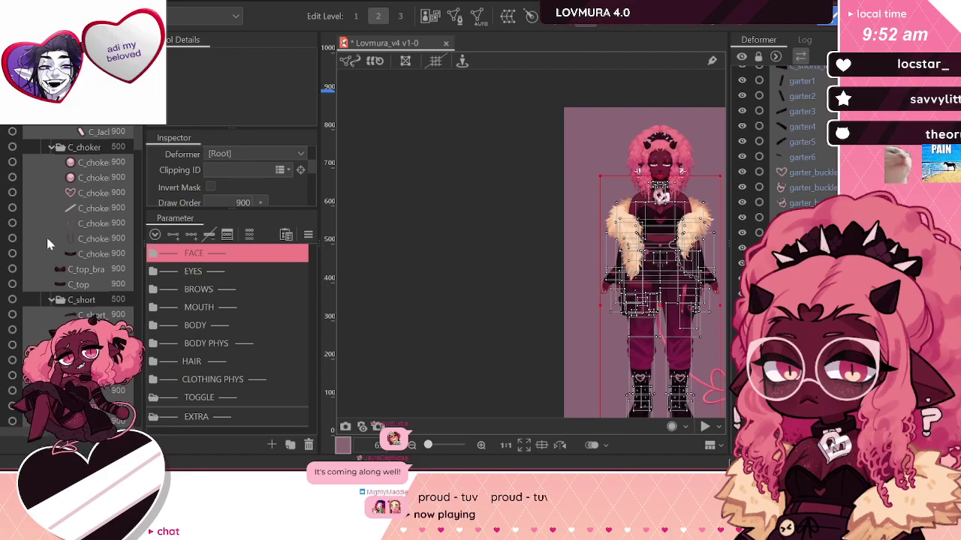
{"action": "scroll", "coordinate": [47, 240], "scroll_direction": "up", "scroll_amount": 4}
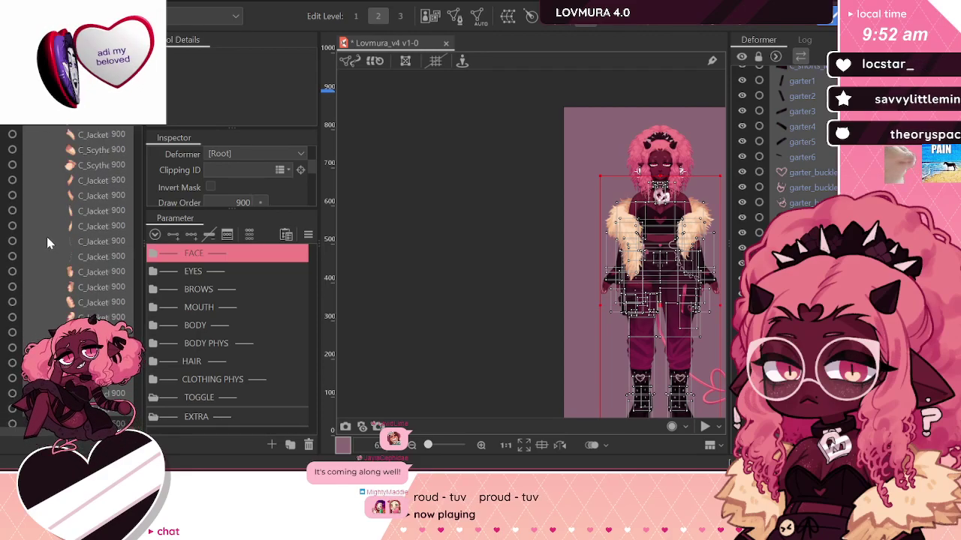
{"action": "scroll", "coordinate": [46, 237], "scroll_direction": "up", "scroll_amount": 3}
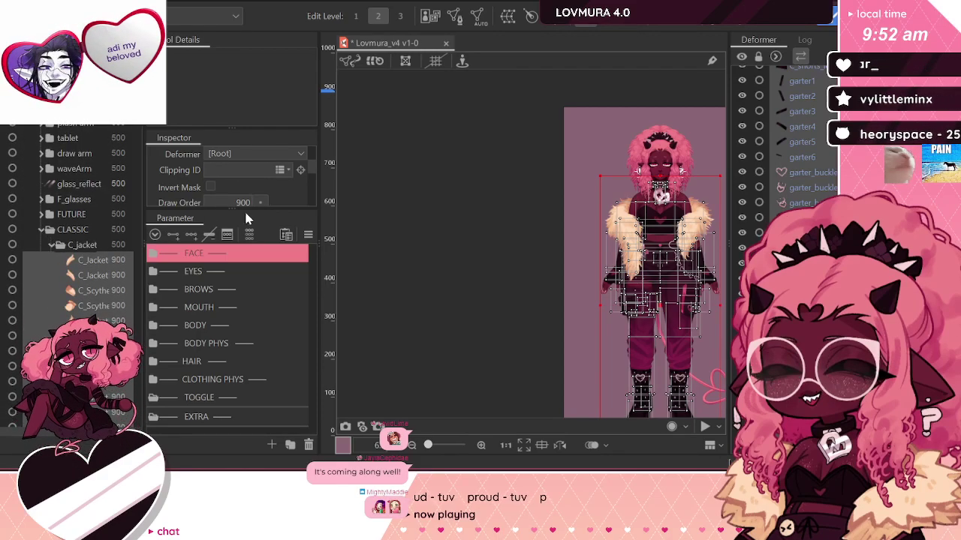
Step: Set the draw order of the selected CLASSIC meshes to 1000
{"action": "scroll", "coordinate": [238, 201], "scroll_direction": "down", "scroll_amount": 2}
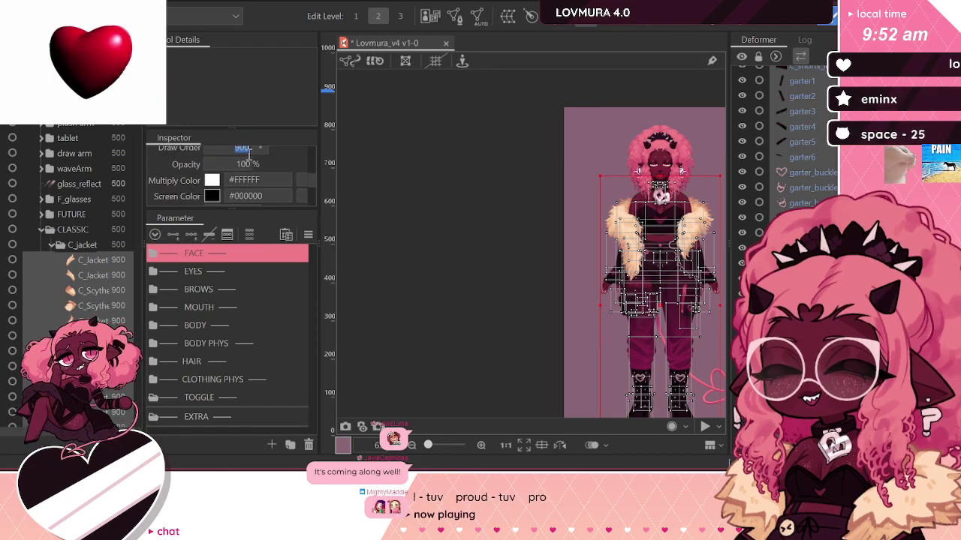
{"action": "left_click", "coordinate": [248, 156]}
{"action": "type", "text": "1000"}
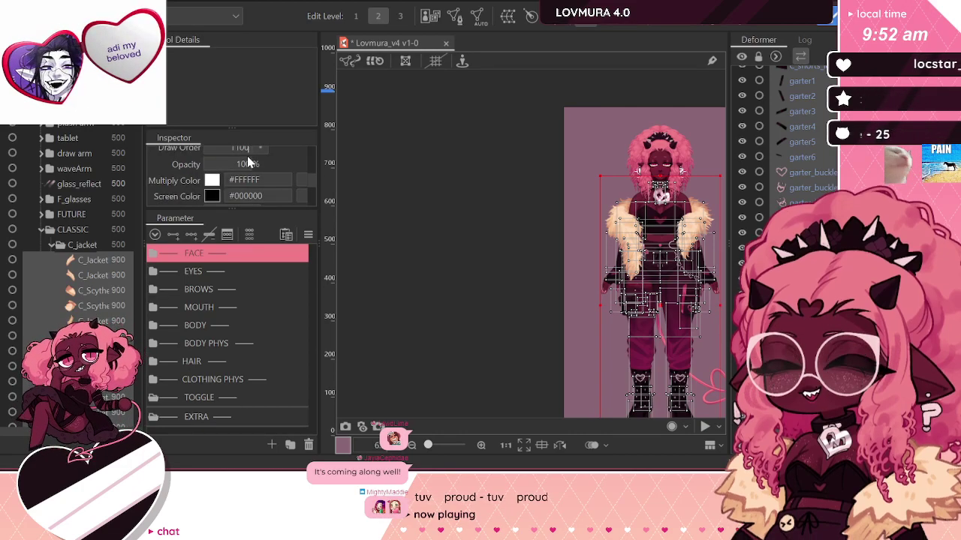
{"action": "key", "text": "Return"}
{"action": "scroll", "coordinate": [280, 182], "scroll_direction": "up", "scroll_amount": 2}
{"action": "scroll", "coordinate": [281, 184], "scroll_direction": "down", "scroll_amount": 2}
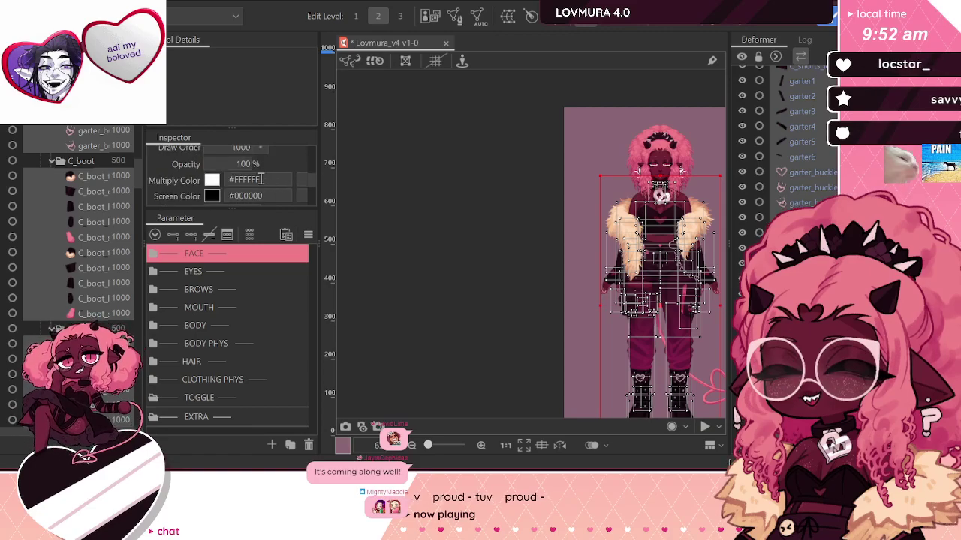
Step: Set the draw order of the selected CLASSIC meshes to 900
{"action": "scroll", "coordinate": [262, 186], "scroll_direction": "up", "scroll_amount": 2}
{"action": "scroll", "coordinate": [255, 194], "scroll_direction": "down", "scroll_amount": 2}
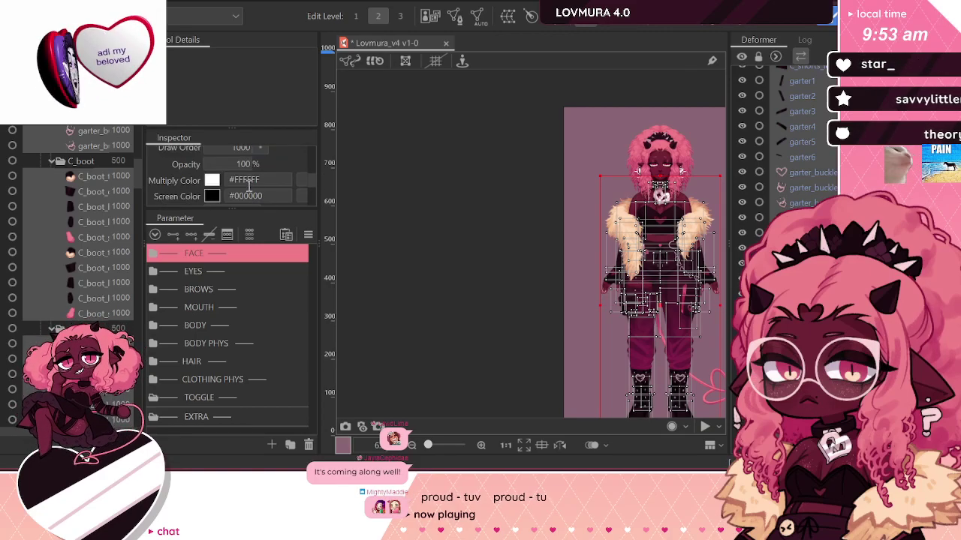
{"action": "scroll", "coordinate": [247, 191], "scroll_direction": "up", "scroll_amount": 2}
{"action": "scroll", "coordinate": [247, 189], "scroll_direction": "down", "scroll_amount": 2}
{"action": "scroll", "coordinate": [246, 180], "scroll_direction": "up", "scroll_amount": 2}
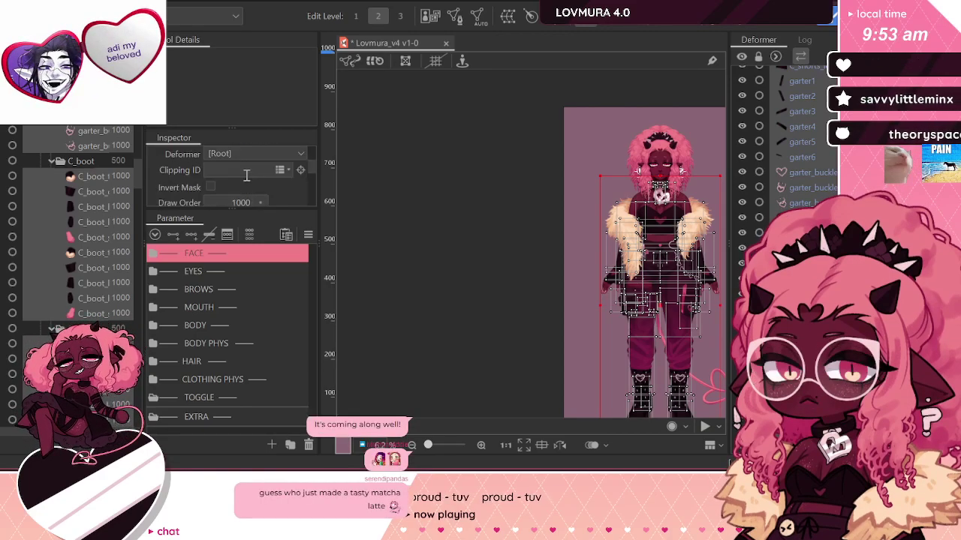
{"action": "scroll", "coordinate": [249, 199], "scroll_direction": "down", "scroll_amount": 2}
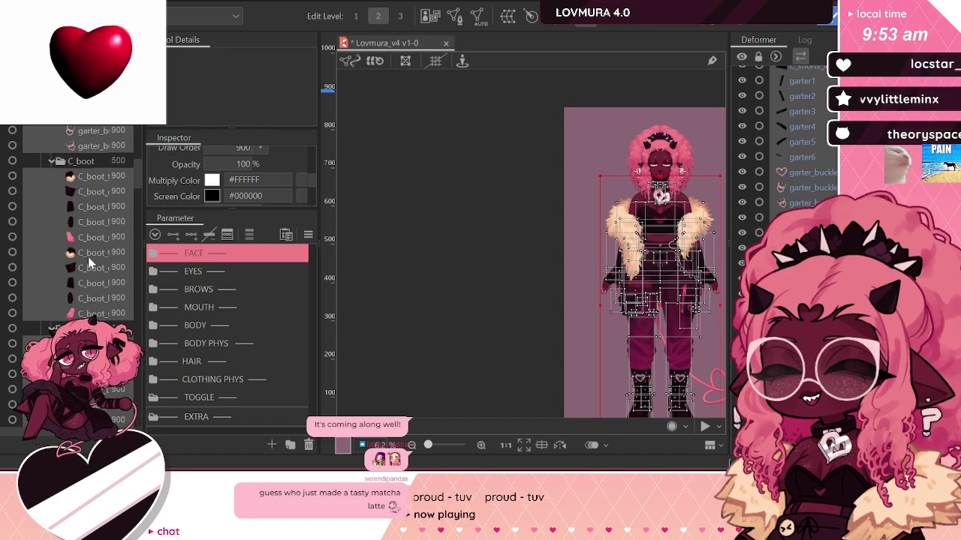
Step: Check the draw orders of the CLASSIC meshes up to C_jacket and collapse the C_jacket and CLASSIC folders
{"action": "left_click", "coordinate": [98, 165]}
{"action": "scroll", "coordinate": [95, 184], "scroll_direction": "up", "scroll_amount": 10}
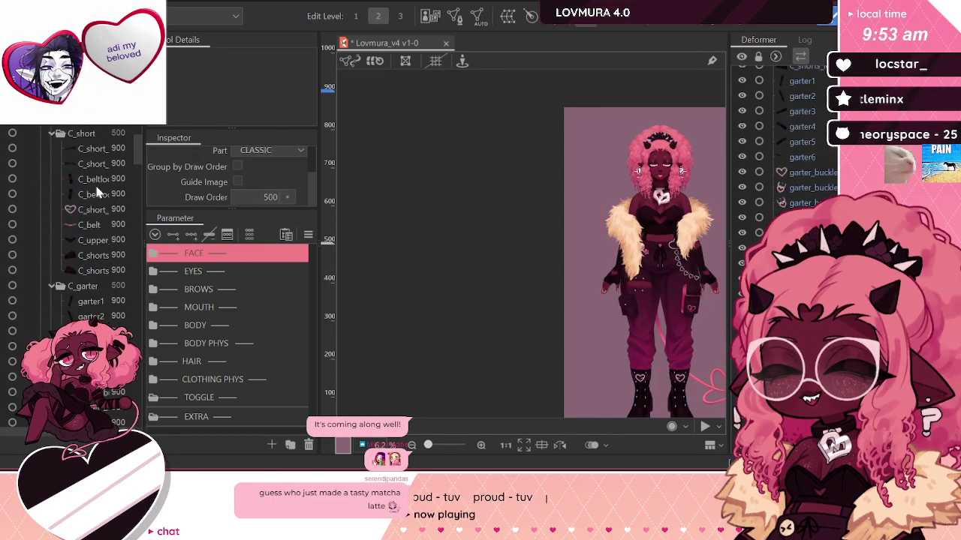
{"action": "scroll", "coordinate": [79, 189], "scroll_direction": "up", "scroll_amount": 3}
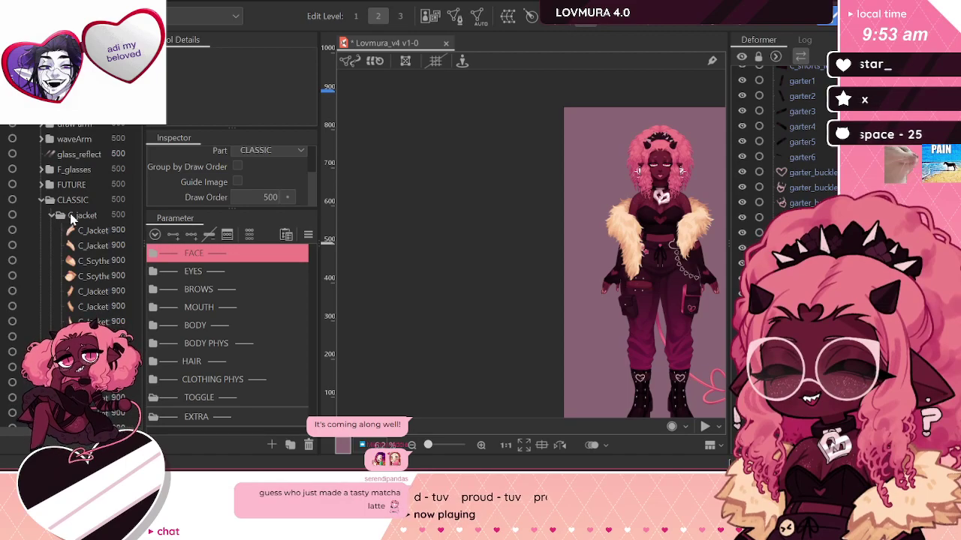
{"action": "left_click", "coordinate": [53, 215]}
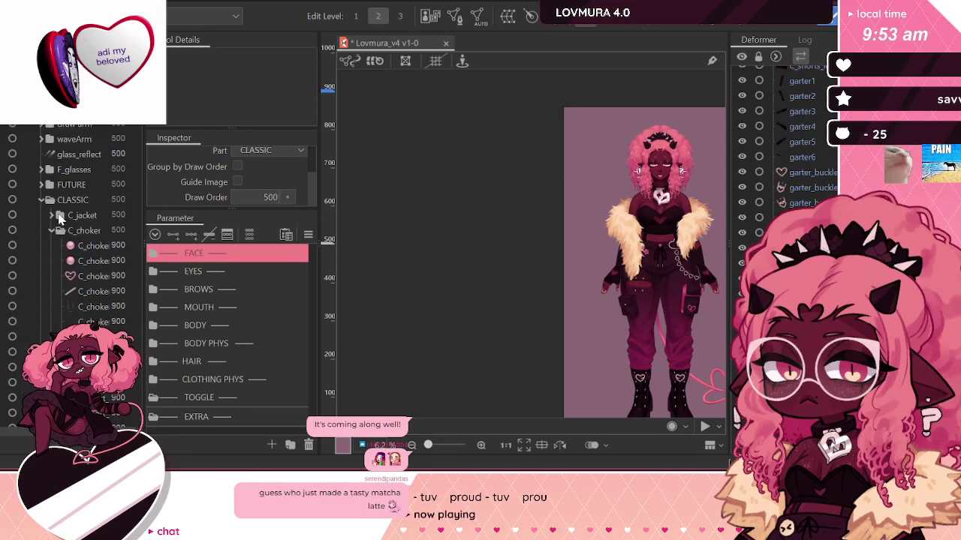
{"action": "left_click", "coordinate": [42, 201]}
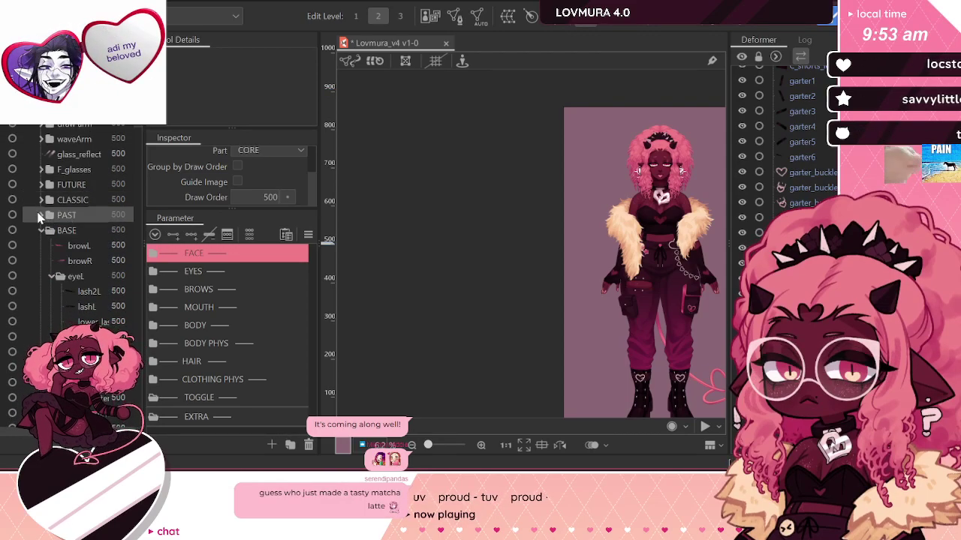
Step: Expand the PAST folder and its subfolders, from P_glasses and the earrings down to P_bootL
{"action": "left_click", "coordinate": [42, 216]}
{"action": "left_click", "coordinate": [52, 231]}
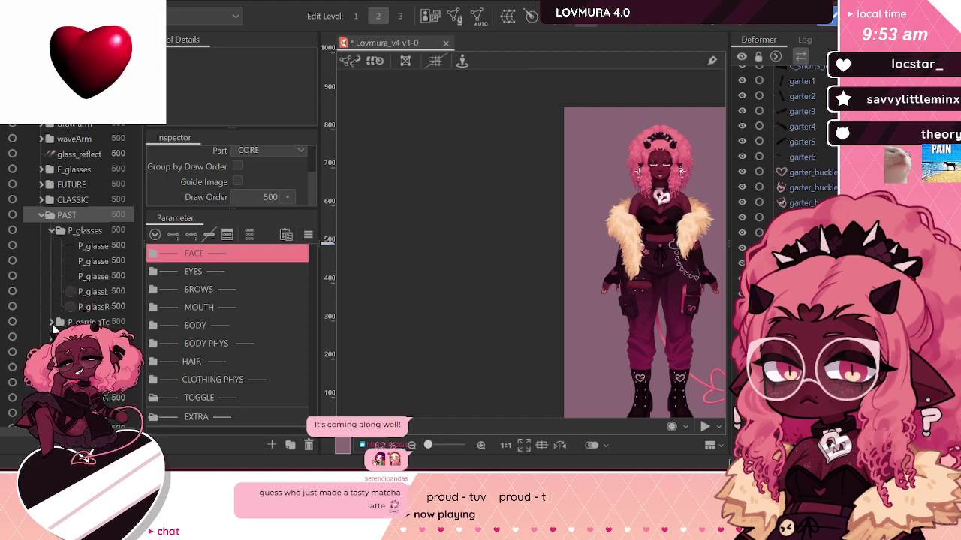
{"action": "scroll", "coordinate": [71, 262], "scroll_direction": "down", "scroll_amount": 3}
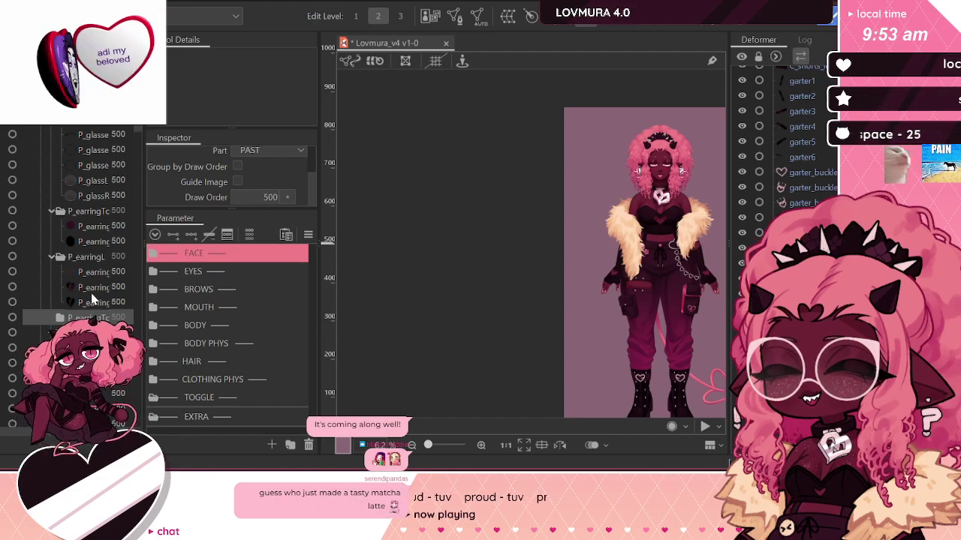
{"action": "scroll", "coordinate": [92, 299], "scroll_direction": "down", "scroll_amount": 5}
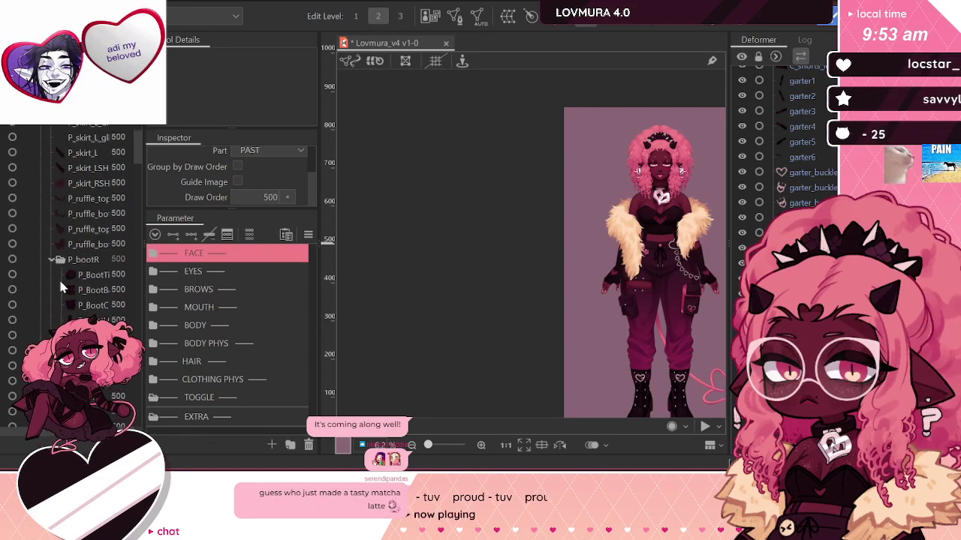
{"action": "scroll", "coordinate": [58, 276], "scroll_direction": "down", "scroll_amount": 4}
{"action": "left_click", "coordinate": [52, 199]}
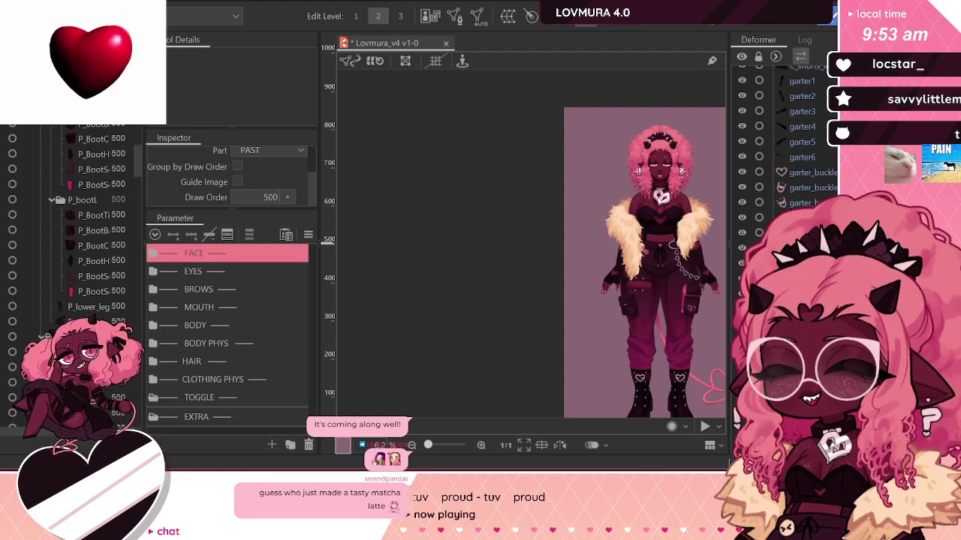
Step: Select all PAST meshes up to P_glasses and remove the earring and boot subfolders from the selection
{"action": "scroll", "coordinate": [82, 300], "scroll_direction": "up", "scroll_amount": 1}
{"action": "left_click", "coordinate": [82, 357]}
{"action": "scroll", "coordinate": [102, 247], "scroll_direction": "up", "scroll_amount": 2}
{"action": "scroll", "coordinate": [104, 255], "scroll_direction": "up", "scroll_amount": 4}
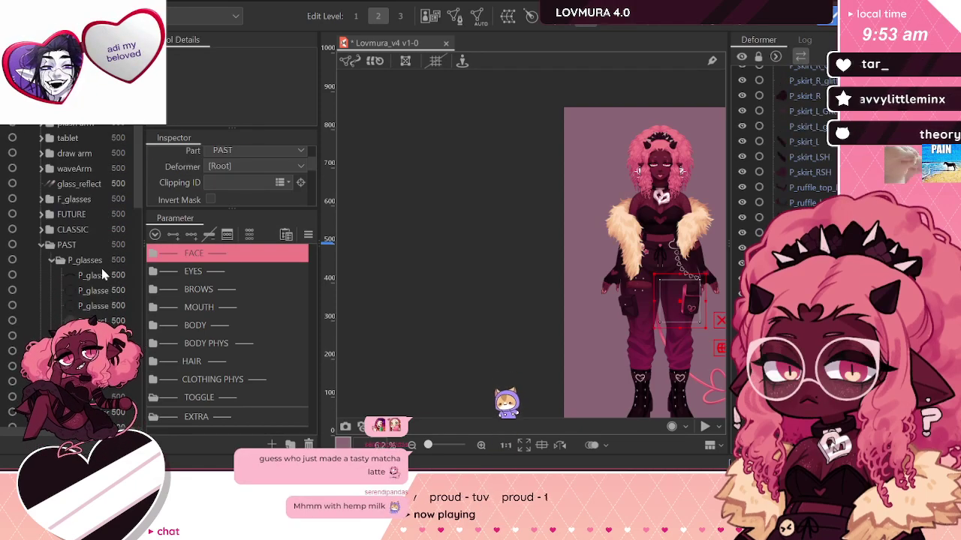
{"action": "key", "text": "ctrl+a"}
{"action": "left_click", "coordinate": [76, 188], "text": "ctrl"}
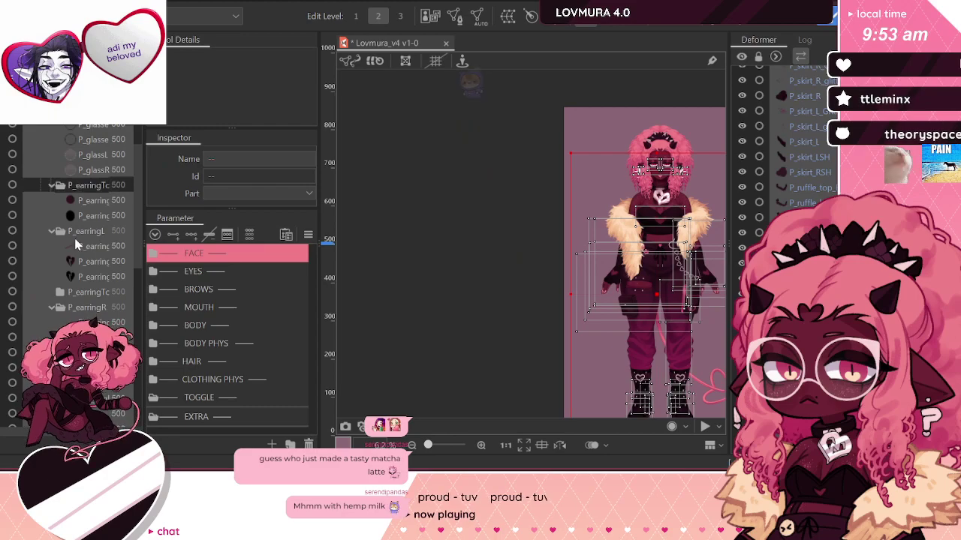
{"action": "left_click", "coordinate": [75, 232], "text": "ctrl"}
{"action": "left_click", "coordinate": [72, 292], "text": "ctrl"}
{"action": "scroll", "coordinate": [71, 314], "scroll_direction": "down", "scroll_amount": 4}
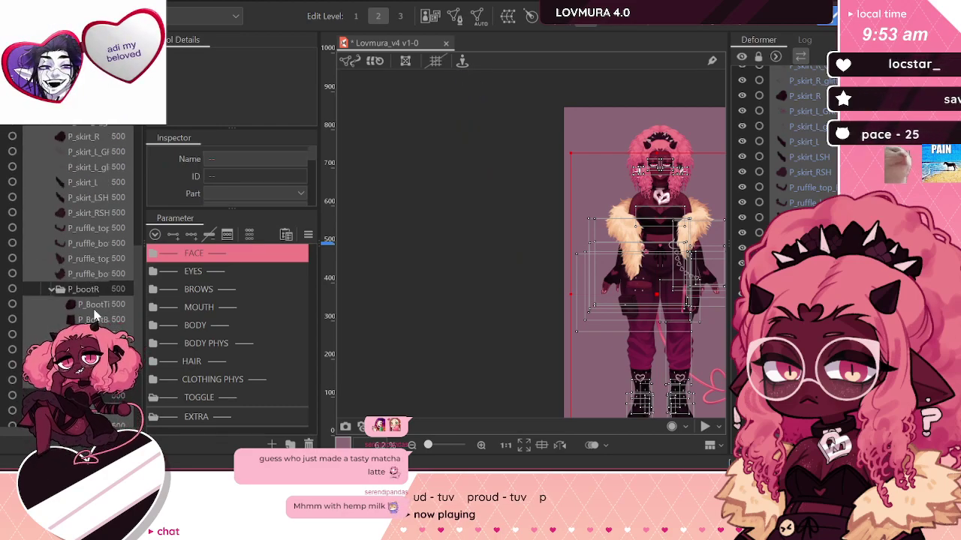
{"action": "scroll", "coordinate": [71, 274], "scroll_direction": "down", "scroll_amount": 4}
{"action": "scroll", "coordinate": [251, 185], "scroll_direction": "down", "scroll_amount": 3}
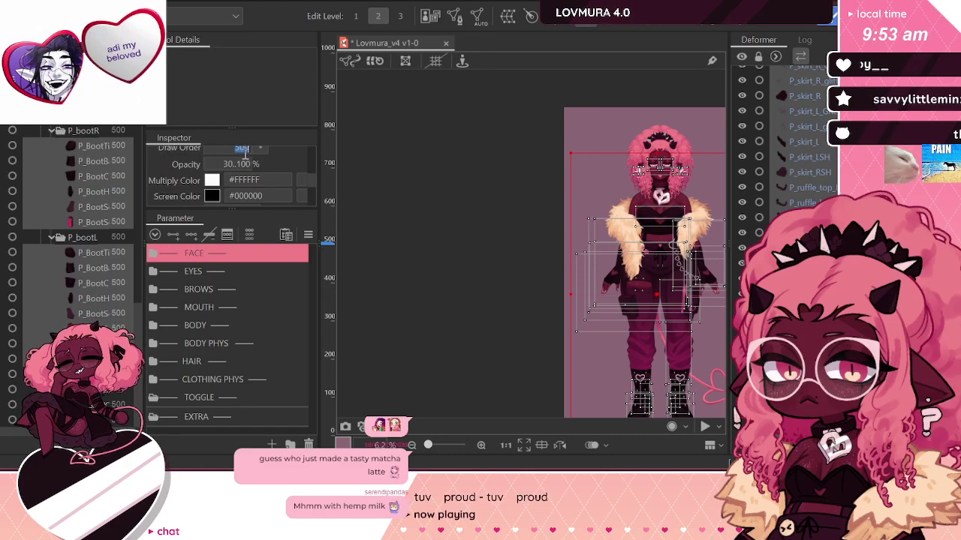
Step: Set the draw order of the selected PAST meshes to 900, check it, and collapse the PAST folder
{"action": "type", "text": "900"}
{"action": "key", "text": "Return"}
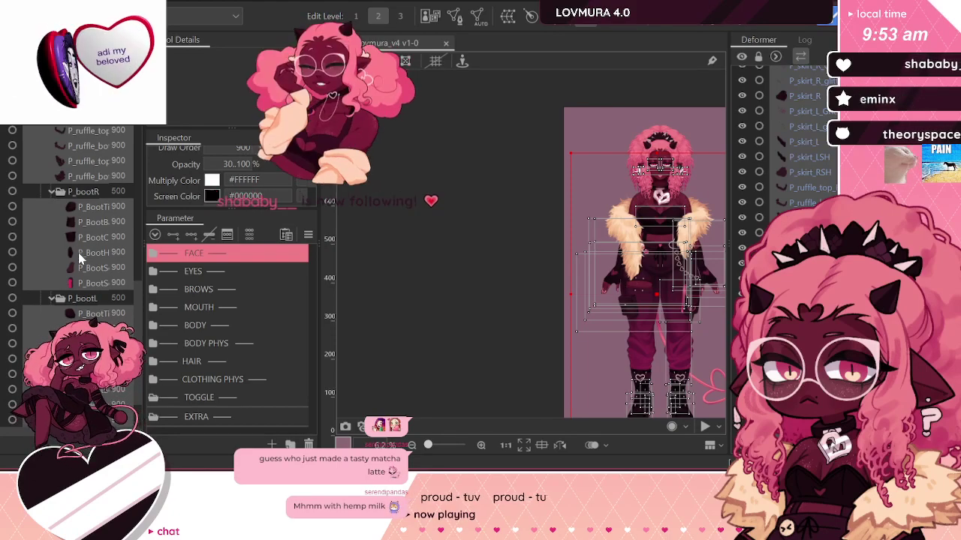
{"action": "left_click", "coordinate": [80, 192]}
{"action": "scroll", "coordinate": [79, 196], "scroll_direction": "up", "scroll_amount": 10}
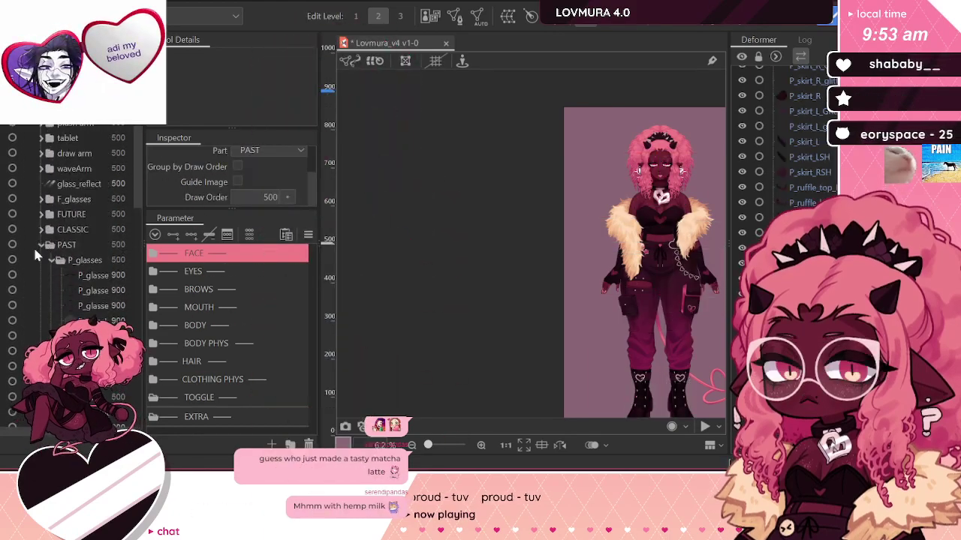
{"action": "left_click", "coordinate": [42, 245]}
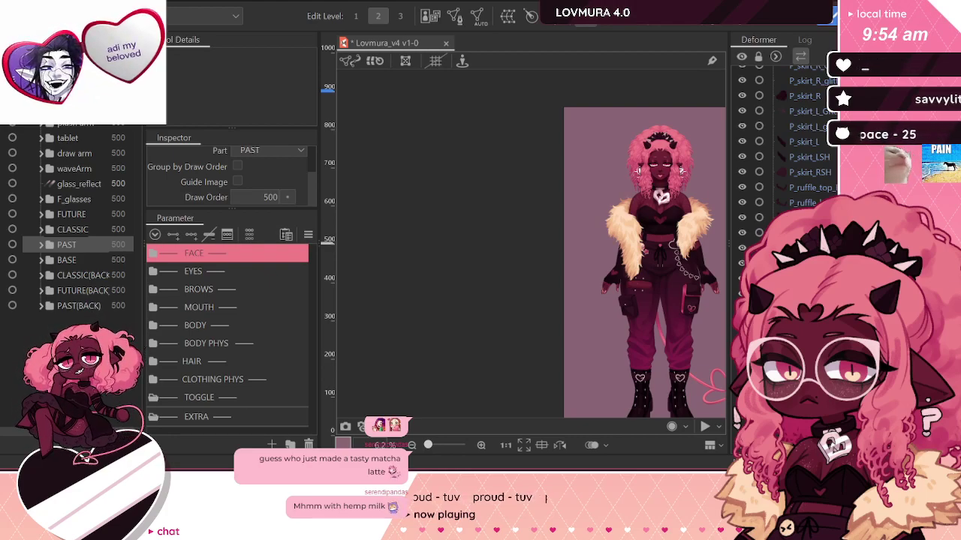
{"action": "scroll", "coordinate": [469, 132], "scroll_direction": "down", "scroll_amount": 2}
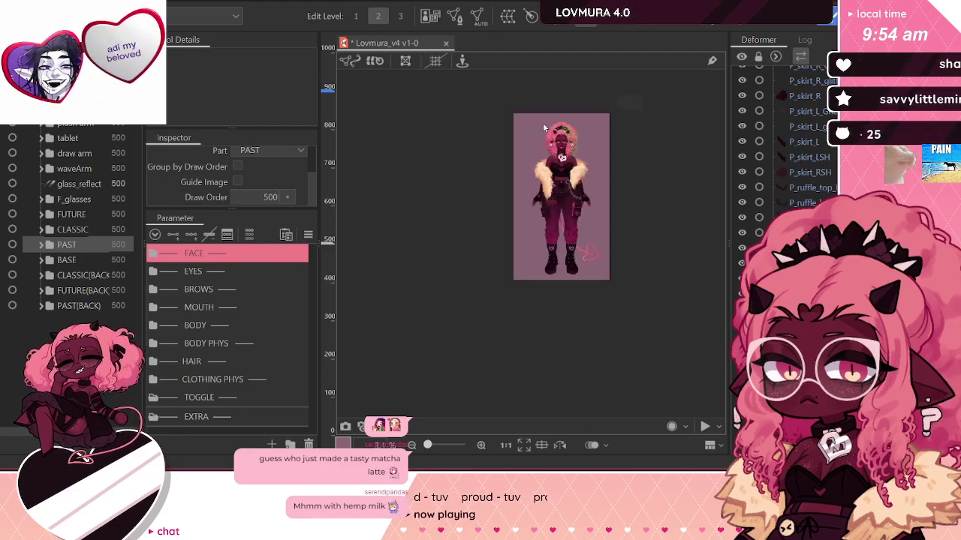
{"action": "scroll", "coordinate": [548, 129], "scroll_direction": "up", "scroll_amount": 2}
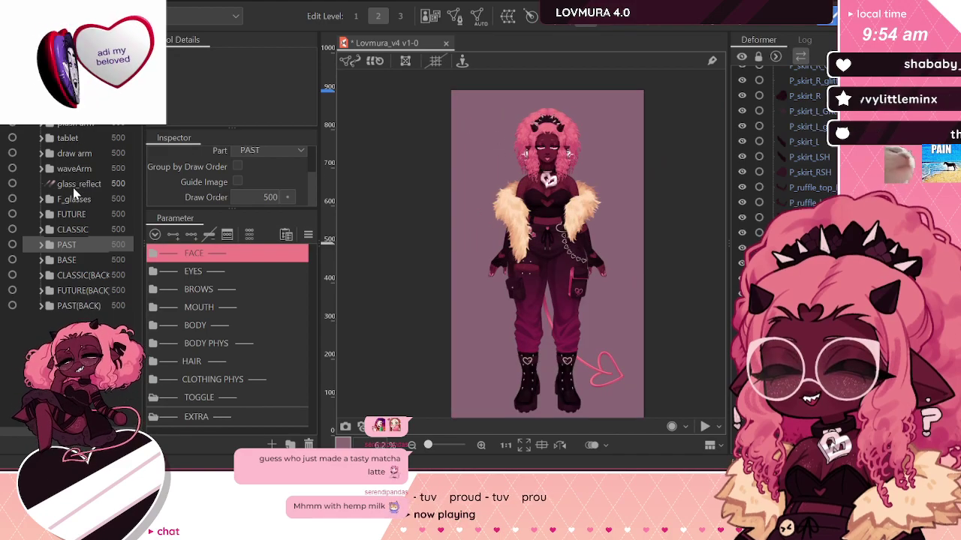
{"action": "left_click", "coordinate": [81, 231]}
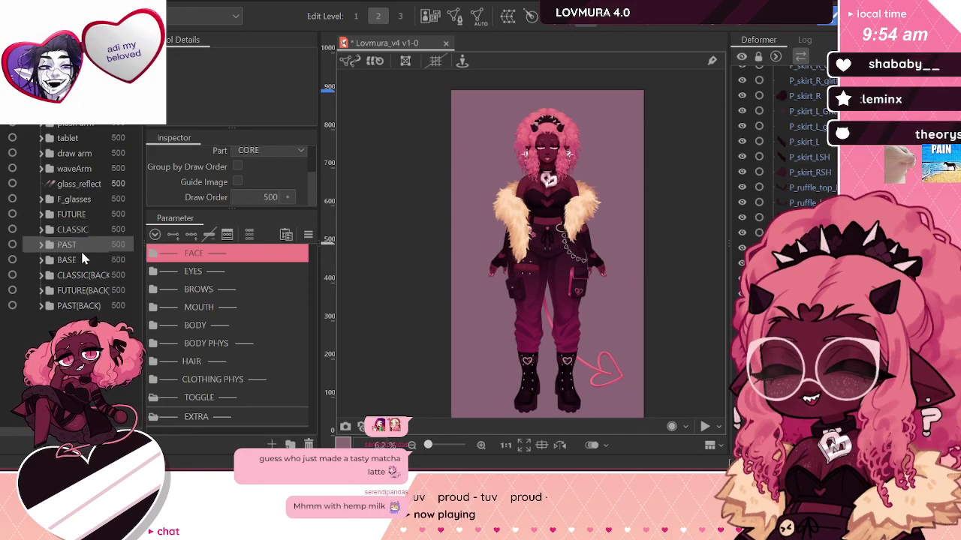
{"action": "scroll", "coordinate": [605, 279], "scroll_direction": "down", "scroll_amount": 2}
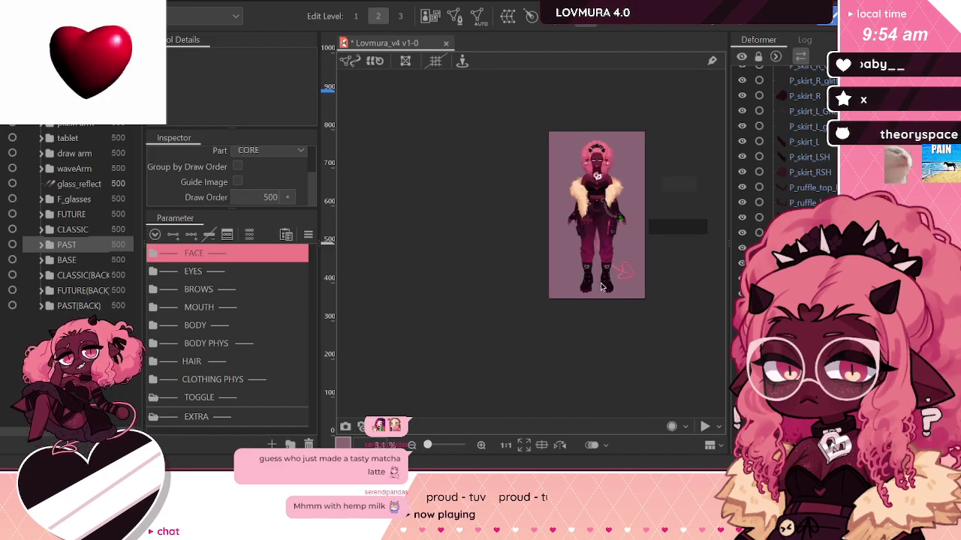
{"action": "scroll", "coordinate": [605, 279], "scroll_direction": "up", "scroll_amount": 4}
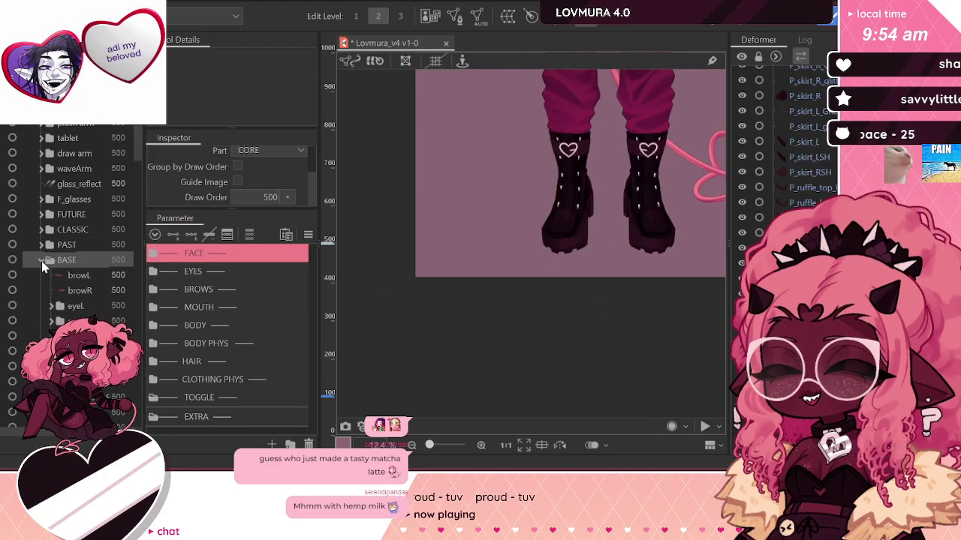
Step: Expand the BASE folder and look through its parts and their draw orders from the nails up to the head
{"action": "left_click", "coordinate": [42, 261]}
{"action": "scroll", "coordinate": [78, 309], "scroll_direction": "down", "scroll_amount": 5}
{"action": "scroll", "coordinate": [78, 309], "scroll_direction": "down", "scroll_amount": 3}
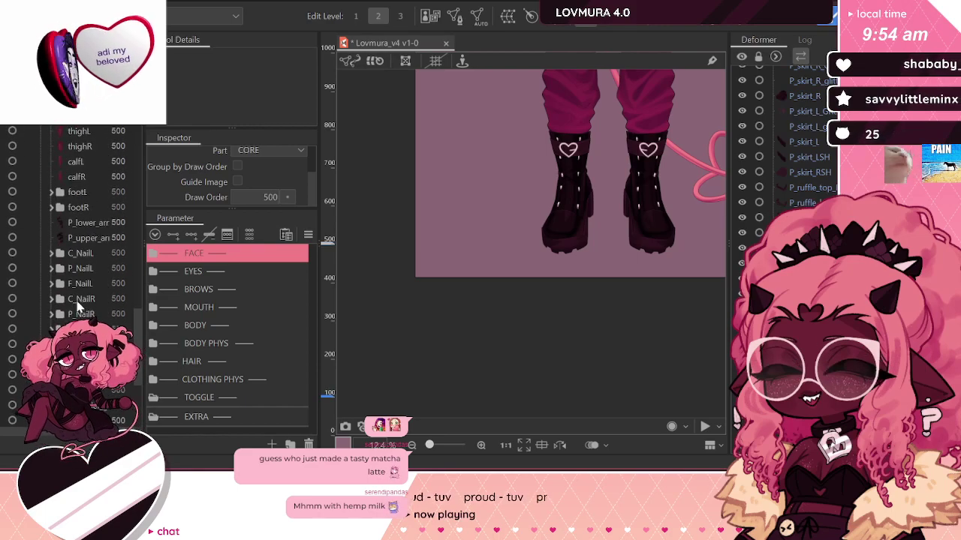
{"action": "left_click", "coordinate": [84, 255]}
{"action": "scroll", "coordinate": [87, 259], "scroll_direction": "up", "scroll_amount": 3}
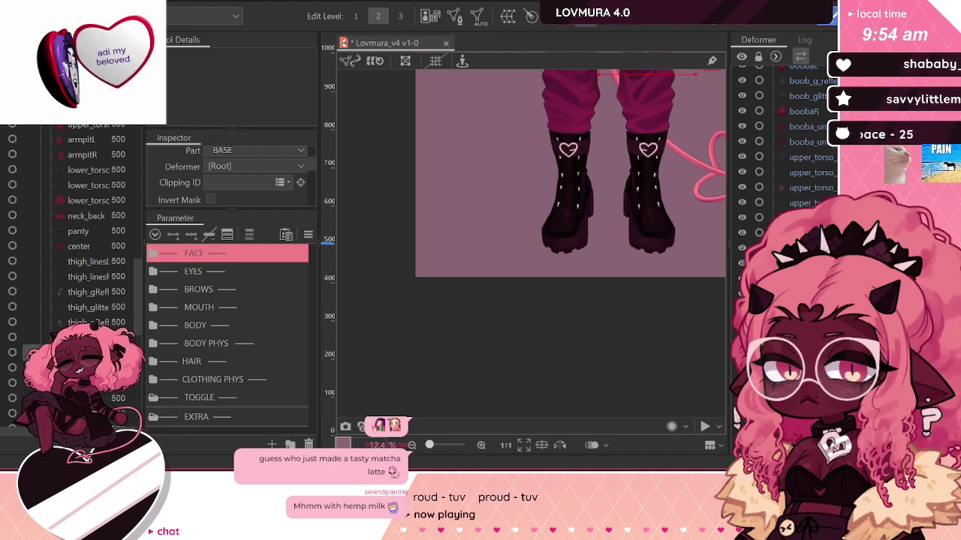
{"action": "scroll", "coordinate": [114, 261], "scroll_direction": "up", "scroll_amount": 2}
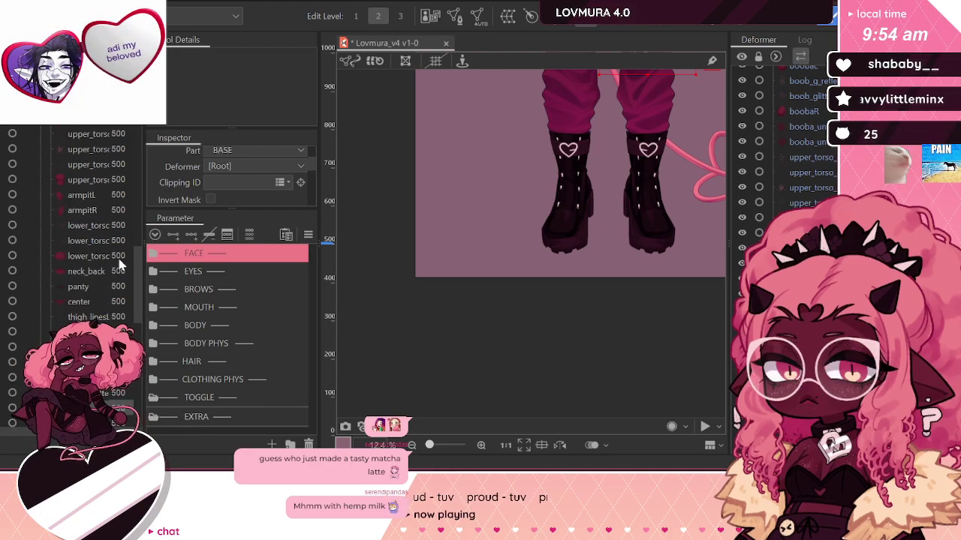
{"action": "scroll", "coordinate": [139, 276], "scroll_direction": "up", "scroll_amount": 8}
{"action": "scroll", "coordinate": [138, 184], "scroll_direction": "up", "scroll_amount": 8}
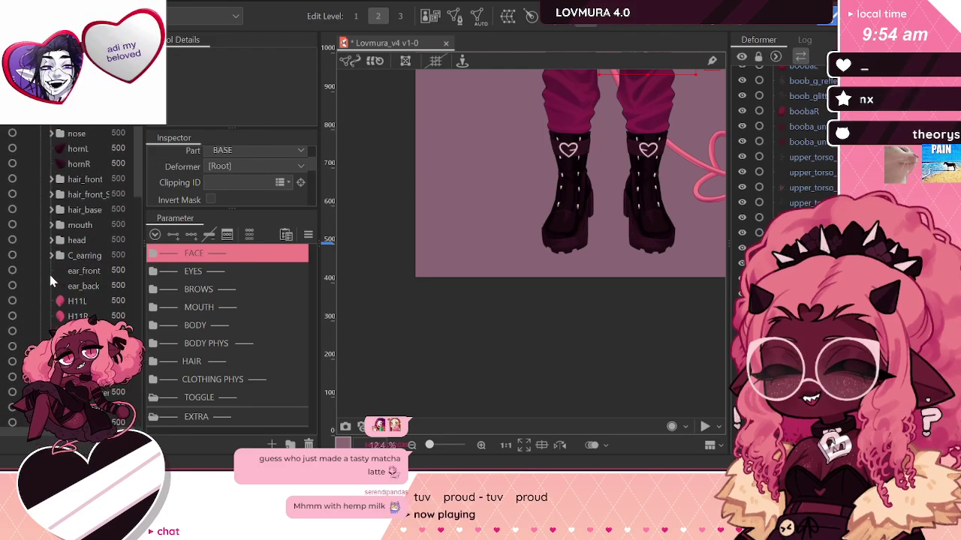
Step: Expand the BASE subfolders C_earring, head, mouth, hair_base, hair_front_S and hair_front
{"action": "left_click", "coordinate": [55, 255]}
{"action": "left_click", "coordinate": [51, 256]}
{"action": "left_click", "coordinate": [51, 240]}
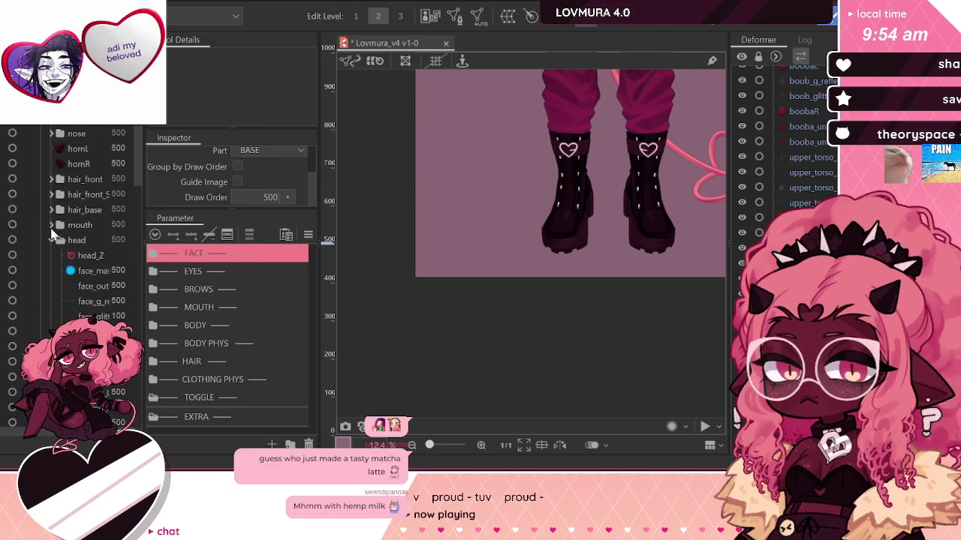
{"action": "left_click", "coordinate": [51, 225]}
{"action": "left_click", "coordinate": [51, 210]}
{"action": "left_click", "coordinate": [51, 194]}
{"action": "left_click", "coordinate": [51, 179]}
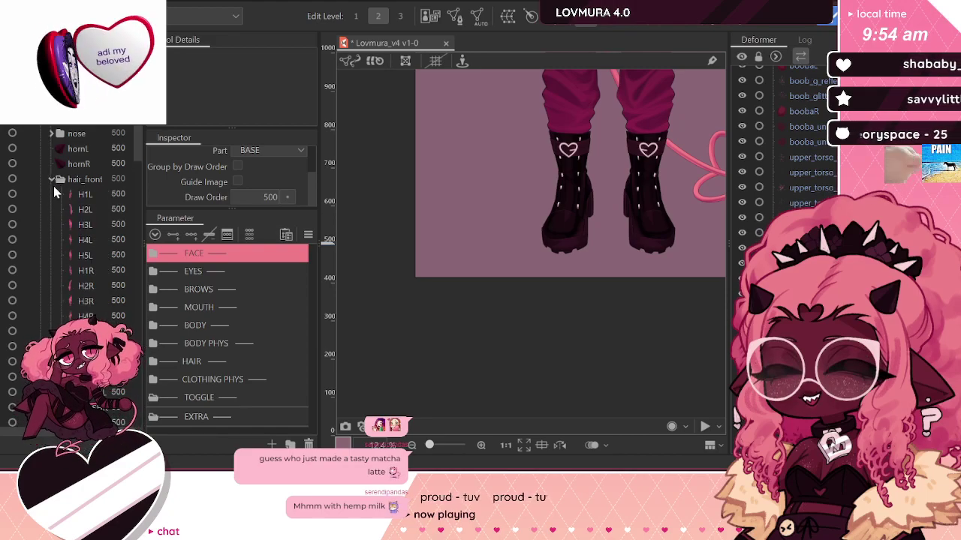
Step: Check the expanded hair and mouth folders and expand the remaining face subfolders of BASE, including eyeL
{"action": "scroll", "coordinate": [56, 218], "scroll_direction": "down", "scroll_amount": 5}
{"action": "scroll", "coordinate": [62, 228], "scroll_direction": "down", "scroll_amount": 8}
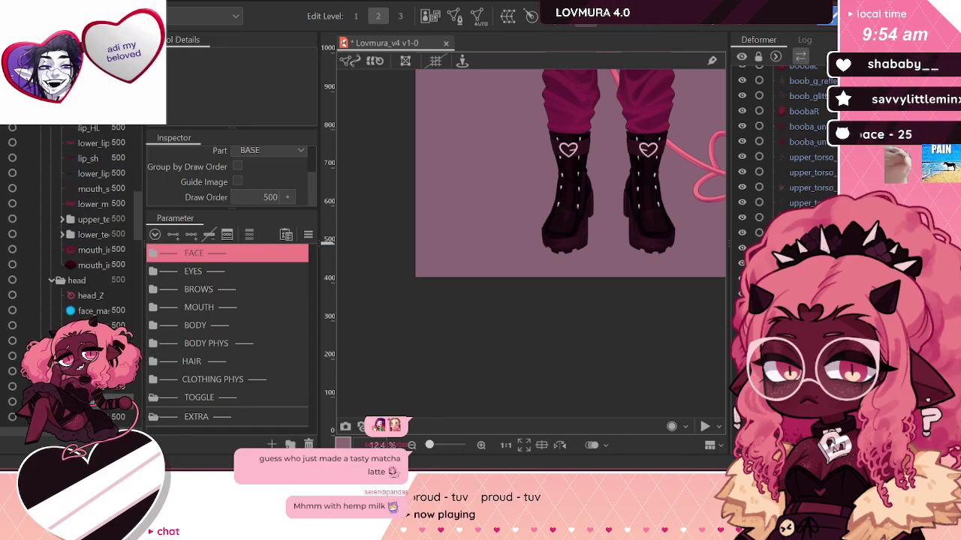
{"action": "scroll", "coordinate": [82, 248], "scroll_direction": "down", "scroll_amount": 4}
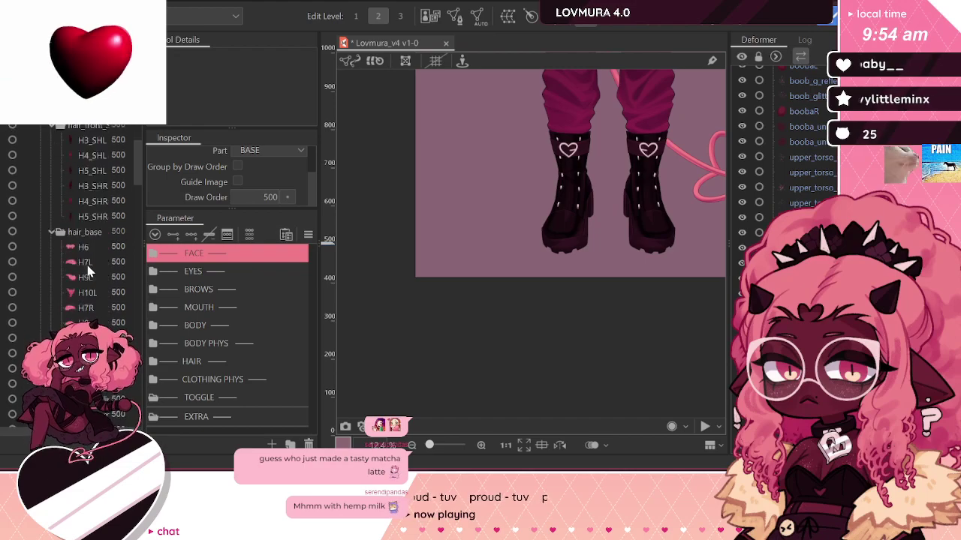
{"action": "scroll", "coordinate": [82, 270], "scroll_direction": "up", "scroll_amount": 4}
{"action": "left_click", "coordinate": [52, 300]}
{"action": "left_click", "coordinate": [52, 269]}
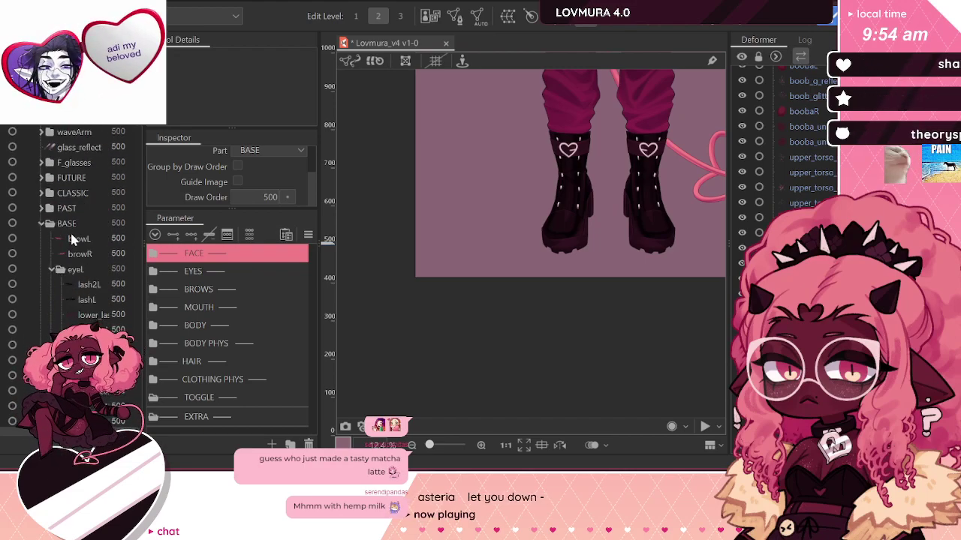
Step: Select the whole range of BASE parts from thighL up to browL
{"action": "scroll", "coordinate": [73, 244], "scroll_direction": "down", "scroll_amount": 10}
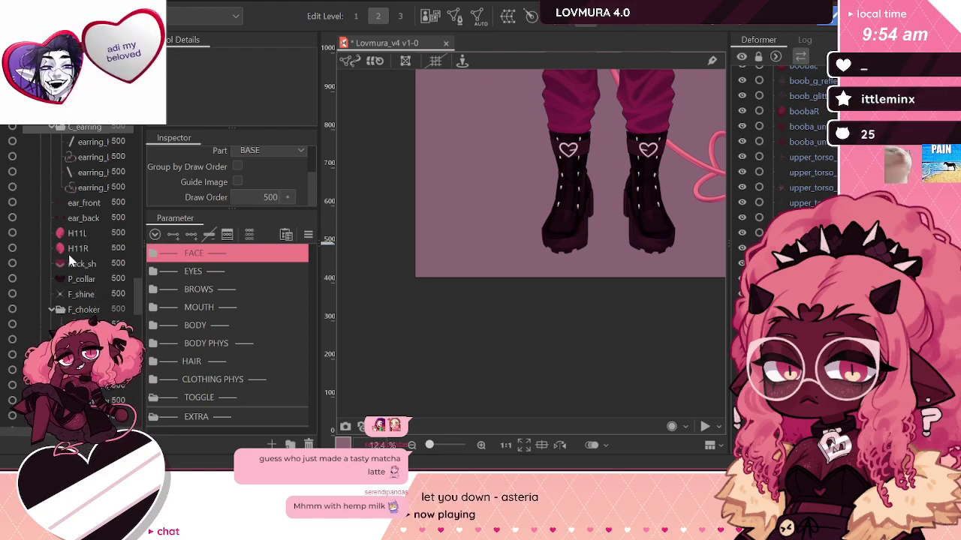
{"action": "scroll", "coordinate": [81, 240], "scroll_direction": "down", "scroll_amount": 4}
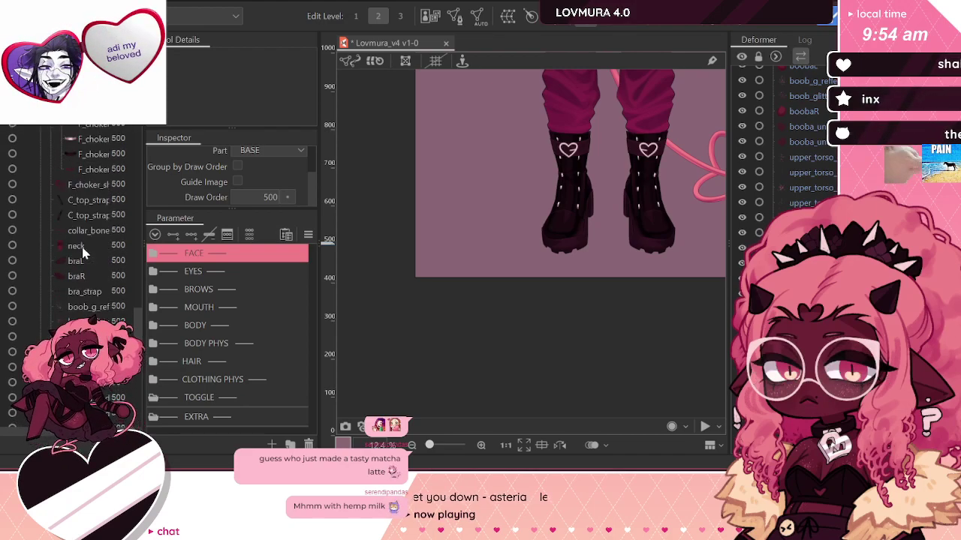
{"action": "scroll", "coordinate": [88, 283], "scroll_direction": "down", "scroll_amount": 5}
{"action": "scroll", "coordinate": [87, 283], "scroll_direction": "down", "scroll_amount": 3}
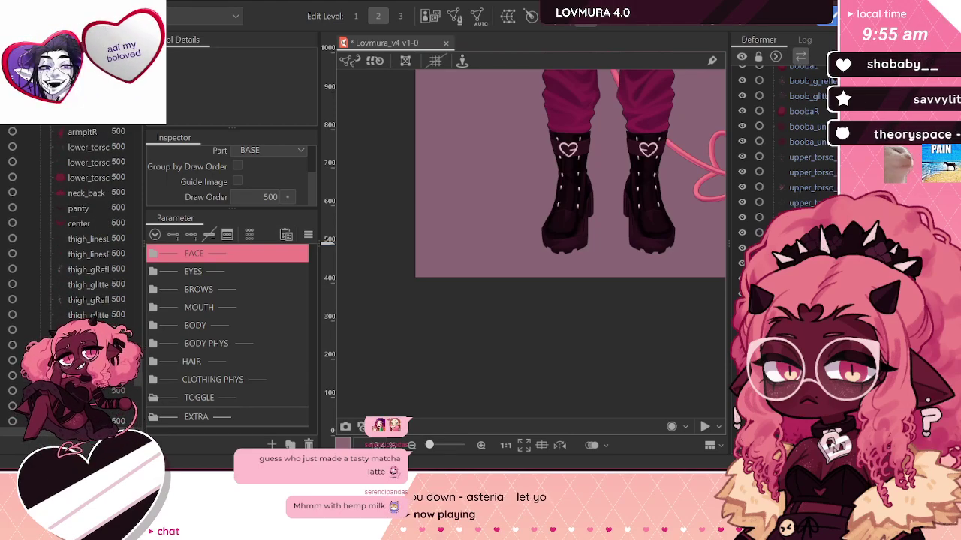
{"action": "left_click", "coordinate": [88, 329]}
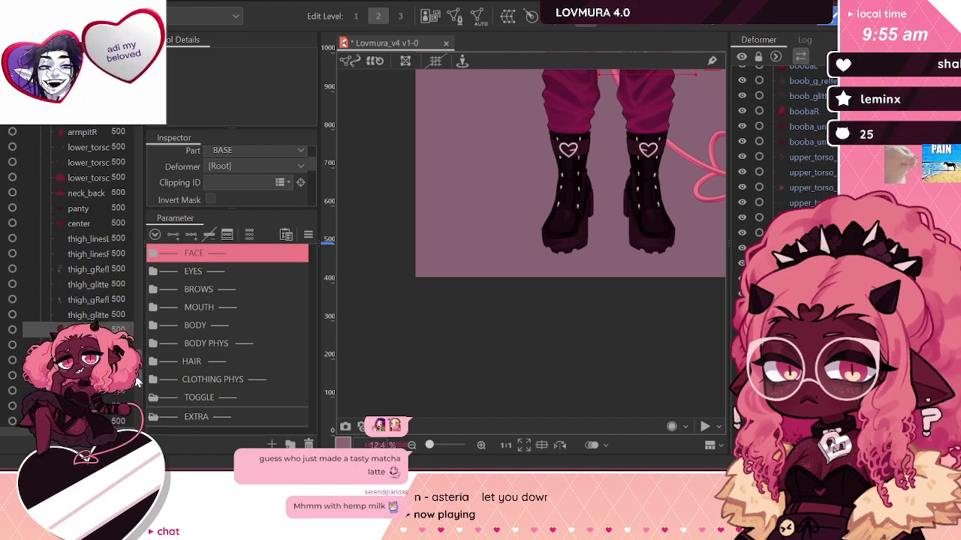
{"action": "left_click_drag", "start_coordinate": [139, 371], "coordinate": [164, 102]}
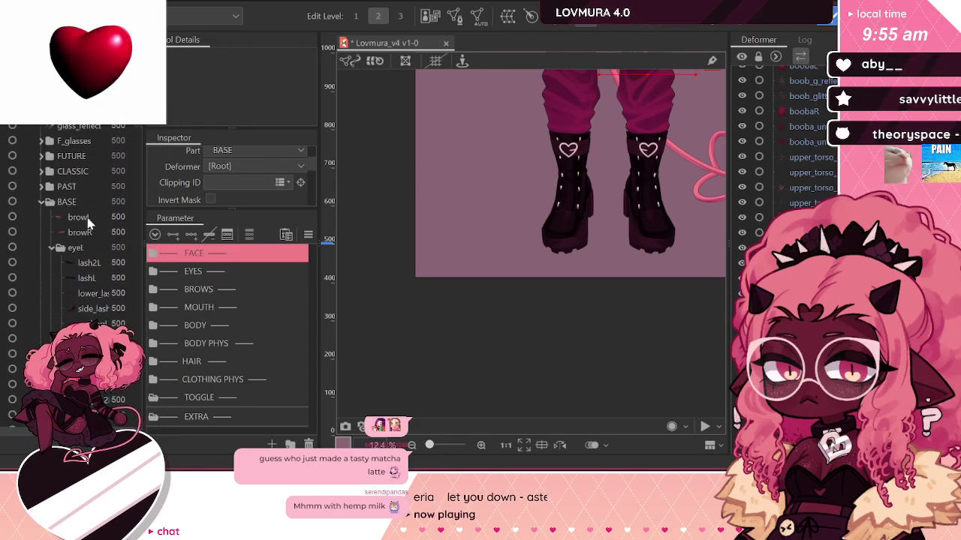
{"action": "left_click", "coordinate": [87, 220], "text": "shift"}
Step: Remove the BASE subfolders from the selection, including eyeL, eyeR, nose, hair_front_S, mouth, the teeth folders, head, C_earring and F_choker, keeping their meshes selected
{"action": "left_click", "coordinate": [75, 248], "text": "ctrl"}
{"action": "scroll", "coordinate": [75, 252], "scroll_direction": "down", "scroll_amount": 8}
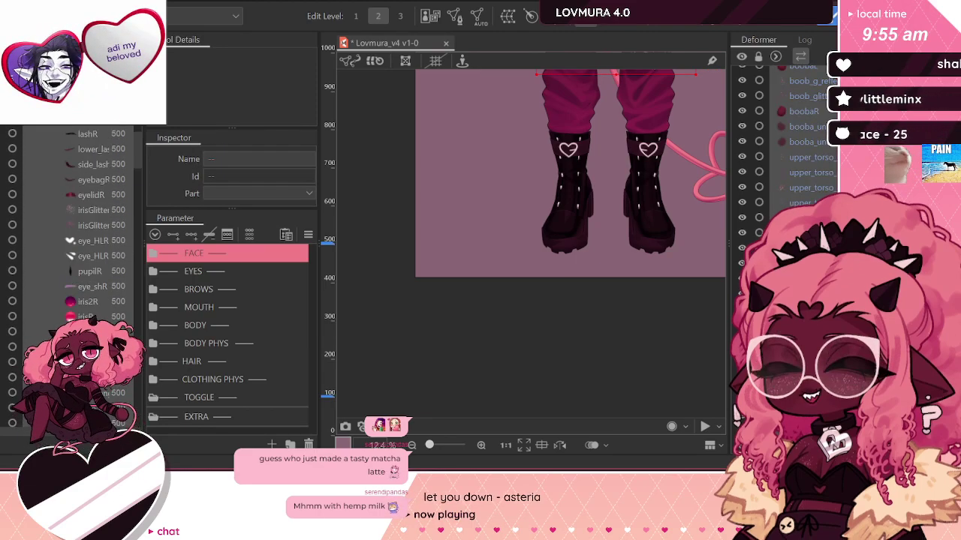
{"action": "scroll", "coordinate": [67, 289], "scroll_direction": "down", "scroll_amount": 6}
{"action": "scroll", "coordinate": [66, 289], "scroll_direction": "down", "scroll_amount": 4}
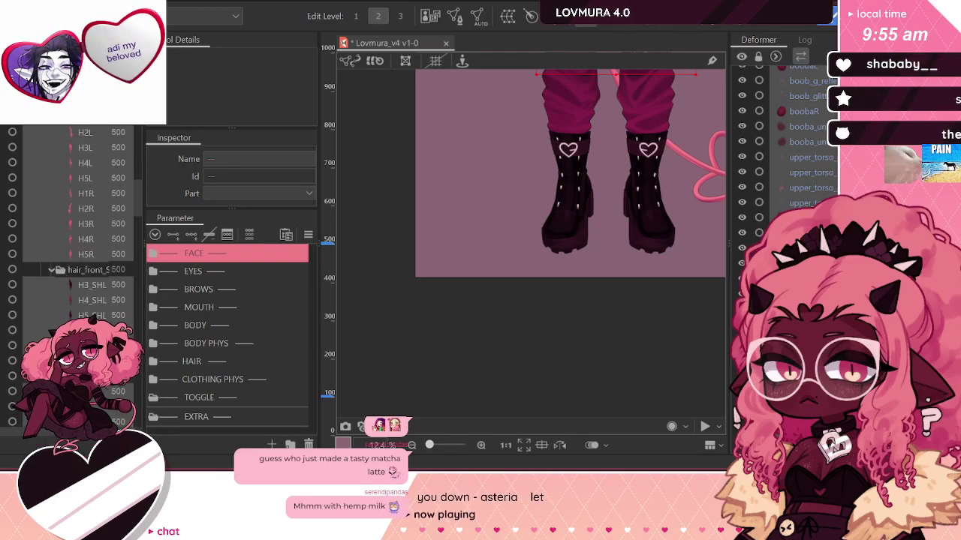
{"action": "scroll", "coordinate": [65, 300], "scroll_direction": "down", "scroll_amount": 5}
{"action": "scroll", "coordinate": [66, 298], "scroll_direction": "down", "scroll_amount": 4}
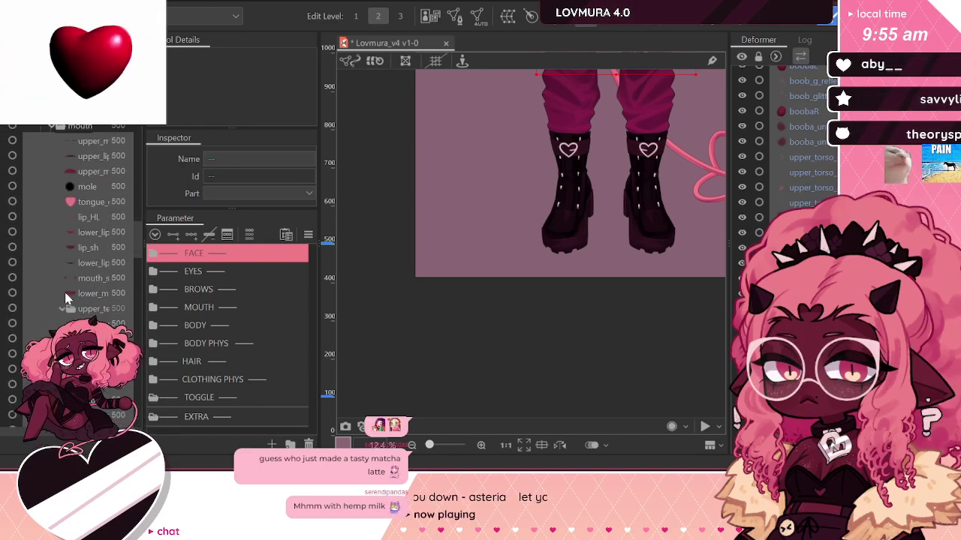
{"action": "left_click", "coordinate": [61, 310]}
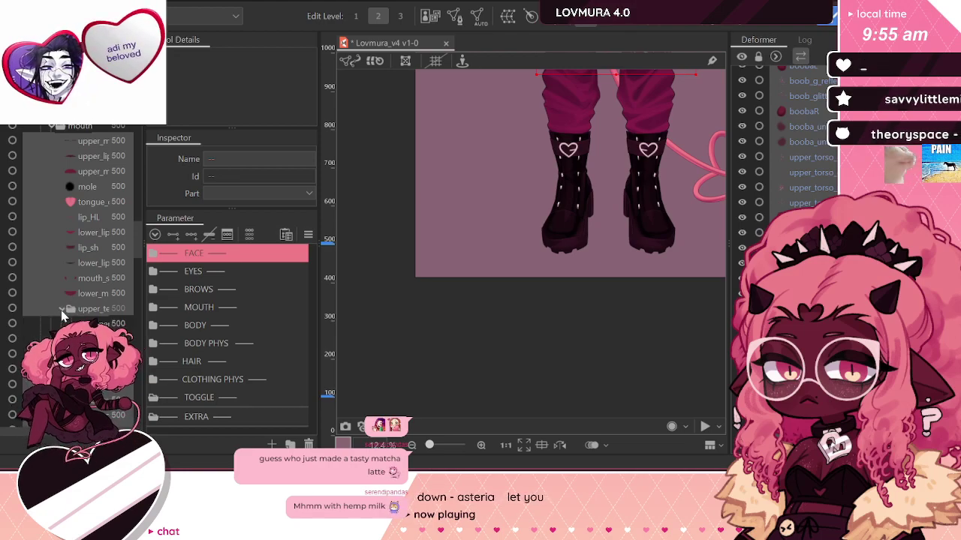
{"action": "scroll", "coordinate": [83, 300], "scroll_direction": "down", "scroll_amount": 3}
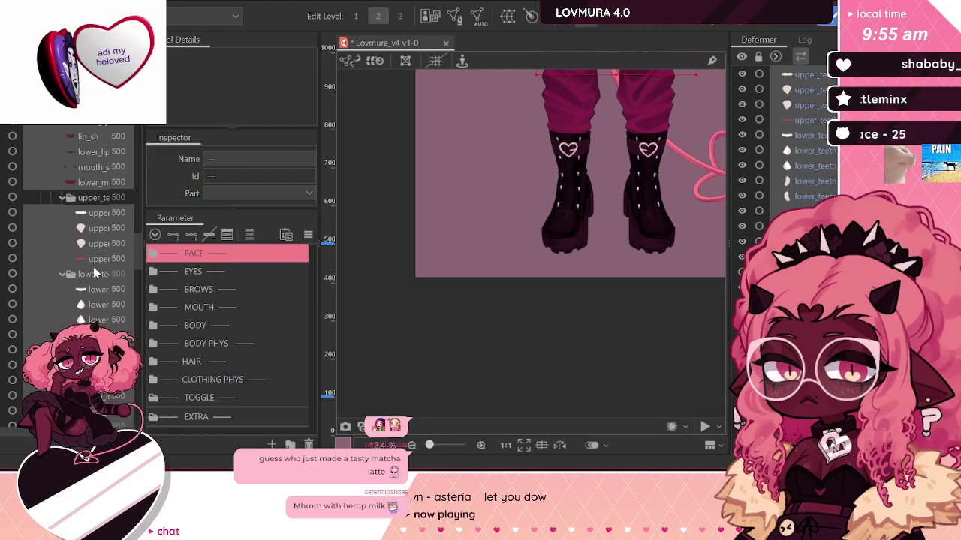
{"action": "scroll", "coordinate": [104, 261], "scroll_direction": "down", "scroll_amount": 3}
{"action": "scroll", "coordinate": [105, 261], "scroll_direction": "down", "scroll_amount": 2}
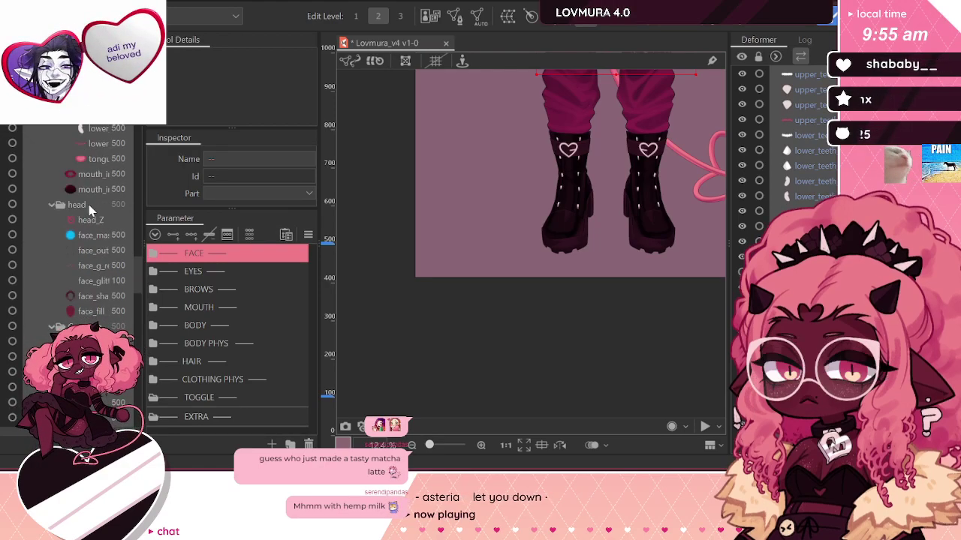
{"action": "scroll", "coordinate": [98, 270], "scroll_direction": "down", "scroll_amount": 5}
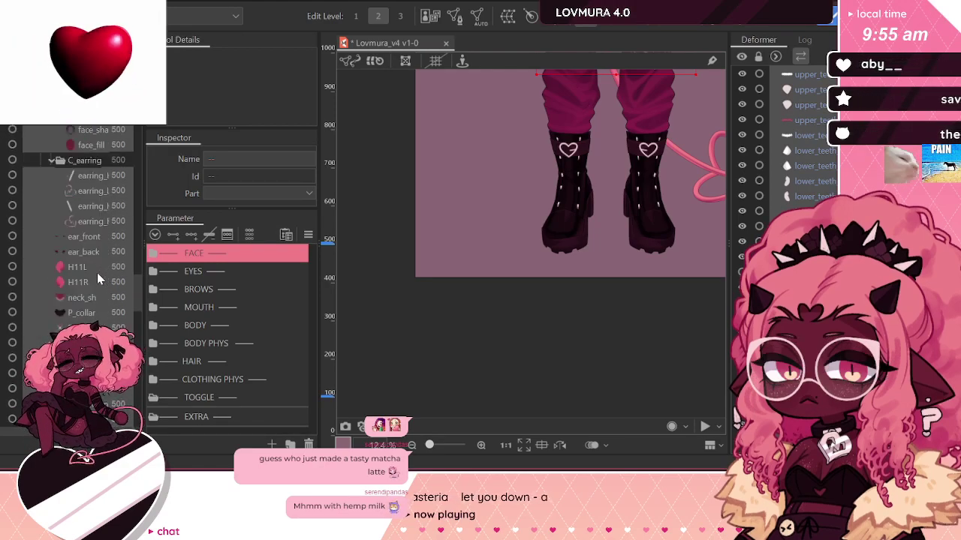
{"action": "scroll", "coordinate": [105, 321], "scroll_direction": "down", "scroll_amount": 5}
{"action": "scroll", "coordinate": [105, 321], "scroll_direction": "down", "scroll_amount": 10}
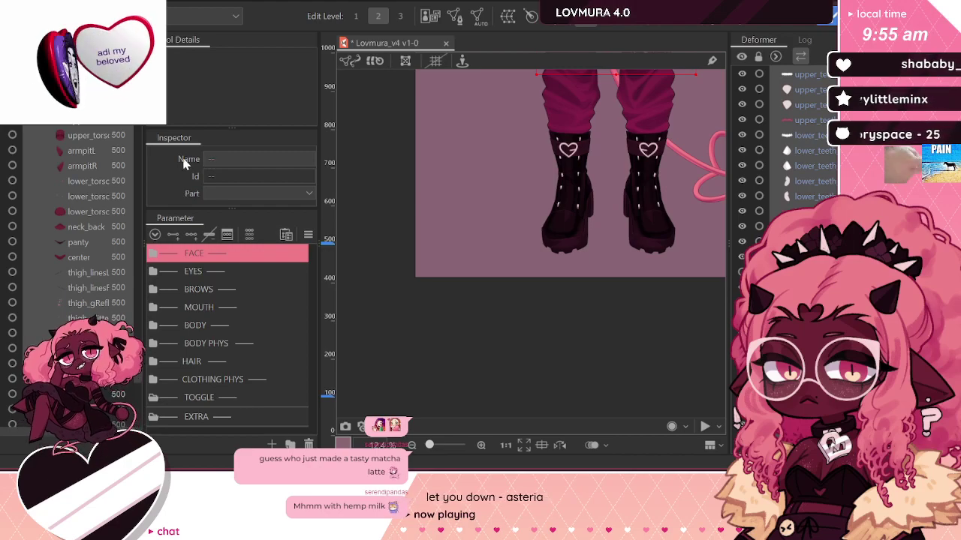
Step: Check the whole BASE selection from the brows down to the thighs for meshes left out and folders still included
{"action": "scroll", "coordinate": [127, 191], "scroll_direction": "down", "scroll_amount": 10}
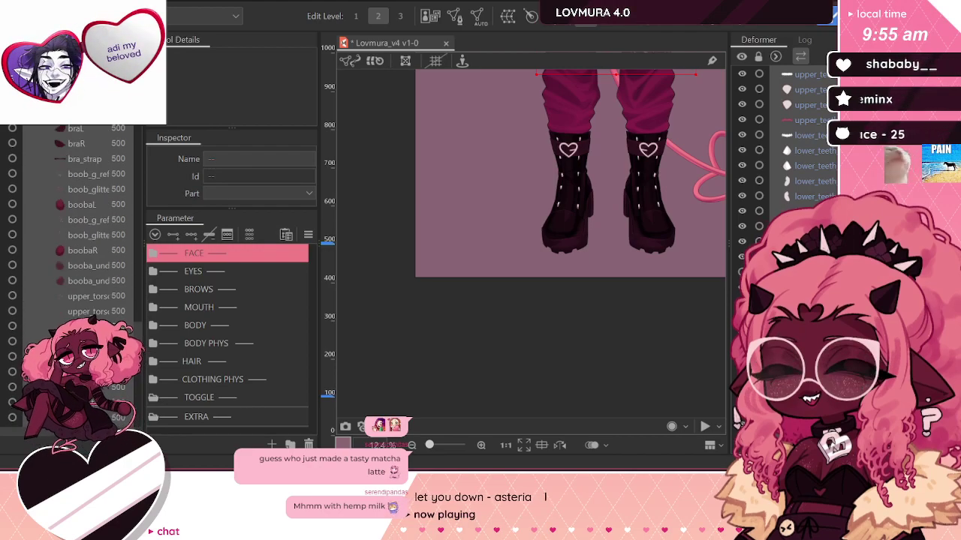
{"action": "scroll", "coordinate": [75, 225], "scroll_direction": "down", "scroll_amount": 10}
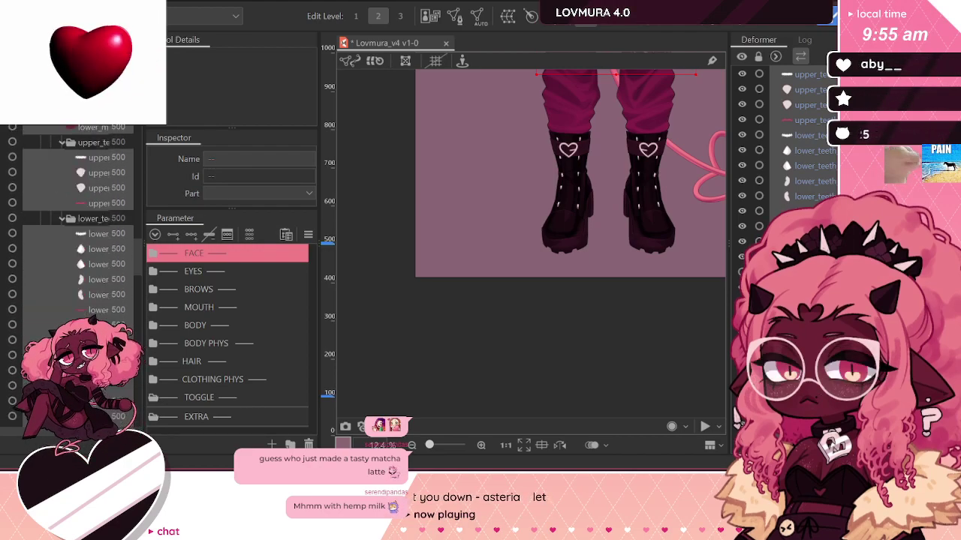
{"action": "scroll", "coordinate": [75, 226], "scroll_direction": "down", "scroll_amount": 10}
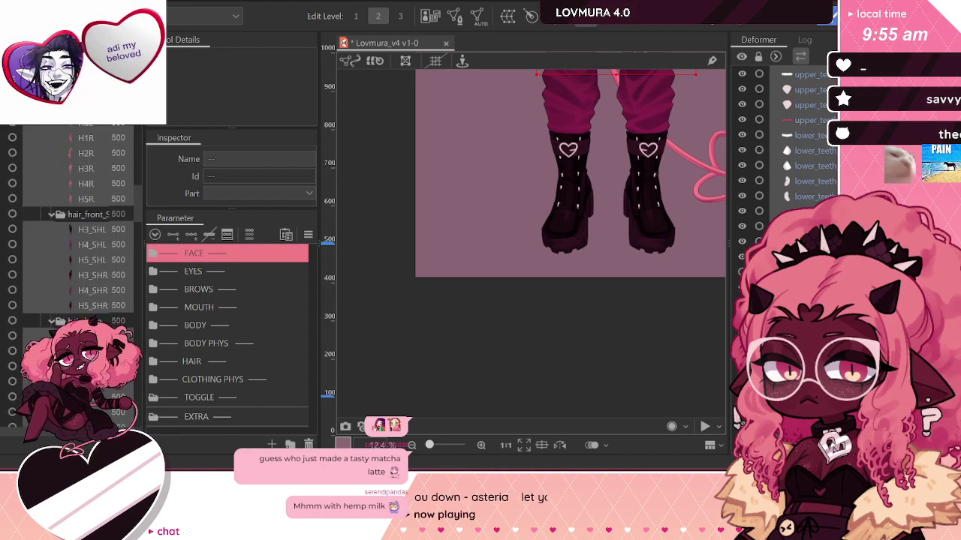
{"action": "scroll", "coordinate": [75, 225], "scroll_direction": "down", "scroll_amount": 10}
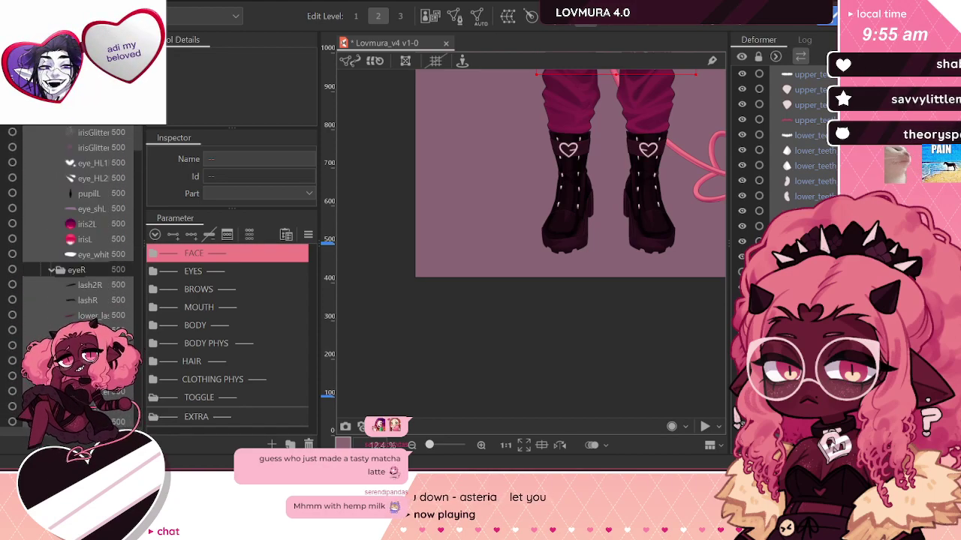
{"action": "scroll", "coordinate": [97, 298], "scroll_direction": "up", "scroll_amount": 2}
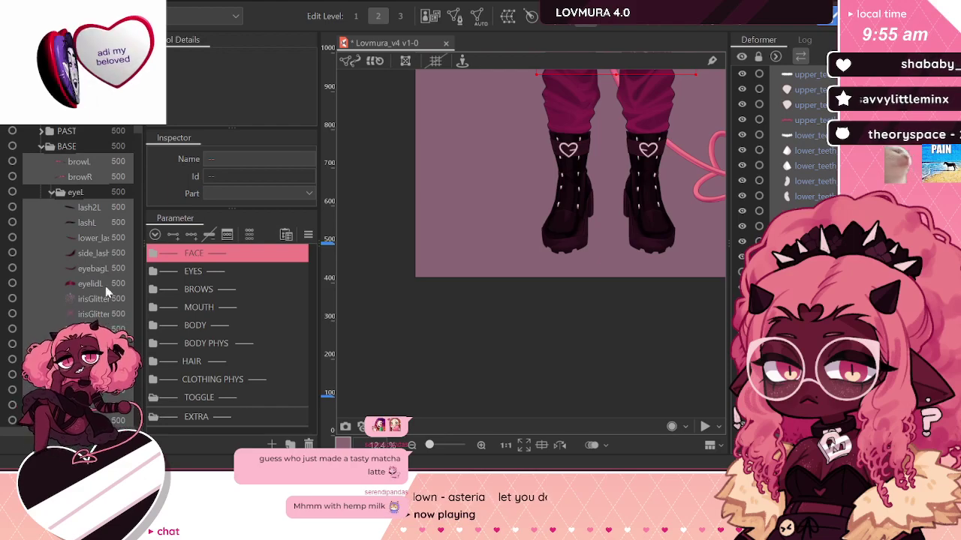
{"action": "scroll", "coordinate": [94, 189], "scroll_direction": "down", "scroll_amount": 5}
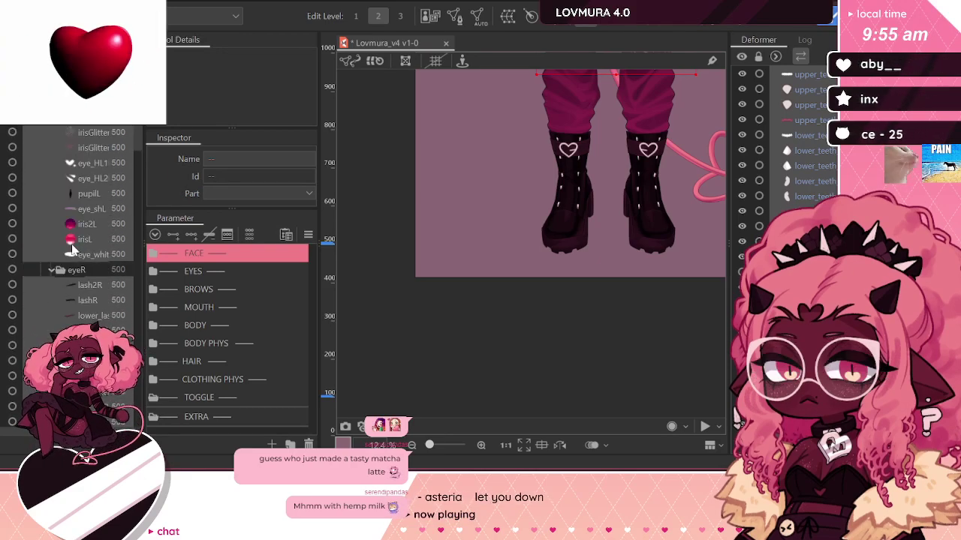
{"action": "scroll", "coordinate": [72, 301], "scroll_direction": "down", "scroll_amount": 8}
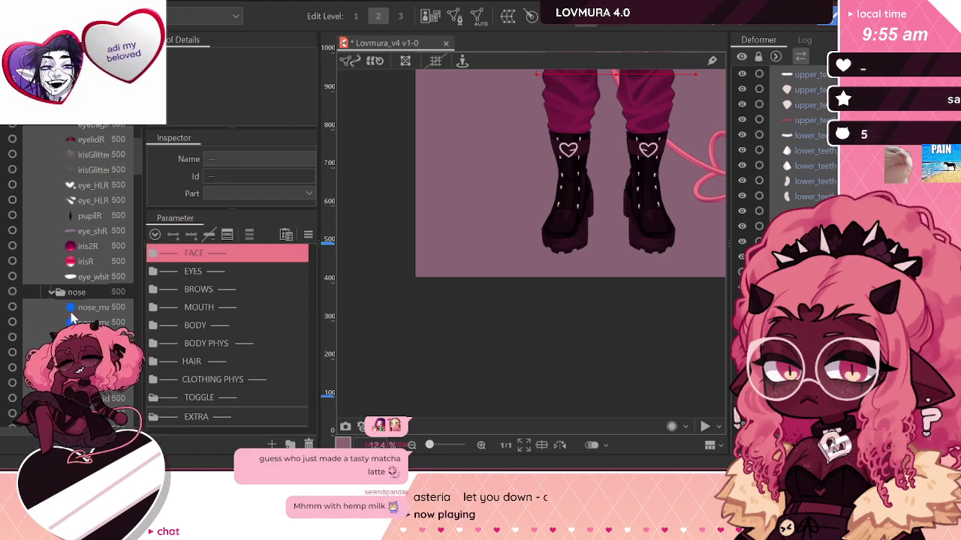
{"action": "scroll", "coordinate": [72, 315], "scroll_direction": "down", "scroll_amount": 10}
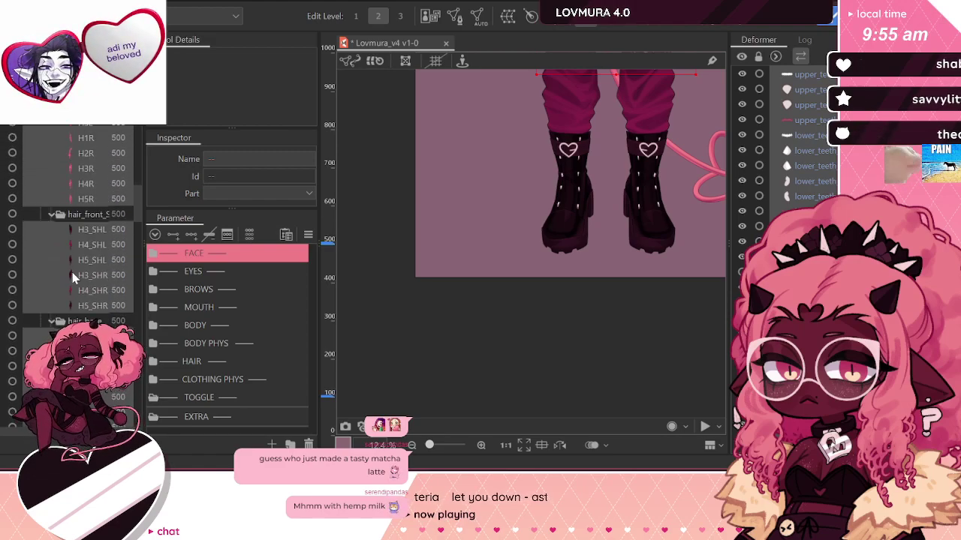
{"action": "scroll", "coordinate": [73, 289], "scroll_direction": "down", "scroll_amount": 10}
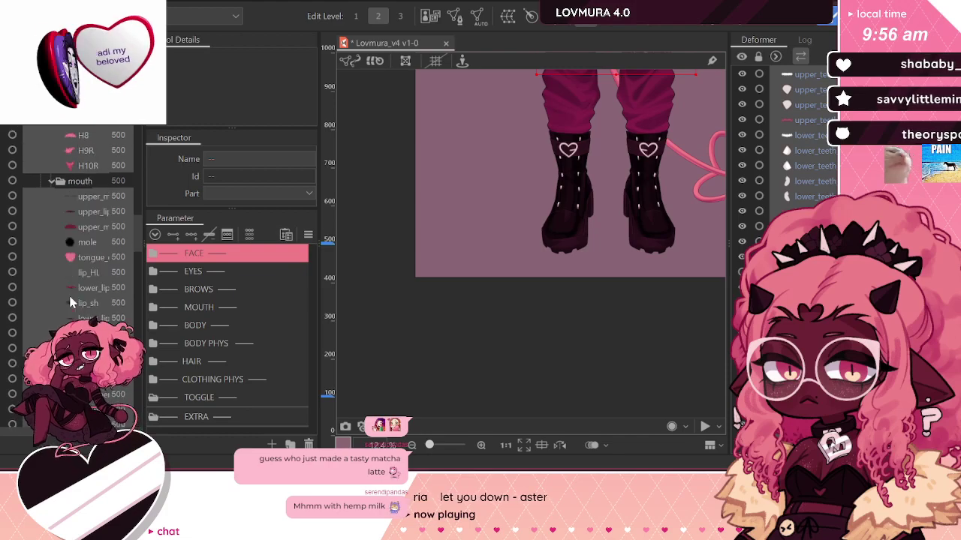
{"action": "scroll", "coordinate": [71, 300], "scroll_direction": "down", "scroll_amount": 5}
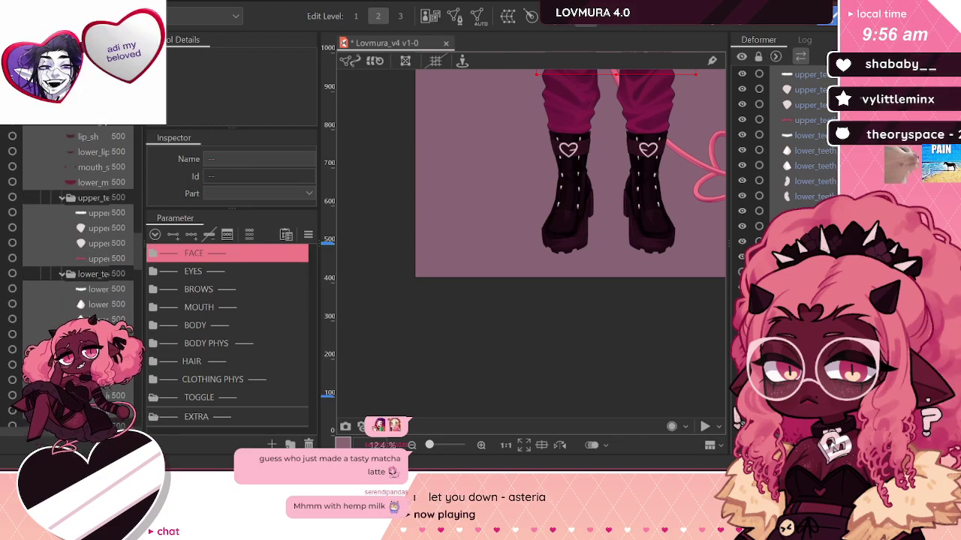
{"action": "scroll", "coordinate": [71, 300], "scroll_direction": "down", "scroll_amount": 3}
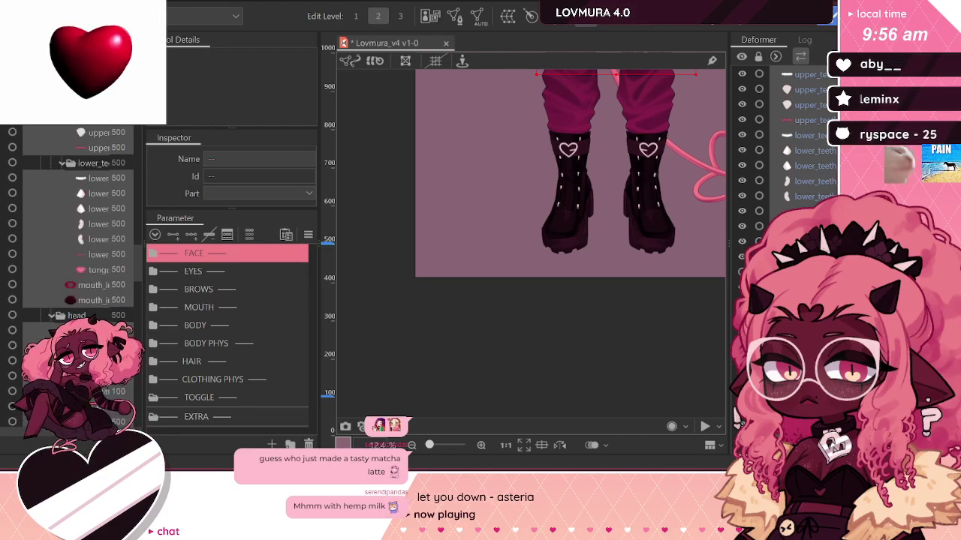
{"action": "scroll", "coordinate": [108, 199], "scroll_direction": "down", "scroll_amount": 5}
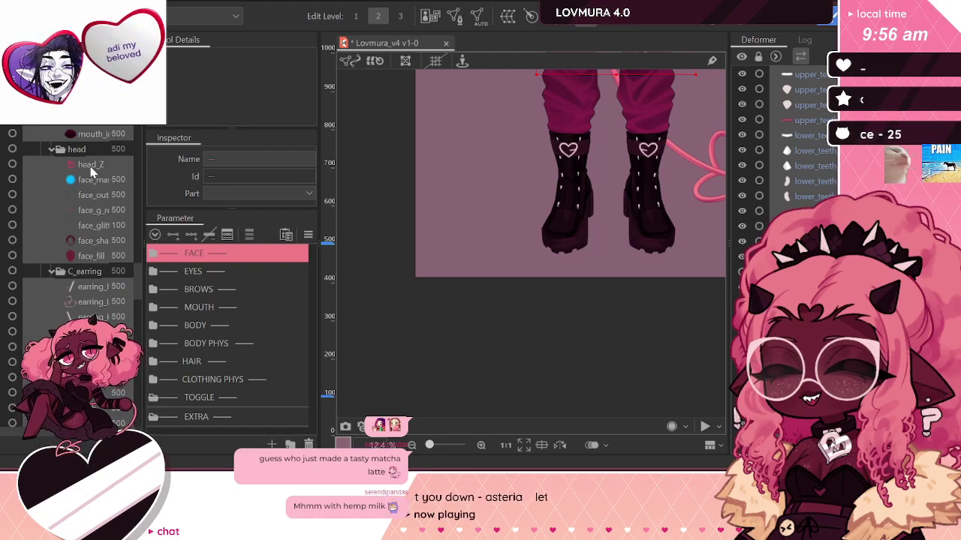
{"action": "scroll", "coordinate": [83, 235], "scroll_direction": "down", "scroll_amount": 3}
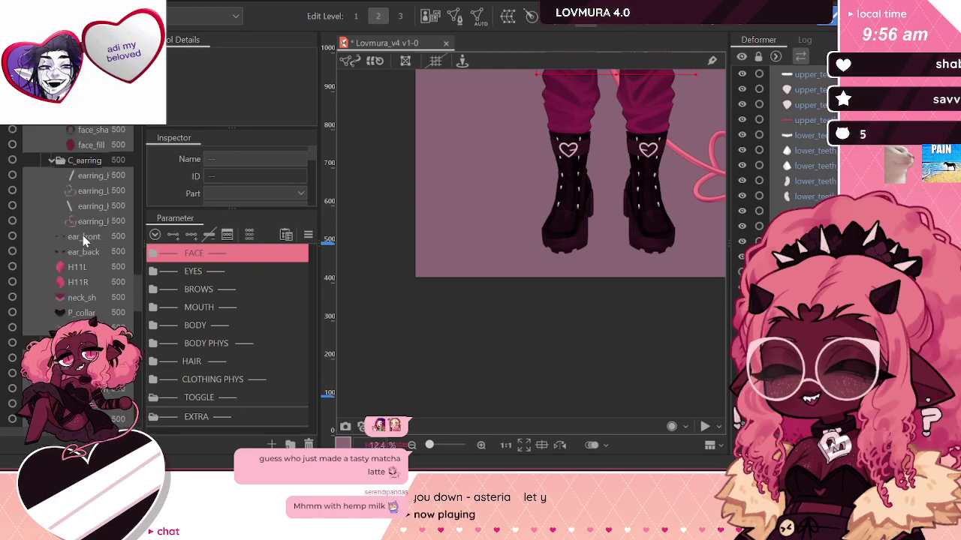
{"action": "scroll", "coordinate": [83, 237], "scroll_direction": "down", "scroll_amount": 4}
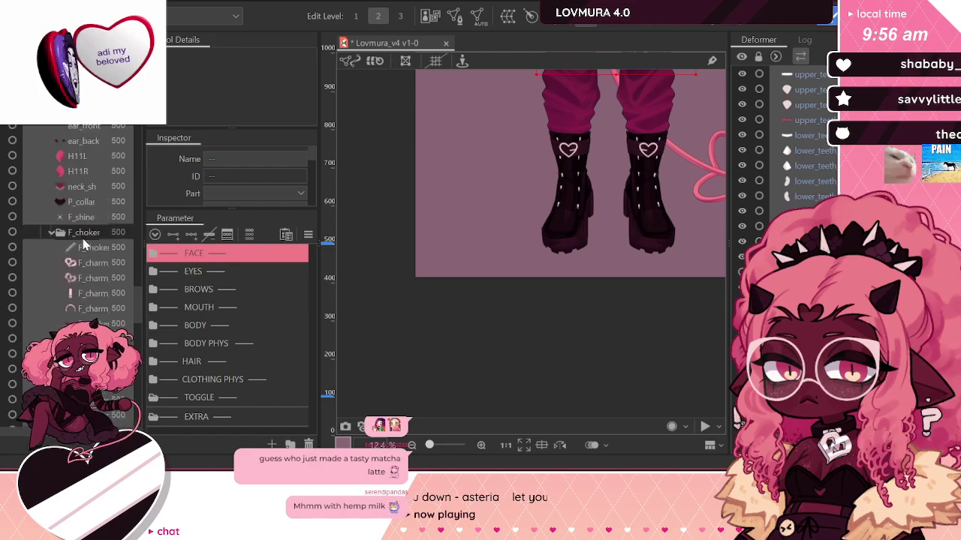
{"action": "scroll", "coordinate": [82, 240], "scroll_direction": "down", "scroll_amount": 5}
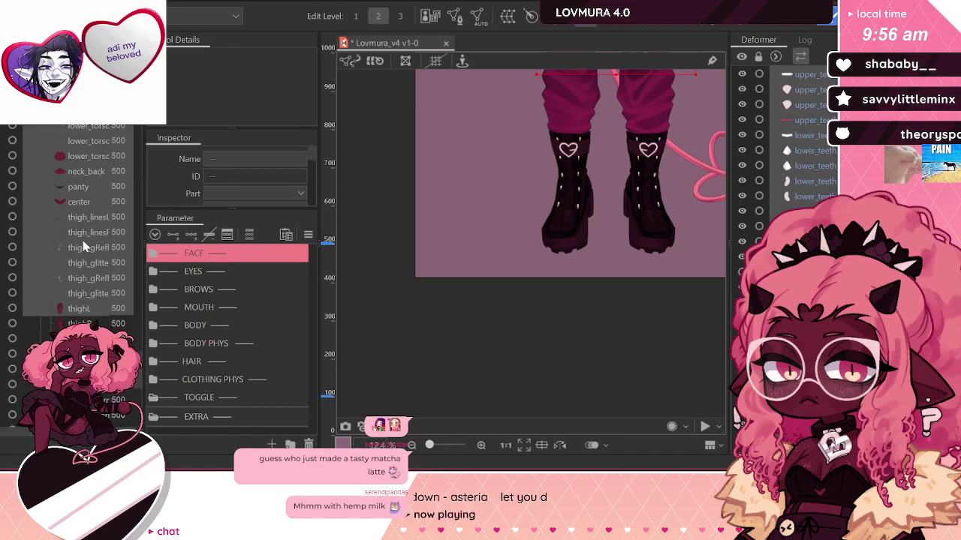
Step: Set the draw order of the selected BASE meshes to 501
{"action": "scroll", "coordinate": [189, 186], "scroll_direction": "down", "scroll_amount": 2}
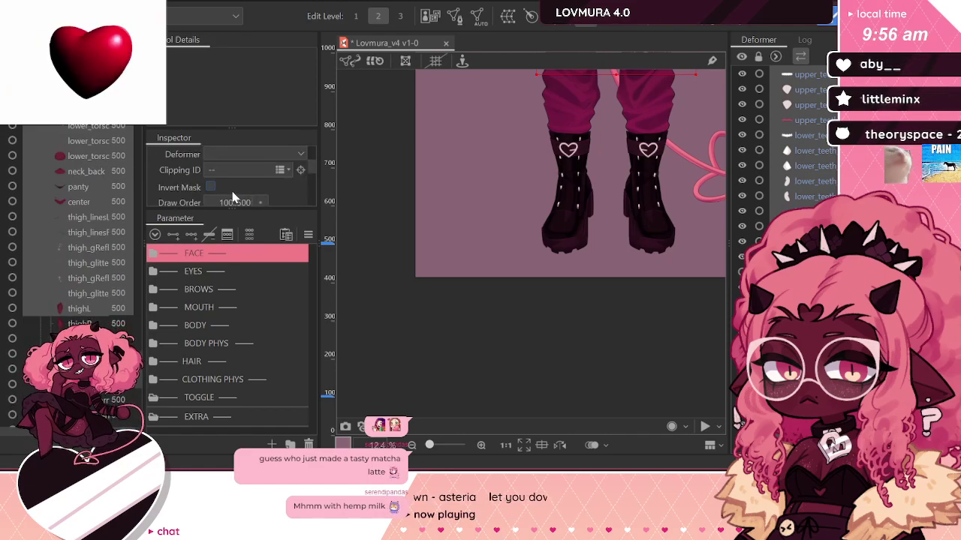
{"action": "scroll", "coordinate": [239, 176], "scroll_direction": "down", "scroll_amount": 2}
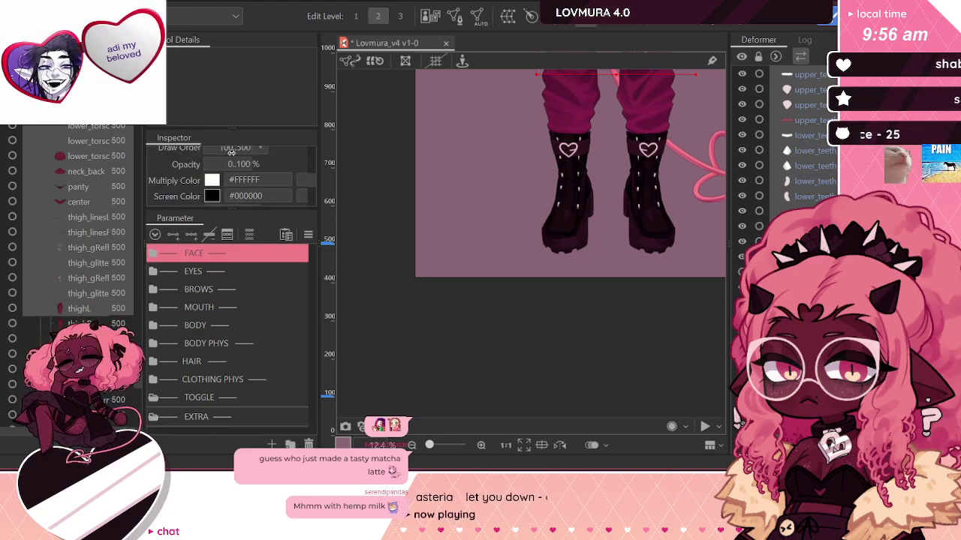
{"action": "left_click_drag", "start_coordinate": [138, 380], "coordinate": [168, 120]}
{"action": "left_click_drag", "start_coordinate": [137, 239], "coordinate": [138, 378]}
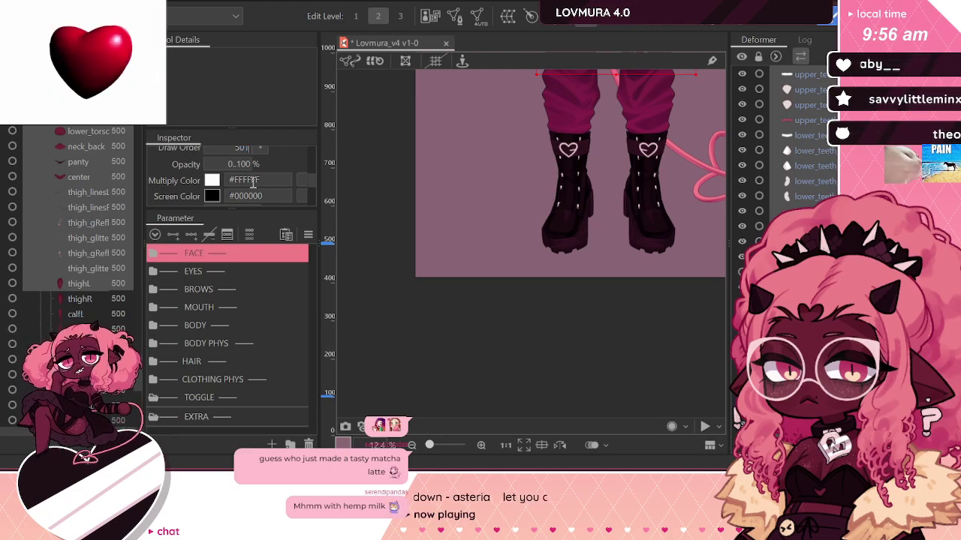
{"action": "key", "text": "Return"}
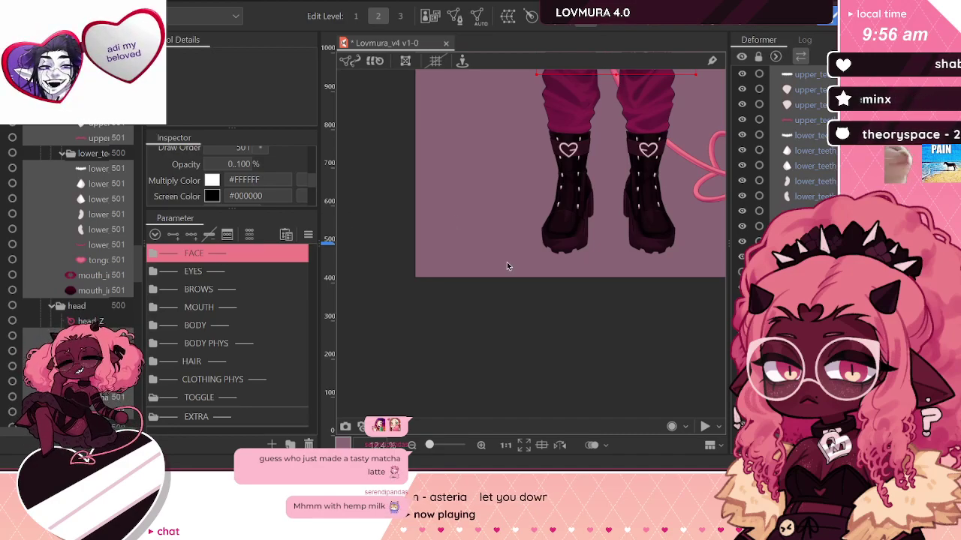
Step: Clear the selection and check the full figure on the canvas and the draw orders of the BASE meshes
{"action": "scroll", "coordinate": [507, 257], "scroll_direction": "down", "scroll_amount": 2}
{"action": "left_click", "coordinate": [709, 199]}
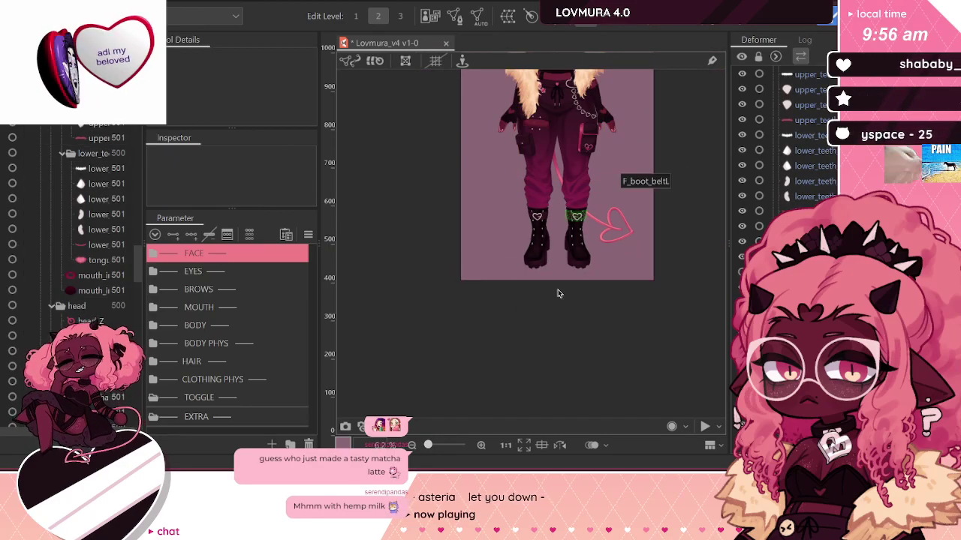
{"action": "scroll", "coordinate": [557, 304], "scroll_direction": "down", "scroll_amount": 1}
{"action": "scroll", "coordinate": [567, 105], "scroll_direction": "up", "scroll_amount": 2}
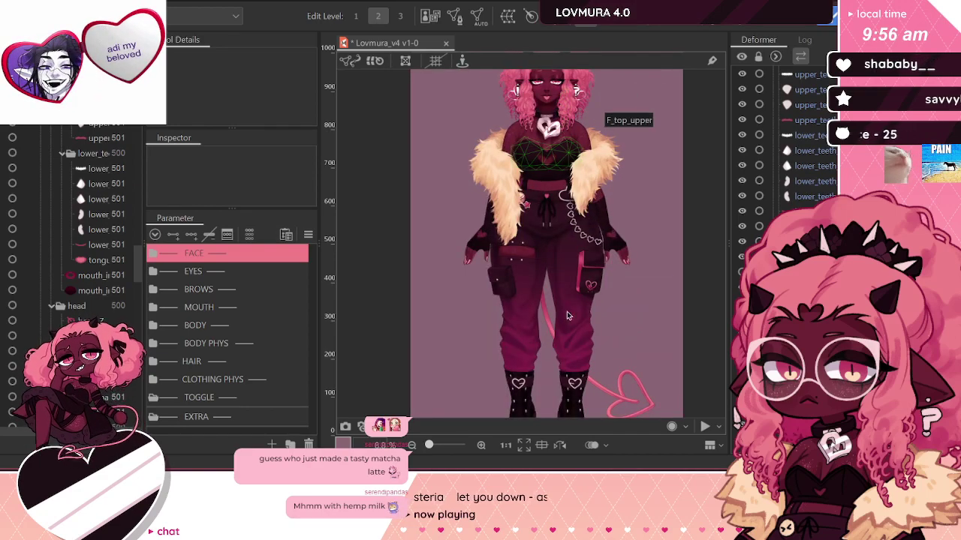
{"action": "scroll", "coordinate": [104, 314], "scroll_direction": "down", "scroll_amount": 5}
{"action": "scroll", "coordinate": [105, 315], "scroll_direction": "down", "scroll_amount": 5}
{"action": "scroll", "coordinate": [105, 316], "scroll_direction": "up", "scroll_amount": 3}
{"action": "scroll", "coordinate": [104, 315], "scroll_direction": "up", "scroll_amount": 3}
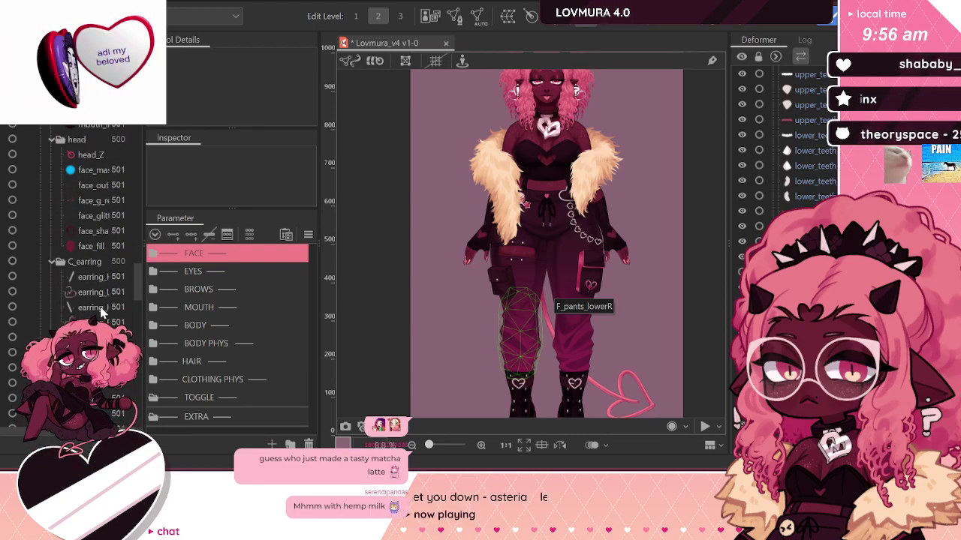
Step: Select the BASE meshes and folders from browL down to boobaL, checking which chest meshes are boobaR and boobaL
{"action": "scroll", "coordinate": [101, 314], "scroll_direction": "down", "scroll_amount": 2}
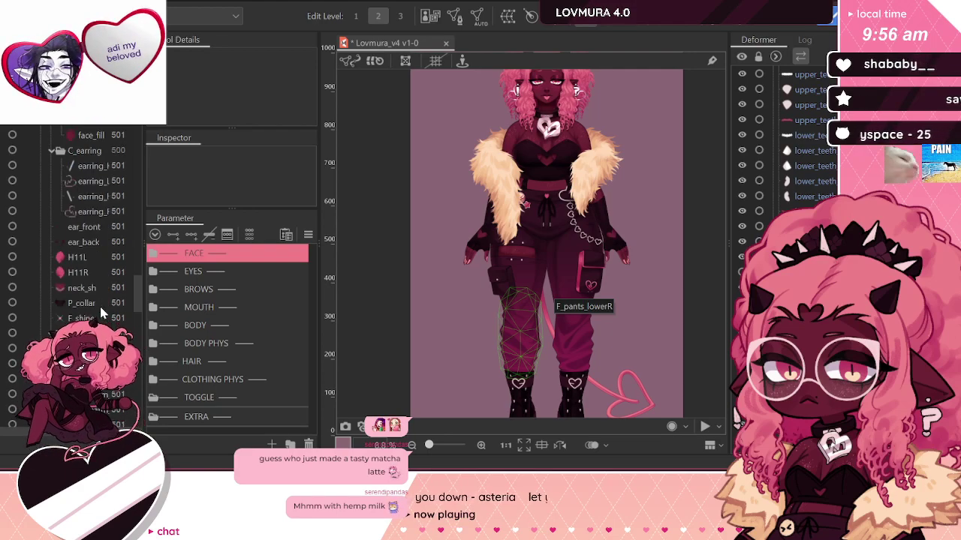
{"action": "scroll", "coordinate": [101, 313], "scroll_direction": "down", "scroll_amount": 4}
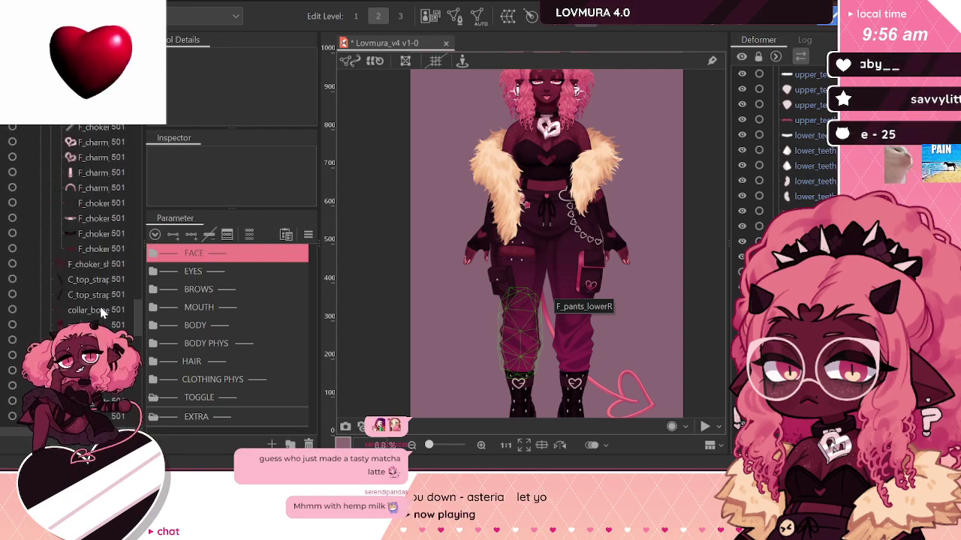
{"action": "scroll", "coordinate": [101, 313], "scroll_direction": "down", "scroll_amount": 4}
{"action": "left_click", "coordinate": [100, 300]}
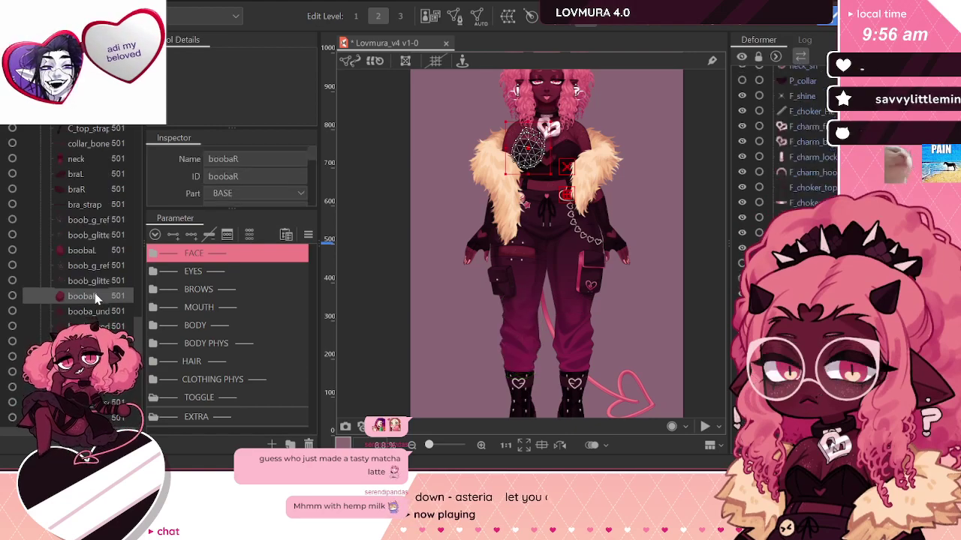
{"action": "scroll", "coordinate": [495, 248], "scroll_direction": "down", "scroll_amount": 3}
{"action": "scroll", "coordinate": [457, 297], "scroll_direction": "up", "scroll_amount": 1}
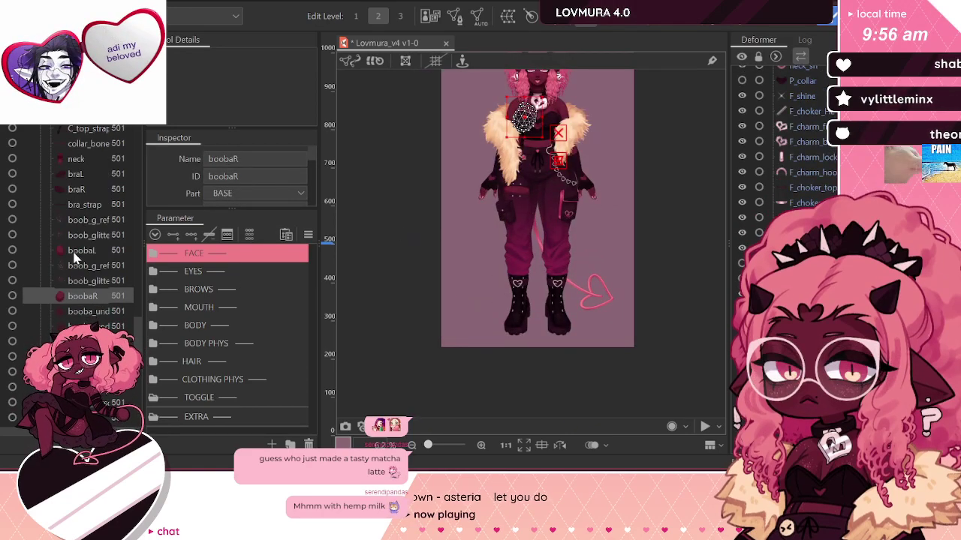
{"action": "left_click", "coordinate": [100, 251]}
{"action": "scroll", "coordinate": [639, 290], "scroll_direction": "up", "scroll_amount": 2}
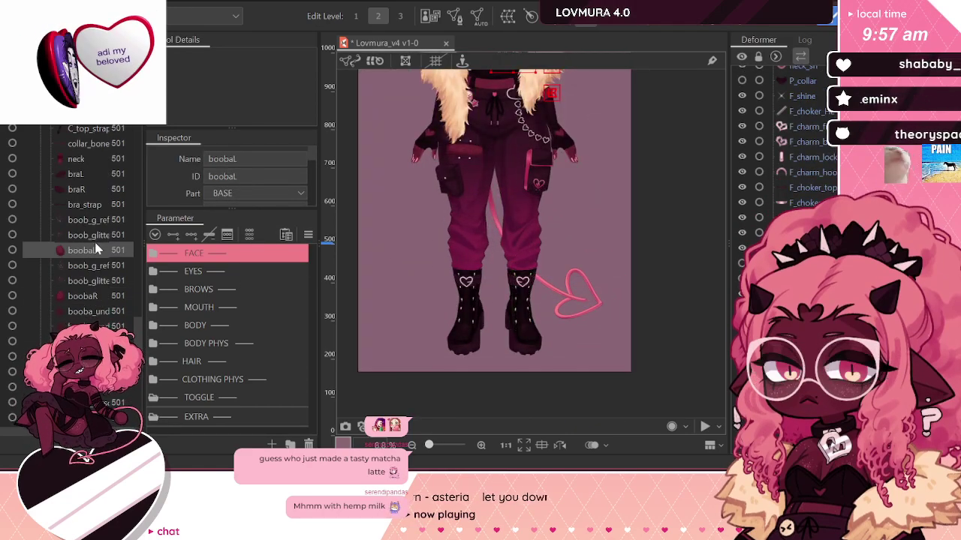
{"action": "scroll", "coordinate": [96, 245], "scroll_direction": "up", "scroll_amount": 2}
{"action": "scroll", "coordinate": [95, 244], "scroll_direction": "up", "scroll_amount": 10}
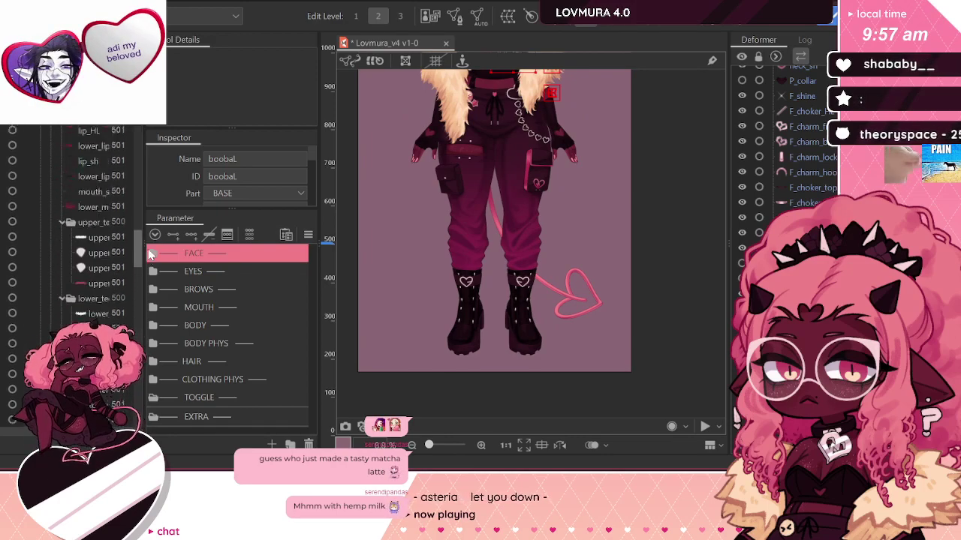
{"action": "left_click_drag", "start_coordinate": [150, 200], "coordinate": [147, 122]}
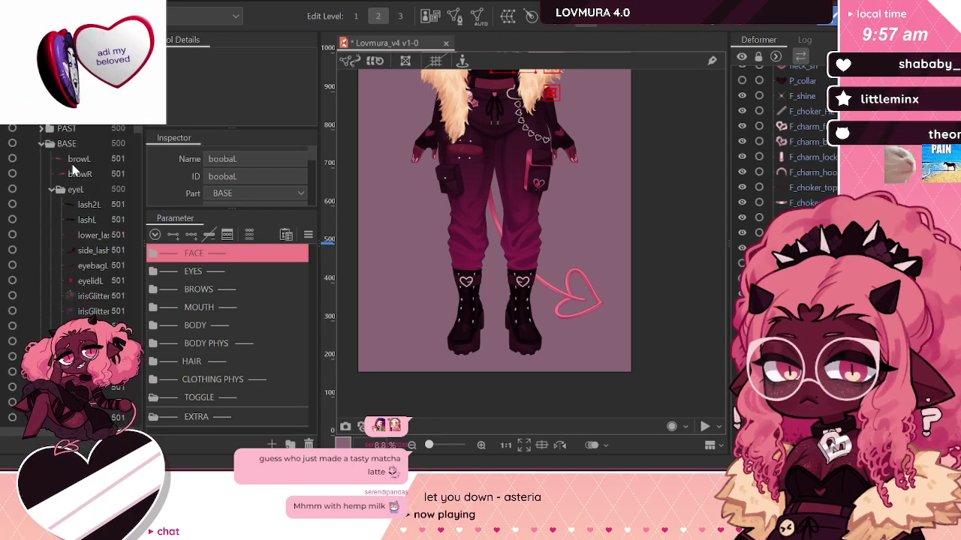
{"action": "left_click", "coordinate": [95, 159], "text": "shift"}
{"action": "left_click_drag", "start_coordinate": [138, 128], "coordinate": [120, 349]}
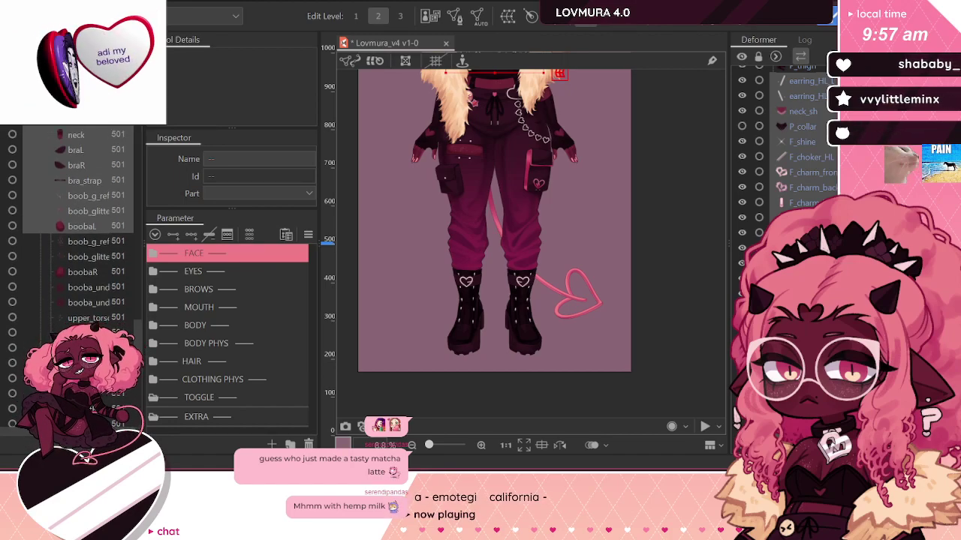
Step: Add the remaining chest meshes below boobaL to the selection: the other reflection and glitter meshes, boobaR and both under-chest meshes
{"action": "left_click", "coordinate": [91, 303], "text": "ctrl"}
{"action": "left_click", "coordinate": [91, 289], "text": "ctrl"}
{"action": "left_click", "coordinate": [90, 272], "text": "ctrl"}
{"action": "left_click", "coordinate": [88, 255], "text": "ctrl"}
{"action": "left_click", "coordinate": [90, 241], "text": "ctrl"}
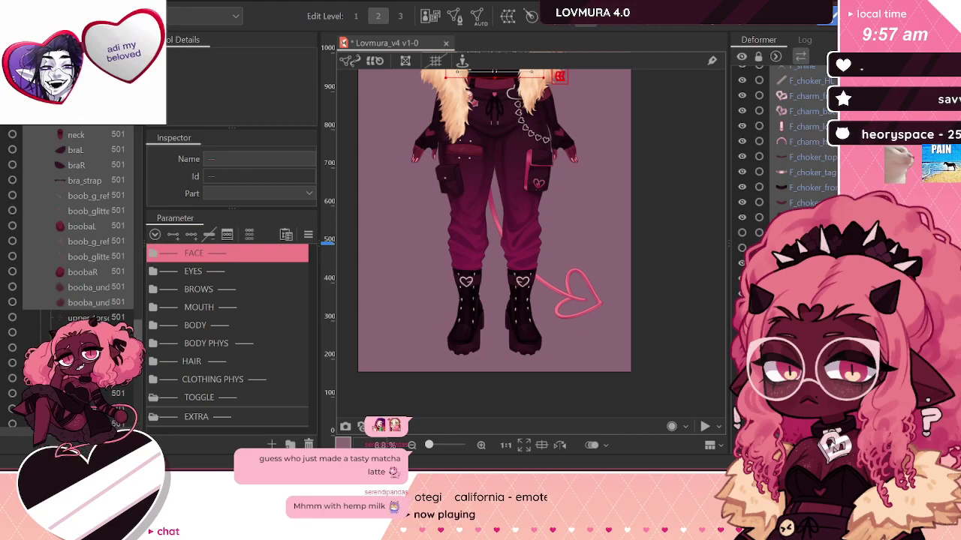
Step: Remove the lower BASE subfolders from the selection, including head, the upper teeth folder, hair_front_S and hair_front, keeping their meshes selected
{"action": "scroll", "coordinate": [141, 341], "scroll_direction": "up", "scroll_amount": 5}
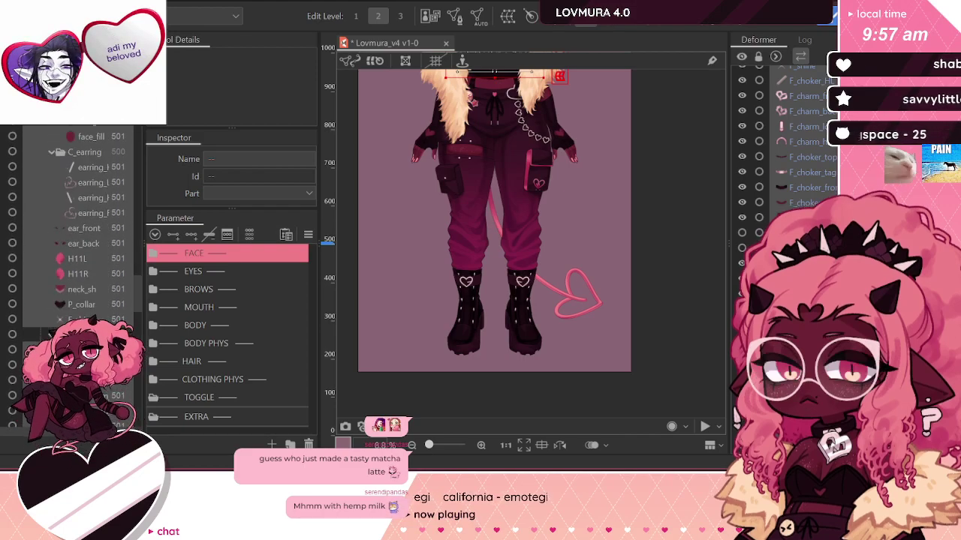
{"action": "scroll", "coordinate": [142, 275], "scroll_direction": "up", "scroll_amount": 5}
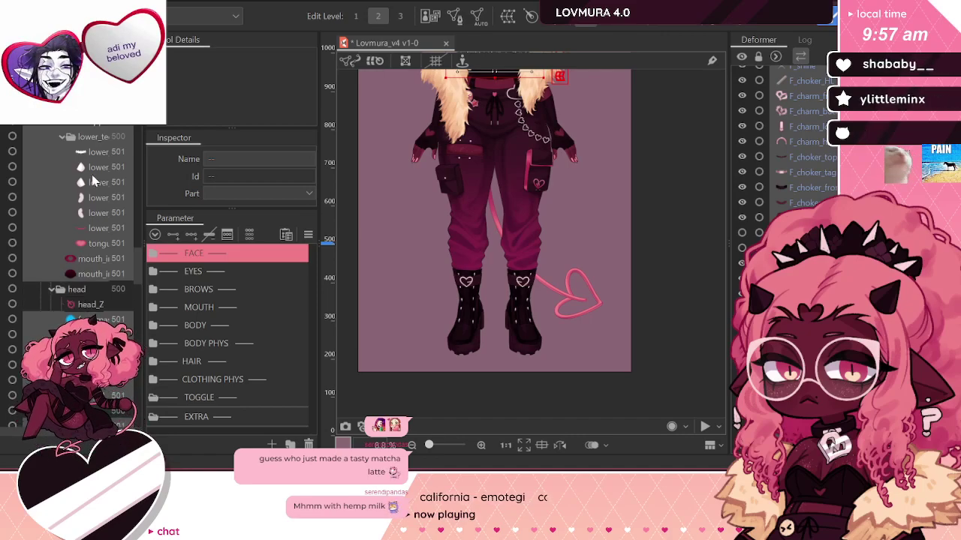
{"action": "scroll", "coordinate": [132, 258], "scroll_direction": "up", "scroll_amount": 5}
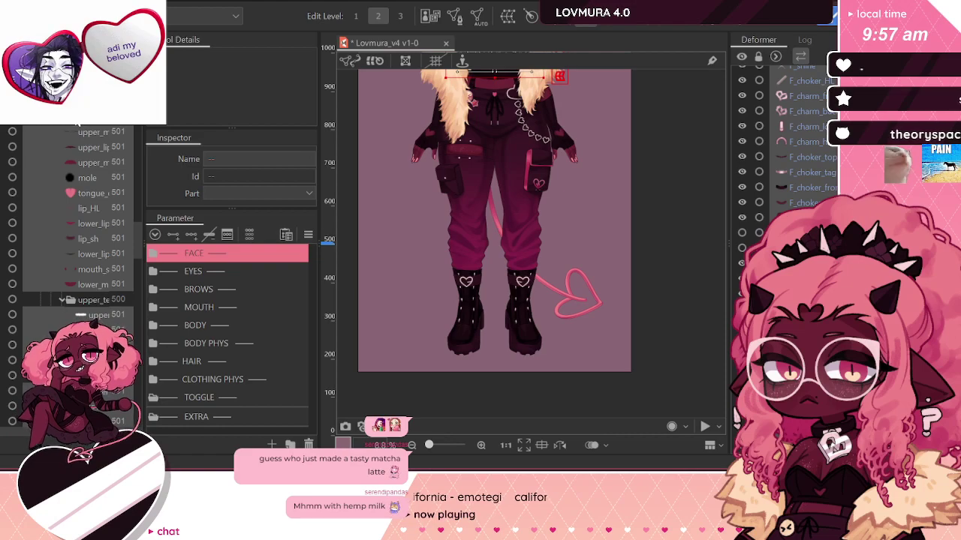
{"action": "scroll", "coordinate": [137, 219], "scroll_direction": "up", "scroll_amount": 5}
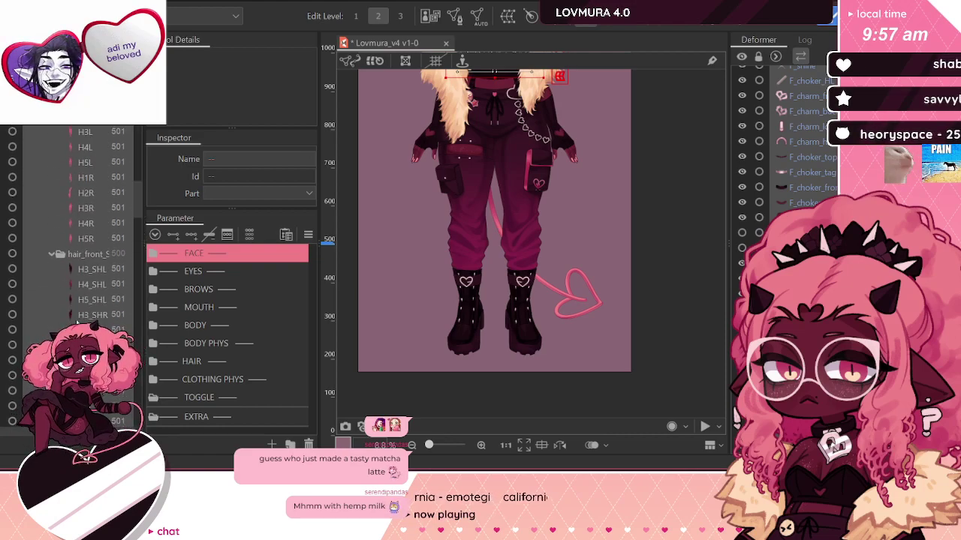
{"action": "scroll", "coordinate": [64, 259], "scroll_direction": "up", "scroll_amount": 5}
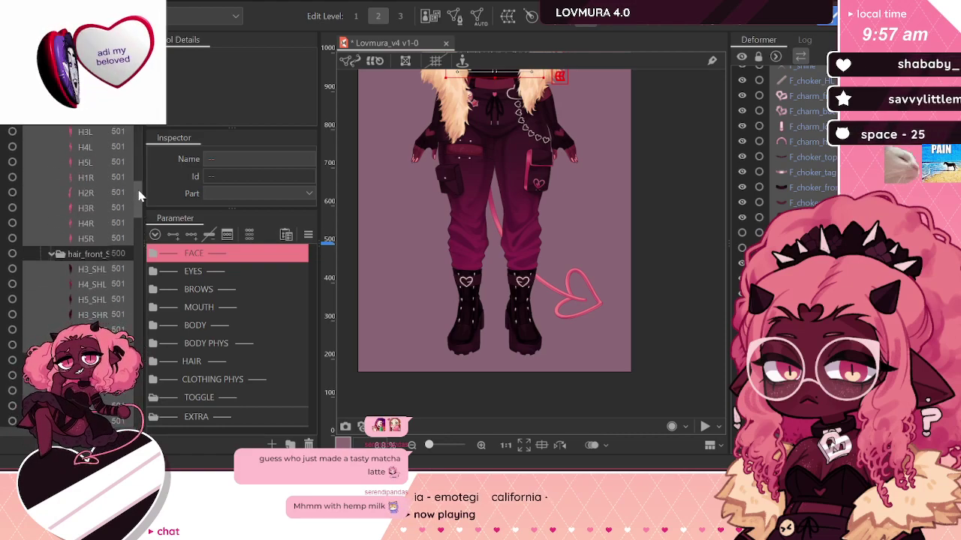
{"action": "scroll", "coordinate": [46, 328], "scroll_direction": "up", "scroll_amount": 5}
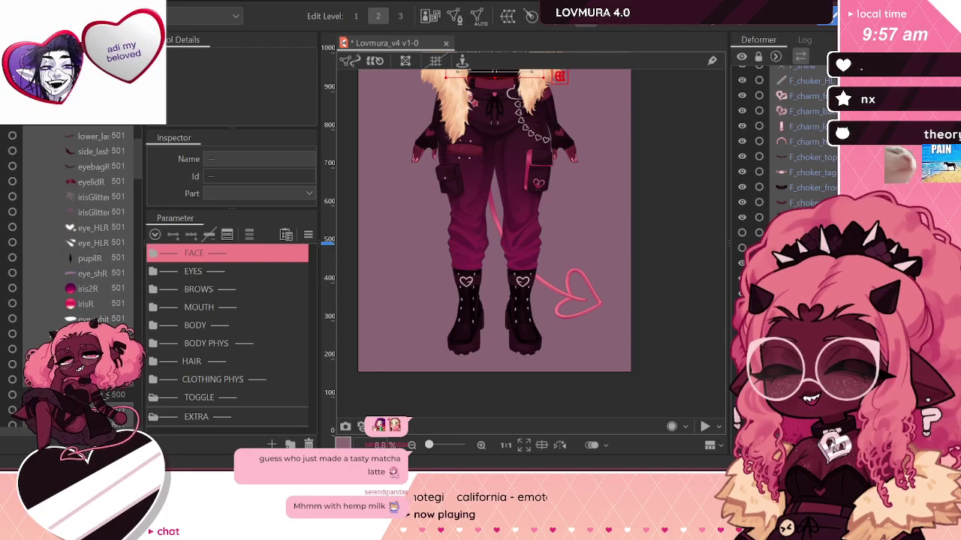
{"action": "scroll", "coordinate": [94, 220], "scroll_direction": "down", "scroll_amount": 5}
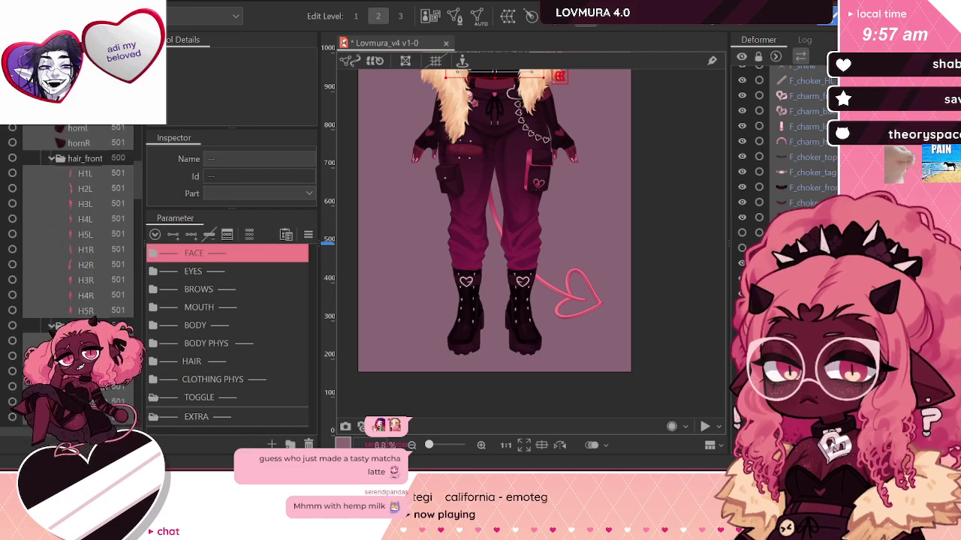
Step: Add the nose meshes to the selection and remove the nose folder itself from it
{"action": "scroll", "coordinate": [87, 233], "scroll_direction": "up", "scroll_amount": 5}
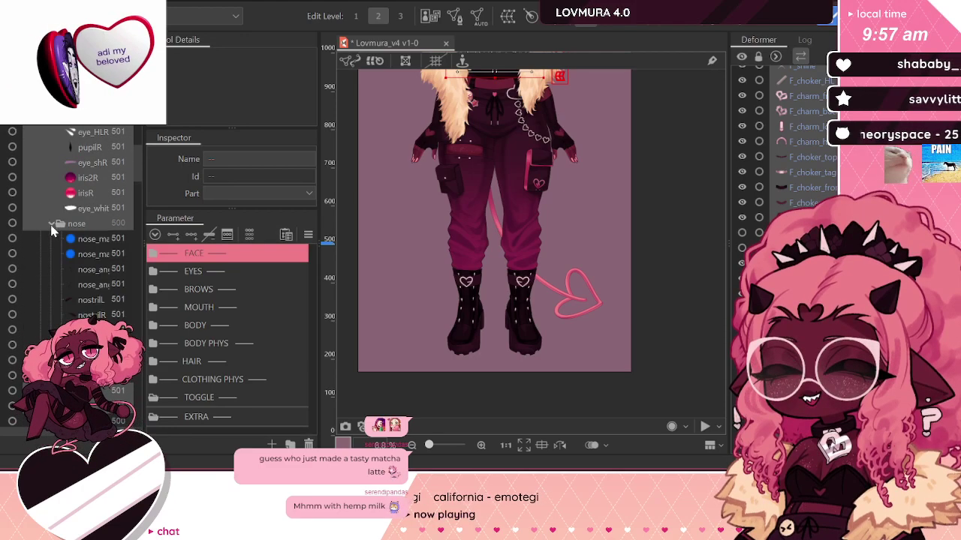
{"action": "left_click", "coordinate": [83, 241]}
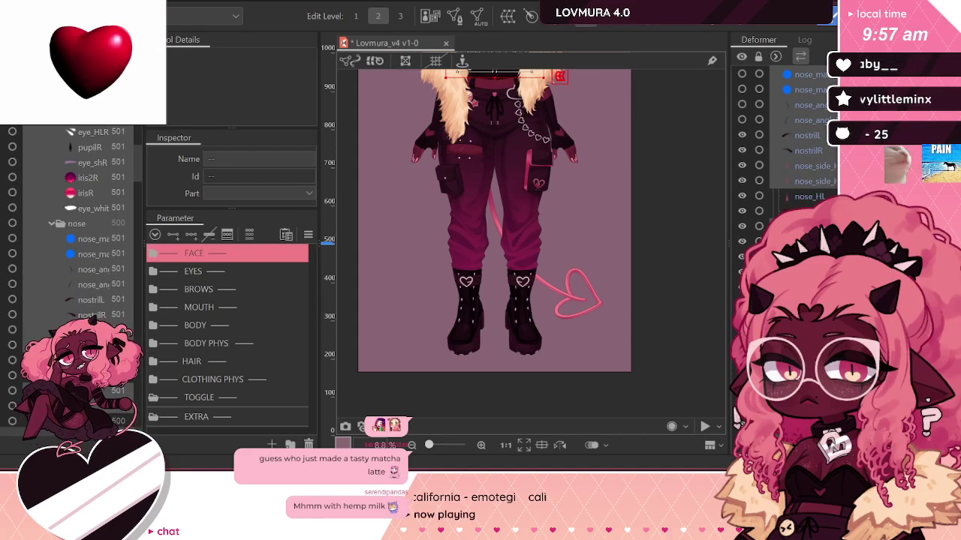
{"action": "left_click", "coordinate": [78, 224]}
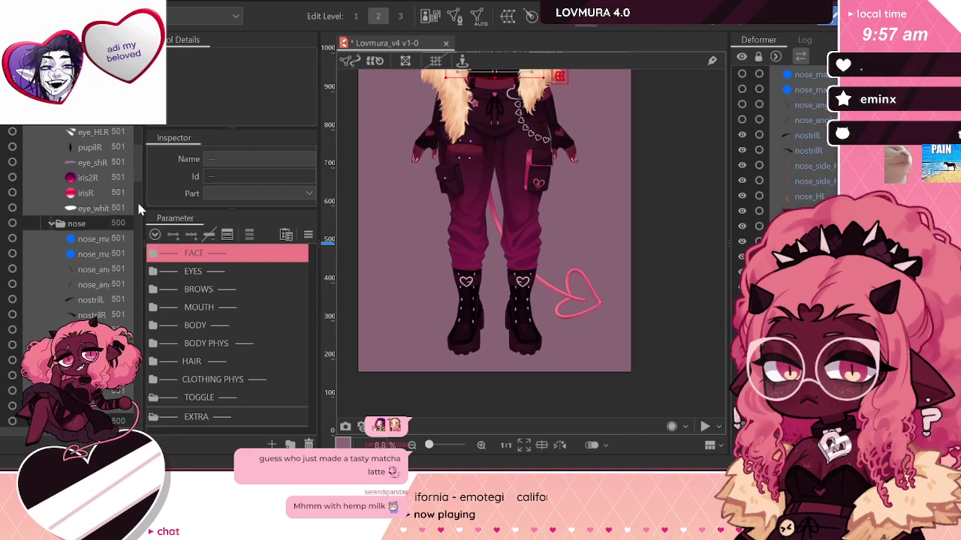
Step: Remove the eyeR and eyeL folders from the selection, keeping their meshes selected
{"action": "left_click_drag", "start_coordinate": [135, 179], "coordinate": [149, 148]}
{"action": "scroll", "coordinate": [118, 210], "scroll_direction": "up", "scroll_amount": 3}
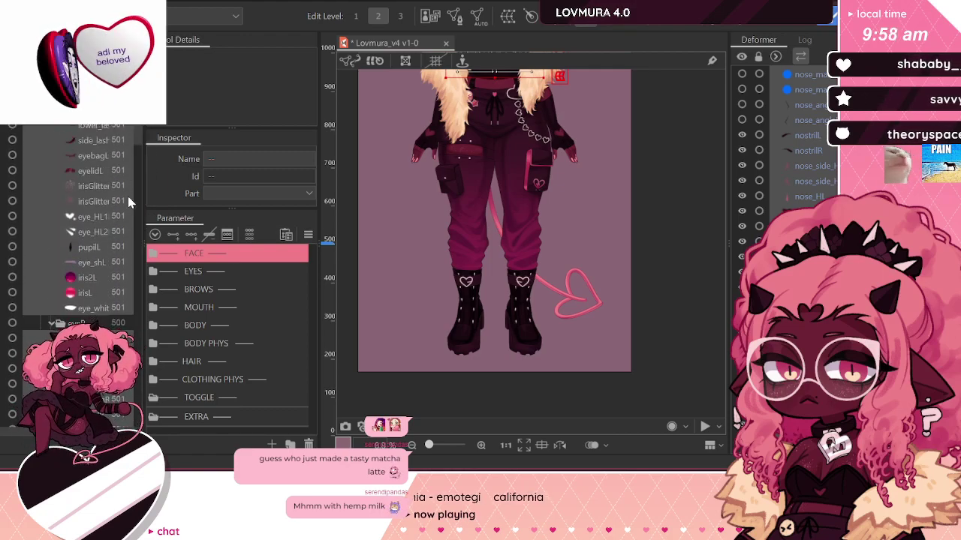
{"action": "scroll", "coordinate": [91, 260], "scroll_direction": "up", "scroll_amount": 5}
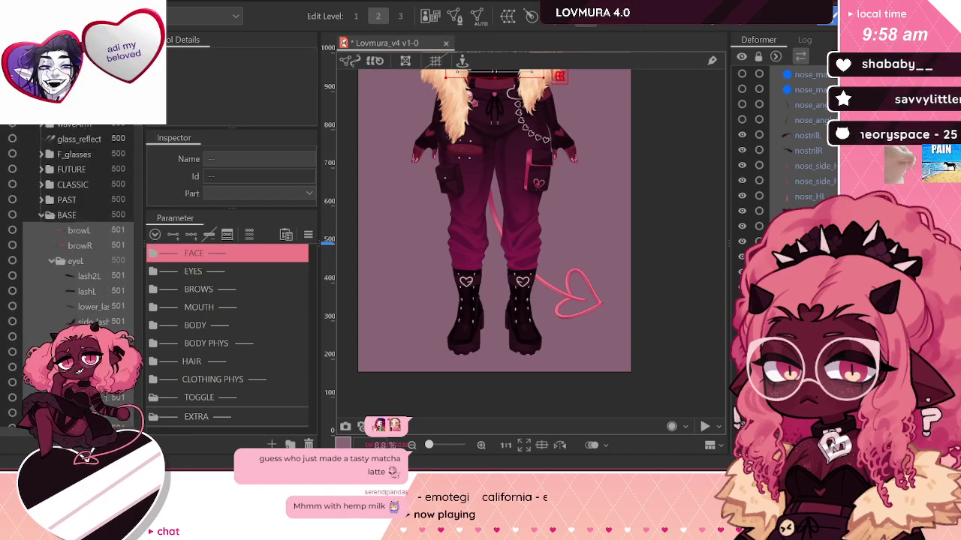
{"action": "left_click", "coordinate": [82, 261]}
Step: Set the draw order of the selected BASE meshes to 600
{"action": "scroll", "coordinate": [187, 169], "scroll_direction": "down", "scroll_amount": 3}
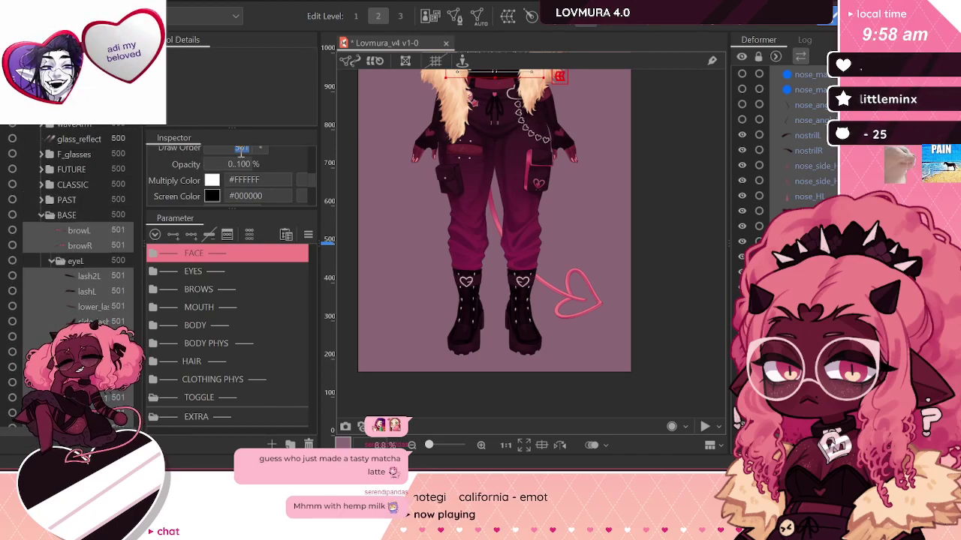
{"action": "type", "text": "600"}
{"action": "key", "text": "Return"}
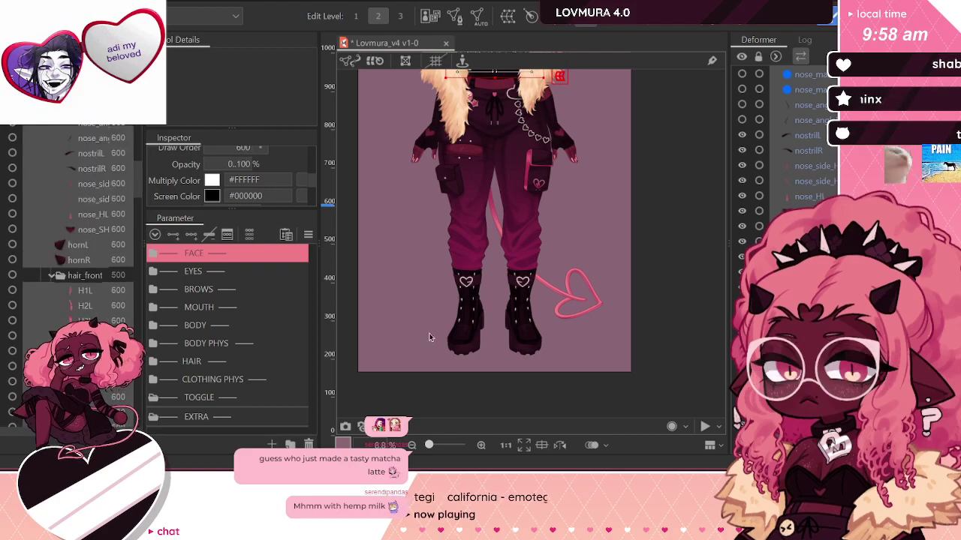
Step: Clear the selection and check the head, hair and outfit on the canvas for layering errors
{"action": "scroll", "coordinate": [484, 341], "scroll_direction": "down", "scroll_amount": 2}
{"action": "left_click", "coordinate": [637, 180]}
{"action": "scroll", "coordinate": [489, 83], "scroll_direction": "up", "scroll_amount": 2}
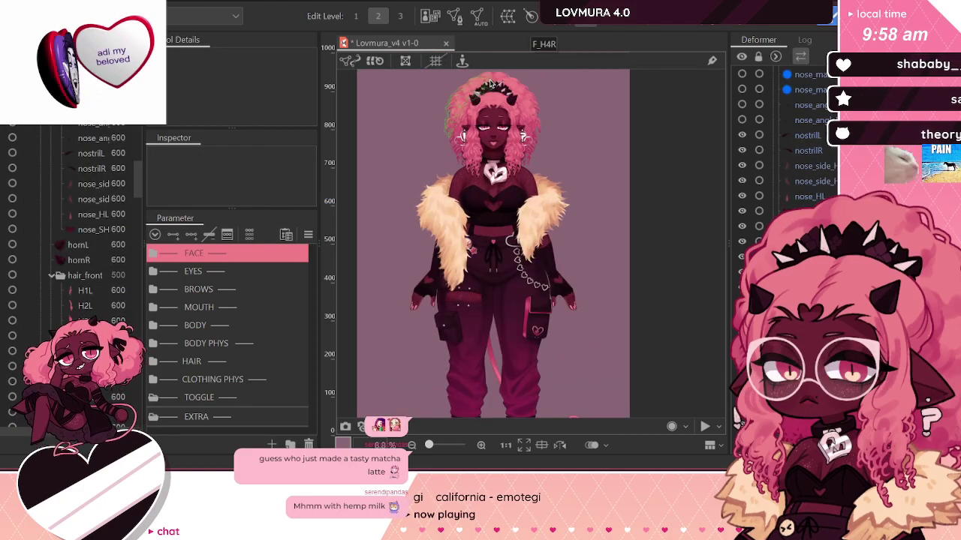
{"action": "scroll", "coordinate": [499, 118], "scroll_direction": "up", "scroll_amount": 2}
{"action": "scroll", "coordinate": [537, 139], "scroll_direction": "down", "scroll_amount": 2}
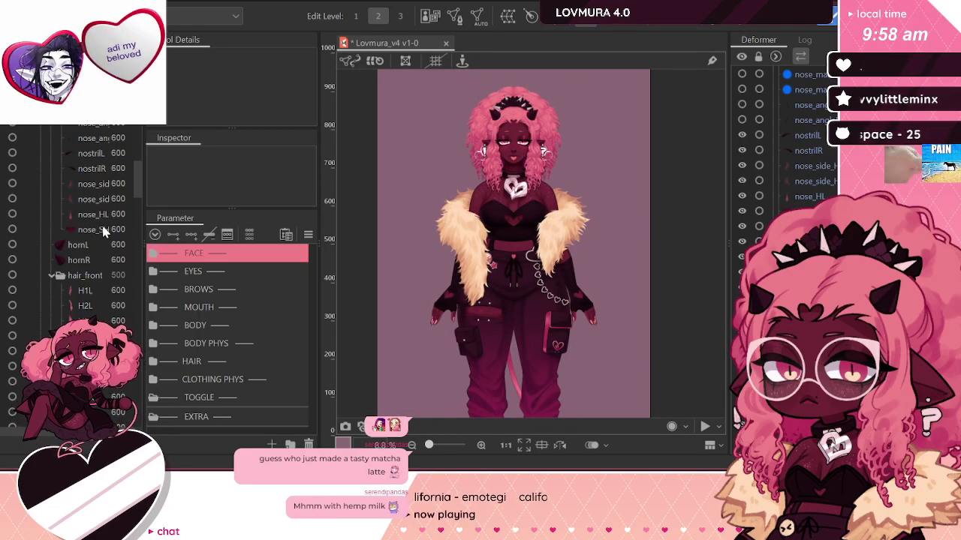
Step: Set the draw order of the BASE parts from boob_g_reflectR through booba_under_shadowR to 599
{"action": "scroll", "coordinate": [104, 233], "scroll_direction": "down", "scroll_amount": 5}
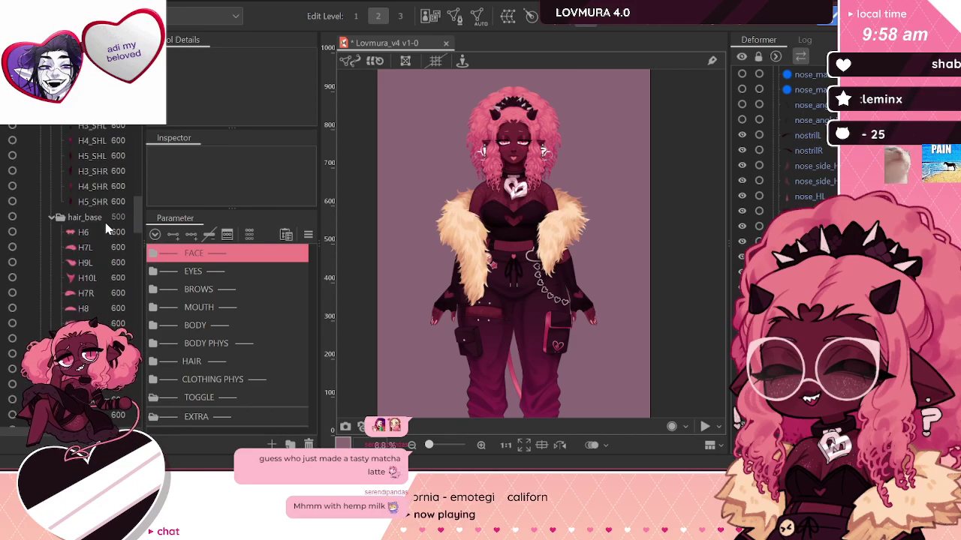
{"action": "scroll", "coordinate": [120, 233], "scroll_direction": "down", "scroll_amount": 5}
{"action": "left_click_drag", "start_coordinate": [136, 249], "coordinate": [145, 346]}
{"action": "left_click", "coordinate": [105, 316]}
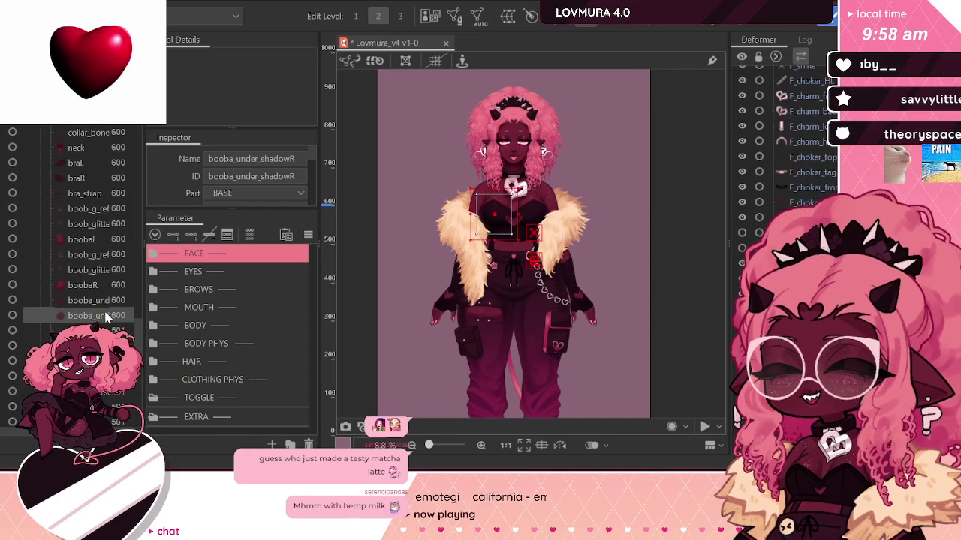
{"action": "left_click", "coordinate": [116, 285]}
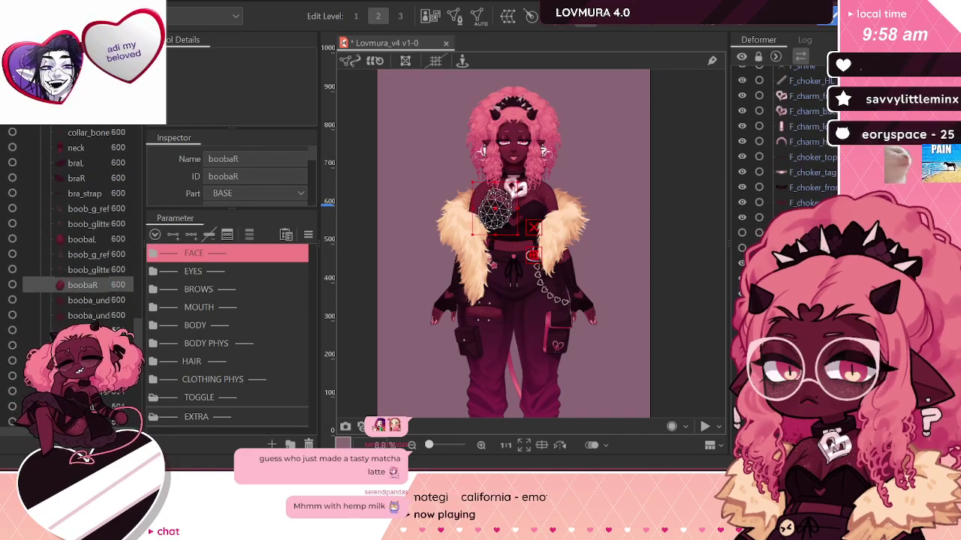
{"action": "left_click", "coordinate": [107, 261]}
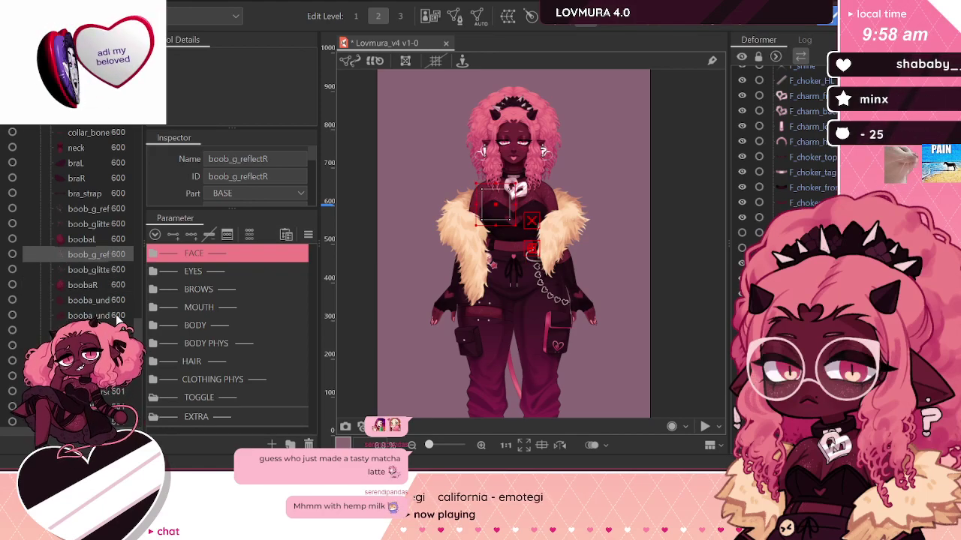
{"action": "left_click", "coordinate": [115, 316]}
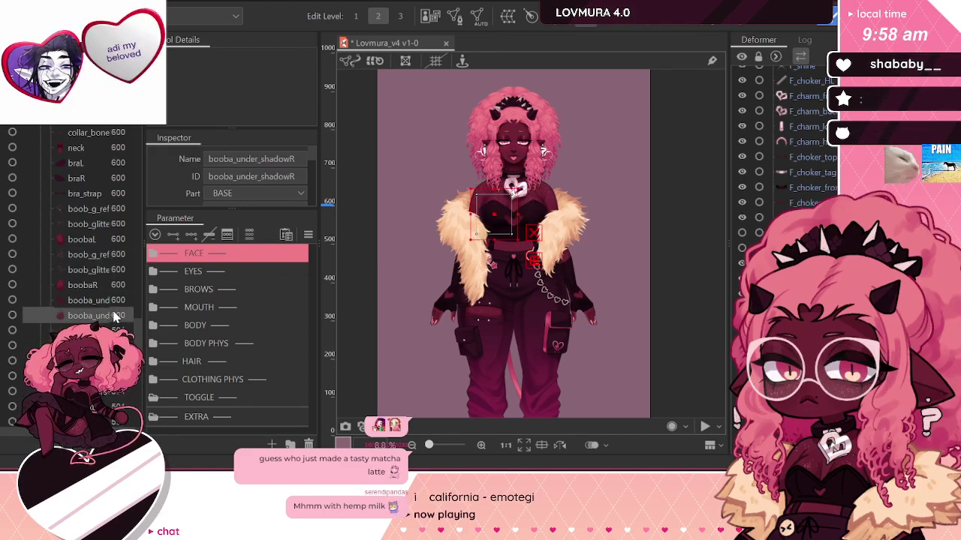
{"action": "left_click", "coordinate": [107, 270]}
{"action": "left_click", "coordinate": [107, 255]}
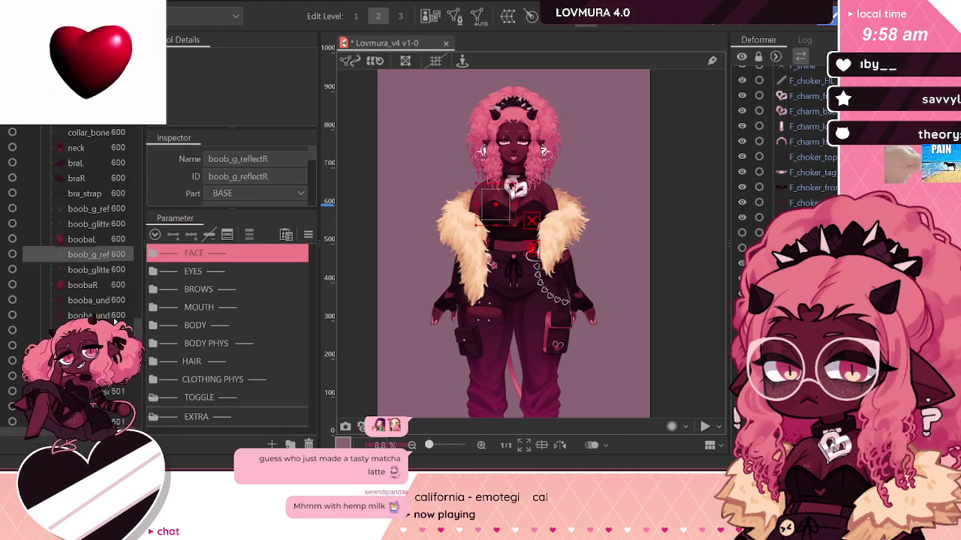
{"action": "left_click", "coordinate": [114, 316], "text": "shift"}
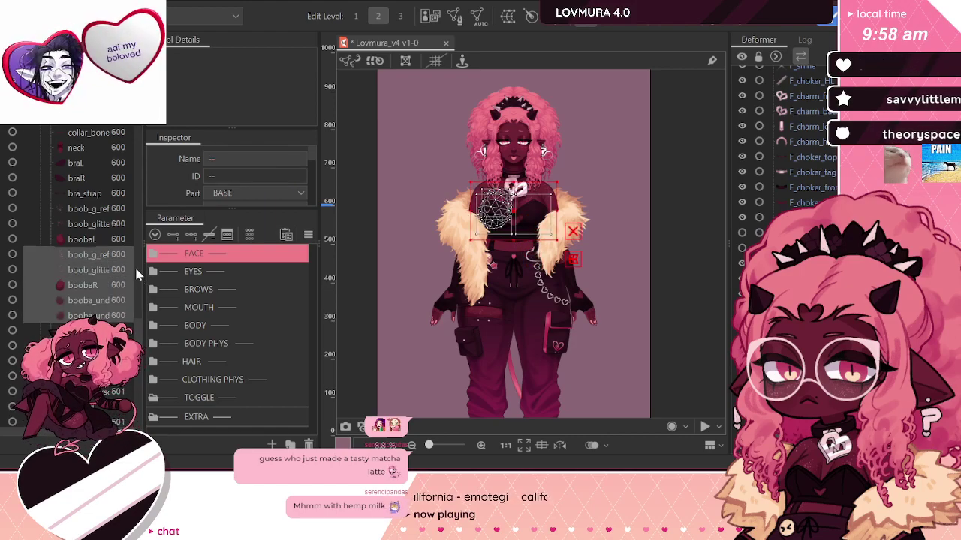
{"action": "scroll", "coordinate": [179, 189], "scroll_direction": "down", "scroll_amount": 3}
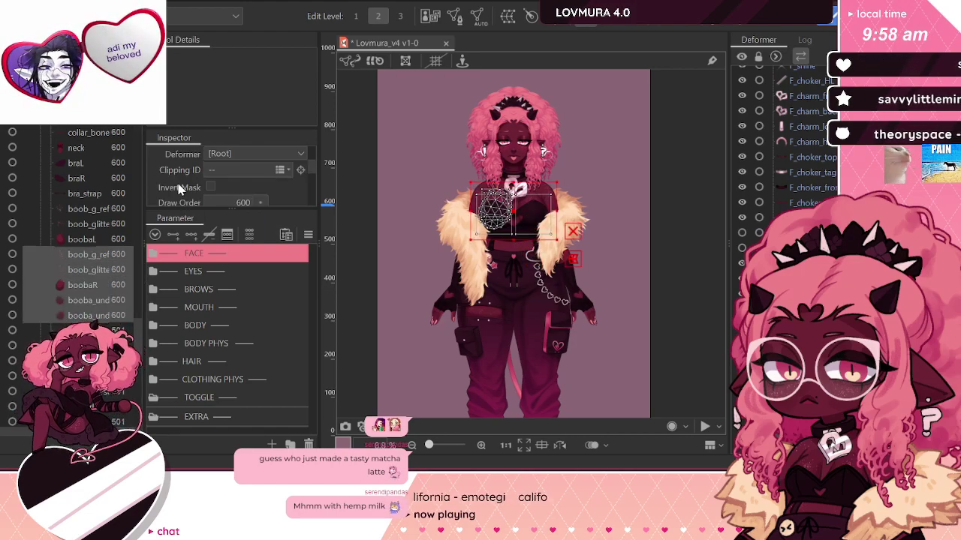
{"action": "left_click", "coordinate": [253, 203]}
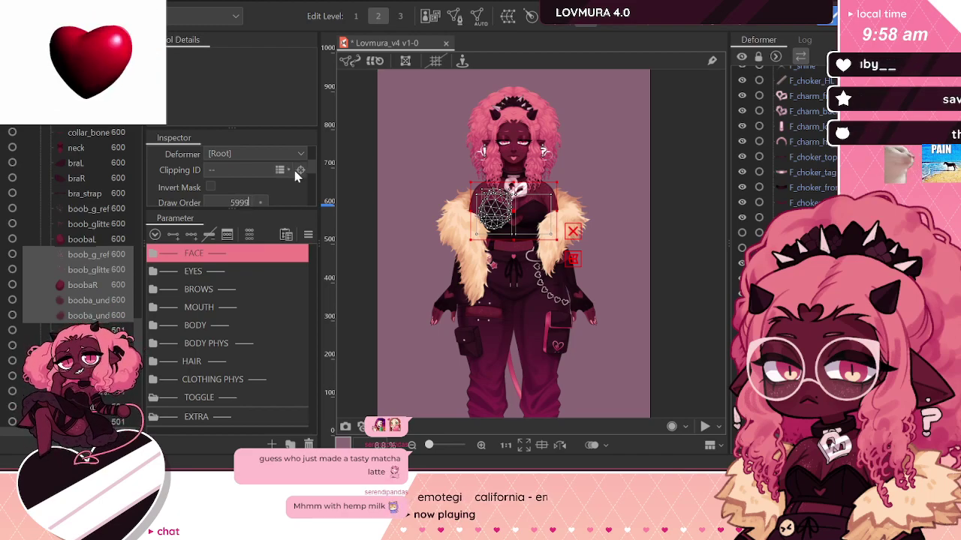
{"action": "type", "text": "599"}
{"action": "key", "text": "Return"}
{"action": "left_click", "coordinate": [704, 241]}
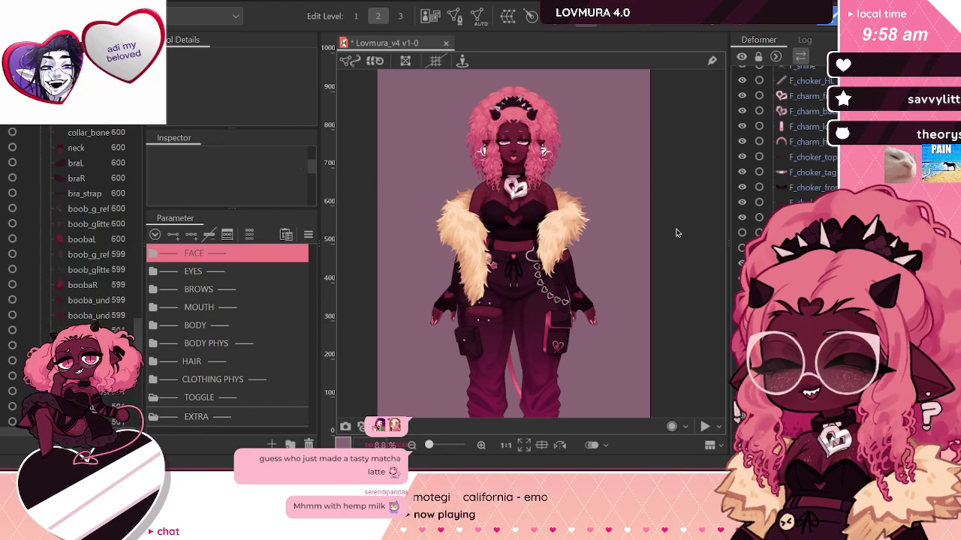
{"action": "scroll", "coordinate": [525, 189], "scroll_direction": "up", "scroll_amount": 3}
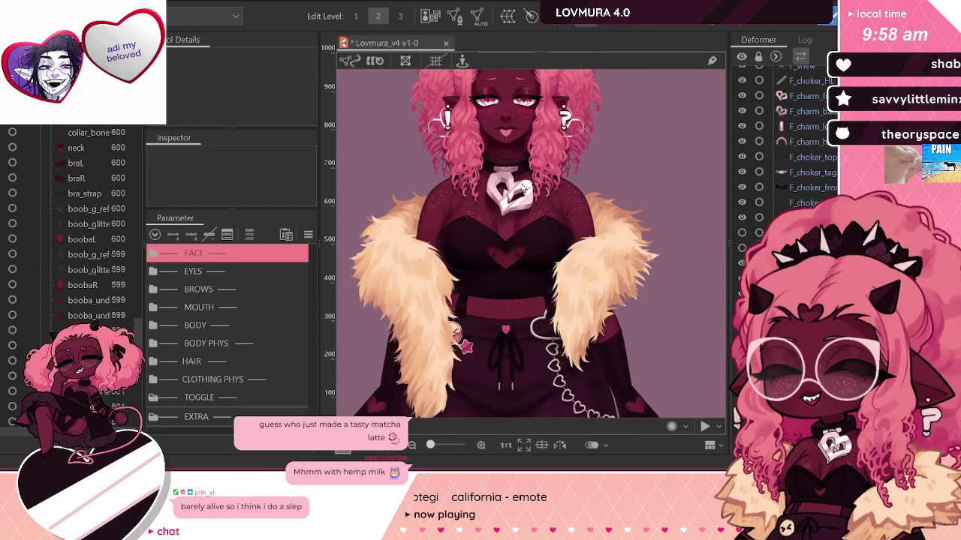
{"action": "scroll", "coordinate": [523, 189], "scroll_direction": "down", "scroll_amount": 3}
{"action": "scroll", "coordinate": [503, 165], "scroll_direction": "up", "scroll_amount": 1}
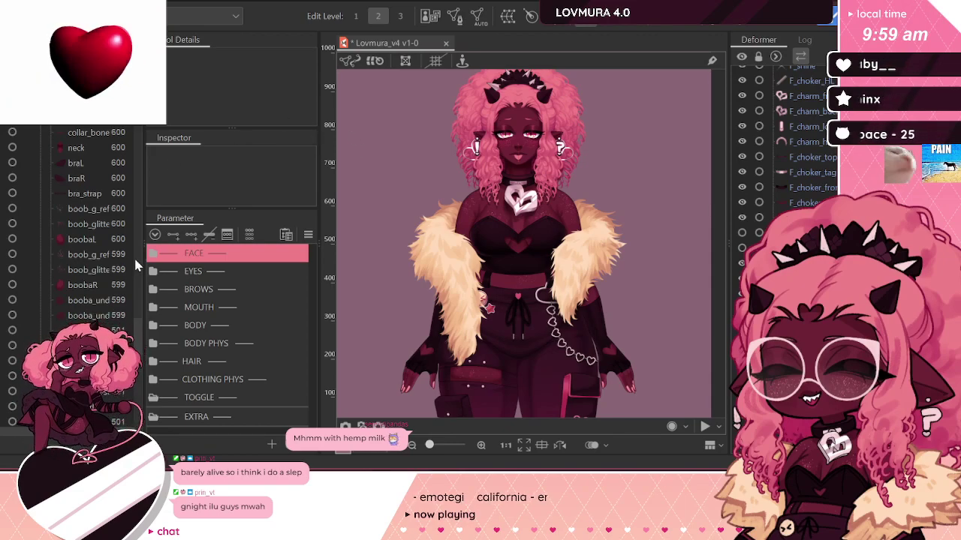
Step: Select all BASE face, hair, head and earring parts from browL through H11R
{"action": "left_click_drag", "start_coordinate": [135, 335], "coordinate": [137, 268]}
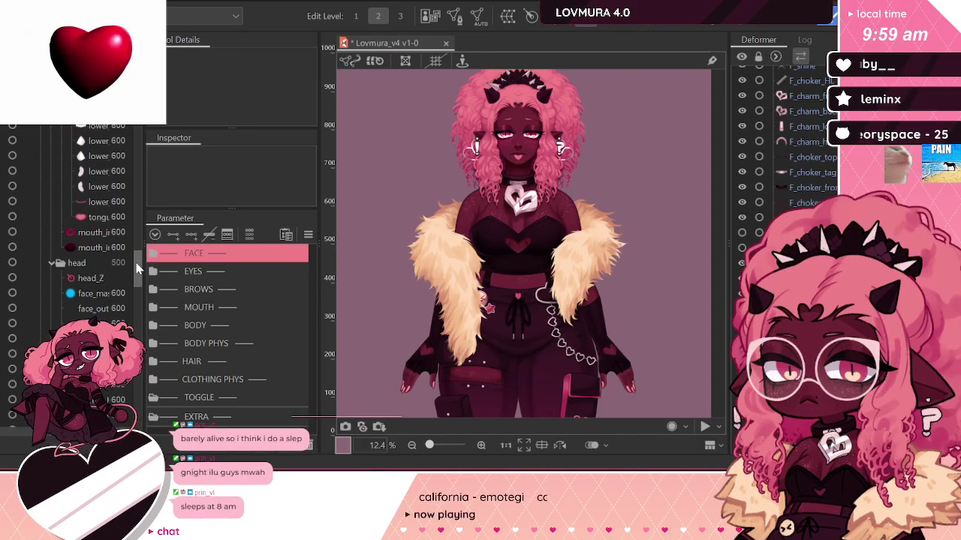
{"action": "left_click_drag", "start_coordinate": [137, 268], "coordinate": [154, 105]}
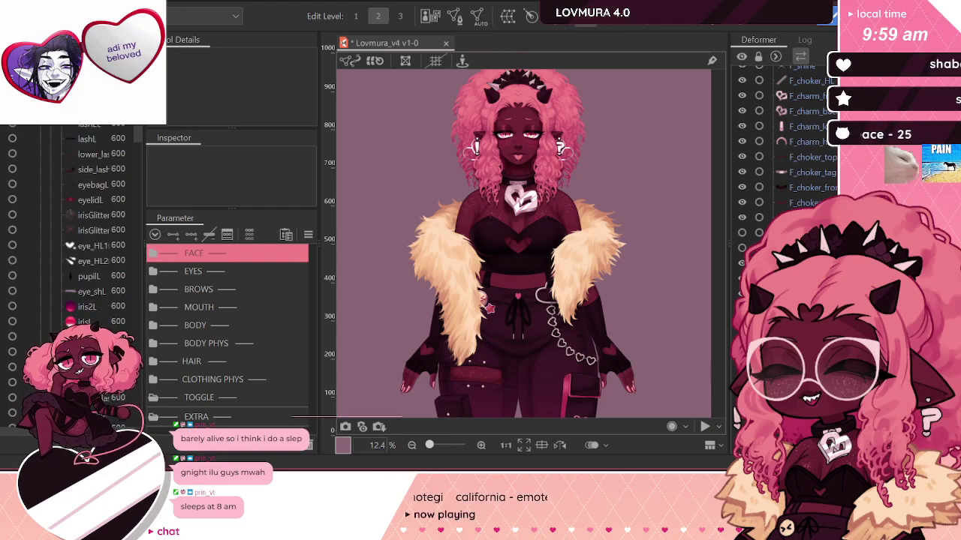
{"action": "scroll", "coordinate": [59, 210], "scroll_direction": "up", "scroll_amount": 2}
{"action": "left_click", "coordinate": [101, 192]}
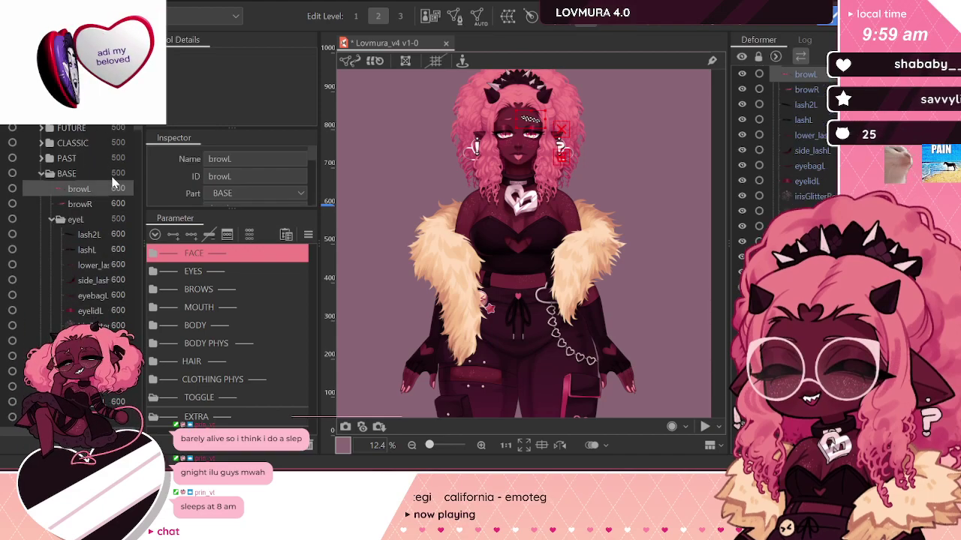
{"action": "scroll", "coordinate": [515, 75], "scroll_direction": "up", "scroll_amount": 3}
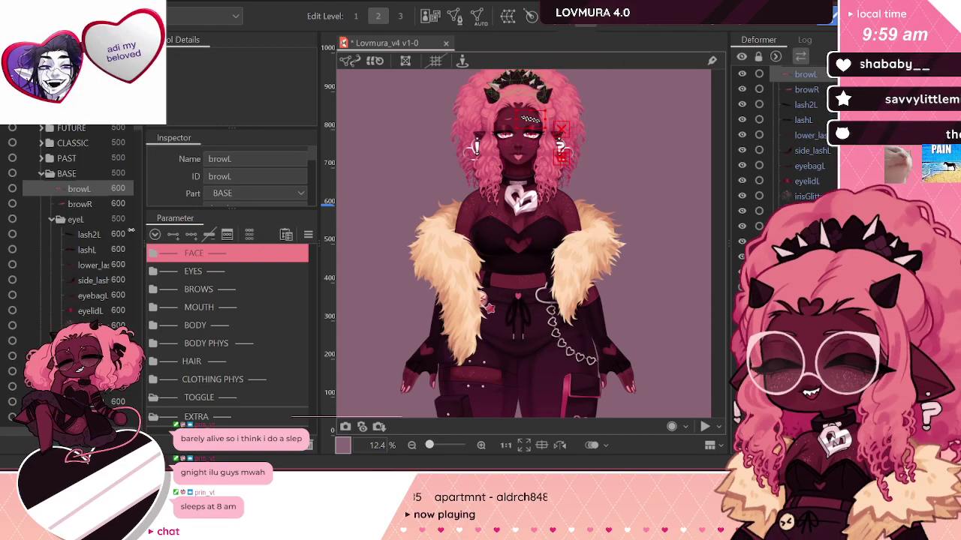
{"action": "left_click_drag", "start_coordinate": [141, 128], "coordinate": [126, 250]}
{"action": "scroll", "coordinate": [126, 250], "scroll_direction": "down", "scroll_amount": 1}
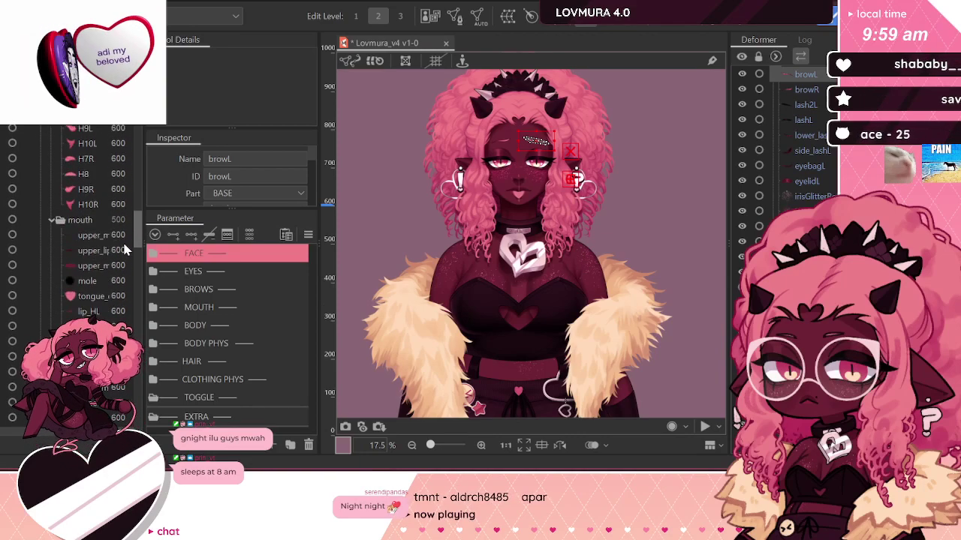
{"action": "scroll", "coordinate": [125, 250], "scroll_direction": "down", "scroll_amount": 6}
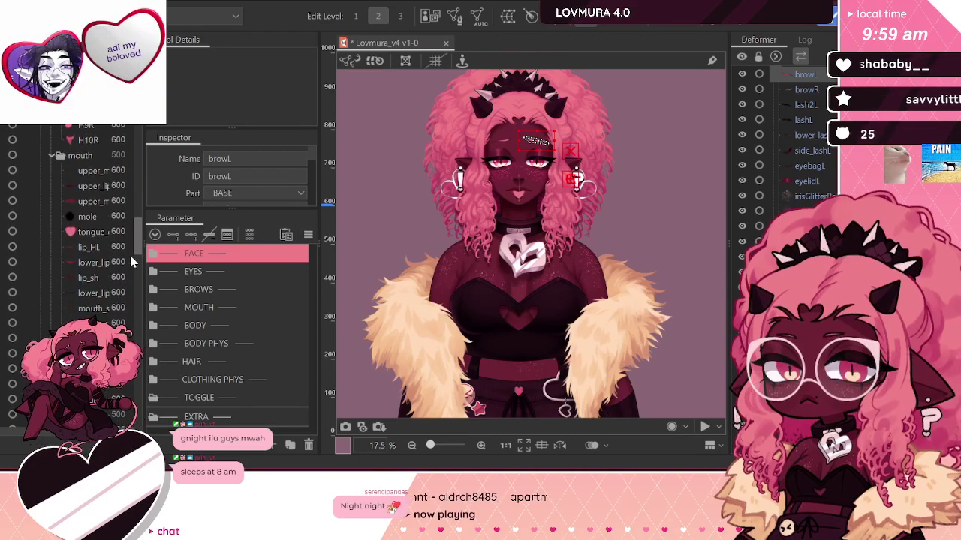
{"action": "left_click_drag", "start_coordinate": [136, 294], "coordinate": [138, 293]}
{"action": "left_click_drag", "start_coordinate": [137, 298], "coordinate": [136, 309]}
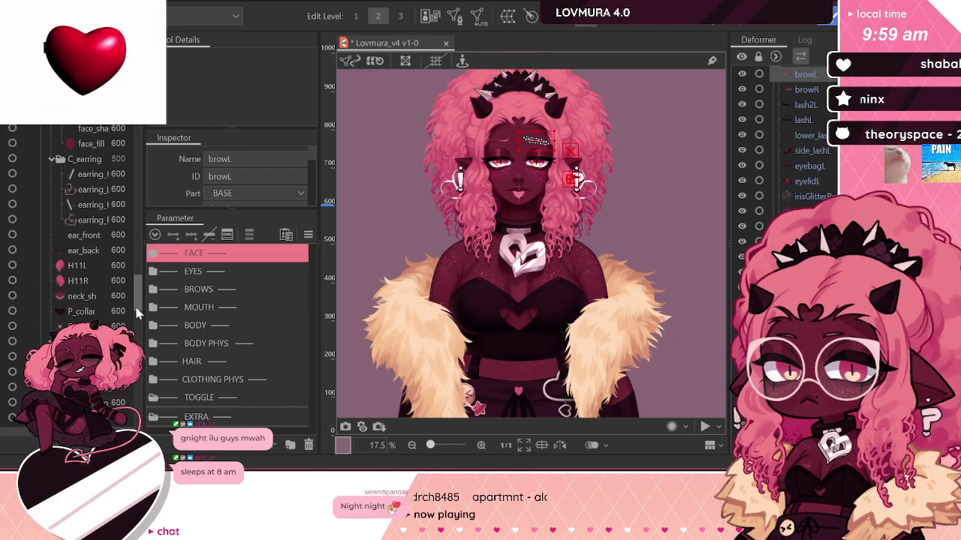
{"action": "left_click", "coordinate": [83, 284], "text": "shift"}
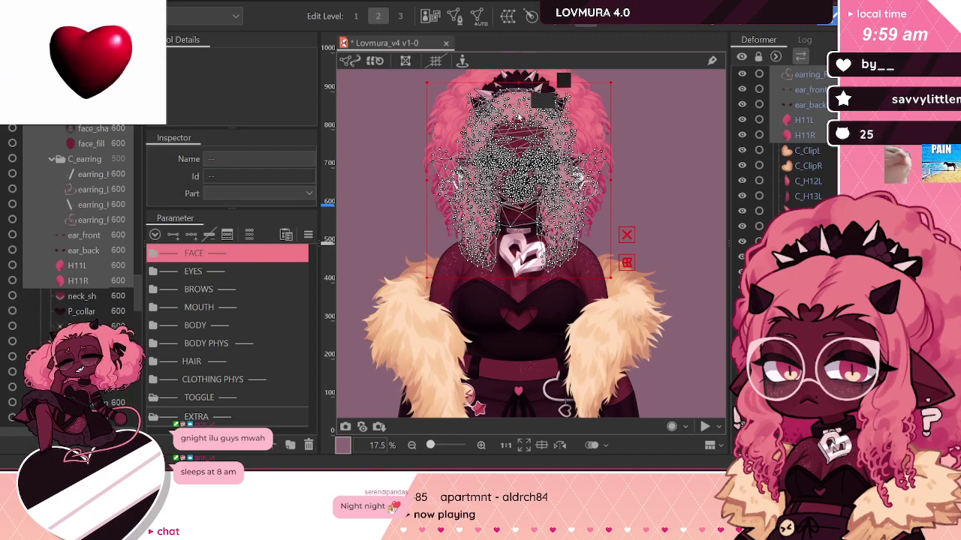
{"action": "scroll", "coordinate": [513, 112], "scroll_direction": "up", "scroll_amount": 2}
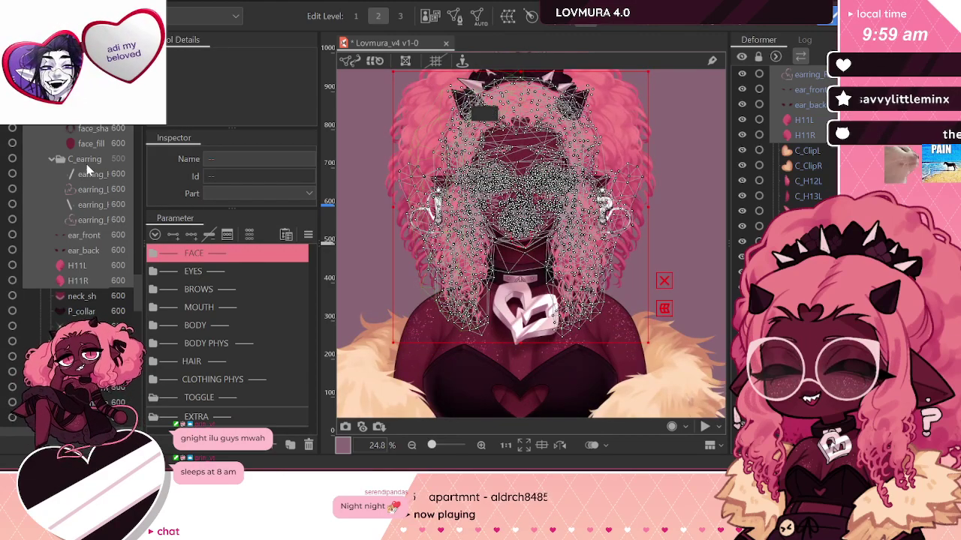
Step: Exclude the subfolders and head_Z from the selection and set the draw order of the remaining selected parts to 700
{"action": "left_click_drag", "start_coordinate": [137, 304], "coordinate": [139, 248]}
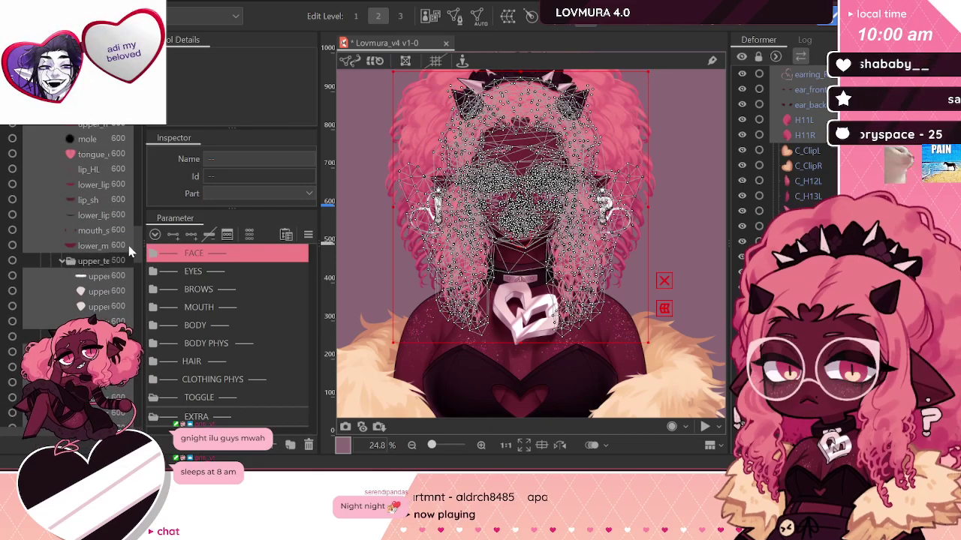
{"action": "left_click_drag", "start_coordinate": [136, 251], "coordinate": [146, 199]}
{"action": "scroll", "coordinate": [145, 199], "scroll_direction": "down", "scroll_amount": 5}
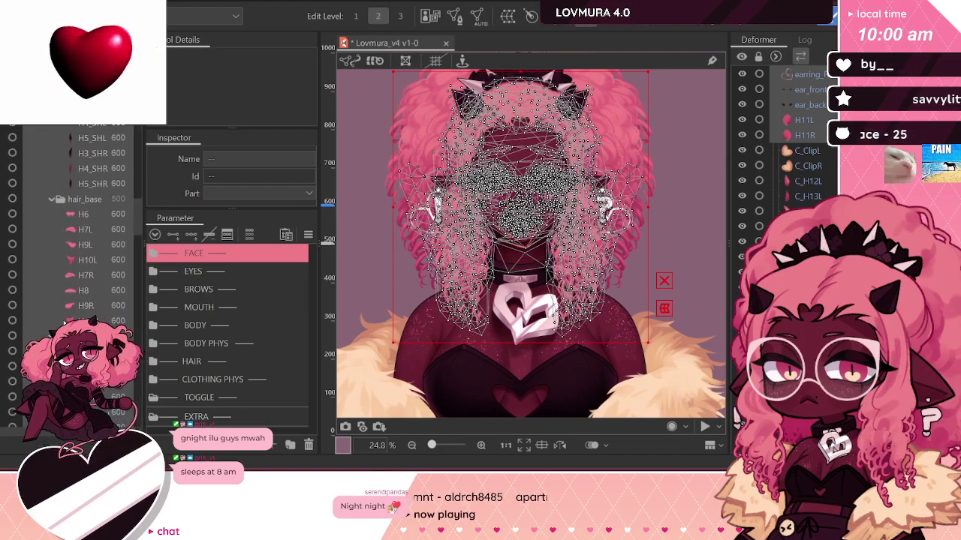
{"action": "left_click_drag", "start_coordinate": [141, 214], "coordinate": [138, 162]}
{"action": "scroll", "coordinate": [99, 242], "scroll_direction": "up", "scroll_amount": 2}
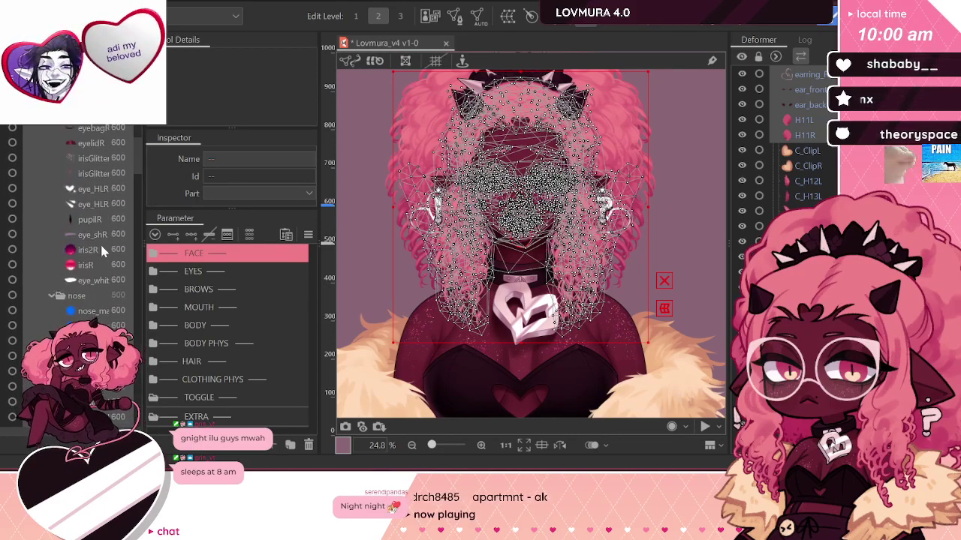
{"action": "left_click", "coordinate": [75, 298]}
{"action": "scroll", "coordinate": [137, 167], "scroll_direction": "up", "scroll_amount": 5}
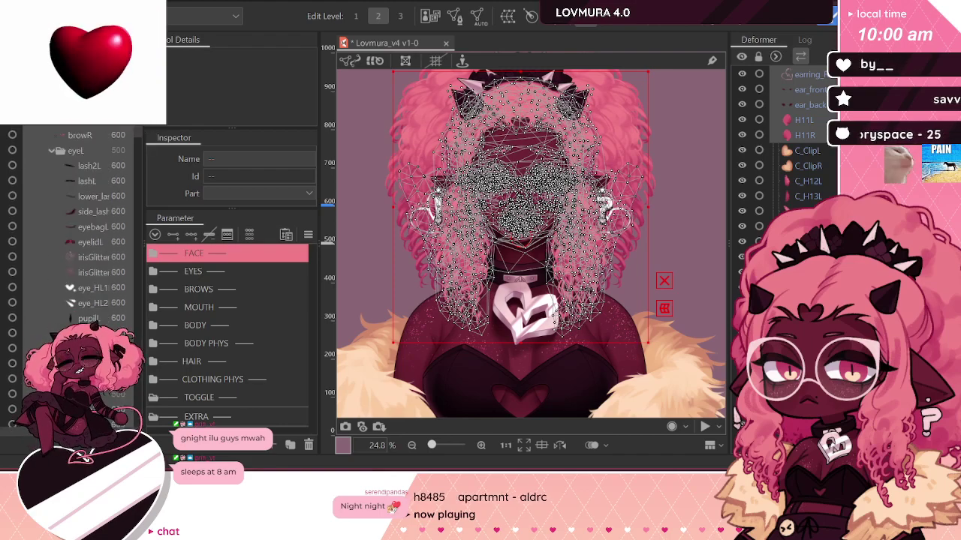
{"action": "left_click", "coordinate": [87, 153]}
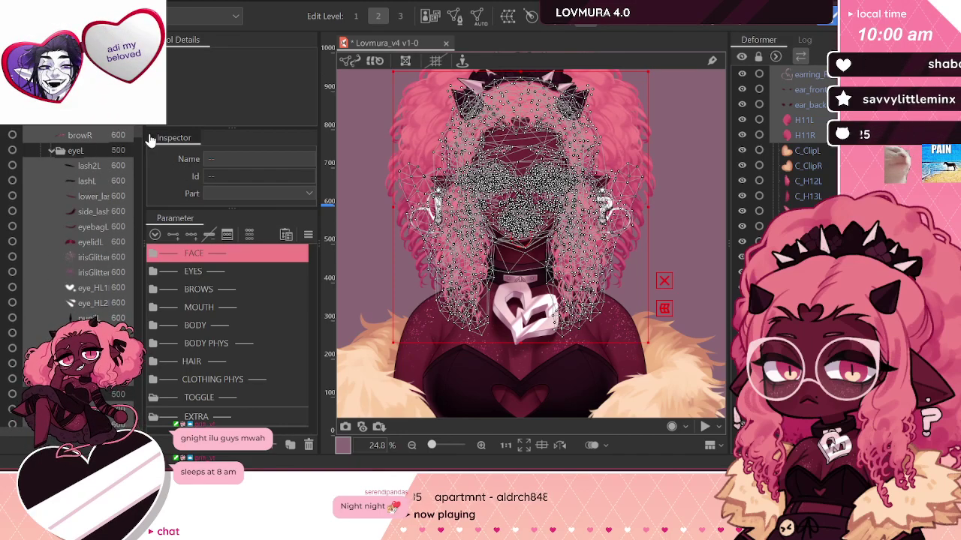
{"action": "scroll", "coordinate": [143, 142], "scroll_direction": "down", "scroll_amount": 4}
{"action": "left_click_drag", "start_coordinate": [143, 143], "coordinate": [121, 272]}
{"action": "left_click", "coordinate": [105, 162]}
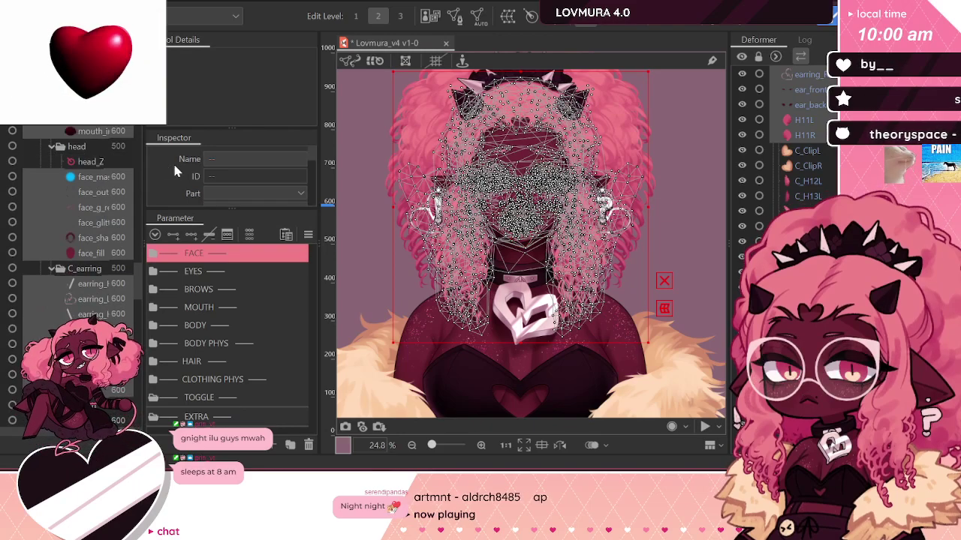
{"action": "type", "text": "700"}
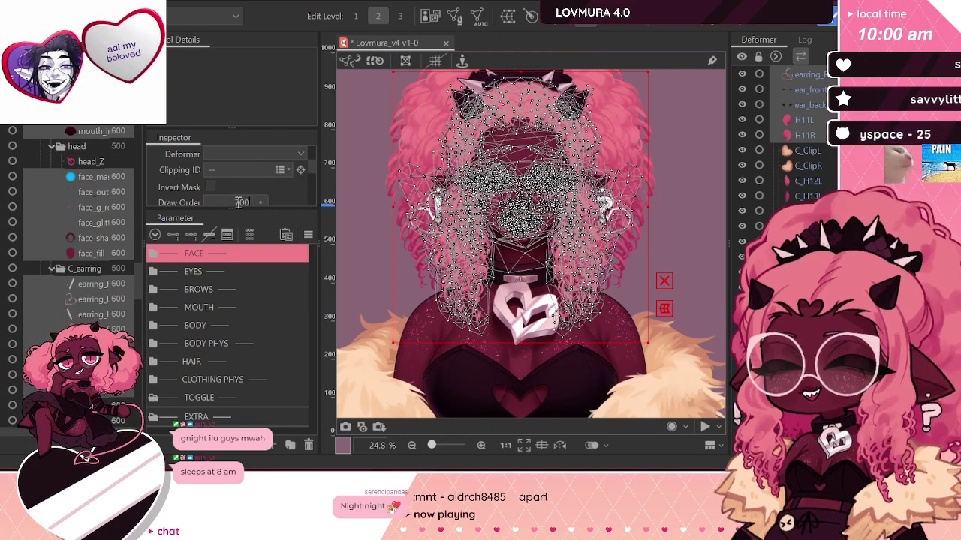
{"action": "key", "text": "Return"}
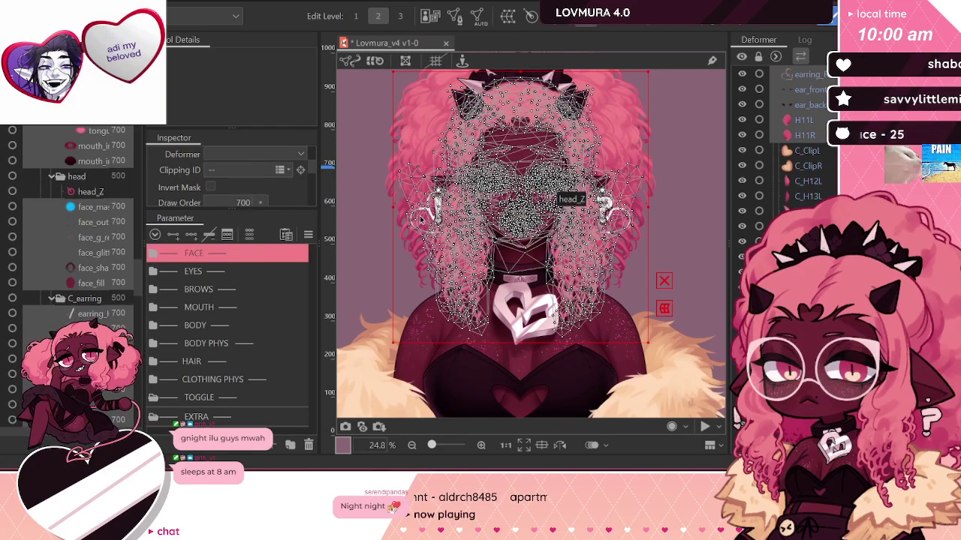
{"action": "scroll", "coordinate": [521, 205], "scroll_direction": "down", "scroll_amount": 3}
{"action": "left_click", "coordinate": [390, 164]}
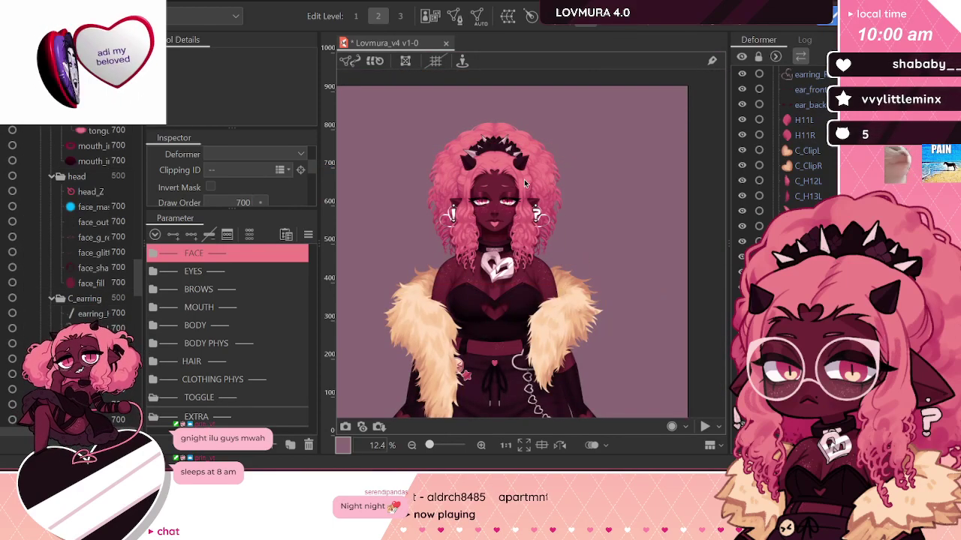
Step: Select the head_Z rotation deformer and examine its pivot position at the chin
{"action": "scroll", "coordinate": [499, 172], "scroll_direction": "up", "scroll_amount": 3}
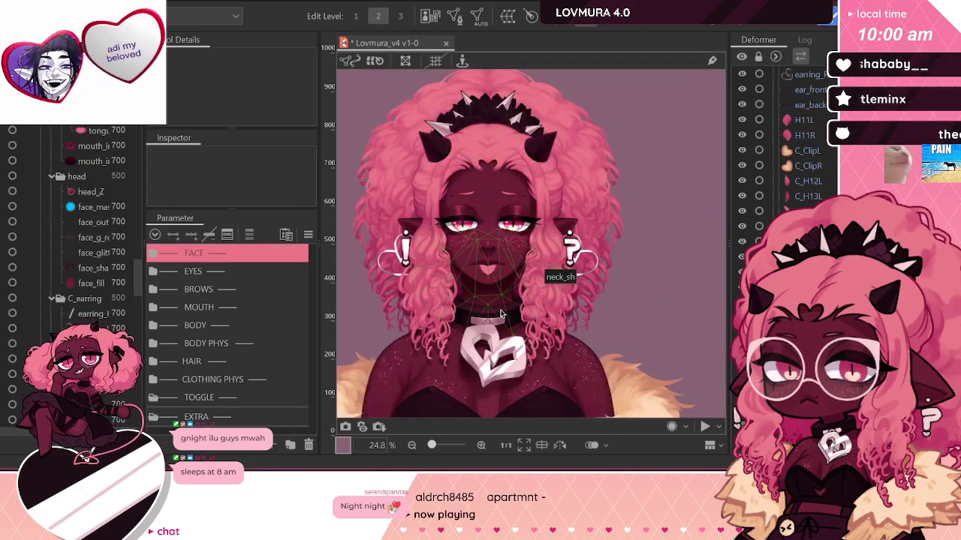
{"action": "scroll", "coordinate": [829, 154], "scroll_direction": "up", "scroll_amount": 3}
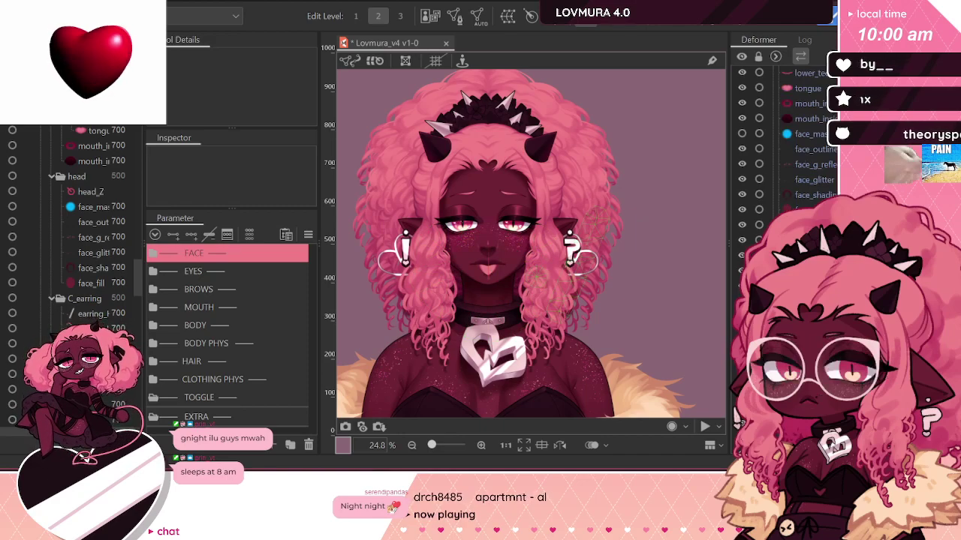
{"action": "scroll", "coordinate": [830, 154], "scroll_direction": "up", "scroll_amount": 3}
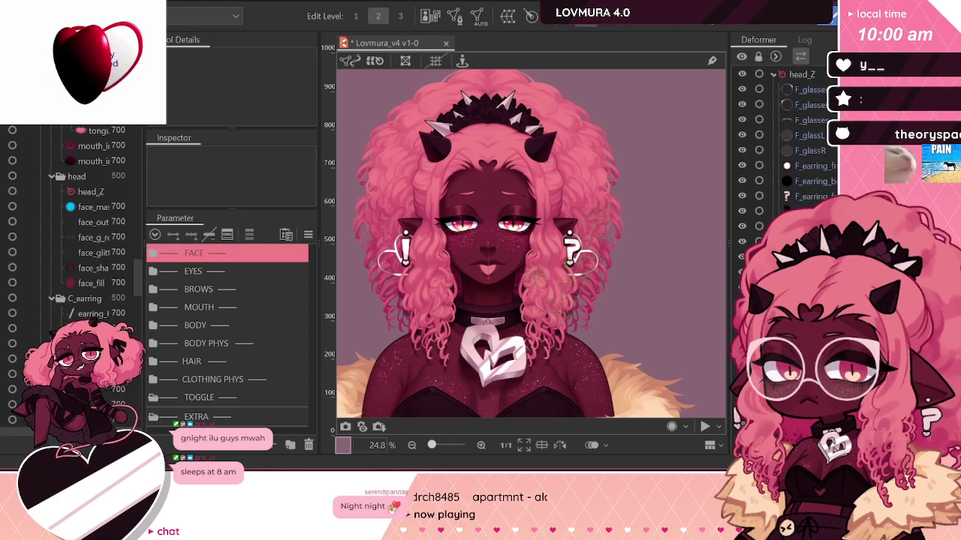
{"action": "left_click", "coordinate": [794, 75]}
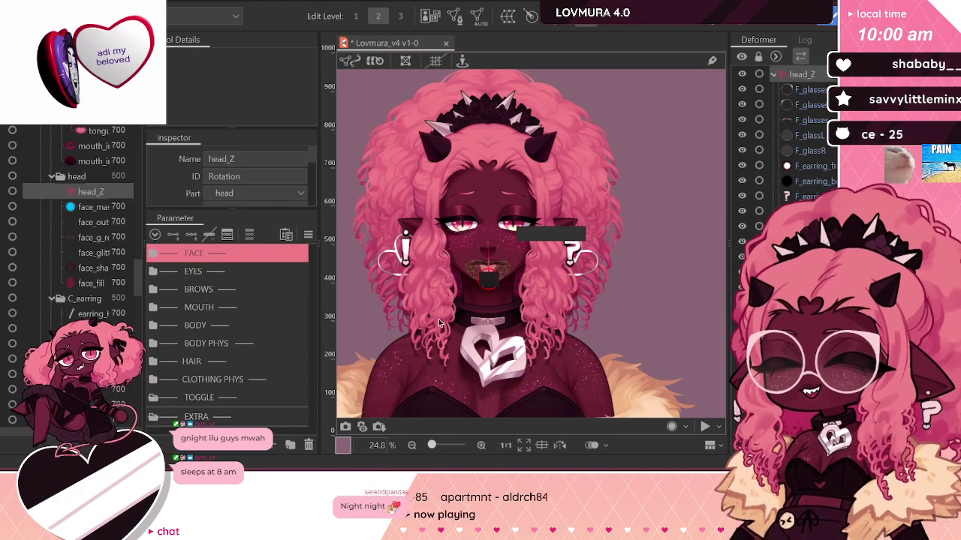
{"action": "left_click_drag", "start_coordinate": [489, 278], "coordinate": [498, 295]}
{"action": "left_click_drag", "start_coordinate": [484, 330], "coordinate": [547, 274]}
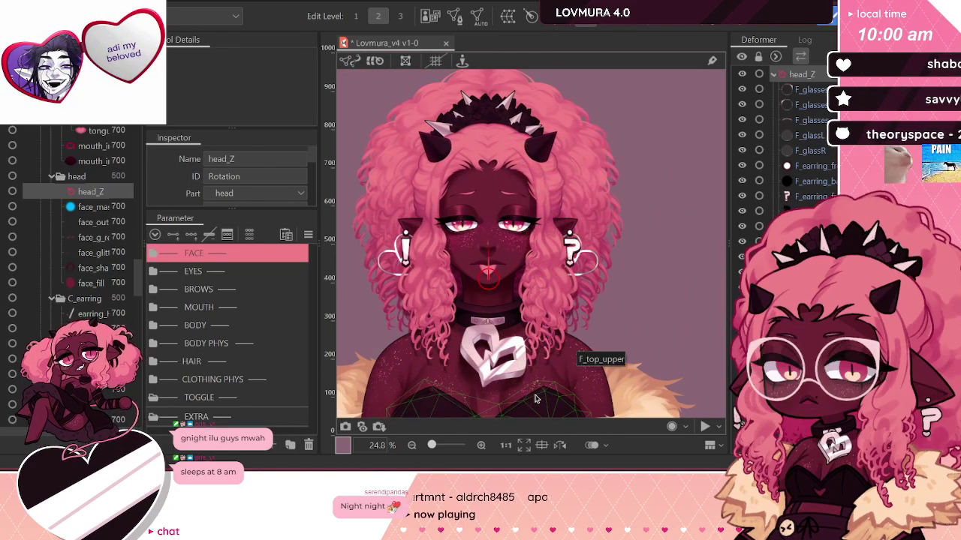
{"action": "scroll", "coordinate": [536, 234], "scroll_direction": "down", "scroll_amount": 2}
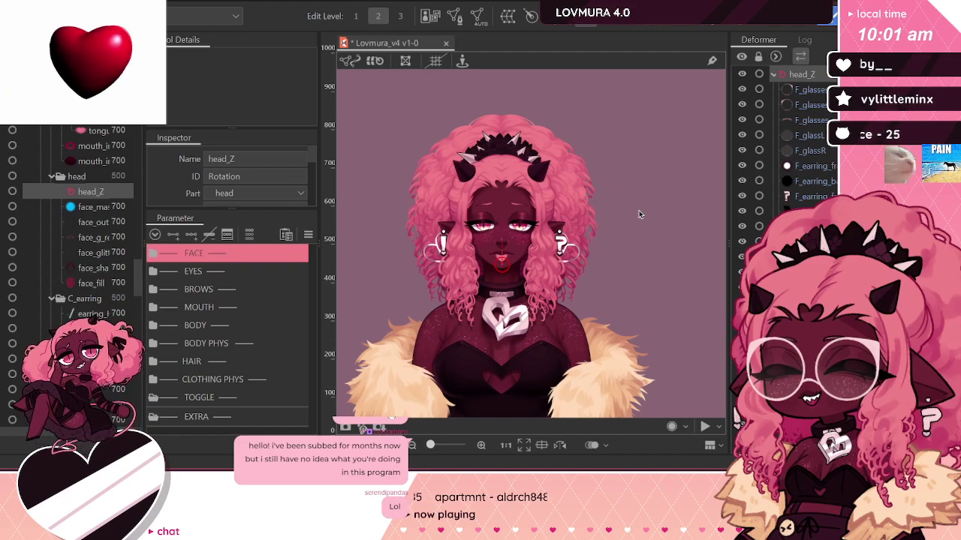
Step: Deselect head_Z and save the model
{"action": "left_click", "coordinate": [653, 267]}
{"action": "scroll", "coordinate": [511, 203], "scroll_direction": "up", "scroll_amount": 3}
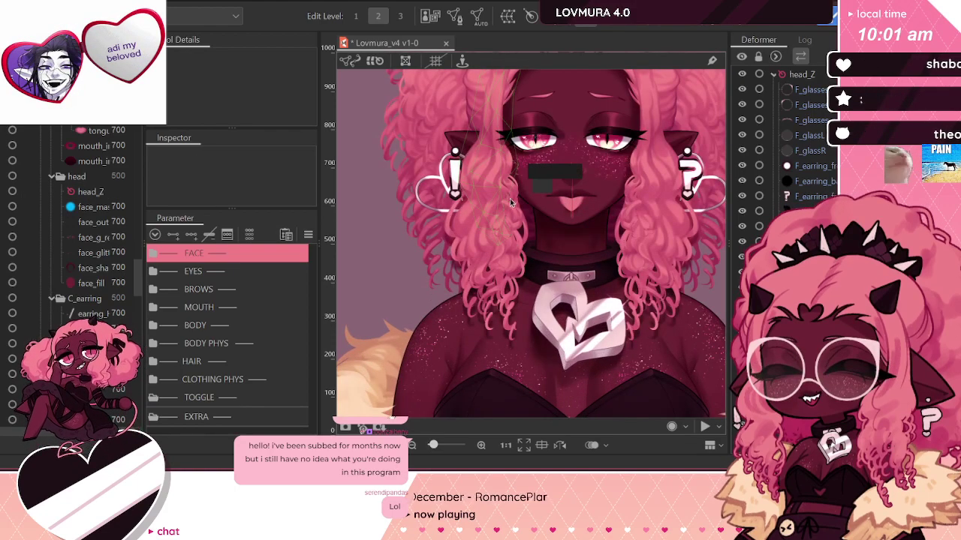
{"action": "scroll", "coordinate": [501, 235], "scroll_direction": "down", "scroll_amount": 3}
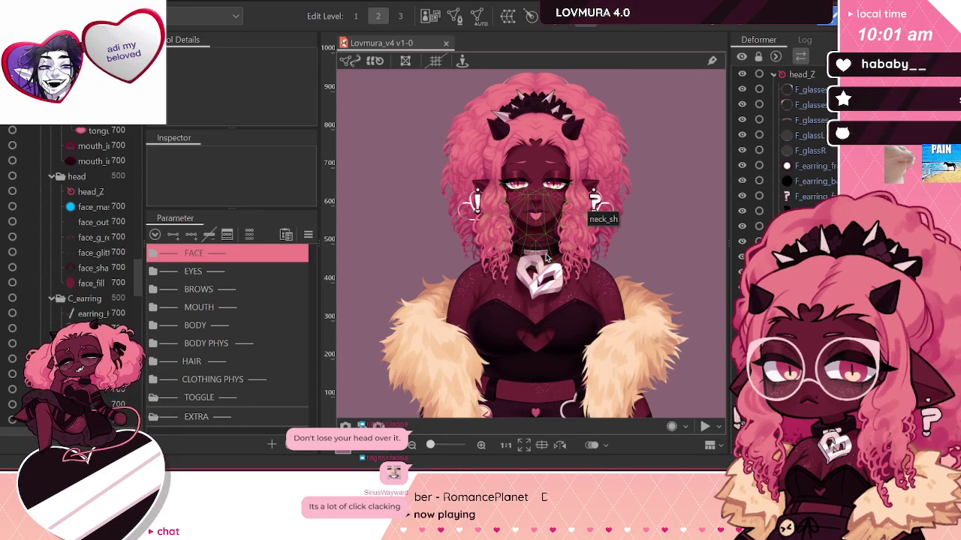
Step: Collapse head_Z in the deformer hierarchy and look through the ungrouped scythe, plush and clothing parts for the neck parts
{"action": "left_click", "coordinate": [774, 75]}
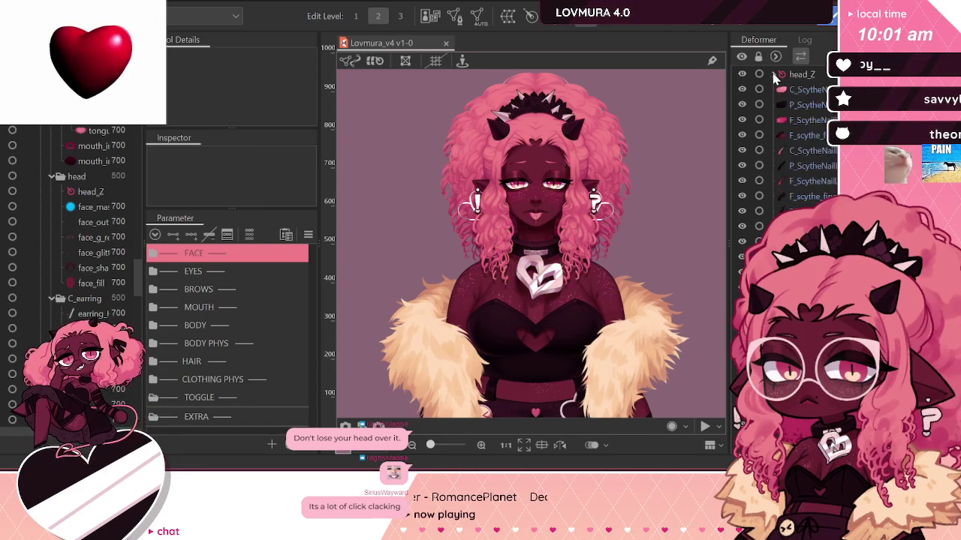
{"action": "left_click", "coordinate": [804, 77]}
{"action": "left_click", "coordinate": [804, 104]}
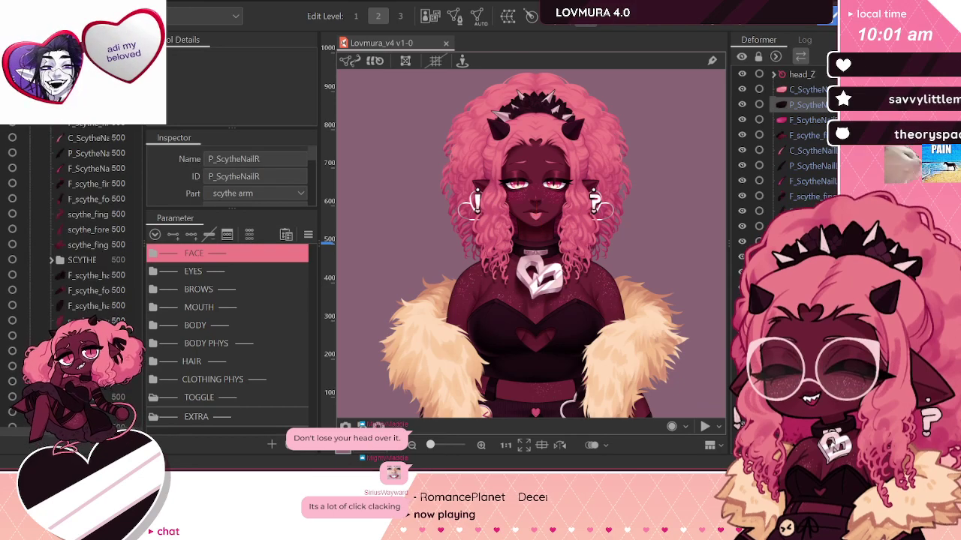
{"action": "scroll", "coordinate": [795, 150], "scroll_direction": "down", "scroll_amount": 3}
{"action": "left_click", "coordinate": [788, 300]}
{"action": "scroll", "coordinate": [784, 150], "scroll_direction": "up", "scroll_amount": 4}
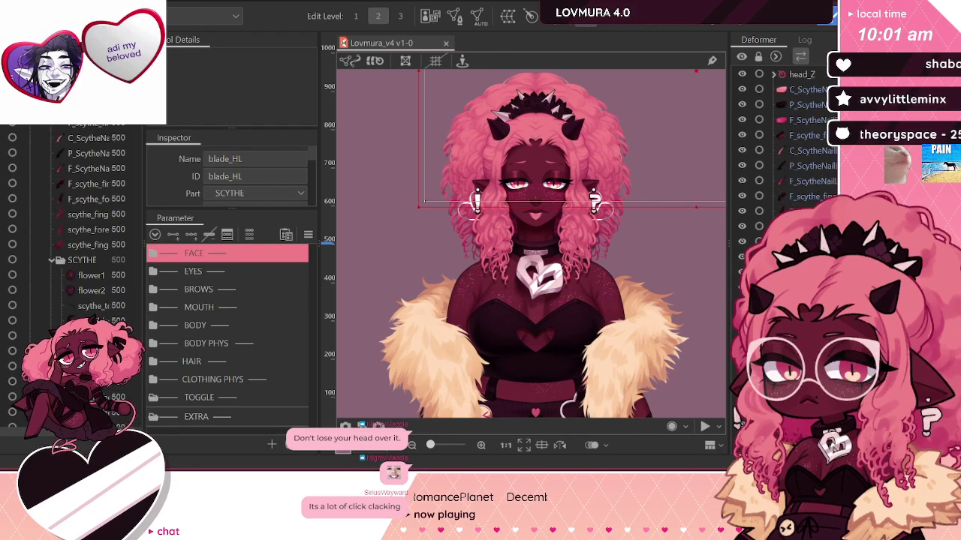
{"action": "scroll", "coordinate": [788, 150], "scroll_direction": "down", "scroll_amount": 4}
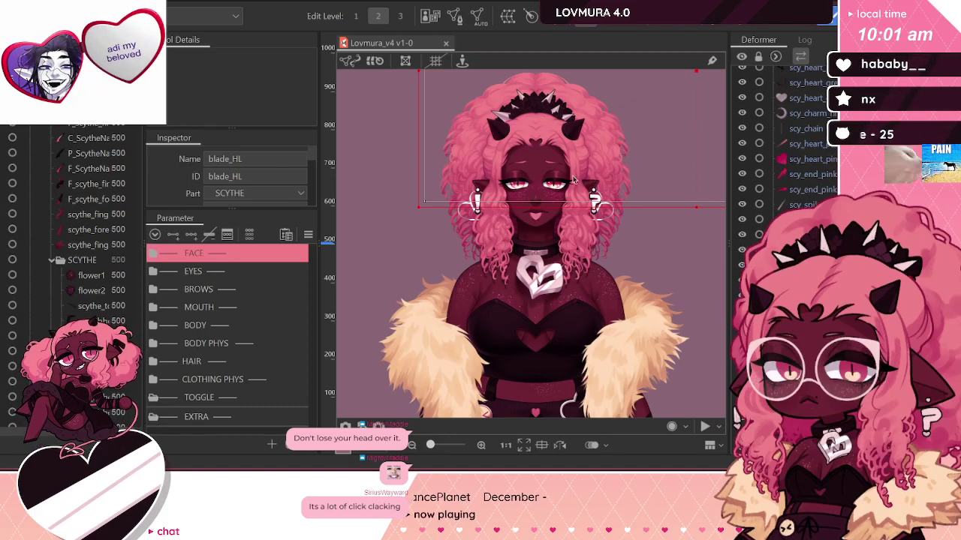
{"action": "scroll", "coordinate": [530, 177], "scroll_direction": "down", "scroll_amount": 4}
{"action": "scroll", "coordinate": [532, 204], "scroll_direction": "up", "scroll_amount": 2}
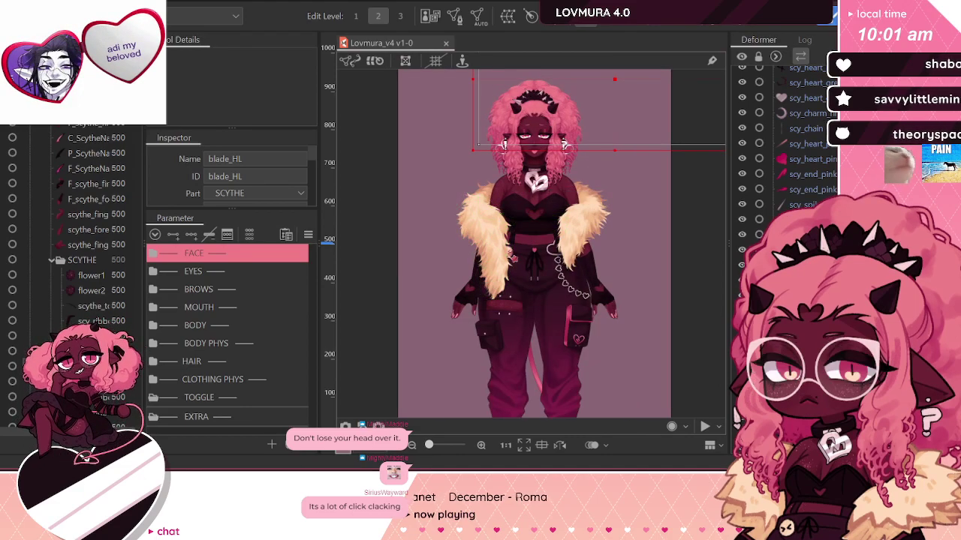
{"action": "scroll", "coordinate": [788, 150], "scroll_direction": "down", "scroll_amount": 5}
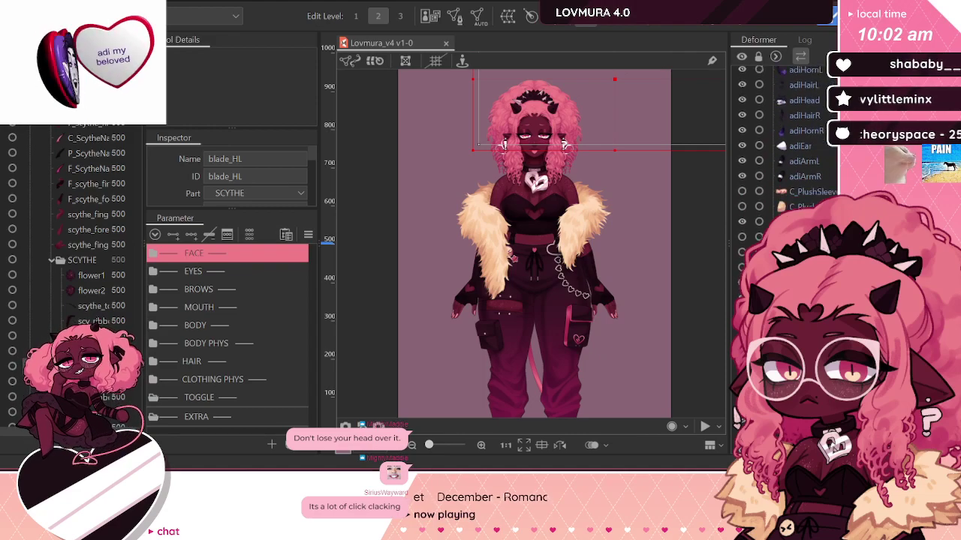
{"action": "scroll", "coordinate": [788, 150], "scroll_direction": "down", "scroll_amount": 5}
{"action": "scroll", "coordinate": [788, 150], "scroll_direction": "down", "scroll_amount": 5}
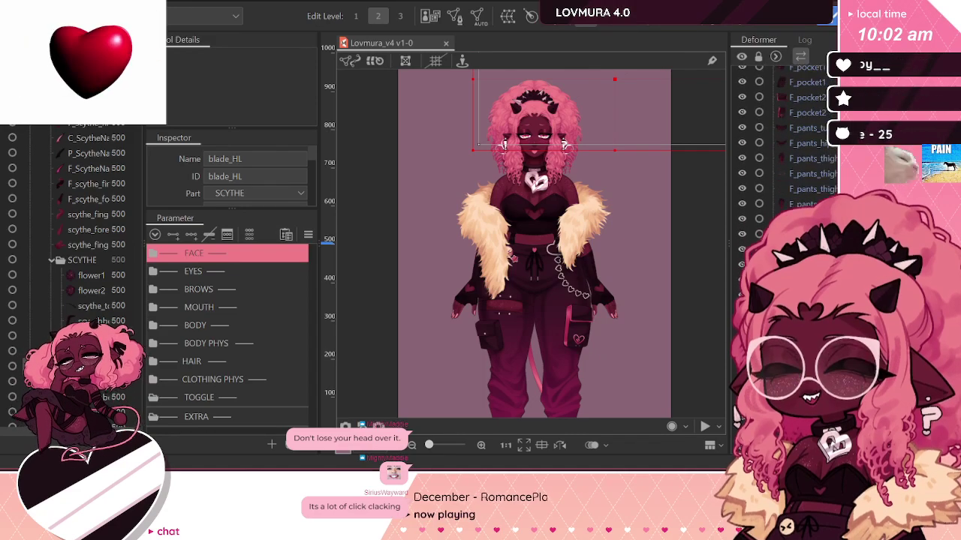
{"action": "scroll", "coordinate": [788, 150], "scroll_direction": "down", "scroll_amount": 5}
{"action": "scroll", "coordinate": [99, 219], "scroll_direction": "up", "scroll_amount": 10}
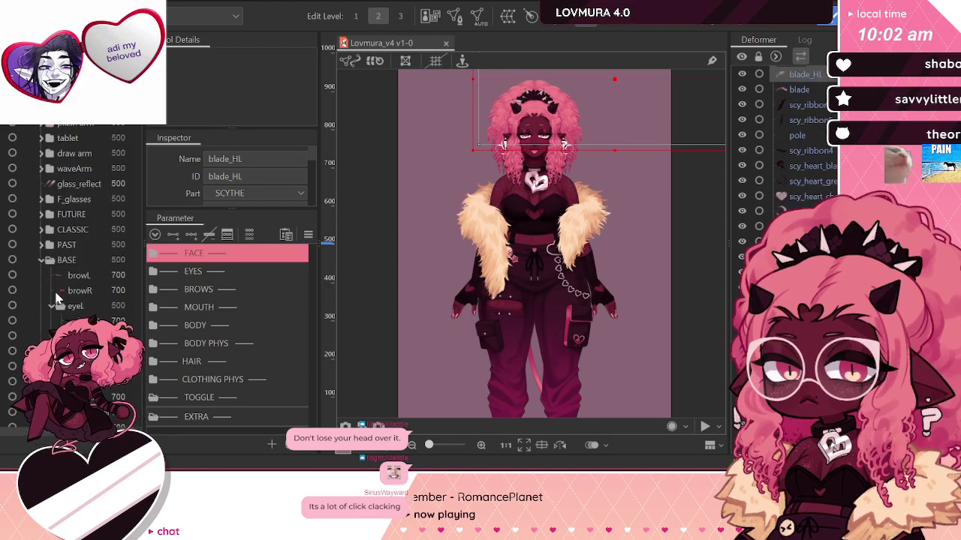
Step: Collapse the BASE subfolders eyeL, eyeR, nose, hair_front, hair_front_S, hair_base, mouth, head and C_earring in the part list
{"action": "scroll", "coordinate": [61, 284], "scroll_direction": "down", "scroll_amount": 5}
{"action": "scroll", "coordinate": [55, 274], "scroll_direction": "up", "scroll_amount": 3}
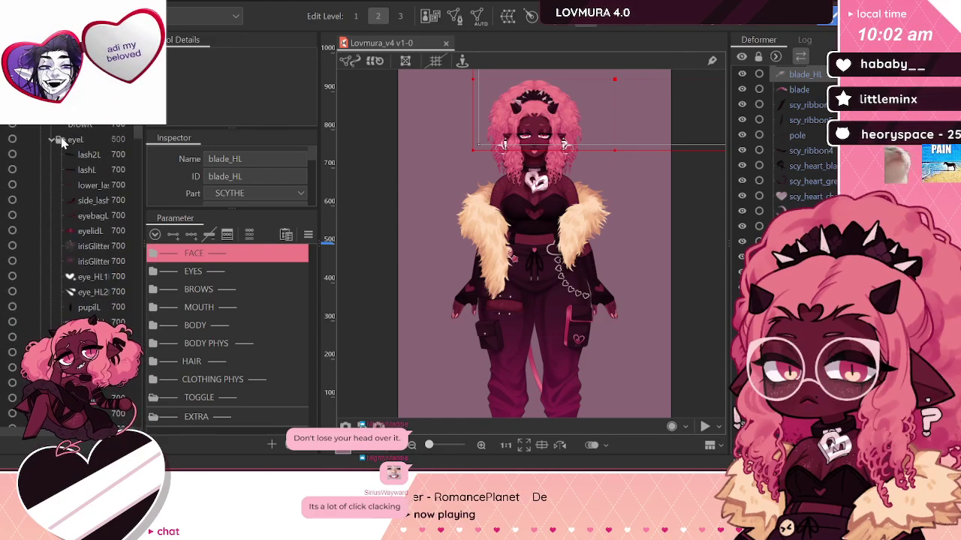
{"action": "left_click", "coordinate": [51, 140]}
{"action": "left_click", "coordinate": [51, 154]}
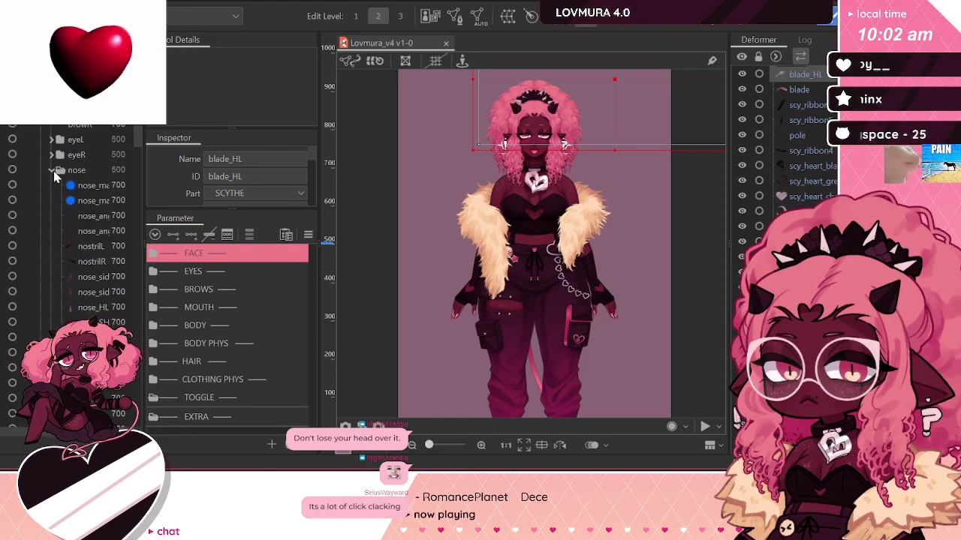
{"action": "left_click", "coordinate": [51, 231]}
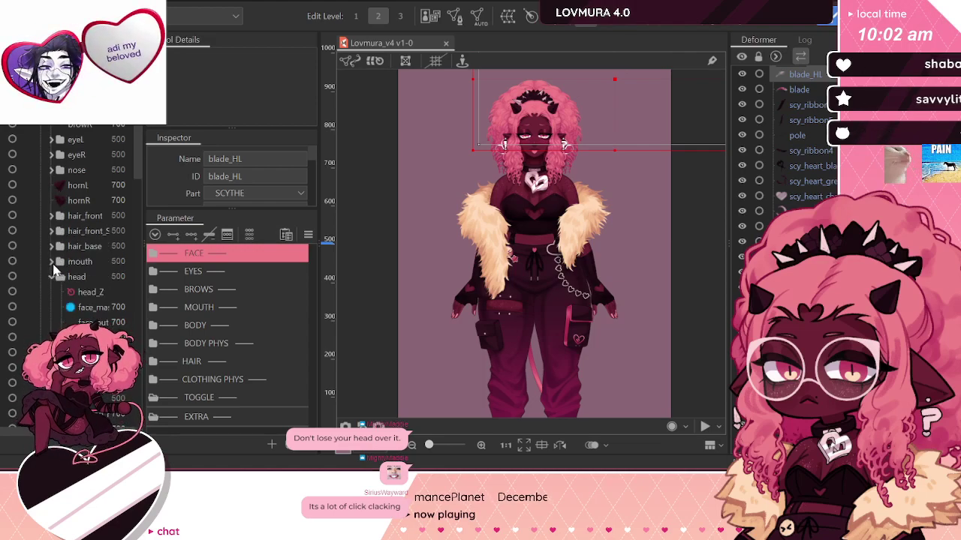
{"action": "left_click", "coordinate": [51, 262]}
{"action": "scroll", "coordinate": [52, 257], "scroll_direction": "down", "scroll_amount": 5}
{"action": "scroll", "coordinate": [56, 297], "scroll_direction": "down", "scroll_amount": 2}
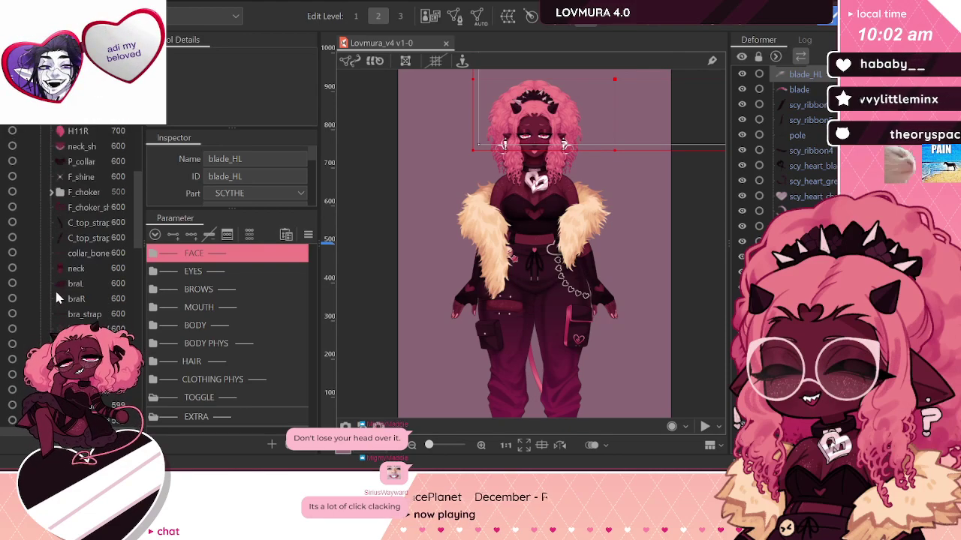
{"action": "scroll", "coordinate": [60, 267], "scroll_direction": "up", "scroll_amount": 2}
{"action": "scroll", "coordinate": [65, 267], "scroll_direction": "up", "scroll_amount": 3}
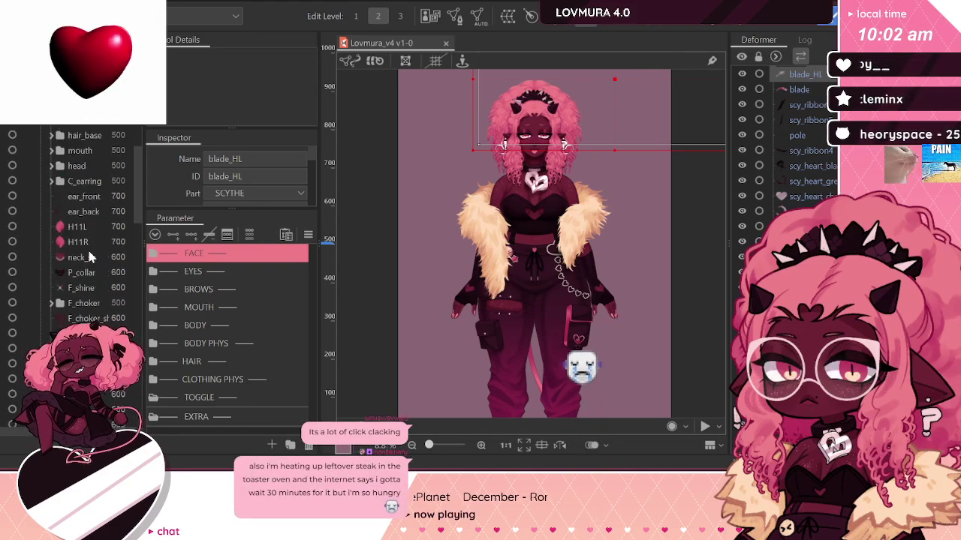
Step: Select P_collar and then neck_sh in BASE to locate the neck parts in the deformer hierarchy
{"action": "left_click", "coordinate": [78, 327]}
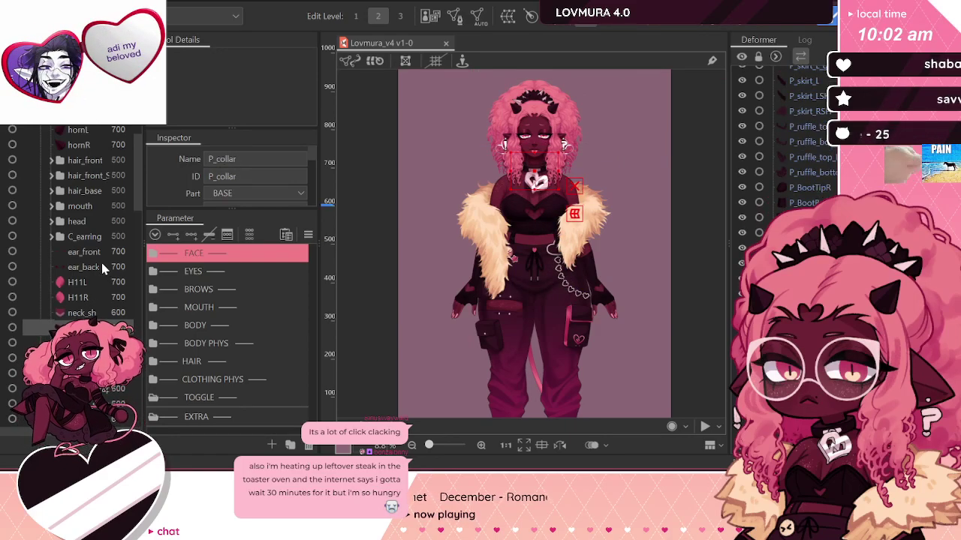
{"action": "scroll", "coordinate": [92, 286], "scroll_direction": "down", "scroll_amount": 2}
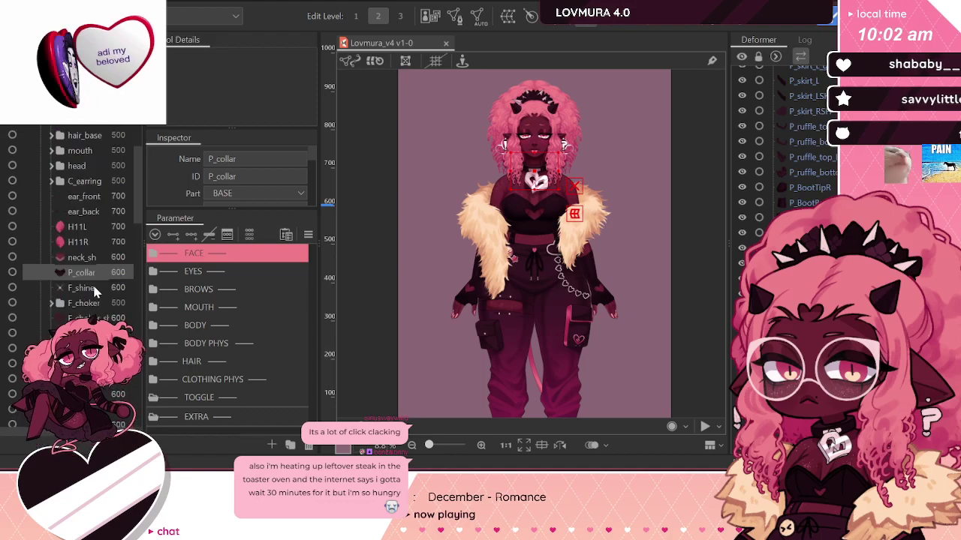
{"action": "left_click", "coordinate": [81, 257]}
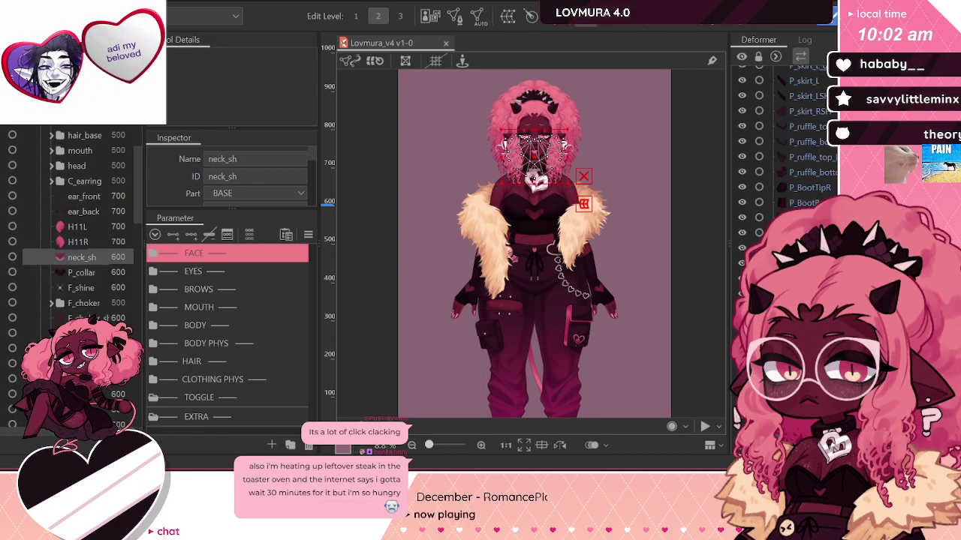
{"action": "scroll", "coordinate": [785, 165], "scroll_direction": "down", "scroll_amount": 1}
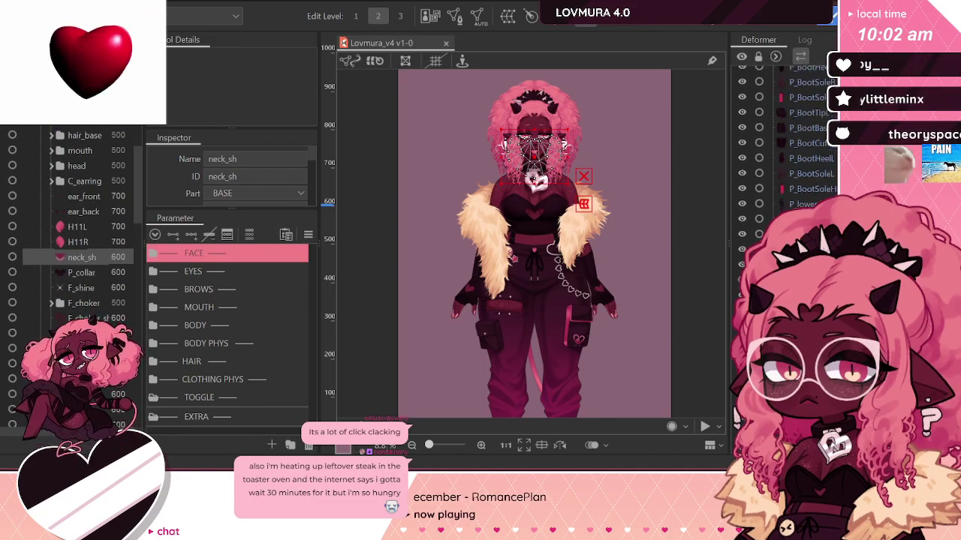
{"action": "scroll", "coordinate": [784, 225], "scroll_direction": "down", "scroll_amount": 2}
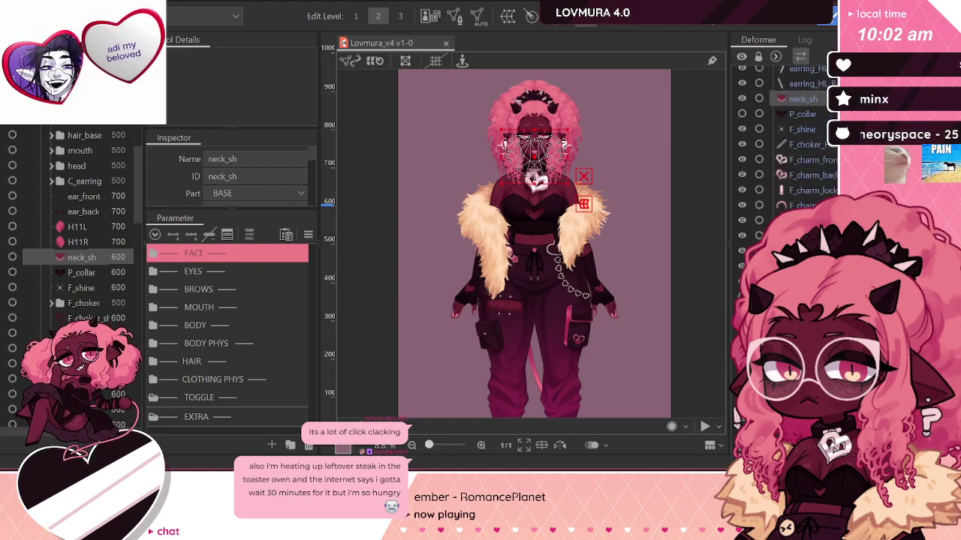
Step: Create a rotation deformer for the neck part, with its pivot at the choker straight below head_Z's pivot
{"action": "left_click", "coordinate": [784, 285]}
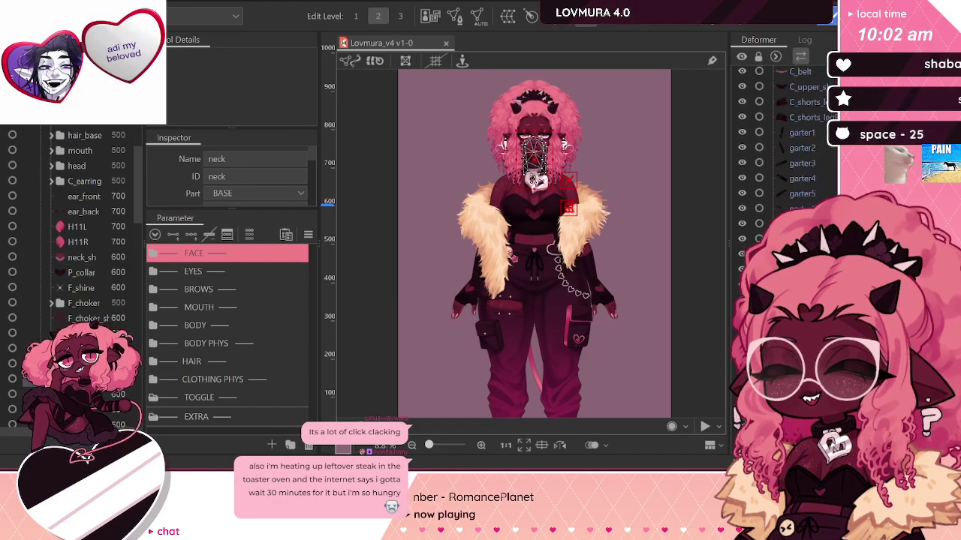
{"action": "scroll", "coordinate": [784, 165], "scroll_direction": "up", "scroll_amount": 5}
{"action": "left_click", "coordinate": [814, 76]}
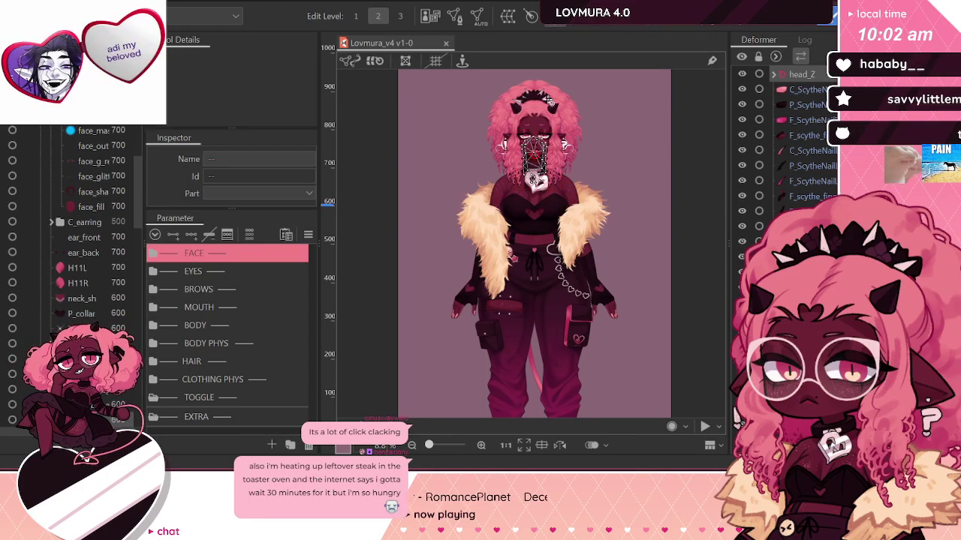
{"action": "scroll", "coordinate": [529, 177], "scroll_direction": "up", "scroll_amount": 6}
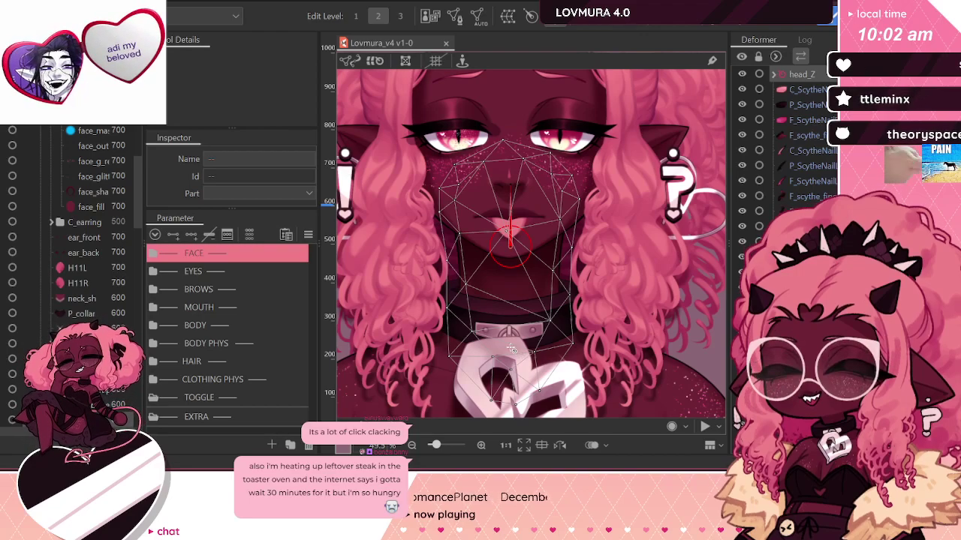
{"action": "left_click", "coordinate": [512, 348]}
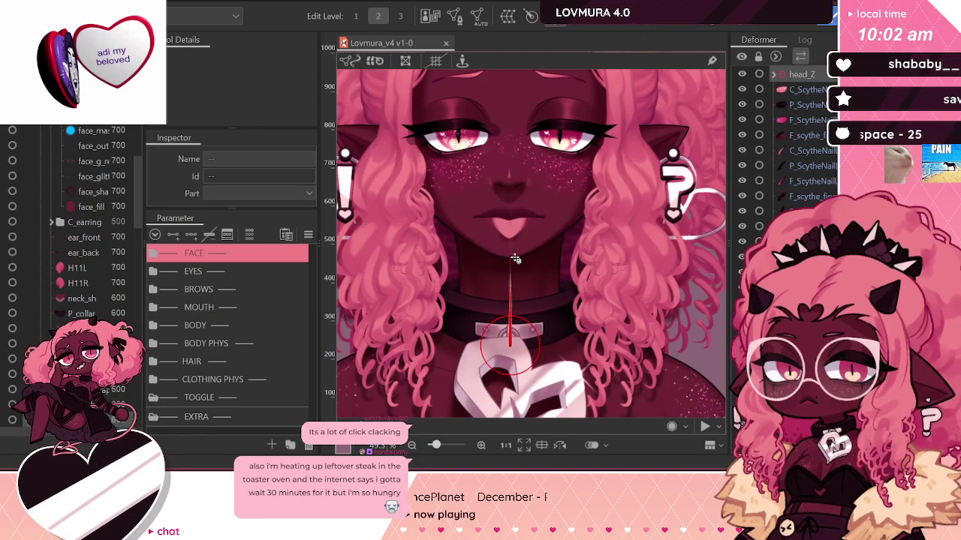
{"action": "left_click", "coordinate": [515, 367]}
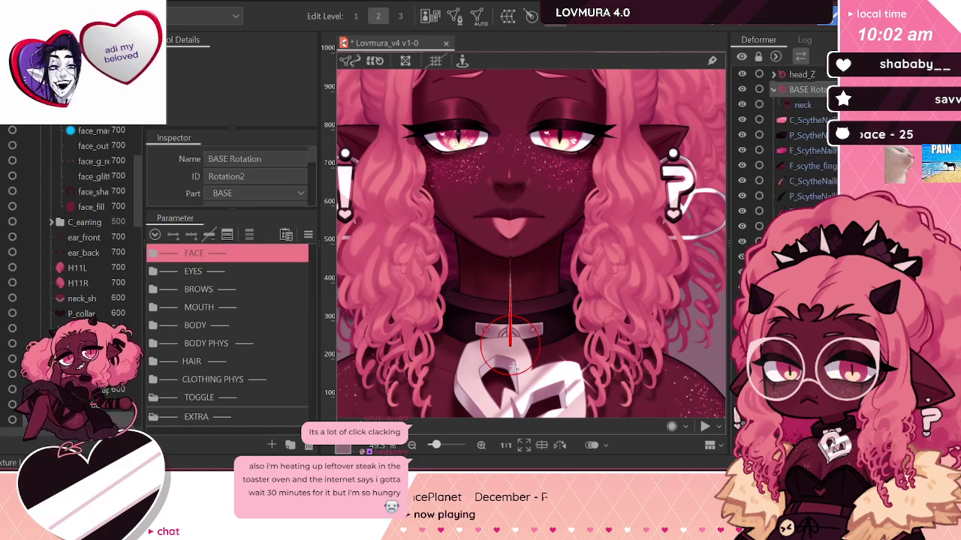
Step: Nest head_Z under the new neck rotation deformer and rename that deformer neck_Z
{"action": "left_click", "coordinate": [776, 89]}
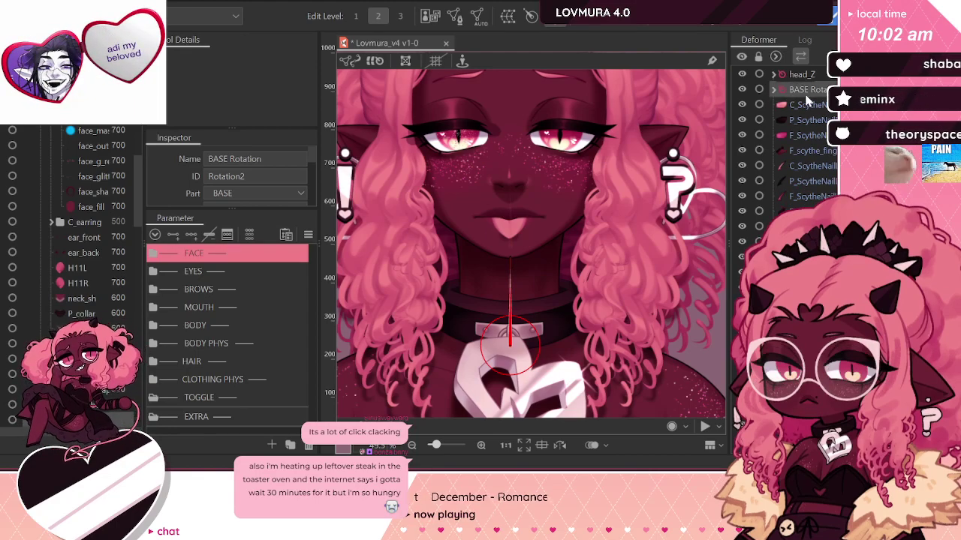
{"action": "left_click", "coordinate": [794, 76]}
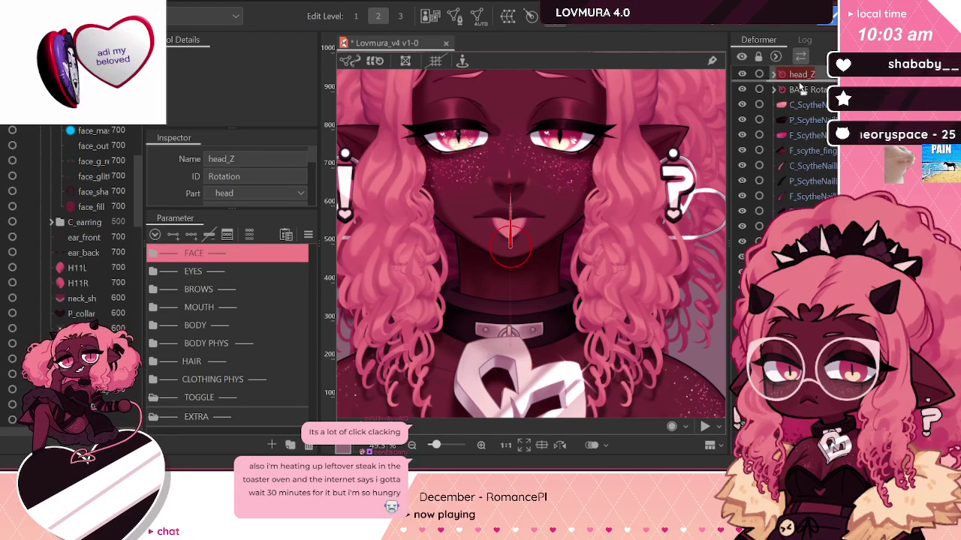
{"action": "scroll", "coordinate": [795, 90], "scroll_direction": "down", "scroll_amount": 1}
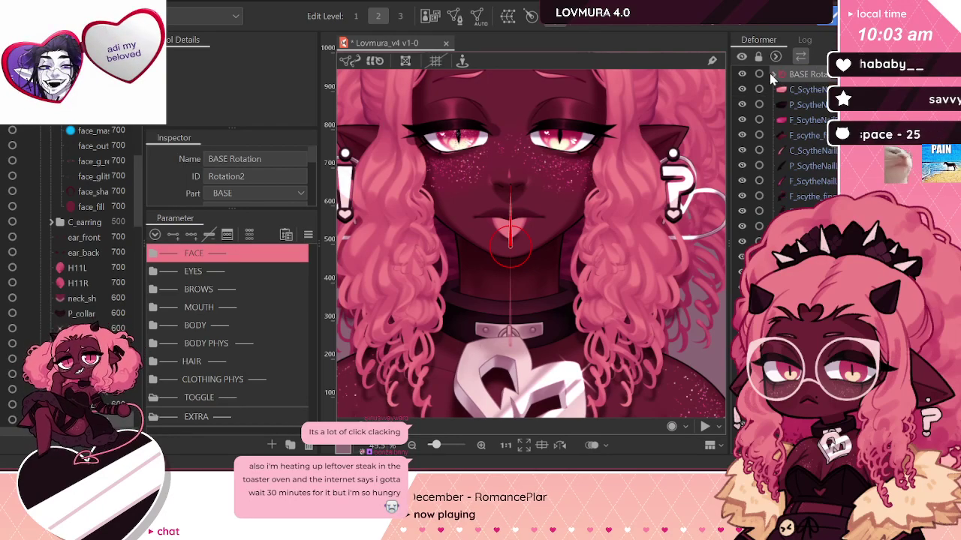
{"action": "left_click", "coordinate": [775, 76]}
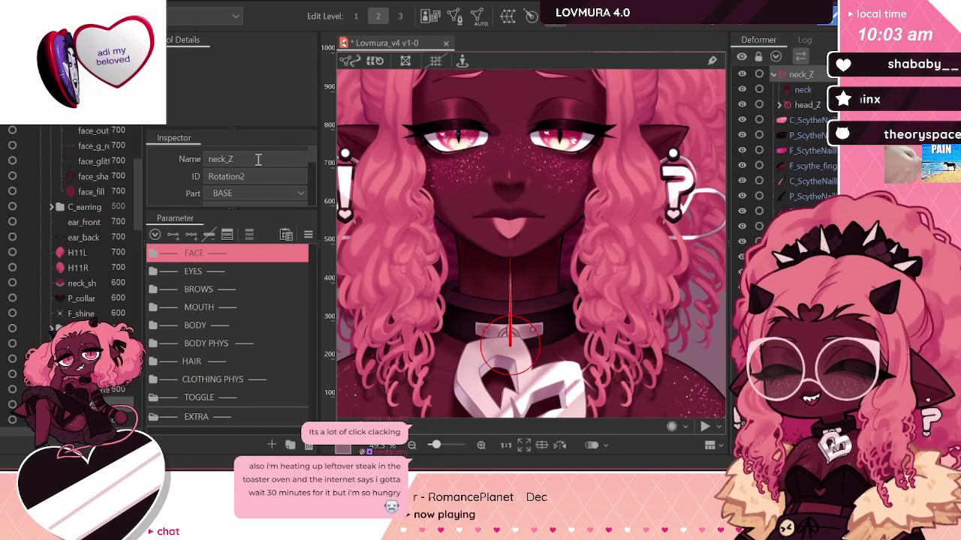
Step: Check head_Z and face_mask among the head folder's parts, then collapse head_Z's branch in the deformer hierarchy
{"action": "left_click", "coordinate": [809, 106]}
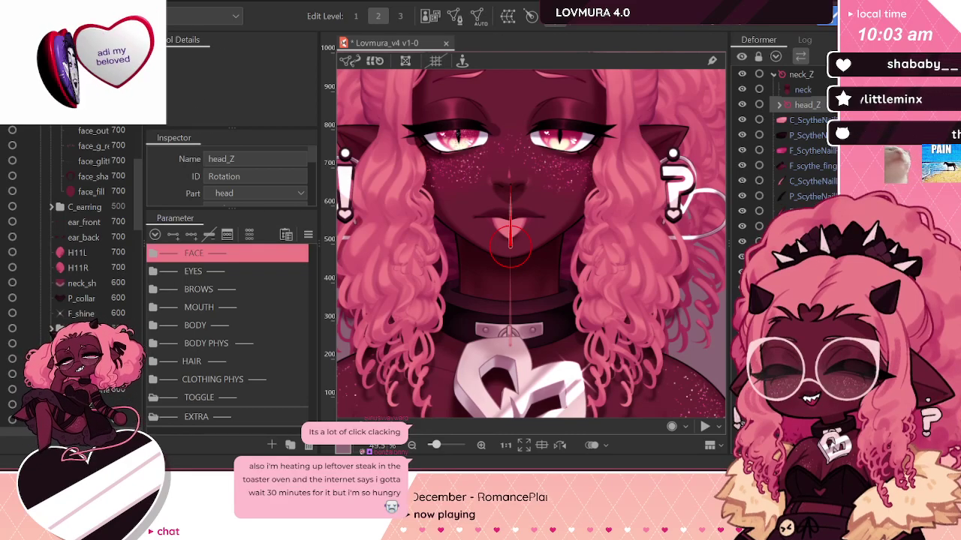
{"action": "left_click", "coordinate": [91, 207]}
{"action": "left_click", "coordinate": [91, 145]}
{"action": "left_click", "coordinate": [90, 116]}
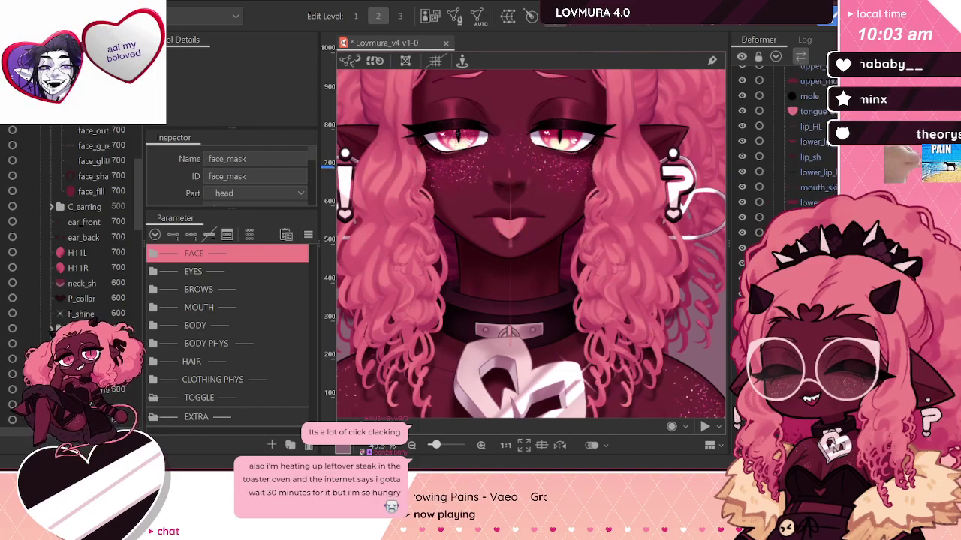
{"action": "left_click", "coordinate": [77, 115]}
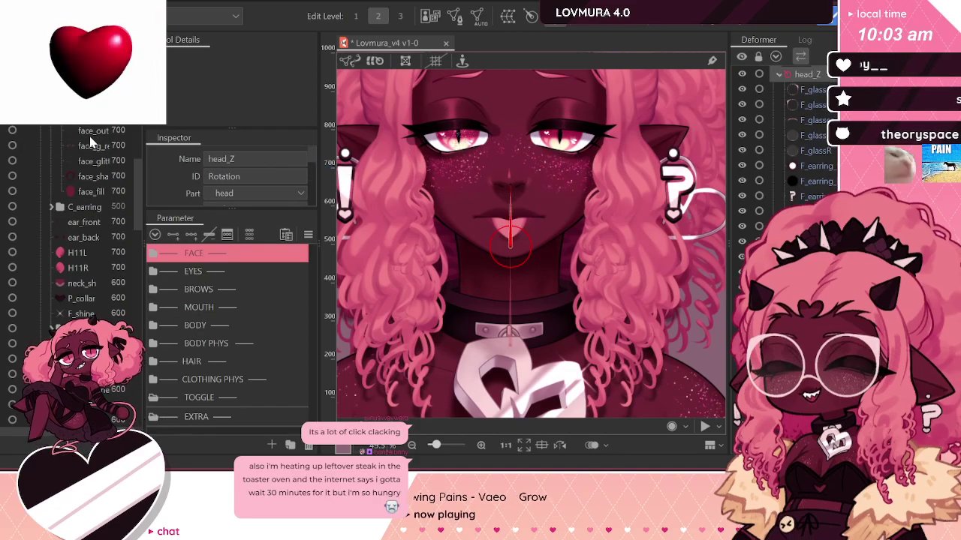
{"action": "scroll", "coordinate": [89, 165], "scroll_direction": "up", "scroll_amount": 3}
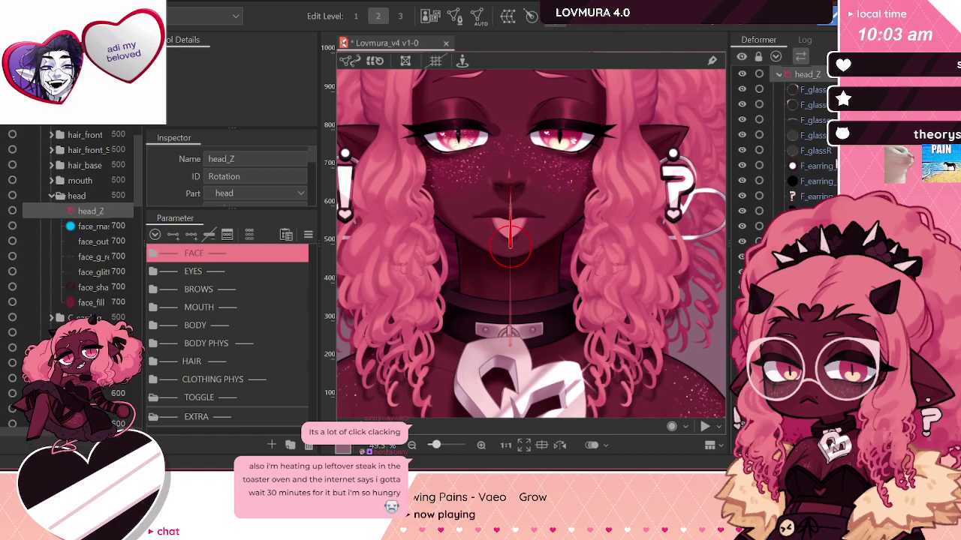
{"action": "scroll", "coordinate": [779, 103], "scroll_direction": "up", "scroll_amount": 1}
{"action": "left_click", "coordinate": [779, 105]}
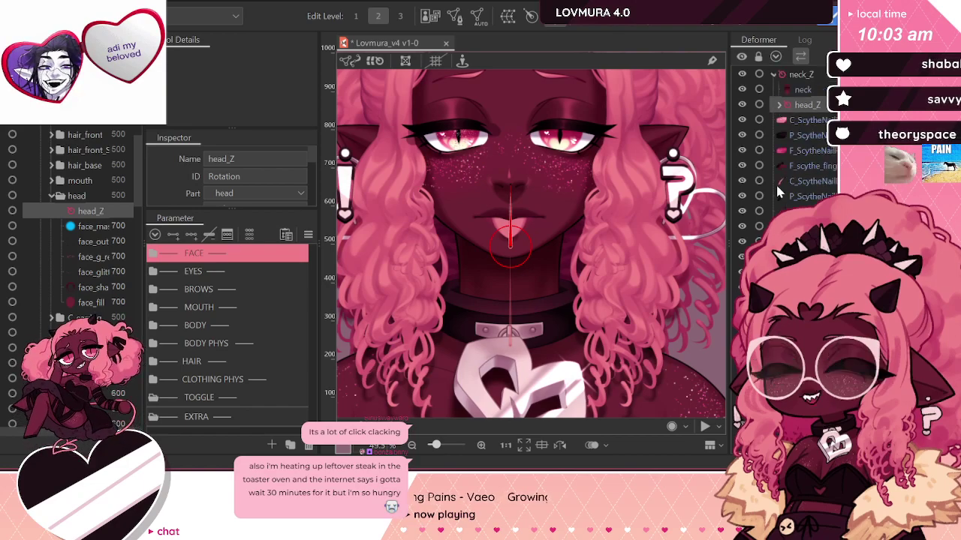
Step: Select the neck_sh, P_collar and F_shine parts together in the BASE part list
{"action": "scroll", "coordinate": [67, 253], "scroll_direction": "down", "scroll_amount": 3}
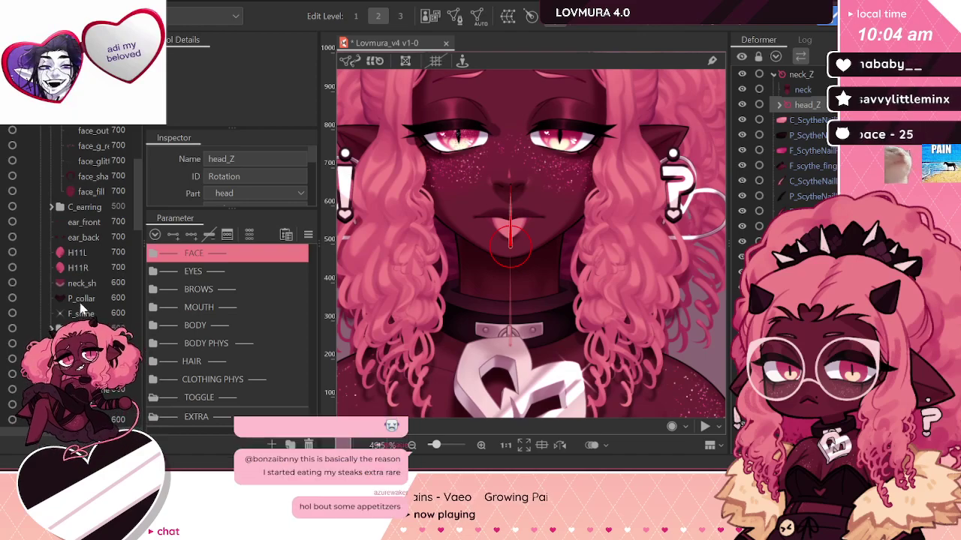
{"action": "scroll", "coordinate": [73, 225], "scroll_direction": "down", "scroll_amount": 3}
{"action": "left_click", "coordinate": [81, 187]}
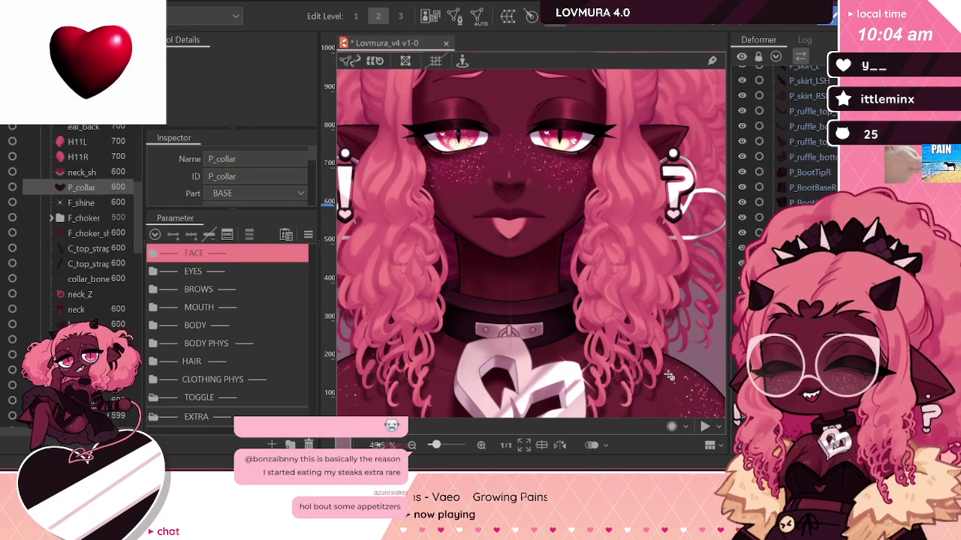
{"action": "left_click", "coordinate": [81, 172]}
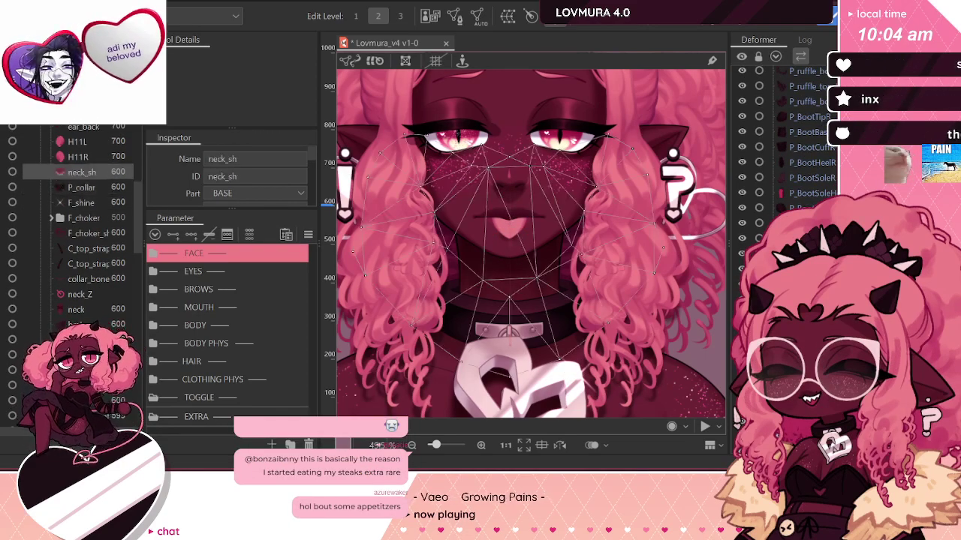
{"action": "left_click", "coordinate": [81, 187], "text": "ctrl"}
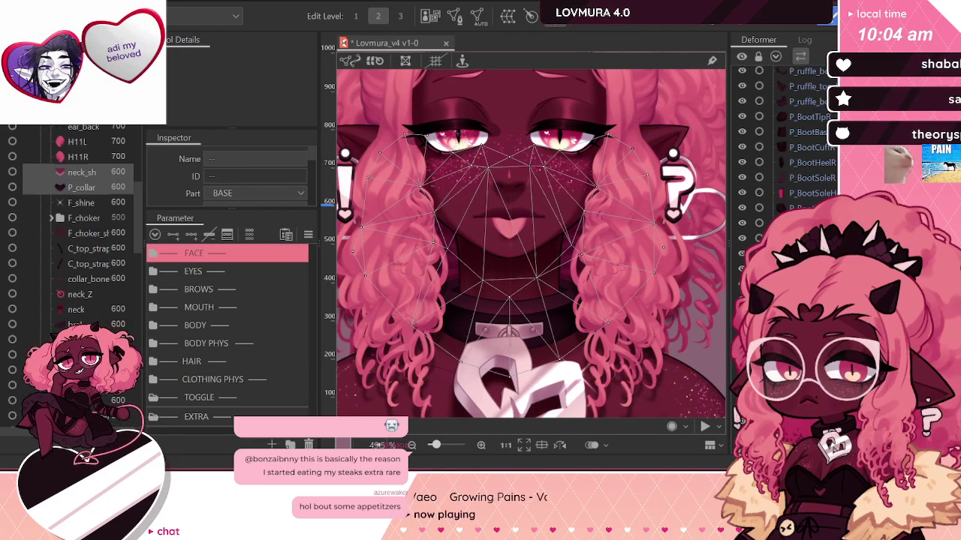
{"action": "left_click", "coordinate": [81, 202], "text": "ctrl"}
Step: Expand the F_choker folder and add its choker and charm parts to the current selection
{"action": "left_click", "coordinate": [52, 217]}
{"action": "left_click", "coordinate": [93, 232], "text": "ctrl"}
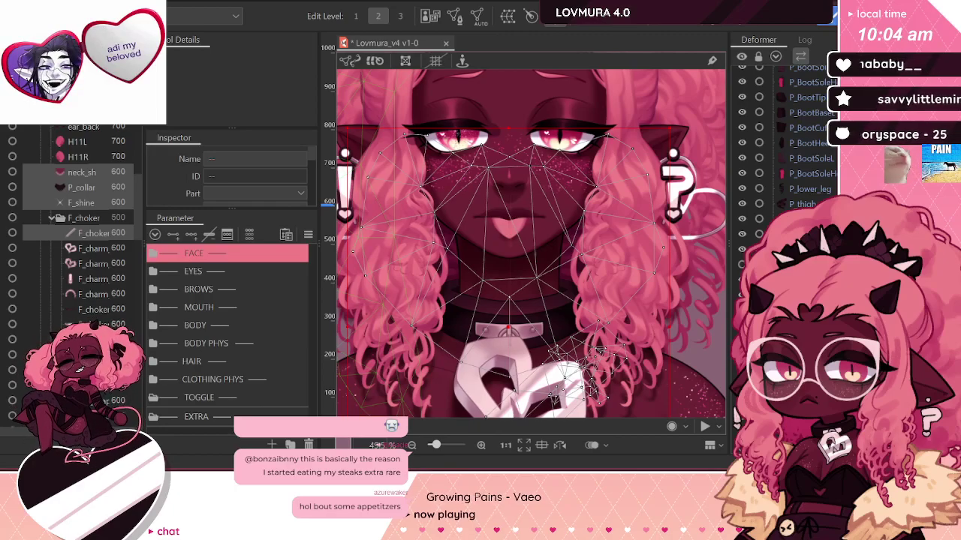
{"action": "key", "text": "shift+Down"}
{"action": "key", "text": "shift+Down"}
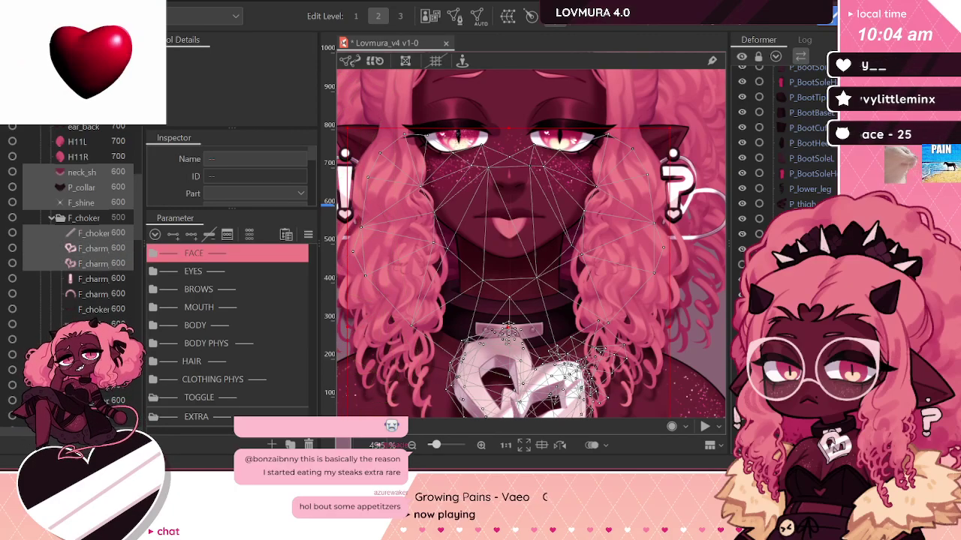
{"action": "left_click", "coordinate": [93, 279], "text": "ctrl"}
{"action": "left_click", "coordinate": [93, 293], "text": "ctrl"}
{"action": "left_click", "coordinate": [93, 309], "text": "ctrl"}
{"action": "left_click", "coordinate": [93, 325], "text": "ctrl"}
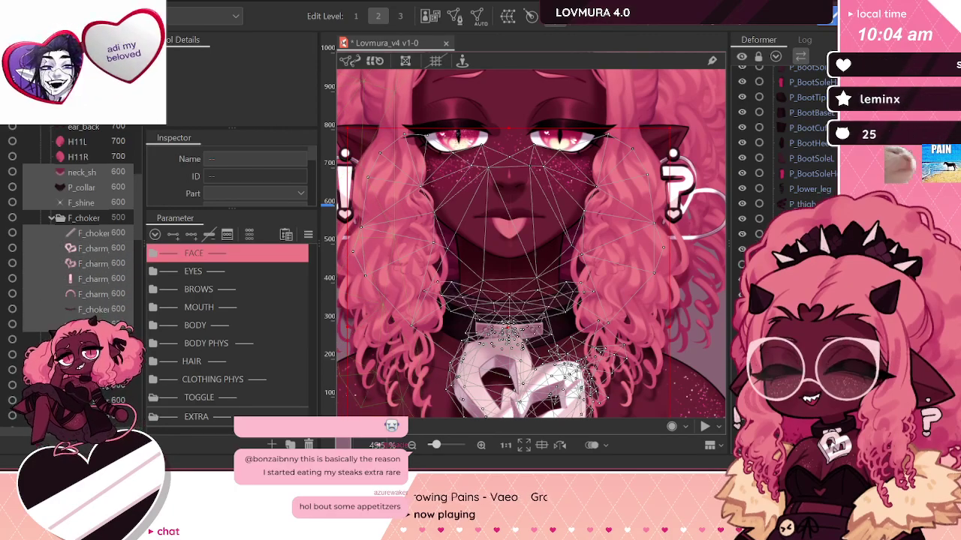
{"action": "key", "text": "shift+Down"}
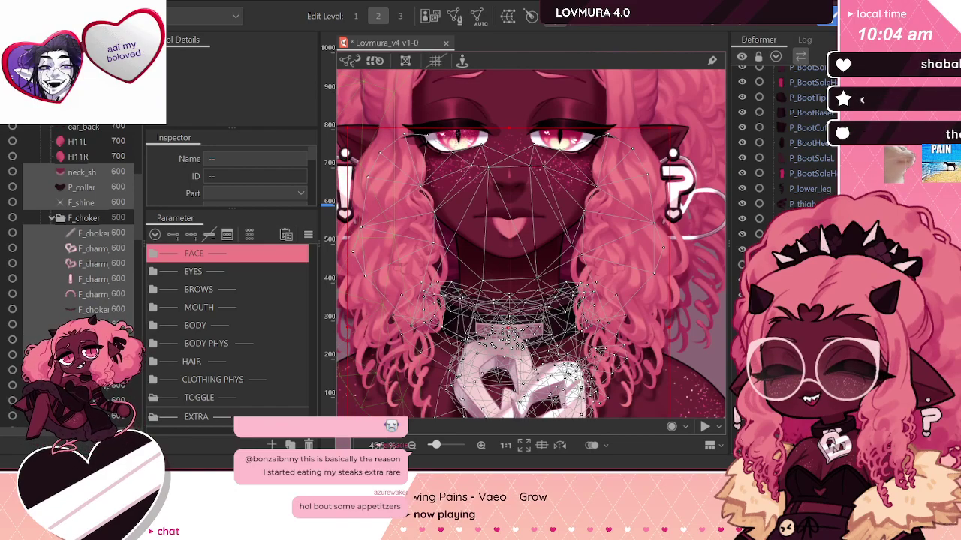
Step: Nest the selected neck_sh, P_collar, F_shine, choker and charm parts under neck_Z in the deformer hierarchy
{"action": "scroll", "coordinate": [781, 135], "scroll_direction": "up", "scroll_amount": 3}
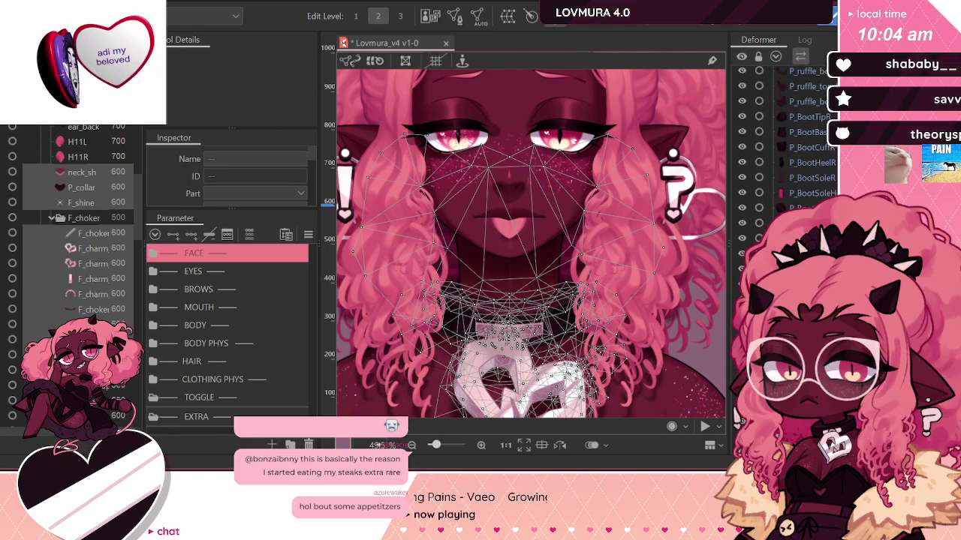
{"action": "scroll", "coordinate": [788, 139], "scroll_direction": "down", "scroll_amount": 4}
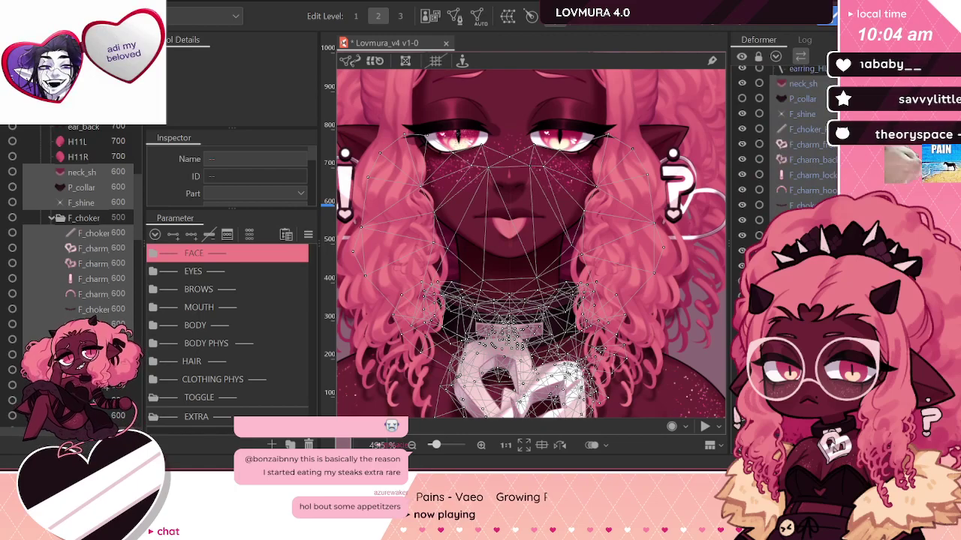
{"action": "scroll", "coordinate": [737, 418], "scroll_direction": "down", "scroll_amount": 5}
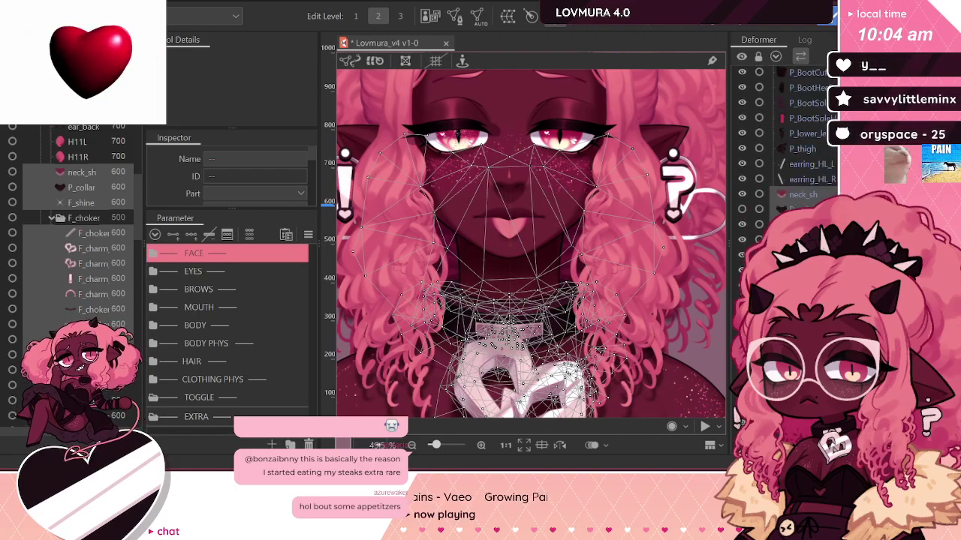
{"action": "left_click_drag", "start_coordinate": [738, 418], "coordinate": [824, 85]}
{"action": "scroll", "coordinate": [824, 85], "scroll_direction": "down", "scroll_amount": 6}
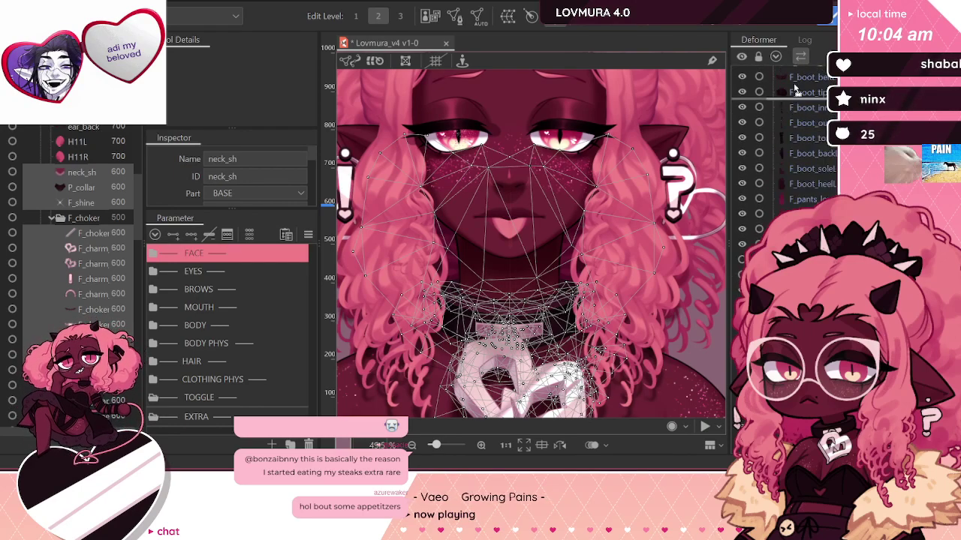
{"action": "scroll", "coordinate": [800, 87], "scroll_direction": "down", "scroll_amount": 8}
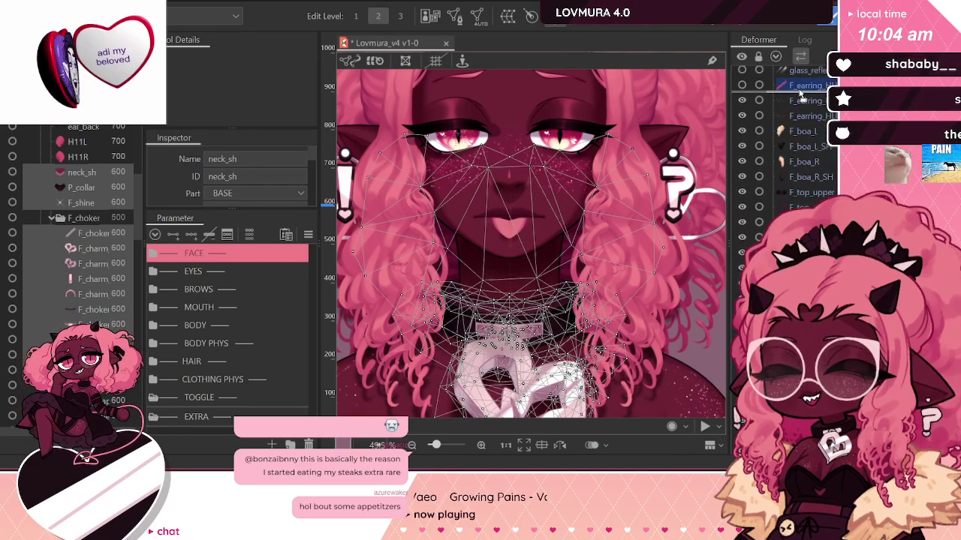
{"action": "scroll", "coordinate": [807, 87], "scroll_direction": "down", "scroll_amount": 8}
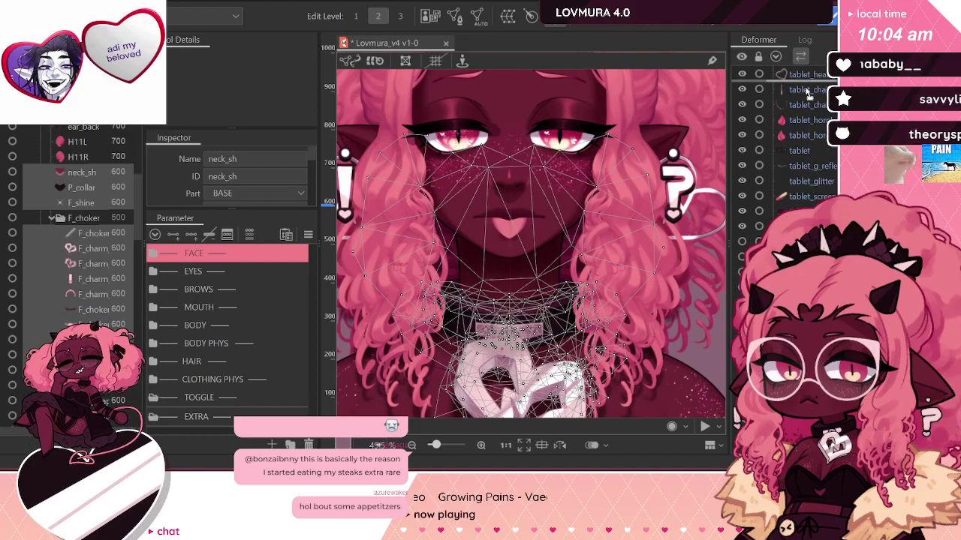
{"action": "scroll", "coordinate": [795, 98], "scroll_direction": "down", "scroll_amount": 8}
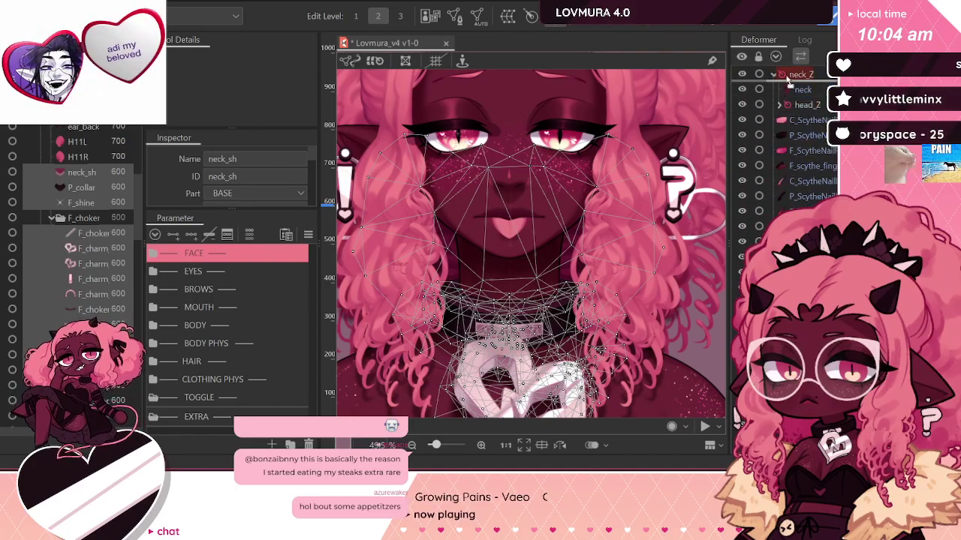
Step: Select neck_Z, try moving it upward to test its attached parts, and undo the move
{"action": "left_click", "coordinate": [795, 75]}
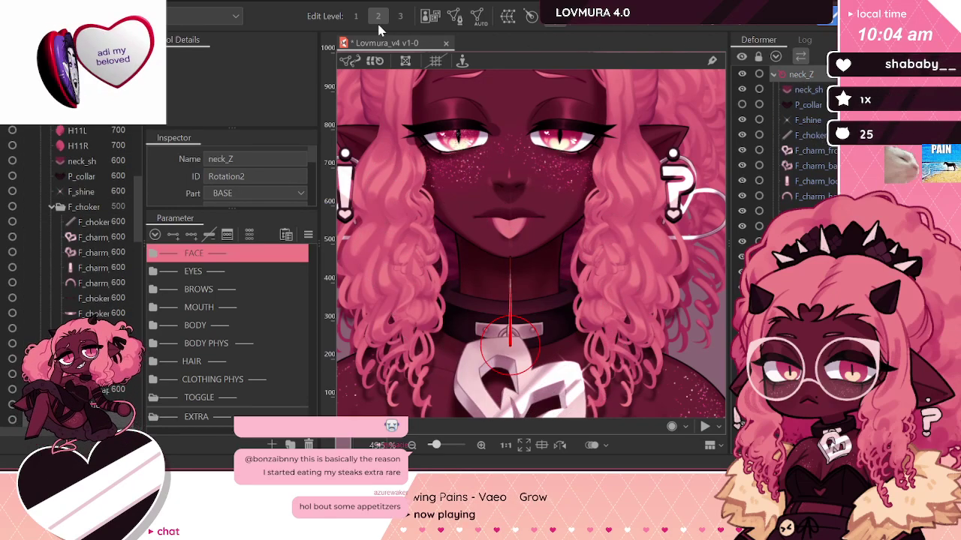
{"action": "left_click_drag", "start_coordinate": [509, 345], "coordinate": [507, 264]}
{"action": "key", "text": "ctrl+z"}
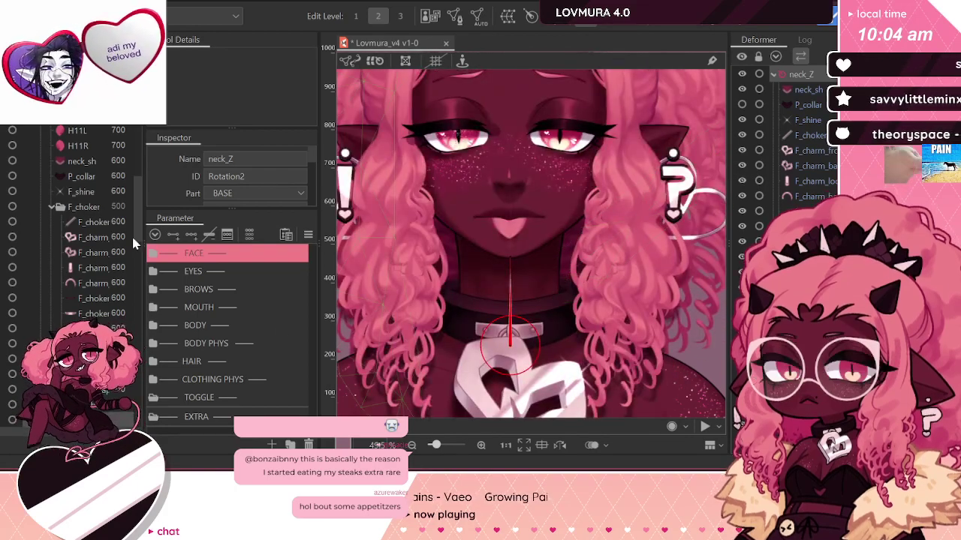
Step: Find the F_choker_back part in FUTURE(BACK) and nest it under neck_Z in the deformer hierarchy
{"action": "left_click_drag", "start_coordinate": [138, 213], "coordinate": [132, 411]}
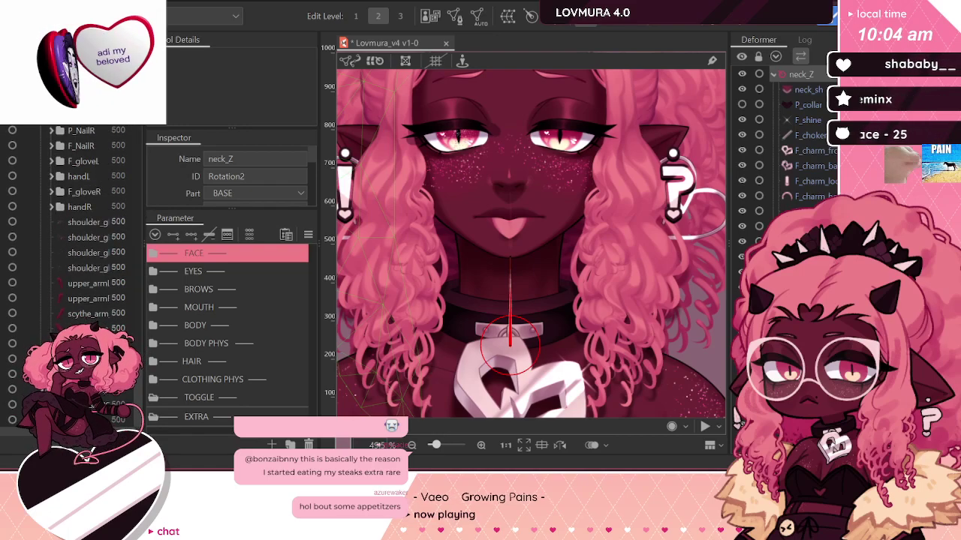
{"action": "scroll", "coordinate": [76, 274], "scroll_direction": "down", "scroll_amount": 2}
{"action": "left_click", "coordinate": [509, 332]}
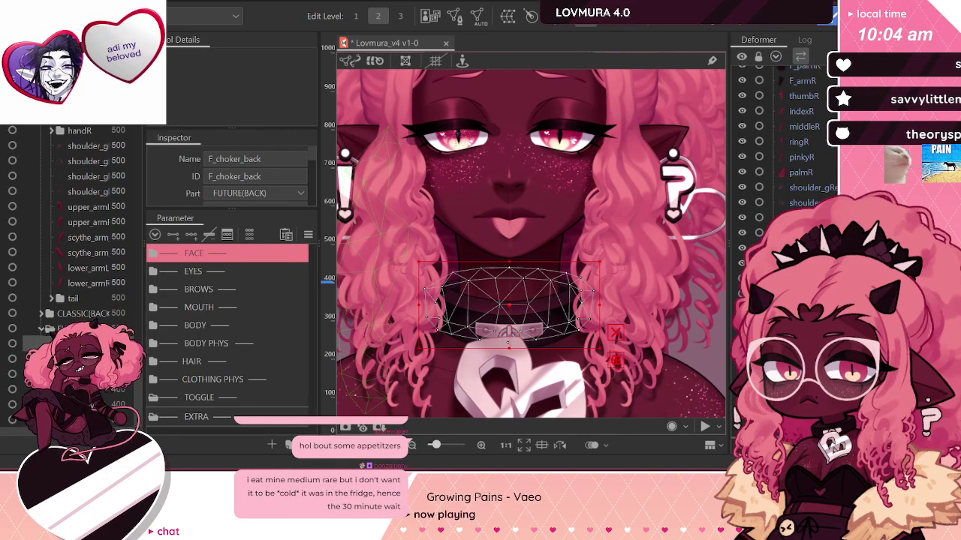
{"action": "scroll", "coordinate": [815, 171], "scroll_direction": "down", "scroll_amount": 3}
{"action": "scroll", "coordinate": [814, 171], "scroll_direction": "down", "scroll_amount": 5}
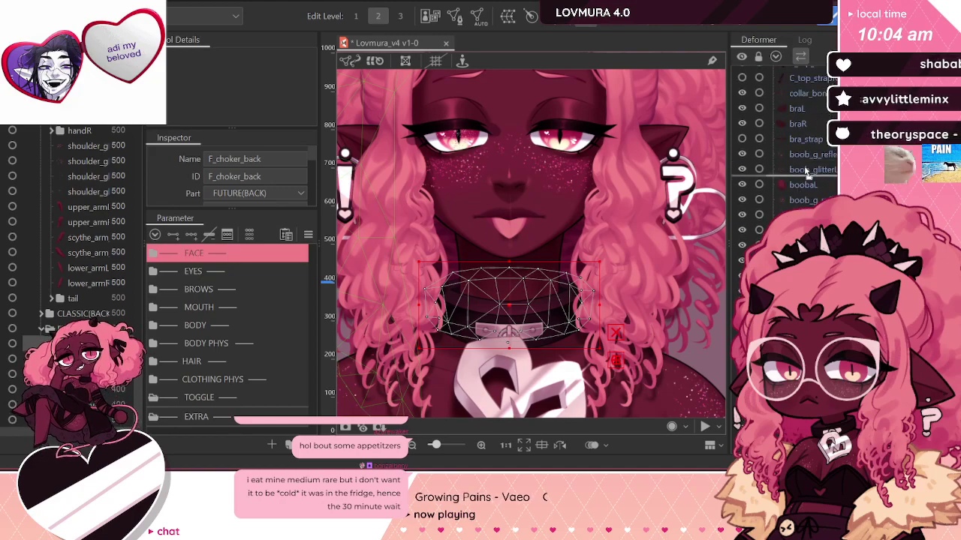
{"action": "scroll", "coordinate": [818, 135], "scroll_direction": "down", "scroll_amount": 5}
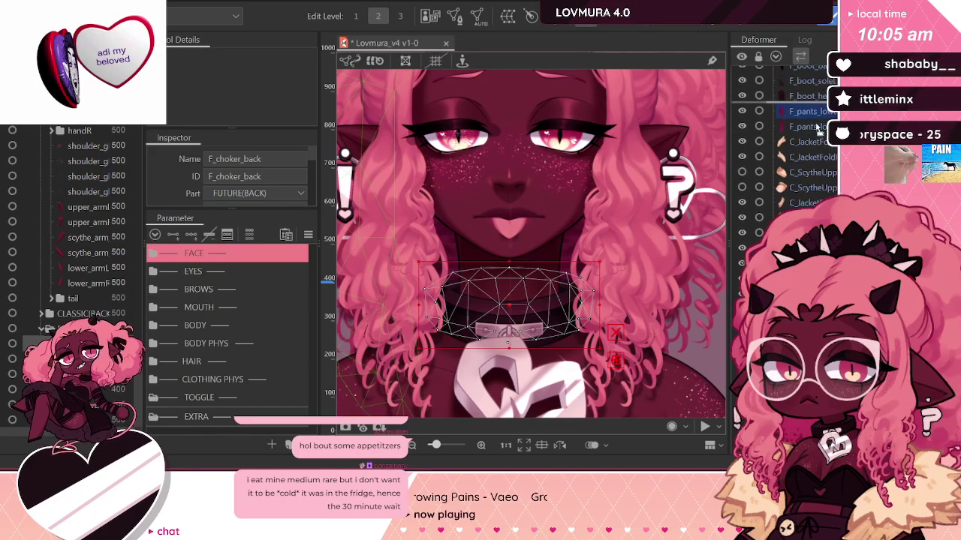
{"action": "scroll", "coordinate": [811, 140], "scroll_direction": "down", "scroll_amount": 5}
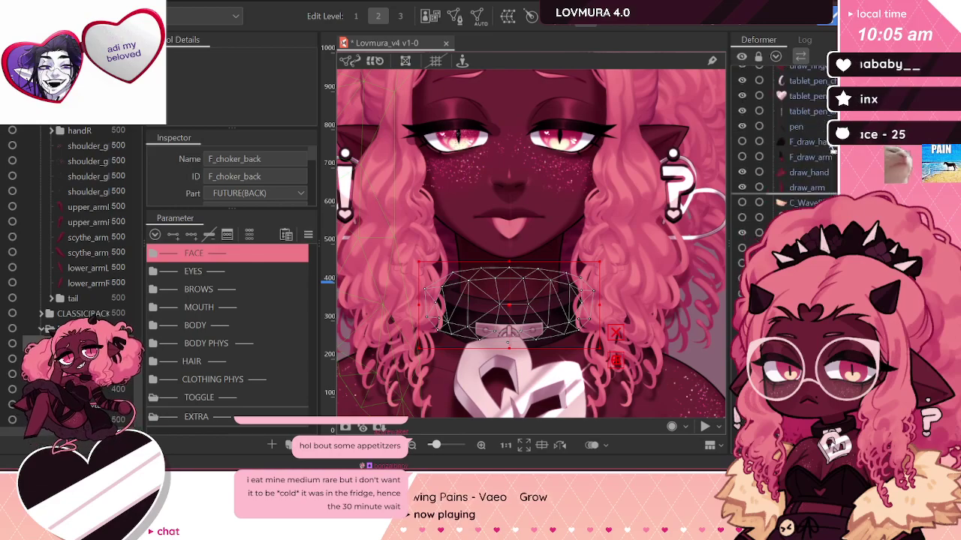
{"action": "scroll", "coordinate": [816, 88], "scroll_direction": "down", "scroll_amount": 5}
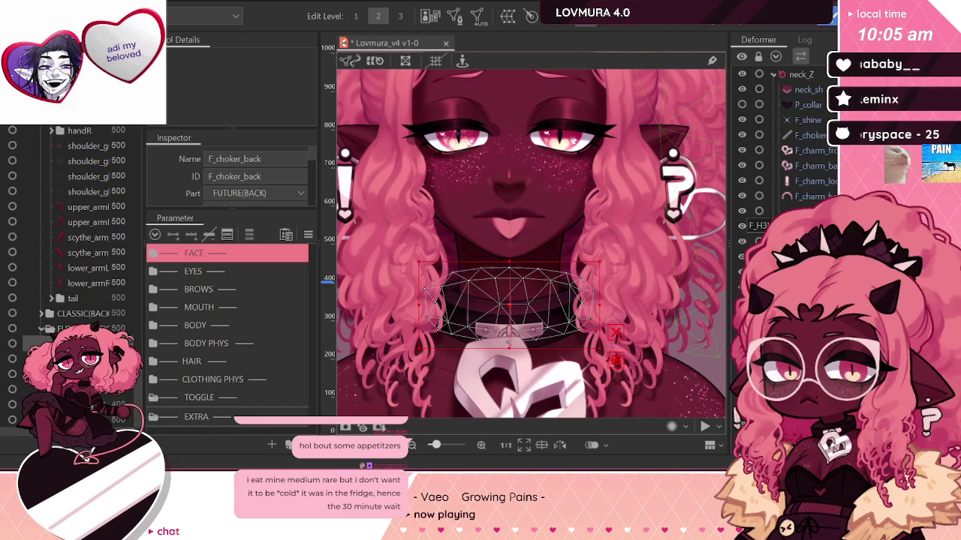
Step: Move neck_Z upward to check that the head, neck and choker parts follow it, and undo the move
{"action": "scroll", "coordinate": [561, 286], "scroll_direction": "down", "scroll_amount": 3}
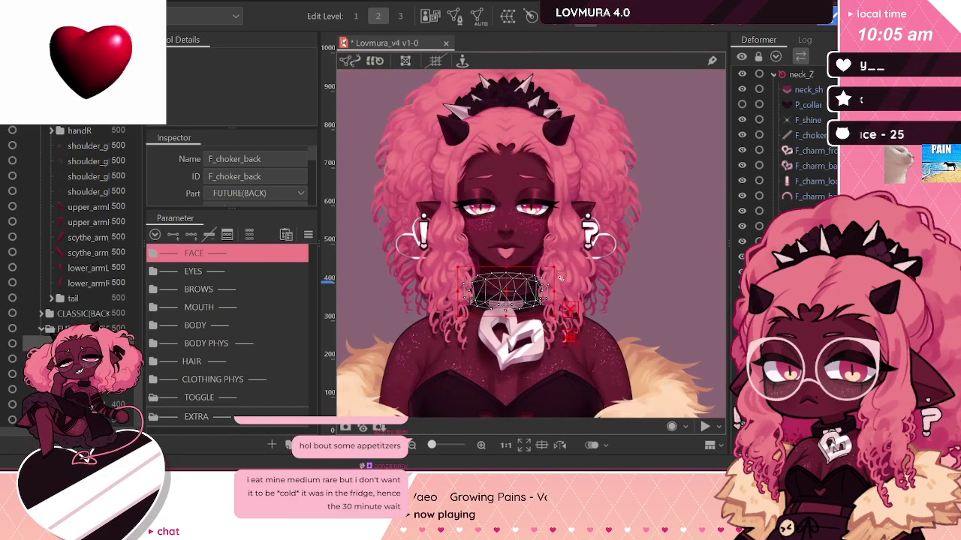
{"action": "left_click", "coordinate": [807, 75]}
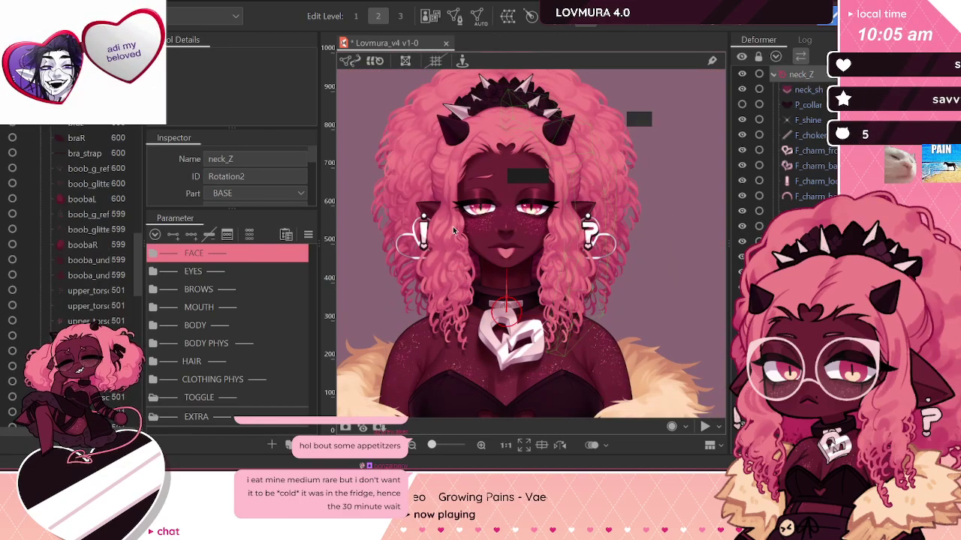
{"action": "left_click_drag", "start_coordinate": [504, 301], "coordinate": [498, 228]}
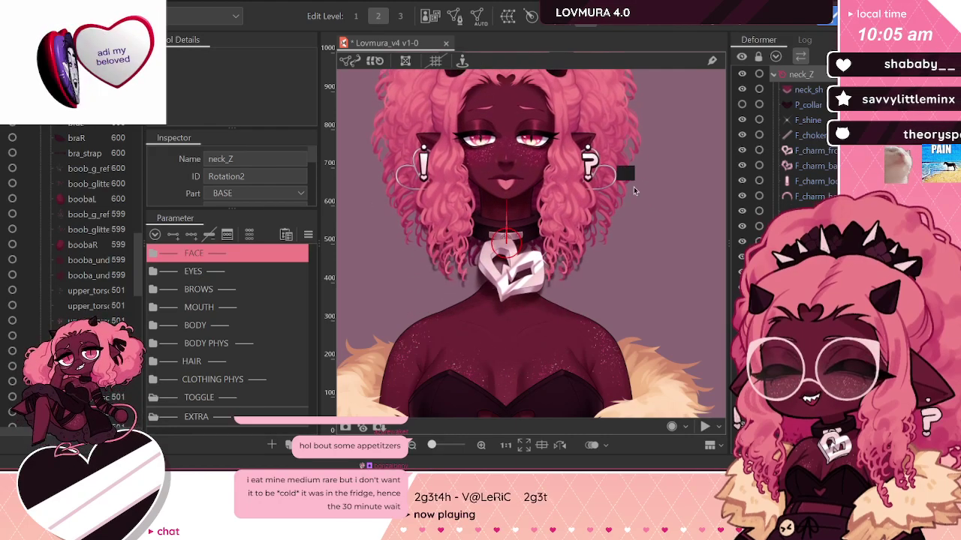
{"action": "key", "text": "ctrl+z"}
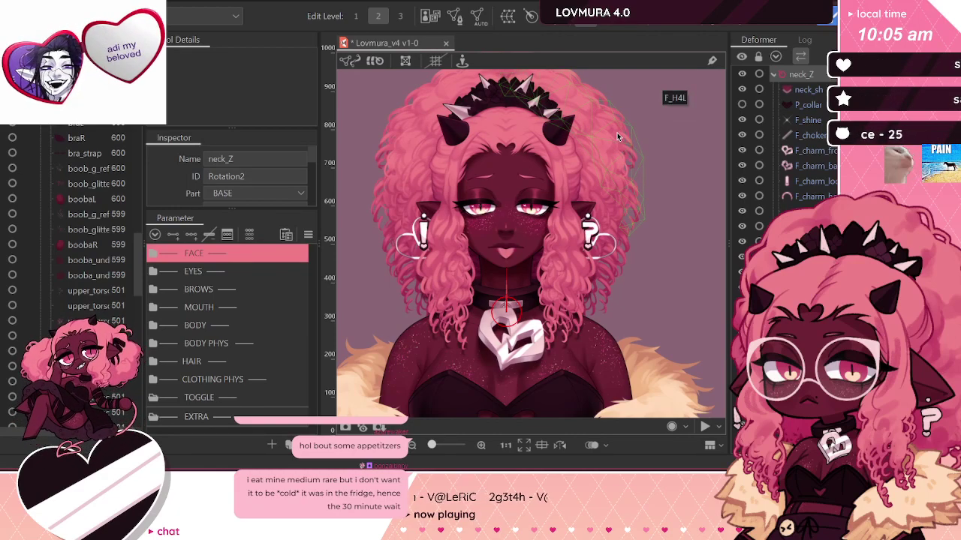
Step: Reselect neck_Z and collapse its branch in the deformer hierarchy
{"action": "left_click", "coordinate": [810, 136]}
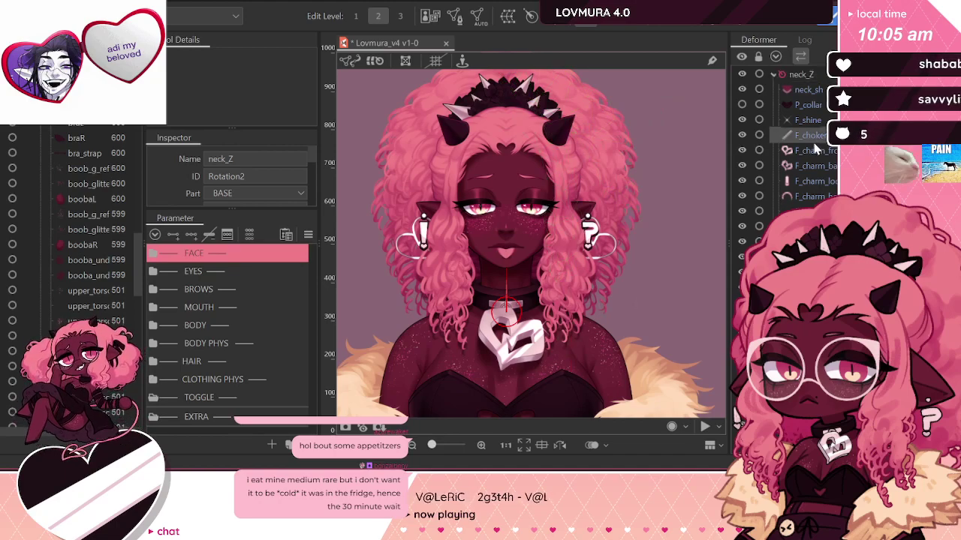
{"action": "left_click", "coordinate": [797, 75]}
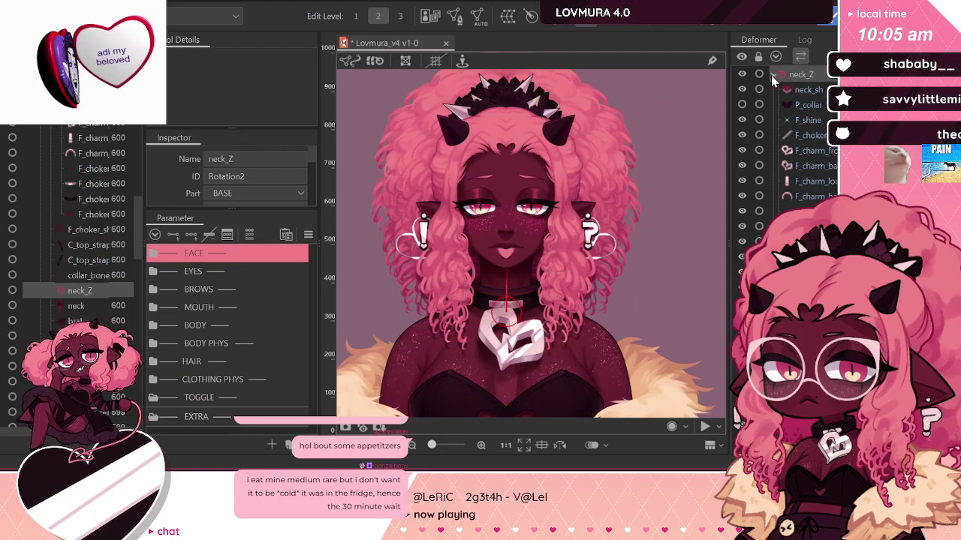
{"action": "left_click", "coordinate": [773, 76]}
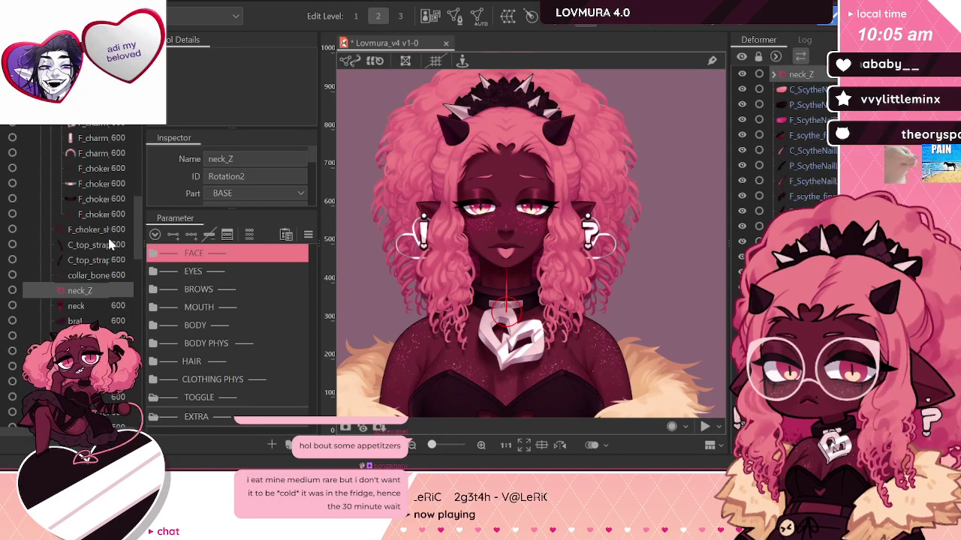
Step: Select the upper_torso mesh in the BASE part, try moving it sideways to inspect it, and undo the move
{"action": "scroll", "coordinate": [113, 248], "scroll_direction": "down", "scroll_amount": 2}
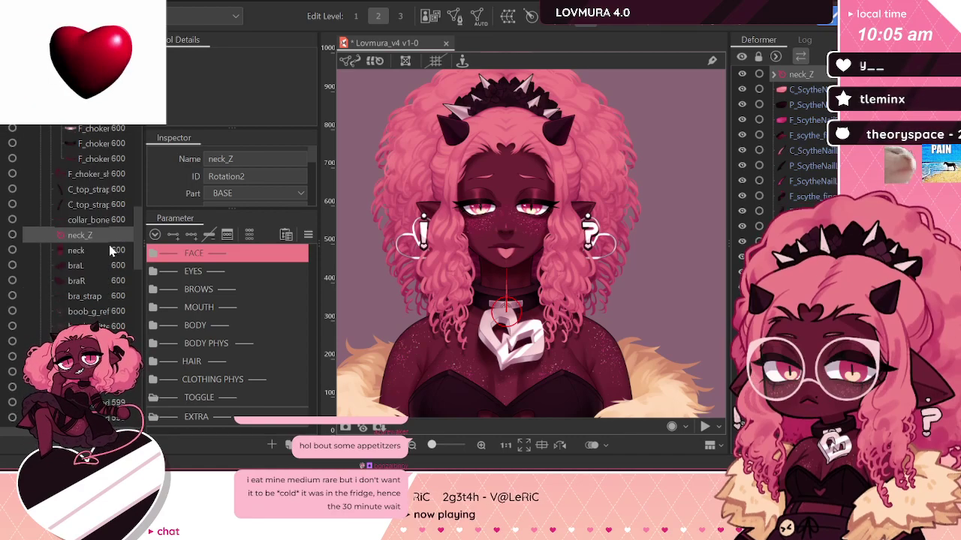
{"action": "scroll", "coordinate": [93, 255], "scroll_direction": "down", "scroll_amount": 6}
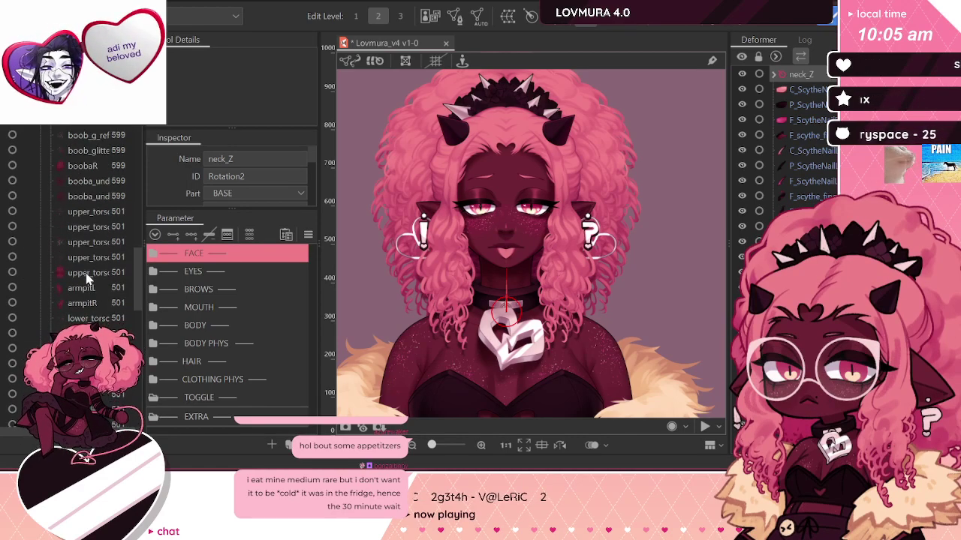
{"action": "left_click", "coordinate": [87, 275]}
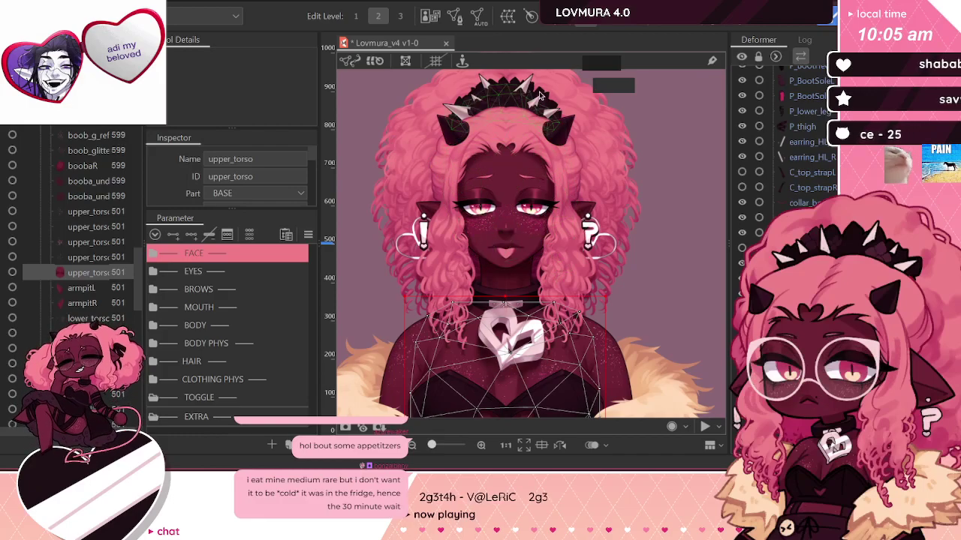
{"action": "scroll", "coordinate": [539, 95], "scroll_direction": "down", "scroll_amount": 3}
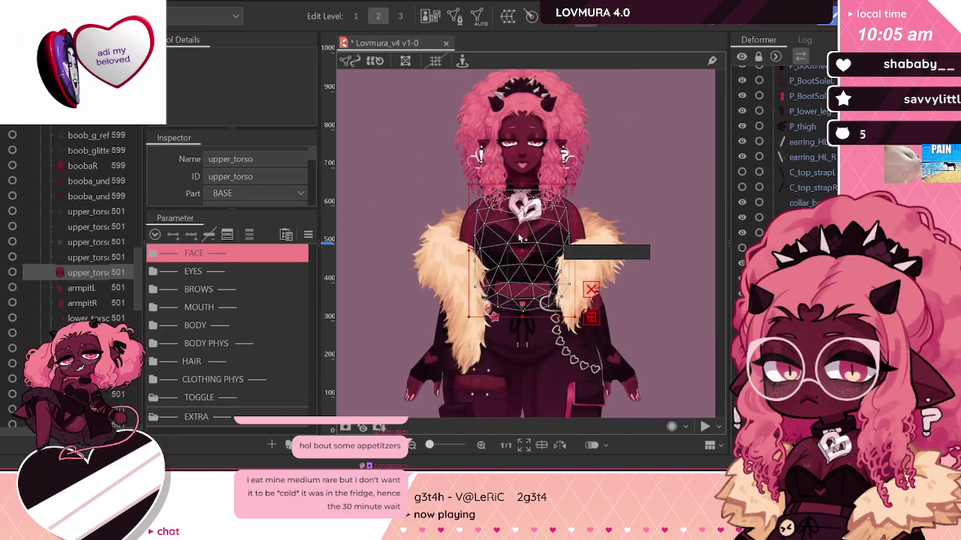
{"action": "scroll", "coordinate": [520, 237], "scroll_direction": "up", "scroll_amount": 3}
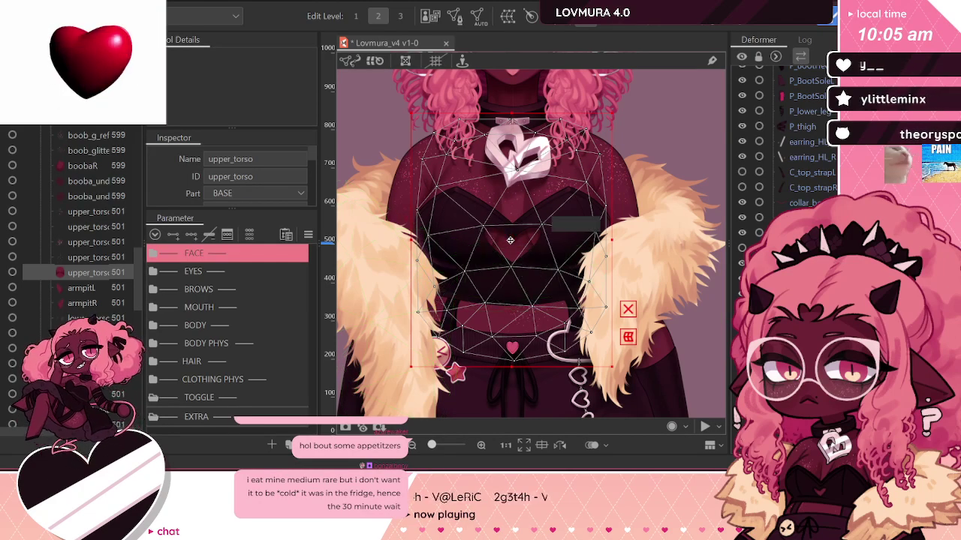
{"action": "left_click_drag", "start_coordinate": [510, 240], "coordinate": [754, 242]}
{"action": "key", "text": "ctrl+z"}
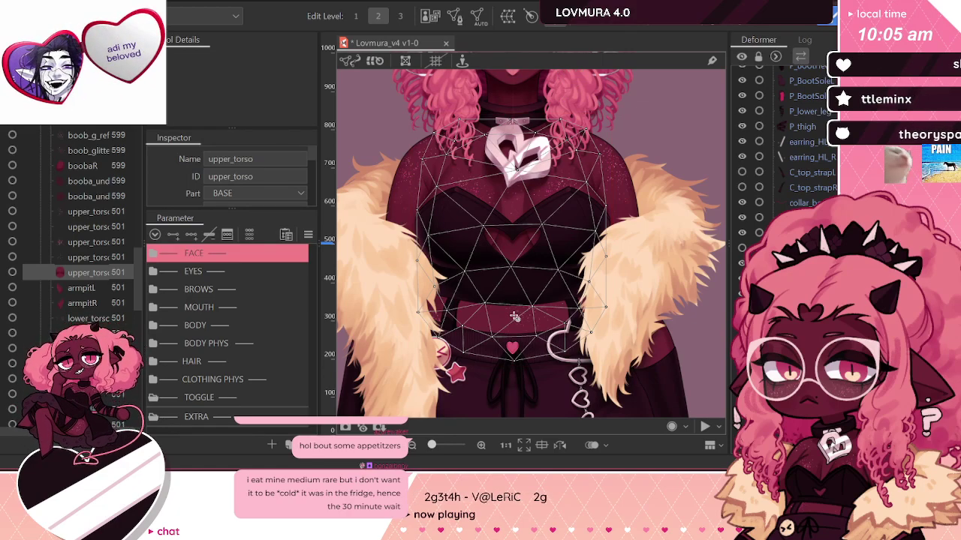
Step: Create a rotation deformer for upper_torso with its pivot at the centre of the waist, and name it upper_torzo_Z
{"action": "left_click", "coordinate": [515, 264]}
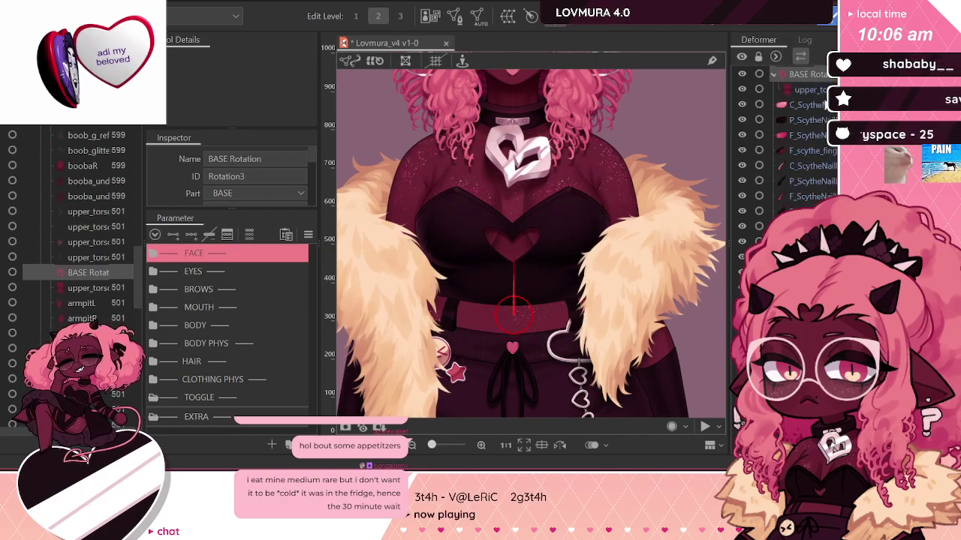
{"action": "scroll", "coordinate": [823, 98], "scroll_direction": "up", "scroll_amount": 1}
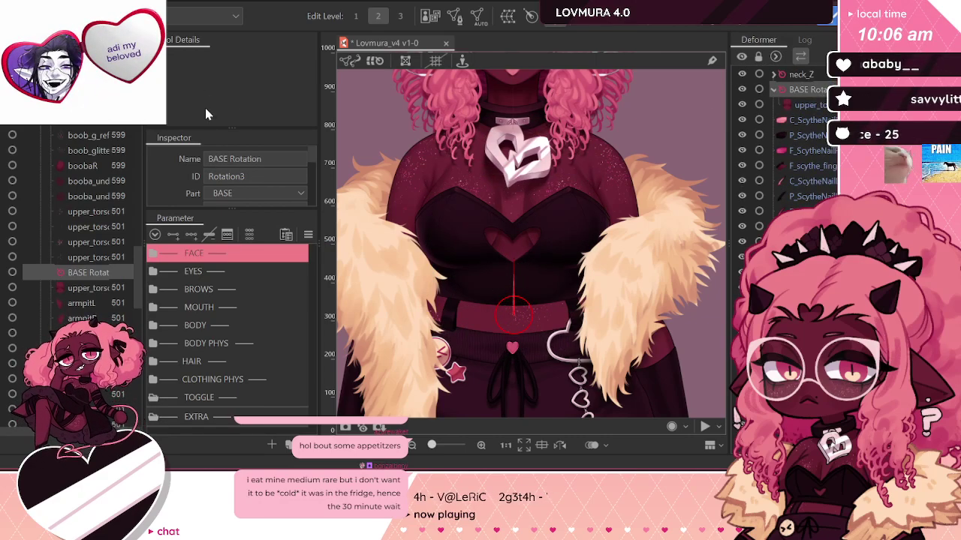
{"action": "type", "text": "upper_torzo_Z"}
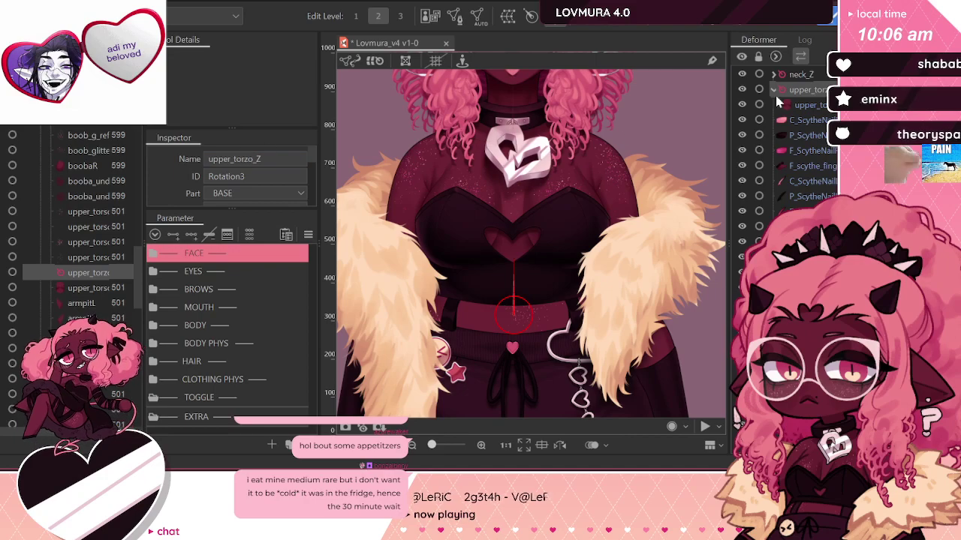
Step: Nest neck_Z under upper_torzo_Z in the deformer hierarchy and check the upper_torso mesh in the same branch
{"action": "left_click", "coordinate": [807, 76]}
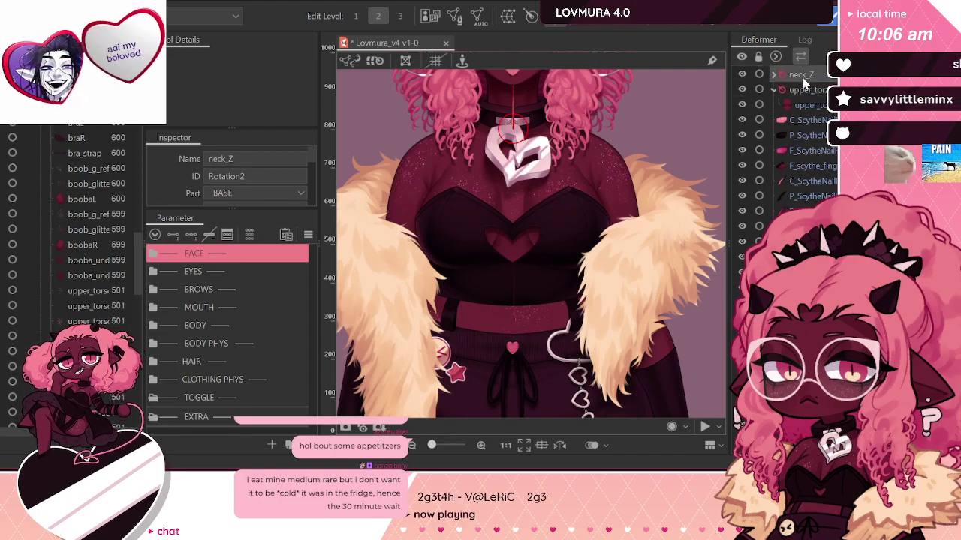
{"action": "left_click_drag", "start_coordinate": [797, 78], "coordinate": [807, 98]}
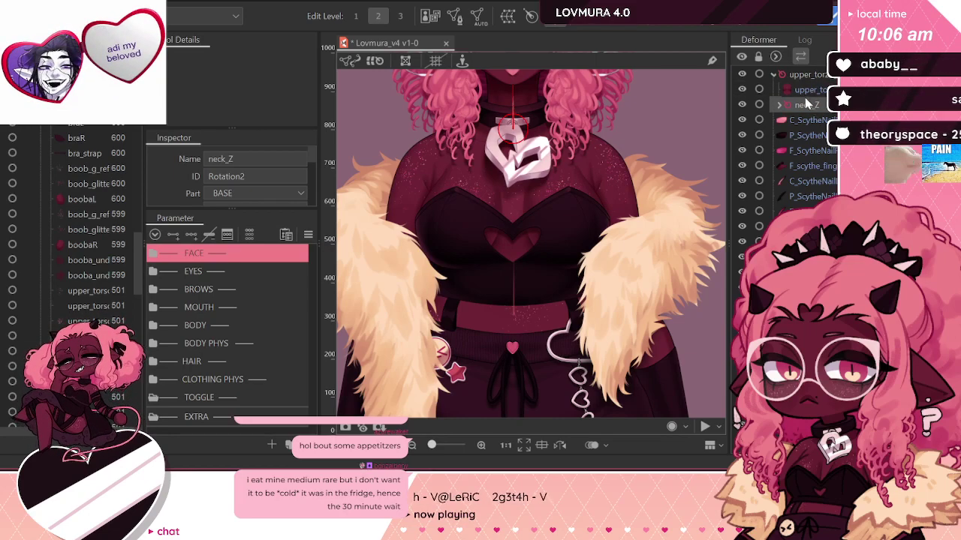
{"action": "left_click", "coordinate": [800, 76]}
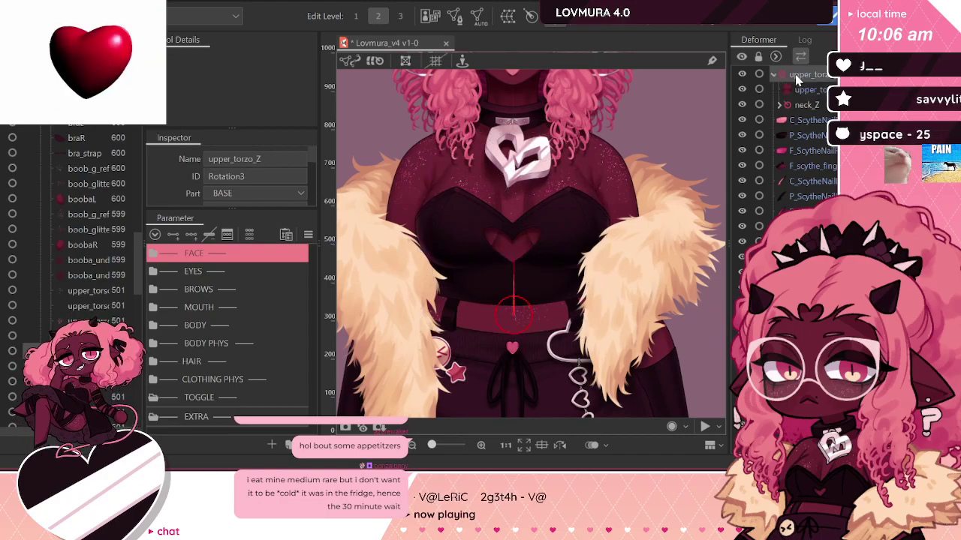
{"action": "left_click", "coordinate": [800, 90]}
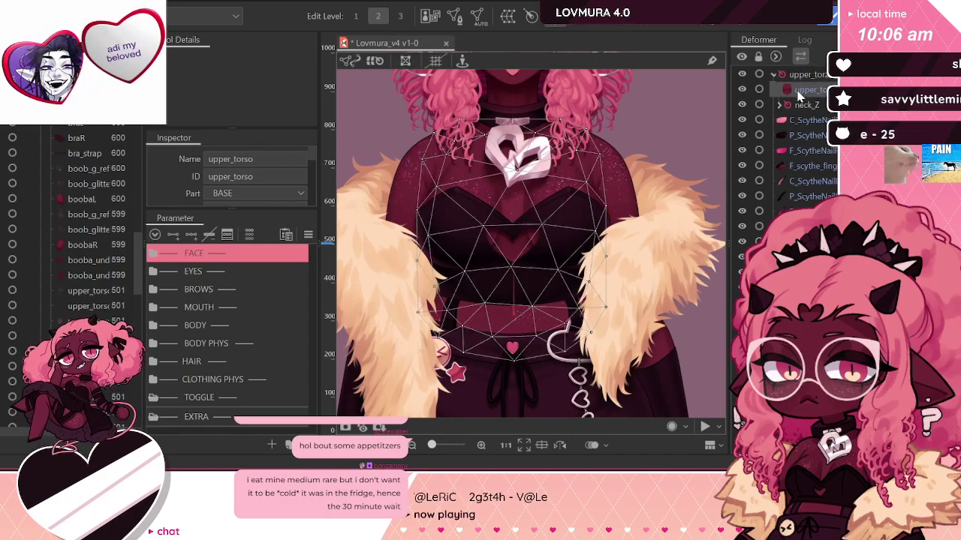
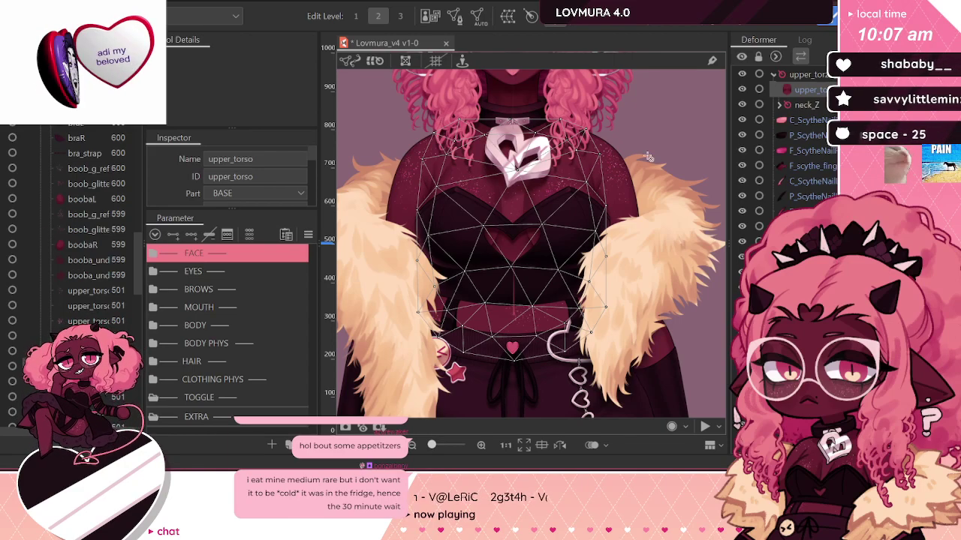
Step: Examine the armpit and lower_torso meshes in the BASE part to see which areas of the body they cover
{"action": "scroll", "coordinate": [127, 280], "scroll_direction": "down", "scroll_amount": 5}
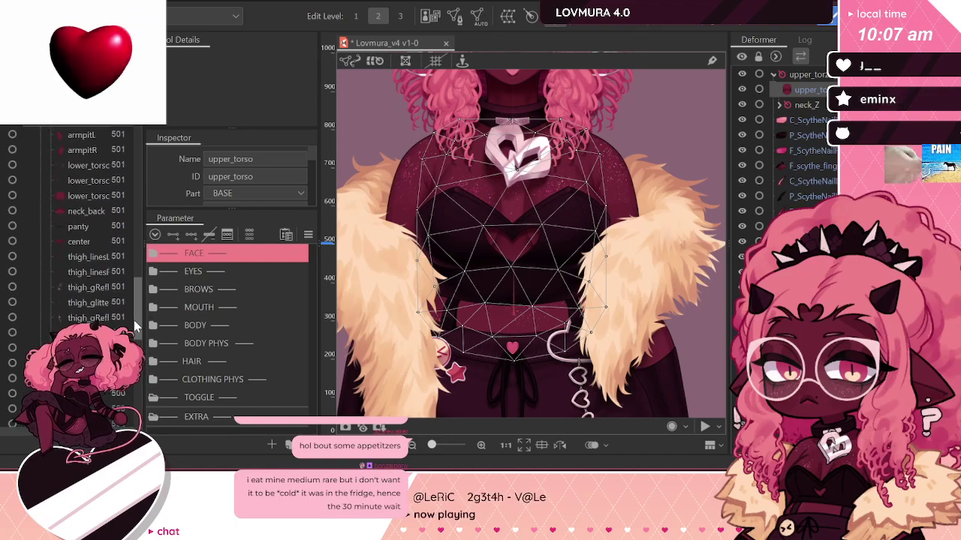
{"action": "left_click", "coordinate": [81, 137]}
{"action": "left_click", "coordinate": [89, 196]}
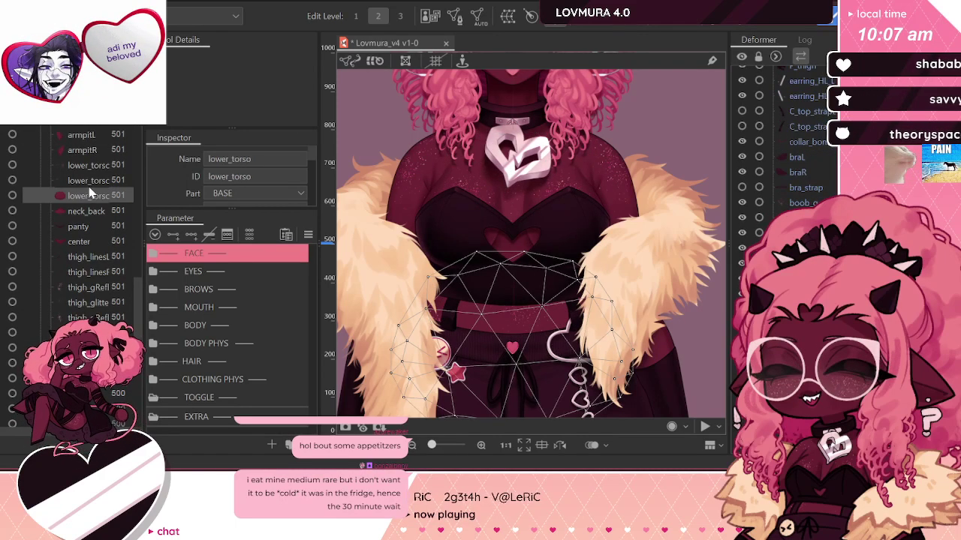
{"action": "left_click", "coordinate": [89, 180]}
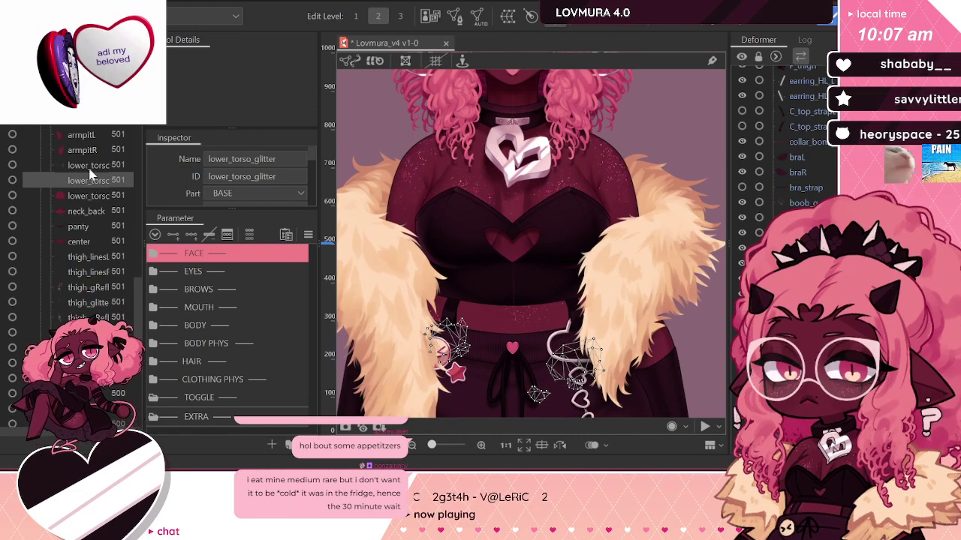
{"action": "left_click", "coordinate": [86, 152]}
{"action": "left_click", "coordinate": [86, 167]}
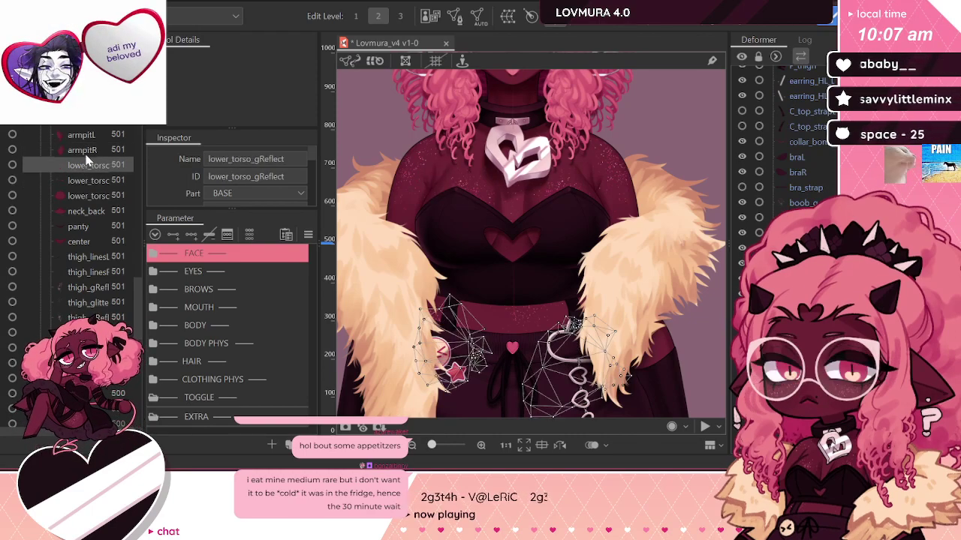
{"action": "left_click", "coordinate": [82, 150]}
{"action": "left_click", "coordinate": [81, 135], "text": "ctrl"}
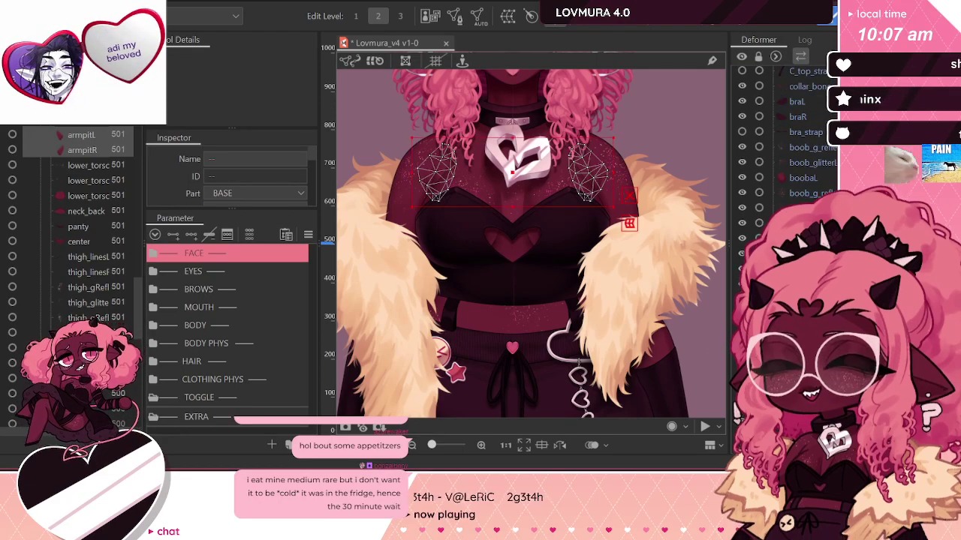
{"action": "left_click", "coordinate": [82, 76], "text": "ctrl"}
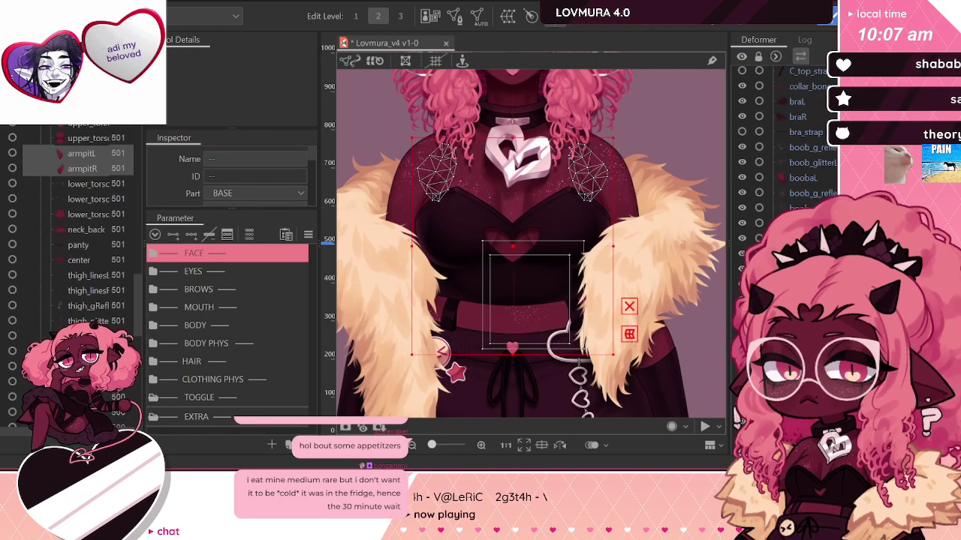
{"action": "scroll", "coordinate": [81, 122], "scroll_direction": "up", "scroll_amount": 1}
{"action": "left_click", "coordinate": [81, 123], "text": "ctrl"}
{"action": "scroll", "coordinate": [81, 123], "scroll_direction": "up", "scroll_amount": 1}
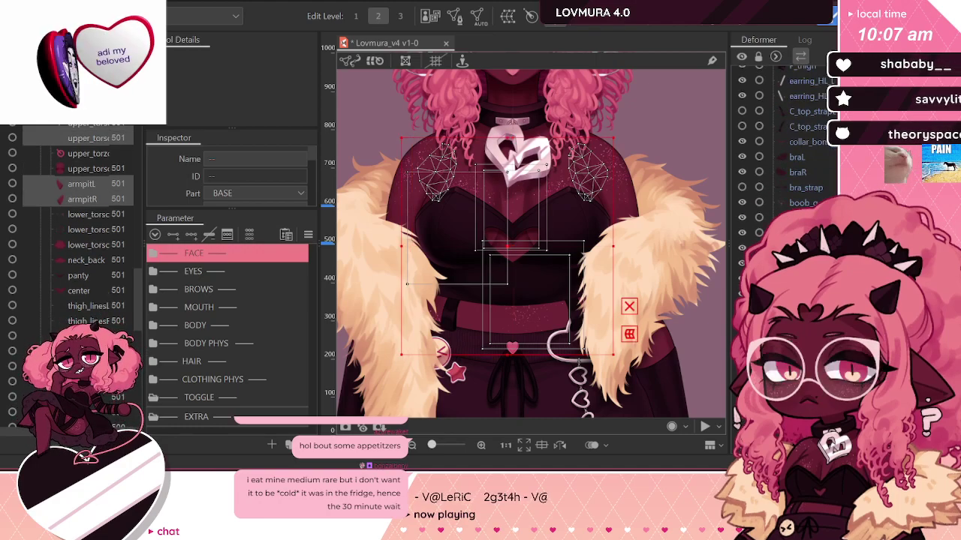
{"action": "scroll", "coordinate": [81, 122], "scroll_direction": "up", "scroll_amount": 1}
{"action": "left_click", "coordinate": [81, 123], "text": "ctrl"}
{"action": "scroll", "coordinate": [81, 122], "scroll_direction": "up", "scroll_amount": 1}
{"action": "left_click", "coordinate": [81, 122], "text": "ctrl"}
Step: Select the chest parts from C_top_strapL through the armpits, including the bra and upper torso meshes, and nest them under upper_torzo_Z
{"action": "left_click", "coordinate": [81, 229]}
{"action": "left_click", "coordinate": [81, 214]}
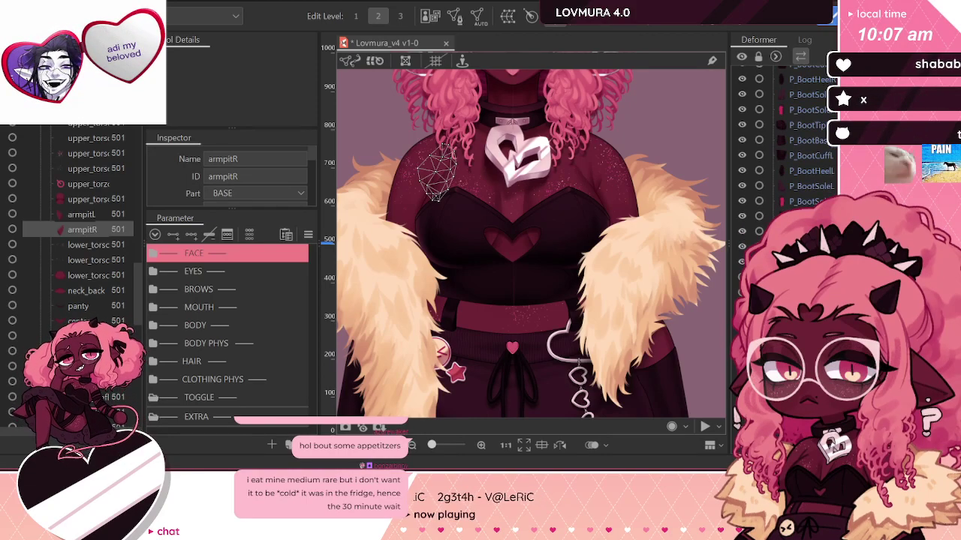
{"action": "left_click_drag", "start_coordinate": [401, 124], "coordinate": [623, 278]}
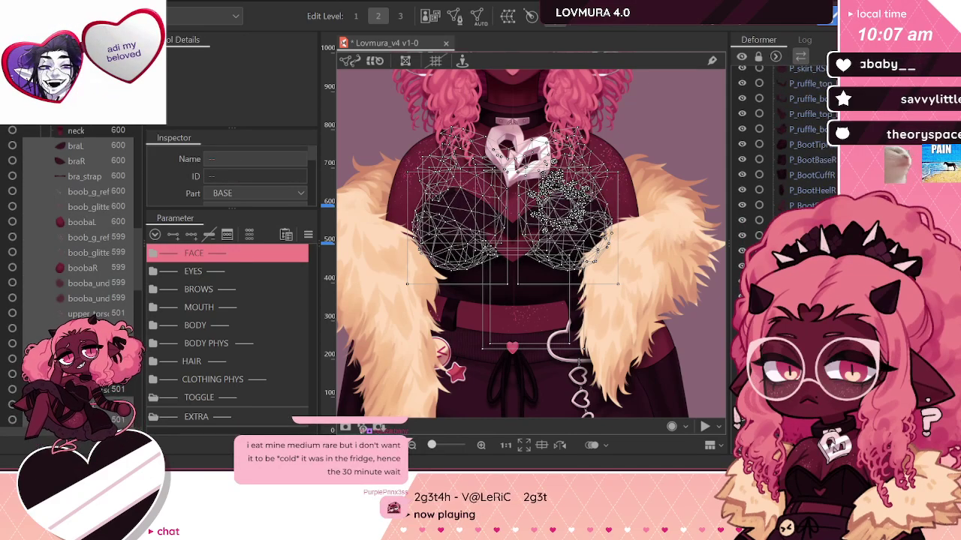
{"action": "left_click_drag", "start_coordinate": [781, 219], "coordinate": [806, 113]}
{"action": "scroll", "coordinate": [807, 115], "scroll_direction": "down", "scroll_amount": 5}
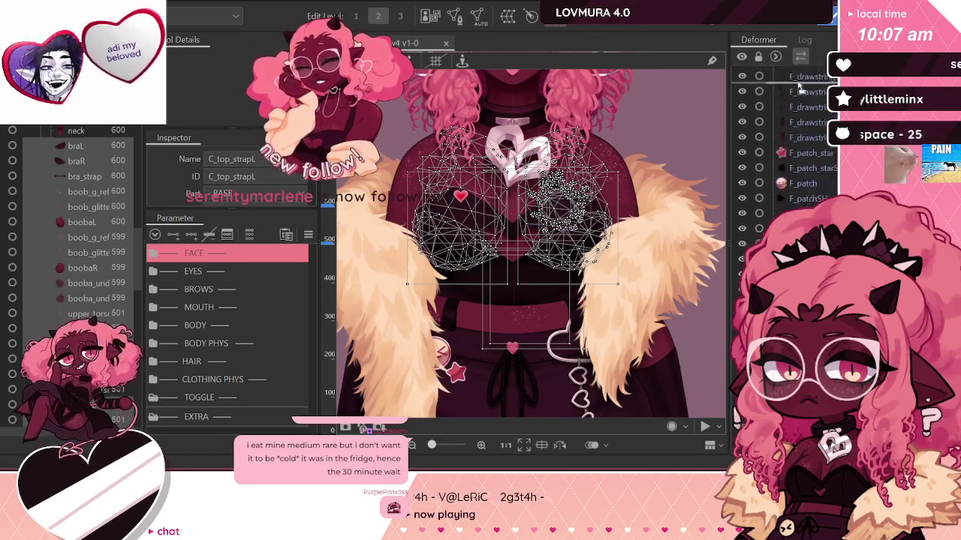
{"action": "scroll", "coordinate": [809, 110], "scroll_direction": "down", "scroll_amount": 5}
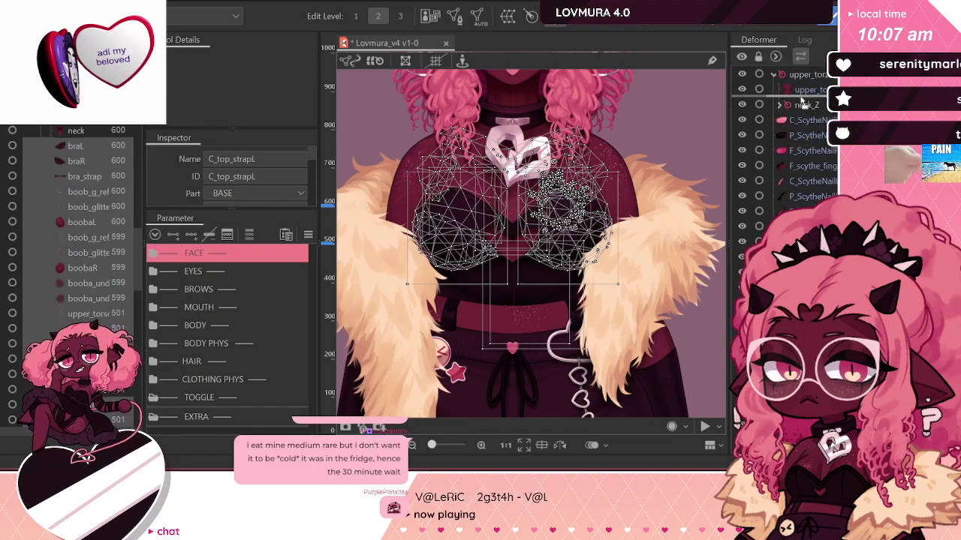
{"action": "left_click", "coordinate": [807, 78]}
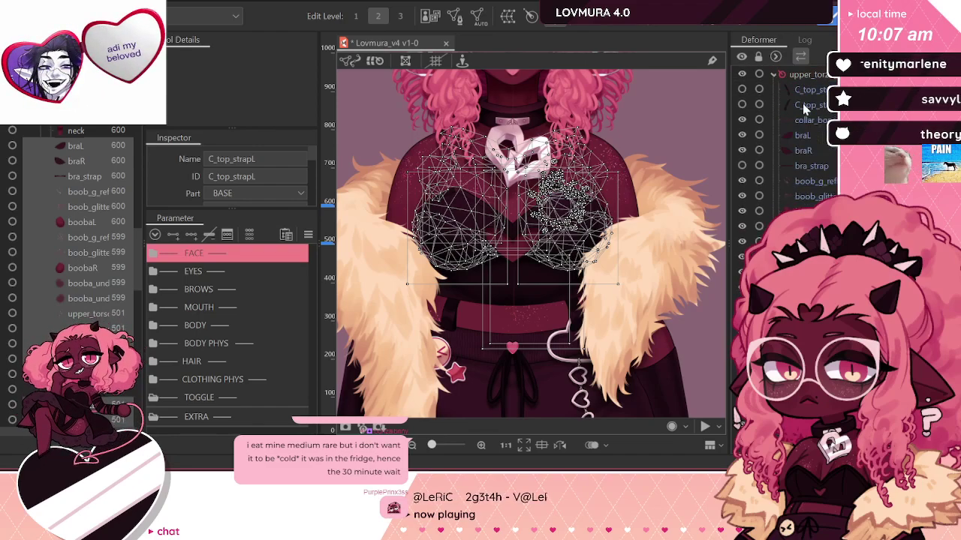
Step: Review the parts nested under upper_torzo_Z and save the model file
{"action": "left_click", "coordinate": [809, 166]}
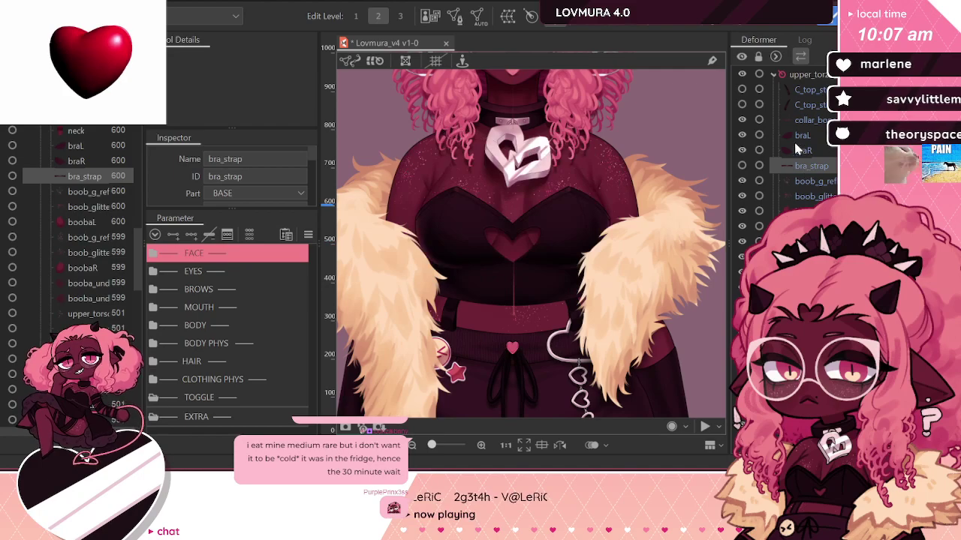
{"action": "left_click", "coordinate": [799, 76]}
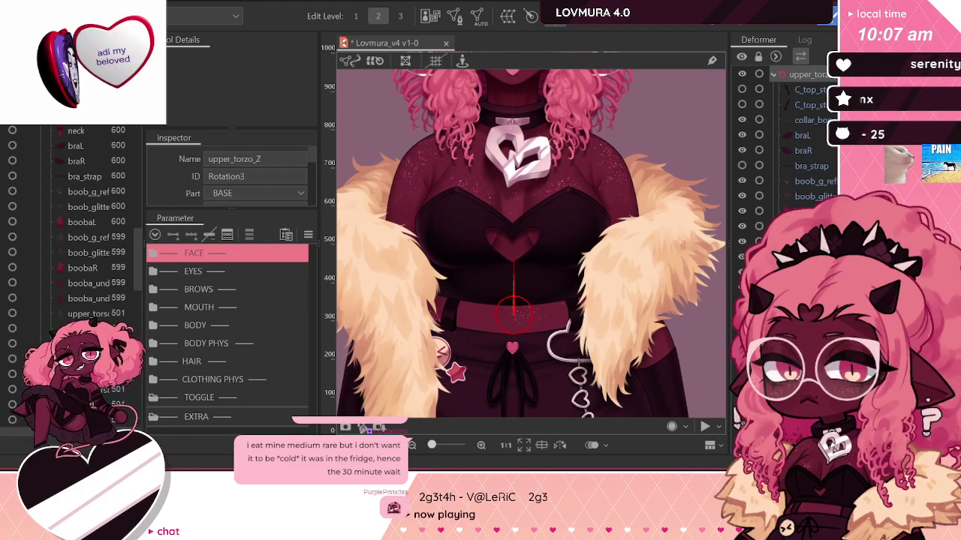
{"action": "scroll", "coordinate": [784, 165], "scroll_direction": "down", "scroll_amount": 5}
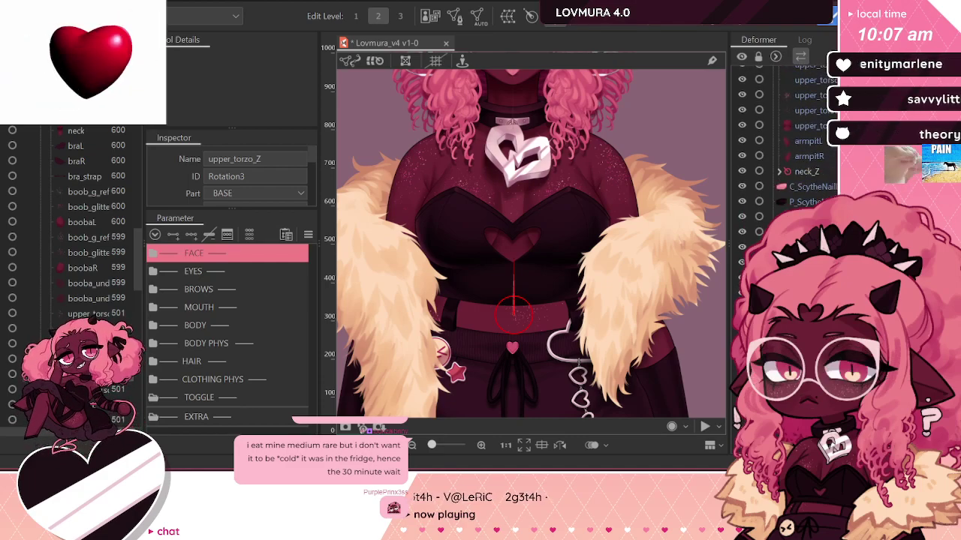
{"action": "scroll", "coordinate": [737, 417], "scroll_direction": "up", "scroll_amount": 3}
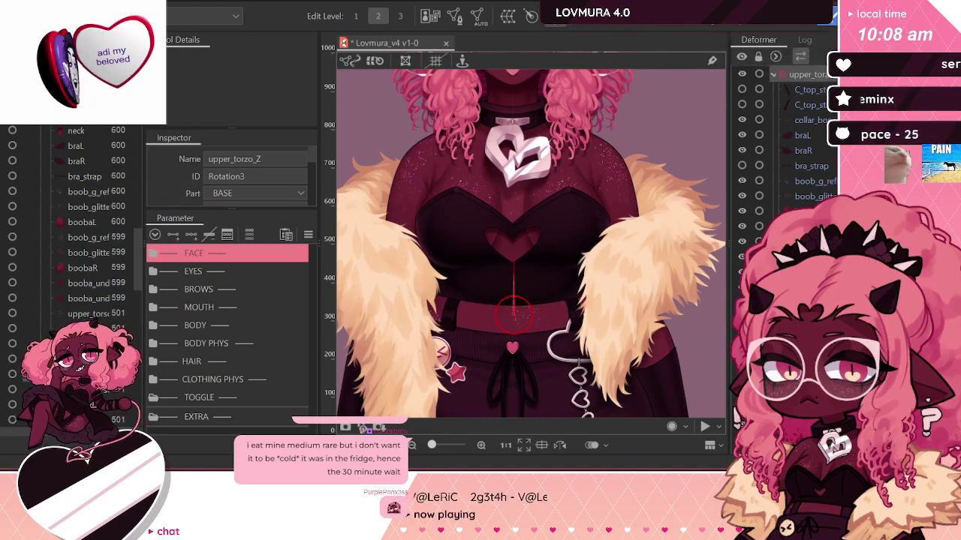
{"action": "left_click", "coordinate": [454, 15]}
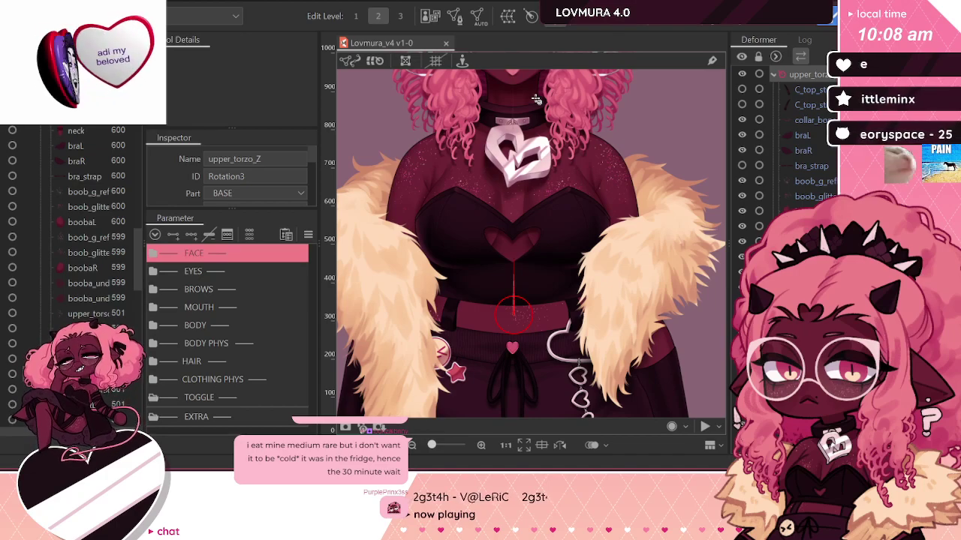
Step: Check which area of the chest the boob_g_reflectL mesh covers and reselect the upper_torzo_Z deformer
{"action": "left_click", "coordinate": [806, 181]}
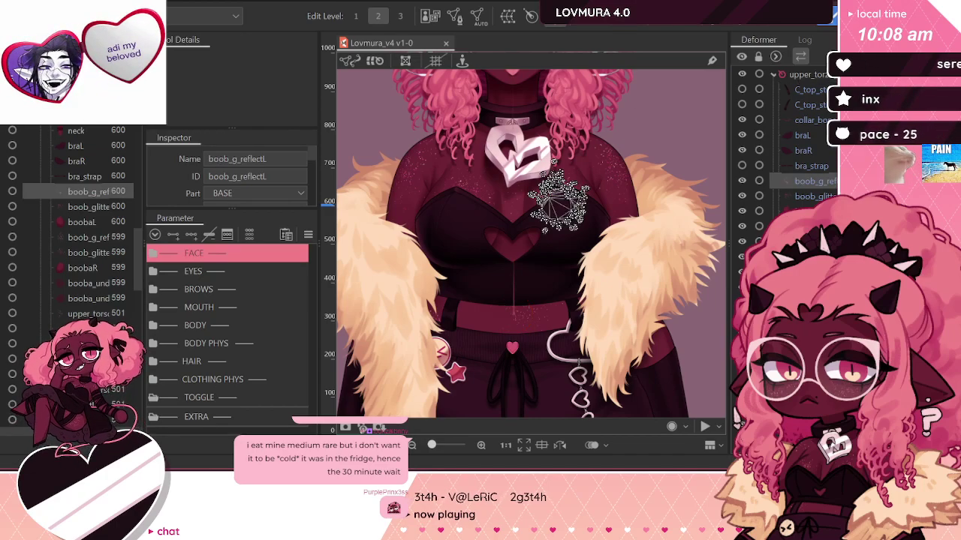
{"action": "left_click", "coordinate": [807, 90]}
{"action": "left_click", "coordinate": [807, 74]}
Step: Select the FUTURE top parts from F_top_upper through F_top_hook_foldR, including the heart chain and ring meshes, and nest them under upper_torzo_Z
{"action": "scroll", "coordinate": [803, 150], "scroll_direction": "down", "scroll_amount": 6}
{"action": "scroll", "coordinate": [788, 150], "scroll_direction": "down", "scroll_amount": 5}
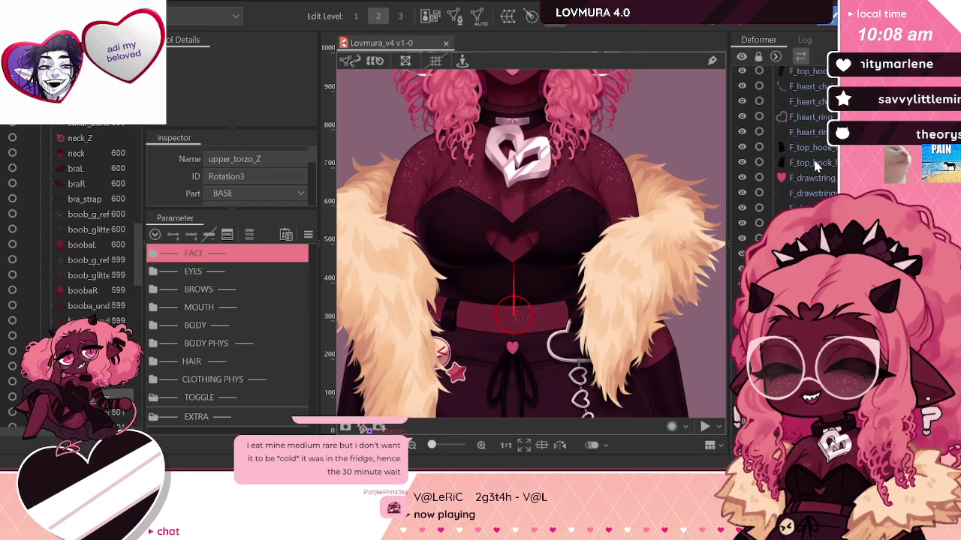
{"action": "left_click", "coordinate": [816, 166]}
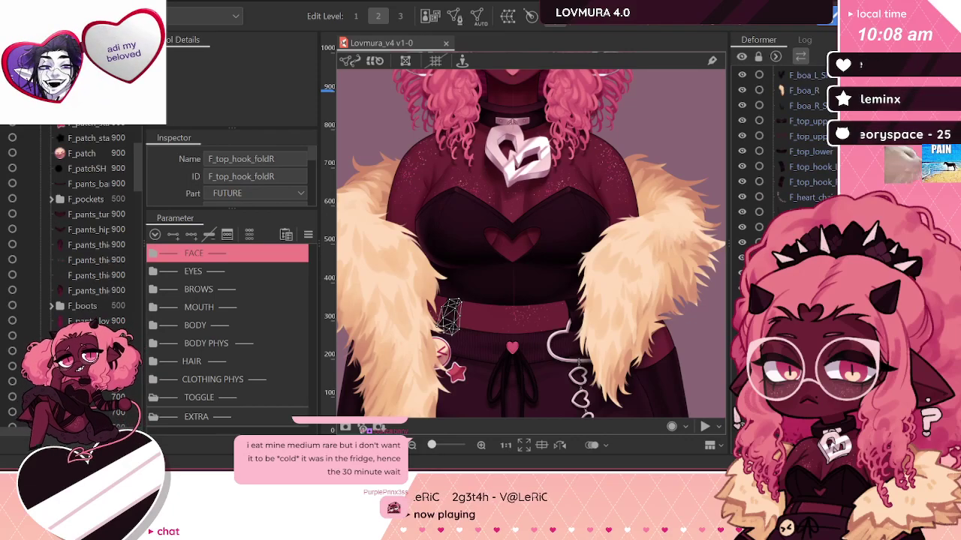
{"action": "scroll", "coordinate": [566, 223], "scroll_direction": "down", "scroll_amount": 3}
{"action": "scroll", "coordinate": [566, 223], "scroll_direction": "up", "scroll_amount": 2}
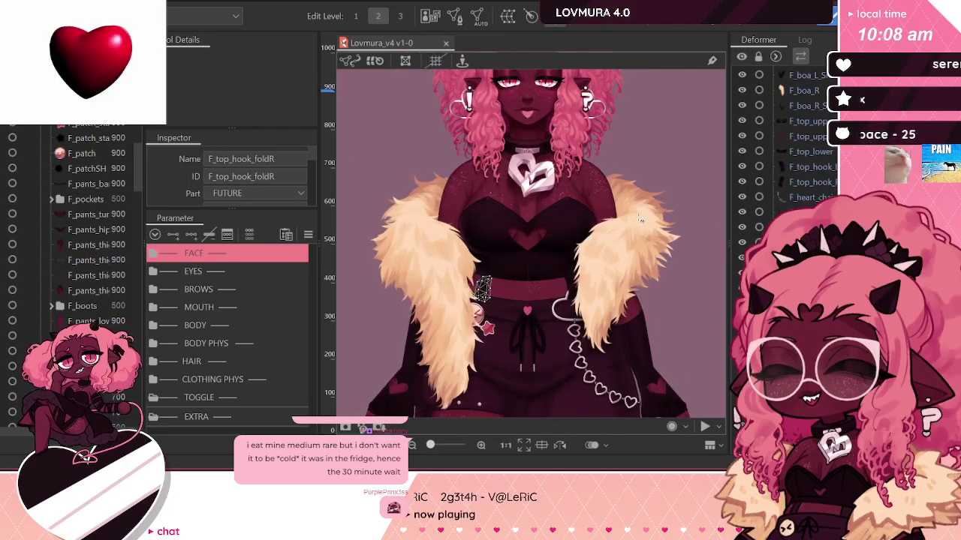
{"action": "scroll", "coordinate": [736, 417], "scroll_direction": "up", "scroll_amount": 2}
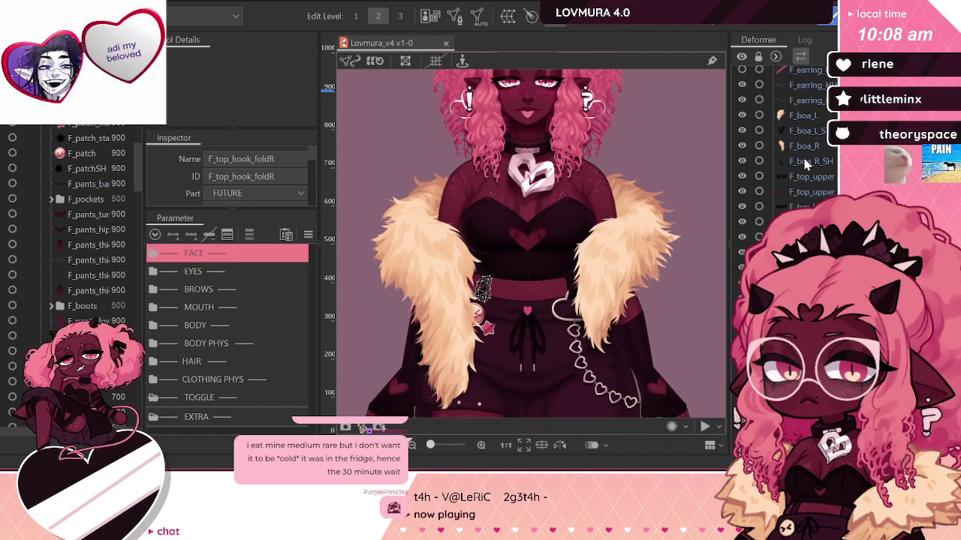
{"action": "scroll", "coordinate": [819, 173], "scroll_direction": "up", "scroll_amount": 2}
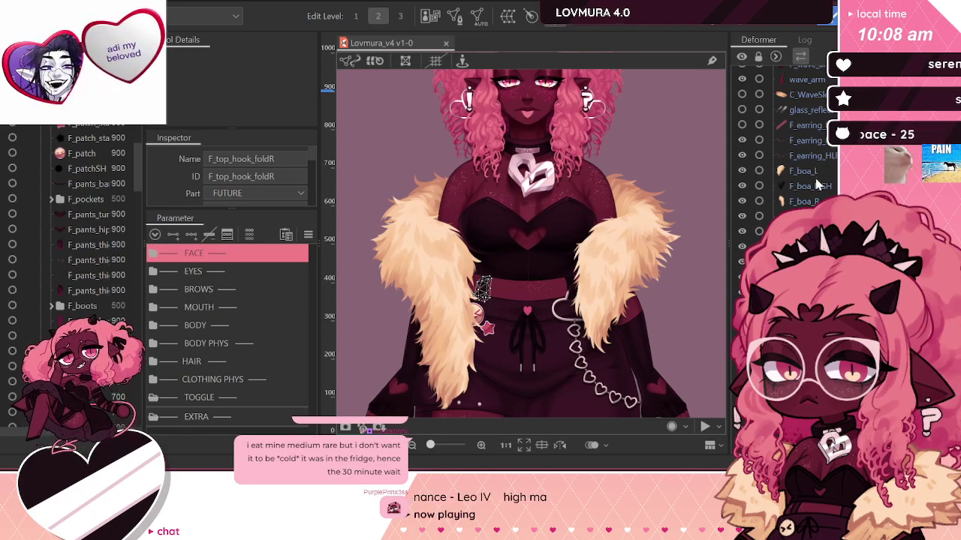
{"action": "scroll", "coordinate": [818, 187], "scroll_direction": "up", "scroll_amount": 2}
{"action": "scroll", "coordinate": [817, 197], "scroll_direction": "down", "scroll_amount": 2}
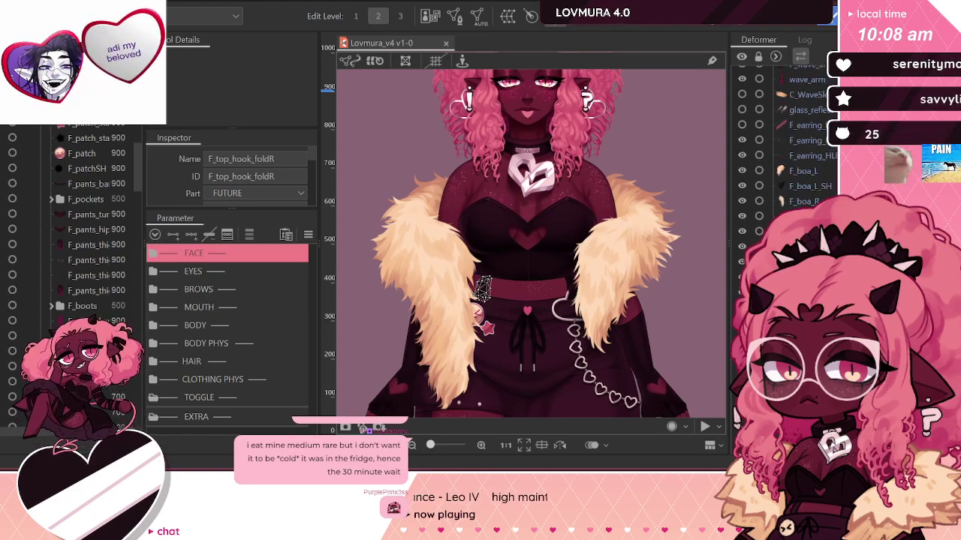
{"action": "key", "text": "ctrl+z"}
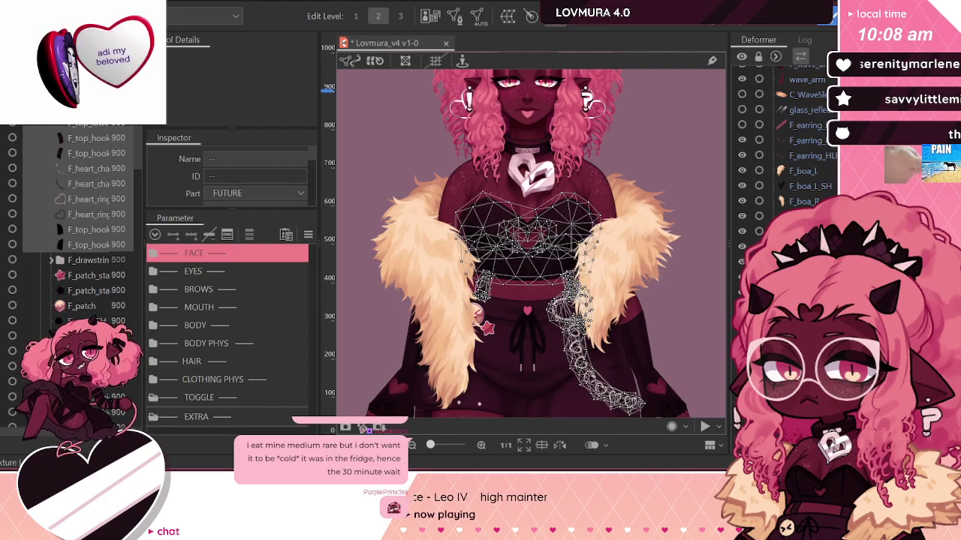
{"action": "scroll", "coordinate": [784, 150], "scroll_direction": "down", "scroll_amount": 4}
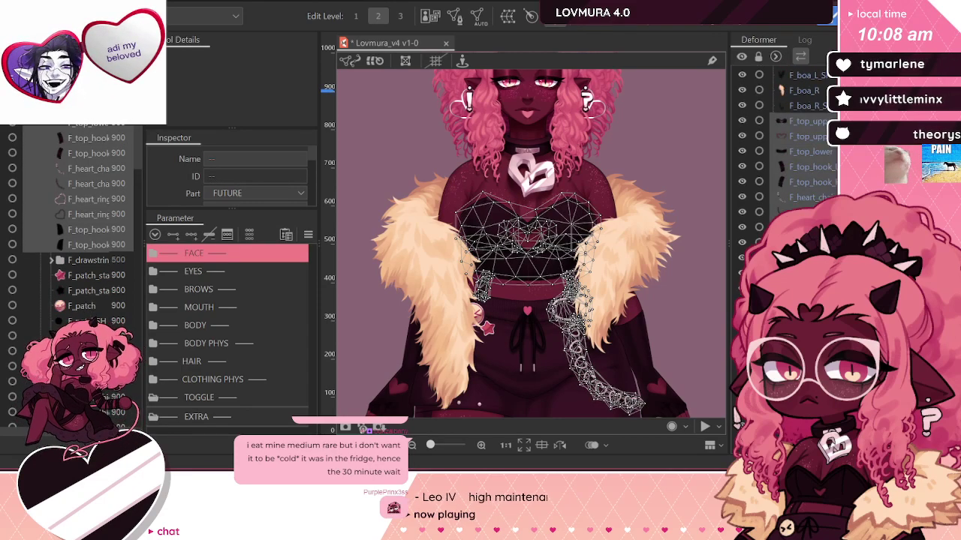
{"action": "scroll", "coordinate": [784, 150], "scroll_direction": "up", "scroll_amount": 7}
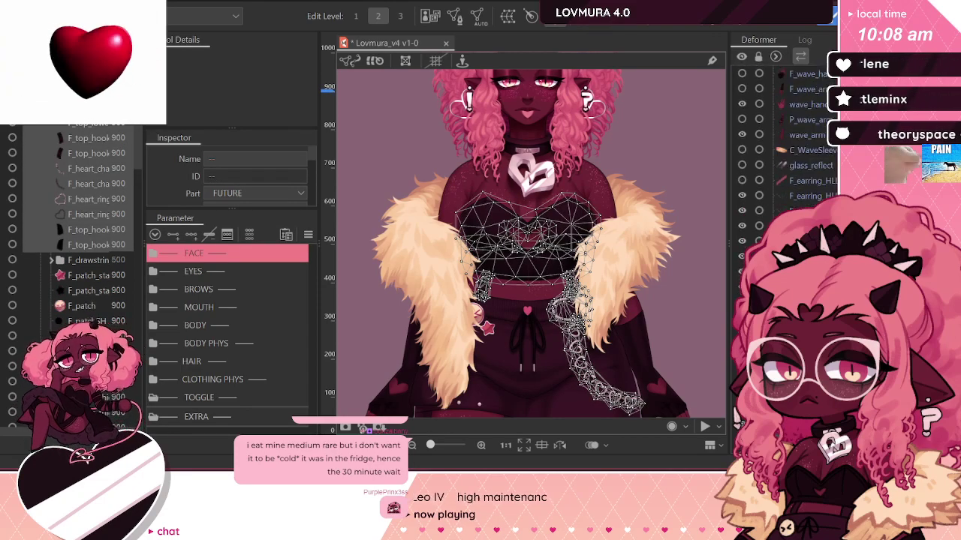
{"action": "scroll", "coordinate": [802, 171], "scroll_direction": "up", "scroll_amount": 12}
{"action": "scroll", "coordinate": [784, 150], "scroll_direction": "up", "scroll_amount": 10}
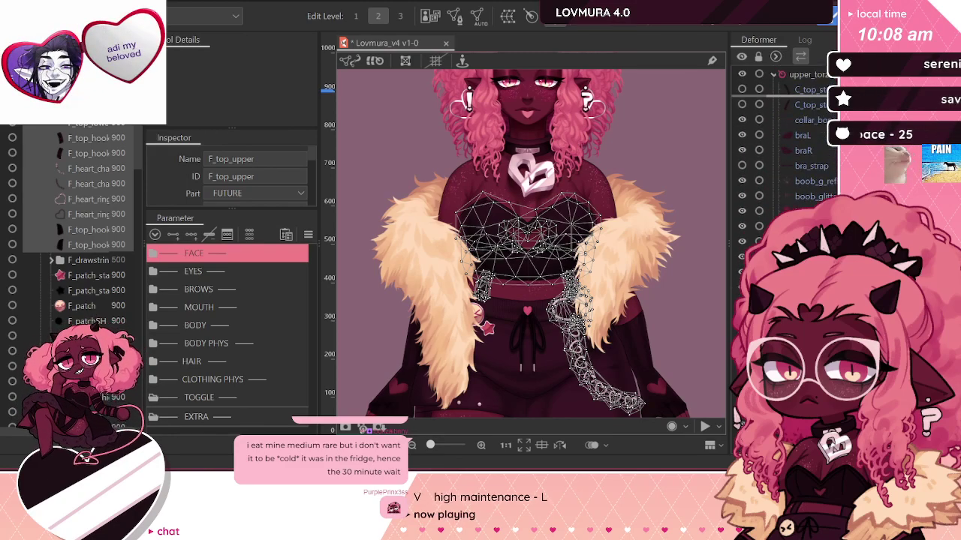
{"action": "left_click", "coordinate": [807, 76]}
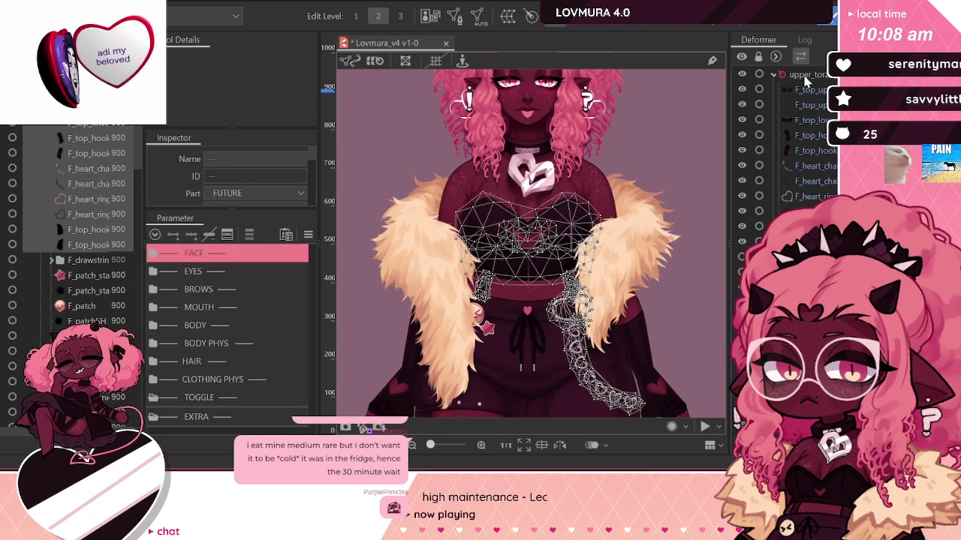
Step: Check that the FUTURE top parts sit with the chest parts in the upper_torzo_Z branch and collapse the branch
{"action": "left_click", "coordinate": [812, 120]}
{"action": "left_click", "coordinate": [794, 75]}
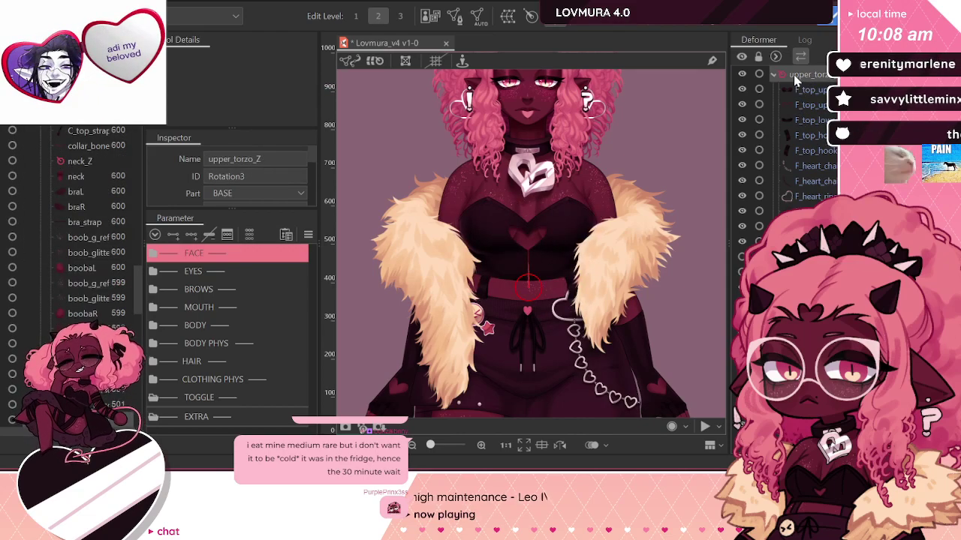
{"action": "left_click", "coordinate": [803, 96]}
{"action": "left_click", "coordinate": [794, 75]}
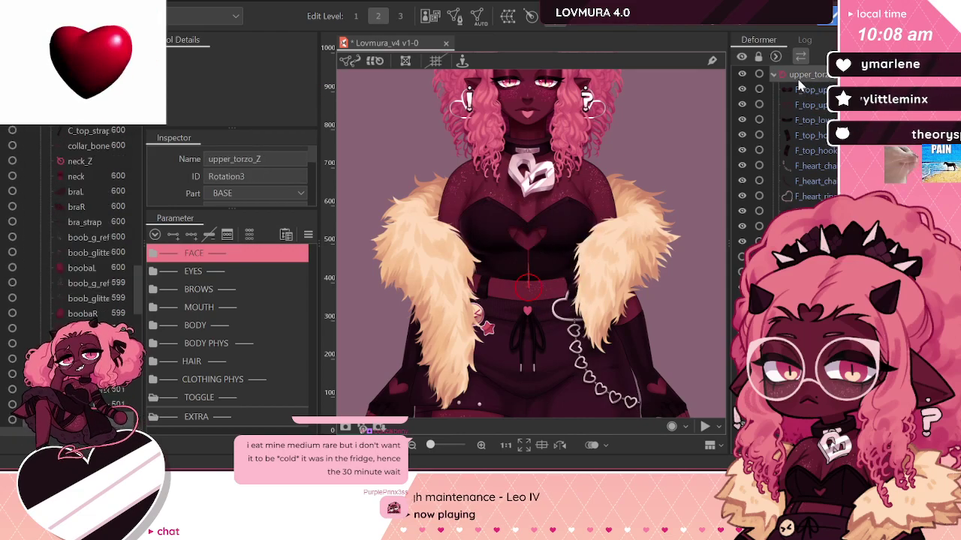
{"action": "left_click", "coordinate": [778, 77]}
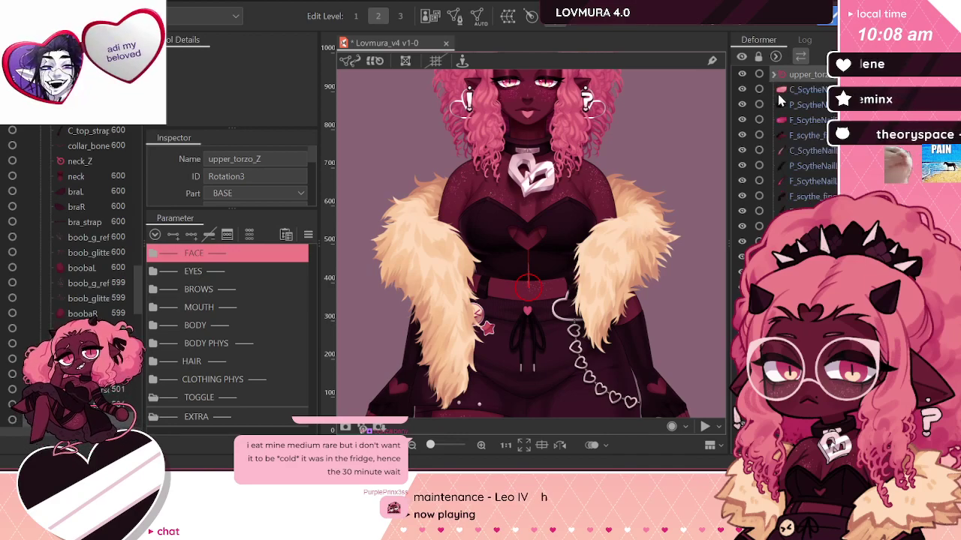
{"action": "left_click", "coordinate": [773, 75]}
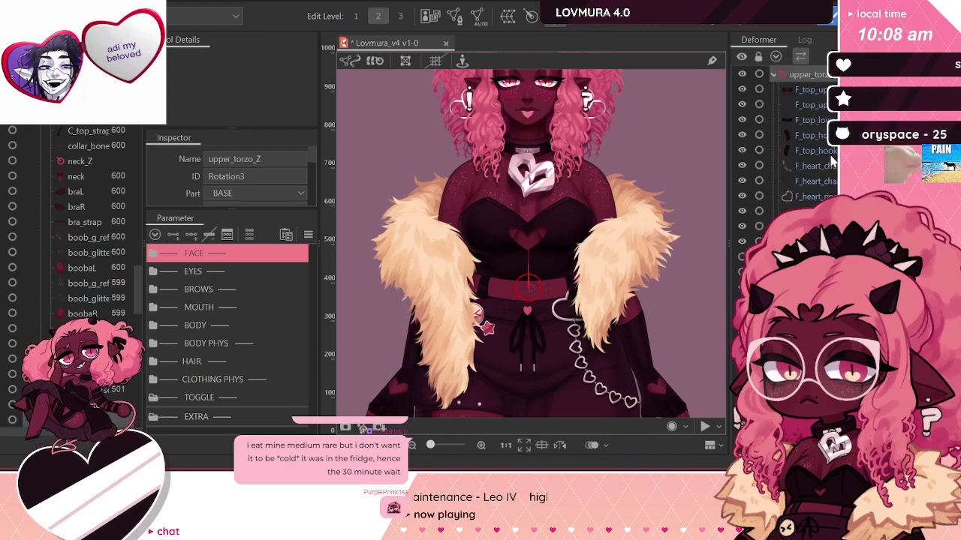
{"action": "left_click", "coordinate": [780, 137]}
{"action": "left_click", "coordinate": [779, 136]}
{"action": "scroll", "coordinate": [779, 155], "scroll_direction": "up", "scroll_amount": 4}
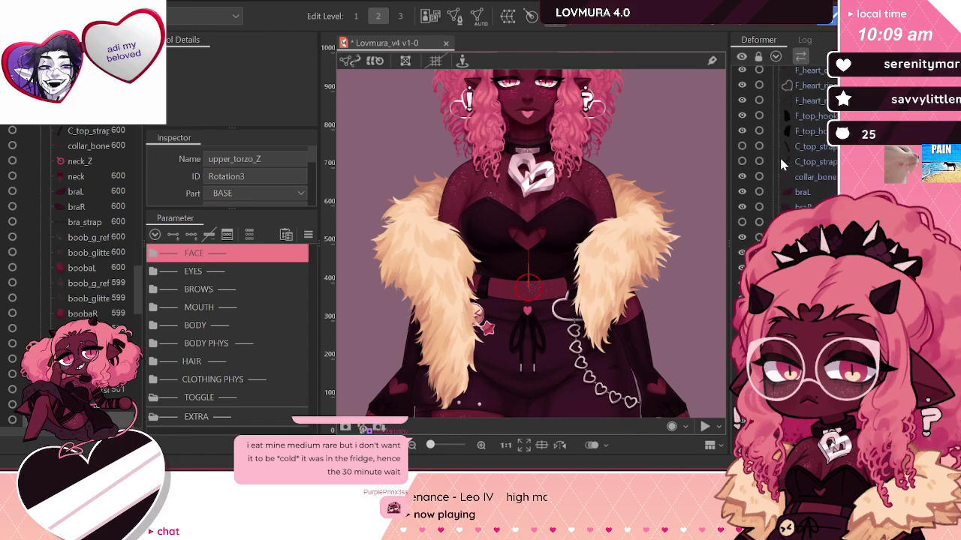
{"action": "left_click", "coordinate": [773, 75]}
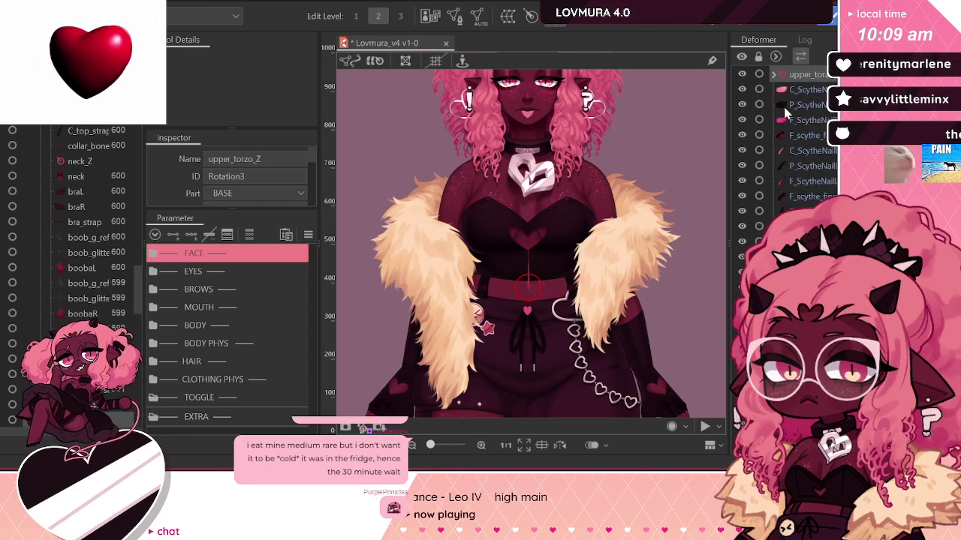
Step: Look through the deformer list from the scythe parts down to the hand, arm and shoulder meshes that are still unparented
{"action": "left_click", "coordinate": [817, 149]}
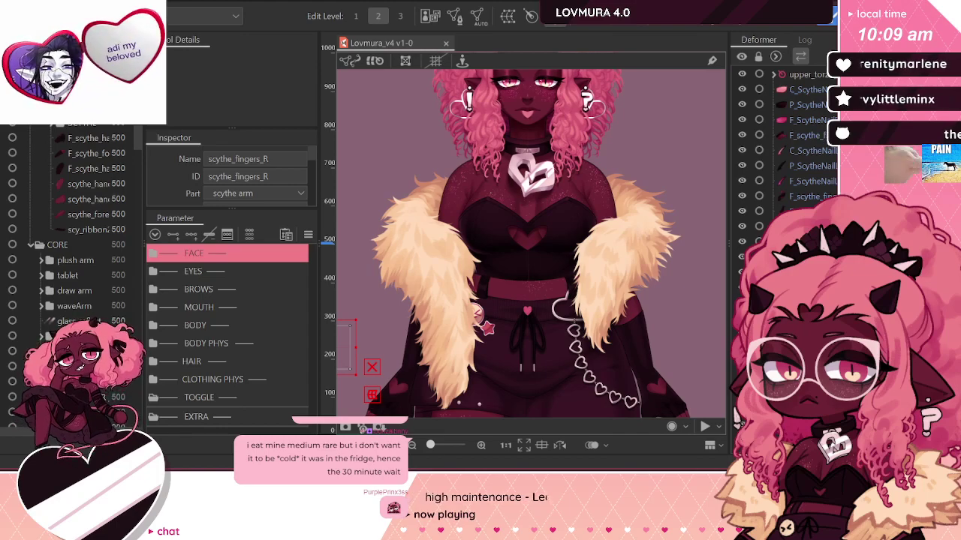
{"action": "scroll", "coordinate": [785, 135], "scroll_direction": "down", "scroll_amount": 5}
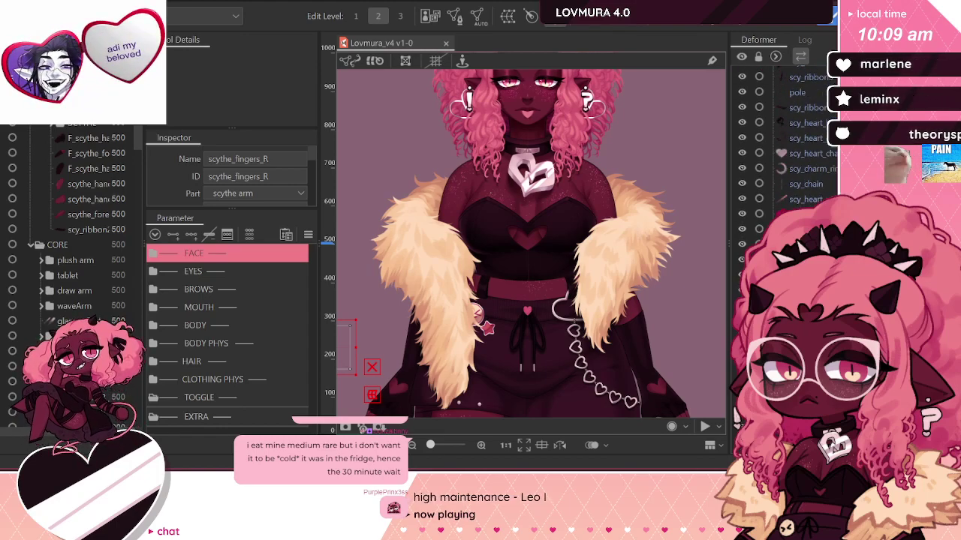
{"action": "left_click", "coordinate": [788, 214]}
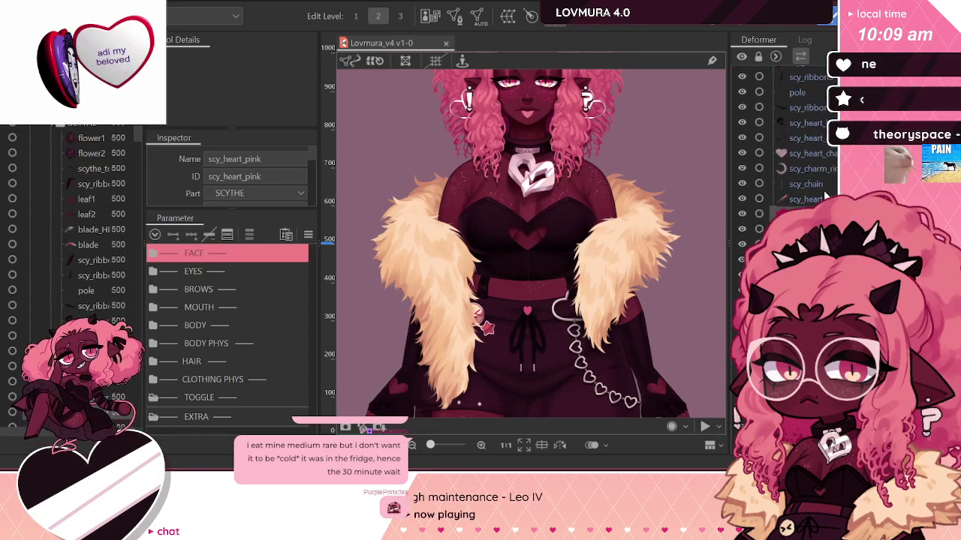
{"action": "scroll", "coordinate": [738, 416], "scroll_direction": "down", "scroll_amount": 5}
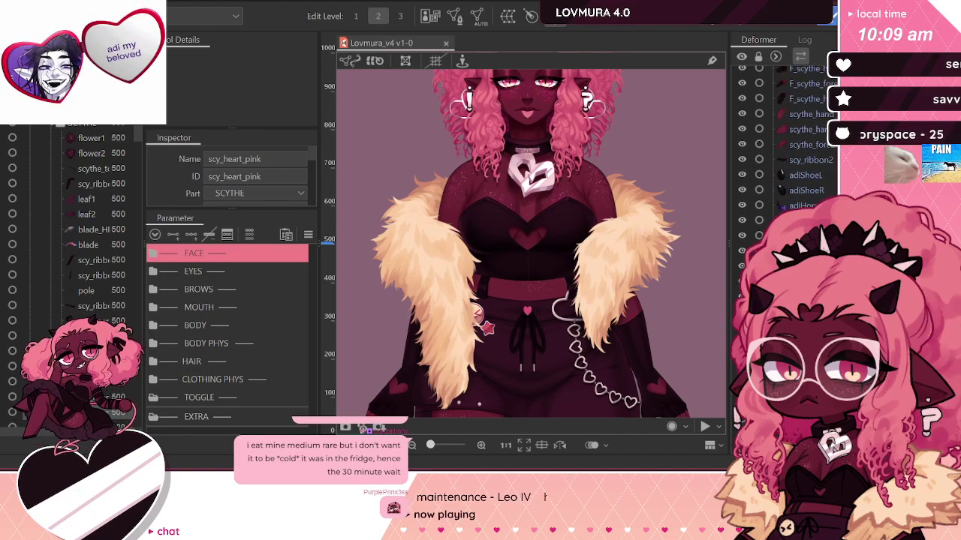
{"action": "scroll", "coordinate": [738, 416], "scroll_direction": "down", "scroll_amount": 5}
{"action": "scroll", "coordinate": [738, 416], "scroll_direction": "down", "scroll_amount": 5}
{"action": "scroll", "coordinate": [738, 416], "scroll_direction": "down", "scroll_amount": 5}
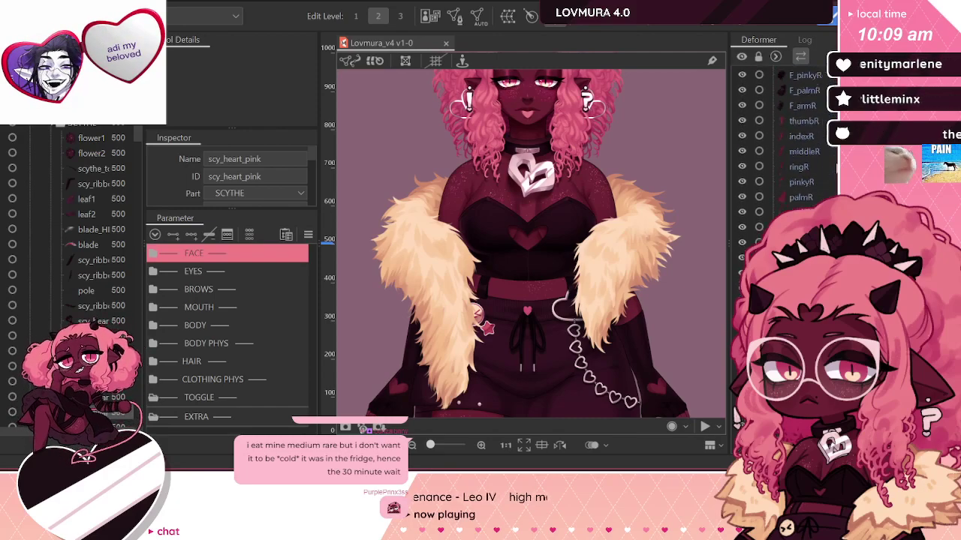
{"action": "scroll", "coordinate": [738, 417], "scroll_direction": "down", "scroll_amount": 3}
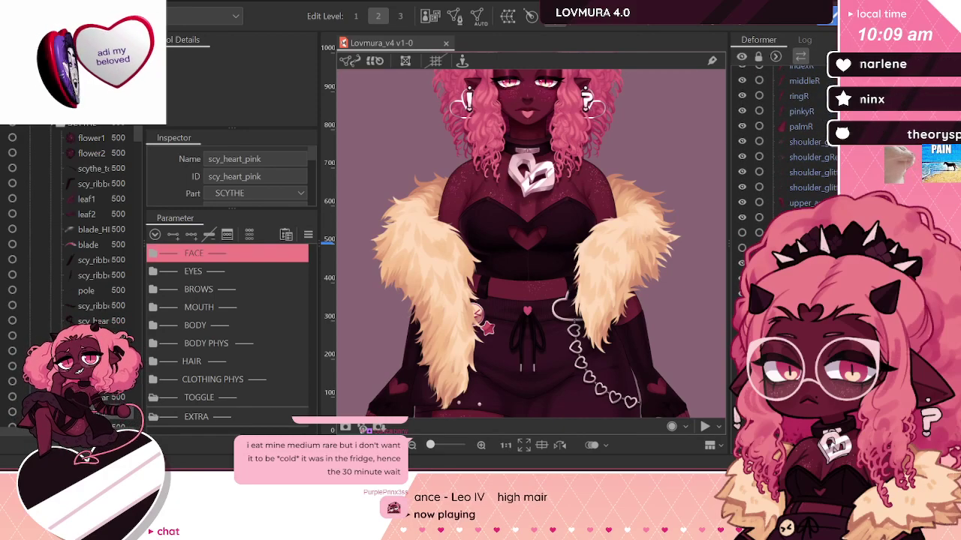
{"action": "scroll", "coordinate": [738, 416], "scroll_direction": "up", "scroll_amount": 3}
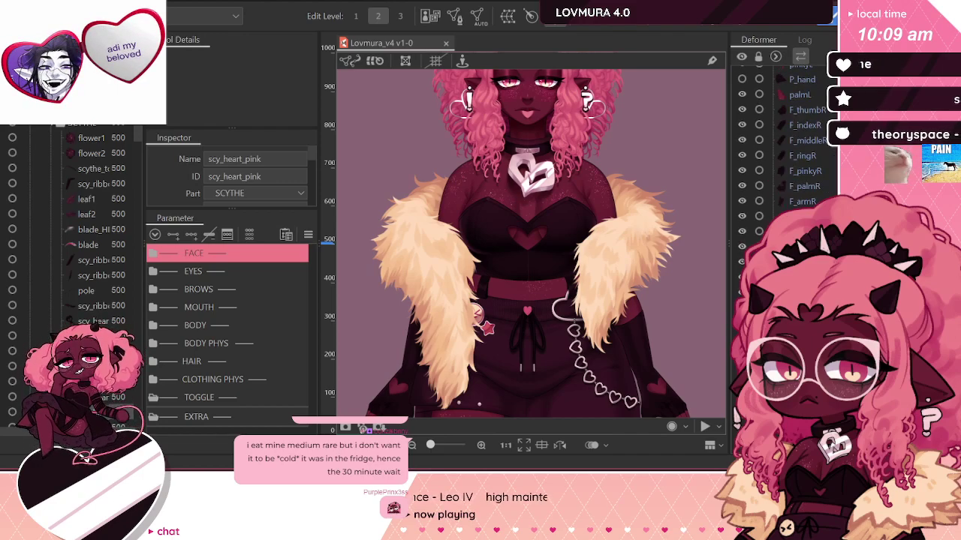
Step: Collapse the scythe arm part folder and go through the BASE parts to the glove and hand folders
{"action": "left_click", "coordinate": [67, 150]}
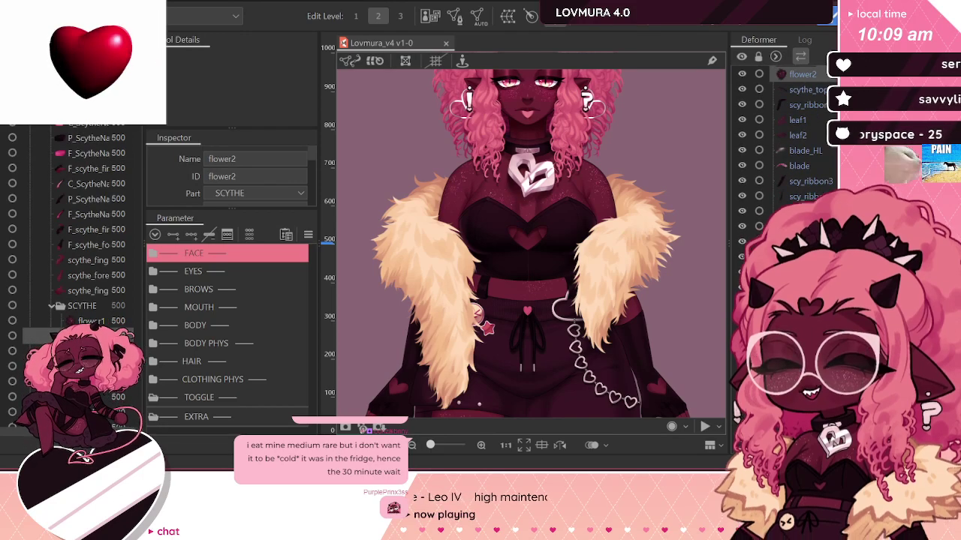
{"action": "left_click", "coordinate": [42, 107]}
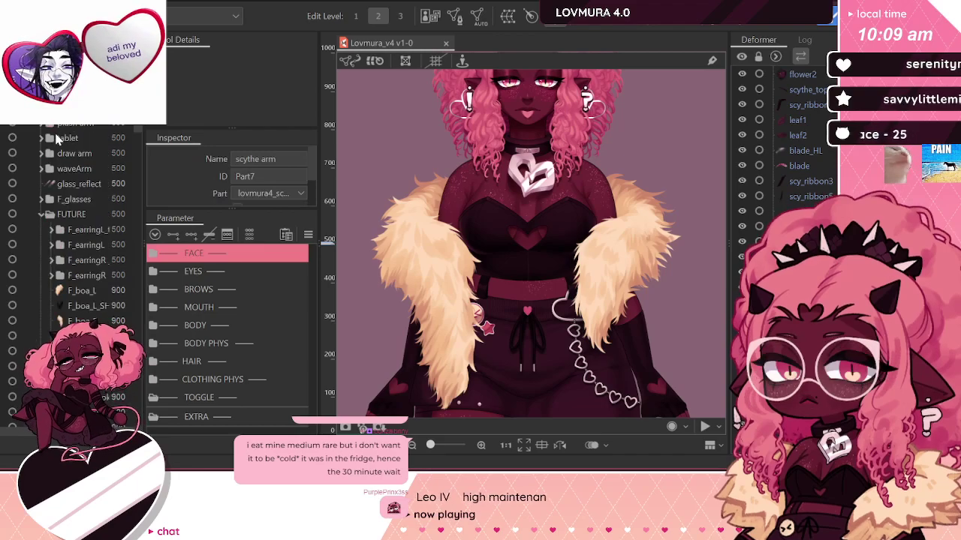
{"action": "scroll", "coordinate": [57, 132], "scroll_direction": "down", "scroll_amount": 10}
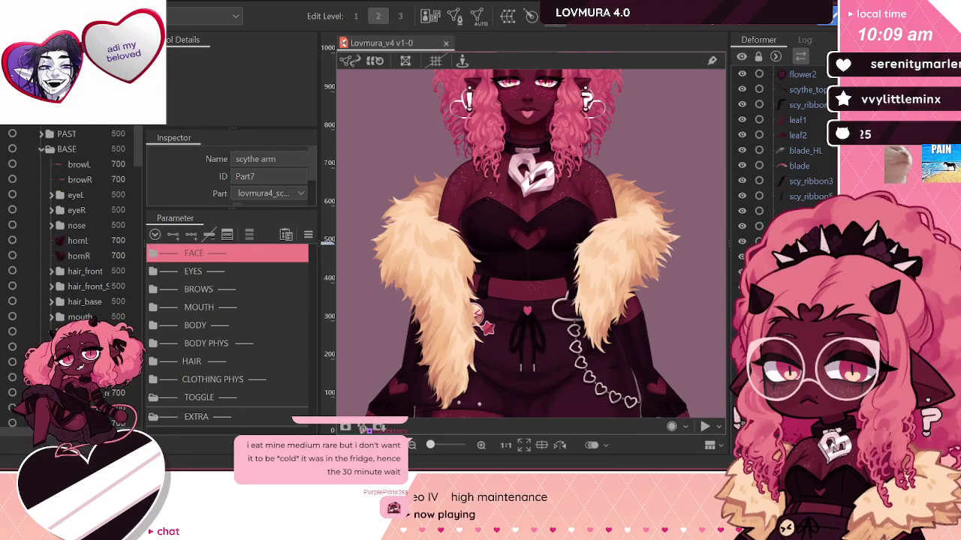
{"action": "scroll", "coordinate": [51, 265], "scroll_direction": "down", "scroll_amount": 3}
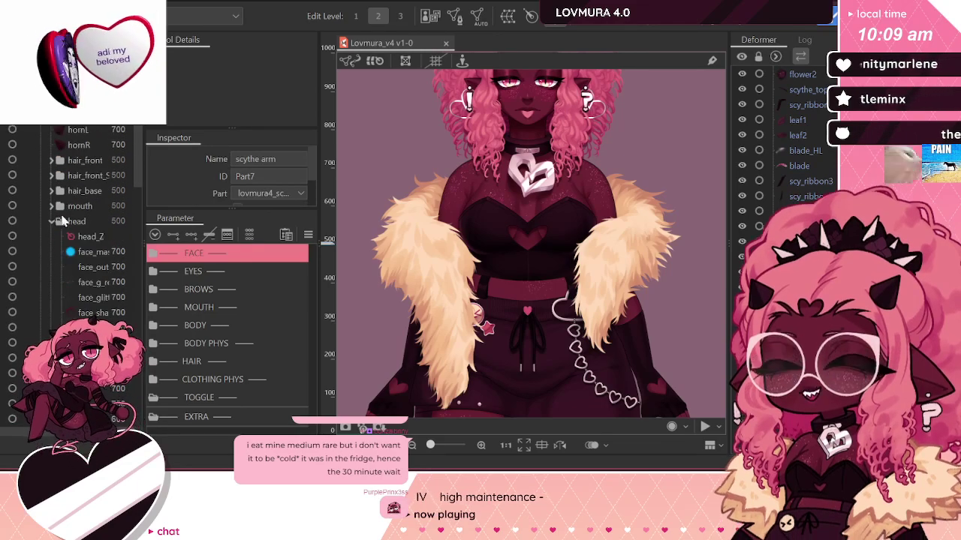
{"action": "scroll", "coordinate": [64, 225], "scroll_direction": "down", "scroll_amount": 10}
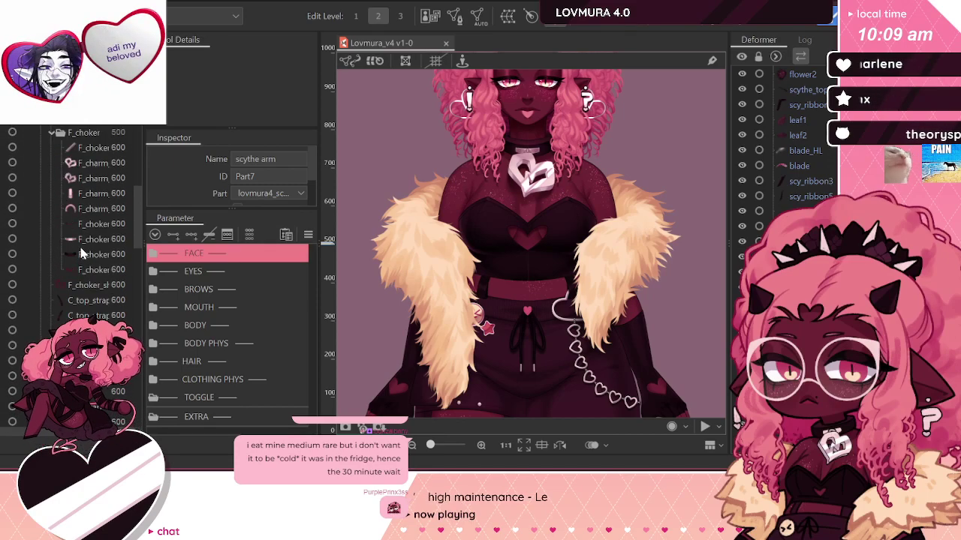
{"action": "scroll", "coordinate": [80, 248], "scroll_direction": "down", "scroll_amount": 10}
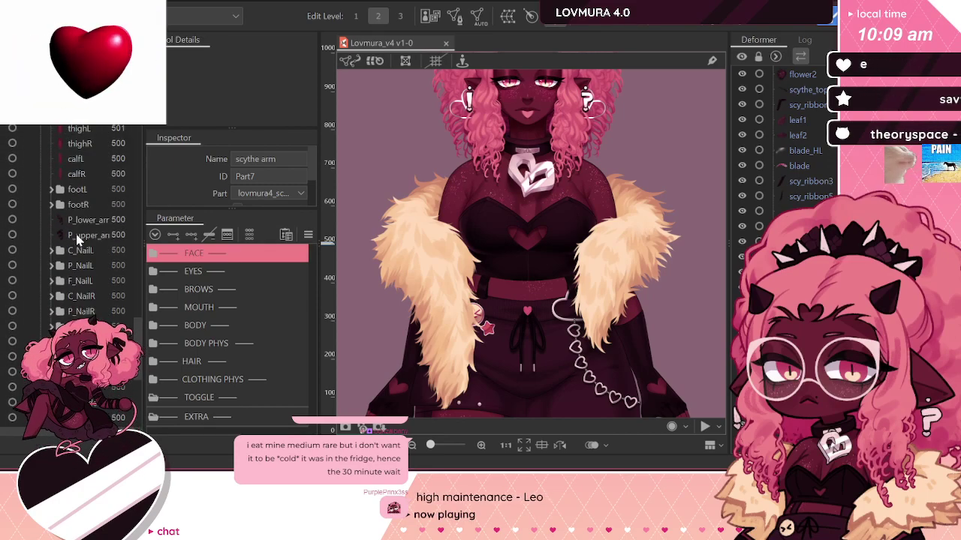
{"action": "scroll", "coordinate": [77, 239], "scroll_direction": "down", "scroll_amount": 1}
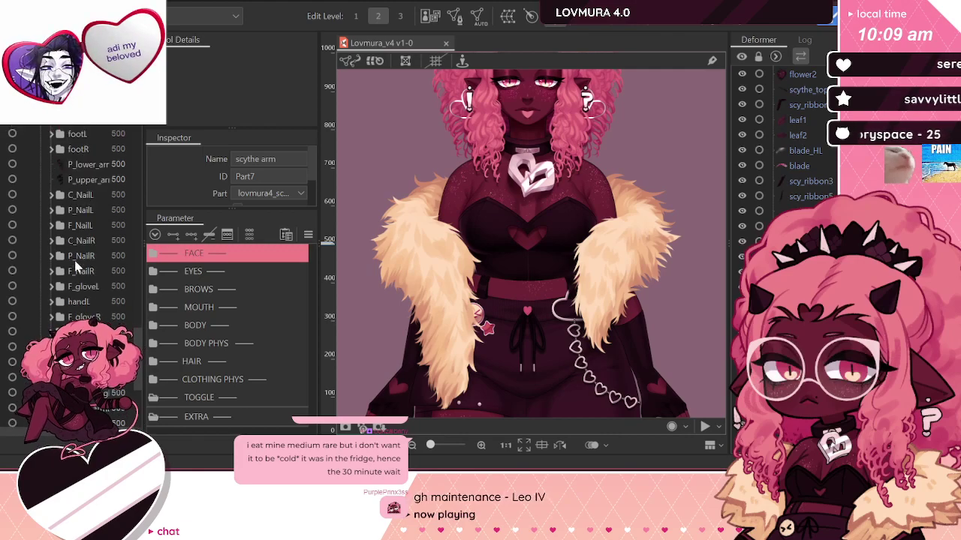
{"action": "scroll", "coordinate": [67, 217], "scroll_direction": "down", "scroll_amount": 2}
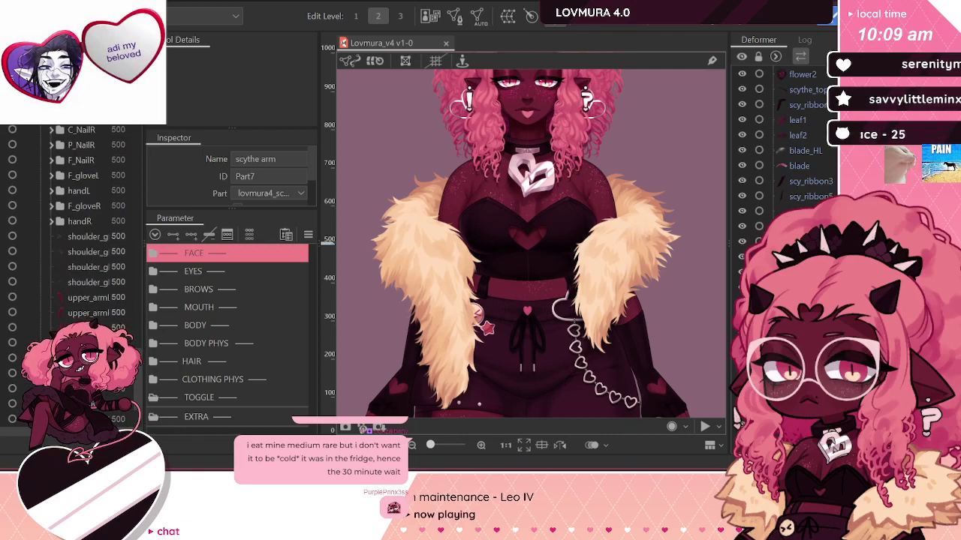
Step: Expand the F_gloveL, handL, F_gloveR and handR part folders to show their finger, palm and arm meshes
{"action": "left_click", "coordinate": [76, 190]}
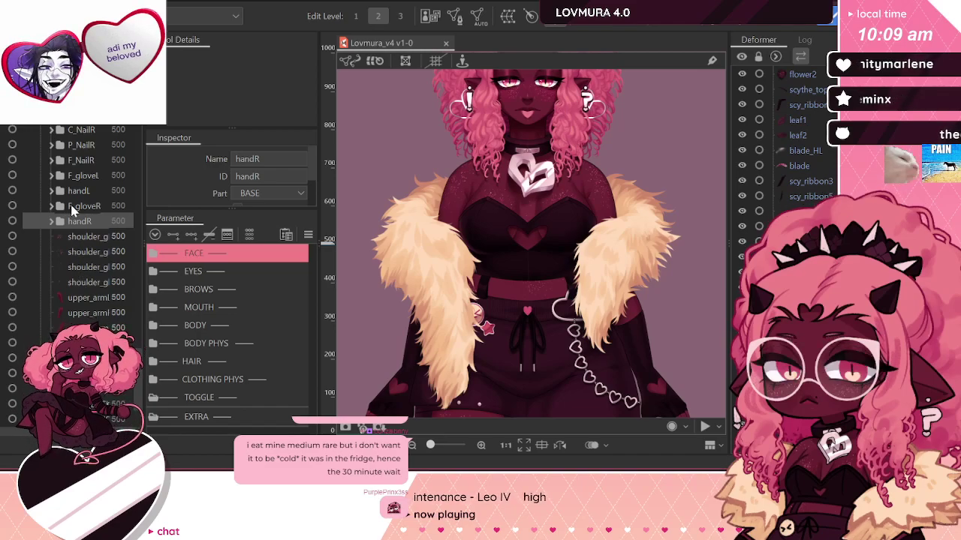
{"action": "left_click", "coordinate": [54, 221]}
{"action": "left_click", "coordinate": [56, 207]}
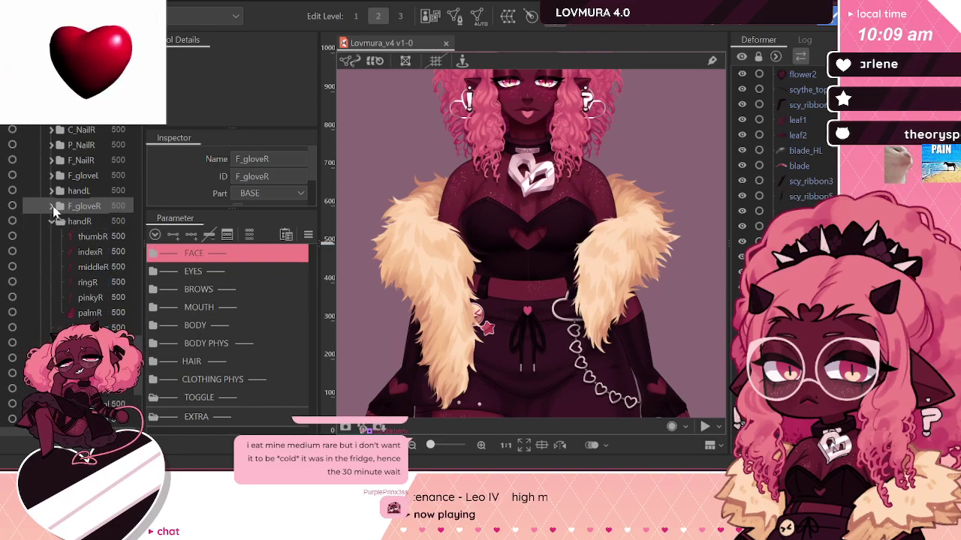
{"action": "left_click", "coordinate": [53, 177]}
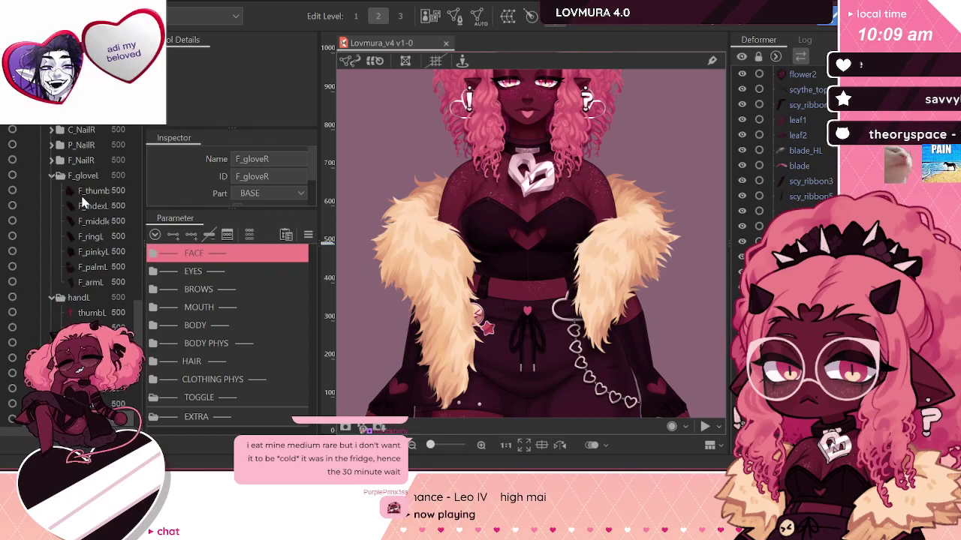
Step: Select all meshes in F_gloveL and handL together with the lower_armL and upper_armL meshes
{"action": "left_click", "coordinate": [89, 192]}
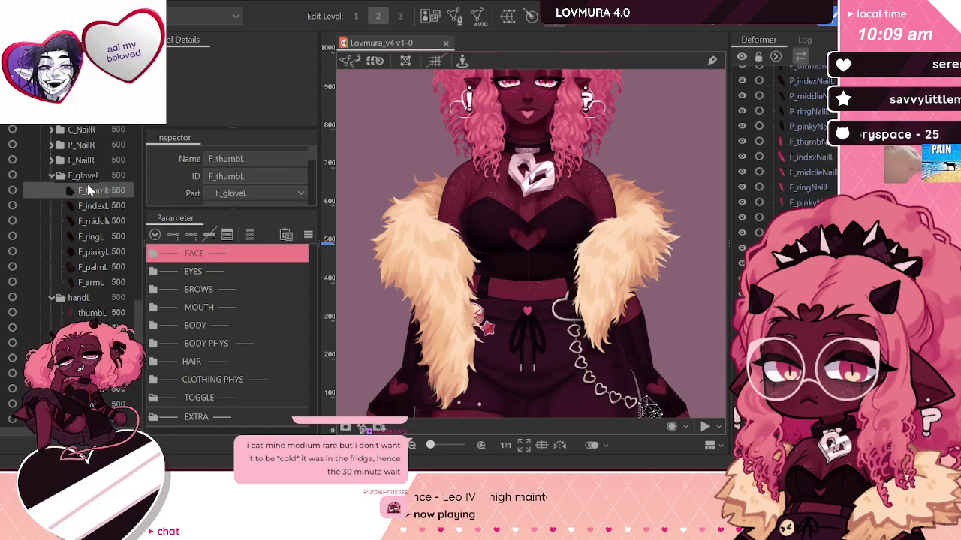
{"action": "scroll", "coordinate": [94, 295], "scroll_direction": "down", "scroll_amount": 2}
{"action": "left_click", "coordinate": [89, 303], "text": "shift"}
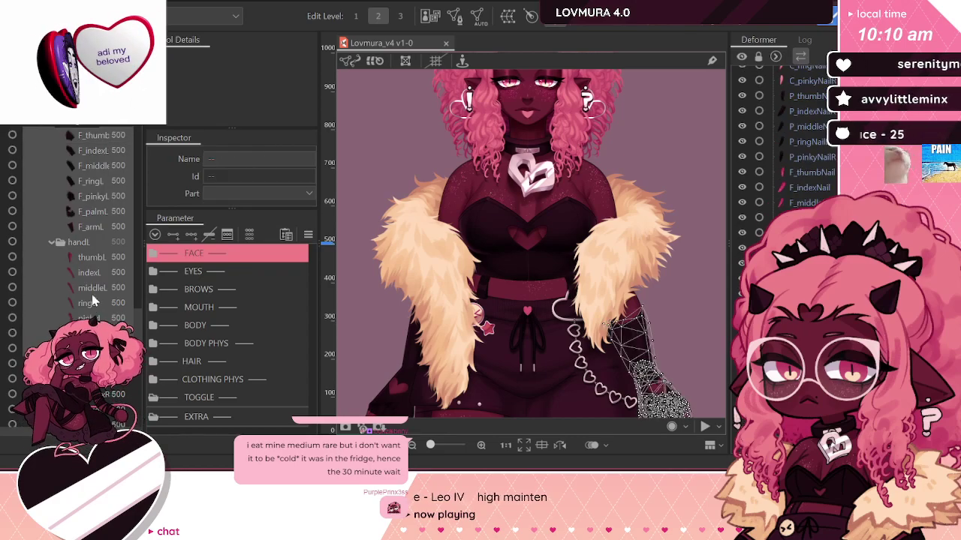
{"action": "left_click", "coordinate": [78, 242]}
{"action": "scroll", "coordinate": [84, 244], "scroll_direction": "down", "scroll_amount": 7}
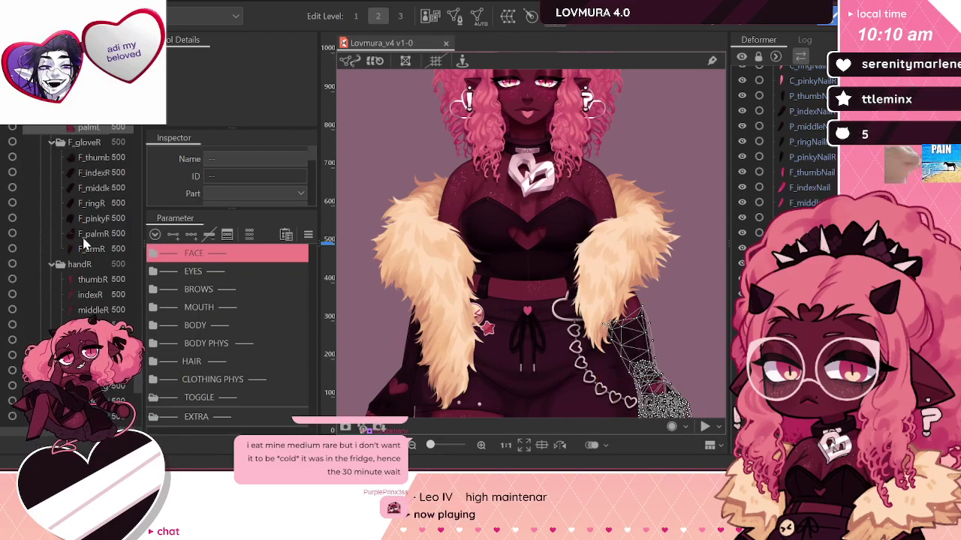
{"action": "scroll", "coordinate": [84, 240], "scroll_direction": "down", "scroll_amount": 6}
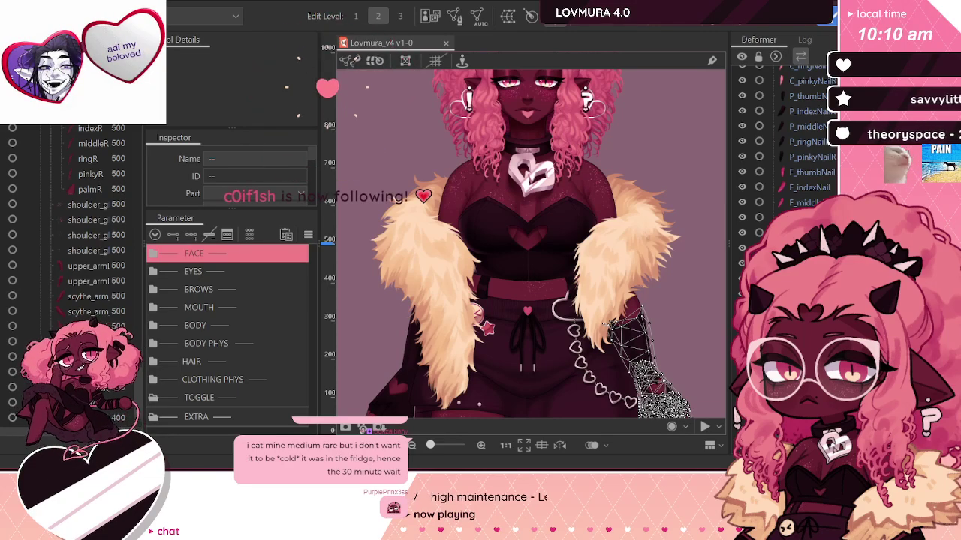
{"action": "left_click", "coordinate": [645, 352]}
{"action": "left_click", "coordinate": [84, 326], "text": "ctrl"}
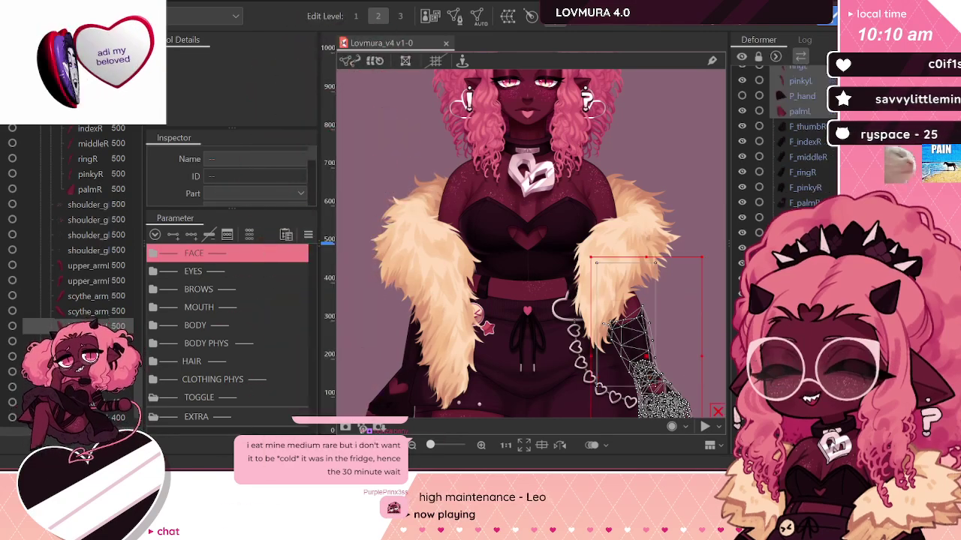
{"action": "left_click", "coordinate": [89, 266]}
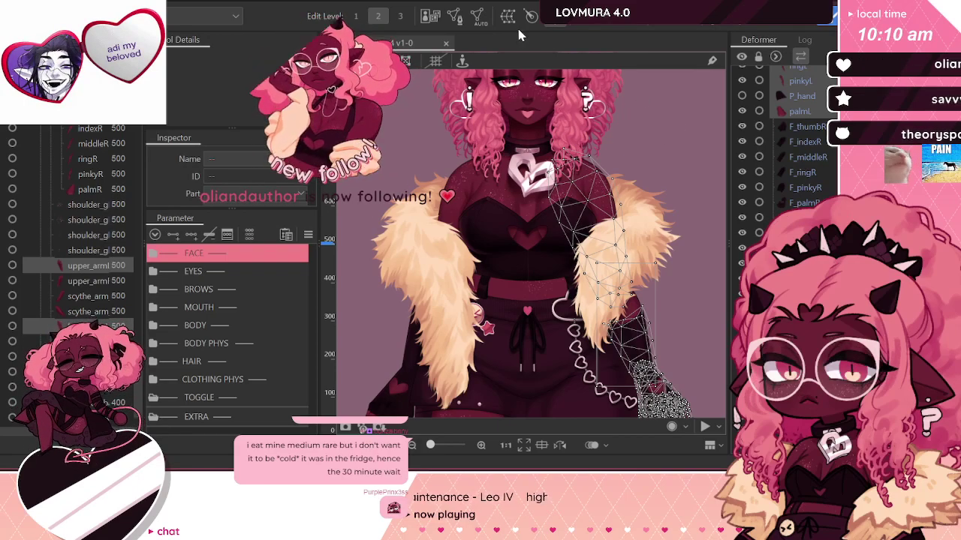
Step: Create a rotation deformer for the selected left arm meshes with its pivot on the L-side shoulder, pointing straight up
{"action": "scroll", "coordinate": [600, 159], "scroll_direction": "up", "scroll_amount": 2}
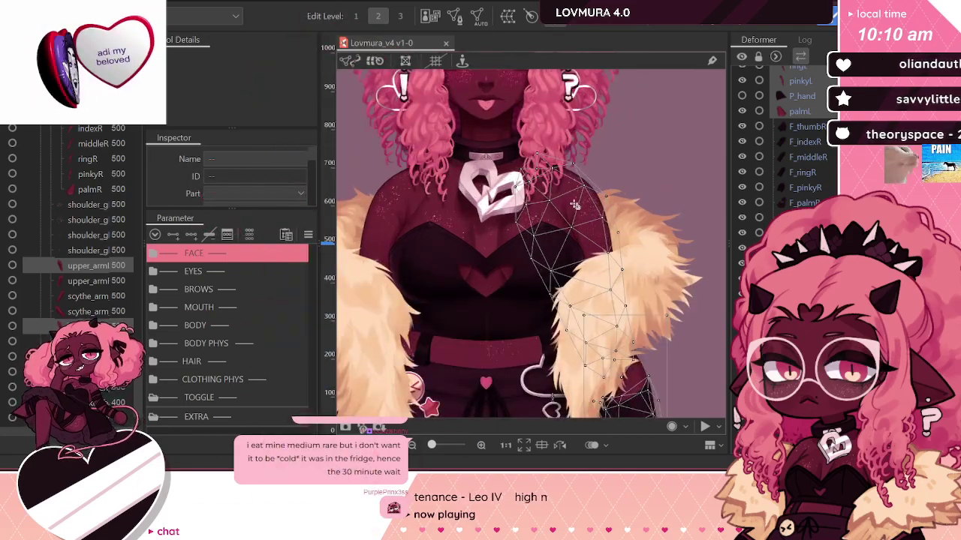
{"action": "scroll", "coordinate": [575, 207], "scroll_direction": "up", "scroll_amount": 1}
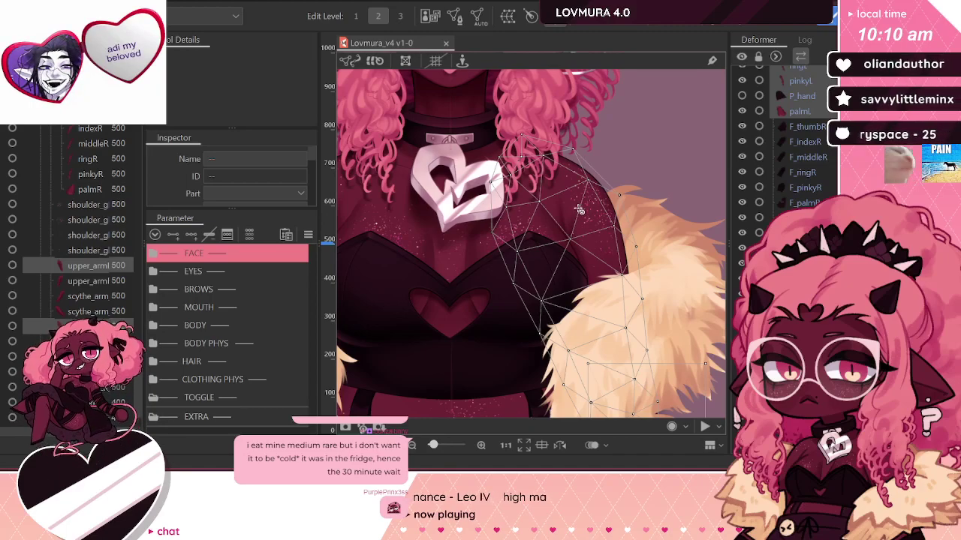
{"action": "left_click_drag", "start_coordinate": [577, 206], "coordinate": [578, 138]}
{"action": "left_click", "coordinate": [620, 247]}
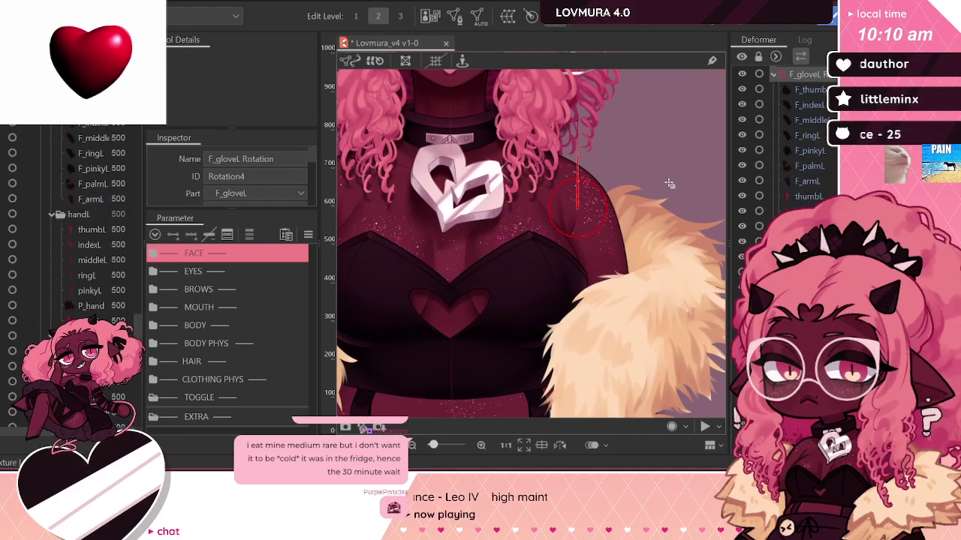
Step: Rename the new rotation deformer to arm_L and collapse its branch in the deformer list
{"action": "scroll", "coordinate": [614, 146], "scroll_direction": "up", "scroll_amount": 1}
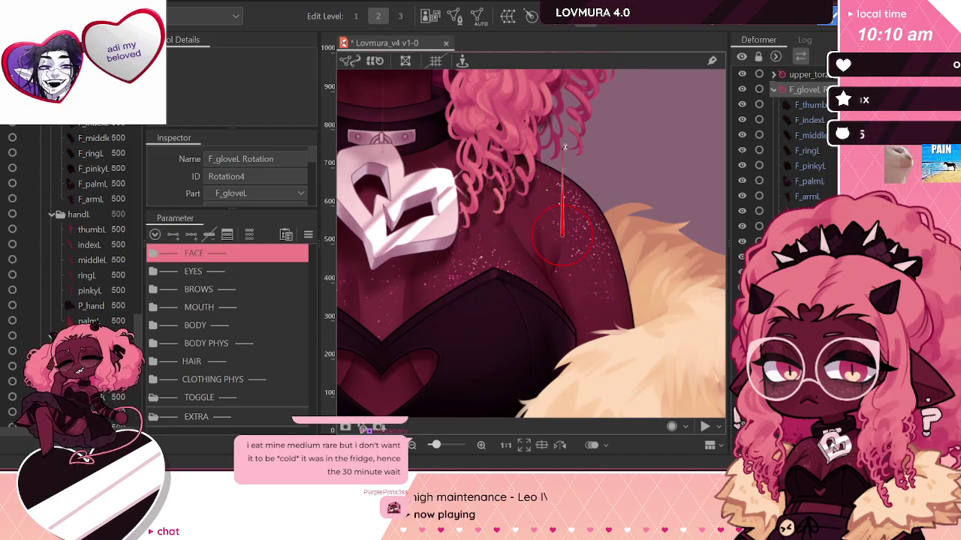
{"action": "scroll", "coordinate": [635, 166], "scroll_direction": "down", "scroll_amount": 2}
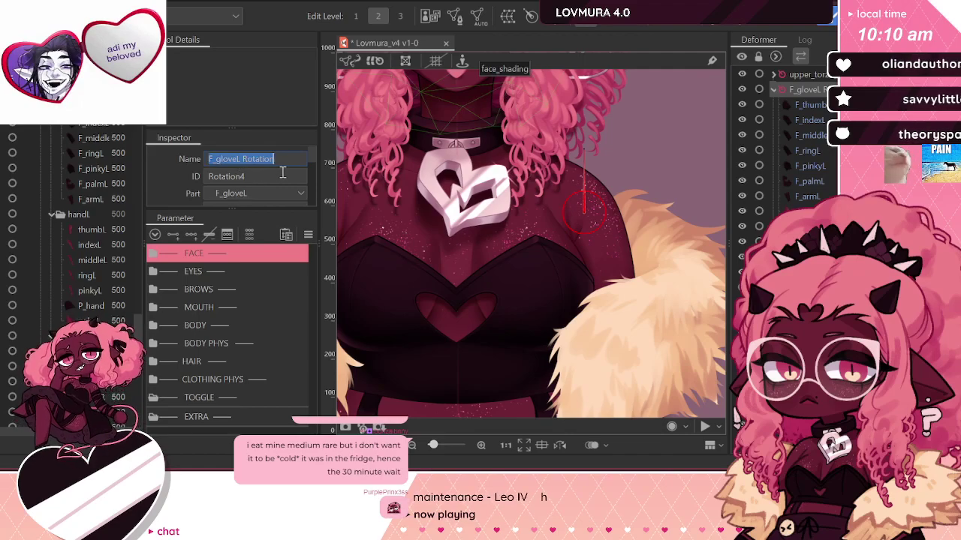
{"action": "key", "text": "Return"}
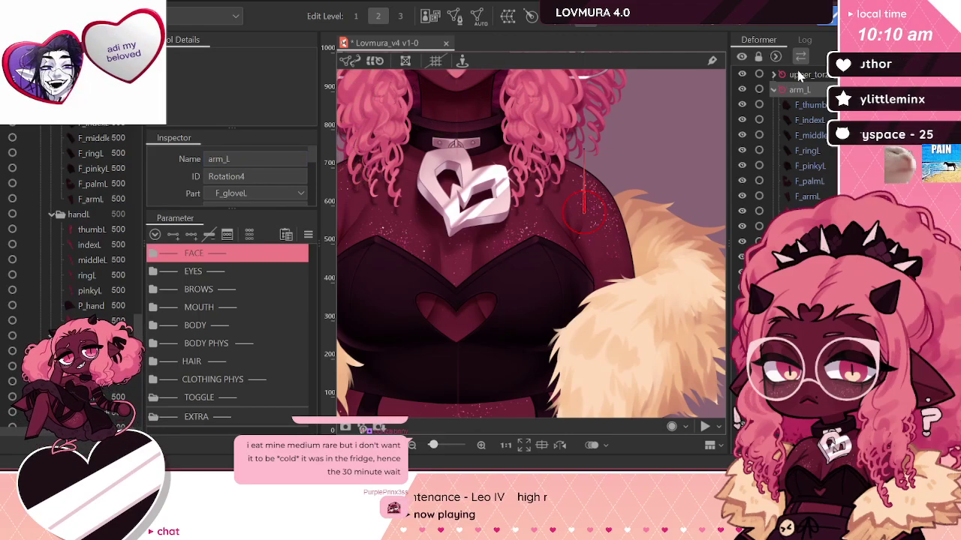
{"action": "left_click", "coordinate": [773, 89]}
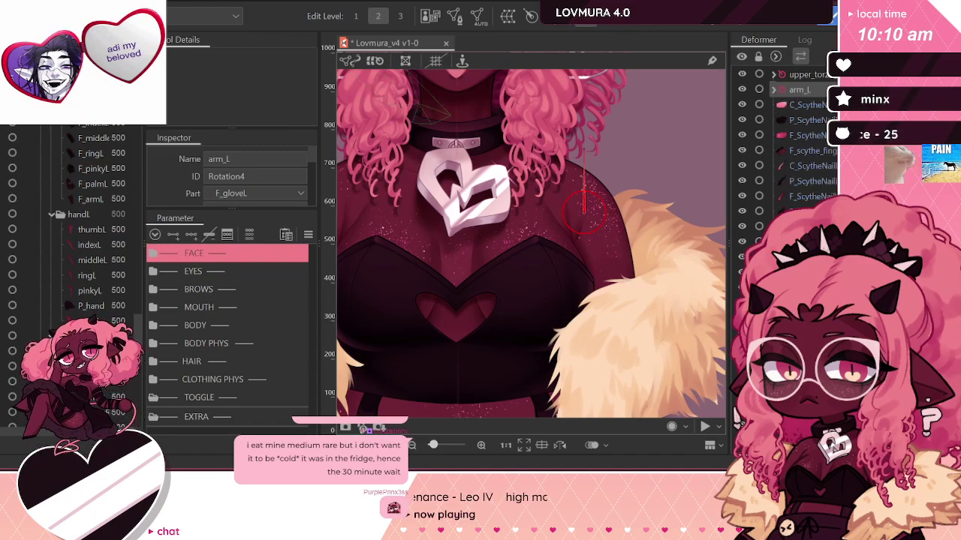
Step: Select all glove and hand meshes in F_gloveR and handR, from F_thumbR through palmR
{"action": "scroll", "coordinate": [609, 118], "scroll_direction": "down", "scroll_amount": 5}
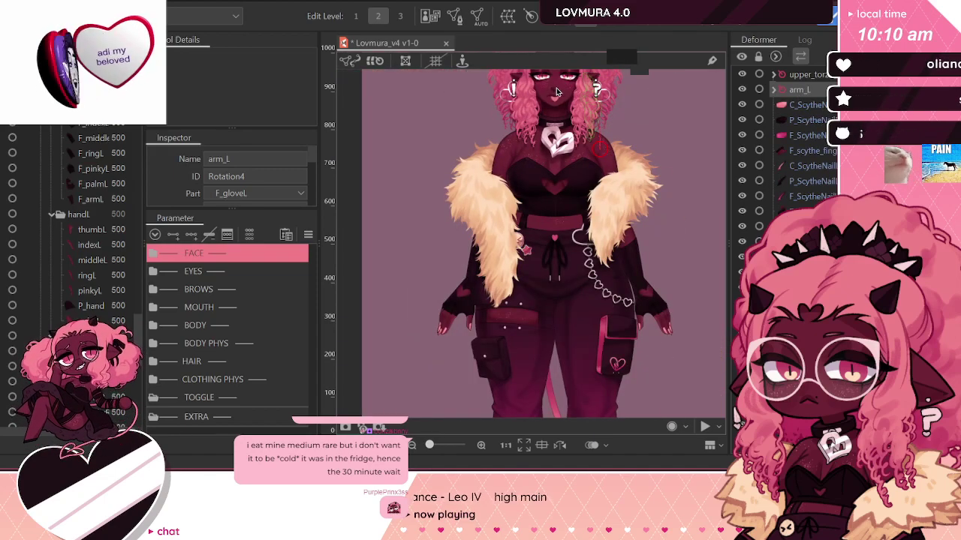
{"action": "scroll", "coordinate": [788, 135], "scroll_direction": "down", "scroll_amount": 5}
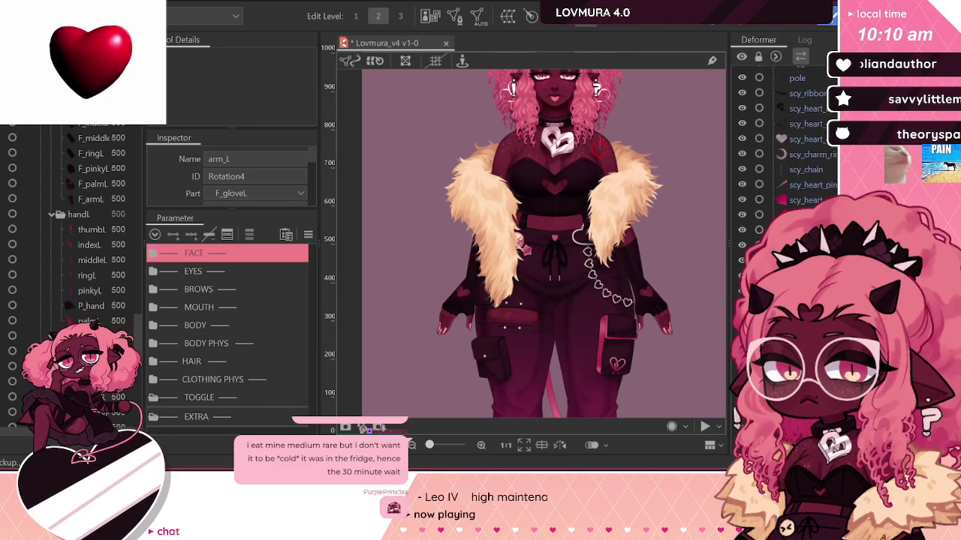
{"action": "scroll", "coordinate": [788, 135], "scroll_direction": "up", "scroll_amount": 5}
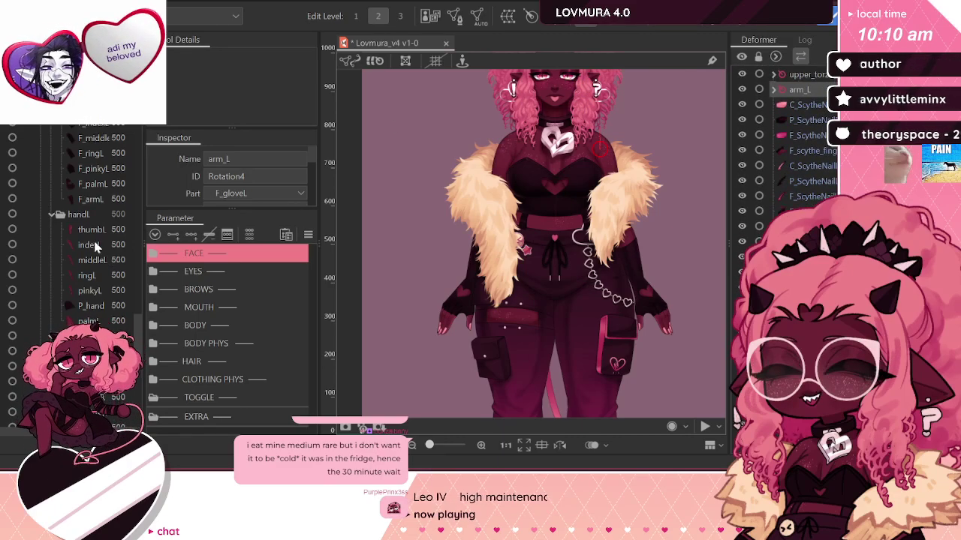
{"action": "scroll", "coordinate": [83, 239], "scroll_direction": "up", "scroll_amount": 2}
{"action": "scroll", "coordinate": [84, 239], "scroll_direction": "down", "scroll_amount": 2}
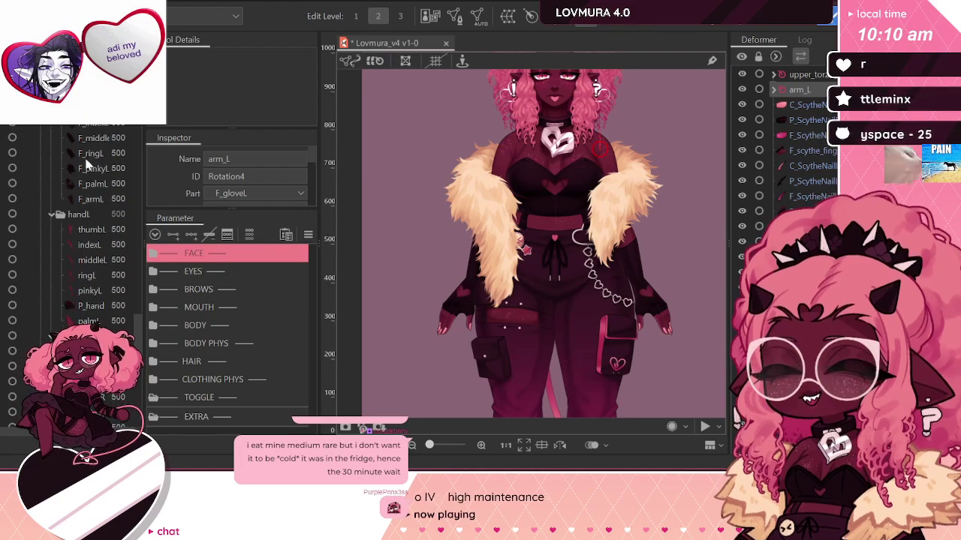
{"action": "left_click", "coordinate": [94, 244]}
{"action": "scroll", "coordinate": [94, 255], "scroll_direction": "down", "scroll_amount": 3}
{"action": "left_click", "coordinate": [88, 241]}
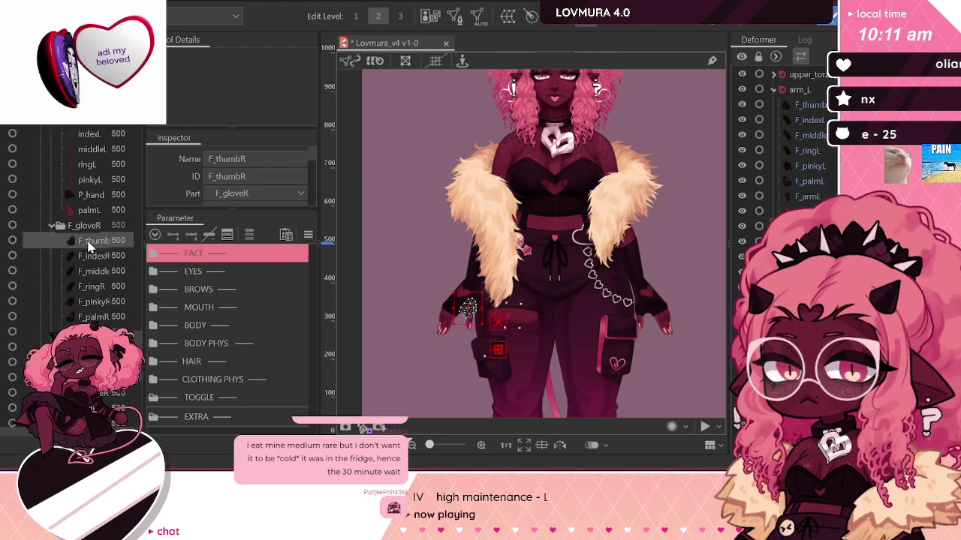
{"action": "scroll", "coordinate": [87, 243], "scroll_direction": "down", "scroll_amount": 3}
{"action": "left_click", "coordinate": [82, 239], "text": "shift"}
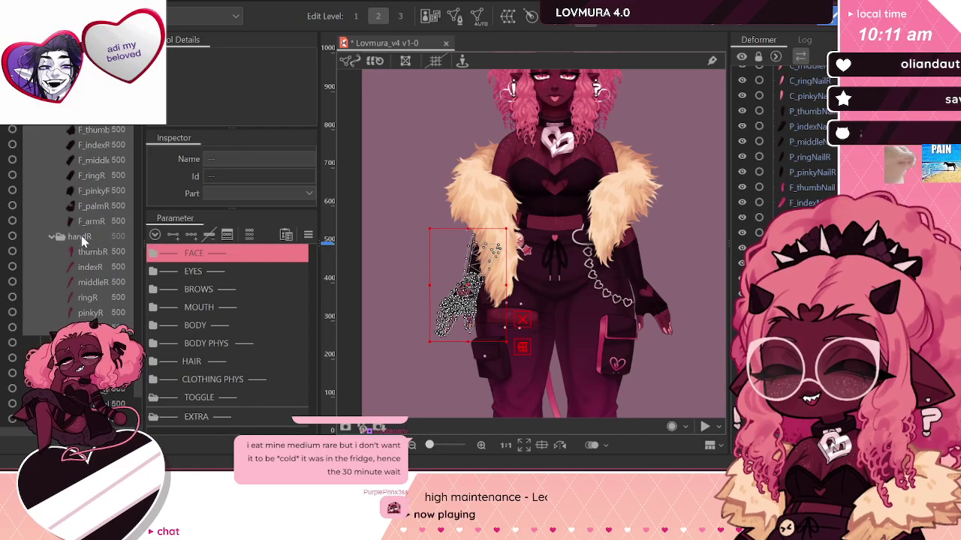
Step: Add the lower_armR, upper_armR and R-side shoulder_glitterR meshes to the selected glove and hand meshes
{"action": "scroll", "coordinate": [83, 240], "scroll_direction": "down", "scroll_amount": 5}
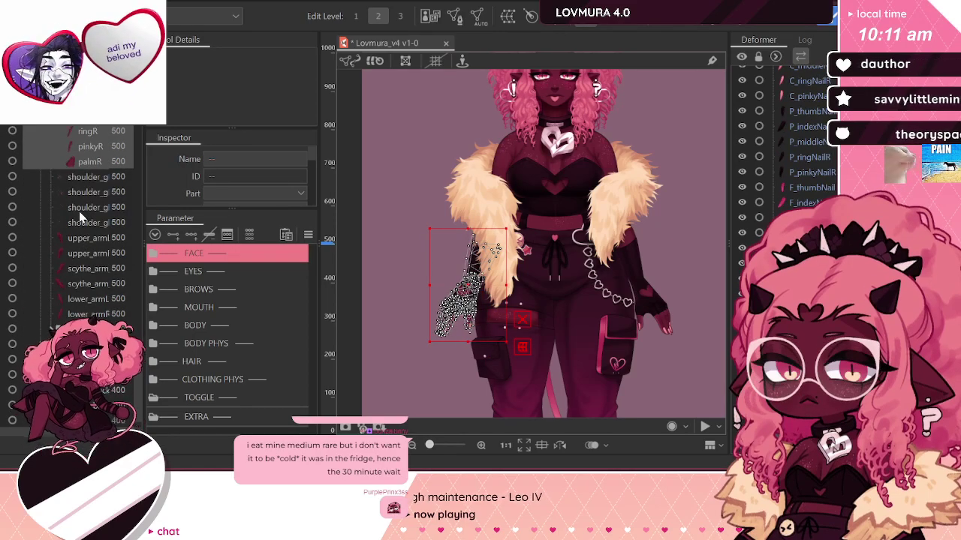
{"action": "left_click", "coordinate": [89, 314], "text": "ctrl"}
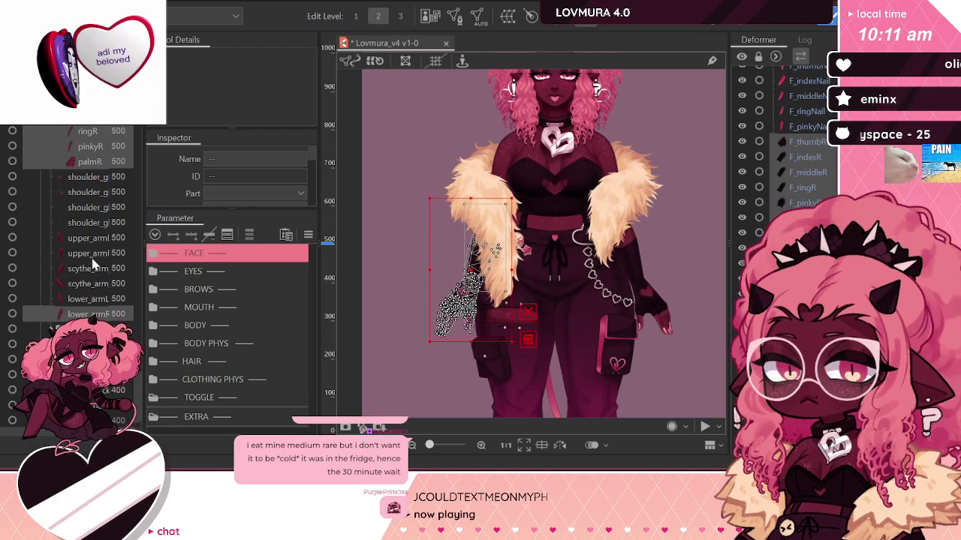
{"action": "left_click", "coordinate": [94, 255], "text": "ctrl"}
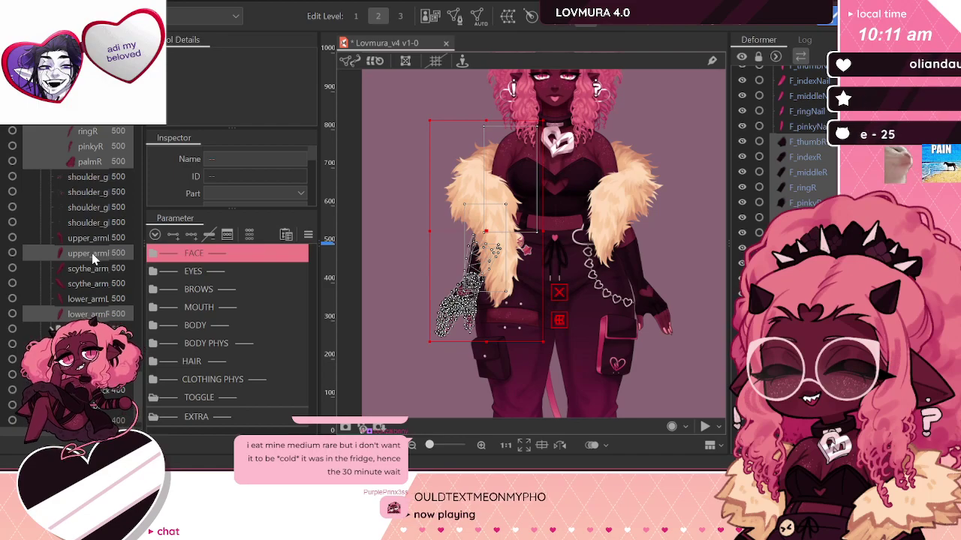
{"action": "left_click_drag", "start_coordinate": [141, 224], "coordinate": [179, 225]}
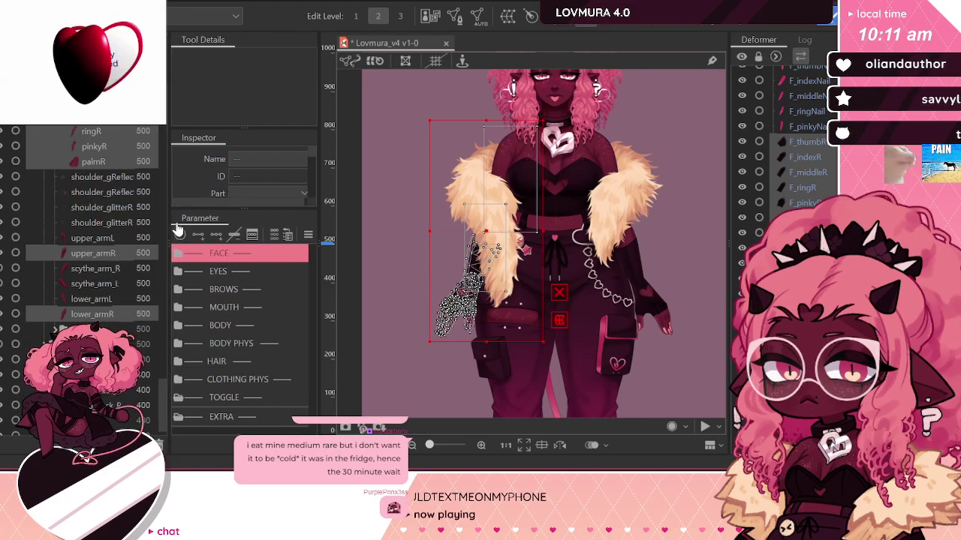
{"action": "left_click", "coordinate": [126, 222], "text": "ctrl"}
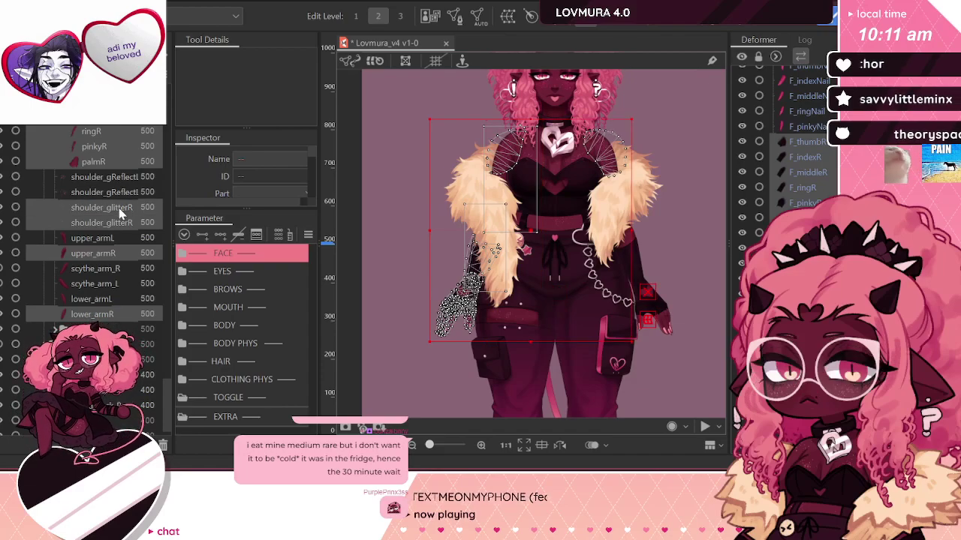
{"action": "left_click", "coordinate": [120, 212], "text": "ctrl"}
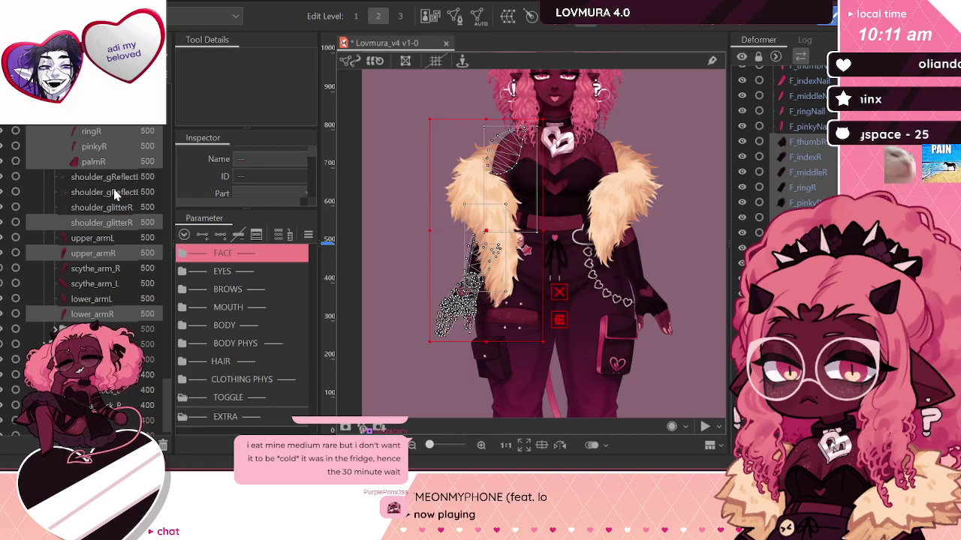
Step: Create a rotation deformer for the selected right arm meshes with its pivot on the R-side shoulder, pointing straight up
{"action": "scroll", "coordinate": [785, 150], "scroll_direction": "up", "scroll_amount": 3}
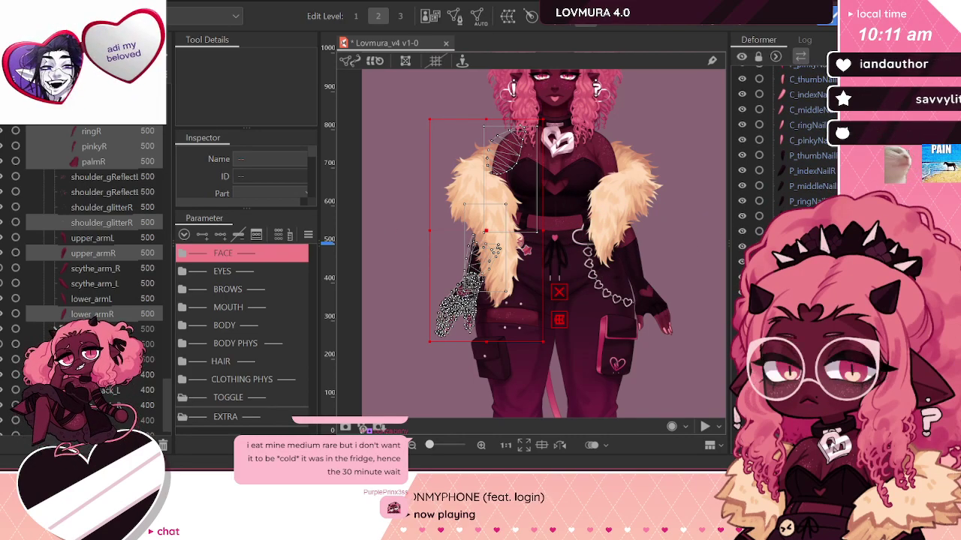
{"action": "scroll", "coordinate": [815, 129], "scroll_direction": "down", "scroll_amount": 3}
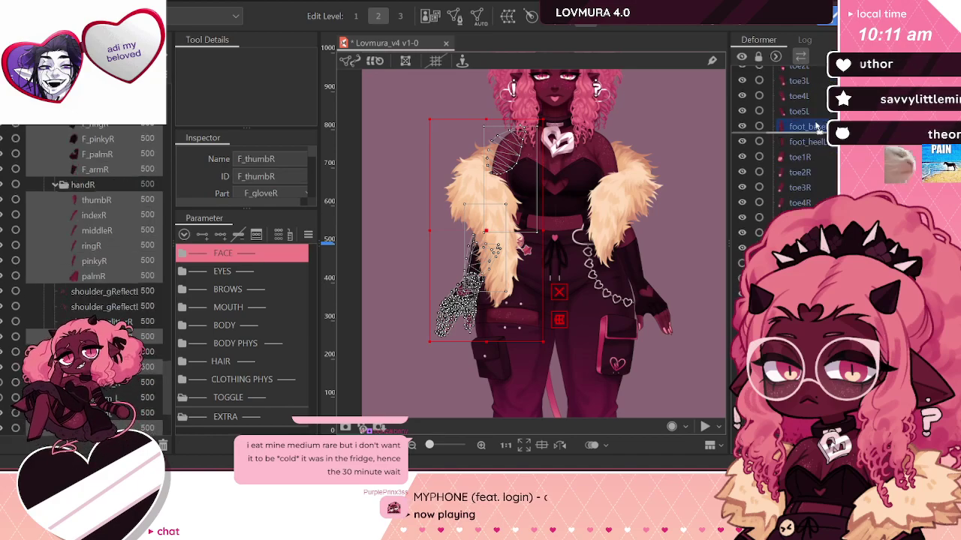
{"action": "scroll", "coordinate": [814, 129], "scroll_direction": "up", "scroll_amount": 3}
{"action": "scroll", "coordinate": [737, 414], "scroll_direction": "up", "scroll_amount": 2}
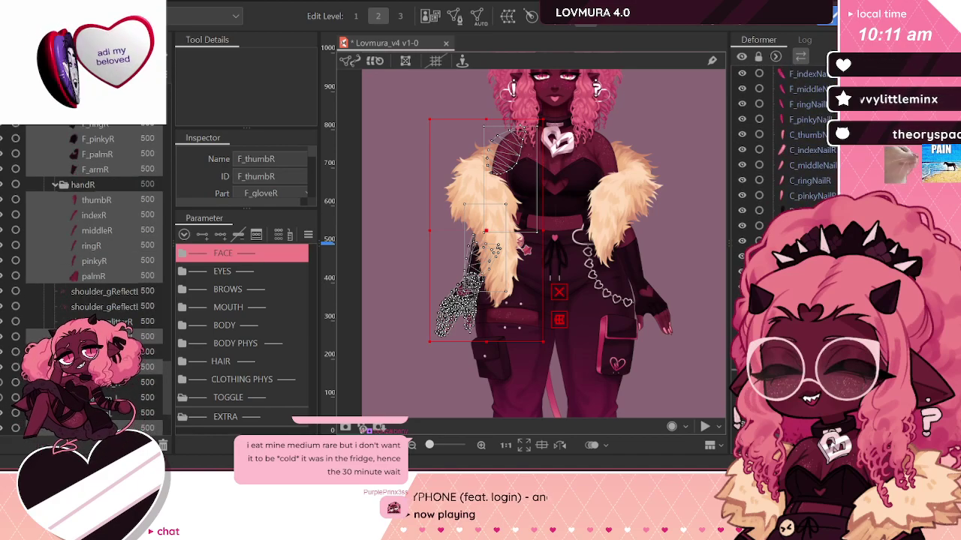
{"action": "scroll", "coordinate": [784, 150], "scroll_direction": "down", "scroll_amount": 3}
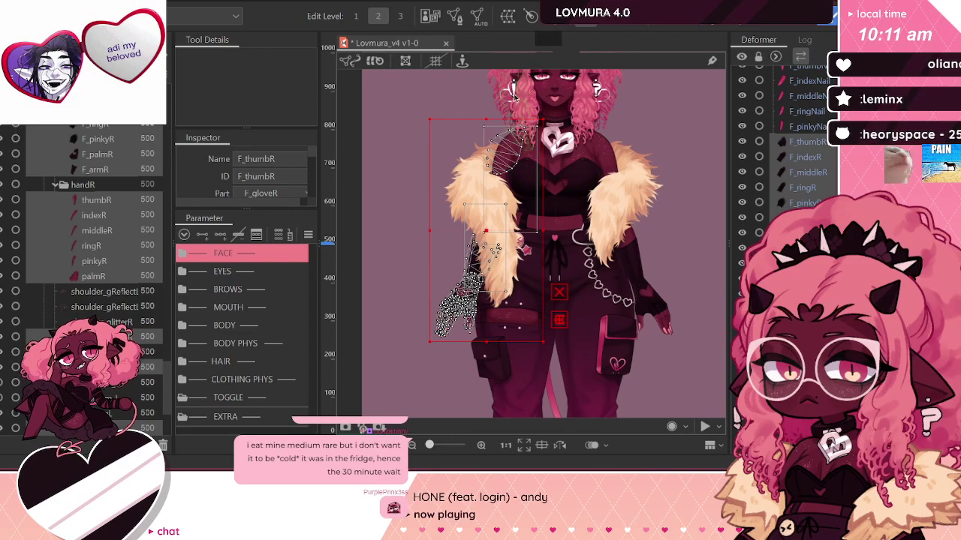
{"action": "scroll", "coordinate": [549, 82], "scroll_direction": "up", "scroll_amount": 3}
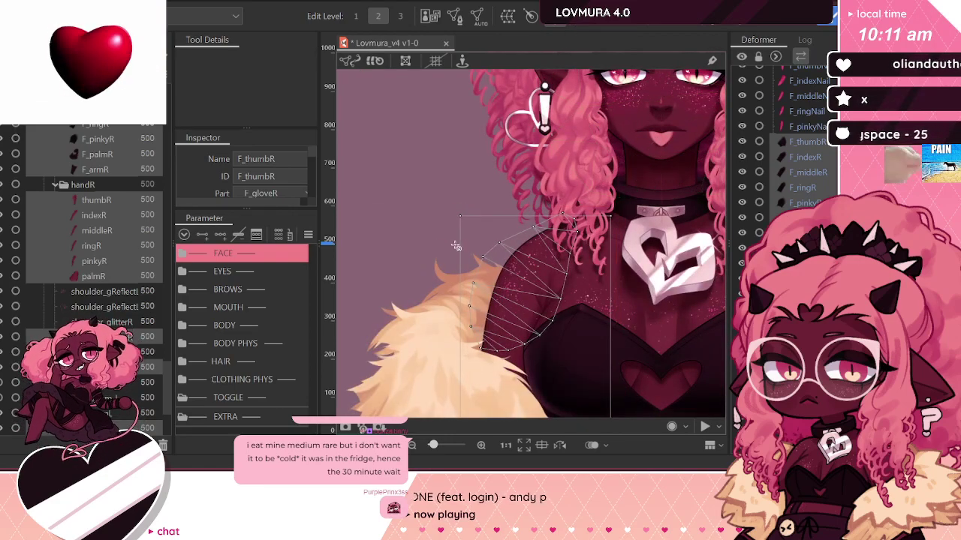
{"action": "scroll", "coordinate": [457, 246], "scroll_direction": "down", "scroll_amount": 3}
{"action": "scroll", "coordinate": [495, 254], "scroll_direction": "up", "scroll_amount": 3}
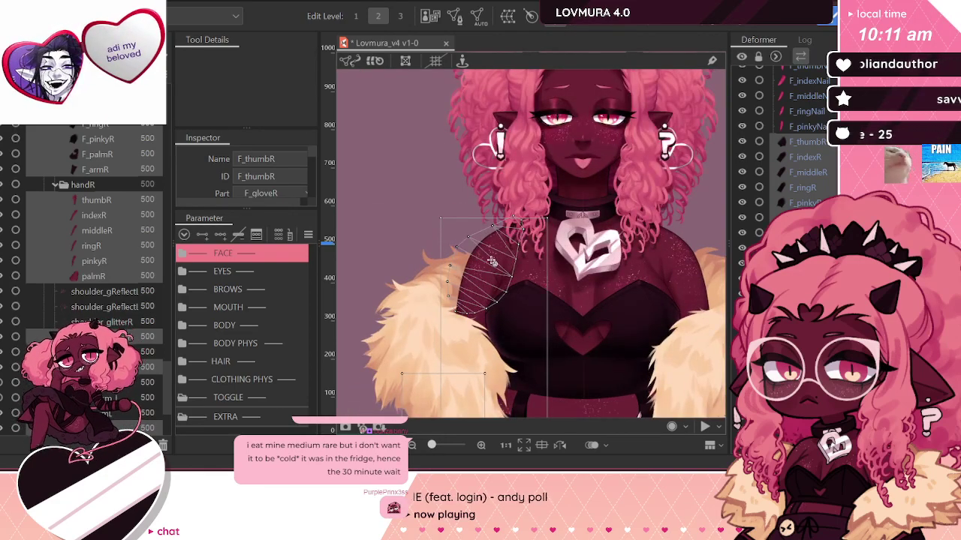
{"action": "left_click_drag", "start_coordinate": [492, 259], "coordinate": [494, 215]}
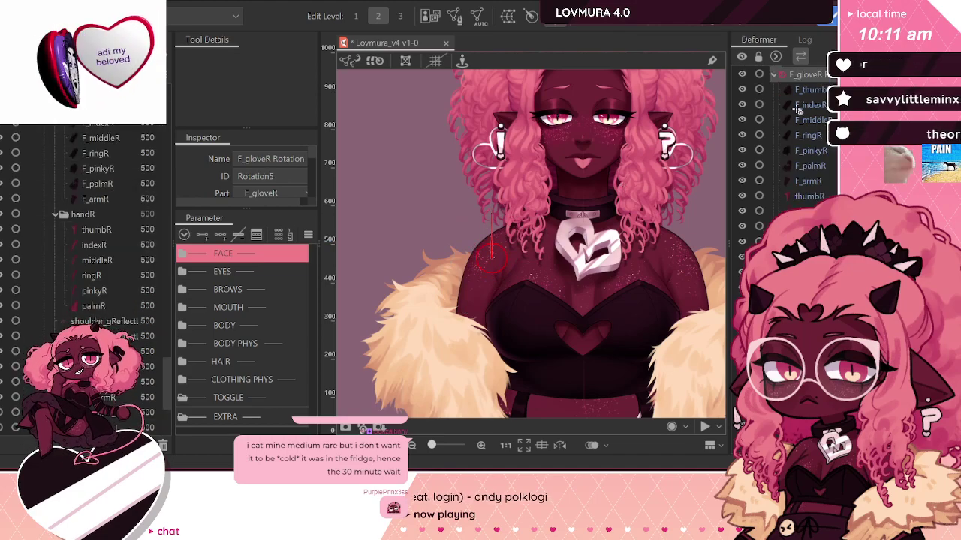
Step: Collapse the new rotation deformer's branch, rename the deformer to arm_R and save the model
{"action": "scroll", "coordinate": [737, 415], "scroll_direction": "up", "scroll_amount": 2}
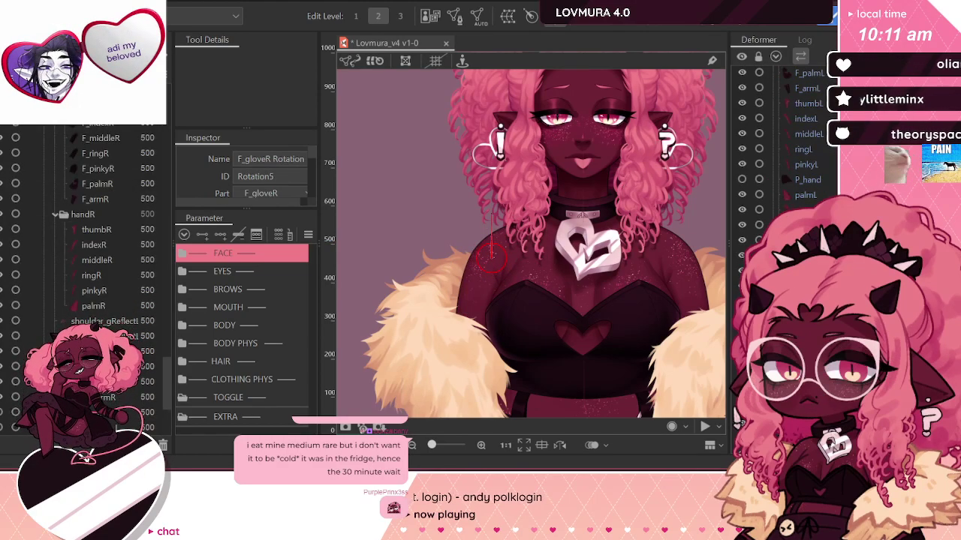
{"action": "scroll", "coordinate": [780, 150], "scroll_direction": "up", "scroll_amount": 3}
{"action": "left_click", "coordinate": [774, 89]}
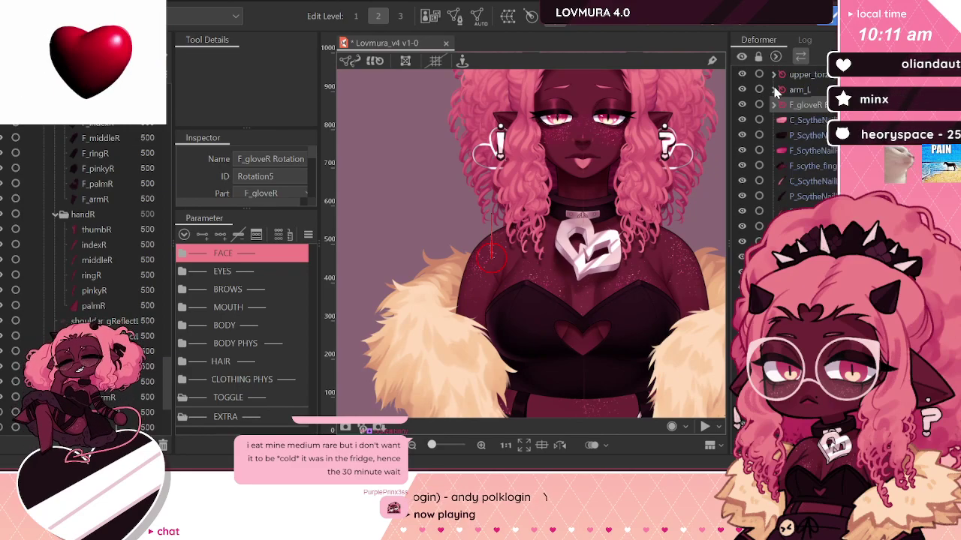
{"action": "left_click", "coordinate": [797, 117]}
{"action": "left_click", "coordinate": [802, 108]}
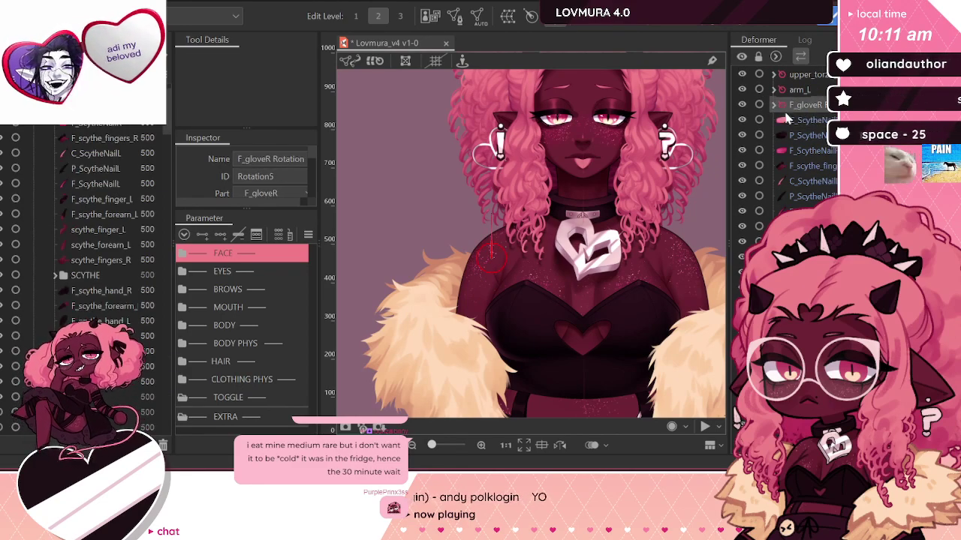
{"action": "triple_click", "coordinate": [271, 159]}
{"action": "type", "text": "a"}
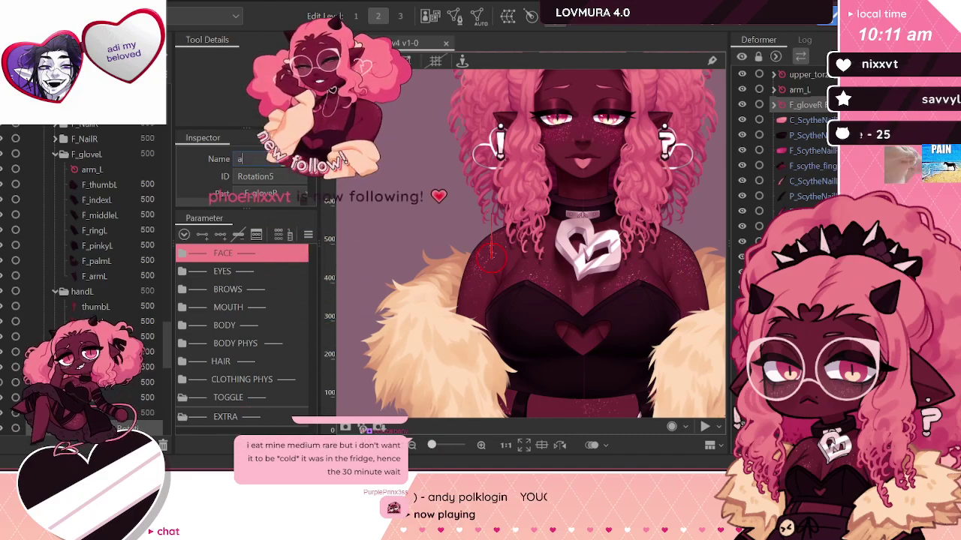
{"action": "type", "text": "rm_R"}
{"action": "key", "text": "Return"}
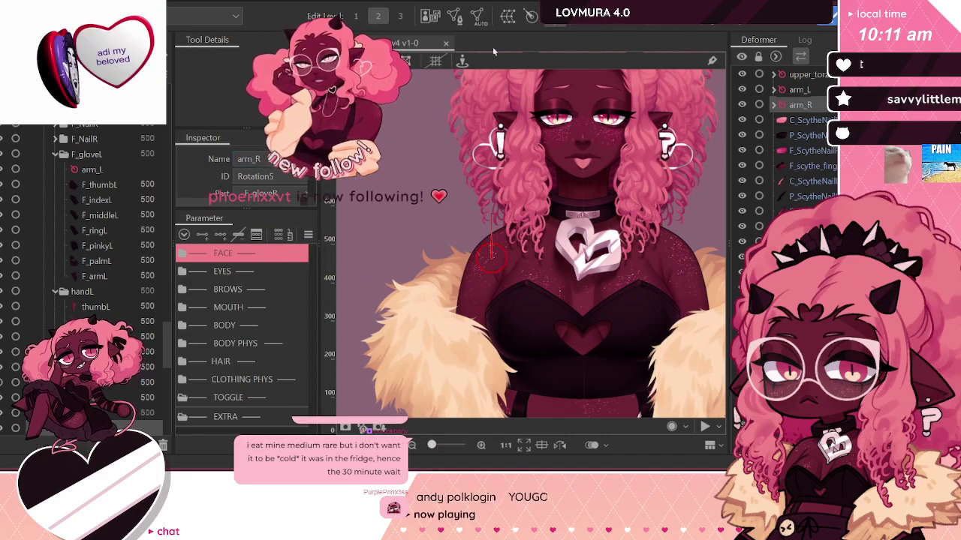
{"action": "scroll", "coordinate": [529, 104], "scroll_direction": "down", "scroll_amount": 2}
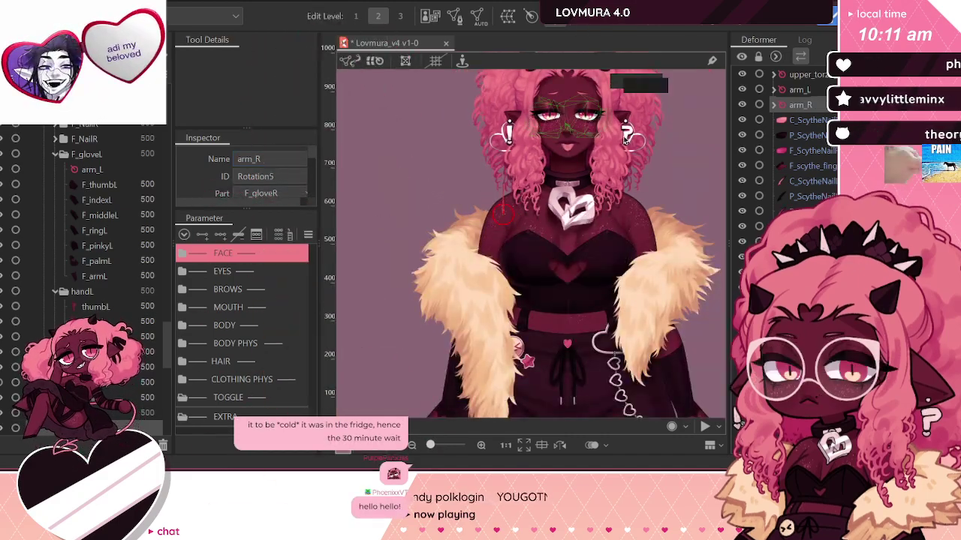
{"action": "key", "text": "ctrl+s"}
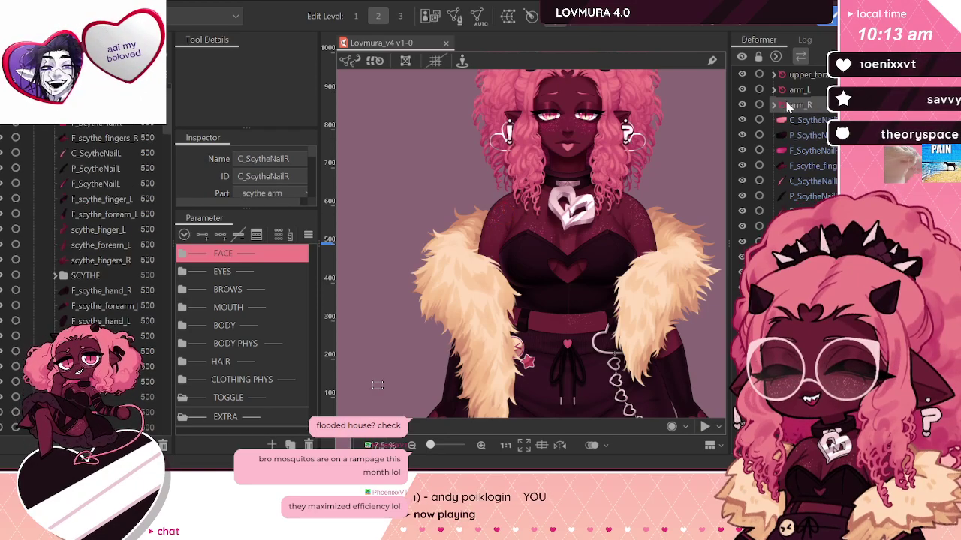
Step: Examine the pivot placement of the arm_L and arm_R deformers and the meshes nested under arm_R
{"action": "left_click", "coordinate": [787, 90]}
{"action": "left_click", "coordinate": [778, 106]}
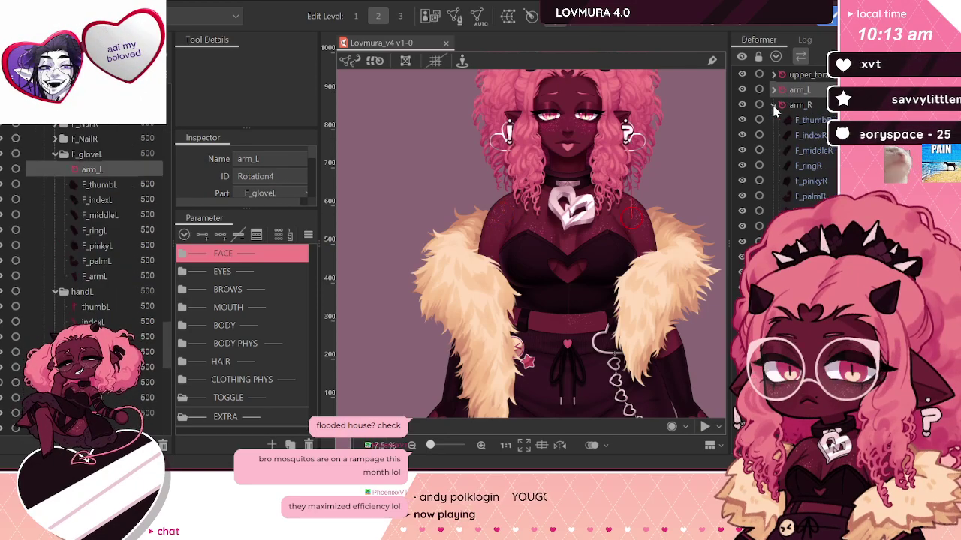
{"action": "left_click", "coordinate": [776, 107]}
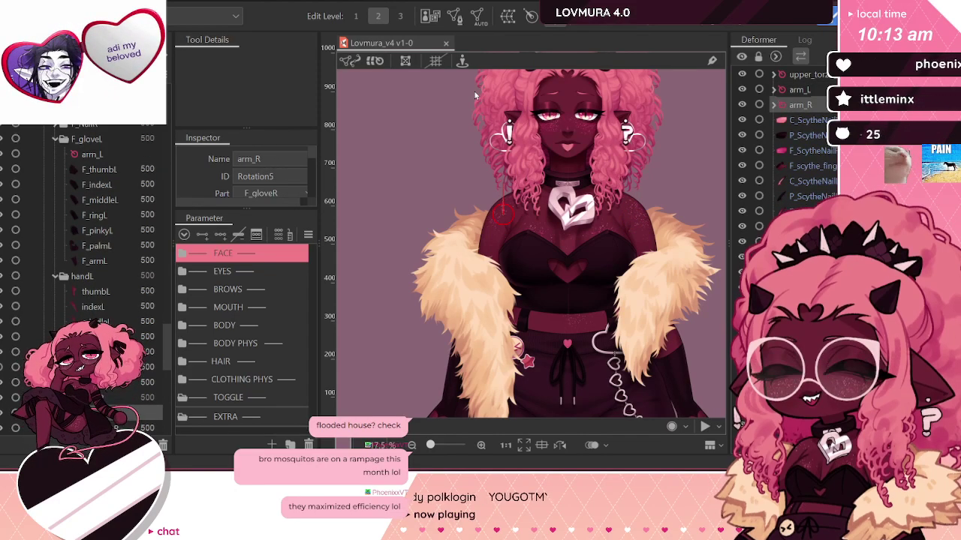
{"action": "scroll", "coordinate": [476, 92], "scroll_direction": "down", "scroll_amount": 3}
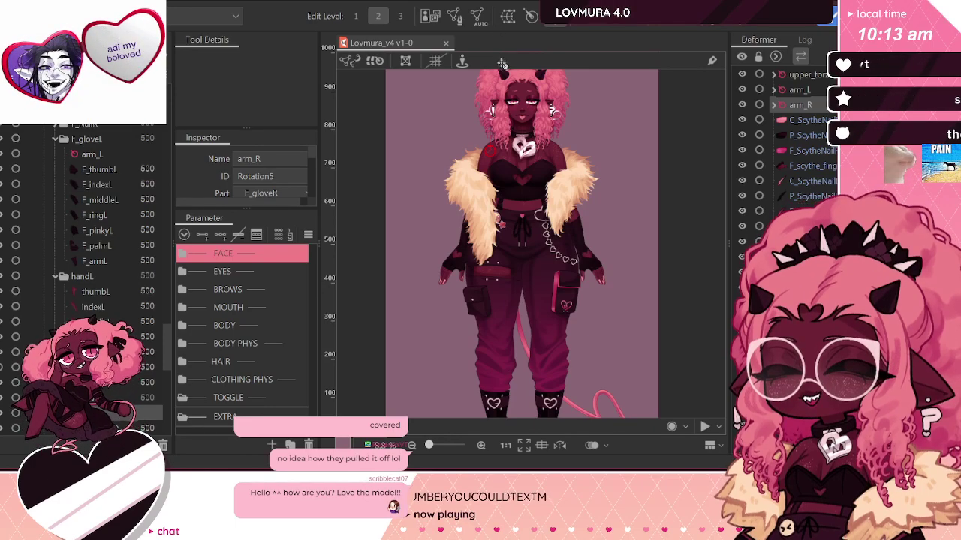
{"action": "scroll", "coordinate": [497, 94], "scroll_direction": "up", "scroll_amount": 2}
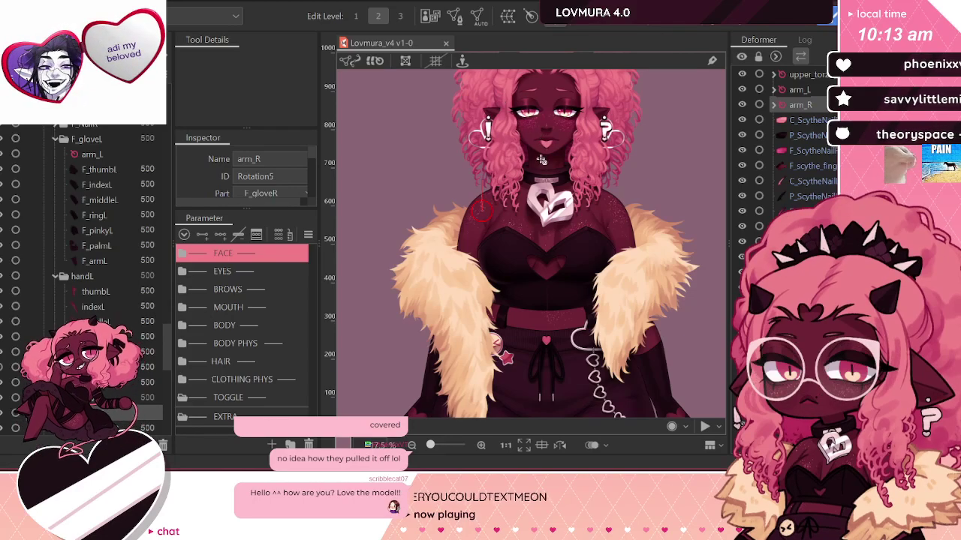
{"action": "scroll", "coordinate": [480, 202], "scroll_direction": "up", "scroll_amount": 2}
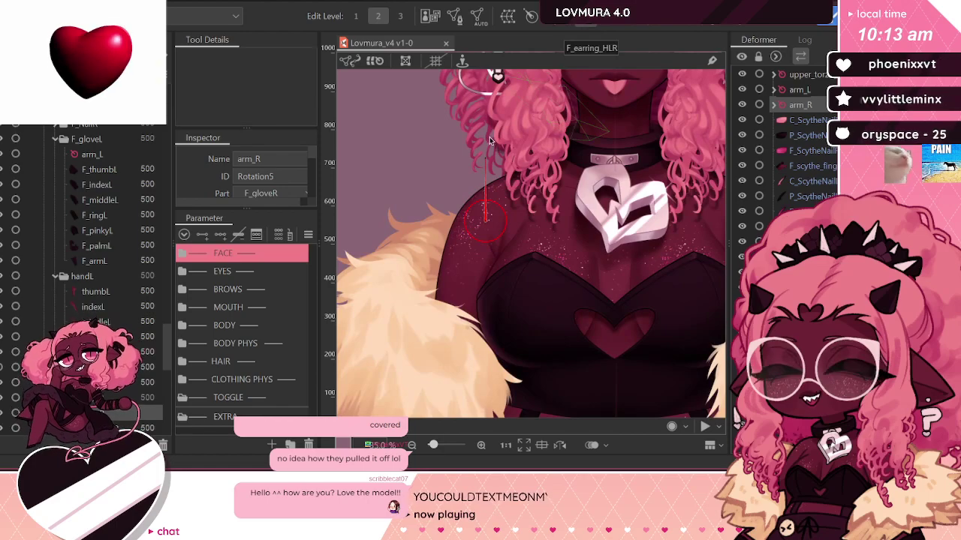
{"action": "scroll", "coordinate": [493, 165], "scroll_direction": "down", "scroll_amount": 3}
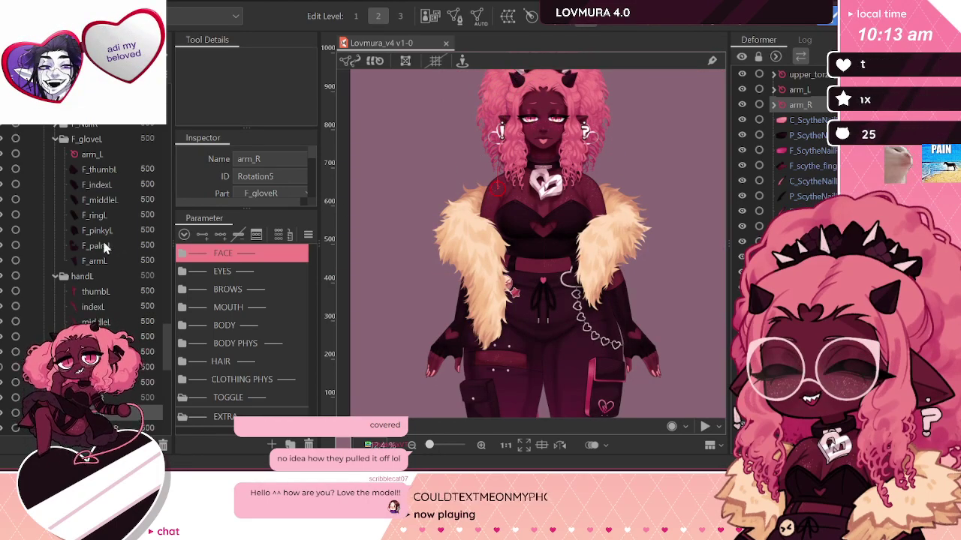
Step: Find the L-side shoulder_glitterR mesh among the shoulder meshes and nest it under the arm_L deformer
{"action": "scroll", "coordinate": [107, 247], "scroll_direction": "down", "scroll_amount": 3}
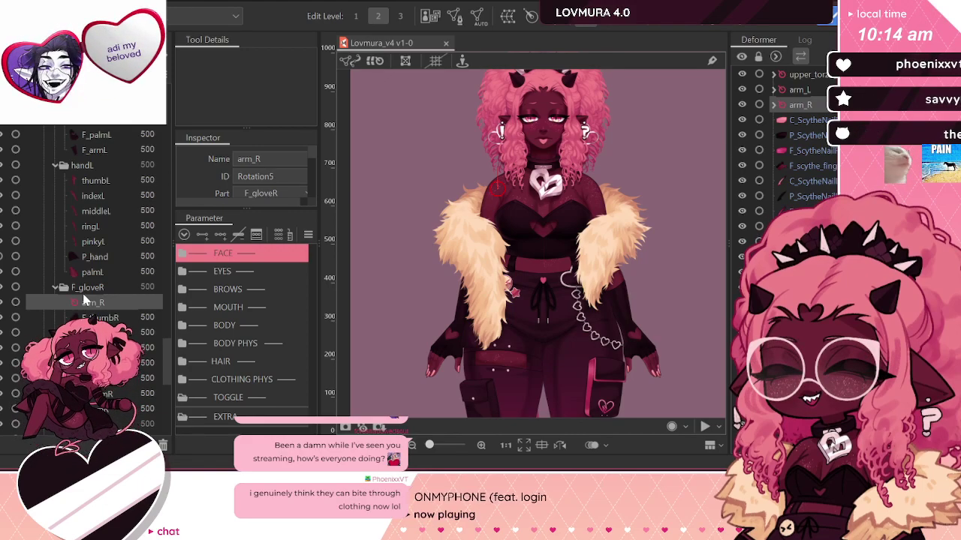
{"action": "scroll", "coordinate": [94, 289], "scroll_direction": "down", "scroll_amount": 5}
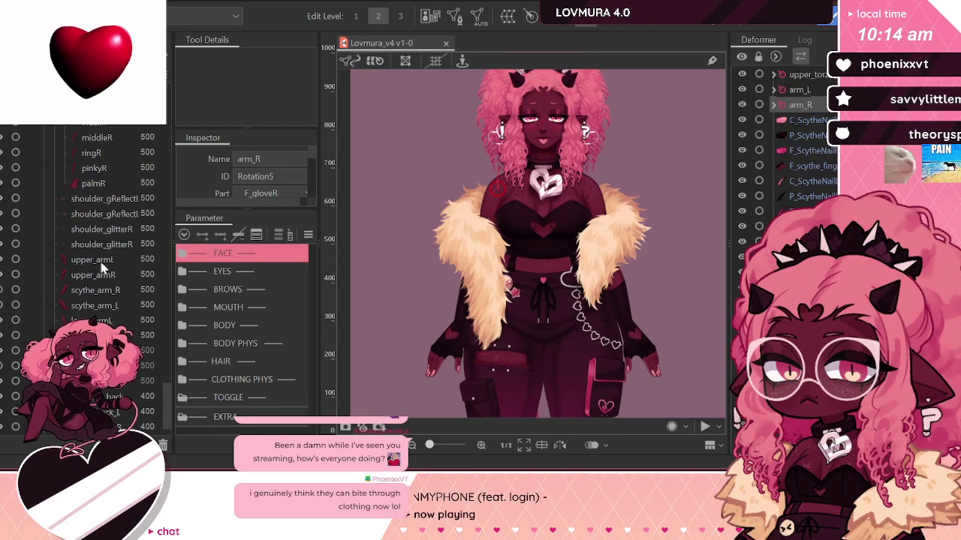
{"action": "left_click", "coordinate": [112, 215]}
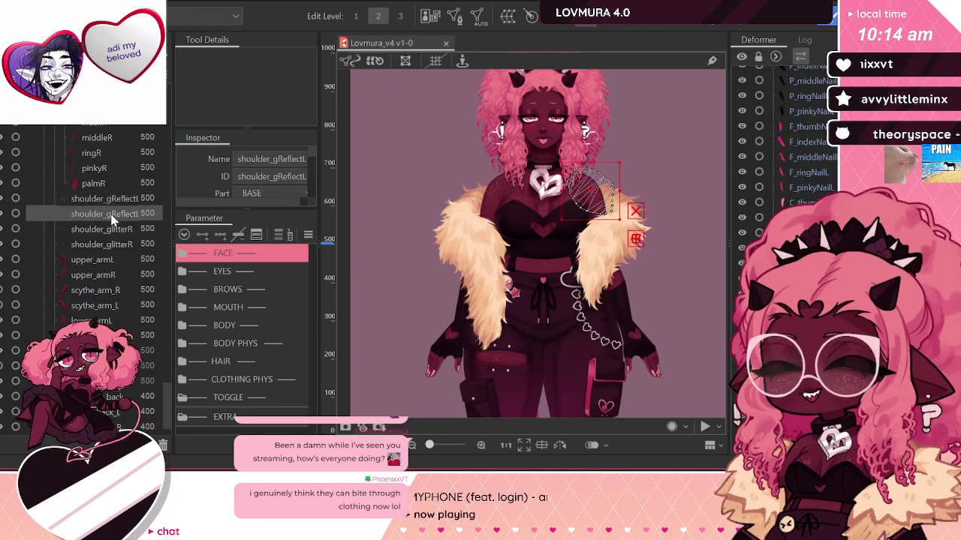
{"action": "left_click", "coordinate": [117, 244], "text": "ctrl"}
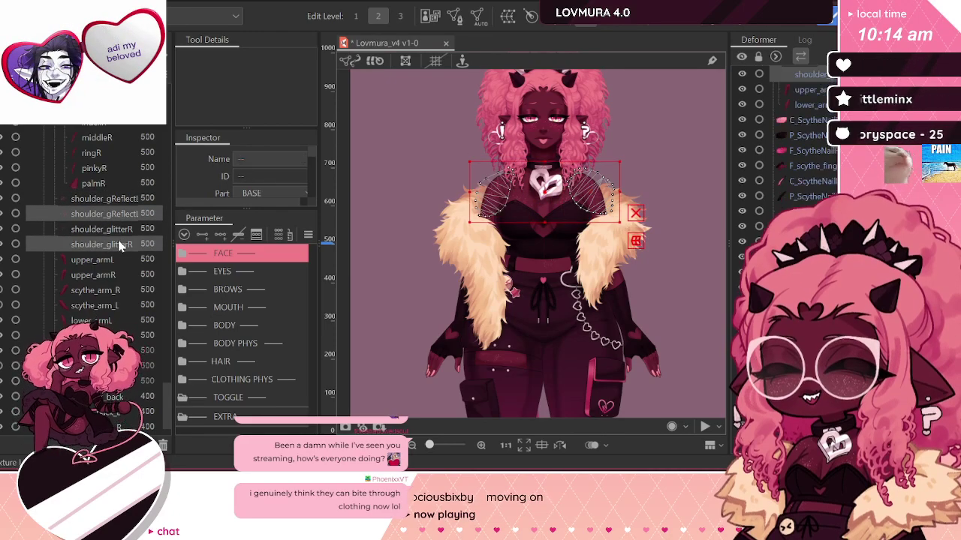
{"action": "left_click", "coordinate": [118, 241], "text": "ctrl"}
{"action": "left_click", "coordinate": [124, 229], "text": "ctrl"}
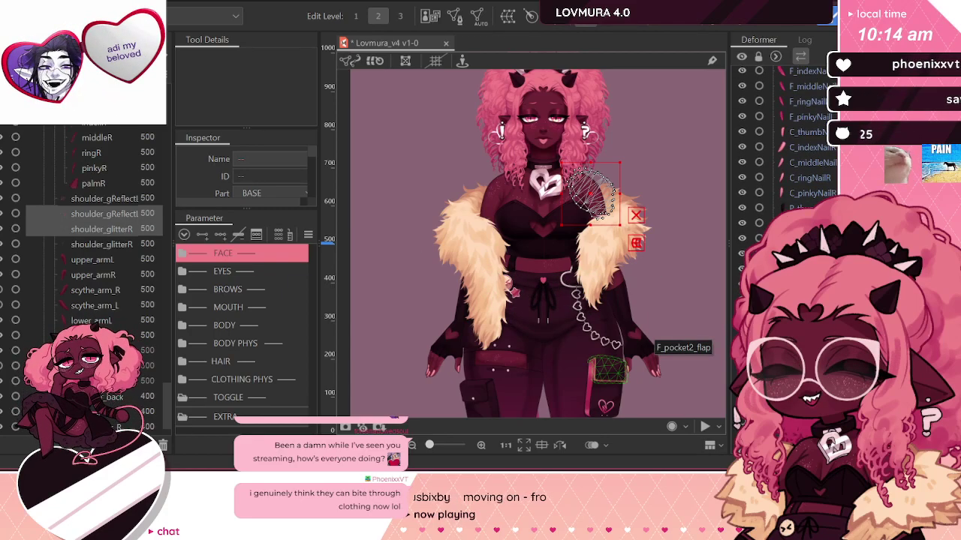
{"action": "left_click", "coordinate": [113, 198]}
{"action": "left_click", "coordinate": [113, 214]}
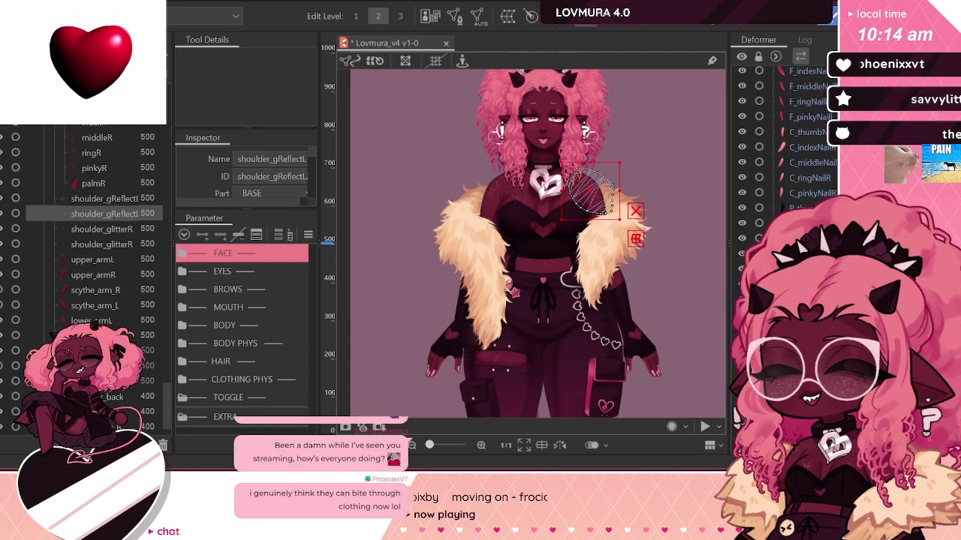
{"action": "left_click", "coordinate": [113, 229]}
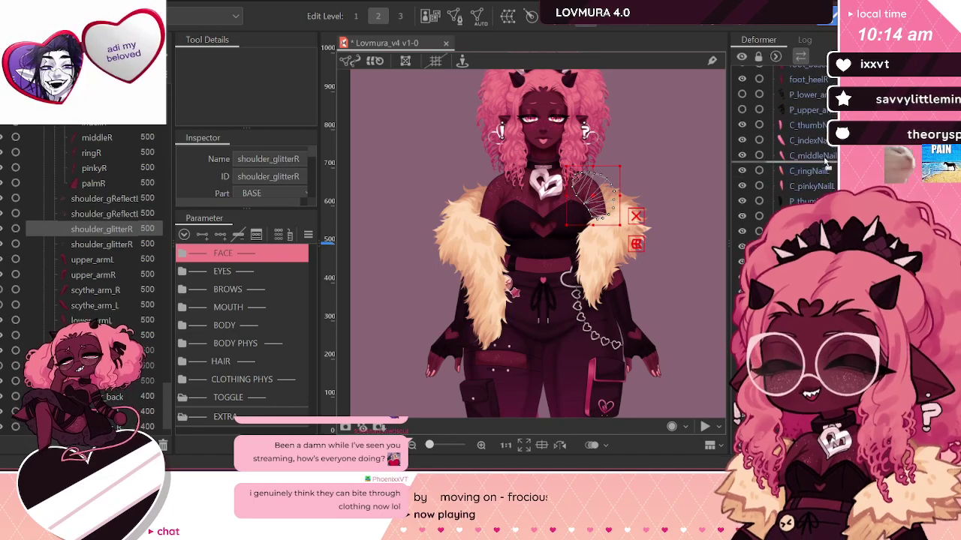
{"action": "scroll", "coordinate": [822, 136], "scroll_direction": "down", "scroll_amount": 8}
{"action": "scroll", "coordinate": [822, 137], "scroll_direction": "down", "scroll_amount": 5}
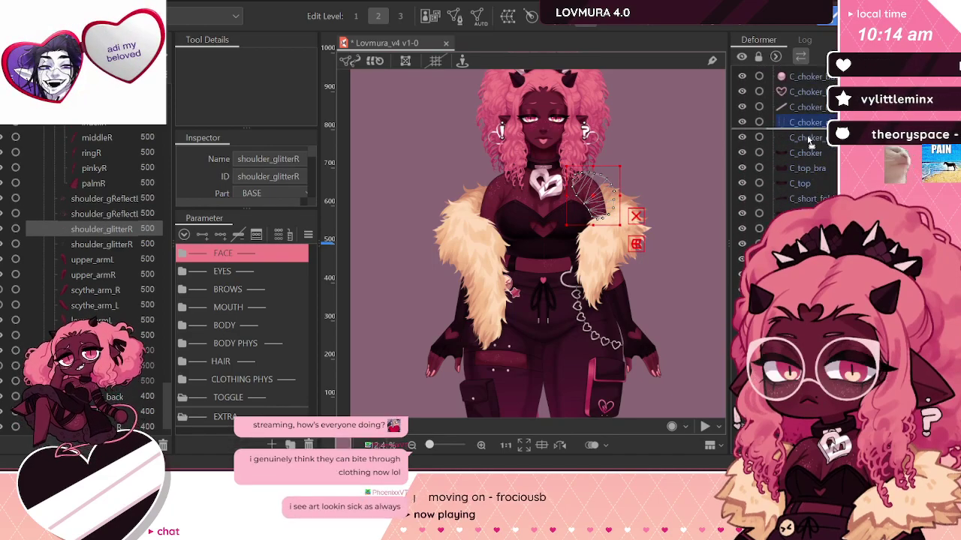
{"action": "scroll", "coordinate": [821, 125], "scroll_direction": "down", "scroll_amount": 5}
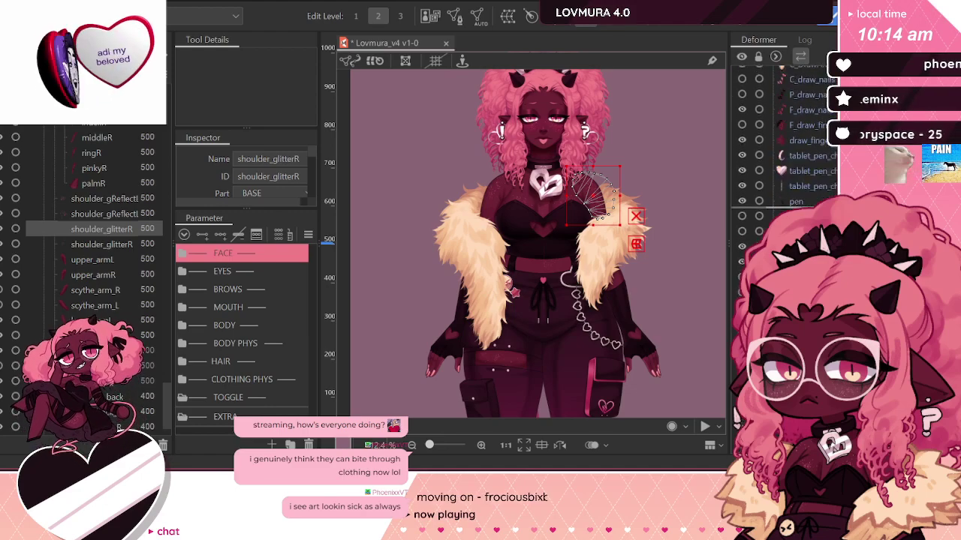
{"action": "scroll", "coordinate": [823, 113], "scroll_direction": "down", "scroll_amount": 5}
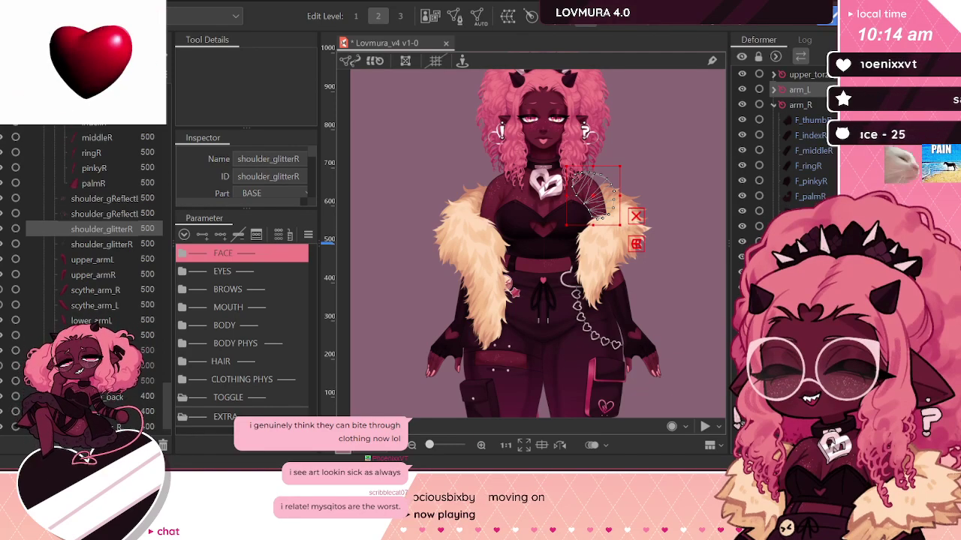
Step: Inspect the arm_R deformer's branch, its finger meshes and its shoulder pivot at closer range
{"action": "scroll", "coordinate": [538, 124], "scroll_direction": "up", "scroll_amount": 1}
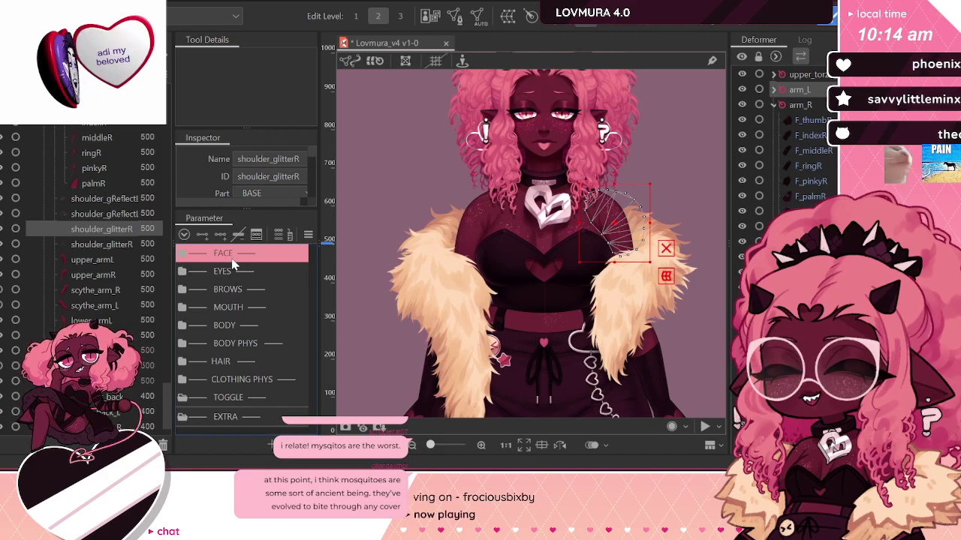
{"action": "left_click_drag", "start_coordinate": [225, 270], "coordinate": [215, 275]}
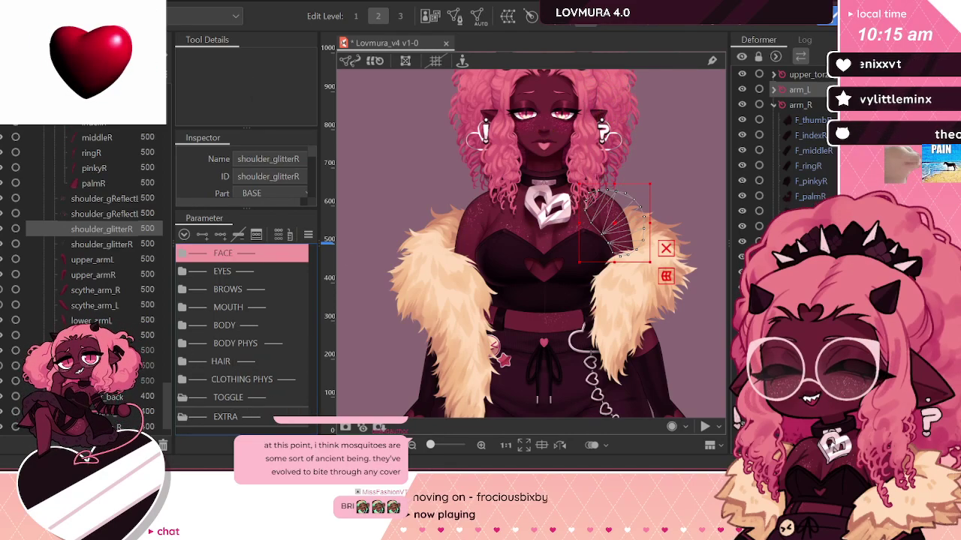
{"action": "key", "text": "ctrl+z"}
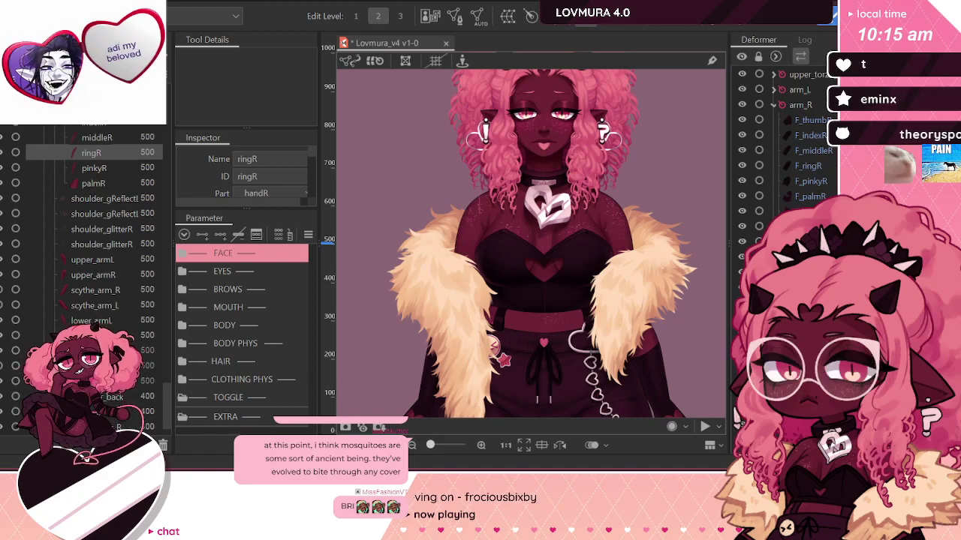
{"action": "left_click", "coordinate": [812, 167]}
{"action": "left_click", "coordinate": [802, 138]}
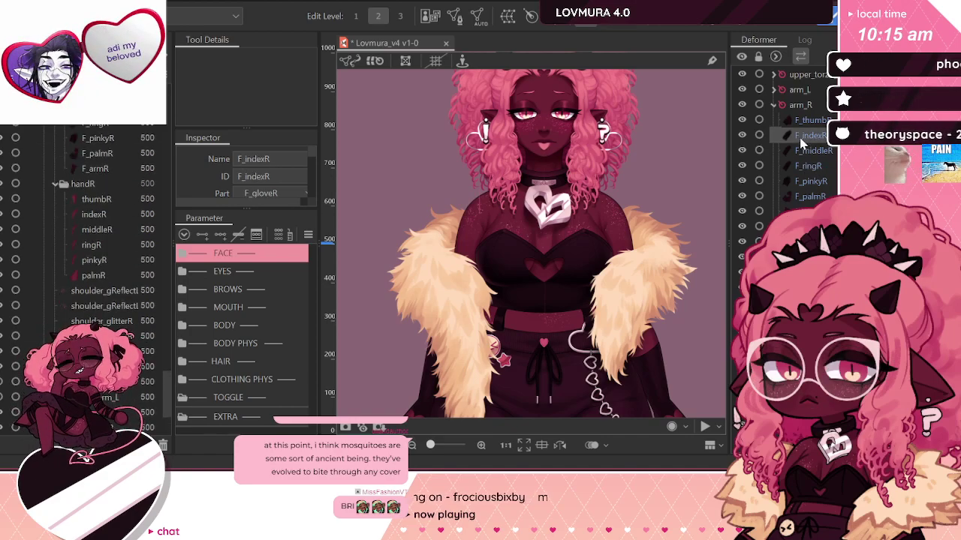
{"action": "scroll", "coordinate": [95, 161], "scroll_direction": "up", "scroll_amount": 4}
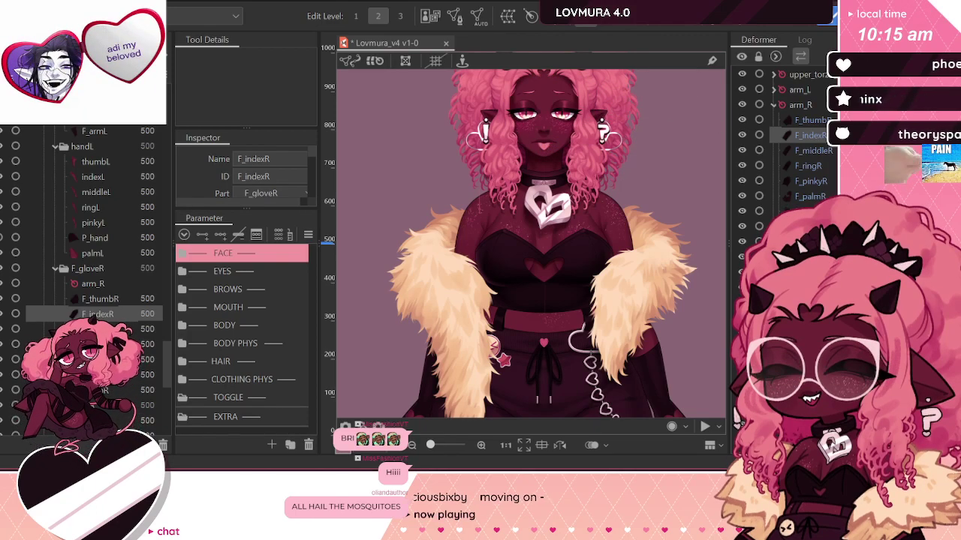
{"action": "left_click", "coordinate": [773, 105]}
{"action": "left_click", "coordinate": [803, 105]}
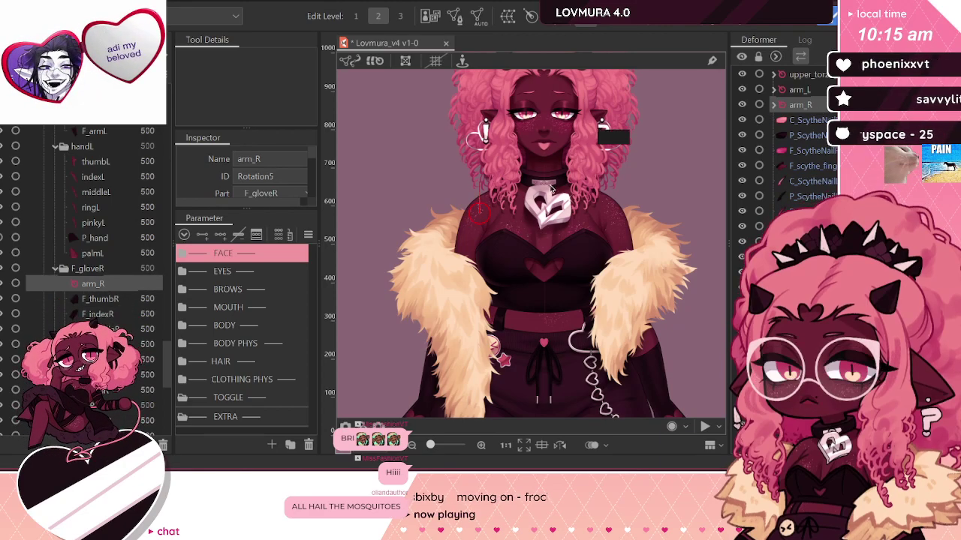
{"action": "left_click", "coordinate": [774, 105]}
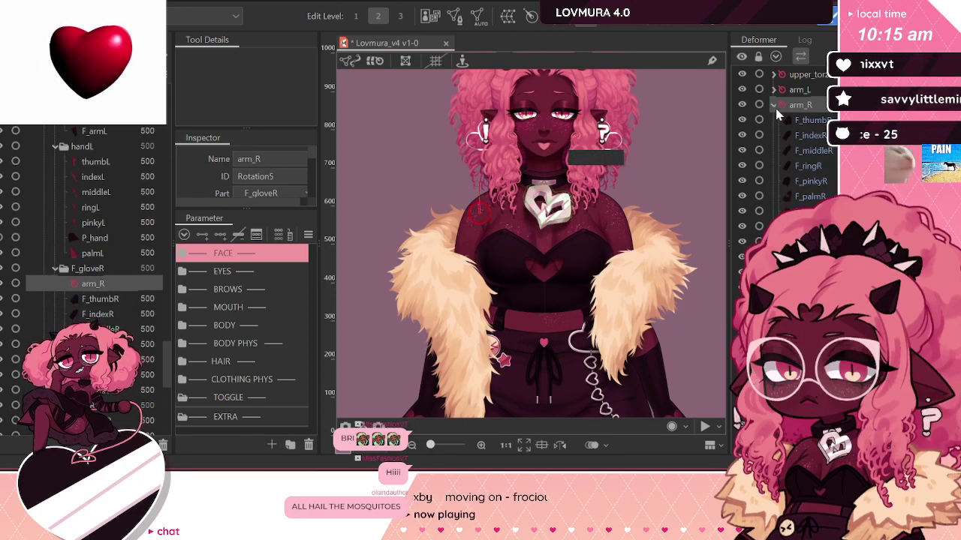
{"action": "left_click", "coordinate": [776, 106]}
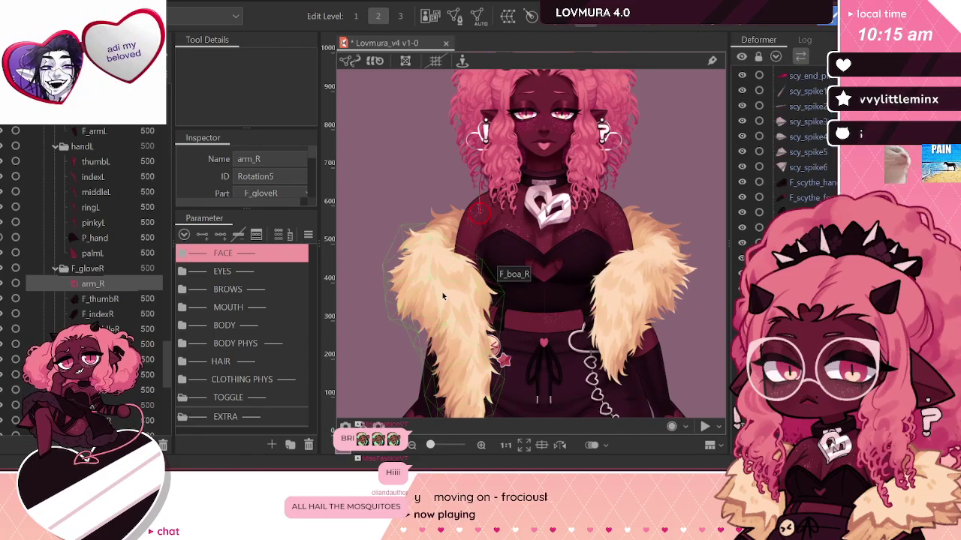
Step: Nest the right boa meshes F_boa_R and F_boa_R_SH under the arm_R deformer and collapse its branch
{"action": "left_click", "coordinate": [443, 298]}
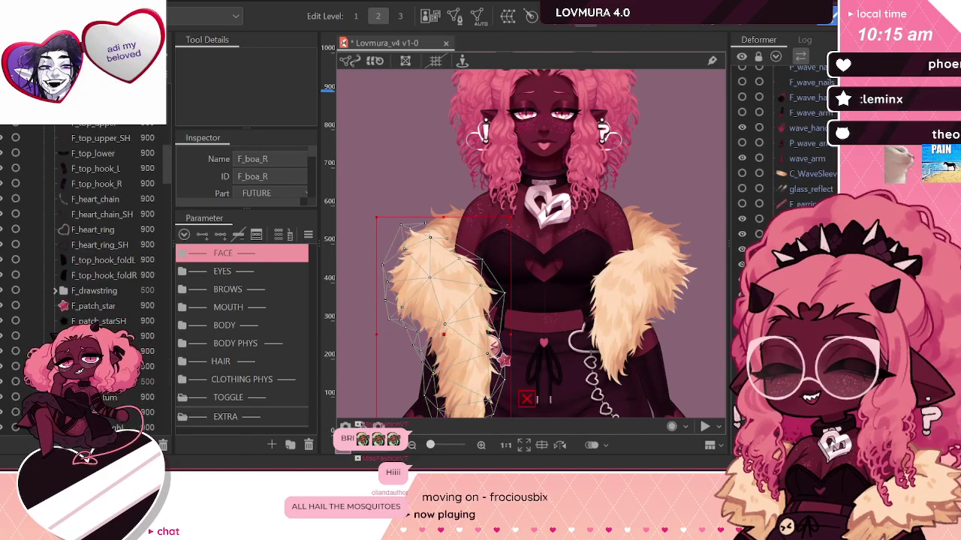
{"action": "left_click", "coordinate": [473, 390], "text": "shift"}
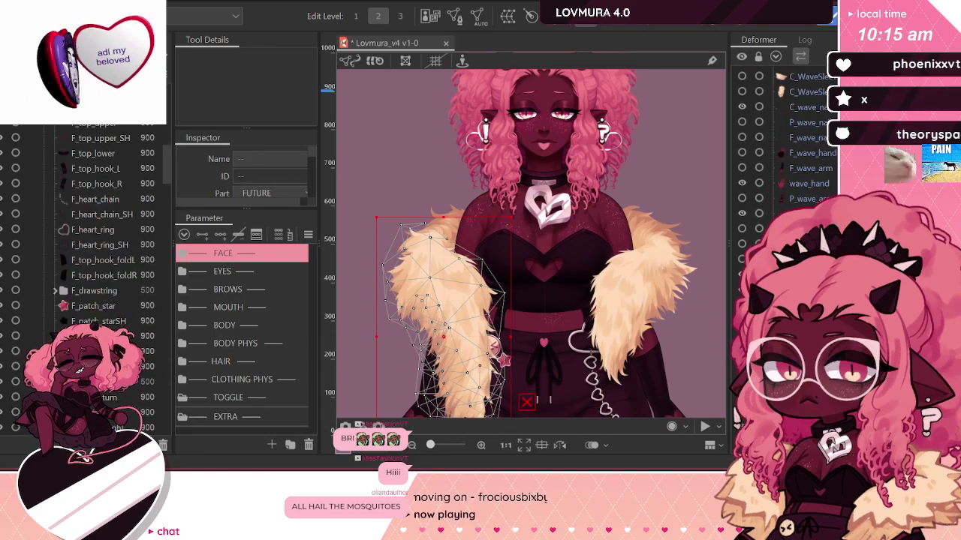
{"action": "left_click_drag", "start_coordinate": [795, 217], "coordinate": [822, 78]}
{"action": "scroll", "coordinate": [795, 135], "scroll_direction": "up", "scroll_amount": 5}
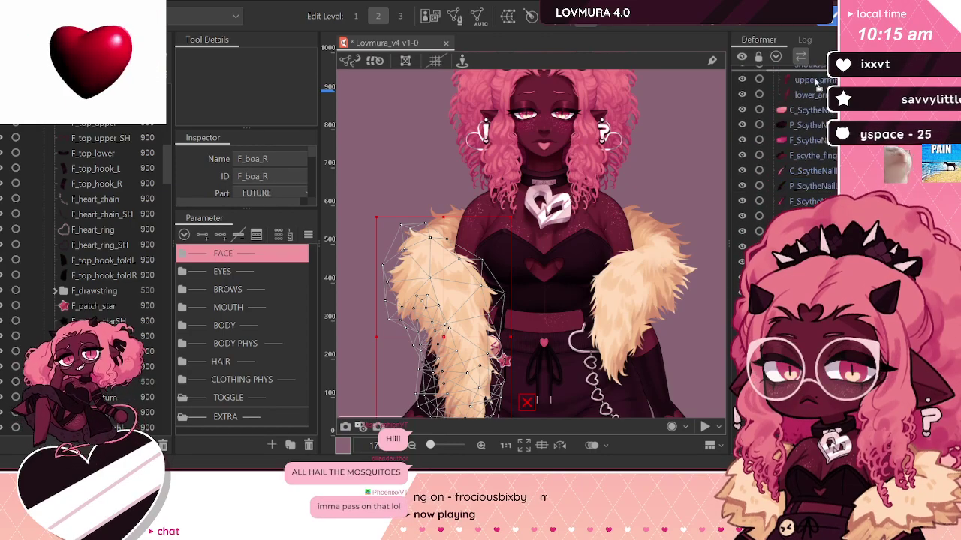
{"action": "scroll", "coordinate": [818, 86], "scroll_direction": "up", "scroll_amount": 4}
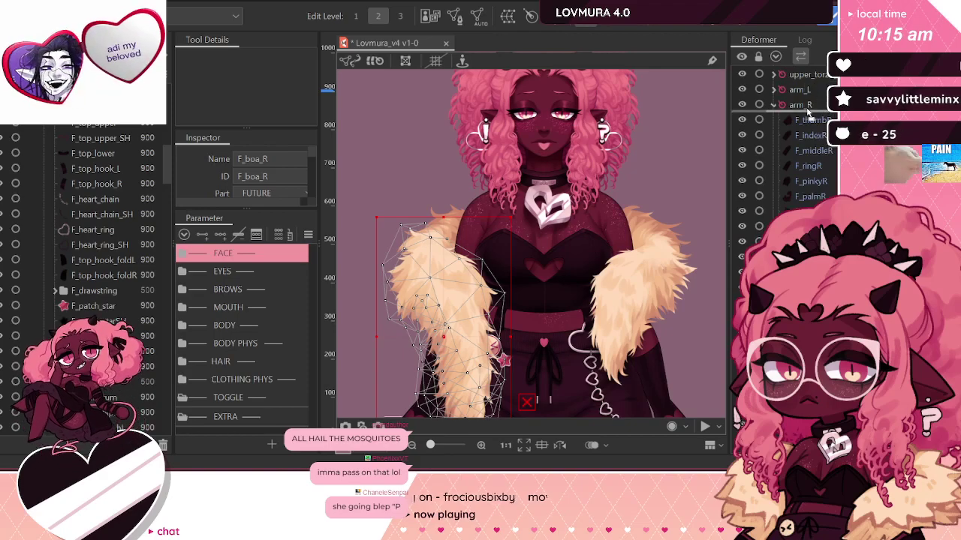
{"action": "left_click_drag", "start_coordinate": [801, 106], "coordinate": [800, 106]}
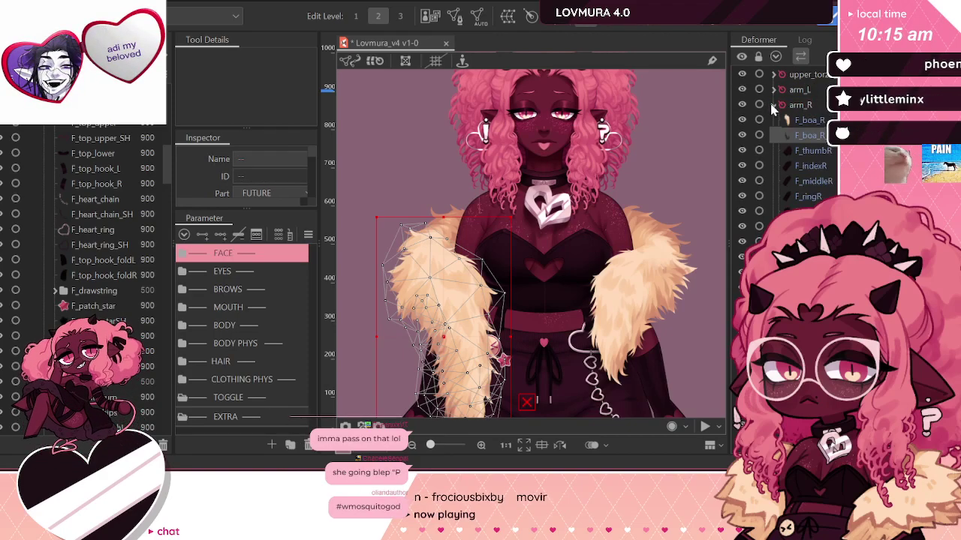
{"action": "left_click", "coordinate": [774, 106]}
Step: Nest the left boa mesh F_boa_L and its shadow mesh under the arm_L deformer and collapse its branch
{"action": "left_click", "coordinate": [780, 91]}
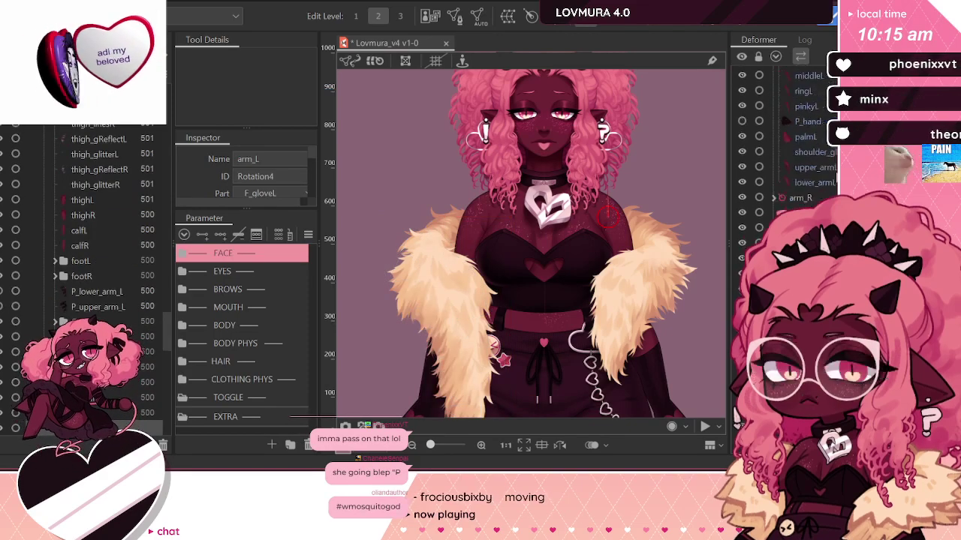
{"action": "scroll", "coordinate": [784, 150], "scroll_direction": "down", "scroll_amount": 5}
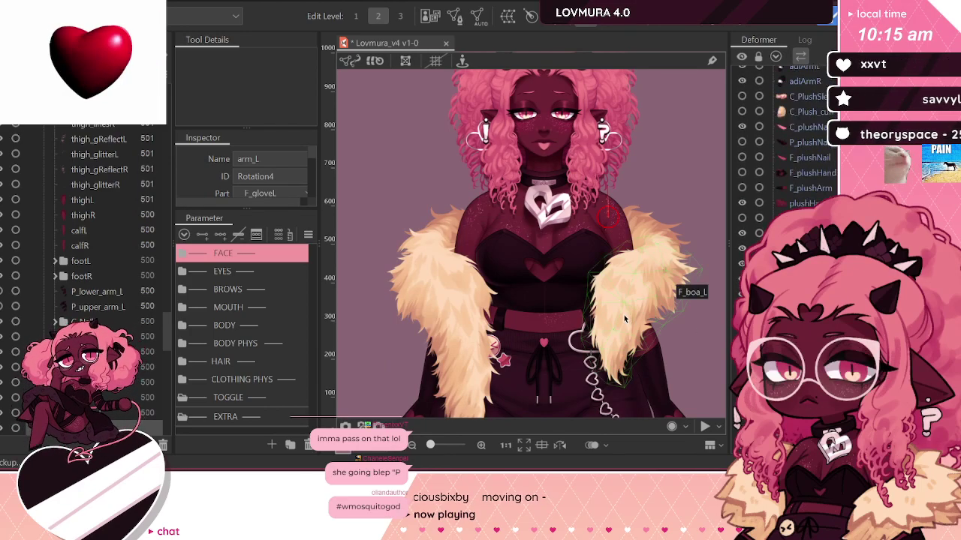
{"action": "left_click", "coordinate": [667, 283]}
{"action": "left_click", "coordinate": [672, 284]}
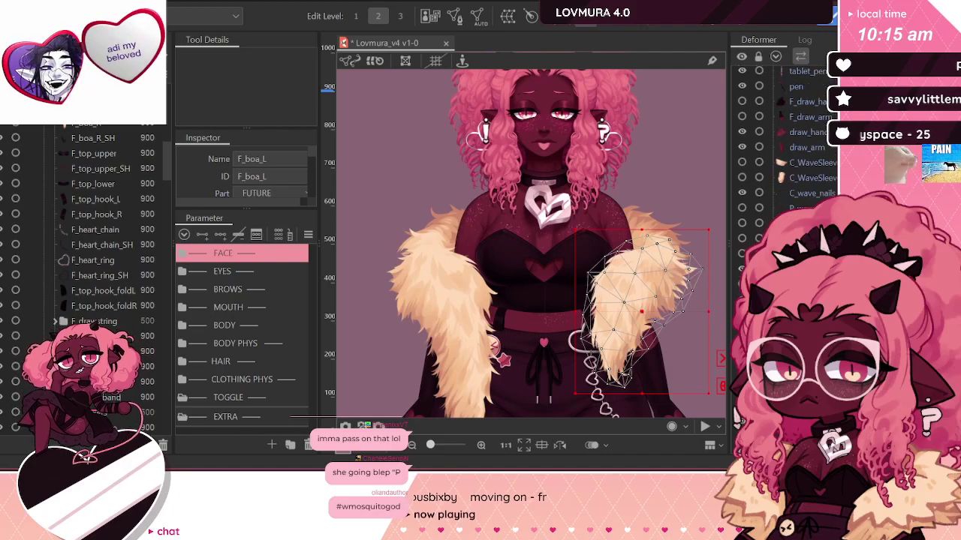
{"action": "left_click", "coordinate": [623, 375], "text": "shift"}
{"action": "scroll", "coordinate": [818, 186], "scroll_direction": "up", "scroll_amount": 10}
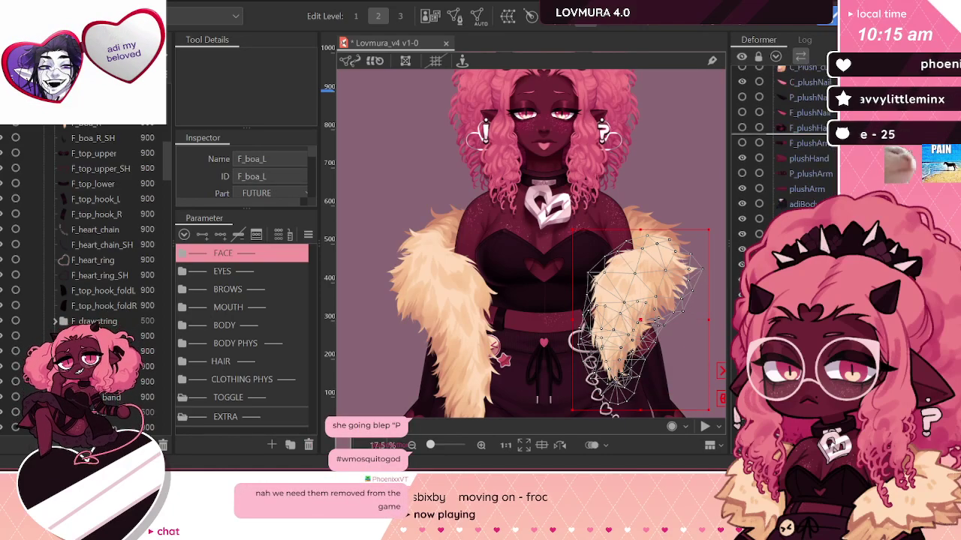
{"action": "scroll", "coordinate": [815, 107], "scroll_direction": "up", "scroll_amount": 10}
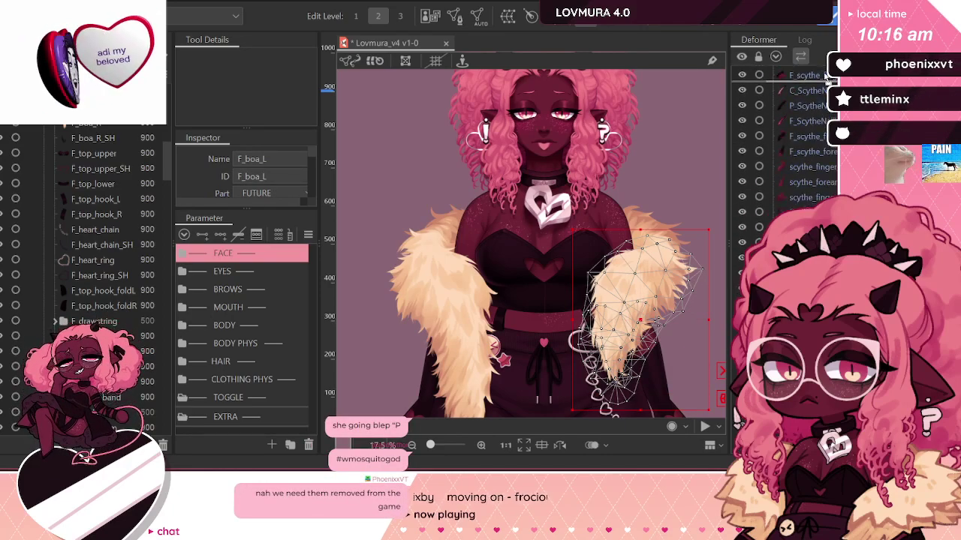
{"action": "left_click_drag", "start_coordinate": [818, 101], "coordinate": [779, 90]}
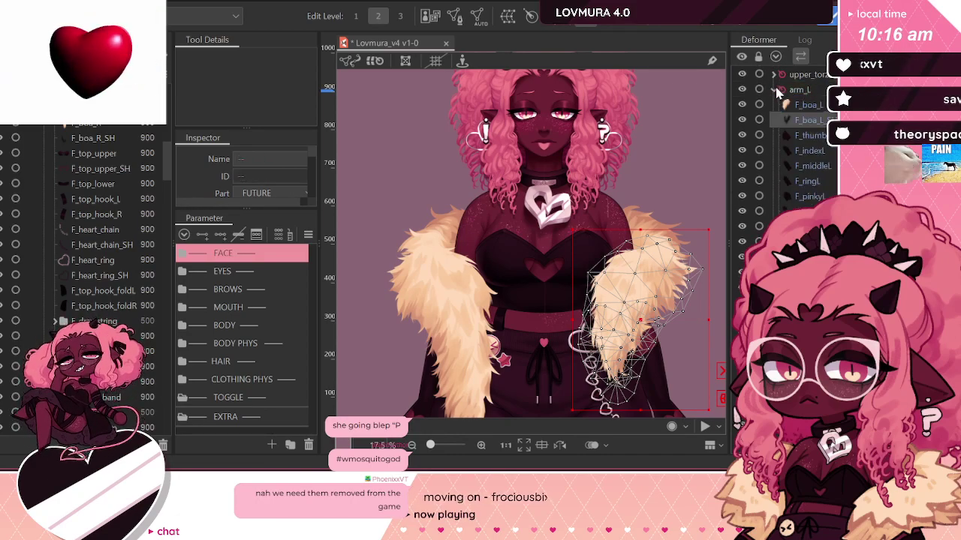
{"action": "left_click", "coordinate": [774, 90]}
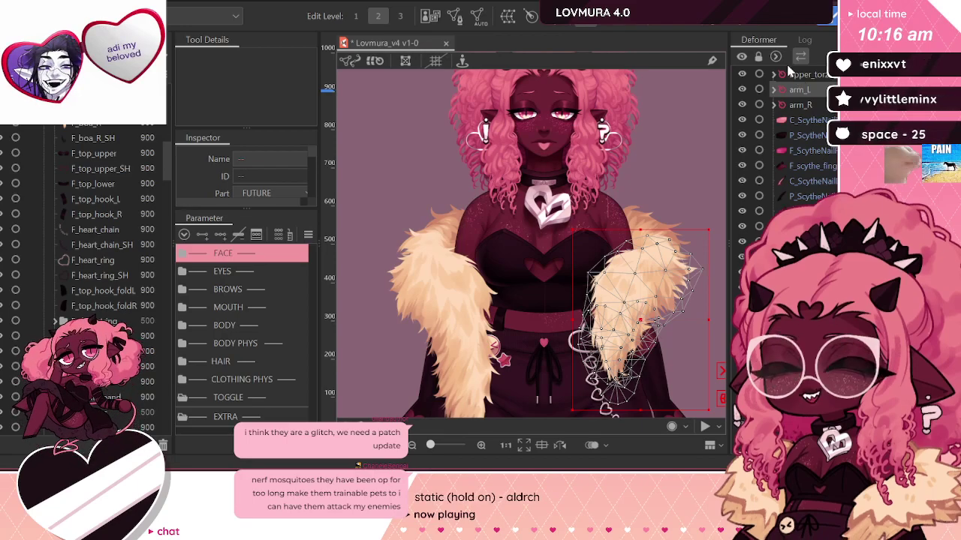
Step: Nest the arm_L and arm_R deformers together under upper_torzo_Z and select that parent deformer
{"action": "left_click", "coordinate": [799, 105]}
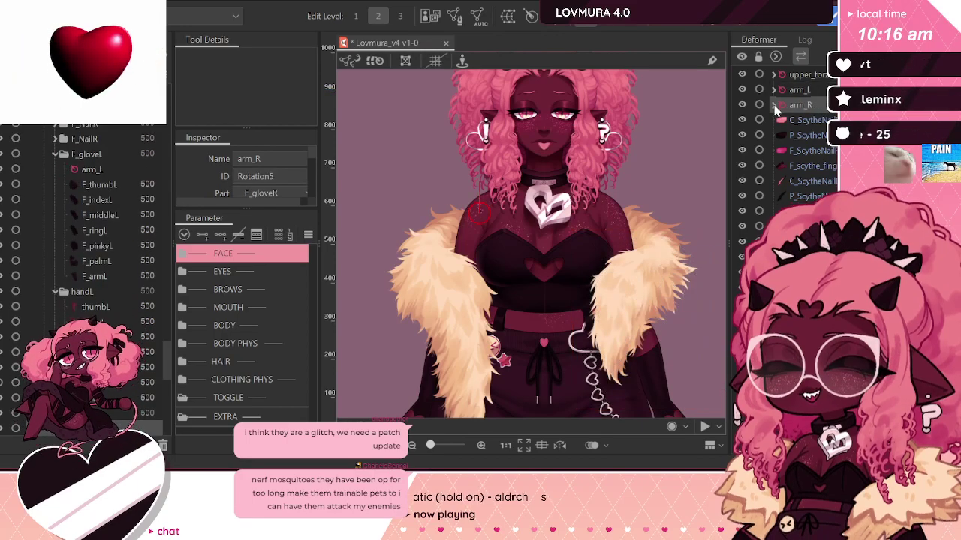
{"action": "left_click", "coordinate": [774, 105]}
{"action": "left_click", "coordinate": [775, 105]}
{"action": "left_click", "coordinate": [773, 75]}
{"action": "scroll", "coordinate": [818, 165], "scroll_direction": "down", "scroll_amount": 3}
{"action": "scroll", "coordinate": [832, 182], "scroll_direction": "up", "scroll_amount": 1}
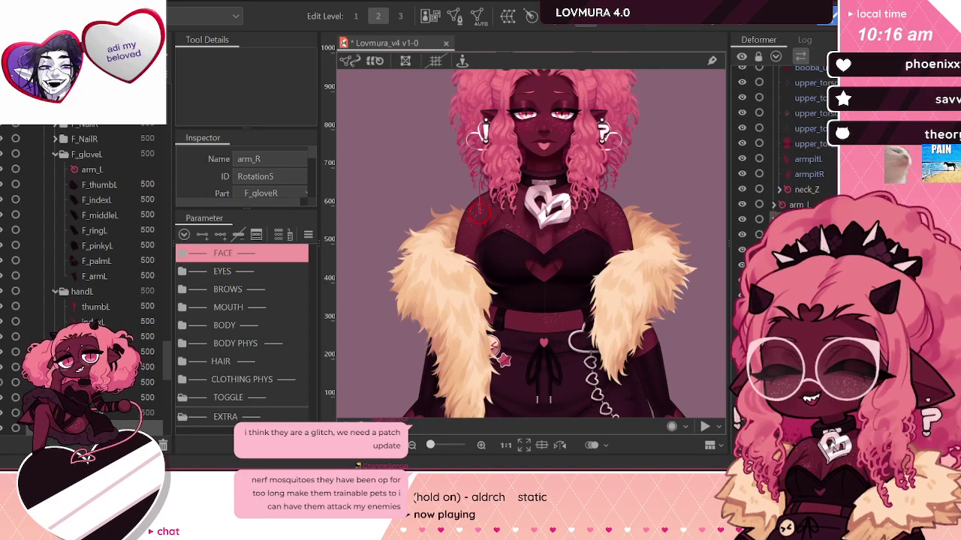
{"action": "left_click", "coordinate": [799, 204], "text": "ctrl"}
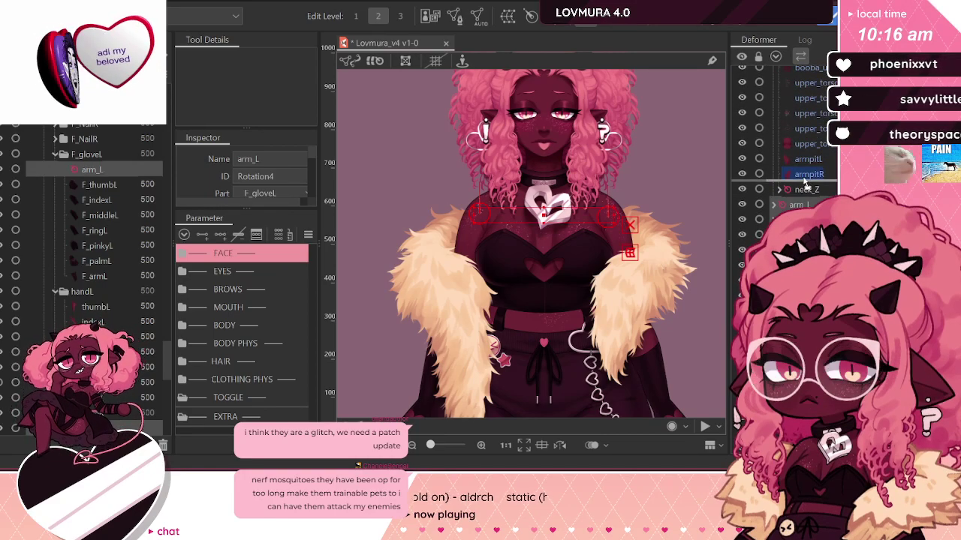
{"action": "scroll", "coordinate": [797, 164], "scroll_direction": "down", "scroll_amount": 3}
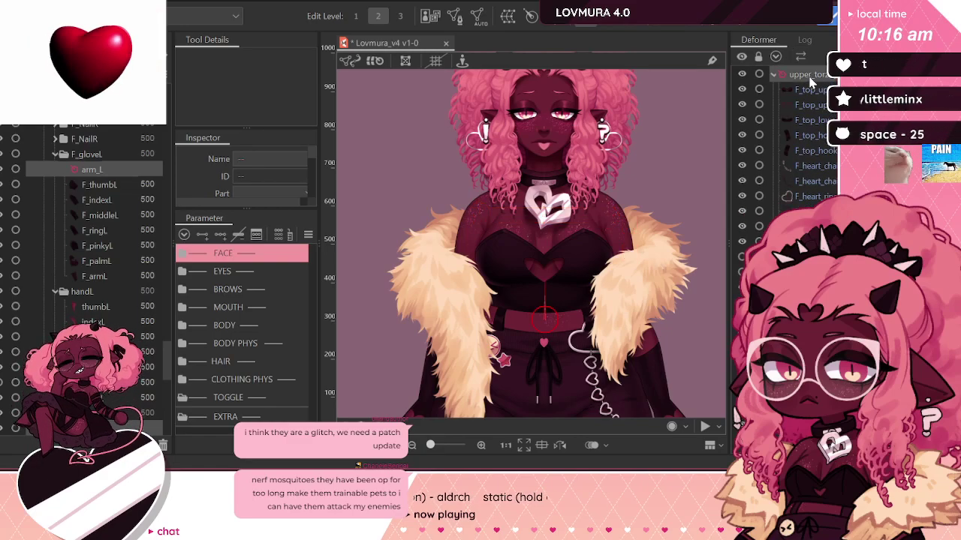
{"action": "left_click", "coordinate": [810, 76]}
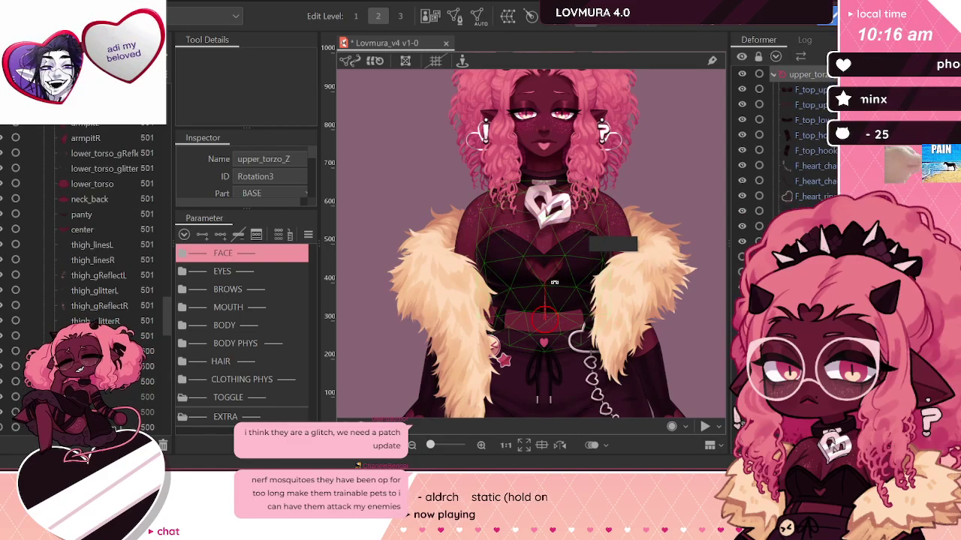
Step: Try rotating the upper_torzo_Z deformer to check which meshes follow it, and undo the rotation
{"action": "left_click_drag", "start_coordinate": [554, 282], "coordinate": [591, 208]}
{"action": "left_click_drag", "start_coordinate": [552, 280], "coordinate": [526, 260]}
{"action": "key", "text": "ctrl+z"}
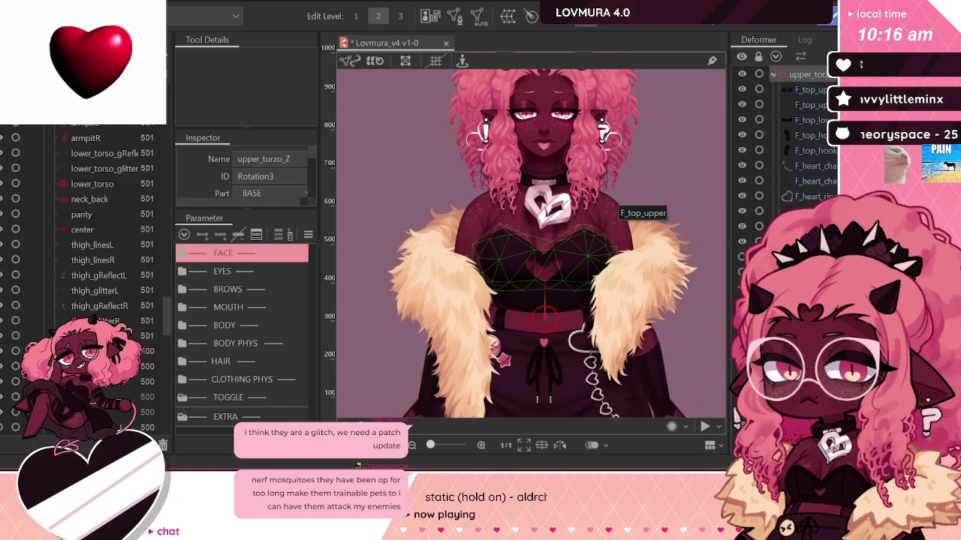
Step: Select the back boa meshes F_boa_back_R and F_boa_back_L and nest both under the upper_torzo_Z deformer
{"action": "scroll", "coordinate": [784, 151], "scroll_direction": "down", "scroll_amount": 8}
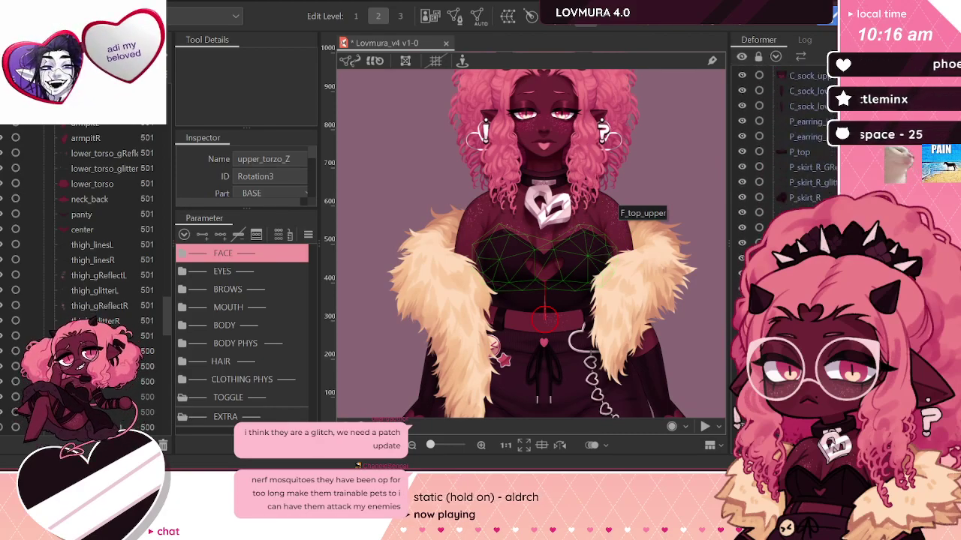
{"action": "scroll", "coordinate": [737, 413], "scroll_direction": "down", "scroll_amount": 5}
{"action": "scroll", "coordinate": [737, 414], "scroll_direction": "down", "scroll_amount": 10}
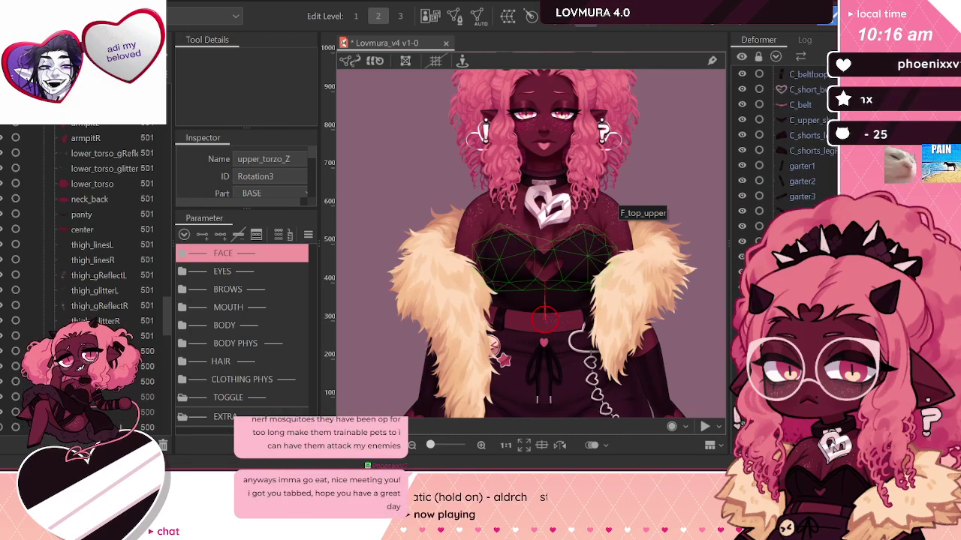
{"action": "scroll", "coordinate": [737, 414], "scroll_direction": "down", "scroll_amount": 3}
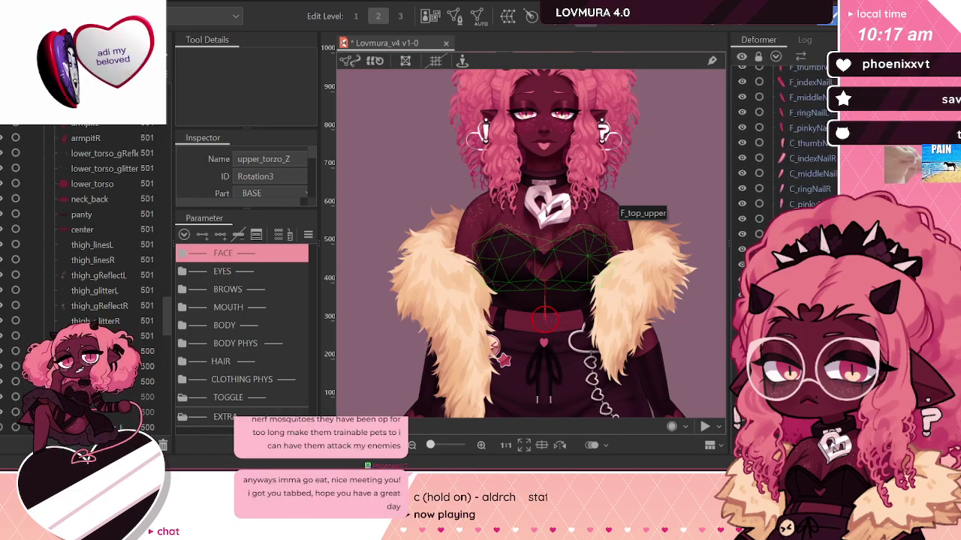
{"action": "left_click", "coordinate": [496, 277]}
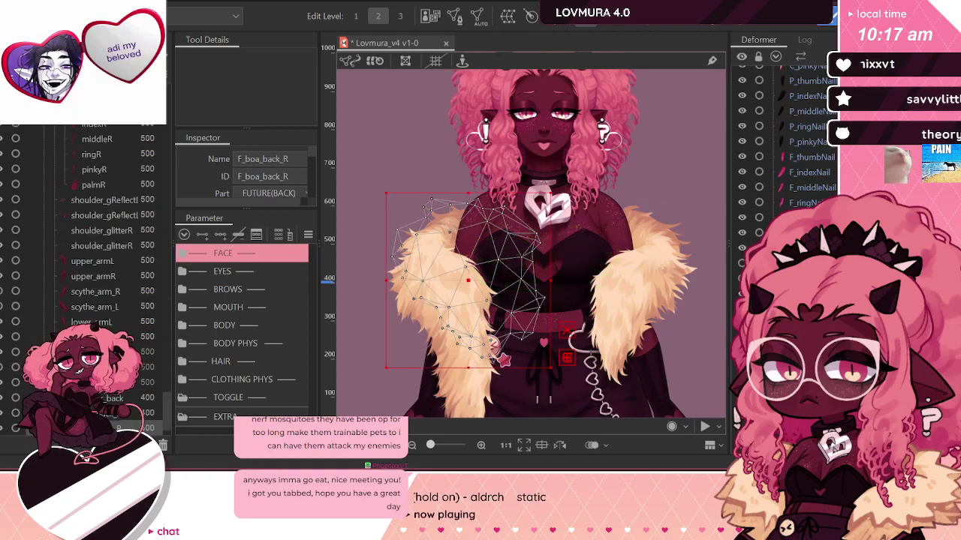
{"action": "left_click", "coordinate": [597, 282], "text": "shift"}
{"action": "left_click_drag", "start_coordinate": [780, 262], "coordinate": [805, 74]}
{"action": "scroll", "coordinate": [805, 72], "scroll_direction": "up", "scroll_amount": 3}
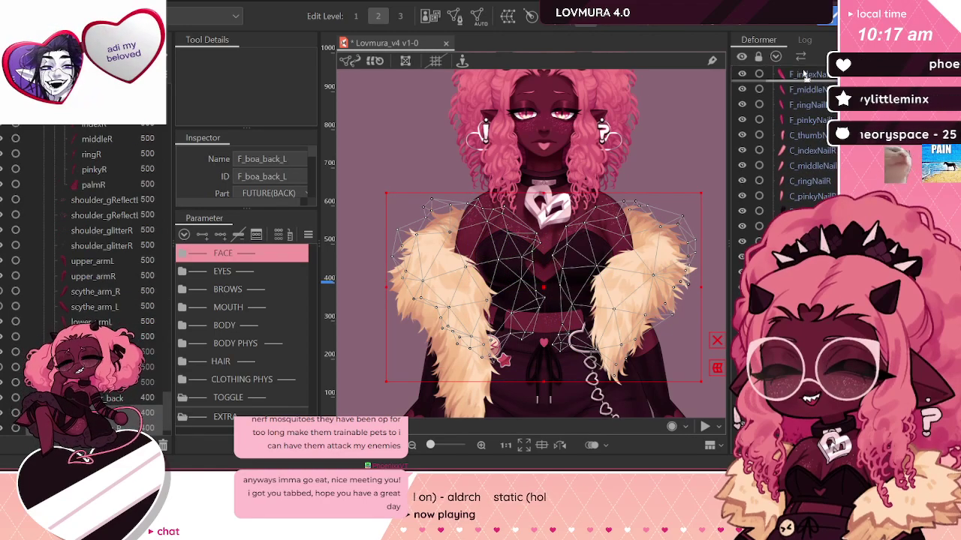
{"action": "scroll", "coordinate": [804, 72], "scroll_direction": "up", "scroll_amount": 1}
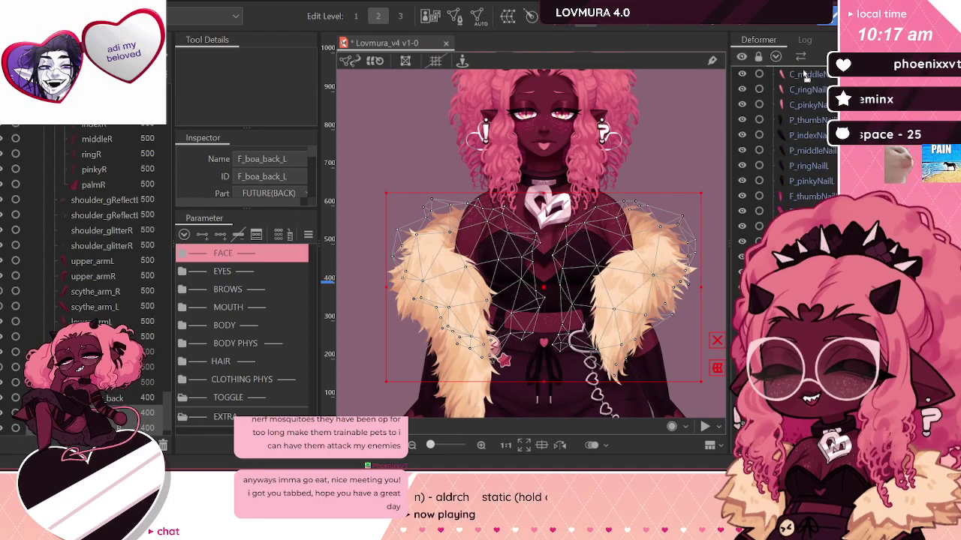
{"action": "scroll", "coordinate": [804, 73], "scroll_direction": "up", "scroll_amount": 1}
{"action": "scroll", "coordinate": [805, 72], "scroll_direction": "up", "scroll_amount": 1}
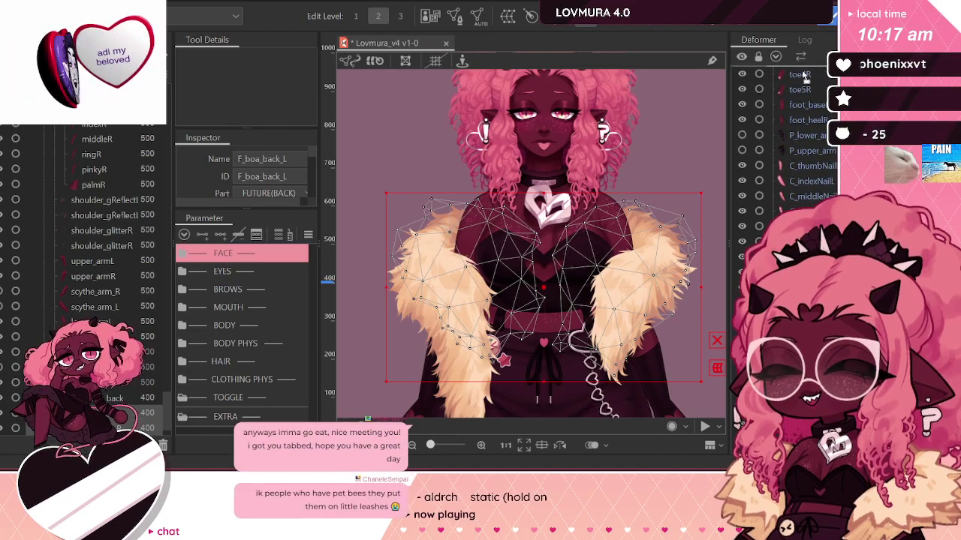
{"action": "scroll", "coordinate": [805, 75], "scroll_direction": "up", "scroll_amount": 3}
{"action": "scroll", "coordinate": [825, 133], "scroll_direction": "up", "scroll_amount": 5}
{"action": "scroll", "coordinate": [823, 119], "scroll_direction": "up", "scroll_amount": 6}
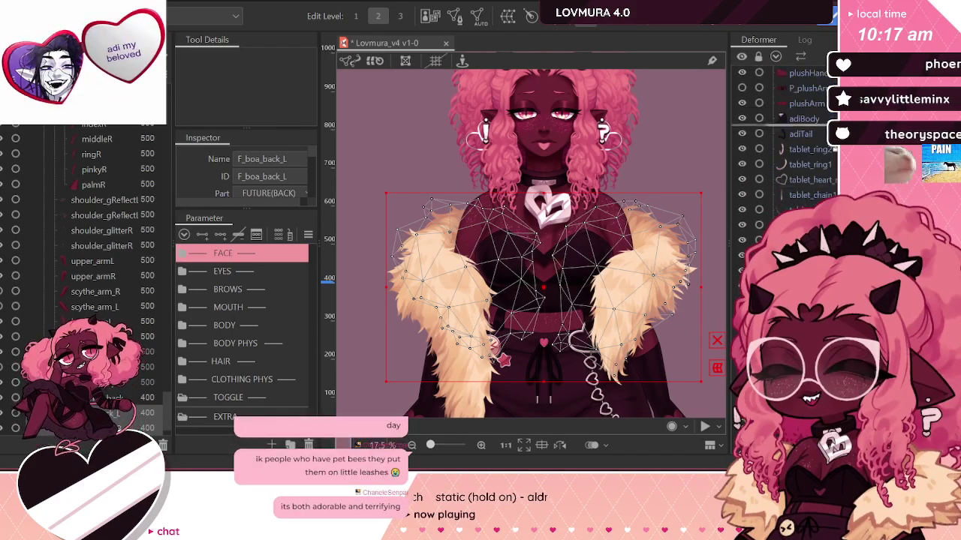
{"action": "scroll", "coordinate": [825, 118], "scroll_direction": "up", "scroll_amount": 6}
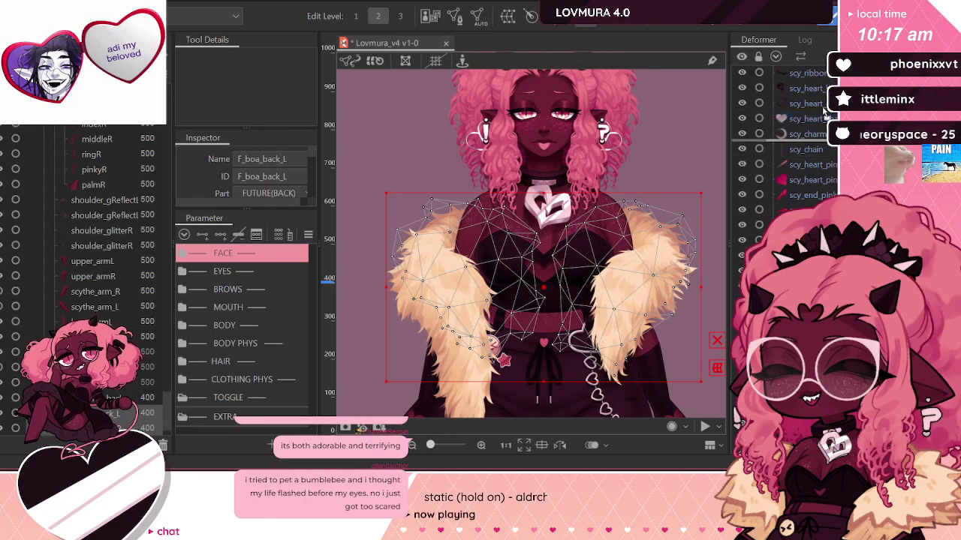
{"action": "scroll", "coordinate": [818, 119], "scroll_direction": "up", "scroll_amount": 5}
{"action": "scroll", "coordinate": [807, 113], "scroll_direction": "up", "scroll_amount": 4}
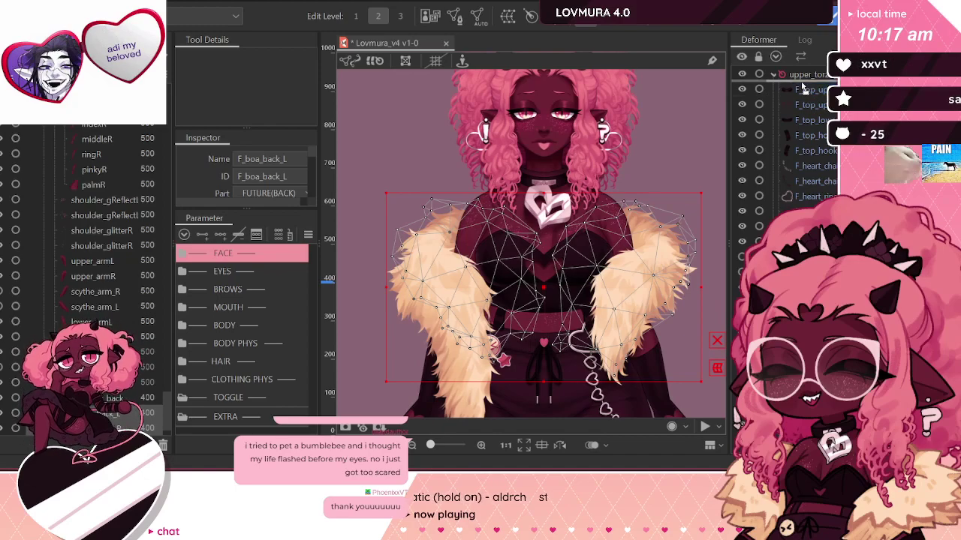
{"action": "left_click", "coordinate": [802, 78]}
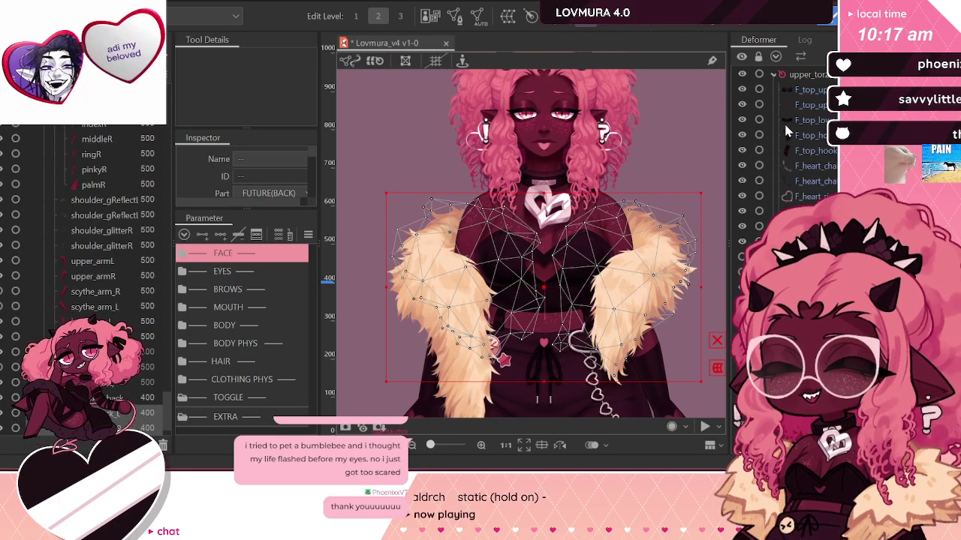
Step: Try tilting the upper body with upper_torzo_Z to check that both back boa meshes follow, and undo the tilt
{"action": "left_click", "coordinate": [813, 76]}
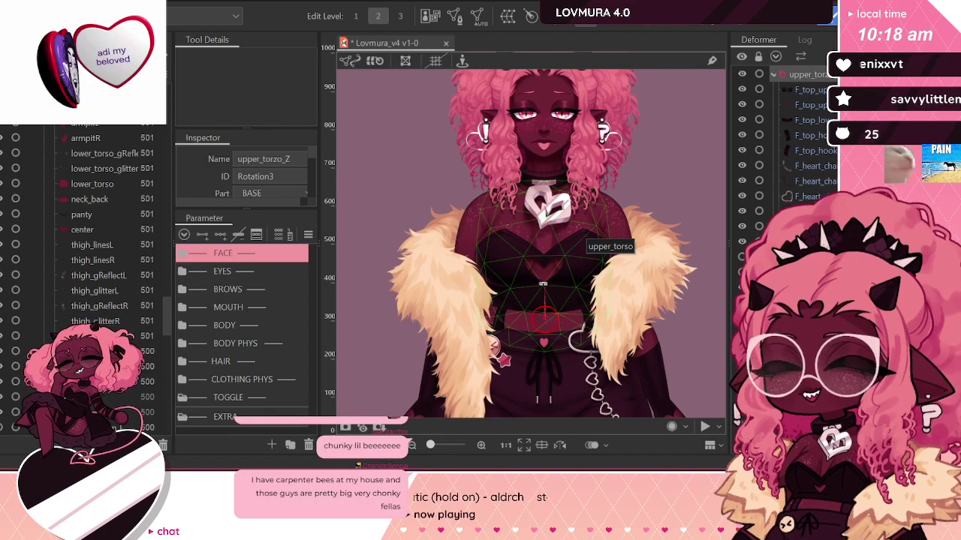
{"action": "mouse_move", "coordinate": [544, 286]}
{"action": "left_mouse_down"}
{"action": "mouse_move", "coordinate": [555, 285]}
{"action": "mouse_move", "coordinate": [526, 279]}
{"action": "mouse_move", "coordinate": [543, 276]}
{"action": "left_mouse_up"}
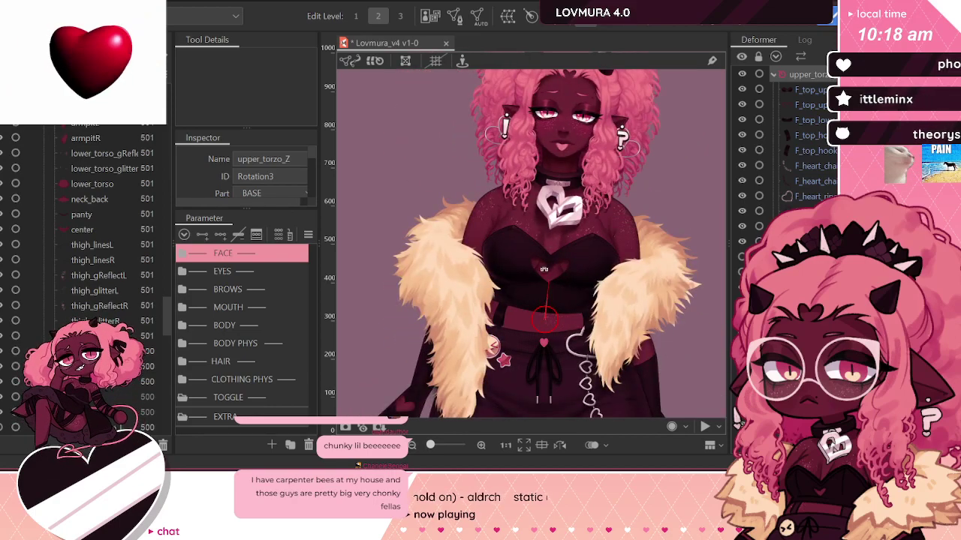
{"action": "key", "text": "ctrl+z"}
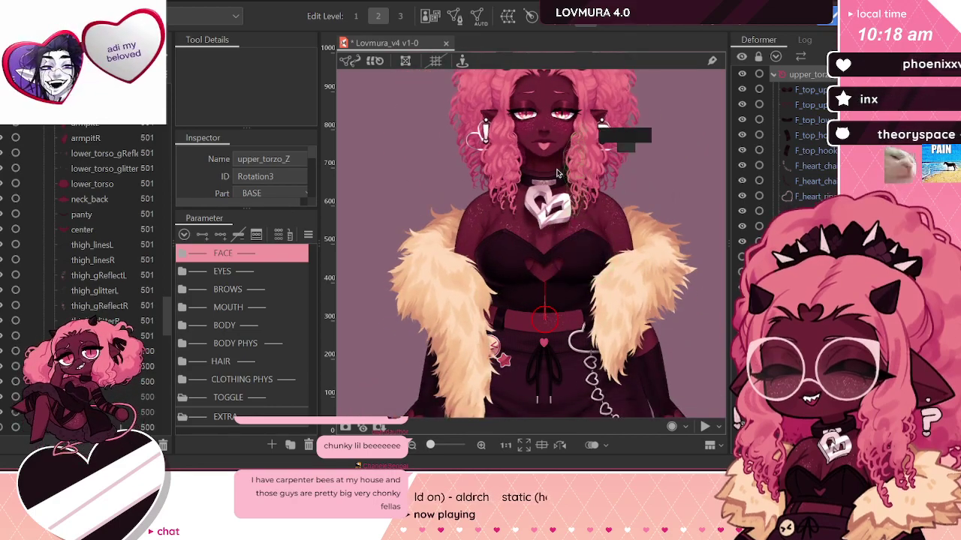
Step: Collapse the upper_torzo_Z branch and pick out the neck_back mesh among the torso parts
{"action": "scroll", "coordinate": [557, 174], "scroll_direction": "down", "scroll_amount": 3}
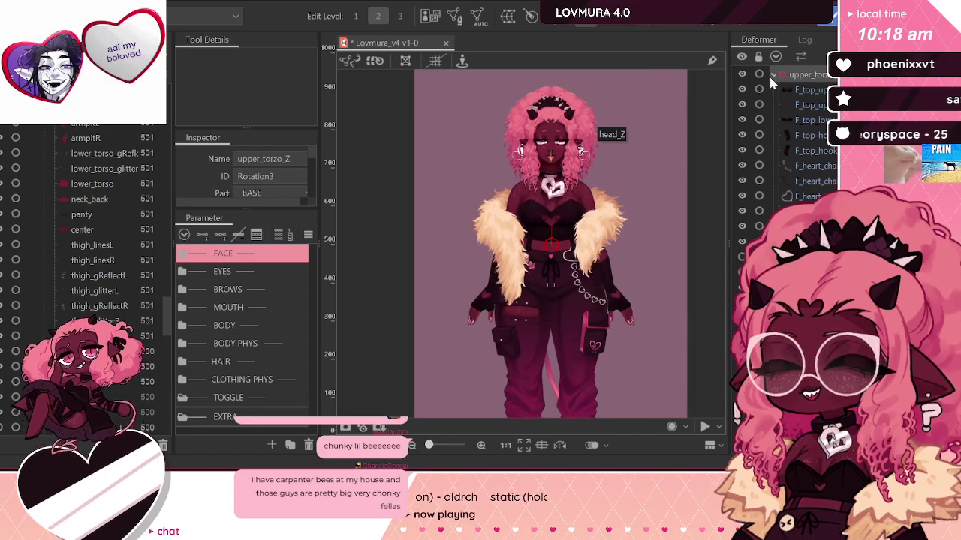
{"action": "left_click", "coordinate": [774, 75]}
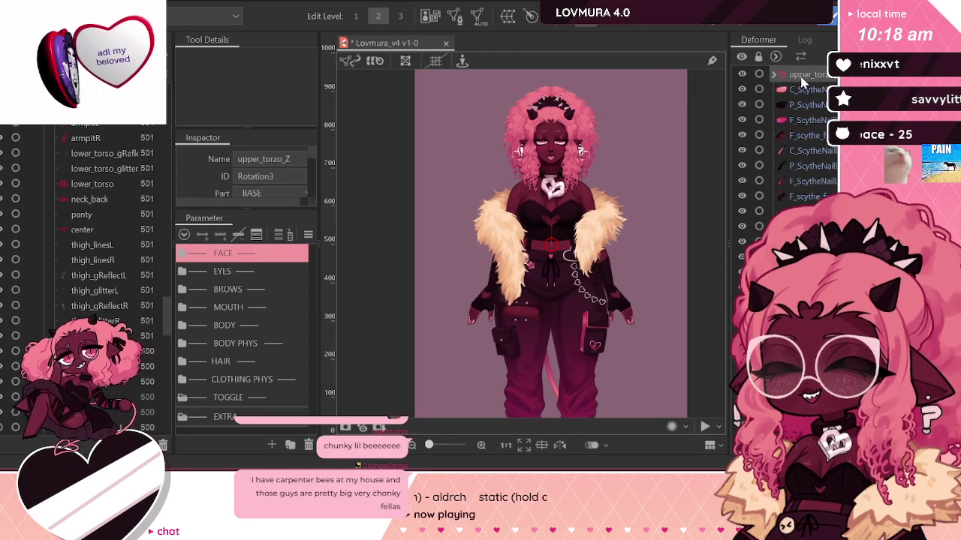
{"action": "scroll", "coordinate": [116, 233], "scroll_direction": "up", "scroll_amount": 5}
{"action": "scroll", "coordinate": [116, 233], "scroll_direction": "down", "scroll_amount": 5}
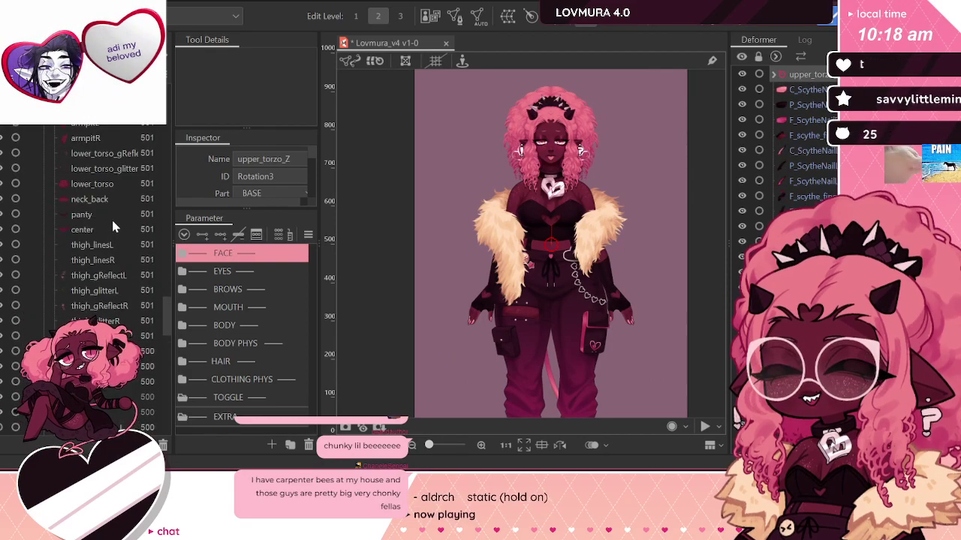
{"action": "left_click", "coordinate": [109, 200]}
{"action": "left_click", "coordinate": [107, 187]}
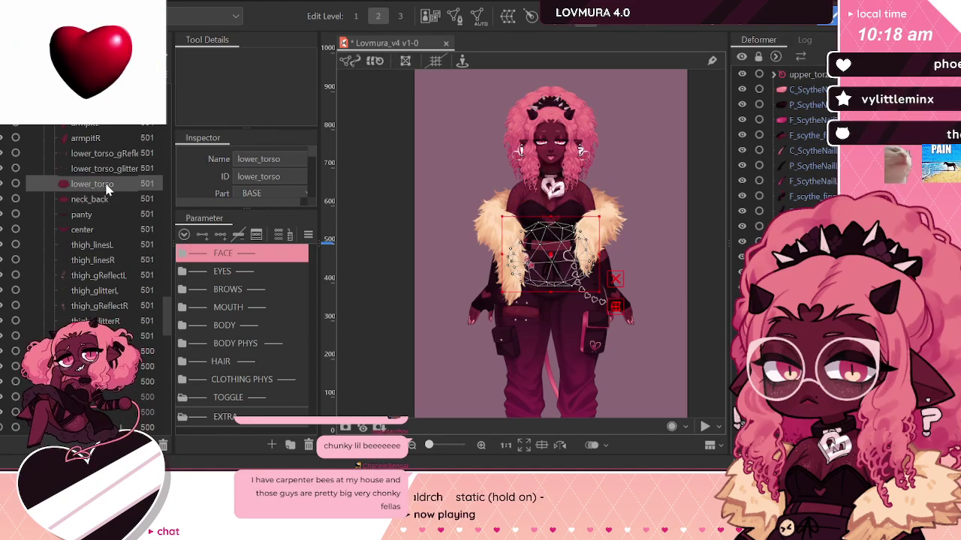
{"action": "left_click", "coordinate": [103, 200]}
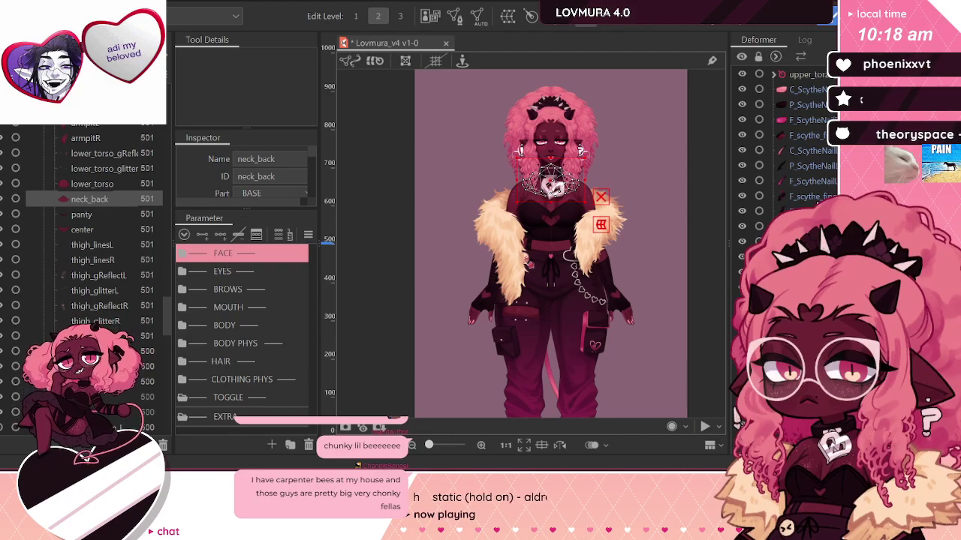
{"action": "scroll", "coordinate": [816, 201], "scroll_direction": "down", "scroll_amount": 10}
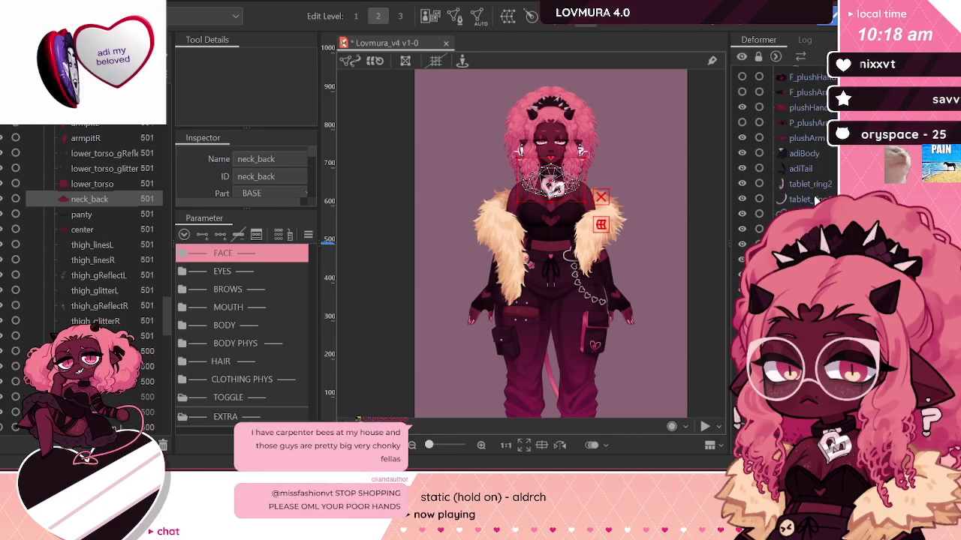
{"action": "scroll", "coordinate": [816, 201], "scroll_direction": "down", "scroll_amount": 5}
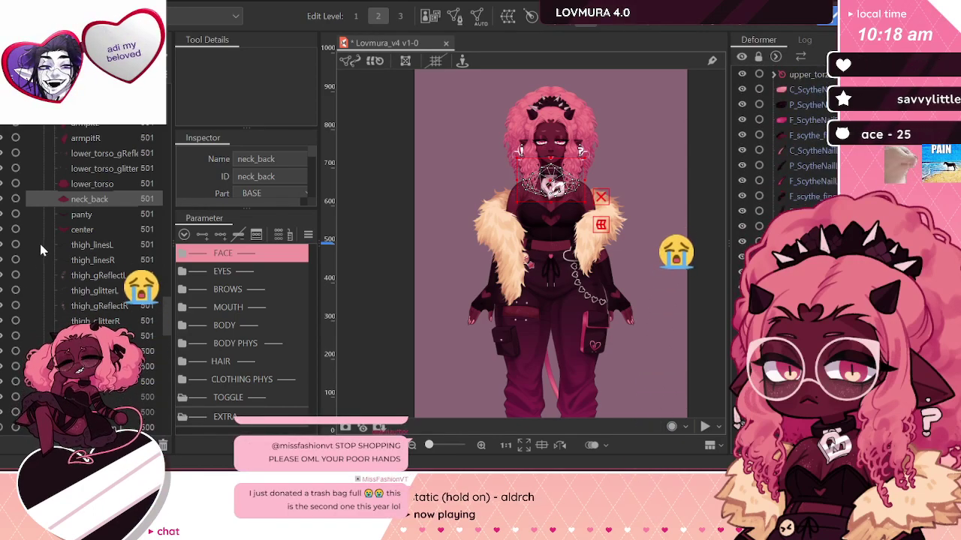
{"action": "left_click", "coordinate": [86, 215]}
{"action": "left_click", "coordinate": [88, 202]}
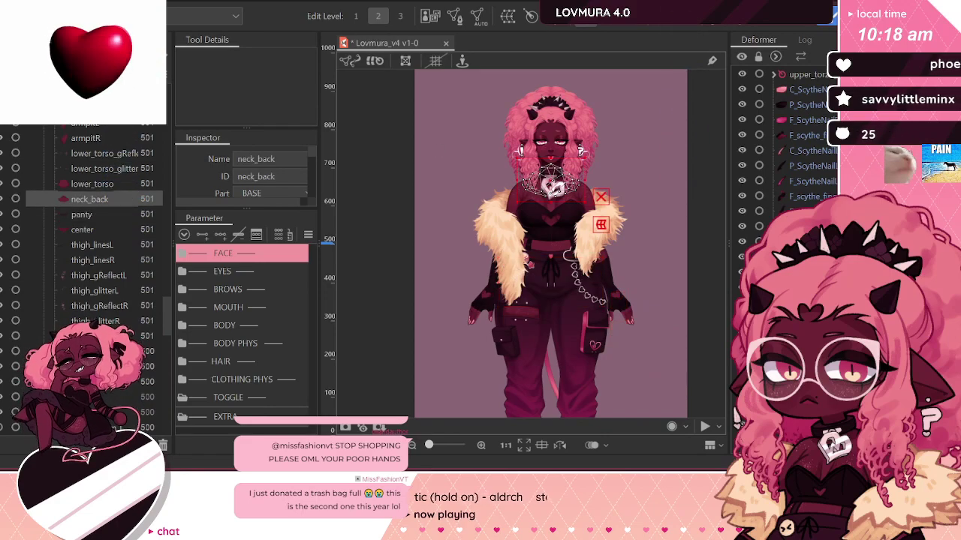
Step: Select upper_torzo_Z, try swinging its handle around the waist pivot to check the neck area, and undo it
{"action": "left_click", "coordinate": [782, 77]}
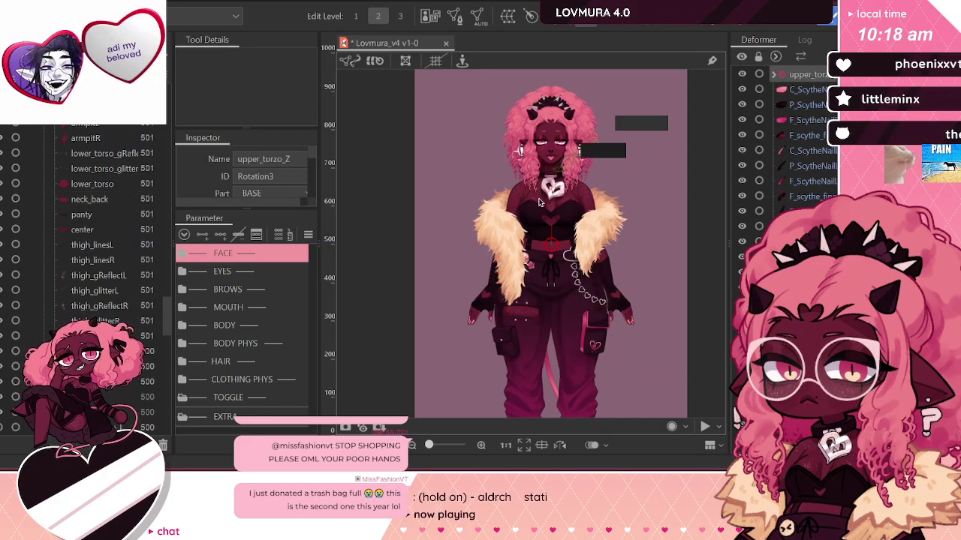
{"action": "scroll", "coordinate": [570, 300], "scroll_direction": "up", "scroll_amount": 4}
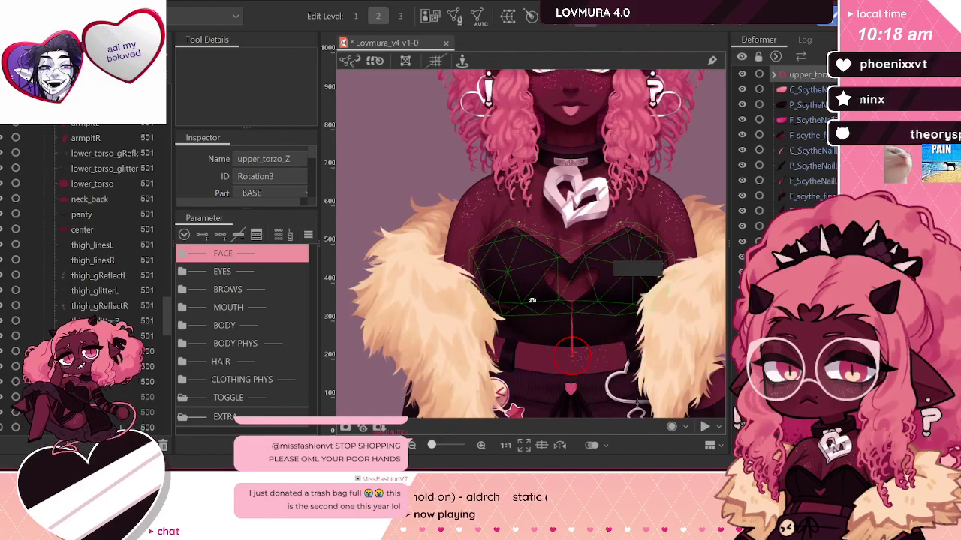
{"action": "left_click_drag", "start_coordinate": [570, 300], "coordinate": [532, 299]}
{"action": "key", "text": "ctrl+z"}
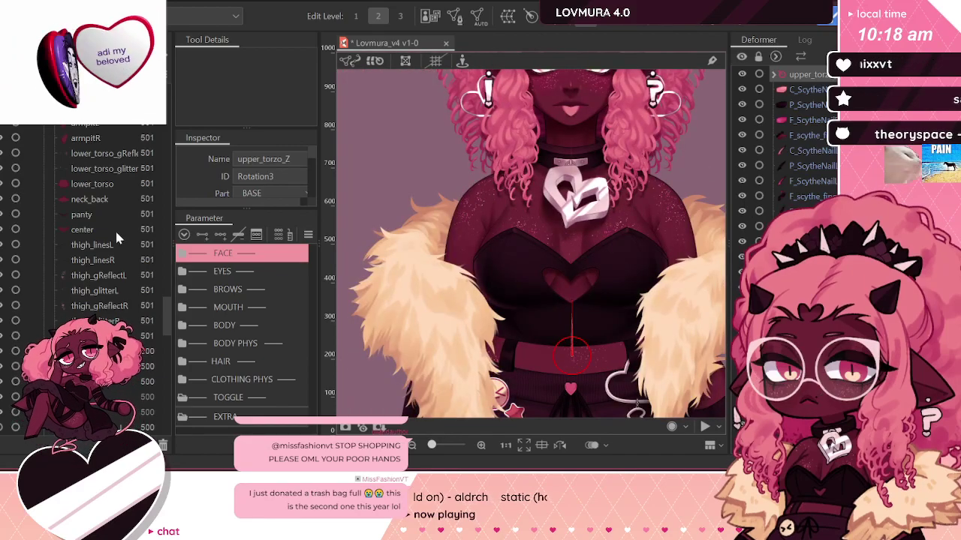
Step: Nest the neck_back mesh under the upper_torzo_Z deformer
{"action": "left_click", "coordinate": [104, 201]}
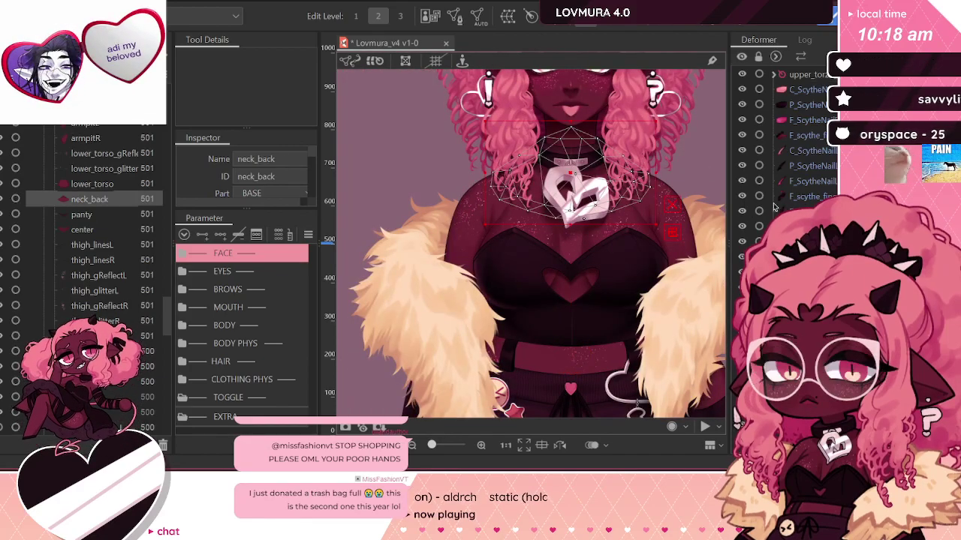
{"action": "scroll", "coordinate": [784, 161], "scroll_direction": "down", "scroll_amount": 10}
{"action": "scroll", "coordinate": [737, 415], "scroll_direction": "down", "scroll_amount": 5}
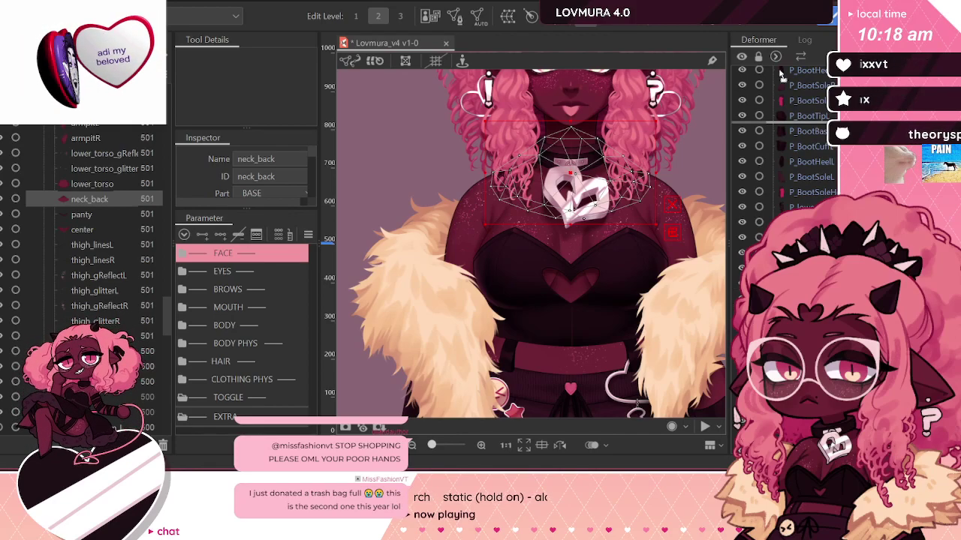
{"action": "scroll", "coordinate": [736, 416], "scroll_direction": "down", "scroll_amount": 8}
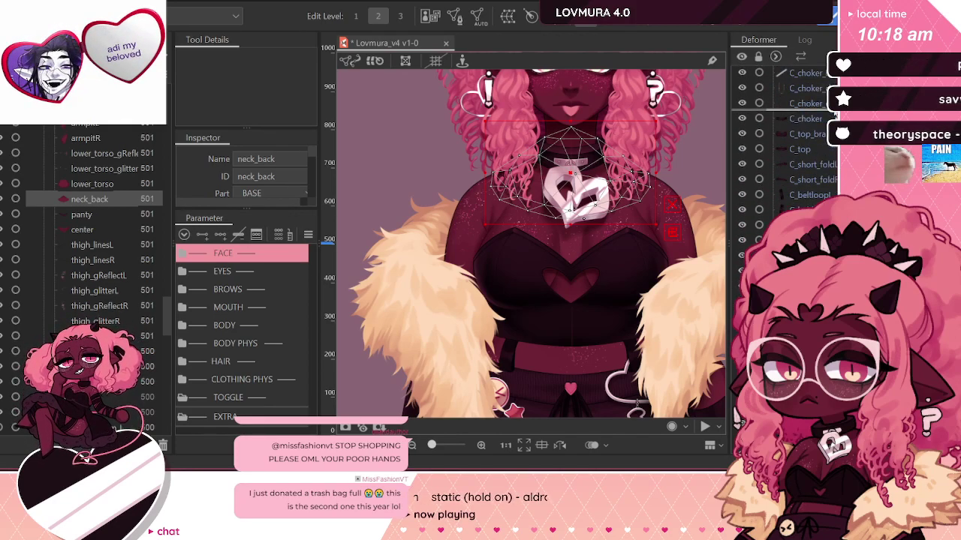
{"action": "scroll", "coordinate": [737, 416], "scroll_direction": "down", "scroll_amount": 8}
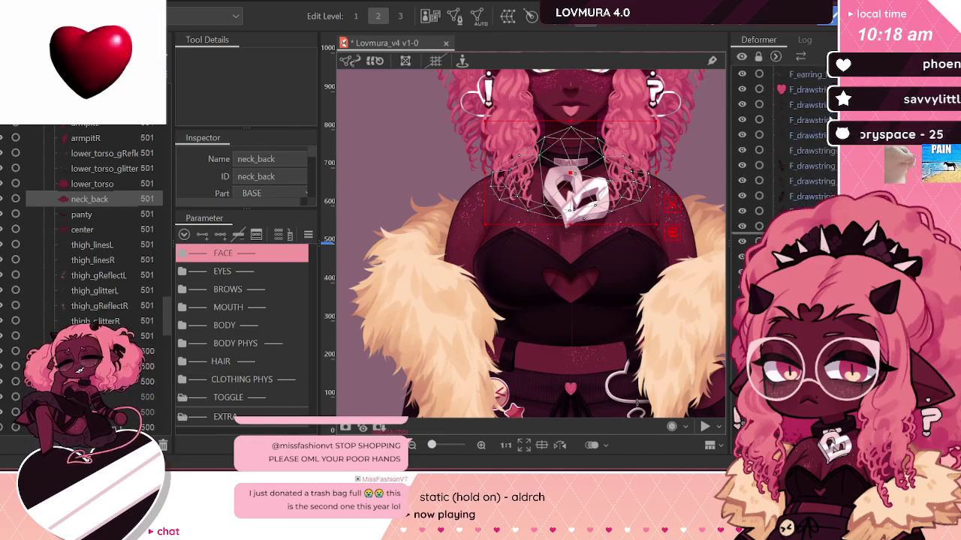
{"action": "scroll", "coordinate": [736, 416], "scroll_direction": "down", "scroll_amount": 8}
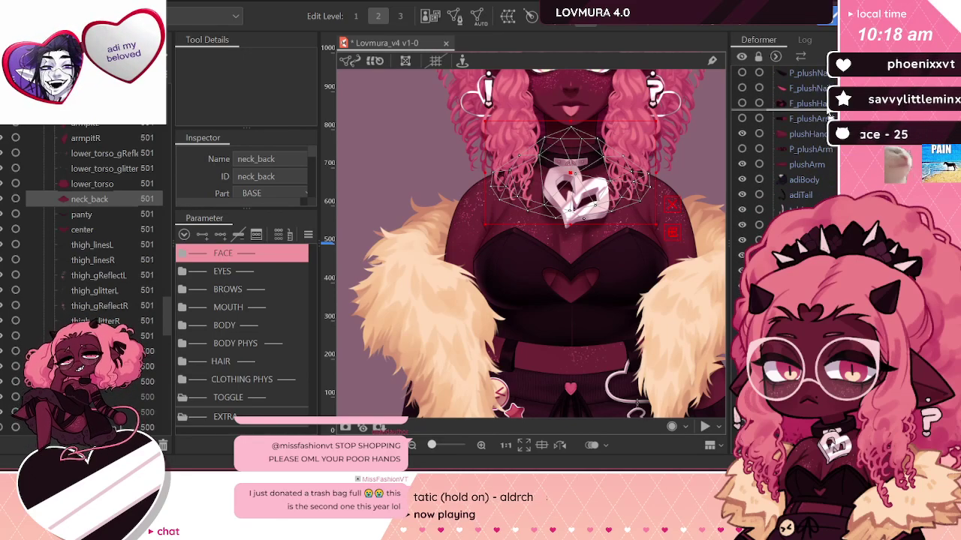
{"action": "scroll", "coordinate": [824, 106], "scroll_direction": "down", "scroll_amount": 6}
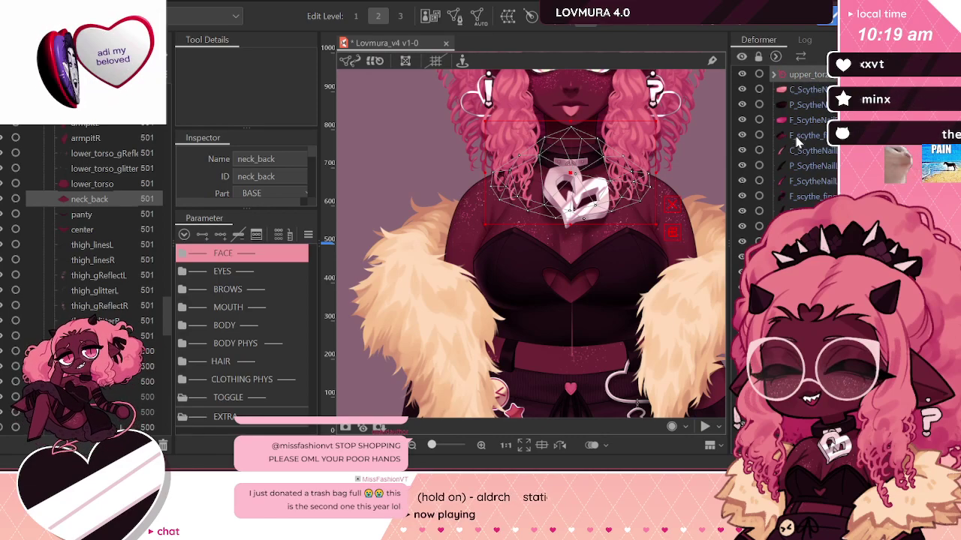
Step: Move the upper_torzo_Z deformer away from the hips and check which meshes travel with the upper body
{"action": "left_click", "coordinate": [804, 75]}
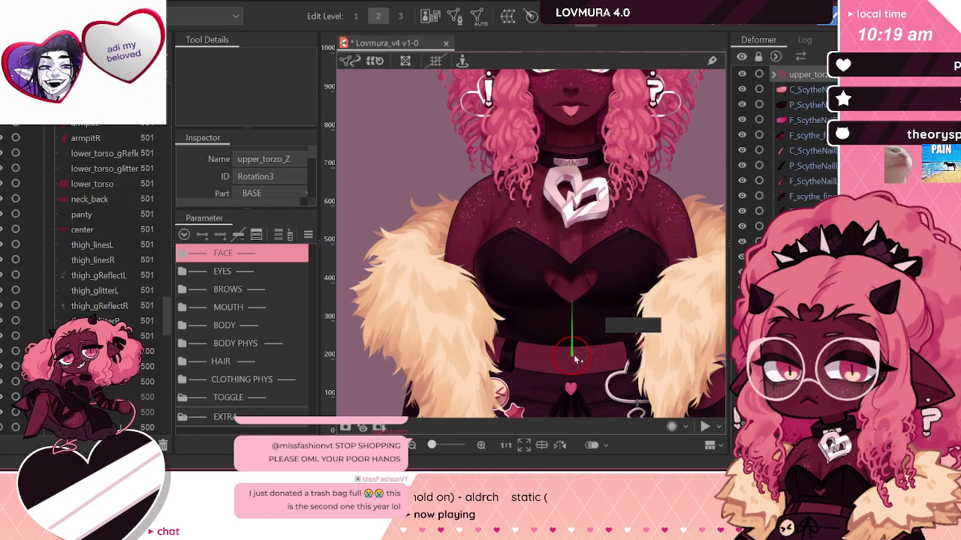
{"action": "left_click_drag", "start_coordinate": [531, 348], "coordinate": [274, 265]}
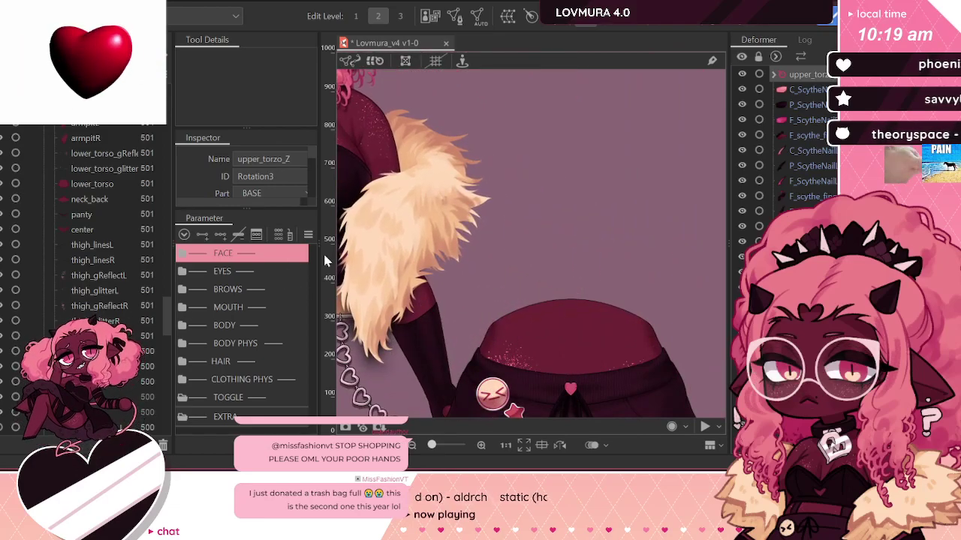
{"action": "scroll", "coordinate": [598, 221], "scroll_direction": "down", "scroll_amount": 5}
{"action": "scroll", "coordinate": [598, 219], "scroll_direction": "up", "scroll_amount": 4}
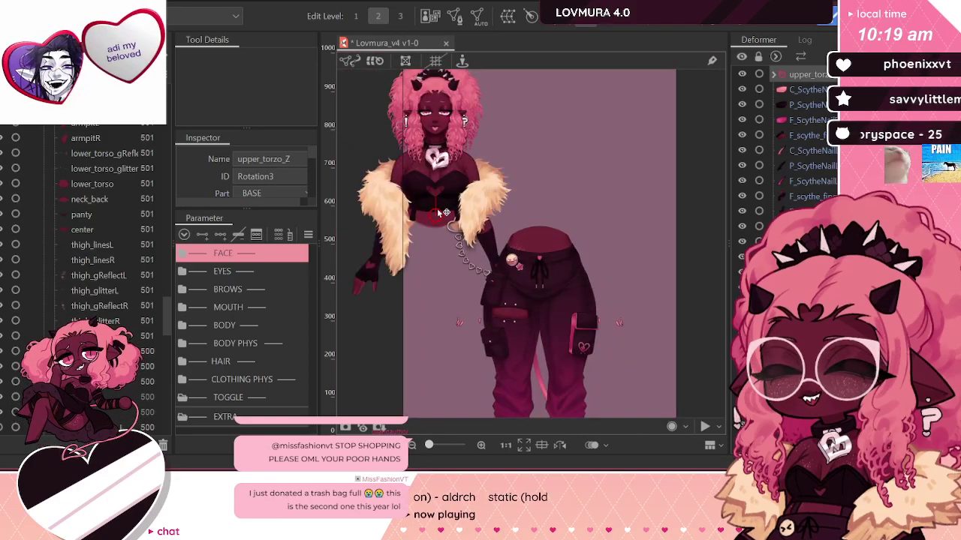
Step: Undo the upper_torzo_Z move, try moving the deformer away from the hips again to check its attached meshes, and undo each try
{"action": "key", "text": "ctrl+z"}
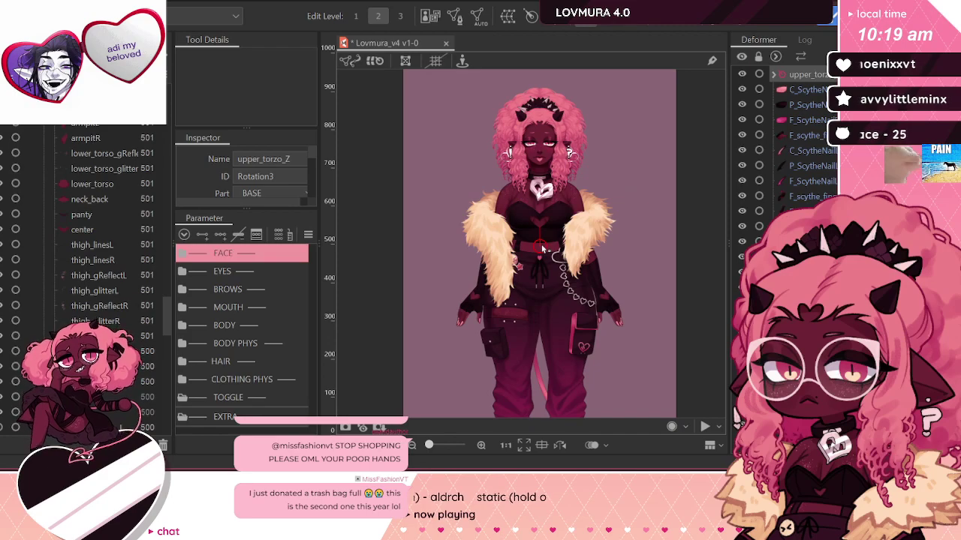
{"action": "left_click_drag", "start_coordinate": [557, 201], "coordinate": [537, 227]}
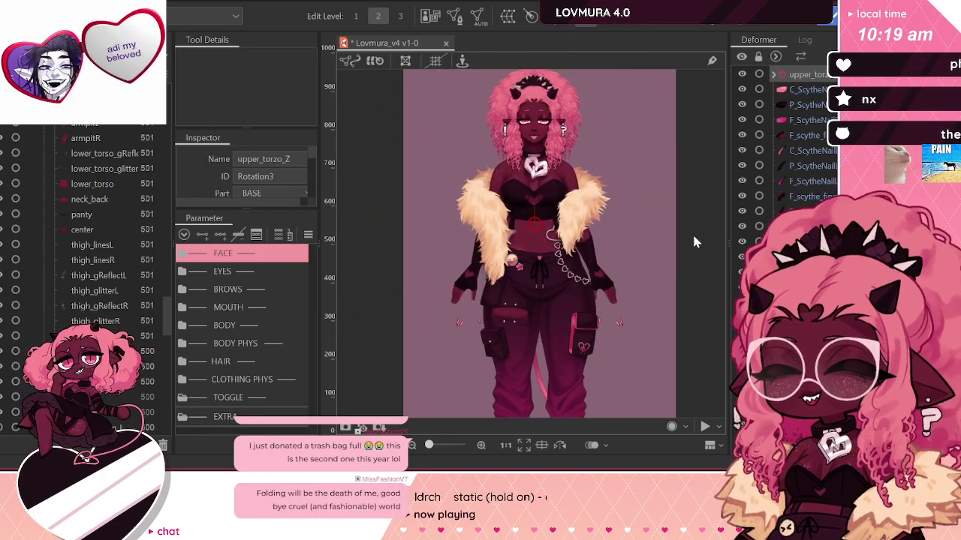
{"action": "key", "text": "ctrl+z"}
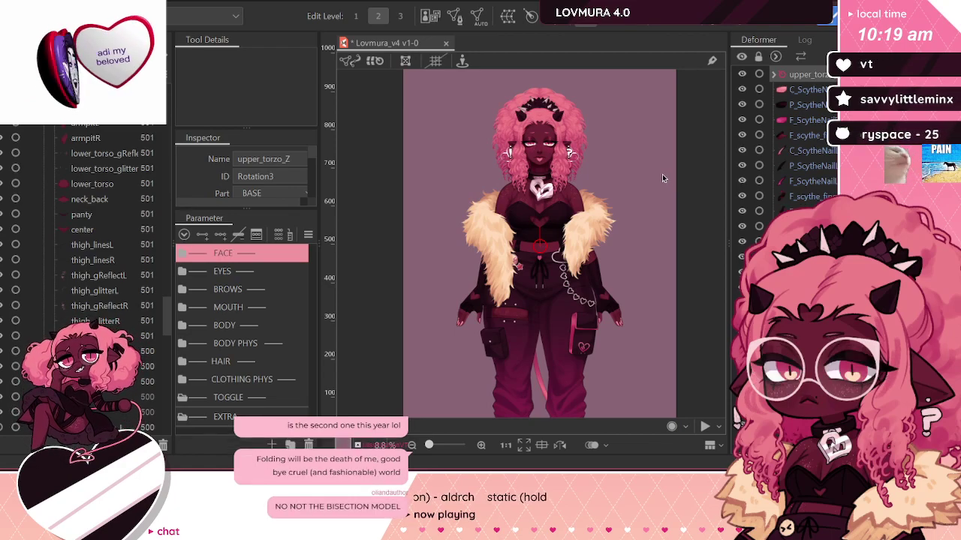
{"action": "left_click_drag", "start_coordinate": [527, 241], "coordinate": [364, 216]}
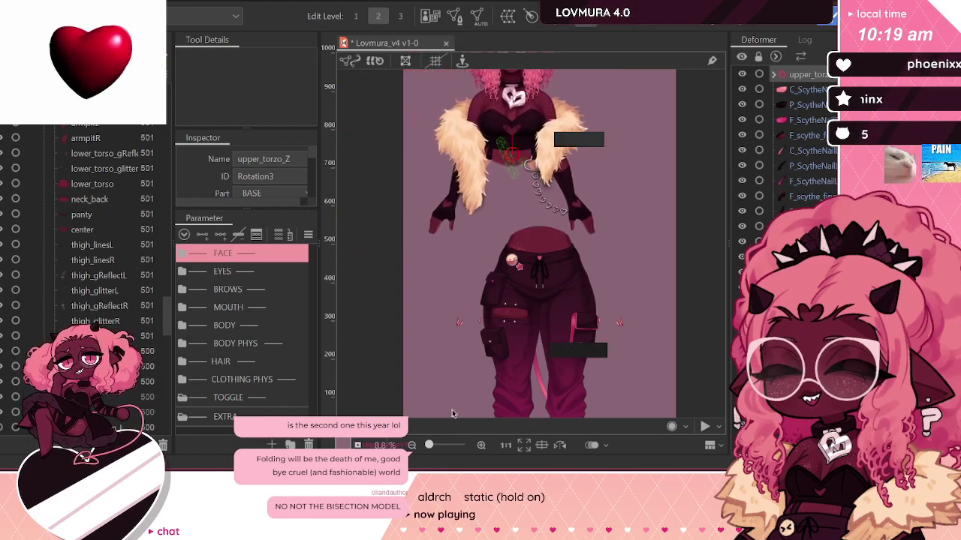
{"action": "scroll", "coordinate": [534, 280], "scroll_direction": "up", "scroll_amount": 3}
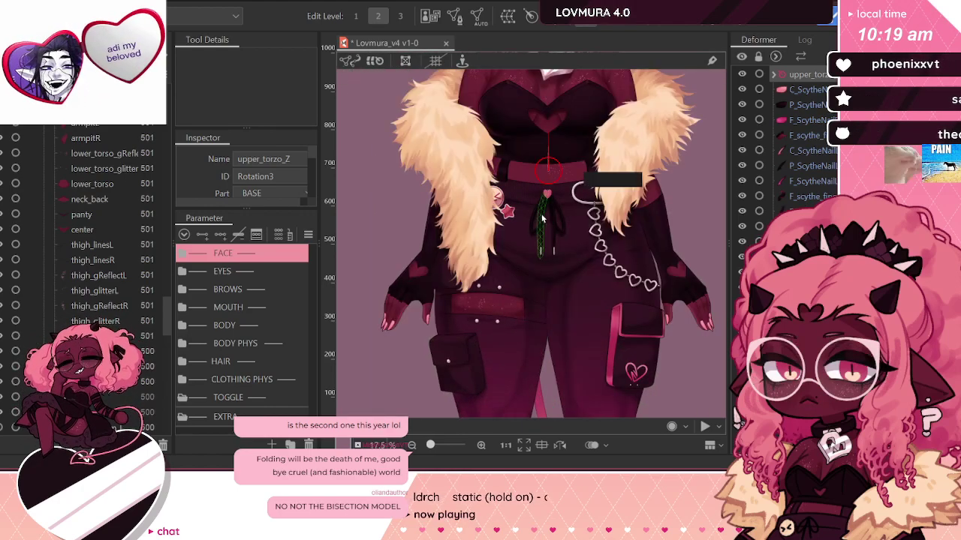
{"action": "scroll", "coordinate": [543, 217], "scroll_direction": "down", "scroll_amount": 3}
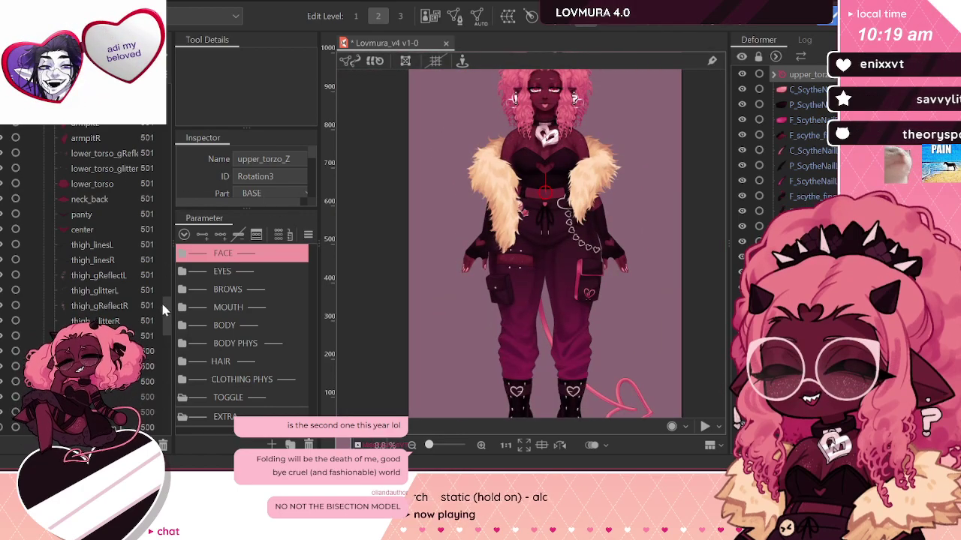
Step: Find the hand nail folders among the BASE parts and expand the C_, P_ and F_ nail folders for both hands
{"action": "left_click_drag", "start_coordinate": [167, 311], "coordinate": [179, 219]}
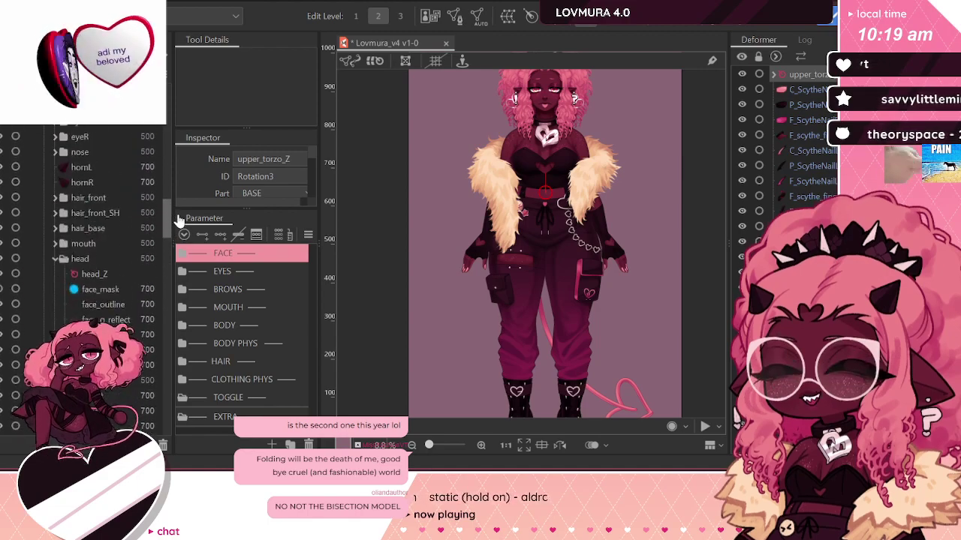
{"action": "scroll", "coordinate": [65, 207], "scroll_direction": "down", "scroll_amount": 2}
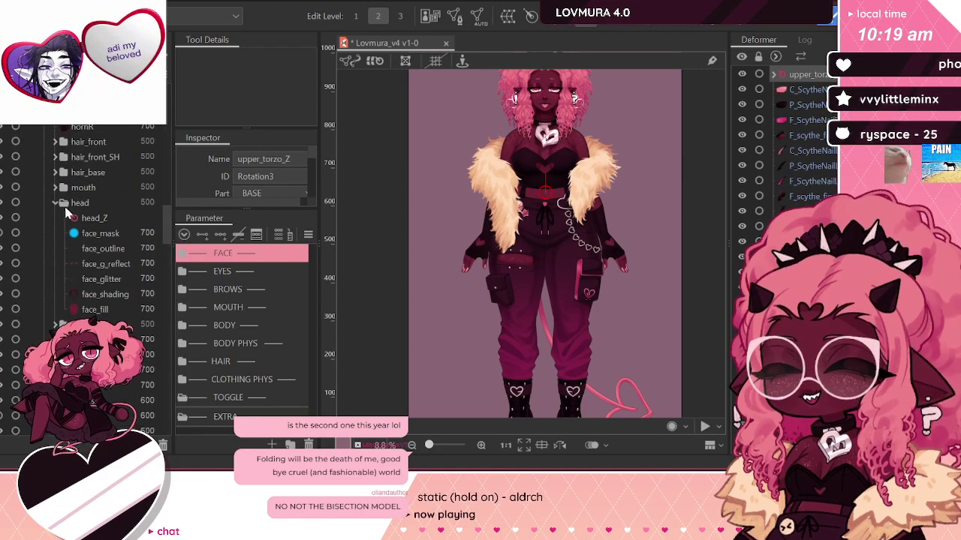
{"action": "scroll", "coordinate": [56, 218], "scroll_direction": "down", "scroll_amount": 10}
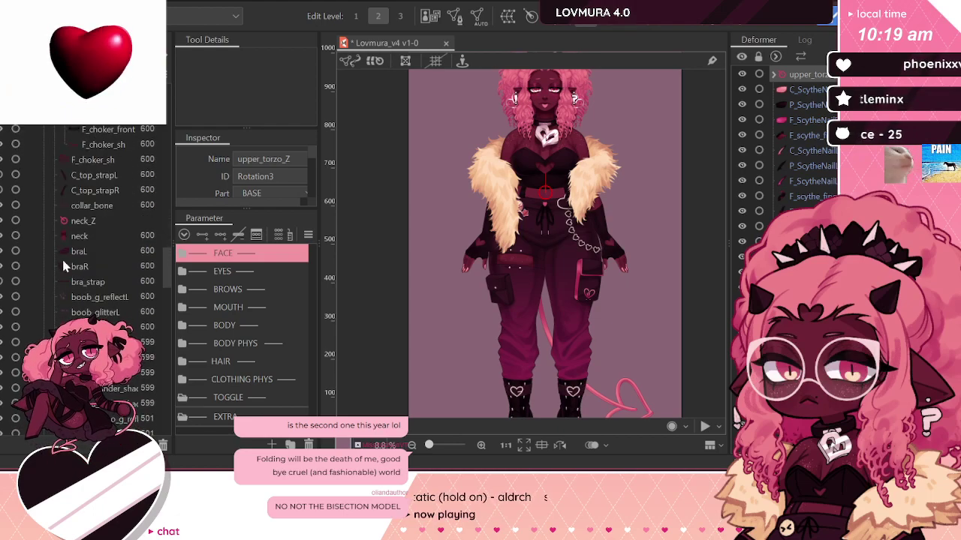
{"action": "scroll", "coordinate": [63, 248], "scroll_direction": "up", "scroll_amount": 6}
{"action": "left_click_drag", "start_coordinate": [168, 255], "coordinate": [166, 347]}
{"action": "left_click", "coordinate": [84, 206]}
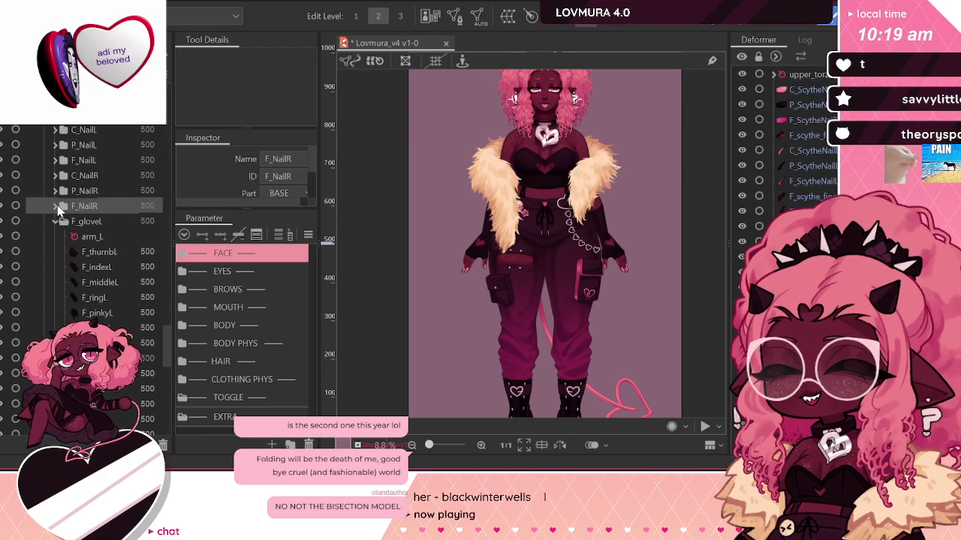
{"action": "left_click", "coordinate": [58, 206]}
{"action": "left_click", "coordinate": [58, 191]}
{"action": "left_click", "coordinate": [58, 176]}
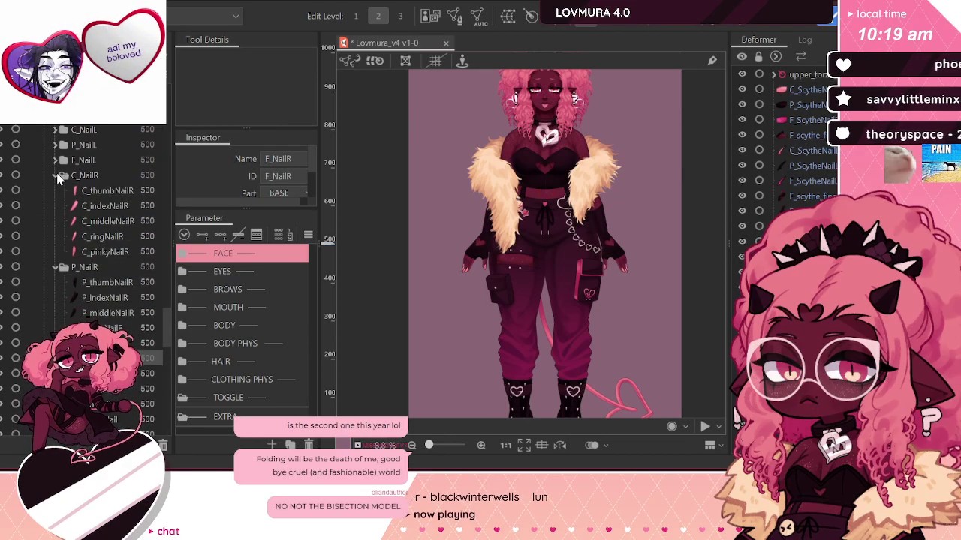
{"action": "left_click", "coordinate": [55, 160]}
{"action": "left_click", "coordinate": [55, 145]}
{"action": "left_click", "coordinate": [55, 130]}
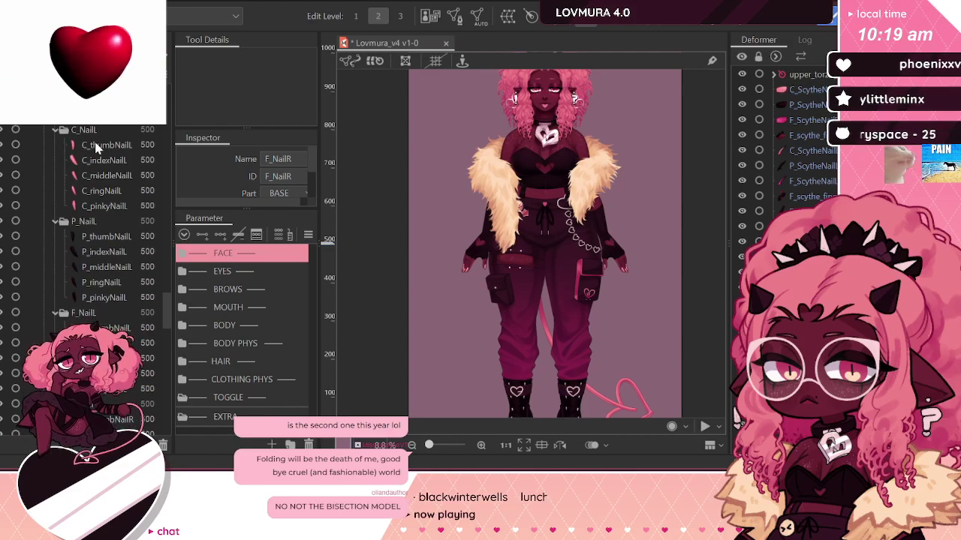
Step: Select all nail meshes from C_thumbNailL through F_pinkyNail of the right hand, leaving the nail folders themselves out of the selection
{"action": "left_click", "coordinate": [105, 145]}
{"action": "scroll", "coordinate": [146, 250], "scroll_direction": "down", "scroll_amount": 5}
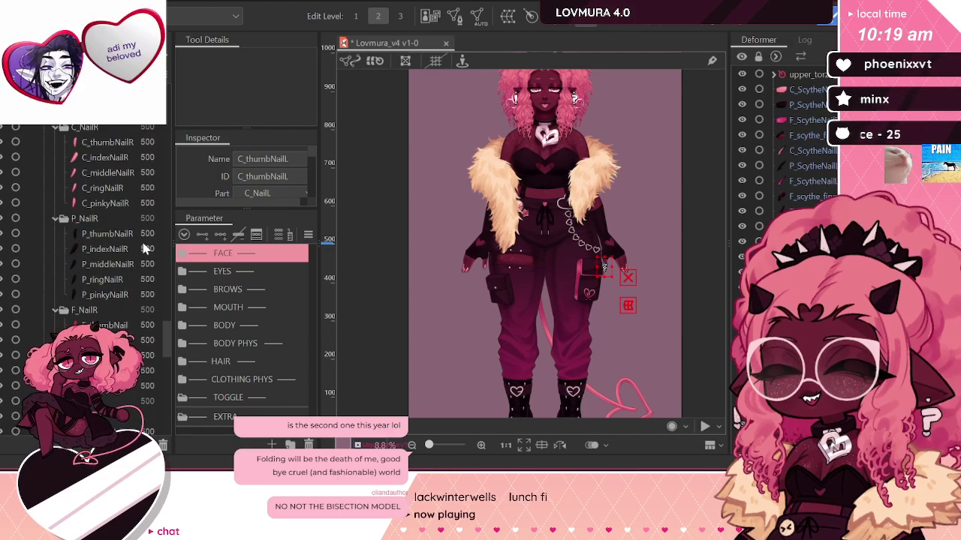
{"action": "scroll", "coordinate": [146, 250], "scroll_direction": "down", "scroll_amount": 5}
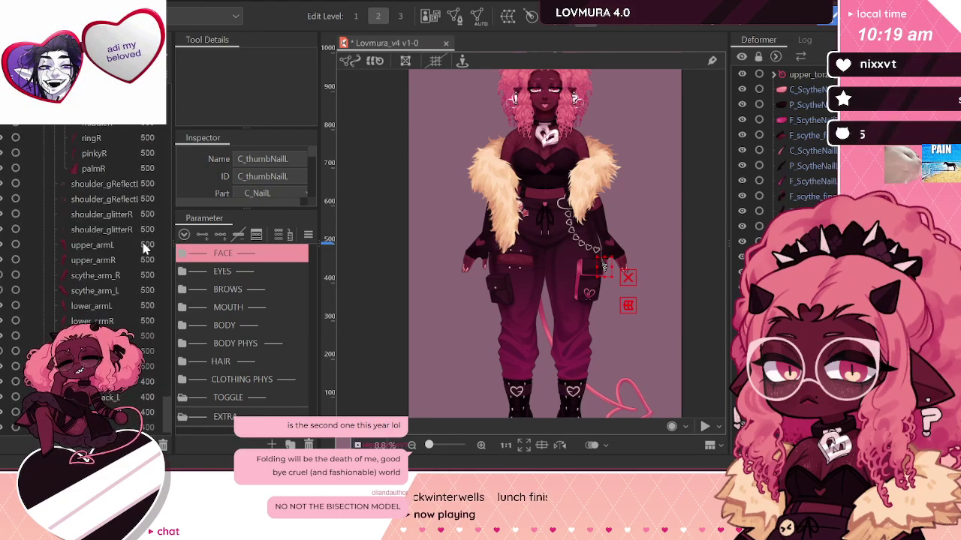
{"action": "scroll", "coordinate": [145, 249], "scroll_direction": "up", "scroll_amount": 3}
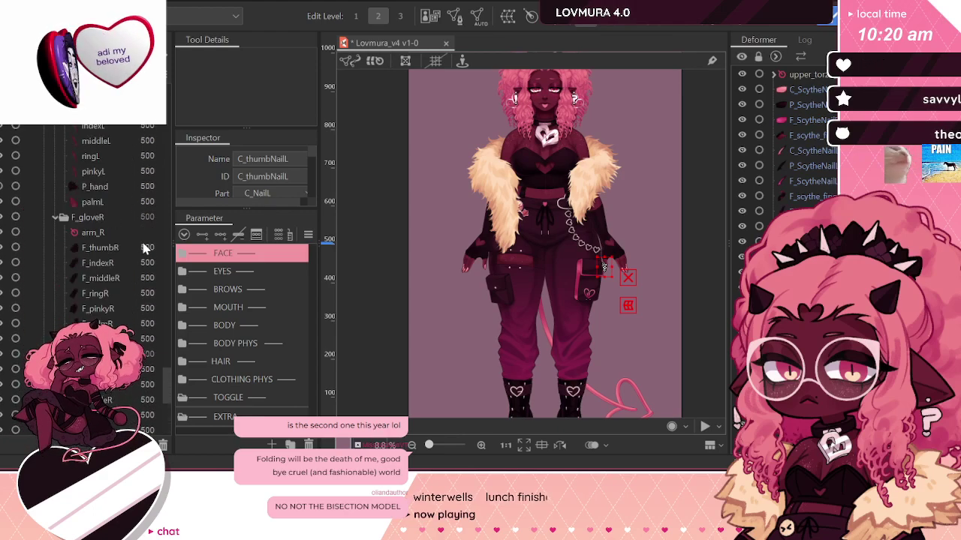
{"action": "scroll", "coordinate": [137, 247], "scroll_direction": "down", "scroll_amount": 3}
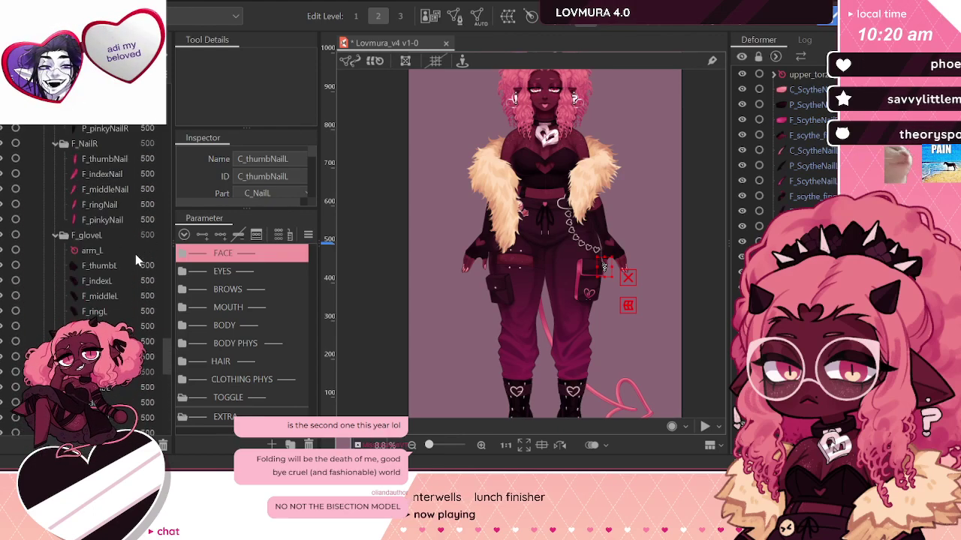
{"action": "left_click", "coordinate": [130, 277], "text": "shift"}
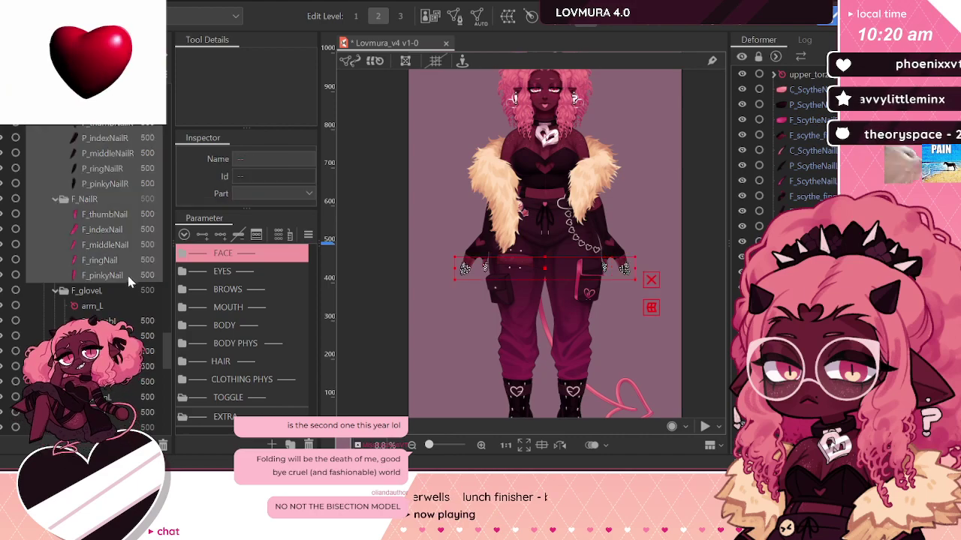
{"action": "left_click", "coordinate": [81, 198], "text": "ctrl"}
{"action": "scroll", "coordinate": [106, 211], "scroll_direction": "up", "scroll_amount": 3}
{"action": "scroll", "coordinate": [107, 214], "scroll_direction": "up", "scroll_amount": 1}
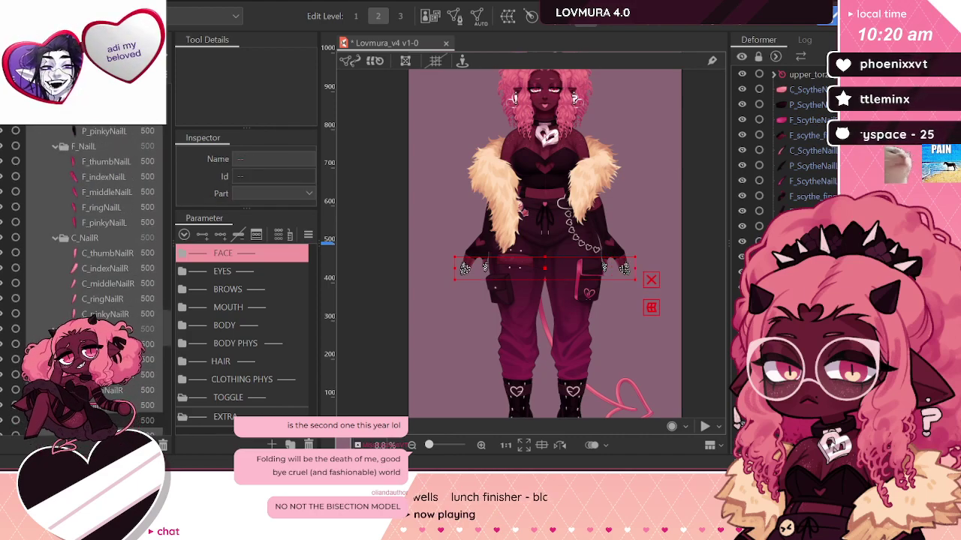
{"action": "scroll", "coordinate": [118, 205], "scroll_direction": "up", "scroll_amount": 4}
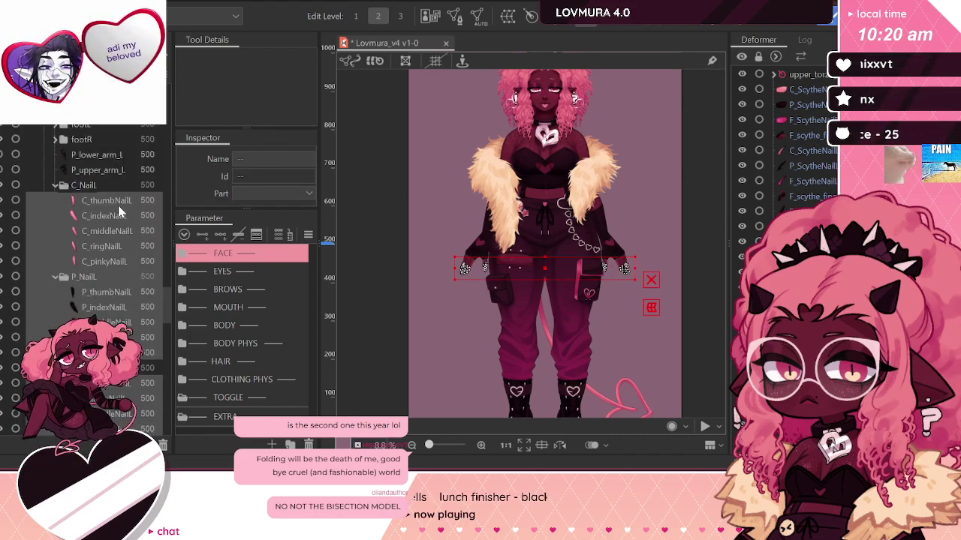
{"action": "left_click", "coordinate": [63, 276], "text": "ctrl"}
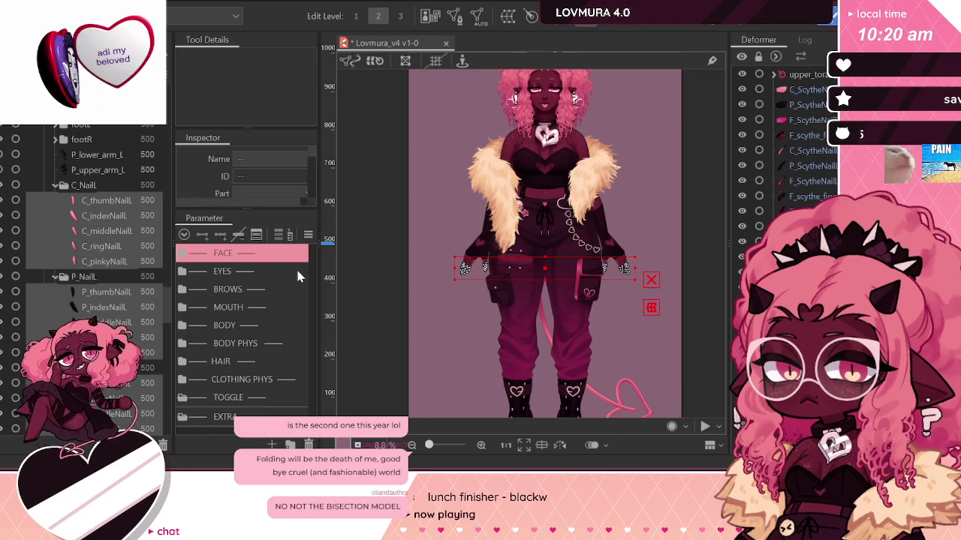
Step: Nest the selected nail meshes of both hands under the upper_torzo_Z deformer
{"action": "scroll", "coordinate": [784, 150], "scroll_direction": "down", "scroll_amount": 4}
{"action": "scroll", "coordinate": [784, 150], "scroll_direction": "down", "scroll_amount": 8}
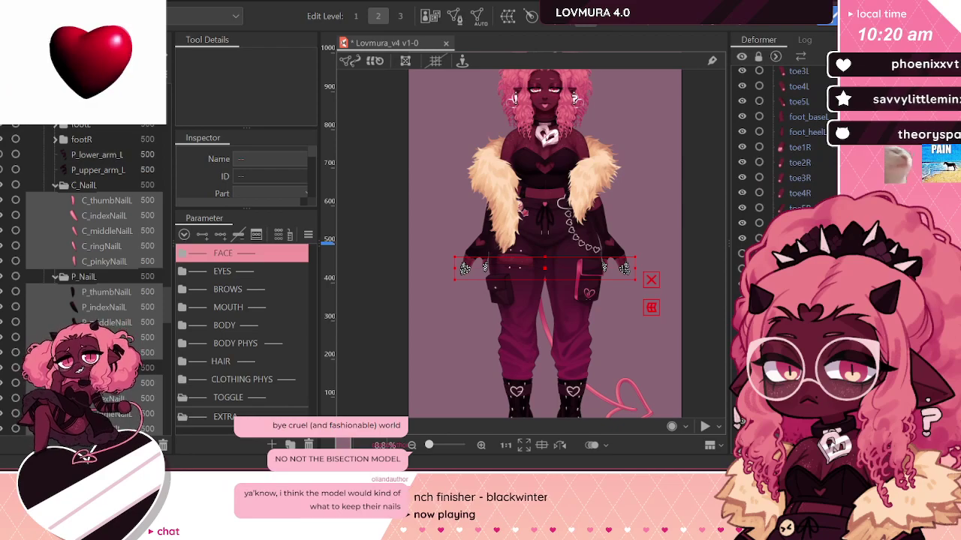
{"action": "scroll", "coordinate": [802, 133], "scroll_direction": "down", "scroll_amount": 6}
{"action": "scroll", "coordinate": [823, 124], "scroll_direction": "down", "scroll_amount": 5}
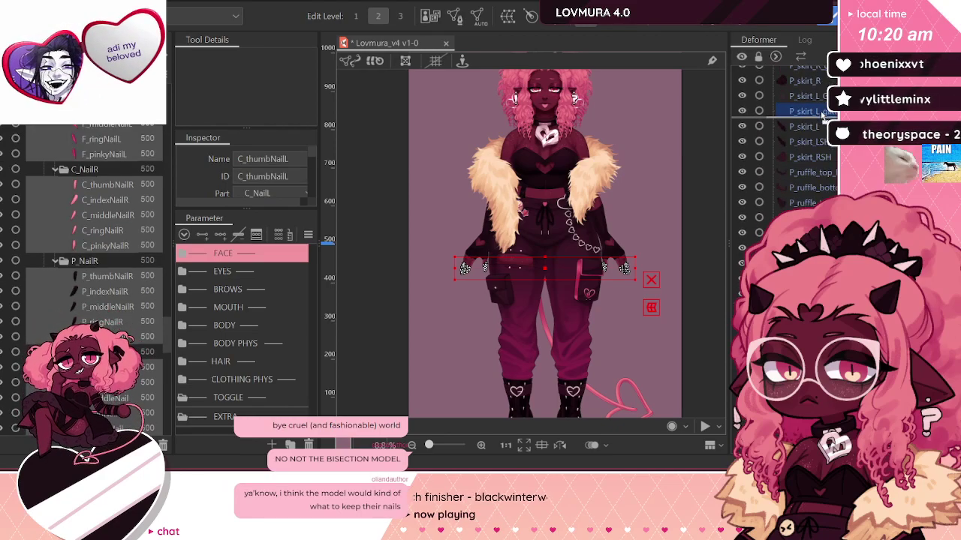
{"action": "scroll", "coordinate": [820, 113], "scroll_direction": "down", "scroll_amount": 5}
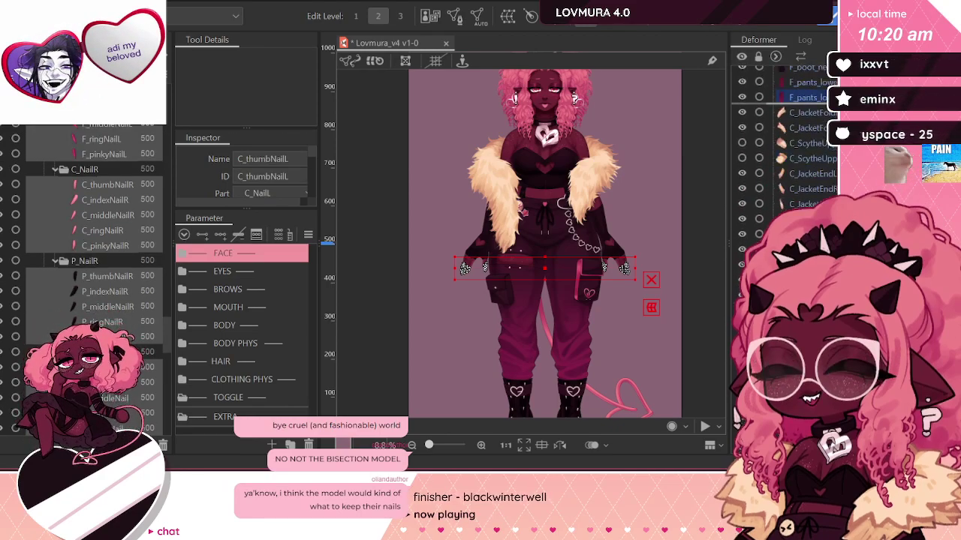
{"action": "scroll", "coordinate": [819, 113], "scroll_direction": "down", "scroll_amount": 5}
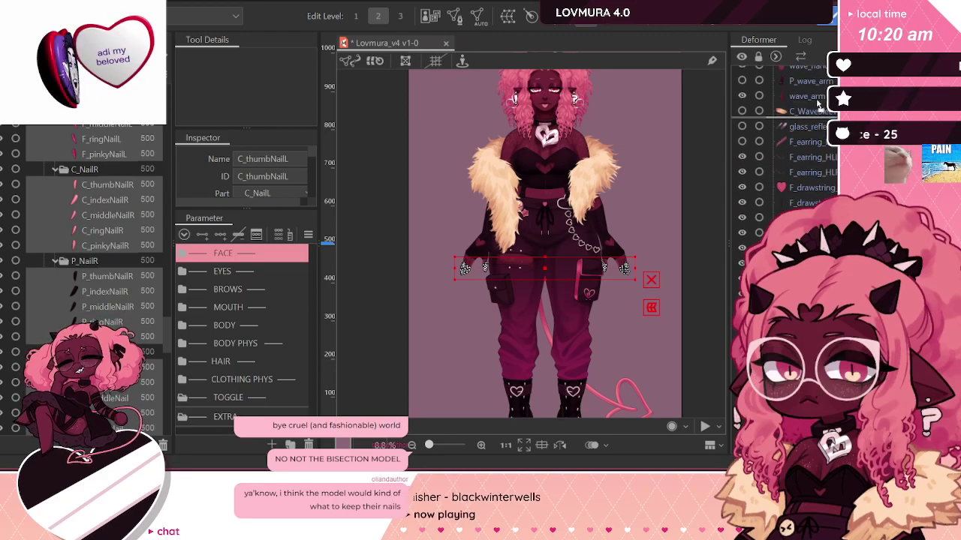
{"action": "scroll", "coordinate": [818, 125], "scroll_direction": "down", "scroll_amount": 5}
{"action": "scroll", "coordinate": [819, 124], "scroll_direction": "down", "scroll_amount": 4}
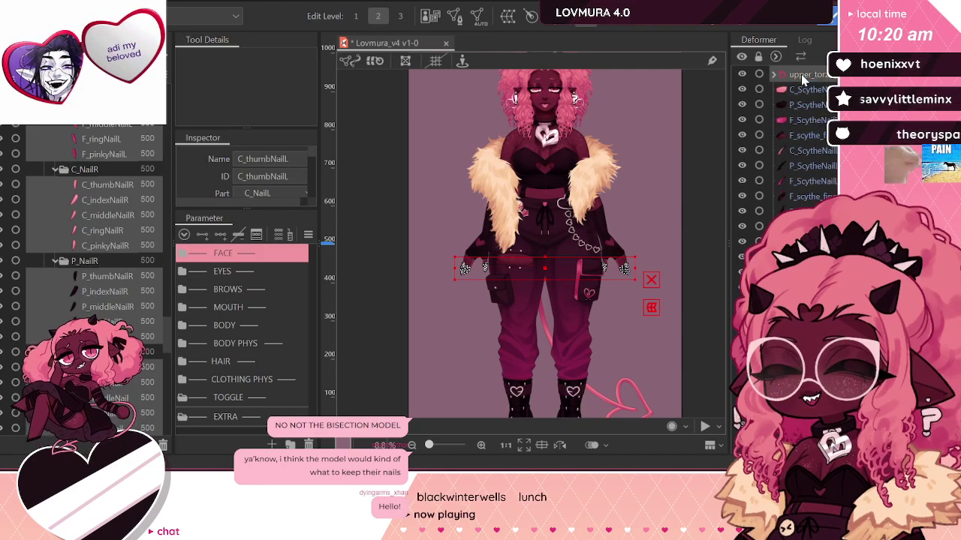
Step: Select upper_torzo_Z, try moving it sideways to check that the nails travel with the hands, and undo the move
{"action": "left_click", "coordinate": [807, 75]}
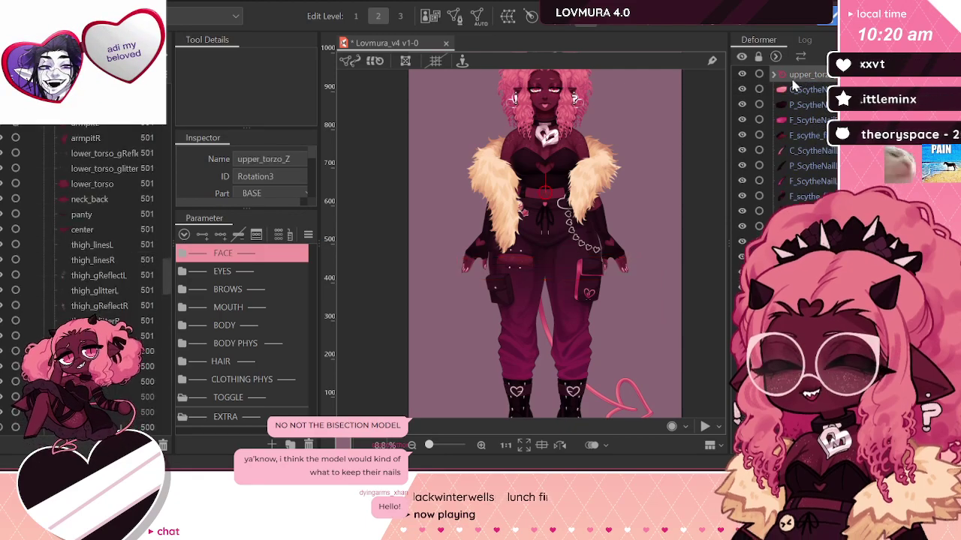
{"action": "left_click_drag", "start_coordinate": [546, 200], "coordinate": [591, 194]}
{"action": "key", "text": "ctrl+z"}
{"action": "key", "text": "ctrl+z"}
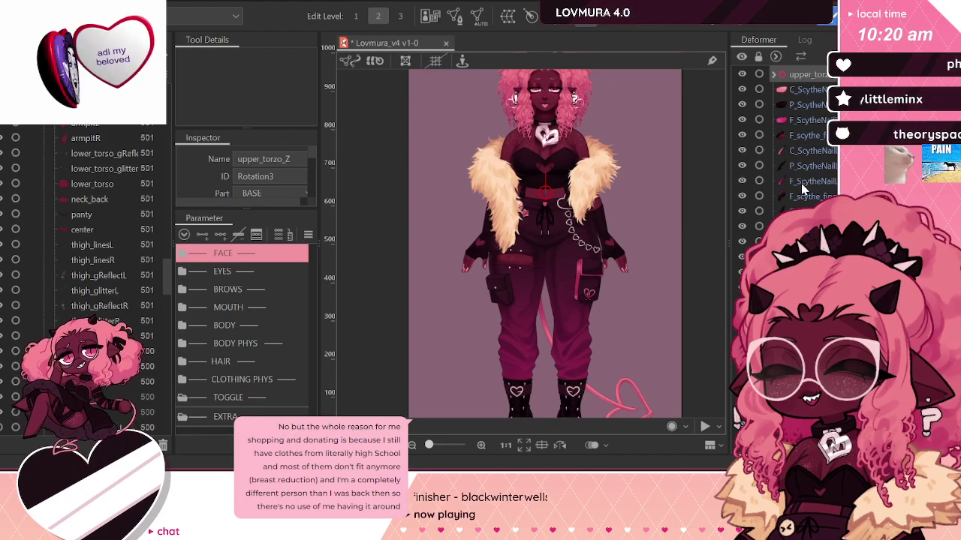
Step: Collapse the FUTURE part folder and find the lower torso and thigh line meshes among the BASE parts
{"action": "left_click", "coordinate": [794, 120]}
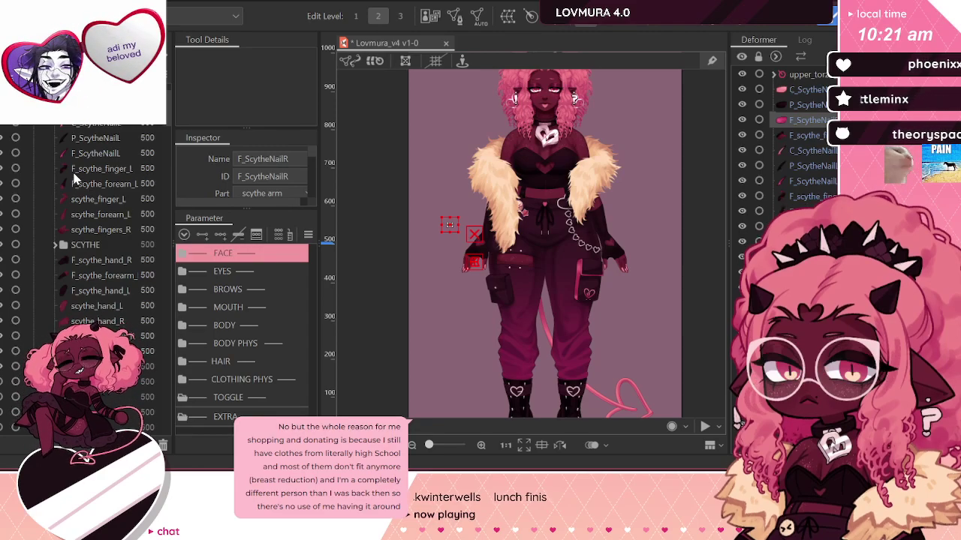
{"action": "scroll", "coordinate": [141, 194], "scroll_direction": "up", "scroll_amount": 2}
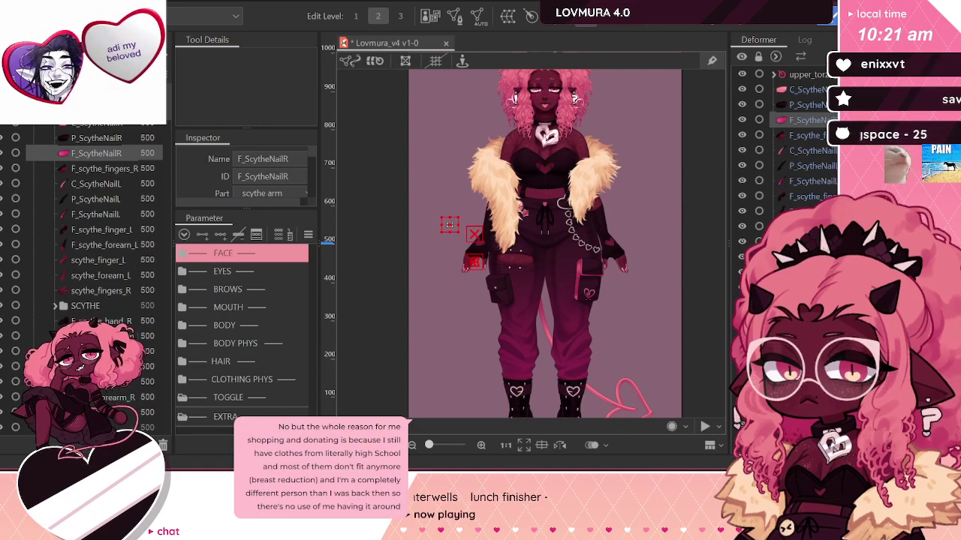
{"action": "scroll", "coordinate": [160, 152], "scroll_direction": "up", "scroll_amount": 10}
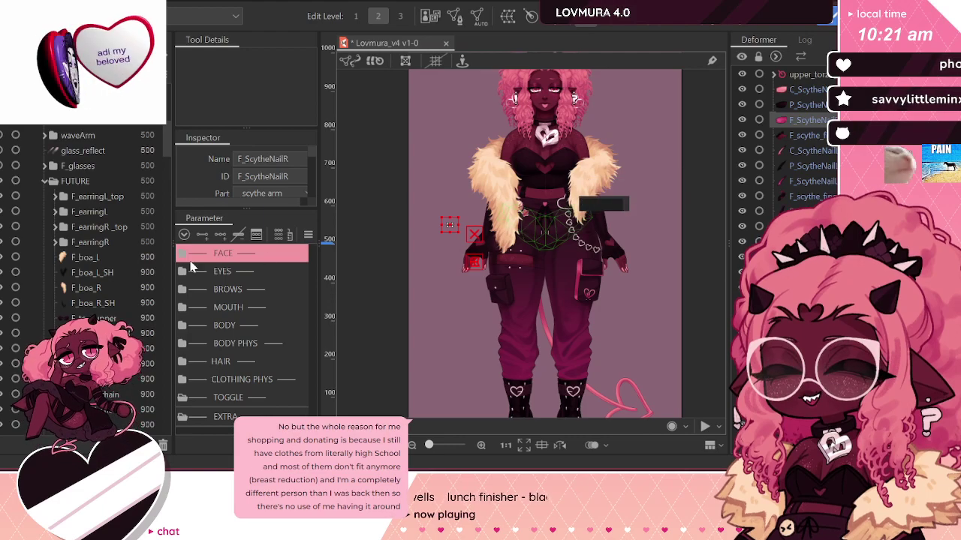
{"action": "scroll", "coordinate": [103, 154], "scroll_direction": "down", "scroll_amount": 10}
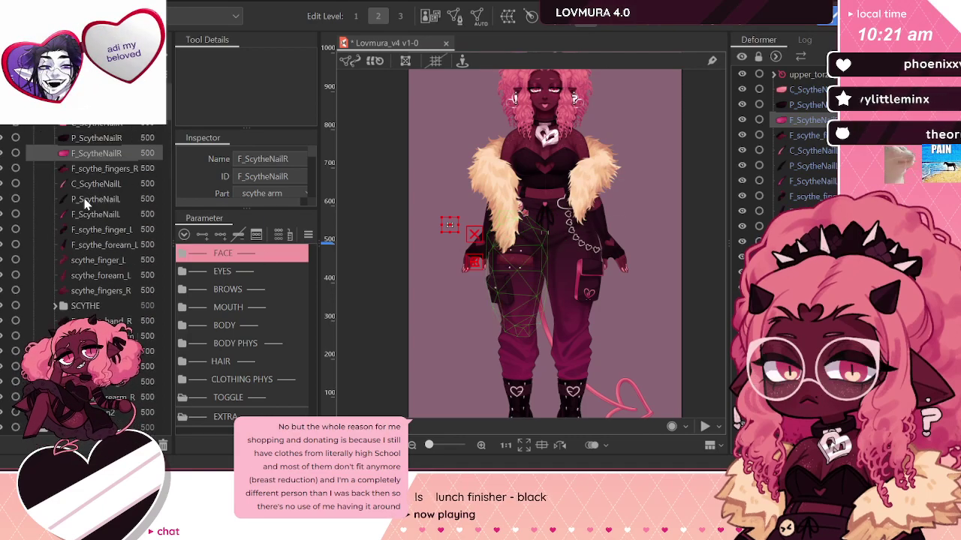
{"action": "scroll", "coordinate": [38, 147], "scroll_direction": "up", "scroll_amount": 10}
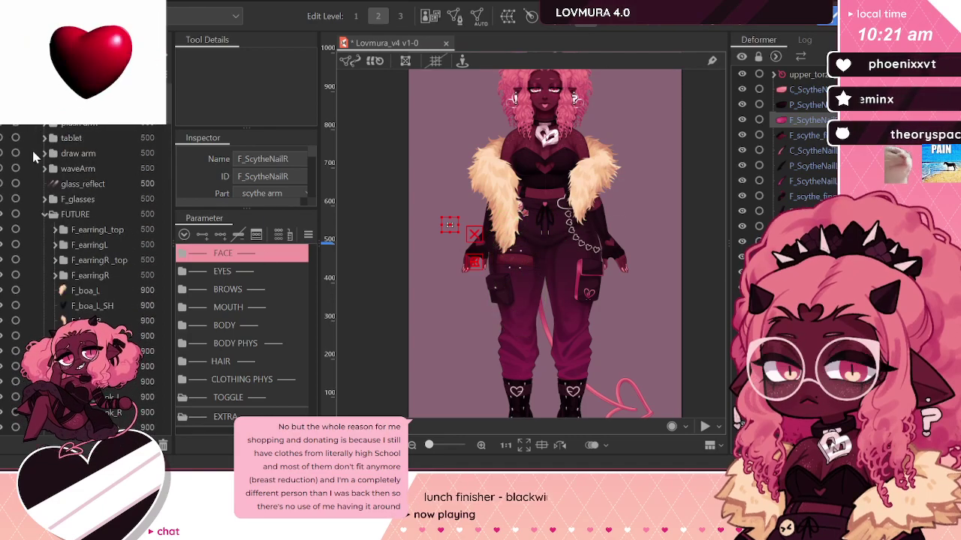
{"action": "scroll", "coordinate": [118, 177], "scroll_direction": "down", "scroll_amount": 5}
{"action": "scroll", "coordinate": [118, 188], "scroll_direction": "up", "scroll_amount": 4}
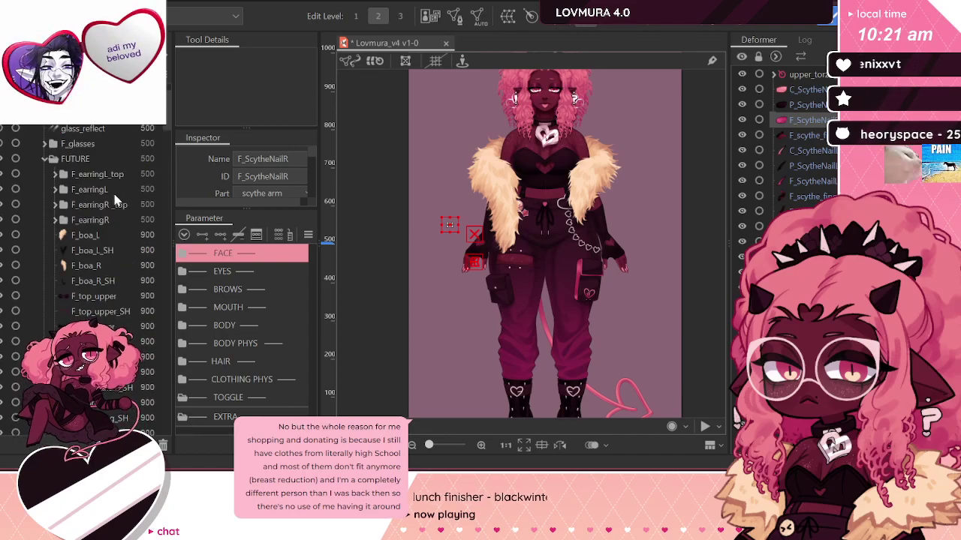
{"action": "left_click", "coordinate": [46, 160]}
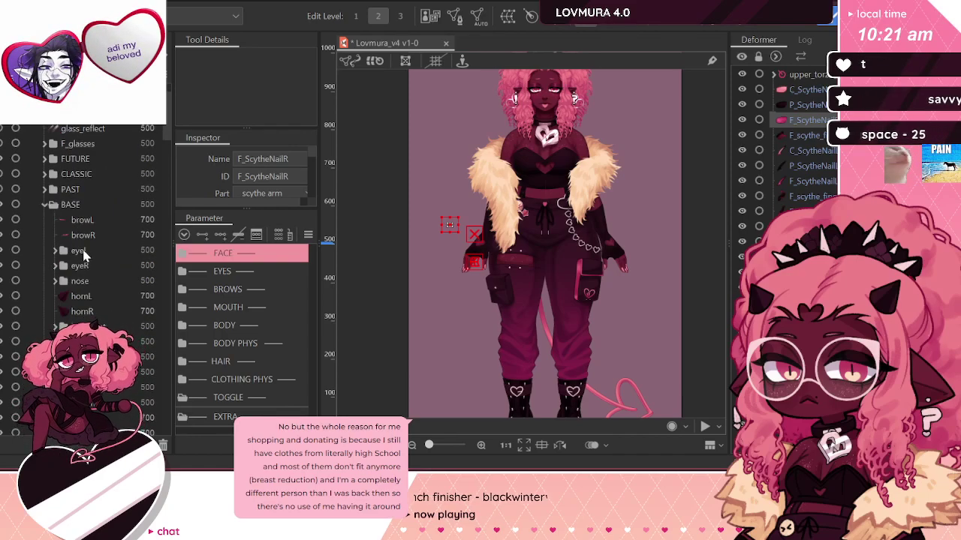
{"action": "scroll", "coordinate": [83, 246], "scroll_direction": "down", "scroll_amount": 10}
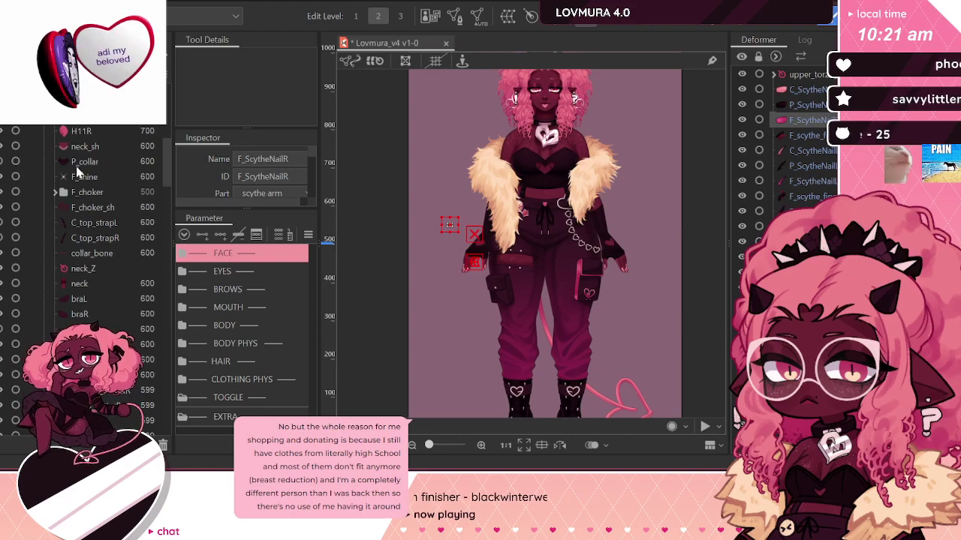
{"action": "scroll", "coordinate": [85, 188], "scroll_direction": "down", "scroll_amount": 6}
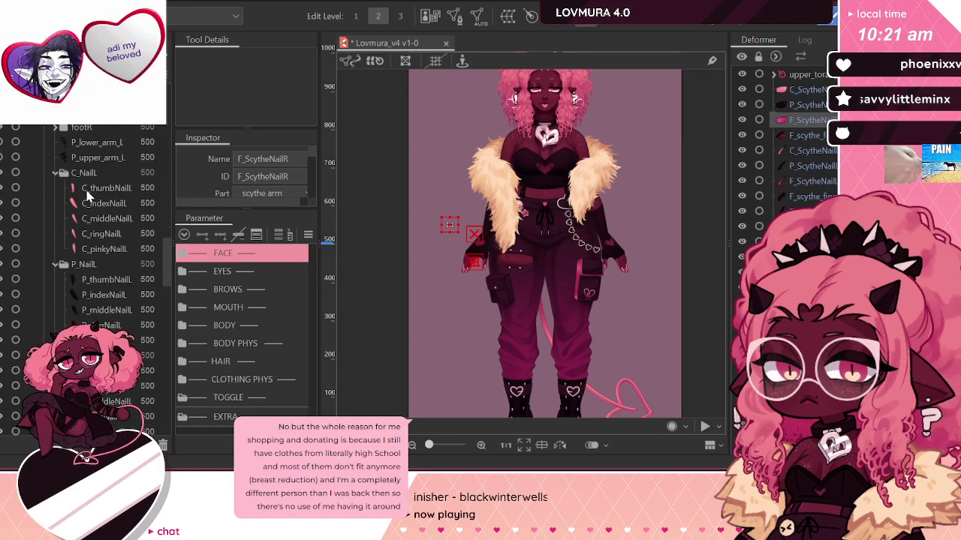
{"action": "scroll", "coordinate": [86, 194], "scroll_direction": "up", "scroll_amount": 2}
{"action": "scroll", "coordinate": [60, 282], "scroll_direction": "up", "scroll_amount": 3}
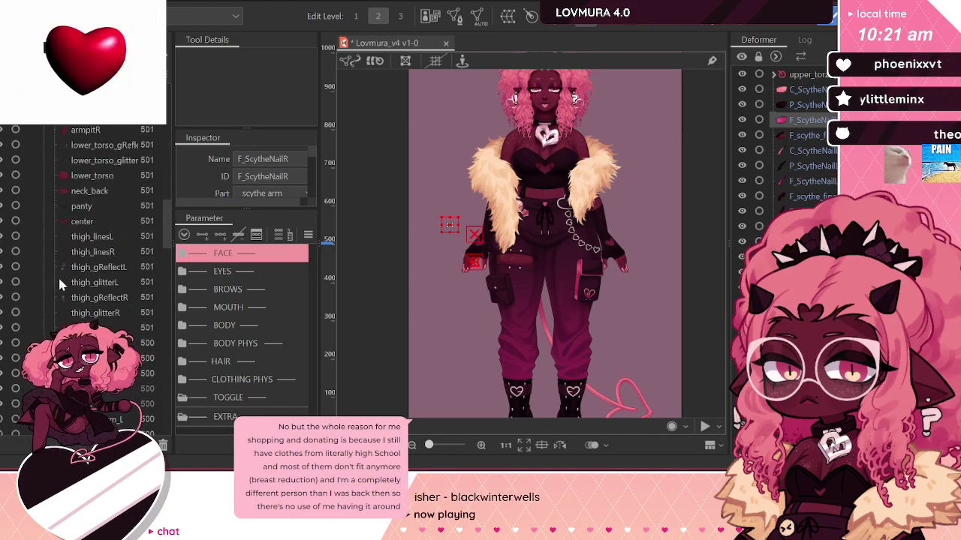
Step: Select lower_torso with its reflection and glitter meshes, panty, center, thigh_linesL and thigh_linesR, leaving neck_back out of the selection
{"action": "left_click", "coordinate": [84, 205]}
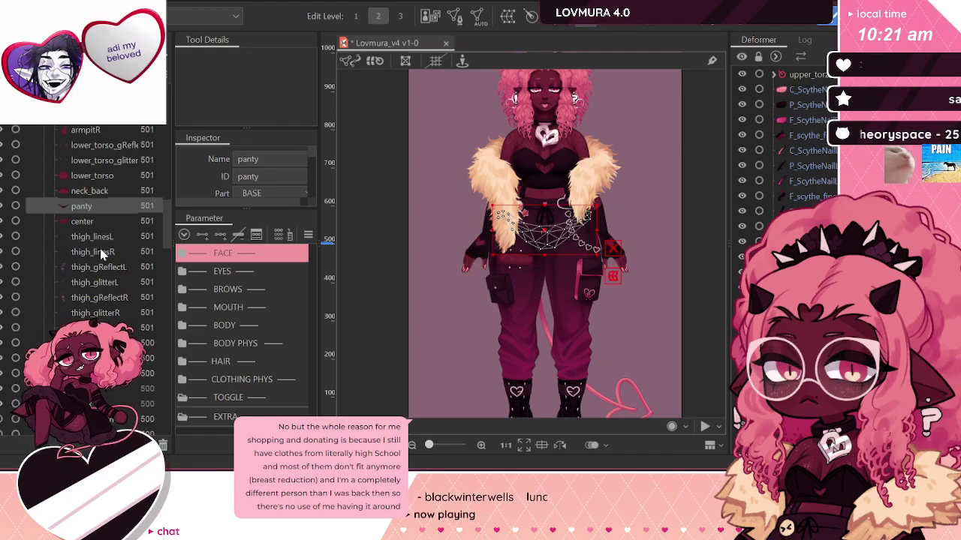
{"action": "left_click", "coordinate": [102, 253]}
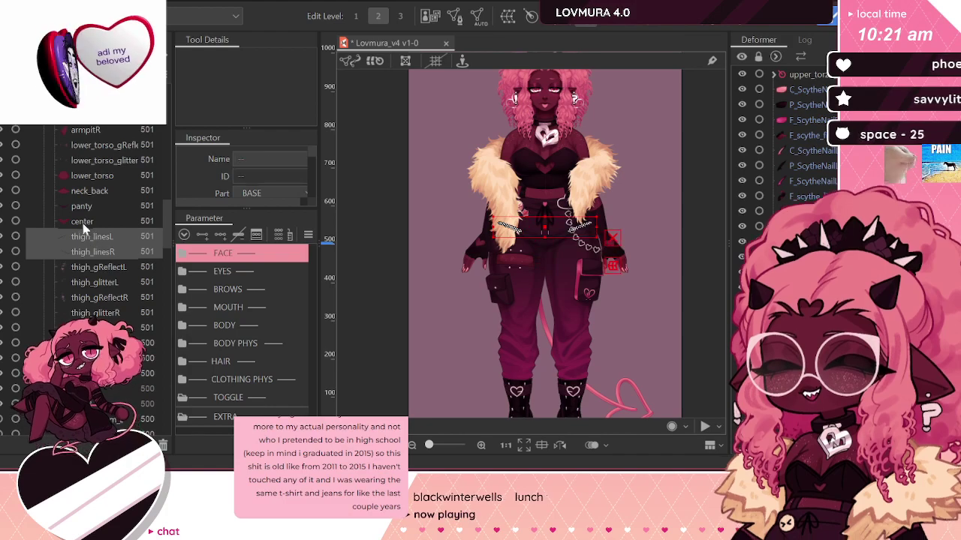
{"action": "left_click", "coordinate": [82, 207], "text": "shift"}
{"action": "left_click", "coordinate": [78, 180], "text": "ctrl"}
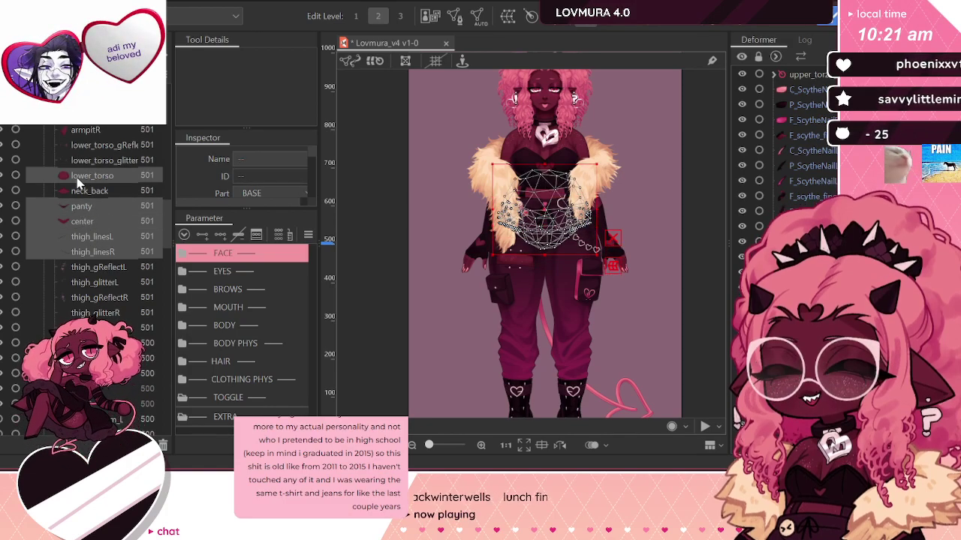
{"action": "left_click", "coordinate": [84, 162], "text": "ctrl"}
{"action": "left_click", "coordinate": [80, 147], "text": "ctrl"}
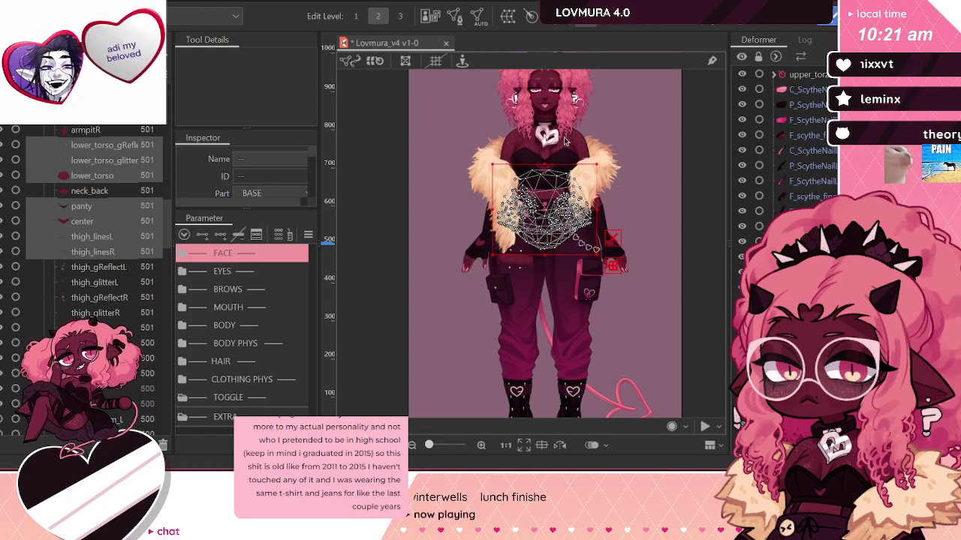
Step: Create a rotation deformer for the selected meshes at the crotch and center its pivot between the drawstring tips
{"action": "scroll", "coordinate": [555, 195], "scroll_direction": "up", "scroll_amount": 5}
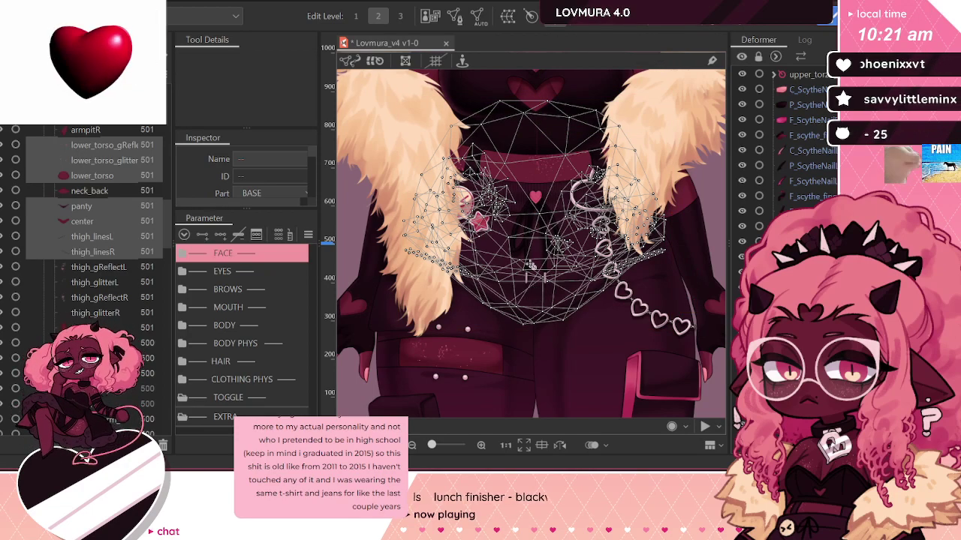
{"action": "scroll", "coordinate": [529, 261], "scroll_direction": "up", "scroll_amount": 3}
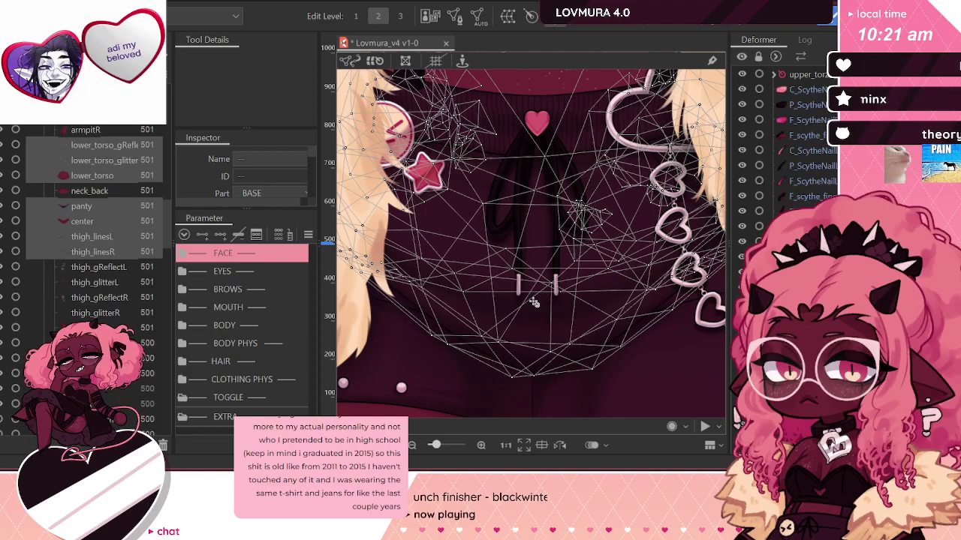
{"action": "left_click", "coordinate": [532, 302]}
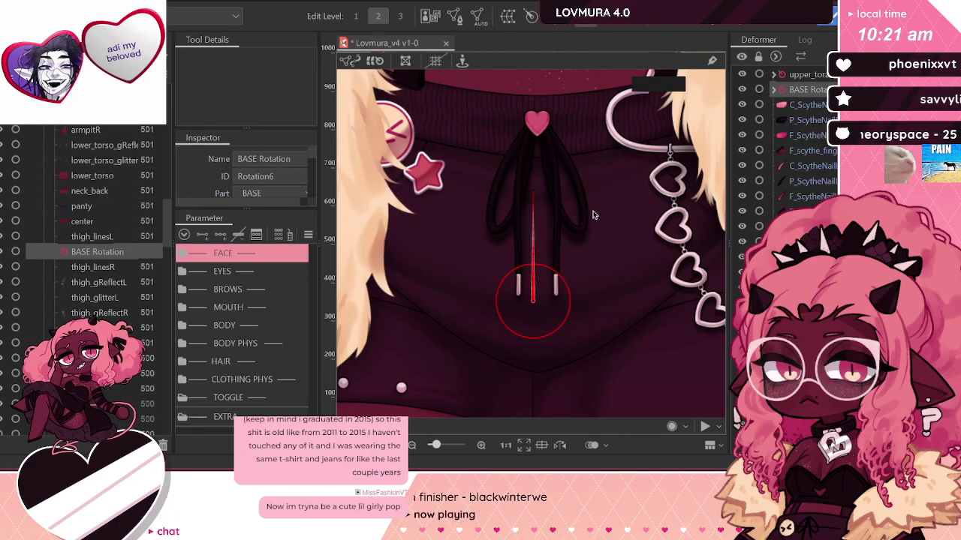
{"action": "scroll", "coordinate": [571, 276], "scroll_direction": "up", "scroll_amount": 3}
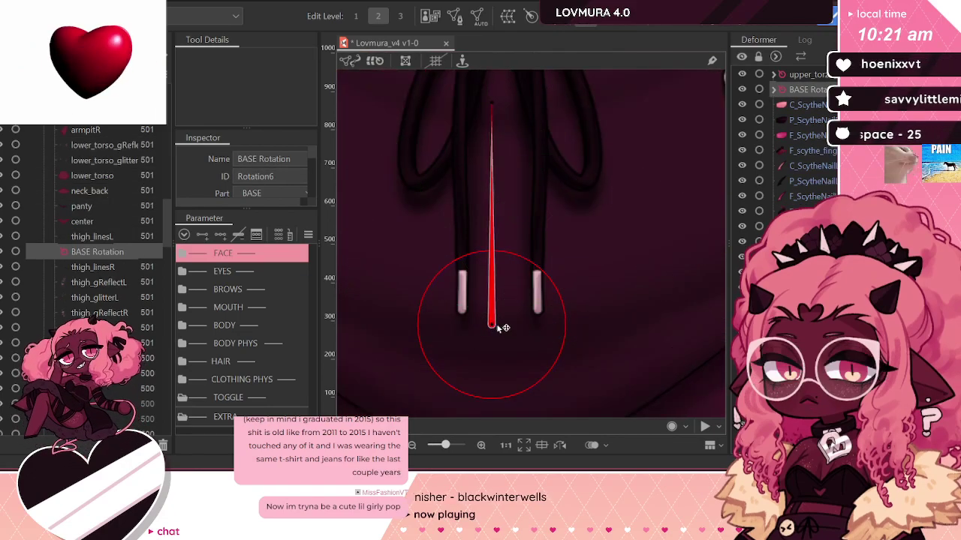
{"action": "left_click_drag", "start_coordinate": [501, 326], "coordinate": [501, 324]}
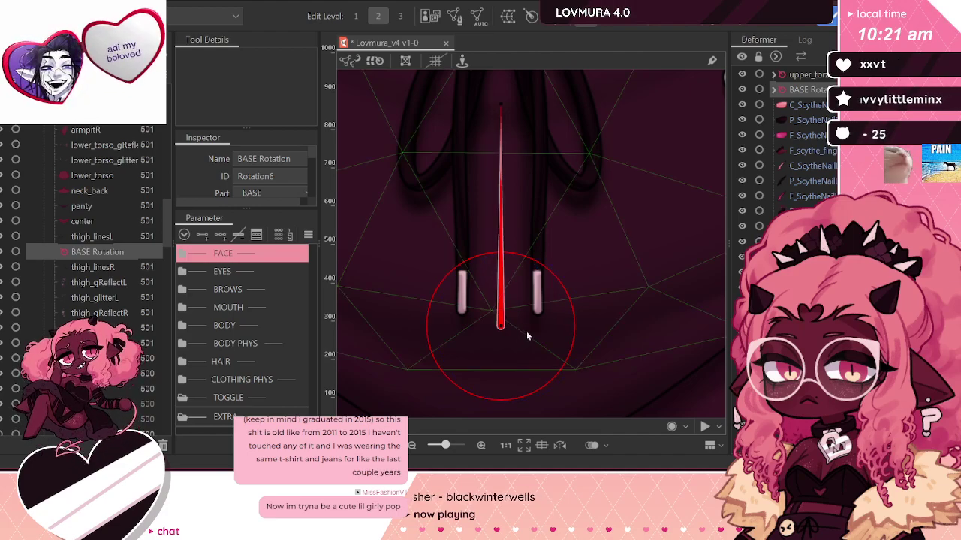
Step: Rename the new rotation deformer as lower_torso_Z
{"action": "scroll", "coordinate": [525, 329], "scroll_direction": "down", "scroll_amount": 3}
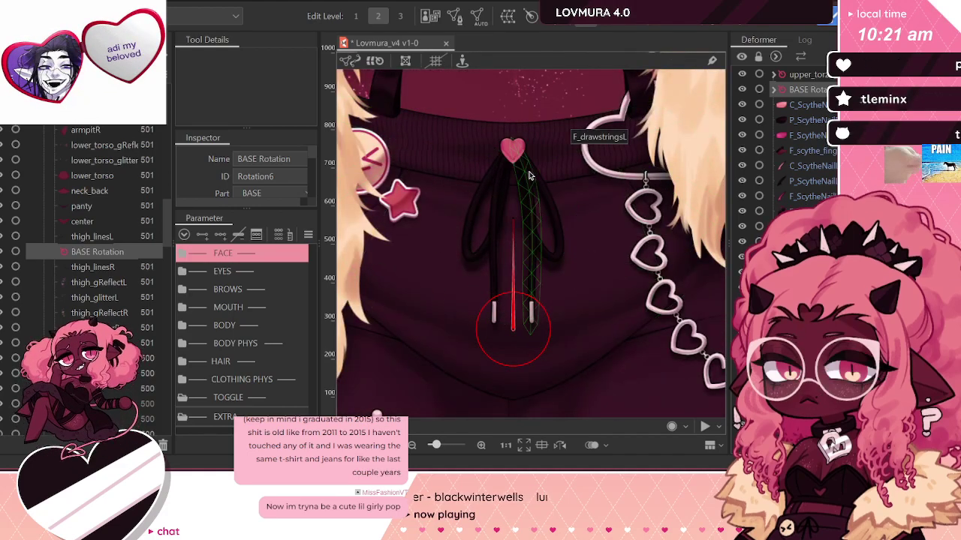
{"action": "scroll", "coordinate": [570, 277], "scroll_direction": "down", "scroll_amount": 3}
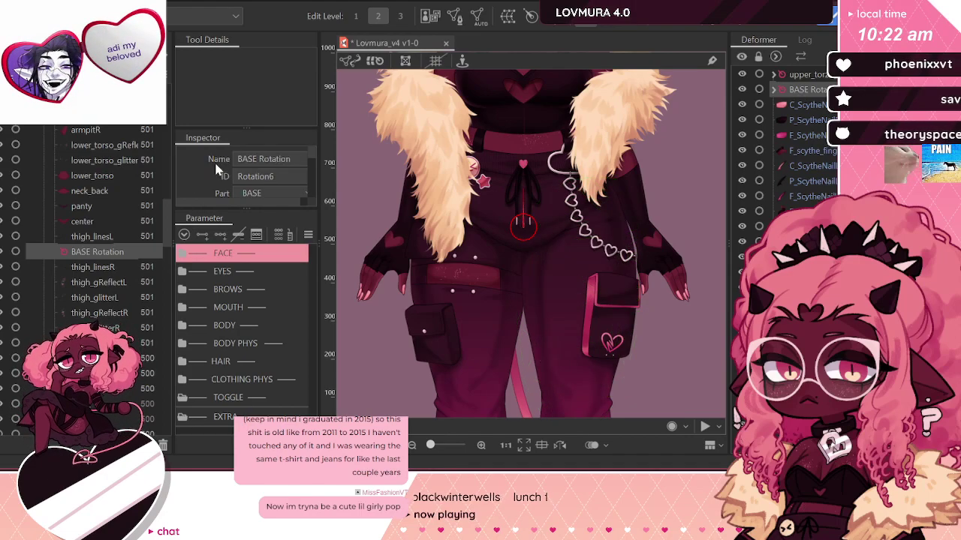
{"action": "left_click_drag", "start_coordinate": [259, 158], "coordinate": [291, 159]}
{"action": "type", "text": "lower_torso_Z"}
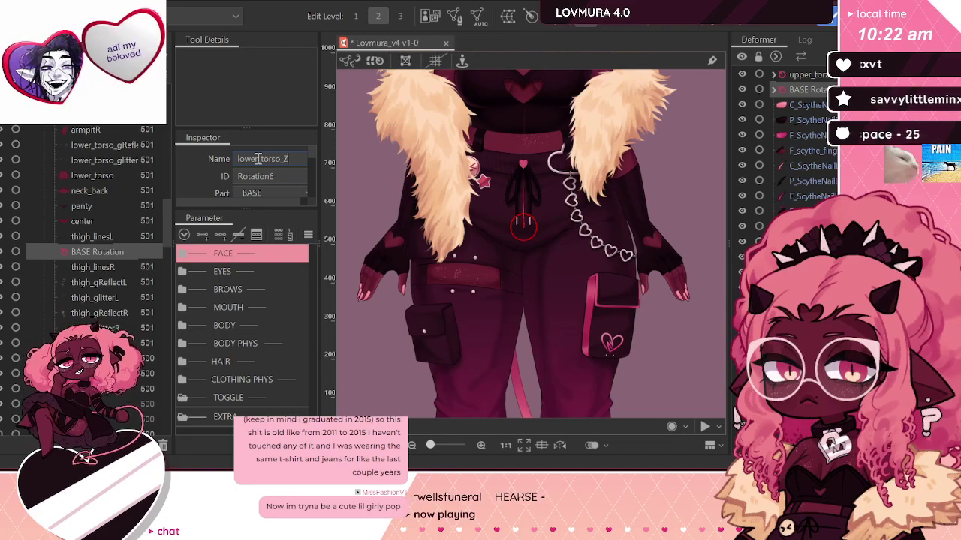
{"action": "key", "text": "Return"}
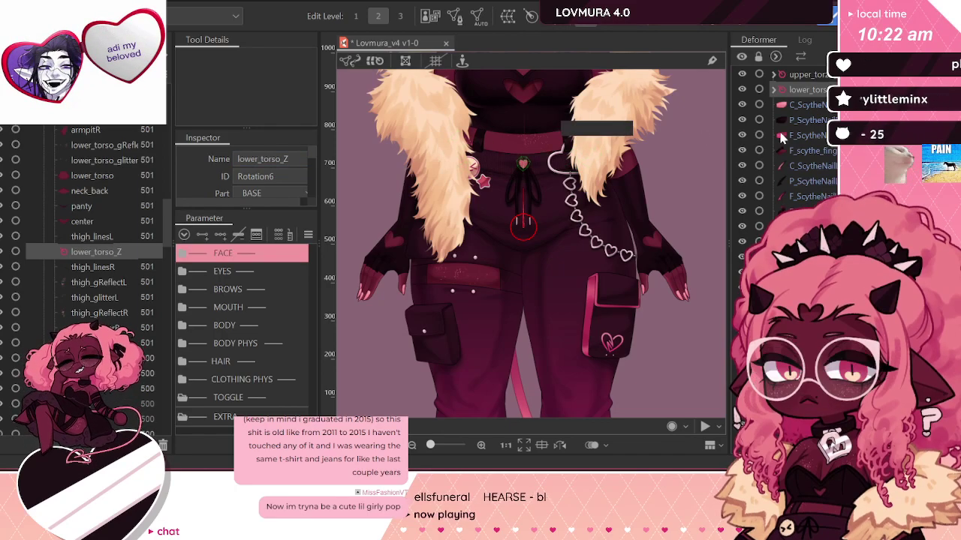
Step: Collapse the BASE part folder and expand the FUTURE folder to reach the pants and patch meshes
{"action": "scroll", "coordinate": [92, 235], "scroll_direction": "up", "scroll_amount": 3}
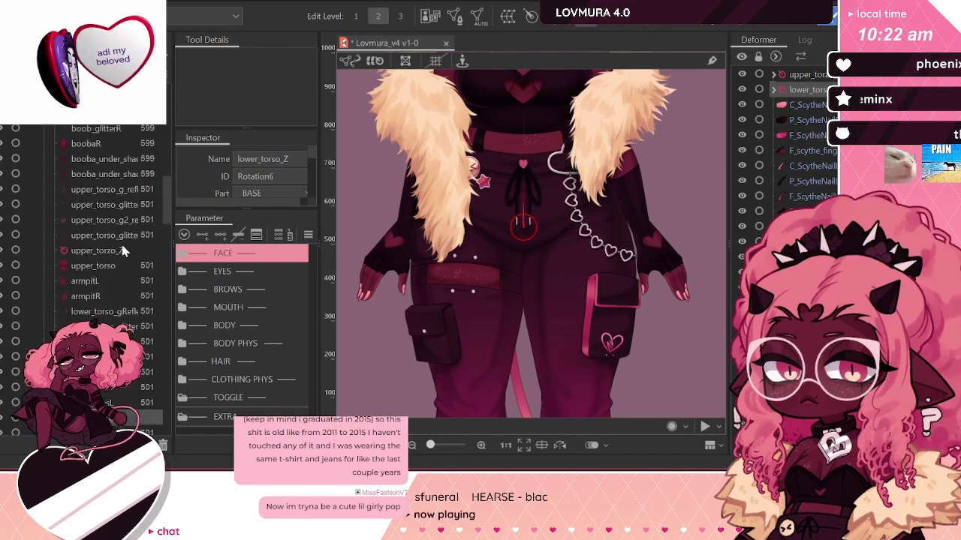
{"action": "scroll", "coordinate": [99, 232], "scroll_direction": "up", "scroll_amount": 6}
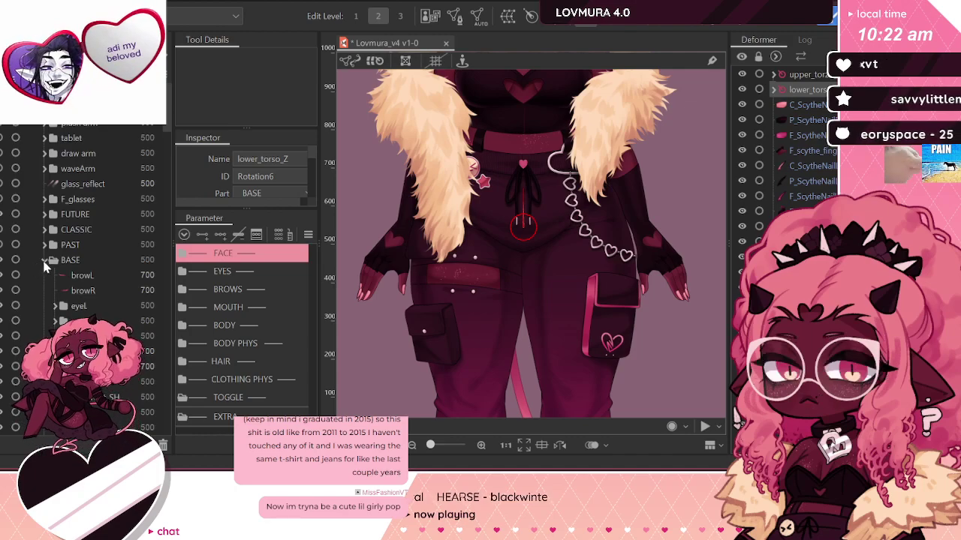
{"action": "left_click", "coordinate": [45, 260]}
{"action": "left_click", "coordinate": [44, 214]}
{"action": "scroll", "coordinate": [64, 263], "scroll_direction": "down", "scroll_amount": 5}
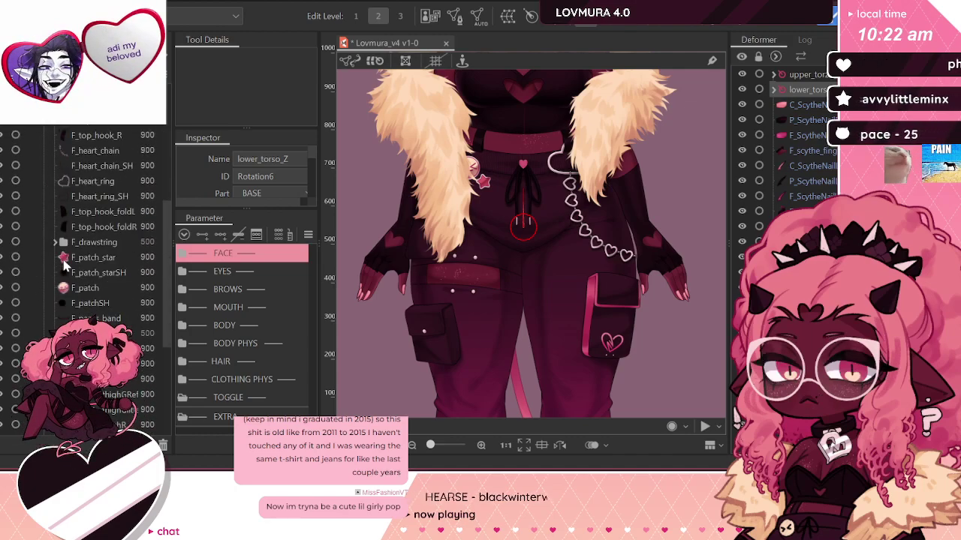
{"action": "scroll", "coordinate": [61, 263], "scroll_direction": "down", "scroll_amount": 1}
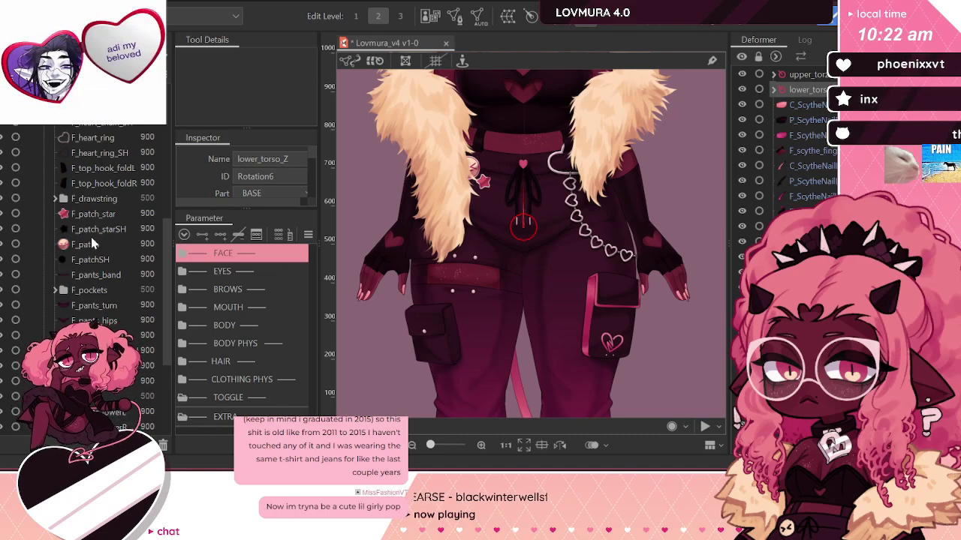
Step: Select the F_pants_band, F_pants_turn and F_pants_hips meshes together, leaving the F_pockets folder out of the selection
{"action": "left_click", "coordinate": [98, 274]}
{"action": "scroll", "coordinate": [825, 173], "scroll_direction": "down", "scroll_amount": 5}
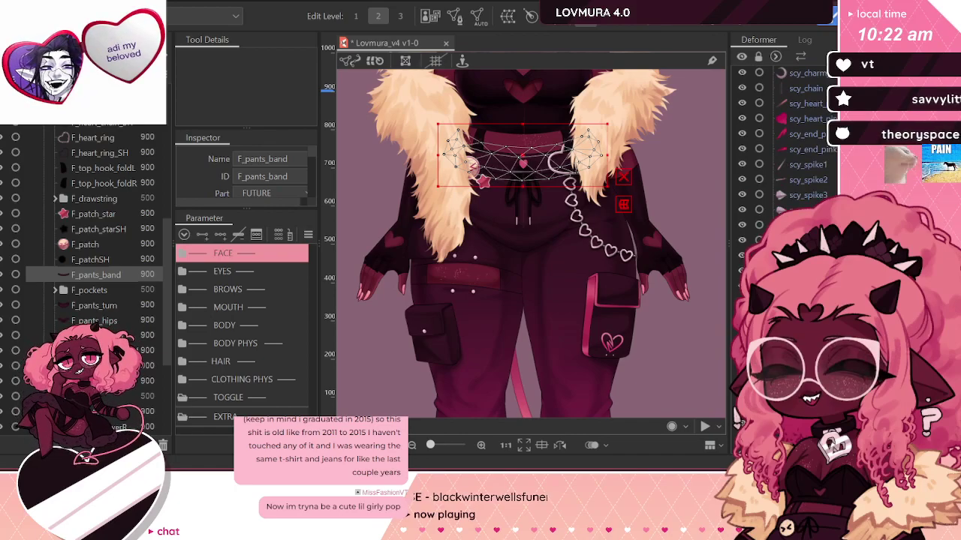
{"action": "scroll", "coordinate": [826, 175], "scroll_direction": "down", "scroll_amount": 5}
{"action": "scroll", "coordinate": [826, 172], "scroll_direction": "down", "scroll_amount": 3}
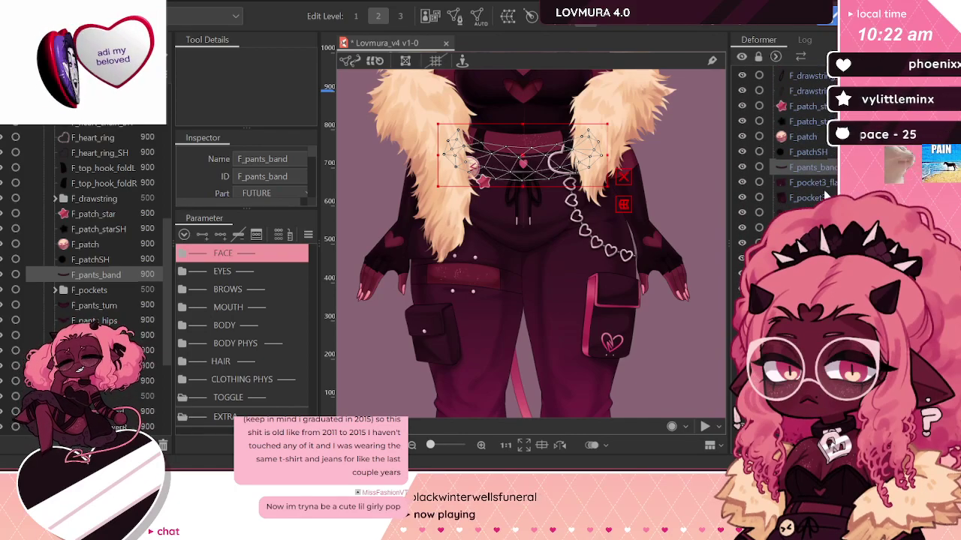
{"action": "scroll", "coordinate": [830, 196], "scroll_direction": "up", "scroll_amount": 2}
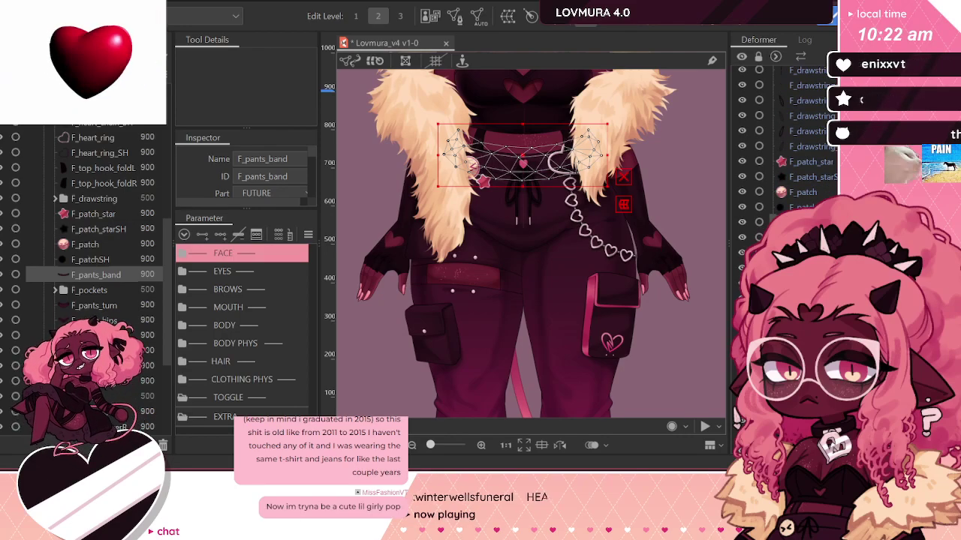
{"action": "left_click", "coordinate": [94, 305], "text": "ctrl"}
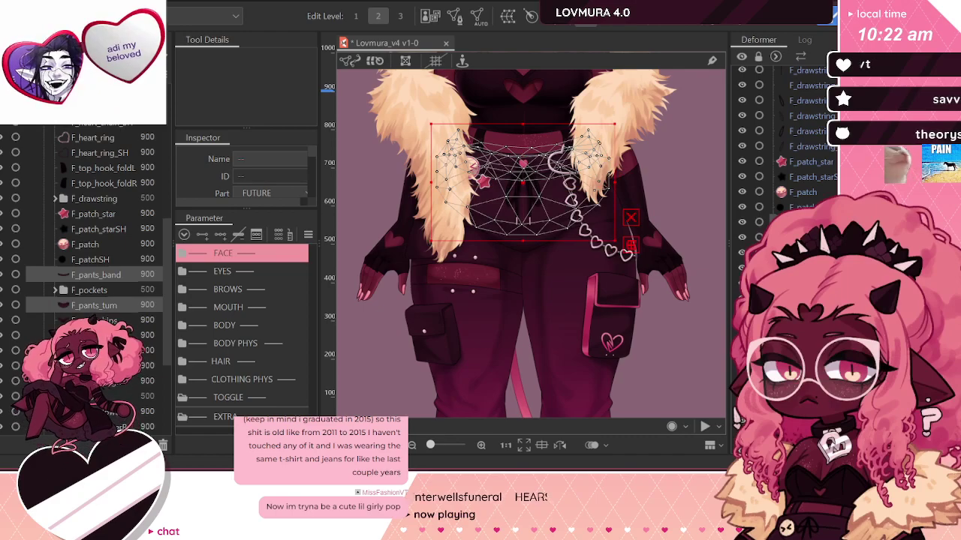
{"action": "left_click", "coordinate": [105, 321], "text": "ctrl"}
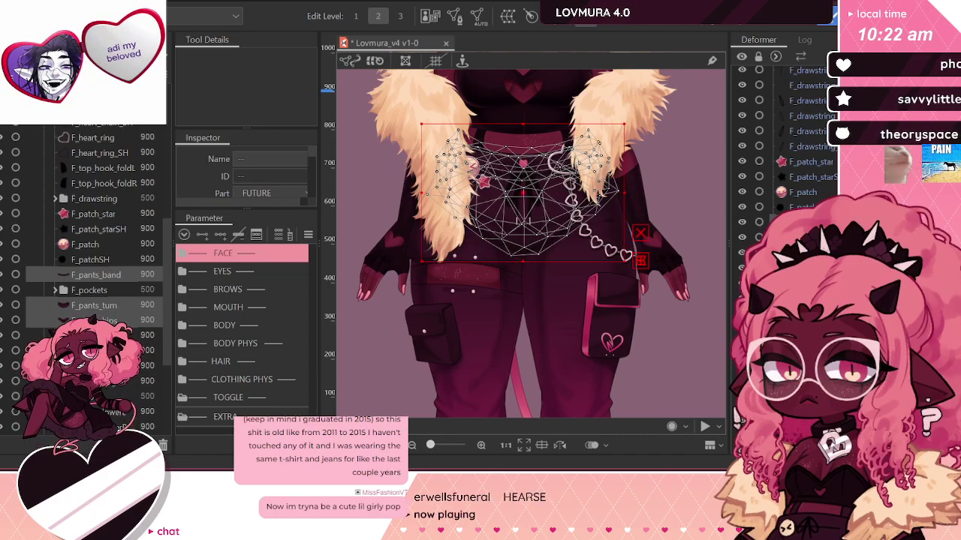
Step: Add the F_patch and F_patch_star meshes, their SH shadow meshes and all meshes in the F_drawstring folder to the pants selection
{"action": "scroll", "coordinate": [795, 135], "scroll_direction": "up", "scroll_amount": 3}
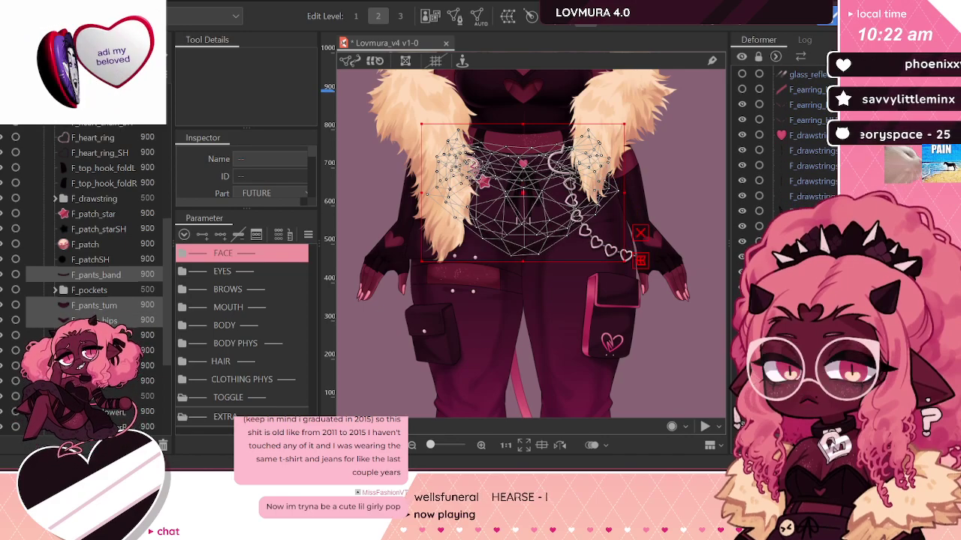
{"action": "left_click", "coordinate": [94, 260], "text": "ctrl"}
{"action": "left_click", "coordinate": [93, 244], "text": "ctrl"}
{"action": "left_click", "coordinate": [93, 229], "text": "ctrl"}
{"action": "left_click", "coordinate": [93, 213], "text": "ctrl"}
{"action": "left_click", "coordinate": [105, 306], "text": "ctrl"}
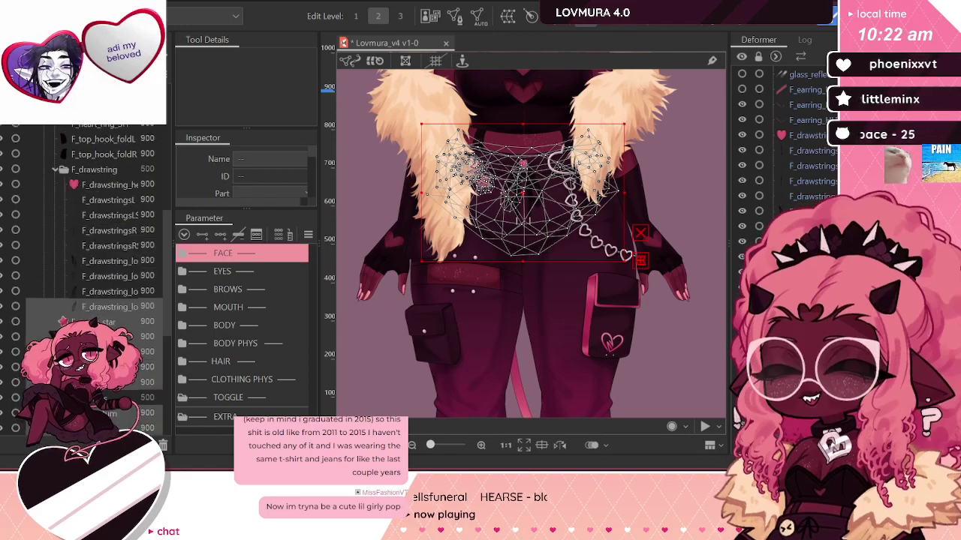
{"action": "left_click", "coordinate": [793, 241], "text": "ctrl"}
{"action": "left_click", "coordinate": [793, 225], "text": "ctrl"}
{"action": "left_click", "coordinate": [793, 211], "text": "ctrl"}
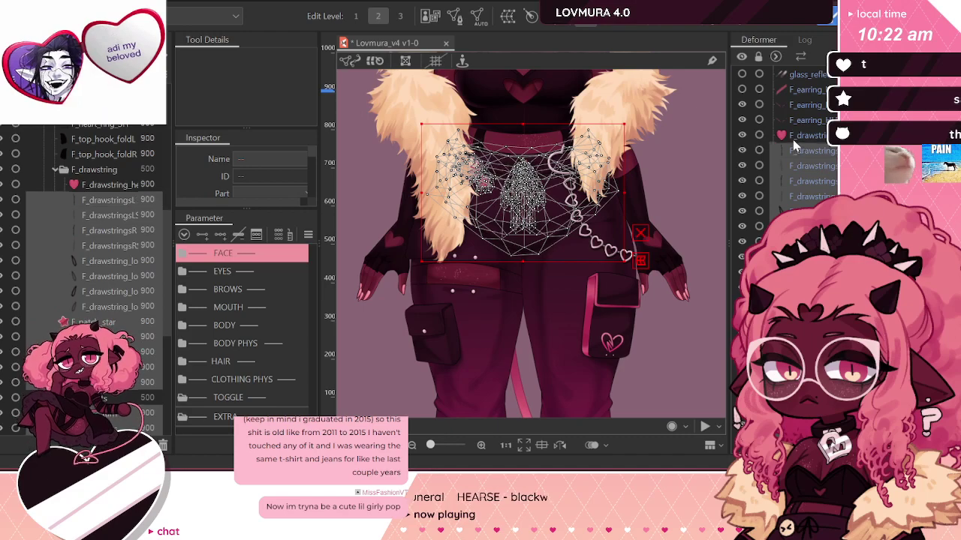
Step: Move the selected pants, patch and drawstring meshes under the lower_torso_Z rotation deformer in the hierarchy
{"action": "scroll", "coordinate": [795, 150], "scroll_direction": "down", "scroll_amount": 5}
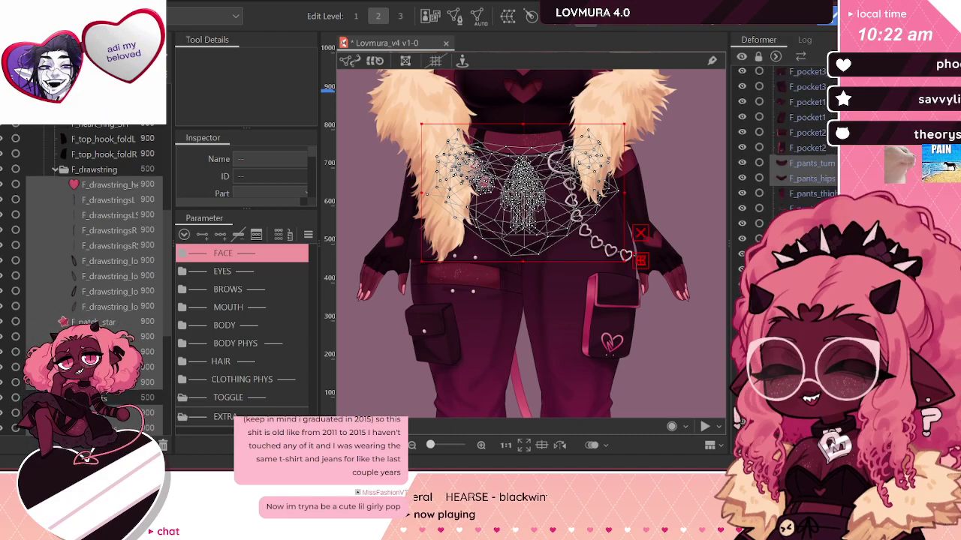
{"action": "scroll", "coordinate": [788, 150], "scroll_direction": "up", "scroll_amount": 6}
{"action": "scroll", "coordinate": [784, 150], "scroll_direction": "down", "scroll_amount": 8}
{"action": "scroll", "coordinate": [738, 417], "scroll_direction": "up", "scroll_amount": 5}
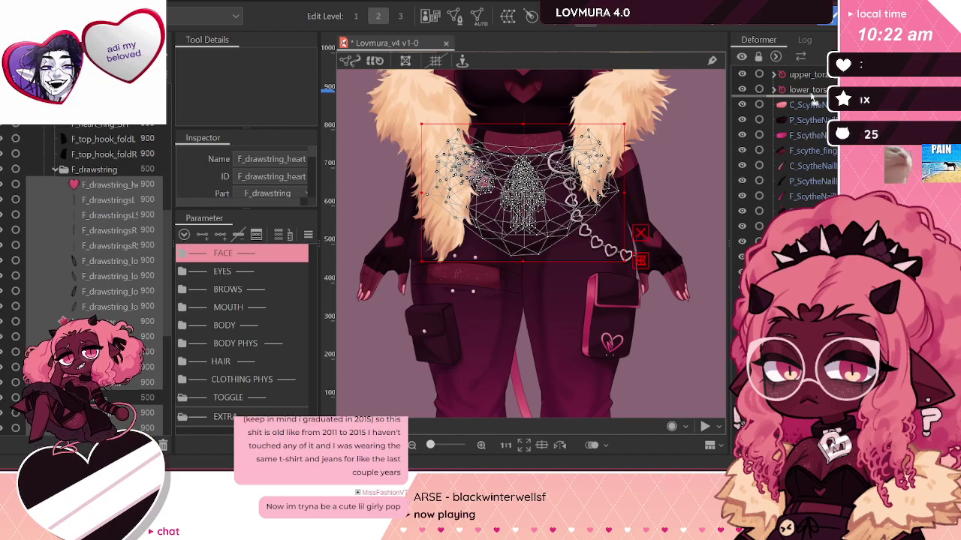
{"action": "left_click", "coordinate": [808, 91]}
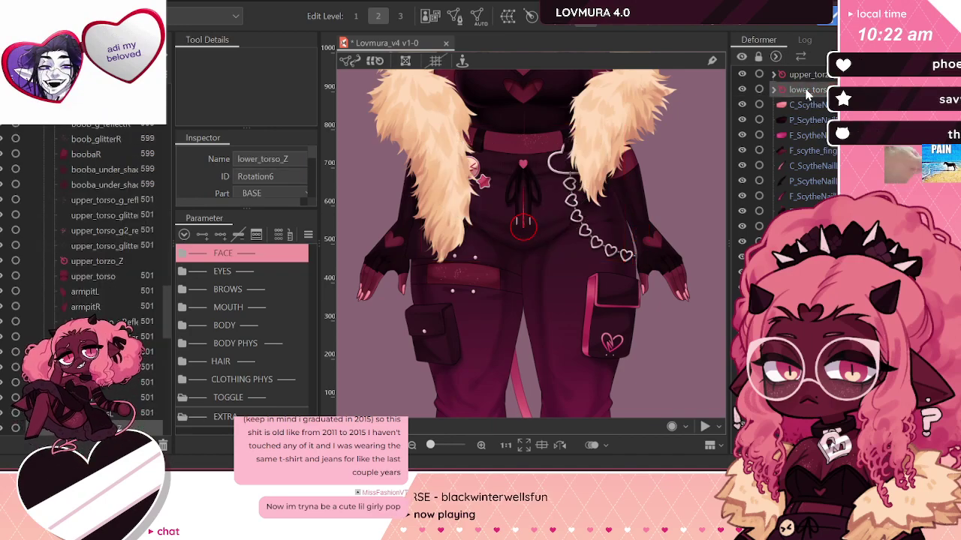
Step: Expand lower_torso_Z and nest the upper_torzo_Z deformer under it
{"action": "left_click", "coordinate": [775, 90]}
{"action": "left_click", "coordinate": [803, 74]}
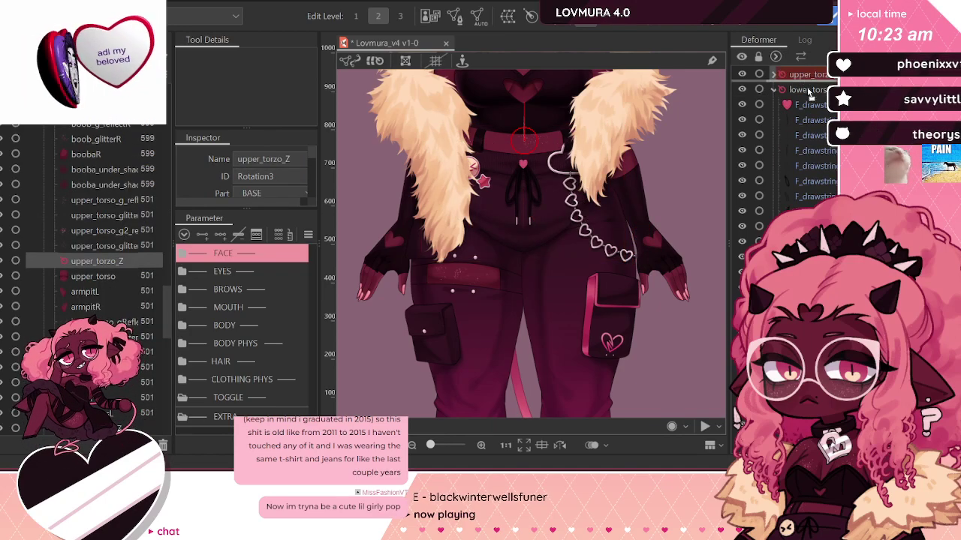
{"action": "left_click", "coordinate": [806, 91]}
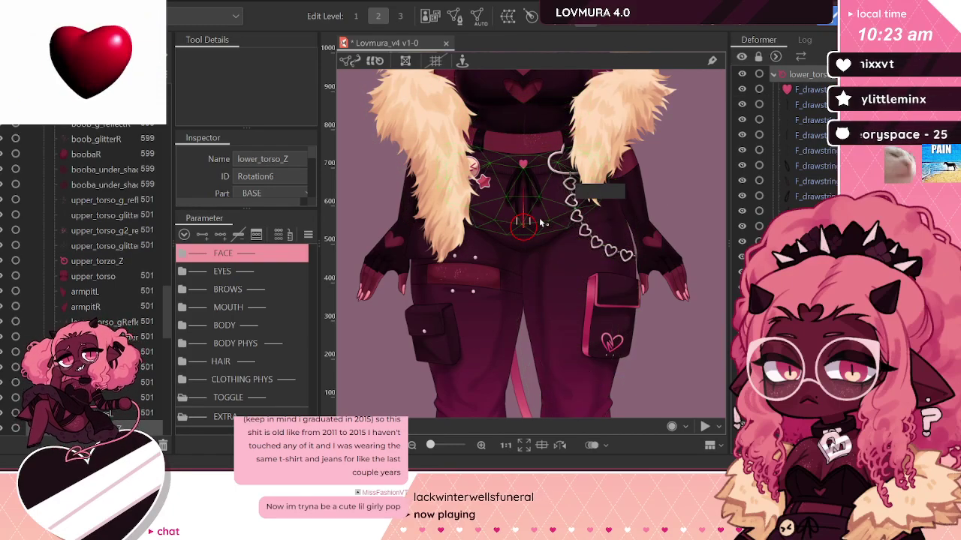
Step: Try moving the lower_torso_Z deformer on the canvas to test its children, and undo the movement
{"action": "left_click_drag", "start_coordinate": [524, 222], "coordinate": [517, 228]}
{"action": "left_click_drag", "start_coordinate": [521, 192], "coordinate": [446, 146]}
{"action": "scroll", "coordinate": [561, 269], "scroll_direction": "down", "scroll_amount": 5}
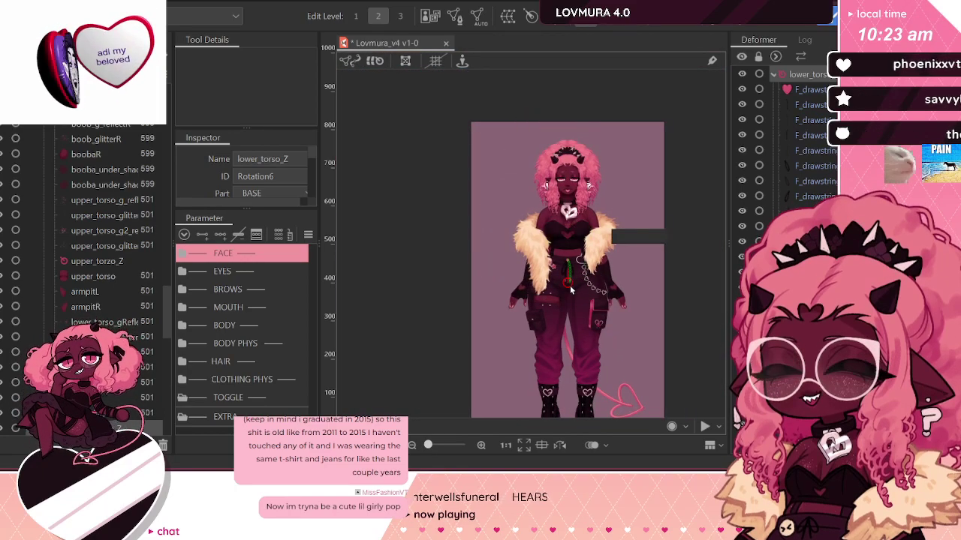
{"action": "scroll", "coordinate": [568, 272], "scroll_direction": "up", "scroll_amount": 3}
{"action": "left_click_drag", "start_coordinate": [573, 257], "coordinate": [483, 246]}
{"action": "key", "text": "ctrl+z"}
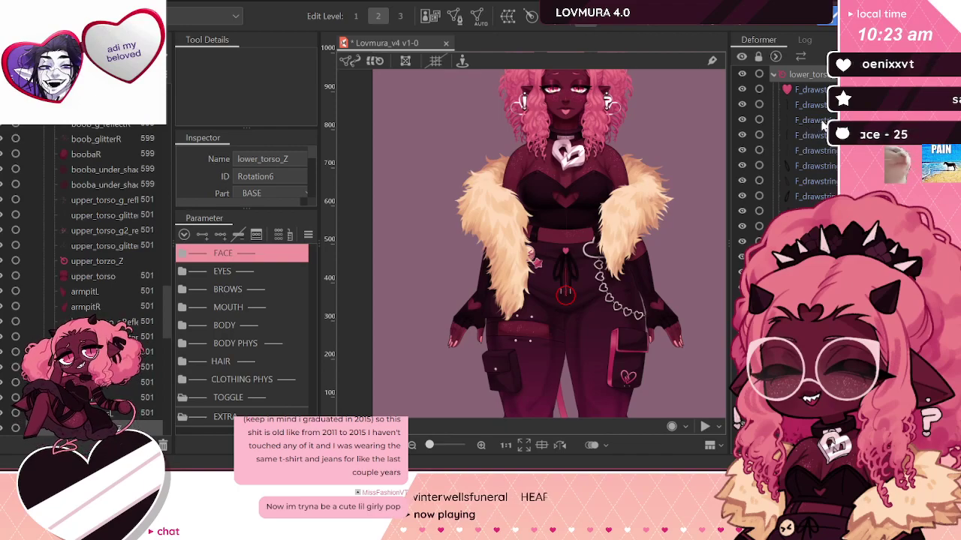
Step: Examine the drawstring meshes nested under lower_torso_Z and reselect the deformer
{"action": "left_click", "coordinate": [811, 89]}
{"action": "left_click", "coordinate": [812, 75]}
{"action": "left_click", "coordinate": [811, 104]}
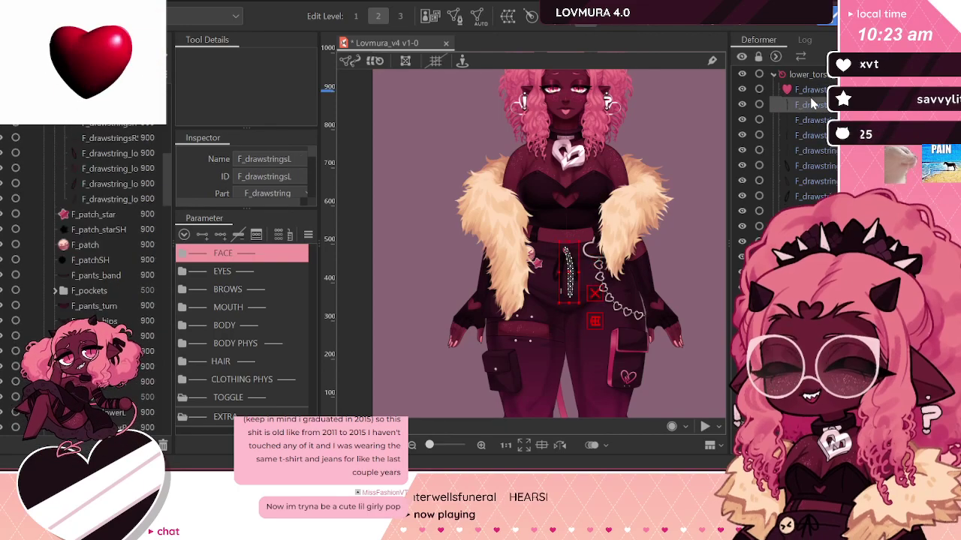
{"action": "left_click", "coordinate": [809, 90]}
{"action": "left_click", "coordinate": [809, 75]}
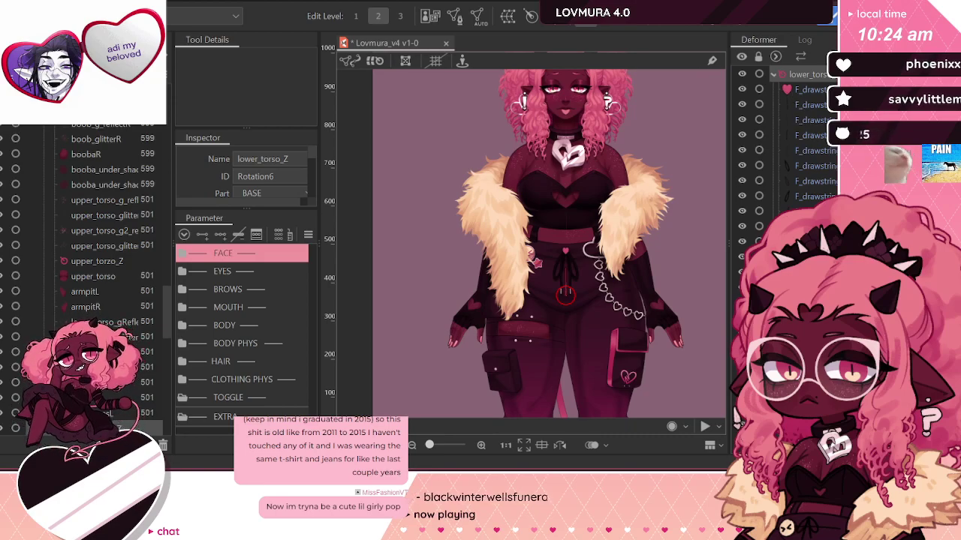
{"action": "scroll", "coordinate": [786, 135], "scroll_direction": "down", "scroll_amount": 2}
{"action": "scroll", "coordinate": [787, 135], "scroll_direction": "up", "scroll_amount": 2}
{"action": "scroll", "coordinate": [786, 135], "scroll_direction": "down", "scroll_amount": 1}
{"action": "scroll", "coordinate": [738, 417], "scroll_direction": "up", "scroll_amount": 3}
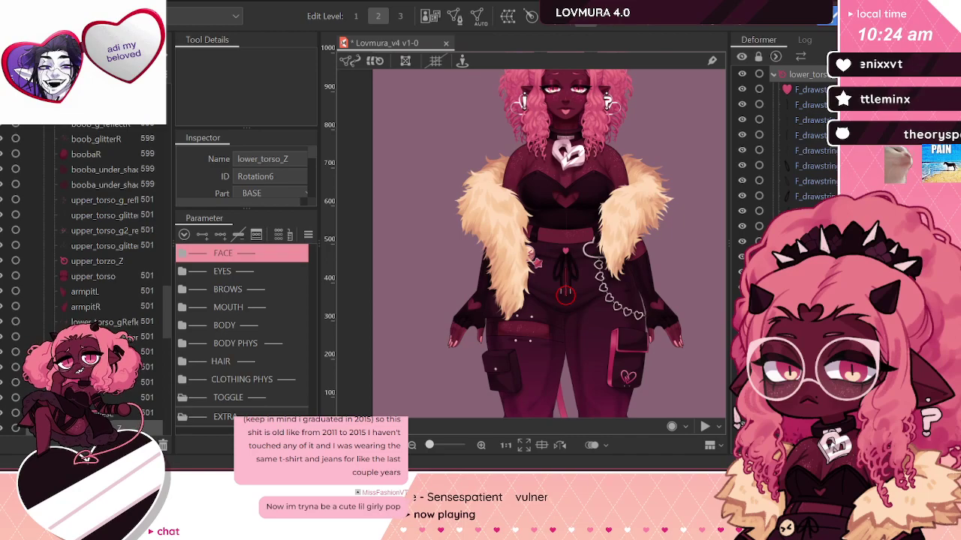
Step: Collapse lower_torso_Z and look through the scythe nail and finger meshes that are still outside it
{"action": "left_click", "coordinate": [773, 74]}
{"action": "left_click", "coordinate": [793, 90]}
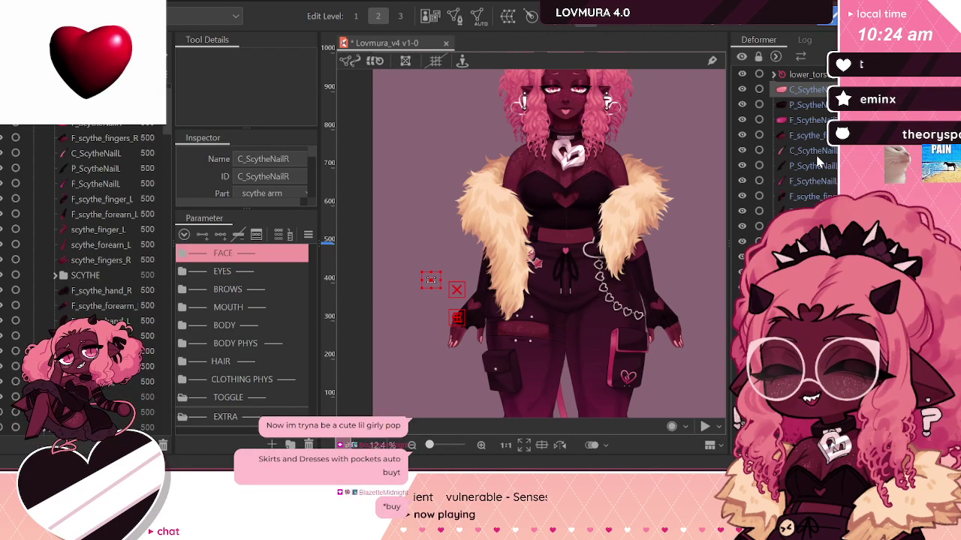
{"action": "left_click", "coordinate": [804, 135]}
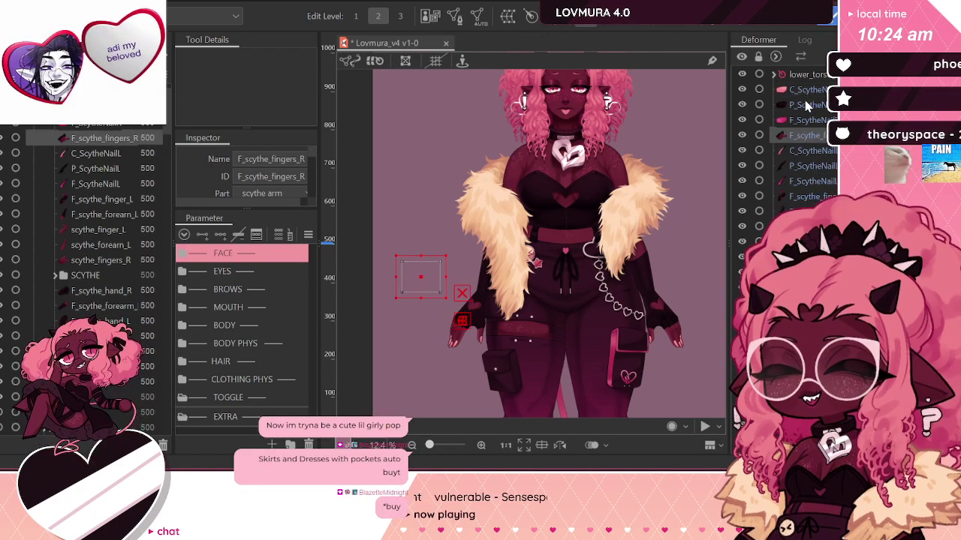
{"action": "left_click", "coordinate": [807, 105]}
{"action": "scroll", "coordinate": [479, 170], "scroll_direction": "down", "scroll_amount": 2}
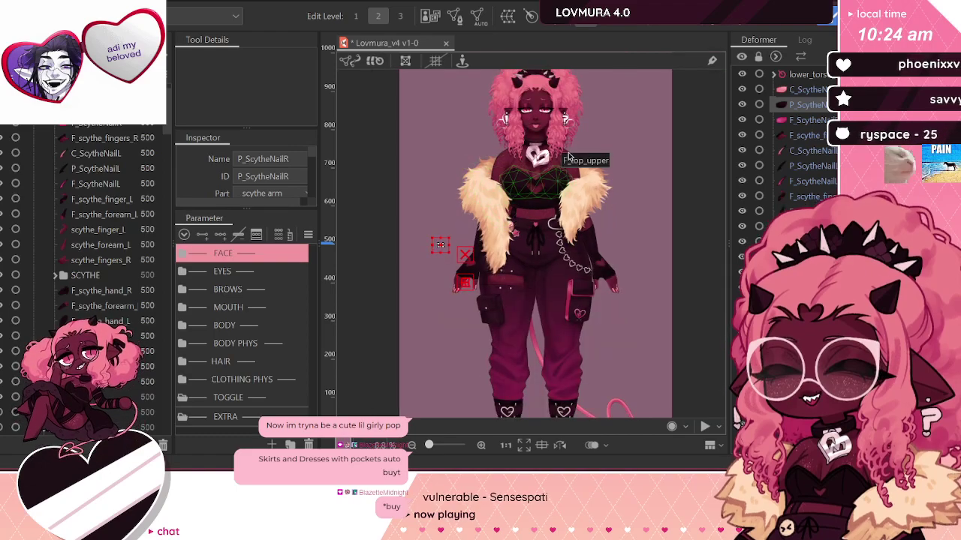
Step: Save the model file and review the P_ScytheNailR and C_ScytheNailL art meshes on the canvas
{"action": "key", "text": "ctrl+s"}
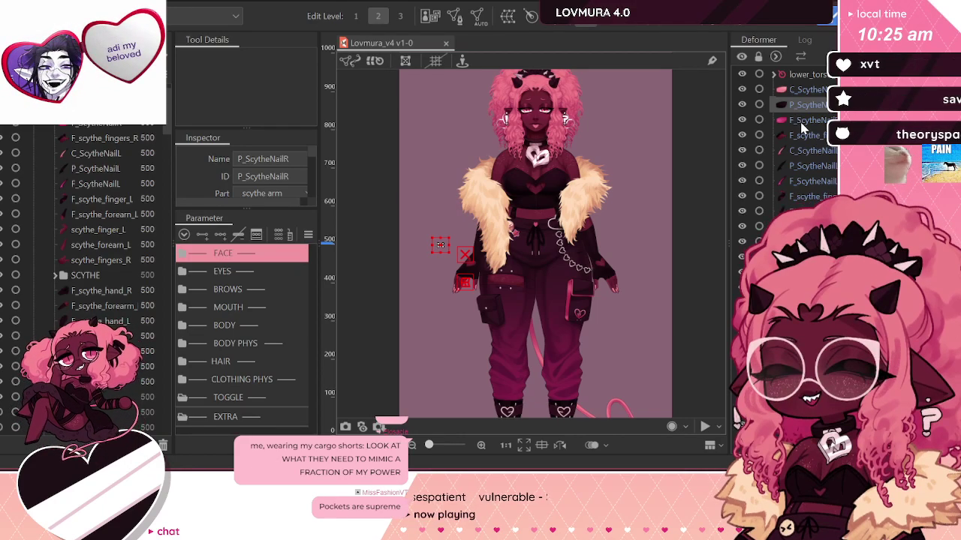
{"action": "left_click", "coordinate": [807, 151]}
{"action": "scroll", "coordinate": [668, 142], "scroll_direction": "down", "scroll_amount": 2}
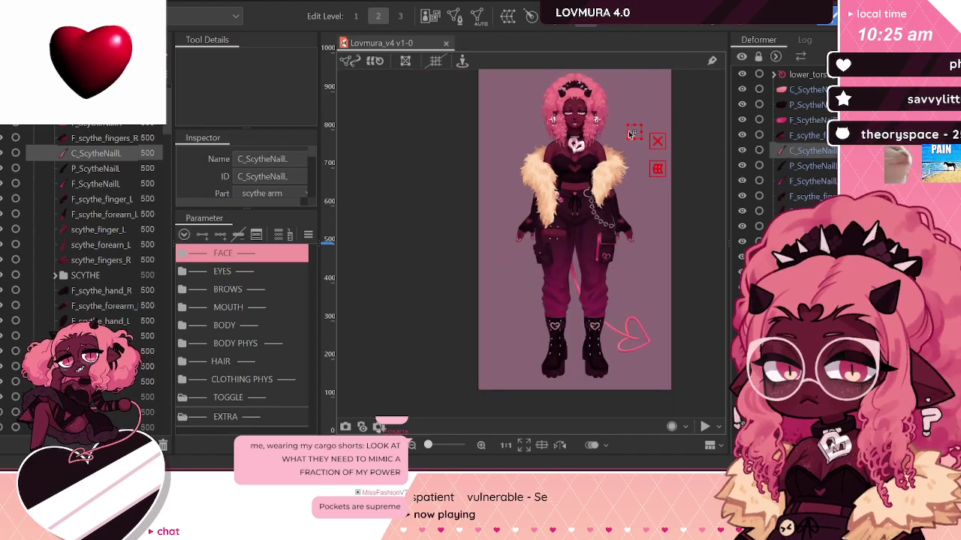
{"action": "left_click_drag", "start_coordinate": [681, 223], "coordinate": [661, 183]}
{"action": "scroll", "coordinate": [674, 190], "scroll_direction": "up", "scroll_amount": 2}
{"action": "left_click", "coordinate": [798, 107]}
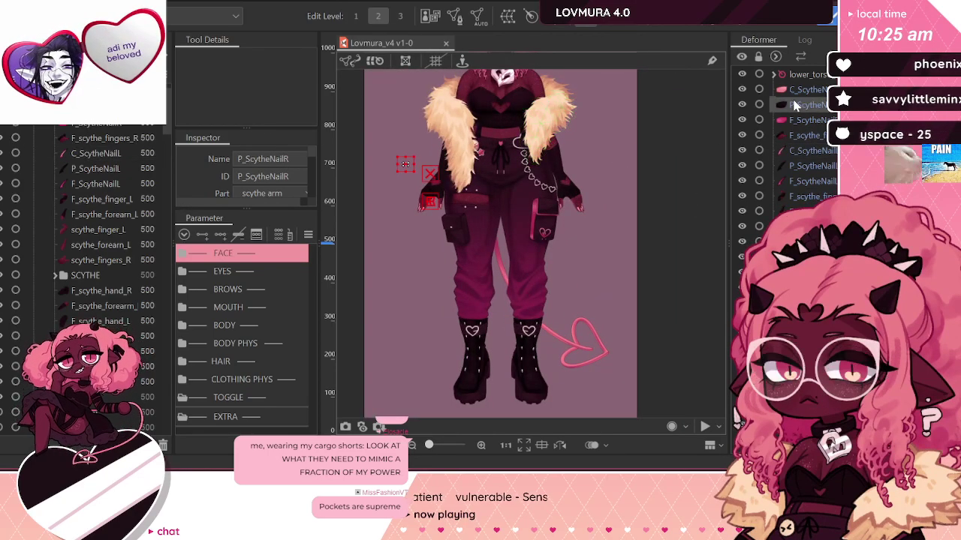
{"action": "scroll", "coordinate": [818, 142], "scroll_direction": "down", "scroll_amount": 5}
{"action": "scroll", "coordinate": [825, 154], "scroll_direction": "up", "scroll_amount": 5}
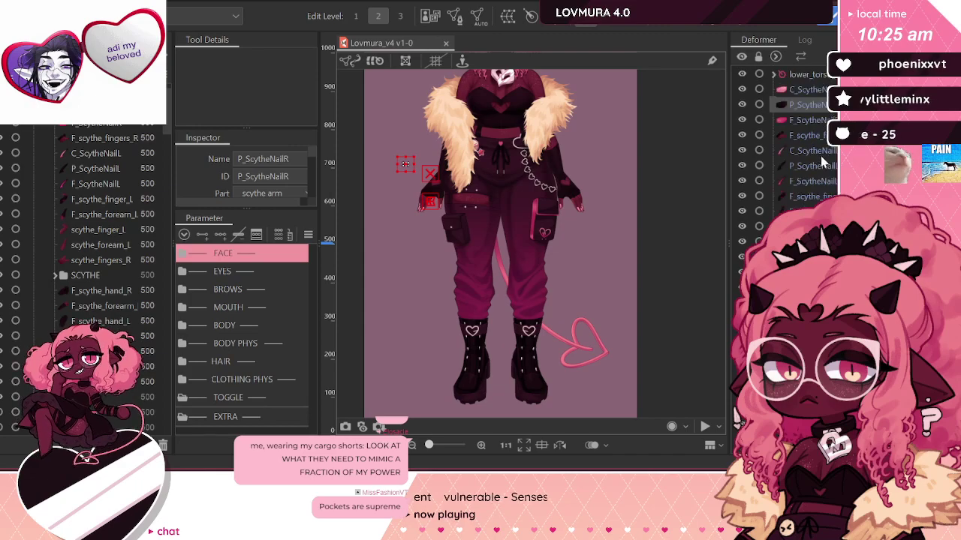
Step: Examine the hierarchy of parts nested under the lower_torso_Z rotation deformer
{"action": "left_click", "coordinate": [810, 88]}
{"action": "left_click", "coordinate": [805, 76]}
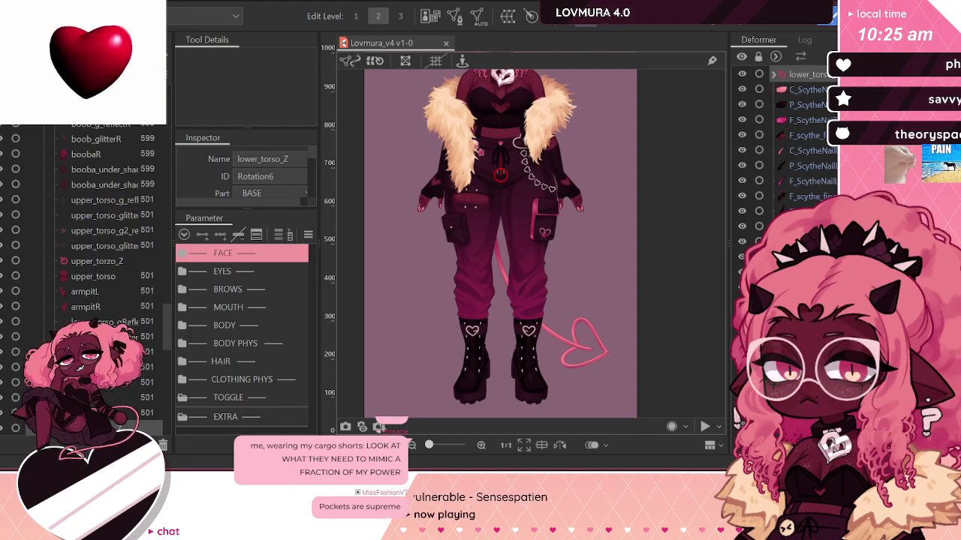
{"action": "left_click", "coordinate": [791, 93]}
{"action": "left_click", "coordinate": [793, 78]}
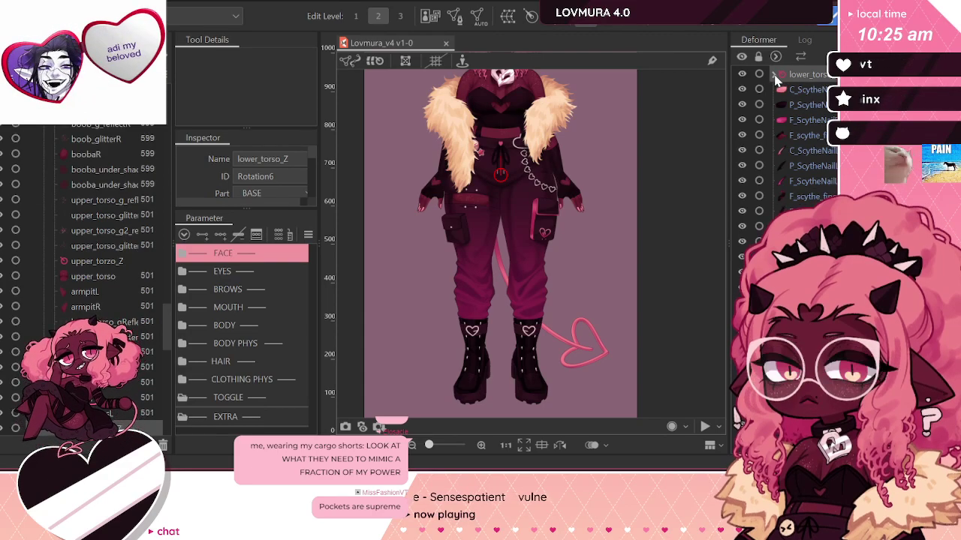
{"action": "left_click", "coordinate": [778, 75]}
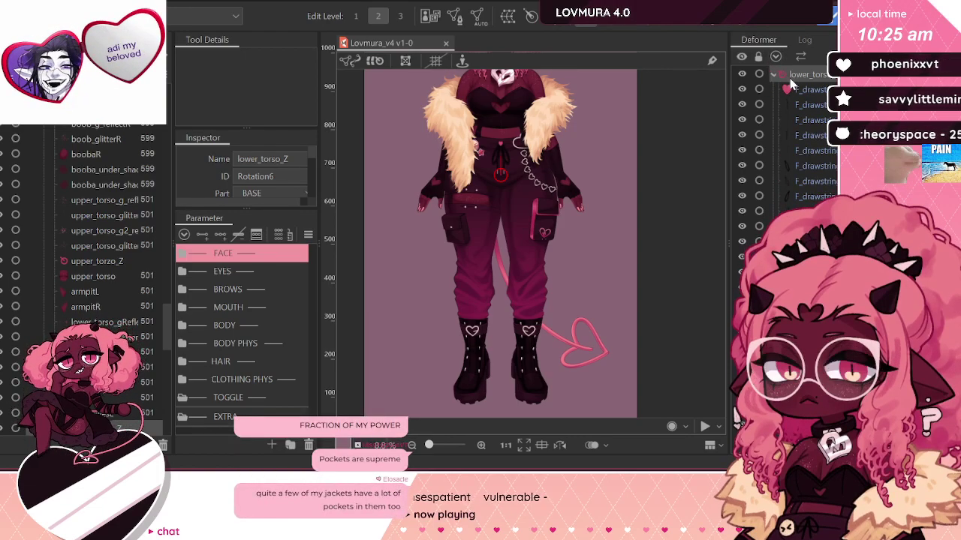
{"action": "left_click", "coordinate": [773, 74]}
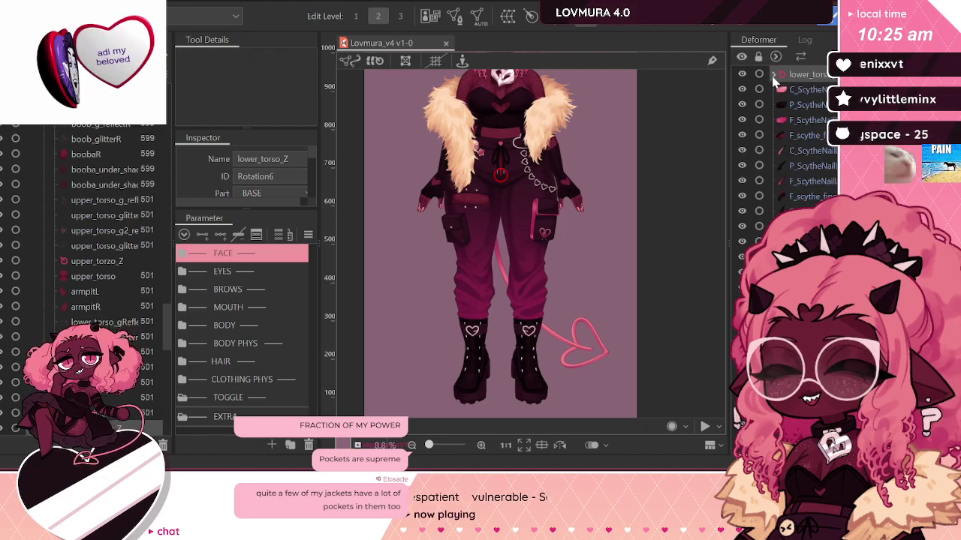
{"action": "scroll", "coordinate": [803, 113], "scroll_direction": "down", "scroll_amount": 2}
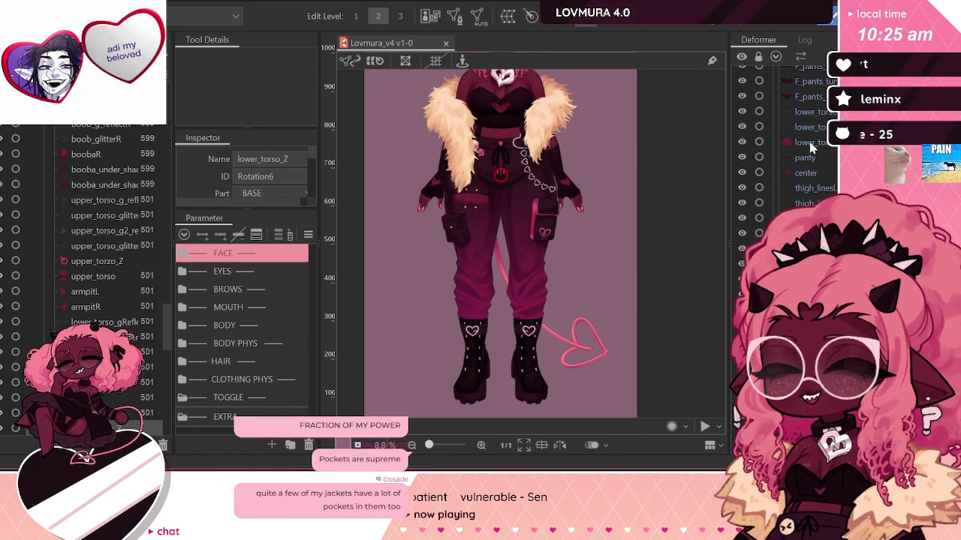
{"action": "scroll", "coordinate": [818, 144], "scroll_direction": "down", "scroll_amount": 2}
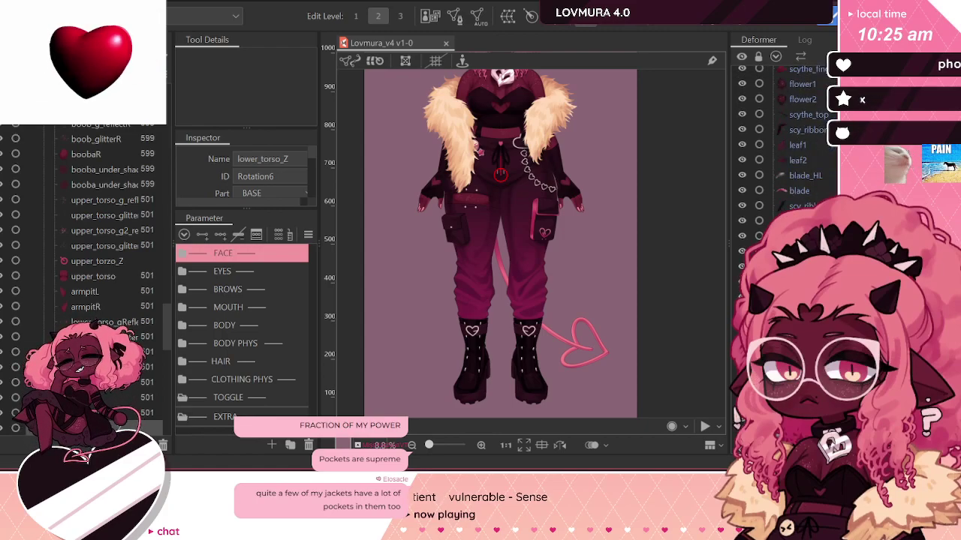
{"action": "scroll", "coordinate": [795, 135], "scroll_direction": "down", "scroll_amount": 5}
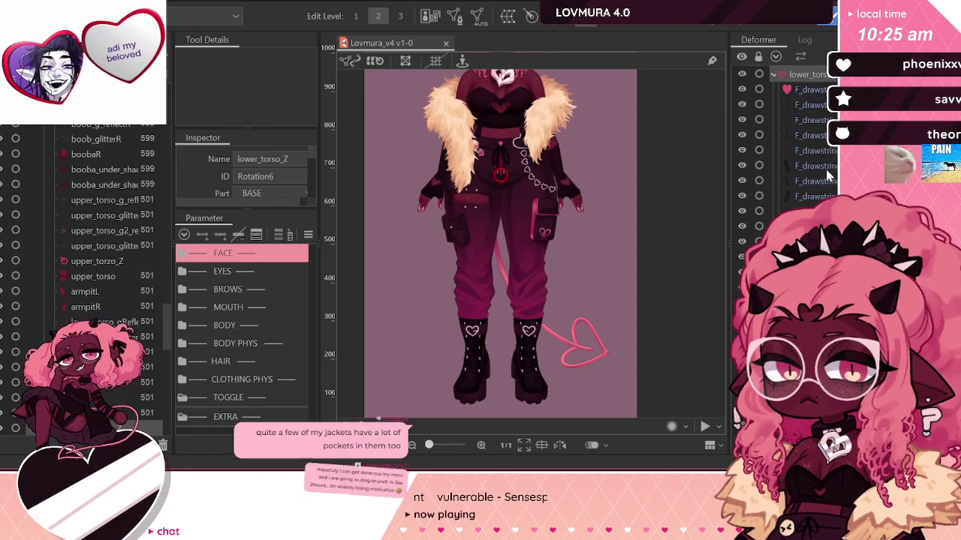
{"action": "scroll", "coordinate": [788, 135], "scroll_direction": "down", "scroll_amount": 2}
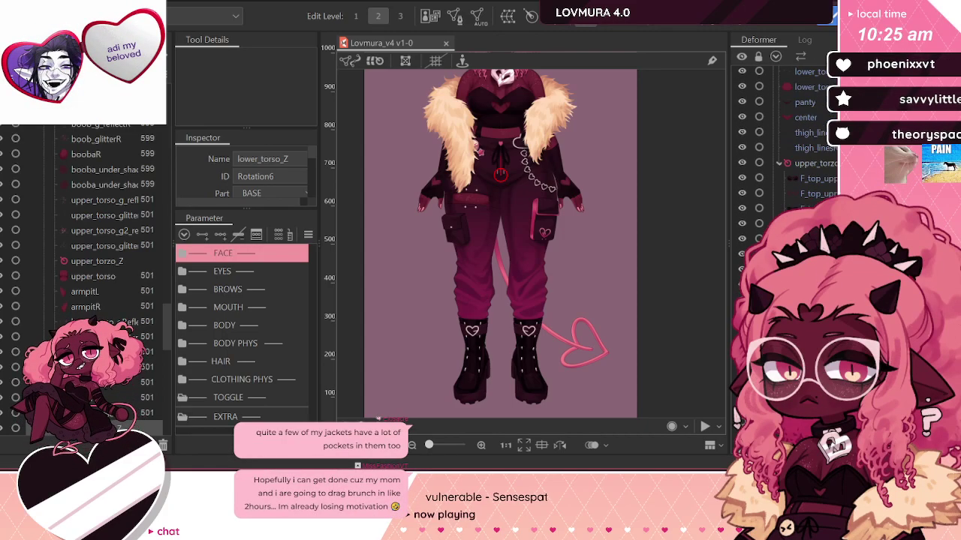
{"action": "scroll", "coordinate": [788, 135], "scroll_direction": "down", "scroll_amount": 5}
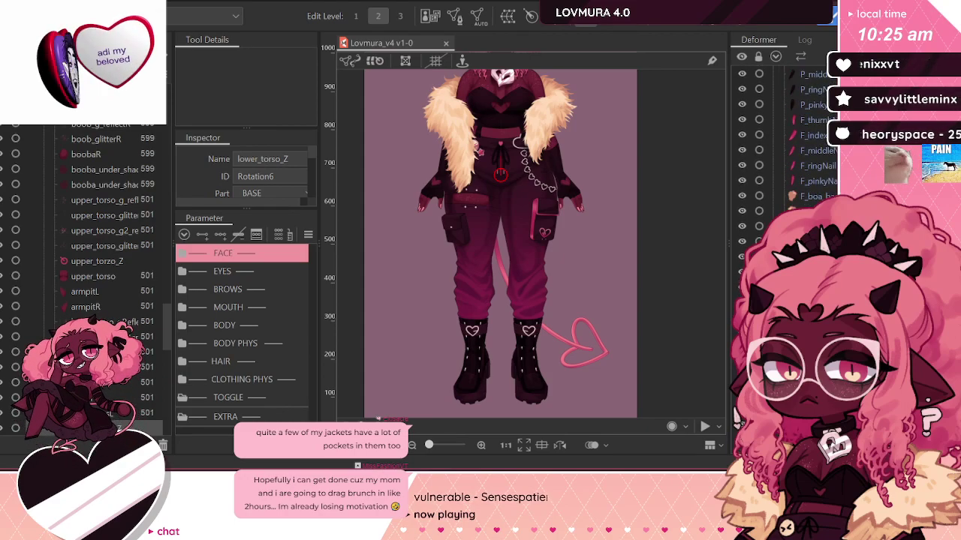
Step: Parent all the C, P and F left-hand fingernail art meshes, thumb through pinky, to the arm_L rotation deformer
{"action": "left_click", "coordinate": [531, 79]}
{"action": "scroll", "coordinate": [788, 135], "scroll_direction": "down", "scroll_amount": 3}
{"action": "scroll", "coordinate": [795, 150], "scroll_direction": "down", "scroll_amount": 3}
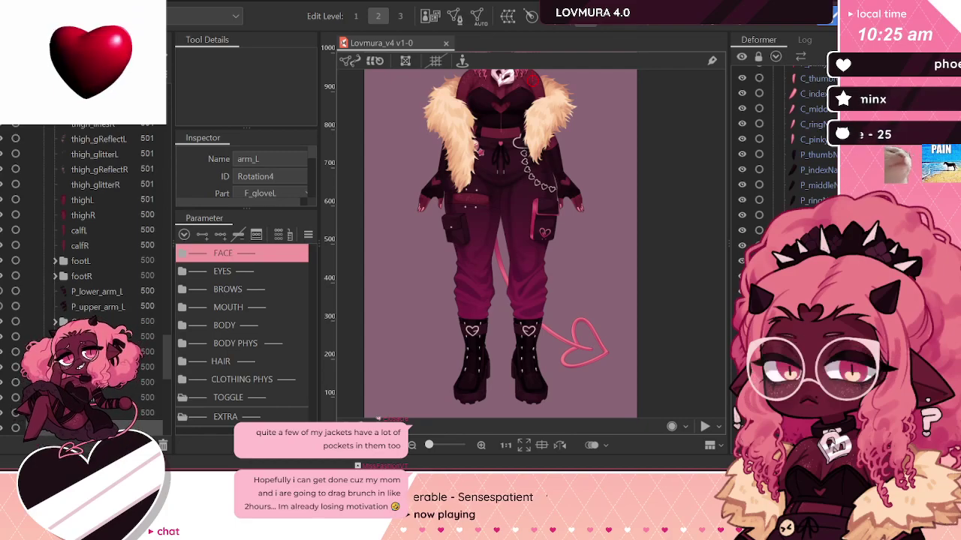
{"action": "left_click", "coordinate": [818, 144]}
{"action": "scroll", "coordinate": [825, 150], "scroll_direction": "down", "scroll_amount": 3}
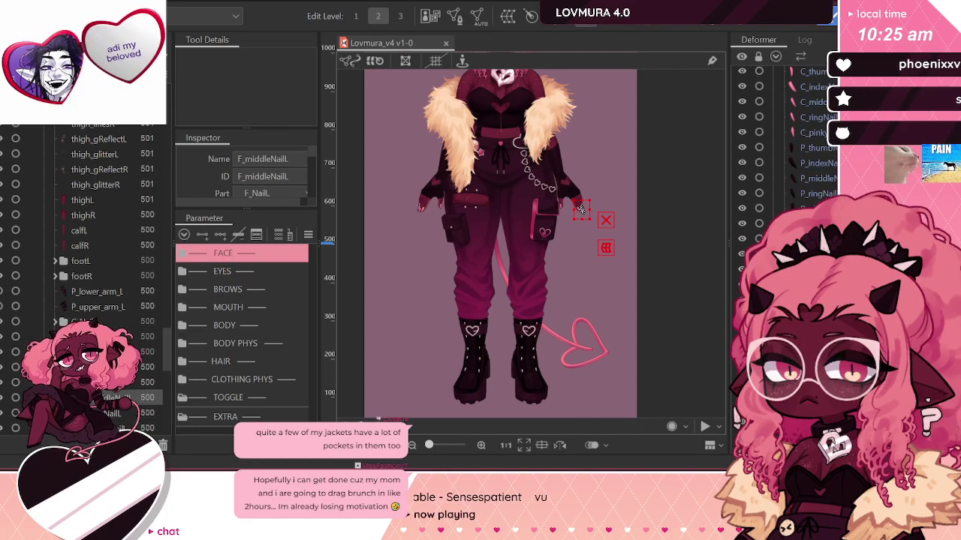
{"action": "scroll", "coordinate": [825, 150], "scroll_direction": "up", "scroll_amount": 1}
{"action": "left_click", "coordinate": [818, 126]}
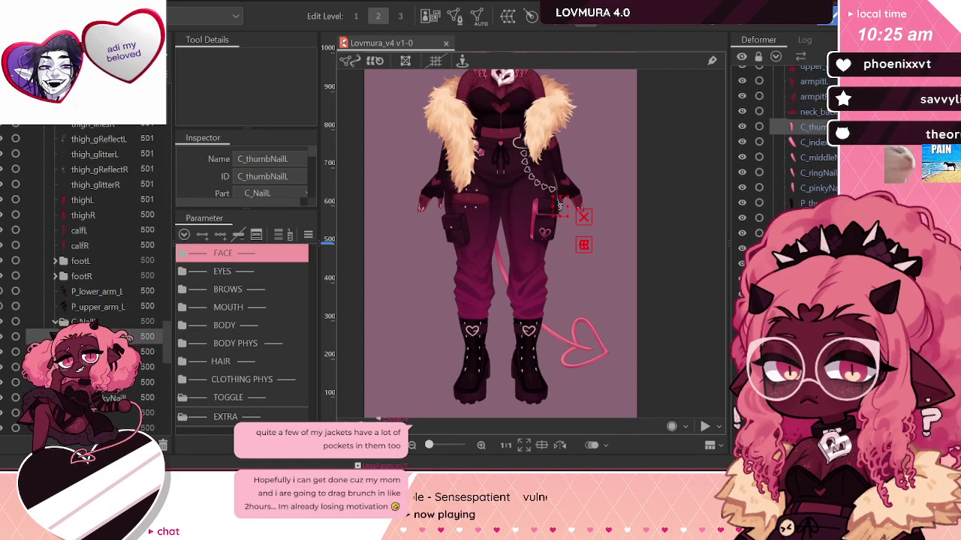
{"action": "left_click", "coordinate": [818, 339], "text": "shift"}
{"action": "scroll", "coordinate": [833, 191], "scroll_direction": "down", "scroll_amount": 5}
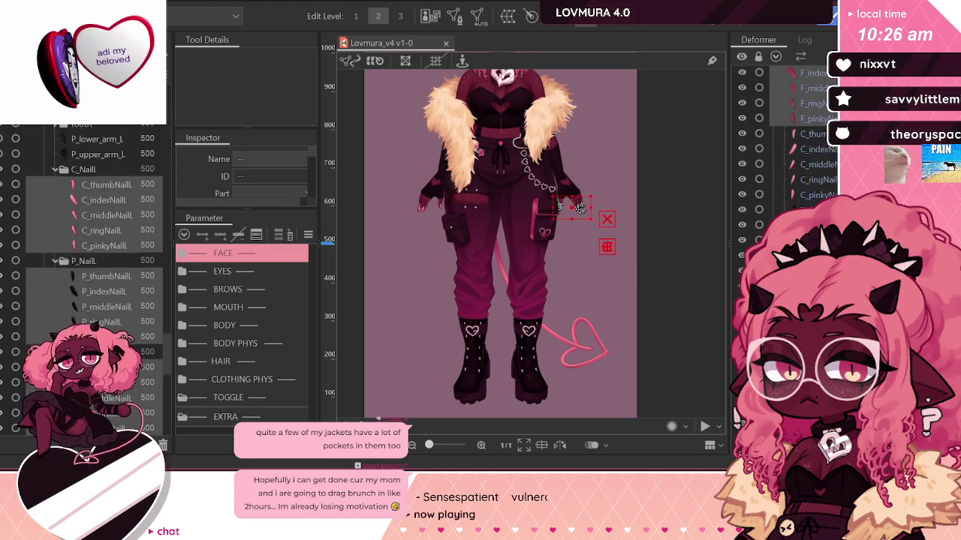
{"action": "left_click_drag", "start_coordinate": [807, 118], "coordinate": [807, 405]}
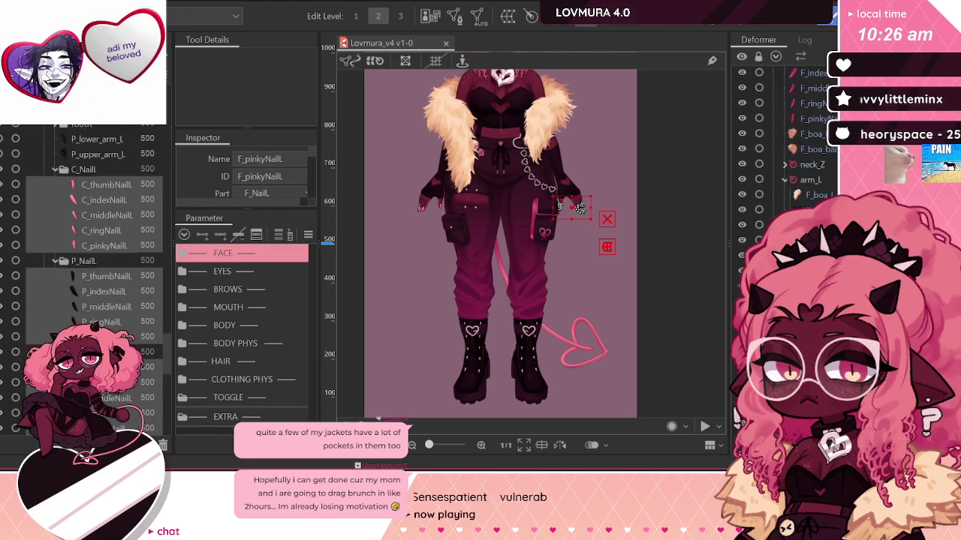
{"action": "scroll", "coordinate": [800, 196], "scroll_direction": "down", "scroll_amount": 3}
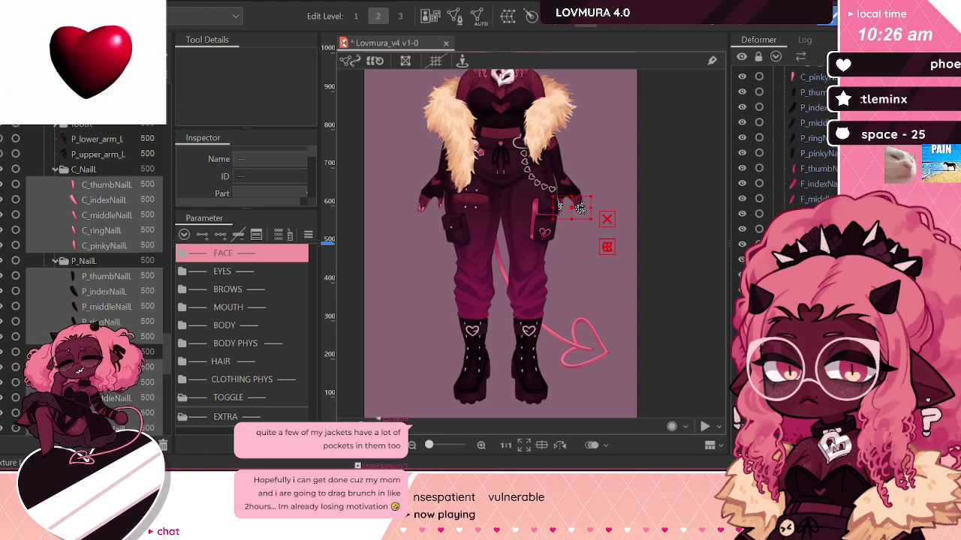
Step: Select all right-hand fingernail art meshes in the C_NailR, P_NailR and F_NailR groups
{"action": "left_click", "coordinate": [419, 204]}
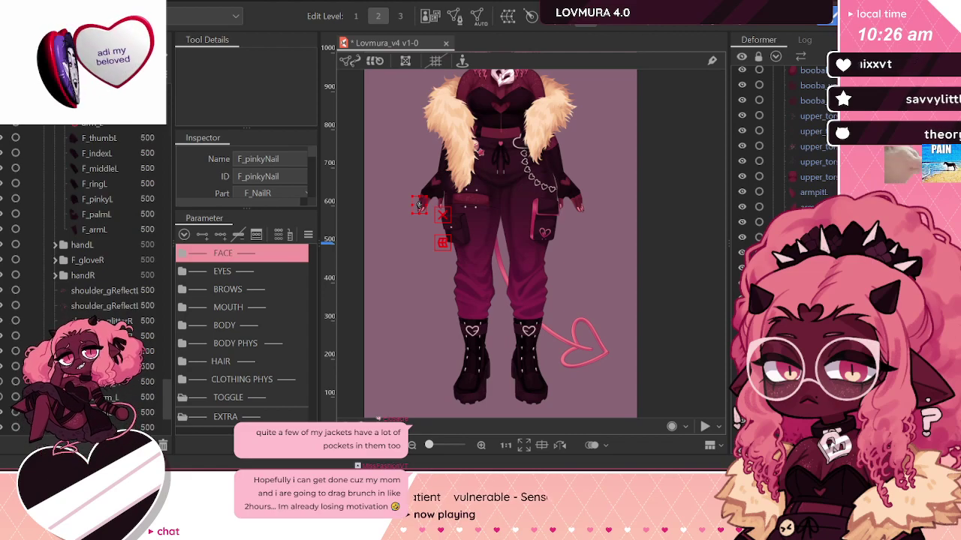
{"action": "left_click_drag", "start_coordinate": [409, 219], "coordinate": [444, 197]}
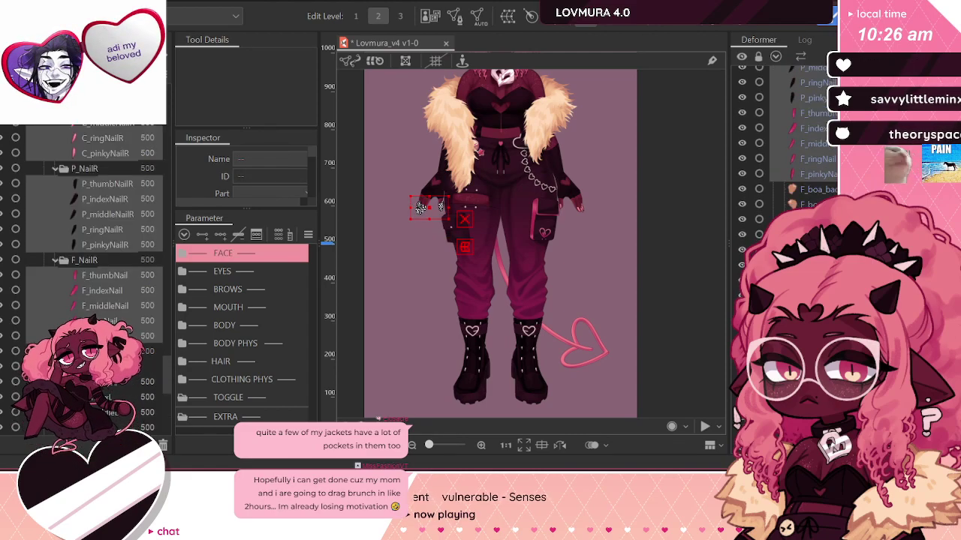
{"action": "scroll", "coordinate": [782, 173], "scroll_direction": "down", "scroll_amount": 6}
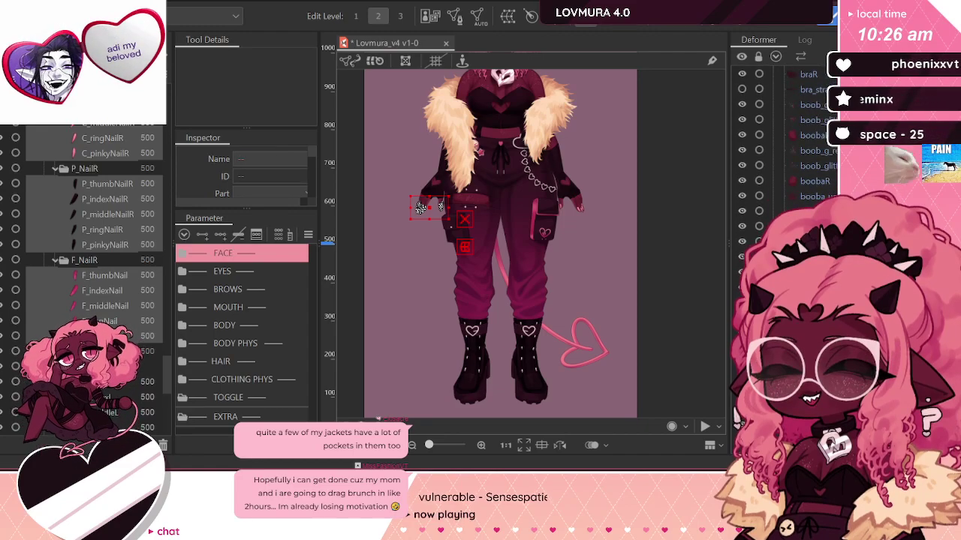
Step: Inspect the F_boa_back_R, F_boa_back_L and armpitR art meshes around the shoulders
{"action": "left_click", "coordinate": [450, 105]}
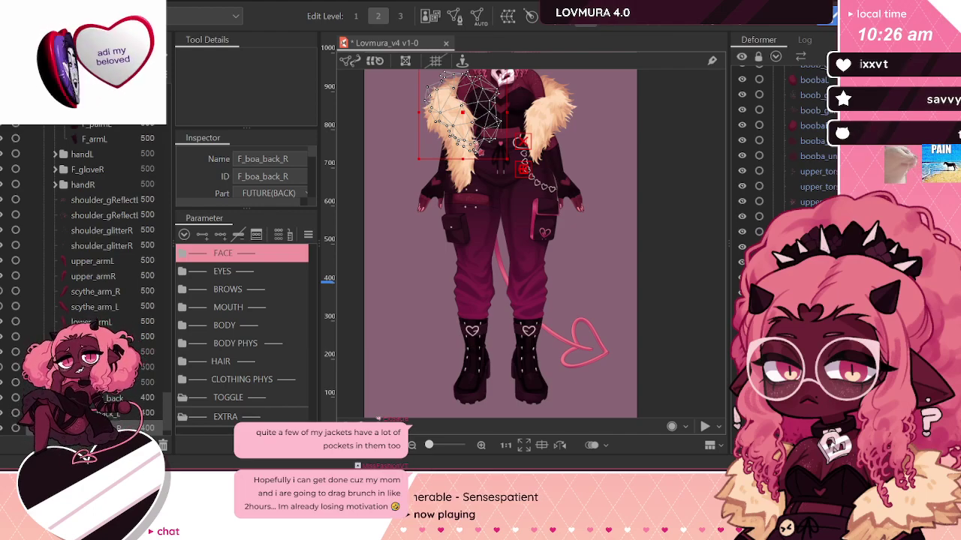
{"action": "left_click", "coordinate": [112, 413]}
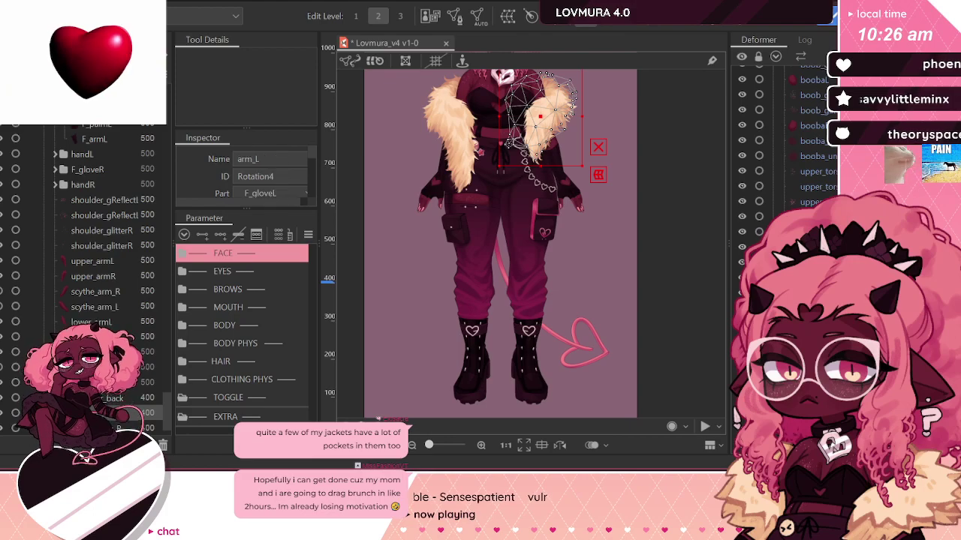
{"action": "left_click", "coordinate": [475, 82]}
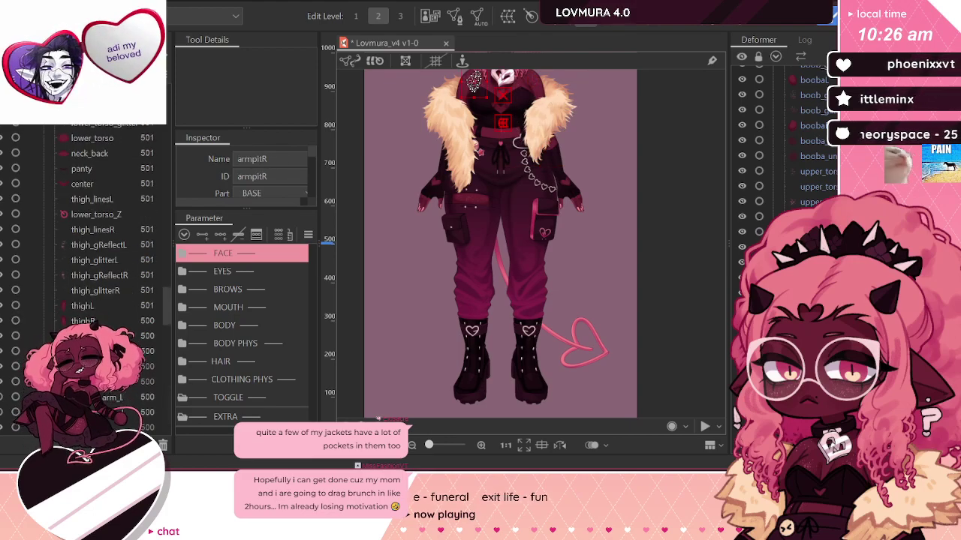
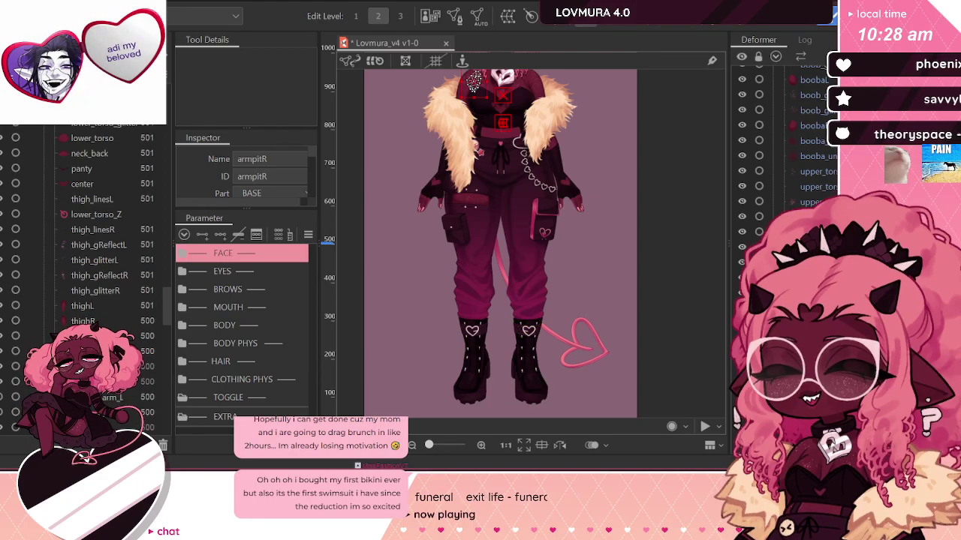
{"action": "scroll", "coordinate": [576, 226], "scroll_direction": "down", "scroll_amount": 2}
{"action": "scroll", "coordinate": [557, 117], "scroll_direction": "up", "scroll_amount": 2}
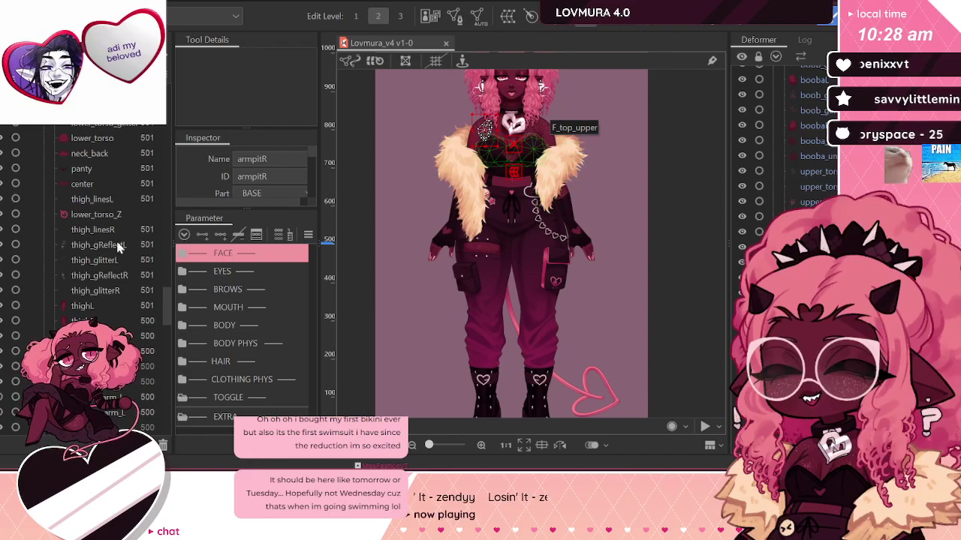
{"action": "scroll", "coordinate": [518, 295], "scroll_direction": "down", "scroll_amount": 2}
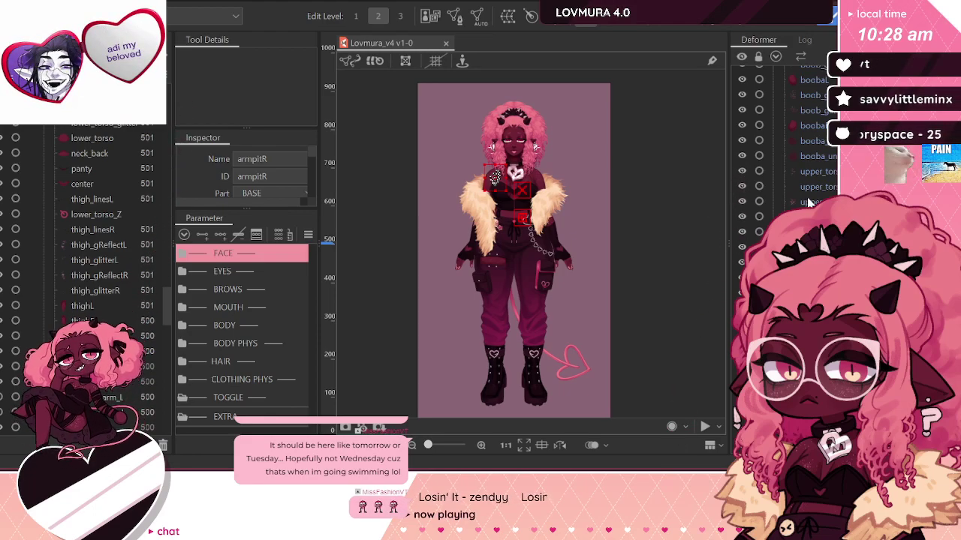
Step: Check the upper_torso mesh and the parts nested under the arm_L rotation deformer
{"action": "left_click", "coordinate": [514, 195]}
{"action": "left_click", "coordinate": [514, 195]}
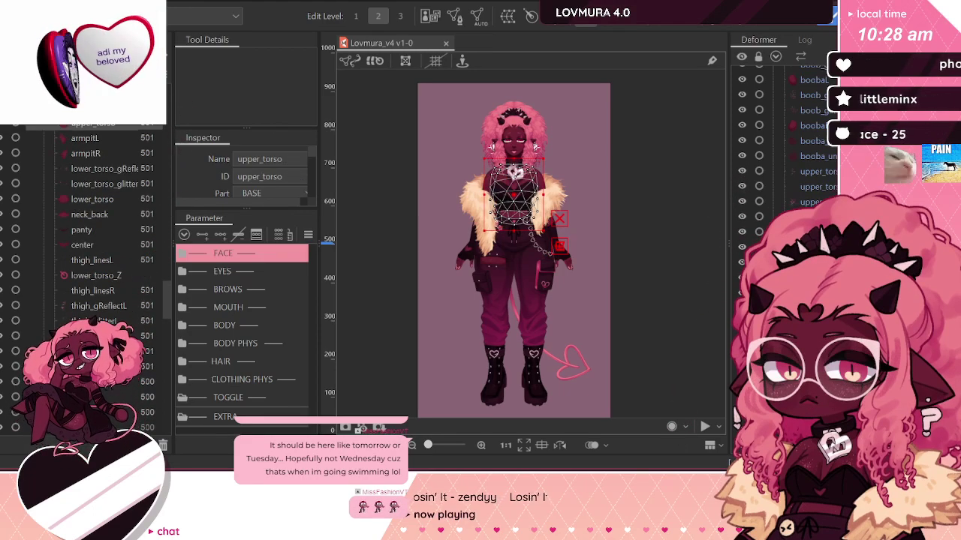
{"action": "left_click", "coordinate": [514, 167]}
{"action": "left_click", "coordinate": [540, 184]}
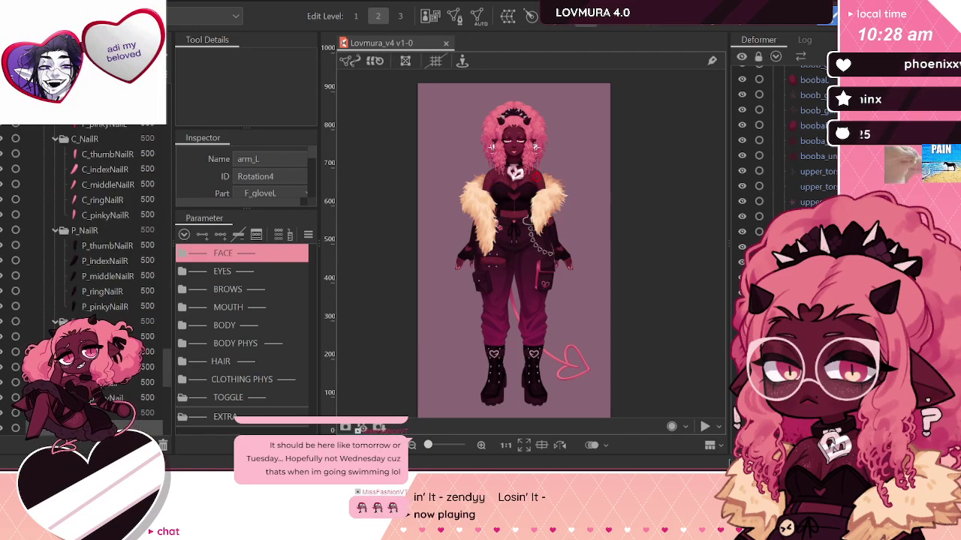
{"action": "scroll", "coordinate": [788, 171], "scroll_direction": "down", "scroll_amount": 5}
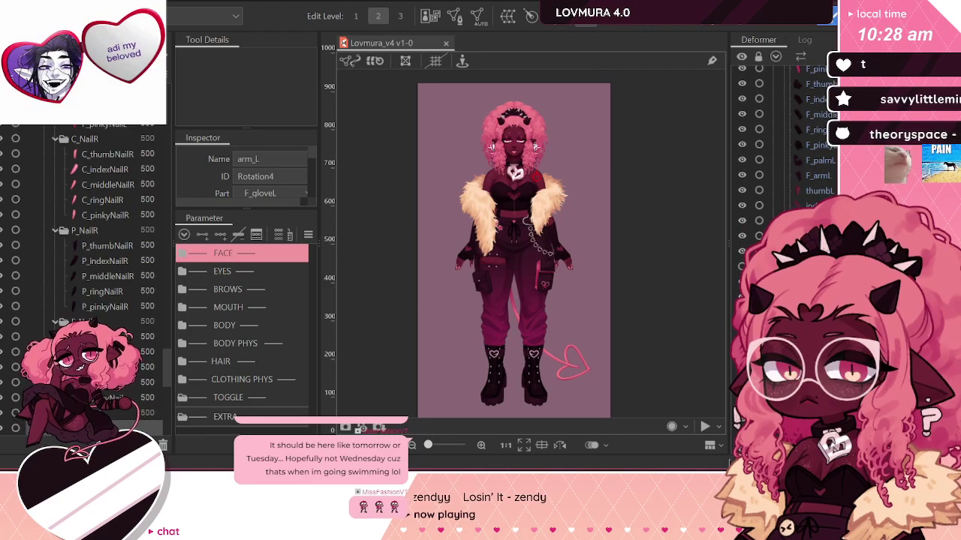
Step: Inspect the F_boa_back_L art mesh around the left shoulder
{"action": "left_click", "coordinate": [549, 198]}
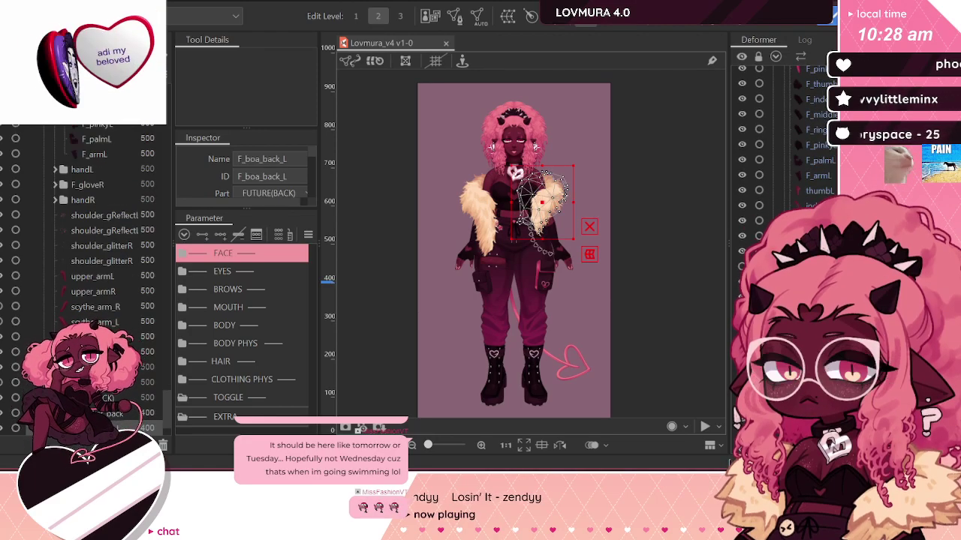
{"action": "scroll", "coordinate": [577, 204], "scroll_direction": "up", "scroll_amount": 3}
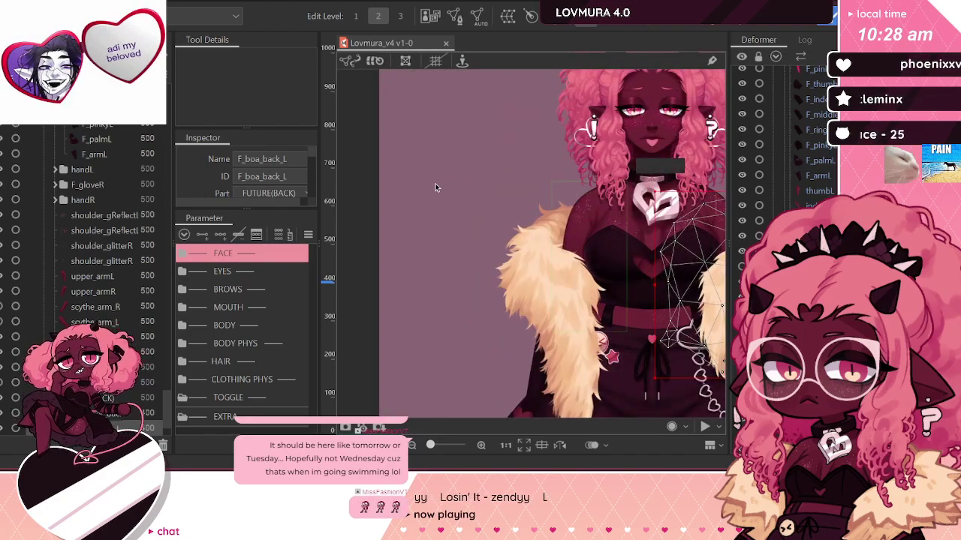
{"action": "scroll", "coordinate": [436, 188], "scroll_direction": "down", "scroll_amount": 3}
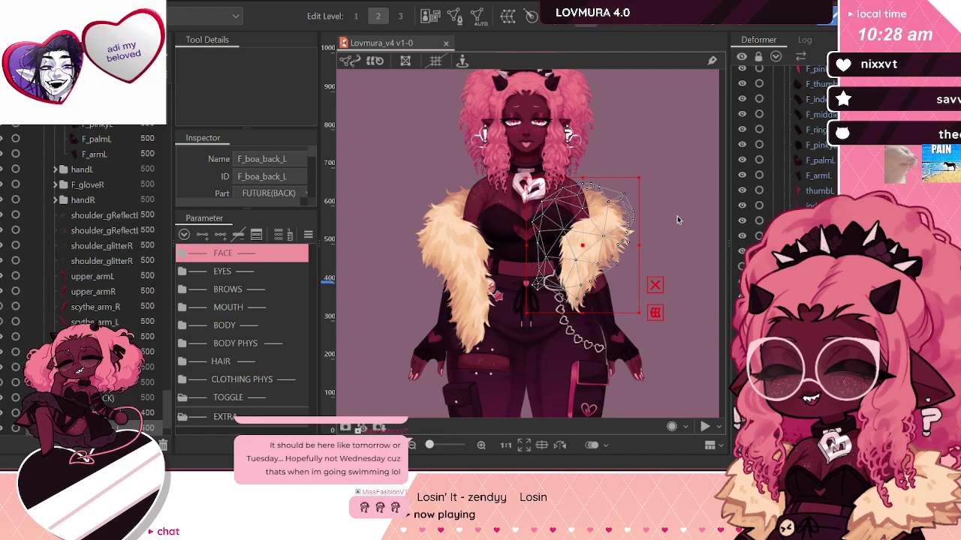
Step: Select the left lower-arm, glove, hand and nail art meshes nested under the arm_L rotation deformer
{"action": "left_click", "coordinate": [94, 336]}
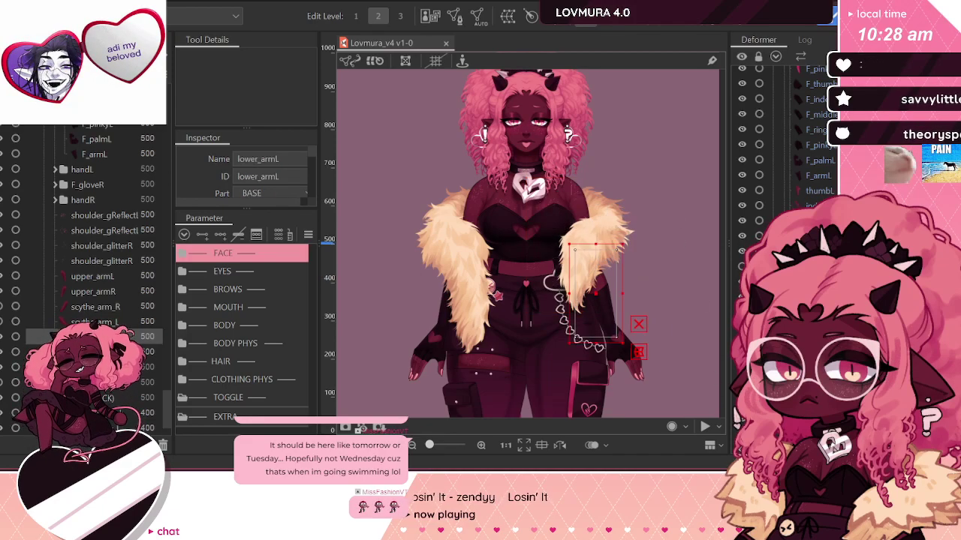
{"action": "scroll", "coordinate": [780, 150], "scroll_direction": "up", "scroll_amount": 3}
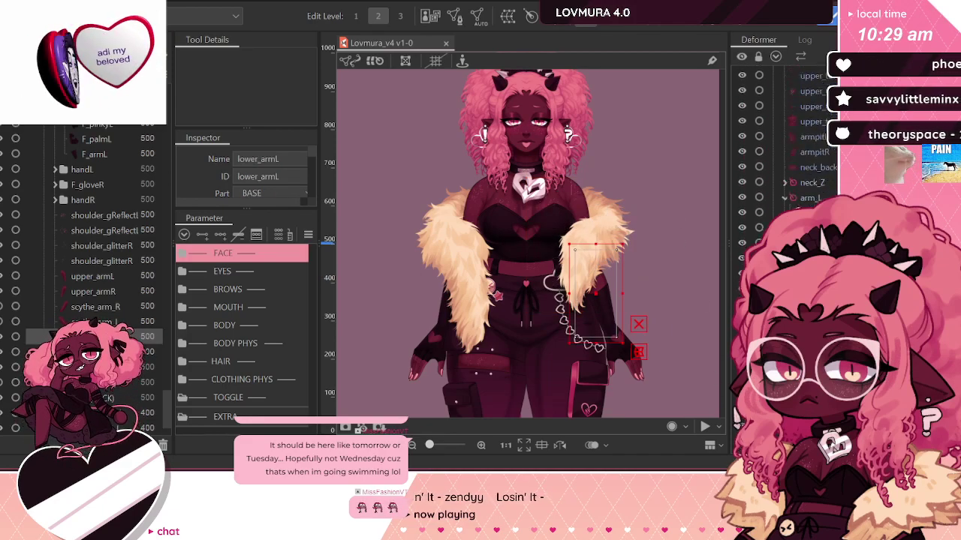
{"action": "key", "text": "ctrl+z"}
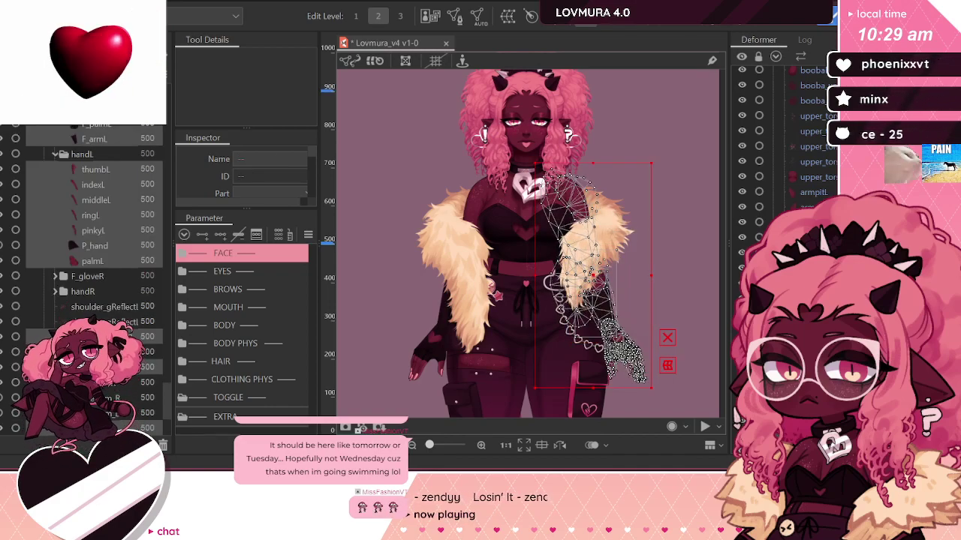
{"action": "scroll", "coordinate": [780, 150], "scroll_direction": "down", "scroll_amount": 3}
{"action": "scroll", "coordinate": [737, 416], "scroll_direction": "down", "scroll_amount": 3}
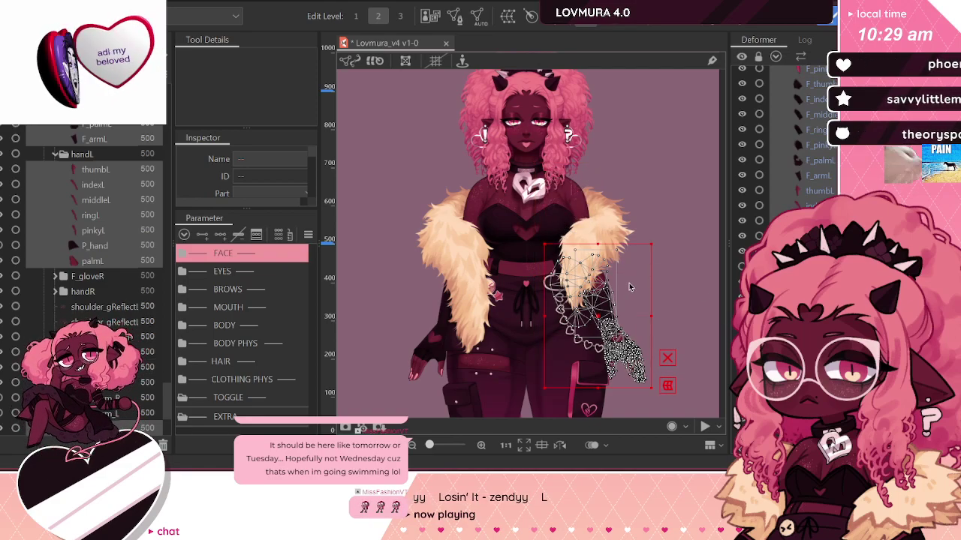
{"action": "scroll", "coordinate": [579, 272], "scroll_direction": "up", "scroll_amount": 3}
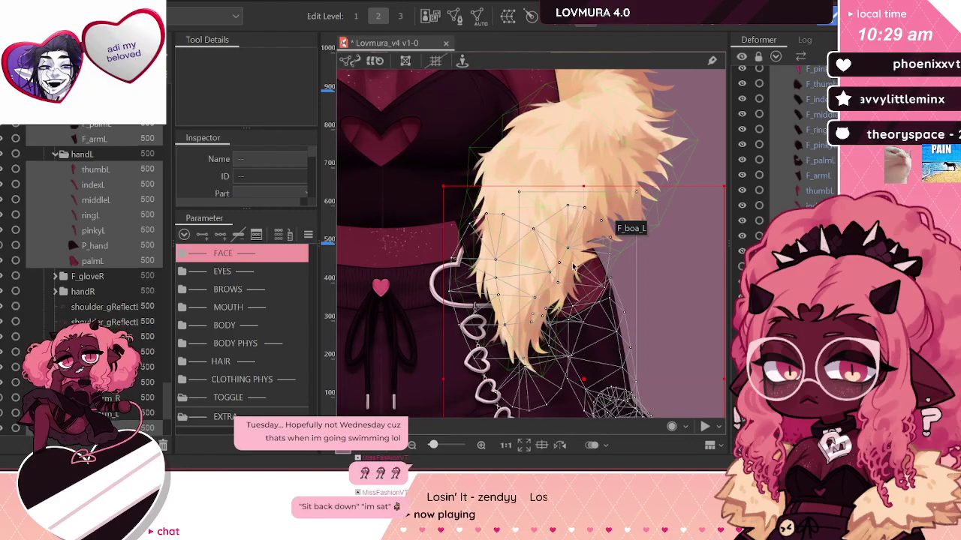
{"action": "scroll", "coordinate": [593, 258], "scroll_direction": "up", "scroll_amount": 1}
{"action": "scroll", "coordinate": [593, 257], "scroll_direction": "down", "scroll_amount": 2}
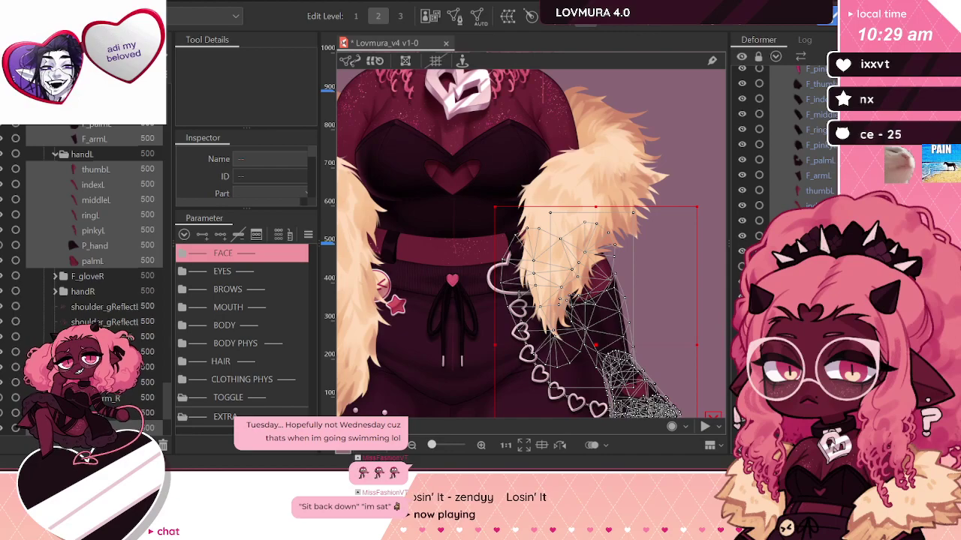
{"action": "scroll", "coordinate": [600, 274], "scroll_direction": "up", "scroll_amount": 2}
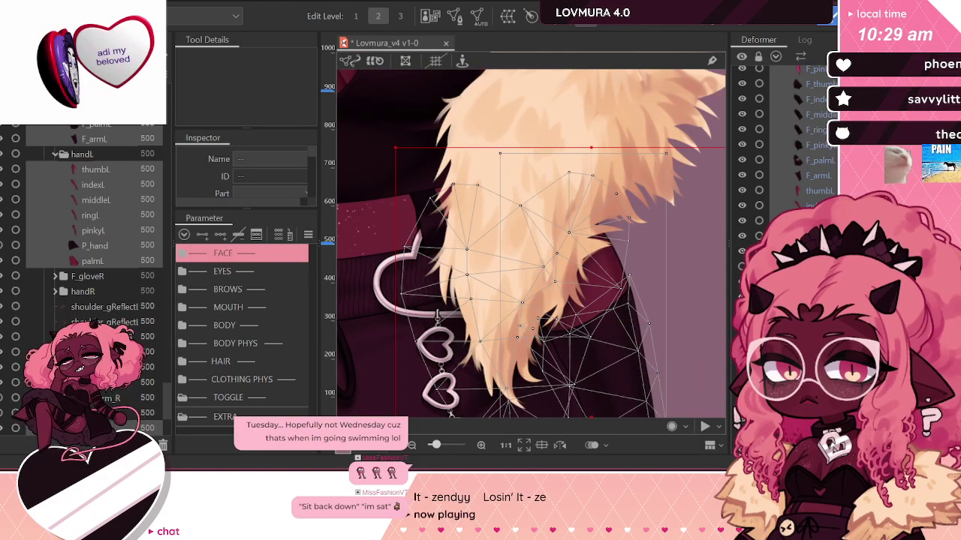
Step: Generate an automatic mesh for the lower_armL art mesh
{"action": "left_click", "coordinate": [500, 153]}
{"action": "left_click", "coordinate": [500, 153]}
{"action": "scroll", "coordinate": [497, 126], "scroll_direction": "down", "scroll_amount": 3}
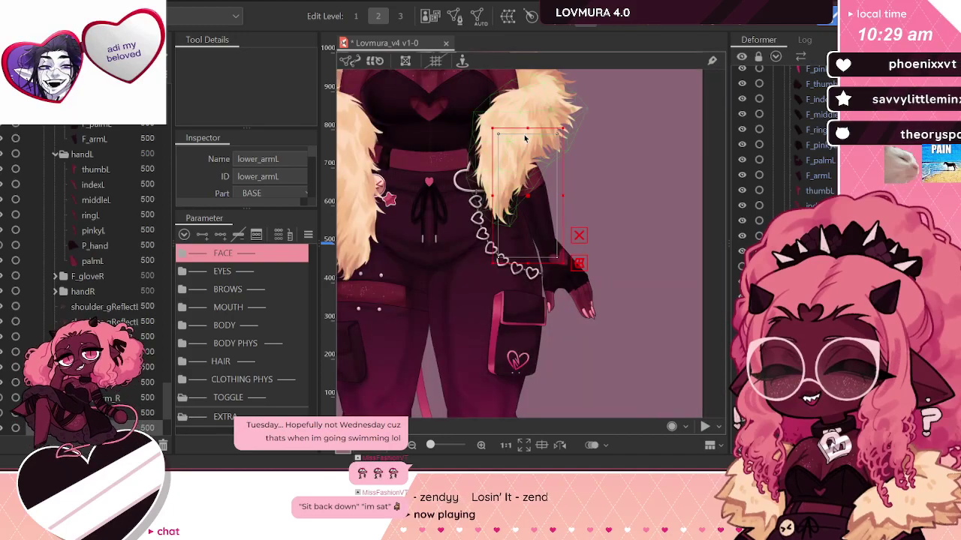
{"action": "left_click", "coordinate": [477, 17]}
{"action": "left_click", "coordinate": [383, 106]}
{"action": "left_click", "coordinate": [227, 122]}
{"action": "key", "text": "Return"}
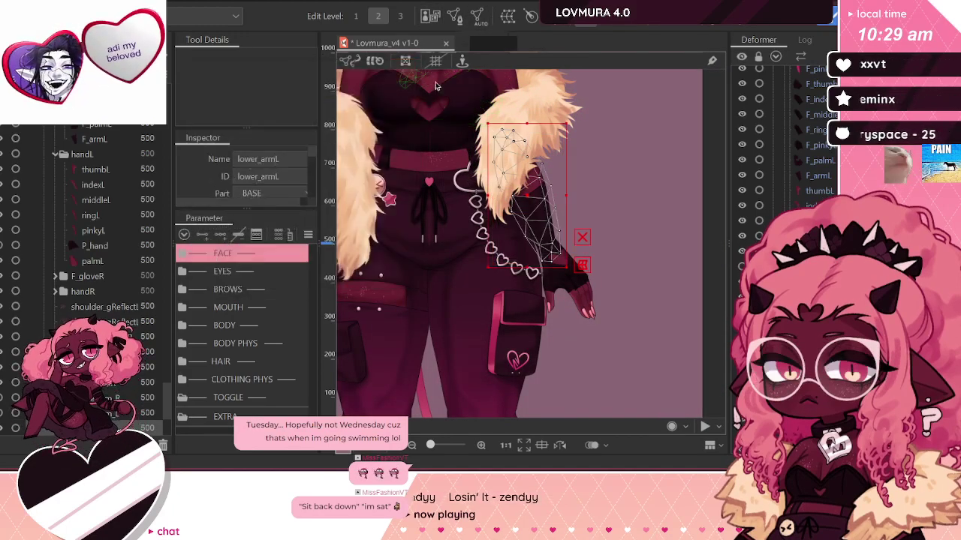
Step: Create a rotation deformer at the left elbow for the lower-arm, glove, hand and nail art meshes, leaving out the upper-arm parts
{"action": "scroll", "coordinate": [504, 99], "scroll_direction": "up", "scroll_amount": 2}
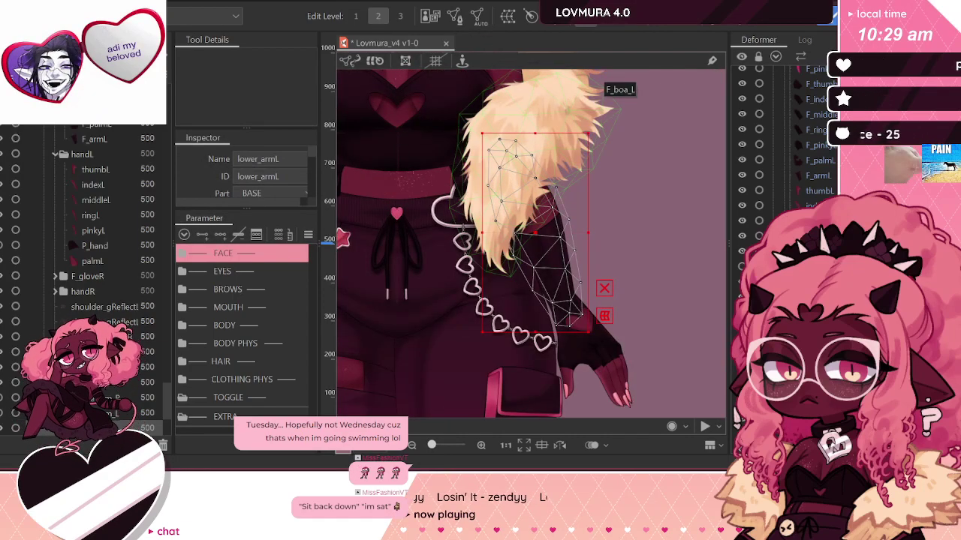
{"action": "scroll", "coordinate": [812, 172], "scroll_direction": "up", "scroll_amount": 4}
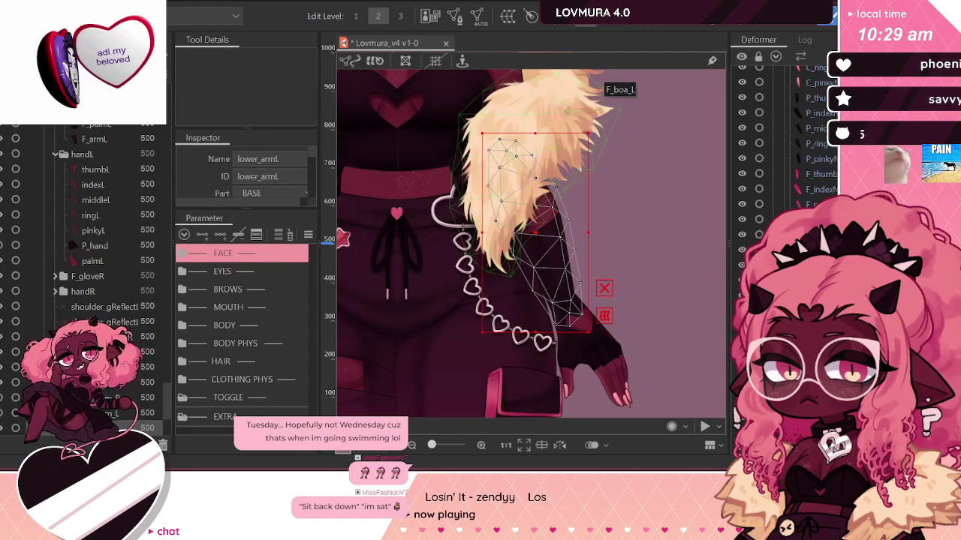
{"action": "left_click", "coordinate": [812, 173], "text": "shift"}
{"action": "scroll", "coordinate": [813, 176], "scroll_direction": "down", "scroll_amount": 3}
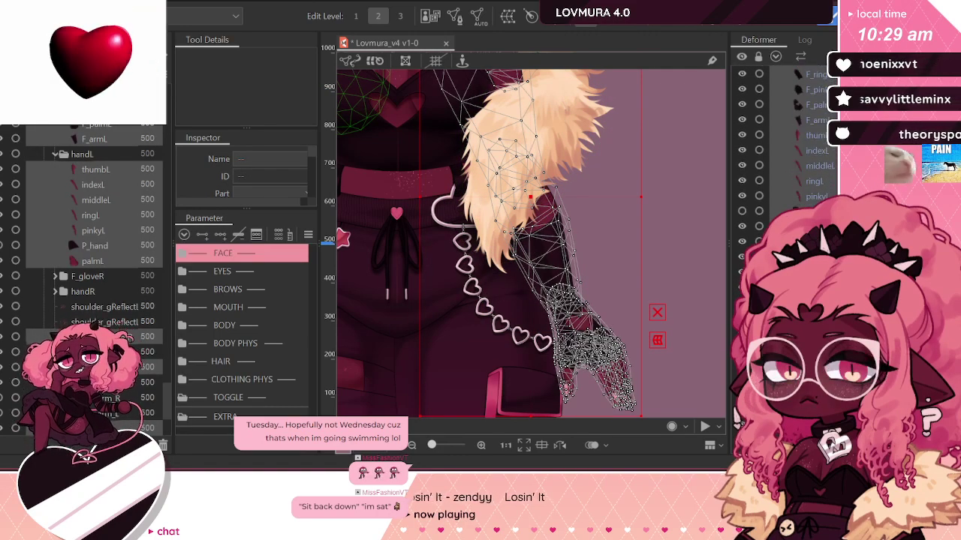
{"action": "left_click", "coordinate": [813, 242], "text": "ctrl"}
{"action": "left_click", "coordinate": [813, 257], "text": "ctrl"}
{"action": "scroll", "coordinate": [478, 129], "scroll_direction": "up", "scroll_amount": 2}
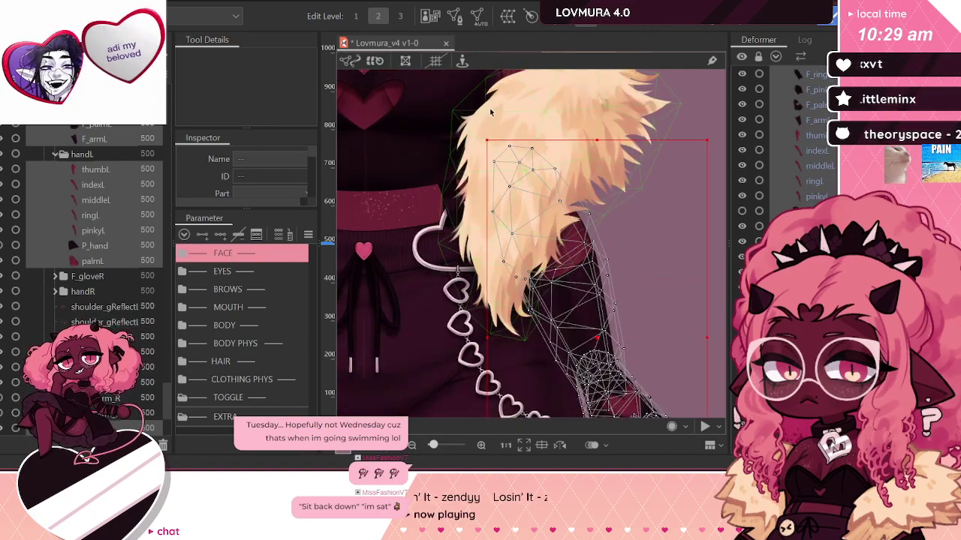
{"action": "left_click", "coordinate": [554, 19]}
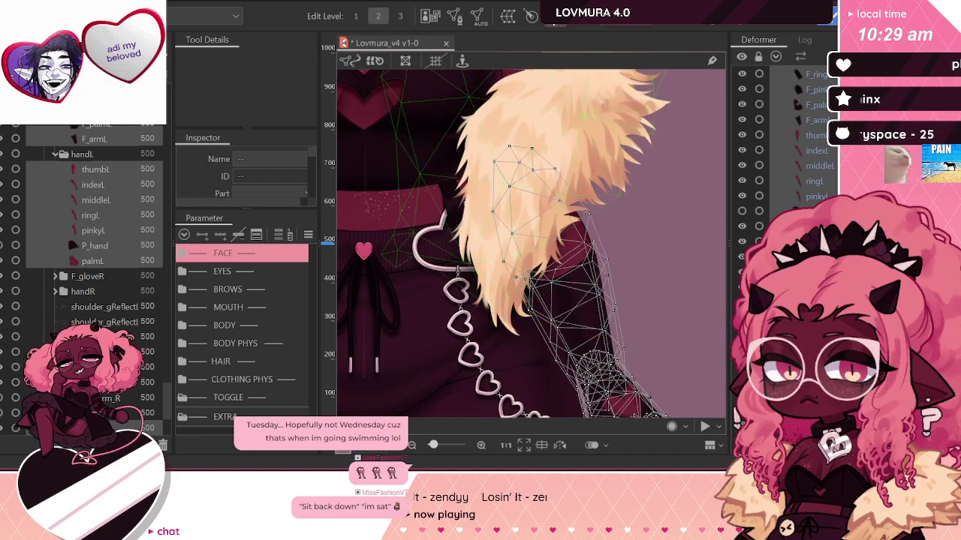
{"action": "scroll", "coordinate": [530, 156], "scroll_direction": "up", "scroll_amount": 2}
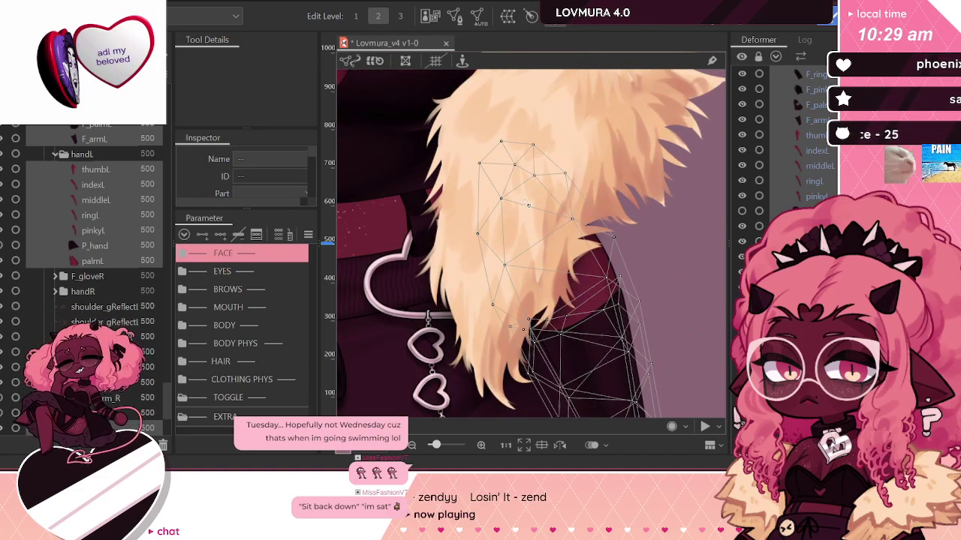
{"action": "left_click", "coordinate": [526, 201]}
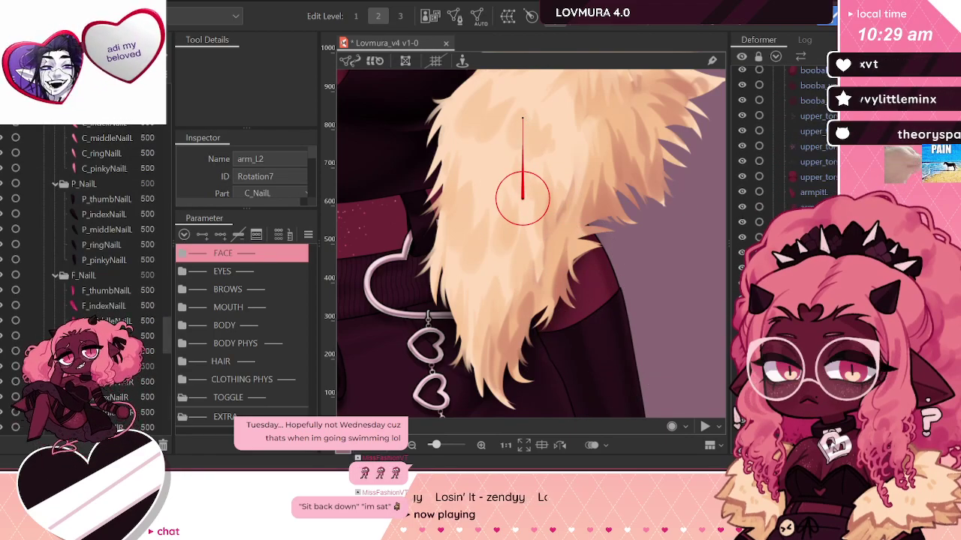
Step: Check the new elbow rotation deformer on the left arm and the parts nested under it, down to the hand
{"action": "scroll", "coordinate": [716, 233], "scroll_direction": "down", "scroll_amount": 5}
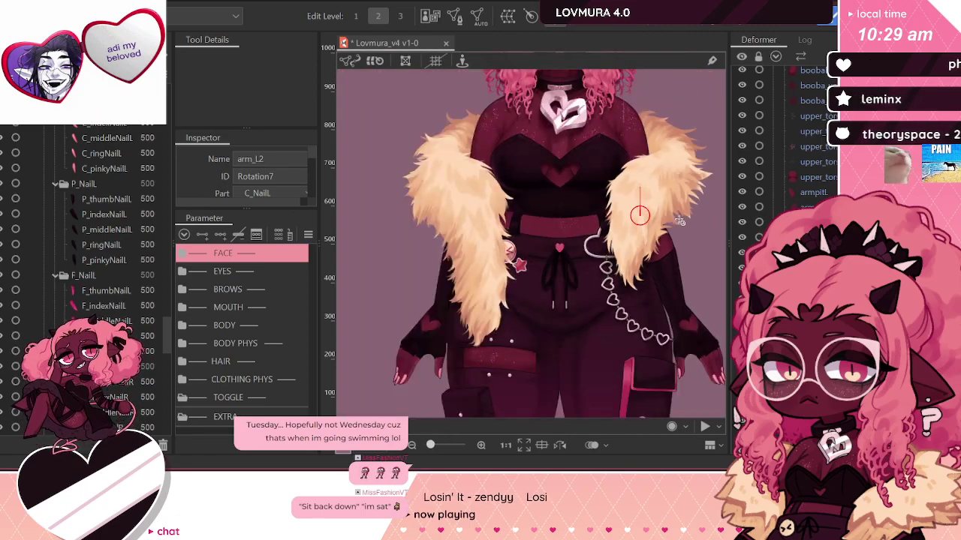
{"action": "scroll", "coordinate": [616, 232], "scroll_direction": "up", "scroll_amount": 1}
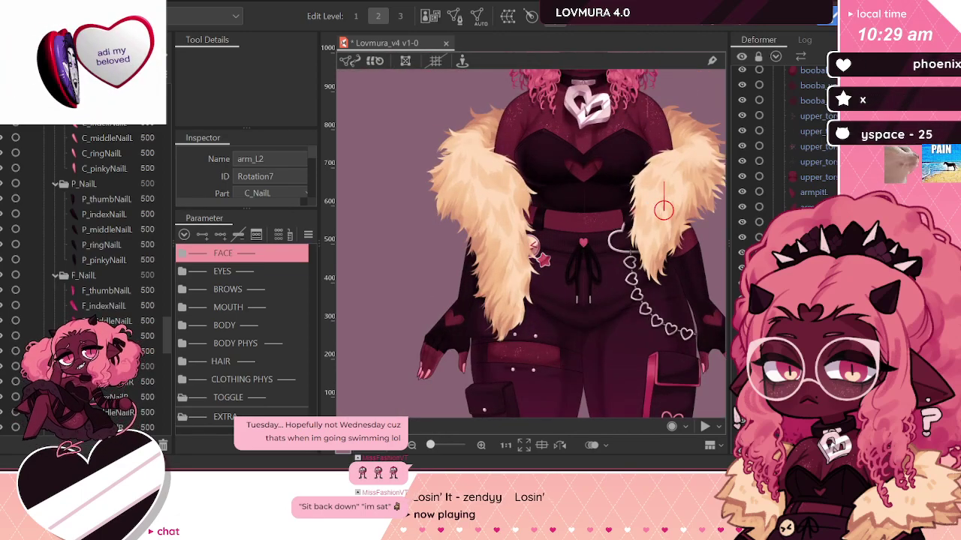
{"action": "scroll", "coordinate": [788, 150], "scroll_direction": "down", "scroll_amount": 4}
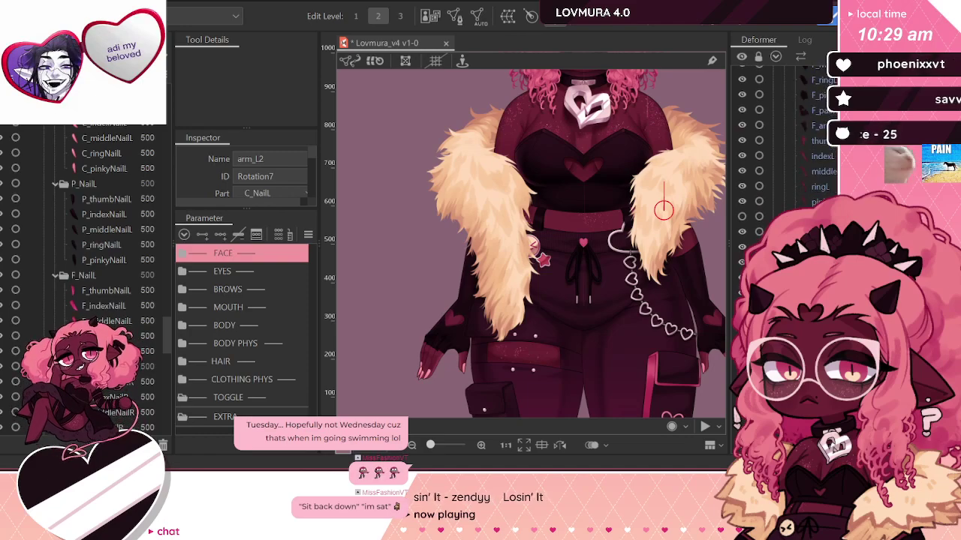
{"action": "scroll", "coordinate": [788, 150], "scroll_direction": "up", "scroll_amount": 3}
{"action": "left_click_drag", "start_coordinate": [713, 314], "coordinate": [596, 313]}
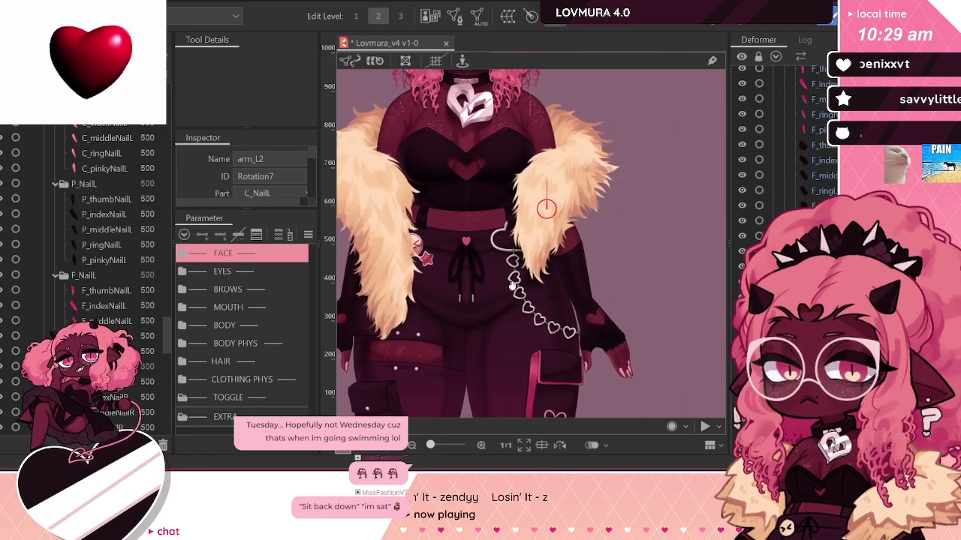
{"action": "scroll", "coordinate": [655, 313], "scroll_direction": "up", "scroll_amount": 2}
{"action": "scroll", "coordinate": [656, 313], "scroll_direction": "up", "scroll_amount": 2}
{"action": "scroll", "coordinate": [646, 293], "scroll_direction": "down", "scroll_amount": 4}
{"action": "scroll", "coordinate": [637, 272], "scroll_direction": "up", "scroll_amount": 3}
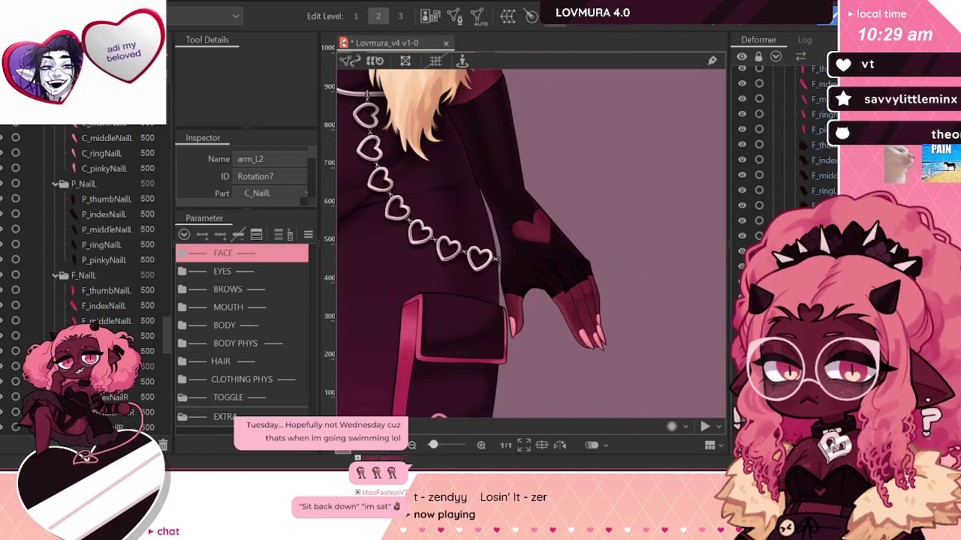
Step: Create a rotation deformer at the left wrist for the glove, hand and nail art meshes, excluding lower_armL and F_armL
{"action": "left_click", "coordinate": [511, 197]}
{"action": "scroll", "coordinate": [784, 143], "scroll_direction": "up", "scroll_amount": 2}
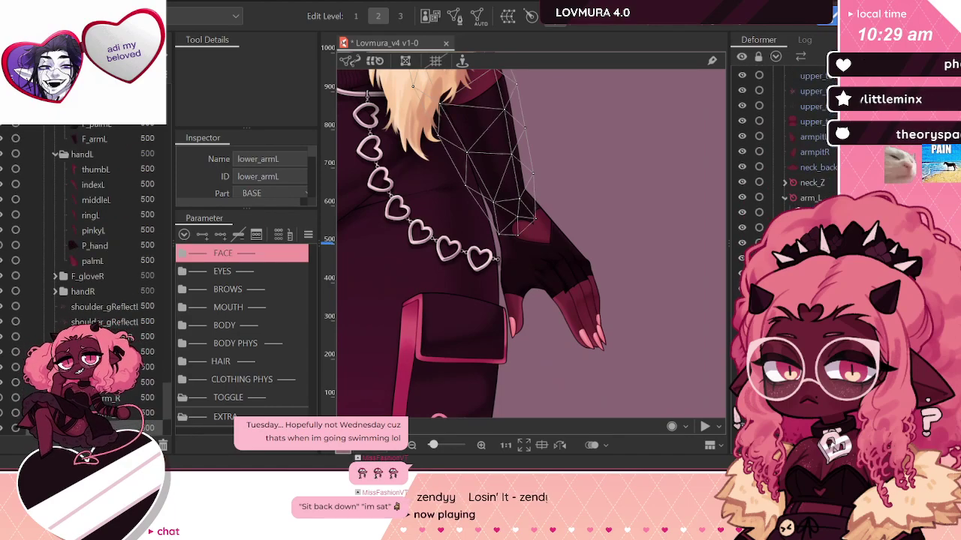
{"action": "left_click_drag", "start_coordinate": [623, 360], "coordinate": [505, 203]}
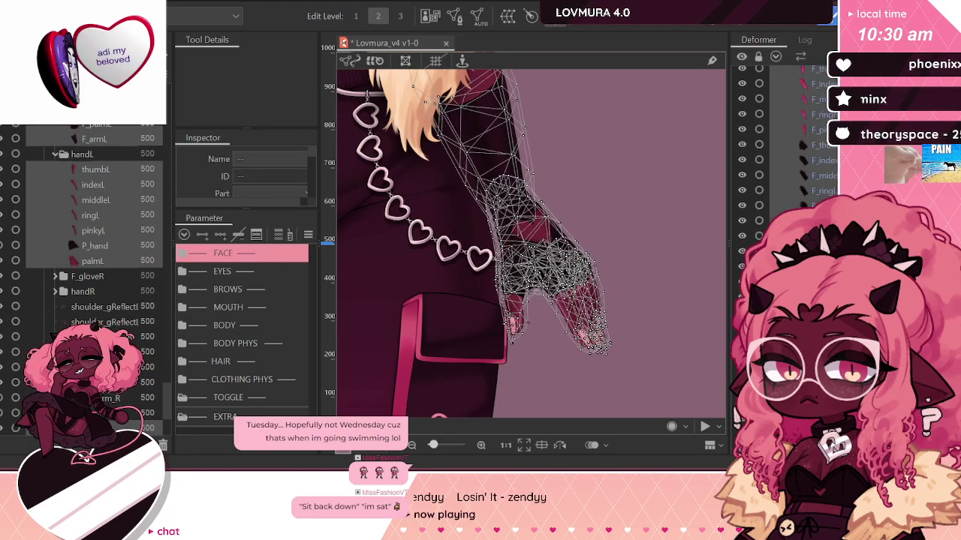
{"action": "left_click", "coordinate": [112, 427], "text": "ctrl"}
{"action": "scroll", "coordinate": [94, 263], "scroll_direction": "up", "scroll_amount": 4}
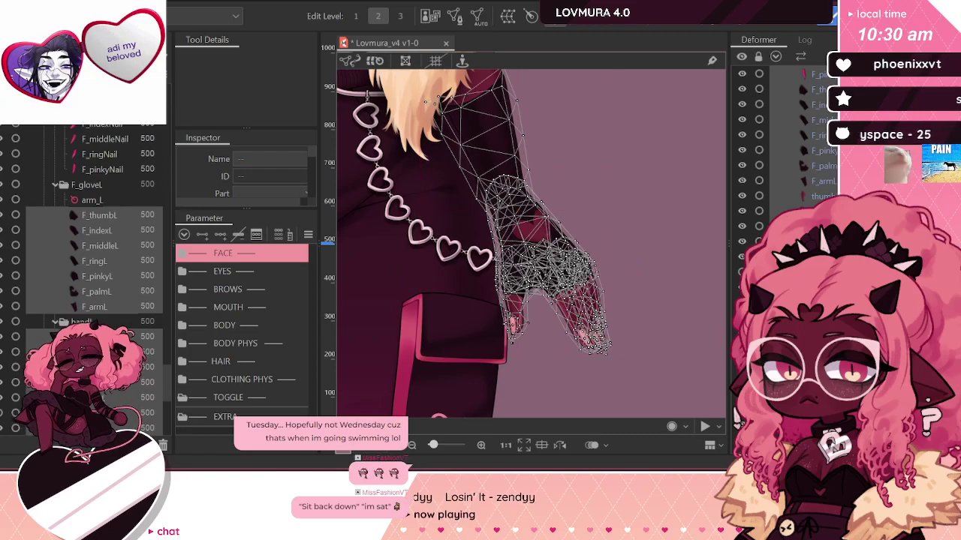
{"action": "scroll", "coordinate": [785, 135], "scroll_direction": "up", "scroll_amount": 2}
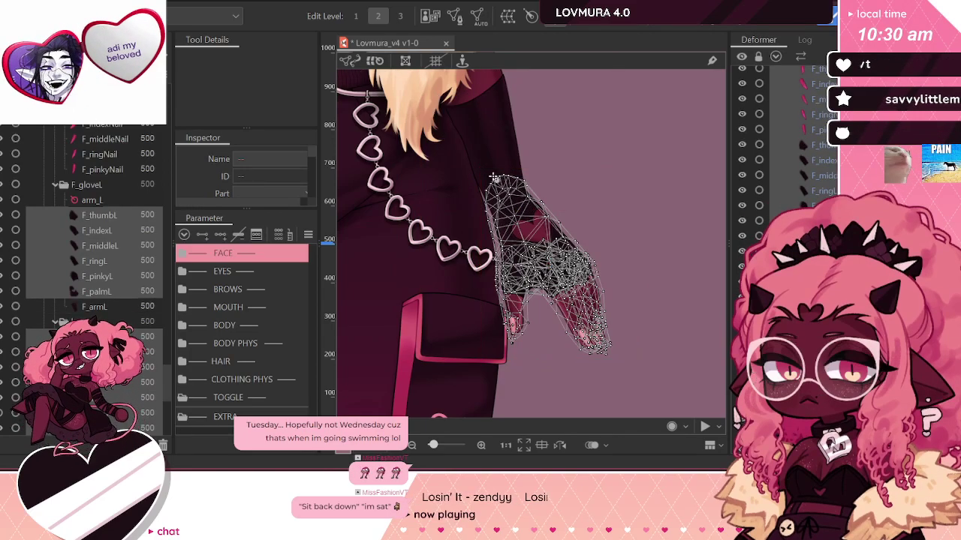
{"action": "scroll", "coordinate": [530, 220], "scroll_direction": "up", "scroll_amount": 3}
{"action": "left_click_drag", "start_coordinate": [527, 233], "coordinate": [530, 140]}
{"action": "scroll", "coordinate": [663, 233], "scroll_direction": "down", "scroll_amount": 6}
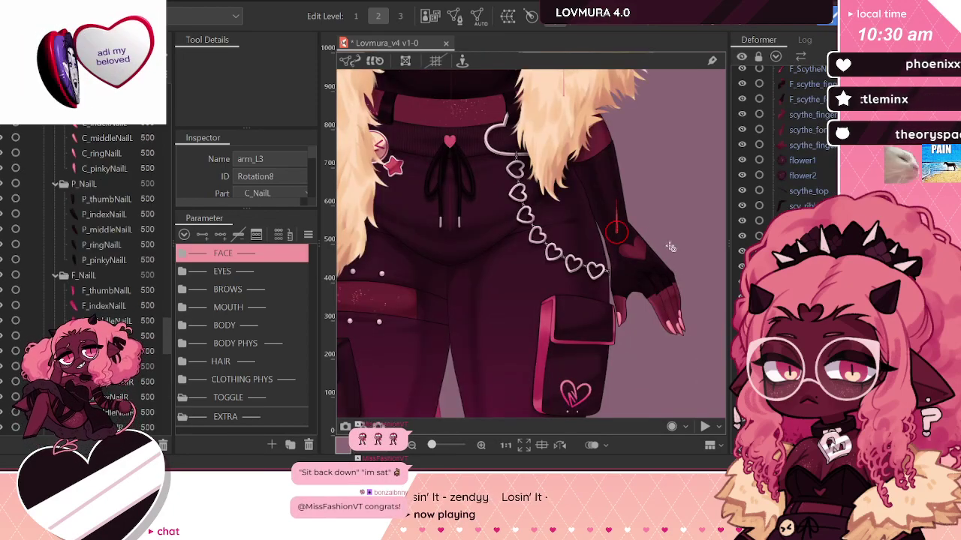
Step: Select the art meshes under the arm_R deformer, from the nails to the upper arm, to check their meshes
{"action": "scroll", "coordinate": [784, 161], "scroll_direction": "up", "scroll_amount": 3}
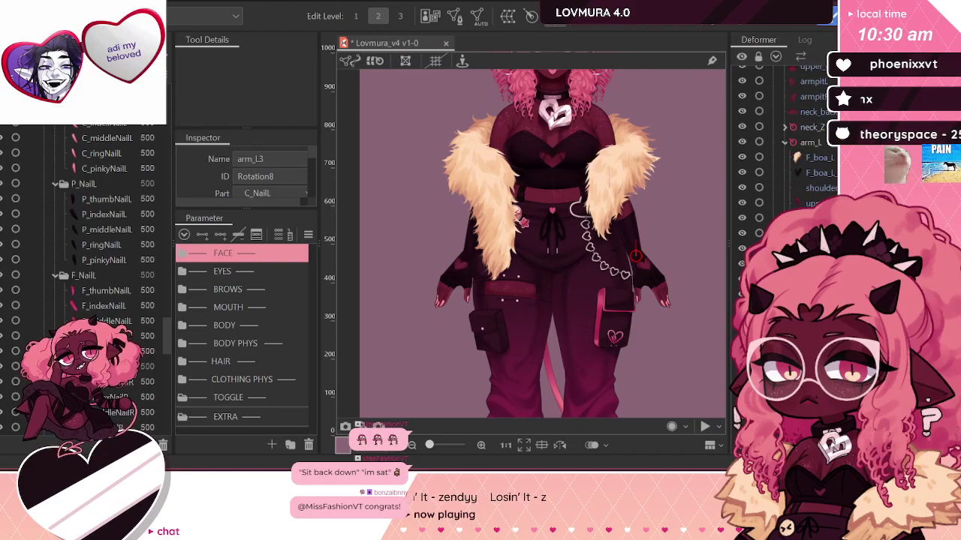
{"action": "left_click", "coordinate": [507, 119]}
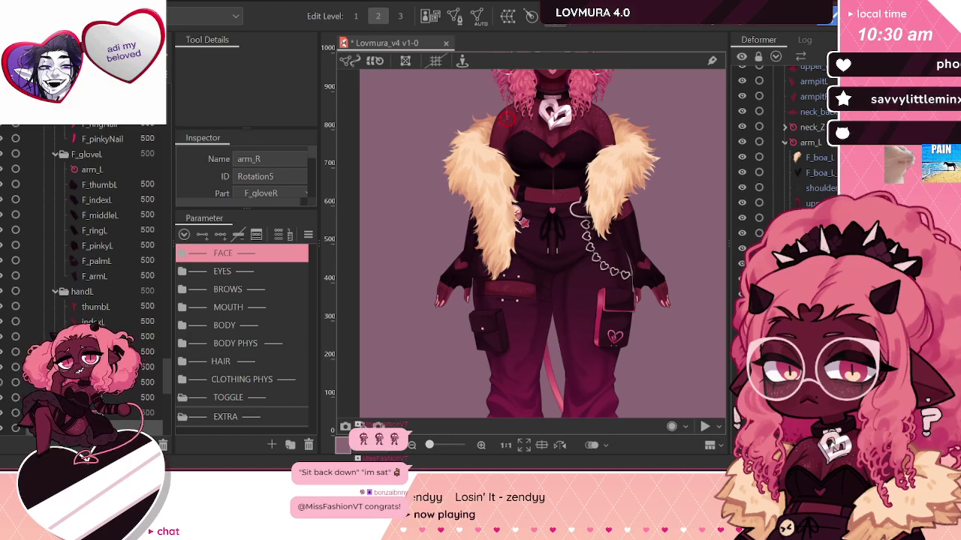
{"action": "left_click", "coordinate": [437, 301]}
{"action": "scroll", "coordinate": [436, 300], "scroll_direction": "up", "scroll_amount": 2}
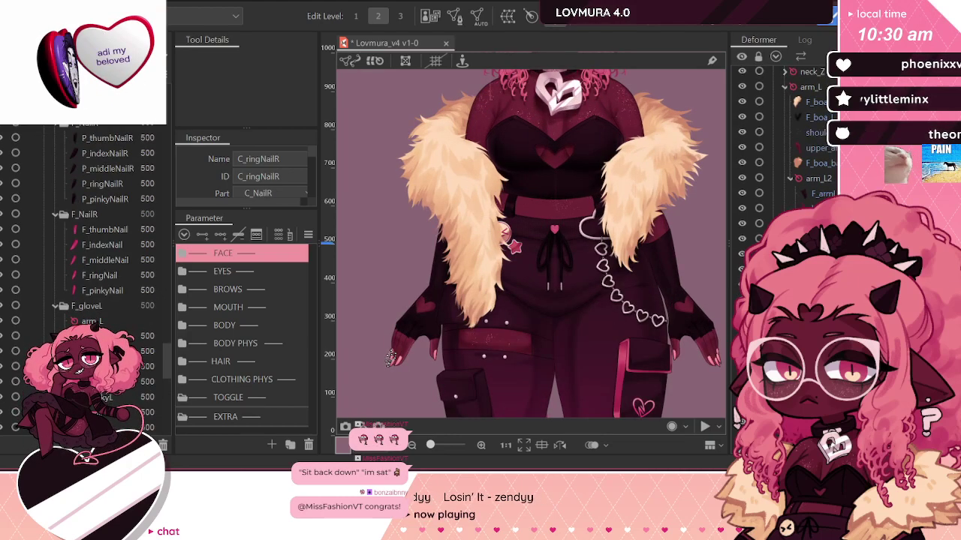
{"action": "left_click", "coordinate": [433, 353]}
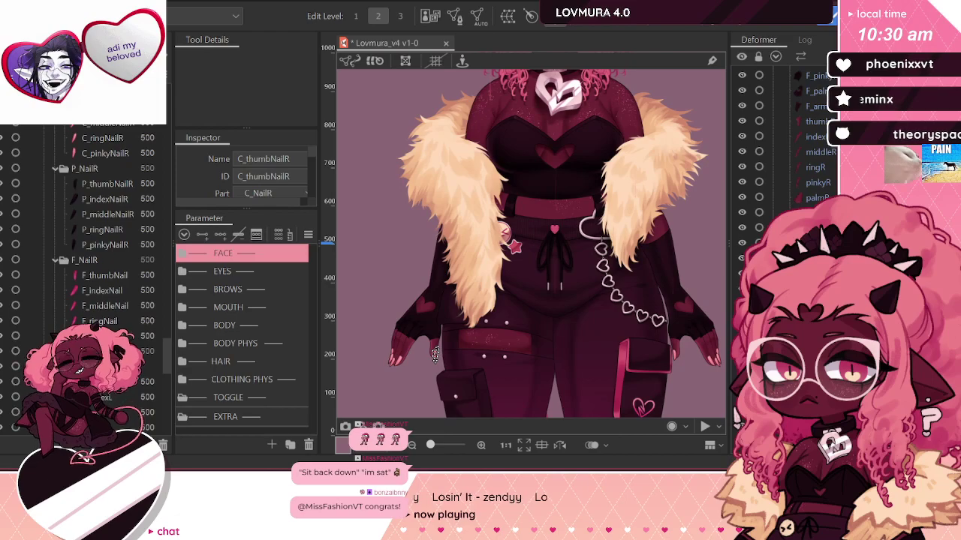
{"action": "left_click", "coordinate": [806, 217], "text": "shift"}
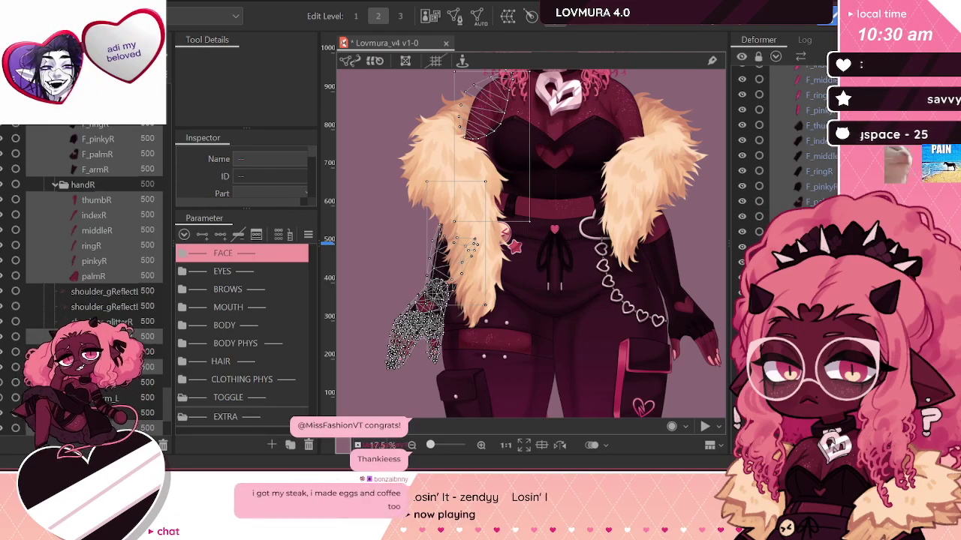
Step: Generate automatic meshes from a preset for lower_armR and the right upper-arm art mesh
{"action": "left_click", "coordinate": [427, 183]}
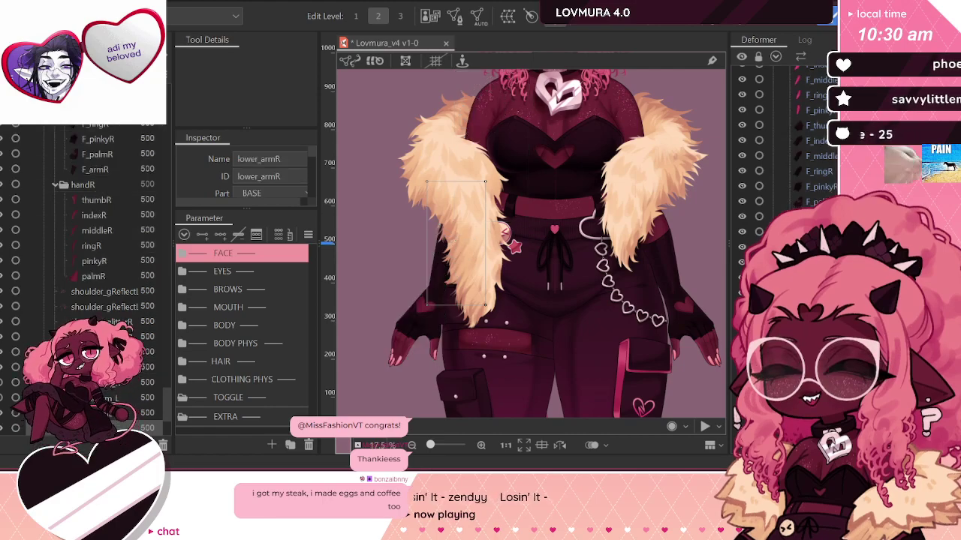
{"action": "left_click", "coordinate": [453, 74], "text": "shift"}
{"action": "left_click", "coordinate": [477, 15]}
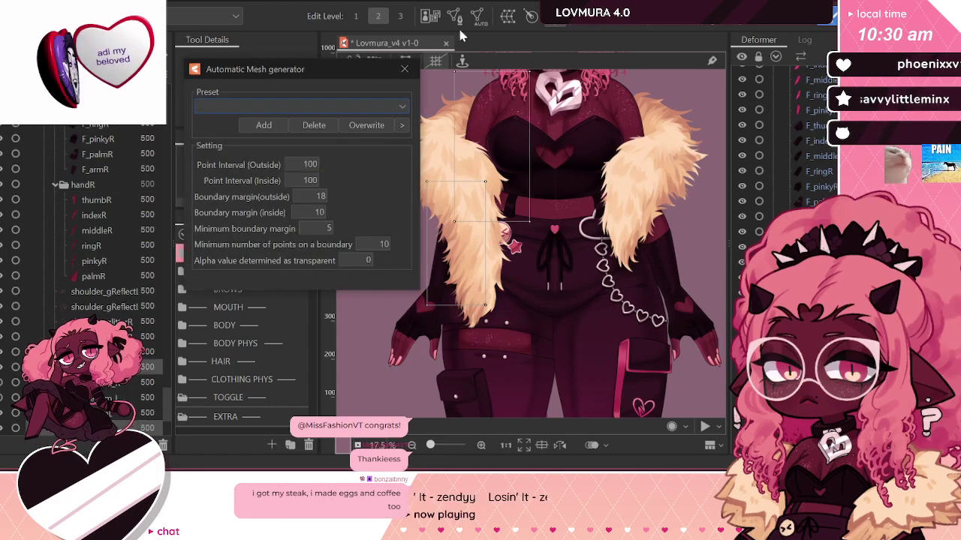
{"action": "left_click", "coordinate": [225, 106]}
{"action": "left_click", "coordinate": [216, 121]}
{"action": "left_click", "coordinate": [405, 68]}
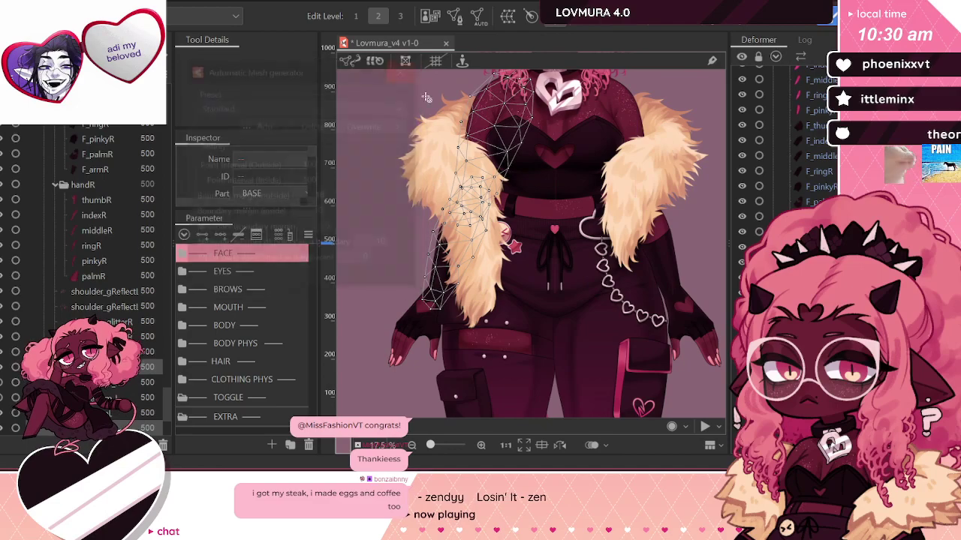
Step: Create a rotation deformer at the right elbow for the lower-arm, glove, hand and nail art meshes
{"action": "left_click", "coordinate": [439, 270]}
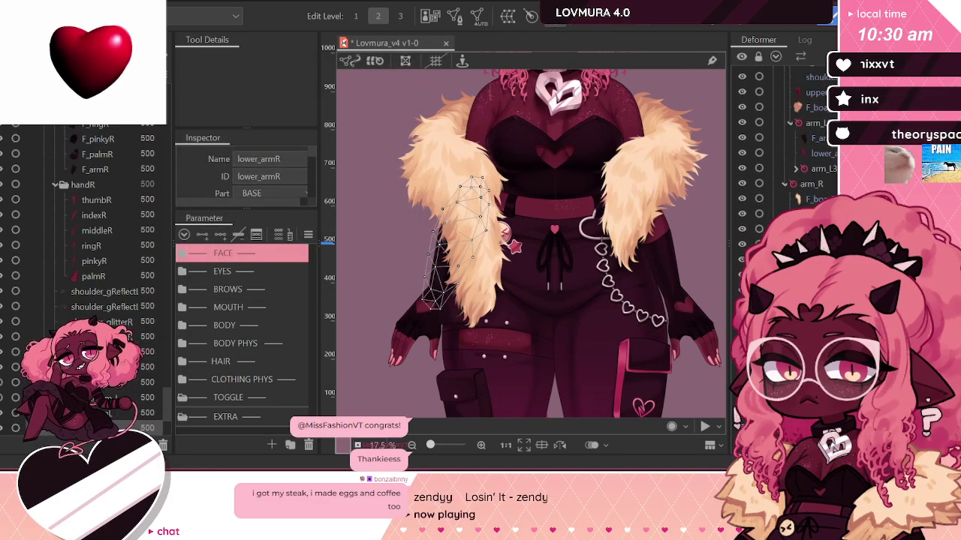
{"action": "key", "text": "ctrl+z"}
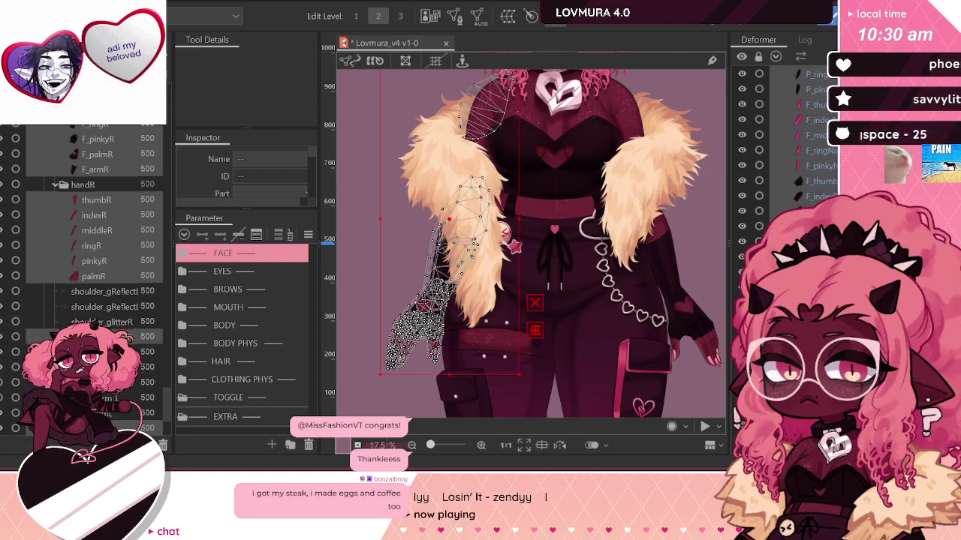
{"action": "scroll", "coordinate": [517, 184], "scroll_direction": "up", "scroll_amount": 2}
{"action": "scroll", "coordinate": [517, 184], "scroll_direction": "up", "scroll_amount": 2}
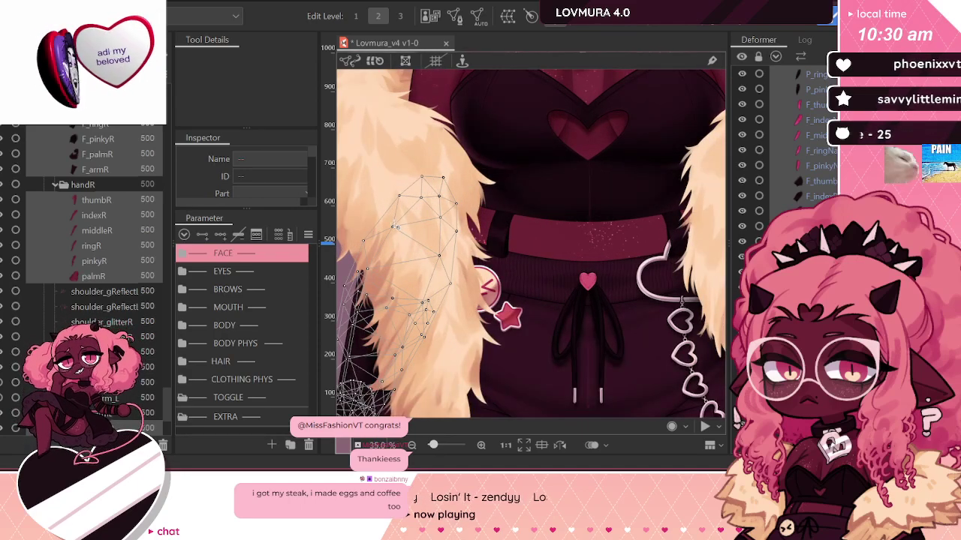
{"action": "scroll", "coordinate": [391, 196], "scroll_direction": "up", "scroll_amount": 2}
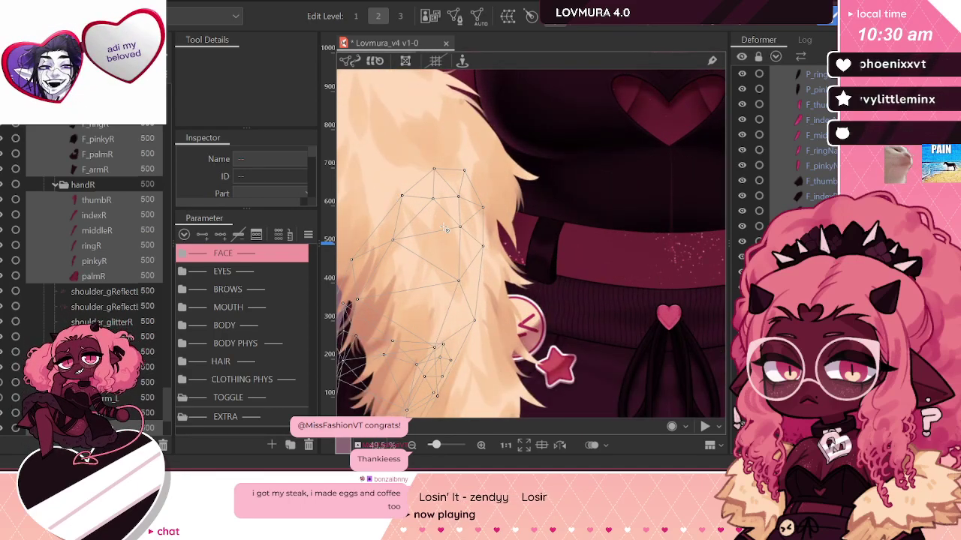
{"action": "left_click", "coordinate": [442, 229]}
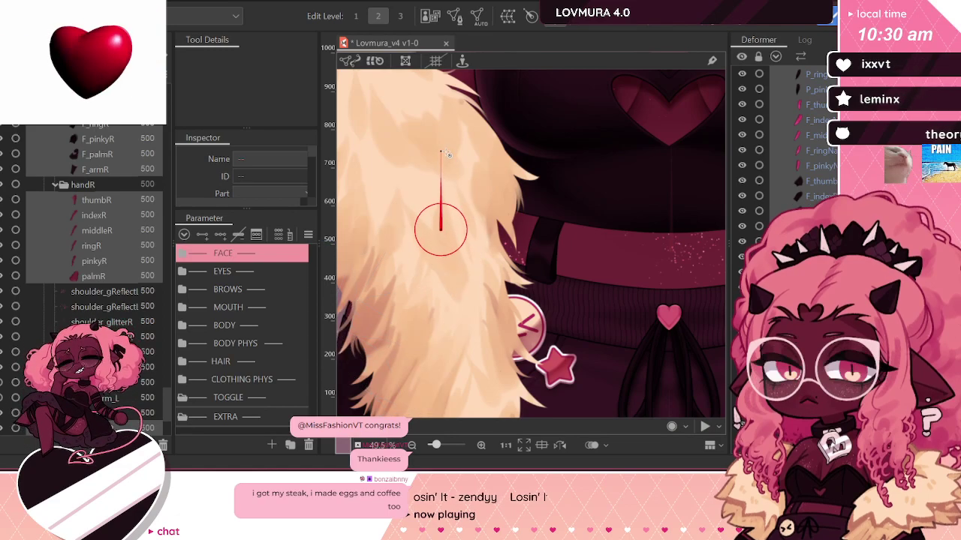
{"action": "scroll", "coordinate": [398, 160], "scroll_direction": "down", "scroll_amount": 3}
{"action": "scroll", "coordinate": [785, 139], "scroll_direction": "up", "scroll_amount": 6}
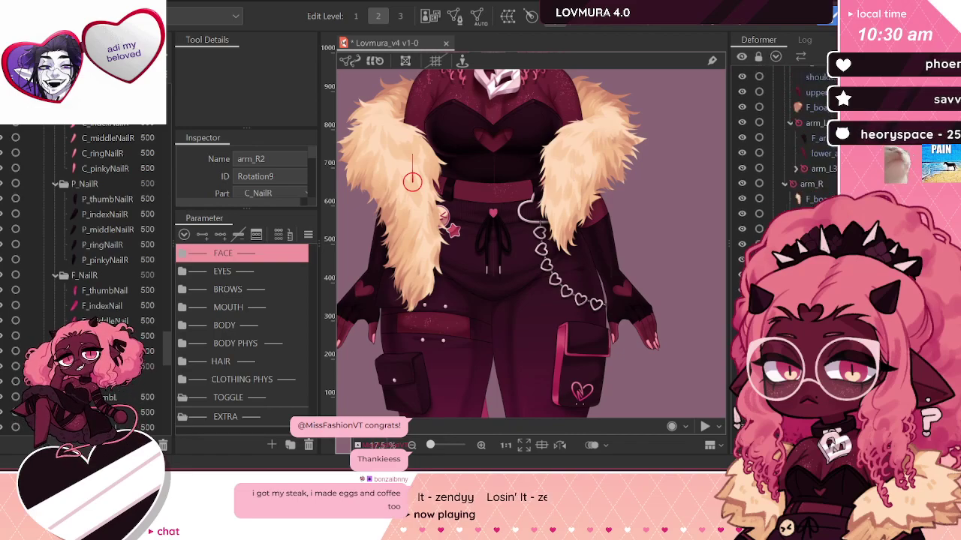
Step: Create a rotation deformer at the right wrist for the glove, hand and nail art meshes, excluding lower_armR and F_armR
{"action": "scroll", "coordinate": [822, 195], "scroll_direction": "down", "scroll_amount": 3}
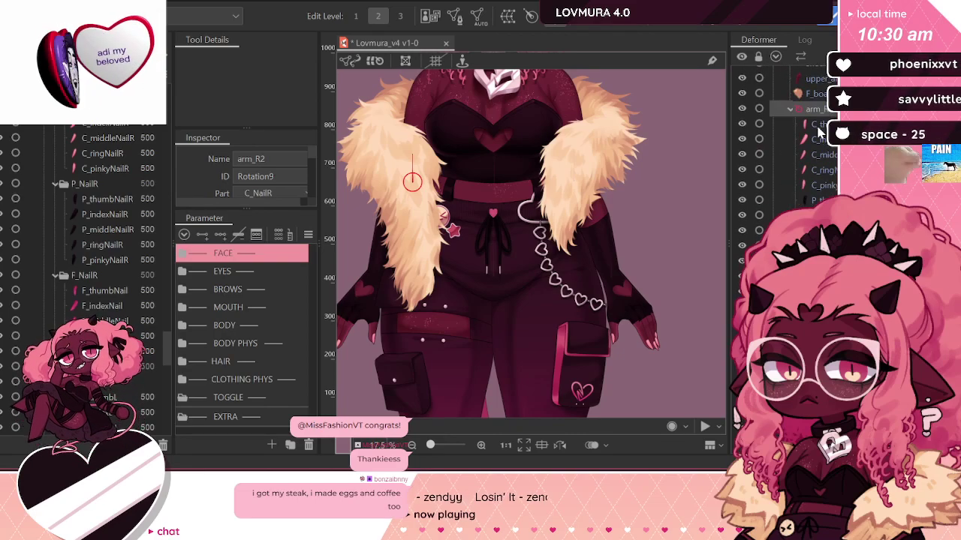
{"action": "left_click", "coordinate": [818, 127]}
{"action": "scroll", "coordinate": [818, 131], "scroll_direction": "down", "scroll_amount": 3}
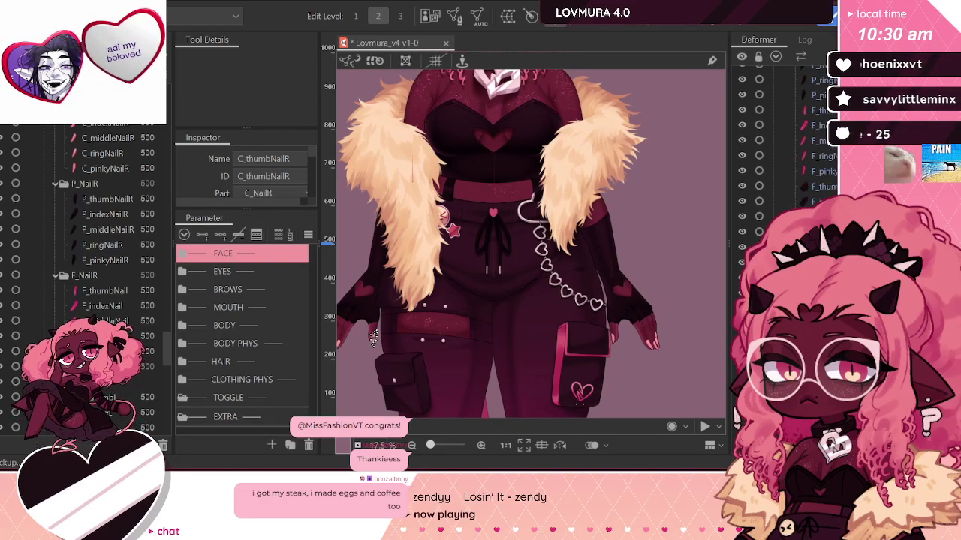
{"action": "left_click", "coordinate": [818, 369], "text": "shift"}
{"action": "left_click", "coordinate": [818, 278], "text": "ctrl"}
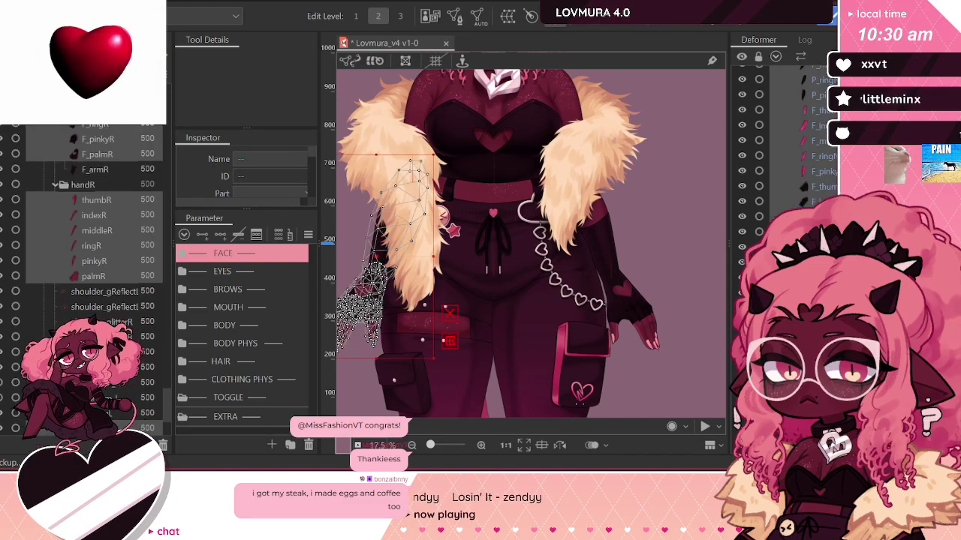
{"action": "scroll", "coordinate": [431, 267], "scroll_direction": "down", "scroll_amount": 2}
{"action": "scroll", "coordinate": [432, 268], "scroll_direction": "up", "scroll_amount": 5}
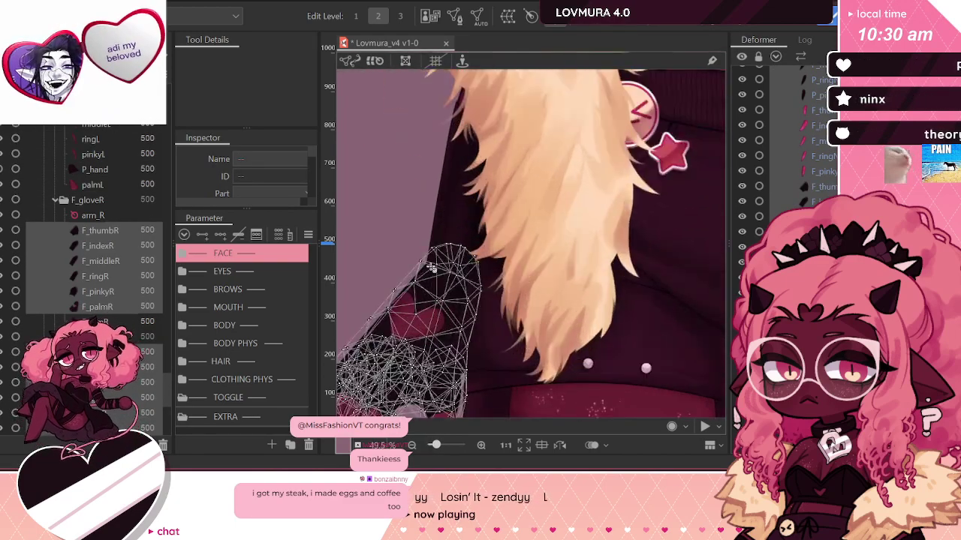
{"action": "left_click", "coordinate": [453, 278]}
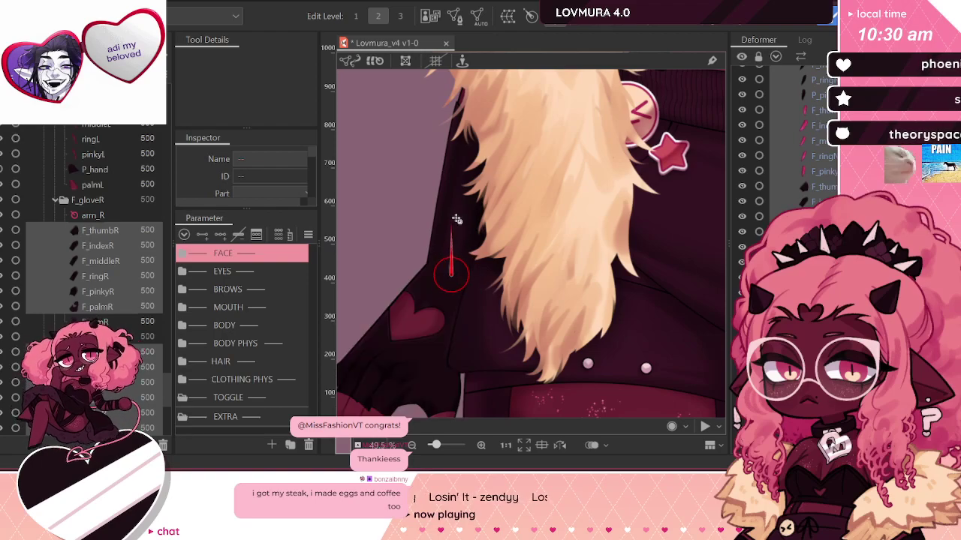
{"action": "scroll", "coordinate": [438, 311], "scroll_direction": "down", "scroll_amount": 3}
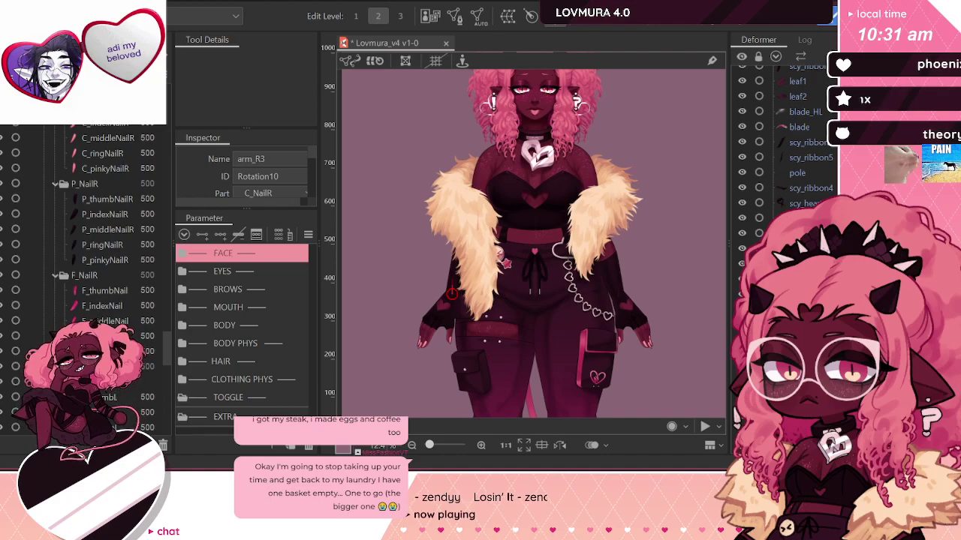
Step: Look through the deformer hierarchy down to the arm deformers, collapsing the arm_L branch and selecting arm_R
{"action": "scroll", "coordinate": [780, 138], "scroll_direction": "down", "scroll_amount": 2}
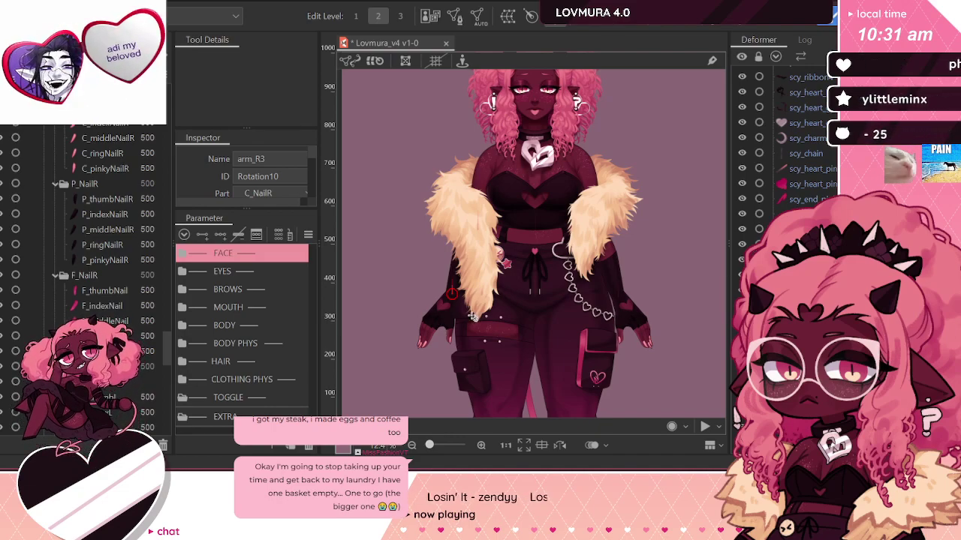
{"action": "scroll", "coordinate": [780, 150], "scroll_direction": "down", "scroll_amount": 5}
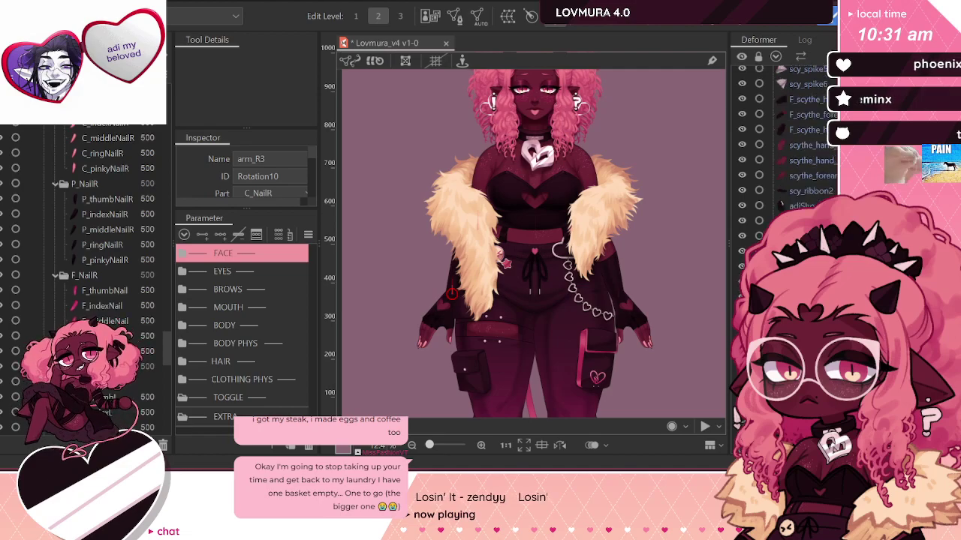
{"action": "scroll", "coordinate": [784, 150], "scroll_direction": "down", "scroll_amount": 5}
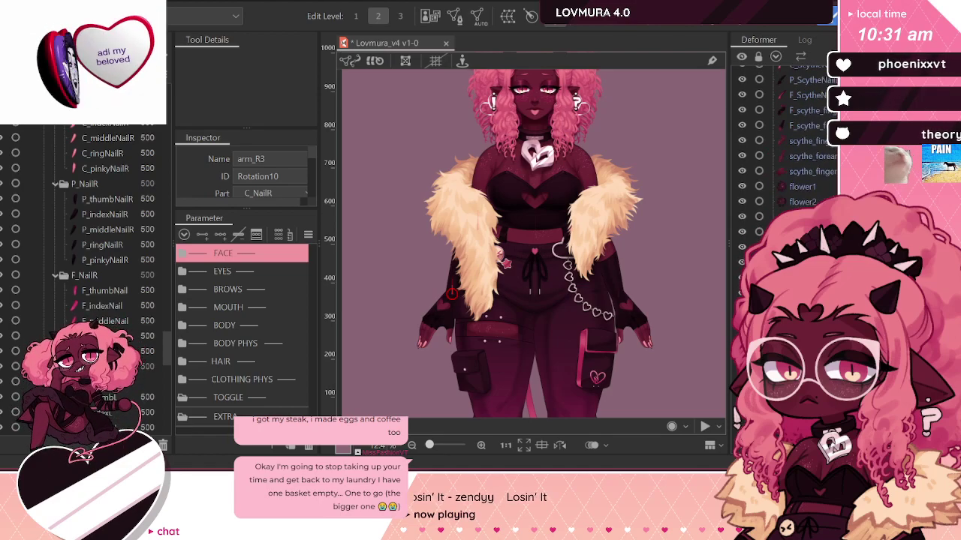
{"action": "scroll", "coordinate": [784, 150], "scroll_direction": "down", "scroll_amount": 2}
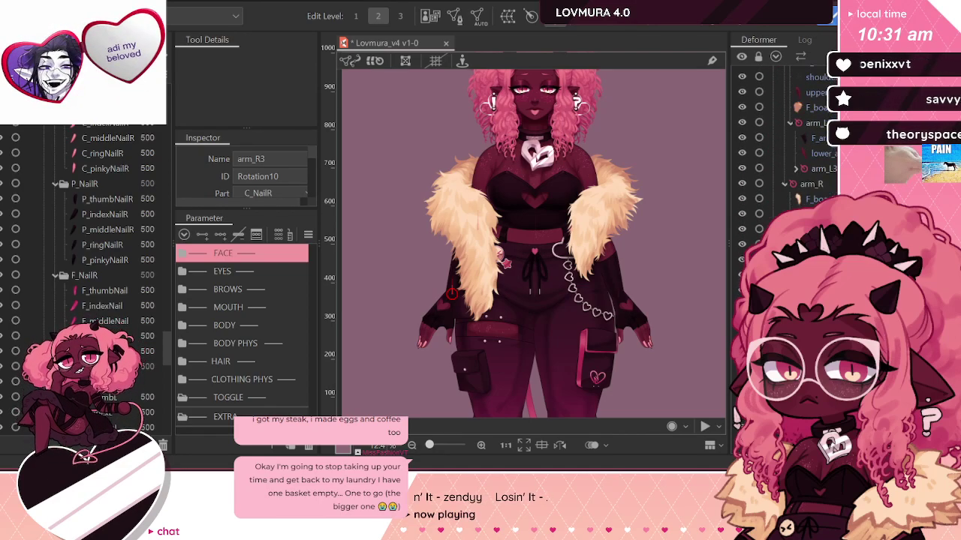
{"action": "scroll", "coordinate": [785, 150], "scroll_direction": "up", "scroll_amount": 3}
{"action": "left_click", "coordinate": [807, 227]}
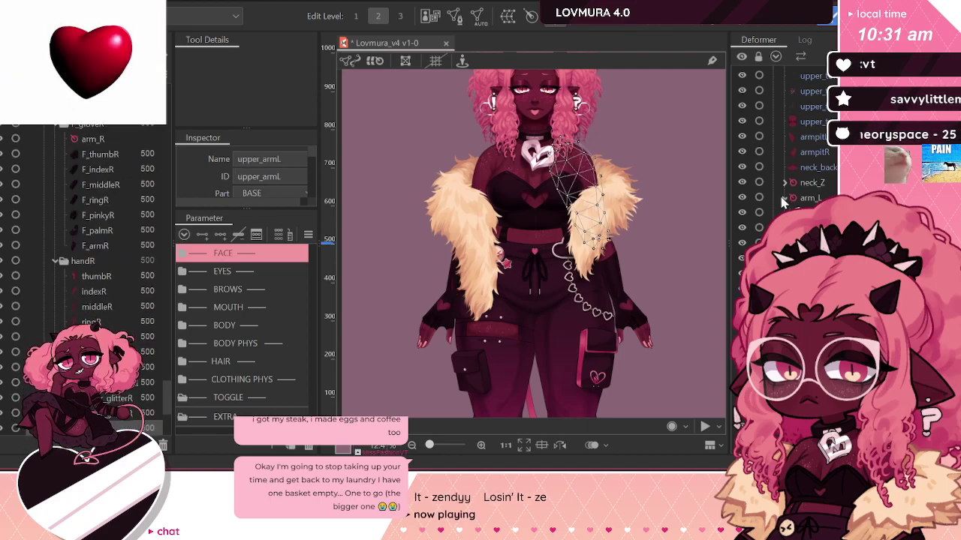
{"action": "left_click", "coordinate": [809, 198]}
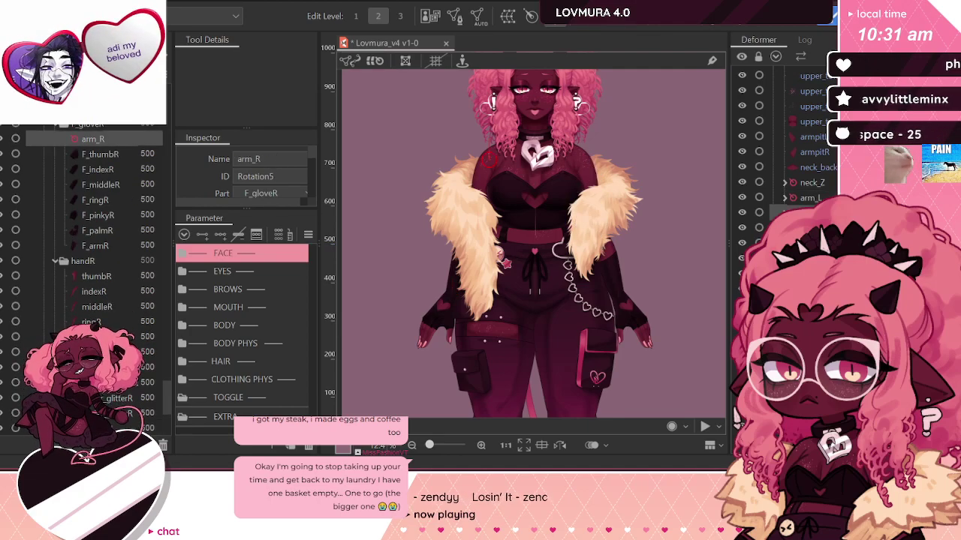
{"action": "left_click", "coordinate": [826, 197]}
Step: Check the neck_Z rotation deformer and the neck, collar, choker and charm parts nested under it
{"action": "left_click", "coordinate": [812, 182]}
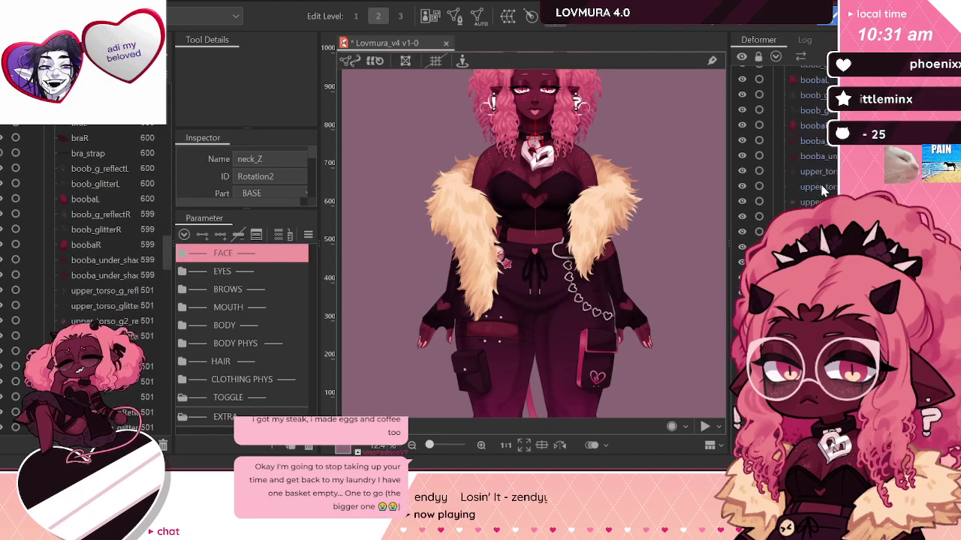
{"action": "scroll", "coordinate": [824, 189], "scroll_direction": "up", "scroll_amount": 3}
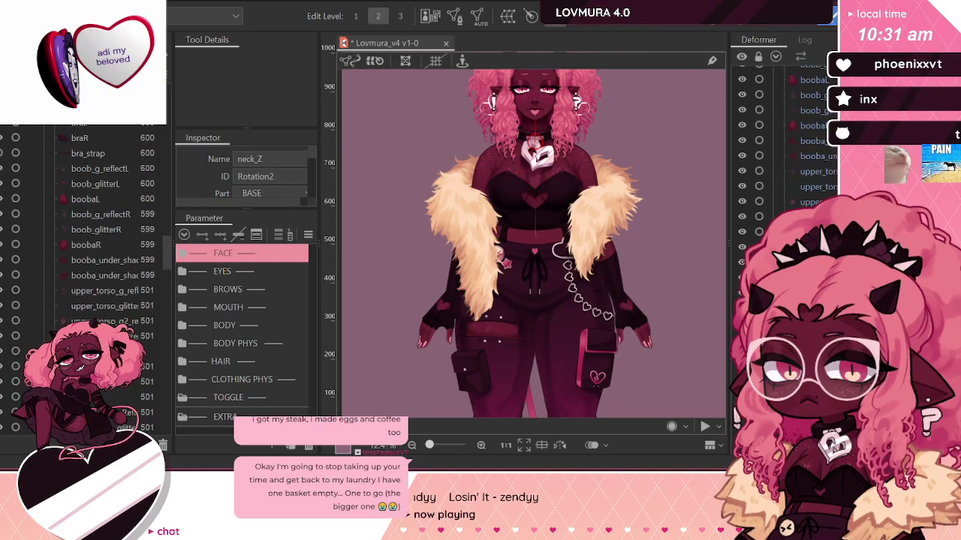
{"action": "left_click", "coordinate": [497, 164]}
{"action": "key", "text": "ctrl+z"}
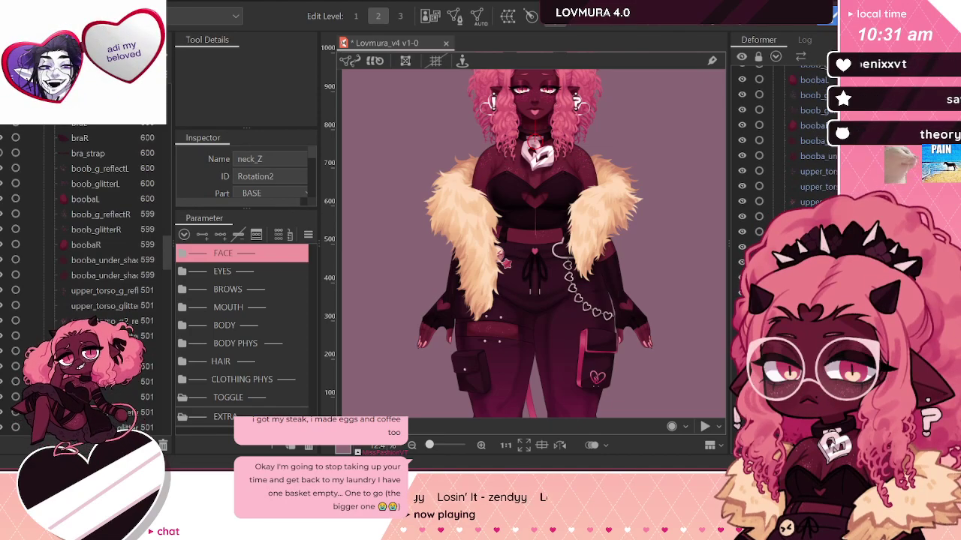
{"action": "scroll", "coordinate": [784, 157], "scroll_direction": "down", "scroll_amount": 6}
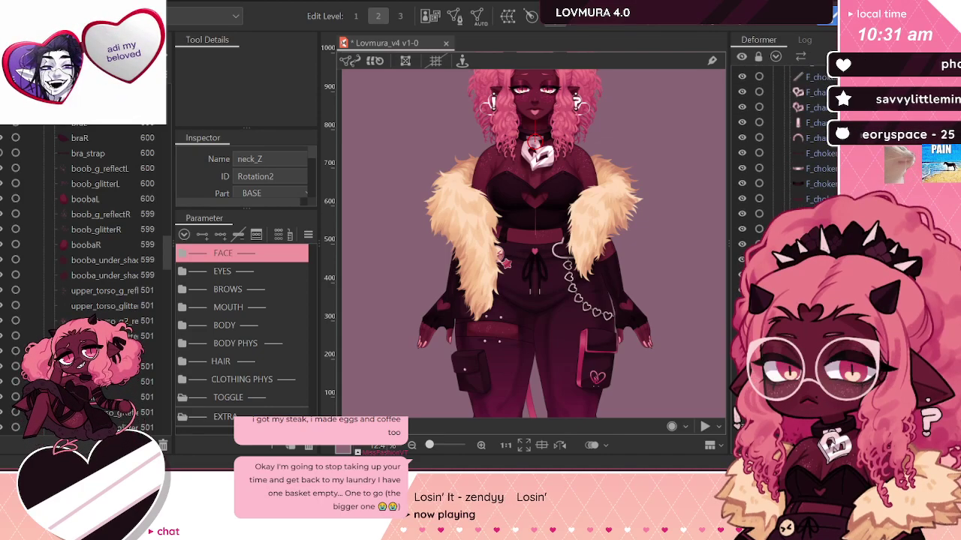
{"action": "scroll", "coordinate": [784, 158], "scroll_direction": "up", "scroll_amount": 2}
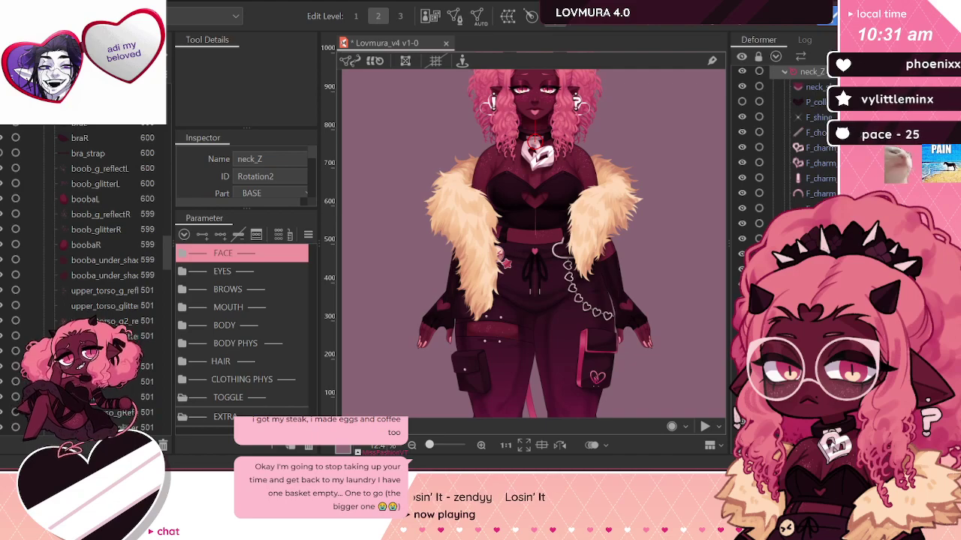
Step: Duplicate the mouth_skin_side art mesh found among the mouth parts under the head_Z deformer
{"action": "left_click", "coordinate": [535, 117]}
{"action": "scroll", "coordinate": [738, 417], "scroll_direction": "down", "scroll_amount": 3}
{"action": "scroll", "coordinate": [738, 416], "scroll_direction": "down", "scroll_amount": 5}
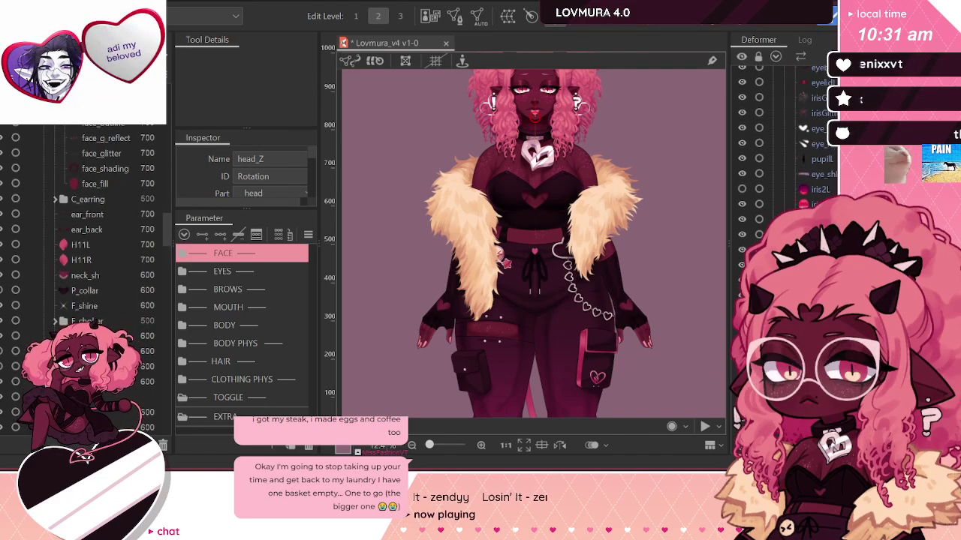
{"action": "scroll", "coordinate": [738, 416], "scroll_direction": "down", "scroll_amount": 5}
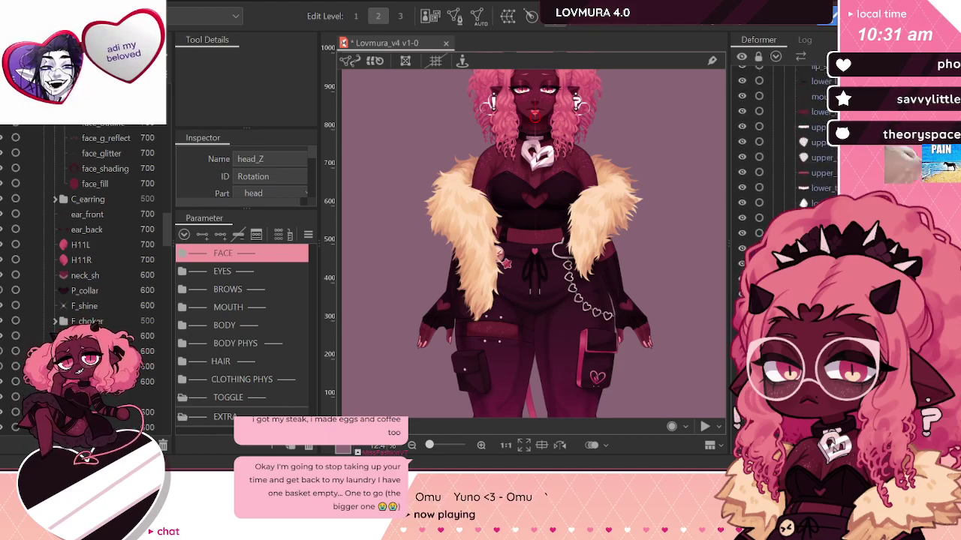
{"action": "left_click", "coordinate": [788, 206]}
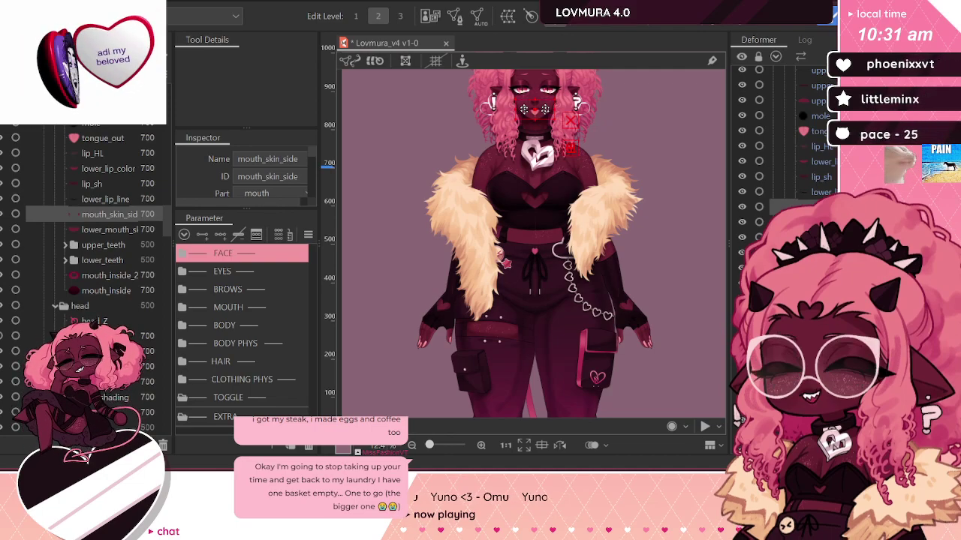
{"action": "key", "text": "ctrl+v"}
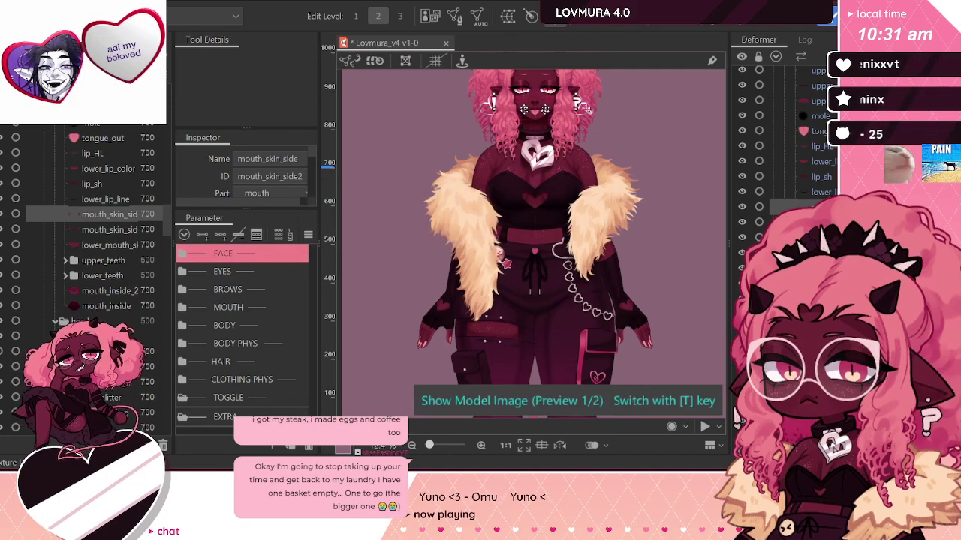
Step: Erase the mesh over the character's left mouth corner from the original mouth_skin_side art mesh, keeping its right-side mesh
{"action": "scroll", "coordinate": [565, 98], "scroll_direction": "up", "scroll_amount": 4}
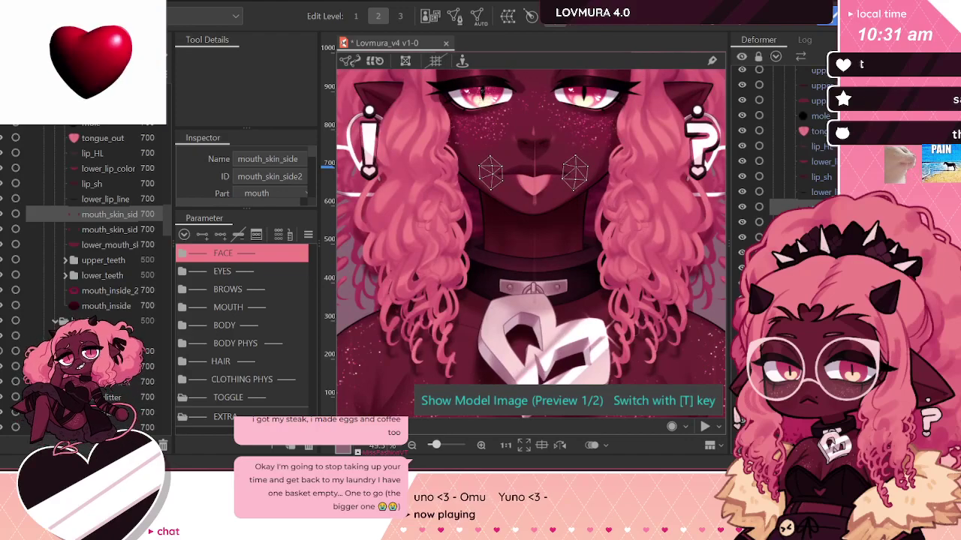
{"action": "left_click", "coordinate": [795, 222]}
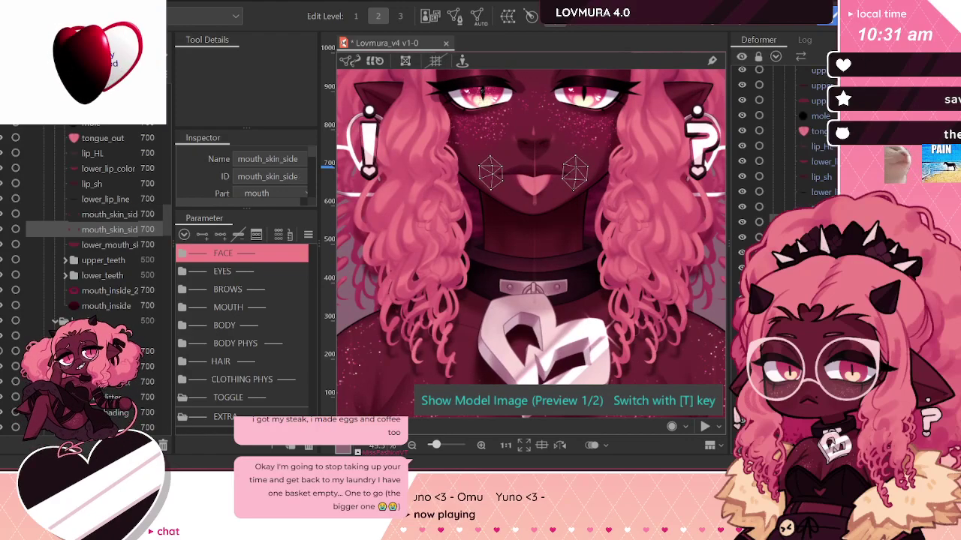
{"action": "left_click", "coordinate": [454, 17]}
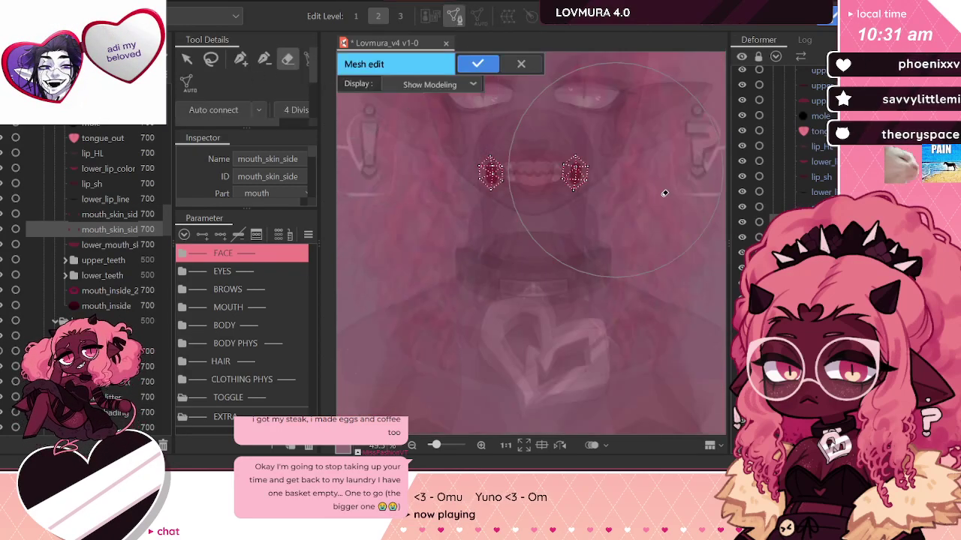
{"action": "left_click", "coordinate": [617, 180]}
{"action": "left_click", "coordinate": [477, 65]}
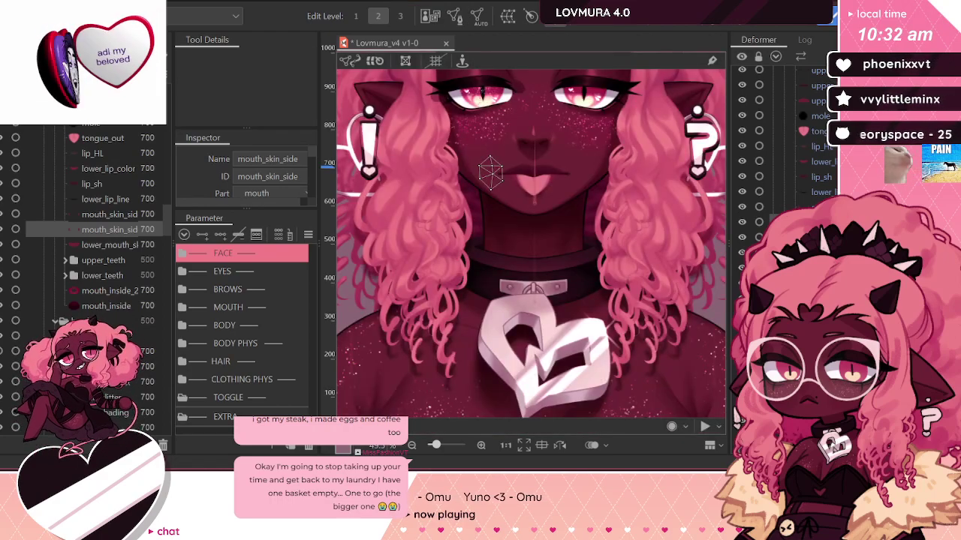
Step: Erase the mesh over the character's right mouth corner from the duplicate mouth_skin_side2, keeping its left-side mesh
{"action": "key", "text": "Up"}
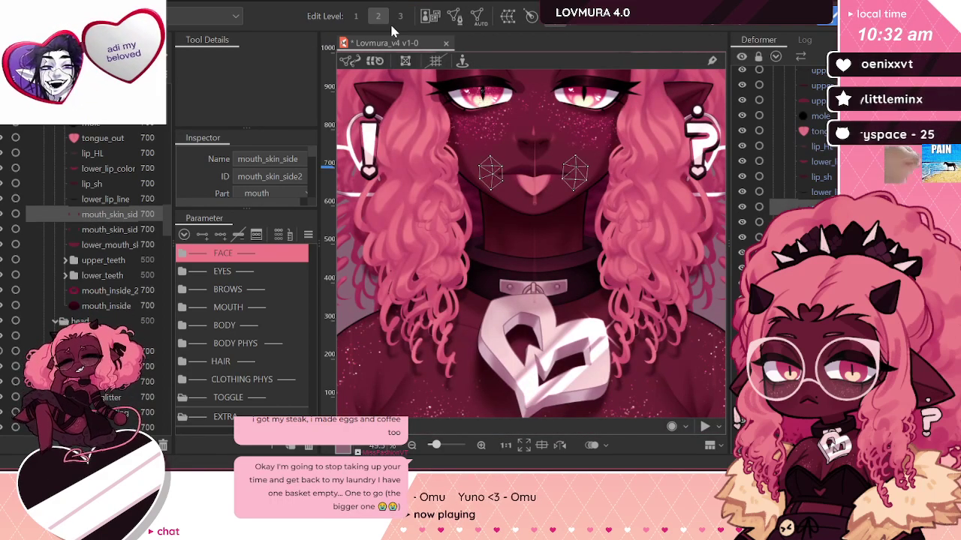
{"action": "left_click", "coordinate": [455, 17]}
{"action": "left_click", "coordinate": [477, 64]}
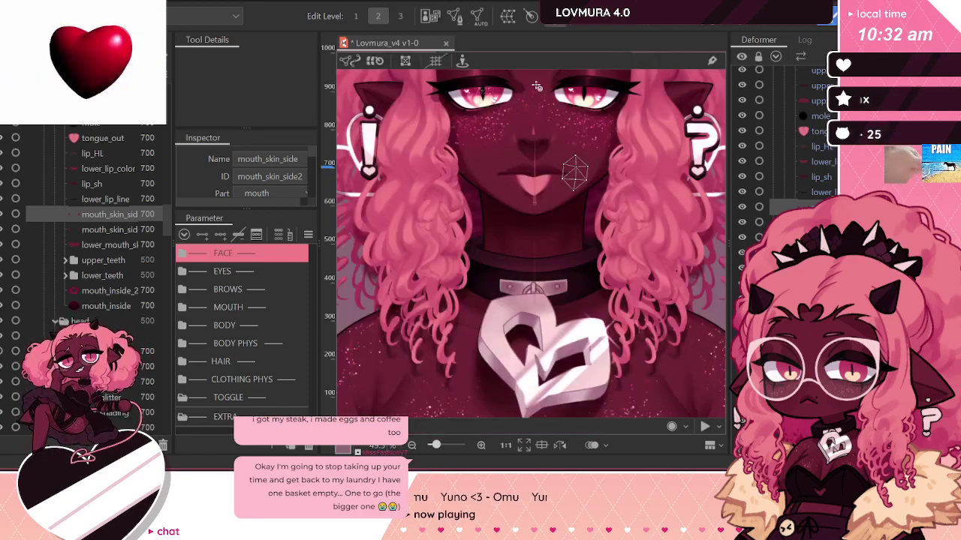
{"action": "key", "text": "Down"}
{"action": "key", "text": "Up"}
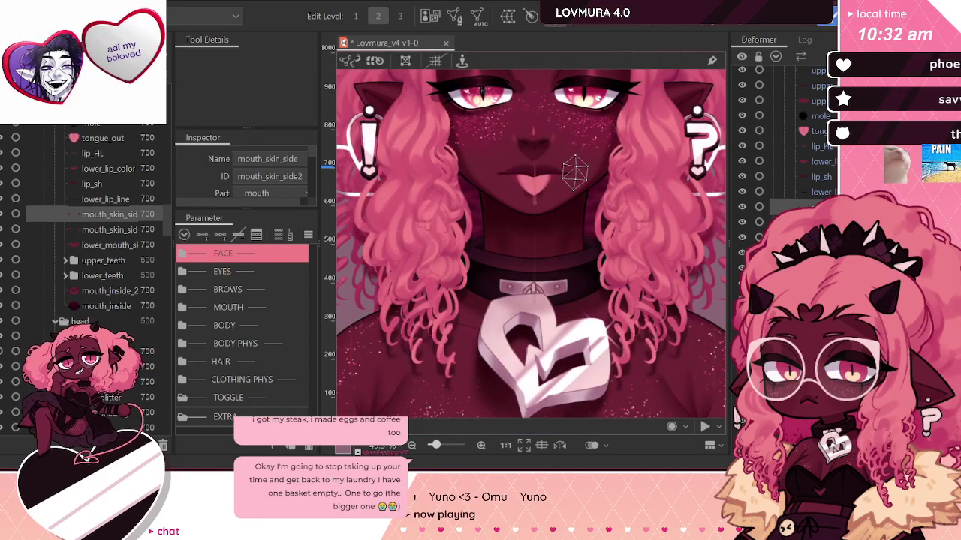
Step: Duplicate the ear_front art mesh that covers both ears
{"action": "scroll", "coordinate": [784, 150], "scroll_direction": "down", "scroll_amount": 4}
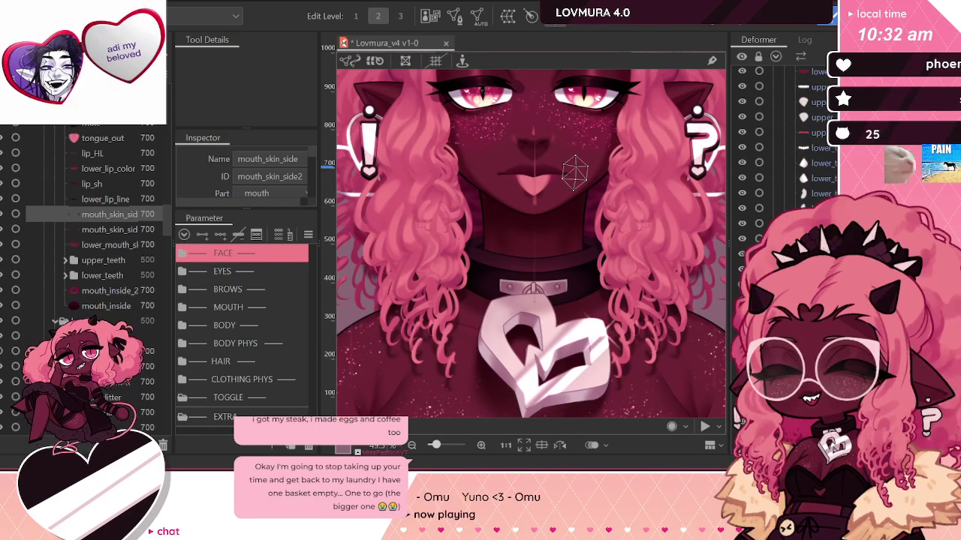
{"action": "scroll", "coordinate": [591, 268], "scroll_direction": "down", "scroll_amount": 4}
{"action": "scroll", "coordinate": [605, 210], "scroll_direction": "up", "scroll_amount": 2}
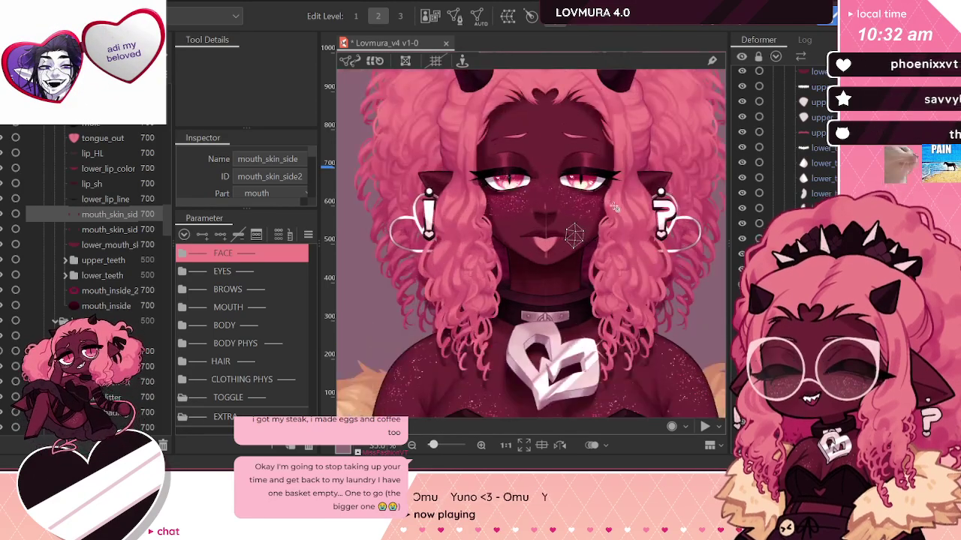
{"action": "left_click", "coordinate": [578, 211]}
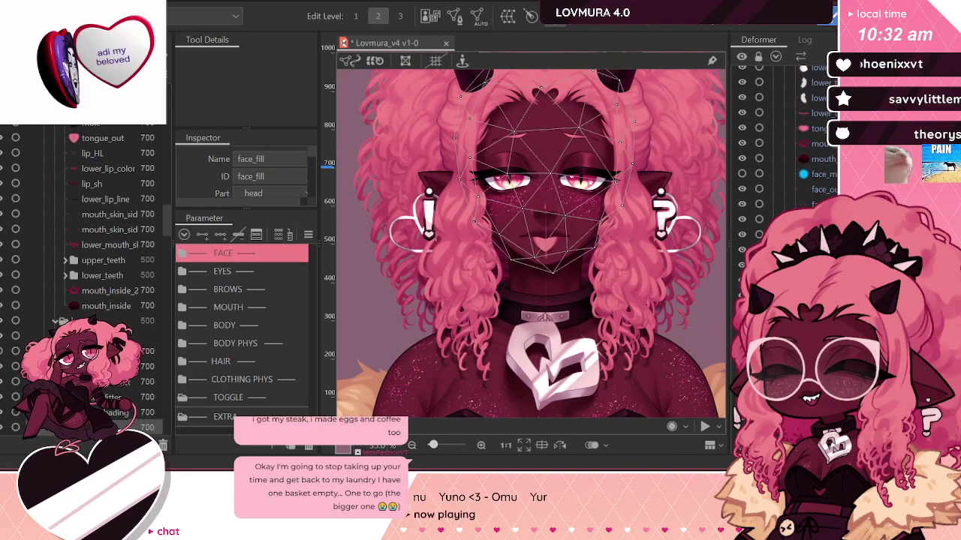
{"action": "left_click", "coordinate": [589, 183]}
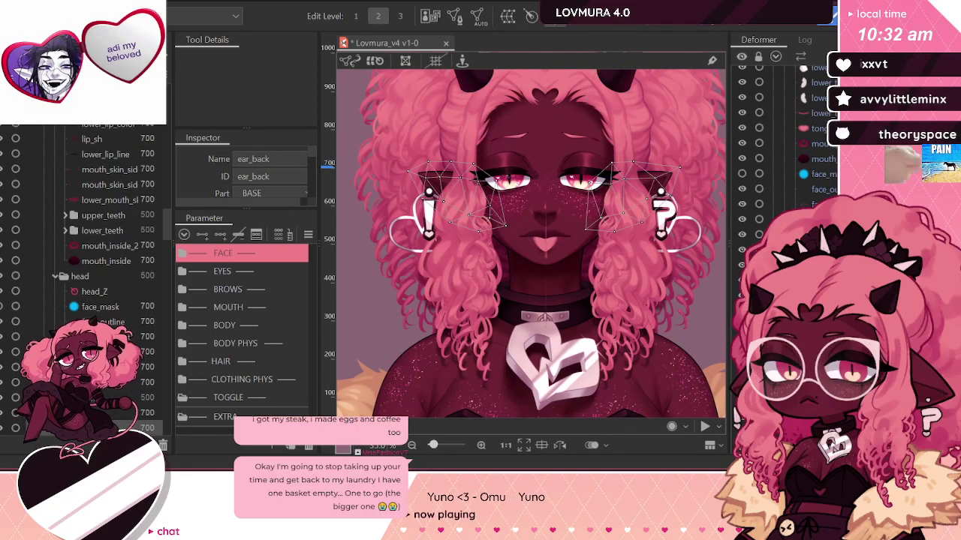
{"action": "left_click", "coordinate": [473, 178]}
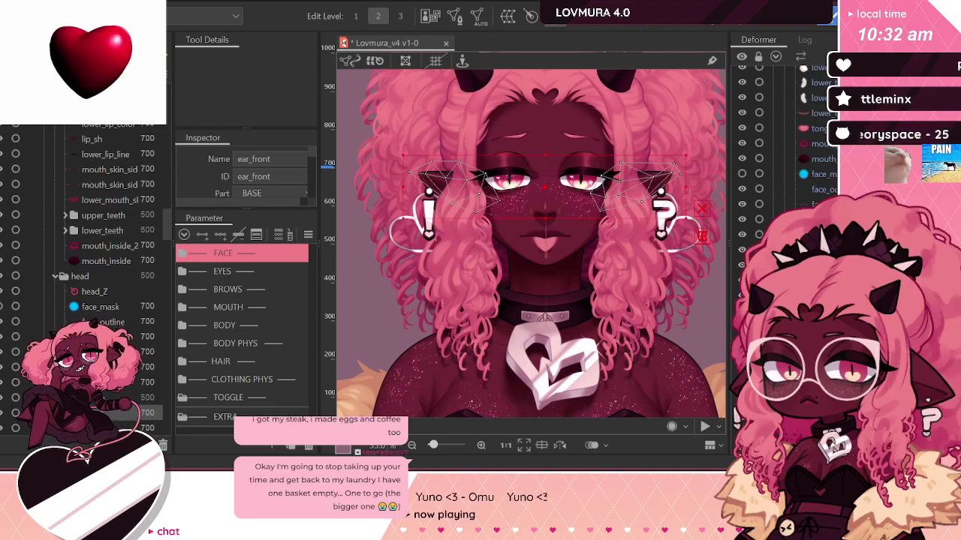
{"action": "key", "text": "ctrl+v"}
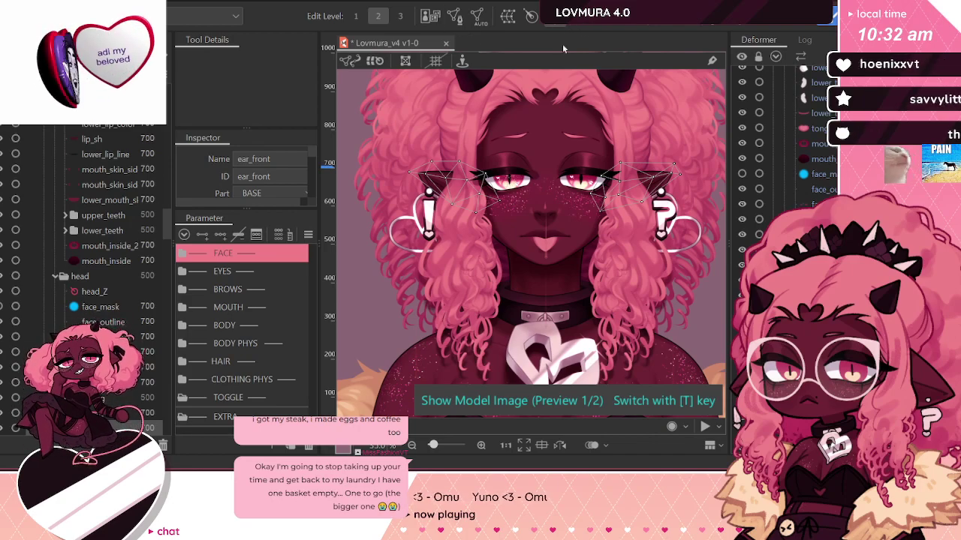
Step: Split the two ear_front meshes by erasing the character's left ear from the original and the right ear from ear_front2
{"action": "left_click", "coordinate": [465, 21]}
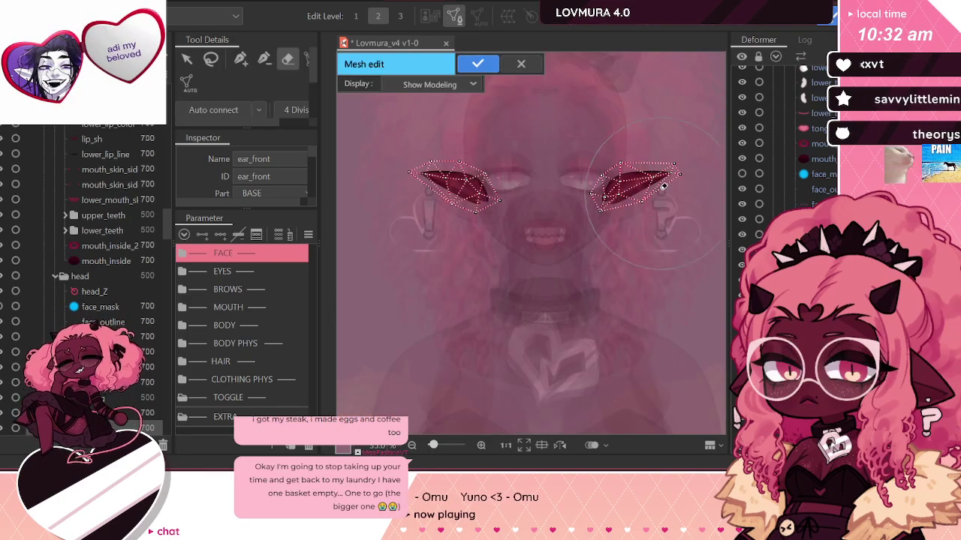
{"action": "left_click", "coordinate": [478, 65]}
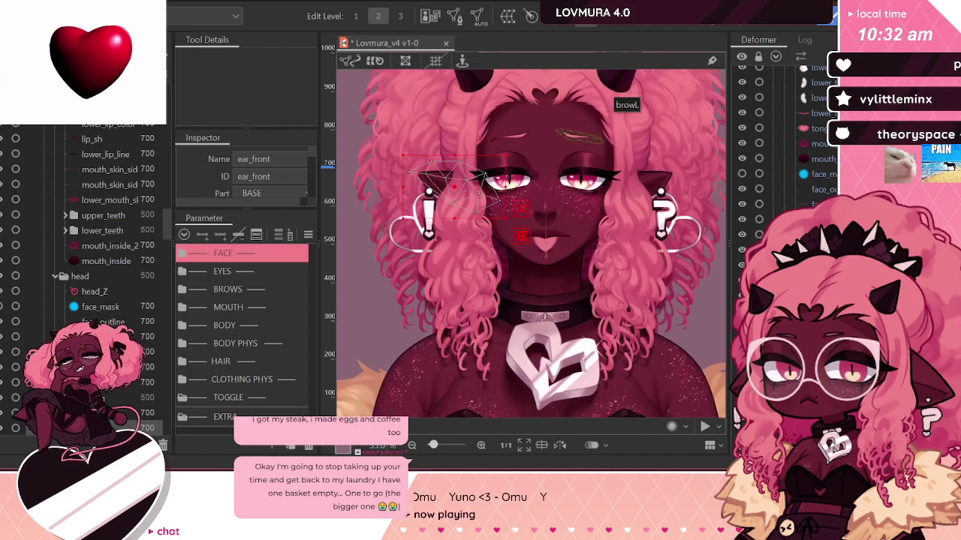
{"action": "left_click", "coordinate": [638, 182], "text": "shift"}
{"action": "left_click", "coordinate": [454, 17]}
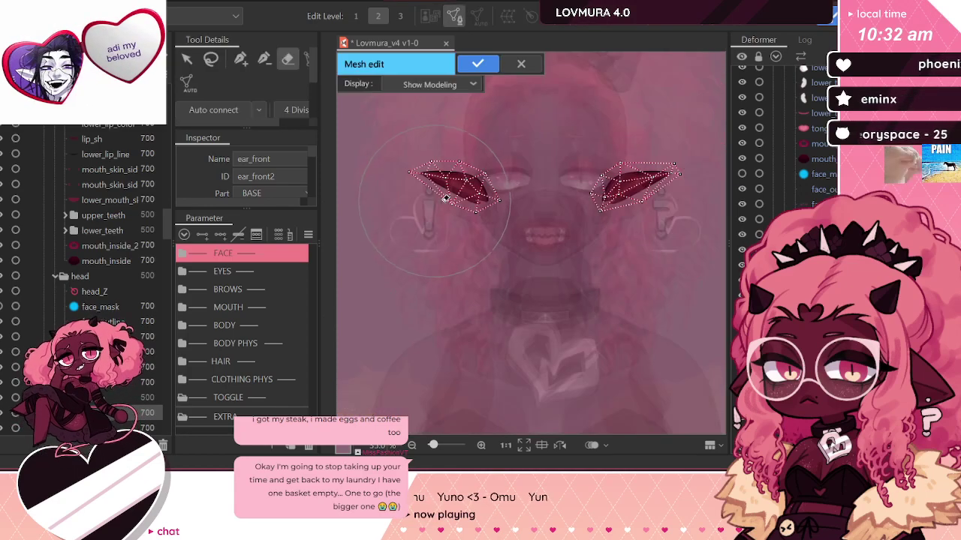
{"action": "left_click", "coordinate": [478, 64]}
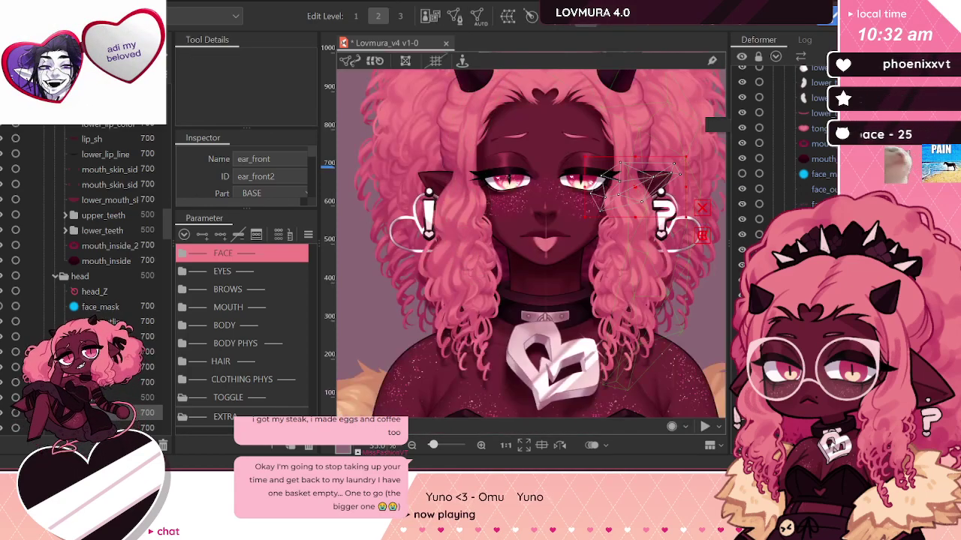
Step: Duplicate the ear_back art mesh, then erase the character's left ear mesh from ear_back2 and the right ear mesh from the original
{"action": "left_click", "coordinate": [661, 182]}
{"action": "key", "text": "ctrl+v"}
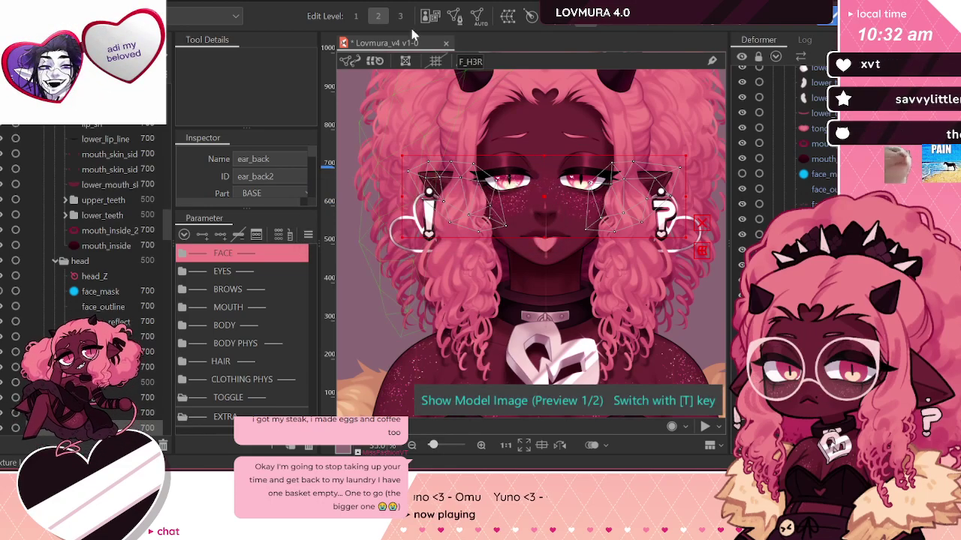
{"action": "left_click", "coordinate": [454, 16]}
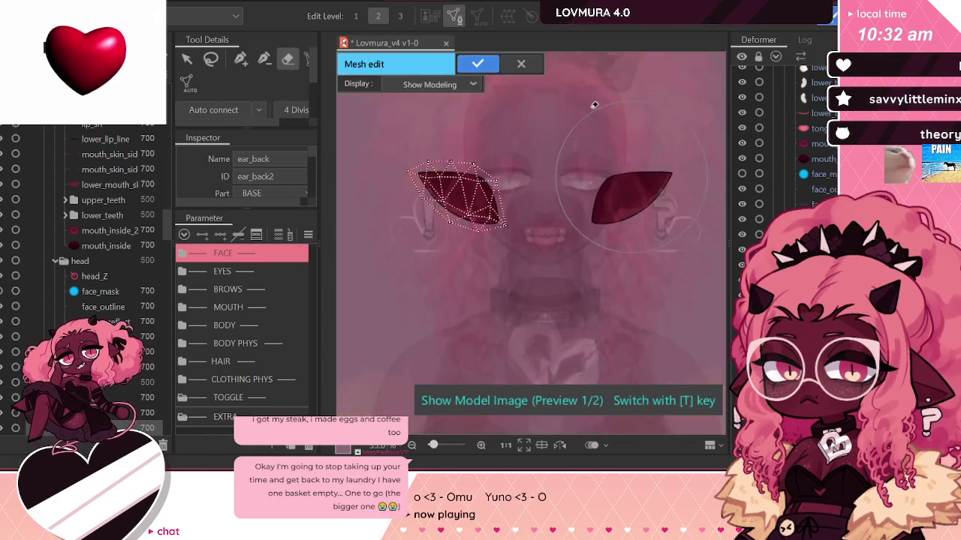
{"action": "left_click", "coordinate": [477, 64]}
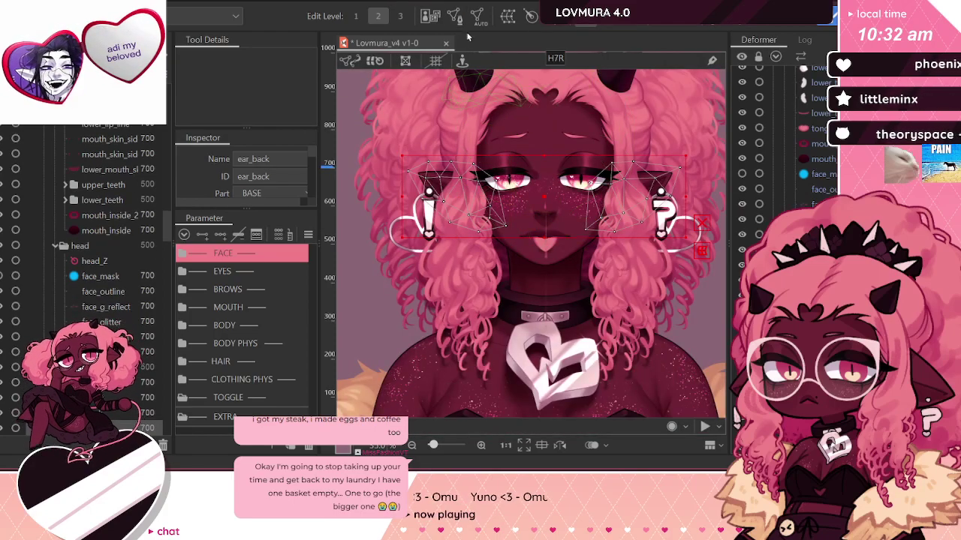
{"action": "left_click", "coordinate": [454, 15]}
{"action": "left_click", "coordinate": [453, 202]}
{"action": "left_click", "coordinate": [475, 64]}
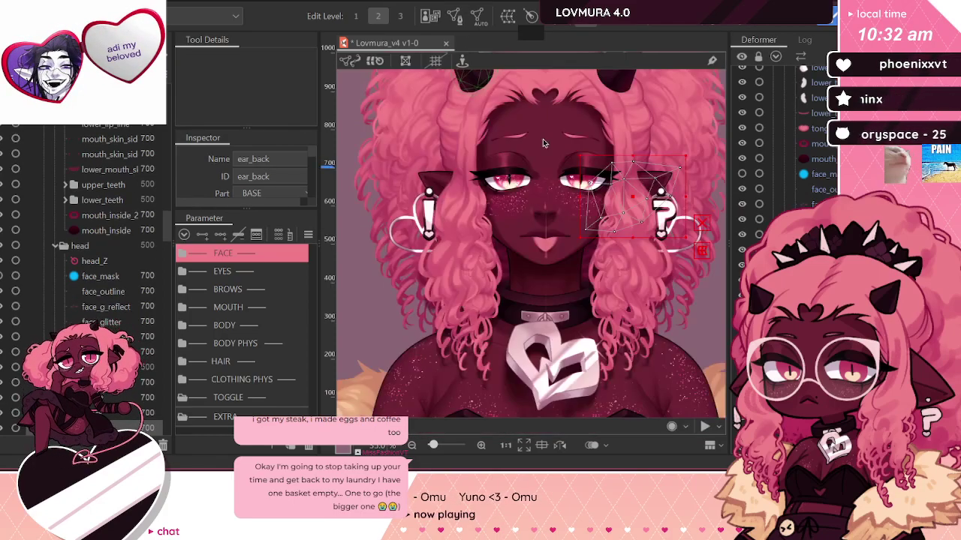
Step: Set both the name and the ID of the character's left ear_back art mesh to ear_backL
{"action": "left_click", "coordinate": [453, 197]}
{"action": "key", "text": "ctrl+v"}
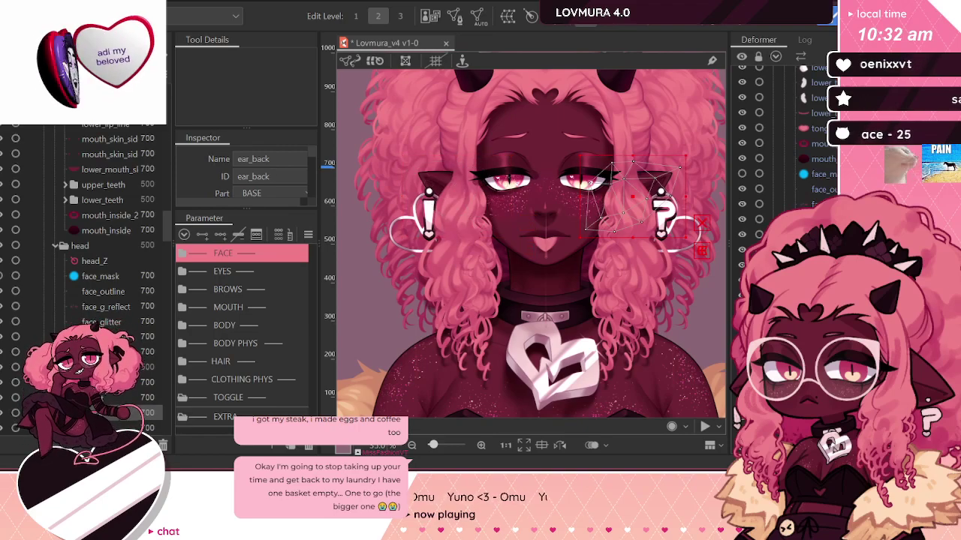
{"action": "left_click", "coordinate": [292, 160]}
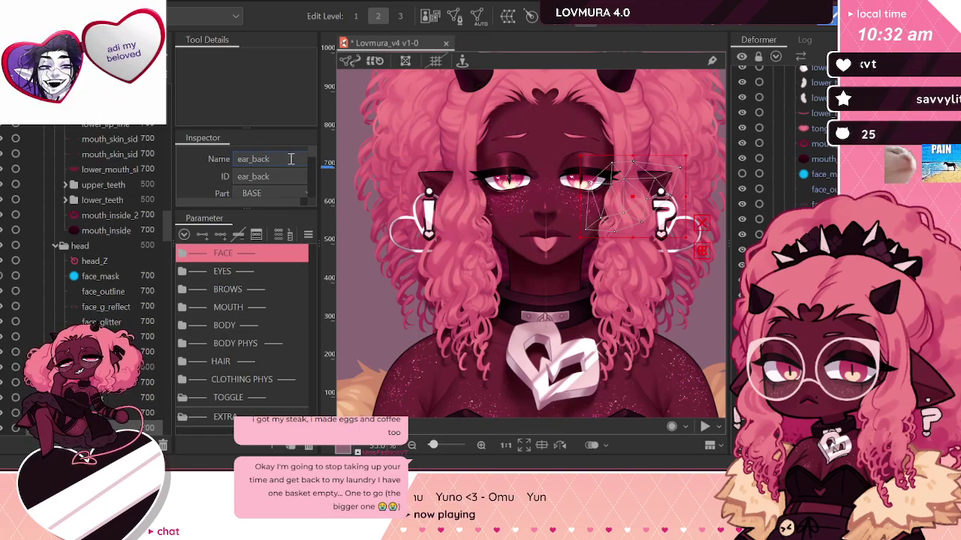
{"action": "left_click", "coordinate": [292, 177]}
{"action": "type", "text": "L"}
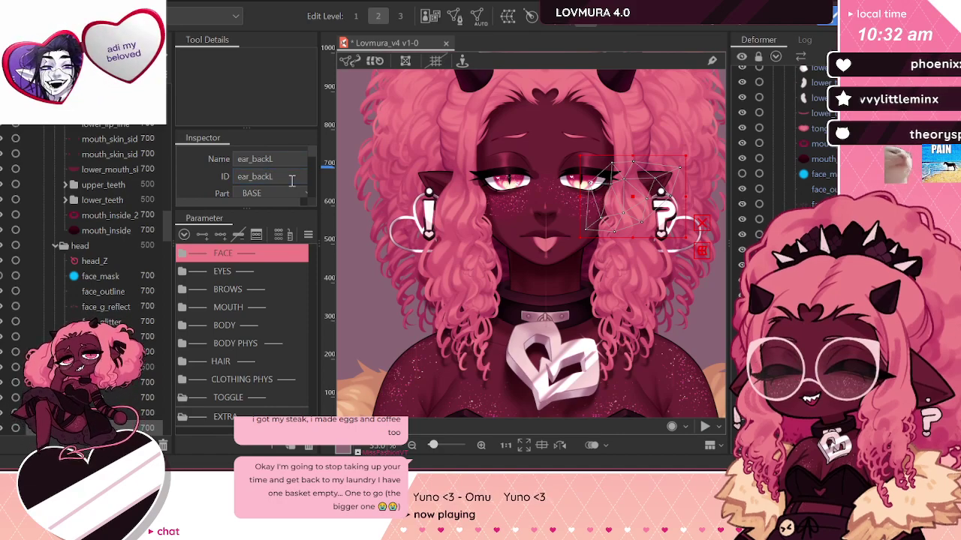
Step: Set both the name and the ID of the duplicate right ear_back art mesh to ear_backR
{"action": "left_click", "coordinate": [112, 413]}
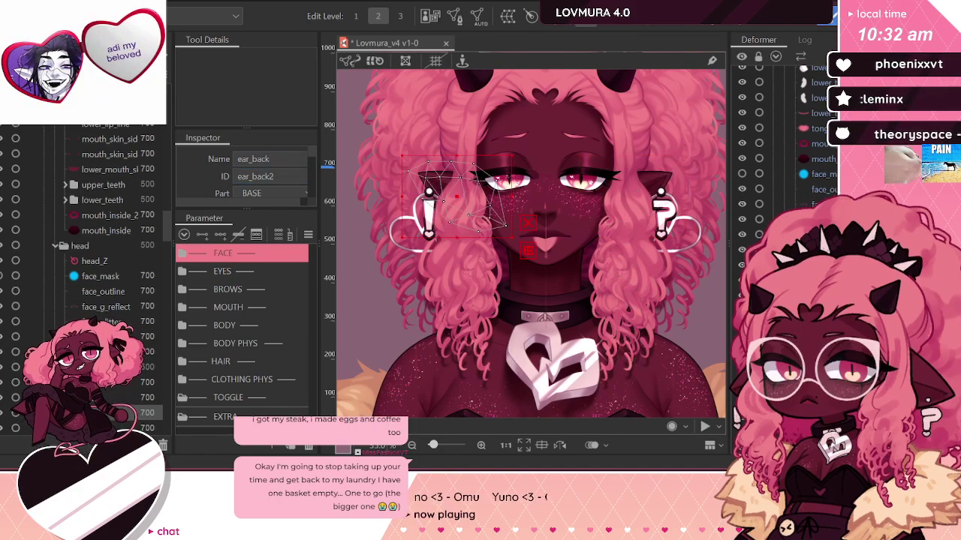
{"action": "left_click", "coordinate": [283, 157]}
{"action": "left_click", "coordinate": [289, 157]}
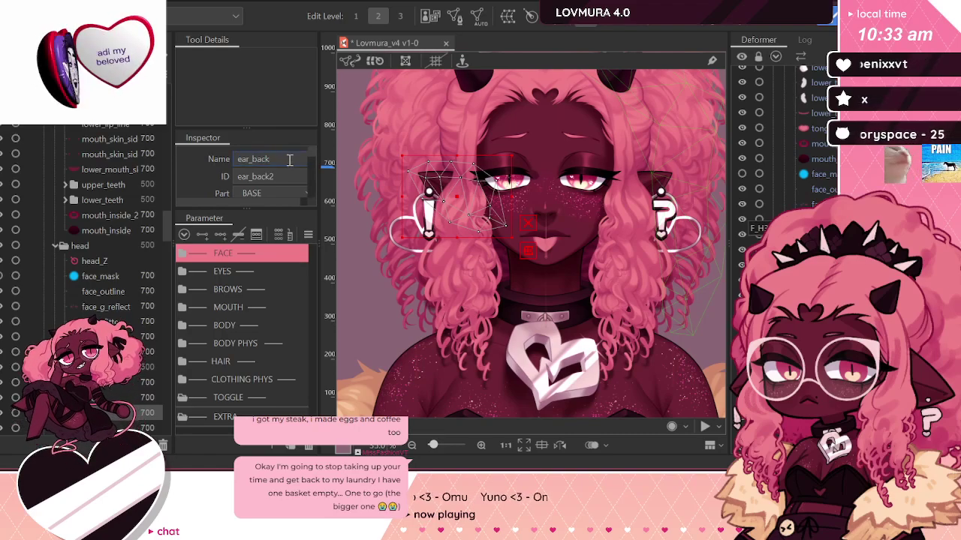
{"action": "type", "text": "R"}
{"action": "left_click", "coordinate": [303, 176]}
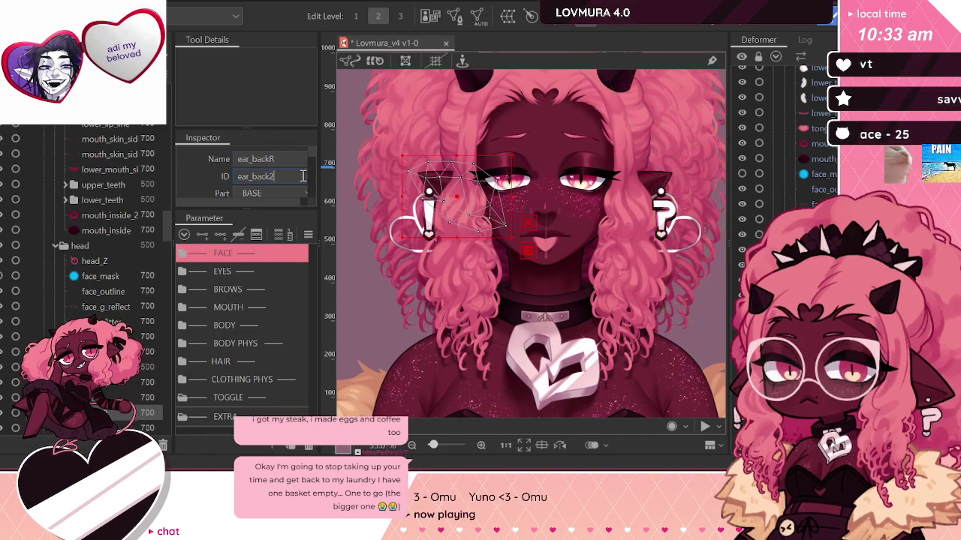
{"action": "key", "text": "BackSpace"}
{"action": "type", "text": "R"}
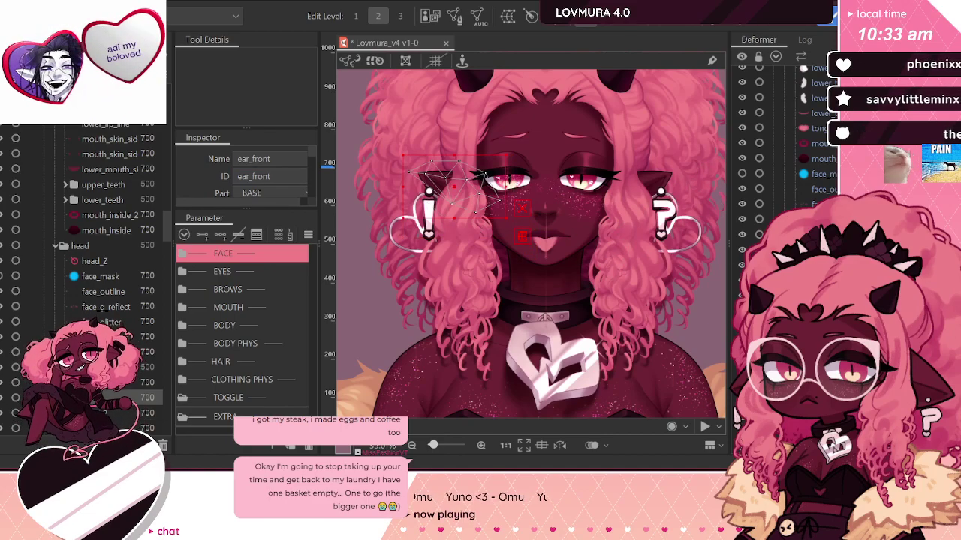
Step: Set both the name and the ID of the character's right ear_front art mesh to ear_frontR
{"action": "double_click", "coordinate": [286, 159]}
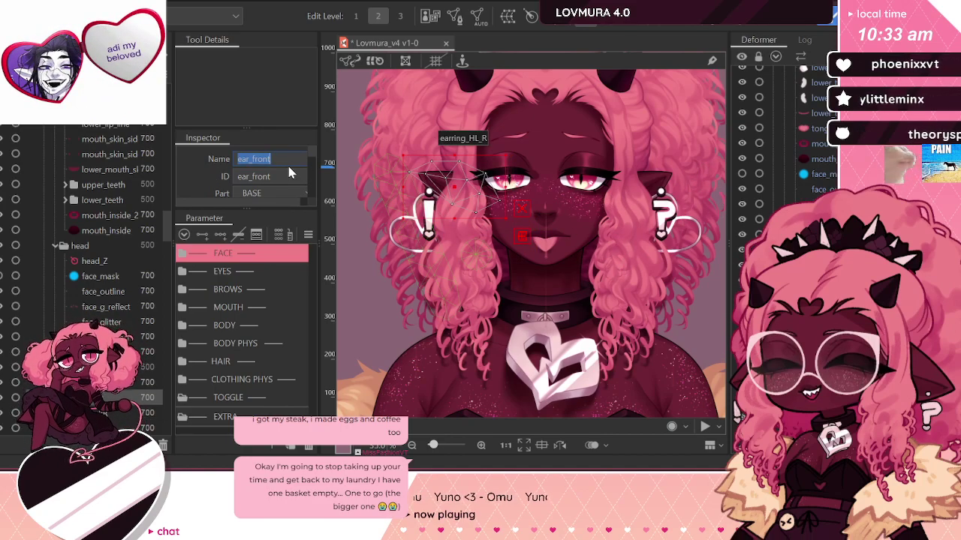
{"action": "left_click", "coordinate": [290, 163]}
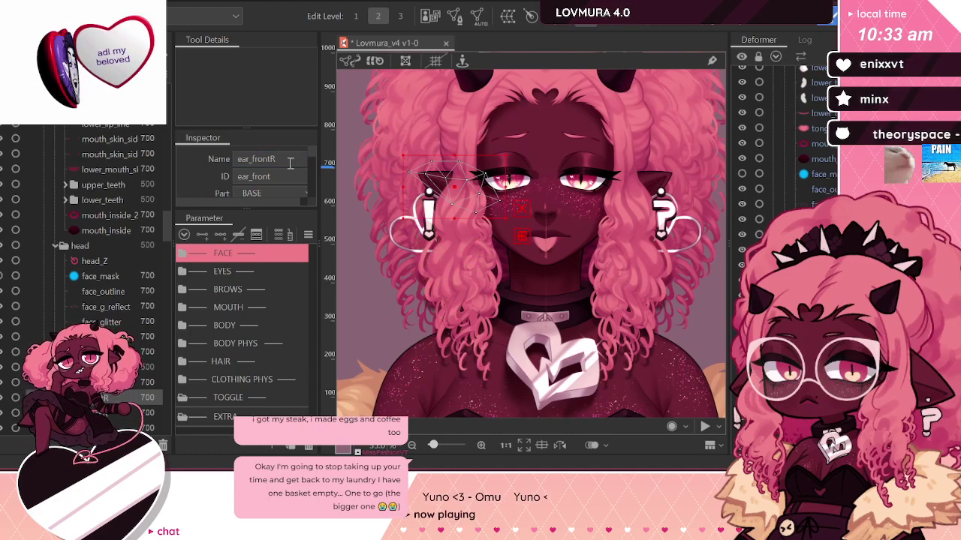
{"action": "left_click", "coordinate": [245, 174]}
{"action": "type", "text": "R"}
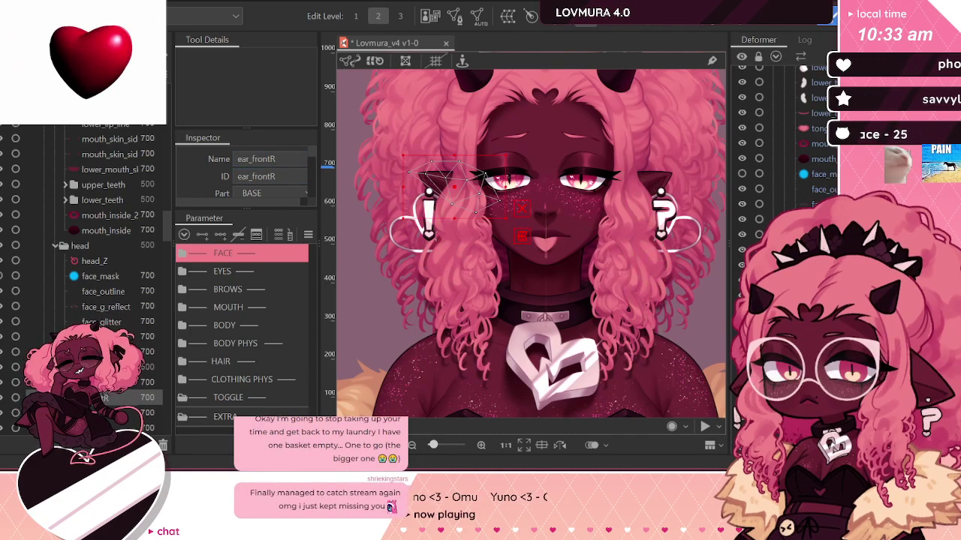
Step: Set both the name and the ID of the character's left ear_front art mesh to ear_frontL
{"action": "left_click", "coordinate": [660, 183]}
{"action": "double_click", "coordinate": [303, 156]}
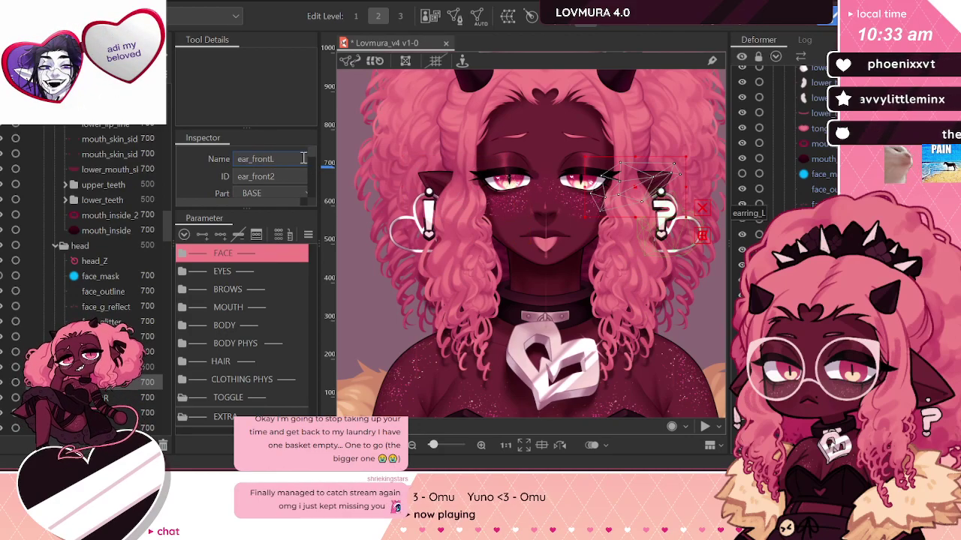
{"action": "double_click", "coordinate": [290, 176]}
{"action": "type", "text": "ear_frontL"}
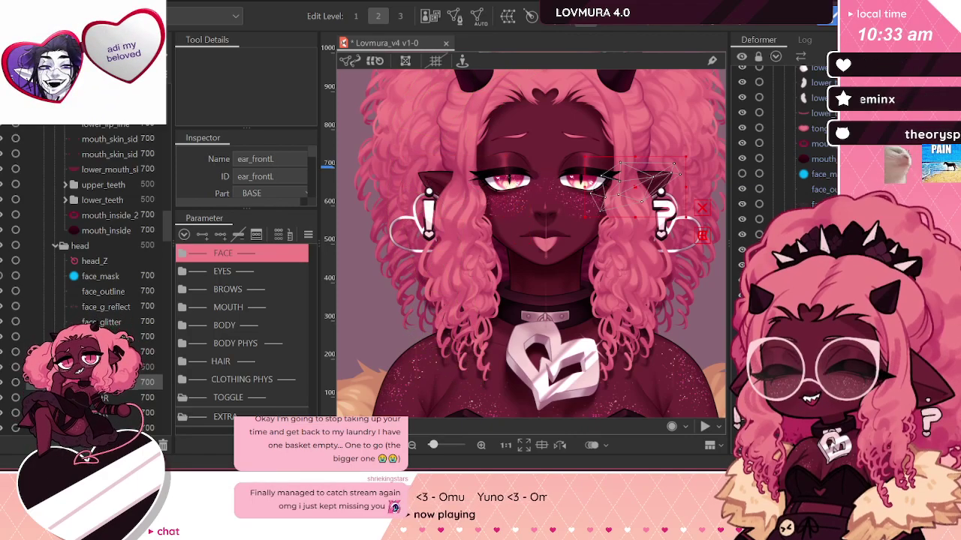
Step: Select the ear_frontR art mesh in the parts list and save the model
{"action": "left_click", "coordinate": [120, 352]}
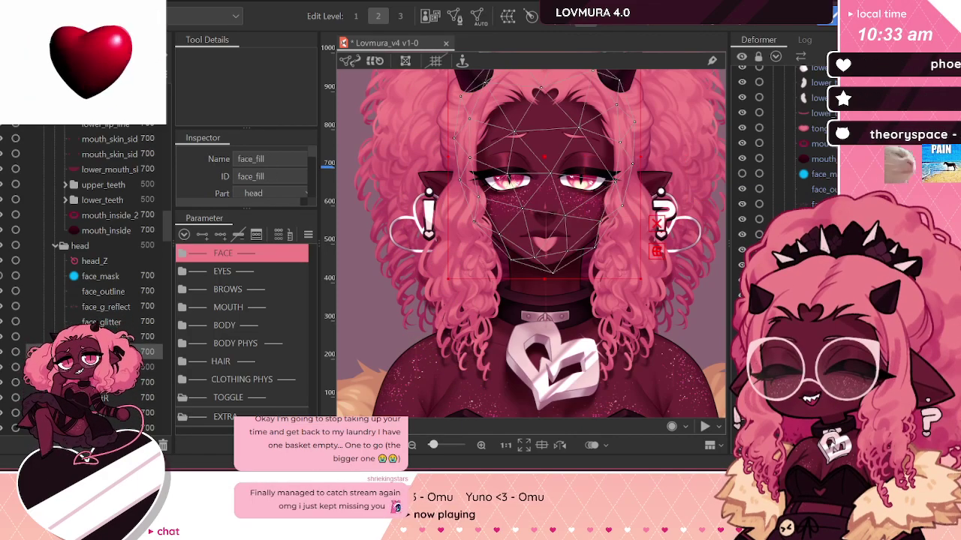
{"action": "left_click", "coordinate": [120, 397]}
{"action": "key", "text": "ctrl+s"}
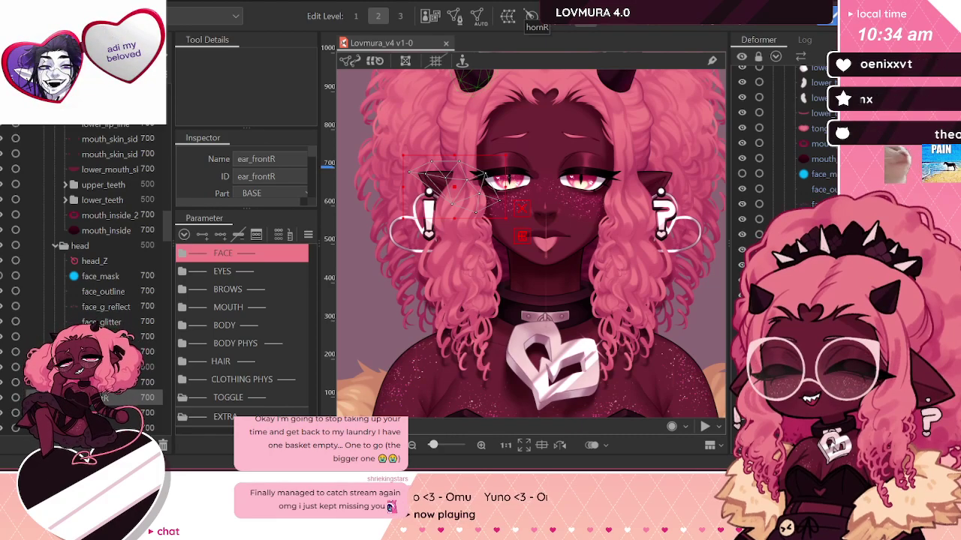
{"action": "left_click", "coordinate": [128, 413]}
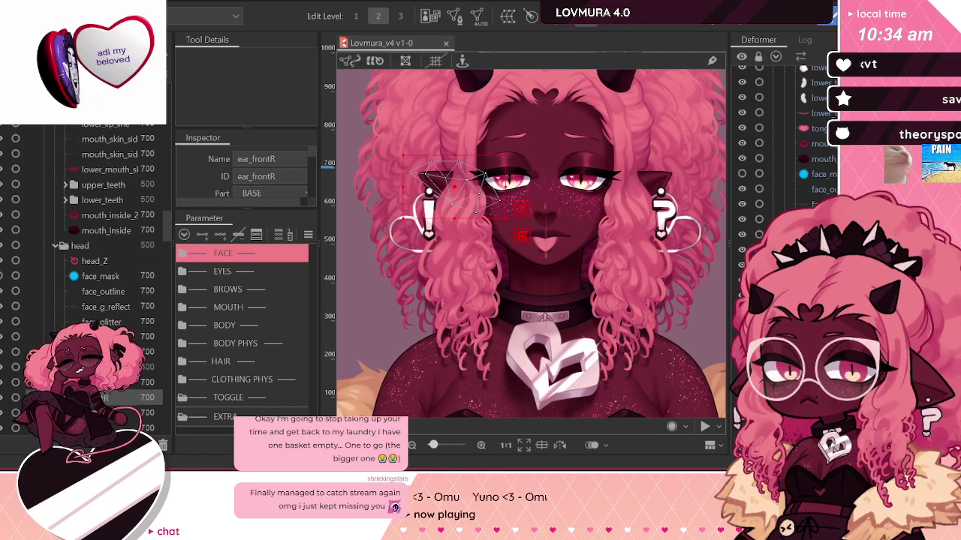
{"action": "left_click", "coordinate": [128, 382]}
{"action": "key", "text": "ctrl+z"}
{"action": "key", "text": "ctrl+z"}
{"action": "key", "text": "ctrl+z"}
{"action": "key", "text": "ctrl+z"}
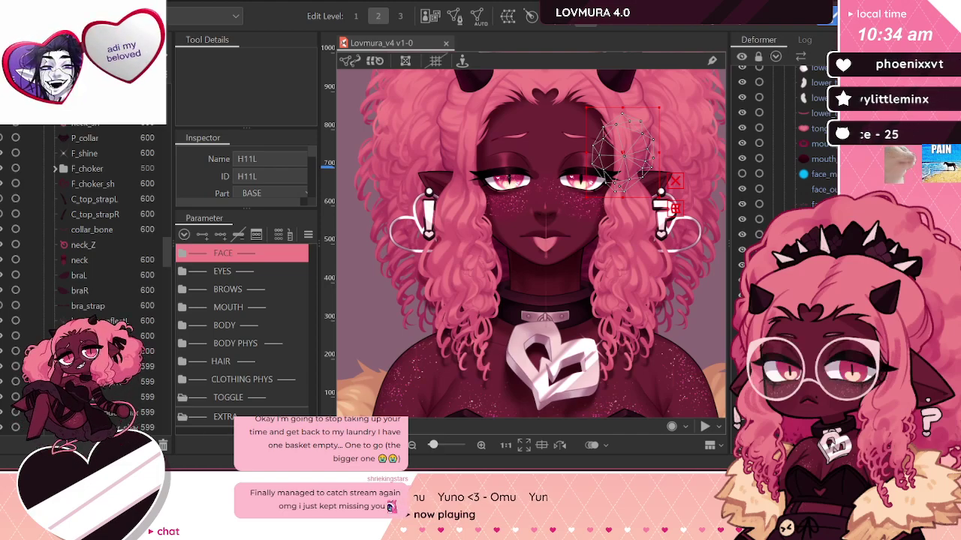
Step: Hide the tongue_out art mesh, clear the selection and save the model
{"action": "left_click", "coordinate": [812, 129]}
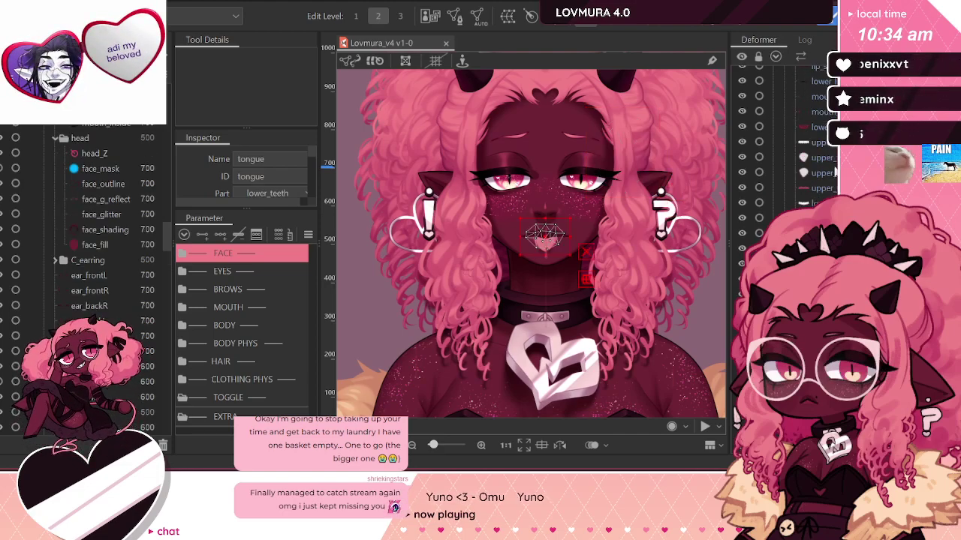
{"action": "left_click", "coordinate": [814, 138]}
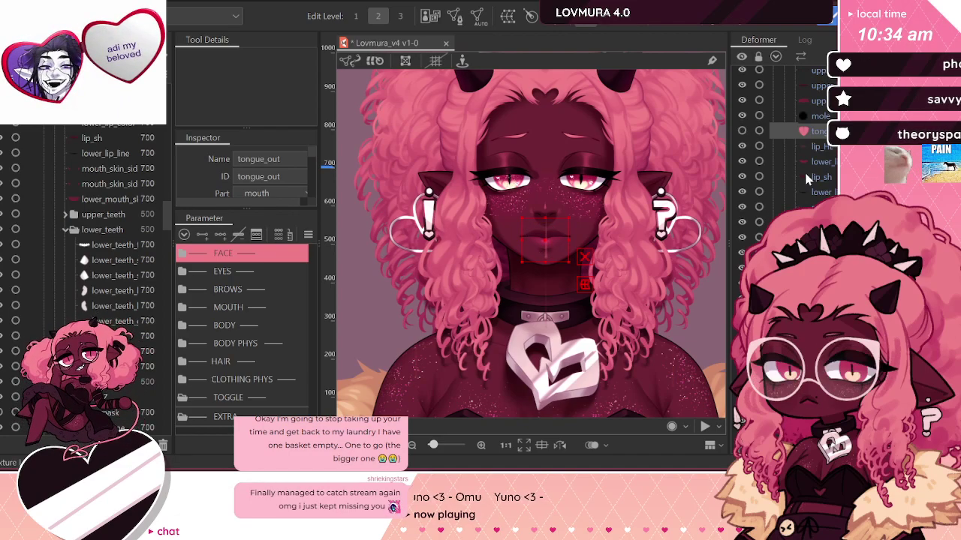
{"action": "scroll", "coordinate": [601, 208], "scroll_direction": "down", "scroll_amount": 3}
{"action": "left_click", "coordinate": [655, 234]}
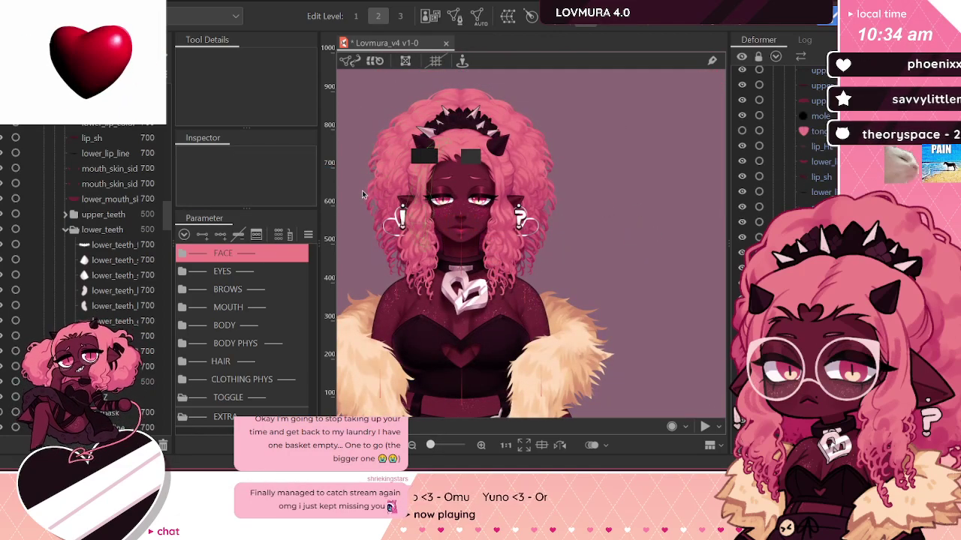
{"action": "scroll", "coordinate": [638, 195], "scroll_direction": "up", "scroll_amount": 2}
{"action": "scroll", "coordinate": [616, 155], "scroll_direction": "down", "scroll_amount": 2}
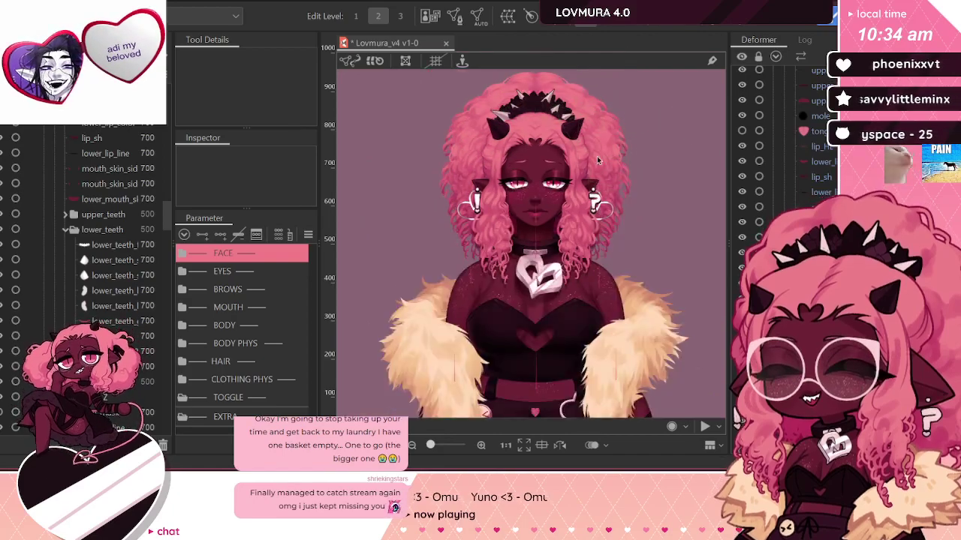
{"action": "key", "text": "ctrl+s"}
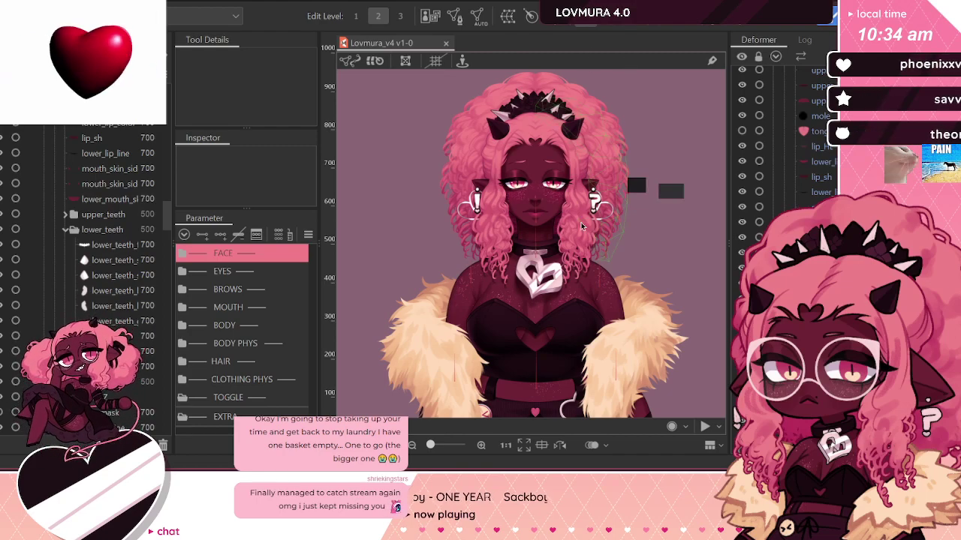
Step: Examine the mouth, front hair, upper torso and pants parts by selecting them on the model and in the deformer list
{"action": "scroll", "coordinate": [525, 180], "scroll_direction": "up", "scroll_amount": 2}
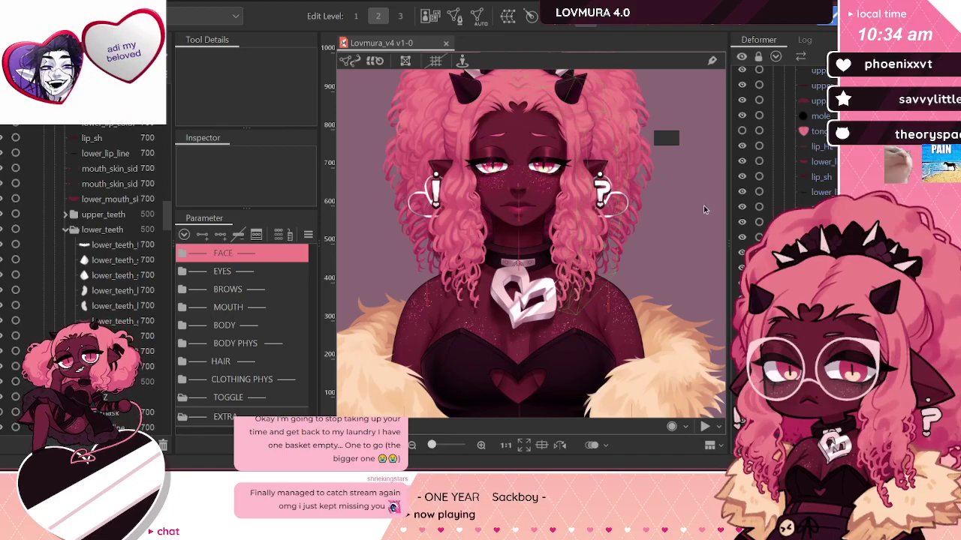
{"action": "left_click", "coordinate": [530, 201]}
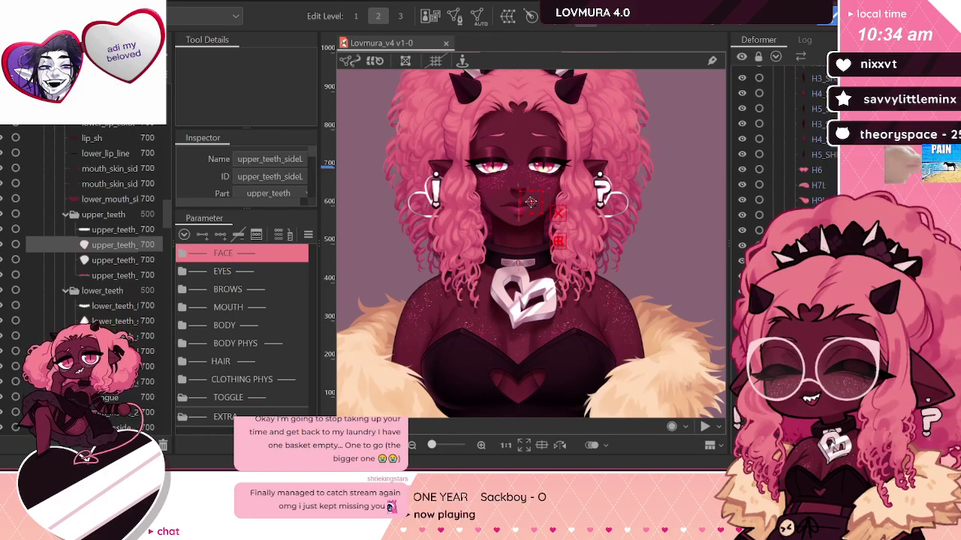
{"action": "left_click", "coordinate": [528, 205]}
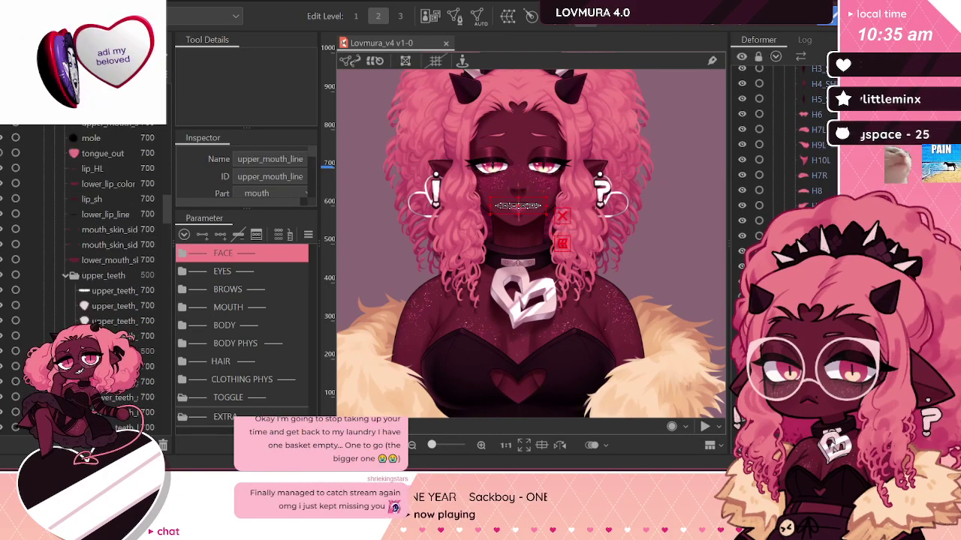
{"action": "left_click", "coordinate": [528, 198]}
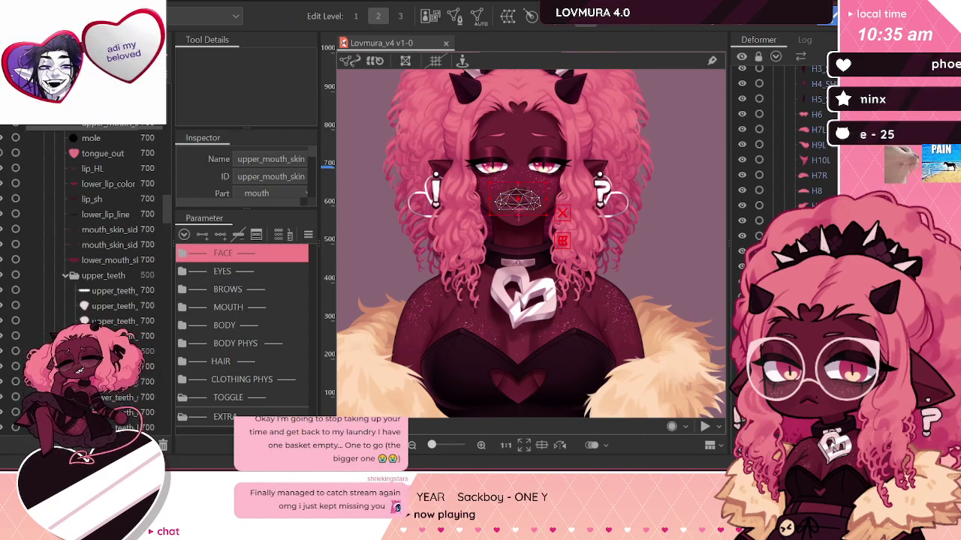
{"action": "left_click", "coordinate": [518, 105]}
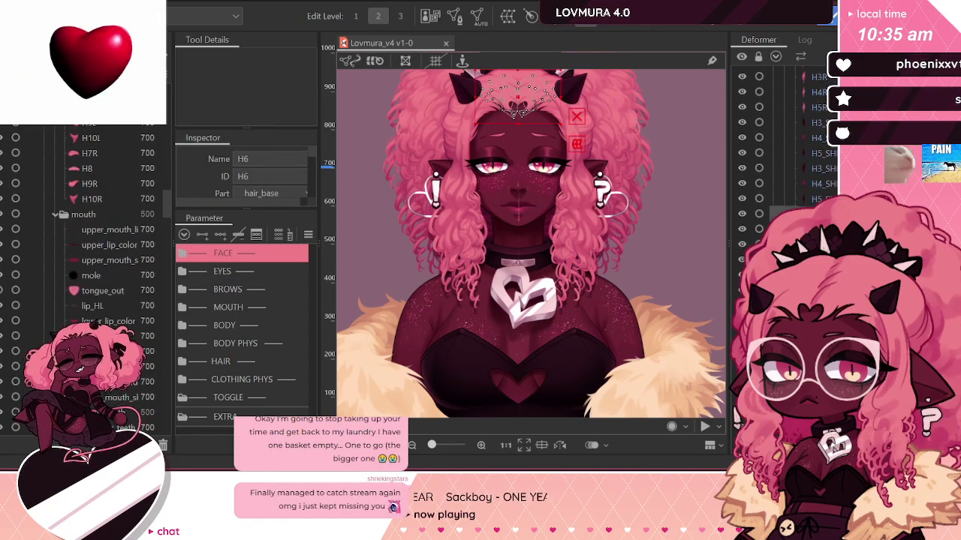
{"action": "scroll", "coordinate": [780, 150], "scroll_direction": "down", "scroll_amount": 8}
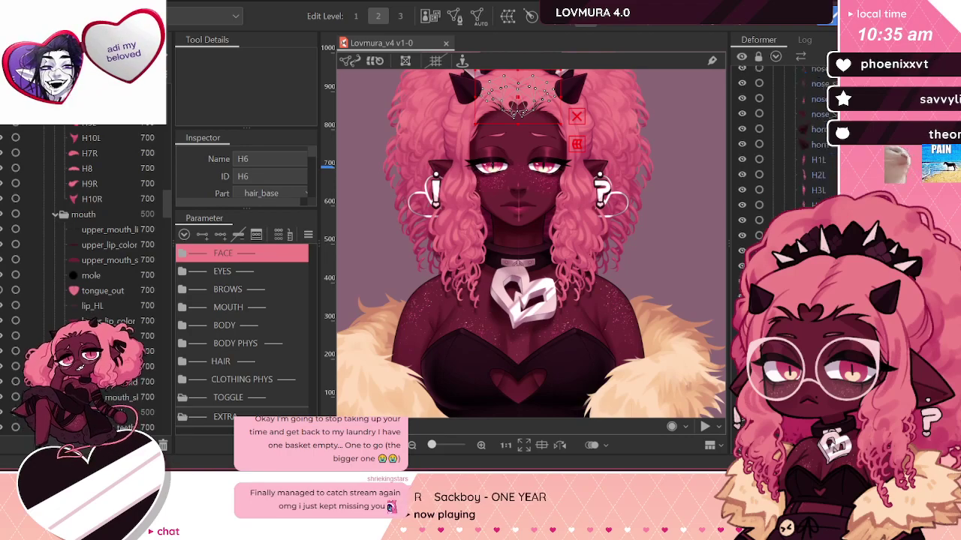
{"action": "scroll", "coordinate": [784, 248], "scroll_direction": "down", "scroll_amount": 6}
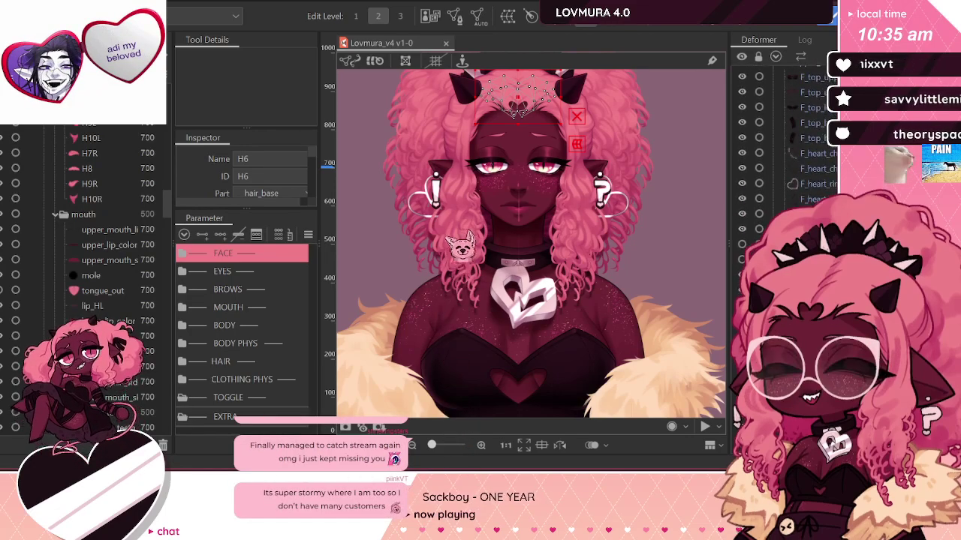
{"action": "left_click", "coordinate": [784, 300]}
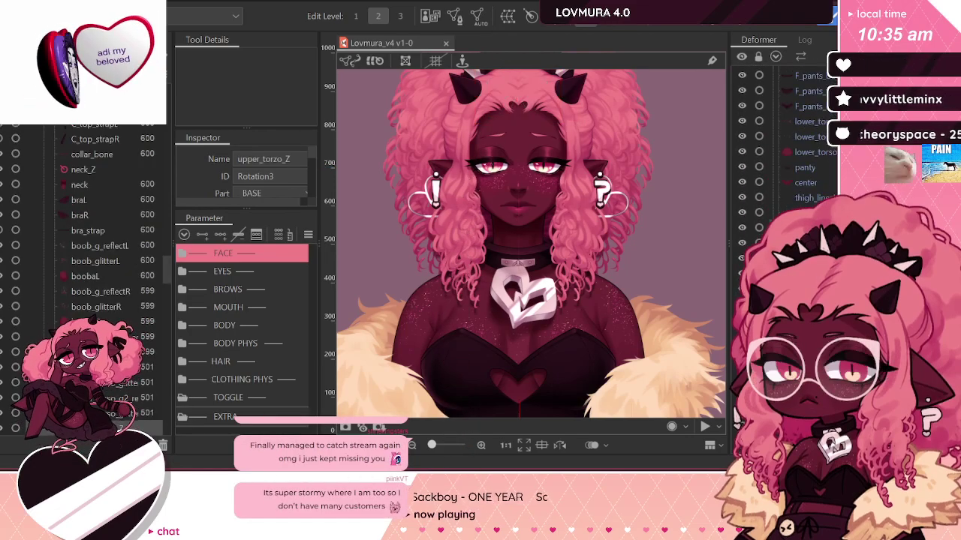
{"action": "scroll", "coordinate": [793, 195], "scroll_direction": "up", "scroll_amount": 4}
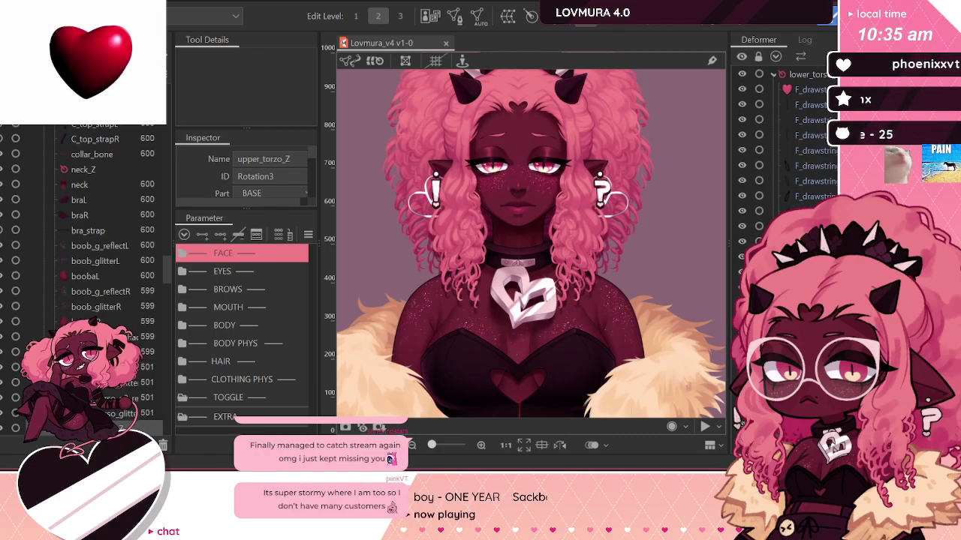
{"action": "left_click", "coordinate": [785, 300]}
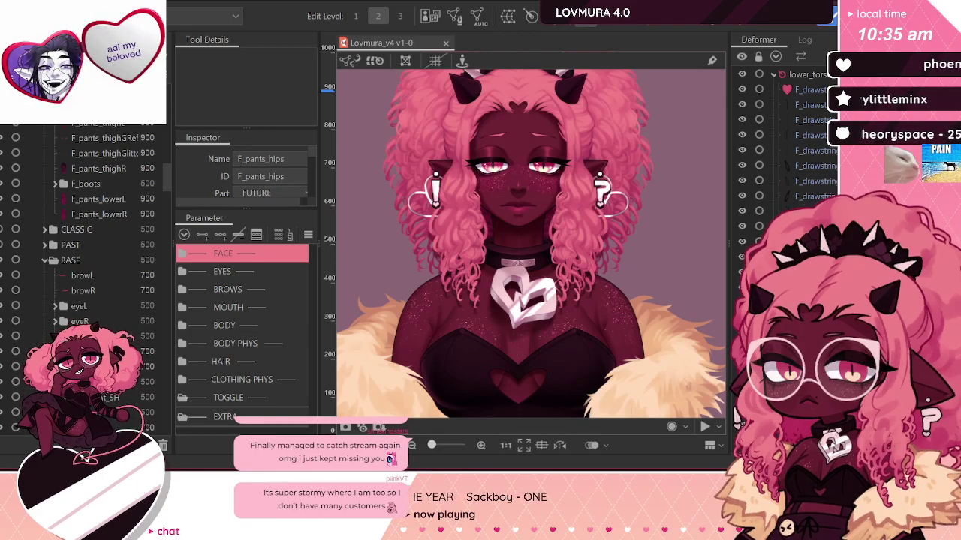
{"action": "left_click", "coordinate": [784, 301]}
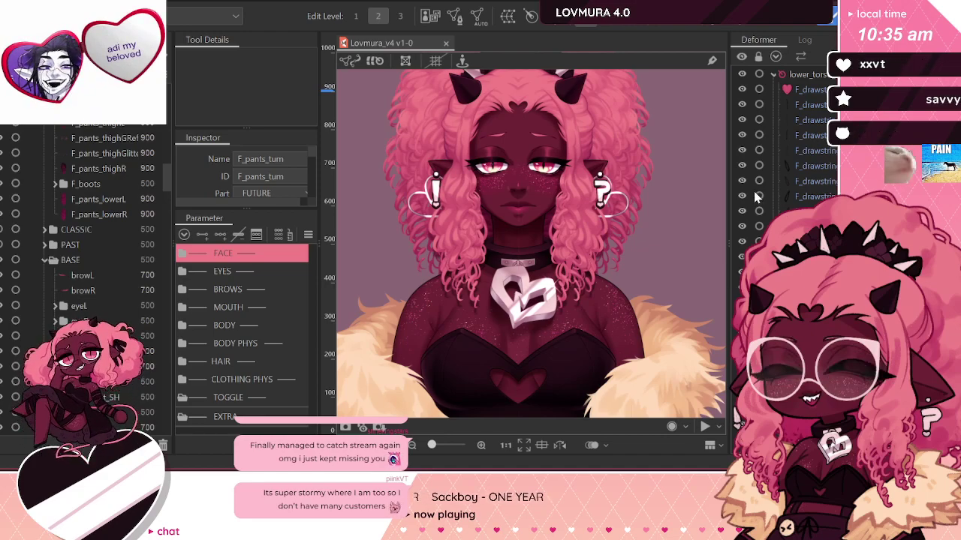
{"action": "scroll", "coordinate": [660, 218], "scroll_direction": "down", "scroll_amount": 3}
{"action": "scroll", "coordinate": [681, 257], "scroll_direction": "up", "scroll_amount": 2}
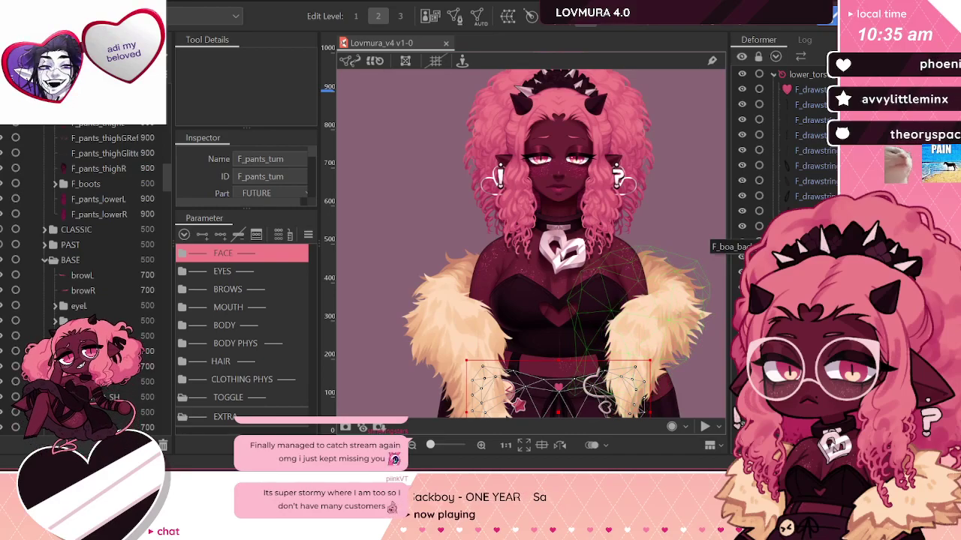
{"action": "left_click", "coordinate": [518, 404]}
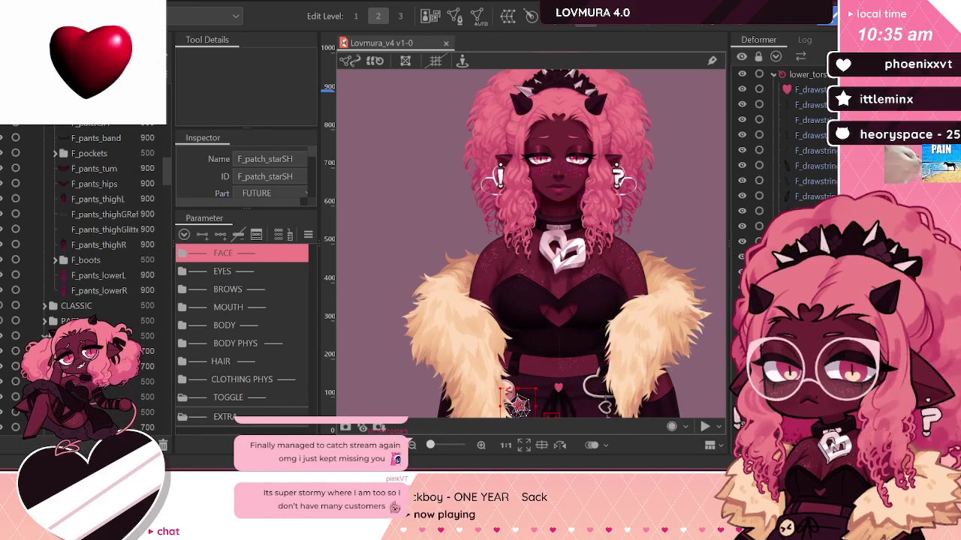
Step: Open the character's left upper lash, lashL, for mesh editing and erase its existing mesh
{"action": "scroll", "coordinate": [637, 245], "scroll_direction": "up", "scroll_amount": 5}
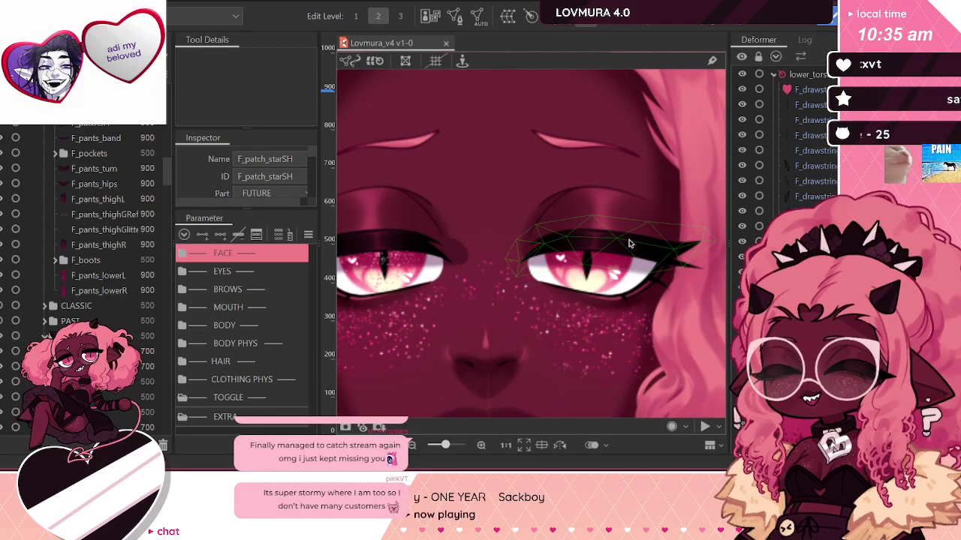
{"action": "left_click", "coordinate": [629, 244]}
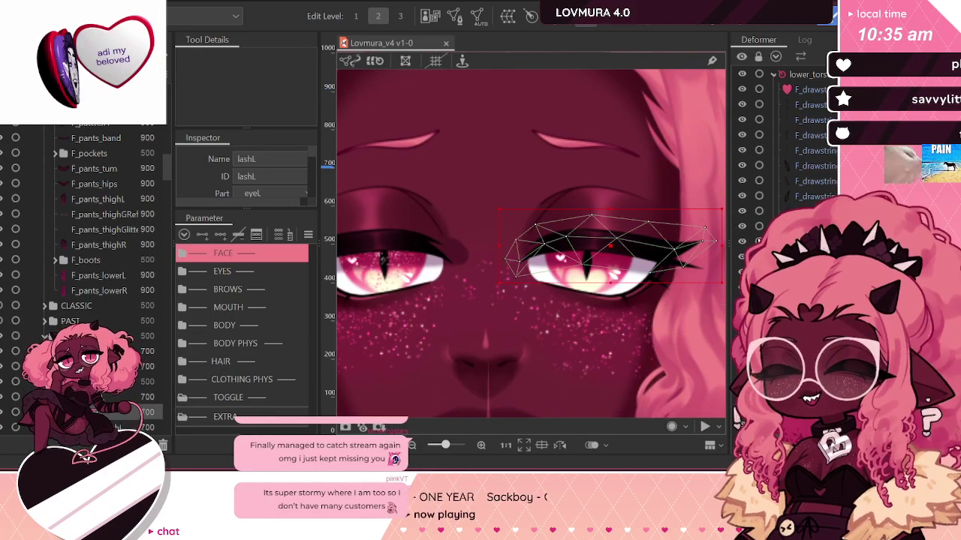
{"action": "left_click", "coordinate": [454, 16]}
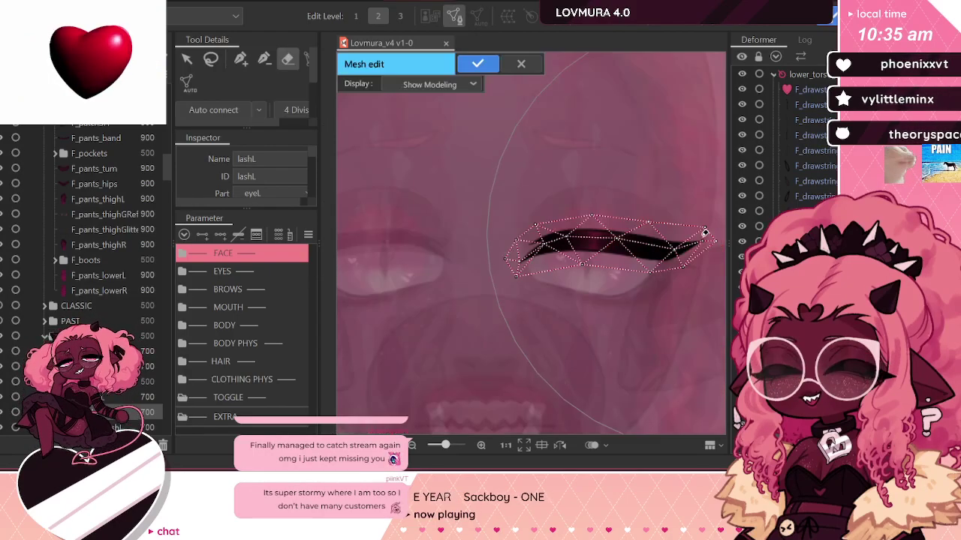
{"action": "left_click", "coordinate": [679, 262]}
{"action": "scroll", "coordinate": [668, 265], "scroll_direction": "up", "scroll_amount": 2}
{"action": "scroll", "coordinate": [555, 188], "scroll_direction": "down", "scroll_amount": 2}
{"action": "scroll", "coordinate": [538, 177], "scroll_direction": "up", "scroll_amount": 1}
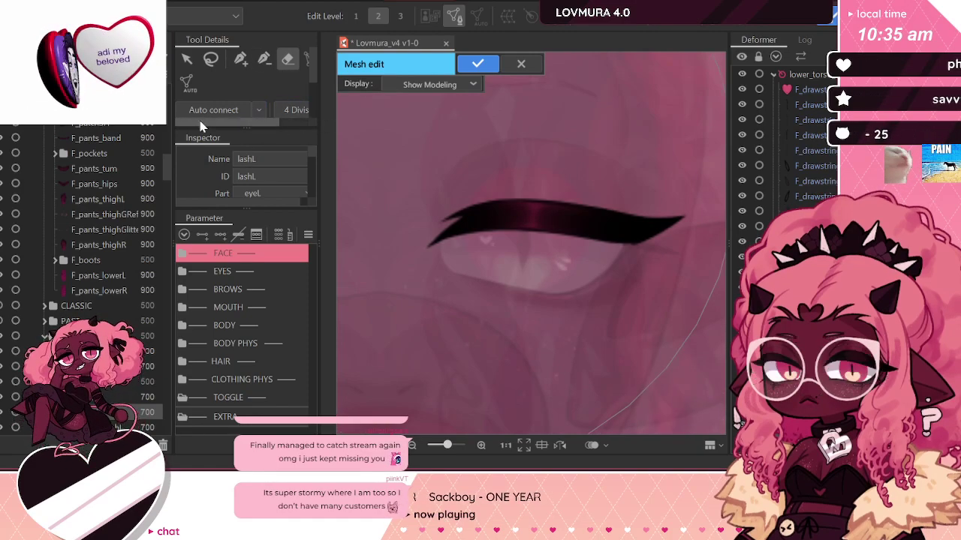
Step: Draw a stroke mesh-mapping line along the lashL eyelash from its inner corner to its outer tip
{"action": "left_click_drag", "start_coordinate": [172, 116], "coordinate": [155, 114]}
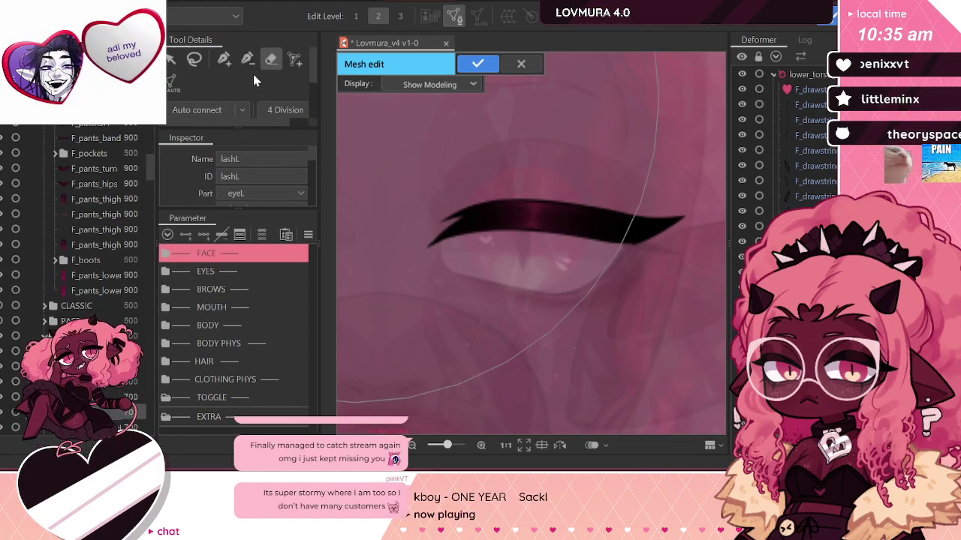
{"action": "left_click", "coordinate": [299, 62]}
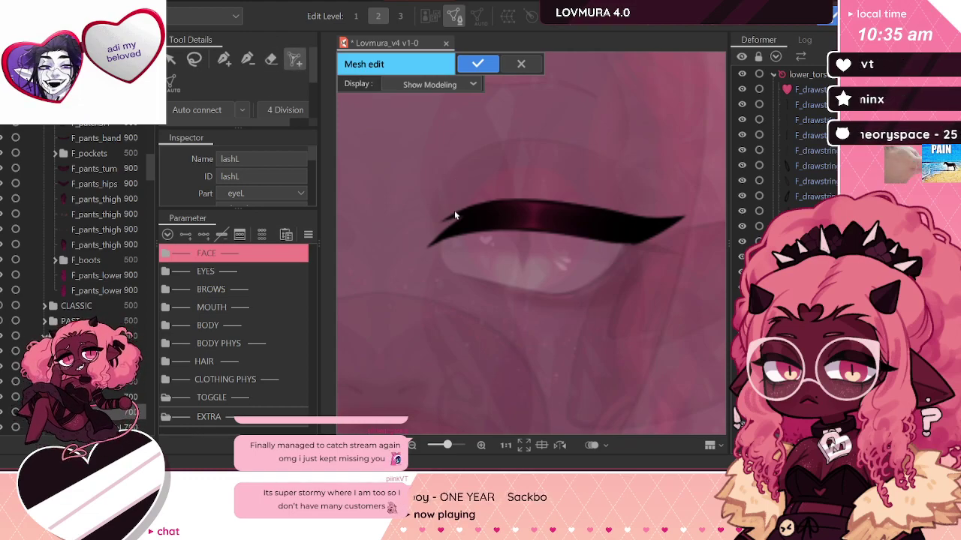
{"action": "scroll", "coordinate": [457, 210], "scroll_direction": "down", "scroll_amount": 2}
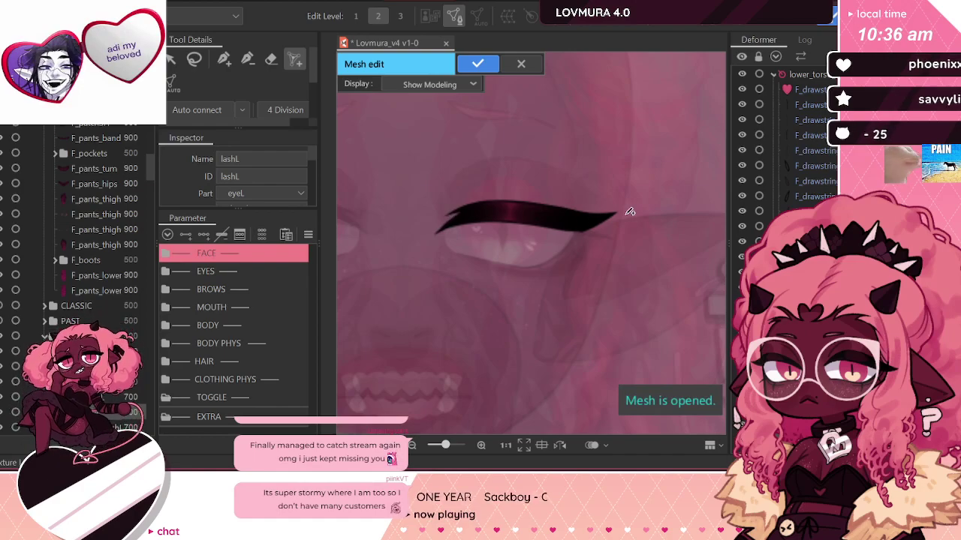
{"action": "scroll", "coordinate": [630, 212], "scroll_direction": "down", "scroll_amount": 3}
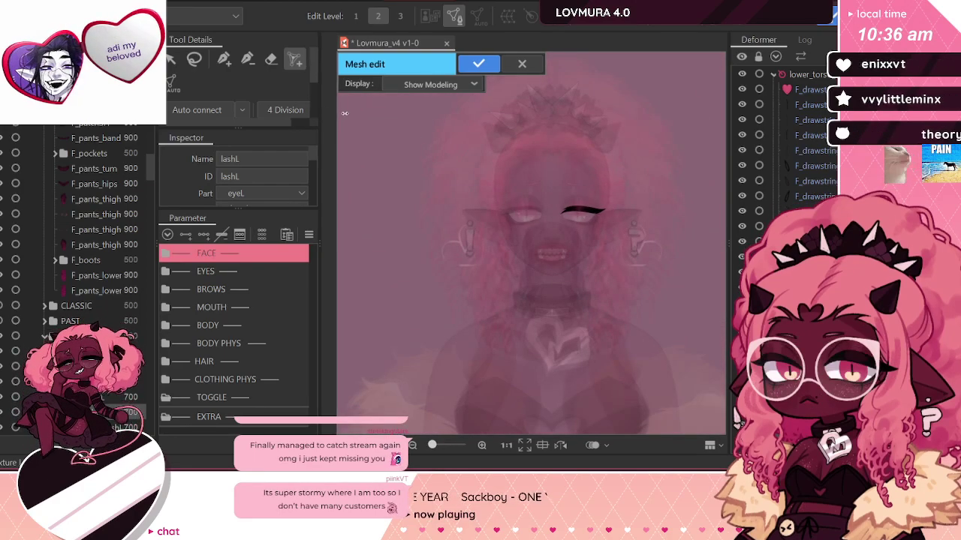
{"action": "left_click_drag", "start_coordinate": [320, 122], "coordinate": [344, 113]}
{"action": "left_click", "coordinate": [319, 59]}
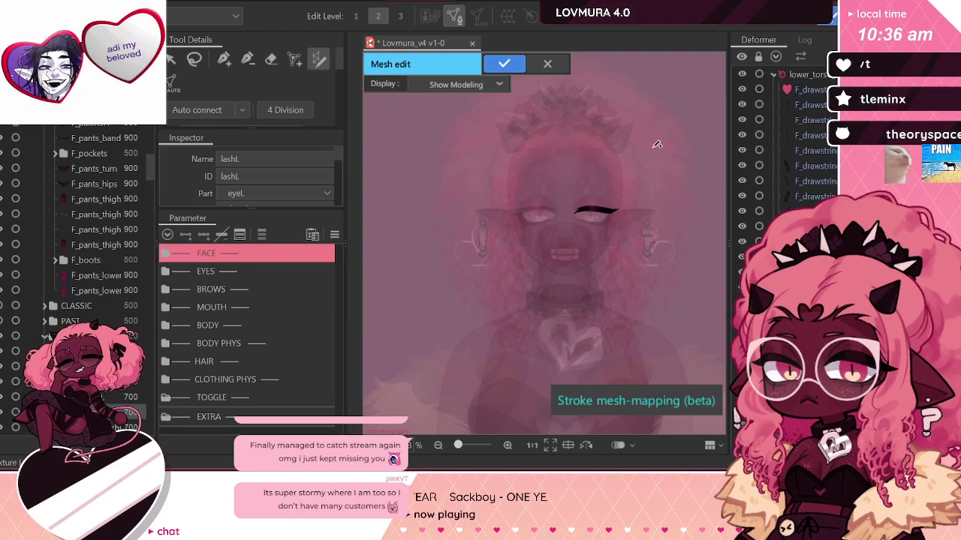
{"action": "scroll", "coordinate": [581, 191], "scroll_direction": "up", "scroll_amount": 2}
{"action": "scroll", "coordinate": [570, 196], "scroll_direction": "up", "scroll_amount": 1}
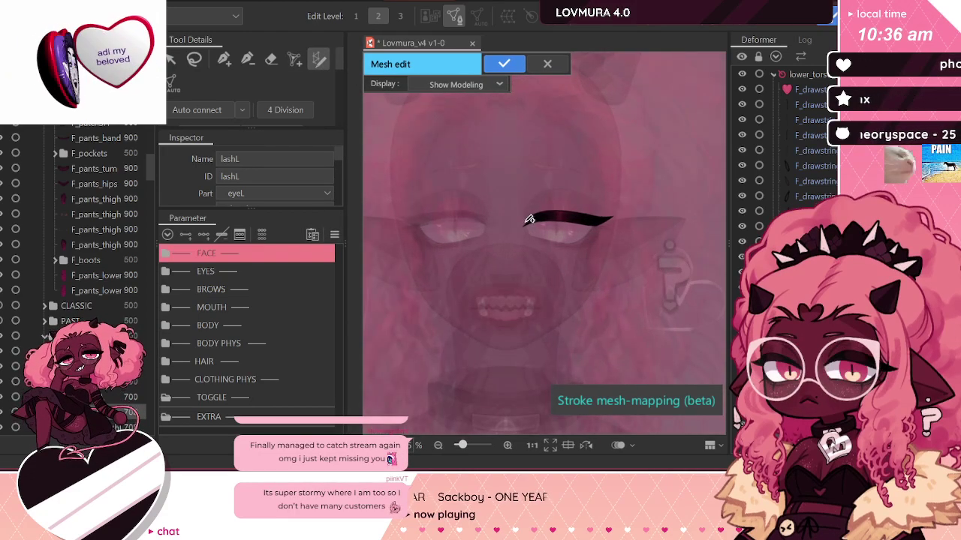
{"action": "left_click_drag", "start_coordinate": [528, 219], "coordinate": [544, 215]}
{"action": "left_click_drag", "start_coordinate": [623, 213], "coordinate": [624, 214]}
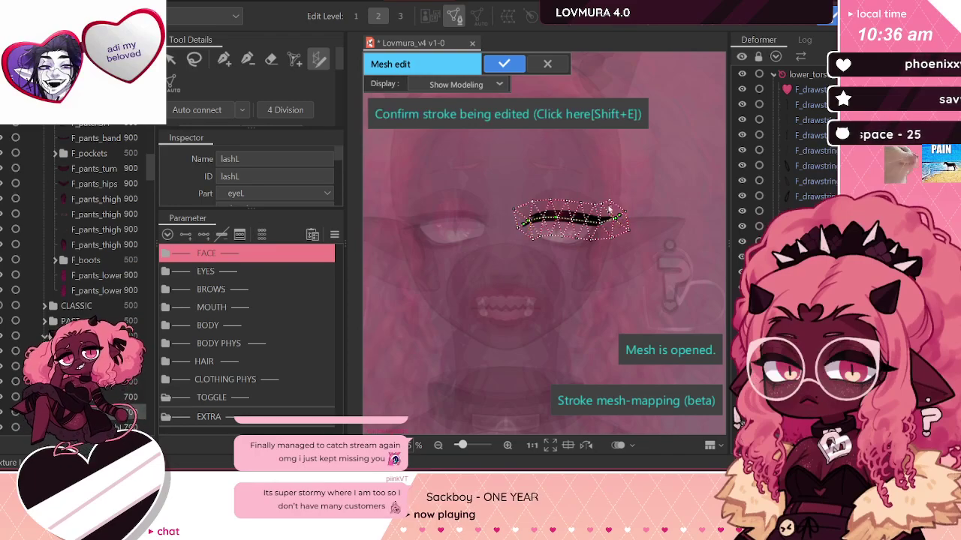
Step: Reposition the control points and both ends of the lashL stroke so it follows the lash's curve
{"action": "scroll", "coordinate": [510, 193], "scroll_direction": "up", "scroll_amount": 1}
{"action": "scroll", "coordinate": [566, 222], "scroll_direction": "up", "scroll_amount": 1}
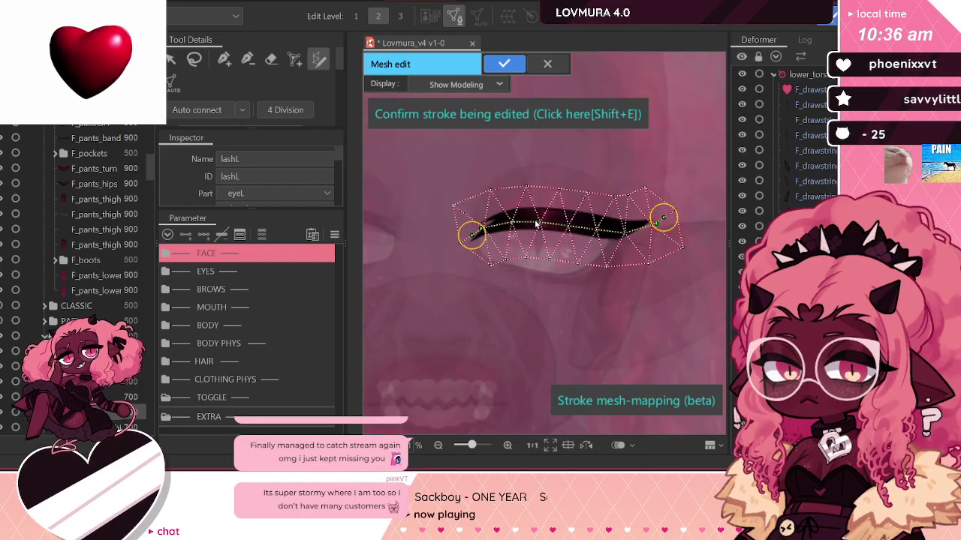
{"action": "left_click_drag", "start_coordinate": [513, 223], "coordinate": [511, 216]}
{"action": "left_click_drag", "start_coordinate": [623, 233], "coordinate": [579, 224]}
{"action": "mouse_move", "coordinate": [655, 229]}
{"action": "left_mouse_down"}
{"action": "mouse_move", "coordinate": [629, 233]}
{"action": "mouse_move", "coordinate": [650, 223]}
{"action": "left_mouse_up"}
{"action": "left_click_drag", "start_coordinate": [472, 238], "coordinate": [474, 242]}
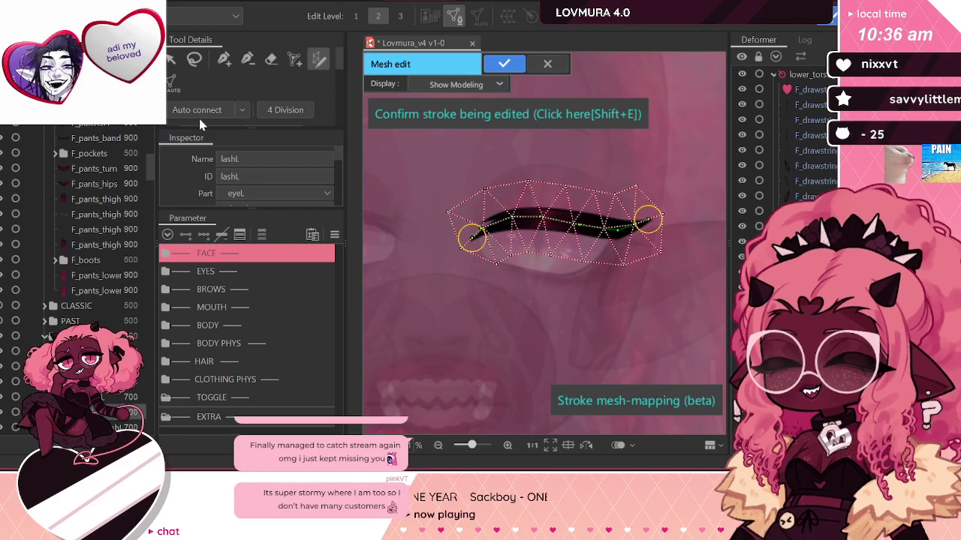
Step: Set the lashL stroke's mesh width to 24 and its repeated density to 10
{"action": "scroll", "coordinate": [213, 68], "scroll_direction": "down", "scroll_amount": 2}
{"action": "scroll", "coordinate": [213, 75], "scroll_direction": "down", "scroll_amount": 3}
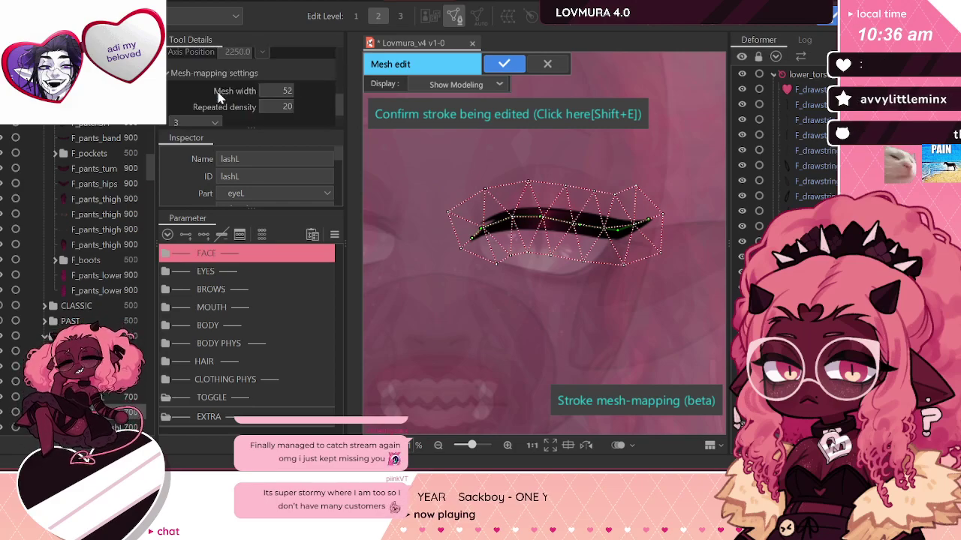
{"action": "mouse_move", "coordinate": [287, 90]}
{"action": "left_mouse_down"}
{"action": "mouse_move", "coordinate": [263, 91]}
{"action": "mouse_move", "coordinate": [282, 106]}
{"action": "mouse_move", "coordinate": [266, 106]}
{"action": "mouse_move", "coordinate": [292, 91]}
{"action": "left_mouse_up"}
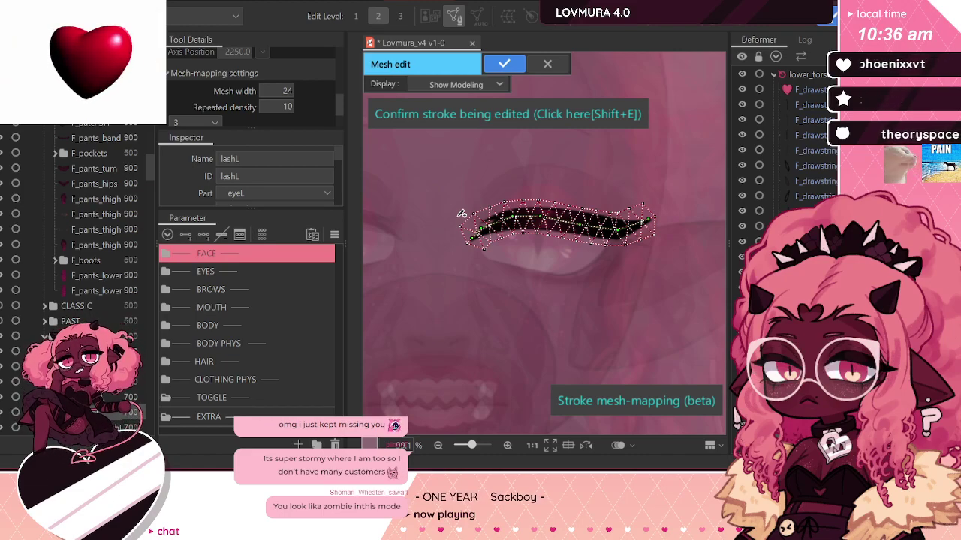
Step: Adjust the inner end of the lashL stroke to the eyelash's corner and apply the stroke and mesh edit
{"action": "mouse_move", "coordinate": [481, 220]}
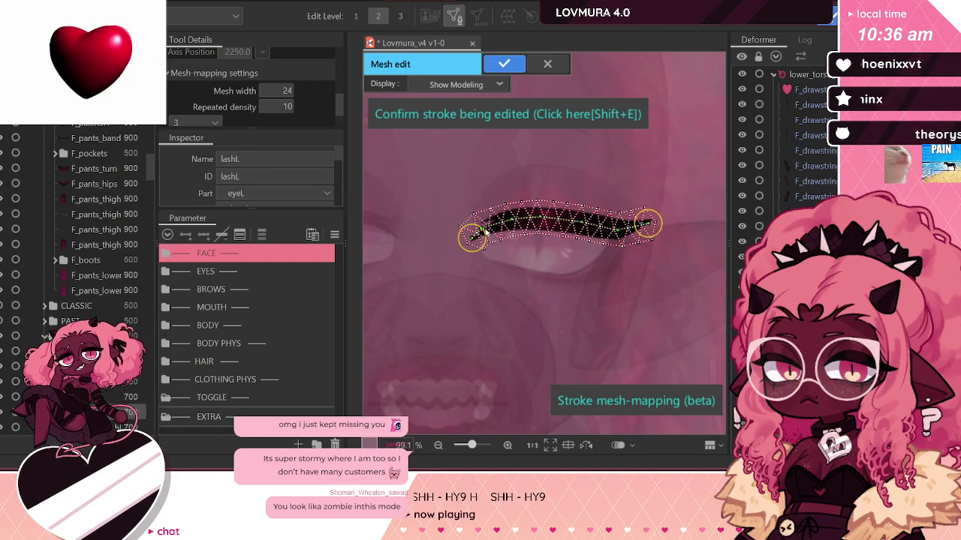
{"action": "mouse_move", "coordinate": [485, 229]}
{"action": "left_mouse_down"}
{"action": "mouse_move", "coordinate": [498, 221]}
{"action": "mouse_move", "coordinate": [472, 241]}
{"action": "left_mouse_up"}
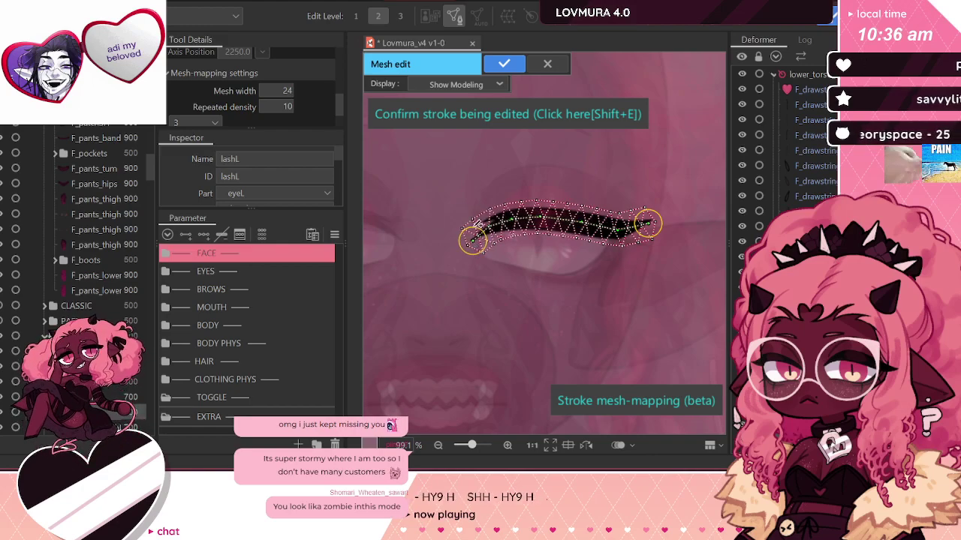
{"action": "left_click", "coordinate": [500, 119]}
{"action": "left_click", "coordinate": [501, 64]}
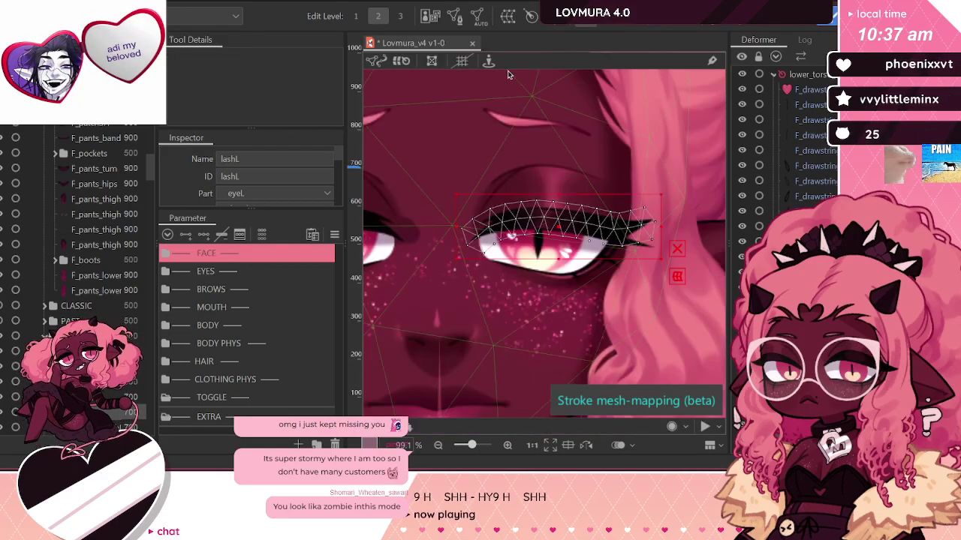
{"action": "scroll", "coordinate": [554, 201], "scroll_direction": "up", "scroll_amount": 4}
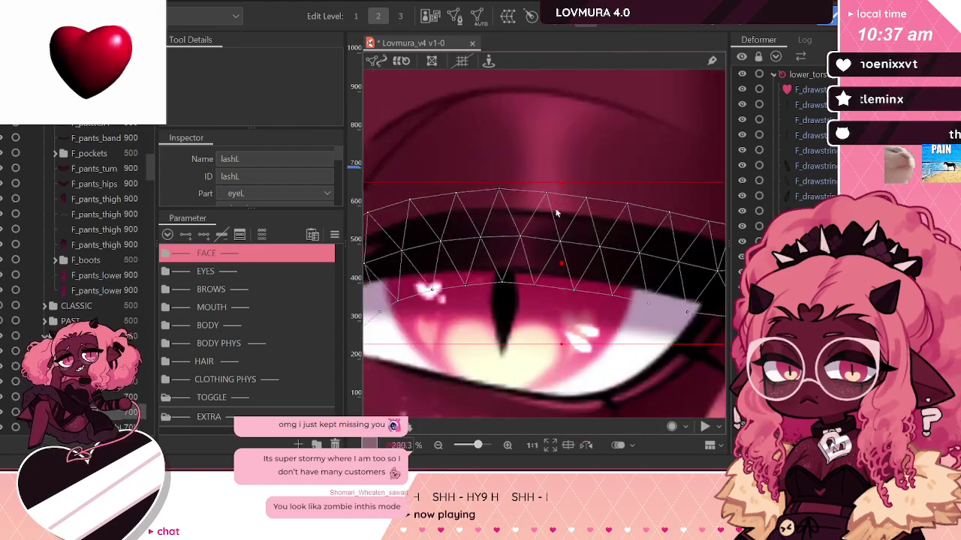
{"action": "scroll", "coordinate": [549, 207], "scroll_direction": "down", "scroll_amount": 4}
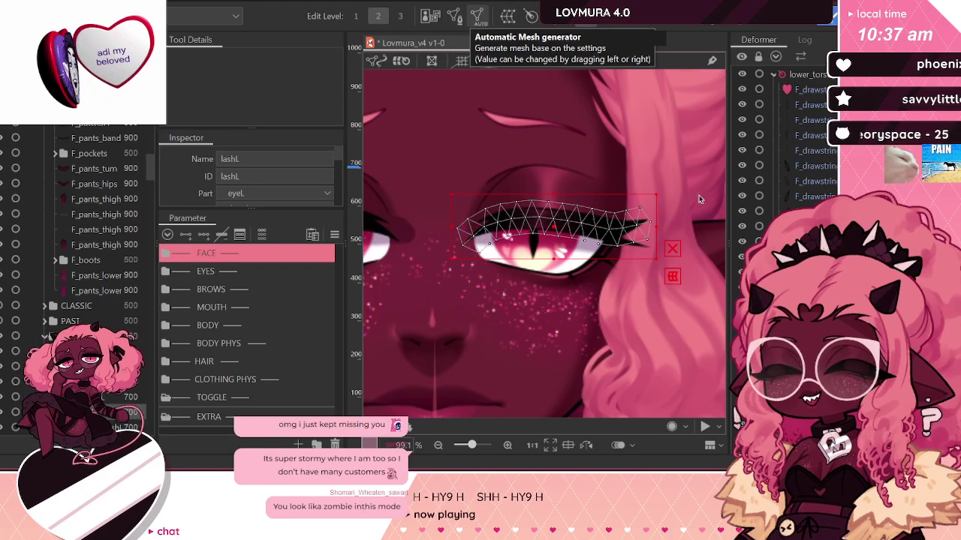
{"action": "scroll", "coordinate": [784, 138], "scroll_direction": "down", "scroll_amount": 2}
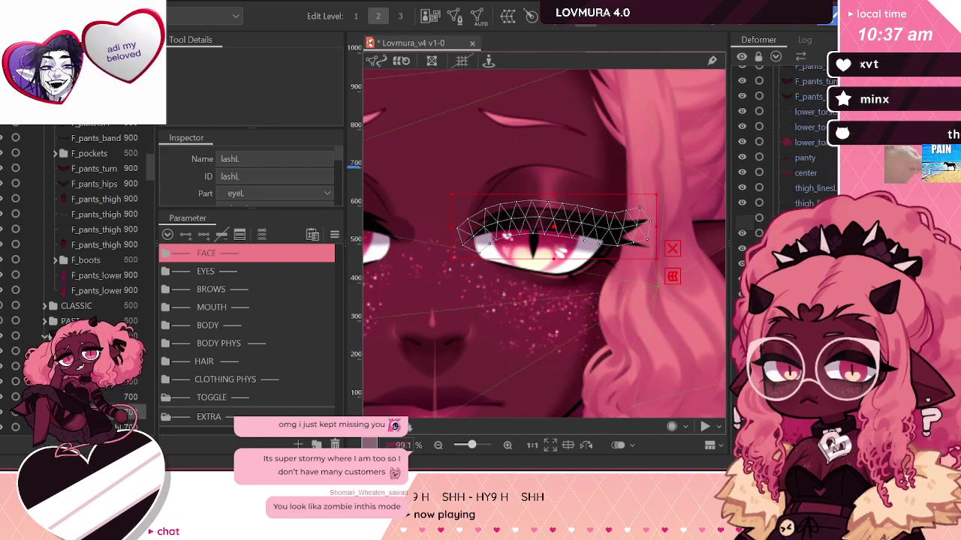
{"action": "scroll", "coordinate": [785, 138], "scroll_direction": "down", "scroll_amount": 3}
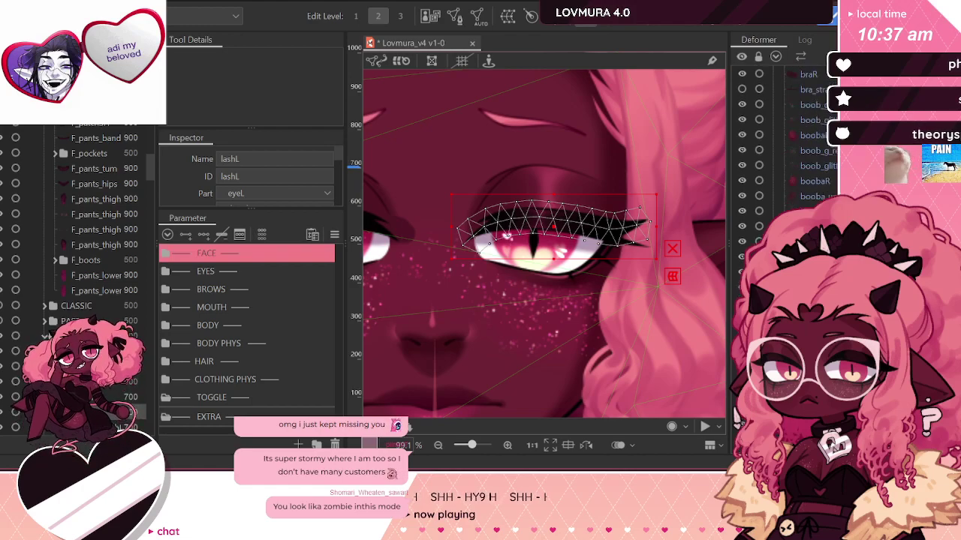
{"action": "scroll", "coordinate": [784, 139], "scroll_direction": "down", "scroll_amount": 3}
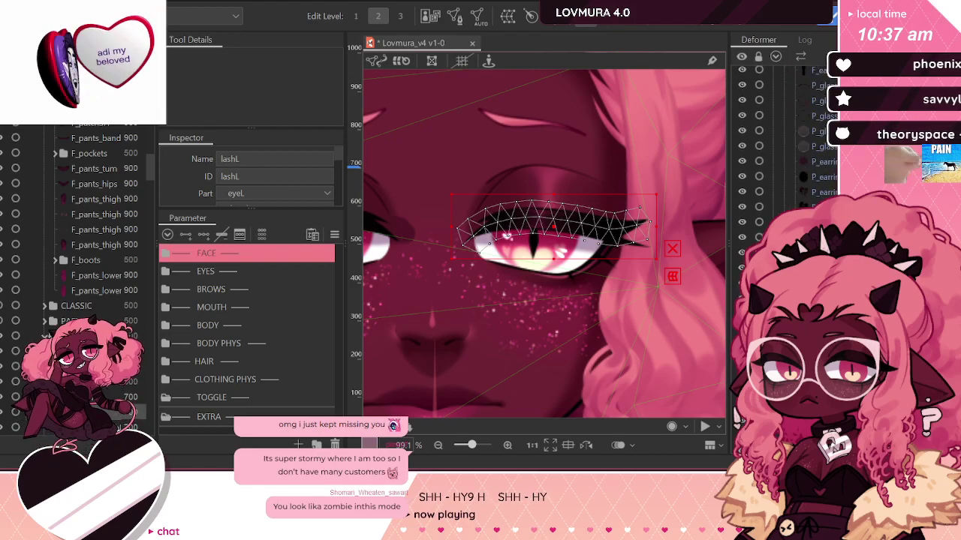
{"action": "scroll", "coordinate": [784, 139], "scroll_direction": "down", "scroll_amount": 3}
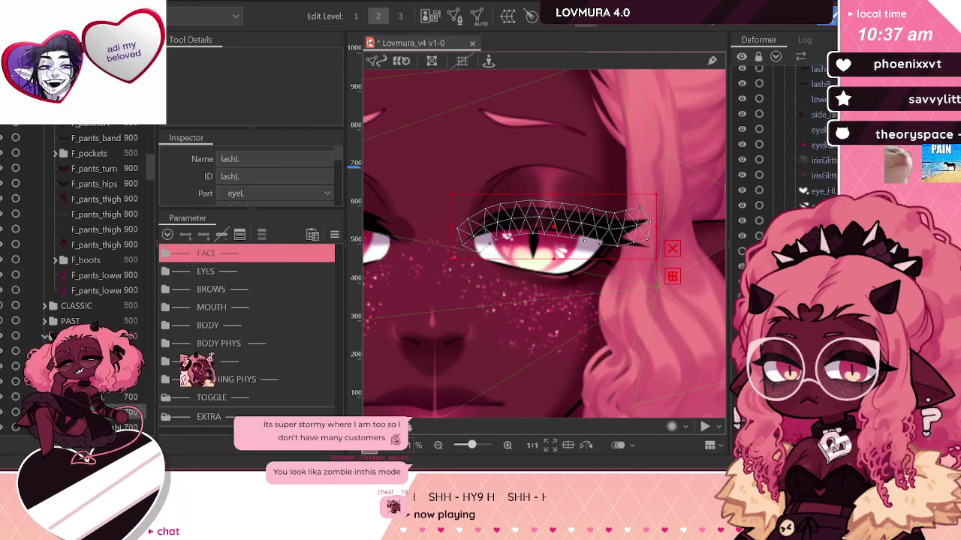
{"action": "left_click", "coordinate": [14, 379]}
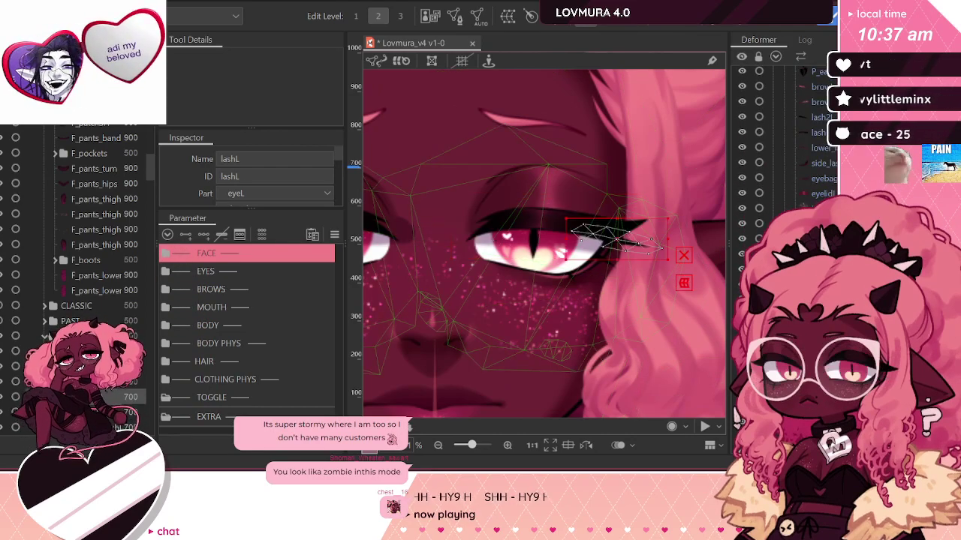
{"action": "scroll", "coordinate": [824, 156], "scroll_direction": "up", "scroll_amount": 3}
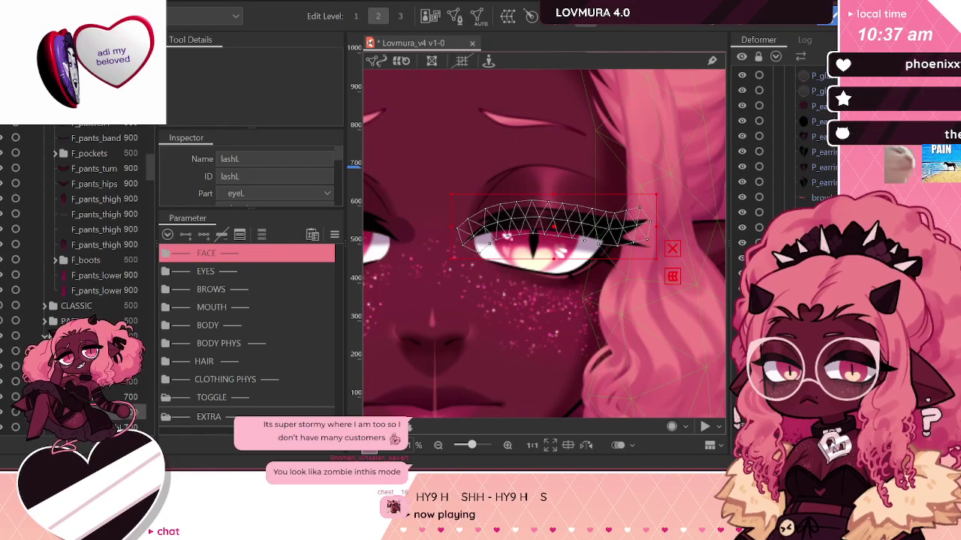
Step: Open the second left lash, lash2L, for mesh editing and erase its existing mesh
{"action": "left_click", "coordinate": [113, 397]}
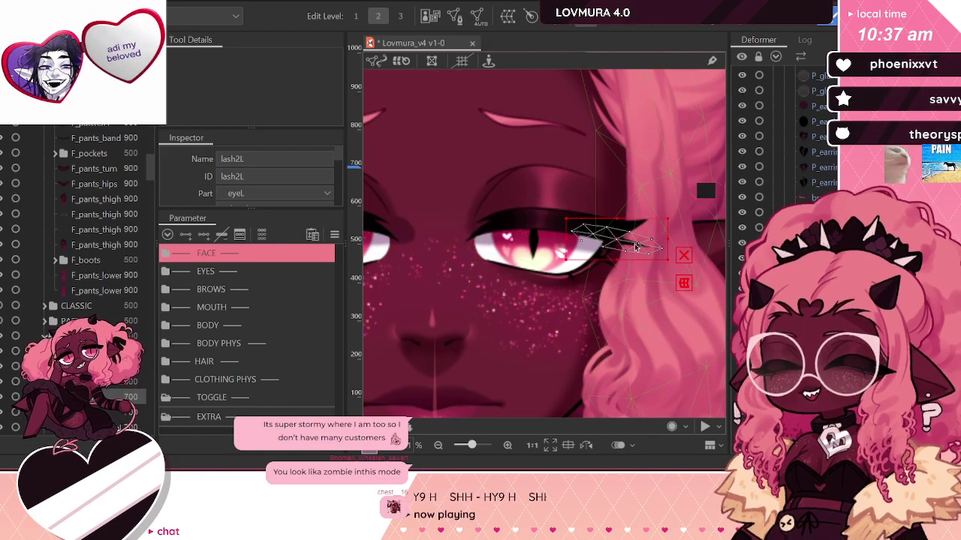
{"action": "scroll", "coordinate": [612, 234], "scroll_direction": "up", "scroll_amount": 2}
{"action": "scroll", "coordinate": [613, 234], "scroll_direction": "up", "scroll_amount": 1}
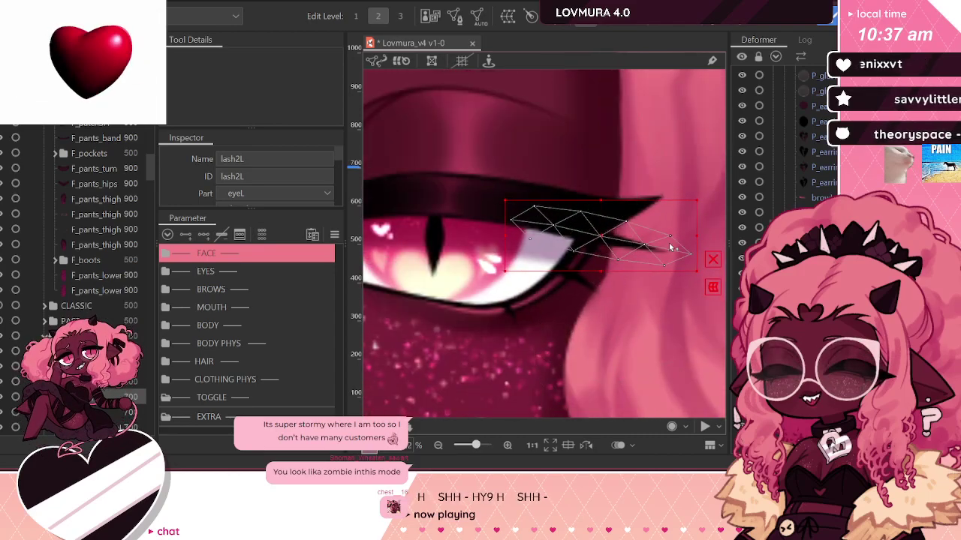
{"action": "scroll", "coordinate": [574, 208], "scroll_direction": "down", "scroll_amount": 2}
{"action": "scroll", "coordinate": [559, 210], "scroll_direction": "up", "scroll_amount": 2}
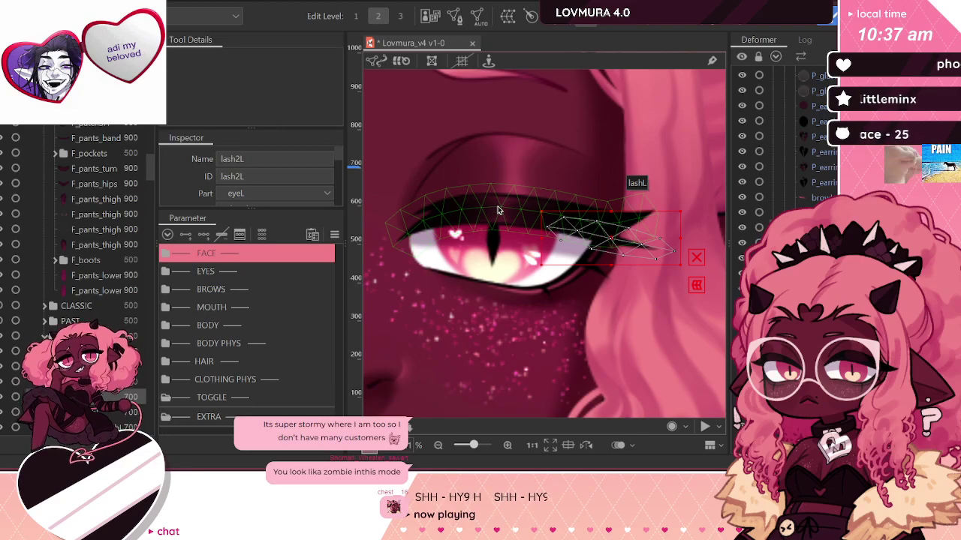
{"action": "left_click", "coordinate": [453, 16]}
{"action": "scroll", "coordinate": [267, 73], "scroll_direction": "up", "scroll_amount": 3}
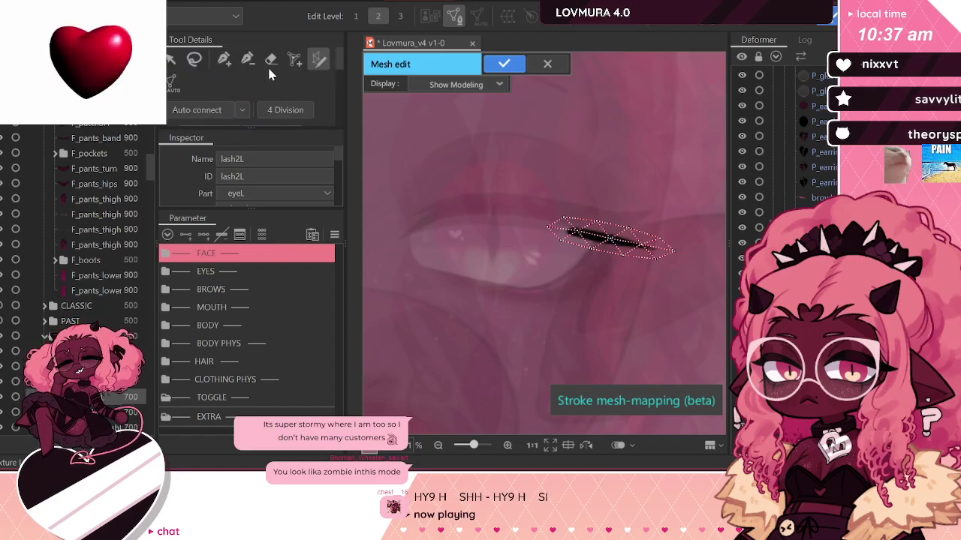
{"action": "mouse_move", "coordinate": [645, 342]}
{"action": "left_mouse_down"}
{"action": "mouse_move", "coordinate": [571, 172]}
{"action": "mouse_move", "coordinate": [575, 140]}
{"action": "left_mouse_up"}
{"action": "left_click", "coordinate": [624, 245]}
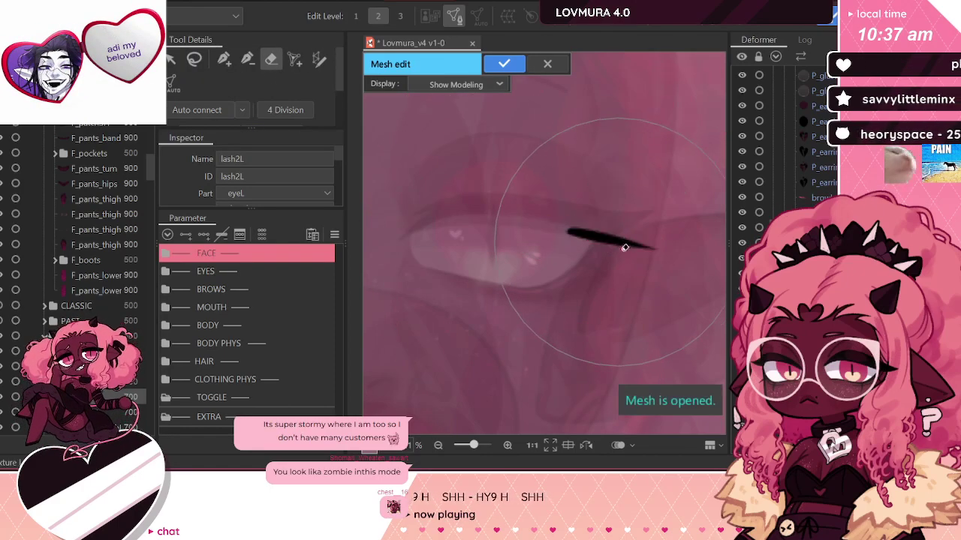
Step: Stroke mesh-map the lash2L lash from end to end with mesh width 11 and repeated density 7, and apply the mesh edit
{"action": "left_click", "coordinate": [319, 60]}
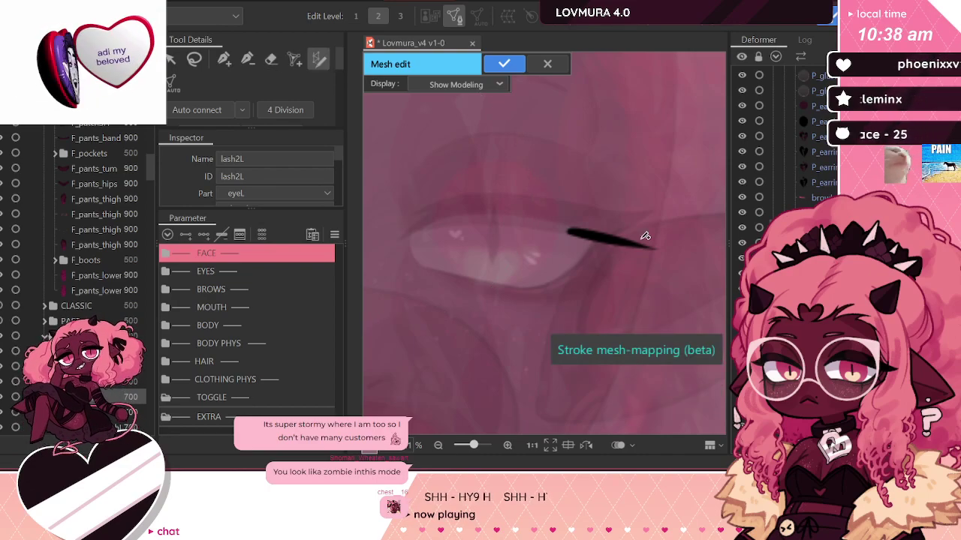
{"action": "left_click_drag", "start_coordinate": [569, 231], "coordinate": [667, 253]}
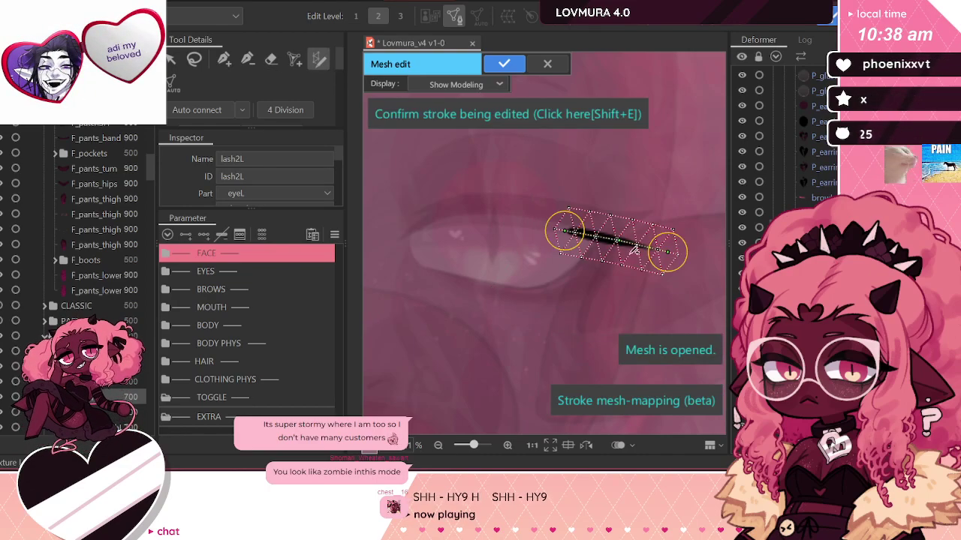
{"action": "scroll", "coordinate": [230, 67], "scroll_direction": "down", "scroll_amount": 3}
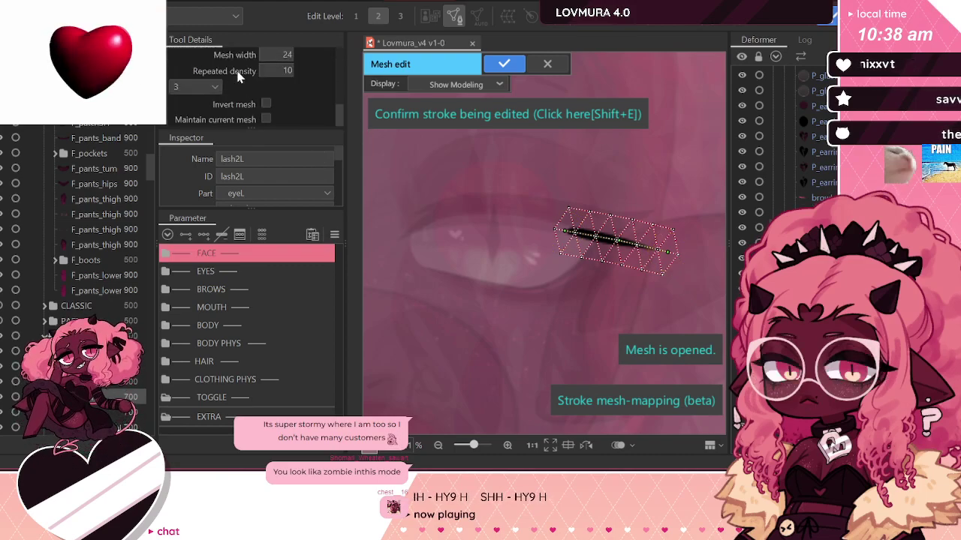
{"action": "scroll", "coordinate": [287, 74], "scroll_direction": "up", "scroll_amount": 2}
{"action": "scroll", "coordinate": [288, 87], "scroll_direction": "down", "scroll_amount": 2}
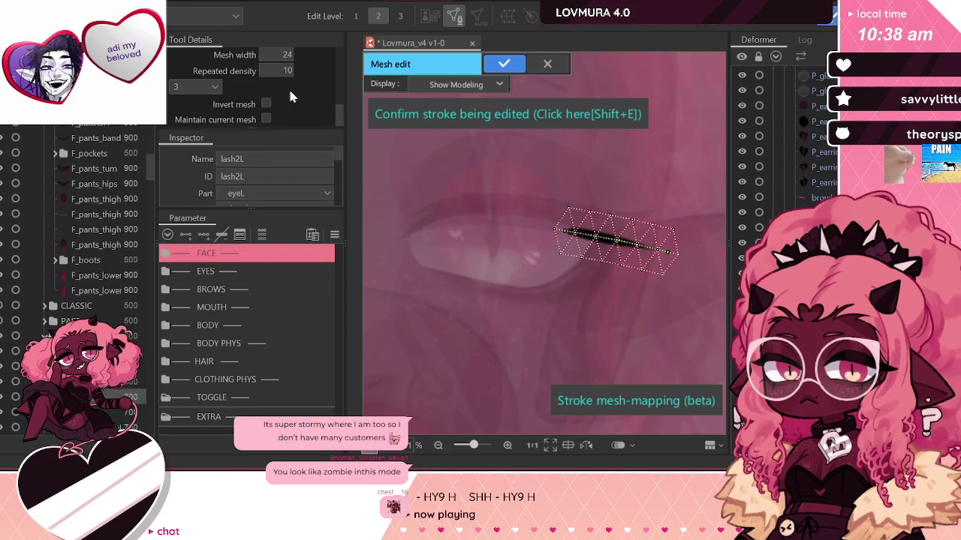
{"action": "mouse_move", "coordinate": [286, 54]}
{"action": "left_mouse_down"}
{"action": "mouse_move", "coordinate": [268, 54]}
{"action": "mouse_move", "coordinate": [271, 72]}
{"action": "left_mouse_up"}
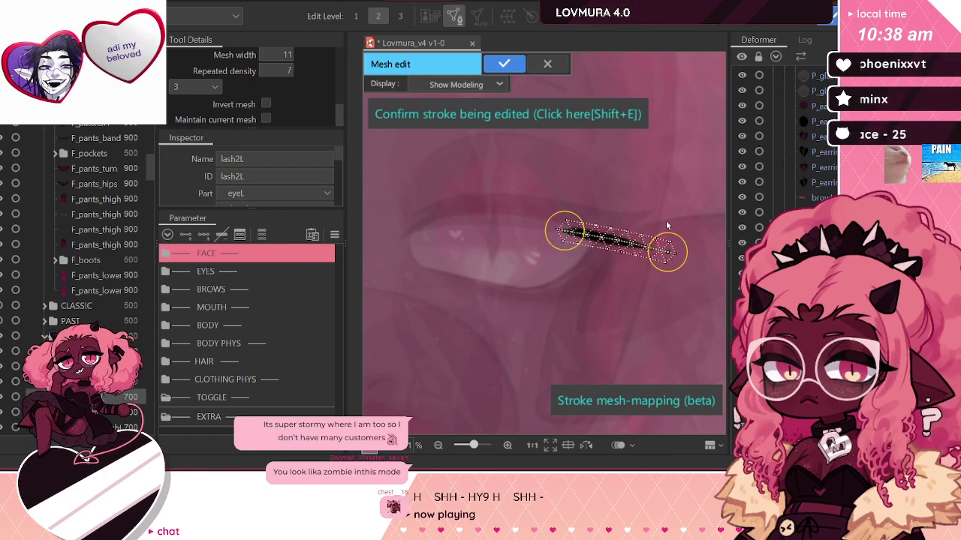
{"action": "left_click", "coordinate": [504, 64]}
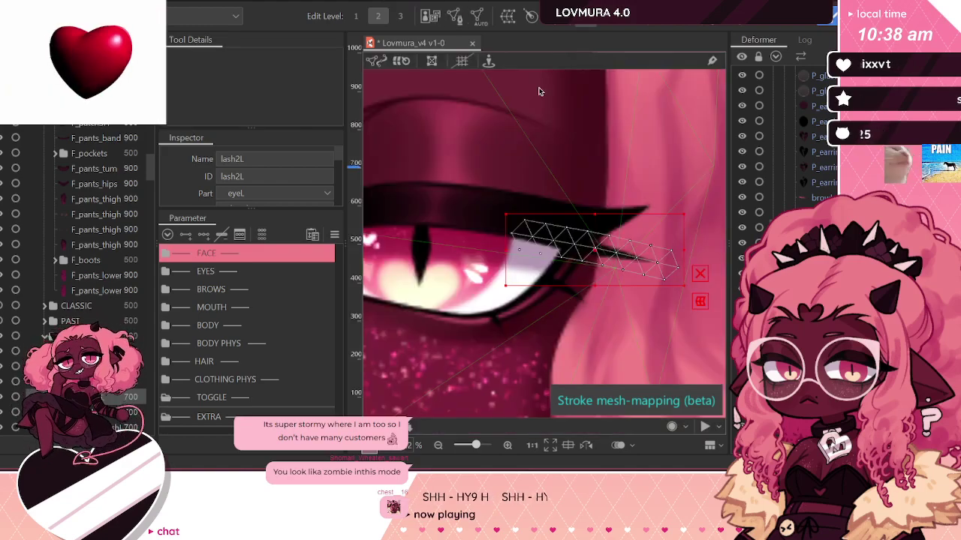
Step: Open the left lower lash, lower_lashL, for mesh editing and erase its existing mesh
{"action": "scroll", "coordinate": [663, 242], "scroll_direction": "down", "scroll_amount": 3}
{"action": "left_click", "coordinate": [623, 223]}
{"action": "left_click", "coordinate": [615, 248]}
{"action": "left_click", "coordinate": [542, 292]}
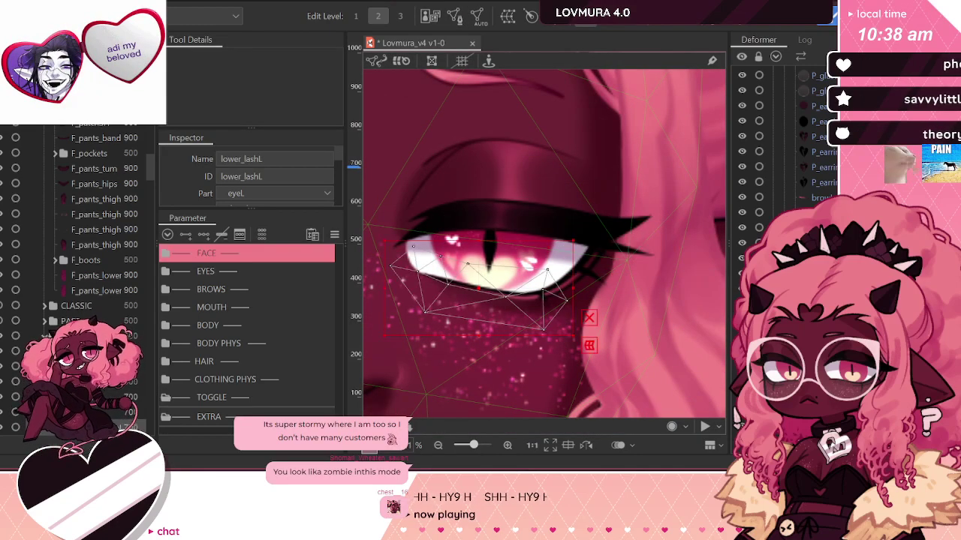
{"action": "left_click", "coordinate": [454, 16]}
{"action": "scroll", "coordinate": [230, 96], "scroll_direction": "down", "scroll_amount": 2}
{"action": "scroll", "coordinate": [235, 71], "scroll_direction": "up", "scroll_amount": 2}
{"action": "left_click", "coordinate": [271, 59]}
{"action": "left_click", "coordinate": [467, 293]}
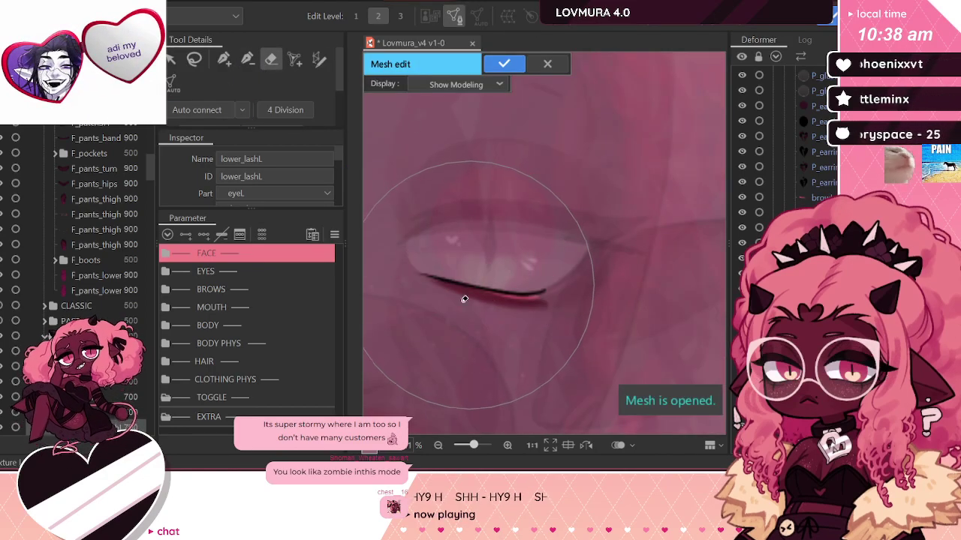
Step: Draw a stroke mesh-mapping line along lower_lashL, fine-tune its outer end, and confirm the stroke
{"action": "left_click", "coordinate": [318, 60]}
{"action": "scroll", "coordinate": [435, 262], "scroll_direction": "up", "scroll_amount": 2}
{"action": "left_click_drag", "start_coordinate": [433, 261], "coordinate": [615, 289]}
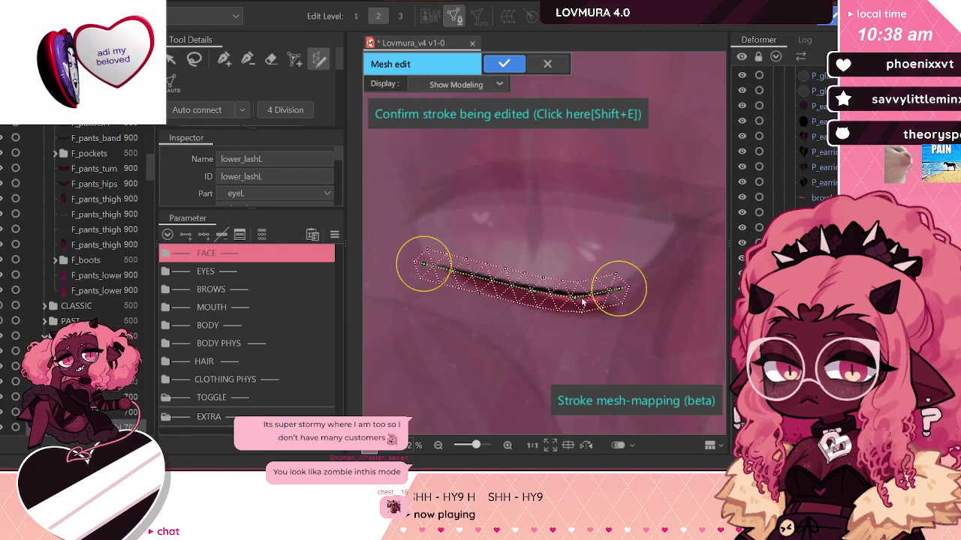
{"action": "mouse_move", "coordinate": [619, 289]}
{"action": "left_mouse_down"}
{"action": "mouse_move", "coordinate": [617, 299]}
{"action": "mouse_move", "coordinate": [619, 291]}
{"action": "left_mouse_up"}
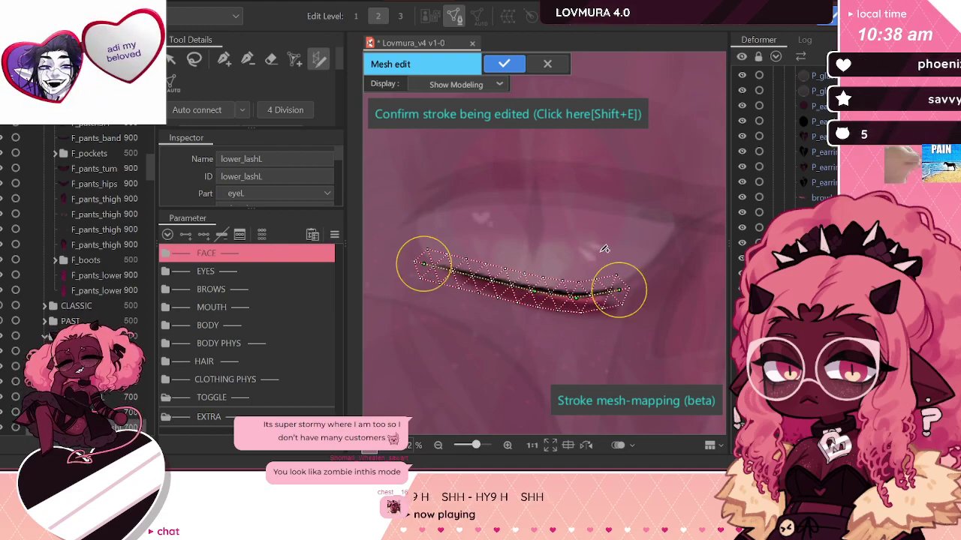
{"action": "left_click", "coordinate": [538, 115]}
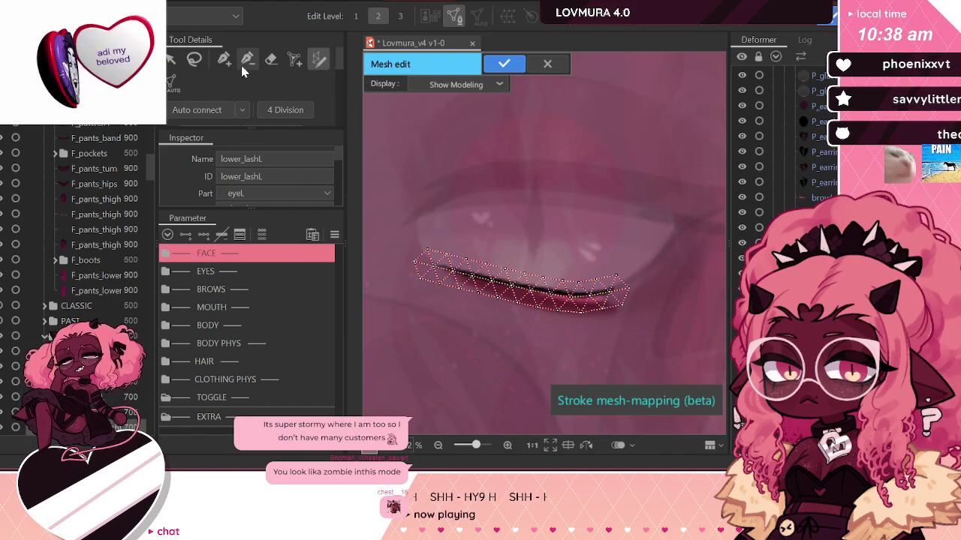
Step: Move the lower-edge vertices of the lower_lashL mesh down to enclose the lash's soft shading, and apply the mesh edit
{"action": "left_click", "coordinate": [223, 65]}
{"action": "left_click", "coordinate": [173, 61]}
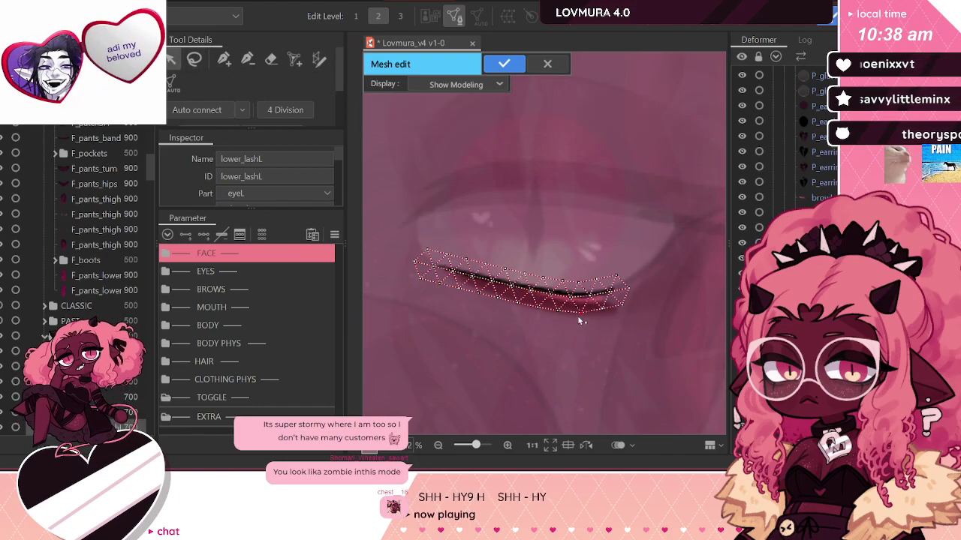
{"action": "left_click_drag", "start_coordinate": [622, 306], "coordinate": [581, 324]}
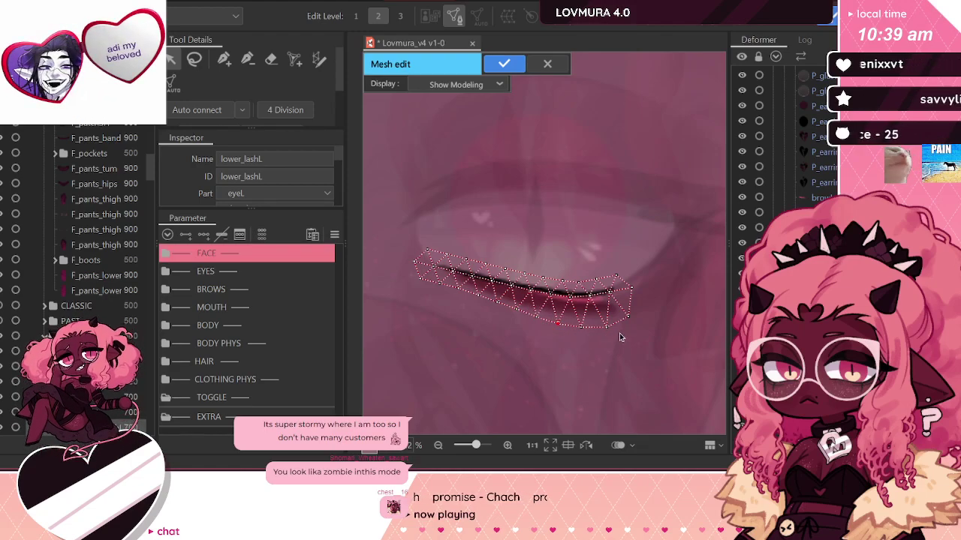
{"action": "left_click", "coordinate": [516, 66]}
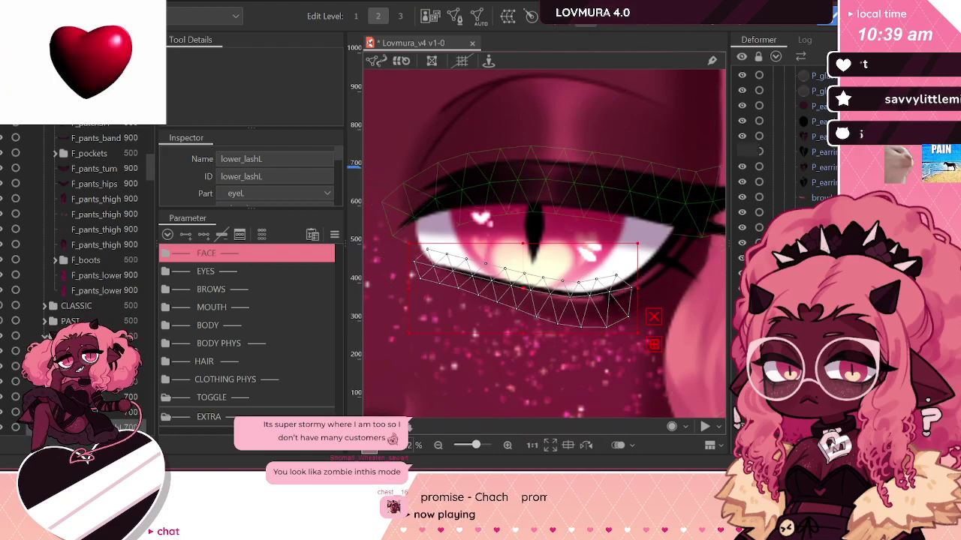
Step: Open the left side lash, side_lashL, for mesh editing and erase its existing mesh
{"action": "scroll", "coordinate": [440, 182], "scroll_direction": "down", "scroll_amount": 2}
{"action": "scroll", "coordinate": [548, 188], "scroll_direction": "up", "scroll_amount": 2}
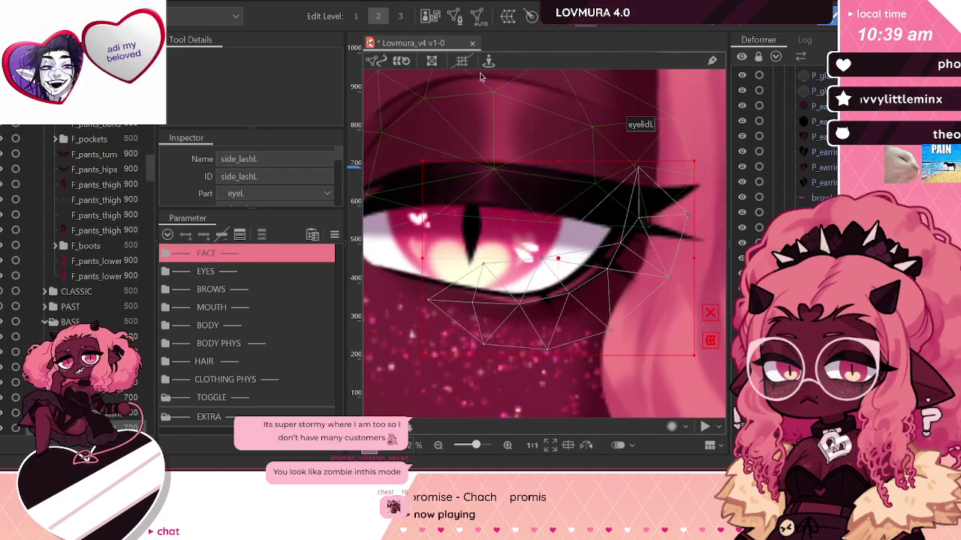
{"action": "left_click", "coordinate": [453, 15]}
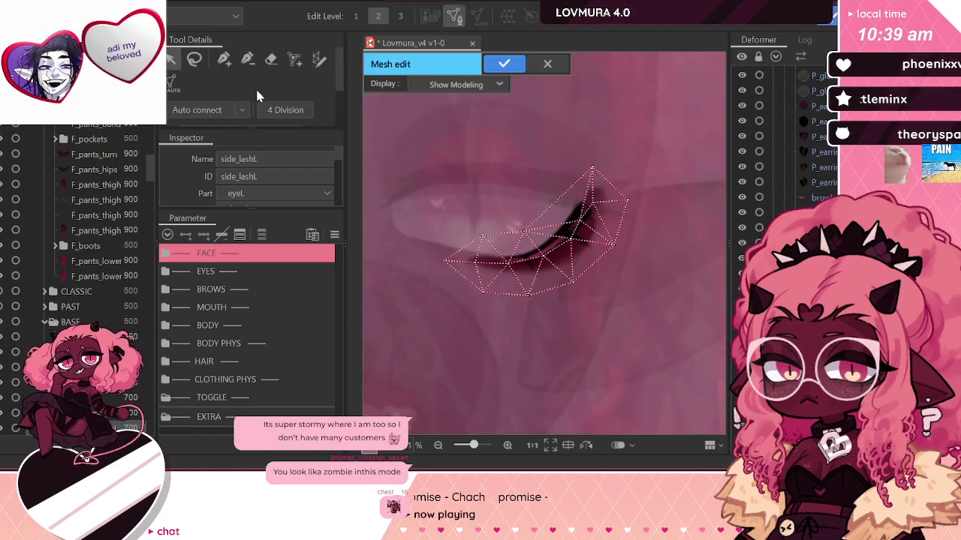
{"action": "left_click", "coordinate": [271, 60]}
{"action": "mouse_move", "coordinate": [633, 285]}
{"action": "left_mouse_down"}
{"action": "mouse_move", "coordinate": [564, 271]}
{"action": "mouse_move", "coordinate": [508, 232]}
{"action": "left_mouse_up"}
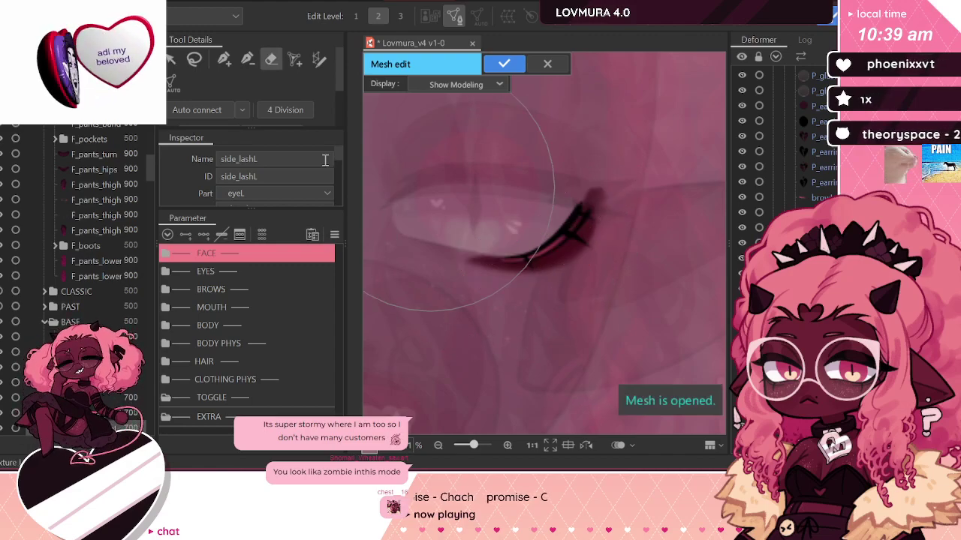
Step: Draw a stroke mesh-mapping line along side_lashL, fine-tune its outer end, and confirm the stroke
{"action": "left_click", "coordinate": [319, 60]}
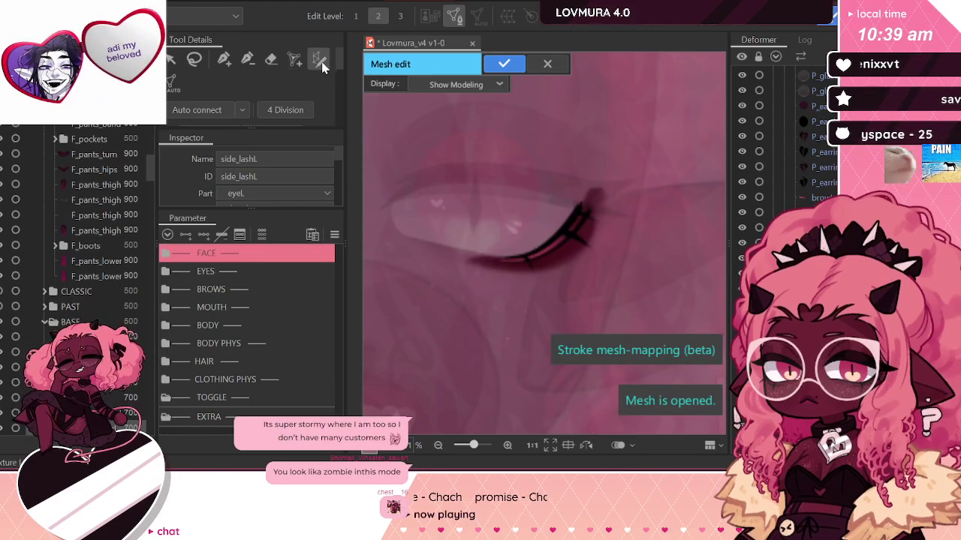
{"action": "mouse_move", "coordinate": [476, 256]}
{"action": "left_mouse_down"}
{"action": "mouse_move", "coordinate": [529, 258]}
{"action": "mouse_move", "coordinate": [598, 188]}
{"action": "left_mouse_up"}
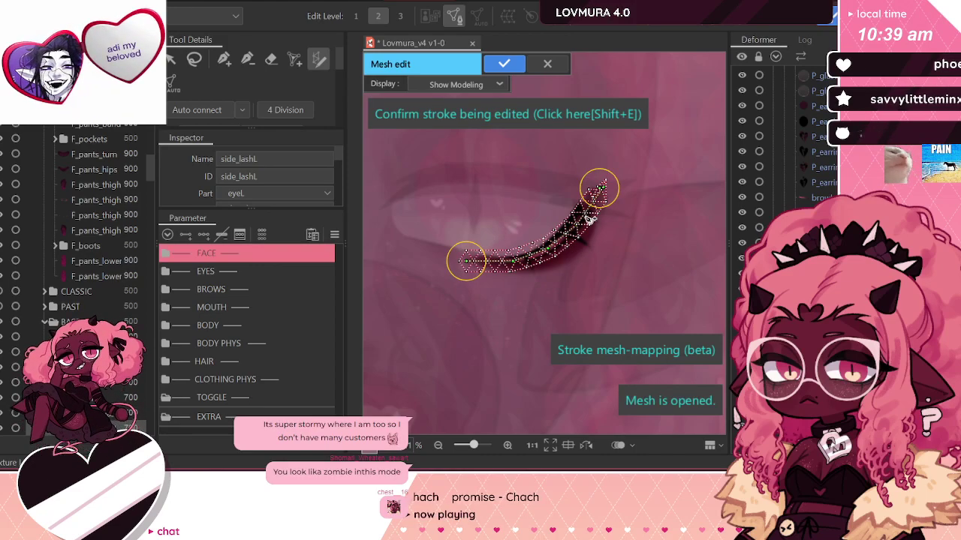
{"action": "mouse_move", "coordinate": [601, 192]}
{"action": "left_mouse_down"}
{"action": "mouse_move", "coordinate": [618, 176]}
{"action": "mouse_move", "coordinate": [602, 189]}
{"action": "left_mouse_up"}
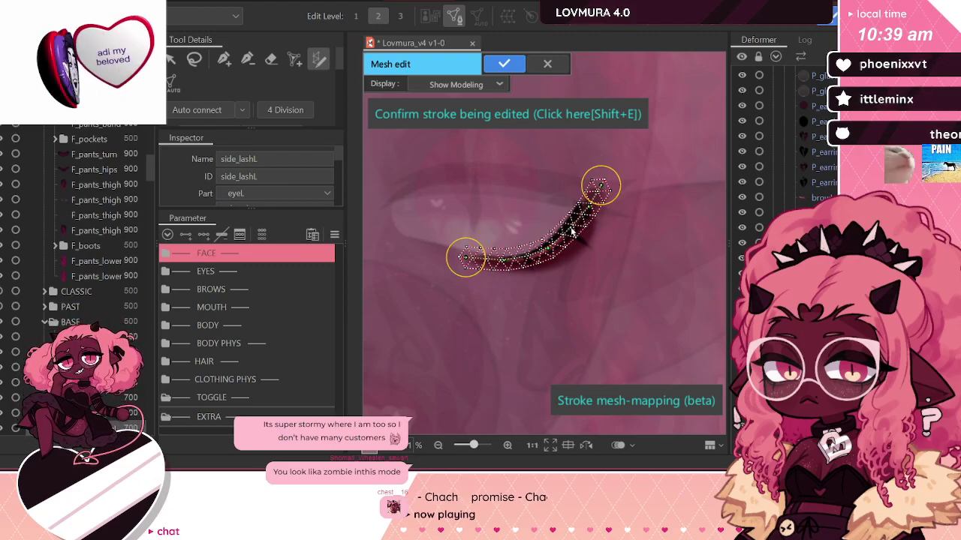
{"action": "left_click_drag", "start_coordinate": [601, 188], "coordinate": [600, 187]}
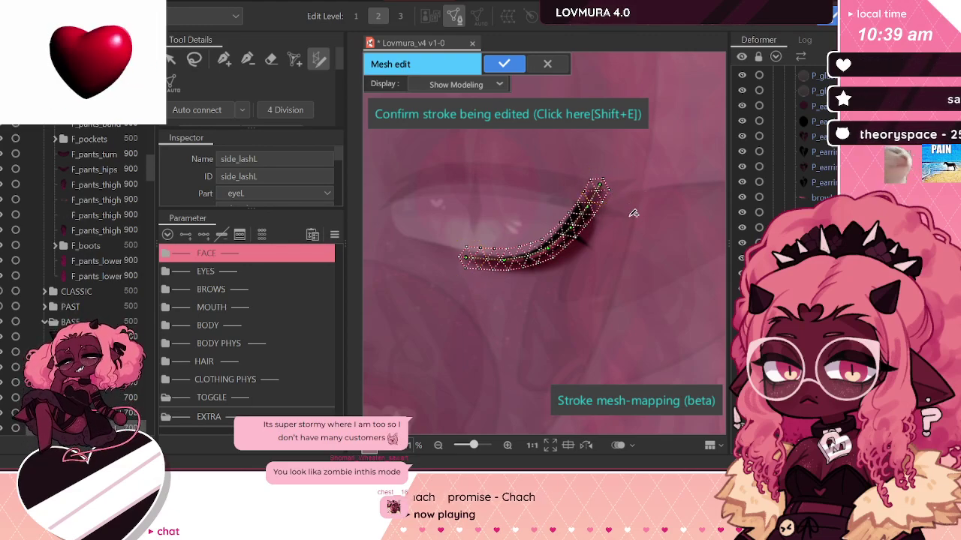
{"action": "left_click", "coordinate": [461, 115]}
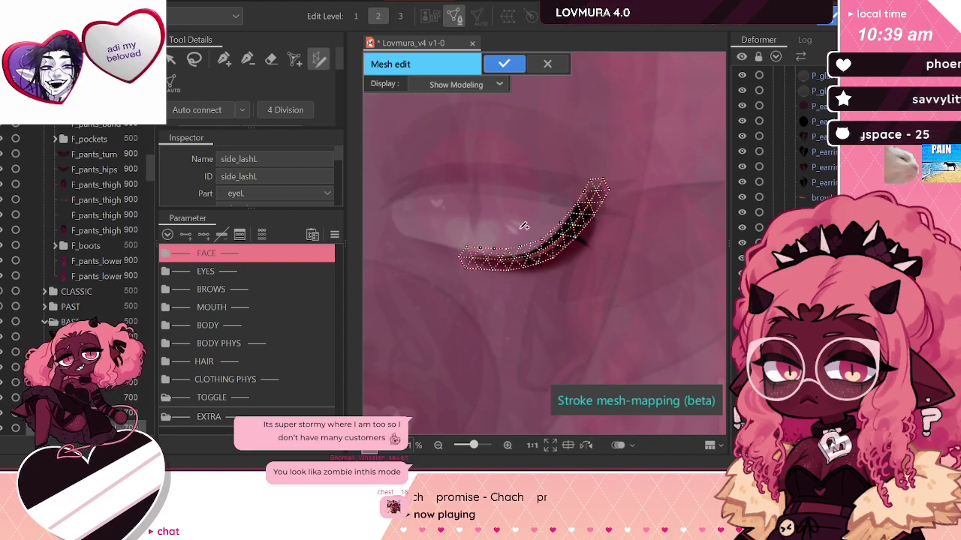
Step: Move the outer-corner edge vertices of the side_lashL mesh outward to enclose the lash tips and shading
{"action": "scroll", "coordinate": [521, 226], "scroll_direction": "up", "scroll_amount": 2}
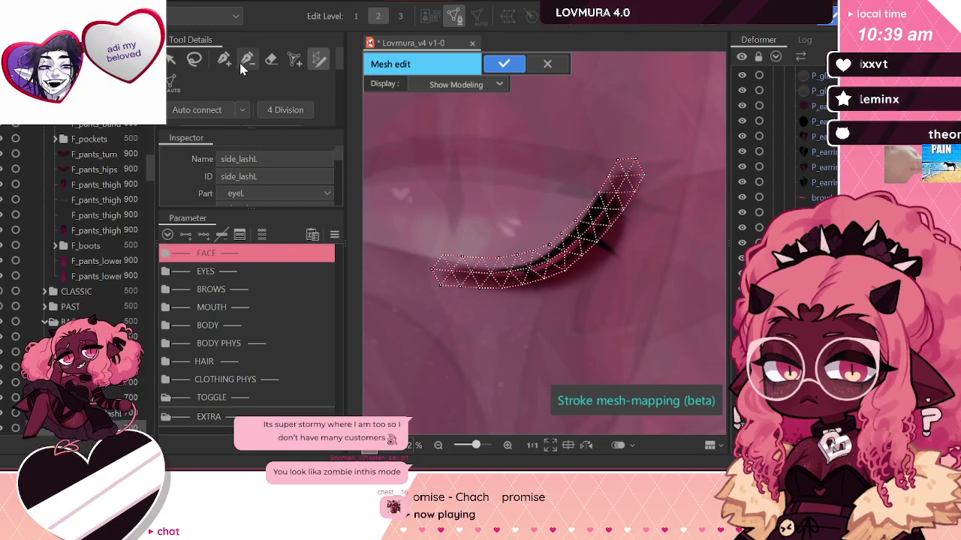
{"action": "left_click", "coordinate": [173, 60]}
{"action": "left_click_drag", "start_coordinate": [593, 246], "coordinate": [604, 274]}
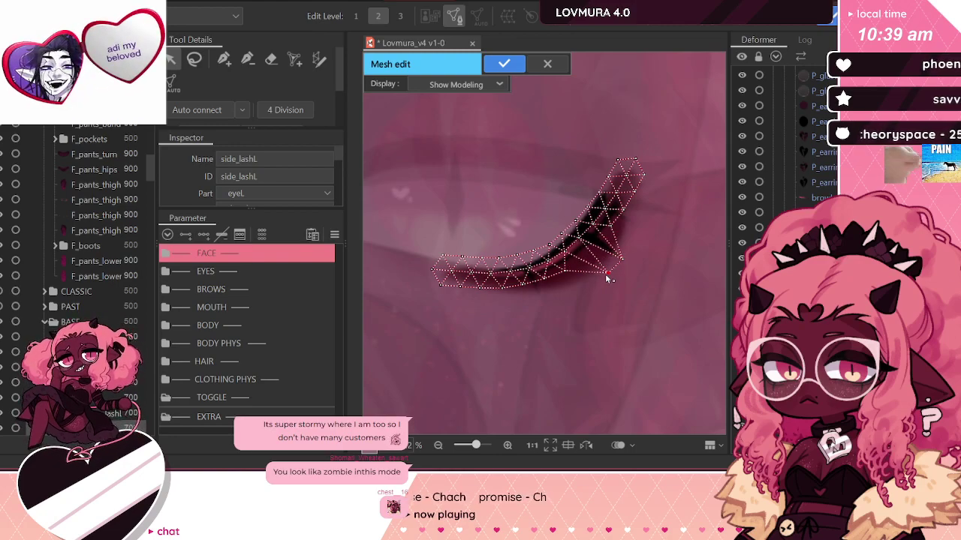
{"action": "left_click_drag", "start_coordinate": [611, 226], "coordinate": [641, 243]}
{"action": "left_click_drag", "start_coordinate": [624, 212], "coordinate": [637, 241]}
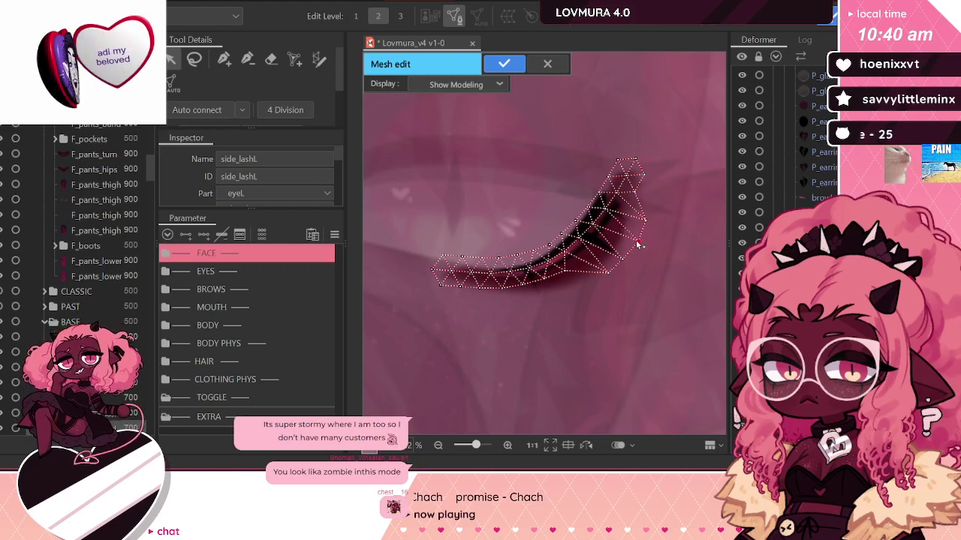
{"action": "left_click_drag", "start_coordinate": [635, 192], "coordinate": [658, 177]}
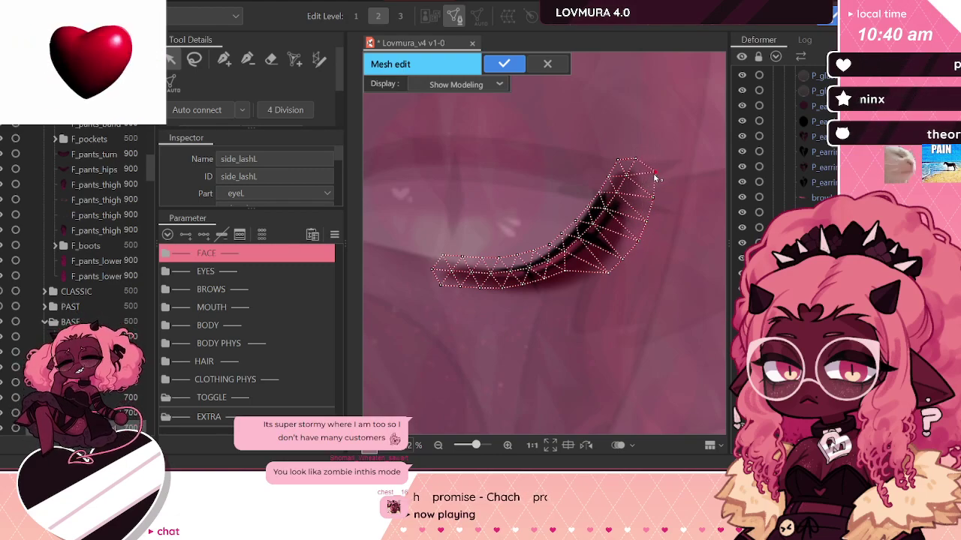
Step: Lower the remaining bottom-edge vertices of side_lashL into a smooth curve around the shading, and apply the mesh edit
{"action": "left_click_drag", "start_coordinate": [569, 277], "coordinate": [457, 299]}
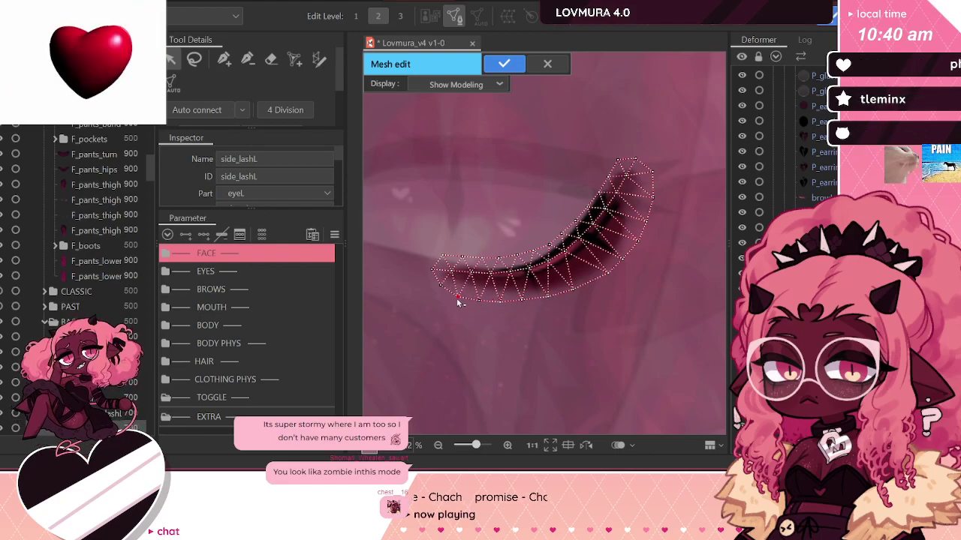
{"action": "left_click", "coordinate": [524, 302]}
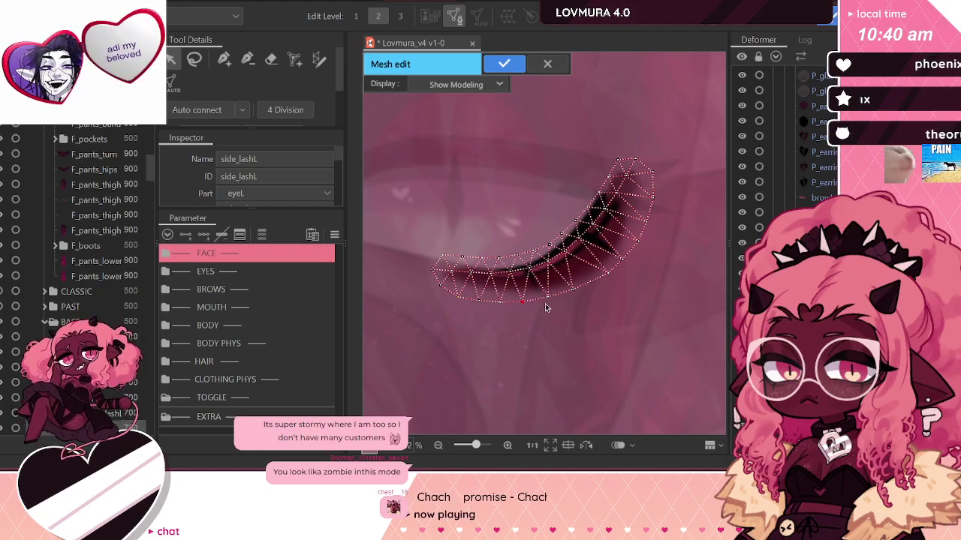
{"action": "left_click_drag", "start_coordinate": [572, 288], "coordinate": [553, 303]}
{"action": "left_click", "coordinate": [526, 306]}
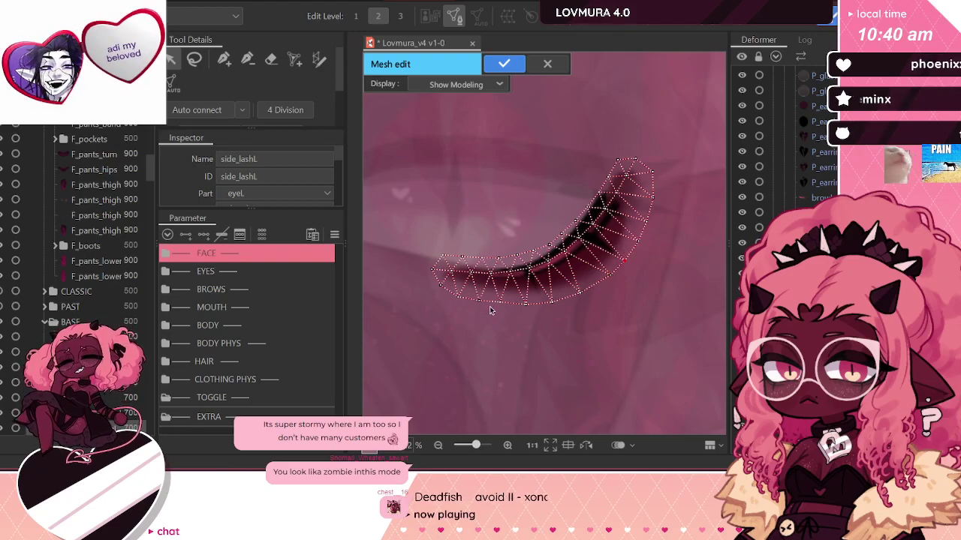
{"action": "left_click", "coordinate": [504, 65]}
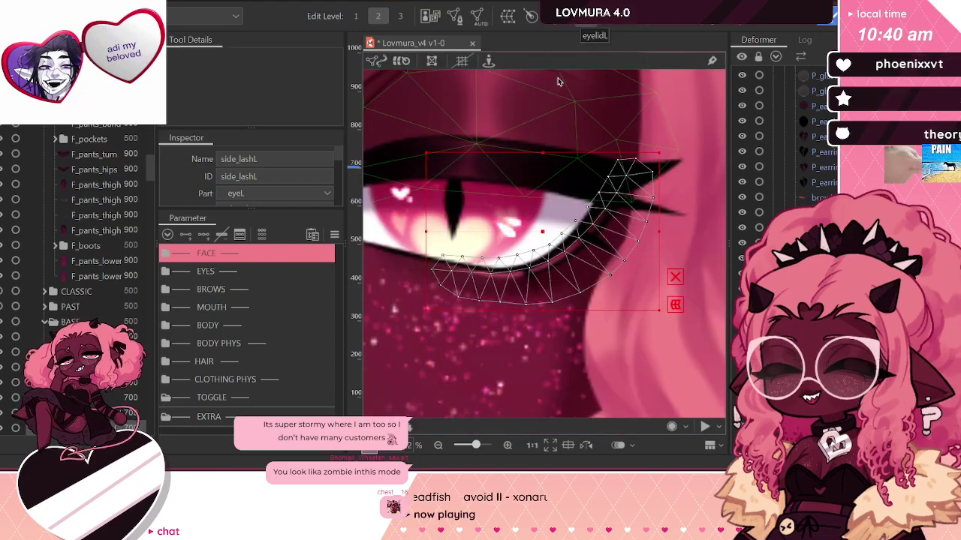
Step: Open the left eye bag, eyebagL, for mesh editing and erase its existing mesh
{"action": "left_click", "coordinate": [557, 82]}
{"action": "left_click", "coordinate": [585, 293]}
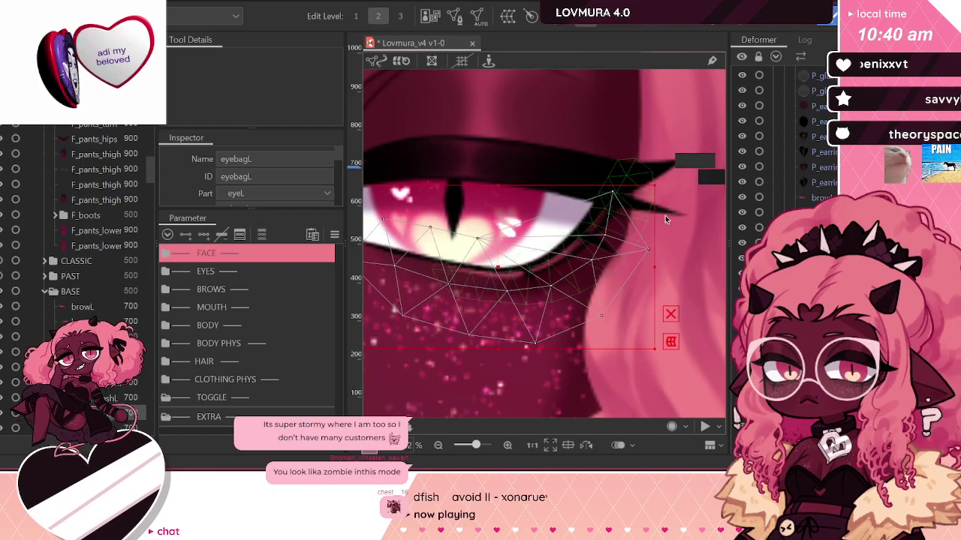
{"action": "scroll", "coordinate": [665, 219], "scroll_direction": "down", "scroll_amount": 2}
{"action": "left_click", "coordinate": [454, 17]}
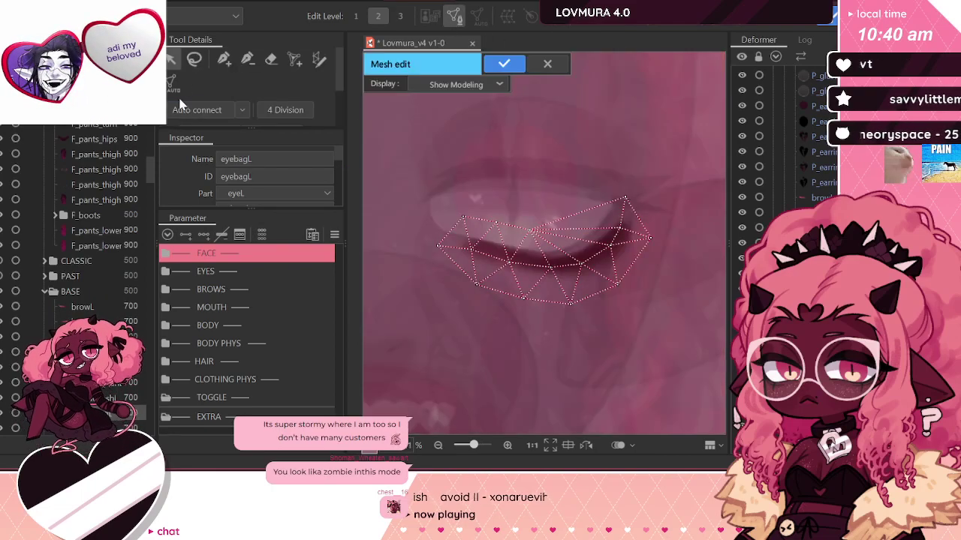
{"action": "left_click", "coordinate": [271, 58]}
{"action": "left_click_drag", "start_coordinate": [424, 266], "coordinate": [536, 299]}
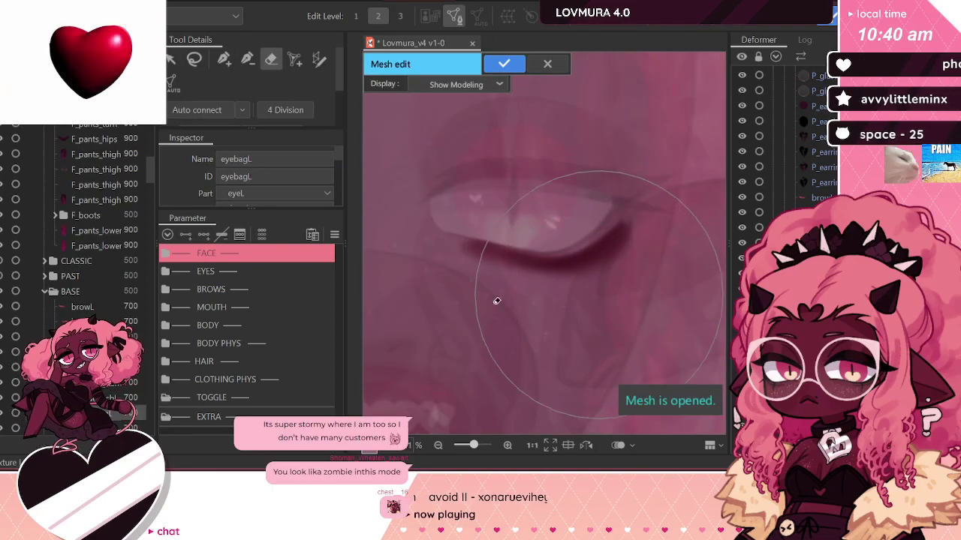
{"action": "left_click", "coordinate": [225, 63]}
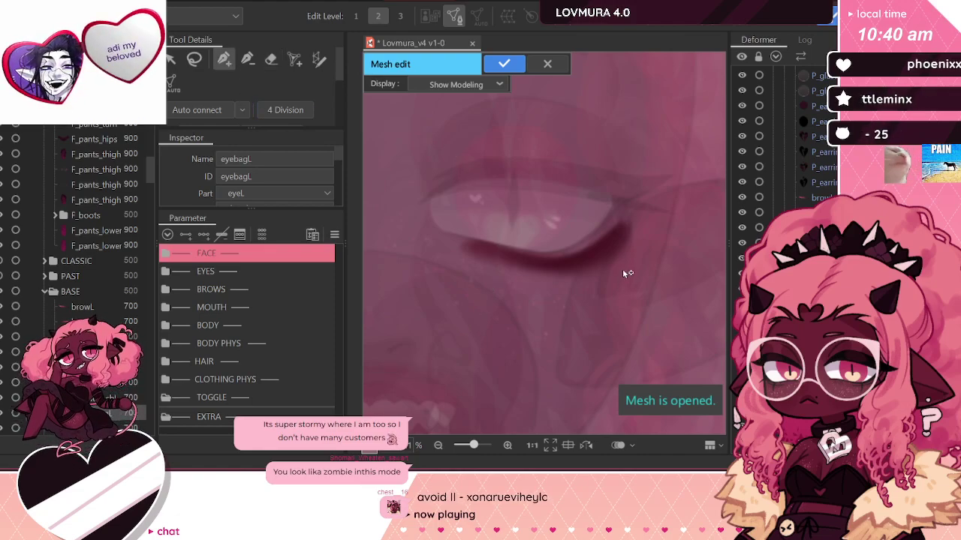
{"action": "left_click", "coordinate": [468, 245]}
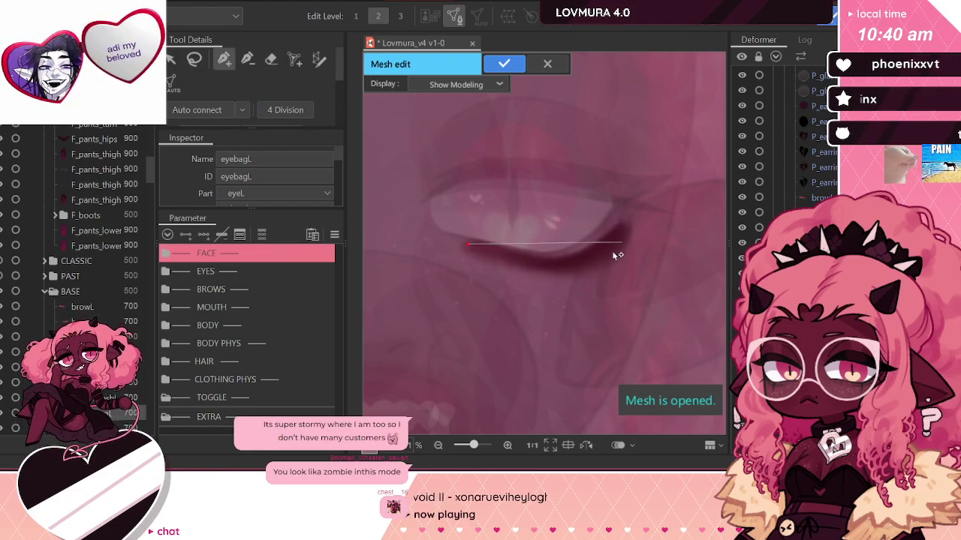
{"action": "left_click", "coordinate": [520, 259]}
{"action": "key", "text": "ctrl+z"}
{"action": "key", "text": "ctrl+z"}
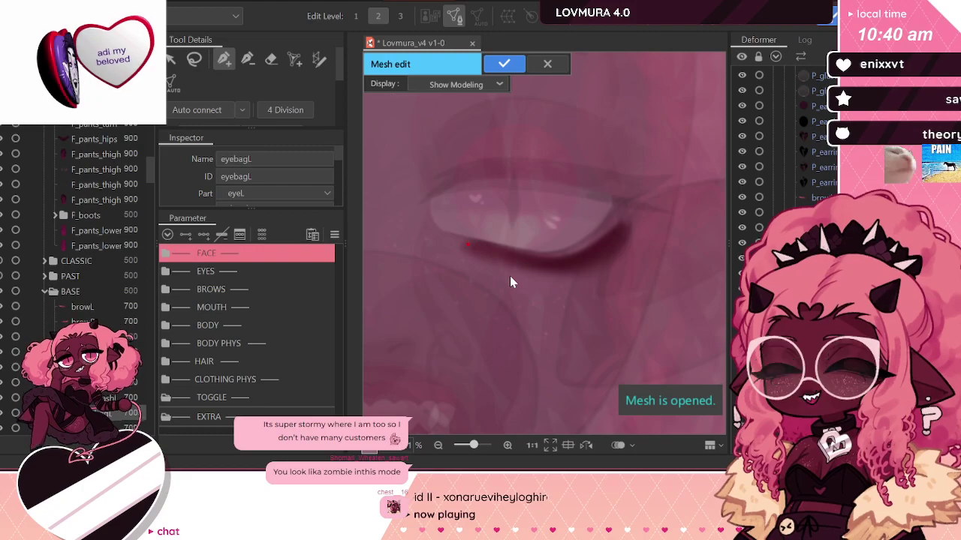
Step: Draw a stroke mesh-mapping line along the eyebagL shading and reshape its middle control points to follow the curve
{"action": "left_click", "coordinate": [321, 67]}
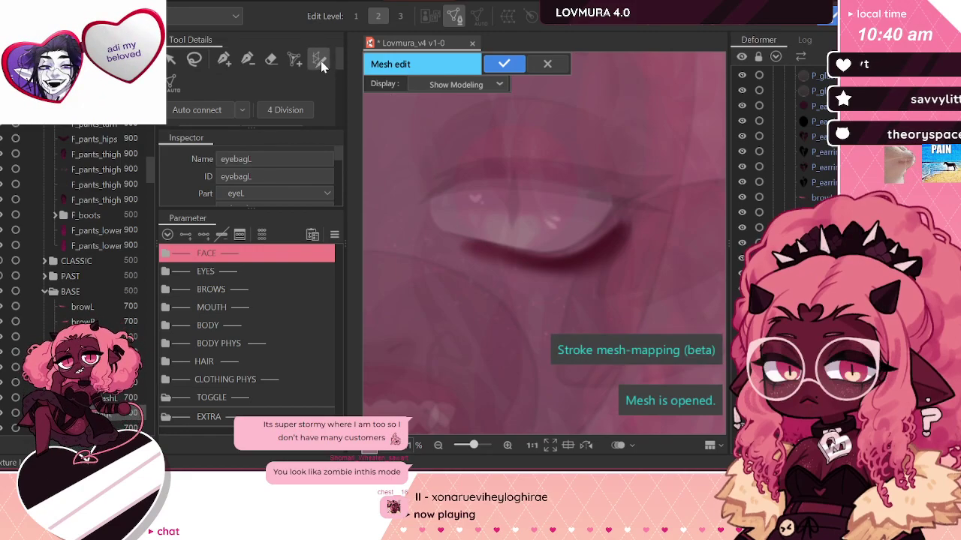
{"action": "mouse_move", "coordinate": [467, 244]}
{"action": "left_mouse_down"}
{"action": "mouse_move", "coordinate": [577, 256]}
{"action": "mouse_move", "coordinate": [625, 224]}
{"action": "left_mouse_up"}
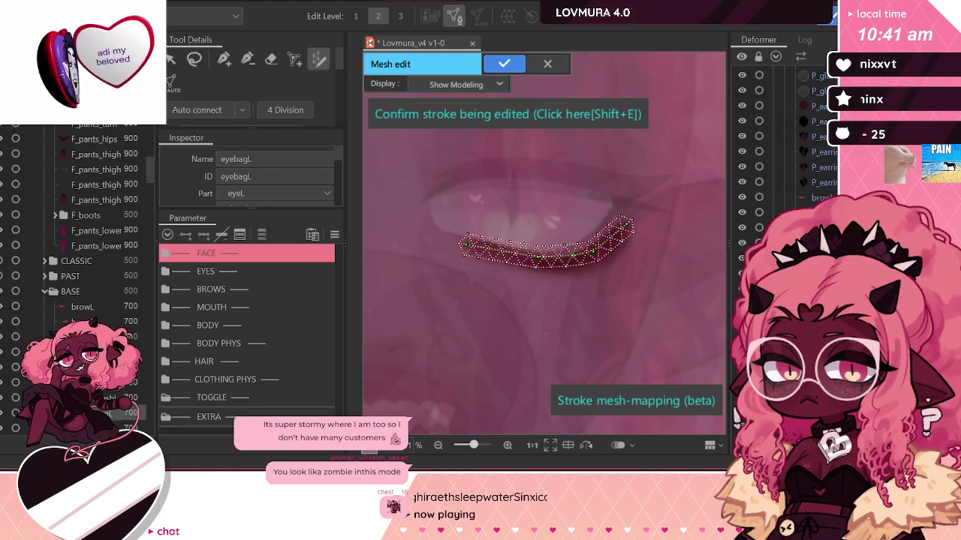
{"action": "scroll", "coordinate": [563, 156], "scroll_direction": "up", "scroll_amount": 2}
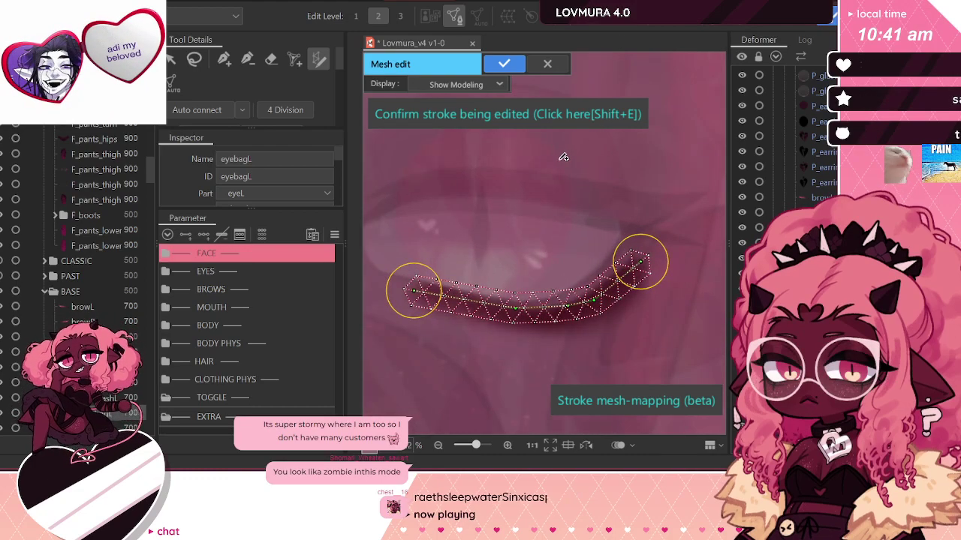
{"action": "left_click_drag", "start_coordinate": [413, 291], "coordinate": [410, 287]}
{"action": "left_click_drag", "start_coordinate": [515, 308], "coordinate": [448, 299]}
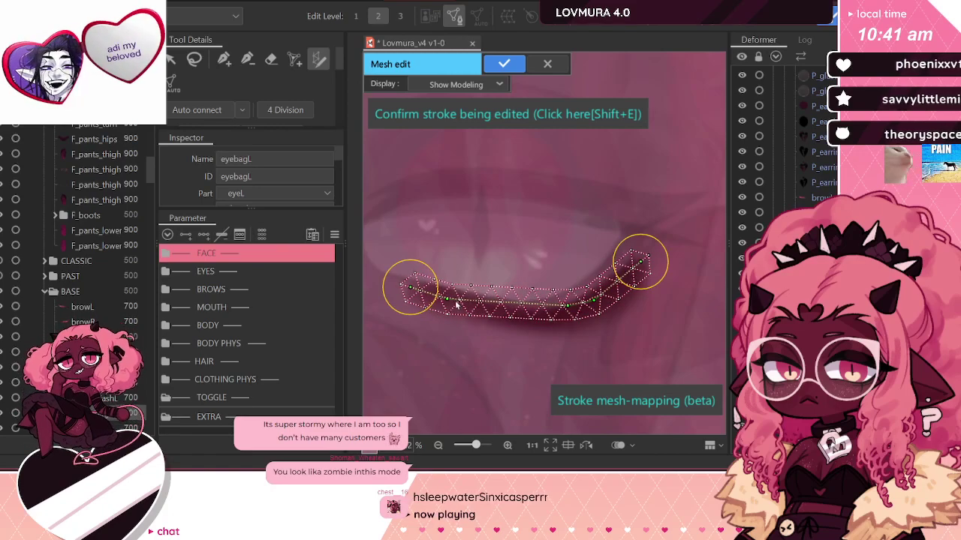
{"action": "mouse_move", "coordinate": [501, 312]}
{"action": "left_mouse_down"}
{"action": "mouse_move", "coordinate": [570, 313]}
{"action": "mouse_move", "coordinate": [529, 322]}
{"action": "mouse_move", "coordinate": [608, 300]}
{"action": "left_mouse_up"}
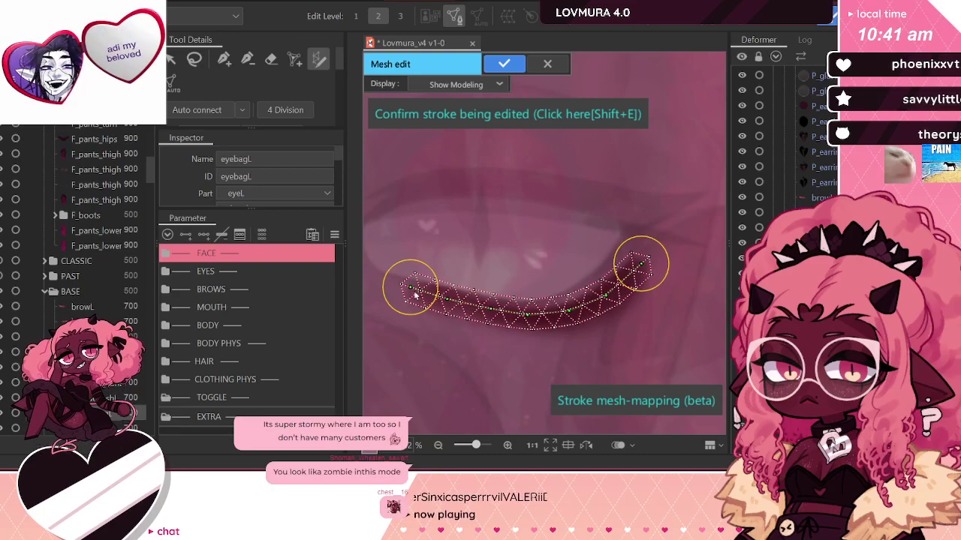
Step: Fine-tune the inner and outer ends of the eyebagL stroke and confirm it
{"action": "left_click_drag", "start_coordinate": [409, 290], "coordinate": [407, 291]}
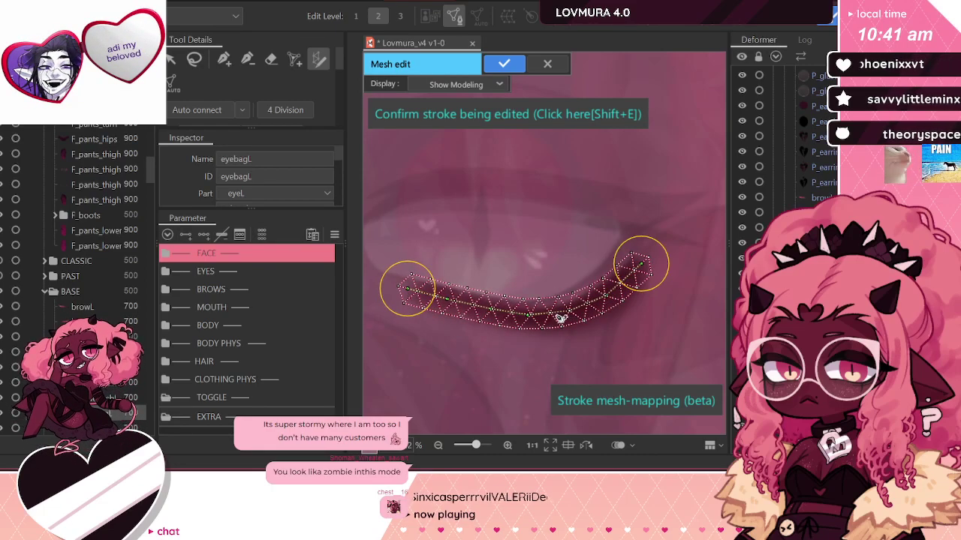
{"action": "mouse_move", "coordinate": [644, 266]}
{"action": "left_mouse_down"}
{"action": "mouse_move", "coordinate": [648, 259]}
{"action": "mouse_move", "coordinate": [626, 279]}
{"action": "left_mouse_up"}
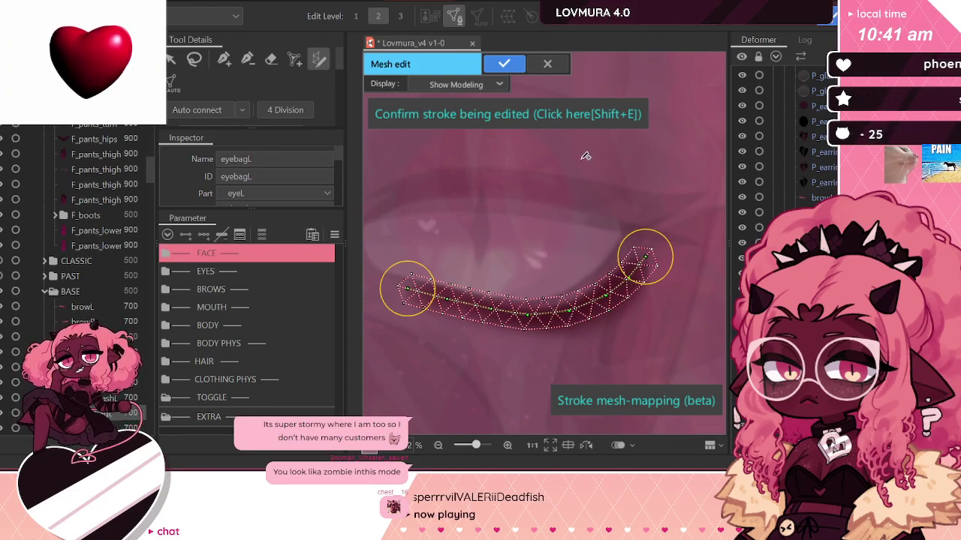
{"action": "left_click_drag", "start_coordinate": [449, 299], "coordinate": [407, 286]}
{"action": "left_click", "coordinate": [547, 119]}
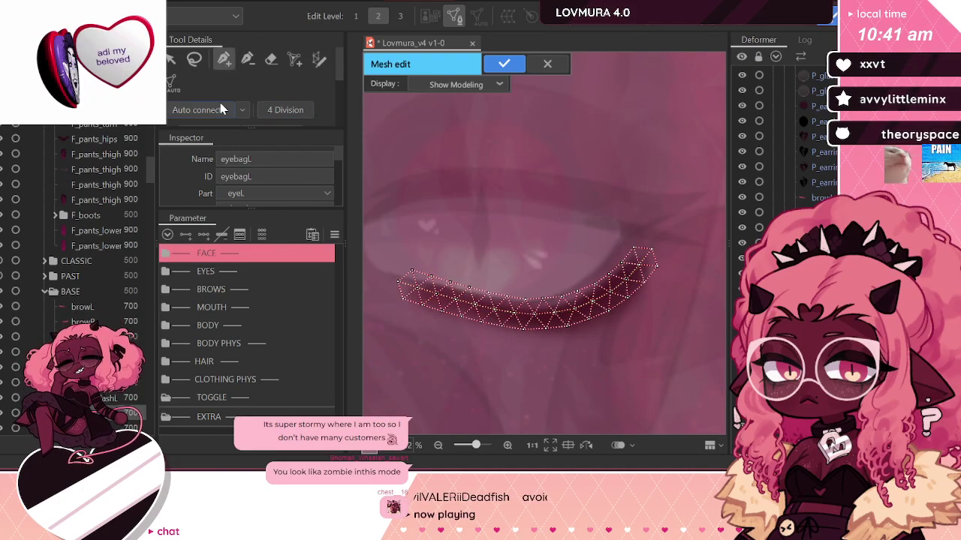
Step: Move the lower-edge vertices on the outer half of the eyebagL mesh outward to enclose the soft shading
{"action": "left_click", "coordinate": [173, 62]}
{"action": "left_click_drag", "start_coordinate": [523, 330], "coordinate": [547, 346]}
{"action": "left_click_drag", "start_coordinate": [590, 319], "coordinate": [592, 334]}
{"action": "left_click_drag", "start_coordinate": [569, 339], "coordinate": [571, 345]}
{"action": "left_click_drag", "start_coordinate": [607, 312], "coordinate": [619, 326]}
{"action": "left_click_drag", "start_coordinate": [592, 333], "coordinate": [597, 337]}
{"action": "left_click_drag", "start_coordinate": [627, 299], "coordinate": [596, 338]}
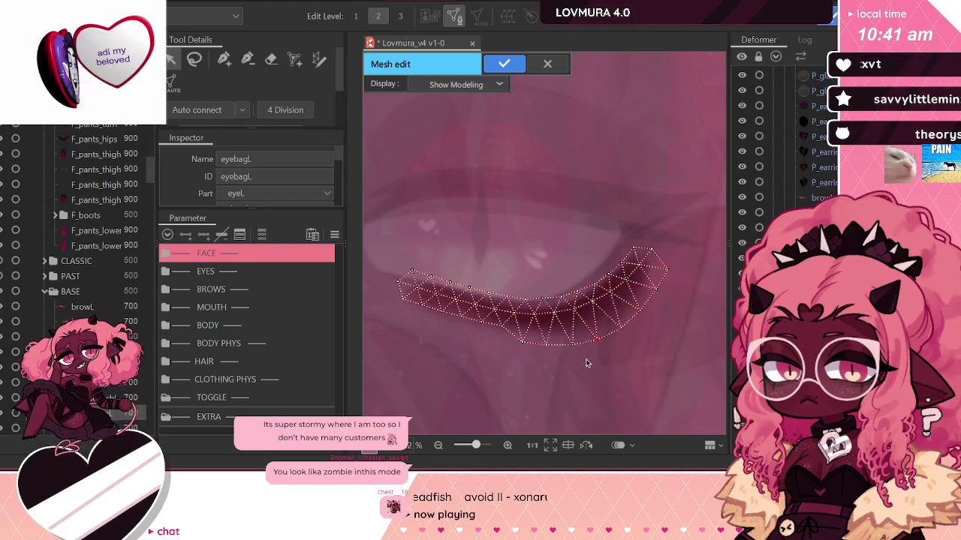
Step: Lower the bottom-edge vertices on the inner half of eyebagL, even out the curve, and apply the mesh edit
{"action": "left_click_drag", "start_coordinate": [500, 327], "coordinate": [455, 333]}
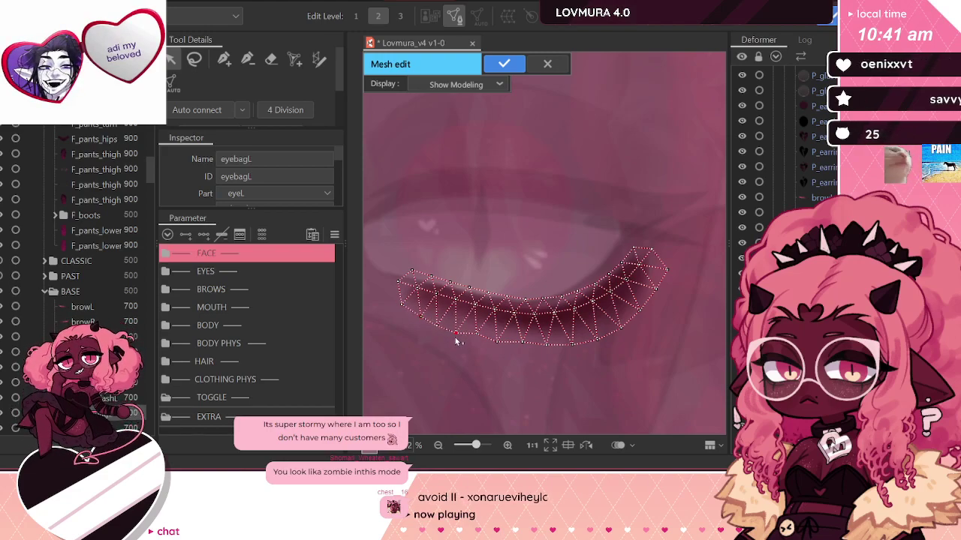
{"action": "left_click", "coordinate": [474, 340]}
{"action": "left_click", "coordinate": [521, 346]}
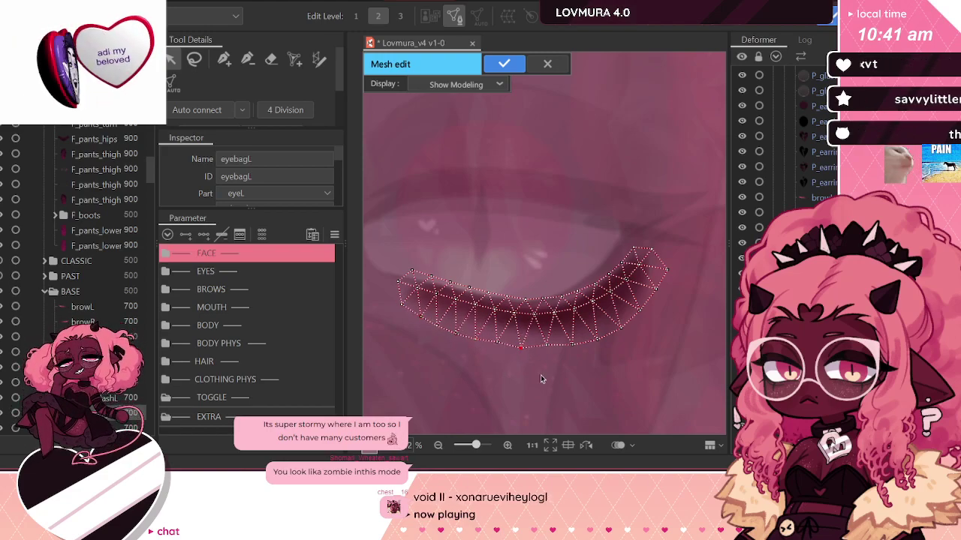
{"action": "left_click", "coordinate": [498, 347]}
{"action": "left_click_drag", "start_coordinate": [476, 338], "coordinate": [472, 343]}
{"action": "left_click", "coordinate": [497, 351]}
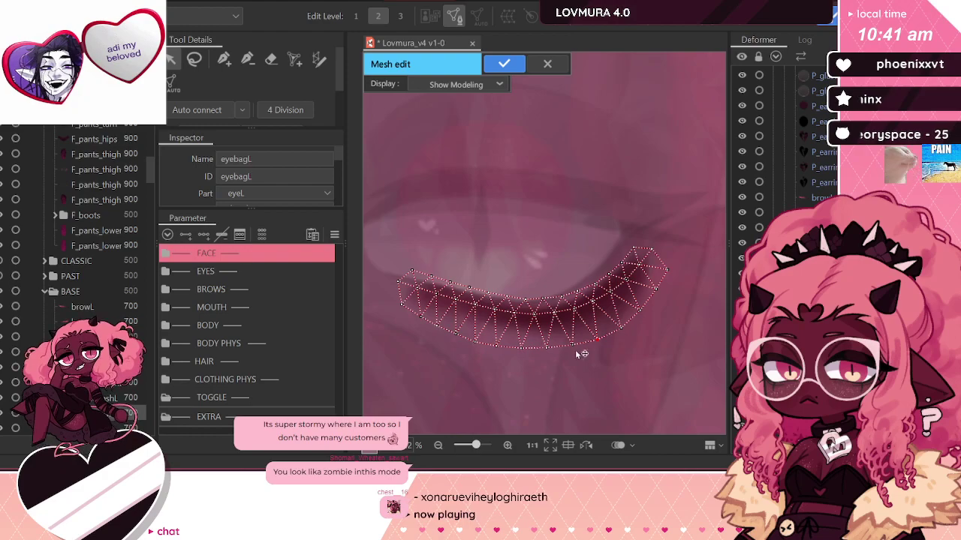
{"action": "left_click", "coordinate": [474, 344]}
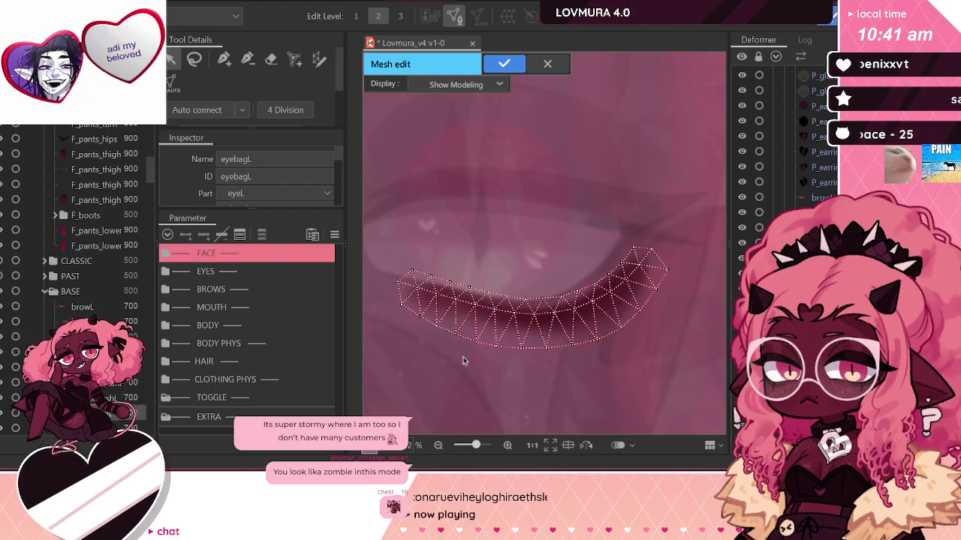
{"action": "left_click", "coordinate": [503, 64]}
Step: Open the eyelidL mesh for editing and erase all of its existing vertices
{"action": "scroll", "coordinate": [607, 192], "scroll_direction": "down", "scroll_amount": 4}
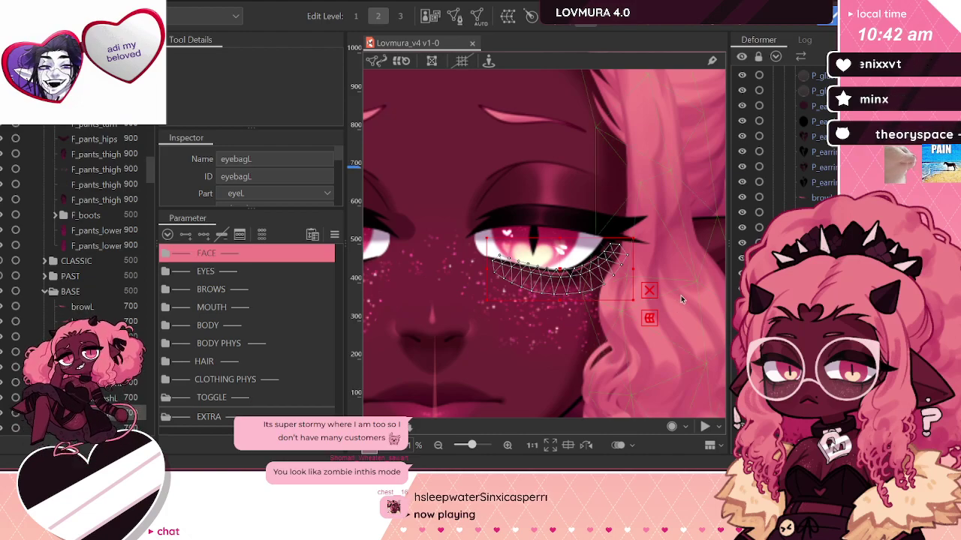
{"action": "left_click", "coordinate": [540, 183]}
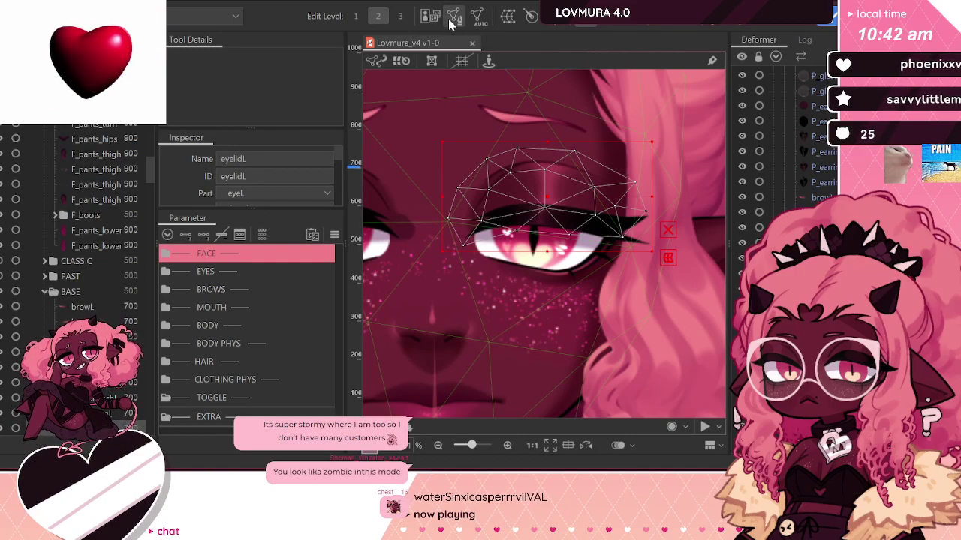
{"action": "left_click", "coordinate": [453, 17]}
{"action": "left_click", "coordinate": [270, 58]}
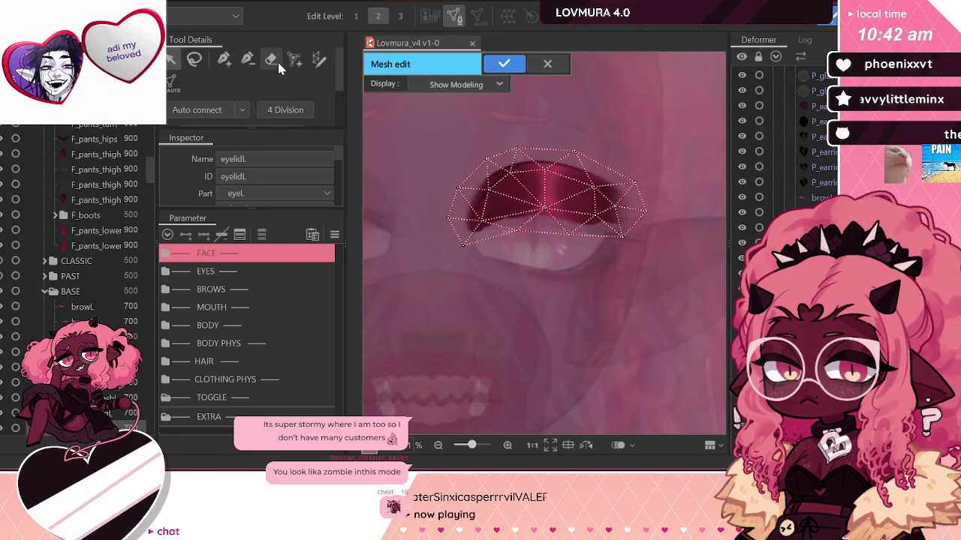
{"action": "scroll", "coordinate": [583, 174], "scroll_direction": "up", "scroll_amount": 2}
{"action": "mouse_move", "coordinate": [426, 227]}
{"action": "left_mouse_down"}
{"action": "mouse_move", "coordinate": [556, 202]}
{"action": "mouse_move", "coordinate": [488, 168]}
{"action": "left_mouse_up"}
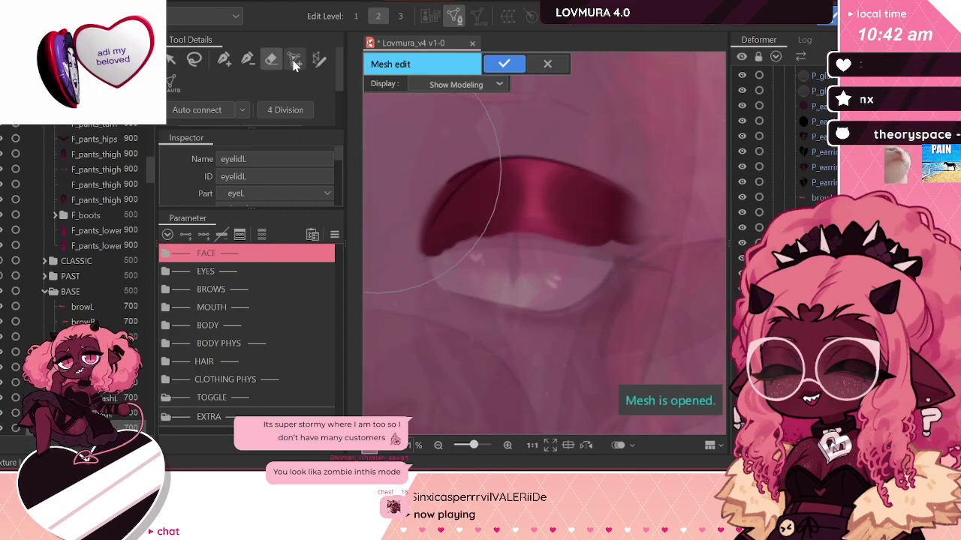
Step: Draw a stroke mesh-mapping line along eyelidL's lower edge, extend its ends past the eyelid corners, and confirm the stroke
{"action": "left_click", "coordinate": [318, 62]}
{"action": "mouse_move", "coordinate": [427, 256]}
{"action": "left_mouse_down"}
{"action": "mouse_move", "coordinate": [535, 239]}
{"action": "mouse_move", "coordinate": [639, 255]}
{"action": "left_mouse_up"}
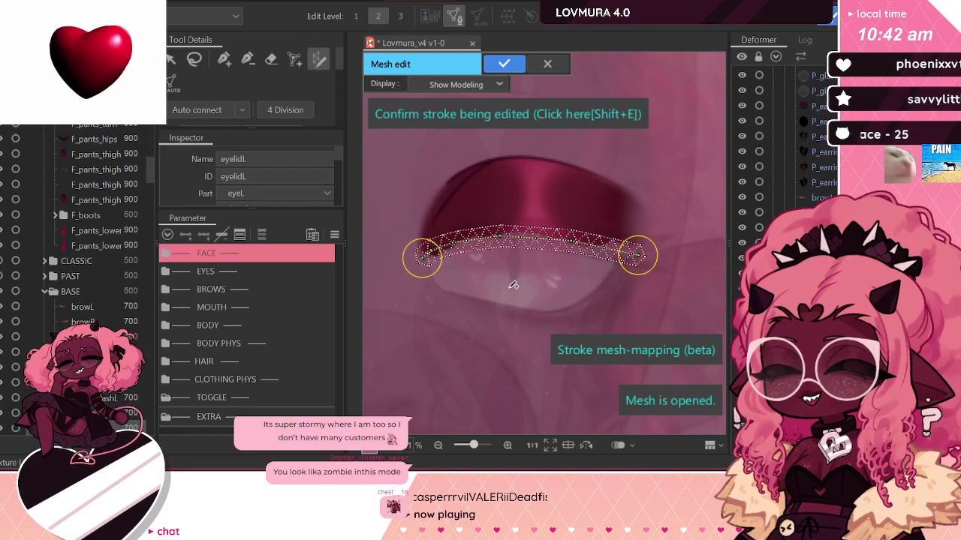
{"action": "left_click_drag", "start_coordinate": [545, 266], "coordinate": [556, 288]}
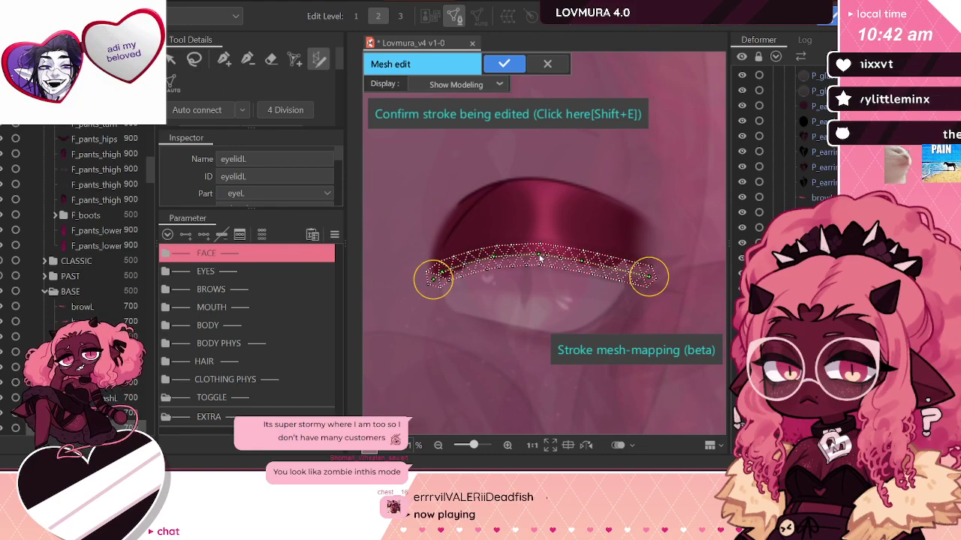
{"action": "left_click_drag", "start_coordinate": [646, 281], "coordinate": [654, 280]}
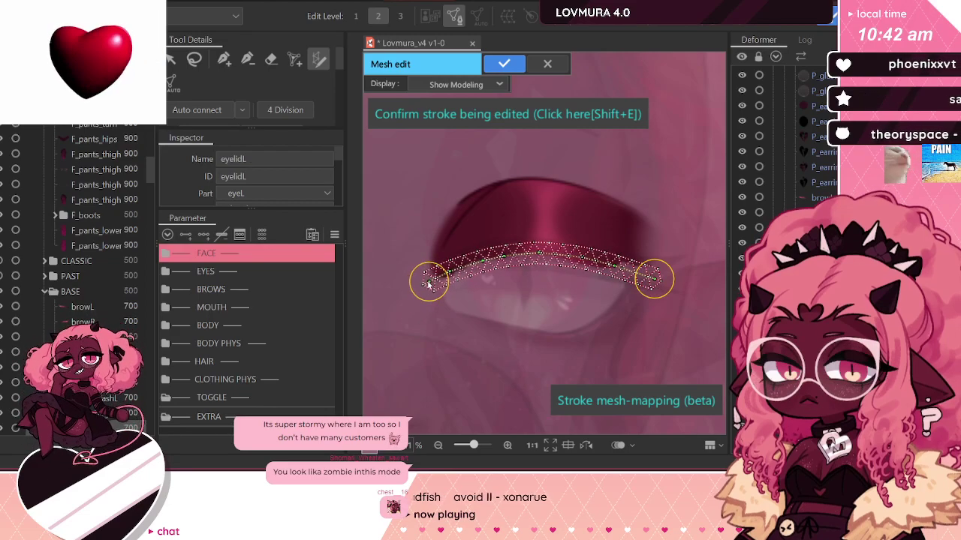
{"action": "left_click", "coordinate": [458, 116]}
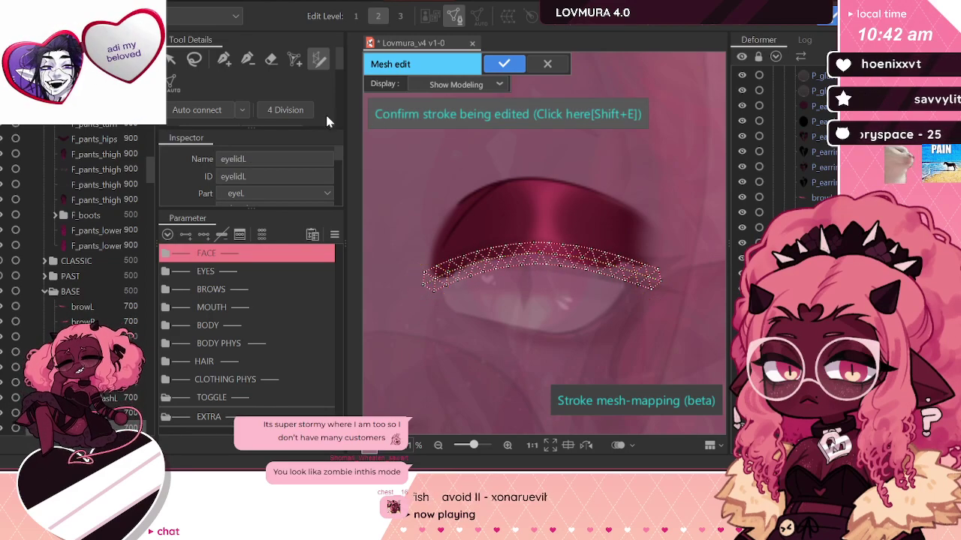
Step: Add outline vertices from the stroke's inner end up around eyelidL's inner side and even out their curve
{"action": "left_click", "coordinate": [224, 60]}
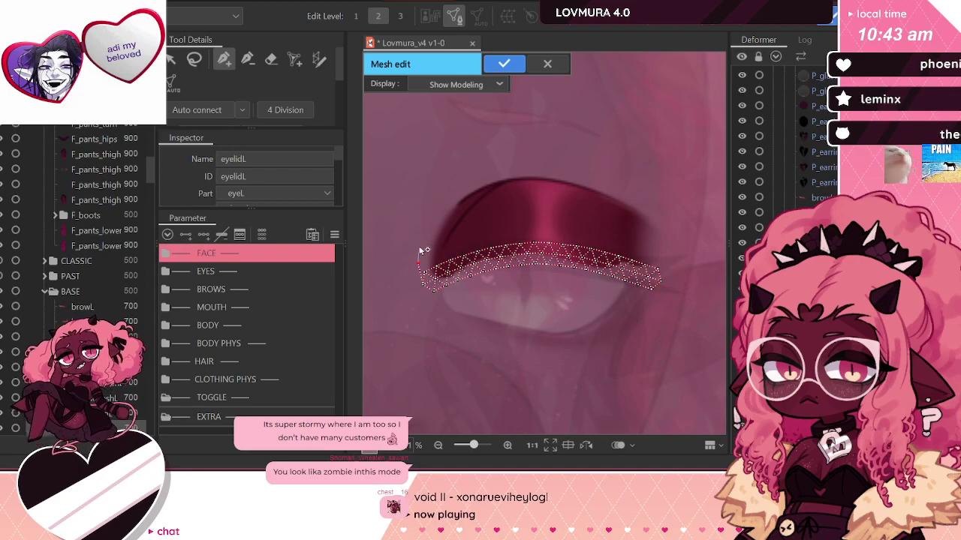
{"action": "left_click_drag", "start_coordinate": [421, 246], "coordinate": [445, 194]}
{"action": "left_click", "coordinate": [442, 196]}
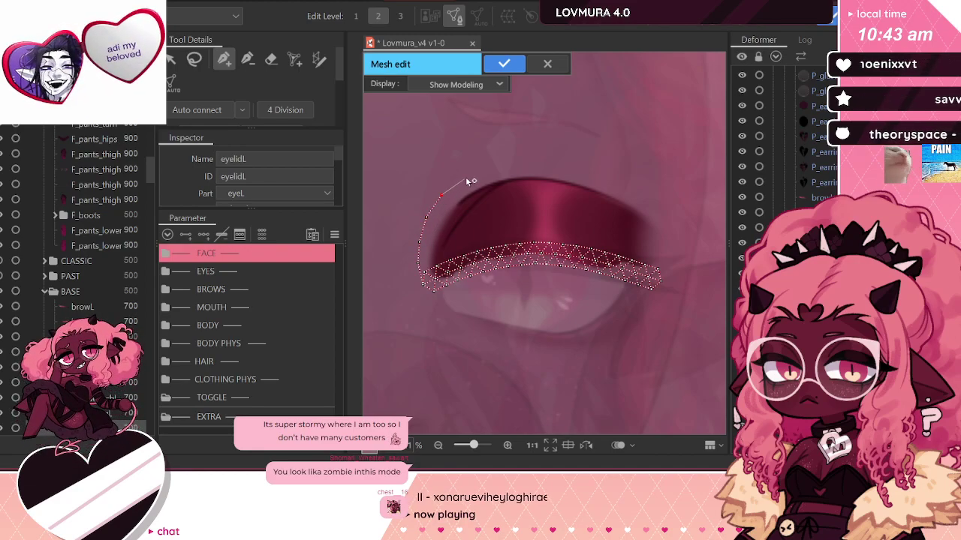
{"action": "left_click", "coordinate": [466, 179]}
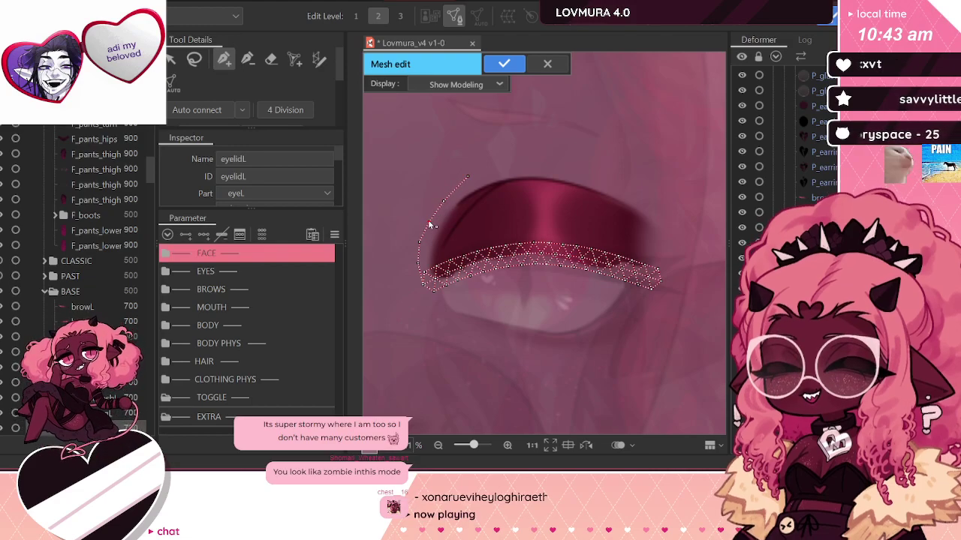
{"action": "left_click", "coordinate": [421, 264]}
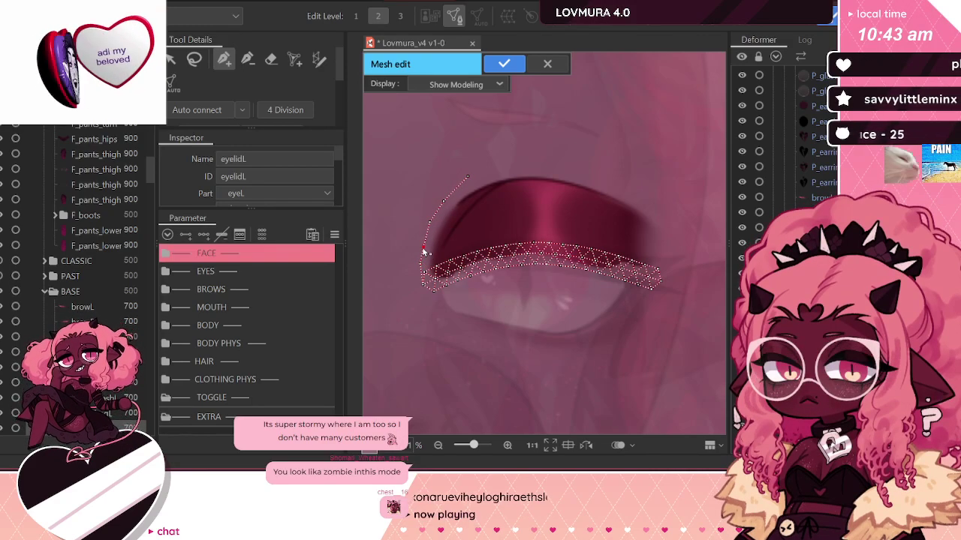
{"action": "left_click_drag", "start_coordinate": [444, 201], "coordinate": [470, 179]}
Step: Continue the vertex outline over eyelidL's upper edge and down its outer side to the stroke's outer end
{"action": "left_click", "coordinate": [518, 166]}
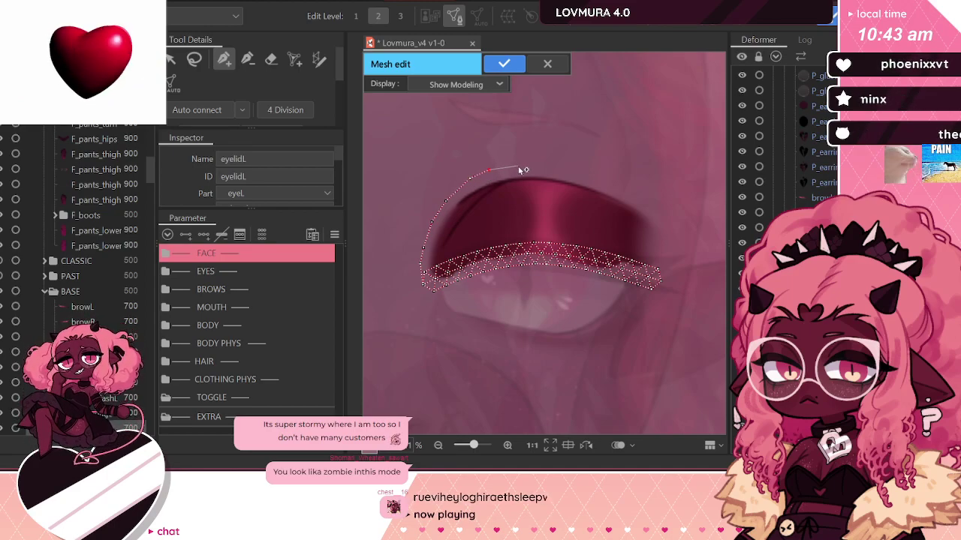
{"action": "left_click", "coordinate": [572, 172]}
{"action": "left_click", "coordinate": [597, 181]}
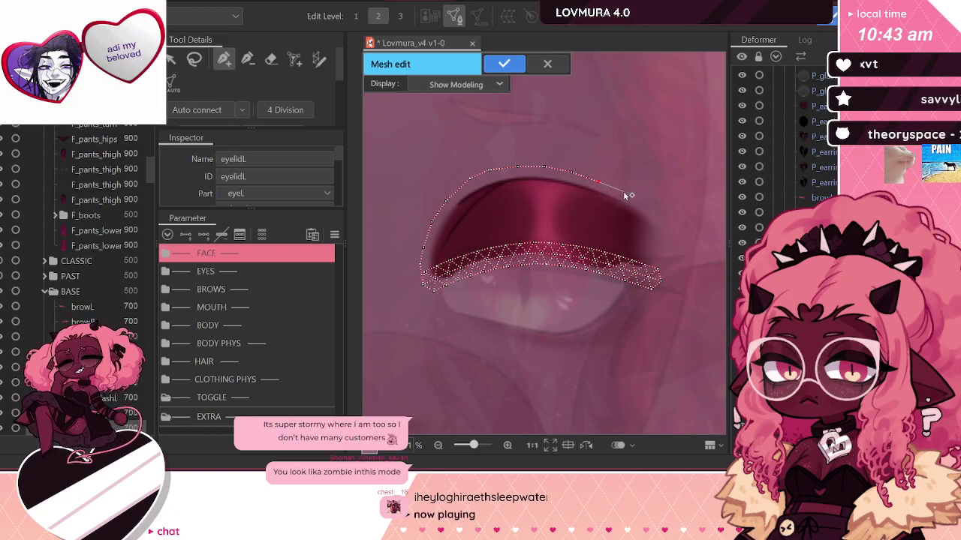
{"action": "left_click", "coordinate": [645, 203]}
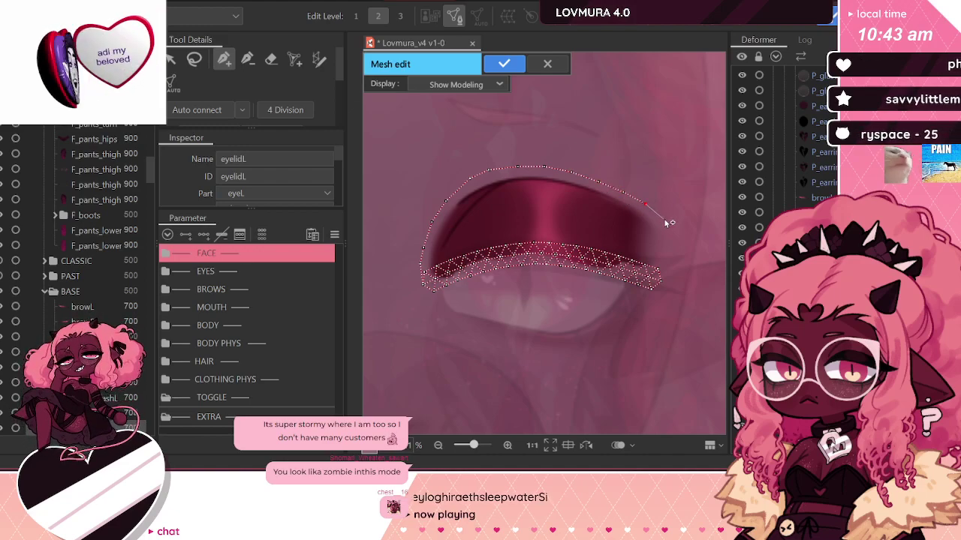
{"action": "left_click", "coordinate": [670, 252]}
{"action": "left_click", "coordinate": [667, 279]}
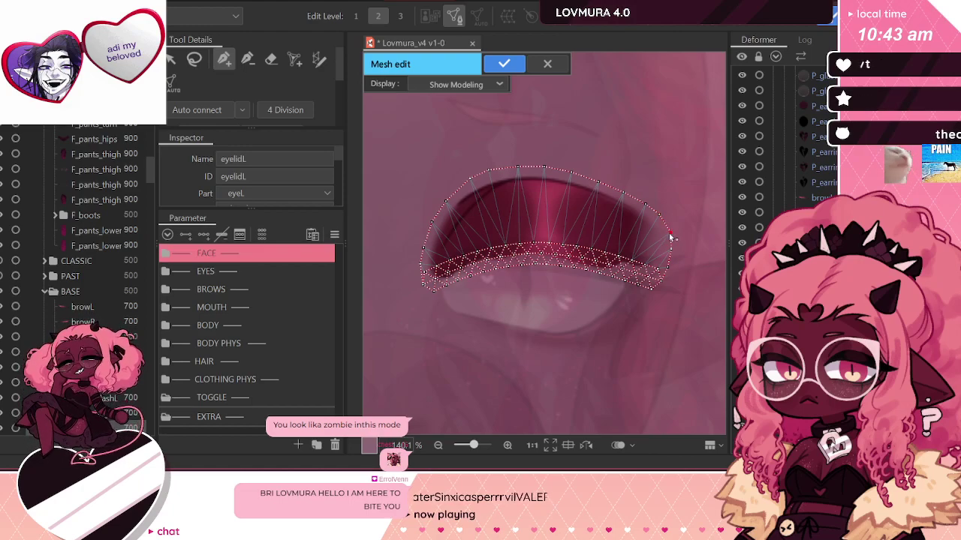
Step: Adjust the vertex on eyelidL's outer edge, auto-connect the mesh, and apply the mesh edit
{"action": "left_click", "coordinate": [670, 231]}
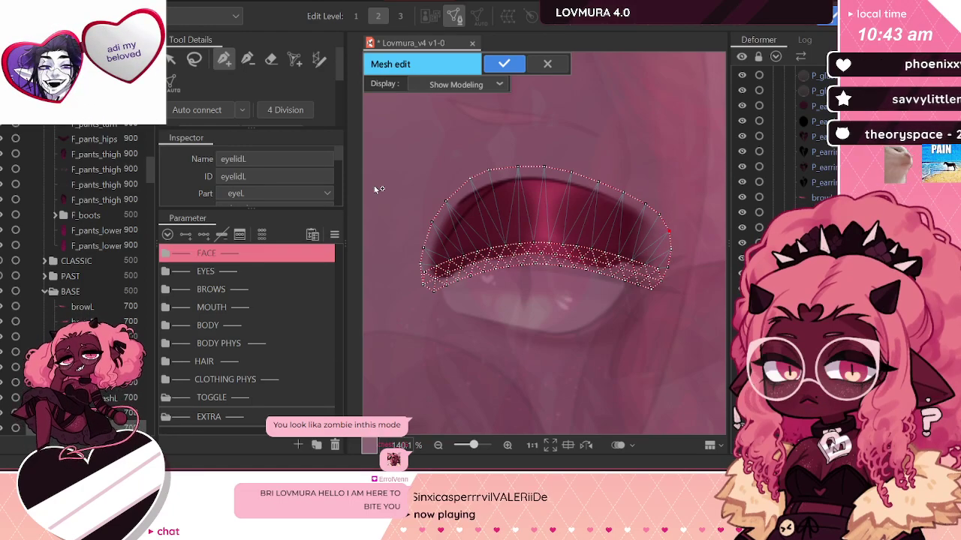
{"action": "left_click", "coordinate": [192, 110]}
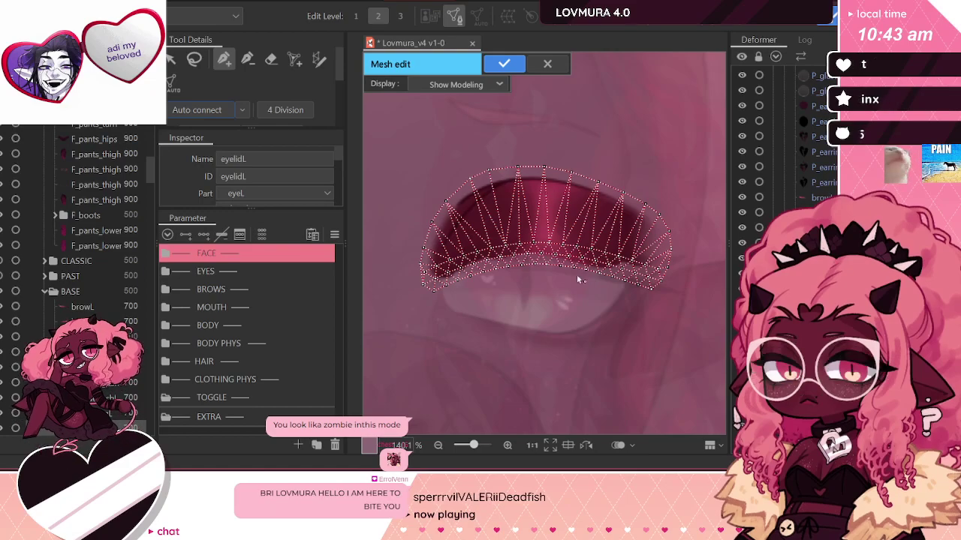
{"action": "left_click", "coordinate": [504, 64]}
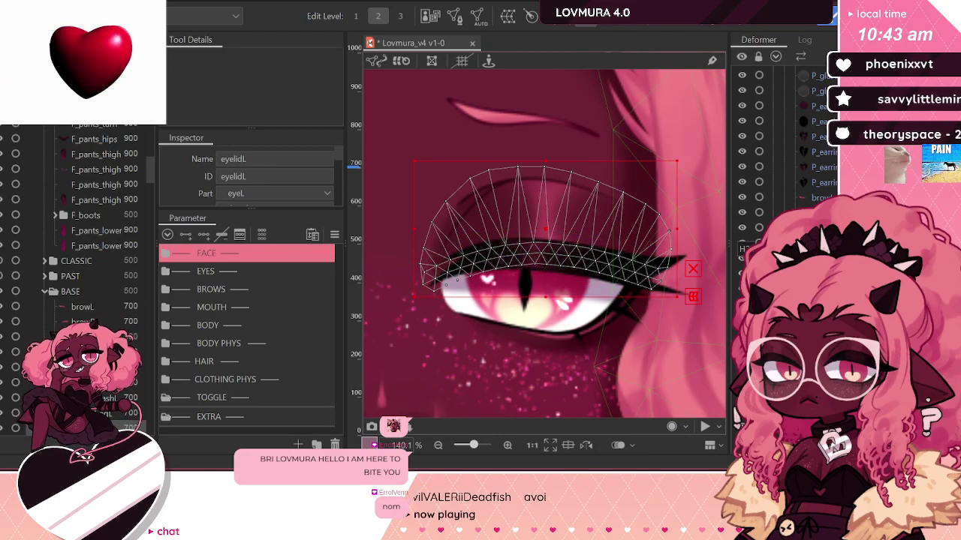
Step: Examine the meshes of the left-eye layers and both eyebrows one after another
{"action": "left_click", "coordinate": [90, 367]}
{"action": "left_click", "coordinate": [91, 397]}
{"action": "left_click", "coordinate": [91, 383]}
{"action": "left_click", "coordinate": [90, 367]}
{"action": "left_click", "coordinate": [90, 352]}
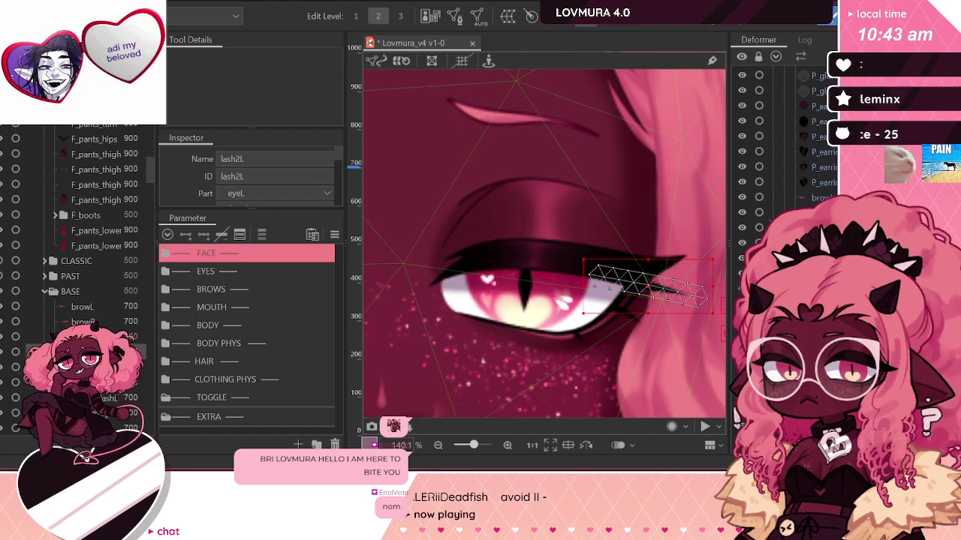
{"action": "left_click", "coordinate": [814, 199]}
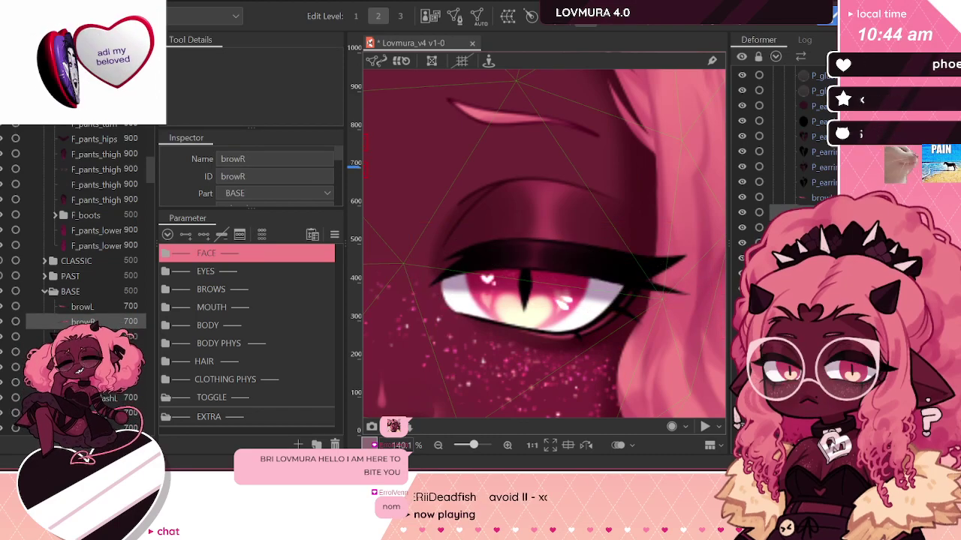
{"action": "scroll", "coordinate": [605, 283], "scroll_direction": "down", "scroll_amount": 2}
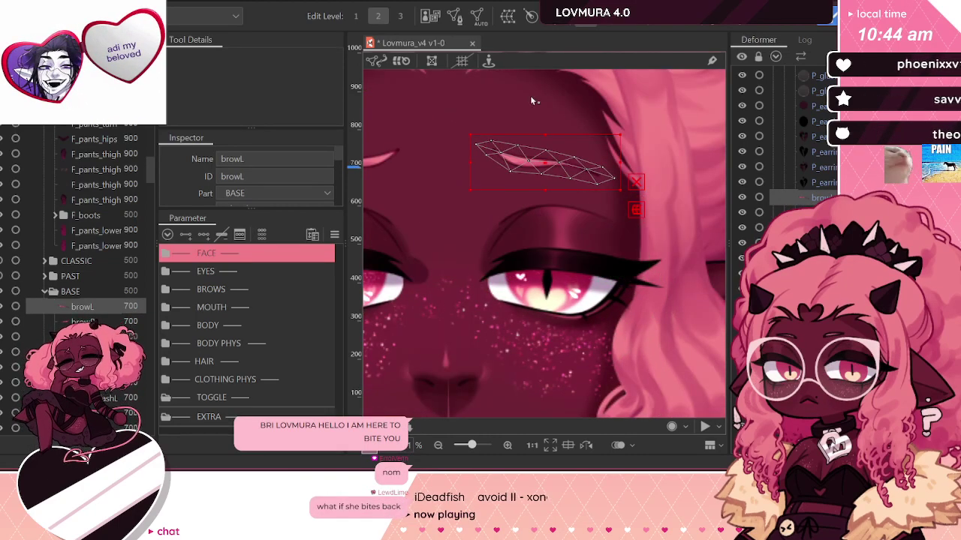
{"action": "scroll", "coordinate": [520, 164], "scroll_direction": "down", "scroll_amount": 3}
{"action": "scroll", "coordinate": [520, 164], "scroll_direction": "up", "scroll_amount": 1}
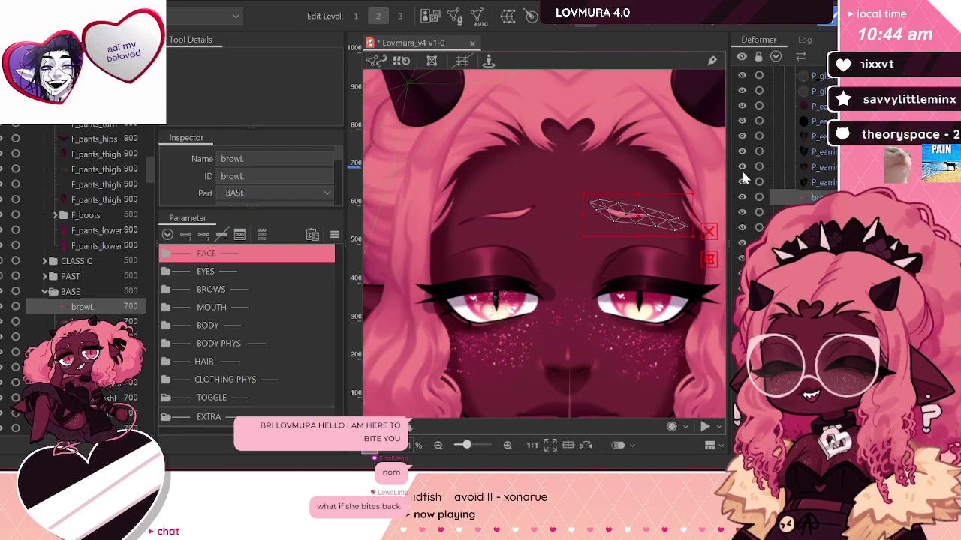
{"action": "left_click", "coordinate": [787, 243]}
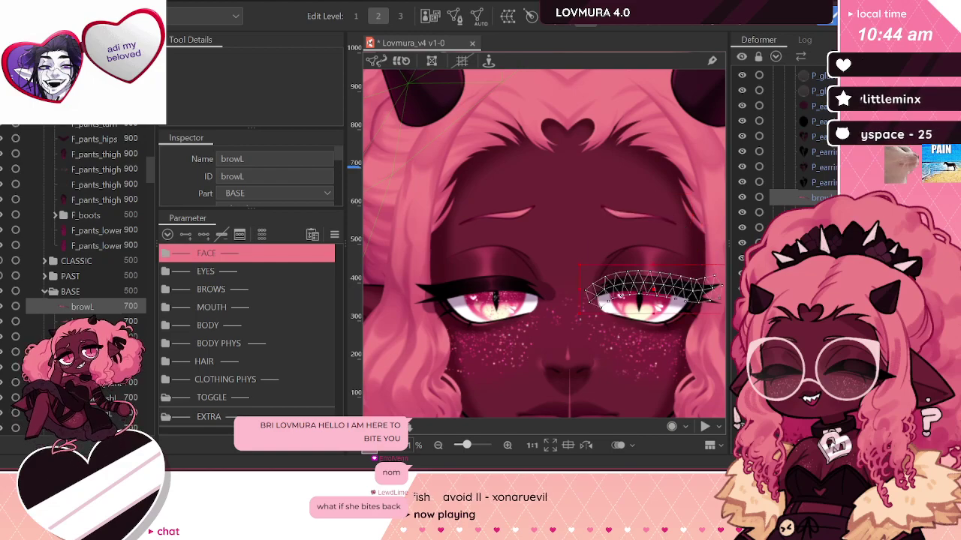
Step: Select the browR layer and save the model
{"action": "left_click", "coordinate": [787, 212]}
{"action": "scroll", "coordinate": [578, 198], "scroll_direction": "down", "scroll_amount": 2}
{"action": "scroll", "coordinate": [647, 239], "scroll_direction": "up", "scroll_amount": 1}
{"action": "key", "text": "ctrl+s"}
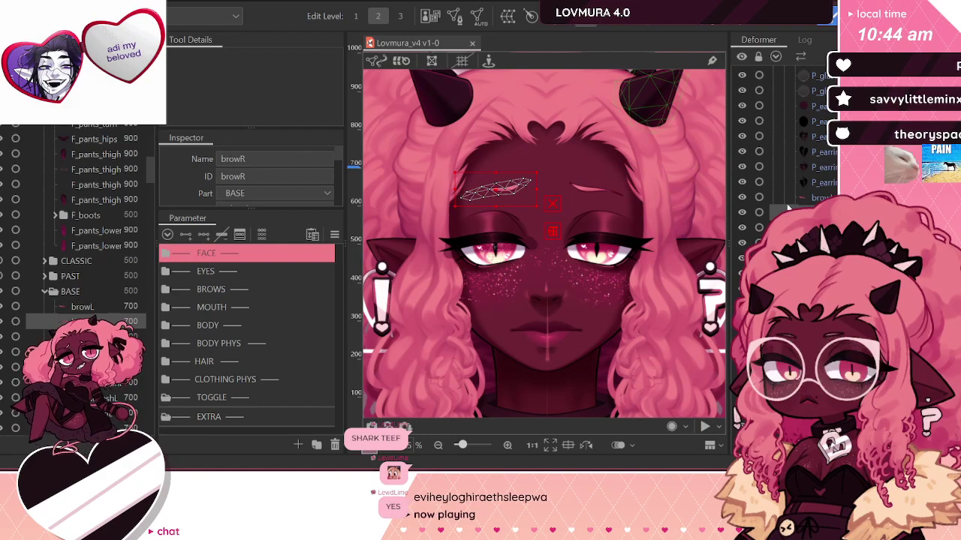
Step: Inspect browR's vertices up close in mesh edit and leave the mesh unaltered
{"action": "scroll", "coordinate": [643, 300], "scroll_direction": "down", "scroll_amount": 1}
{"action": "scroll", "coordinate": [644, 298], "scroll_direction": "up", "scroll_amount": 2}
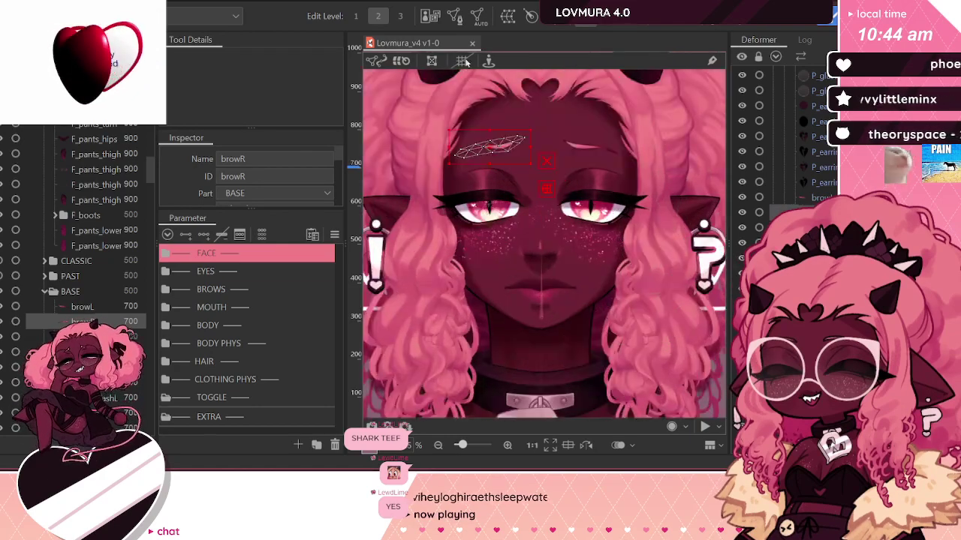
{"action": "left_click", "coordinate": [453, 16]}
{"action": "scroll", "coordinate": [576, 269], "scroll_direction": "up", "scroll_amount": 3}
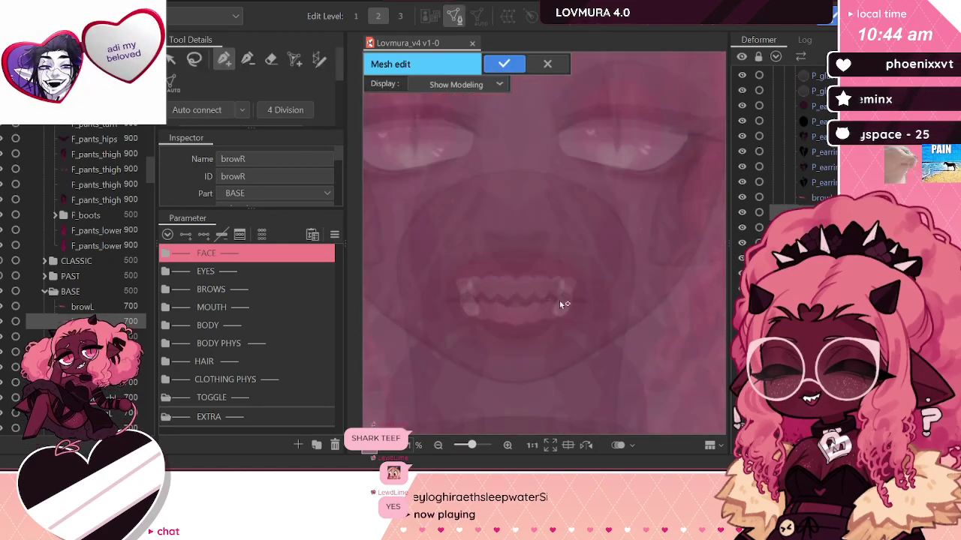
{"action": "scroll", "coordinate": [575, 275], "scroll_direction": "down", "scroll_amount": 2}
{"action": "scroll", "coordinate": [457, 138], "scroll_direction": "up", "scroll_amount": 3}
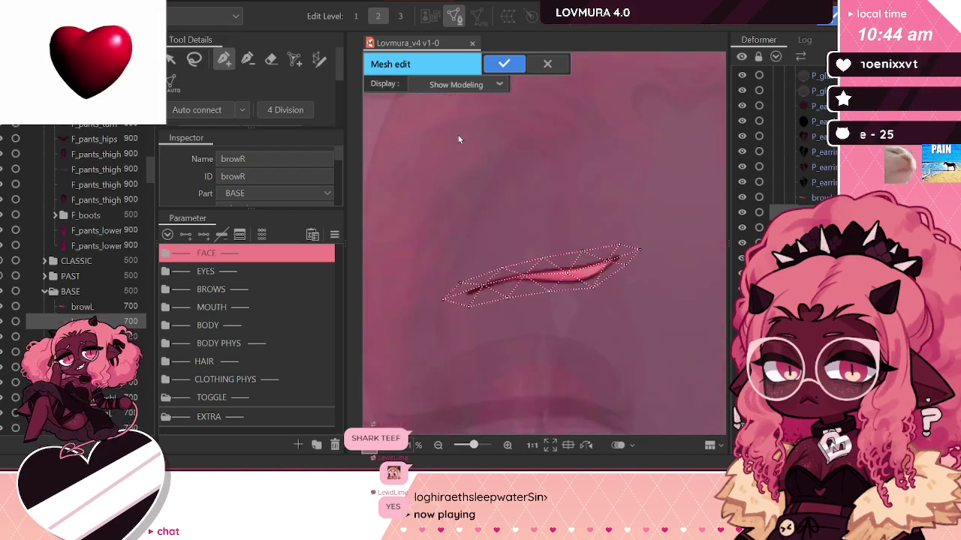
{"action": "scroll", "coordinate": [492, 112], "scroll_direction": "down", "scroll_amount": 3}
{"action": "scroll", "coordinate": [467, 283], "scroll_direction": "up", "scroll_amount": 3}
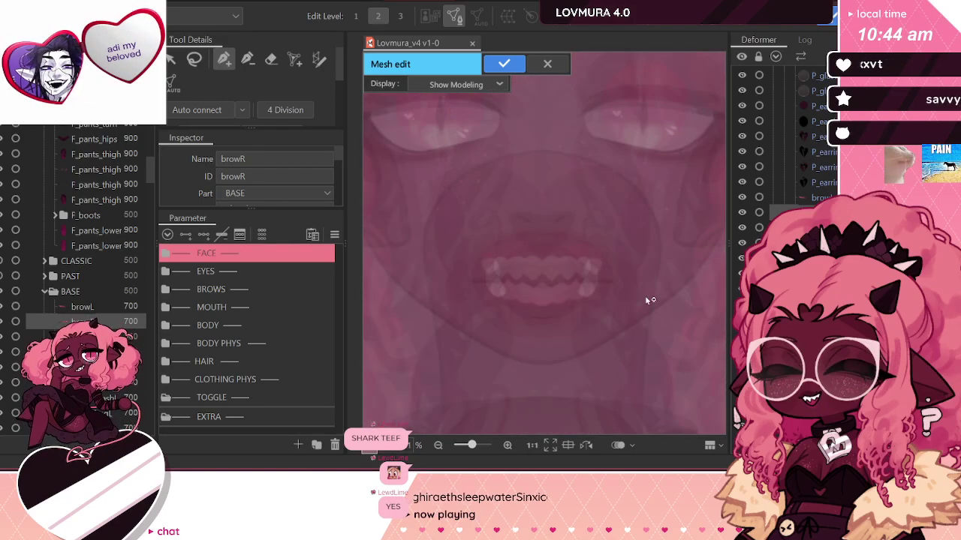
{"action": "scroll", "coordinate": [617, 385], "scroll_direction": "down", "scroll_amount": 3}
{"action": "scroll", "coordinate": [540, 180], "scroll_direction": "up", "scroll_amount": 3}
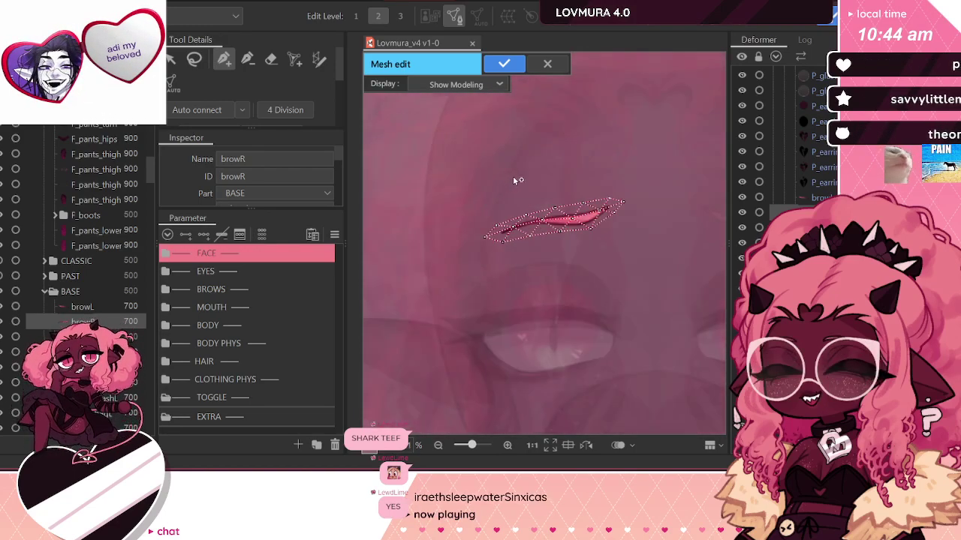
{"action": "left_click", "coordinate": [504, 64]}
Step: Open the automatic mesh generator for browL, try the Deformation (Heavy) preset, and switch to the Standard preset
{"action": "scroll", "coordinate": [615, 218], "scroll_direction": "down", "scroll_amount": 3}
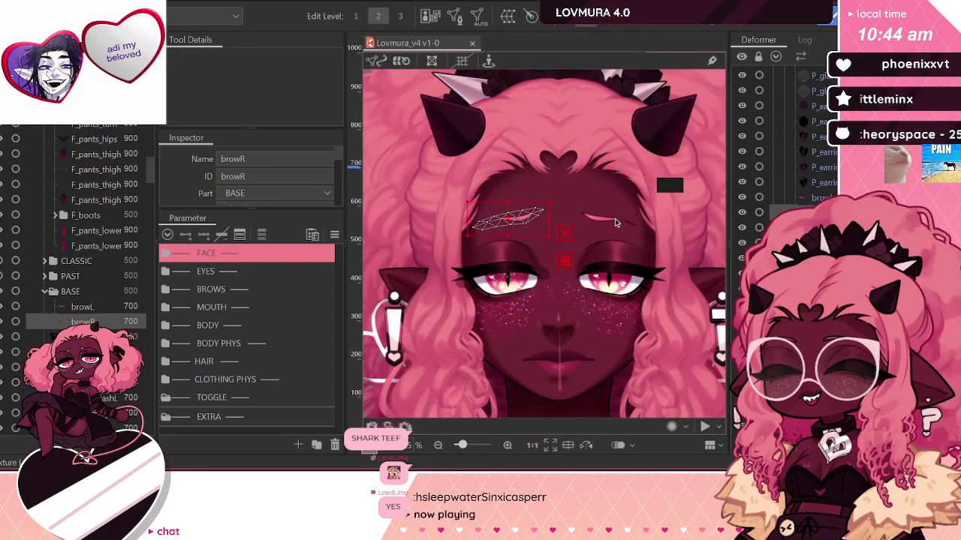
{"action": "scroll", "coordinate": [617, 220], "scroll_direction": "up", "scroll_amount": 4}
{"action": "left_click", "coordinate": [618, 219]}
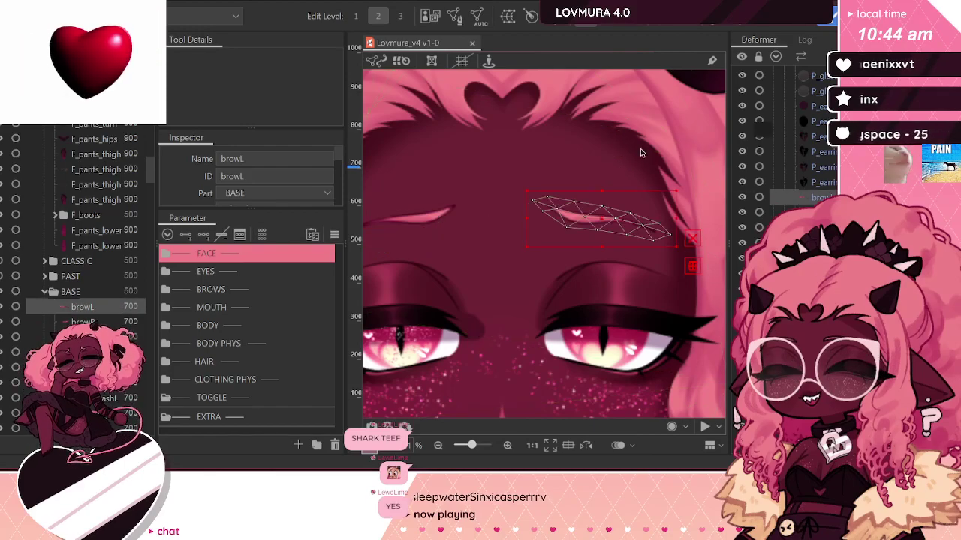
{"action": "left_click", "coordinate": [477, 15]}
{"action": "left_click", "coordinate": [225, 107]}
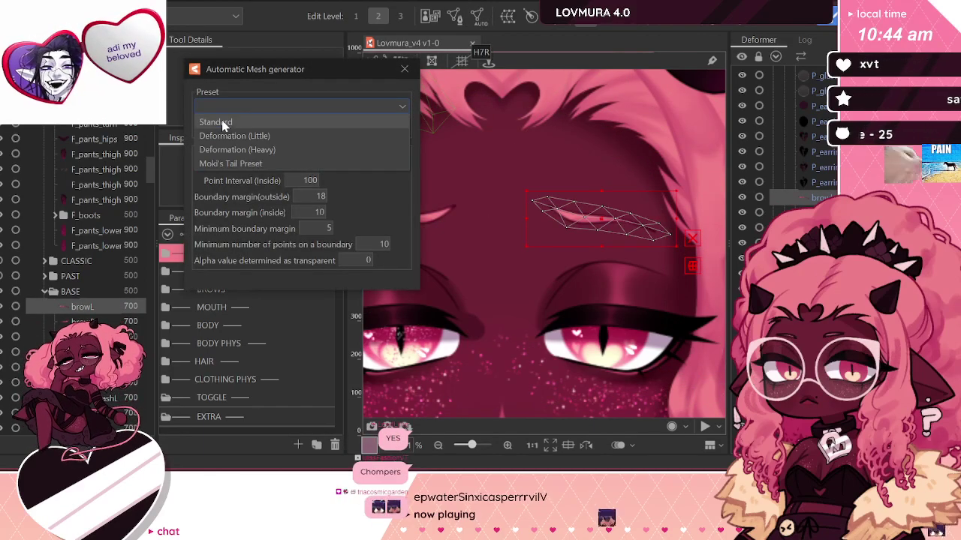
{"action": "left_click", "coordinate": [222, 149]}
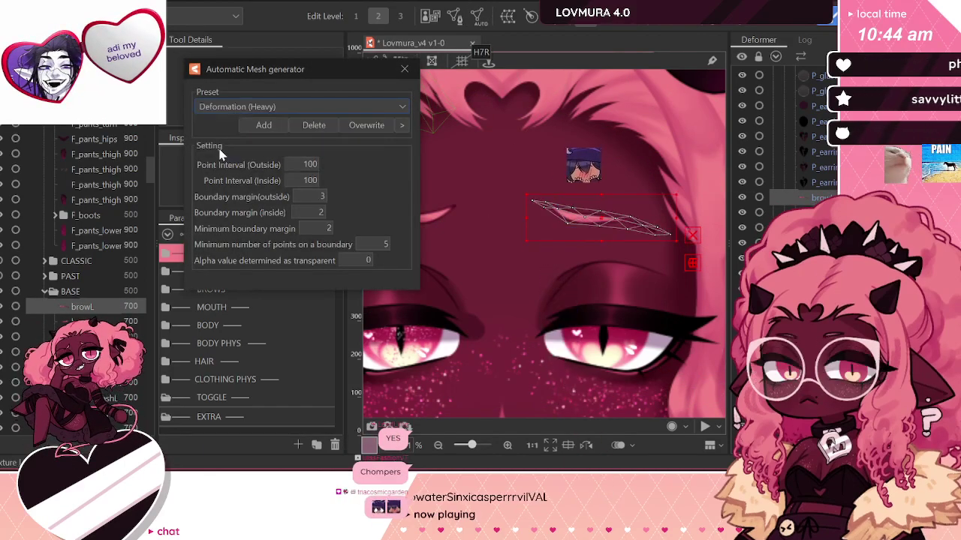
{"action": "left_click", "coordinate": [222, 107]}
{"action": "left_click", "coordinate": [213, 119]}
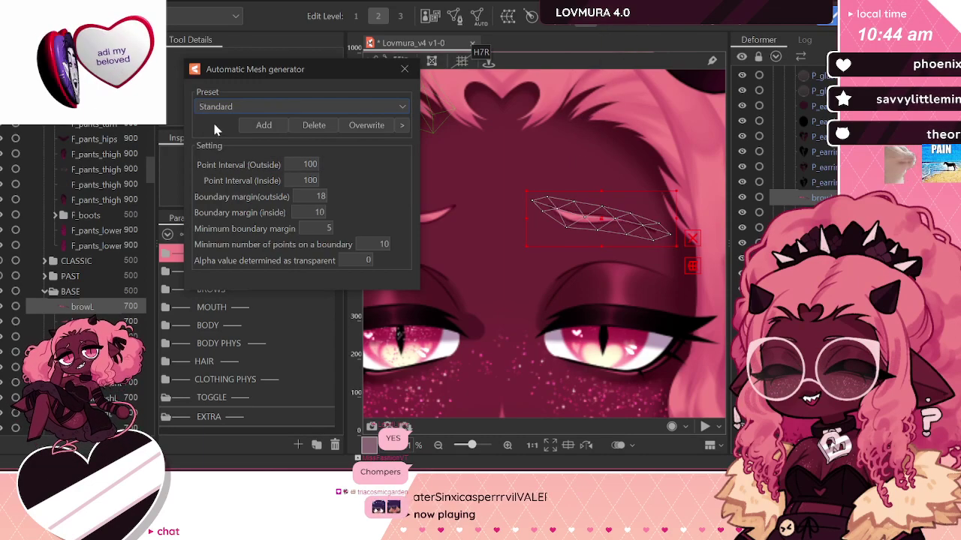
Step: Close browL's automatic mesh generator, check browR's mesh against the face, select lash2L and save the model
{"action": "left_click", "coordinate": [404, 70]}
{"action": "left_click", "coordinate": [776, 212]}
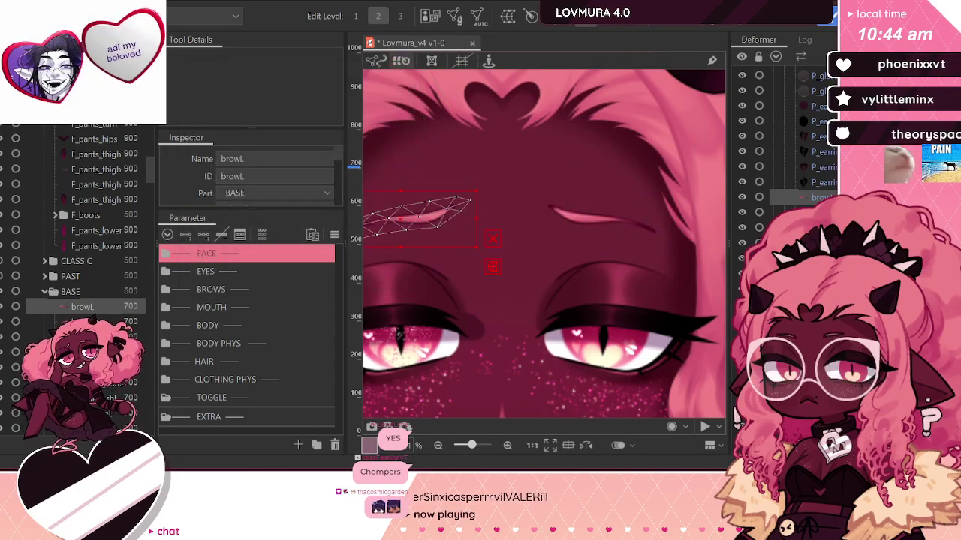
{"action": "scroll", "coordinate": [525, 174], "scroll_direction": "down", "scroll_amount": 3}
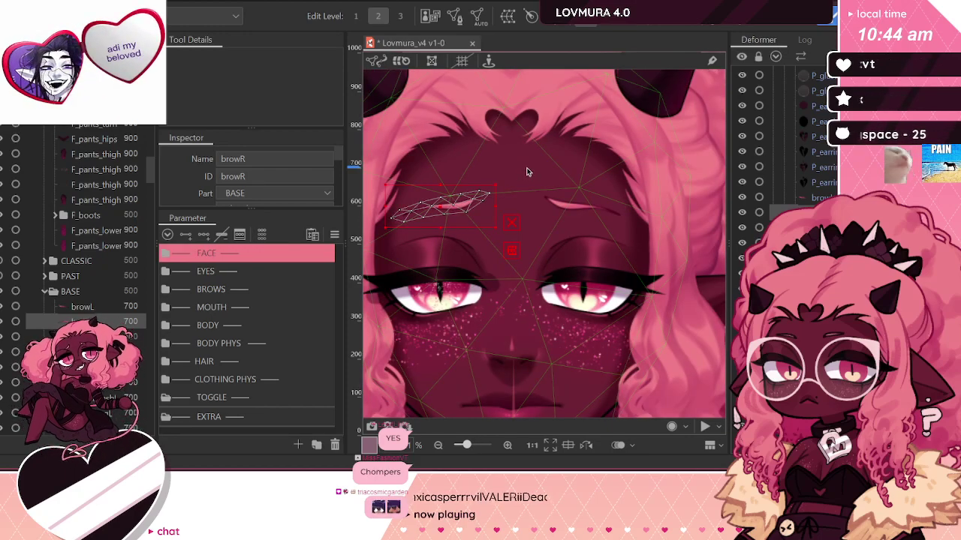
{"action": "scroll", "coordinate": [621, 205], "scroll_direction": "down", "scroll_amount": 2}
{"action": "scroll", "coordinate": [689, 371], "scroll_direction": "up", "scroll_amount": 2}
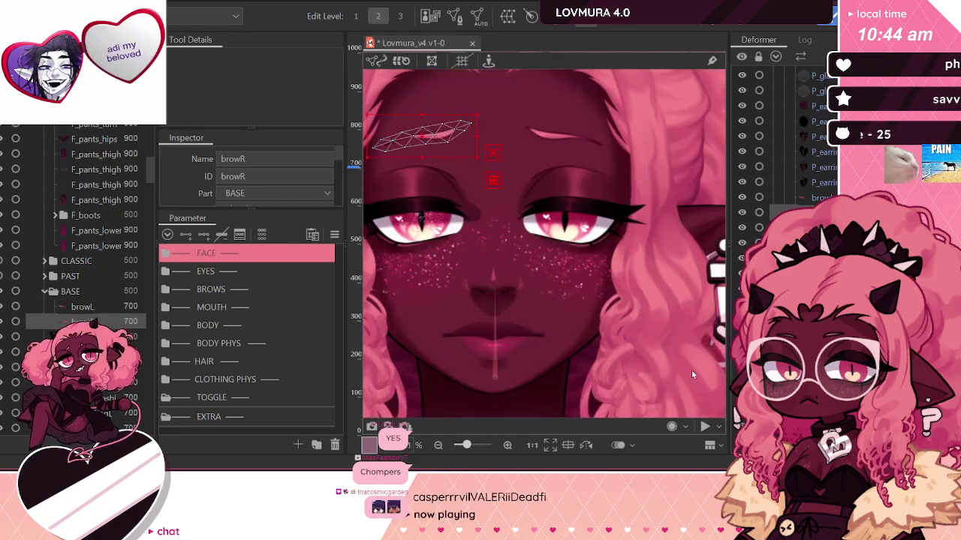
{"action": "left_click", "coordinate": [626, 220]}
{"action": "key", "text": "ctrl+s"}
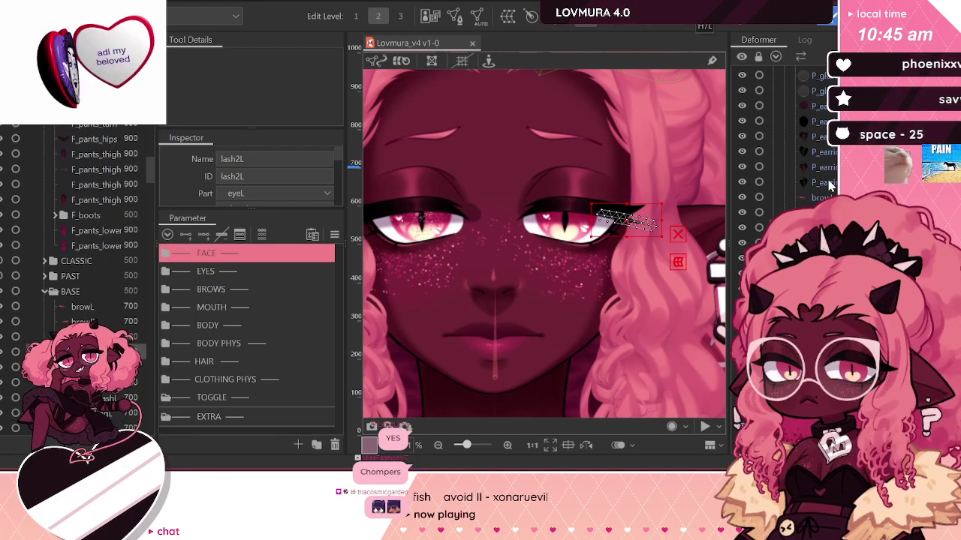
Step: Examine the meshes of browR, browL, lashL, lash2L and lower_lashL against the whole upper body
{"action": "left_click", "coordinate": [820, 199]}
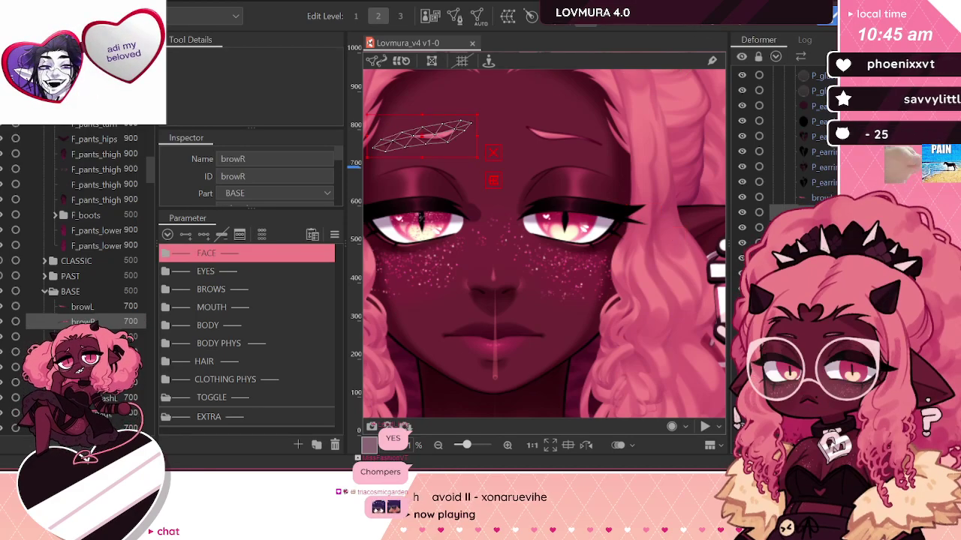
{"action": "left_click", "coordinate": [818, 199]}
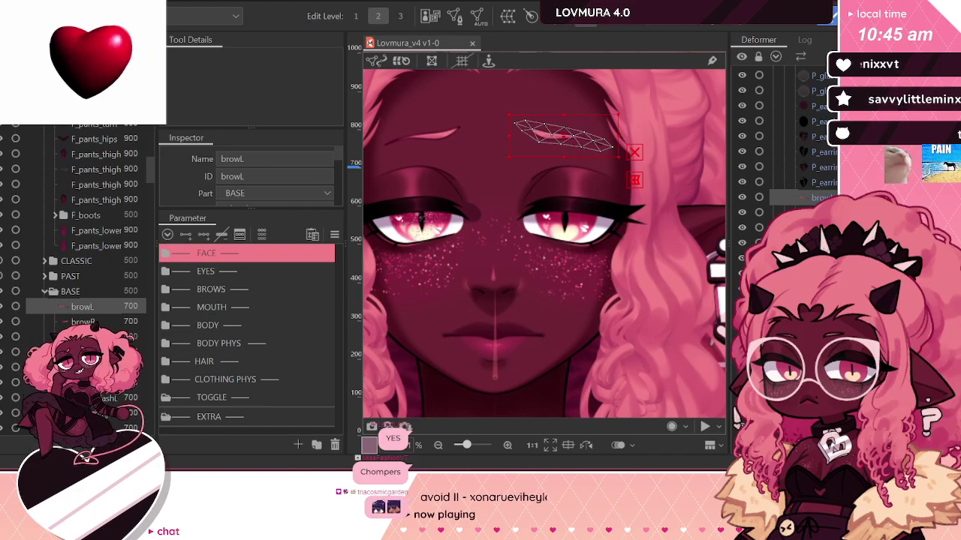
{"action": "scroll", "coordinate": [518, 166], "scroll_direction": "down", "scroll_amount": 3}
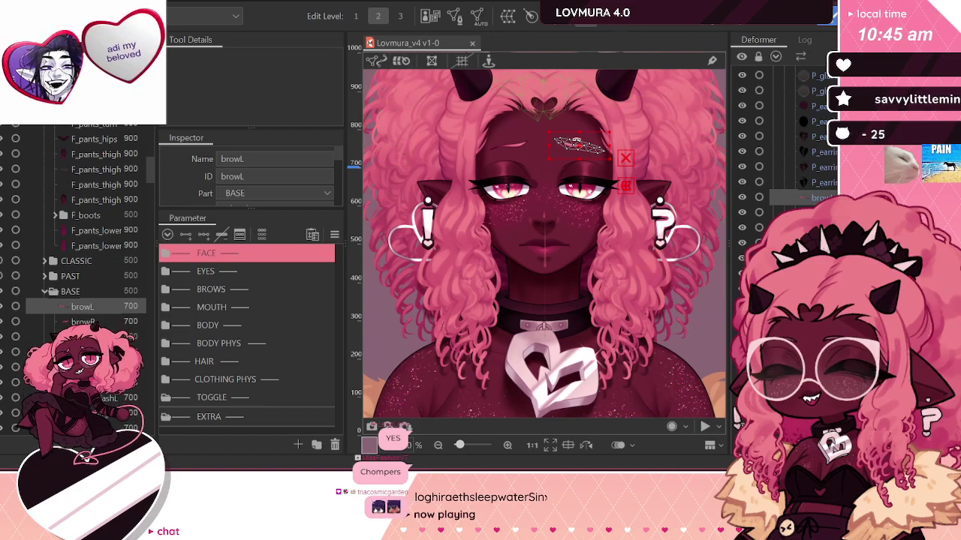
{"action": "scroll", "coordinate": [577, 160], "scroll_direction": "down", "scroll_amount": 2}
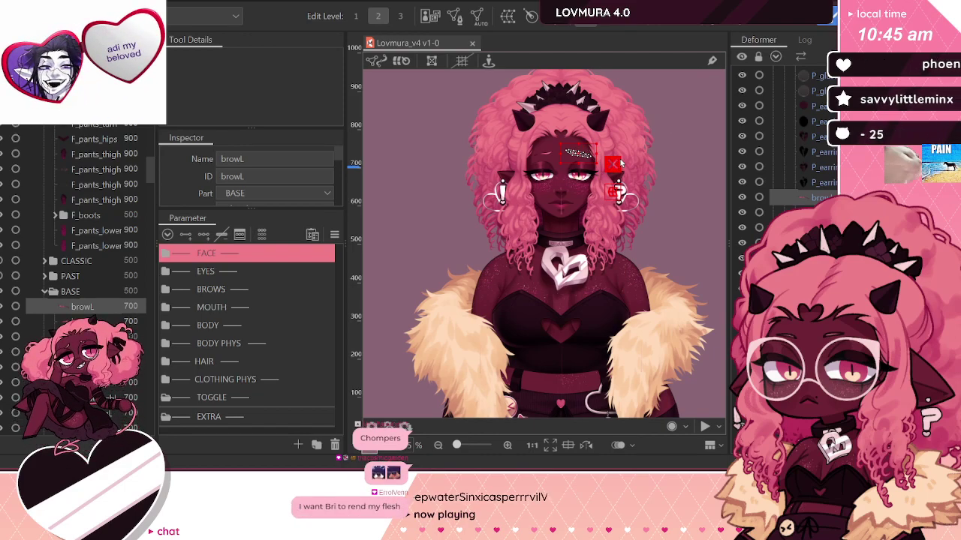
{"action": "scroll", "coordinate": [620, 163], "scroll_direction": "up", "scroll_amount": 2}
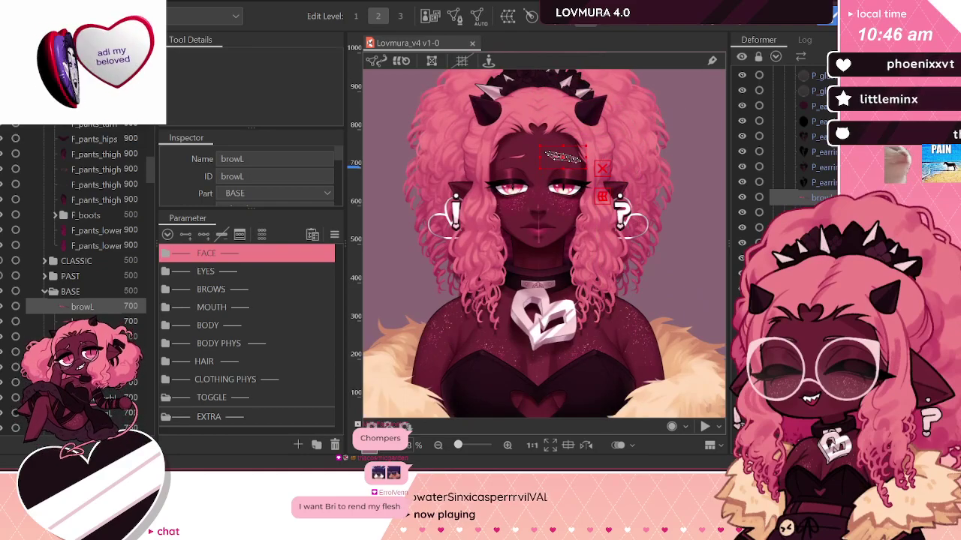
{"action": "left_click", "coordinate": [513, 157]}
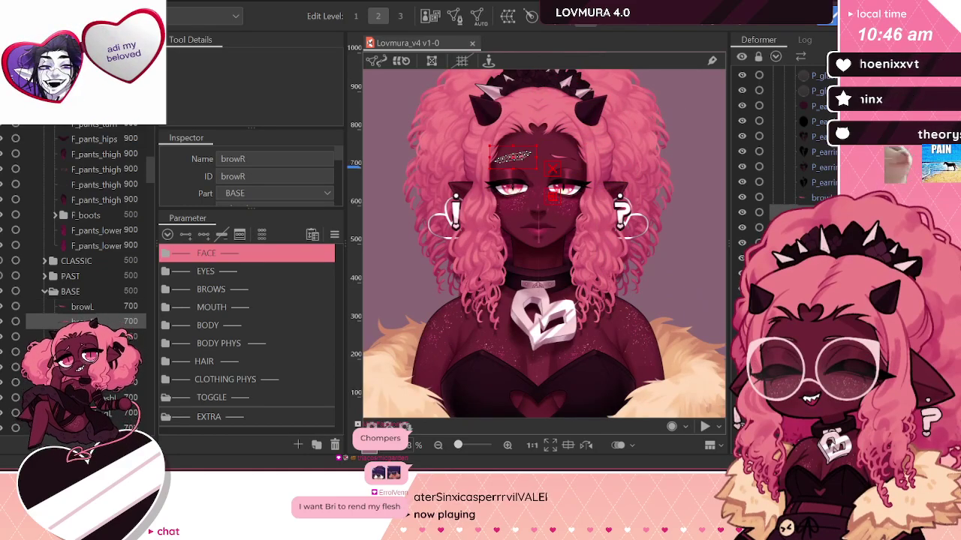
{"action": "left_click", "coordinate": [568, 184]}
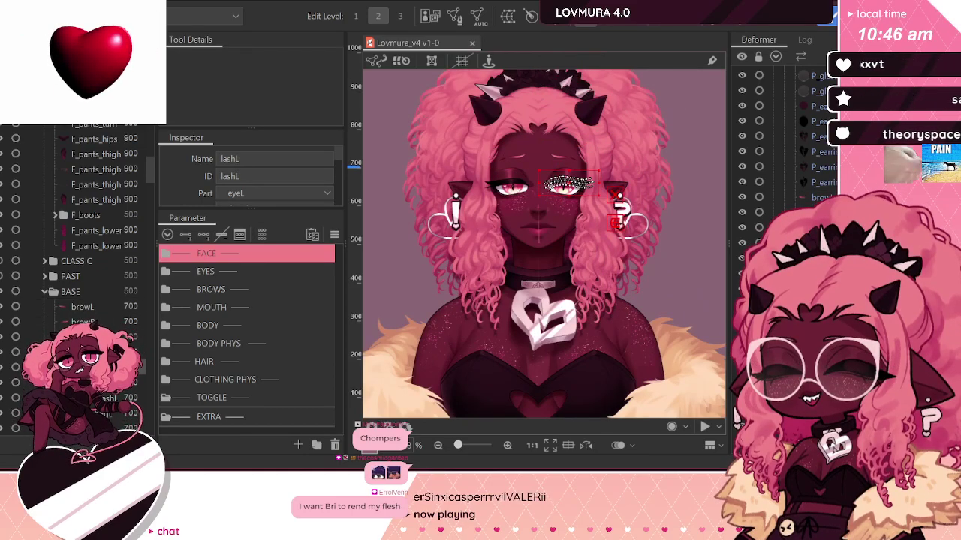
{"action": "left_click", "coordinate": [587, 187]}
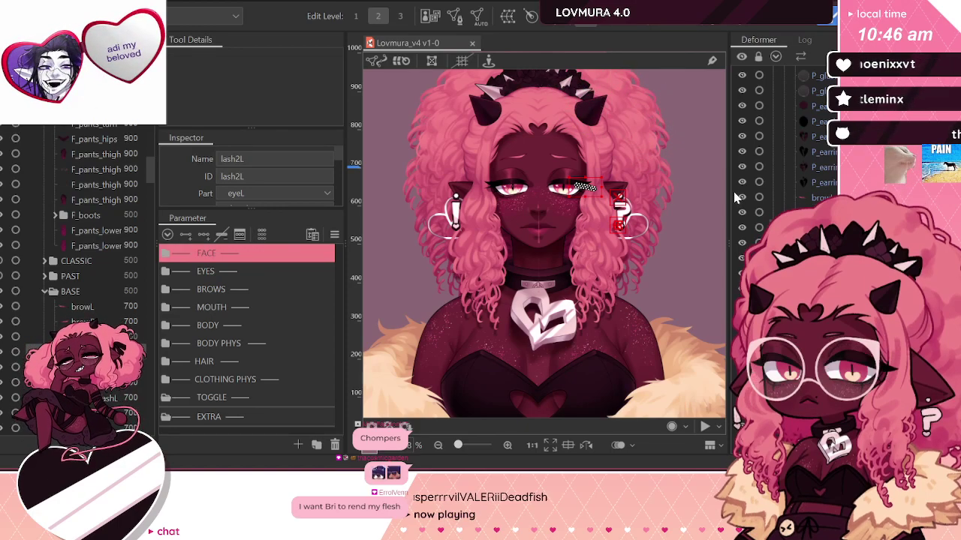
{"action": "left_click", "coordinate": [563, 194]}
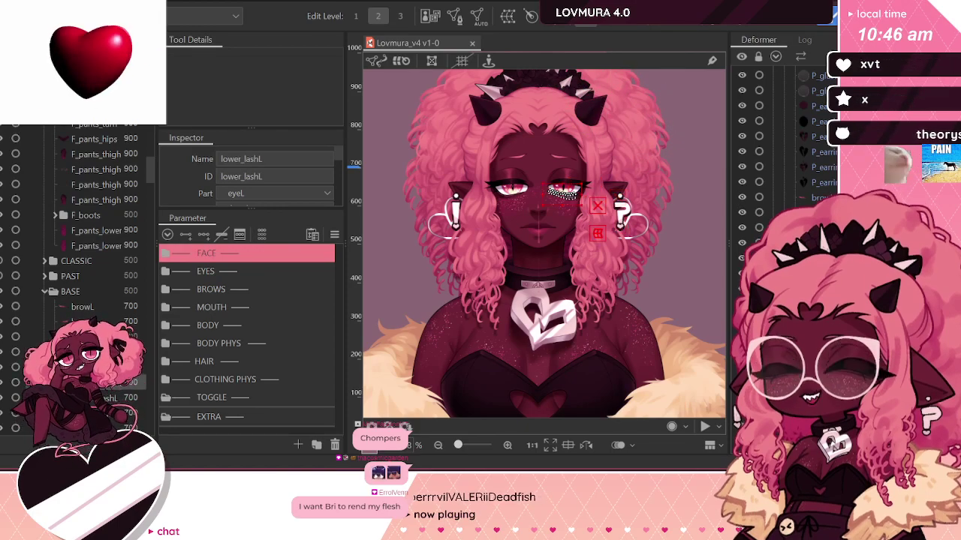
{"action": "left_click", "coordinate": [513, 157]}
{"action": "left_click", "coordinate": [562, 157]}
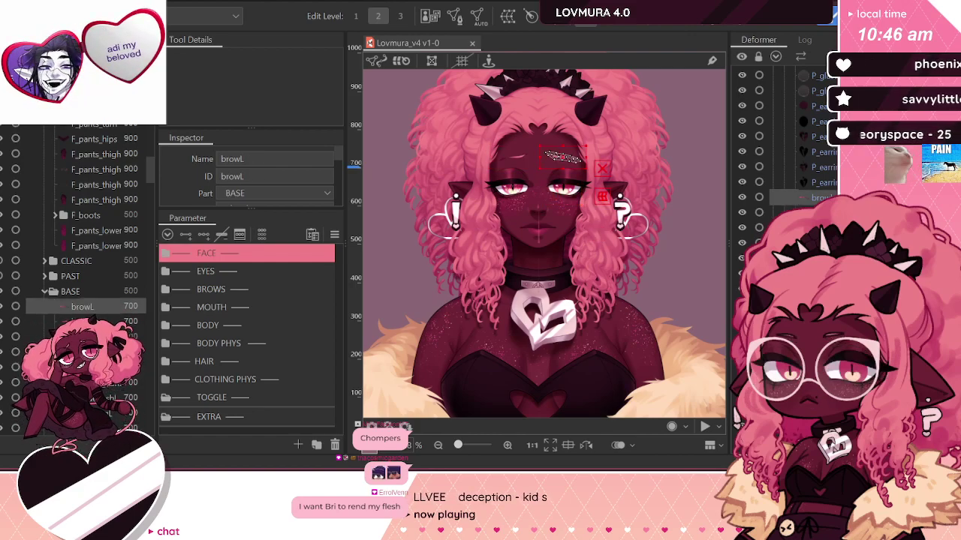
Step: Expand the EYES parameter group, save the model, and save it again as the new version Lovmura_v4 v1-1
{"action": "left_click", "coordinate": [167, 274]}
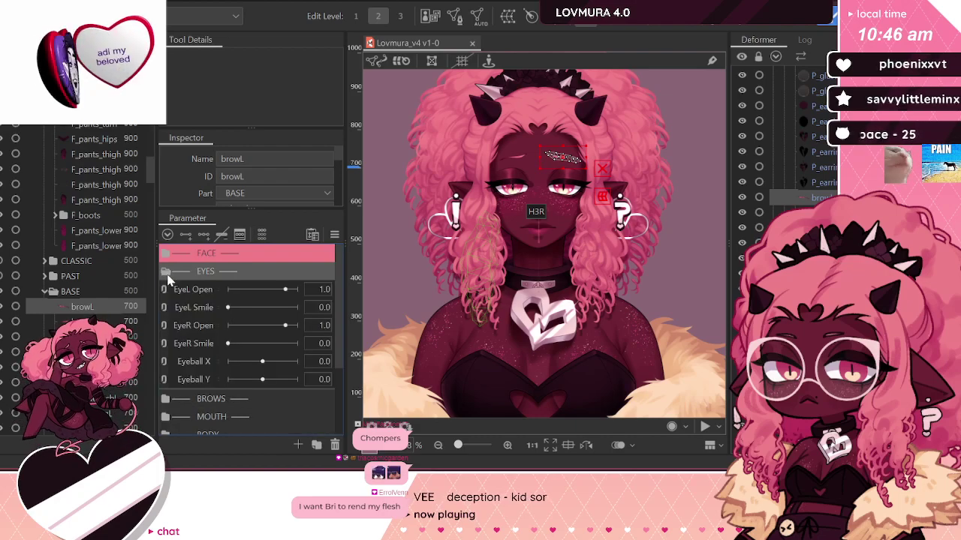
{"action": "key", "text": "ctrl+s"}
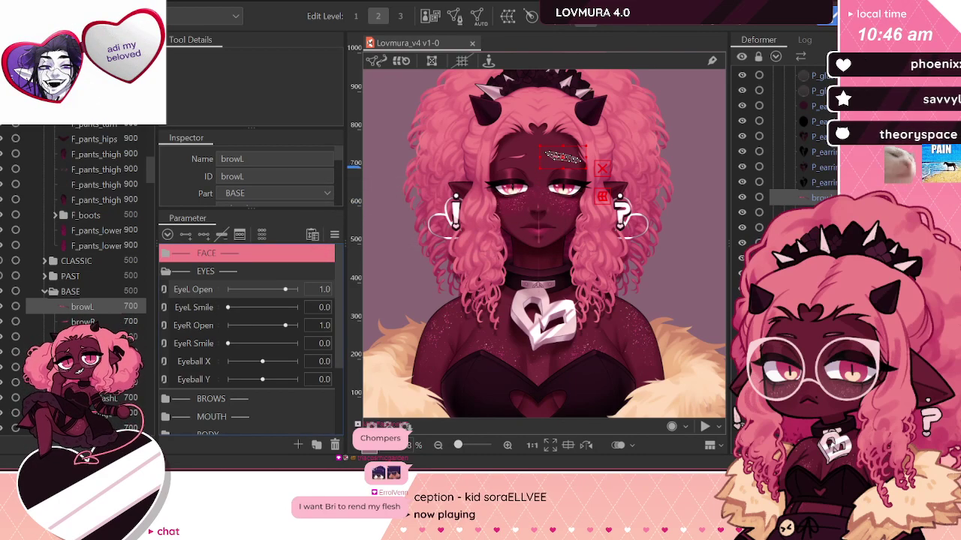
{"action": "left_click", "coordinate": [14, 6]}
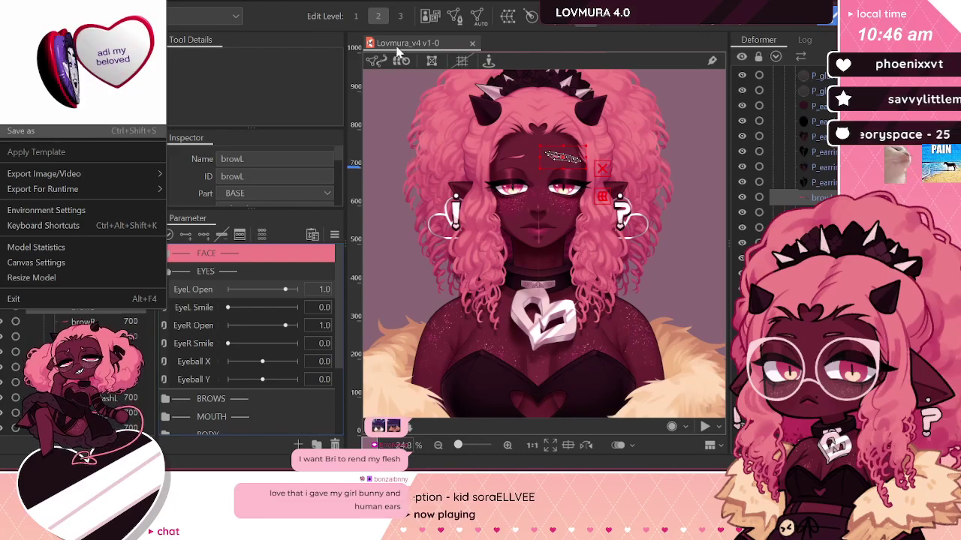
{"action": "left_click", "coordinate": [21, 130]}
{"action": "left_click_drag", "start_coordinate": [385, 26], "coordinate": [0, 51]}
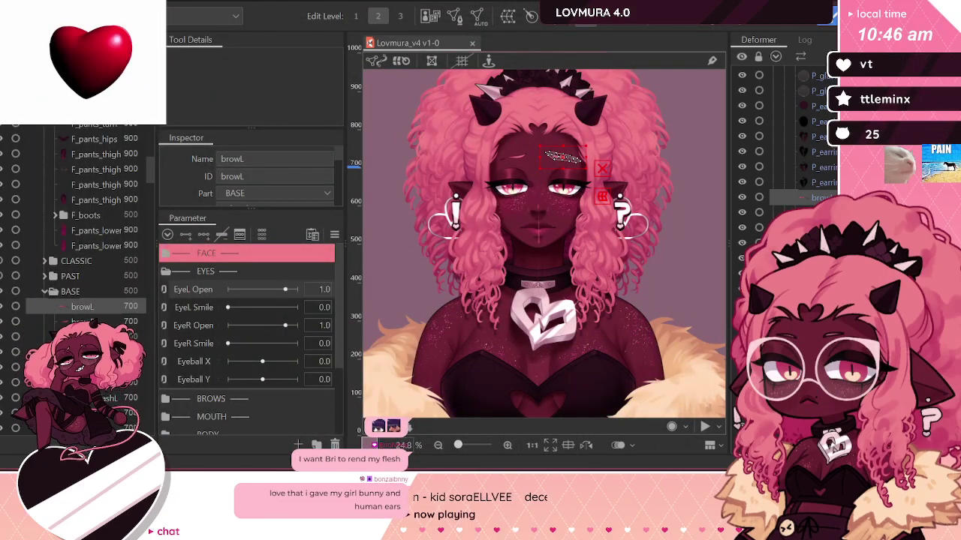
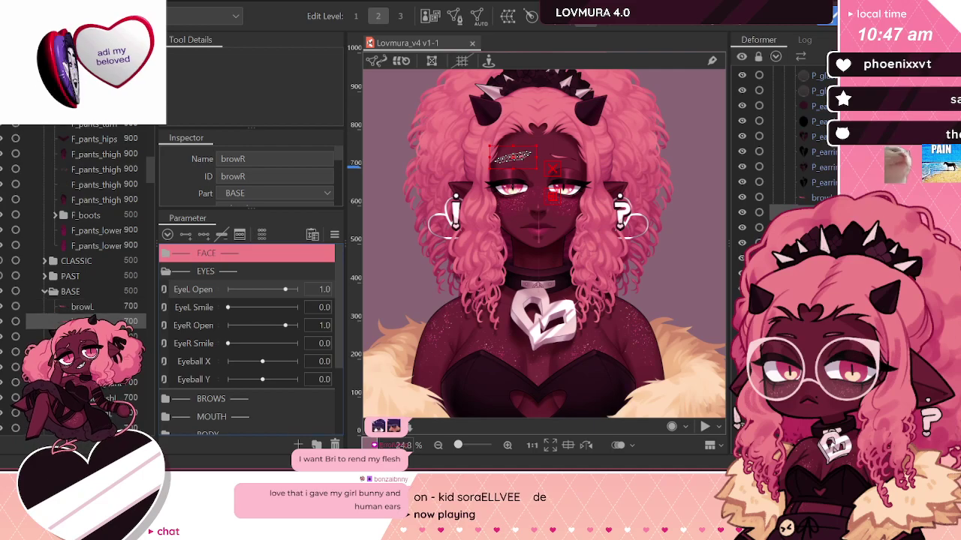
Step: Lay an eight-point deform path along lashL from the inner eye corner to the outer tip, with a path width of 50
{"action": "left_click", "coordinate": [820, 213]}
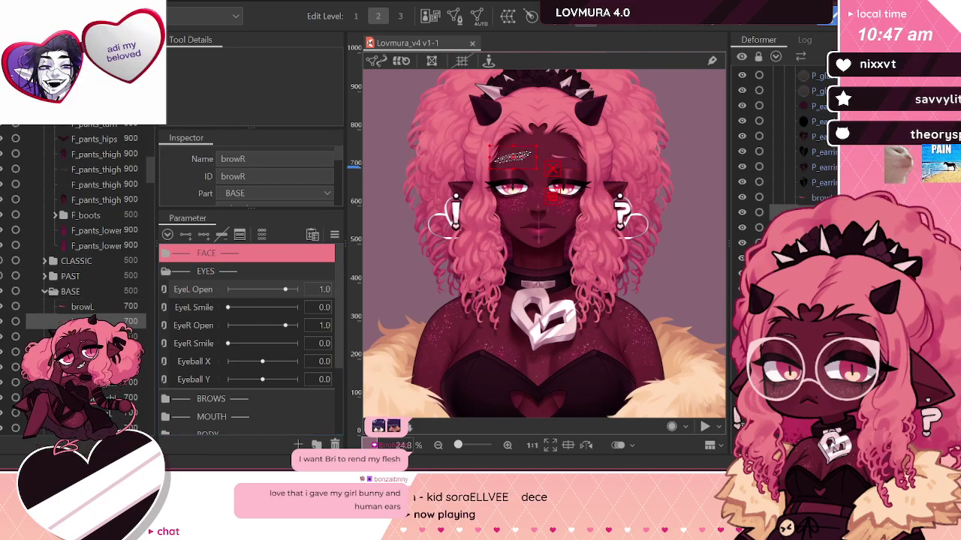
{"action": "left_click", "coordinate": [819, 199]}
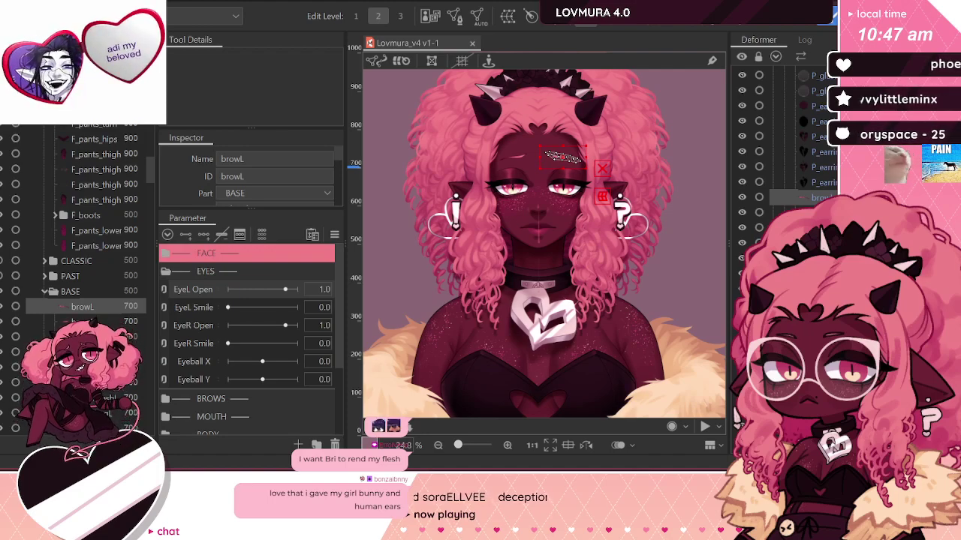
{"action": "left_click", "coordinate": [819, 227]}
{"action": "left_click", "coordinate": [819, 242]}
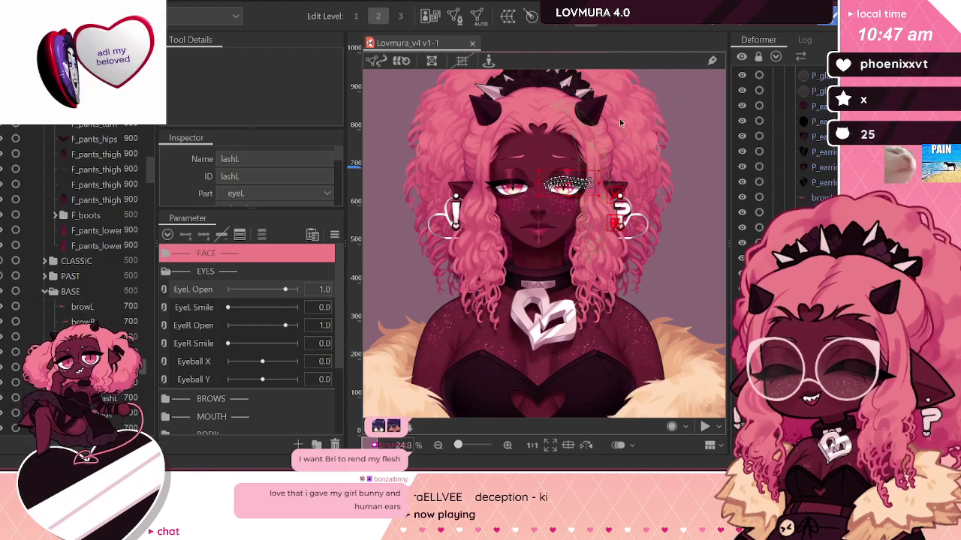
{"action": "scroll", "coordinate": [619, 118], "scroll_direction": "up", "scroll_amount": 6}
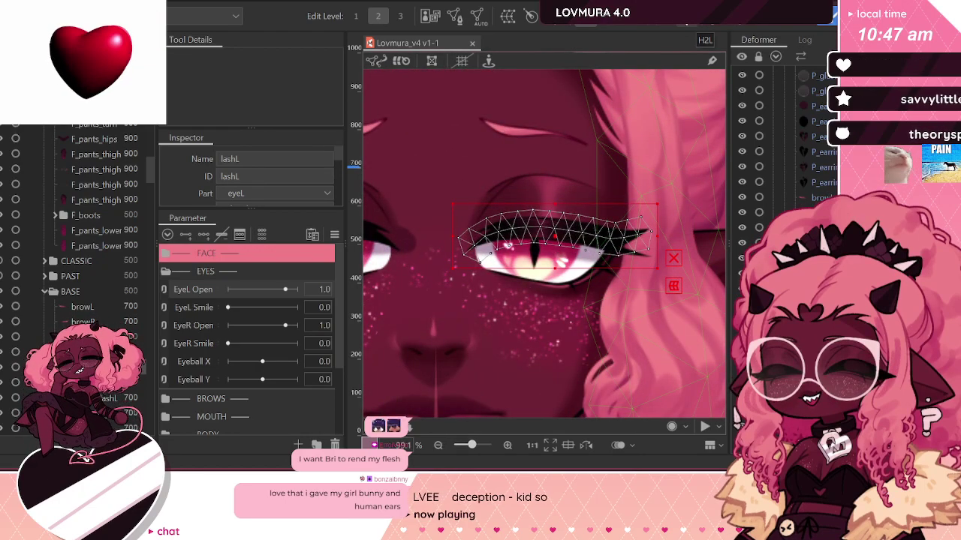
{"action": "left_click", "coordinate": [664, 22]}
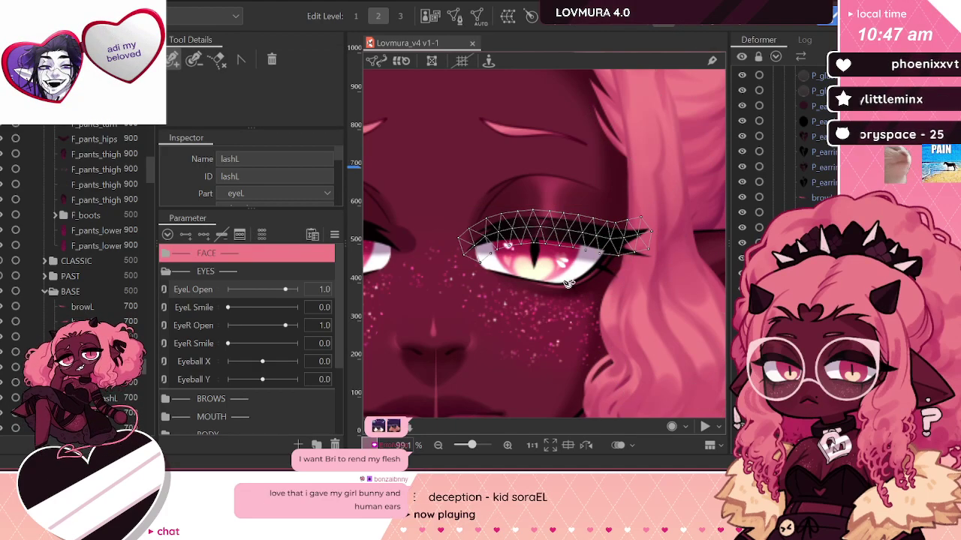
{"action": "scroll", "coordinate": [546, 256], "scroll_direction": "up", "scroll_amount": 3}
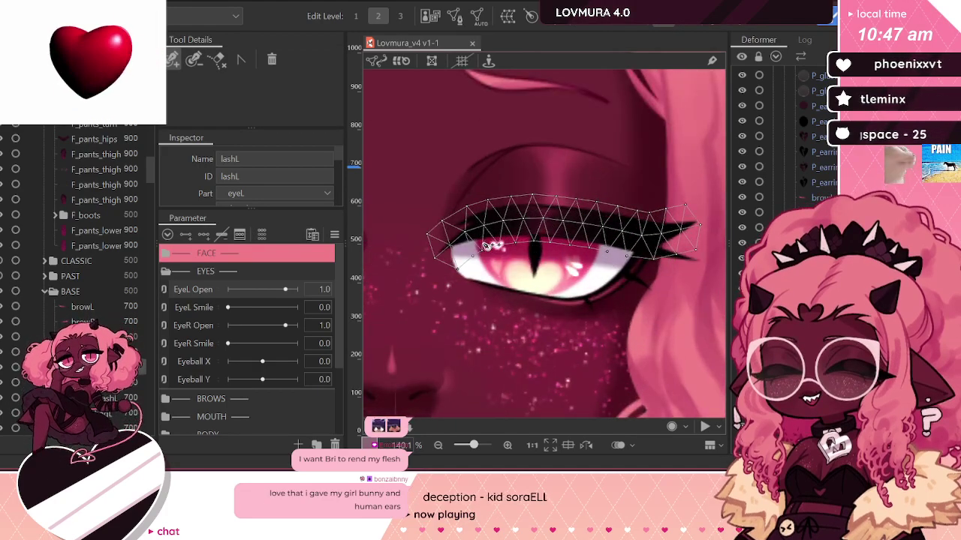
{"action": "left_click", "coordinate": [435, 258]}
{"action": "left_click", "coordinate": [466, 233]}
{"action": "left_click", "coordinate": [502, 221]}
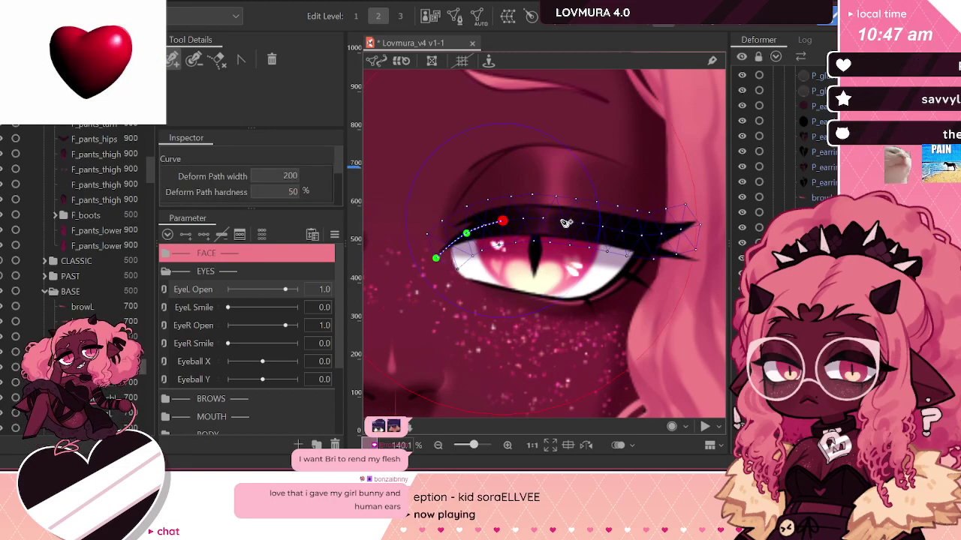
{"action": "left_click", "coordinate": [541, 218]}
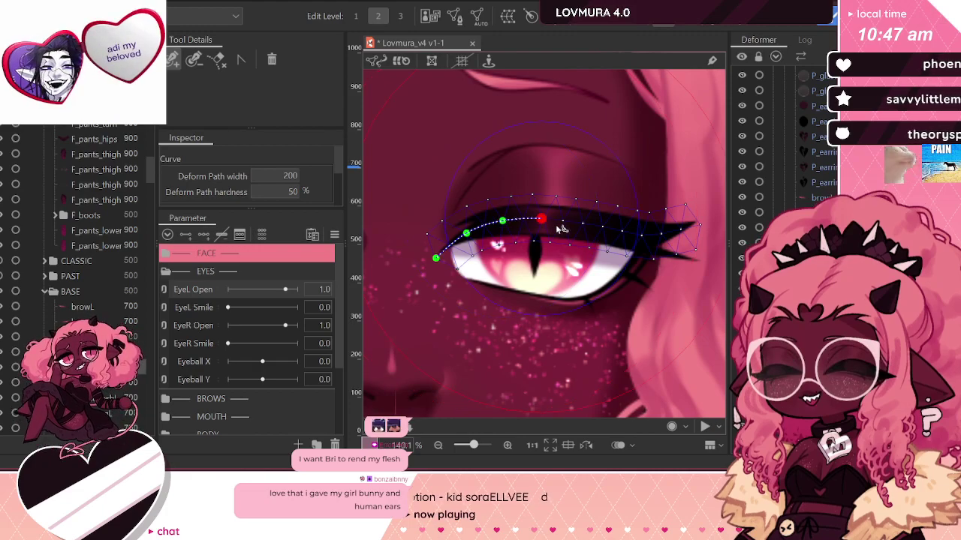
{"action": "left_click", "coordinate": [583, 224]}
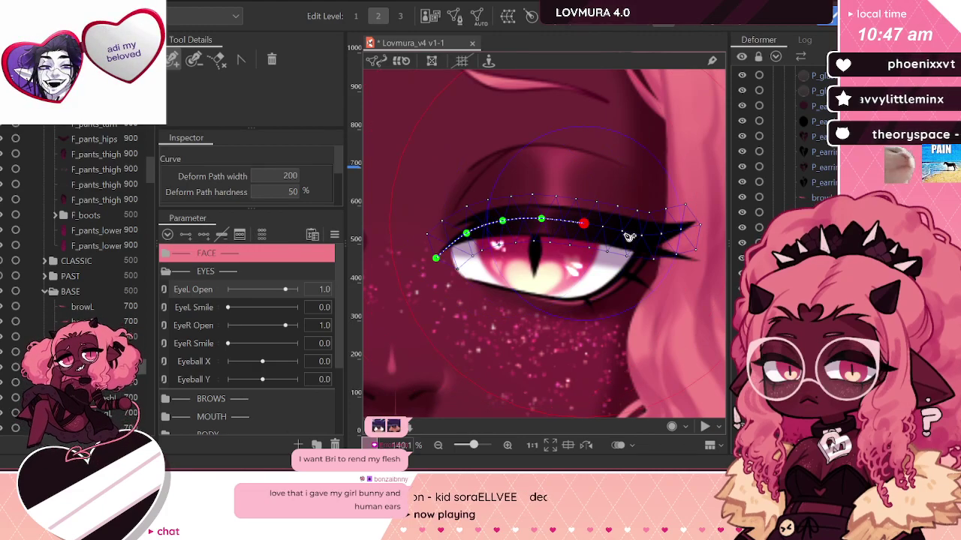
{"action": "left_click", "coordinate": [623, 233]}
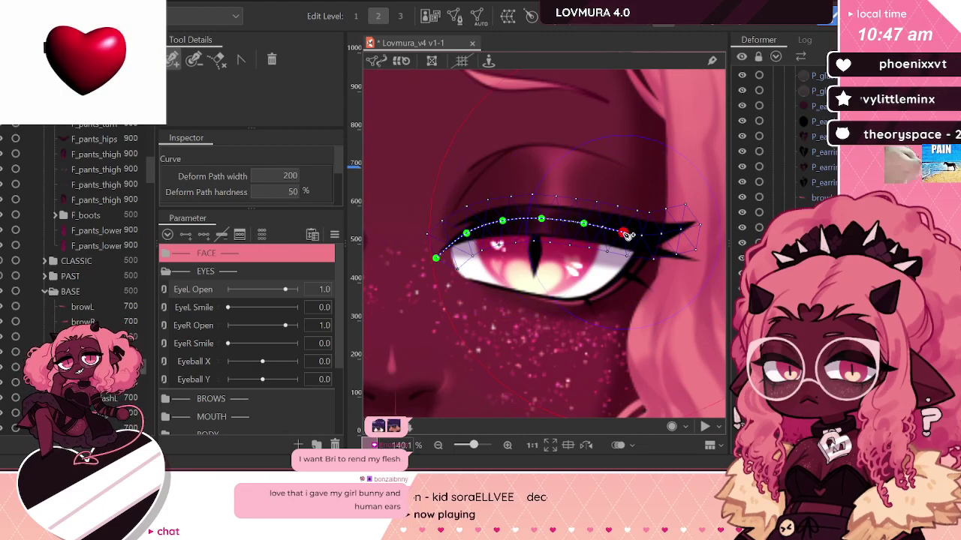
{"action": "left_click", "coordinate": [660, 235]}
{"action": "left_click", "coordinate": [699, 227]}
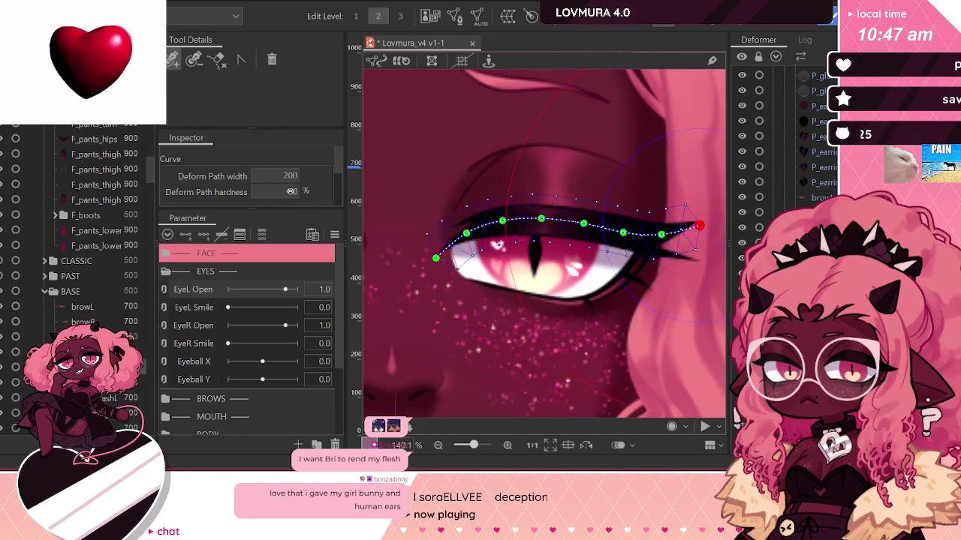
{"action": "type", "text": "50"}
{"action": "scroll", "coordinate": [620, 177], "scroll_direction": "down", "scroll_amount": 2}
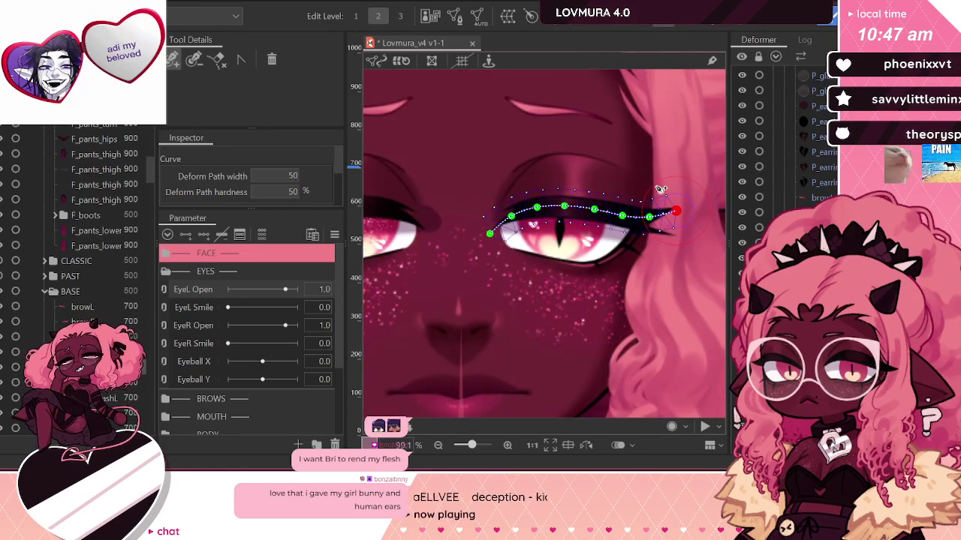
Step: Lay a seven-point deform path along lower_lashL from its inner end to its outer end, with a path width of 50
{"action": "left_click", "coordinate": [559, 255]}
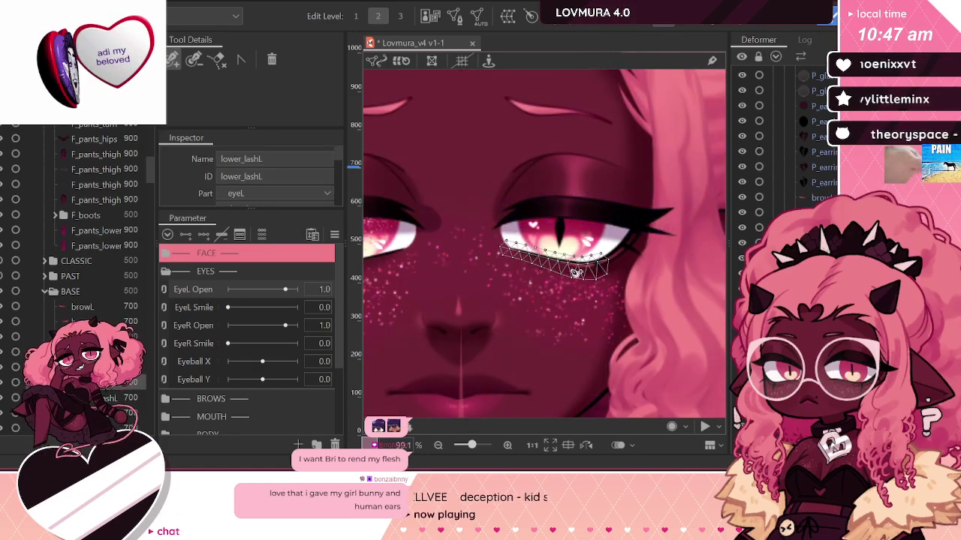
{"action": "scroll", "coordinate": [559, 267], "scroll_direction": "up", "scroll_amount": 4}
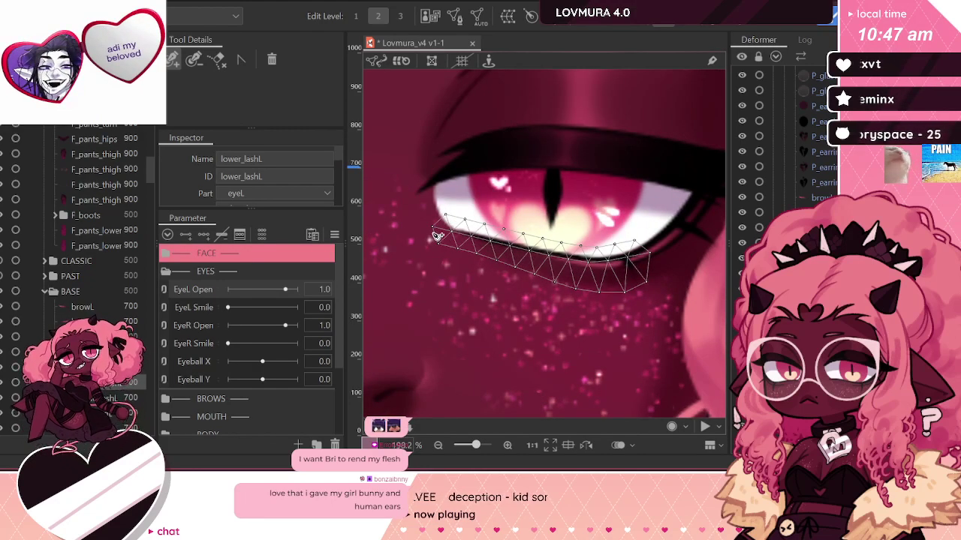
{"action": "left_click", "coordinate": [432, 226]}
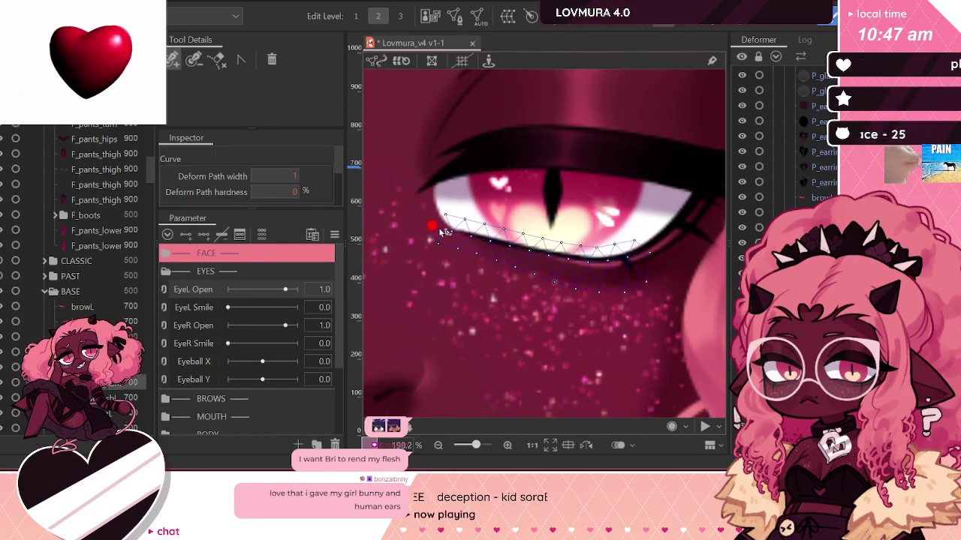
{"action": "left_click", "coordinate": [469, 236]}
{"action": "left_click", "coordinate": [510, 246]}
{"action": "left_click", "coordinate": [551, 258]}
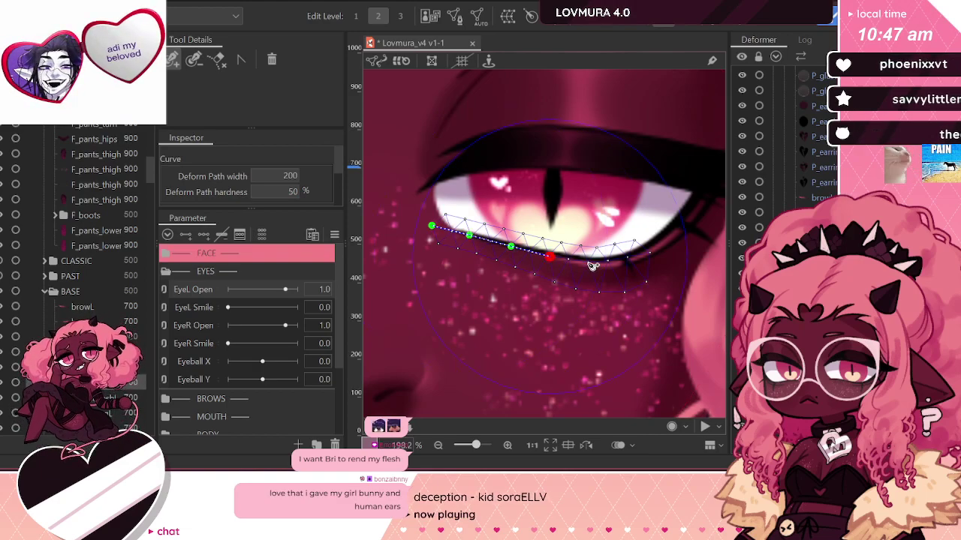
{"action": "left_click", "coordinate": [587, 261]}
{"action": "left_click", "coordinate": [628, 257]}
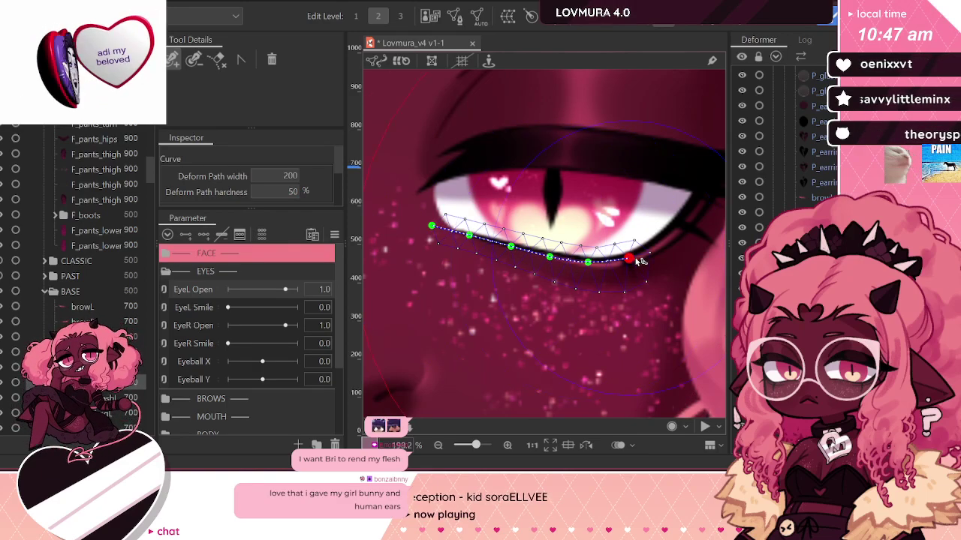
{"action": "left_click", "coordinate": [650, 251]}
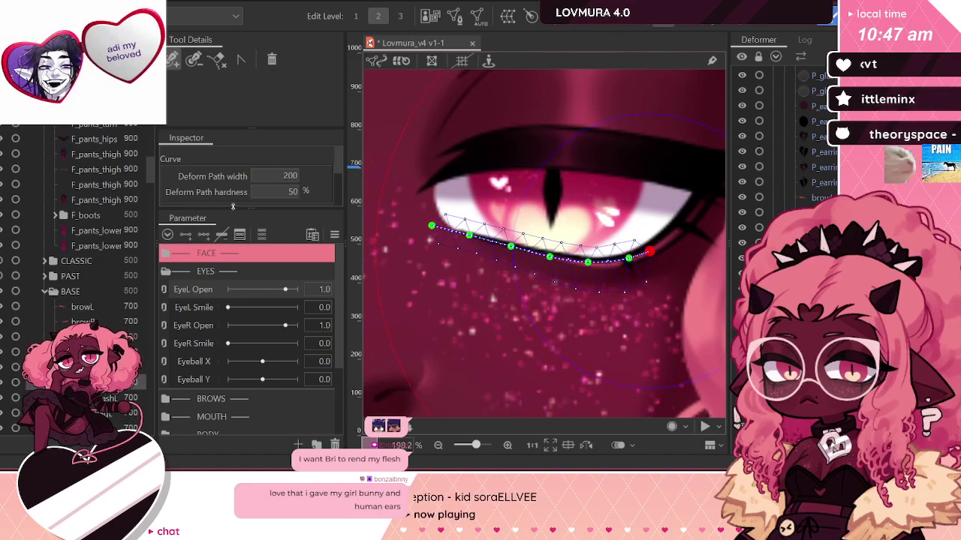
{"action": "left_click", "coordinate": [293, 175]}
{"action": "type", "text": "50"}
{"action": "key", "text": "Return"}
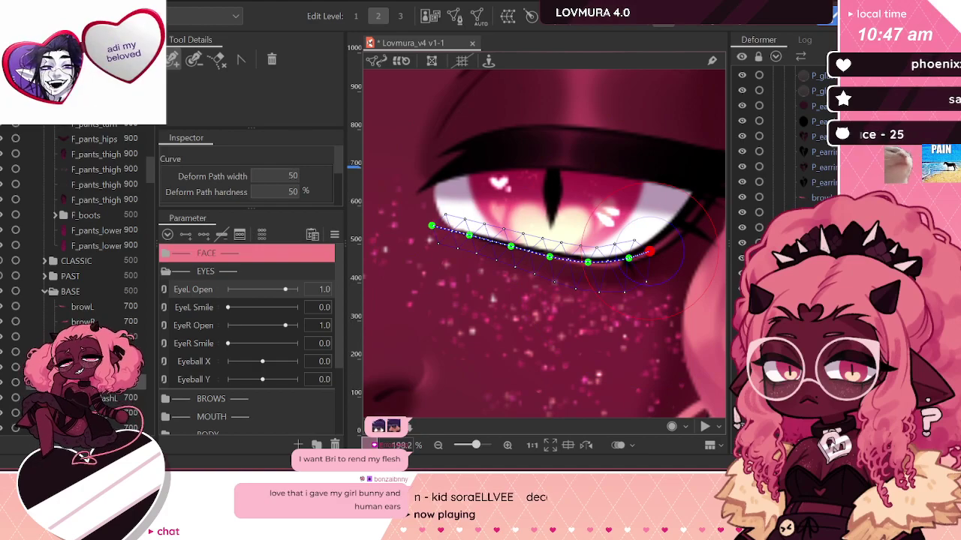
Step: Lay a seven-point deform path along side_lashL from beneath the iris up to the outer lash corner, with a path width of 50
{"action": "left_click", "coordinate": [113, 398]}
{"action": "scroll", "coordinate": [484, 282], "scroll_direction": "down", "scroll_amount": 2}
{"action": "scroll", "coordinate": [610, 228], "scroll_direction": "up", "scroll_amount": 2}
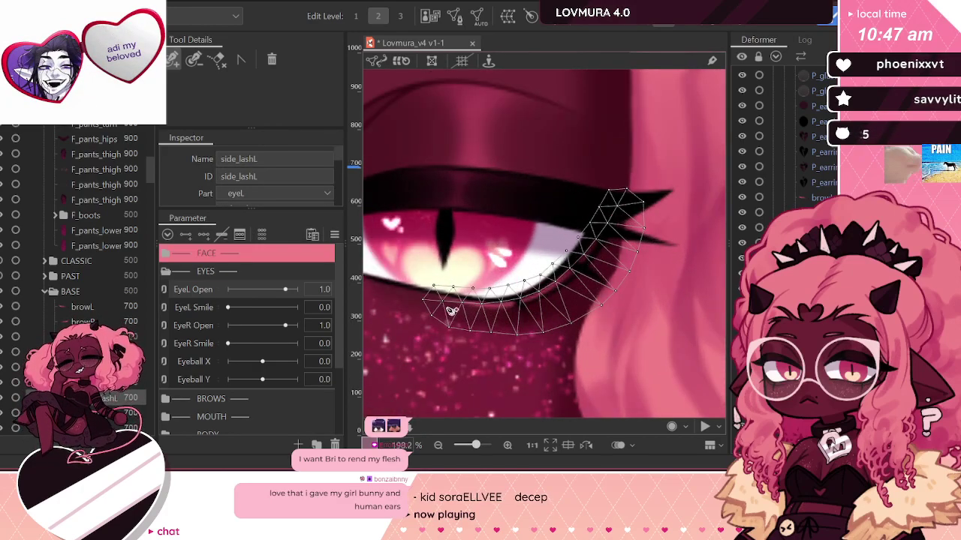
{"action": "left_click", "coordinate": [423, 300]}
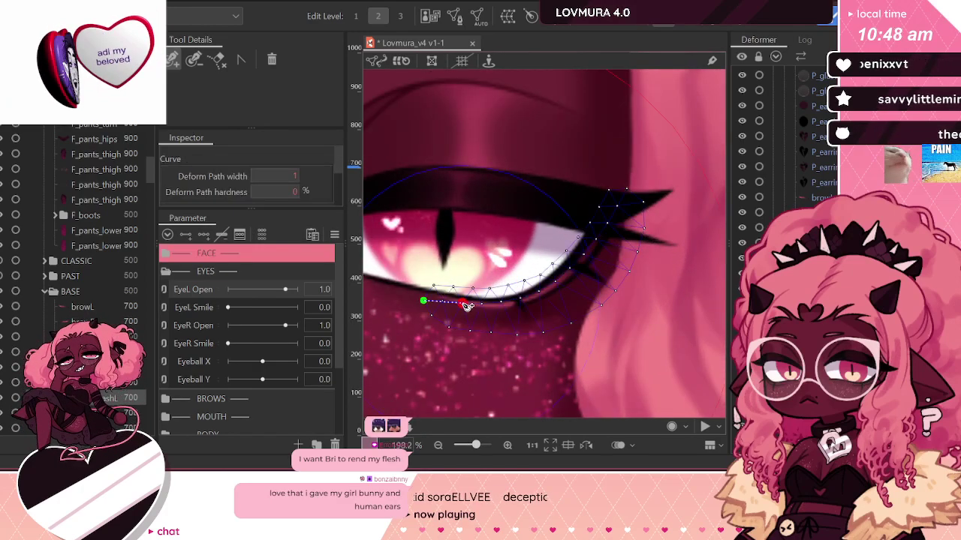
{"action": "left_click", "coordinate": [500, 302]}
{"action": "left_click", "coordinate": [539, 292]}
{"action": "left_click", "coordinate": [570, 268]}
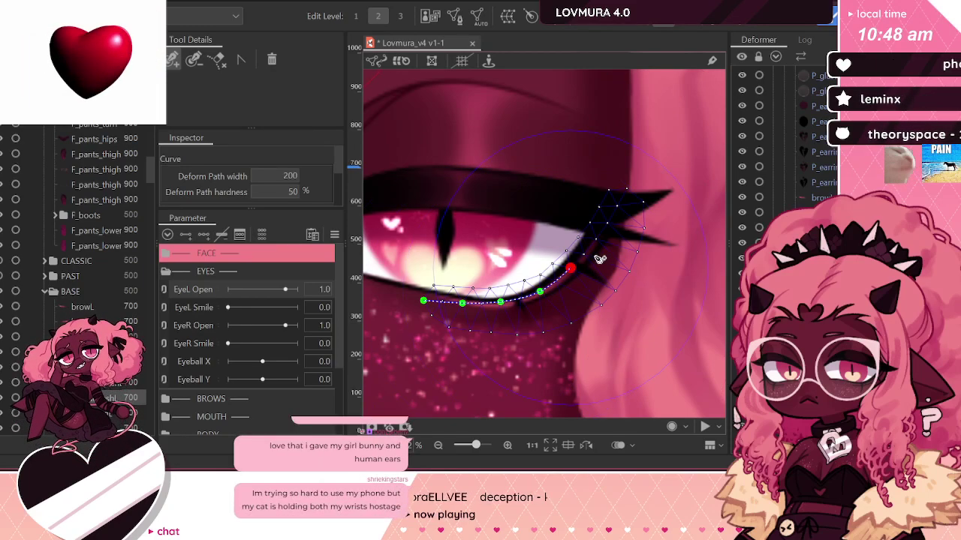
{"action": "left_click", "coordinate": [596, 238]}
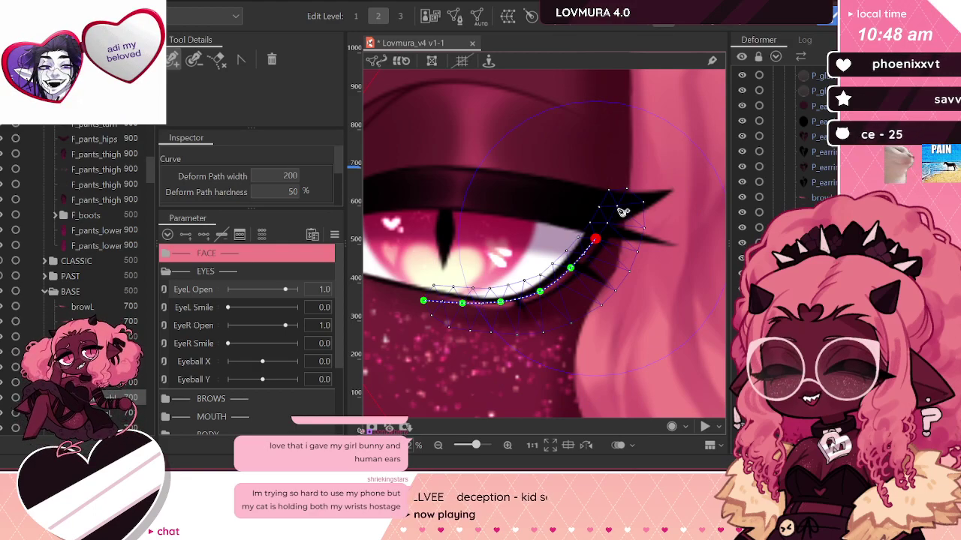
{"action": "left_click", "coordinate": [626, 190]}
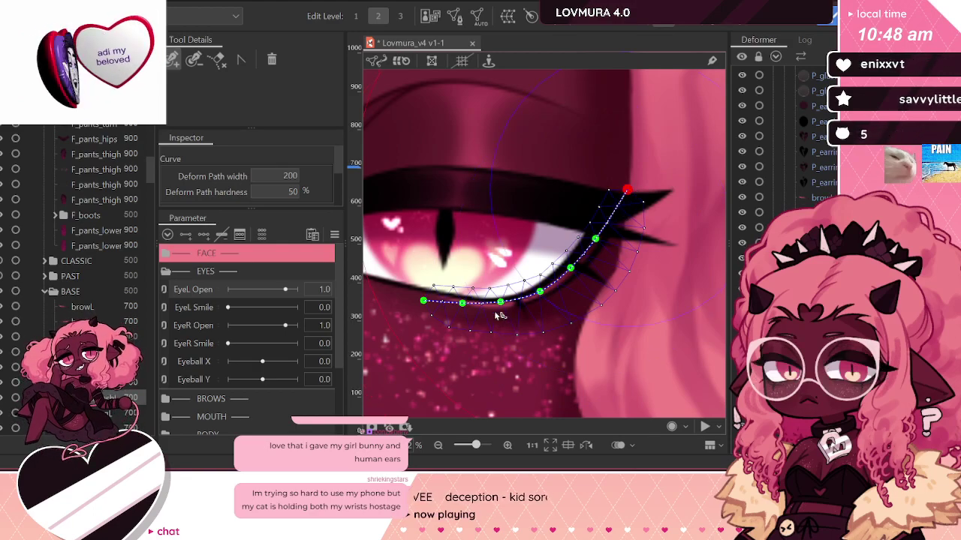
{"action": "left_click", "coordinate": [293, 175]}
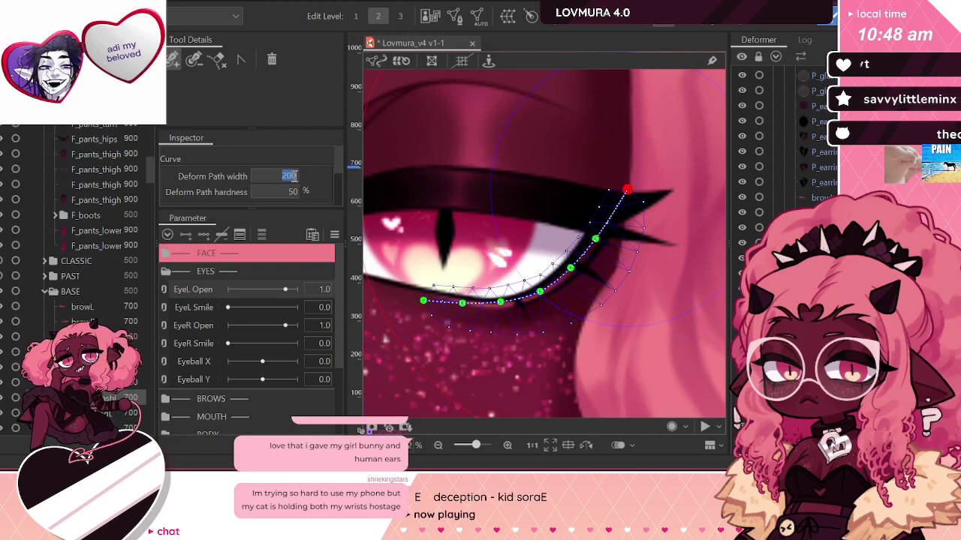
{"action": "type", "text": "50"}
{"action": "key", "text": "Return"}
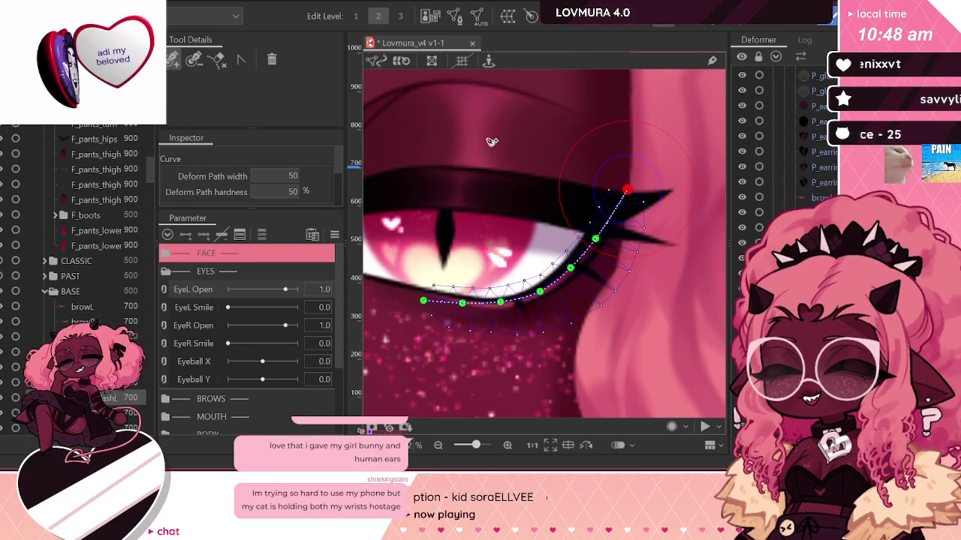
Step: Lay an eight-point deform path along eyebagL, following the curve under the eye up to its outer corner, with a path width of 50
{"action": "scroll", "coordinate": [639, 152], "scroll_direction": "down", "scroll_amount": 4}
{"action": "left_click", "coordinate": [113, 413]}
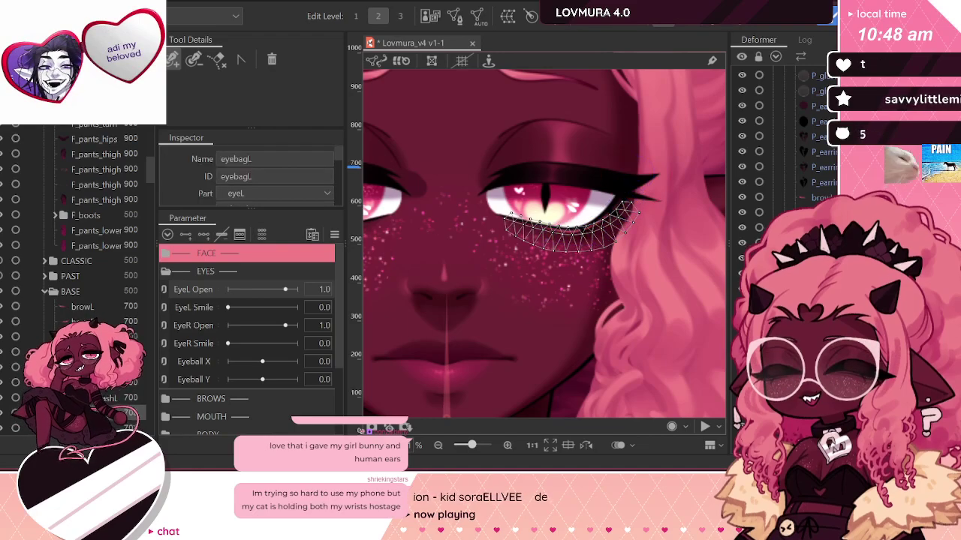
{"action": "scroll", "coordinate": [611, 199], "scroll_direction": "up", "scroll_amount": 4}
{"action": "scroll", "coordinate": [632, 241], "scroll_direction": "down", "scroll_amount": 2}
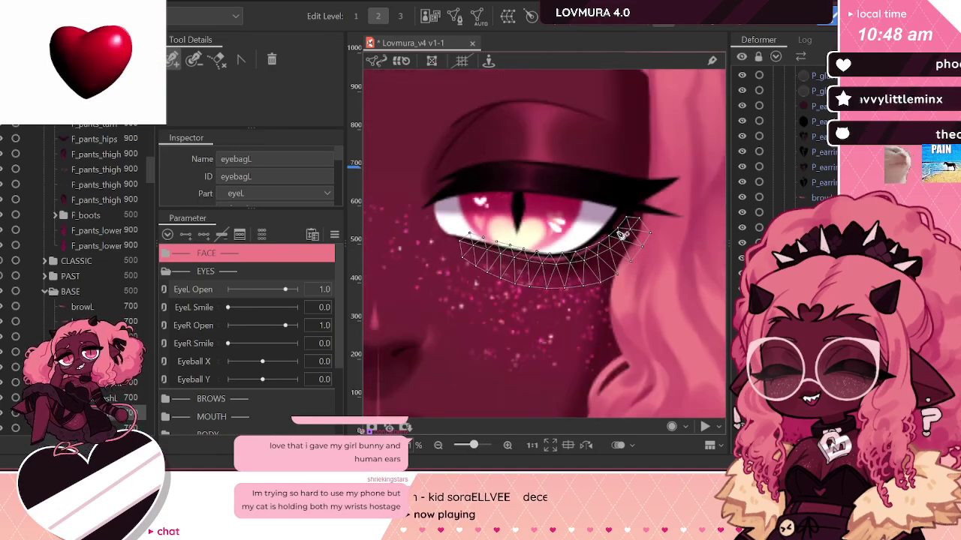
{"action": "scroll", "coordinate": [555, 196], "scroll_direction": "up", "scroll_amount": 2}
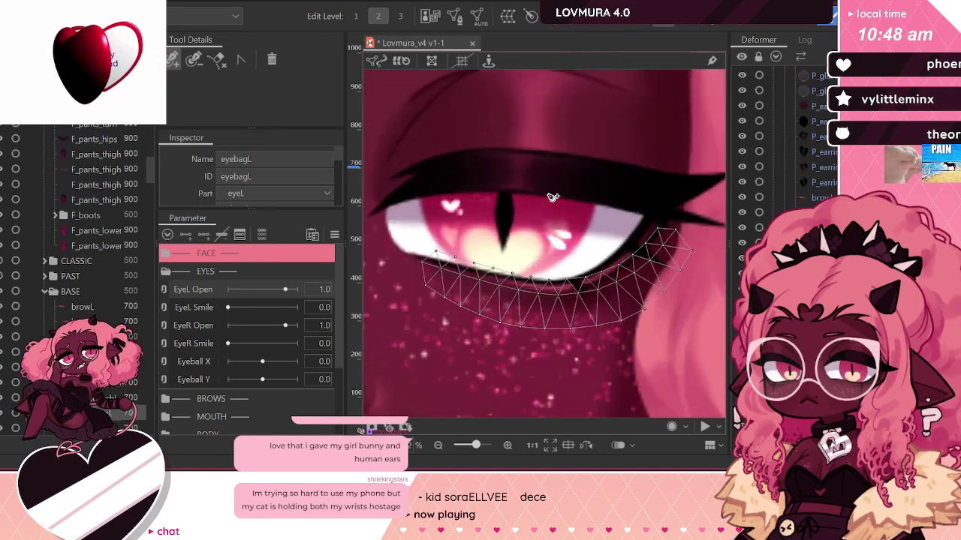
{"action": "left_click", "coordinate": [423, 263]}
{"action": "left_click", "coordinate": [460, 275]}
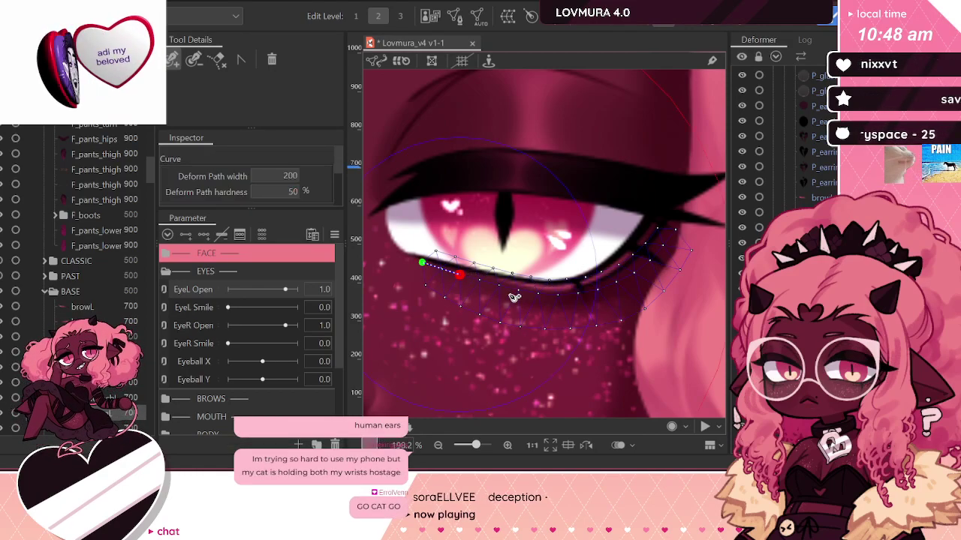
{"action": "left_click", "coordinate": [498, 286]}
{"action": "left_click", "coordinate": [538, 293]}
{"action": "left_click", "coordinate": [579, 294]}
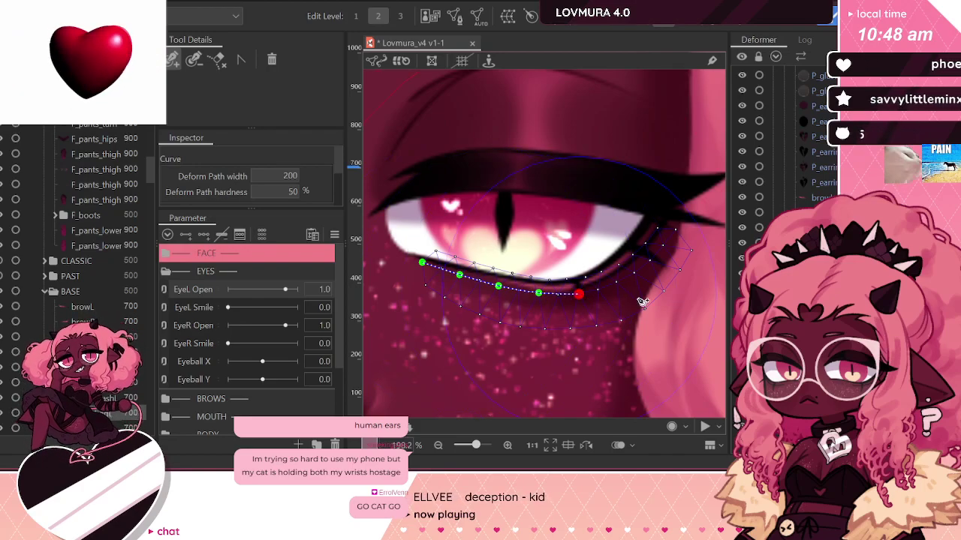
{"action": "left_click", "coordinate": [616, 282]}
{"action": "left_click", "coordinate": [649, 261]}
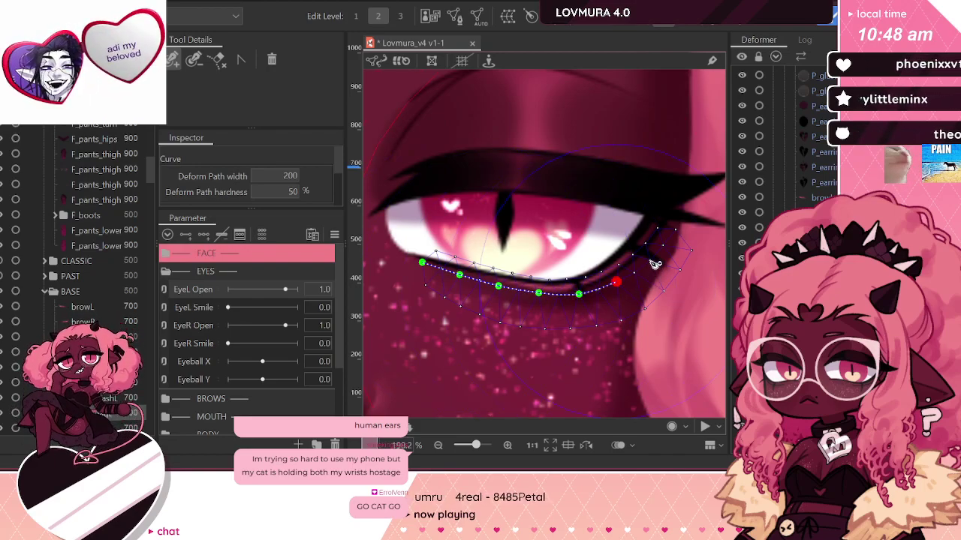
{"action": "left_click", "coordinate": [675, 229]}
{"action": "left_click", "coordinate": [279, 174]}
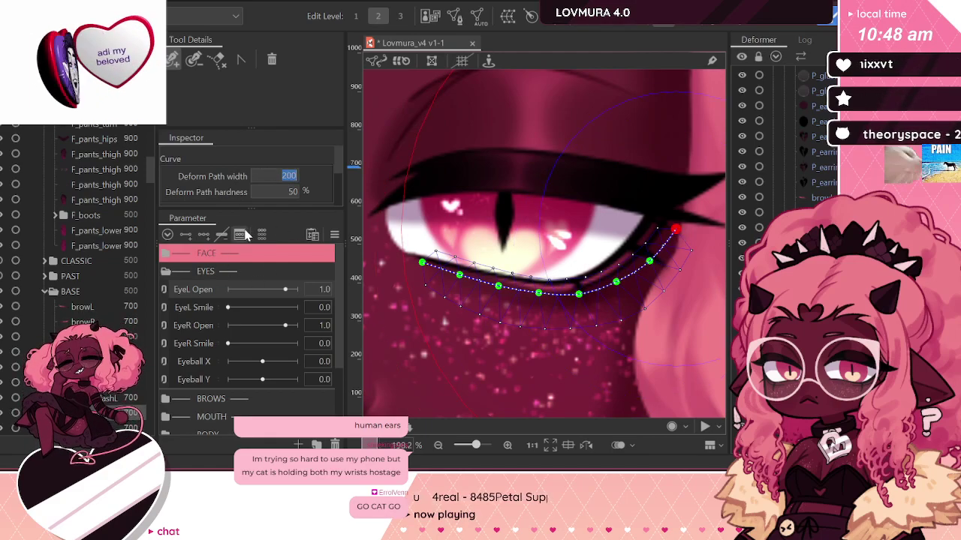
{"action": "type", "text": "50"}
{"action": "key", "text": "Return"}
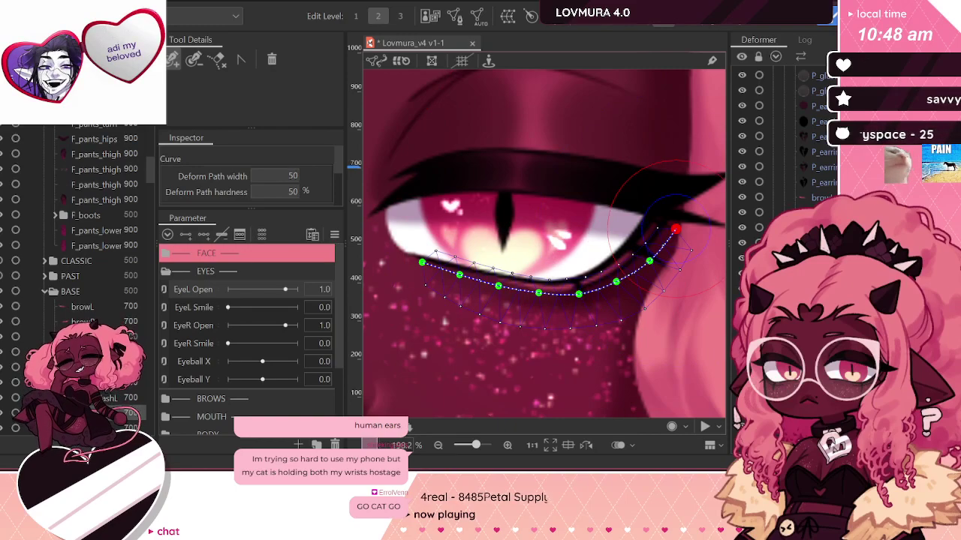
Step: Select eyelidL and start its deform path at the inner eye corner
{"action": "left_click", "coordinate": [463, 216]}
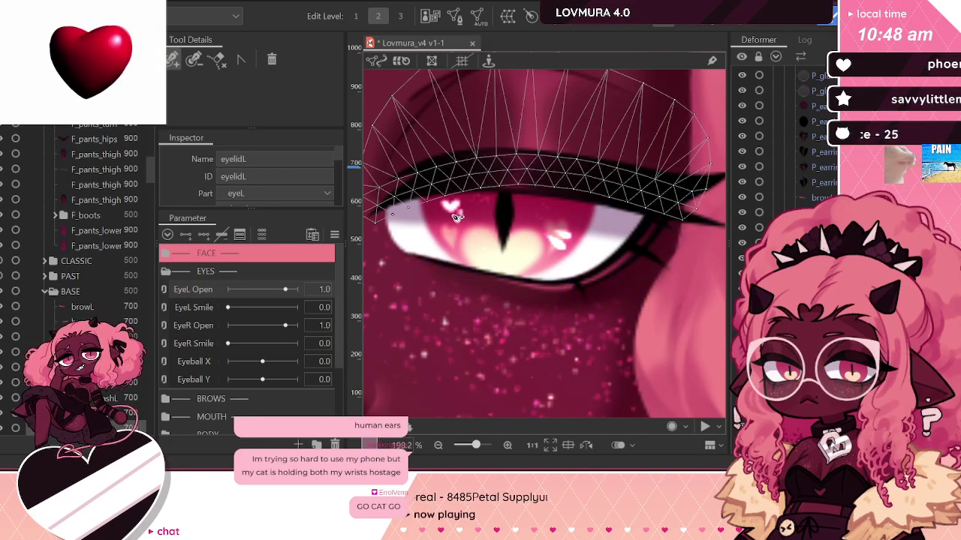
{"action": "scroll", "coordinate": [523, 252], "scroll_direction": "down", "scroll_amount": 2}
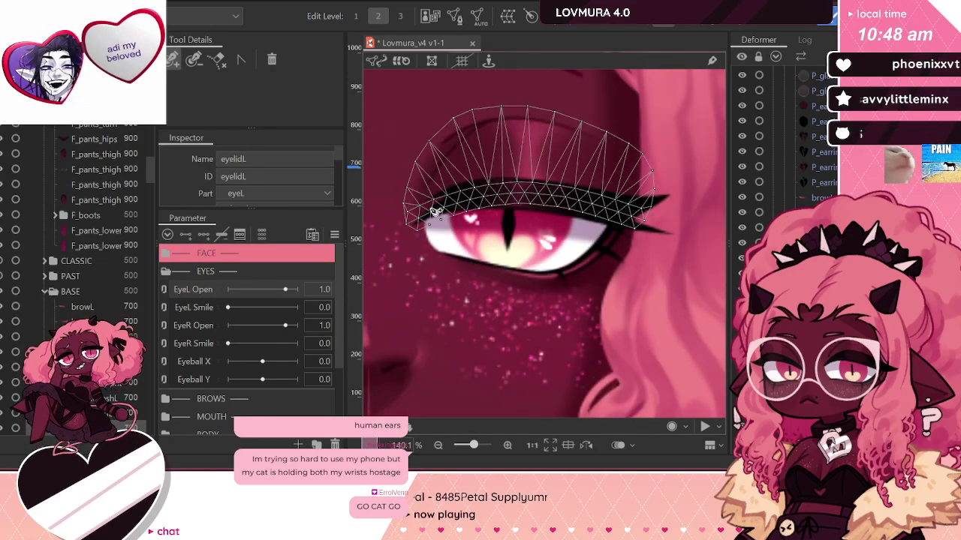
{"action": "scroll", "coordinate": [430, 213], "scroll_direction": "up", "scroll_amount": 2}
{"action": "left_click", "coordinate": [398, 231]}
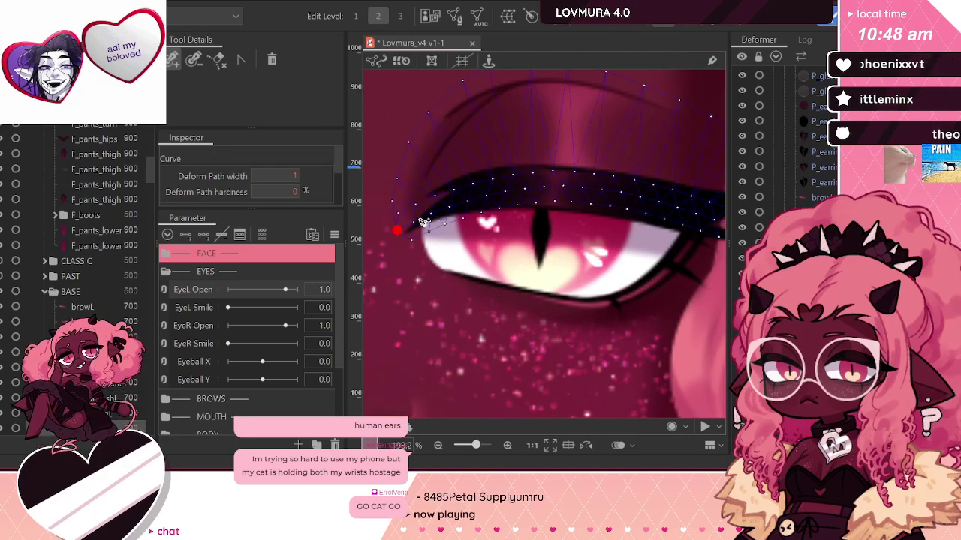
{"action": "left_click", "coordinate": [432, 216]}
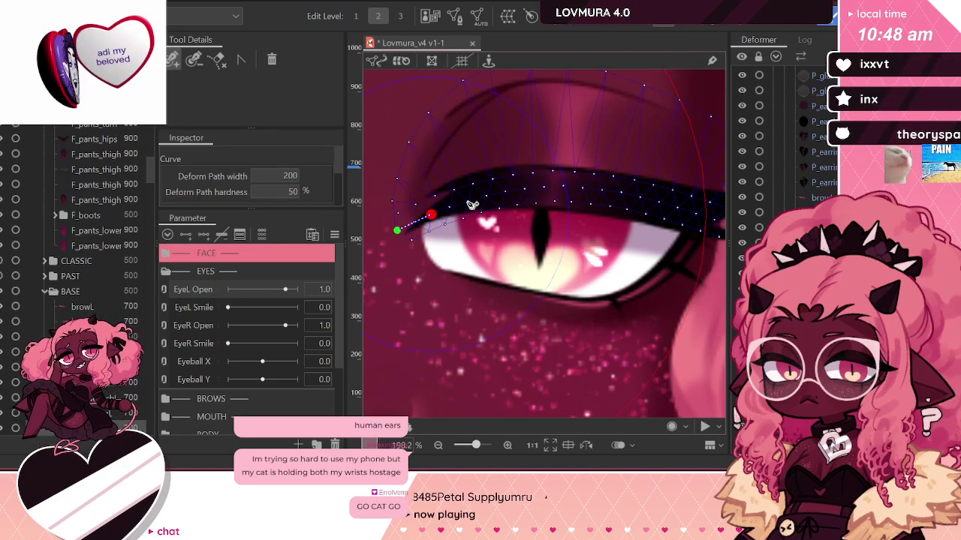
{"action": "left_click", "coordinate": [468, 201]}
{"action": "left_click", "coordinate": [506, 193]}
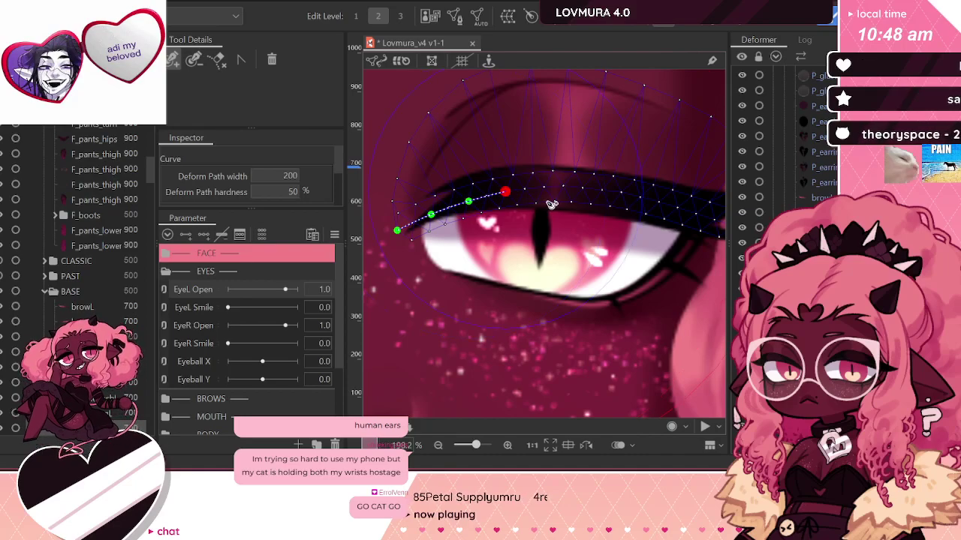
{"action": "left_click", "coordinate": [543, 188]}
{"action": "left_click", "coordinate": [584, 188]}
{"action": "left_click", "coordinate": [622, 192]}
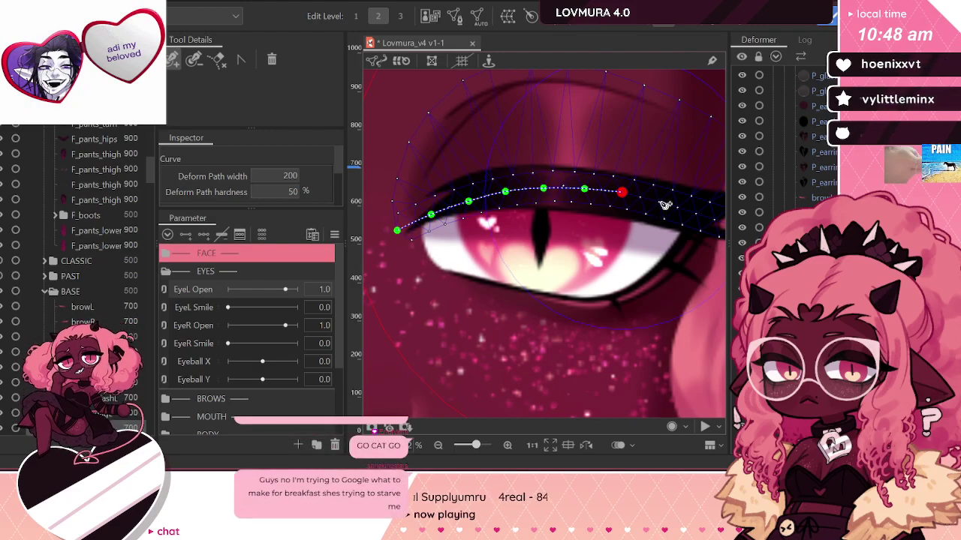
{"action": "key", "text": "ctrl+z"}
{"action": "key", "text": "ctrl+z"}
{"action": "key", "text": "ctrl+z"}
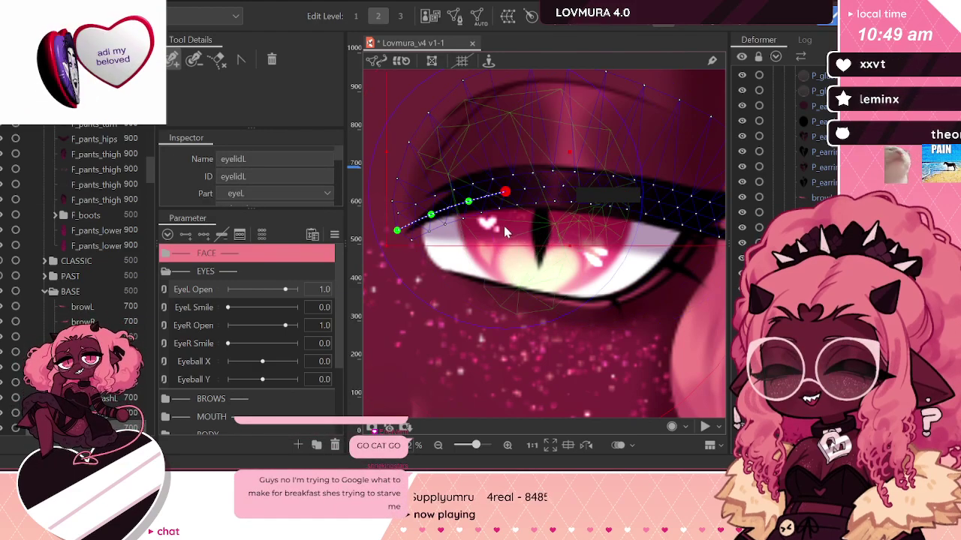
{"action": "key", "text": "ctrl+z"}
{"action": "key", "text": "ctrl+z"}
{"action": "key", "text": "ctrl+z"}
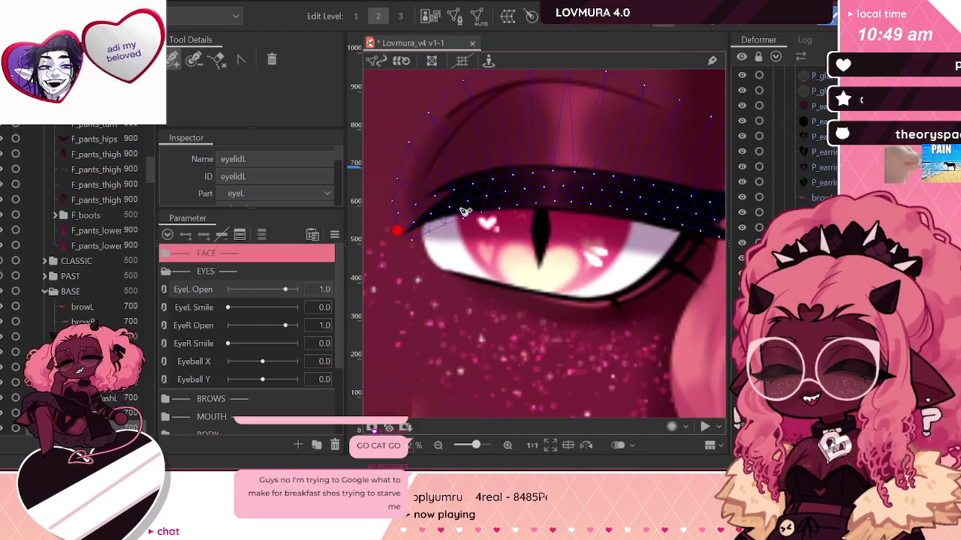
Step: Extend eyelidL's deform path with six widely spaced points along the lash line to the outer corner, with a path width of 50
{"action": "left_click", "coordinate": [450, 207]}
{"action": "left_click", "coordinate": [506, 189]}
{"action": "left_click", "coordinate": [564, 185]}
{"action": "left_click", "coordinate": [621, 192]}
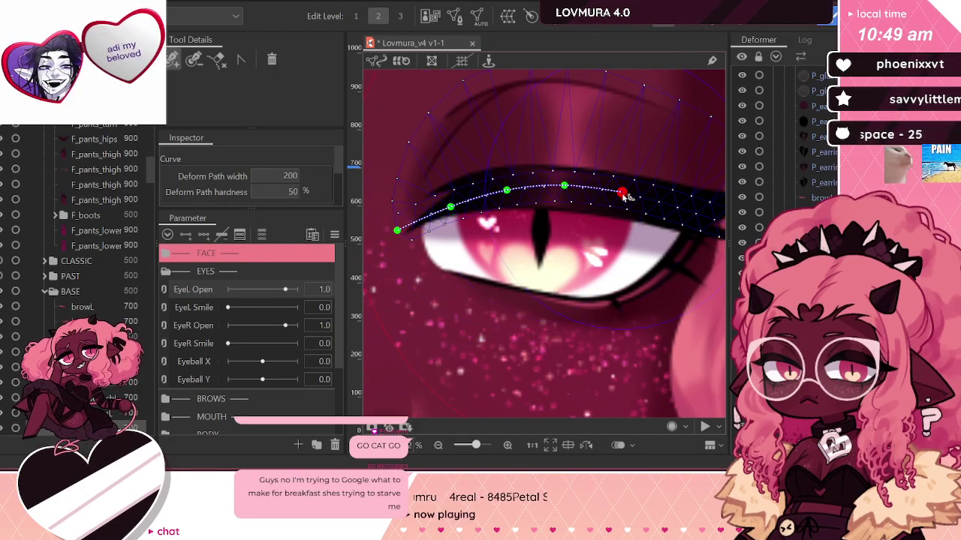
{"action": "left_click", "coordinate": [676, 209]}
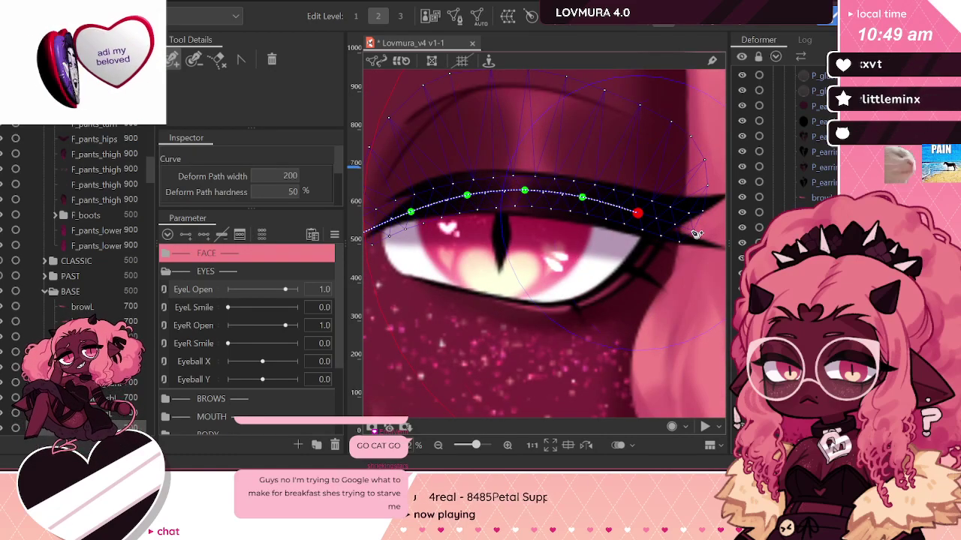
{"action": "left_click", "coordinate": [689, 230]}
{"action": "scroll", "coordinate": [697, 234], "scroll_direction": "down", "scroll_amount": 2}
{"action": "left_click", "coordinate": [283, 172]}
{"action": "type", "text": "50"}
{"action": "key", "text": "Return"}
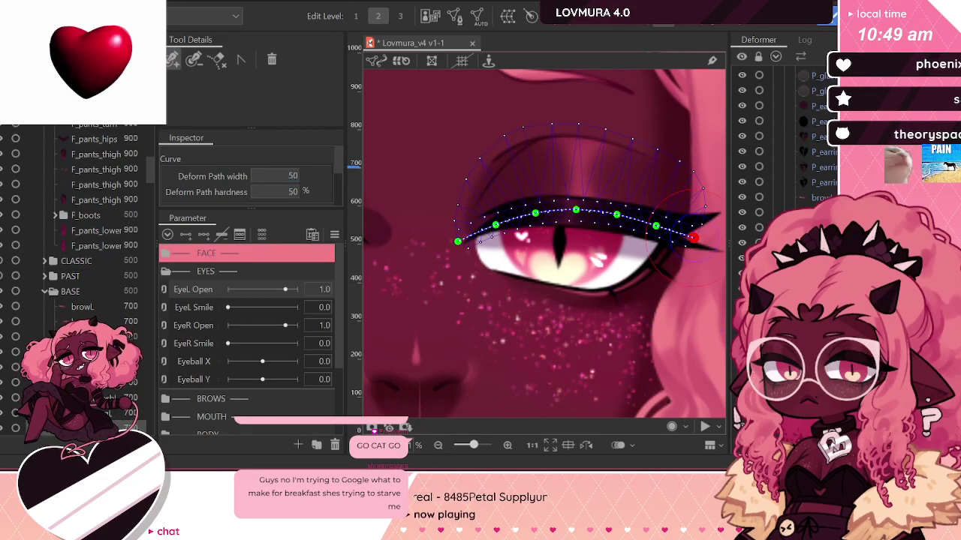
Step: Select lash2L and lay a five-point deform path along it from the outer part of the eye to the lash tip
{"action": "left_click", "coordinate": [113, 412]}
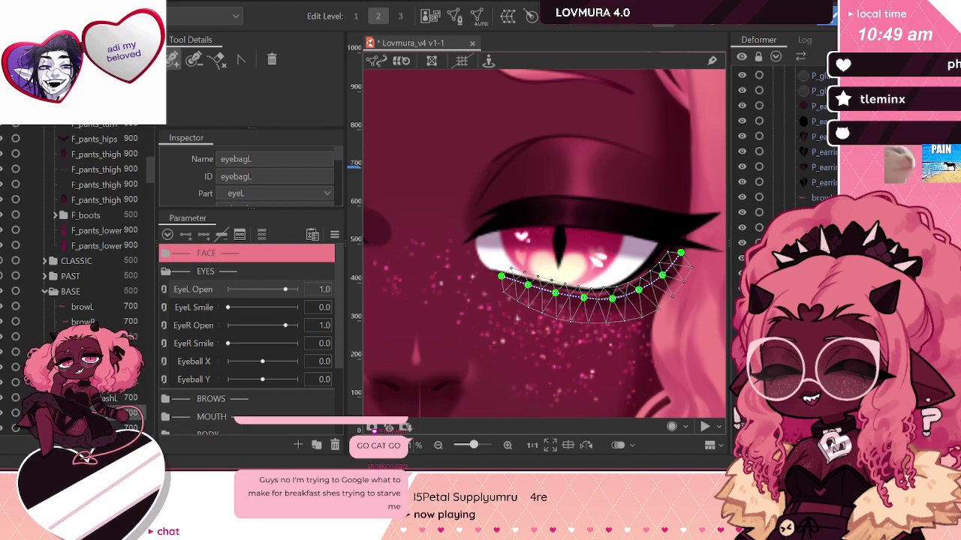
{"action": "left_click", "coordinate": [113, 398]}
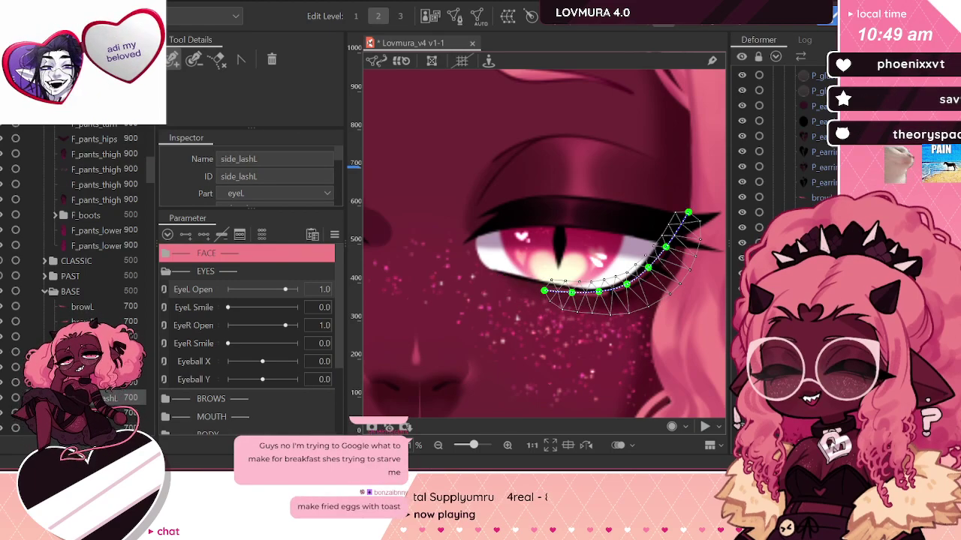
{"action": "left_click", "coordinate": [113, 382]}
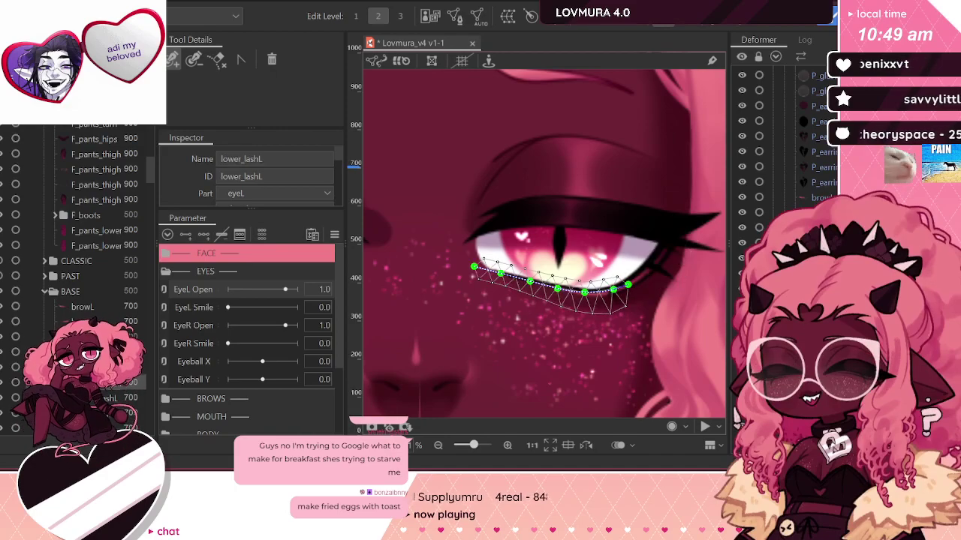
{"action": "left_click", "coordinate": [113, 367]}
{"action": "left_click", "coordinate": [112, 352]}
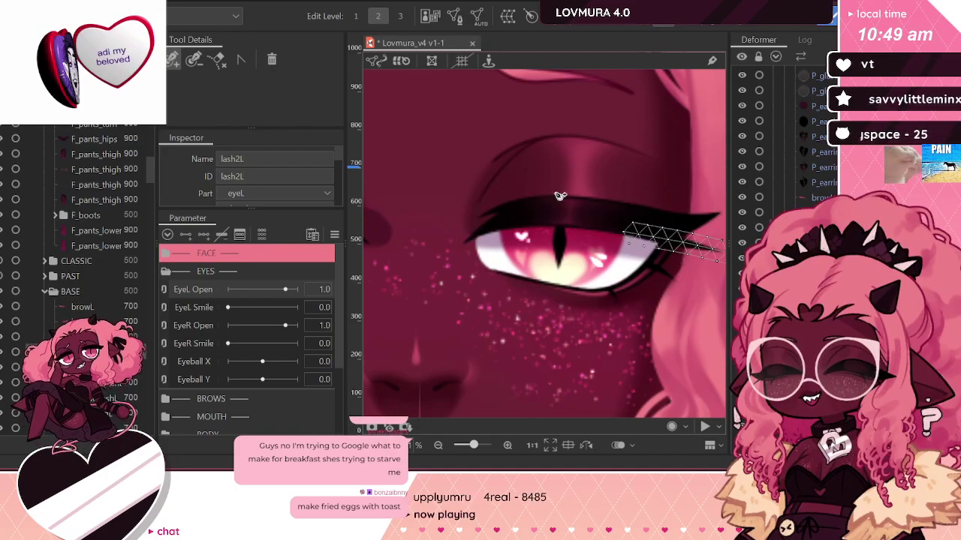
{"action": "scroll", "coordinate": [557, 196], "scroll_direction": "down", "scroll_amount": 1}
{"action": "scroll", "coordinate": [687, 234], "scroll_direction": "up", "scroll_amount": 3}
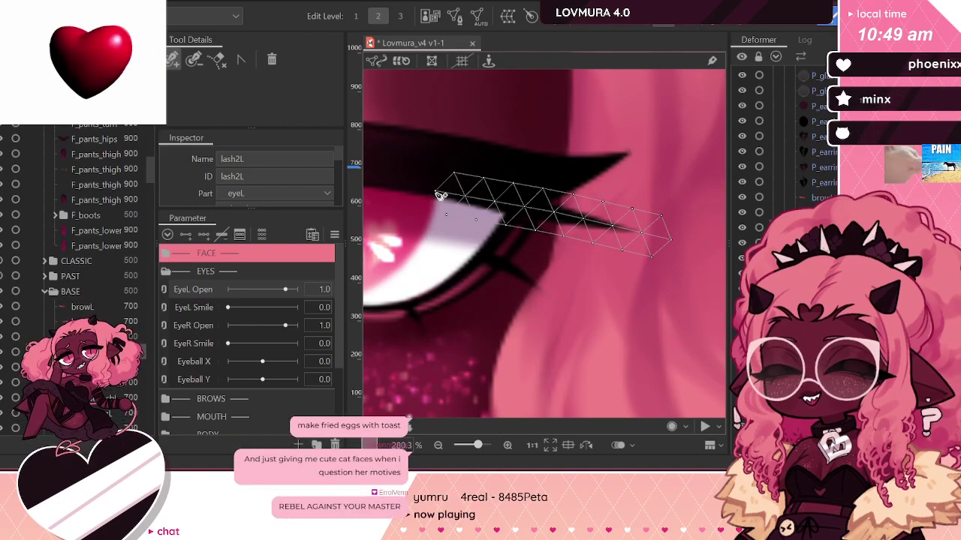
{"action": "left_click", "coordinate": [436, 192]}
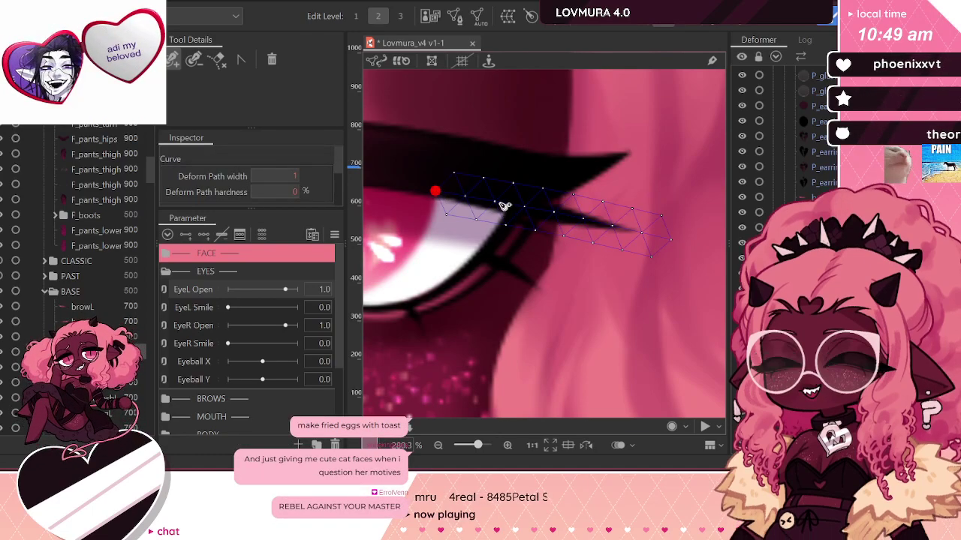
{"action": "left_click", "coordinate": [496, 202]}
{"action": "left_click", "coordinate": [553, 215]}
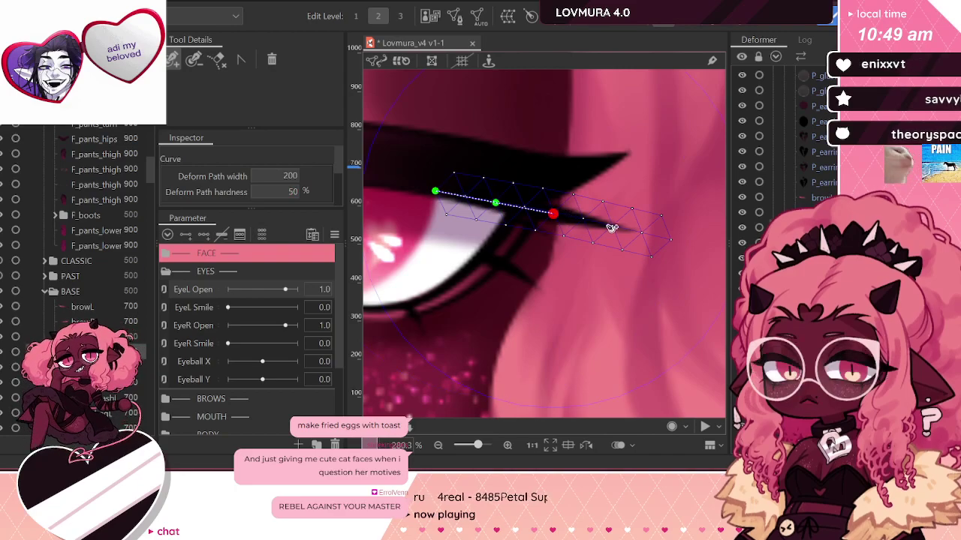
{"action": "left_click", "coordinate": [614, 224]}
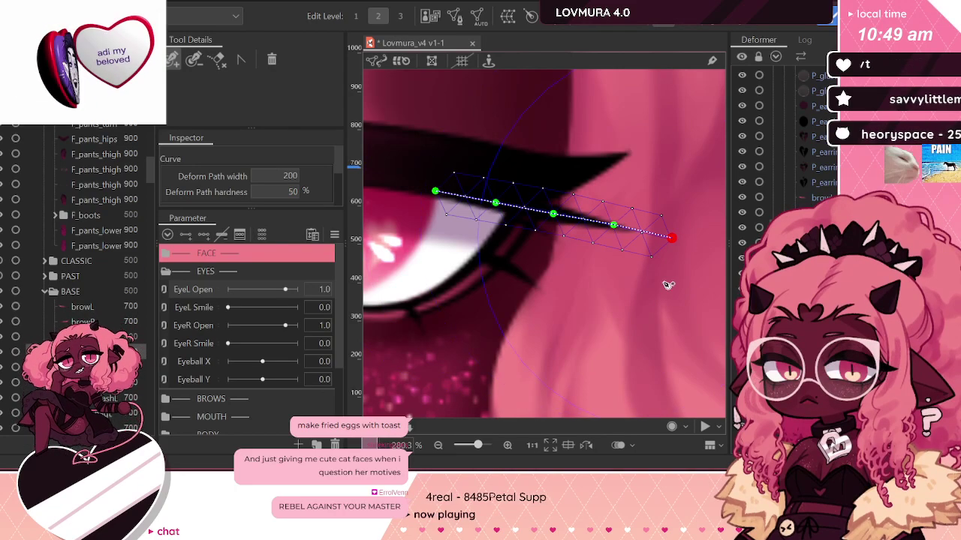
Step: Set the deform path width on lash2L to 50
{"action": "scroll", "coordinate": [665, 270], "scroll_direction": "down", "scroll_amount": 3}
{"action": "double_click", "coordinate": [284, 176]}
{"action": "type", "text": "50"}
{"action": "key", "text": "Return"}
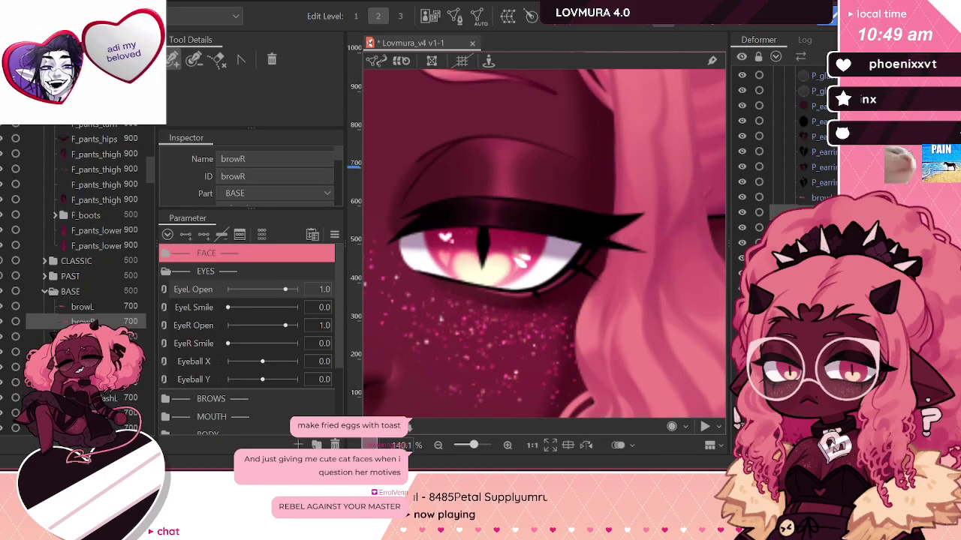
Step: Lay a six-point deform path along browL, running from the brow's outer end to its inner end
{"action": "left_click", "coordinate": [82, 306]}
{"action": "left_click_drag", "start_coordinate": [558, 197], "coordinate": [618, 333]}
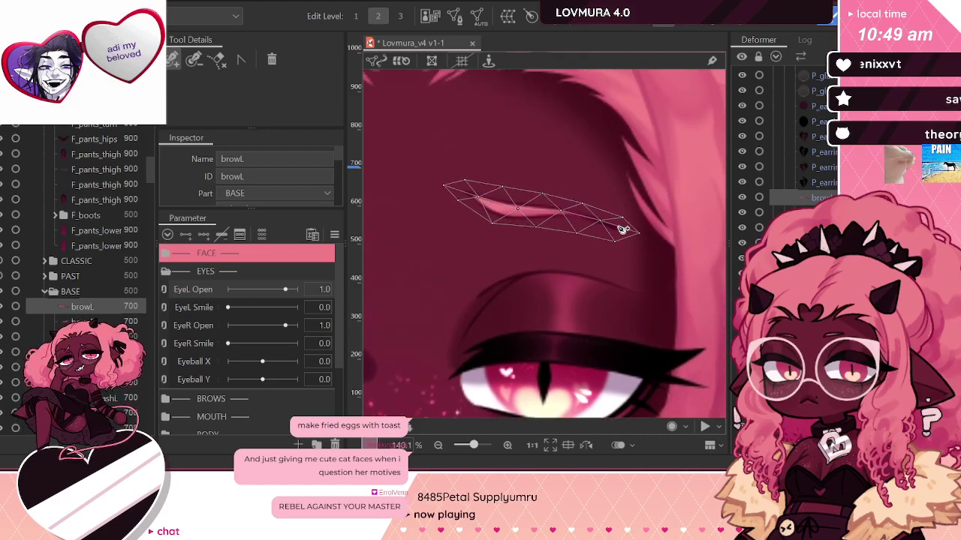
{"action": "scroll", "coordinate": [653, 238], "scroll_direction": "up", "scroll_amount": 2}
{"action": "key", "text": "p"}
{"action": "left_click", "coordinate": [648, 234]}
{"action": "left_click", "coordinate": [592, 218]}
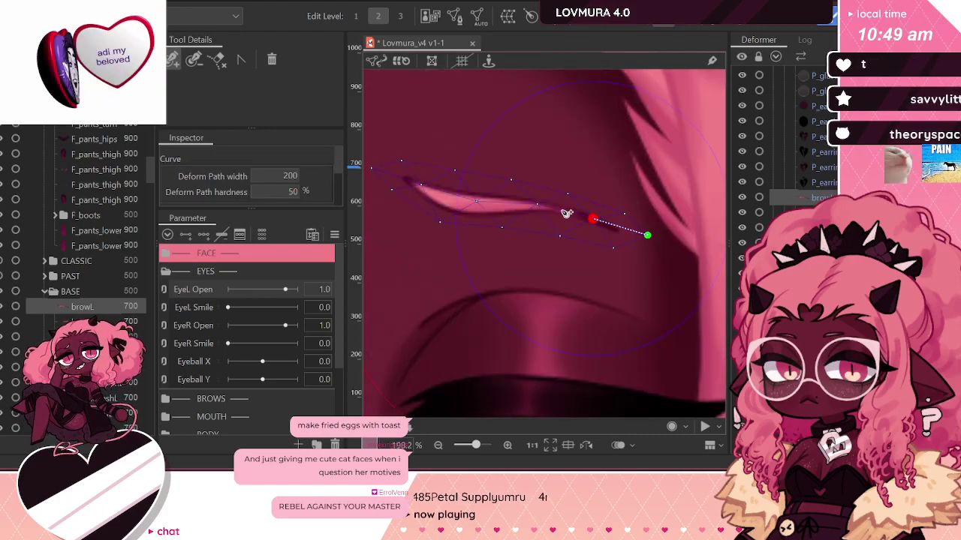
{"action": "left_click", "coordinate": [540, 206]}
{"action": "left_click", "coordinate": [475, 201]}
{"action": "left_click", "coordinate": [419, 184]}
{"action": "left_click", "coordinate": [373, 167]}
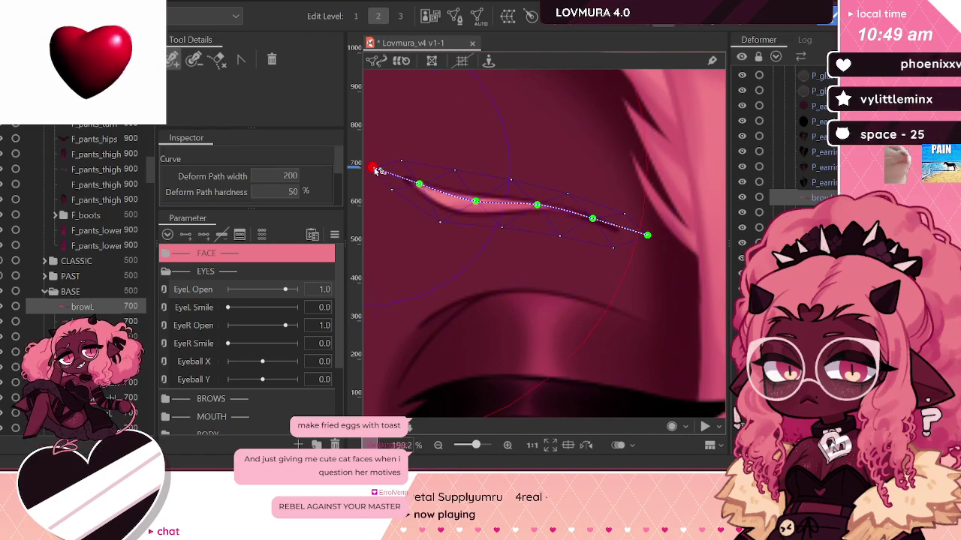
Step: Set browL's deform path width to 50
{"action": "scroll", "coordinate": [565, 175], "scroll_direction": "down", "scroll_amount": 2}
{"action": "left_click", "coordinate": [282, 176]}
{"action": "type", "text": "50"}
{"action": "key", "text": "Return"}
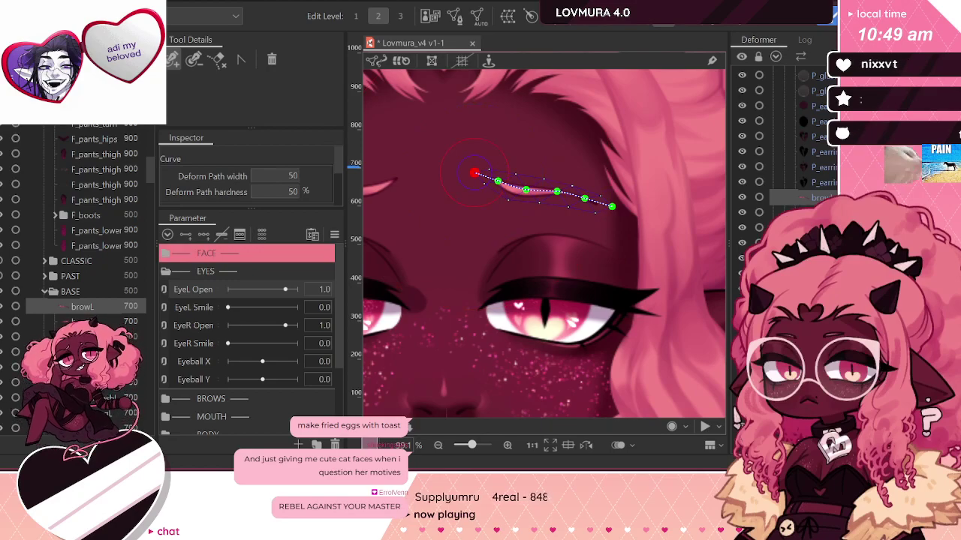
Step: Lay a six-point deform path along browR, running from the brow's outer end to its inner end
{"action": "left_click", "coordinate": [381, 183]}
{"action": "left_click_drag", "start_coordinate": [500, 220], "coordinate": [671, 219]}
{"action": "scroll", "coordinate": [501, 195], "scroll_direction": "up", "scroll_amount": 2}
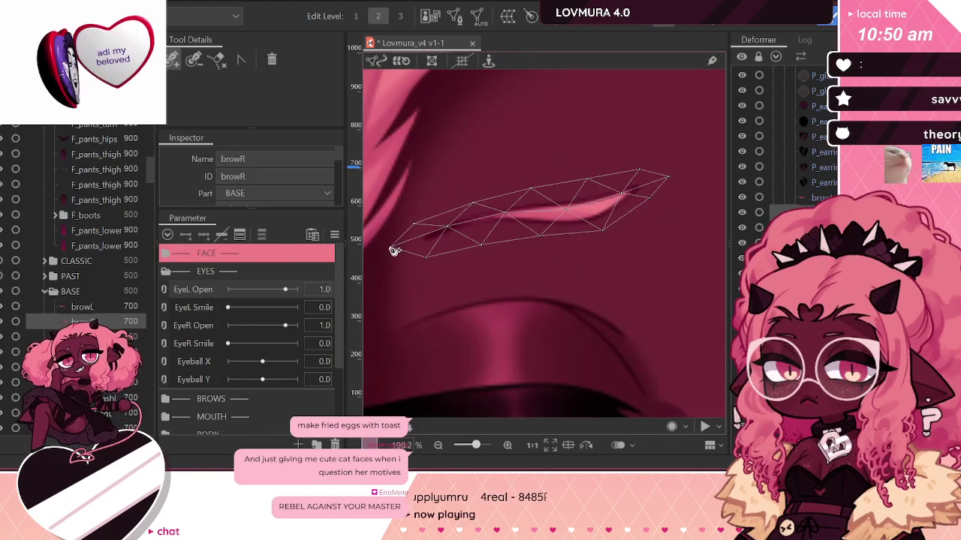
{"action": "left_click", "coordinate": [392, 247]}
{"action": "left_click", "coordinate": [448, 224]}
{"action": "left_click", "coordinate": [508, 213]}
{"action": "left_click", "coordinate": [565, 209]}
{"action": "left_click", "coordinate": [623, 193]}
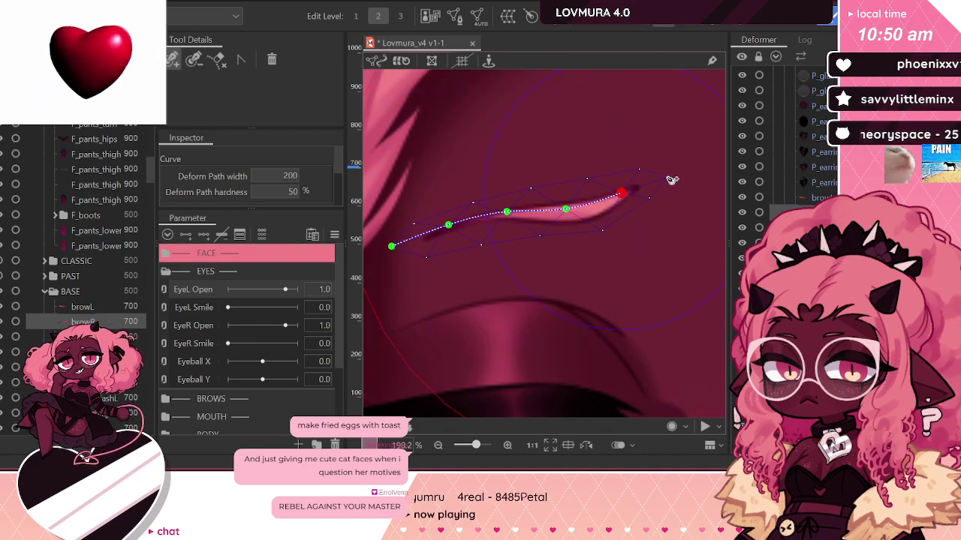
Step: Reduce the influence of browR's new deform path by setting its width to 50
{"action": "scroll", "coordinate": [676, 178], "scroll_direction": "down", "scroll_amount": 5}
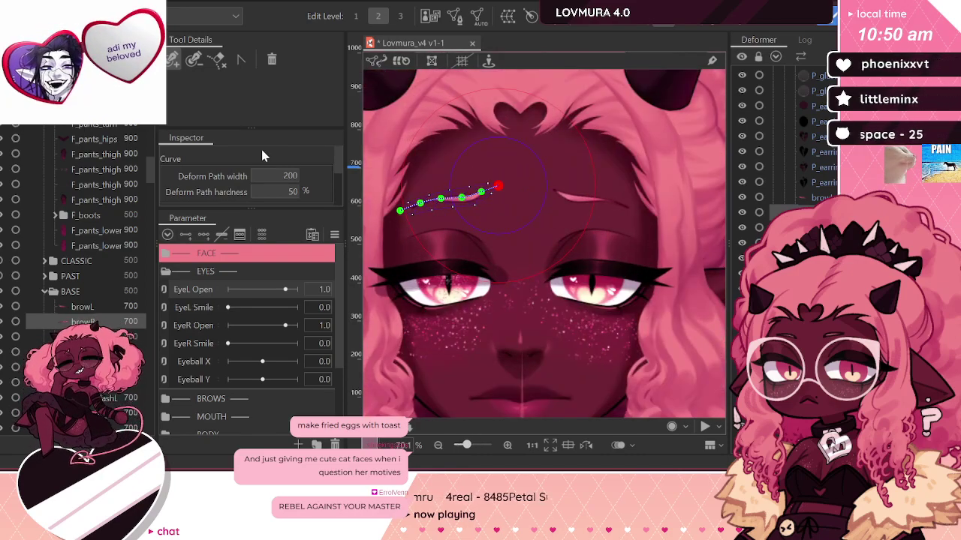
{"action": "double_click", "coordinate": [285, 176]}
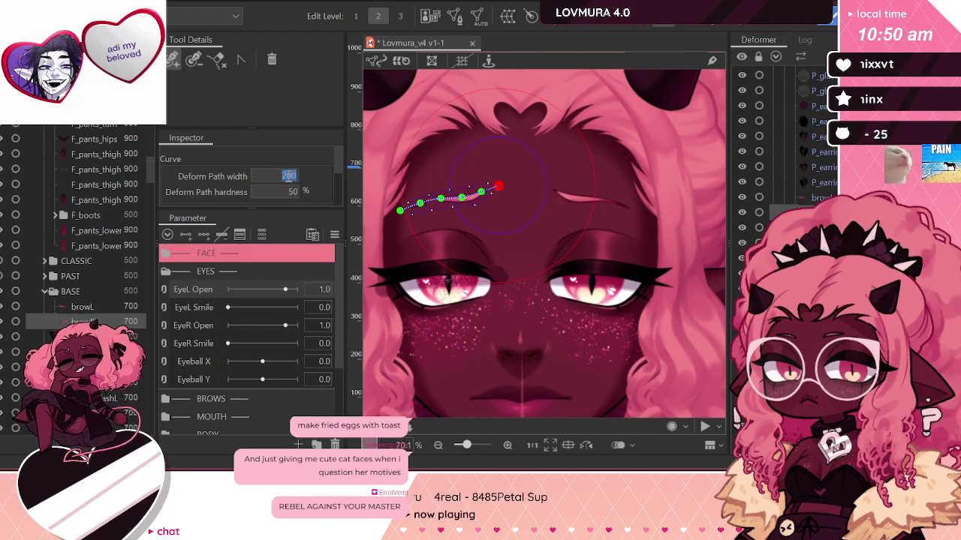
{"action": "type", "text": "50"}
{"action": "key", "text": "Return"}
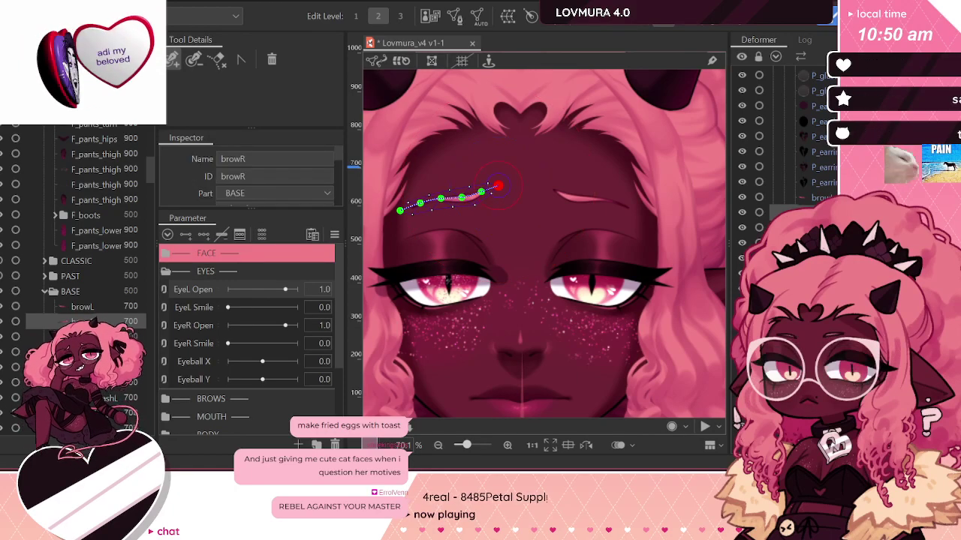
{"action": "key", "text": "Down"}
{"action": "key", "text": "Down"}
{"action": "key", "text": "Down"}
{"action": "scroll", "coordinate": [551, 194], "scroll_direction": "down", "scroll_amount": 3}
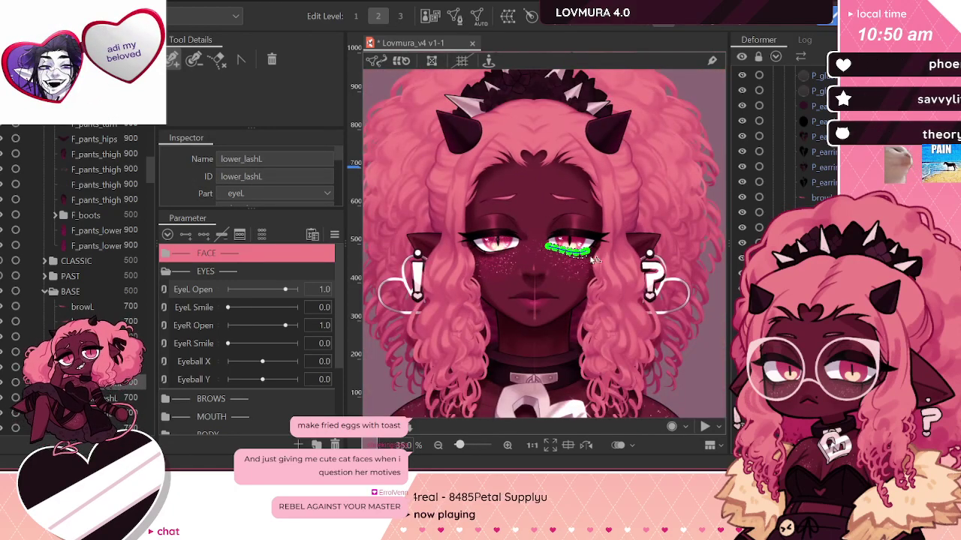
{"action": "scroll", "coordinate": [555, 257], "scroll_direction": "up", "scroll_amount": 3}
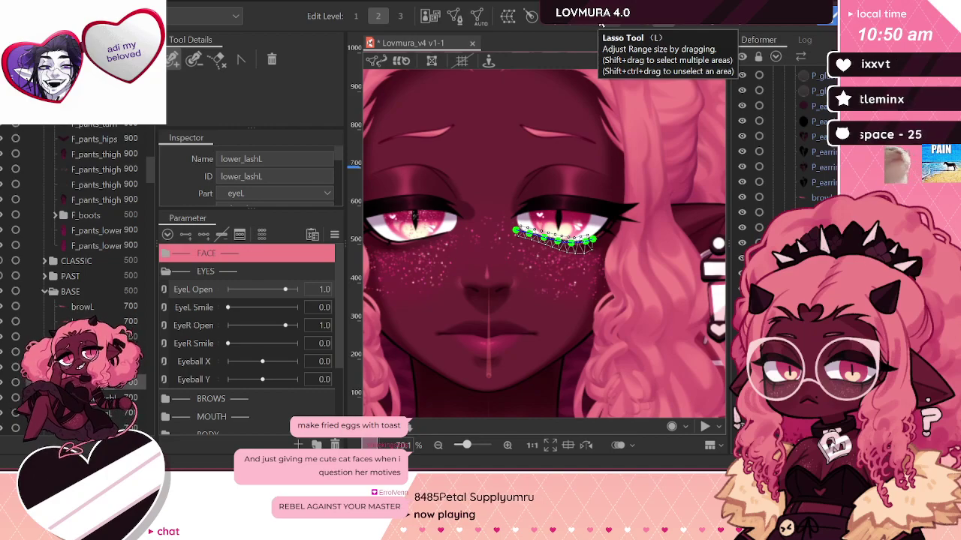
Step: Select nose_angleR, open its mesh for editing and activate stroke mesh-mapping
{"action": "scroll", "coordinate": [769, 225], "scroll_direction": "down", "scroll_amount": 3}
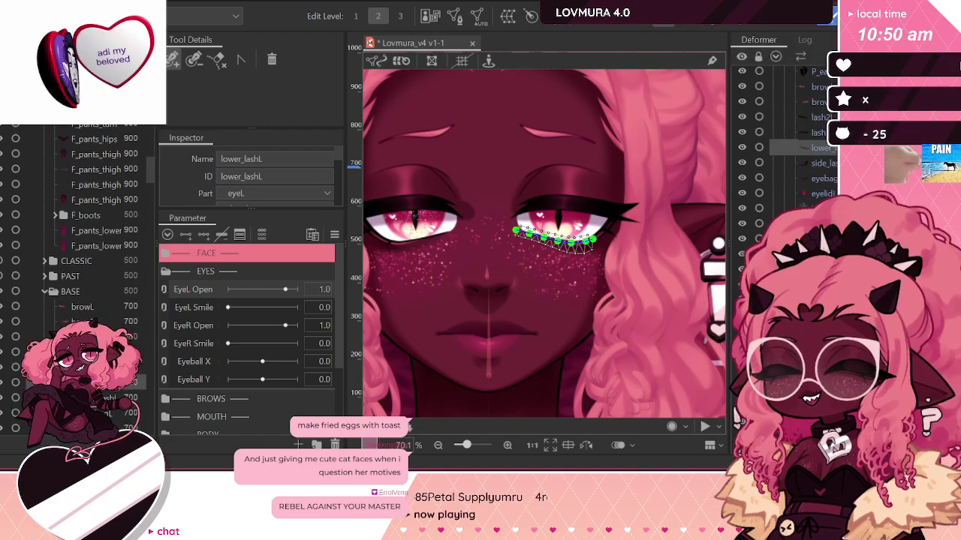
{"action": "scroll", "coordinate": [780, 150], "scroll_direction": "down", "scroll_amount": 4}
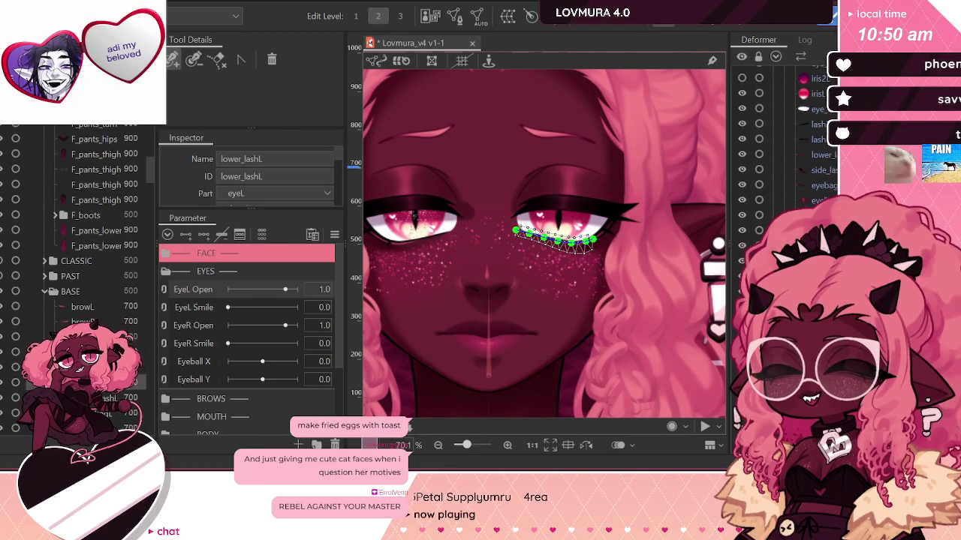
{"action": "left_click", "coordinate": [780, 246]}
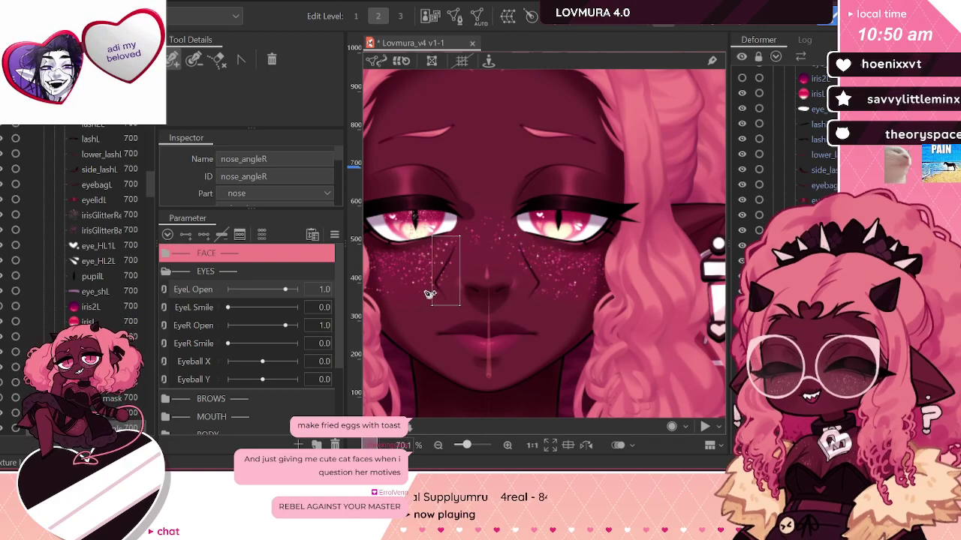
{"action": "scroll", "coordinate": [421, 281], "scroll_direction": "up", "scroll_amount": 2}
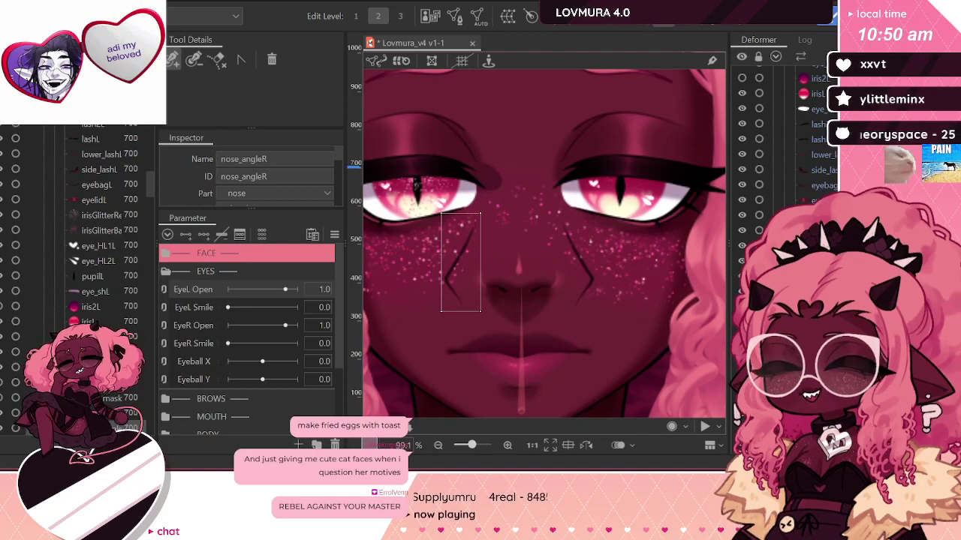
{"action": "scroll", "coordinate": [495, 244], "scroll_direction": "up", "scroll_amount": 2}
{"action": "left_click", "coordinate": [455, 16]}
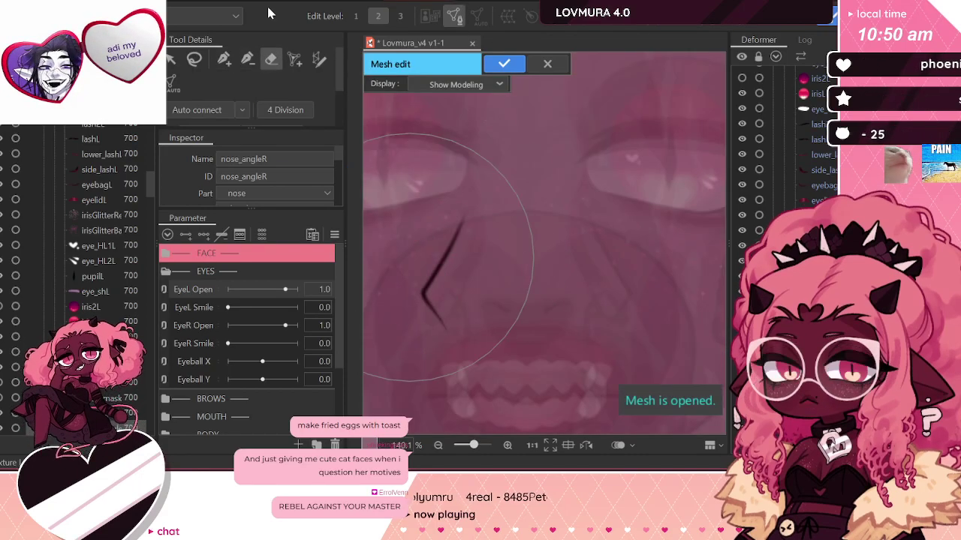
{"action": "left_click", "coordinate": [319, 60]}
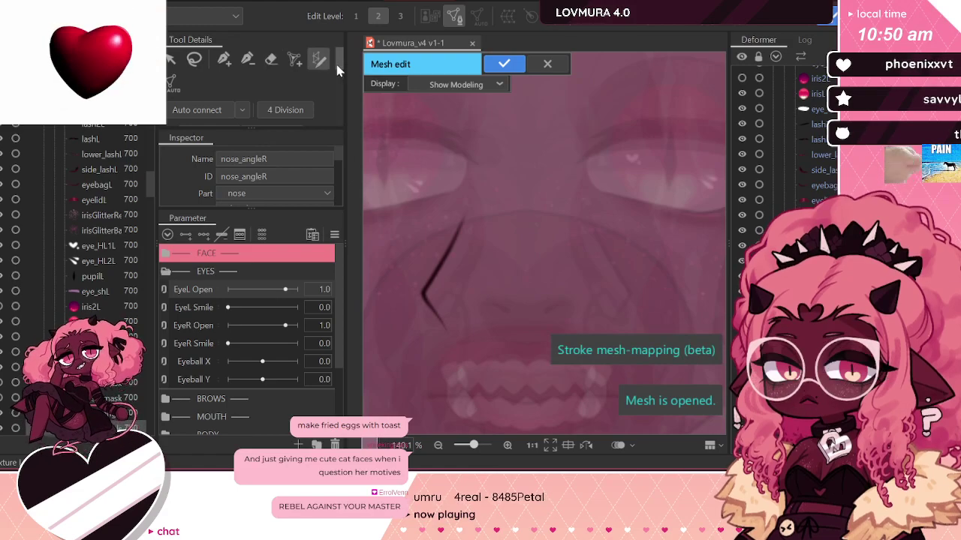
Step: Draw a mesh stroke along the angled nose_angleR line, with a point at its bend and the end just past the lower tip
{"action": "mouse_move", "coordinate": [466, 209]}
{"action": "left_mouse_down"}
{"action": "mouse_move", "coordinate": [421, 286]}
{"action": "mouse_move", "coordinate": [443, 324]}
{"action": "left_mouse_up"}
{"action": "left_click_drag", "start_coordinate": [423, 293], "coordinate": [423, 292]}
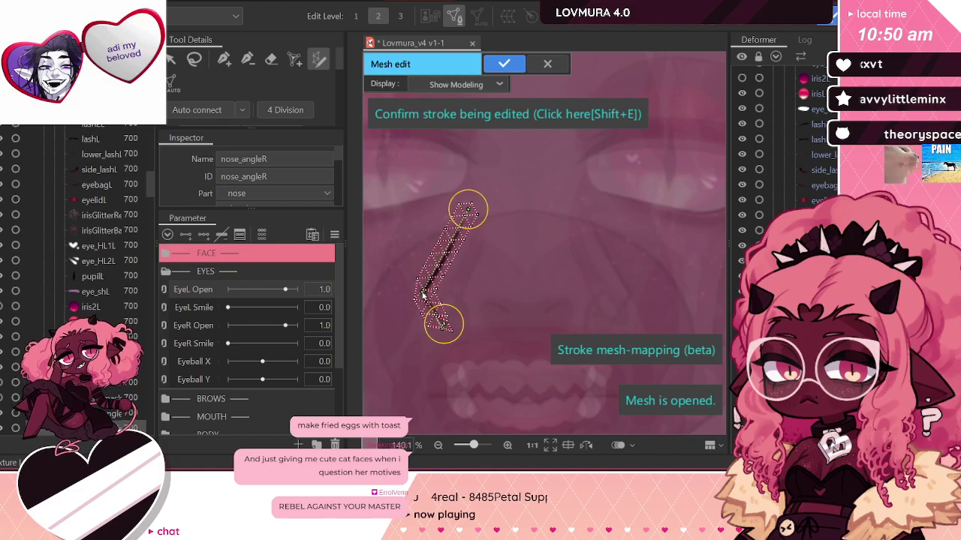
{"action": "mouse_move", "coordinate": [441, 331]}
{"action": "left_mouse_down"}
{"action": "mouse_move", "coordinate": [440, 312]}
{"action": "mouse_move", "coordinate": [450, 344]}
{"action": "mouse_move", "coordinate": [446, 331]}
{"action": "left_mouse_up"}
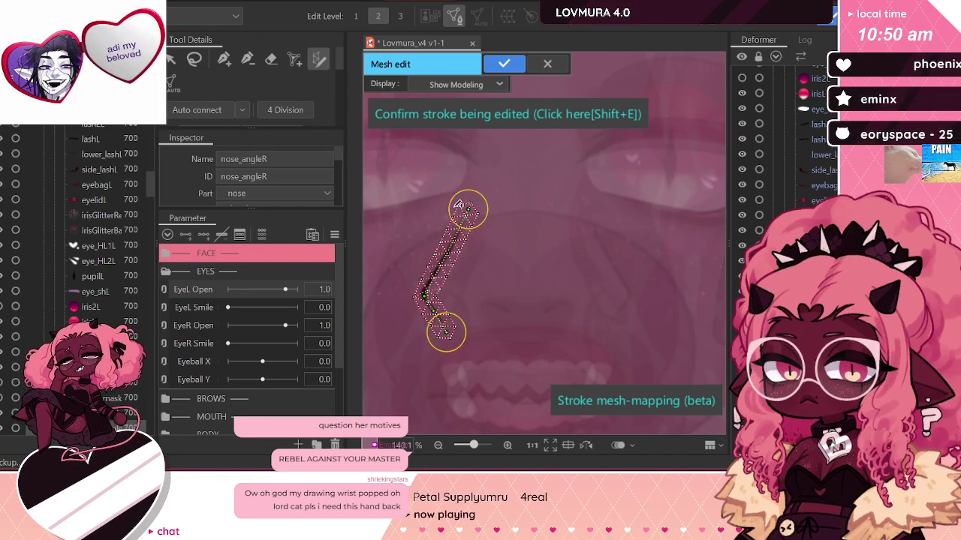
{"action": "left_click", "coordinate": [173, 61]}
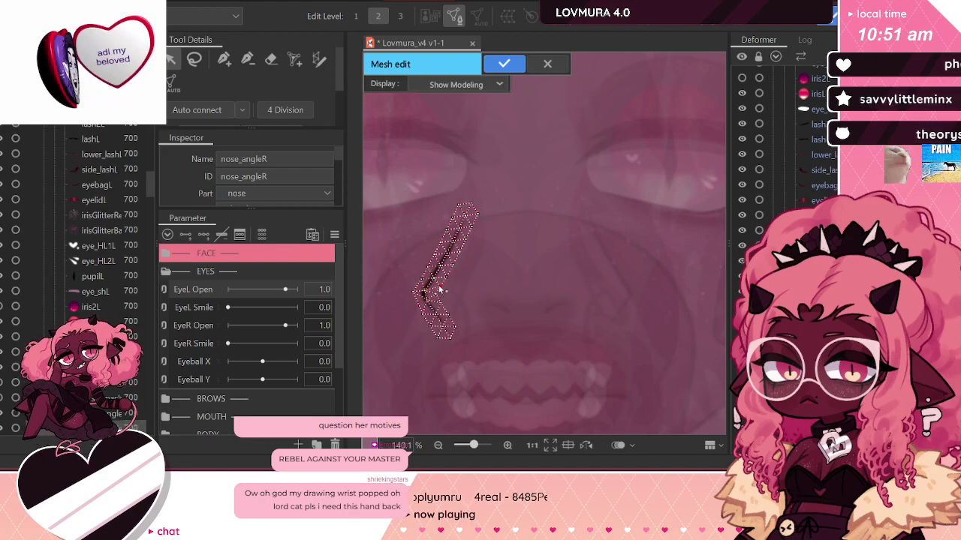
Step: Apply the mesh edit on nose_angleR and select the nose_angleL line on the other side of the nose
{"action": "left_click", "coordinate": [505, 63]}
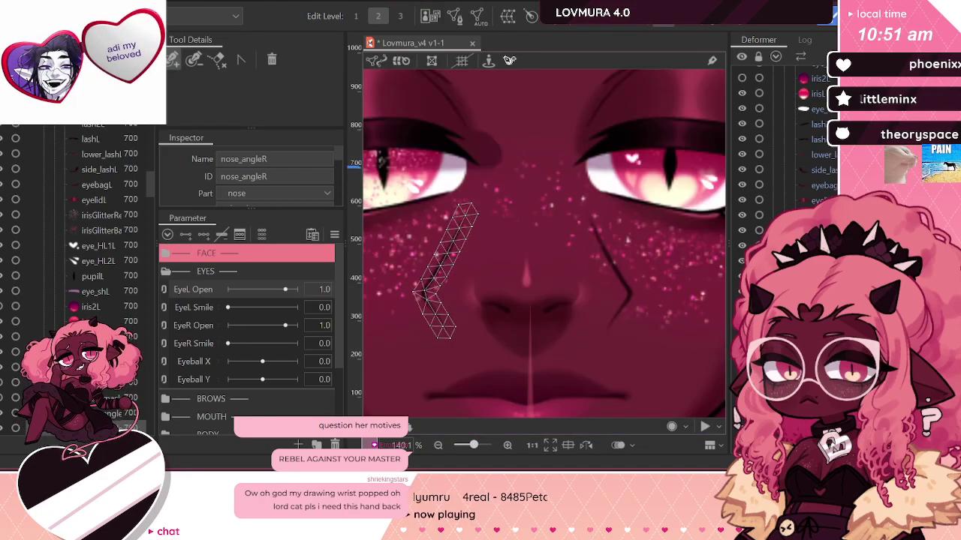
{"action": "left_click", "coordinate": [112, 398]}
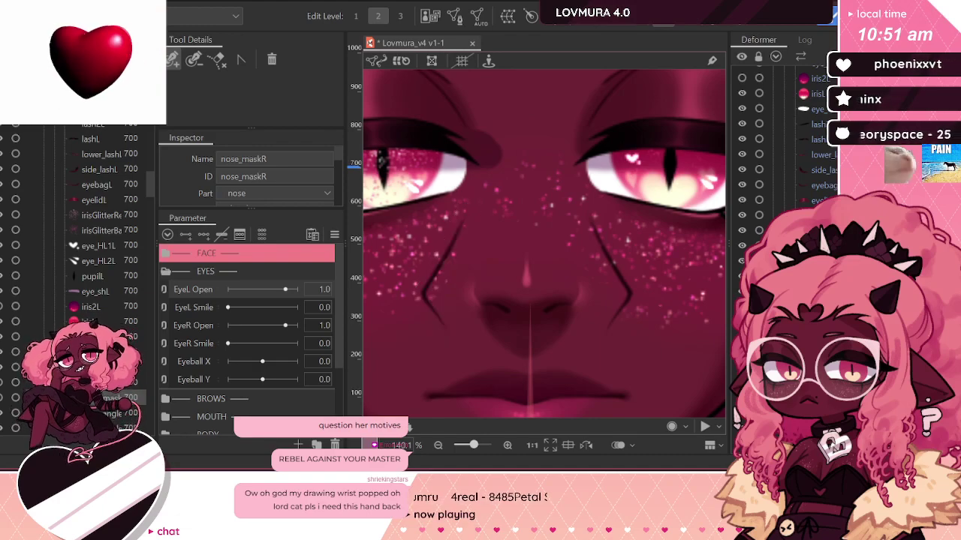
{"action": "left_click", "coordinate": [601, 255]}
{"action": "scroll", "coordinate": [533, 254], "scroll_direction": "down", "scroll_amount": 3}
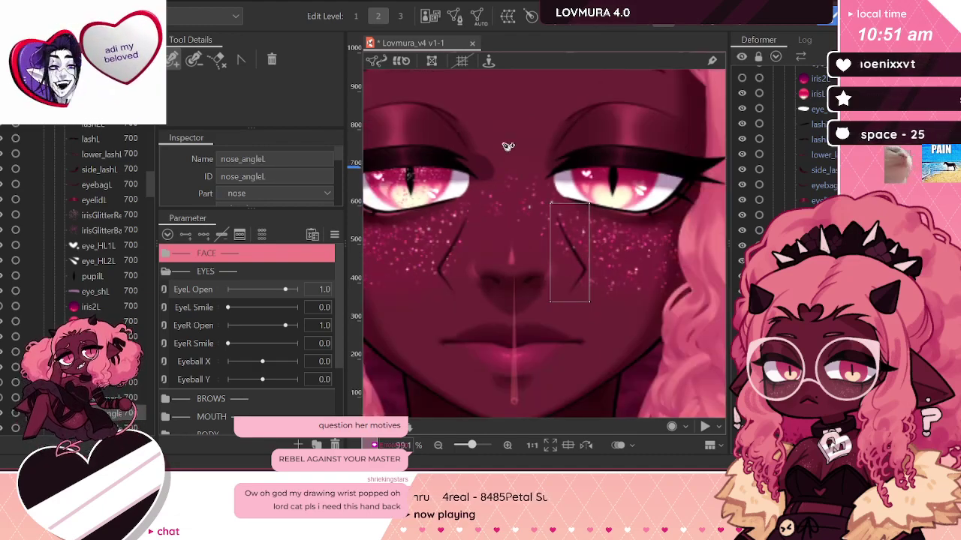
Step: Put nose_angleL into mesh editing and erase its default rectangular mesh
{"action": "left_click", "coordinate": [479, 17]}
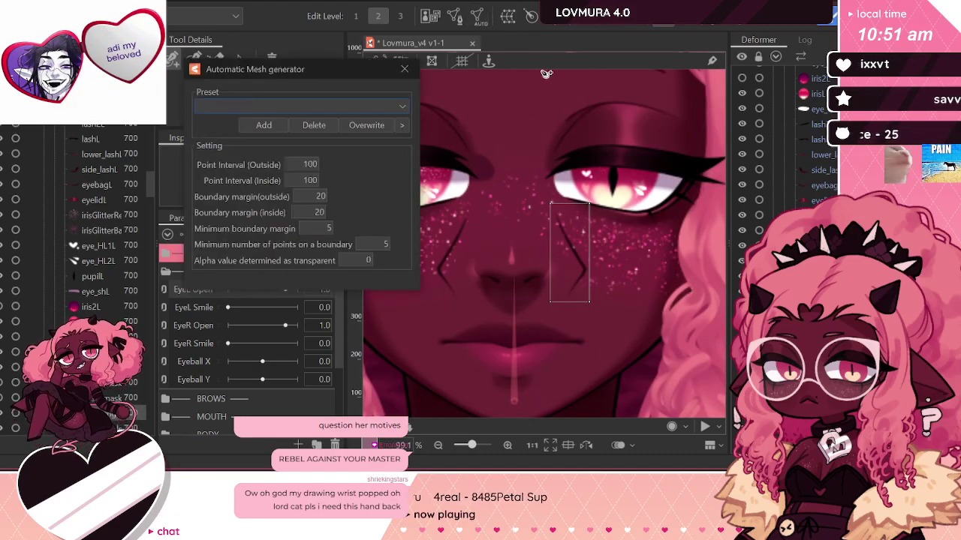
{"action": "left_click", "coordinate": [405, 68]}
{"action": "left_click", "coordinate": [456, 27]}
{"action": "left_click", "coordinate": [271, 60]}
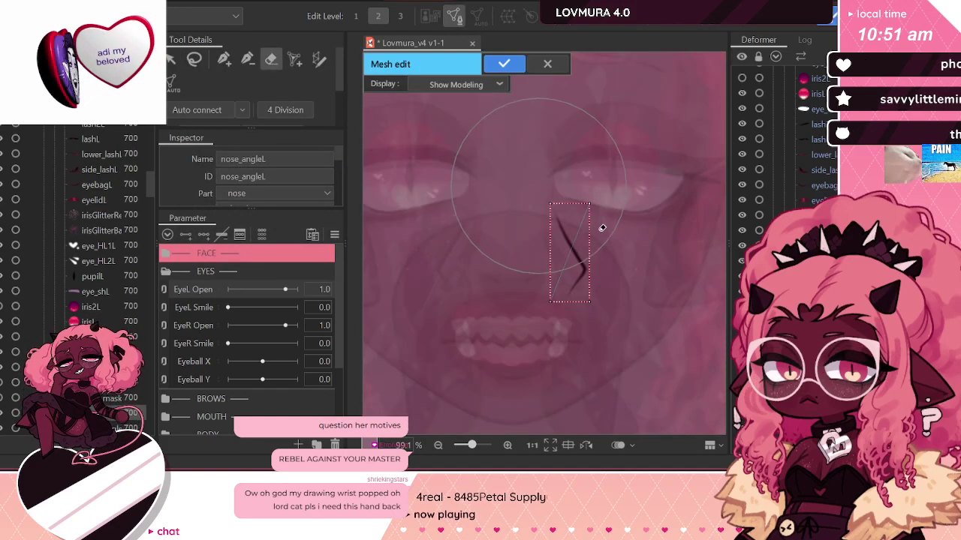
{"action": "scroll", "coordinate": [611, 260], "scroll_direction": "up", "scroll_amount": 3}
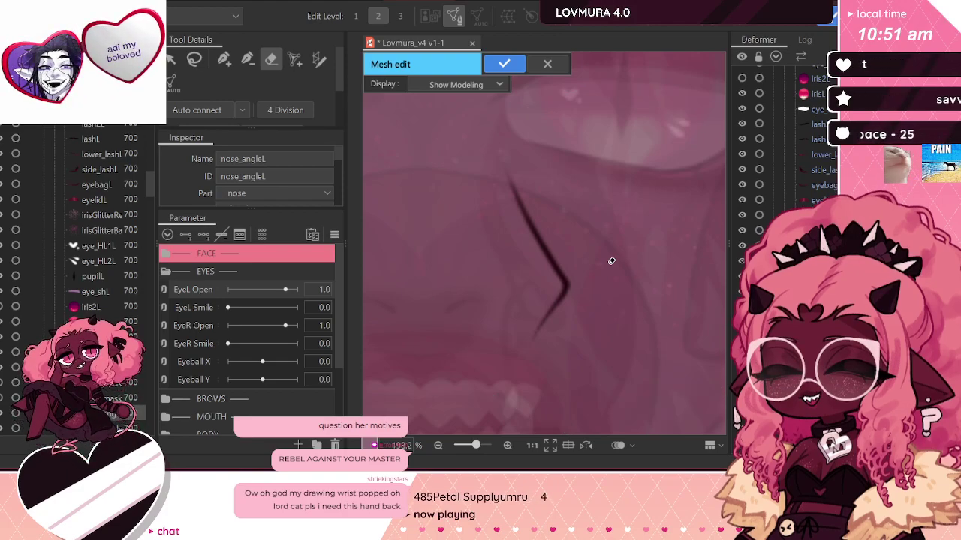
Step: Build a stroke mesh along the bent nose_angleL line, align its upper control point with the line, and apply the mesh edit
{"action": "left_click", "coordinate": [318, 61]}
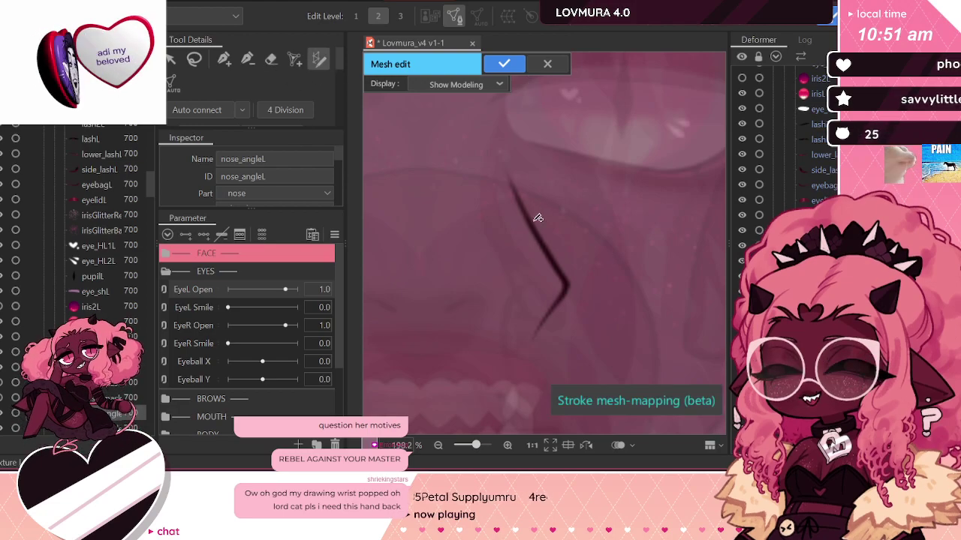
{"action": "left_click_drag", "start_coordinate": [508, 160], "coordinate": [550, 253]}
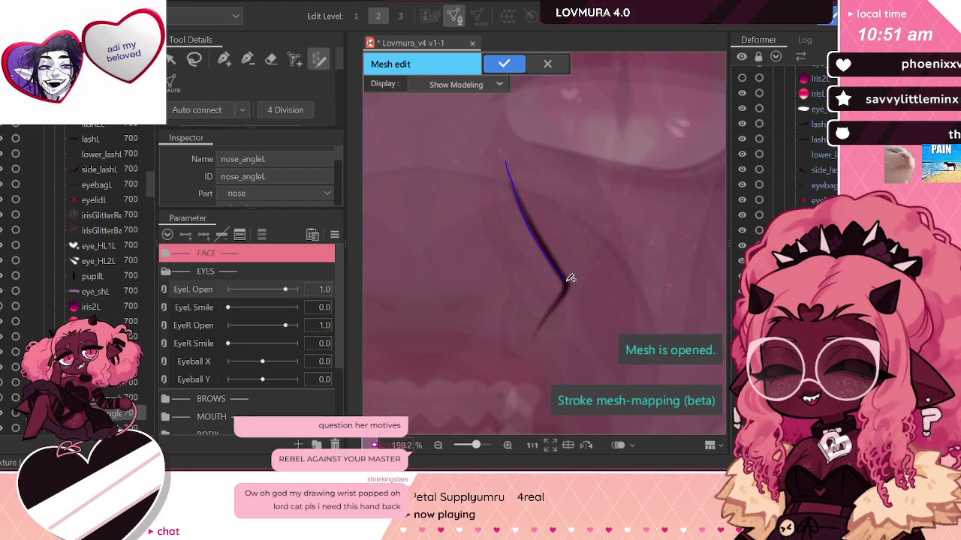
{"action": "left_click_drag", "start_coordinate": [524, 340], "coordinate": [524, 341]}
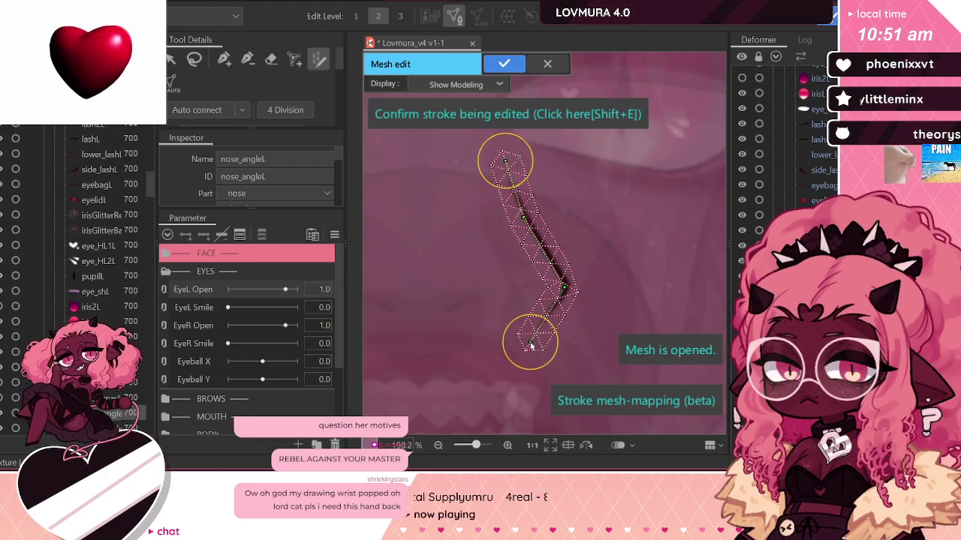
{"action": "left_click_drag", "start_coordinate": [523, 217], "coordinate": [533, 234]}
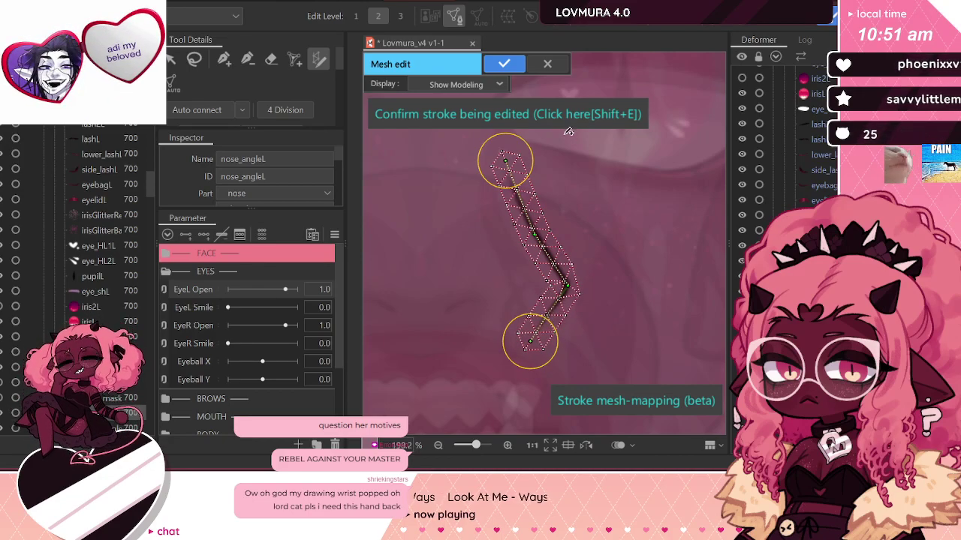
{"action": "key", "text": "shift+e"}
{"action": "left_click", "coordinate": [173, 62]}
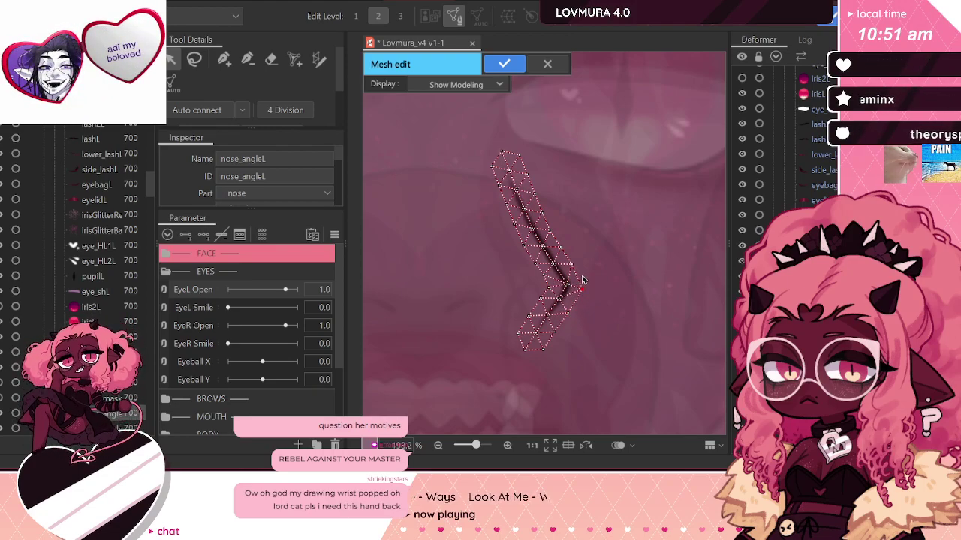
{"action": "left_click", "coordinate": [502, 65]}
{"action": "scroll", "coordinate": [533, 115], "scroll_direction": "down", "scroll_amount": 5}
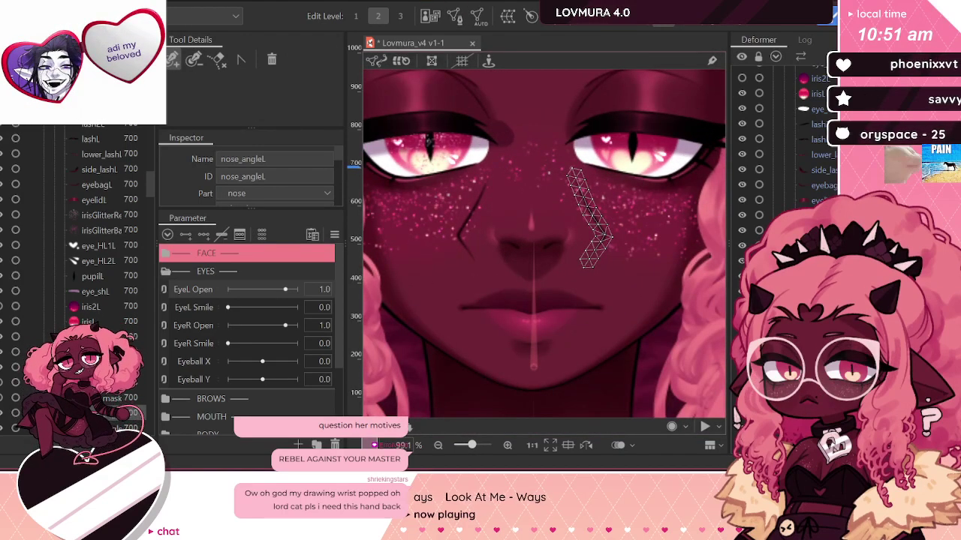
Step: Create a three-point deform path on nose_angleL through its upper end, bend and lower end, and select the bend point
{"action": "scroll", "coordinate": [540, 195], "scroll_direction": "up", "scroll_amount": 3}
{"action": "left_click", "coordinate": [592, 159]}
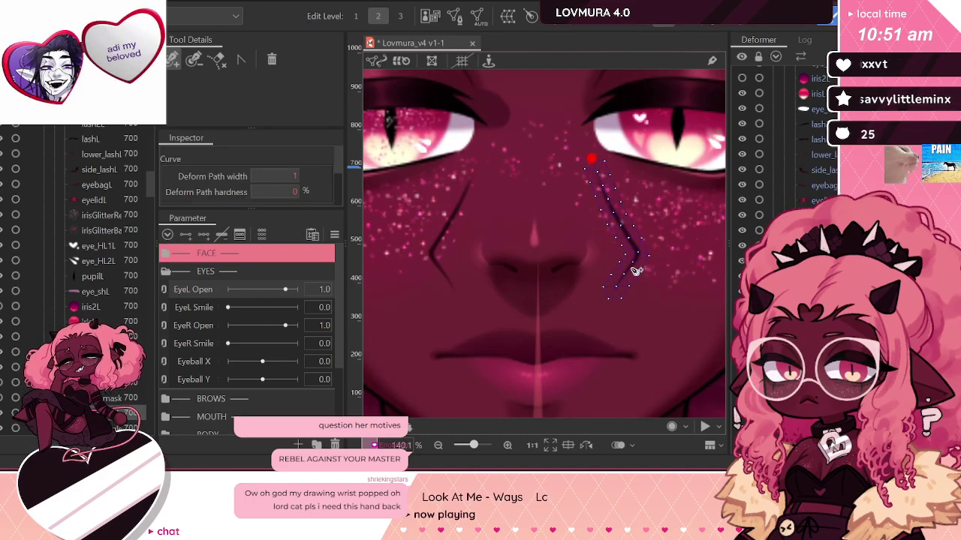
{"action": "left_click", "coordinate": [640, 253]}
{"action": "left_click", "coordinate": [607, 298]}
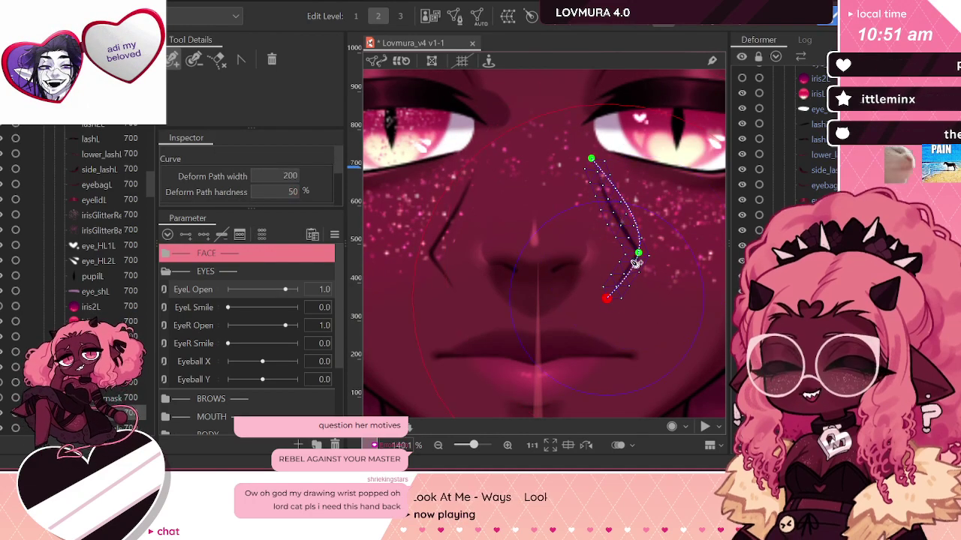
{"action": "left_click", "coordinate": [639, 253]}
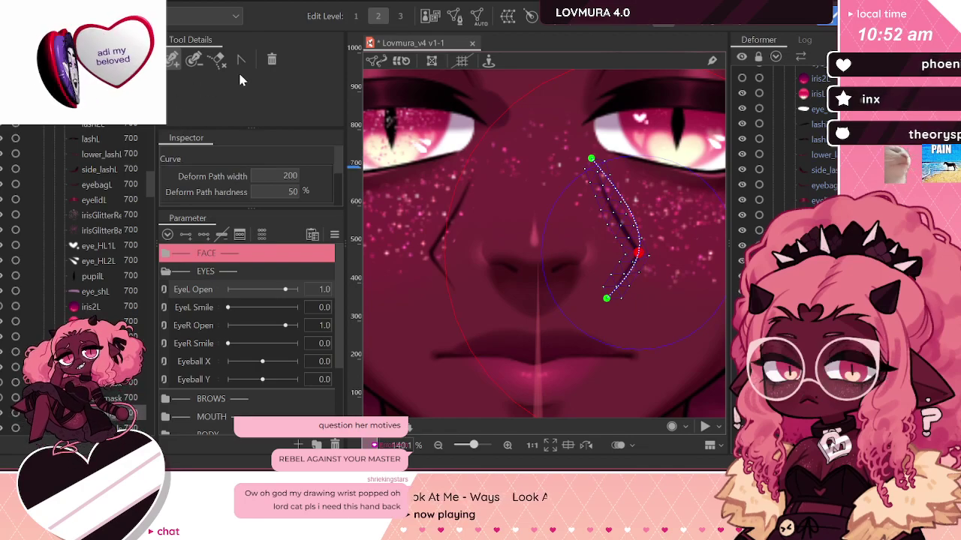
Step: Make the bend point of the nose_angleL deform path a fold line and set the path width to 50
{"action": "scroll", "coordinate": [212, 195], "scroll_direction": "up", "scroll_amount": 2}
{"action": "scroll", "coordinate": [217, 191], "scroll_direction": "down", "scroll_amount": 3}
{"action": "left_click", "coordinate": [222, 198]}
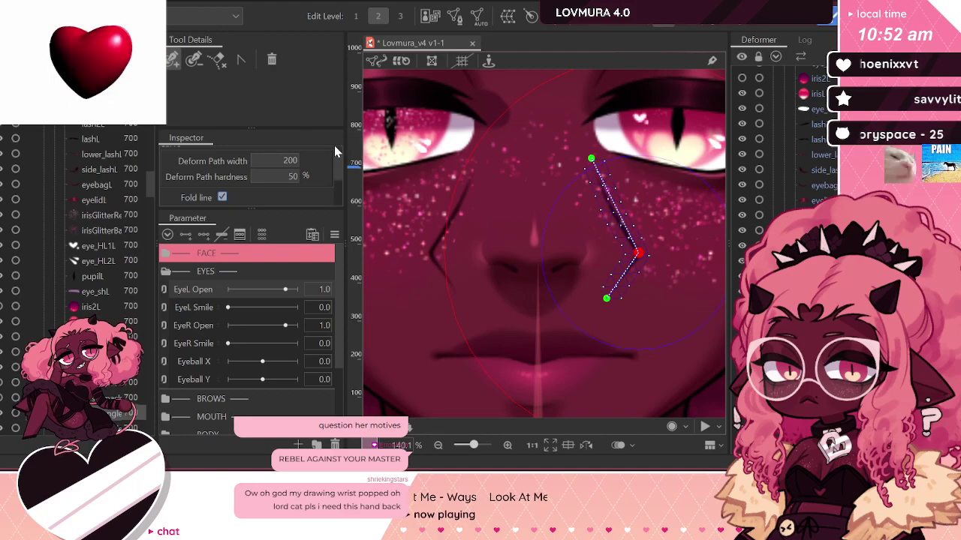
{"action": "left_click", "coordinate": [289, 161]}
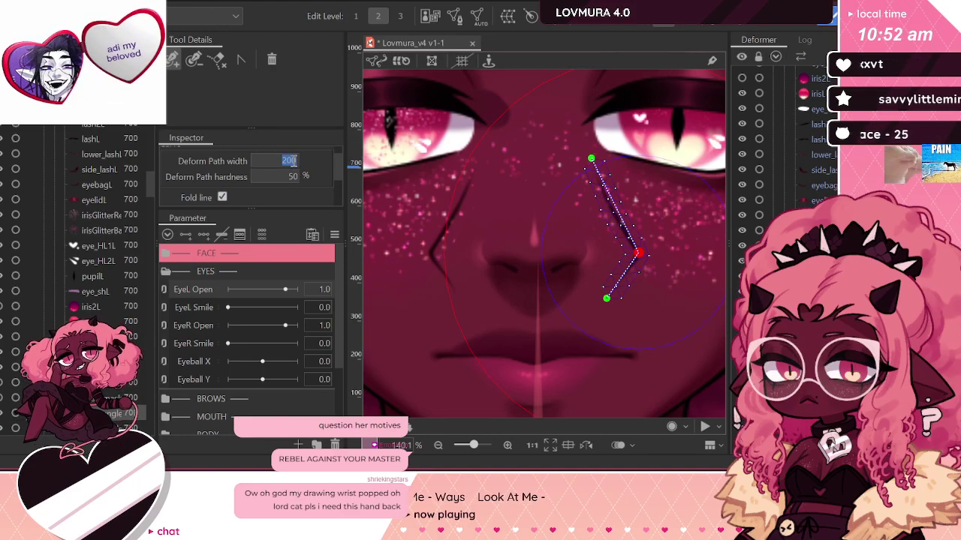
{"action": "type", "text": "50"}
Step: Create a matching three-point deform path on nose_angleR through its upper end, bend and lower end
{"action": "left_click", "coordinate": [784, 361]}
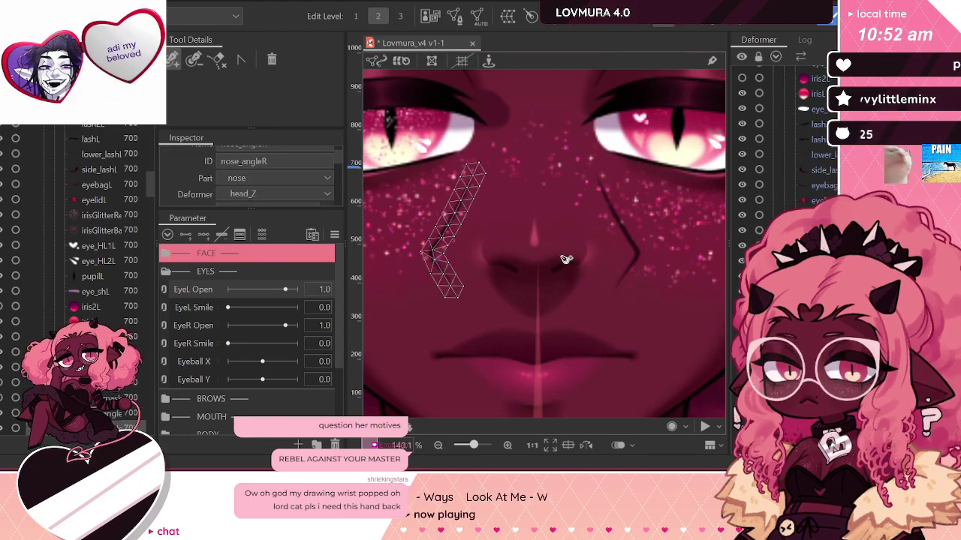
{"action": "key", "text": "p"}
{"action": "left_click", "coordinate": [479, 162]}
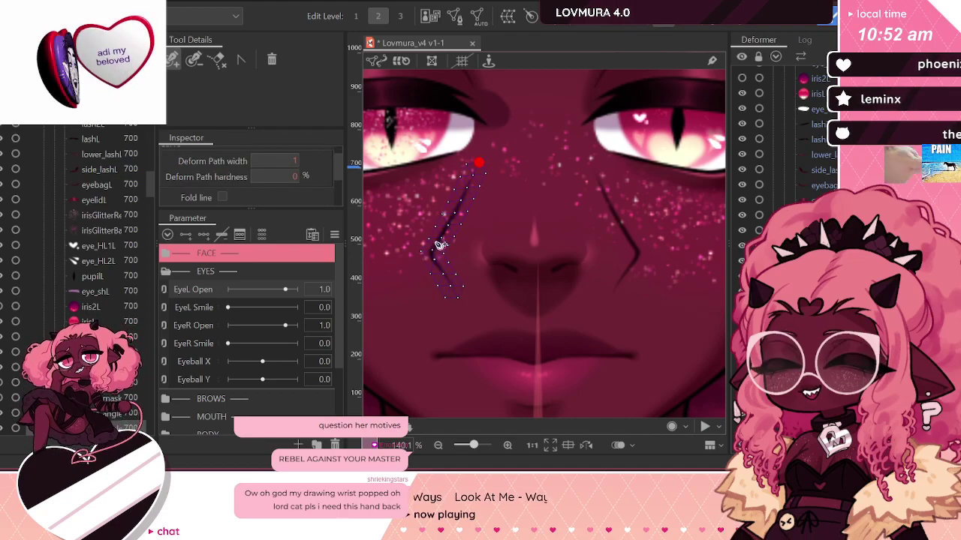
{"action": "left_click", "coordinate": [429, 251]}
{"action": "left_click", "coordinate": [459, 301]}
Step: Make the bend point of the nose_angleR deform path a fold line and set the path width to 50
{"action": "left_click", "coordinate": [428, 251]}
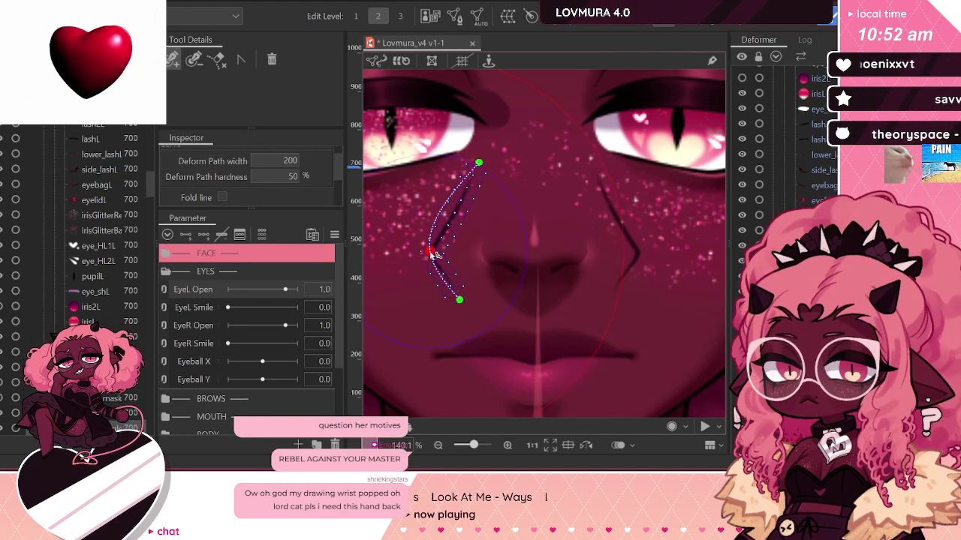
{"action": "left_click", "coordinate": [223, 197]}
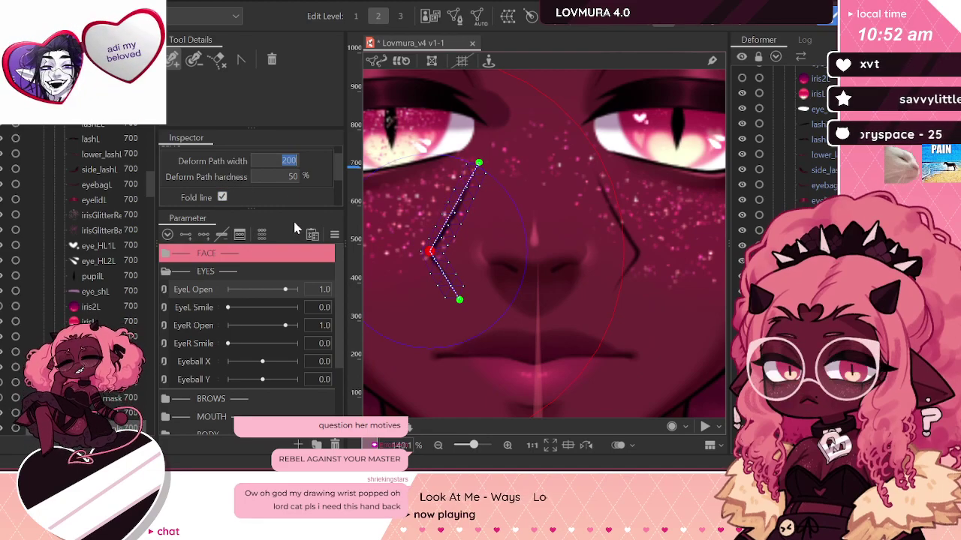
{"action": "type", "text": "50"}
{"action": "key", "text": "Return"}
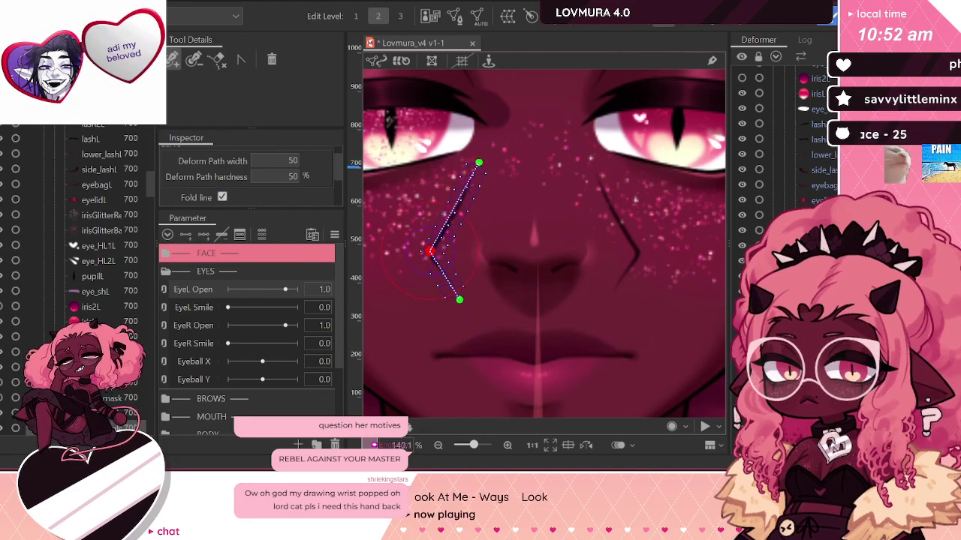
Step: Clear the selection of the nose line deform path and save the model file
{"action": "left_click", "coordinate": [628, 271]}
{"action": "scroll", "coordinate": [532, 226], "scroll_direction": "down", "scroll_amount": 10}
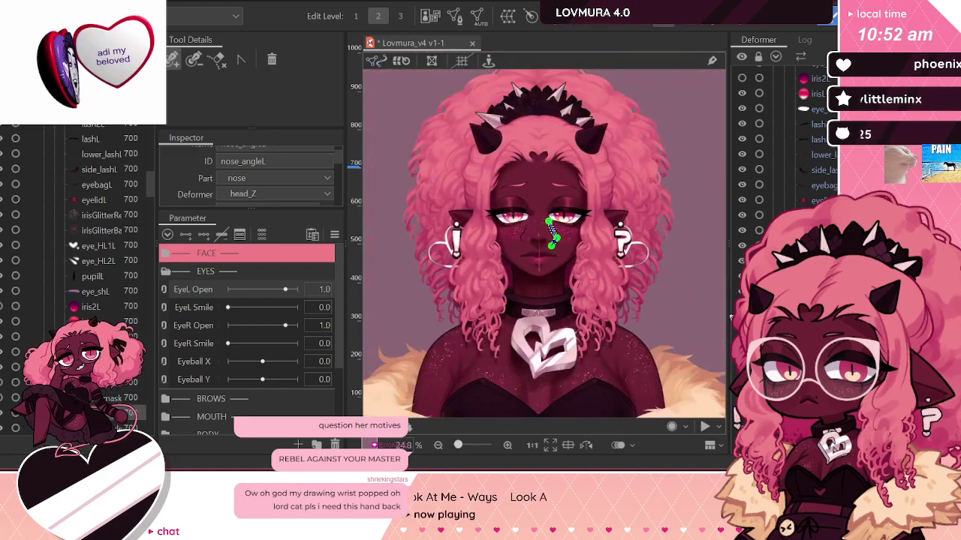
{"action": "left_click", "coordinate": [525, 233]}
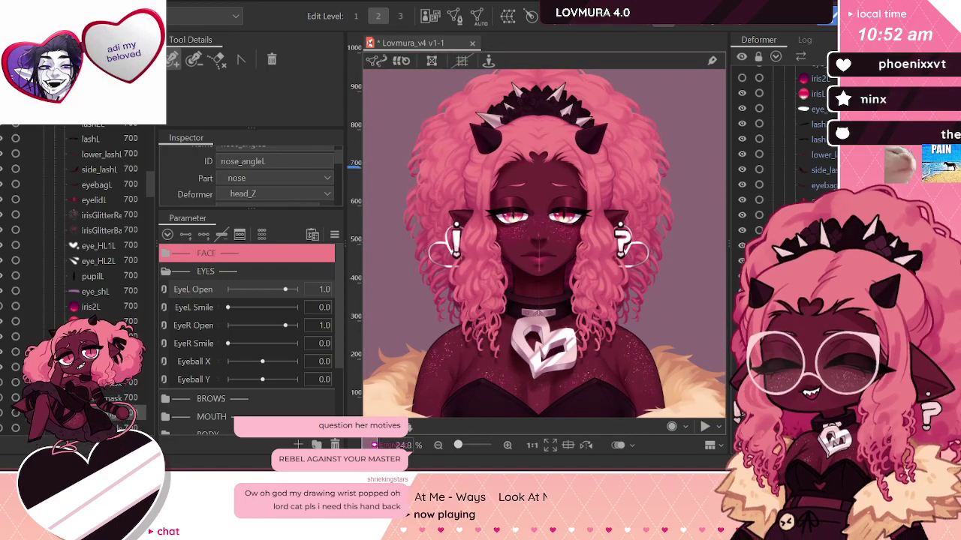
{"action": "key", "text": "ctrl+s"}
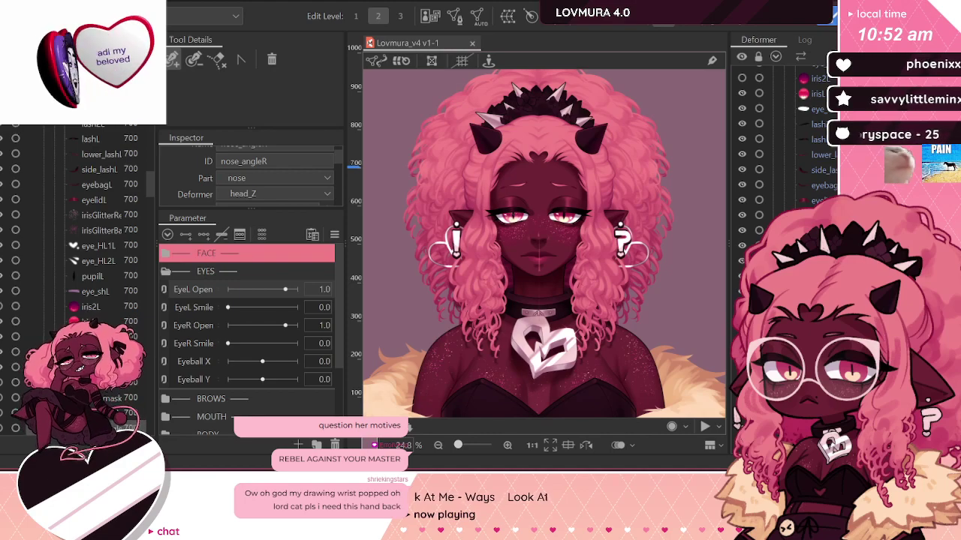
Step: Generate an automatic mesh for eye_whiteL with the Deformation (Heavy) preset
{"action": "left_click", "coordinate": [503, 217]}
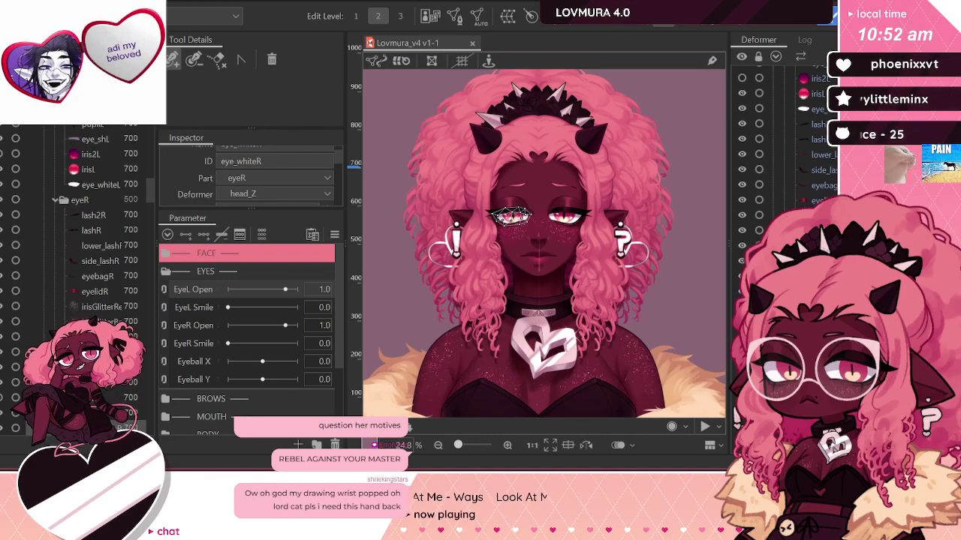
{"action": "left_click", "coordinate": [62, 189]}
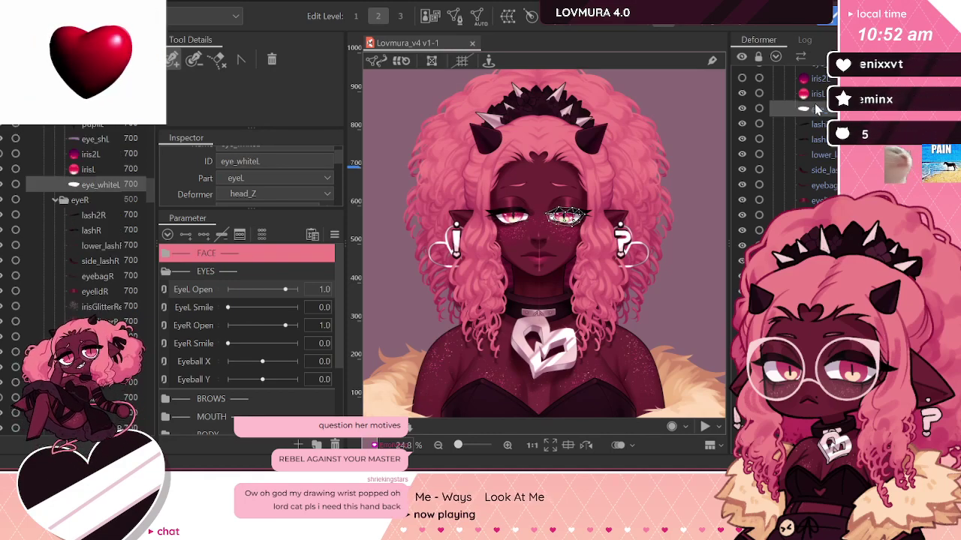
{"action": "scroll", "coordinate": [542, 214], "scroll_direction": "up", "scroll_amount": 5}
{"action": "scroll", "coordinate": [713, 190], "scroll_direction": "up", "scroll_amount": 2}
{"action": "scroll", "coordinate": [586, 200], "scroll_direction": "down", "scroll_amount": 2}
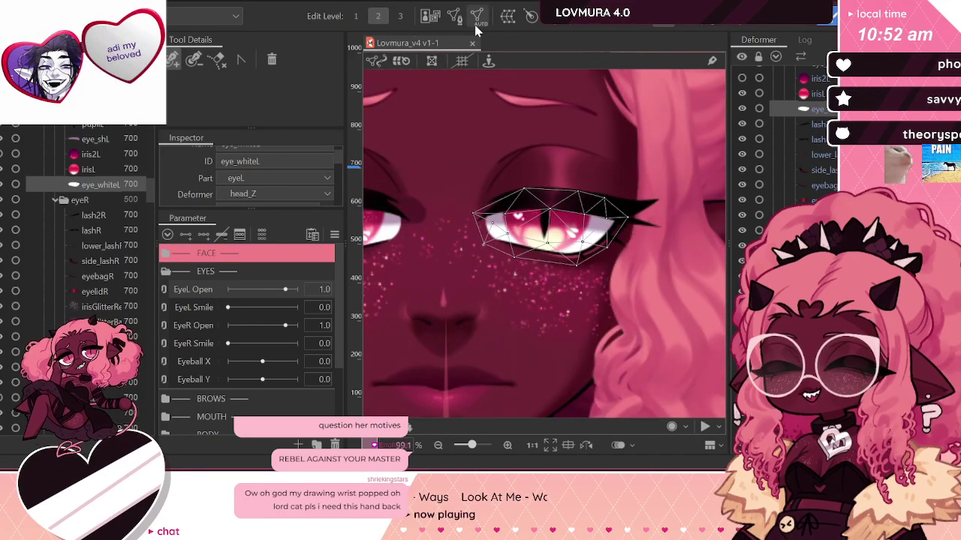
{"action": "left_click", "coordinate": [431, 60]}
{"action": "left_click", "coordinate": [241, 107]}
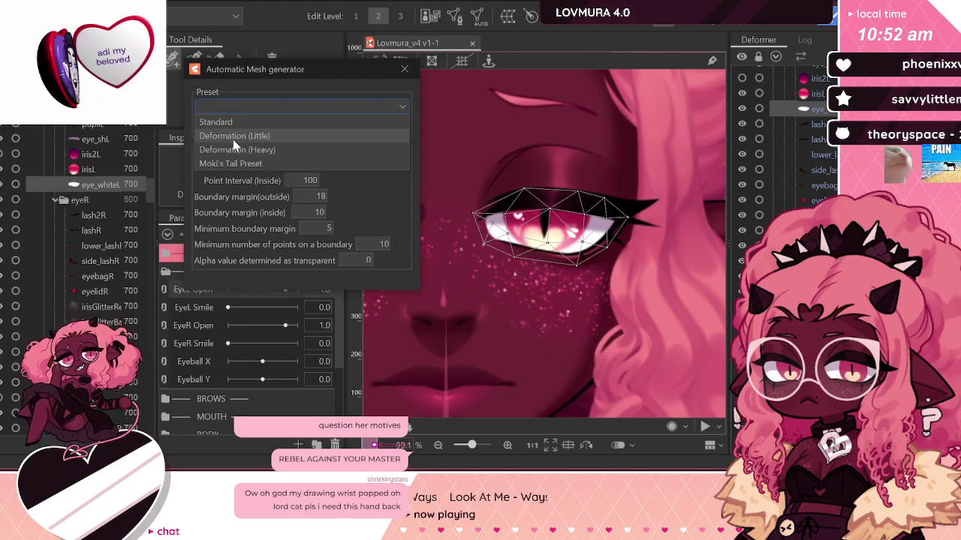
{"action": "left_click", "coordinate": [233, 152]}
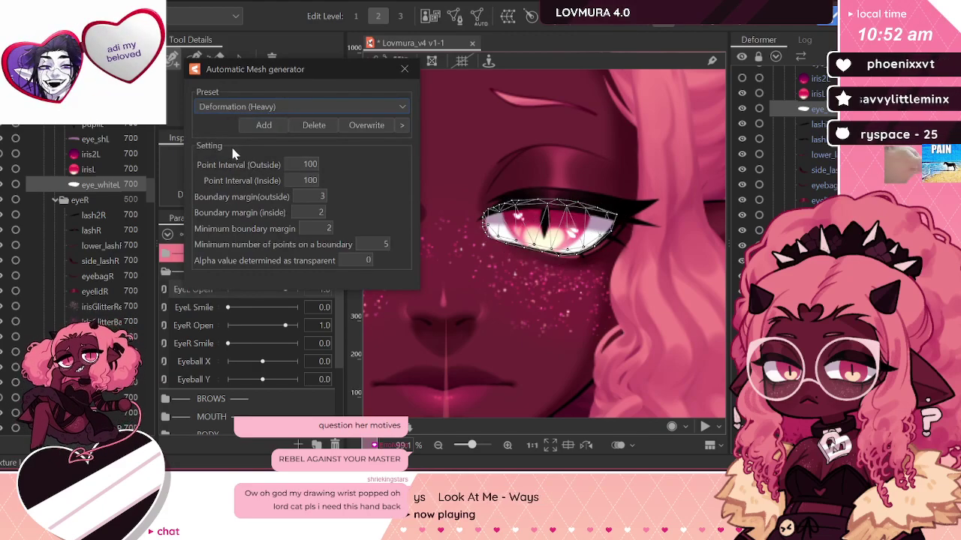
{"action": "left_click", "coordinate": [405, 69]}
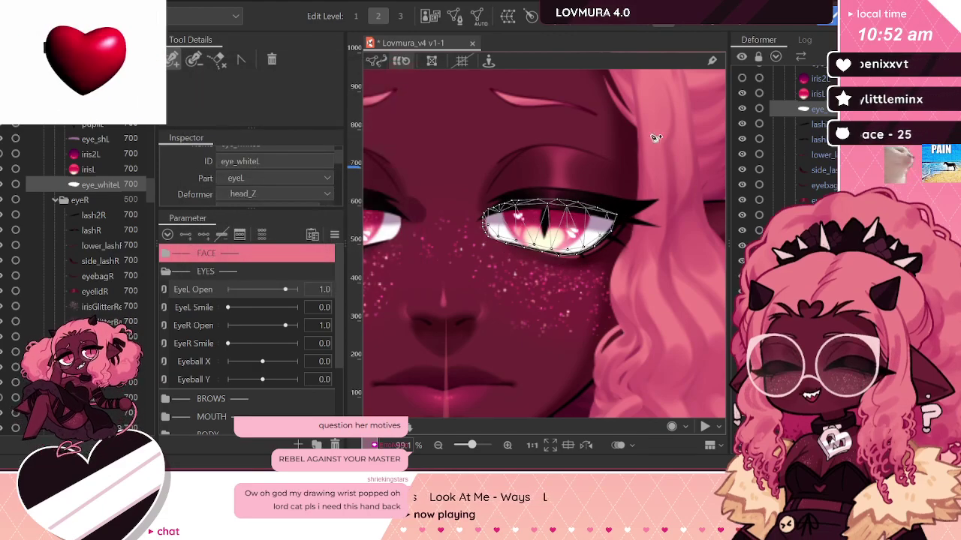
Step: Locate the left iris layers in the deformer list and make the hidden iris2L layer visible
{"action": "scroll", "coordinate": [828, 157], "scroll_direction": "up", "scroll_amount": 2}
{"action": "left_click", "coordinate": [825, 149]}
{"action": "left_click", "coordinate": [818, 135]}
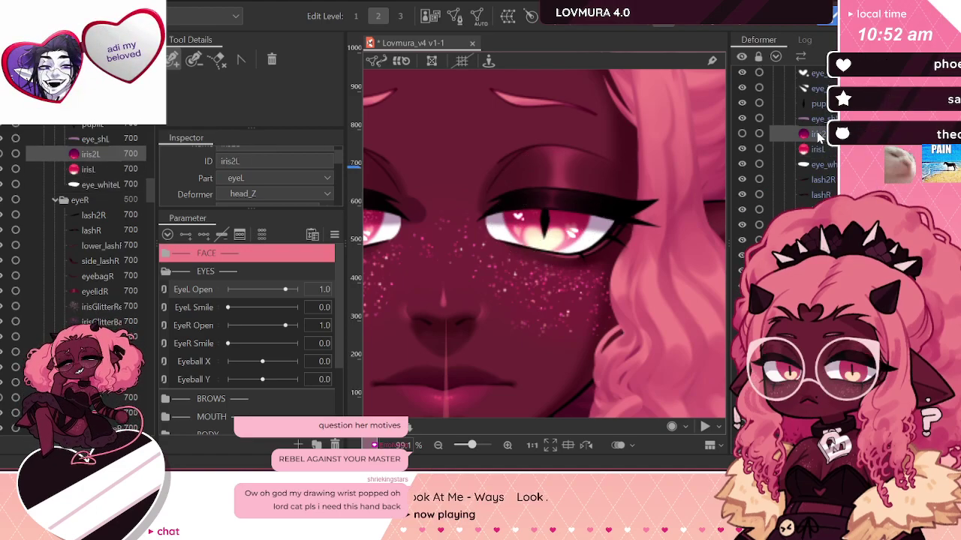
{"action": "left_click", "coordinate": [820, 149]}
{"action": "left_click", "coordinate": [741, 134]}
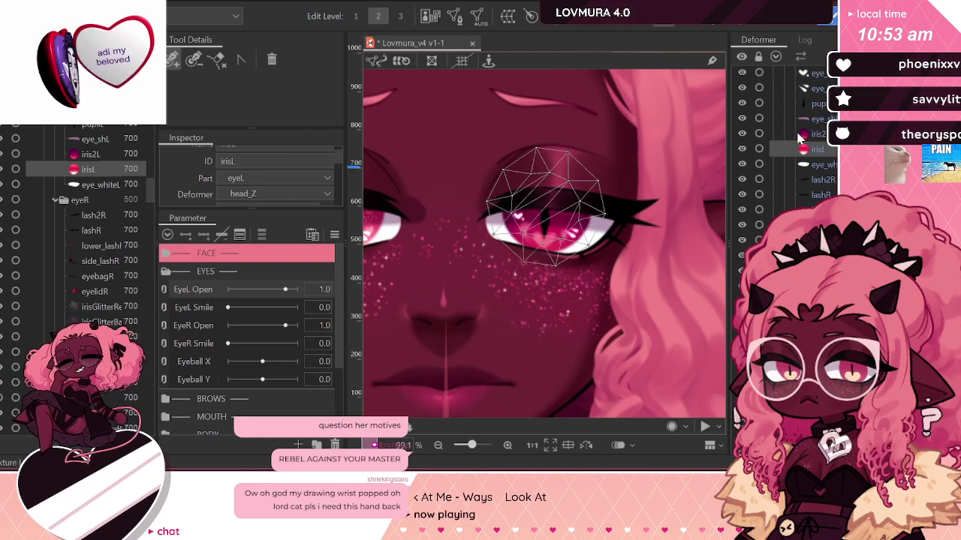
Step: Generate an automatic mesh for iris2L with the Deformation (Heavy) preset
{"action": "left_click", "coordinate": [822, 135]}
{"action": "left_click", "coordinate": [476, 15]}
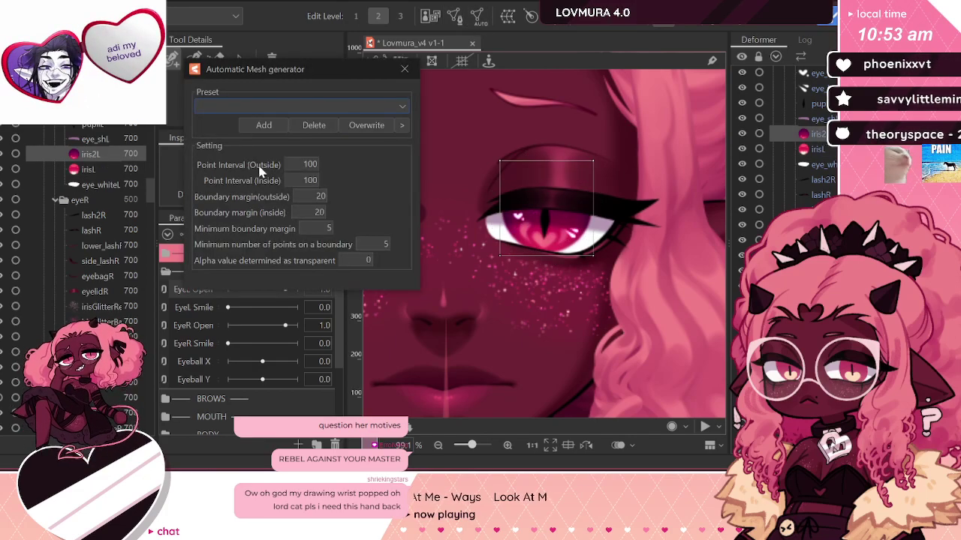
{"action": "left_click", "coordinate": [233, 108]}
{"action": "left_click", "coordinate": [234, 149]}
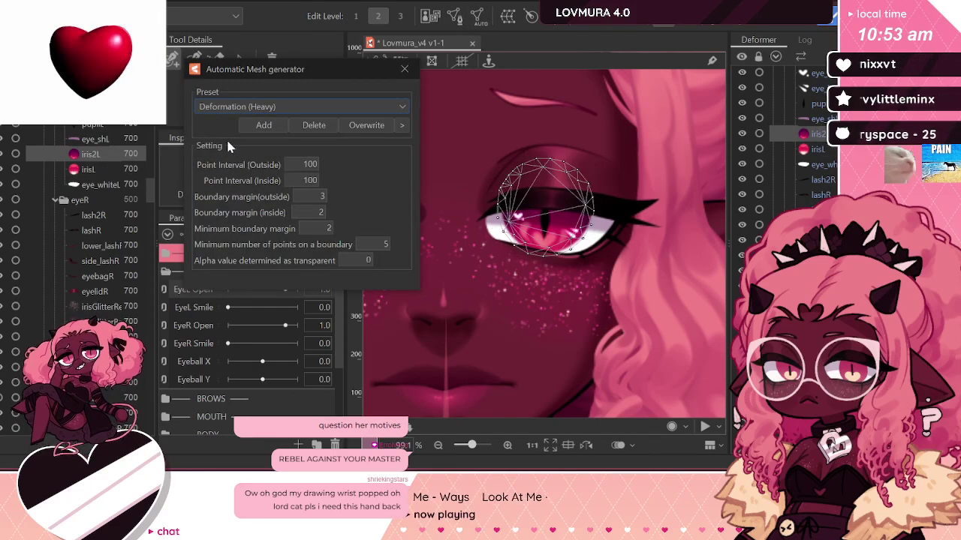
Step: Generate an automatic mesh for irisL with the Deformation (Heavy) preset
{"action": "left_click", "coordinate": [405, 70]}
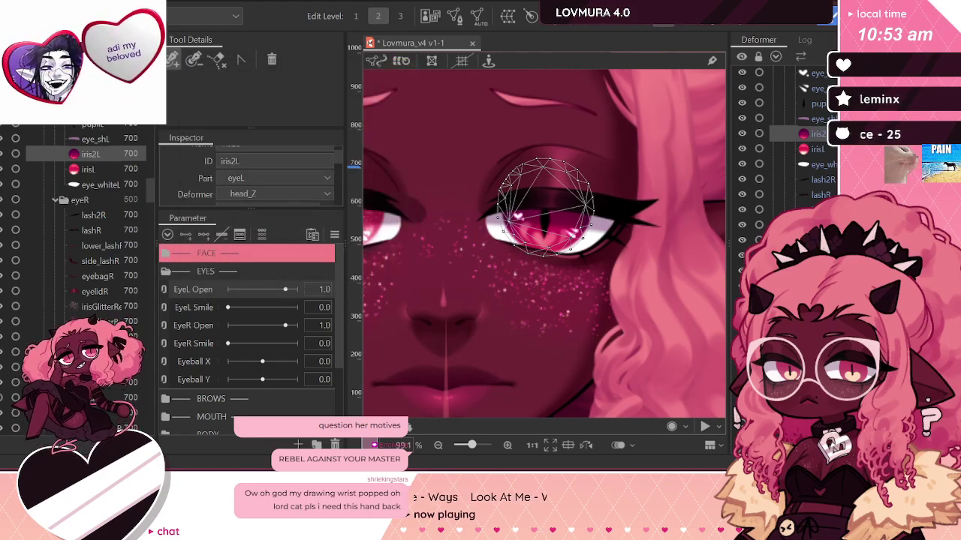
{"action": "left_click", "coordinate": [817, 148]}
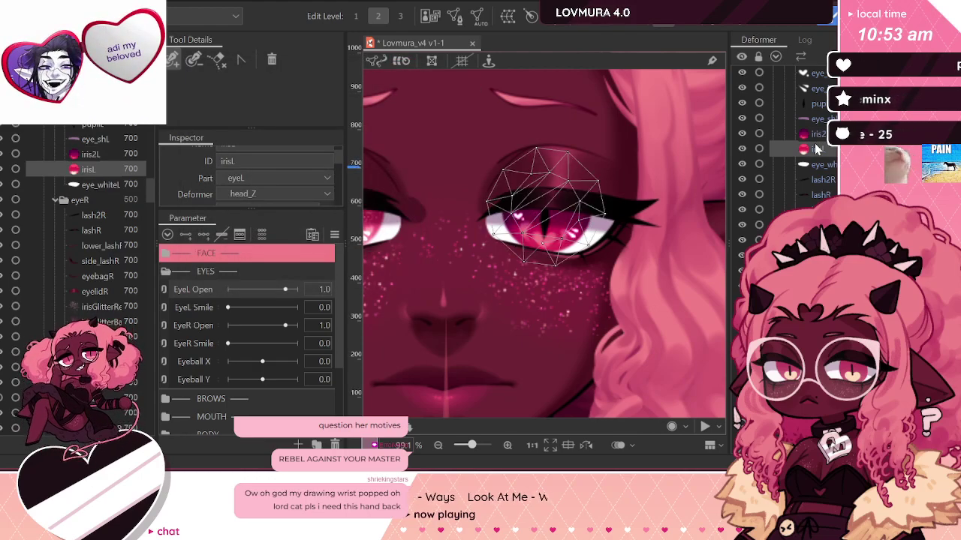
{"action": "left_click", "coordinate": [478, 17]}
{"action": "left_click", "coordinate": [233, 108]}
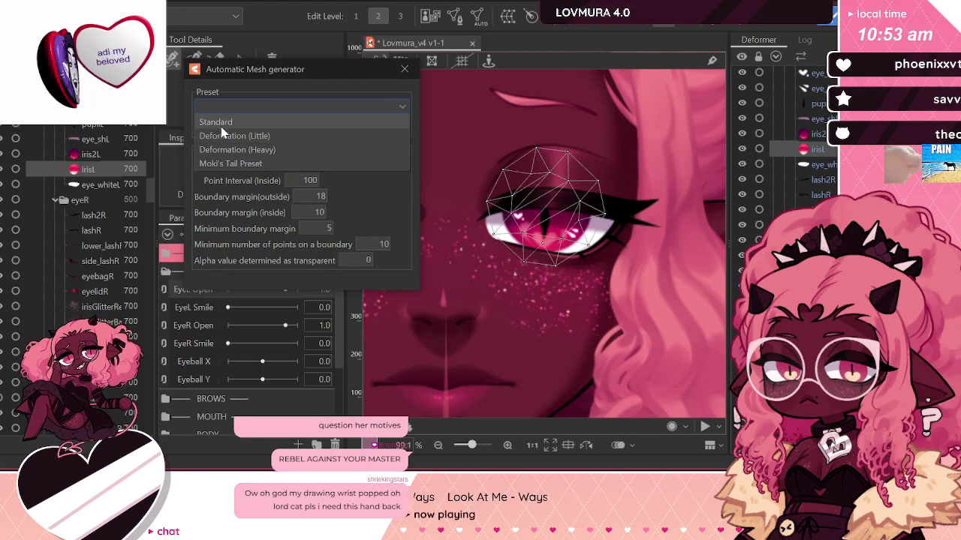
{"action": "left_click", "coordinate": [230, 150]}
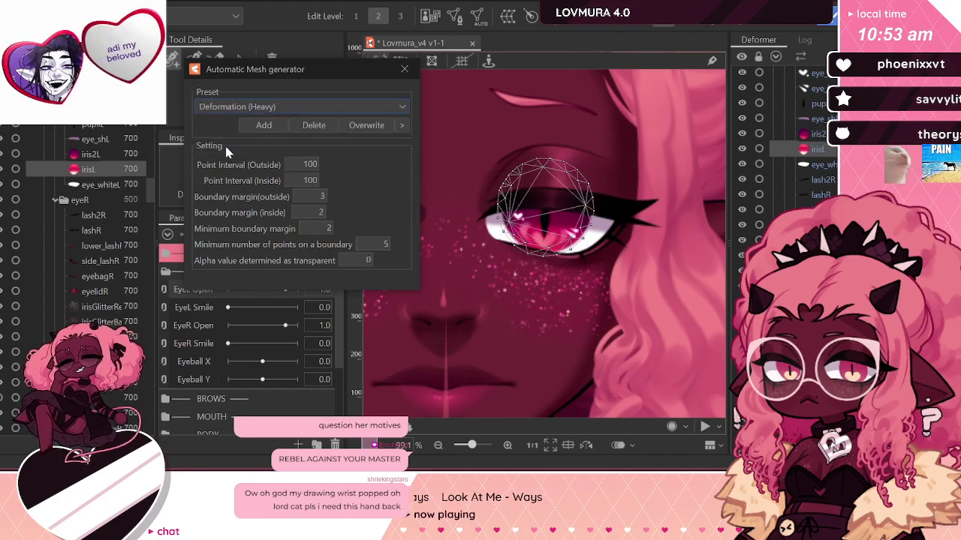
{"action": "left_click", "coordinate": [404, 69]}
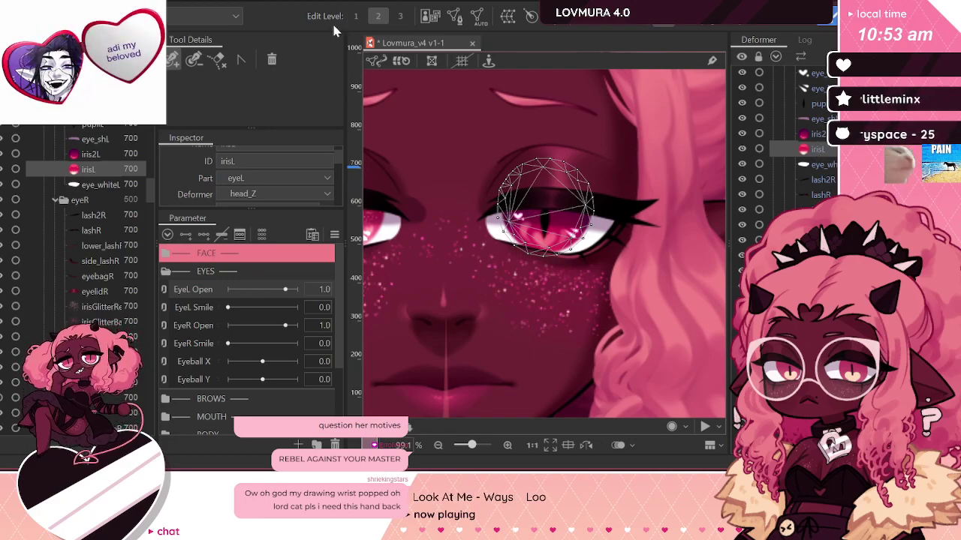
Step: Edit the irisL mesh and remove the edges that cross the middle of the iris
{"action": "left_click", "coordinate": [453, 17]}
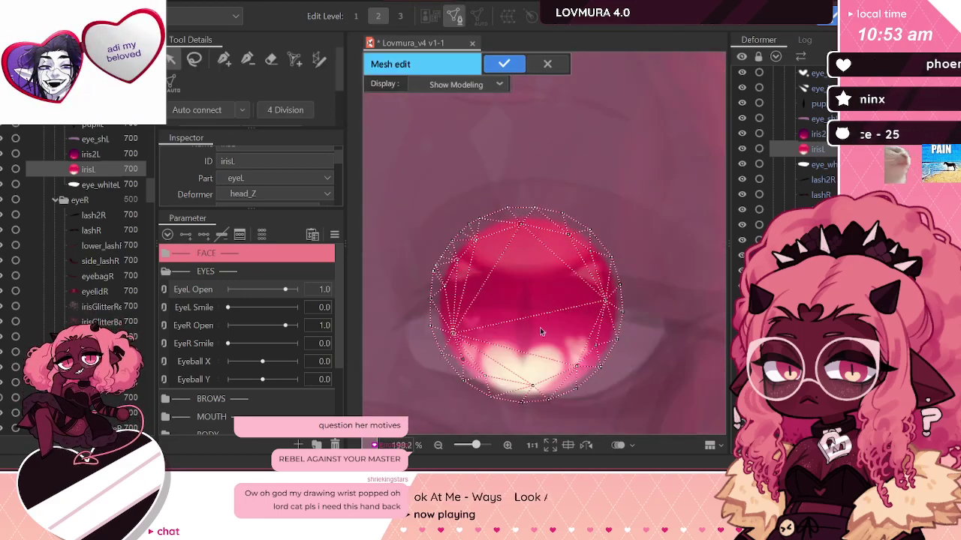
{"action": "scroll", "coordinate": [534, 379], "scroll_direction": "up", "scroll_amount": 2}
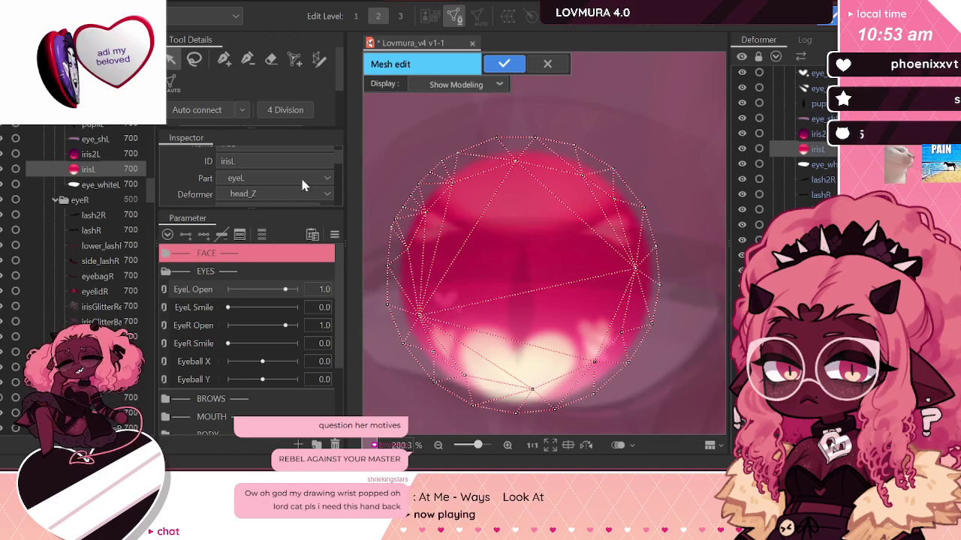
{"action": "left_click", "coordinate": [251, 60]}
{"action": "left_click", "coordinate": [423, 275]}
{"action": "left_click", "coordinate": [430, 278]}
{"action": "left_click", "coordinate": [440, 281]}
{"action": "left_click", "coordinate": [451, 308]}
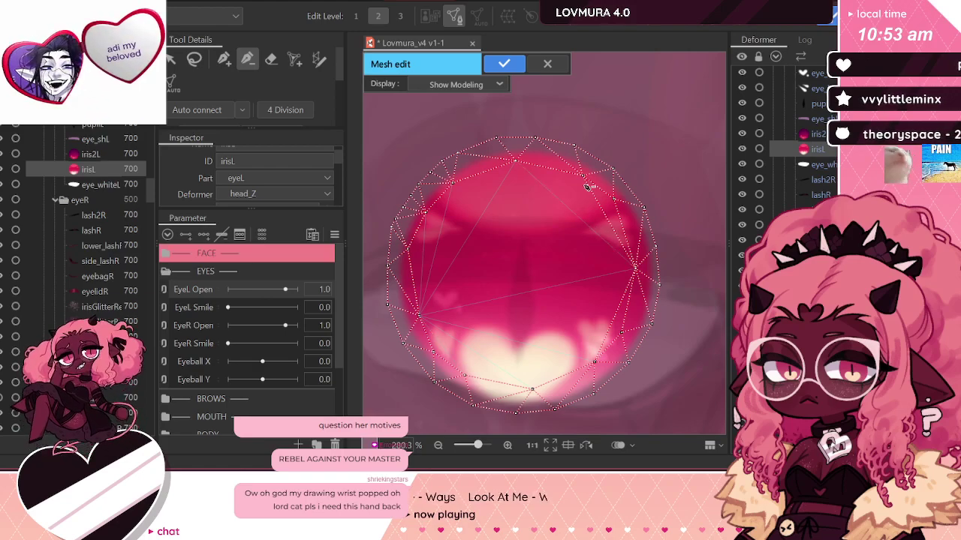
Step: Add a vertex at the centre of the irisL mesh, auto-connect it to the surrounding points, and accept the mesh edit
{"action": "left_click", "coordinate": [224, 58]}
{"action": "left_click", "coordinate": [525, 278]}
{"action": "left_click", "coordinate": [184, 114]}
{"action": "mouse_move", "coordinate": [523, 276]}
{"action": "left_mouse_down"}
{"action": "mouse_move", "coordinate": [526, 290]}
{"action": "mouse_move", "coordinate": [522, 281]}
{"action": "left_mouse_up"}
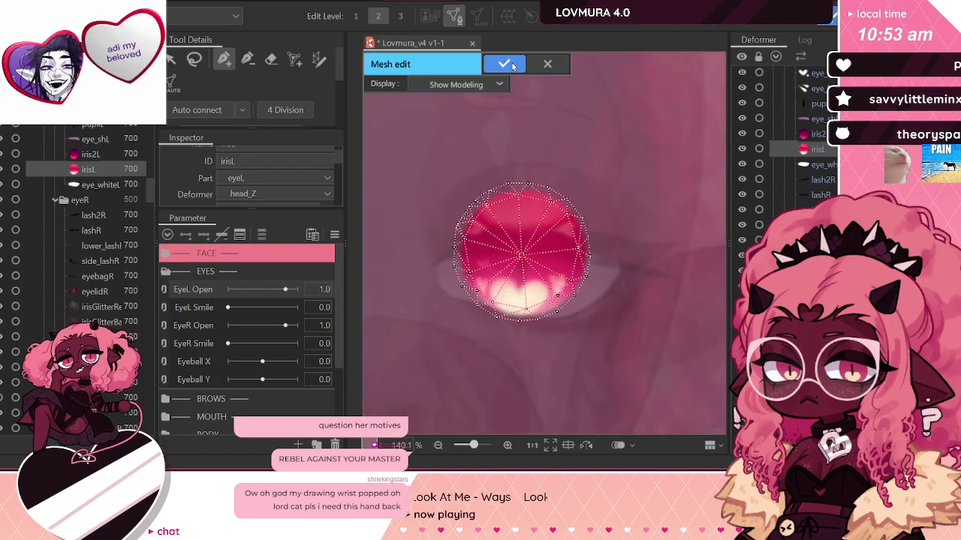
{"action": "left_click", "coordinate": [505, 64]}
Step: Rework the iris2L mesh by replacing the edges crossing its middle with a central vertex connected to the surrounding ring
{"action": "left_click", "coordinate": [817, 134]}
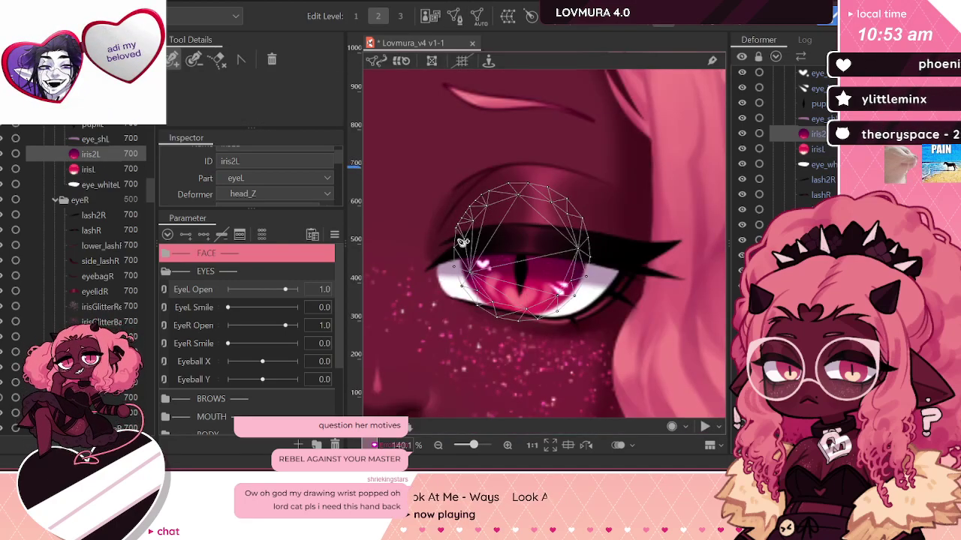
{"action": "scroll", "coordinate": [525, 248], "scroll_direction": "up", "scroll_amount": 2}
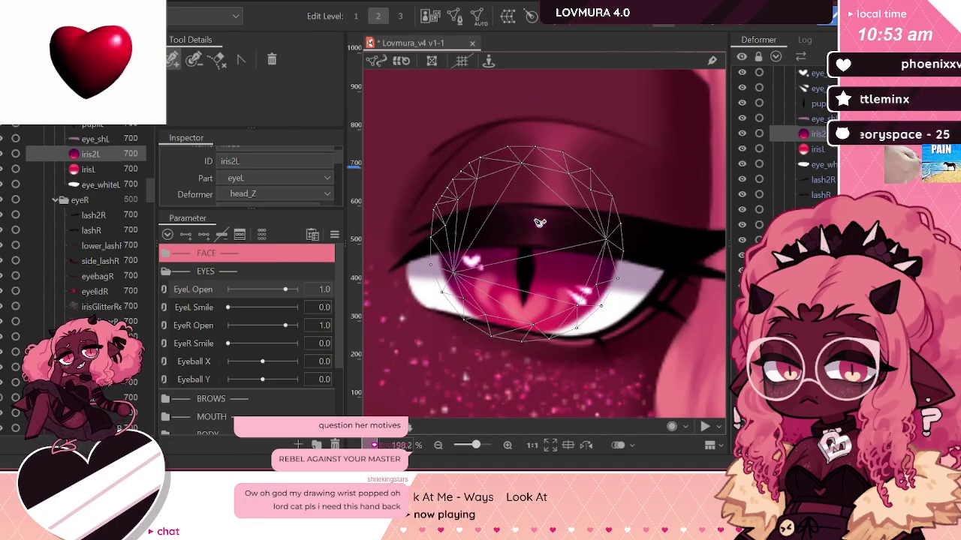
{"action": "left_click", "coordinate": [455, 18]}
{"action": "left_click", "coordinate": [251, 65]}
{"action": "scroll", "coordinate": [510, 261], "scroll_direction": "up", "scroll_amount": 2}
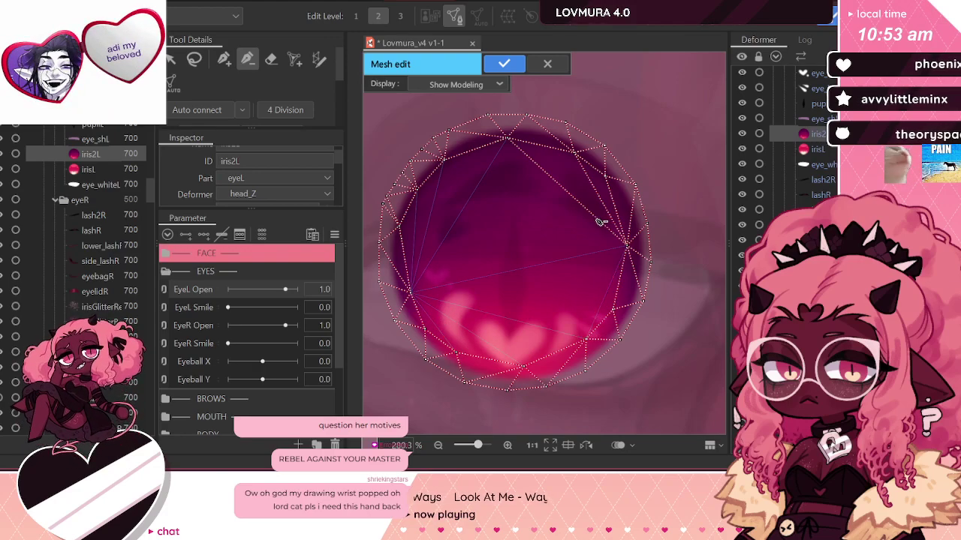
{"action": "left_click", "coordinate": [224, 60]}
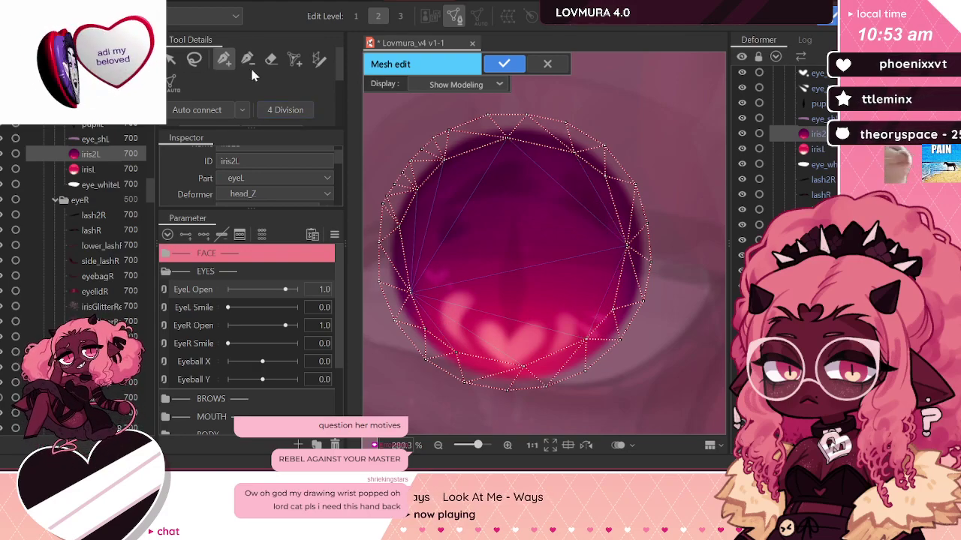
{"action": "left_click", "coordinate": [515, 263]}
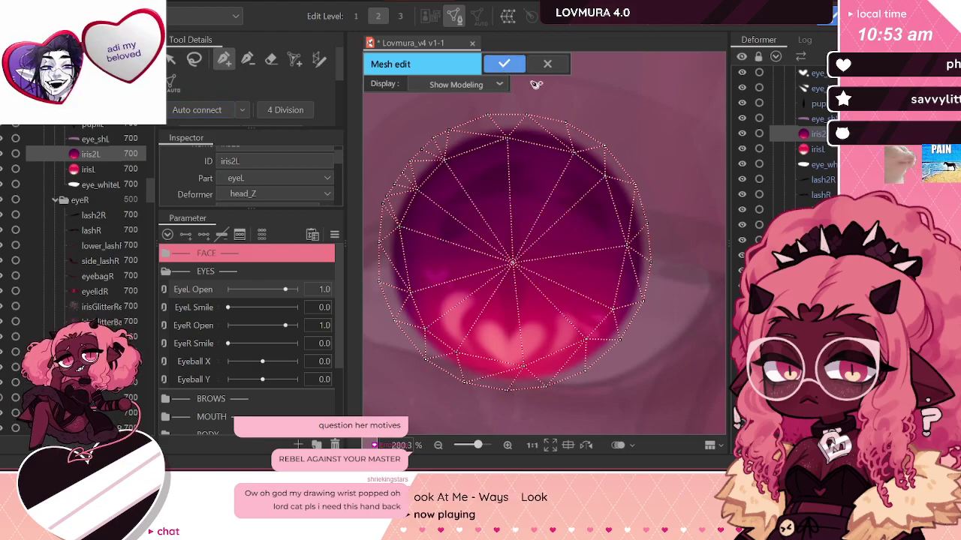
{"action": "left_click", "coordinate": [503, 64]}
Step: Hide the iris2L layer and select eye_whiteL to check its mesh
{"action": "left_click", "coordinate": [741, 133]}
{"action": "scroll", "coordinate": [580, 146], "scroll_direction": "down", "scroll_amount": 8}
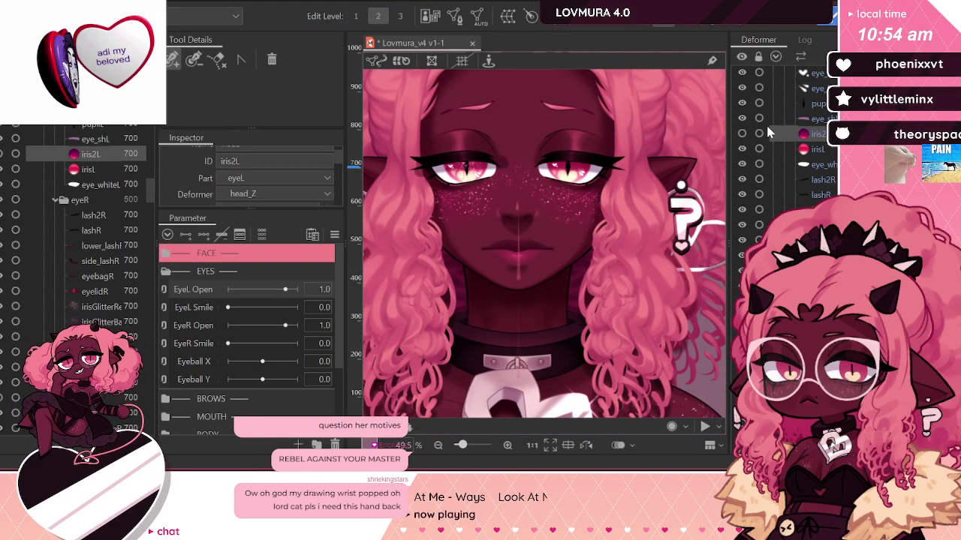
{"action": "left_click", "coordinate": [808, 164]}
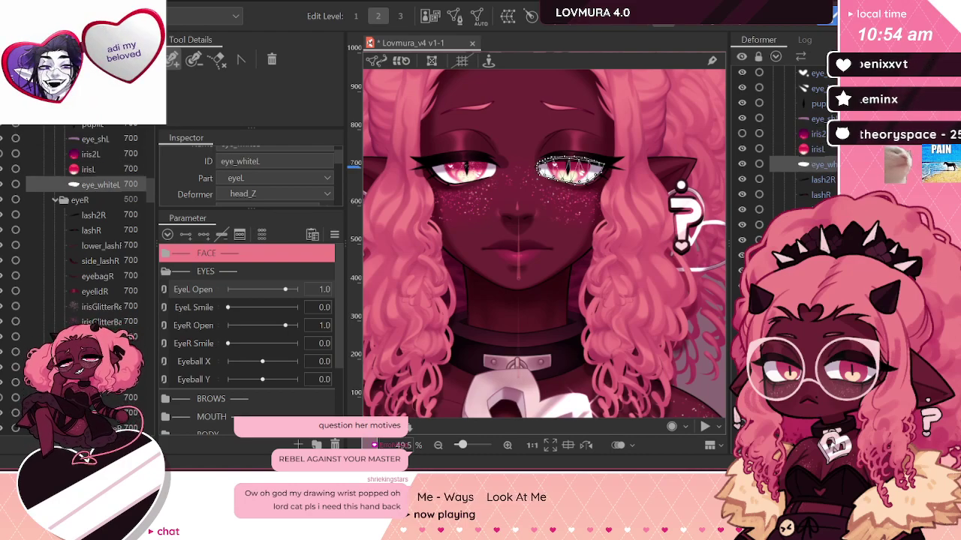
{"action": "scroll", "coordinate": [611, 164], "scroll_direction": "up", "scroll_amount": 1}
{"action": "scroll", "coordinate": [593, 146], "scroll_direction": "down", "scroll_amount": 1}
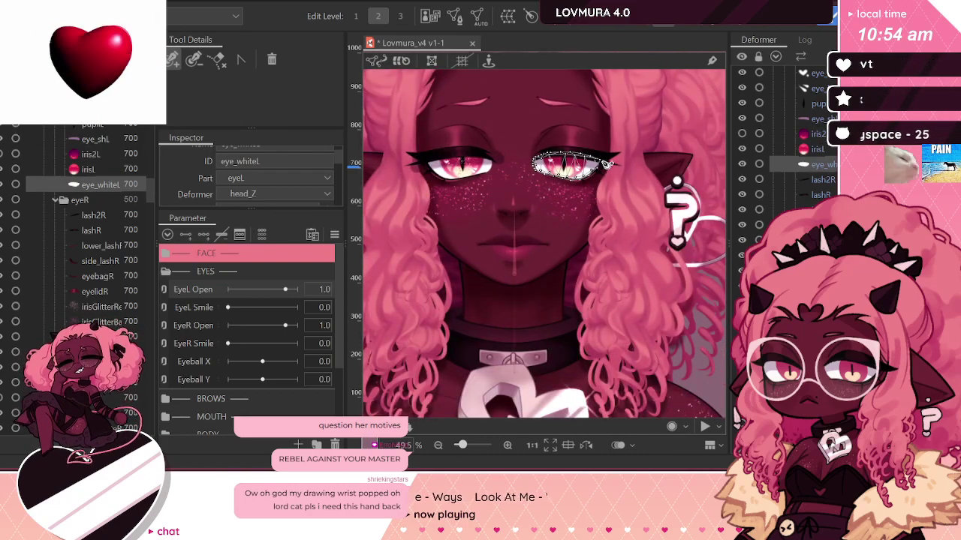
Step: Select irisL with the arrow tool and save the model file
{"action": "left_click", "coordinate": [824, 179]}
{"action": "left_click", "coordinate": [824, 163]}
{"action": "left_click", "coordinate": [823, 151]}
{"action": "left_click", "coordinate": [600, 18]}
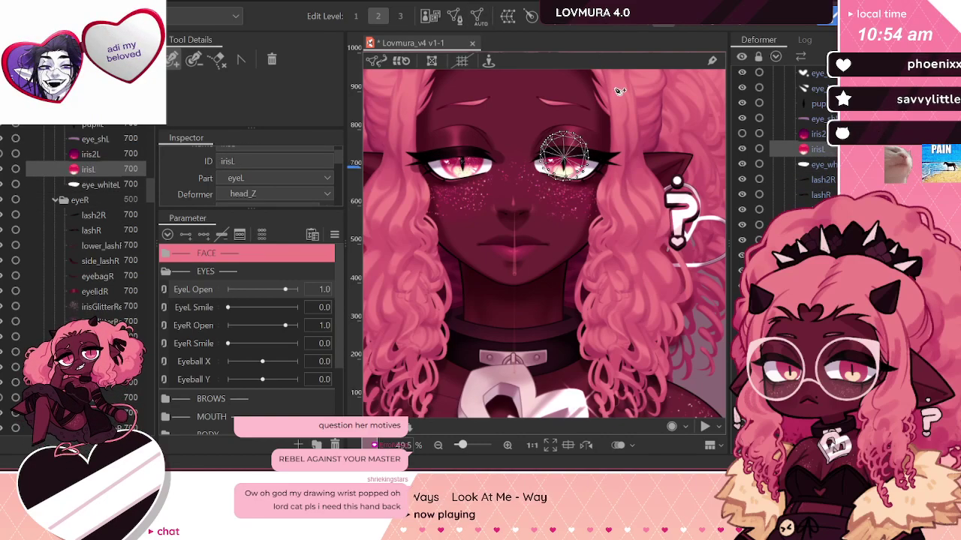
{"action": "key", "text": "ctrl+s"}
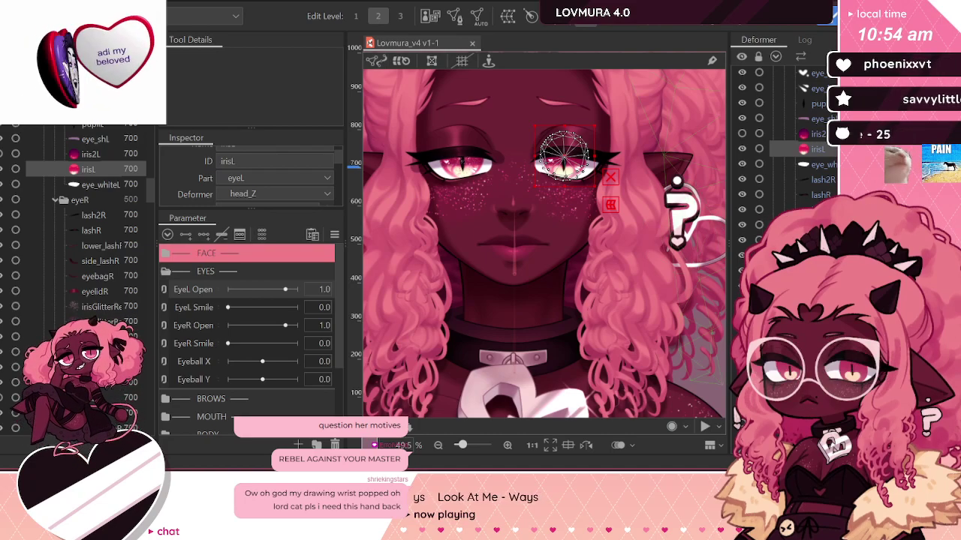
Step: Check the meshes of the iris2L, lower_lashR, lashR and pupilL layers, and save the model file
{"action": "left_click", "coordinate": [805, 194]}
{"action": "left_click", "coordinate": [807, 133]}
{"action": "scroll", "coordinate": [676, 207], "scroll_direction": "down", "scroll_amount": 2}
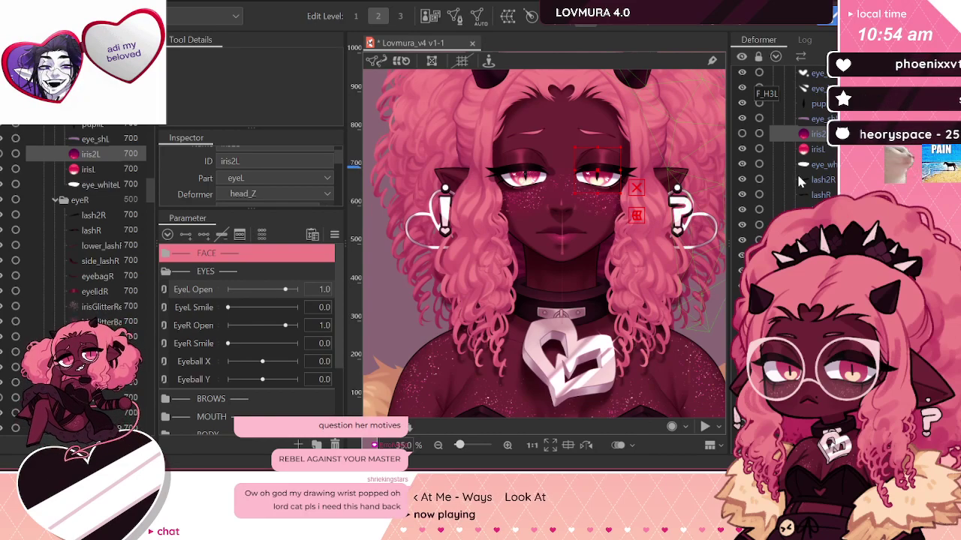
{"action": "left_click", "coordinate": [811, 209]}
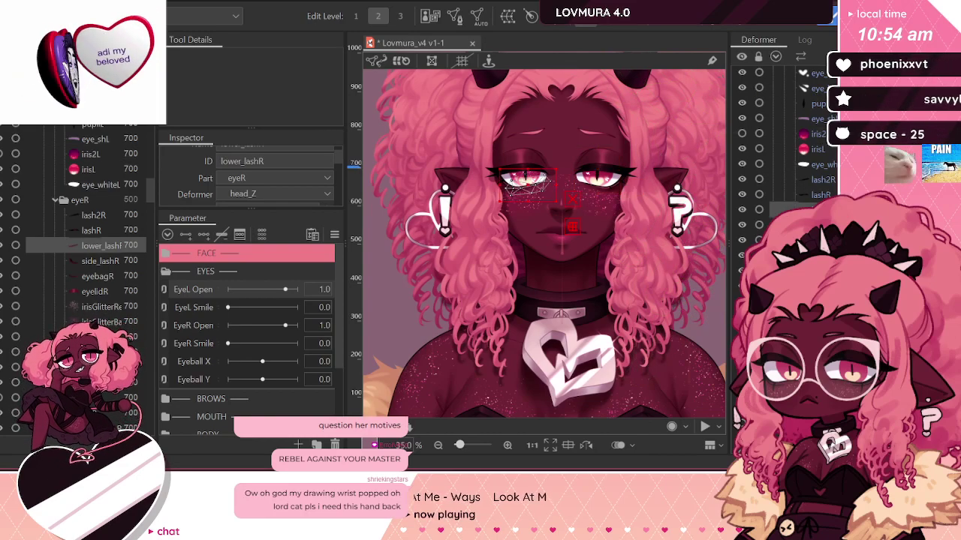
{"action": "left_click", "coordinate": [818, 150]}
{"action": "left_click", "coordinate": [822, 194]}
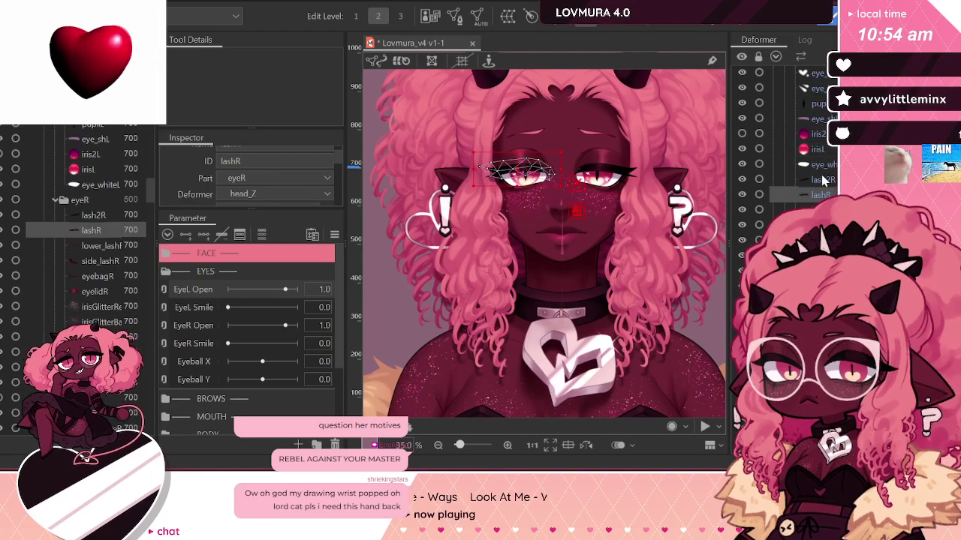
{"action": "left_click", "coordinate": [595, 169]}
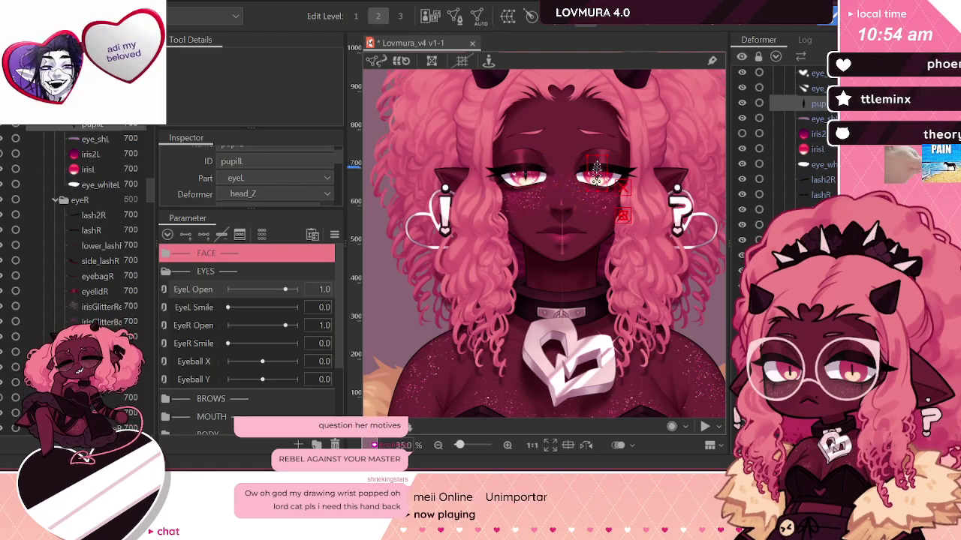
{"action": "key", "text": "ctrl+s"}
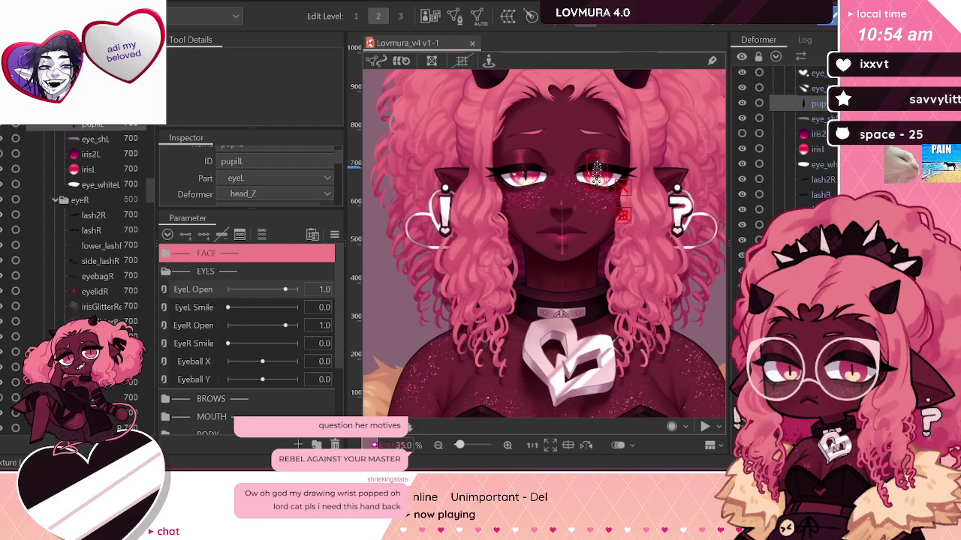
Step: Examine the mesh of the left eye highlight layer eye_HL1L
{"action": "scroll", "coordinate": [814, 188], "scroll_direction": "up", "scroll_amount": 1}
{"action": "left_click", "coordinate": [815, 147]}
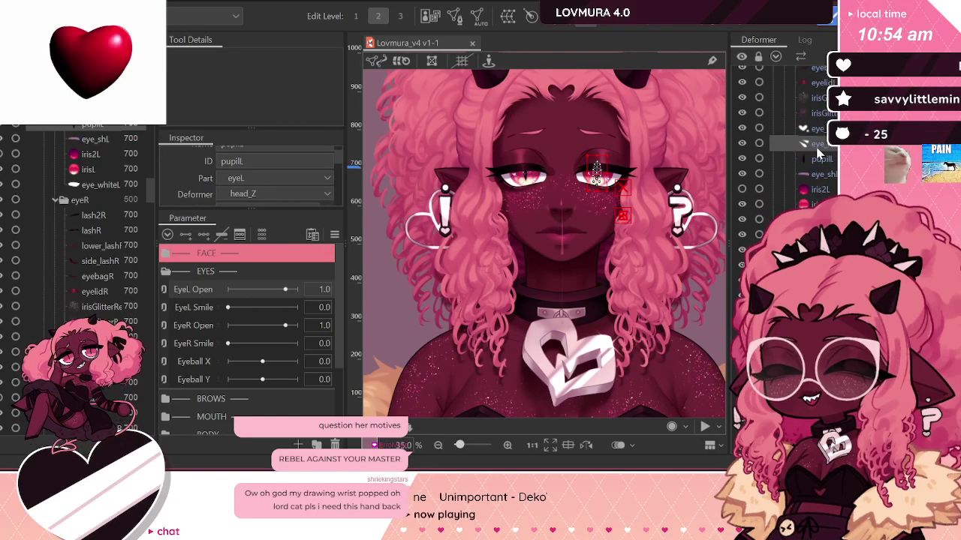
{"action": "left_click", "coordinate": [814, 134]}
Step: Select the upper_mouth_line part on the face and erase its whole existing mesh in mesh editing
{"action": "scroll", "coordinate": [815, 138], "scroll_direction": "down", "scroll_amount": 5}
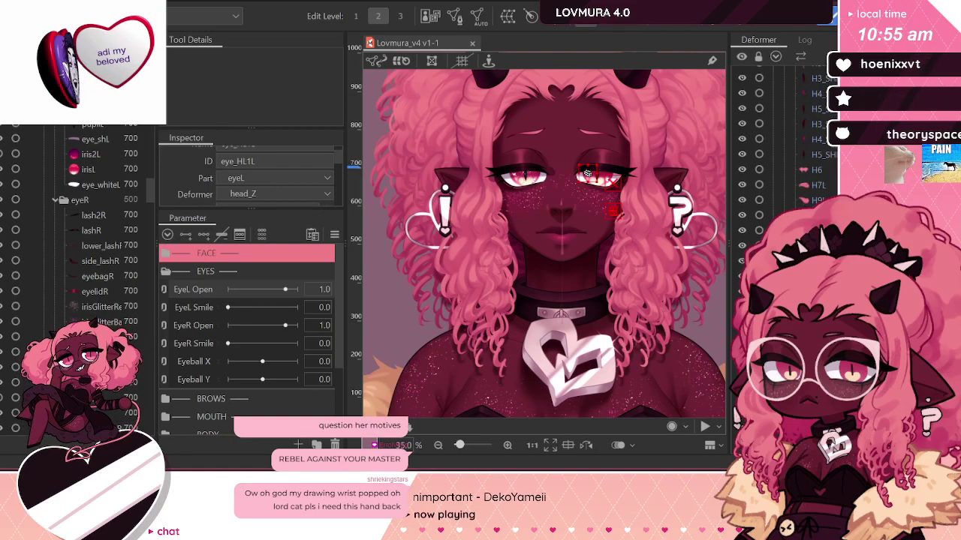
{"action": "left_click", "coordinate": [560, 234]}
{"action": "scroll", "coordinate": [559, 232], "scroll_direction": "up", "scroll_amount": 2}
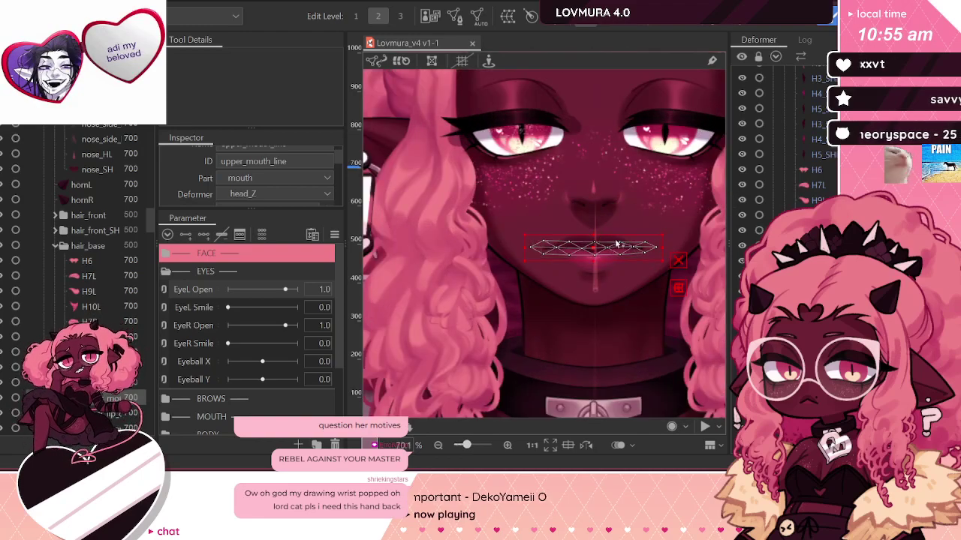
{"action": "scroll", "coordinate": [623, 244], "scroll_direction": "up", "scroll_amount": 2}
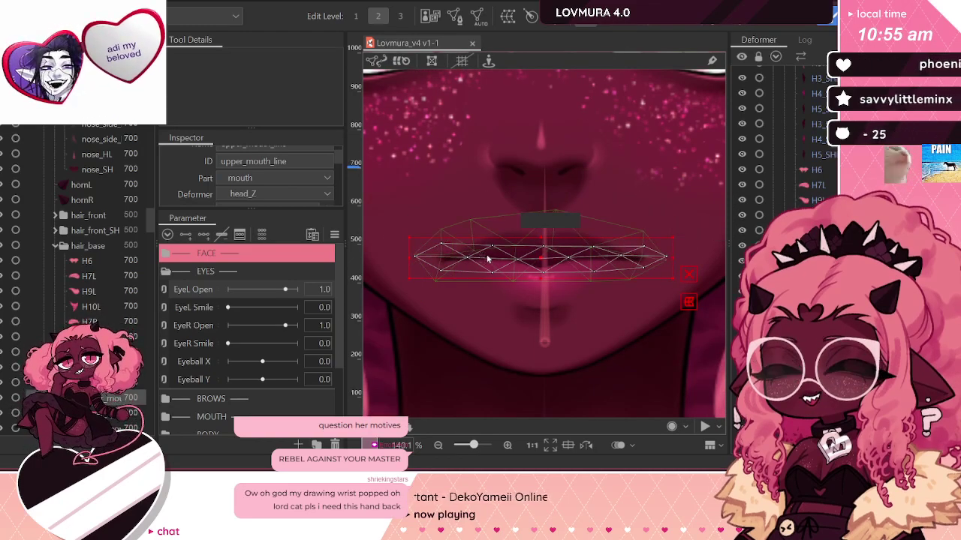
{"action": "scroll", "coordinate": [485, 259], "scroll_direction": "down", "scroll_amount": 2}
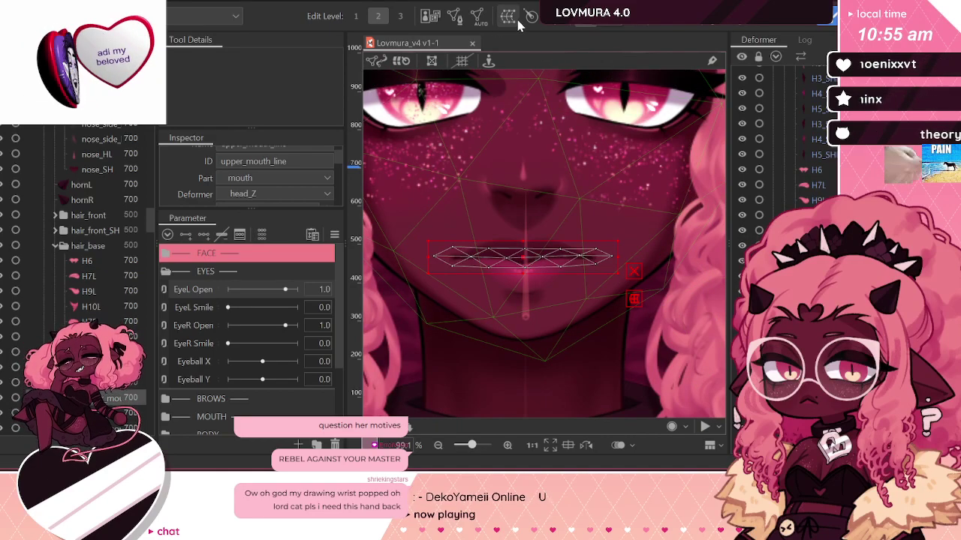
{"action": "left_click", "coordinate": [457, 20]}
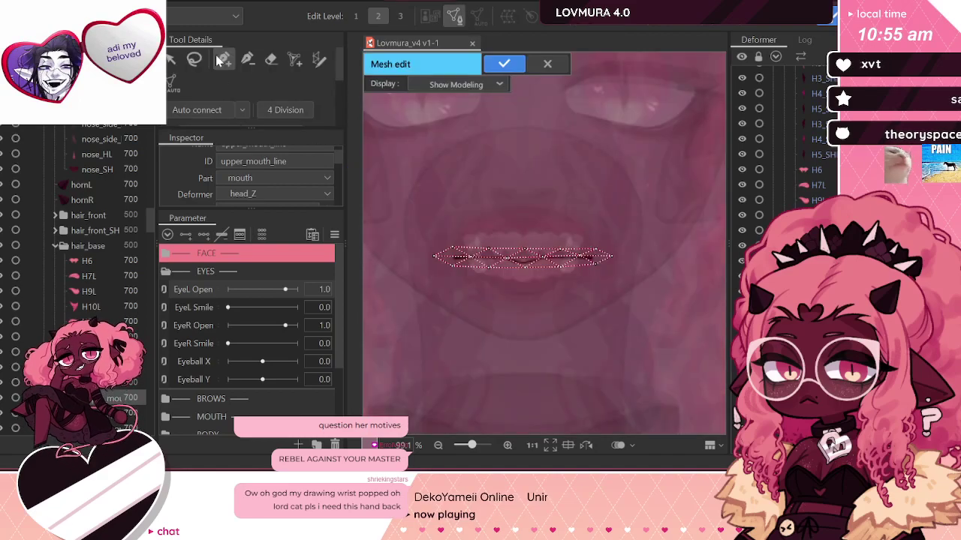
{"action": "left_click", "coordinate": [270, 60]}
{"action": "scroll", "coordinate": [420, 278], "scroll_direction": "up", "scroll_amount": 3}
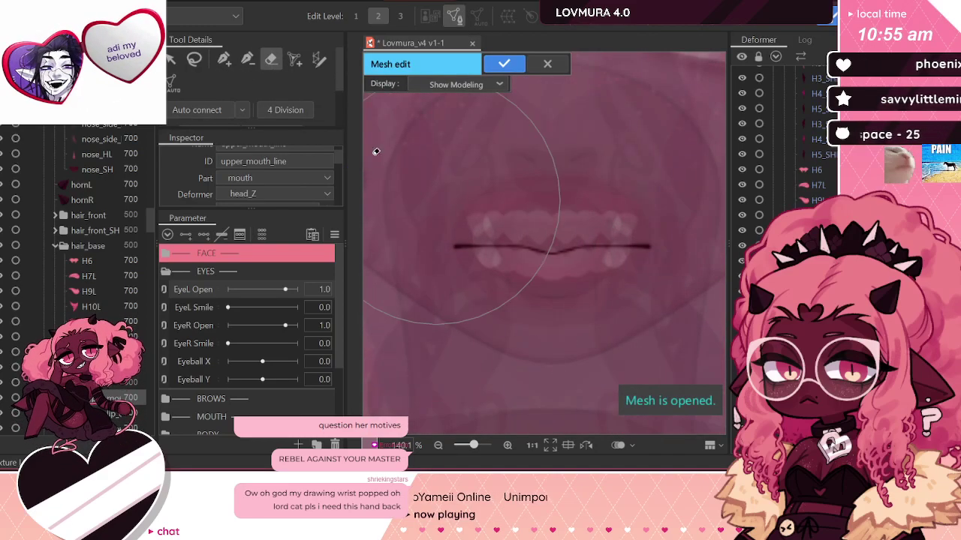
Step: Build a stroke mesh along the whole upper_mouth_line from corner to corner with a mesh width of 9, and apply it
{"action": "left_click", "coordinate": [318, 60]}
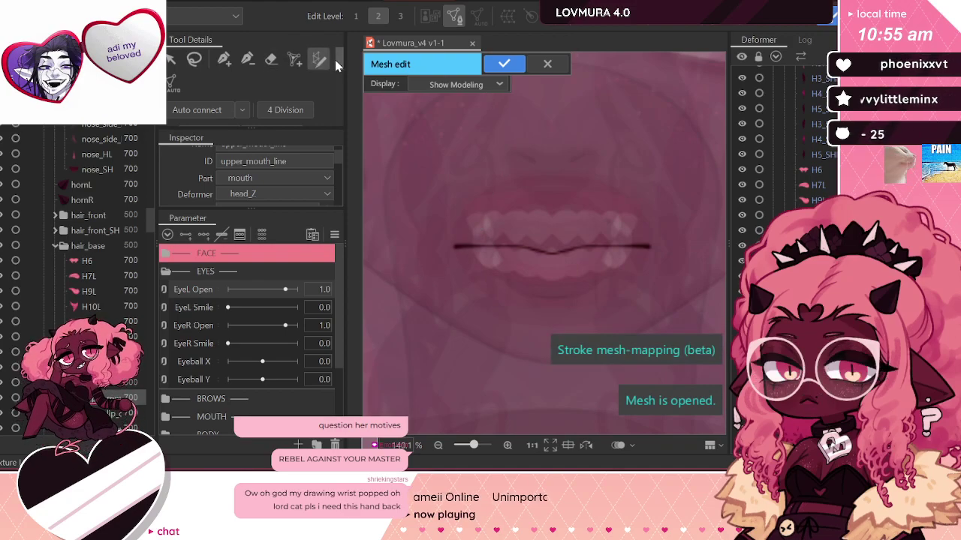
{"action": "left_click_drag", "start_coordinate": [462, 244], "coordinate": [483, 245]}
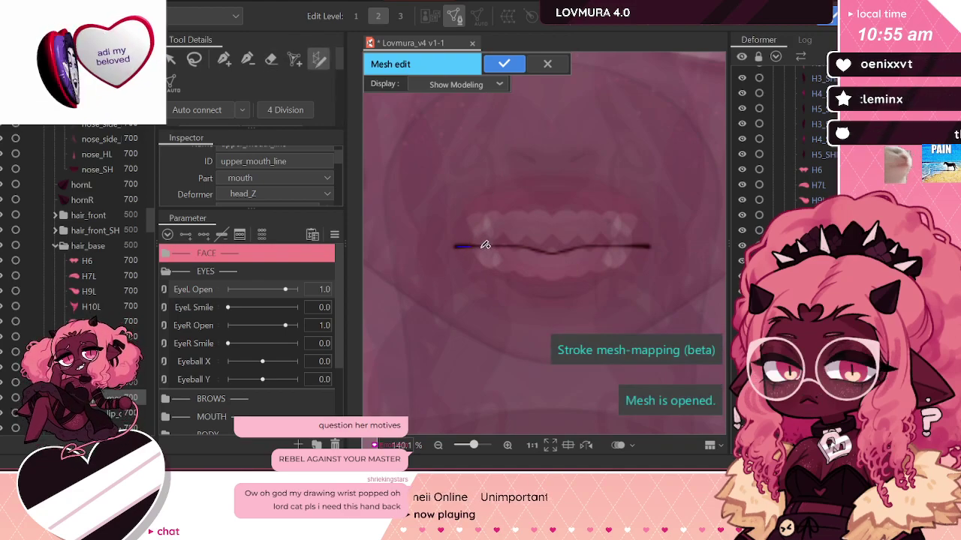
{"action": "left_click_drag", "start_coordinate": [587, 244], "coordinate": [649, 245]}
{"action": "mouse_move", "coordinate": [555, 254]}
{"action": "left_mouse_down"}
{"action": "mouse_move", "coordinate": [580, 248]}
{"action": "mouse_move", "coordinate": [514, 253]}
{"action": "left_mouse_up"}
{"action": "left_click_drag", "start_coordinate": [456, 247], "coordinate": [456, 247]}
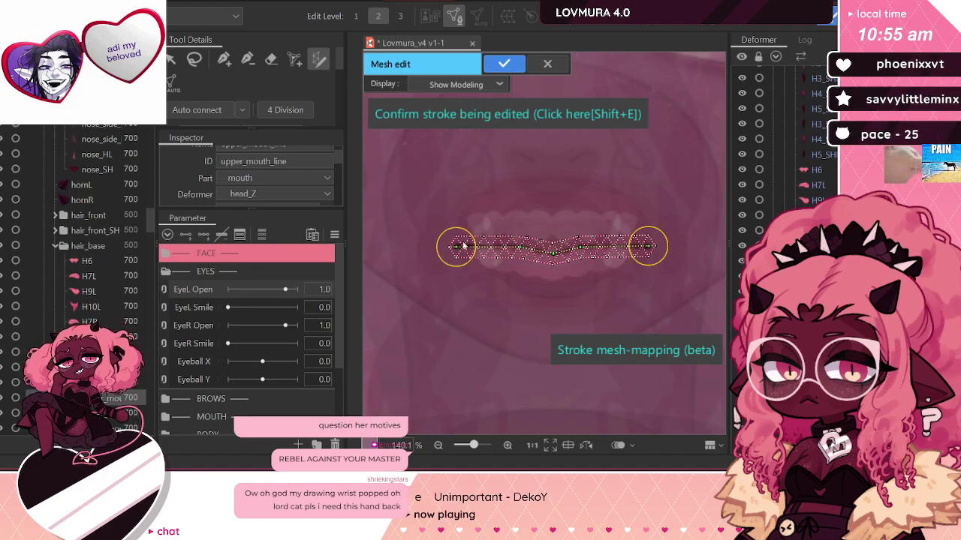
{"action": "left_click_drag", "start_coordinate": [646, 248], "coordinate": [648, 250]}
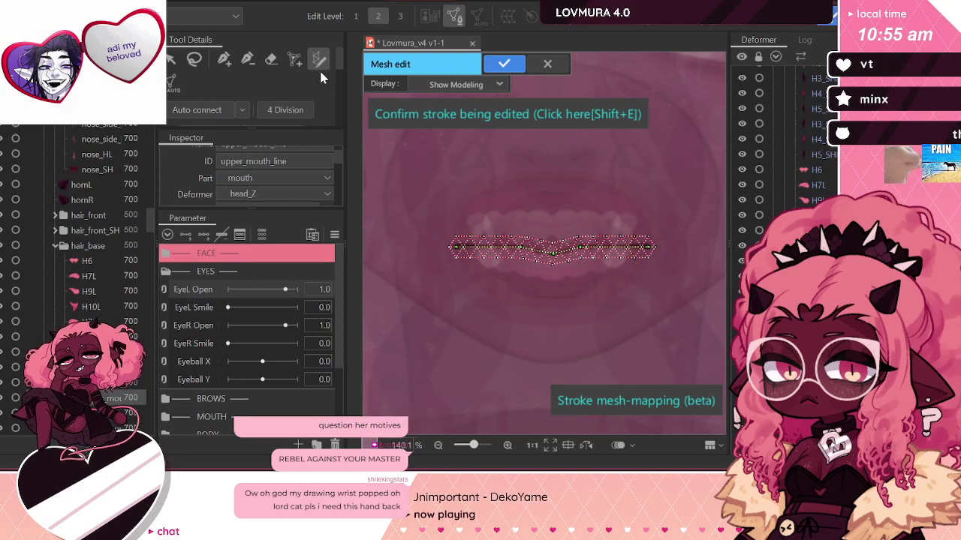
{"action": "mouse_move", "coordinate": [340, 72]}
{"action": "left_mouse_down"}
{"action": "mouse_move", "coordinate": [337, 84]}
{"action": "mouse_move", "coordinate": [297, 108]}
{"action": "mouse_move", "coordinate": [281, 109]}
{"action": "mouse_move", "coordinate": [275, 90]}
{"action": "left_mouse_up"}
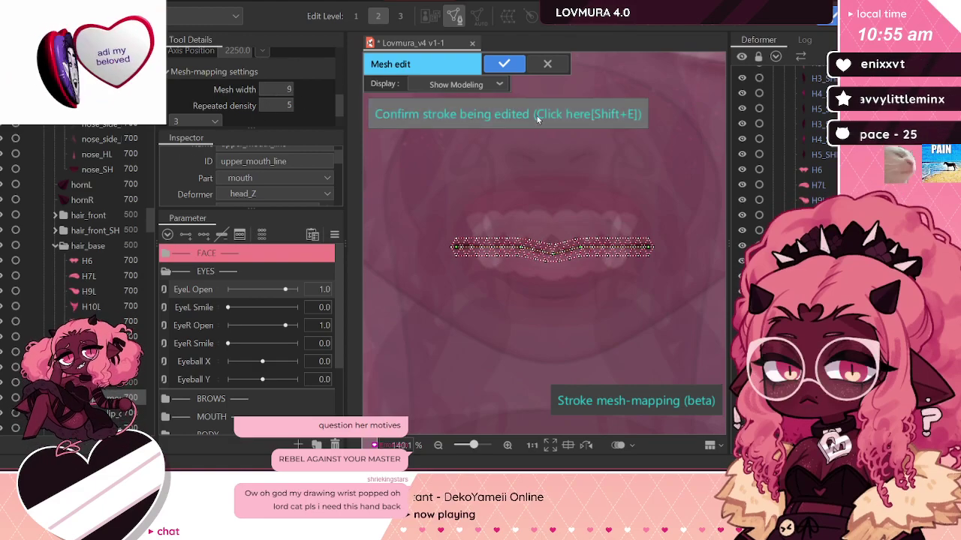
{"action": "left_click", "coordinate": [506, 64]}
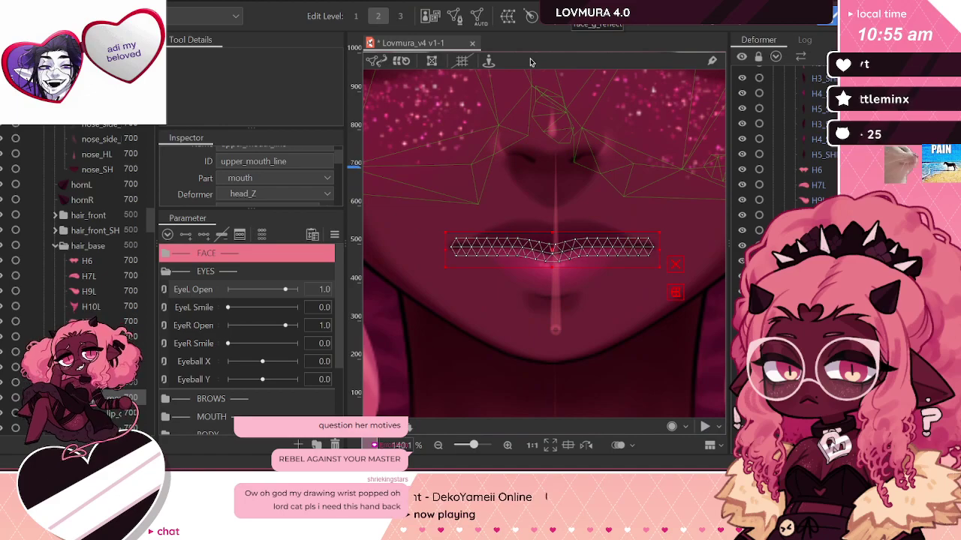
Step: Lasso the entire new mesh of upper_mouth_line in mesh editing and close the mesh editor
{"action": "left_click", "coordinate": [453, 16]}
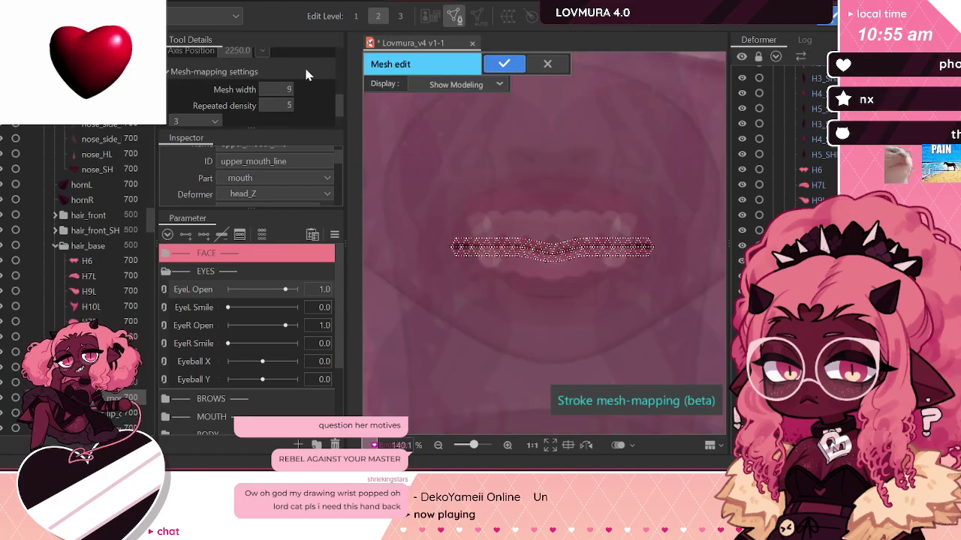
{"action": "scroll", "coordinate": [341, 93], "scroll_direction": "up", "scroll_amount": 3}
{"action": "left_click", "coordinate": [194, 59]}
{"action": "mouse_move", "coordinate": [635, 178]}
{"action": "left_mouse_down"}
{"action": "mouse_move", "coordinate": [640, 325]}
{"action": "mouse_move", "coordinate": [675, 202]}
{"action": "left_mouse_up"}
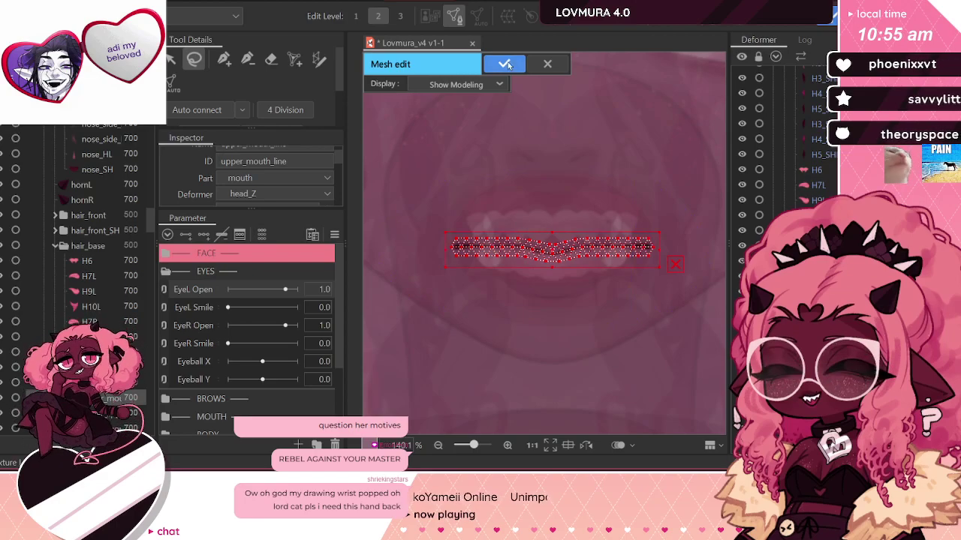
{"action": "key", "text": "Return"}
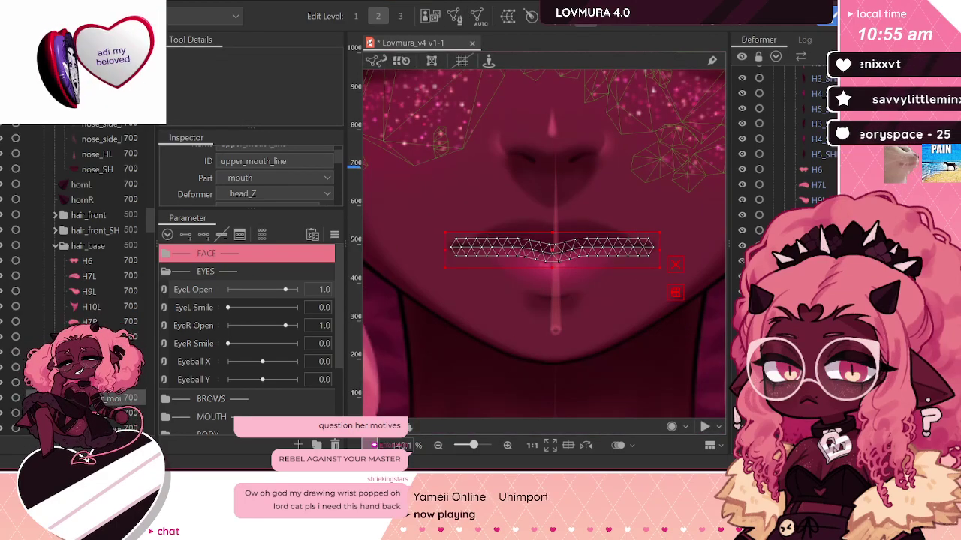
Step: Examine the meshes of the mouth layers, including lower_mouth_skin, mouth_skin_side, lower_lip_line and lip_sh
{"action": "scroll", "coordinate": [781, 135], "scroll_direction": "down", "scroll_amount": 1}
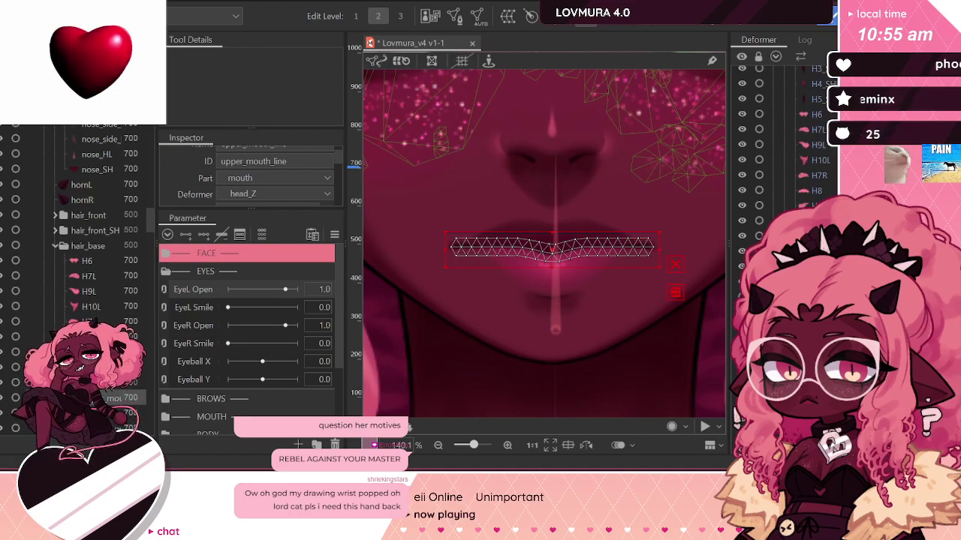
{"action": "scroll", "coordinate": [738, 415], "scroll_direction": "down", "scroll_amount": 2}
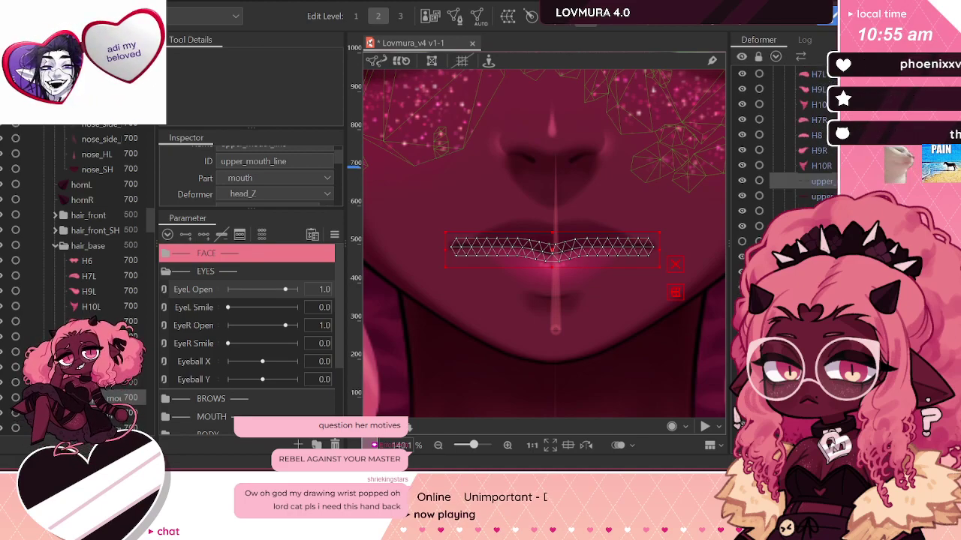
{"action": "scroll", "coordinate": [738, 417], "scroll_direction": "down", "scroll_amount": 5}
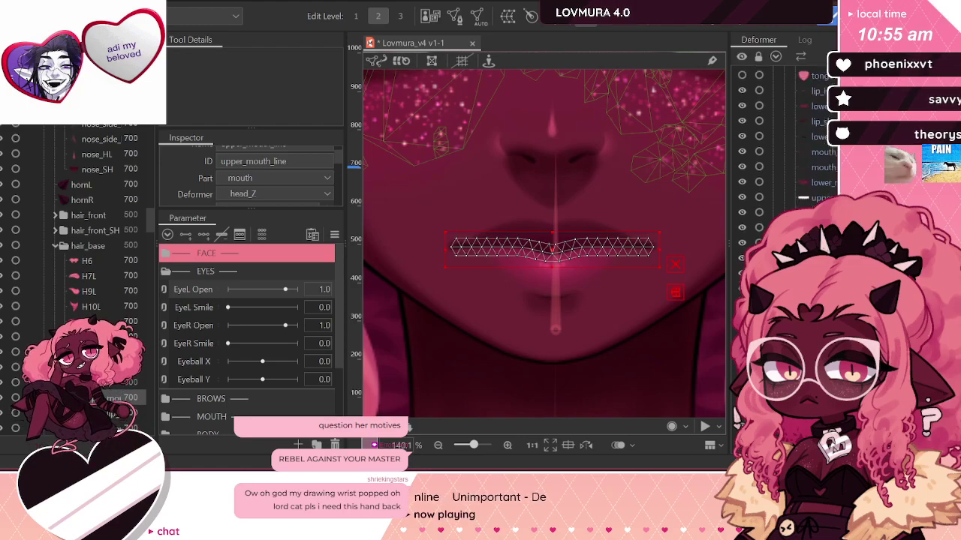
{"action": "scroll", "coordinate": [738, 417], "scroll_direction": "up", "scroll_amount": 3}
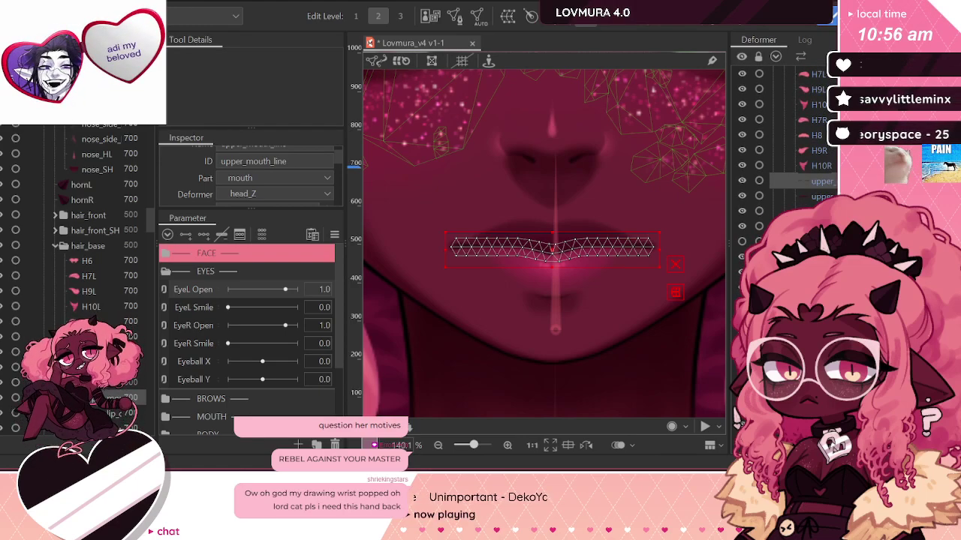
{"action": "left_click", "coordinate": [738, 417]}
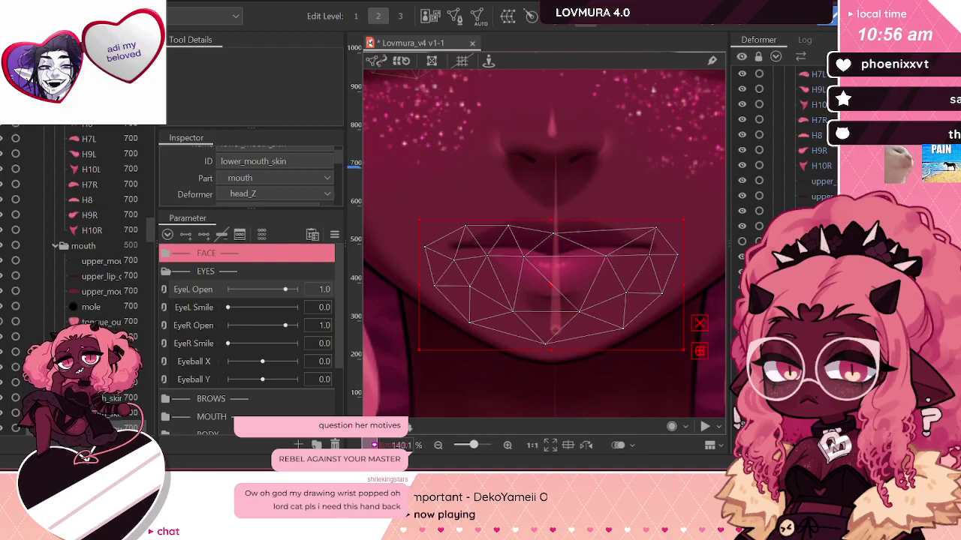
{"action": "left_click", "coordinate": [4, 260]}
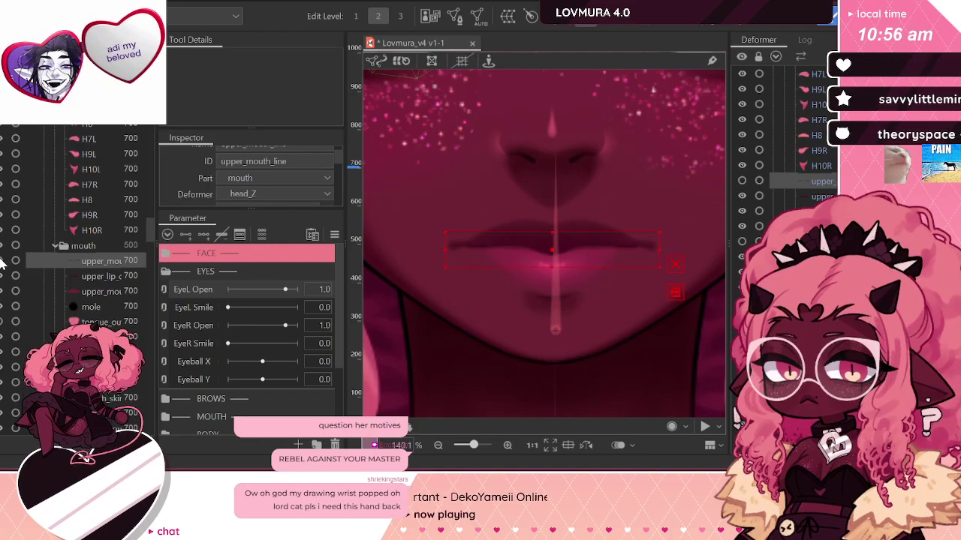
{"action": "scroll", "coordinate": [4, 261], "scroll_direction": "down", "scroll_amount": 3}
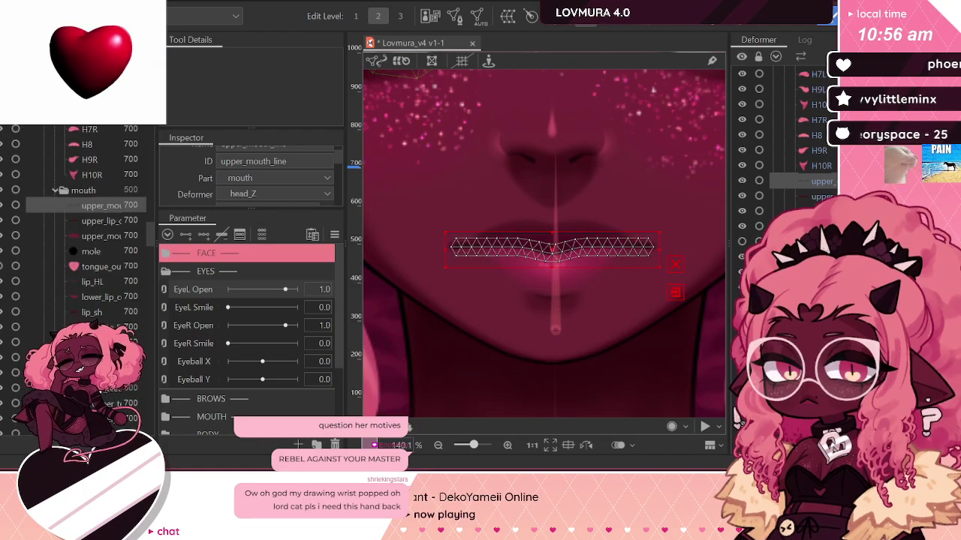
{"action": "left_click", "coordinate": [101, 343]}
{"action": "left_click", "coordinate": [101, 357]}
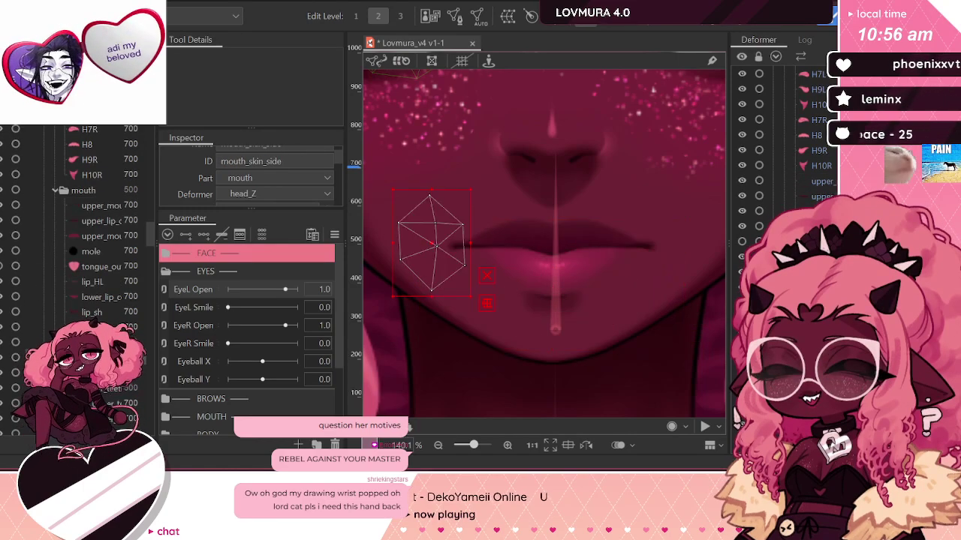
{"action": "left_click", "coordinate": [102, 372]}
{"action": "left_click", "coordinate": [101, 326]}
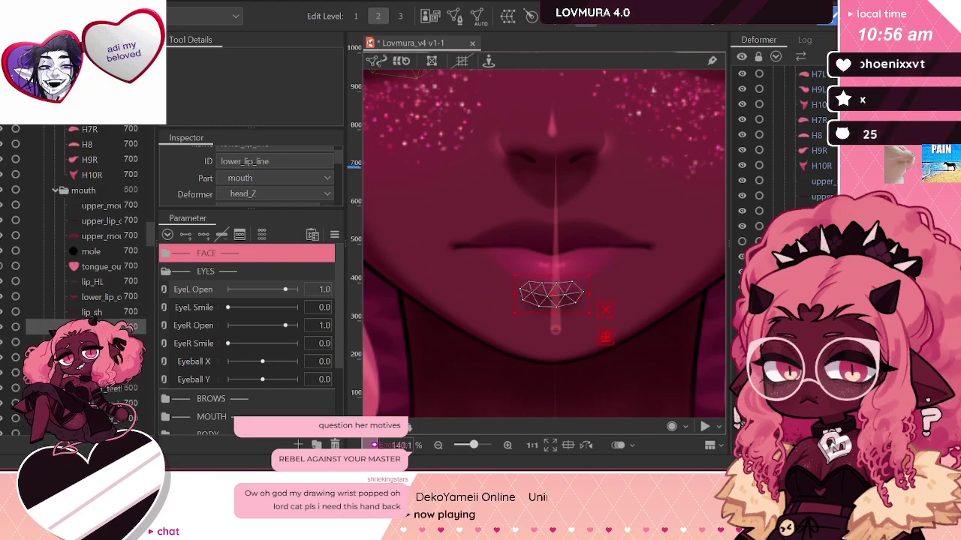
{"action": "left_click", "coordinate": [92, 308]}
{"action": "scroll", "coordinate": [94, 304], "scroll_direction": "down", "scroll_amount": 3}
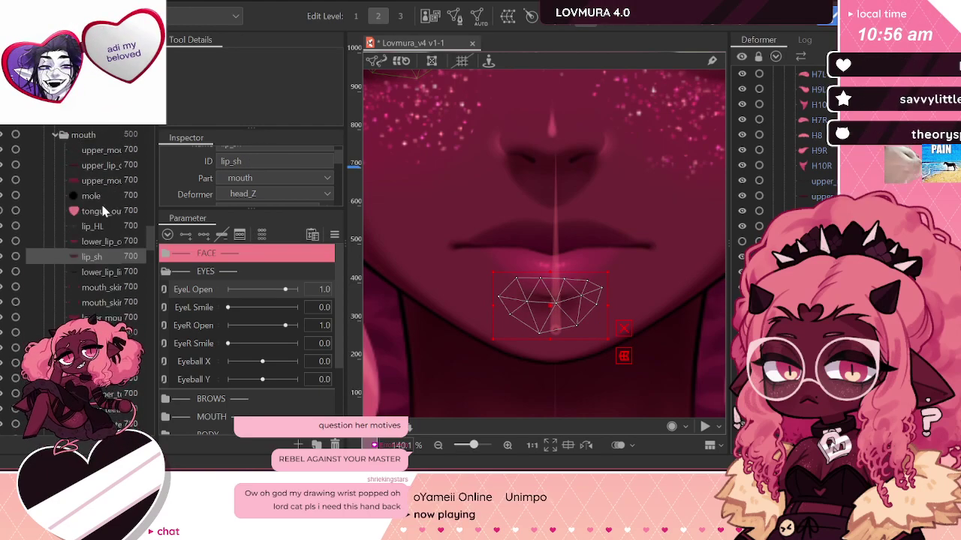
{"action": "key", "text": "Up"}
{"action": "key", "text": "Up"}
{"action": "key", "text": "Up"}
{"action": "key", "text": "Up"}
{"action": "key", "text": "Up"}
{"action": "key", "text": "Up"}
Step: Duplicate the upper_mouth_line part and move the copy directly below the tongue layer in the mouth folder
{"action": "left_click", "coordinate": [102, 151]}
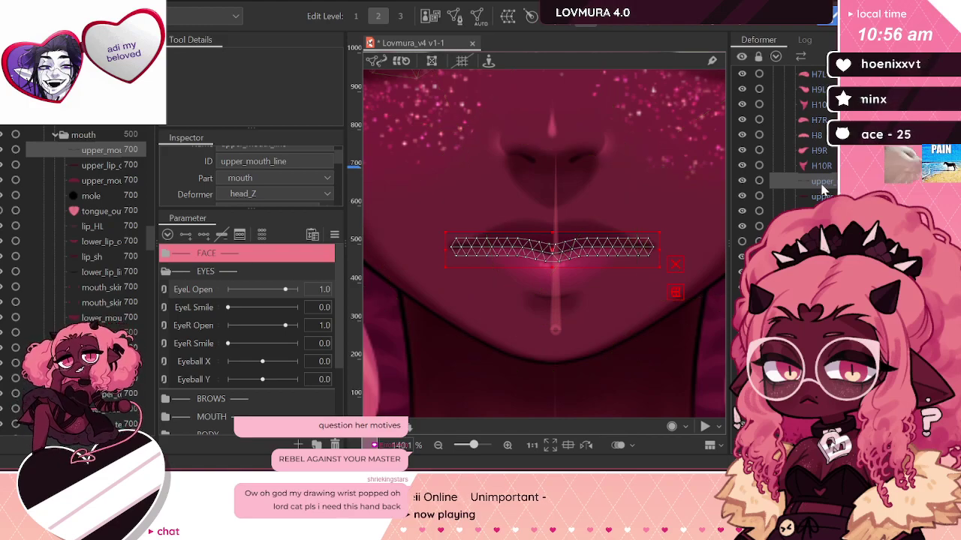
{"action": "key", "text": "ctrl+v"}
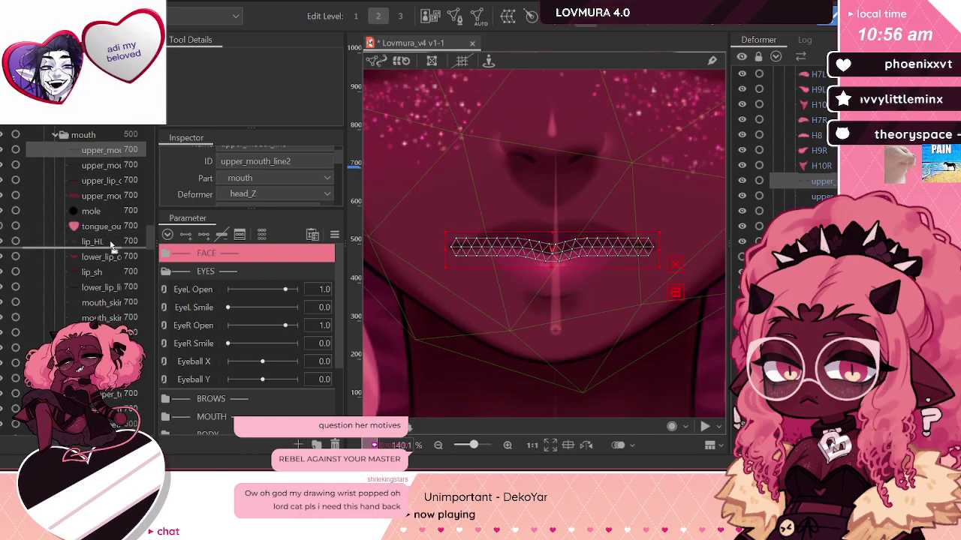
{"action": "left_click_drag", "start_coordinate": [111, 246], "coordinate": [106, 230]}
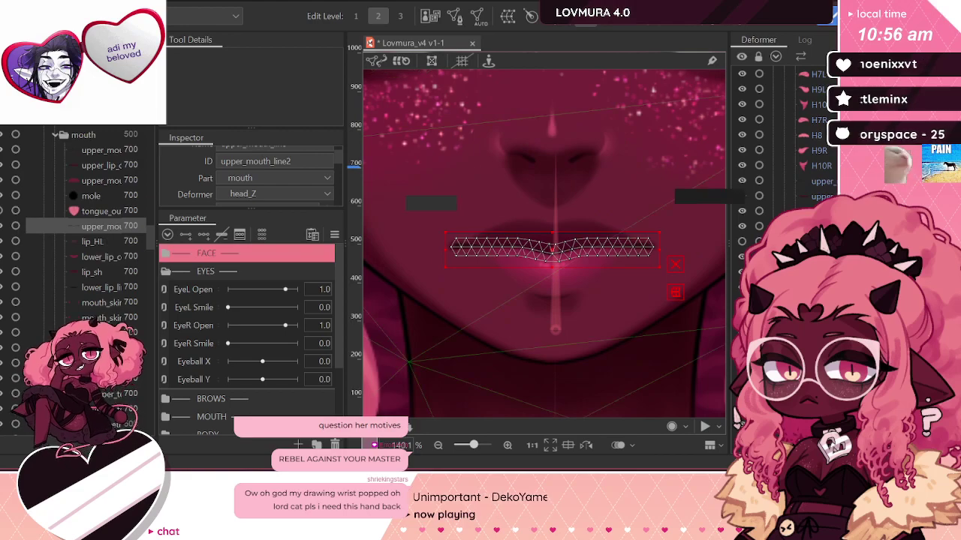
Step: Rename the duplicated mouth line lower_mouth_line and set its ID to lower_mouth_line as well
{"action": "left_click", "coordinate": [548, 261]}
{"action": "left_click", "coordinate": [546, 252]}
{"action": "scroll", "coordinate": [246, 176], "scroll_direction": "up", "scroll_amount": 1}
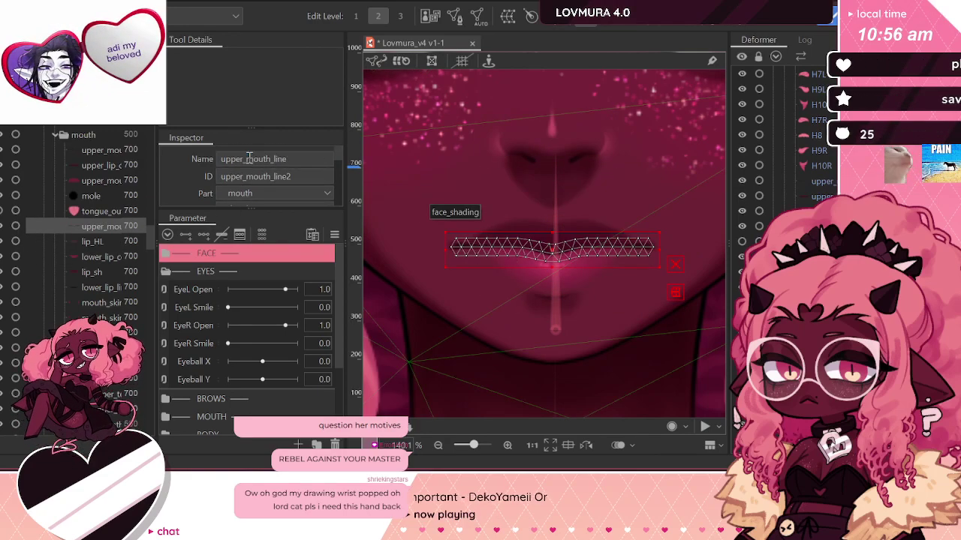
{"action": "double_click", "coordinate": [249, 158]}
{"action": "key", "text": "End"}
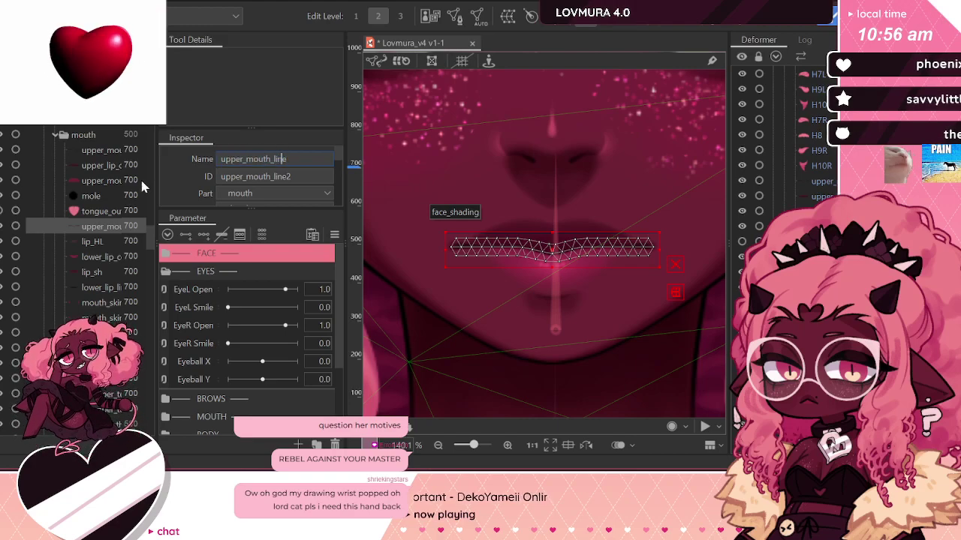
{"action": "key", "text": "Left"}
{"action": "key", "text": "Left"}
{"action": "key", "text": "Left"}
{"action": "key", "text": "Left"}
{"action": "key", "text": "Left"}
{"action": "key", "text": "Left"}
{"action": "key", "text": "Left"}
{"action": "key", "text": "Left"}
{"action": "key", "text": "Left"}
{"action": "key", "text": "Left"}
{"action": "key", "text": "Left"}
{"action": "key", "text": "Right"}
{"action": "key", "text": "Right"}
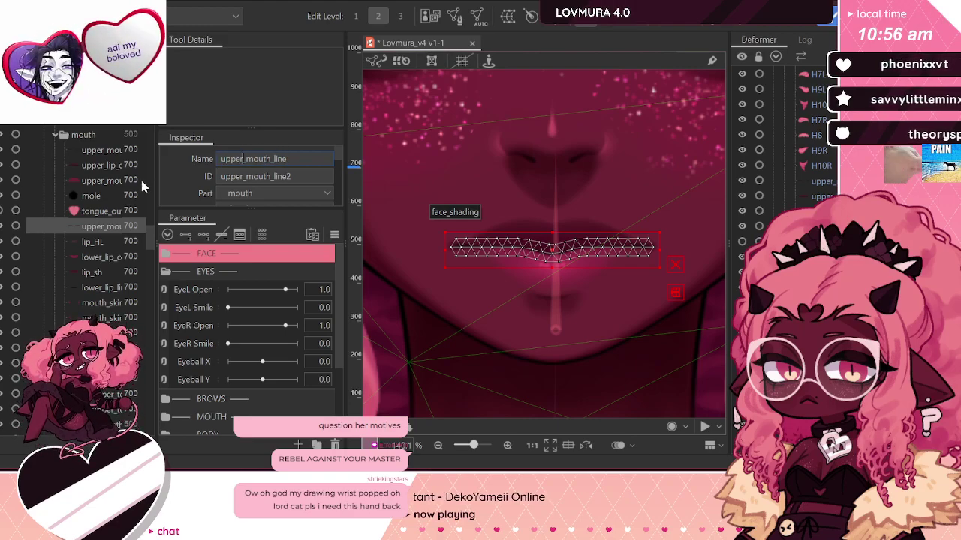
{"action": "key", "text": "BackSpace"}
{"action": "key", "text": "BackSpace"}
{"action": "key", "text": "BackSpace"}
{"action": "key", "text": "BackSpace"}
{"action": "key", "text": "BackSpace"}
{"action": "type", "text": "low"}
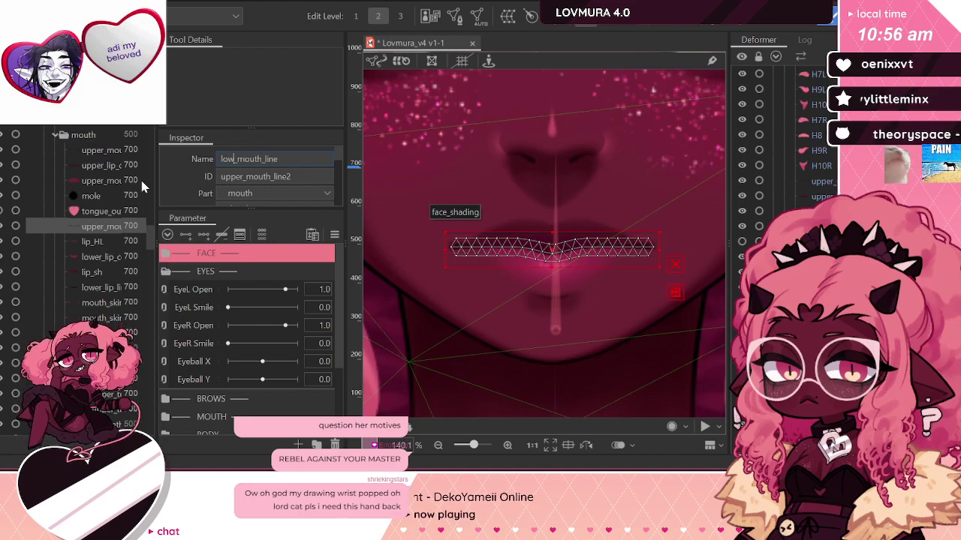
{"action": "type", "text": "er"}
{"action": "key", "text": "Return"}
{"action": "key", "text": "ctrl+c"}
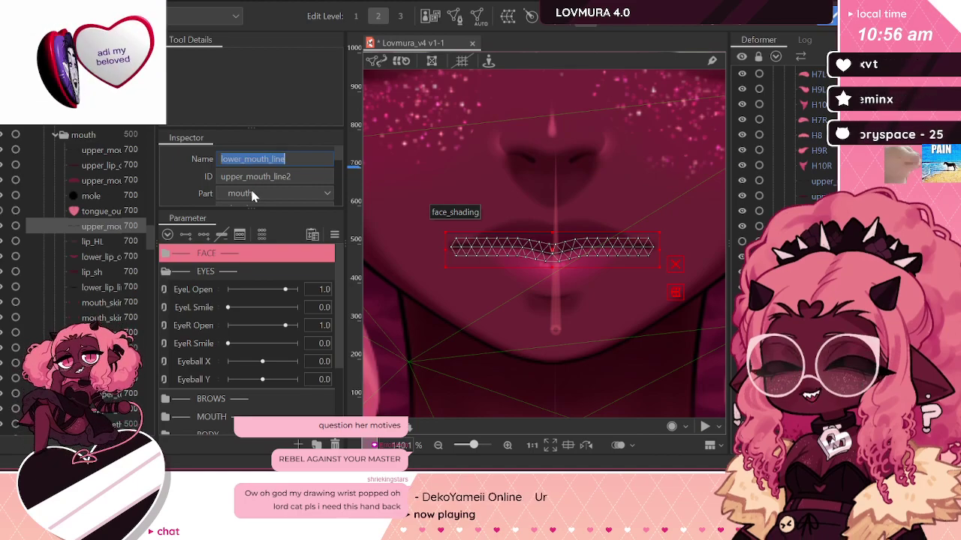
{"action": "left_click", "coordinate": [298, 179]}
{"action": "key", "text": "ctrl+v"}
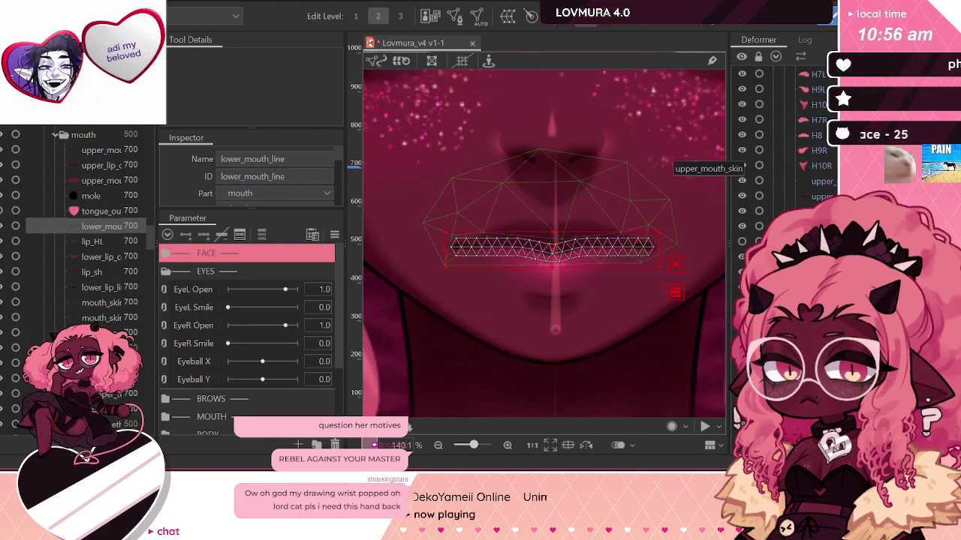
Step: Check the meshes of the overlapping mouth parts on the canvas, including lower_mouth_line and upper_mouth_skin
{"action": "left_click", "coordinate": [553, 280]}
{"action": "left_click", "coordinate": [553, 249]}
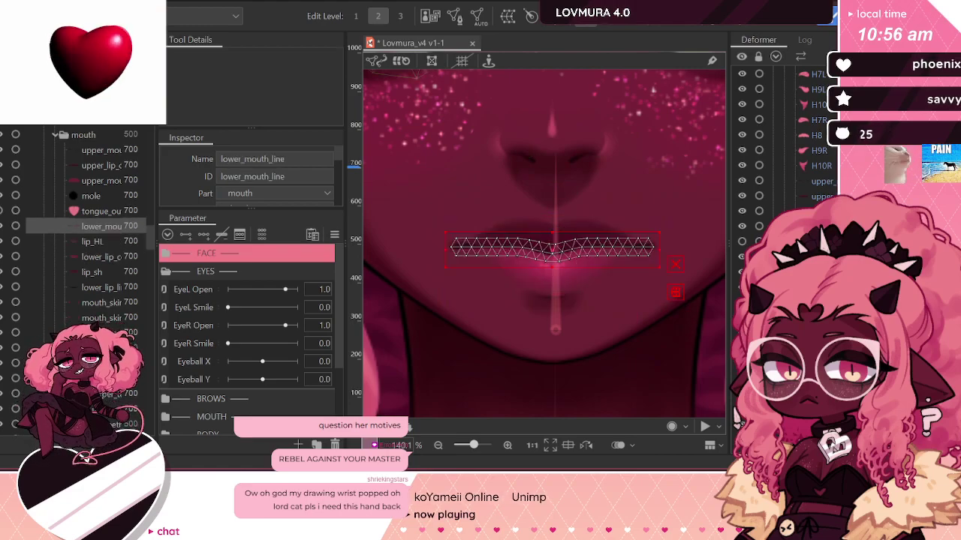
{"action": "left_click", "coordinate": [550, 207]}
{"action": "left_click", "coordinate": [553, 237]}
{"action": "left_click", "coordinate": [550, 207]}
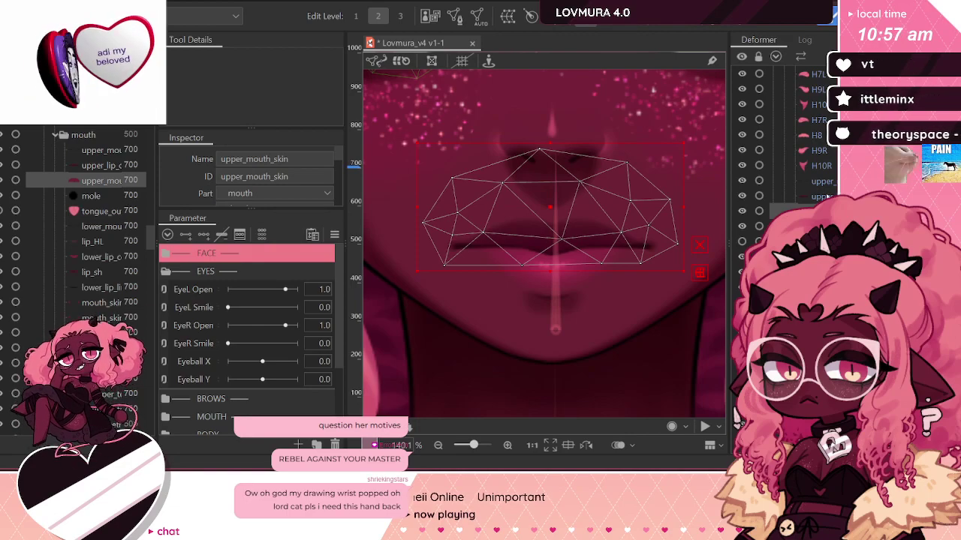
Step: Select upper_mouth_line, lasso and copy its entire mesh in mesh editing, and close the mesh editor
{"action": "left_click", "coordinate": [826, 196]}
{"action": "left_click", "coordinate": [824, 182]}
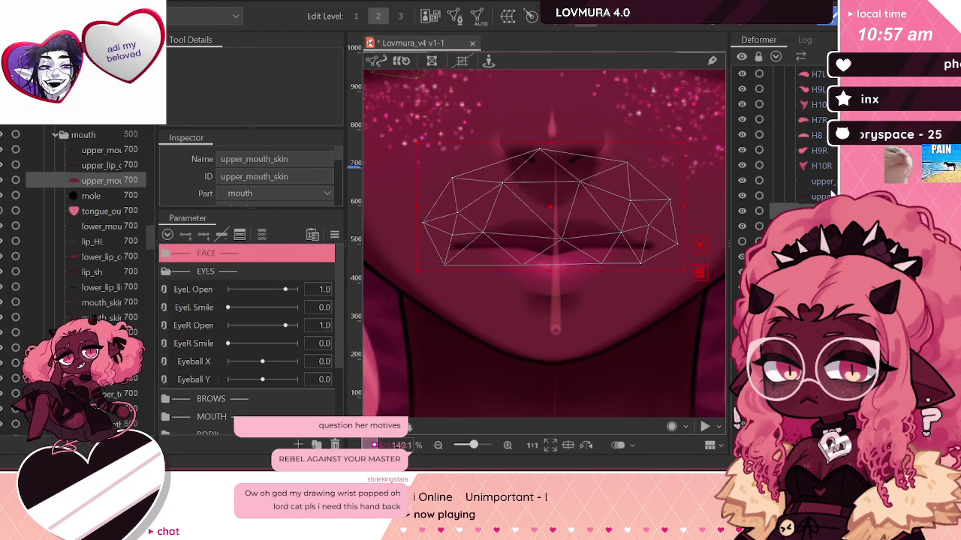
{"action": "left_click", "coordinate": [456, 16]}
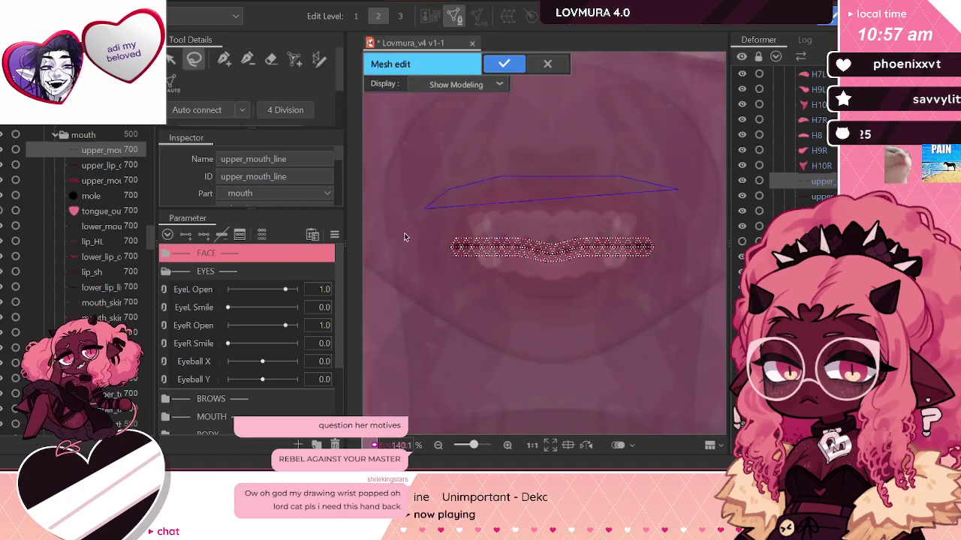
{"action": "left_click_drag", "start_coordinate": [669, 235], "coordinate": [673, 225]}
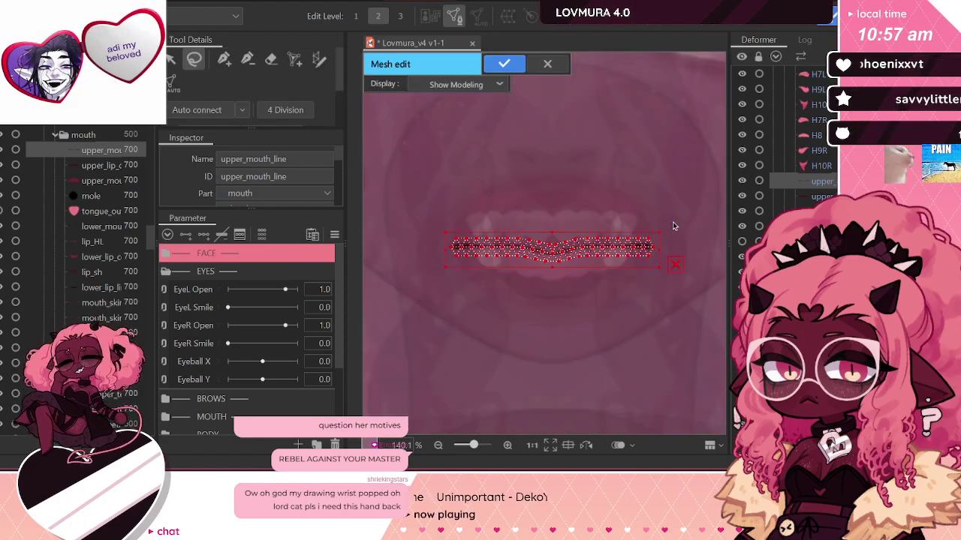
{"action": "left_click", "coordinate": [507, 63]}
Step: Erase the existing mesh of upper_mouth_skin in mesh editing and paste the copied mouth line mesh in its place
{"action": "left_click", "coordinate": [587, 169]}
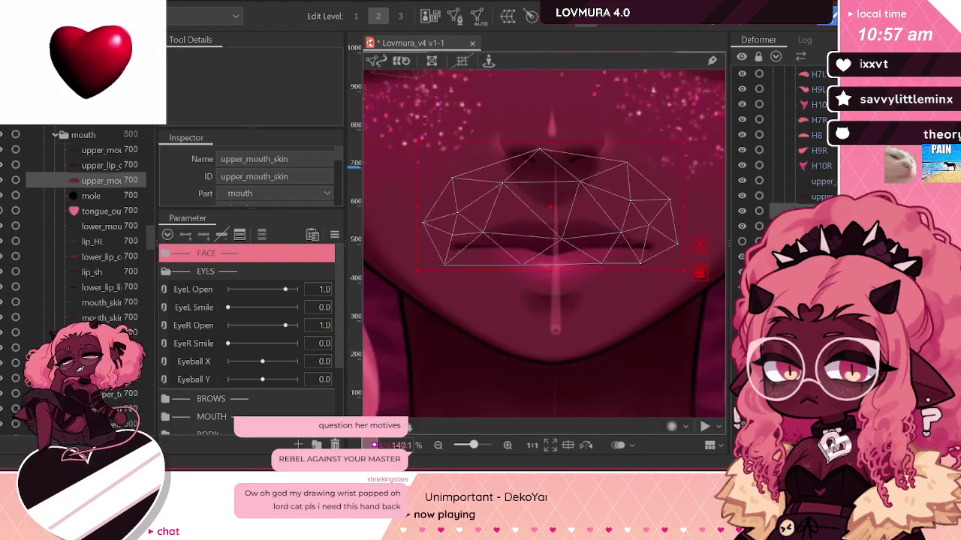
{"action": "left_click", "coordinate": [403, 62]}
{"action": "left_click", "coordinate": [271, 59]}
{"action": "key", "text": "ctrl+v"}
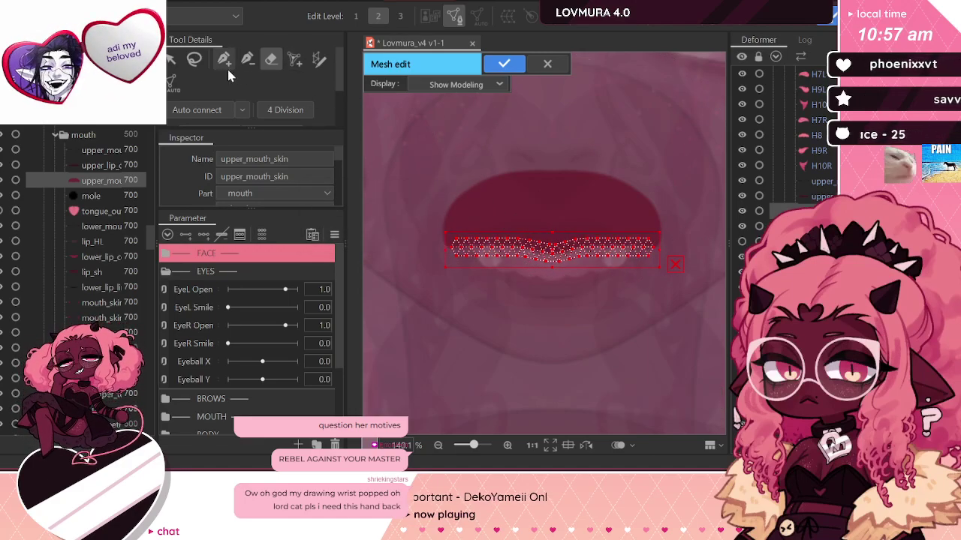
Step: Deselect the pasted mesh of upper_mouth_skin, choose the add-vertex tool and turn on Mirror Edit about the vertical axis
{"action": "left_click", "coordinate": [175, 64]}
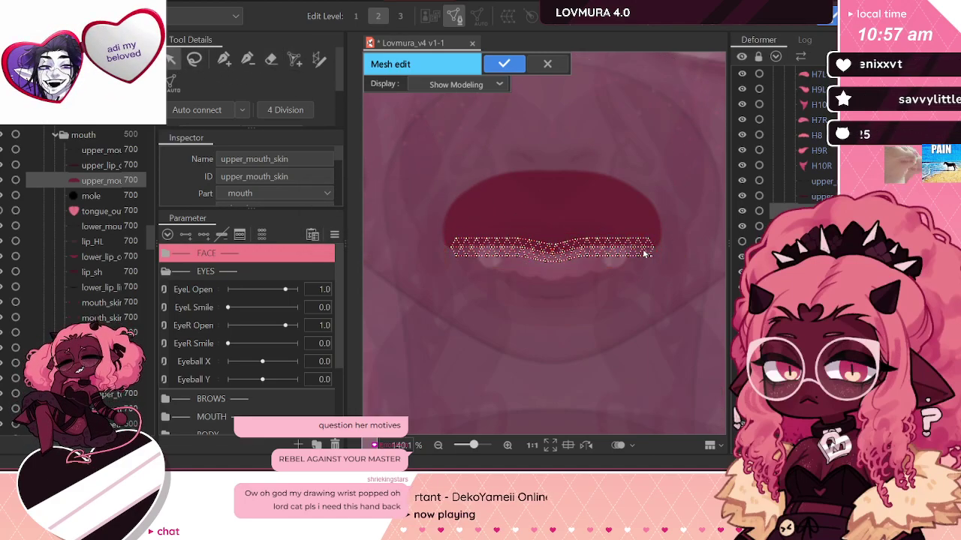
{"action": "scroll", "coordinate": [643, 256], "scroll_direction": "up", "scroll_amount": 5}
{"action": "left_click", "coordinate": [225, 60]}
{"action": "scroll", "coordinate": [641, 294], "scroll_direction": "down", "scroll_amount": 3}
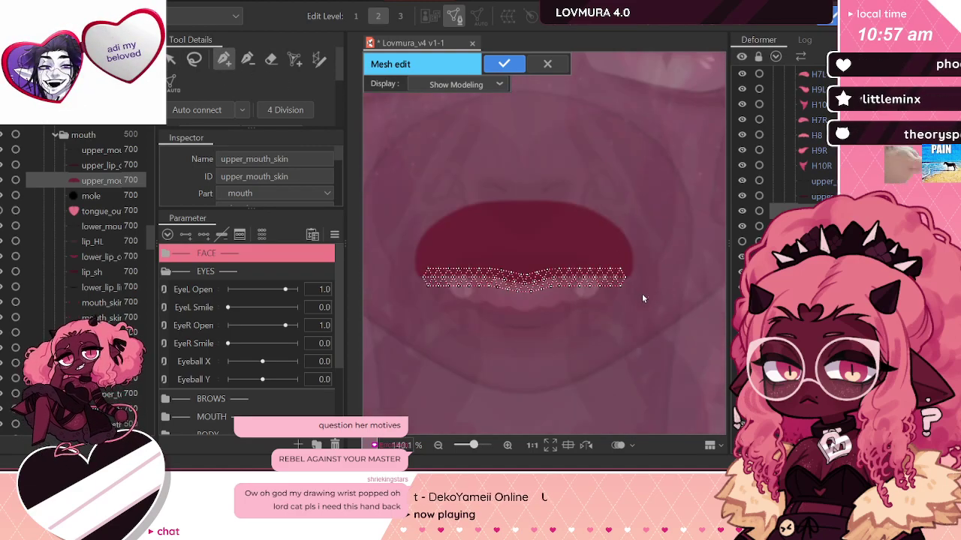
{"action": "scroll", "coordinate": [695, 298], "scroll_direction": "down", "scroll_amount": 2}
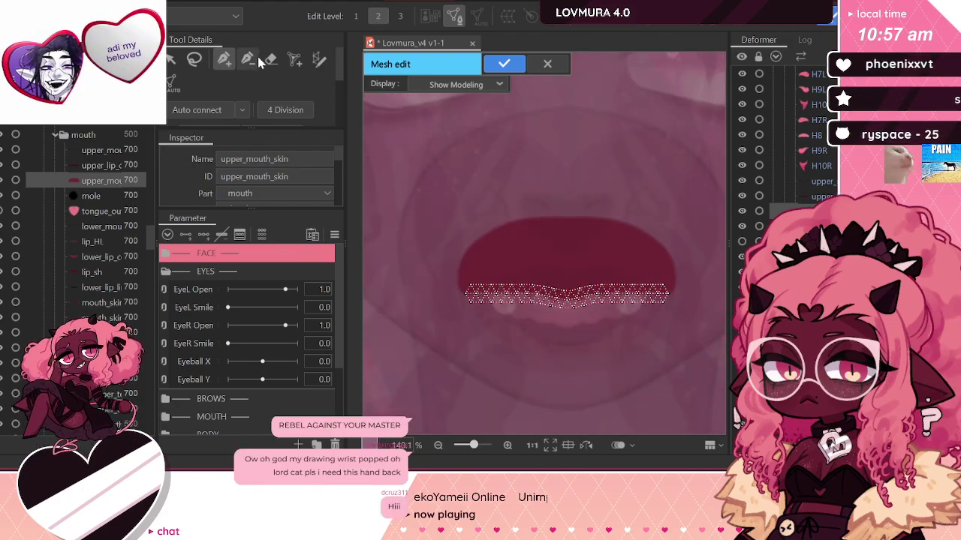
{"action": "scroll", "coordinate": [271, 68], "scroll_direction": "down", "scroll_amount": 2}
{"action": "scroll", "coordinate": [304, 84], "scroll_direction": "down", "scroll_amount": 2}
{"action": "left_click", "coordinate": [177, 83]}
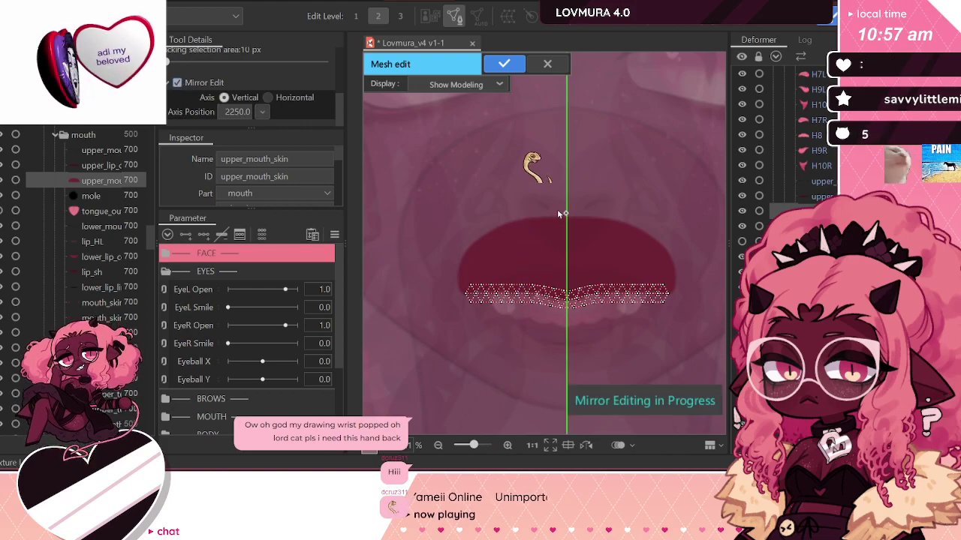
Step: Place mirrored outline vertices along the upper edge of the upper_mouth_skin shape, from the centre line outward
{"action": "scroll", "coordinate": [559, 216], "scroll_direction": "up", "scroll_amount": 2}
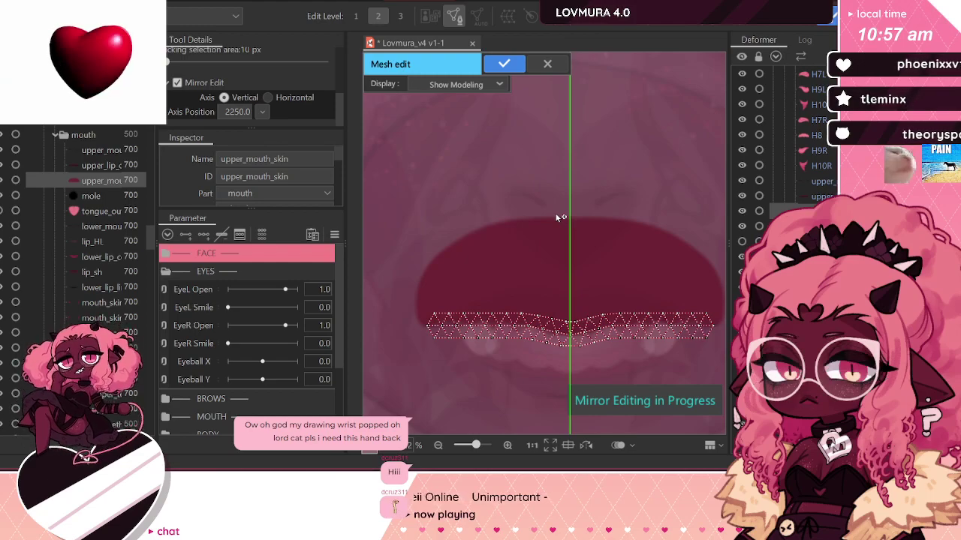
{"action": "scroll", "coordinate": [559, 220], "scroll_direction": "up", "scroll_amount": 3}
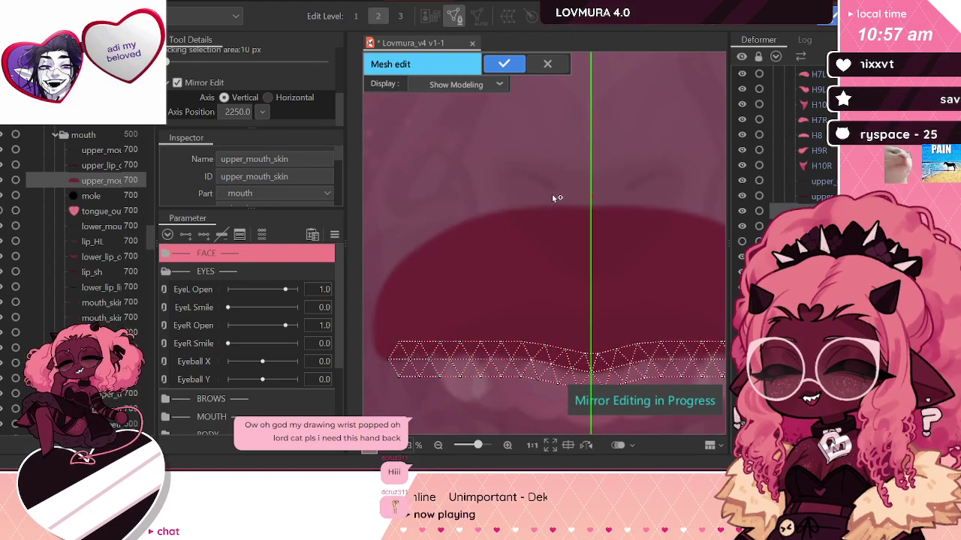
{"action": "left_click", "coordinate": [552, 195]}
{"action": "left_click", "coordinate": [514, 197]}
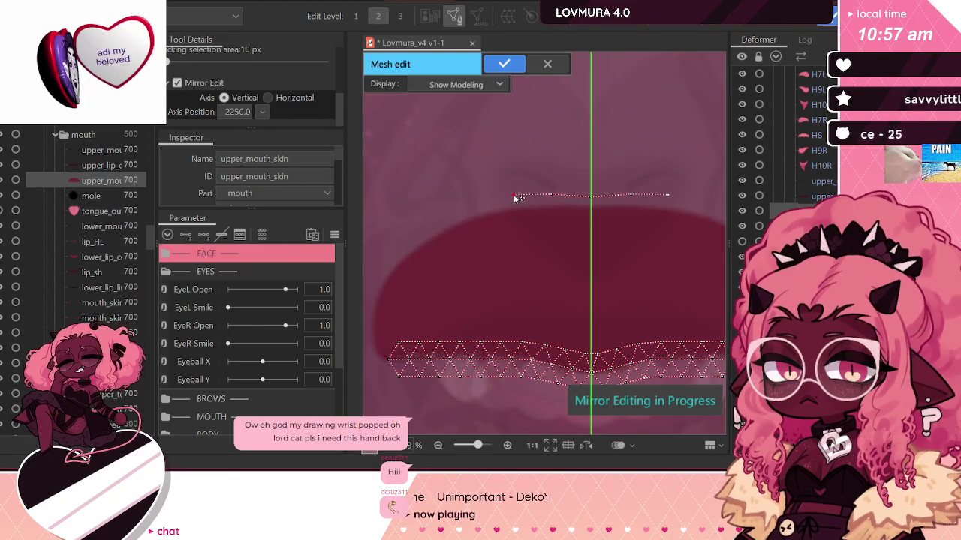
{"action": "left_click", "coordinate": [461, 210]}
{"action": "left_click", "coordinate": [436, 223]}
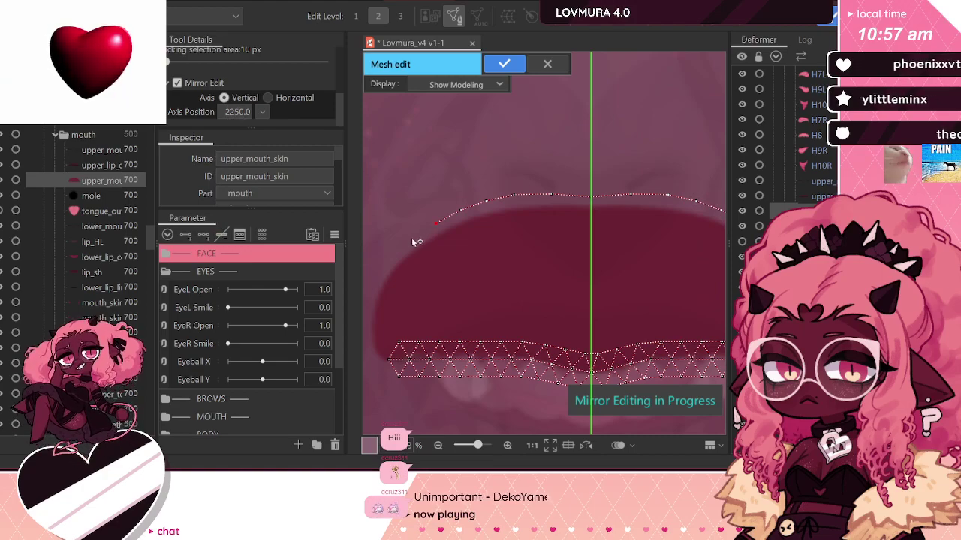
Step: Continue the mirrored outline down around the side of upper_mouth_skin and connect it to the end of the pasted mesh strip
{"action": "scroll", "coordinate": [487, 224], "scroll_direction": "down", "scroll_amount": 3}
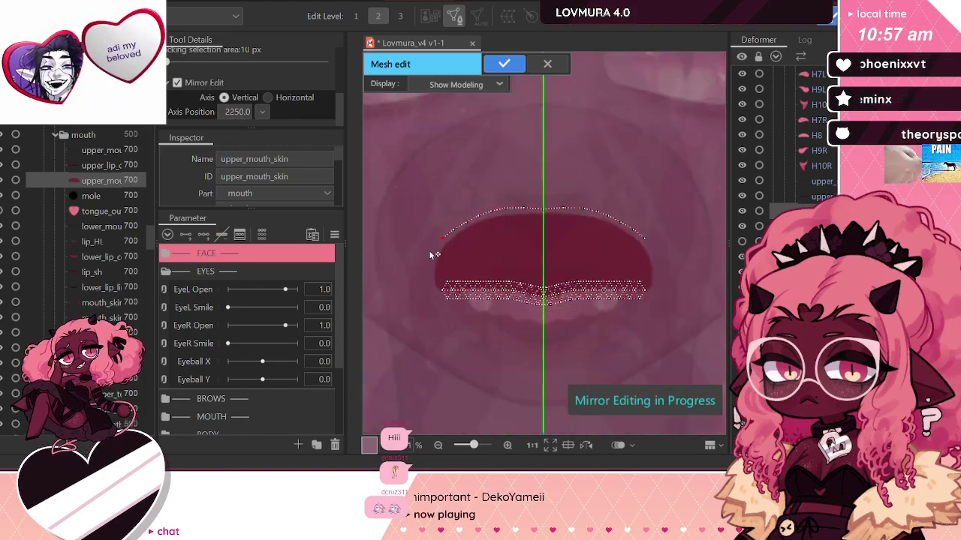
{"action": "scroll", "coordinate": [427, 253], "scroll_direction": "up", "scroll_amount": 3}
{"action": "left_click", "coordinate": [439, 247]}
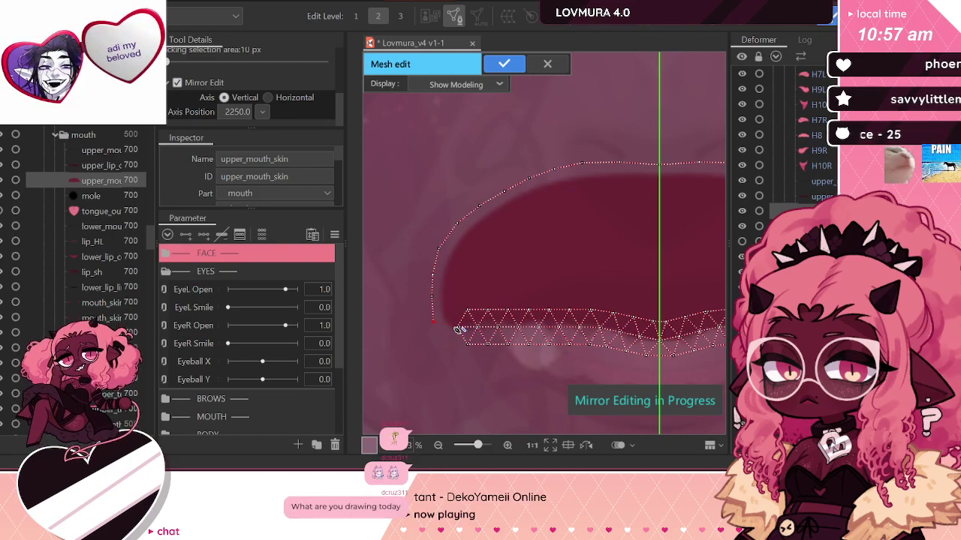
{"action": "scroll", "coordinate": [442, 324], "scroll_direction": "down", "scroll_amount": 2}
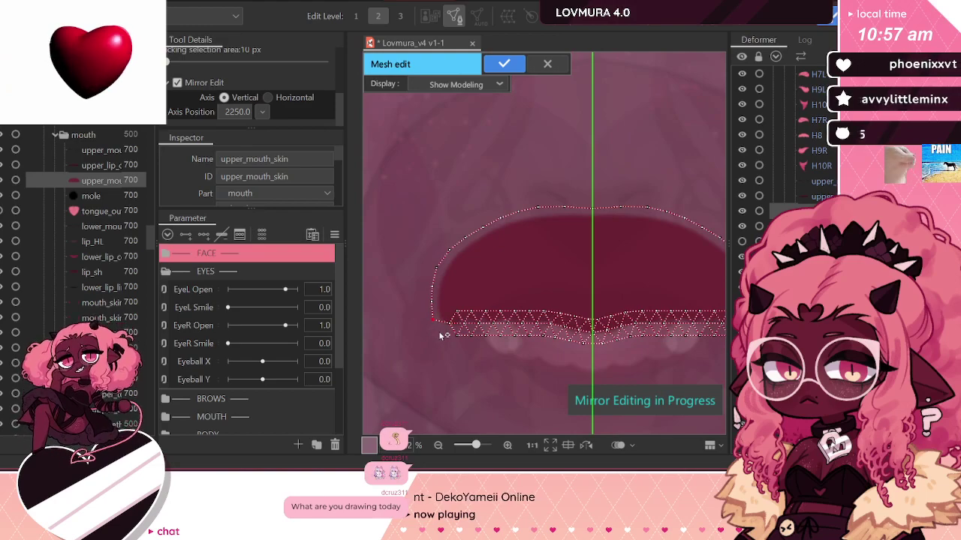
{"action": "scroll", "coordinate": [440, 335], "scroll_direction": "up", "scroll_amount": 2}
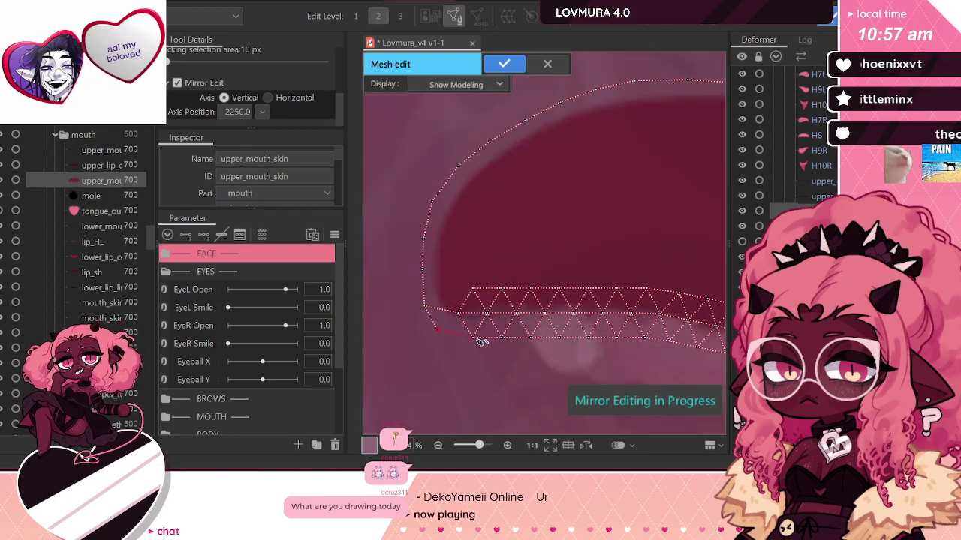
{"action": "left_click", "coordinate": [473, 337]}
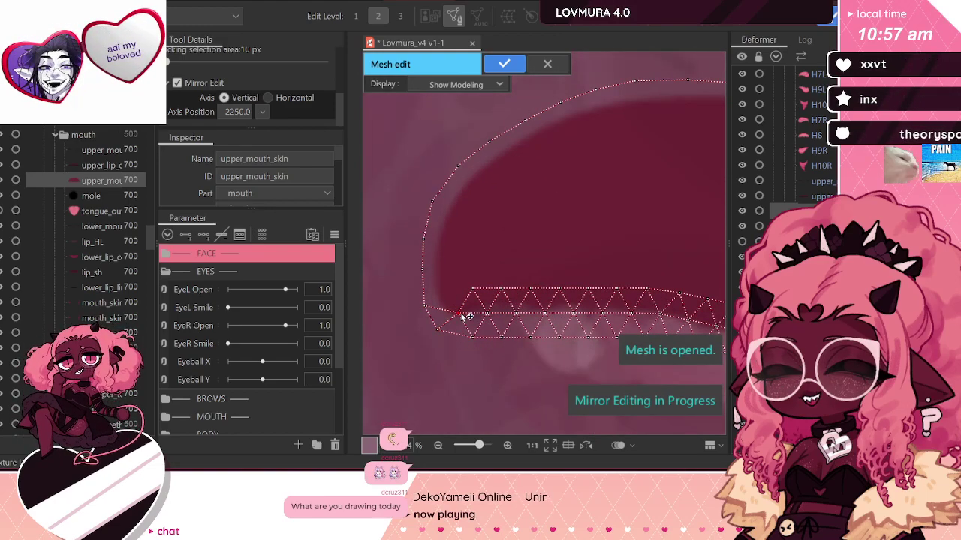
{"action": "left_click", "coordinate": [427, 305]}
{"action": "left_click", "coordinate": [444, 288]}
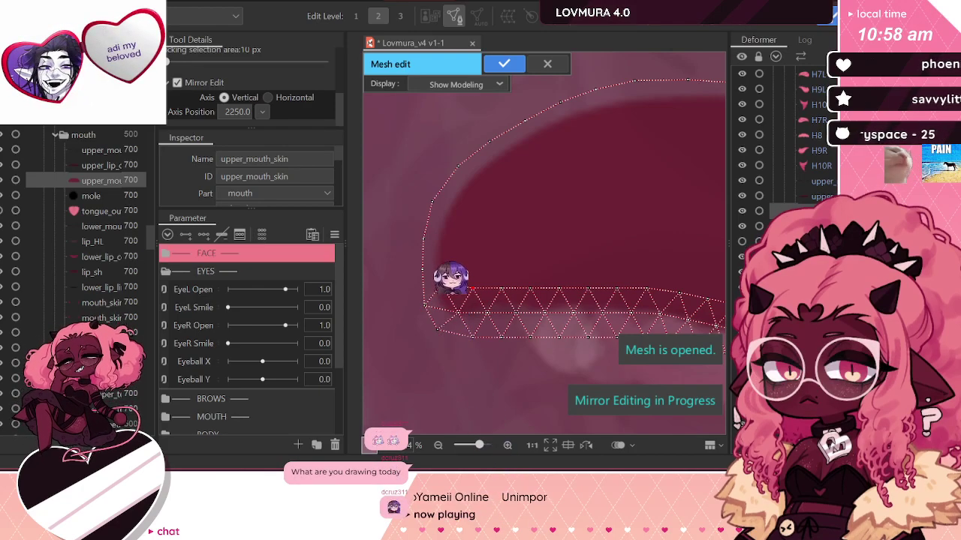
Step: Turn off Mirror Edit and select the outline vertex beside the unconnected mouth corner of upper_mouth_skin
{"action": "scroll", "coordinate": [460, 269], "scroll_direction": "down", "scroll_amount": 3}
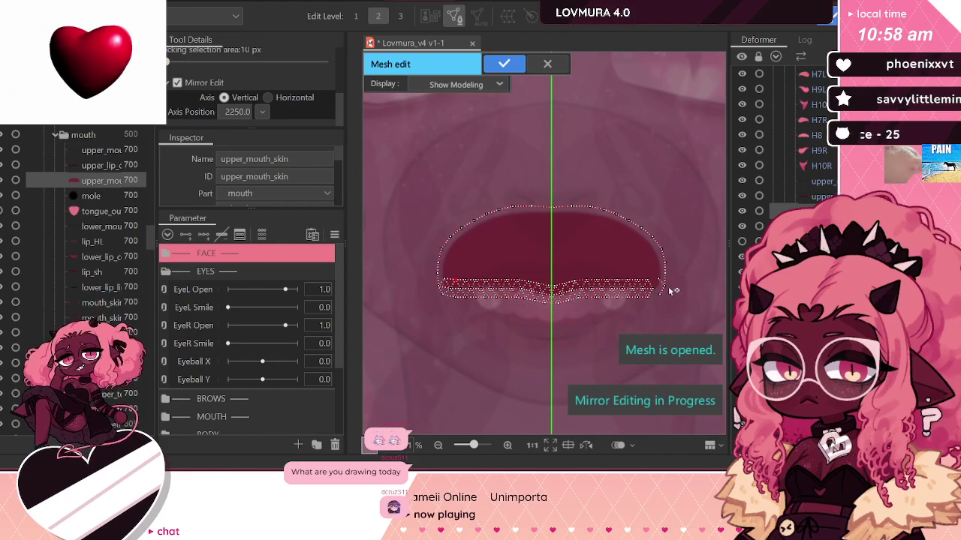
{"action": "scroll", "coordinate": [664, 281], "scroll_direction": "up", "scroll_amount": 1}
{"action": "scroll", "coordinate": [508, 129], "scroll_direction": "down", "scroll_amount": 1}
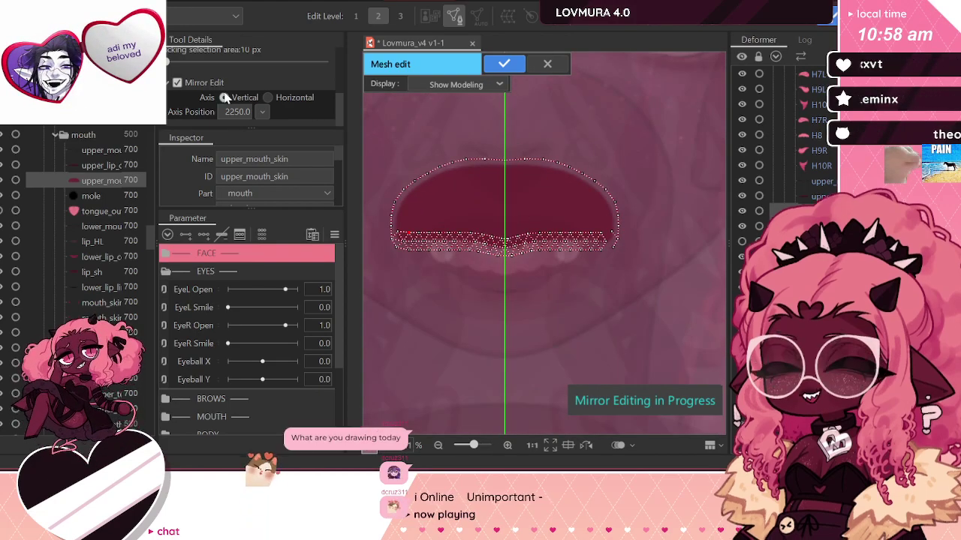
{"action": "left_click", "coordinate": [177, 82]}
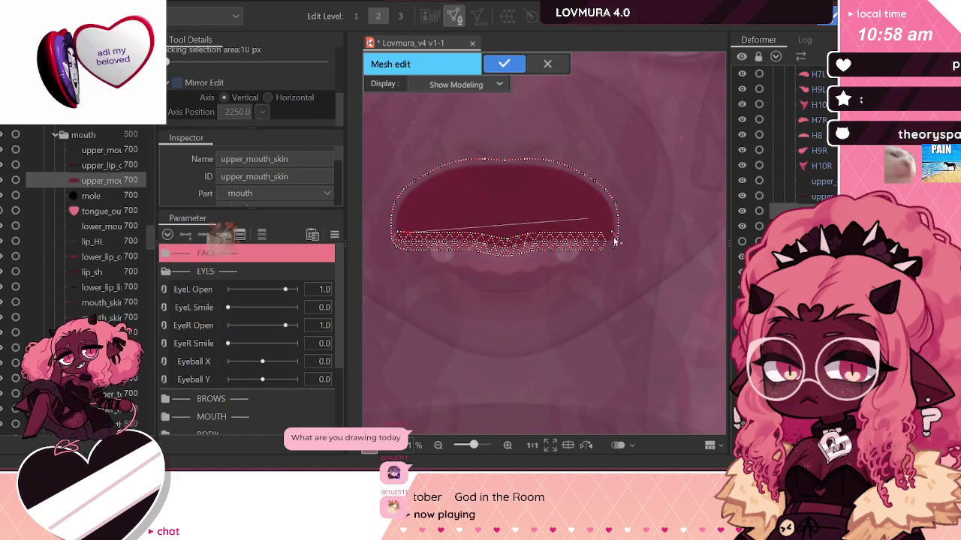
{"action": "scroll", "coordinate": [210, 71], "scroll_direction": "up", "scroll_amount": 3}
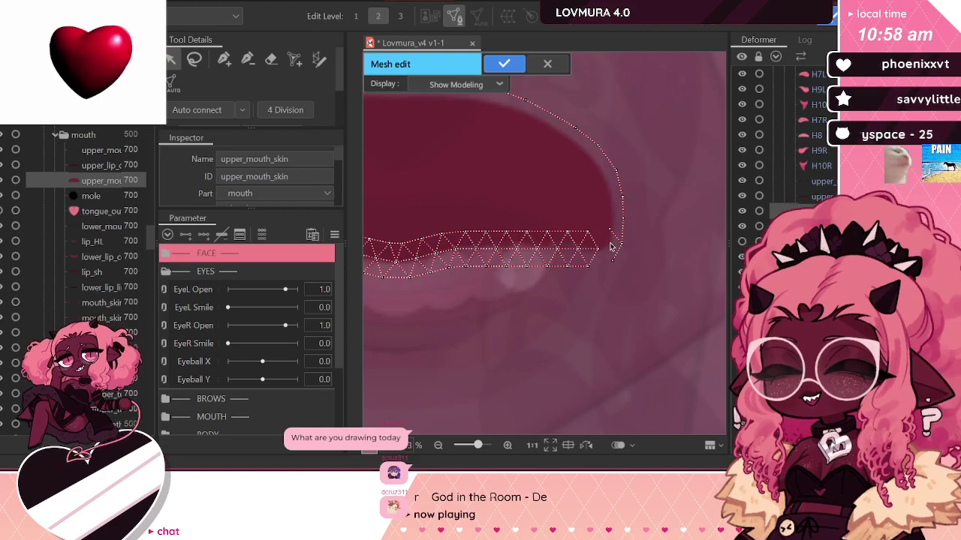
{"action": "scroll", "coordinate": [611, 242], "scroll_direction": "up", "scroll_amount": 3}
{"action": "left_click", "coordinate": [633, 249]}
{"action": "scroll", "coordinate": [687, 273], "scroll_direction": "down", "scroll_amount": 5}
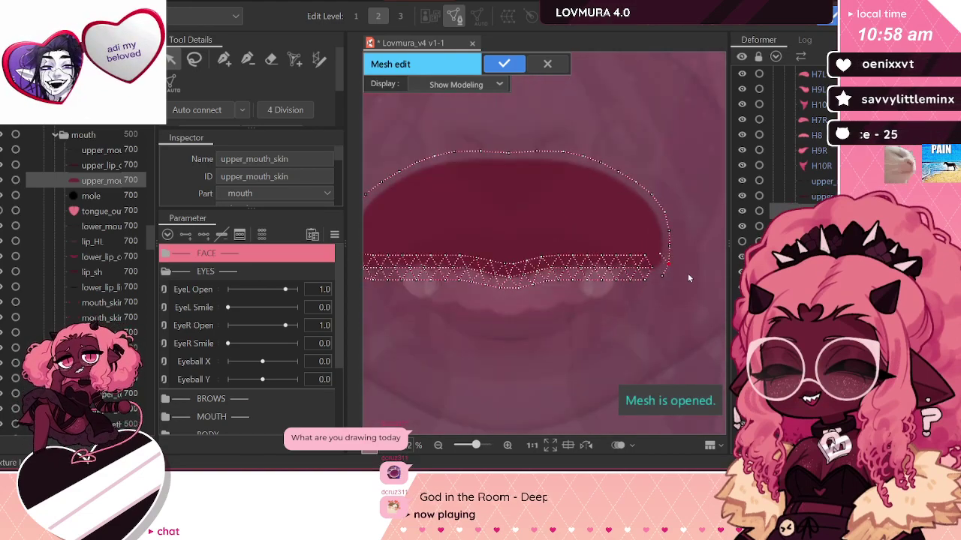
{"action": "scroll", "coordinate": [685, 272], "scroll_direction": "up", "scroll_amount": 3}
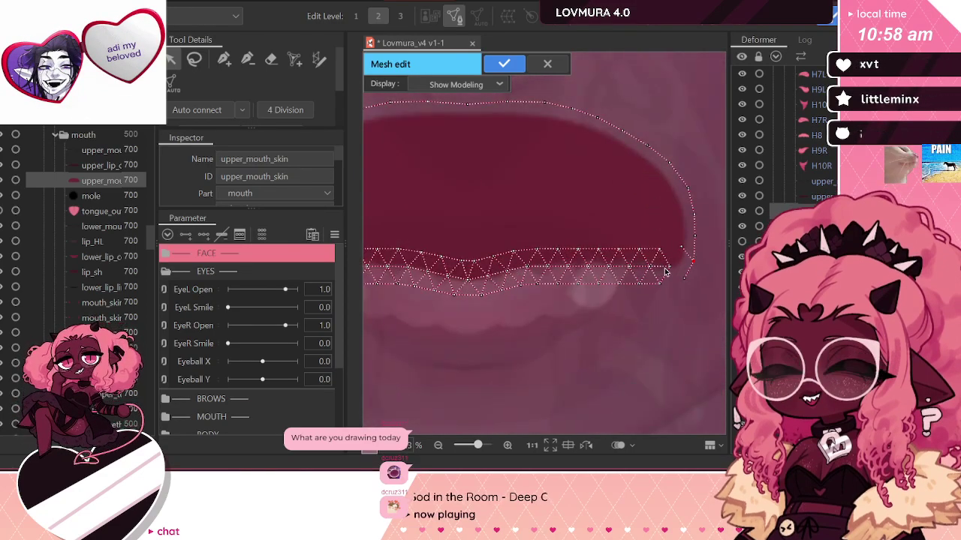
{"action": "scroll", "coordinate": [689, 282], "scroll_direction": "down", "scroll_amount": 1}
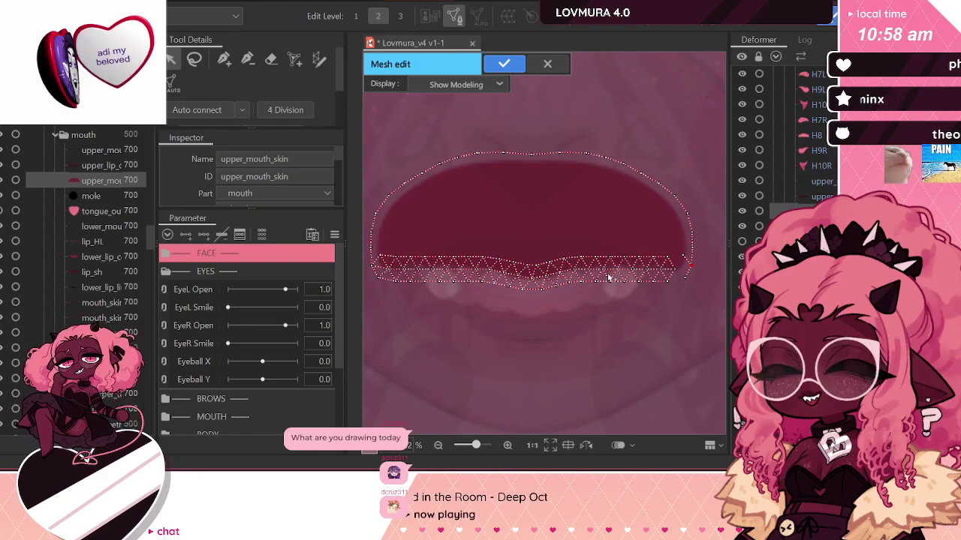
{"action": "scroll", "coordinate": [702, 278], "scroll_direction": "up", "scroll_amount": 2}
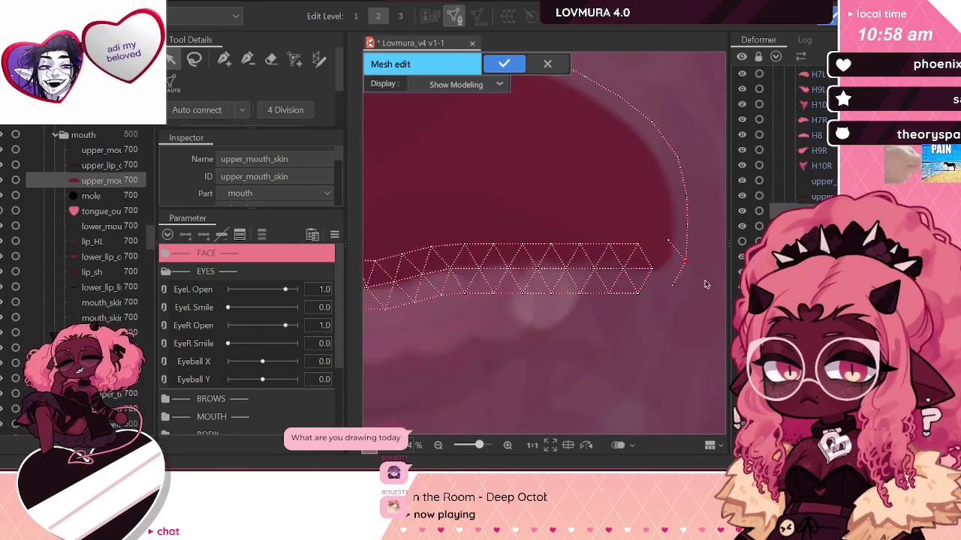
Step: Join the outline vertices to the end of the mesh strip at the open mouth corner, closing the upper_mouth_skin outline
{"action": "left_click", "coordinate": [224, 58]}
{"action": "scroll", "coordinate": [702, 251], "scroll_direction": "up", "scroll_amount": 2}
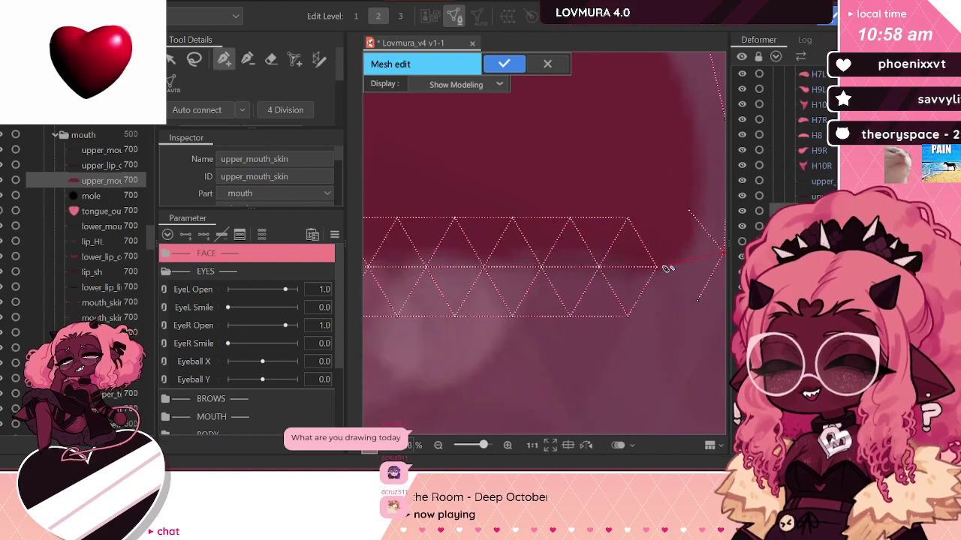
{"action": "left_click", "coordinate": [689, 212]}
{"action": "left_click", "coordinate": [656, 267]}
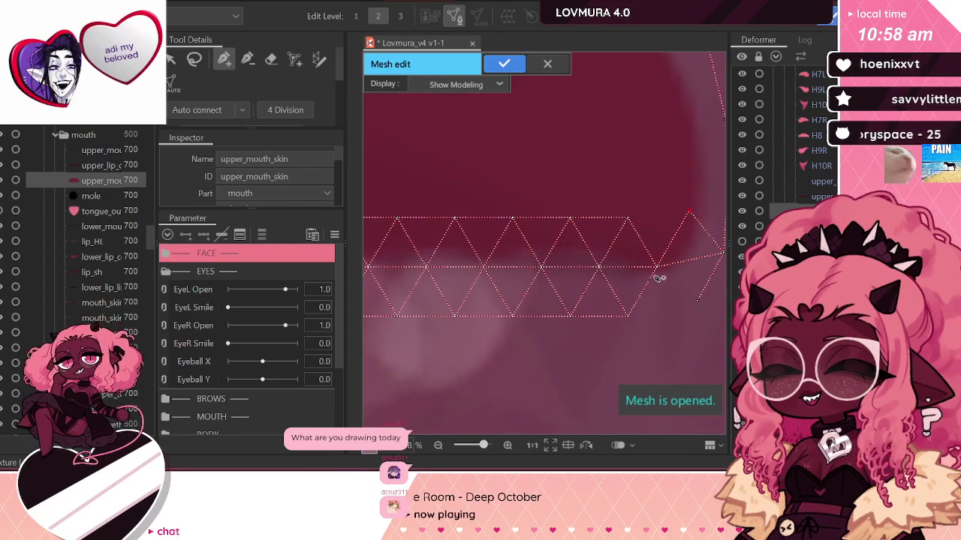
{"action": "left_click", "coordinate": [699, 300]}
{"action": "left_click", "coordinate": [628, 316]}
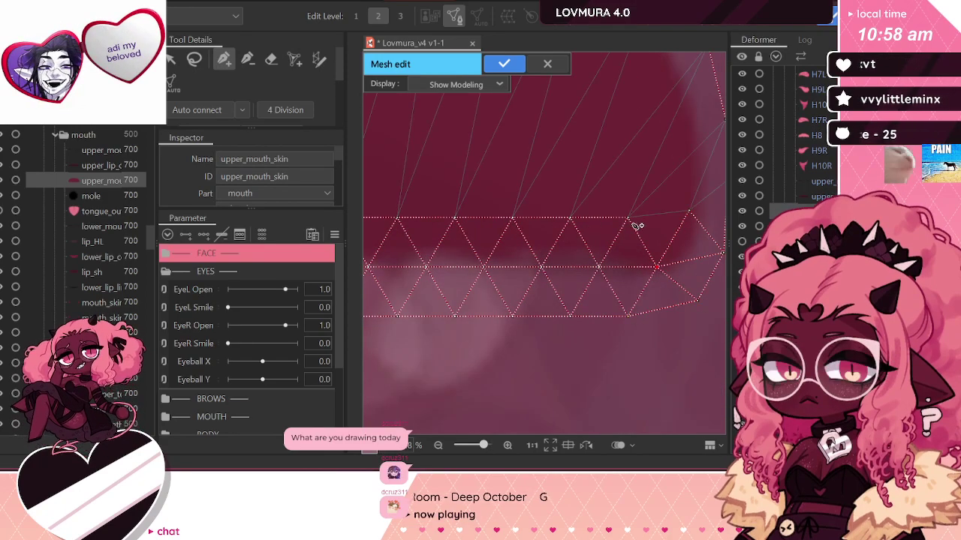
Step: Auto connect the vertices inside the upper_mouth_skin outline and apply the mesh edit
{"action": "scroll", "coordinate": [637, 251], "scroll_direction": "down", "scroll_amount": 3}
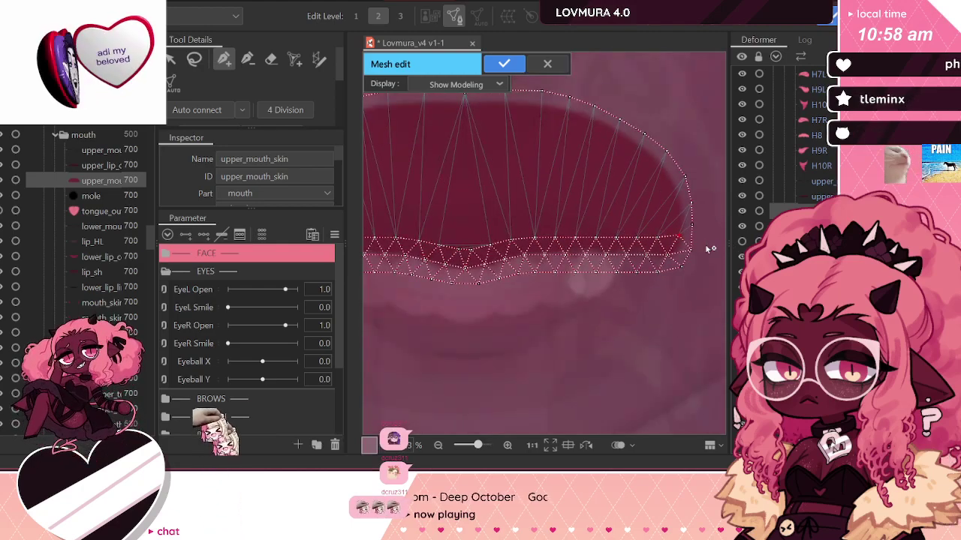
{"action": "scroll", "coordinate": [706, 249], "scroll_direction": "down", "scroll_amount": 3}
{"action": "scroll", "coordinate": [700, 245], "scroll_direction": "up", "scroll_amount": 2}
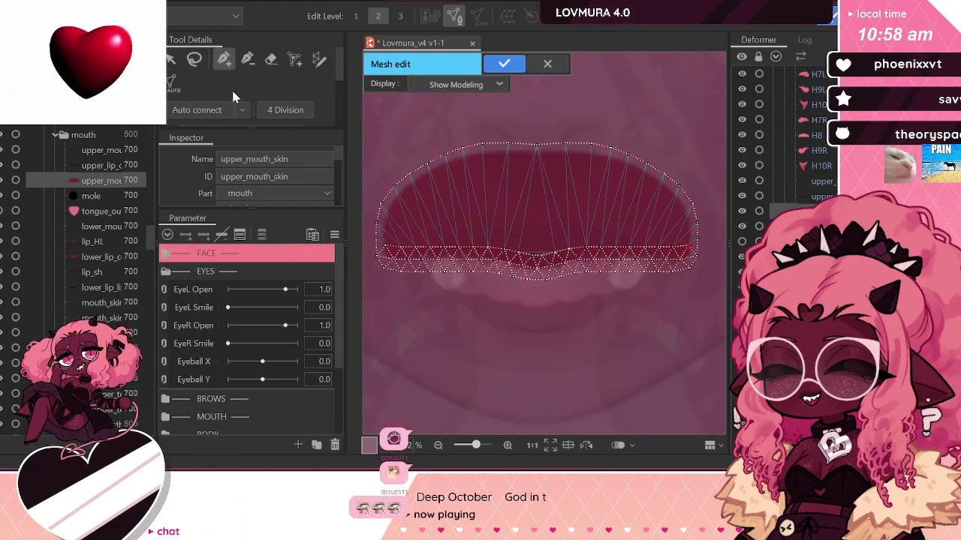
{"action": "scroll", "coordinate": [232, 89], "scroll_direction": "down", "scroll_amount": 2}
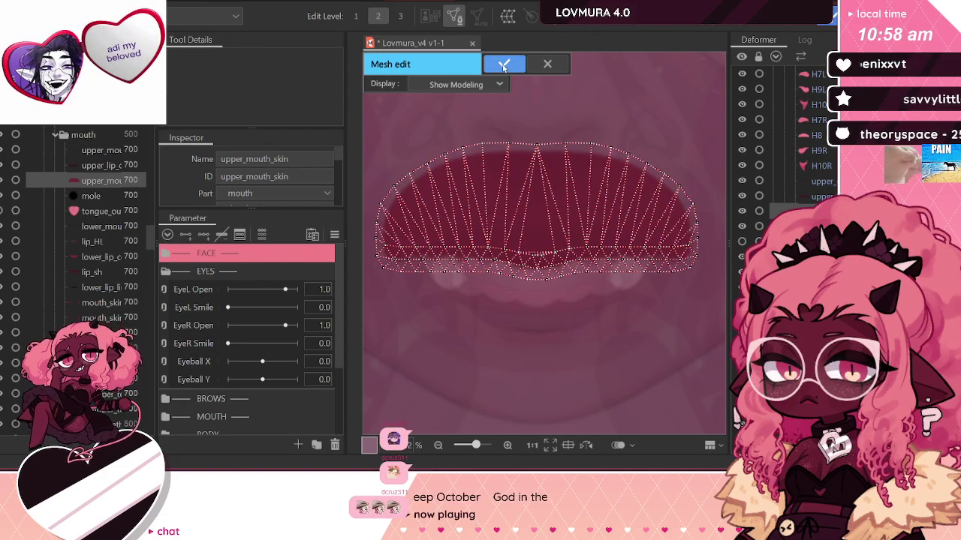
{"action": "left_click", "coordinate": [504, 66]}
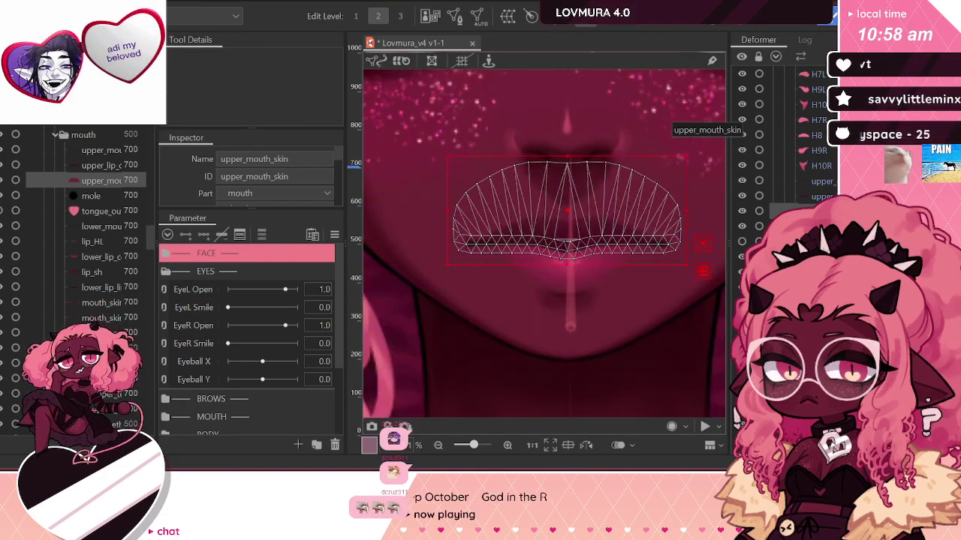
Step: Lasso and copy the whole upper_mouth_line mesh in mesh editing again, and close the mesh editor
{"action": "left_click", "coordinate": [819, 196]}
{"action": "left_click", "coordinate": [817, 184]}
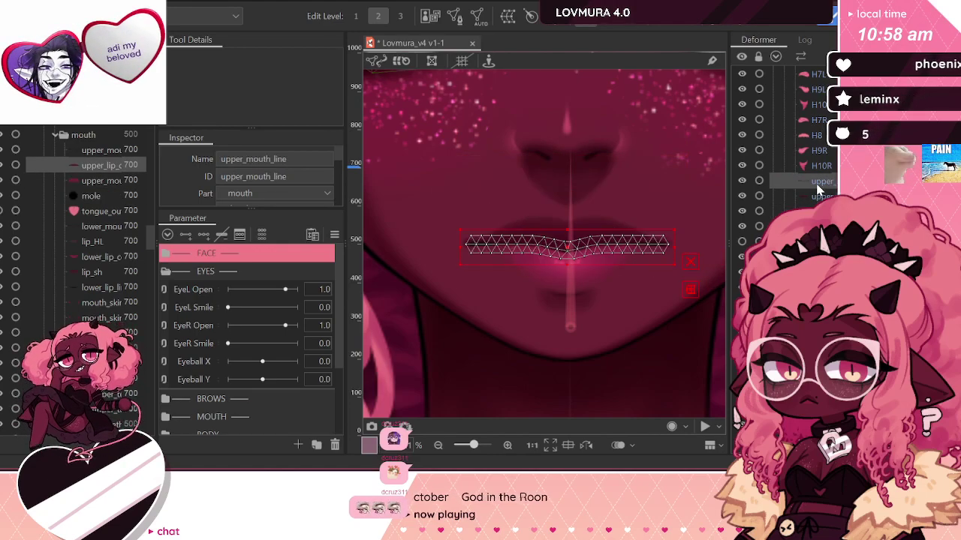
{"action": "left_click", "coordinate": [454, 17]}
{"action": "left_click", "coordinate": [193, 60]}
{"action": "mouse_move", "coordinate": [480, 161]}
{"action": "left_mouse_down"}
{"action": "mouse_move", "coordinate": [409, 240]}
{"action": "mouse_move", "coordinate": [624, 265]}
{"action": "mouse_move", "coordinate": [667, 214]}
{"action": "left_mouse_up"}
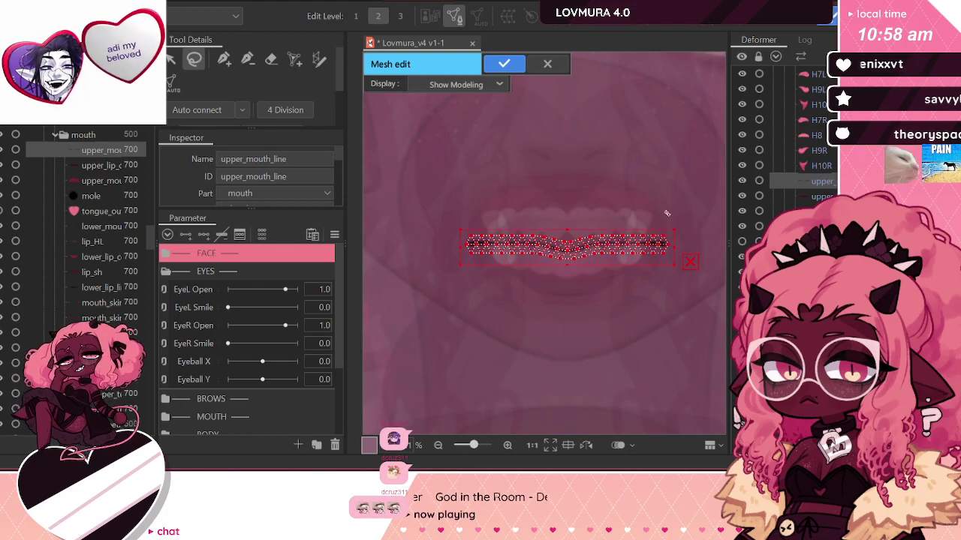
{"action": "left_click", "coordinate": [503, 64]}
Step: Erase the existing mesh of upper_lip_color in mesh editing and paste the copied mouth line mesh in its place
{"action": "left_click", "coordinate": [607, 229]}
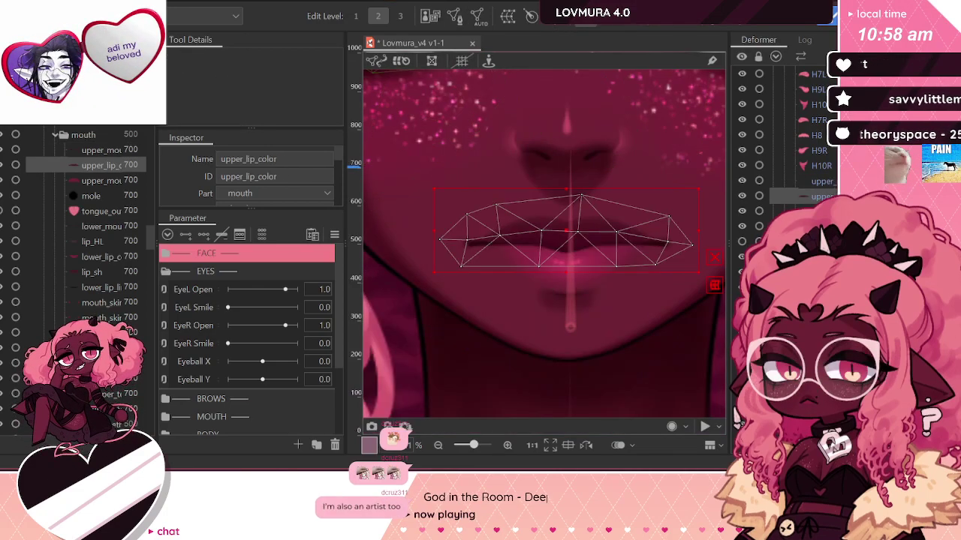
{"action": "left_click", "coordinate": [454, 16]}
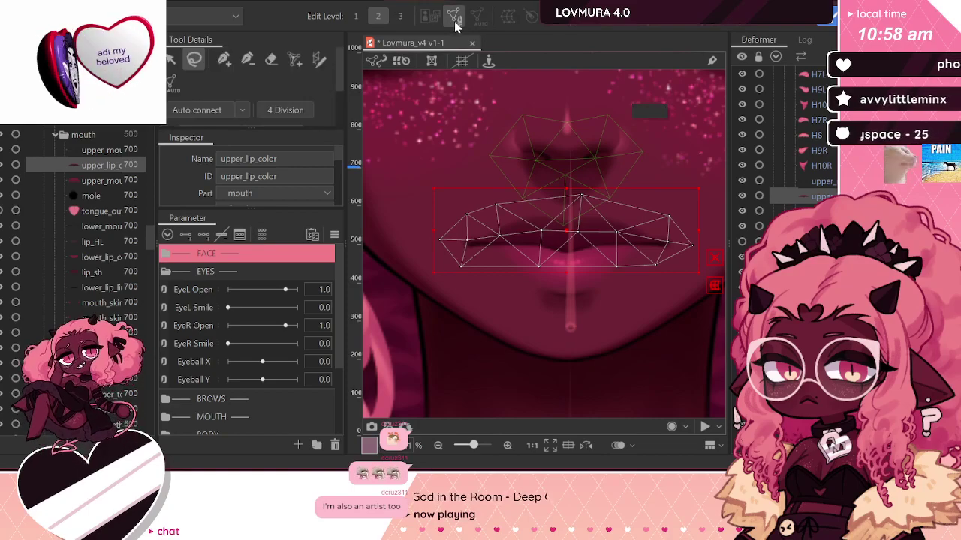
{"action": "left_click", "coordinate": [271, 60]}
{"action": "left_click_drag", "start_coordinate": [491, 223], "coordinate": [713, 227]}
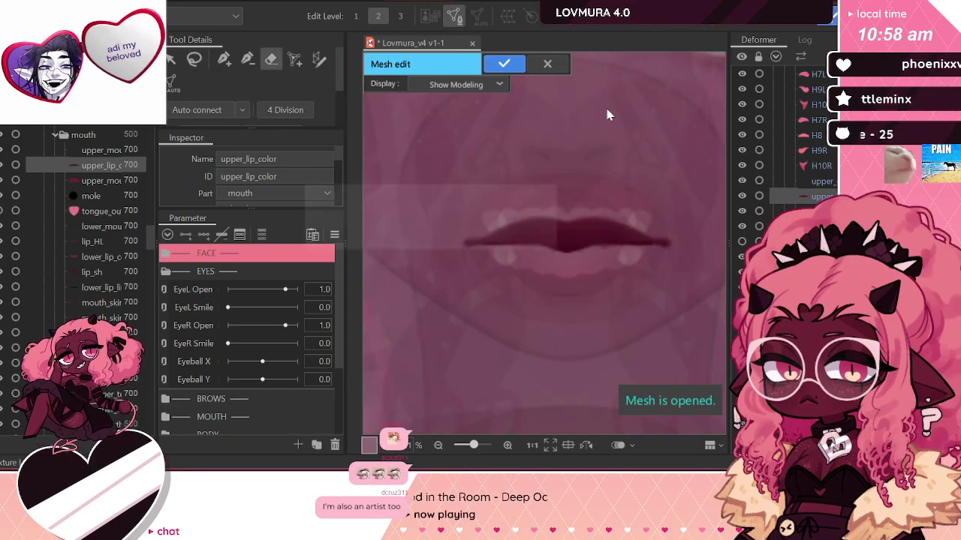
{"action": "key", "text": "ctrl+shift+a"}
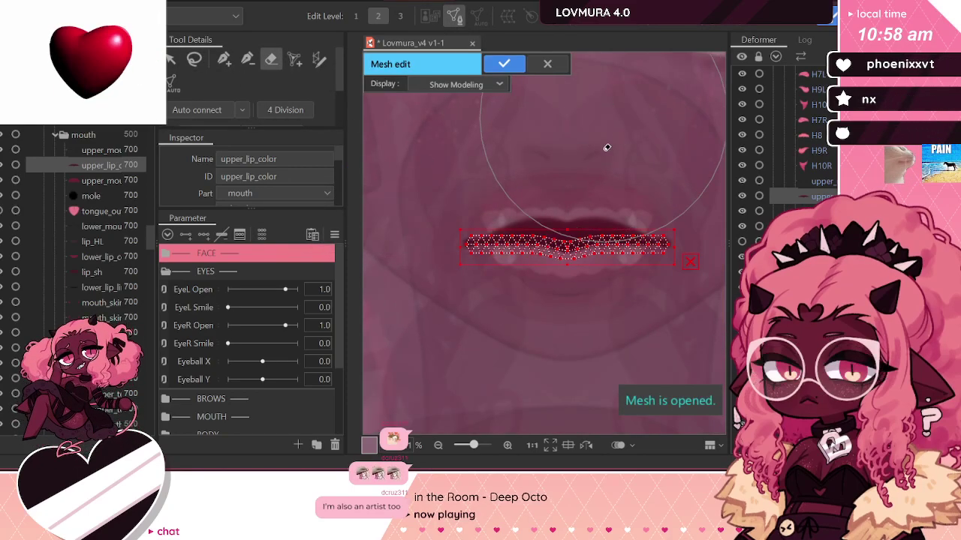
Step: Add vertices beyond the right end of the pasted upper_lip_color mesh strip to extend its middle and lower rows
{"action": "left_click", "coordinate": [264, 110]}
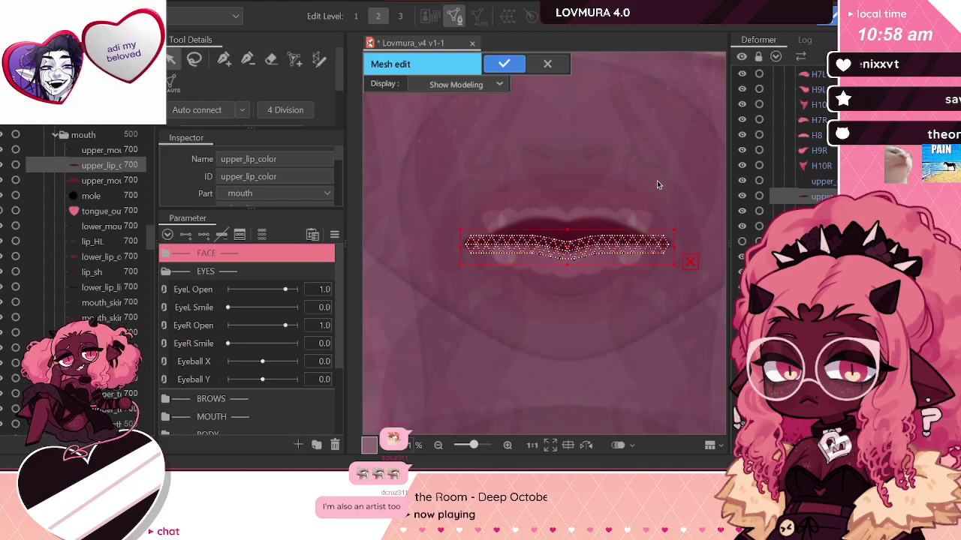
{"action": "scroll", "coordinate": [681, 229], "scroll_direction": "up", "scroll_amount": 3}
{"action": "scroll", "coordinate": [567, 259], "scroll_direction": "down", "scroll_amount": 2}
{"action": "scroll", "coordinate": [629, 250], "scroll_direction": "up", "scroll_amount": 2}
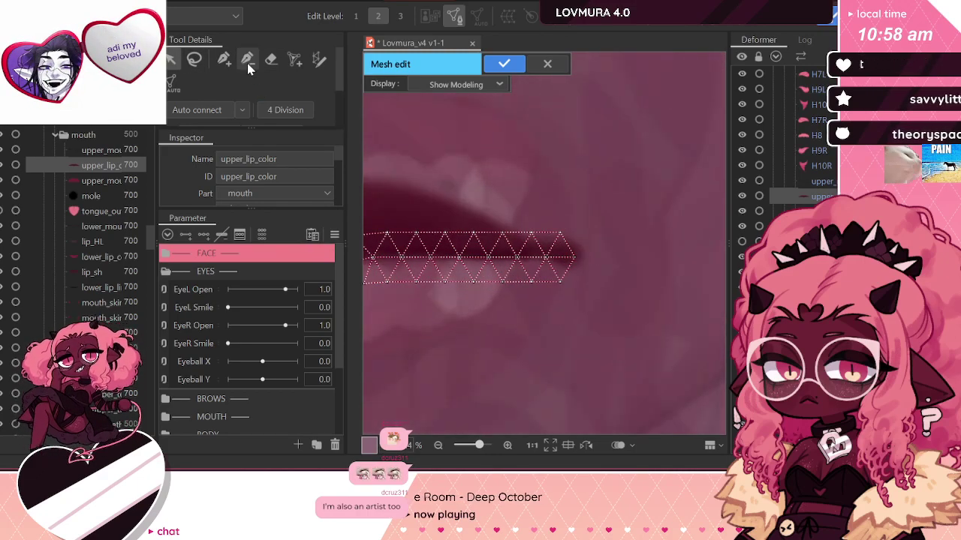
{"action": "left_click", "coordinate": [224, 60]}
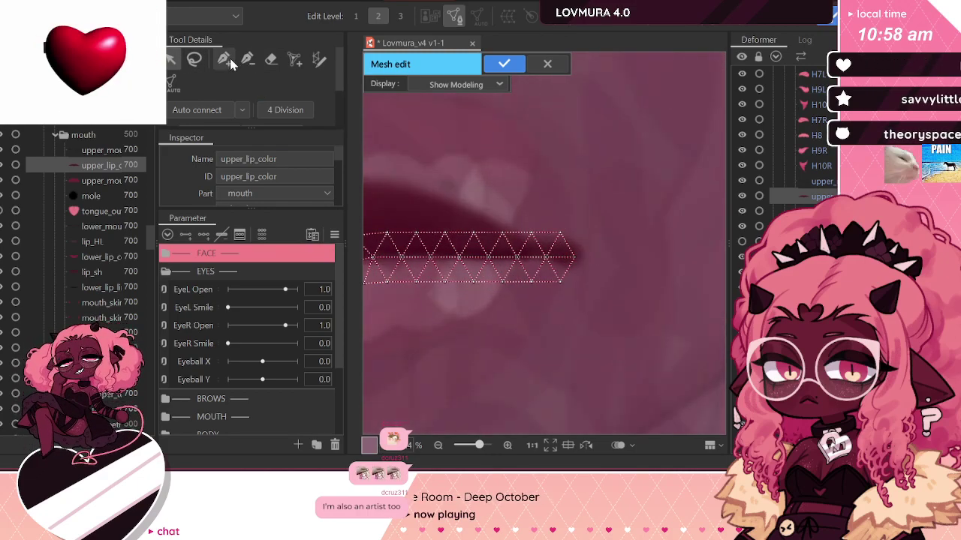
{"action": "left_click", "coordinate": [596, 258]}
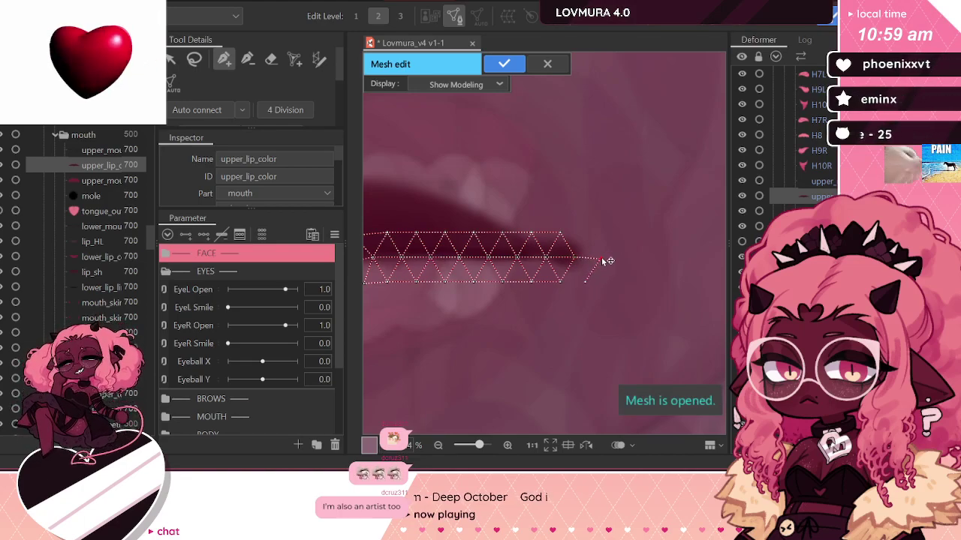
{"action": "left_click", "coordinate": [585, 282]}
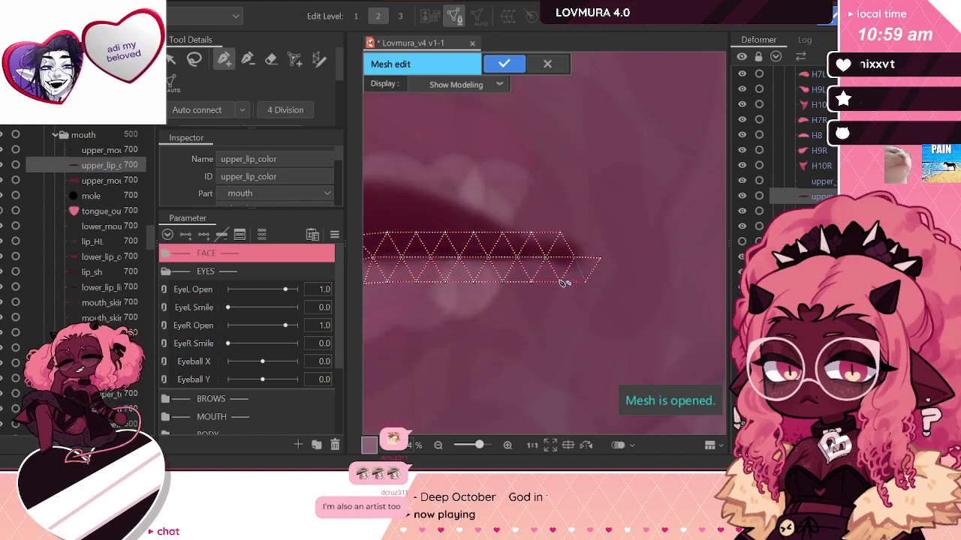
Step: Extend the left end of the upper_lip_color mesh strip past the mouth corner by adding and connecting vertices on all three rows
{"action": "scroll", "coordinate": [597, 285], "scroll_direction": "down", "scroll_amount": 5}
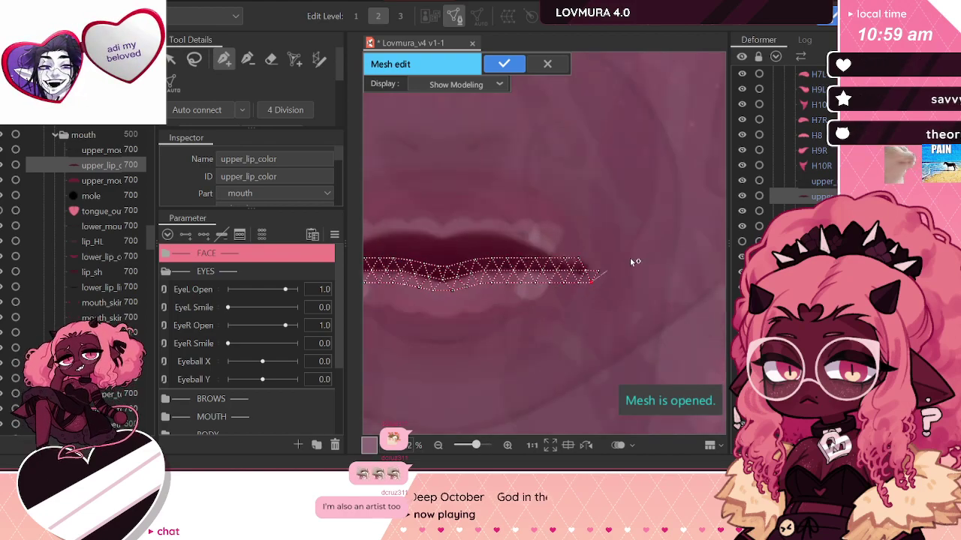
{"action": "scroll", "coordinate": [456, 298], "scroll_direction": "up", "scroll_amount": 3}
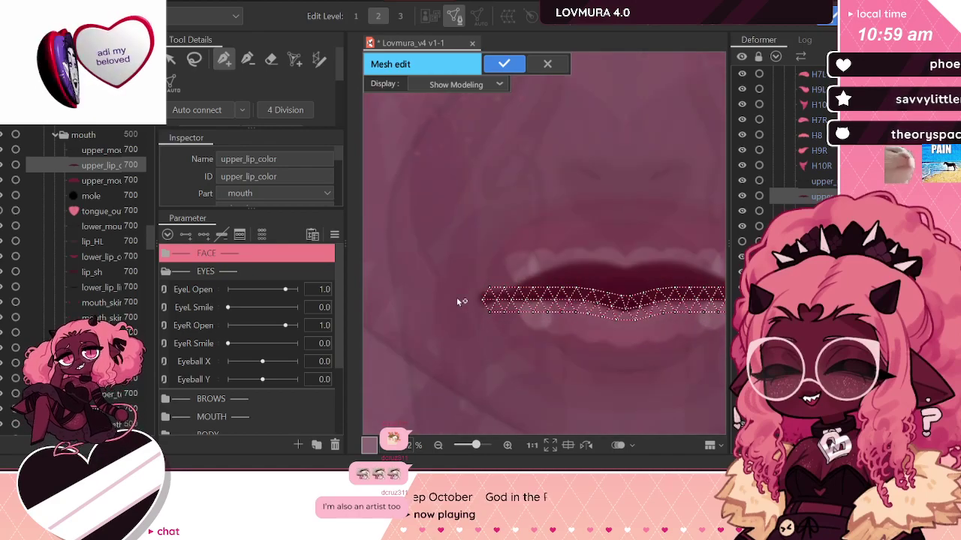
{"action": "scroll", "coordinate": [492, 298], "scroll_direction": "down", "scroll_amount": 4}
{"action": "scroll", "coordinate": [492, 298], "scroll_direction": "up", "scroll_amount": 6}
{"action": "left_click", "coordinate": [486, 294]}
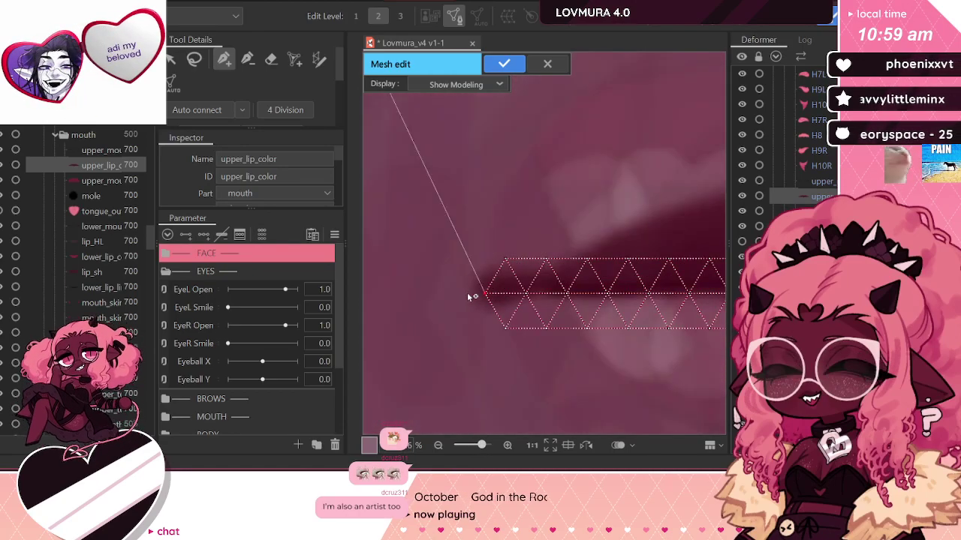
{"action": "left_click", "coordinate": [473, 332]}
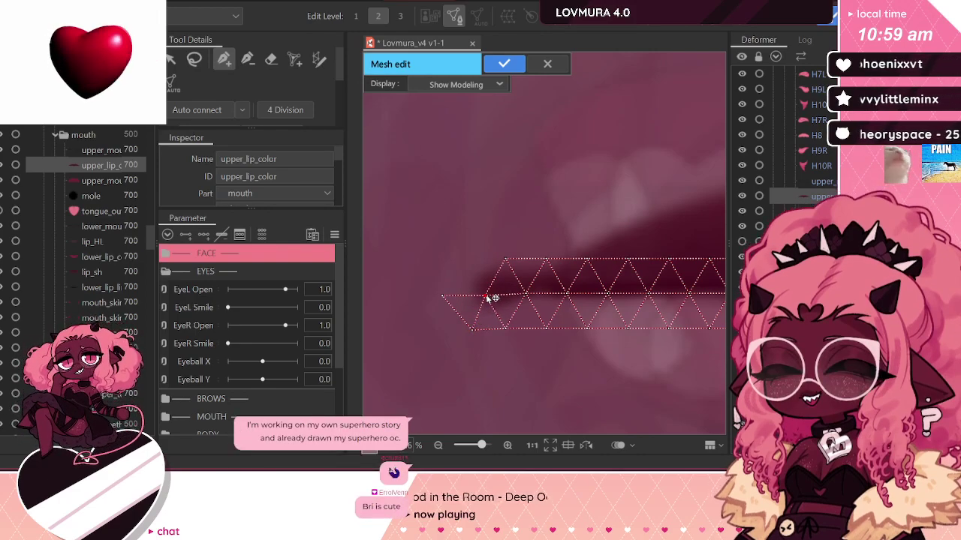
{"action": "left_click", "coordinate": [463, 260]}
{"action": "left_click", "coordinate": [463, 259]}
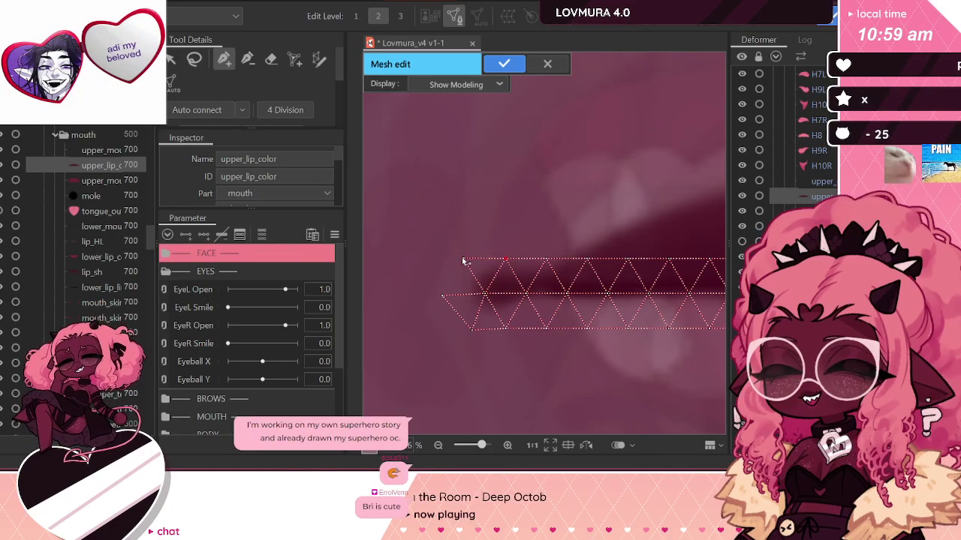
{"action": "left_click", "coordinate": [443, 296]}
Step: Add the missing upper-row vertex at the strip's right end and connect it to the neighbouring vertices to close that end
{"action": "scroll", "coordinate": [443, 295], "scroll_direction": "down", "scroll_amount": 3}
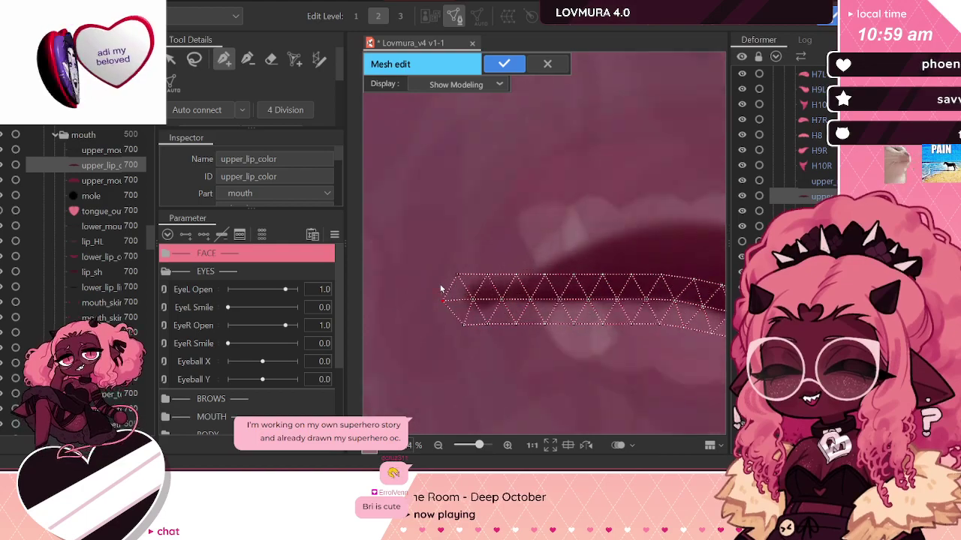
{"action": "scroll", "coordinate": [576, 270], "scroll_direction": "down", "scroll_amount": 3}
{"action": "scroll", "coordinate": [543, 303], "scroll_direction": "up", "scroll_amount": 5}
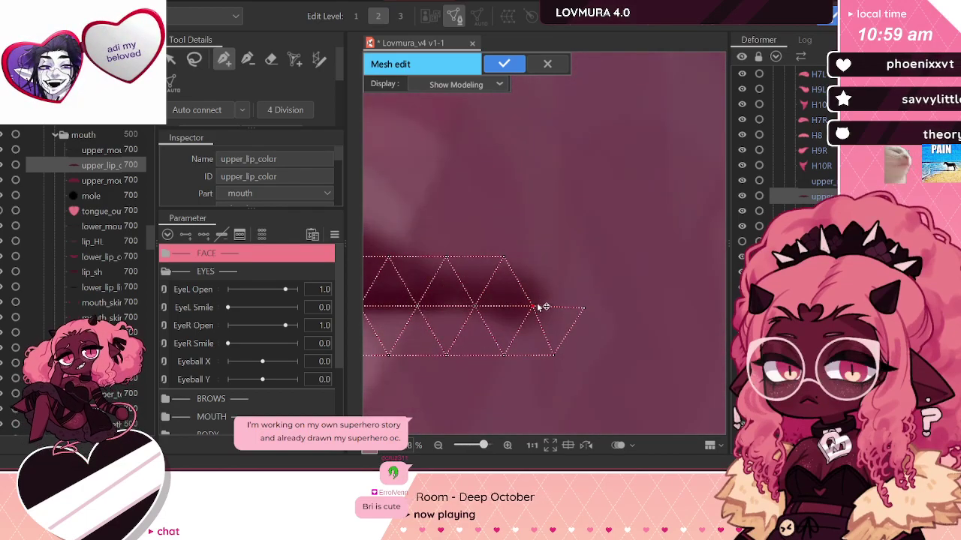
{"action": "left_click", "coordinate": [555, 261]}
{"action": "left_click", "coordinate": [505, 257]}
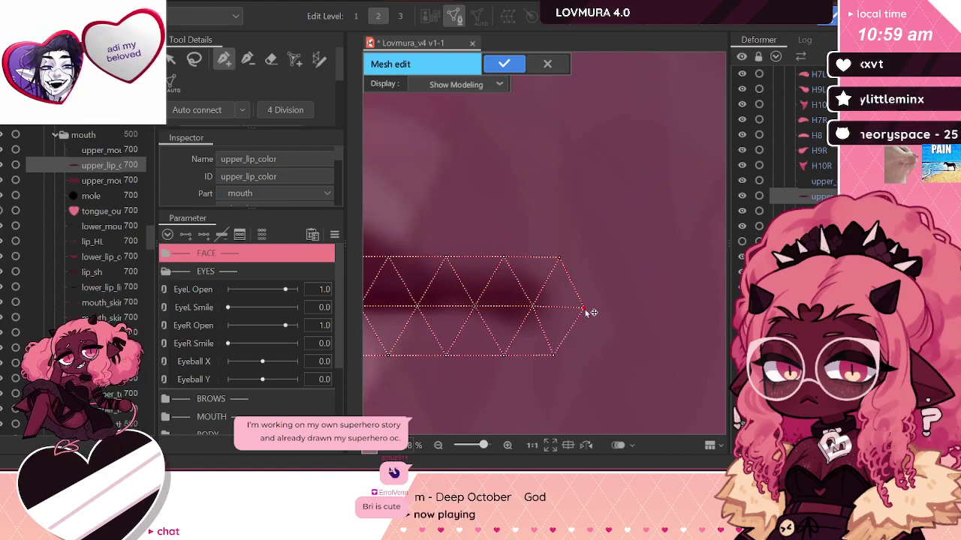
{"action": "scroll", "coordinate": [592, 312], "scroll_direction": "down", "scroll_amount": 4}
{"action": "scroll", "coordinate": [565, 300], "scroll_direction": "up", "scroll_amount": 2}
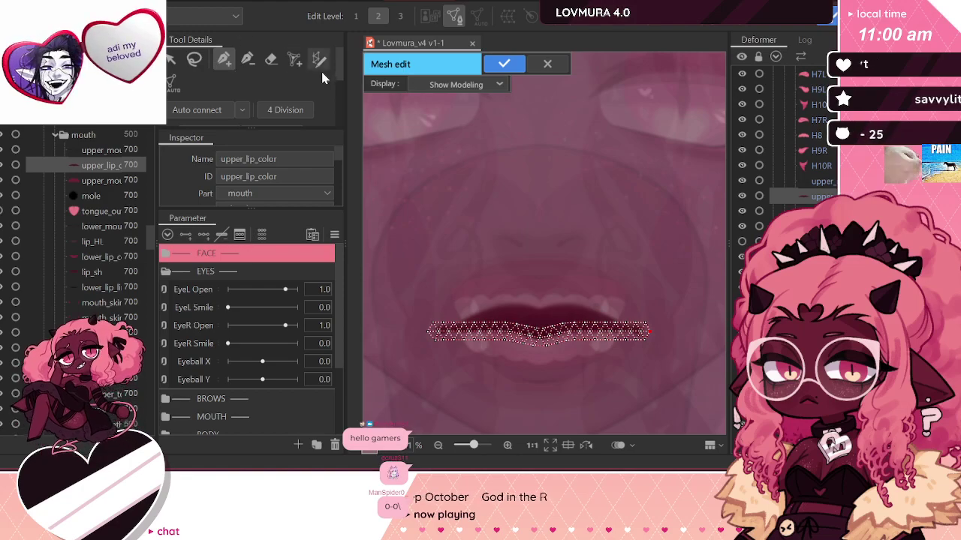
Step: Turn on Mirror Edit with a vertical axis for the upper_lip_color mesh
{"action": "mouse_move", "coordinate": [339, 65]}
{"action": "left_mouse_down"}
{"action": "mouse_move", "coordinate": [338, 78]}
{"action": "mouse_move", "coordinate": [339, 60]}
{"action": "left_mouse_up"}
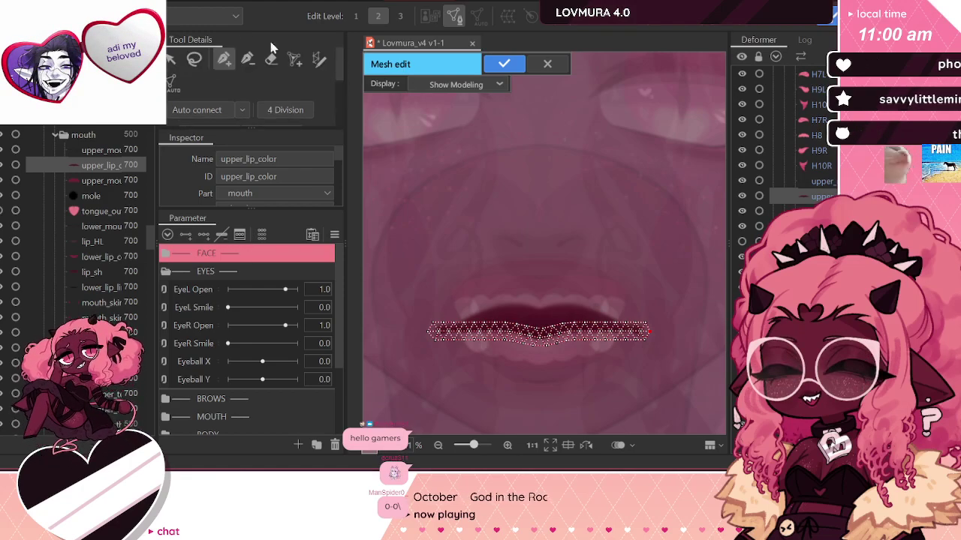
{"action": "scroll", "coordinate": [563, 144], "scroll_direction": "down", "scroll_amount": 2}
{"action": "scroll", "coordinate": [543, 189], "scroll_direction": "up", "scroll_amount": 2}
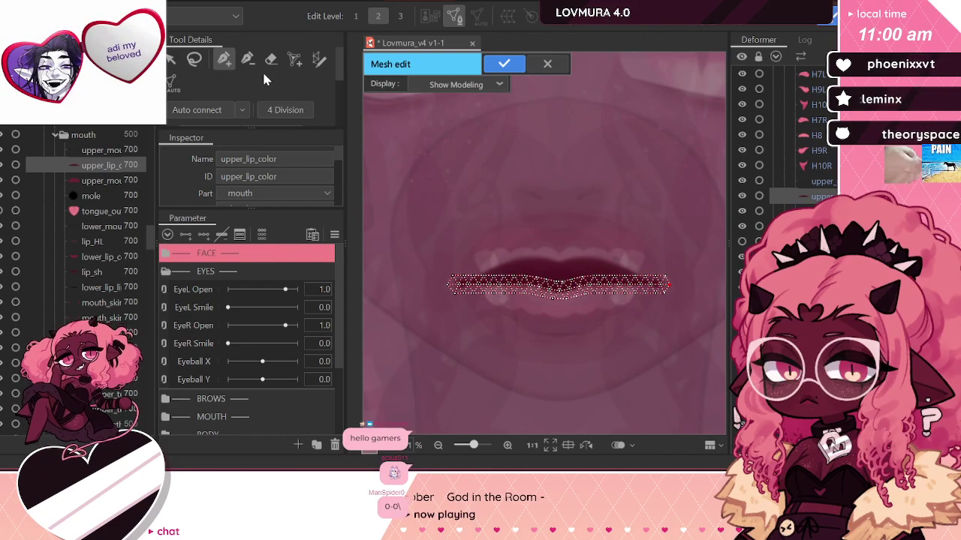
{"action": "scroll", "coordinate": [262, 69], "scroll_direction": "down", "scroll_amount": 1}
{"action": "scroll", "coordinate": [240, 68], "scroll_direction": "down", "scroll_amount": 2}
{"action": "left_click", "coordinate": [177, 83]}
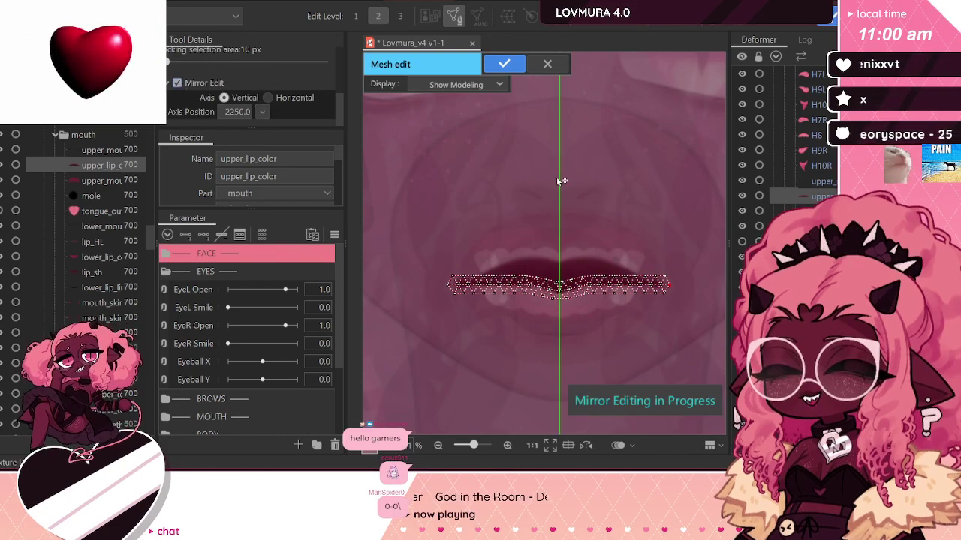
{"action": "scroll", "coordinate": [566, 242], "scroll_direction": "up", "scroll_amount": 1}
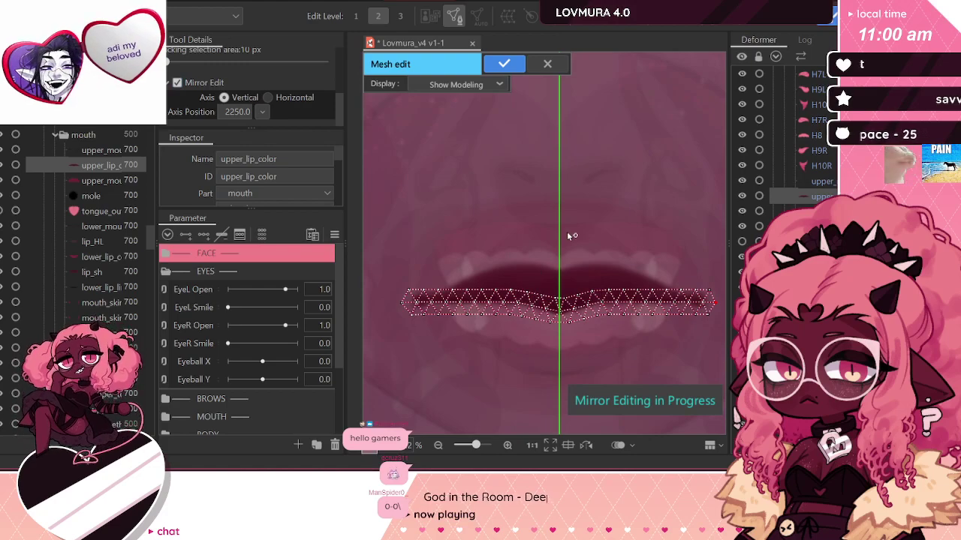
{"action": "scroll", "coordinate": [566, 266], "scroll_direction": "down", "scroll_amount": 1}
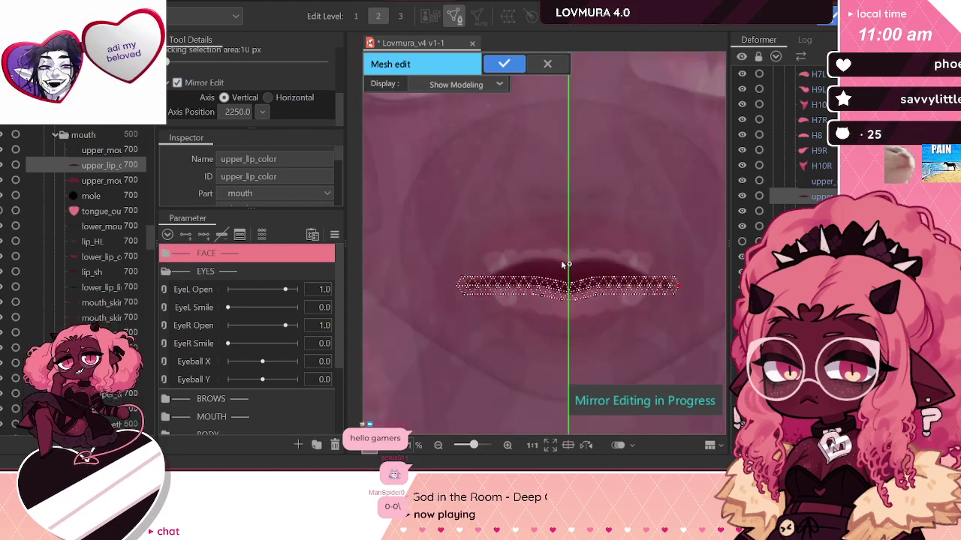
{"action": "scroll", "coordinate": [261, 91], "scroll_direction": "up", "scroll_amount": 3}
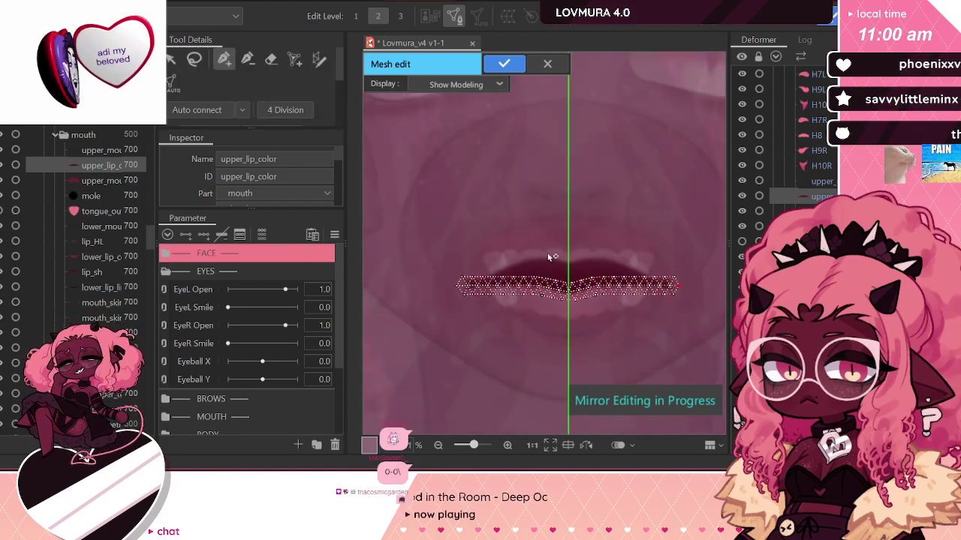
{"action": "scroll", "coordinate": [526, 267], "scroll_direction": "up", "scroll_amount": 2}
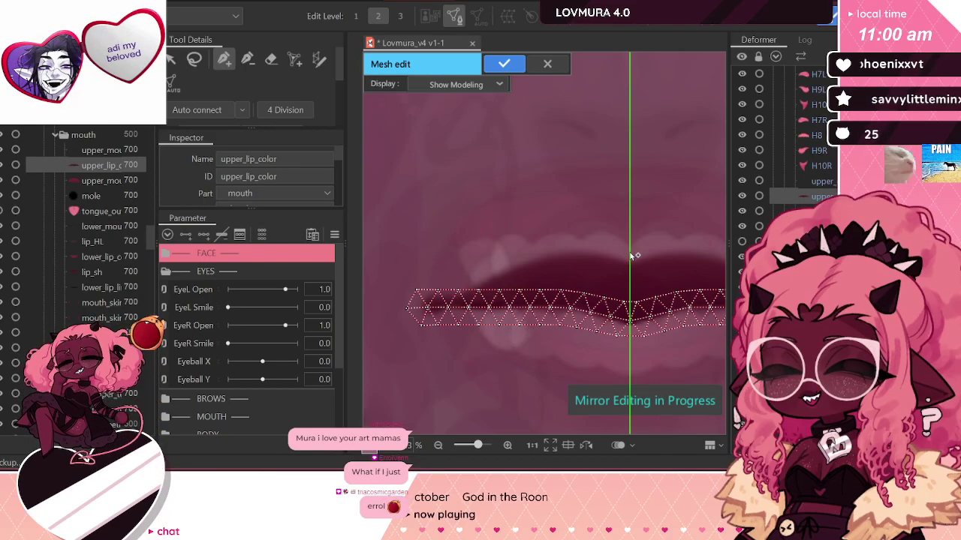
Step: Place mirrored outline vertices above the upper lip color, from the centre axis along the lip curve down to the mouth corner
{"action": "left_click", "coordinate": [605, 243]}
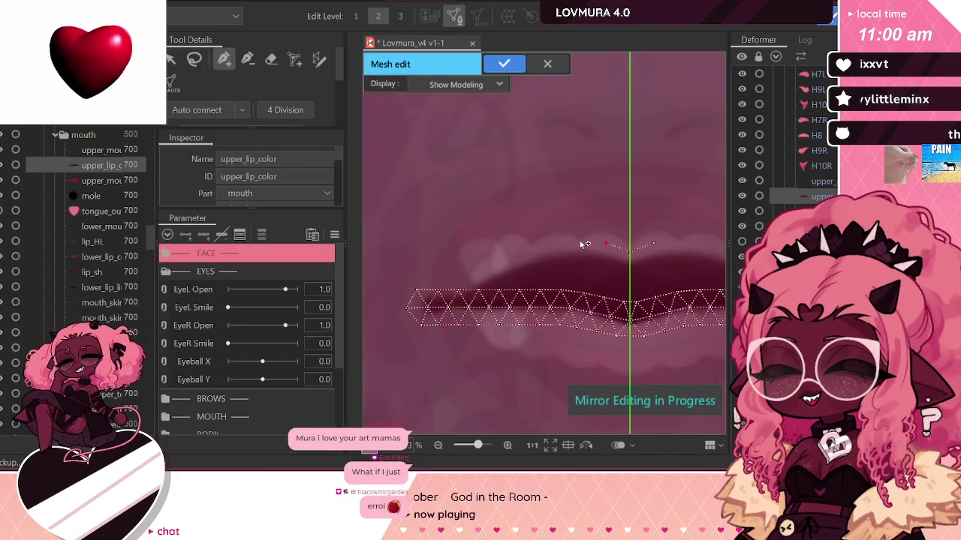
{"action": "left_click", "coordinate": [554, 241]}
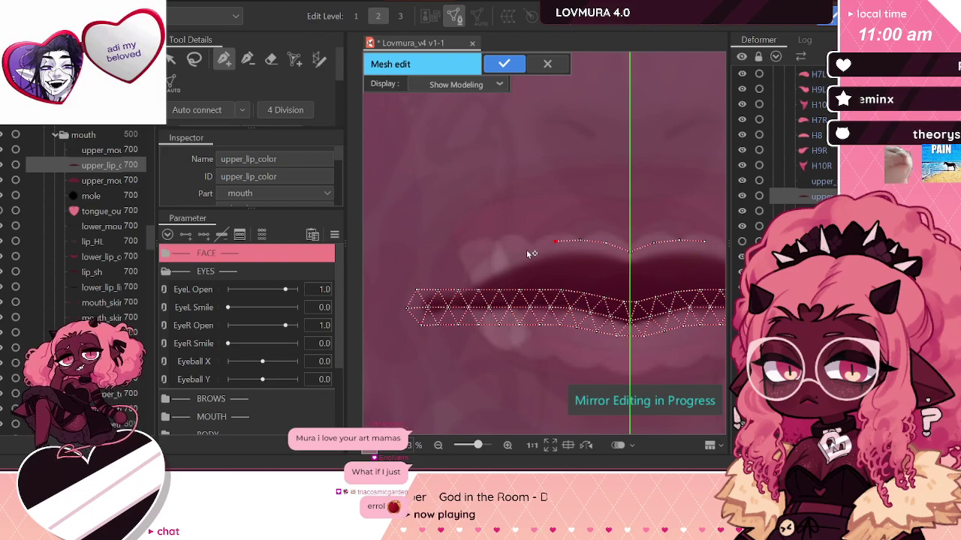
{"action": "left_click", "coordinate": [529, 249]}
{"action": "left_click", "coordinate": [508, 256]}
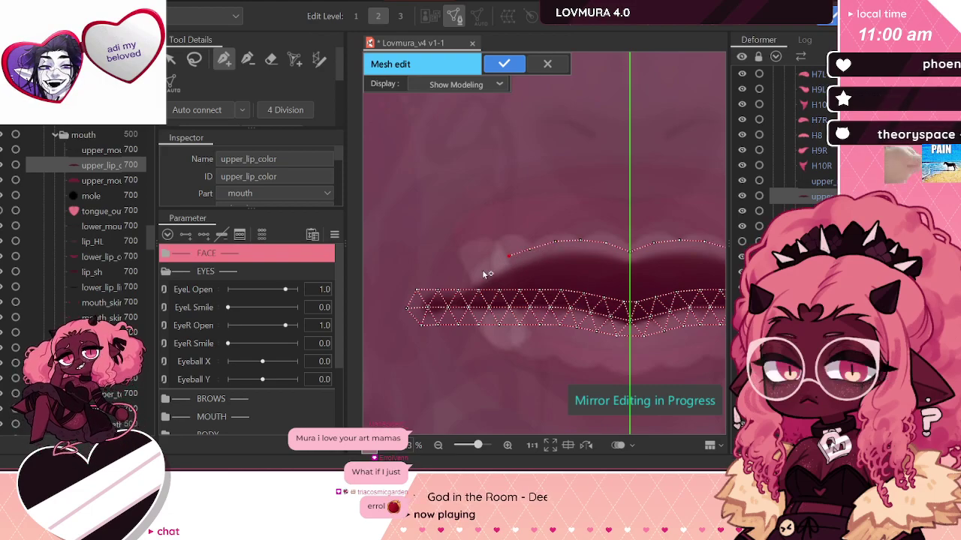
{"action": "left_click", "coordinate": [473, 270]}
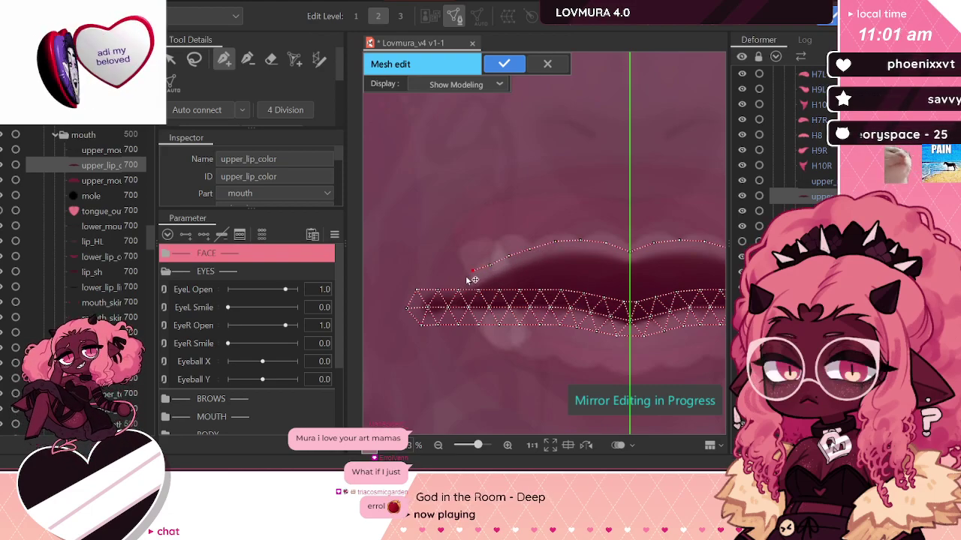
{"action": "left_click", "coordinate": [433, 291]}
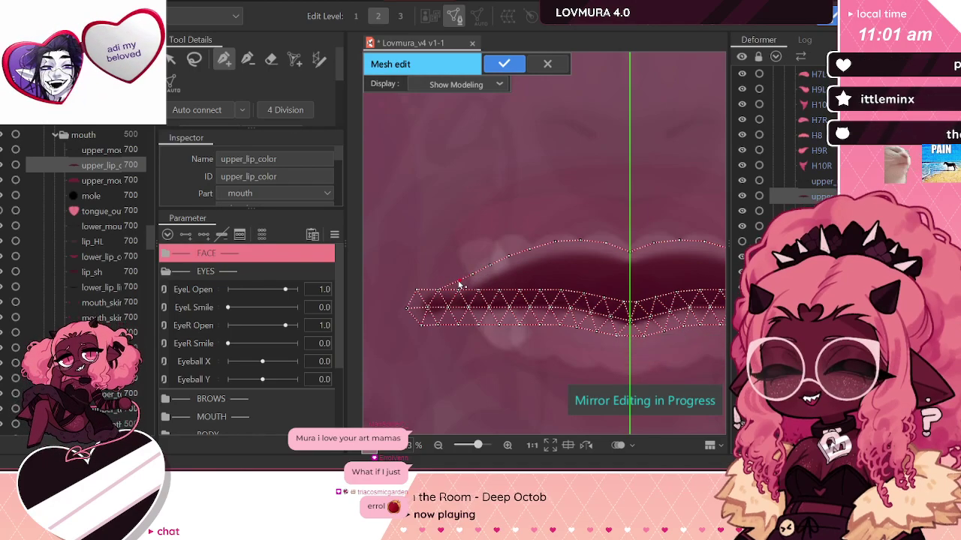
Step: Join the upper outline to the mesh strip at the open right mouth corner, closing the upper_lip_color outline
{"action": "scroll", "coordinate": [469, 288], "scroll_direction": "down", "scroll_amount": 3}
{"action": "scroll", "coordinate": [482, 295], "scroll_direction": "right", "scroll_amount": 2}
{"action": "scroll", "coordinate": [483, 295], "scroll_direction": "up", "scroll_amount": 1}
{"action": "scroll", "coordinate": [437, 201], "scroll_direction": "down", "scroll_amount": 2}
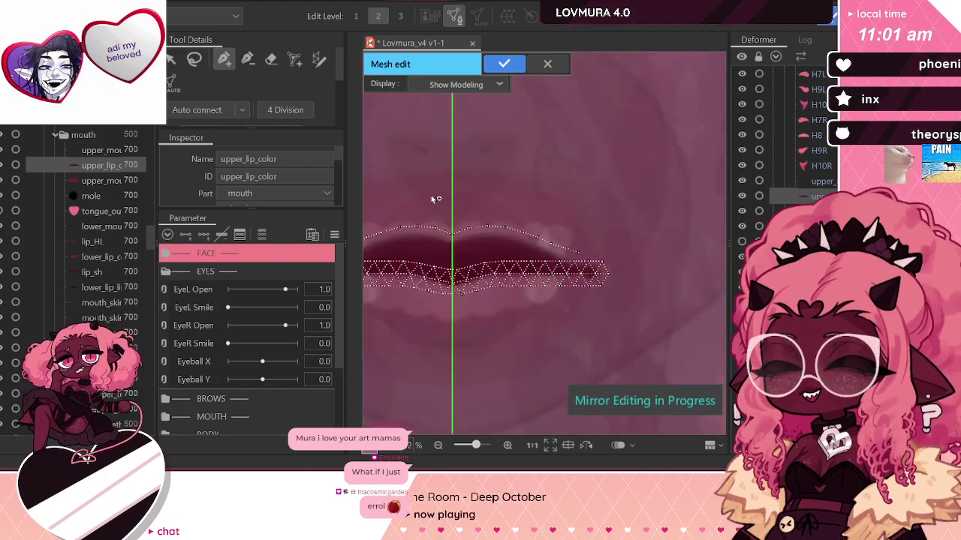
{"action": "scroll", "coordinate": [181, 105], "scroll_direction": "down", "scroll_amount": 4}
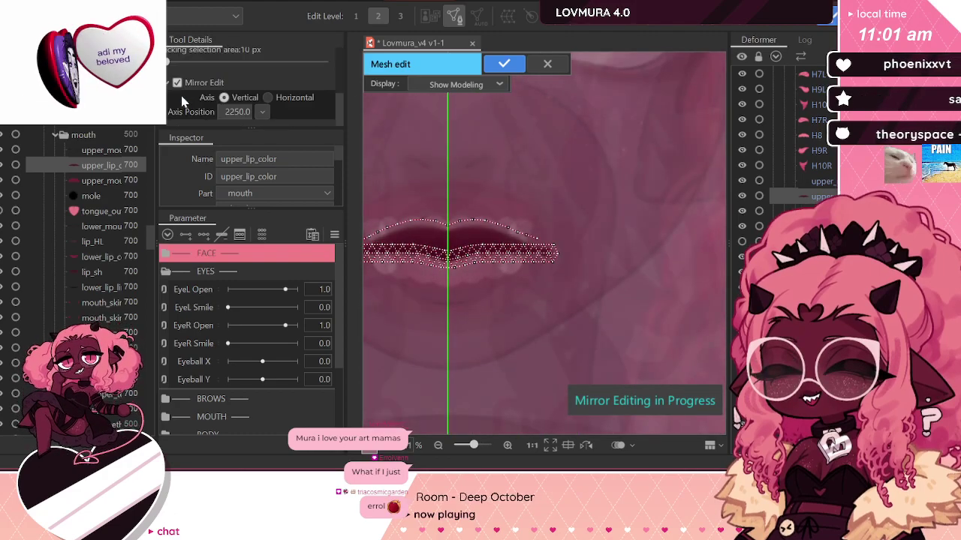
{"action": "scroll", "coordinate": [182, 96], "scroll_direction": "up", "scroll_amount": 1}
{"action": "scroll", "coordinate": [540, 242], "scroll_direction": "up", "scroll_amount": 1}
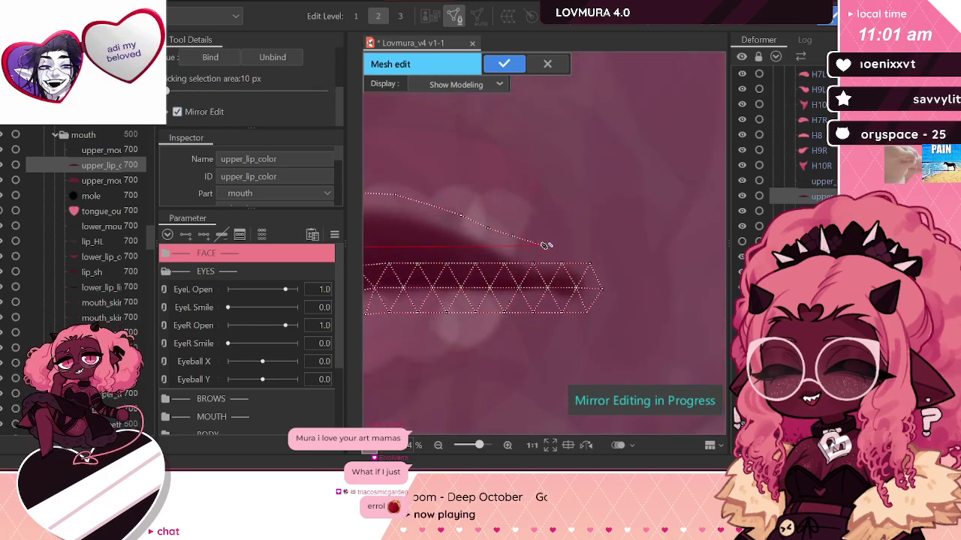
{"action": "scroll", "coordinate": [180, 69], "scroll_direction": "up", "scroll_amount": 2}
{"action": "left_click", "coordinate": [172, 60]}
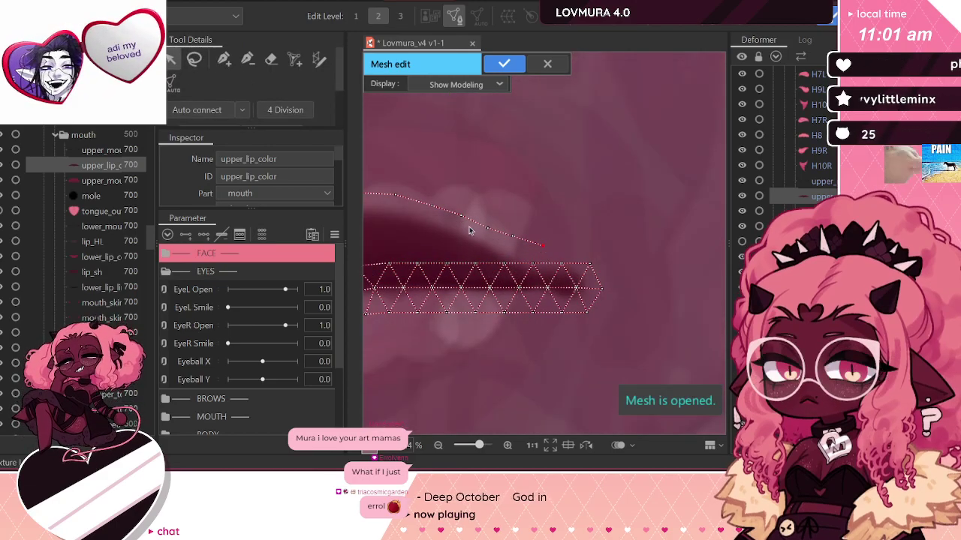
{"action": "left_click", "coordinate": [225, 60]}
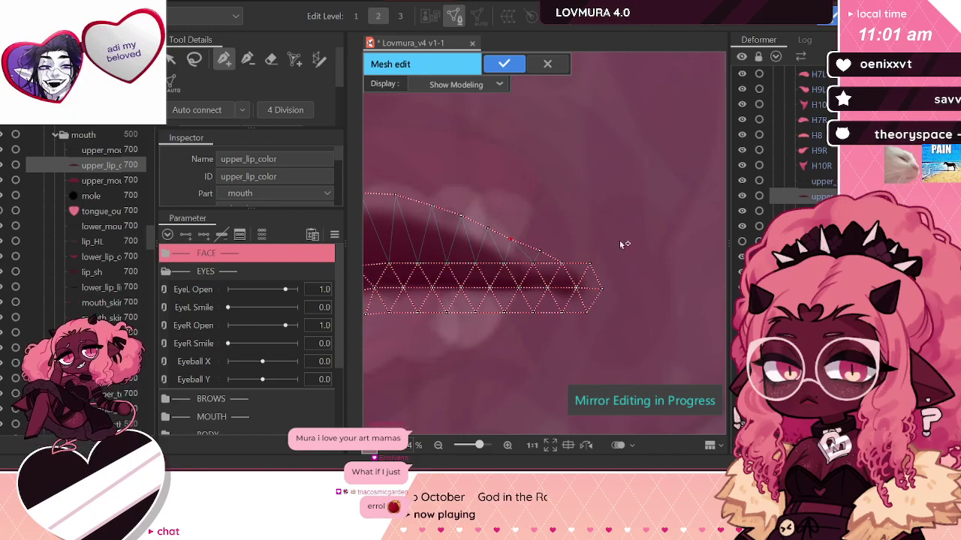
{"action": "scroll", "coordinate": [638, 243], "scroll_direction": "down", "scroll_amount": 3}
{"action": "scroll", "coordinate": [477, 222], "scroll_direction": "up", "scroll_amount": 1}
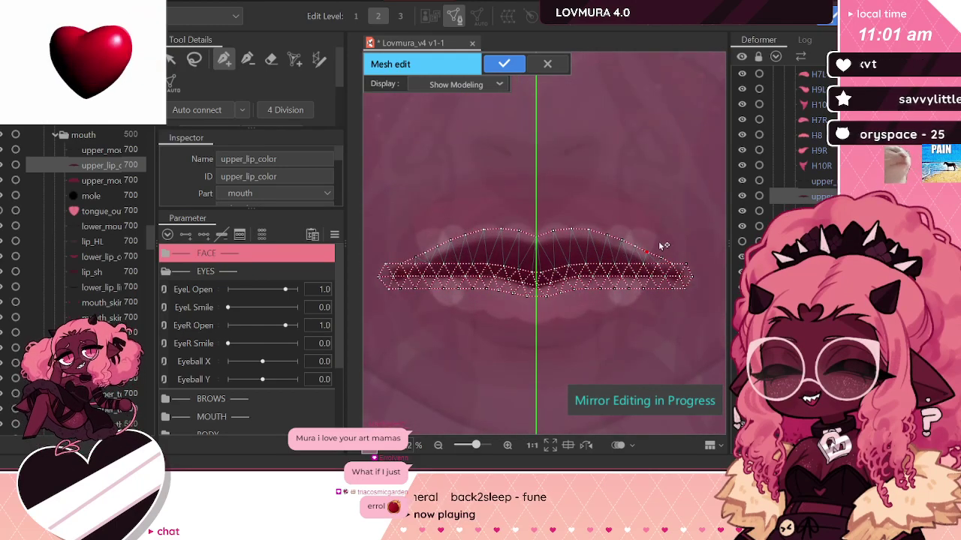
Step: Turn off Mirror Edit for the upper_lip_color mesh
{"action": "scroll", "coordinate": [668, 259], "scroll_direction": "up", "scroll_amount": 2}
{"action": "scroll", "coordinate": [677, 267], "scroll_direction": "down", "scroll_amount": 2}
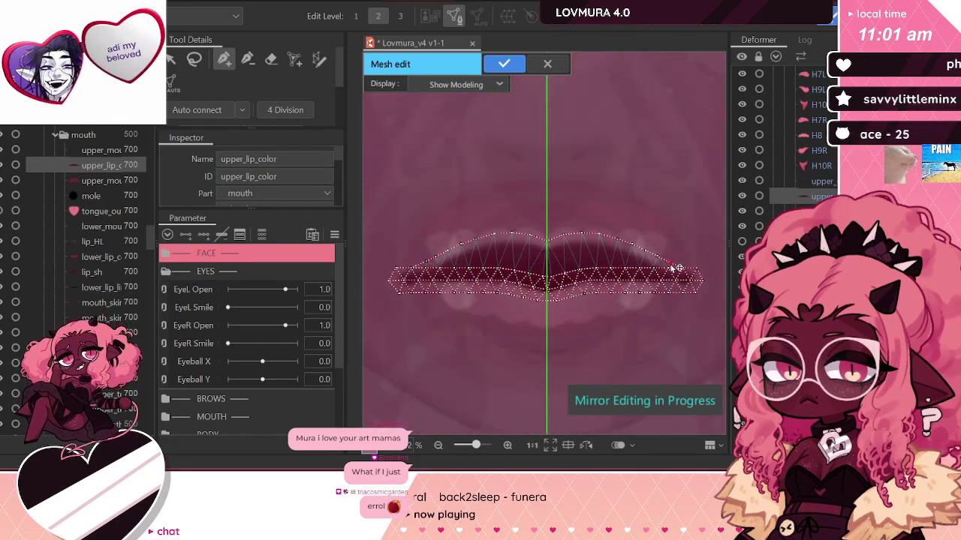
{"action": "scroll", "coordinate": [293, 137], "scroll_direction": "down", "scroll_amount": 4}
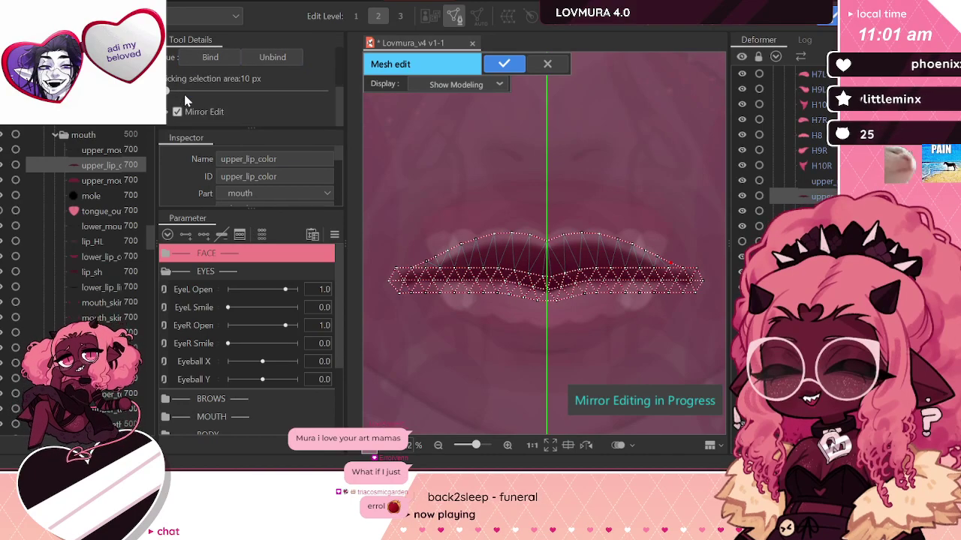
{"action": "left_click", "coordinate": [178, 111]}
{"action": "scroll", "coordinate": [180, 109], "scroll_direction": "up", "scroll_amount": 4}
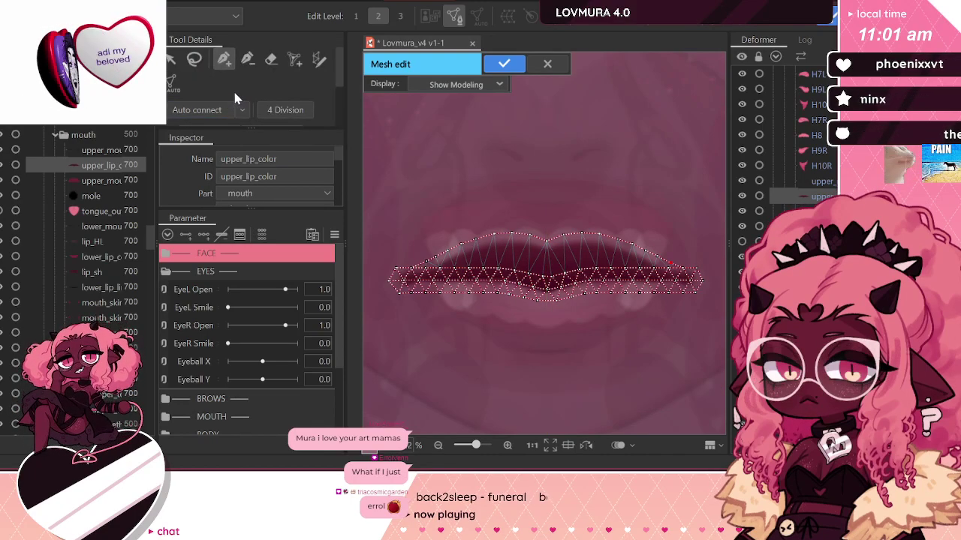
Step: Apply the finished mesh edit to upper_lip_color
{"action": "left_click", "coordinate": [504, 63]}
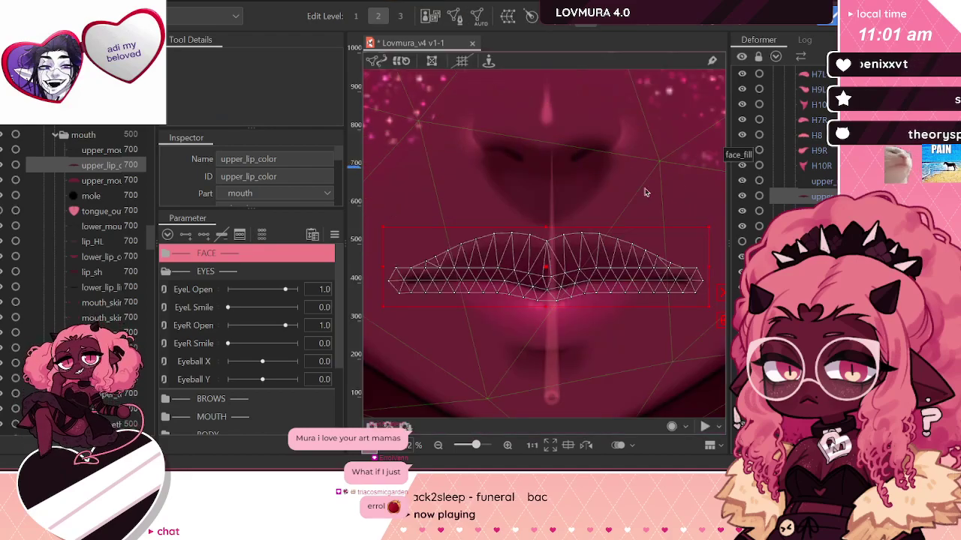
{"action": "scroll", "coordinate": [518, 193], "scroll_direction": "down", "scroll_amount": 2}
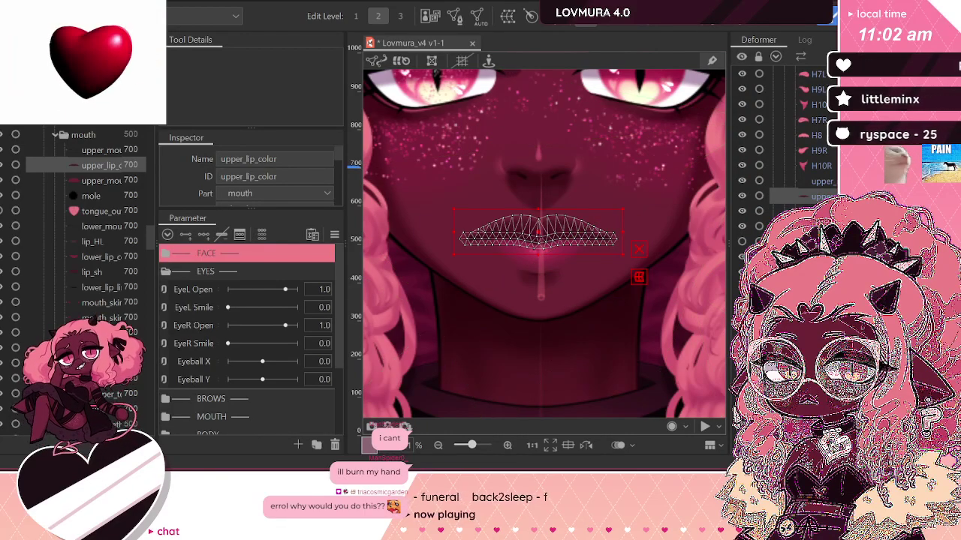
Step: Check the meshes of upper_mouth_skin, upper_lip_color and mole one after another
{"action": "key", "text": "ctrl+z"}
{"action": "key", "text": "ctrl+z"}
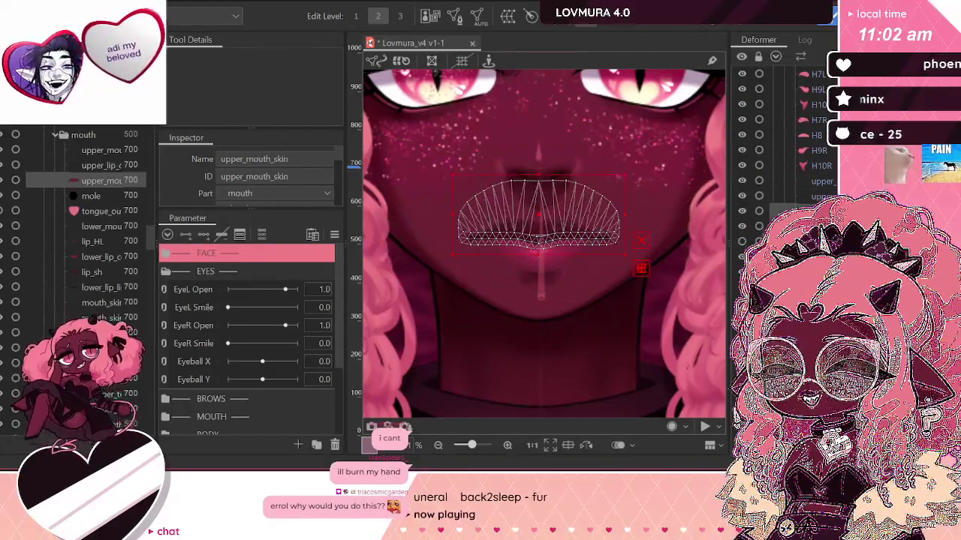
{"action": "key", "text": "ctrl+z"}
{"action": "left_click", "coordinate": [820, 182]}
{"action": "left_click", "coordinate": [819, 196]}
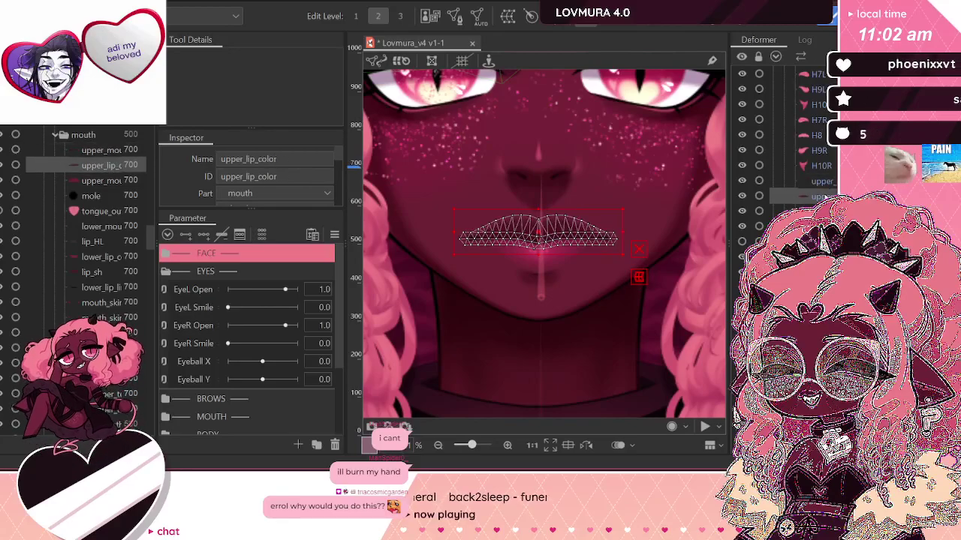
{"action": "left_click", "coordinate": [820, 211]}
{"action": "left_click", "coordinate": [101, 196]}
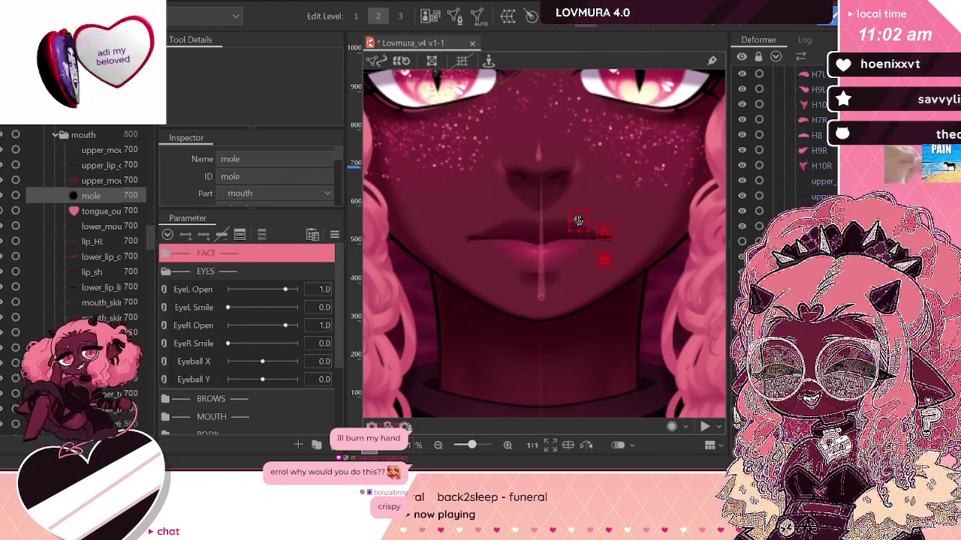
Step: Copy the entire mesh of lower_mouth_line and leave its mesh editing
{"action": "left_click", "coordinate": [101, 226]}
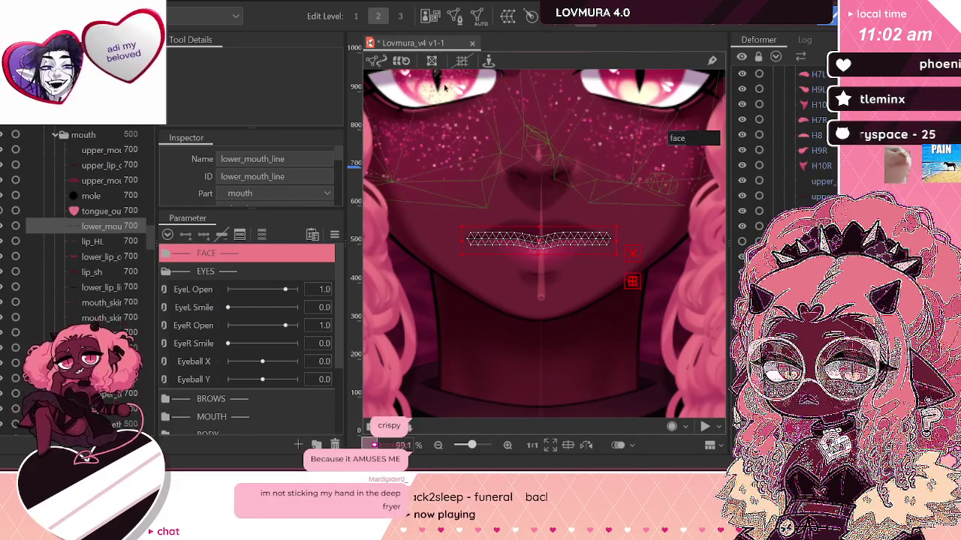
{"action": "left_click", "coordinate": [429, 14]}
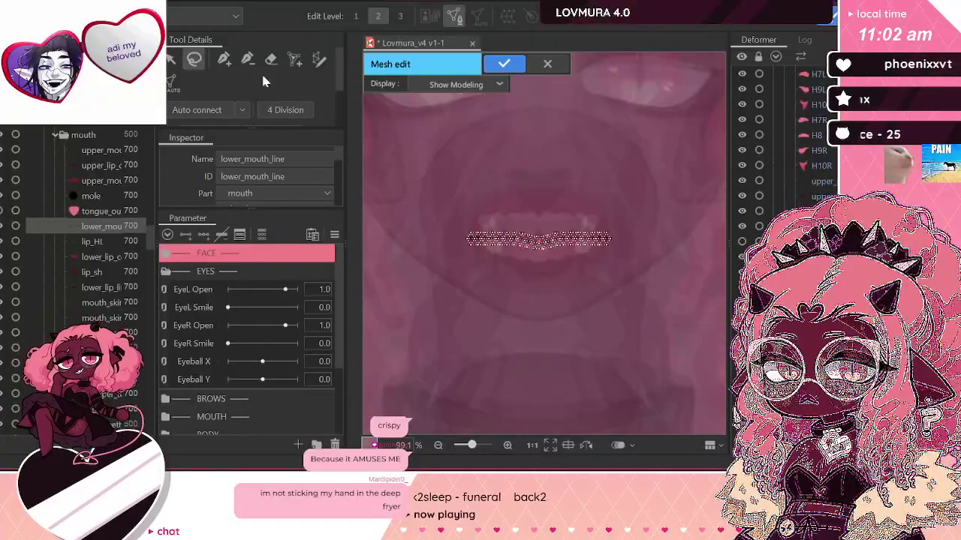
{"action": "mouse_move", "coordinate": [544, 199]}
{"action": "left_mouse_down"}
{"action": "mouse_move", "coordinate": [639, 275]}
{"action": "mouse_move", "coordinate": [657, 245]}
{"action": "left_mouse_up"}
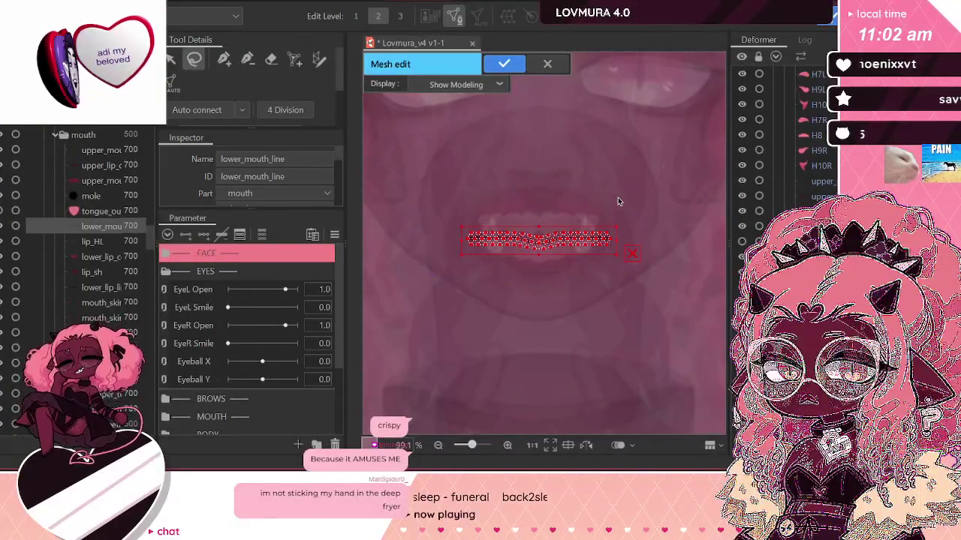
{"action": "left_click", "coordinate": [504, 64]}
Step: Erase the existing lower_lip_color mesh and paste the copied mouth line mesh in its place
{"action": "left_click", "coordinate": [102, 257]}
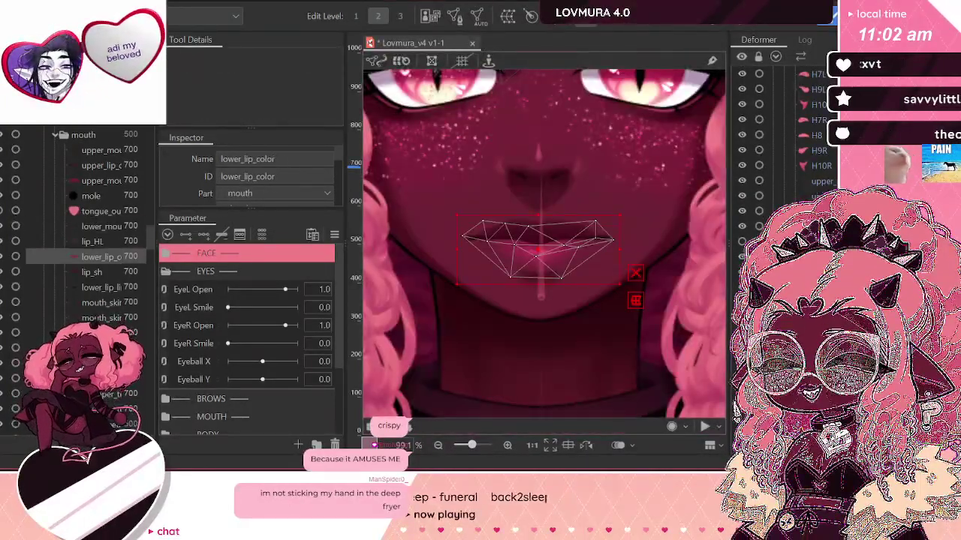
{"action": "left_click", "coordinate": [102, 272]}
{"action": "left_click", "coordinate": [101, 256]}
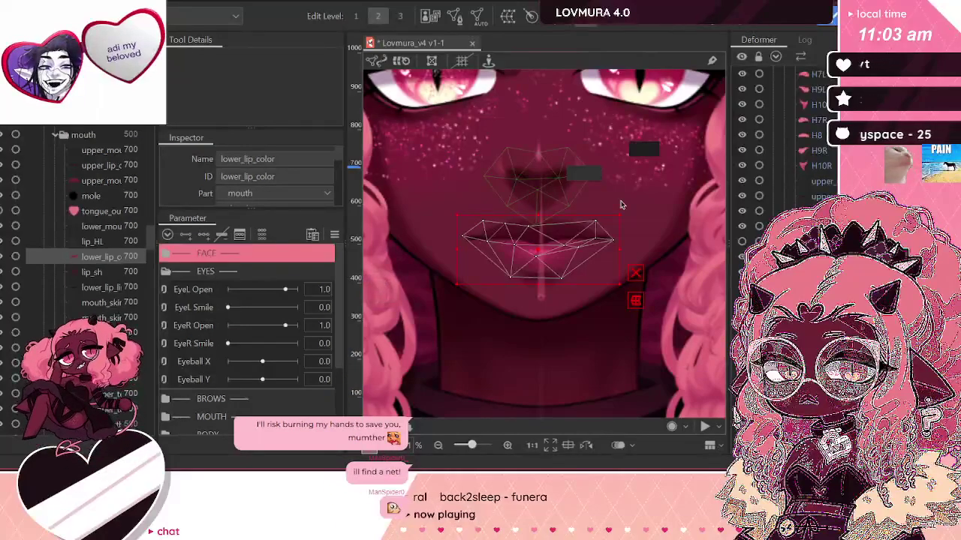
{"action": "left_click", "coordinate": [454, 16]}
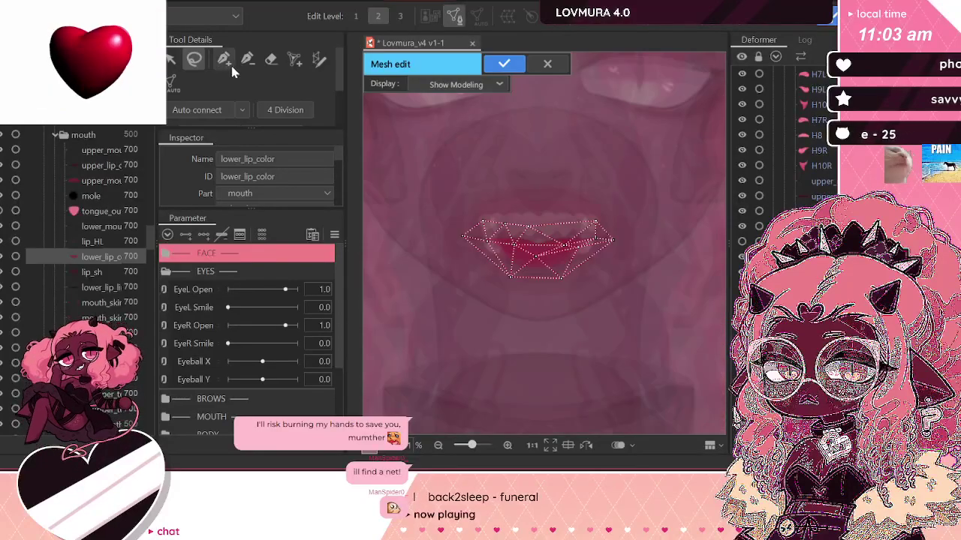
{"action": "left_click", "coordinate": [271, 59]}
{"action": "mouse_move", "coordinate": [517, 246]}
{"action": "left_mouse_down"}
{"action": "mouse_move", "coordinate": [572, 248]}
{"action": "mouse_move", "coordinate": [583, 225]}
{"action": "left_mouse_up"}
{"action": "key", "text": "ctrl+v"}
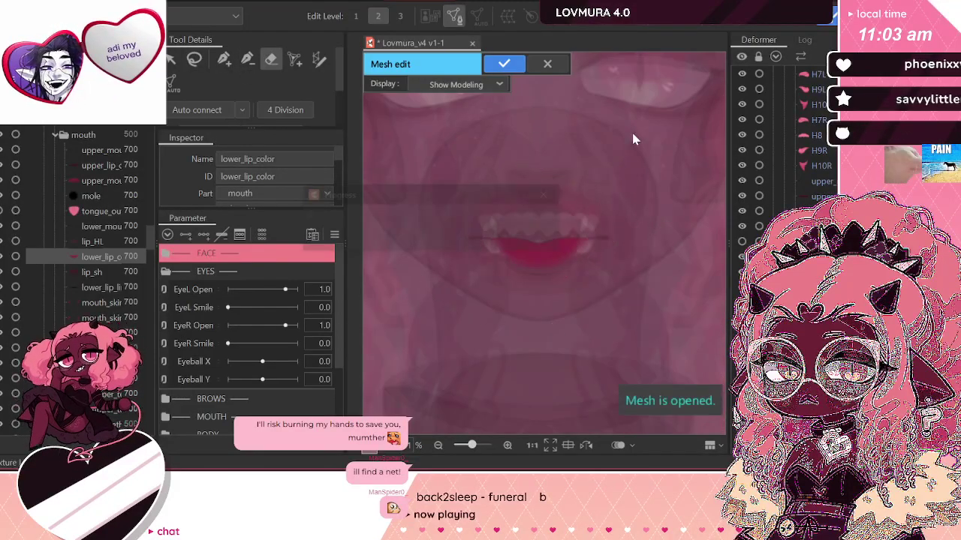
{"action": "left_click", "coordinate": [170, 59]}
Step: With Mirror Edit on, place mirrored outline vertices below the lower lip color, from the centre axis up along the curve towards the mouth corners
{"action": "scroll", "coordinate": [654, 223], "scroll_direction": "up", "scroll_amount": 4}
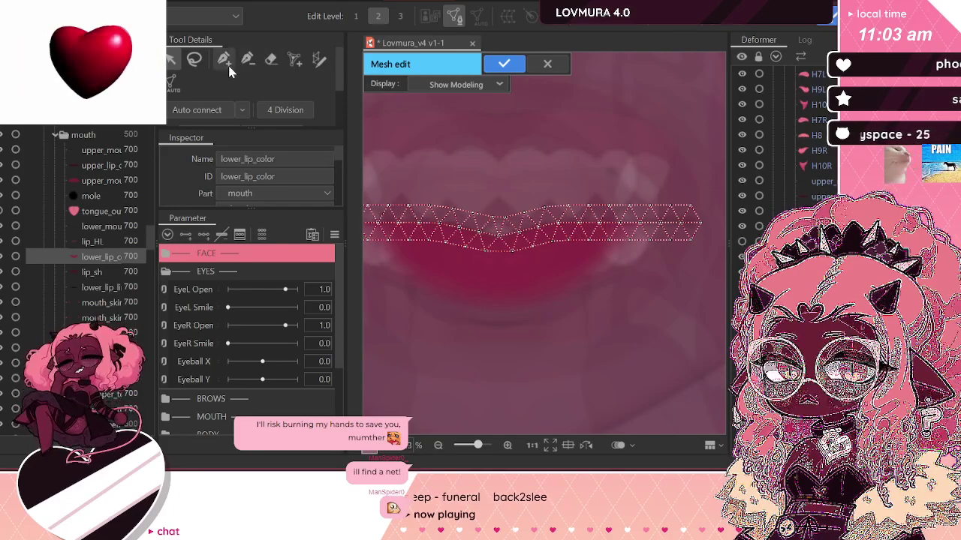
{"action": "scroll", "coordinate": [223, 65], "scroll_direction": "down", "scroll_amount": 3}
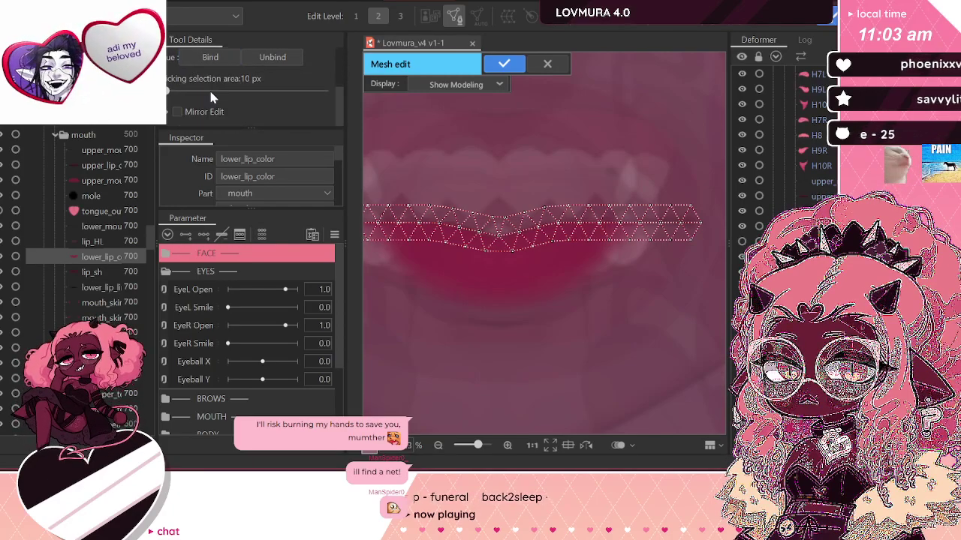
{"action": "left_click", "coordinate": [177, 112]}
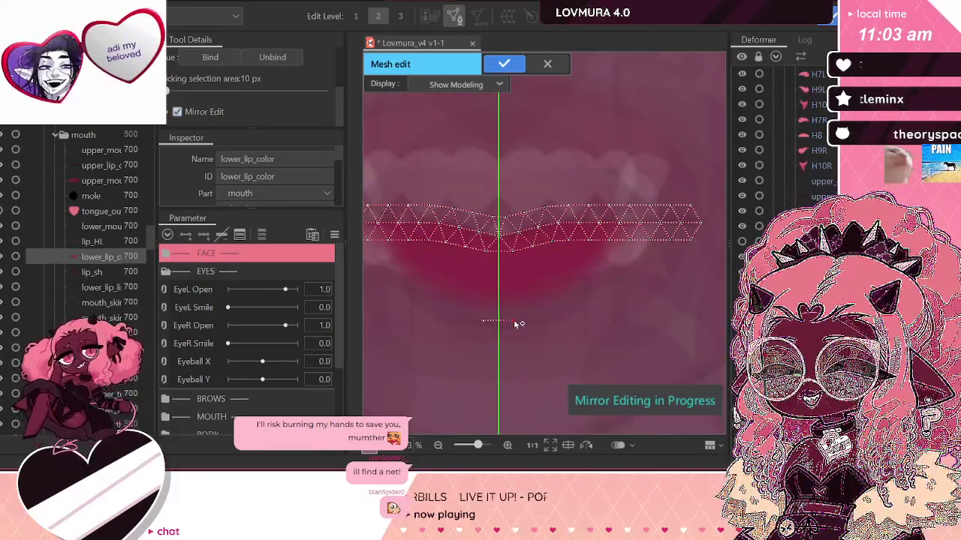
{"action": "mouse_move", "coordinate": [540, 315]}
{"action": "left_mouse_down"}
{"action": "mouse_move", "coordinate": [615, 277]}
{"action": "mouse_move", "coordinate": [651, 242]}
{"action": "left_mouse_up"}
{"action": "scroll", "coordinate": [637, 252], "scroll_direction": "down", "scroll_amount": 3}
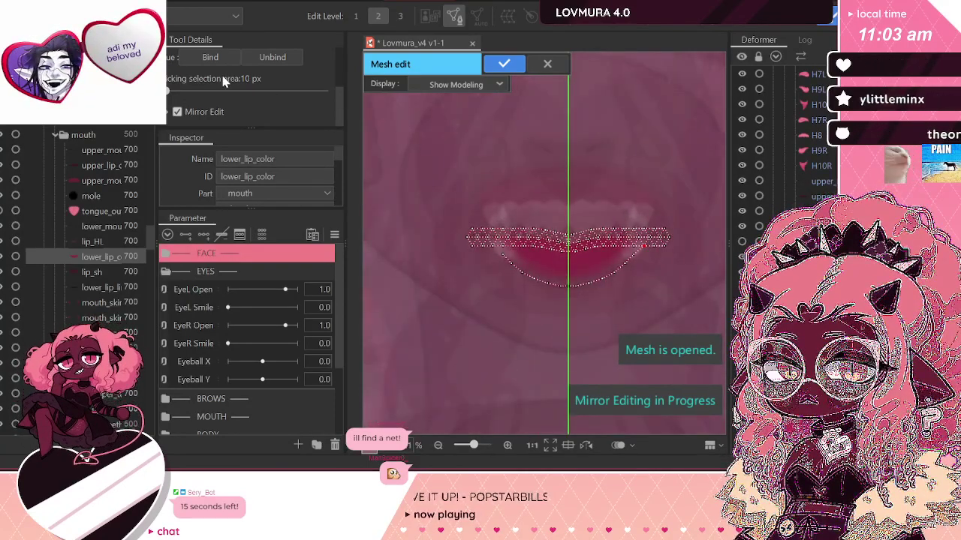
Step: With Mirror Edit off, join the lower outline to the strip at the open left mouth corner, then auto-connect and apply the lower_lip_color mesh
{"action": "left_click", "coordinate": [177, 111]}
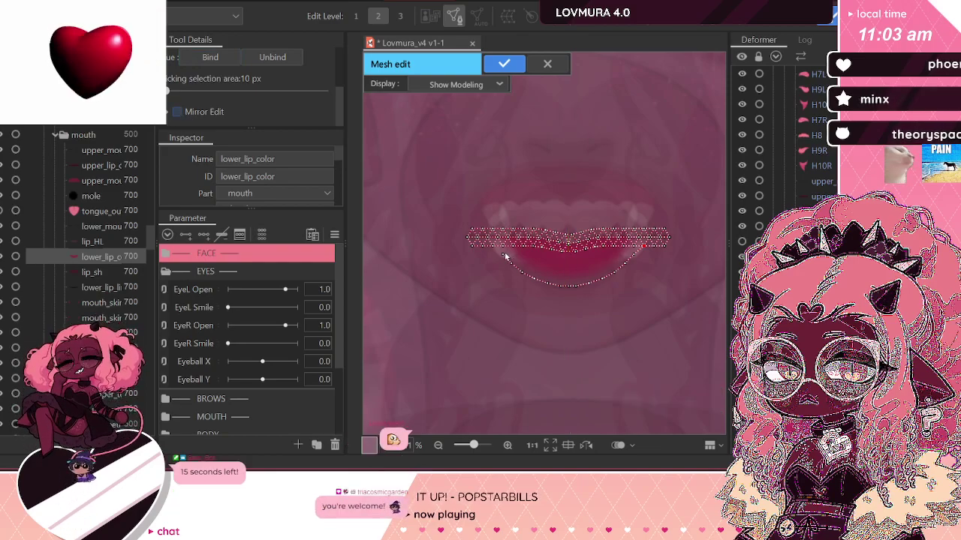
{"action": "scroll", "coordinate": [486, 239], "scroll_direction": "up", "scroll_amount": 3}
{"action": "scroll", "coordinate": [473, 241], "scroll_direction": "down", "scroll_amount": 3}
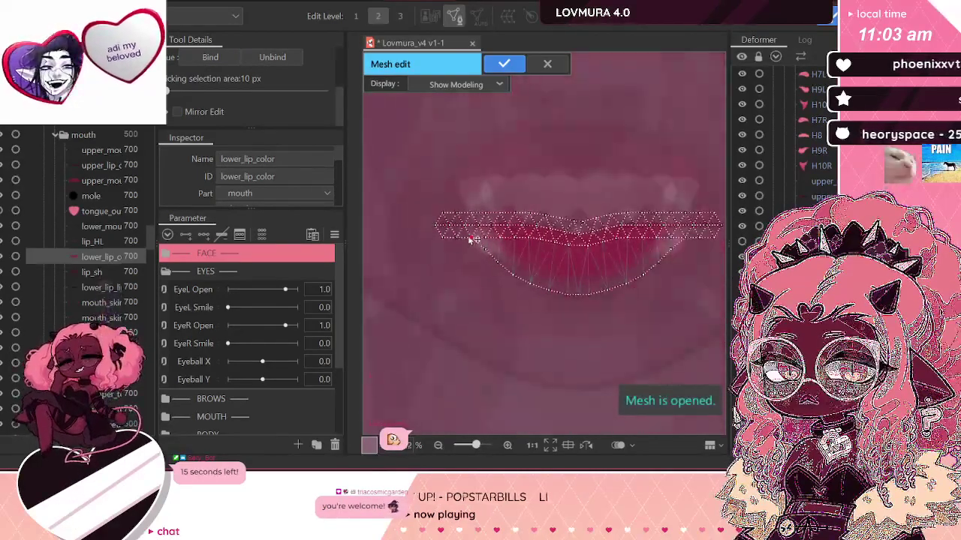
{"action": "scroll", "coordinate": [248, 71], "scroll_direction": "up", "scroll_amount": 2}
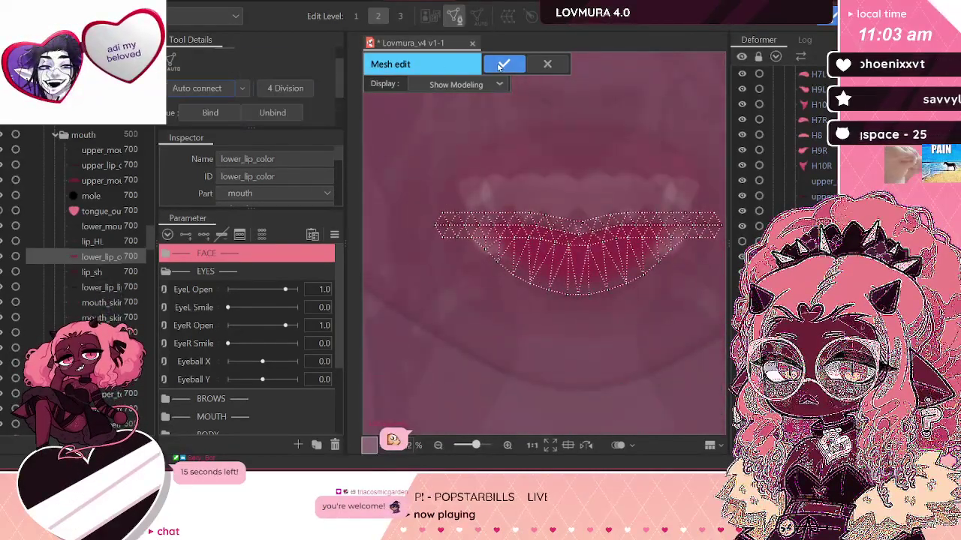
{"action": "left_click", "coordinate": [504, 64]}
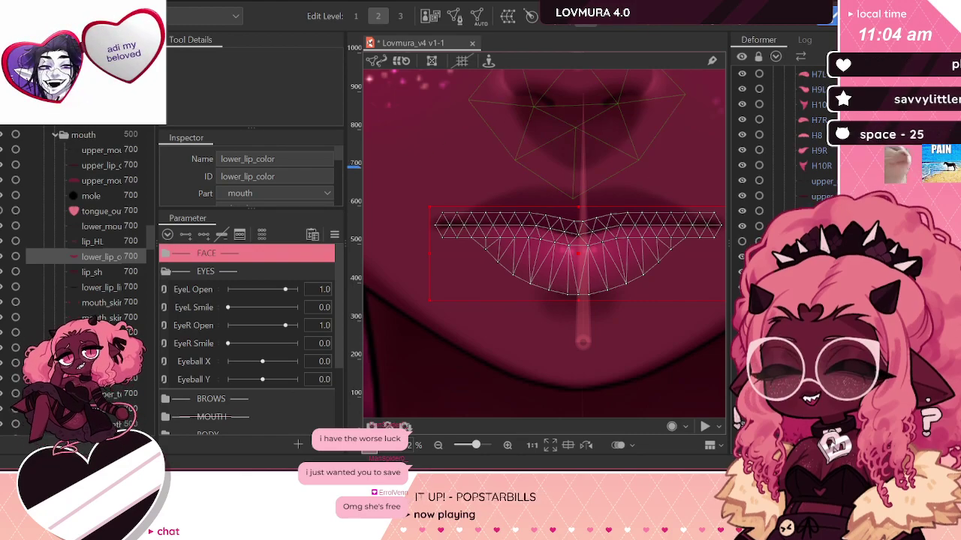
Step: Undo and redo the last mesh edit to compare it, and save the model
{"action": "scroll", "coordinate": [488, 259], "scroll_direction": "down", "scroll_amount": 3}
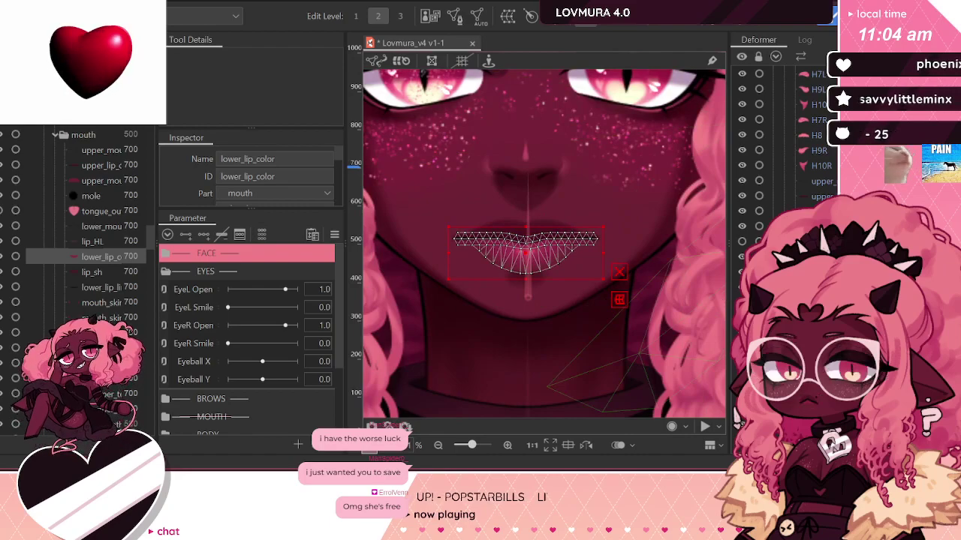
{"action": "key", "text": "ctrl+z"}
{"action": "key", "text": "ctrl+y"}
{"action": "key", "text": "ctrl+s"}
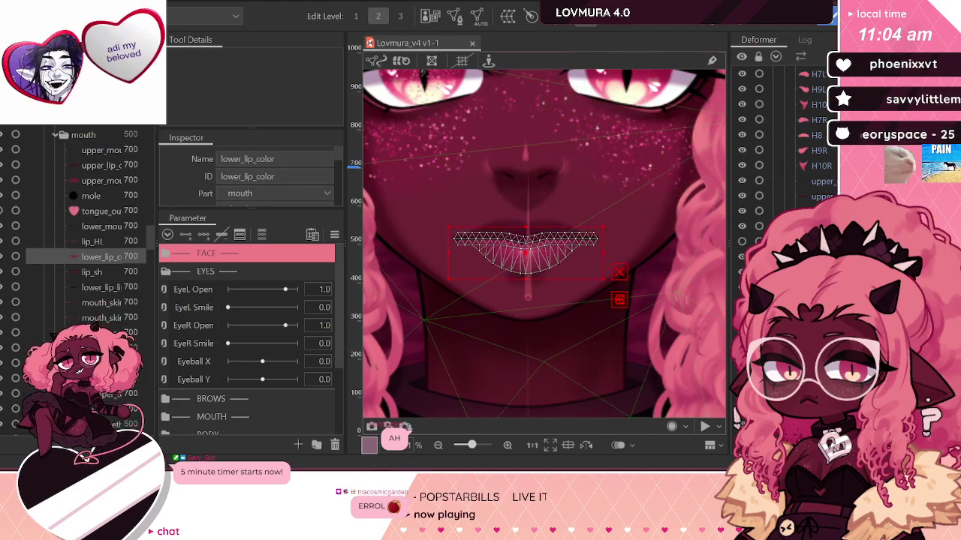
Step: Examine the meshes of the lower mouth parts in turn, including lip_sh, lower_lip_color, lower_mouth_skin, lip_HL and lower_mouth_line
{"action": "left_click", "coordinate": [92, 272]}
{"action": "left_click", "coordinate": [101, 257]}
{"action": "left_click", "coordinate": [92, 271]}
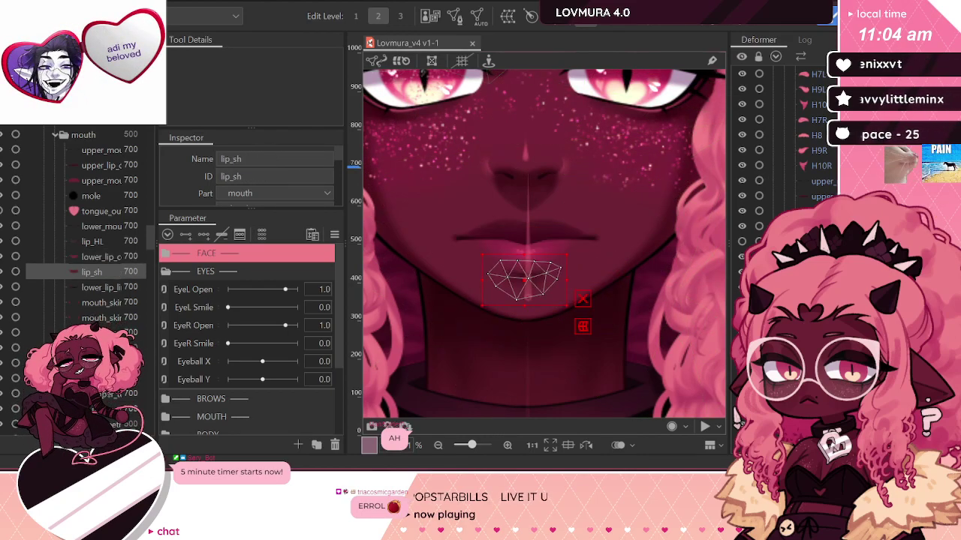
{"action": "key", "text": "Up"}
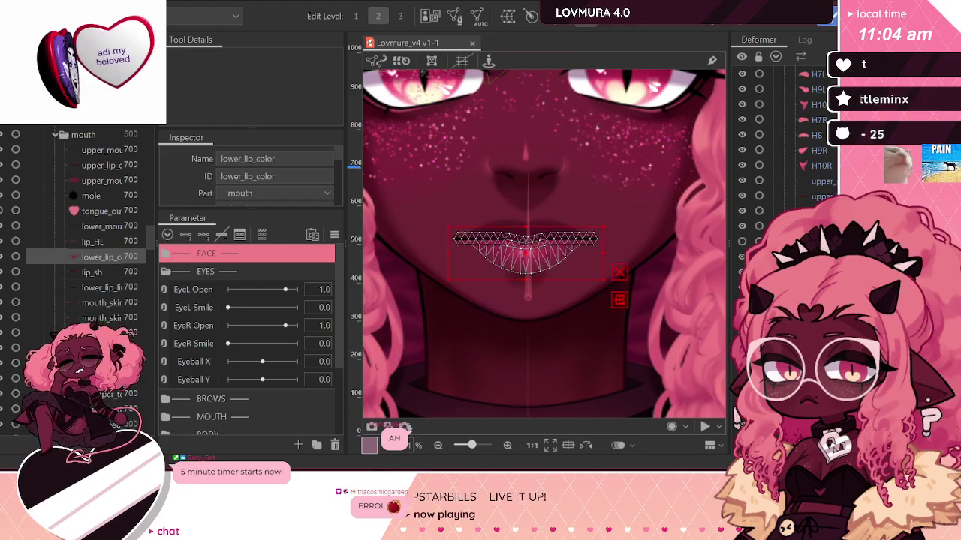
{"action": "left_click", "coordinate": [101, 394]}
{"action": "left_click", "coordinate": [101, 332]}
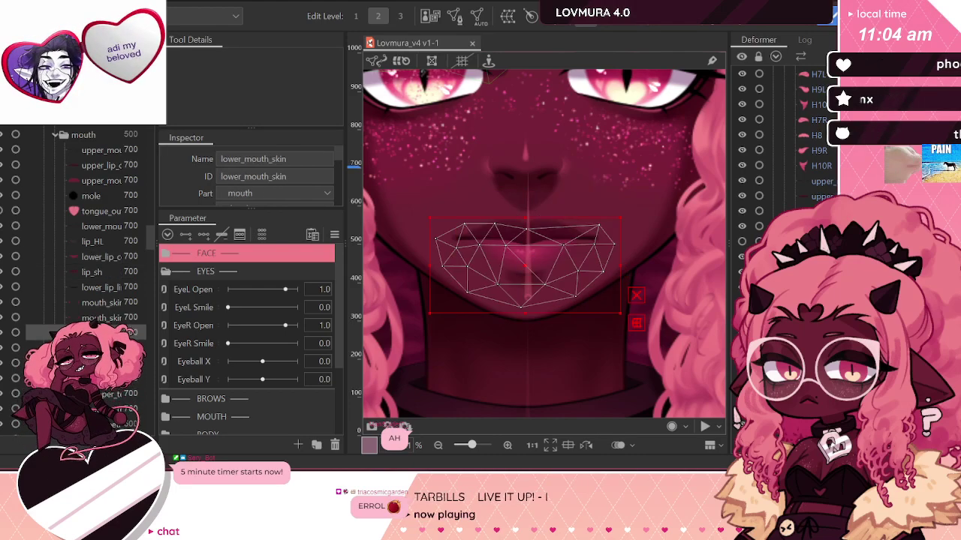
{"action": "key", "text": "Up"}
{"action": "key", "text": "Up"}
{"action": "key", "text": "Up"}
{"action": "key", "text": "Up"}
{"action": "key", "text": "Up"}
{"action": "key", "text": "Up"}
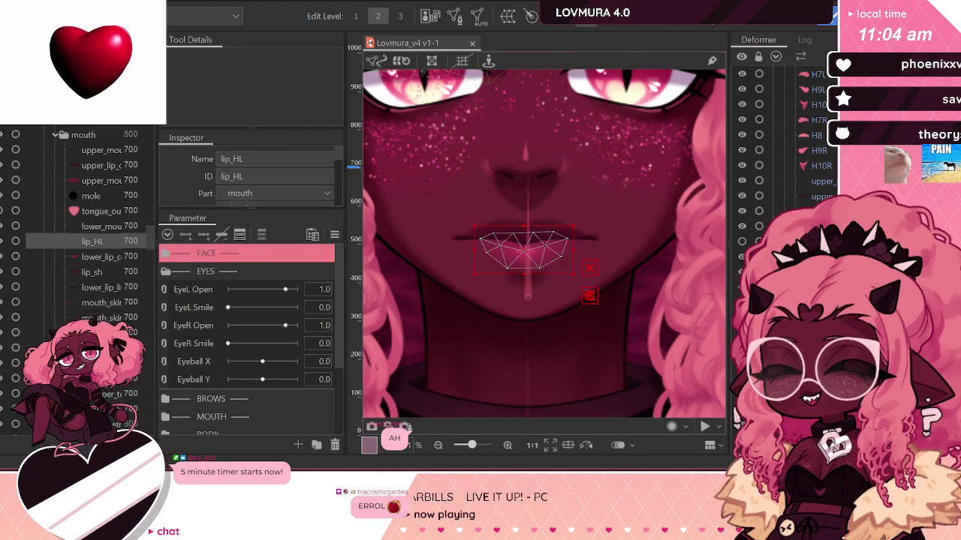
{"action": "key", "text": "Down"}
{"action": "key", "text": "Down"}
{"action": "key", "text": "Down"}
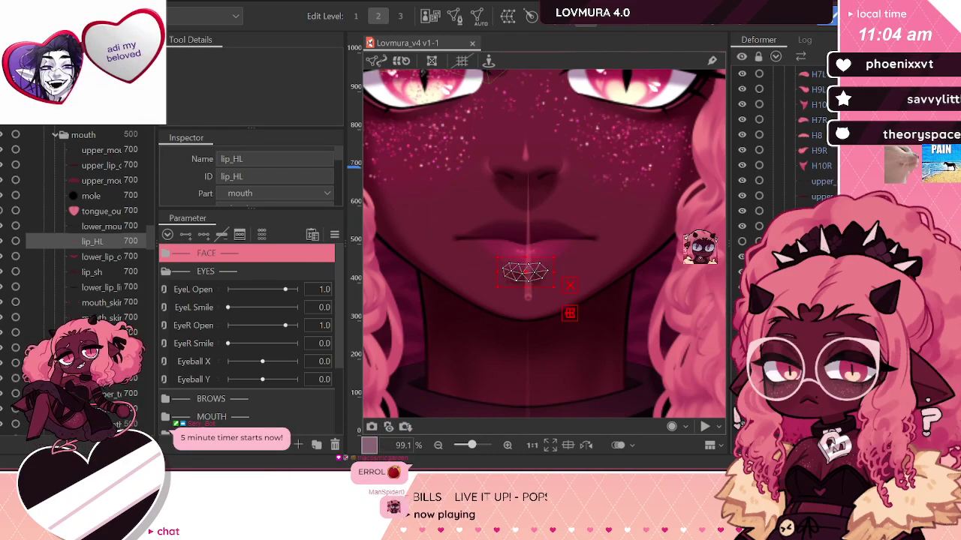
{"action": "key", "text": "Up"}
{"action": "key", "text": "Up"}
{"action": "key", "text": "Up"}
{"action": "key", "text": "Up"}
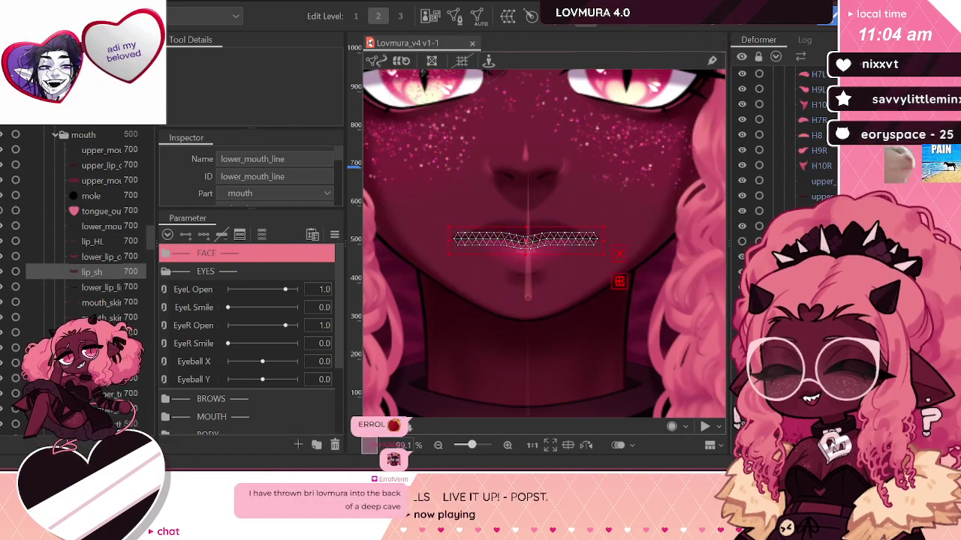
{"action": "left_click", "coordinate": [454, 17]}
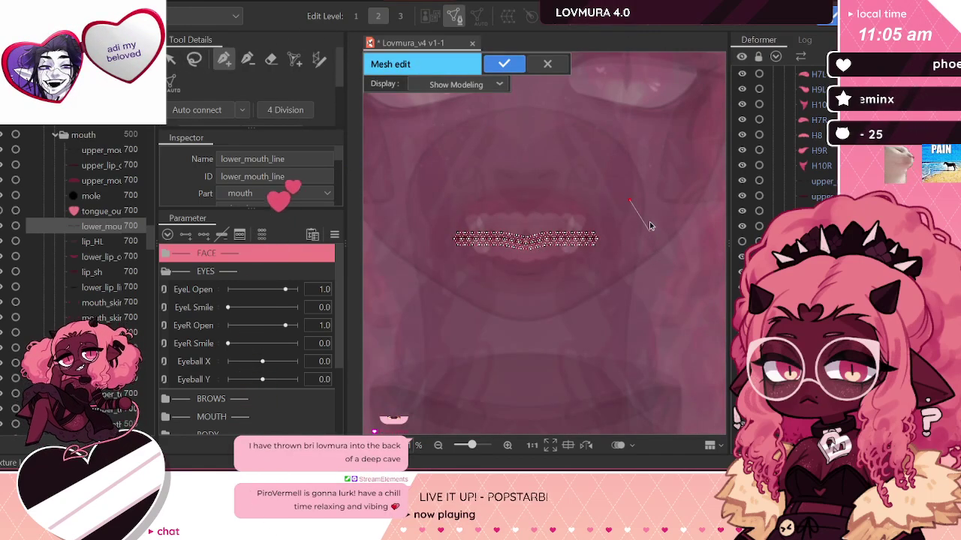
{"action": "left_click", "coordinate": [196, 61]}
{"action": "mouse_move", "coordinate": [692, 211]}
{"action": "left_mouse_down"}
{"action": "mouse_move", "coordinate": [503, 328]}
{"action": "mouse_move", "coordinate": [693, 225]}
{"action": "left_mouse_up"}
{"action": "key", "text": "ctrl+c"}
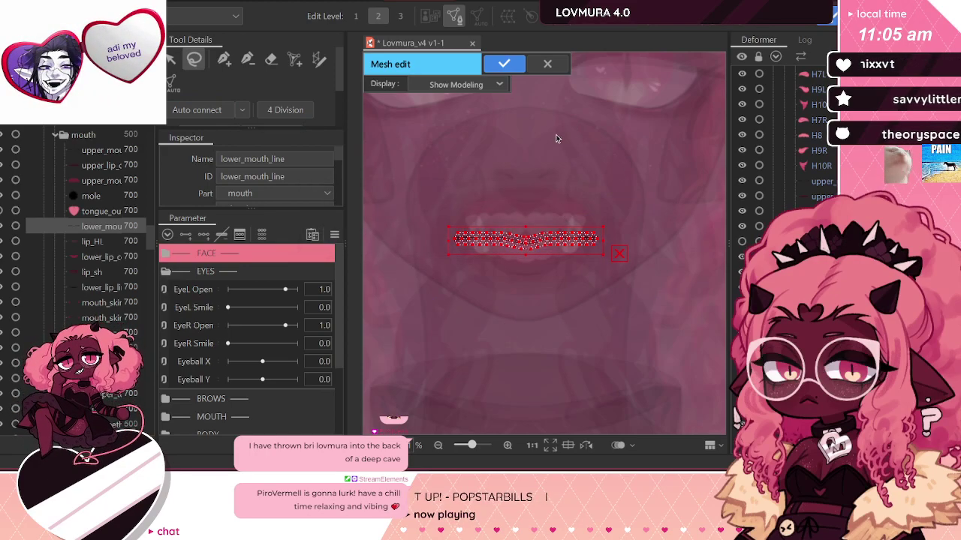
{"action": "left_click", "coordinate": [547, 64]}
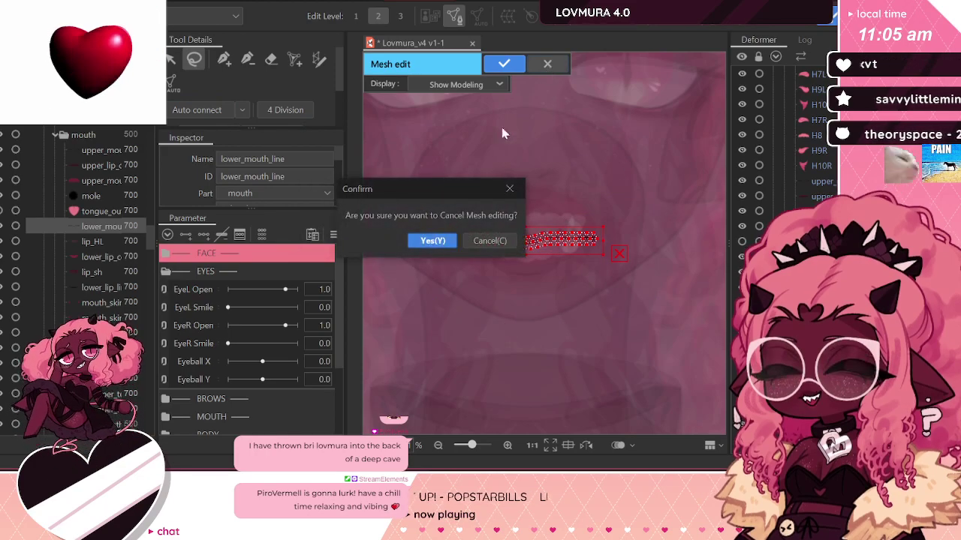
{"action": "left_click", "coordinate": [420, 242]}
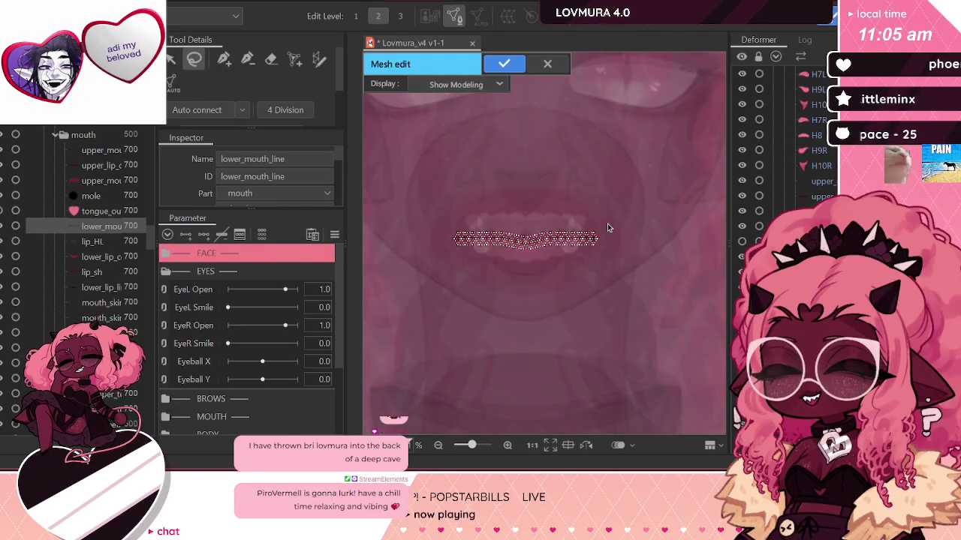
Step: Copy all vertices of the lower_mouth_line mesh, leave its mesh editing, and select the lower_mouth_skin mesh
{"action": "left_click_drag", "start_coordinate": [396, 235], "coordinate": [629, 253]}
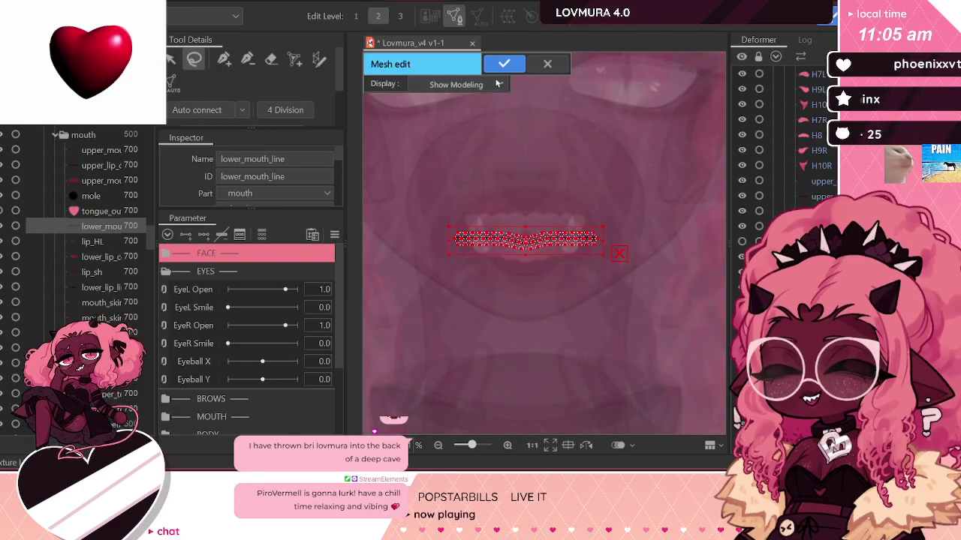
{"action": "left_click", "coordinate": [504, 65]}
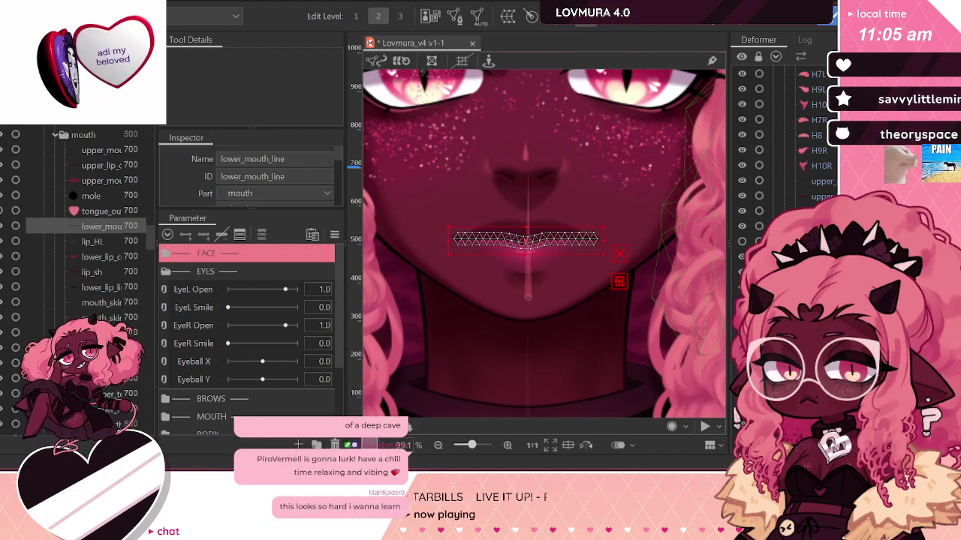
{"action": "left_click", "coordinate": [102, 332]}
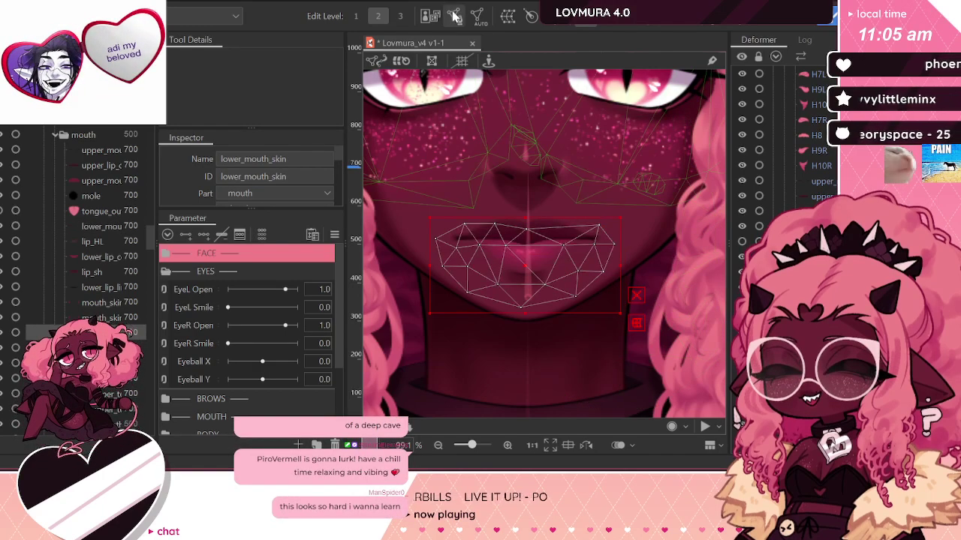
Step: Erase the existing mesh of lower_mouth_skin and paste the copied mouth line vertices in its place
{"action": "left_click", "coordinate": [454, 16]}
{"action": "left_click", "coordinate": [270, 60]}
{"action": "left_click_drag", "start_coordinate": [453, 214], "coordinate": [695, 255]}
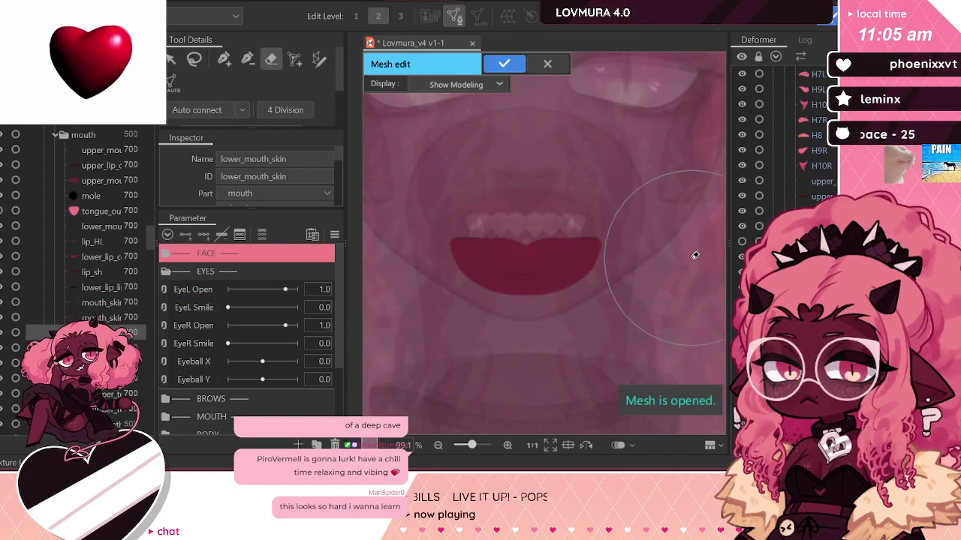
{"action": "key", "text": "ctrl+shift+a"}
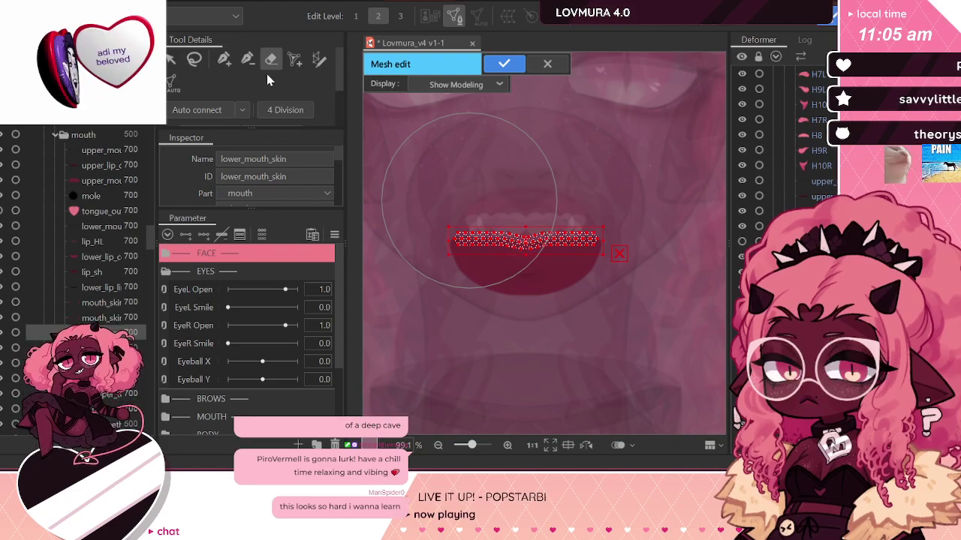
{"action": "left_click", "coordinate": [175, 61]}
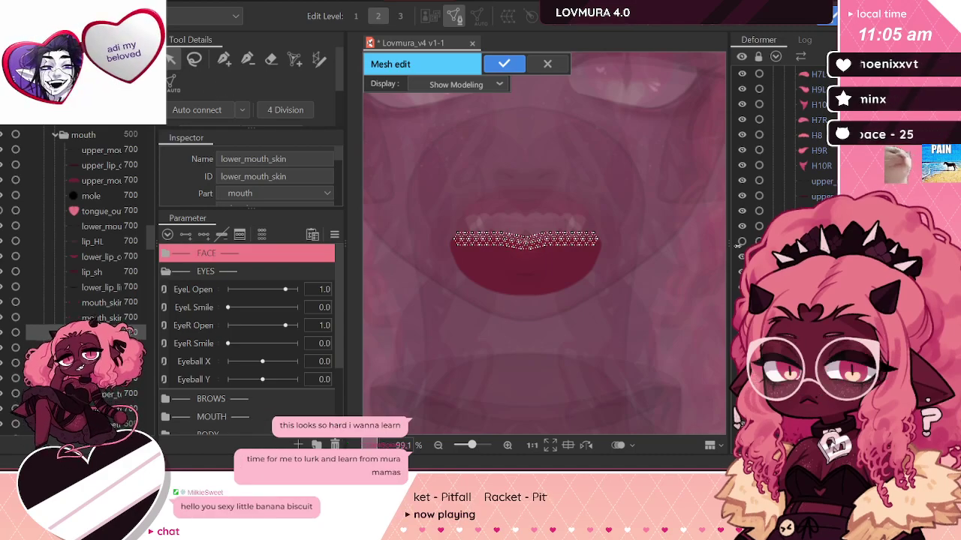
{"action": "scroll", "coordinate": [487, 244], "scroll_direction": "up", "scroll_amount": 4}
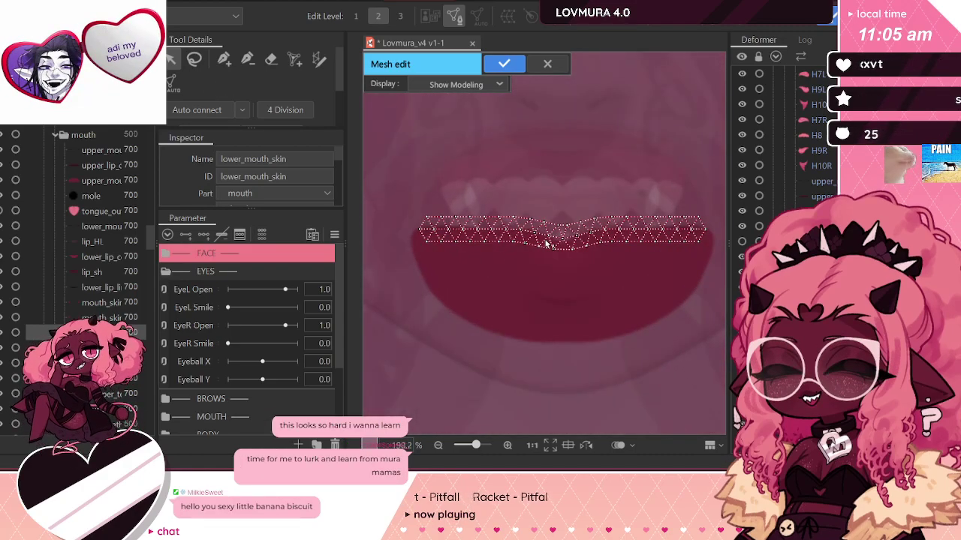
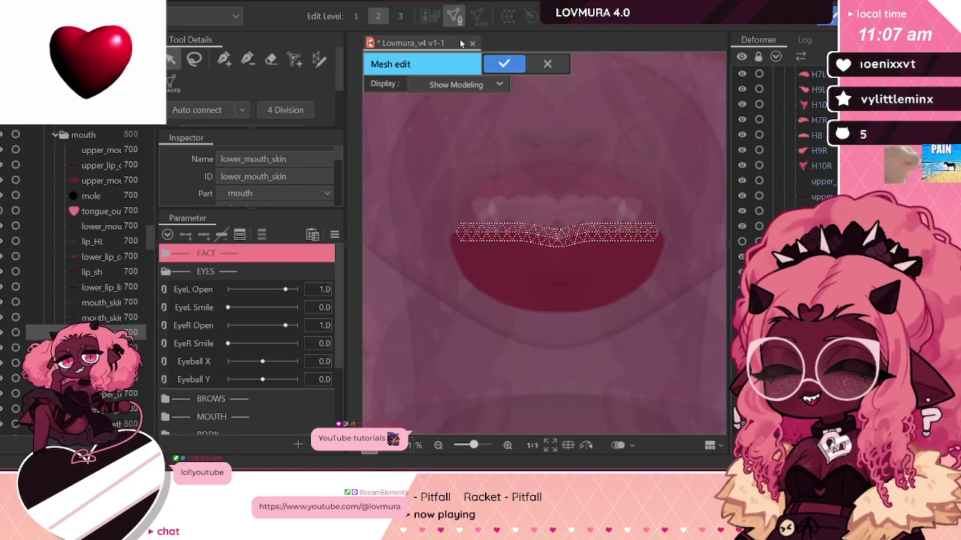
Step: Turn on Mirror Edit and draw a curved outline just outside the lower edge of the mouth skin, from the centre line up towards the corner
{"action": "scroll", "coordinate": [205, 95], "scroll_direction": "down", "scroll_amount": 2}
{"action": "scroll", "coordinate": [205, 94], "scroll_direction": "down", "scroll_amount": 1}
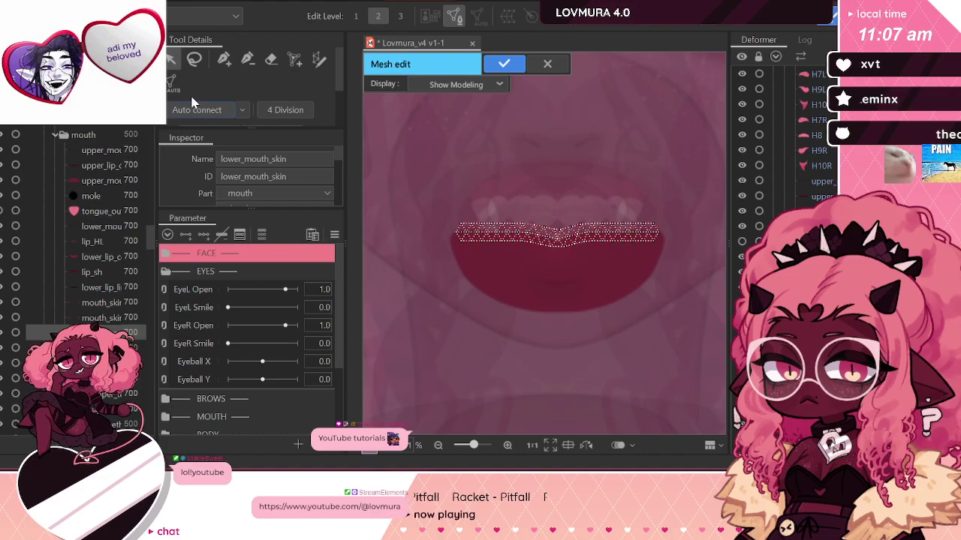
{"action": "scroll", "coordinate": [204, 94], "scroll_direction": "up", "scroll_amount": 3}
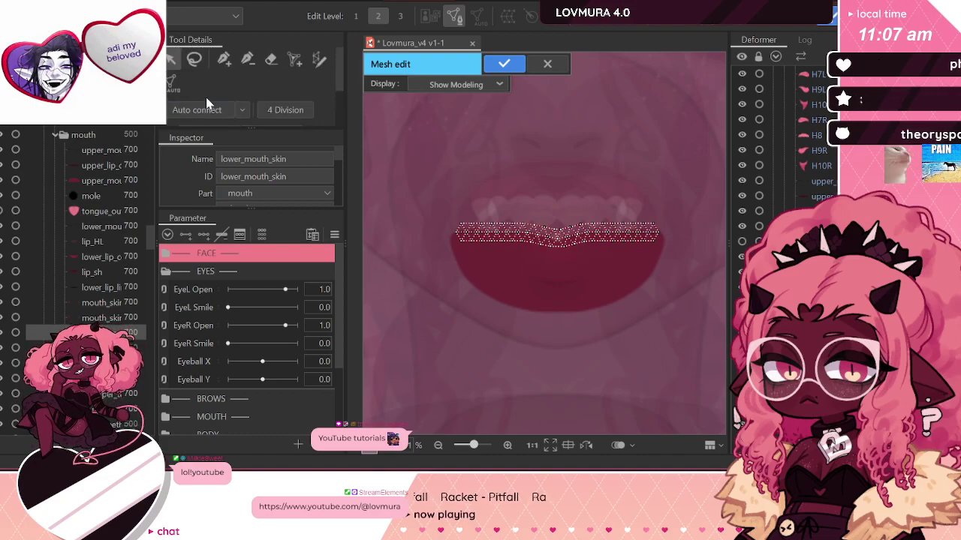
{"action": "scroll", "coordinate": [214, 84], "scroll_direction": "down", "scroll_amount": 3}
{"action": "left_click", "coordinate": [178, 111]}
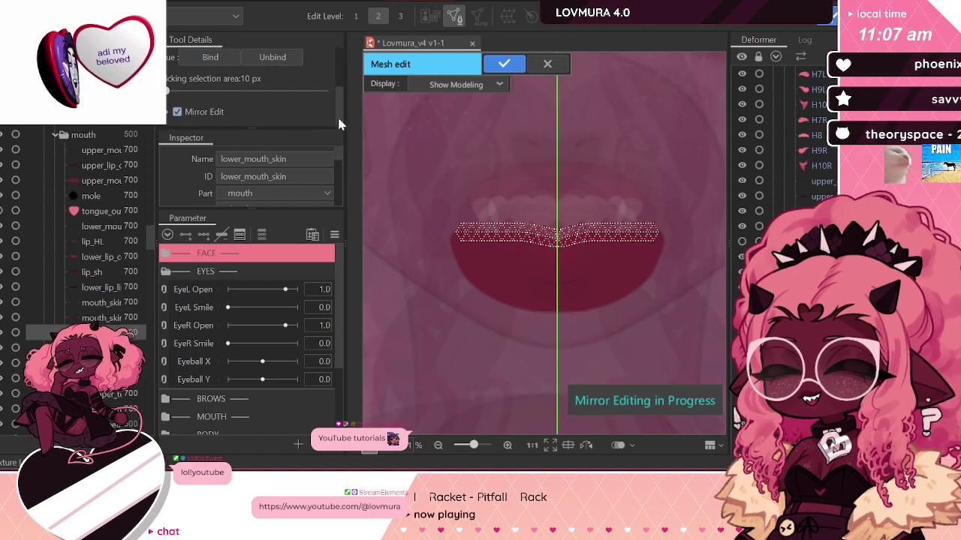
{"action": "scroll", "coordinate": [638, 290], "scroll_direction": "up", "scroll_amount": 2}
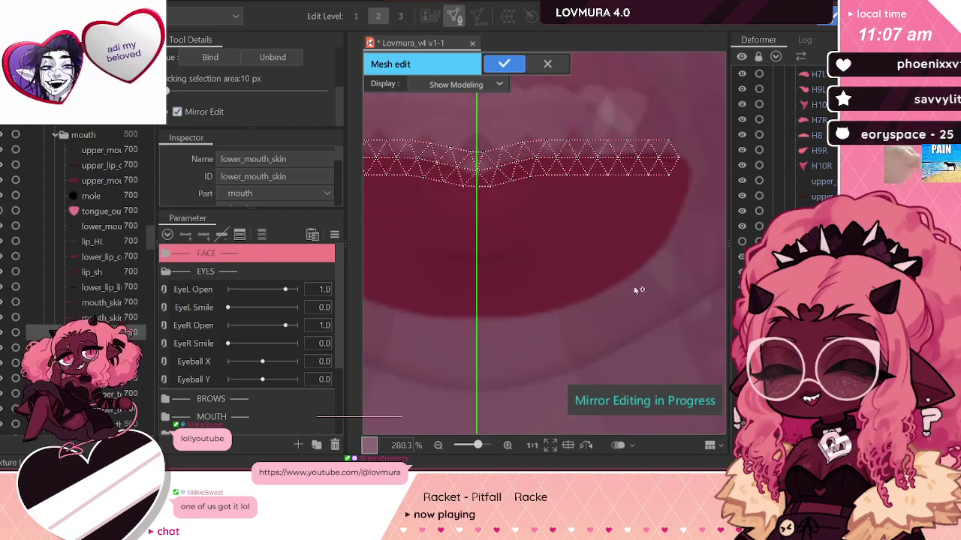
{"action": "left_click", "coordinate": [476, 328]}
{"action": "left_click", "coordinate": [493, 328]}
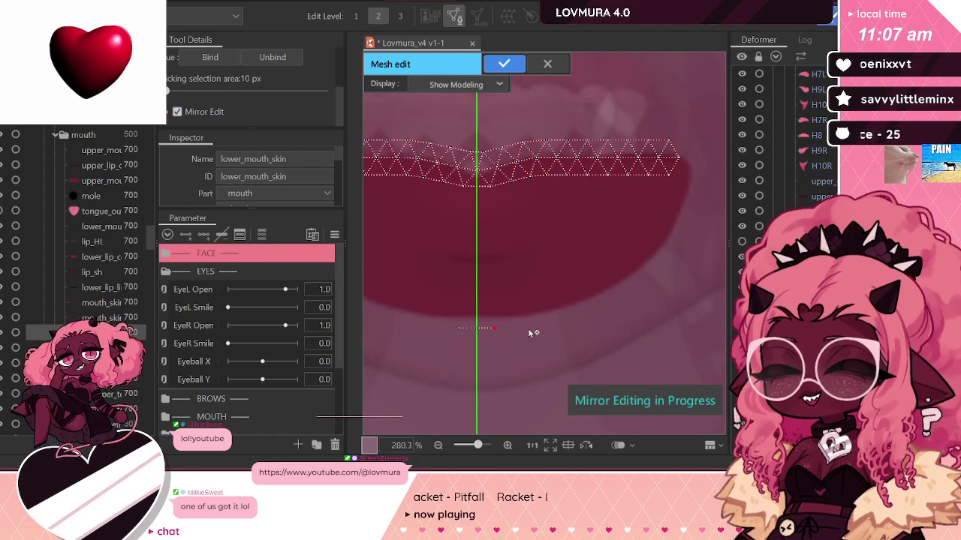
{"action": "left_click", "coordinate": [521, 328]}
{"action": "left_click", "coordinate": [546, 326]}
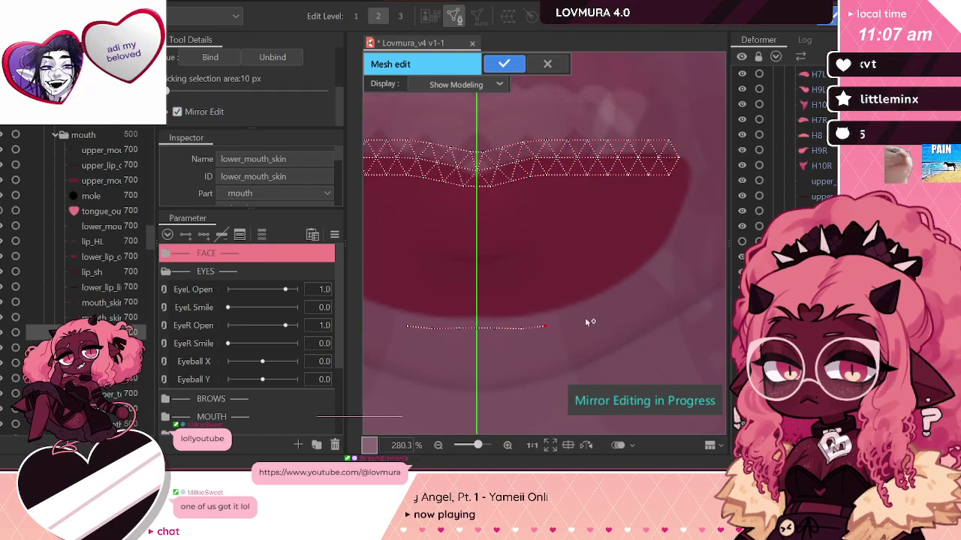
{"action": "left_click", "coordinate": [595, 309]}
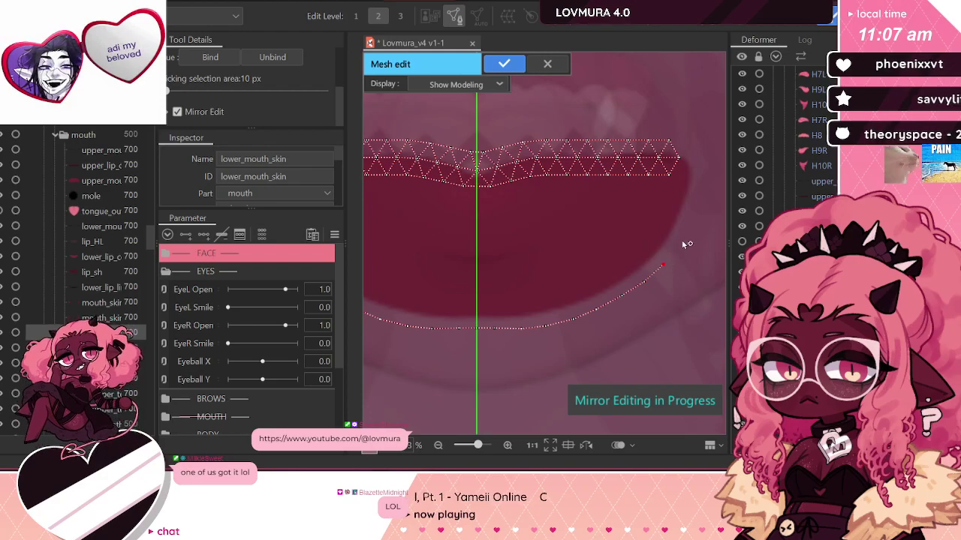
{"action": "left_click", "coordinate": [695, 207]}
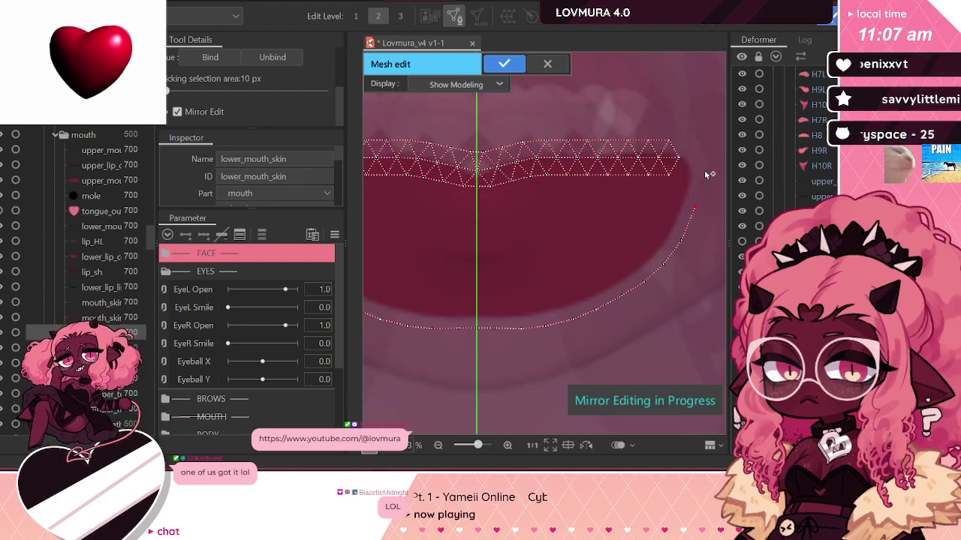
Step: Extend the outline around the right mouth corner and link its vertices to the three rows of the pasted strip
{"action": "scroll", "coordinate": [696, 160], "scroll_direction": "up", "scroll_amount": 2}
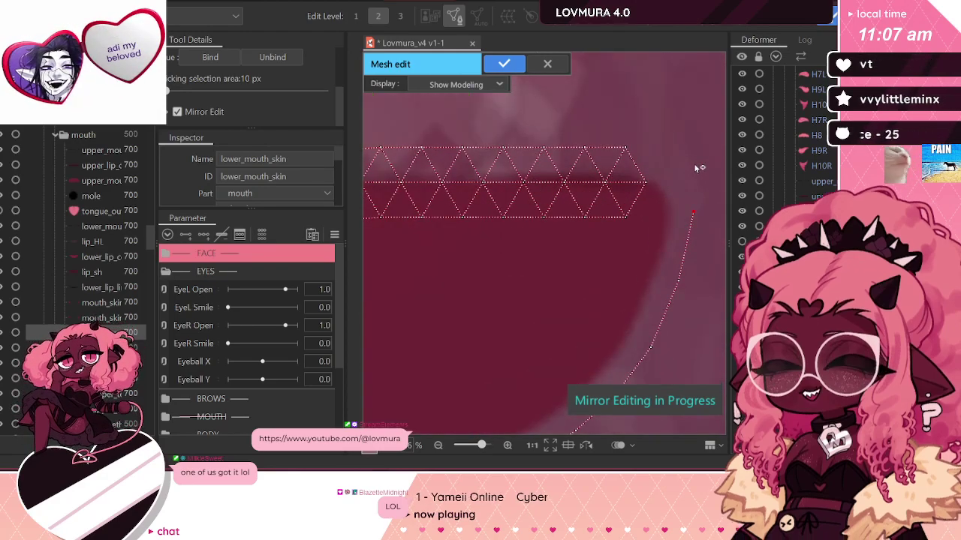
{"action": "left_click", "coordinate": [693, 150]}
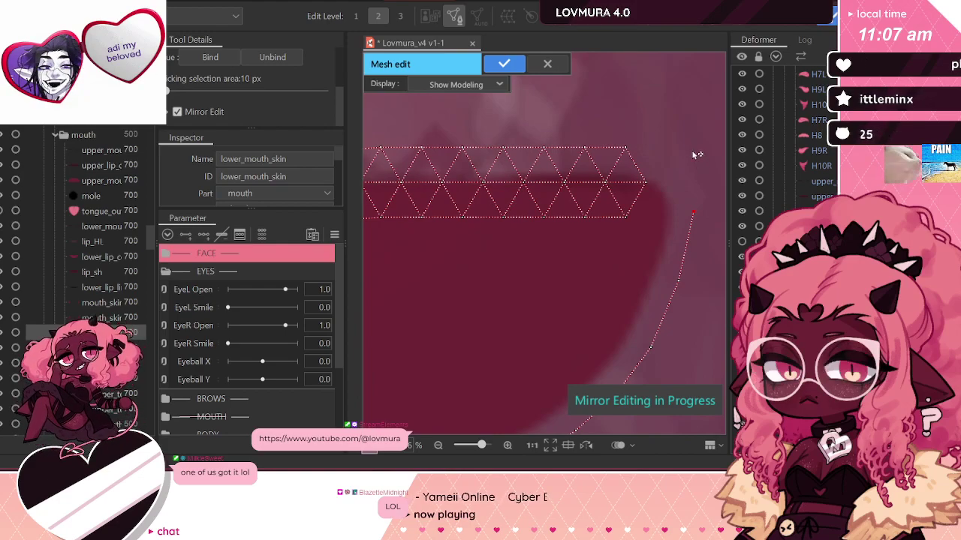
{"action": "left_click", "coordinate": [626, 147]}
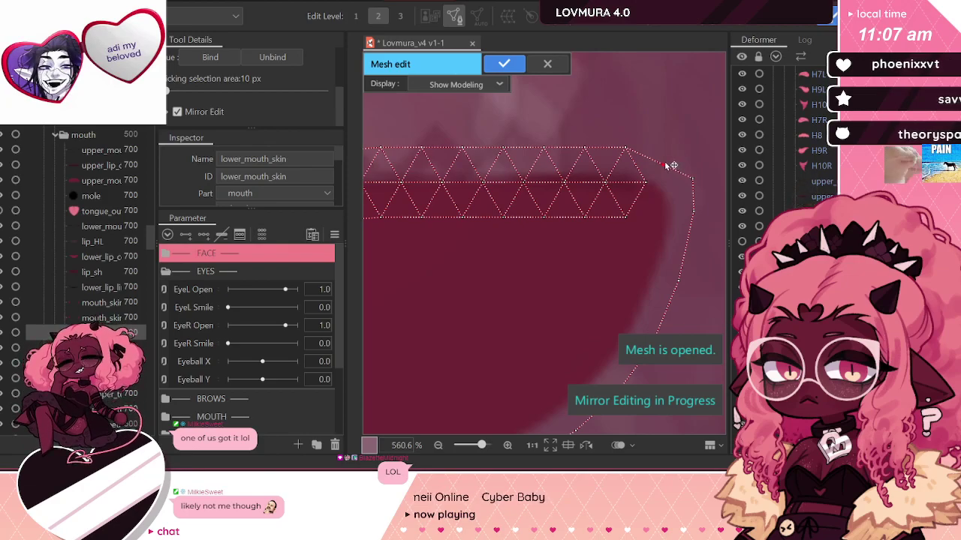
{"action": "left_click_drag", "start_coordinate": [665, 161], "coordinate": [673, 149]}
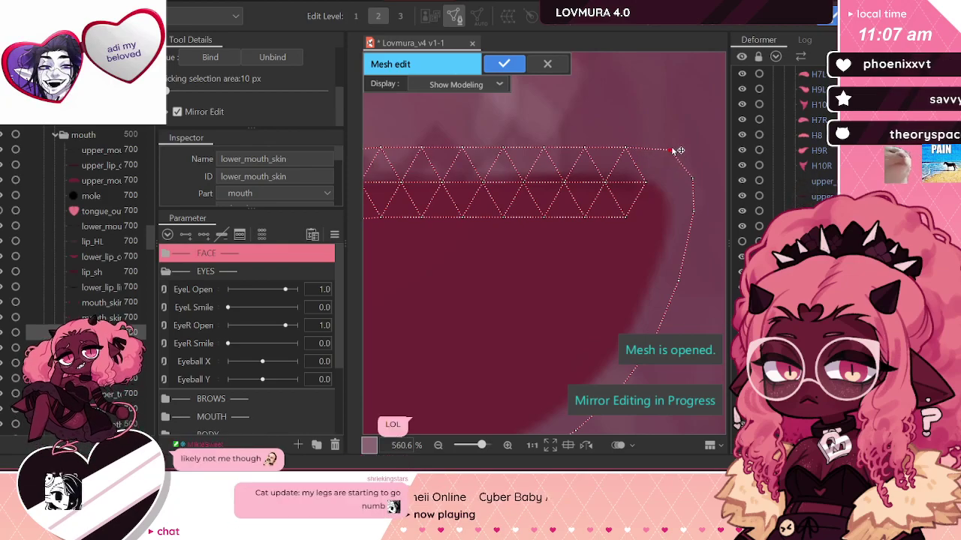
{"action": "left_click", "coordinate": [696, 181]}
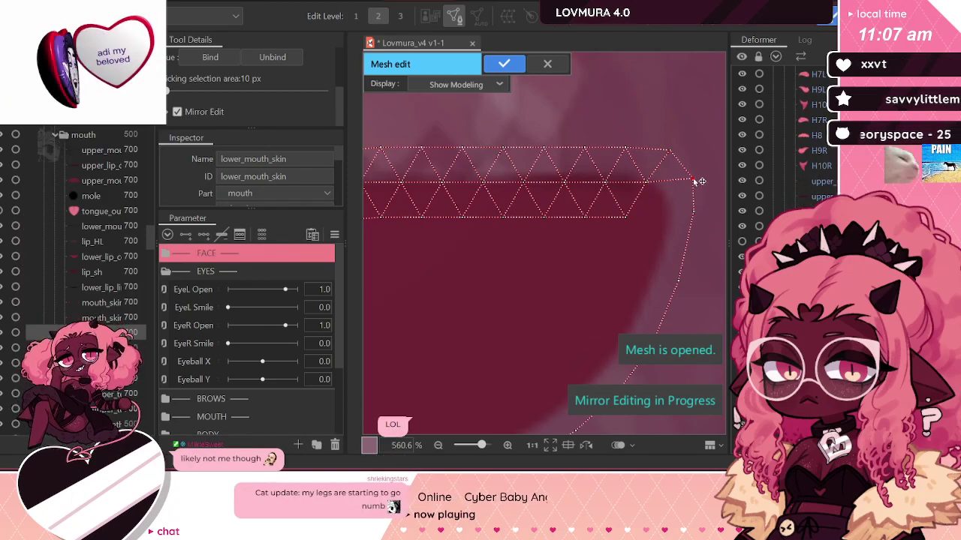
{"action": "left_click", "coordinate": [663, 214]}
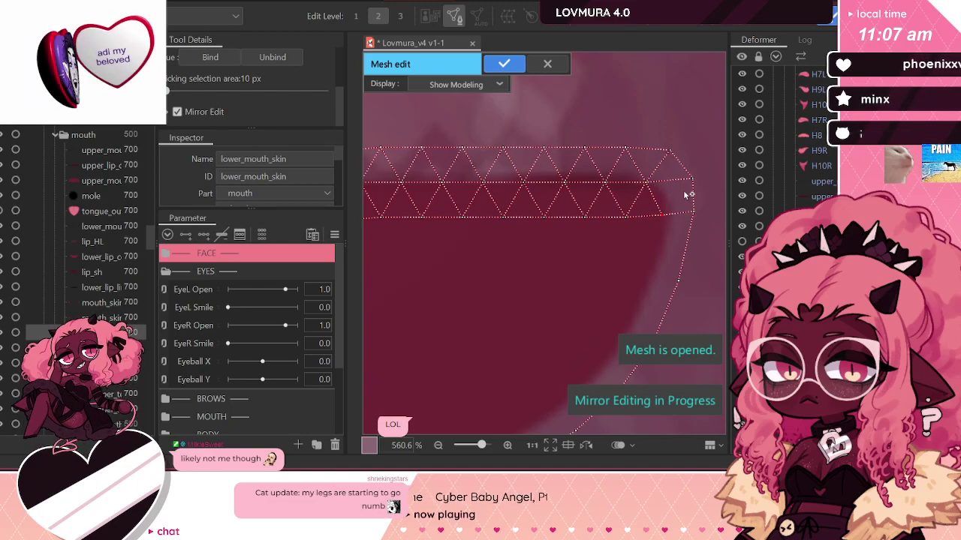
Step: With Mirror Edit off, join the outline to the strip at the left mouth corner, then auto-connect and apply the lower_mouth_skin mesh
{"action": "scroll", "coordinate": [696, 180], "scroll_direction": "down", "scroll_amount": 5}
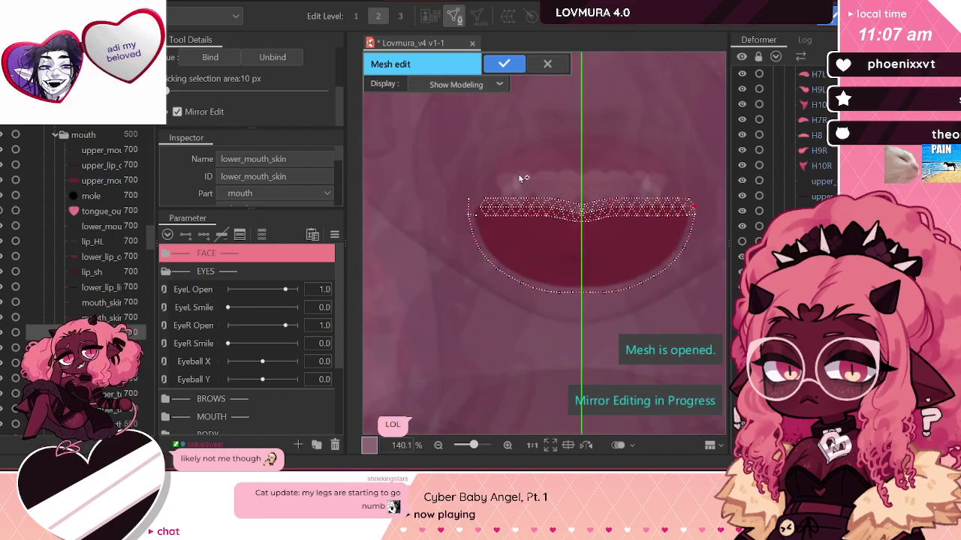
{"action": "scroll", "coordinate": [674, 213], "scroll_direction": "up", "scroll_amount": 1}
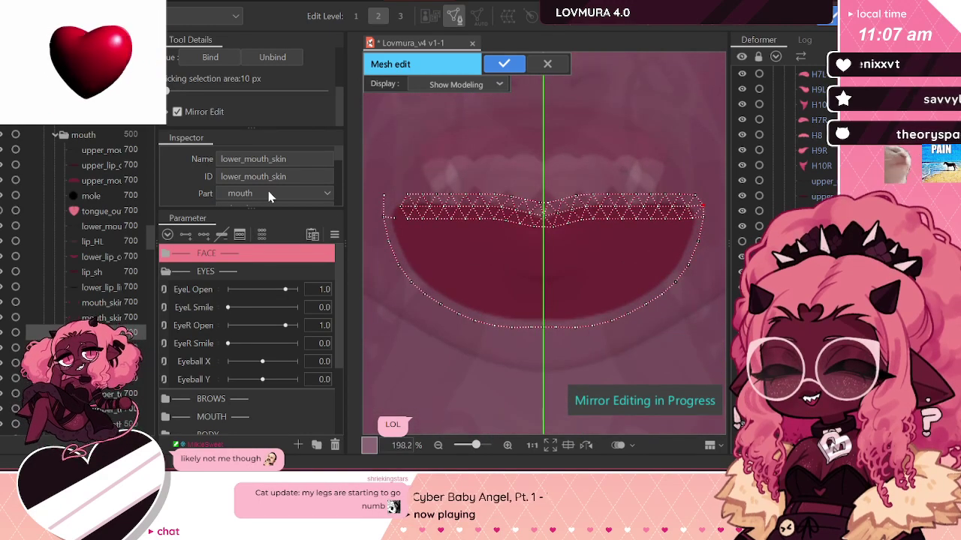
{"action": "left_click", "coordinate": [179, 111]}
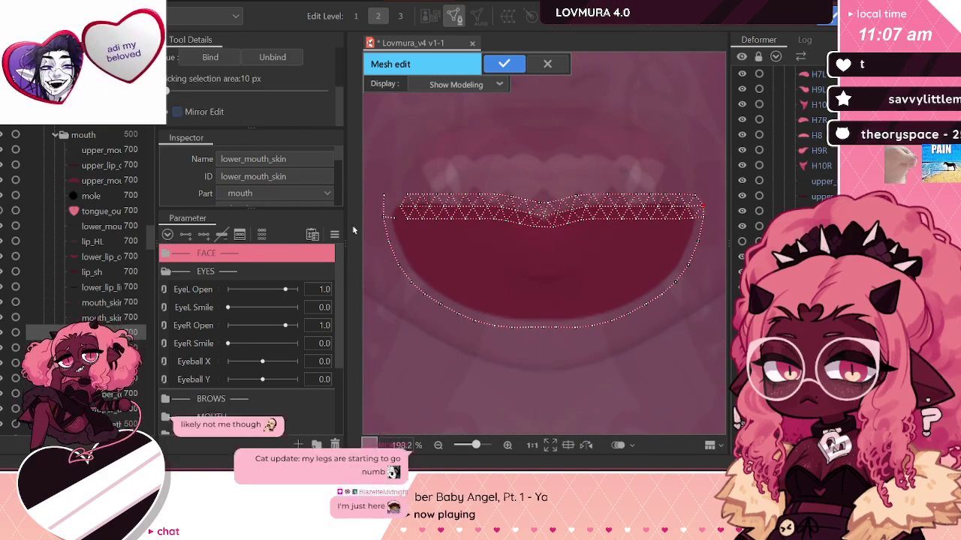
{"action": "scroll", "coordinate": [389, 190], "scroll_direction": "up", "scroll_amount": 3}
{"action": "scroll", "coordinate": [381, 196], "scroll_direction": "down", "scroll_amount": 3}
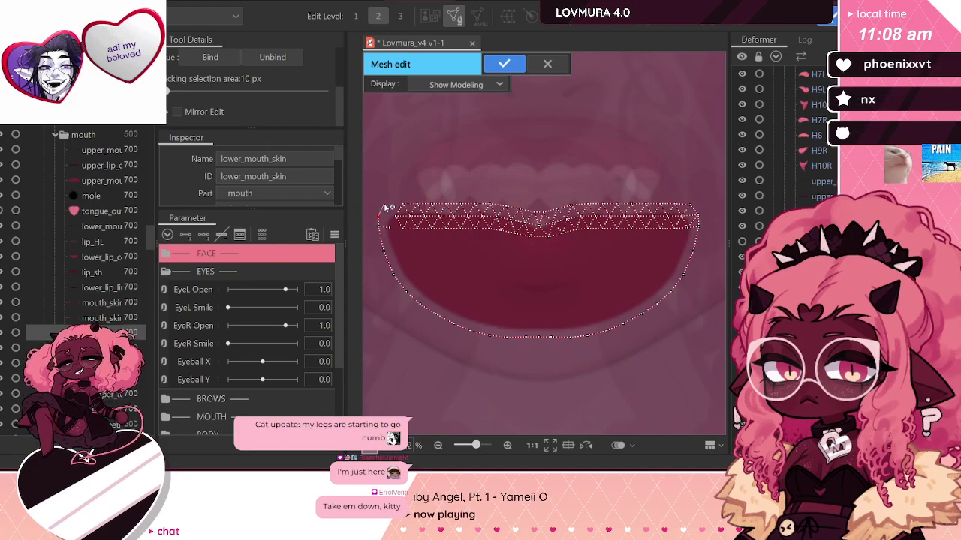
{"action": "left_click", "coordinate": [384, 206]}
{"action": "left_click", "coordinate": [405, 203]}
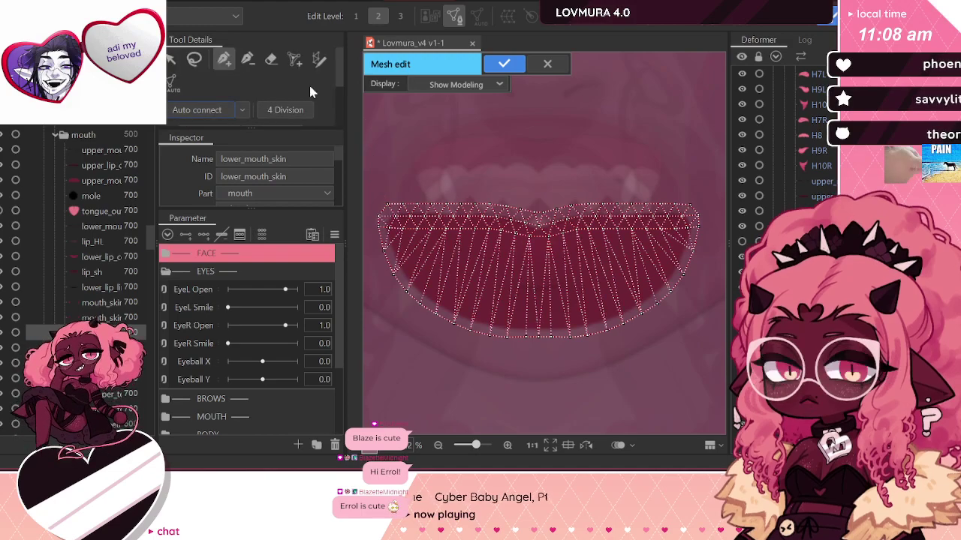
{"action": "left_click", "coordinate": [497, 68]}
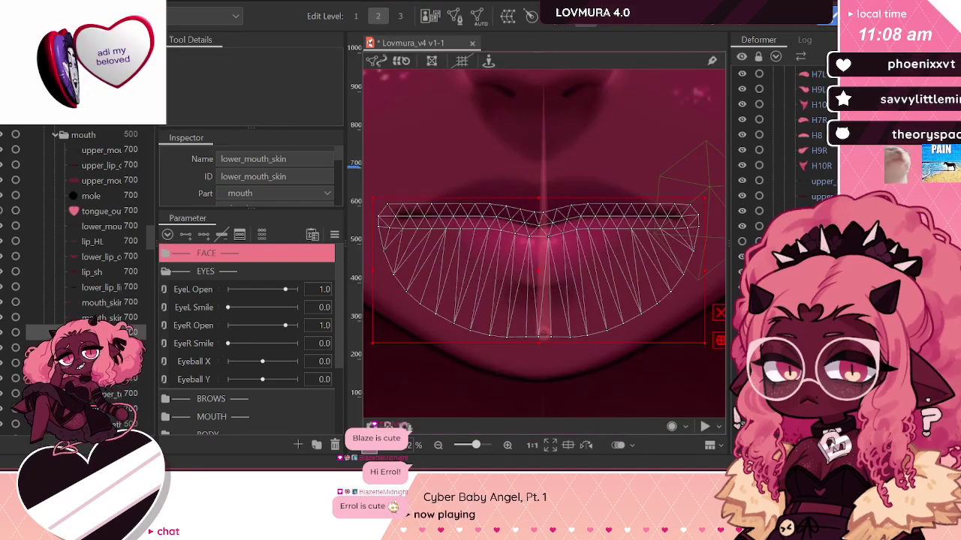
Step: Check the mouth_skin_side mesh against the whole figure, clear the selection, and save the model
{"action": "left_click", "coordinate": [101, 317]}
{"action": "scroll", "coordinate": [641, 300], "scroll_direction": "down", "scroll_amount": 6}
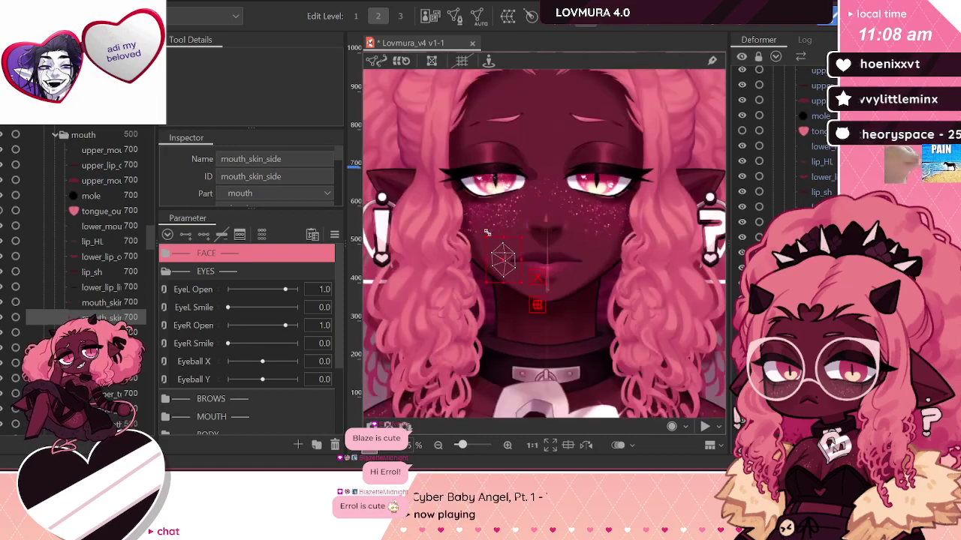
{"action": "scroll", "coordinate": [549, 178], "scroll_direction": "down", "scroll_amount": 6}
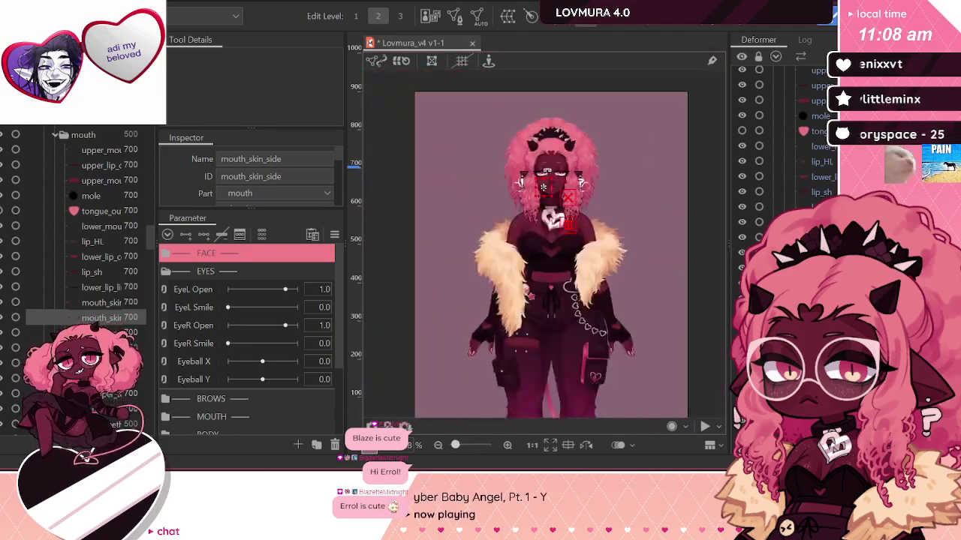
{"action": "left_click", "coordinate": [698, 224]}
{"action": "key", "text": "ctrl+s"}
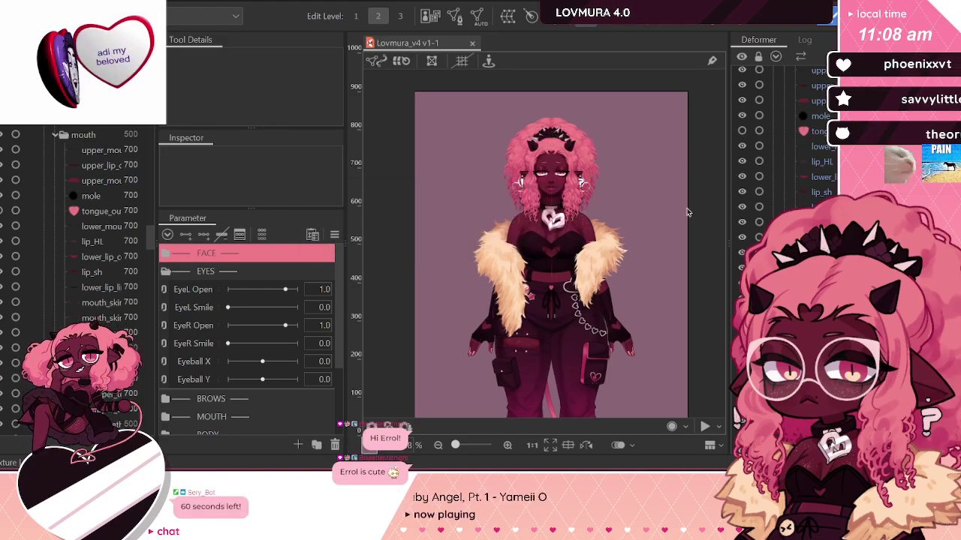
Step: Select all of the model's objects and examine their meshes across the whole figure, including the hands and trousers
{"action": "scroll", "coordinate": [694, 208], "scroll_direction": "down", "scroll_amount": 3}
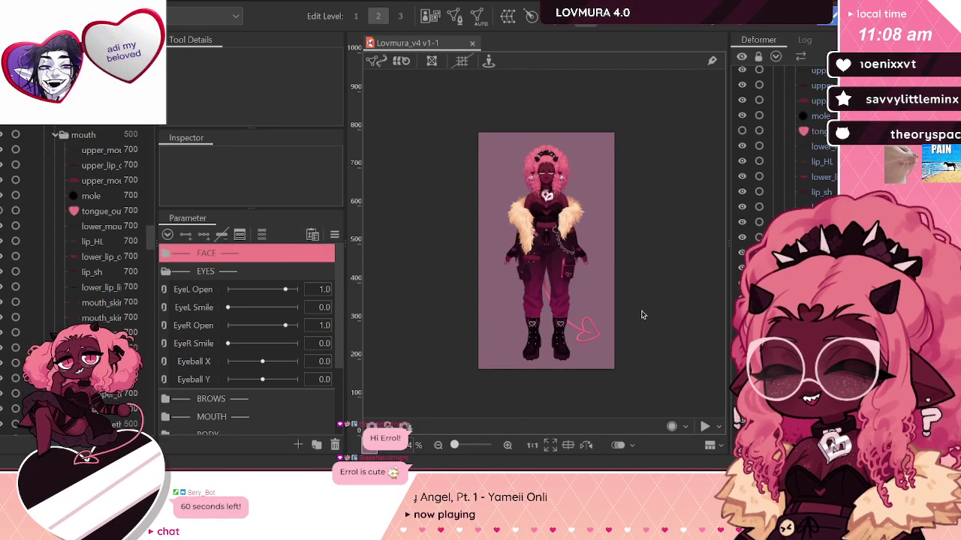
{"action": "scroll", "coordinate": [631, 322], "scroll_direction": "up", "scroll_amount": 1}
{"action": "scroll", "coordinate": [660, 311], "scroll_direction": "down", "scroll_amount": 2}
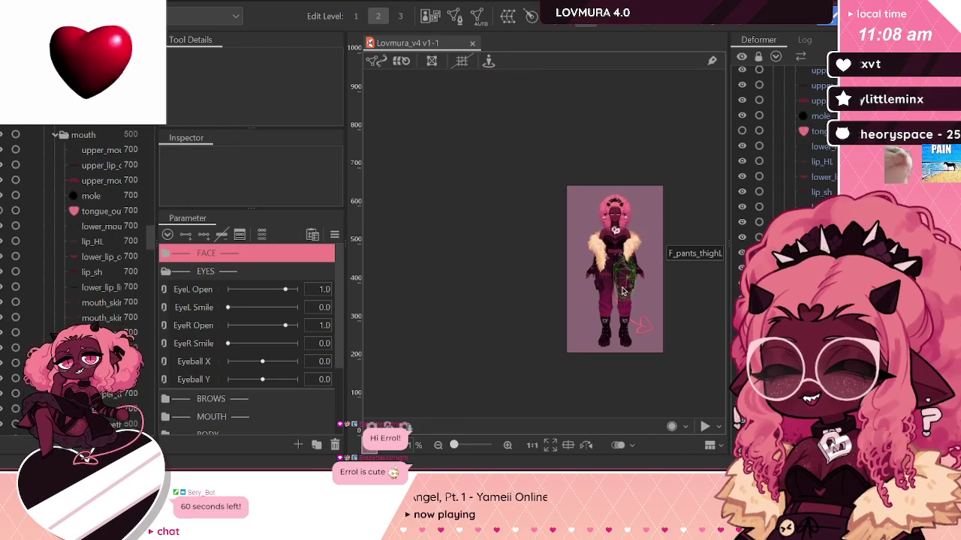
{"action": "scroll", "coordinate": [689, 335], "scroll_direction": "up", "scroll_amount": 3}
{"action": "key", "text": "ctrl+a"}
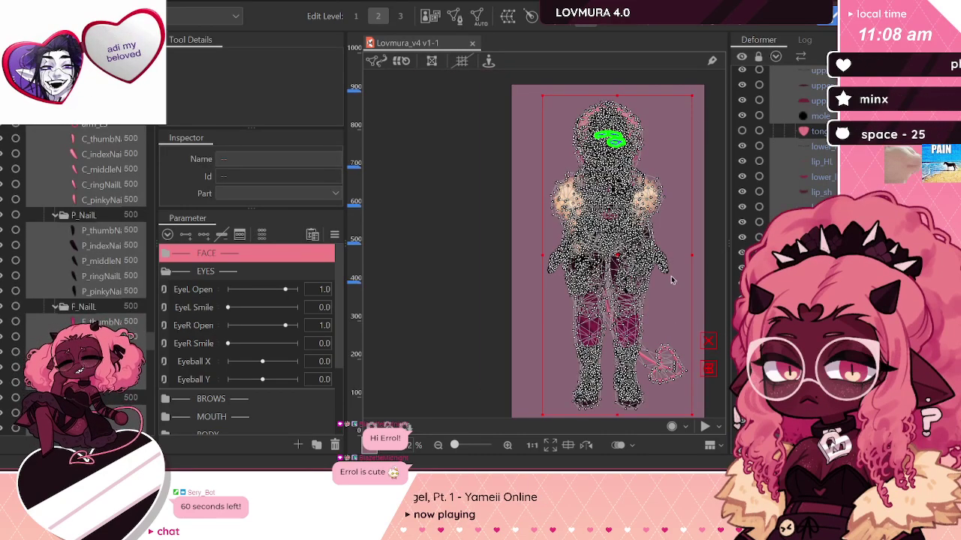
{"action": "scroll", "coordinate": [652, 307], "scroll_direction": "up", "scroll_amount": 5}
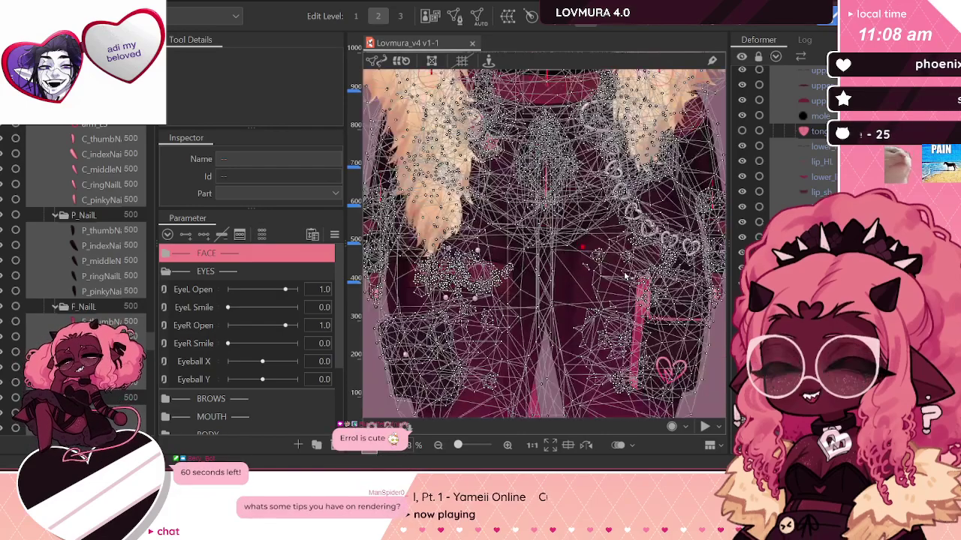
{"action": "scroll", "coordinate": [572, 257], "scroll_direction": "up", "scroll_amount": 2}
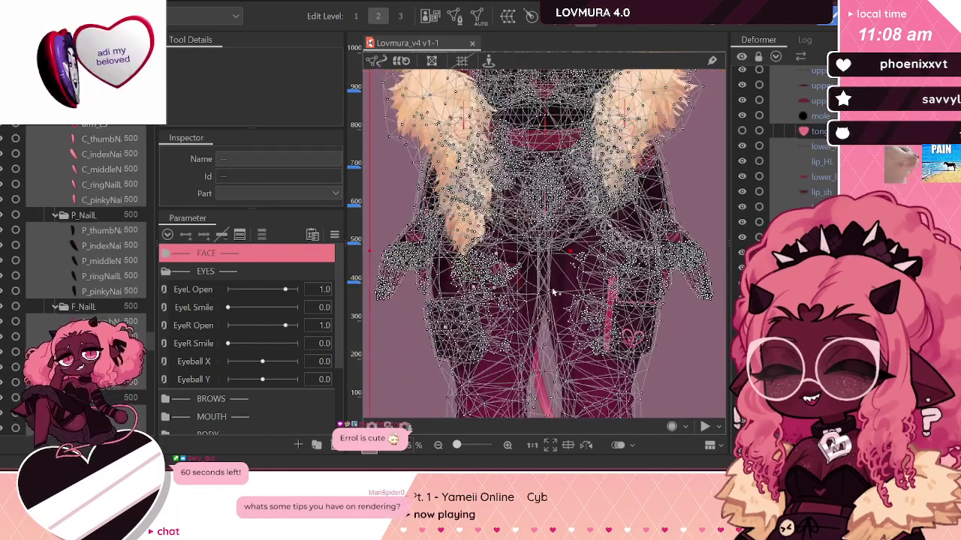
{"action": "scroll", "coordinate": [551, 248], "scroll_direction": "up", "scroll_amount": 2}
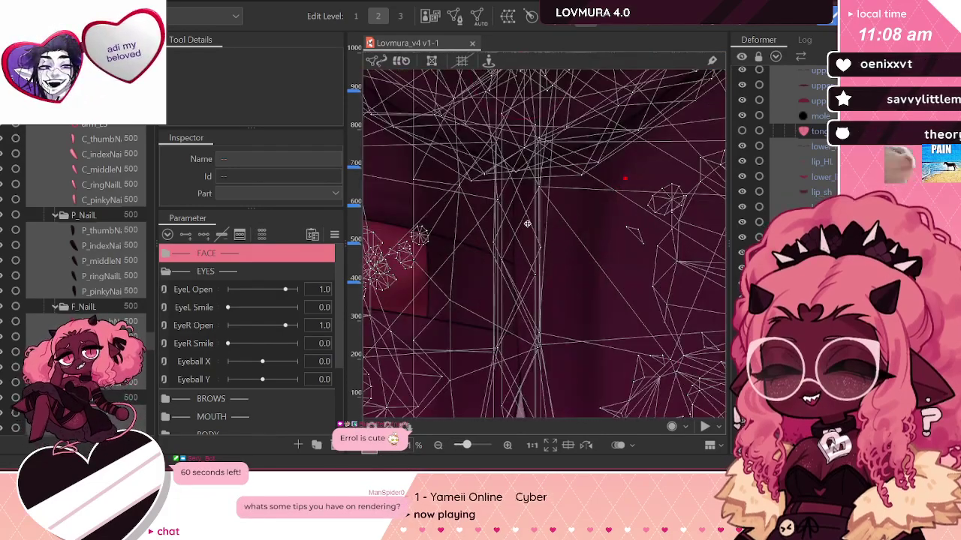
{"action": "scroll", "coordinate": [528, 229], "scroll_direction": "down", "scroll_amount": 5}
{"action": "scroll", "coordinate": [527, 230], "scroll_direction": "down", "scroll_amount": 5}
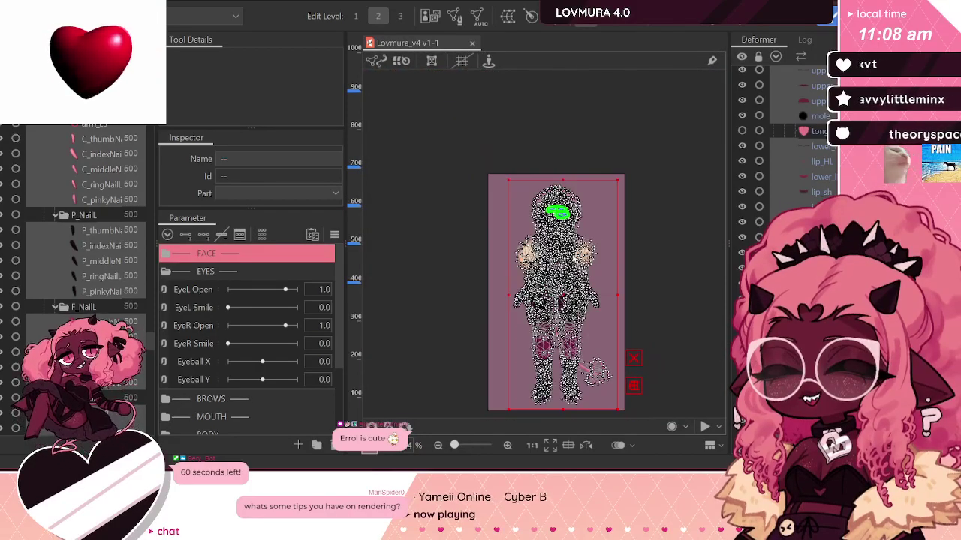
Step: Examine the meshes around the head and torso and clear the object selection
{"action": "scroll", "coordinate": [652, 268], "scroll_direction": "up", "scroll_amount": 6}
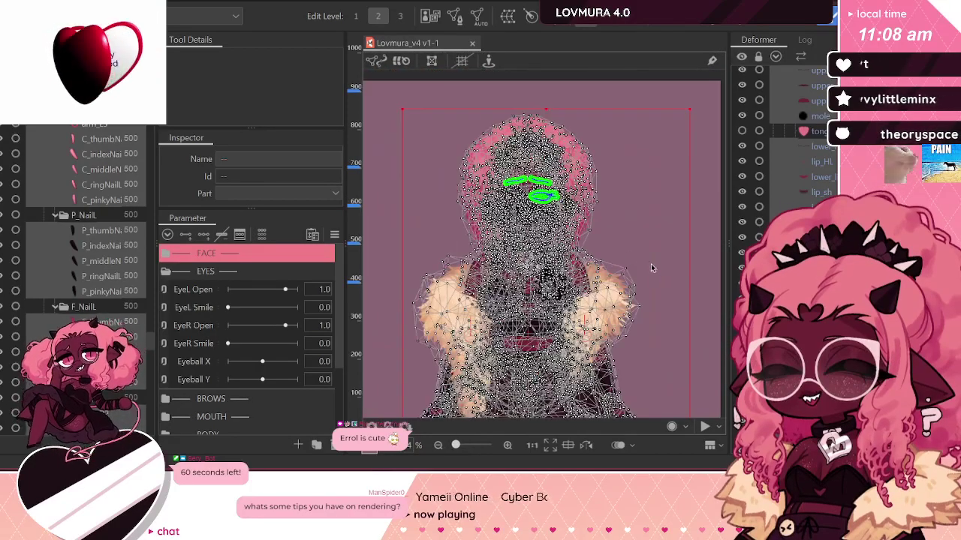
{"action": "left_click", "coordinate": [693, 300]}
{"action": "scroll", "coordinate": [547, 197], "scroll_direction": "down", "scroll_amount": 5}
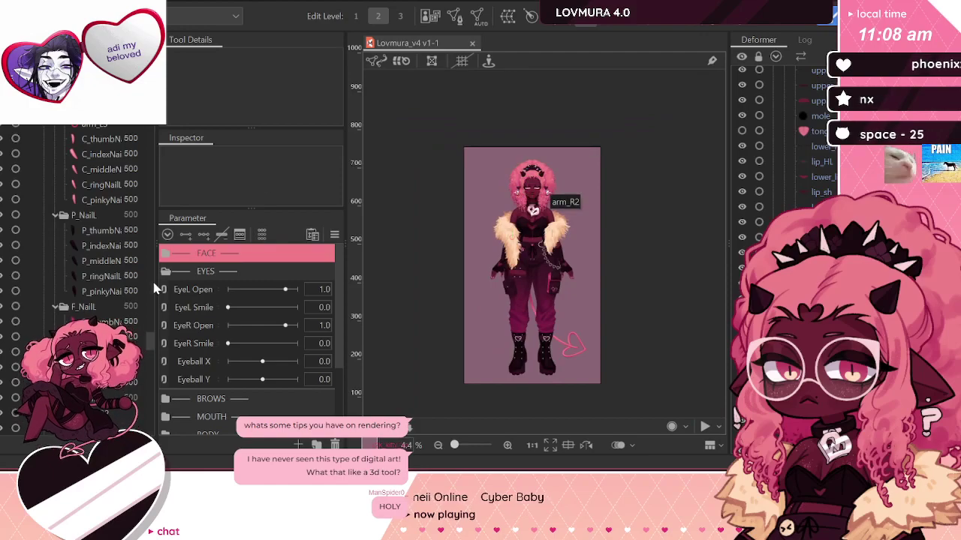
Step: Collapse the expanded outfit groups under CORE, including FUTURE, BASE and CLASSIC(BACK)
{"action": "left_click_drag", "start_coordinate": [148, 346], "coordinate": [102, 99]}
{"action": "left_click", "coordinate": [45, 107]}
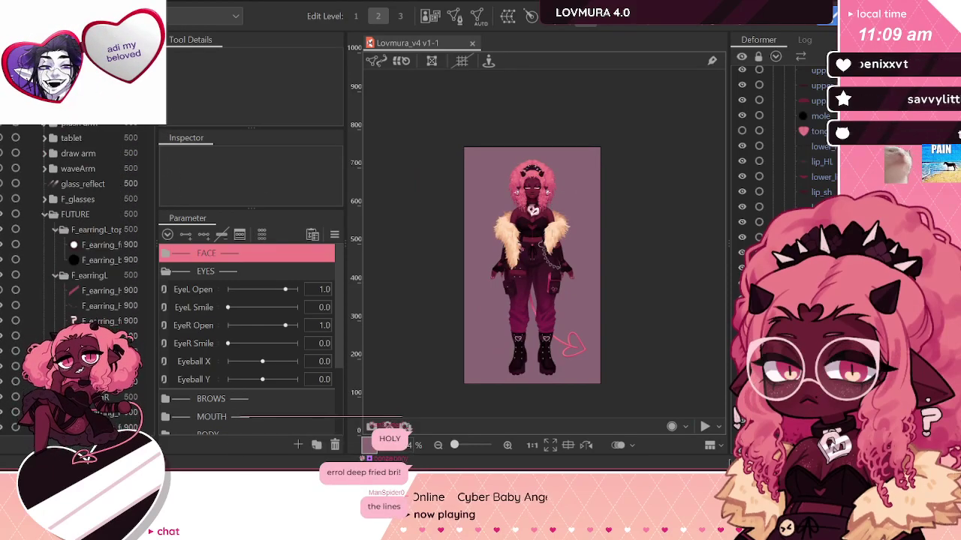
{"action": "left_click", "coordinate": [71, 92]}
{"action": "left_click", "coordinate": [45, 214]}
{"action": "left_click", "coordinate": [46, 260]}
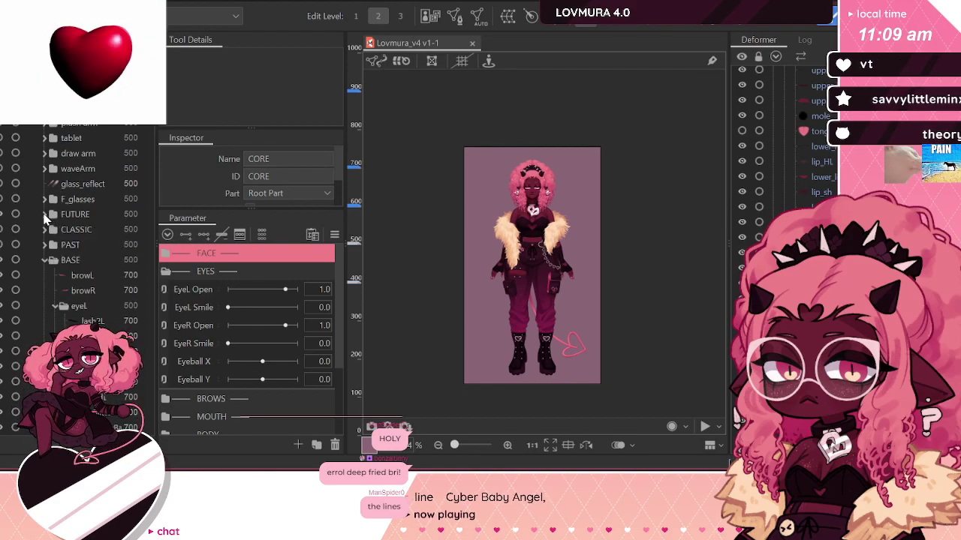
{"action": "left_click", "coordinate": [47, 261]}
{"action": "left_click", "coordinate": [45, 275]}
{"action": "left_click", "coordinate": [45, 275]}
{"action": "left_click", "coordinate": [45, 291]}
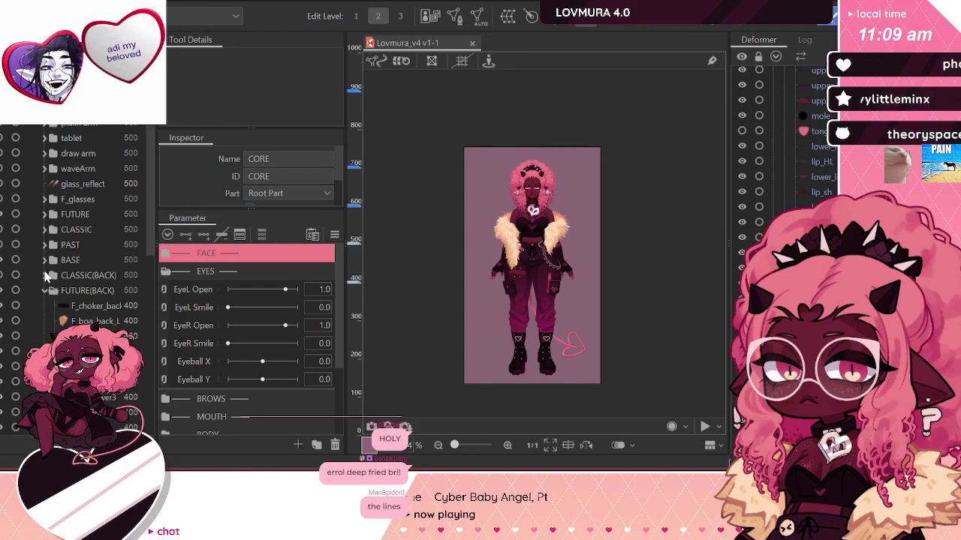
Step: Hide the FUTURE outfit and expand the CLASSIC group and its C_jacket subgroup
{"action": "left_click", "coordinate": [1, 216]}
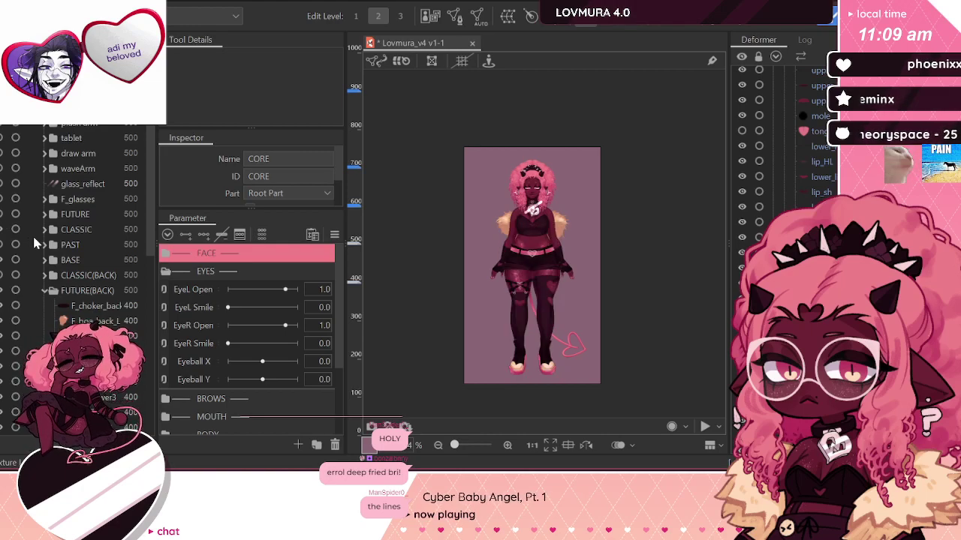
{"action": "left_click", "coordinate": [64, 232]}
{"action": "left_click", "coordinate": [45, 231]}
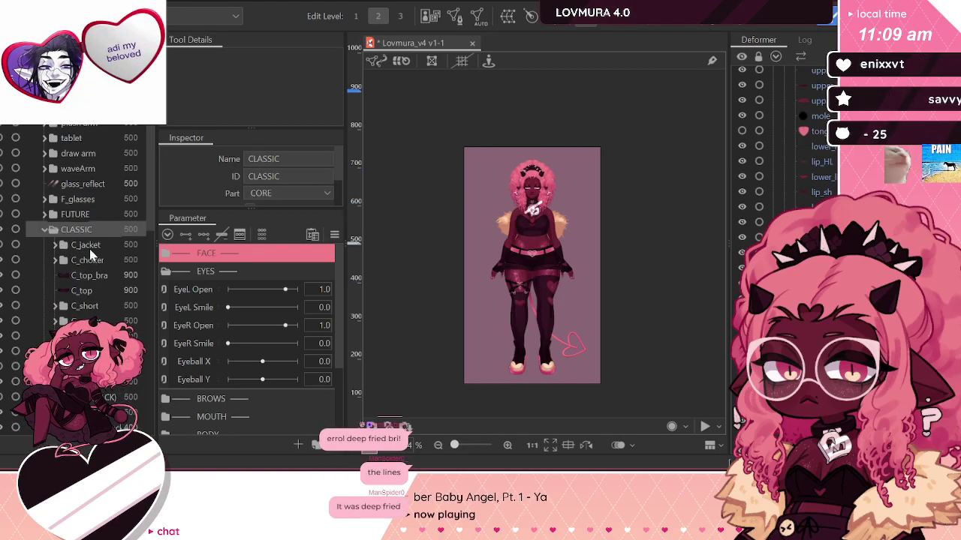
{"action": "left_click", "coordinate": [54, 244]}
{"action": "left_click", "coordinate": [78, 259]}
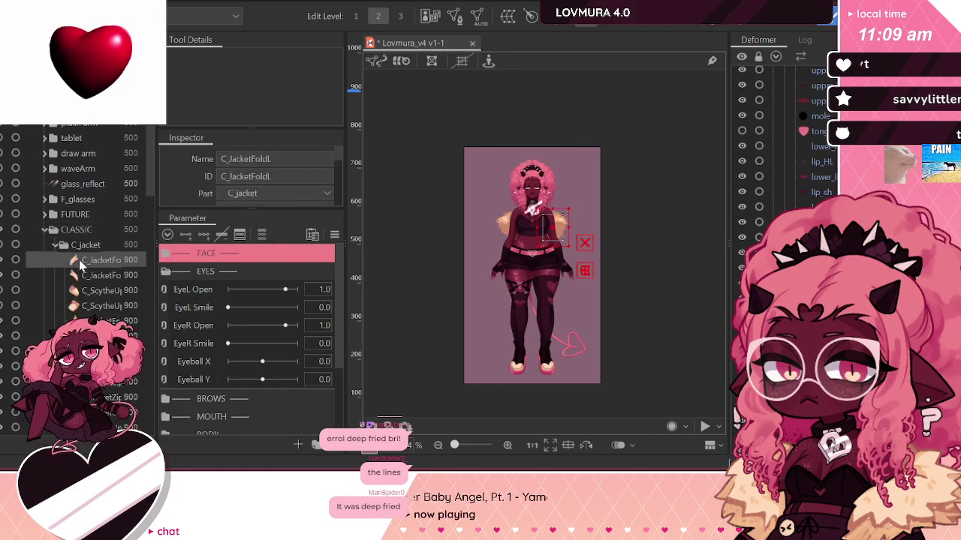
{"action": "left_click", "coordinate": [83, 290]}
{"action": "scroll", "coordinate": [66, 277], "scroll_direction": "down", "scroll_amount": 3}
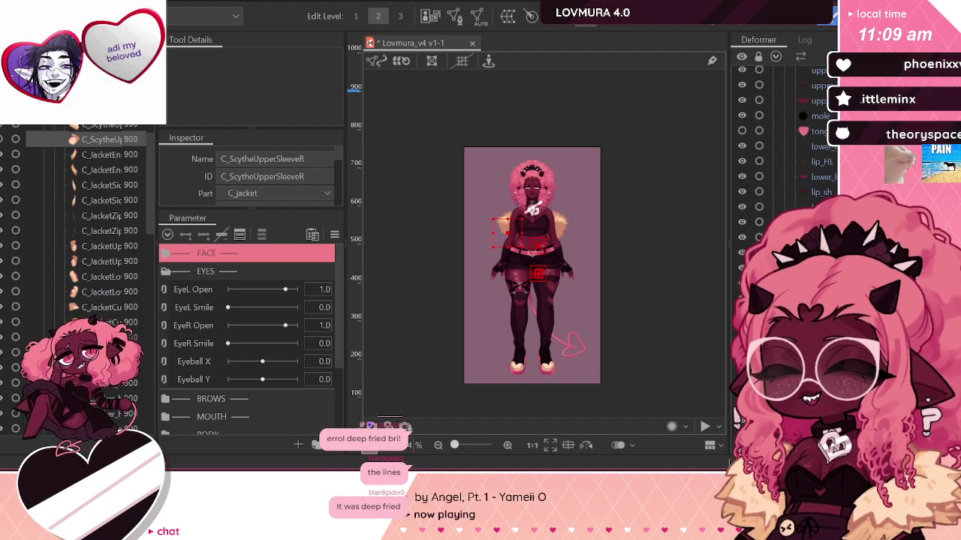
Step: Expand the remaining CLASSIC subgroups, including C_short and C_garter, and select every part from C_JacketFoldL through C_sock_lowerL
{"action": "scroll", "coordinate": [75, 225], "scroll_direction": "down", "scroll_amount": 3}
{"action": "left_click", "coordinate": [56, 274]}
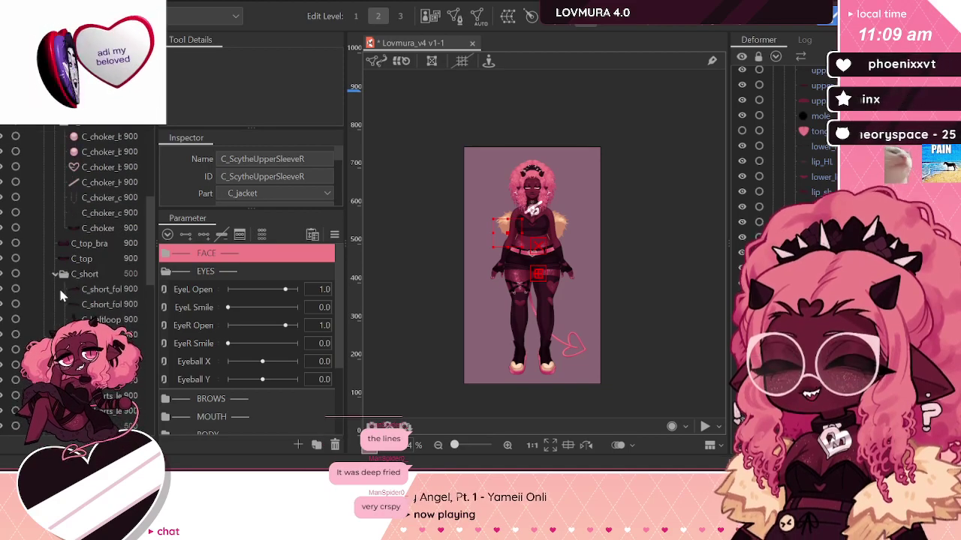
{"action": "scroll", "coordinate": [62, 300], "scroll_direction": "down", "scroll_amount": 2}
{"action": "left_click", "coordinate": [56, 315]}
{"action": "scroll", "coordinate": [60, 323], "scroll_direction": "down", "scroll_amount": 2}
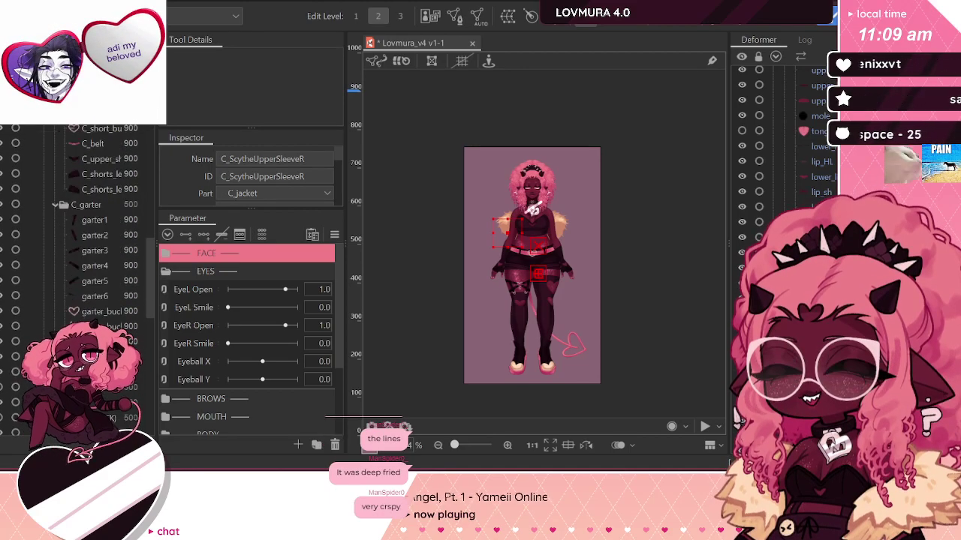
{"action": "scroll", "coordinate": [75, 263], "scroll_direction": "down", "scroll_amount": 3}
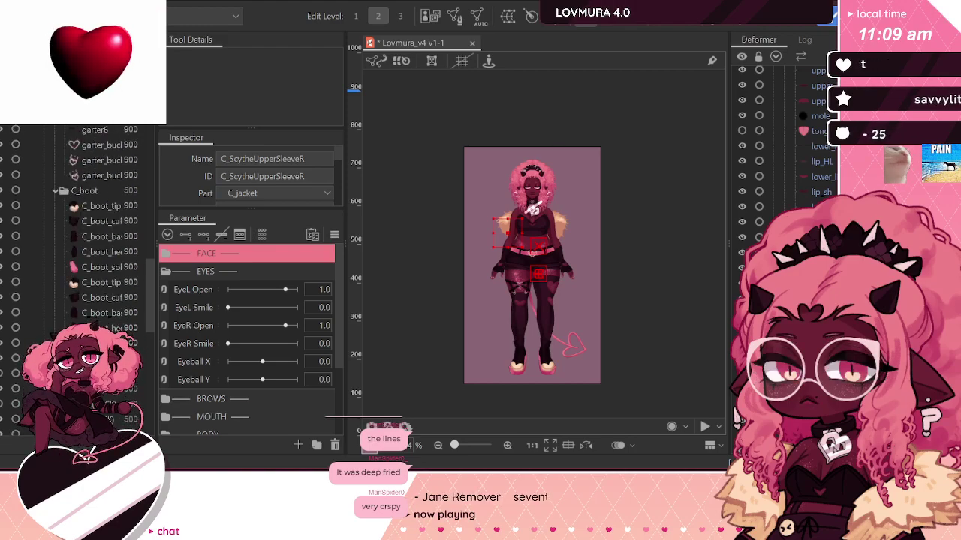
{"action": "scroll", "coordinate": [75, 263], "scroll_direction": "down", "scroll_amount": 3}
{"action": "left_click", "coordinate": [96, 228]}
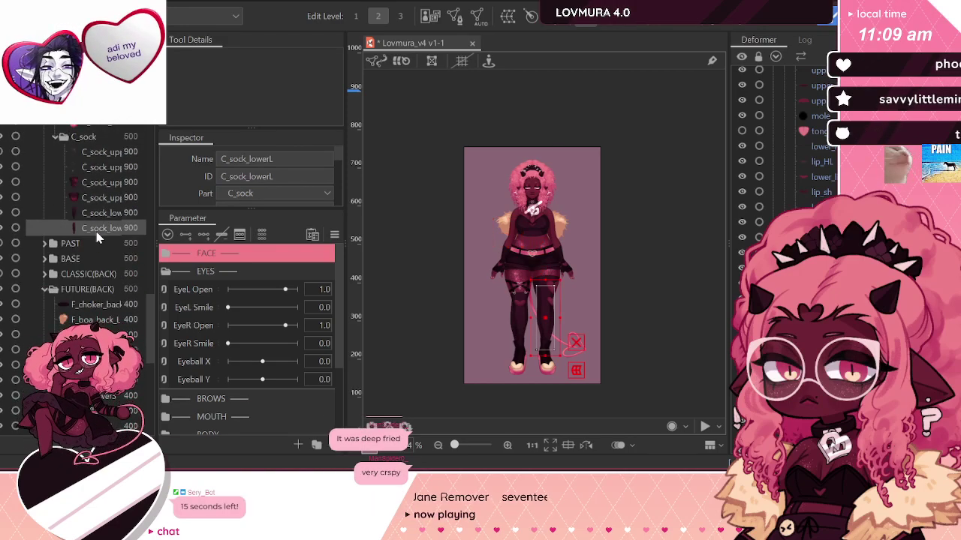
{"action": "scroll", "coordinate": [107, 158], "scroll_direction": "up", "scroll_amount": 5}
{"action": "left_click", "coordinate": [105, 152], "text": "shift"}
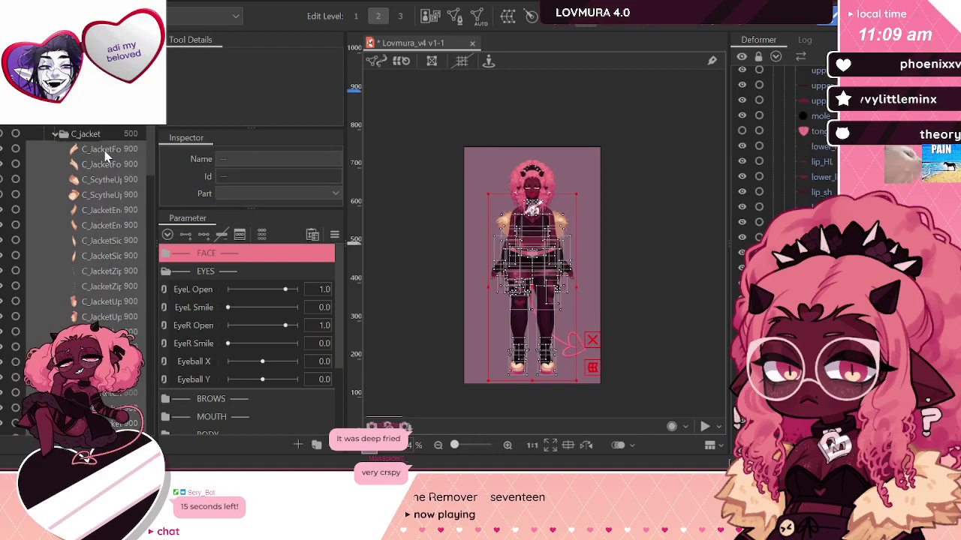
Step: Generate automatic meshes for the selected CLASSIC parts with the Standard preset
{"action": "scroll", "coordinate": [527, 327], "scroll_direction": "up", "scroll_amount": 2}
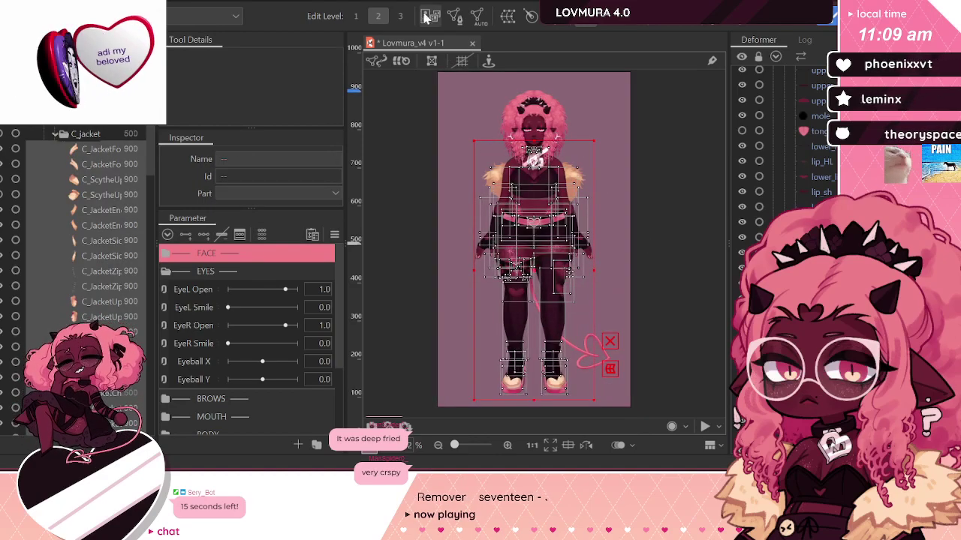
{"action": "left_click", "coordinate": [476, 15]}
{"action": "left_click", "coordinate": [253, 108]}
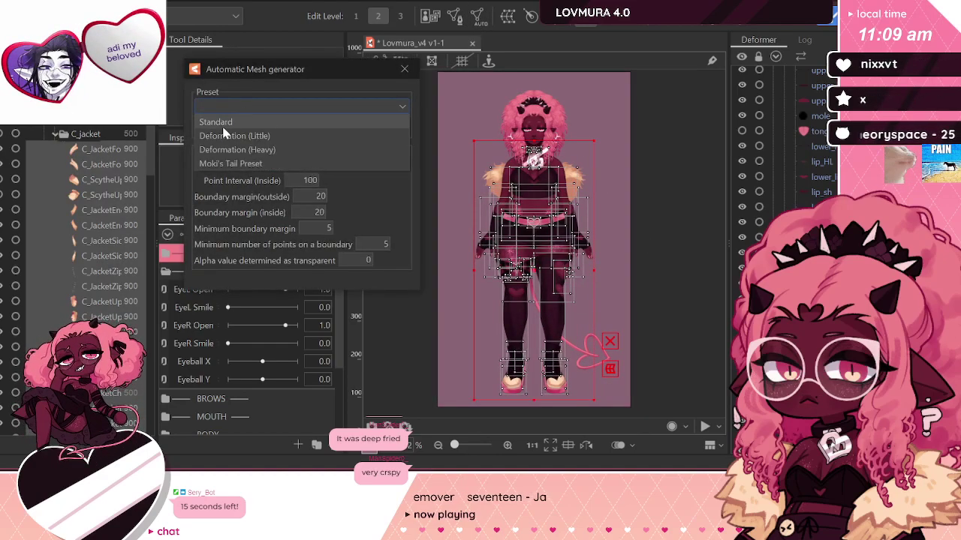
{"action": "left_click", "coordinate": [375, 122]}
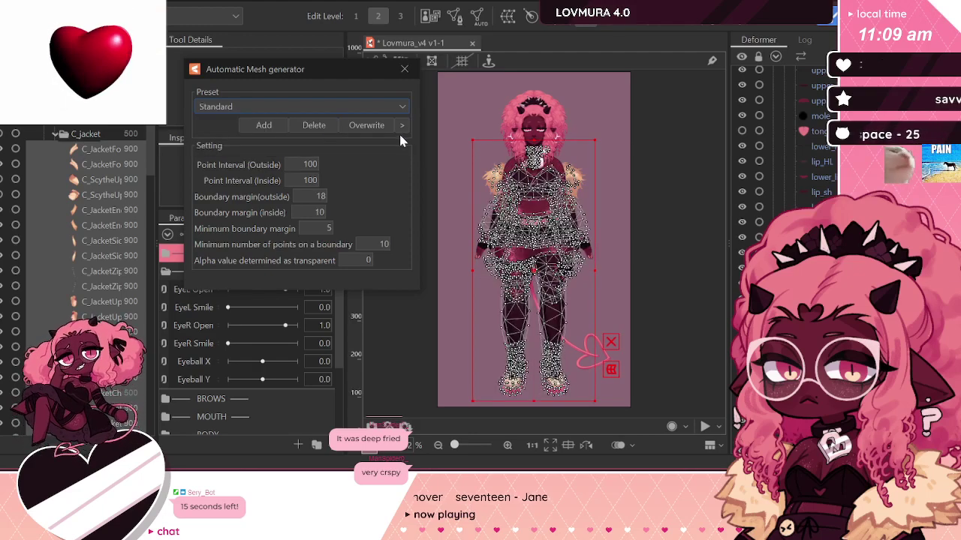
Step: Inspect the meshed CLASSIC outfit with nothing selected and close the Automatic Mesh generator
{"action": "left_click", "coordinate": [646, 252]}
{"action": "scroll", "coordinate": [521, 186], "scroll_direction": "up", "scroll_amount": 2}
{"action": "scroll", "coordinate": [567, 207], "scroll_direction": "up", "scroll_amount": 2}
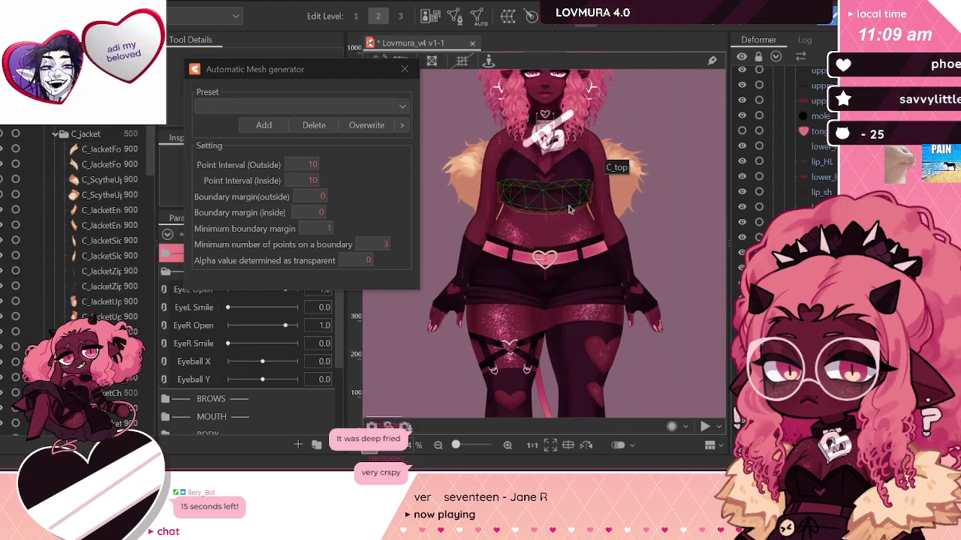
{"action": "scroll", "coordinate": [589, 187], "scroll_direction": "down", "scroll_amount": 2}
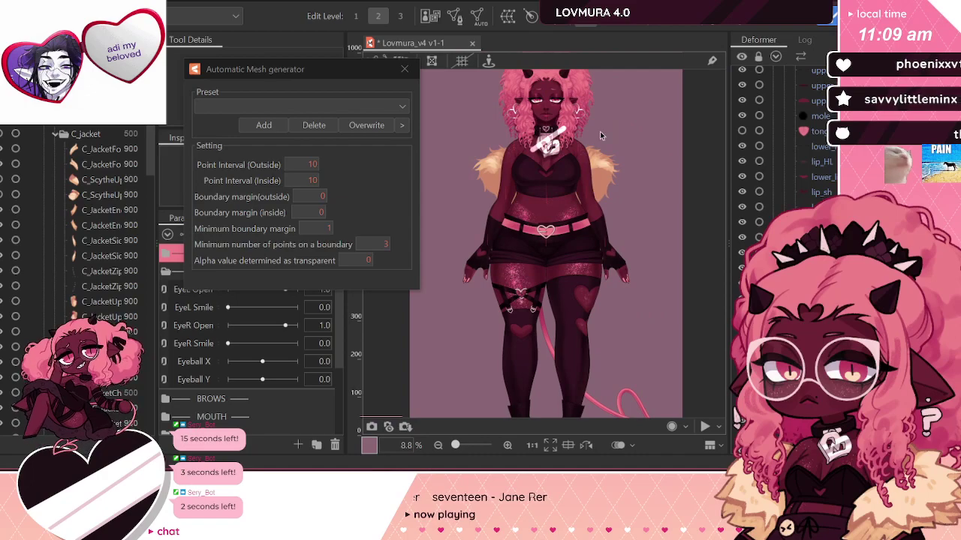
{"action": "scroll", "coordinate": [605, 132], "scroll_direction": "down", "scroll_amount": 2}
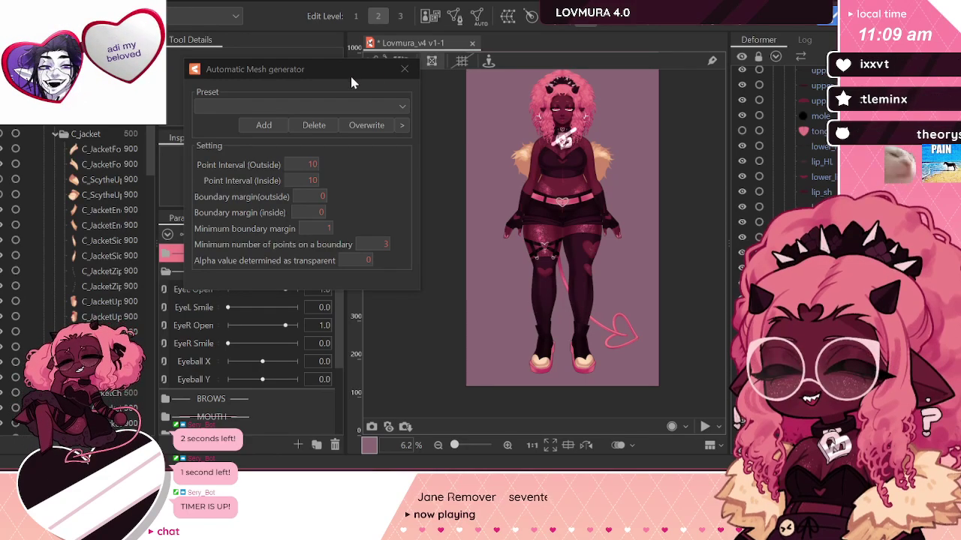
{"action": "left_click_drag", "start_coordinate": [344, 70], "coordinate": [345, 78]}
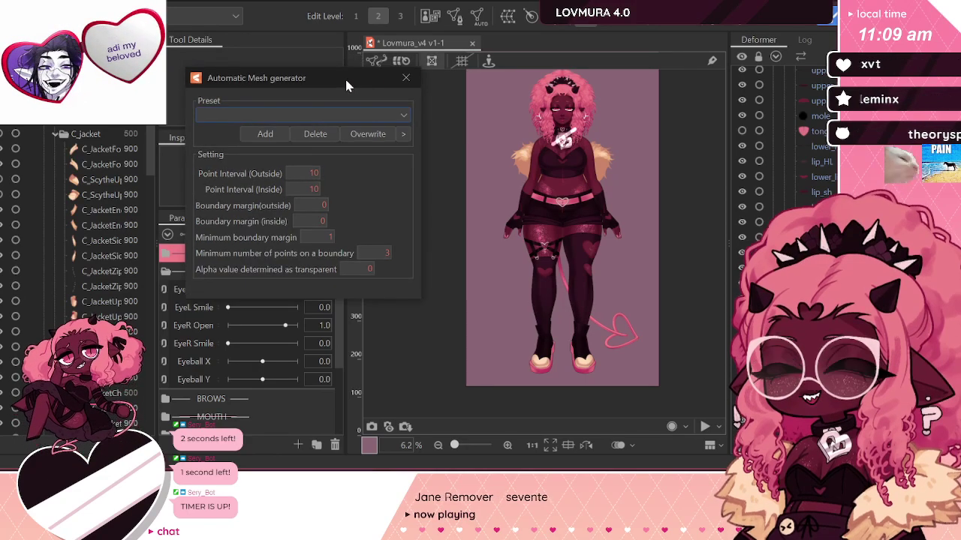
{"action": "left_click", "coordinate": [404, 79]}
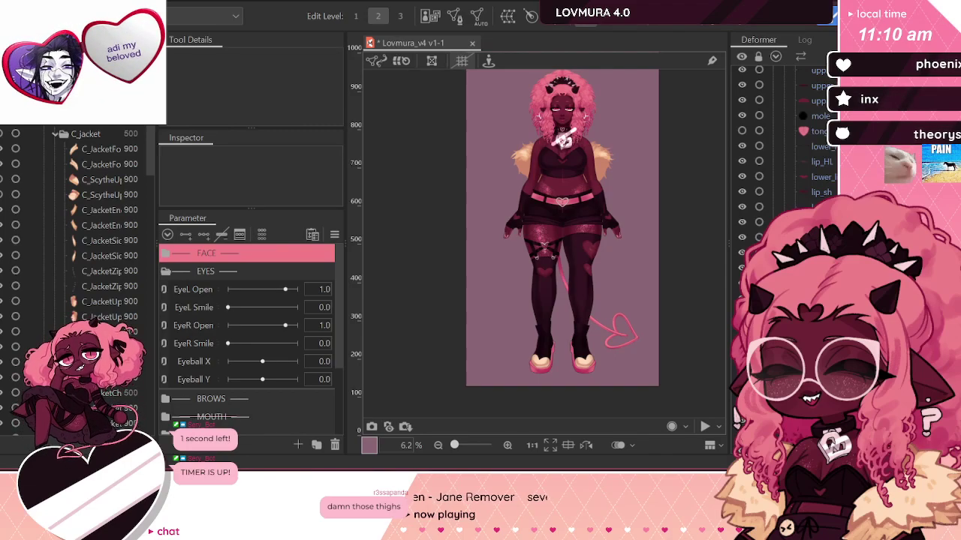
Step: Check the new mesh on C_JacketFoldL and collapse the CLASSIC group
{"action": "left_click", "coordinate": [84, 149]}
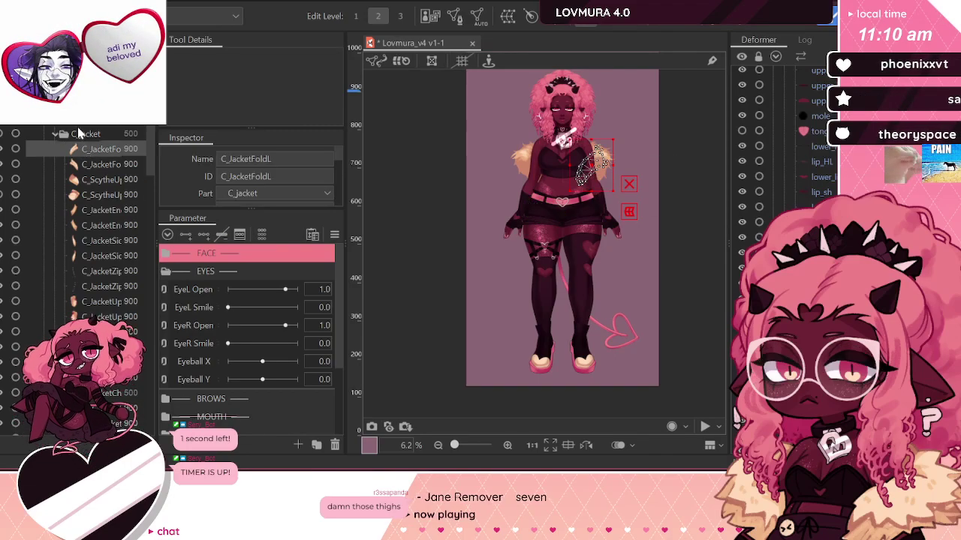
{"action": "left_click", "coordinate": [77, 129]}
{"action": "left_click", "coordinate": [45, 120]}
{"action": "left_click", "coordinate": [45, 120]}
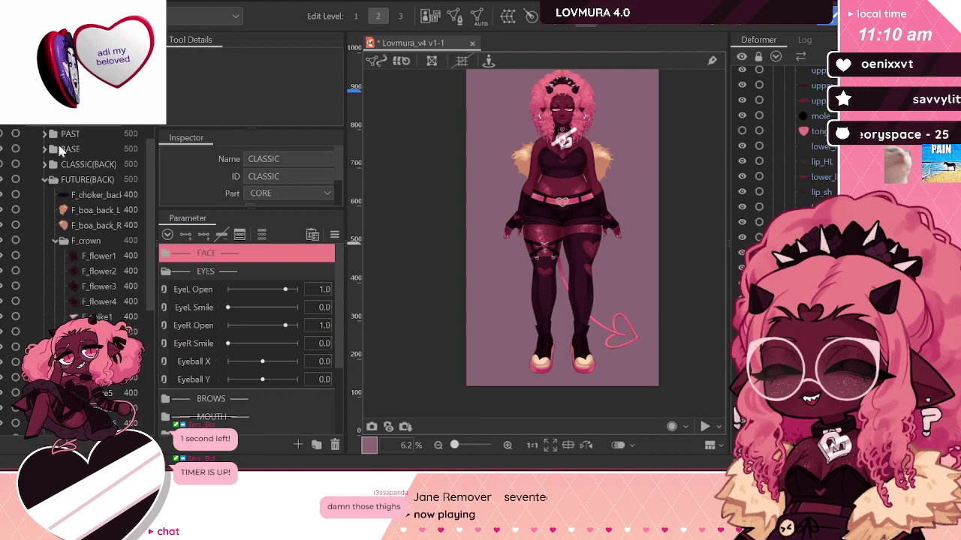
{"action": "scroll", "coordinate": [64, 154], "scroll_direction": "up", "scroll_amount": 1}
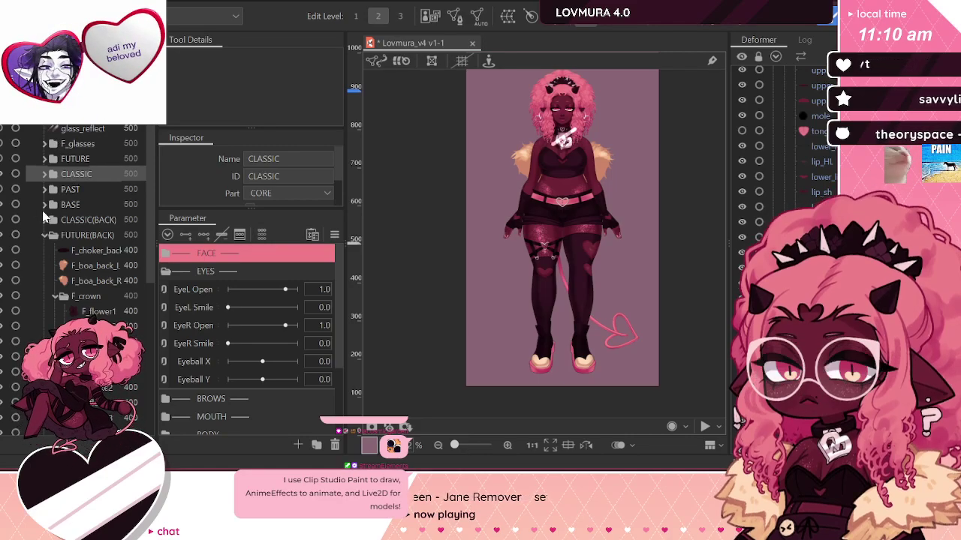
Step: Switch the displayed outfit from CLASSIC to PAST and select the PAST group
{"action": "left_click", "coordinate": [6, 173]}
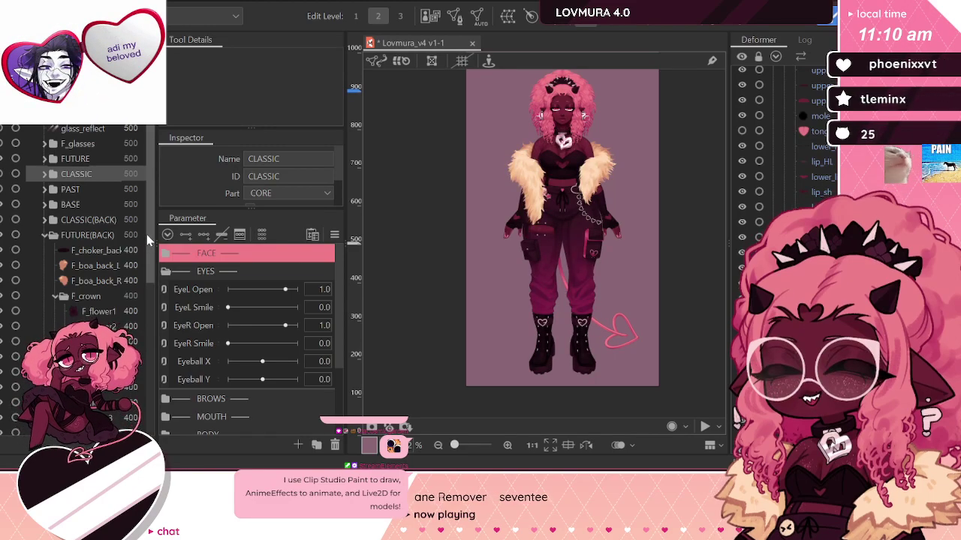
{"action": "left_click", "coordinate": [2, 189]}
{"action": "left_click", "coordinate": [3, 173]}
{"action": "left_click", "coordinate": [66, 189]}
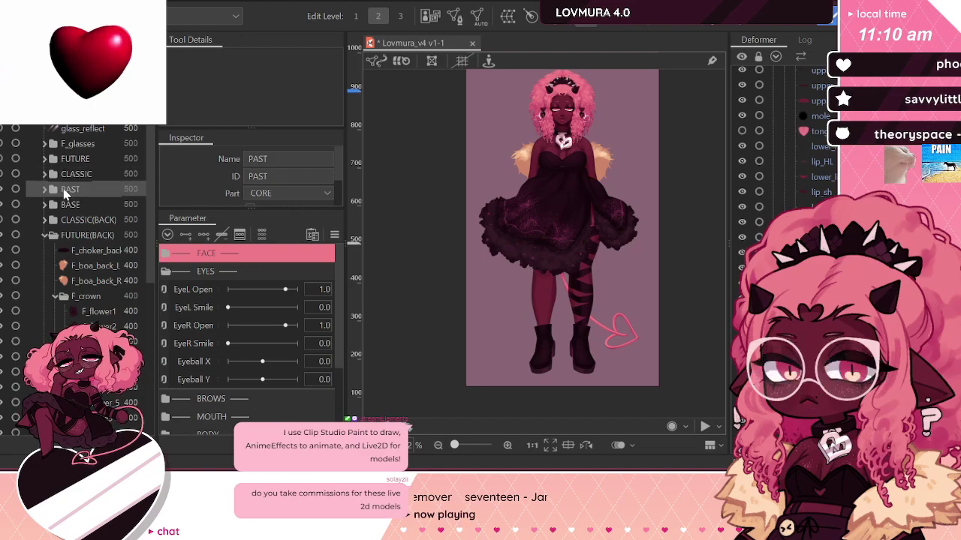
Step: Expand the PAST group and its glasses, earring and boot subgroups, including P_glasses, P_earringL, P_earringR and P_bootR
{"action": "left_click", "coordinate": [45, 189]}
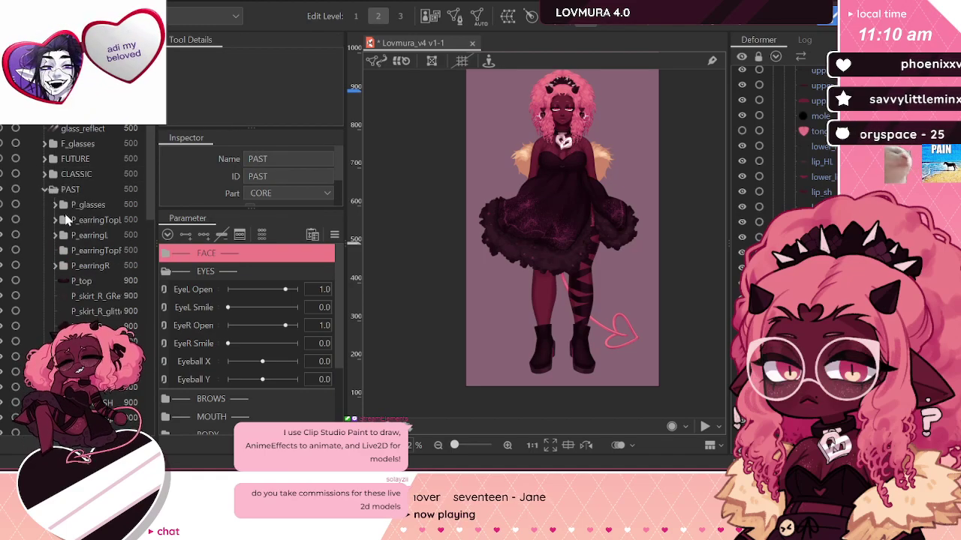
{"action": "left_click", "coordinate": [55, 204]}
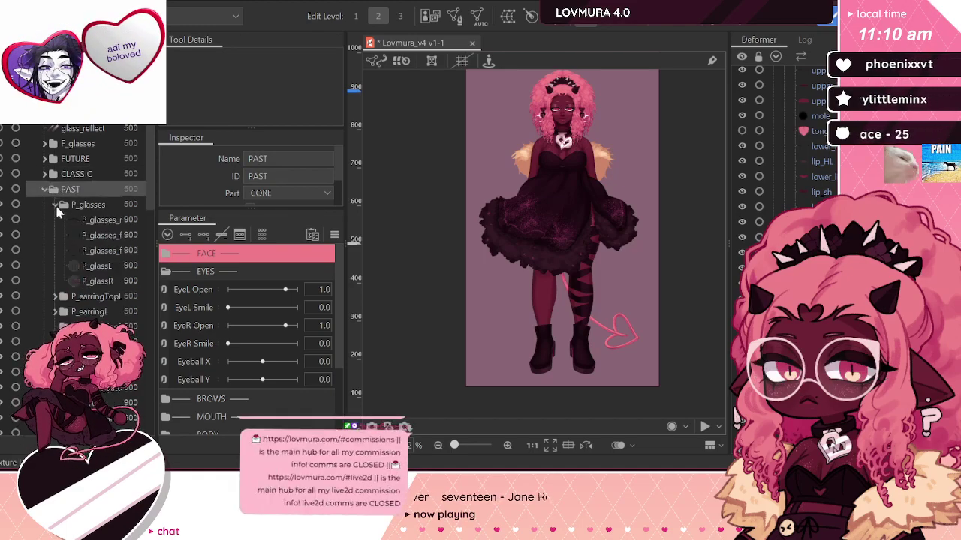
{"action": "left_click", "coordinate": [55, 296]}
{"action": "left_click", "coordinate": [55, 340]}
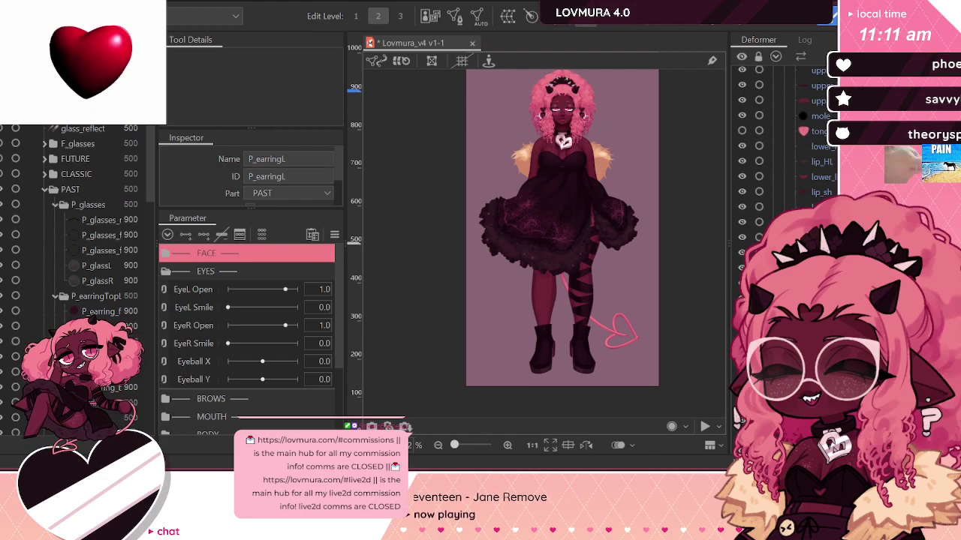
{"action": "scroll", "coordinate": [60, 331], "scroll_direction": "down", "scroll_amount": 3}
{"action": "left_click", "coordinate": [89, 308]}
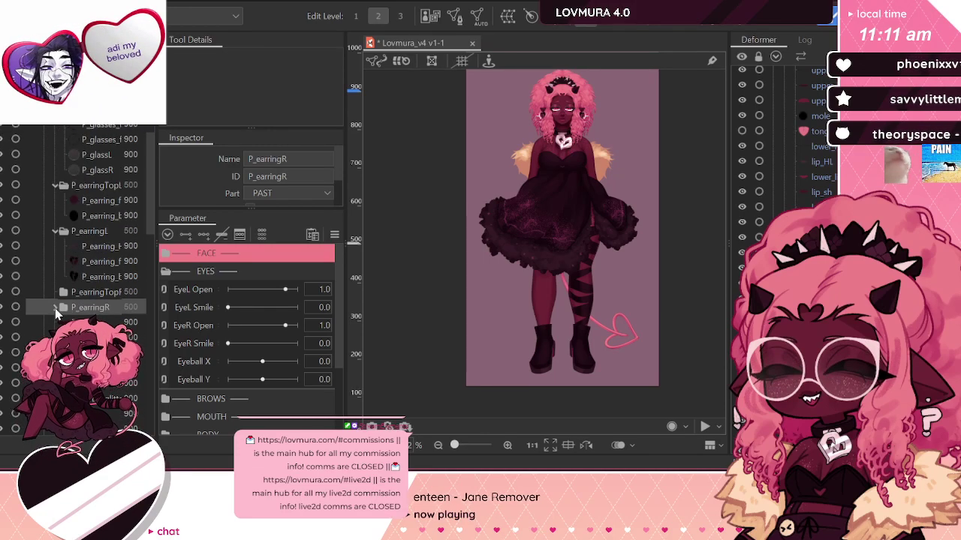
{"action": "scroll", "coordinate": [53, 304], "scroll_direction": "down", "scroll_amount": 5}
{"action": "left_click", "coordinate": [54, 289]}
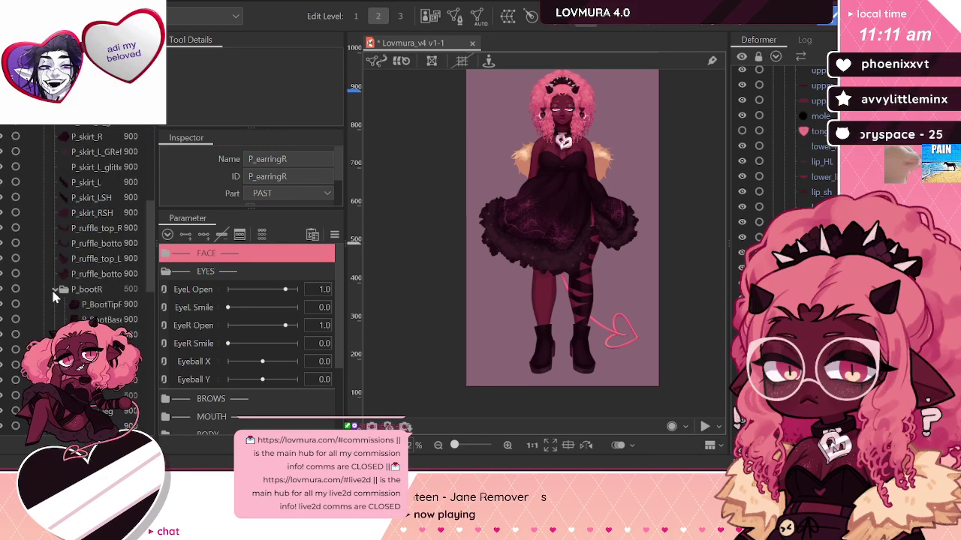
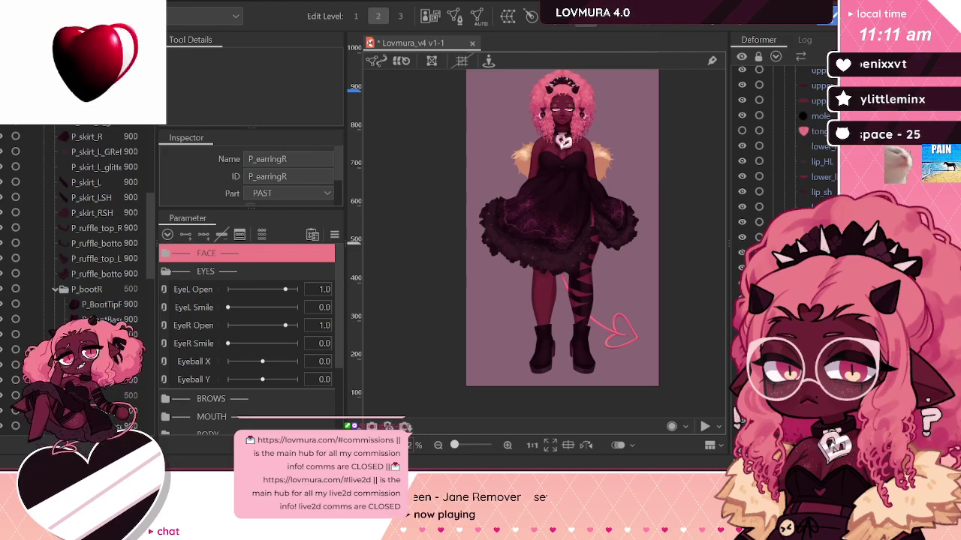
Step: Select all PAST parts from P_thigh up to the first part in P_glasses
{"action": "scroll", "coordinate": [110, 331], "scroll_direction": "down", "scroll_amount": 4}
{"action": "left_click", "coordinate": [110, 350]}
{"action": "scroll", "coordinate": [108, 301], "scroll_direction": "up", "scroll_amount": 8}
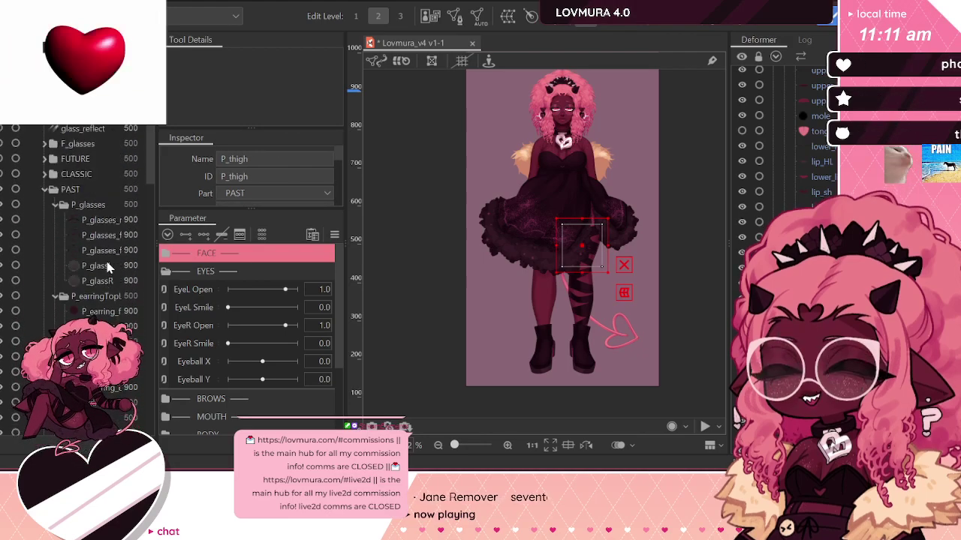
{"action": "left_click", "coordinate": [100, 221], "text": "shift"}
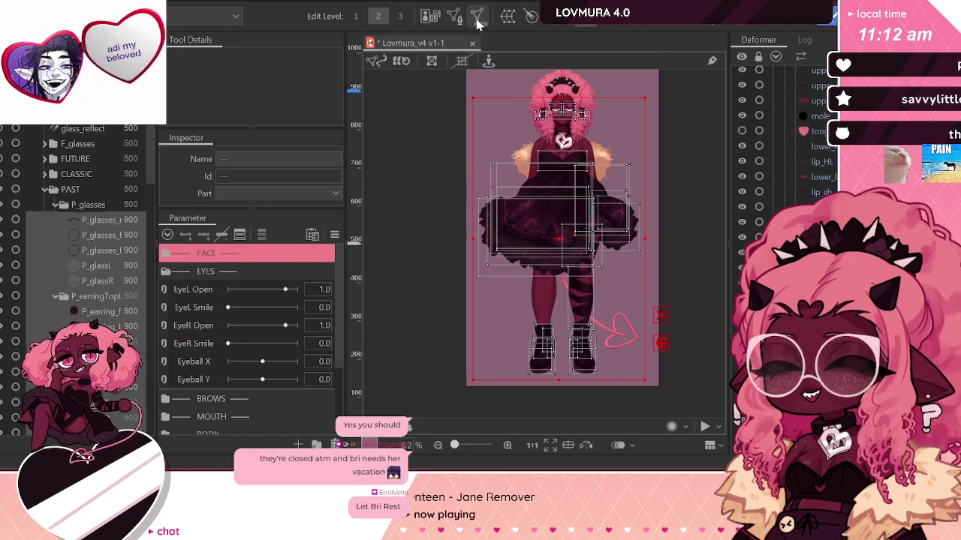
Step: Auto-generate meshes for the selected PAST parts with the Standard preset and close the mesh generator
{"action": "left_click", "coordinate": [477, 20]}
{"action": "left_click", "coordinate": [304, 115]}
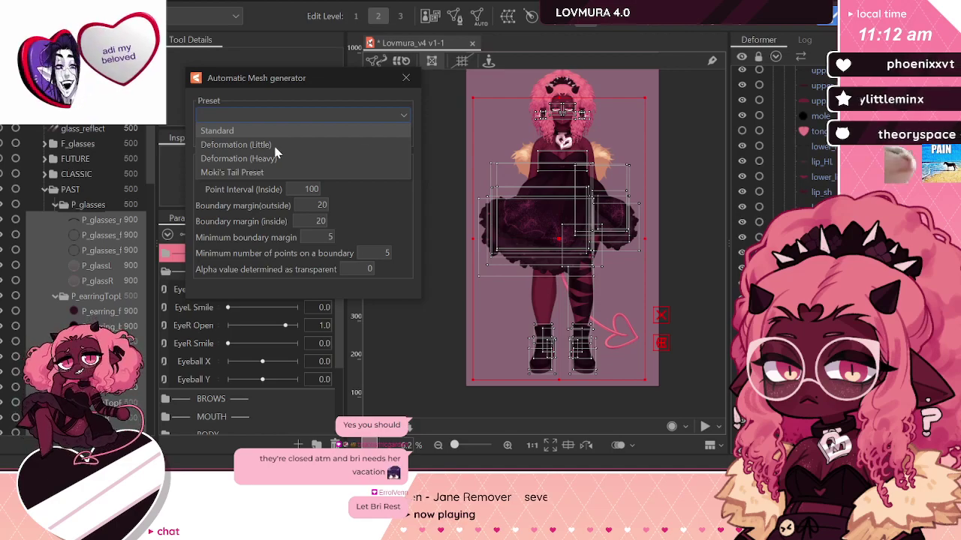
{"action": "left_click", "coordinate": [296, 134]}
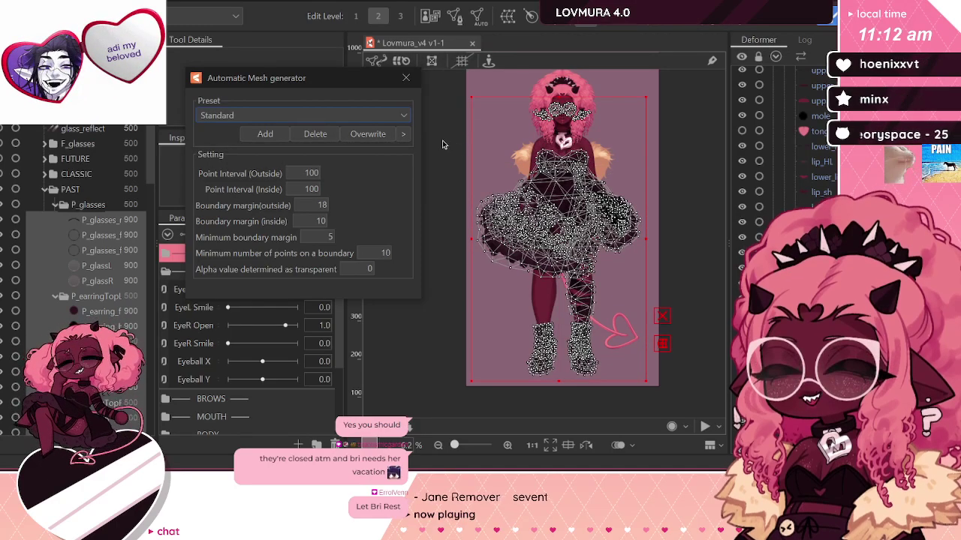
{"action": "left_click", "coordinate": [405, 77]}
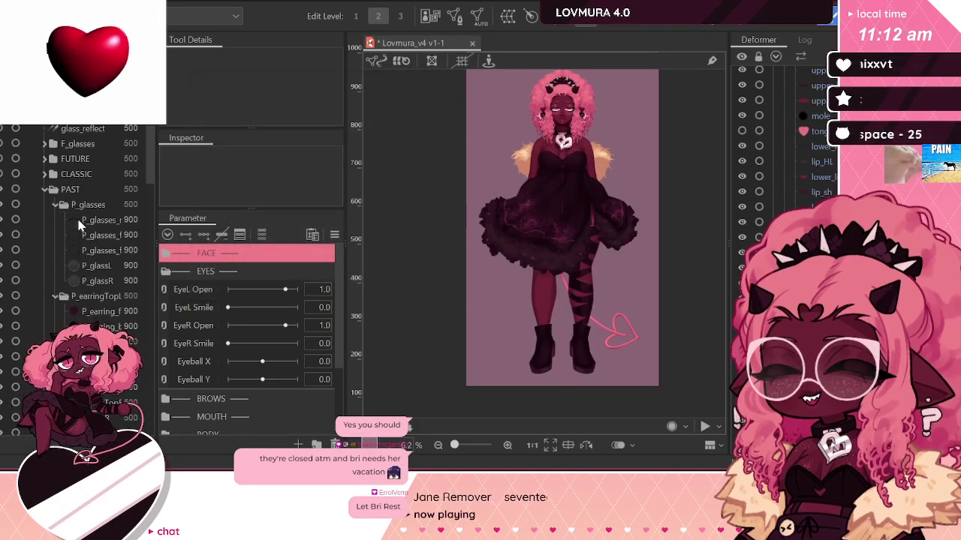
Step: Collapse the PAST group and switch the displayed outfit from PAST to FUTURE
{"action": "left_click", "coordinate": [45, 189]}
{"action": "left_click", "coordinate": [3, 158]}
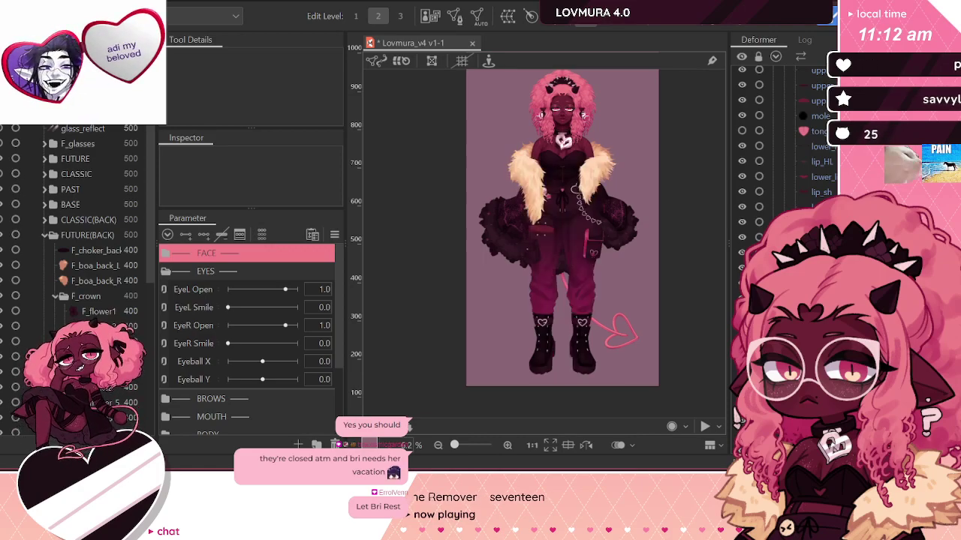
{"action": "left_click", "coordinate": [2, 193]}
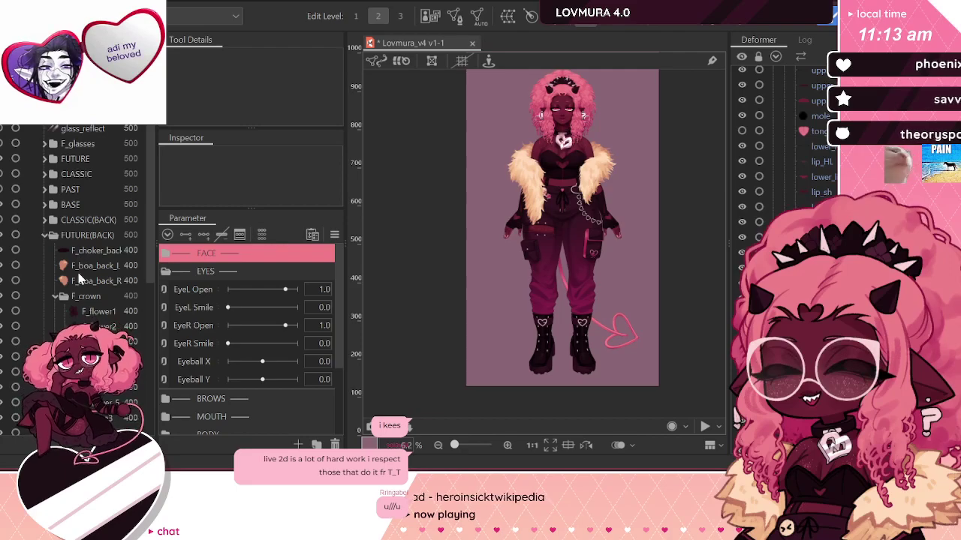
Step: Collapse the FUTURE(BACK) group and display the PAST(BACK) parts in place of the FUTURE(BACK) parts
{"action": "left_click", "coordinate": [86, 281]}
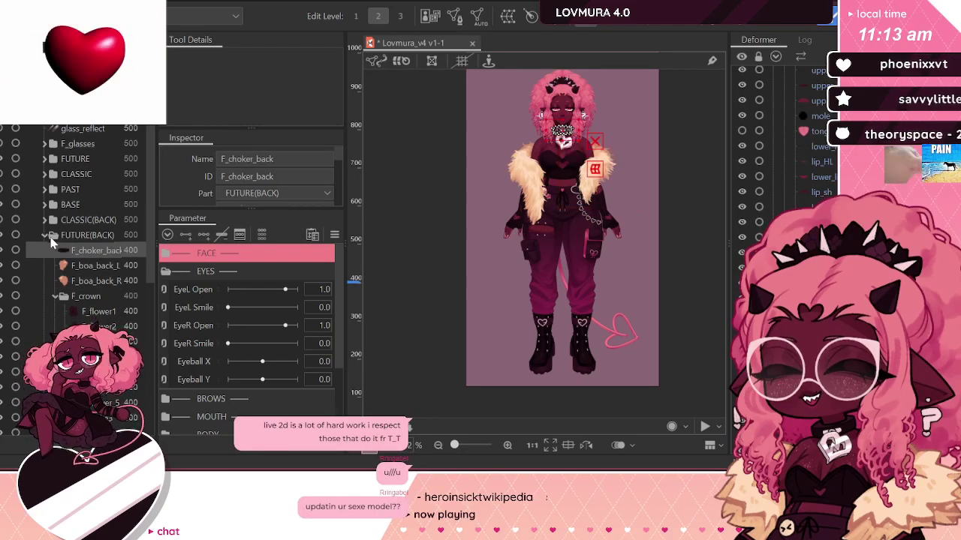
{"action": "left_click", "coordinate": [64, 235]}
{"action": "left_click", "coordinate": [45, 235]}
{"action": "key", "text": "Down"}
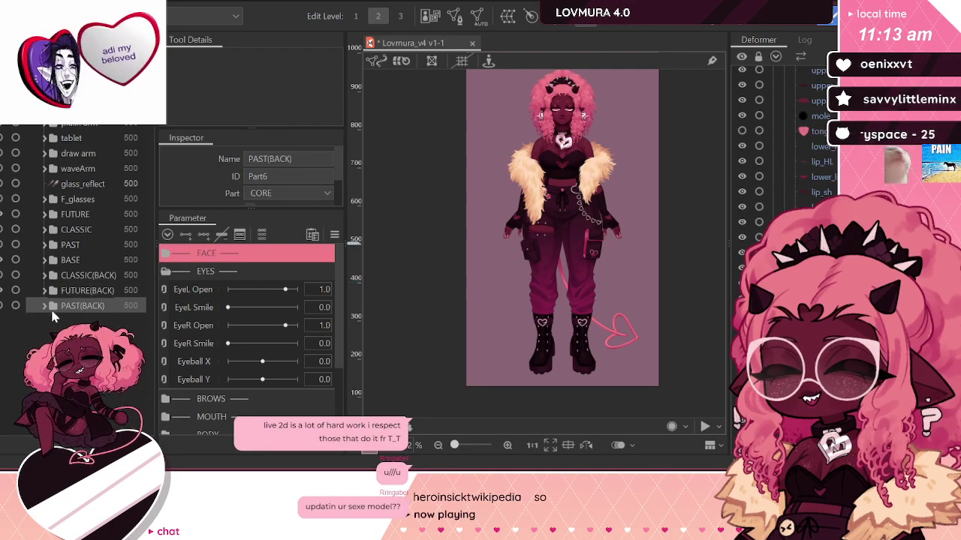
{"action": "left_click", "coordinate": [2, 307]}
{"action": "left_click", "coordinate": [2, 307]}
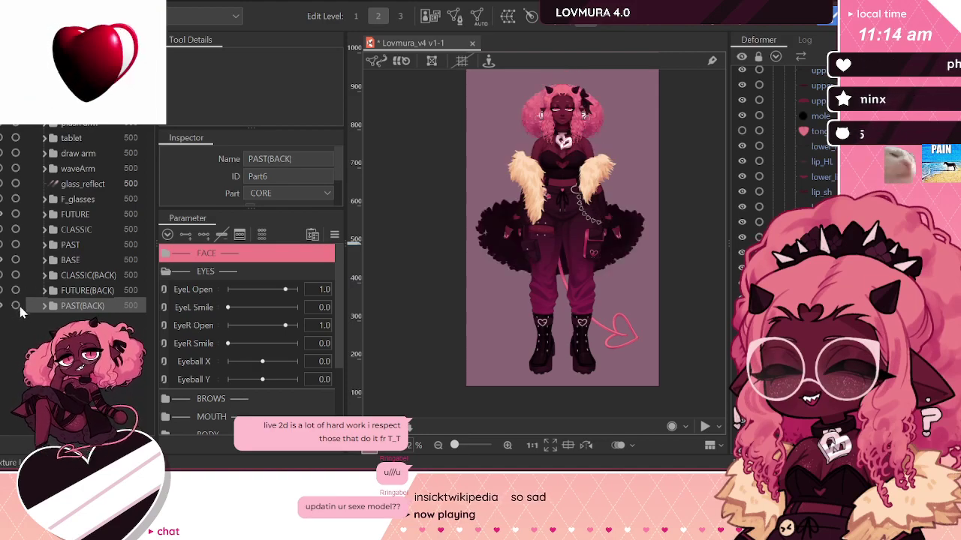
Step: Check the meshes of all PAST(BACK) parts from P_collar_back down, then collapse the group and display CLASSIC(BACK) instead
{"action": "left_click", "coordinate": [46, 306]}
{"action": "left_click", "coordinate": [75, 321]}
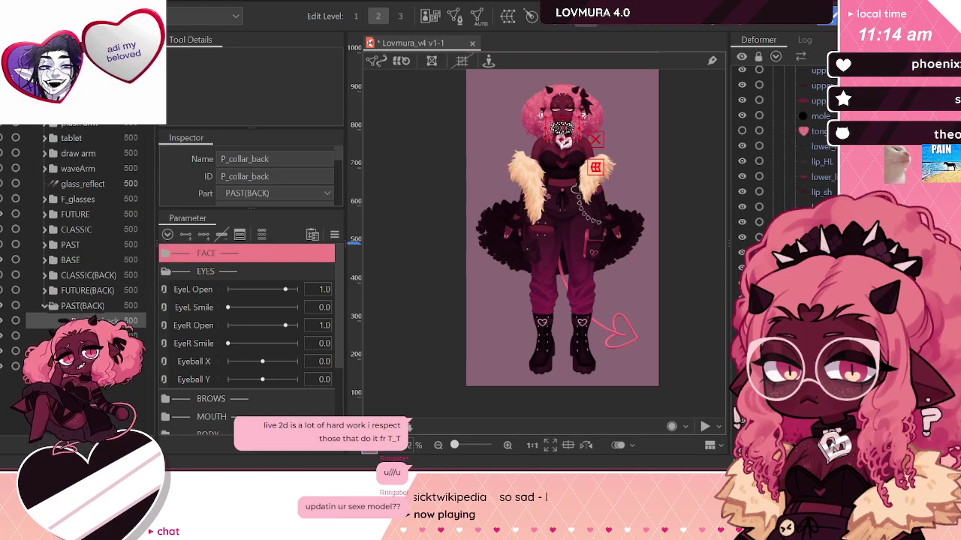
{"action": "left_click", "coordinate": [55, 336]}
{"action": "scroll", "coordinate": [55, 336], "scroll_direction": "down", "scroll_amount": 1}
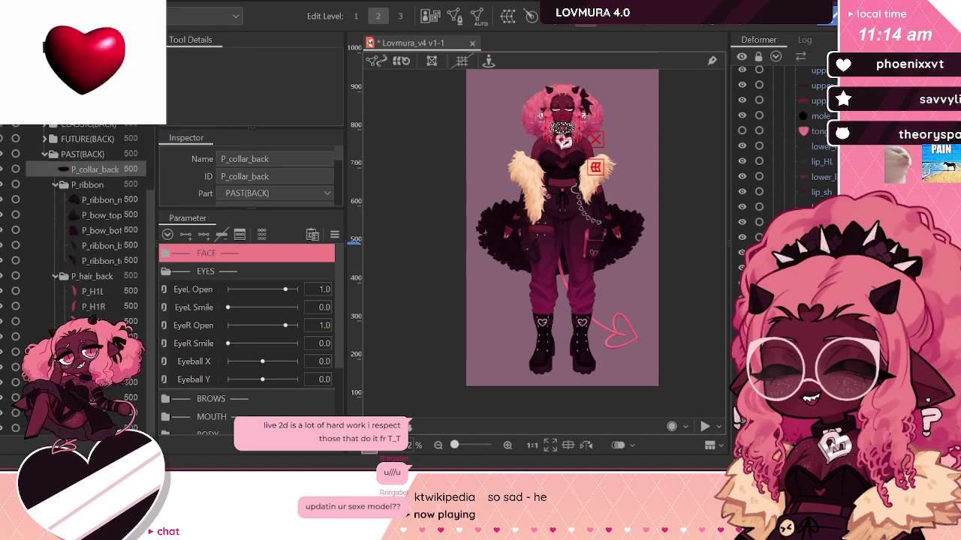
{"action": "scroll", "coordinate": [75, 286], "scroll_direction": "down", "scroll_amount": 3}
{"action": "left_click", "coordinate": [75, 427], "text": "shift"}
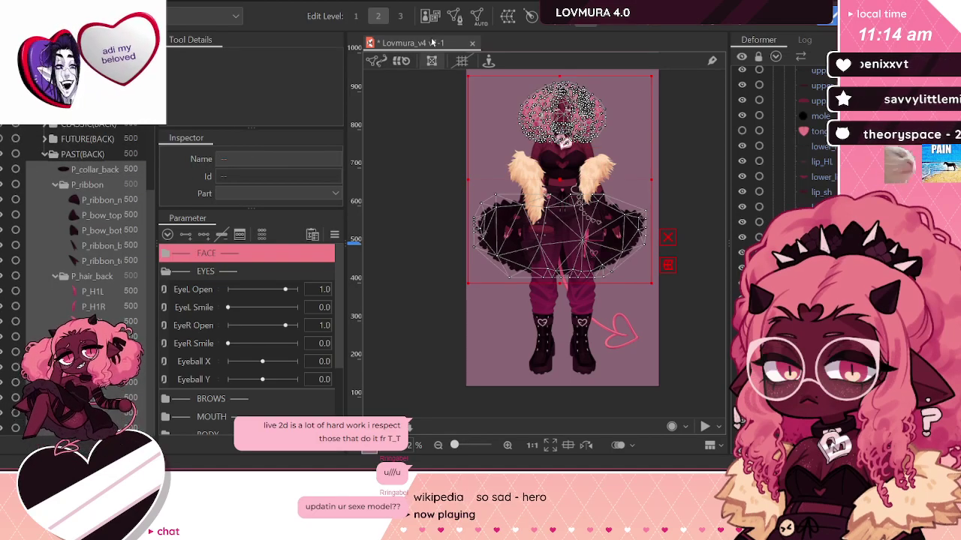
{"action": "left_click", "coordinate": [478, 17]}
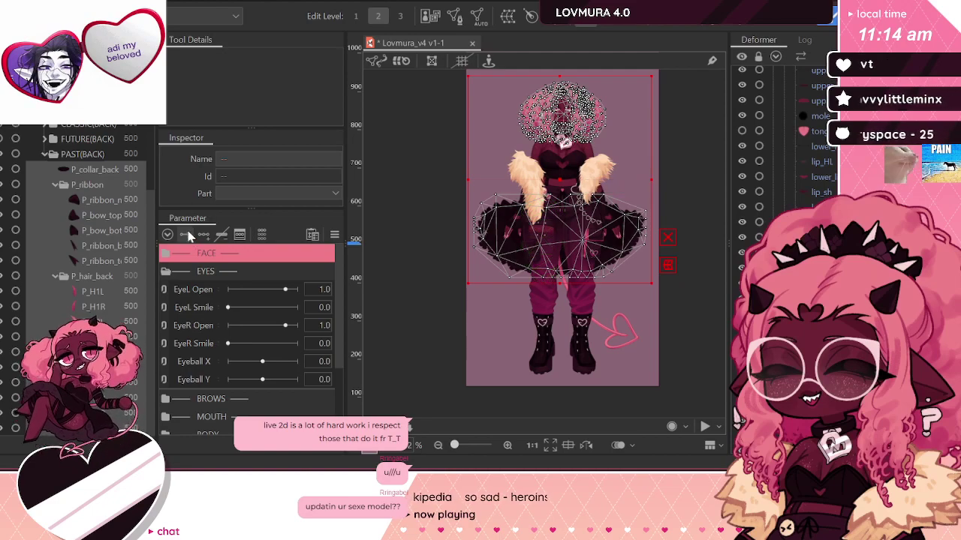
{"action": "scroll", "coordinate": [73, 251], "scroll_direction": "up", "scroll_amount": 2}
{"action": "left_click", "coordinate": [52, 265]}
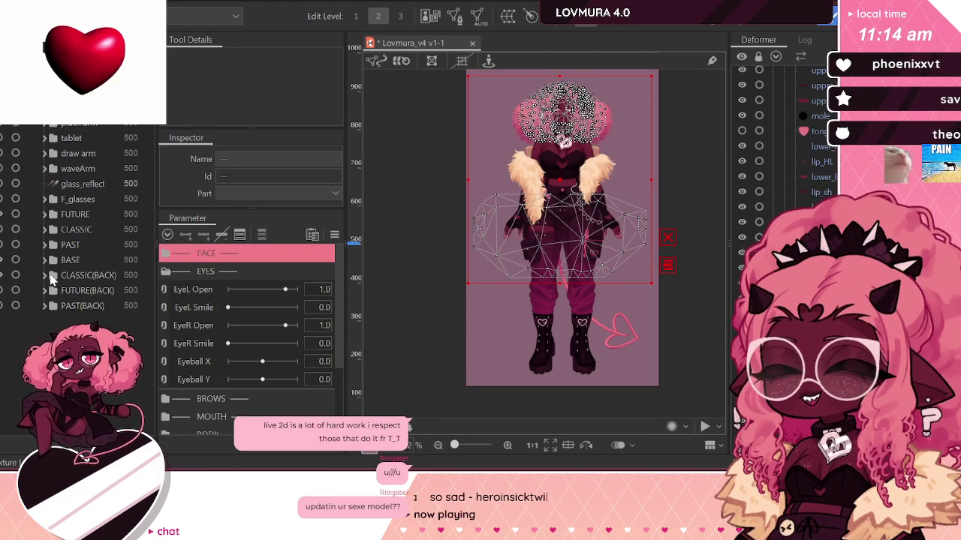
Step: Check the meshes of all CLASSIC(BACK) parts from C_collarBack down, then collapse the group and display FUTURE(BACK) instead
{"action": "left_click", "coordinate": [53, 275]}
{"action": "left_click", "coordinate": [80, 292]}
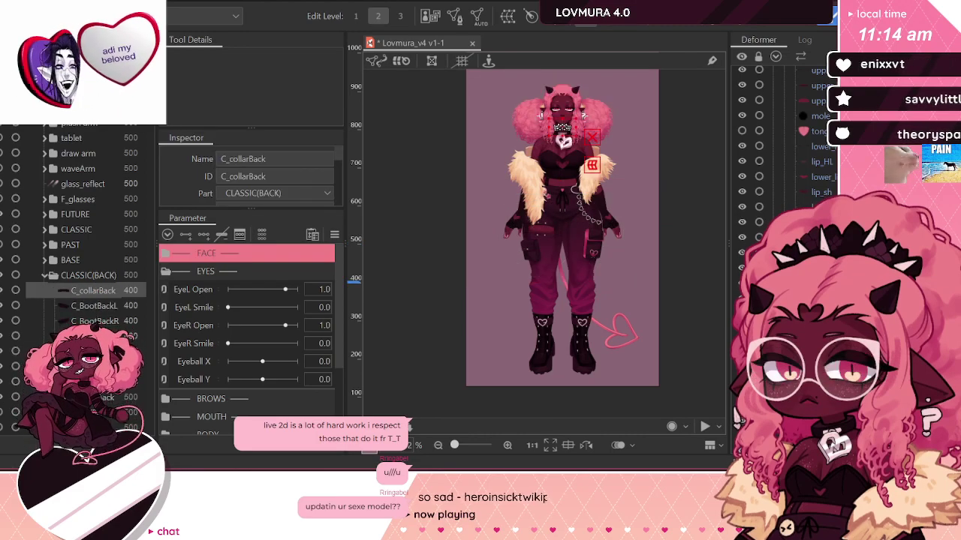
{"action": "scroll", "coordinate": [80, 292], "scroll_direction": "down", "scroll_amount": 4}
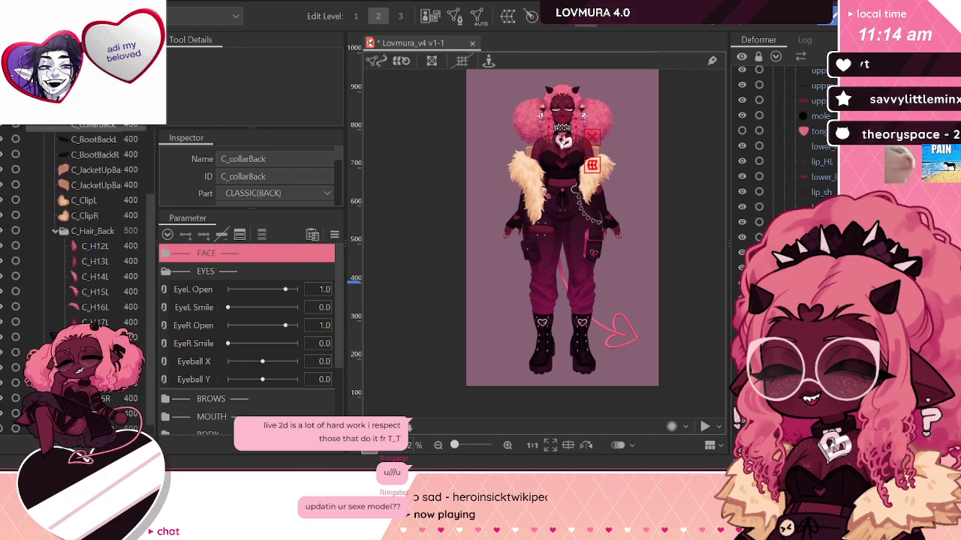
{"action": "left_click", "coordinate": [90, 428], "text": "shift"}
{"action": "scroll", "coordinate": [80, 241], "scroll_direction": "up", "scroll_amount": 3}
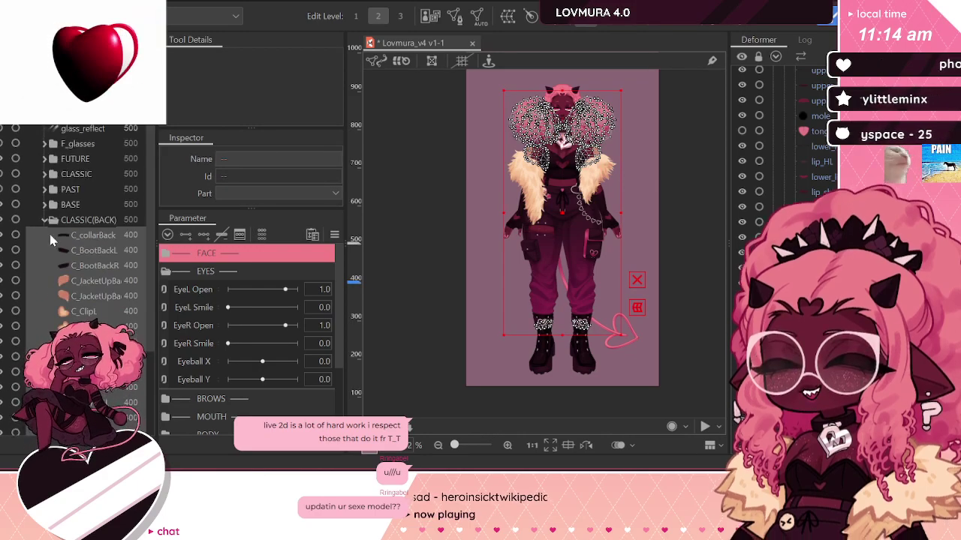
{"action": "left_click", "coordinate": [45, 221]}
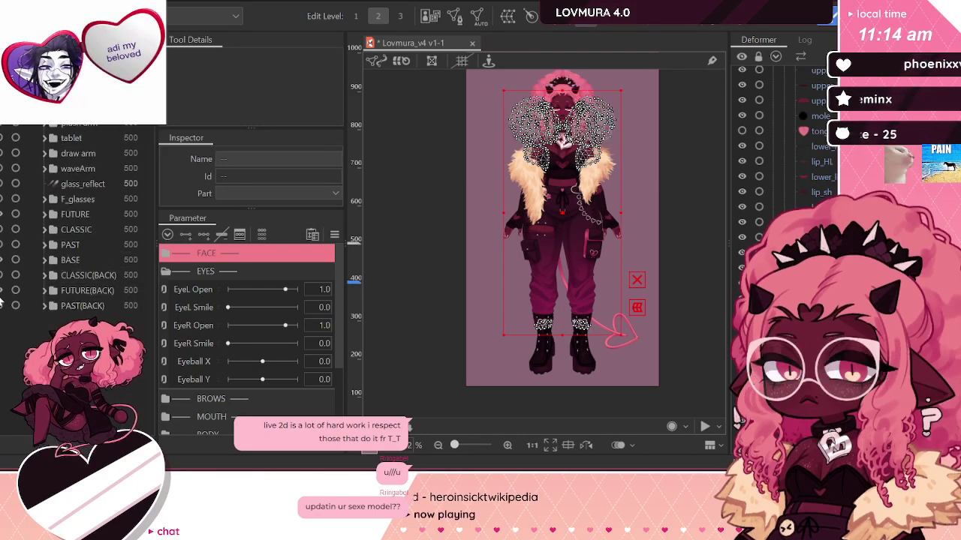
Step: Check the meshes of all FUTURE(BACK) parts from F_choker_back down and collapse the group
{"action": "left_click", "coordinate": [44, 292]}
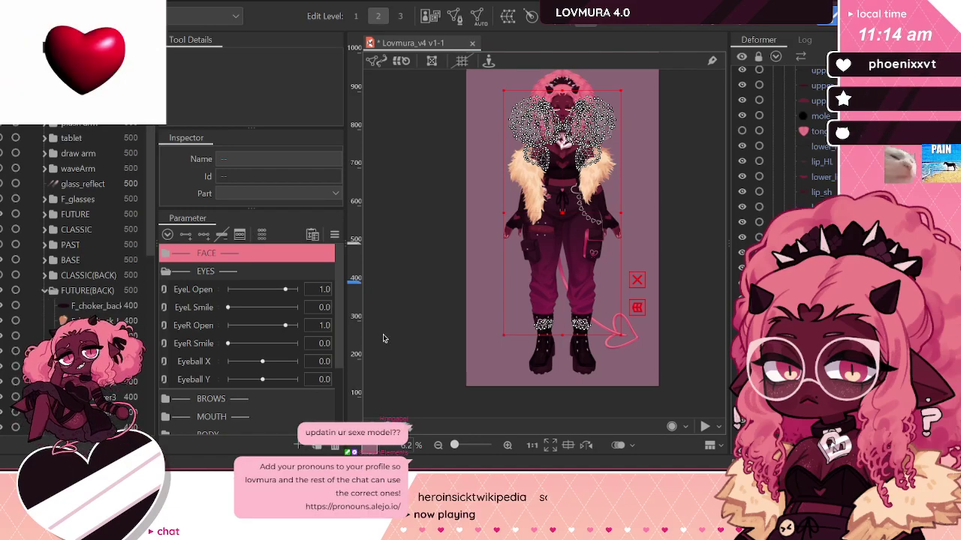
{"action": "left_click", "coordinate": [98, 307]}
{"action": "scroll", "coordinate": [103, 315], "scroll_direction": "down", "scroll_amount": 3}
{"action": "scroll", "coordinate": [103, 315], "scroll_direction": "down", "scroll_amount": 5}
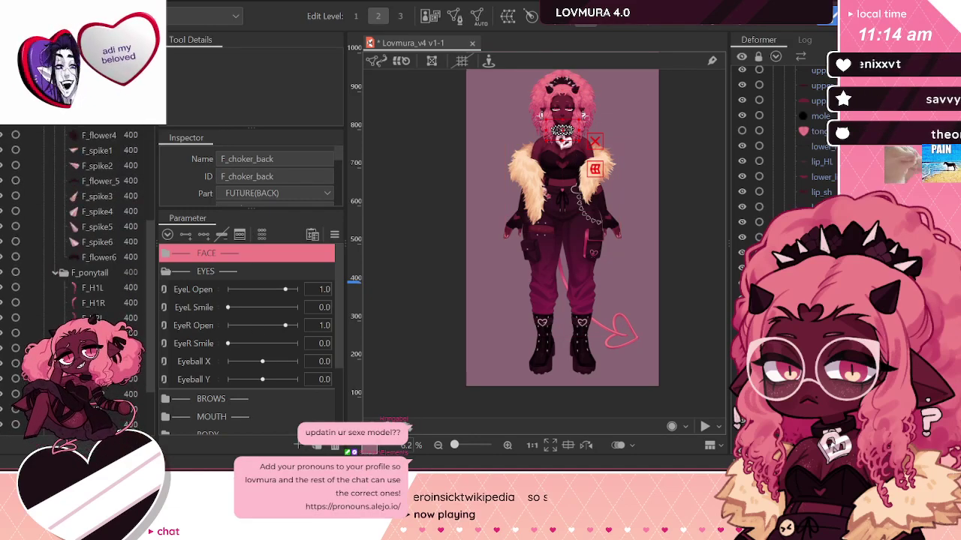
{"action": "left_click", "coordinate": [103, 413], "text": "shift"}
{"action": "scroll", "coordinate": [50, 207], "scroll_direction": "up", "scroll_amount": 6}
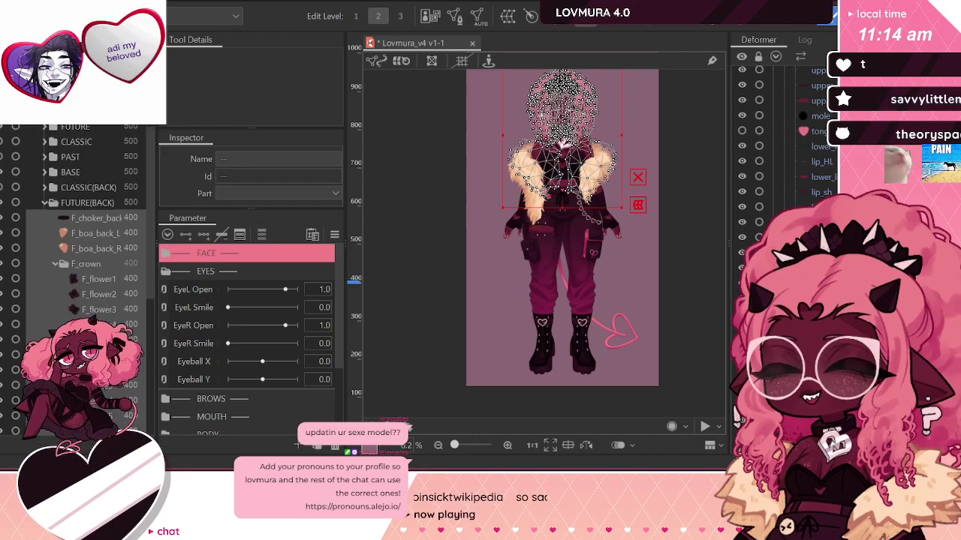
{"action": "left_click", "coordinate": [50, 206]}
{"action": "left_click", "coordinate": [43, 204]}
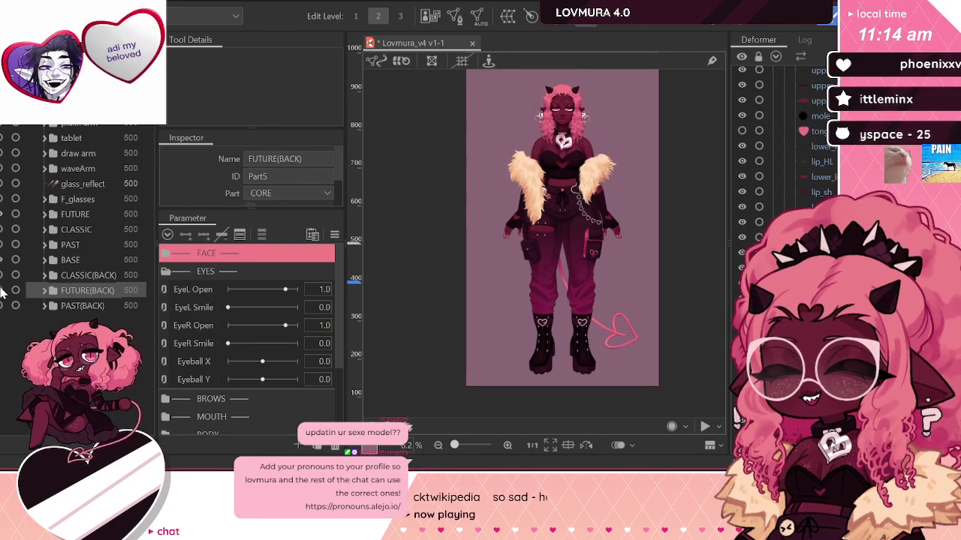
Step: Display the scythe together with the FUTURE outfit to view it, and hide it again
{"action": "left_click", "coordinate": [685, 259]}
{"action": "scroll", "coordinate": [623, 291], "scroll_direction": "down", "scroll_amount": 2}
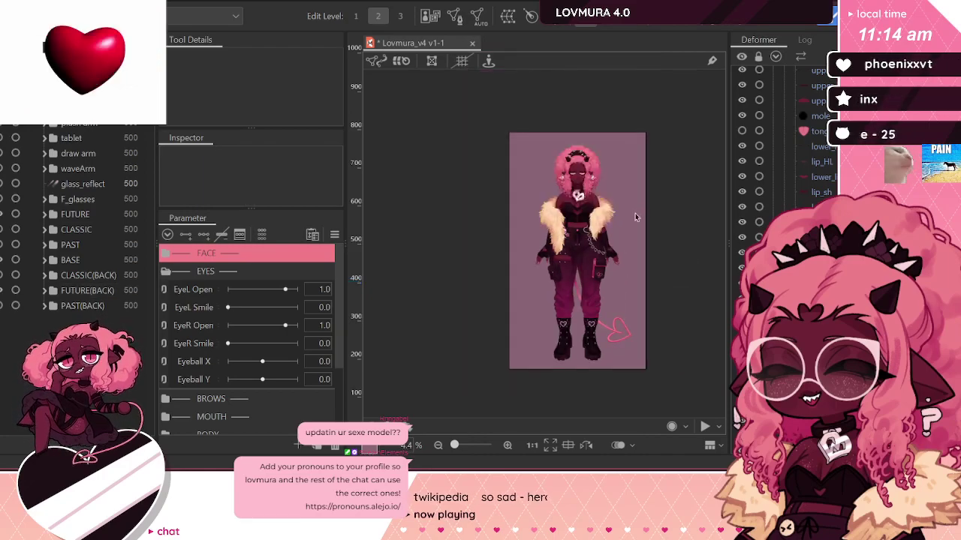
{"action": "scroll", "coordinate": [635, 213], "scroll_direction": "up", "scroll_amount": 2}
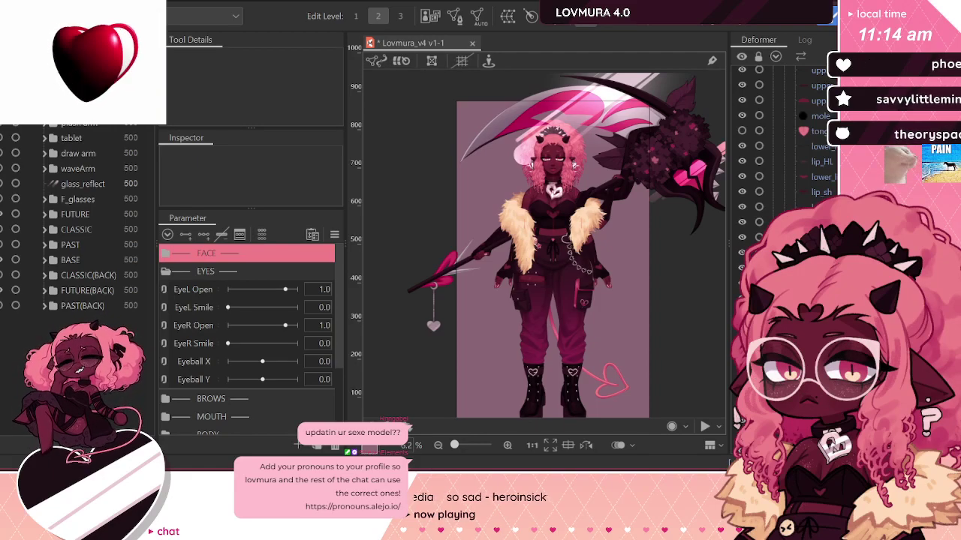
{"action": "key", "text": "ctrl+z"}
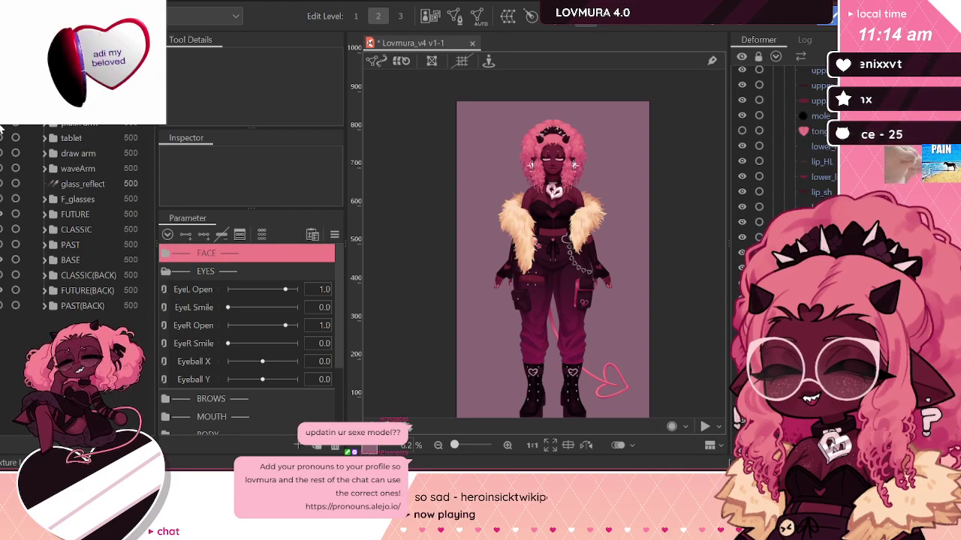
Step: Expand the plush arm group and select all its parts from adiShoeL to adiTail
{"action": "left_click", "coordinate": [44, 124]}
{"action": "left_click", "coordinate": [54, 139]}
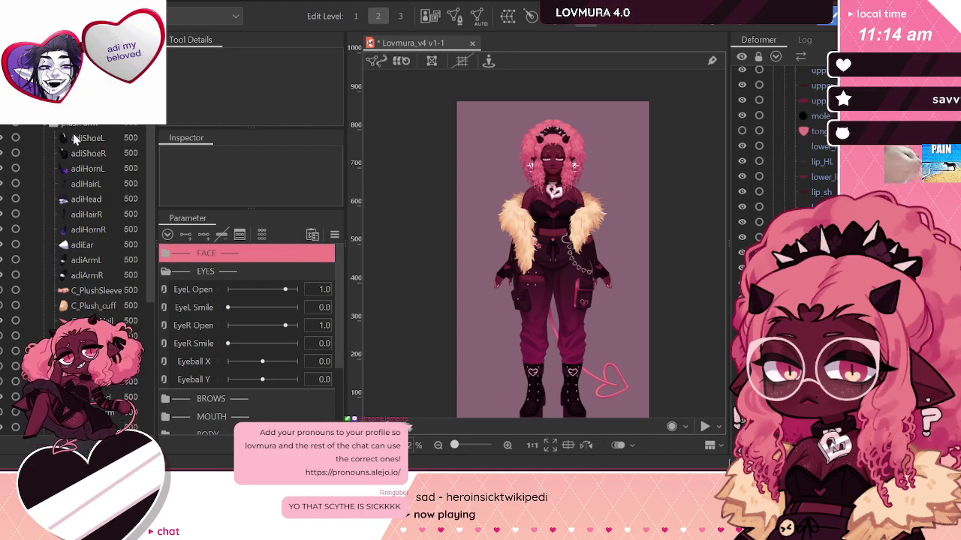
{"action": "scroll", "coordinate": [104, 184], "scroll_direction": "down", "scroll_amount": 5}
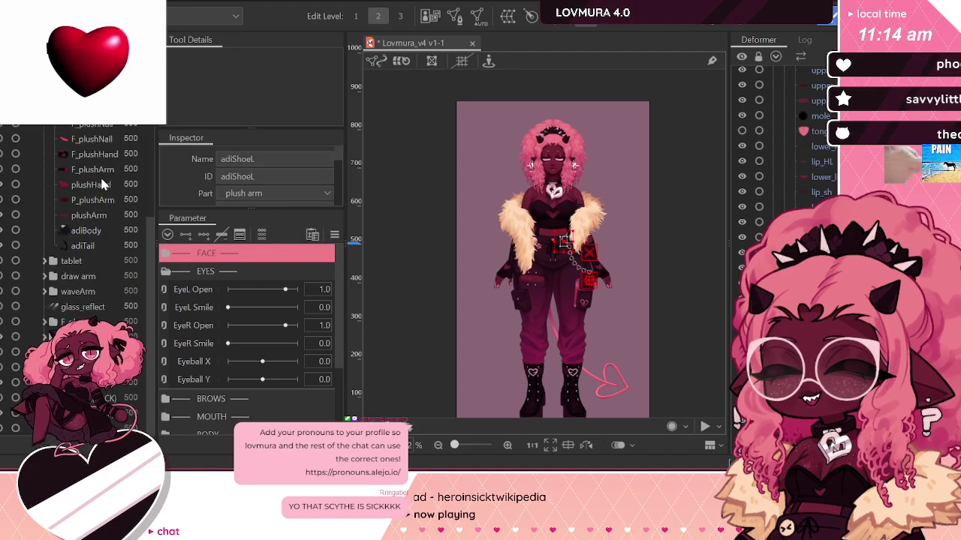
{"action": "left_click", "coordinate": [88, 245], "text": "shift"}
{"action": "scroll", "coordinate": [87, 245], "scroll_direction": "up", "scroll_amount": 5}
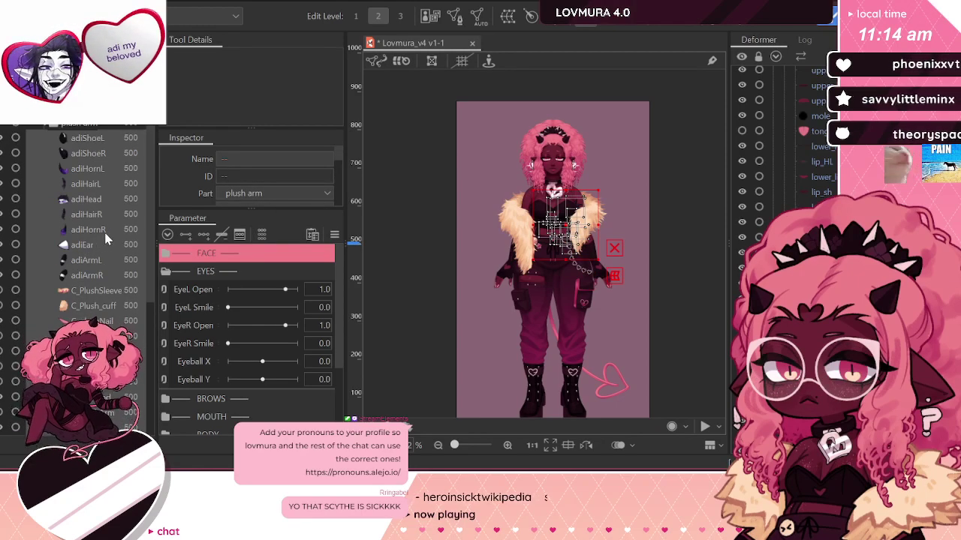
{"action": "scroll", "coordinate": [105, 239], "scroll_direction": "down", "scroll_amount": 1}
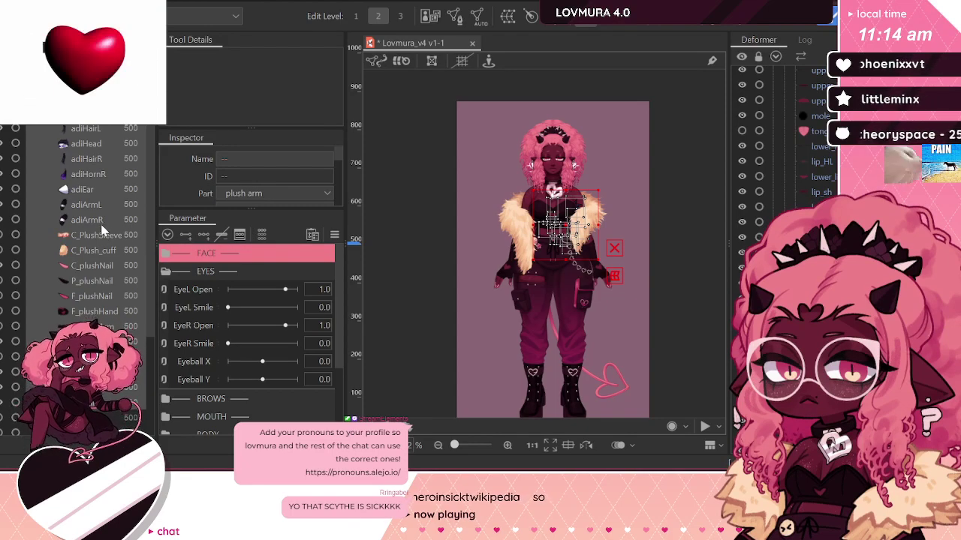
{"action": "scroll", "coordinate": [102, 229], "scroll_direction": "up", "scroll_amount": 1}
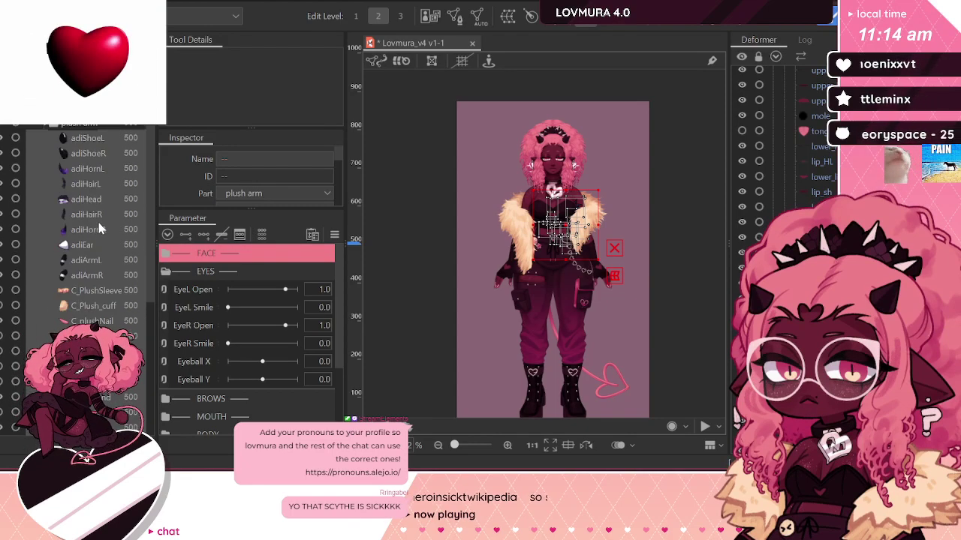
Step: Auto-generate Standard meshes for the selected plush arm parts, close the mesh generator and collapse the group
{"action": "left_click", "coordinate": [477, 15]}
{"action": "left_click", "coordinate": [404, 114]}
{"action": "left_click", "coordinate": [441, 112]}
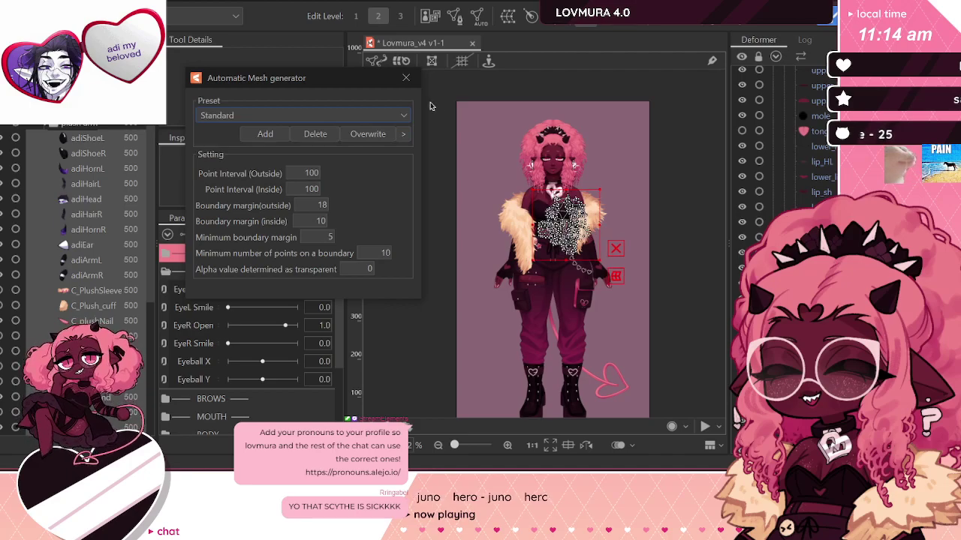
{"action": "left_click", "coordinate": [405, 78]}
{"action": "left_click", "coordinate": [45, 125]}
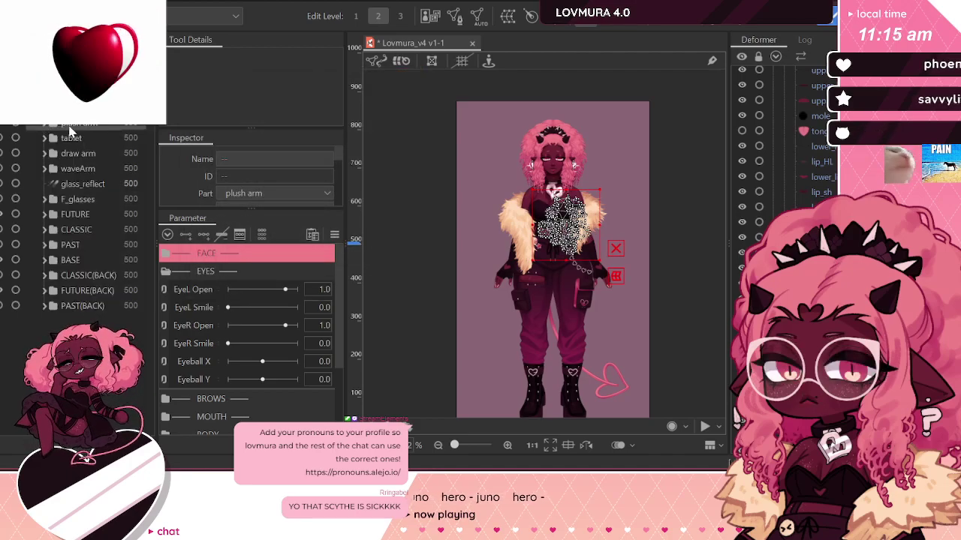
Step: Expand the tablet group, reopen the plush arm group and reselect its parts from adiShoeL to adiTail
{"action": "left_click", "coordinate": [70, 139]}
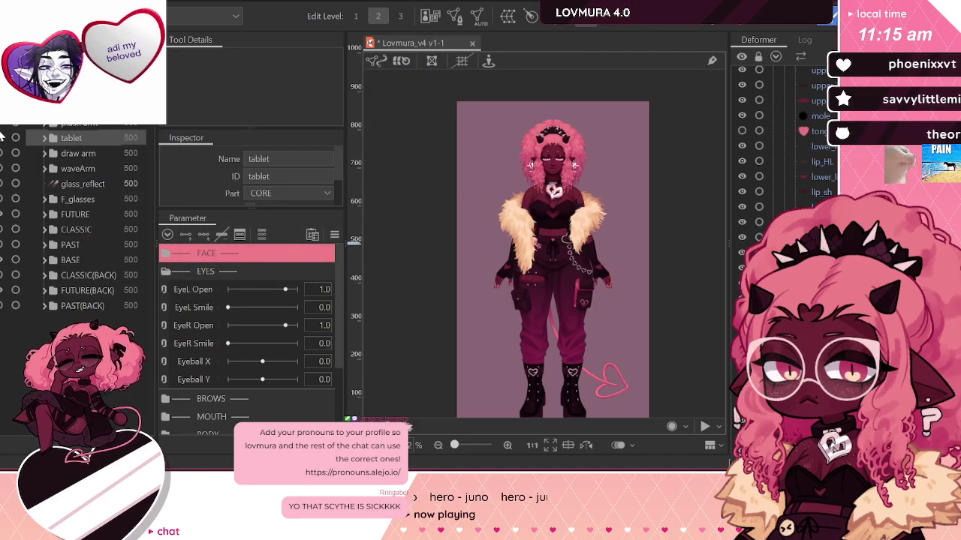
{"action": "left_click", "coordinate": [45, 138]}
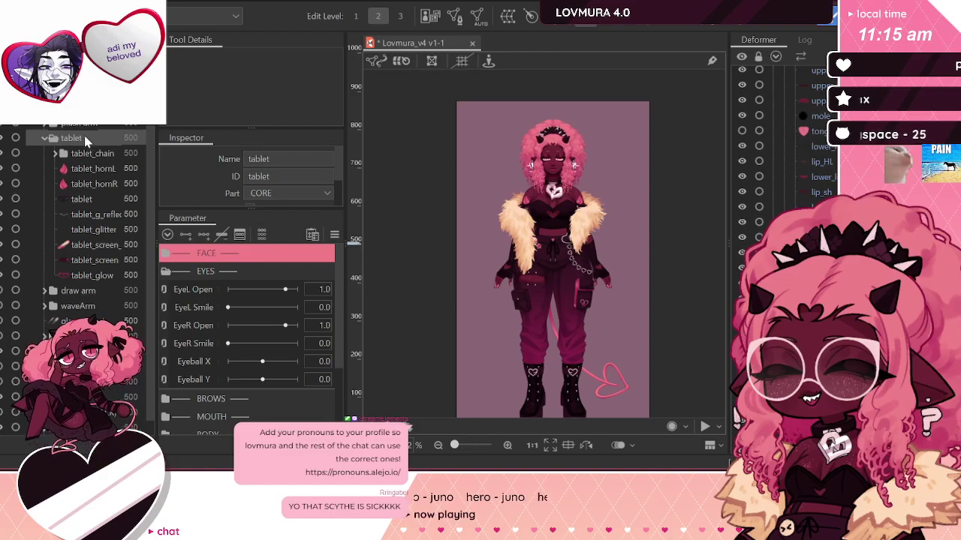
{"action": "left_click", "coordinate": [44, 125]}
{"action": "left_click", "coordinate": [98, 140]}
{"action": "scroll", "coordinate": [114, 197], "scroll_direction": "down", "scroll_amount": 5}
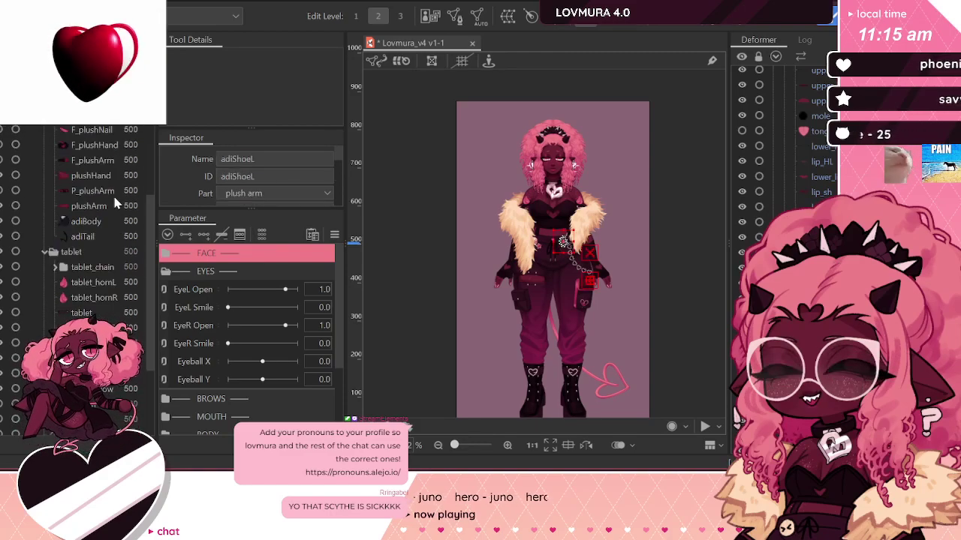
{"action": "left_click", "coordinate": [119, 235], "text": "shift"}
{"action": "scroll", "coordinate": [118, 189], "scroll_direction": "up", "scroll_amount": 5}
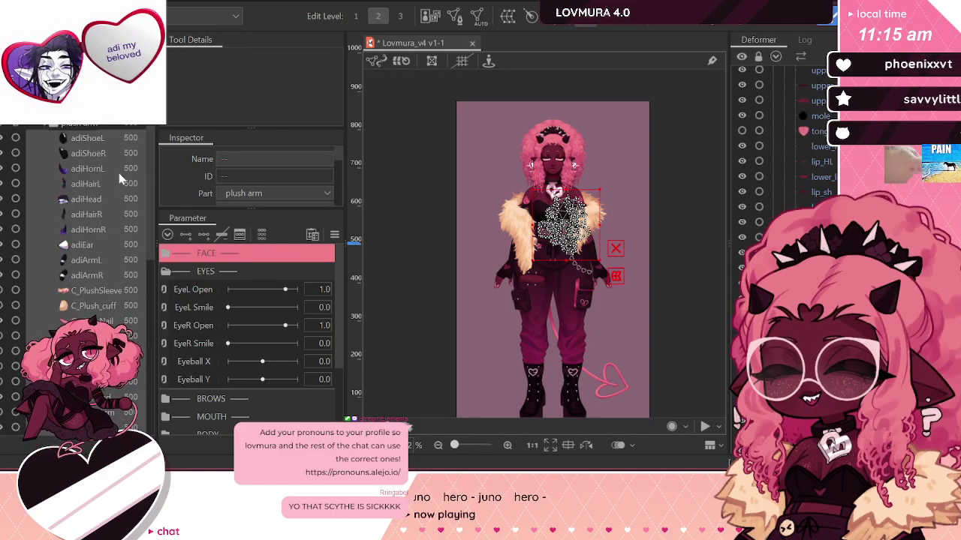
Step: Set the draw order of the selected plush arm parts to 900
{"action": "scroll", "coordinate": [200, 169], "scroll_direction": "down", "scroll_amount": 5}
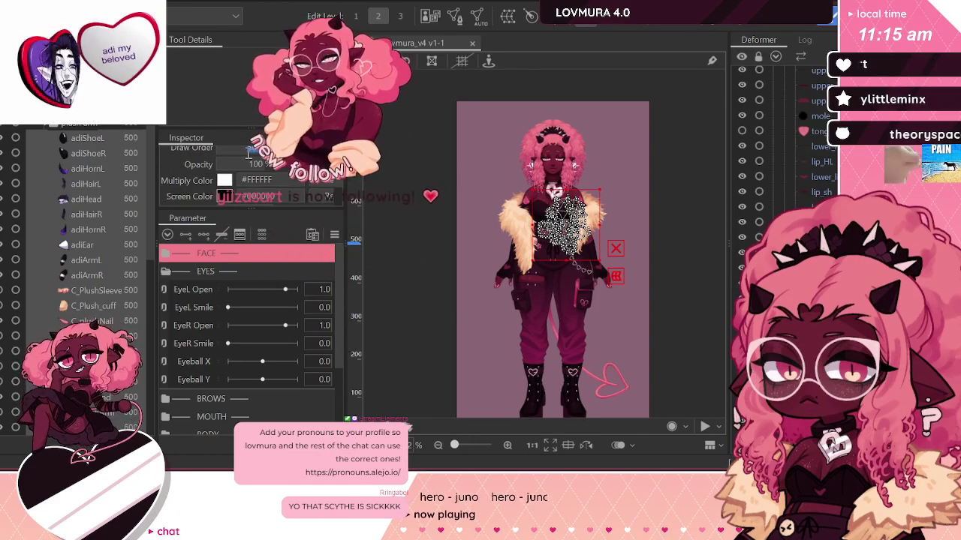
{"action": "left_click", "coordinate": [248, 150]}
{"action": "type", "text": "900"}
{"action": "key", "text": "Return"}
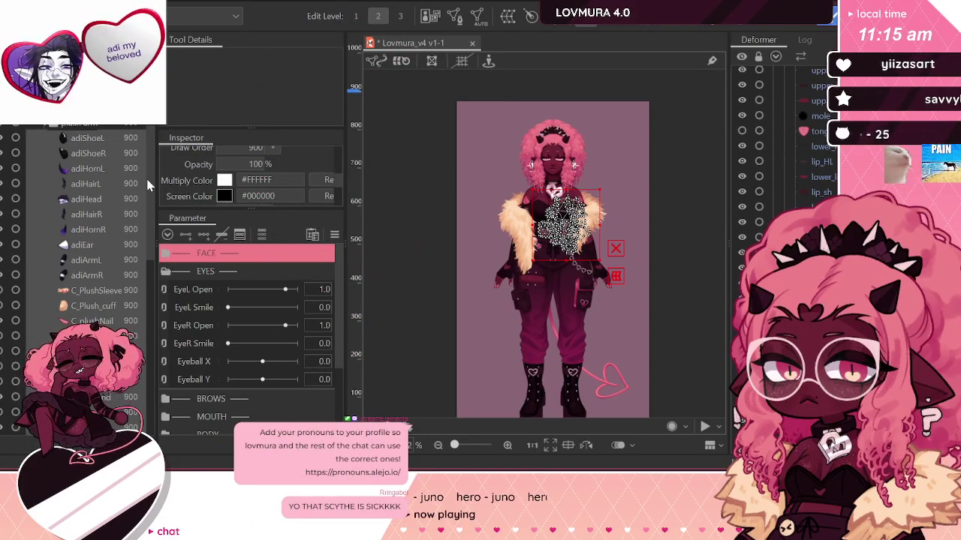
Step: Try a draw order of 950 on the selected plush arm parts, and return it to 900
{"action": "scroll", "coordinate": [270, 184], "scroll_direction": "up", "scroll_amount": 3}
{"action": "left_click", "coordinate": [254, 202]}
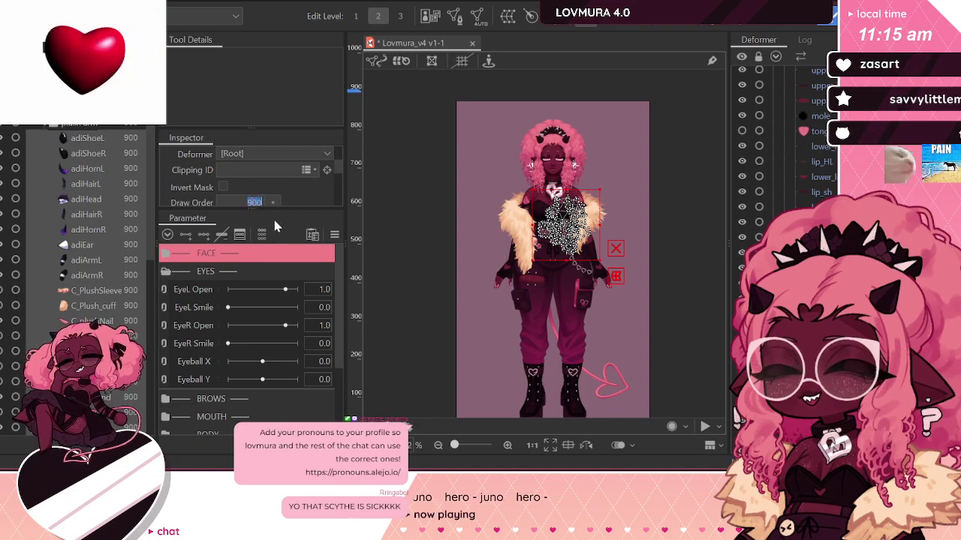
{"action": "type", "text": "950"}
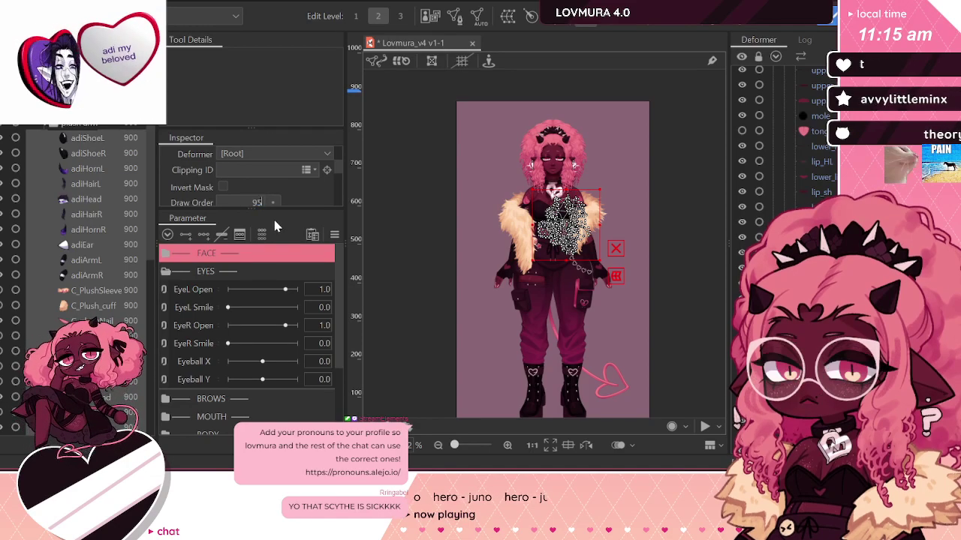
{"action": "key", "text": "Return"}
{"action": "scroll", "coordinate": [698, 258], "scroll_direction": "up", "scroll_amount": 2}
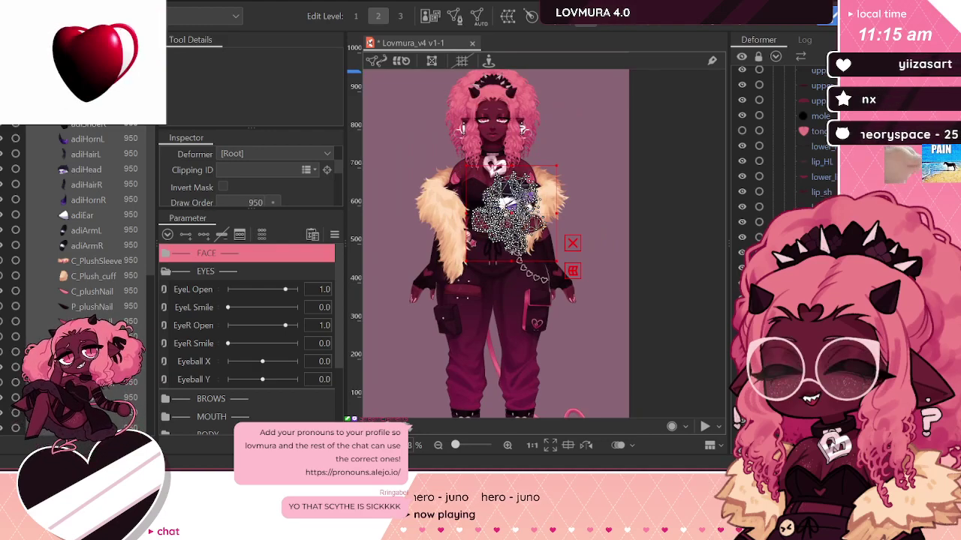
{"action": "double_click", "coordinate": [246, 202]}
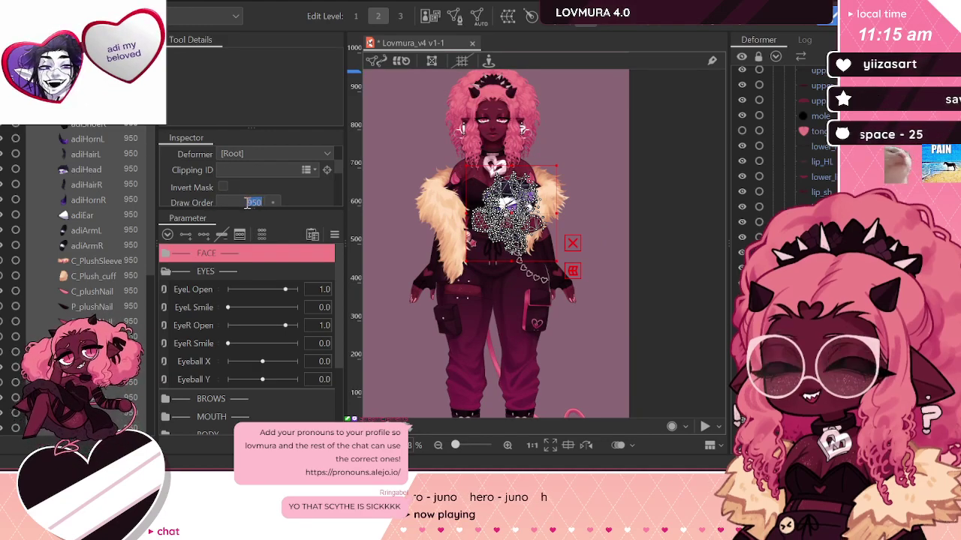
{"action": "type", "text": "900"}
{"action": "key", "text": "Return"}
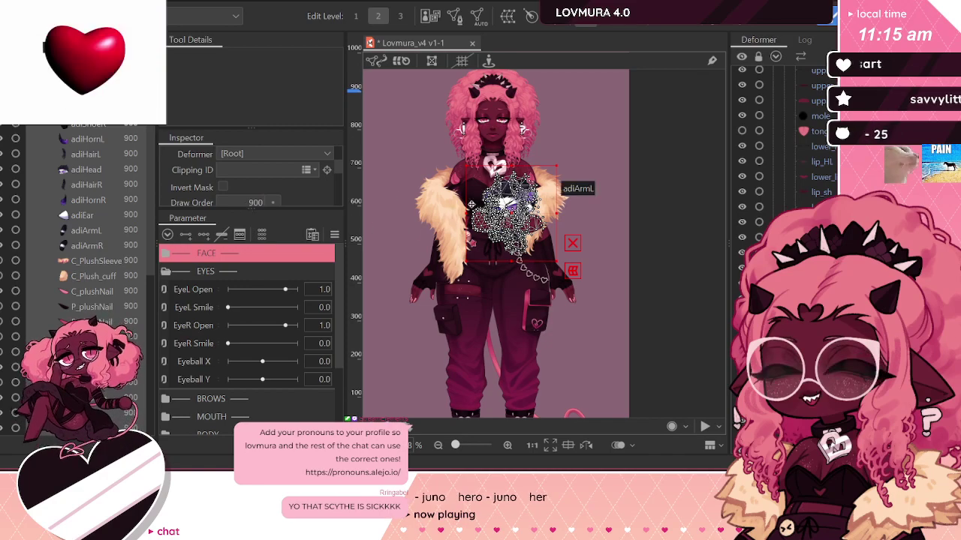
Step: Collapse the plush arm group and expand the tablet_chain subgroup inside the tablet group
{"action": "scroll", "coordinate": [116, 196], "scroll_direction": "up", "scroll_amount": 1}
{"action": "left_click", "coordinate": [57, 201]}
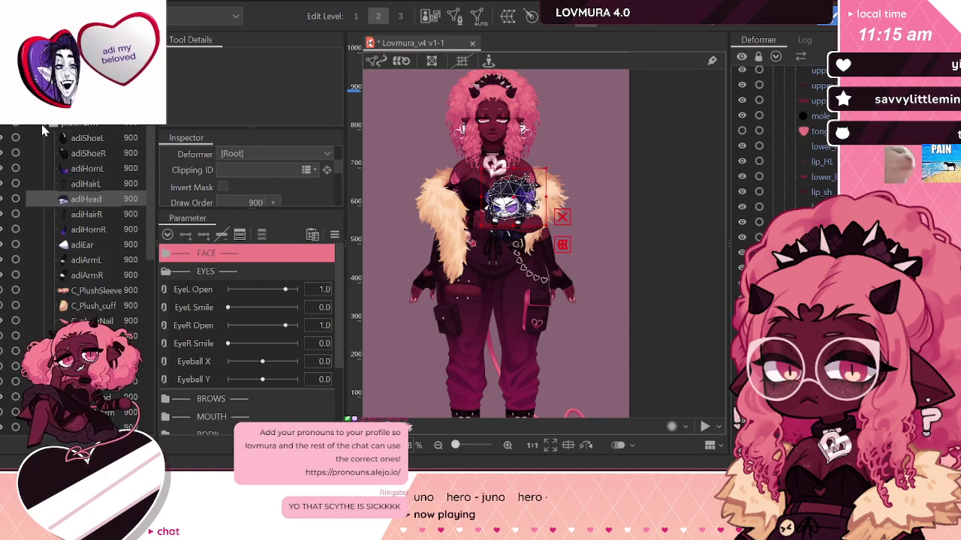
{"action": "left_click", "coordinate": [43, 124]}
{"action": "left_click", "coordinate": [61, 153]}
{"action": "left_click", "coordinate": [55, 153]}
Step: Select all the tablet parts, including the chain pieces, set their draw order to 900 and clear the selection
{"action": "left_click", "coordinate": [129, 170]}
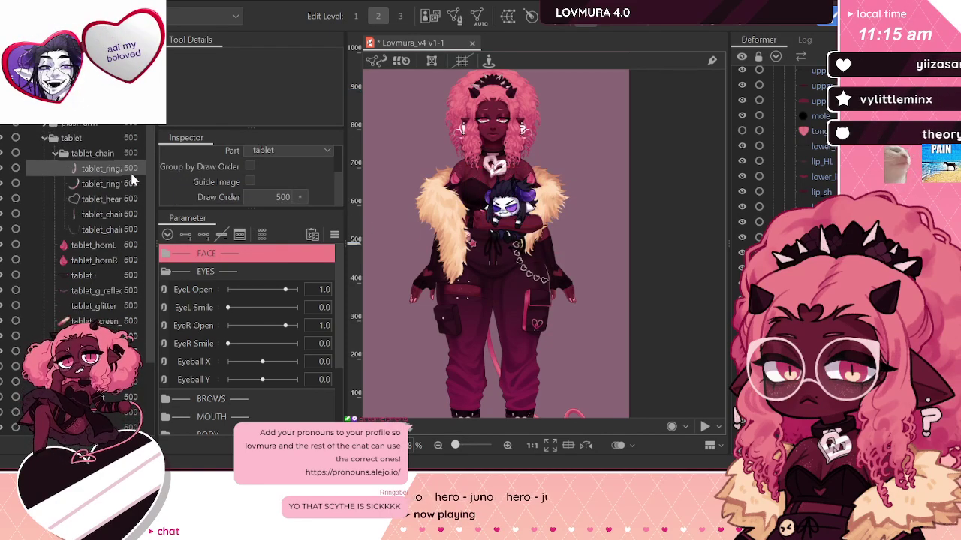
{"action": "left_click", "coordinate": [112, 382], "text": "shift"}
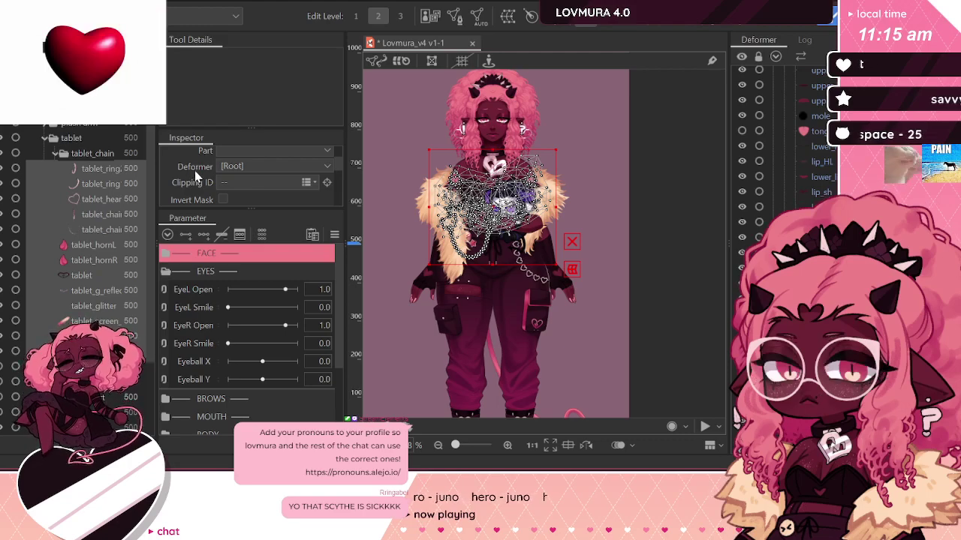
{"action": "scroll", "coordinate": [191, 171], "scroll_direction": "down", "scroll_amount": 3}
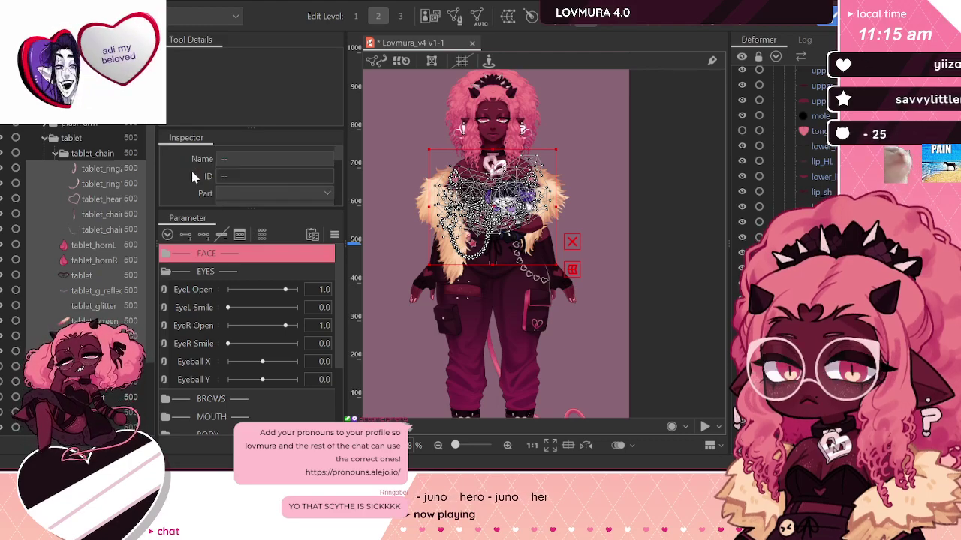
{"action": "scroll", "coordinate": [188, 169], "scroll_direction": "up", "scroll_amount": 2}
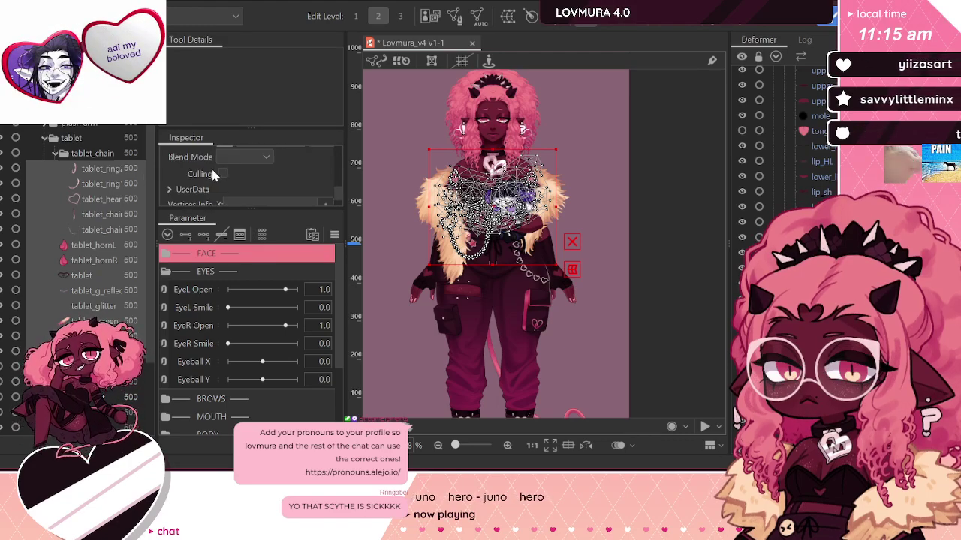
{"action": "scroll", "coordinate": [215, 170], "scroll_direction": "down", "scroll_amount": 2}
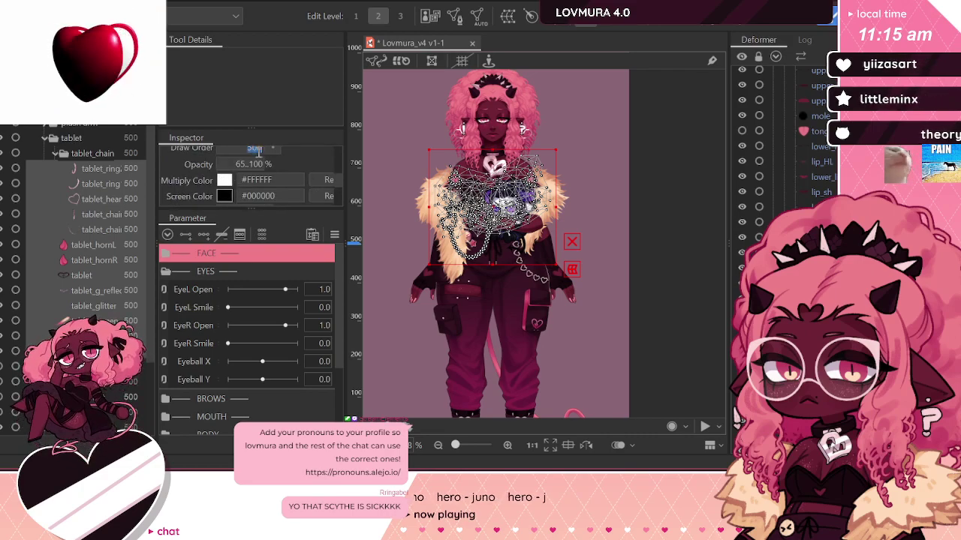
{"action": "left_click", "coordinate": [254, 153]}
{"action": "type", "text": "900"}
{"action": "key", "text": "Return"}
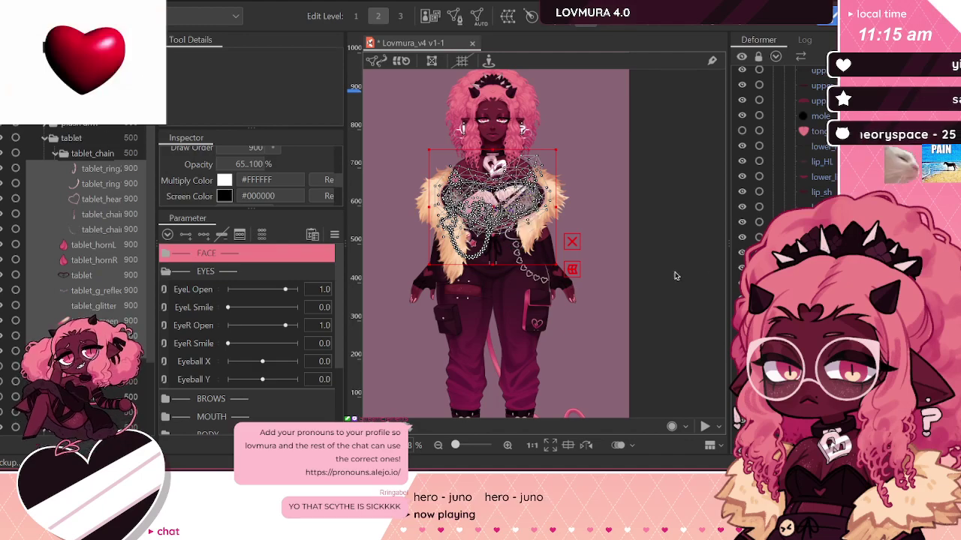
{"action": "left_click", "coordinate": [400, 206]}
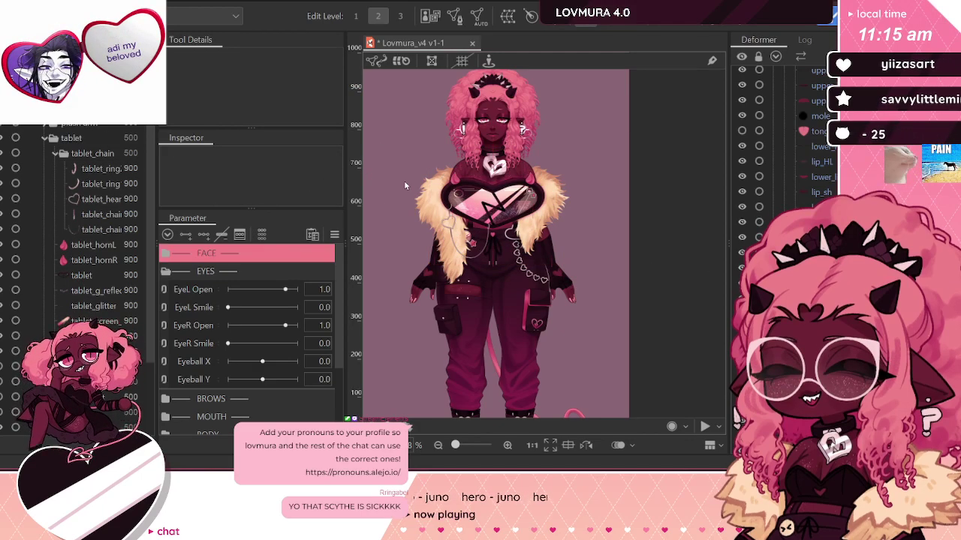
Step: Collapse the tablet_chain and tablet groups, display the draw arm and hide the tablet
{"action": "scroll", "coordinate": [528, 198], "scroll_direction": "up", "scroll_amount": 2}
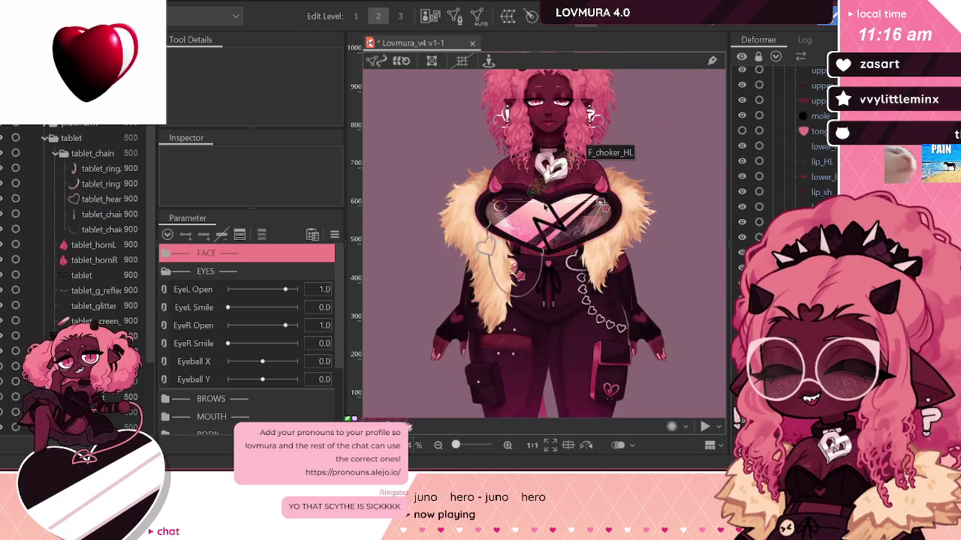
{"action": "scroll", "coordinate": [588, 167], "scroll_direction": "up", "scroll_amount": 1}
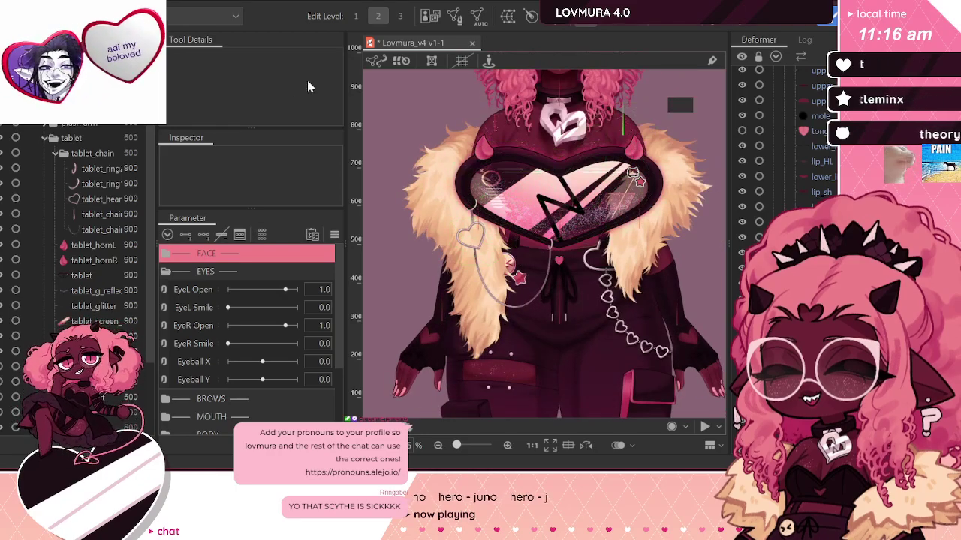
{"action": "left_click", "coordinate": [69, 164]}
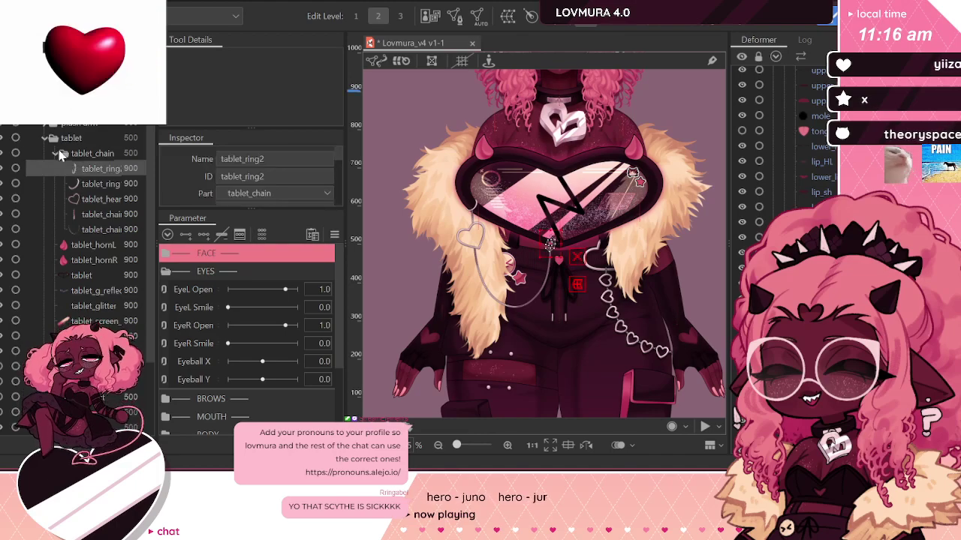
{"action": "left_click", "coordinate": [60, 154]}
{"action": "left_click", "coordinate": [45, 138]}
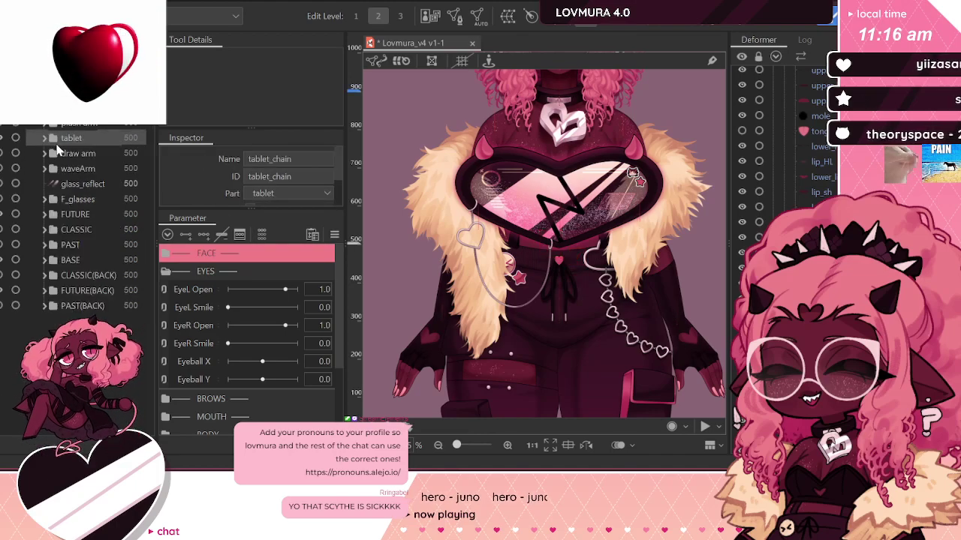
{"action": "left_click", "coordinate": [2, 153]}
{"action": "left_click", "coordinate": [2, 138]}
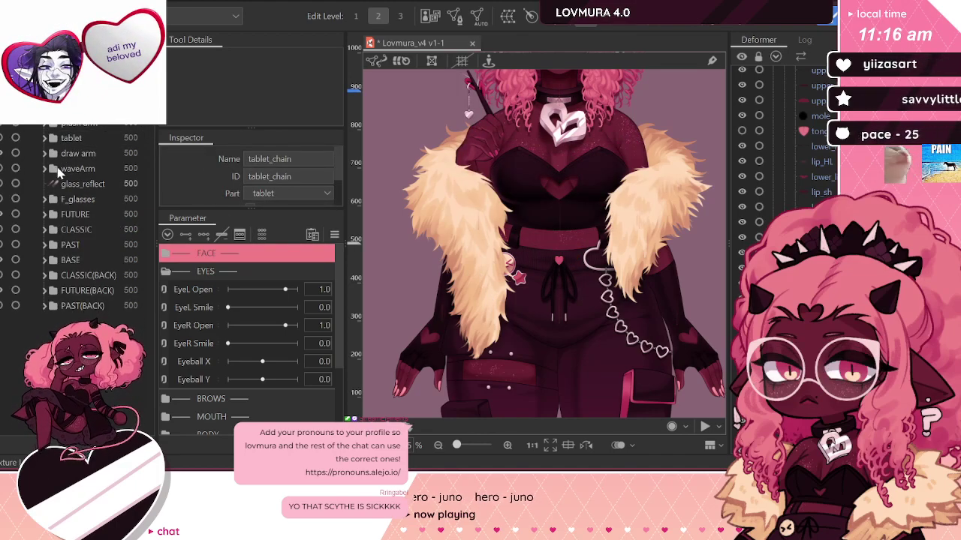
Step: Expand the draw arm and pen_chain groups, select all their parts without the pen_chain group, and set the draw order to 900
{"action": "left_click", "coordinate": [75, 169]}
{"action": "left_click", "coordinate": [79, 170]}
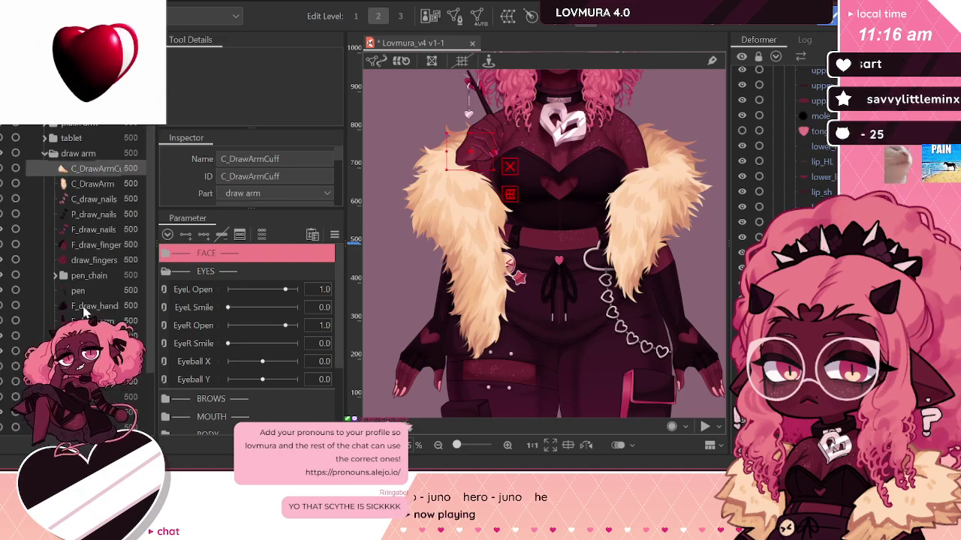
{"action": "left_click", "coordinate": [55, 275]}
{"action": "left_click", "coordinate": [90, 397], "text": "shift"}
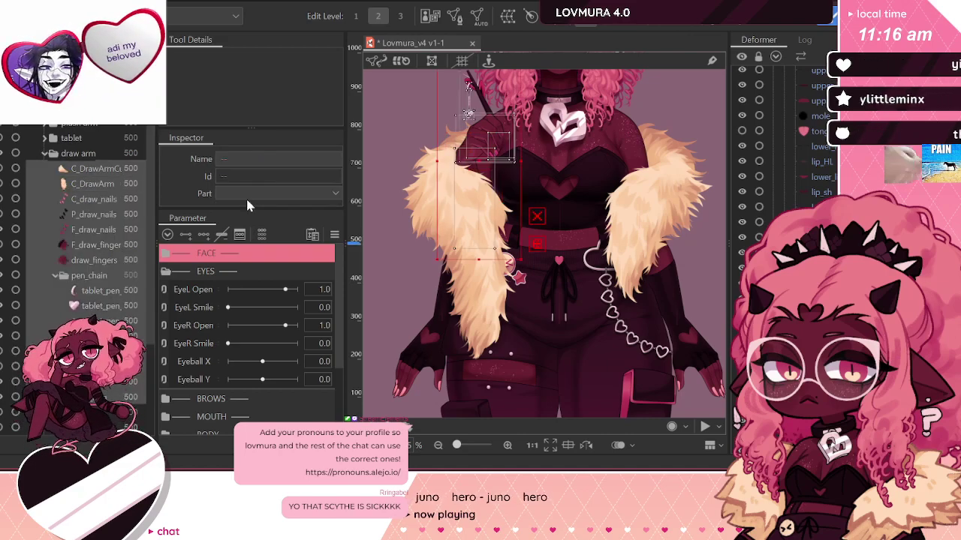
{"action": "left_click", "coordinate": [71, 278], "text": "ctrl"}
{"action": "scroll", "coordinate": [197, 177], "scroll_direction": "down", "scroll_amount": 2}
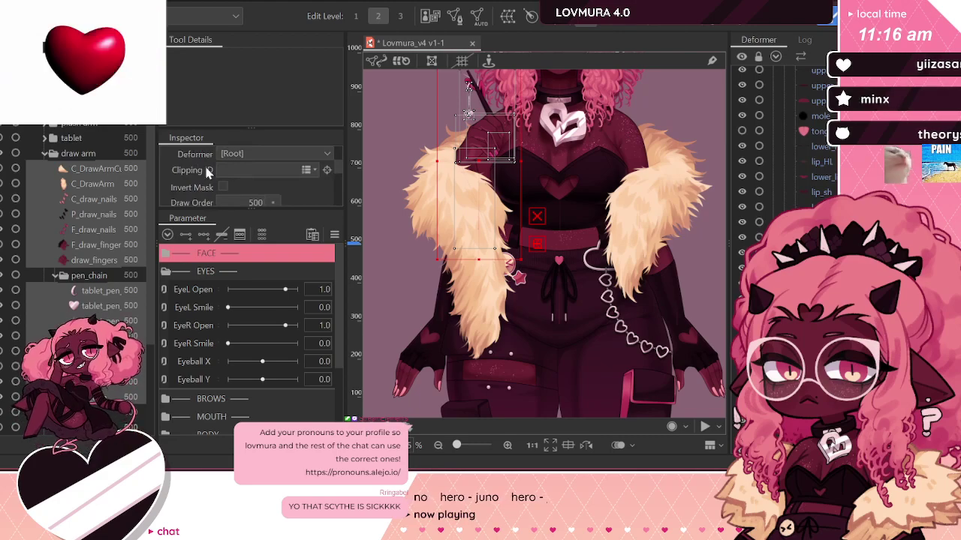
{"action": "left_click", "coordinate": [254, 202]}
{"action": "type", "text": "900"}
{"action": "key", "text": "Return"}
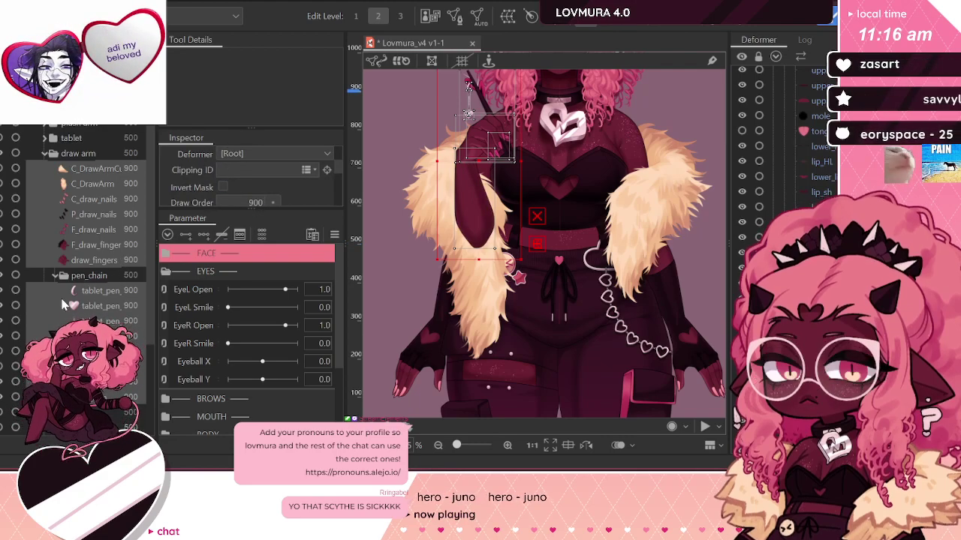
Step: Collapse and hide the draw arm group, and display and expand the waveArm group
{"action": "left_click", "coordinate": [43, 153]}
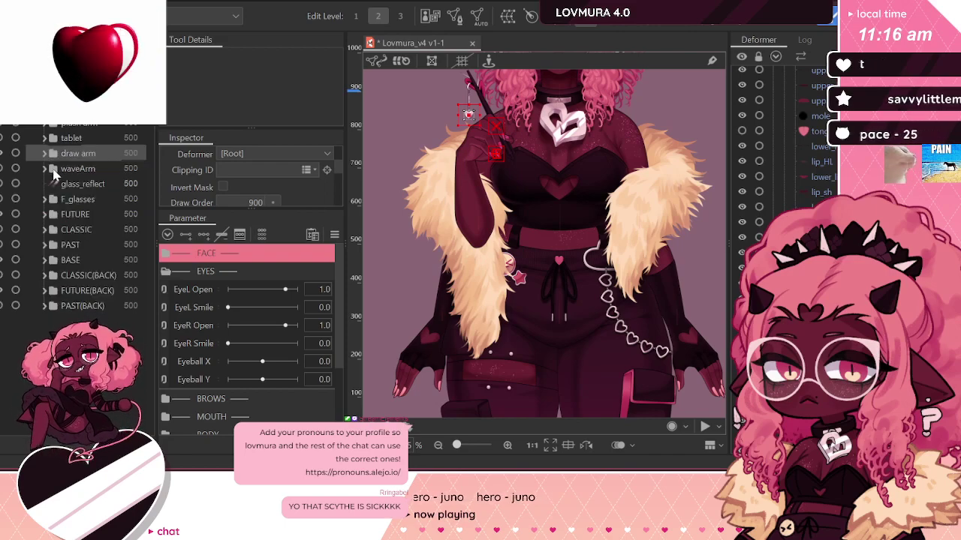
{"action": "left_click", "coordinate": [2, 153]}
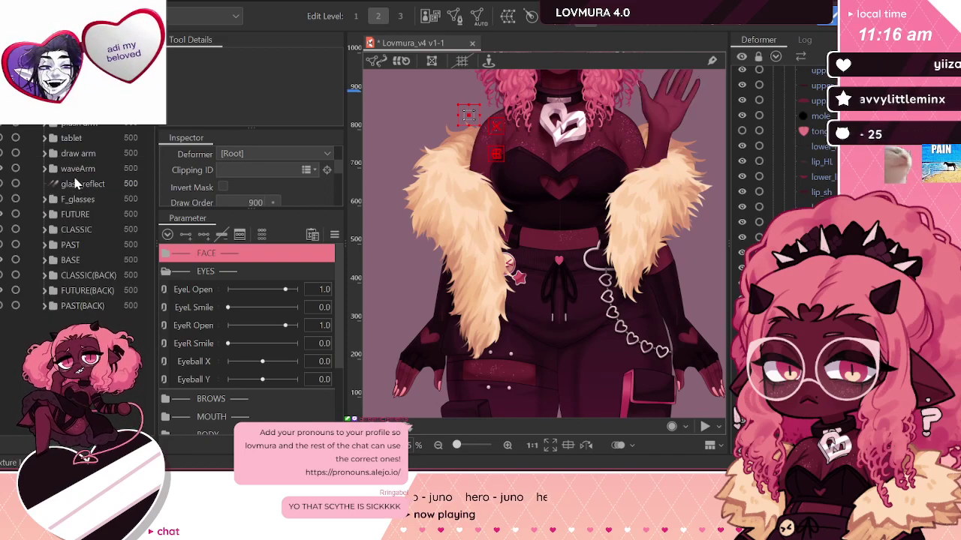
{"action": "left_click", "coordinate": [60, 169]}
{"action": "left_click", "coordinate": [46, 169]}
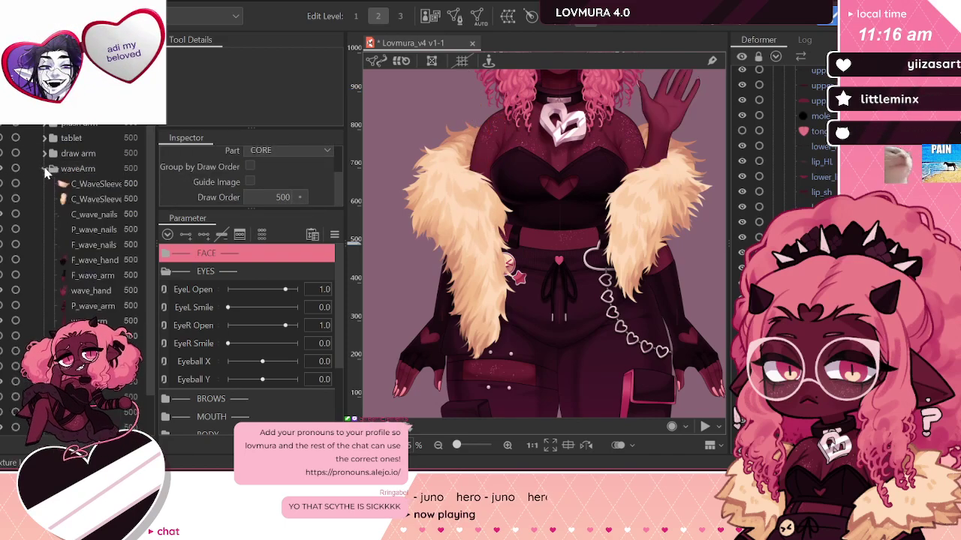
Step: Select all the waveArm parts from the first C_WaveSleeve part down and set their draw order to 900
{"action": "left_click", "coordinate": [90, 184]}
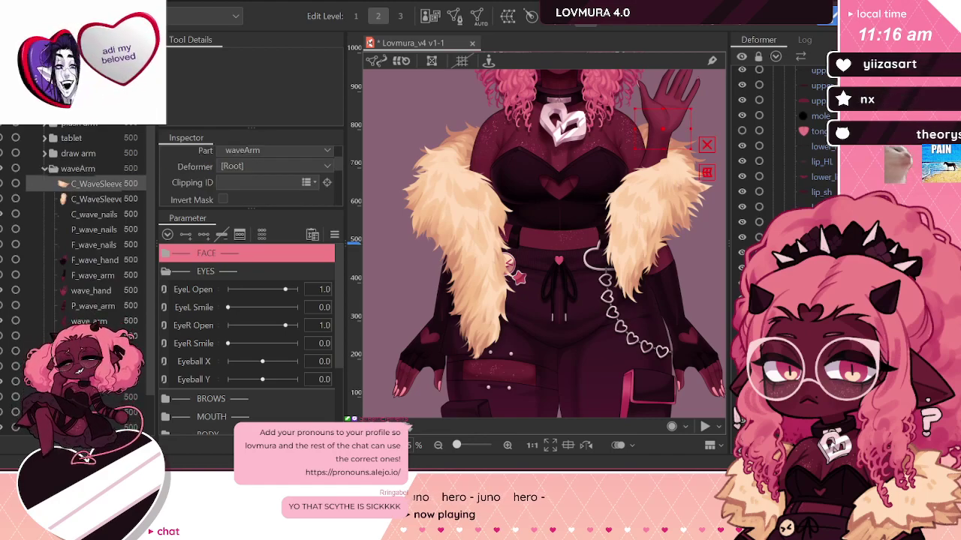
{"action": "left_click", "coordinate": [112, 336], "text": "shift"}
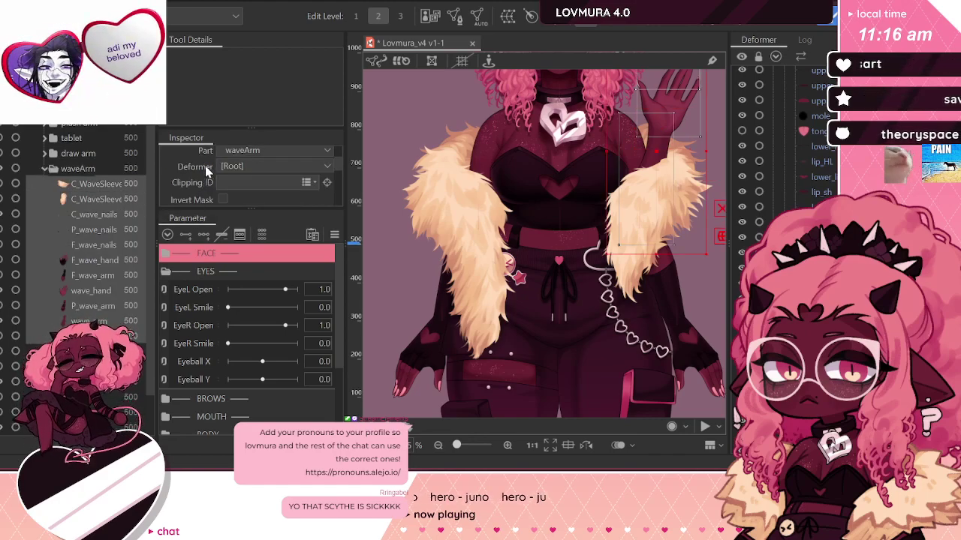
{"action": "scroll", "coordinate": [218, 168], "scroll_direction": "down", "scroll_amount": 3}
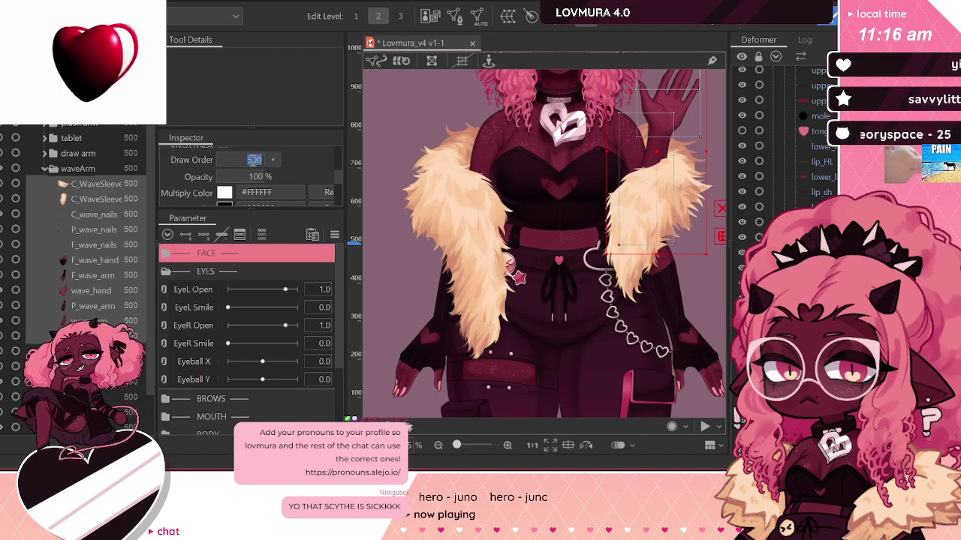
{"action": "type", "text": "900"}
{"action": "key", "text": "Return"}
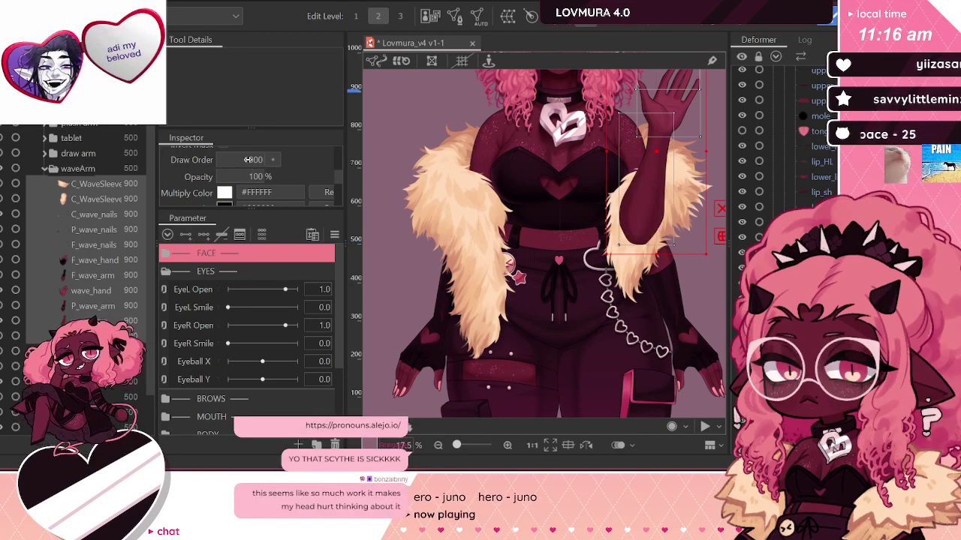
Step: Collapse the waveArm group and hide it
{"action": "left_click", "coordinate": [44, 168]}
{"action": "left_click", "coordinate": [75, 198]}
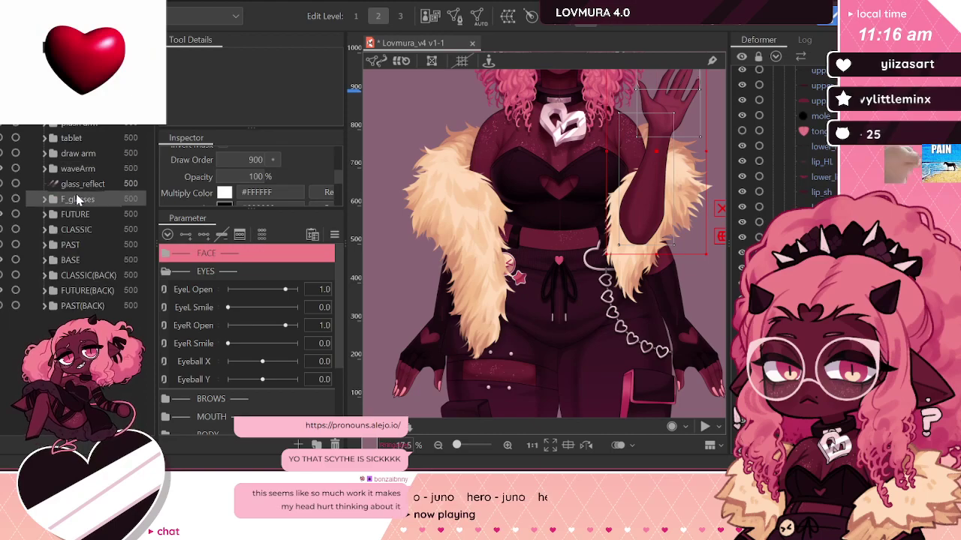
{"action": "left_click", "coordinate": [1, 169]}
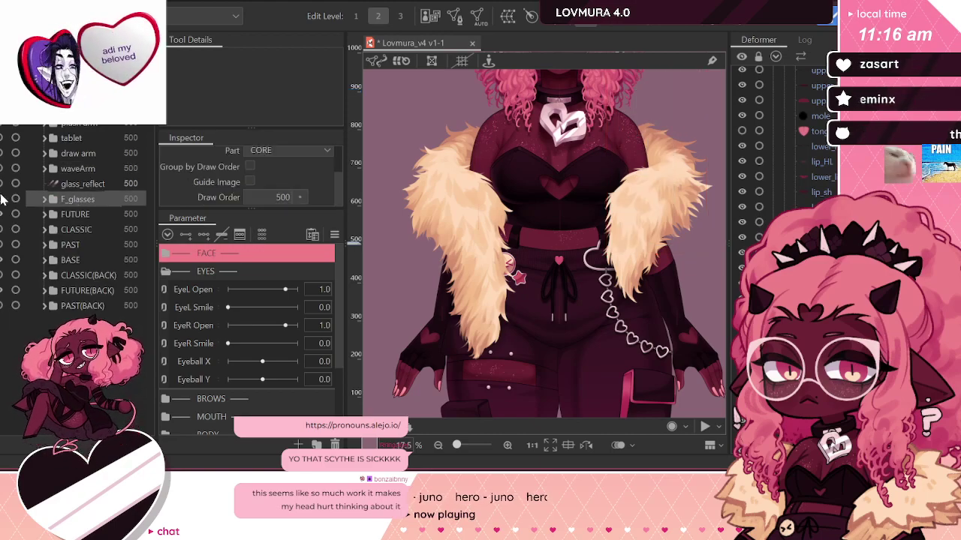
Step: Set the draw order of the glass_reflect part to 900
{"action": "left_click", "coordinate": [79, 183]}
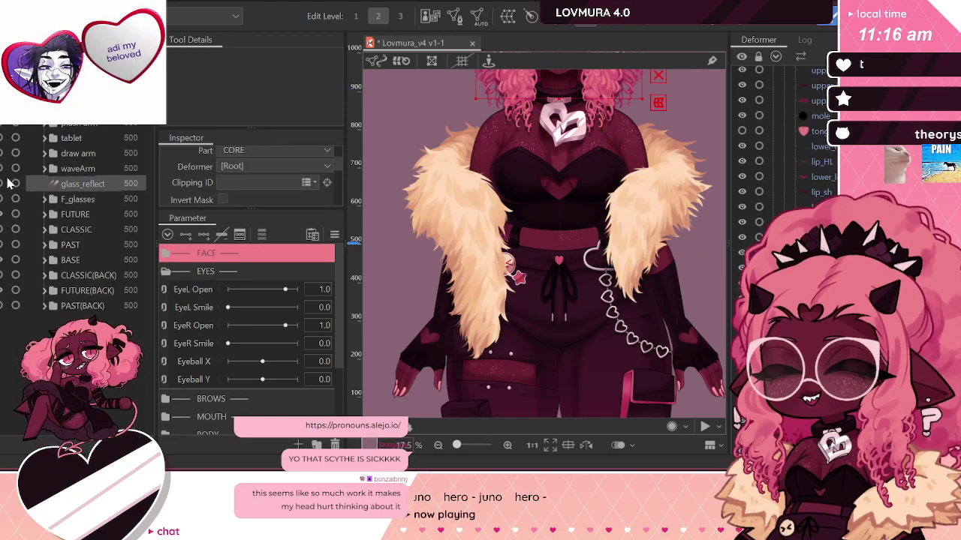
{"action": "scroll", "coordinate": [276, 178], "scroll_direction": "down", "scroll_amount": 2}
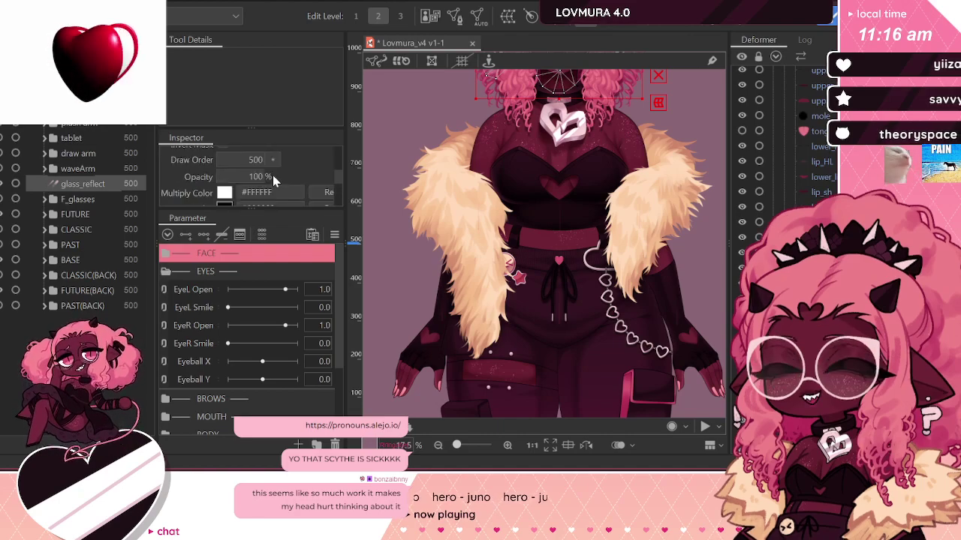
{"action": "left_click", "coordinate": [253, 164]}
{"action": "type", "text": "900"}
{"action": "key", "text": "Return"}
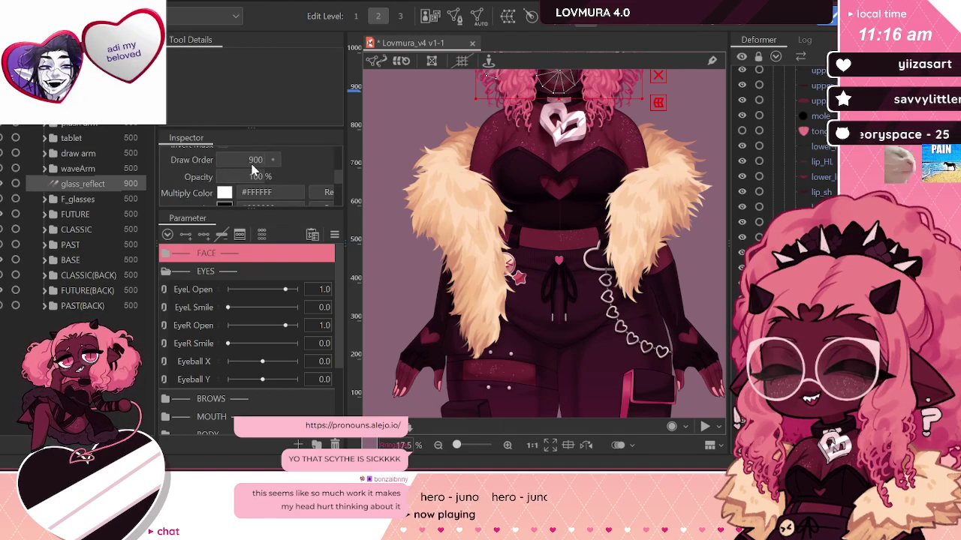
Step: Inspect the glass_reflect part, the F_glasses group and the whole figure on the canvas
{"action": "left_click", "coordinate": [89, 185]}
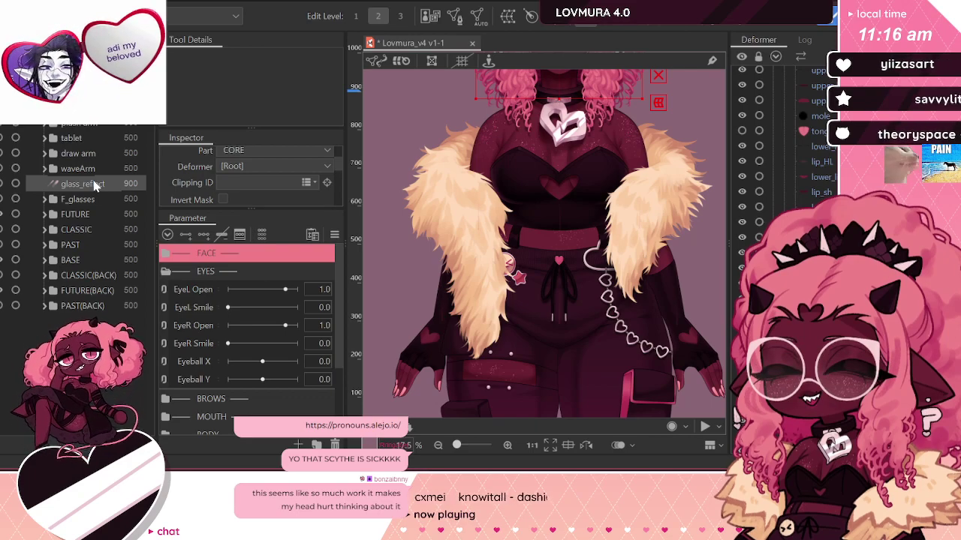
{"action": "scroll", "coordinate": [600, 240], "scroll_direction": "down", "scroll_amount": 3}
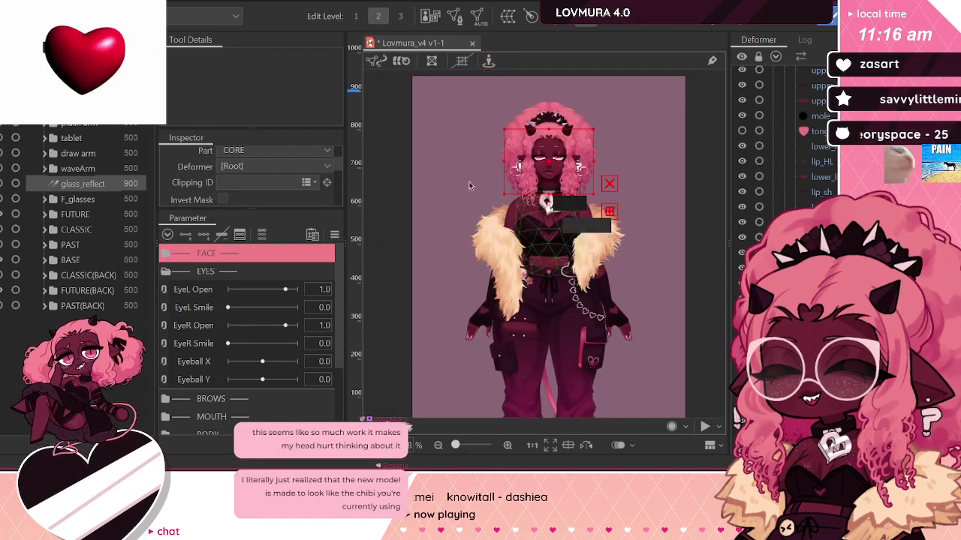
{"action": "left_click", "coordinate": [449, 160]}
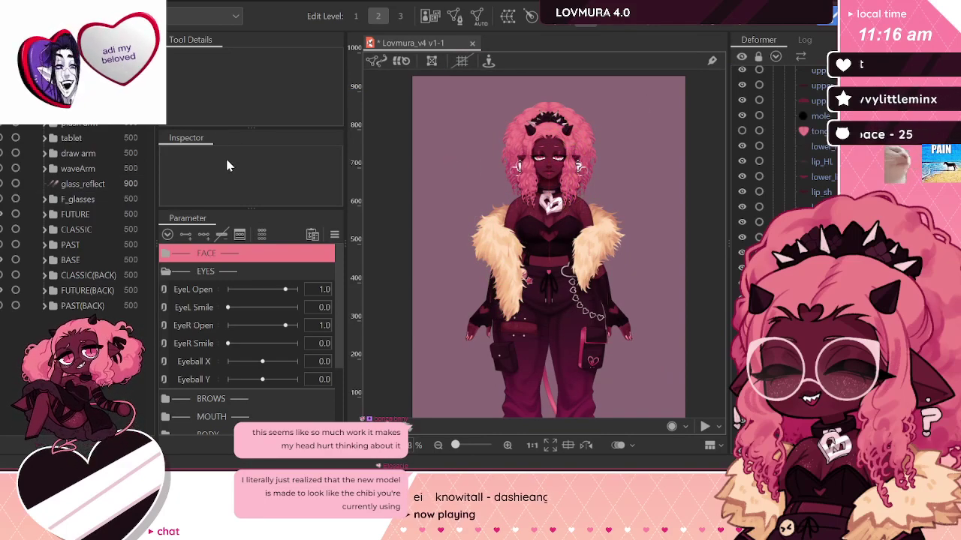
{"action": "left_click", "coordinate": [104, 186]}
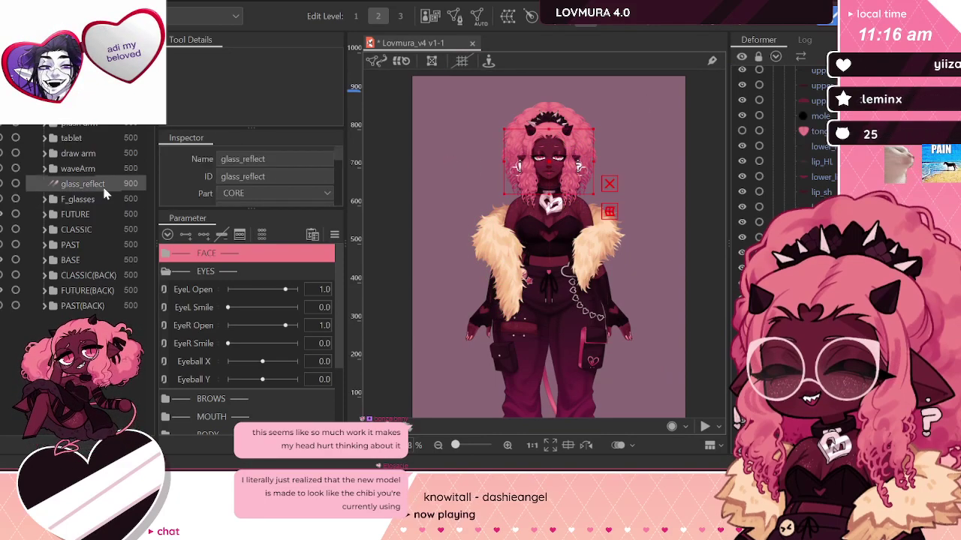
{"action": "left_click", "coordinate": [107, 198]}
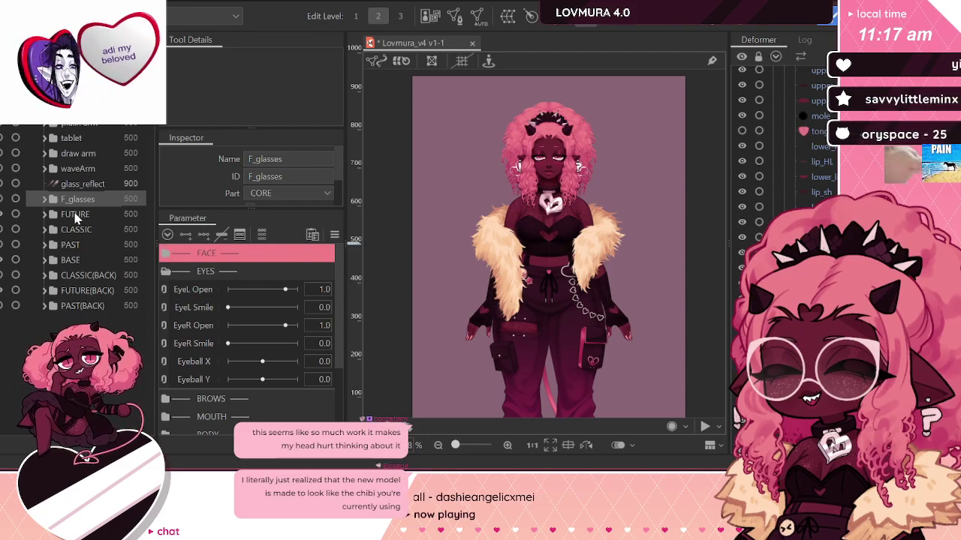
{"action": "left_click", "coordinate": [689, 174]}
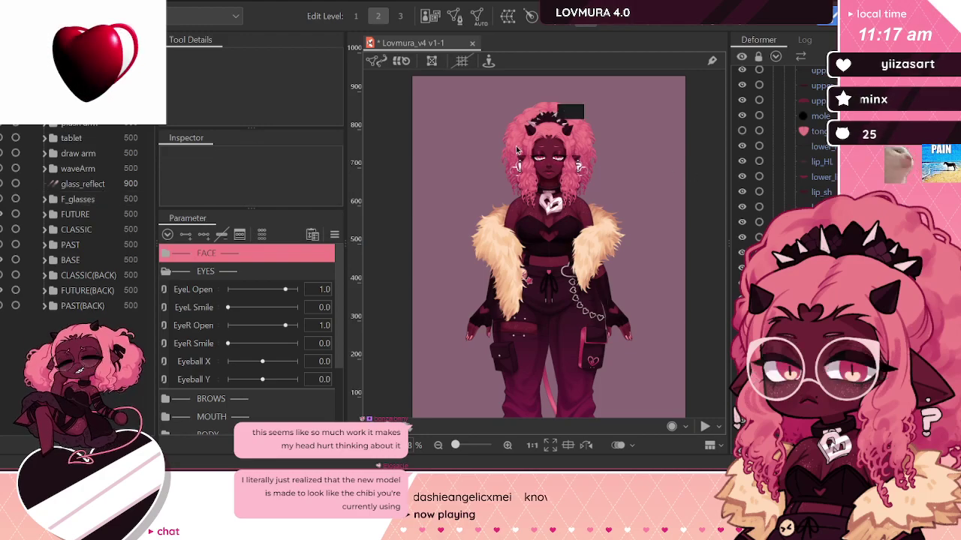
{"action": "scroll", "coordinate": [530, 153], "scroll_direction": "up", "scroll_amount": 3}
{"action": "scroll", "coordinate": [530, 151], "scroll_direction": "down", "scroll_amount": 4}
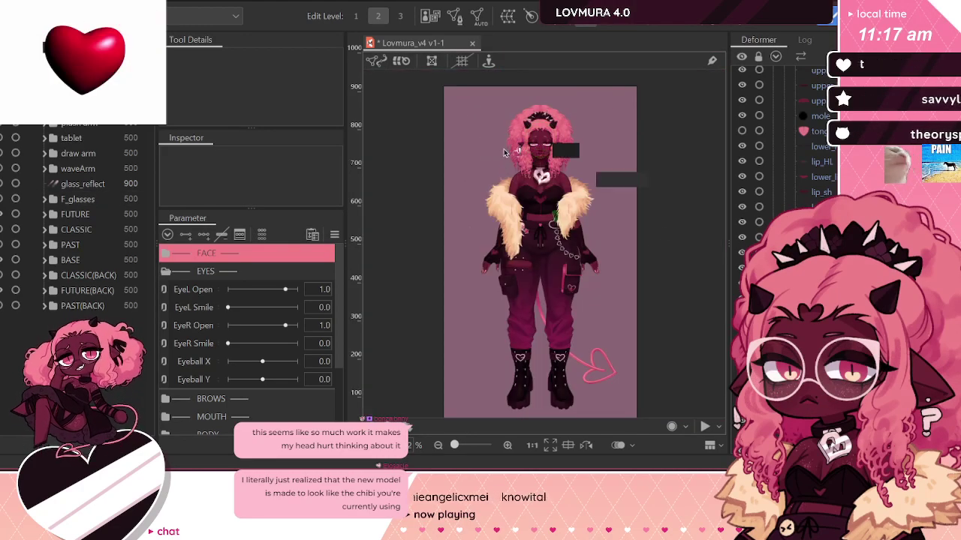
{"action": "scroll", "coordinate": [515, 145], "scroll_direction": "up", "scroll_amount": 1}
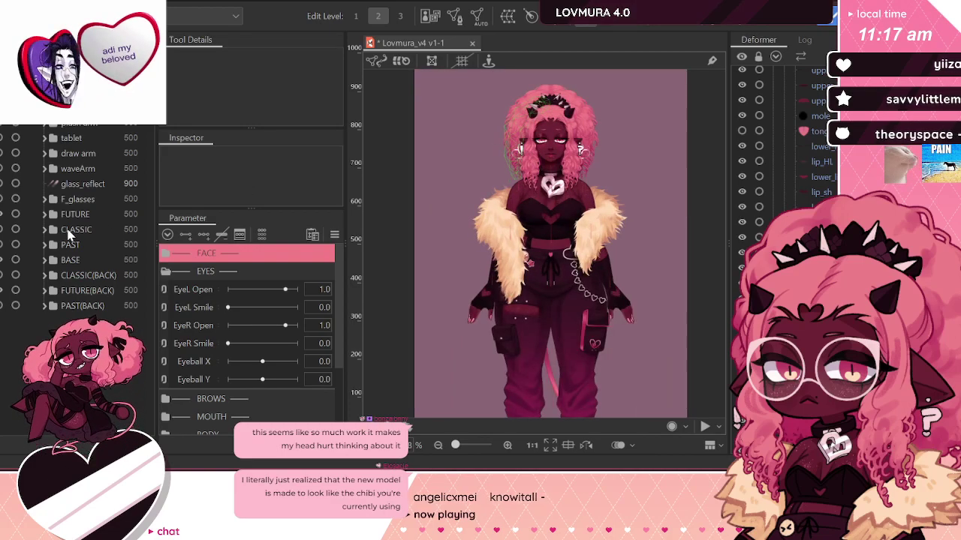
Step: Save the Lovmura_v4 model and expand the BASE group to show its parts
{"action": "left_click", "coordinate": [221, 234]}
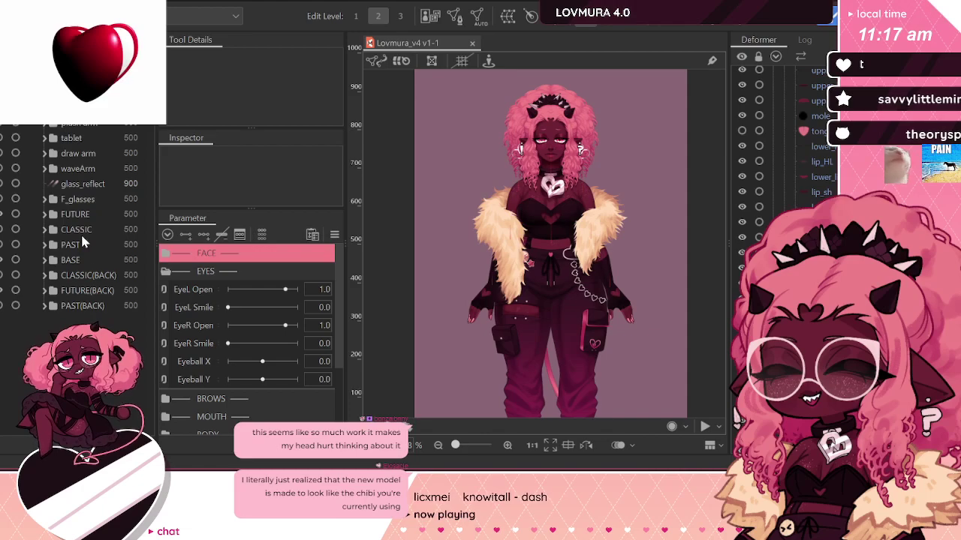
{"action": "left_click", "coordinate": [73, 261]}
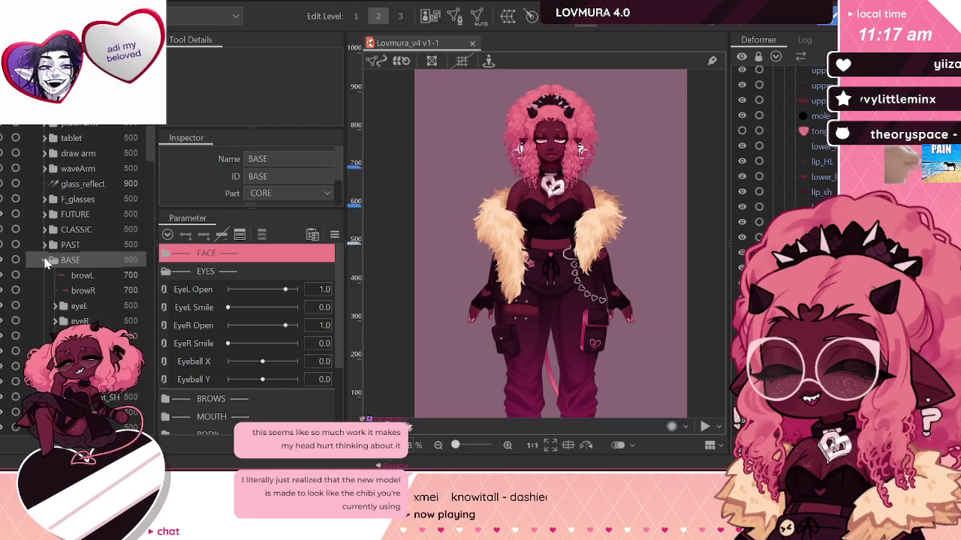
Step: Open the mouth part inside the BASE part and select the upper_mouth_line mesh
{"action": "left_click", "coordinate": [45, 260]}
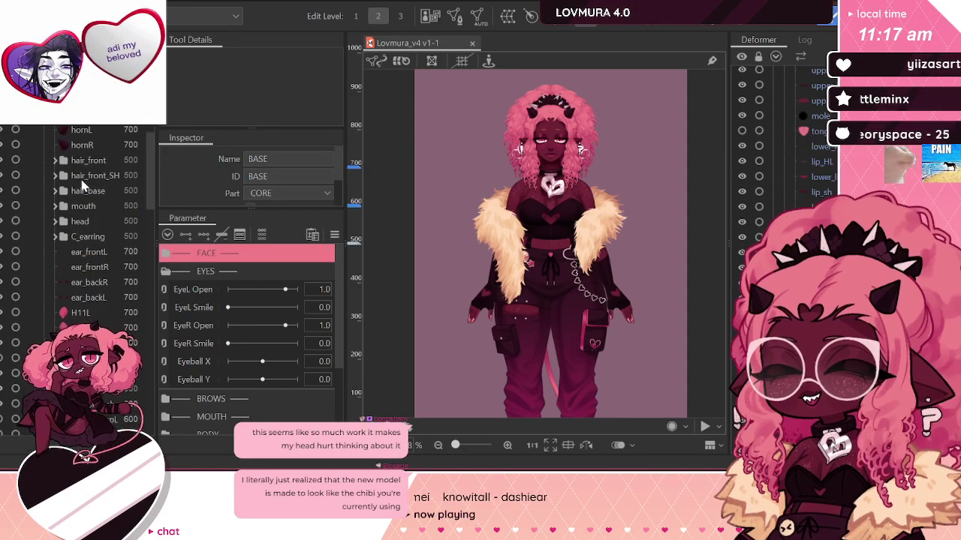
{"action": "scroll", "coordinate": [79, 248], "scroll_direction": "up", "scroll_amount": 2}
{"action": "left_click", "coordinate": [82, 261]}
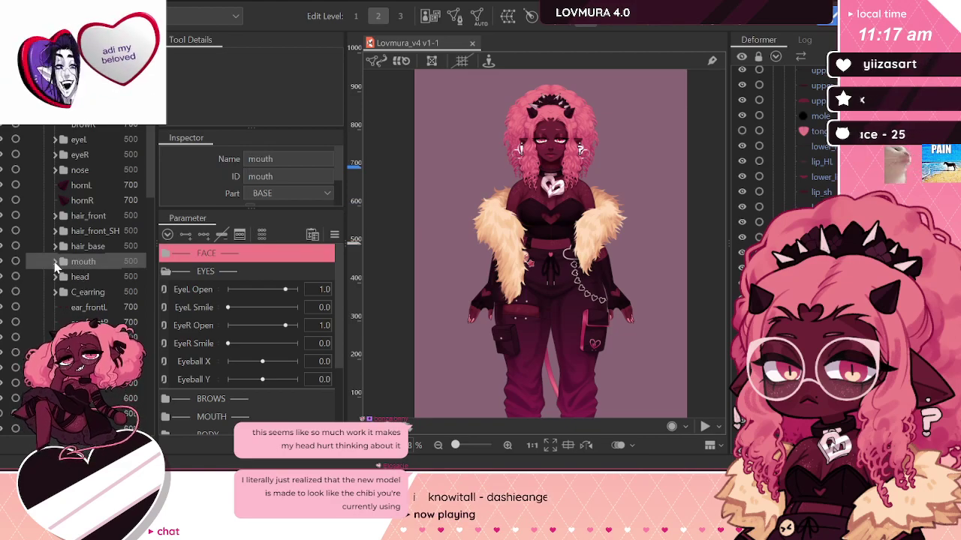
{"action": "left_click", "coordinate": [55, 262]}
{"action": "scroll", "coordinate": [73, 272], "scroll_direction": "down", "scroll_amount": 2}
{"action": "left_click", "coordinate": [88, 250]}
{"action": "left_click", "coordinate": [88, 237]}
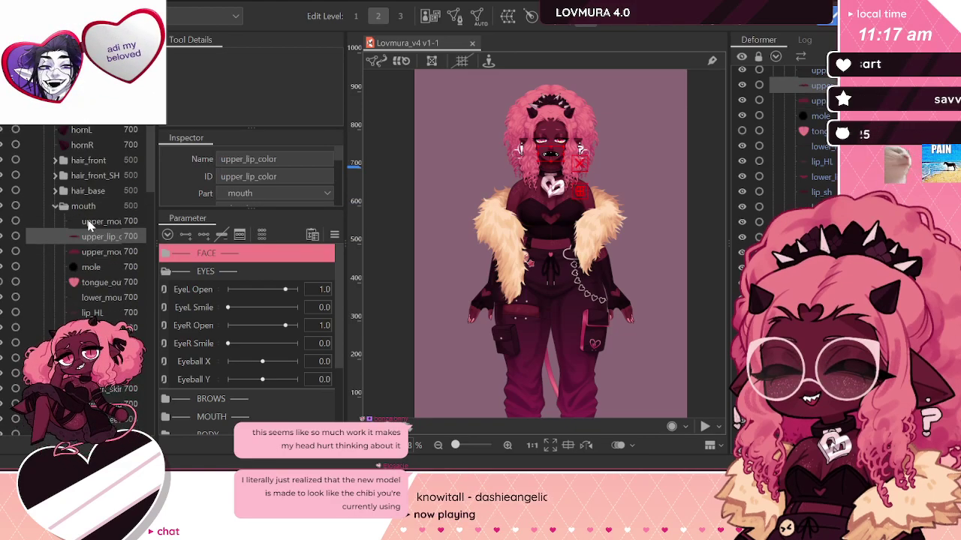
{"action": "left_click", "coordinate": [89, 223]}
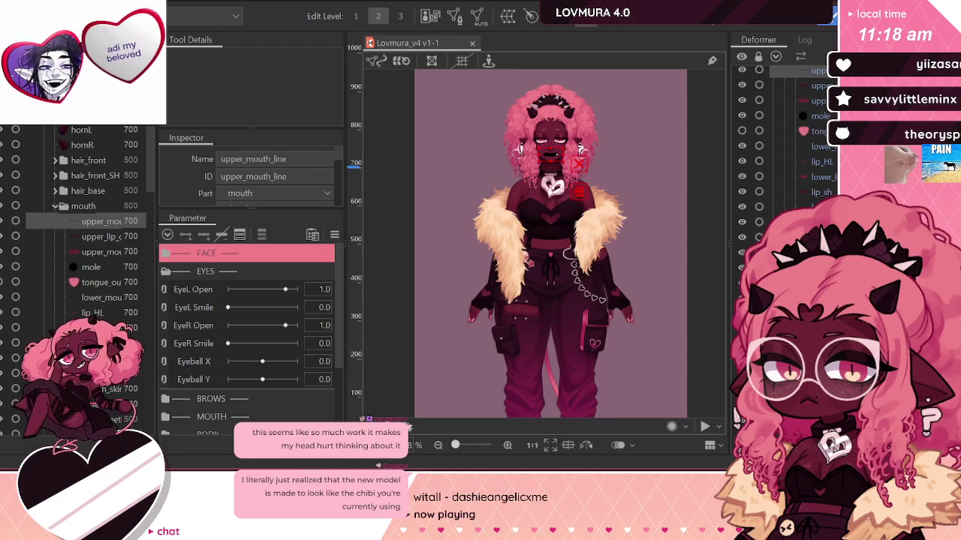
{"action": "left_click", "coordinate": [118, 373]}
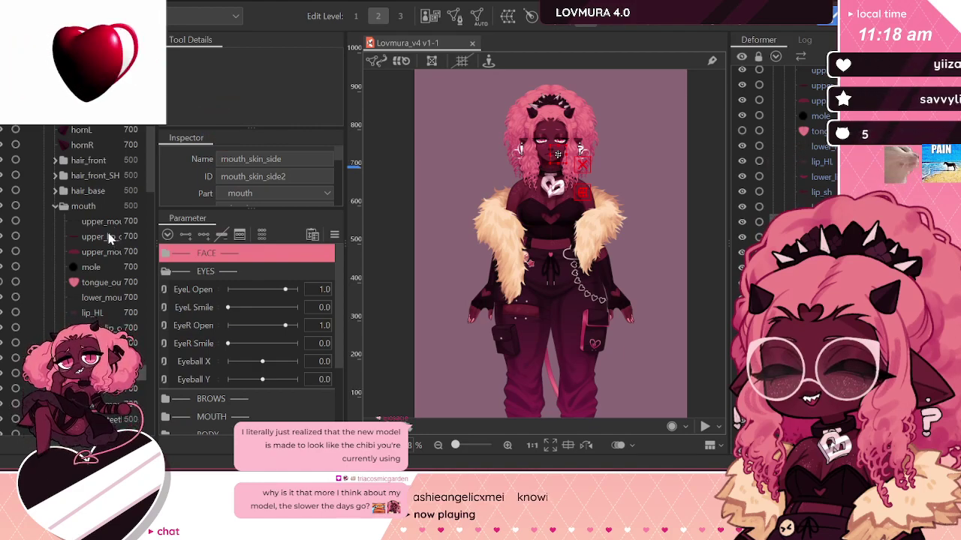
{"action": "left_click", "coordinate": [106, 223]}
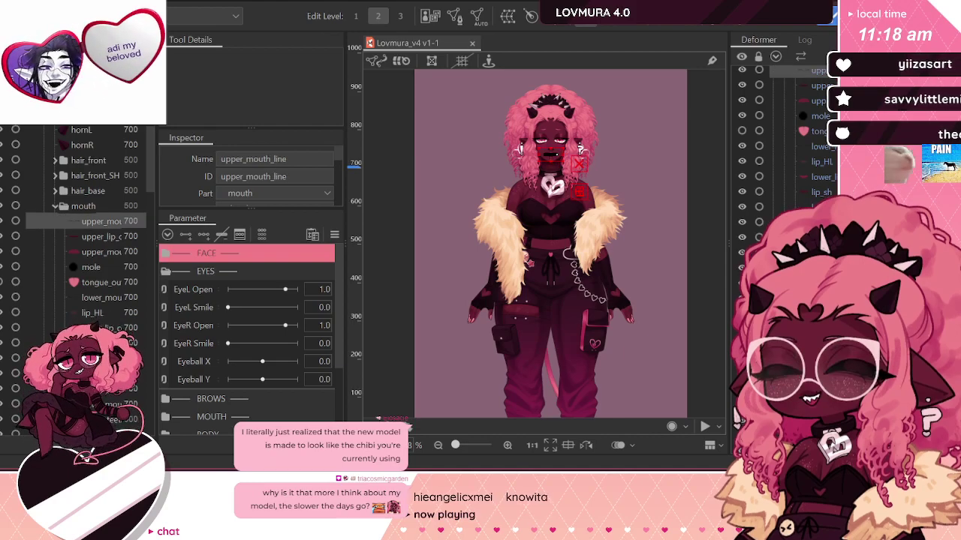
Step: Trace an eleven-point deform path along the centre of the upper_mouth_line mesh, from one mouth corner to the other
{"action": "scroll", "coordinate": [75, 225], "scroll_direction": "down", "scroll_amount": 3}
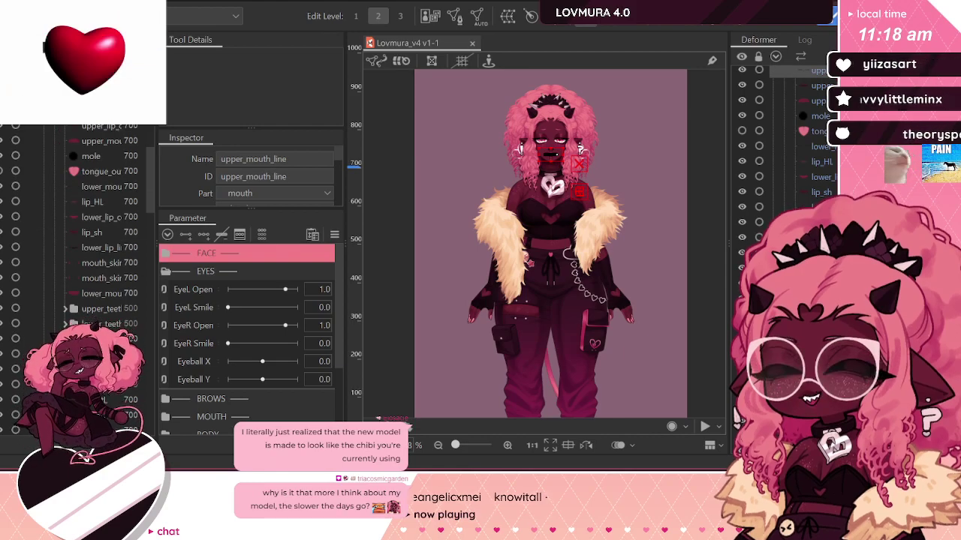
{"action": "scroll", "coordinate": [564, 164], "scroll_direction": "up", "scroll_amount": 6}
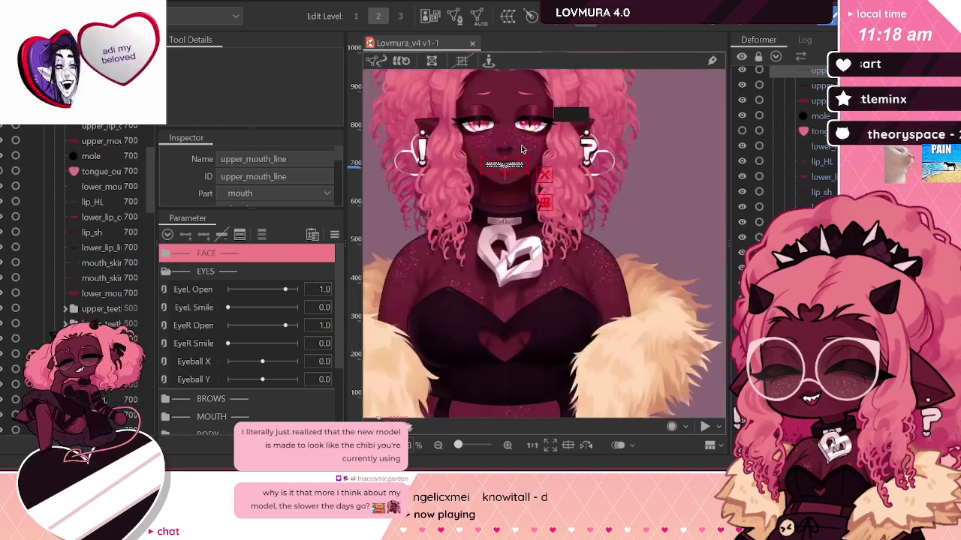
{"action": "scroll", "coordinate": [569, 164], "scroll_direction": "up", "scroll_amount": 2}
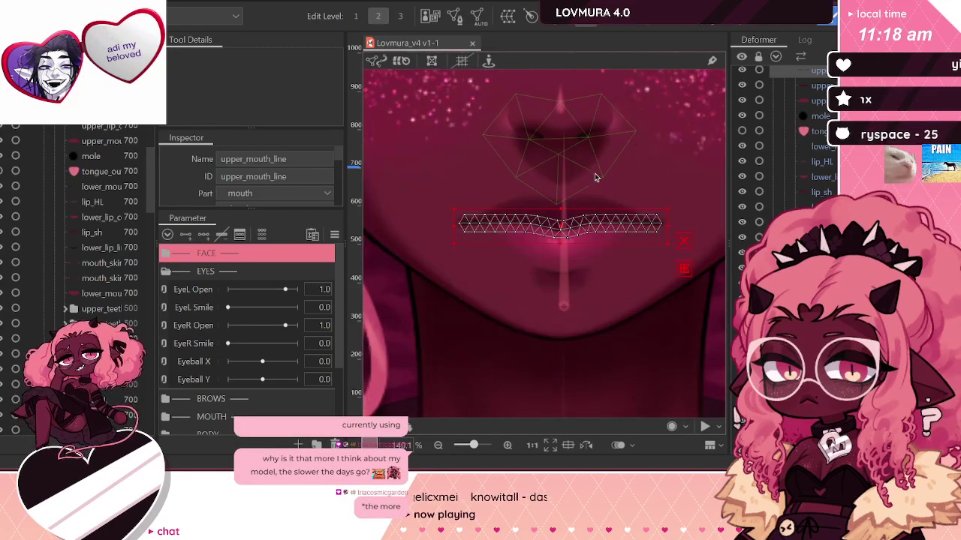
{"action": "scroll", "coordinate": [508, 210], "scroll_direction": "up", "scroll_amount": 2}
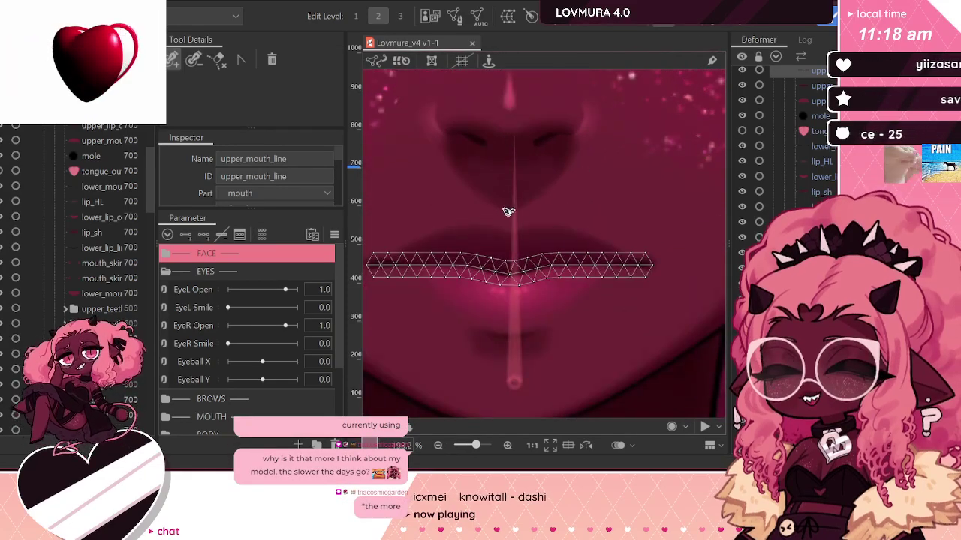
{"action": "scroll", "coordinate": [568, 275], "scroll_direction": "up", "scroll_amount": 1}
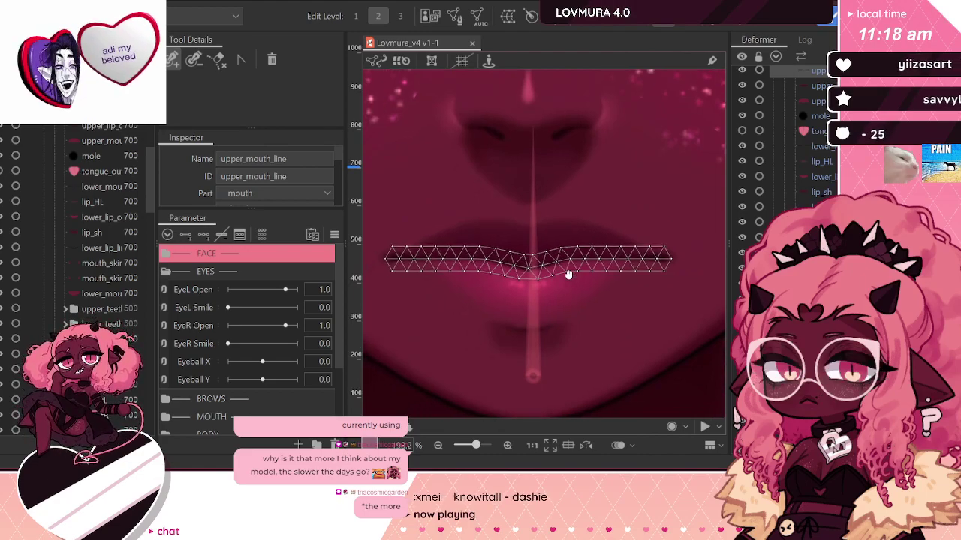
{"action": "left_click", "coordinate": [385, 260]}
{"action": "left_click", "coordinate": [415, 259]}
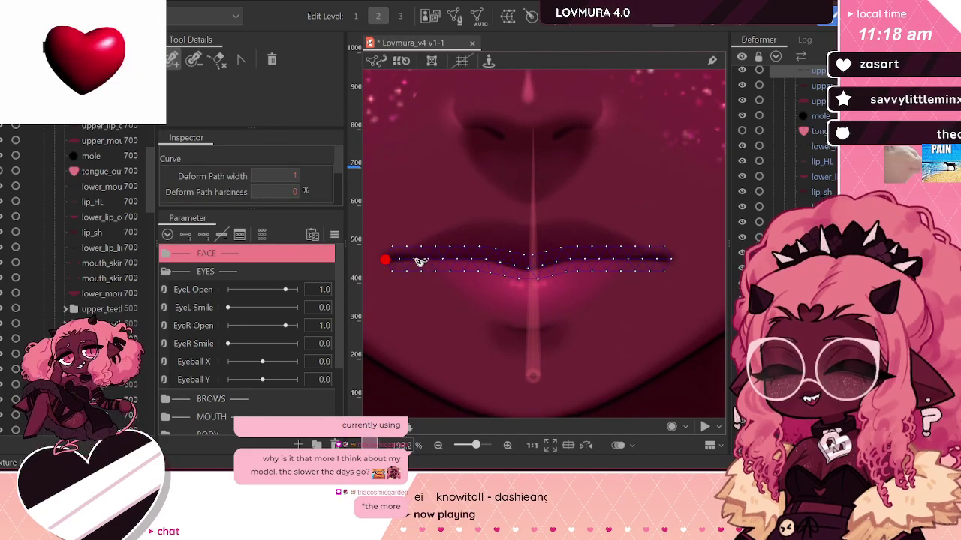
{"action": "key", "text": "ctrl+z"}
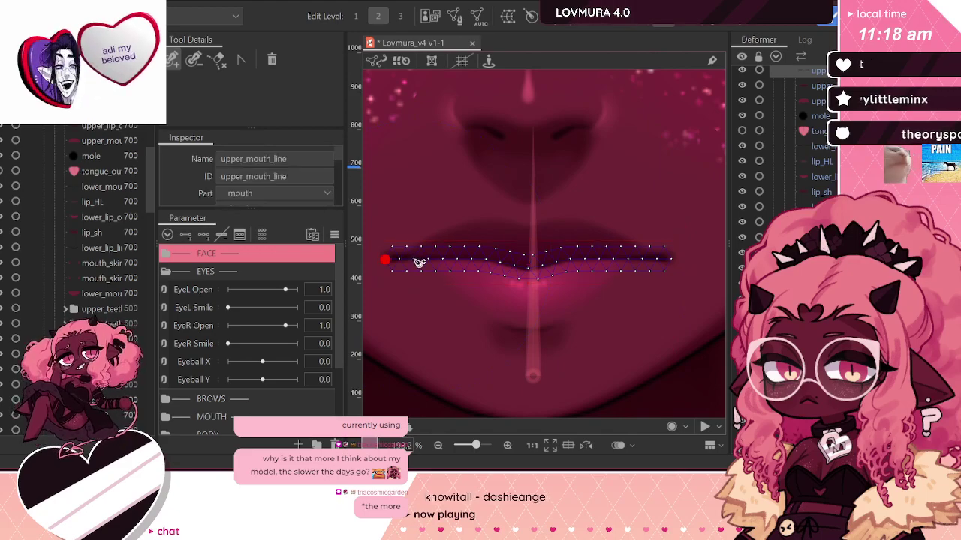
{"action": "left_click", "coordinate": [414, 260]}
{"action": "left_click", "coordinate": [443, 259]}
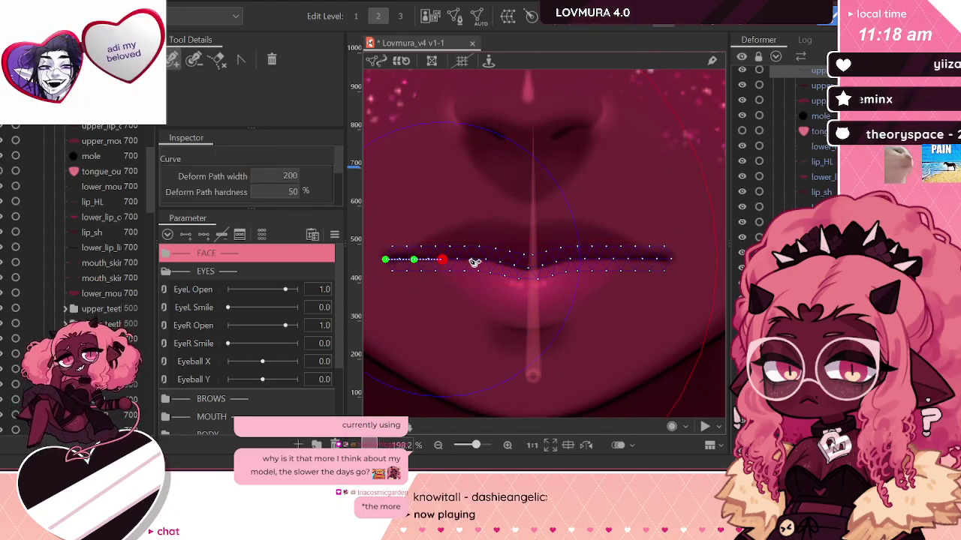
{"action": "left_click", "coordinate": [471, 260]}
{"action": "left_click", "coordinate": [500, 262]}
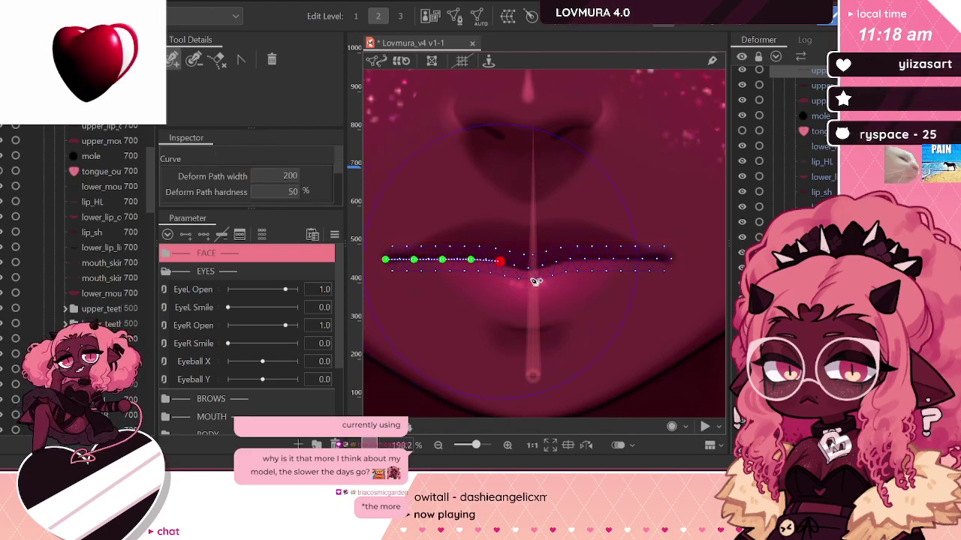
{"action": "left_click", "coordinate": [527, 269]}
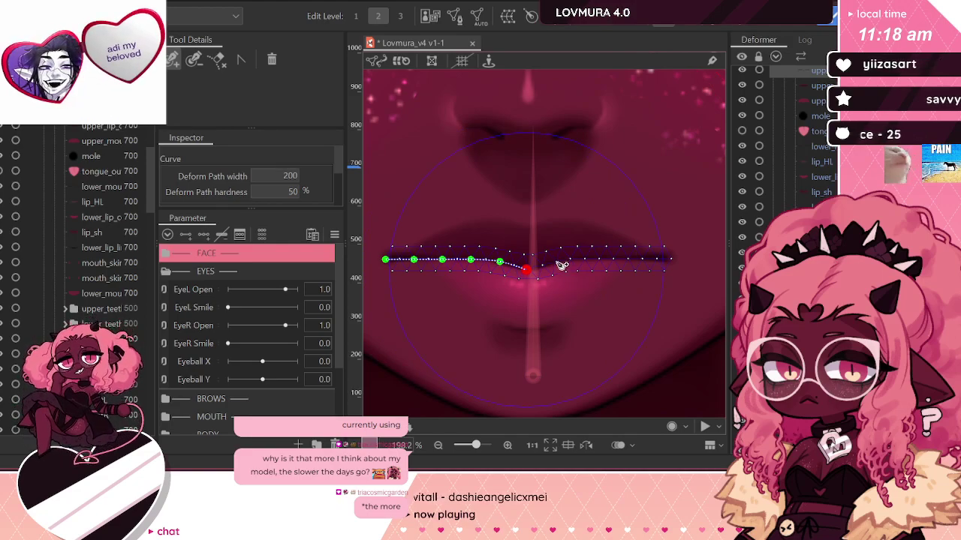
{"action": "left_click", "coordinate": [556, 262]}
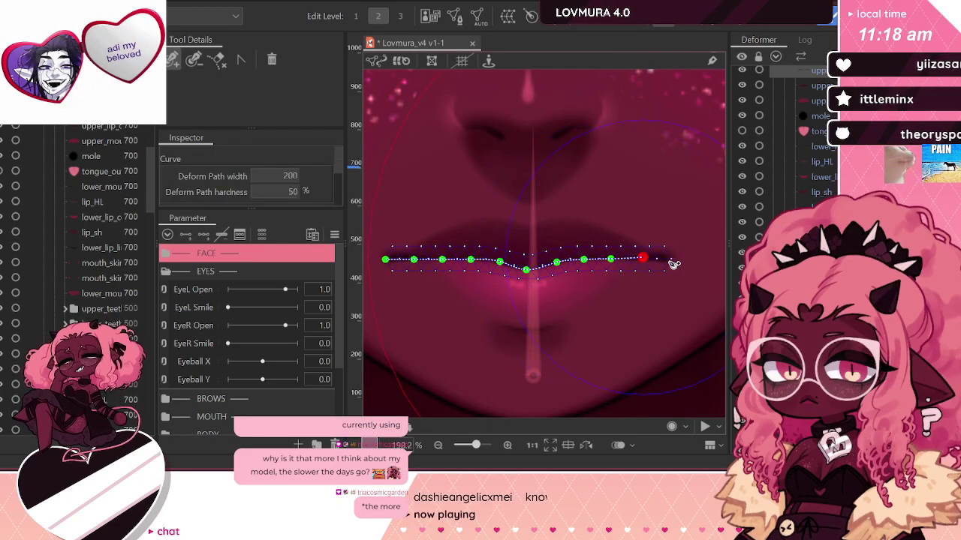
{"action": "left_click", "coordinate": [671, 258]}
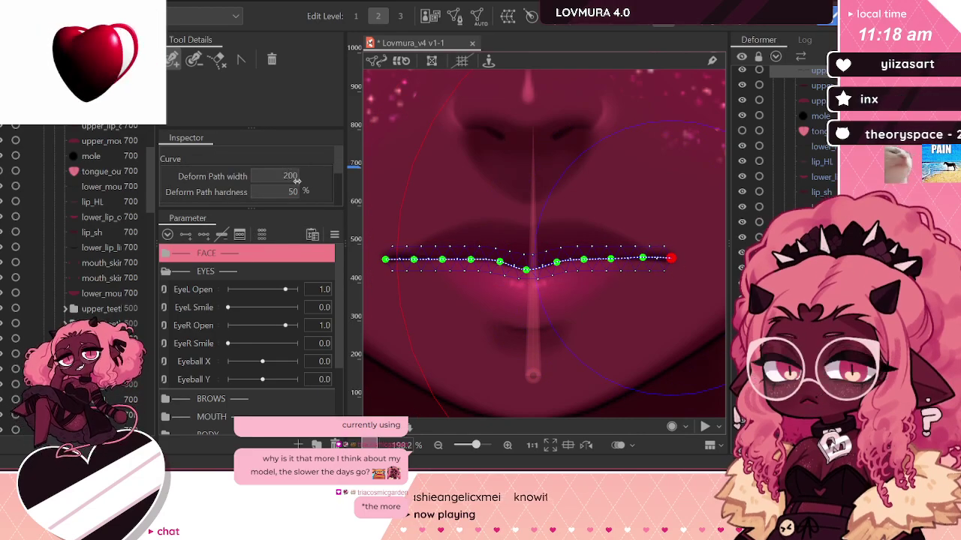
Step: Set the deform path width to 50 and nudge the path's middle point onto the centre of the lips
{"action": "left_click", "coordinate": [284, 175]}
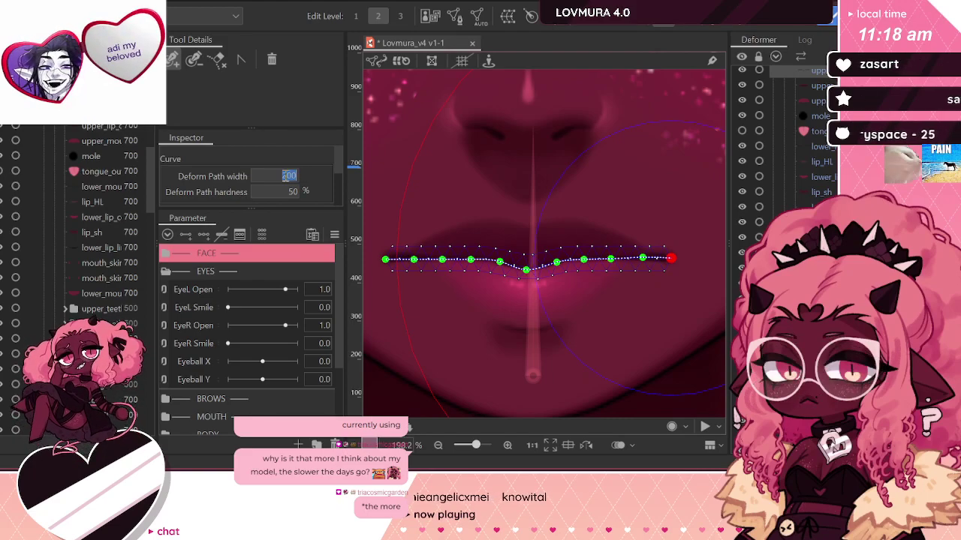
{"action": "type", "text": "50"}
{"action": "key", "text": "Return"}
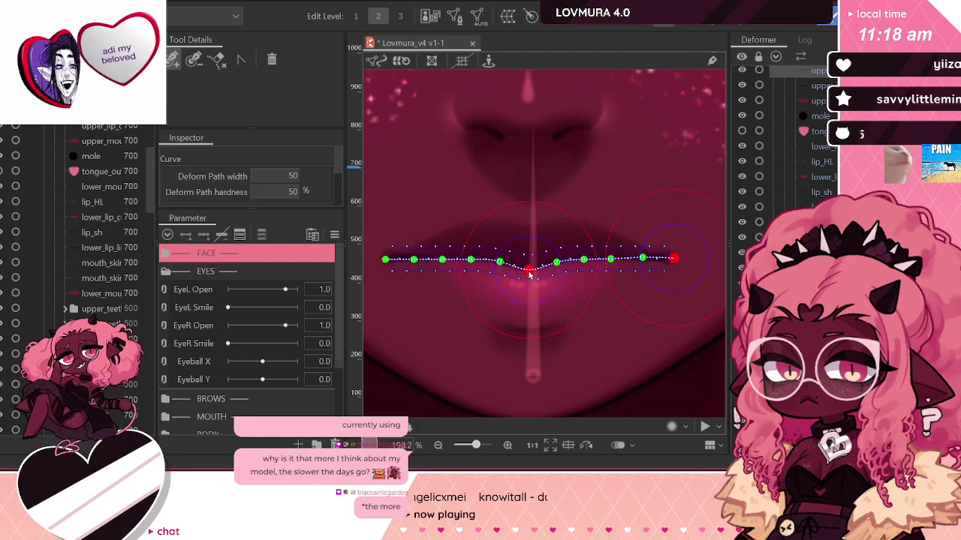
{"action": "key", "text": "v"}
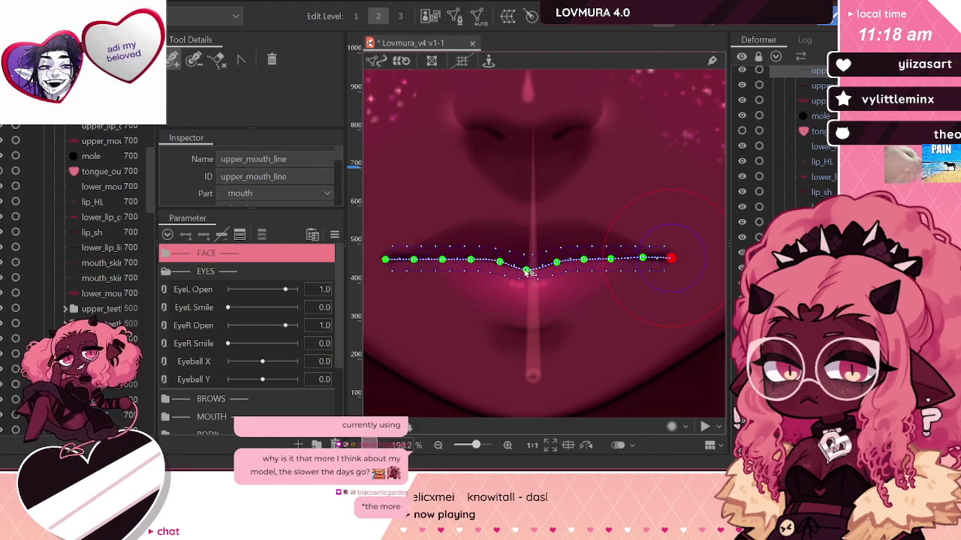
{"action": "key", "text": "p"}
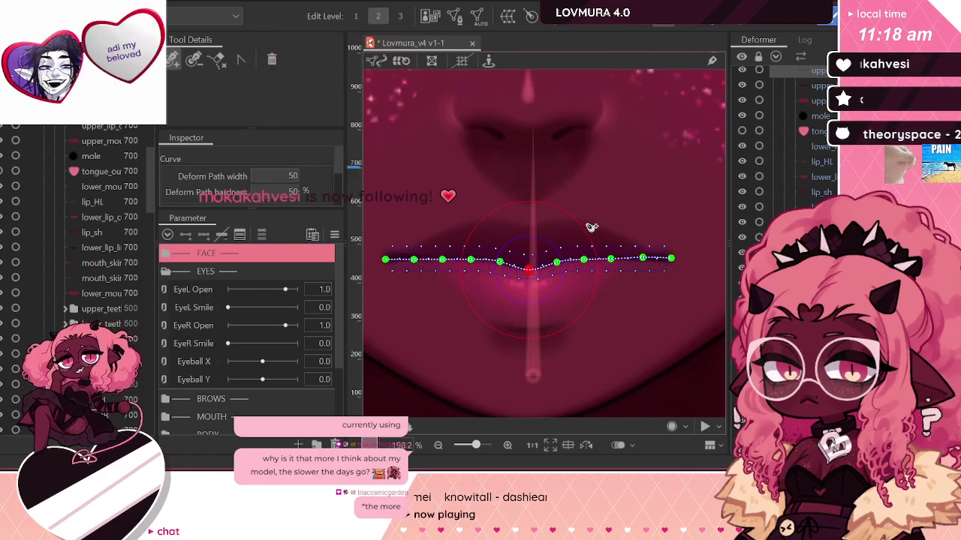
Step: Trace an eleven-point deform path with width 50 along the lower_mouth_line mesh, from one mouth corner to the other
{"action": "scroll", "coordinate": [821, 148], "scroll_direction": "up", "scroll_amount": 2}
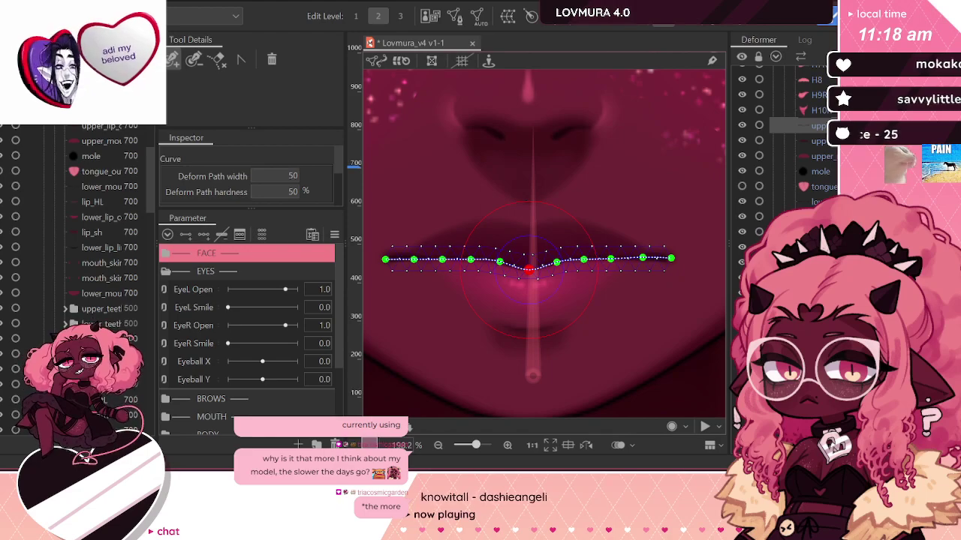
{"action": "left_click", "coordinate": [819, 262]}
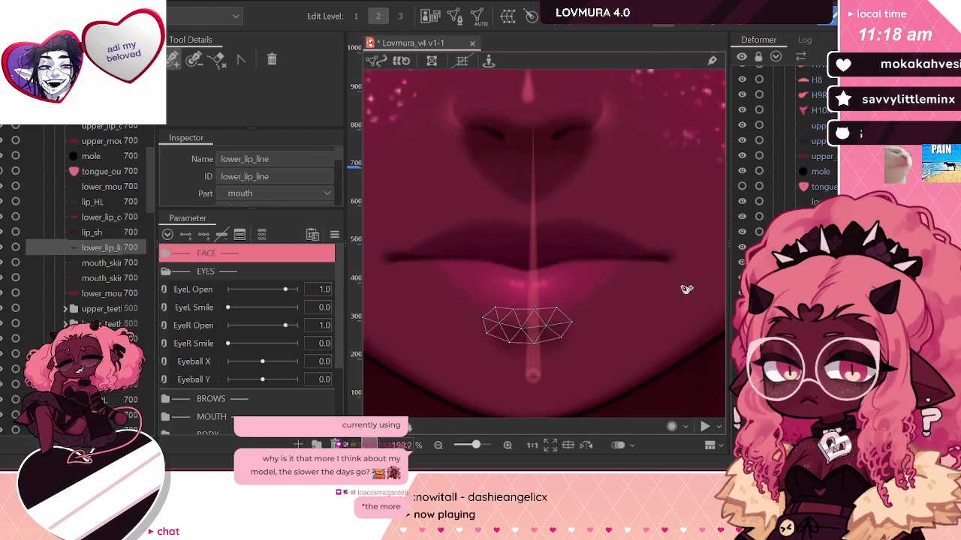
{"action": "left_click", "coordinate": [800, 201]}
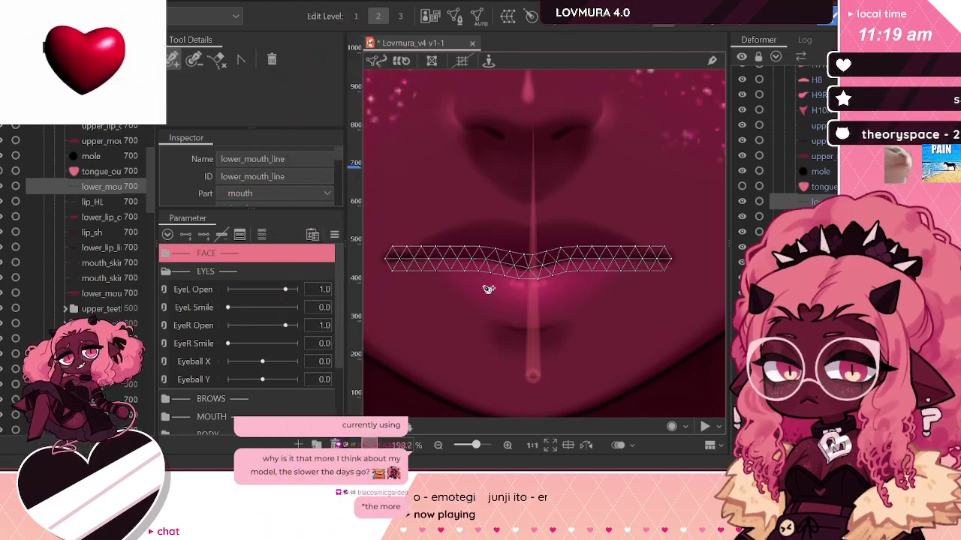
{"action": "left_click", "coordinate": [385, 259]}
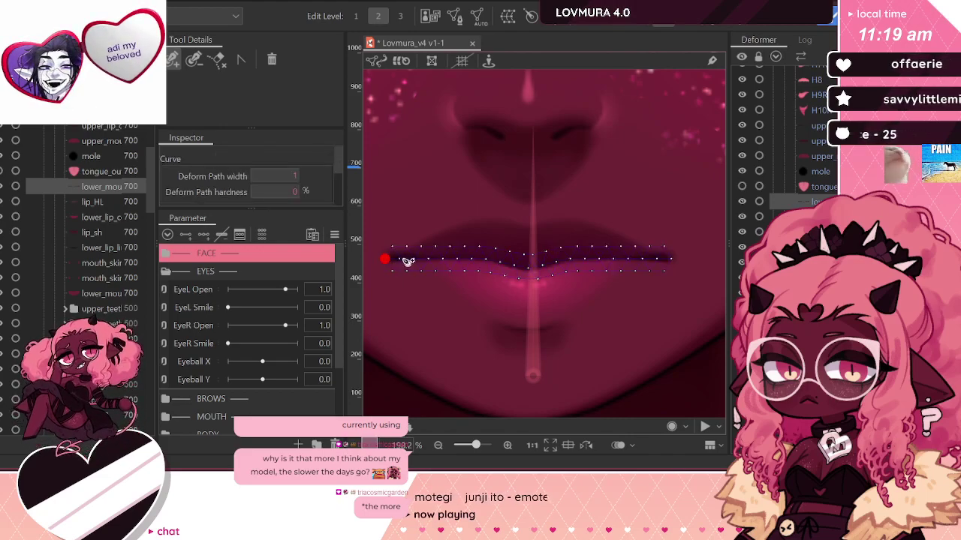
{"action": "left_click", "coordinate": [413, 260]}
{"action": "left_click", "coordinate": [442, 259]}
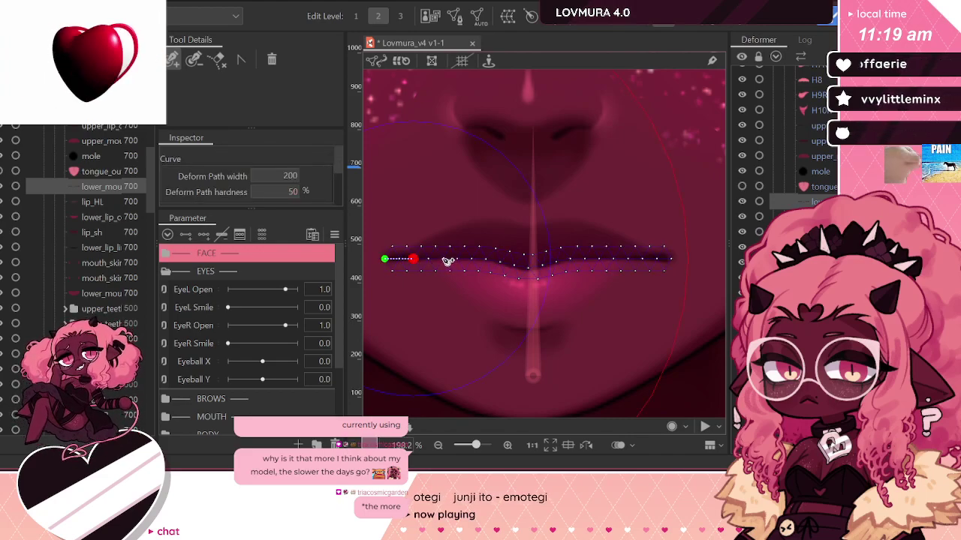
{"action": "left_click", "coordinate": [473, 259]}
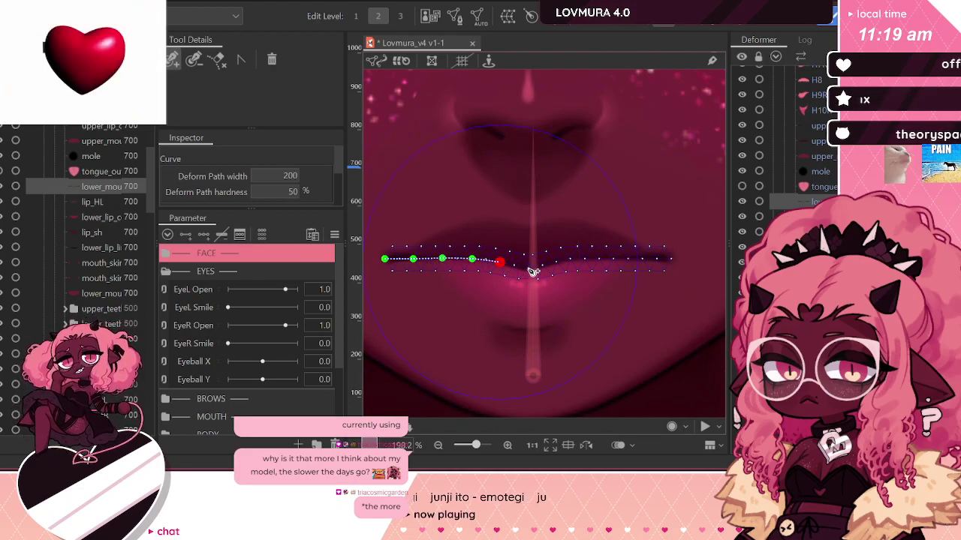
{"action": "left_click", "coordinate": [555, 263]}
{"action": "left_click", "coordinate": [584, 260]}
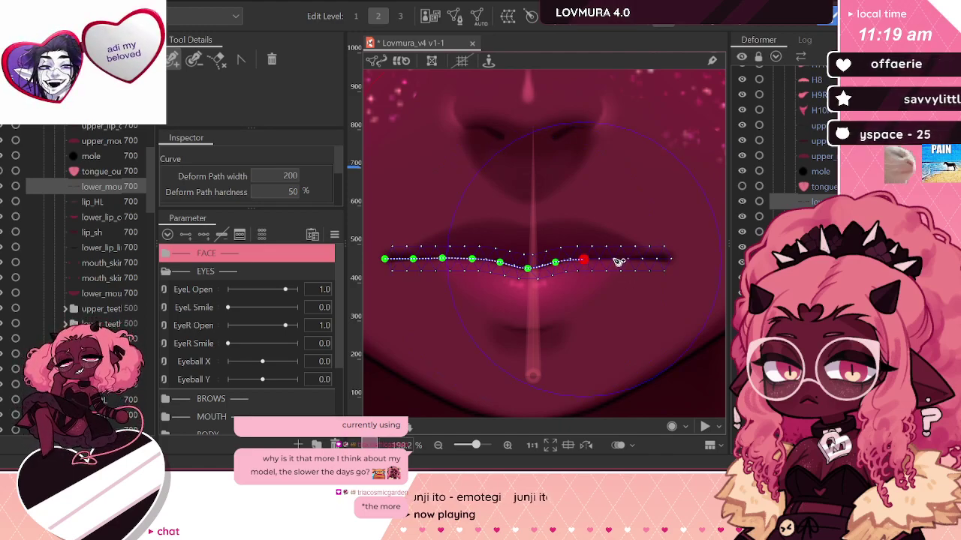
{"action": "left_click", "coordinate": [613, 260]}
{"action": "left_click", "coordinate": [643, 260]}
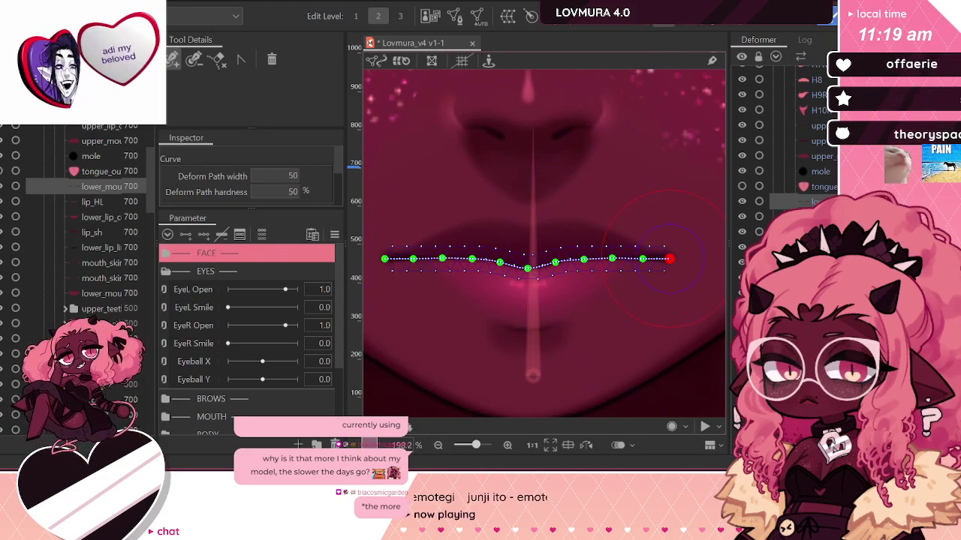
Step: Trace a seven-point deform path along the mouth line of the lower_lip_color mesh, from one mouth corner to the other
{"action": "left_click", "coordinate": [802, 231]}
{"action": "scroll", "coordinate": [525, 156], "scroll_direction": "down", "scroll_amount": 8}
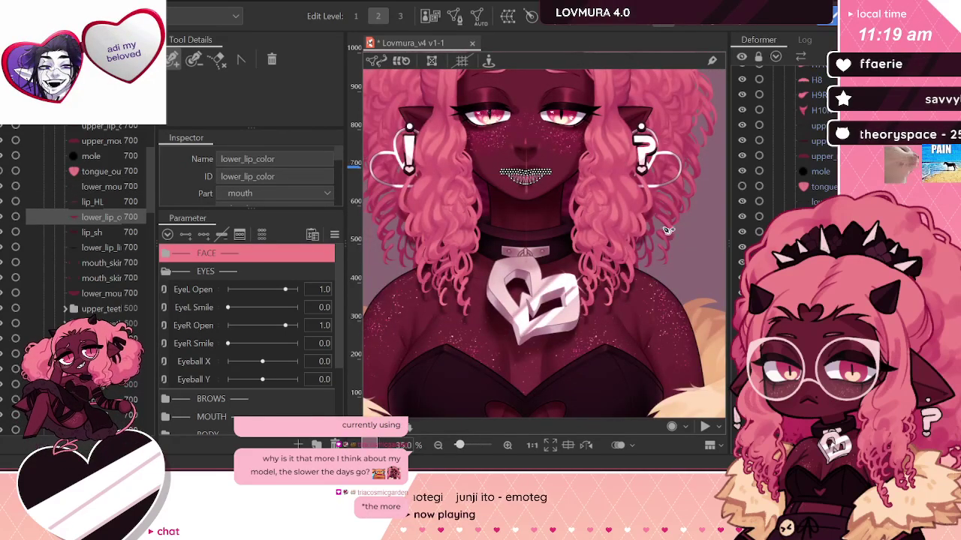
{"action": "scroll", "coordinate": [507, 128], "scroll_direction": "up", "scroll_amount": 3}
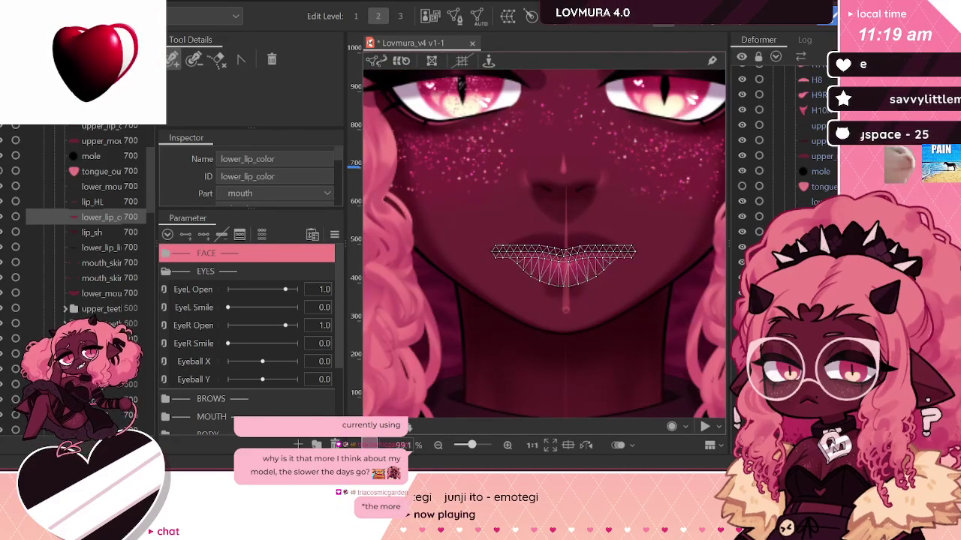
{"action": "scroll", "coordinate": [604, 247], "scroll_direction": "up", "scroll_amount": 3}
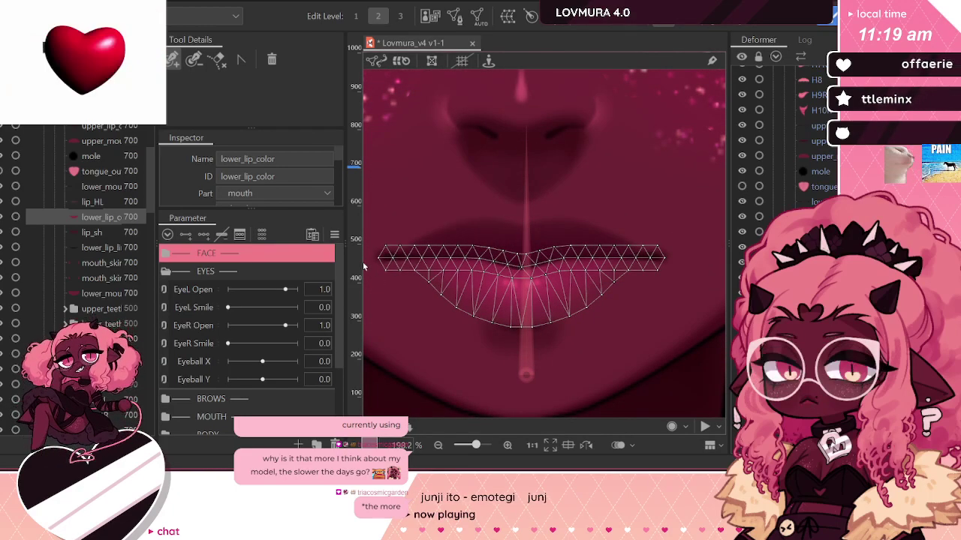
{"action": "key", "text": "p"}
{"action": "left_click", "coordinate": [377, 259]}
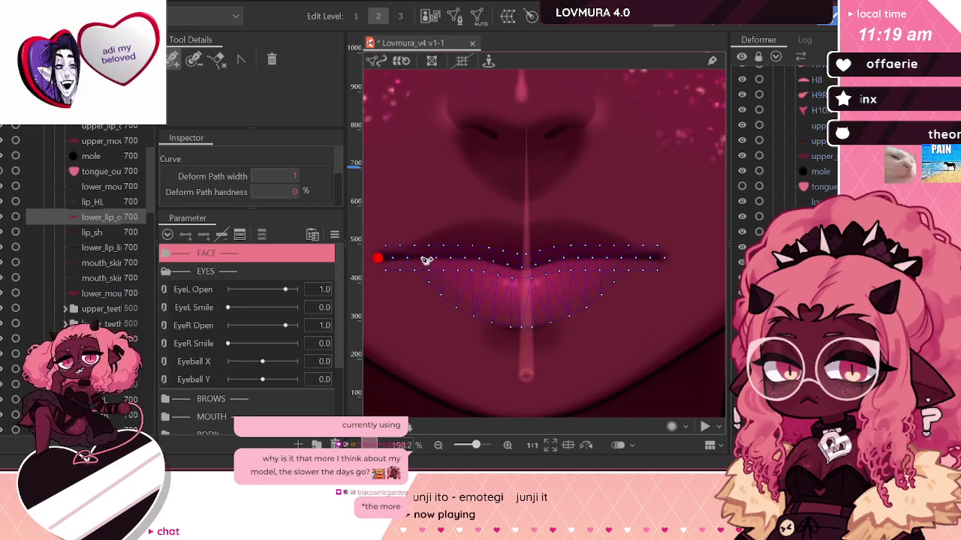
{"action": "left_click", "coordinate": [423, 259]}
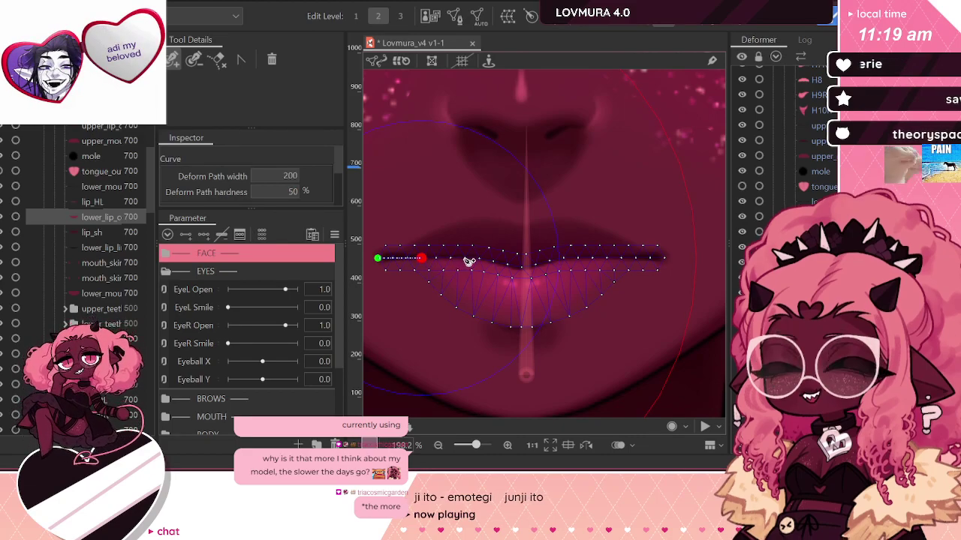
{"action": "left_click", "coordinate": [463, 258]}
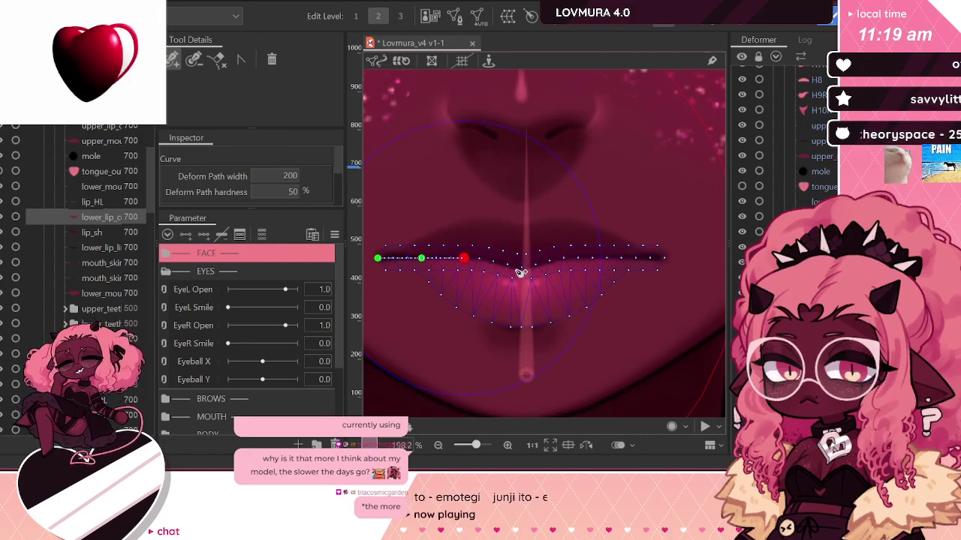
{"action": "left_click", "coordinate": [521, 267]}
{"action": "left_click", "coordinate": [578, 259]}
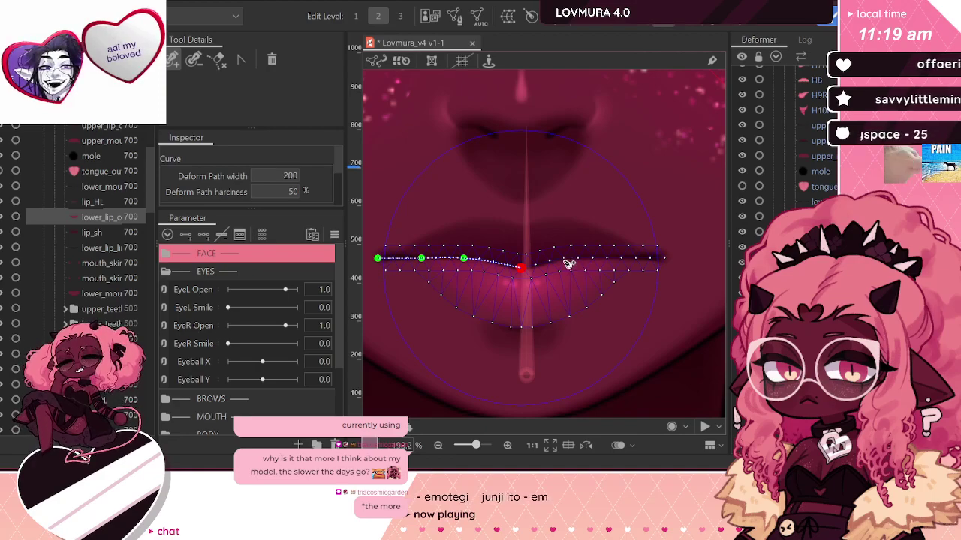
{"action": "left_click", "coordinate": [620, 259]}
{"action": "left_click", "coordinate": [665, 259]}
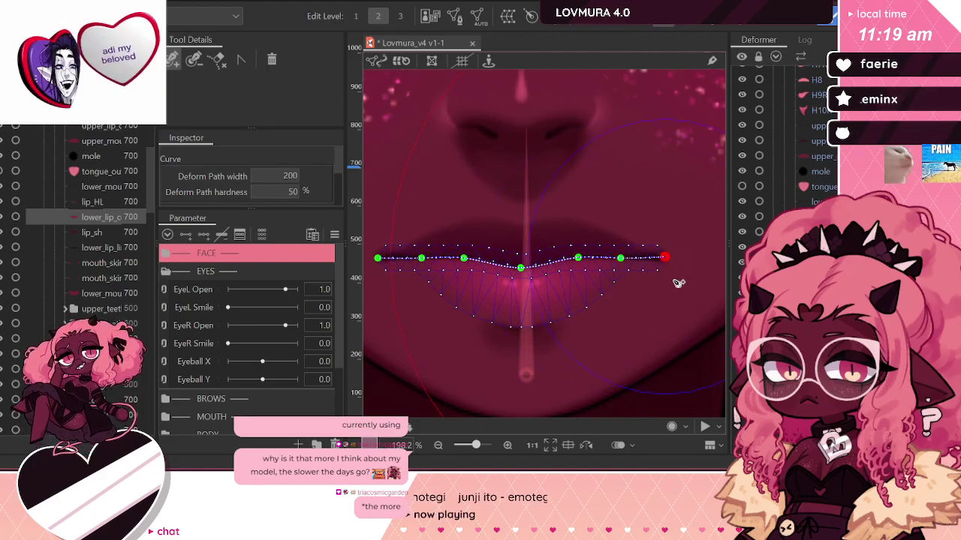
{"action": "scroll", "coordinate": [667, 283], "scroll_direction": "down", "scroll_amount": 3}
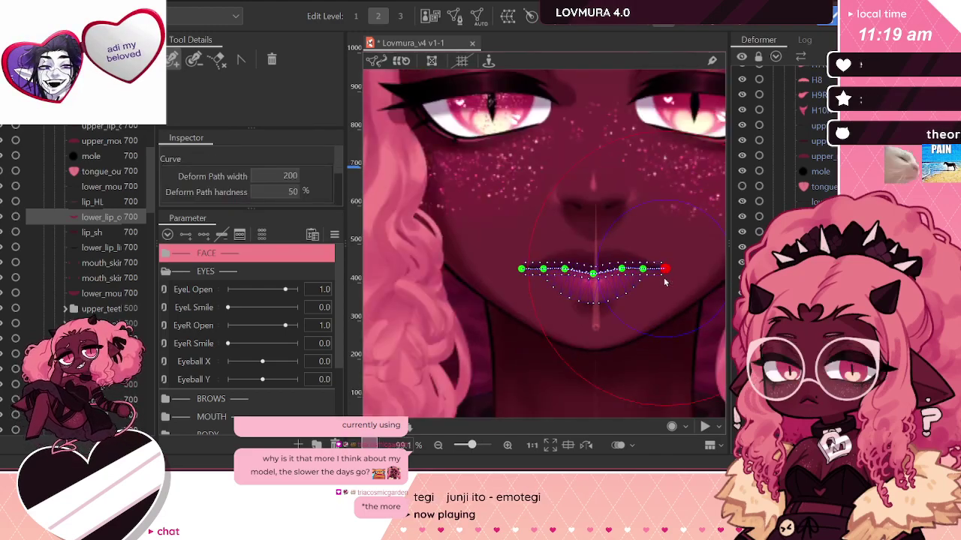
{"action": "scroll", "coordinate": [672, 278], "scroll_direction": "up", "scroll_amount": 5}
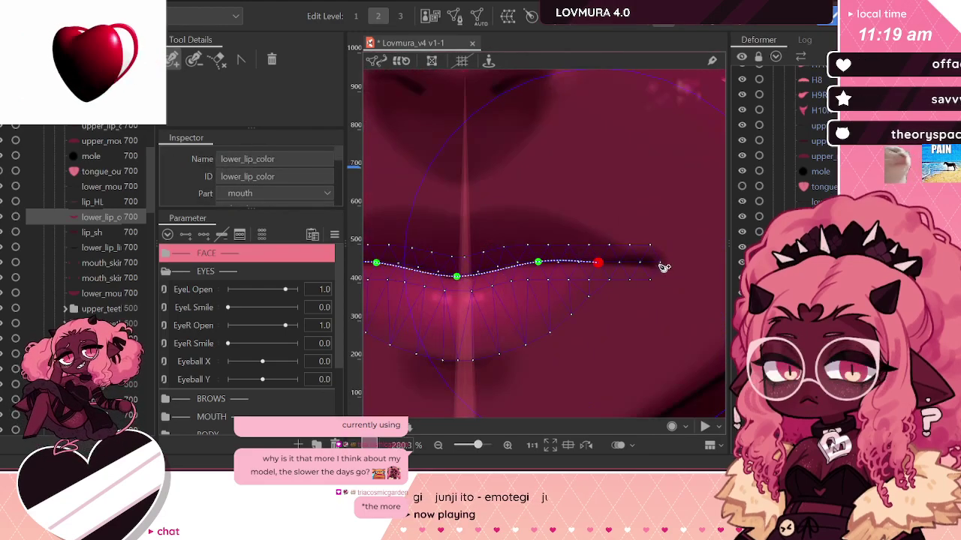
{"action": "left_click", "coordinate": [664, 264]}
{"action": "scroll", "coordinate": [663, 264], "scroll_direction": "down", "scroll_amount": 3}
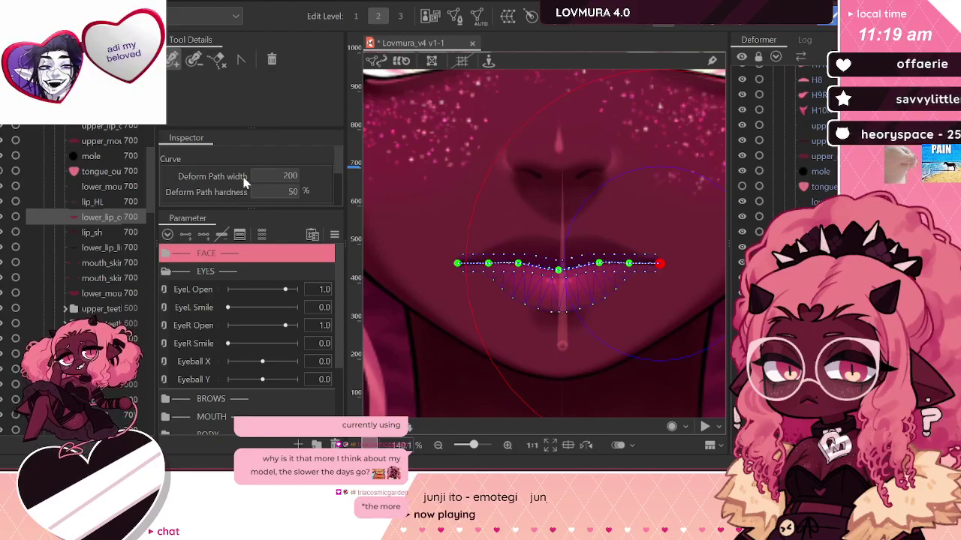
Step: Set the lower_lip_color deform path width to 50
{"action": "left_click", "coordinate": [292, 177]}
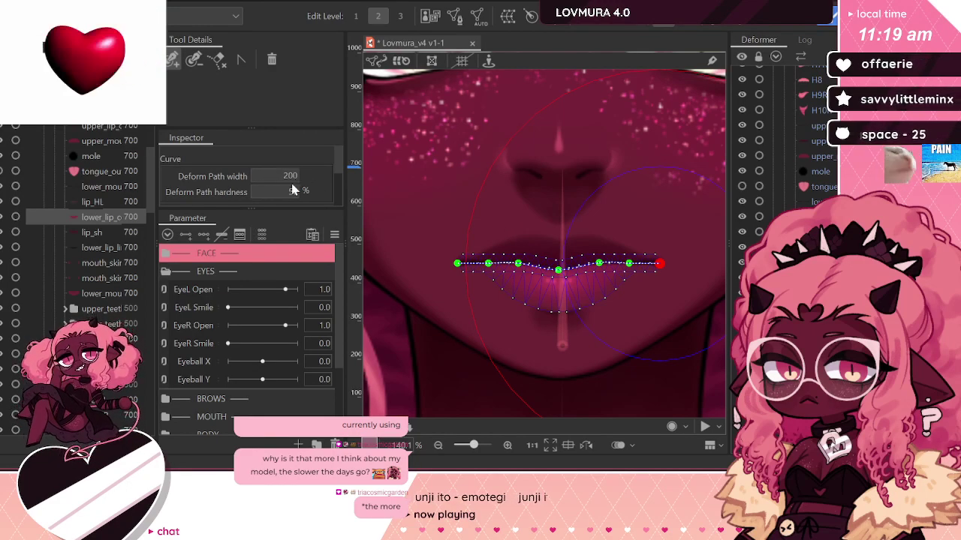
{"action": "type", "text": "50"}
{"action": "key", "text": "Return"}
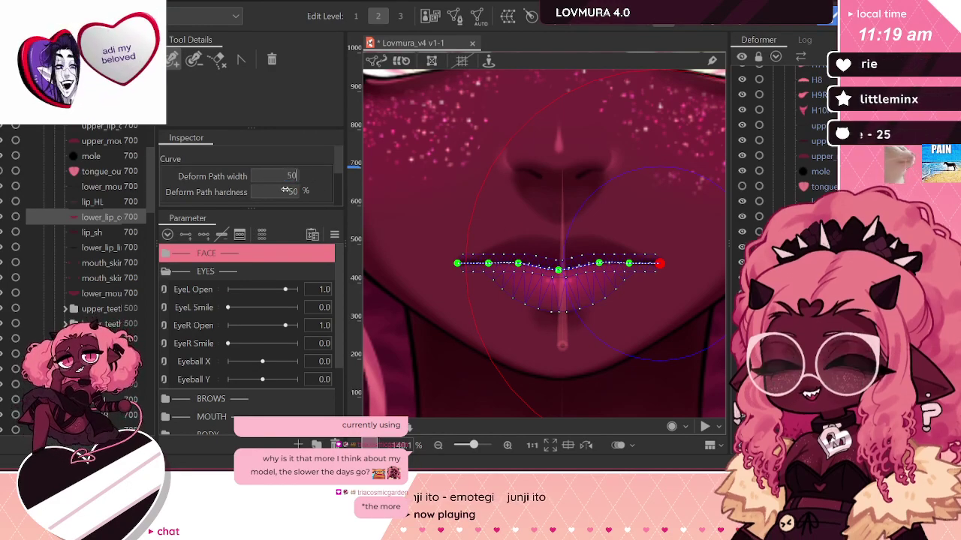
Step: Select the upper_lip_color mesh and trace the first four deform path points from one mouth corner to the centre of the lips
{"action": "left_click", "coordinate": [826, 217]}
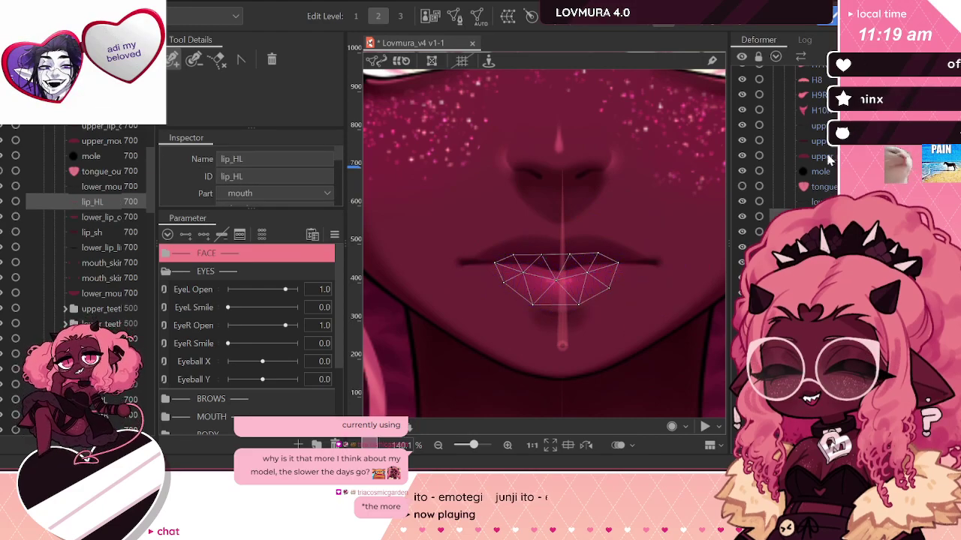
{"action": "left_click", "coordinate": [825, 157]}
{"action": "left_click", "coordinate": [819, 140]}
{"action": "scroll", "coordinate": [581, 295], "scroll_direction": "up", "scroll_amount": 2}
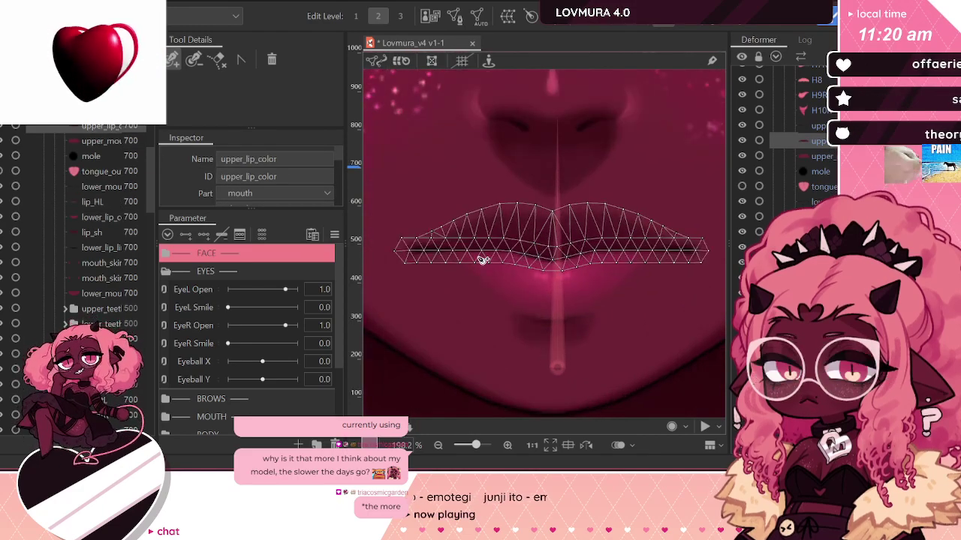
{"action": "scroll", "coordinate": [395, 252], "scroll_direction": "down", "scroll_amount": 1}
{"action": "scroll", "coordinate": [427, 274], "scroll_direction": "up", "scroll_amount": 1}
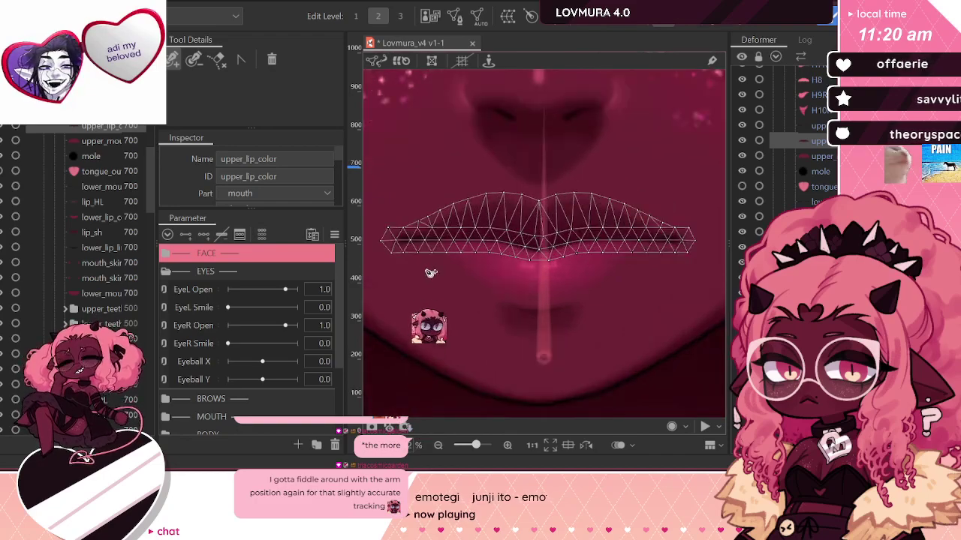
{"action": "left_click", "coordinate": [380, 240]}
{"action": "left_click", "coordinate": [432, 242]}
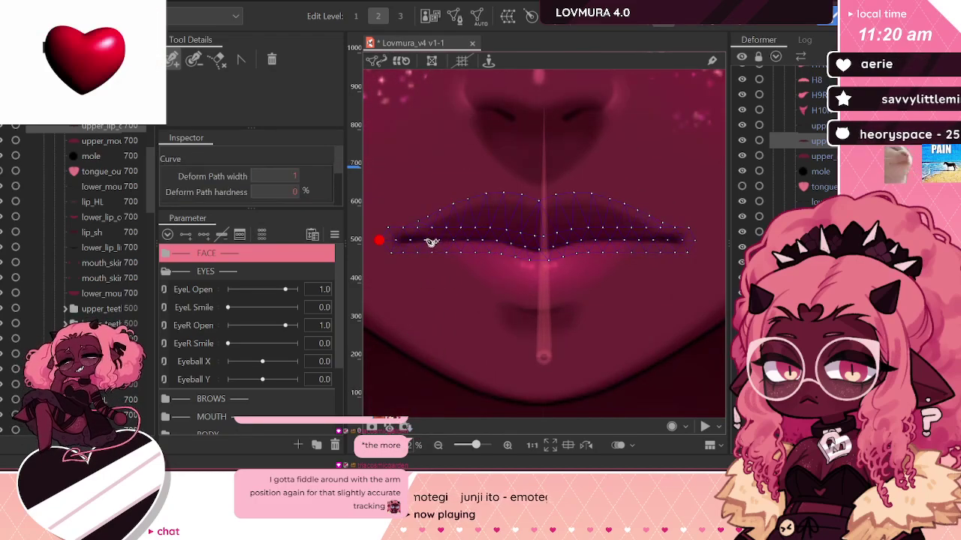
{"action": "left_click", "coordinate": [424, 241]}
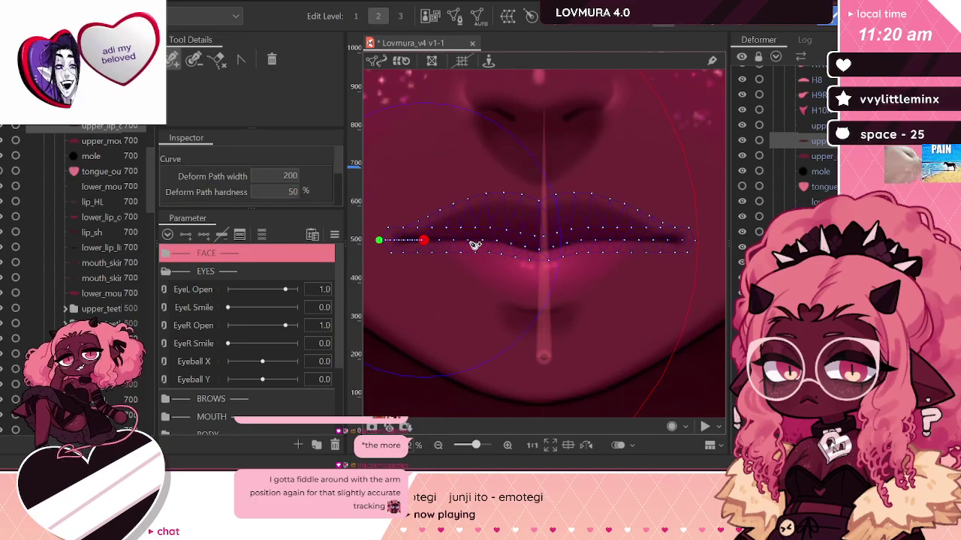
{"action": "left_click", "coordinate": [470, 241]}
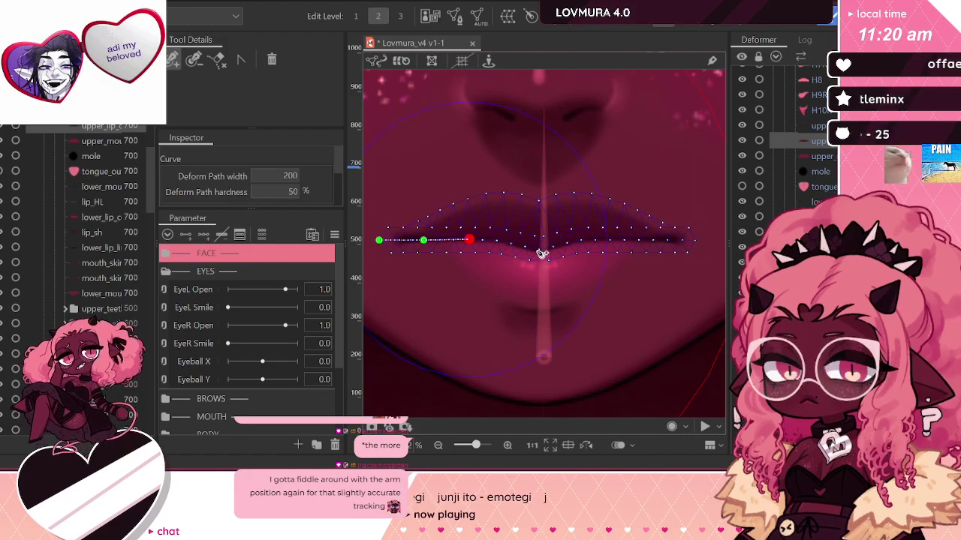
{"action": "left_click", "coordinate": [536, 250]}
{"action": "left_click", "coordinate": [595, 241]}
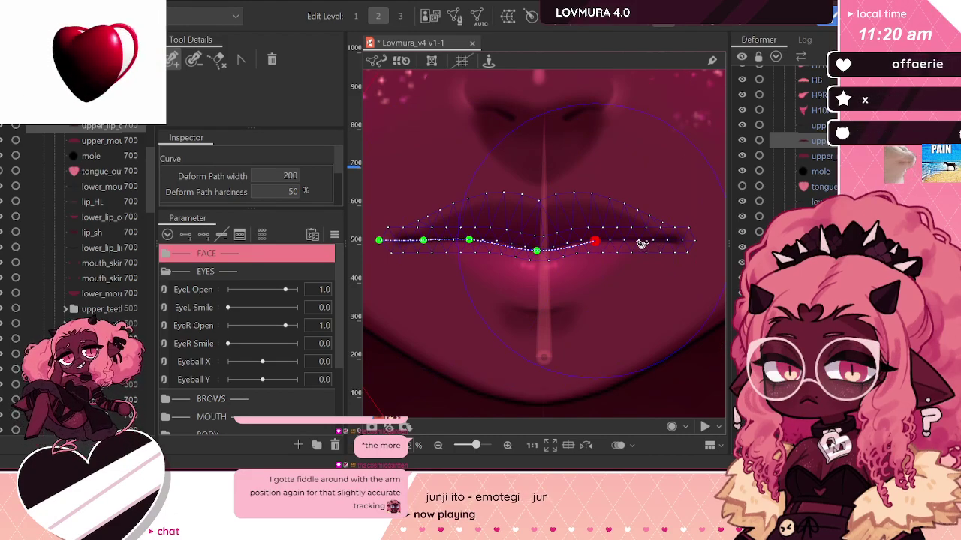
{"action": "left_click", "coordinate": [639, 240]}
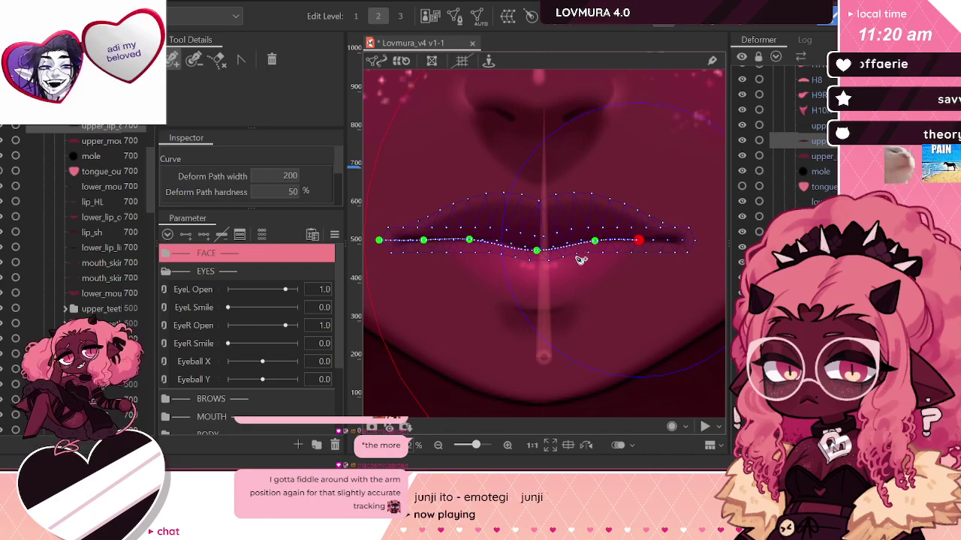
{"action": "key", "text": "ctrl+z"}
{"action": "key", "text": "ctrl+z"}
Step: Extend the upper_lip_color deform path with three points to the opposite mouth corner and set its width to 50
{"action": "left_click", "coordinate": [610, 240]}
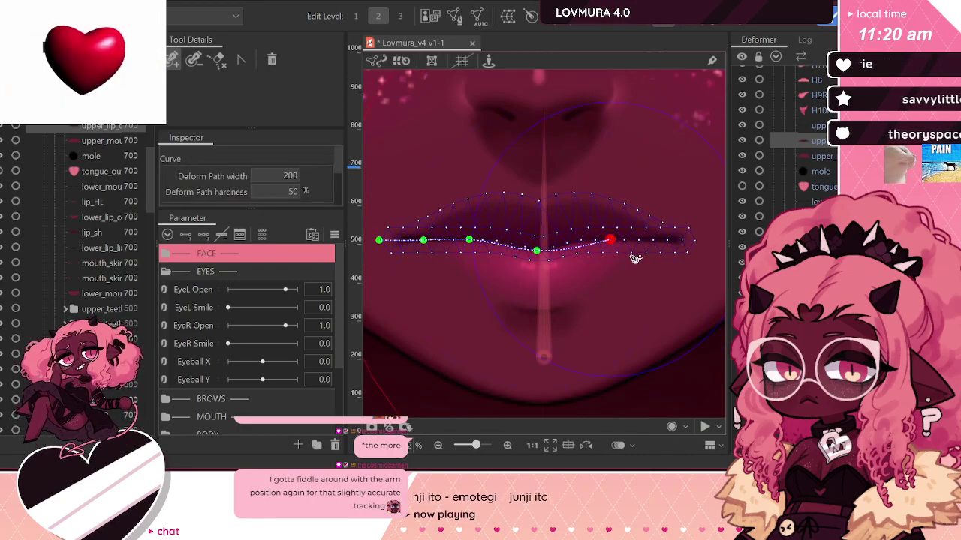
{"action": "left_click", "coordinate": [652, 242]}
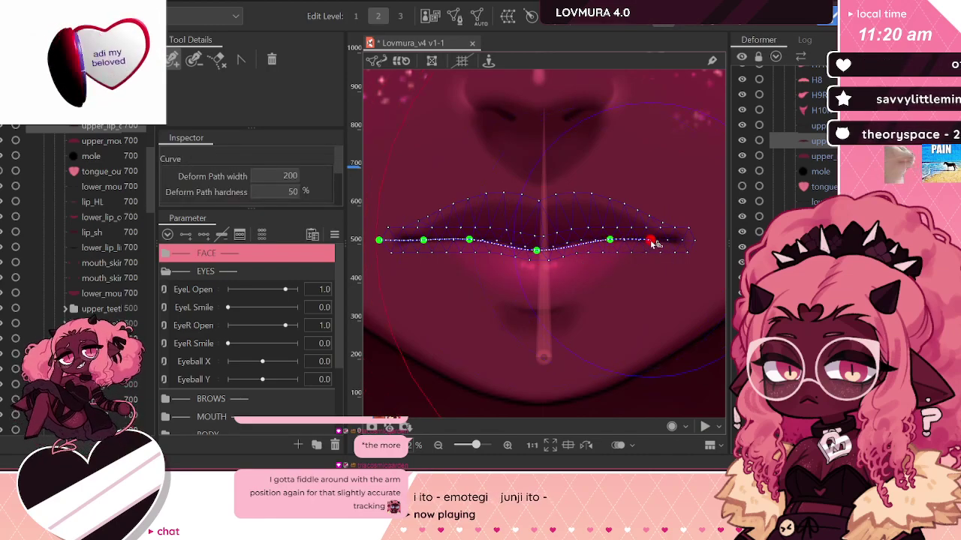
{"action": "left_click", "coordinate": [695, 240]}
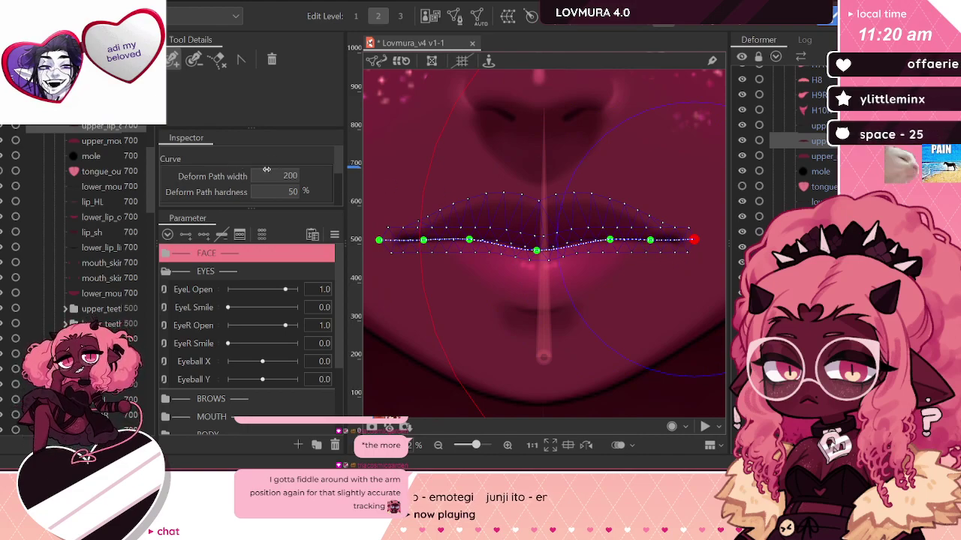
{"action": "left_click", "coordinate": [282, 175]}
{"action": "type", "text": "50"}
{"action": "key", "text": "Return"}
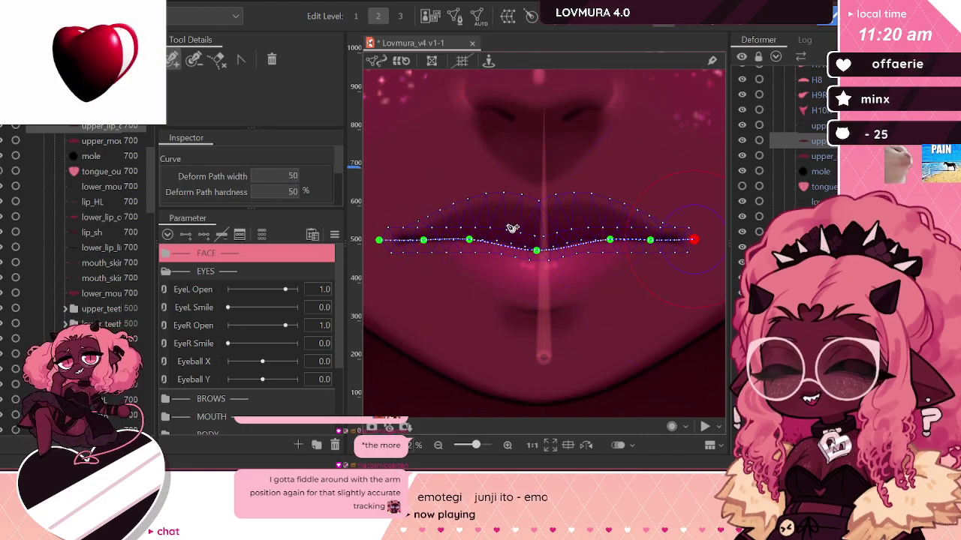
Step: Select the lower_lip_line mesh and leave the deform path tool
{"action": "left_click", "coordinate": [788, 262]}
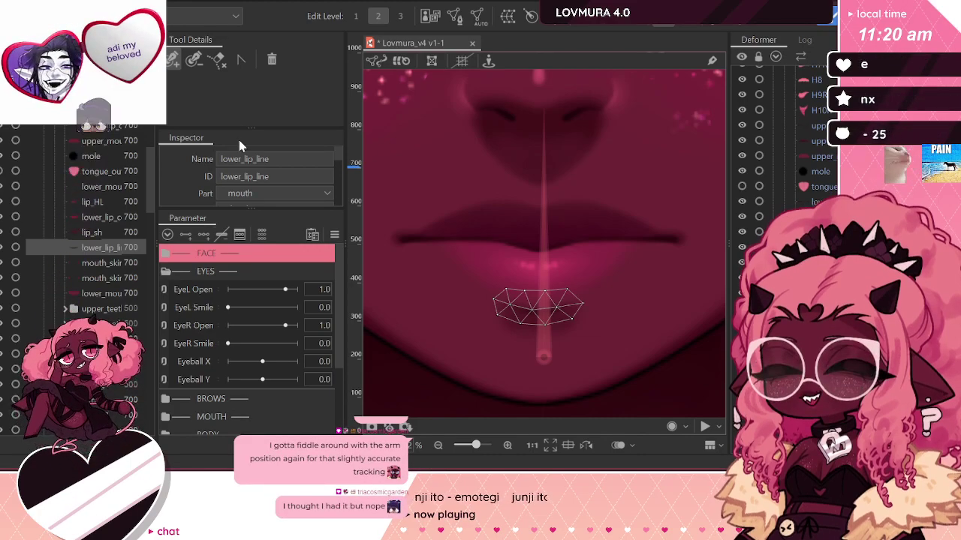
{"action": "scroll", "coordinate": [578, 280], "scroll_direction": "down", "scroll_amount": 3}
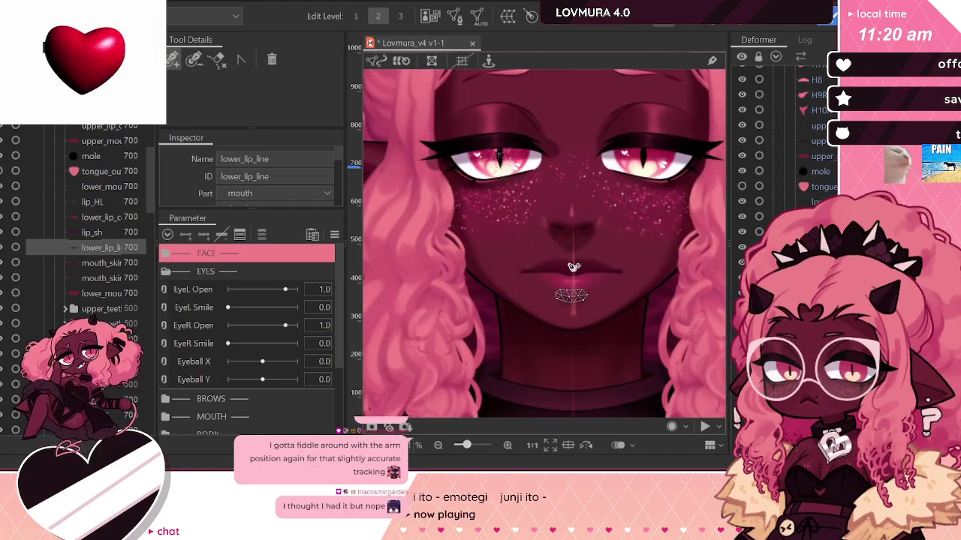
{"action": "key", "text": "Return"}
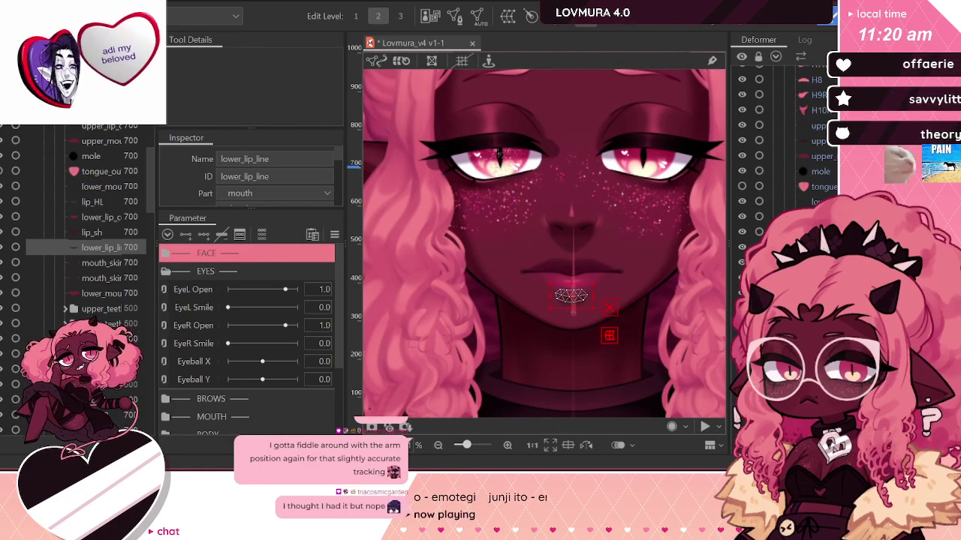
{"action": "left_click", "coordinate": [571, 293]}
{"action": "left_click", "coordinate": [630, 270]}
{"action": "left_click", "coordinate": [571, 293]}
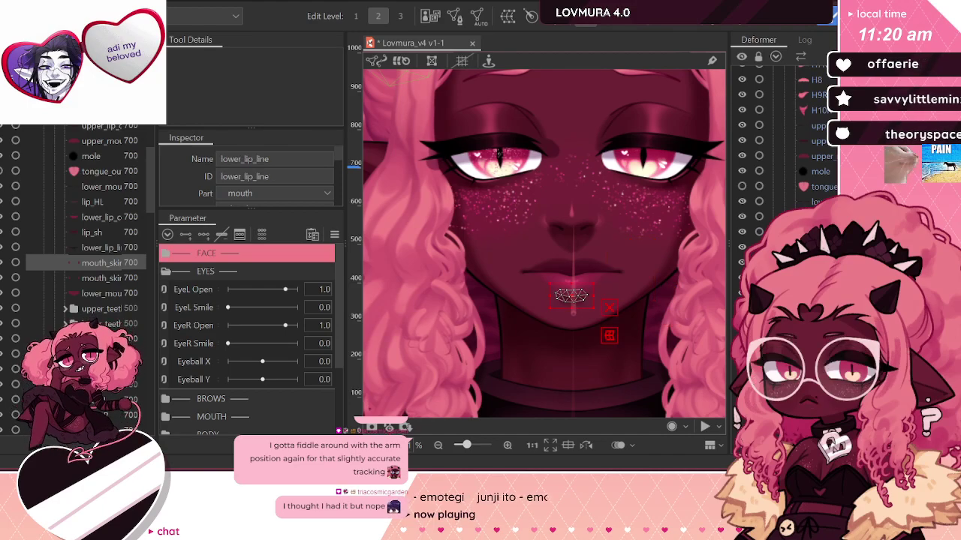
{"action": "scroll", "coordinate": [530, 174], "scroll_direction": "down", "scroll_amount": 5}
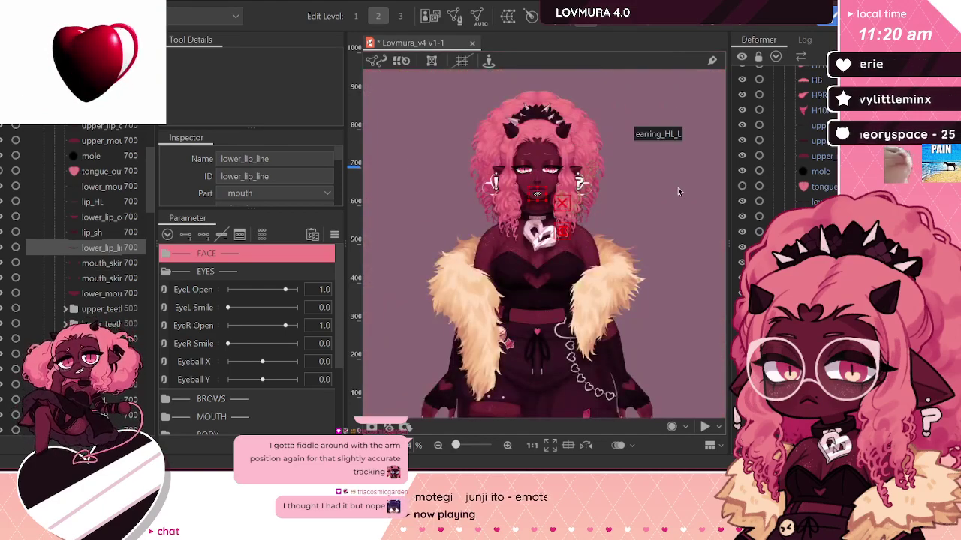
Step: Clear the mesh selection and save the model file
{"action": "left_click", "coordinate": [612, 174]}
{"action": "scroll", "coordinate": [553, 170], "scroll_direction": "up", "scroll_amount": 3}
{"action": "key", "text": "ctrl+s"}
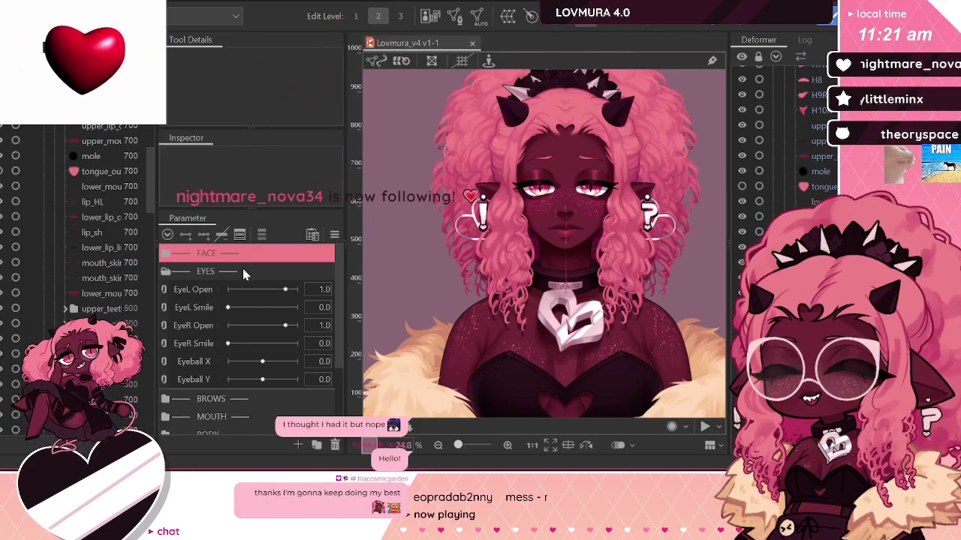
Step: Collapse the EYES parameter group and deselect the lip mesh
{"action": "left_click", "coordinate": [564, 238]}
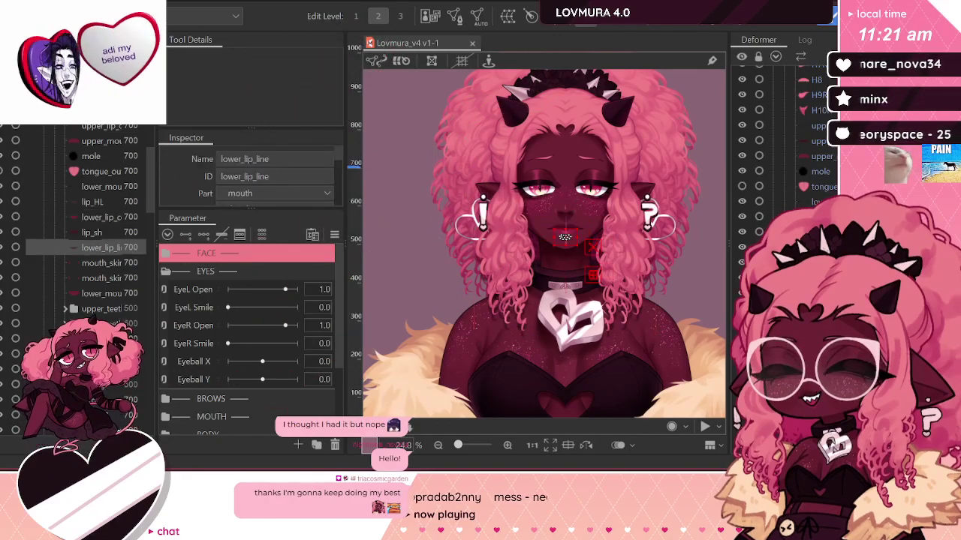
{"action": "left_click", "coordinate": [564, 234]}
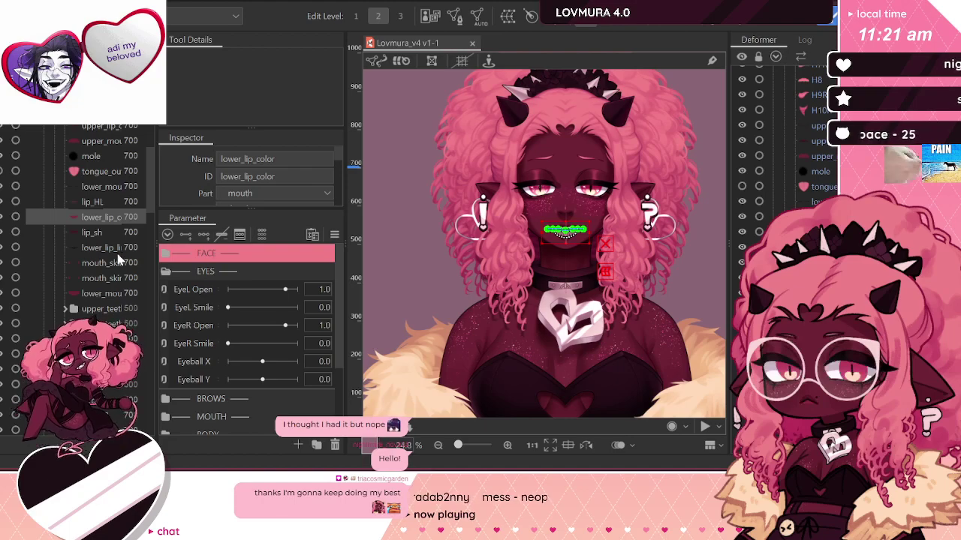
{"action": "left_click", "coordinate": [166, 272]}
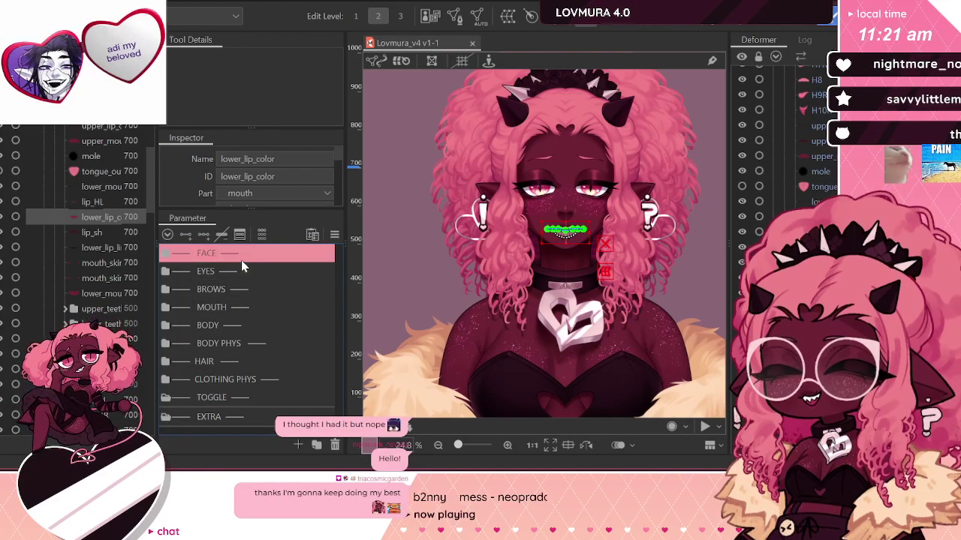
{"action": "scroll", "coordinate": [449, 184], "scroll_direction": "down", "scroll_amount": 3}
{"action": "left_click", "coordinate": [446, 190]}
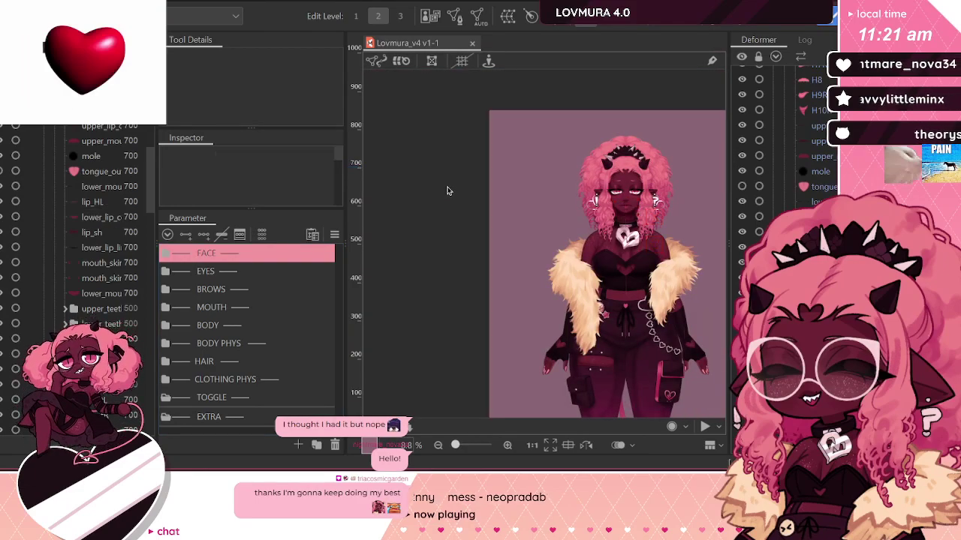
Step: Start a new texture atlas with its width and height both set to 4096 px
{"action": "scroll", "coordinate": [449, 189], "scroll_direction": "down", "scroll_amount": 1}
{"action": "scroll", "coordinate": [610, 345], "scroll_direction": "up", "scroll_amount": 1}
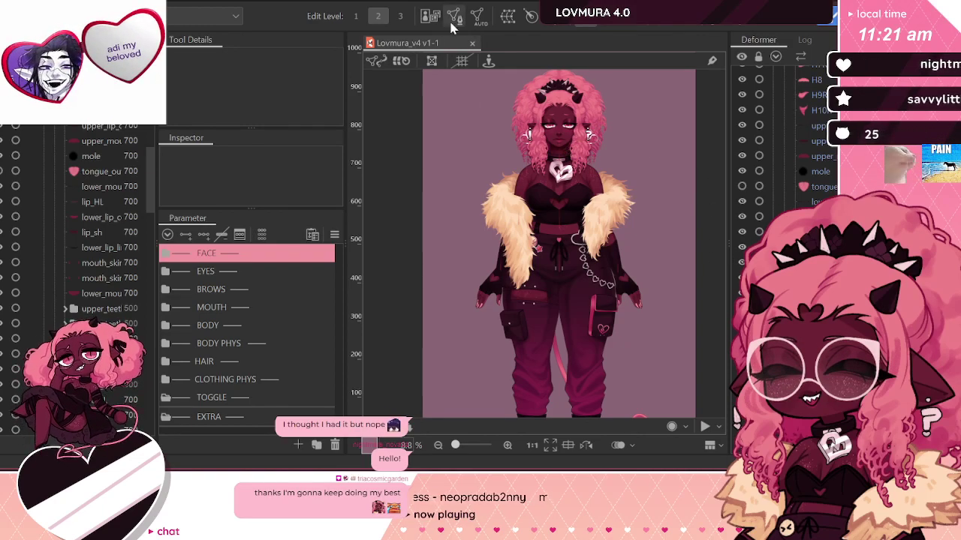
{"action": "left_click", "coordinate": [425, 17]}
{"action": "left_click", "coordinate": [409, 194]}
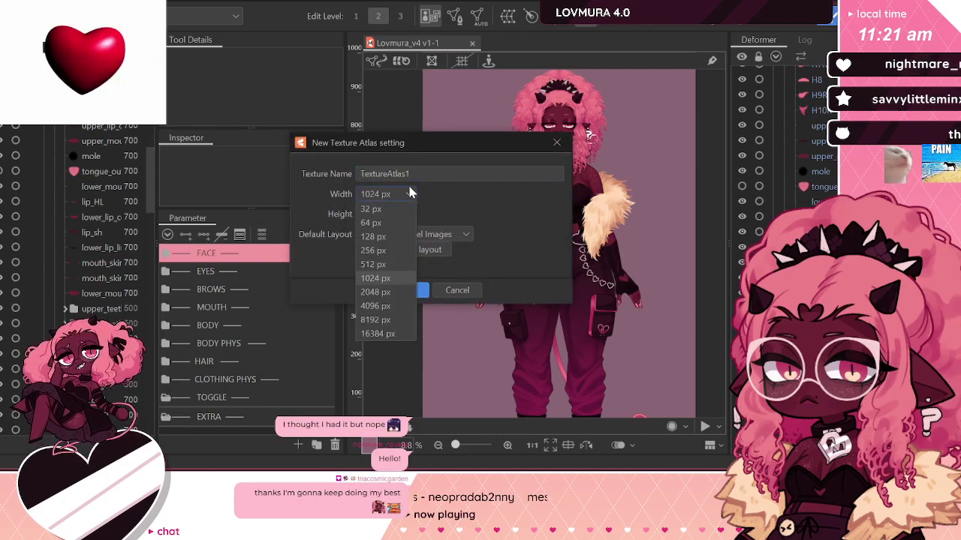
{"action": "left_click", "coordinate": [376, 305]}
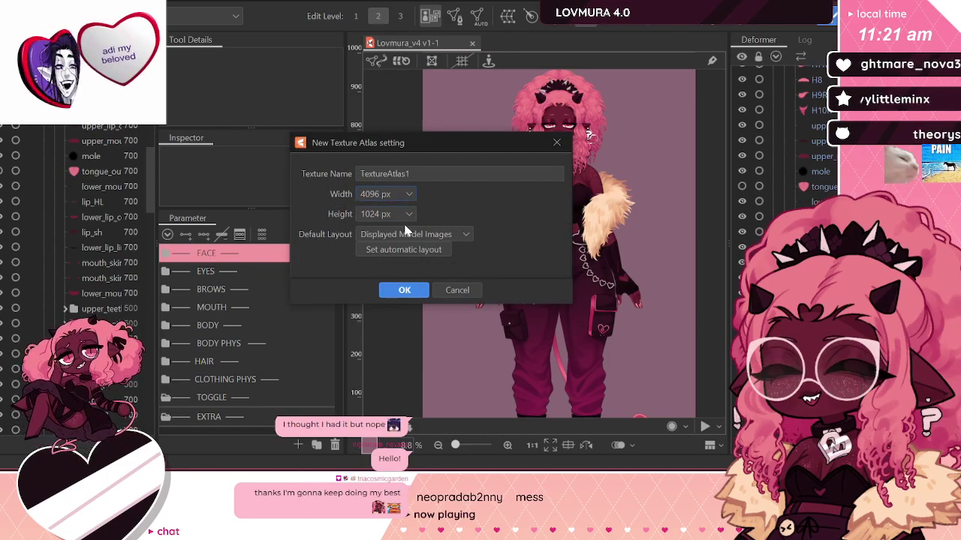
{"action": "left_click", "coordinate": [383, 213]}
{"action": "left_click", "coordinate": [376, 325]}
Step: Name the texture atlas TextureAtlasLov1, generate it and return from the atlas editor to the model view
{"action": "left_click", "coordinate": [442, 173]}
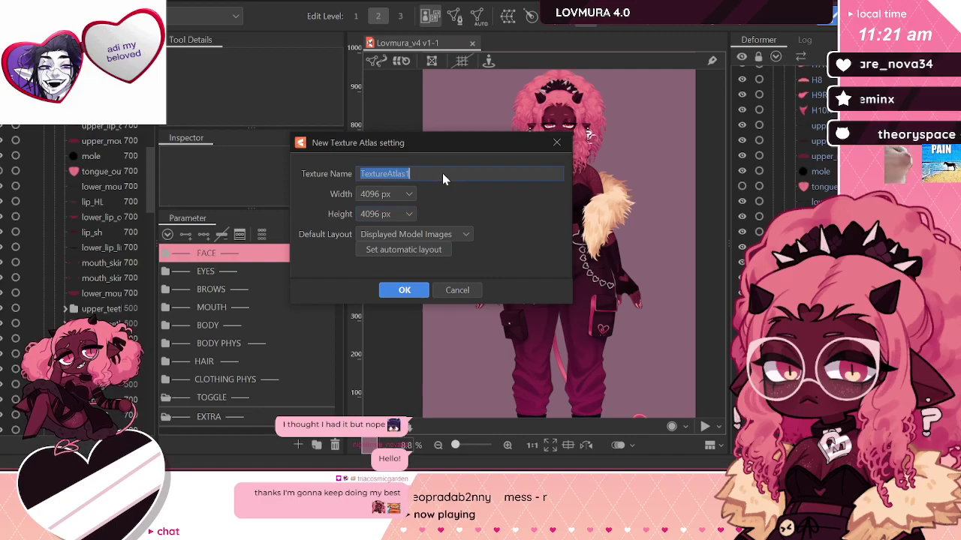
{"action": "left_click", "coordinate": [453, 176]}
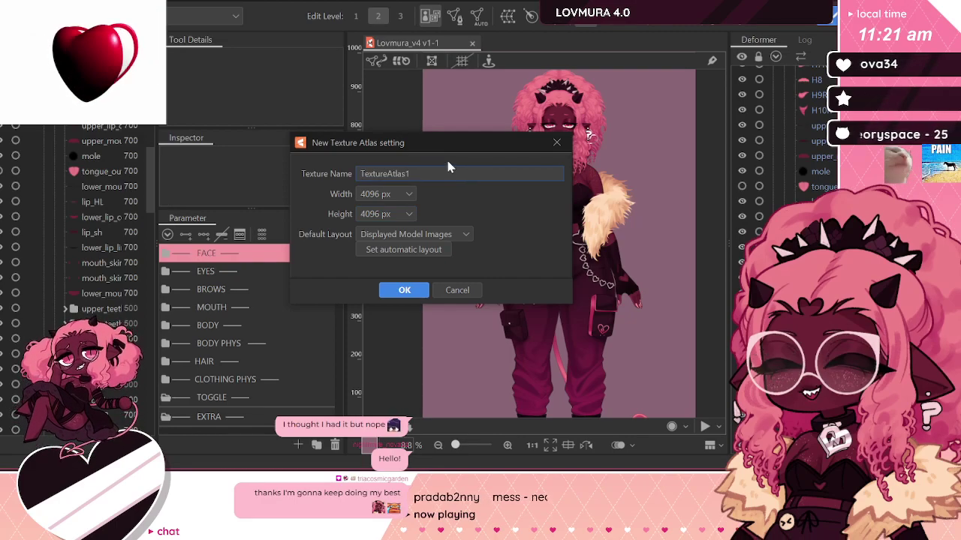
{"action": "key", "text": "Left"}
{"action": "type", "text": "Lov"}
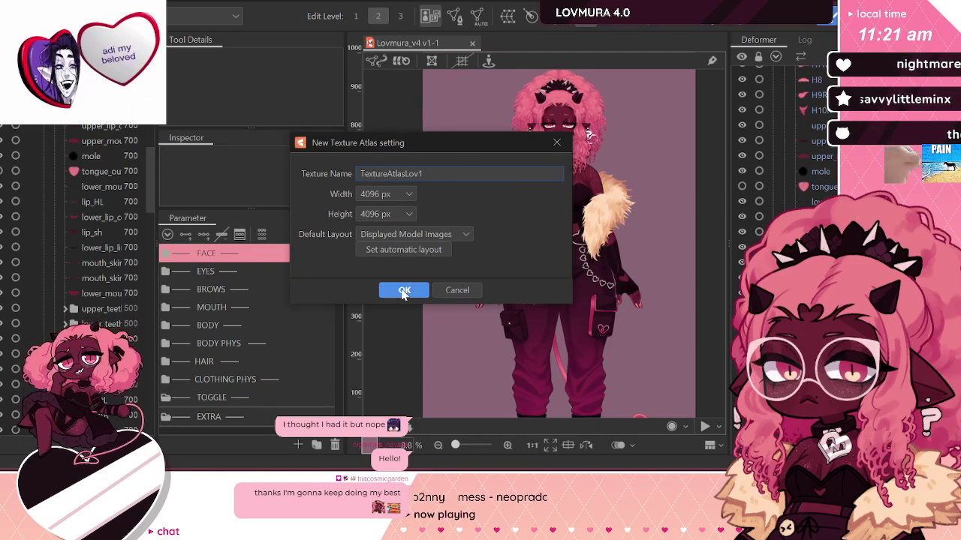
{"action": "left_click", "coordinate": [404, 291]}
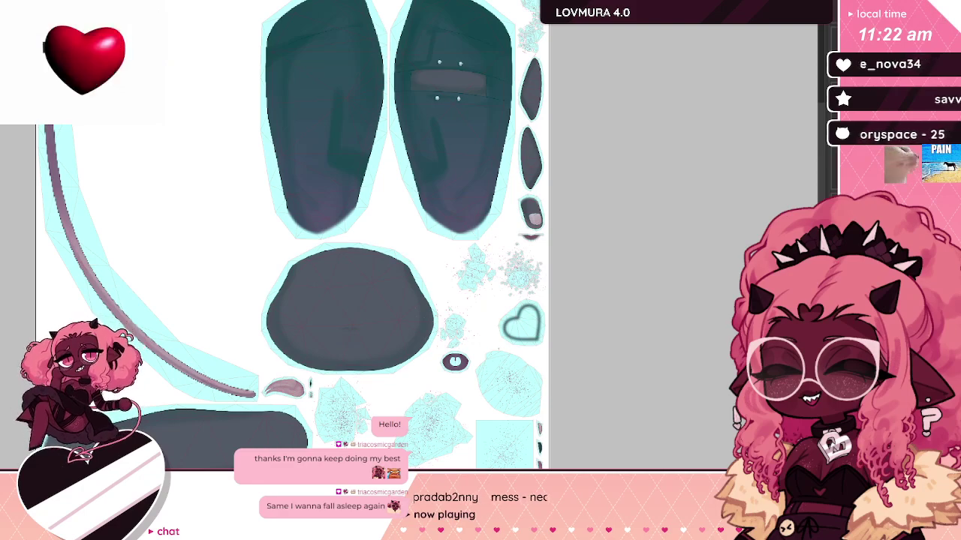
{"action": "key", "text": "Return"}
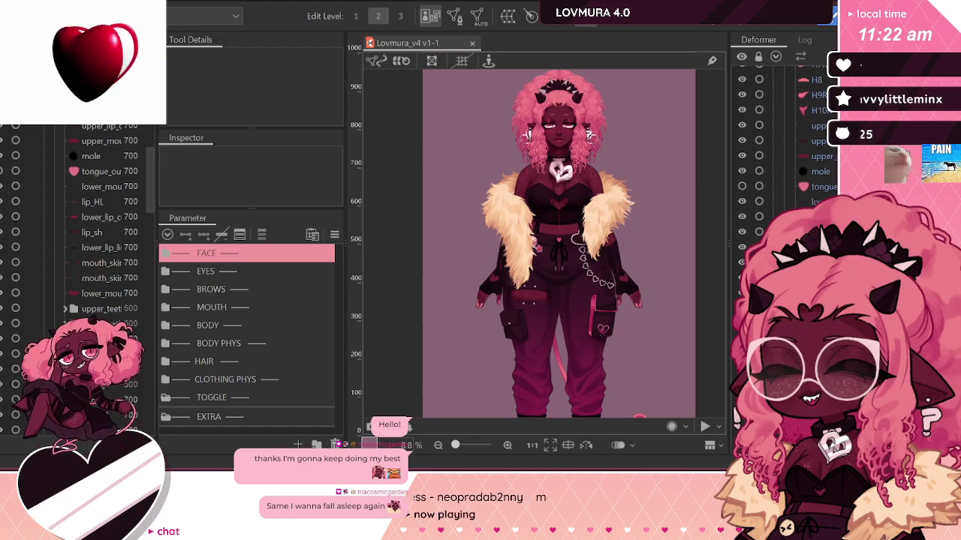
{"action": "key", "text": "Escape"}
{"action": "left_click", "coordinate": [421, 241]}
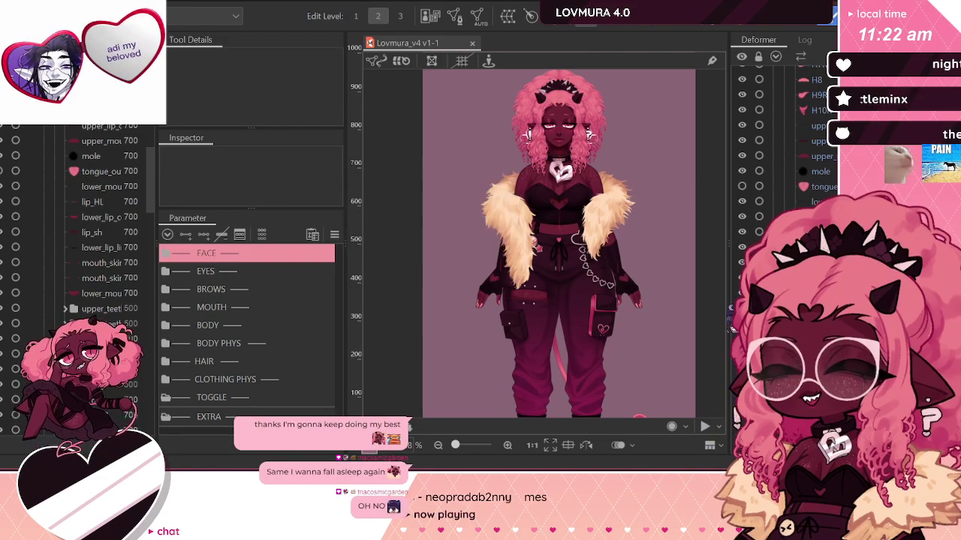
Step: Select the taillength mesh and open it for mesh editing
{"action": "scroll", "coordinate": [569, 308], "scroll_direction": "down", "scroll_amount": 3}
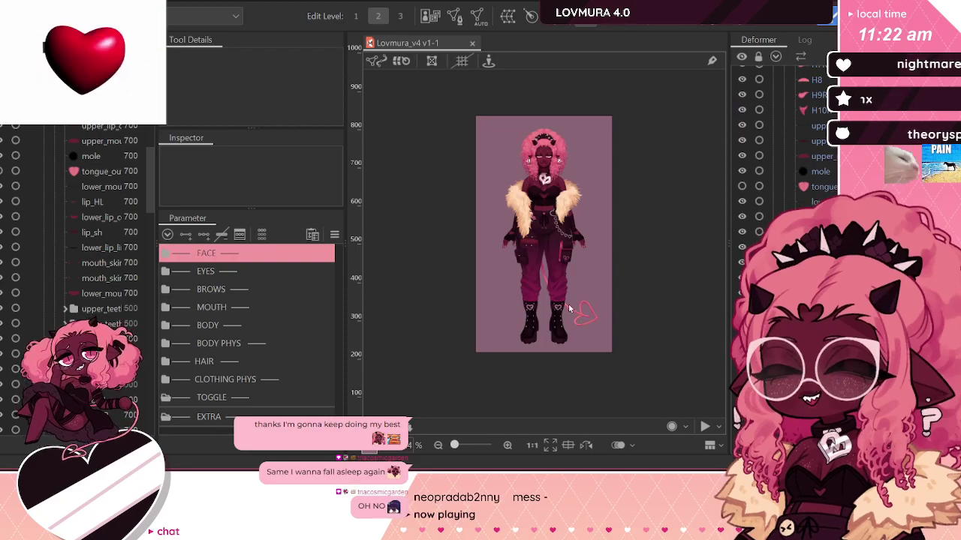
{"action": "scroll", "coordinate": [569, 308], "scroll_direction": "up", "scroll_amount": 3}
{"action": "left_click", "coordinate": [593, 319]}
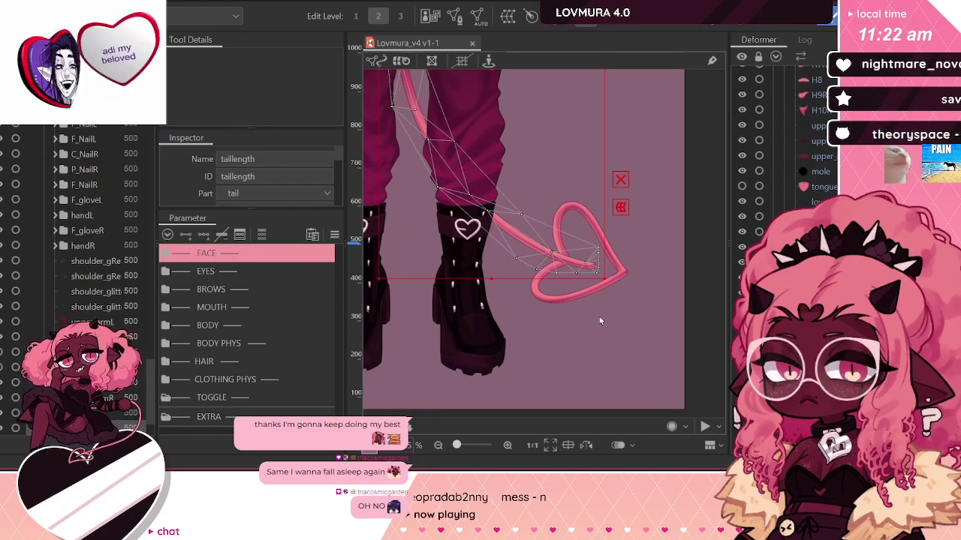
{"action": "scroll", "coordinate": [599, 321], "scroll_direction": "down", "scroll_amount": 2}
{"action": "left_click", "coordinate": [455, 18]}
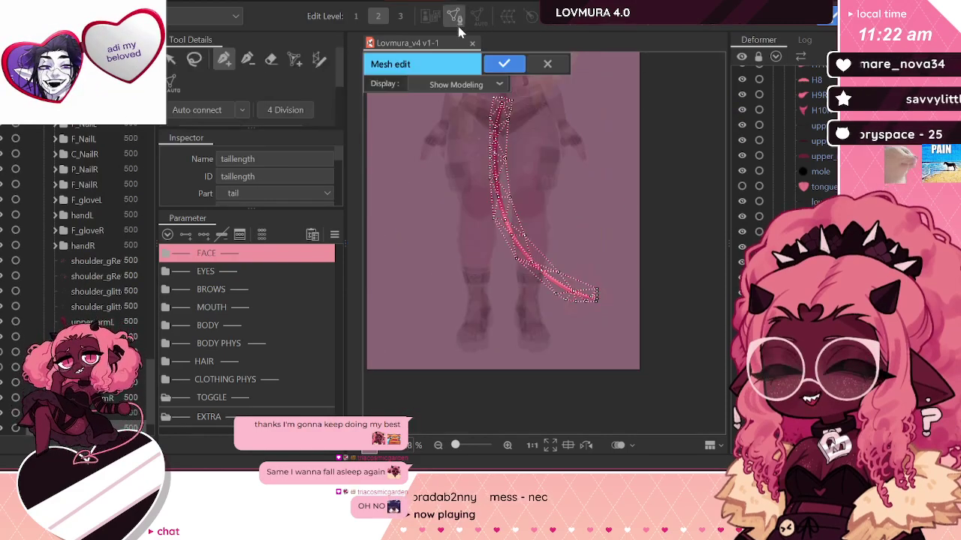
{"action": "scroll", "coordinate": [494, 244], "scroll_direction": "down", "scroll_amount": 1}
{"action": "scroll", "coordinate": [527, 158], "scroll_direction": "up", "scroll_amount": 1}
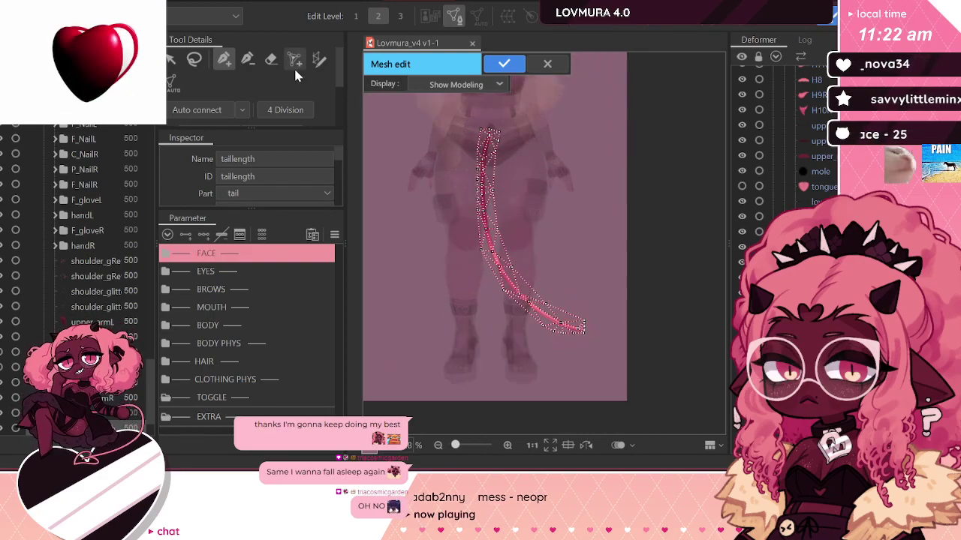
Step: Erase all existing mesh points around the taillength artwork
{"action": "key", "text": "e"}
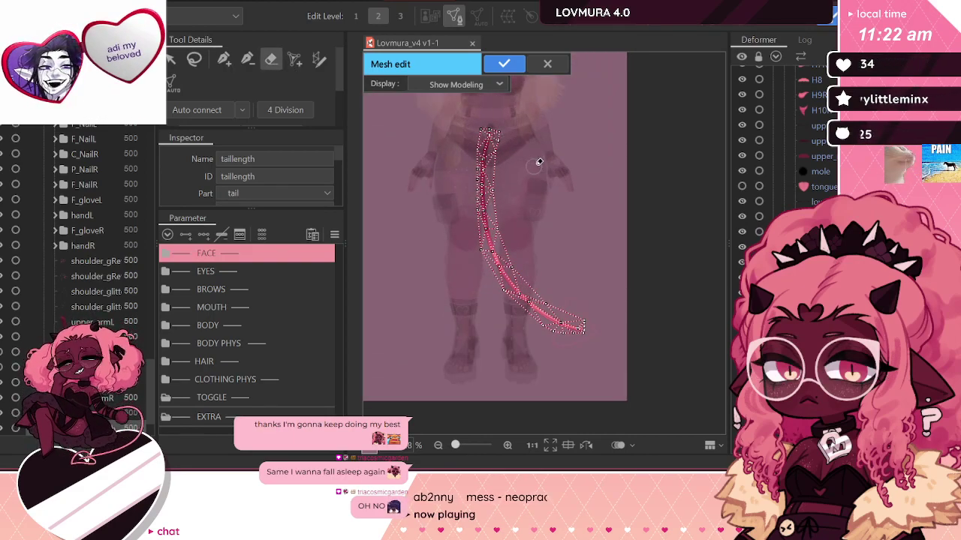
{"action": "left_click_drag", "start_coordinate": [545, 203], "coordinate": [517, 183]}
{"action": "mouse_move", "coordinate": [492, 139]}
{"action": "left_mouse_down"}
{"action": "mouse_move", "coordinate": [489, 207]}
{"action": "mouse_move", "coordinate": [566, 353]}
{"action": "mouse_move", "coordinate": [613, 365]}
{"action": "left_mouse_up"}
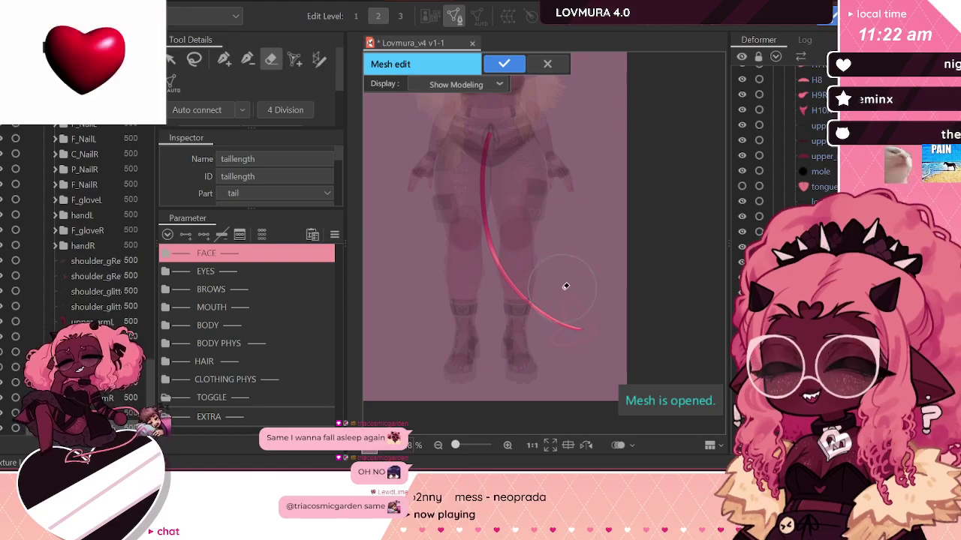
{"action": "scroll", "coordinate": [593, 251], "scroll_direction": "up", "scroll_amount": 2}
{"action": "scroll", "coordinate": [601, 336], "scroll_direction": "down", "scroll_amount": 1}
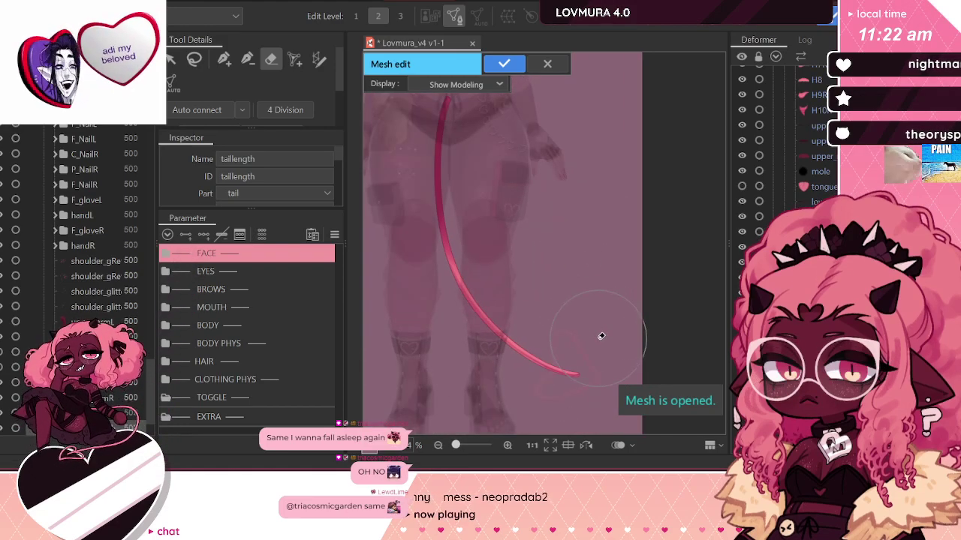
{"action": "left_click_drag", "start_coordinate": [581, 298], "coordinate": [588, 313]}
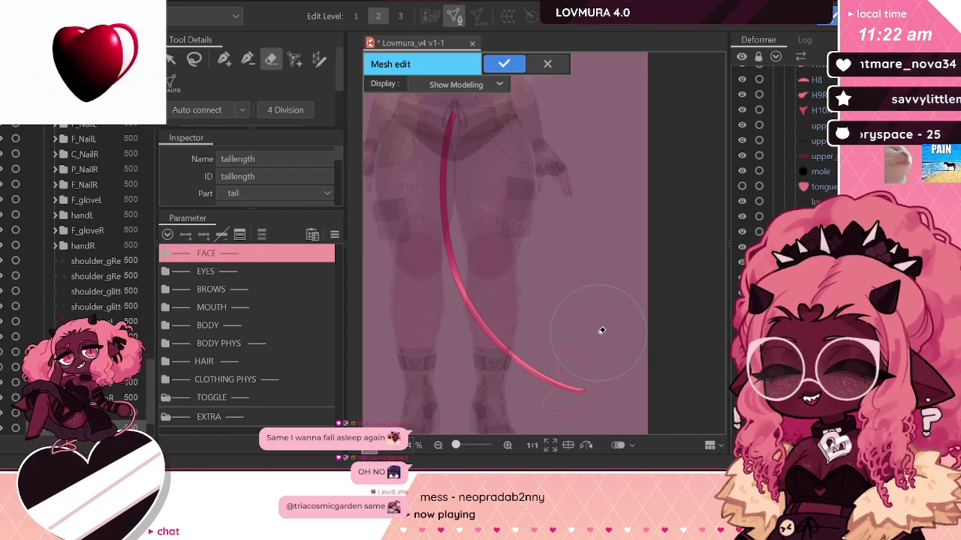
Step: Draw a stroke mesh-mapping line along the whole tail from its base at the hips to its tip
{"action": "left_click", "coordinate": [320, 60]}
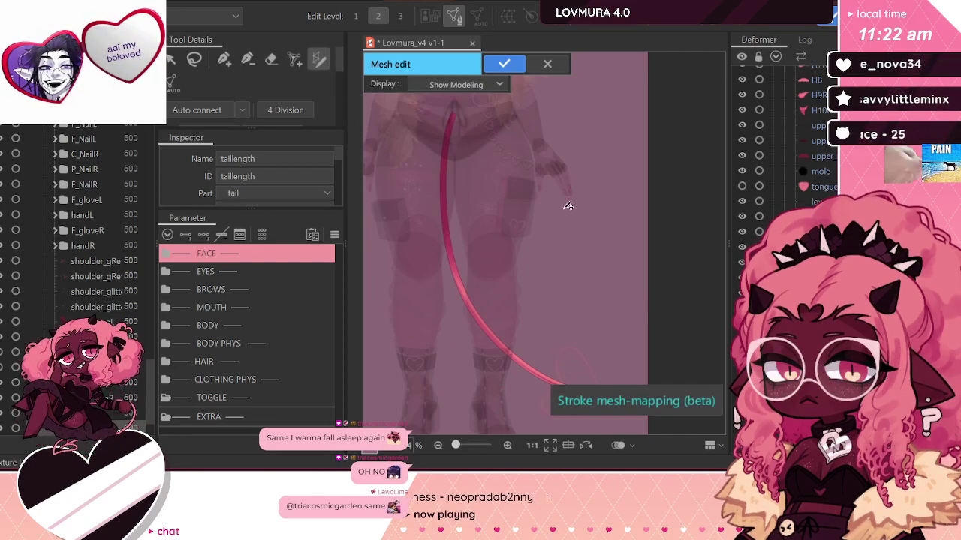
{"action": "scroll", "coordinate": [582, 225], "scroll_direction": "down", "scroll_amount": 2}
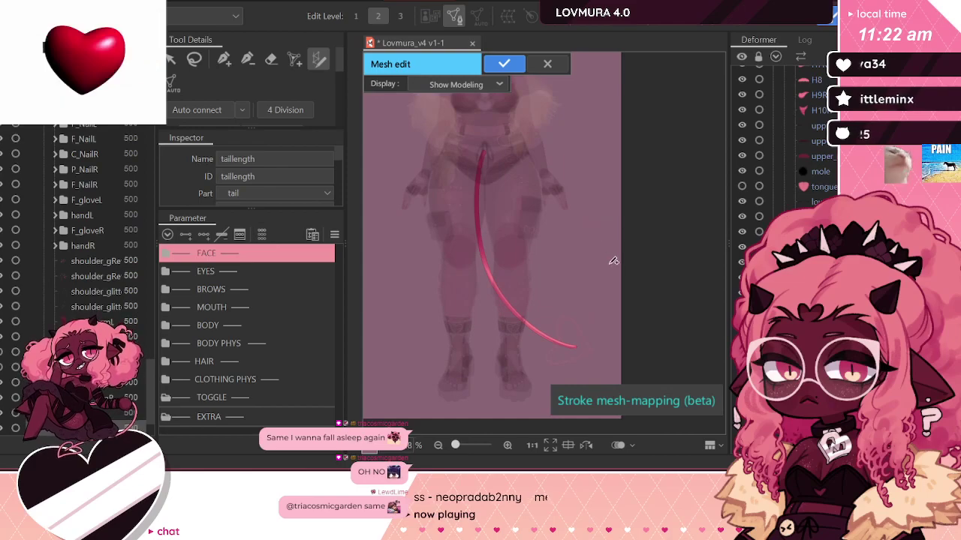
{"action": "scroll", "coordinate": [593, 266], "scroll_direction": "down", "scroll_amount": 2}
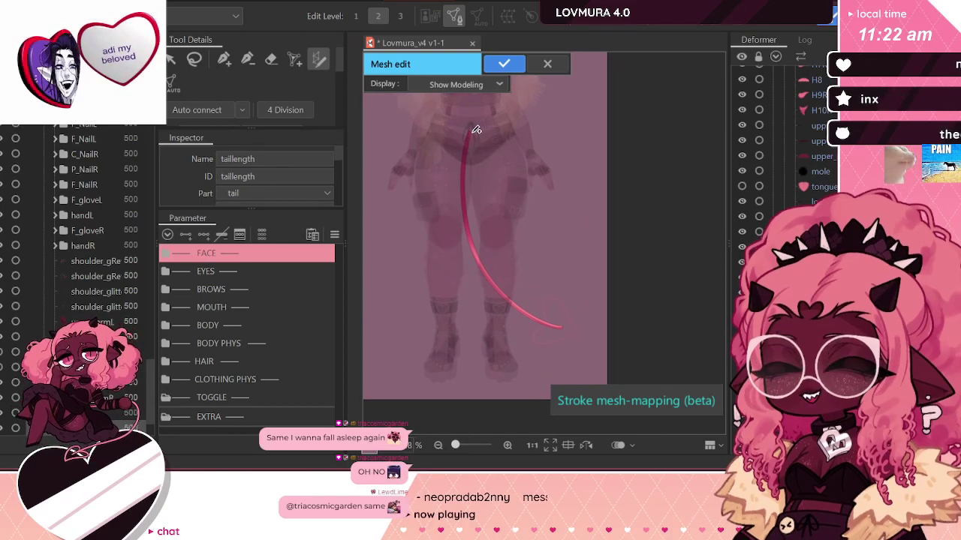
{"action": "mouse_move", "coordinate": [474, 129]}
{"action": "left_mouse_down"}
{"action": "mouse_move", "coordinate": [463, 144]}
{"action": "mouse_move", "coordinate": [467, 204]}
{"action": "mouse_move", "coordinate": [485, 260]}
{"action": "mouse_move", "coordinate": [516, 301]}
{"action": "mouse_move", "coordinate": [557, 323]}
{"action": "left_mouse_up"}
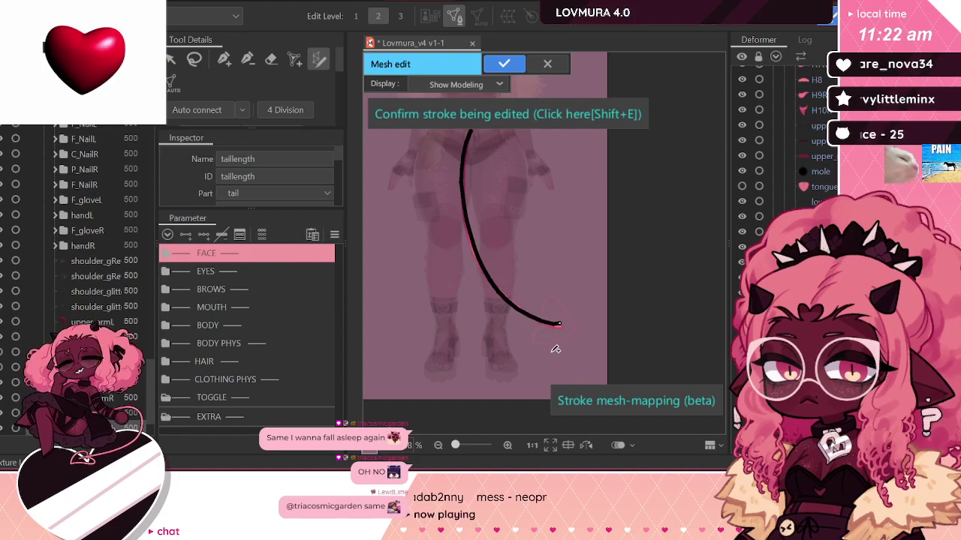
Step: Set the tail stroke's mesh width to 53 and repeated density to 50
{"action": "scroll", "coordinate": [533, 323], "scroll_direction": "up", "scroll_amount": 5}
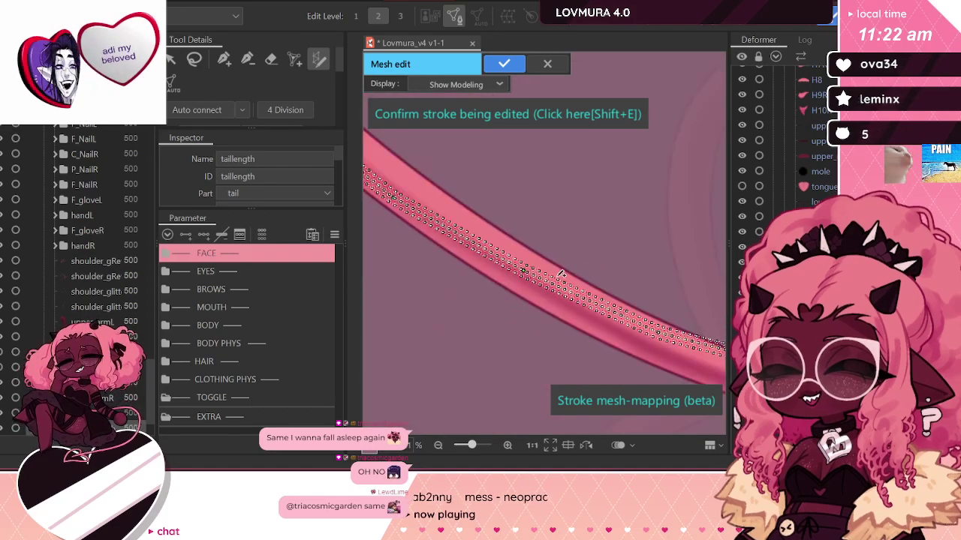
{"action": "scroll", "coordinate": [224, 81], "scroll_direction": "down", "scroll_amount": 3}
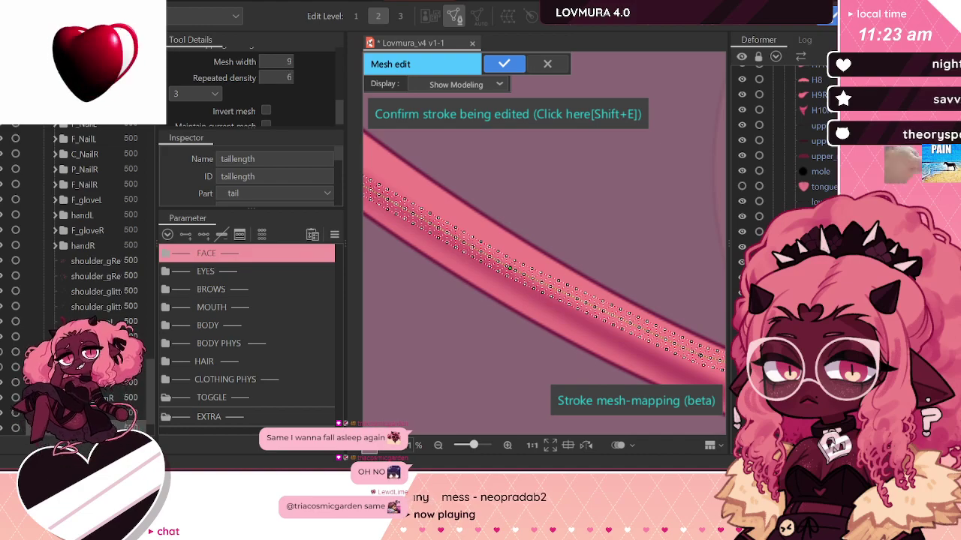
{"action": "left_click_drag", "start_coordinate": [276, 77], "coordinate": [293, 83]}
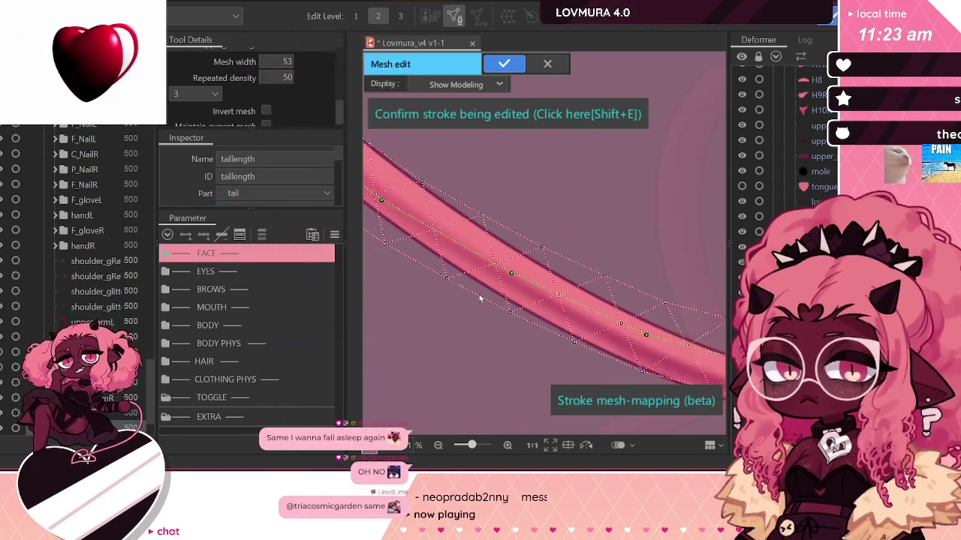
Step: Move the three stroke control points nearest the tail tip onto the tail's centreline
{"action": "scroll", "coordinate": [466, 356], "scroll_direction": "down", "scroll_amount": 3}
{"action": "scroll", "coordinate": [481, 338], "scroll_direction": "up", "scroll_amount": 2}
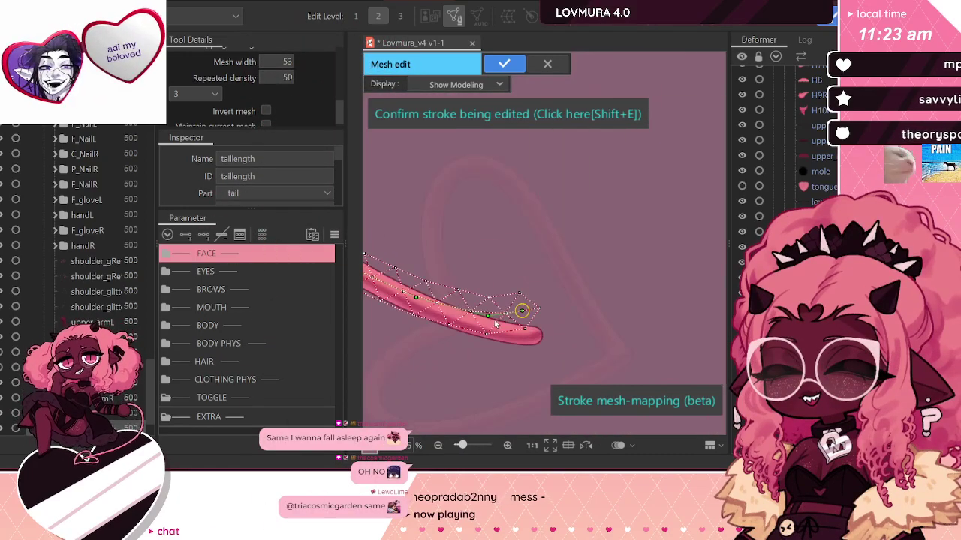
{"action": "left_click_drag", "start_coordinate": [523, 311], "coordinate": [533, 336]}
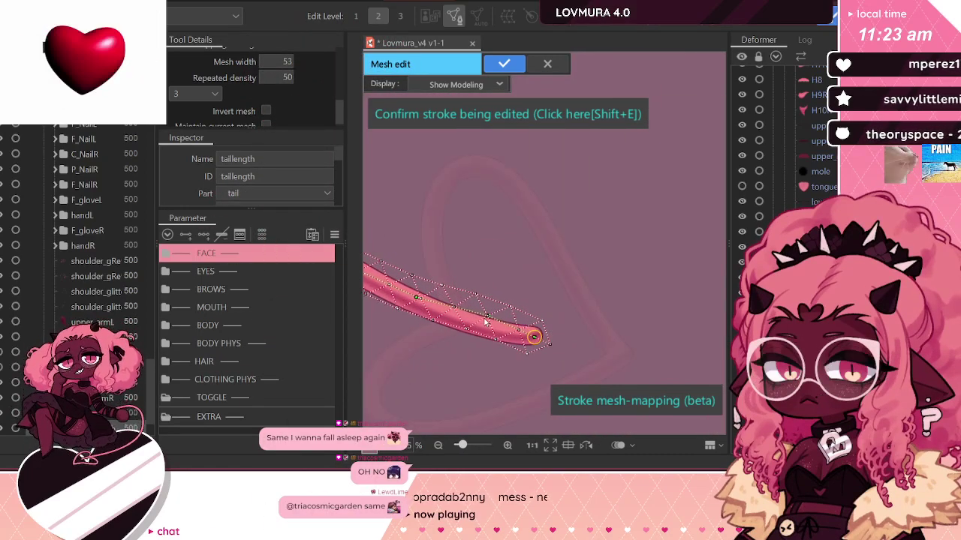
{"action": "mouse_move", "coordinate": [486, 316]}
{"action": "left_mouse_down"}
{"action": "mouse_move", "coordinate": [454, 338]}
{"action": "mouse_move", "coordinate": [467, 321]}
{"action": "mouse_move", "coordinate": [484, 330]}
{"action": "left_mouse_up"}
{"action": "left_click_drag", "start_coordinate": [417, 300], "coordinate": [411, 303]}
{"action": "scroll", "coordinate": [581, 310], "scroll_direction": "down", "scroll_amount": 5}
{"action": "scroll", "coordinate": [526, 283], "scroll_direction": "up", "scroll_amount": 3}
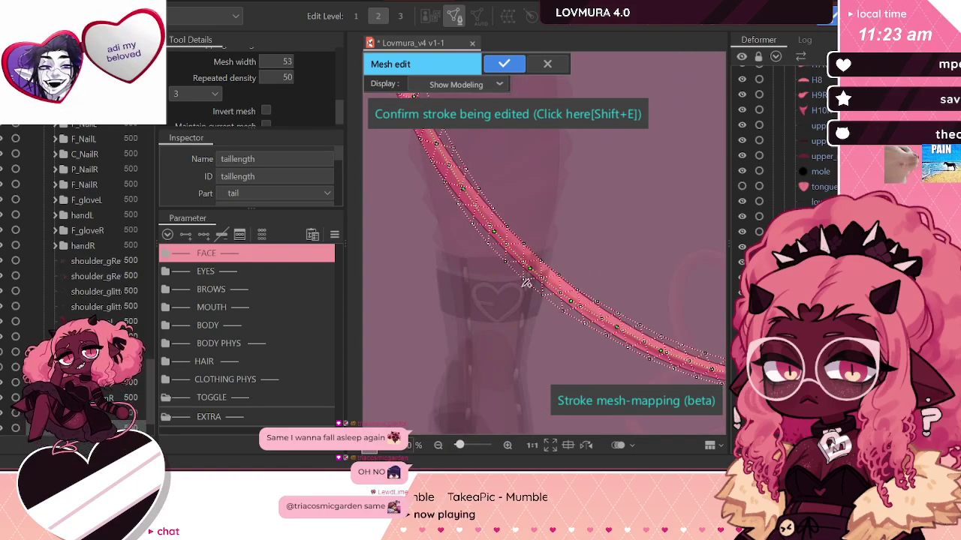
Step: Adjust the stroke control points along the tail's lower curve beside the boot to follow its centre
{"action": "mouse_move", "coordinate": [571, 314]}
{"action": "left_mouse_down"}
{"action": "mouse_move", "coordinate": [575, 327]}
{"action": "mouse_move", "coordinate": [576, 311]}
{"action": "left_mouse_up"}
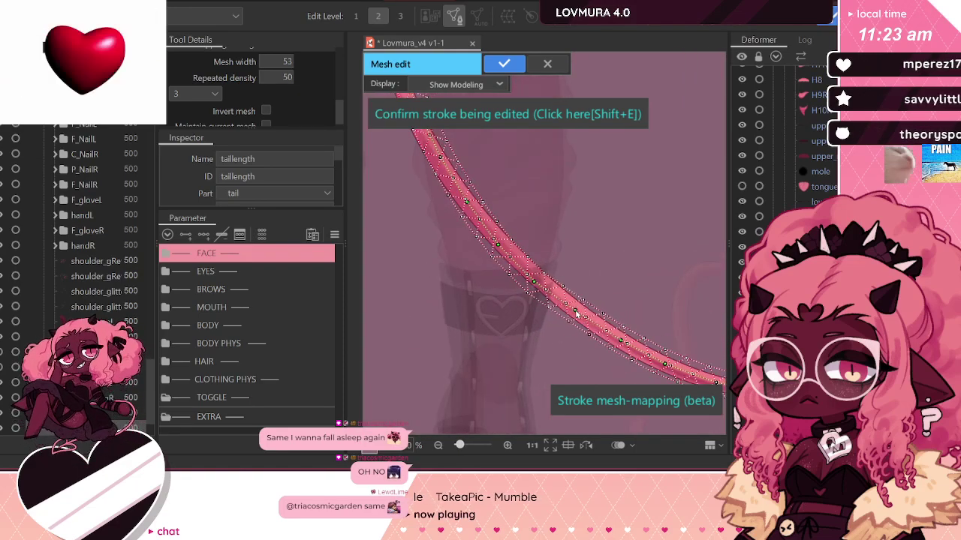
{"action": "left_click_drag", "start_coordinate": [535, 282], "coordinate": [504, 248]}
{"action": "left_click_drag", "start_coordinate": [471, 204], "coordinate": [466, 207]}
{"action": "scroll", "coordinate": [523, 359], "scroll_direction": "down", "scroll_amount": 3}
{"action": "scroll", "coordinate": [418, 188], "scroll_direction": "up", "scroll_amount": 3}
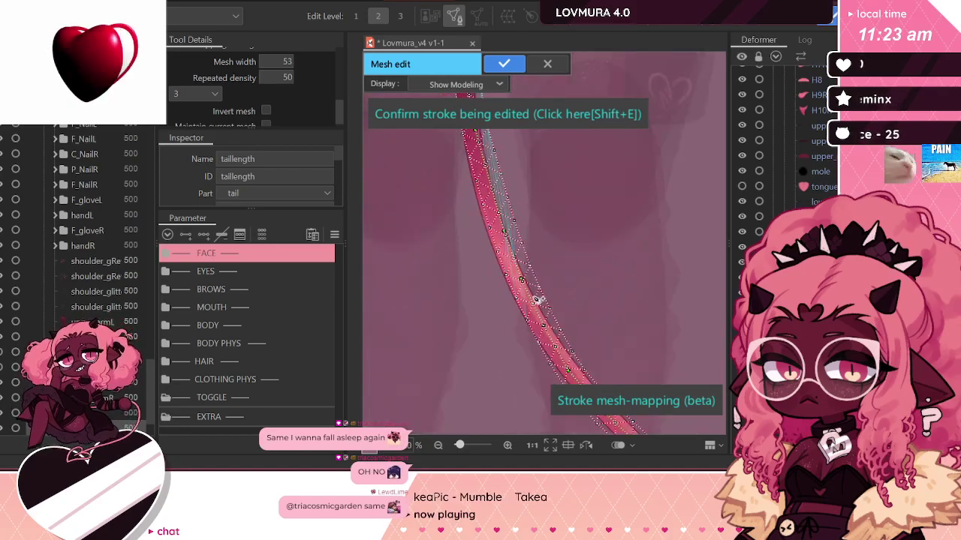
Step: Shift the stroke control points on the tail section between the knees onto its centreline
{"action": "left_click_drag", "start_coordinate": [506, 231], "coordinate": [494, 231]}
{"action": "left_click_drag", "start_coordinate": [522, 280], "coordinate": [518, 282]}
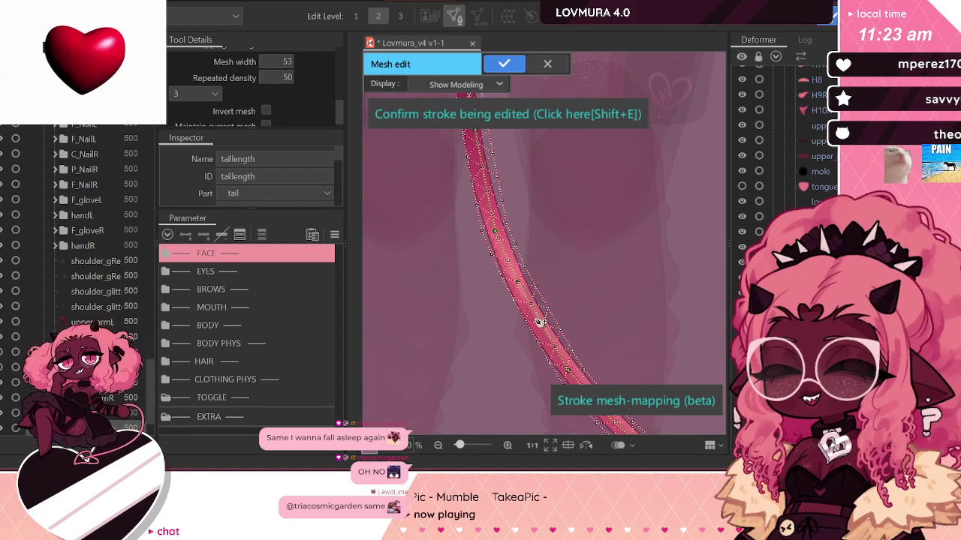
{"action": "left_click_drag", "start_coordinate": [545, 329], "coordinate": [540, 331]}
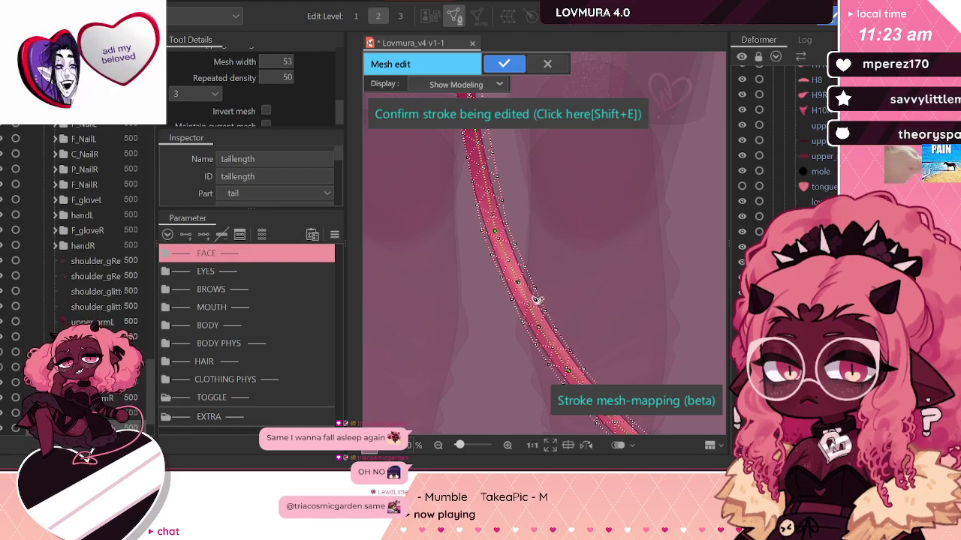
{"action": "mouse_move", "coordinate": [517, 286]}
{"action": "left_mouse_down"}
{"action": "mouse_move", "coordinate": [496, 210]}
{"action": "mouse_move", "coordinate": [510, 301]}
{"action": "left_mouse_up"}
Step: Shift the stroke control points along the tail's thigh section onto its centreline
{"action": "scroll", "coordinate": [485, 171], "scroll_direction": "up", "scroll_amount": 2}
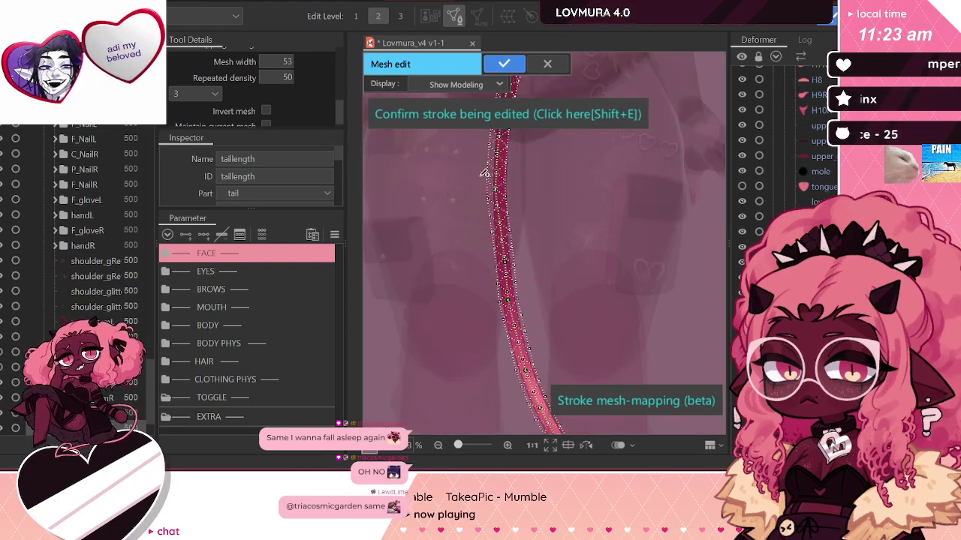
{"action": "left_click_drag", "start_coordinate": [511, 233], "coordinate": [534, 316]}
{"action": "scroll", "coordinate": [525, 338], "scroll_direction": "down", "scroll_amount": 2}
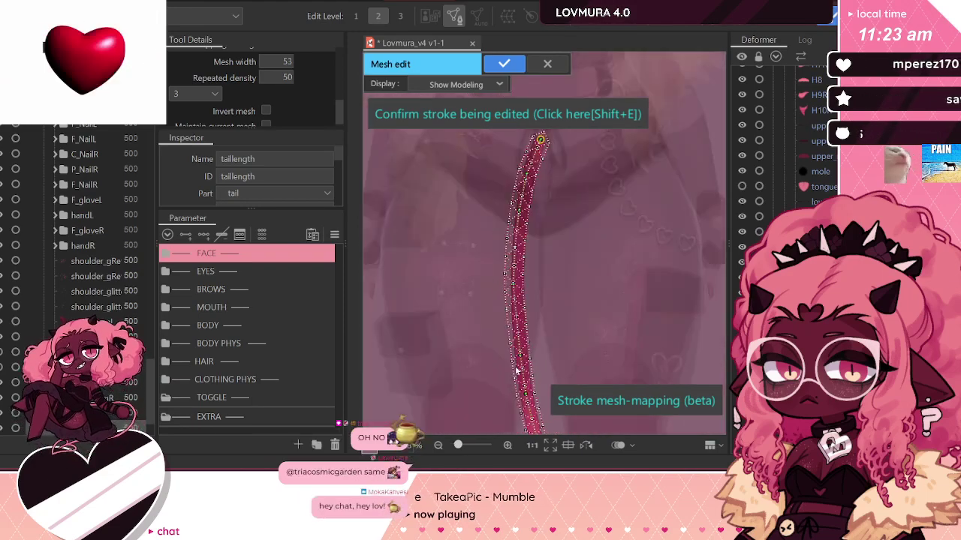
{"action": "left_click_drag", "start_coordinate": [510, 309], "coordinate": [514, 309]}
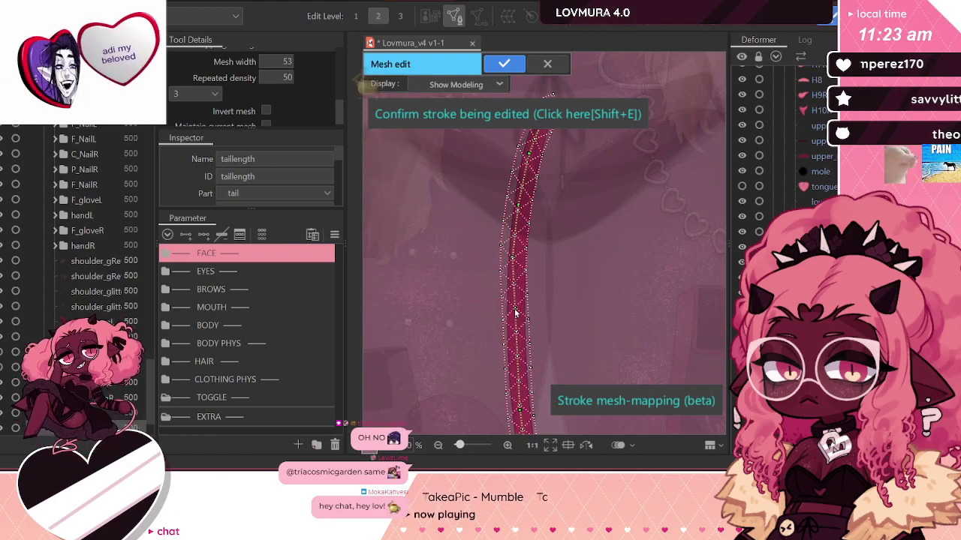
{"action": "left_click_drag", "start_coordinate": [514, 257], "coordinate": [518, 257]}
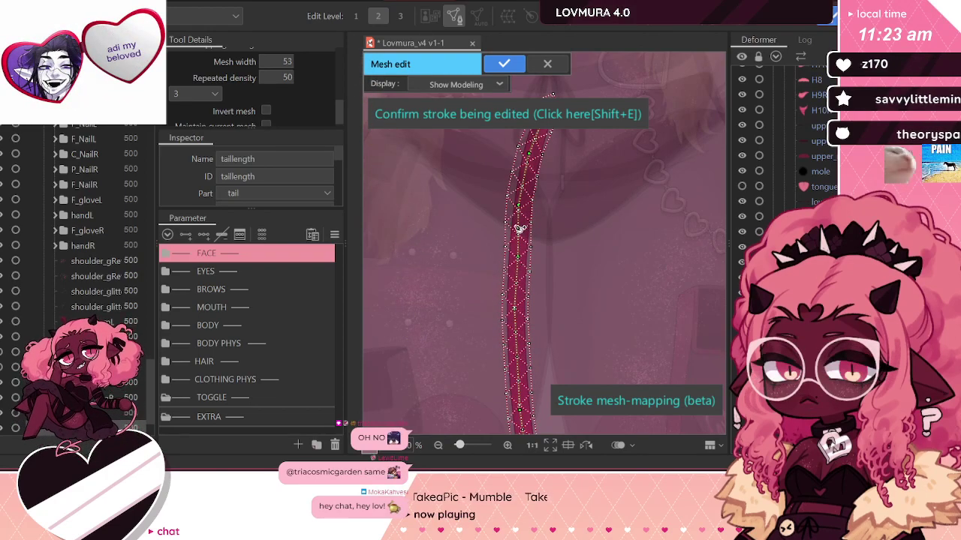
{"action": "left_click_drag", "start_coordinate": [518, 207], "coordinate": [520, 238]}
{"action": "scroll", "coordinate": [521, 299], "scroll_direction": "down", "scroll_amount": 2}
{"action": "scroll", "coordinate": [534, 181], "scroll_direction": "up", "scroll_amount": 3}
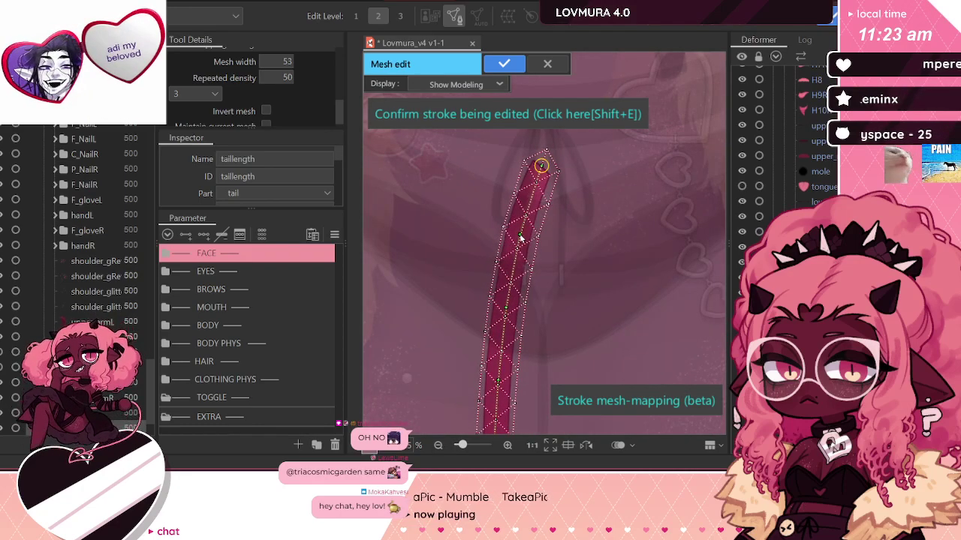
Step: Centre the stroke control points at the tail's root and confirm the taillength mesh edit
{"action": "left_click_drag", "start_coordinate": [542, 166], "coordinate": [535, 167]}
{"action": "left_click_drag", "start_coordinate": [520, 235], "coordinate": [518, 233]}
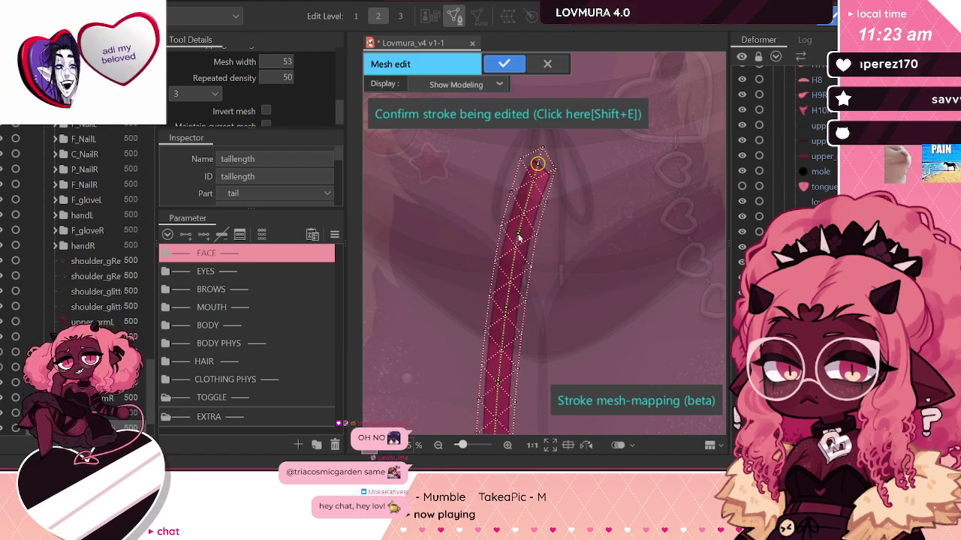
{"action": "mouse_move", "coordinate": [506, 308]}
{"action": "left_mouse_down"}
{"action": "mouse_move", "coordinate": [510, 267]}
{"action": "mouse_move", "coordinate": [499, 284]}
{"action": "left_mouse_up"}
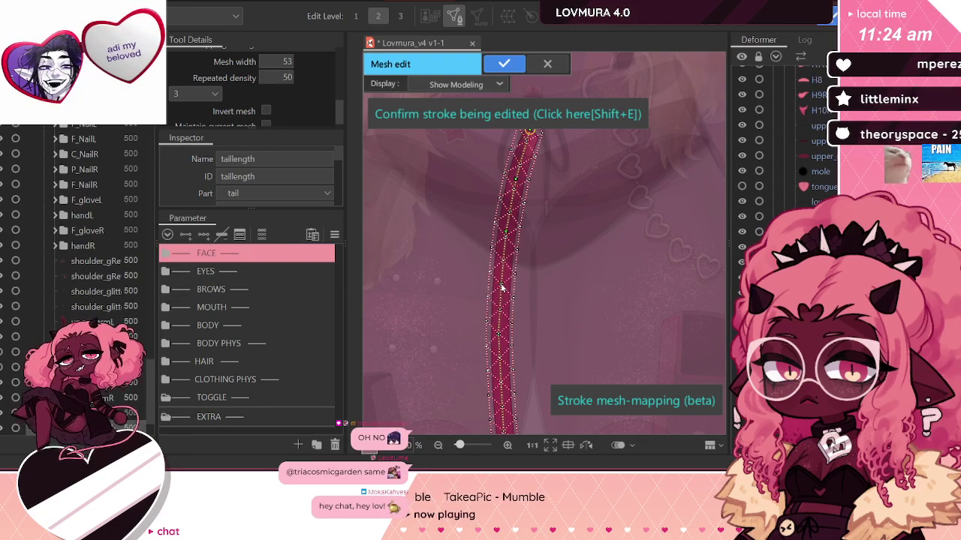
{"action": "scroll", "coordinate": [501, 287], "scroll_direction": "down", "scroll_amount": 1}
{"action": "scroll", "coordinate": [508, 399], "scroll_direction": "up", "scroll_amount": 2}
{"action": "scroll", "coordinate": [491, 250], "scroll_direction": "down", "scroll_amount": 5}
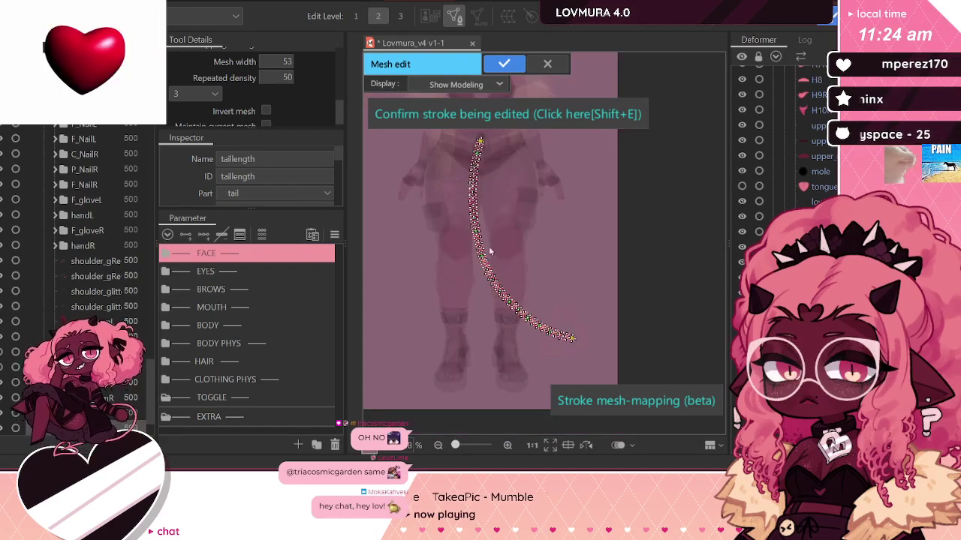
{"action": "scroll", "coordinate": [518, 311], "scroll_direction": "up", "scroll_amount": 2}
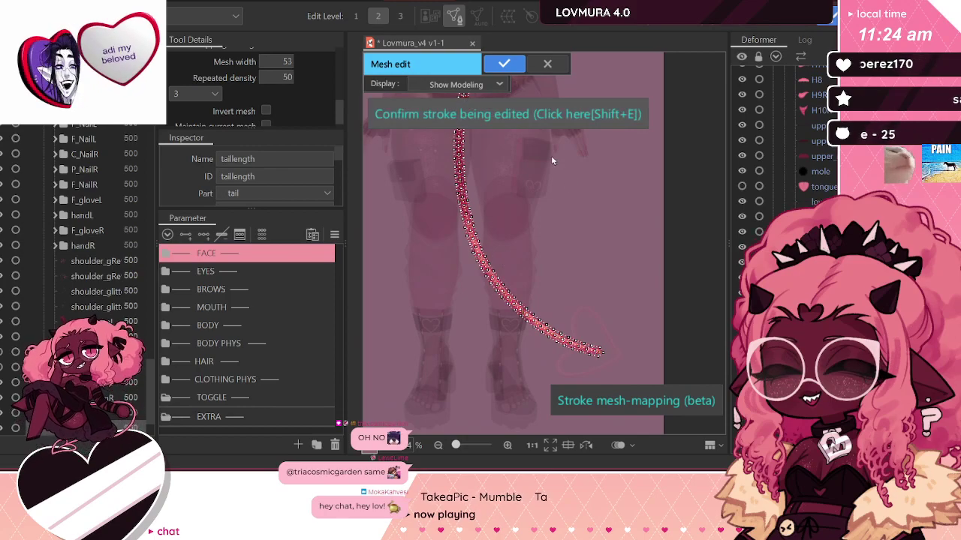
{"action": "scroll", "coordinate": [551, 156], "scroll_direction": "up", "scroll_amount": 2}
{"action": "left_click", "coordinate": [506, 64]}
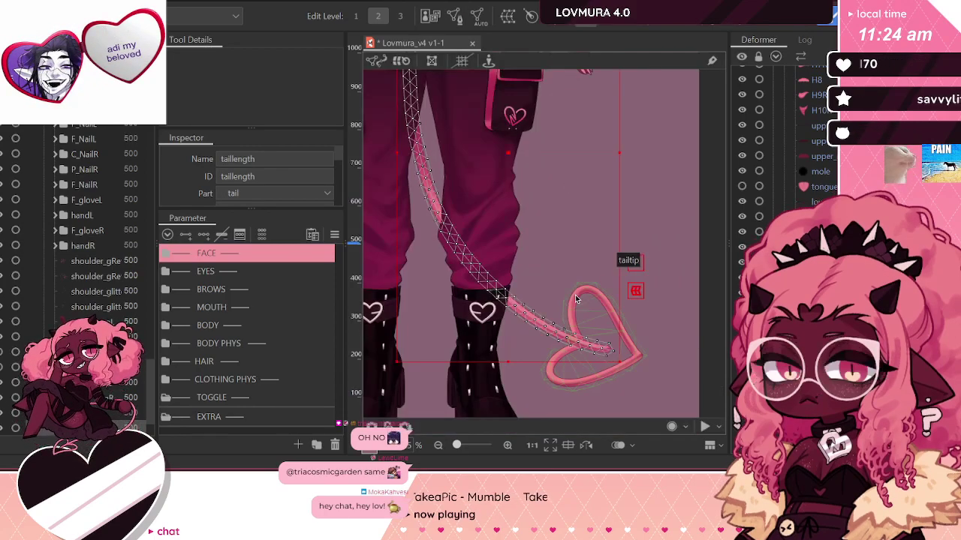
Step: Open the heart-shaped tailtip for manual mesh editing and erase its existing mesh
{"action": "left_click", "coordinate": [637, 353]}
{"action": "left_click", "coordinate": [457, 18]}
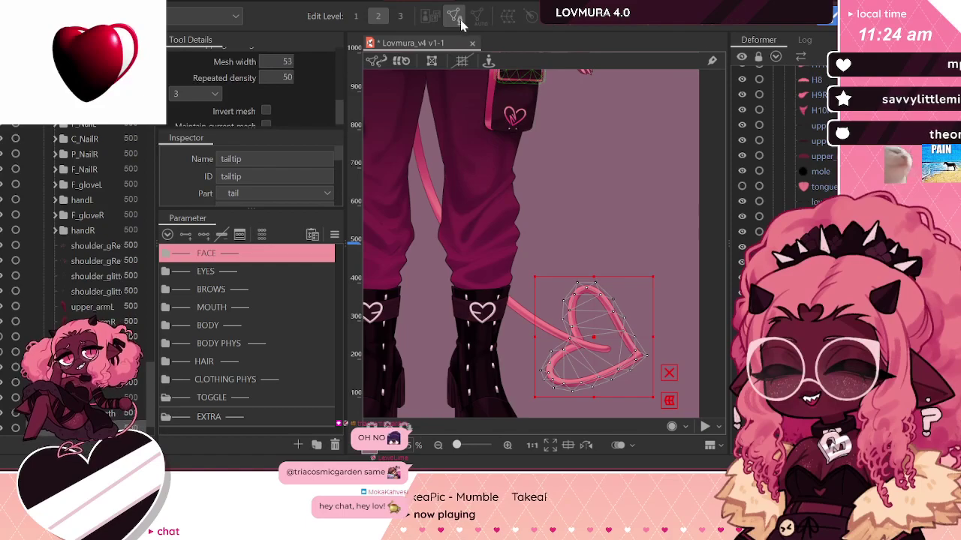
{"action": "scroll", "coordinate": [556, 232], "scroll_direction": "down", "scroll_amount": 4}
{"action": "scroll", "coordinate": [593, 273], "scroll_direction": "up", "scroll_amount": 3}
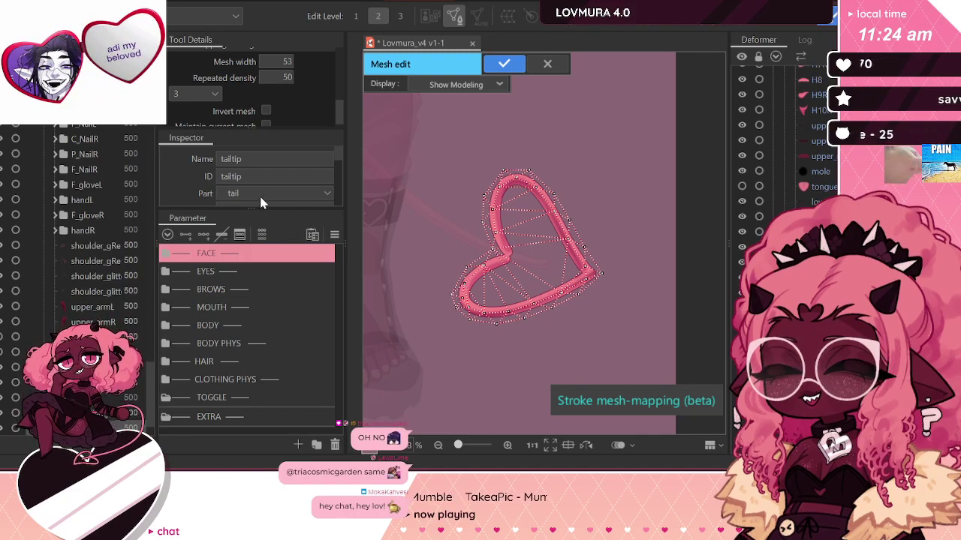
{"action": "left_click", "coordinate": [271, 59]}
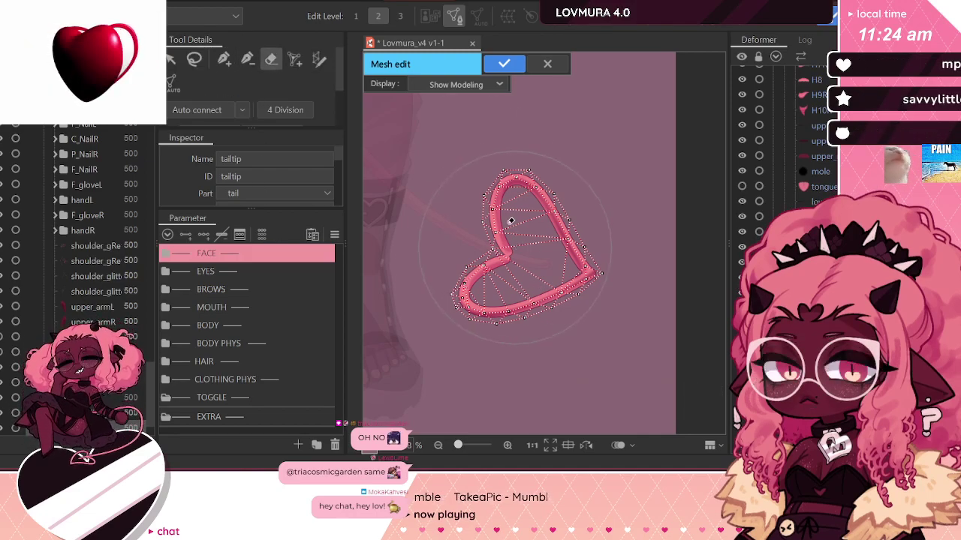
Step: Draw a stroke mesh-mapping path around the tailtip heart, starting and ending at the notch between its lobes
{"action": "left_click", "coordinate": [319, 58]}
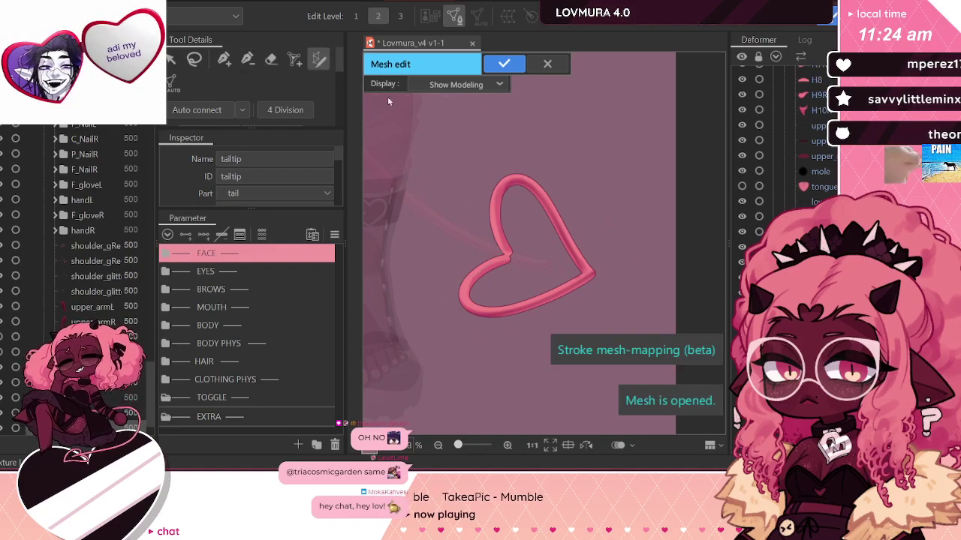
{"action": "scroll", "coordinate": [550, 242], "scroll_direction": "up", "scroll_amount": 4}
{"action": "scroll", "coordinate": [474, 263], "scroll_direction": "down", "scroll_amount": 2}
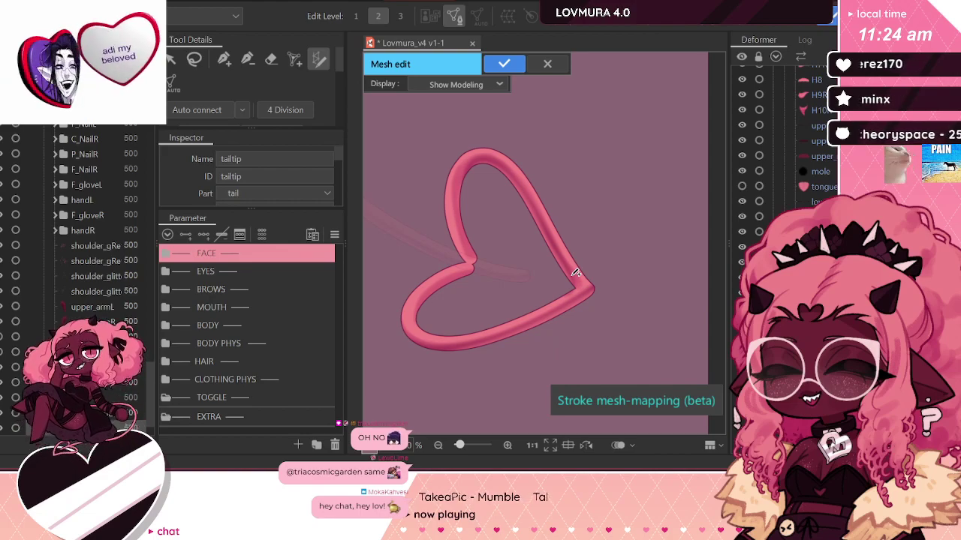
{"action": "left_click", "coordinate": [463, 268]}
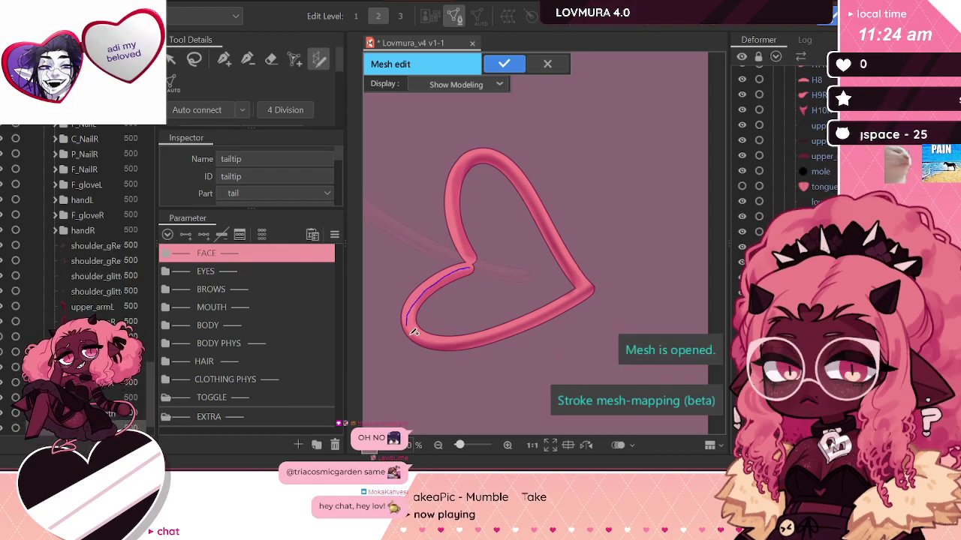
{"action": "left_click", "coordinate": [465, 186]}
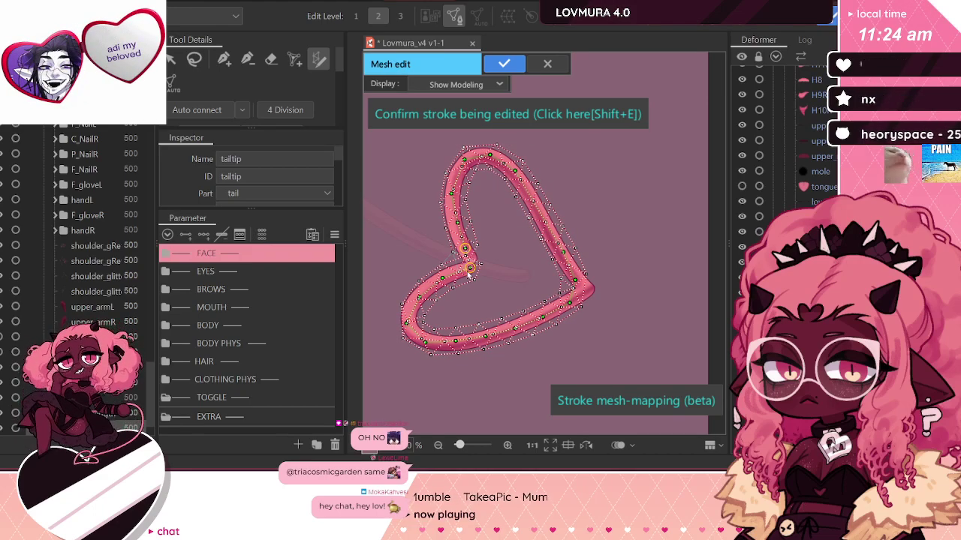
Step: Adjust the stroke control points to follow the middle of the heart's outline and confirm the stroke
{"action": "left_click_drag", "start_coordinate": [468, 272], "coordinate": [472, 272]}
{"action": "mouse_move", "coordinate": [407, 322]}
{"action": "left_mouse_down"}
{"action": "mouse_move", "coordinate": [399, 322]}
{"action": "mouse_move", "coordinate": [417, 292]}
{"action": "mouse_move", "coordinate": [410, 312]}
{"action": "left_mouse_up"}
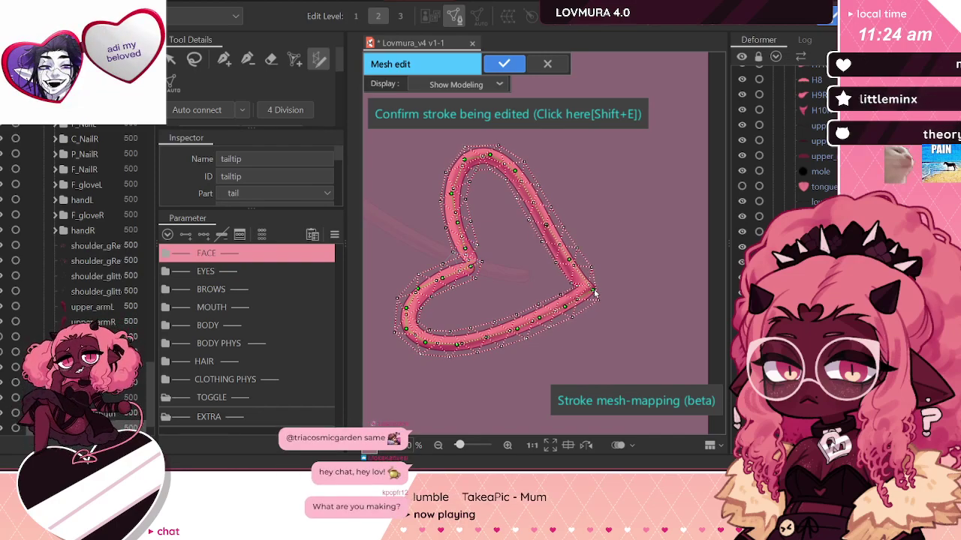
{"action": "mouse_move", "coordinate": [594, 290]}
{"action": "left_mouse_down"}
{"action": "mouse_move", "coordinate": [581, 278]}
{"action": "mouse_move", "coordinate": [578, 302]}
{"action": "mouse_move", "coordinate": [585, 276]}
{"action": "mouse_move", "coordinate": [590, 297]}
{"action": "mouse_move", "coordinate": [591, 280]}
{"action": "mouse_move", "coordinate": [563, 262]}
{"action": "left_mouse_up"}
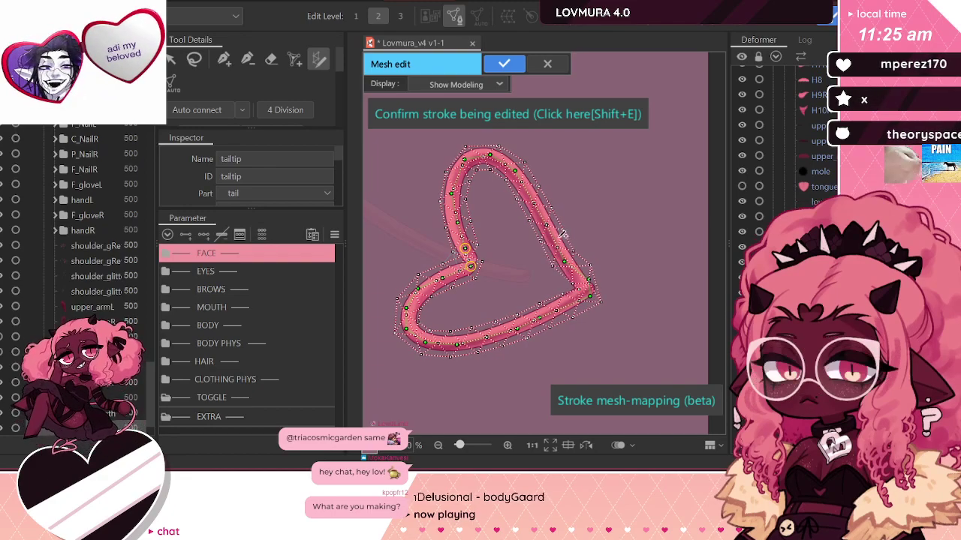
{"action": "left_click_drag", "start_coordinate": [546, 224], "coordinate": [539, 214]}
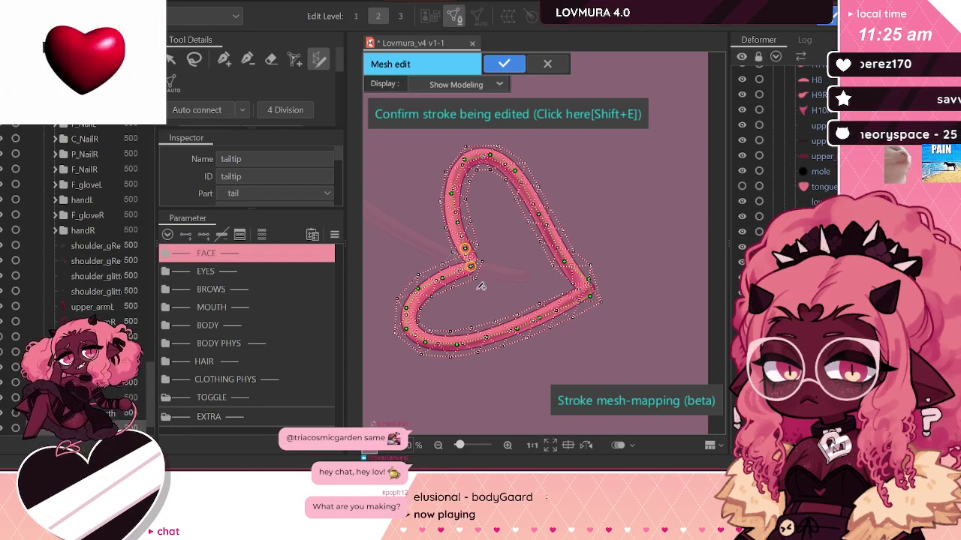
{"action": "left_click", "coordinate": [421, 113]}
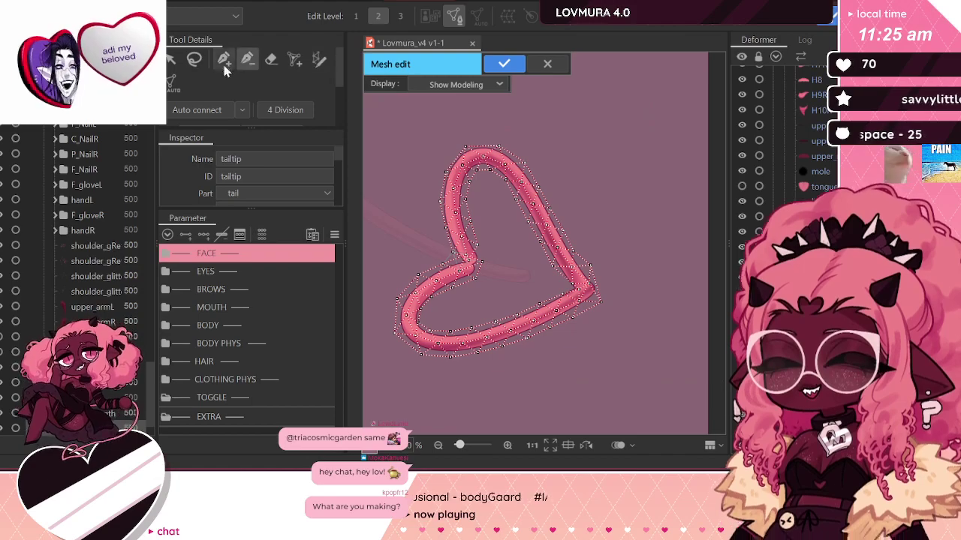
Step: Reposition the mesh vertices around the heart's pointed corner so they surround the bend evenly on both sides
{"action": "left_click", "coordinate": [223, 59]}
{"action": "scroll", "coordinate": [635, 300], "scroll_direction": "up", "scroll_amount": 5}
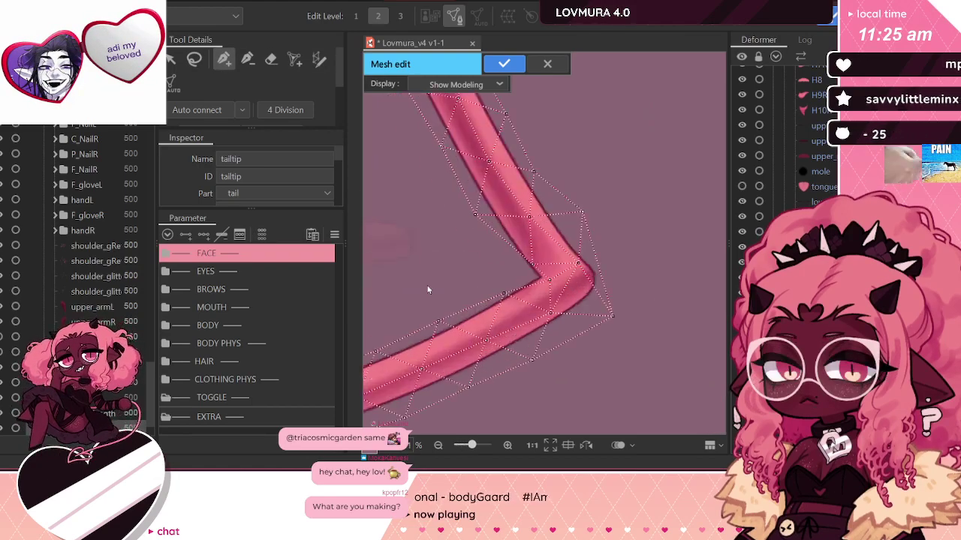
{"action": "scroll", "coordinate": [600, 293], "scroll_direction": "down", "scroll_amount": 1}
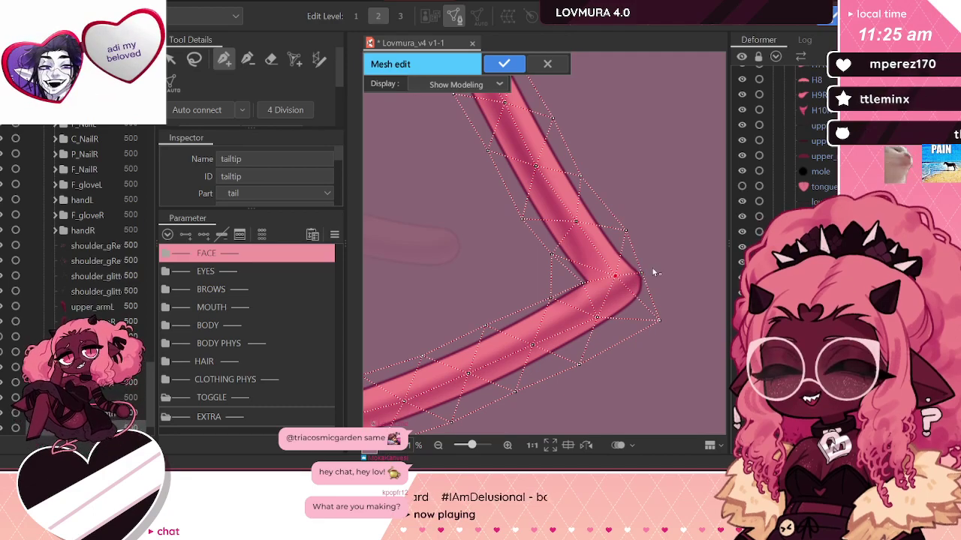
{"action": "left_click_drag", "start_coordinate": [659, 323], "coordinate": [654, 308]}
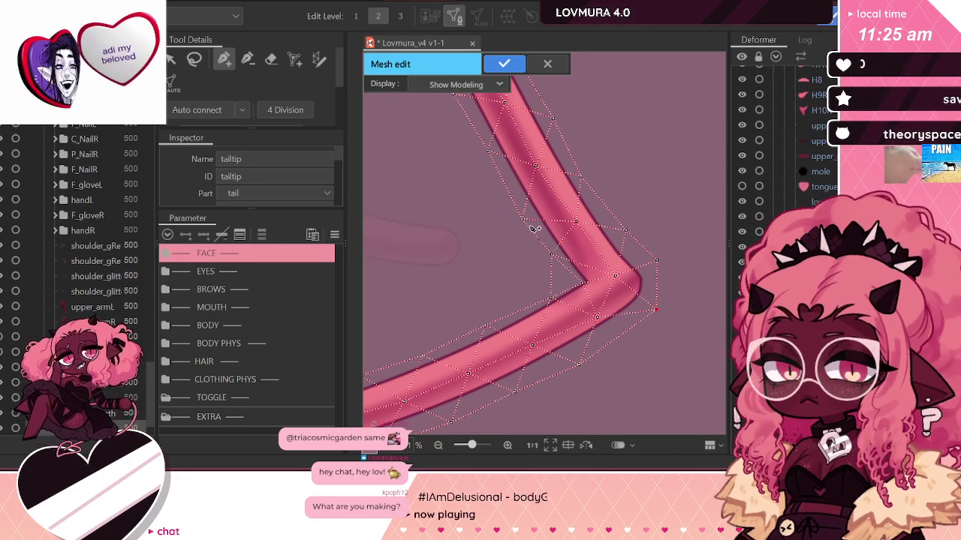
{"action": "left_click_drag", "start_coordinate": [523, 223], "coordinate": [527, 221]}
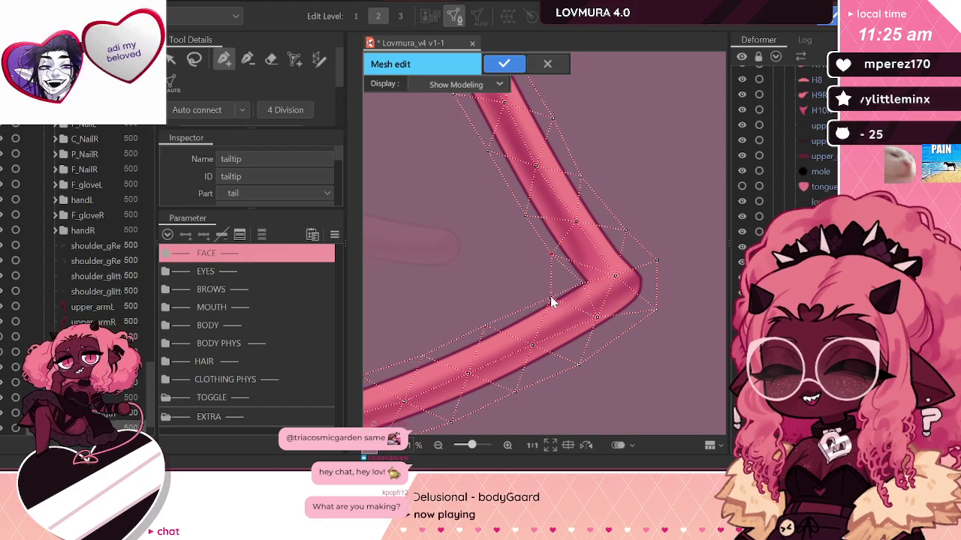
{"action": "left_click_drag", "start_coordinate": [551, 299], "coordinate": [573, 279]}
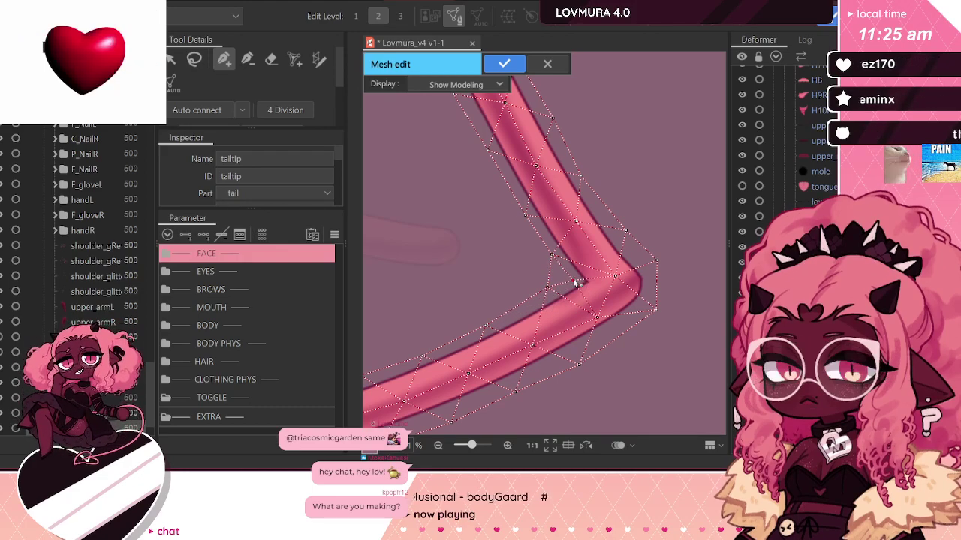
{"action": "left_click", "coordinate": [547, 289]}
{"action": "scroll", "coordinate": [658, 343], "scroll_direction": "down", "scroll_amount": 4}
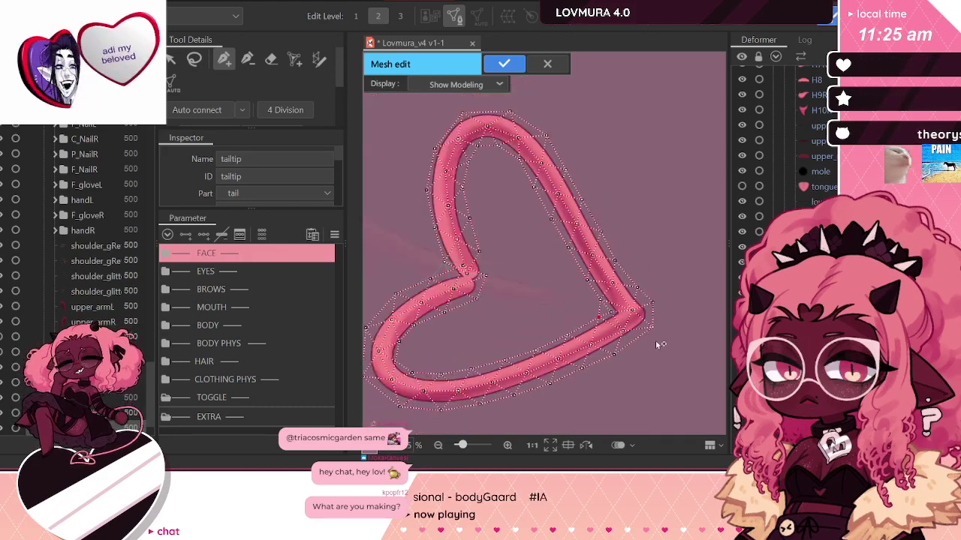
Step: Delete the surplus vertex and overlapping edges where the two mesh ends meet at the heart's notch
{"action": "scroll", "coordinate": [544, 246], "scroll_direction": "up", "scroll_amount": 4}
{"action": "scroll", "coordinate": [515, 289], "scroll_direction": "up", "scroll_amount": 3}
{"action": "scroll", "coordinate": [505, 367], "scroll_direction": "up", "scroll_amount": 1}
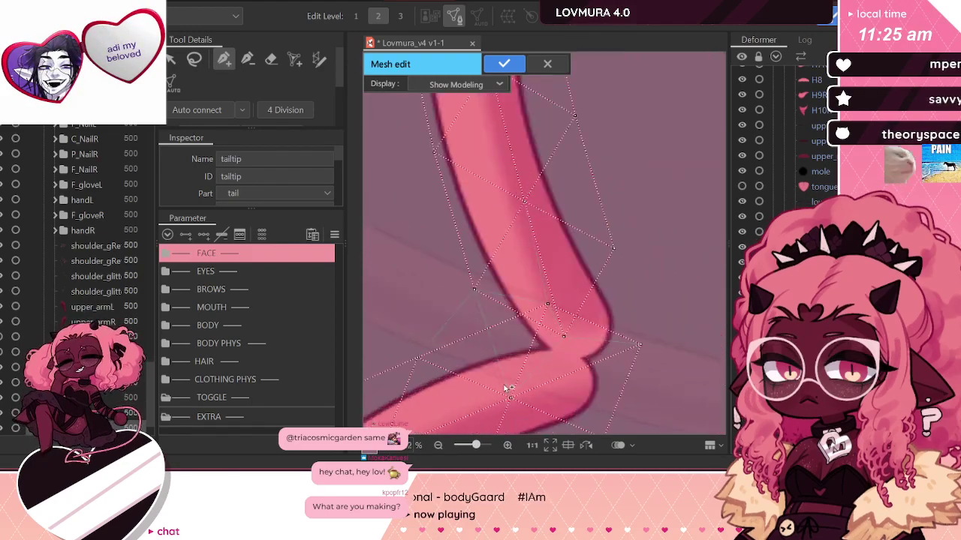
{"action": "left_click", "coordinate": [247, 60]}
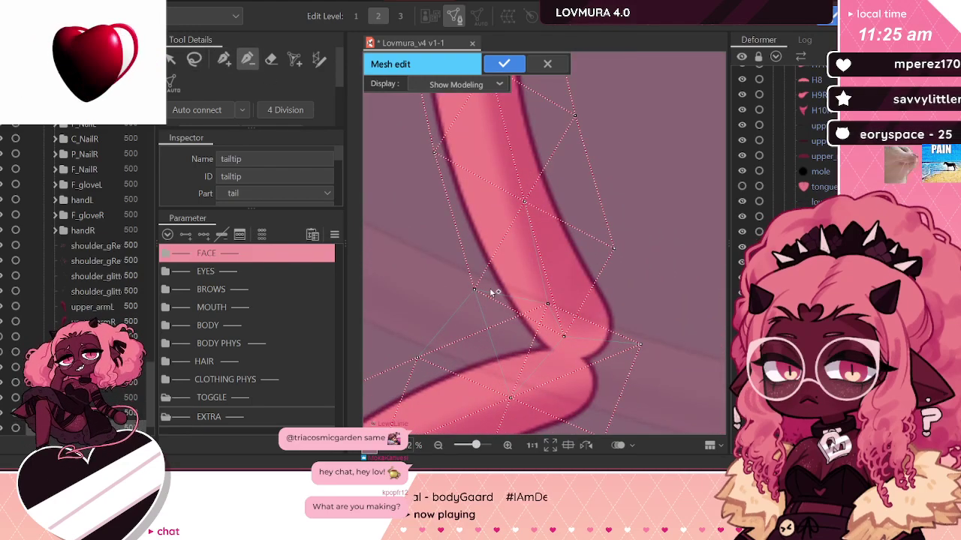
{"action": "scroll", "coordinate": [559, 331], "scroll_direction": "down", "scroll_amount": 1}
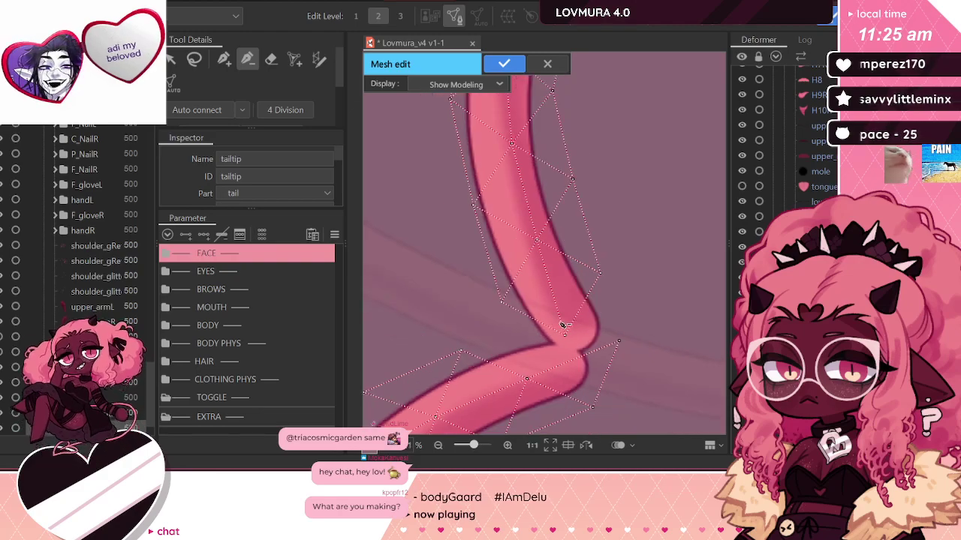
Step: Move the outer vertex beside the heart's notch towards the joint and connect the two mesh ends with new edges
{"action": "left_click", "coordinate": [224, 60]}
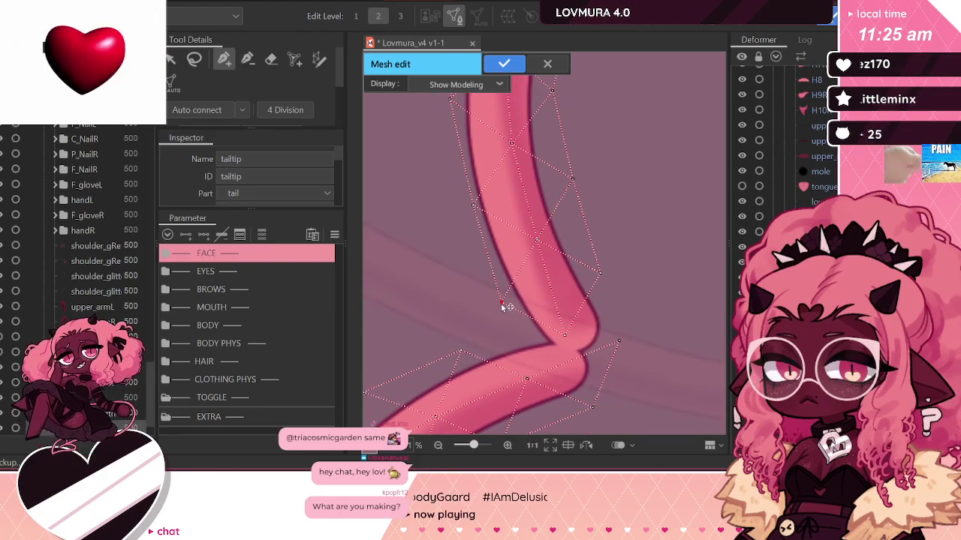
{"action": "left_click_drag", "start_coordinate": [502, 302], "coordinate": [504, 321]}
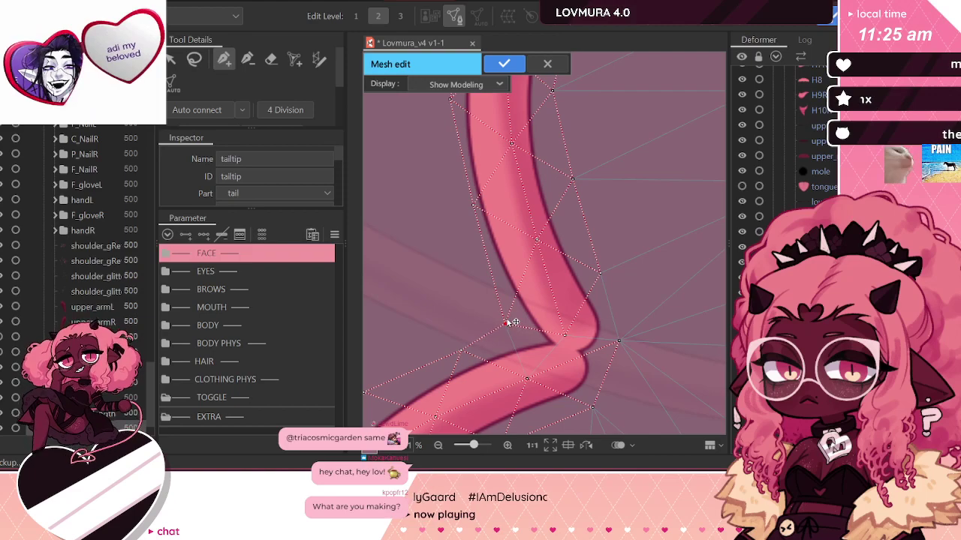
{"action": "left_click", "coordinate": [564, 335]}
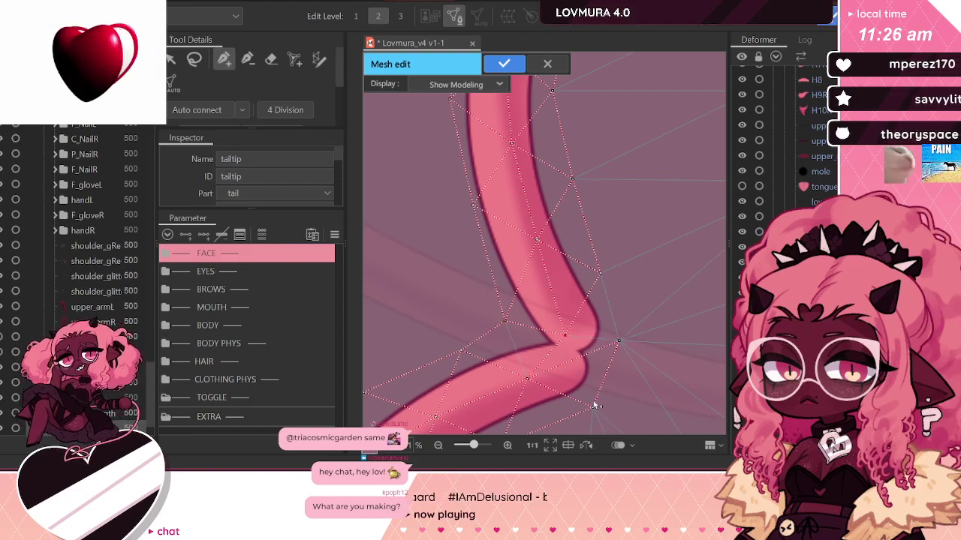
{"action": "left_click", "coordinate": [618, 341]}
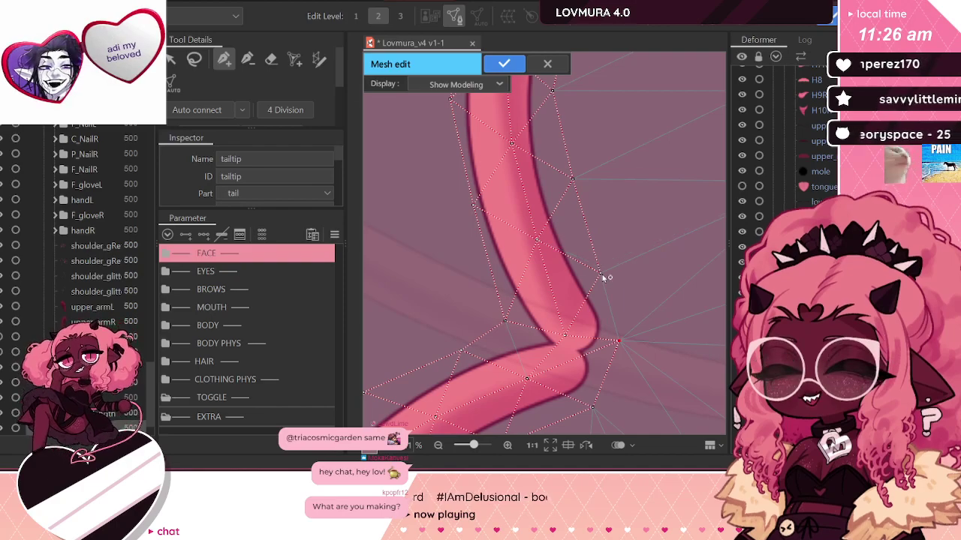
{"action": "left_click", "coordinate": [601, 273]}
{"action": "scroll", "coordinate": [465, 293], "scroll_direction": "down", "scroll_amount": 3}
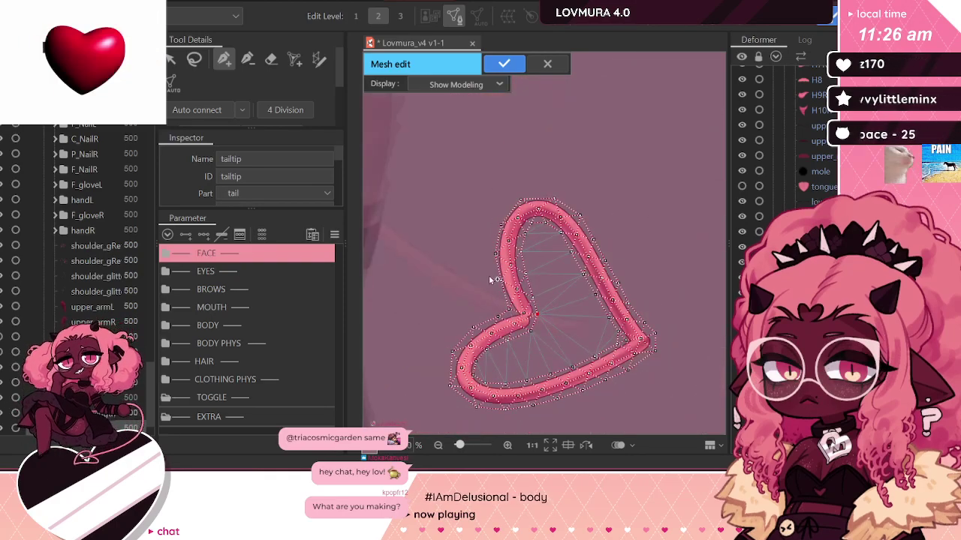
Step: Nudge the outer mesh vertex beside the heart's notch slightly closer to the joint
{"action": "scroll", "coordinate": [517, 360], "scroll_direction": "up", "scroll_amount": 3}
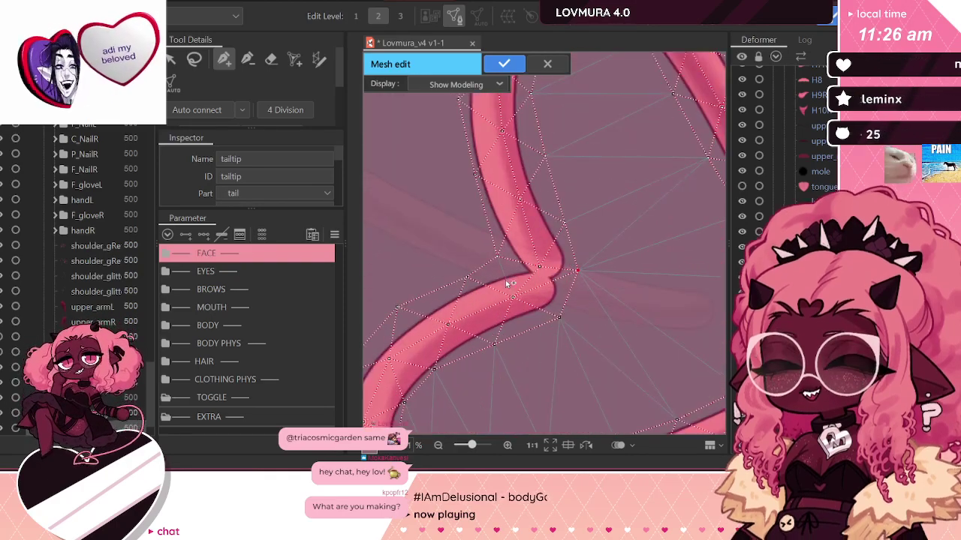
{"action": "scroll", "coordinate": [507, 284], "scroll_direction": "down", "scroll_amount": 3}
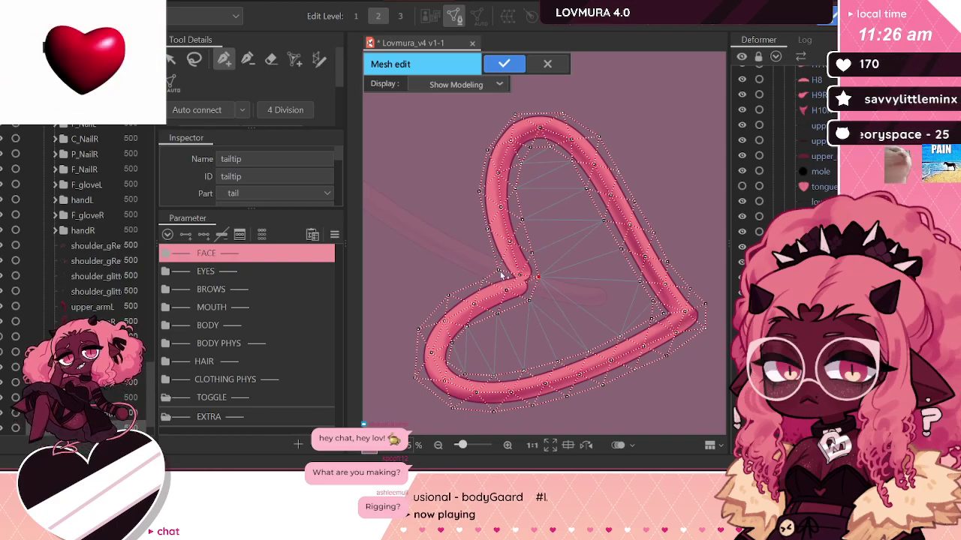
{"action": "scroll", "coordinate": [499, 263], "scroll_direction": "up", "scroll_amount": 3}
{"action": "scroll", "coordinate": [504, 268], "scroll_direction": "down", "scroll_amount": 3}
{"action": "scroll", "coordinate": [517, 288], "scroll_direction": "up", "scroll_amount": 2}
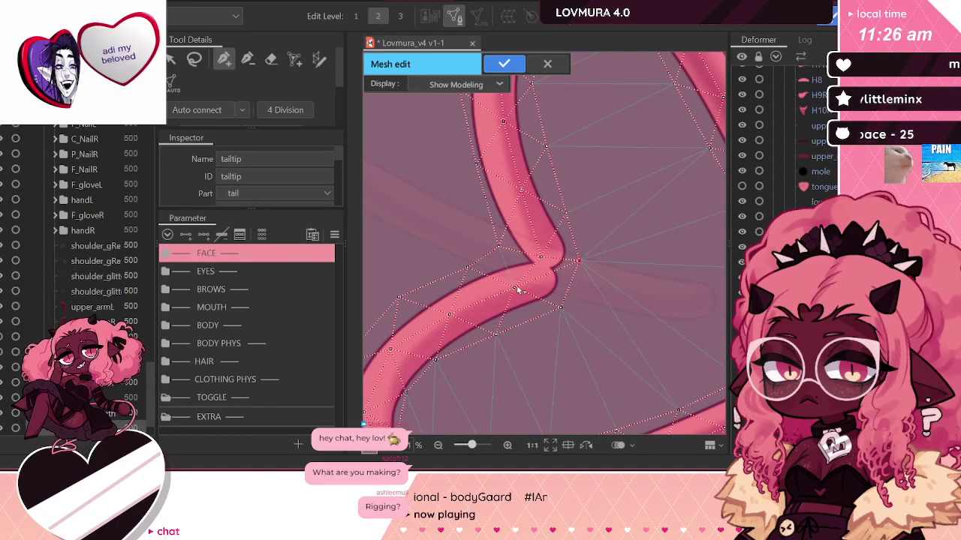
{"action": "left_click", "coordinate": [515, 287]}
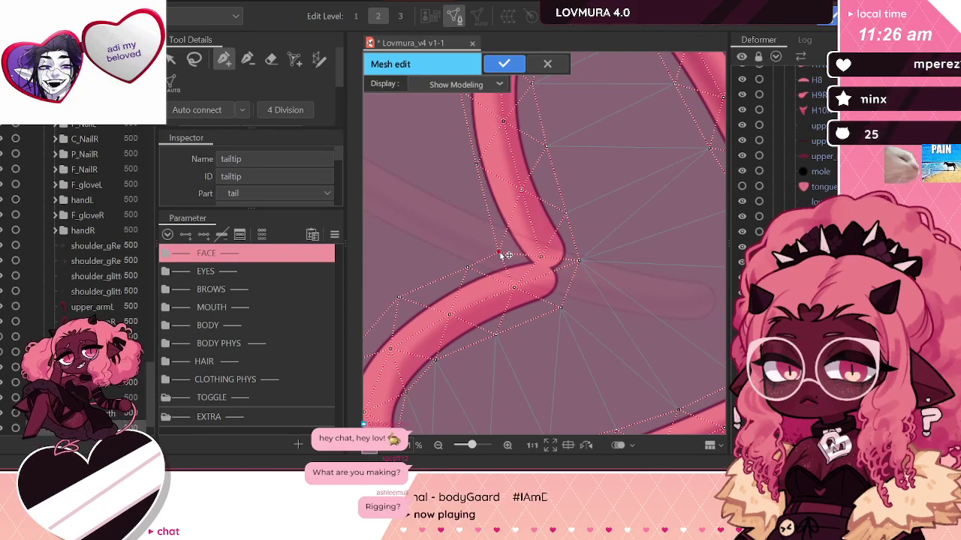
{"action": "scroll", "coordinate": [500, 254], "scroll_direction": "down", "scroll_amount": 3}
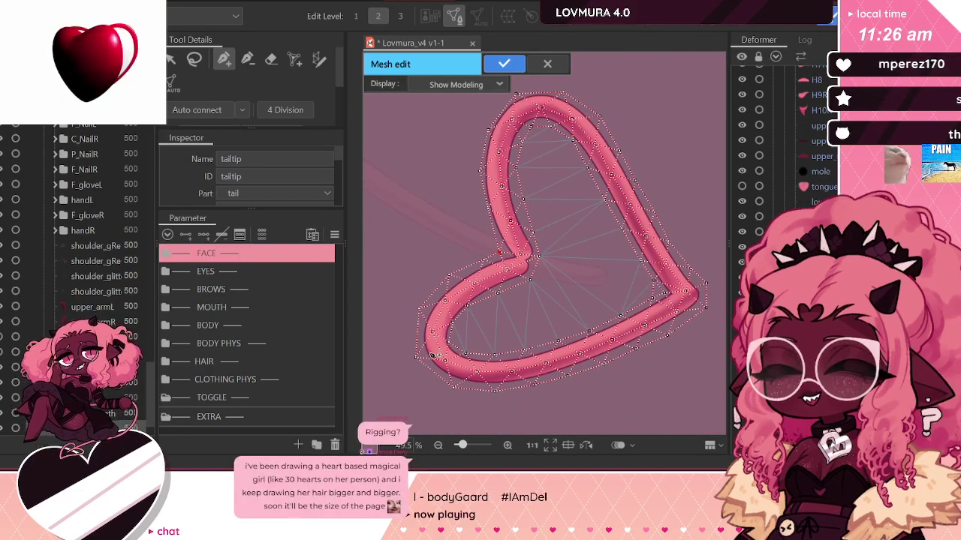
Step: Adjust the inner mesh vertex on the curve of the heart's lower lobe and confirm the mesh edit
{"action": "scroll", "coordinate": [453, 345], "scroll_direction": "up", "scroll_amount": 3}
{"action": "left_click", "coordinate": [449, 343]}
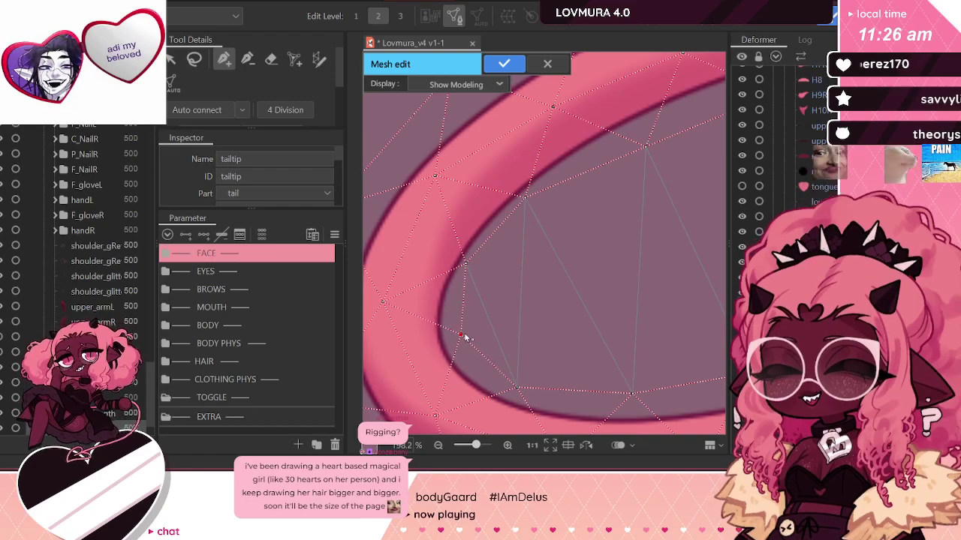
{"action": "scroll", "coordinate": [449, 343], "scroll_direction": "down", "scroll_amount": 3}
{"action": "scroll", "coordinate": [517, 315], "scroll_direction": "down", "scroll_amount": 3}
{"action": "scroll", "coordinate": [558, 177], "scroll_direction": "up", "scroll_amount": 3}
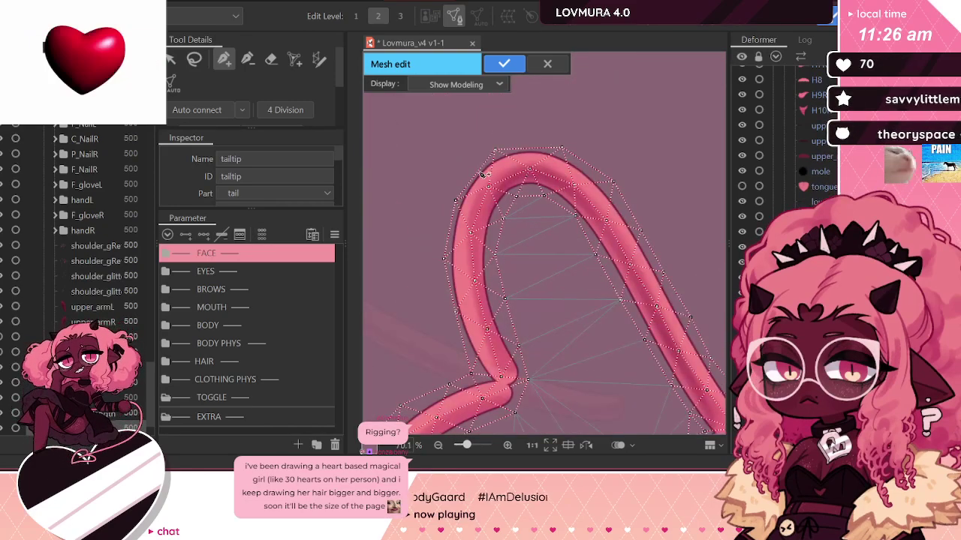
{"action": "scroll", "coordinate": [558, 177], "scroll_direction": "down", "scroll_amount": 3}
{"action": "scroll", "coordinate": [512, 183], "scroll_direction": "down", "scroll_amount": 2}
{"action": "scroll", "coordinate": [511, 183], "scroll_direction": "up", "scroll_amount": 2}
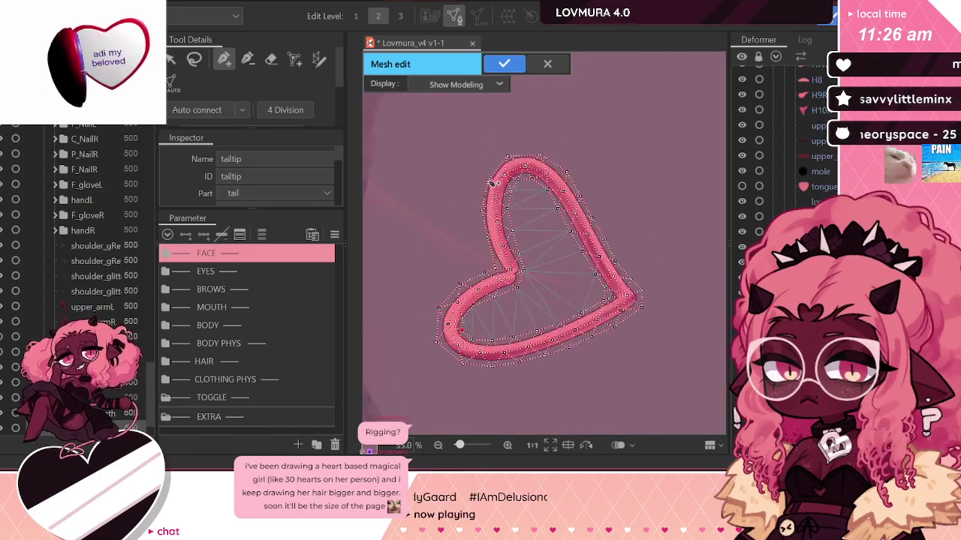
{"action": "left_click", "coordinate": [504, 64]}
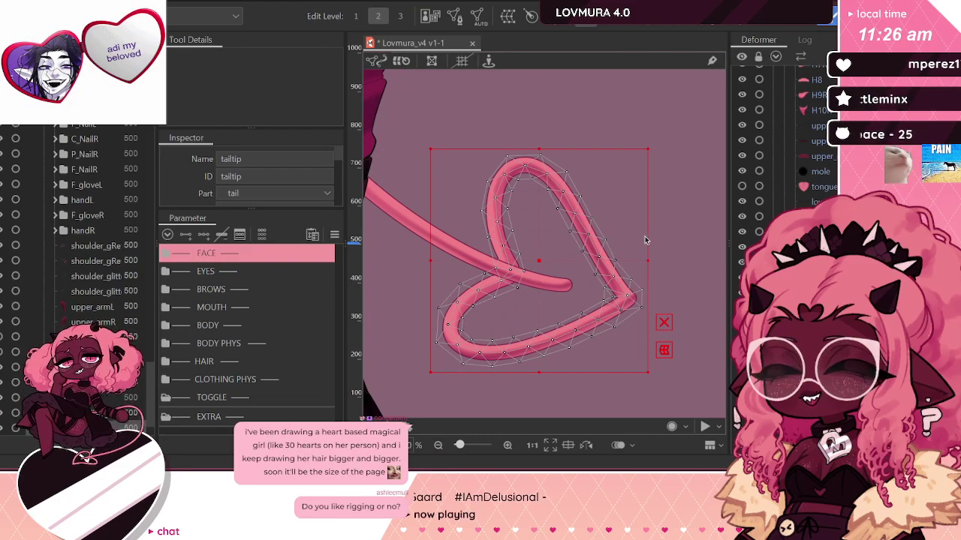
Step: Deselect the tailtip and save the model
{"action": "scroll", "coordinate": [654, 263], "scroll_direction": "down", "scroll_amount": 2}
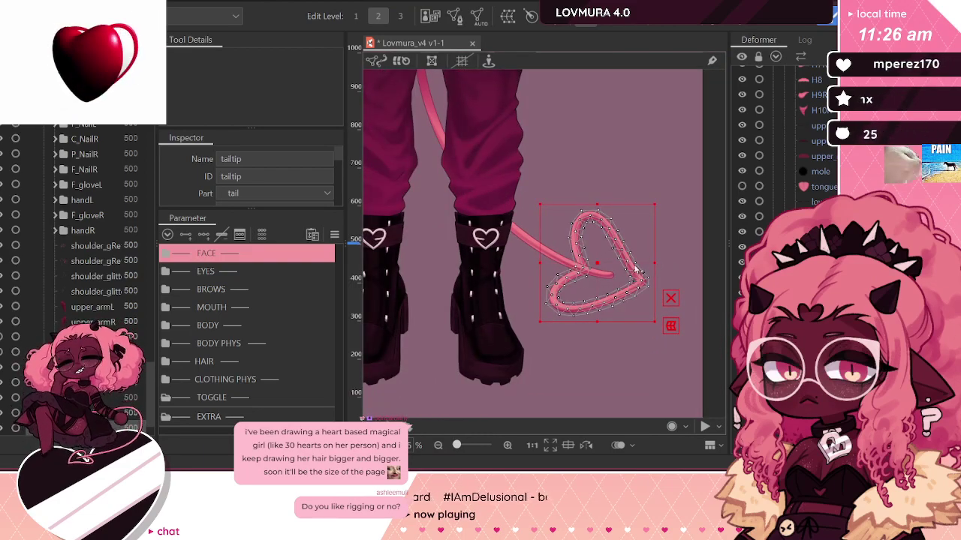
{"action": "scroll", "coordinate": [636, 268], "scroll_direction": "down", "scroll_amount": 1}
{"action": "scroll", "coordinate": [593, 159], "scroll_direction": "up", "scroll_amount": 1}
{"action": "scroll", "coordinate": [591, 274], "scroll_direction": "down", "scroll_amount": 1}
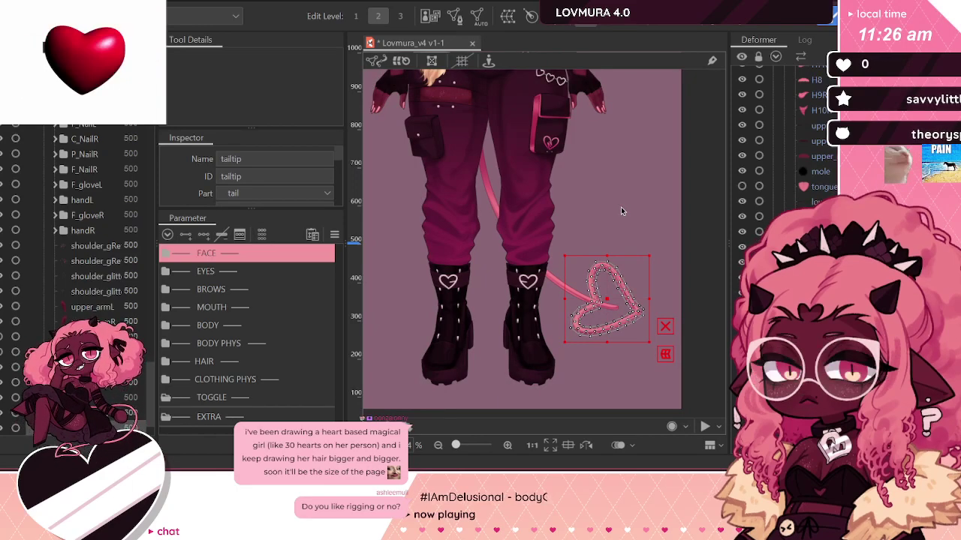
{"action": "left_click", "coordinate": [681, 208]}
{"action": "left_click_drag", "start_coordinate": [575, 214], "coordinate": [620, 273]}
{"action": "key", "text": "ctrl+s"}
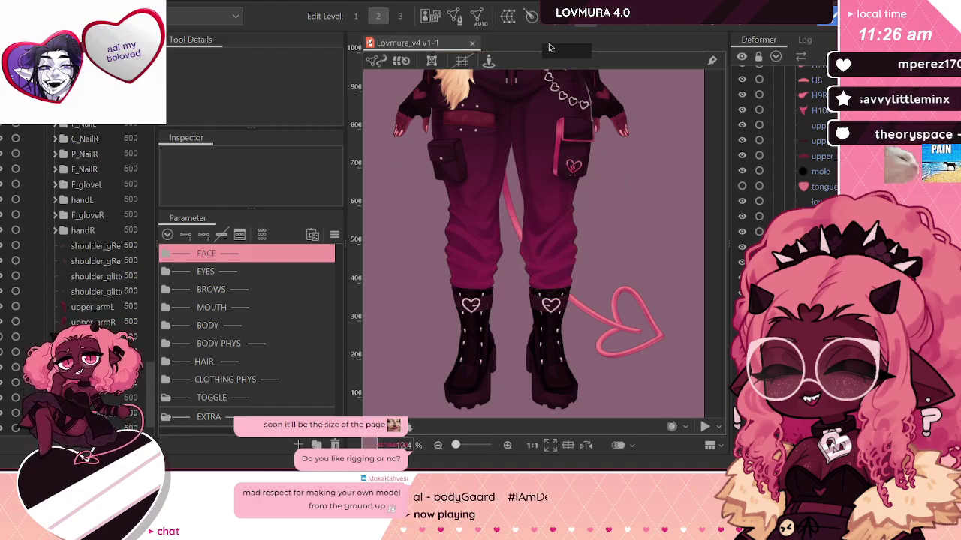
Step: Look over the full-body model and its deformer hierarchy
{"action": "scroll", "coordinate": [626, 221], "scroll_direction": "down", "scroll_amount": 2}
{"action": "scroll", "coordinate": [614, 256], "scroll_direction": "up", "scroll_amount": 2}
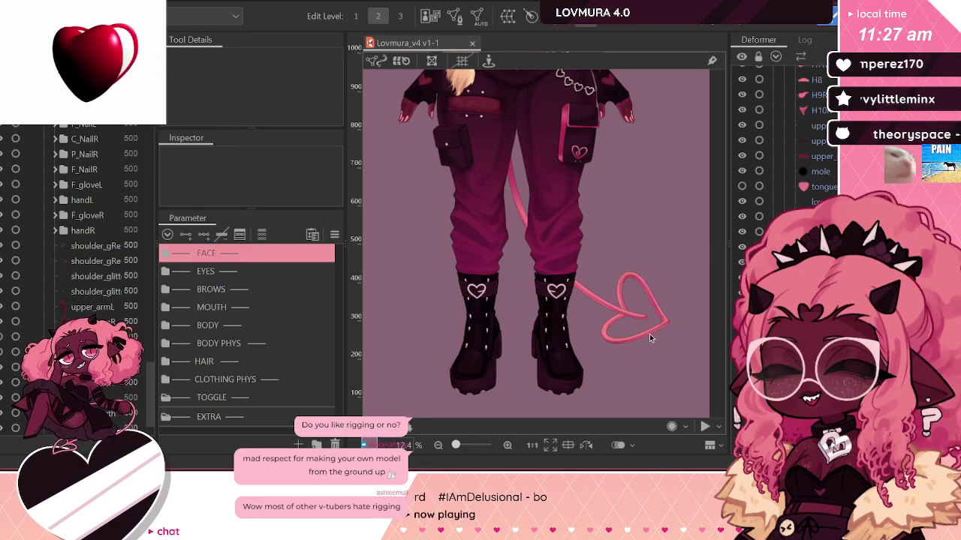
{"action": "scroll", "coordinate": [647, 338], "scroll_direction": "down", "scroll_amount": 4}
{"action": "scroll", "coordinate": [611, 224], "scroll_direction": "up", "scroll_amount": 5}
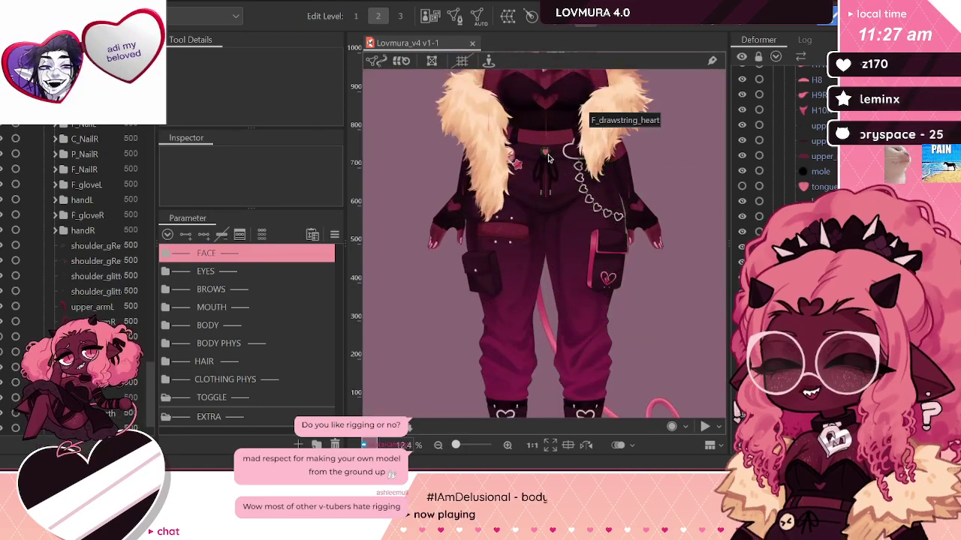
{"action": "scroll", "coordinate": [547, 158], "scroll_direction": "up", "scroll_amount": 3}
{"action": "scroll", "coordinate": [532, 242], "scroll_direction": "down", "scroll_amount": 3}
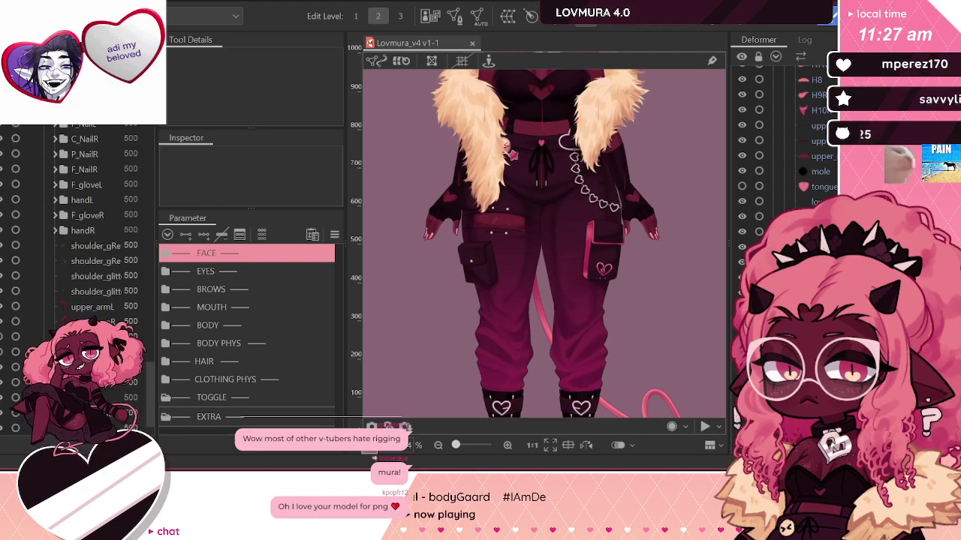
{"action": "scroll", "coordinate": [545, 218], "scroll_direction": "down", "scroll_amount": 3}
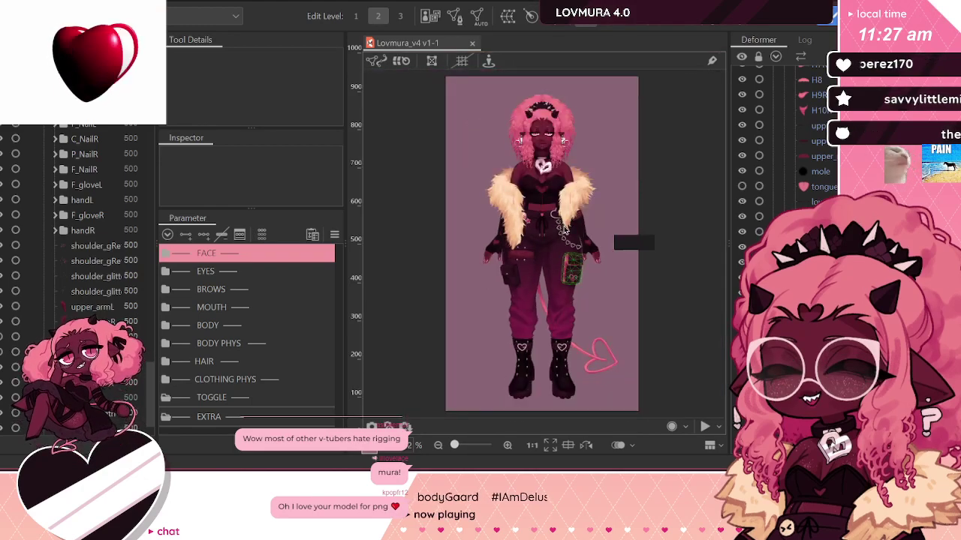
{"action": "scroll", "coordinate": [552, 190], "scroll_direction": "up", "scroll_amount": 2}
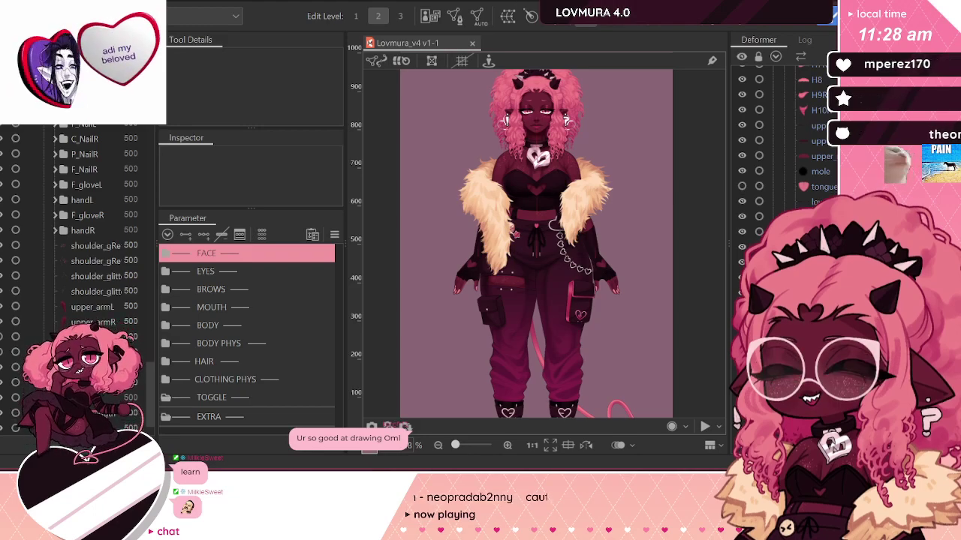
{"action": "scroll", "coordinate": [535, 171], "scroll_direction": "down", "scroll_amount": 2}
{"action": "scroll", "coordinate": [566, 204], "scroll_direction": "up", "scroll_amount": 2}
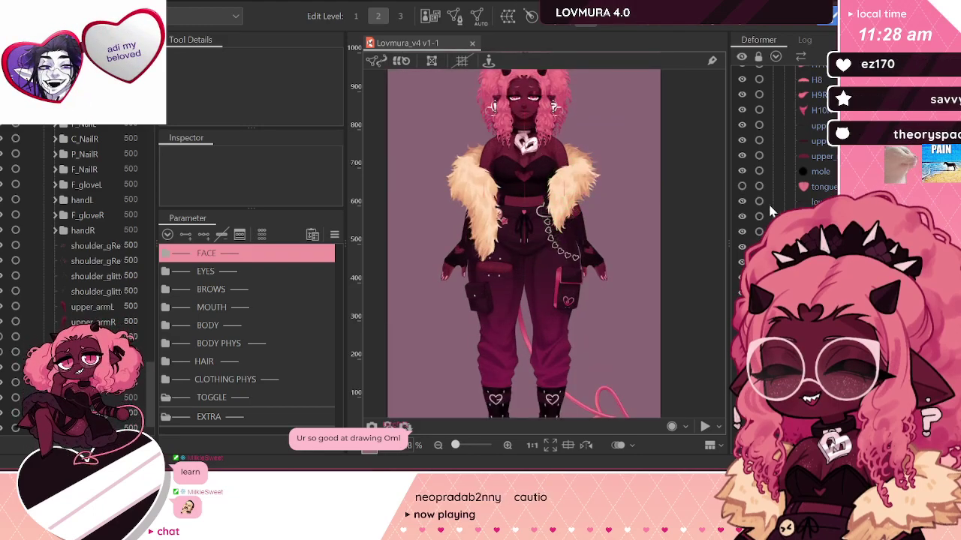
{"action": "scroll", "coordinate": [784, 135], "scroll_direction": "down", "scroll_amount": 8}
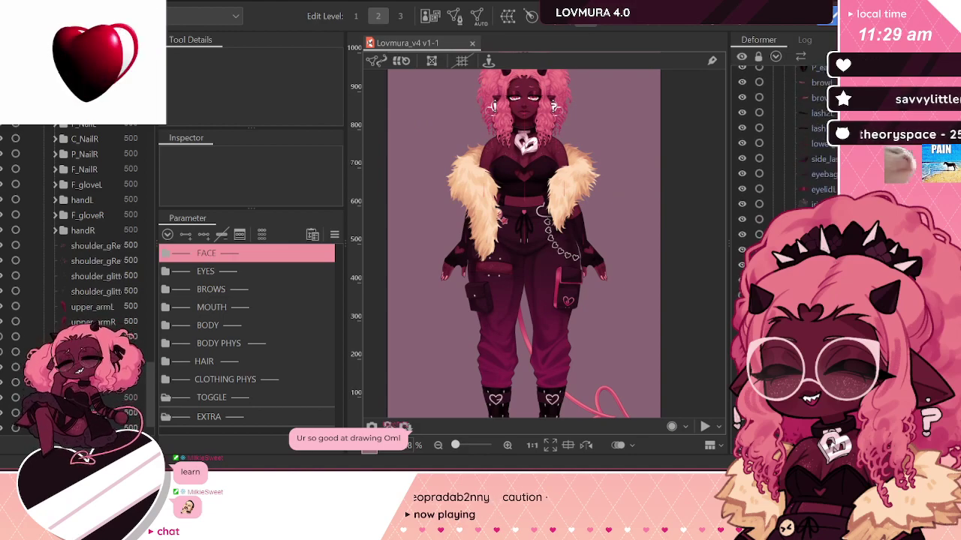
{"action": "scroll", "coordinate": [781, 150], "scroll_direction": "down", "scroll_amount": 3}
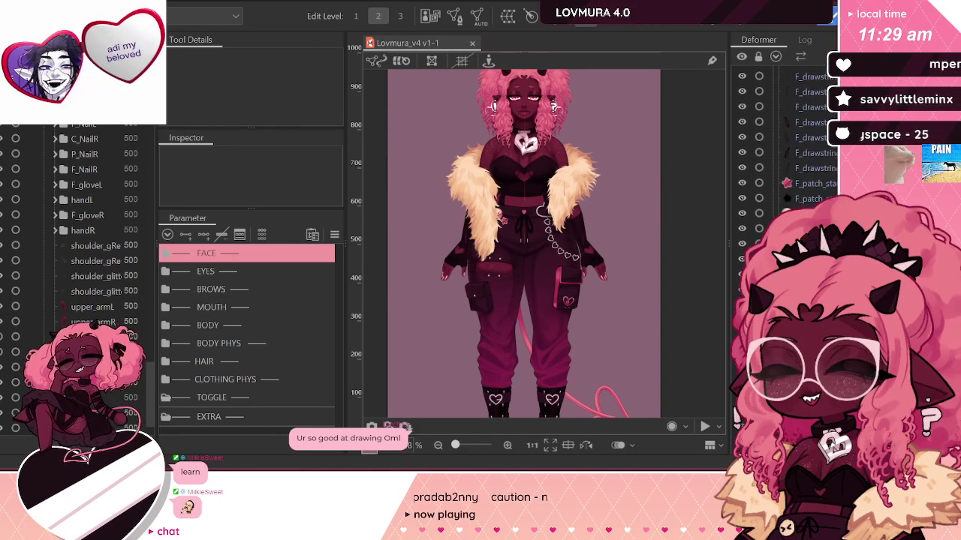
{"action": "scroll", "coordinate": [784, 135], "scroll_direction": "up", "scroll_amount": 1}
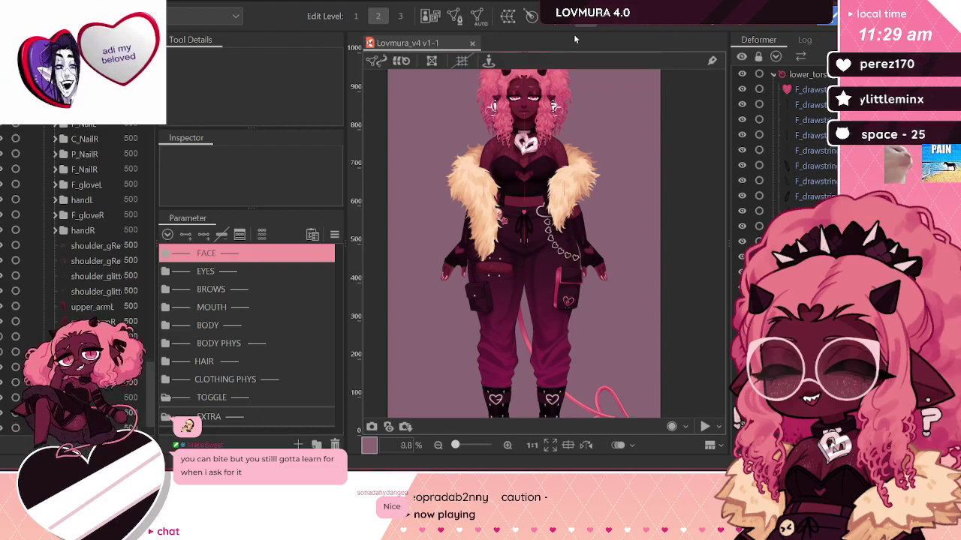
Step: Start a new texture atlas with width and height both set to 4096 px
{"action": "left_click", "coordinate": [440, 19]}
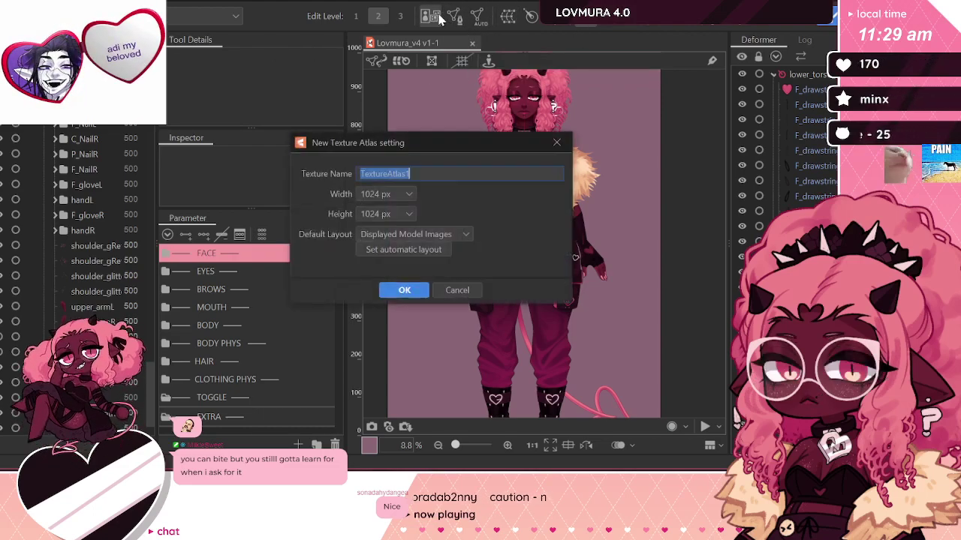
{"action": "left_click", "coordinate": [384, 194]}
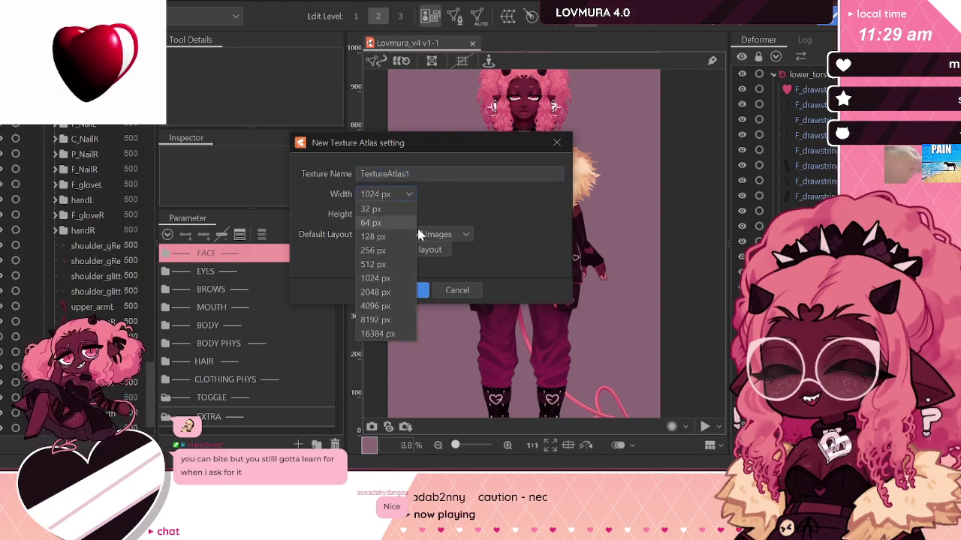
{"action": "left_click", "coordinate": [383, 306]}
{"action": "left_click", "coordinate": [383, 216]}
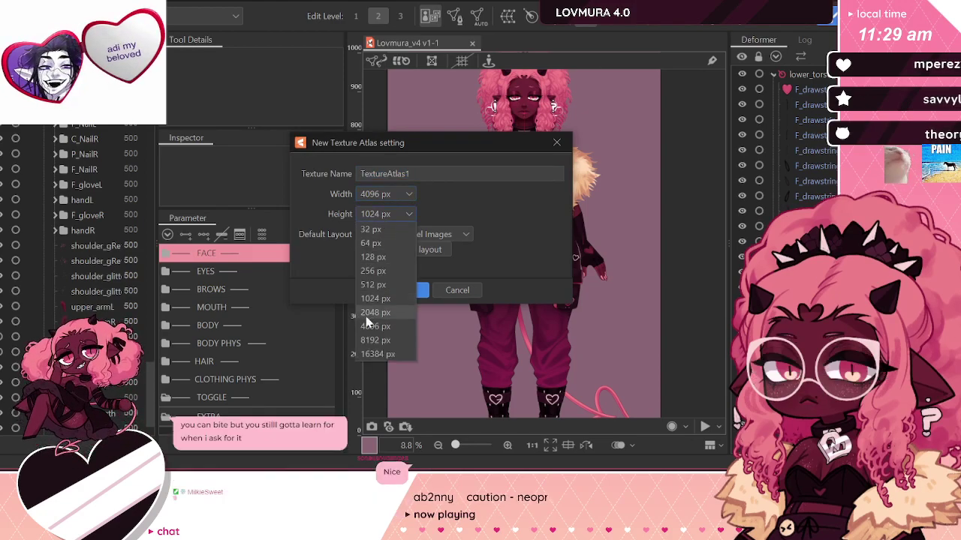
{"action": "left_click", "coordinate": [371, 328]}
Step: Name the texture atlas TextureAtlasLov1, create it from the displayed model images and apply its layout
{"action": "left_click", "coordinate": [406, 177]}
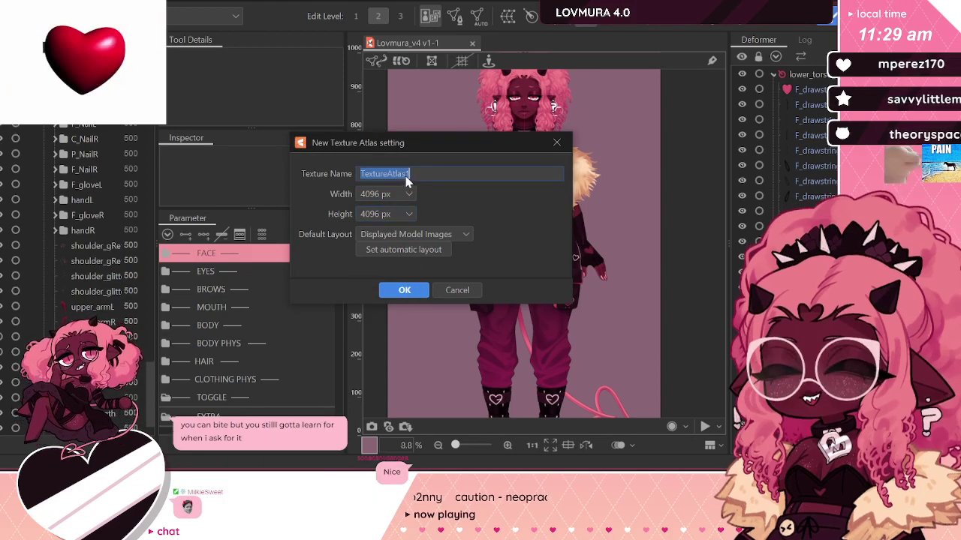
{"action": "left_click", "coordinate": [405, 177]}
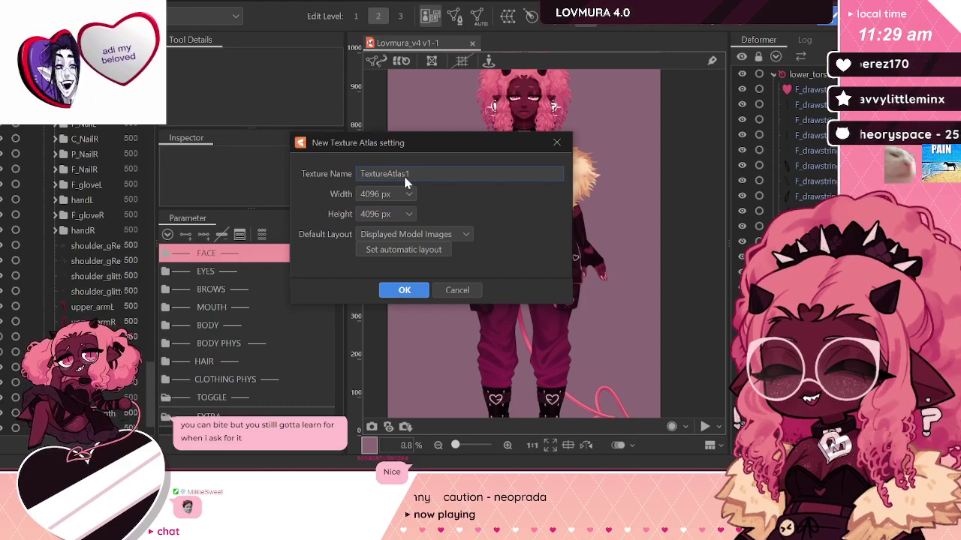
{"action": "type", "text": "Lo"}
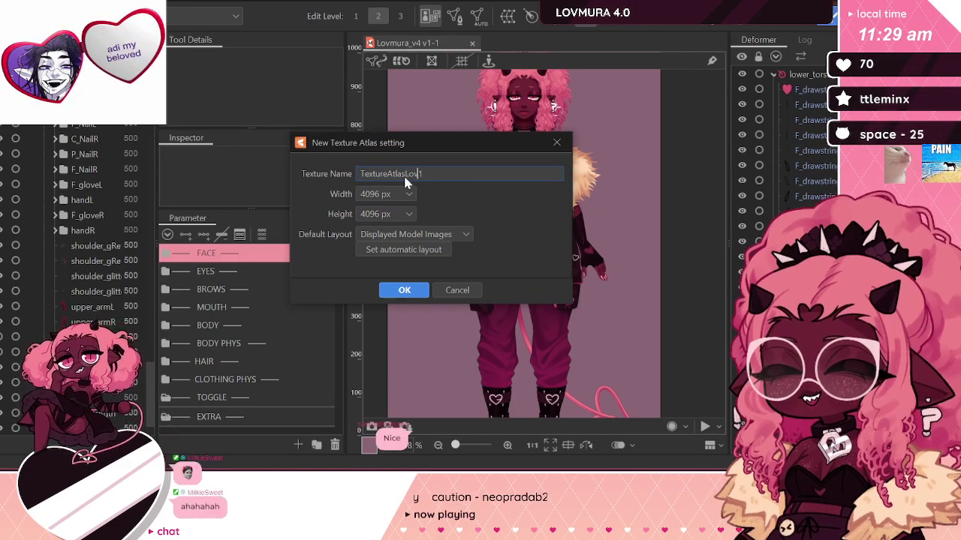
{"action": "type", "text": "v"}
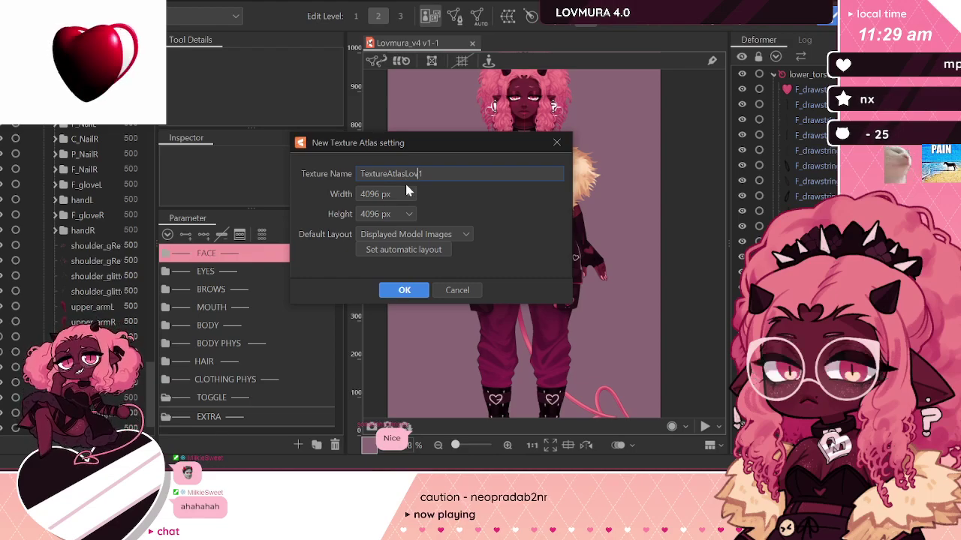
{"action": "left_click", "coordinate": [404, 291]}
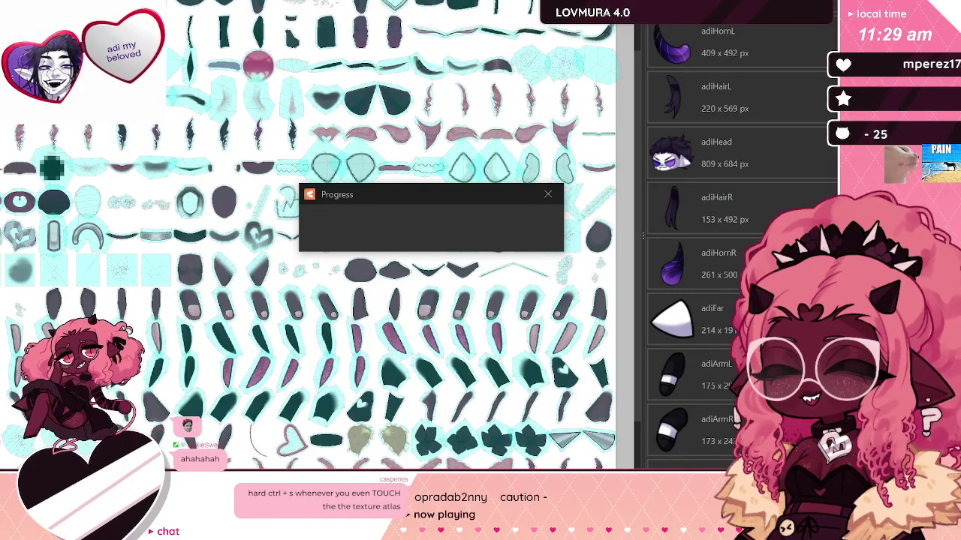
{"action": "key", "text": "Return"}
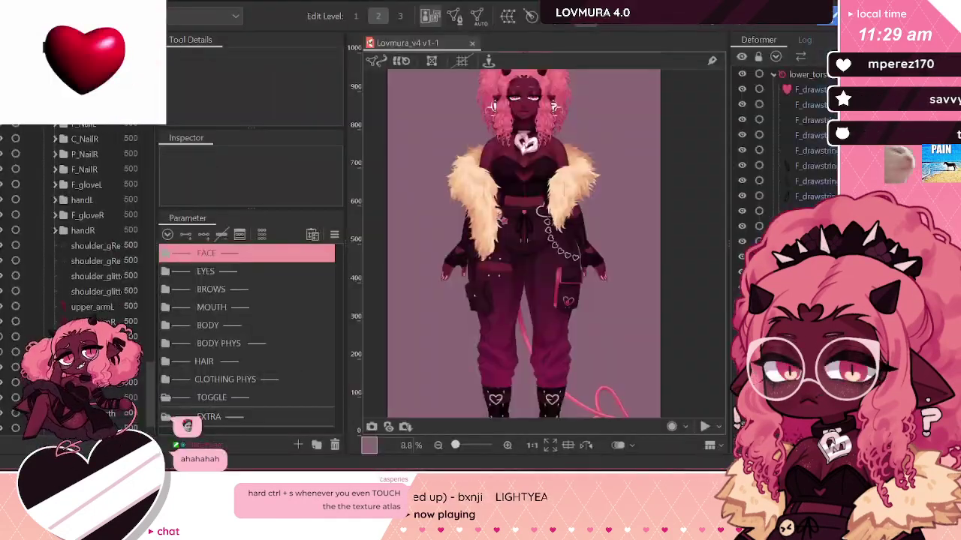
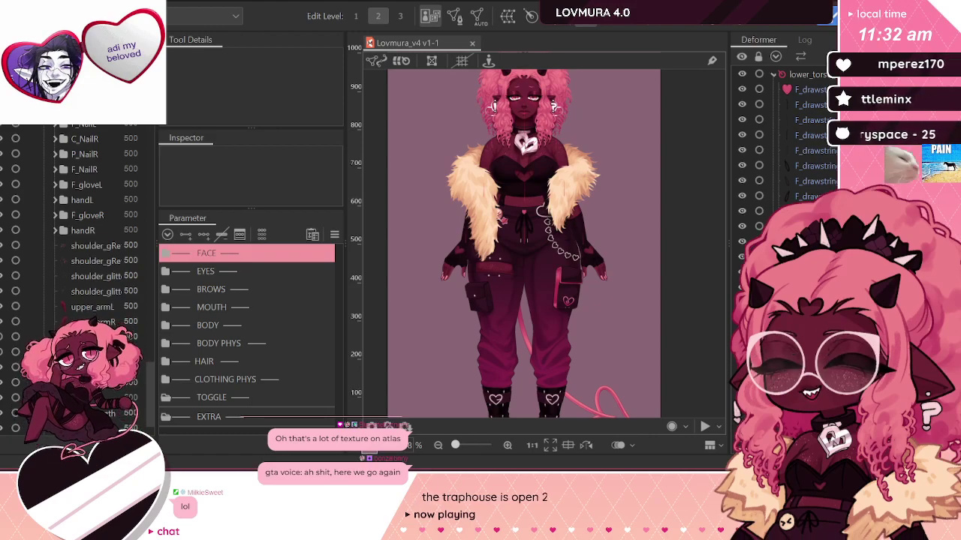
Step: Collapse the BASE part folder and move glass_reflect above waveArm in the part order
{"action": "key", "text": "Escape"}
{"action": "left_click", "coordinate": [428, 241]}
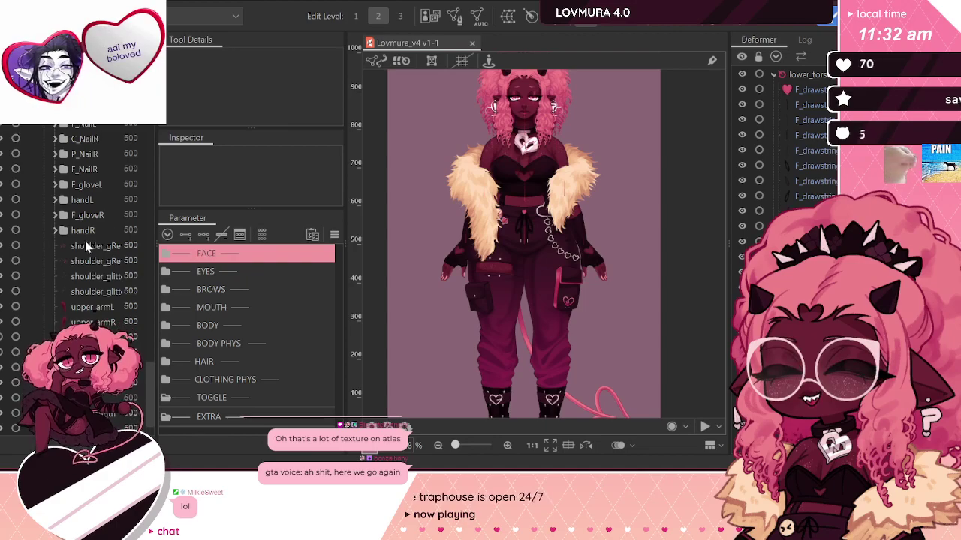
{"action": "left_click", "coordinate": [72, 240]}
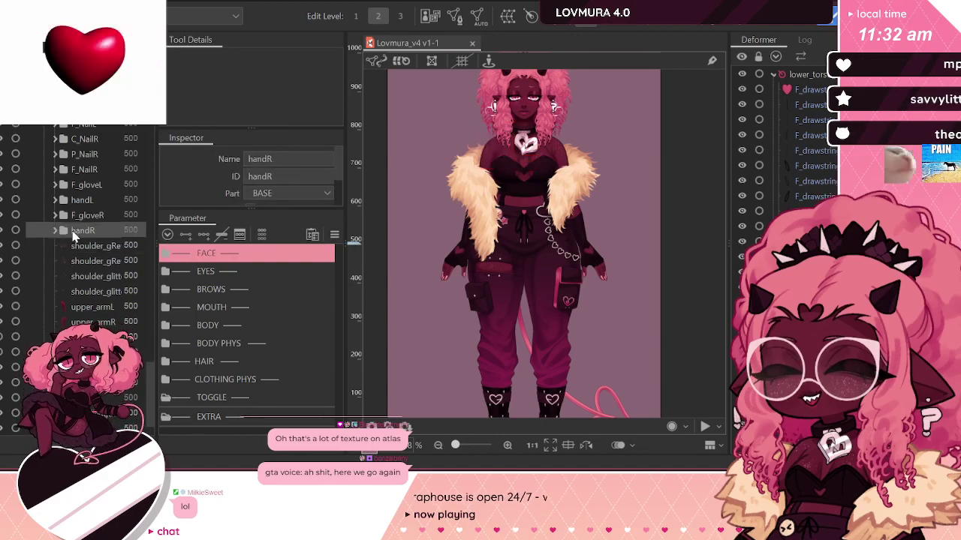
{"action": "left_click", "coordinate": [52, 199]}
{"action": "scroll", "coordinate": [51, 212], "scroll_direction": "up", "scroll_amount": 15}
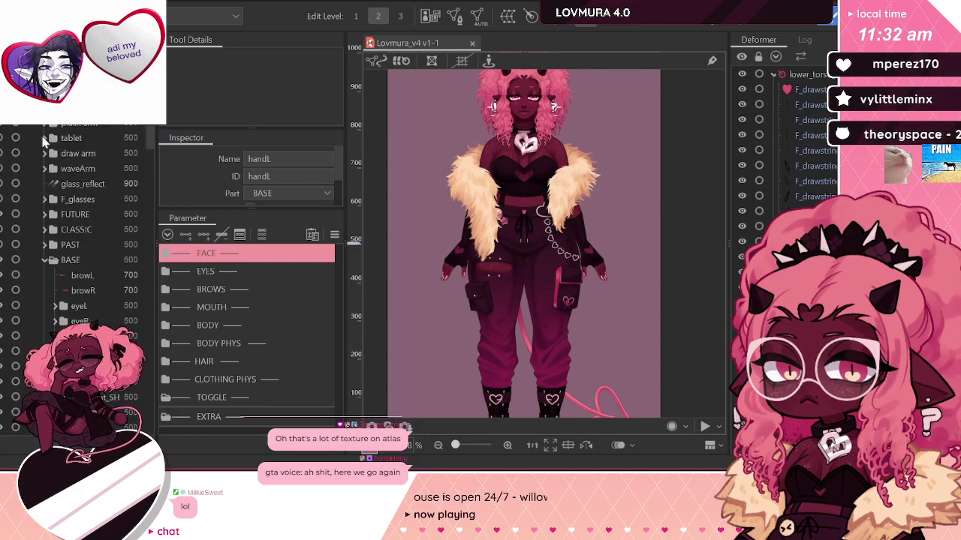
{"action": "left_click", "coordinate": [75, 229]}
{"action": "left_click_drag", "start_coordinate": [52, 184], "coordinate": [51, 175]}
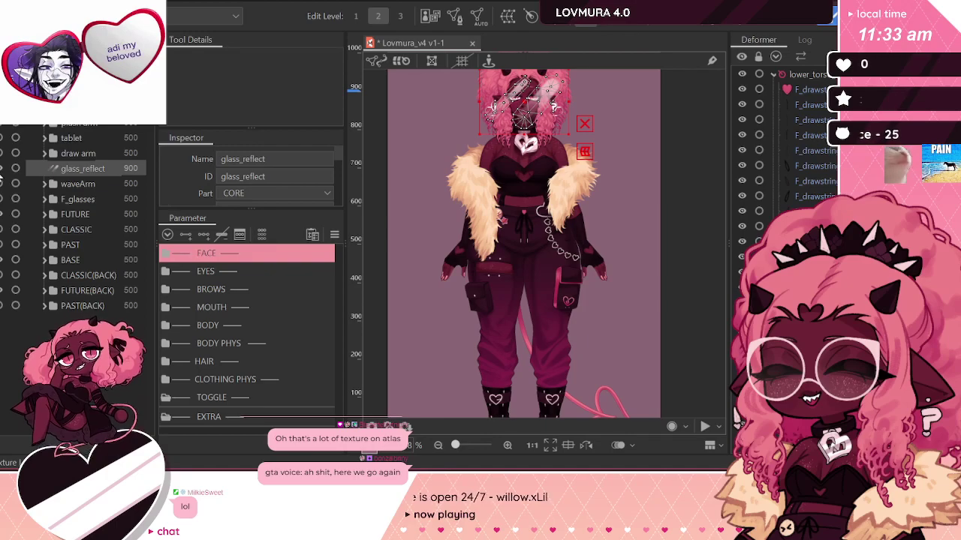
Step: Hide glass_reflect, show and expand the draw arm folder, and check the mesh of F_draw_fingers
{"action": "left_click", "coordinate": [2, 168]}
{"action": "left_click", "coordinate": [2, 153]}
{"action": "left_click", "coordinate": [44, 154]}
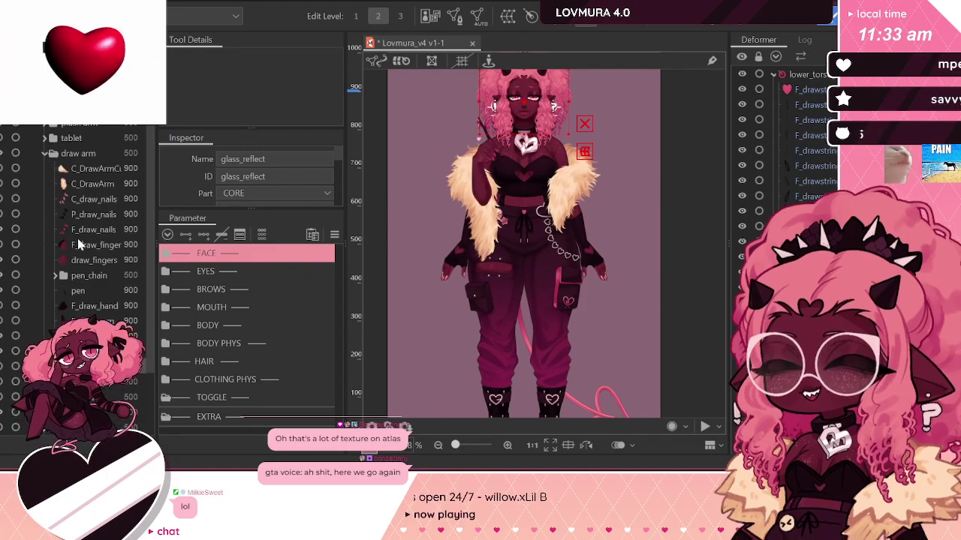
{"action": "left_click", "coordinate": [82, 245]}
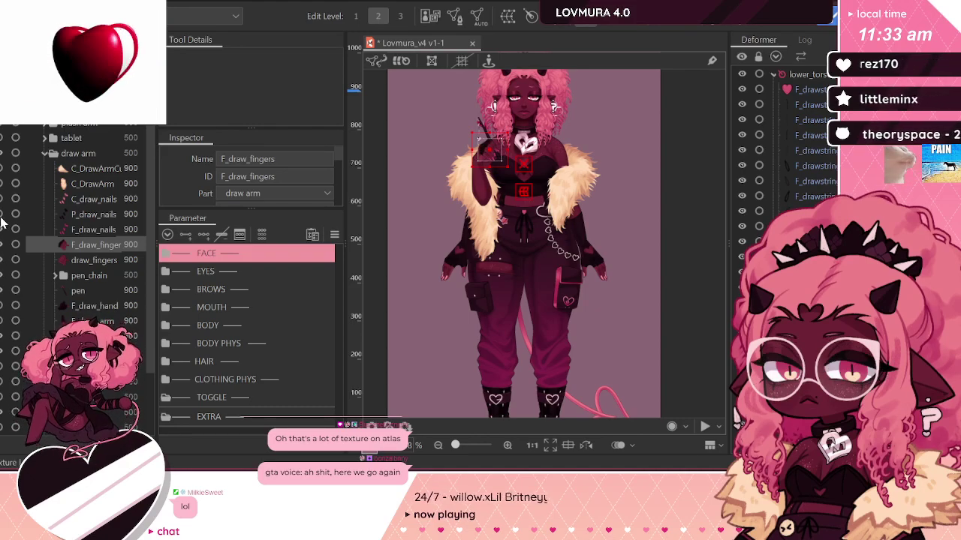
Step: Generate automatic meshes with the Standard preset for the draw arm parts from C_DrawArmCuff downward
{"action": "left_click", "coordinate": [85, 169]}
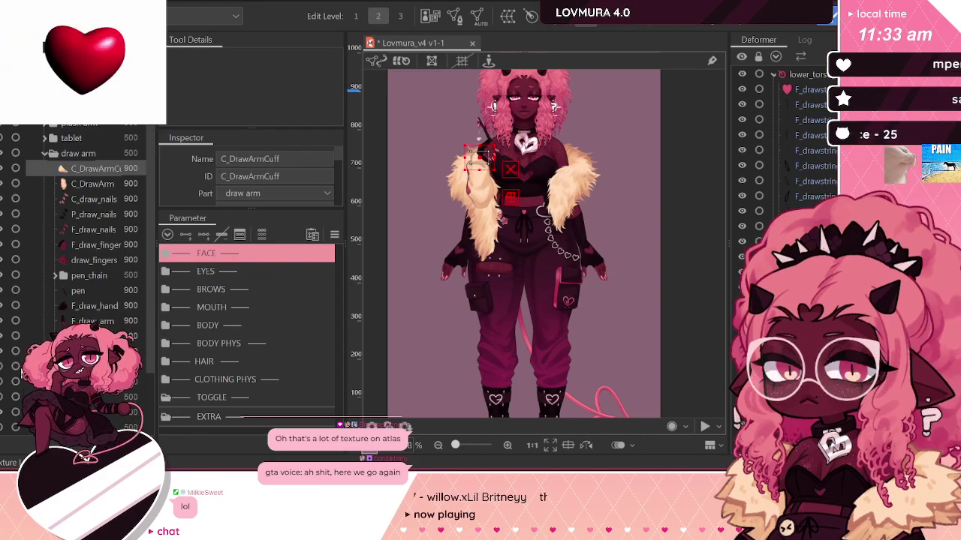
{"action": "left_click", "coordinate": [3, 321], "text": "shift"}
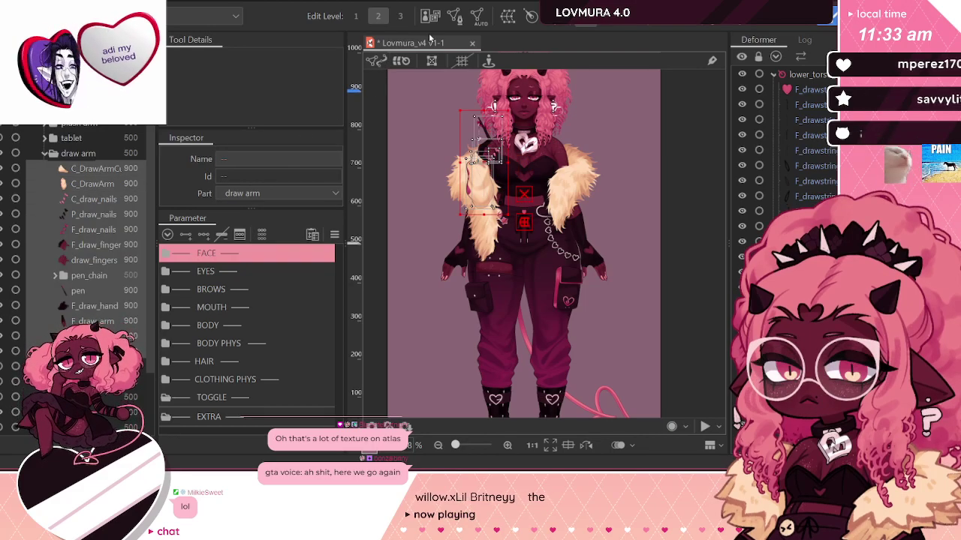
{"action": "left_click", "coordinate": [477, 22]}
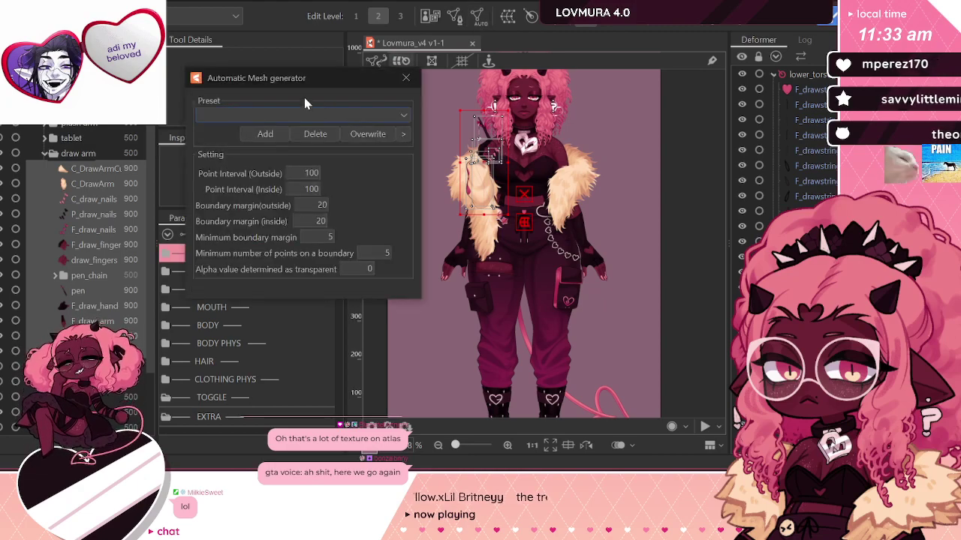
{"action": "left_click", "coordinate": [247, 115]}
{"action": "left_click", "coordinate": [225, 128]}
{"action": "left_click", "coordinate": [659, 151]}
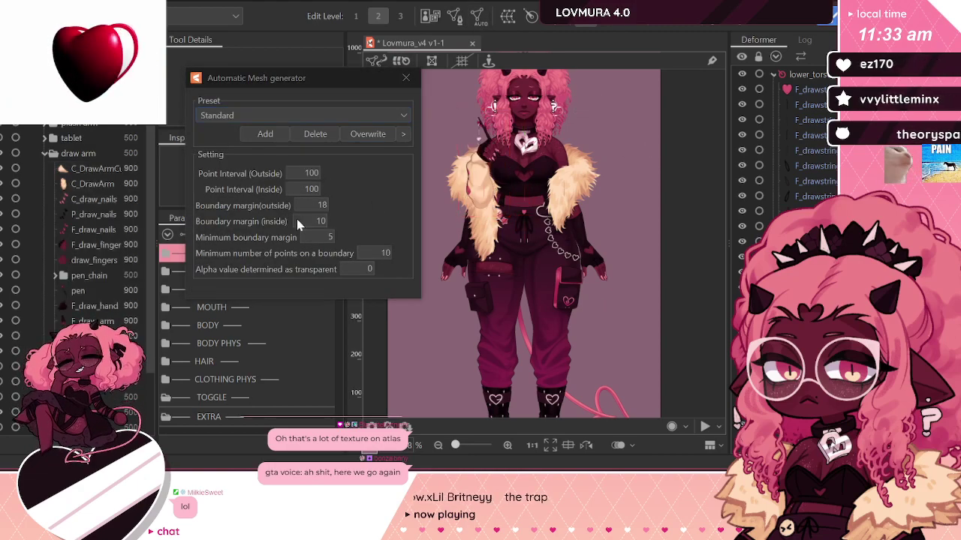
{"action": "left_click", "coordinate": [57, 289]}
{"action": "left_click", "coordinate": [406, 78]}
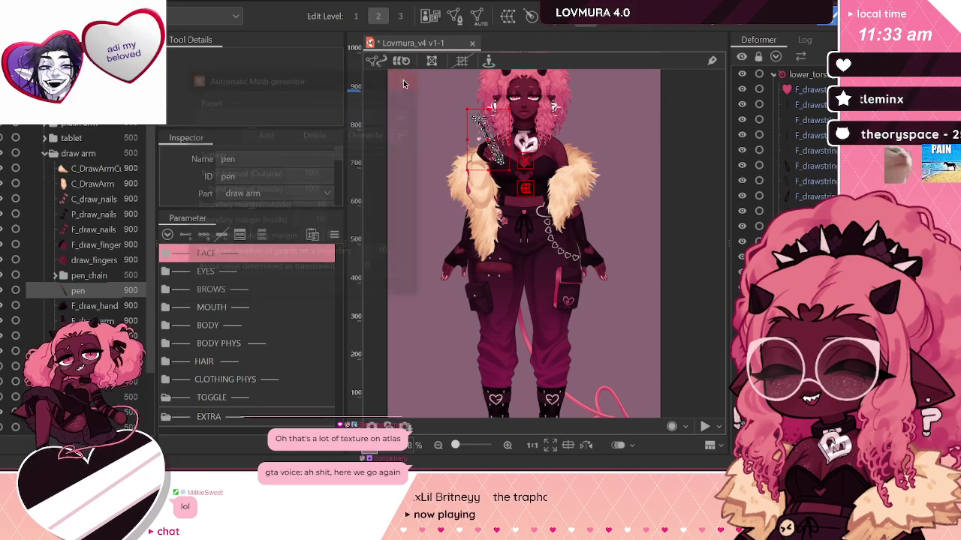
Step: Generate Standard-preset meshes for the parts inside pen_chain and collapse the draw arm folder
{"action": "left_click", "coordinate": [54, 275]}
{"action": "left_click", "coordinate": [78, 297]}
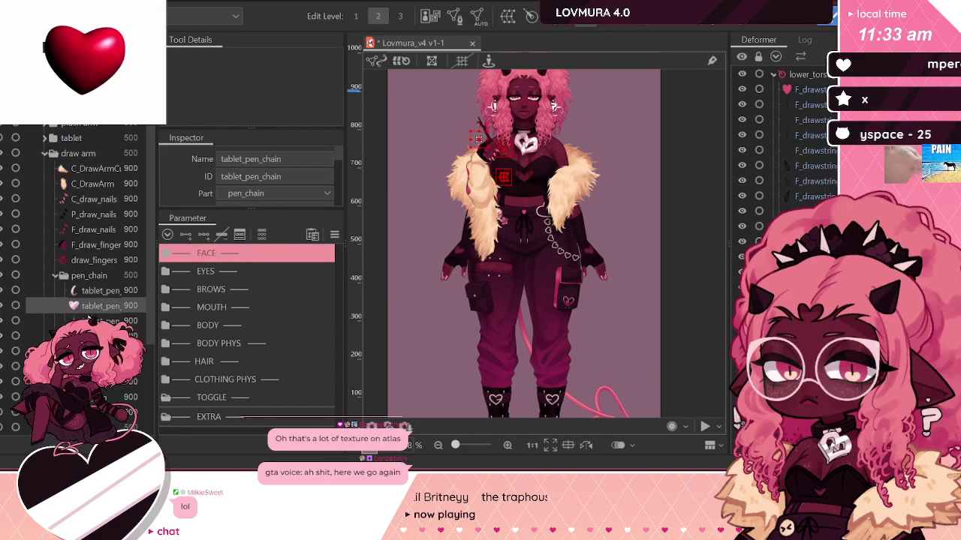
{"action": "left_click", "coordinate": [105, 304], "text": "shift"}
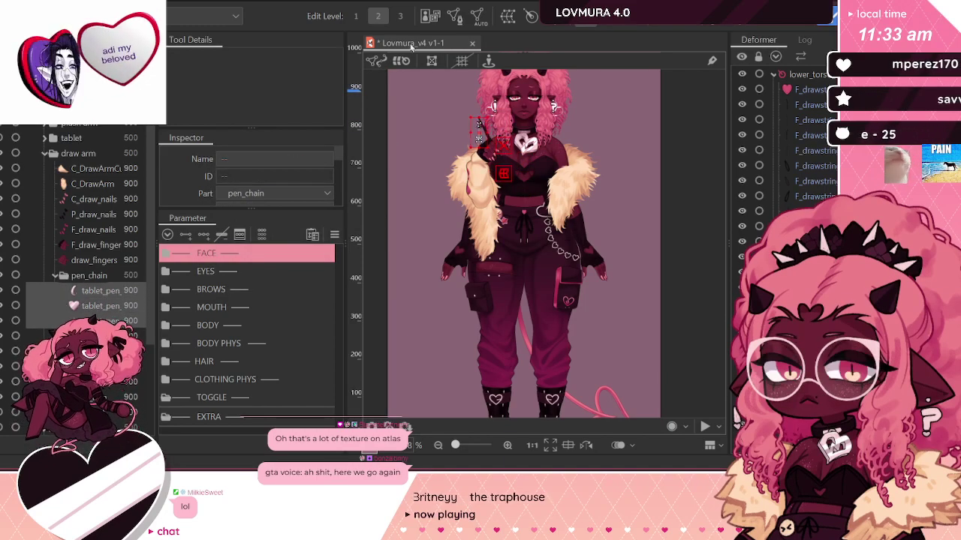
{"action": "key", "text": "ctrl+shift+a"}
{"action": "left_click", "coordinate": [225, 114]}
{"action": "left_click", "coordinate": [217, 131]}
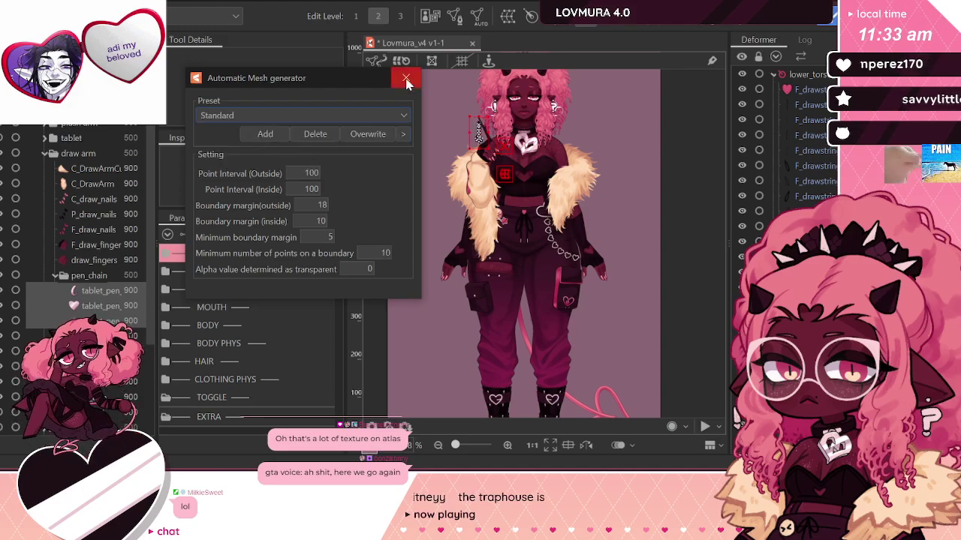
{"action": "left_click", "coordinate": [406, 78]}
{"action": "left_click", "coordinate": [94, 214]}
{"action": "left_click", "coordinate": [47, 154]}
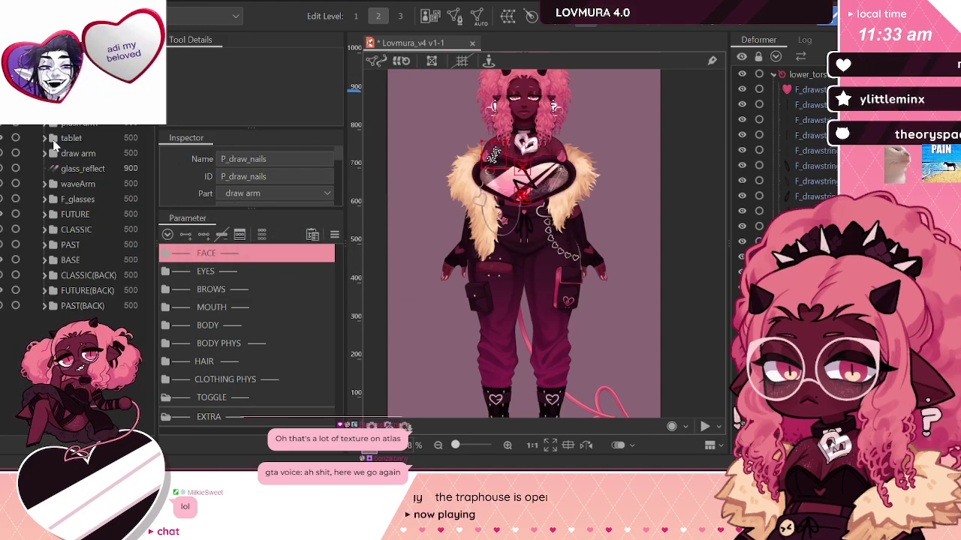
Step: Examine the meshes of the parts in the tablet folder's tablet_chain group, including tablet_heart_ring and tablet_chain2
{"action": "left_click", "coordinate": [54, 138]}
{"action": "left_click", "coordinate": [45, 139]}
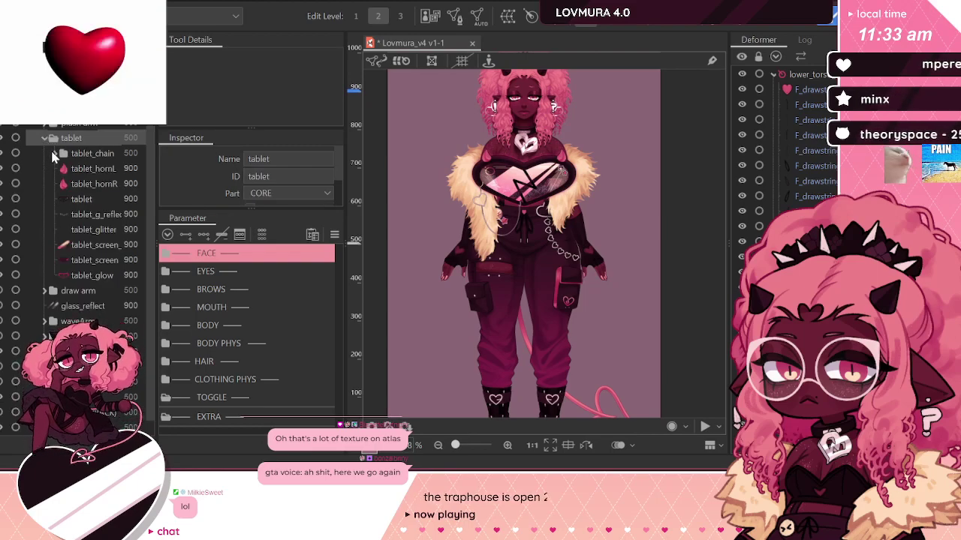
{"action": "left_click", "coordinate": [54, 153]}
{"action": "left_click", "coordinate": [97, 168]}
{"action": "left_click", "coordinate": [90, 198]}
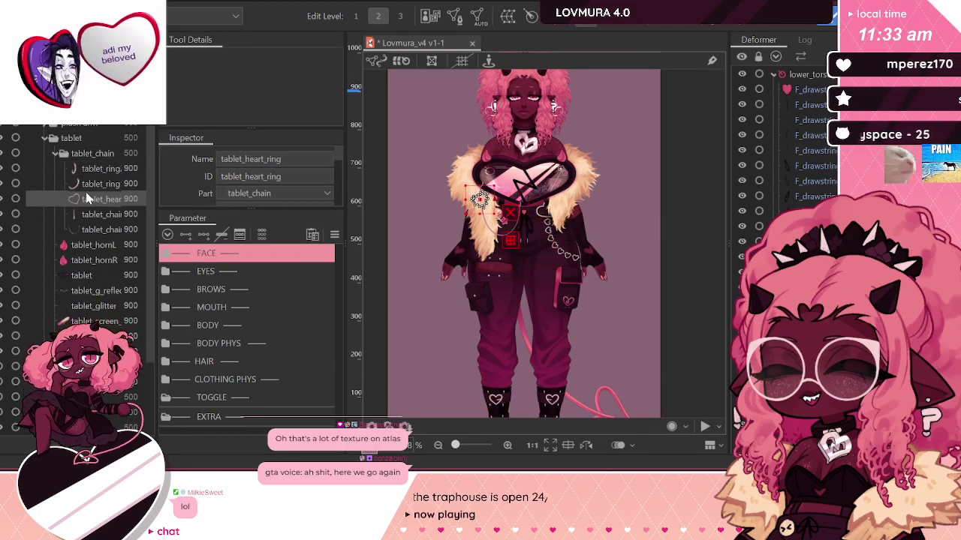
{"action": "left_click", "coordinate": [98, 232]}
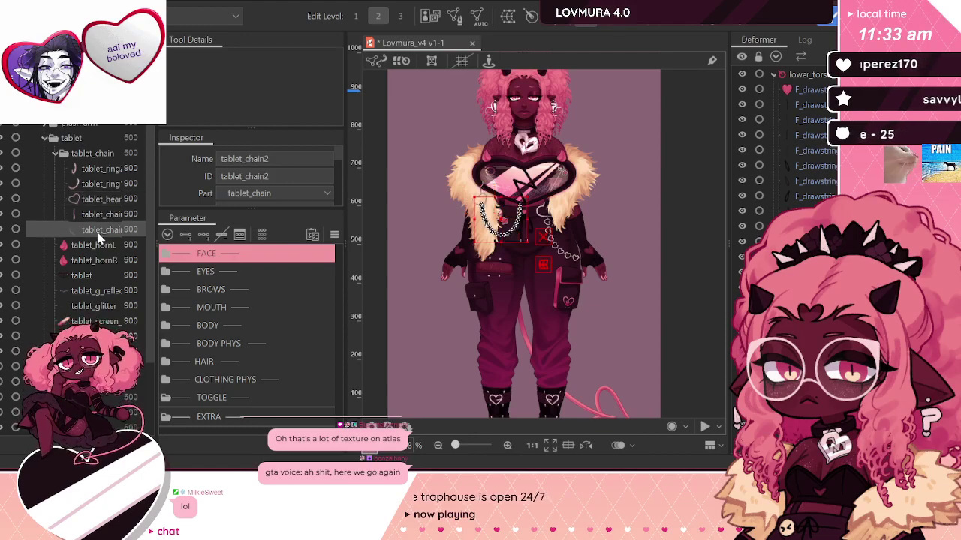
{"action": "left_click", "coordinate": [45, 138]}
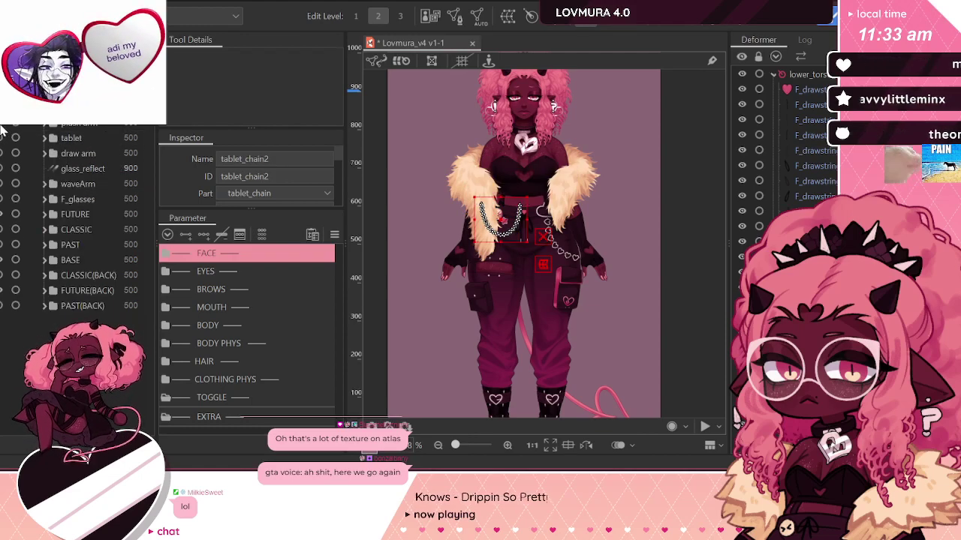
Step: Show and expand the plush arm folder and check the meshes of C_PlushSleeve and C_Plush_cuff
{"action": "left_click", "coordinate": [3, 126]}
{"action": "left_click", "coordinate": [45, 126]}
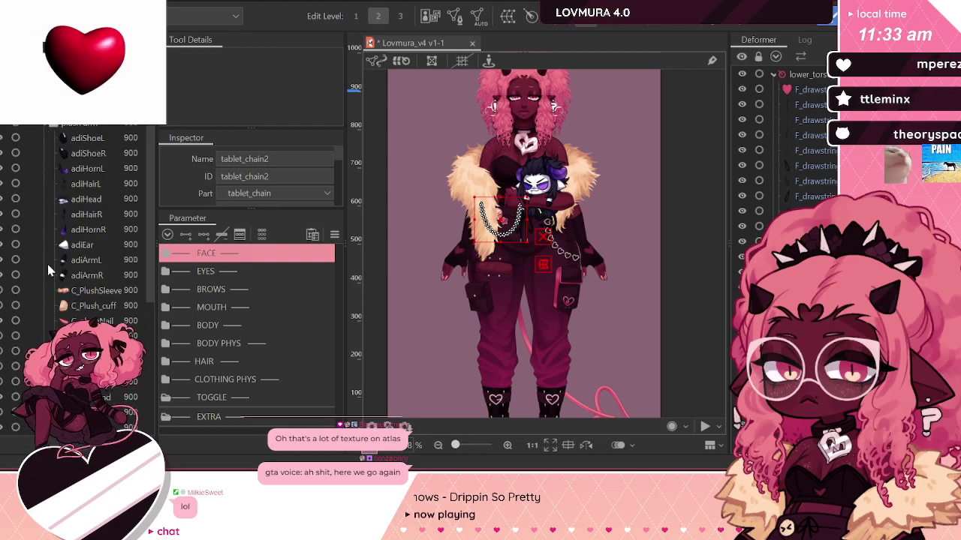
{"action": "left_click", "coordinate": [84, 290]}
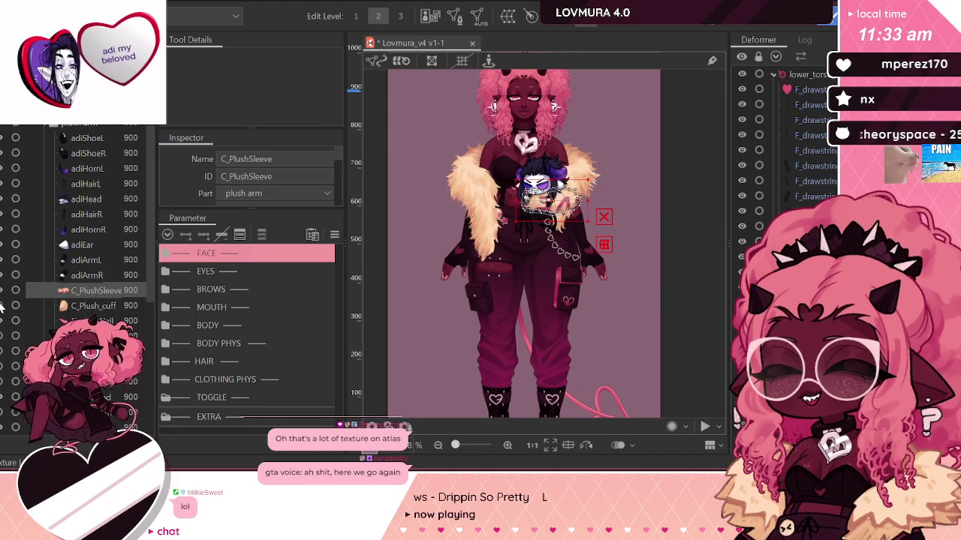
{"action": "left_click", "coordinate": [133, 306], "text": "ctrl"}
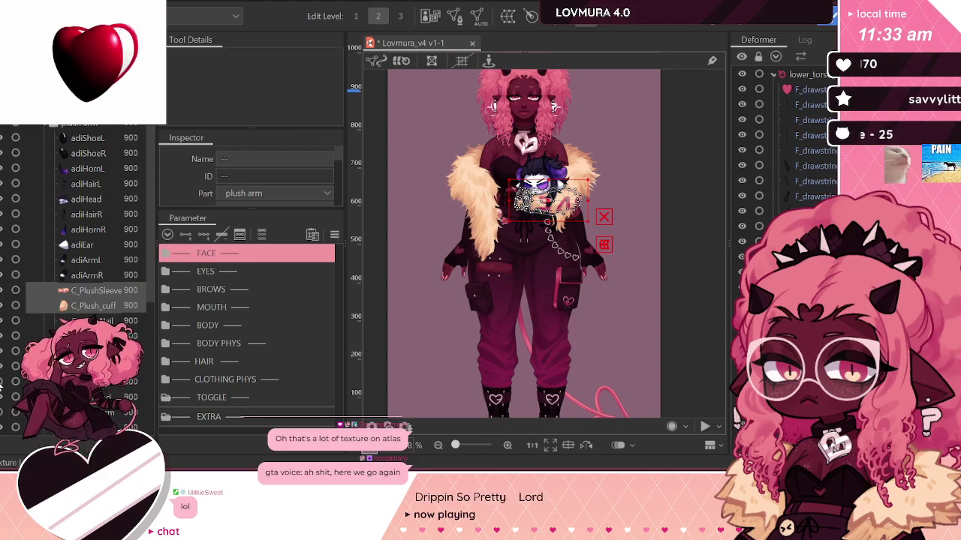
{"action": "scroll", "coordinate": [8, 361], "scroll_direction": "down", "scroll_amount": 3}
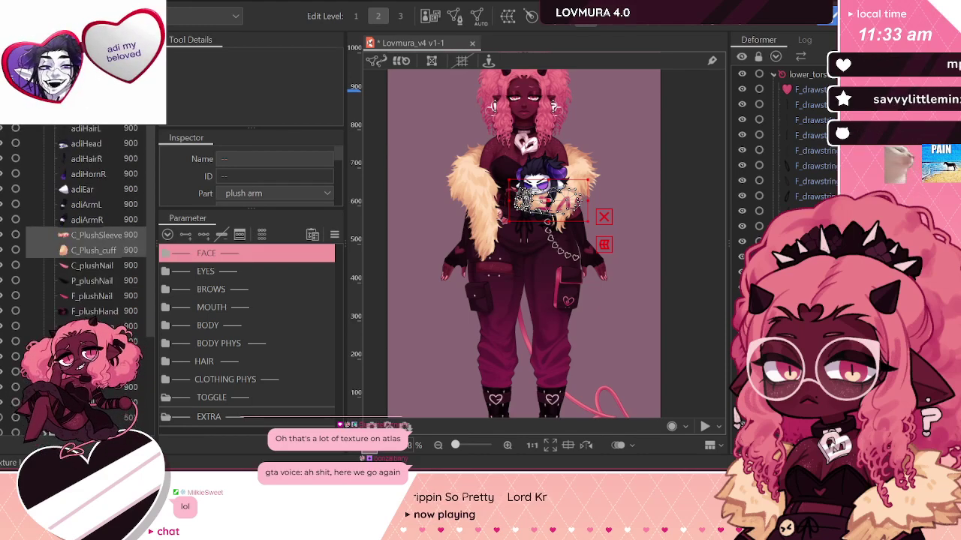
Step: Generate Standard-preset meshes for the plush arm's parts from C_PlushSleeve downward and collapse the folder
{"action": "left_click", "coordinate": [95, 234]}
{"action": "left_click", "coordinate": [113, 402], "text": "shift"}
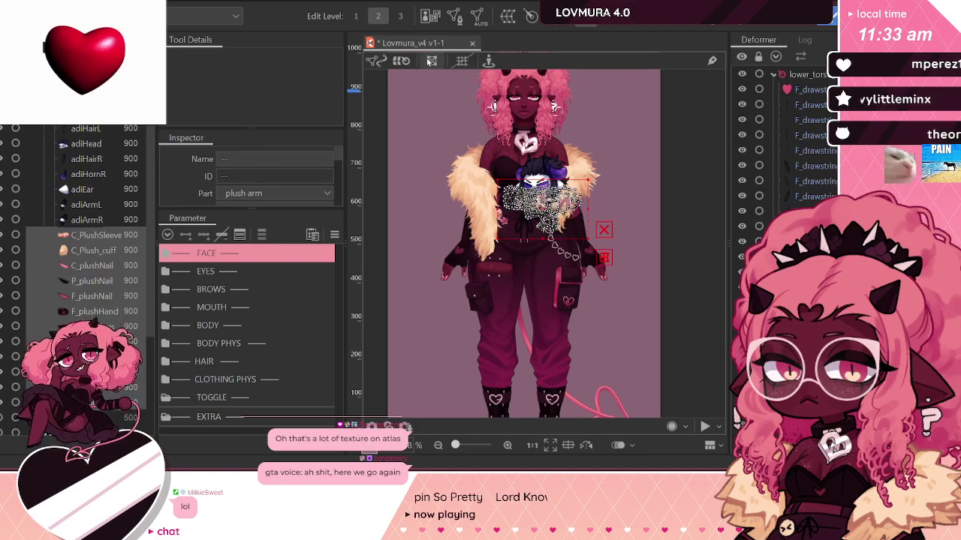
{"action": "left_click", "coordinate": [478, 18]}
{"action": "left_click", "coordinate": [300, 115]}
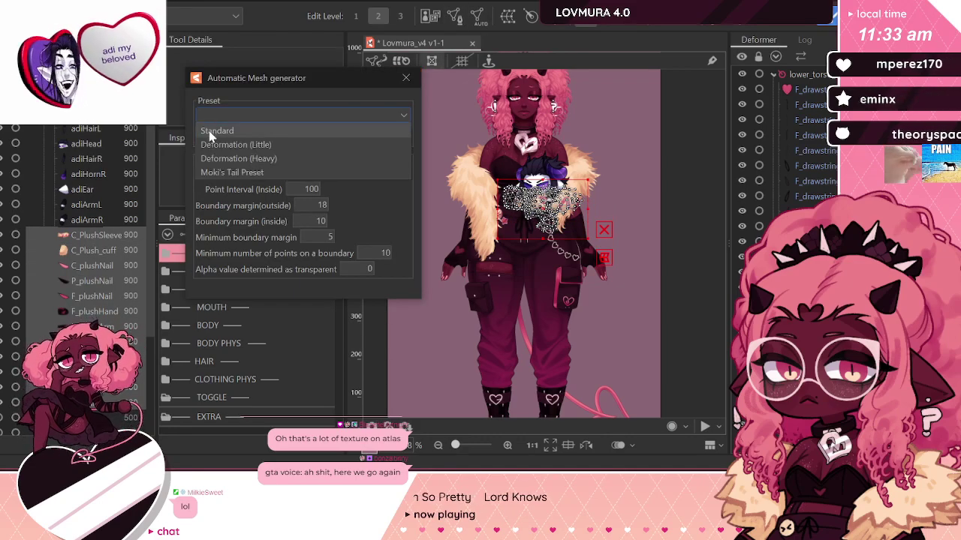
{"action": "left_click", "coordinate": [225, 130]}
{"action": "left_click", "coordinate": [412, 83]}
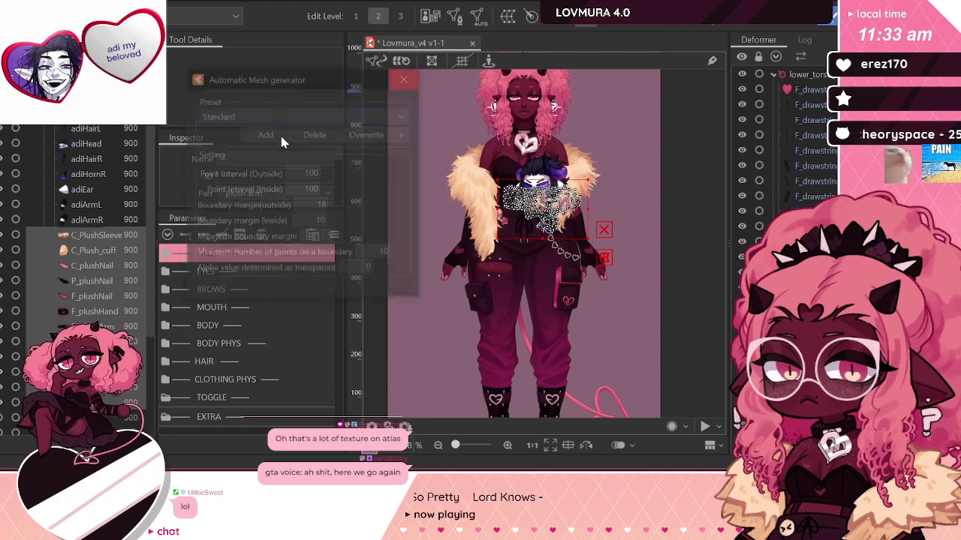
{"action": "left_click", "coordinate": [86, 220]}
{"action": "scroll", "coordinate": [97, 281], "scroll_direction": "up", "scroll_amount": 2}
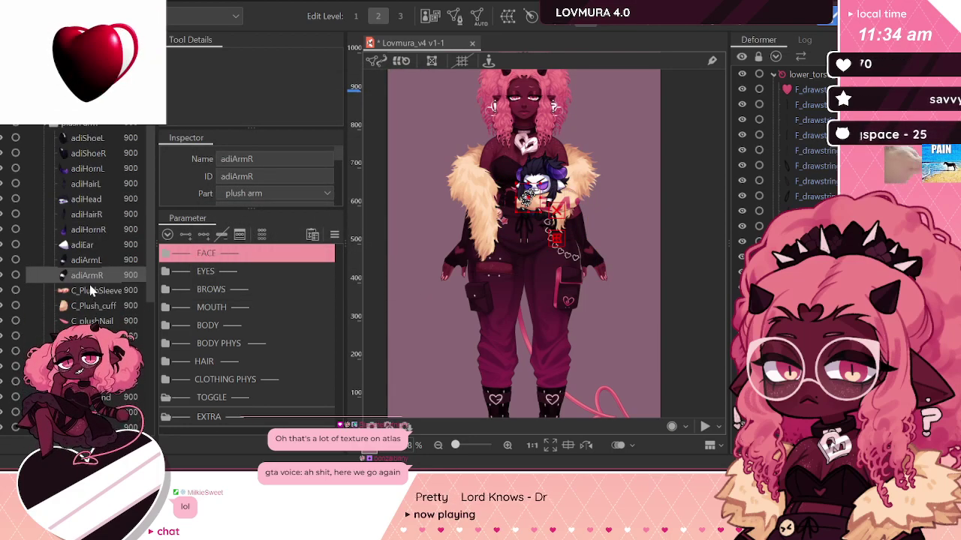
{"action": "left_click", "coordinate": [52, 127]}
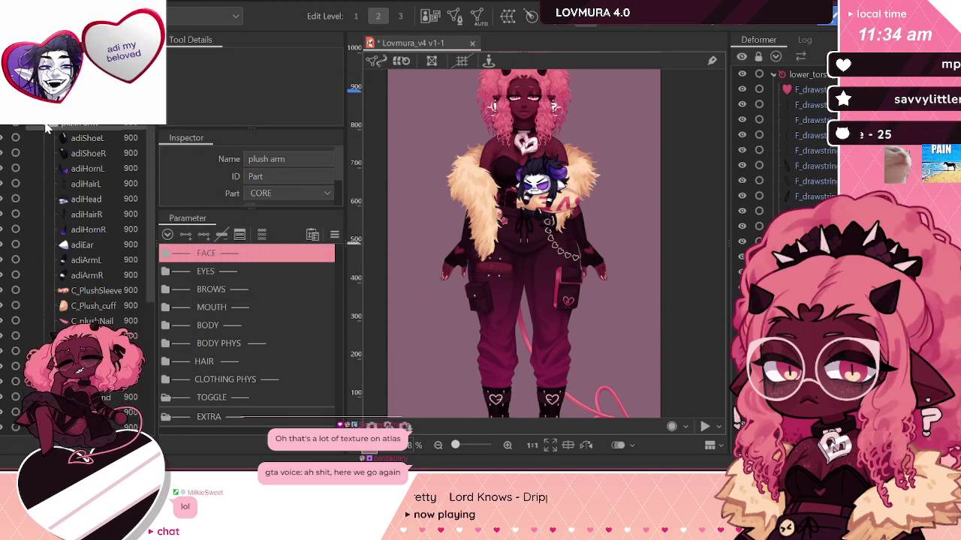
{"action": "left_click", "coordinate": [48, 126]}
Step: Show and expand the waveArm folder and make its F_wave_arm and F_wave_hand parts visible
{"action": "left_click", "coordinate": [54, 155]}
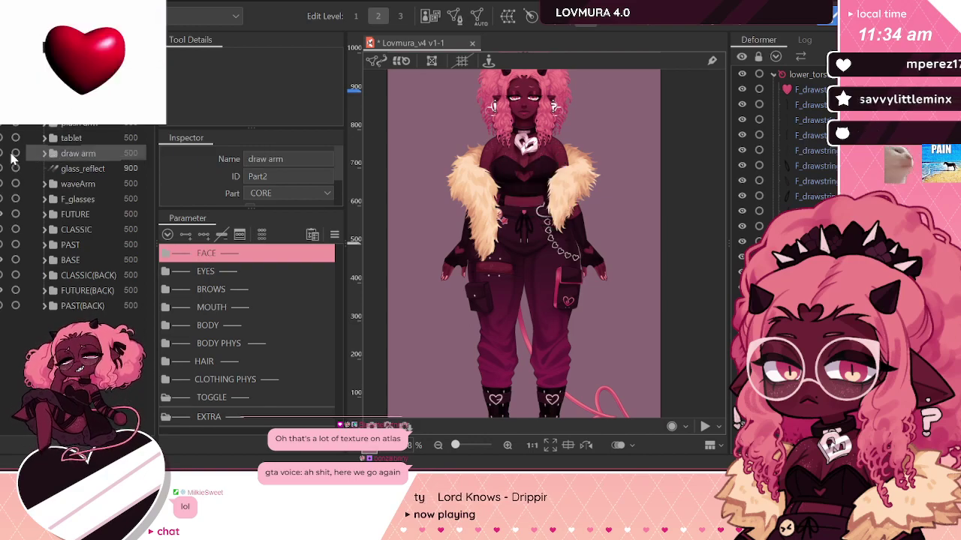
{"action": "left_click", "coordinate": [57, 185]}
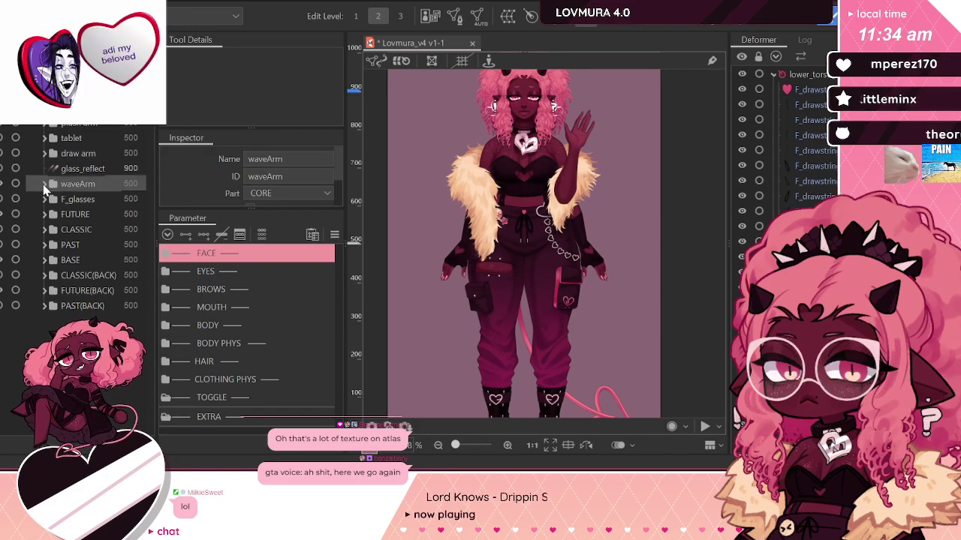
{"action": "left_click", "coordinate": [44, 184]}
{"action": "scroll", "coordinate": [8, 245], "scroll_direction": "down", "scroll_amount": 1}
{"action": "left_click", "coordinate": [1, 246]}
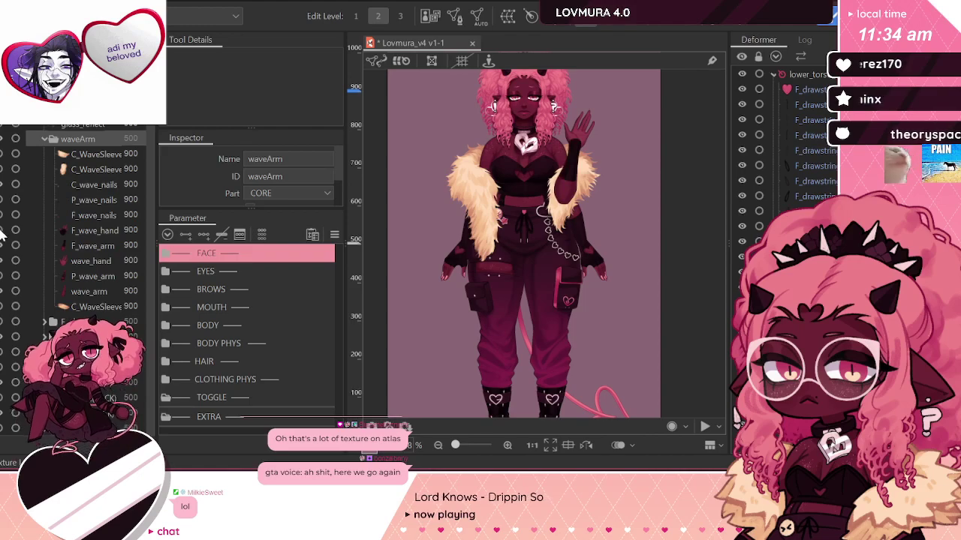
{"action": "left_click", "coordinate": [1, 230]}
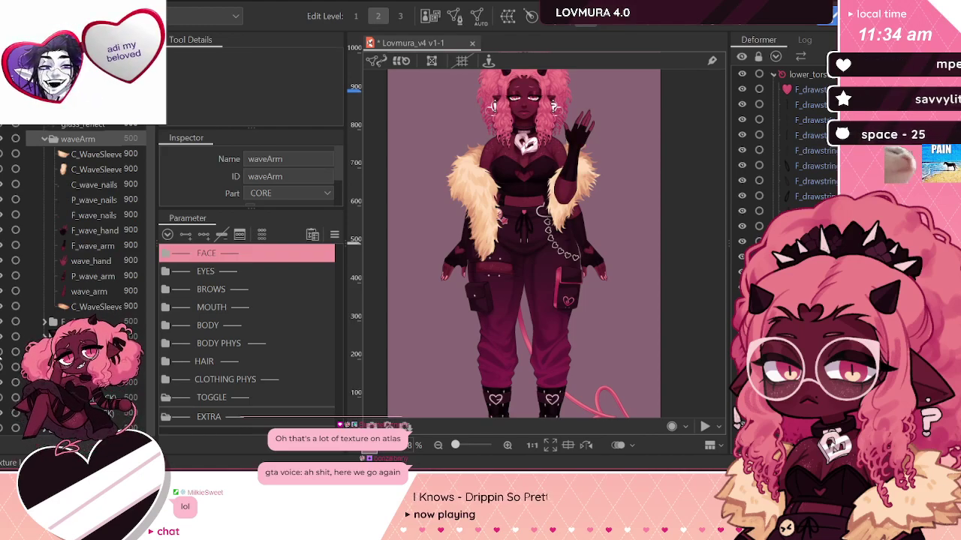
{"action": "left_click", "coordinate": [1, 337]}
{"action": "left_click", "coordinate": [1, 352]}
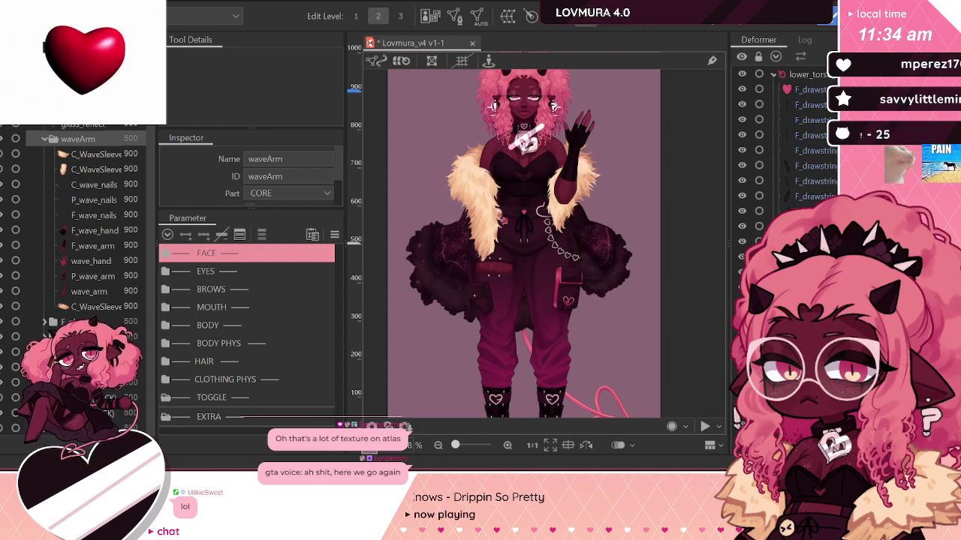
{"action": "left_click", "coordinate": [2, 352]}
{"action": "left_click", "coordinate": [1, 337]}
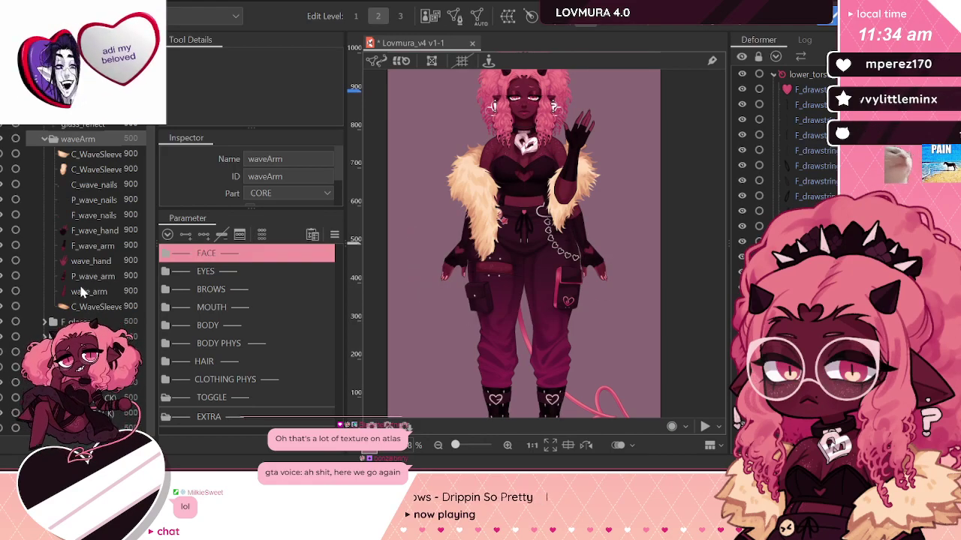
Step: Generate Standard-preset meshes for all waveArm parts and check those of C_wave_nails and C_WaveSleeveBack
{"action": "left_click", "coordinate": [98, 305]}
{"action": "left_click", "coordinate": [101, 155], "text": "shift"}
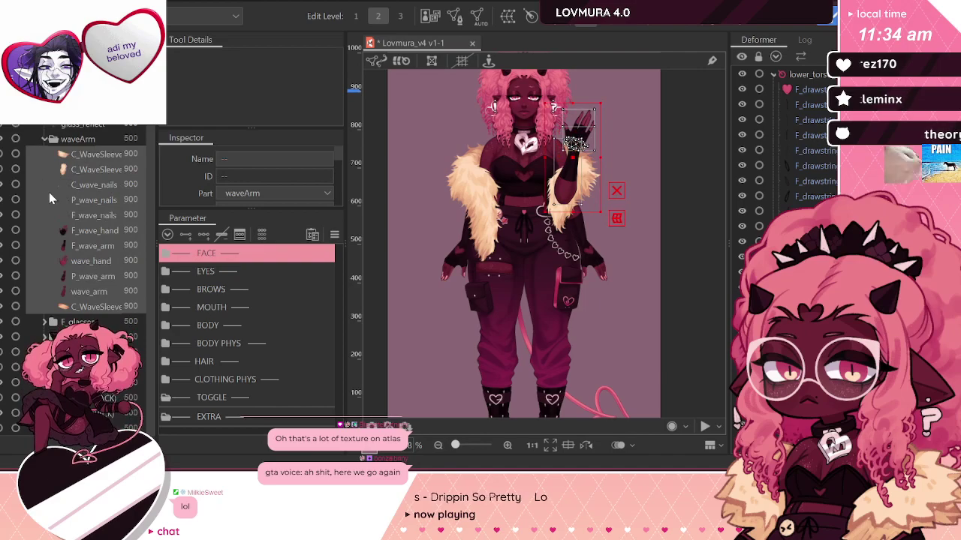
{"action": "left_click", "coordinate": [440, 21]}
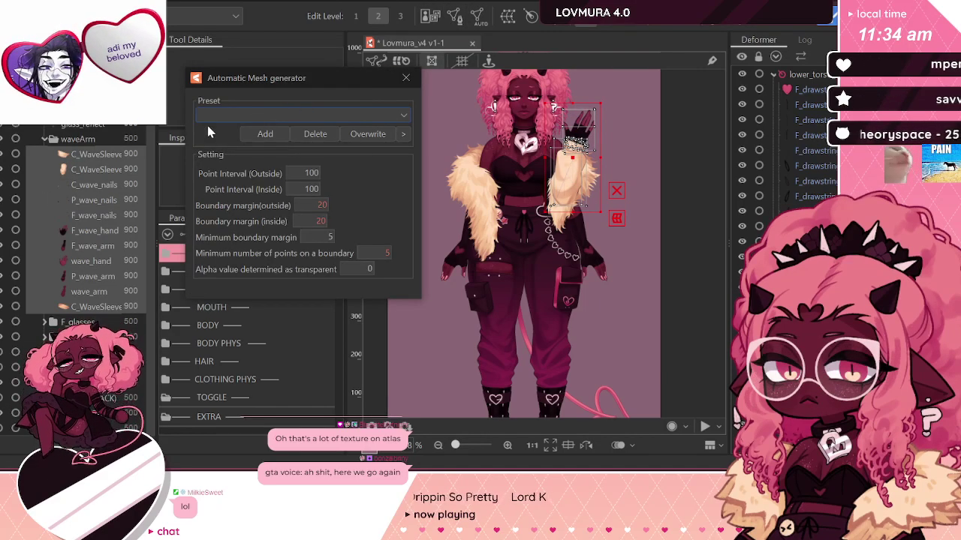
{"action": "left_click", "coordinate": [225, 114]}
{"action": "left_click", "coordinate": [215, 132]}
{"action": "left_click", "coordinate": [405, 77]}
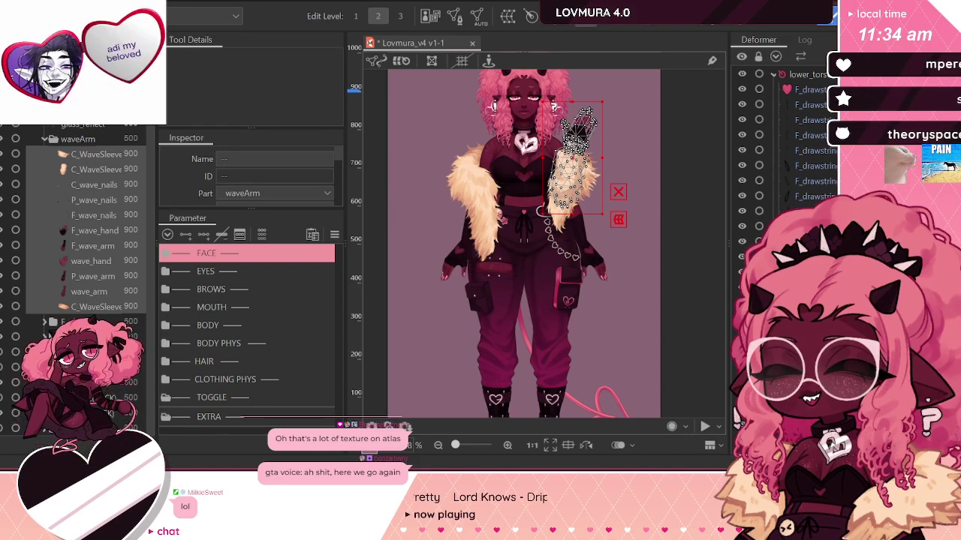
{"action": "left_click", "coordinate": [105, 126]}
{"action": "left_click", "coordinate": [97, 186]}
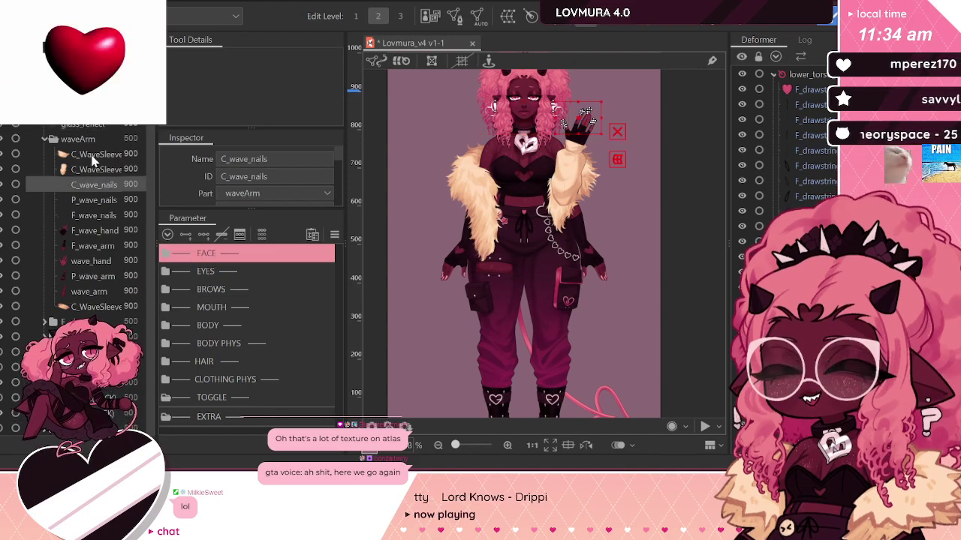
{"action": "left_click", "coordinate": [92, 156]}
{"action": "left_click", "coordinate": [96, 307]}
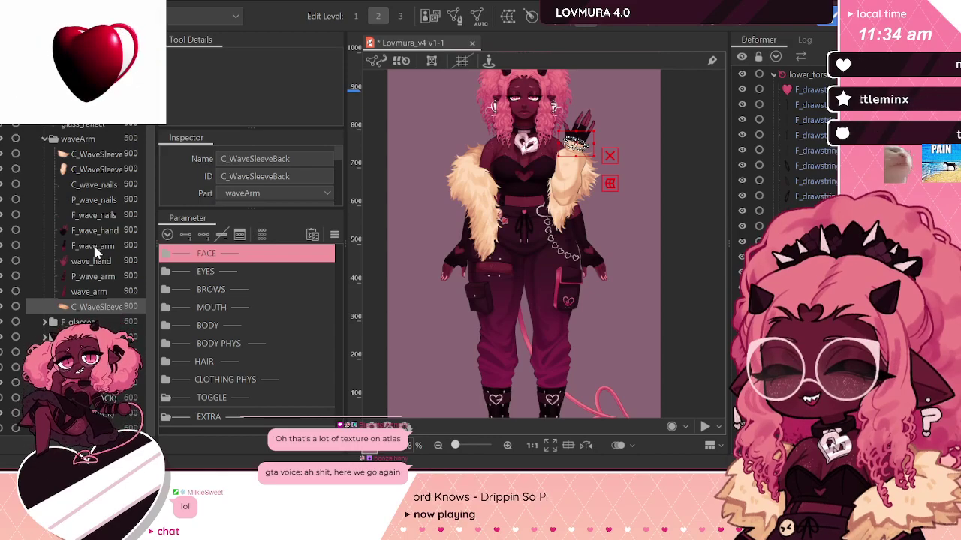
Step: Collapse and hide the waveArm folder, and make the scythe artwork visible
{"action": "left_click", "coordinate": [70, 169]}
{"action": "left_click", "coordinate": [54, 140]}
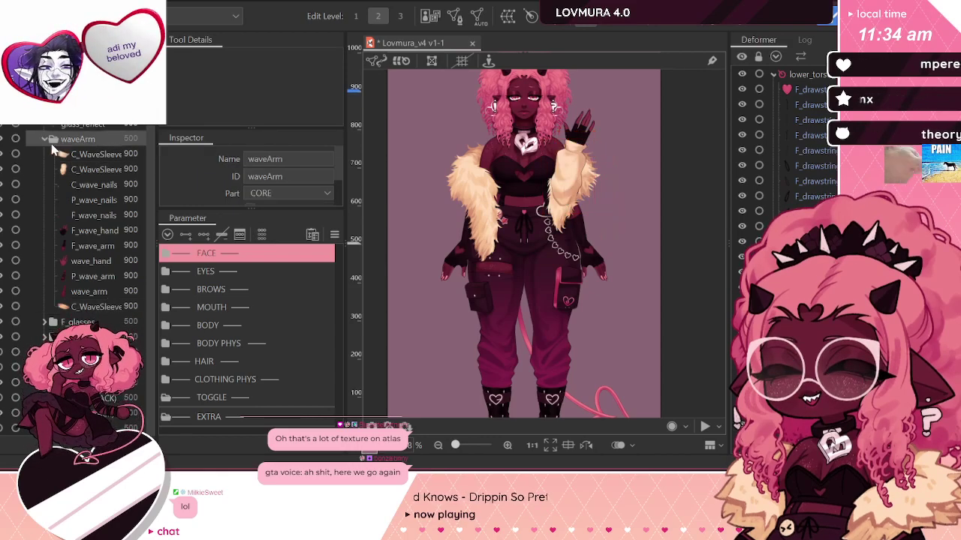
{"action": "left_click", "coordinate": [45, 139]}
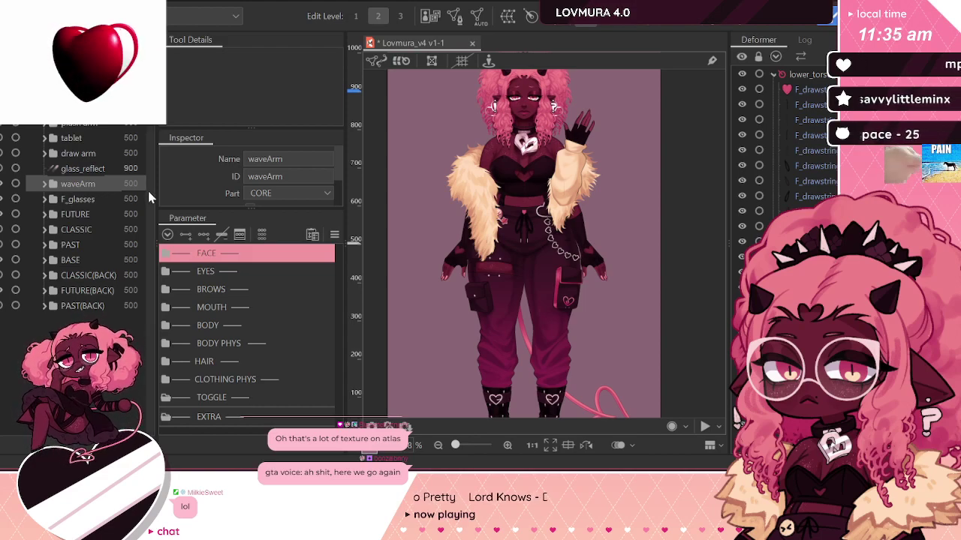
{"action": "left_click", "coordinate": [17, 233]}
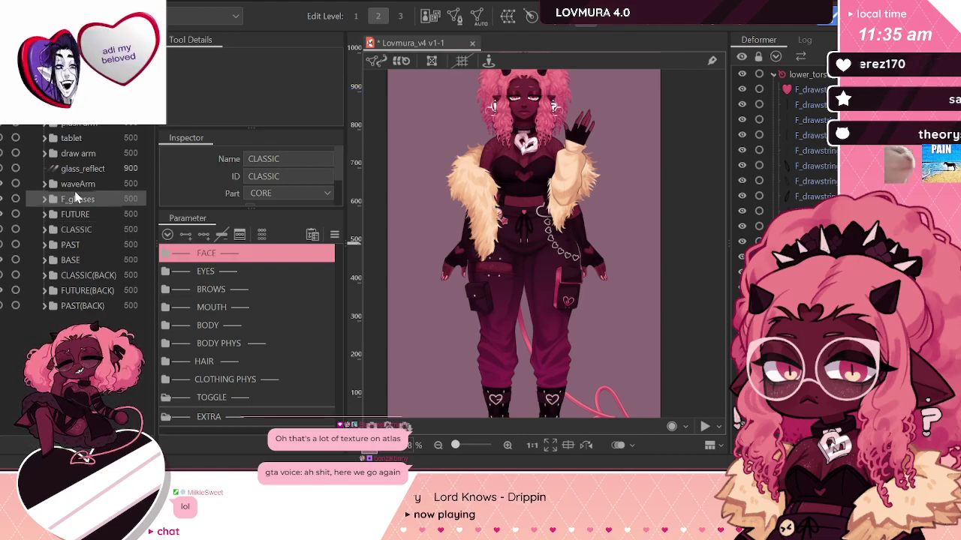
{"action": "left_click", "coordinate": [87, 155]}
{"action": "left_click", "coordinate": [4, 186]}
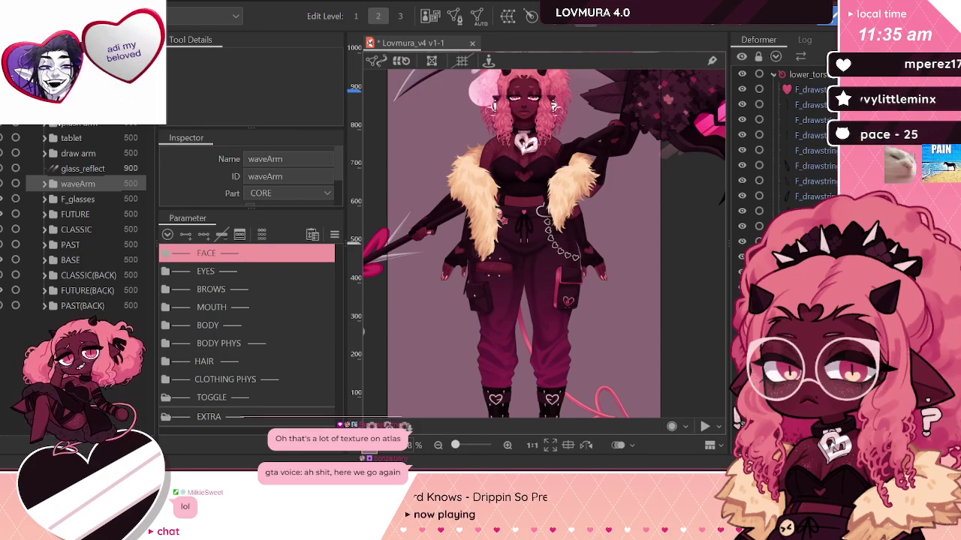
Step: Expand the lovmura4_scythe.psd group and its scythe arm folder
{"action": "left_click", "coordinate": [75, 107]}
{"action": "left_click", "coordinate": [75, 92]}
{"action": "left_click", "coordinate": [35, 92]}
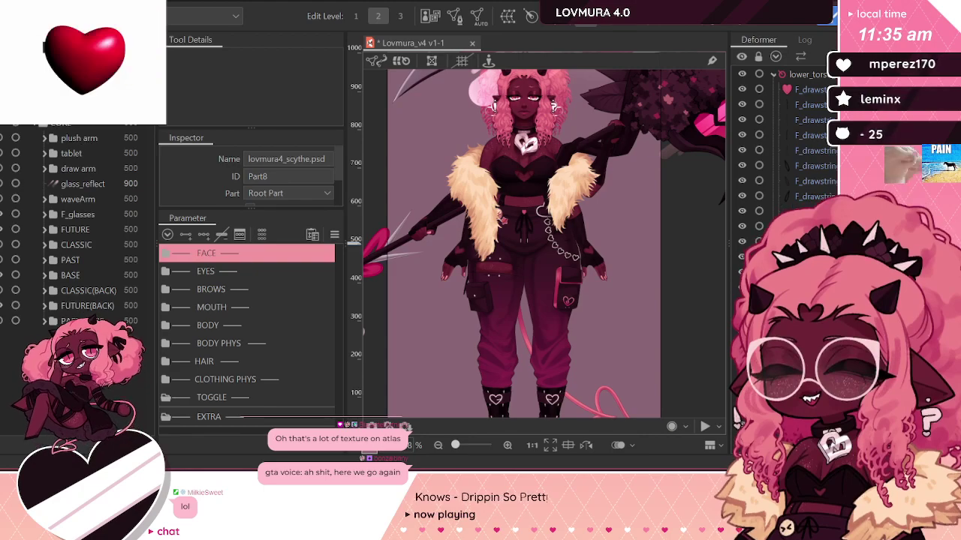
{"action": "left_click", "coordinate": [75, 107]}
{"action": "left_click", "coordinate": [44, 107]}
Step: Set the draw order of all scythe arm and SCYTHE parts, starting from C_ScytheNailR, to 950
{"action": "left_click", "coordinate": [116, 136]}
{"action": "left_click", "coordinate": [117, 124]}
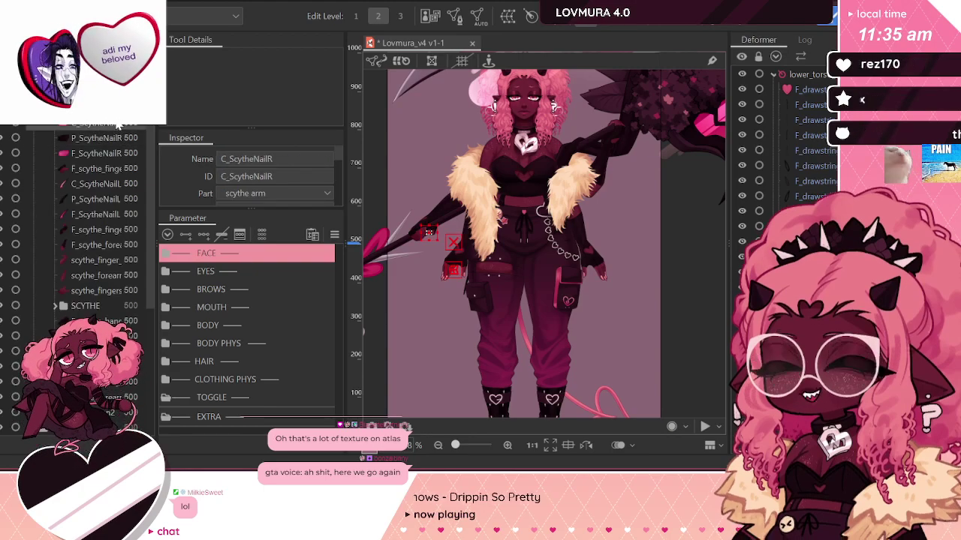
{"action": "scroll", "coordinate": [114, 266], "scroll_direction": "down", "scroll_amount": 10}
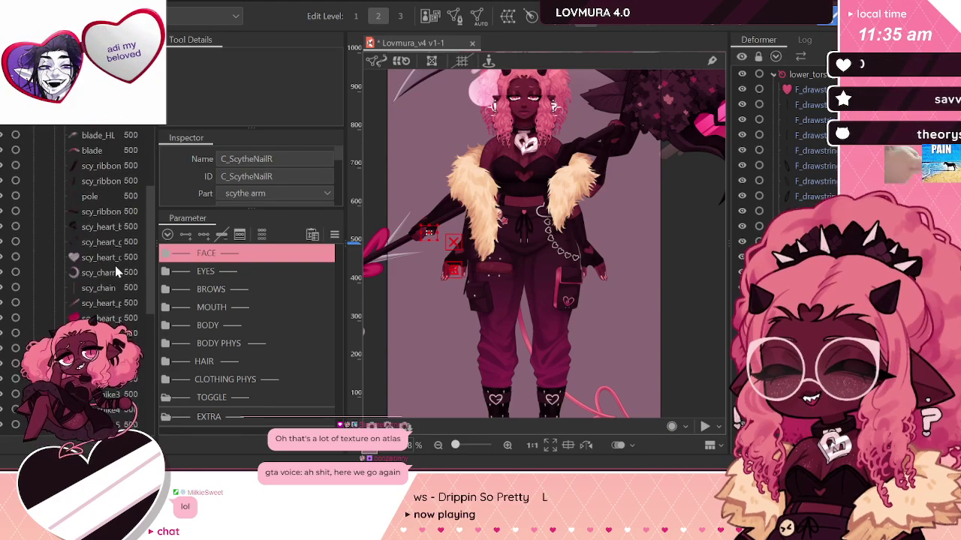
{"action": "left_click", "coordinate": [108, 217], "text": "shift"}
{"action": "scroll", "coordinate": [103, 219], "scroll_direction": "up", "scroll_amount": 10}
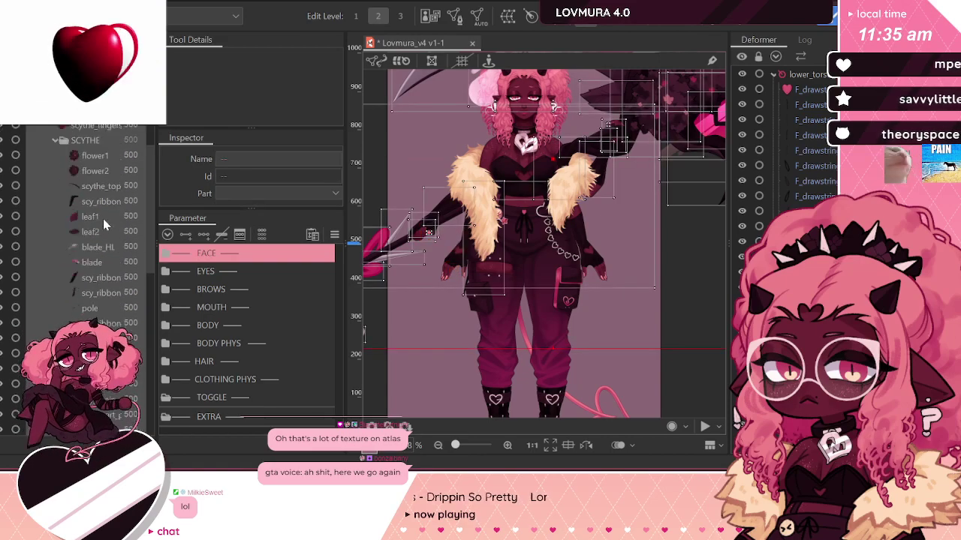
{"action": "left_click", "coordinate": [85, 306]}
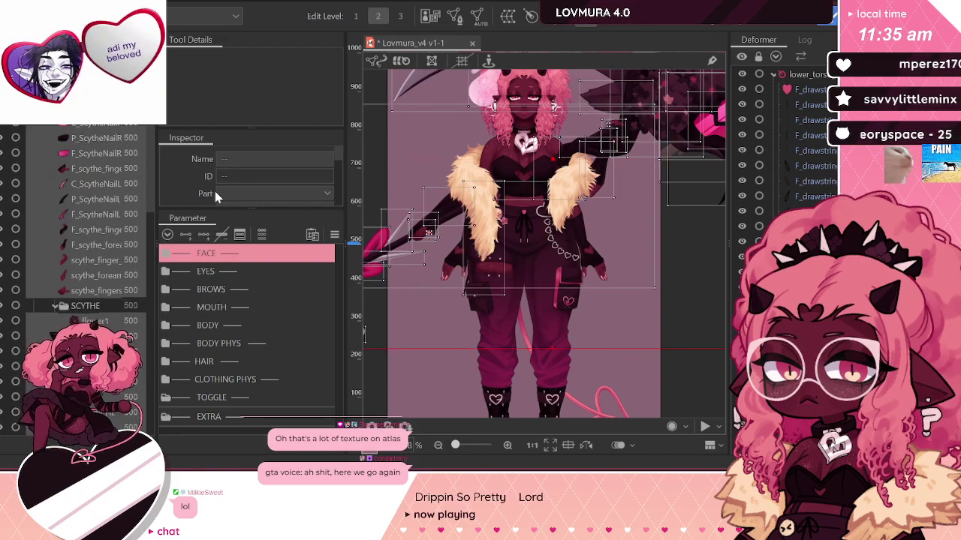
{"action": "scroll", "coordinate": [226, 172], "scroll_direction": "down", "scroll_amount": 4}
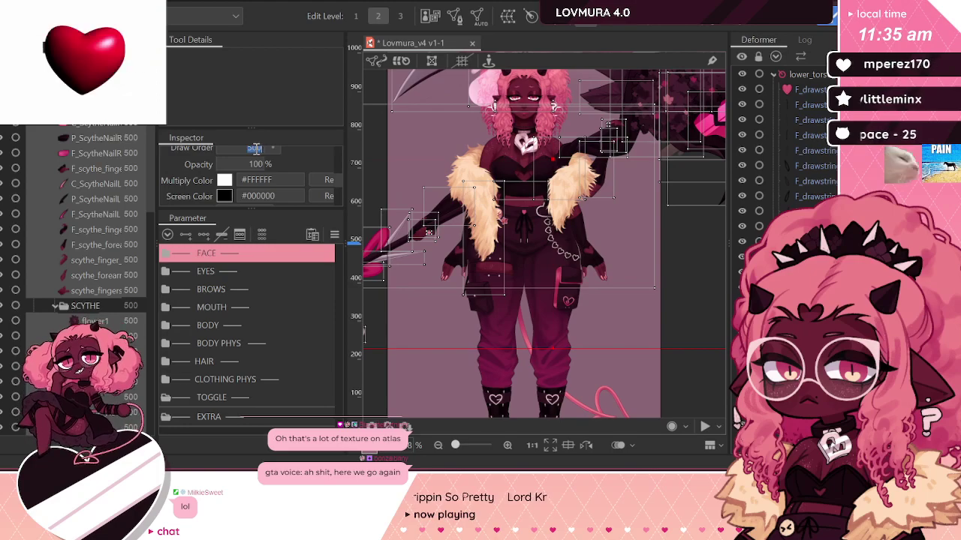
{"action": "left_click", "coordinate": [253, 148]}
{"action": "type", "text": "950"}
{"action": "key", "text": "Return"}
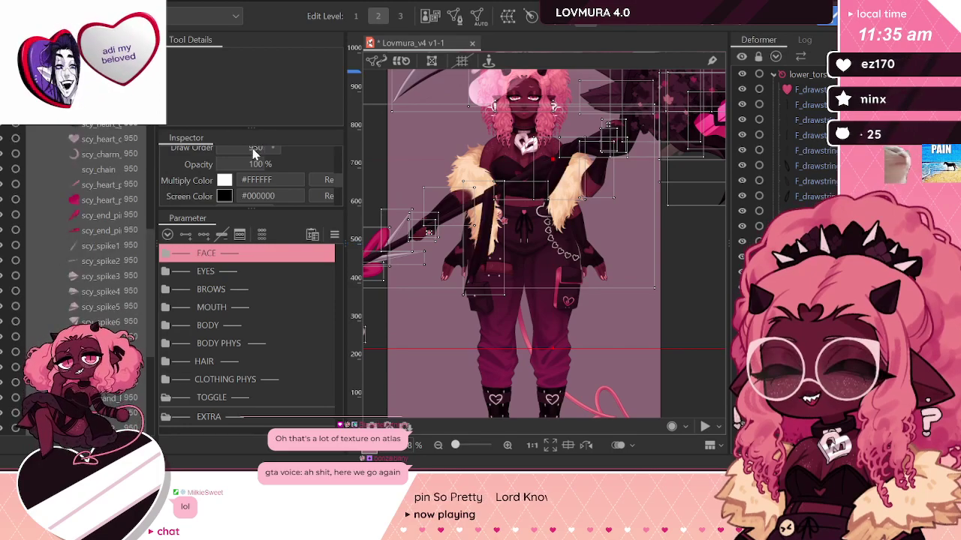
Step: Generate automatic meshes with the Standard preset for all selected scythe arm and SCYTHE parts
{"action": "scroll", "coordinate": [118, 199], "scroll_direction": "up", "scroll_amount": 3}
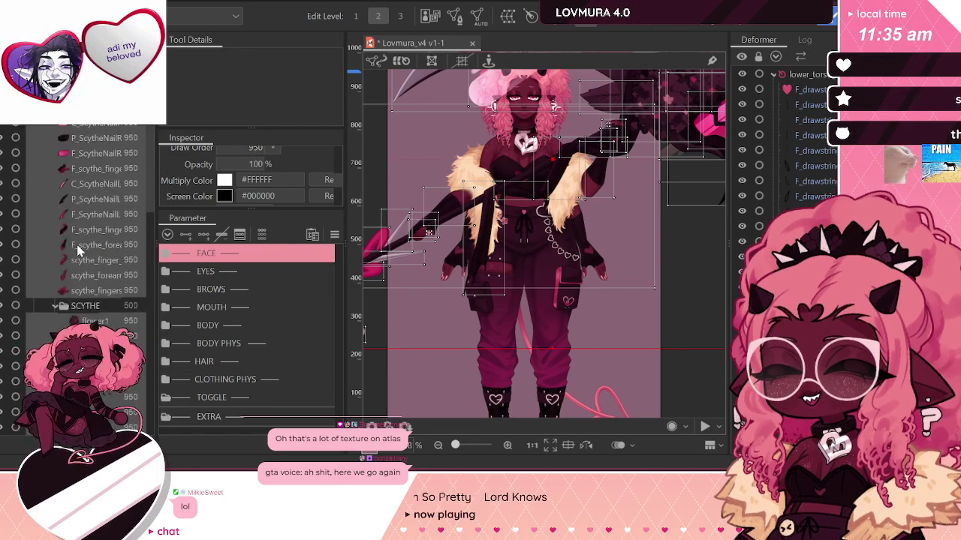
{"action": "scroll", "coordinate": [118, 210], "scroll_direction": "down", "scroll_amount": 3}
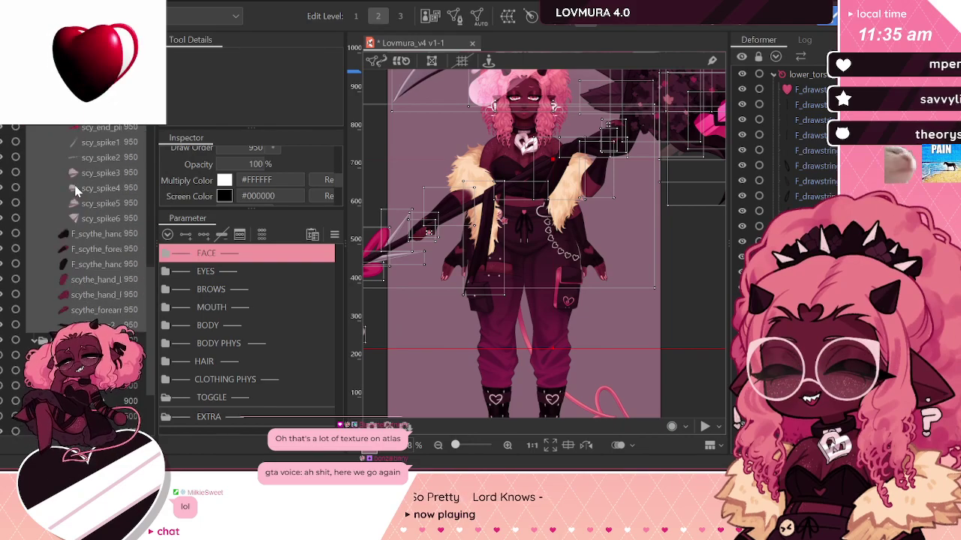
{"action": "scroll", "coordinate": [491, 236], "scroll_direction": "down", "scroll_amount": 2}
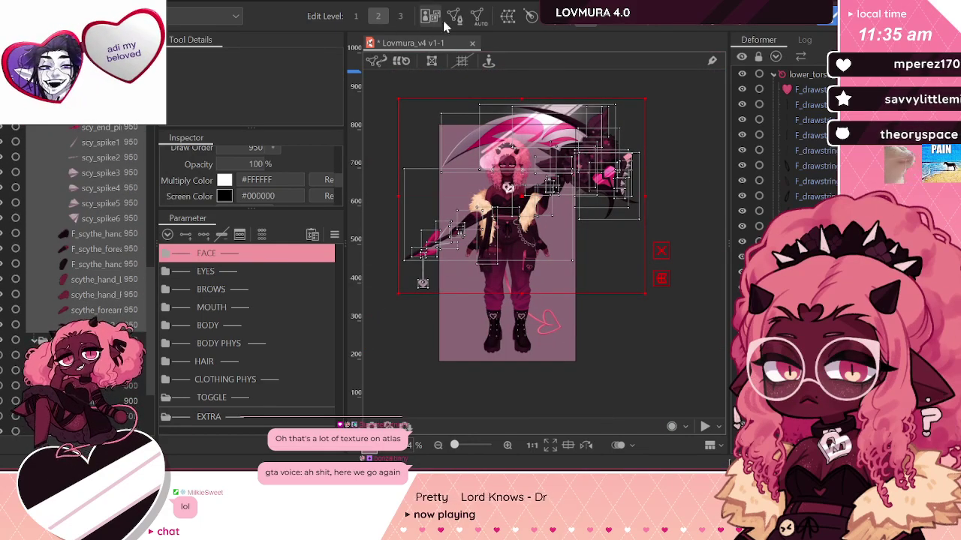
{"action": "left_click", "coordinate": [477, 15]}
{"action": "left_click", "coordinate": [235, 114]}
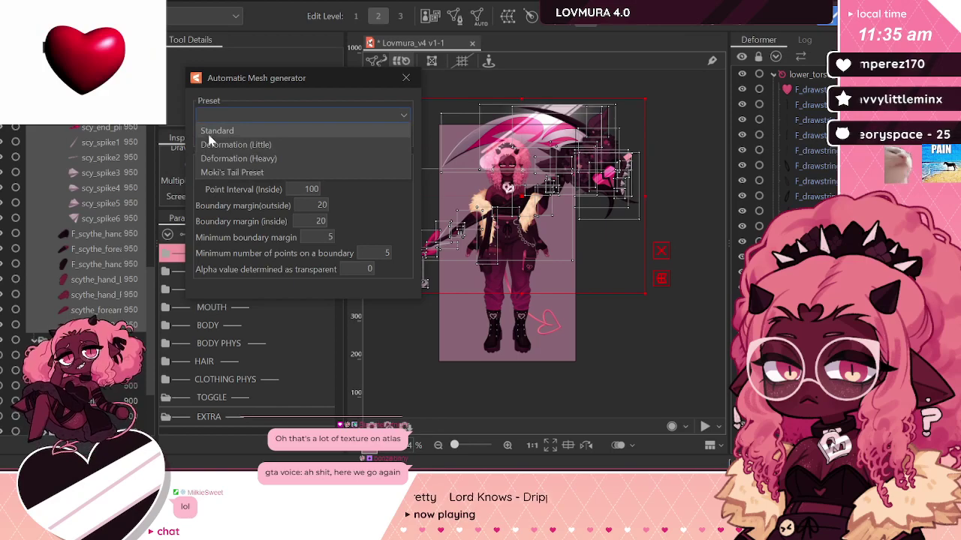
{"action": "left_click", "coordinate": [216, 133]}
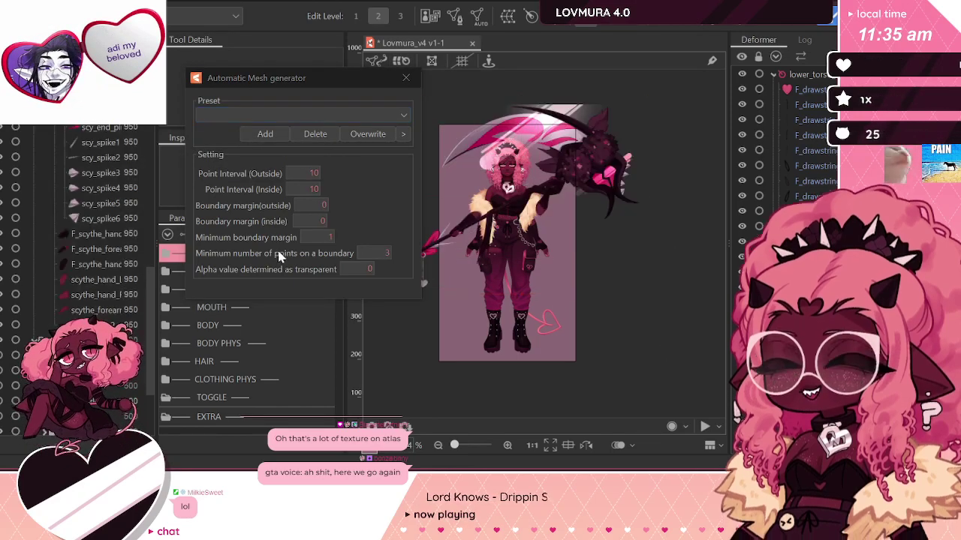
{"action": "left_click", "coordinate": [406, 78]}
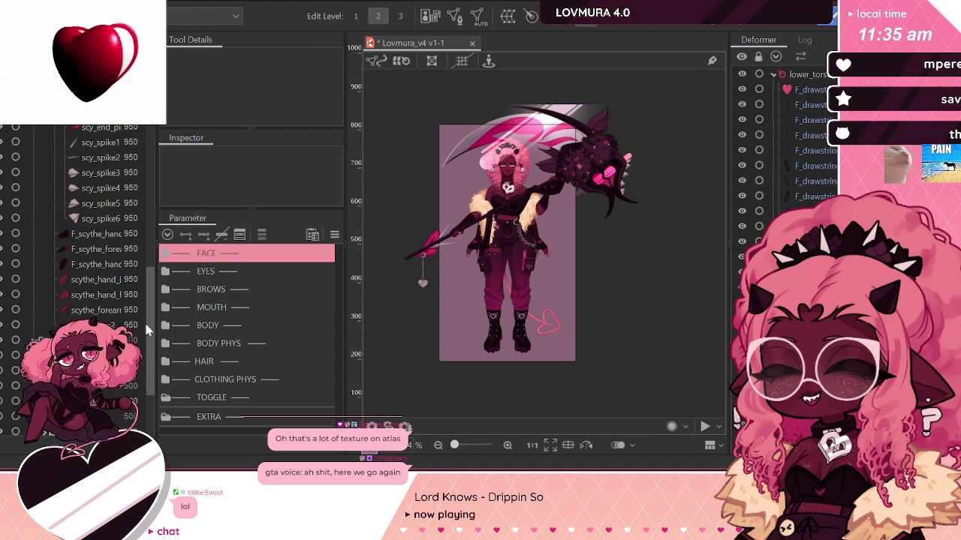
Step: Expand the BASE folder and hide the FUTURE outfit folder to expose the base body behind the scythe
{"action": "scroll", "coordinate": [141, 323], "scroll_direction": "down", "scroll_amount": 3}
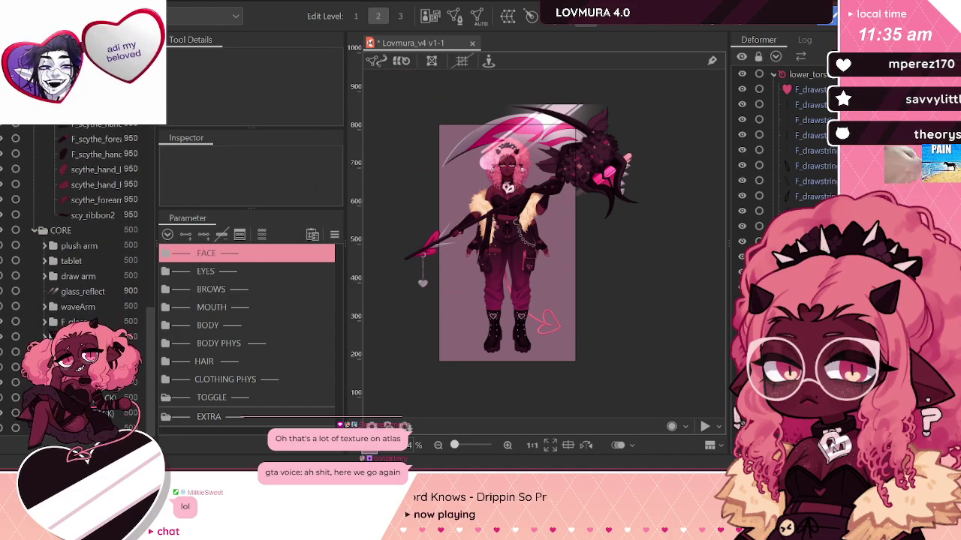
{"action": "scroll", "coordinate": [130, 405], "scroll_direction": "down", "scroll_amount": 5}
{"action": "scroll", "coordinate": [130, 405], "scroll_direction": "down", "scroll_amount": 5}
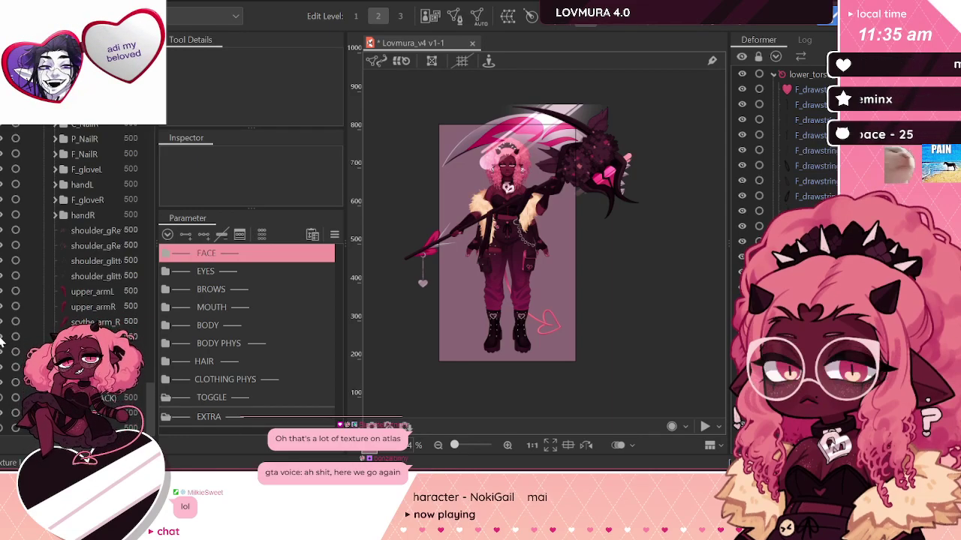
{"action": "scroll", "coordinate": [128, 225], "scroll_direction": "up", "scroll_amount": 5}
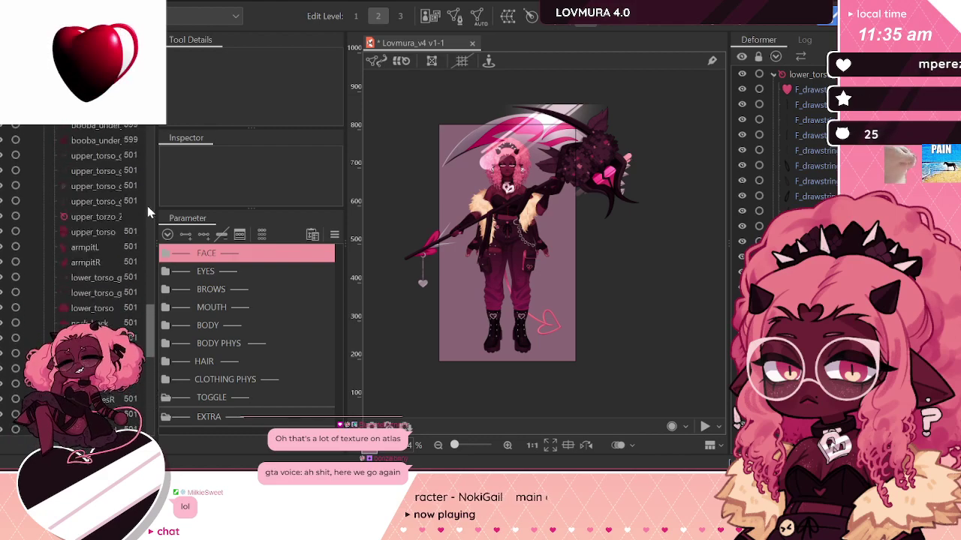
{"action": "scroll", "coordinate": [112, 225], "scroll_direction": "up", "scroll_amount": 10}
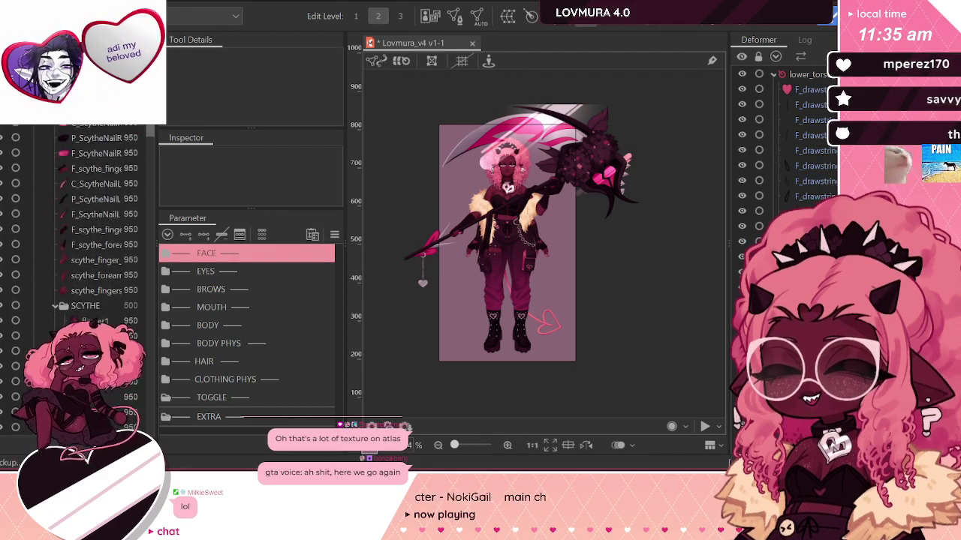
{"action": "scroll", "coordinate": [2, 236], "scroll_direction": "up", "scroll_amount": 10}
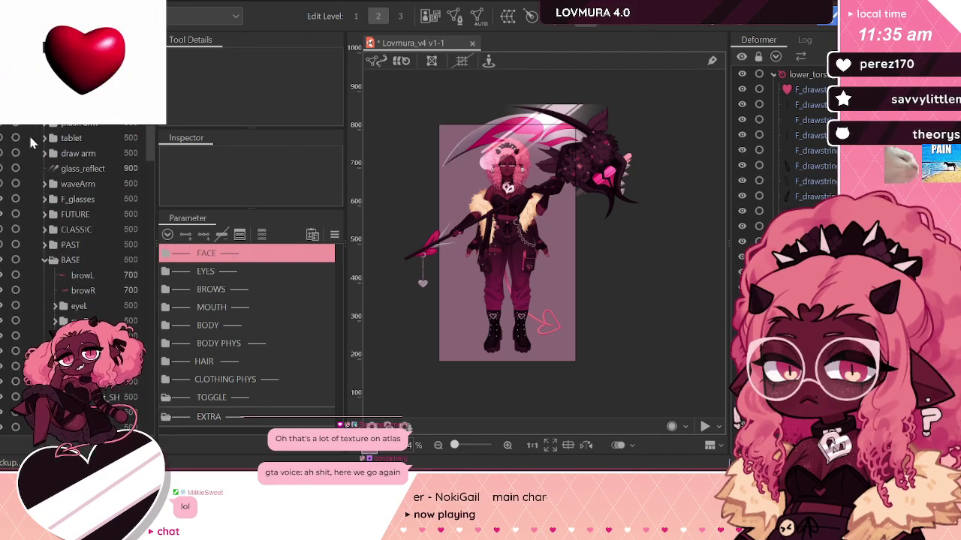
{"action": "left_click", "coordinate": [2, 215]}
{"action": "scroll", "coordinate": [483, 187], "scroll_direction": "up", "scroll_amount": 3}
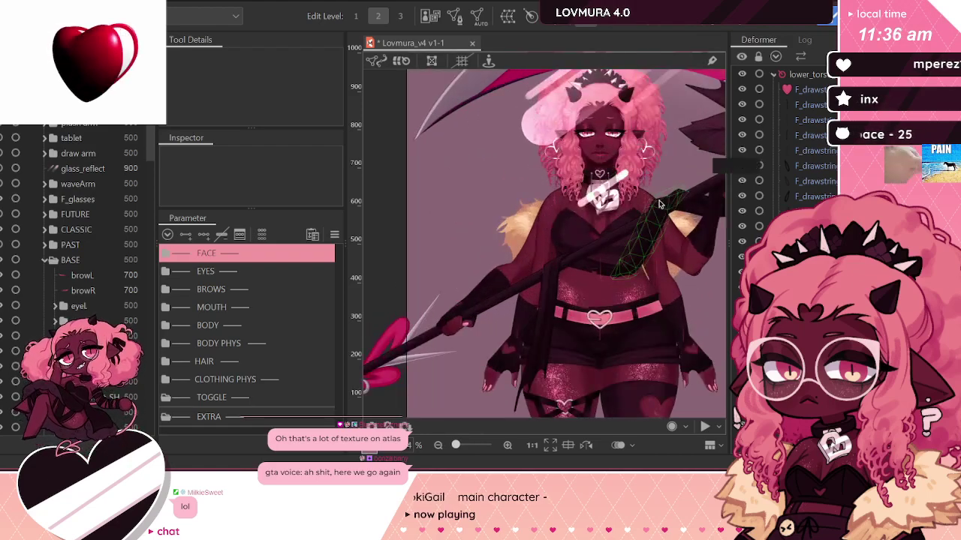
{"action": "scroll", "coordinate": [507, 202], "scroll_direction": "down", "scroll_amount": 2}
{"action": "scroll", "coordinate": [634, 228], "scroll_direction": "up", "scroll_amount": 2}
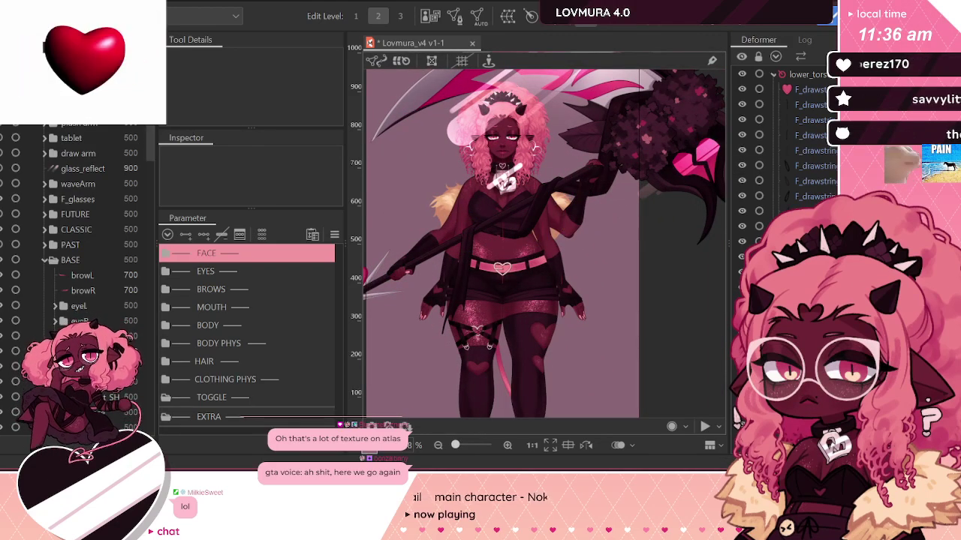
Step: Select all scythe arm parts from C_ScytheNailR through scy_ribbon2 to display their meshes
{"action": "double_click", "coordinate": [71, 109]}
{"action": "left_click", "coordinate": [70, 129]}
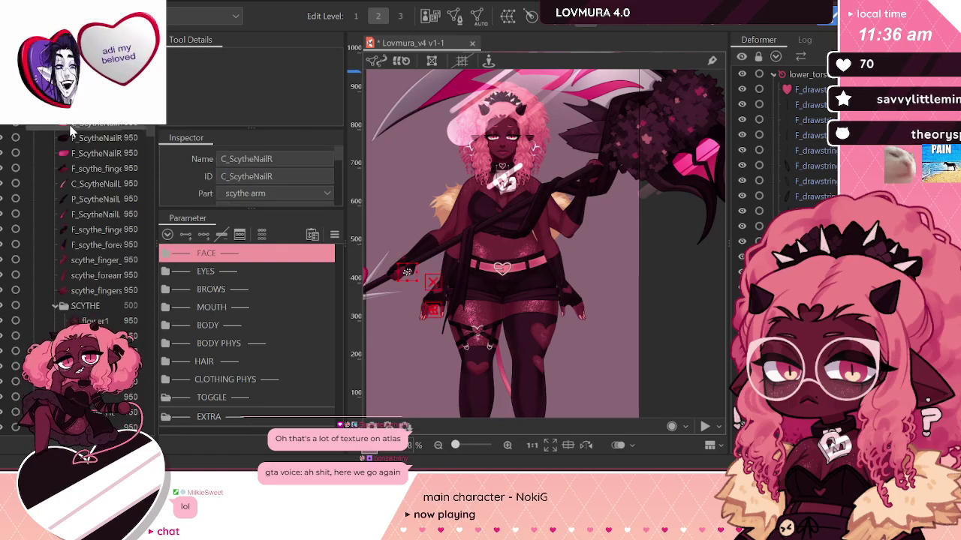
{"action": "scroll", "coordinate": [105, 261], "scroll_direction": "down", "scroll_amount": 4}
{"action": "scroll", "coordinate": [103, 280], "scroll_direction": "down", "scroll_amount": 6}
{"action": "left_click", "coordinate": [105, 266], "text": "shift"}
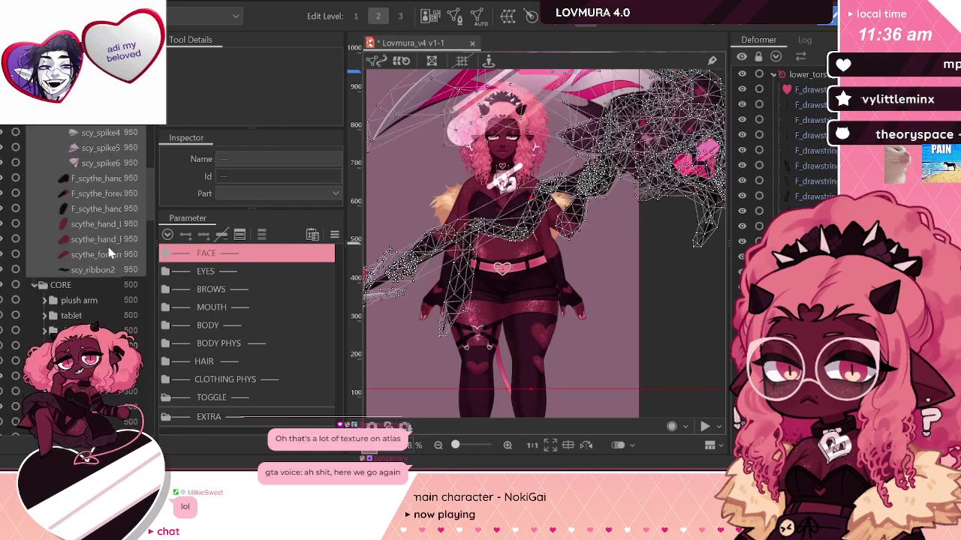
{"action": "scroll", "coordinate": [105, 240], "scroll_direction": "up", "scroll_amount": 6}
{"action": "scroll", "coordinate": [99, 231], "scroll_direction": "up", "scroll_amount": 3}
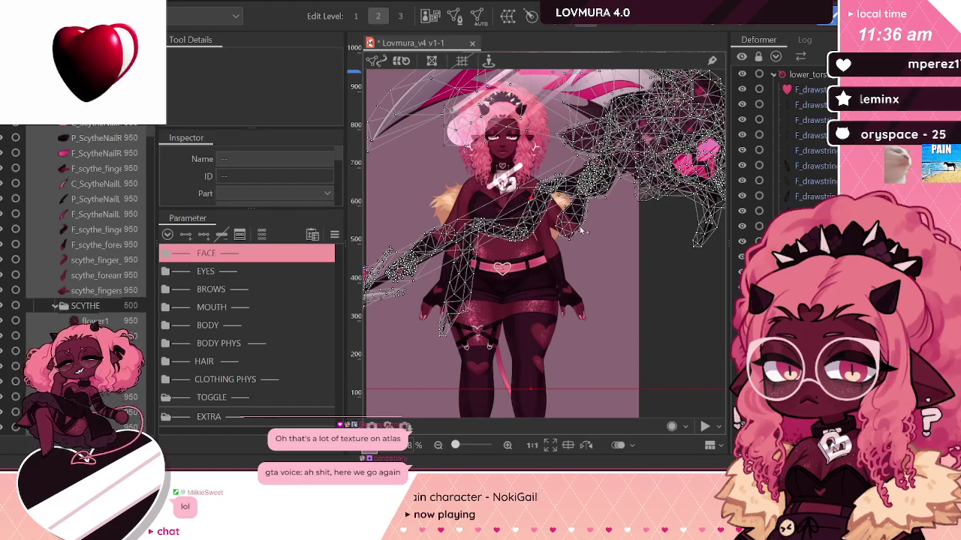
Step: Examine the scythe arm meshes around both elbows and upper arms, and clear the selection
{"action": "scroll", "coordinate": [582, 231], "scroll_direction": "up", "scroll_amount": 5}
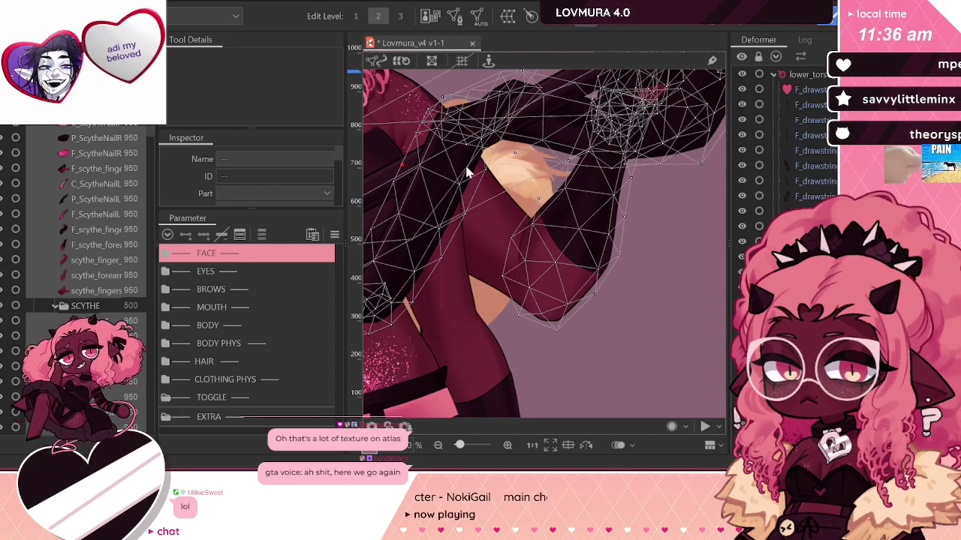
{"action": "scroll", "coordinate": [518, 295], "scroll_direction": "up", "scroll_amount": 4}
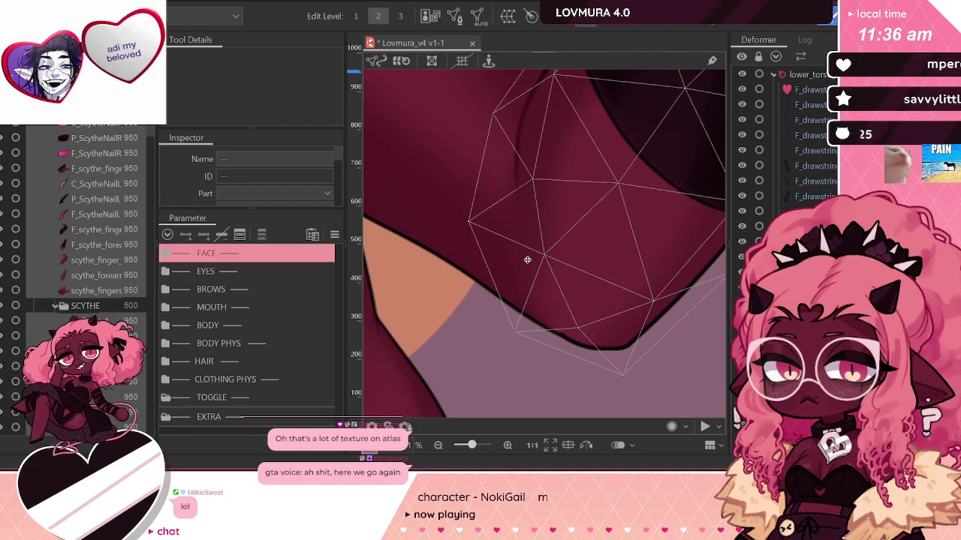
{"action": "scroll", "coordinate": [527, 260], "scroll_direction": "down", "scroll_amount": 2}
{"action": "scroll", "coordinate": [707, 235], "scroll_direction": "down", "scroll_amount": 5}
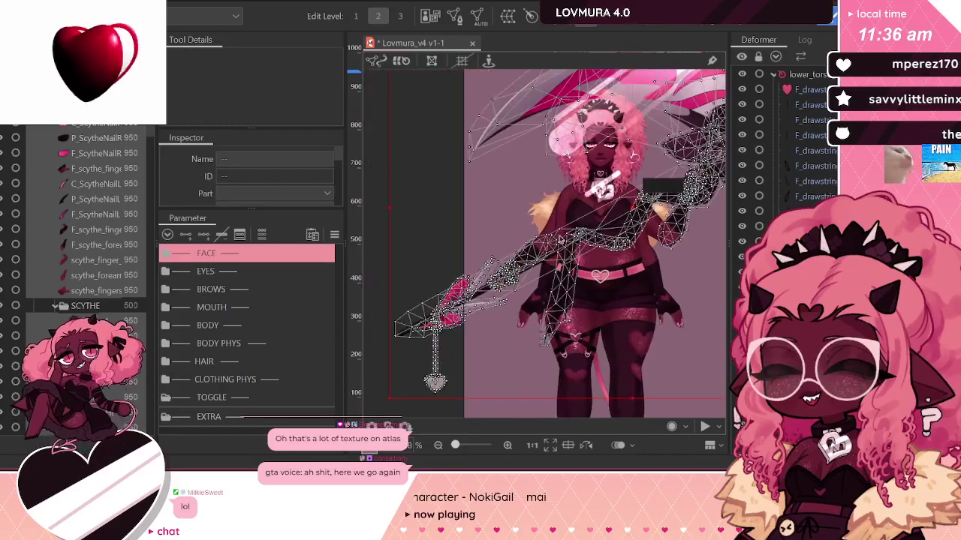
{"action": "scroll", "coordinate": [547, 247], "scroll_direction": "up", "scroll_amount": 7}
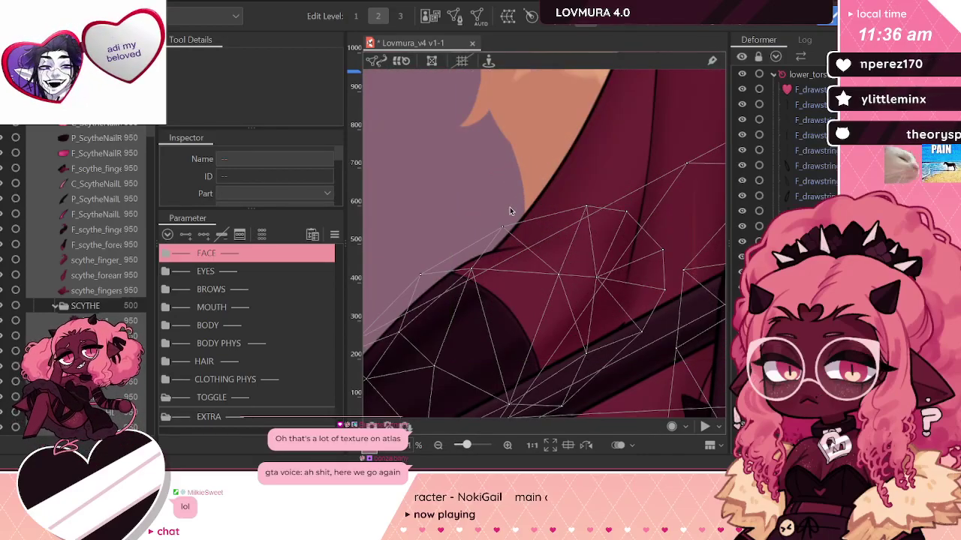
{"action": "scroll", "coordinate": [510, 212], "scroll_direction": "down", "scroll_amount": 4}
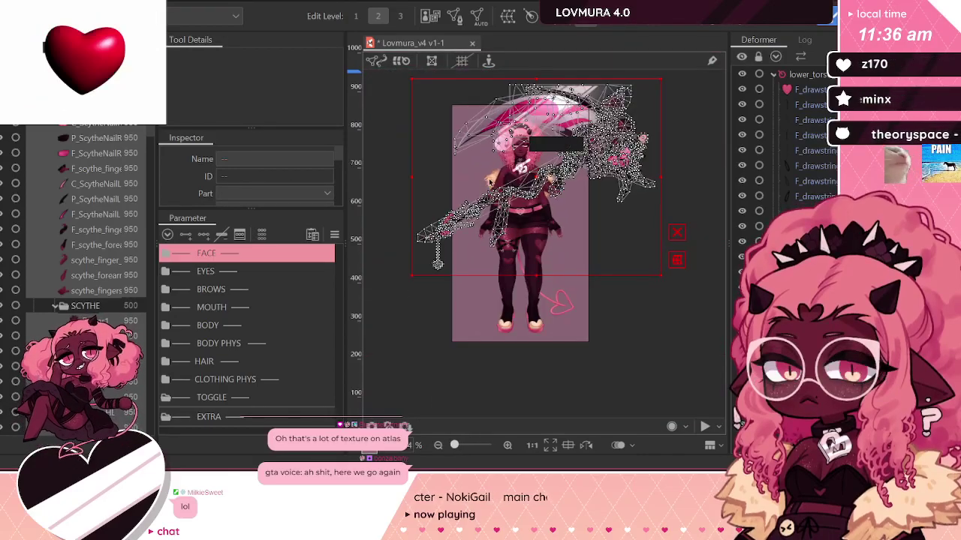
{"action": "scroll", "coordinate": [489, 182], "scroll_direction": "up", "scroll_amount": 2}
{"action": "left_click", "coordinate": [690, 364]}
Step: Collapse the scythe arm folder and hide the scythe artwork
{"action": "scroll", "coordinate": [550, 95], "scroll_direction": "up", "scroll_amount": 3}
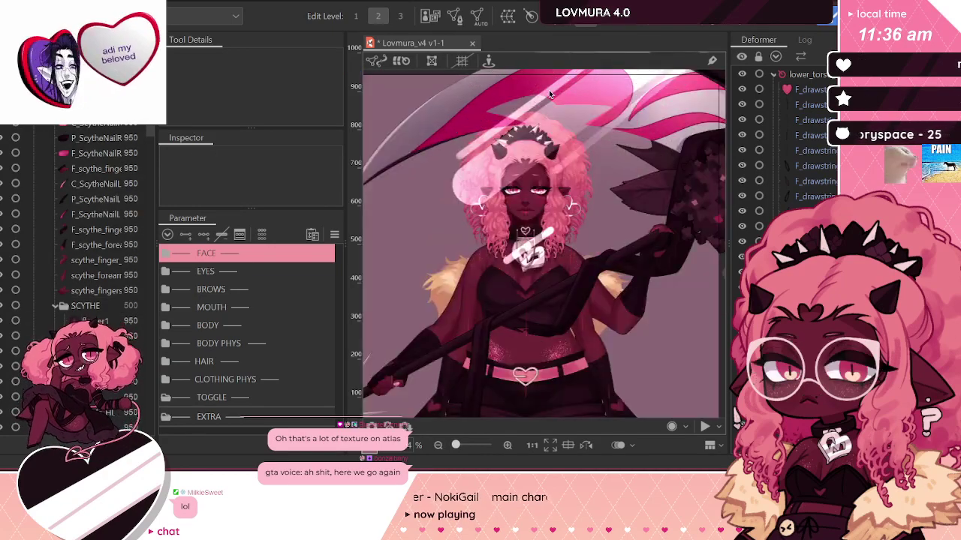
{"action": "scroll", "coordinate": [551, 98], "scroll_direction": "down", "scroll_amount": 3}
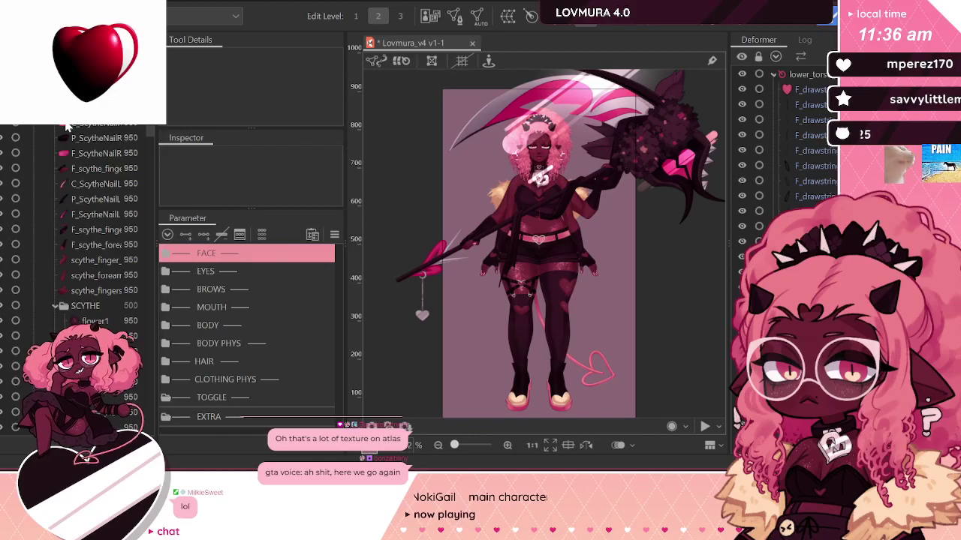
{"action": "scroll", "coordinate": [51, 267], "scroll_direction": "down", "scroll_amount": 5}
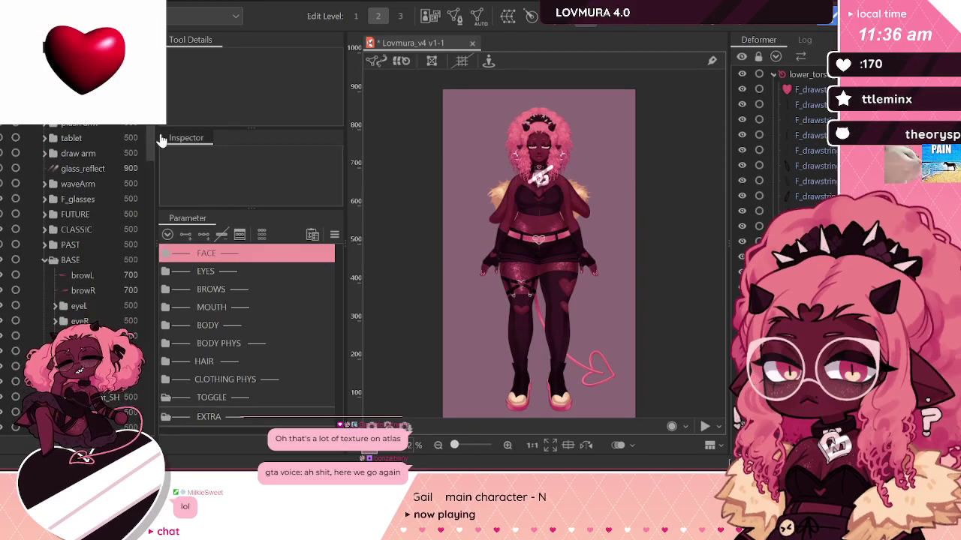
Step: Show the FUTURE outfit folder again, clear the selection, and save the model
{"action": "scroll", "coordinate": [75, 274], "scroll_direction": "down", "scroll_amount": 5}
{"action": "scroll", "coordinate": [4, 347], "scroll_direction": "down", "scroll_amount": 5}
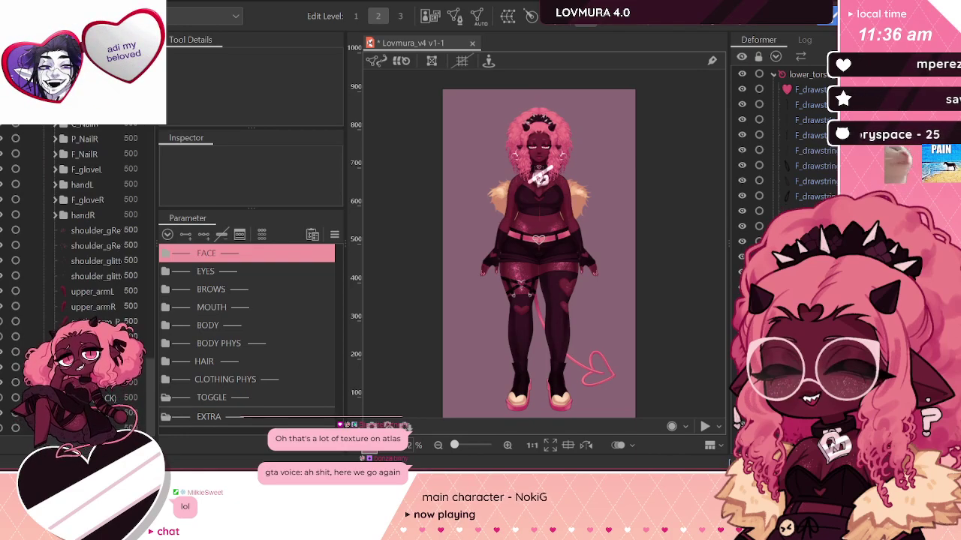
{"action": "left_click", "coordinate": [90, 322]}
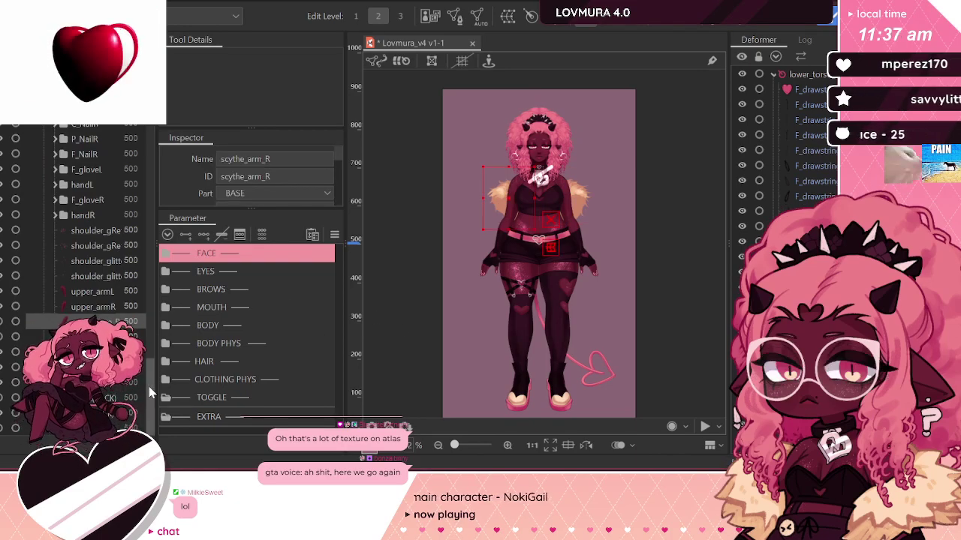
{"action": "left_click_drag", "start_coordinate": [148, 392], "coordinate": [147, 120]}
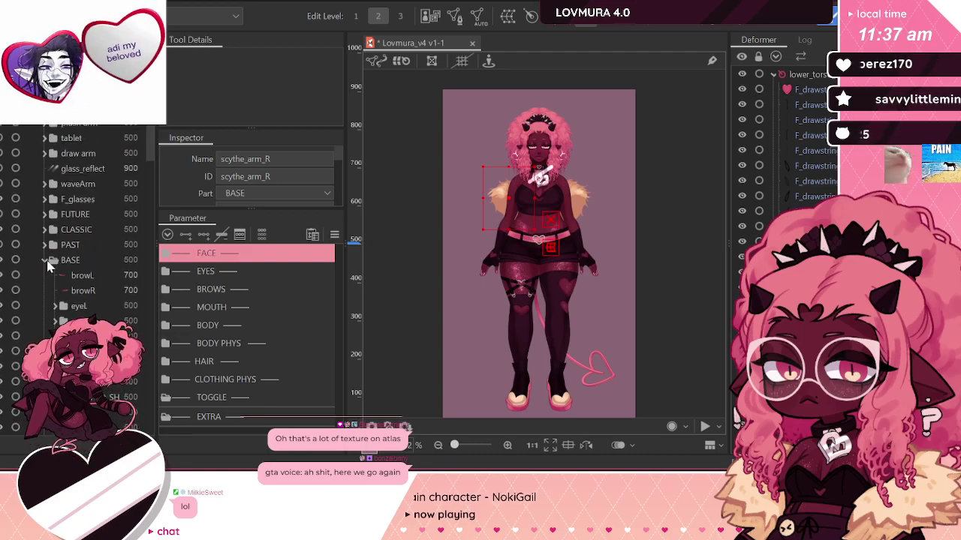
{"action": "left_click", "coordinate": [2, 215]}
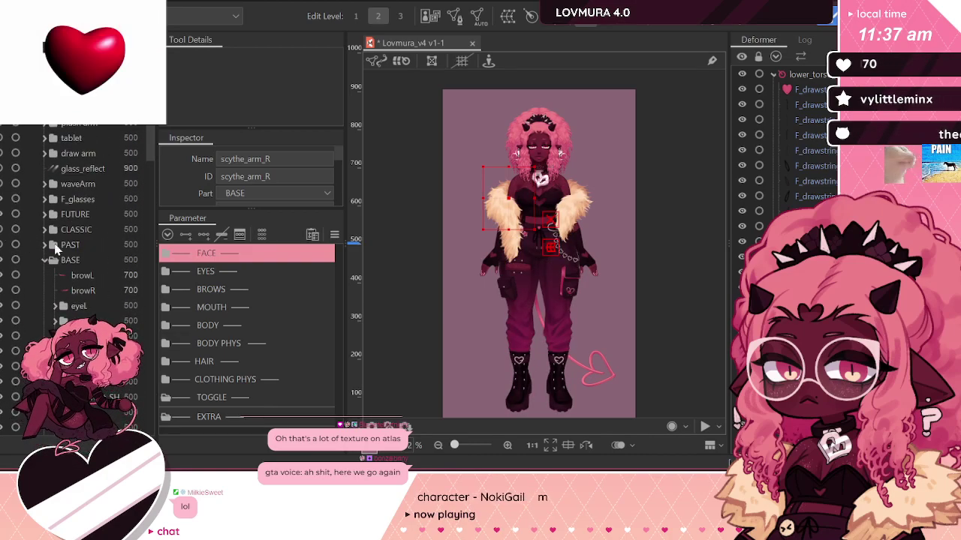
{"action": "left_click", "coordinate": [682, 292]}
{"action": "key", "text": "ctrl+s"}
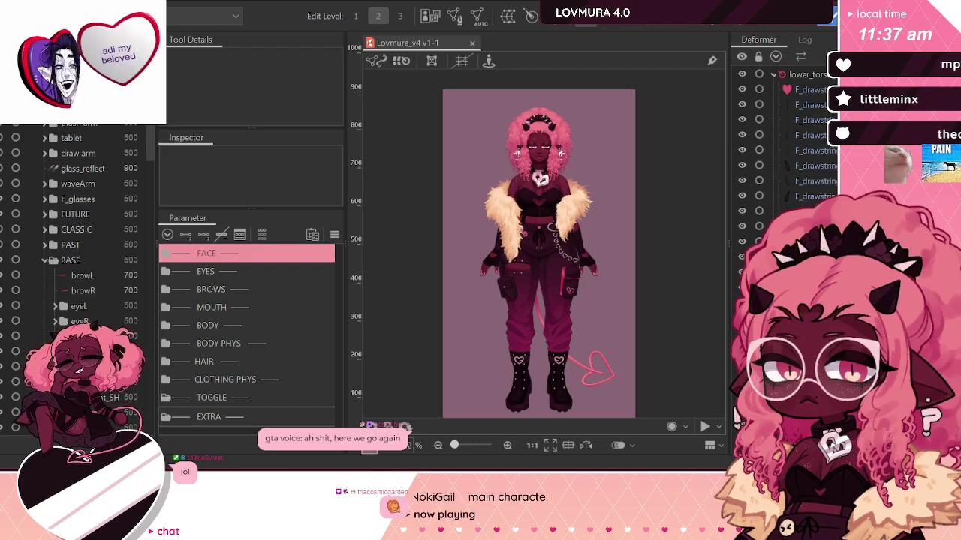
{"action": "left_click", "coordinate": [435, 19]}
{"action": "left_click", "coordinate": [418, 175]}
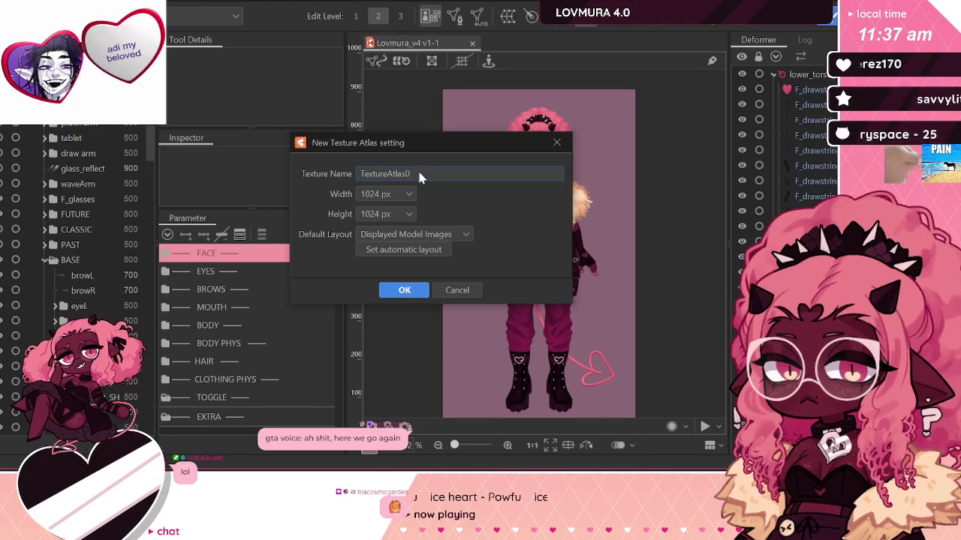
{"action": "left_click", "coordinate": [407, 196]}
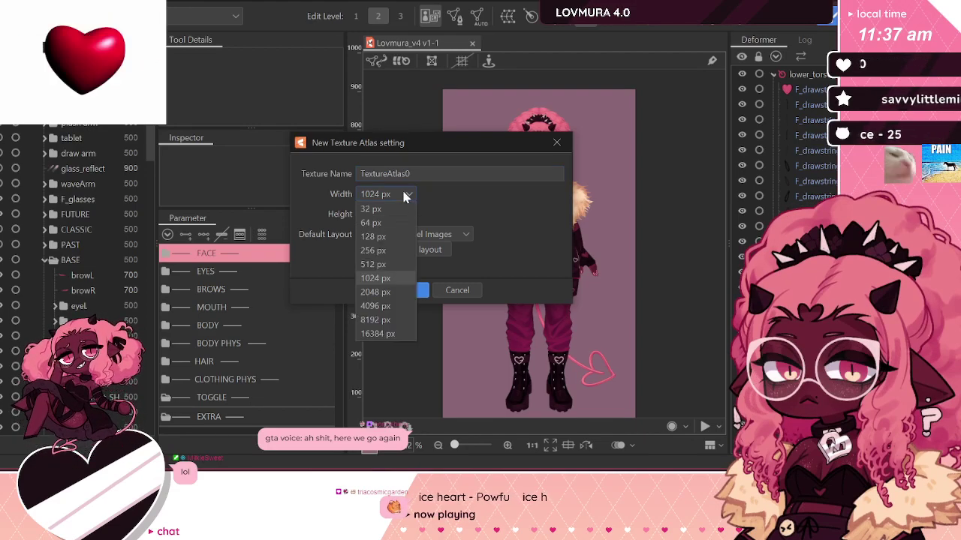
{"action": "left_click", "coordinate": [386, 307]}
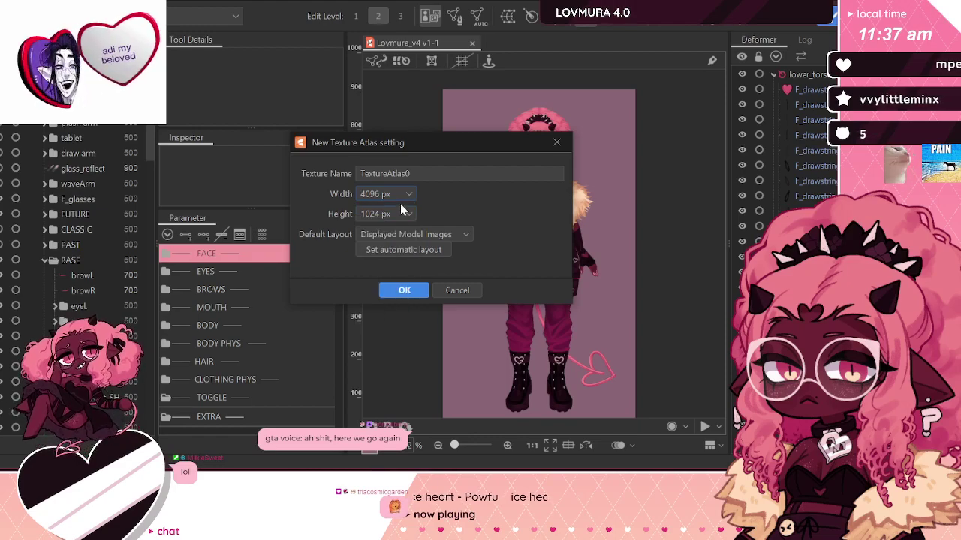
{"action": "left_click", "coordinate": [398, 213]}
{"action": "left_click", "coordinate": [384, 328]}
{"action": "left_click", "coordinate": [451, 237]}
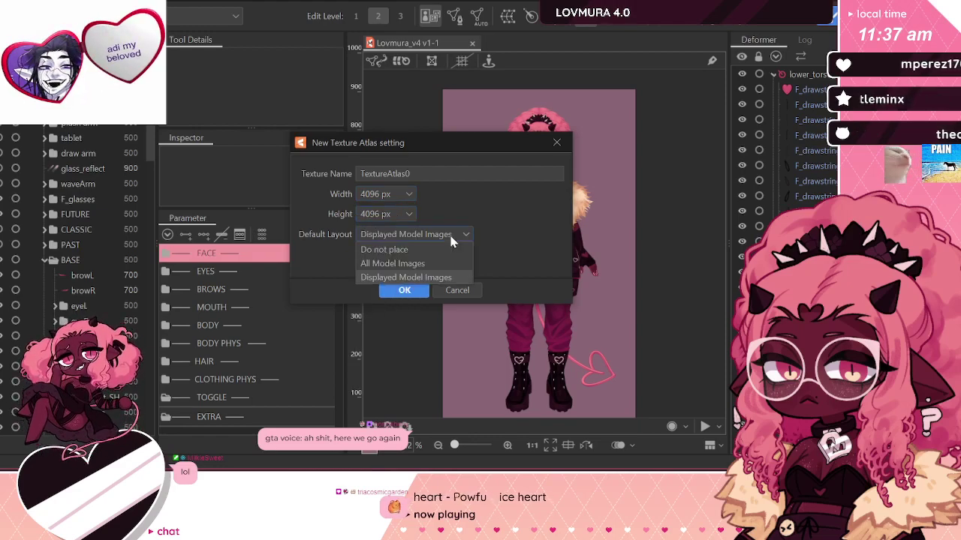
{"action": "left_click", "coordinate": [454, 264]}
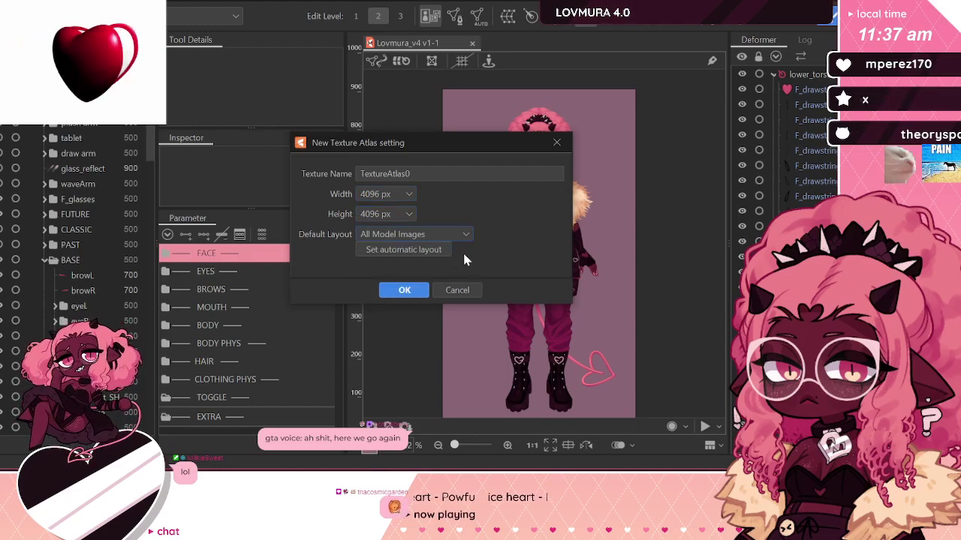
{"action": "left_click", "coordinate": [456, 239]}
{"action": "left_click", "coordinate": [435, 254]}
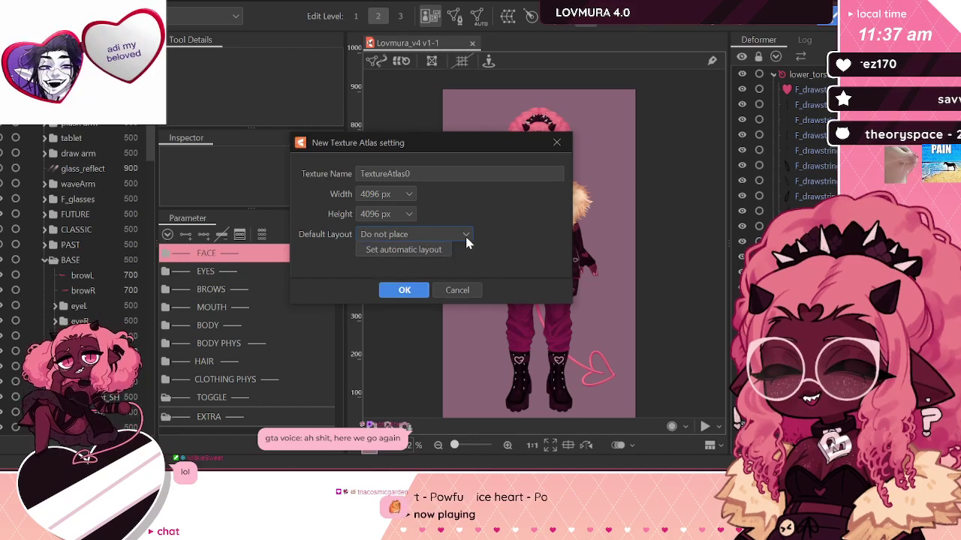
{"action": "left_click", "coordinate": [449, 253]}
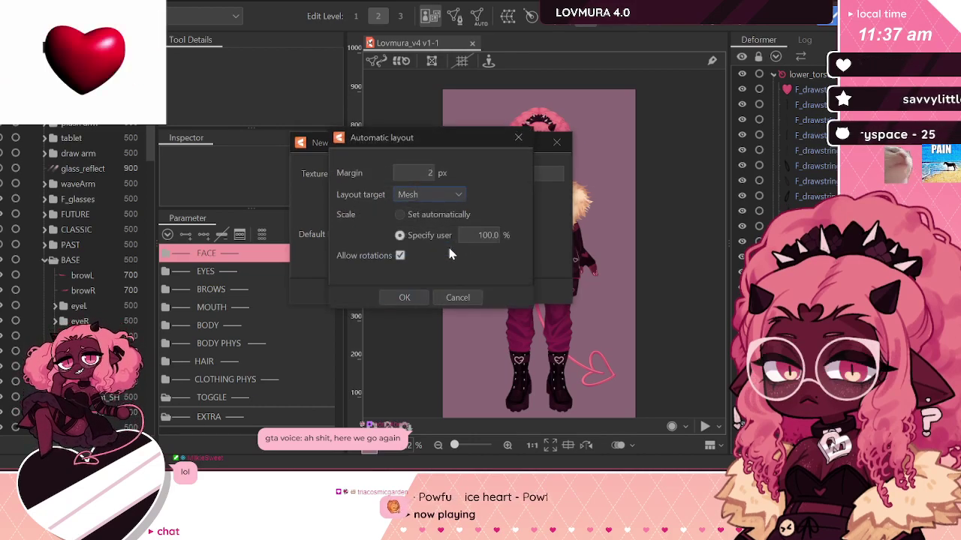
{"action": "left_click", "coordinate": [456, 197]}
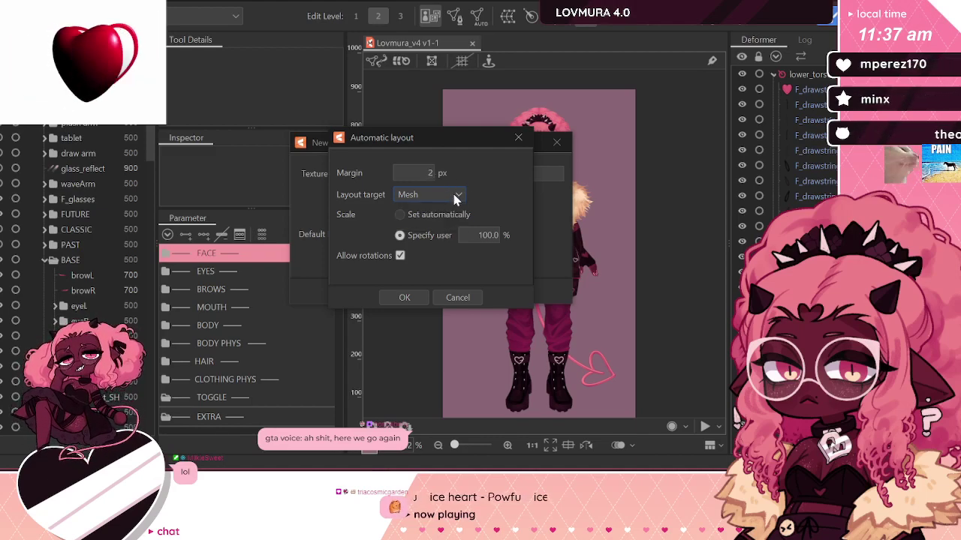
{"action": "left_click", "coordinate": [444, 197]}
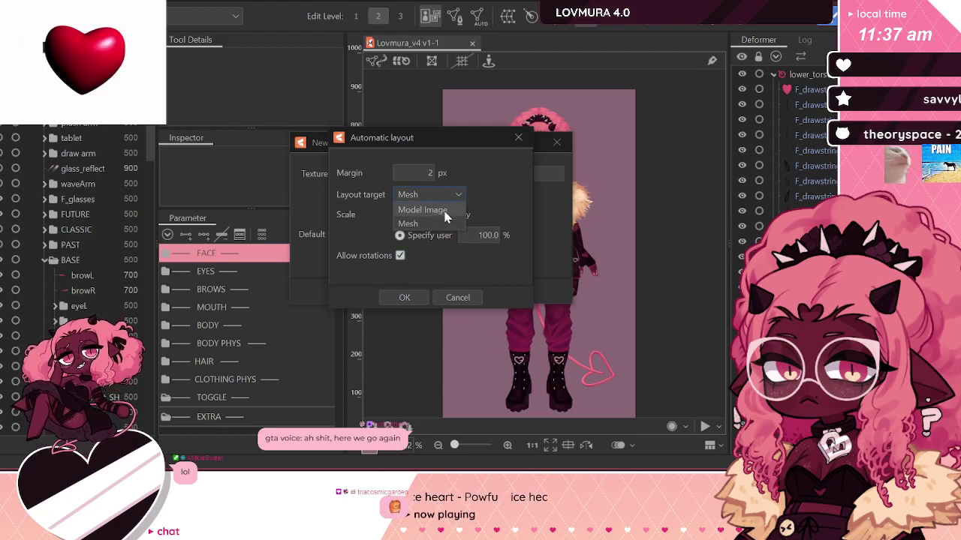
{"action": "left_click", "coordinate": [450, 210]}
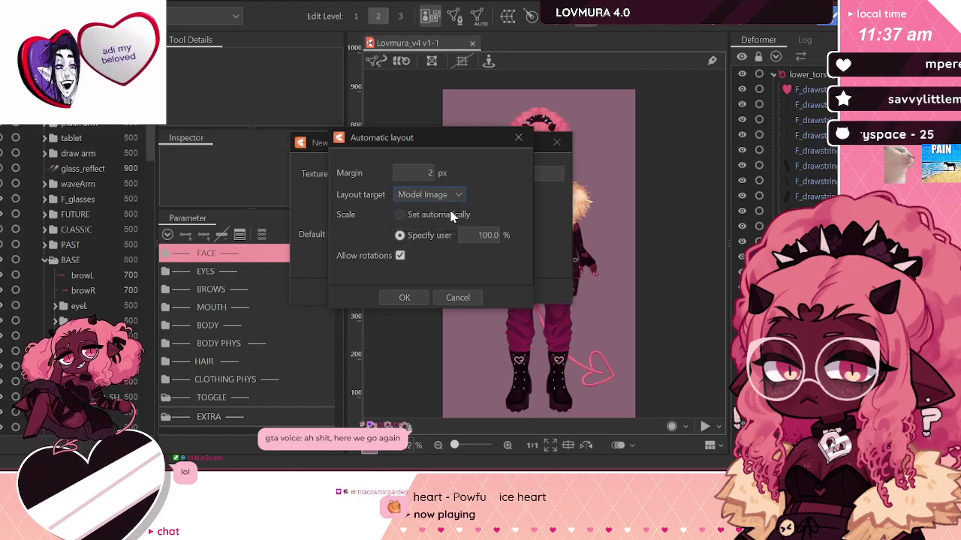
{"action": "left_click", "coordinate": [405, 297]}
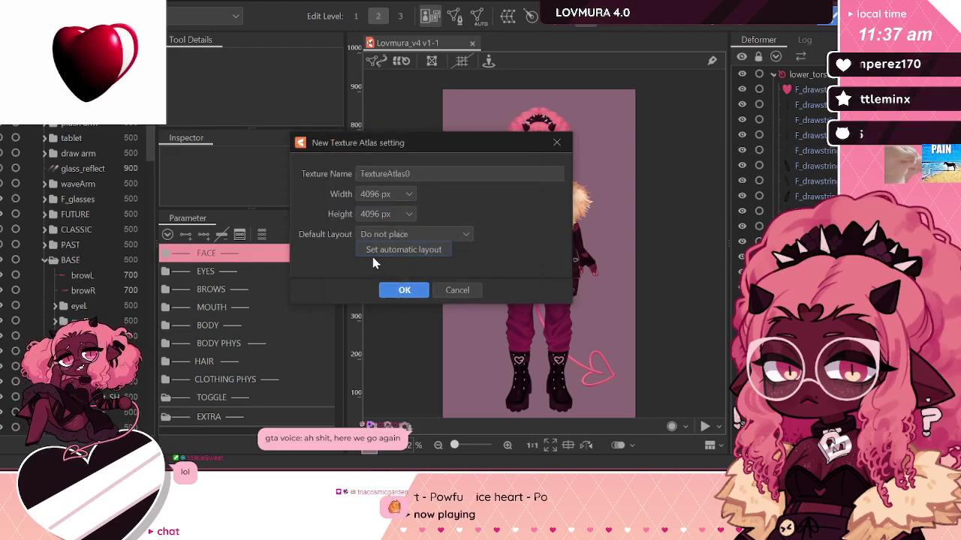
{"action": "left_click", "coordinate": [414, 236]}
{"action": "left_click", "coordinate": [393, 264]}
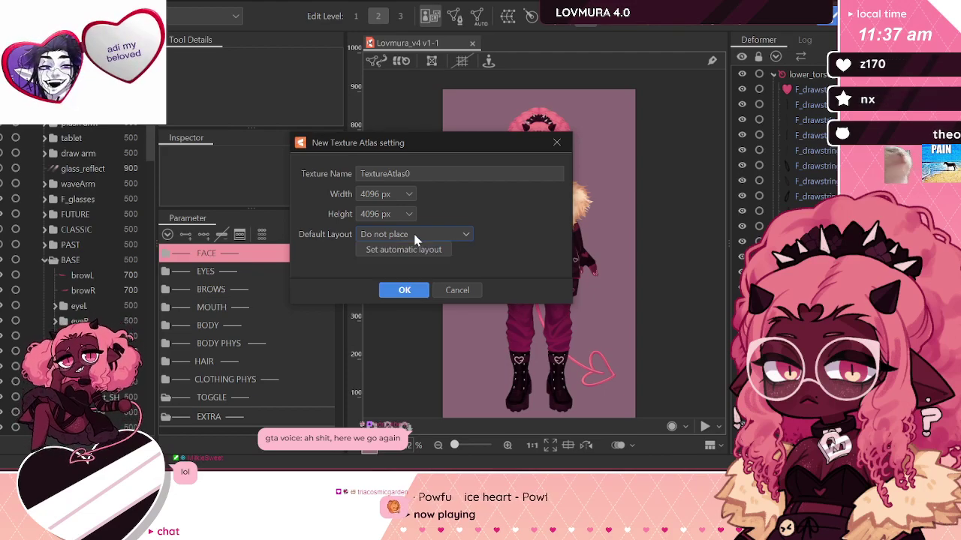
{"action": "left_click", "coordinate": [404, 289]}
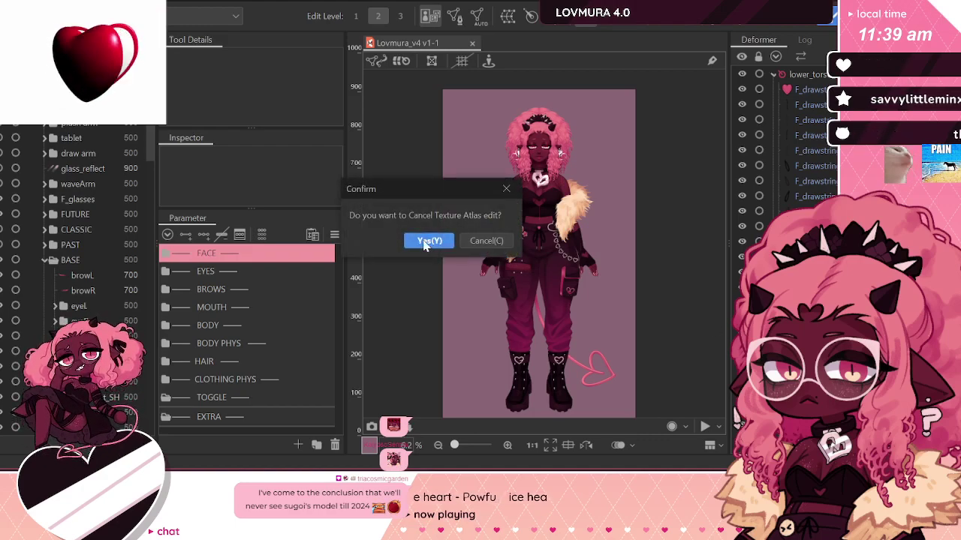
{"action": "left_click", "coordinate": [425, 243]}
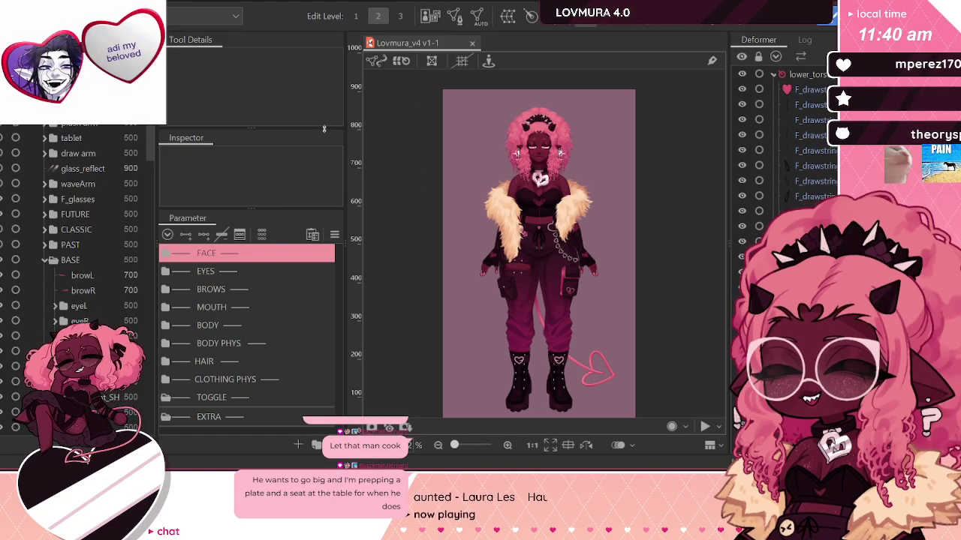
Step: Save the model, and expand the EYES parameter group and the eyeL part folder
{"action": "key", "text": "ctrl+s"}
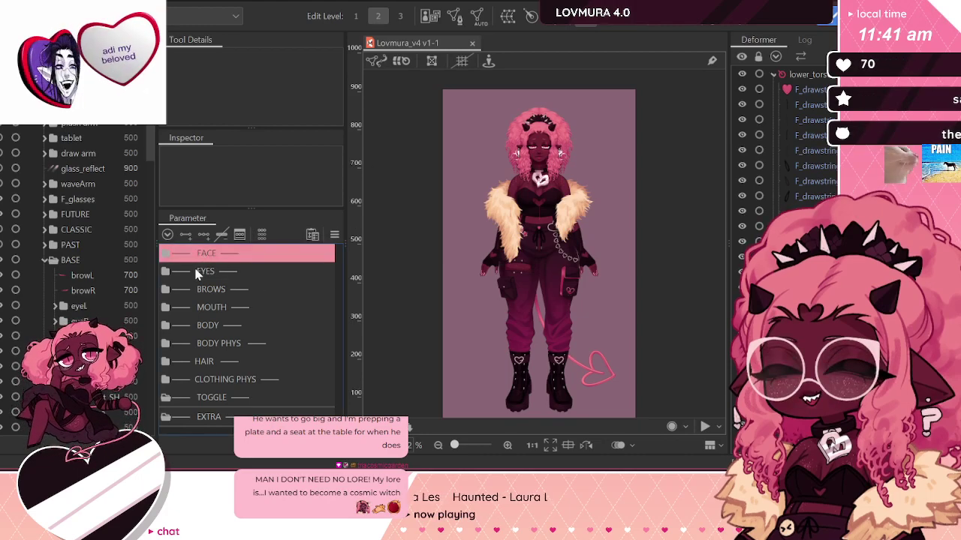
{"action": "left_click", "coordinate": [165, 272]}
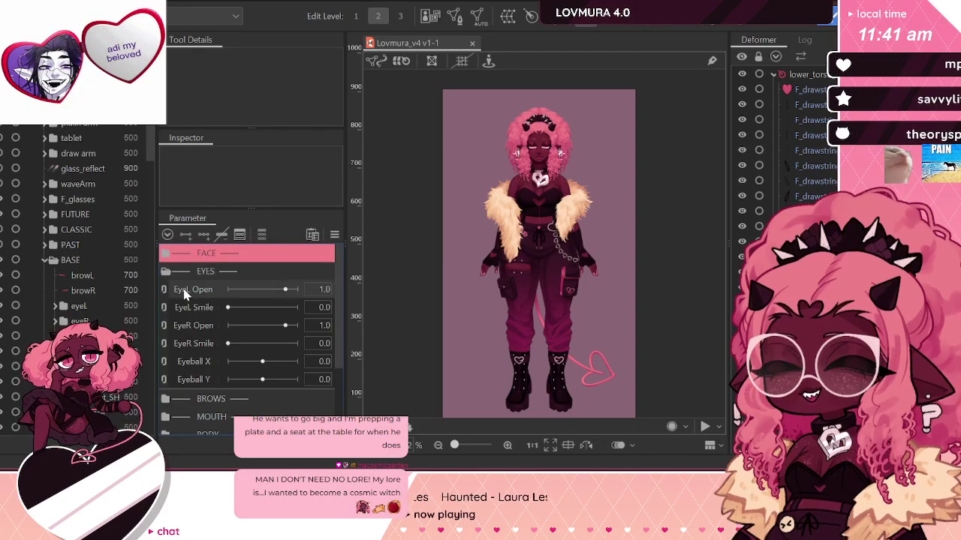
{"action": "left_click", "coordinate": [45, 304]}
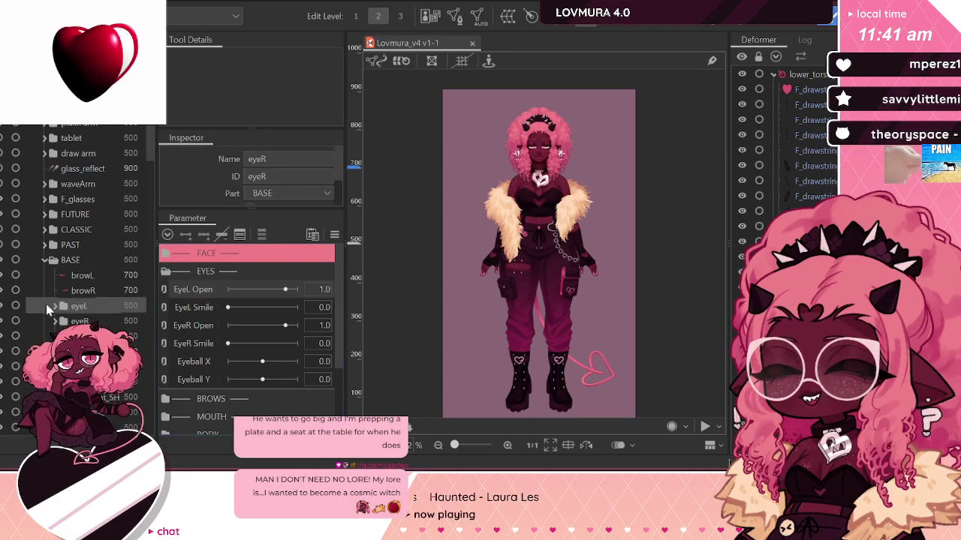
{"action": "left_click", "coordinate": [54, 307]}
Step: Examine the meshes and deform paths of the left eye's lashes and eyelid up close
{"action": "left_click", "coordinate": [75, 320]}
{"action": "scroll", "coordinate": [563, 184], "scroll_direction": "up", "scroll_amount": 5}
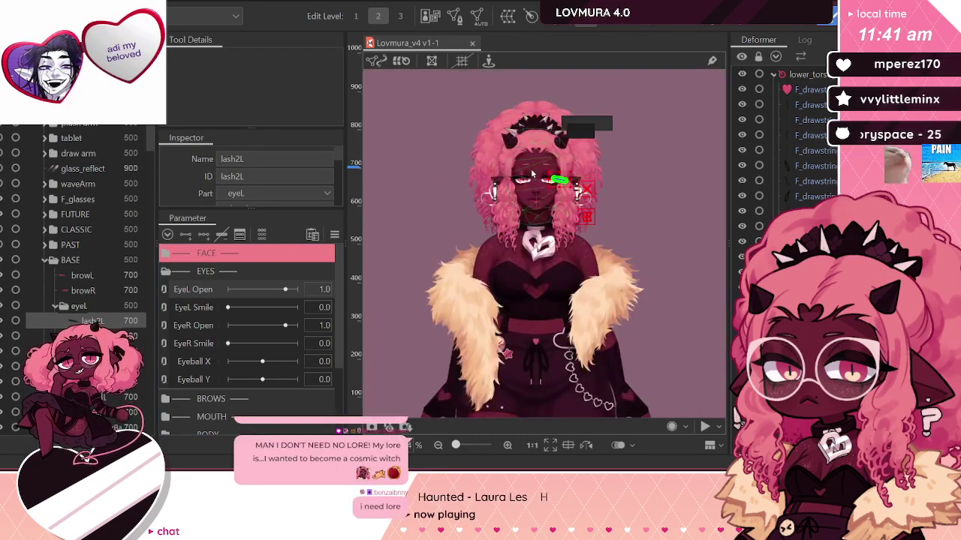
{"action": "scroll", "coordinate": [571, 177], "scroll_direction": "up", "scroll_amount": 6}
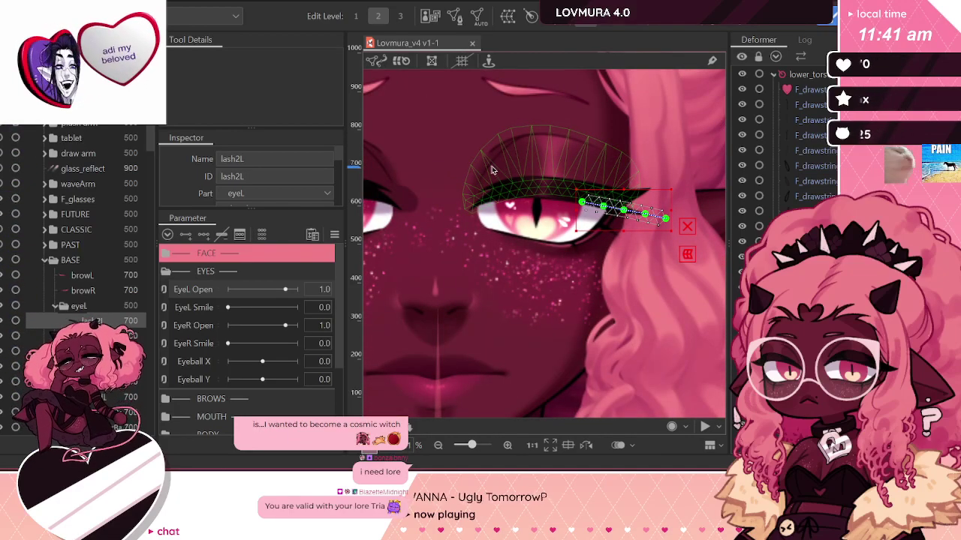
{"action": "left_click", "coordinate": [113, 381]}
{"action": "left_click", "coordinate": [113, 396]}
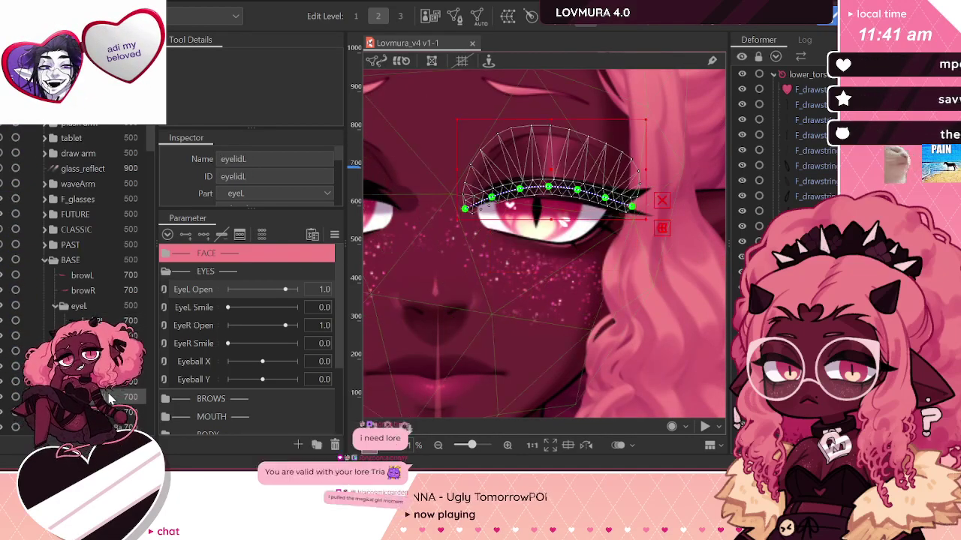
{"action": "scroll", "coordinate": [113, 375], "scroll_direction": "down", "scroll_amount": 1}
{"action": "left_click", "coordinate": [98, 283]}
{"action": "left_click", "coordinate": [100, 267]}
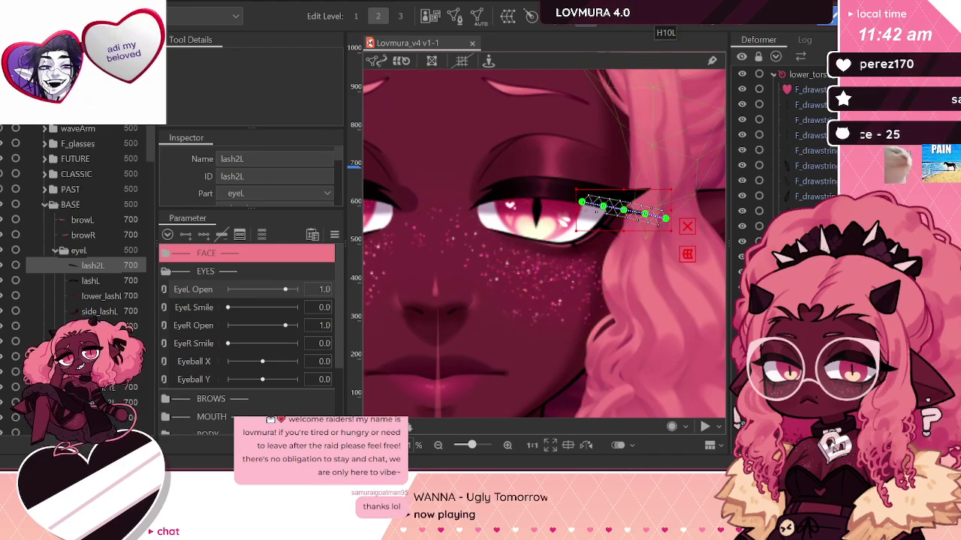
{"action": "scroll", "coordinate": [589, 133], "scroll_direction": "down", "scroll_amount": 2}
{"action": "scroll", "coordinate": [589, 132], "scroll_direction": "up", "scroll_amount": 3}
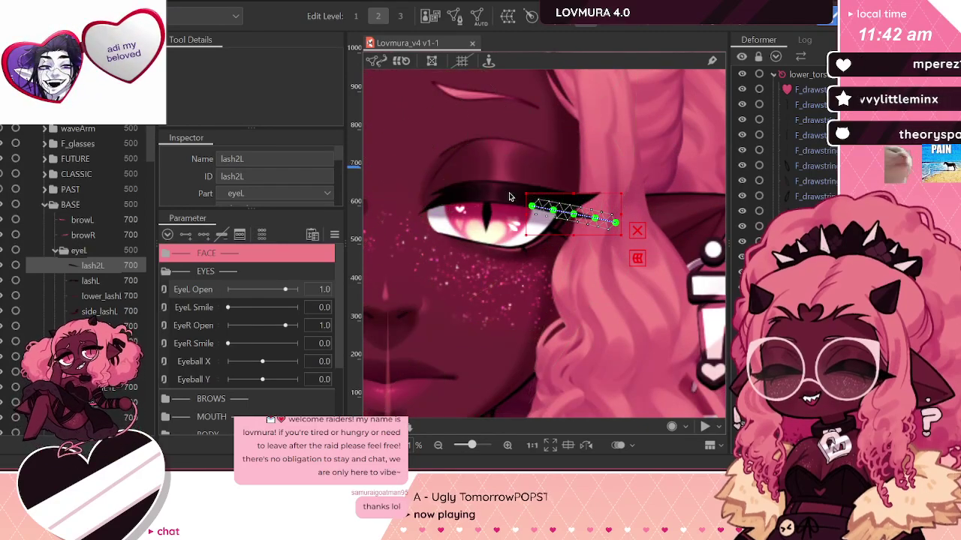
{"action": "left_click", "coordinate": [465, 197]}
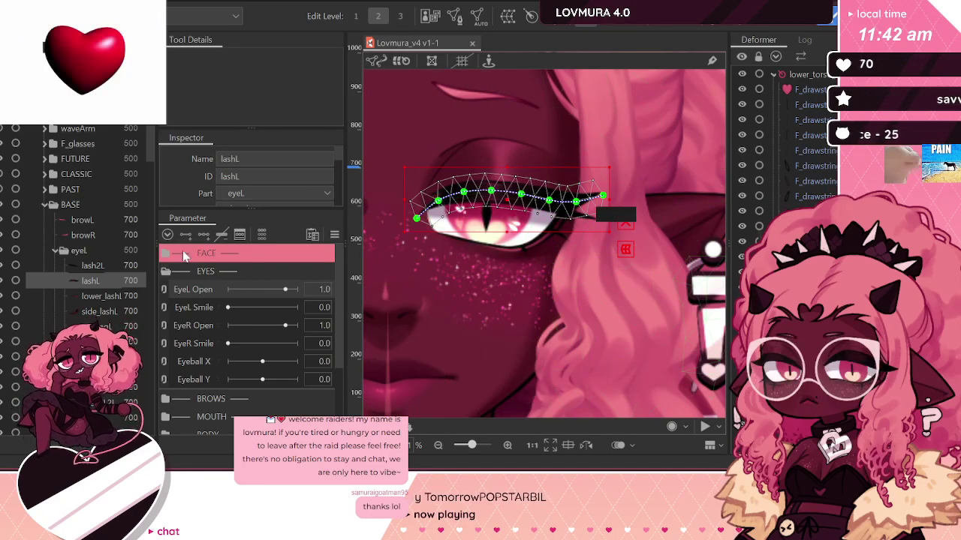
Step: Select the eyeL parts lash2L, lashL, lower_lashL, side_lashL, eyebagL and eyelidL together with the eye white
{"action": "left_click", "coordinate": [102, 267]}
{"action": "left_click", "coordinate": [100, 282], "text": "ctrl"}
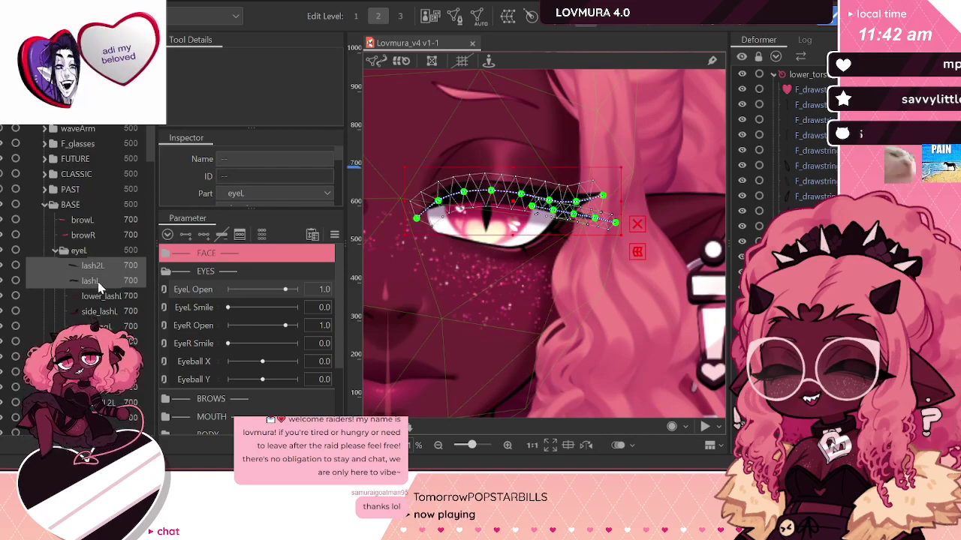
{"action": "left_click", "coordinate": [103, 298], "text": "ctrl"}
{"action": "left_click", "coordinate": [103, 311], "text": "ctrl"}
{"action": "left_click", "coordinate": [103, 326], "text": "ctrl"}
{"action": "left_click", "coordinate": [103, 342], "text": "ctrl"}
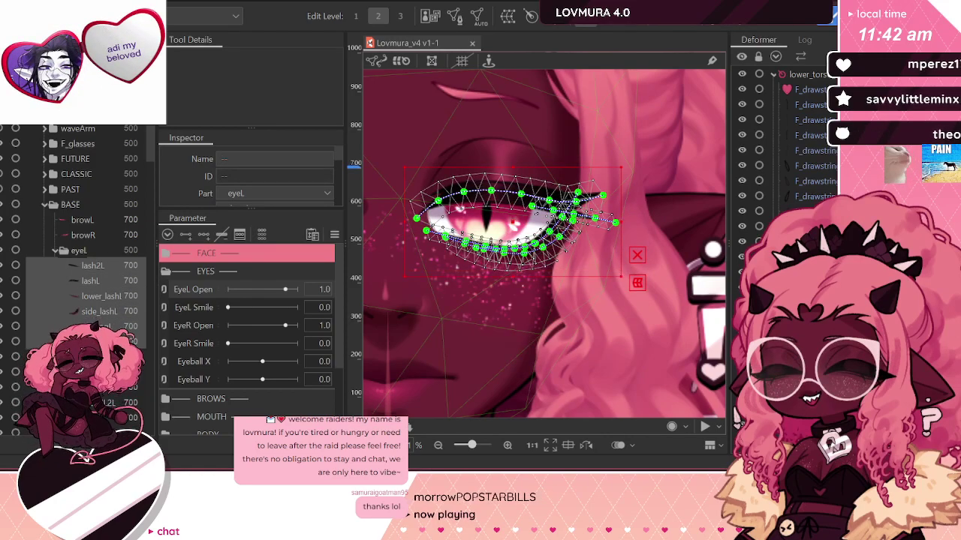
{"action": "left_click", "coordinate": [103, 356], "text": "ctrl"}
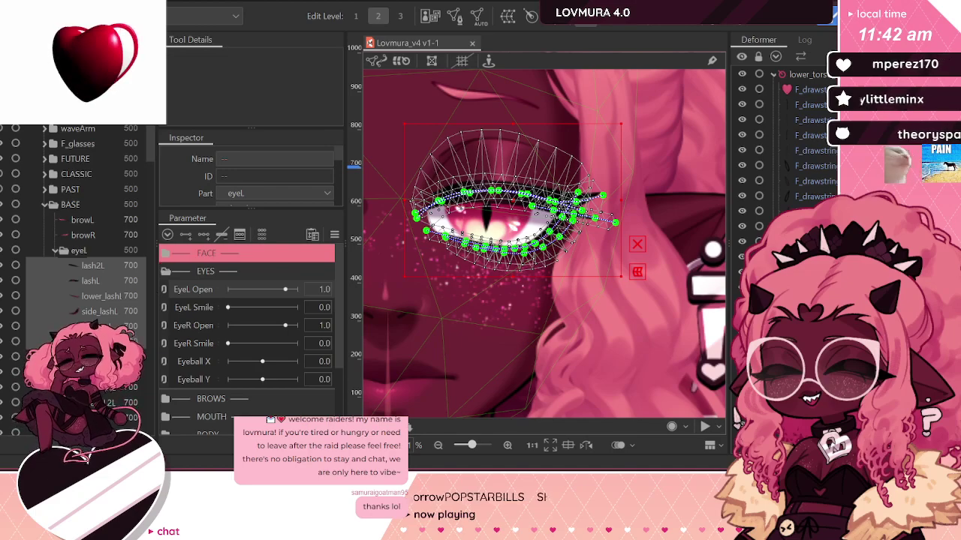
{"action": "scroll", "coordinate": [86, 225], "scroll_direction": "down", "scroll_amount": 2}
{"action": "left_click", "coordinate": [113, 422], "text": "ctrl"}
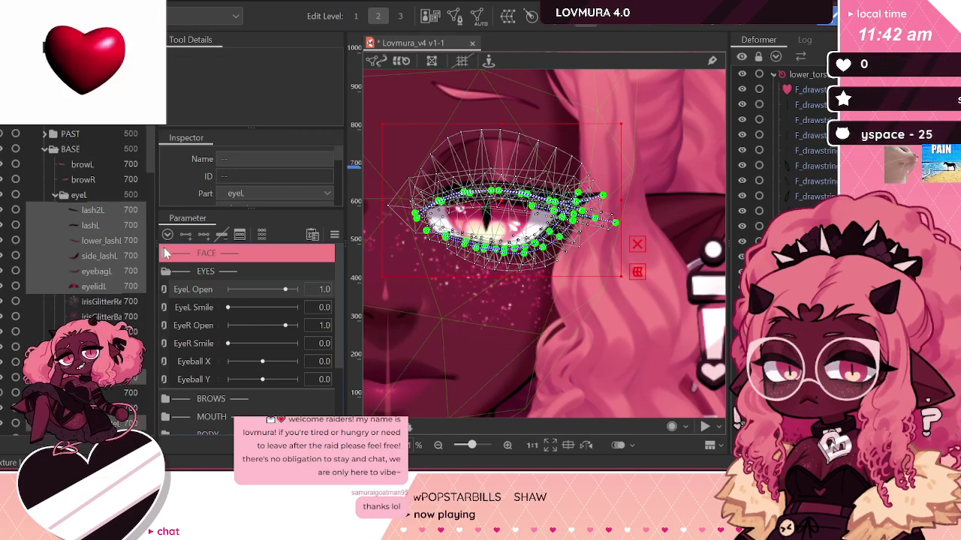
Step: Add keyforms at 0.0, 0.8, 1.0 and 1.2 on the EyeL Open parameter for the selected left eye parts
{"action": "left_click", "coordinate": [262, 235]}
{"action": "left_click", "coordinate": [262, 234]}
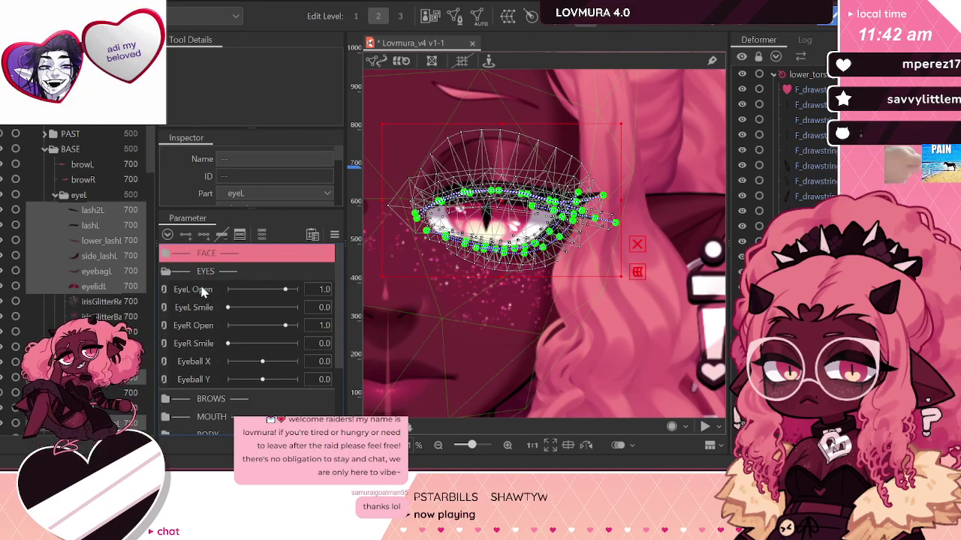
{"action": "left_click", "coordinate": [202, 289]}
{"action": "left_click", "coordinate": [239, 234]}
{"action": "left_click", "coordinate": [232, 91]}
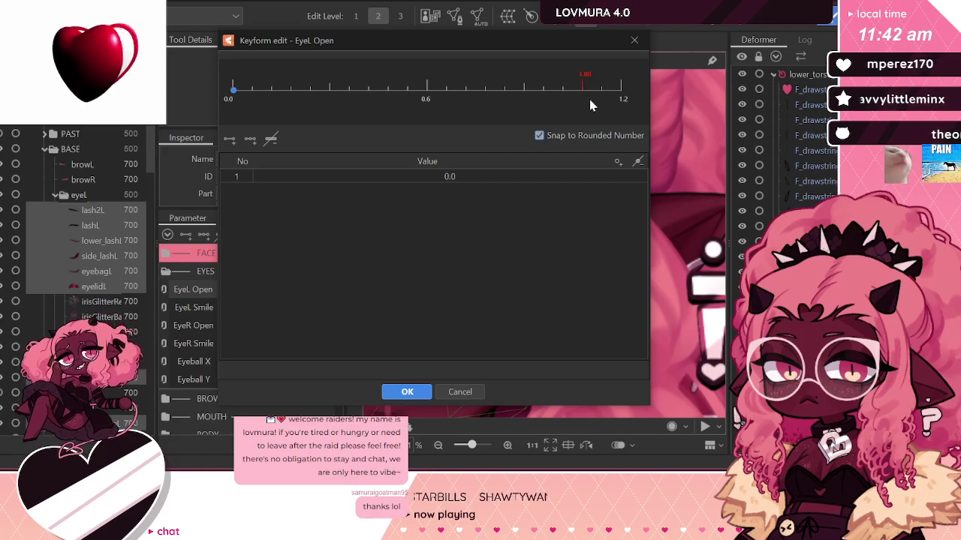
{"action": "left_click", "coordinate": [622, 93]}
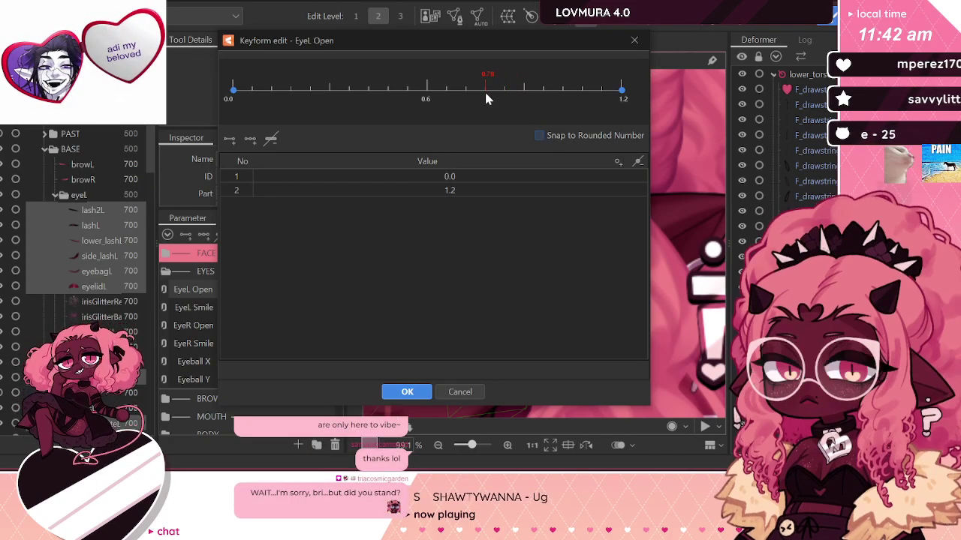
{"action": "left_click", "coordinate": [493, 91]}
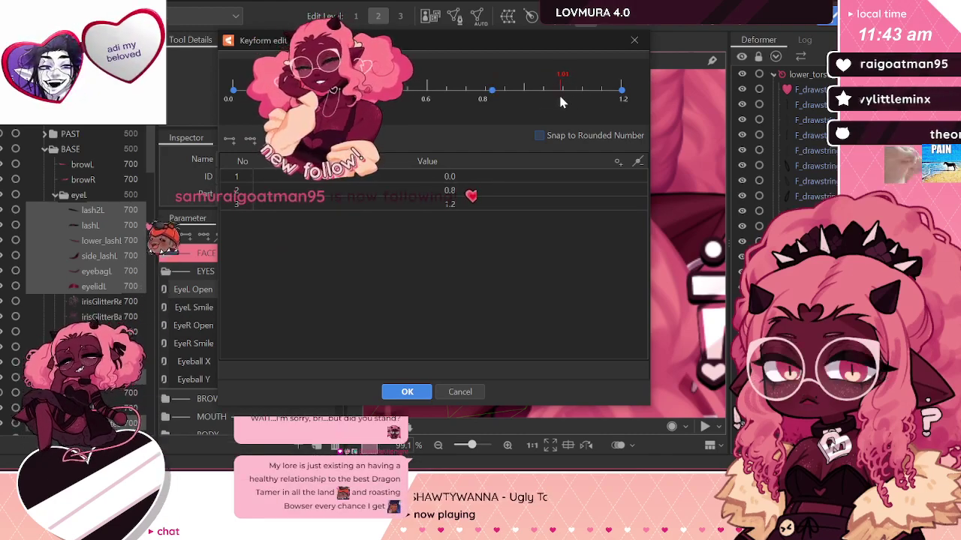
{"action": "left_click", "coordinate": [557, 92]}
{"action": "left_click", "coordinate": [407, 392]}
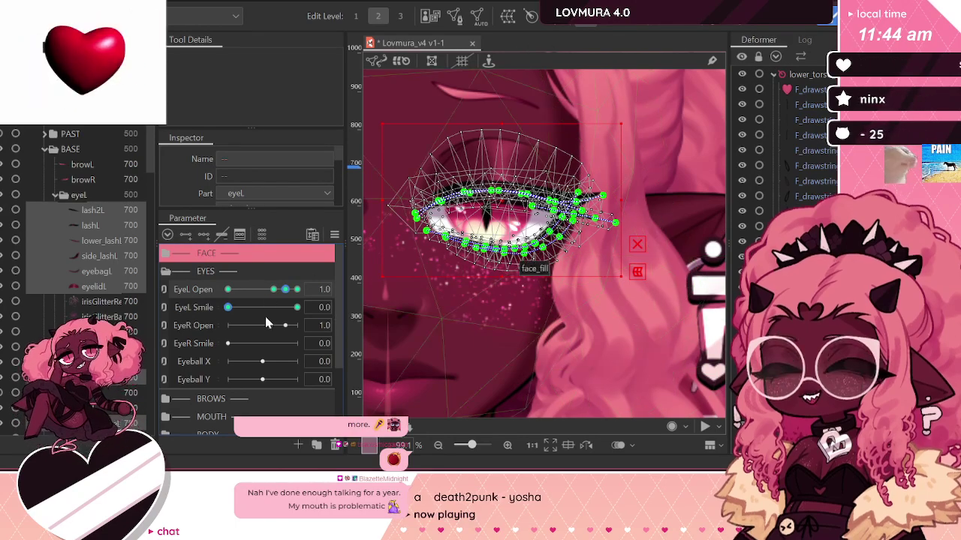
Step: Select only lashL and, at EyeL Open 0.0, bend the middle of its deform path down along the lower lash line
{"action": "left_click", "coordinate": [95, 271]}
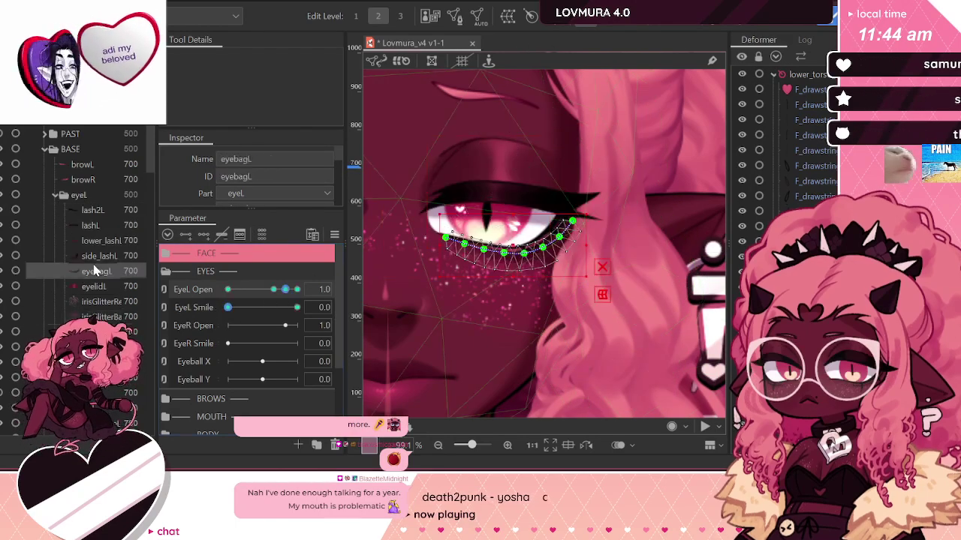
{"action": "left_click", "coordinate": [94, 253]}
{"action": "left_click", "coordinate": [93, 211]}
{"action": "left_click", "coordinate": [90, 225]}
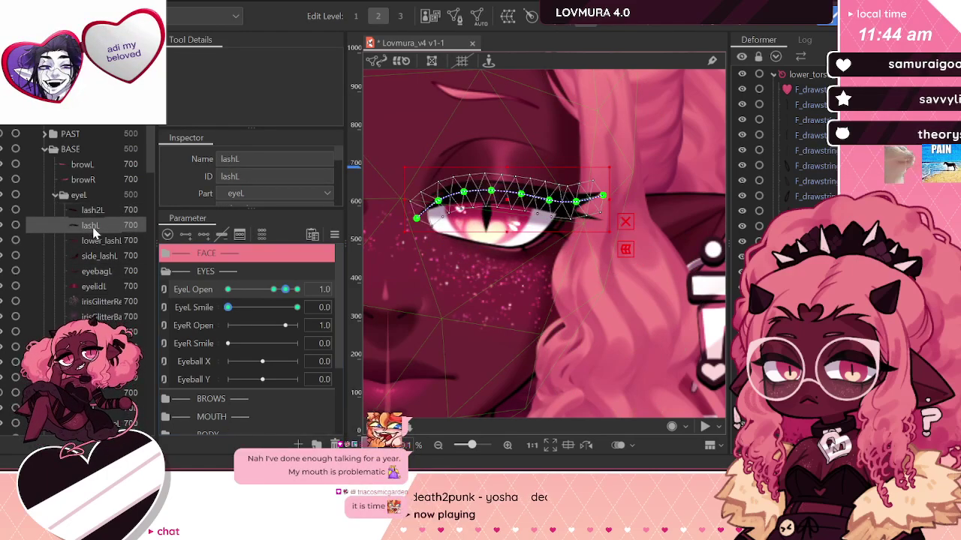
{"action": "left_click_drag", "start_coordinate": [296, 289], "coordinate": [141, 280]}
{"action": "scroll", "coordinate": [417, 214], "scroll_direction": "up", "scroll_amount": 2}
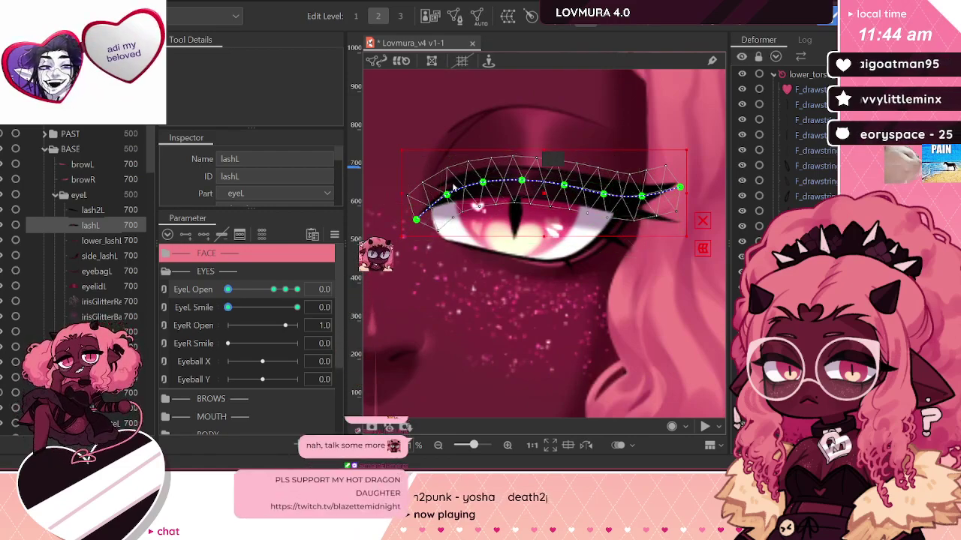
{"action": "key", "text": "p"}
{"action": "left_click_drag", "start_coordinate": [447, 195], "coordinate": [448, 227]}
{"action": "left_click_drag", "start_coordinate": [484, 183], "coordinate": [482, 241]}
{"action": "left_click_drag", "start_coordinate": [521, 181], "coordinate": [523, 248]}
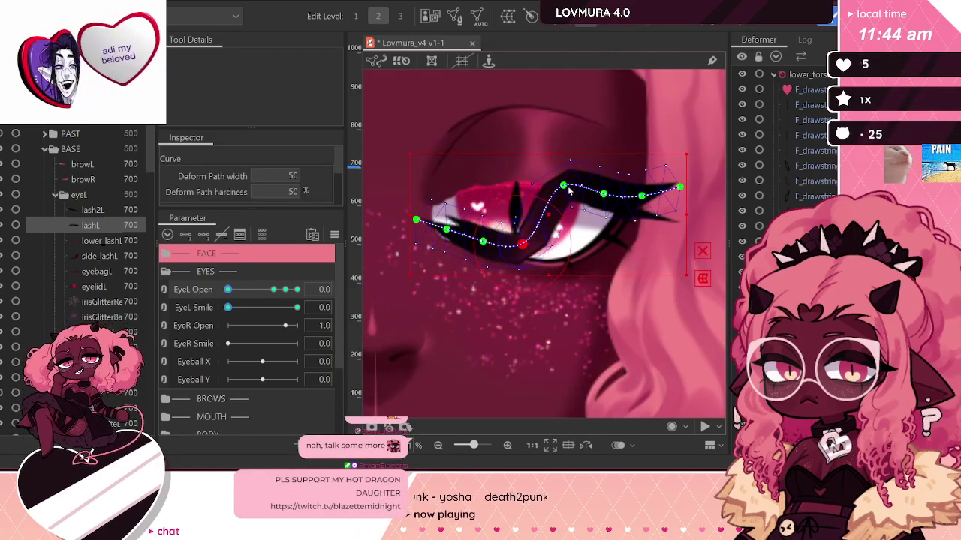
{"action": "left_click_drag", "start_coordinate": [562, 186], "coordinate": [563, 245]}
{"action": "left_click_drag", "start_coordinate": [602, 197], "coordinate": [602, 233]}
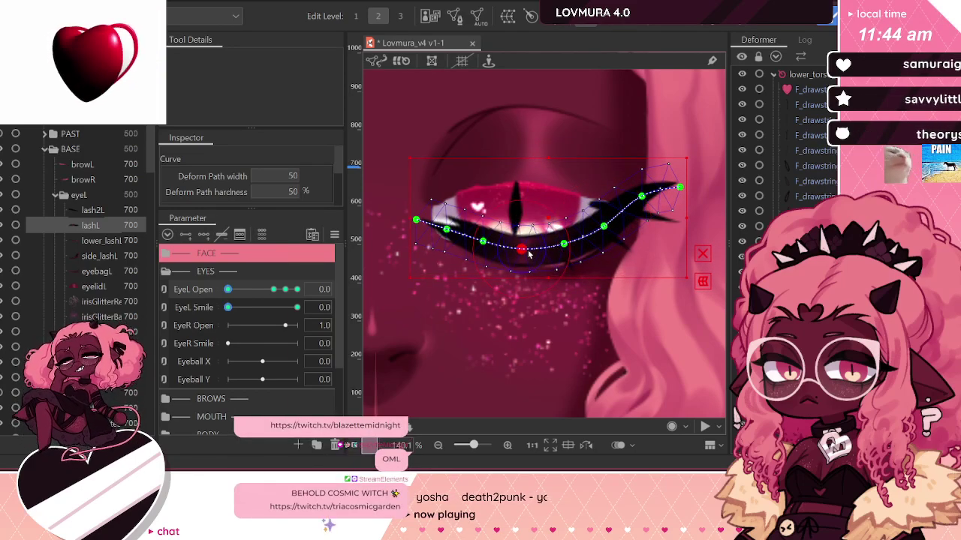
Step: Lower the outer end of the closed lashL and smooth its deform path curve towards the outer corner
{"action": "scroll", "coordinate": [561, 239], "scroll_direction": "down", "scroll_amount": 1}
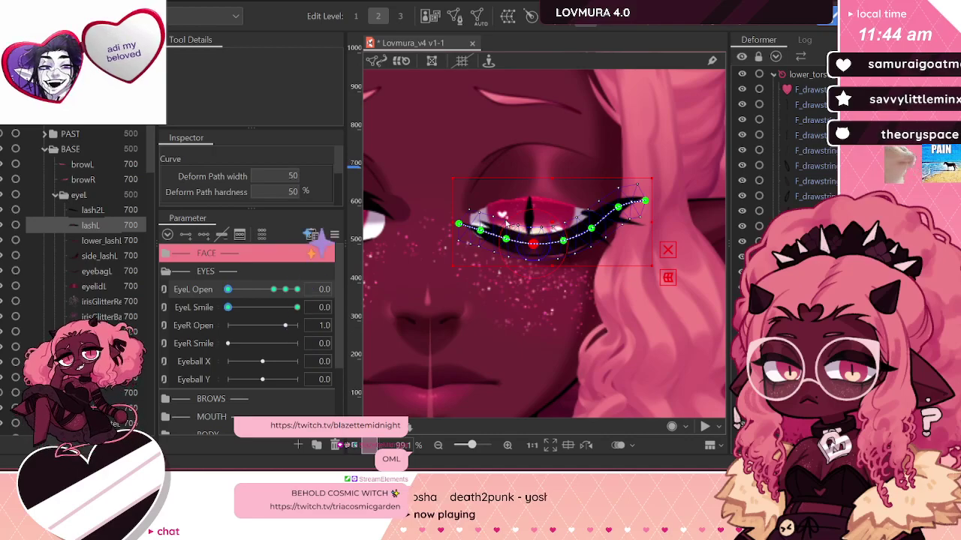
{"action": "left_click_drag", "start_coordinate": [228, 289], "coordinate": [163, 290]}
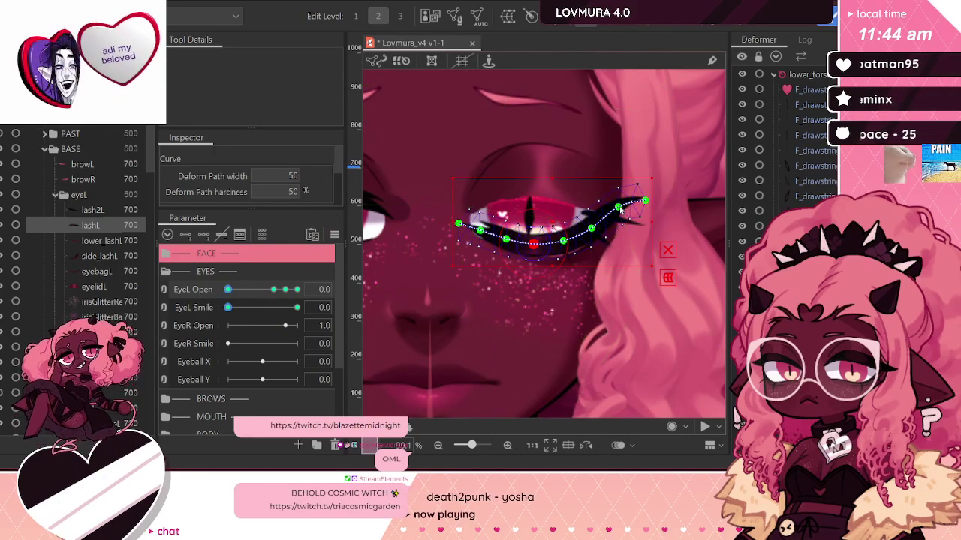
{"action": "left_click_drag", "start_coordinate": [619, 211], "coordinate": [647, 220]}
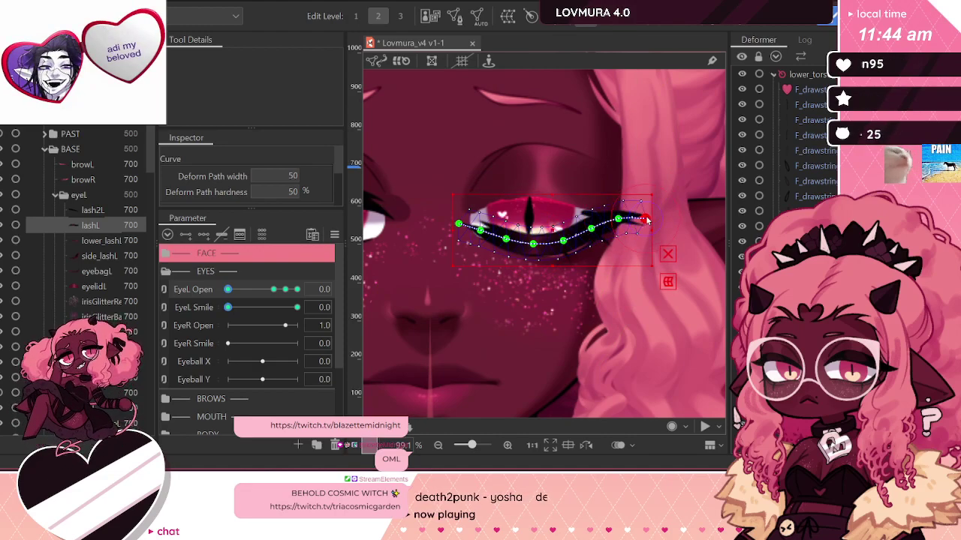
{"action": "scroll", "coordinate": [605, 223], "scroll_direction": "up", "scroll_amount": 2}
{"action": "left_click_drag", "start_coordinate": [578, 236], "coordinate": [579, 241]}
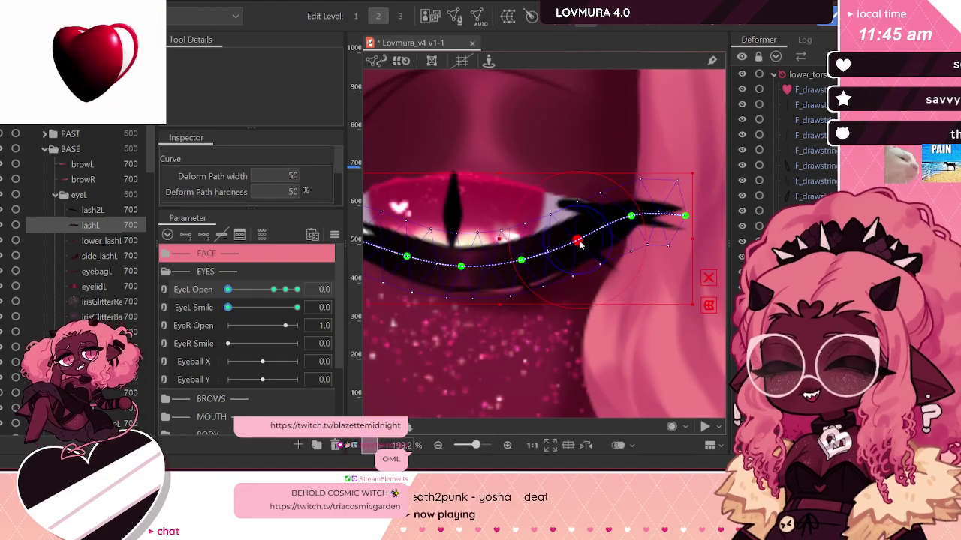
{"action": "scroll", "coordinate": [580, 244], "scroll_direction": "down", "scroll_amount": 2}
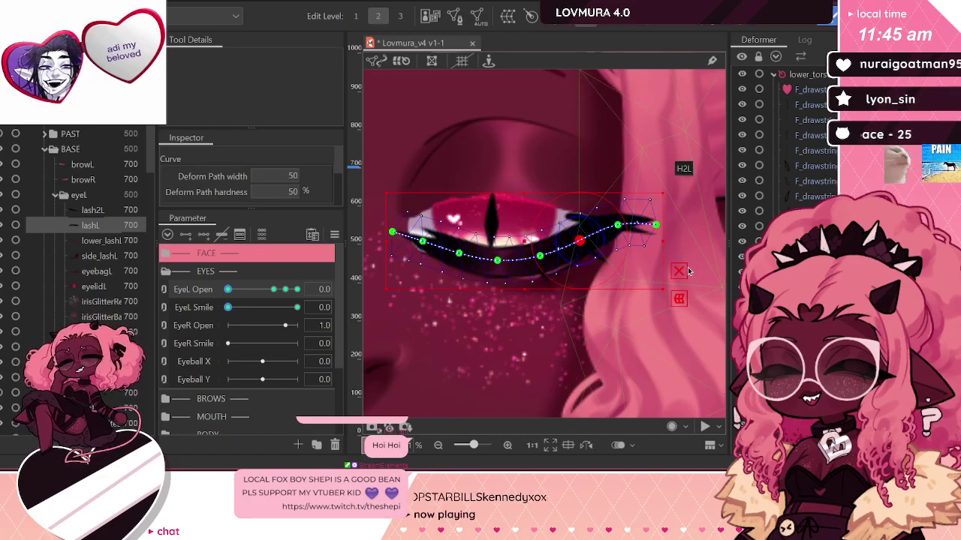
Step: Lower the inner corner of the closed lashL and refine the neighbouring deform path points into an even curve
{"action": "scroll", "coordinate": [691, 270], "scroll_direction": "down", "scroll_amount": 2}
{"action": "mouse_move", "coordinate": [229, 292]}
{"action": "left_mouse_down"}
{"action": "mouse_move", "coordinate": [281, 293]}
{"action": "mouse_move", "coordinate": [228, 291]}
{"action": "left_mouse_up"}
{"action": "scroll", "coordinate": [554, 240], "scroll_direction": "up", "scroll_amount": 2}
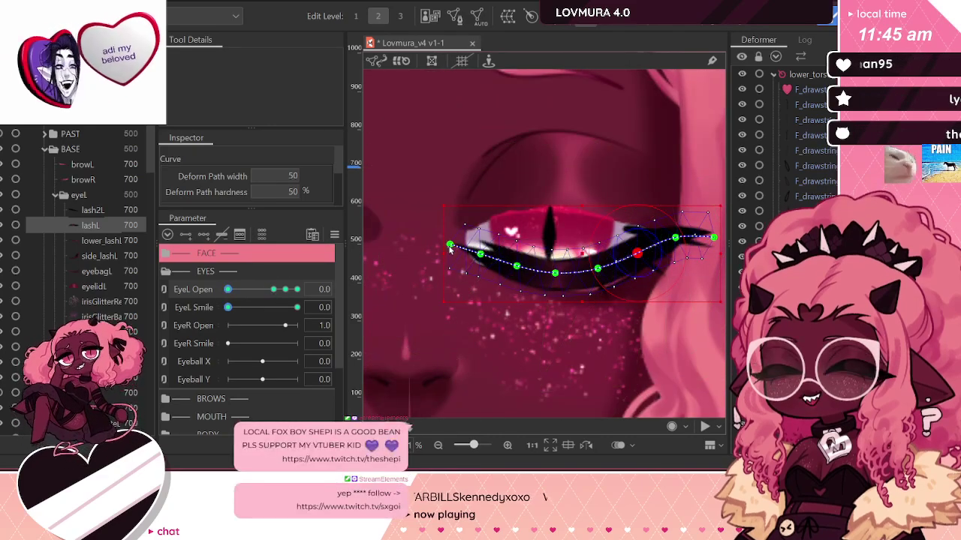
{"action": "left_click_drag", "start_coordinate": [449, 246], "coordinate": [450, 267]}
{"action": "left_click", "coordinate": [481, 257]}
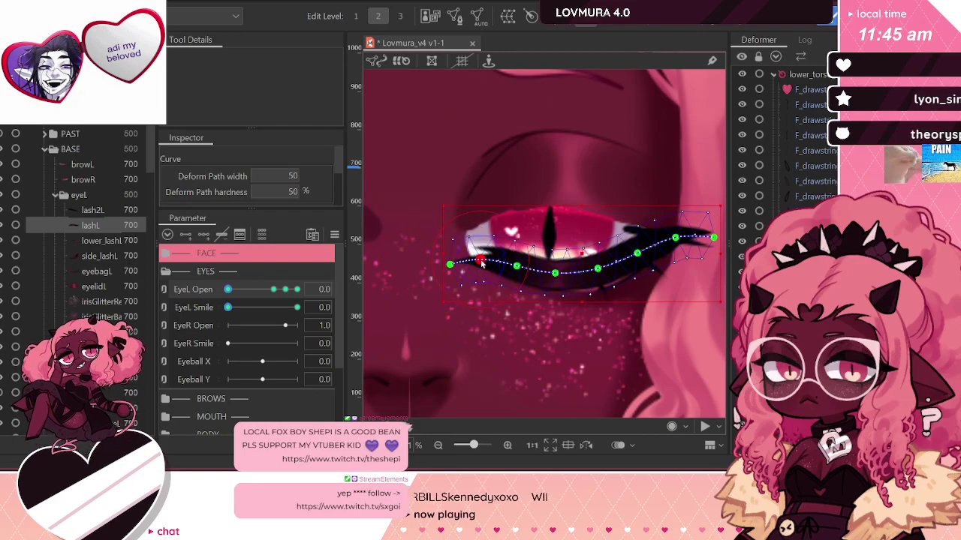
{"action": "scroll", "coordinate": [480, 261], "scroll_direction": "down", "scroll_amount": 2}
{"action": "scroll", "coordinate": [536, 276], "scroll_direction": "up", "scroll_amount": 1}
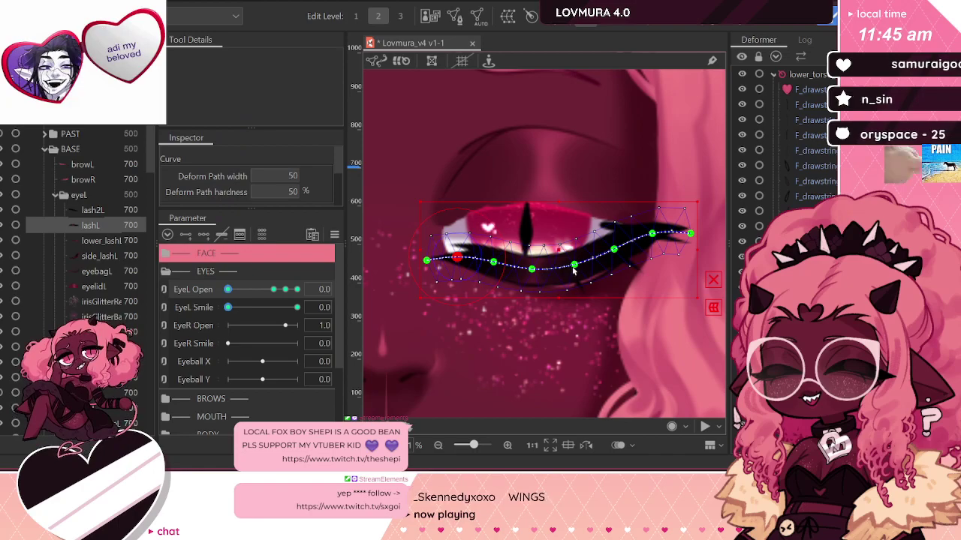
{"action": "left_click", "coordinate": [574, 268]}
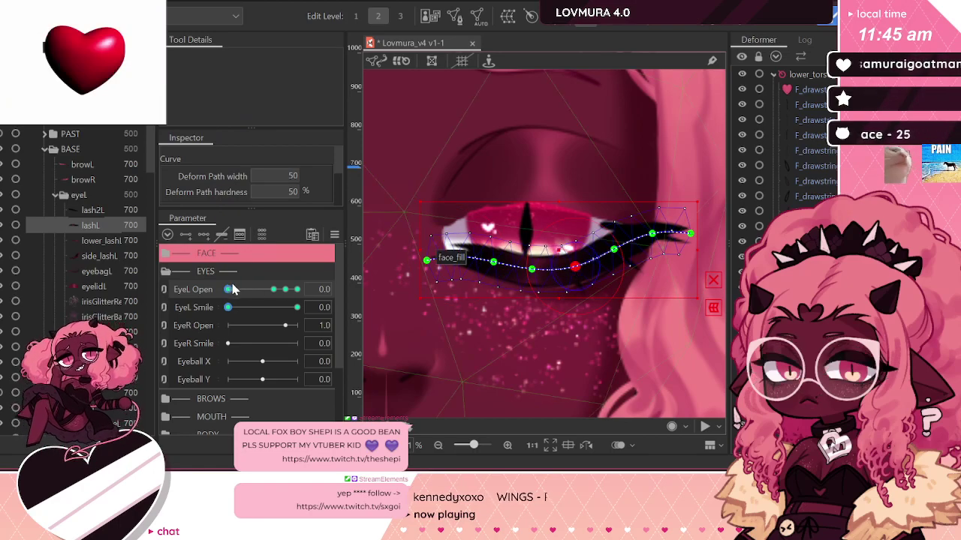
Step: Preview the lashL movement across the EyeL Open range and check the EyeL Smile keyforms
{"action": "left_click_drag", "start_coordinate": [233, 289], "coordinate": [12, 283]}
{"action": "left_click", "coordinate": [286, 289]}
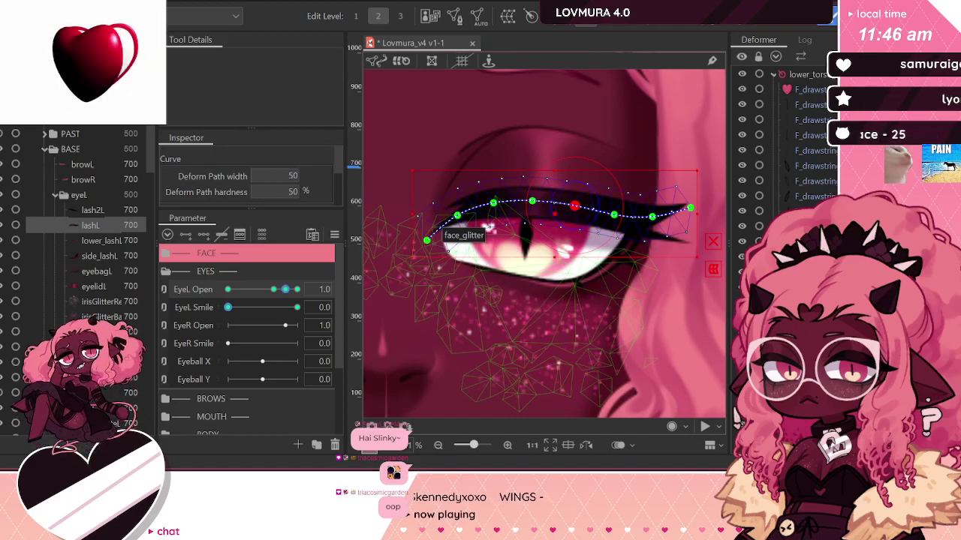
{"action": "left_click", "coordinate": [286, 290]}
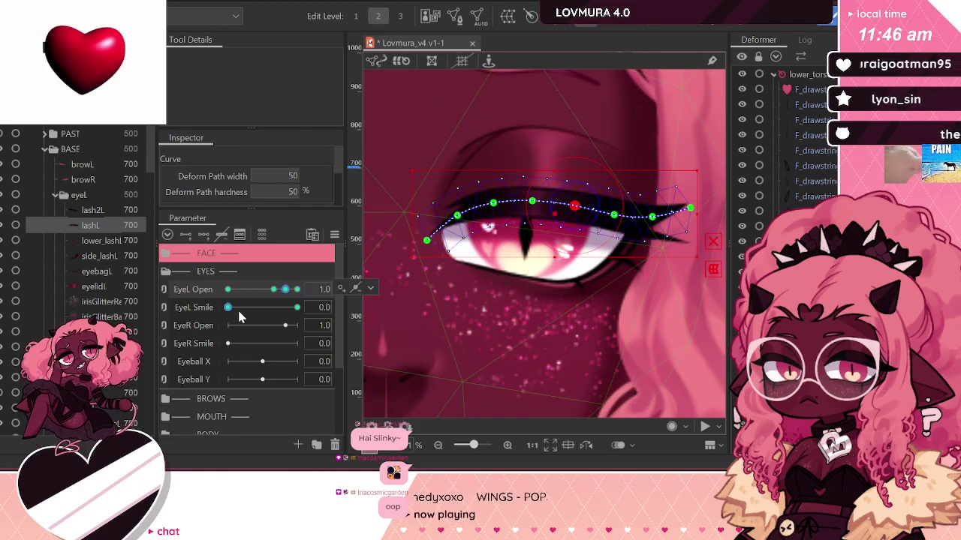
{"action": "left_click_drag", "start_coordinate": [230, 307], "coordinate": [156, 312]}
{"action": "left_click_drag", "start_coordinate": [285, 291], "coordinate": [291, 291]}
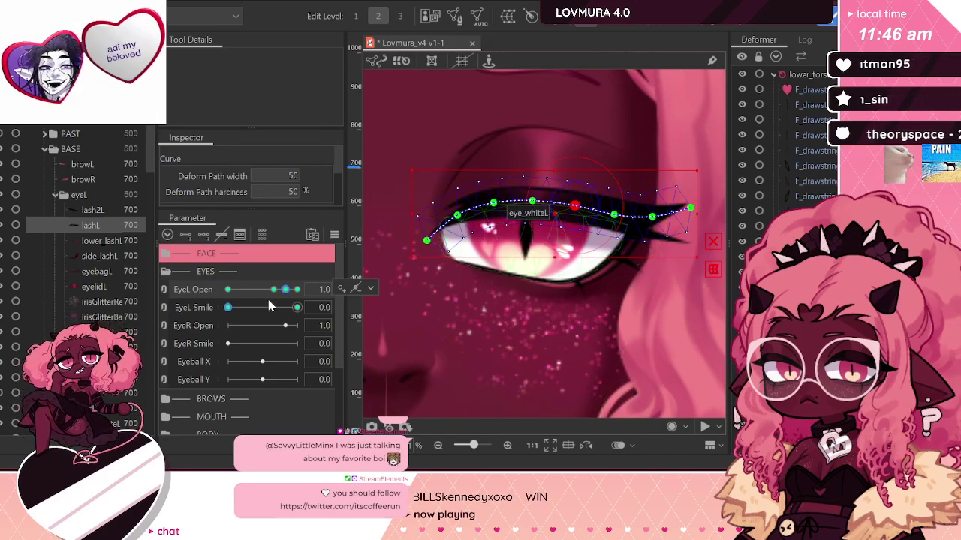
{"action": "left_click", "coordinate": [225, 307]}
{"action": "left_click_drag", "start_coordinate": [287, 294], "coordinate": [267, 293]}
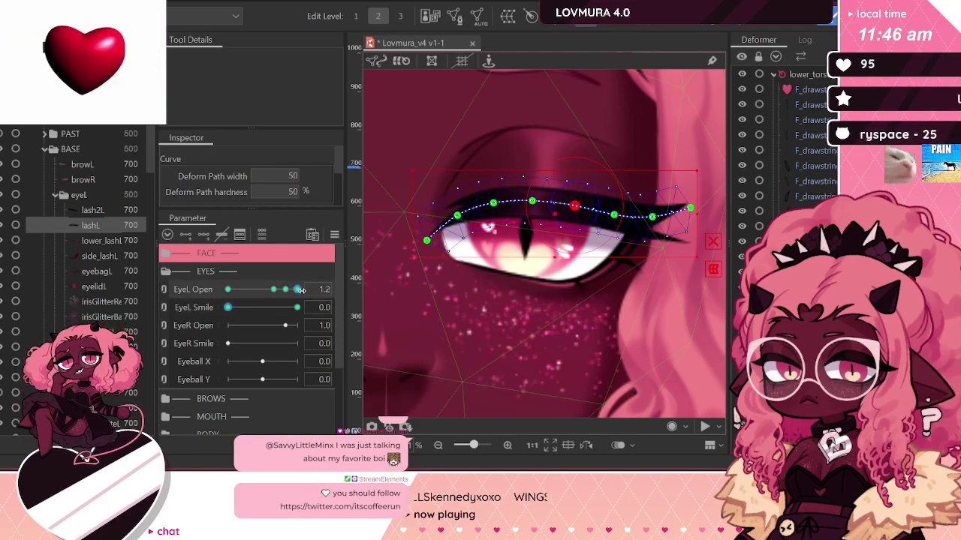
Step: At EyeL Open 0.8, shape lashL into a slightly lowered upper lash line, bringing down its outer half and tip
{"action": "left_click", "coordinate": [275, 295]}
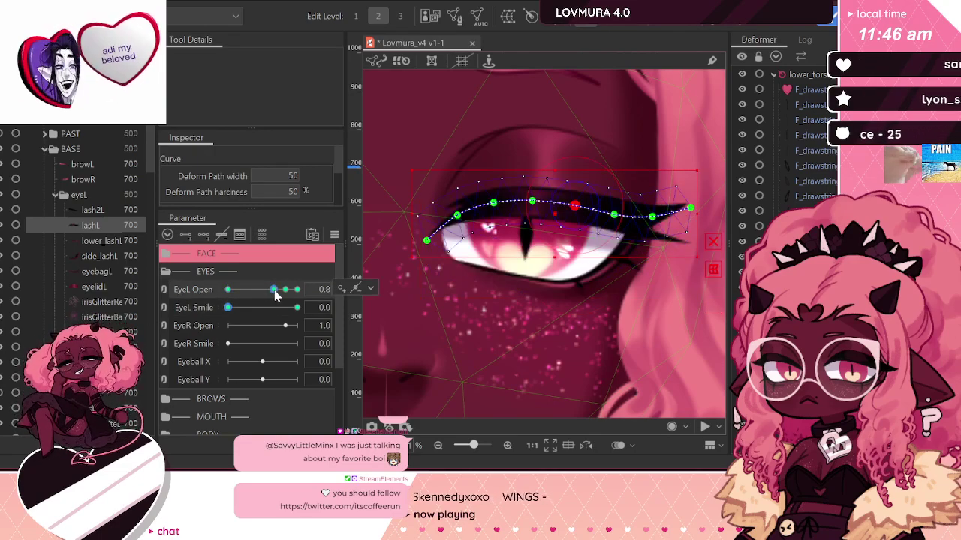
{"action": "left_click_drag", "start_coordinate": [530, 205], "coordinate": [653, 229]}
{"action": "left_click", "coordinate": [653, 217]}
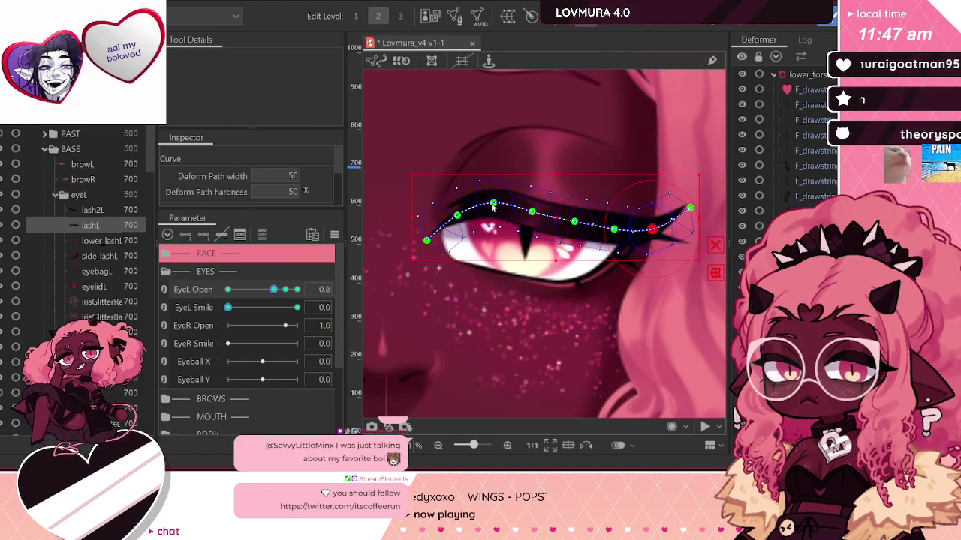
{"action": "left_click_drag", "start_coordinate": [493, 205], "coordinate": [457, 228]}
{"action": "left_click_drag", "start_coordinate": [576, 224], "coordinate": [533, 205]}
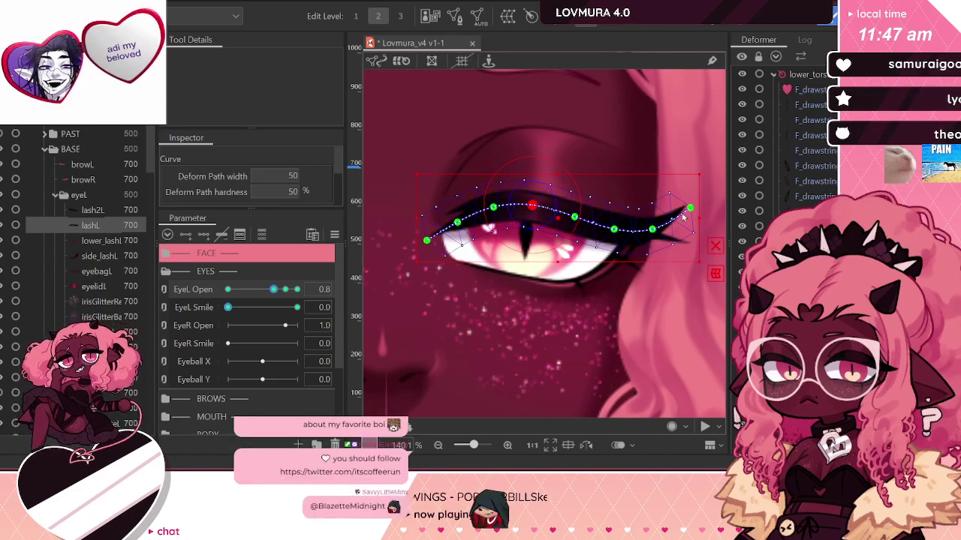
{"action": "left_click_drag", "start_coordinate": [690, 208], "coordinate": [690, 220]}
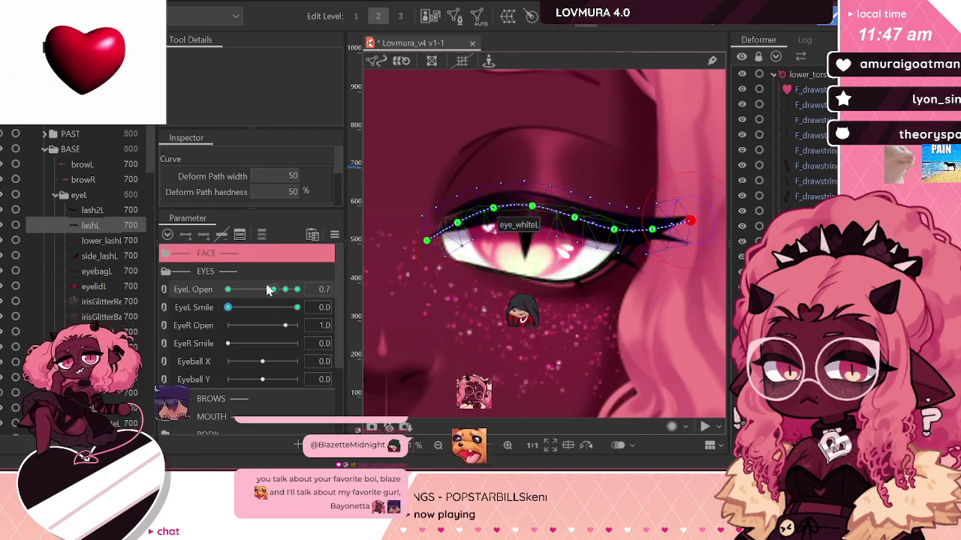
{"action": "mouse_move", "coordinate": [273, 290]}
{"action": "left_mouse_down"}
{"action": "mouse_move", "coordinate": [259, 289]}
{"action": "mouse_move", "coordinate": [274, 291]}
{"action": "left_mouse_up"}
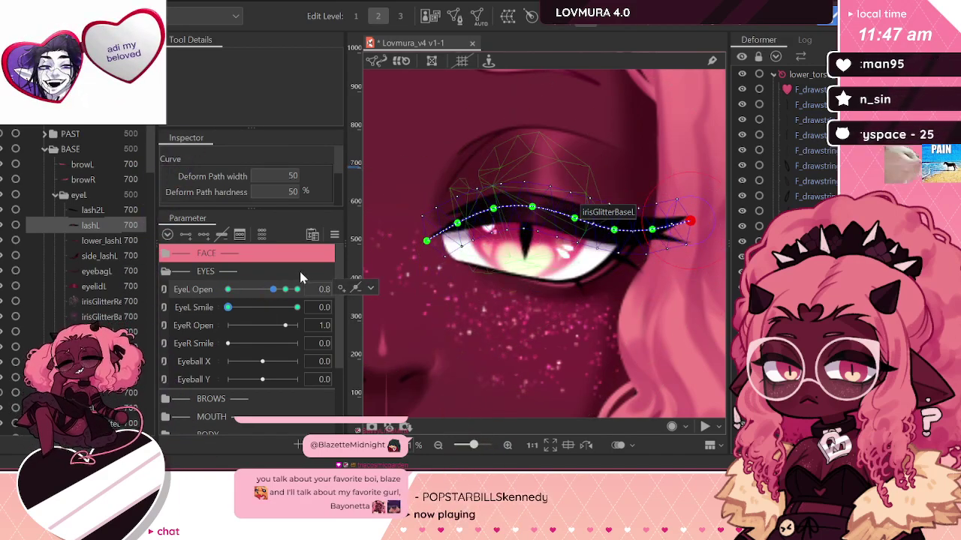
{"action": "left_click", "coordinate": [614, 226]}
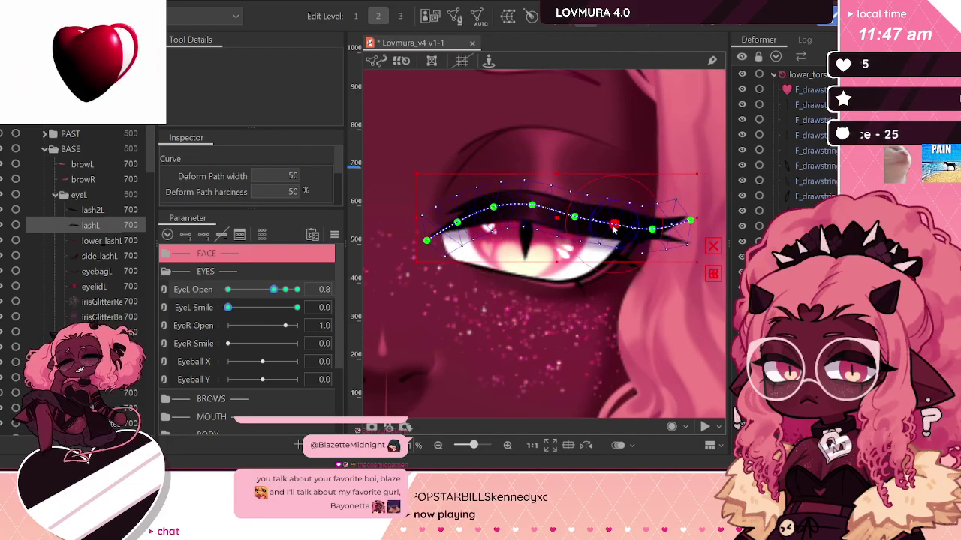
{"action": "left_click", "coordinate": [574, 218]}
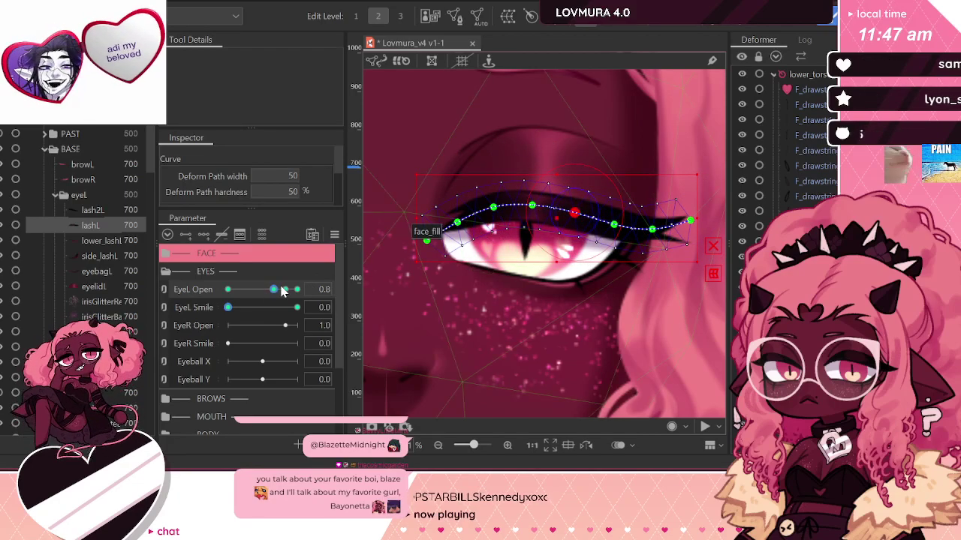
Step: At EyeL Open 0.0, lower the outer tip of lashL slightly and even out the points beside it
{"action": "left_click_drag", "start_coordinate": [274, 291], "coordinate": [225, 295]}
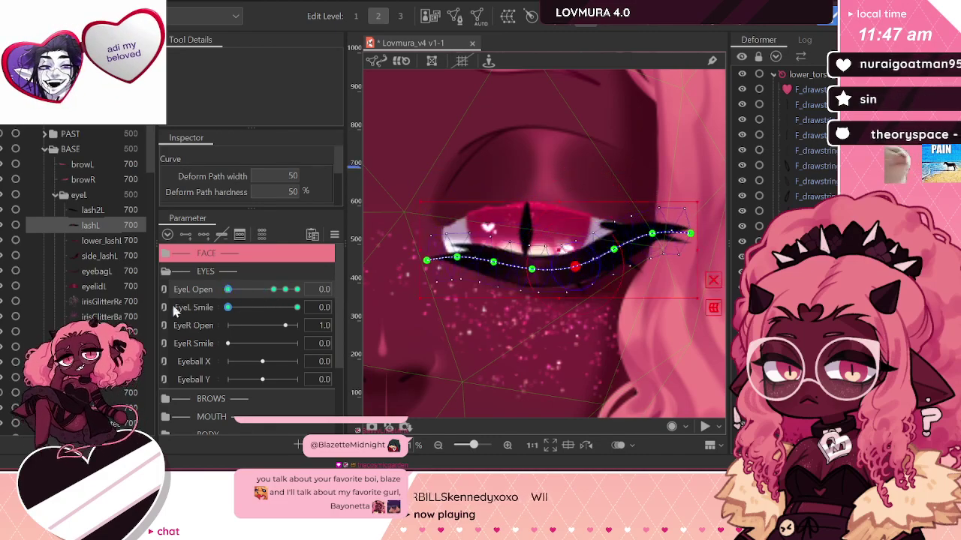
{"action": "left_click", "coordinate": [651, 236]}
{"action": "left_click_drag", "start_coordinate": [691, 233], "coordinate": [690, 240]}
{"action": "left_click_drag", "start_coordinate": [614, 249], "coordinate": [615, 250]}
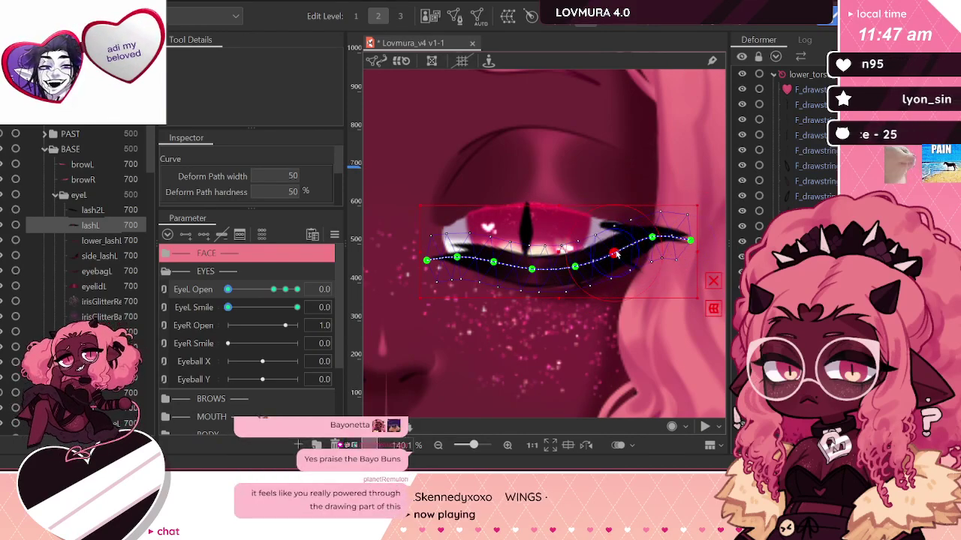
Step: At EyeL Open 1.2, raise the middle and outer deform path points of lashL into a higher arch with a lifted outer tip
{"action": "left_click_drag", "start_coordinate": [240, 290], "coordinate": [297, 292]}
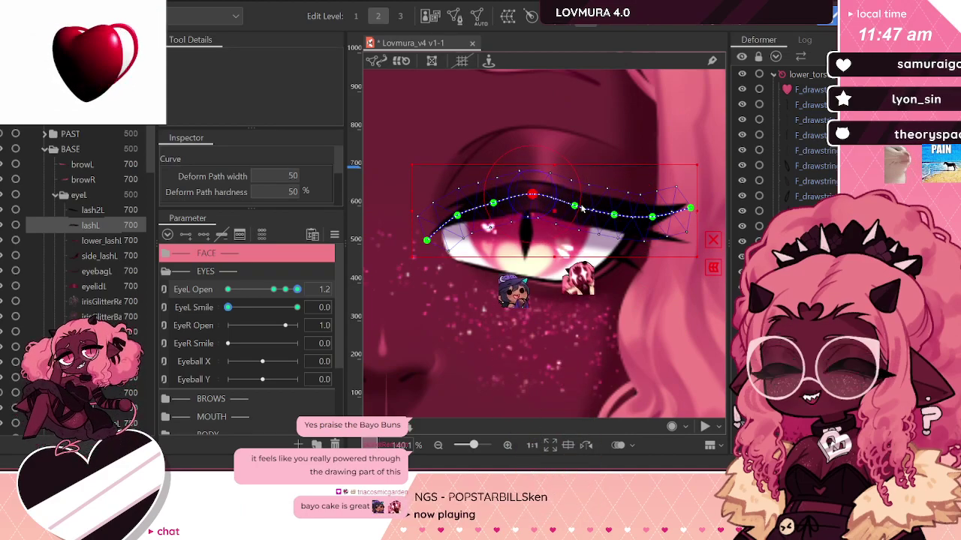
{"action": "left_click_drag", "start_coordinate": [574, 205], "coordinate": [532, 187]}
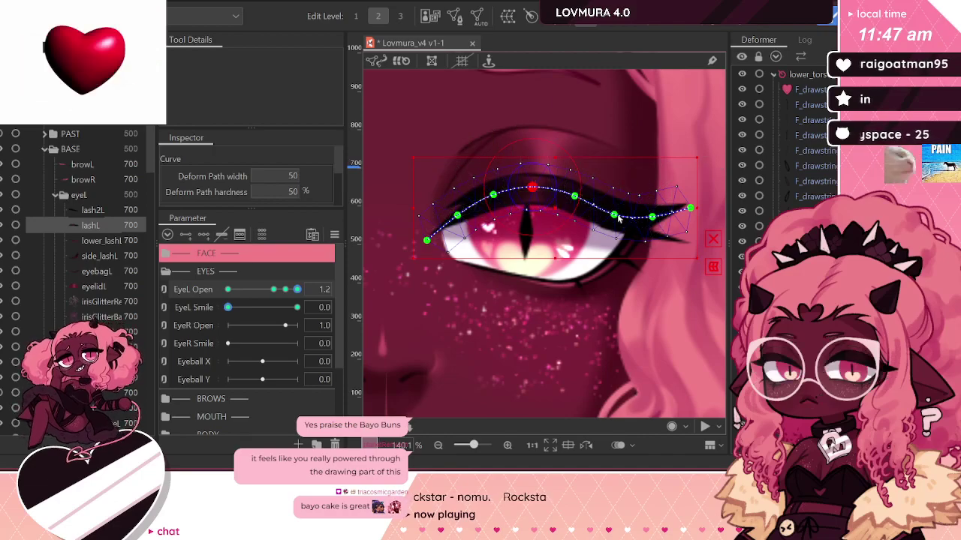
{"action": "left_click_drag", "start_coordinate": [615, 214], "coordinate": [575, 192]}
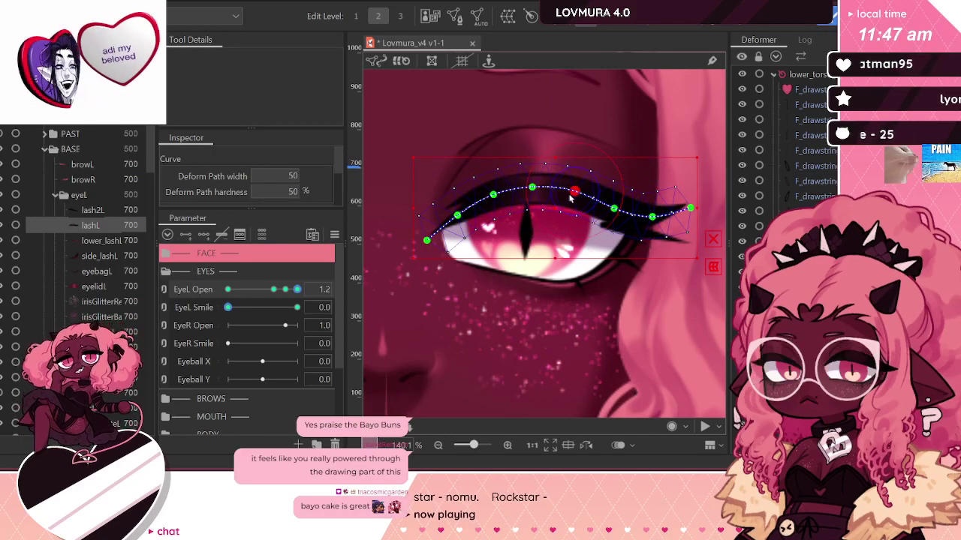
{"action": "left_click", "coordinate": [532, 189], "text": "shift"}
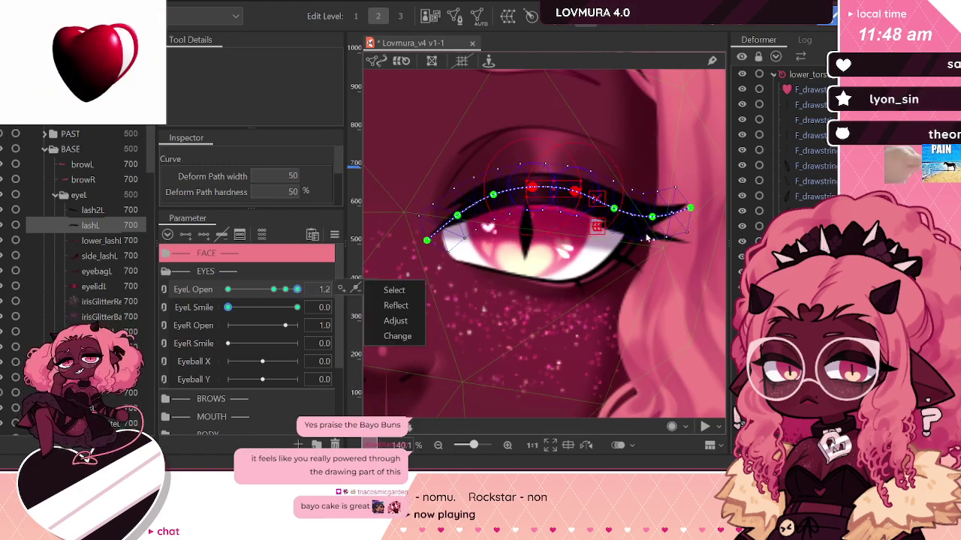
{"action": "left_click", "coordinate": [616, 208]}
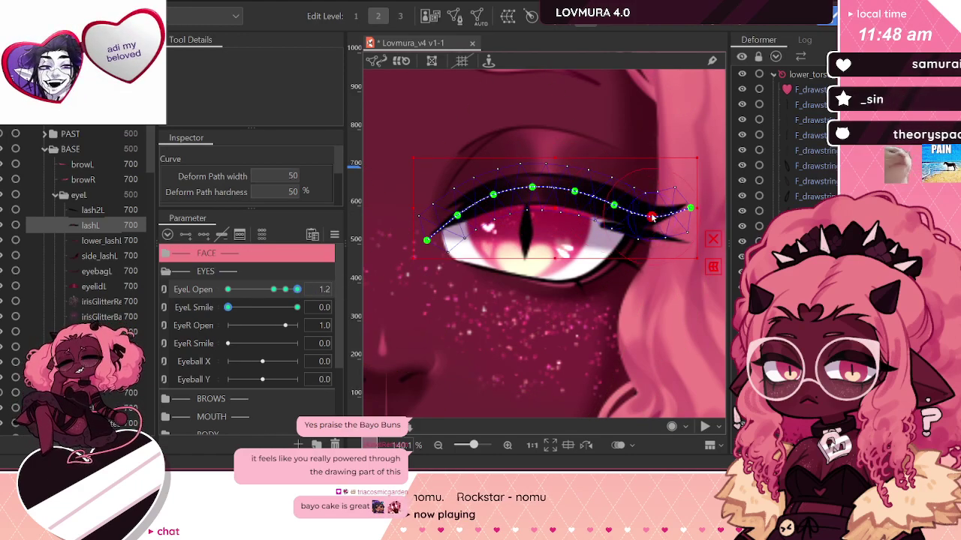
{"action": "left_click_drag", "start_coordinate": [652, 218], "coordinate": [654, 212]}
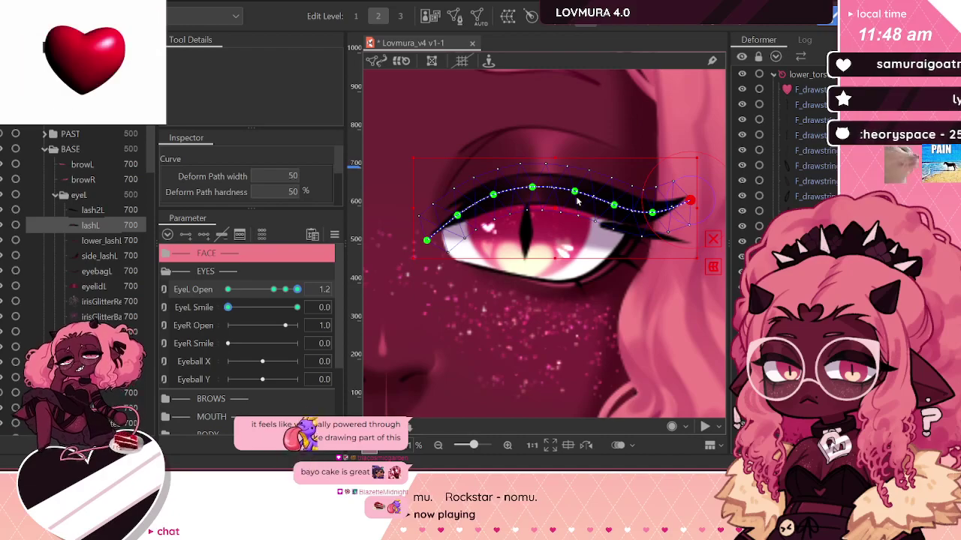
{"action": "left_click_drag", "start_coordinate": [575, 192], "coordinate": [572, 187]}
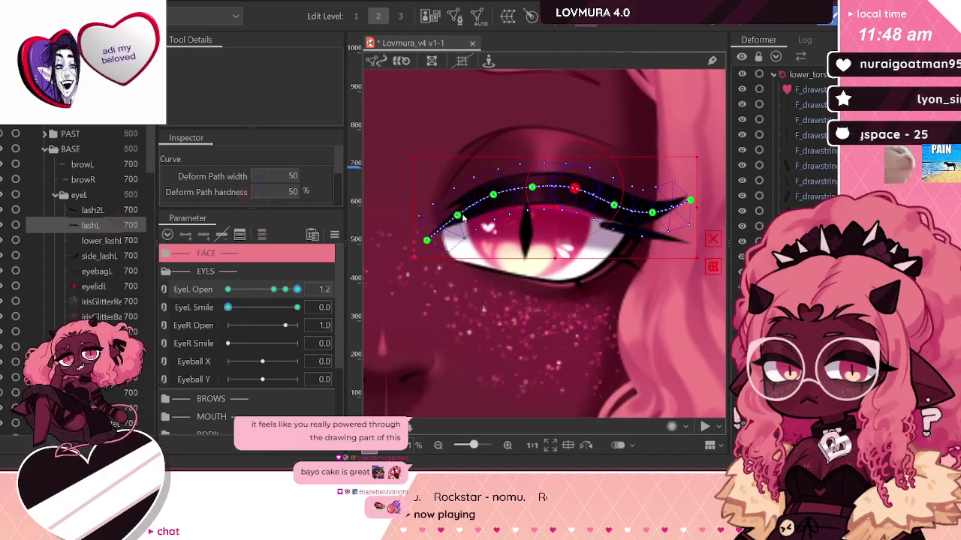
Step: Lift the inner corner and inner half of lashL at EyeL Open 1.2 to even out the curve
{"action": "left_click_drag", "start_coordinate": [457, 215], "coordinate": [460, 213]}
{"action": "left_click", "coordinate": [427, 239]}
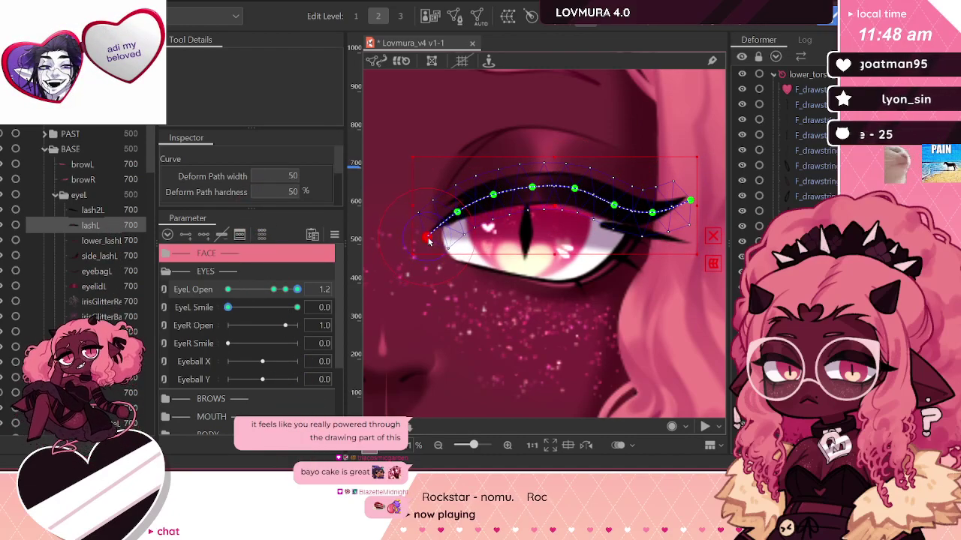
{"action": "left_click", "coordinate": [492, 194]}
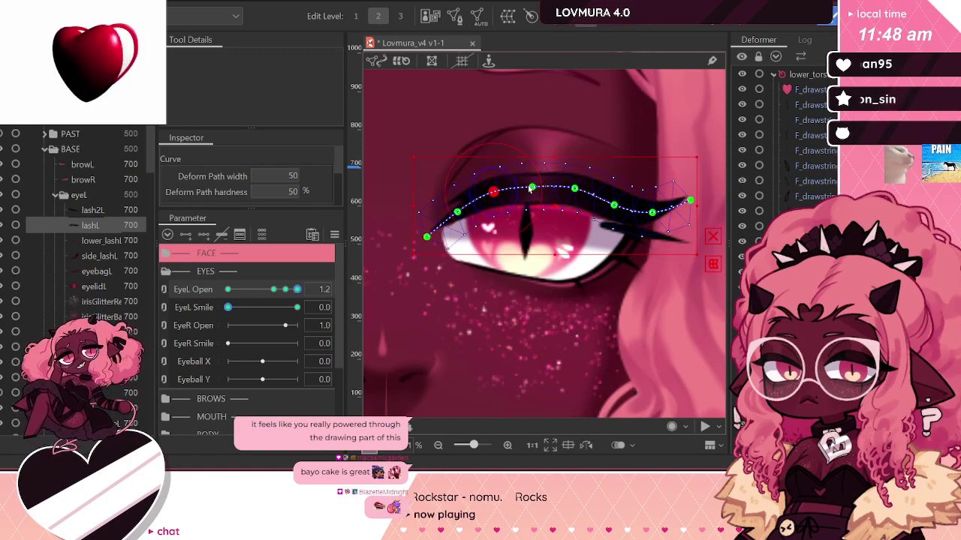
{"action": "left_click_drag", "start_coordinate": [532, 187], "coordinate": [532, 184]}
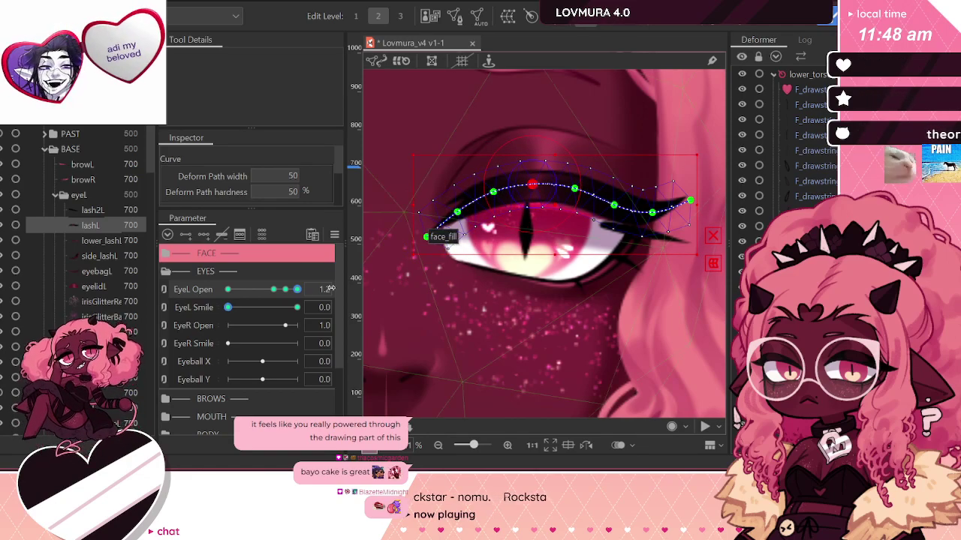
{"action": "left_click_drag", "start_coordinate": [287, 292], "coordinate": [324, 289]}
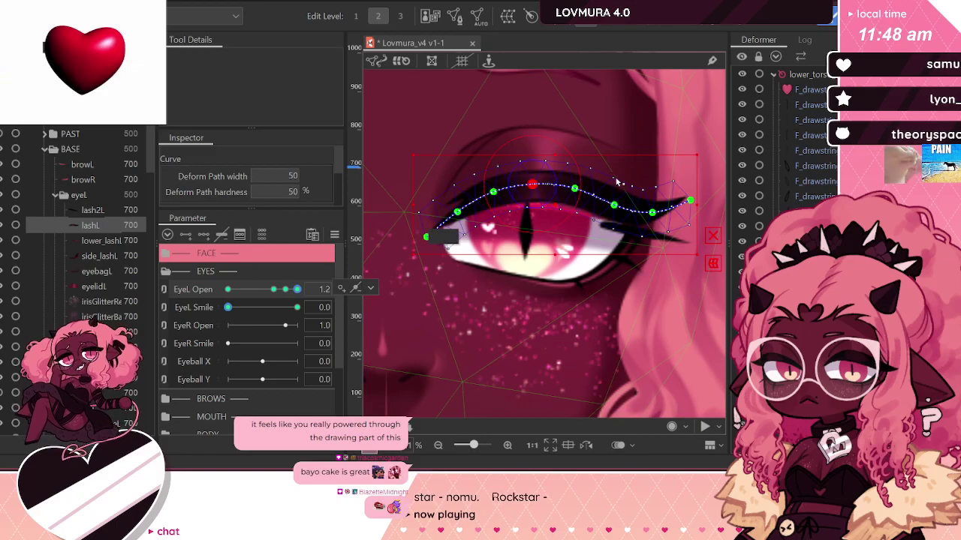
Step: Raise the peak of the wide-open lashL further, smooth the points on both sides of it, and preview the EyeL Open movement
{"action": "left_click_drag", "start_coordinate": [534, 184], "coordinate": [533, 180]}
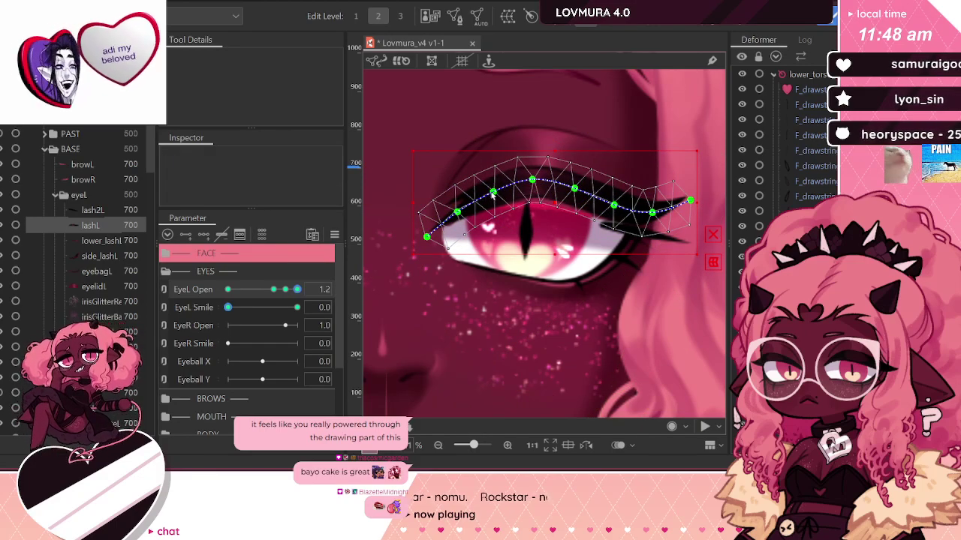
{"action": "left_click", "coordinate": [492, 184]}
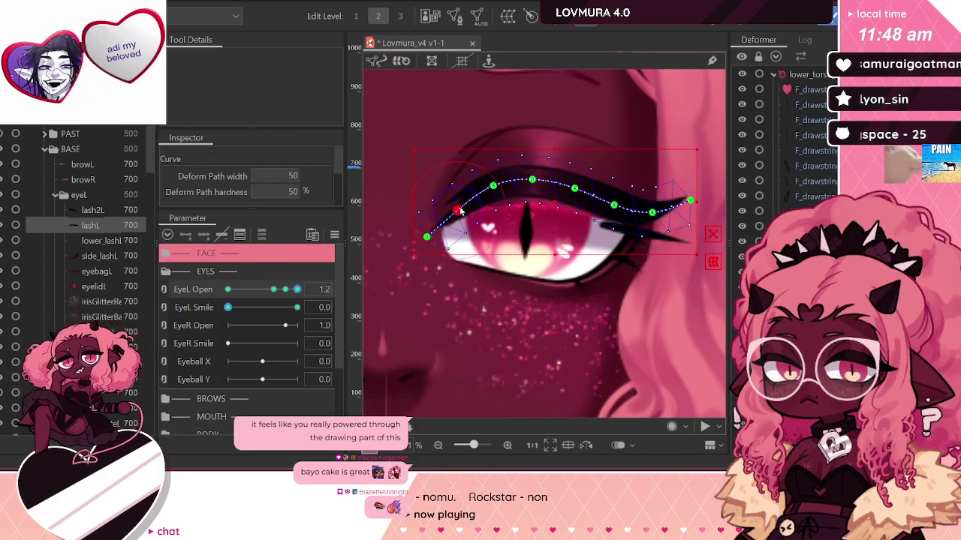
{"action": "left_click_drag", "start_coordinate": [458, 212], "coordinate": [464, 209]}
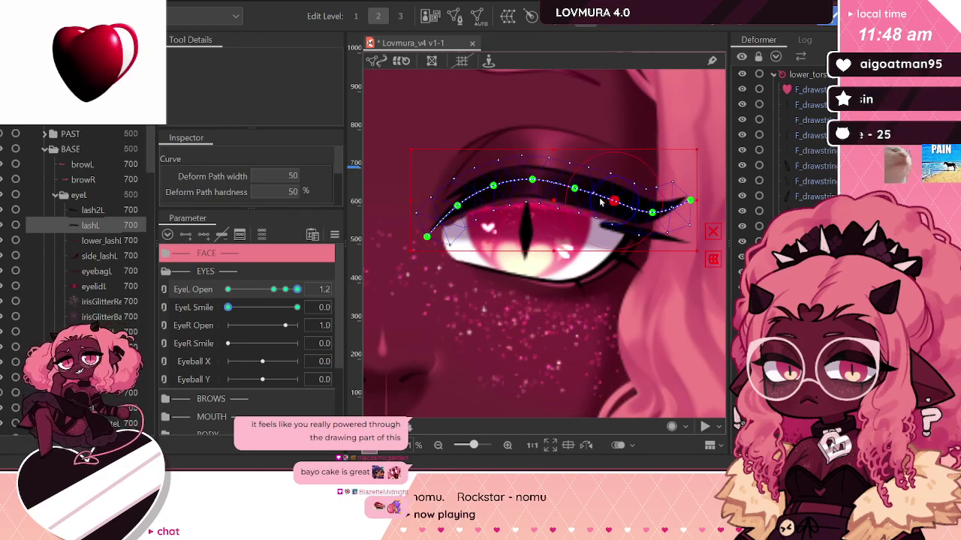
{"action": "left_click_drag", "start_coordinate": [575, 188], "coordinate": [575, 183]}
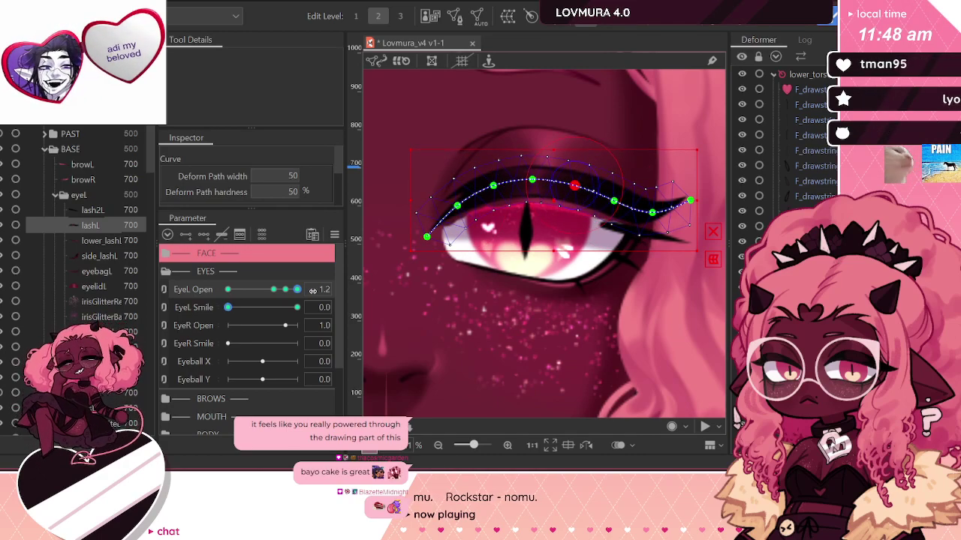
{"action": "left_click_drag", "start_coordinate": [297, 290], "coordinate": [330, 297]}
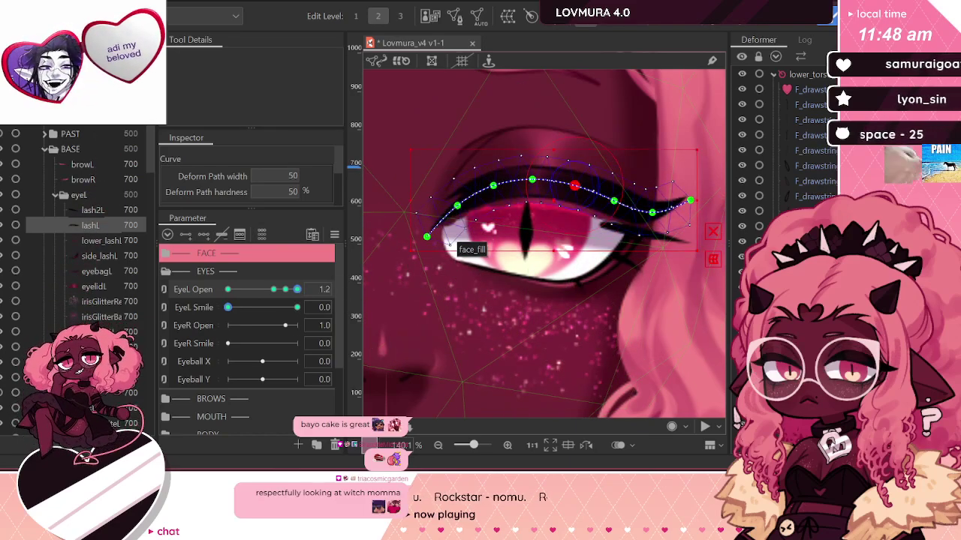
Step: At EyeL Open 1.2, move lash2L up to follow the raised upper lash
{"action": "left_click", "coordinate": [93, 211]}
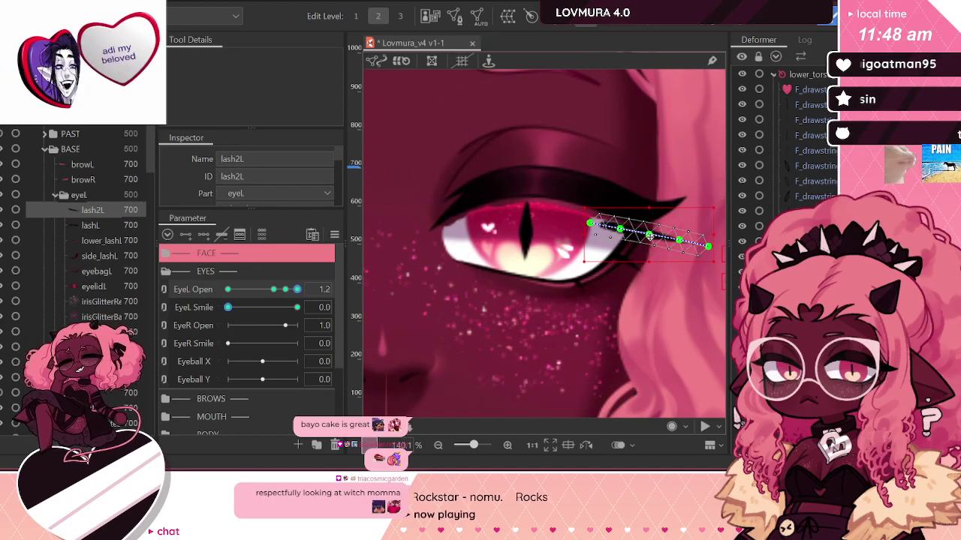
{"action": "left_click_drag", "start_coordinate": [649, 236], "coordinate": [653, 224]}
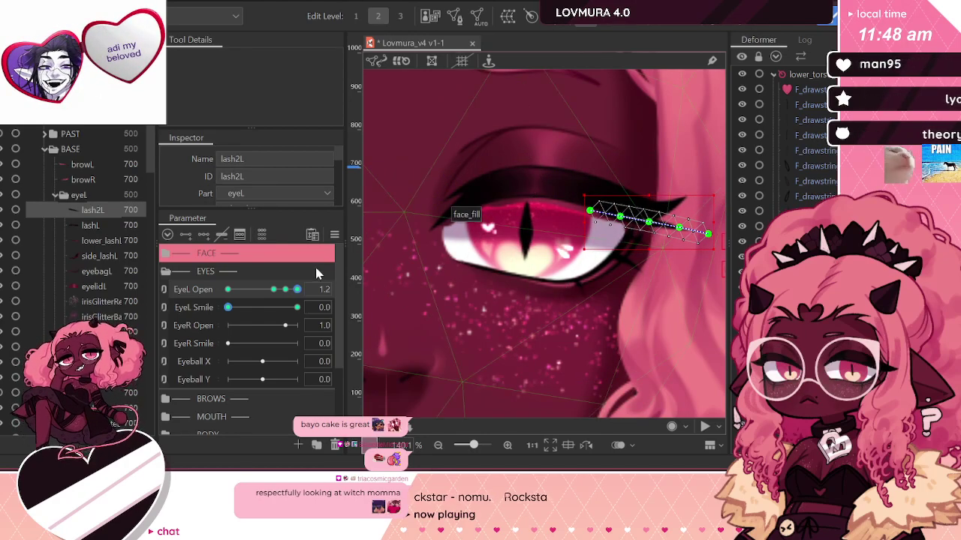
{"action": "left_click_drag", "start_coordinate": [272, 289], "coordinate": [124, 291]}
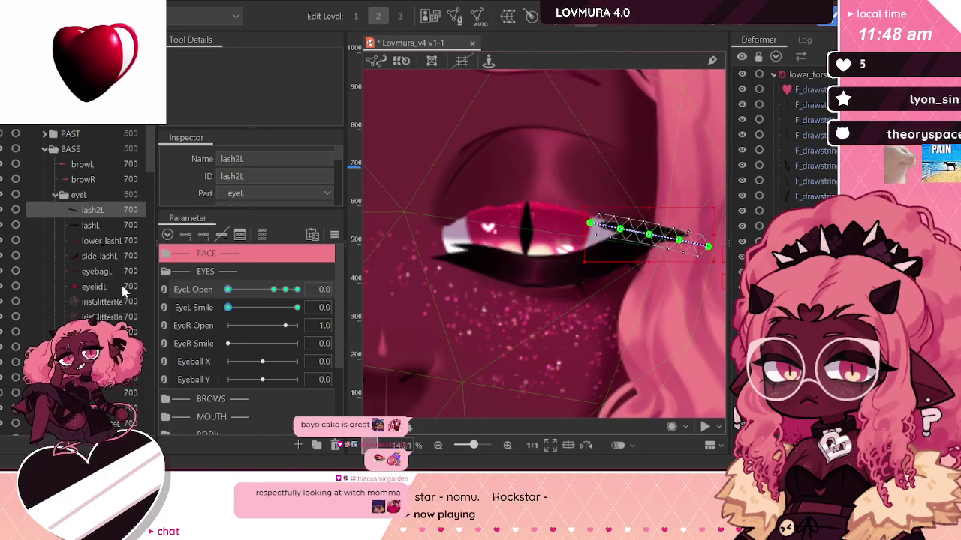
Step: Move lash2L slightly down at EyeL Open 0.8 and further down at 0.0 to follow the lowered upper lash
{"action": "left_click_drag", "start_coordinate": [250, 289], "coordinate": [273, 289]}
{"action": "left_click_drag", "start_coordinate": [644, 238], "coordinate": [643, 240]}
{"action": "left_click_drag", "start_coordinate": [274, 289], "coordinate": [203, 298]}
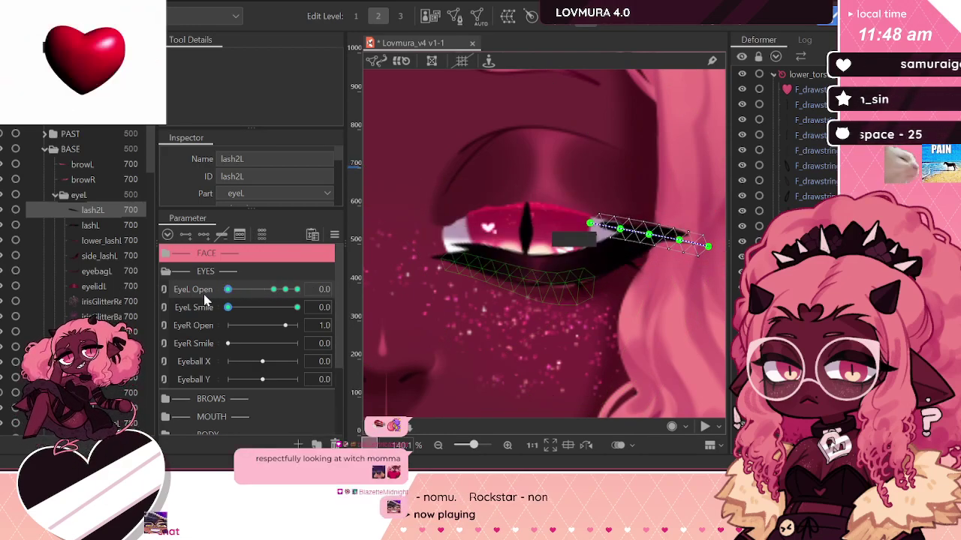
{"action": "left_click_drag", "start_coordinate": [647, 232], "coordinate": [648, 250]}
{"action": "left_click_drag", "start_coordinate": [228, 289], "coordinate": [339, 268]}
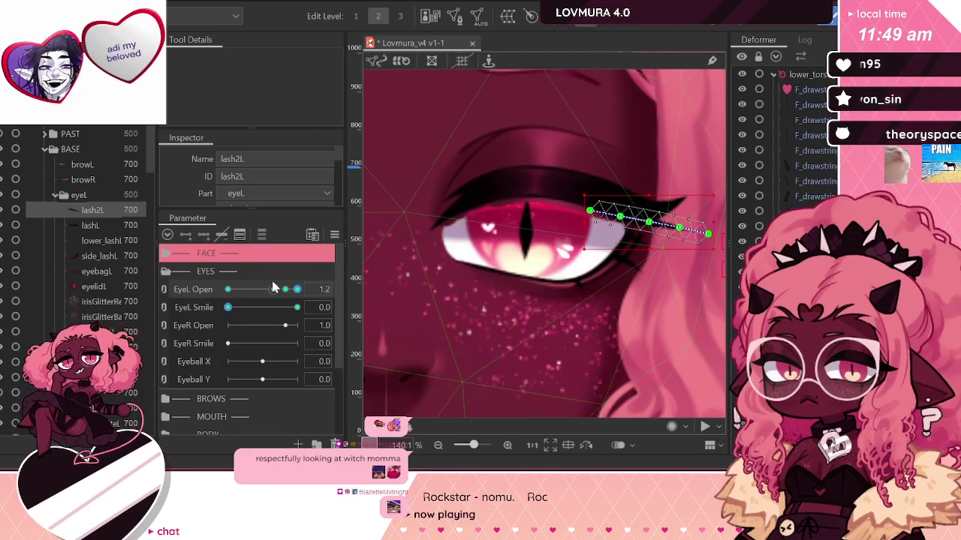
Step: Preview how lash2L follows the upper lash across the EyeL Open range and return the parameter to 1.0
{"action": "left_click_drag", "start_coordinate": [274, 289], "coordinate": [288, 295]}
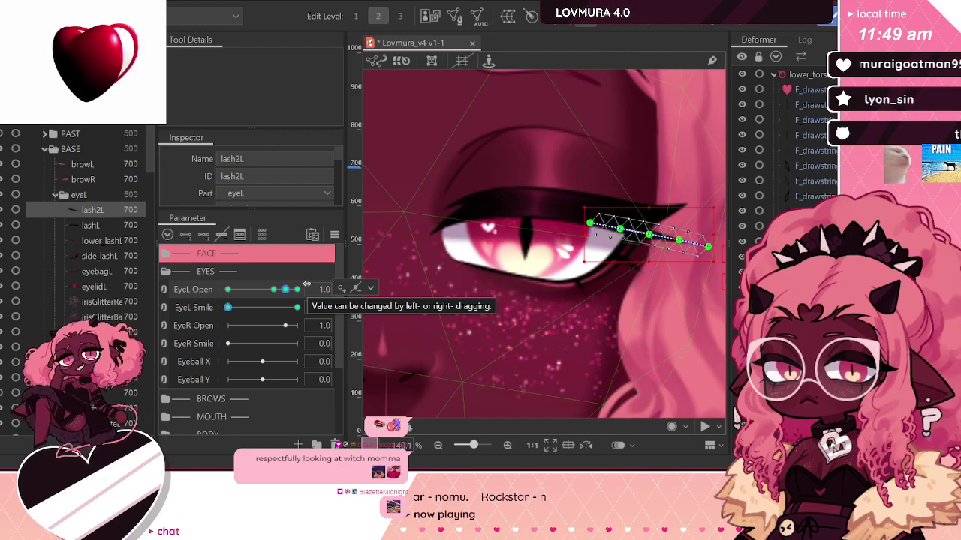
{"action": "left_click_drag", "start_coordinate": [293, 289], "coordinate": [137, 294]}
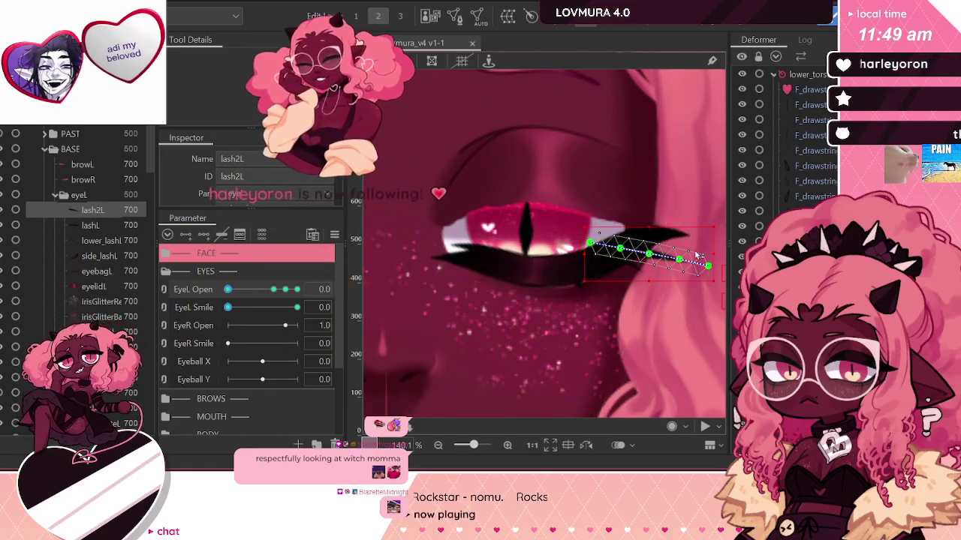
{"action": "left_click_drag", "start_coordinate": [227, 290], "coordinate": [148, 295]}
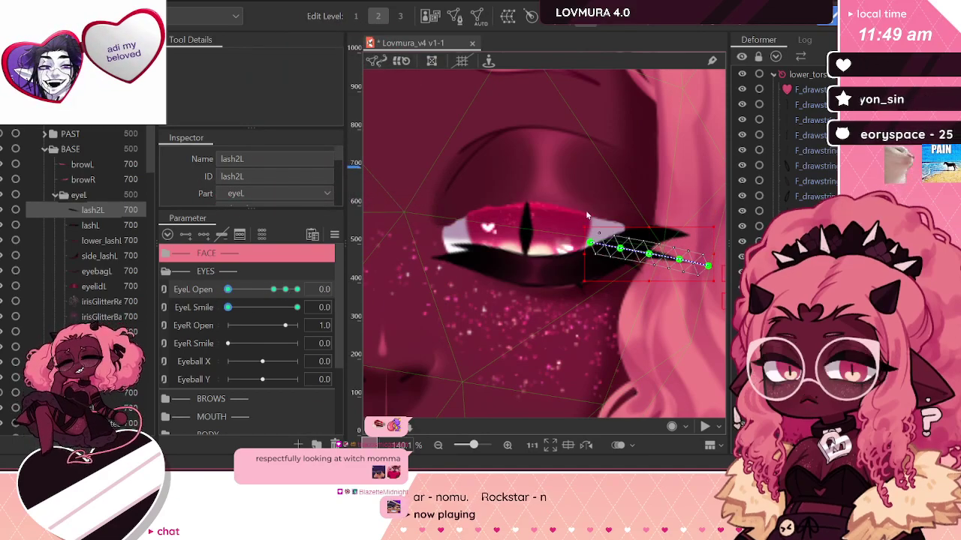
{"action": "scroll", "coordinate": [585, 210], "scroll_direction": "down", "scroll_amount": 5}
{"action": "scroll", "coordinate": [587, 208], "scroll_direction": "up", "scroll_amount": 4}
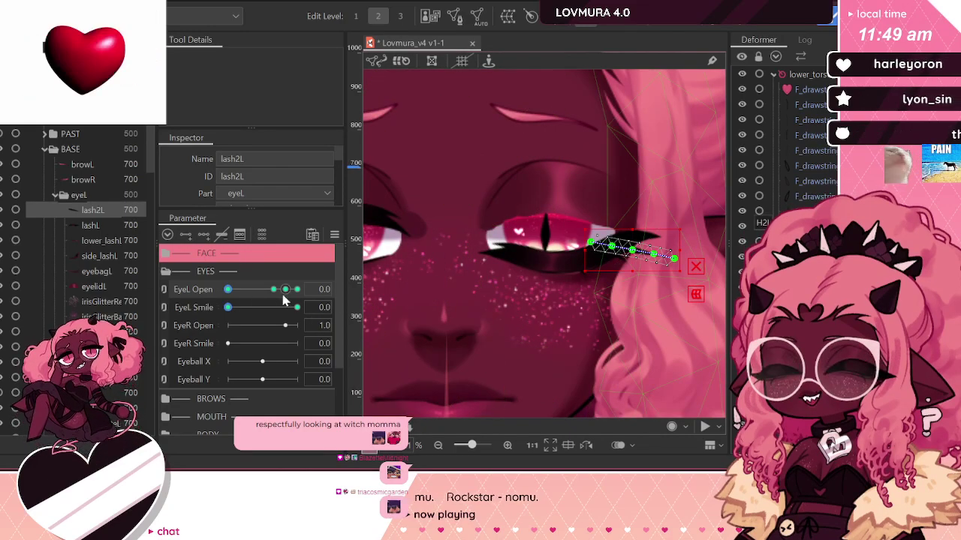
{"action": "mouse_move", "coordinate": [287, 290]}
{"action": "left_mouse_down"}
{"action": "mouse_move", "coordinate": [295, 290]}
{"action": "mouse_move", "coordinate": [285, 289]}
{"action": "left_mouse_up"}
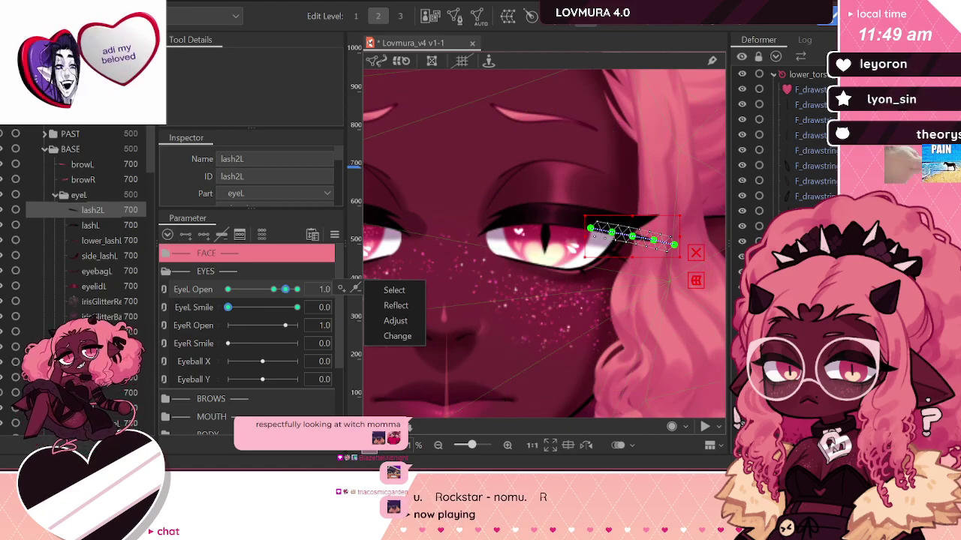
Step: Copy the ID of eye_whiteL and apply it as the Clipping ID of the left iris layers
{"action": "left_click", "coordinate": [120, 422]}
{"action": "double_click", "coordinate": [268, 176]}
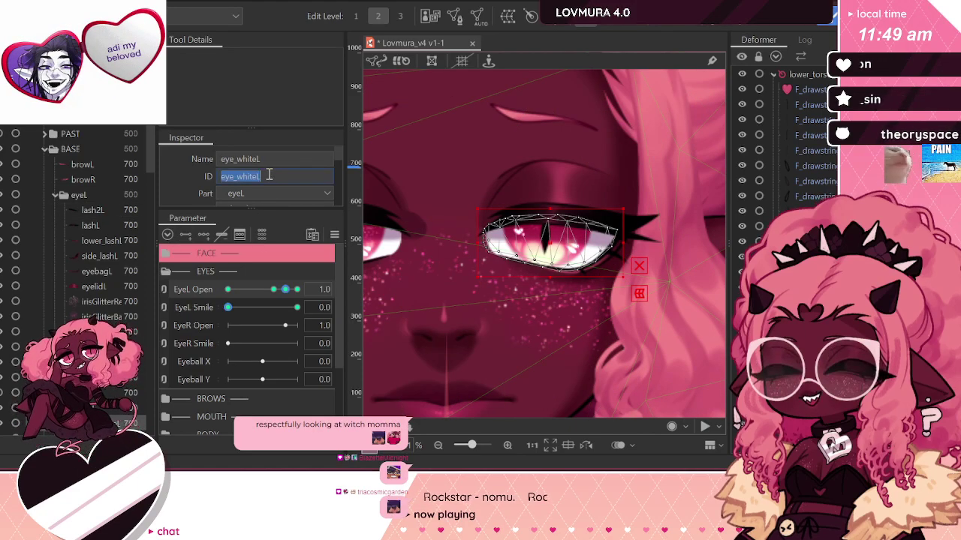
{"action": "left_click", "coordinate": [120, 407]}
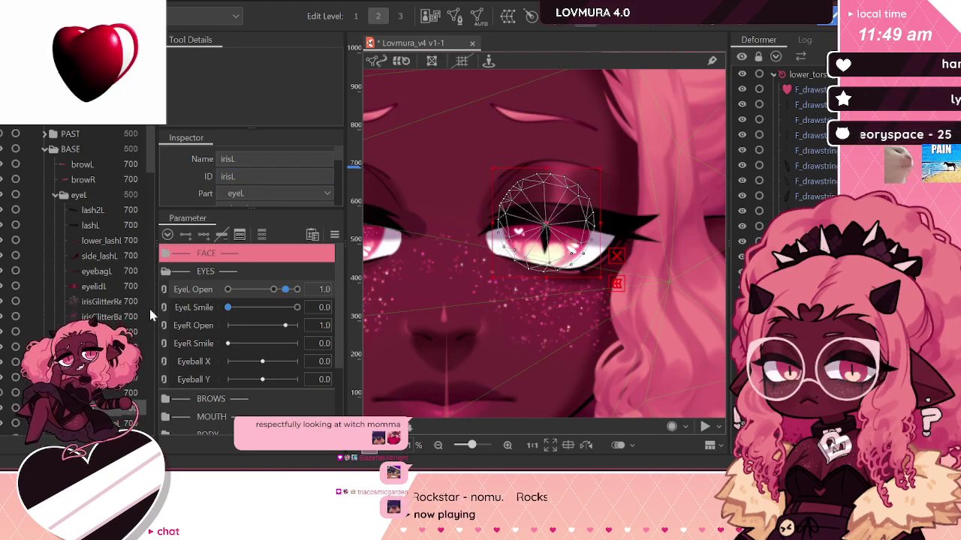
{"action": "scroll", "coordinate": [224, 193], "scroll_direction": "down", "scroll_amount": 2}
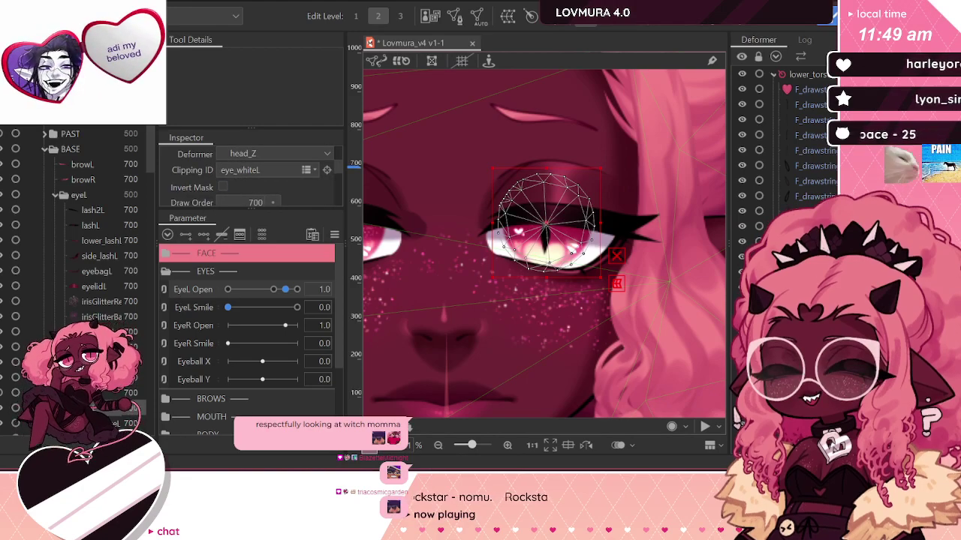
{"action": "left_click", "coordinate": [235, 173]}
{"action": "key", "text": "Return"}
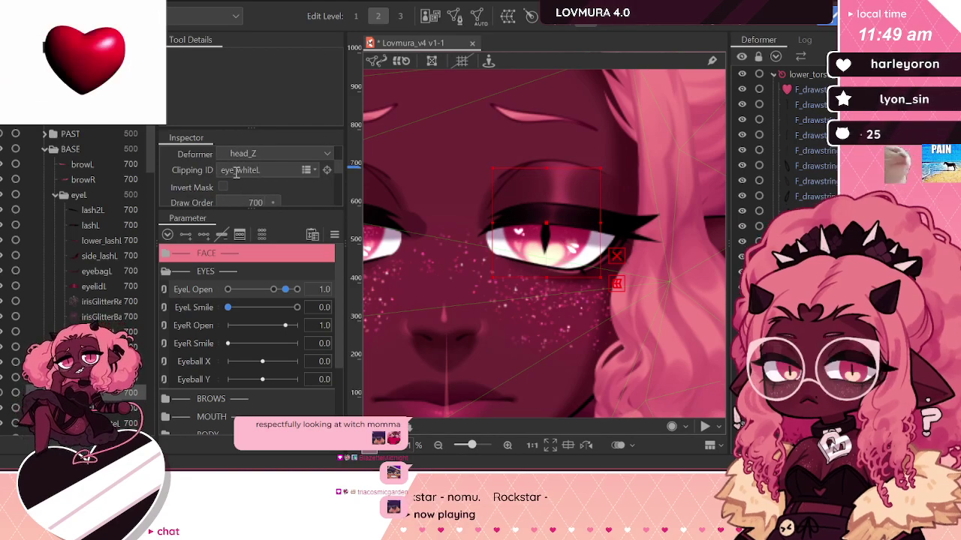
Step: Move the wide mesh clipped over the upper eye white up at EyeL Open 1.2 and slightly down at 0.8
{"action": "left_click", "coordinate": [130, 378]}
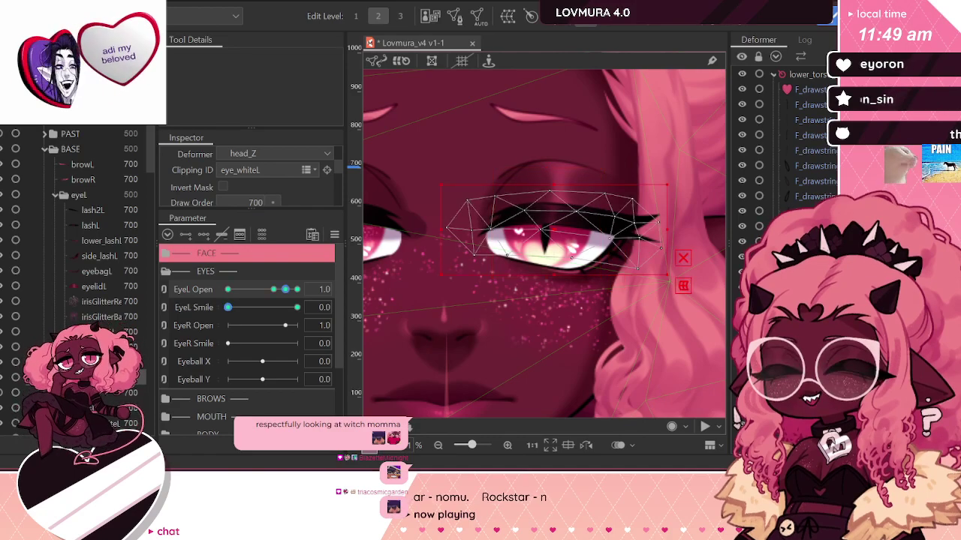
{"action": "left_click", "coordinate": [296, 288]}
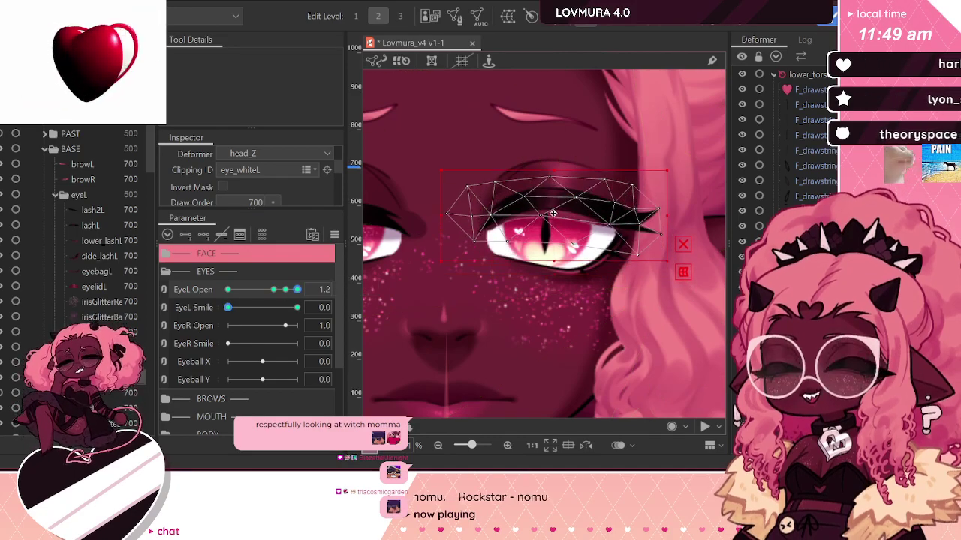
{"action": "left_click", "coordinate": [275, 289]}
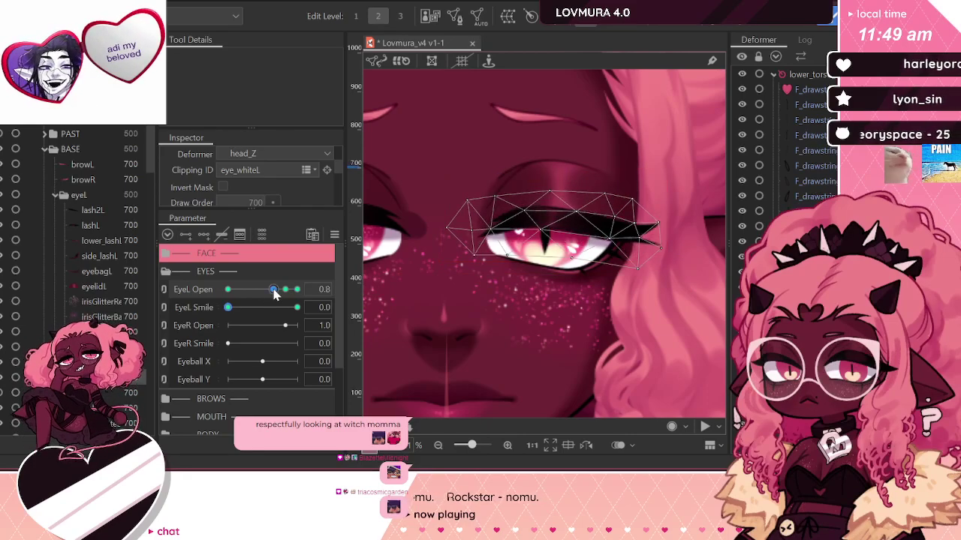
{"action": "left_click_drag", "start_coordinate": [558, 236], "coordinate": [558, 234]}
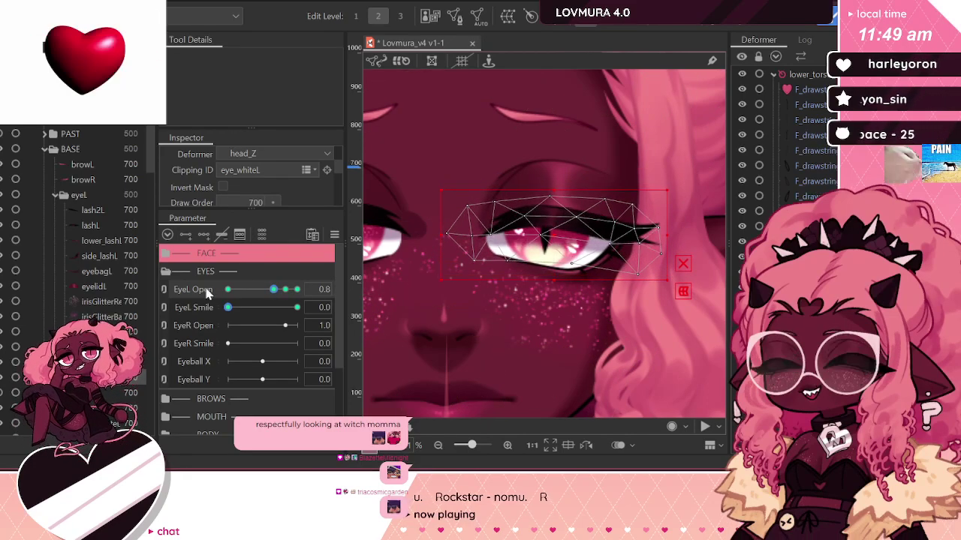
Step: At EyeL Open 0.0, lower the clipped upper-eye mesh with the closed lash, then preview the range and return to 1.0
{"action": "left_click_drag", "start_coordinate": [273, 289], "coordinate": [227, 289]}
{"action": "left_click_drag", "start_coordinate": [562, 227], "coordinate": [559, 249]}
{"action": "left_click_drag", "start_coordinate": [235, 289], "coordinate": [312, 285]}
{"action": "left_click", "coordinate": [286, 289]}
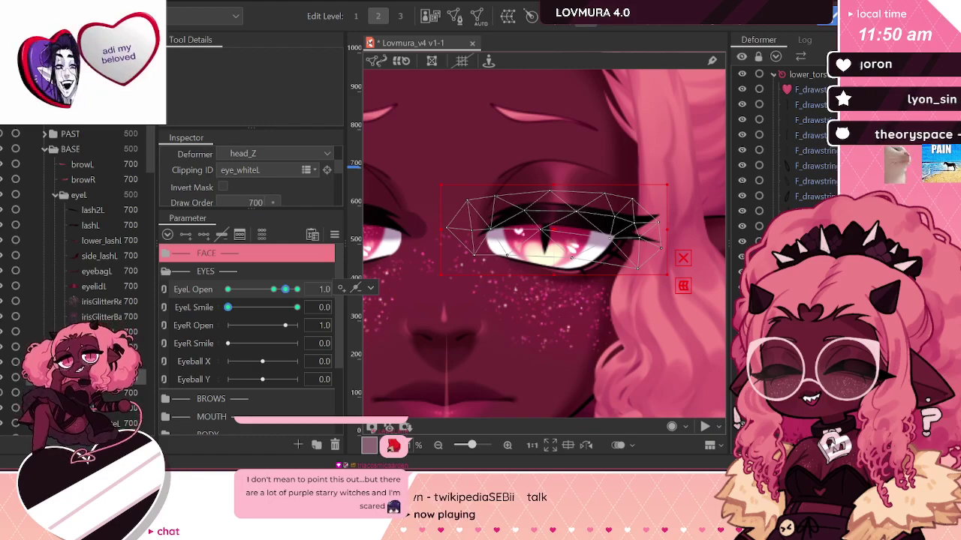
Step: Preview how the clipped upper-eye mesh follows the lash across the EyeL Open range, ending at 1.2
{"action": "left_click_drag", "start_coordinate": [246, 307], "coordinate": [167, 318]}
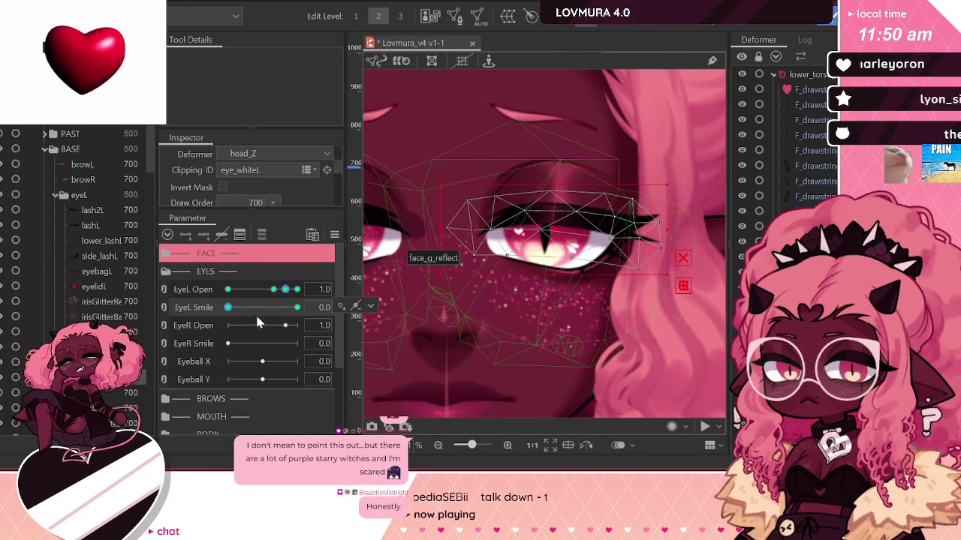
{"action": "mouse_move", "coordinate": [276, 299]}
{"action": "left_mouse_down"}
{"action": "mouse_move", "coordinate": [286, 289]}
{"action": "mouse_move", "coordinate": [353, 290]}
{"action": "mouse_move", "coordinate": [286, 295]}
{"action": "left_mouse_up"}
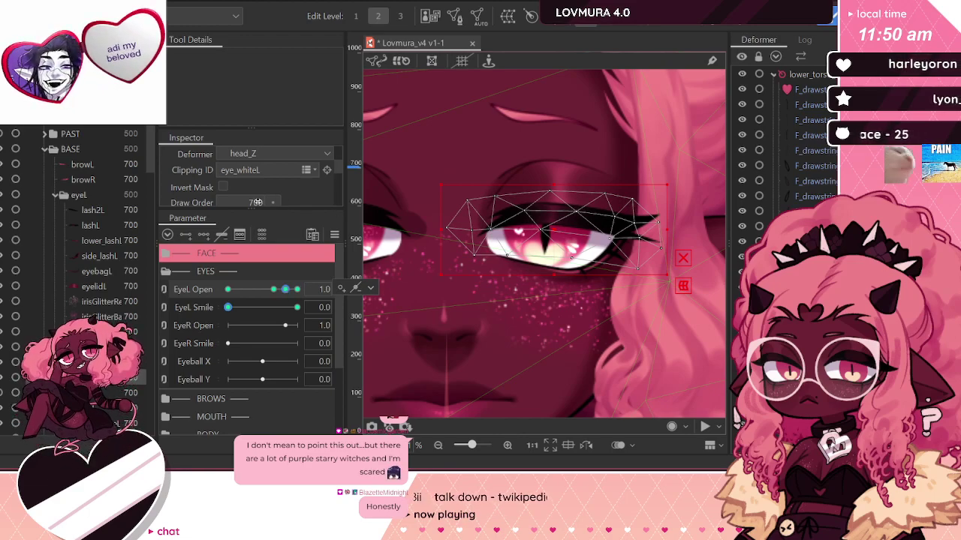
{"action": "mouse_move", "coordinate": [285, 290]}
{"action": "left_mouse_down"}
{"action": "mouse_move", "coordinate": [349, 287]}
{"action": "mouse_move", "coordinate": [209, 316]}
{"action": "mouse_move", "coordinate": [293, 308]}
{"action": "mouse_move", "coordinate": [304, 296]}
{"action": "mouse_move", "coordinate": [285, 297]}
{"action": "left_mouse_up"}
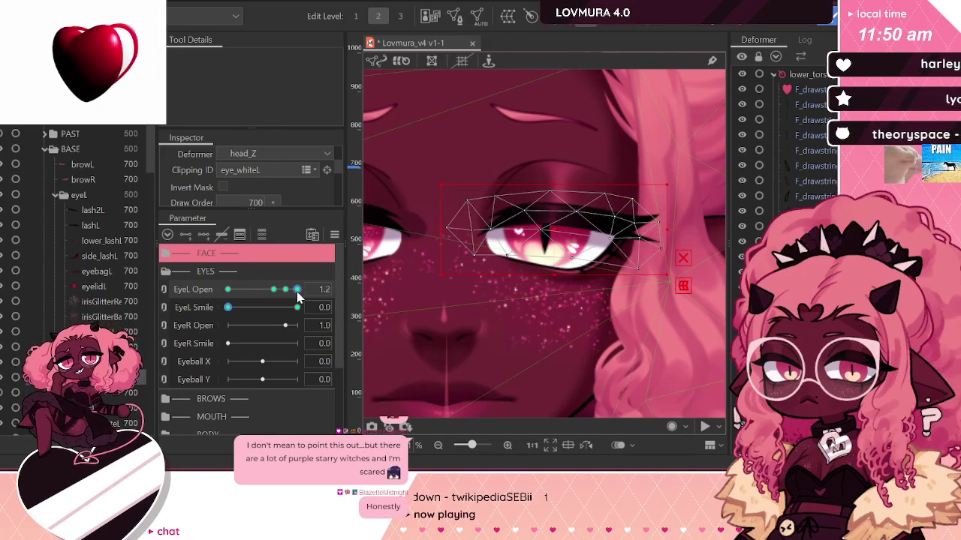
{"action": "left_click_drag", "start_coordinate": [297, 292], "coordinate": [314, 305]}
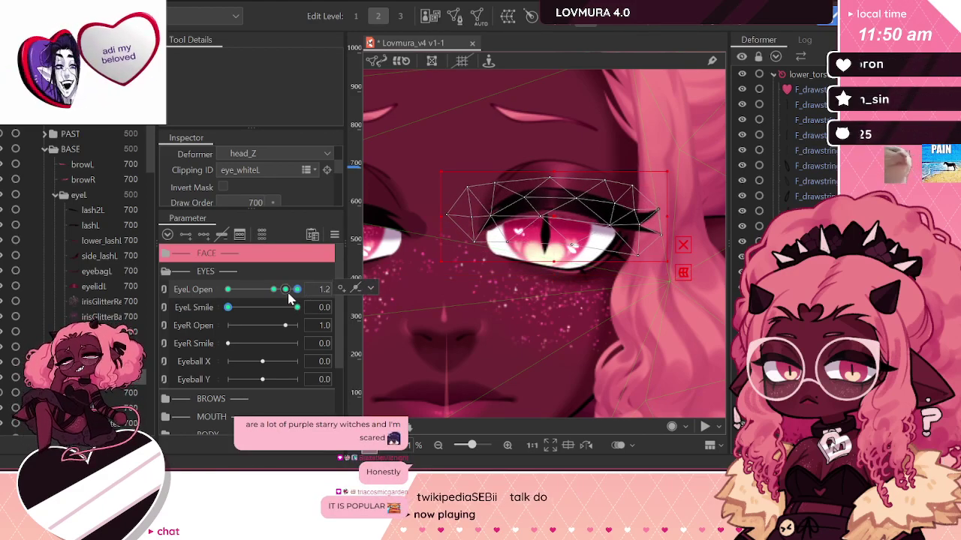
{"action": "left_click", "coordinate": [289, 297]}
{"action": "left_click_drag", "start_coordinate": [288, 293], "coordinate": [321, 299]}
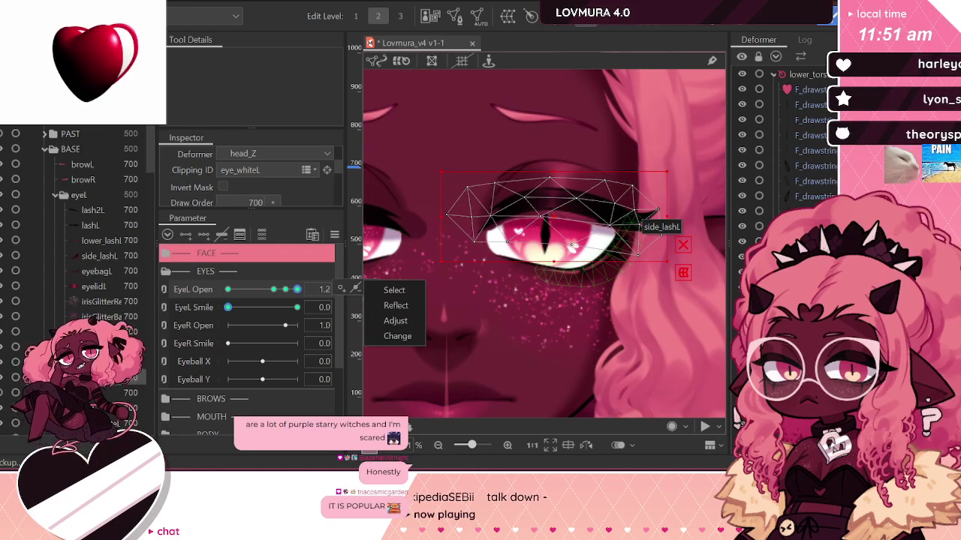
Step: At EyeL Open 1.2, push the left eye white's upper edge up under the lash with a deform brush of 152.1 px
{"action": "left_click", "coordinate": [605, 238]}
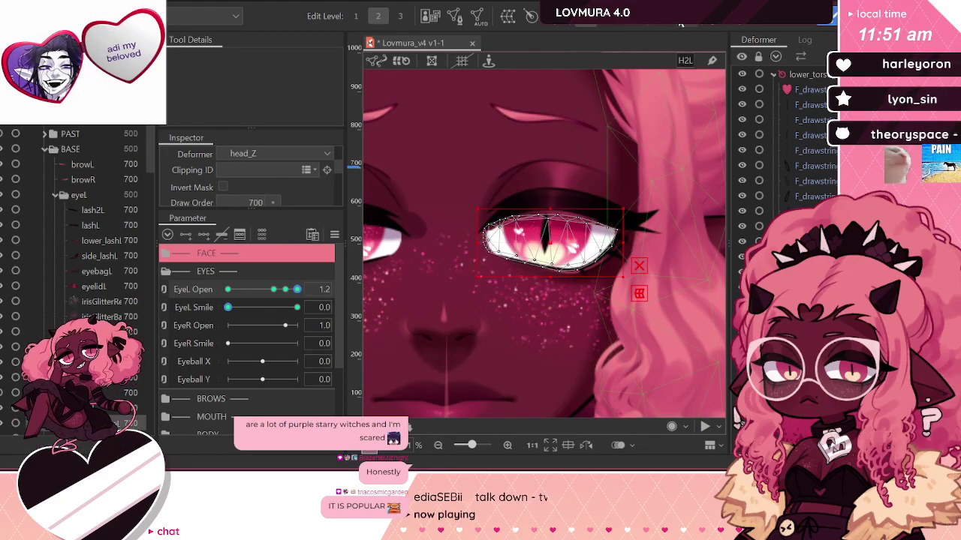
{"action": "key", "text": "b"}
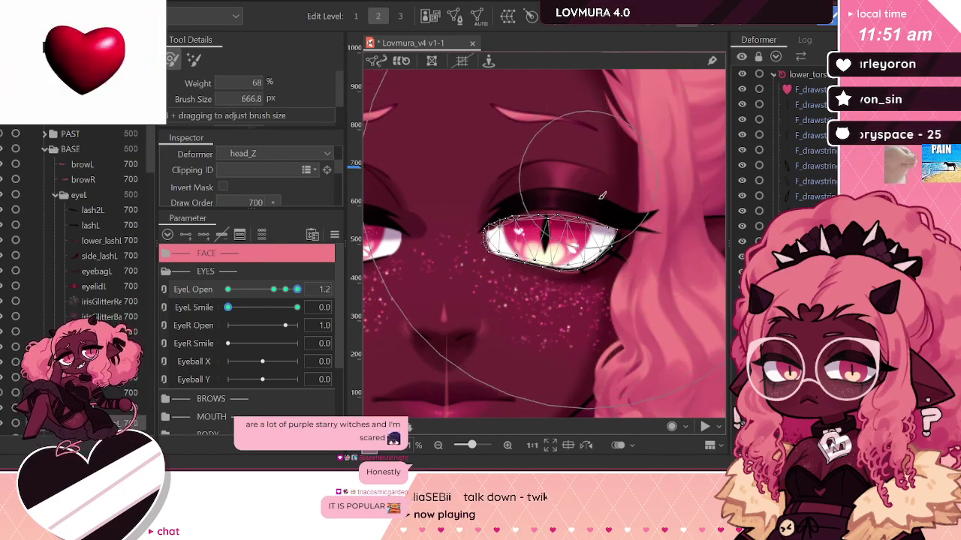
{"action": "mouse_move", "coordinate": [601, 213]}
{"action": "left_mouse_down"}
{"action": "mouse_move", "coordinate": [470, 55]}
{"action": "mouse_move", "coordinate": [565, 210]}
{"action": "mouse_move", "coordinate": [565, 197]}
{"action": "mouse_move", "coordinate": [634, 192]}
{"action": "left_mouse_up"}
{"action": "scroll", "coordinate": [566, 180], "scroll_direction": "up", "scroll_amount": 3}
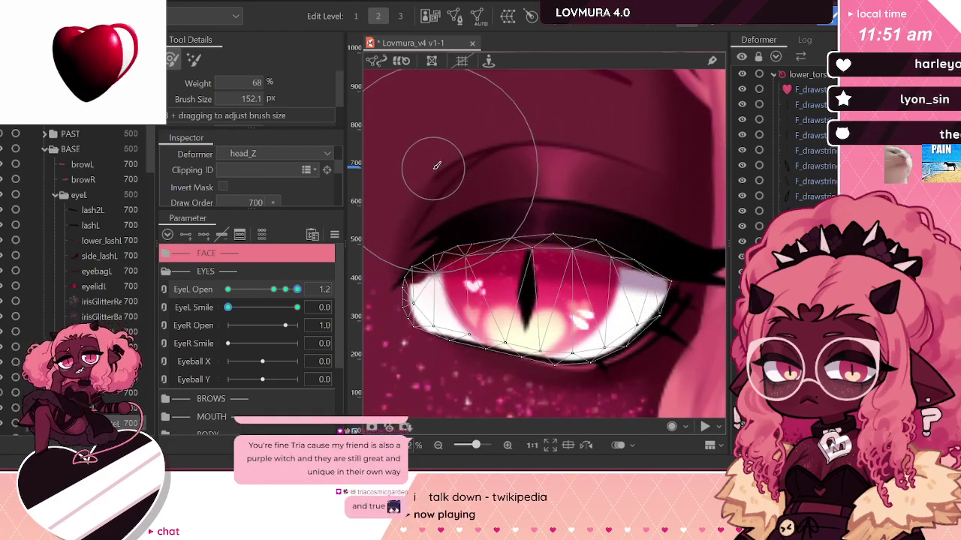
{"action": "mouse_move", "coordinate": [525, 185]}
{"action": "left_mouse_down"}
{"action": "mouse_move", "coordinate": [564, 206]}
{"action": "mouse_move", "coordinate": [664, 206]}
{"action": "left_mouse_up"}
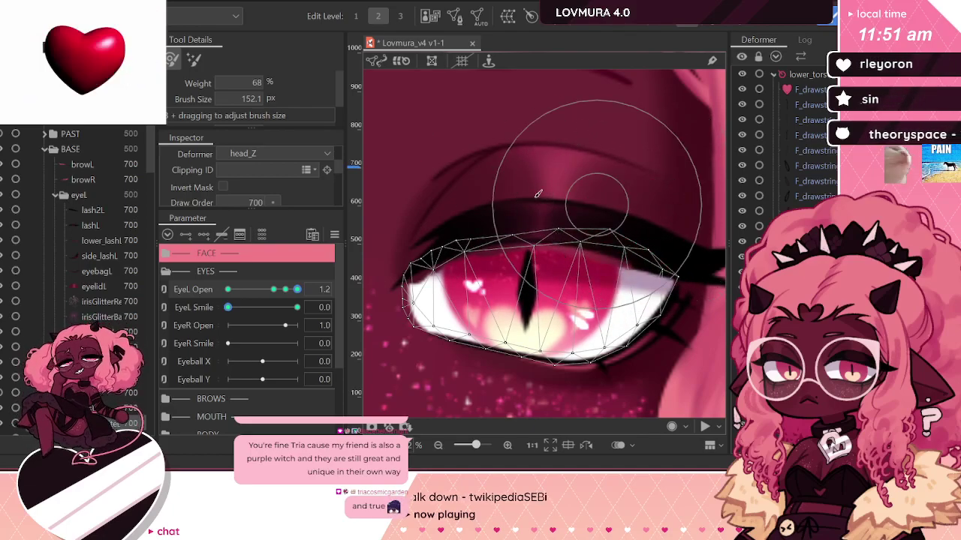
{"action": "scroll", "coordinate": [516, 177], "scroll_direction": "down", "scroll_amount": 3}
{"action": "left_click", "coordinate": [584, 21]}
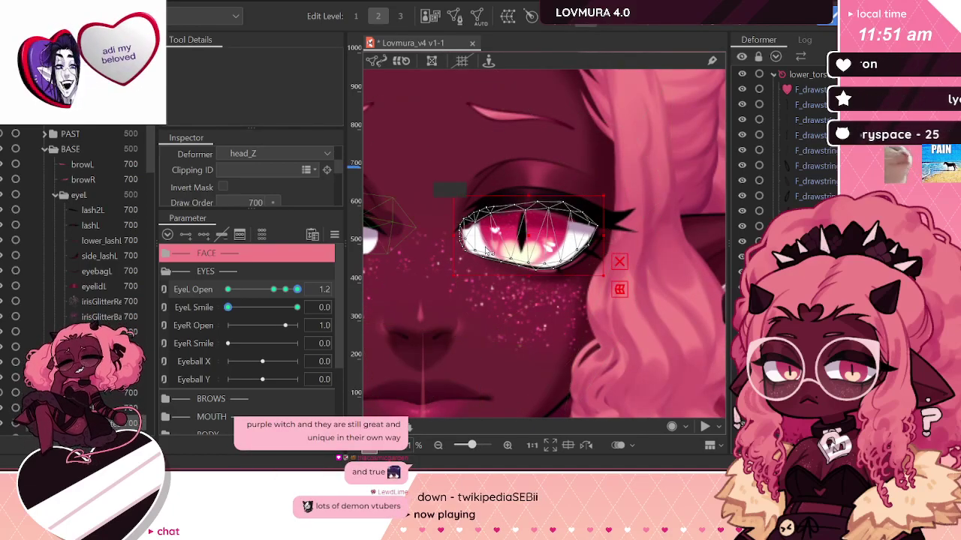
Step: Move the side_lashL path point near the outer eye corner up and outward at EyeL Open 1.2, then preview the parameter
{"action": "left_click", "coordinate": [91, 256]}
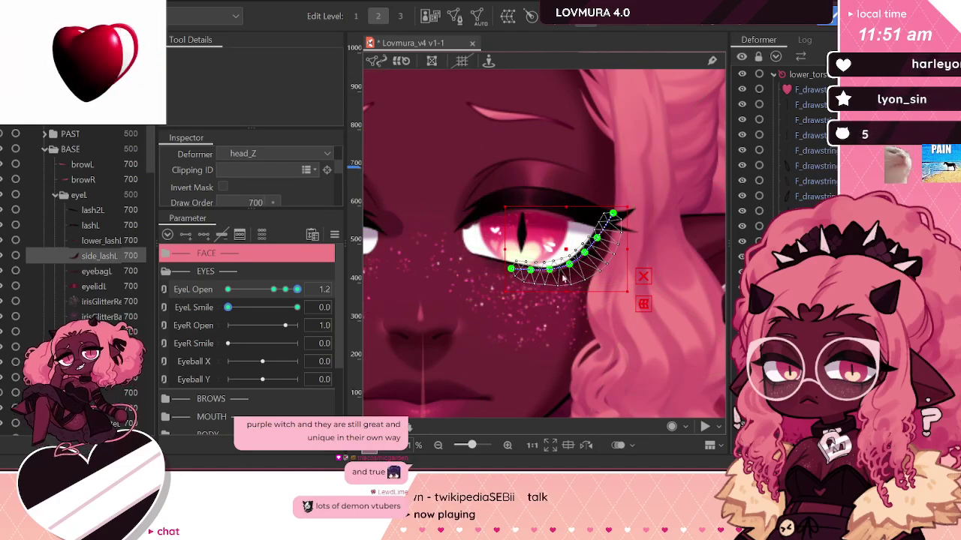
{"action": "scroll", "coordinate": [540, 279], "scroll_direction": "up", "scroll_amount": 3}
{"action": "left_click_drag", "start_coordinate": [586, 264], "coordinate": [577, 292]}
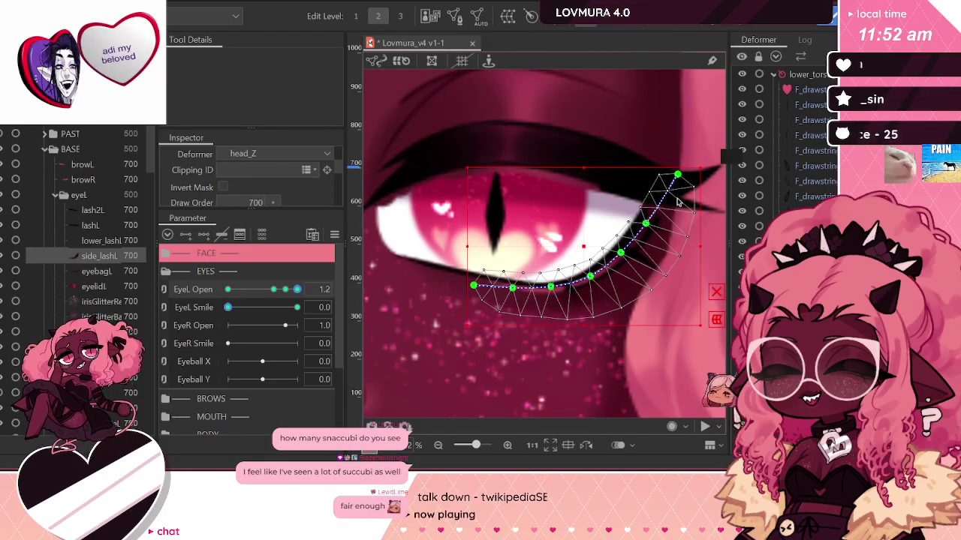
{"action": "scroll", "coordinate": [662, 247], "scroll_direction": "down", "scroll_amount": 2}
{"action": "scroll", "coordinate": [679, 166], "scroll_direction": "up", "scroll_amount": 2}
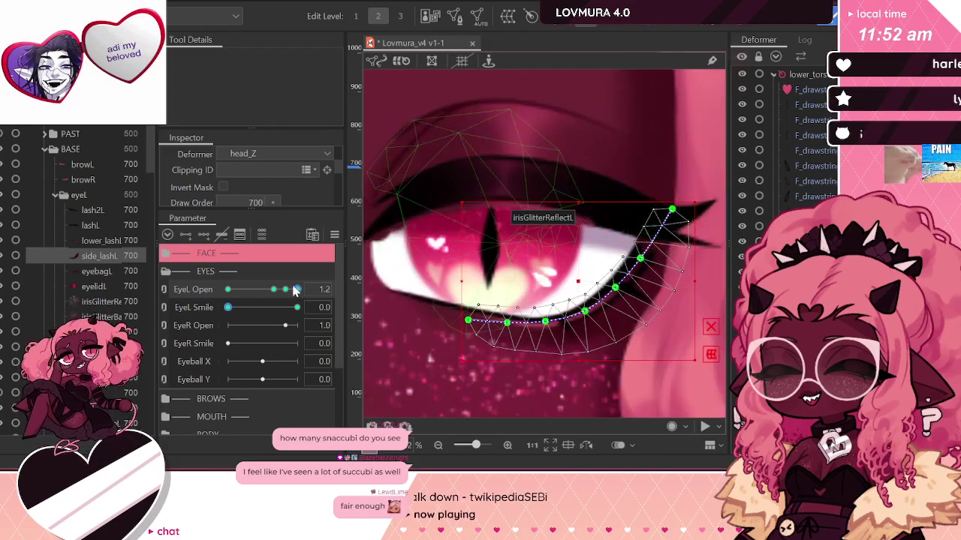
{"action": "left_click_drag", "start_coordinate": [640, 260], "coordinate": [653, 239]}
{"action": "left_click_drag", "start_coordinate": [298, 289], "coordinate": [338, 299]}
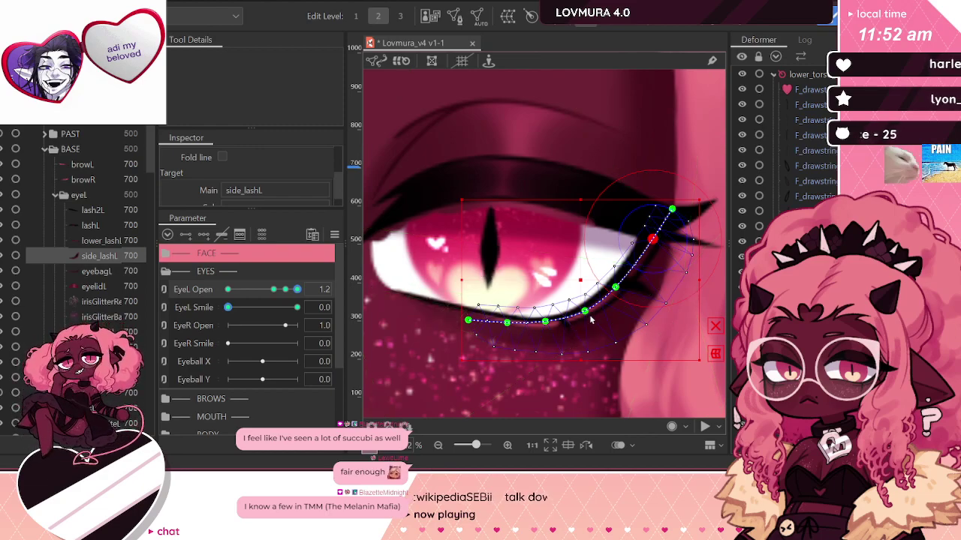
Step: Try to move side_lashL's lower and outer path points down and outward for a rounder curve at EyeL Open 1.2
{"action": "left_click_drag", "start_coordinate": [584, 322], "coordinate": [627, 294]}
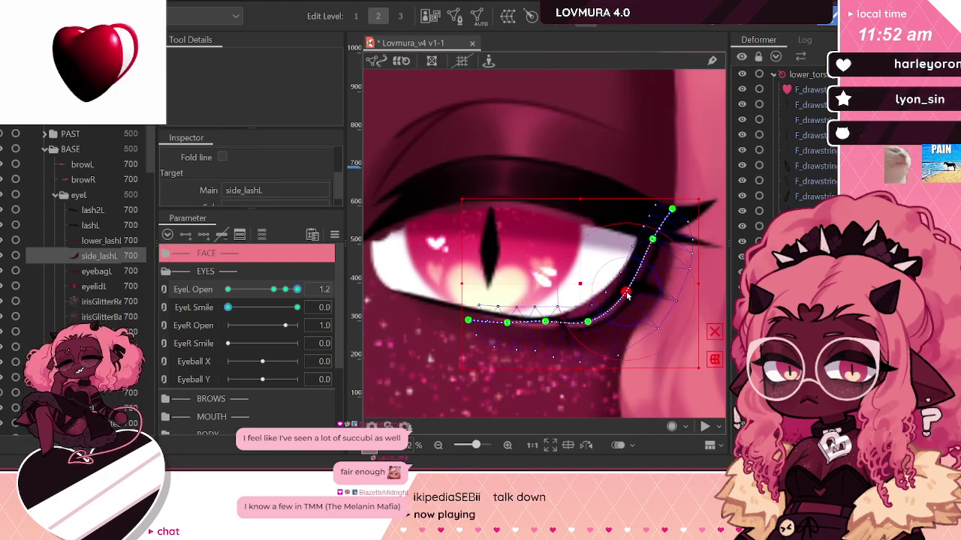
{"action": "left_click_drag", "start_coordinate": [546, 331], "coordinate": [547, 336]}
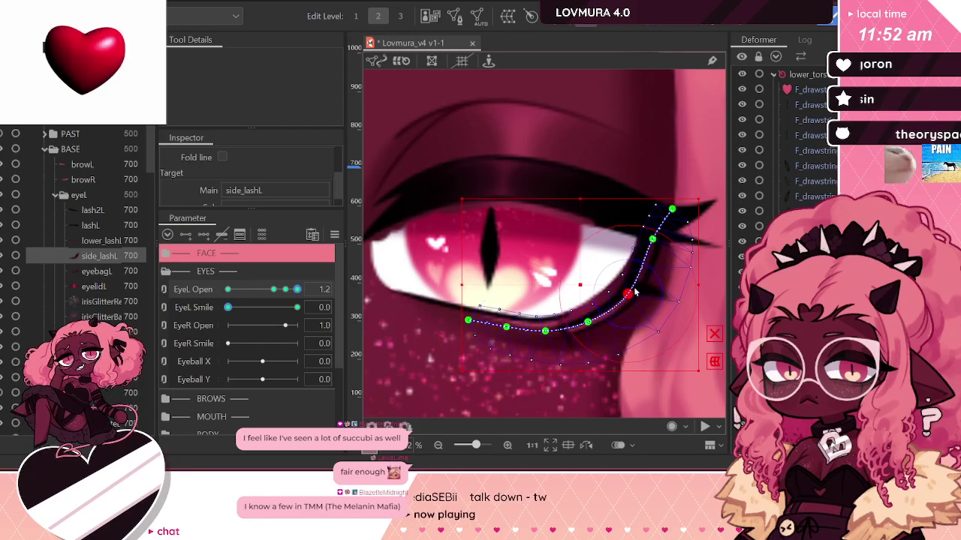
{"action": "left_click_drag", "start_coordinate": [652, 238], "coordinate": [658, 242]}
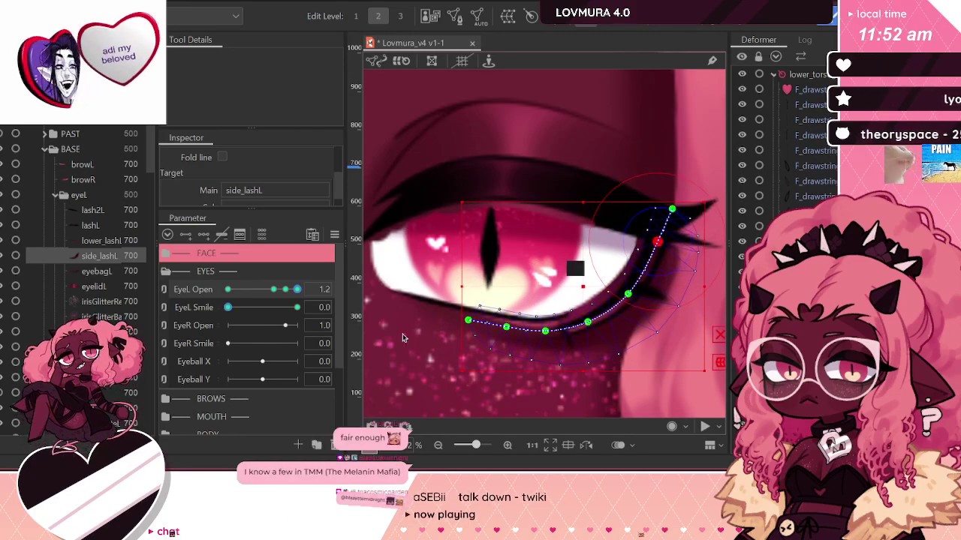
{"action": "left_click_drag", "start_coordinate": [295, 290], "coordinate": [319, 296]}
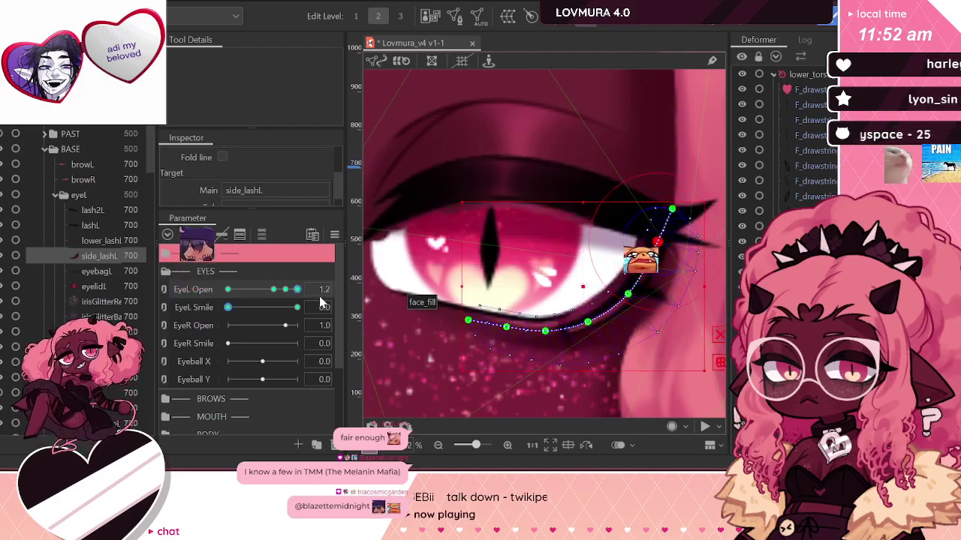
{"action": "left_click", "coordinate": [356, 289]}
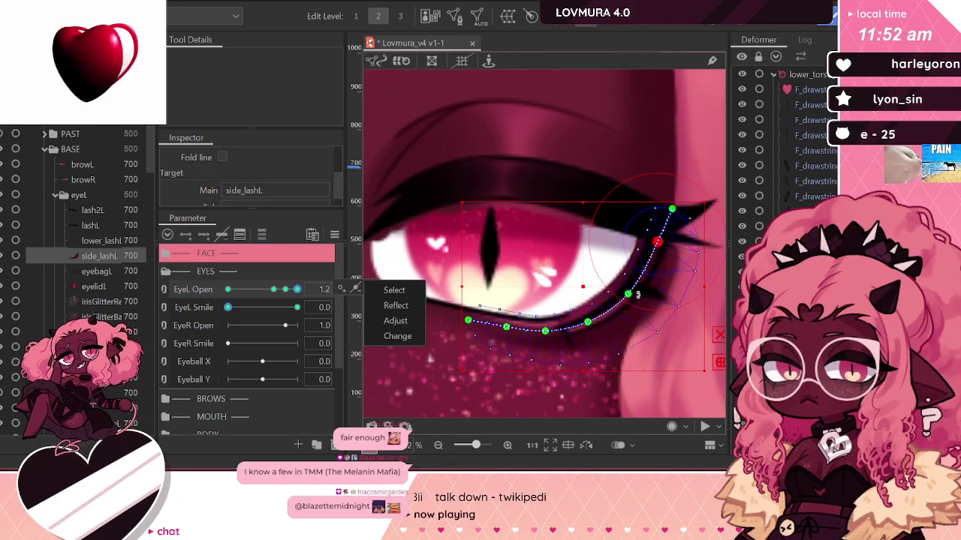
Step: Undo the latest path point moves on side_lashL and compare the eye between EyeL Open 1.0 and 1.2
{"action": "left_click", "coordinate": [628, 297]}
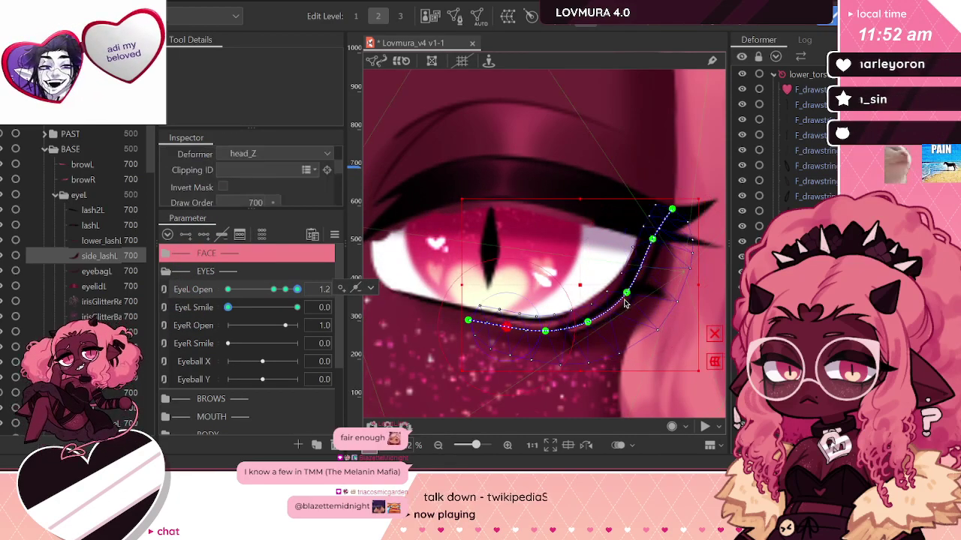
{"action": "left_click_drag", "start_coordinate": [626, 303], "coordinate": [654, 249]}
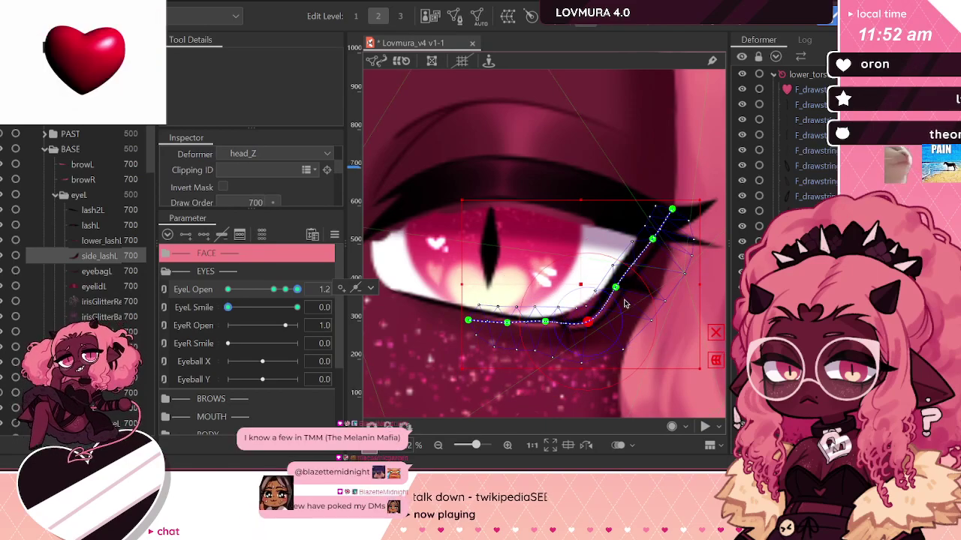
{"action": "scroll", "coordinate": [660, 284], "scroll_direction": "down", "scroll_amount": 2}
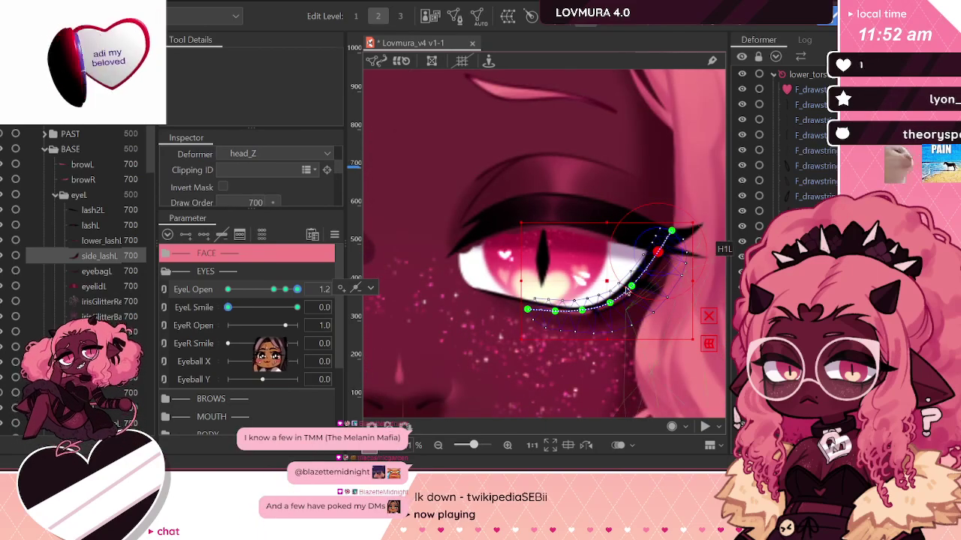
{"action": "left_click", "coordinate": [286, 289]}
{"action": "left_click", "coordinate": [297, 290]}
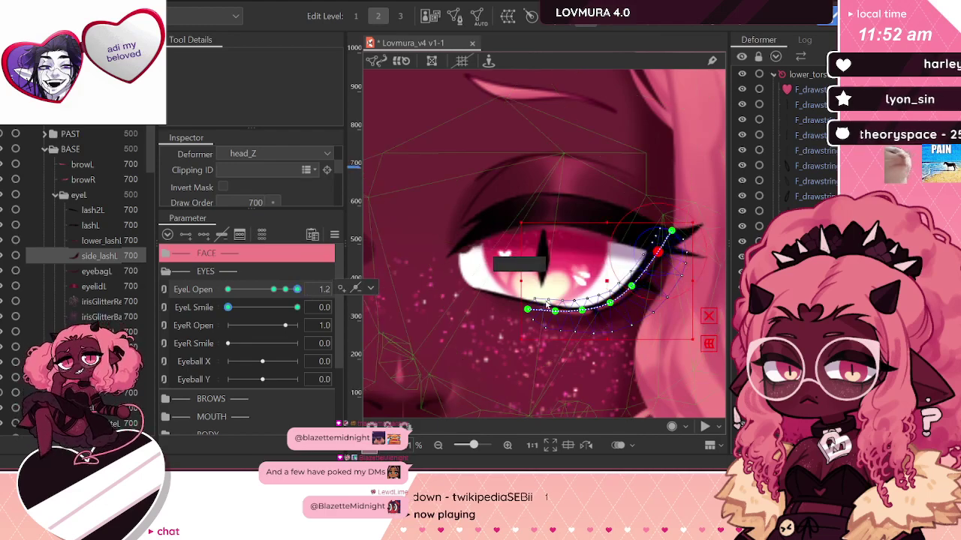
Step: Lower the lower_lashL deform path along its length at EyeL Open 1.2 and check it against the neighbouring eye-open key
{"action": "scroll", "coordinate": [546, 319], "scroll_direction": "up", "scroll_amount": 2}
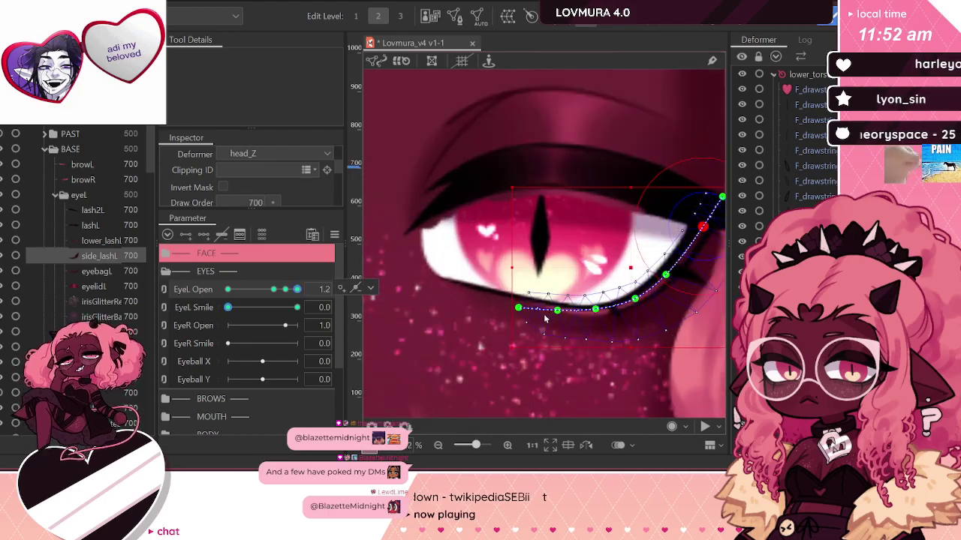
{"action": "left_click", "coordinate": [88, 241]}
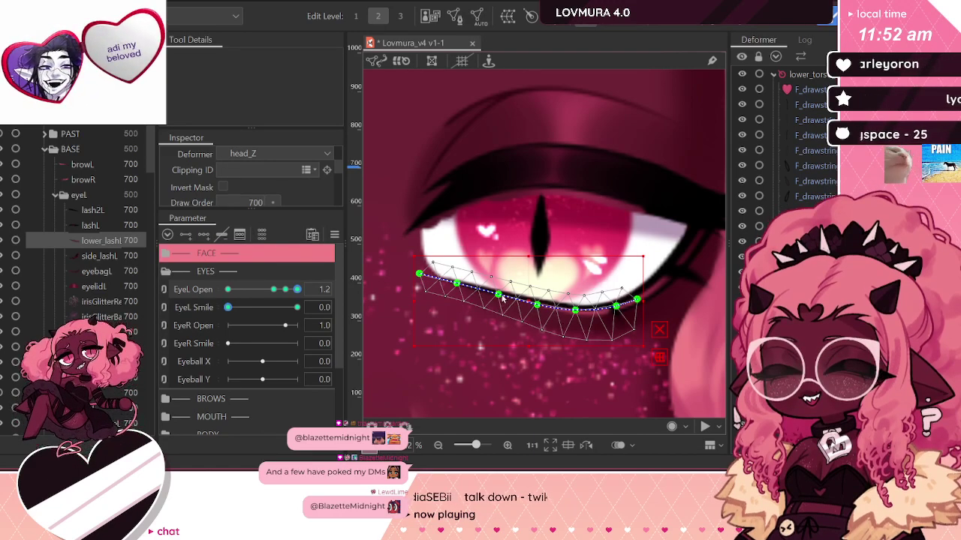
{"action": "left_click", "coordinate": [456, 290]}
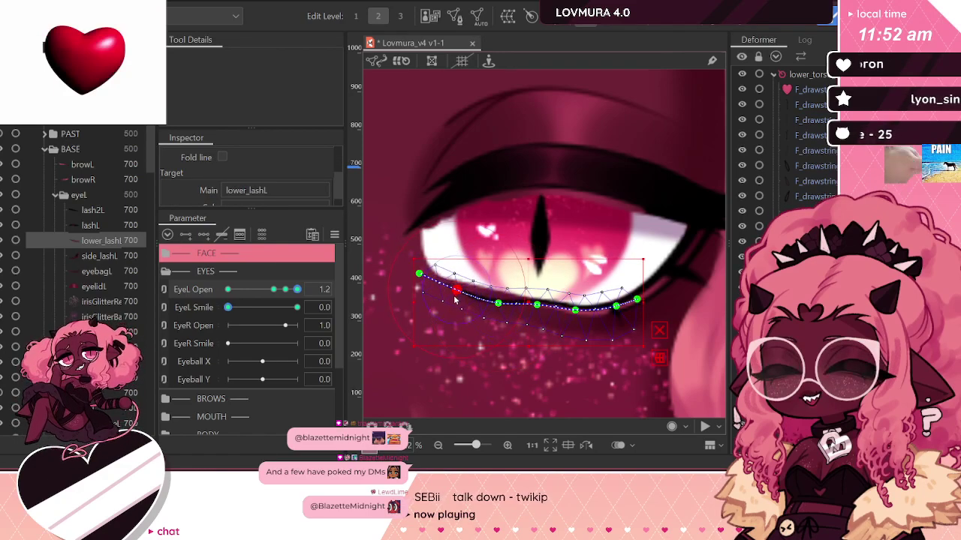
{"action": "left_click_drag", "start_coordinate": [454, 296], "coordinate": [455, 300]}
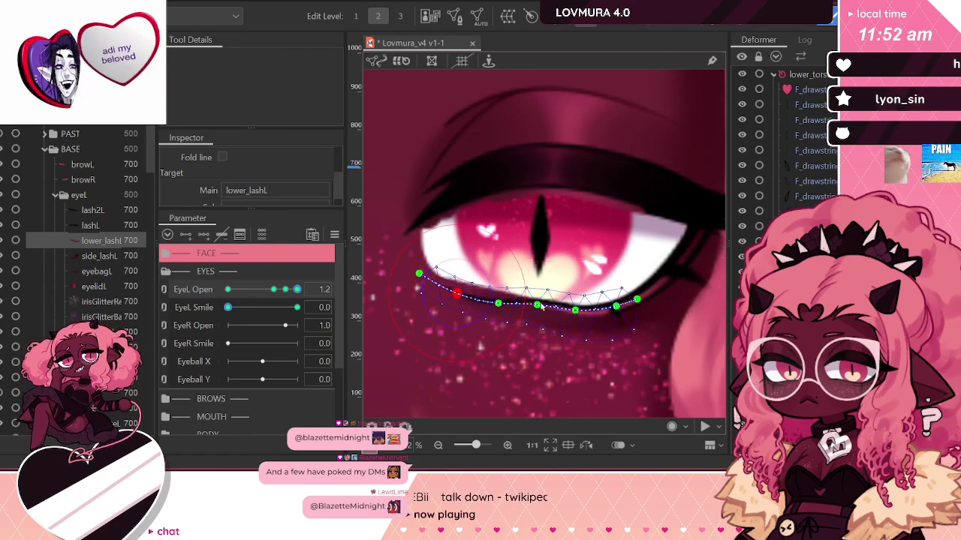
{"action": "left_click_drag", "start_coordinate": [537, 306], "coordinate": [534, 316]}
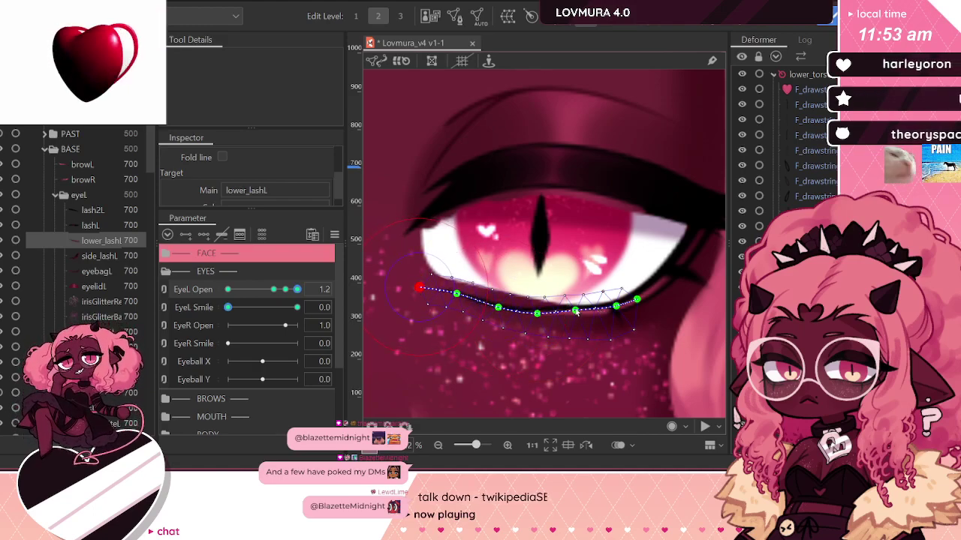
{"action": "left_click_drag", "start_coordinate": [576, 311], "coordinate": [536, 321]}
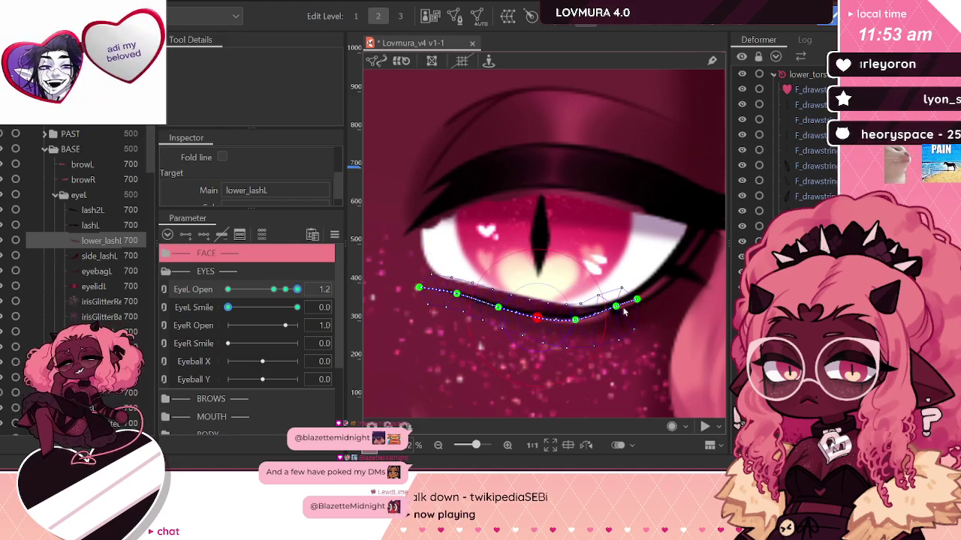
{"action": "left_click_drag", "start_coordinate": [616, 307], "coordinate": [575, 326]}
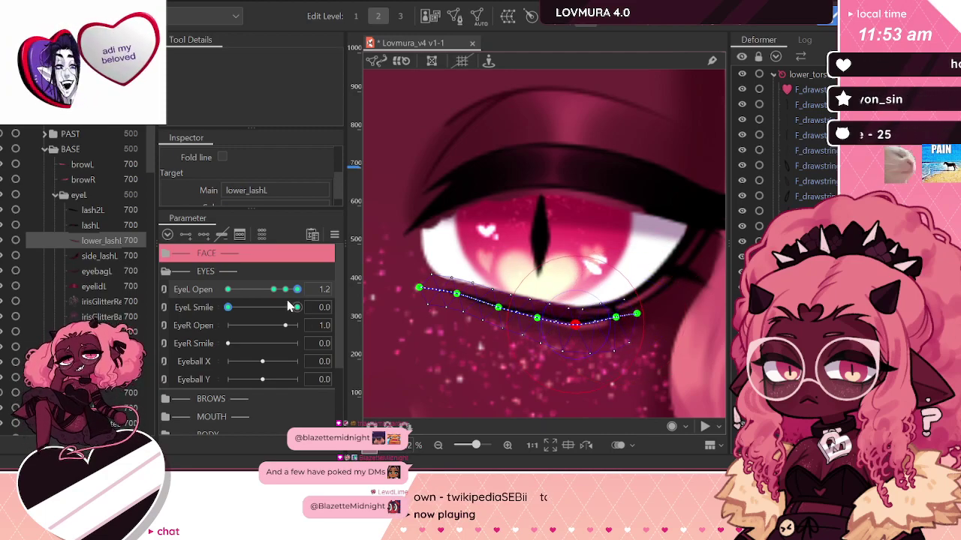
{"action": "left_click_drag", "start_coordinate": [296, 290], "coordinate": [317, 298]}
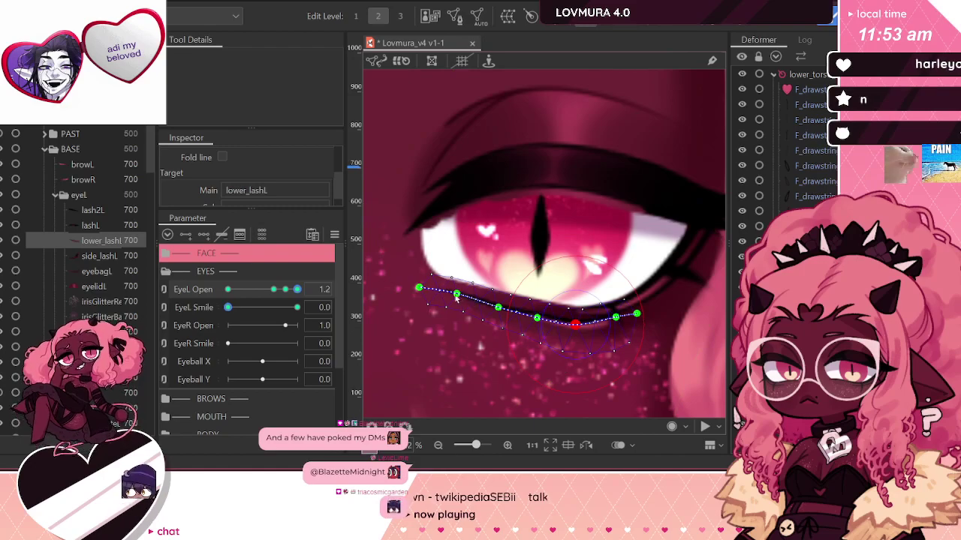
Step: Refine the lower_lashL curve at EyeL Open 1.2 by nudging its inner-corner and outer points down, comparing it with the 1.0 key
{"action": "left_click_drag", "start_coordinate": [418, 288], "coordinate": [454, 300]}
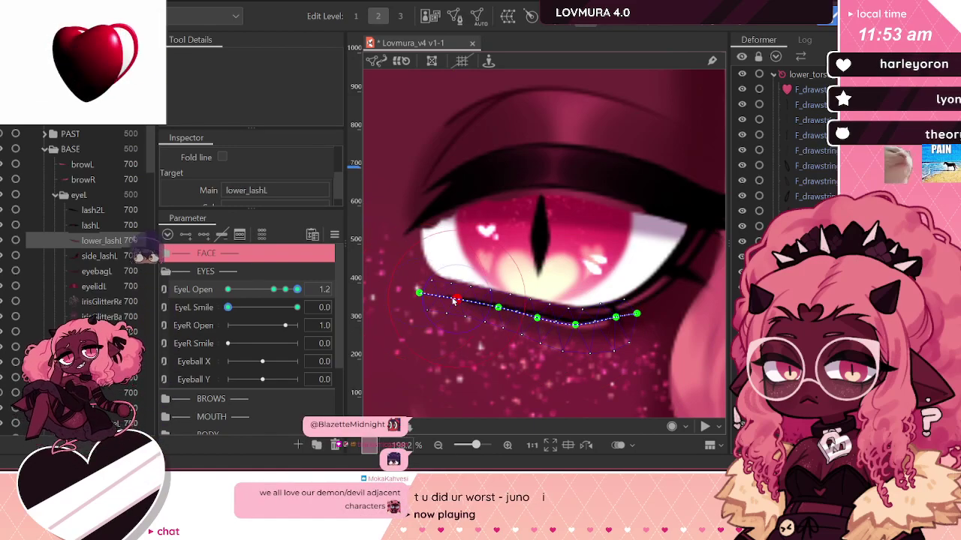
{"action": "left_click", "coordinate": [498, 307]}
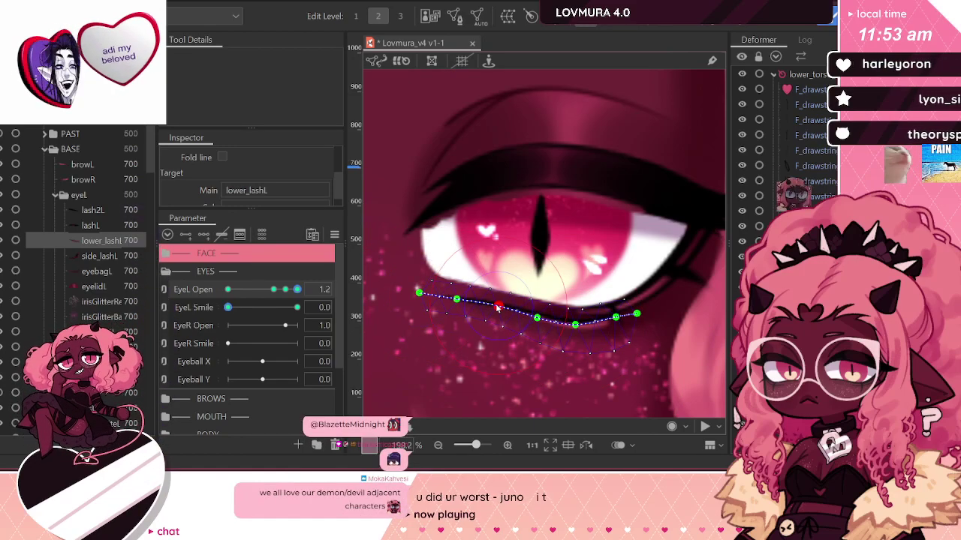
{"action": "left_click", "coordinate": [285, 289]}
{"action": "left_click_drag", "start_coordinate": [285, 290], "coordinate": [335, 293]}
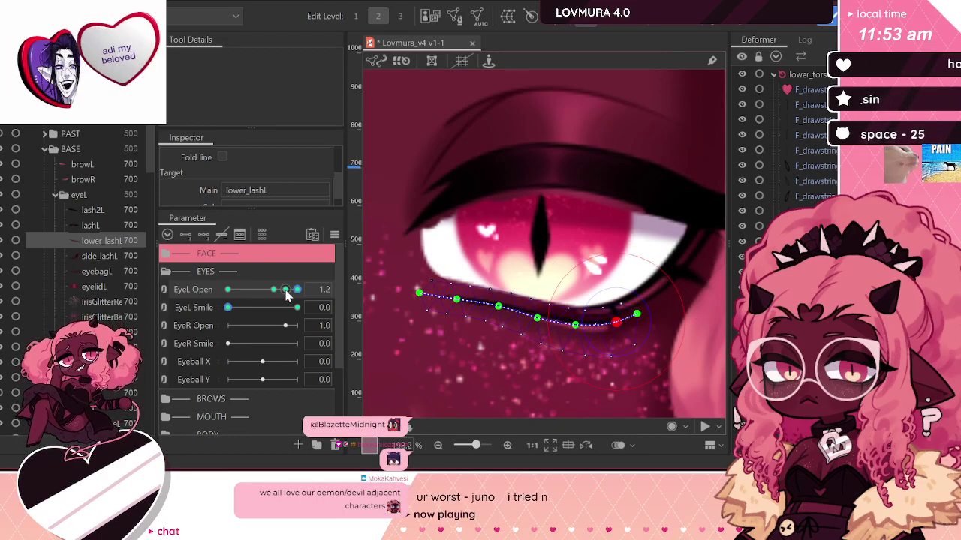
{"action": "left_click_drag", "start_coordinate": [286, 292], "coordinate": [331, 304]}
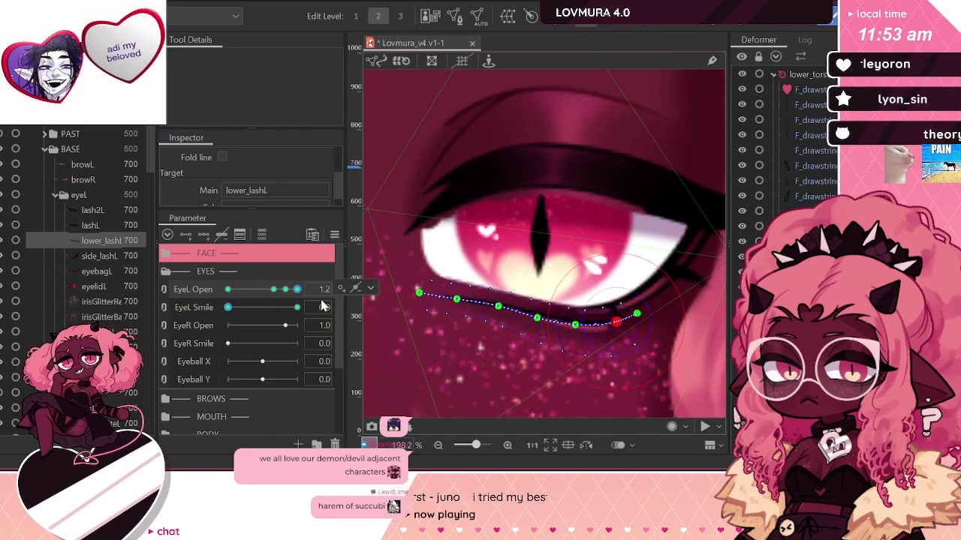
{"action": "scroll", "coordinate": [322, 305], "scroll_direction": "down", "scroll_amount": 2}
{"action": "scroll", "coordinate": [303, 277], "scroll_direction": "up", "scroll_amount": 2}
{"action": "scroll", "coordinate": [471, 294], "scroll_direction": "down", "scroll_amount": 3}
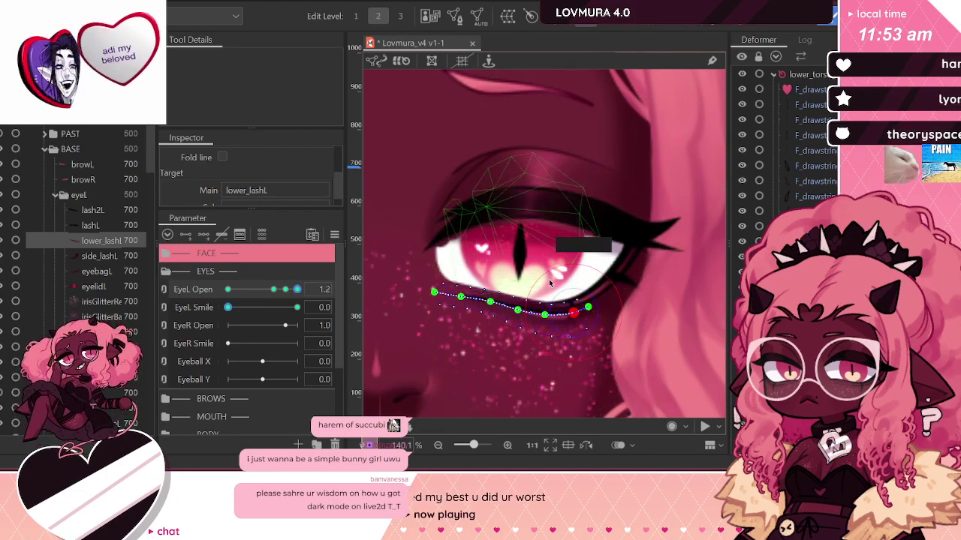
Step: Pull the side_lashL deform path down into a smooth curve under the eye's outer half at EyeL Open 1.2
{"action": "left_click", "coordinate": [96, 257]}
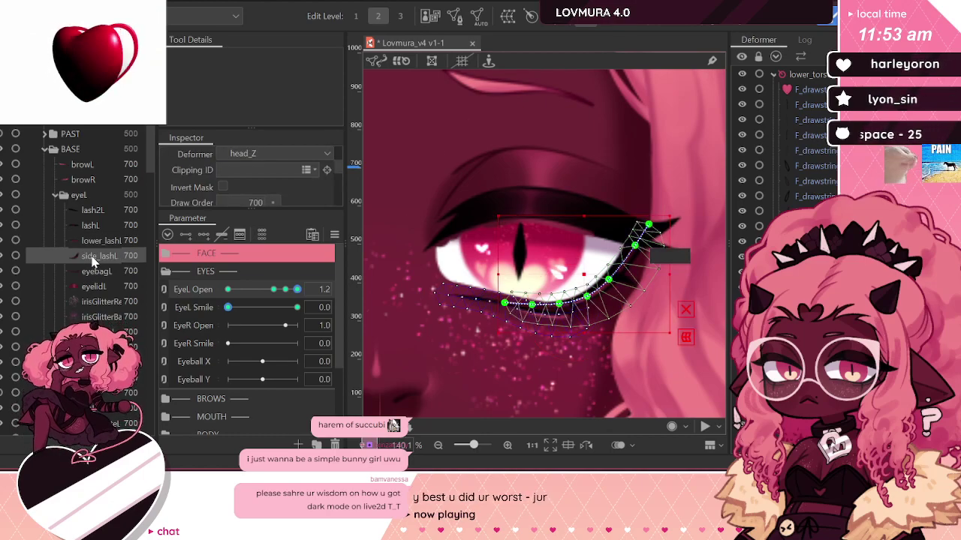
{"action": "scroll", "coordinate": [599, 303], "scroll_direction": "up", "scroll_amount": 2}
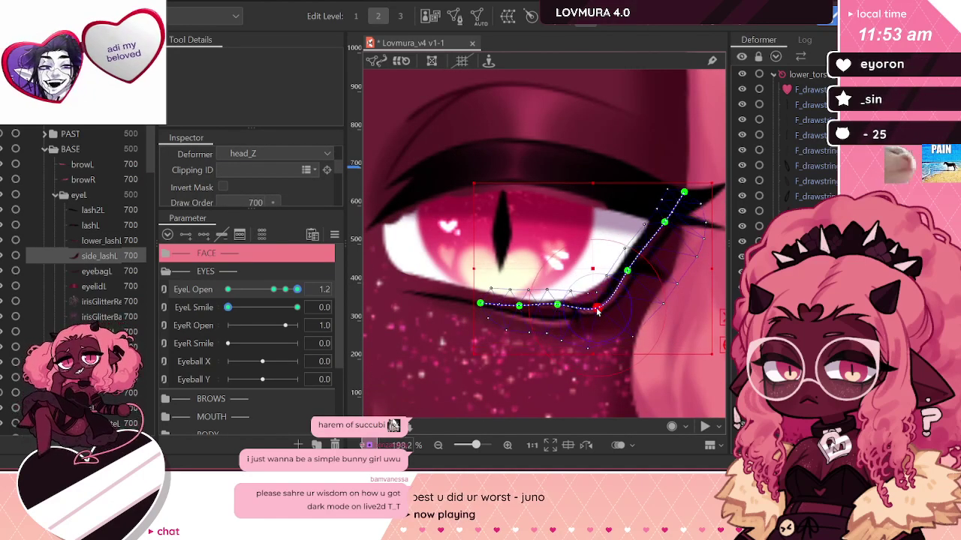
{"action": "left_click_drag", "start_coordinate": [557, 304], "coordinate": [476, 314]}
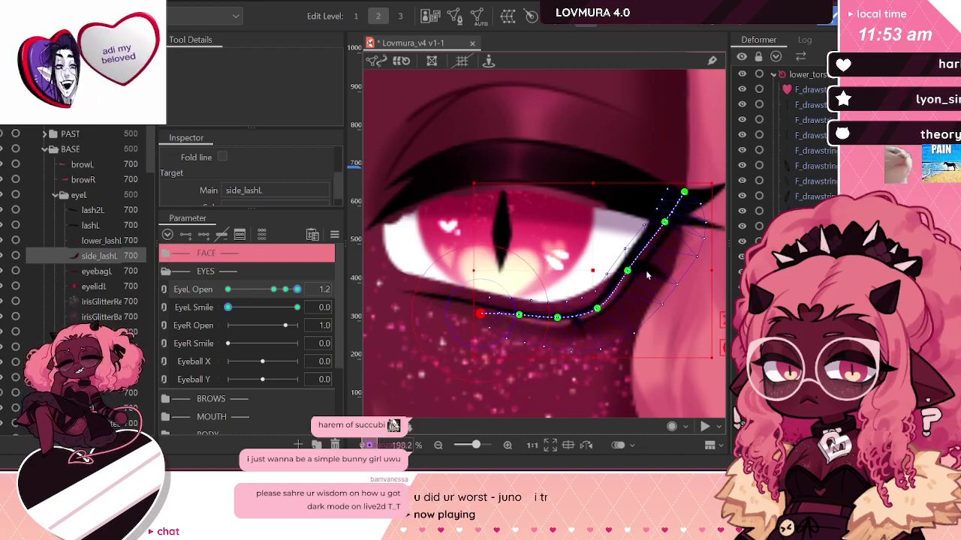
{"action": "left_click_drag", "start_coordinate": [627, 271], "coordinate": [629, 286]}
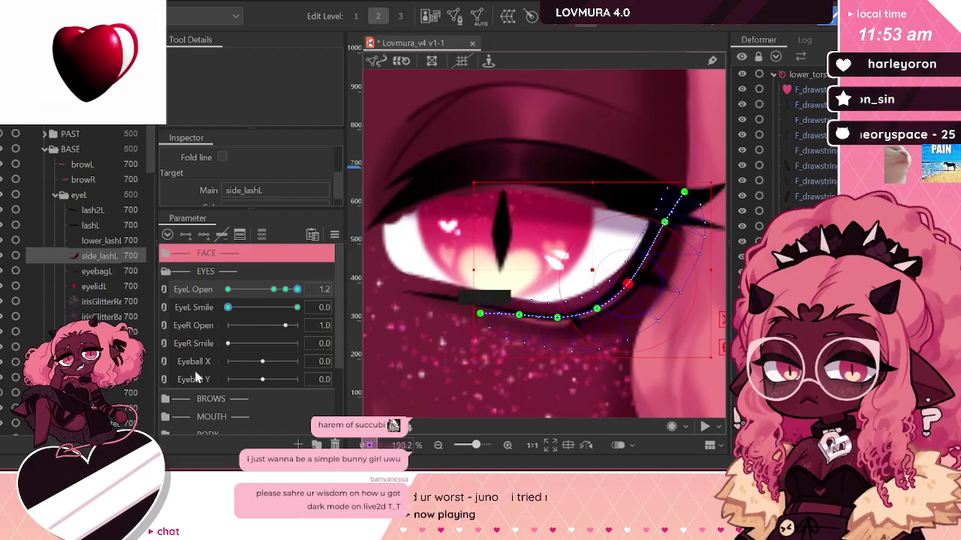
Step: Lower the inner and middle points of the eyebagL deform path at EyeL Open 1.2 and compare with the 1.0 key
{"action": "left_click", "coordinate": [84, 274]}
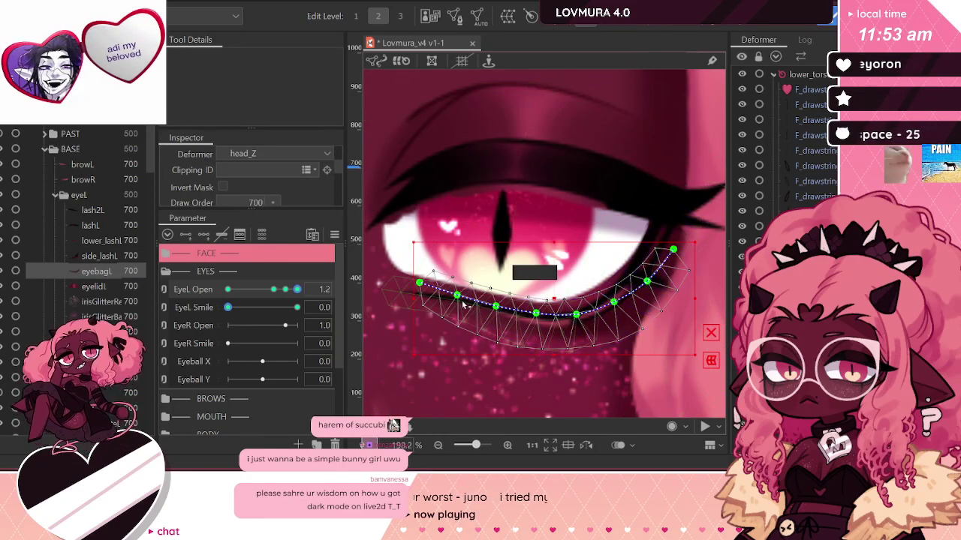
{"action": "left_click_drag", "start_coordinate": [419, 283], "coordinate": [420, 297]}
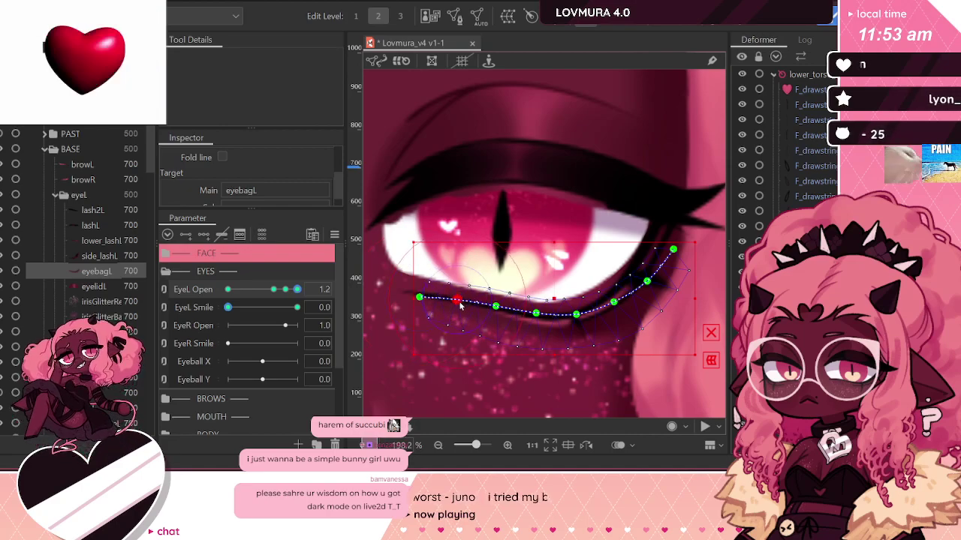
{"action": "left_click_drag", "start_coordinate": [496, 306], "coordinate": [457, 304]}
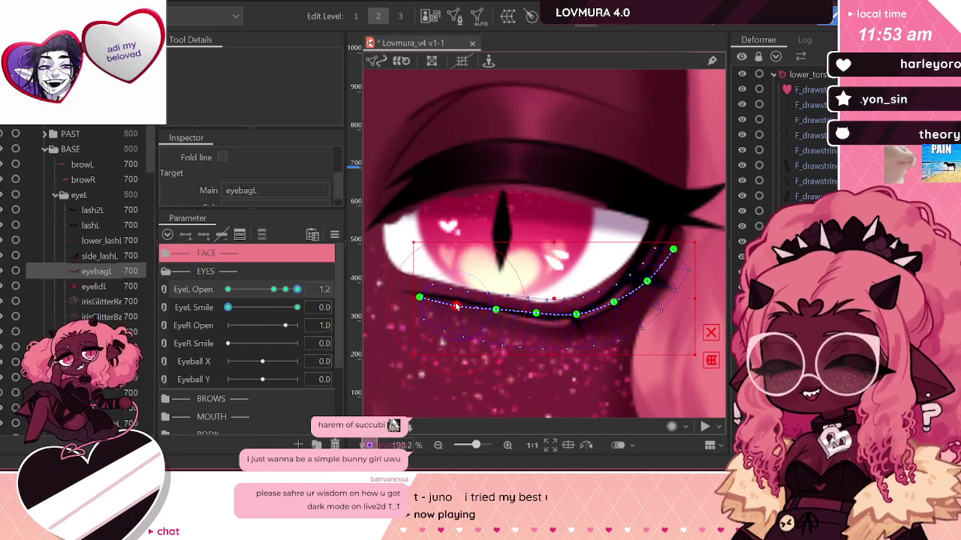
{"action": "left_click_drag", "start_coordinate": [536, 313], "coordinate": [647, 276]}
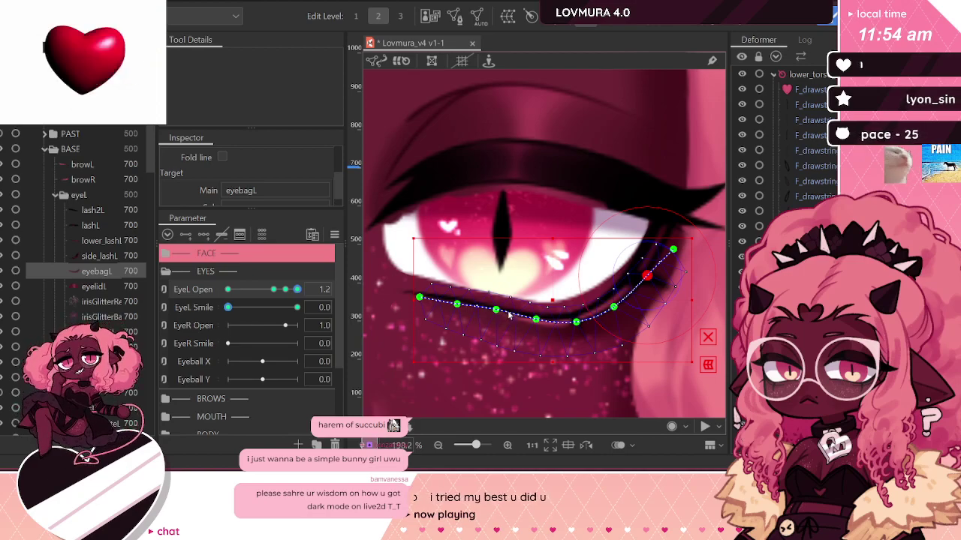
{"action": "left_click", "coordinate": [536, 320]}
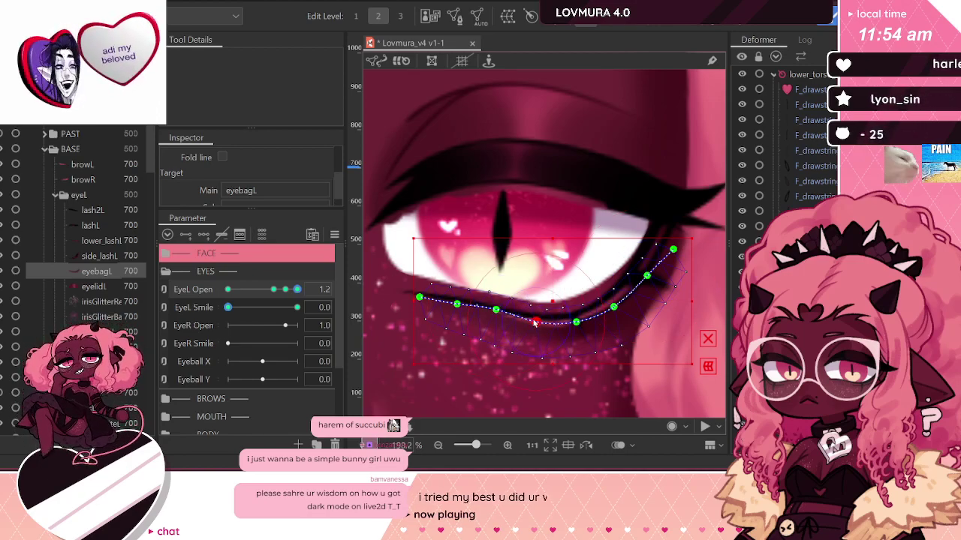
{"action": "left_click", "coordinate": [494, 309]}
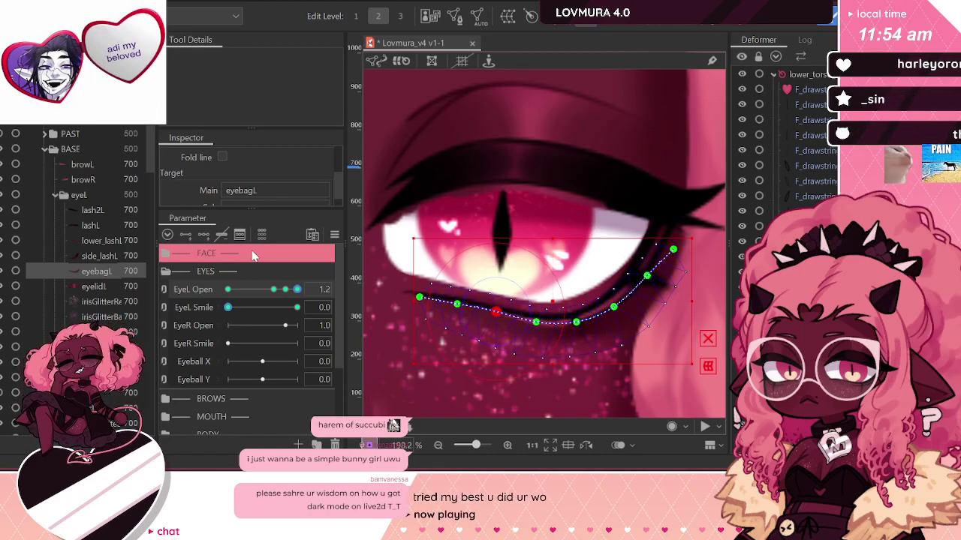
{"action": "left_click", "coordinate": [285, 290]}
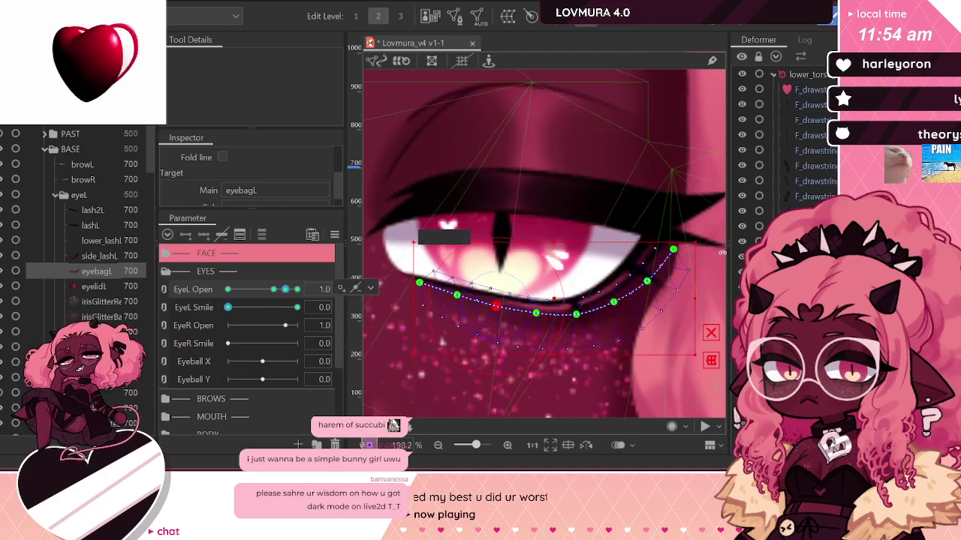
Step: Raise the eyelidL deform path into a higher arch over the iris at EyeL Open 1.2
{"action": "left_click", "coordinate": [96, 286]}
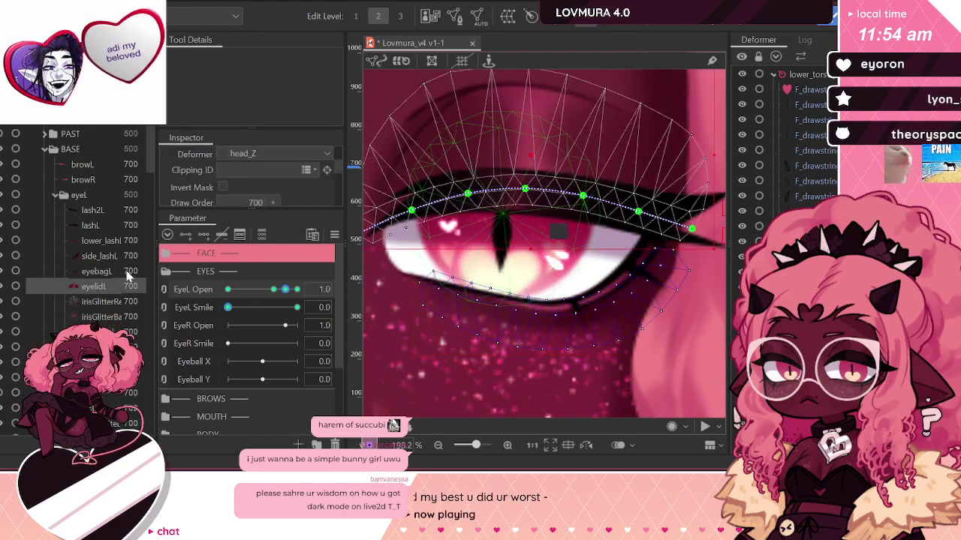
{"action": "left_click", "coordinate": [526, 179]}
{"action": "left_click_drag", "start_coordinate": [583, 195], "coordinate": [583, 184]}
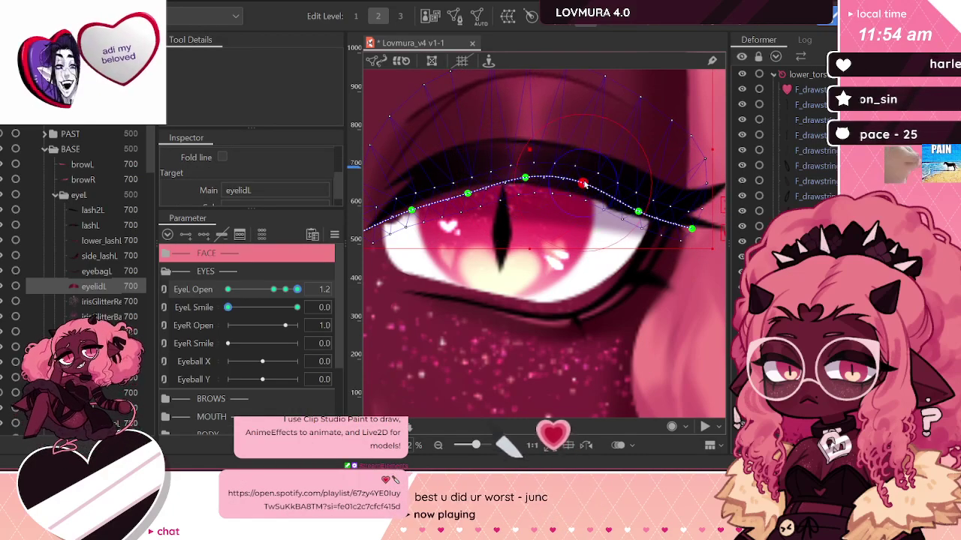
{"action": "left_click_drag", "start_coordinate": [466, 198], "coordinate": [465, 186]}
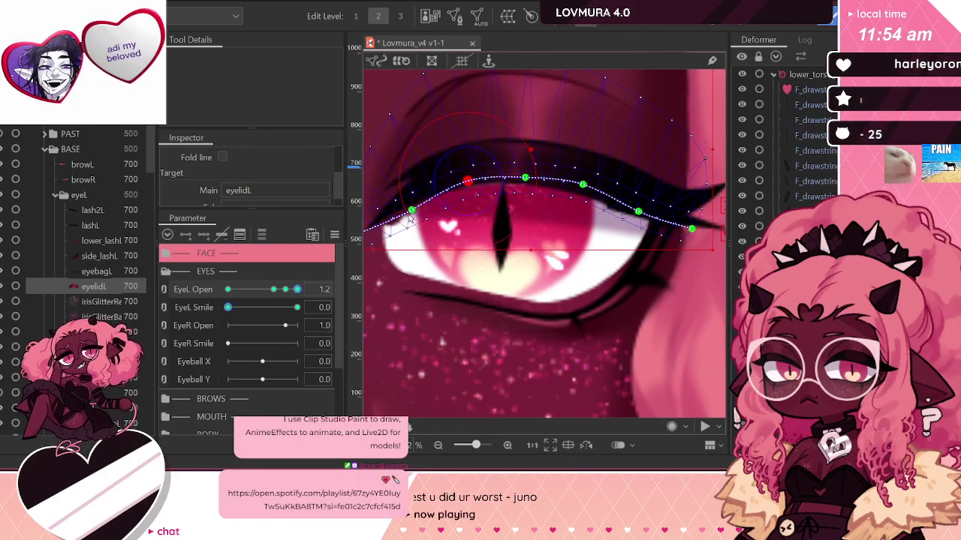
{"action": "left_click_drag", "start_coordinate": [410, 213], "coordinate": [408, 201]}
{"action": "left_click_drag", "start_coordinate": [639, 214], "coordinate": [639, 206]}
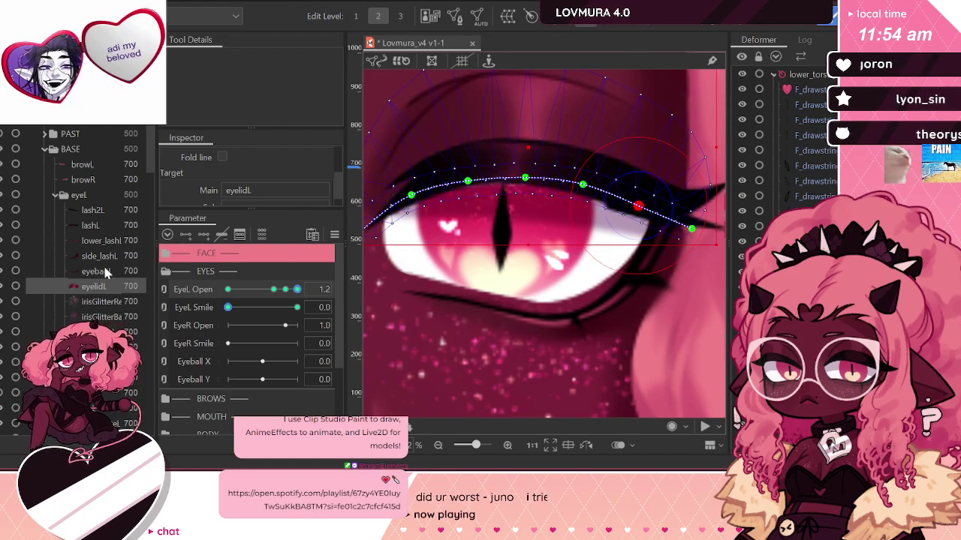
Step: Raise the inner points of the lash2L deform path to meet the lifted eyelid at EyeL Open 1.2, and preview the eye opening
{"action": "left_click", "coordinate": [91, 225]}
{"action": "left_click", "coordinate": [92, 210]}
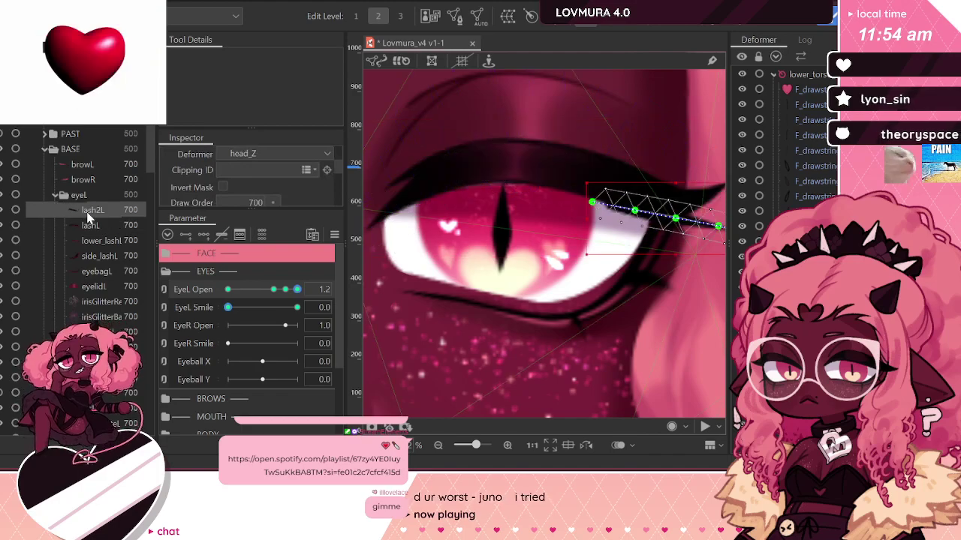
{"action": "left_click_drag", "start_coordinate": [594, 203], "coordinate": [594, 192]}
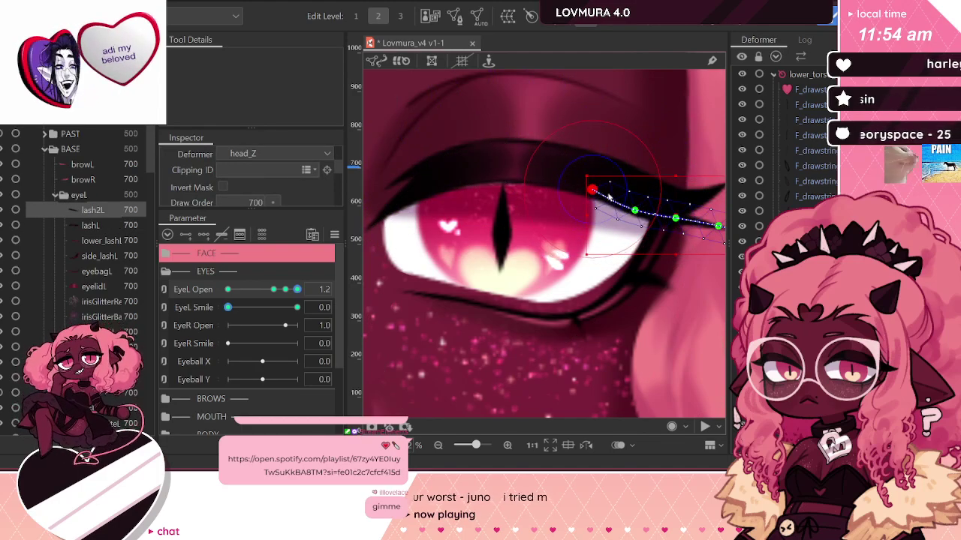
{"action": "left_click_drag", "start_coordinate": [636, 214], "coordinate": [637, 207]}
{"action": "scroll", "coordinate": [635, 212], "scroll_direction": "down", "scroll_amount": 3}
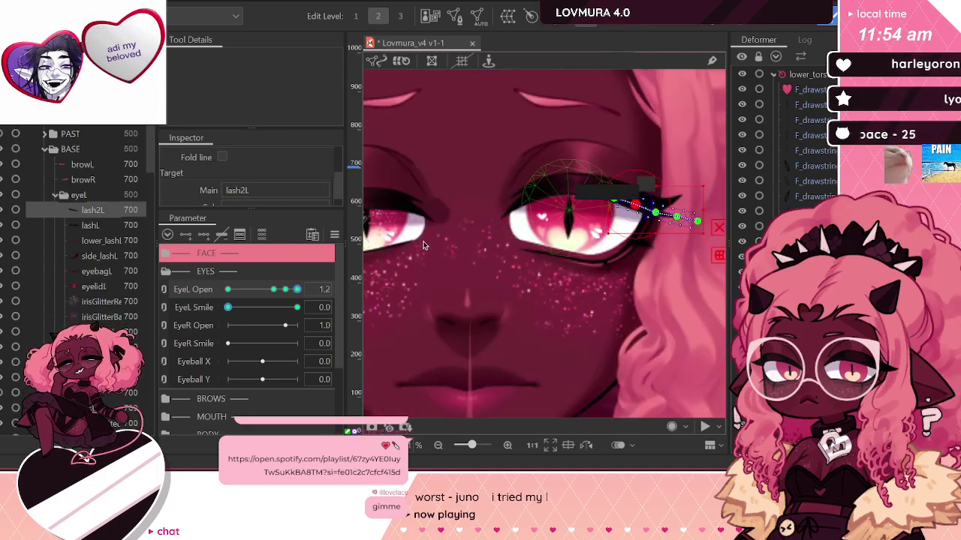
{"action": "left_click_drag", "start_coordinate": [285, 289], "coordinate": [315, 295]}
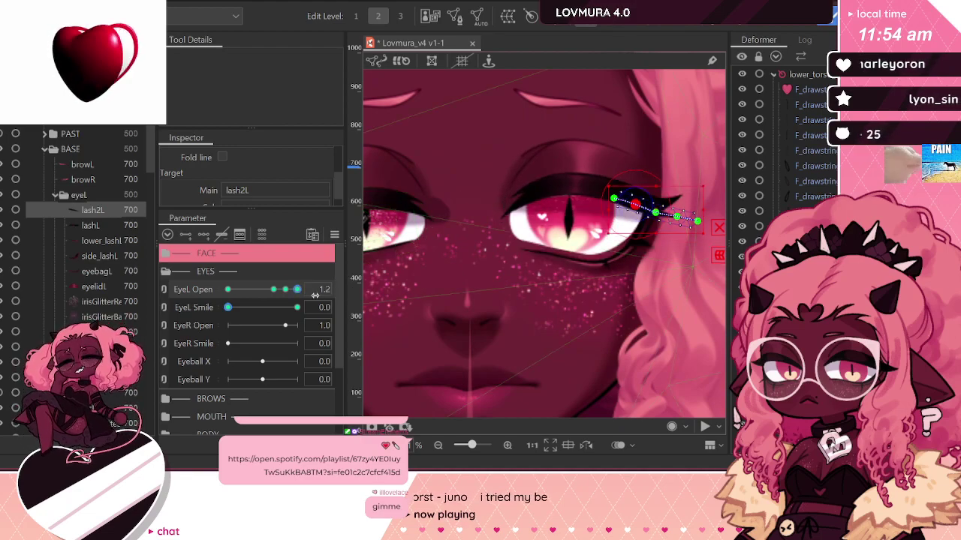
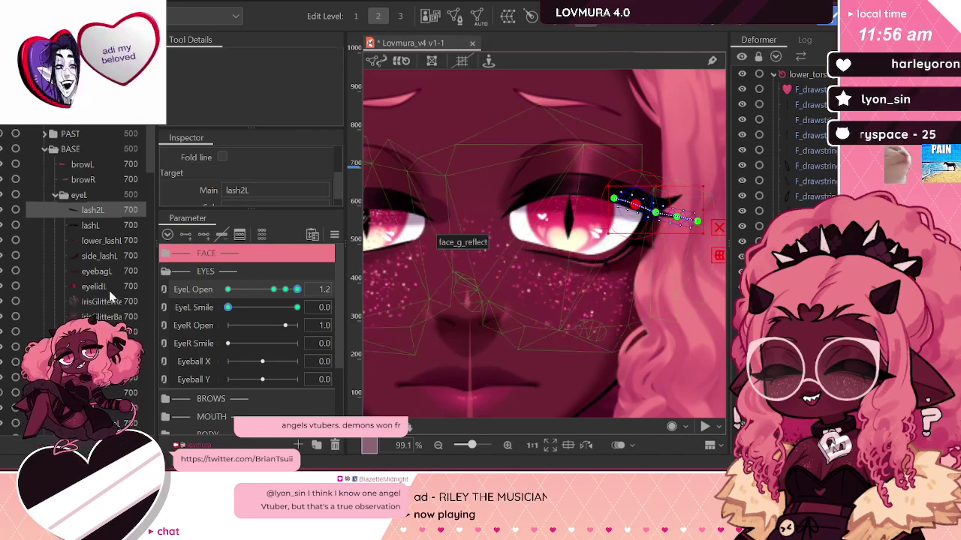
Step: Brush the lower edge of the left eye white downward to meet the lowered lower lash line at EyeL Open 1.2
{"action": "left_click", "coordinate": [526, 223]}
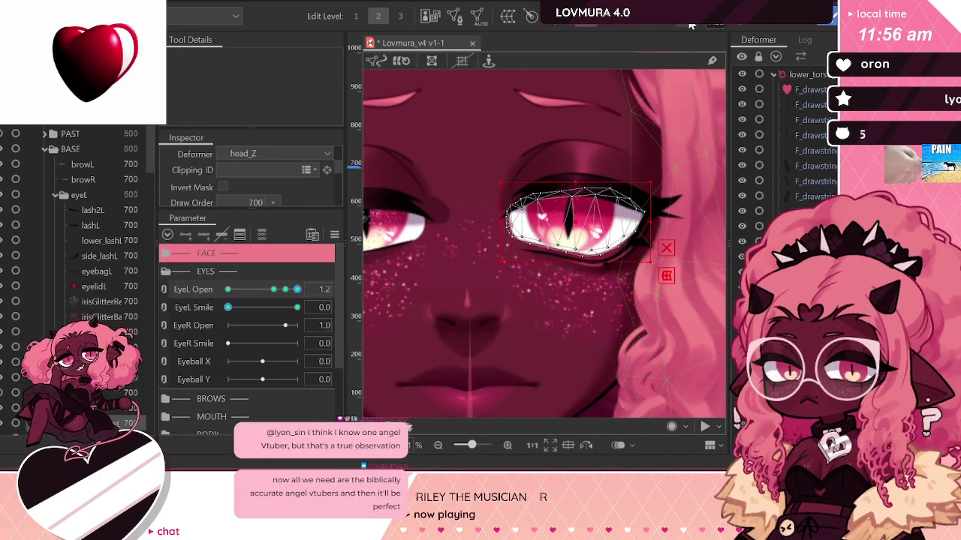
{"action": "left_click", "coordinate": [686, 20]}
{"action": "scroll", "coordinate": [548, 282], "scroll_direction": "up", "scroll_amount": 2}
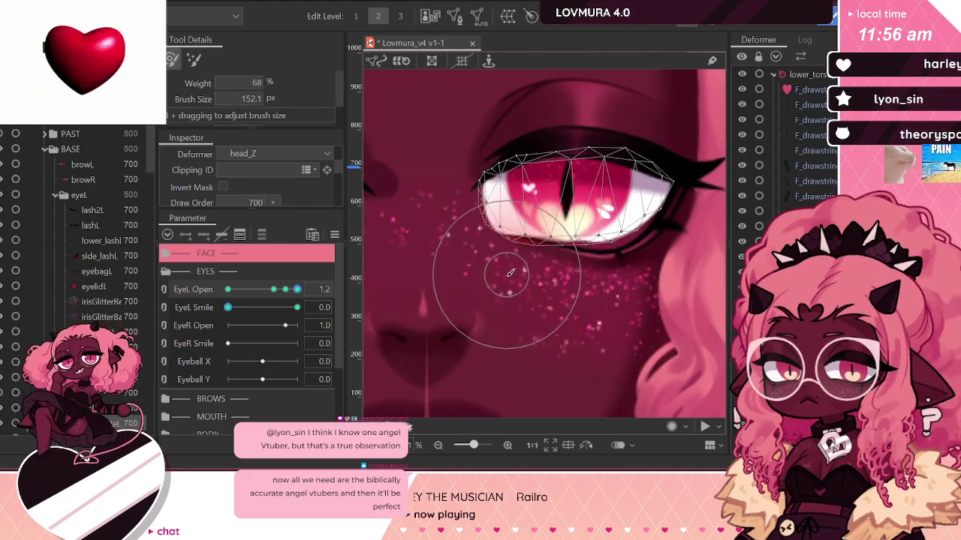
{"action": "left_click_drag", "start_coordinate": [601, 268], "coordinate": [598, 286]}
{"action": "left_click_drag", "start_coordinate": [590, 247], "coordinate": [591, 281]}
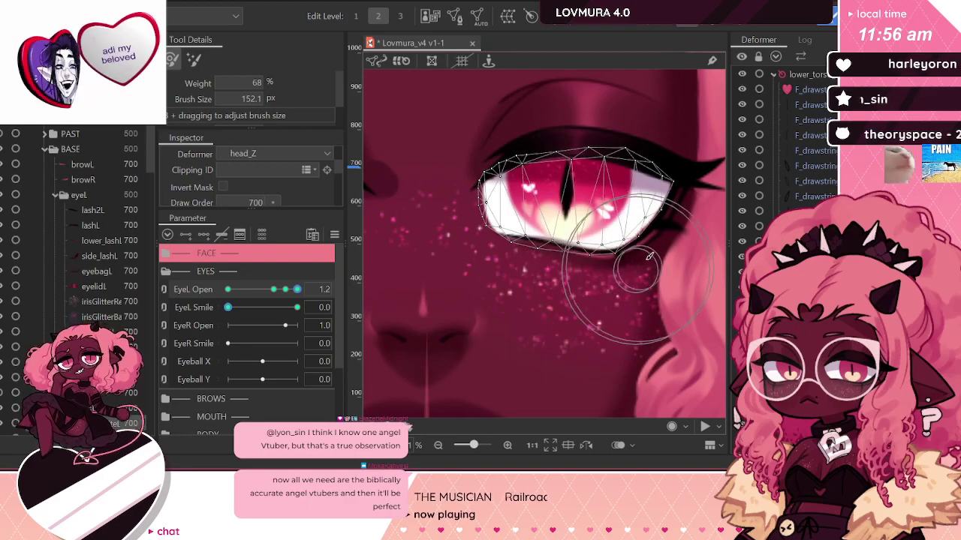
{"action": "left_click_drag", "start_coordinate": [642, 243], "coordinate": [655, 258]}
{"action": "scroll", "coordinate": [574, 315], "scroll_direction": "down", "scroll_amount": 2}
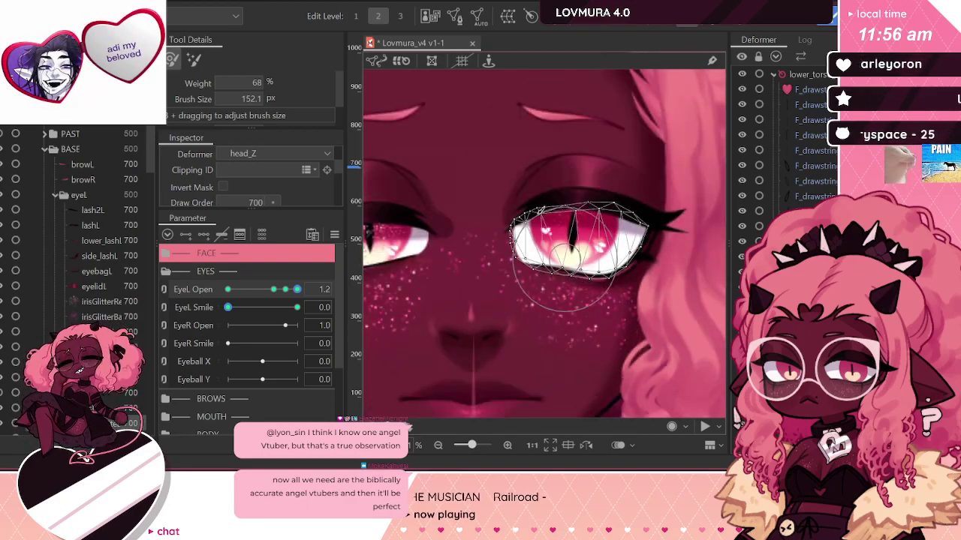
{"action": "scroll", "coordinate": [530, 193], "scroll_direction": "up", "scroll_amount": 2}
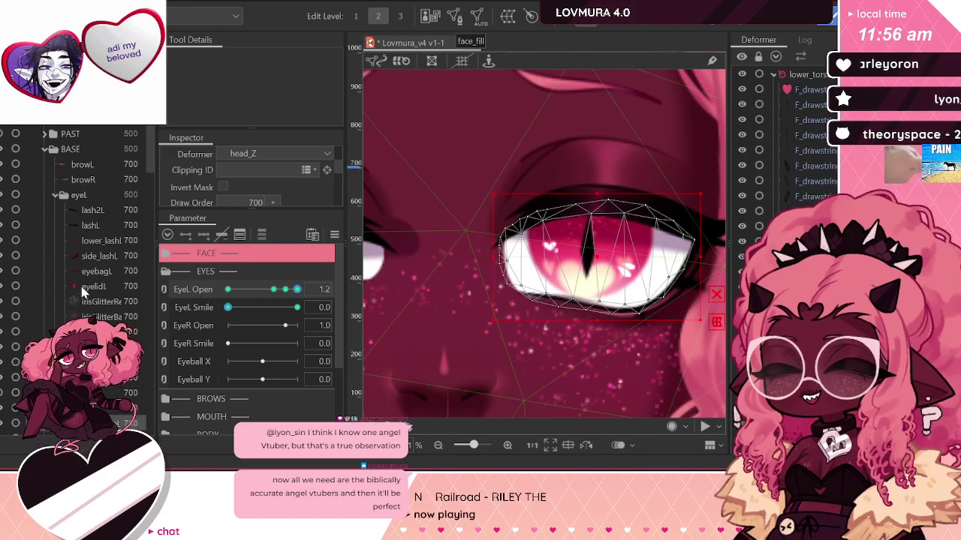
Step: Lower the innermost points of the eyebagL deform path beneath the eye's inner corner at EyeL Open 1.2
{"action": "left_click", "coordinate": [97, 271]}
{"action": "scroll", "coordinate": [581, 314], "scroll_direction": "up", "scroll_amount": 3}
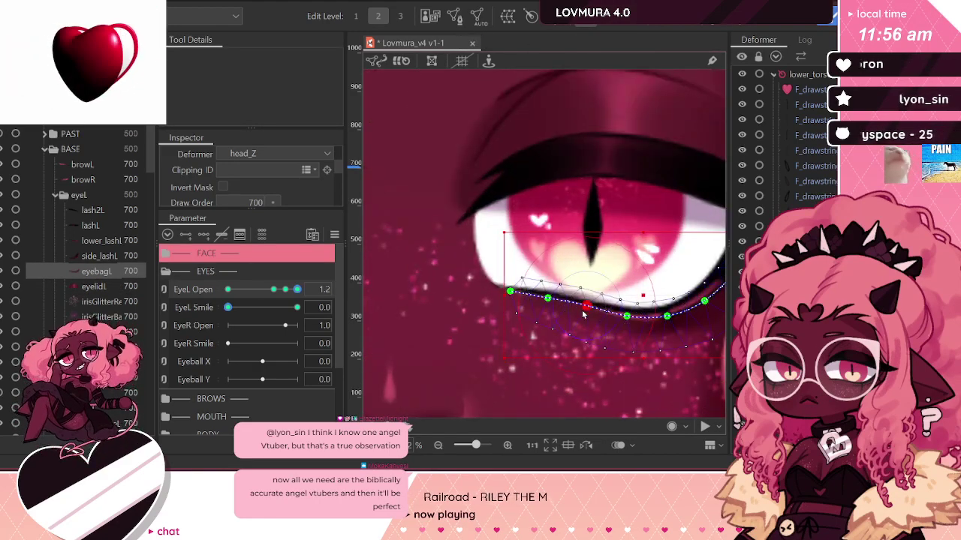
{"action": "left_click", "coordinate": [584, 310]}
{"action": "left_click_drag", "start_coordinate": [547, 298], "coordinate": [509, 298]}
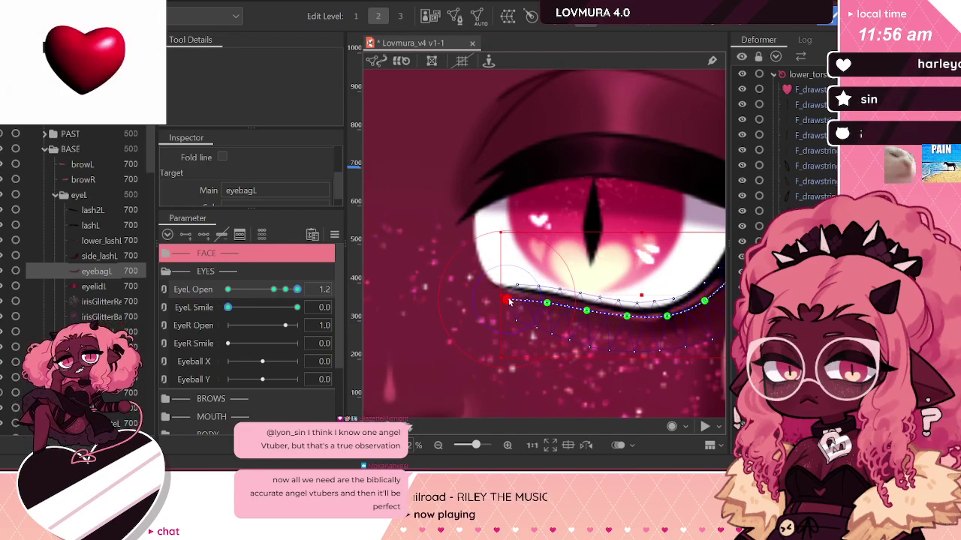
{"action": "key", "text": "ctrl+z"}
{"action": "left_click", "coordinate": [510, 303]}
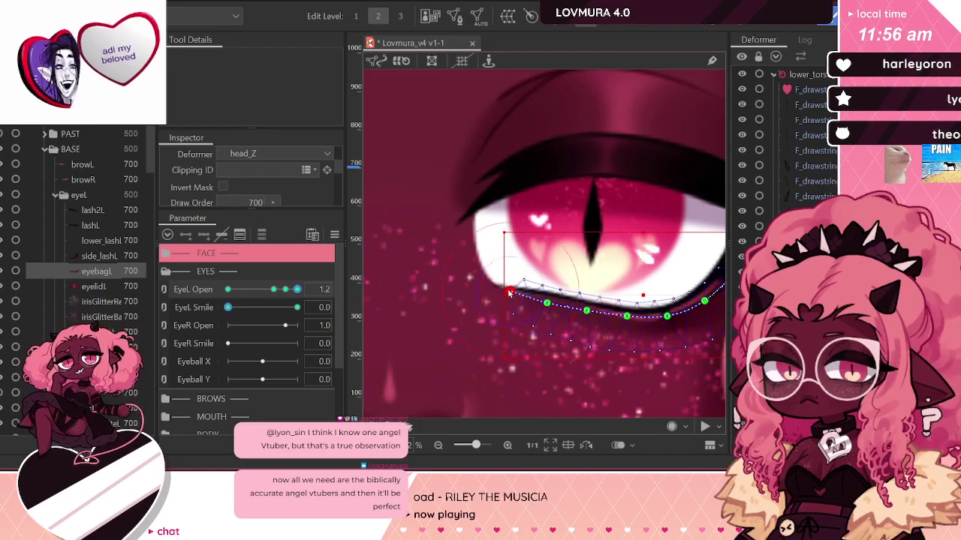
{"action": "left_click_drag", "start_coordinate": [509, 303], "coordinate": [508, 298]}
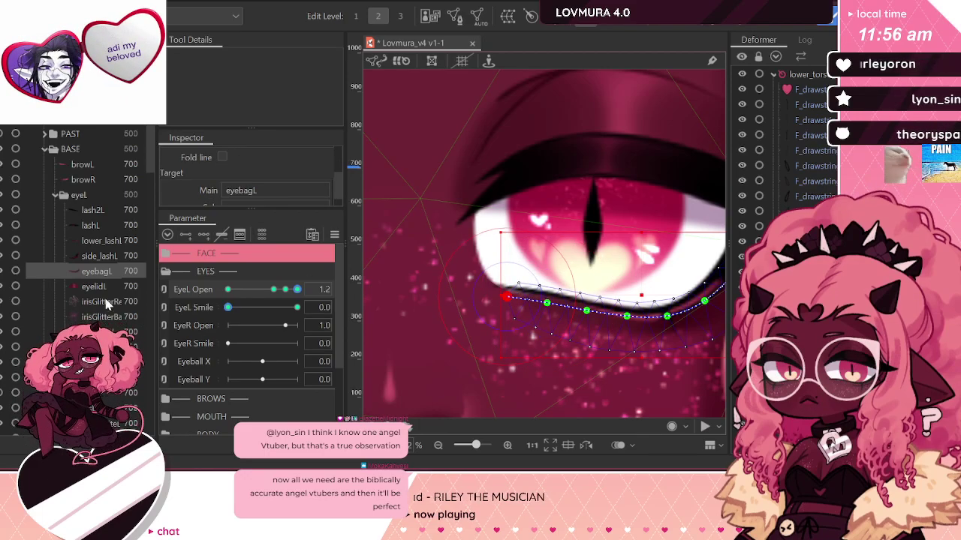
Step: Lower the inner end of the lower_lashL deform path at EyeL Open 1.2 and preview the shape against the other keys
{"action": "left_click", "coordinate": [104, 262]}
{"action": "left_click", "coordinate": [102, 241]}
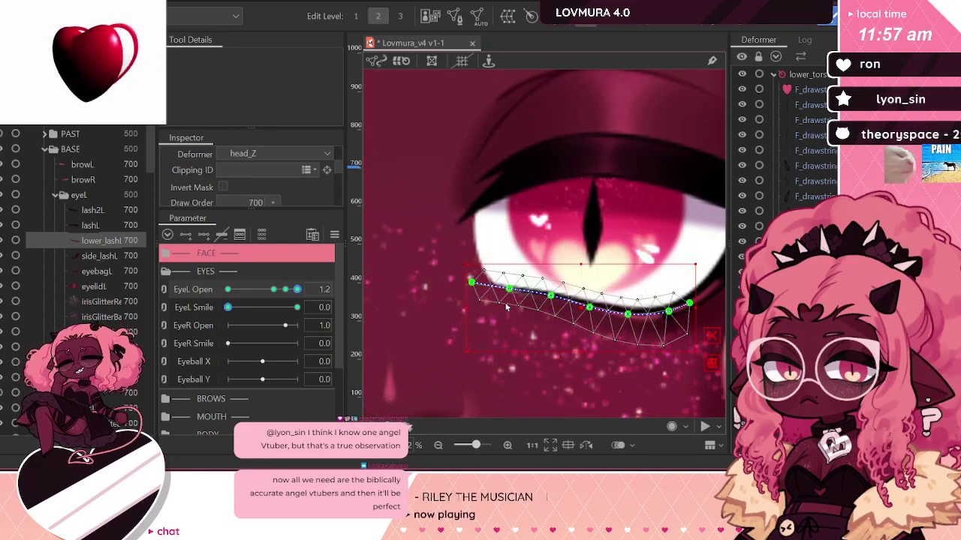
{"action": "scroll", "coordinate": [514, 284], "scroll_direction": "up", "scroll_amount": 2}
{"action": "left_click", "coordinate": [511, 285]}
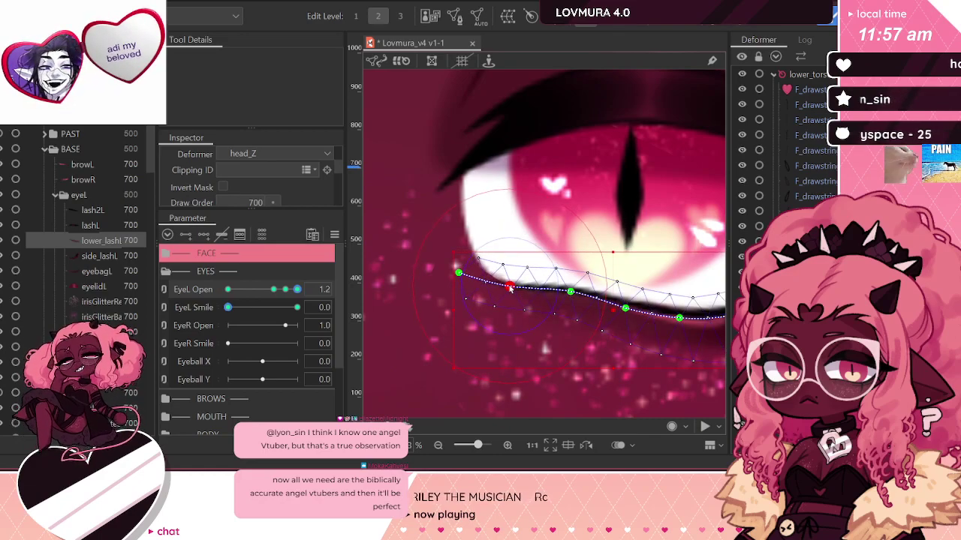
{"action": "left_click_drag", "start_coordinate": [459, 273], "coordinate": [457, 282]}
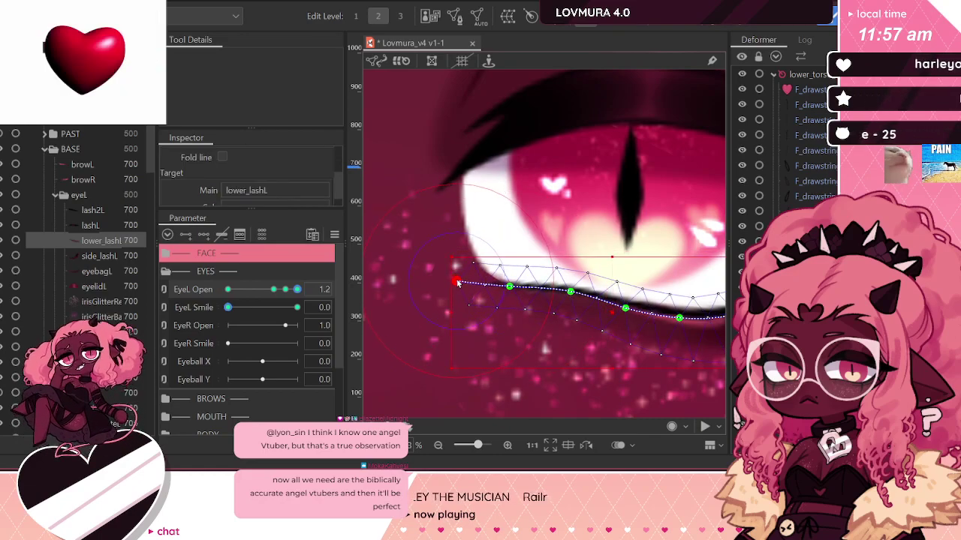
{"action": "scroll", "coordinate": [457, 283], "scroll_direction": "down", "scroll_amount": 3}
{"action": "left_click", "coordinate": [286, 290]}
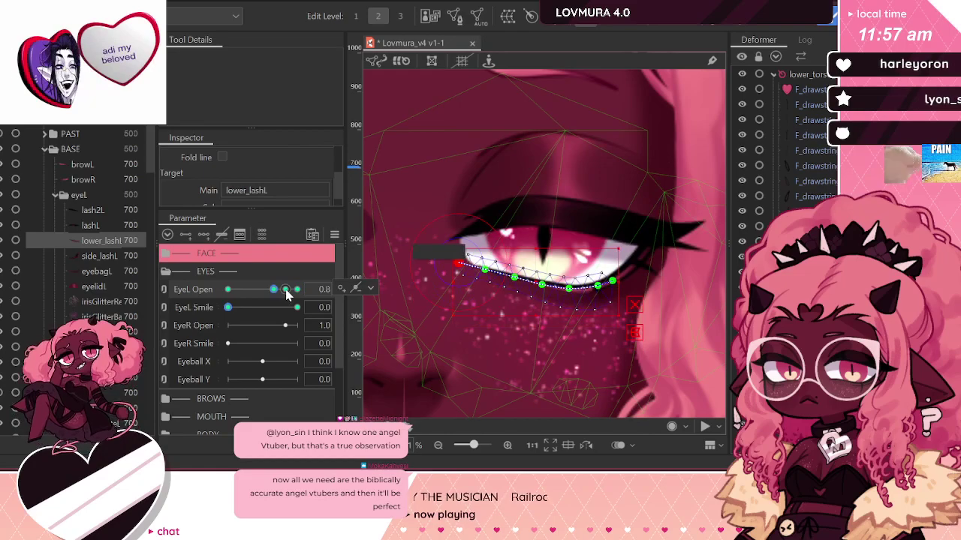
{"action": "left_click_drag", "start_coordinate": [285, 291], "coordinate": [343, 309]}
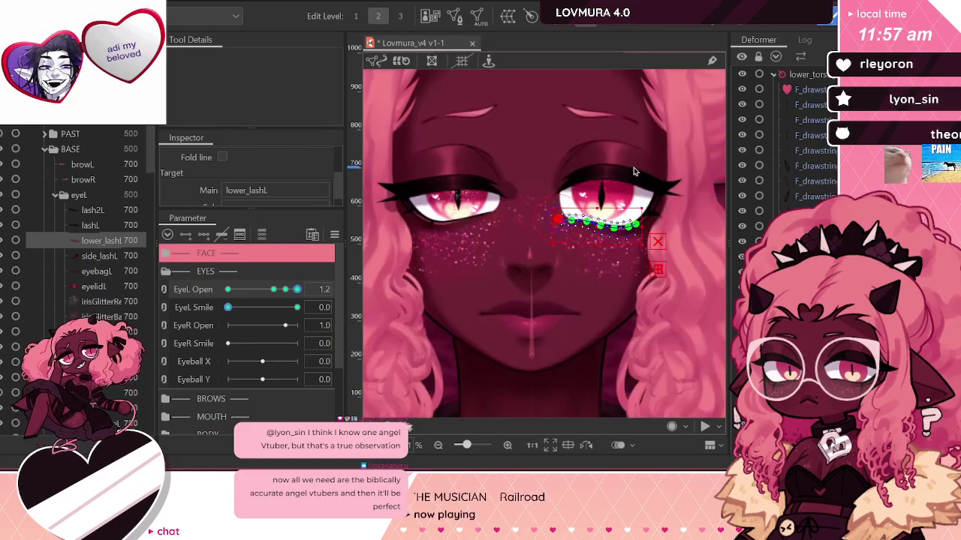
{"action": "scroll", "coordinate": [680, 124], "scroll_direction": "down", "scroll_amount": 3}
Step: Nudge the second point from the inner end of the lashL deform path upward at EyeL Open 0.8, comparing with the 1.0 key
{"action": "left_click", "coordinate": [274, 290]}
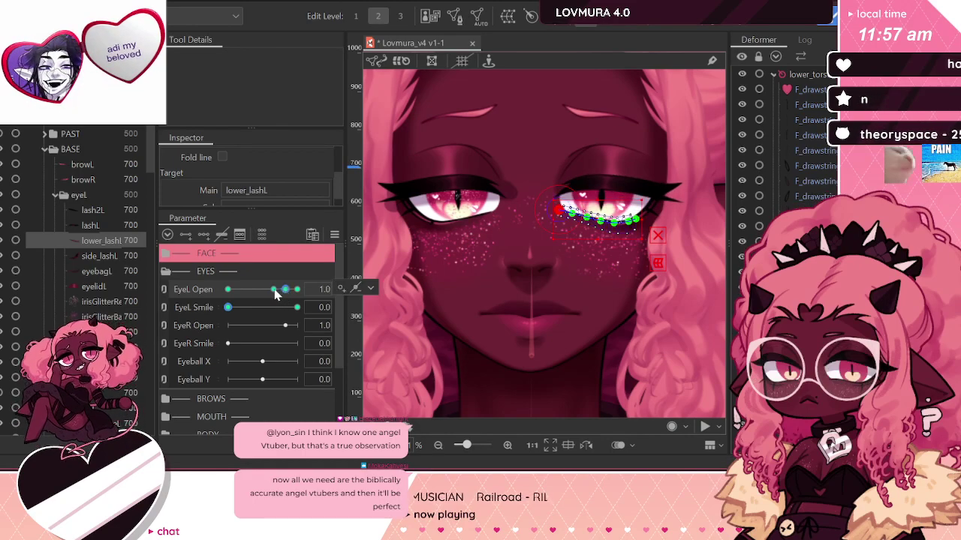
{"action": "scroll", "coordinate": [679, 150], "scroll_direction": "up", "scroll_amount": 3}
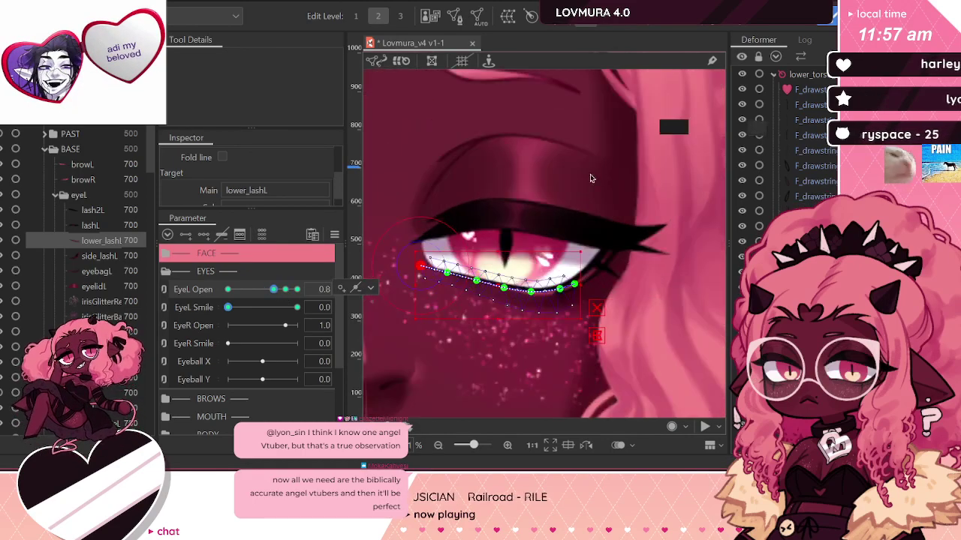
{"action": "left_click", "coordinate": [497, 217]}
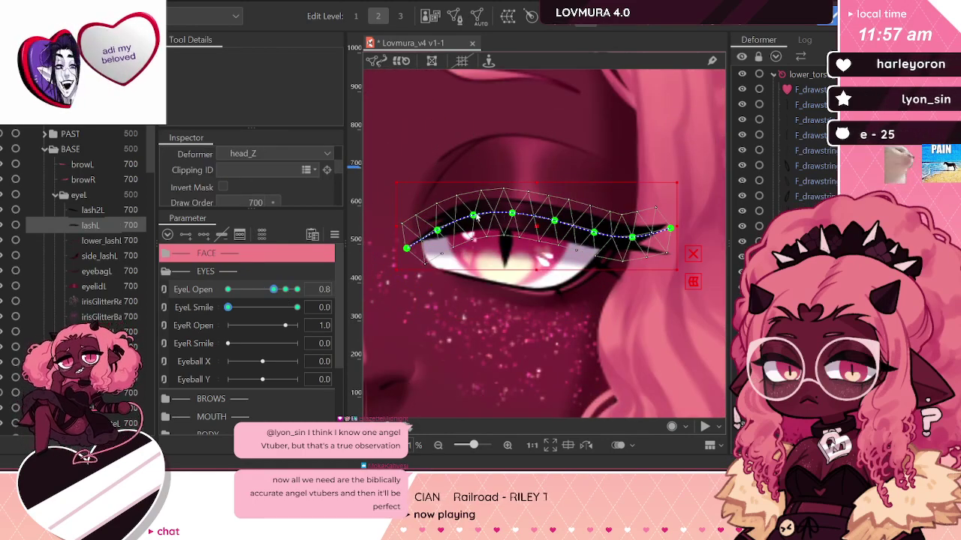
{"action": "left_click", "coordinate": [474, 217]}
{"action": "left_click", "coordinate": [509, 217]}
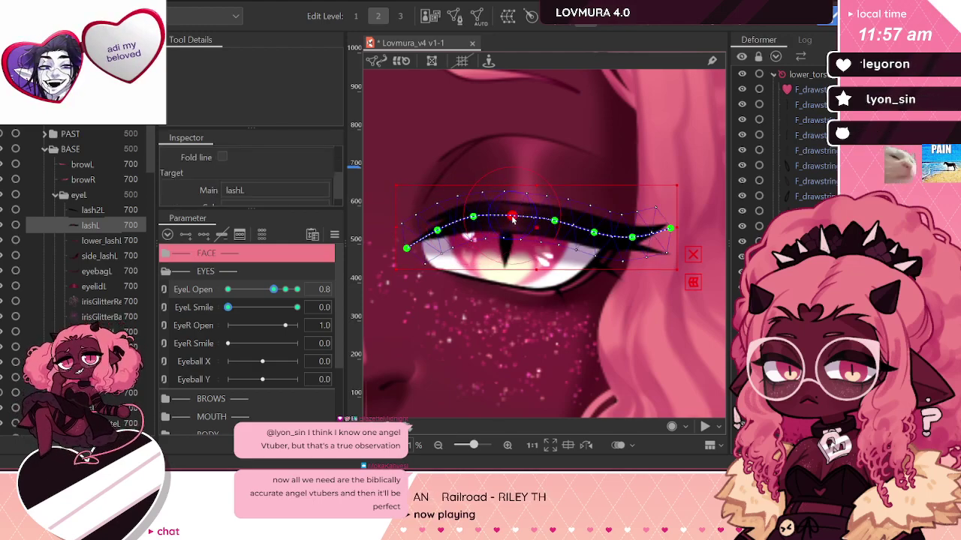
{"action": "left_click", "coordinate": [286, 289]}
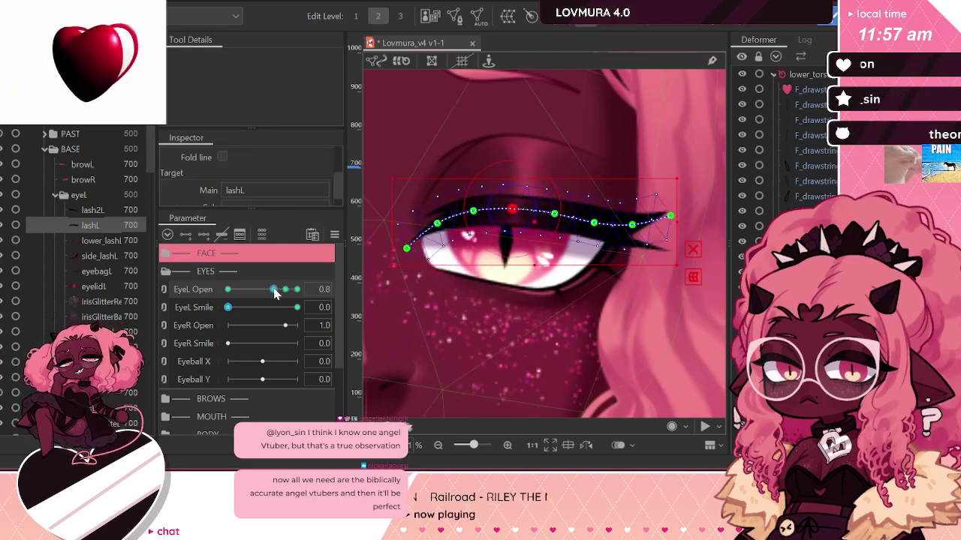
{"action": "left_click", "coordinate": [274, 289]}
{"action": "left_click", "coordinate": [540, 184]}
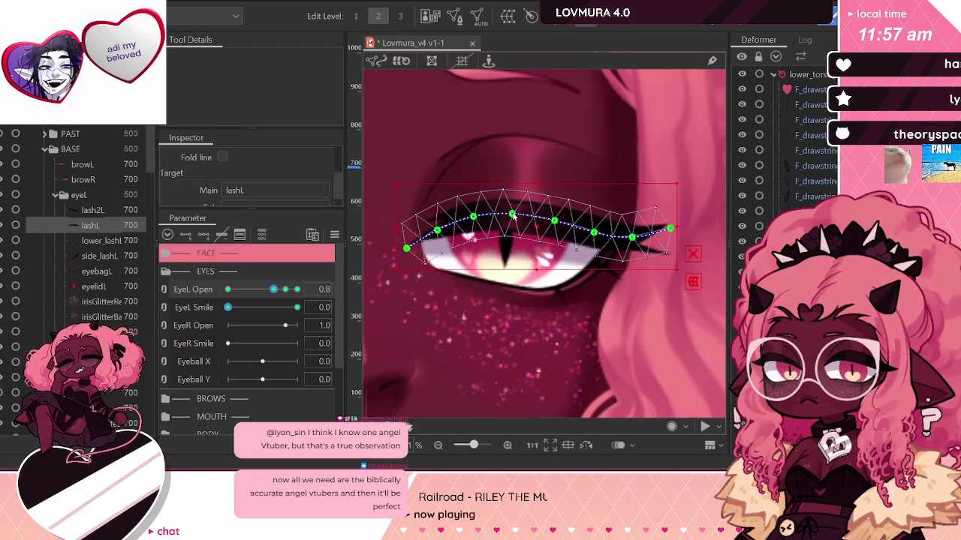
{"action": "left_click", "coordinate": [285, 289]}
{"action": "left_click_drag", "start_coordinate": [278, 293], "coordinate": [273, 290]}
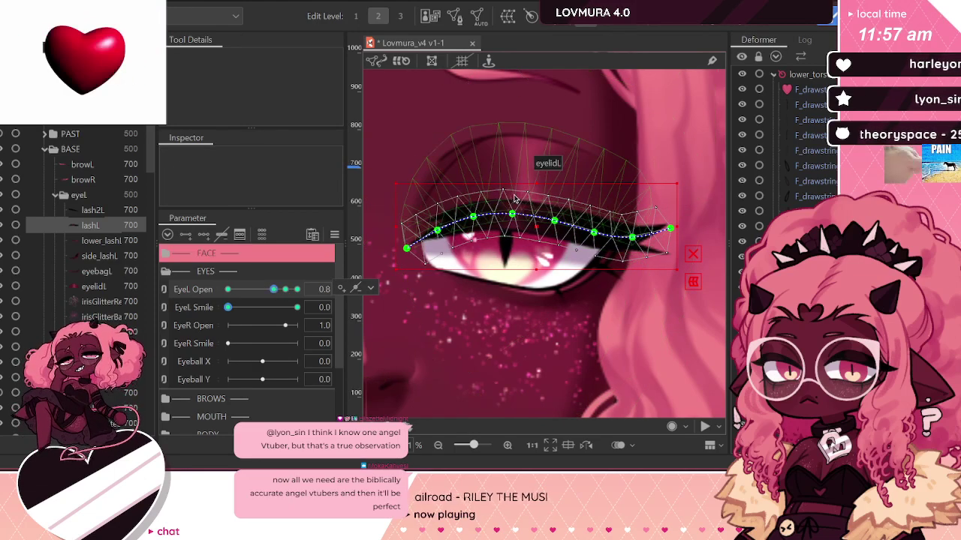
{"action": "left_click_drag", "start_coordinate": [437, 231], "coordinate": [435, 225]}
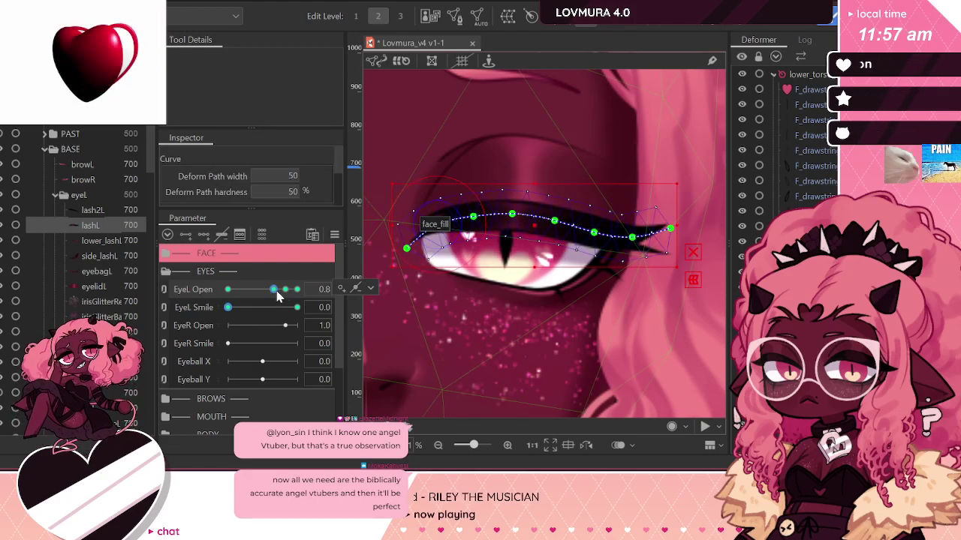
Step: Scrub the left eye shut to EyeL Open 0.0 and move the eyelidL lower edge with its deform path down over the exposed eye
{"action": "left_click_drag", "start_coordinate": [274, 291], "coordinate": [229, 289]}
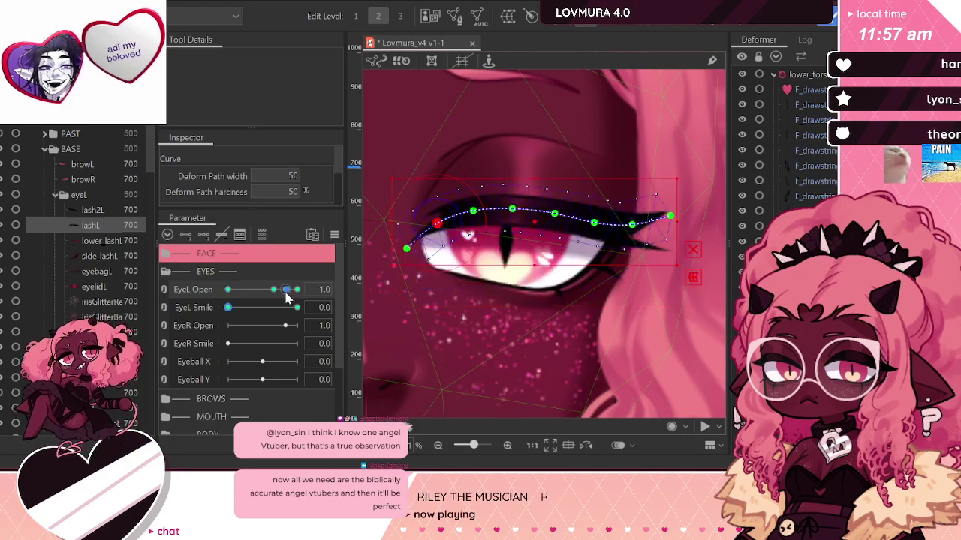
{"action": "mouse_move", "coordinate": [227, 290]}
{"action": "left_mouse_down"}
{"action": "mouse_move", "coordinate": [350, 293]}
{"action": "mouse_move", "coordinate": [212, 292]}
{"action": "left_mouse_up"}
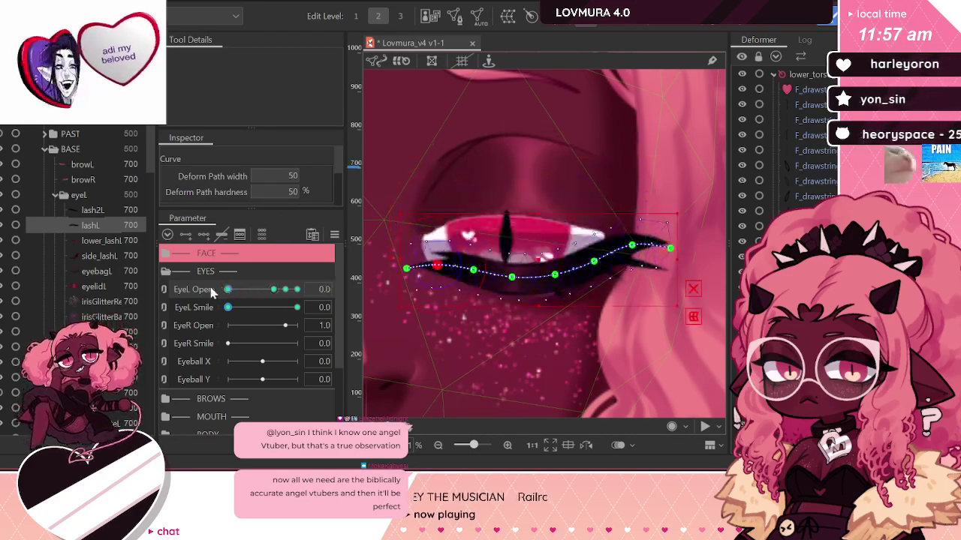
{"action": "left_click_drag", "start_coordinate": [282, 291], "coordinate": [219, 293]}
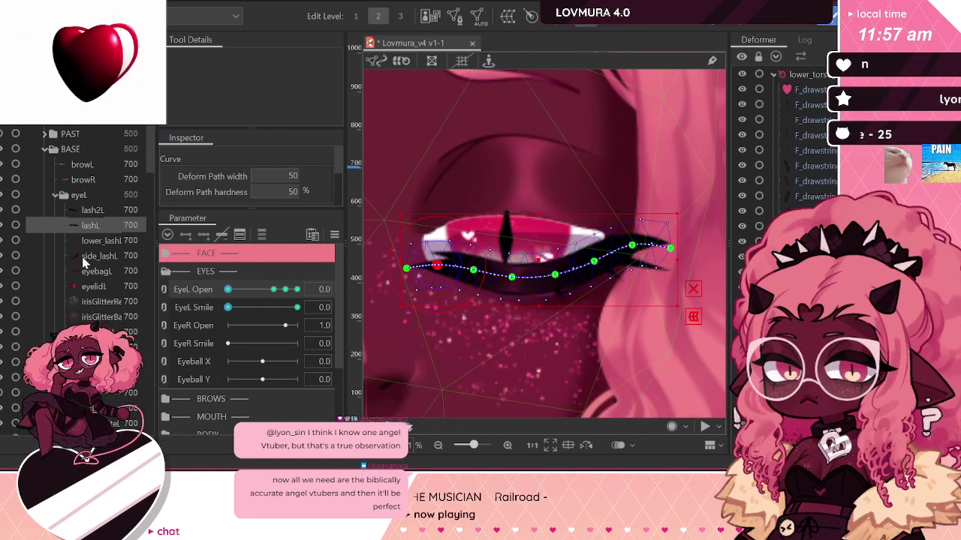
{"action": "left_click", "coordinate": [34, 286]}
{"action": "left_click_drag", "start_coordinate": [481, 213], "coordinate": [486, 241]}
{"action": "key", "text": "ctrl+z"}
{"action": "key", "text": "ctrl+z"}
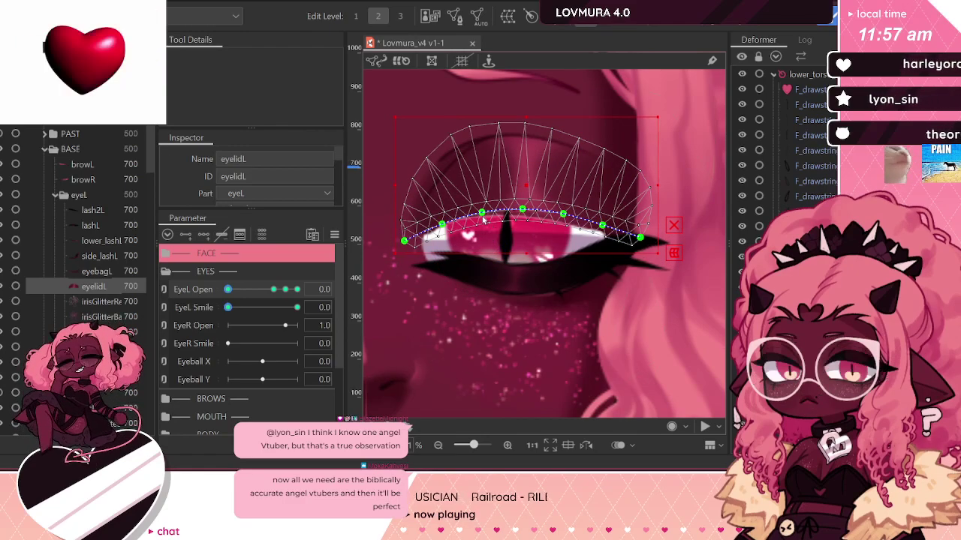
{"action": "key", "text": "ctrl+y"}
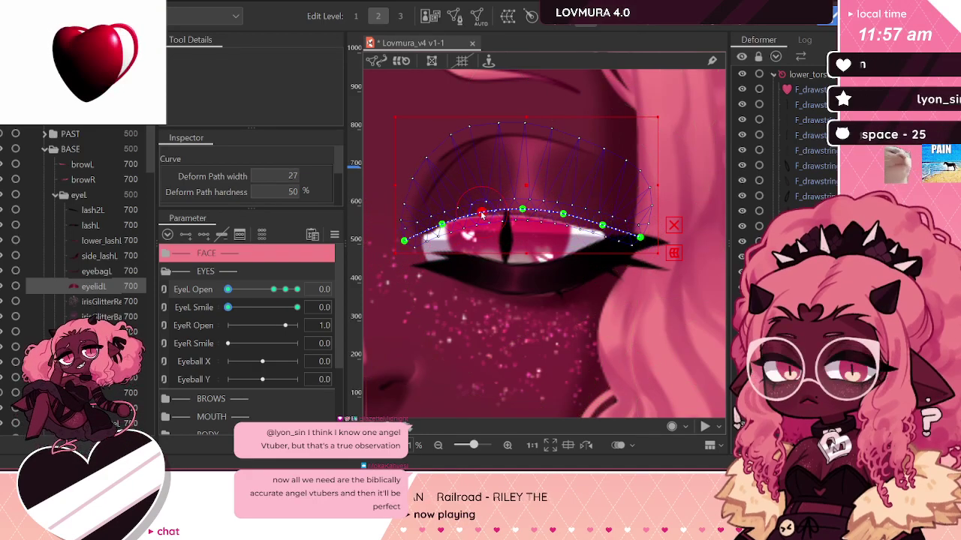
{"action": "left_click", "coordinate": [514, 171]}
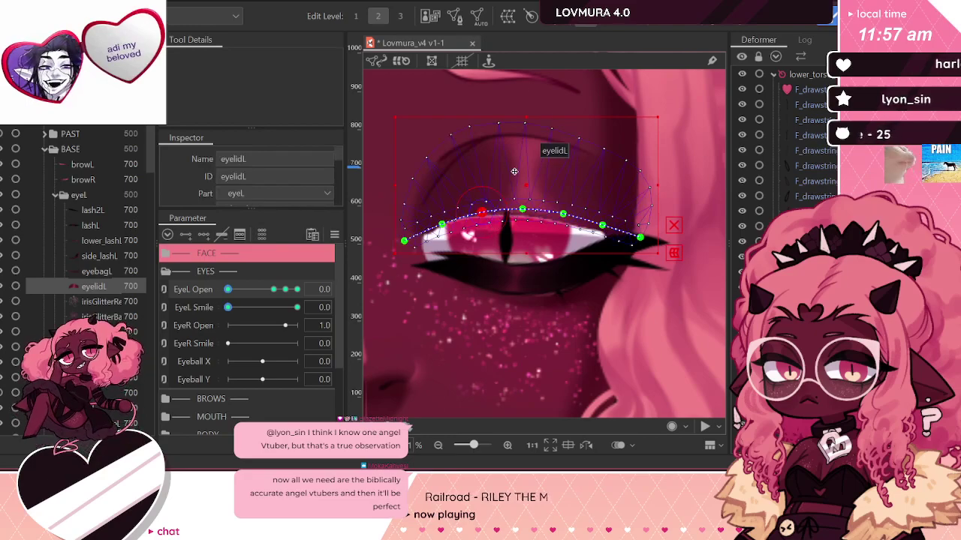
{"action": "scroll", "coordinate": [514, 172], "scroll_direction": "down", "scroll_amount": 2}
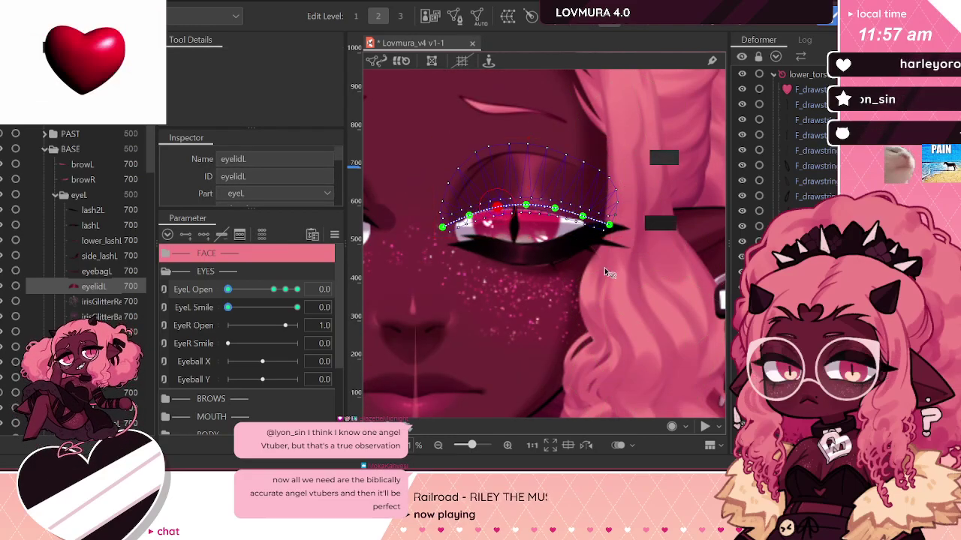
{"action": "scroll", "coordinate": [623, 220], "scroll_direction": "up", "scroll_amount": 2}
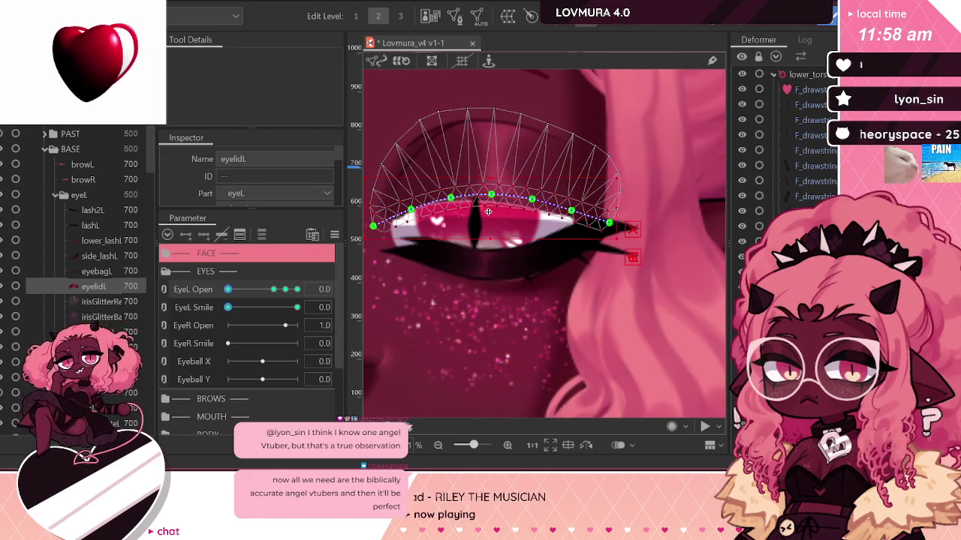
{"action": "left_click_drag", "start_coordinate": [487, 212], "coordinate": [488, 267]}
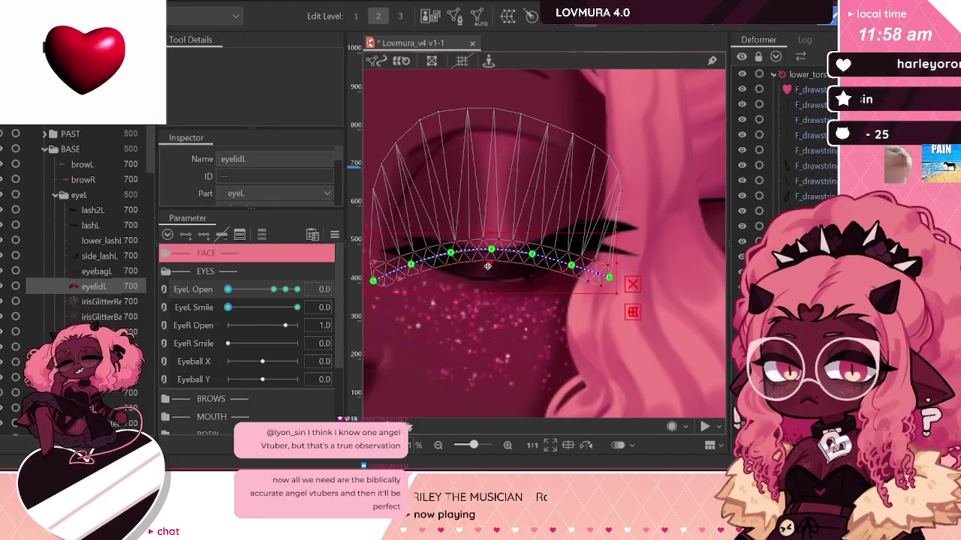
Step: Try a deform path hardness of 10% on the eyelidL point next to the outer corner, undoing the test move
{"action": "left_click", "coordinate": [571, 266]}
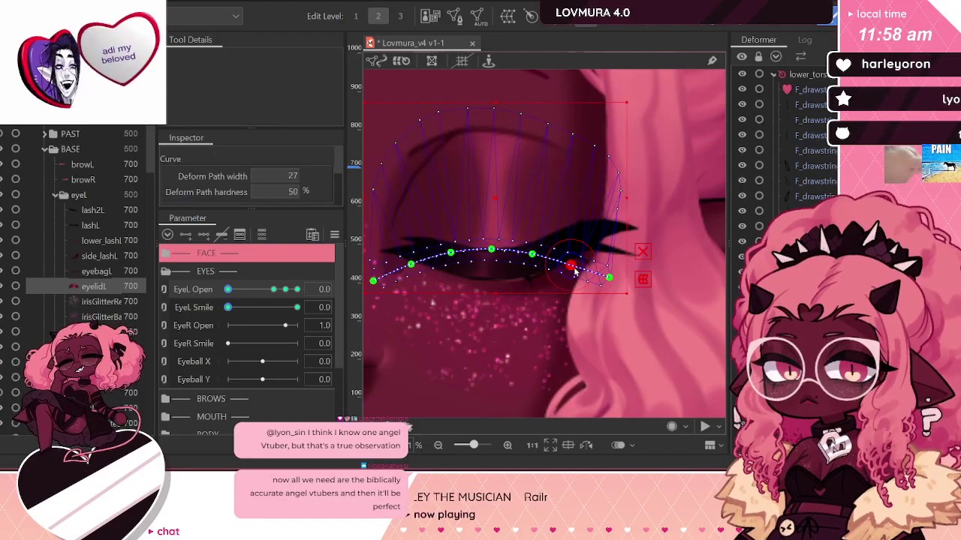
{"action": "left_click", "coordinate": [578, 259]}
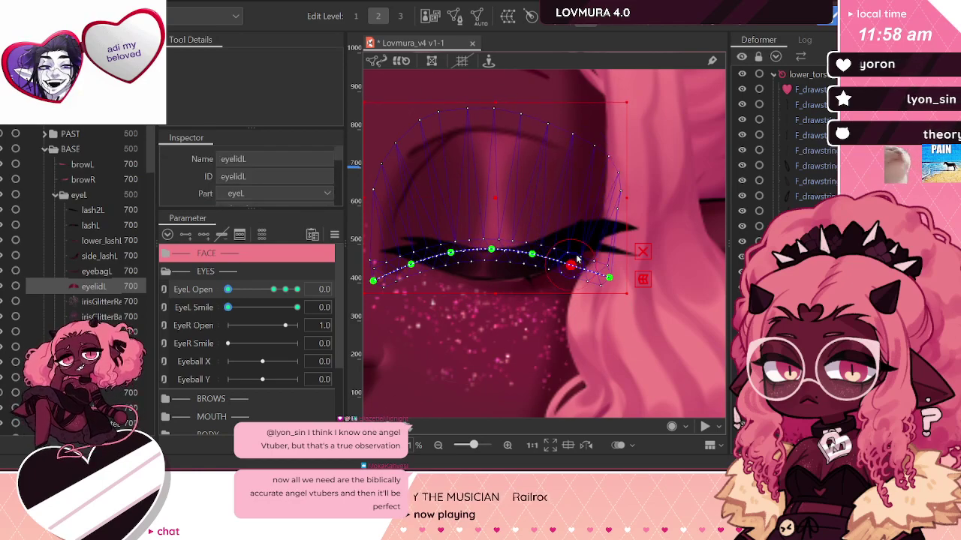
{"action": "left_click", "coordinate": [570, 267]}
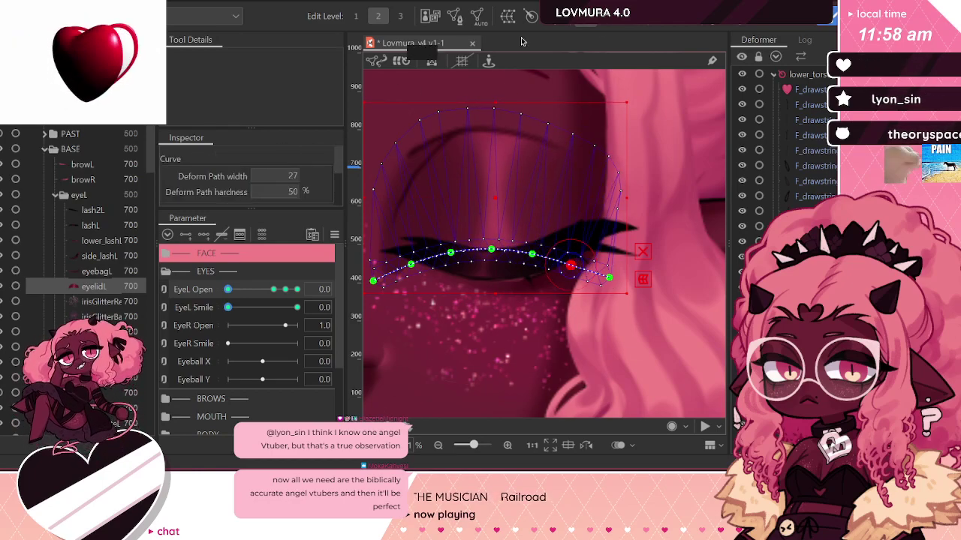
{"action": "double_click", "coordinate": [293, 193]}
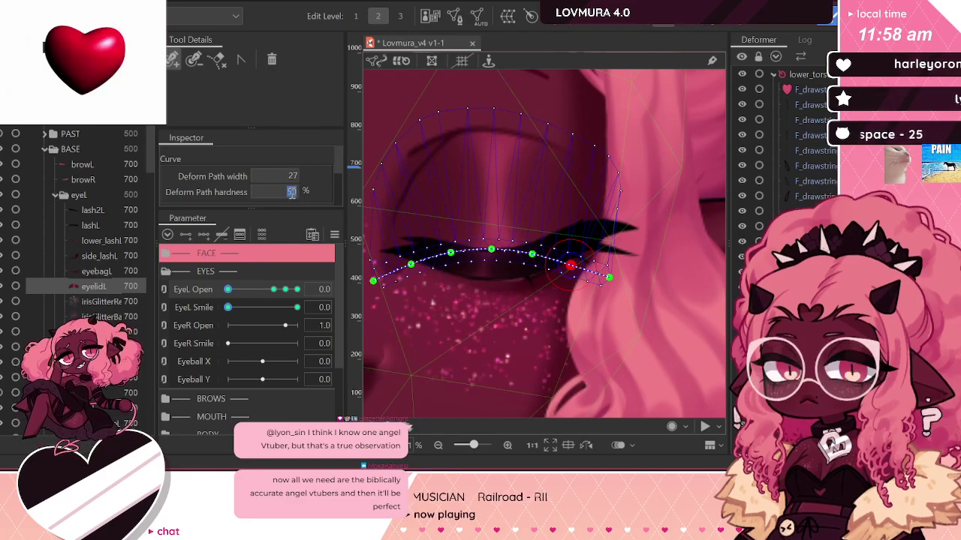
{"action": "type", "text": "10"}
{"action": "key", "text": "Return"}
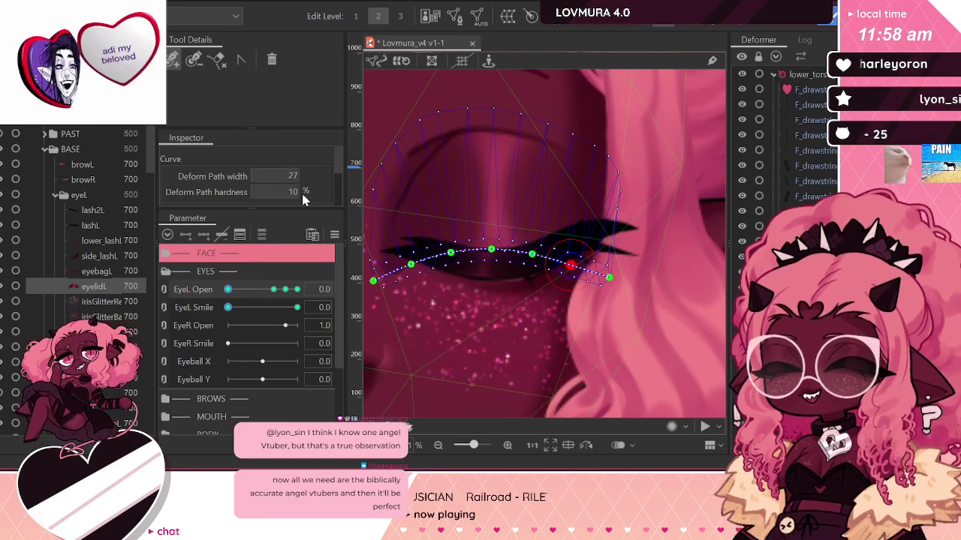
{"action": "left_click_drag", "start_coordinate": [572, 267], "coordinate": [567, 240]}
{"action": "key", "text": "ctrl+z"}
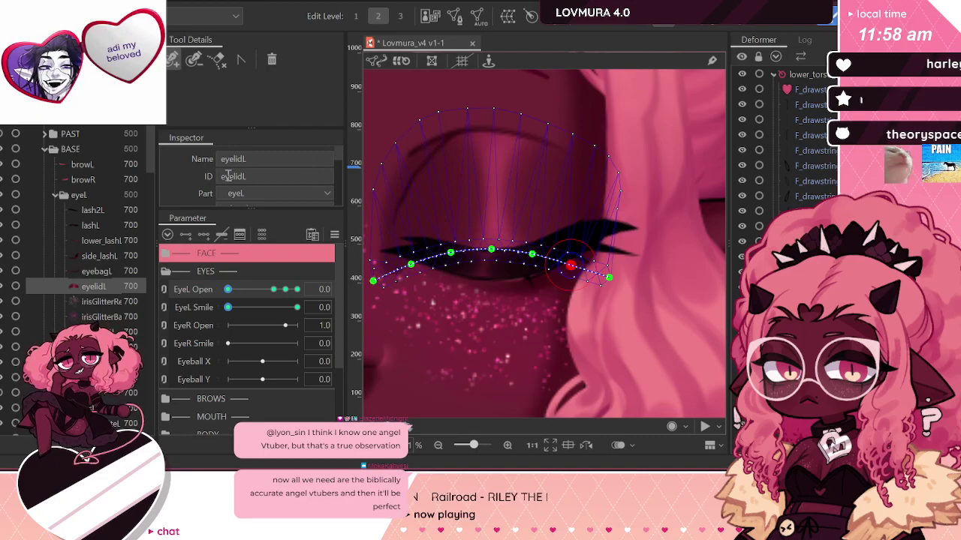
Step: Try a deform path hardness of 25% on the same eyelidL point, undoing the test moves
{"action": "left_click", "coordinate": [571, 268]}
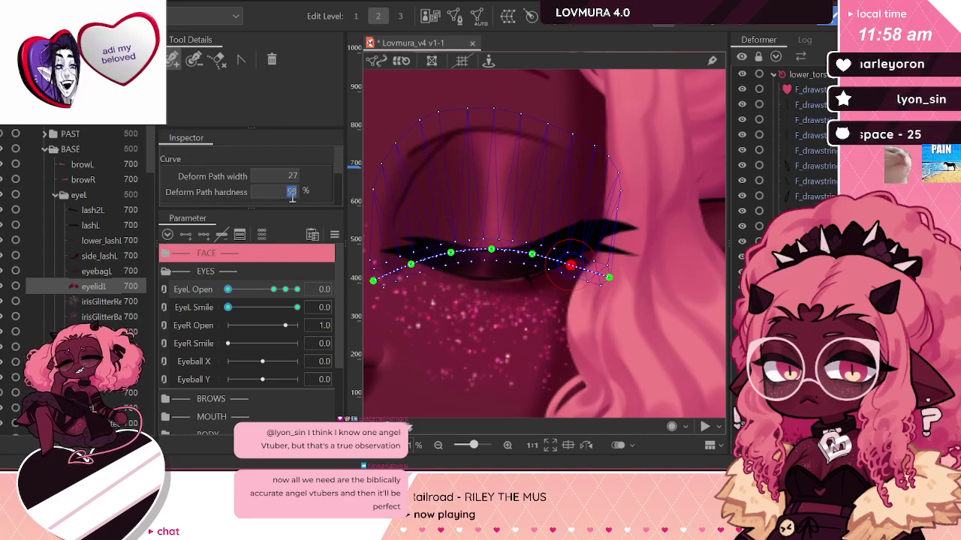
{"action": "type", "text": "3"}
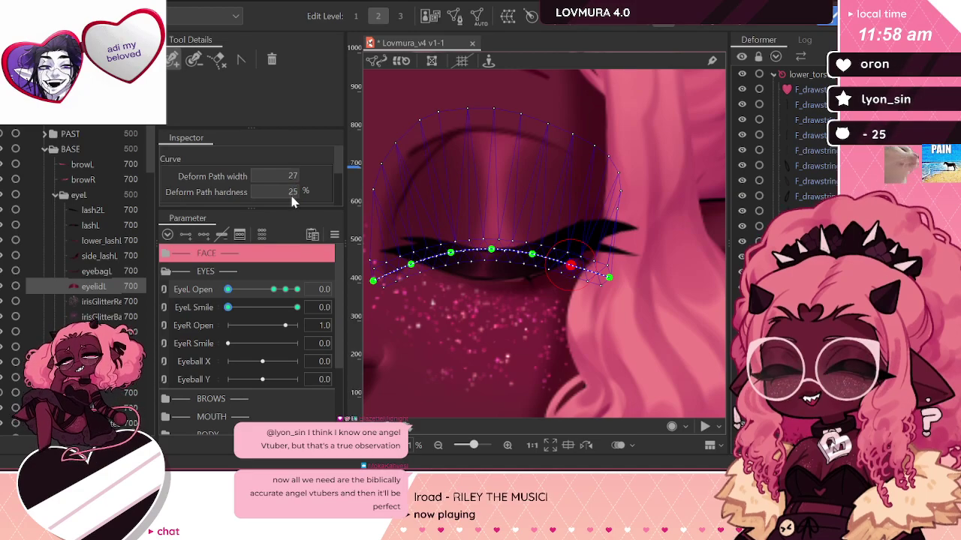
{"action": "left_click_drag", "start_coordinate": [571, 265], "coordinate": [568, 295]}
{"action": "key", "text": "ctrl+z"}
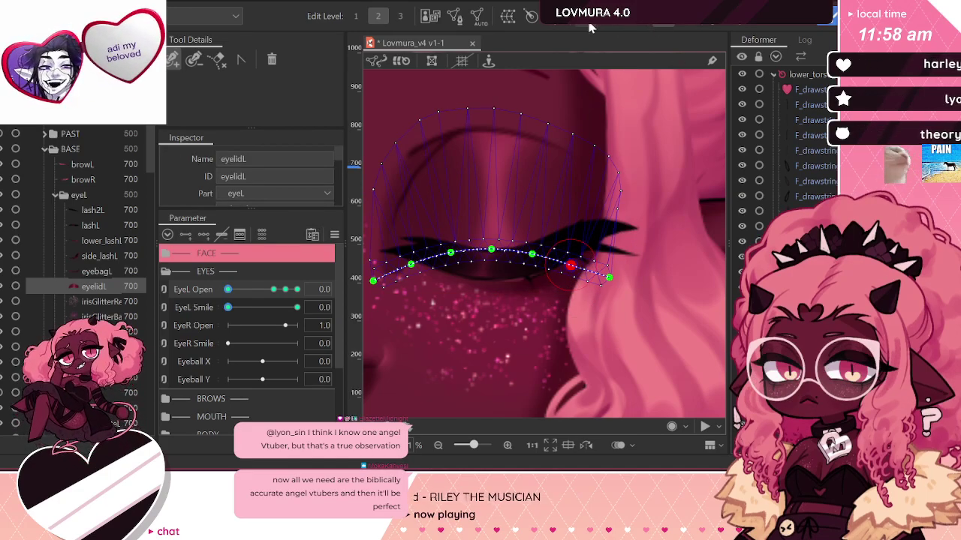
{"action": "left_click", "coordinate": [589, 23]}
{"action": "mouse_move", "coordinate": [571, 266]}
{"action": "left_mouse_down"}
{"action": "mouse_move", "coordinate": [569, 279]}
{"action": "mouse_move", "coordinate": [573, 245]}
{"action": "mouse_move", "coordinate": [574, 277]}
{"action": "mouse_move", "coordinate": [577, 260]}
{"action": "left_mouse_up"}
{"action": "key", "text": "ctrl+z"}
{"action": "left_click", "coordinate": [685, 23]}
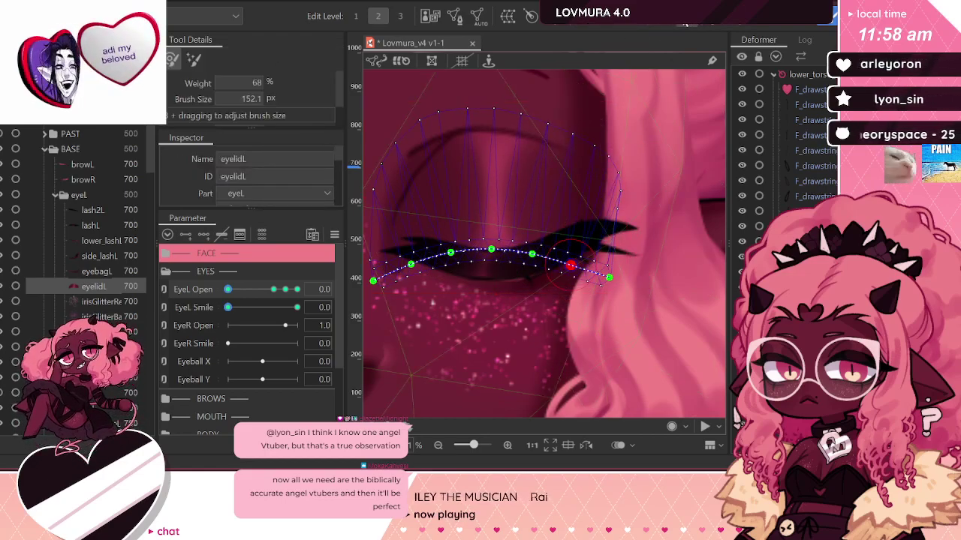
Step: Set the eyelidL deform path hardness to 10% and raise the path's two outermost points to the closed lash's outer corner
{"action": "key", "text": "v"}
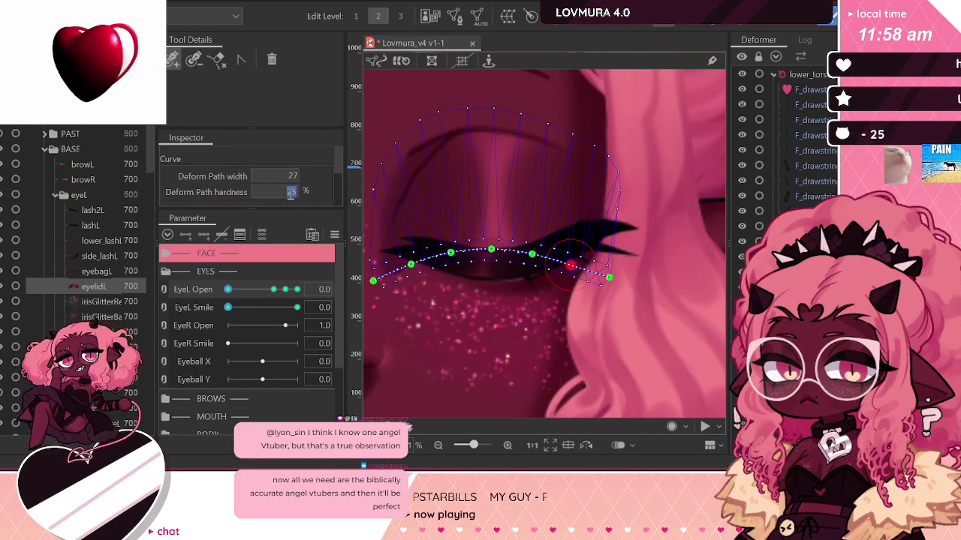
{"action": "type", "text": "10"}
{"action": "left_click", "coordinate": [566, 20]}
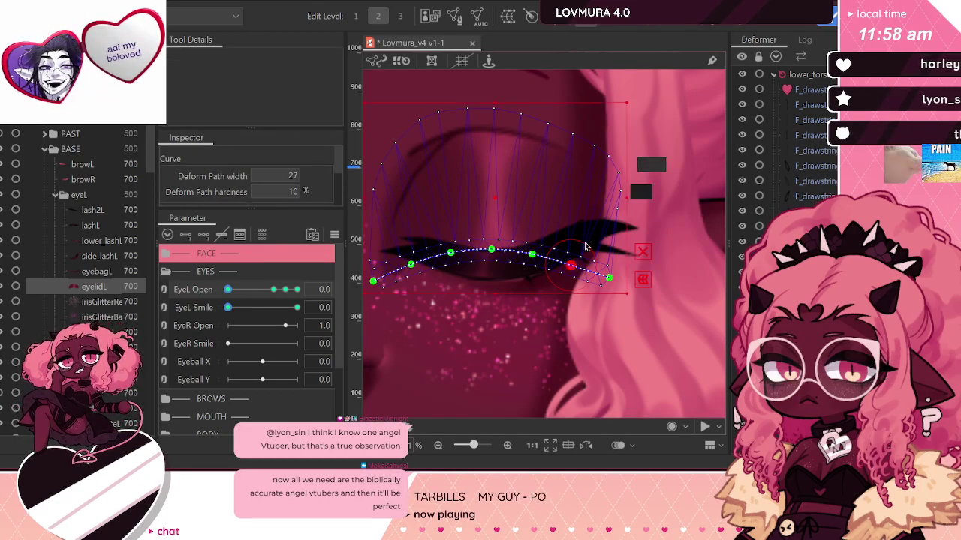
{"action": "left_click_drag", "start_coordinate": [570, 266], "coordinate": [570, 247]}
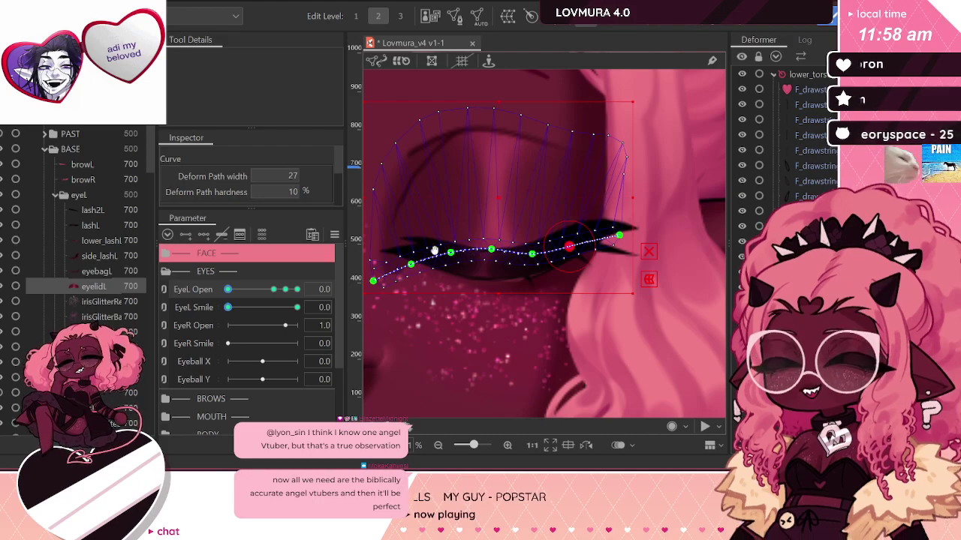
Step: Fit the inner and middle points of the eyelidL deform path to the downward curve of the closed lash line
{"action": "left_click_drag", "start_coordinate": [434, 251], "coordinate": [474, 262]}
{"action": "left_click_drag", "start_coordinate": [412, 293], "coordinate": [415, 256]}
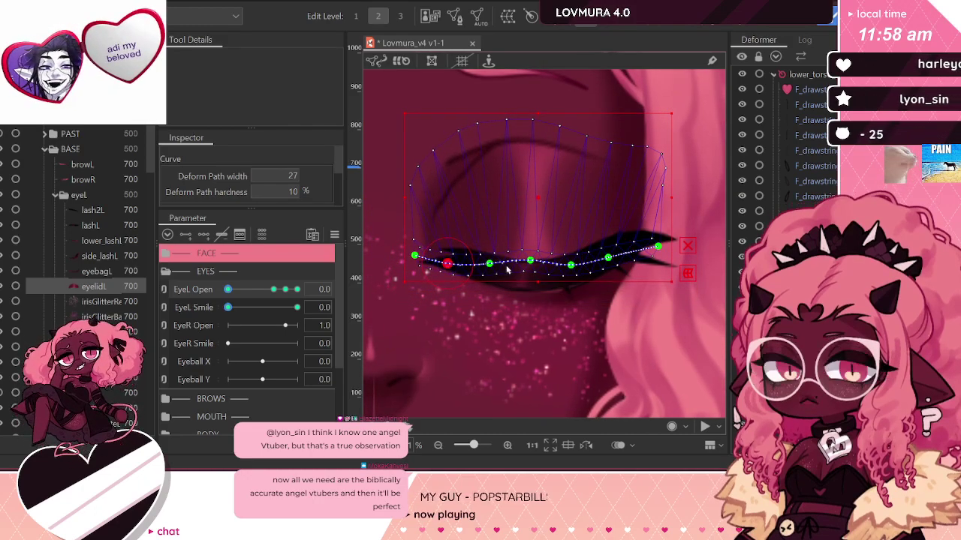
{"action": "left_click_drag", "start_coordinate": [489, 264], "coordinate": [535, 279]}
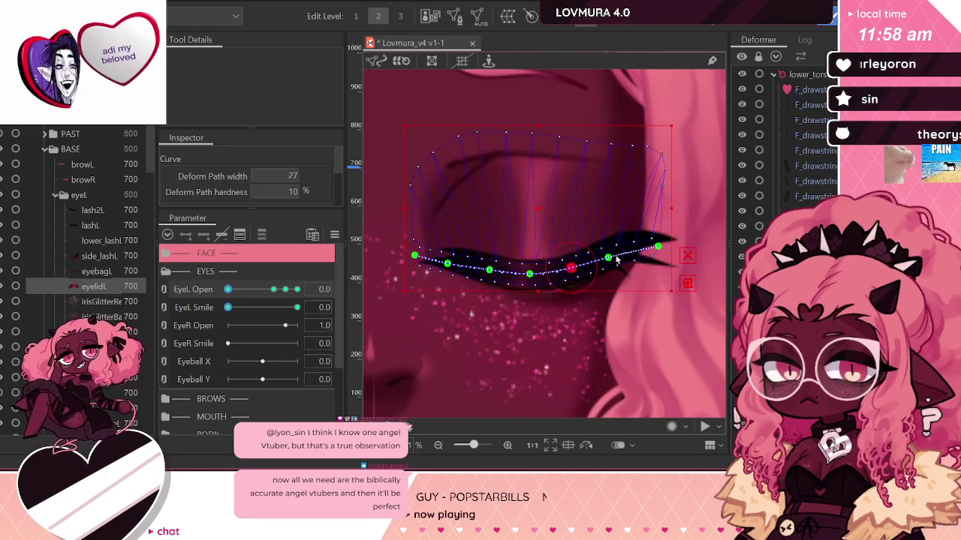
{"action": "left_click_drag", "start_coordinate": [617, 259], "coordinate": [614, 258]}
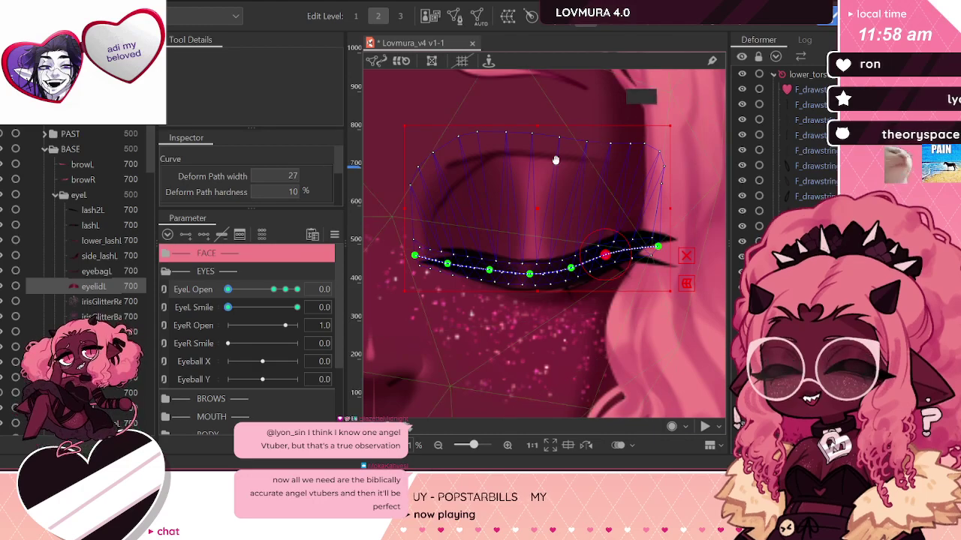
Step: Brush the upper edge of the eyelidL mesh into a smooth rounded arch at EyeL Open 0.0
{"action": "left_click_drag", "start_coordinate": [556, 159], "coordinate": [566, 201]}
{"action": "mouse_move", "coordinate": [567, 149]}
{"action": "left_mouse_down"}
{"action": "mouse_move", "coordinate": [564, 159]}
{"action": "mouse_move", "coordinate": [610, 151]}
{"action": "left_mouse_up"}
{"action": "left_click", "coordinate": [684, 26]}
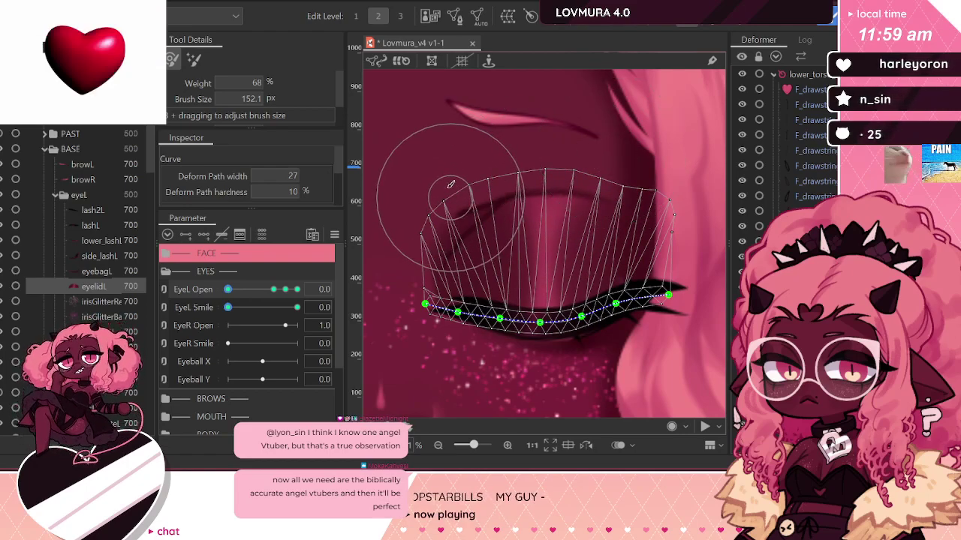
{"action": "left_click_drag", "start_coordinate": [452, 198], "coordinate": [446, 184]}
{"action": "left_click_drag", "start_coordinate": [381, 182], "coordinate": [389, 227]}
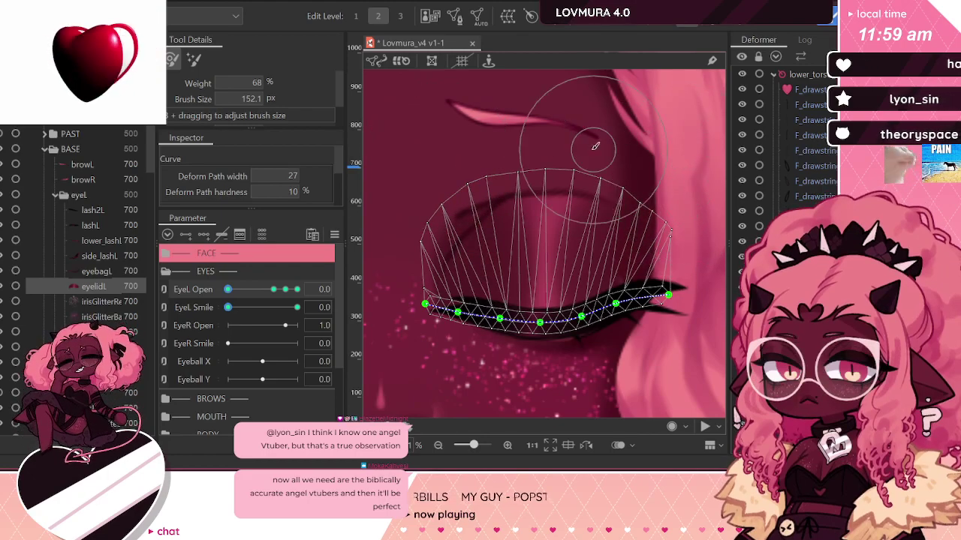
{"action": "left_click_drag", "start_coordinate": [525, 170], "coordinate": [523, 155]}
{"action": "mouse_move", "coordinate": [491, 203]}
{"action": "left_mouse_down"}
{"action": "mouse_move", "coordinate": [475, 178]}
{"action": "mouse_move", "coordinate": [477, 195]}
{"action": "mouse_move", "coordinate": [465, 129]}
{"action": "mouse_move", "coordinate": [461, 189]}
{"action": "left_mouse_up"}
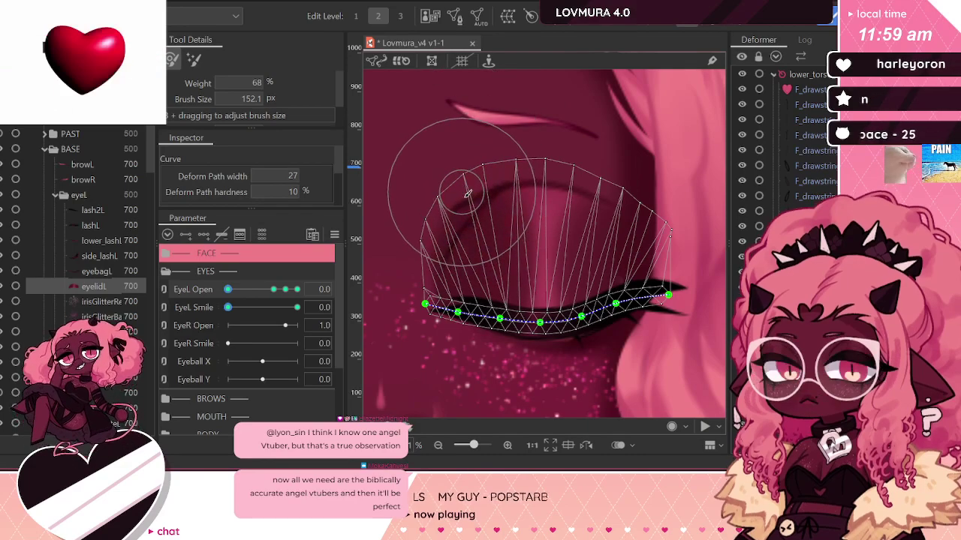
{"action": "left_click", "coordinate": [606, 22]}
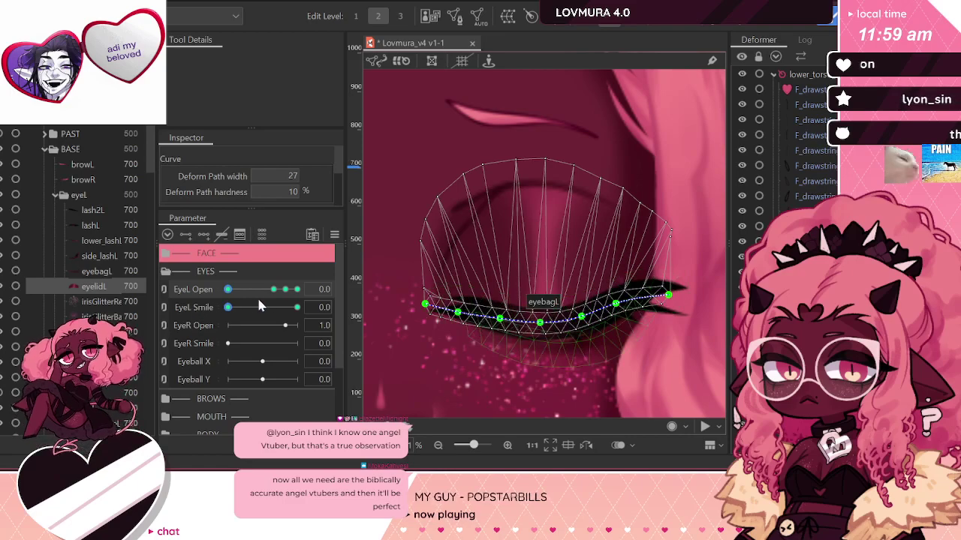
Step: Return EyeL Open to 1.0 and erase the upper part of the eyelidL mesh in mesh editing, keeping the strip along the lower edge
{"action": "left_click", "coordinate": [285, 289]}
{"action": "mouse_move", "coordinate": [285, 292]}
{"action": "left_mouse_down"}
{"action": "mouse_move", "coordinate": [225, 292]}
{"action": "mouse_move", "coordinate": [297, 291]}
{"action": "mouse_move", "coordinate": [286, 290]}
{"action": "left_mouse_up"}
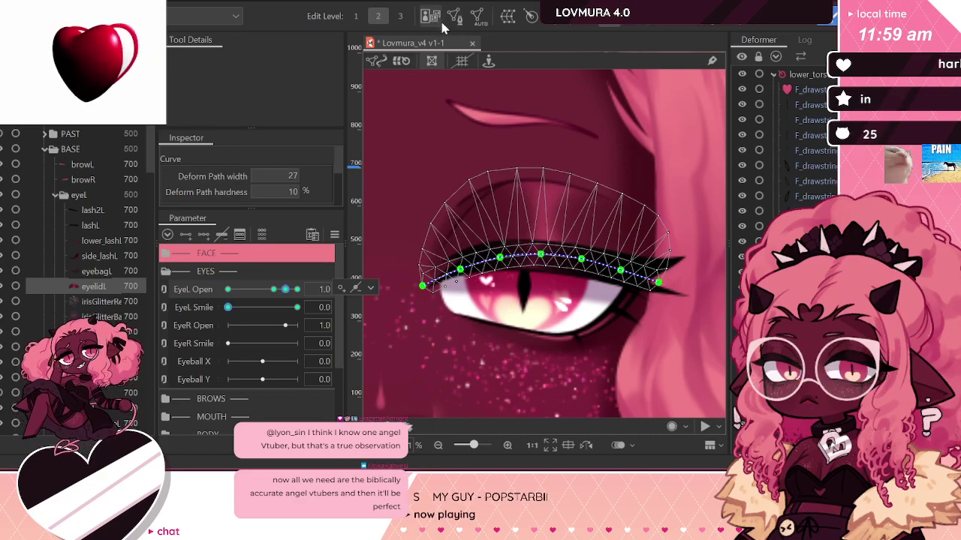
{"action": "left_click", "coordinate": [454, 16]}
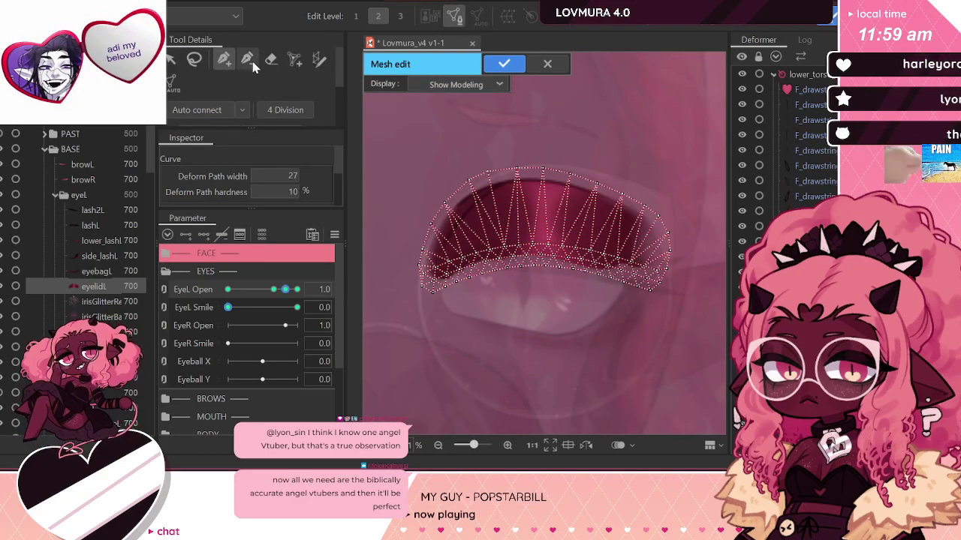
{"action": "left_click", "coordinate": [251, 63]}
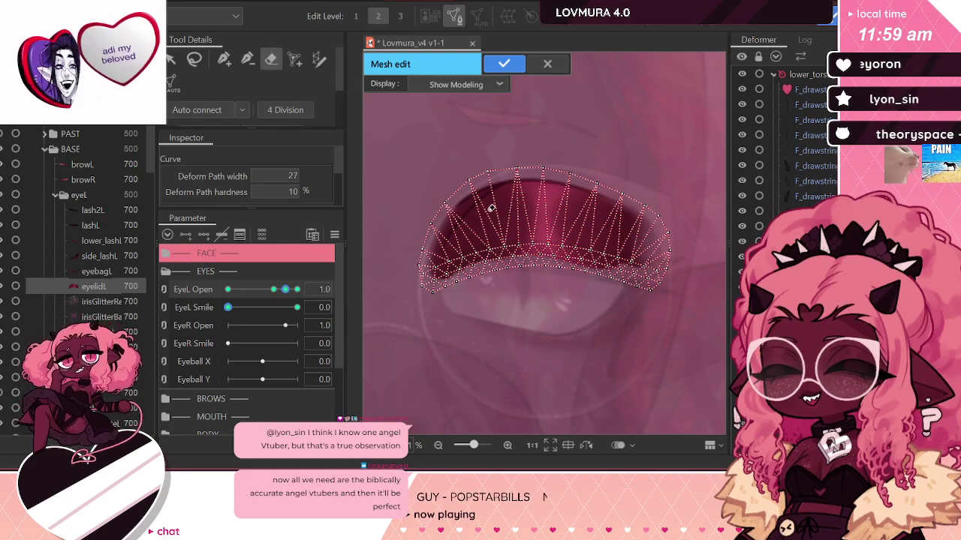
{"action": "key", "text": "ctrl+a"}
{"action": "key", "text": "Delete"}
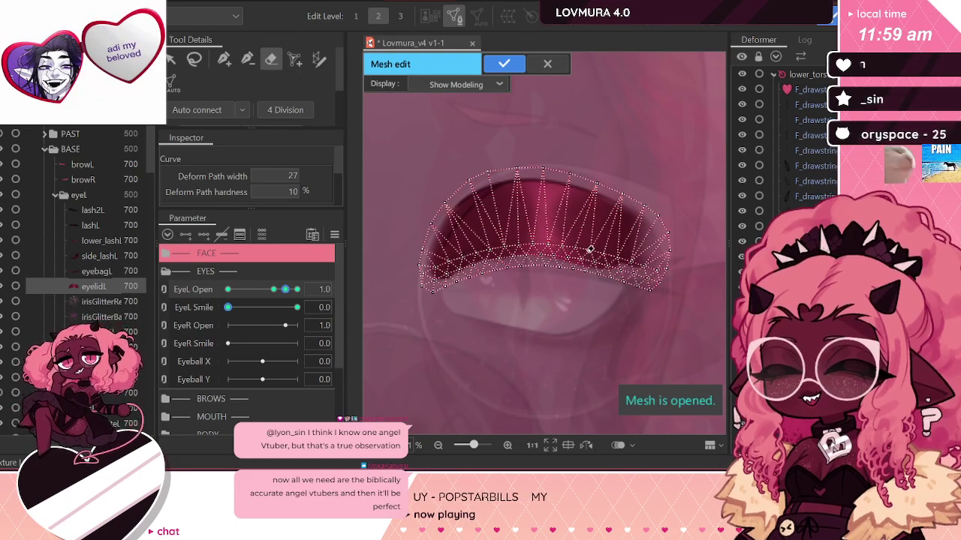
{"action": "scroll", "coordinate": [581, 252], "scroll_direction": "down", "scroll_amount": 6}
{"action": "scroll", "coordinate": [609, 243], "scroll_direction": "down", "scroll_amount": 2}
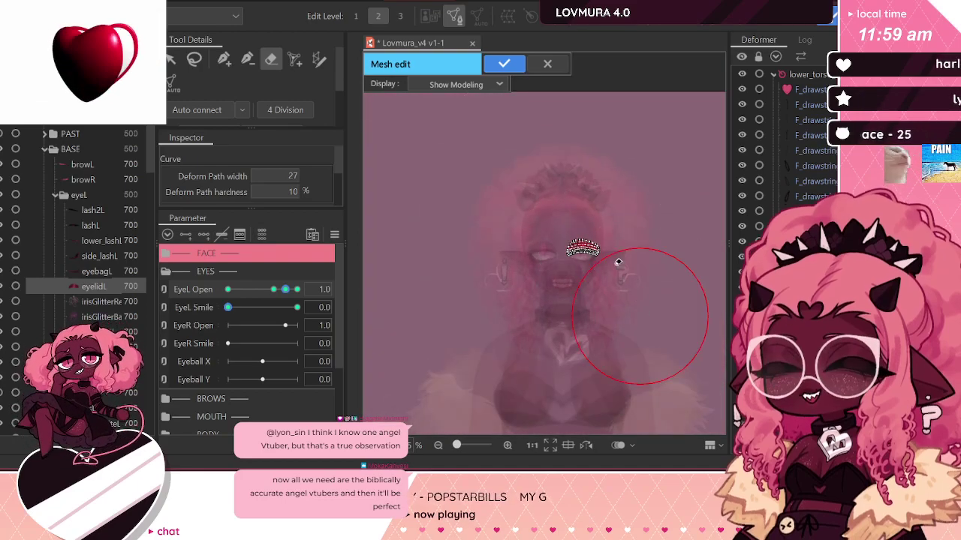
{"action": "scroll", "coordinate": [594, 222], "scroll_direction": "up", "scroll_amount": 7}
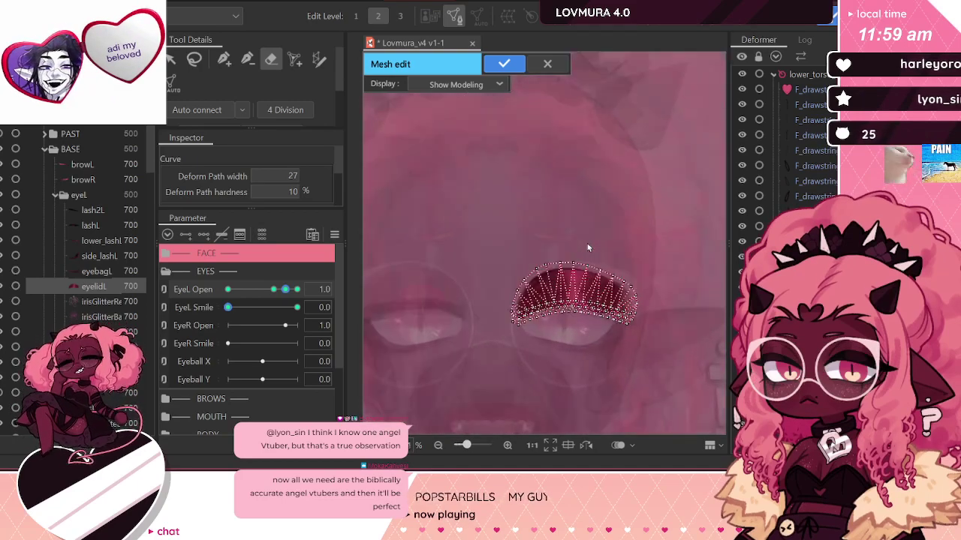
{"action": "mouse_move", "coordinate": [592, 229]}
{"action": "left_mouse_down"}
{"action": "mouse_move", "coordinate": [577, 195]}
{"action": "mouse_move", "coordinate": [562, 247]}
{"action": "mouse_move", "coordinate": [515, 238]}
{"action": "left_mouse_up"}
{"action": "mouse_move", "coordinate": [430, 330]}
{"action": "left_mouse_down"}
{"action": "mouse_move", "coordinate": [447, 300]}
{"action": "mouse_move", "coordinate": [533, 251]}
{"action": "mouse_move", "coordinate": [657, 252]}
{"action": "mouse_move", "coordinate": [699, 288]}
{"action": "mouse_move", "coordinate": [703, 335]}
{"action": "mouse_move", "coordinate": [673, 298]}
{"action": "mouse_move", "coordinate": [542, 257]}
{"action": "mouse_move", "coordinate": [560, 291]}
{"action": "mouse_move", "coordinate": [532, 249]}
{"action": "left_mouse_up"}
Step: Set stroke mesh-mapping to mesh width 10 and repeated density 8 on a test stroke above the eyelid, and erase that test mesh
{"action": "left_click", "coordinate": [318, 60]}
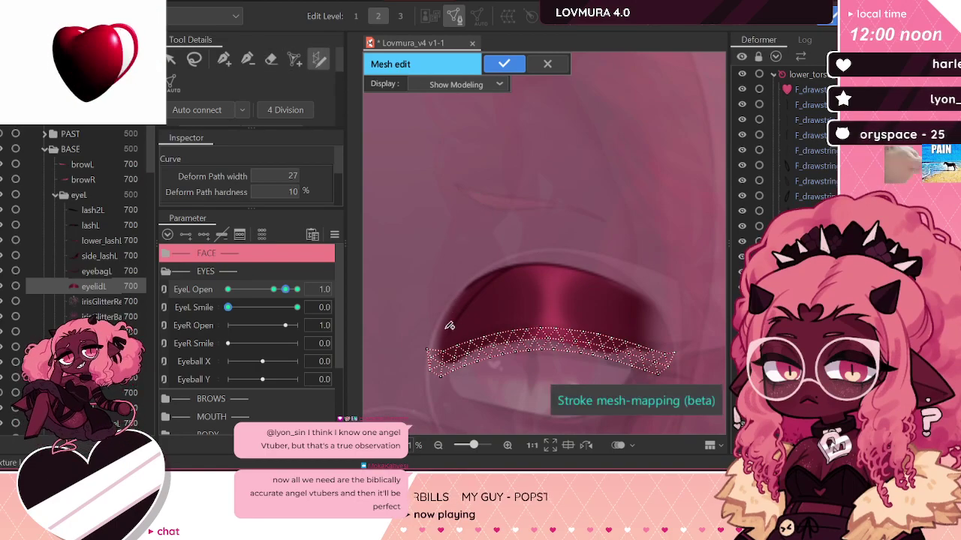
{"action": "left_click_drag", "start_coordinate": [437, 179], "coordinate": [597, 164]}
{"action": "scroll", "coordinate": [235, 81], "scroll_direction": "down", "scroll_amount": 3}
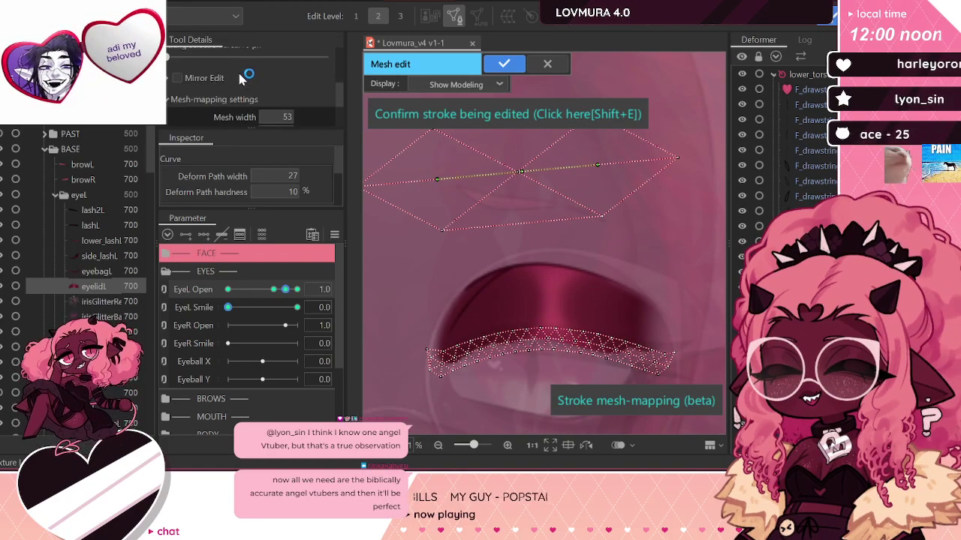
{"action": "scroll", "coordinate": [235, 81], "scroll_direction": "up", "scroll_amount": 1}
{"action": "scroll", "coordinate": [236, 84], "scroll_direction": "up", "scroll_amount": 2}
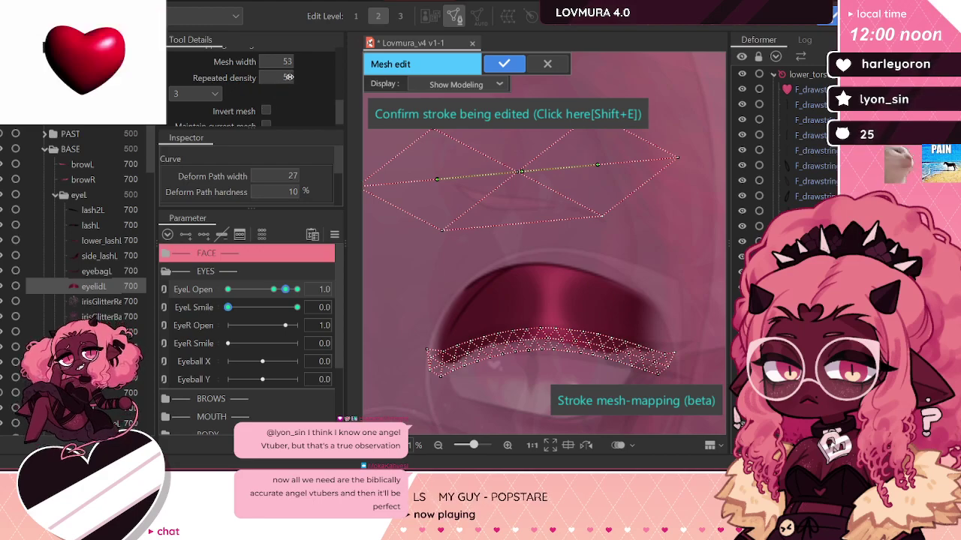
{"action": "mouse_move", "coordinate": [288, 77]}
{"action": "left_mouse_down"}
{"action": "mouse_move", "coordinate": [276, 61]}
{"action": "mouse_move", "coordinate": [252, 61]}
{"action": "mouse_move", "coordinate": [279, 77]}
{"action": "mouse_move", "coordinate": [259, 77]}
{"action": "left_mouse_up"}
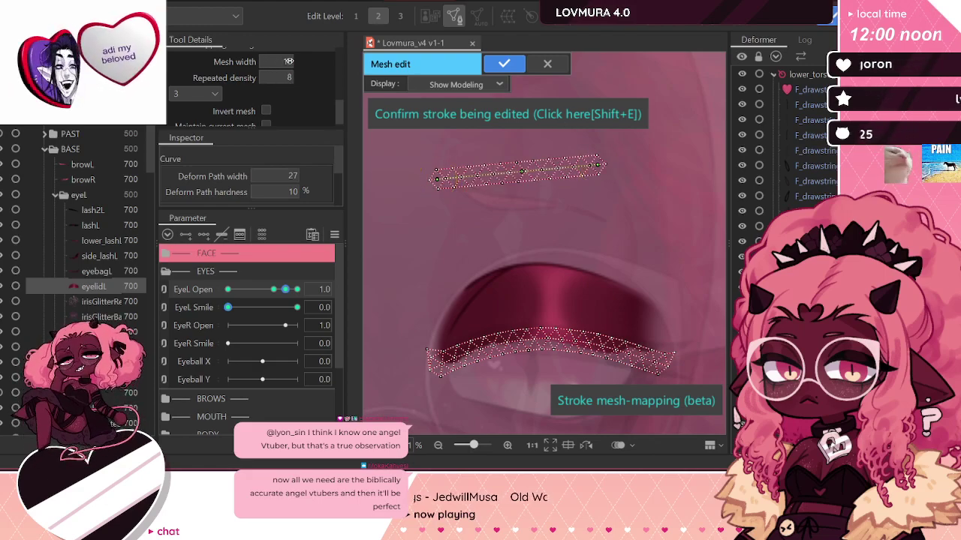
{"action": "key", "text": "shift+e"}
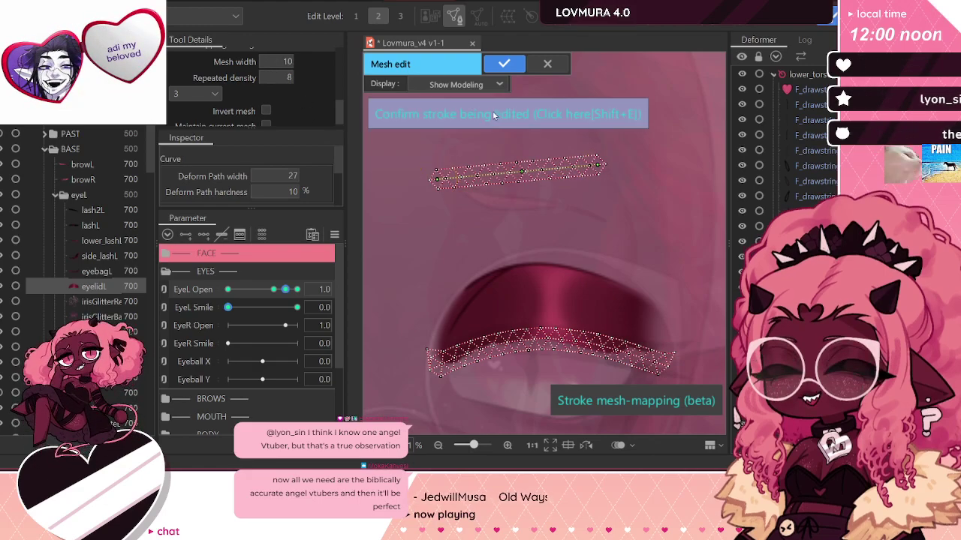
{"action": "left_click", "coordinate": [269, 62]}
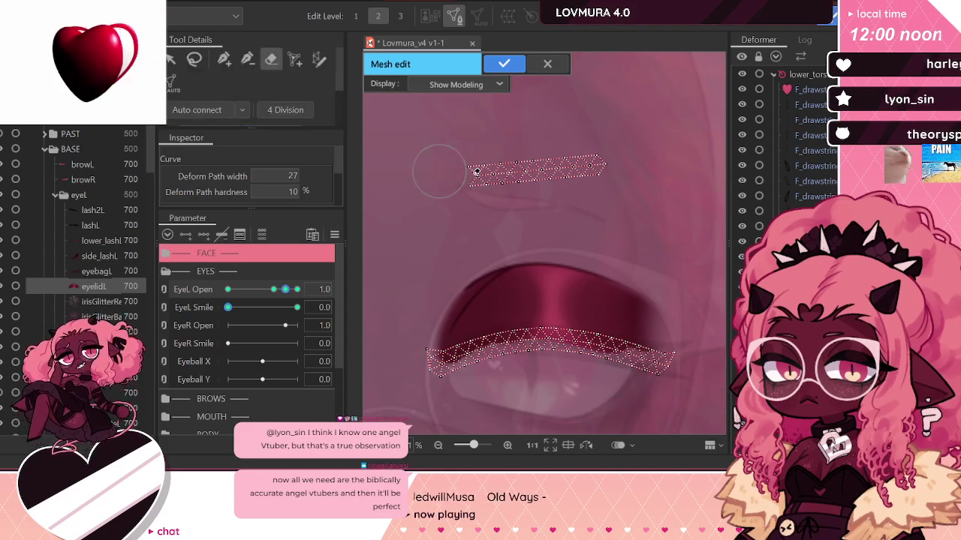
Step: Draw a stroke mesh along the upper crease of eyelidL and fit its middle and outer points to the arch
{"action": "left_click", "coordinate": [317, 63]}
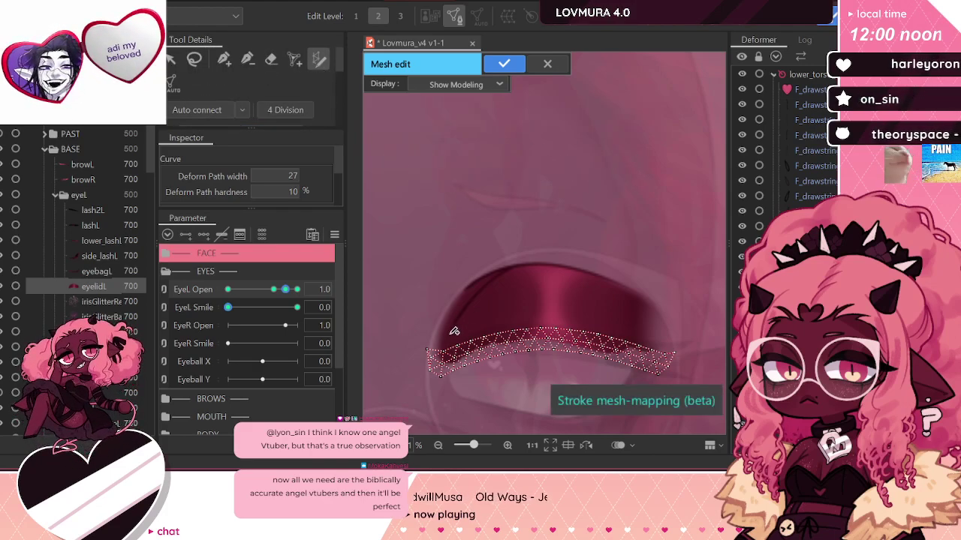
{"action": "left_click_drag", "start_coordinate": [454, 327], "coordinate": [488, 274]}
{"action": "left_click_drag", "start_coordinate": [568, 261], "coordinate": [660, 286]}
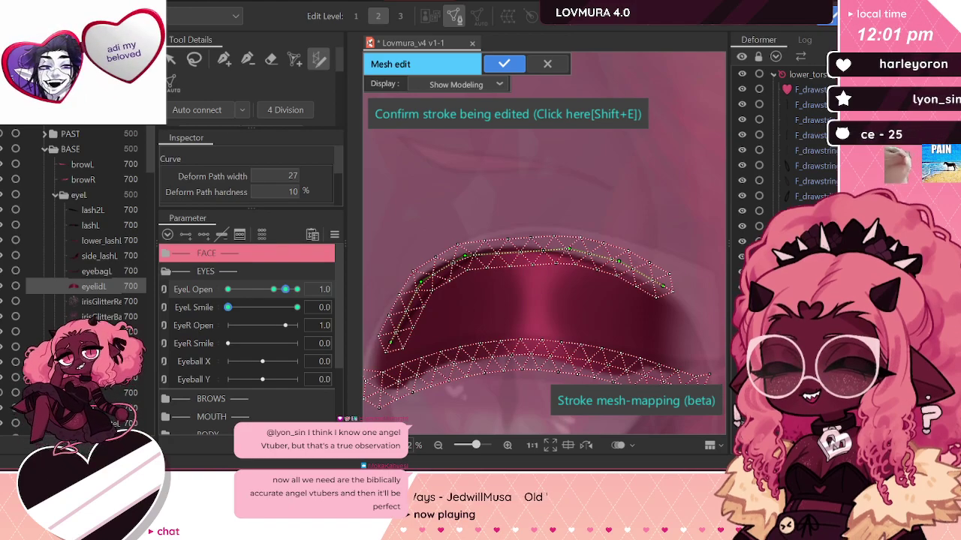
{"action": "left_click", "coordinate": [521, 244]}
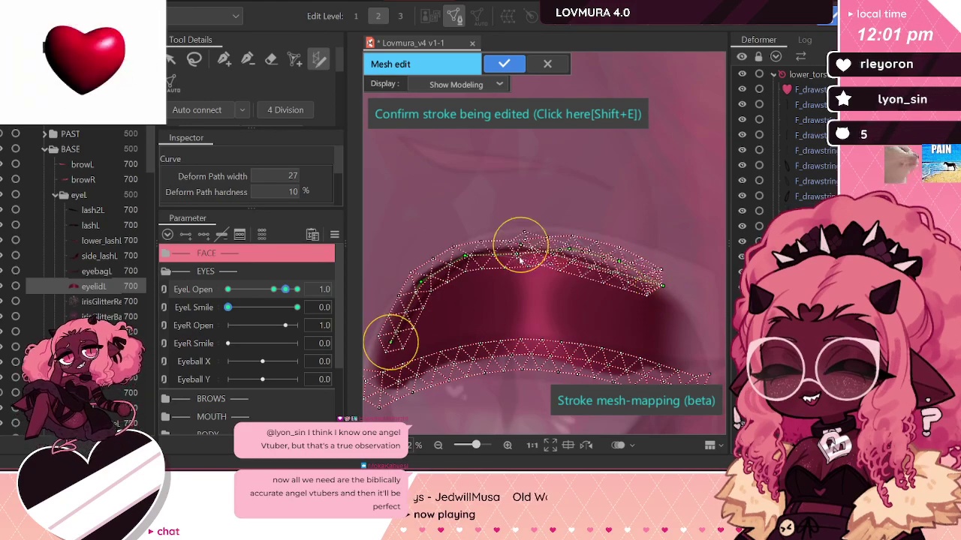
{"action": "key", "text": "ctrl+z"}
{"action": "left_click_drag", "start_coordinate": [513, 256], "coordinate": [512, 248]}
{"action": "left_click_drag", "start_coordinate": [570, 250], "coordinate": [670, 290]}
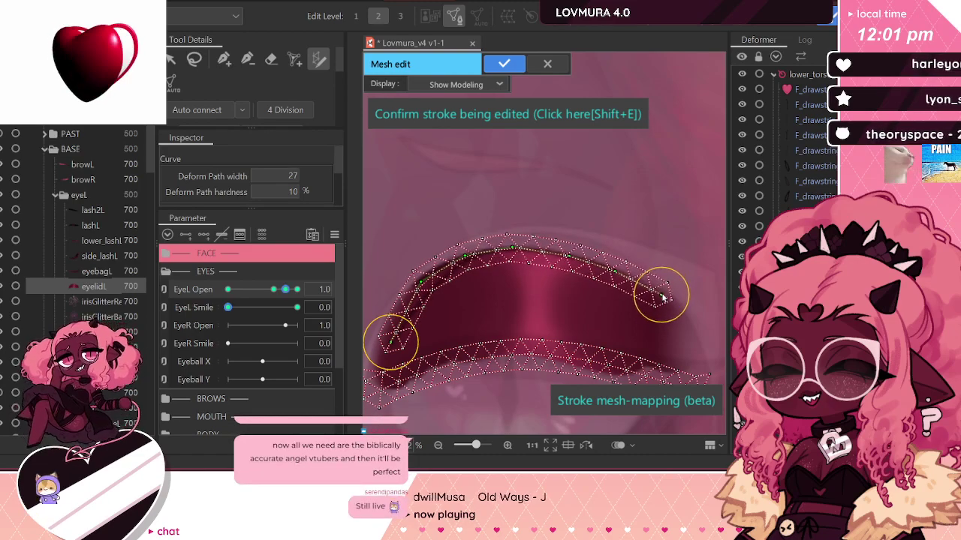
Step: Refine the inner points of the upper stroke to follow the eyelid's curve and confirm the stroke
{"action": "mouse_move", "coordinate": [420, 286]}
{"action": "left_mouse_down"}
{"action": "mouse_move", "coordinate": [431, 277]}
{"action": "mouse_move", "coordinate": [403, 312]}
{"action": "left_mouse_up"}
{"action": "left_click_drag", "start_coordinate": [389, 350], "coordinate": [383, 341]}
{"action": "left_click_drag", "start_coordinate": [433, 276], "coordinate": [431, 278]}
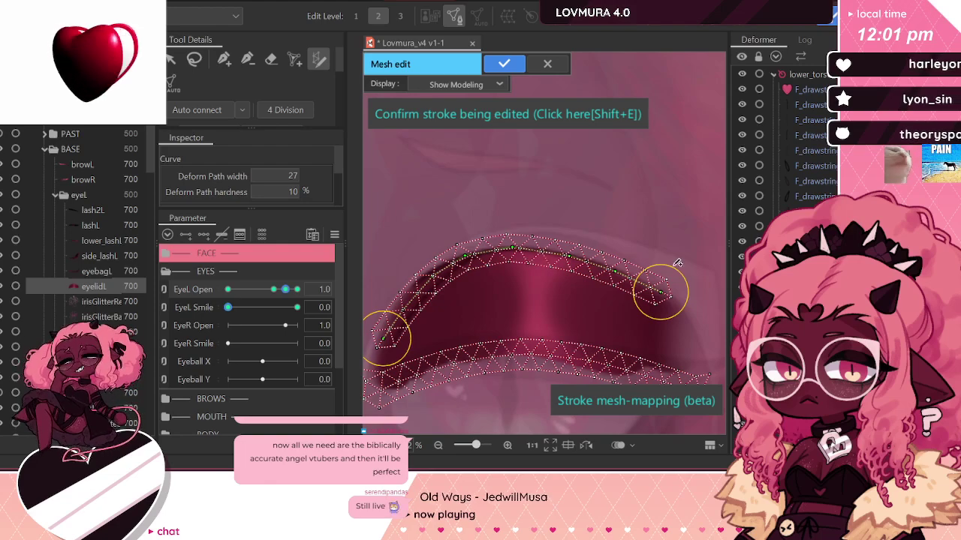
{"action": "scroll", "coordinate": [571, 181], "scroll_direction": "down", "scroll_amount": 2}
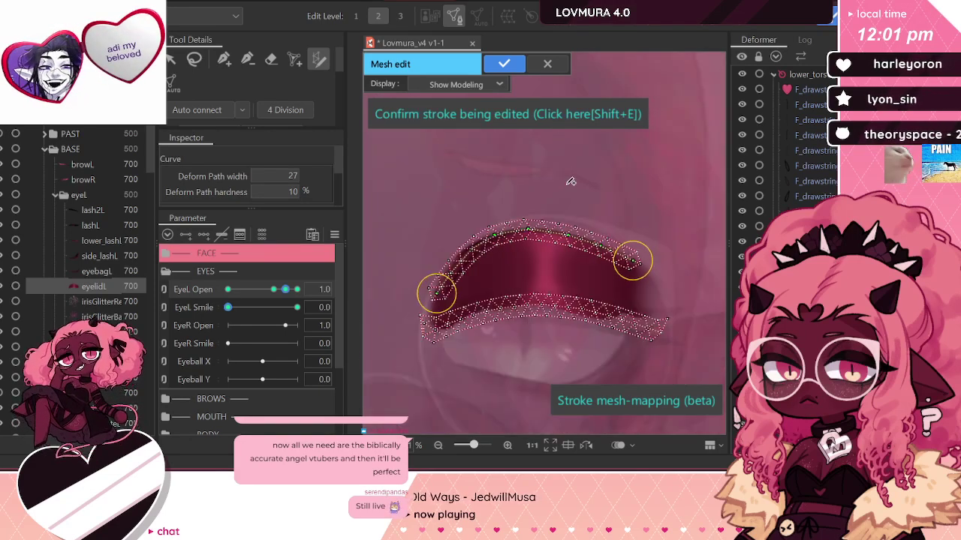
{"action": "key", "text": "shift+e"}
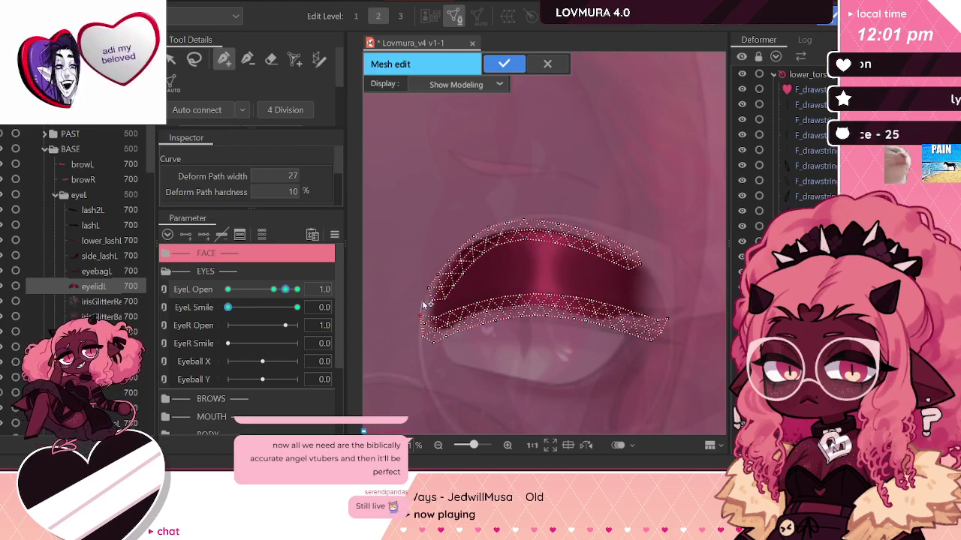
Step: Bridge the upper and lower mesh strips with vertices at both eye corners and auto connect the gap between them
{"action": "left_click", "coordinate": [650, 261]}
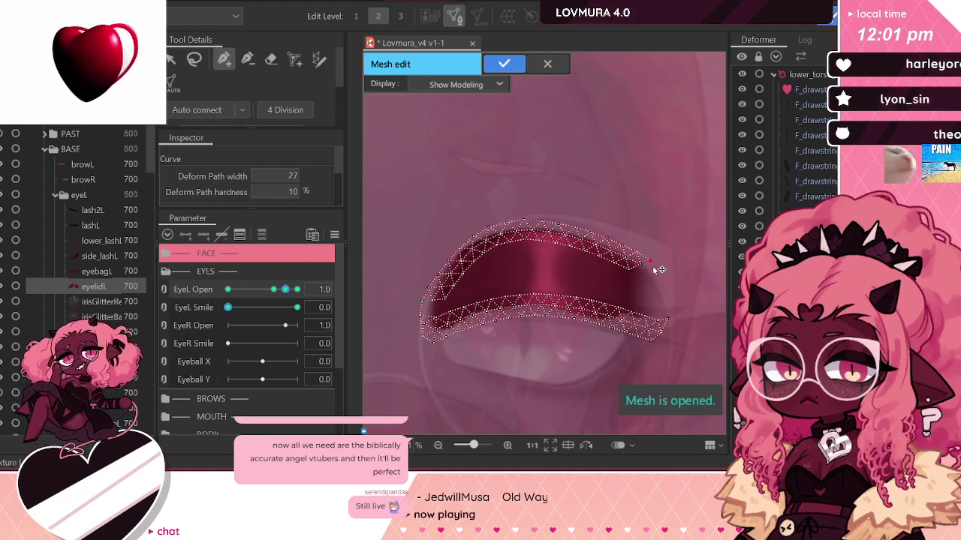
{"action": "left_click", "coordinate": [668, 319]}
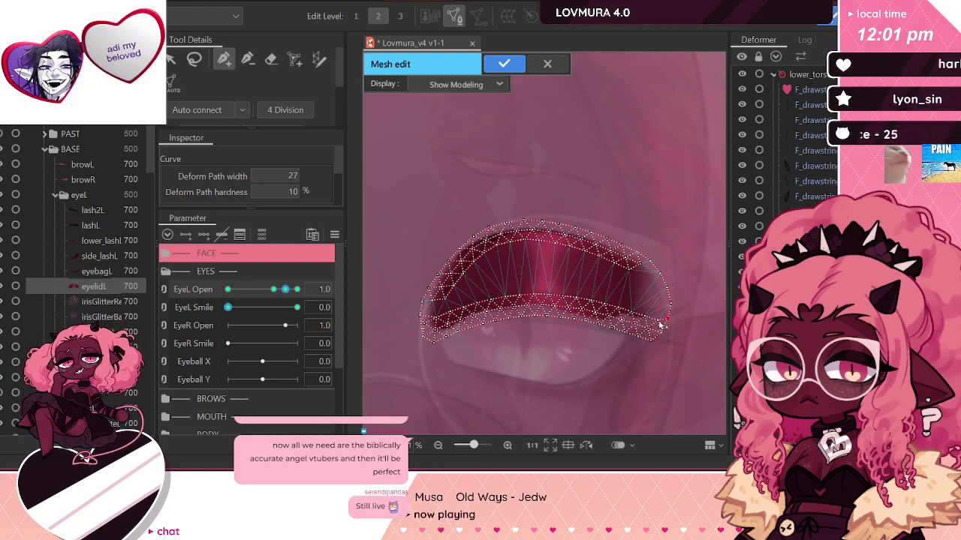
{"action": "scroll", "coordinate": [652, 302], "scroll_direction": "up", "scroll_amount": 2}
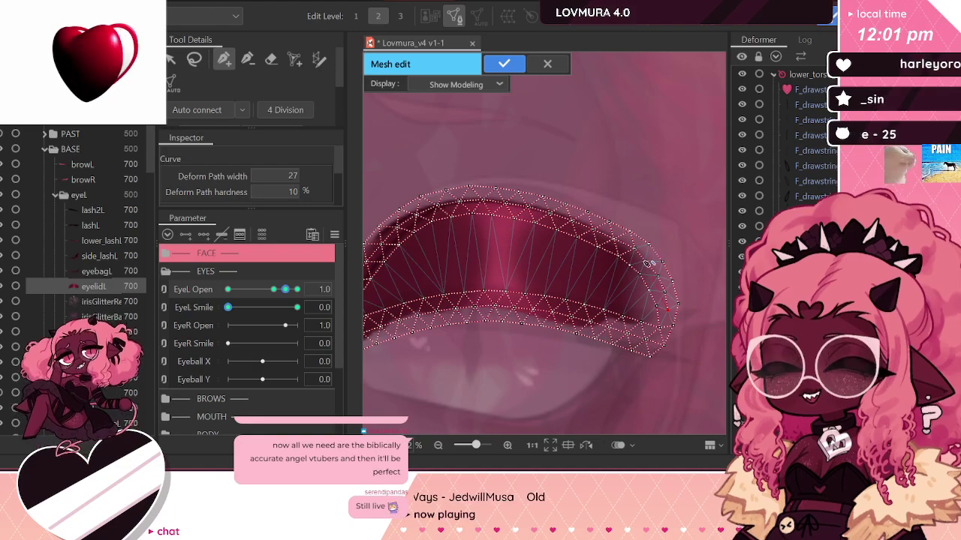
{"action": "left_click", "coordinate": [210, 114]}
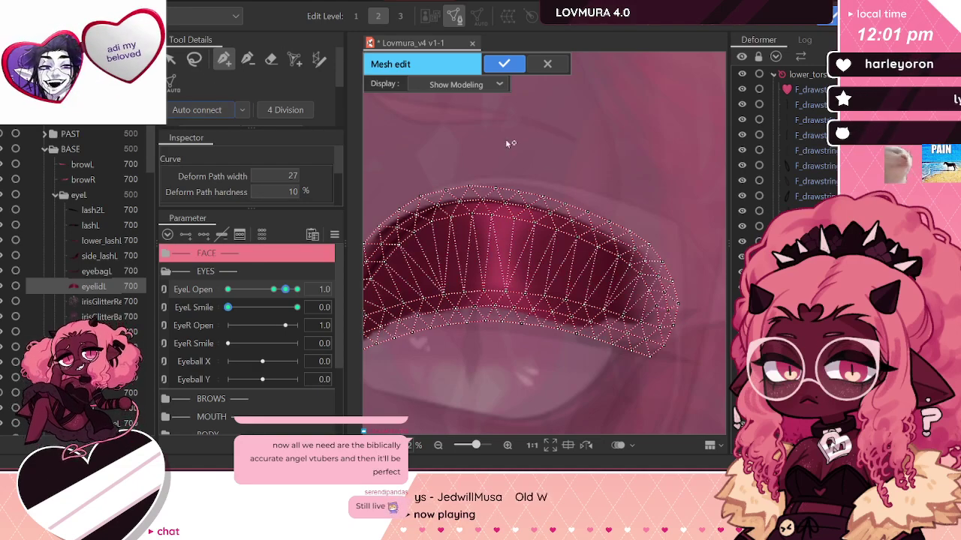
Step: Adjust an inner vertex near the outer corner of the eyelidL mesh and apply the mesh edit
{"action": "left_click", "coordinate": [173, 61]}
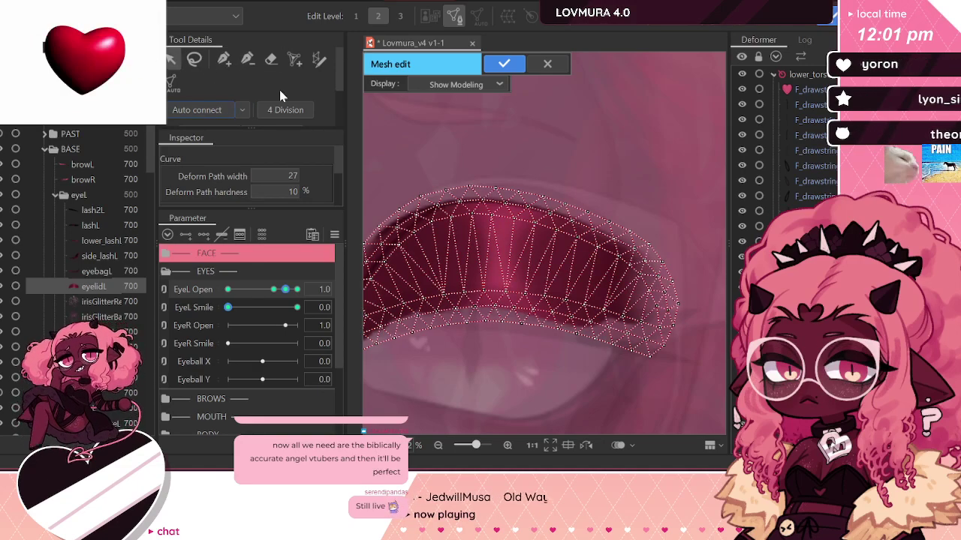
{"action": "scroll", "coordinate": [658, 287], "scroll_direction": "up", "scroll_amount": 1}
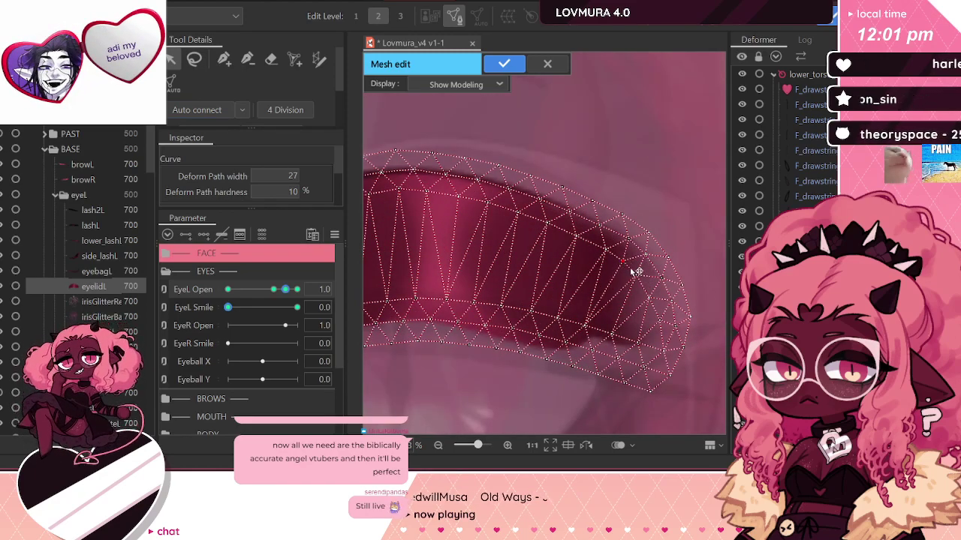
{"action": "scroll", "coordinate": [639, 278], "scroll_direction": "down", "scroll_amount": 2}
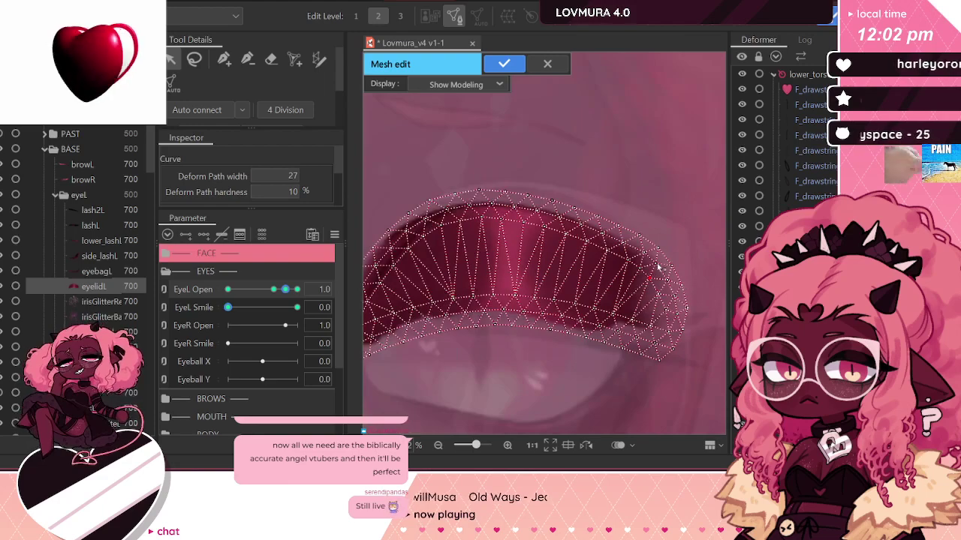
{"action": "left_click", "coordinate": [503, 63]}
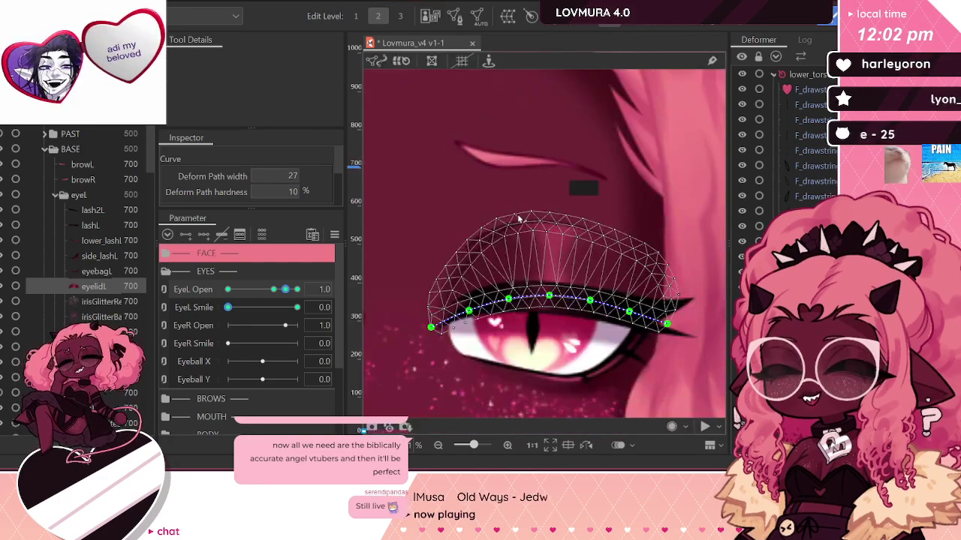
Step: At EyeL Open 0.0, move the folded outer-corner vertices of the eyelidL mesh back into a rounded outline
{"action": "left_click_drag", "start_coordinate": [283, 296], "coordinate": [227, 293]}
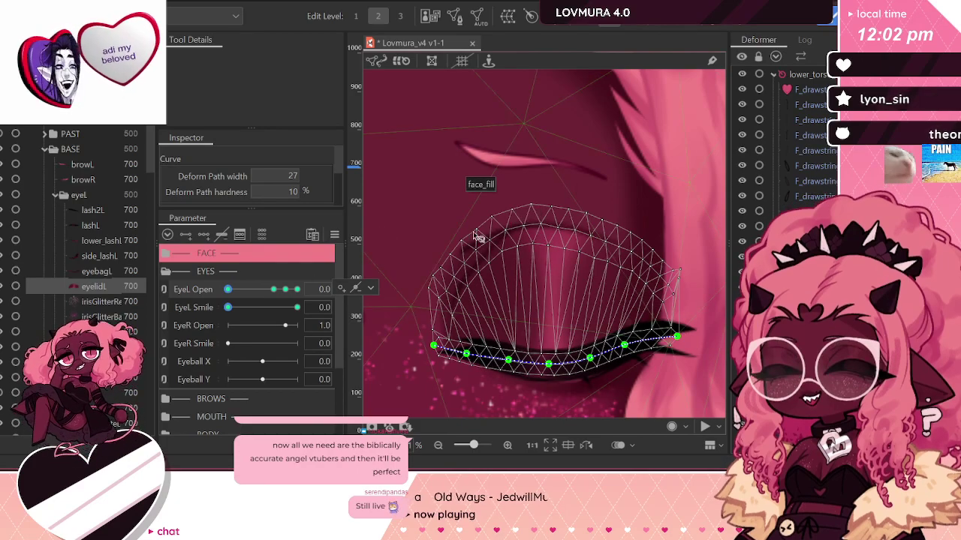
{"action": "scroll", "coordinate": [688, 283], "scroll_direction": "up", "scroll_amount": 2}
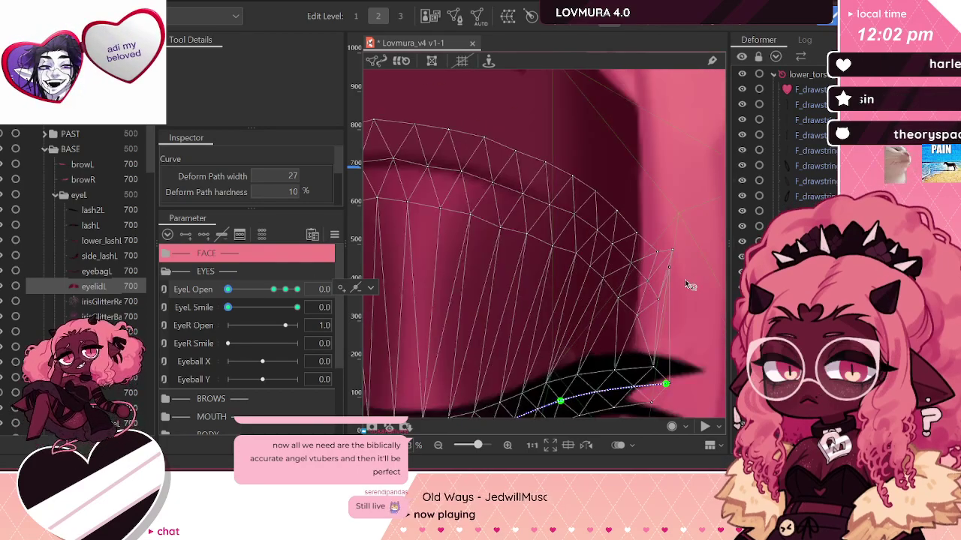
{"action": "left_click", "coordinate": [671, 273]}
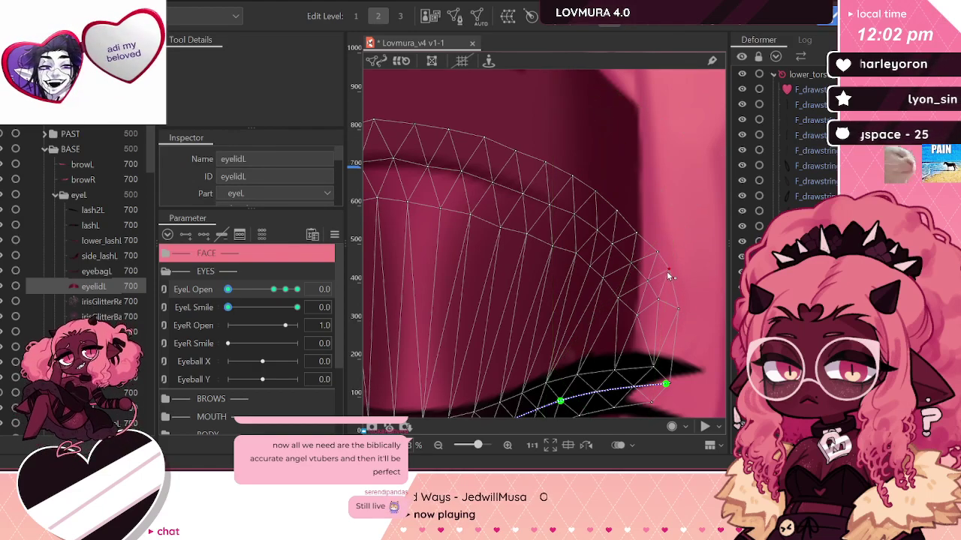
{"action": "scroll", "coordinate": [671, 278], "scroll_direction": "down", "scroll_amount": 2}
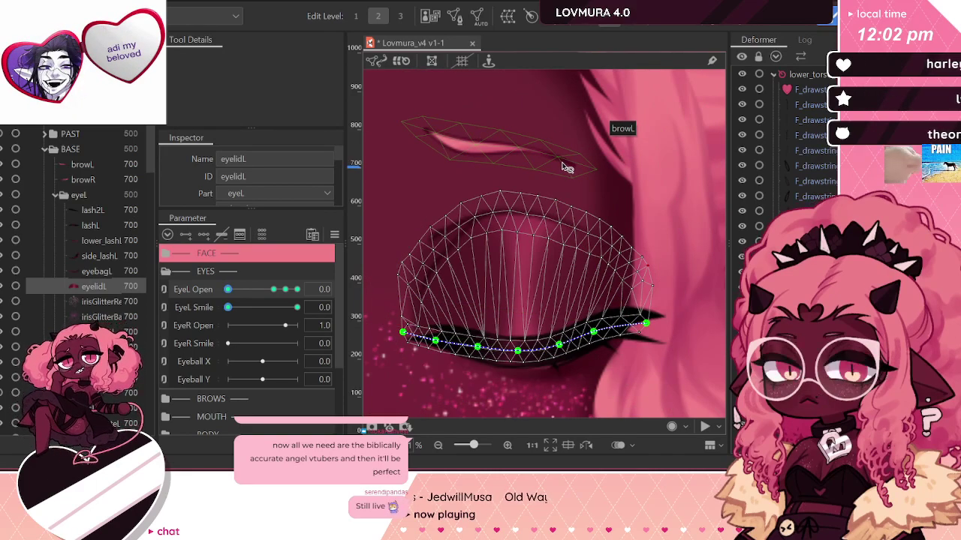
Step: At EyeL Open 1.0, extend the eyelidL deform path from the outer corner over the upper arch and close it at the inner corner
{"action": "left_click", "coordinate": [289, 290]}
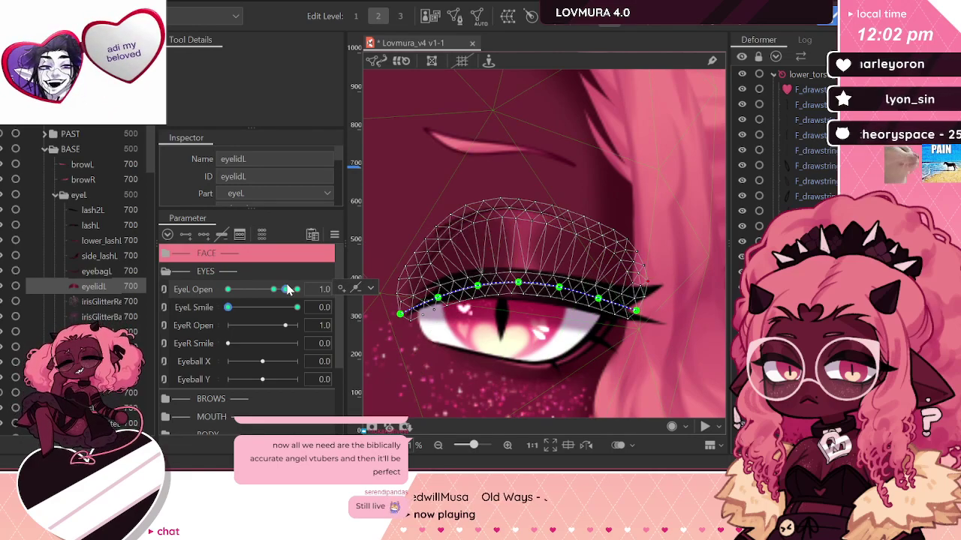
{"action": "left_click", "coordinate": [647, 21]}
{"action": "left_click", "coordinate": [636, 313]}
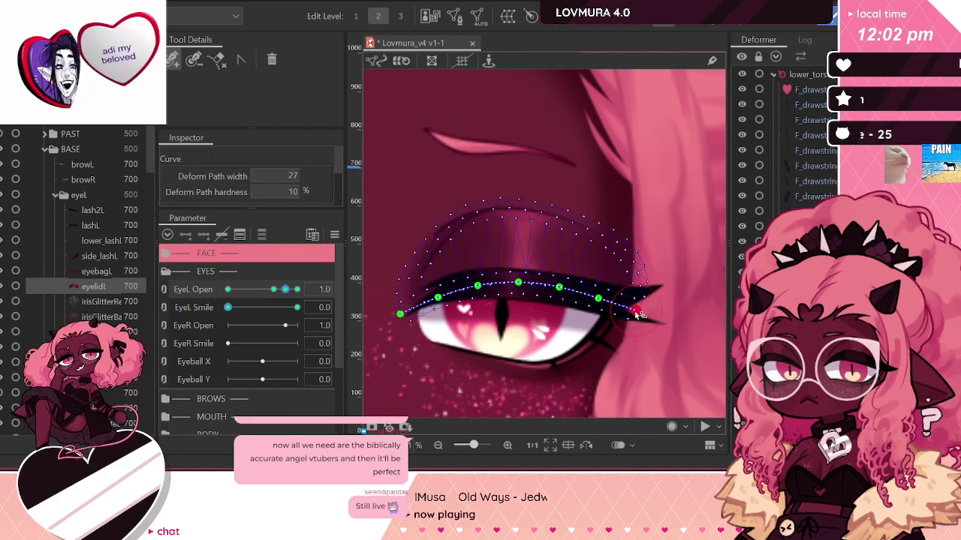
{"action": "left_click", "coordinate": [640, 275]}
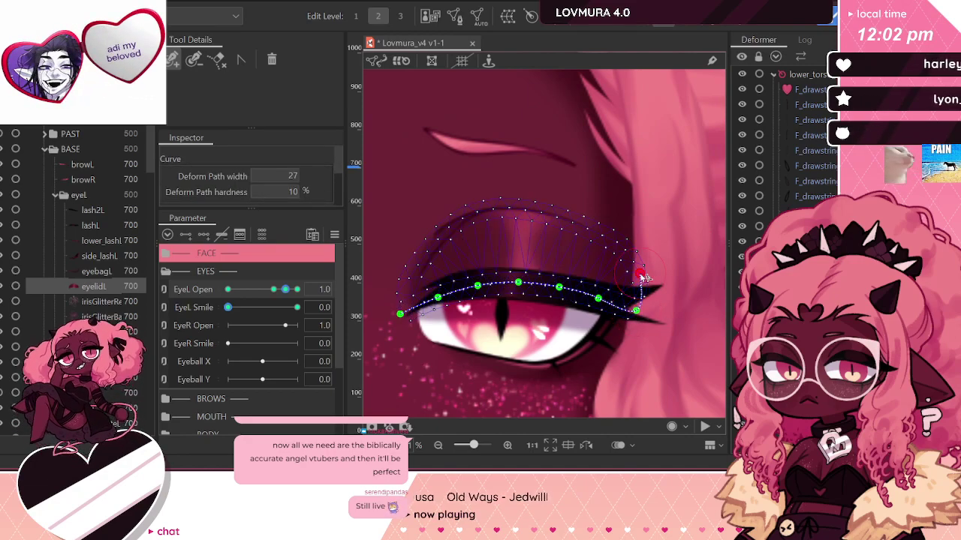
{"action": "left_click", "coordinate": [622, 246]}
{"action": "left_click", "coordinate": [589, 227]}
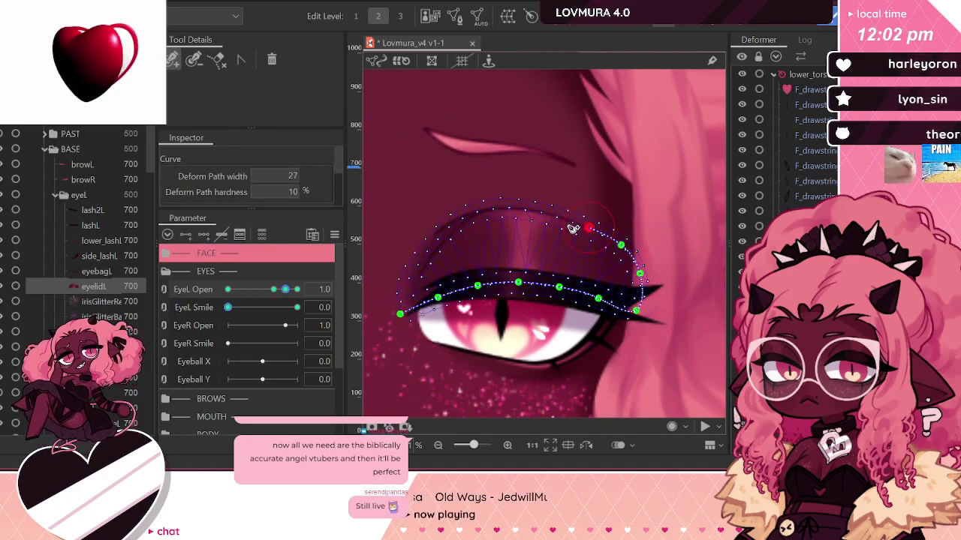
{"action": "left_click", "coordinate": [553, 216]}
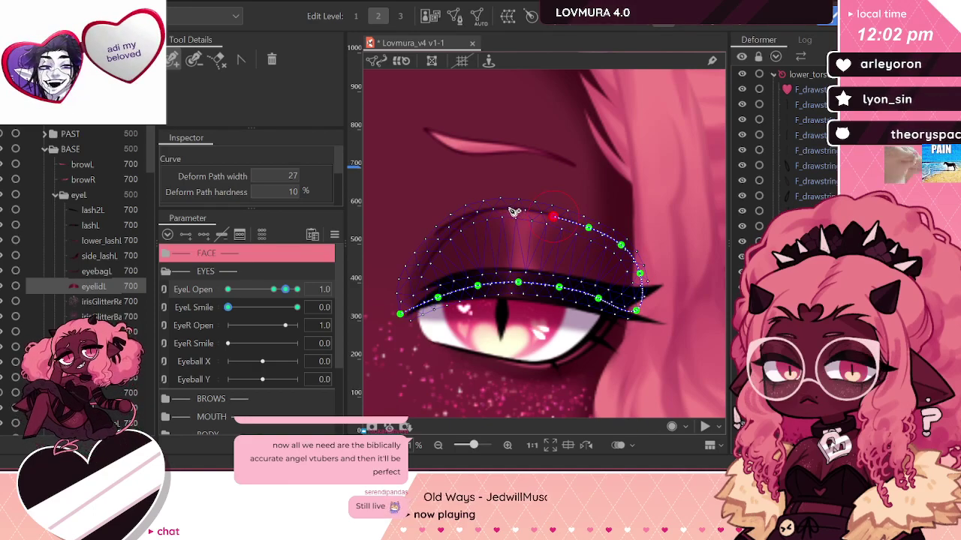
{"action": "left_click", "coordinate": [476, 215]}
{"action": "left_click", "coordinate": [446, 232]}
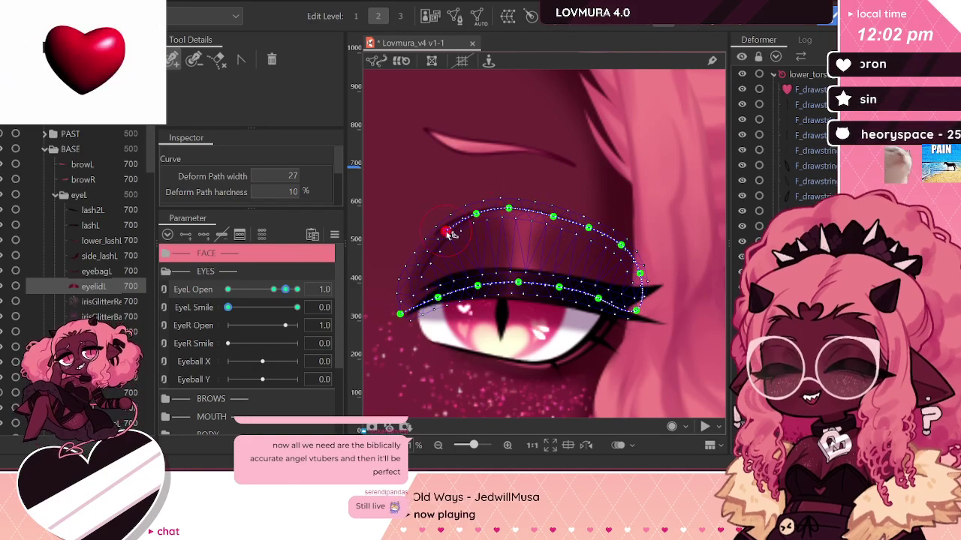
{"action": "left_click", "coordinate": [421, 259]}
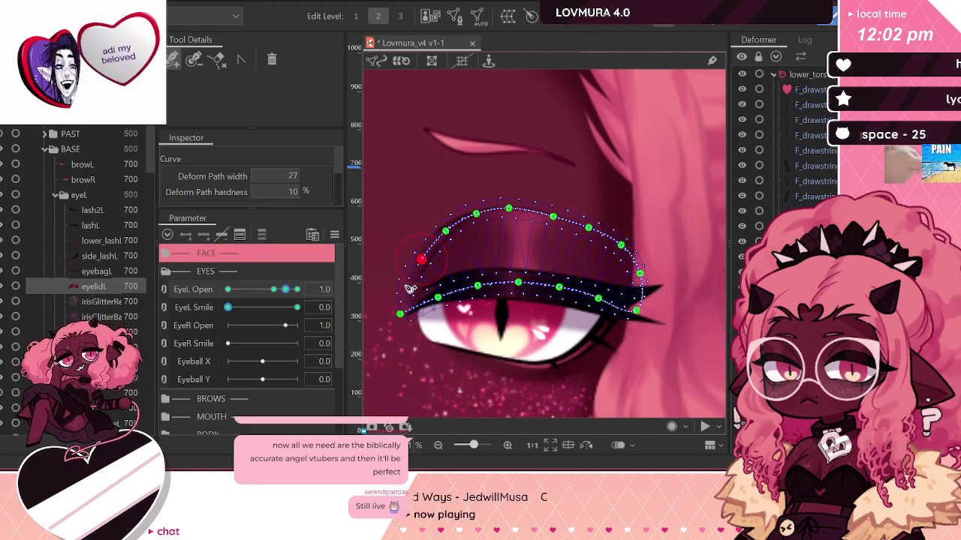
{"action": "left_click", "coordinate": [404, 286]}
{"action": "left_click", "coordinate": [400, 314]}
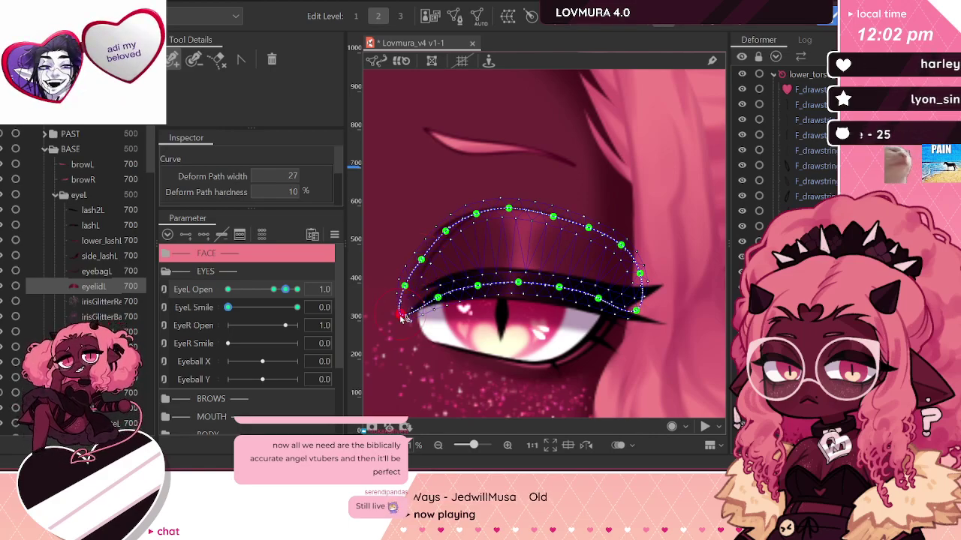
Step: Enable Fold line on the deform path's corner points at the inner and outer ends of the eyelid
{"action": "scroll", "coordinate": [241, 178], "scroll_direction": "down", "scroll_amount": 2}
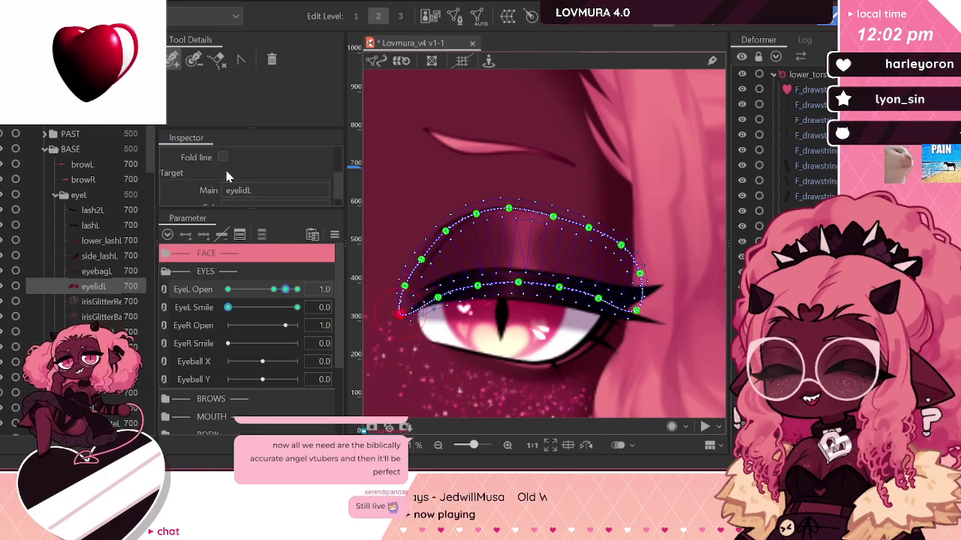
{"action": "left_click", "coordinate": [222, 157]}
{"action": "left_click", "coordinate": [222, 158]}
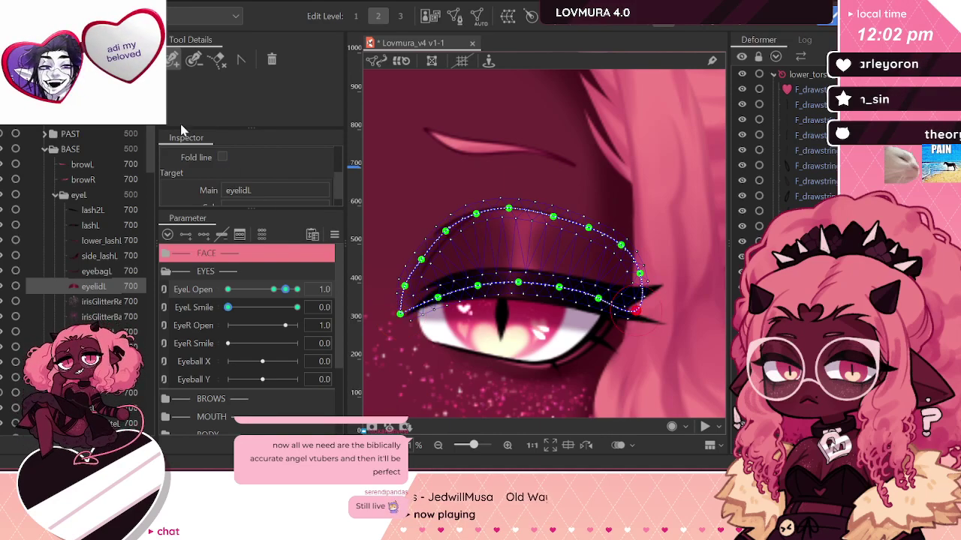
{"action": "left_click", "coordinate": [222, 158]}
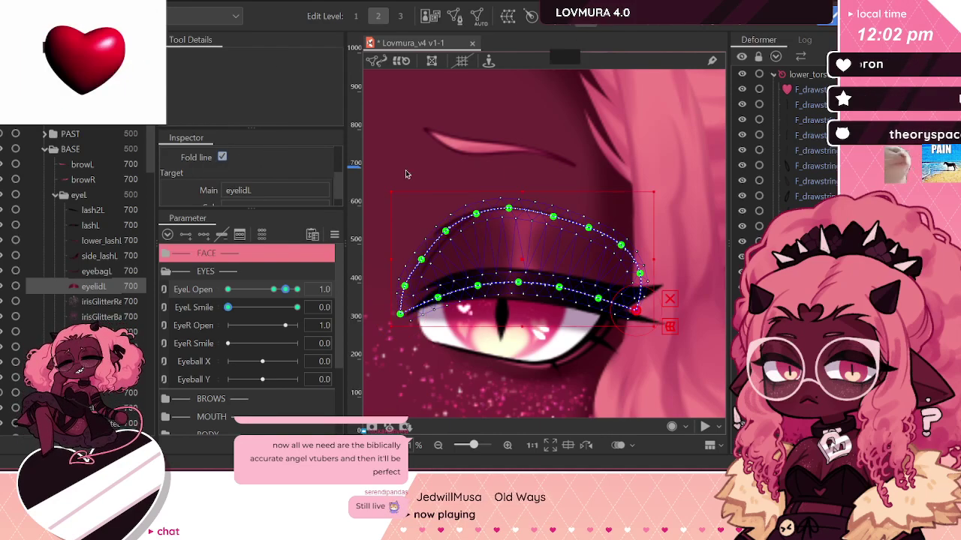
Step: Scrub EyeL Open between 1.0 and 0.0 to check how the eyelid closes
{"action": "mouse_move", "coordinate": [285, 290]}
{"action": "left_mouse_down"}
{"action": "mouse_move", "coordinate": [213, 290]}
{"action": "mouse_move", "coordinate": [284, 294]}
{"action": "left_mouse_up"}
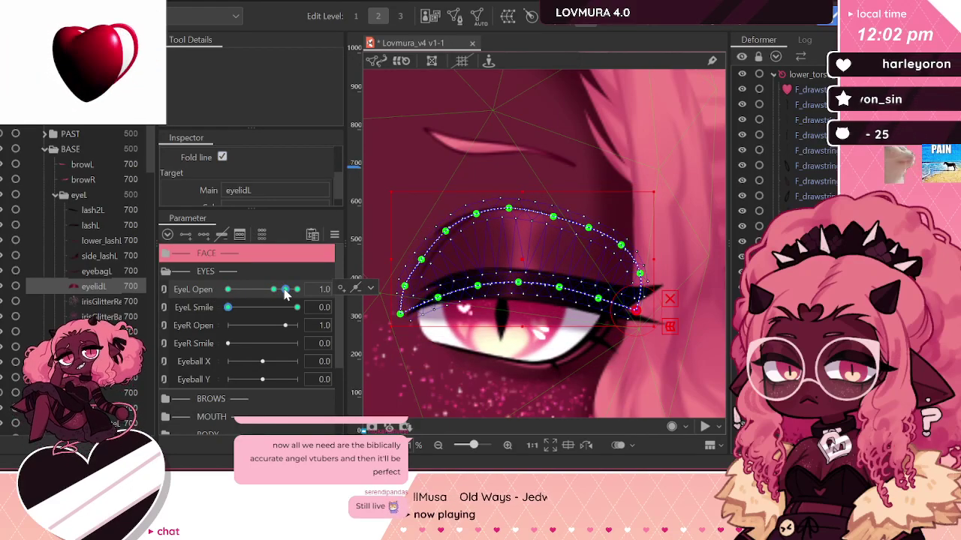
{"action": "left_click_drag", "start_coordinate": [286, 294], "coordinate": [229, 294]}
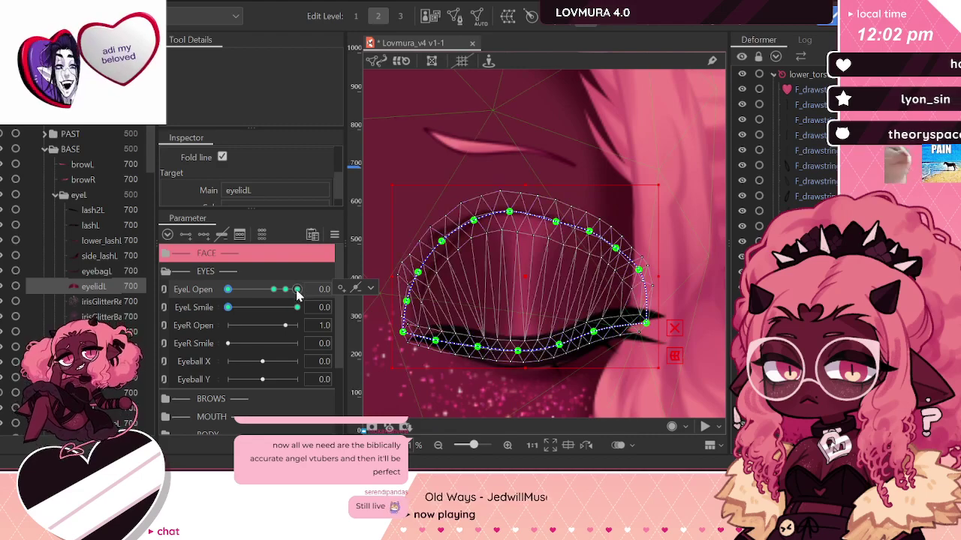
{"action": "left_click_drag", "start_coordinate": [291, 296], "coordinate": [225, 293]}
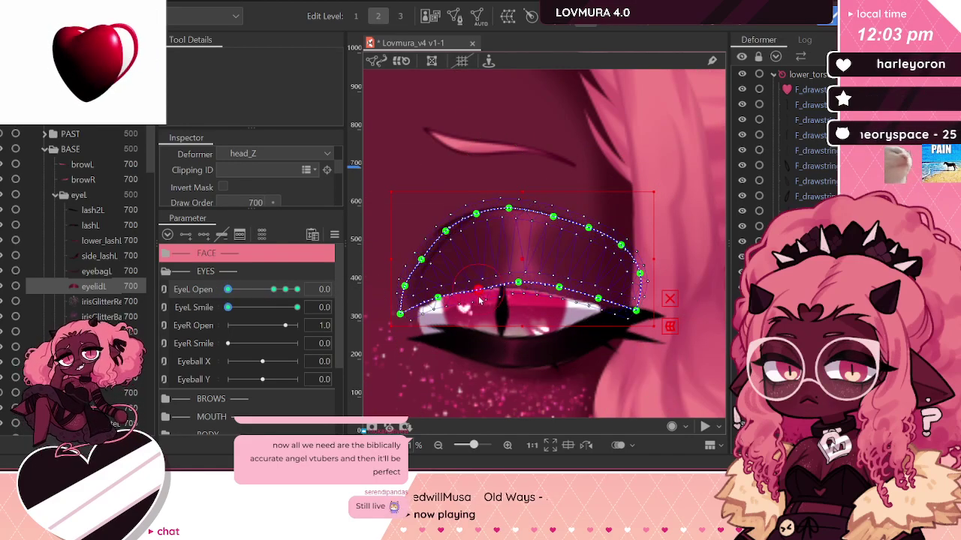
Step: At EyeL Open 0.0, pull the lower-edge points of the eyelidL deform path down onto the closed lash line
{"action": "left_click_drag", "start_coordinate": [478, 299], "coordinate": [427, 336]}
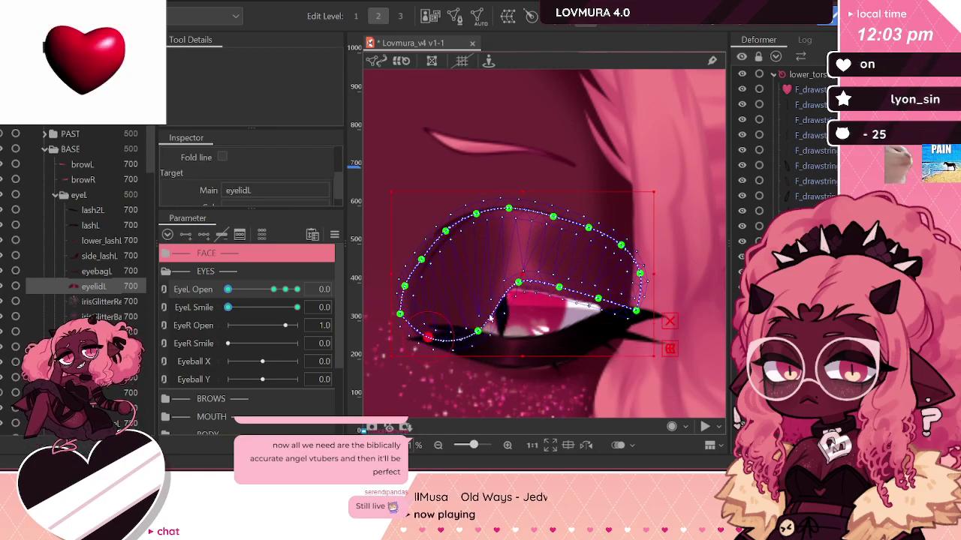
{"action": "left_click_drag", "start_coordinate": [516, 285], "coordinate": [516, 335]}
{"action": "key", "text": "ctrl+z"}
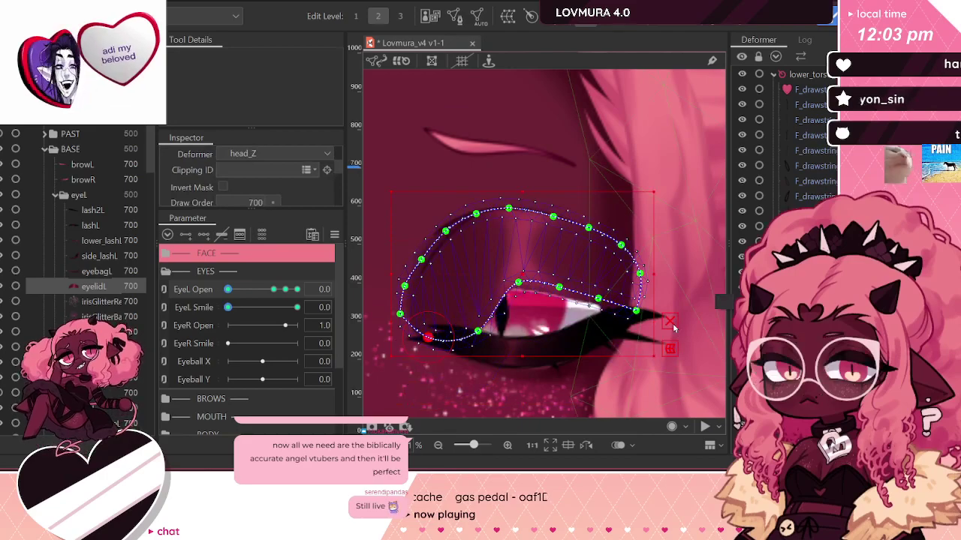
{"action": "left_click_drag", "start_coordinate": [530, 294], "coordinate": [477, 341]}
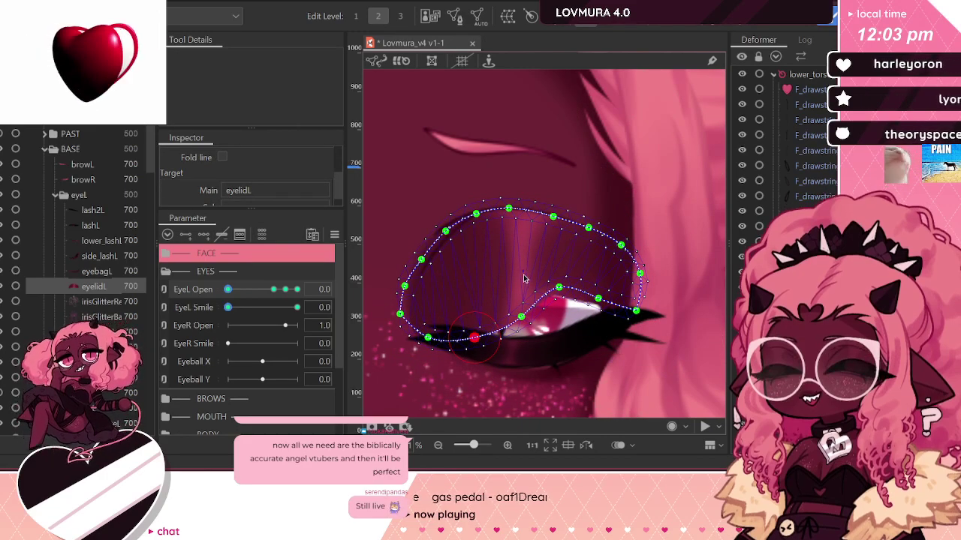
{"action": "left_click_drag", "start_coordinate": [515, 269], "coordinate": [518, 345]}
{"action": "left_click_drag", "start_coordinate": [587, 311], "coordinate": [589, 328]}
{"action": "left_click_drag", "start_coordinate": [433, 347], "coordinate": [434, 339]}
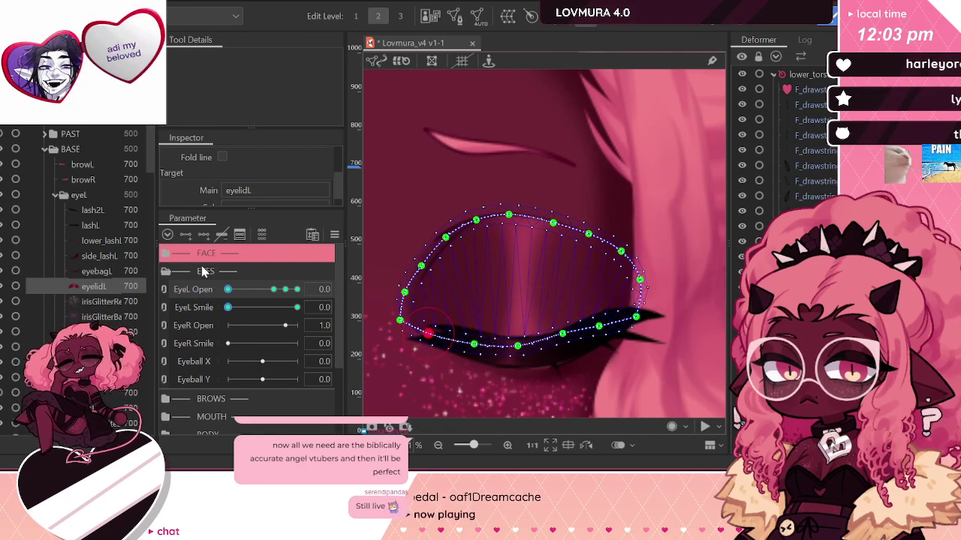
{"action": "left_click_drag", "start_coordinate": [273, 289], "coordinate": [220, 279]}
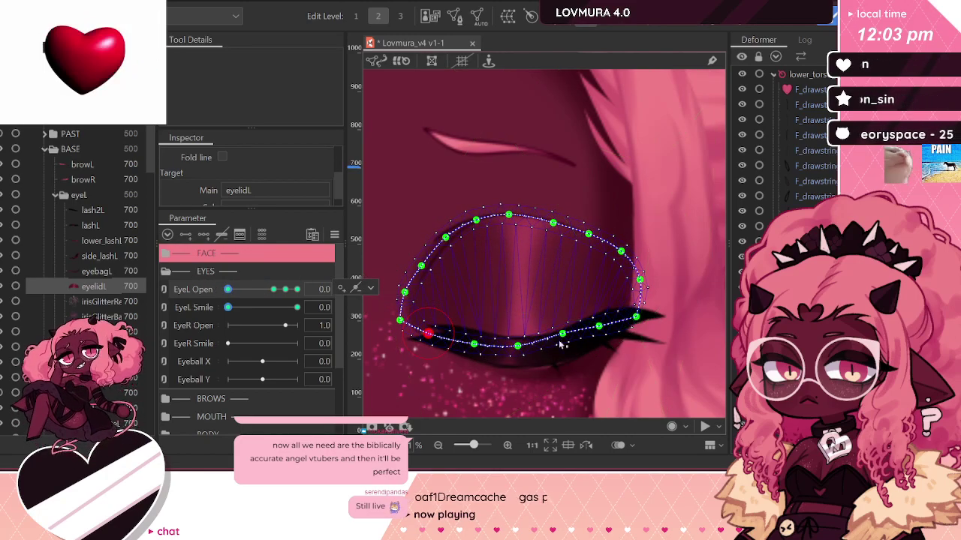
{"action": "left_click_drag", "start_coordinate": [567, 338], "coordinate": [568, 347]}
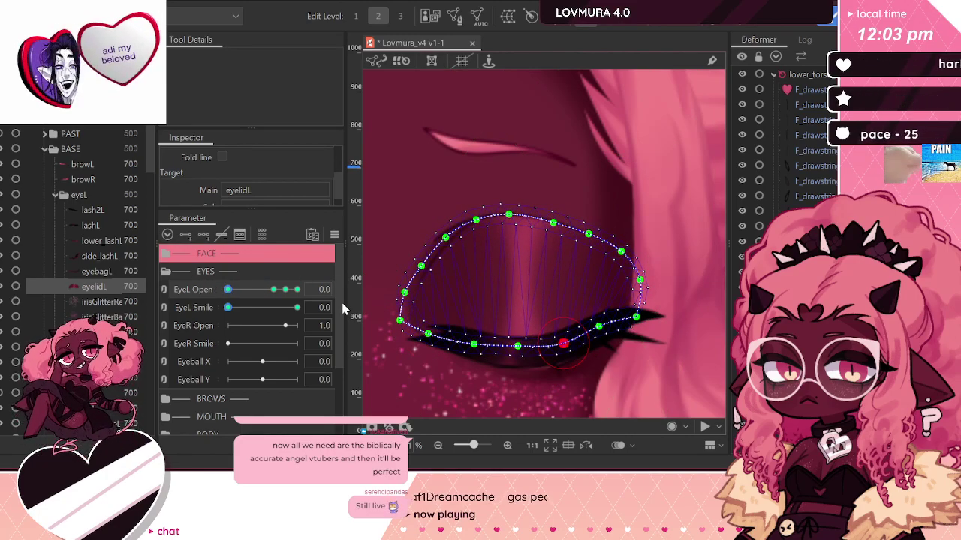
Step: Compare the left eyelid at EyeL Open 1.0, 0.8 and 0.0 to check how it closes
{"action": "left_click", "coordinate": [285, 289]}
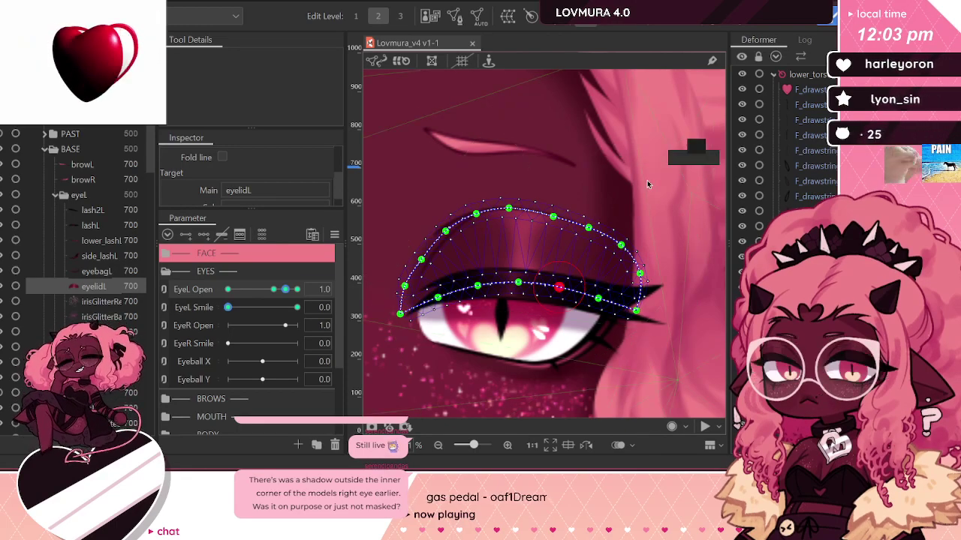
{"action": "scroll", "coordinate": [591, 197], "scroll_direction": "down", "scroll_amount": 5}
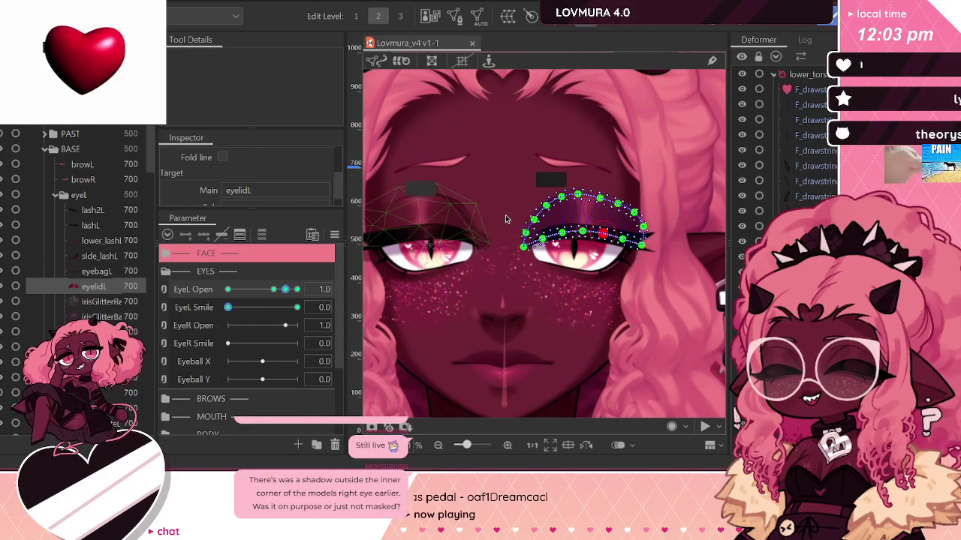
{"action": "scroll", "coordinate": [628, 239], "scroll_direction": "up", "scroll_amount": 2}
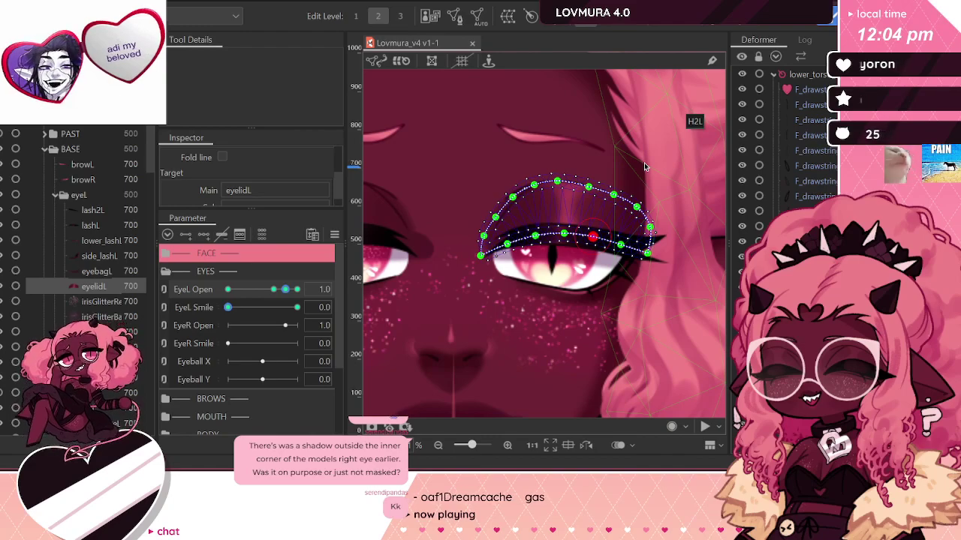
{"action": "scroll", "coordinate": [642, 186], "scroll_direction": "up", "scroll_amount": 1}
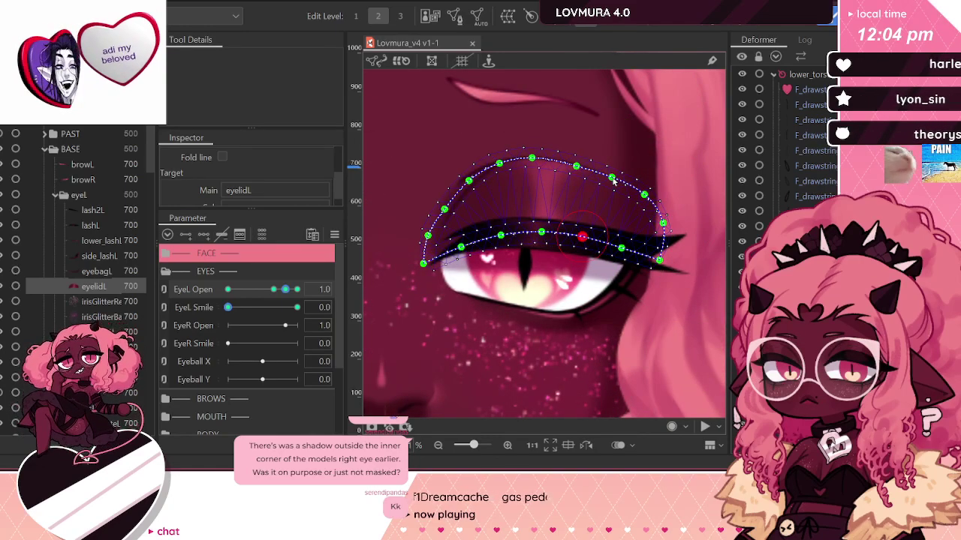
{"action": "left_click", "coordinate": [276, 291]}
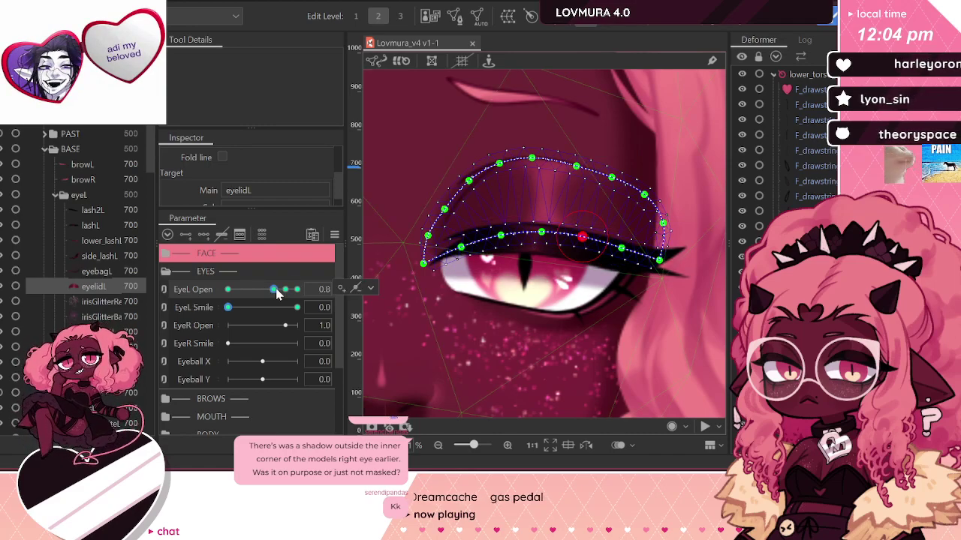
{"action": "left_click_drag", "start_coordinate": [276, 292], "coordinate": [144, 291]}
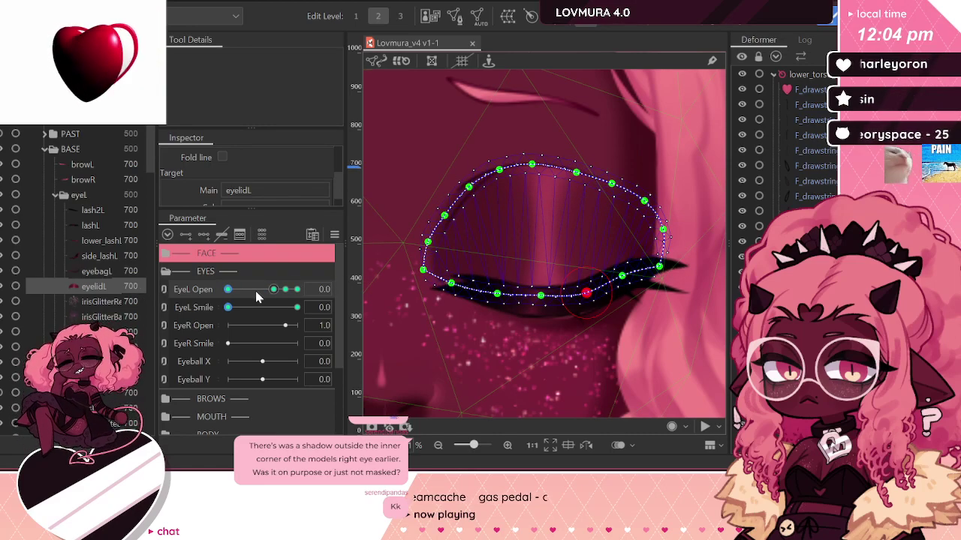
Step: At EyeL Open 0.8, nudge the eyelidL deform path's lower-edge points to smooth its curve along the upper lash
{"action": "left_click", "coordinate": [275, 290]}
{"action": "left_click", "coordinate": [370, 288]}
{"action": "left_click", "coordinate": [528, 261]}
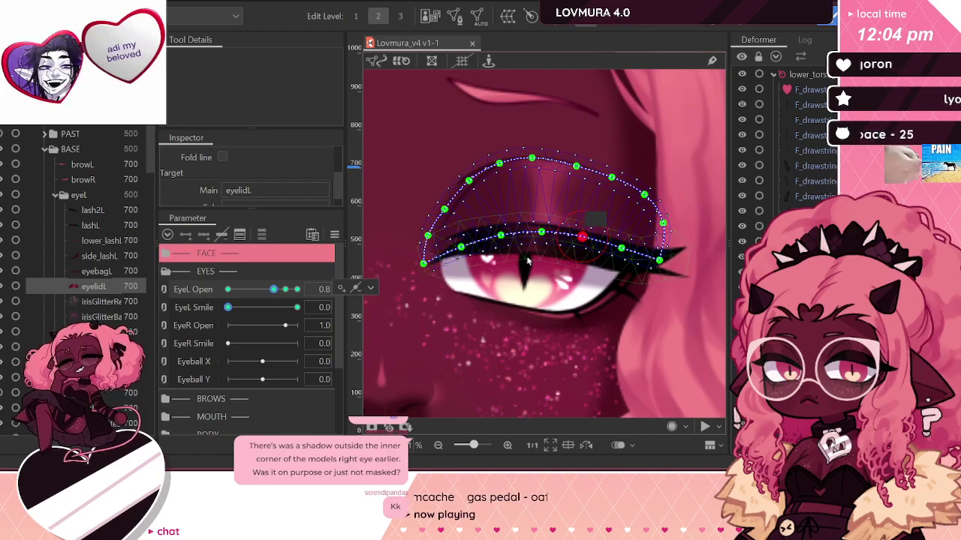
{"action": "scroll", "coordinate": [528, 261], "scroll_direction": "up", "scroll_amount": 3}
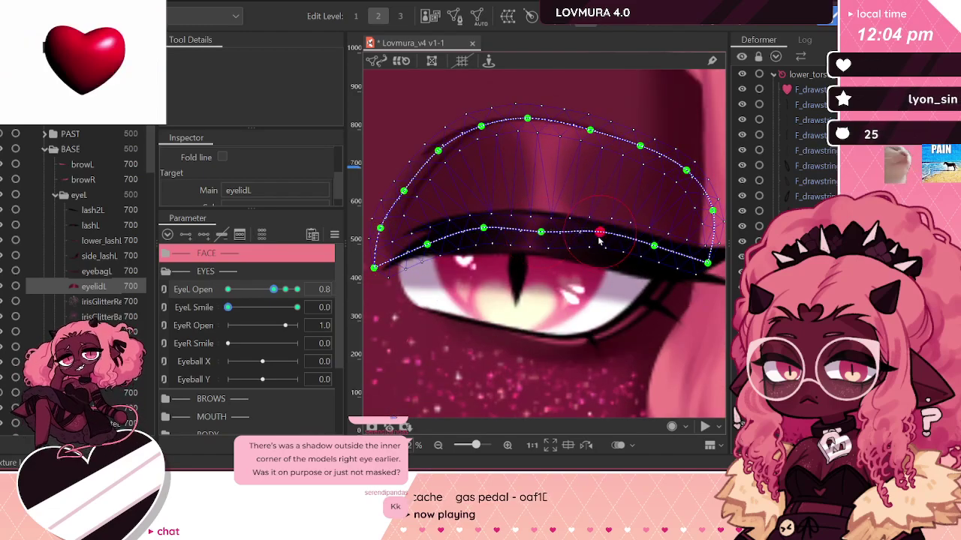
{"action": "left_click_drag", "start_coordinate": [598, 238], "coordinate": [598, 240]}
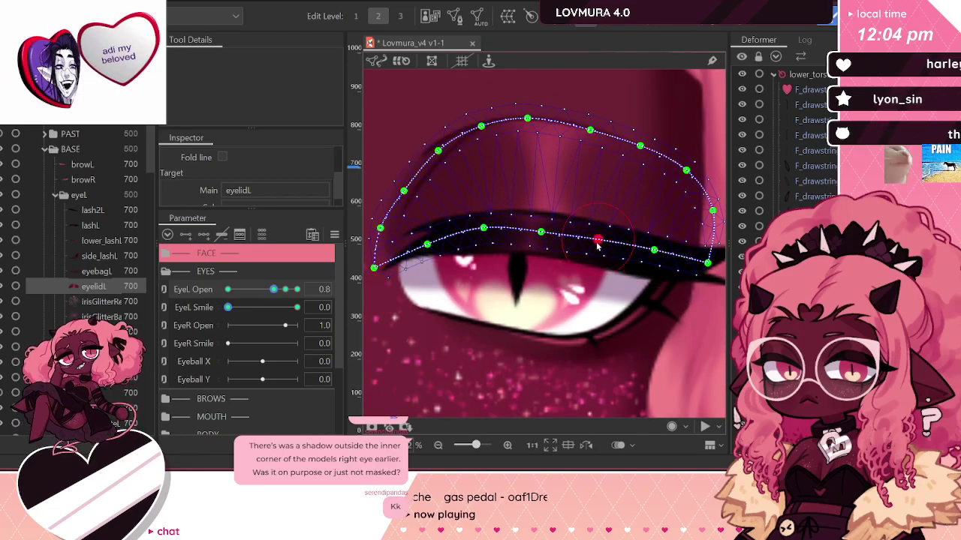
{"action": "left_click", "coordinate": [484, 229]}
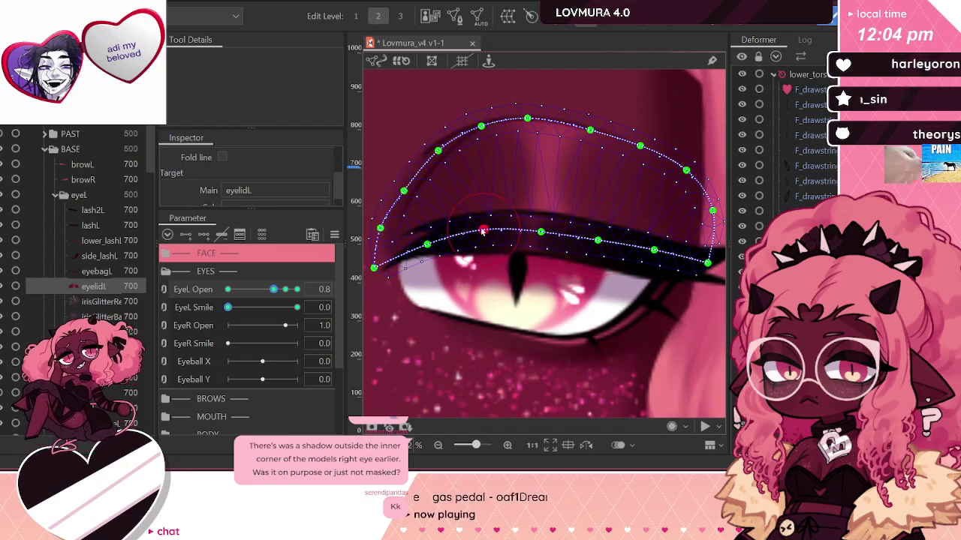
Step: Scrub EyeL Open through 1.0, 0.0 and 1.2 to check the eyelid's motion across its full range
{"action": "left_click", "coordinate": [285, 290]}
{"action": "left_click_drag", "start_coordinate": [283, 295], "coordinate": [126, 301]}
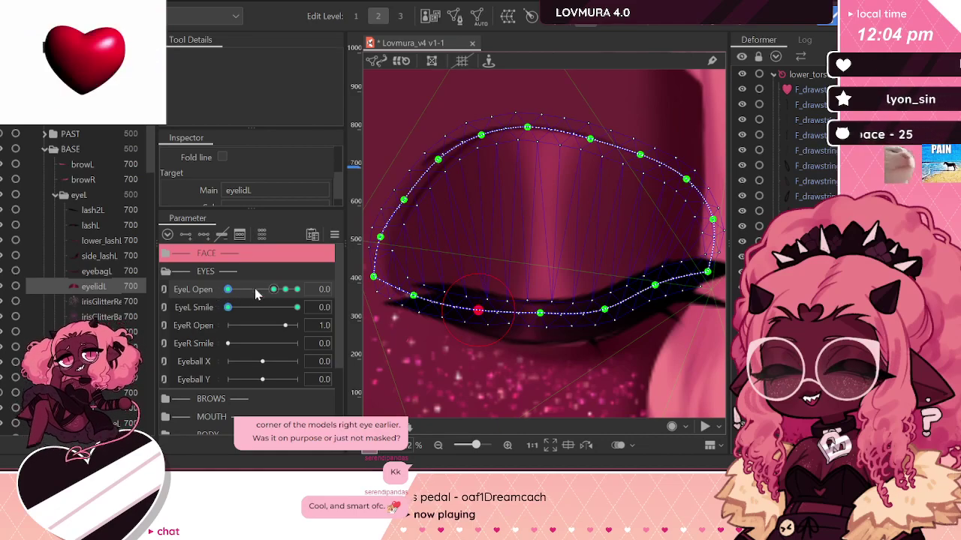
{"action": "left_click", "coordinate": [285, 289]}
{"action": "scroll", "coordinate": [562, 228], "scroll_direction": "down", "scroll_amount": 3}
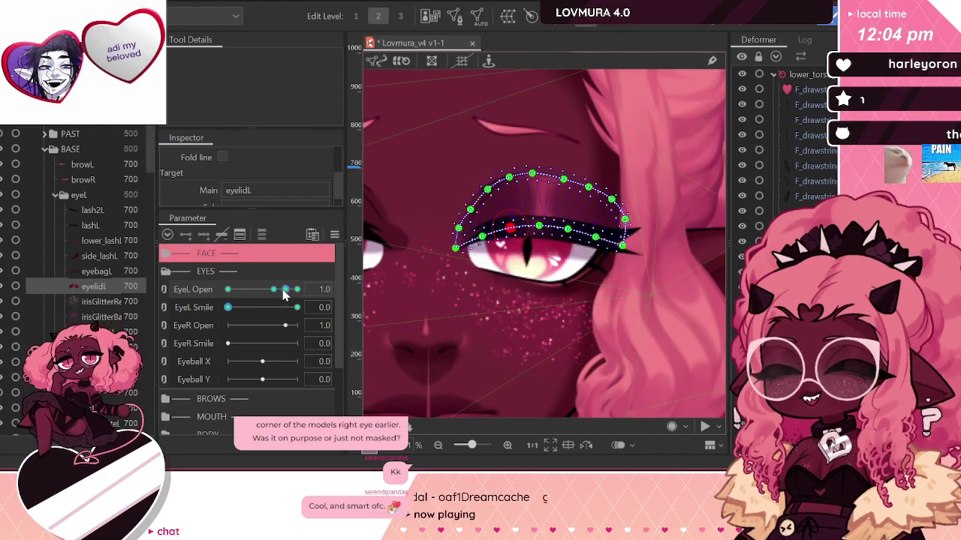
{"action": "left_click_drag", "start_coordinate": [285, 290], "coordinate": [98, 289]}
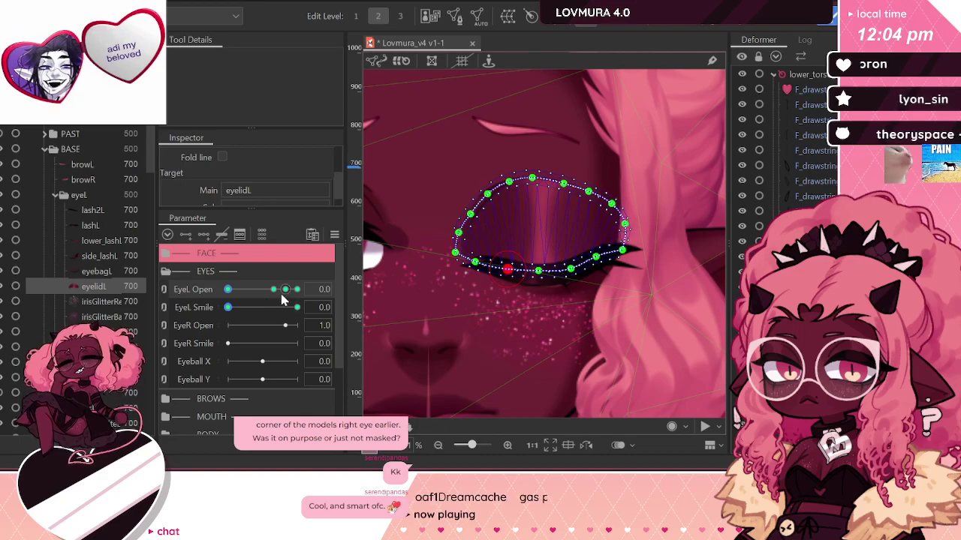
{"action": "left_click_drag", "start_coordinate": [283, 292], "coordinate": [159, 299]}
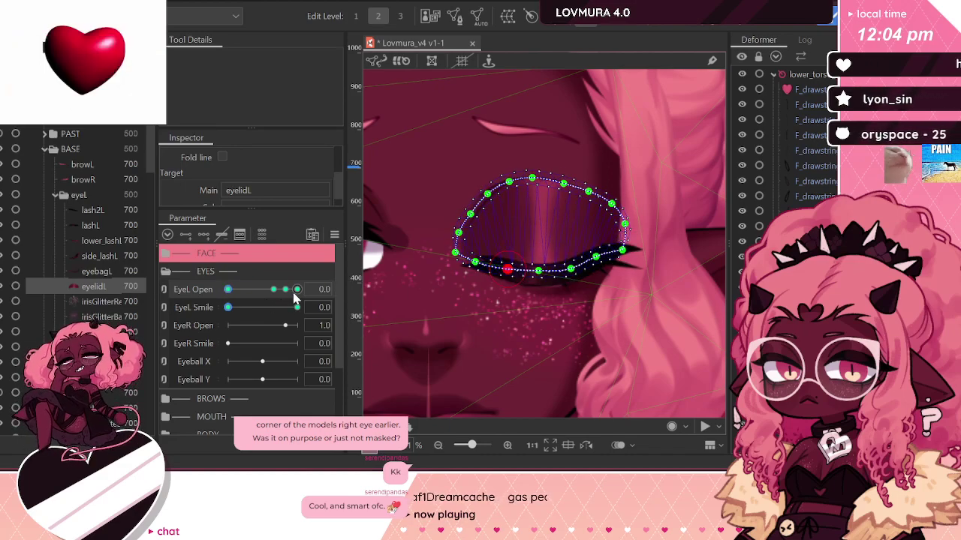
{"action": "mouse_move", "coordinate": [295, 298]}
{"action": "left_mouse_down"}
{"action": "mouse_move", "coordinate": [226, 291]}
{"action": "mouse_move", "coordinate": [290, 297]}
{"action": "left_mouse_up"}
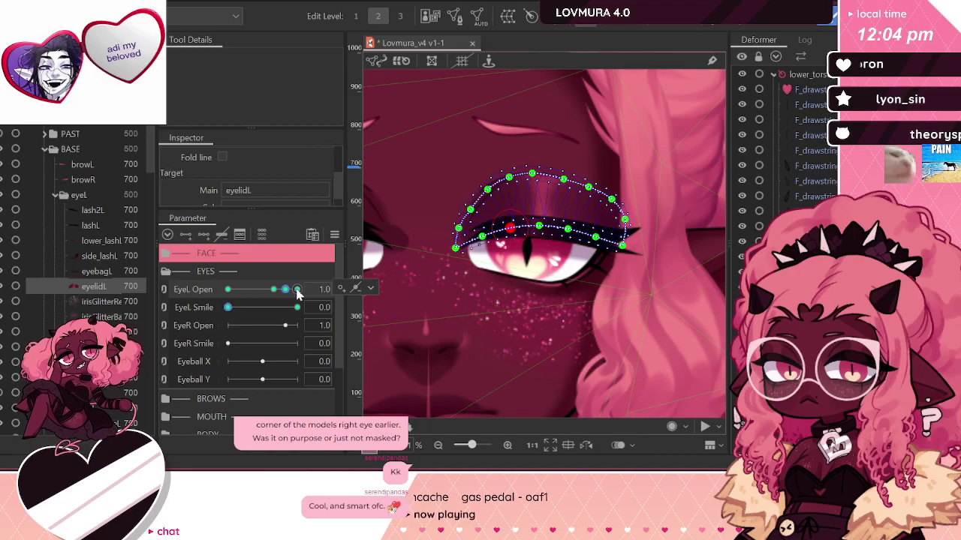
{"action": "left_click_drag", "start_coordinate": [297, 294], "coordinate": [353, 310]}
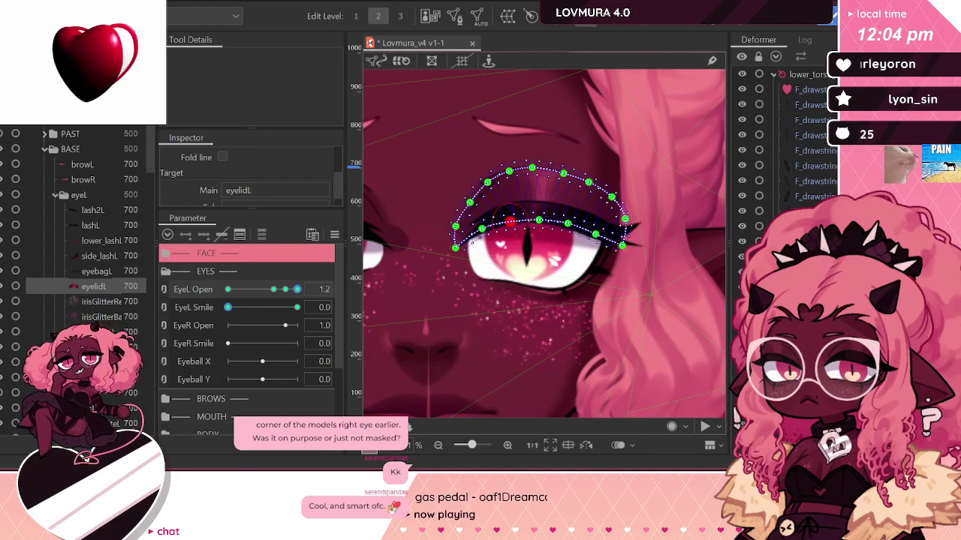
Step: Select the left eye white and compare its mesh at EyeL Open 1.2 and 1.0
{"action": "left_click", "coordinate": [477, 256]}
{"action": "left_click", "coordinate": [682, 24]}
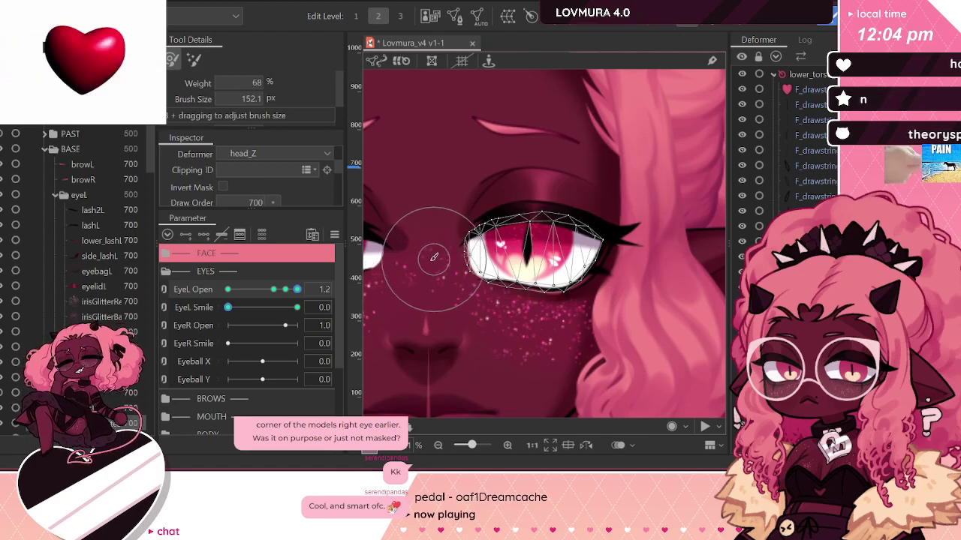
{"action": "mouse_move", "coordinate": [297, 289]}
{"action": "left_mouse_down"}
{"action": "mouse_move", "coordinate": [176, 301]}
{"action": "mouse_move", "coordinate": [254, 306]}
{"action": "mouse_move", "coordinate": [322, 295]}
{"action": "mouse_move", "coordinate": [280, 302]}
{"action": "mouse_move", "coordinate": [289, 288]}
{"action": "mouse_move", "coordinate": [321, 292]}
{"action": "mouse_move", "coordinate": [286, 290]}
{"action": "left_mouse_up"}
{"action": "key", "text": "ctrl+z"}
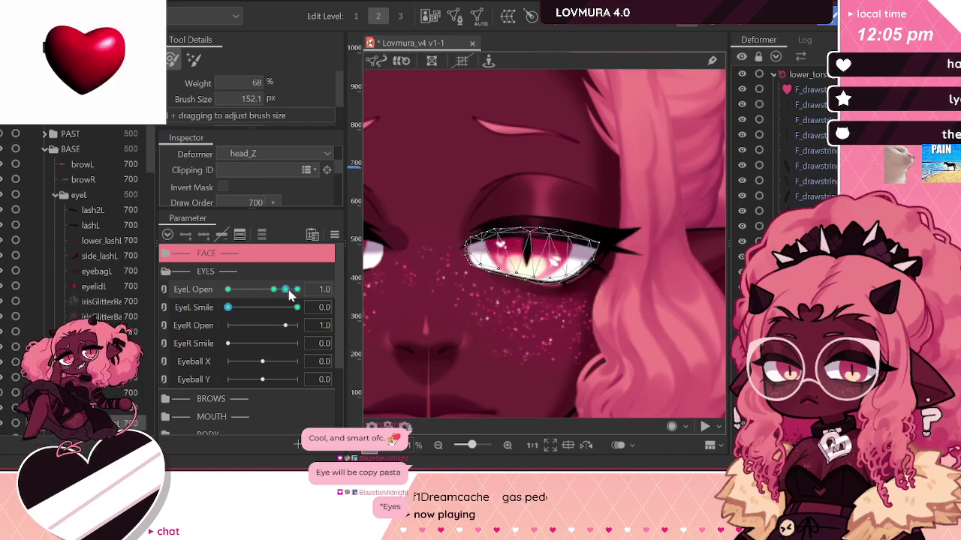
{"action": "left_click", "coordinate": [585, 18]}
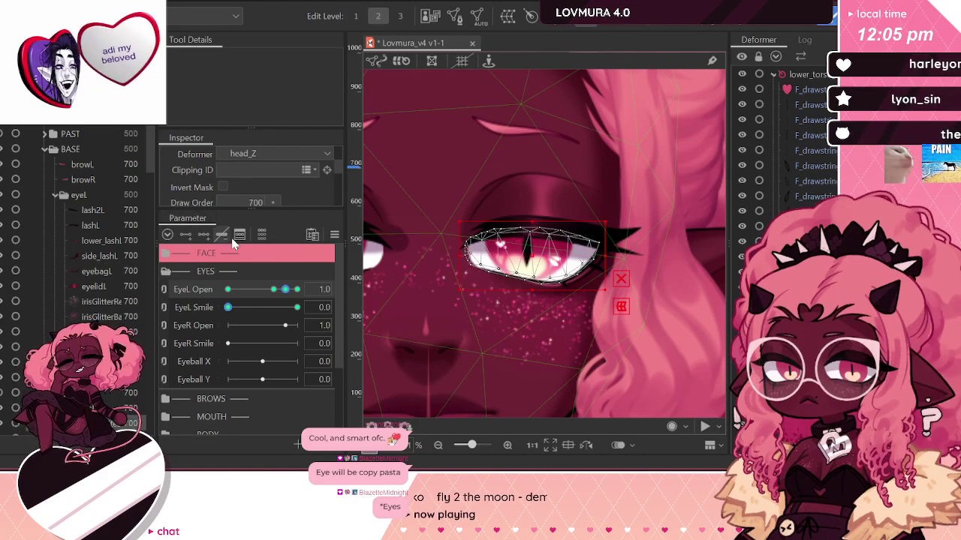
{"action": "mouse_move", "coordinate": [285, 290]}
{"action": "left_mouse_down"}
{"action": "mouse_move", "coordinate": [314, 293]}
{"action": "mouse_move", "coordinate": [291, 294]}
{"action": "left_mouse_up"}
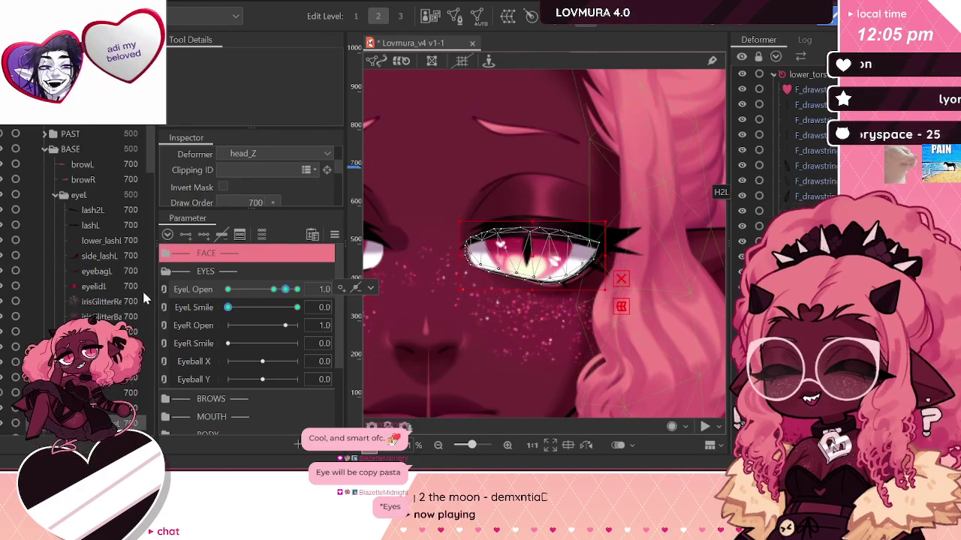
Step: Select iris2L, irisL, pupilL, eye_HL1L, eye_HL2L and both iris glitter meshes of the left eye together
{"action": "left_click", "coordinate": [137, 393]}
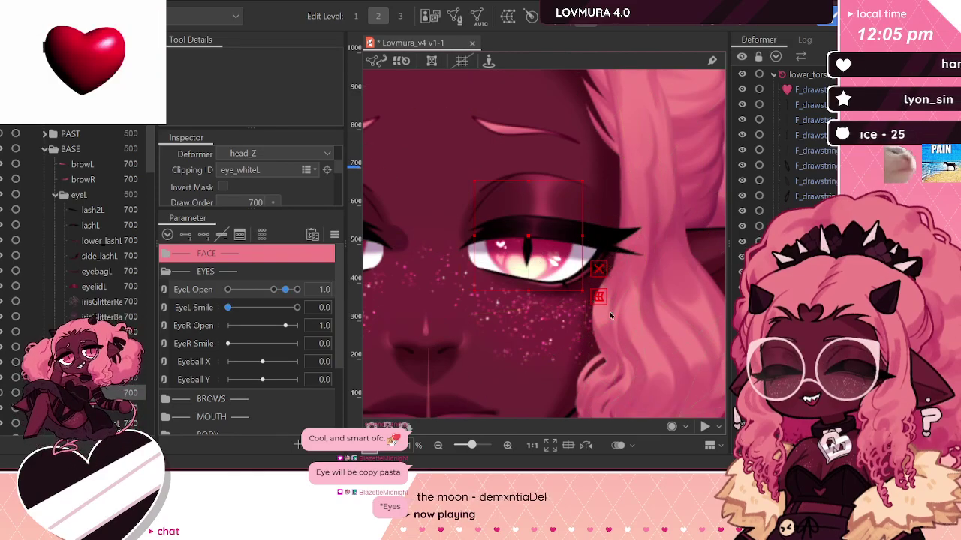
{"action": "scroll", "coordinate": [112, 338], "scroll_direction": "down", "scroll_amount": 3}
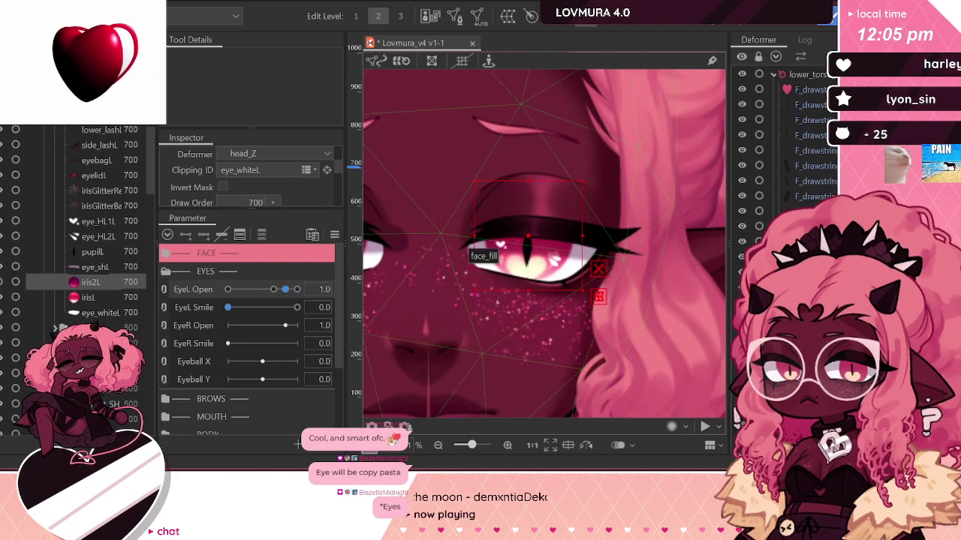
{"action": "left_click", "coordinate": [100, 297]}
{"action": "left_click", "coordinate": [102, 284]}
{"action": "scroll", "coordinate": [103, 295], "scroll_direction": "up", "scroll_amount": 2}
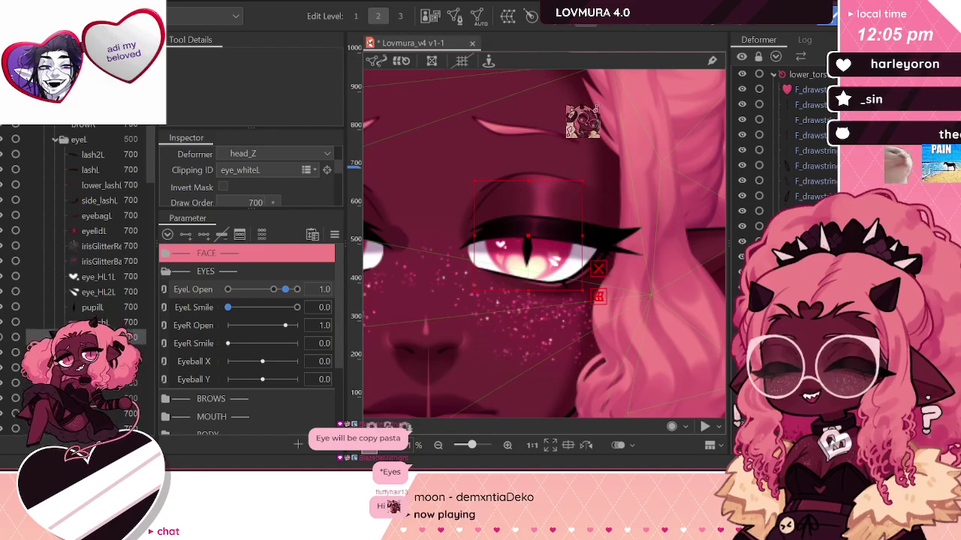
{"action": "left_click", "coordinate": [103, 368]}
{"action": "left_click", "coordinate": [103, 337]}
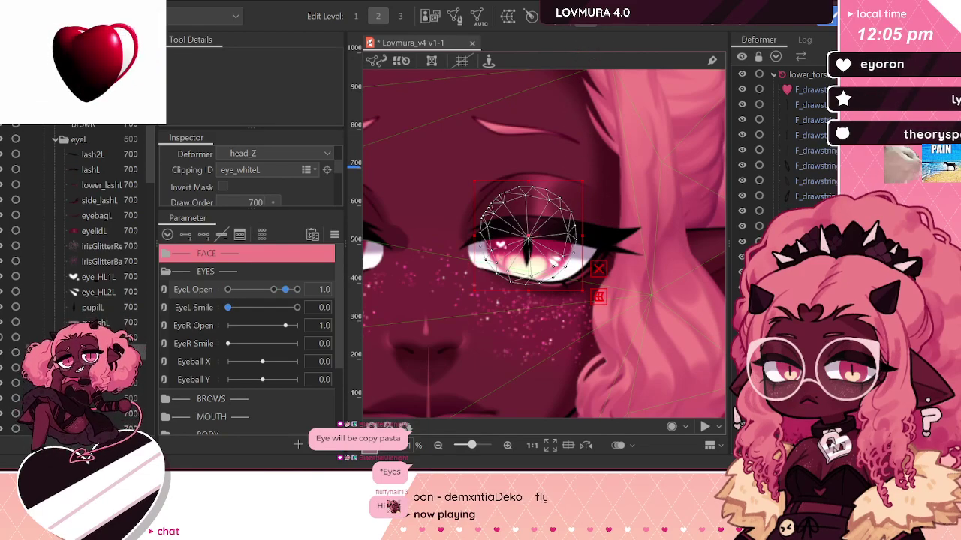
{"action": "left_click", "coordinate": [94, 307]}
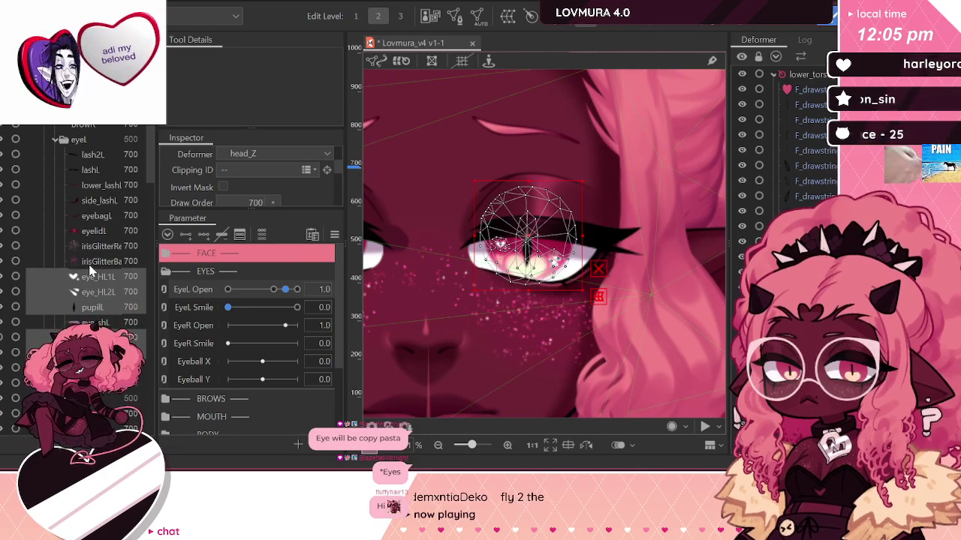
{"action": "left_click", "coordinate": [90, 260]}
{"action": "left_click", "coordinate": [91, 248], "text": "ctrl"}
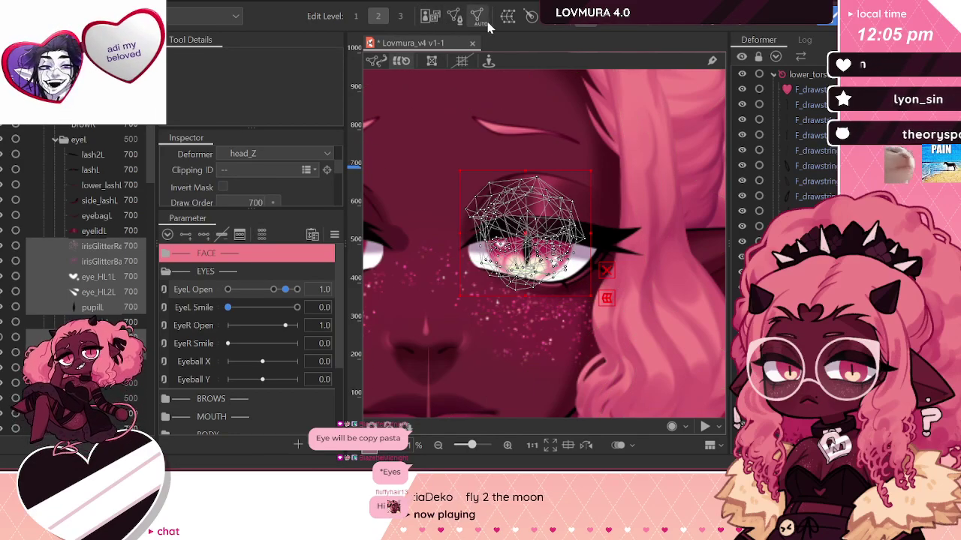
Step: Create a warp deformer named iris_L_scale as parent of the selected iris meshes, with 2 × 2 Bezier divisions
{"action": "left_click", "coordinate": [453, 15]}
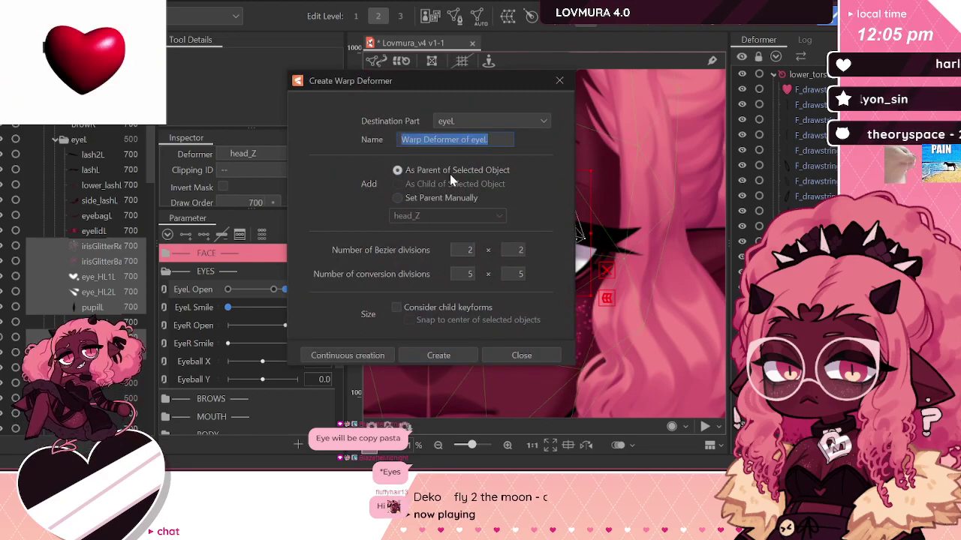
{"action": "type", "text": "iris_L"}
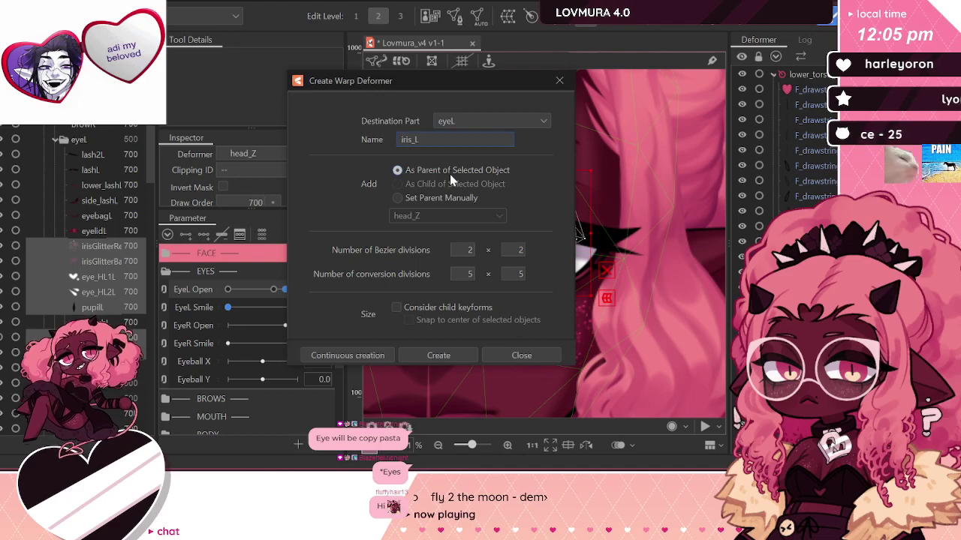
{"action": "type", "text": "_scale"}
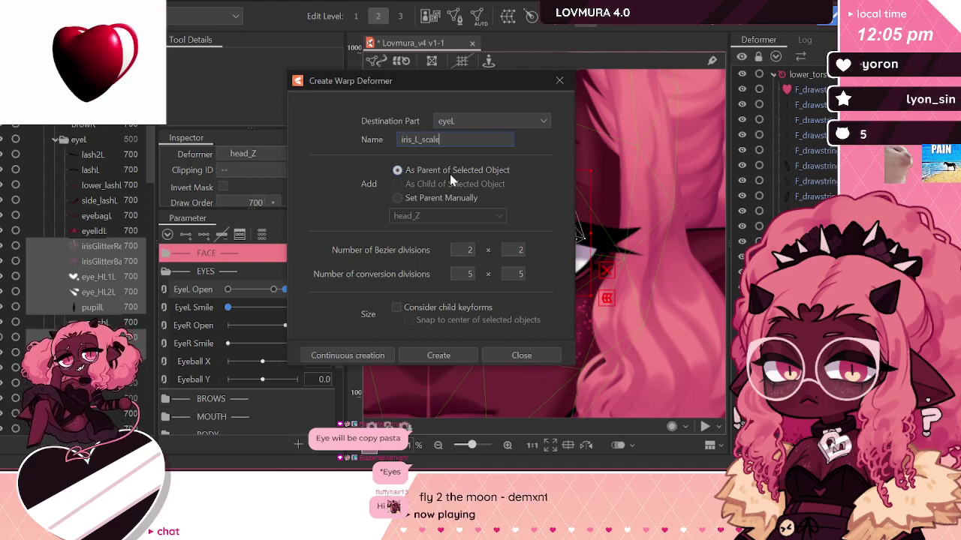
{"action": "left_click", "coordinate": [439, 355]}
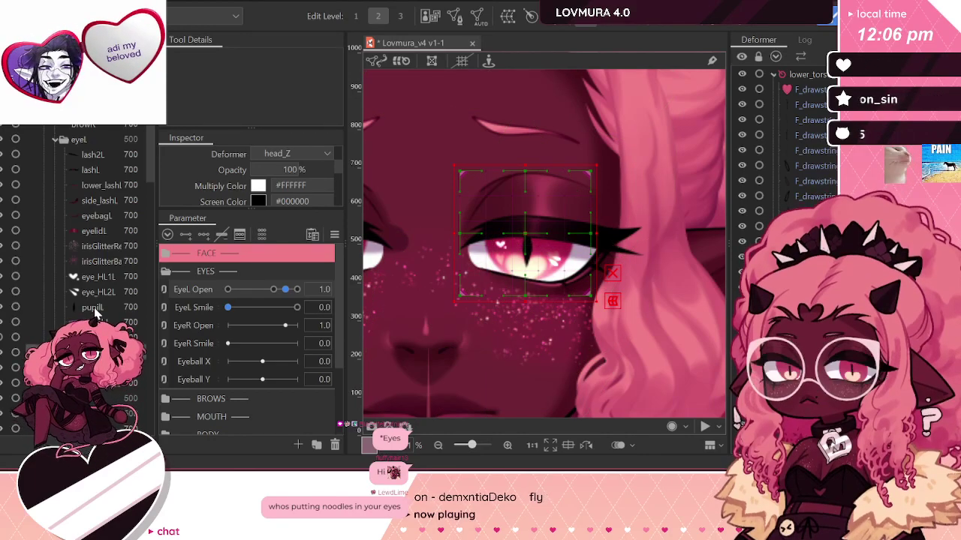
Step: Add EyeL Open keyforms at 0.0, 0.8, 1.0 and 1.2 to the iris_L_scale deformer
{"action": "left_click", "coordinate": [96, 337]}
{"action": "left_click", "coordinate": [96, 351]}
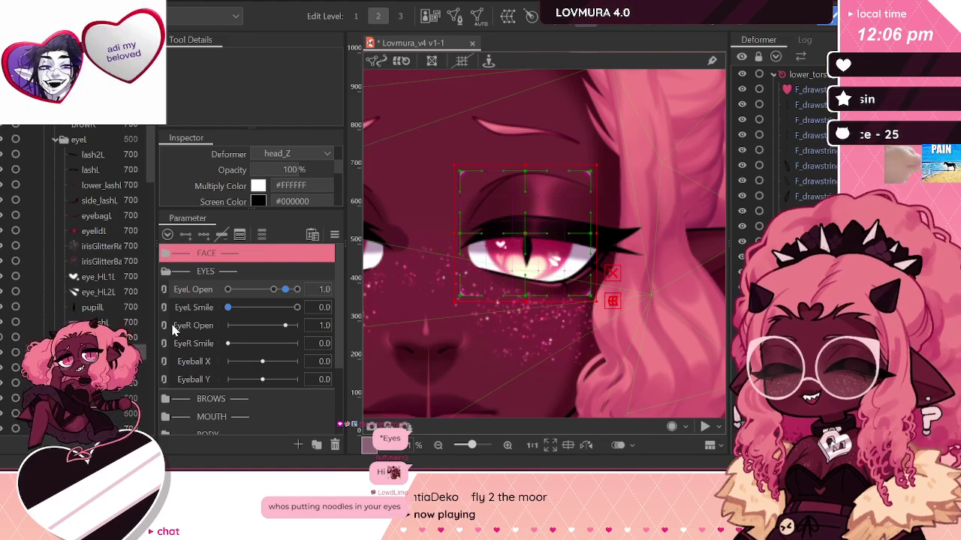
{"action": "scroll", "coordinate": [227, 190], "scroll_direction": "down", "scroll_amount": 2}
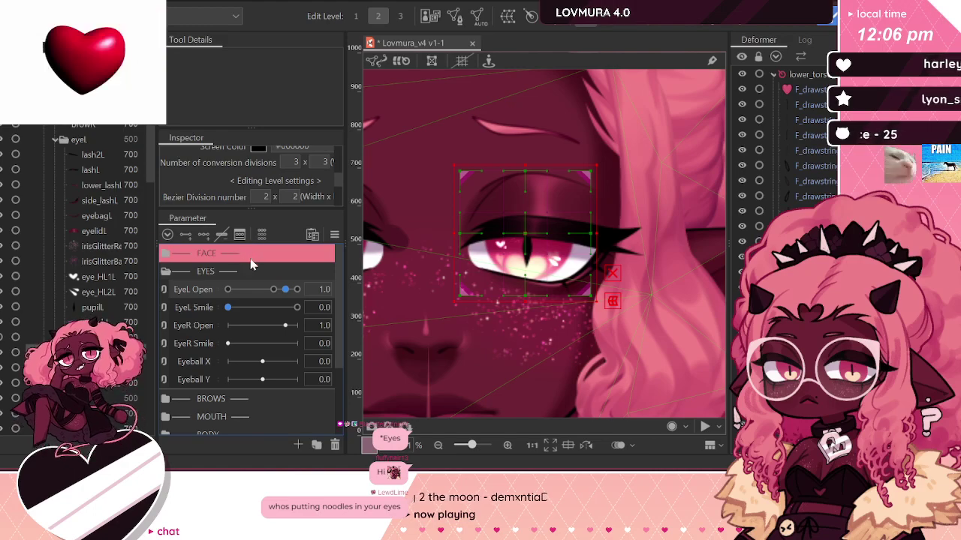
{"action": "left_click_drag", "start_coordinate": [279, 289], "coordinate": [285, 289]}
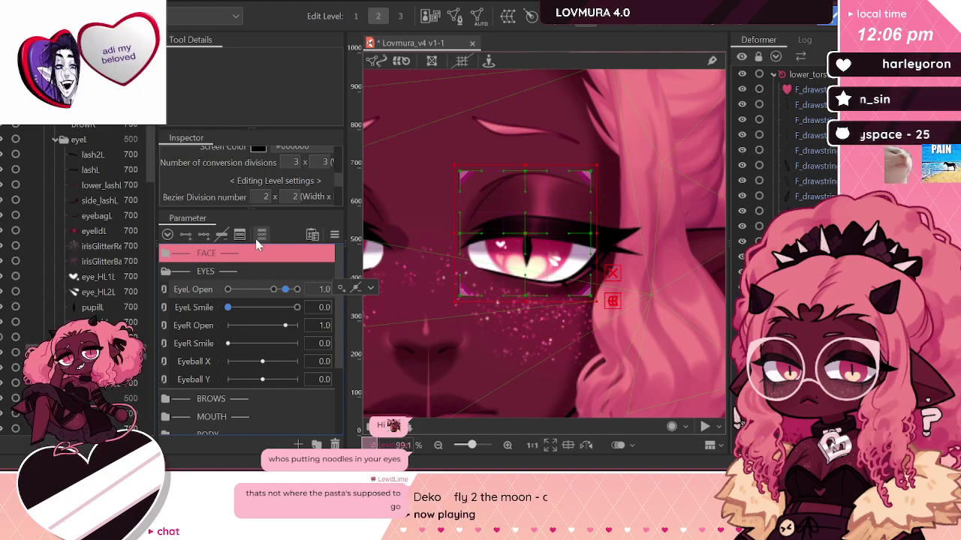
{"action": "left_click", "coordinate": [239, 236]}
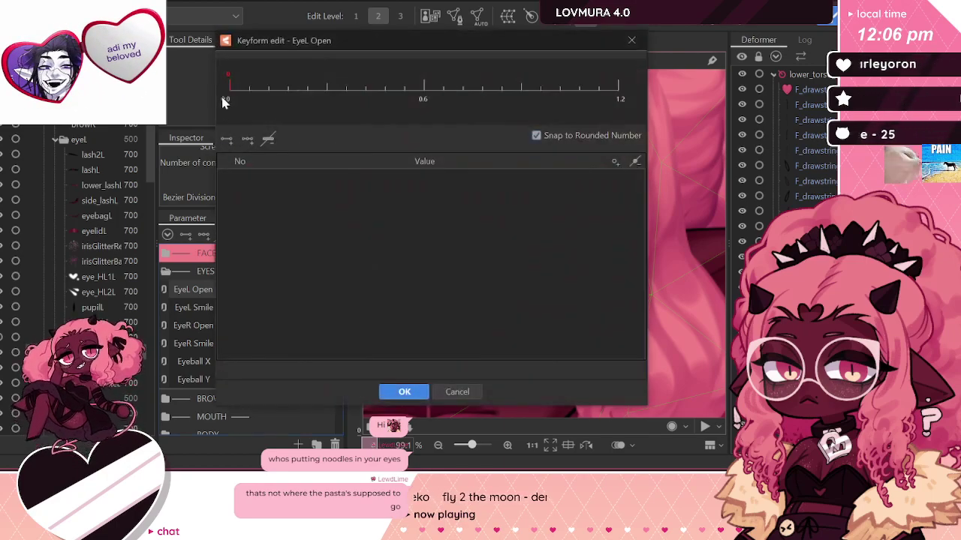
{"action": "left_click", "coordinate": [619, 94]}
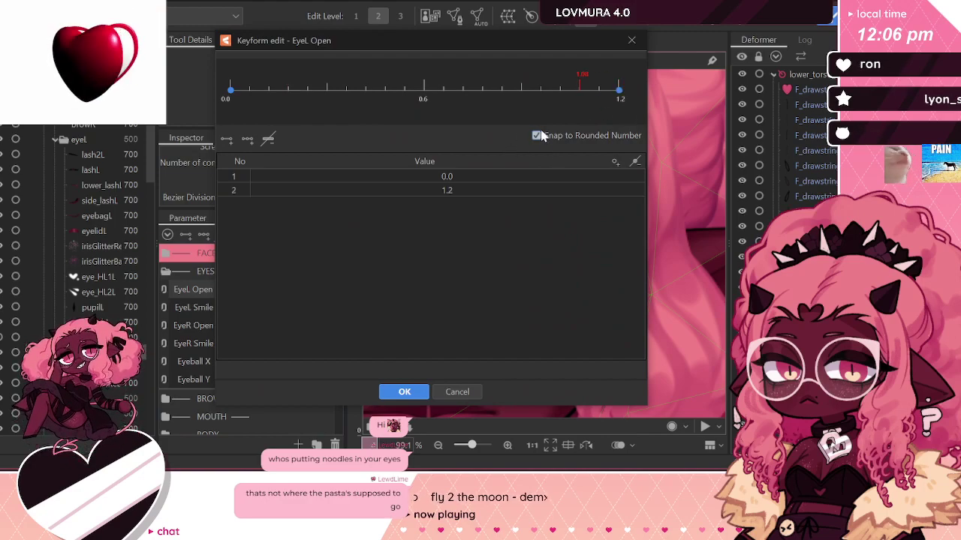
{"action": "left_click", "coordinate": [552, 91]}
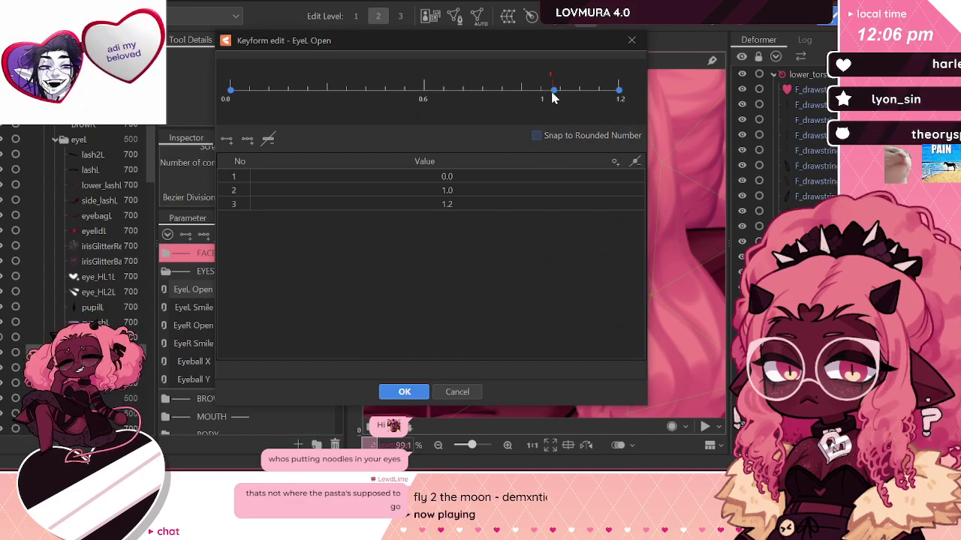
{"action": "left_click", "coordinate": [486, 95]}
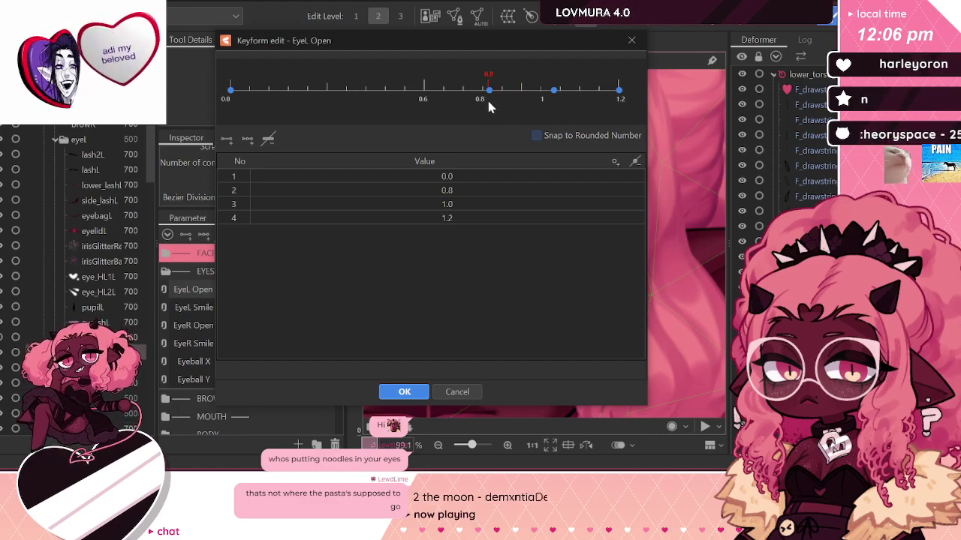
{"action": "left_click", "coordinate": [404, 392]}
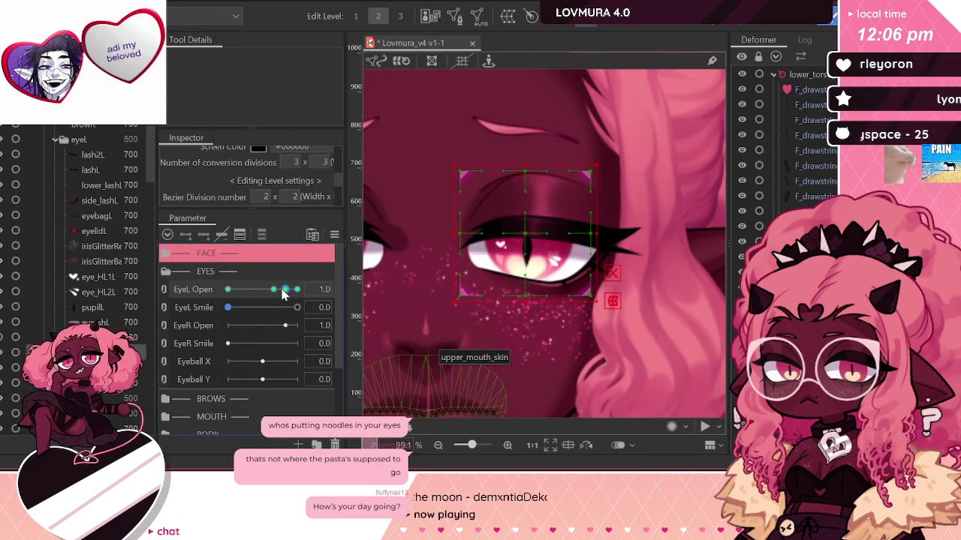
Step: At EyeL Open 1.2, scale the iris_L_scale deformer down around its center to shrink the iris, and compare it with 1.0
{"action": "left_click_drag", "start_coordinate": [285, 292], "coordinate": [298, 290]}
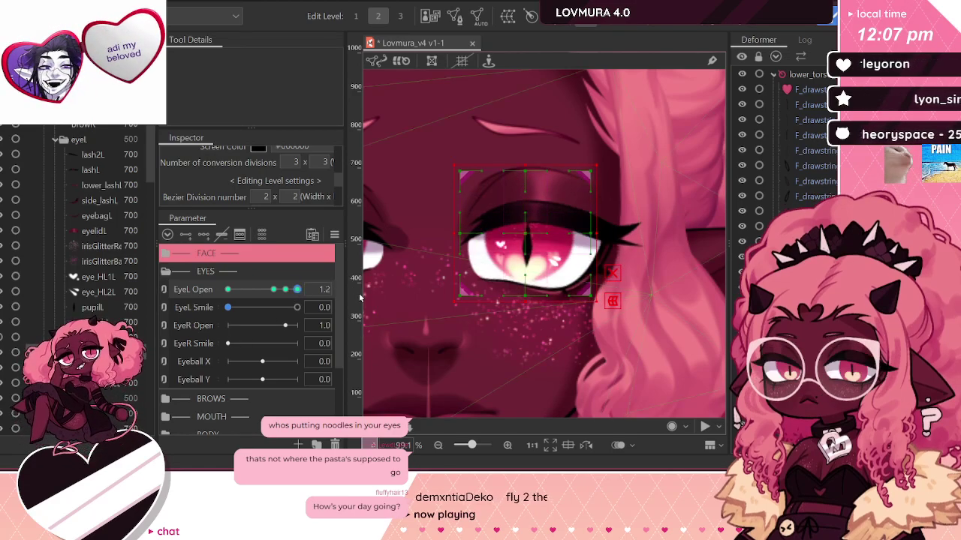
{"action": "left_click_drag", "start_coordinate": [629, 232], "coordinate": [285, 157]}
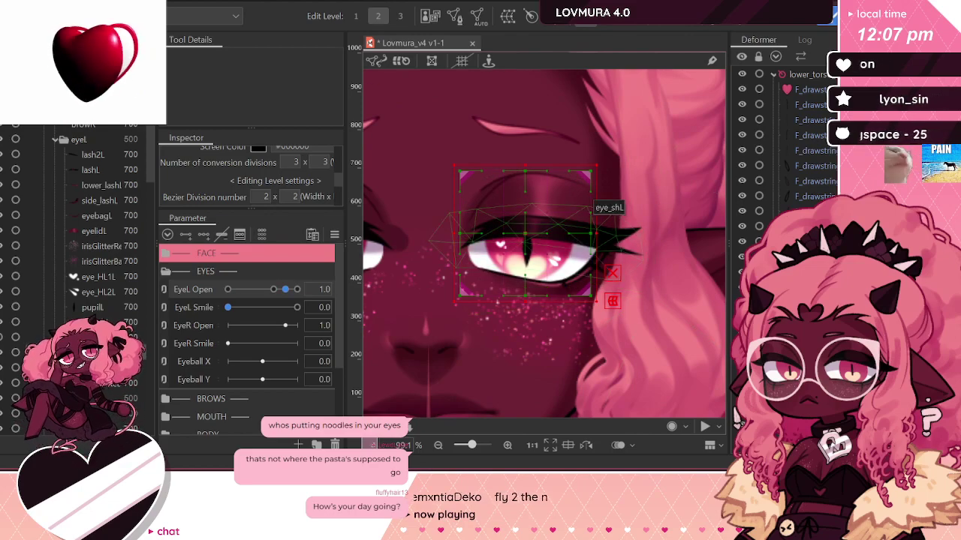
{"action": "left_click", "coordinate": [23, 3]}
{"action": "left_click", "coordinate": [90, 27]}
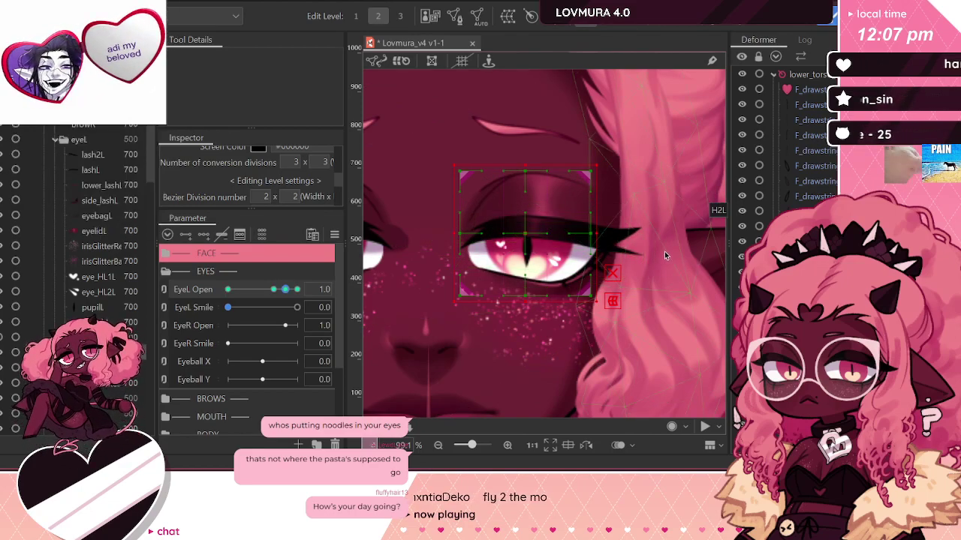
{"action": "left_click_drag", "start_coordinate": [286, 289], "coordinate": [326, 290]}
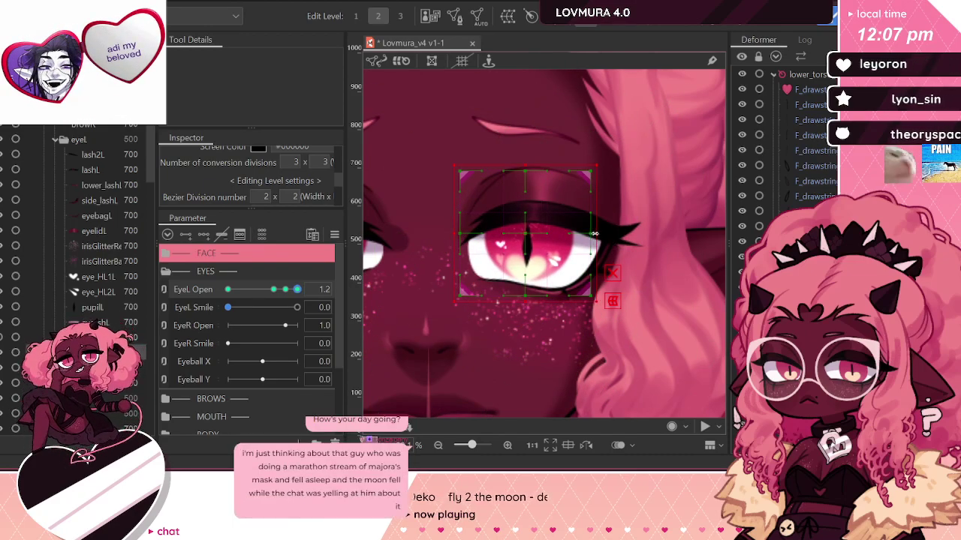
{"action": "left_click_drag", "start_coordinate": [595, 233], "coordinate": [579, 236]}
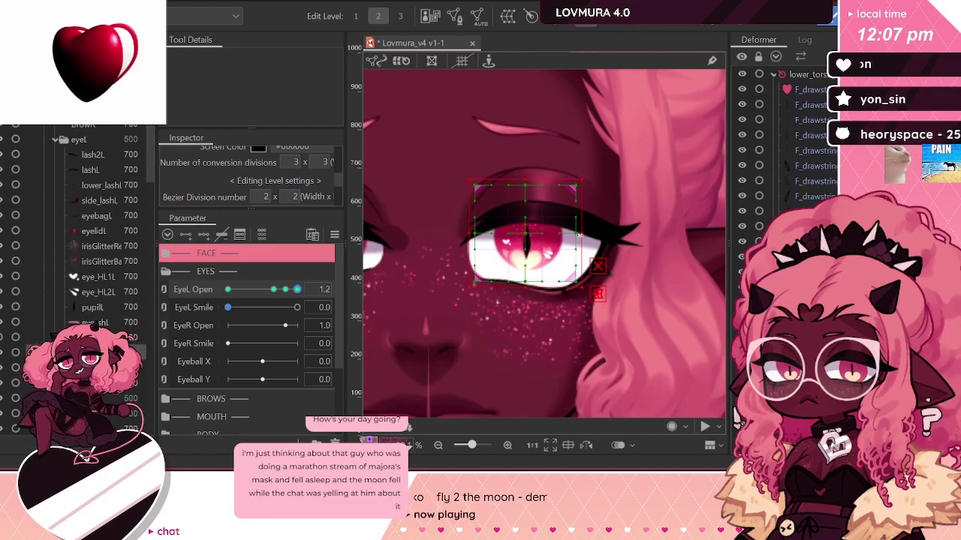
{"action": "left_click_drag", "start_coordinate": [291, 293], "coordinate": [334, 300]}
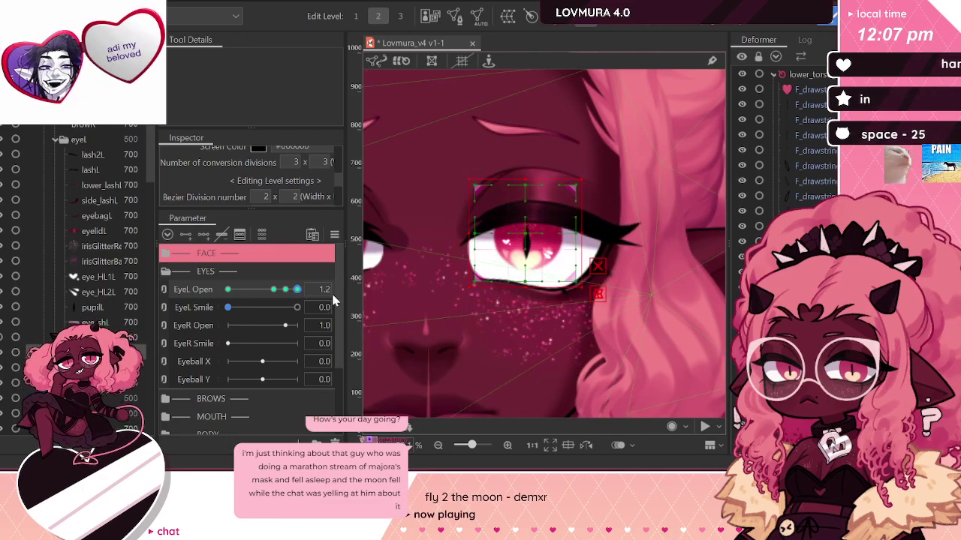
{"action": "left_click", "coordinate": [284, 292]}
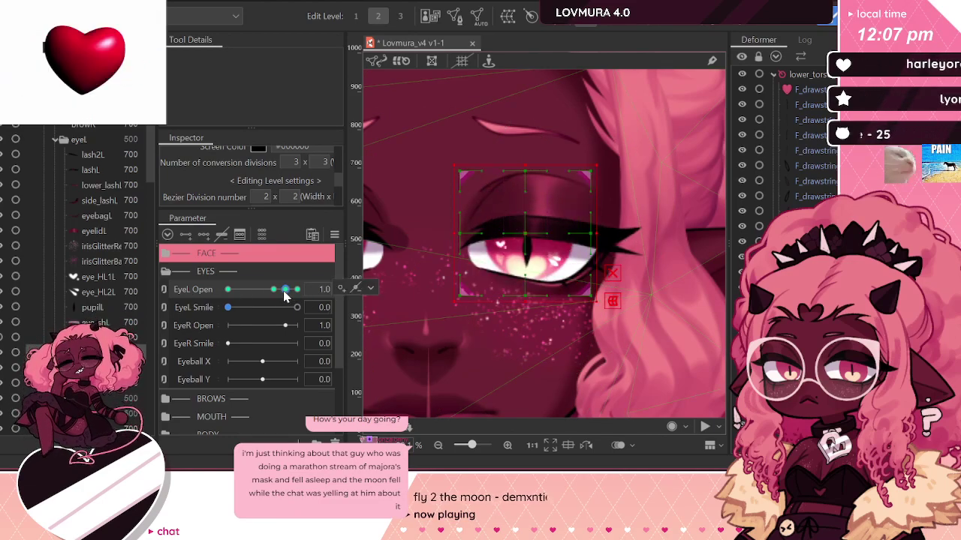
Step: At EyeL Open 1.2, move the iris_L_scale deformer down slightly to center the shrunken iris in the eye opening
{"action": "left_click", "coordinate": [296, 290]}
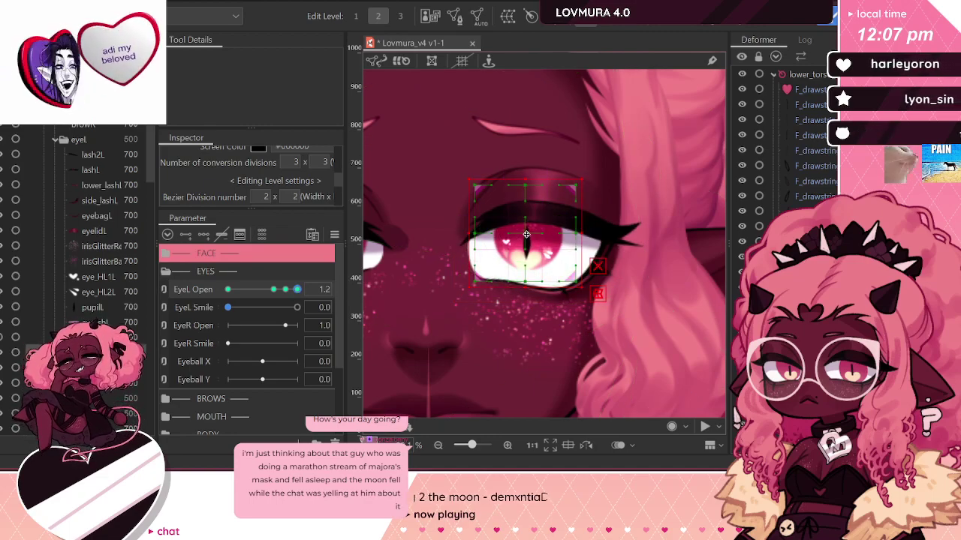
{"action": "left_click_drag", "start_coordinate": [526, 235], "coordinate": [526, 246]}
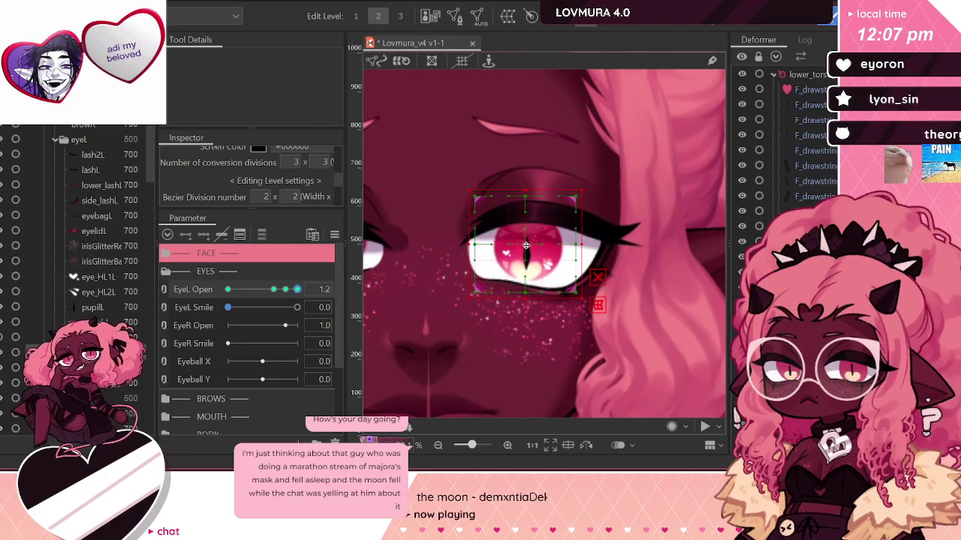
{"action": "left_click_drag", "start_coordinate": [296, 290], "coordinate": [324, 300]}
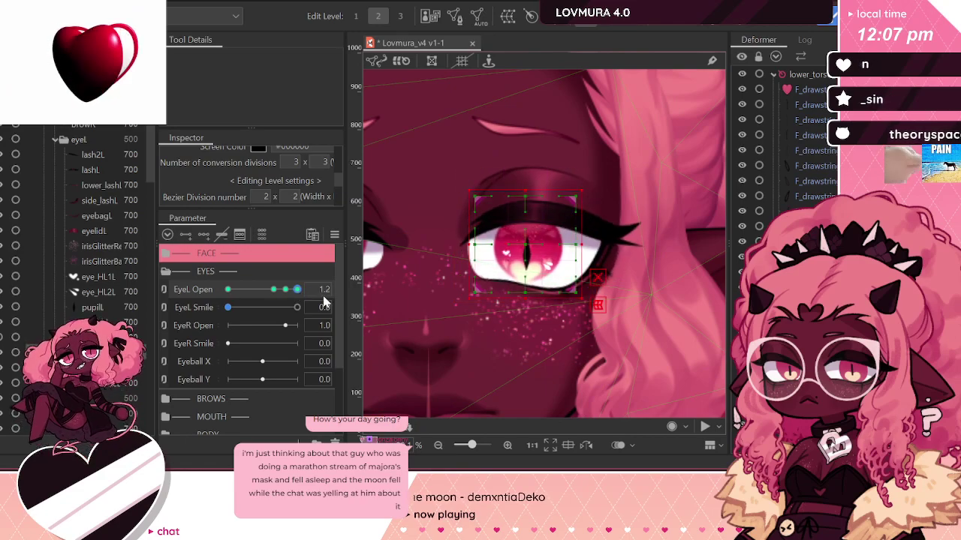
{"action": "left_click_drag", "start_coordinate": [524, 247], "coordinate": [525, 245]}
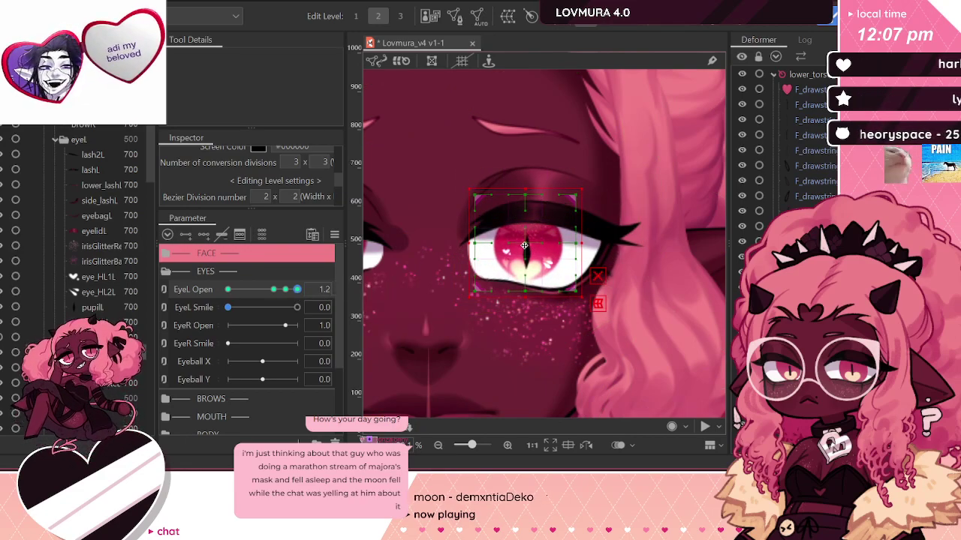
{"action": "left_click_drag", "start_coordinate": [297, 290], "coordinate": [326, 293]}
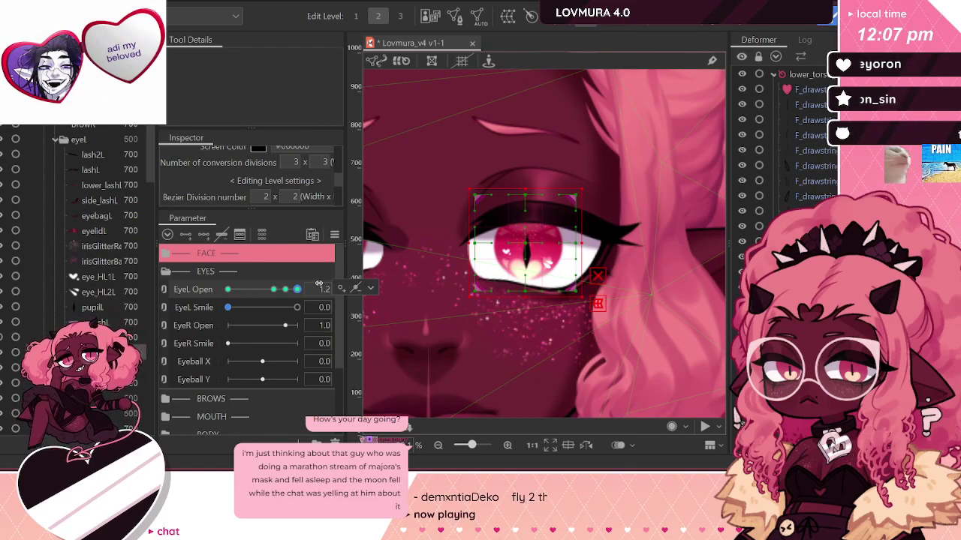
Step: Compare the left iris at EyeL Open 1.0 and 1.2 with the whole face in view
{"action": "scroll", "coordinate": [637, 262], "scroll_direction": "down", "scroll_amount": 3}
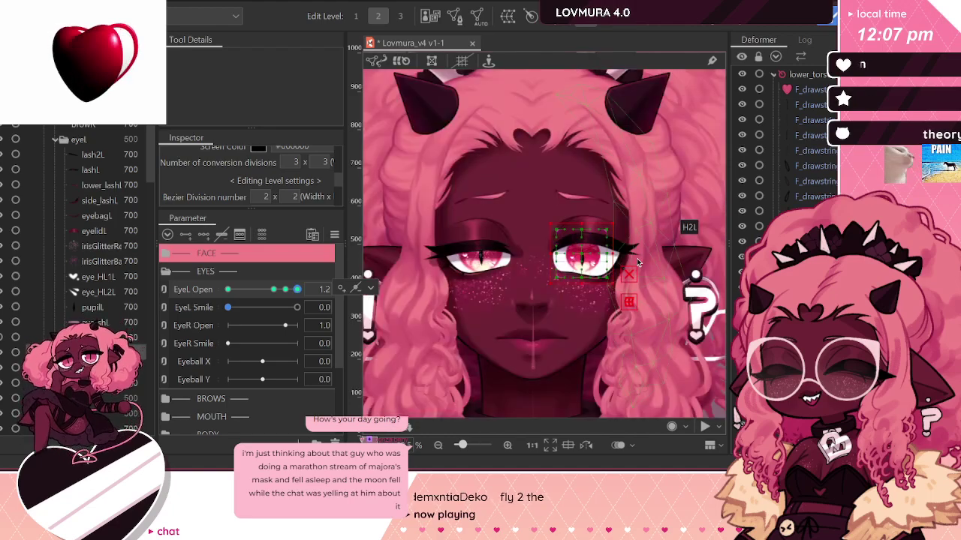
{"action": "left_click", "coordinate": [284, 290]}
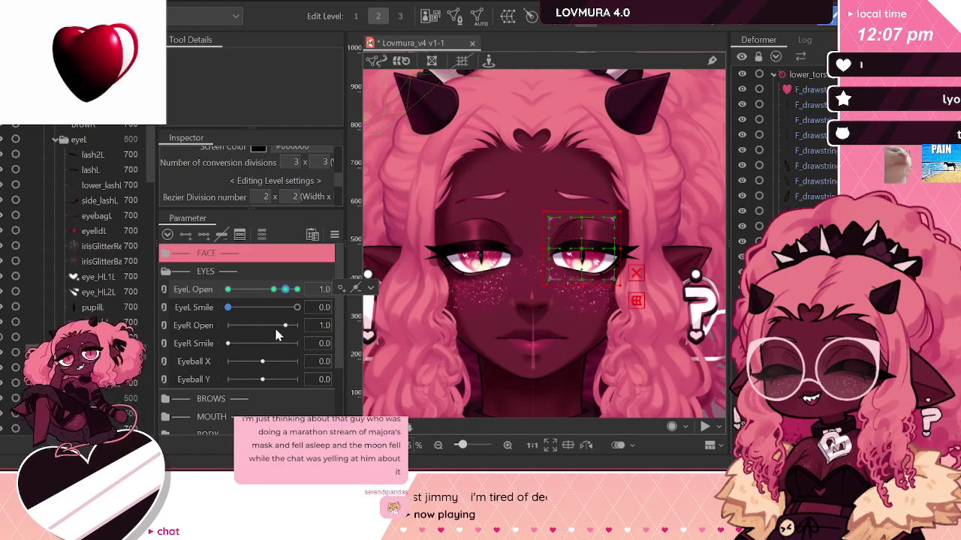
{"action": "left_click", "coordinate": [369, 289]}
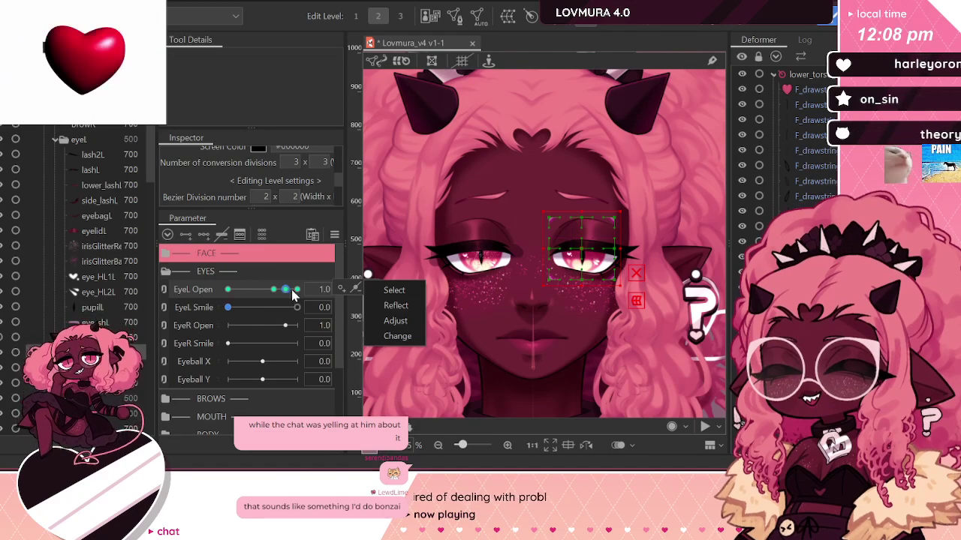
{"action": "mouse_move", "coordinate": [293, 295]}
{"action": "left_mouse_down"}
{"action": "mouse_move", "coordinate": [306, 292]}
{"action": "mouse_move", "coordinate": [288, 298]}
{"action": "left_mouse_up"}
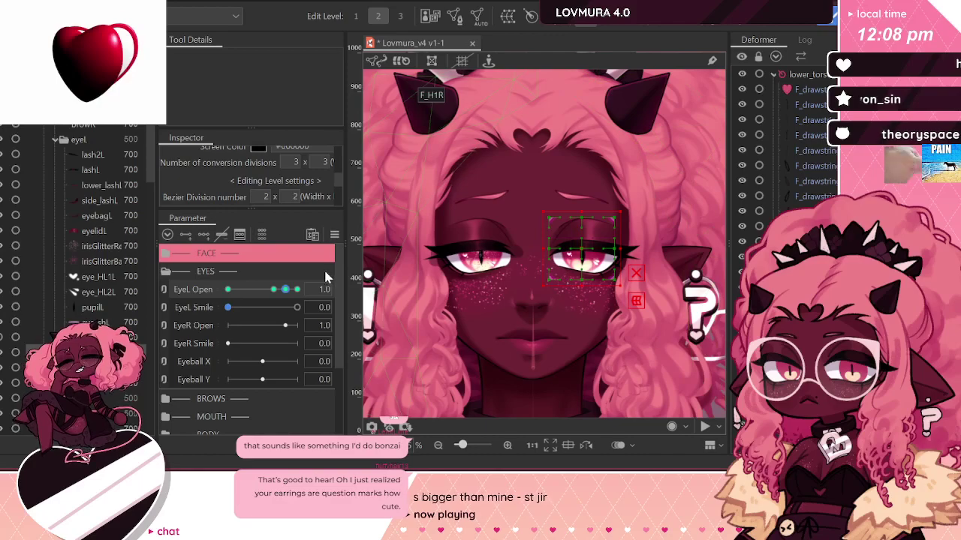
{"action": "left_click_drag", "start_coordinate": [290, 295], "coordinate": [301, 290]}
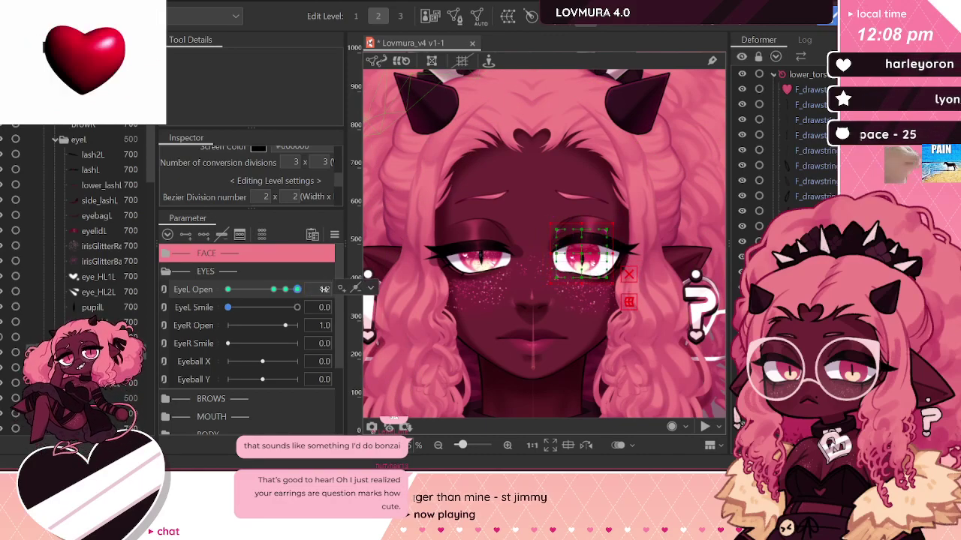
Step: At EyeL Open 1.2, nudge the iris_L_scale deformer up and fine-tune its size slightly smaller around its center, then compare with 1.0
{"action": "scroll", "coordinate": [613, 244], "scroll_direction": "up", "scroll_amount": 2}
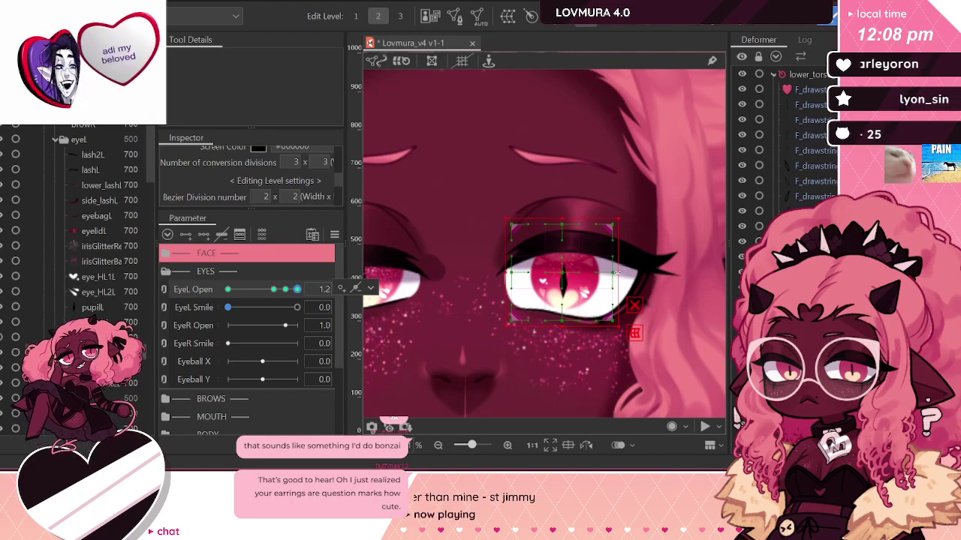
{"action": "left_click_drag", "start_coordinate": [617, 273], "coordinate": [623, 273]}
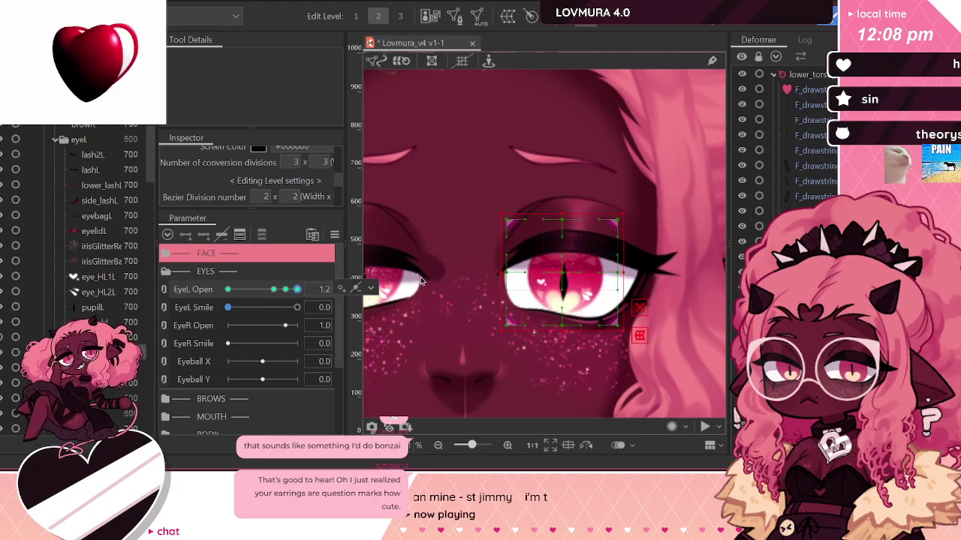
{"action": "left_click_drag", "start_coordinate": [558, 273], "coordinate": [559, 269]}
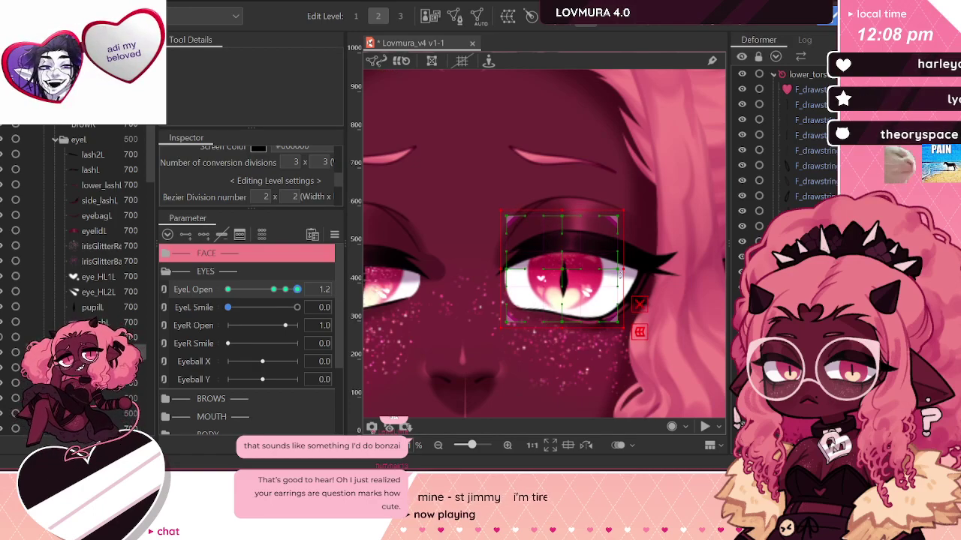
{"action": "left_click_drag", "start_coordinate": [623, 271], "coordinate": [617, 270]}
{"action": "mouse_move", "coordinate": [287, 289]}
{"action": "left_mouse_down"}
{"action": "mouse_move", "coordinate": [329, 291]}
{"action": "mouse_move", "coordinate": [287, 286]}
{"action": "left_mouse_up"}
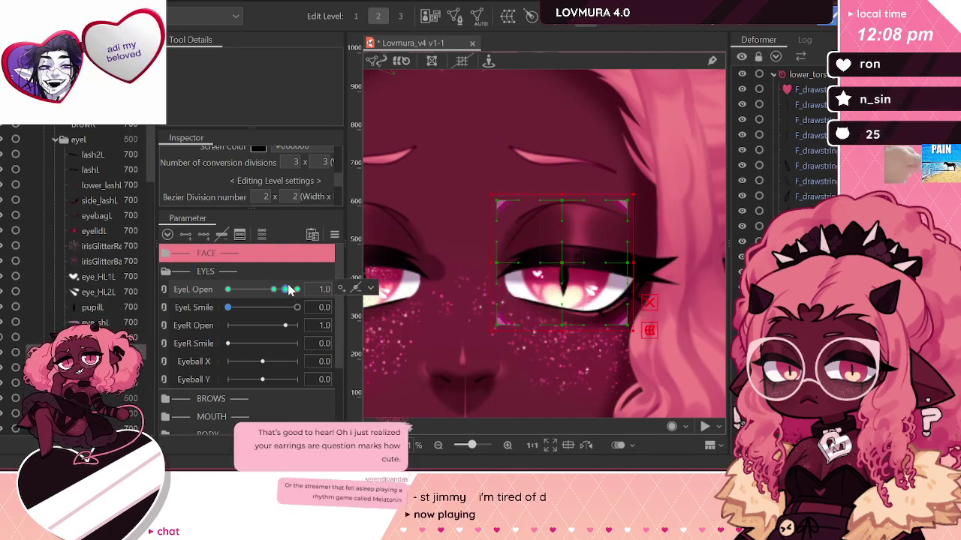
Step: Create a warp deformer named pupilL_scale as parent of the pupilL mesh, in the eyeL part with 2 × 2 Bezier divisions
{"action": "left_click", "coordinate": [92, 307]}
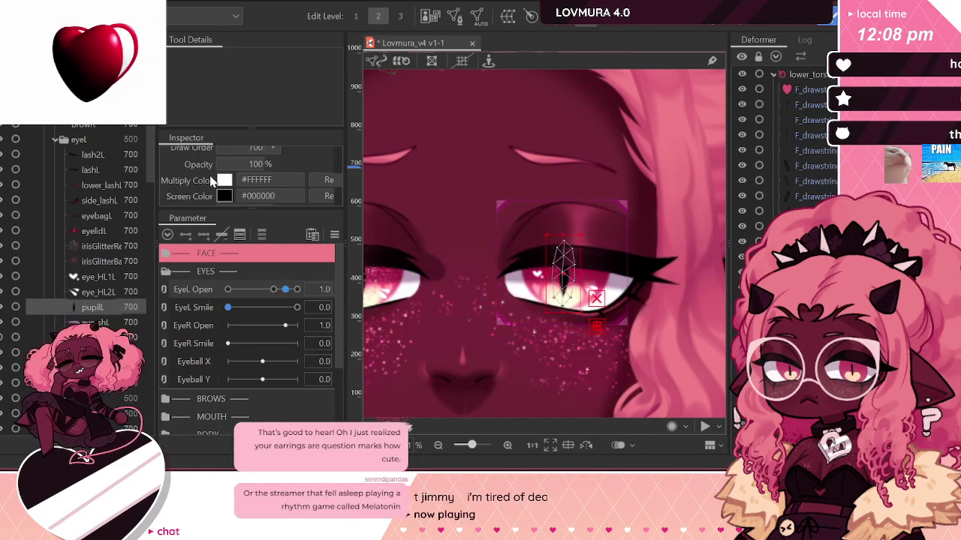
{"action": "scroll", "coordinate": [220, 194], "scroll_direction": "up", "scroll_amount": 3}
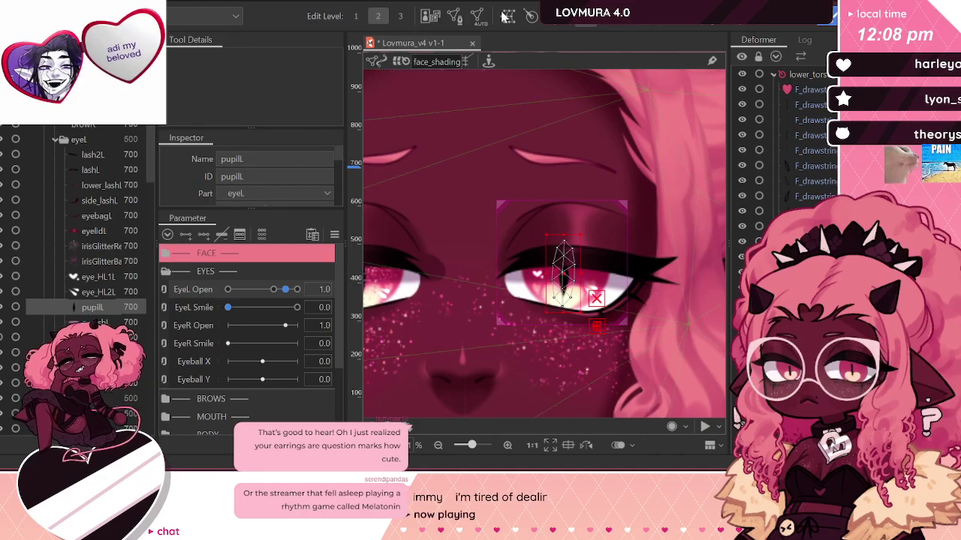
{"action": "left_click", "coordinate": [508, 16]}
{"action": "left_click", "coordinate": [467, 121]}
{"action": "left_click", "coordinate": [440, 126]}
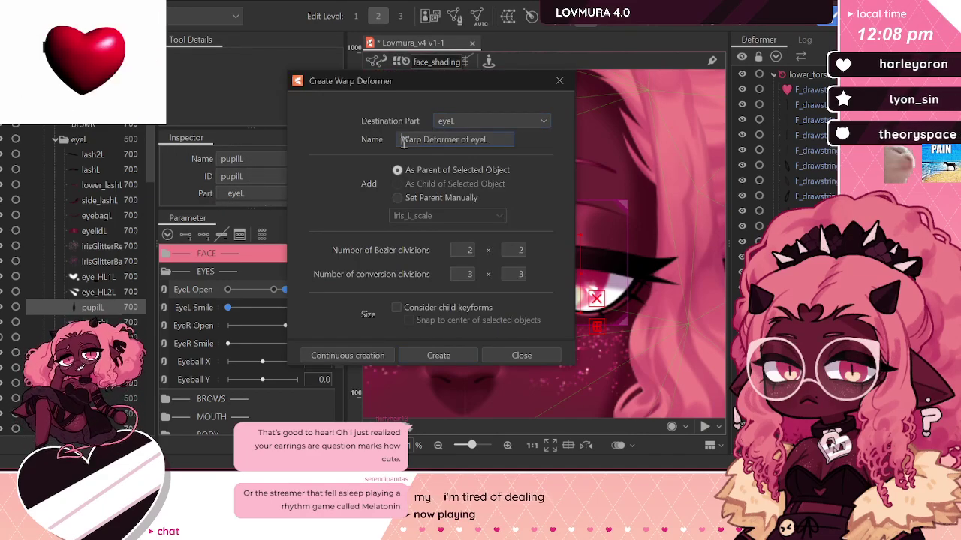
{"action": "triple_click", "coordinate": [415, 143]}
{"action": "type", "text": "pupil"}
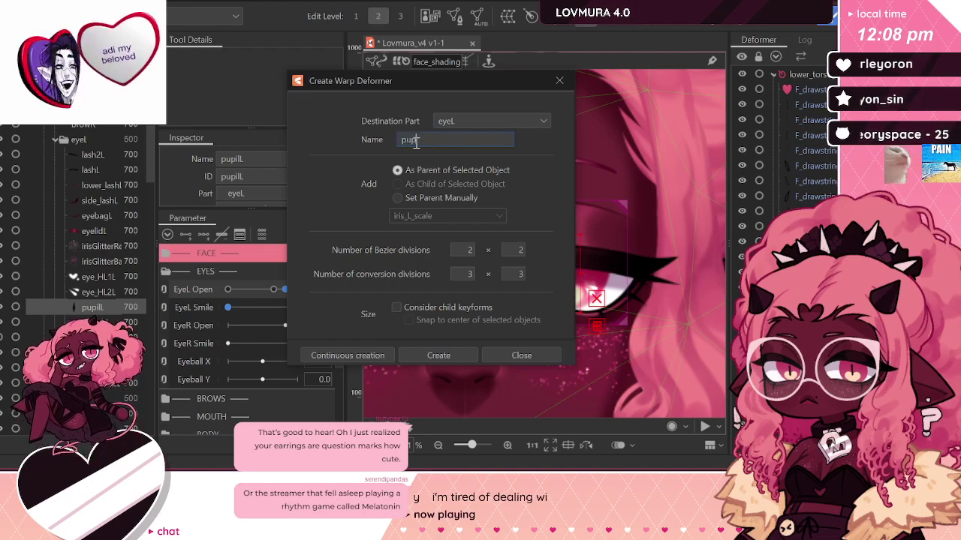
{"action": "type", "text": "L"}
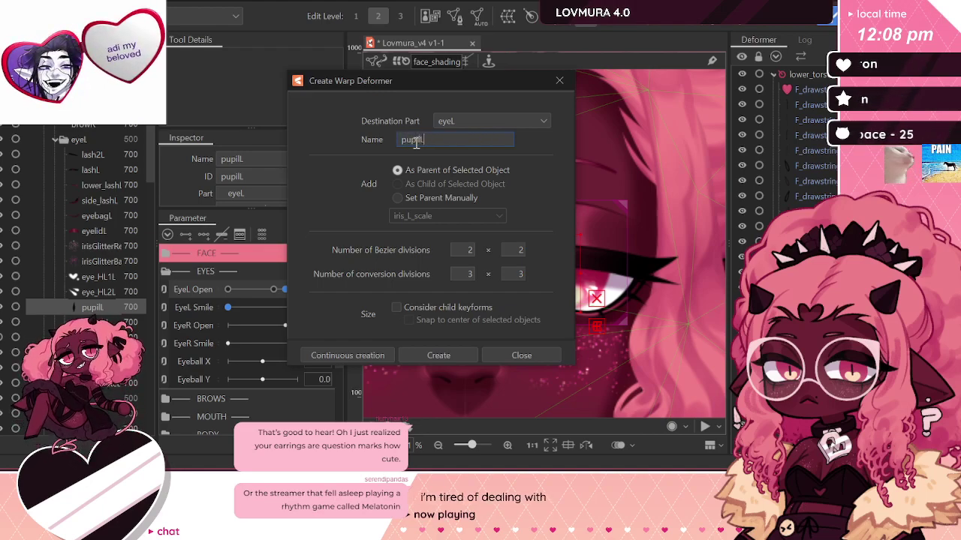
{"action": "type", "text": "_scale"}
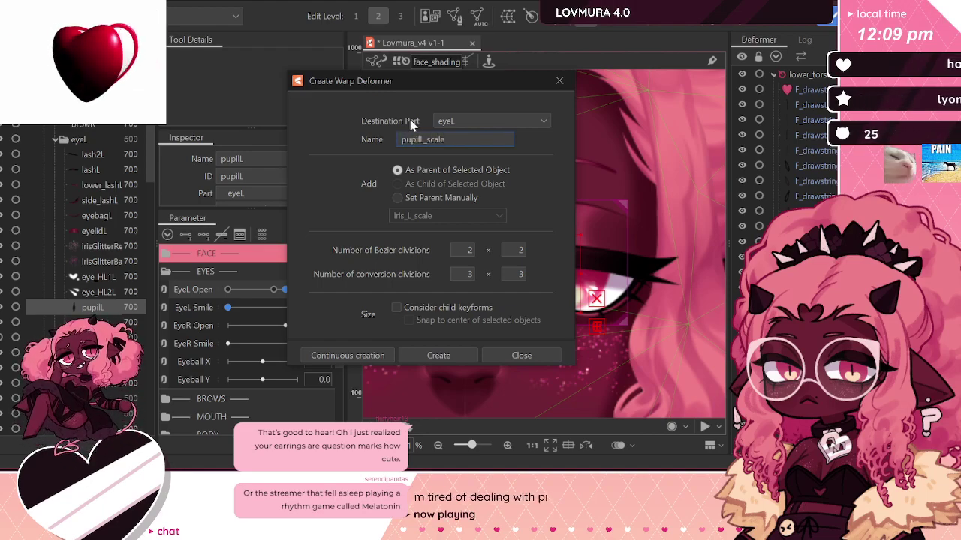
{"action": "left_click", "coordinate": [438, 355]}
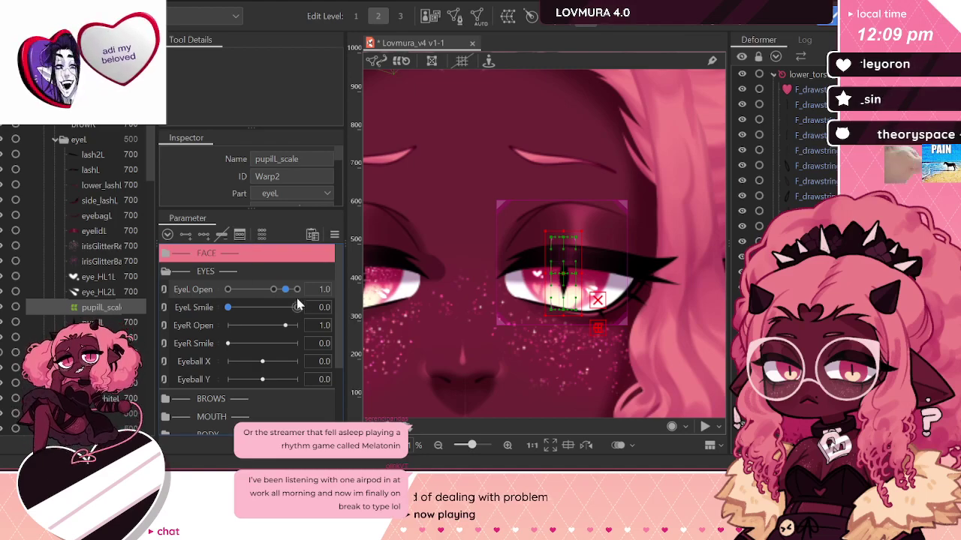
Step: Add EyeL Open keyforms at 0.0, 0.8, 1.0 and 1.2 to the pupilL_scale deformer
{"action": "left_click", "coordinate": [185, 232]}
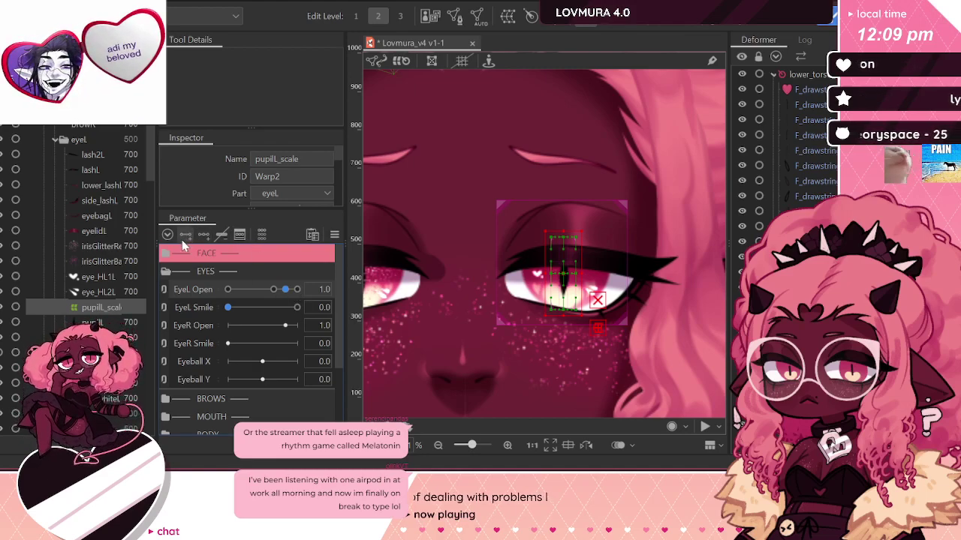
{"action": "left_click", "coordinate": [286, 290]}
{"action": "left_click", "coordinate": [339, 288]}
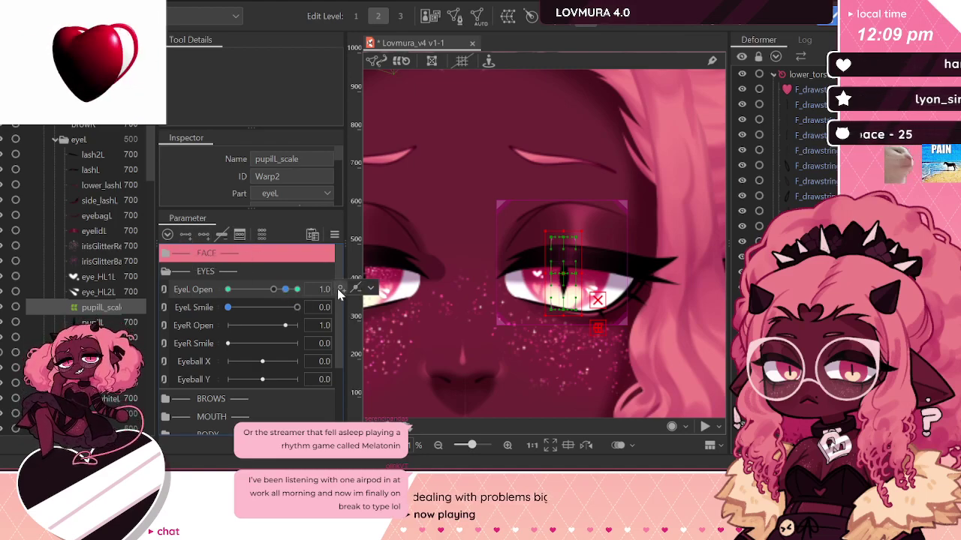
{"action": "left_click", "coordinate": [274, 289]}
{"action": "left_click", "coordinate": [339, 289]}
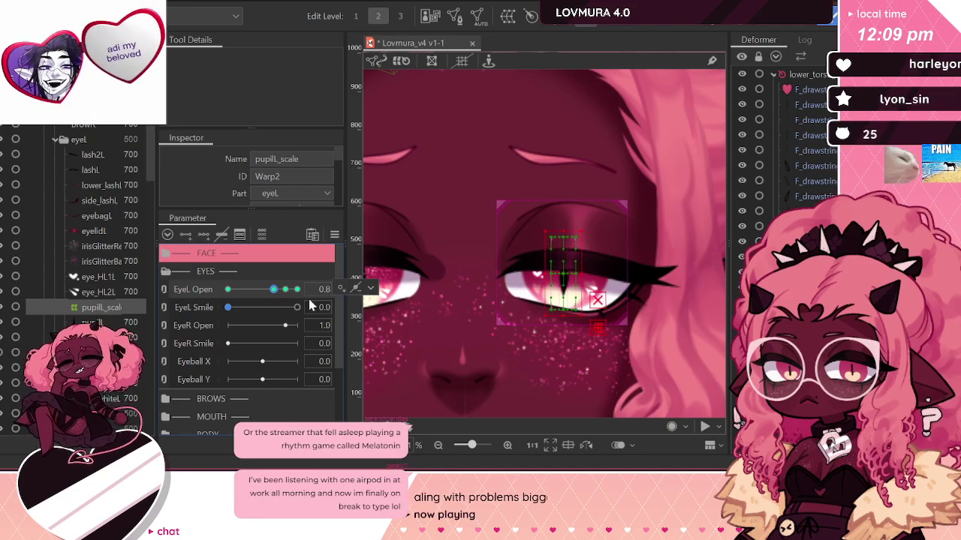
Step: At EyeL Open 1.2, scale the pupilL_scale deformer down around its center to shrink the pupil, and compare it with 1.0
{"action": "left_click", "coordinate": [286, 289]}
{"action": "left_click", "coordinate": [297, 289]}
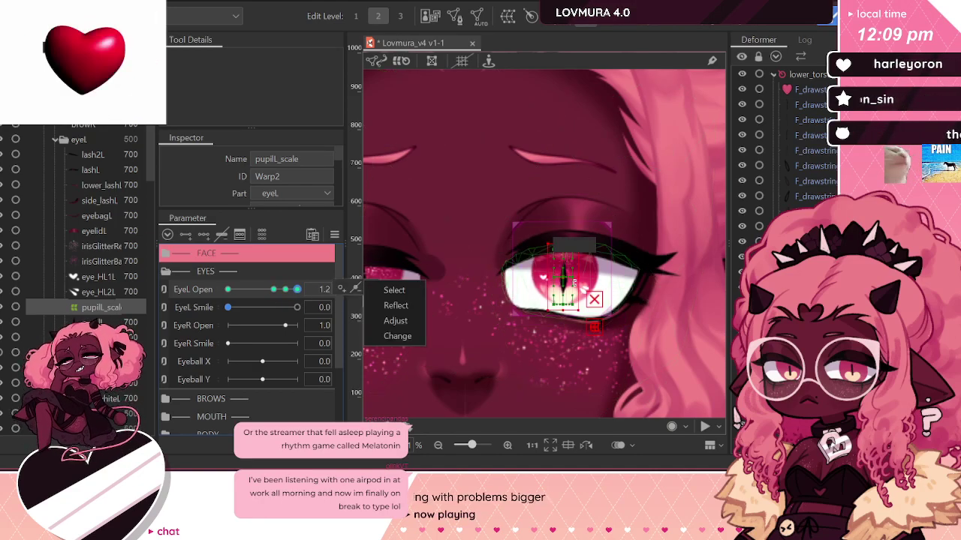
{"action": "scroll", "coordinate": [577, 276], "scroll_direction": "up", "scroll_amount": 2}
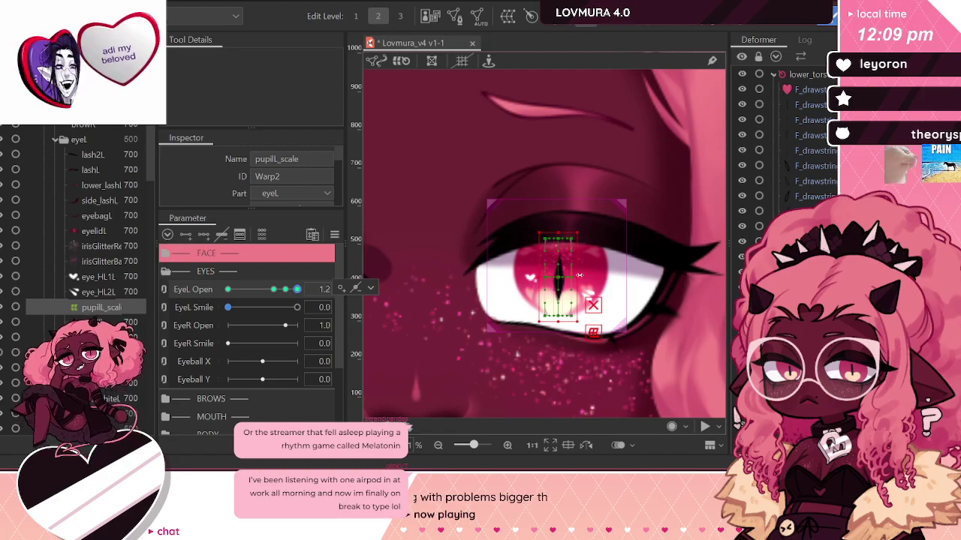
{"action": "left_click_drag", "start_coordinate": [576, 276], "coordinate": [571, 277]}
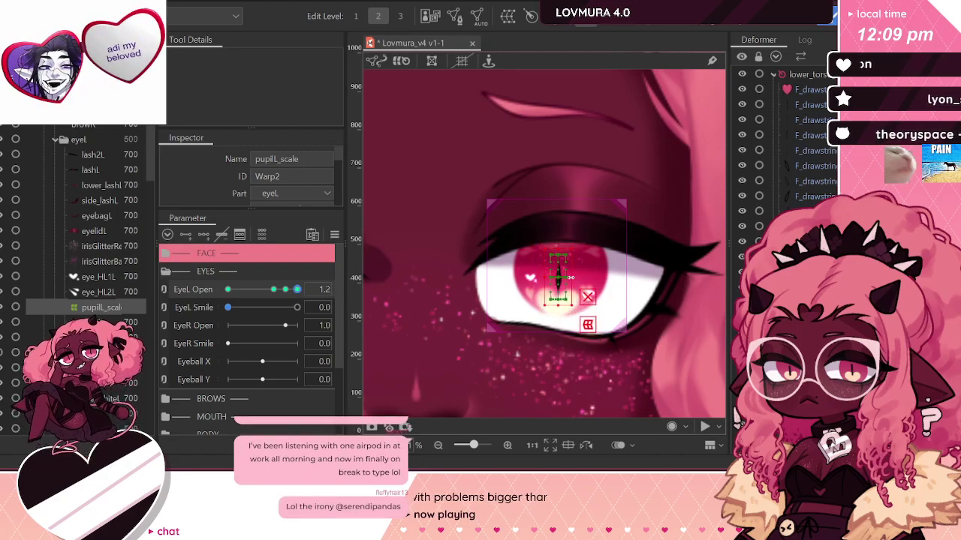
{"action": "left_click", "coordinate": [286, 289]}
{"action": "left_click", "coordinate": [297, 290]}
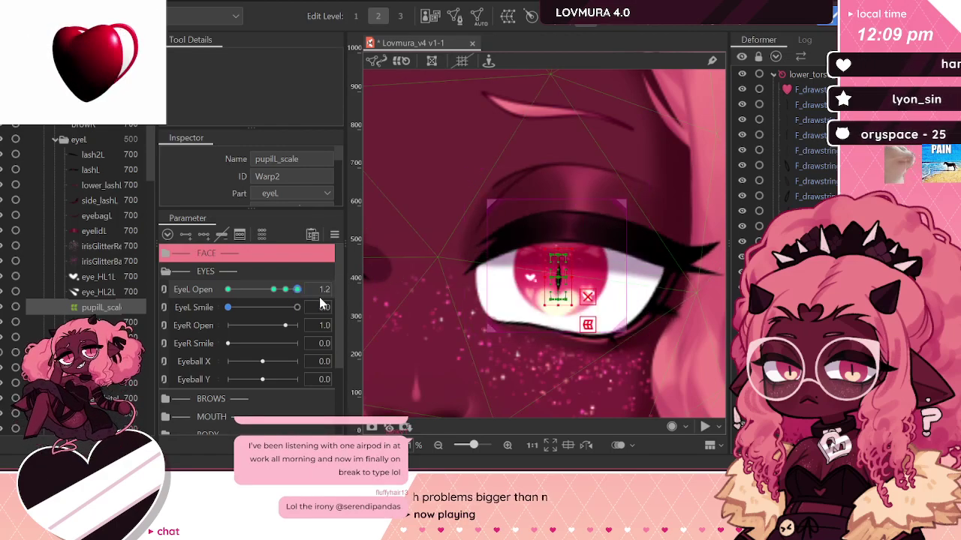
{"action": "left_click_drag", "start_coordinate": [294, 299], "coordinate": [284, 299]}
{"action": "scroll", "coordinate": [664, 233], "scroll_direction": "down", "scroll_amount": 3}
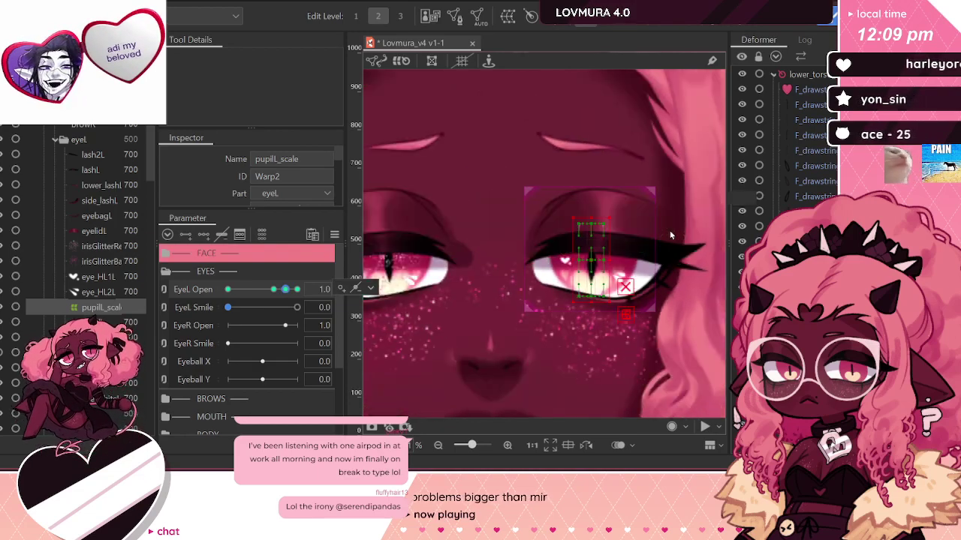
Step: Compare the left pupil at EyeL Open 0.8, 1.0 and 1.2, both close up and with the whole face in view
{"action": "left_click", "coordinate": [390, 120]}
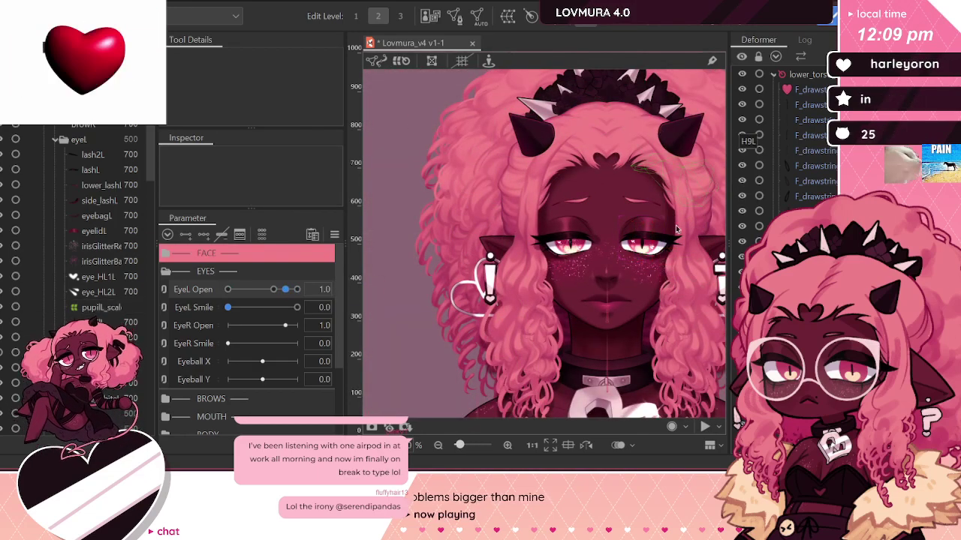
{"action": "scroll", "coordinate": [663, 224], "scroll_direction": "up", "scroll_amount": 2}
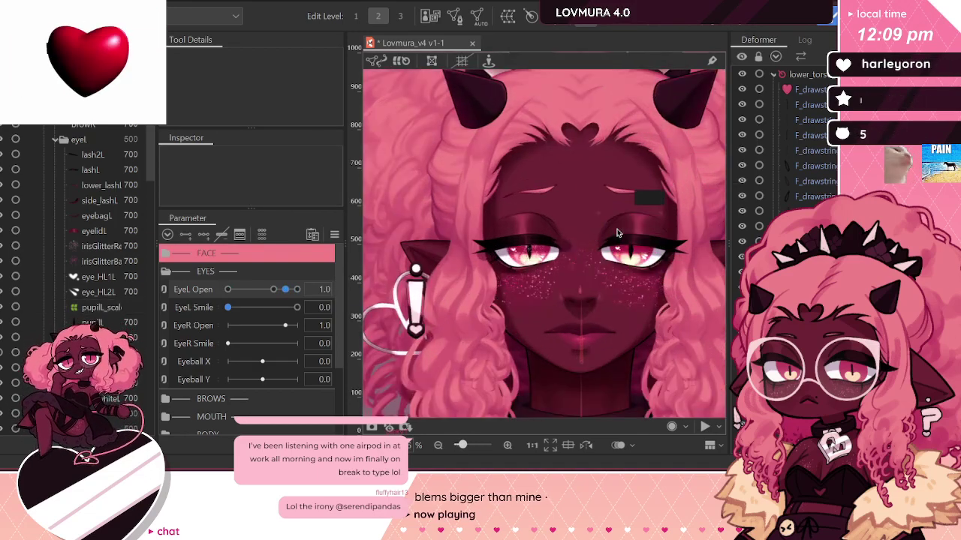
{"action": "left_click", "coordinate": [285, 290]}
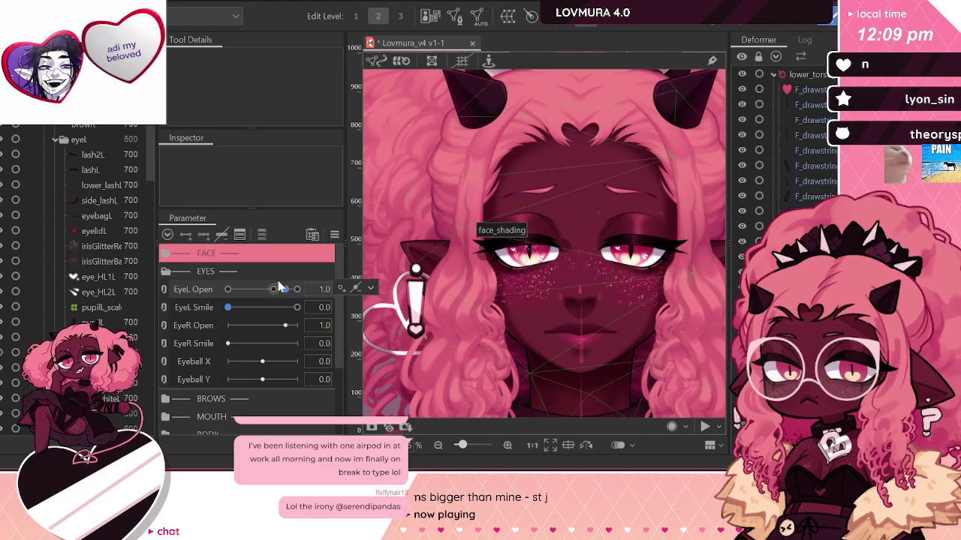
{"action": "left_click", "coordinate": [101, 307]}
{"action": "left_click", "coordinate": [297, 289]}
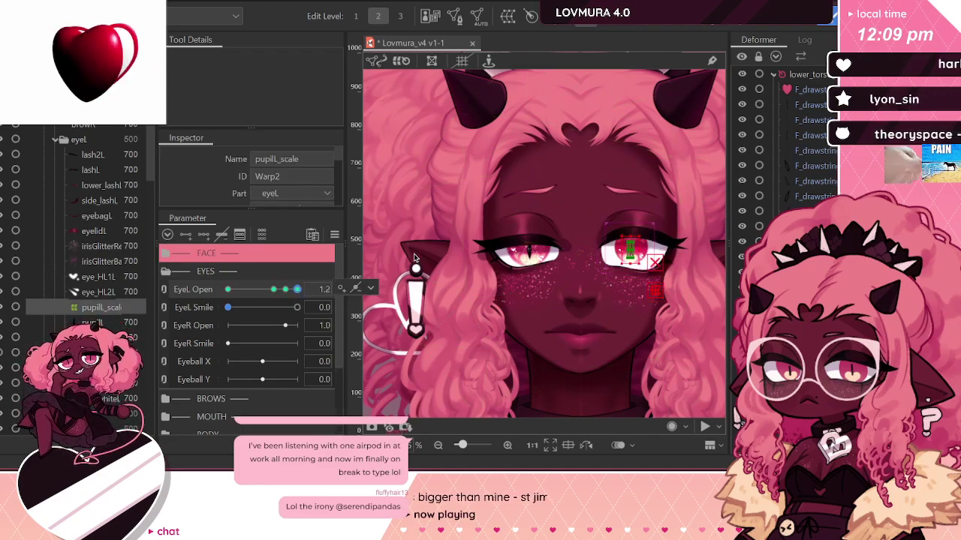
{"action": "scroll", "coordinate": [704, 224], "scroll_direction": "up", "scroll_amount": 3}
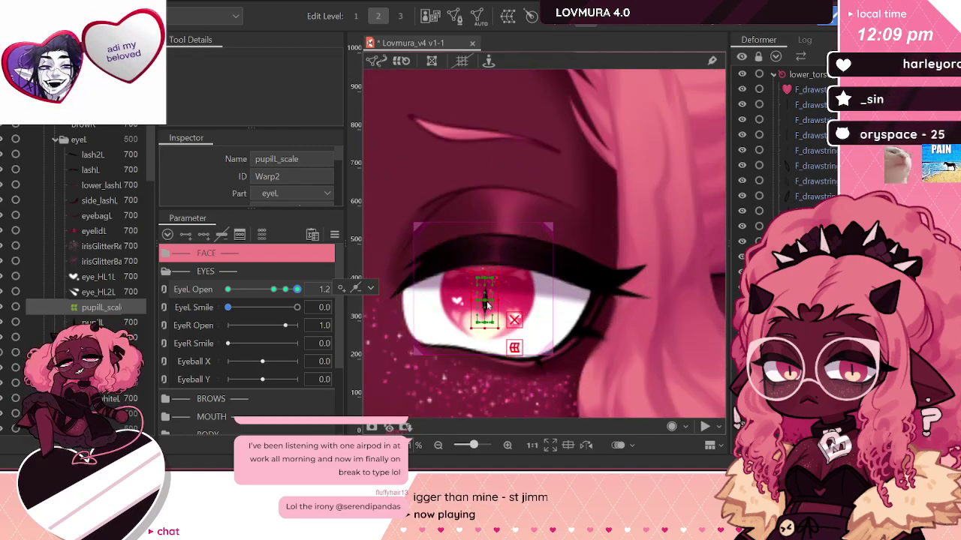
{"action": "scroll", "coordinate": [486, 303], "scroll_direction": "up", "scroll_amount": 1}
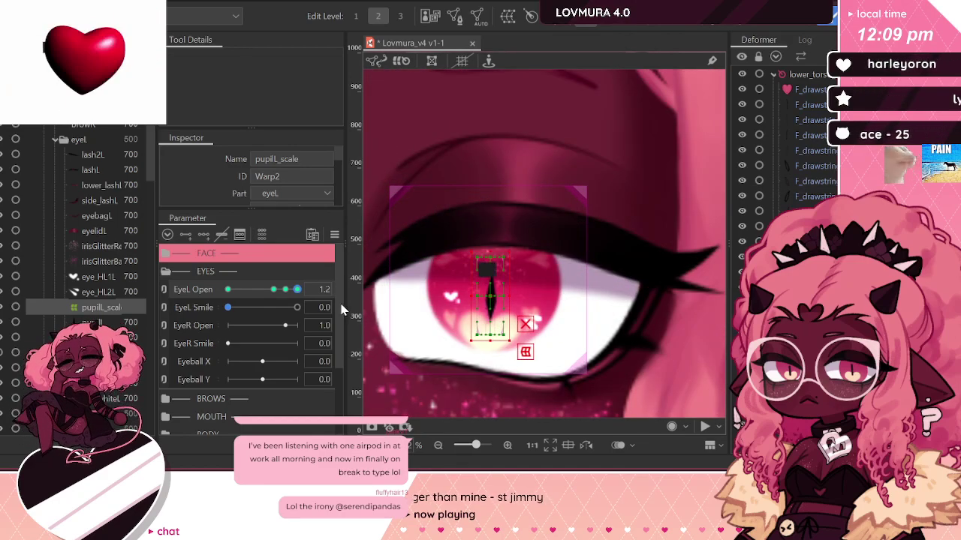
{"action": "left_click", "coordinate": [286, 289]}
{"action": "left_click", "coordinate": [298, 289]}
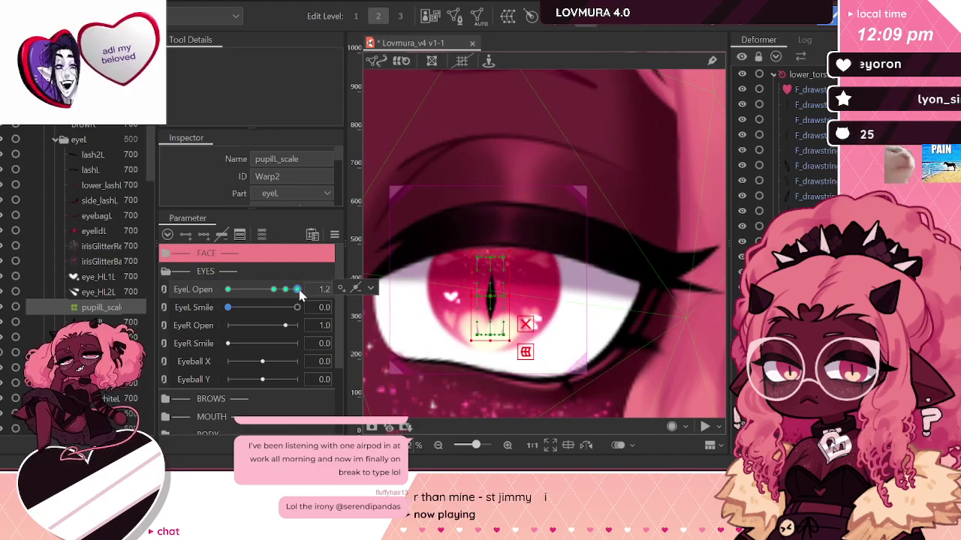
{"action": "scroll", "coordinate": [599, 277], "scroll_direction": "down", "scroll_amount": 3}
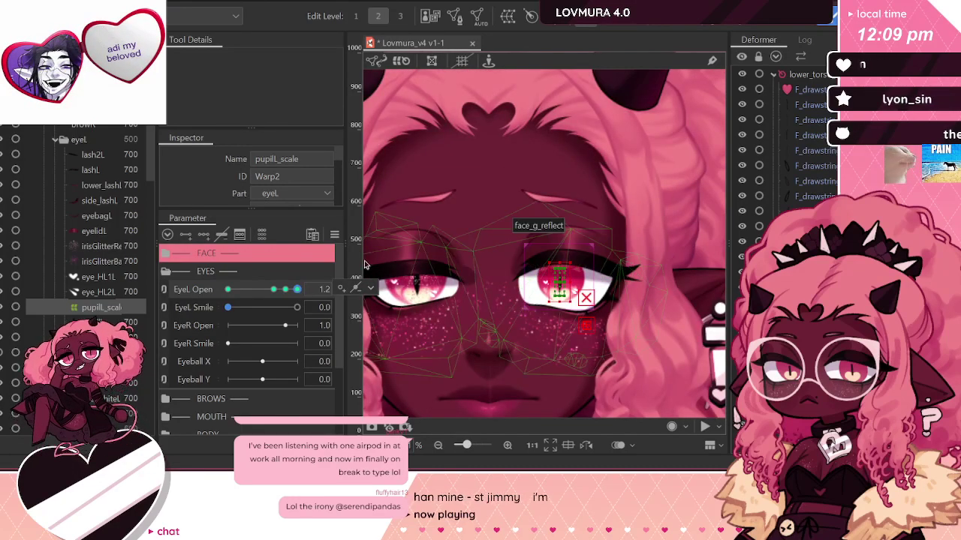
{"action": "left_click", "coordinate": [274, 289]}
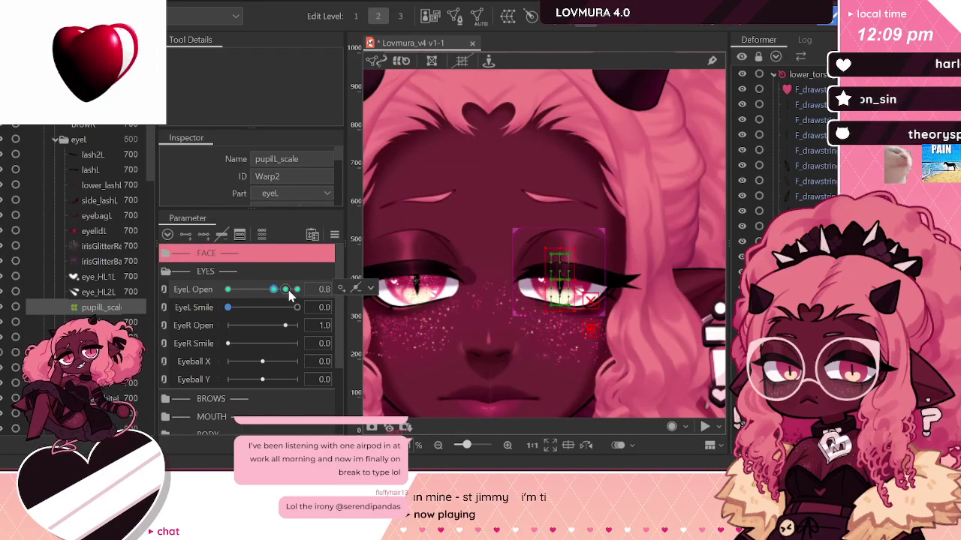
{"action": "left_click", "coordinate": [298, 290]}
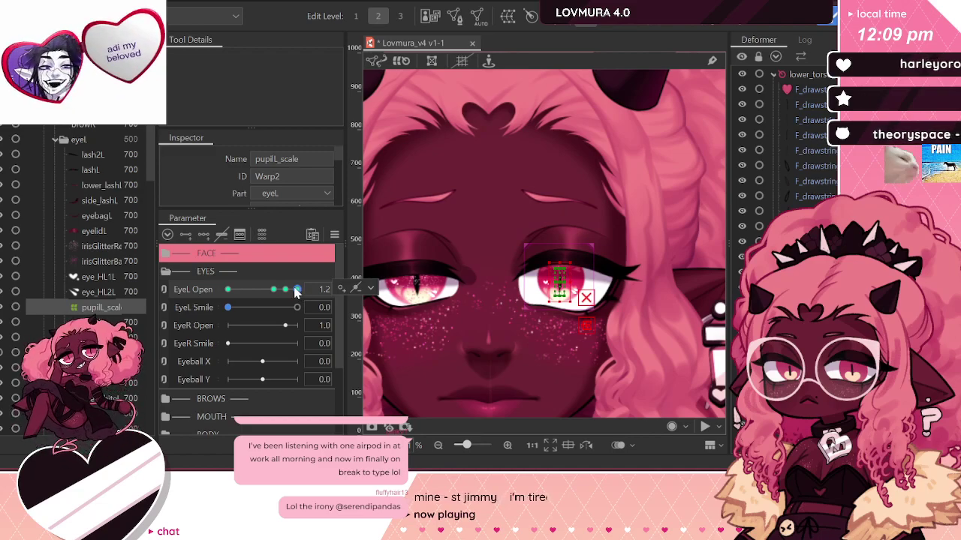
{"action": "left_click", "coordinate": [286, 290]}
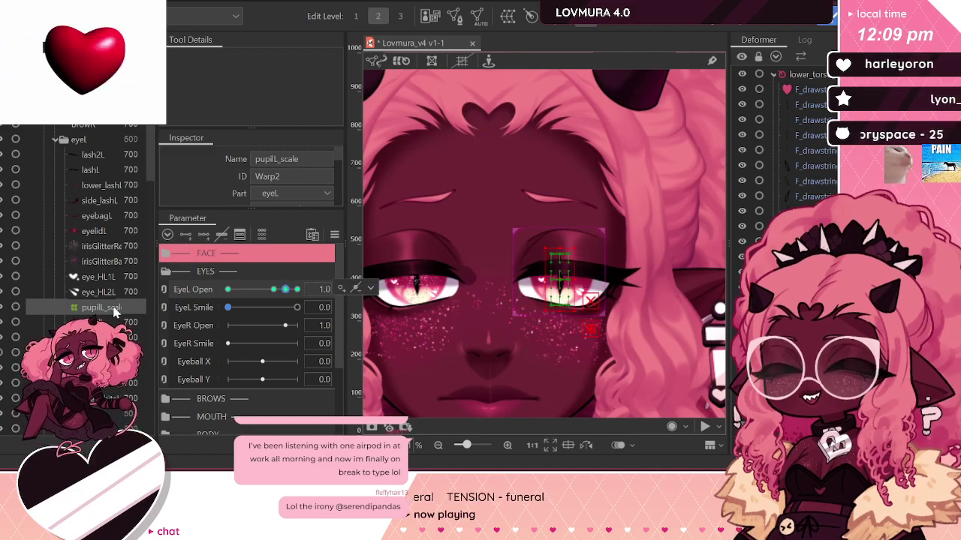
Step: Inspect the left eye's highlight meshes eye_HL1L and eye_HL2L, together and one at a time
{"action": "left_click", "coordinate": [103, 277]}
{"action": "left_click", "coordinate": [104, 296]}
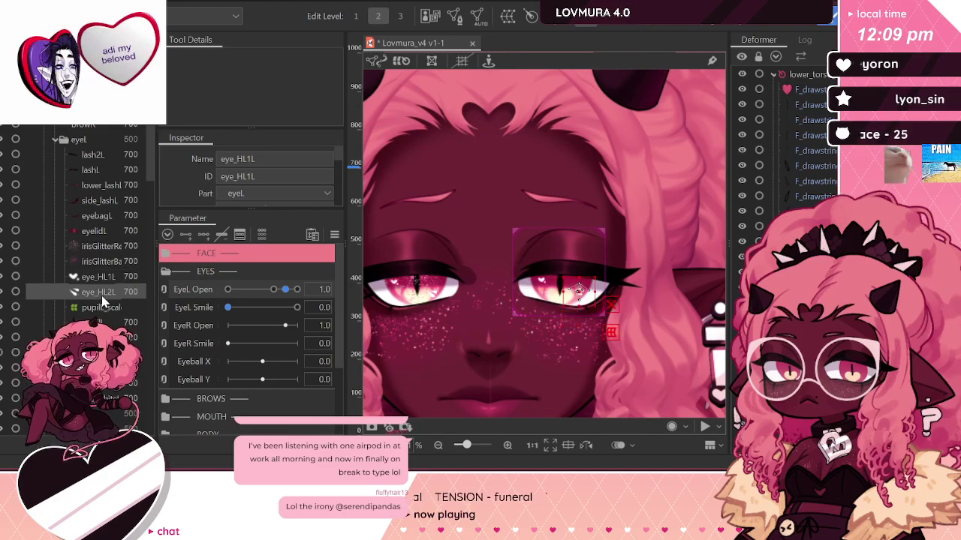
{"action": "left_click", "coordinate": [103, 278], "text": "ctrl"}
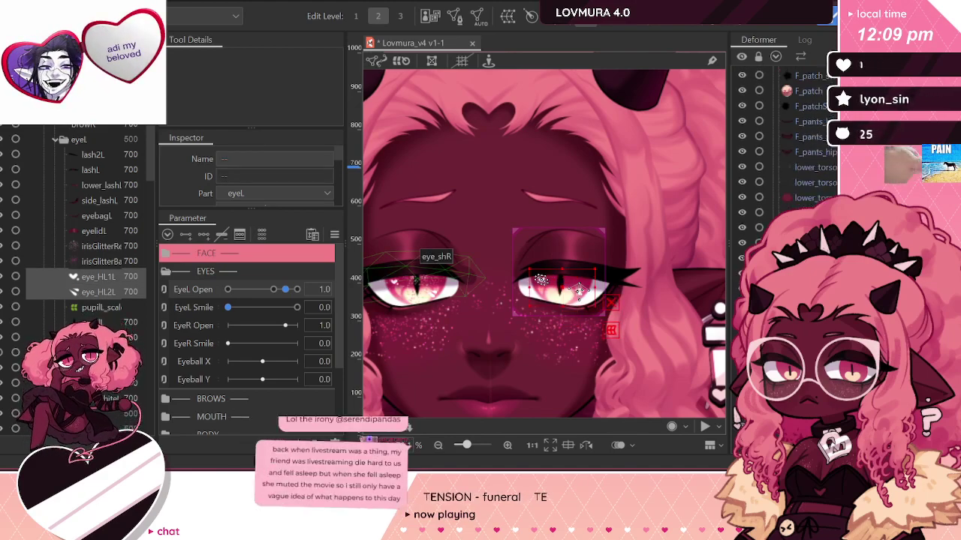
{"action": "scroll", "coordinate": [785, 150], "scroll_direction": "down", "scroll_amount": 5}
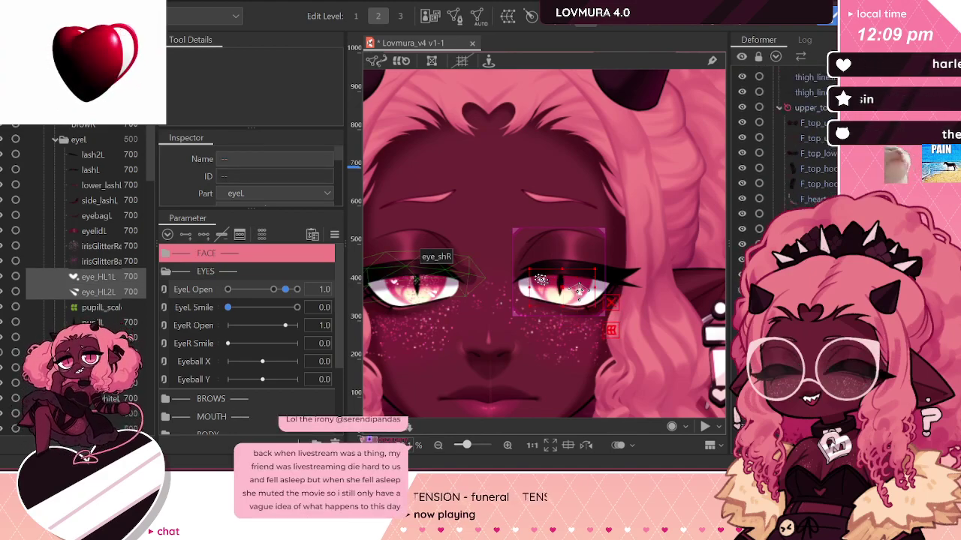
{"action": "scroll", "coordinate": [785, 150], "scroll_direction": "down", "scroll_amount": 3}
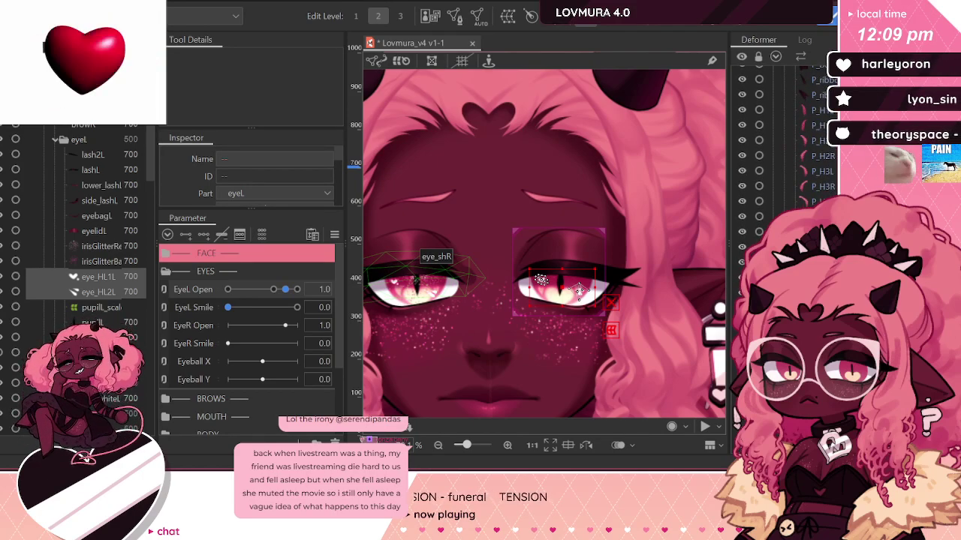
{"action": "left_click", "coordinate": [541, 280]}
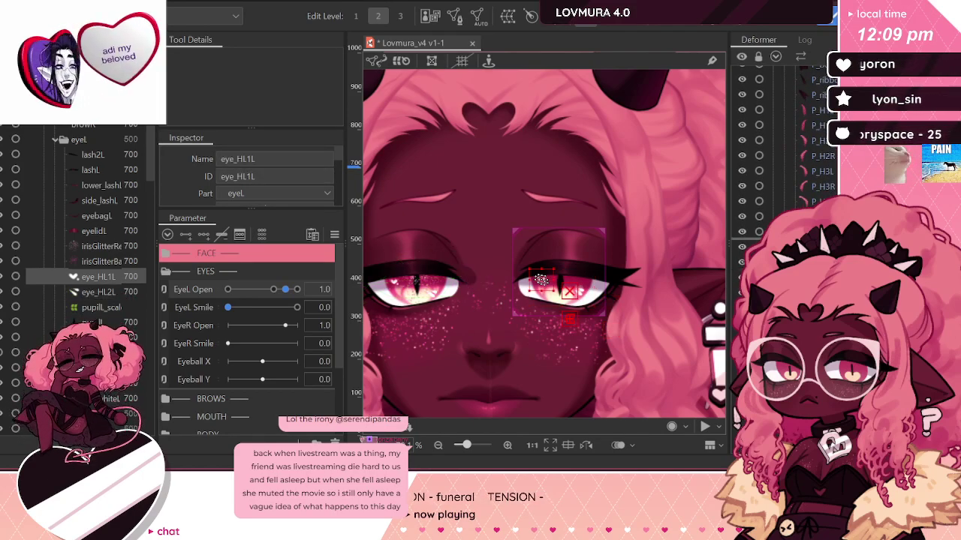
{"action": "left_click", "coordinate": [580, 290]}
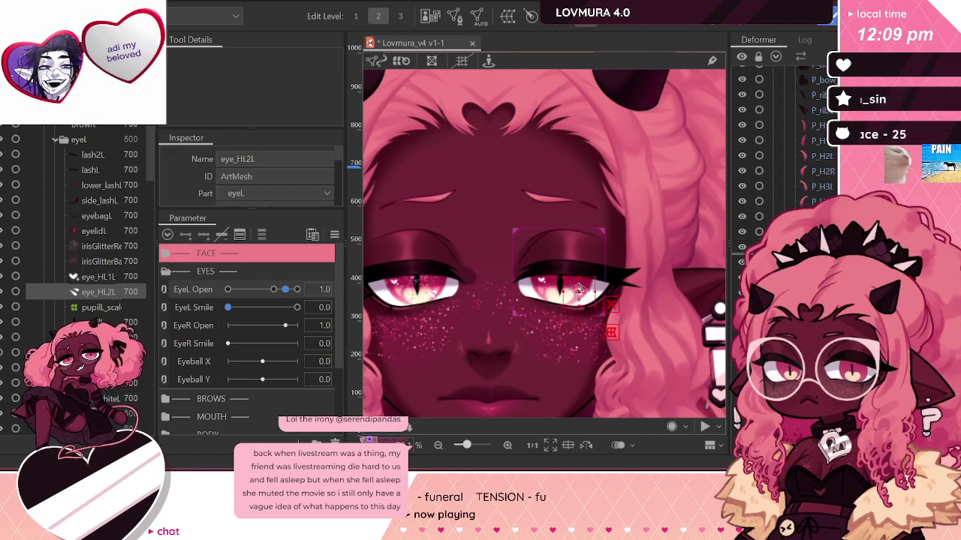
Step: Compare the left eye's highlights at EyeL Open 1.2 and 1.0, and view the whole face at 1.0
{"action": "mouse_move", "coordinate": [285, 290]}
{"action": "left_mouse_down"}
{"action": "mouse_move", "coordinate": [311, 303]}
{"action": "mouse_move", "coordinate": [257, 298]}
{"action": "mouse_move", "coordinate": [298, 302]}
{"action": "left_mouse_up"}
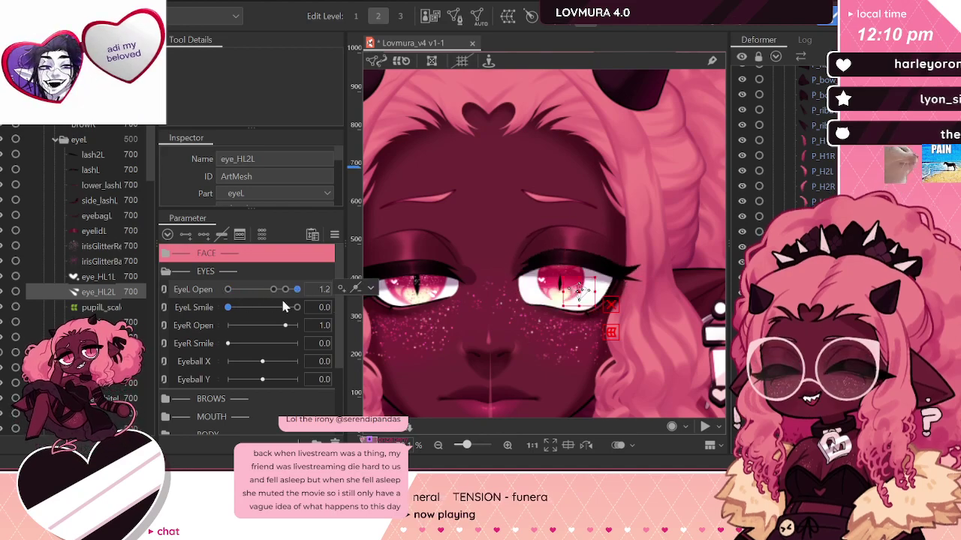
{"action": "left_click", "coordinate": [283, 289]}
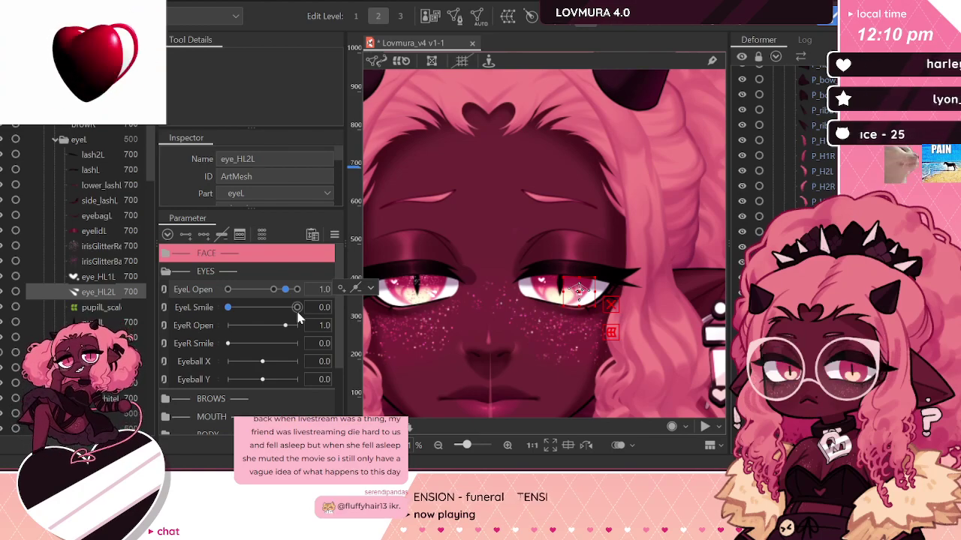
{"action": "scroll", "coordinate": [293, 300], "scroll_direction": "down", "scroll_amount": 2}
{"action": "scroll", "coordinate": [576, 221], "scroll_direction": "down", "scroll_amount": 3}
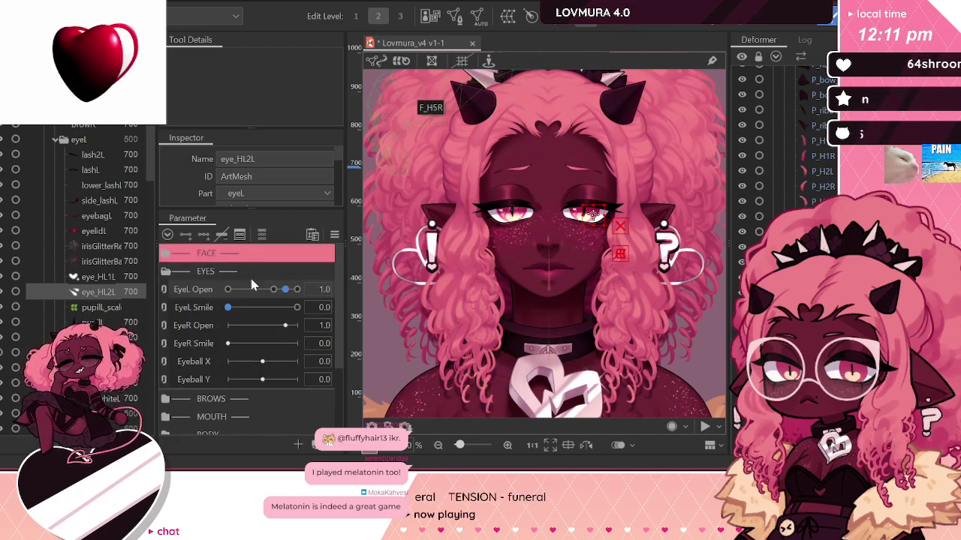
{"action": "scroll", "coordinate": [261, 248], "scroll_direction": "up", "scroll_amount": 2}
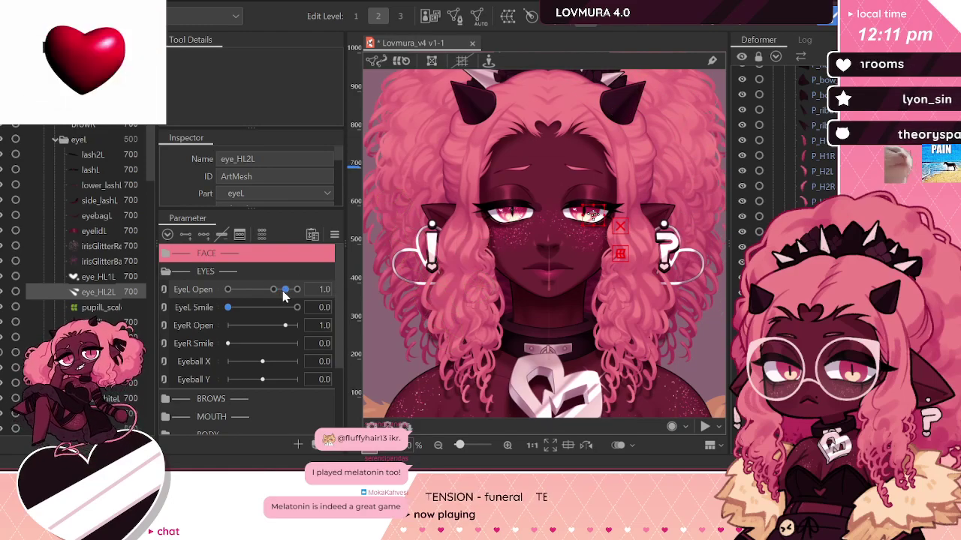
Step: Select all objects keyed on EyeL Open to check them, and clear the selection to view the face
{"action": "left_click", "coordinate": [356, 288]}
{"action": "left_click", "coordinate": [381, 292]}
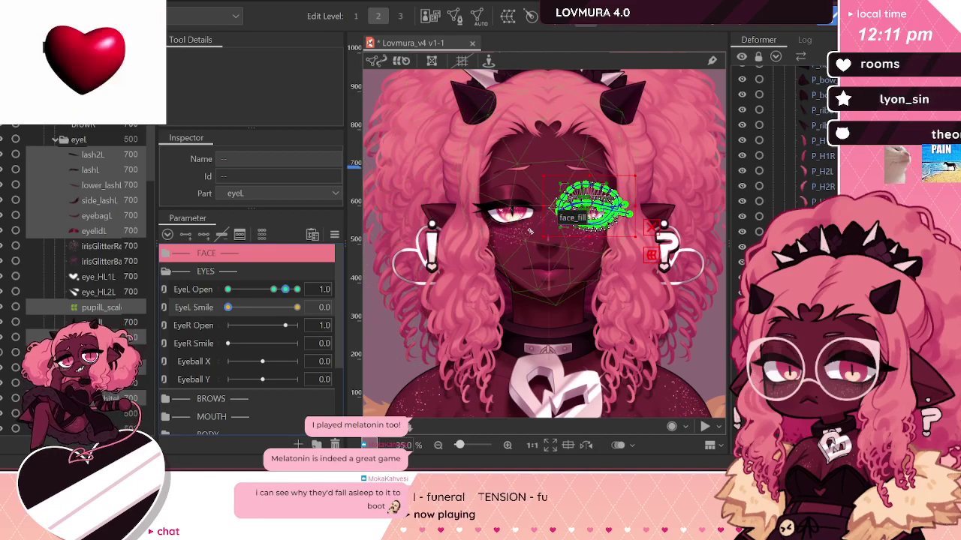
{"action": "scroll", "coordinate": [529, 232], "scroll_direction": "down", "scroll_amount": 3}
{"action": "left_click", "coordinate": [403, 133]}
{"action": "scroll", "coordinate": [556, 197], "scroll_direction": "up", "scroll_amount": 3}
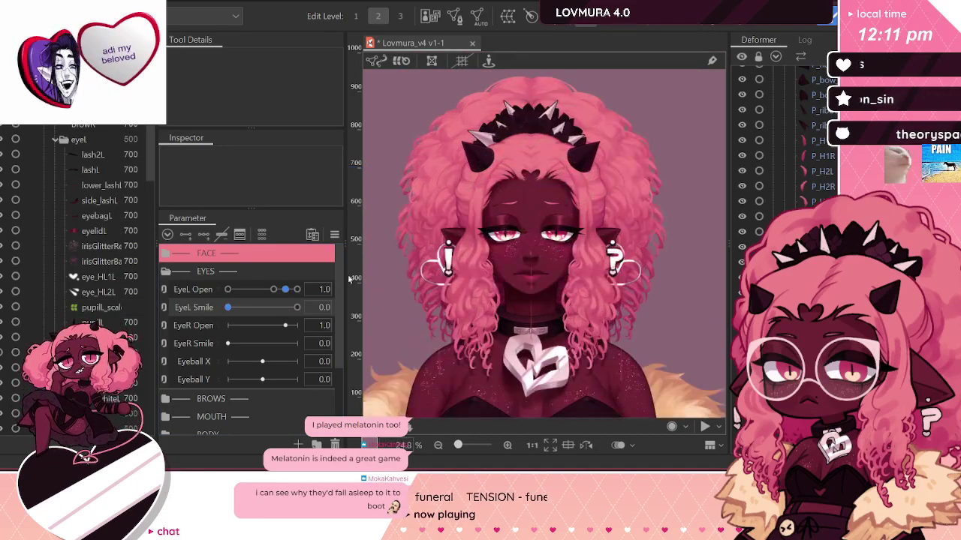
Step: Set EyeL Smile to 1.0 and raise the outer and middle deform path points of lower_lashL slightly
{"action": "left_click_drag", "start_coordinate": [228, 307], "coordinate": [250, 310]}
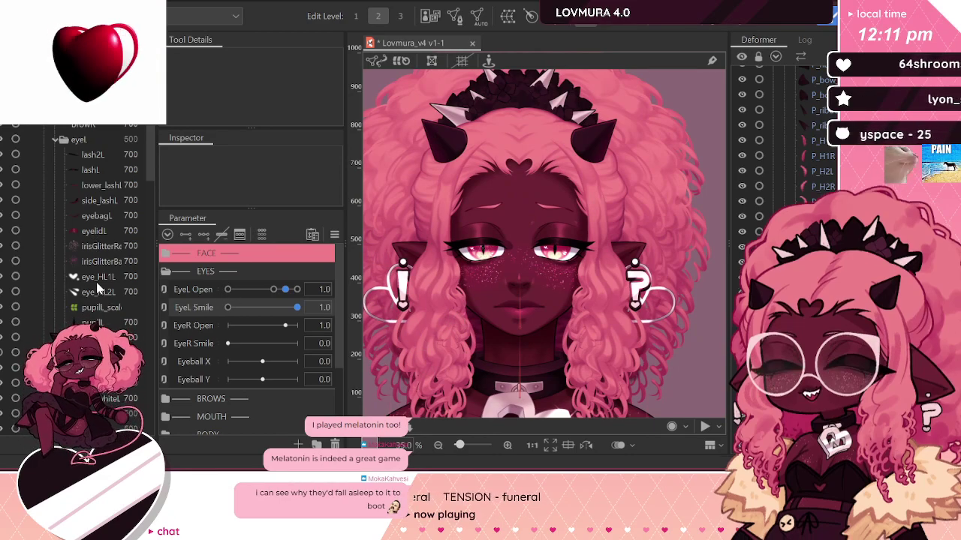
{"action": "left_click", "coordinate": [94, 232]}
{"action": "left_click", "coordinate": [96, 216]}
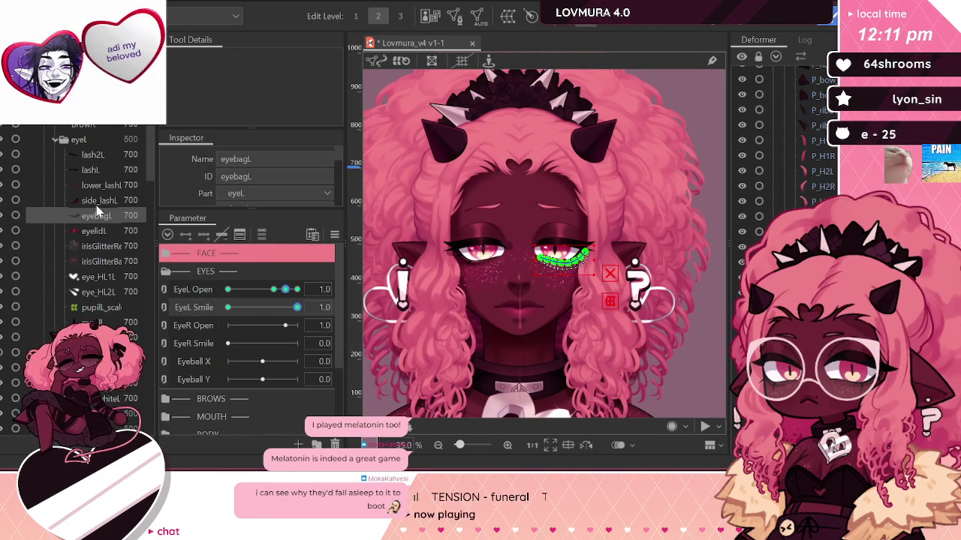
{"action": "left_click", "coordinate": [114, 197]}
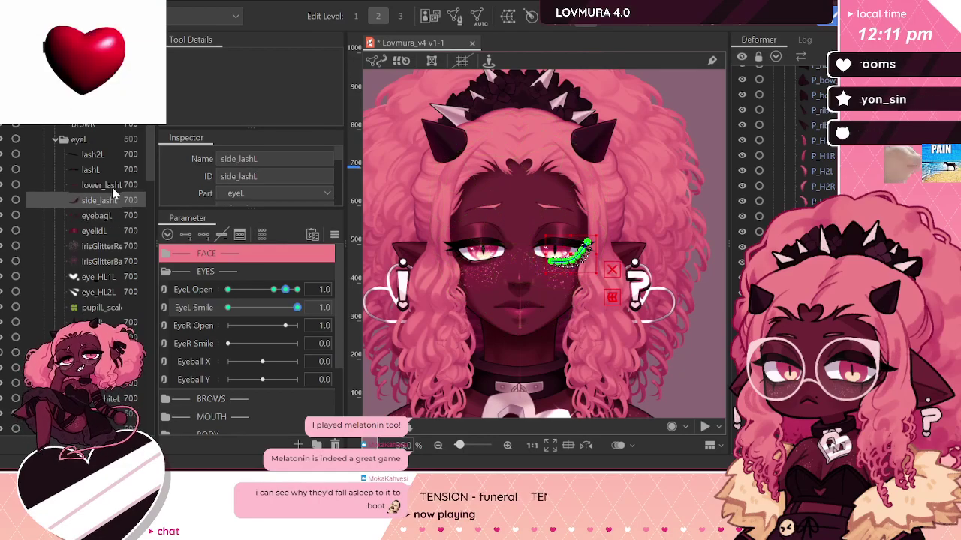
{"action": "left_click", "coordinate": [112, 187]}
{"action": "scroll", "coordinate": [566, 272], "scroll_direction": "up", "scroll_amount": 4}
{"action": "scroll", "coordinate": [534, 254], "scroll_direction": "up", "scroll_amount": 2}
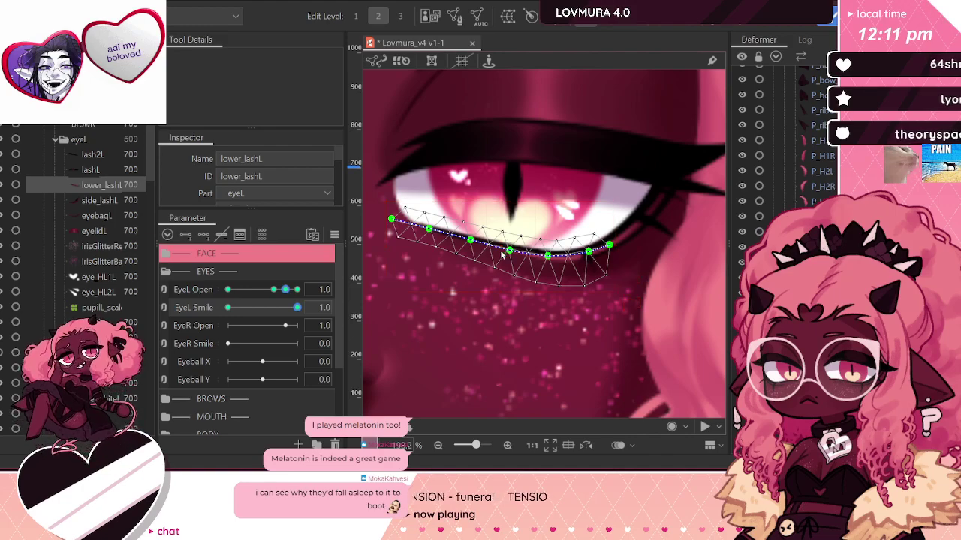
{"action": "left_click_drag", "start_coordinate": [508, 249], "coordinate": [586, 248]}
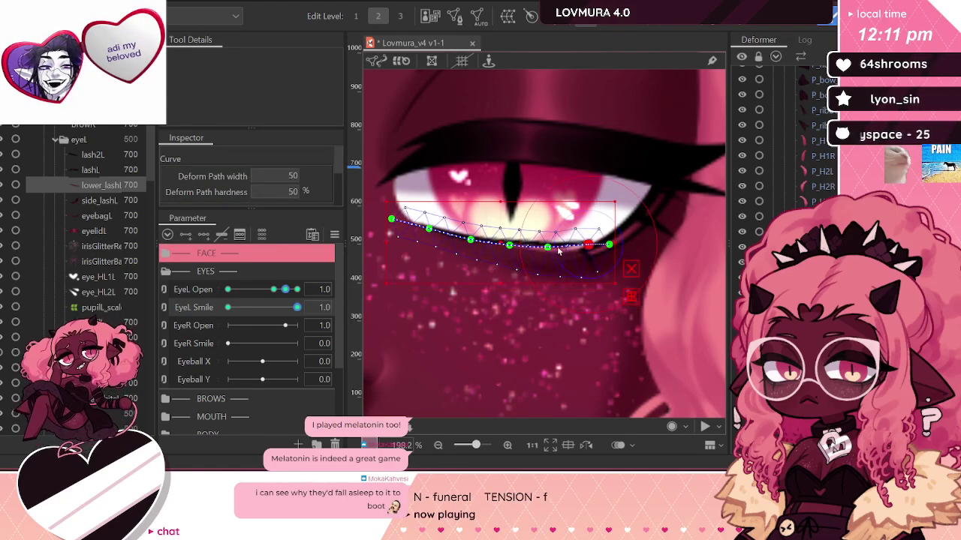
Step: Raise the two middle path points of lower_lashL further, undoing the upward nudge of the whole lash
{"action": "left_click", "coordinate": [548, 247]}
{"action": "key", "text": "Up"}
{"action": "key", "text": "Up"}
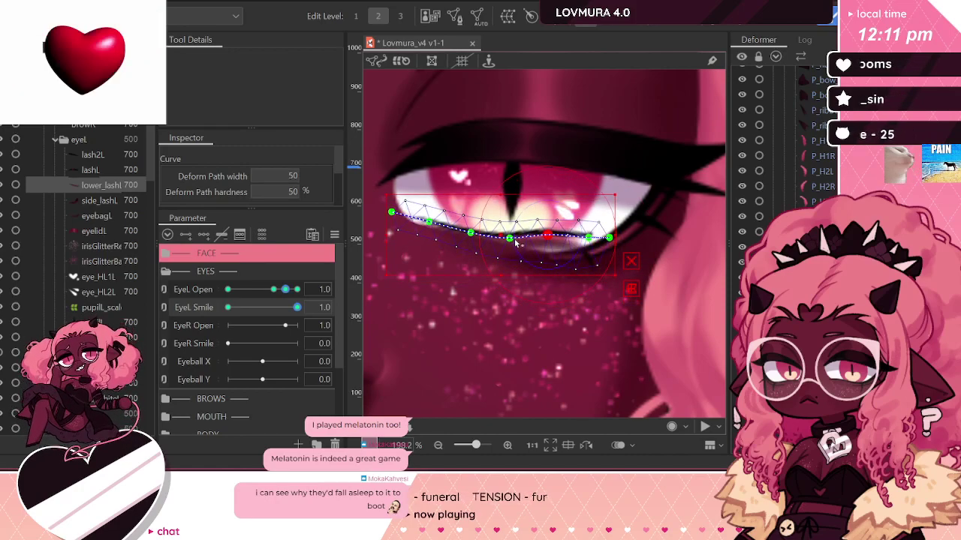
{"action": "key", "text": "ctrl+z"}
{"action": "key", "text": "ctrl+z"}
{"action": "left_click", "coordinate": [509, 247]}
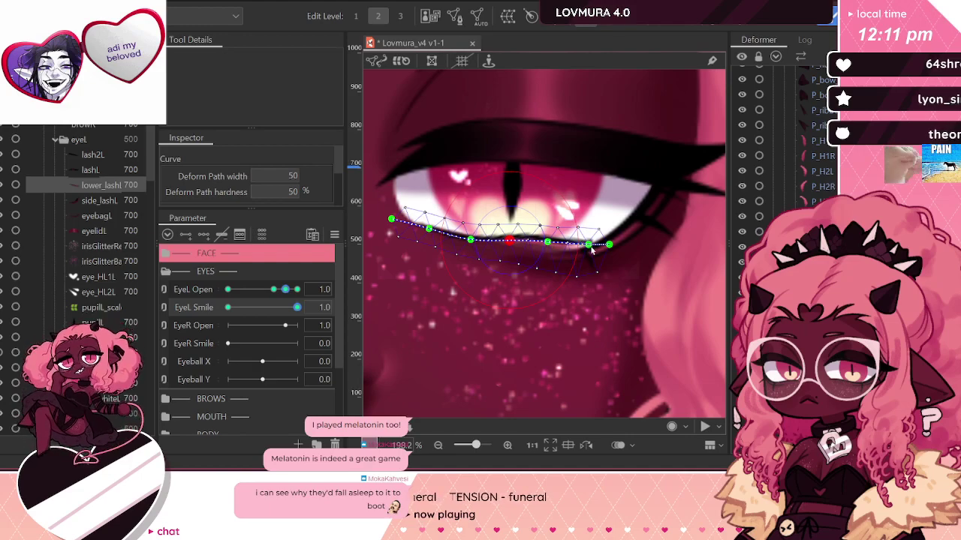
Step: Raise the inner deform path points of side_lashL at EyeL Smile 1.0 to follow the flattened lower lash line
{"action": "left_click", "coordinate": [90, 199]}
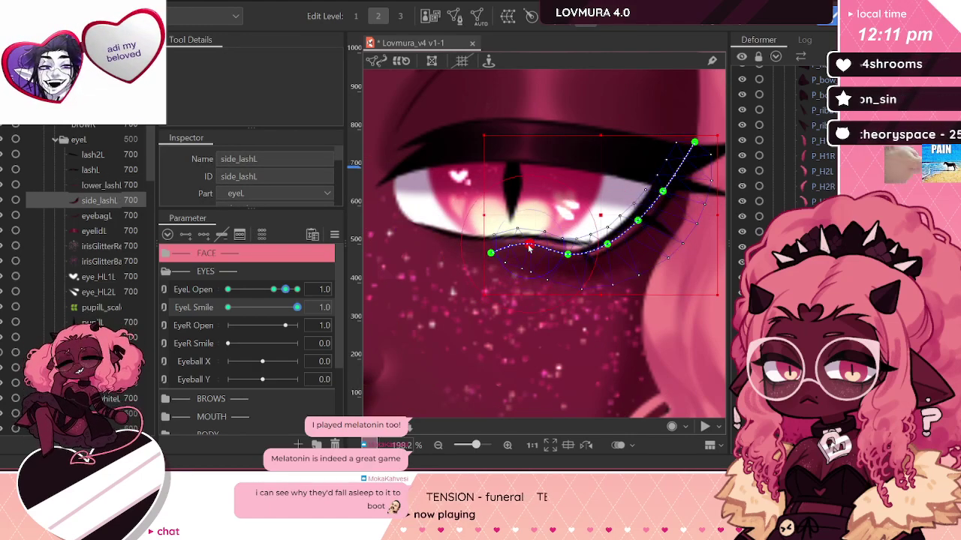
{"action": "left_click_drag", "start_coordinate": [567, 254], "coordinate": [570, 248]}
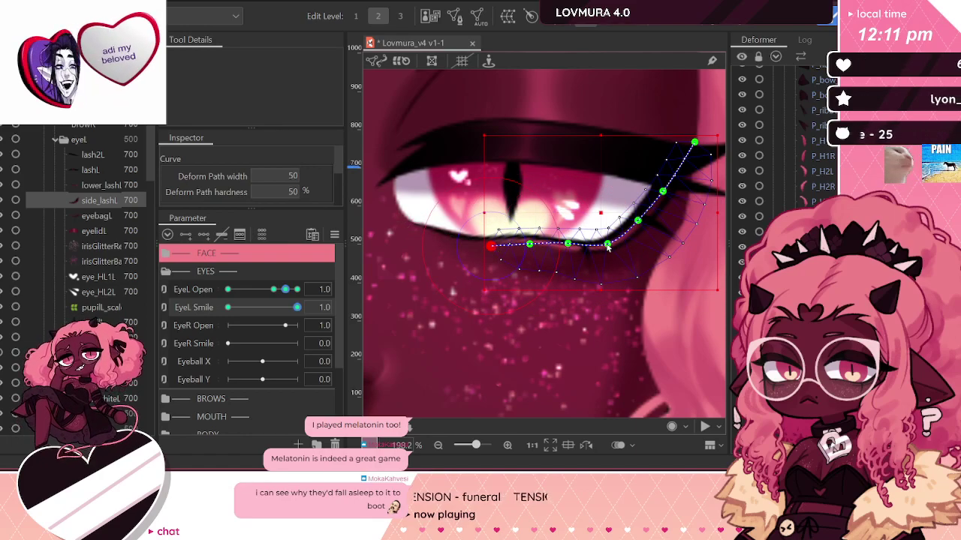
{"action": "left_click_drag", "start_coordinate": [608, 244], "coordinate": [610, 242]}
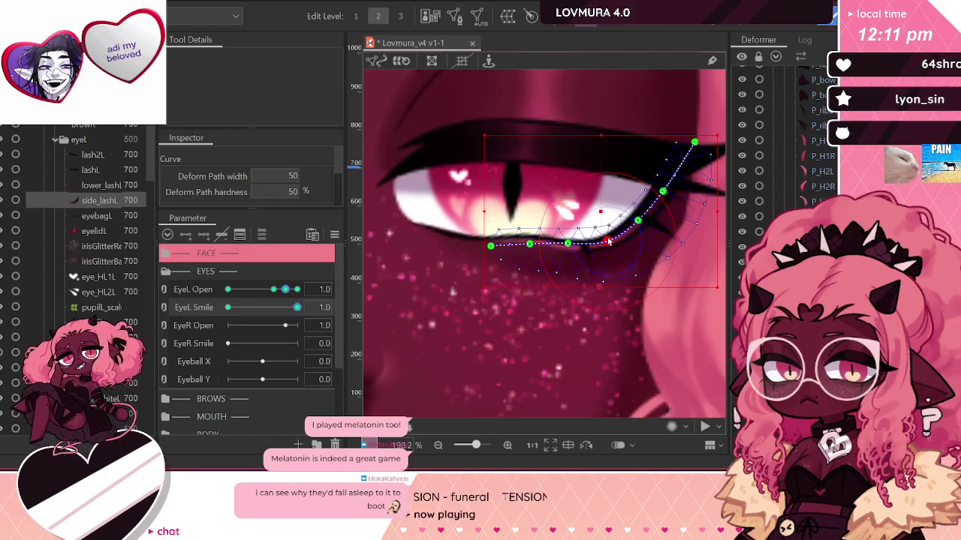
Step: Raise the inner and middle path points of lower_lashL to straighten its curve, keeping EyeL Open at 1.0
{"action": "left_click", "coordinate": [90, 185]}
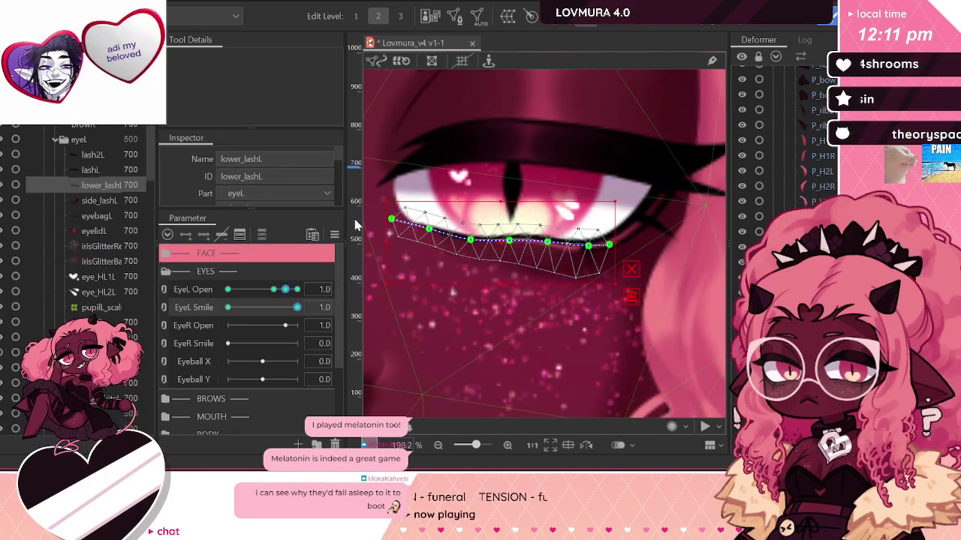
{"action": "left_click_drag", "start_coordinate": [470, 239], "coordinate": [429, 225]}
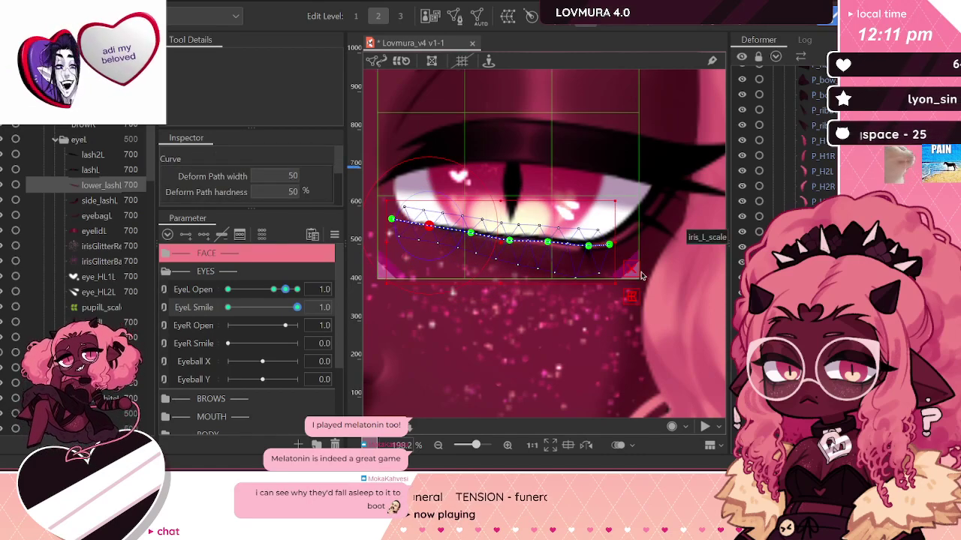
{"action": "left_click", "coordinate": [511, 238]}
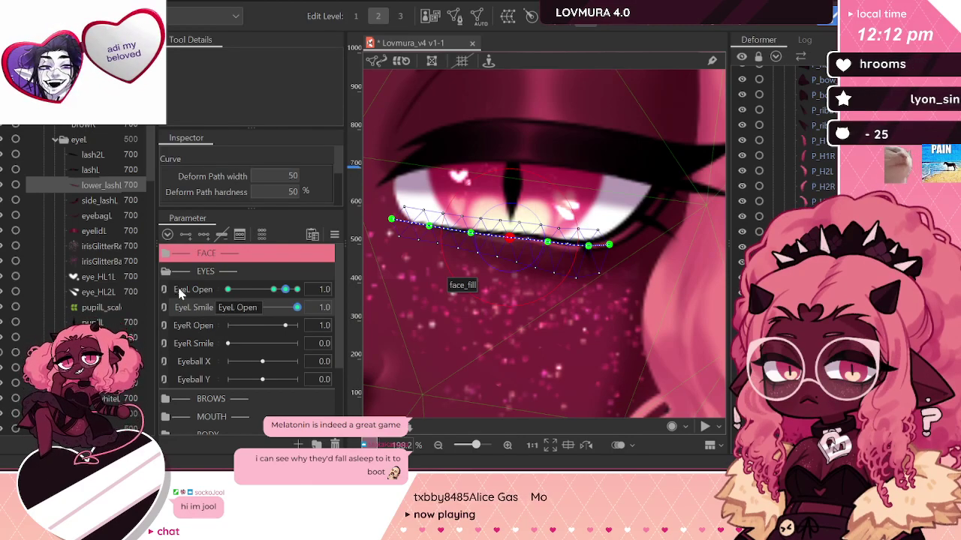
{"action": "left_click_drag", "start_coordinate": [282, 296], "coordinate": [289, 294]}
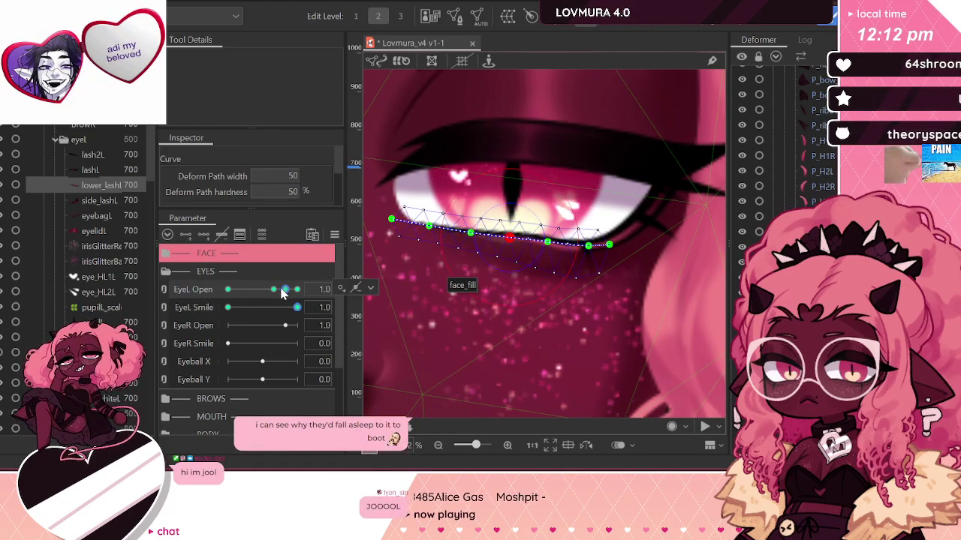
{"action": "left_click_drag", "start_coordinate": [276, 295], "coordinate": [283, 293]}
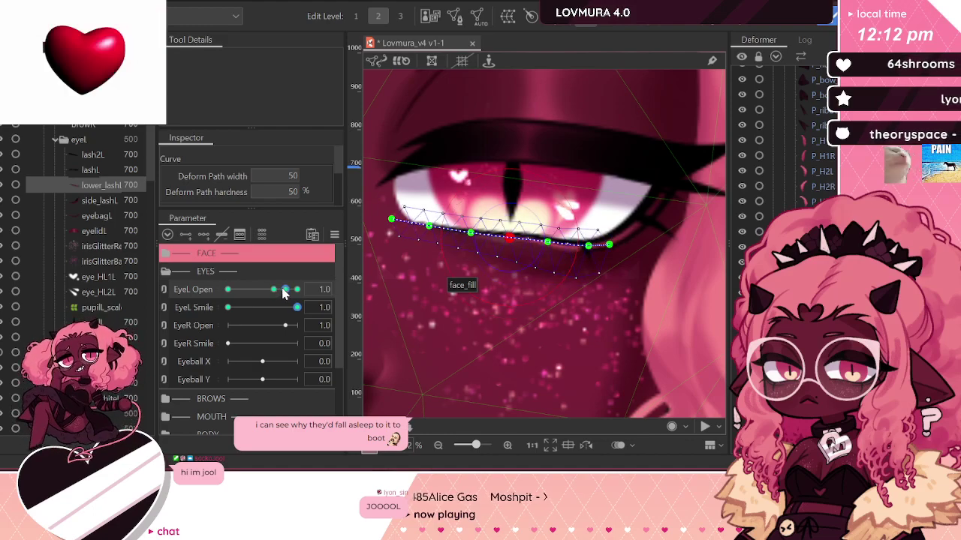
Step: Fine-tune the middle path points of lower_lashL upward and lower its inner-corner end point for the smile shape
{"action": "left_click", "coordinate": [473, 234]}
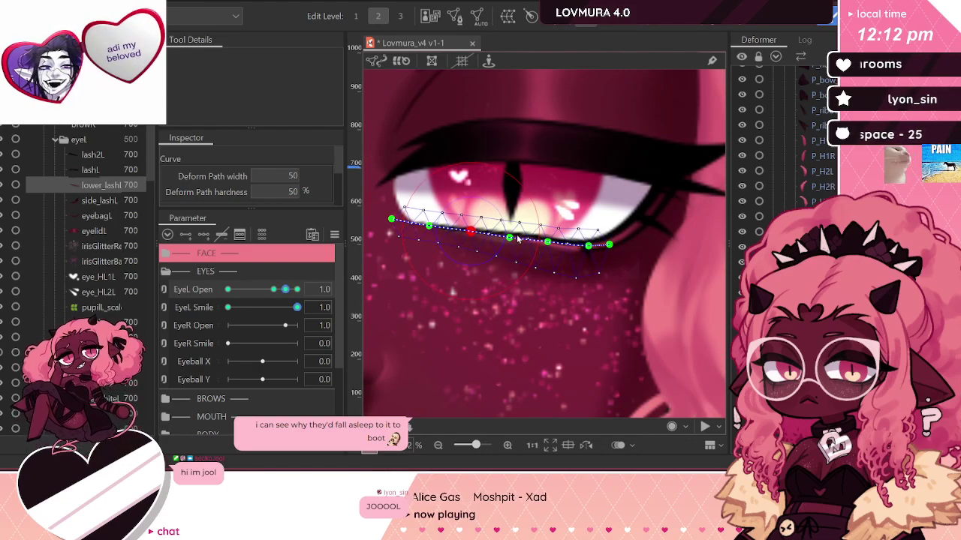
{"action": "left_click", "coordinate": [508, 238]}
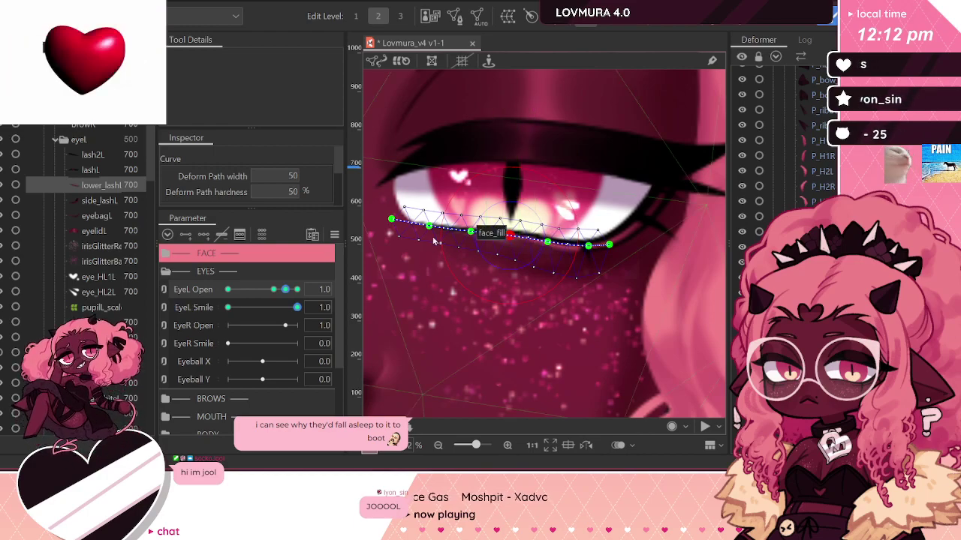
{"action": "mouse_move", "coordinate": [391, 219]}
{"action": "left_mouse_down"}
{"action": "mouse_move", "coordinate": [427, 230]}
{"action": "mouse_move", "coordinate": [391, 234]}
{"action": "left_mouse_up"}
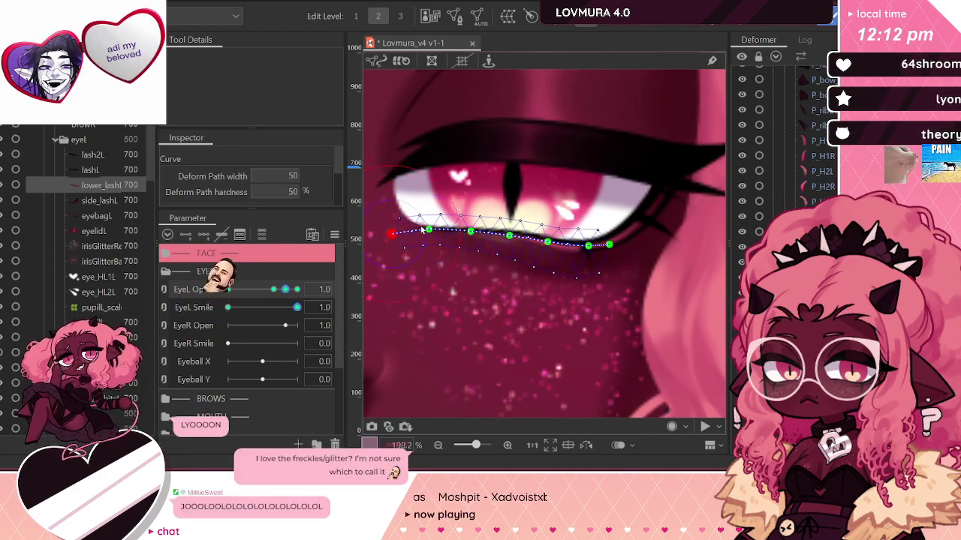
{"action": "left_click", "coordinate": [470, 230]}
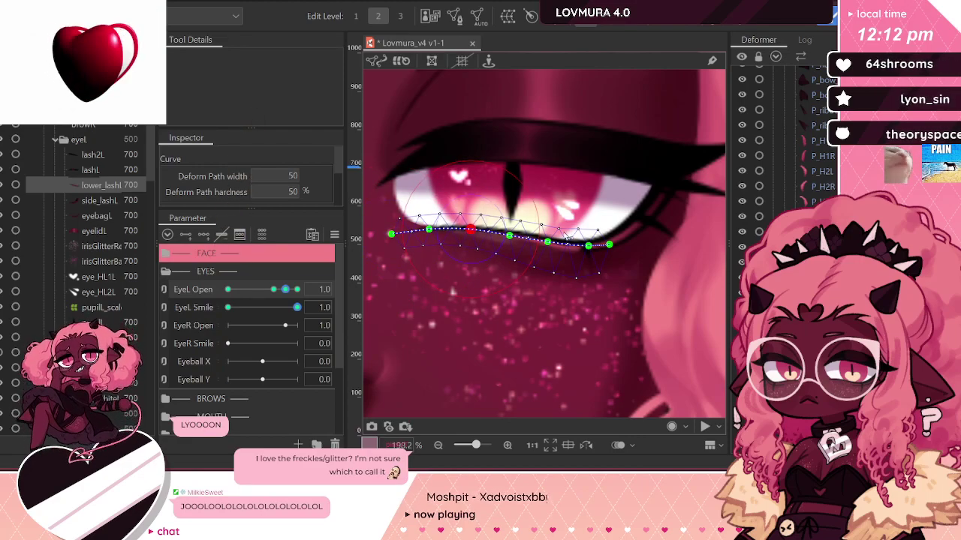
Step: Examine the left eye's smile shape at EyeL Smile 1.0, with the whole face in view and close up
{"action": "scroll", "coordinate": [643, 217], "scroll_direction": "down", "scroll_amount": 6}
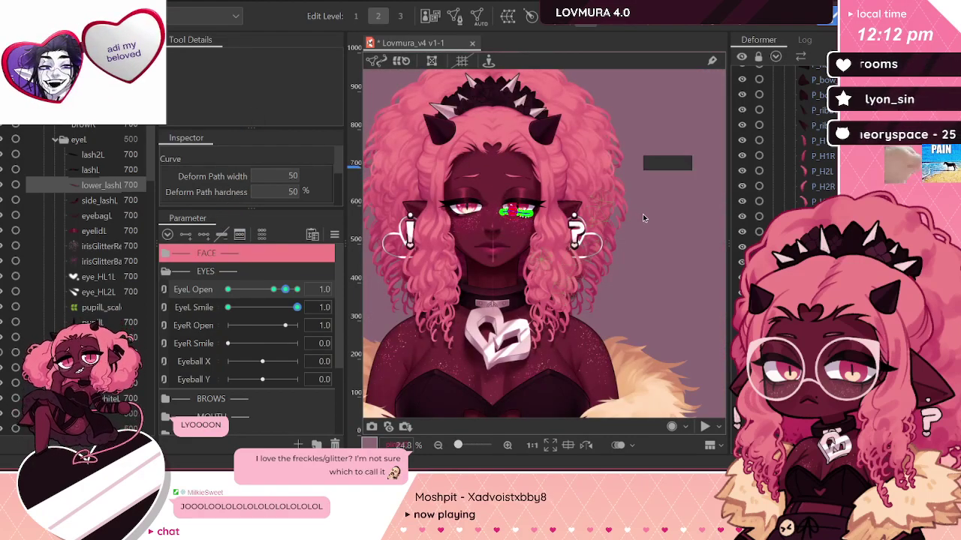
{"action": "left_click", "coordinate": [644, 218]}
{"action": "scroll", "coordinate": [516, 193], "scroll_direction": "up", "scroll_amount": 2}
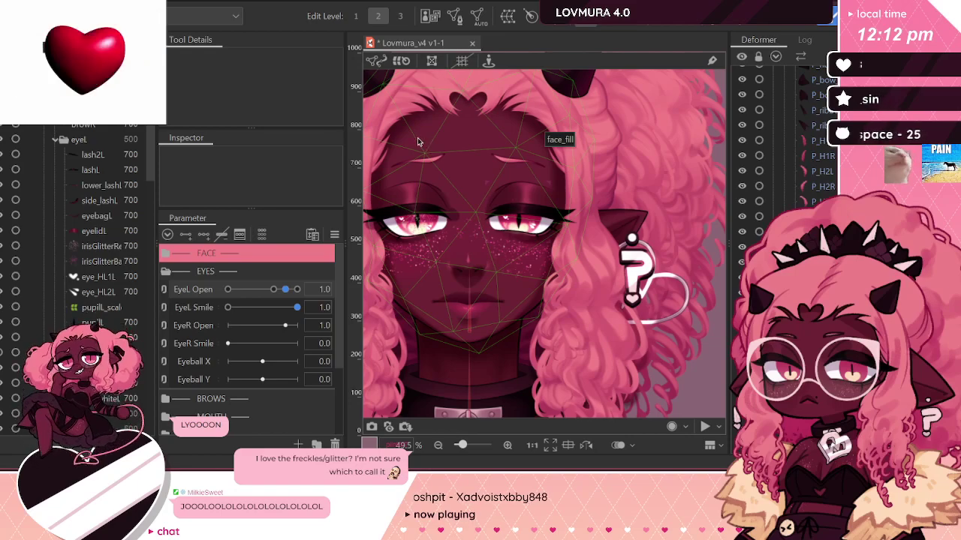
{"action": "scroll", "coordinate": [497, 197], "scroll_direction": "up", "scroll_amount": 3}
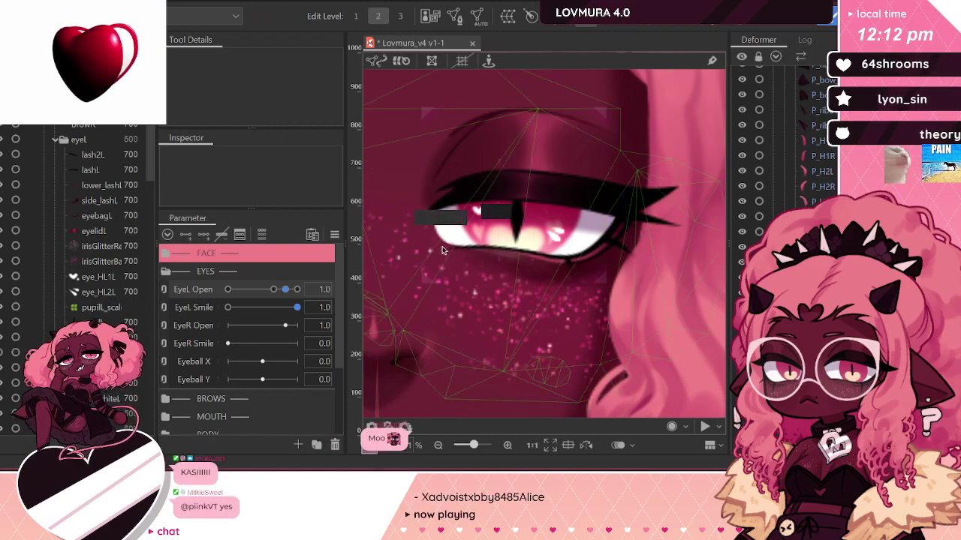
{"action": "scroll", "coordinate": [442, 247], "scroll_direction": "down", "scroll_amount": 2}
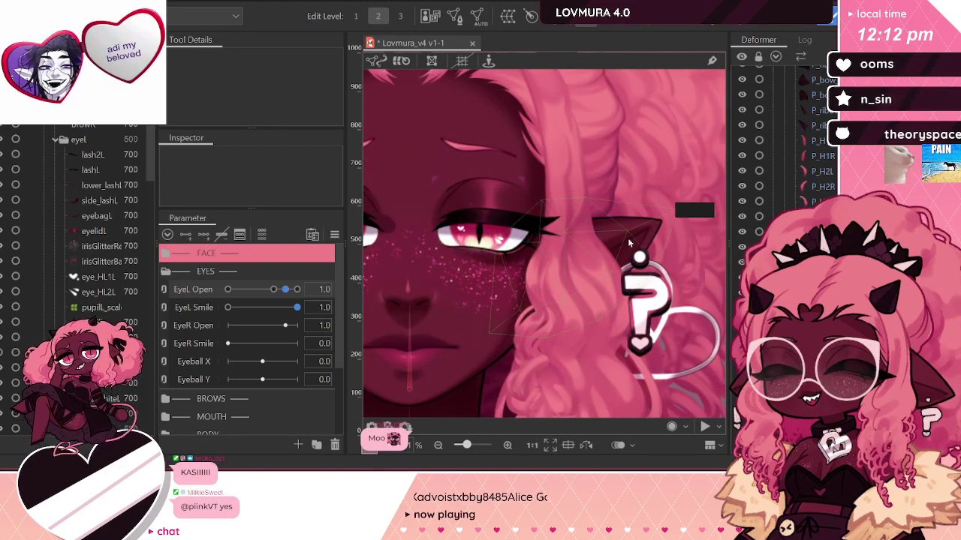
Step: Examine the left eye's smile shape on the whole face while varying EyeL Open, ending at 1.0
{"action": "scroll", "coordinate": [613, 103], "scroll_direction": "down", "scroll_amount": 3}
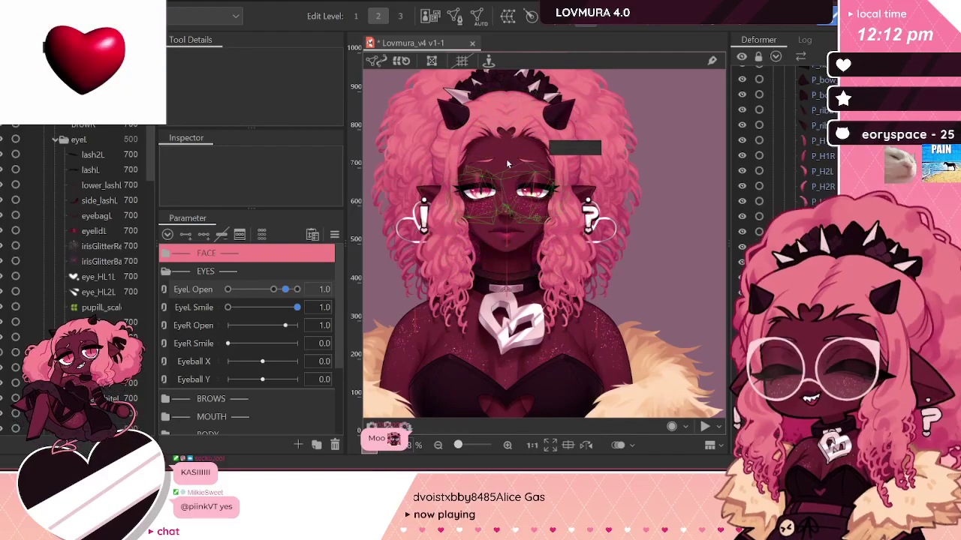
{"action": "scroll", "coordinate": [505, 158], "scroll_direction": "up", "scroll_amount": 2}
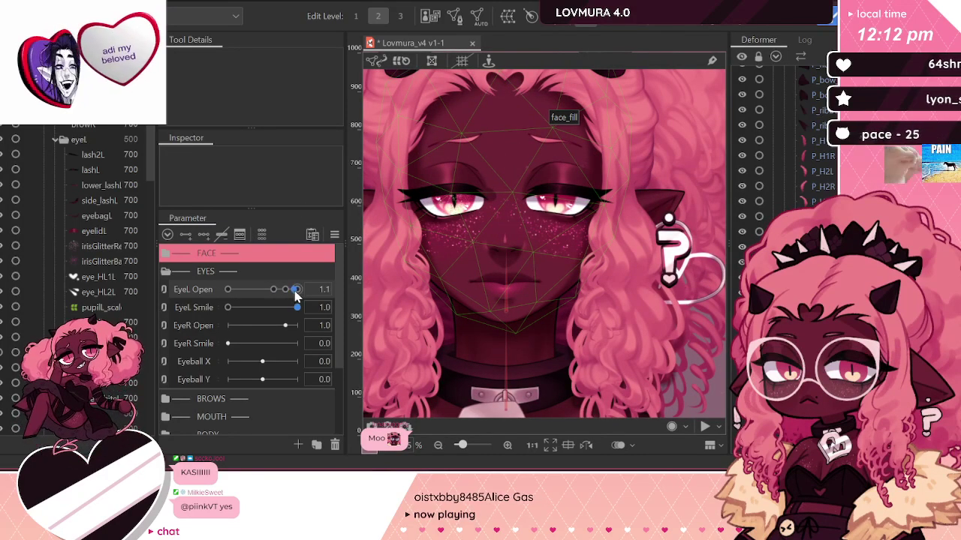
{"action": "left_click_drag", "start_coordinate": [294, 292], "coordinate": [286, 292]}
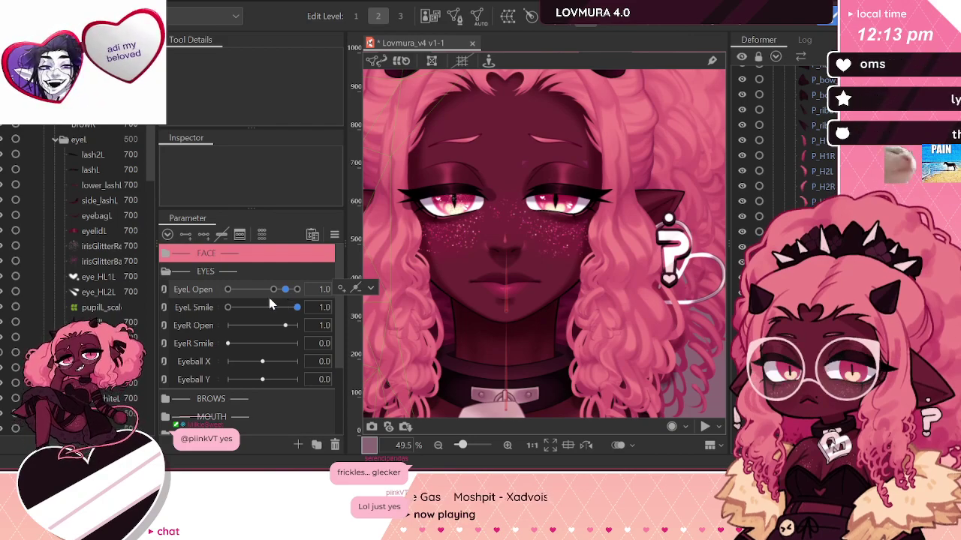
{"action": "mouse_move", "coordinate": [285, 289]}
{"action": "left_mouse_down"}
{"action": "mouse_move", "coordinate": [297, 289]}
{"action": "mouse_move", "coordinate": [286, 290]}
{"action": "left_mouse_up"}
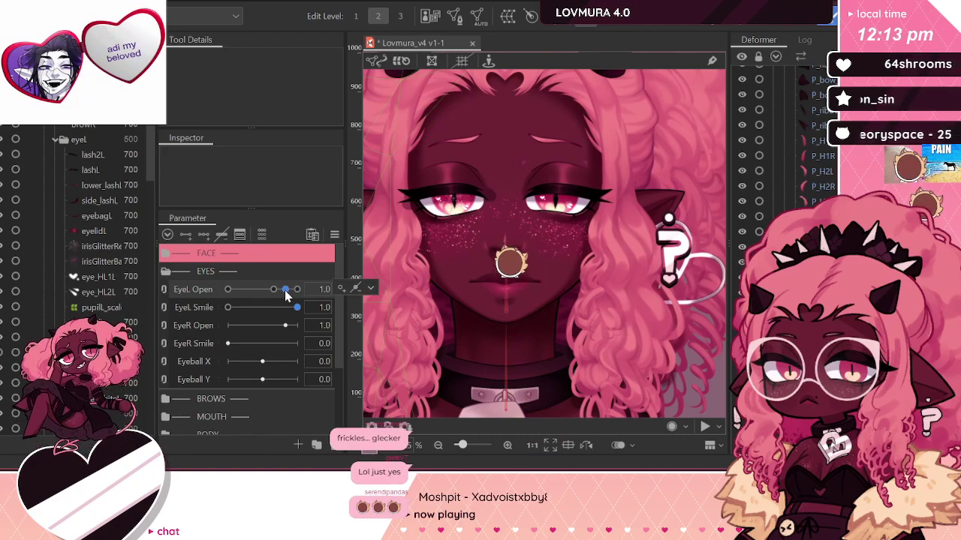
Step: Raise the middle path points of eyebagL at EyeL Smile 1.0 so its curve follows the flattened lower lash line
{"action": "left_click", "coordinate": [100, 201]}
{"action": "left_click", "coordinate": [96, 216]}
{"action": "scroll", "coordinate": [516, 263], "scroll_direction": "up", "scroll_amount": 5}
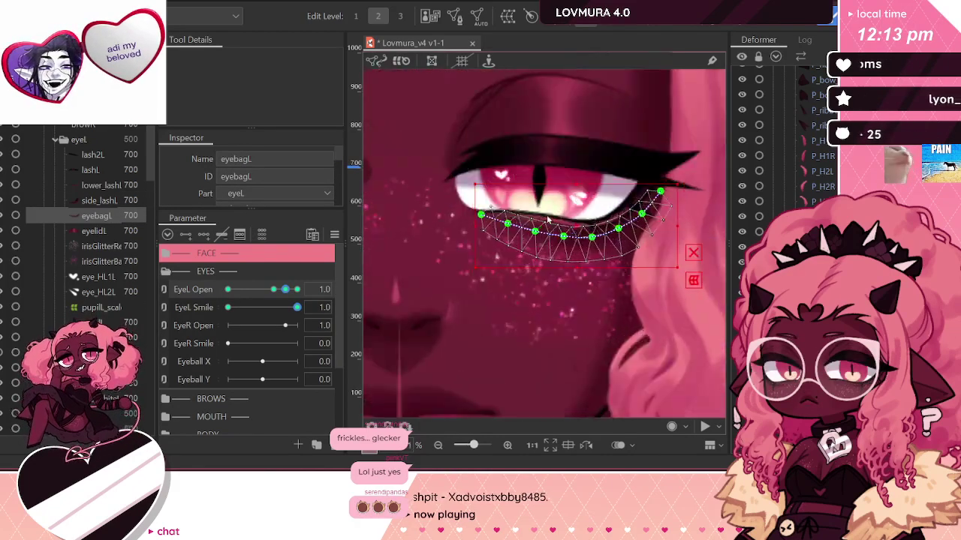
{"action": "left_click_drag", "start_coordinate": [507, 258], "coordinate": [451, 237]}
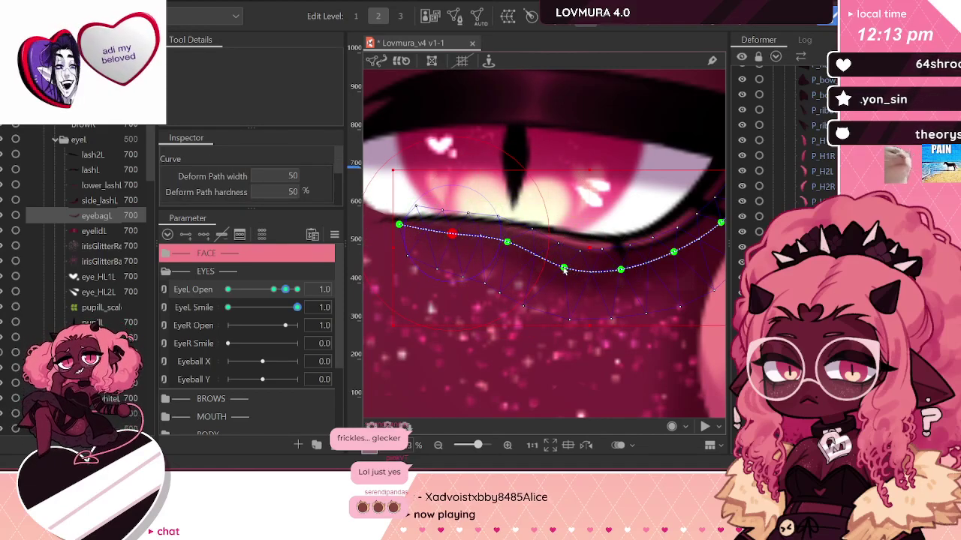
{"action": "left_click_drag", "start_coordinate": [563, 267], "coordinate": [564, 255]}
{"action": "left_click_drag", "start_coordinate": [620, 269], "coordinate": [621, 264]}
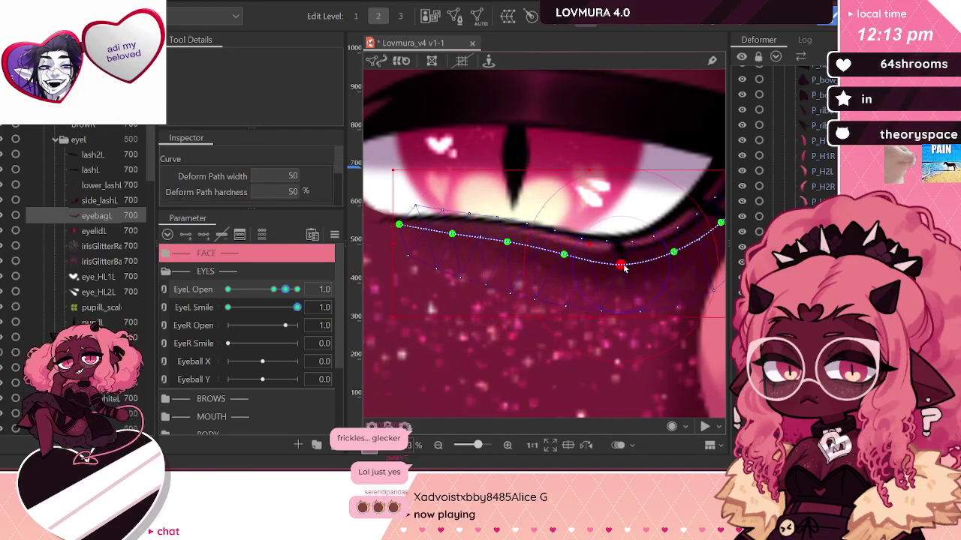
{"action": "left_click", "coordinate": [399, 225]}
{"action": "scroll", "coordinate": [452, 222], "scroll_direction": "down", "scroll_amount": 3}
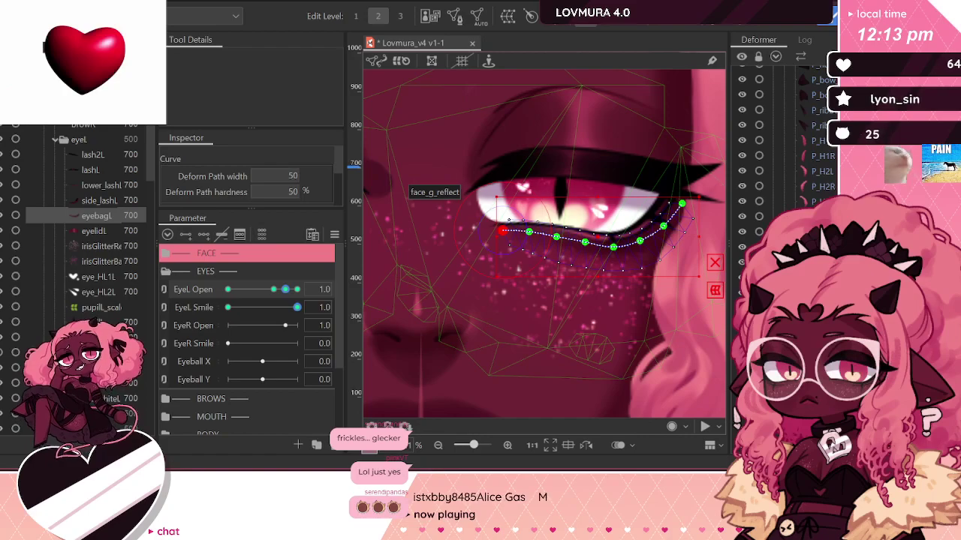
Step: Push the lower edge of eye_whiteL upward with the deform brush at EyeL Smile 1.0 to fit the lower lash line
{"action": "left_click", "coordinate": [563, 195]}
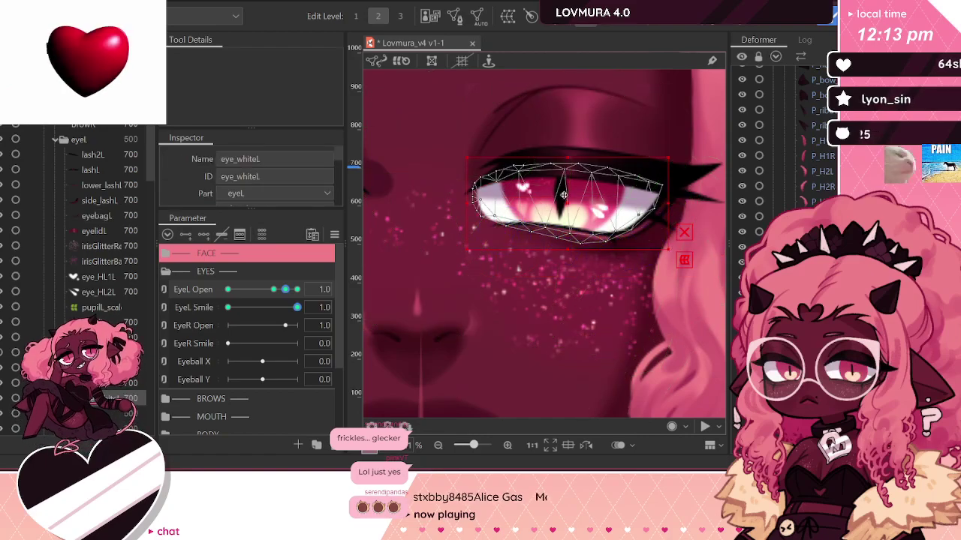
{"action": "left_click", "coordinate": [693, 28]}
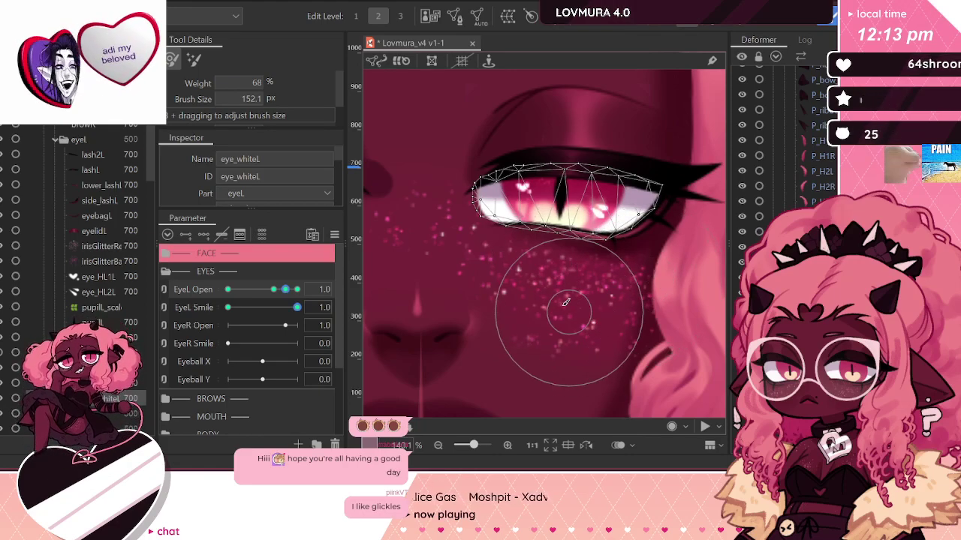
{"action": "left_click", "coordinate": [585, 16]}
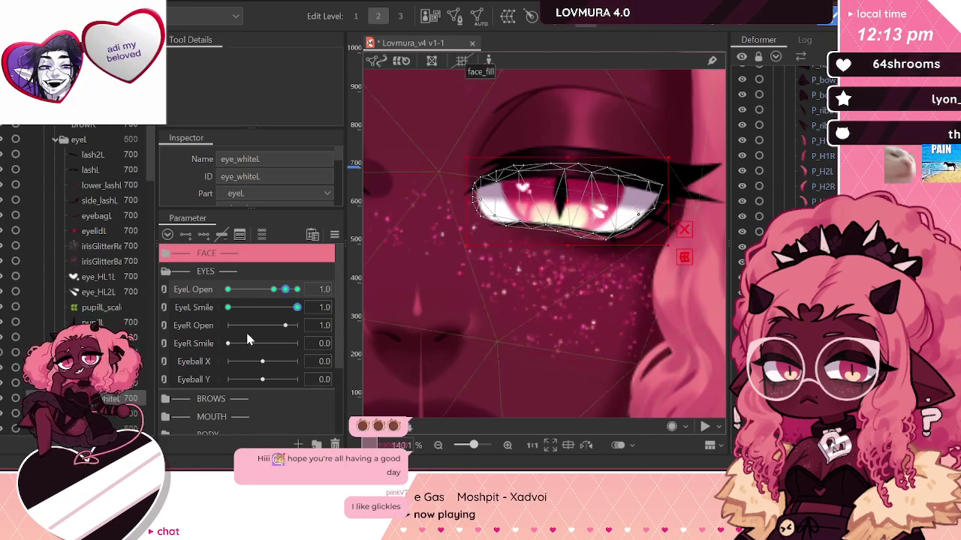
{"action": "mouse_move", "coordinate": [295, 307]}
{"action": "left_mouse_down"}
{"action": "mouse_move", "coordinate": [207, 313]}
{"action": "mouse_move", "coordinate": [346, 316]}
{"action": "mouse_move", "coordinate": [258, 306]}
{"action": "mouse_move", "coordinate": [335, 308]}
{"action": "mouse_move", "coordinate": [269, 309]}
{"action": "mouse_move", "coordinate": [298, 308]}
{"action": "left_mouse_up"}
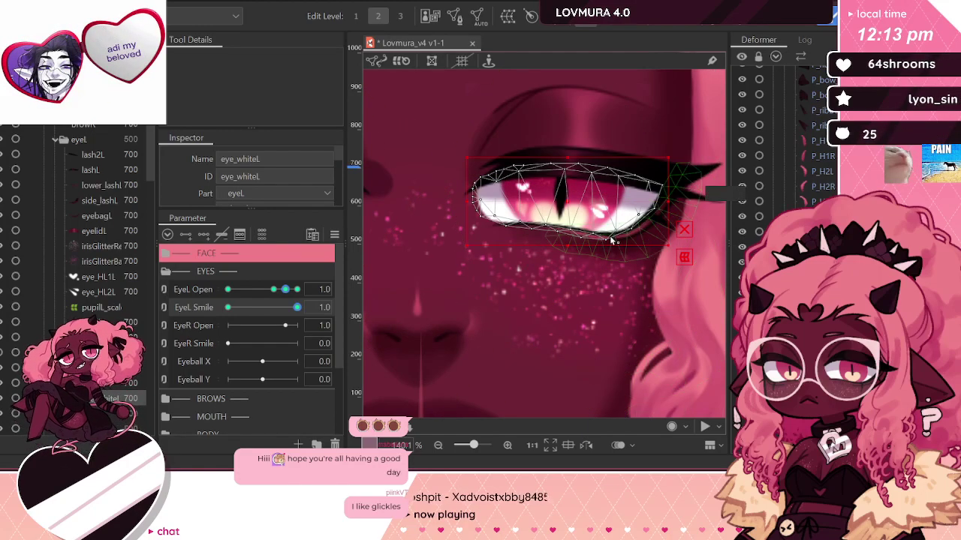
{"action": "scroll", "coordinate": [612, 236], "scroll_direction": "down", "scroll_amount": 3}
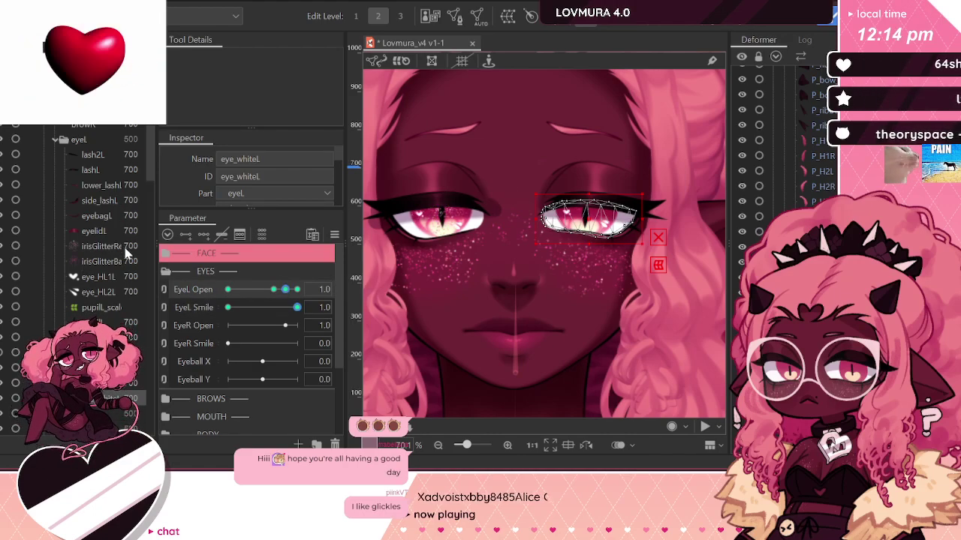
Step: Copy the EyeL Smile 1.0 forms of eye_whiteL, eyebagL, side_lashL and lower_lashL from EyeL Open 1.0 to its 0.8 and 1.2 keys
{"action": "left_click", "coordinate": [99, 218]}
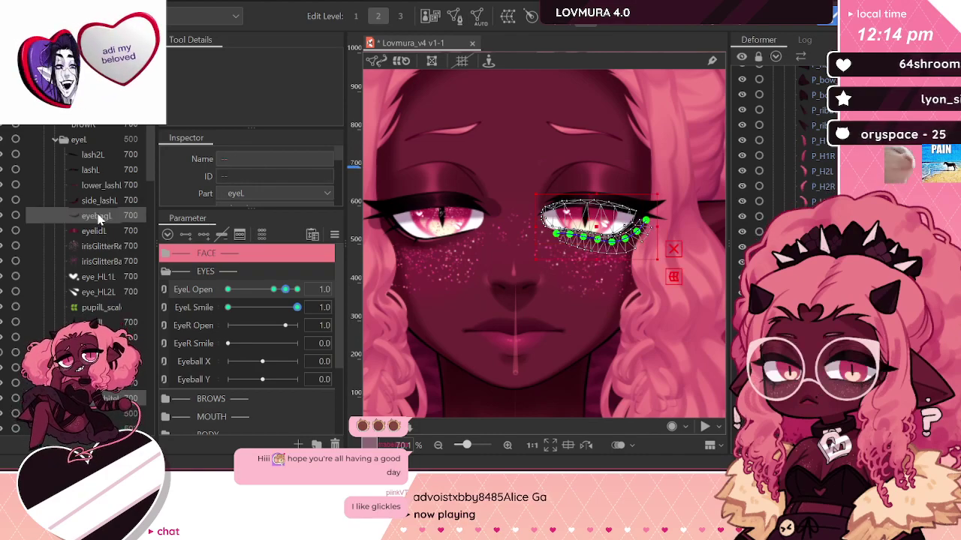
{"action": "left_click", "coordinate": [95, 199], "text": "ctrl"}
{"action": "left_click", "coordinate": [96, 187], "text": "ctrl"}
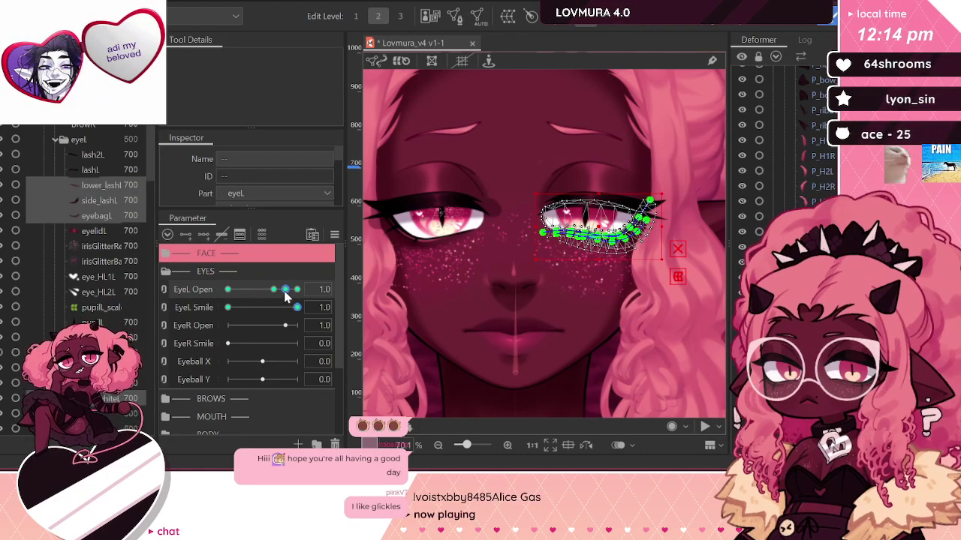
{"action": "mouse_move", "coordinate": [285, 290]}
{"action": "left_mouse_down"}
{"action": "mouse_move", "coordinate": [273, 290]}
{"action": "mouse_move", "coordinate": [285, 291]}
{"action": "left_mouse_up"}
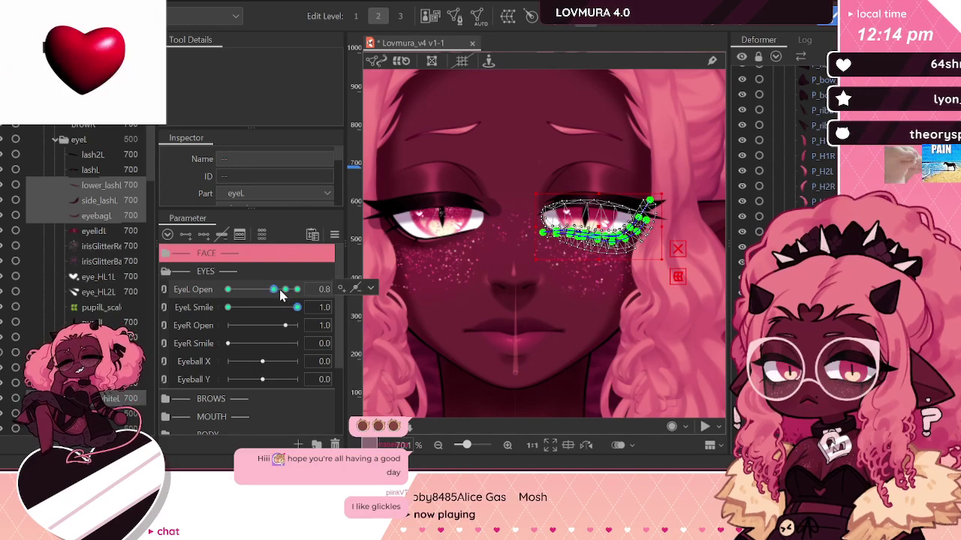
{"action": "left_click", "coordinate": [296, 290]}
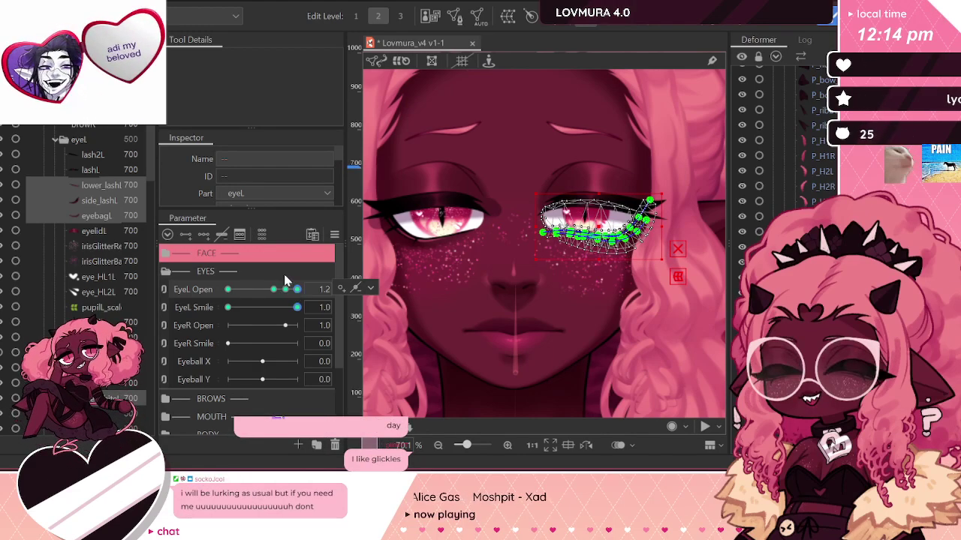
{"action": "scroll", "coordinate": [664, 194], "scroll_direction": "down", "scroll_amount": 6}
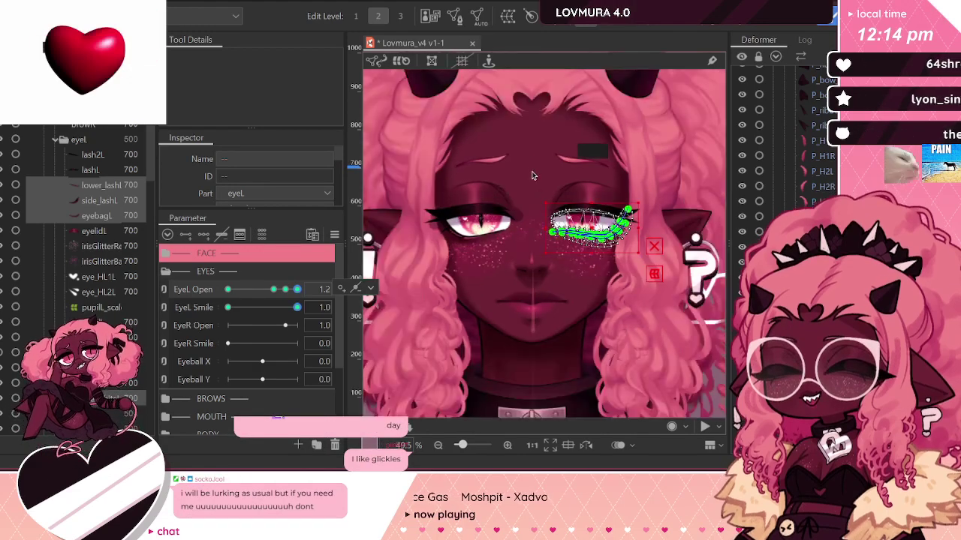
{"action": "left_click", "coordinate": [665, 195]}
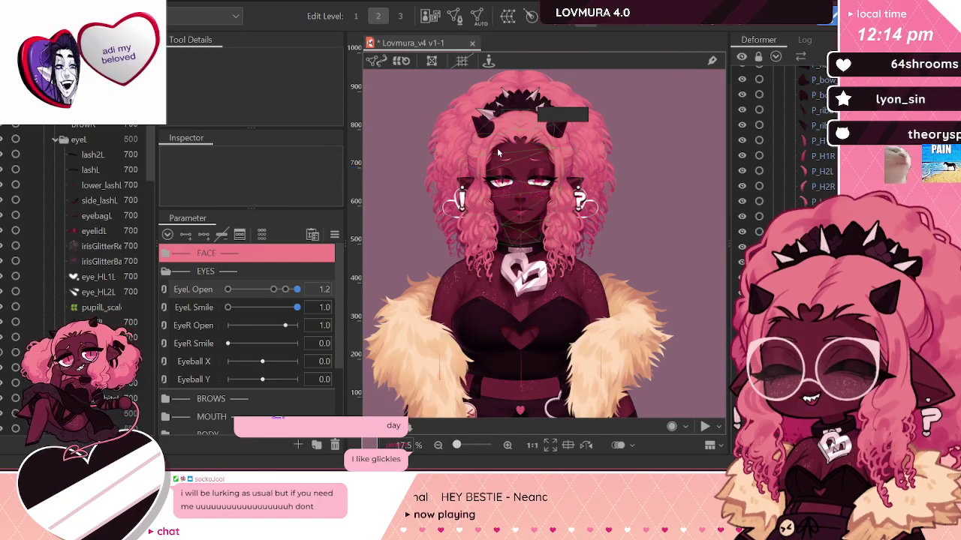
{"action": "scroll", "coordinate": [504, 171], "scroll_direction": "up", "scroll_amount": 3}
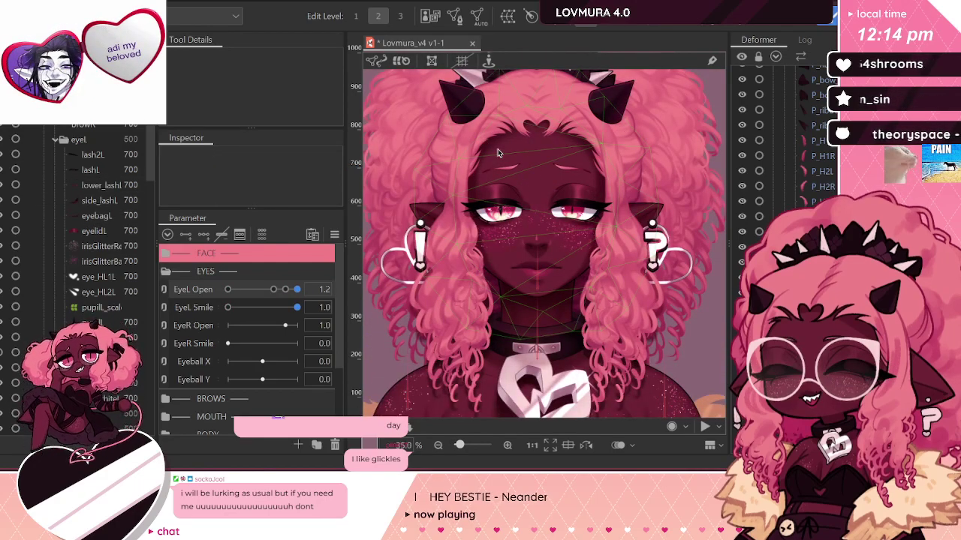
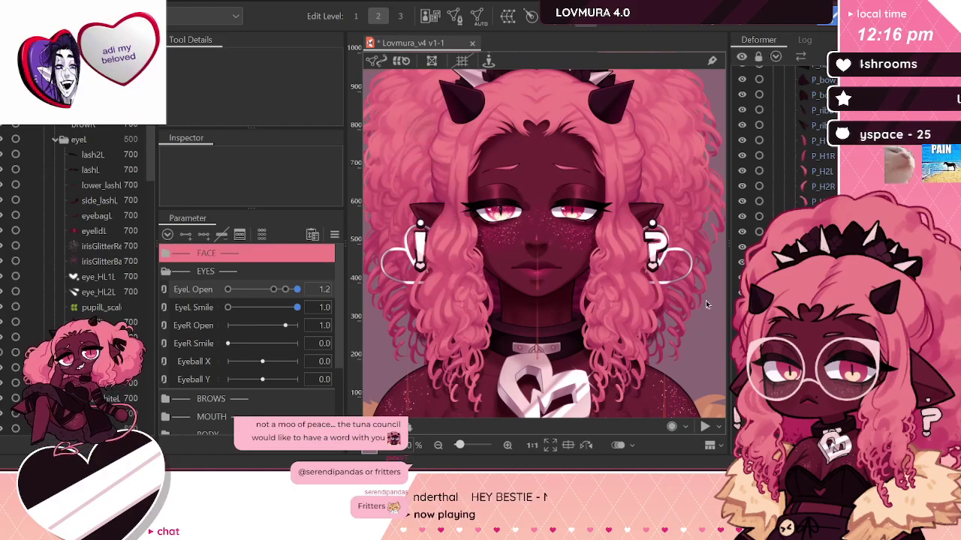
Step: Examine the left iris parts and how the eye closes across the EyeL Open and EyeL Smile keys
{"action": "left_click", "coordinate": [572, 210]}
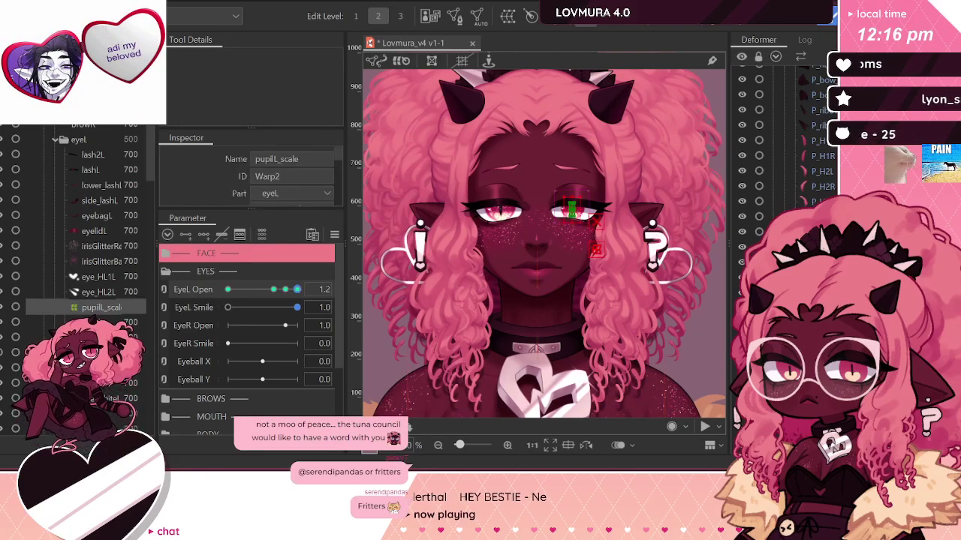
{"action": "left_click", "coordinate": [572, 209]}
{"action": "left_click", "coordinate": [572, 209]}
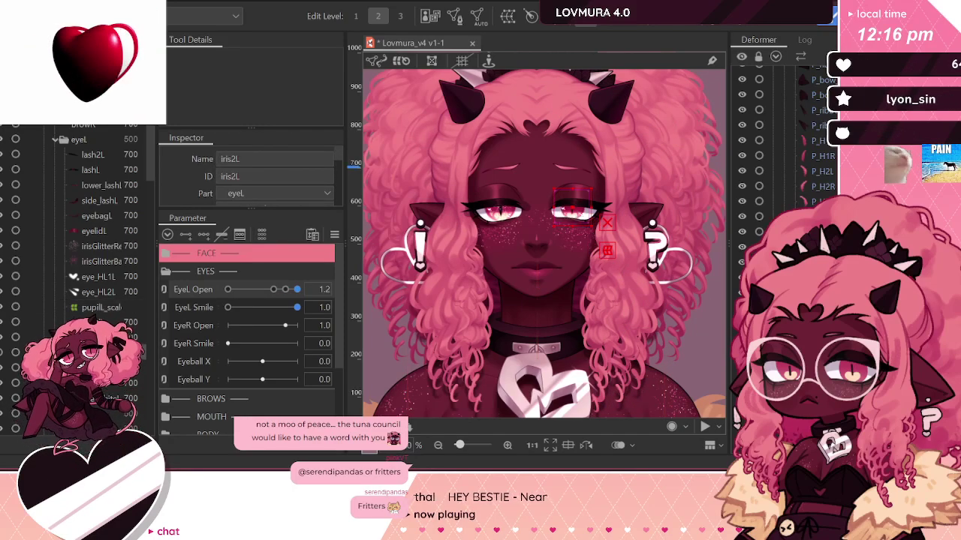
{"action": "left_click", "coordinate": [572, 209]}
{"action": "left_click", "coordinate": [571, 204]}
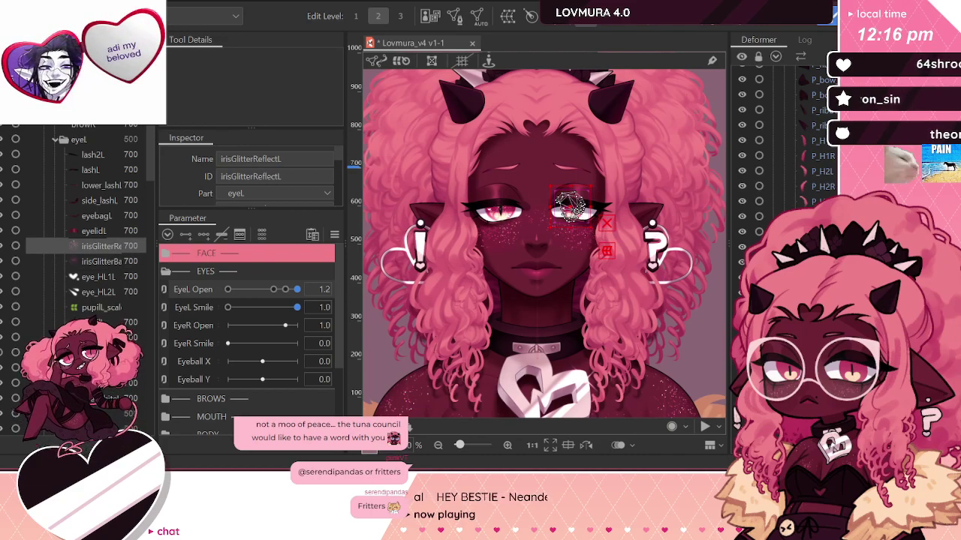
{"action": "left_click", "coordinate": [284, 289]}
{"action": "left_click", "coordinate": [275, 289]}
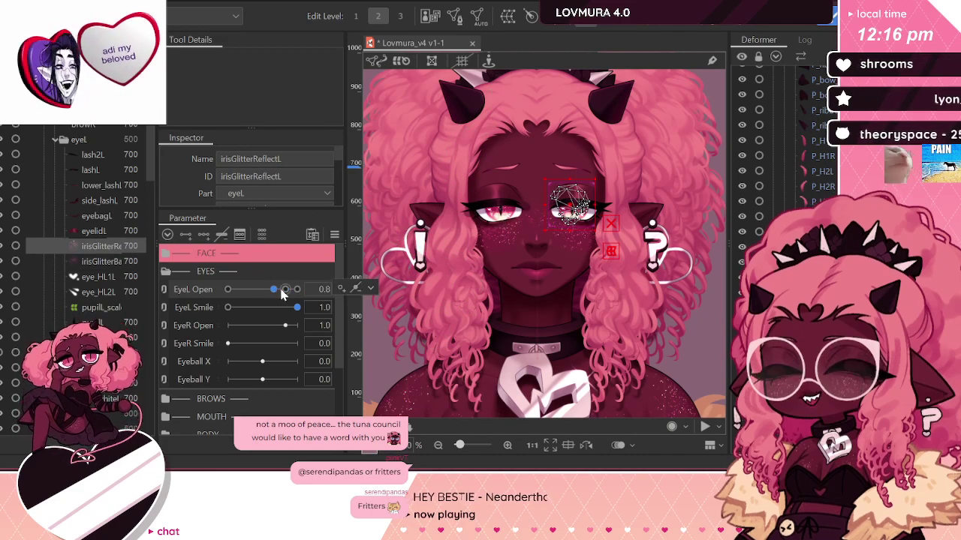
{"action": "left_click_drag", "start_coordinate": [288, 308], "coordinate": [187, 298]}
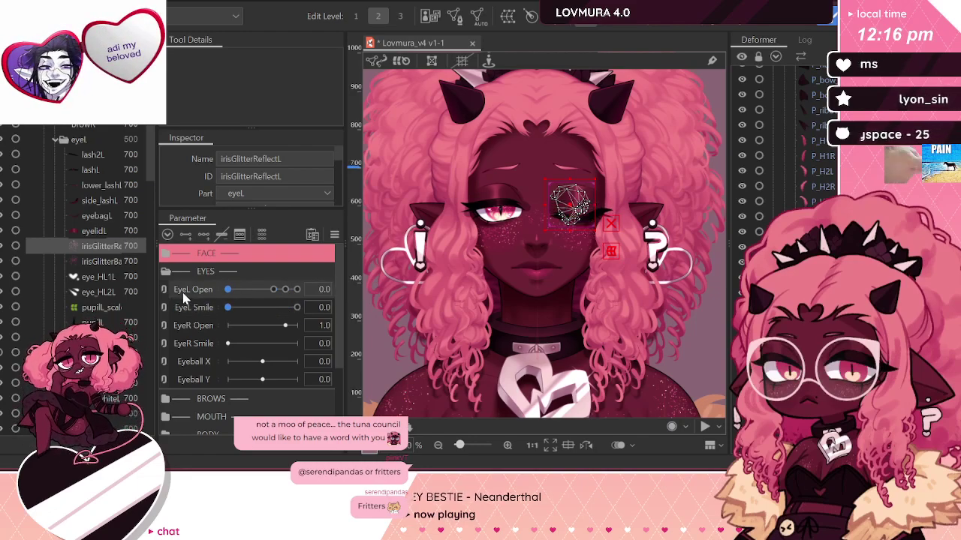
{"action": "left_click_drag", "start_coordinate": [252, 304], "coordinate": [318, 308]}
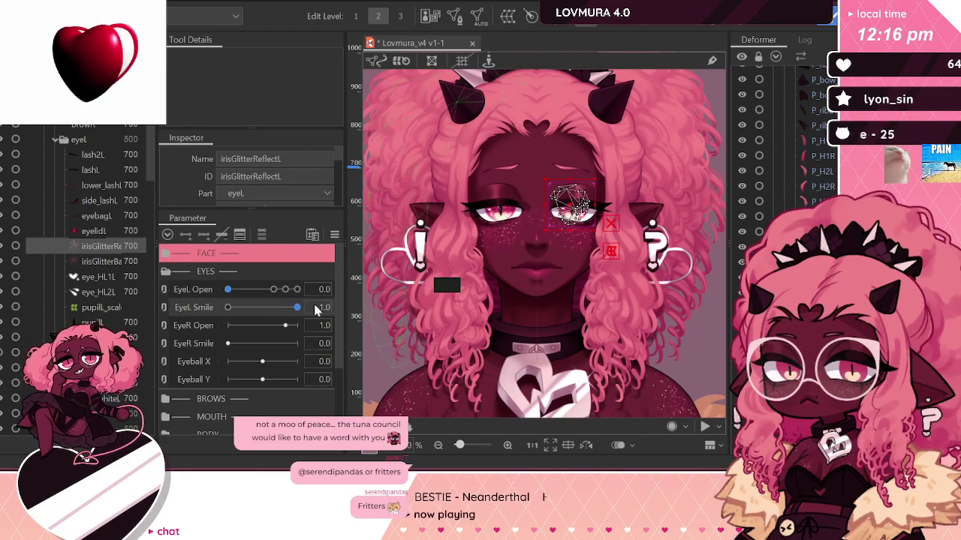
{"action": "left_click", "coordinate": [284, 290]}
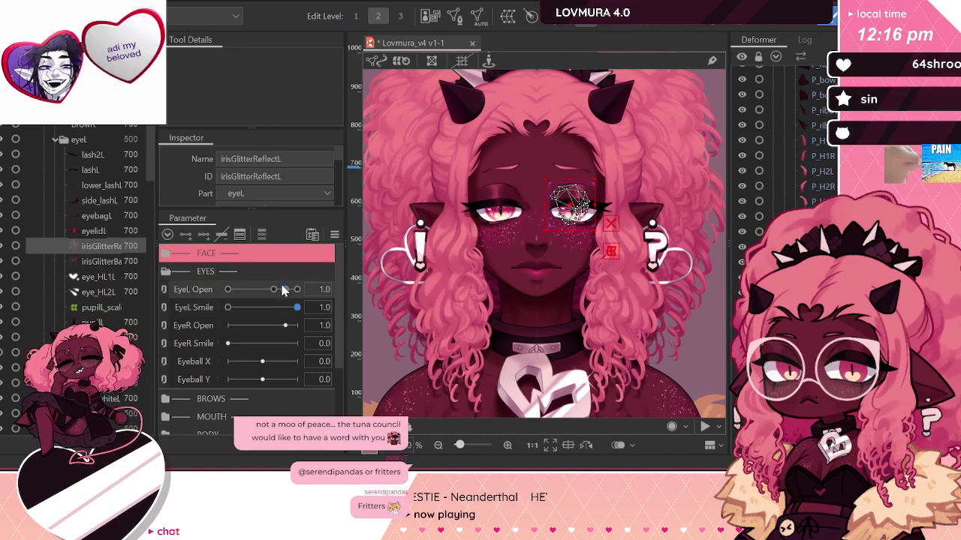
Step: Select all objects keyed to EyeL Open and copy their closed-eye form at EyeL Open 0.0 from EyeL Smile 0.0 to 1.0
{"action": "left_click", "coordinate": [364, 289]}
{"action": "left_click", "coordinate": [394, 290]}
{"action": "left_click", "coordinate": [228, 289]}
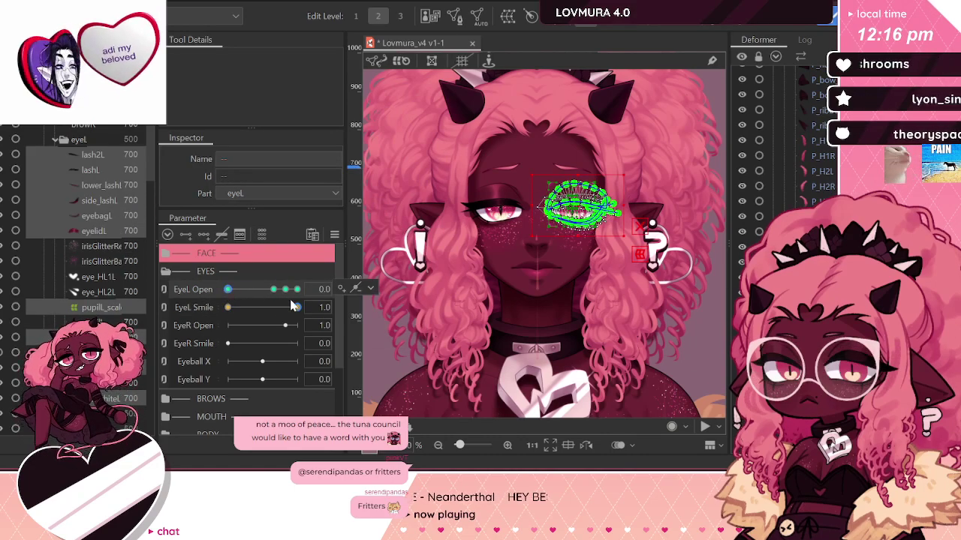
{"action": "left_click_drag", "start_coordinate": [297, 308], "coordinate": [167, 321]}
{"action": "left_click", "coordinate": [229, 296]}
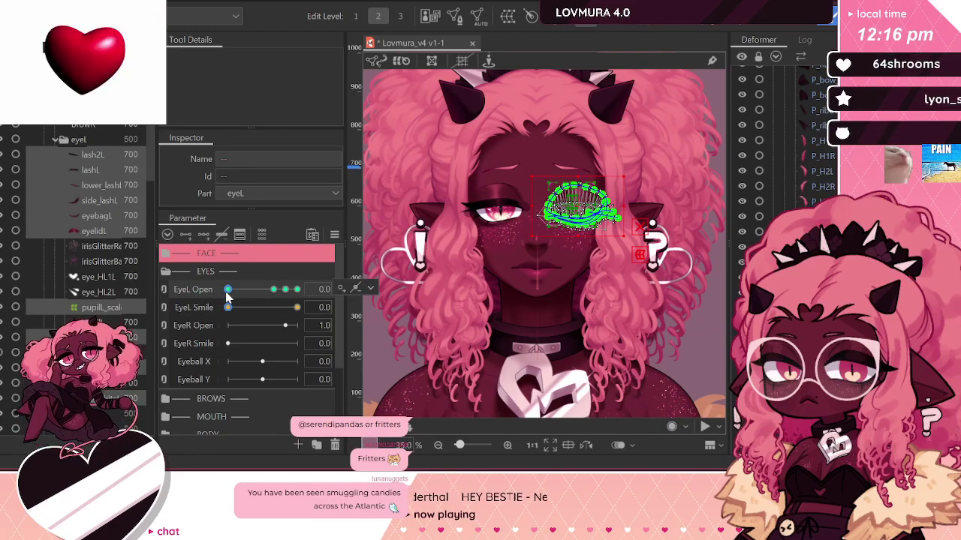
{"action": "left_click", "coordinate": [296, 308]}
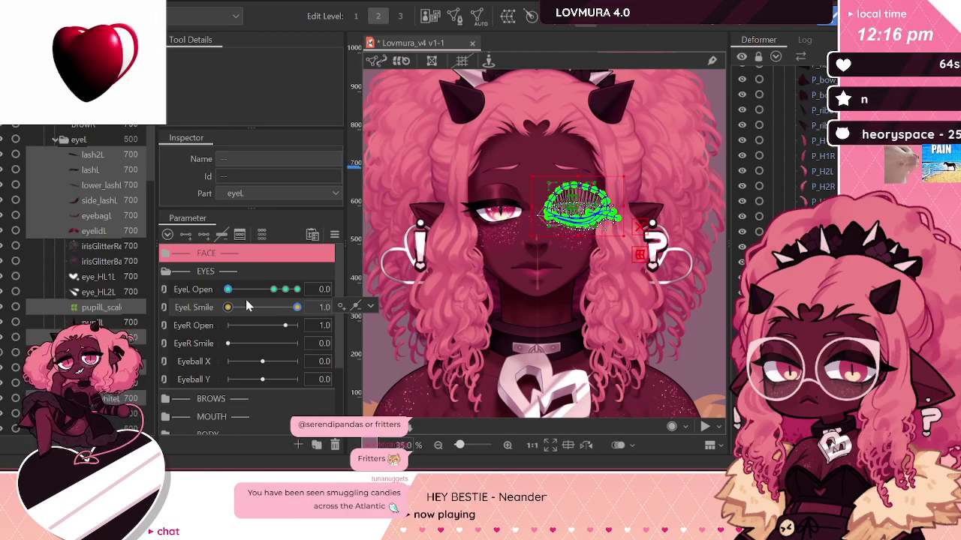
{"action": "left_click", "coordinate": [275, 290]}
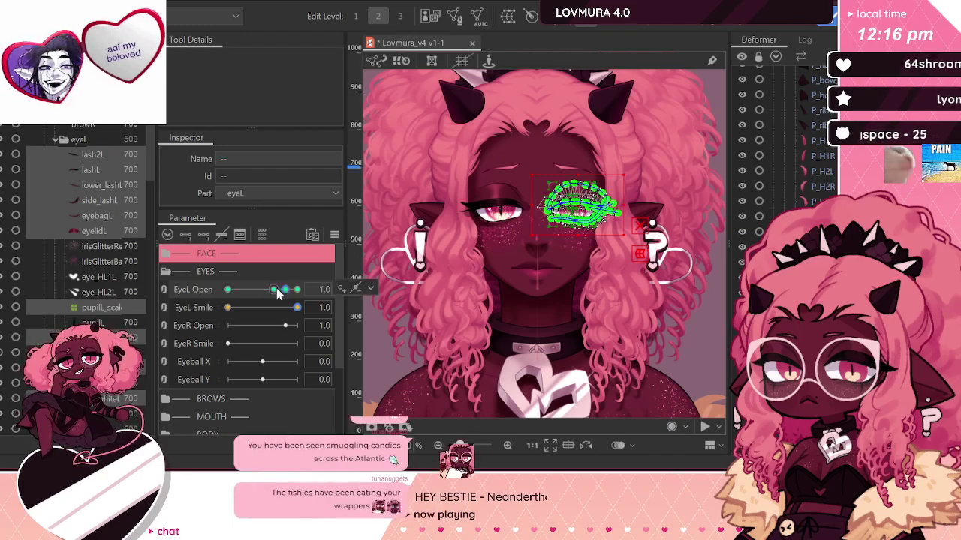
{"action": "left_click_drag", "start_coordinate": [277, 289], "coordinate": [227, 290]}
Step: Bend lashL upward into an arch with its deform path points at EyeL Open 0.0 and EyeL Smile 1.0
{"action": "left_click", "coordinate": [101, 260]}
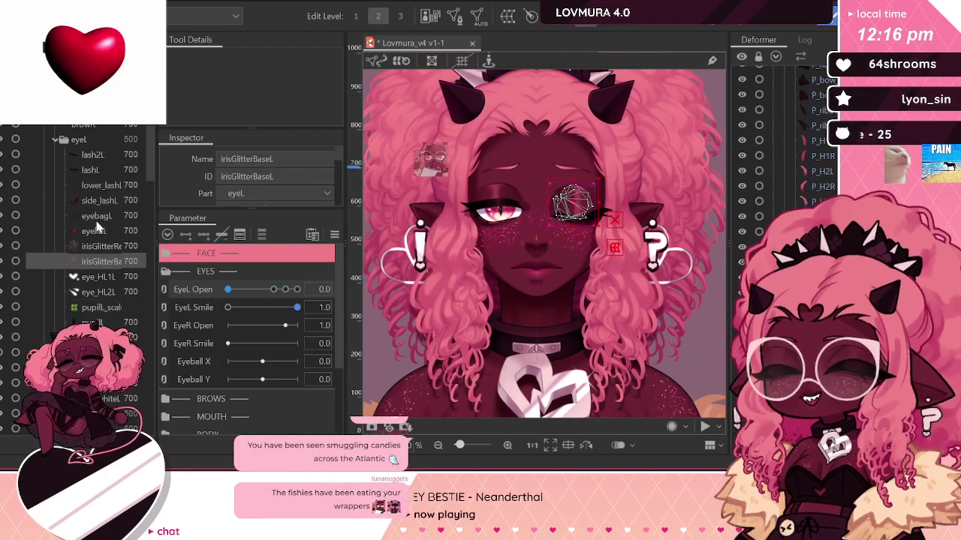
{"action": "left_click", "coordinate": [90, 170]}
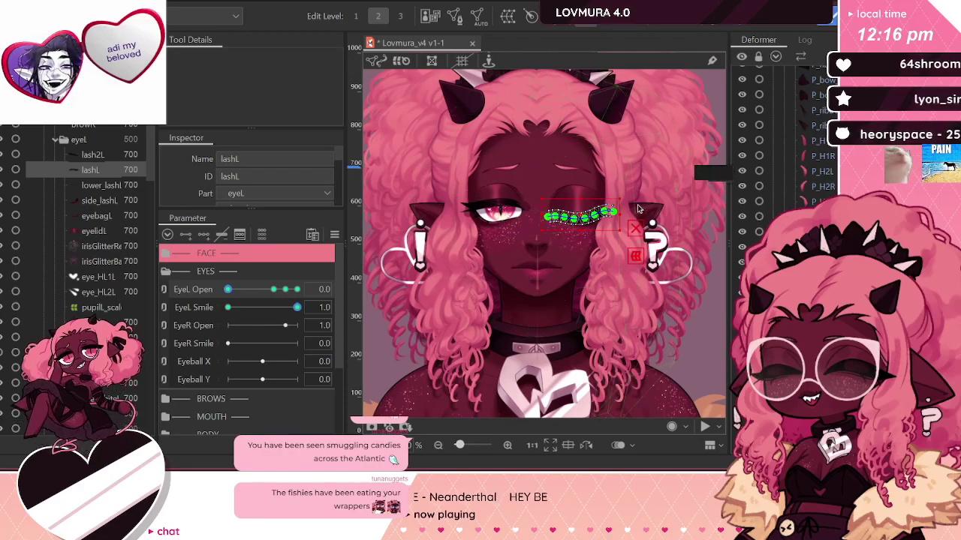
{"action": "scroll", "coordinate": [521, 211], "scroll_direction": "up", "scroll_amount": 3}
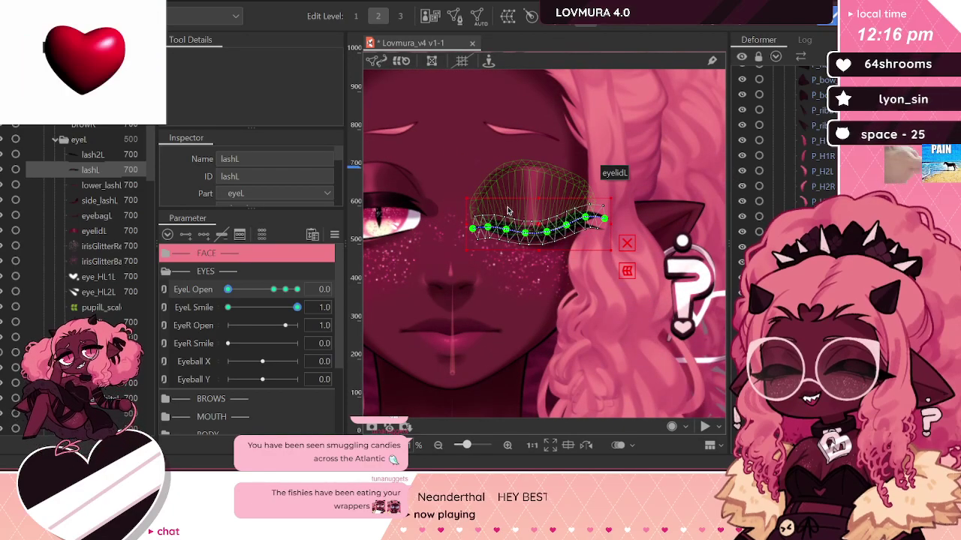
{"action": "scroll", "coordinate": [476, 199], "scroll_direction": "up", "scroll_amount": 2}
{"action": "scroll", "coordinate": [581, 234], "scroll_direction": "up", "scroll_amount": 2}
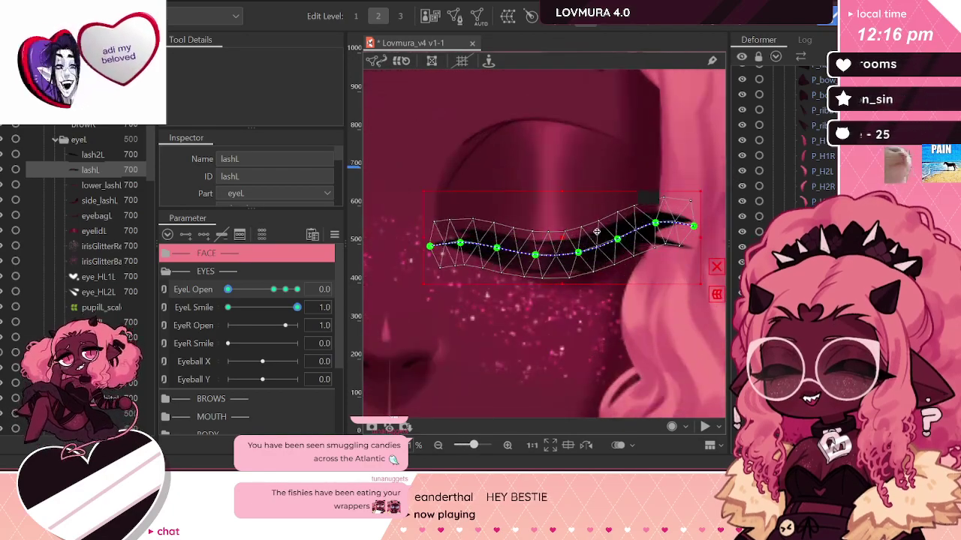
{"action": "left_click_drag", "start_coordinate": [538, 236], "coordinate": [495, 231]}
{"action": "left_click_drag", "start_coordinate": [578, 254], "coordinate": [617, 250]}
{"action": "left_click_drag", "start_coordinate": [655, 224], "coordinate": [501, 221]}
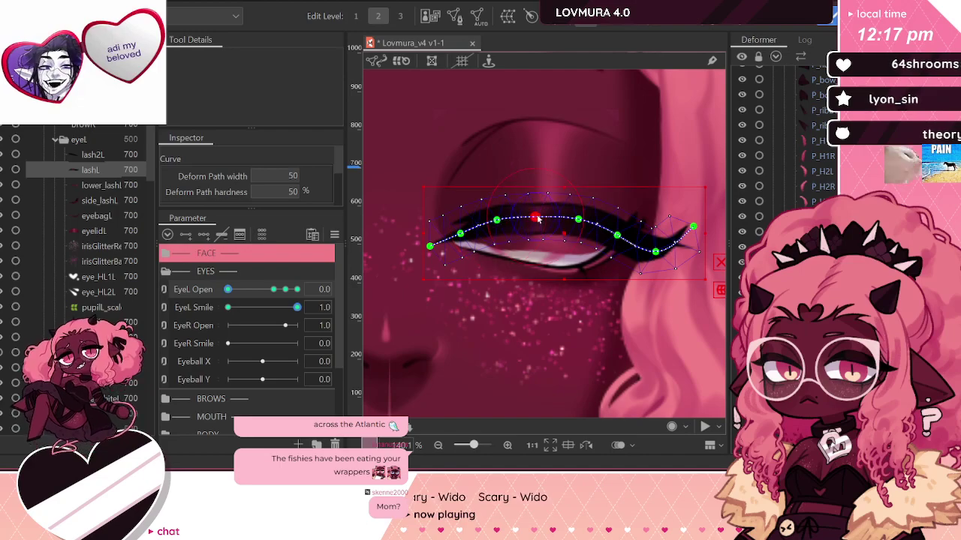
{"action": "mouse_move", "coordinate": [581, 220]}
{"action": "left_mouse_down"}
{"action": "mouse_move", "coordinate": [584, 229]}
{"action": "mouse_move", "coordinate": [578, 220]}
{"action": "left_mouse_up"}
{"action": "key", "text": "ctrl+z"}
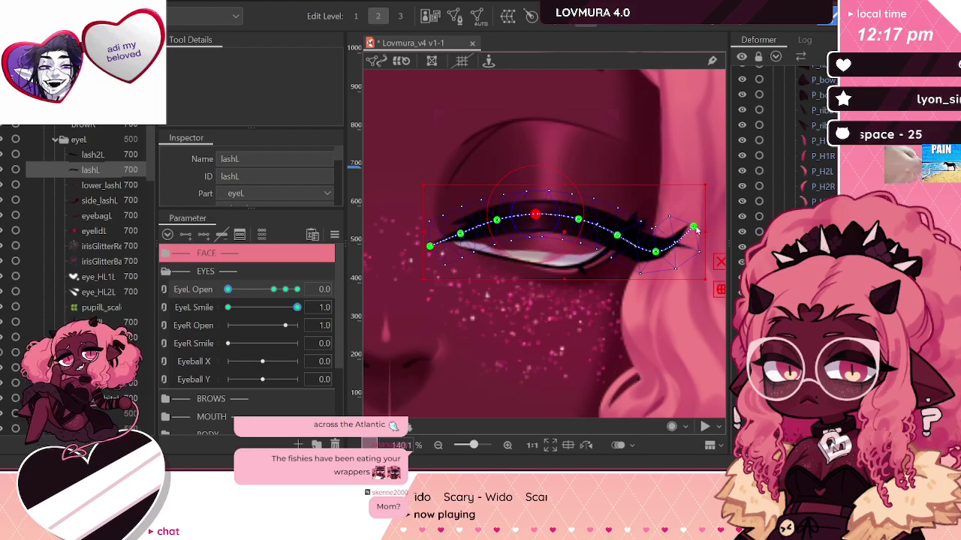
Step: Lower the outer tip and inner corner of lashL's deform path and smooth the arch between them
{"action": "left_click_drag", "start_coordinate": [694, 227], "coordinate": [696, 247]}
{"action": "left_click", "coordinate": [498, 219]}
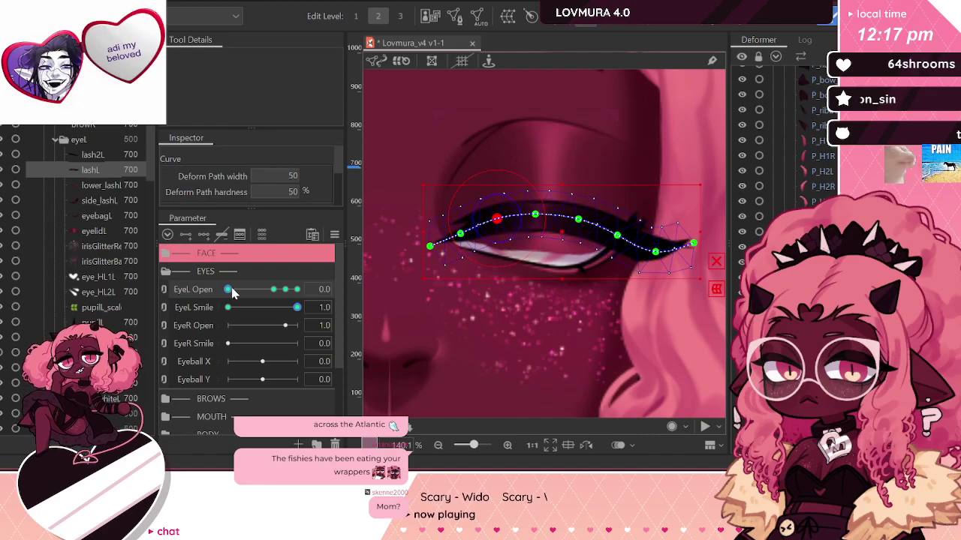
{"action": "left_click_drag", "start_coordinate": [296, 307], "coordinate": [311, 318]}
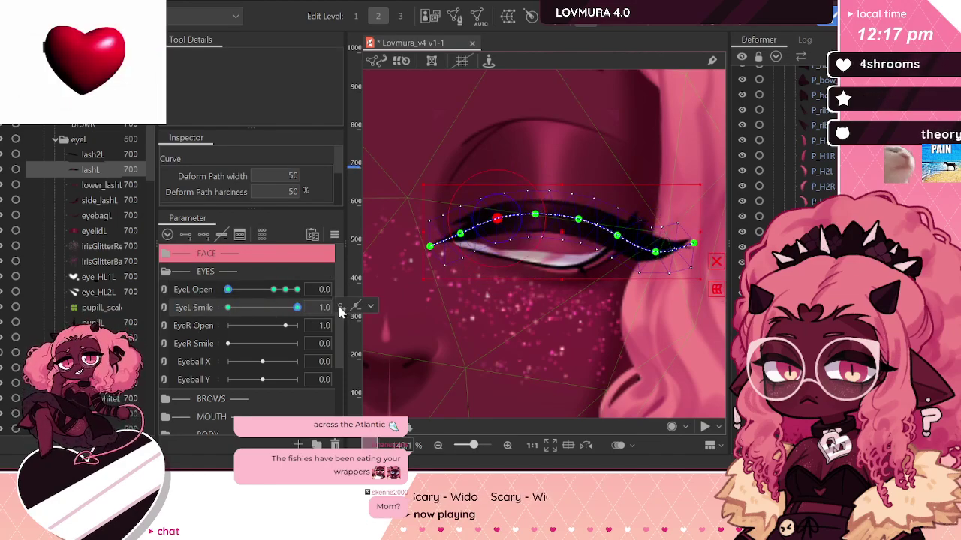
{"action": "scroll", "coordinate": [491, 268], "scroll_direction": "down", "scroll_amount": 1}
{"action": "scroll", "coordinate": [470, 239], "scroll_direction": "up", "scroll_amount": 1}
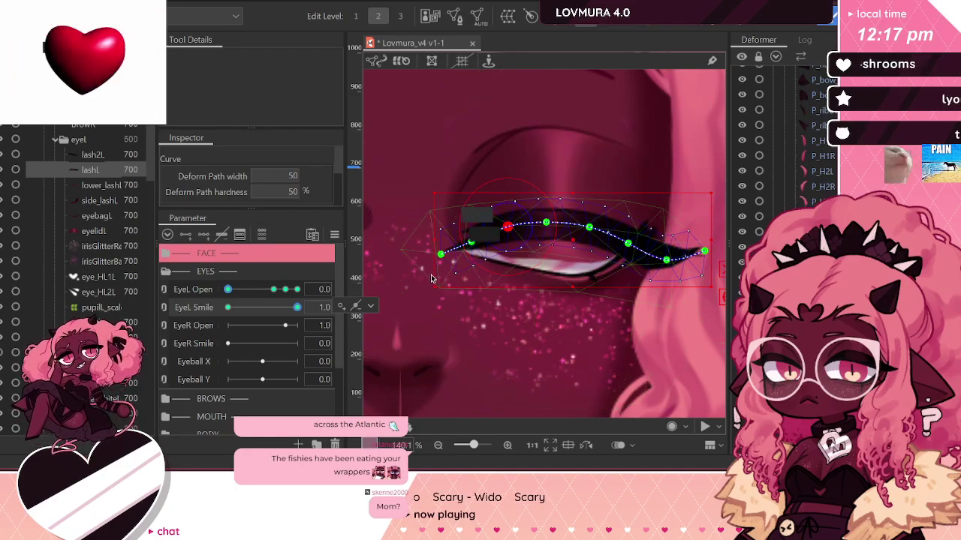
{"action": "left_click_drag", "start_coordinate": [441, 254], "coordinate": [443, 264]}
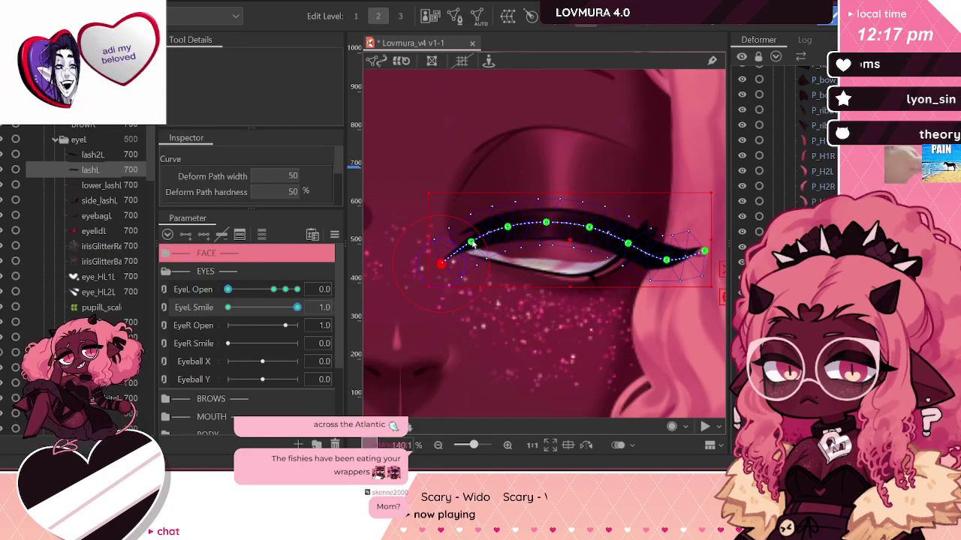
{"action": "left_click", "coordinate": [471, 243]}
{"action": "left_click", "coordinate": [547, 224]}
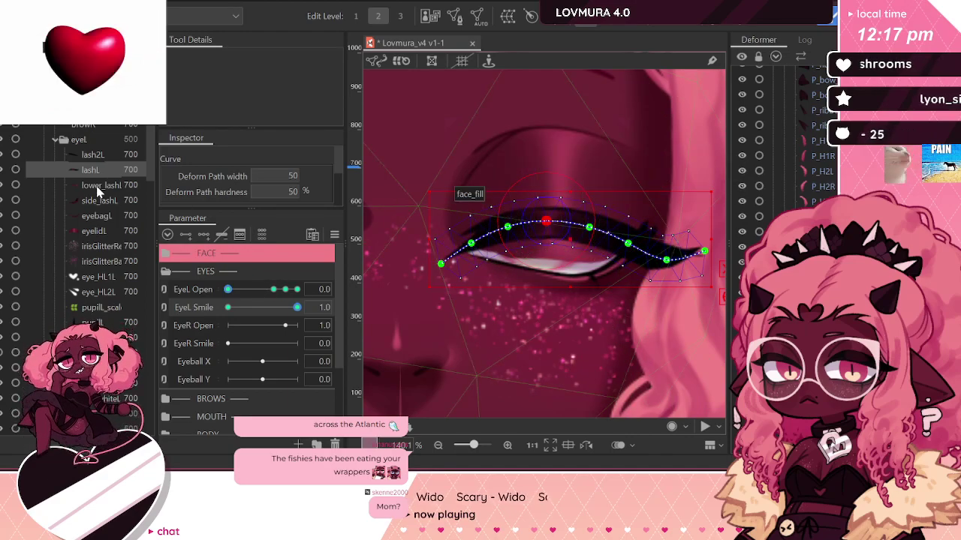
Step: Lower lash2L to fit the outer corner of the arched lash and fine-tune the middle path points of lashL
{"action": "left_click", "coordinate": [94, 155]}
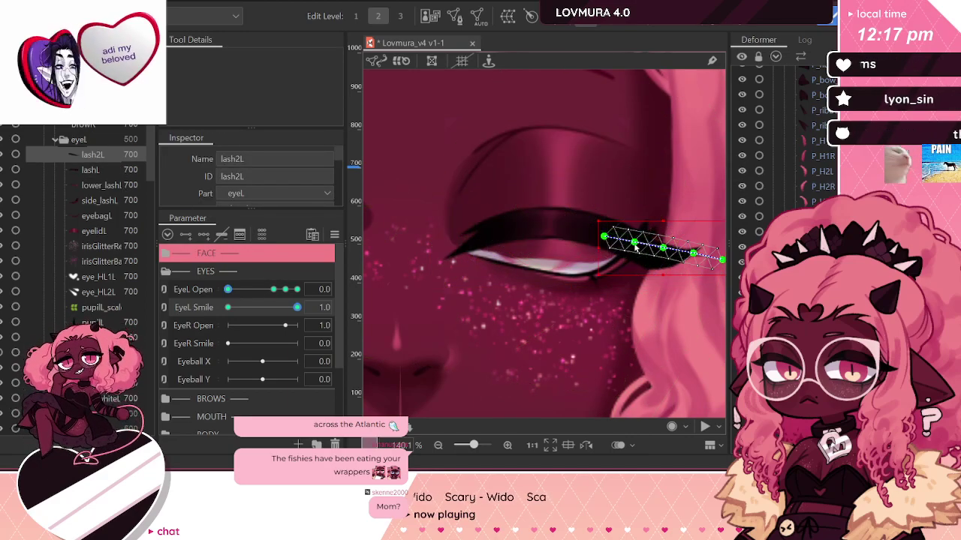
{"action": "left_click_drag", "start_coordinate": [663, 250], "coordinate": [663, 271]}
{"action": "left_click", "coordinate": [90, 170]}
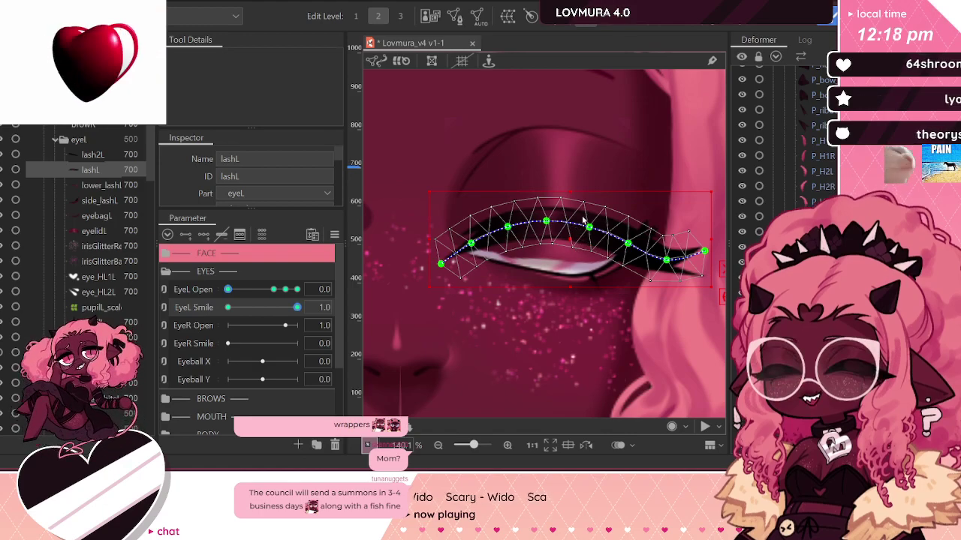
{"action": "scroll", "coordinate": [584, 234], "scroll_direction": "up", "scroll_amount": 3}
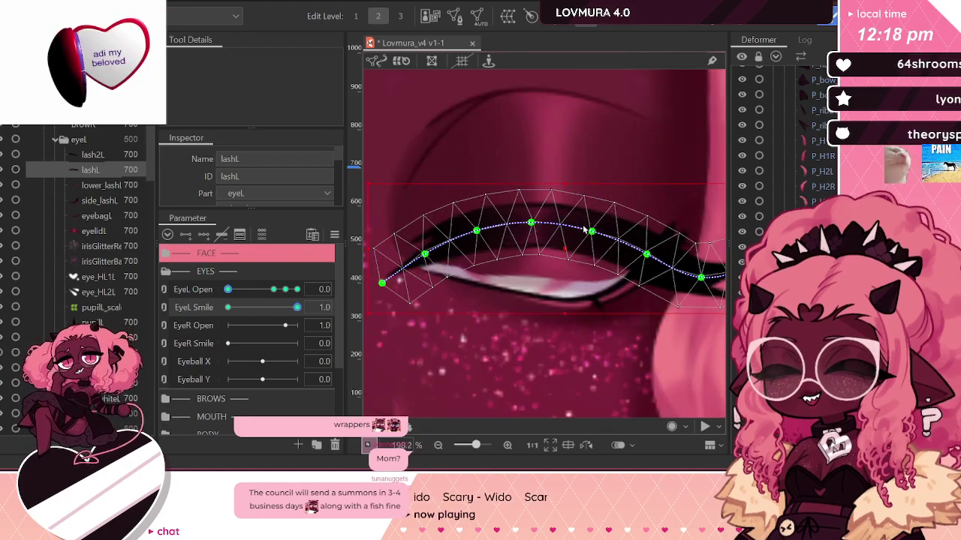
{"action": "left_click", "coordinate": [532, 224]}
{"action": "left_click_drag", "start_coordinate": [532, 224], "coordinate": [532, 223]}
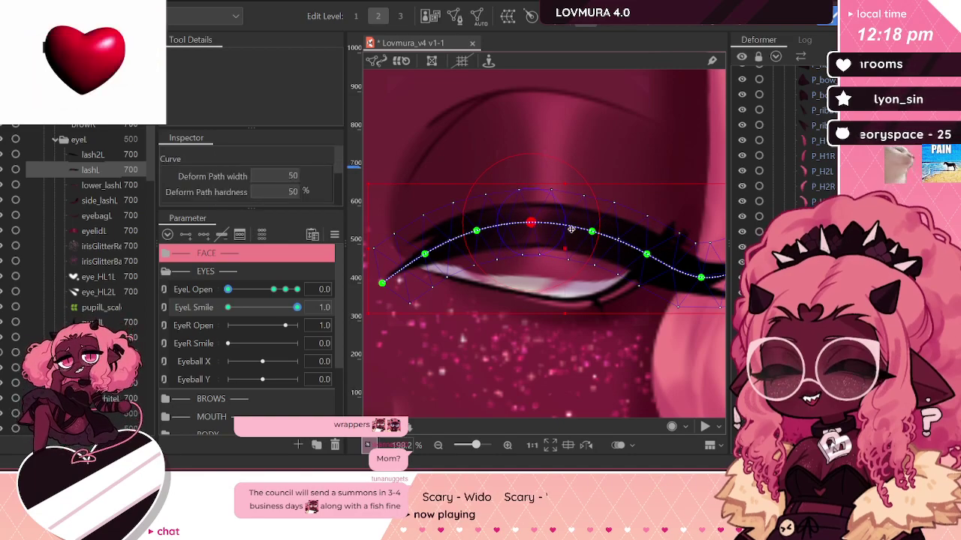
{"action": "left_click", "coordinate": [592, 233], "text": "shift"}
{"action": "scroll", "coordinate": [615, 253], "scroll_direction": "down", "scroll_amount": 3}
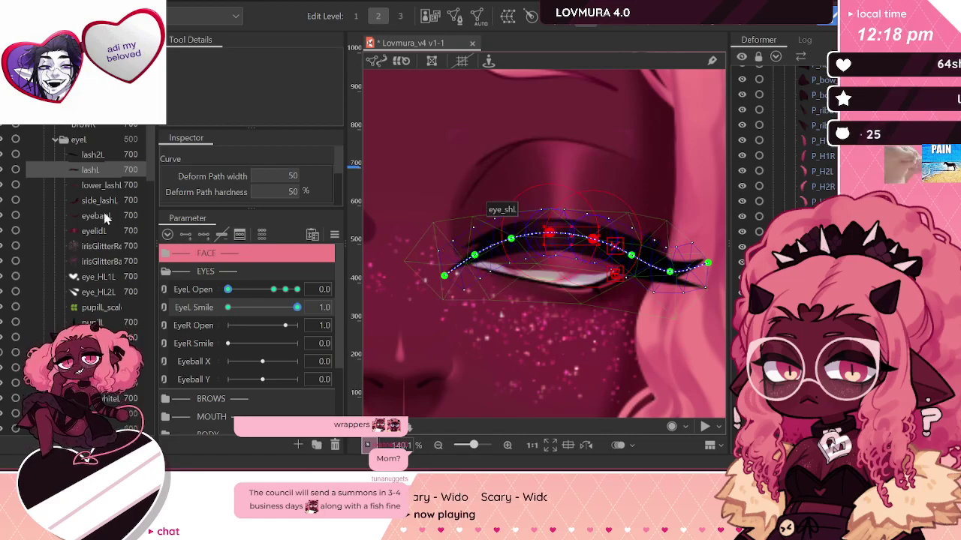
Step: Raise lower_lashL's deform path points into an upward arch against the underside of the closed upper lash
{"action": "left_click", "coordinate": [90, 185]}
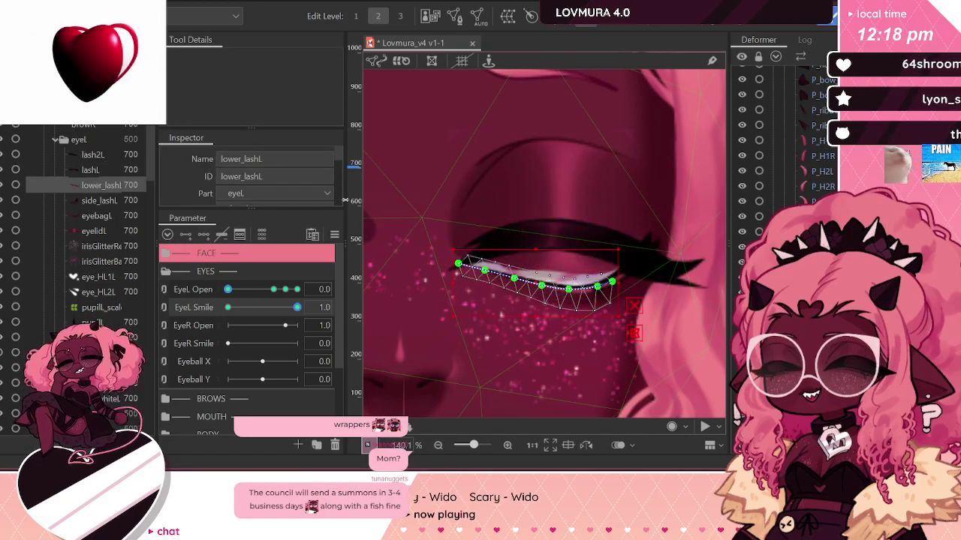
{"action": "scroll", "coordinate": [573, 300], "scroll_direction": "up", "scroll_amount": 3}
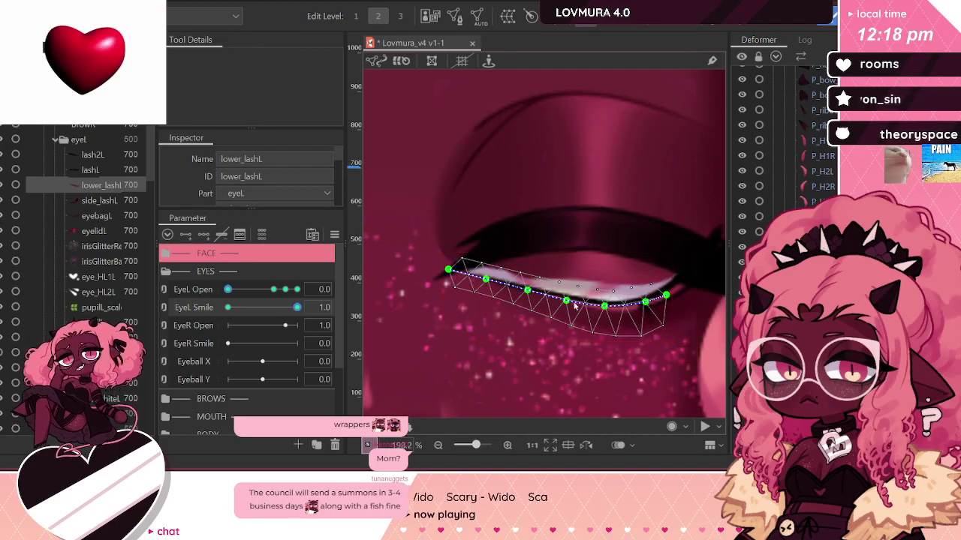
{"action": "left_click_drag", "start_coordinate": [565, 301], "coordinate": [488, 262]}
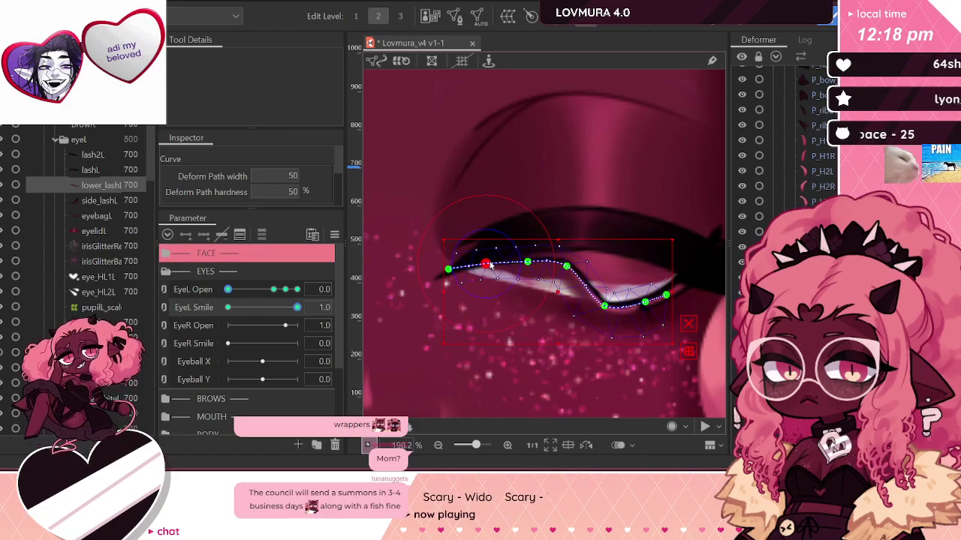
{"action": "left_click_drag", "start_coordinate": [604, 306], "coordinate": [533, 261]}
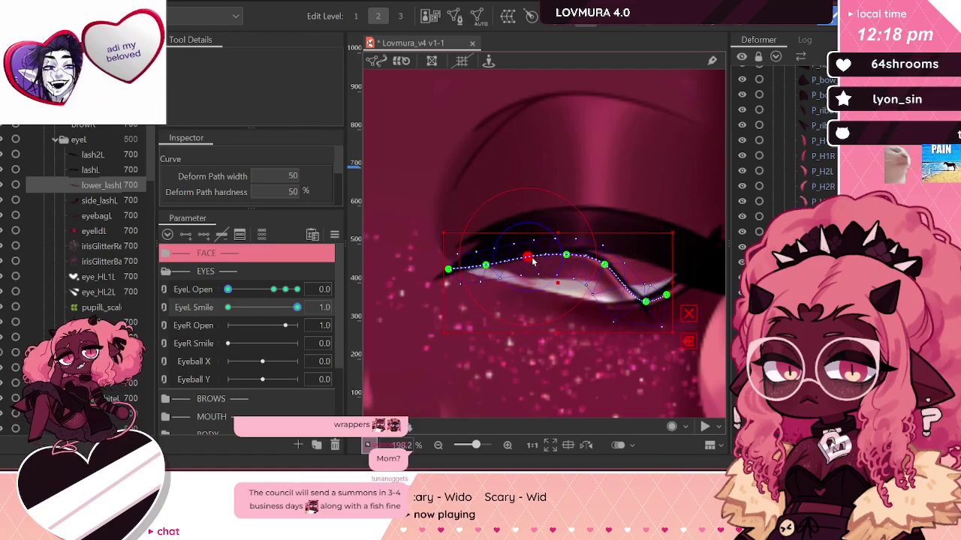
{"action": "left_click", "coordinate": [605, 264]}
{"action": "left_click_drag", "start_coordinate": [644, 279], "coordinate": [605, 254]}
{"action": "left_click_drag", "start_coordinate": [666, 294], "coordinate": [645, 266]}
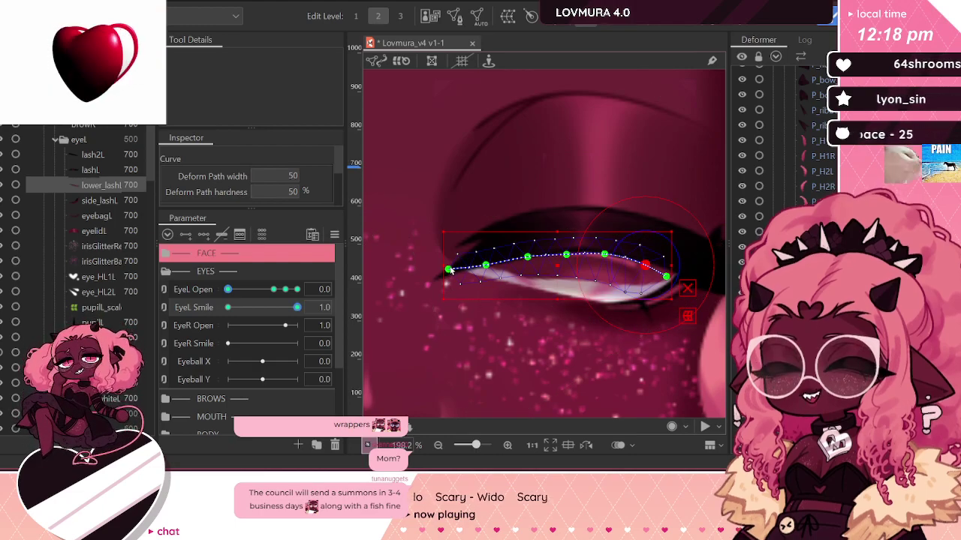
Step: Lower the inner end of lower_lashL's deform path and even out its curve through the middle points
{"action": "left_click_drag", "start_coordinate": [449, 269], "coordinate": [487, 271]}
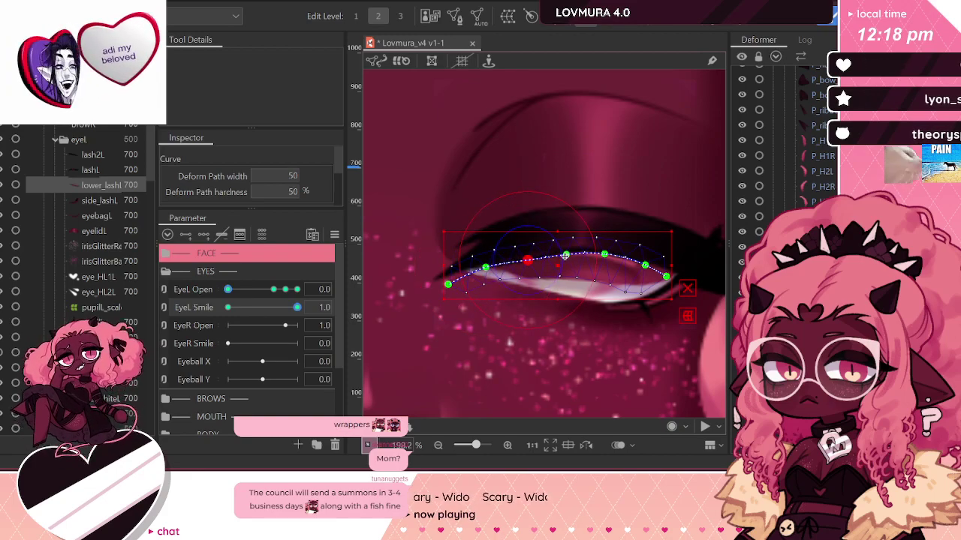
{"action": "left_click", "coordinate": [688, 290]}
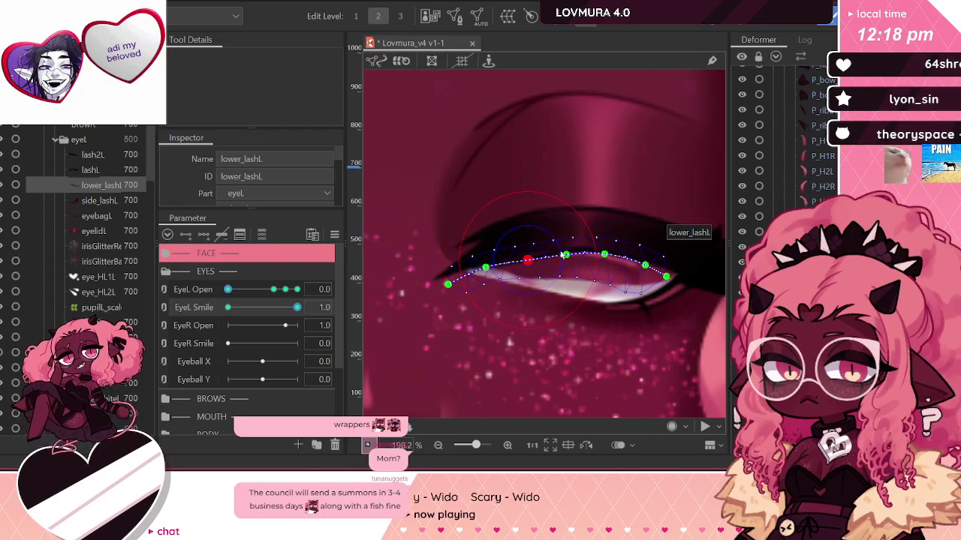
{"action": "scroll", "coordinate": [562, 255], "scroll_direction": "up", "scroll_amount": 3}
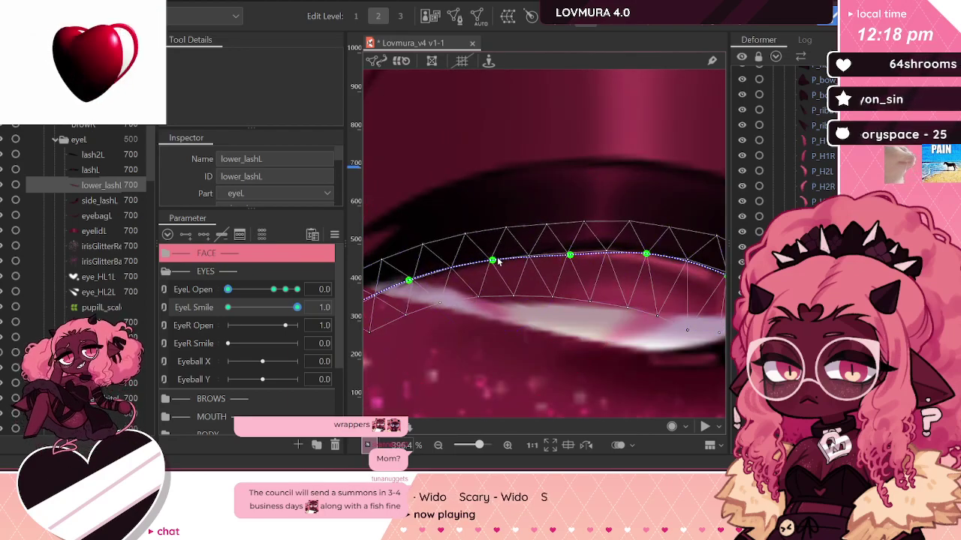
{"action": "left_click", "coordinate": [570, 258]}
{"action": "left_click_drag", "start_coordinate": [571, 260], "coordinate": [571, 256]}
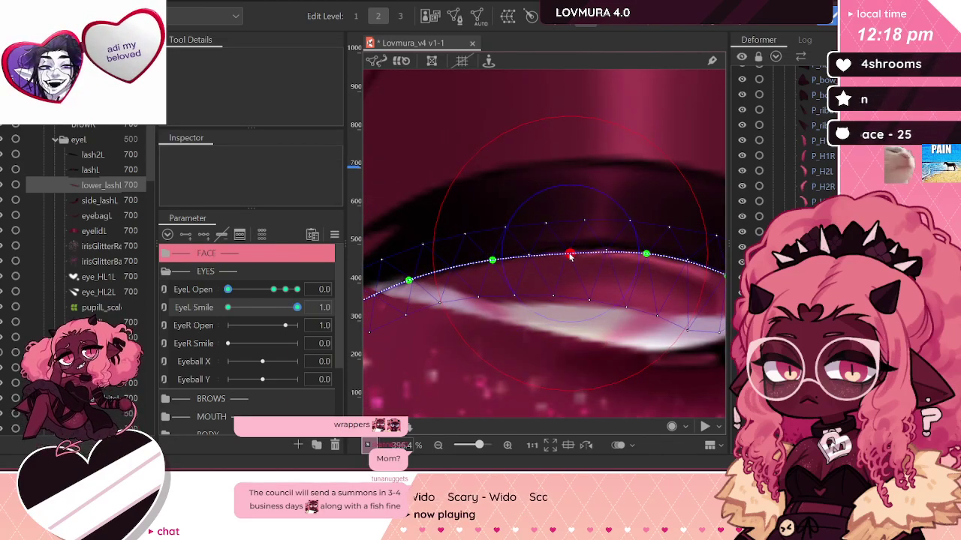
{"action": "scroll", "coordinate": [503, 264], "scroll_direction": "down", "scroll_amount": 4}
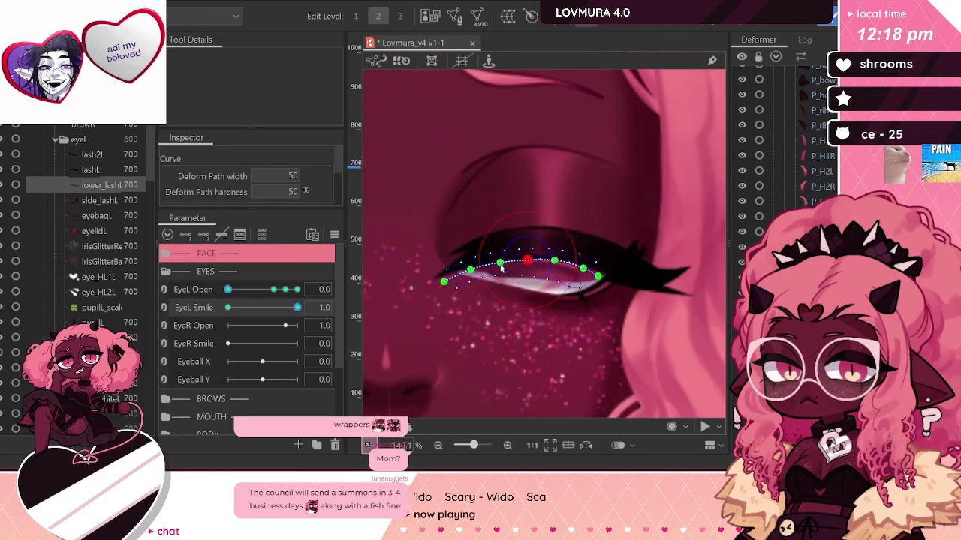
Step: Reshape side_lashL by raising its inner path points and lowering its outer ones to follow the closed smiling lash line
{"action": "left_click", "coordinate": [99, 201]}
{"action": "scroll", "coordinate": [461, 293], "scroll_direction": "up", "scroll_amount": 1}
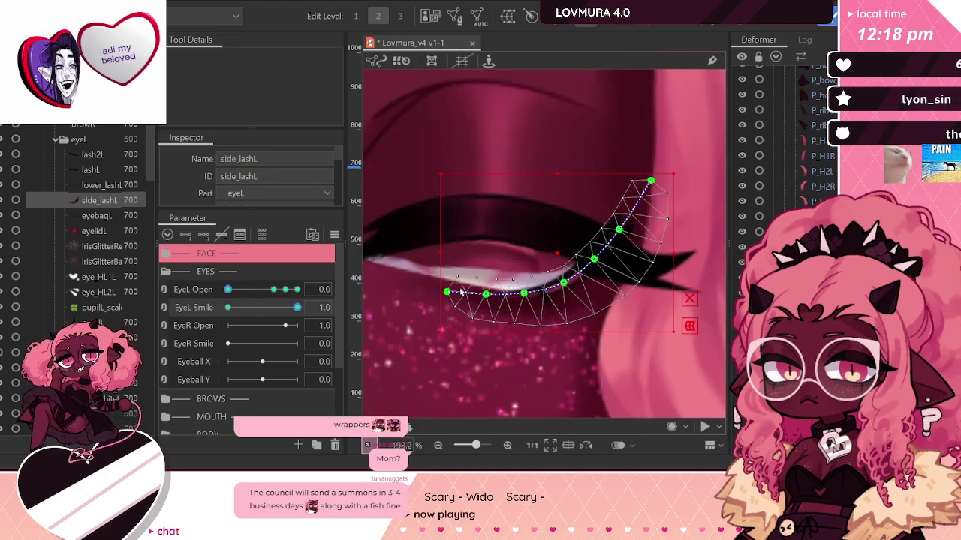
{"action": "left_click_drag", "start_coordinate": [448, 292], "coordinate": [447, 246]}
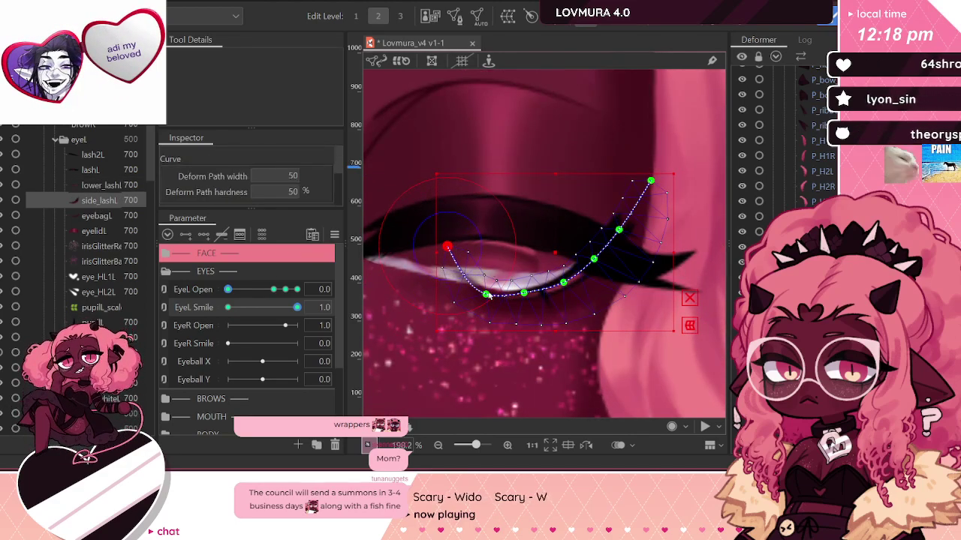
{"action": "left_click_drag", "start_coordinate": [488, 294], "coordinate": [490, 252]}
{"action": "left_click_drag", "start_coordinate": [523, 291], "coordinate": [518, 253]}
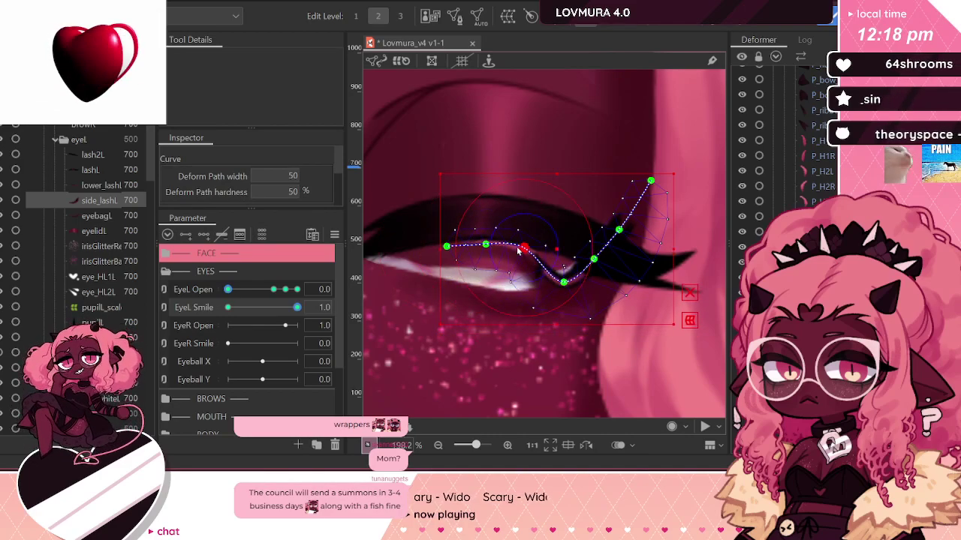
{"action": "left_click_drag", "start_coordinate": [563, 284], "coordinate": [563, 254]}
{"action": "left_click_drag", "start_coordinate": [618, 231], "coordinate": [619, 269]}
{"action": "left_click_drag", "start_coordinate": [651, 180], "coordinate": [650, 278]}
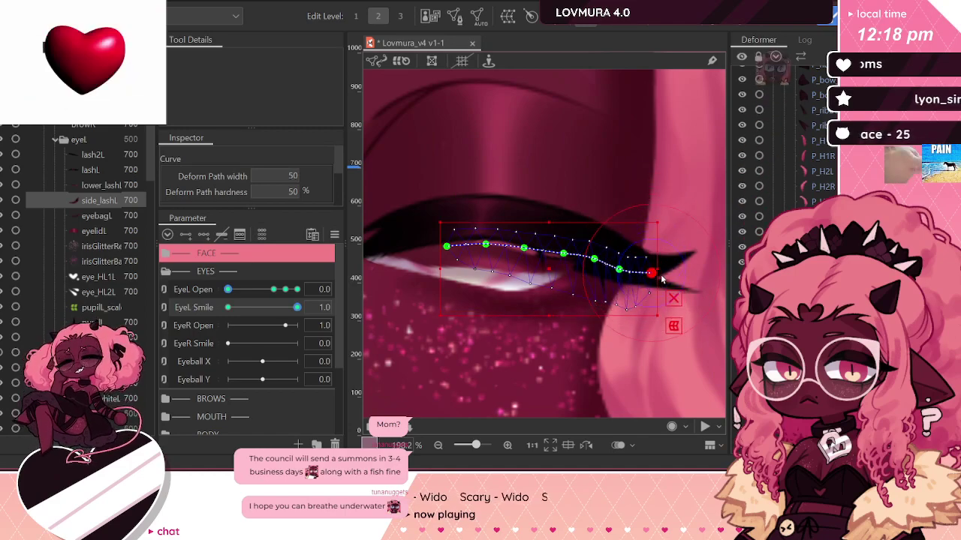
{"action": "left_click_drag", "start_coordinate": [593, 258], "coordinate": [594, 268]}
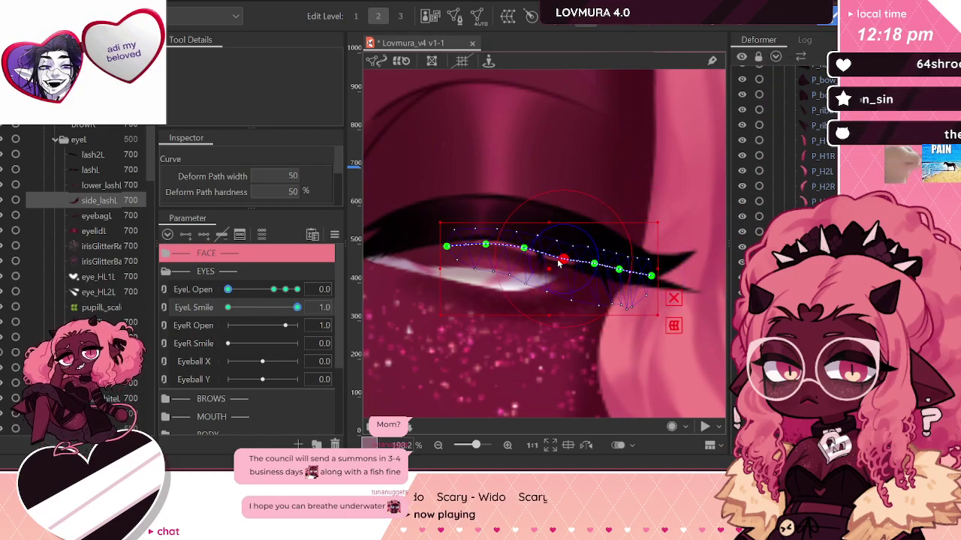
Step: Fine-tune the middle path points of side_lashL so its curve lines up with the lower lash
{"action": "scroll", "coordinate": [593, 269], "scroll_direction": "up", "scroll_amount": 3}
{"action": "scroll", "coordinate": [544, 256], "scroll_direction": "up", "scroll_amount": 2}
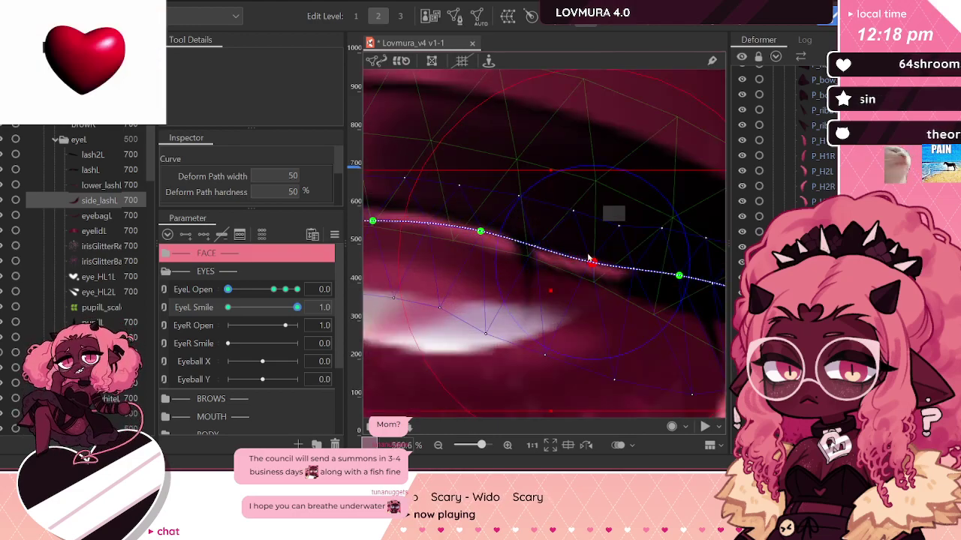
{"action": "left_click", "coordinate": [479, 241]}
{"action": "left_click_drag", "start_coordinate": [473, 246], "coordinate": [473, 230]}
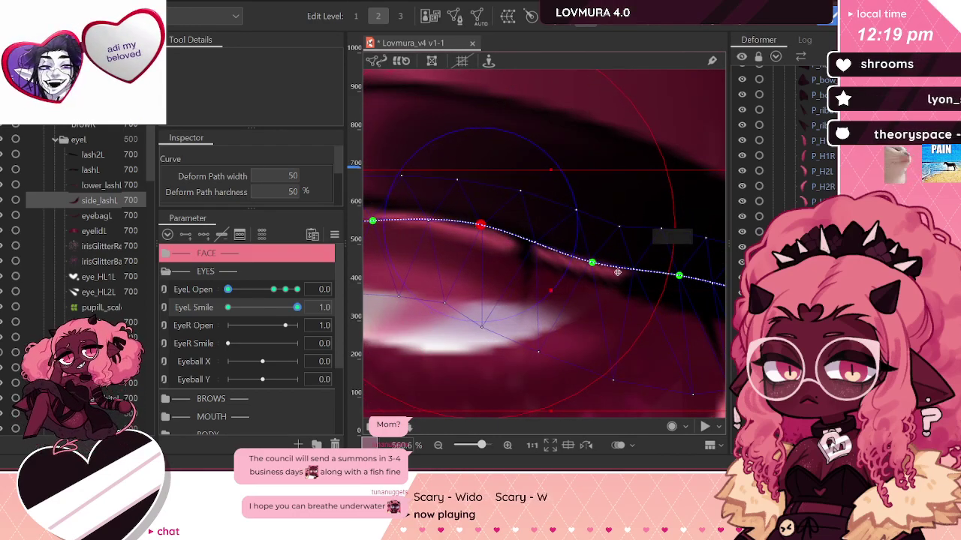
{"action": "left_click", "coordinate": [678, 278]}
{"action": "scroll", "coordinate": [578, 263], "scroll_direction": "down", "scroll_amount": 5}
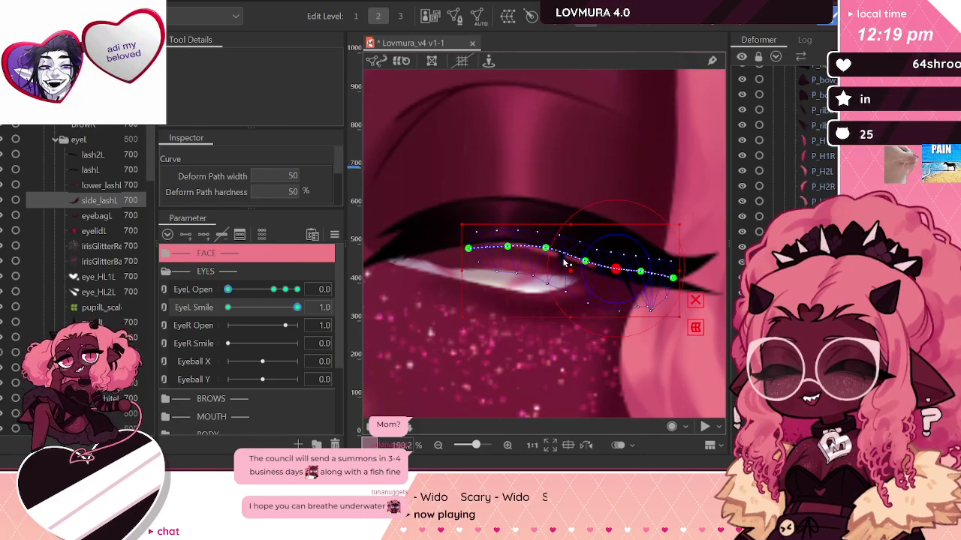
Step: Reshape eyebagL by raising its inner and middle deform path points and lowering its outer end to follow the closed smiling lash line
{"action": "left_click", "coordinate": [84, 215]}
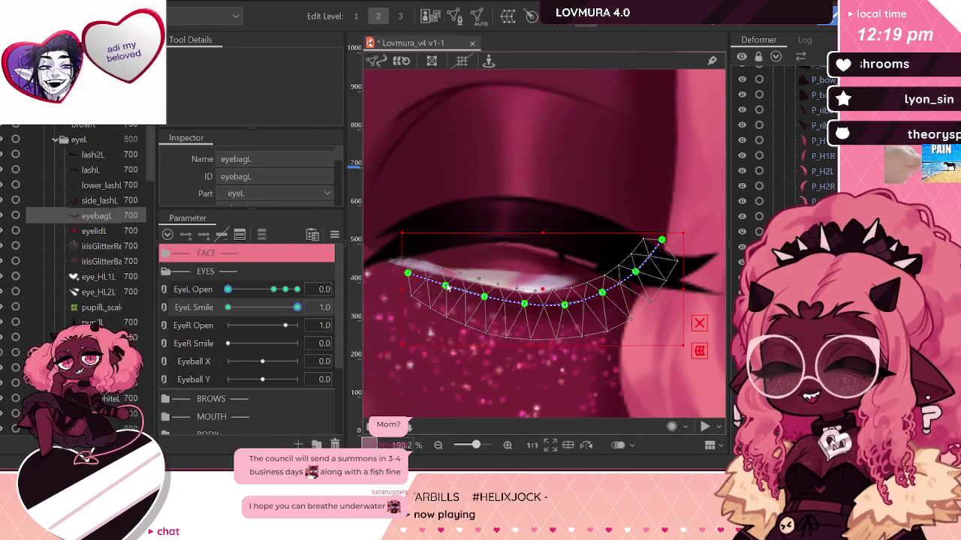
{"action": "left_click_drag", "start_coordinate": [445, 285], "coordinate": [407, 258]}
{"action": "left_click_drag", "start_coordinate": [484, 297], "coordinate": [484, 250]}
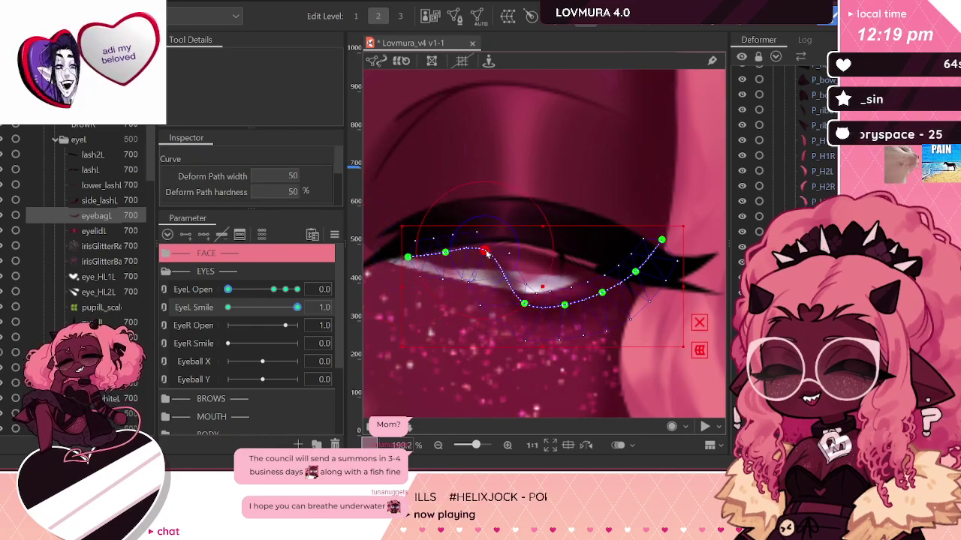
{"action": "left_click_drag", "start_coordinate": [523, 305], "coordinate": [524, 259]}
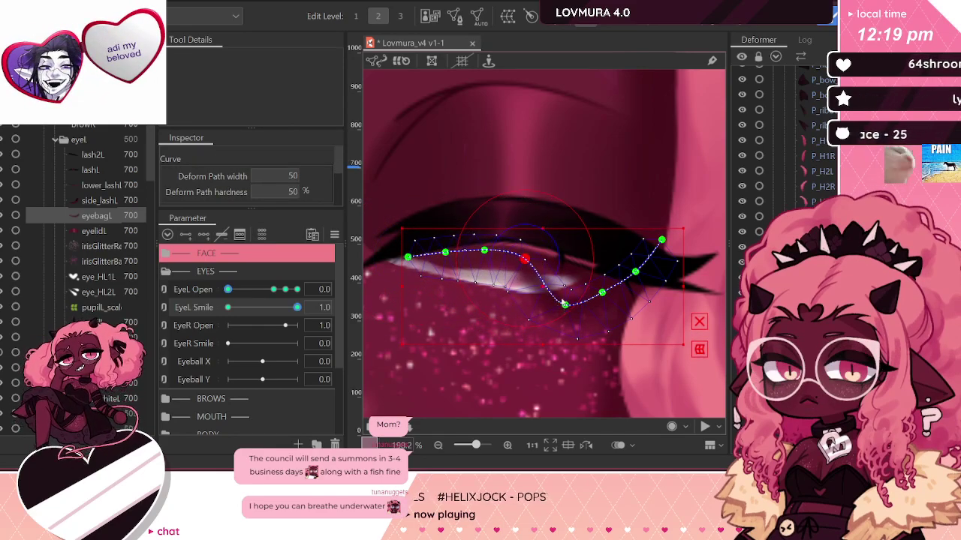
{"action": "left_click_drag", "start_coordinate": [564, 304], "coordinate": [634, 283]}
{"action": "left_click_drag", "start_coordinate": [662, 240], "coordinate": [661, 269]}
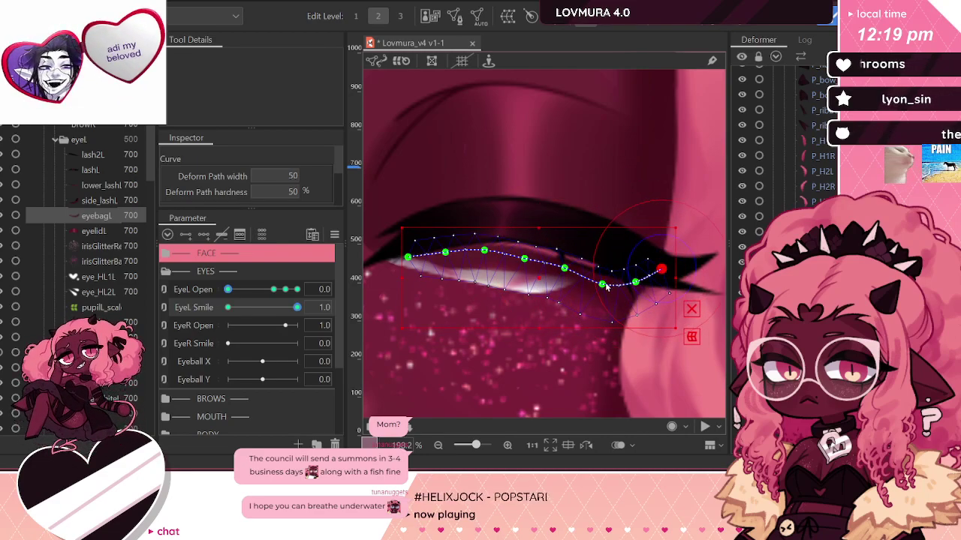
{"action": "left_click_drag", "start_coordinate": [484, 250], "coordinate": [524, 256]}
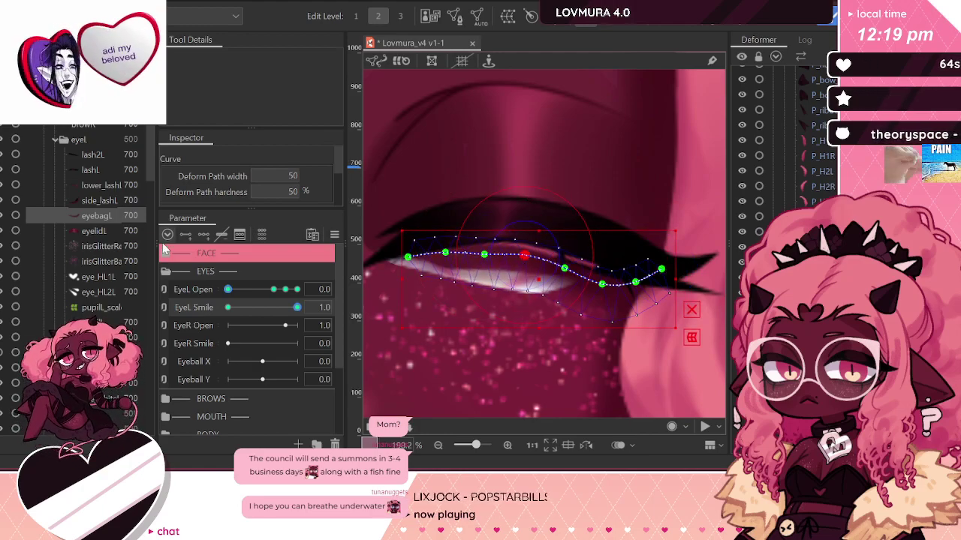
Step: Raise the middle points of eyelidL's lower edge and lower its outer point so the edge arches behind the closed upper lash
{"action": "left_click", "coordinate": [84, 230]}
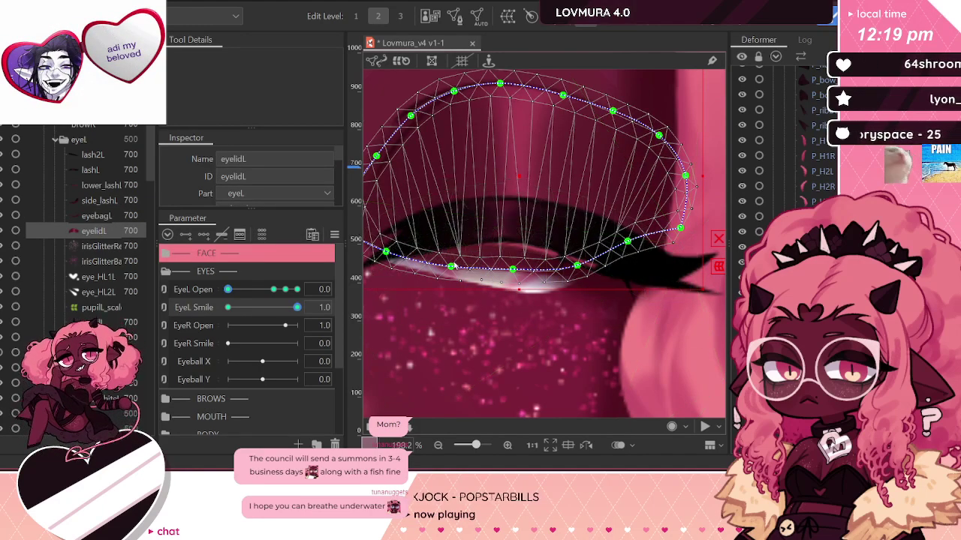
{"action": "left_click_drag", "start_coordinate": [452, 262], "coordinate": [451, 237]}
{"action": "left_click_drag", "start_coordinate": [513, 271], "coordinate": [513, 234]}
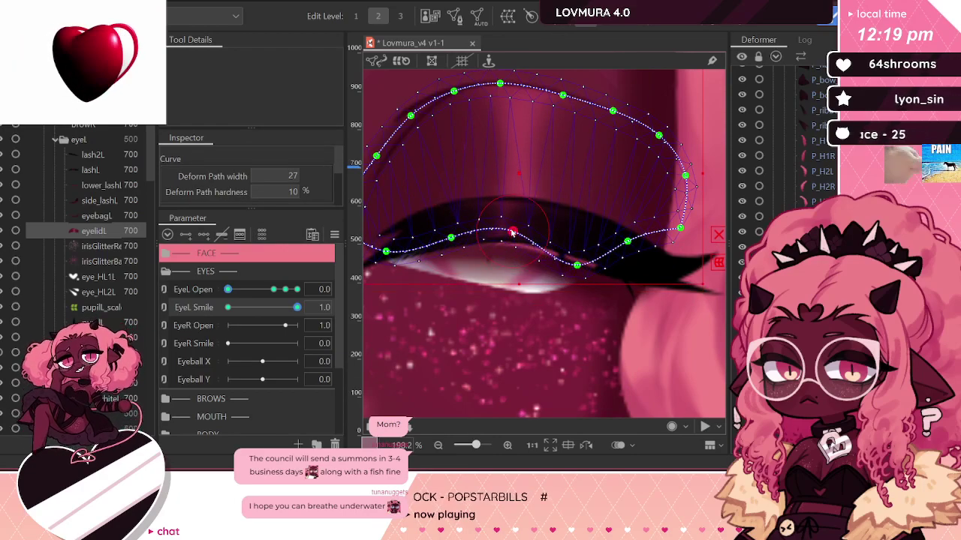
{"action": "left_click_drag", "start_coordinate": [576, 266], "coordinate": [575, 240]}
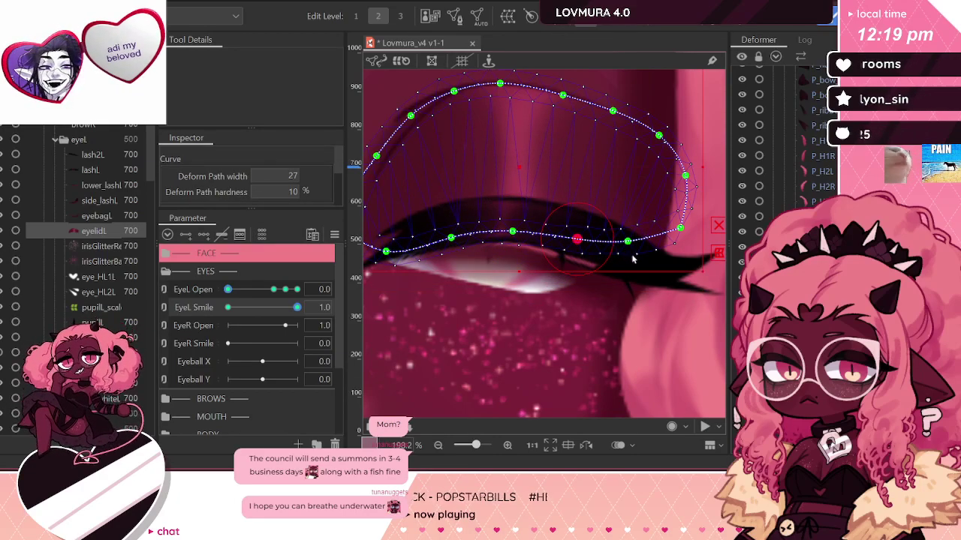
{"action": "left_click_drag", "start_coordinate": [629, 257], "coordinate": [628, 259]}
{"action": "scroll", "coordinate": [627, 259], "scroll_direction": "down", "scroll_amount": 2}
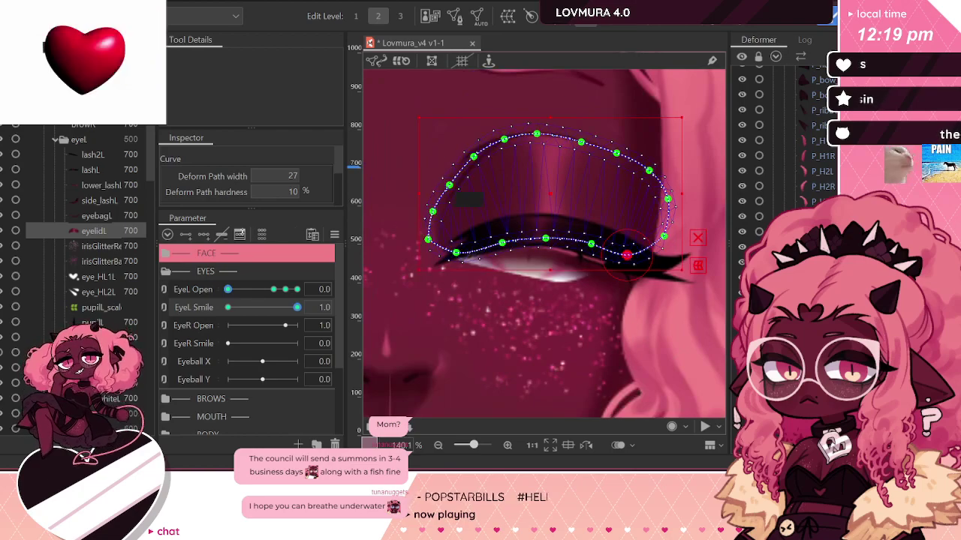
Step: Push the lower edge of the eye_whiteL mesh up behind the lash with the deform brush at 152.1 px and 68% weight
{"action": "left_click", "coordinate": [484, 229]}
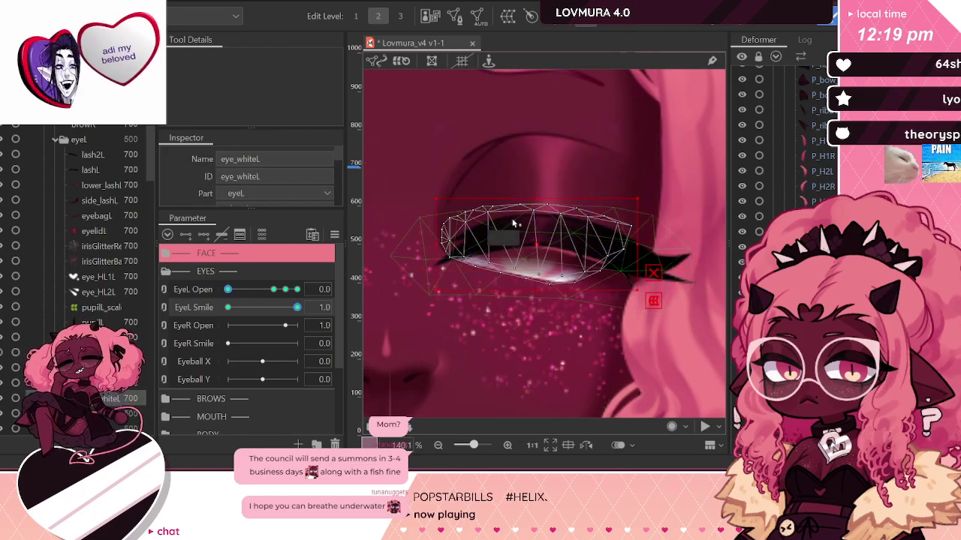
{"action": "left_click", "coordinate": [686, 25]}
{"action": "left_click_drag", "start_coordinate": [540, 300], "coordinate": [536, 281]}
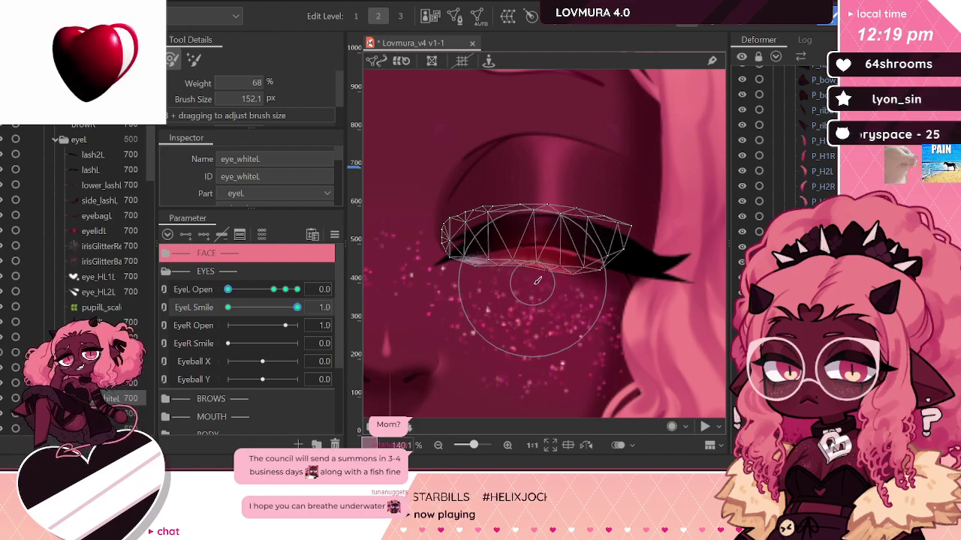
{"action": "mouse_move", "coordinate": [470, 300]}
{"action": "left_mouse_down"}
{"action": "mouse_move", "coordinate": [525, 304]}
{"action": "mouse_move", "coordinate": [521, 285]}
{"action": "mouse_move", "coordinate": [548, 287]}
{"action": "left_mouse_up"}
Step: Reduce the deform brush to 85 px and tuck the remaining lower edge of eye_whiteL fully behind the closed lash
{"action": "key", "text": "ctrl"}
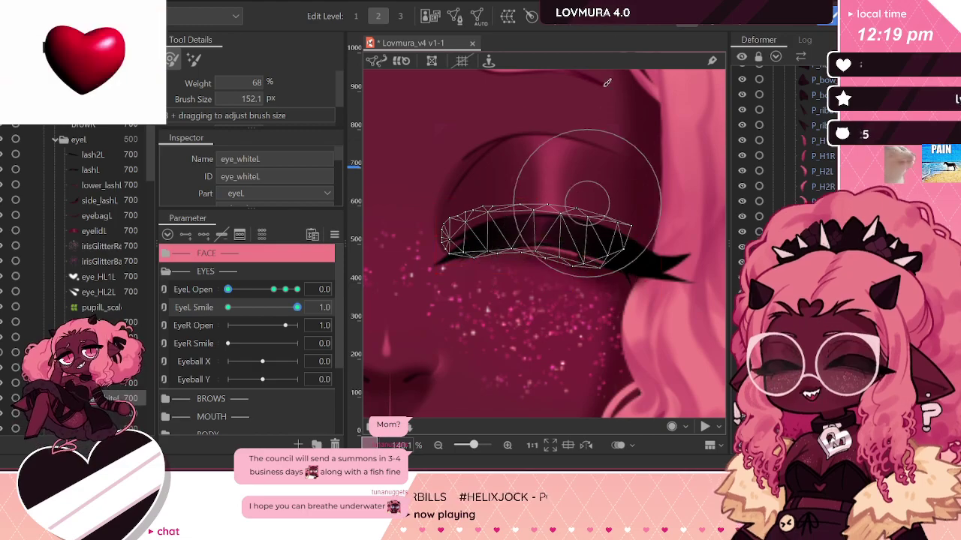
{"action": "key", "text": "b"}
{"action": "mouse_move", "coordinate": [562, 361]}
{"action": "left_mouse_down"}
{"action": "mouse_move", "coordinate": [540, 289]}
{"action": "mouse_move", "coordinate": [568, 306]}
{"action": "left_mouse_up"}
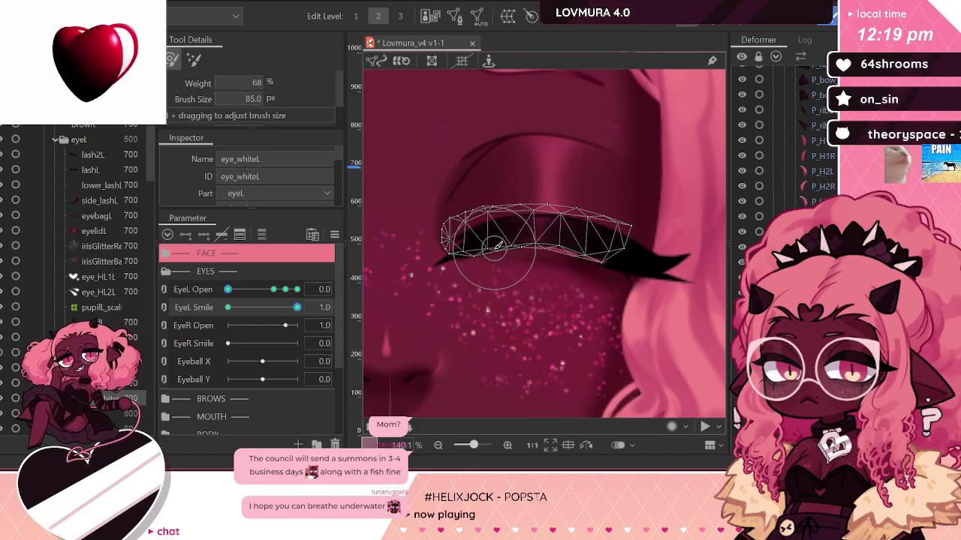
{"action": "scroll", "coordinate": [523, 171], "scroll_direction": "up", "scroll_amount": 2}
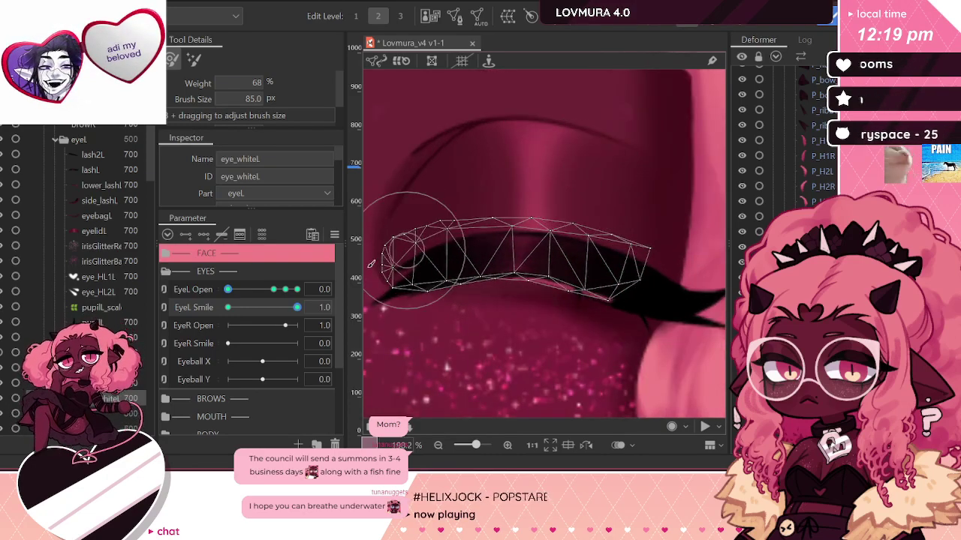
Step: Scrub EyeL Smile and inspect the closed left eye against the whole face with nothing selected
{"action": "left_click_drag", "start_coordinate": [297, 307], "coordinate": [356, 323]}
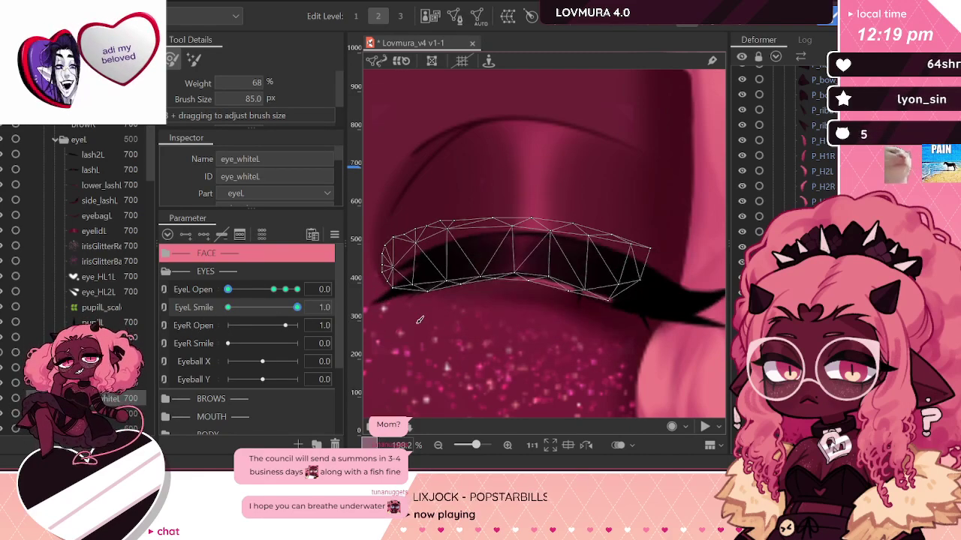
{"action": "scroll", "coordinate": [565, 256], "scroll_direction": "down", "scroll_amount": 5}
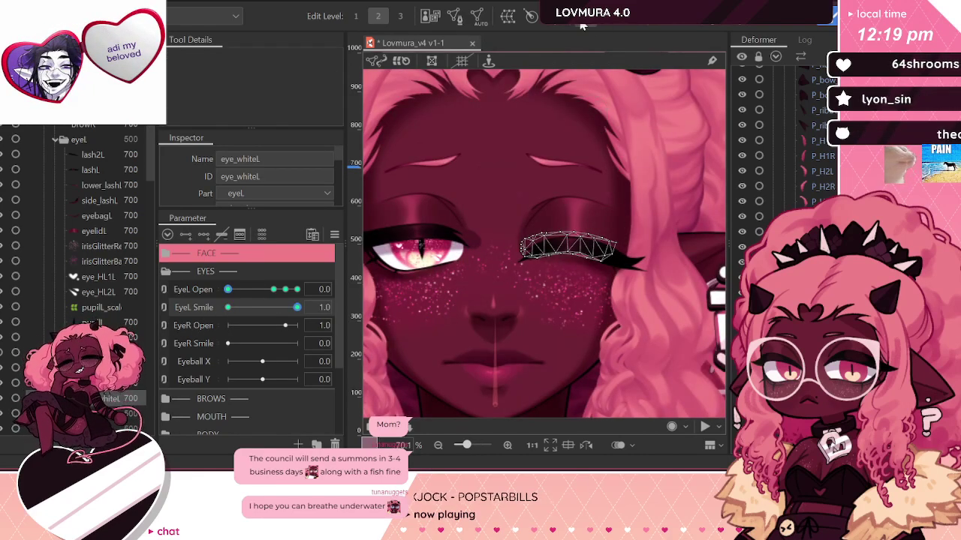
{"action": "key", "text": "v"}
{"action": "scroll", "coordinate": [511, 89], "scroll_direction": "down", "scroll_amount": 3}
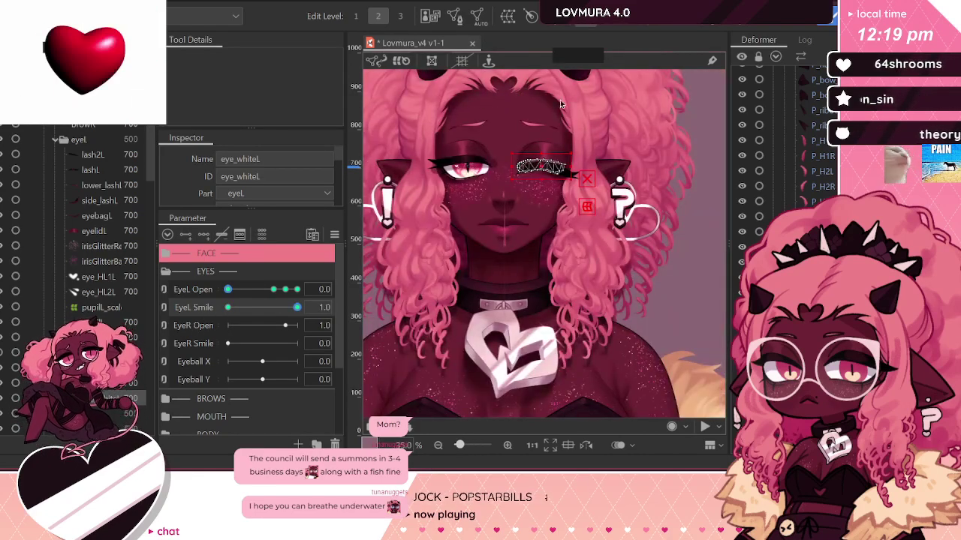
{"action": "left_click", "coordinate": [703, 126]}
{"action": "scroll", "coordinate": [567, 124], "scroll_direction": "up", "scroll_amount": 3}
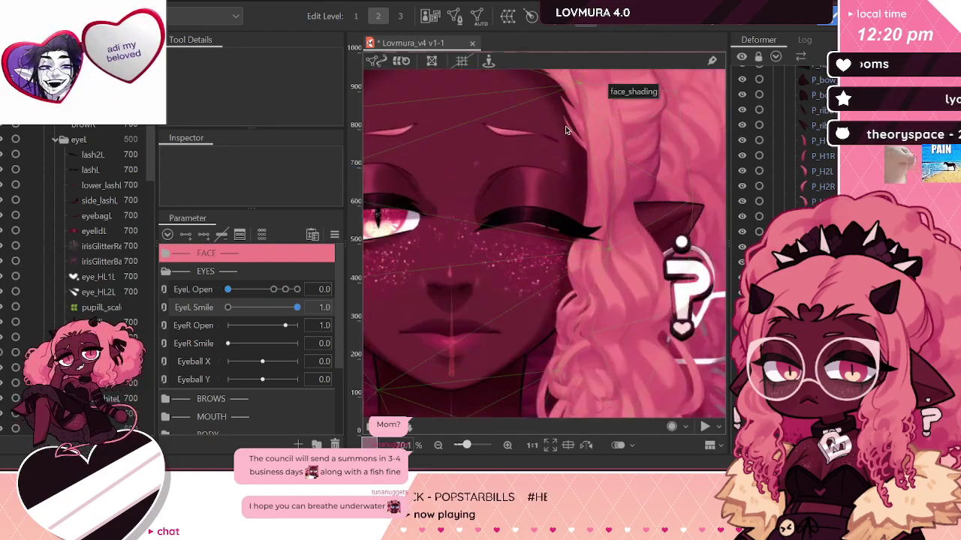
{"action": "scroll", "coordinate": [540, 118], "scroll_direction": "up", "scroll_amount": 1}
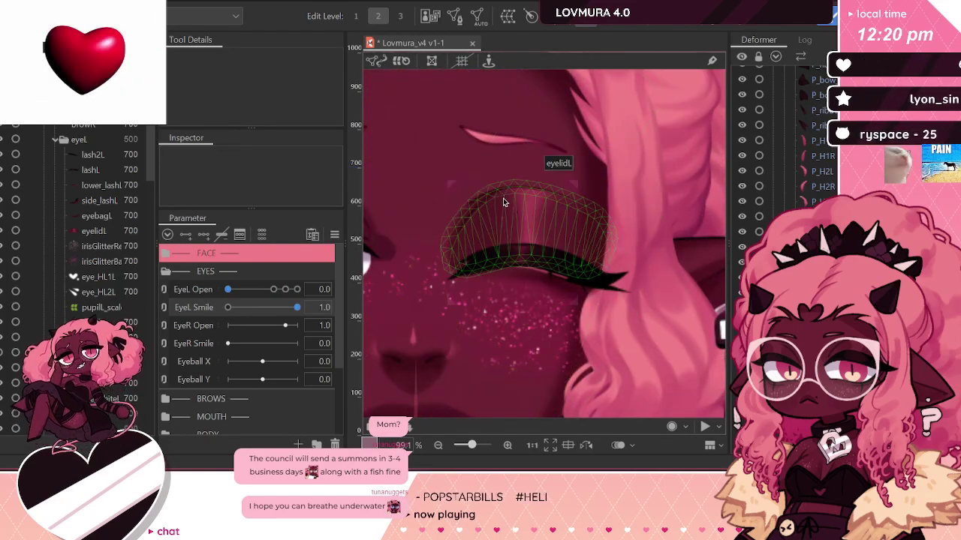
Step: Clip pupilL to the eye white by using eye_whiteL as its Clipping ID
{"action": "left_click", "coordinate": [113, 322]}
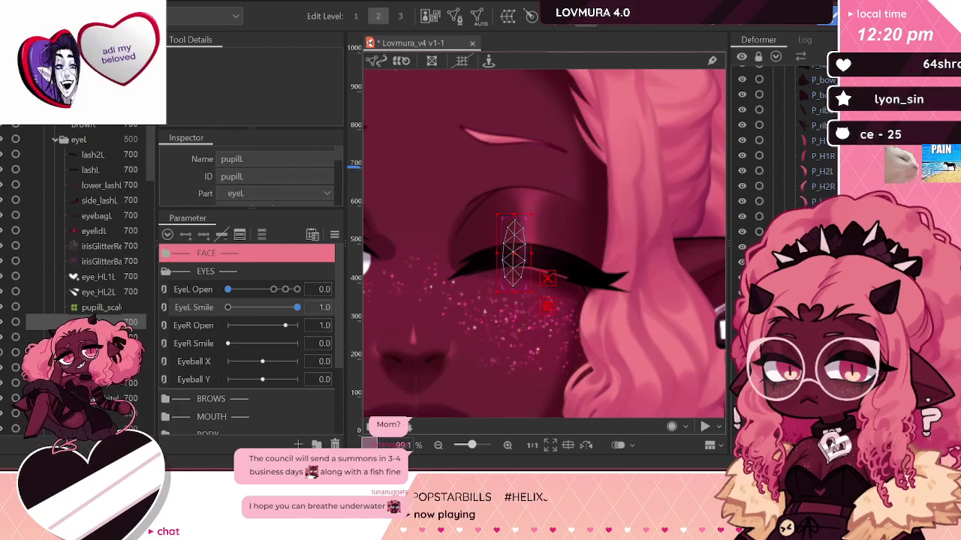
{"action": "left_click", "coordinate": [113, 399]}
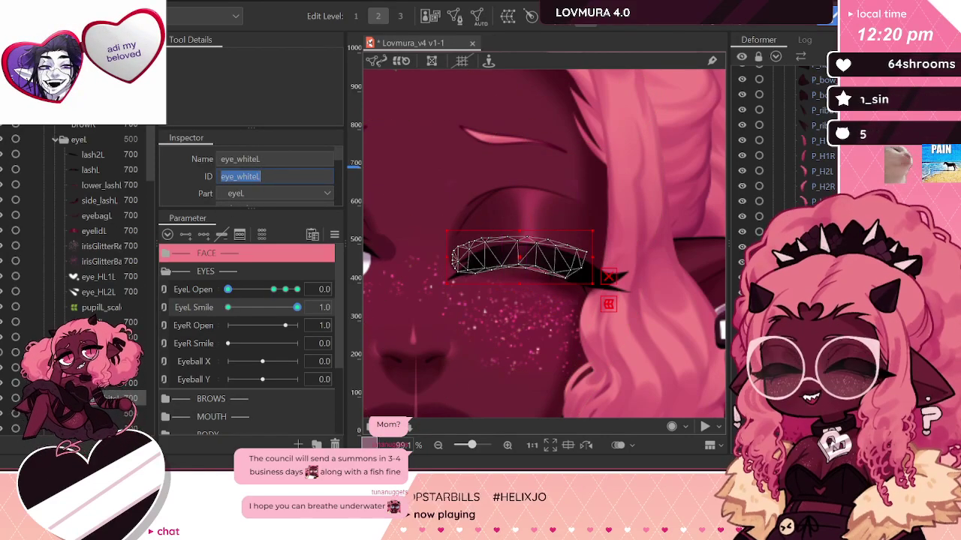
{"action": "left_click", "coordinate": [113, 322]}
{"action": "scroll", "coordinate": [252, 170], "scroll_direction": "down", "scroll_amount": 2}
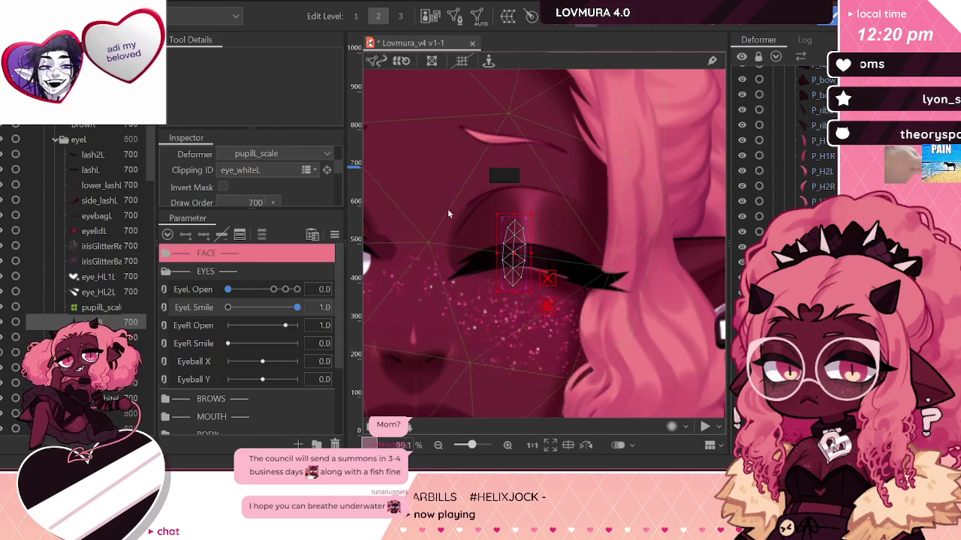
Step: Preview the left eye's EyeL Smile movement in its closed state, ending at 1.0, and compare it with the full face
{"action": "scroll", "coordinate": [447, 209], "scroll_direction": "down", "scroll_amount": 5}
{"action": "left_click", "coordinate": [615, 210]}
{"action": "scroll", "coordinate": [500, 217], "scroll_direction": "up", "scroll_amount": 5}
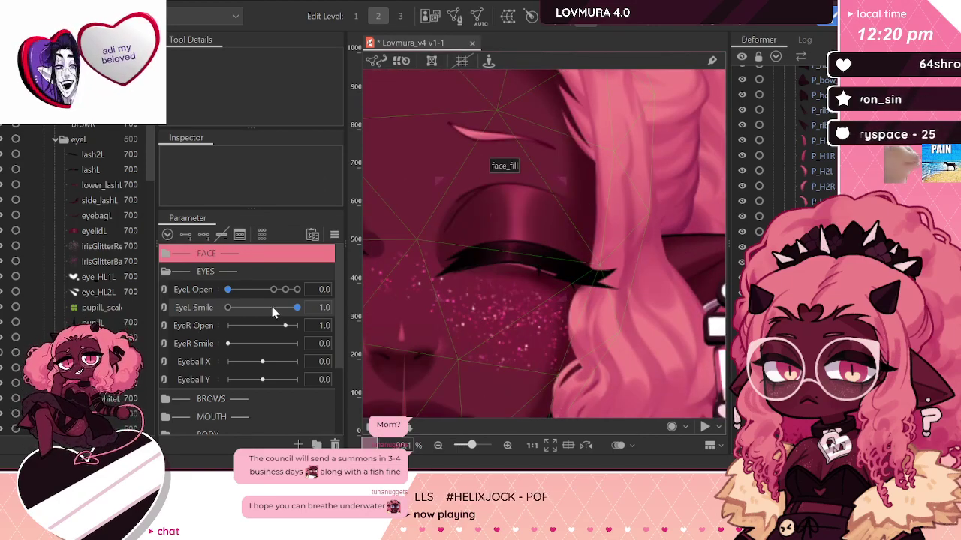
{"action": "mouse_move", "coordinate": [297, 307]}
{"action": "left_mouse_down"}
{"action": "mouse_move", "coordinate": [215, 315]}
{"action": "mouse_move", "coordinate": [299, 319]}
{"action": "left_mouse_up"}
{"action": "scroll", "coordinate": [595, 227], "scroll_direction": "down", "scroll_amount": 3}
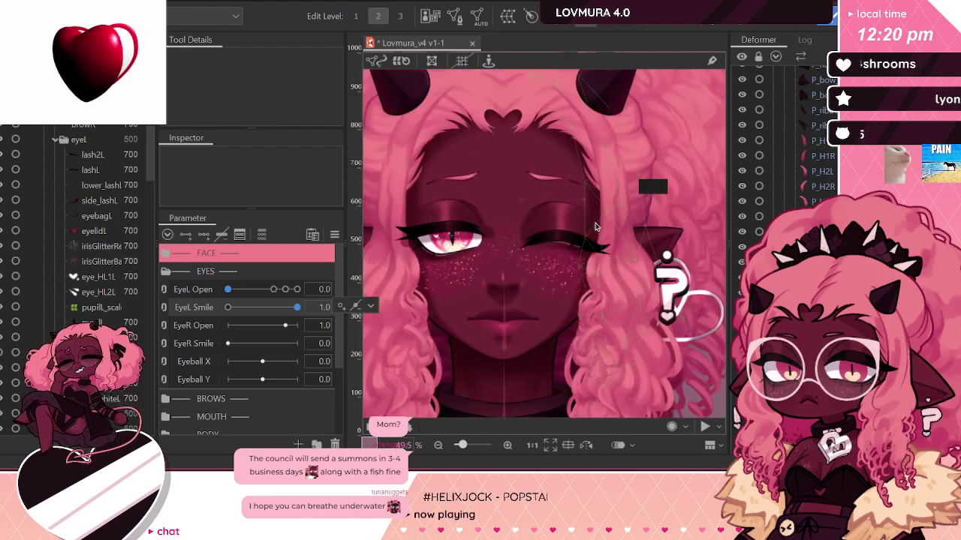
{"action": "scroll", "coordinate": [590, 228], "scroll_direction": "up", "scroll_amount": 3}
Step: Nudge lashL's outer tip and the second deform path point of lash2L, and clear the selection
{"action": "left_click", "coordinate": [568, 250]}
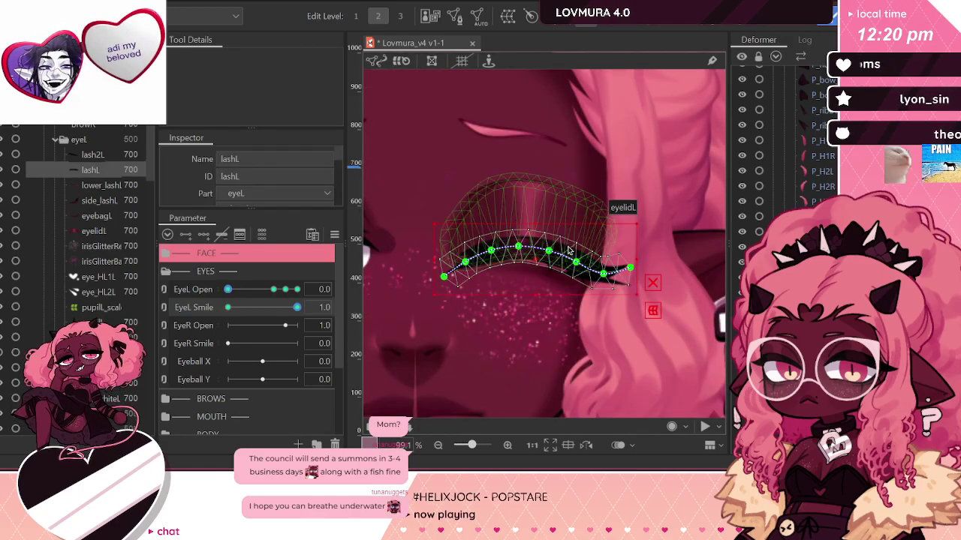
{"action": "scroll", "coordinate": [568, 250], "scroll_direction": "up", "scroll_amount": 2}
{"action": "left_click", "coordinate": [655, 279]}
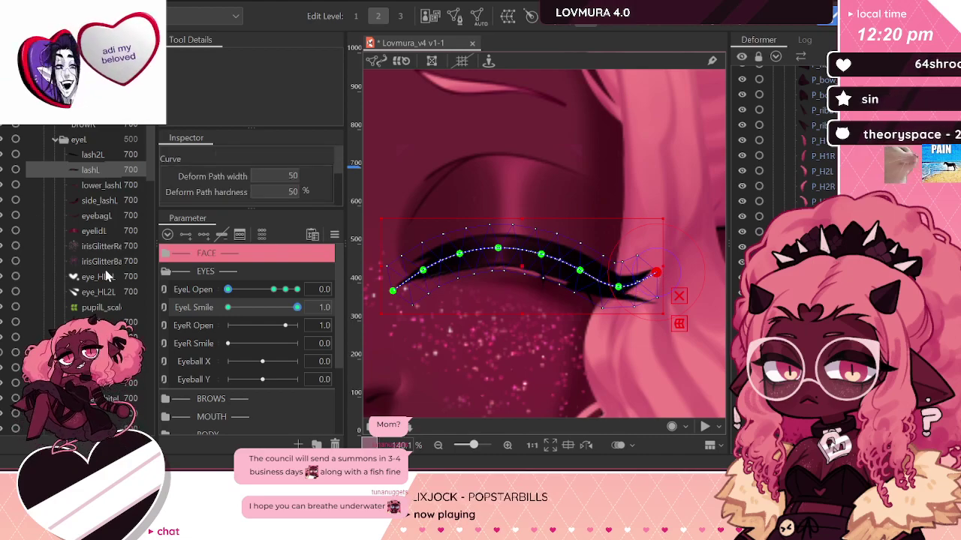
{"action": "left_click", "coordinate": [93, 155]}
{"action": "left_click", "coordinate": [586, 287]}
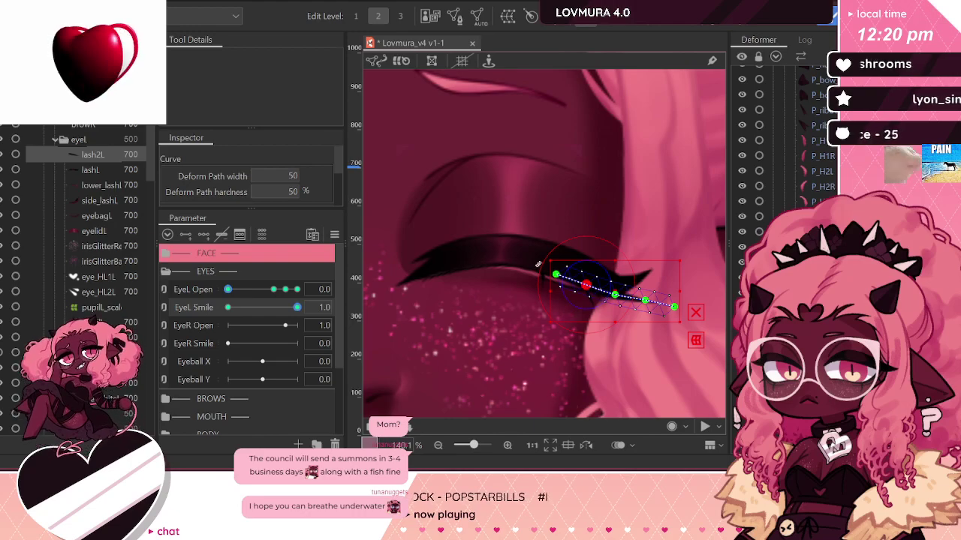
{"action": "scroll", "coordinate": [538, 265], "scroll_direction": "down", "scroll_amount": 5}
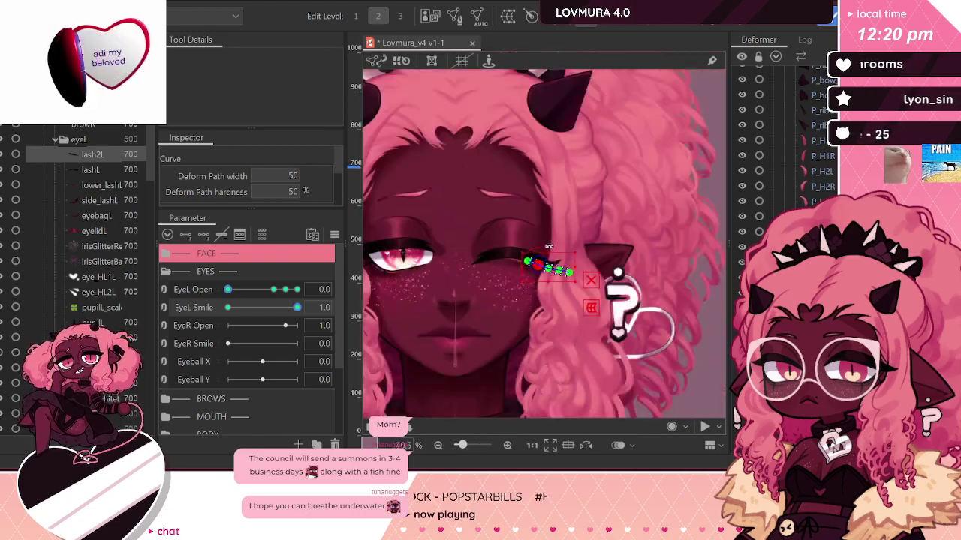
{"action": "left_click", "coordinate": [710, 188]}
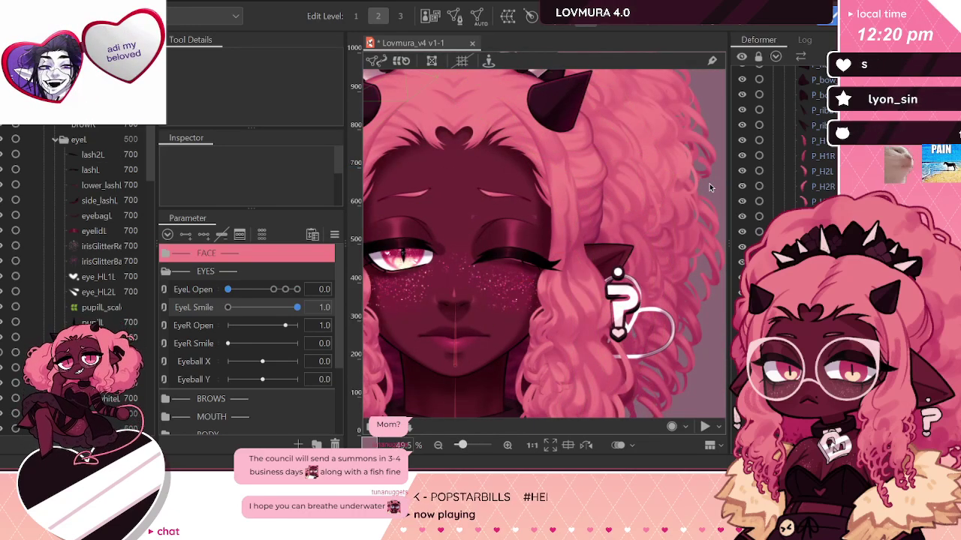
Step: Scrub EyeL Smile and EyeL Open to check the left eye's transitions, ending back on the closed smile pose
{"action": "left_click_drag", "start_coordinate": [268, 308], "coordinate": [188, 288]}
{"action": "left_click", "coordinate": [274, 289]}
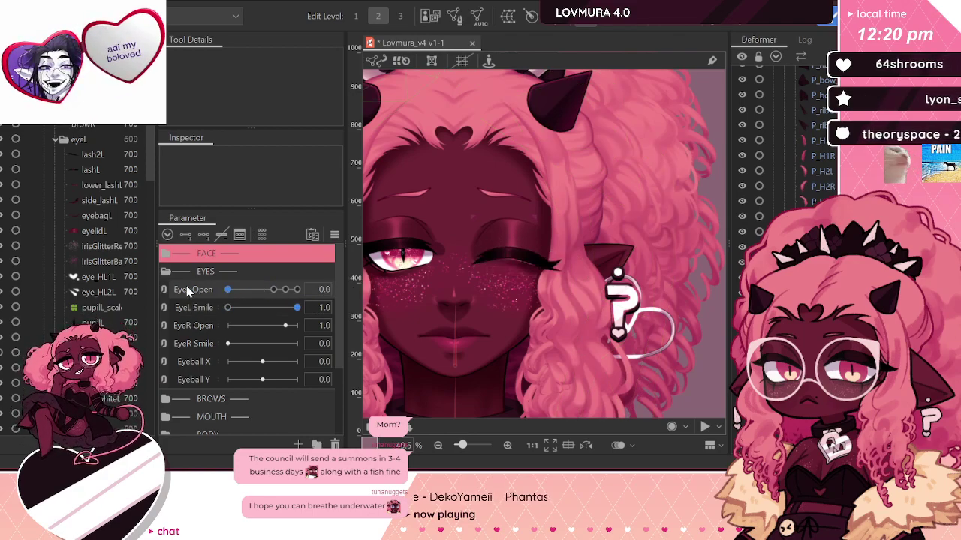
{"action": "left_click", "coordinate": [182, 287]}
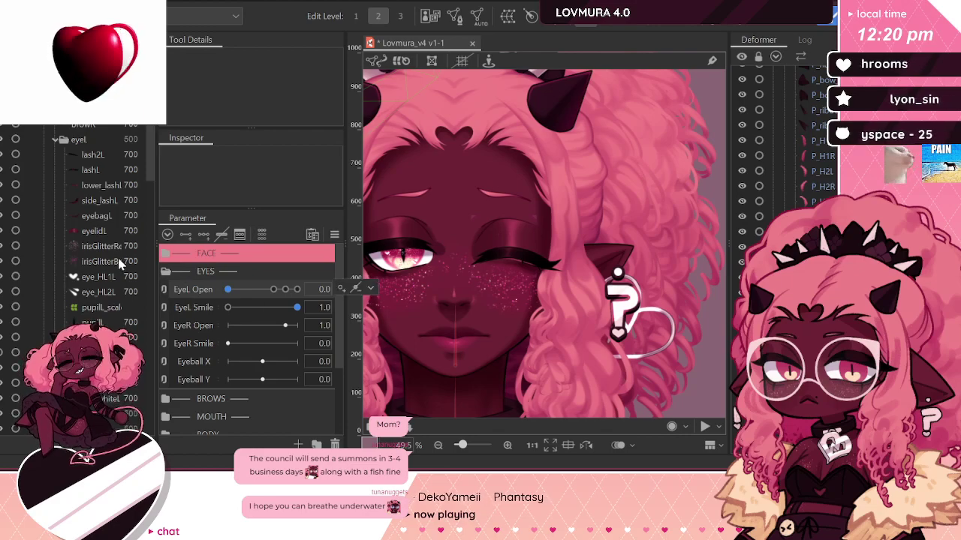
Step: Extend lashL's outer tip farther outward and slightly raise the middle points of its deform path to smooth the arch
{"action": "left_click", "coordinate": [126, 156]}
{"action": "left_click", "coordinate": [89, 171]}
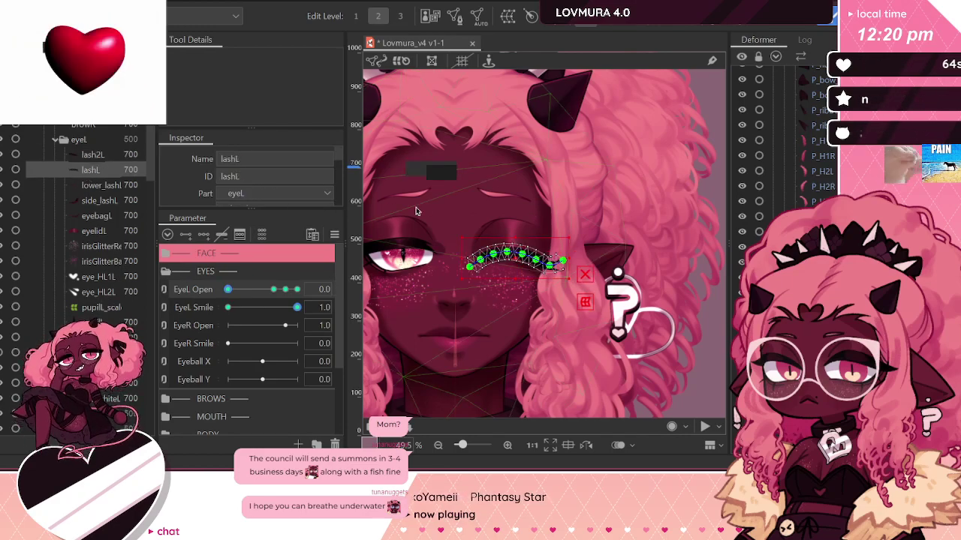
{"action": "scroll", "coordinate": [537, 260], "scroll_direction": "up", "scroll_amount": 3}
{"action": "scroll", "coordinate": [650, 285], "scroll_direction": "up", "scroll_amount": 2}
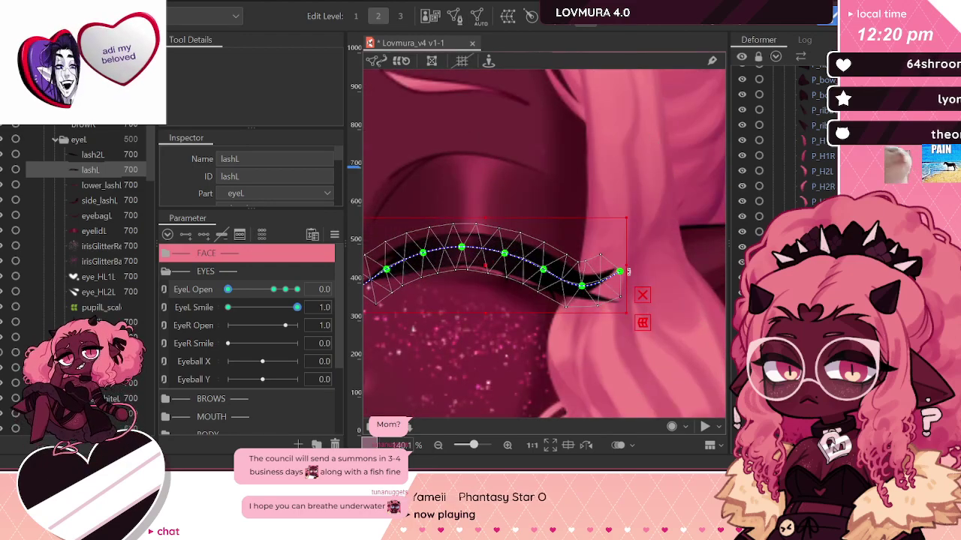
{"action": "left_click_drag", "start_coordinate": [622, 274], "coordinate": [637, 276]}
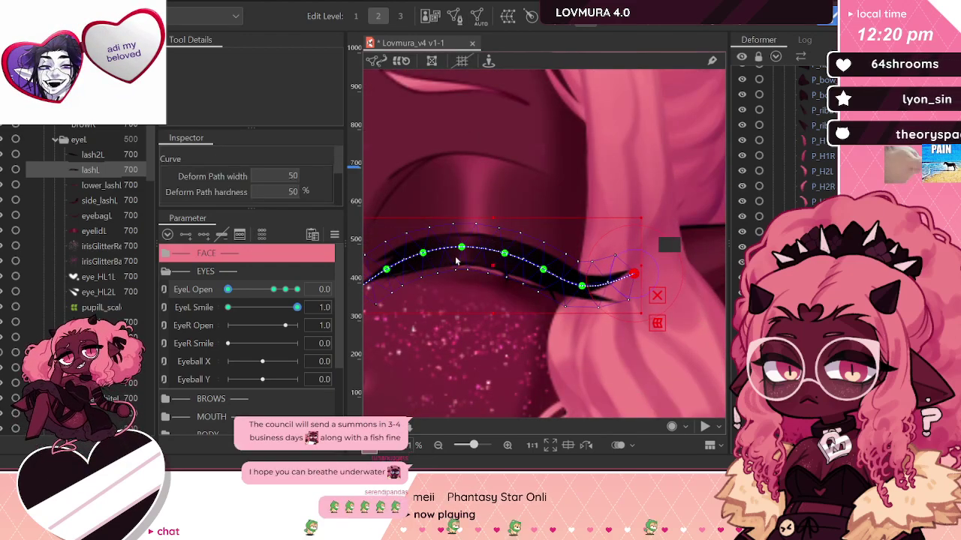
{"action": "left_click_drag", "start_coordinate": [478, 253], "coordinate": [521, 257]}
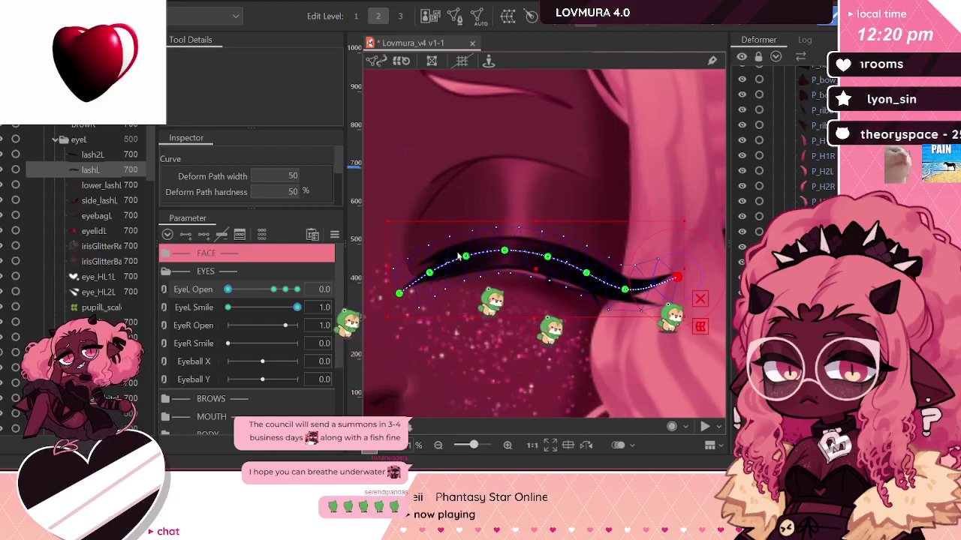
{"action": "left_click", "coordinate": [466, 256]}
{"action": "left_click", "coordinate": [505, 251]}
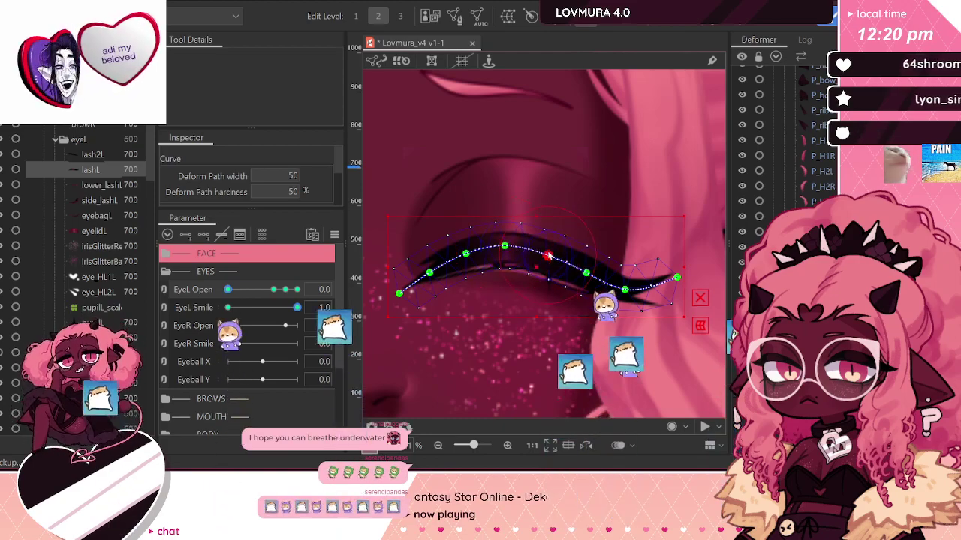
Step: Raise the middle control point of the lashL deform path slightly on the closed, smiling left eye, then deselect it
{"action": "left_click_drag", "start_coordinate": [548, 256], "coordinate": [547, 254]}
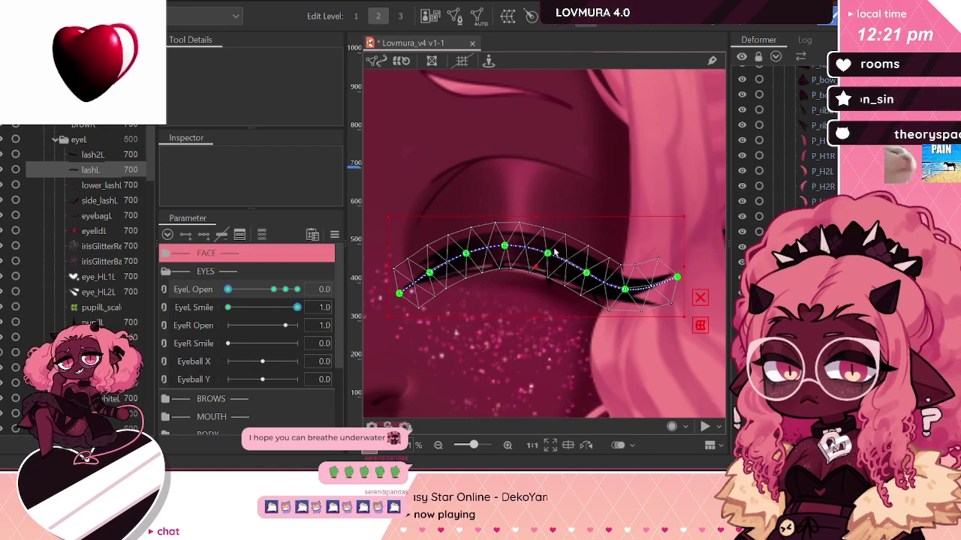
{"action": "scroll", "coordinate": [553, 247], "scroll_direction": "down", "scroll_amount": 5}
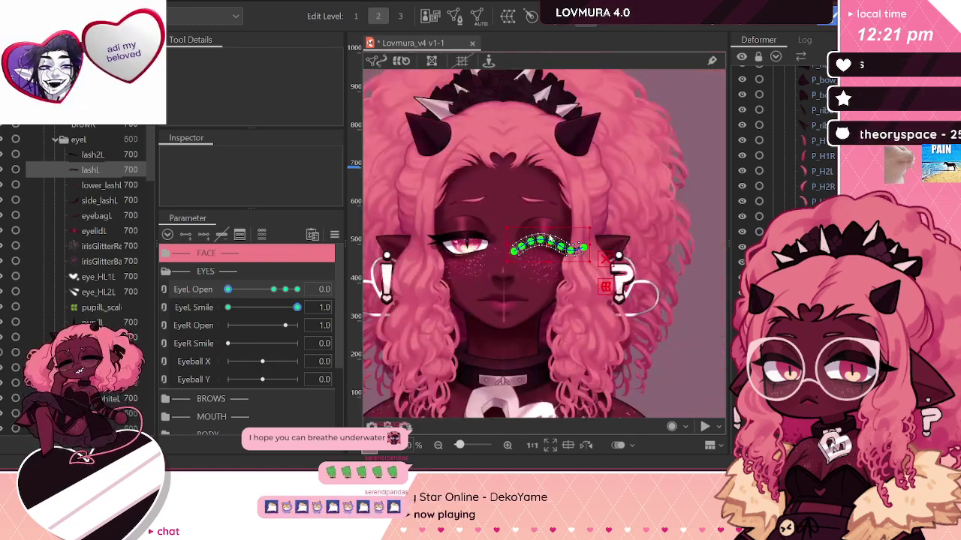
{"action": "left_click", "coordinate": [542, 228]}
{"action": "scroll", "coordinate": [574, 212], "scroll_direction": "up", "scroll_amount": 3}
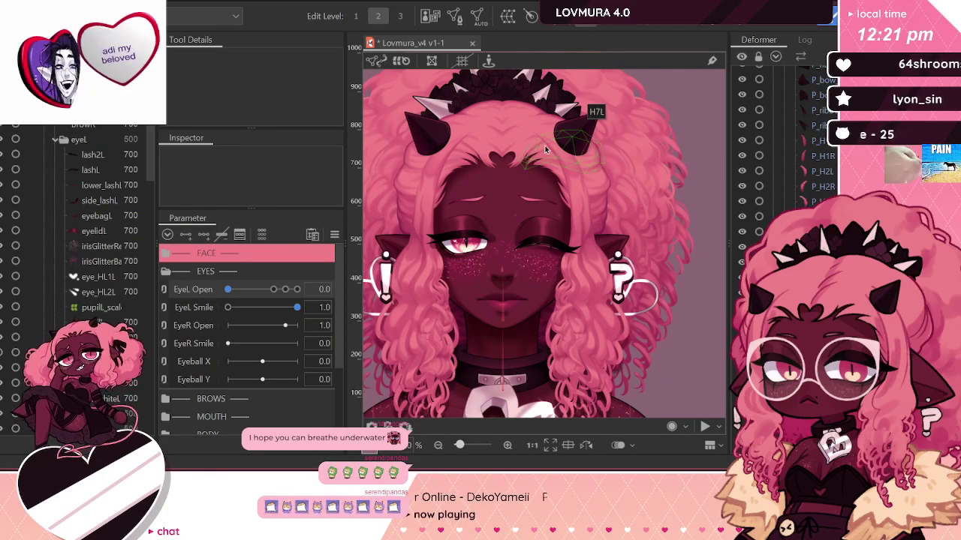
{"action": "scroll", "coordinate": [540, 223], "scroll_direction": "up", "scroll_amount": 3}
{"action": "scroll", "coordinate": [589, 246], "scroll_direction": "up", "scroll_amount": 2}
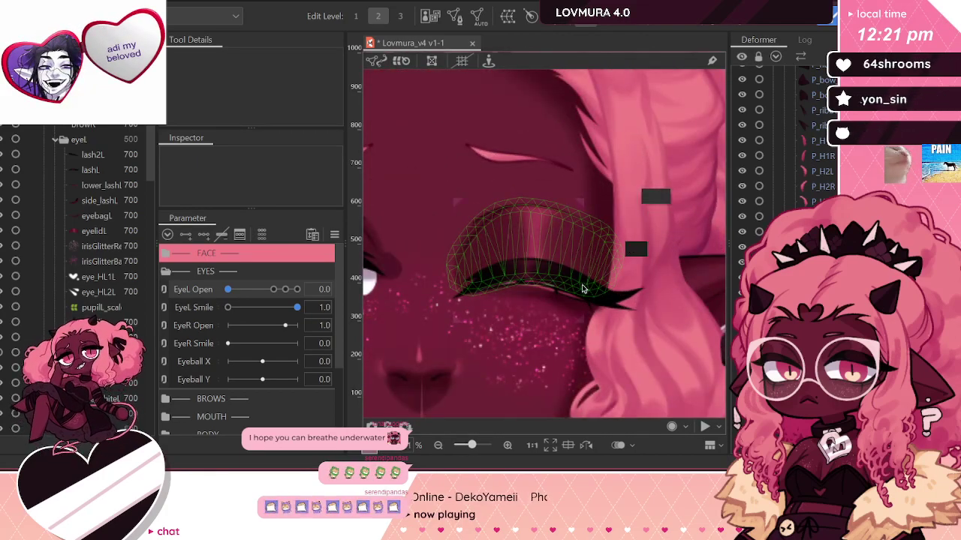
Step: Move lower_lashL slightly up toward the closed upper lash and raise the inner control points of side_lashL to match
{"action": "left_click", "coordinate": [72, 164]}
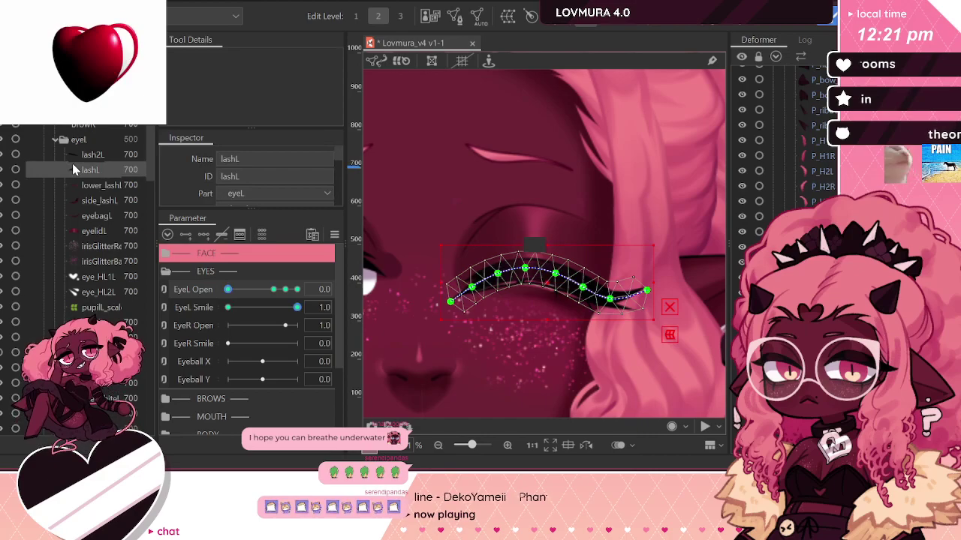
{"action": "left_click", "coordinate": [83, 187]}
{"action": "scroll", "coordinate": [517, 296], "scroll_direction": "up", "scroll_amount": 3}
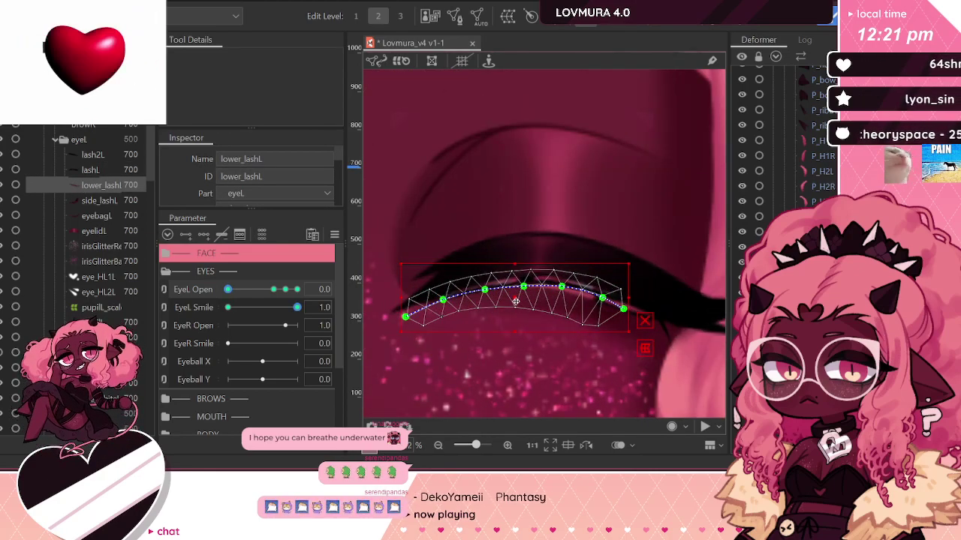
{"action": "left_click_drag", "start_coordinate": [516, 300], "coordinate": [515, 296]}
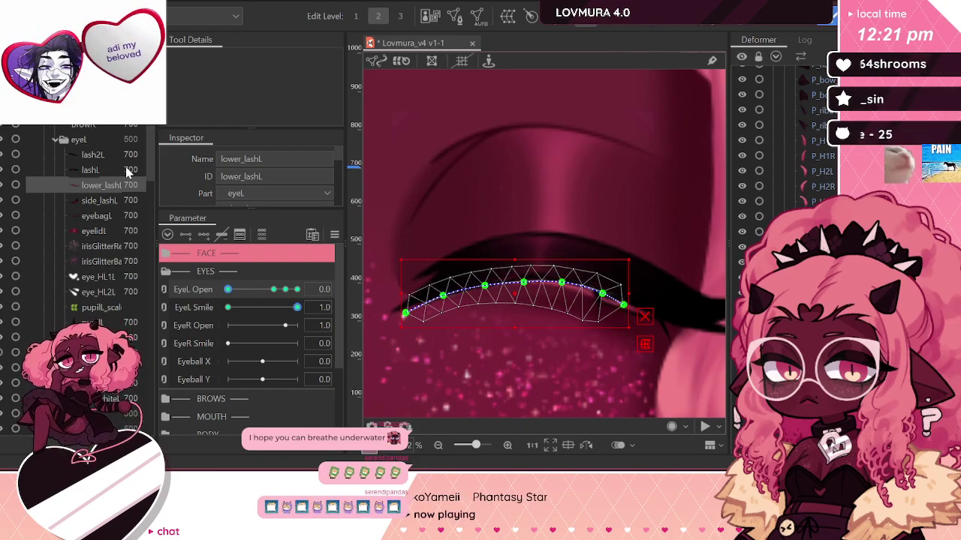
{"action": "left_click", "coordinate": [94, 201]}
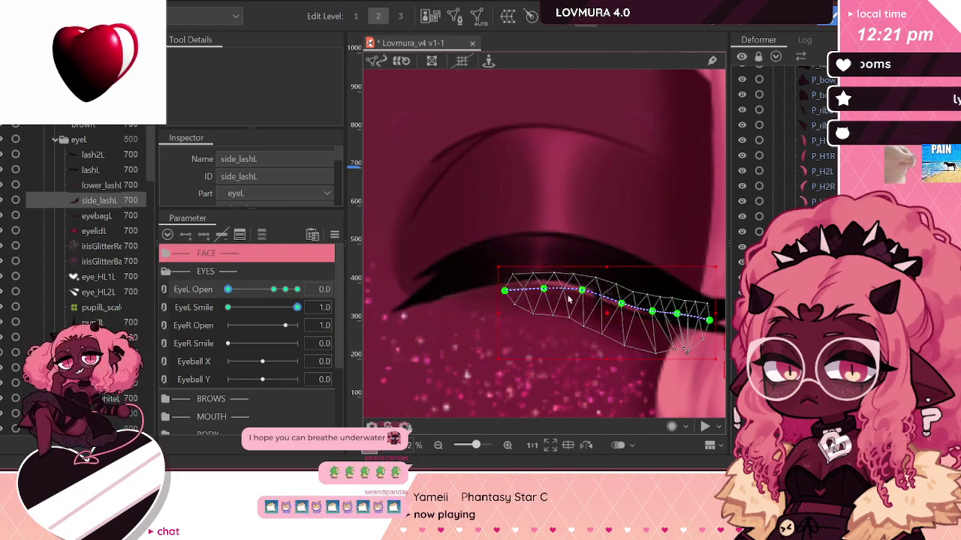
{"action": "key", "text": "p"}
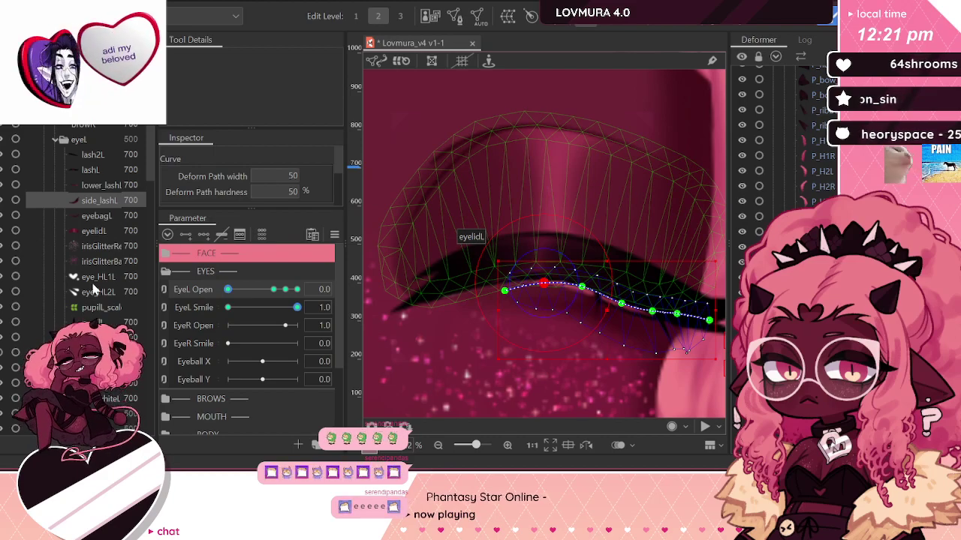
Step: Push the inner lower edge of the eye_whiteL mesh up behind the closed lash with the deform brush
{"action": "left_click", "coordinate": [480, 266]}
{"action": "scroll", "coordinate": [540, 182], "scroll_direction": "down", "scroll_amount": 2}
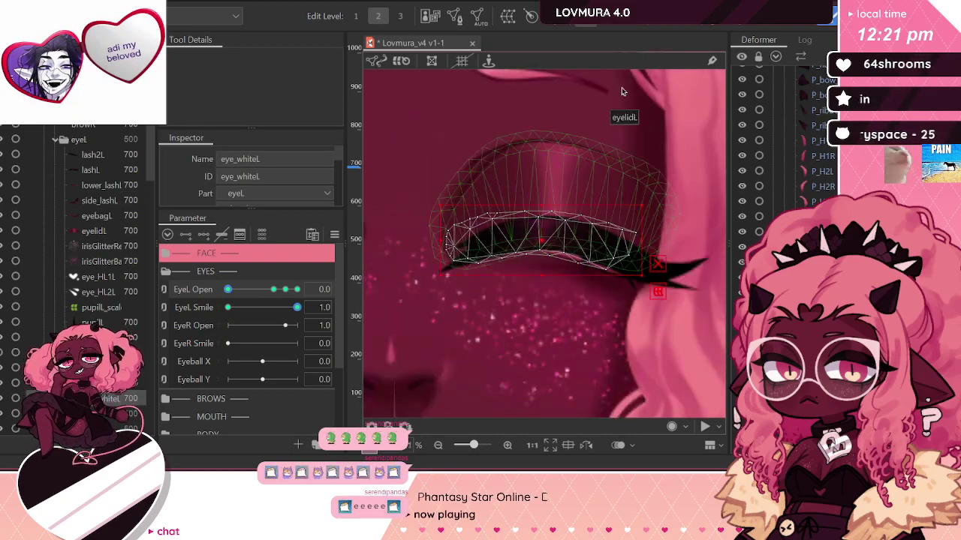
{"action": "left_click", "coordinate": [680, 24]}
{"action": "left_click_drag", "start_coordinate": [470, 279], "coordinate": [475, 265]}
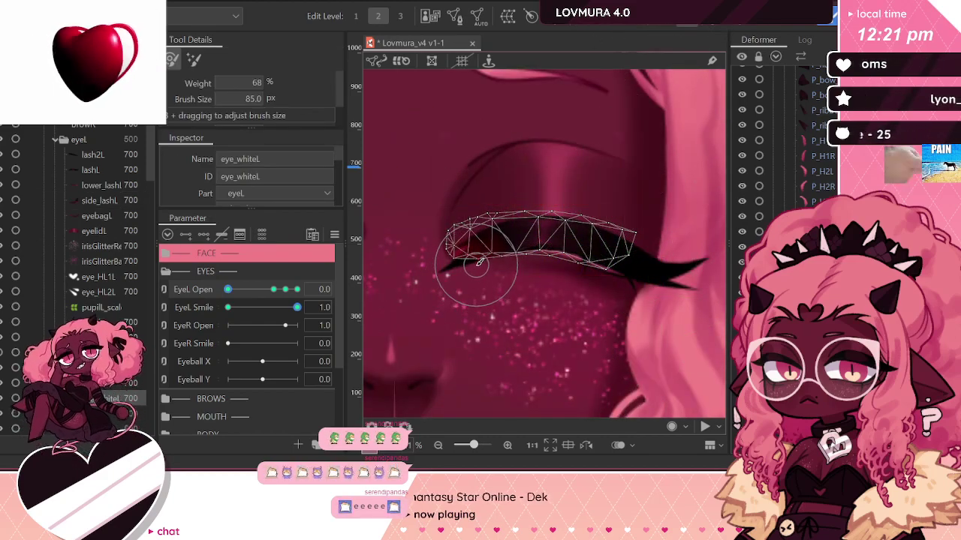
Step: Scrub EyeL Open and EyeL Smile through their ranges to examine how the left eye closes with and without the smile
{"action": "left_click_drag", "start_coordinate": [234, 294], "coordinate": [199, 294]}
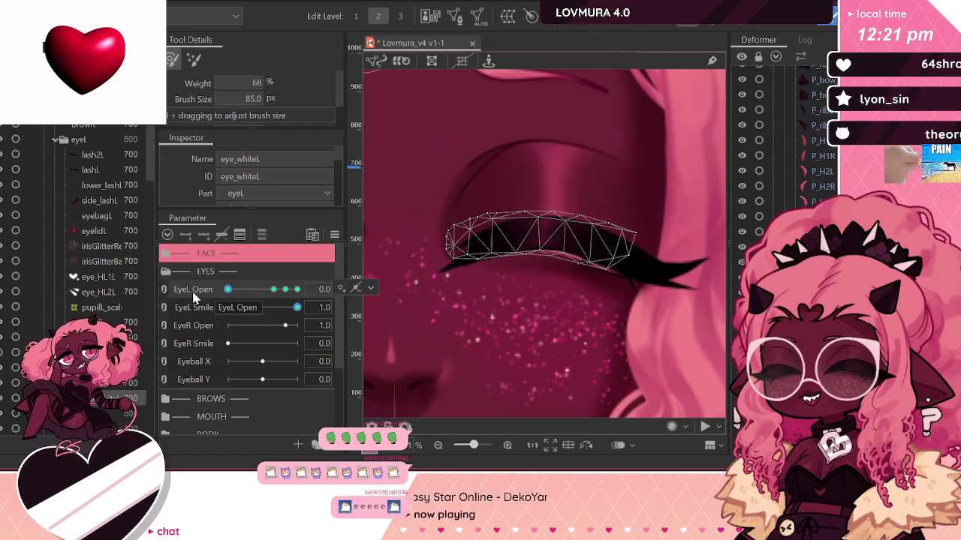
{"action": "left_click_drag", "start_coordinate": [268, 288], "coordinate": [177, 305]}
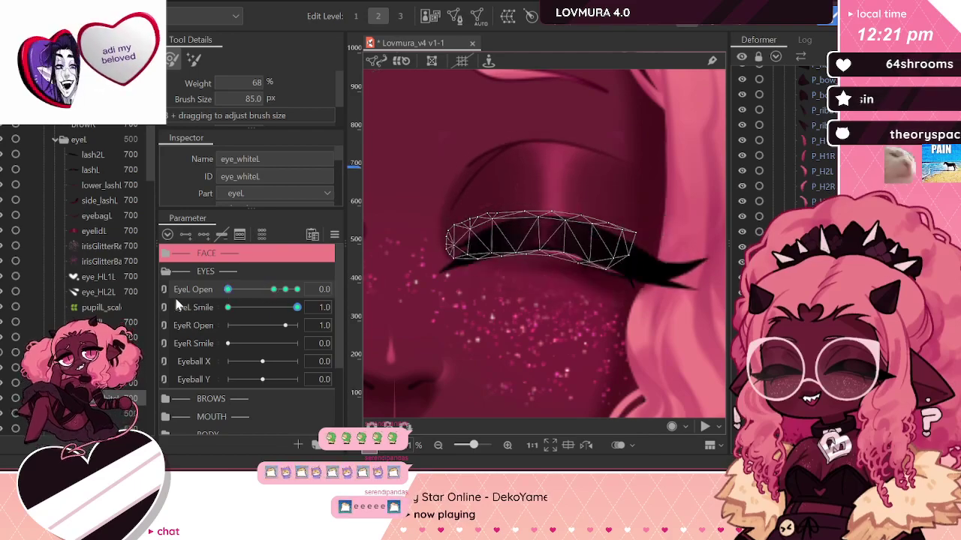
{"action": "left_click_drag", "start_coordinate": [285, 292], "coordinate": [175, 310]}
{"action": "left_click_drag", "start_coordinate": [228, 289], "coordinate": [173, 316]}
{"action": "left_click_drag", "start_coordinate": [283, 291], "coordinate": [178, 294]}
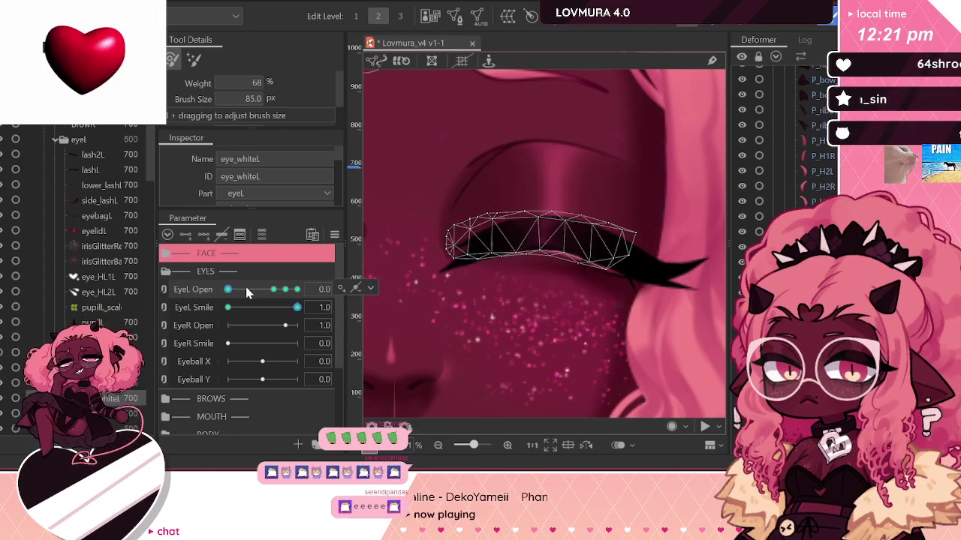
{"action": "scroll", "coordinate": [617, 87], "scroll_direction": "down", "scroll_amount": 3}
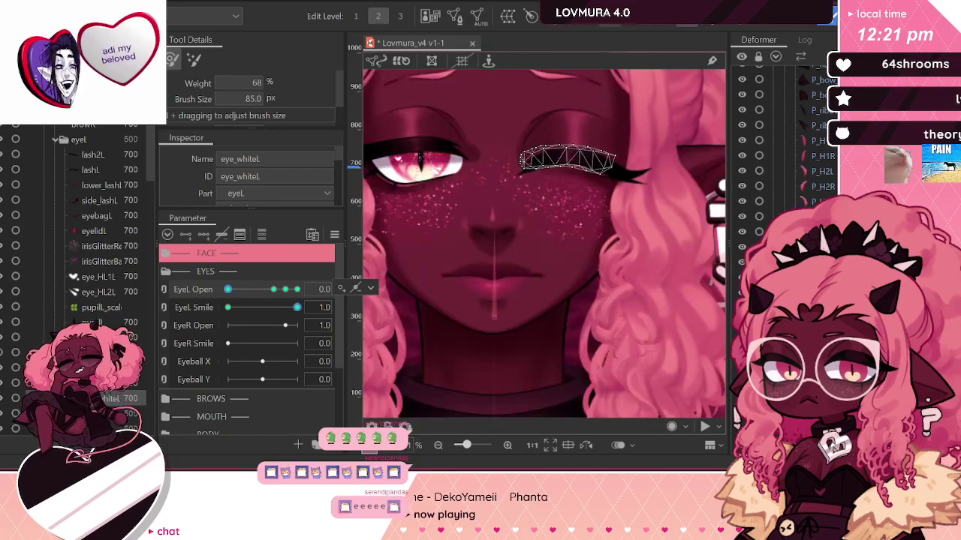
{"action": "scroll", "coordinate": [649, 191], "scroll_direction": "down", "scroll_amount": 3}
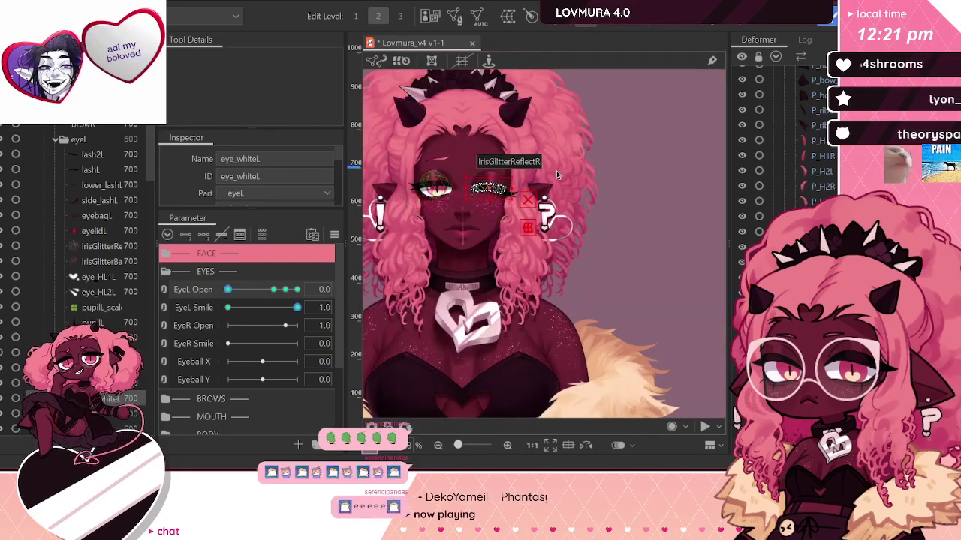
{"action": "left_click", "coordinate": [650, 191]}
{"action": "scroll", "coordinate": [544, 138], "scroll_direction": "up", "scroll_amount": 4}
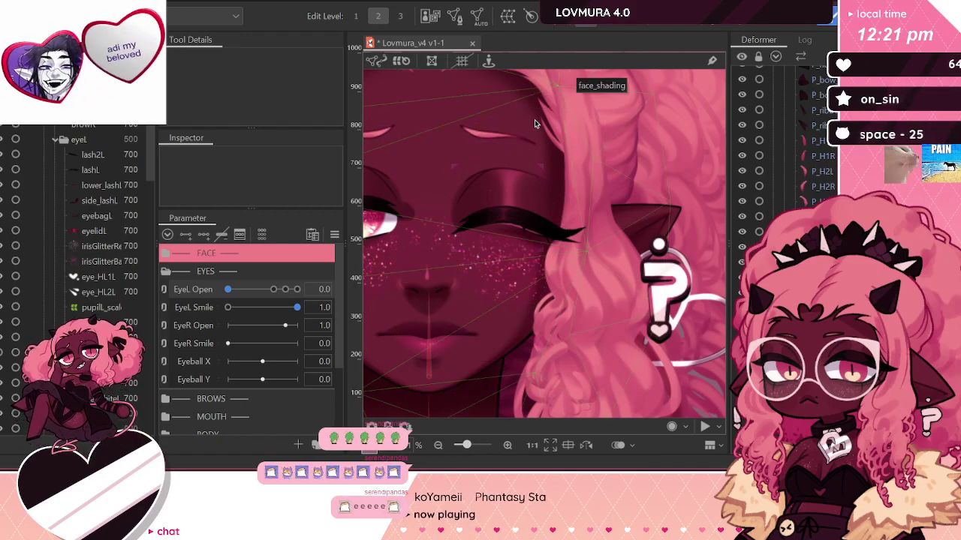
{"action": "left_click_drag", "start_coordinate": [259, 295], "coordinate": [357, 312]}
{"action": "left_click_drag", "start_coordinate": [227, 289], "coordinate": [211, 302]}
{"action": "left_click", "coordinate": [247, 307]}
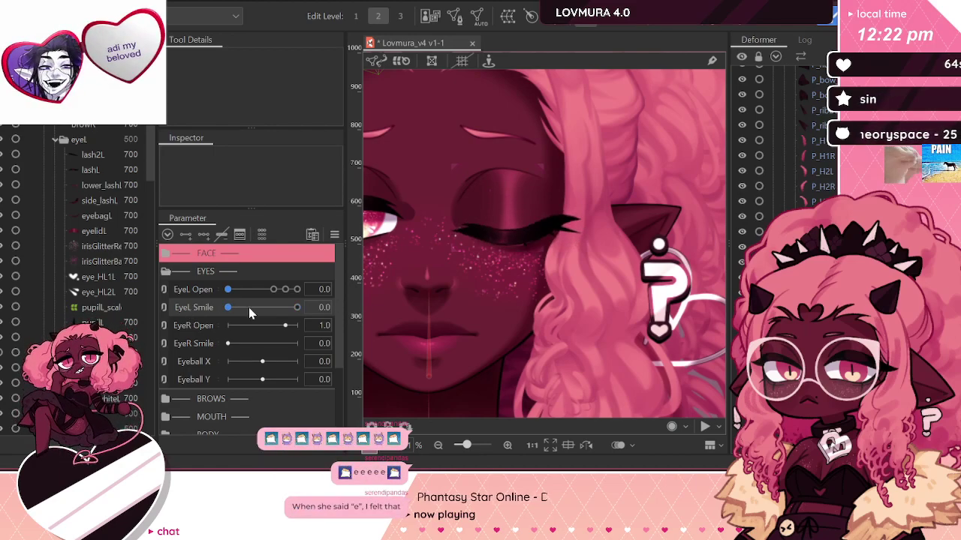
{"action": "left_click_drag", "start_coordinate": [249, 307], "coordinate": [397, 306]}
Step: At EyeL Open 1.2, select all objects keyed to that parameter and paste their EyeL Smile 0.0 shape onto the Smile 1.0 key
{"action": "left_click", "coordinate": [286, 290]}
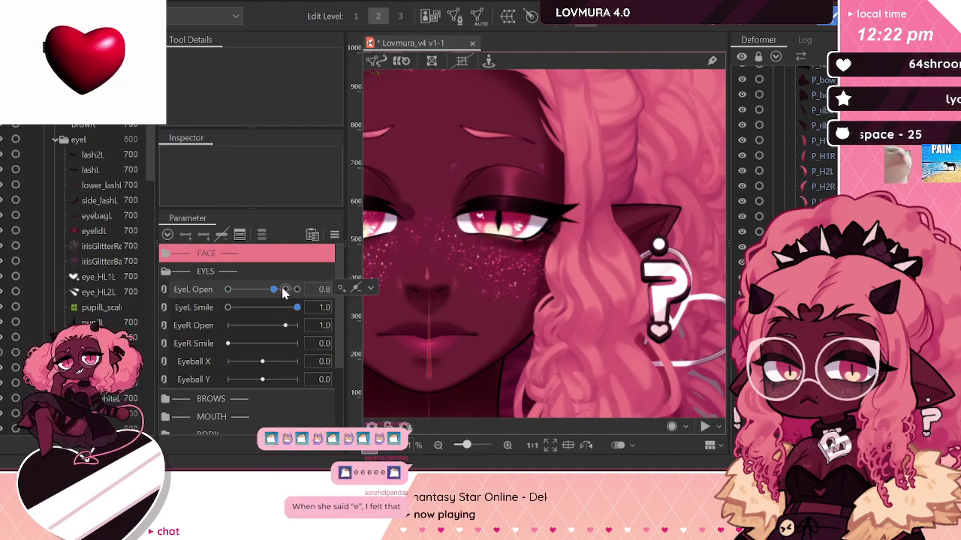
{"action": "left_click_drag", "start_coordinate": [292, 292], "coordinate": [304, 288]}
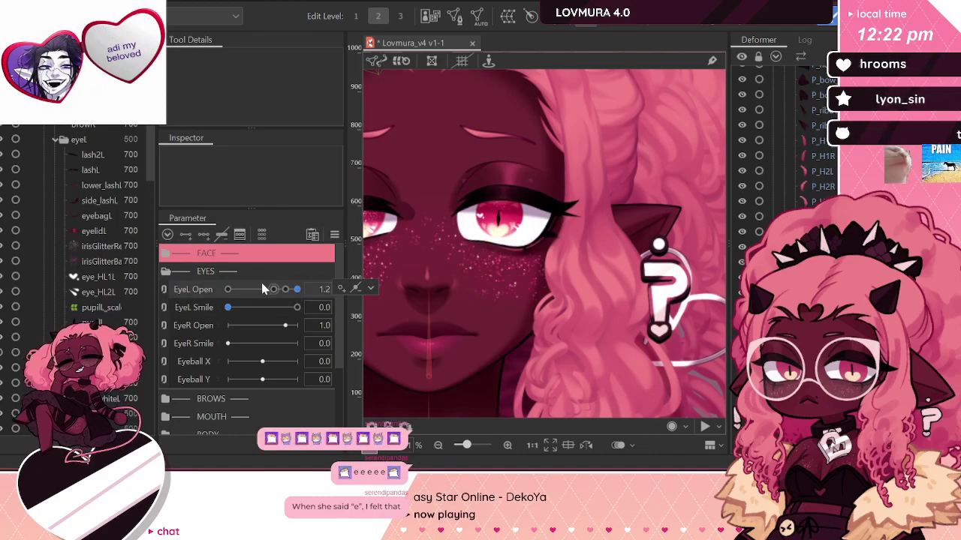
{"action": "left_click", "coordinate": [370, 287]}
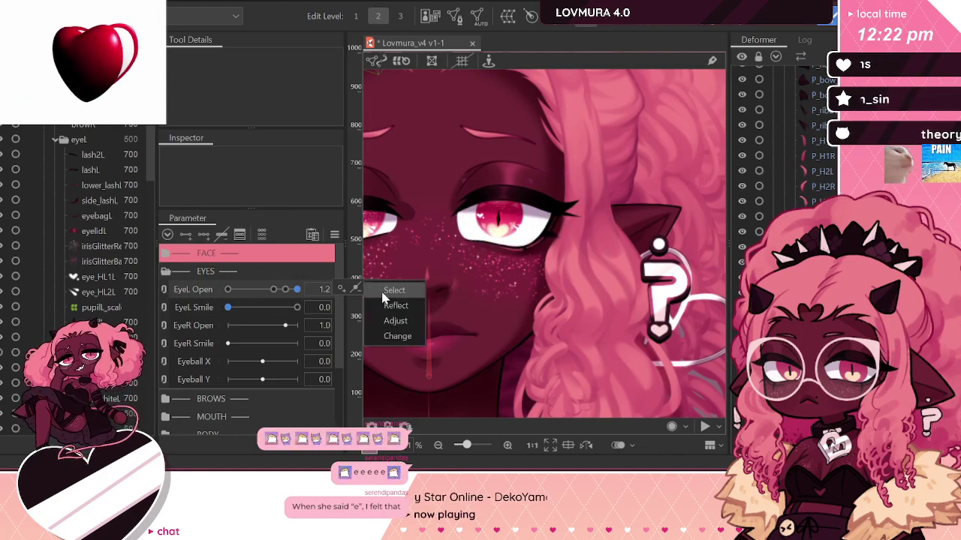
{"action": "left_click", "coordinate": [382, 294]}
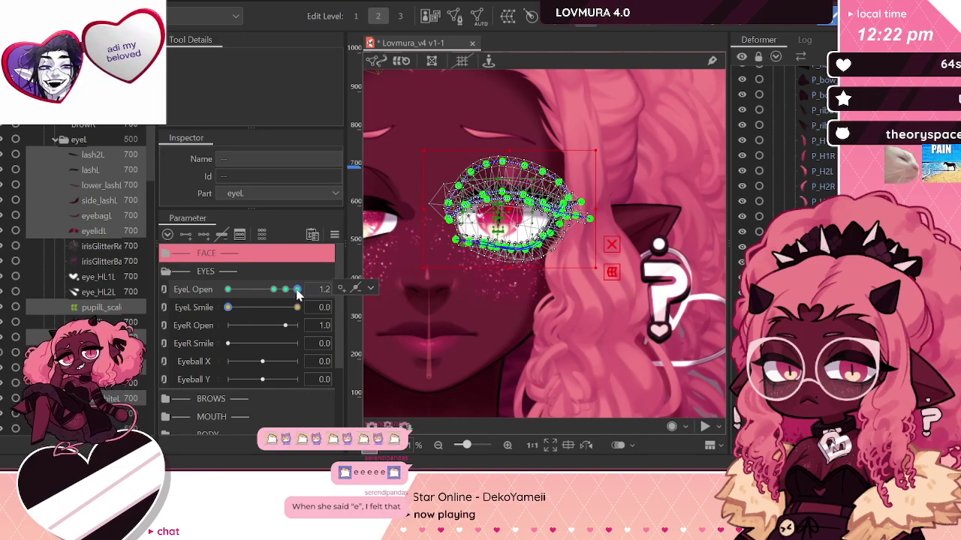
{"action": "left_click", "coordinate": [297, 307]}
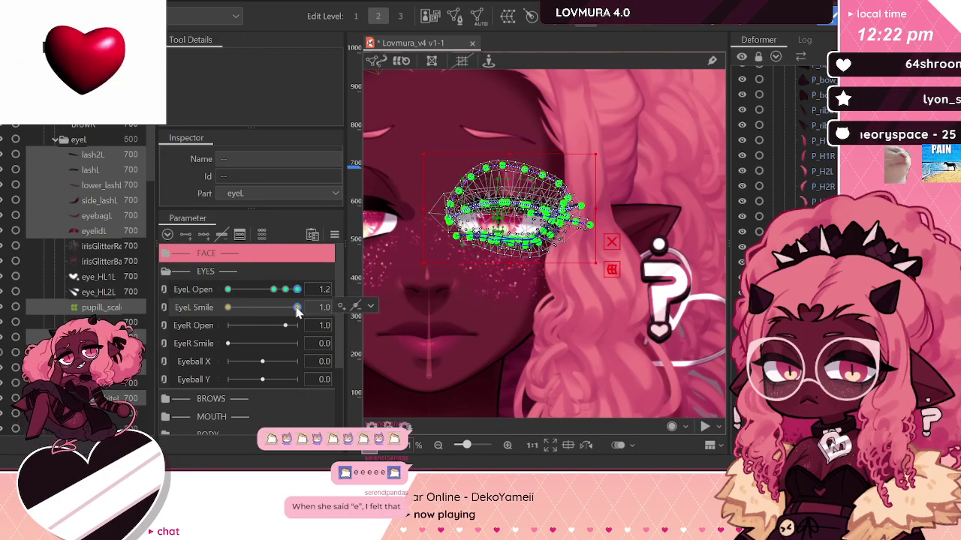
{"action": "key", "text": "ctrl+v"}
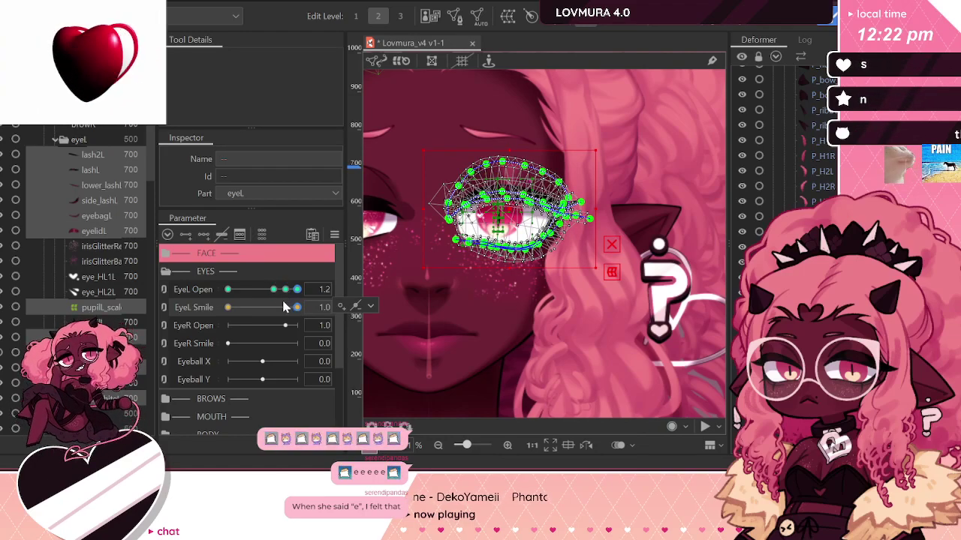
{"action": "mouse_move", "coordinate": [286, 306]}
{"action": "left_mouse_down"}
{"action": "mouse_move", "coordinate": [210, 307]}
{"action": "mouse_move", "coordinate": [297, 307]}
{"action": "left_mouse_up"}
{"action": "scroll", "coordinate": [509, 219], "scroll_direction": "down", "scroll_amount": 5}
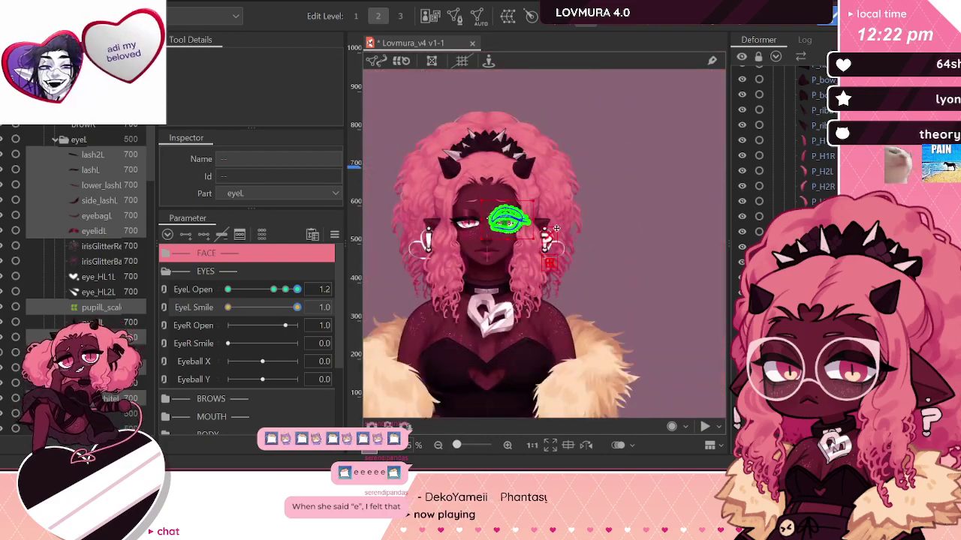
{"action": "left_click", "coordinate": [614, 254]}
{"action": "scroll", "coordinate": [613, 253], "scroll_direction": "up", "scroll_amount": 5}
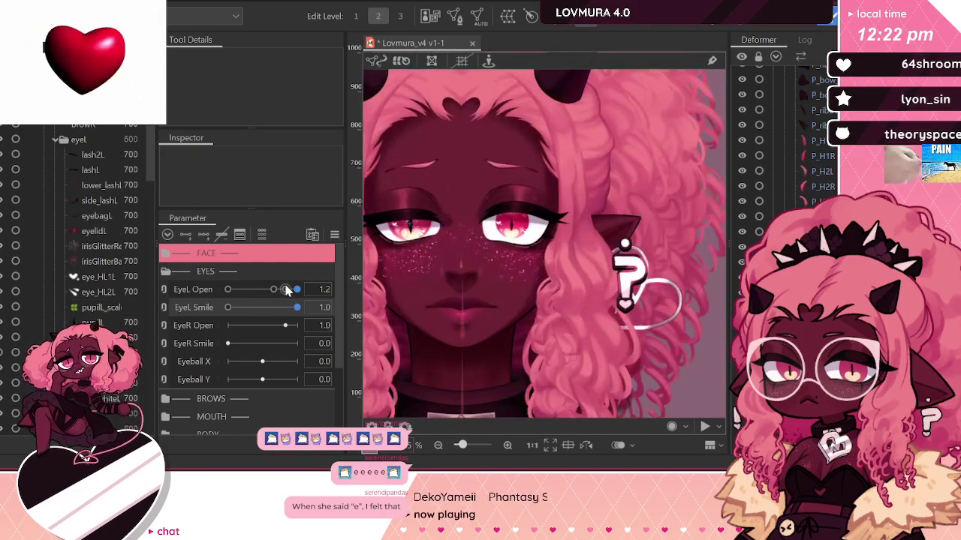
{"action": "left_click_drag", "start_coordinate": [295, 290], "coordinate": [326, 292]}
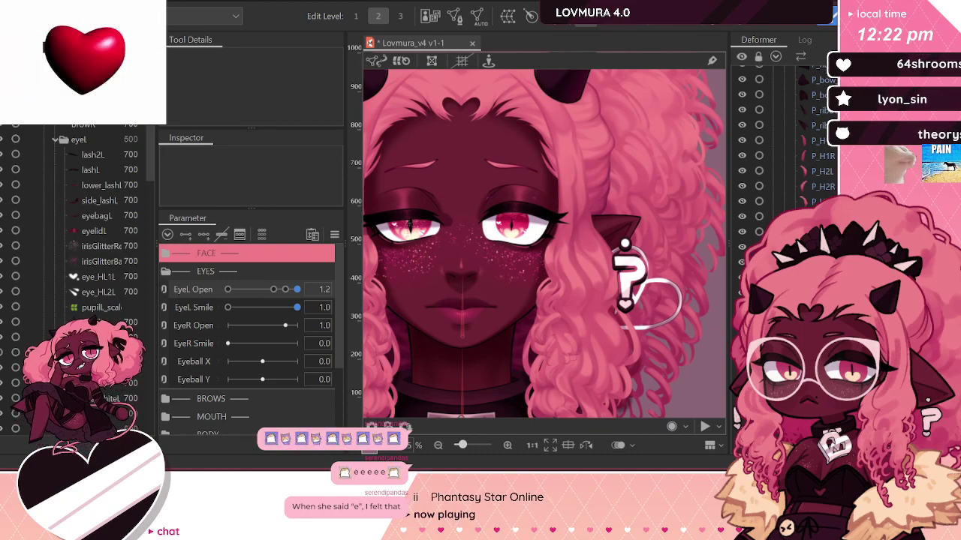
Step: At EyeL Open 1.2 and EyeL Smile 1.0, move lower_lashL slightly up and pull its inner control points down into an upward arch
{"action": "left_click", "coordinate": [93, 187]}
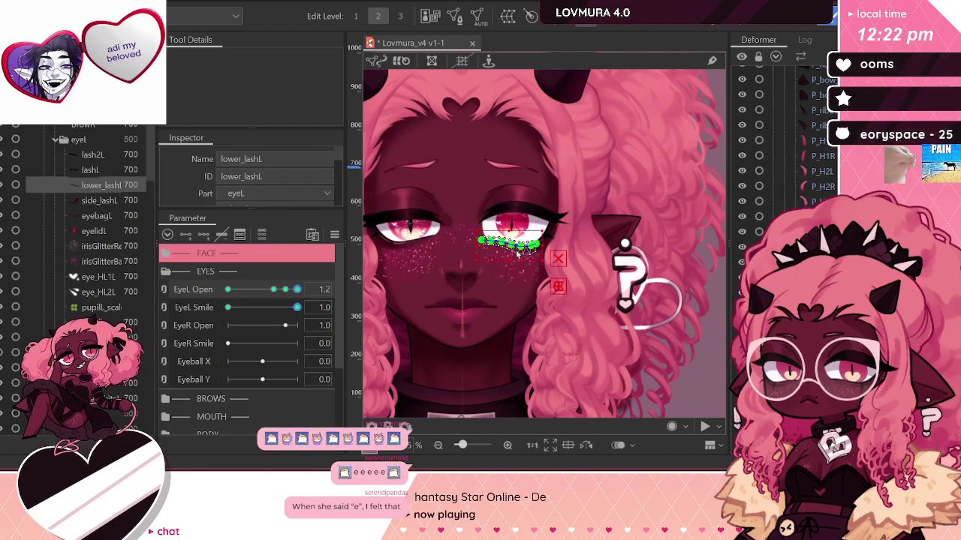
{"action": "scroll", "coordinate": [516, 215], "scroll_direction": "up", "scroll_amount": 3}
{"action": "scroll", "coordinate": [508, 277], "scroll_direction": "up", "scroll_amount": 2}
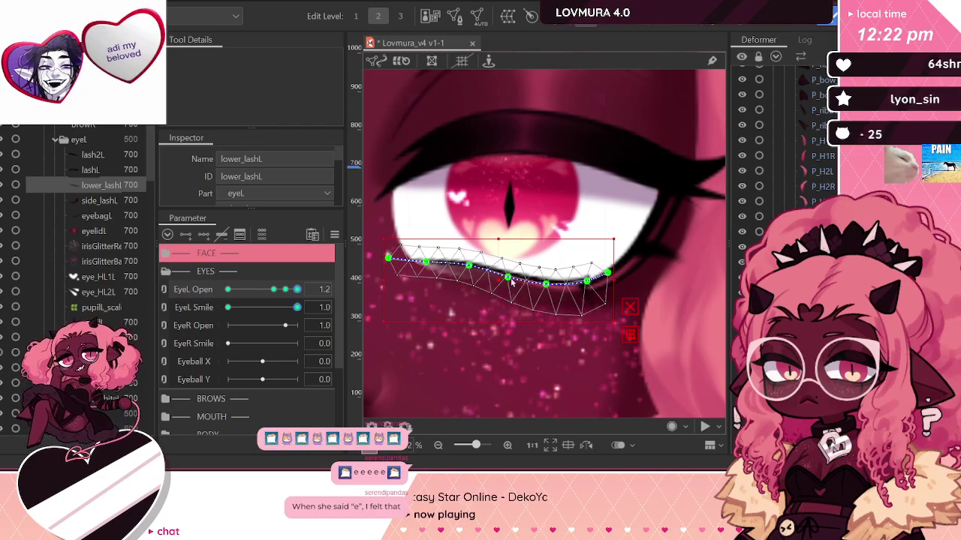
{"action": "left_click_drag", "start_coordinate": [506, 278], "coordinate": [507, 271]}
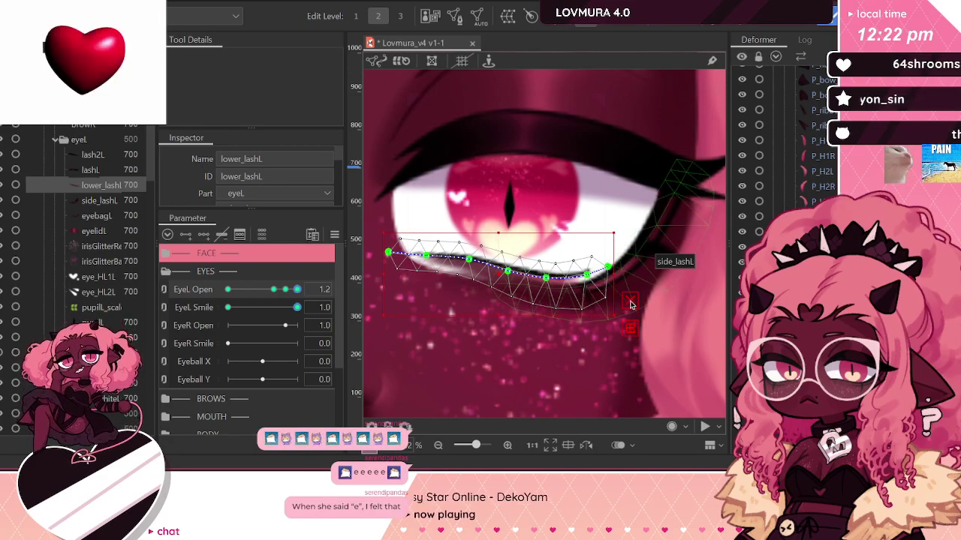
{"action": "left_click_drag", "start_coordinate": [425, 256], "coordinate": [468, 265]}
{"action": "left_click_drag", "start_coordinate": [388, 252], "coordinate": [388, 278]}
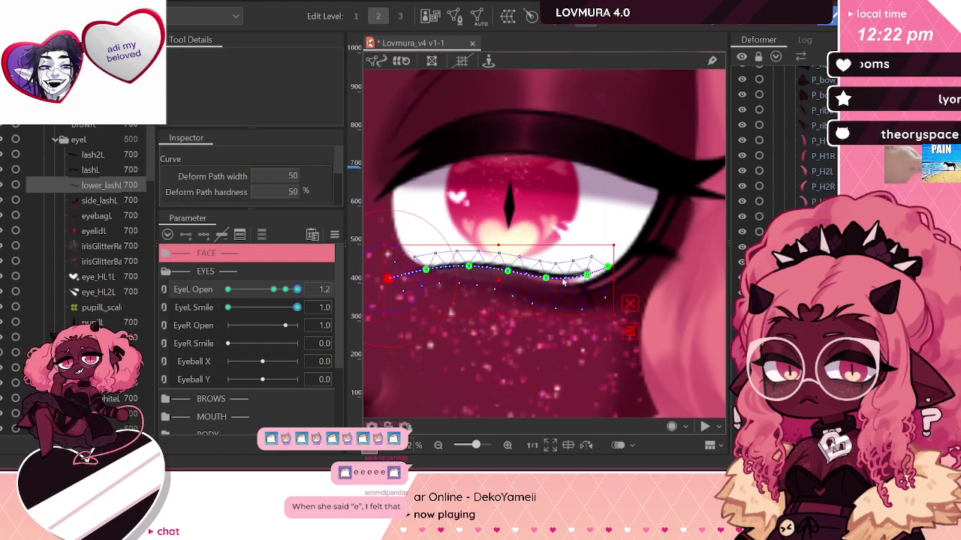
Step: Reshape the side_lashL deform path to follow the arched lower lash, and scrub EyeL Smile to check the transition
{"action": "left_click", "coordinate": [97, 201]}
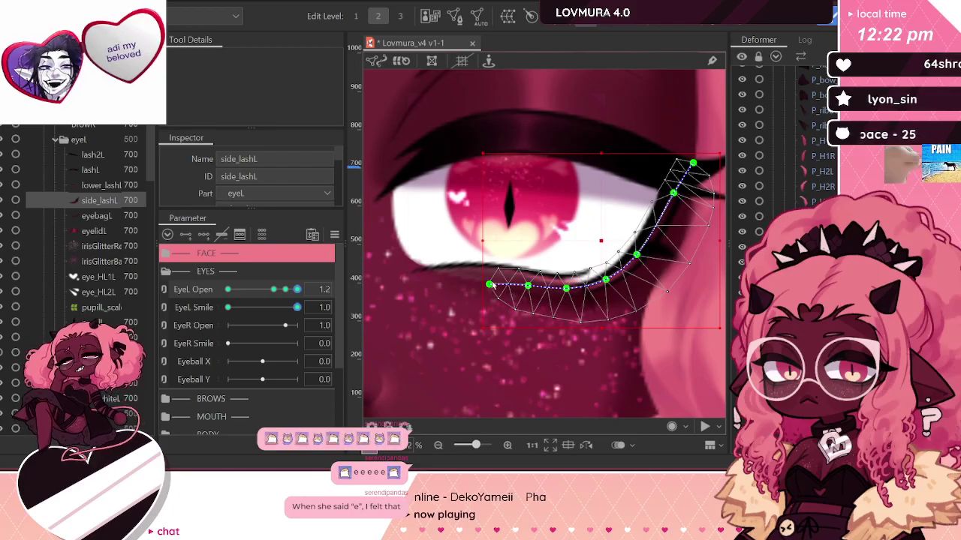
{"action": "key", "text": "p"}
{"action": "left_click", "coordinate": [529, 279]}
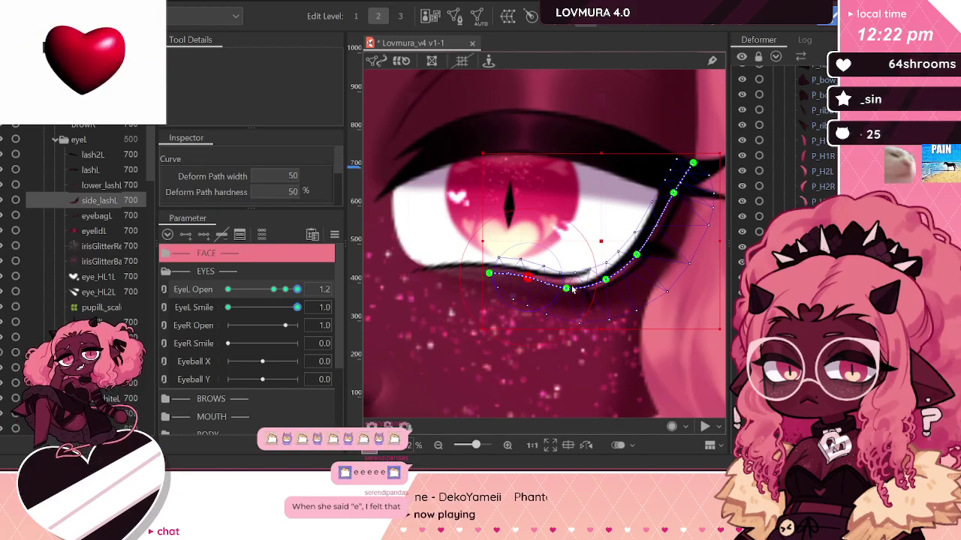
{"action": "left_click_drag", "start_coordinate": [571, 289], "coordinate": [633, 253]}
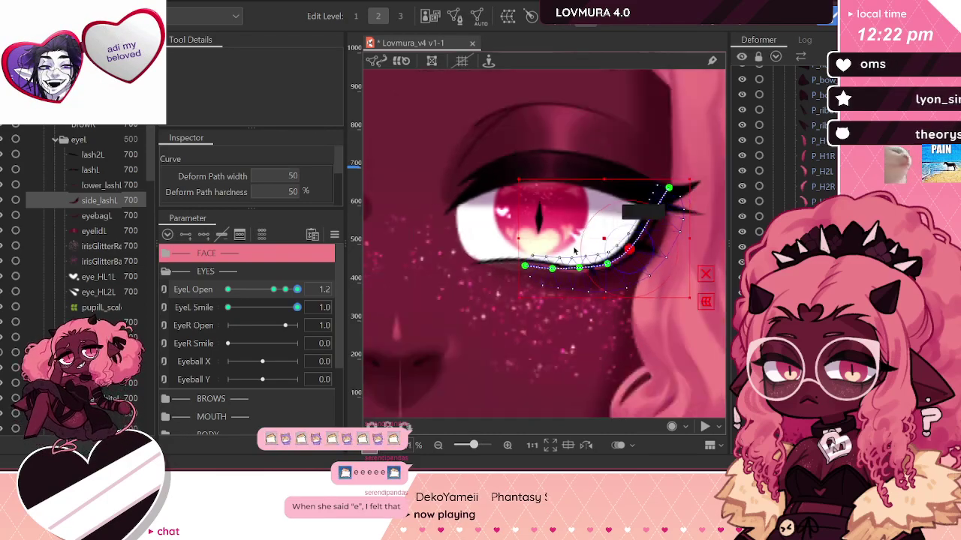
{"action": "scroll", "coordinate": [634, 255], "scroll_direction": "down", "scroll_amount": 2}
{"action": "left_click_drag", "start_coordinate": [297, 310], "coordinate": [295, 307]}
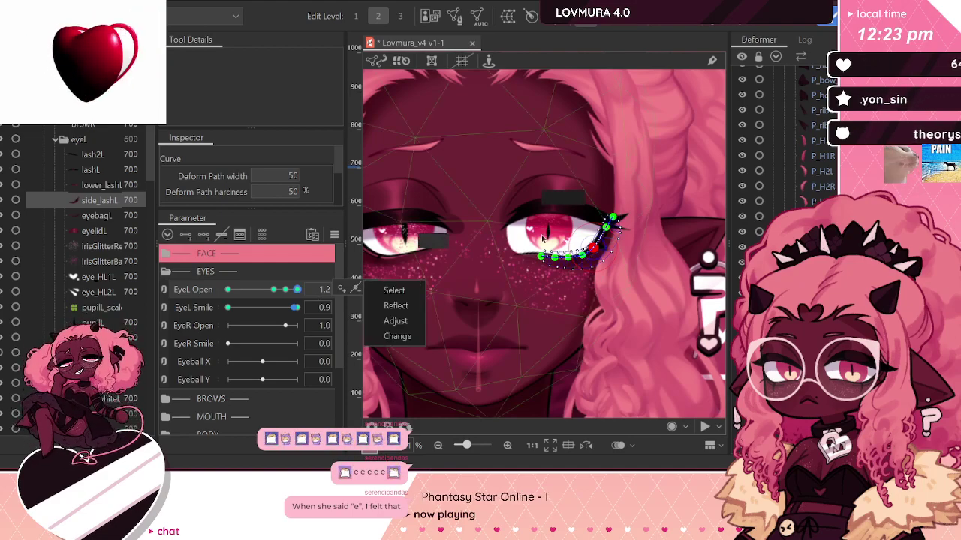
Step: At EyeL Open 1.2 and EyeL Smile 1.0, raise the eyebagL deform path points so the eyebag follows the arched lower lash
{"action": "scroll", "coordinate": [585, 237], "scroll_direction": "up", "scroll_amount": 3}
{"action": "left_click", "coordinate": [99, 188]}
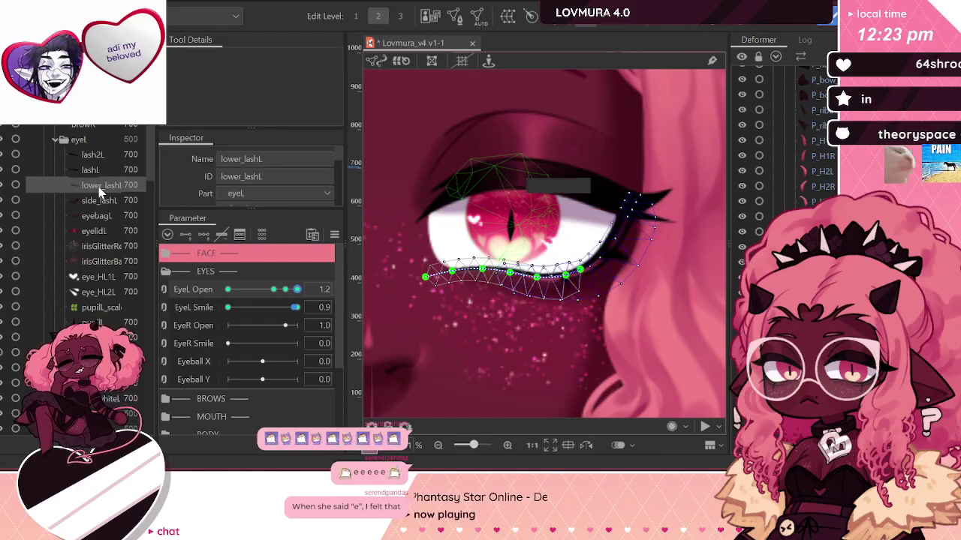
{"action": "left_click", "coordinate": [100, 216]}
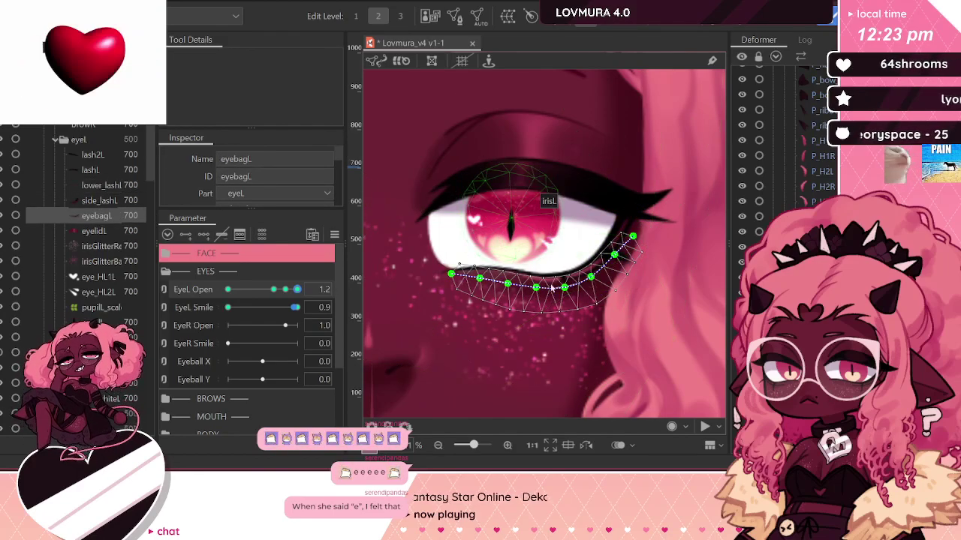
{"action": "scroll", "coordinate": [496, 292], "scroll_direction": "up", "scroll_amount": 2}
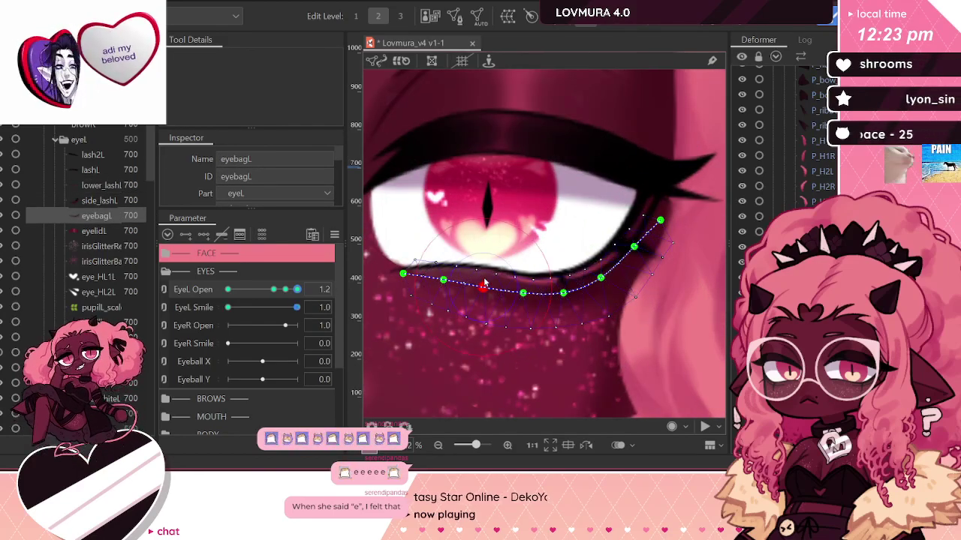
{"action": "left_click", "coordinate": [484, 282]}
{"action": "left_click_drag", "start_coordinate": [443, 281], "coordinate": [444, 275]}
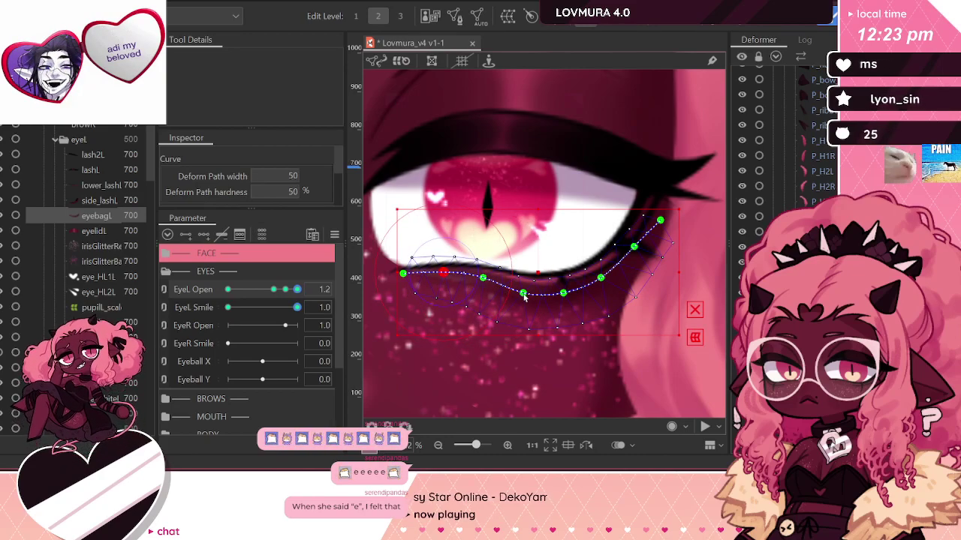
{"action": "left_click_drag", "start_coordinate": [524, 296], "coordinate": [565, 290]}
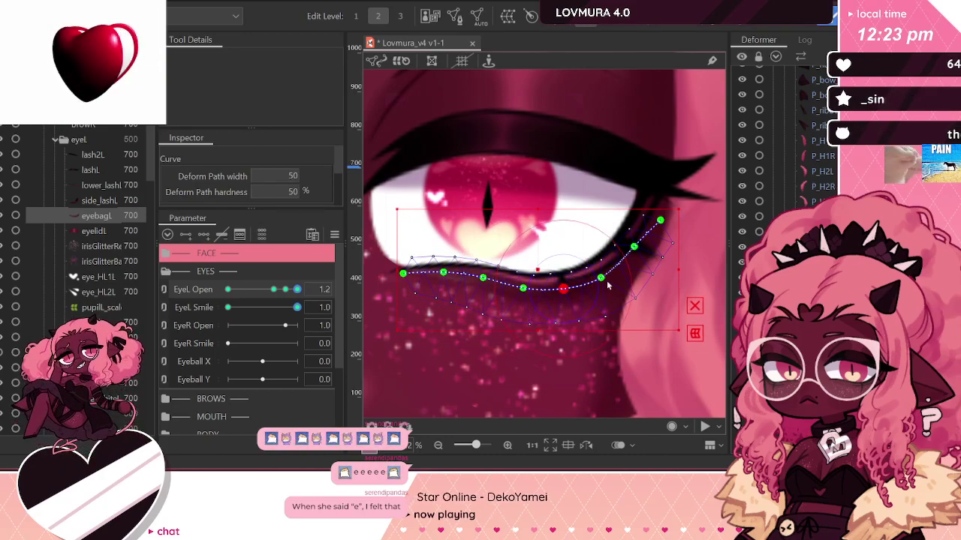
{"action": "left_click_drag", "start_coordinate": [633, 249], "coordinate": [653, 214]}
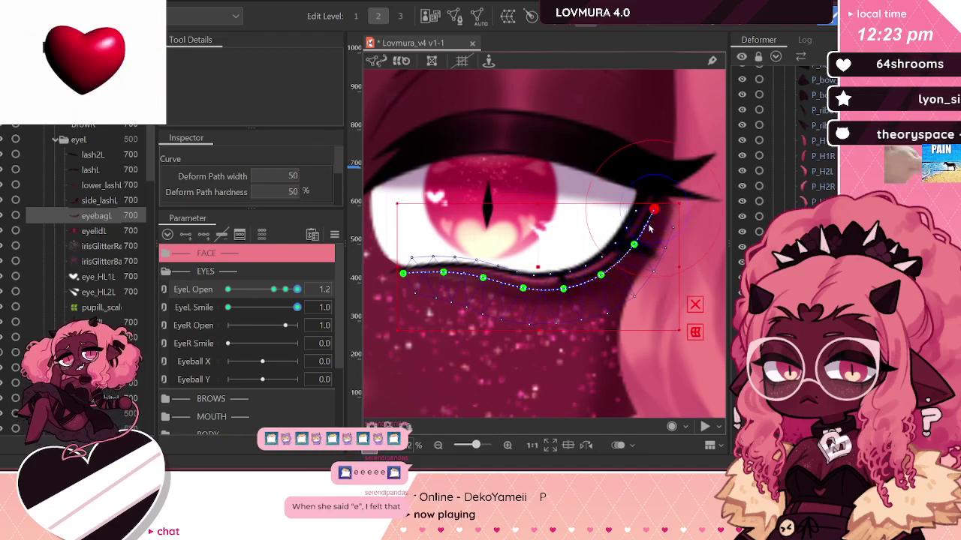
{"action": "scroll", "coordinate": [578, 172], "scroll_direction": "down", "scroll_amount": 5}
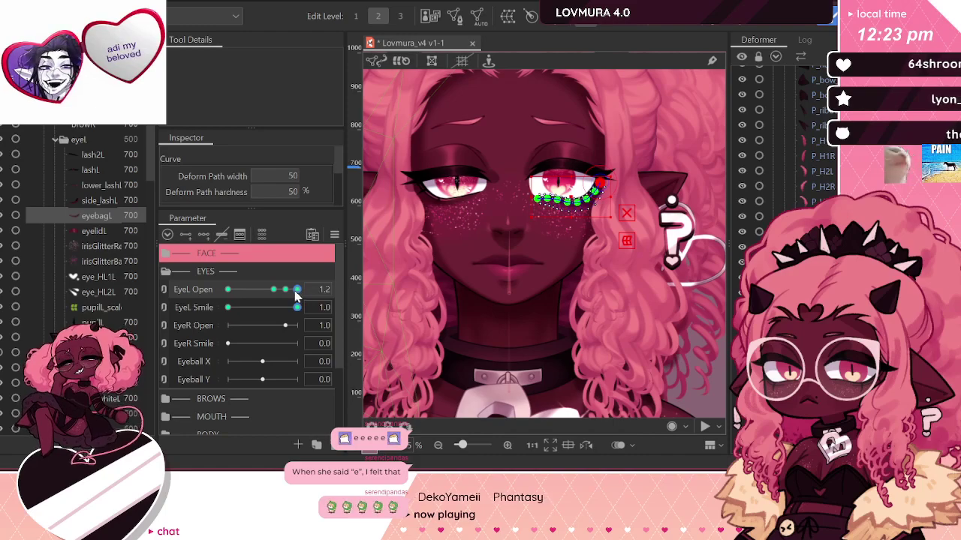
Step: Switch EyeL Open repeatedly between 1.0 and 1.2 at EyeL Smile 1.0 to compare the left eye's lower lid shape
{"action": "left_click_drag", "start_coordinate": [296, 290], "coordinate": [343, 295]}
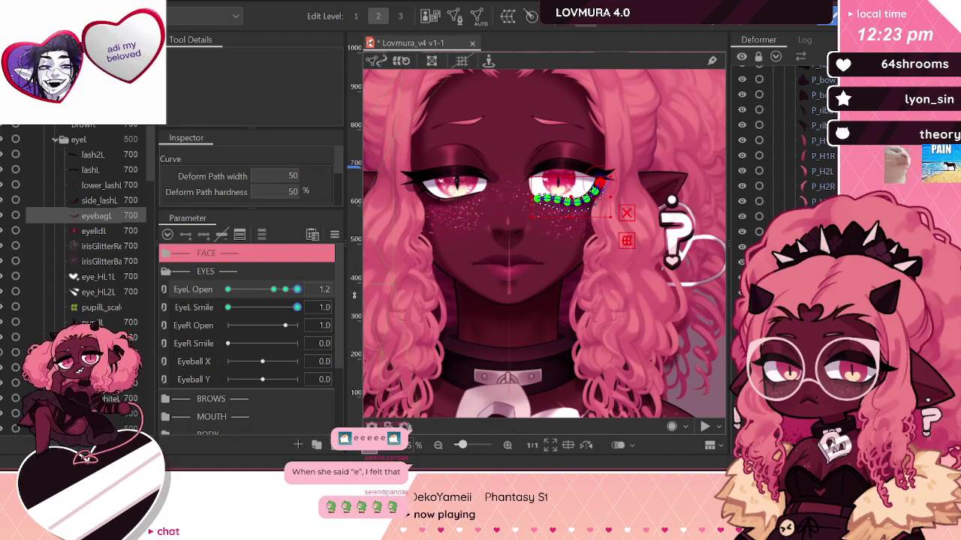
{"action": "left_click", "coordinate": [285, 290]}
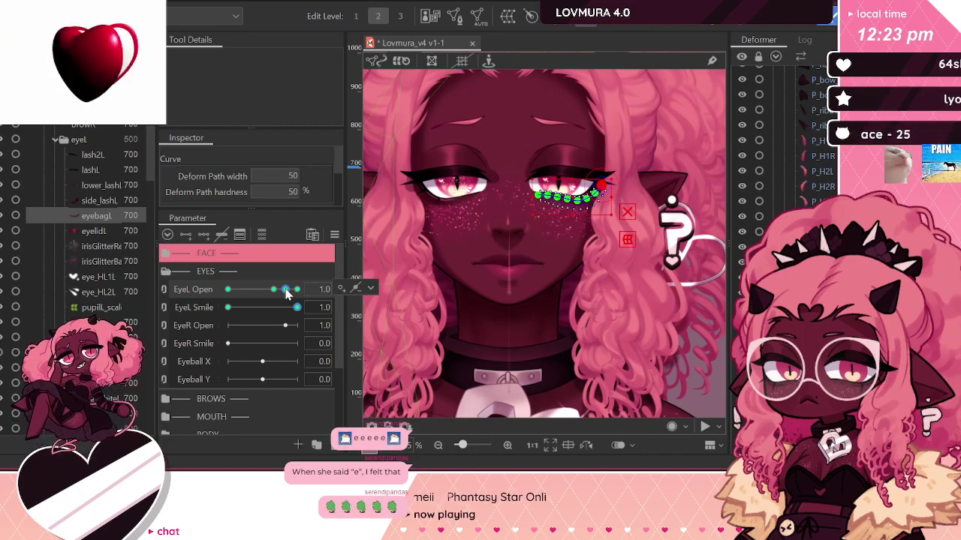
{"action": "left_click", "coordinate": [297, 290]}
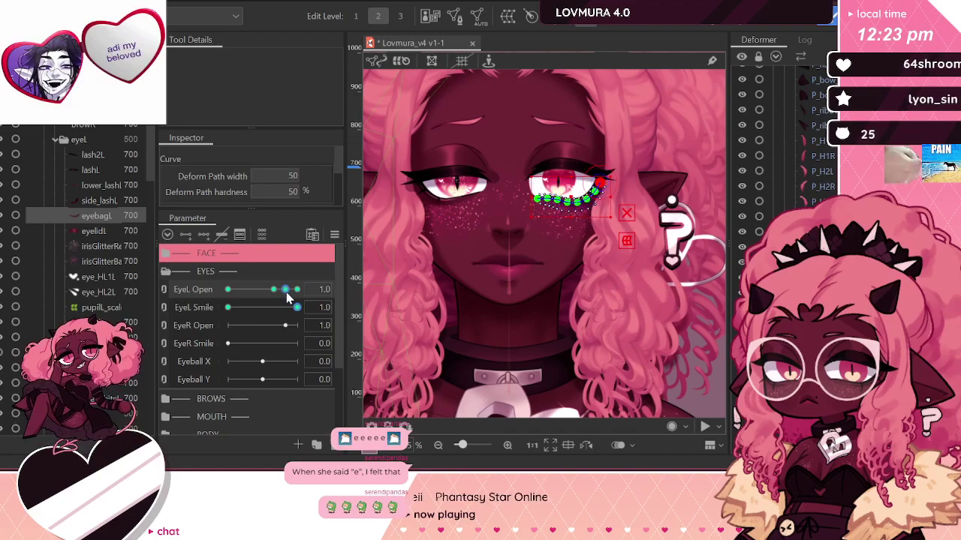
{"action": "left_click", "coordinate": [297, 291]}
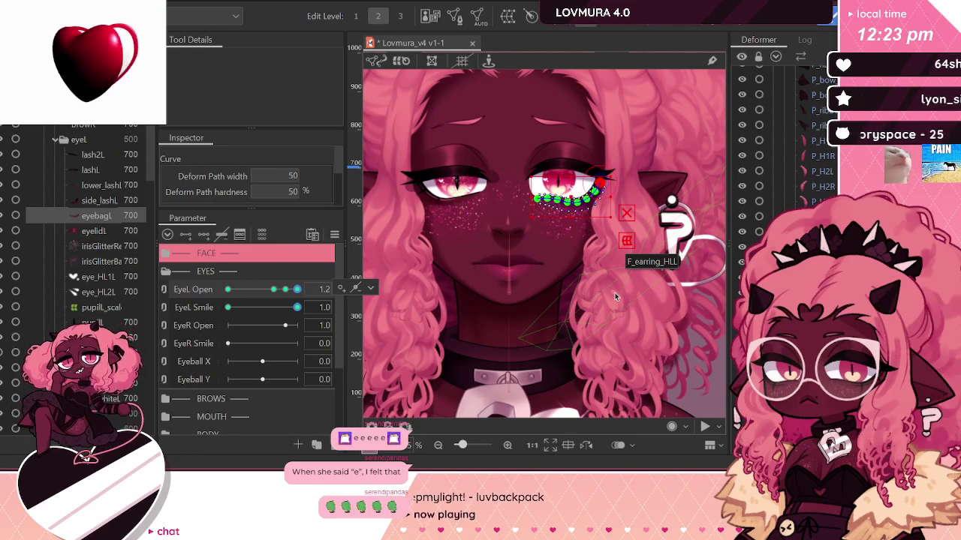
{"action": "left_click", "coordinate": [285, 289]}
{"action": "left_click", "coordinate": [298, 289]}
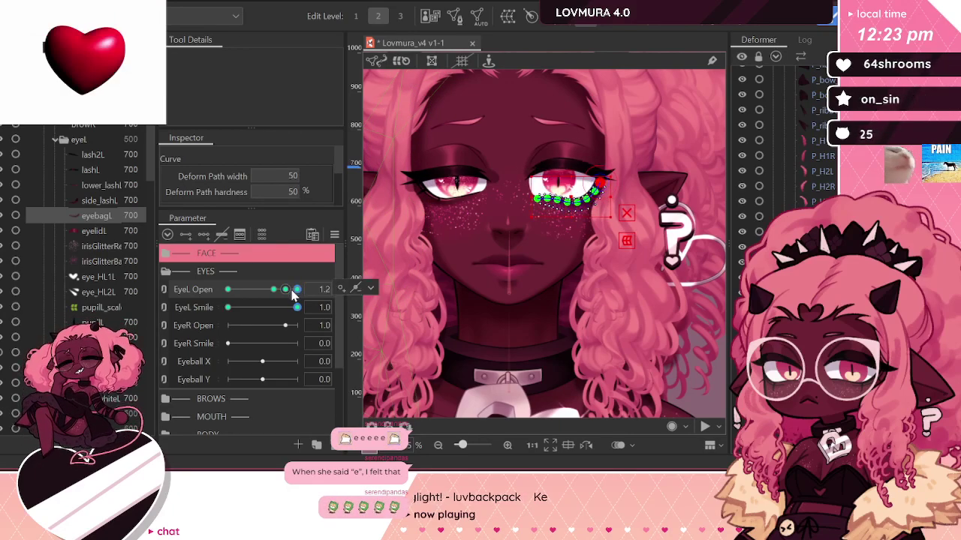
{"action": "left_click", "coordinate": [286, 290]}
{"action": "left_click", "coordinate": [297, 289]}
{"action": "left_click", "coordinate": [290, 291]}
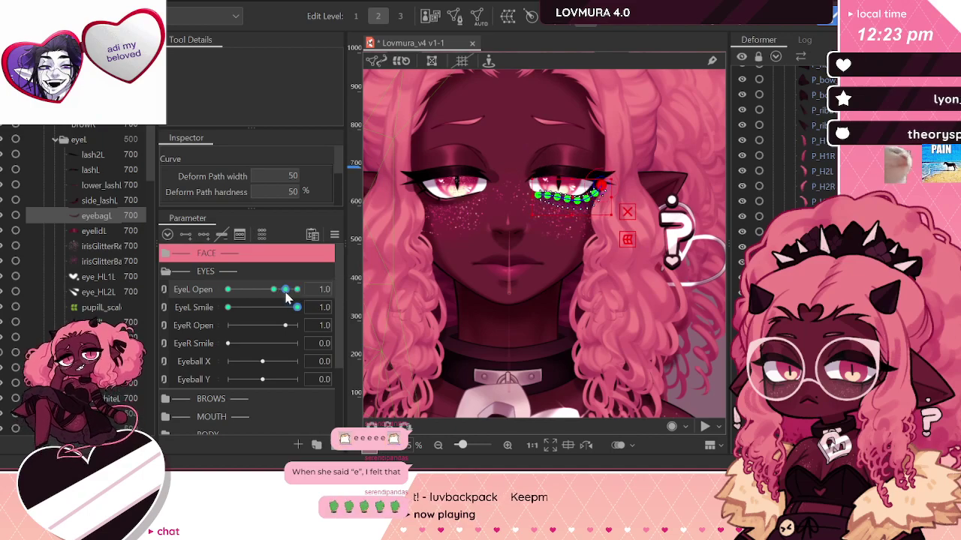
Step: Deselect the eyebag and save the model
{"action": "scroll", "coordinate": [475, 223], "scroll_direction": "down", "scroll_amount": 2}
{"action": "scroll", "coordinate": [475, 223], "scroll_direction": "down", "scroll_amount": 4}
{"action": "left_click", "coordinate": [673, 280]}
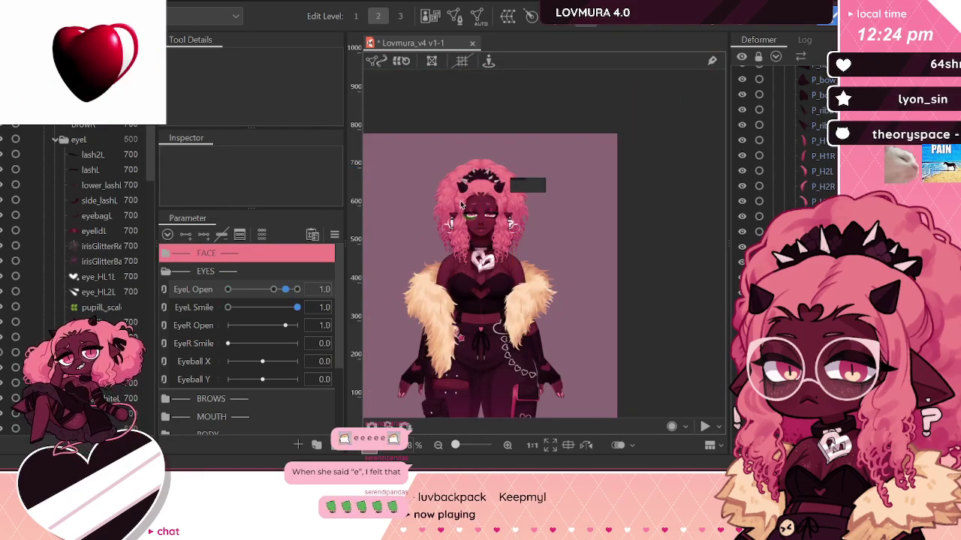
{"action": "scroll", "coordinate": [461, 201], "scroll_direction": "up", "scroll_amount": 3}
{"action": "key", "text": "ctrl+s"}
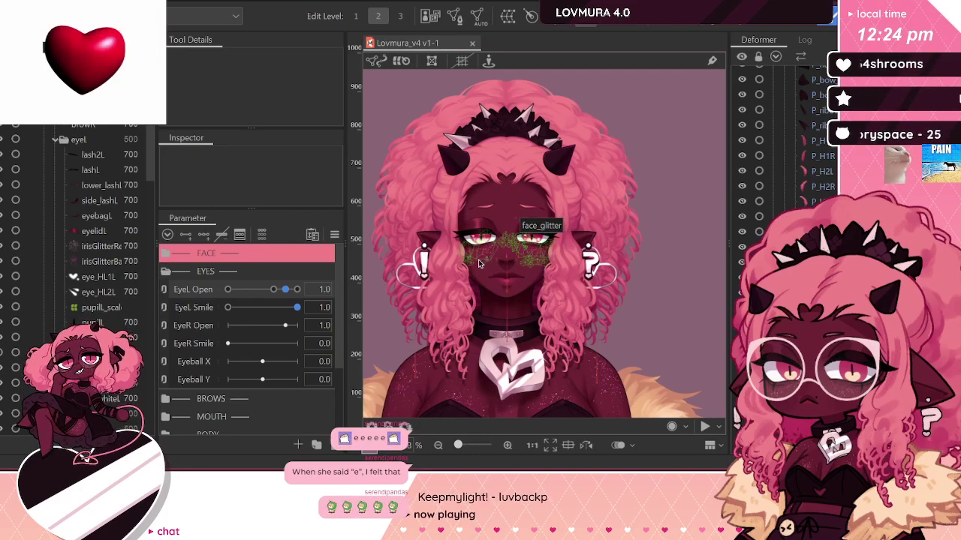
Step: At EyeL Open 1.2 and EyeL Smile 1.0, brush the lower edge of eye_whiteL upward to fit the arched lower lash
{"action": "left_click", "coordinate": [298, 290]}
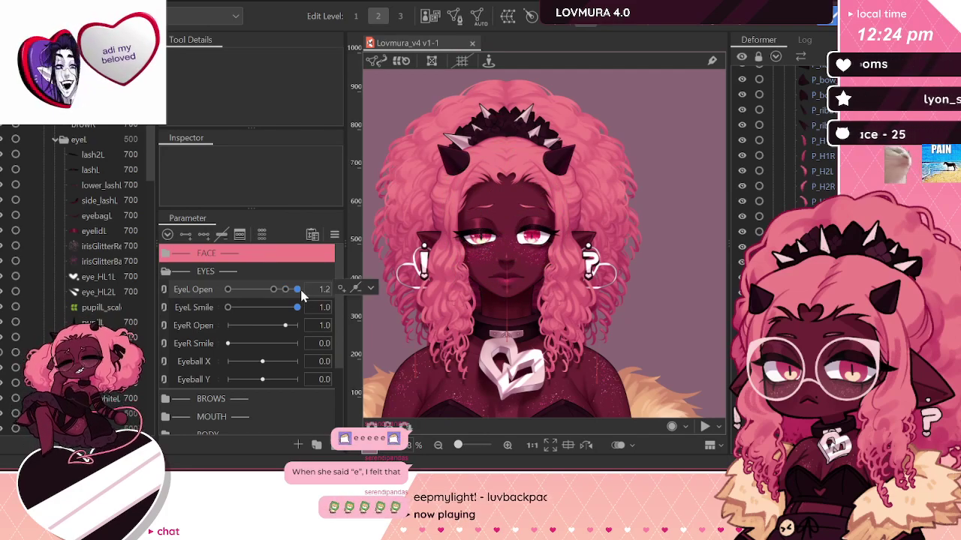
{"action": "scroll", "coordinate": [571, 253], "scroll_direction": "up", "scroll_amount": 5}
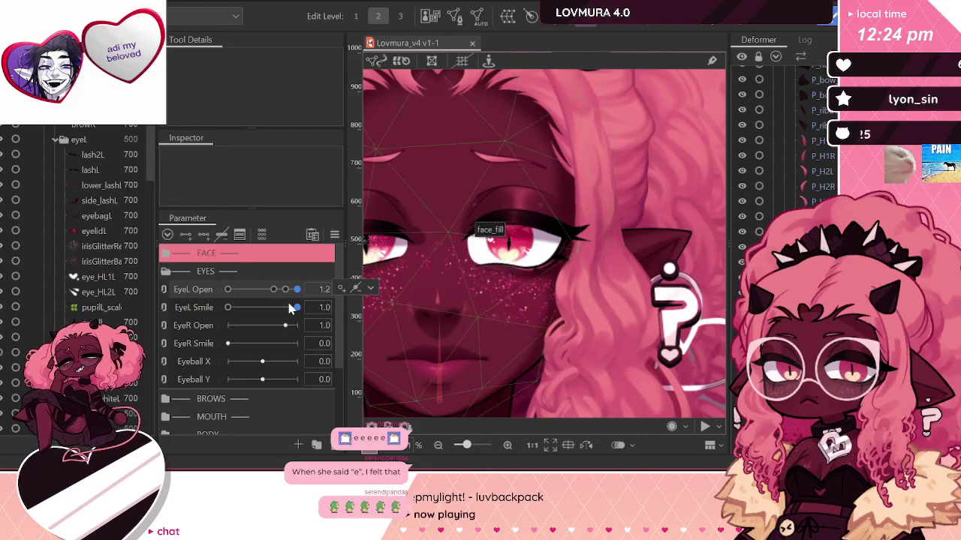
{"action": "left_click", "coordinate": [227, 307]}
{"action": "left_click_drag", "start_coordinate": [297, 289], "coordinate": [318, 289]}
{"action": "left_click_drag", "start_coordinate": [232, 307], "coordinate": [320, 306]}
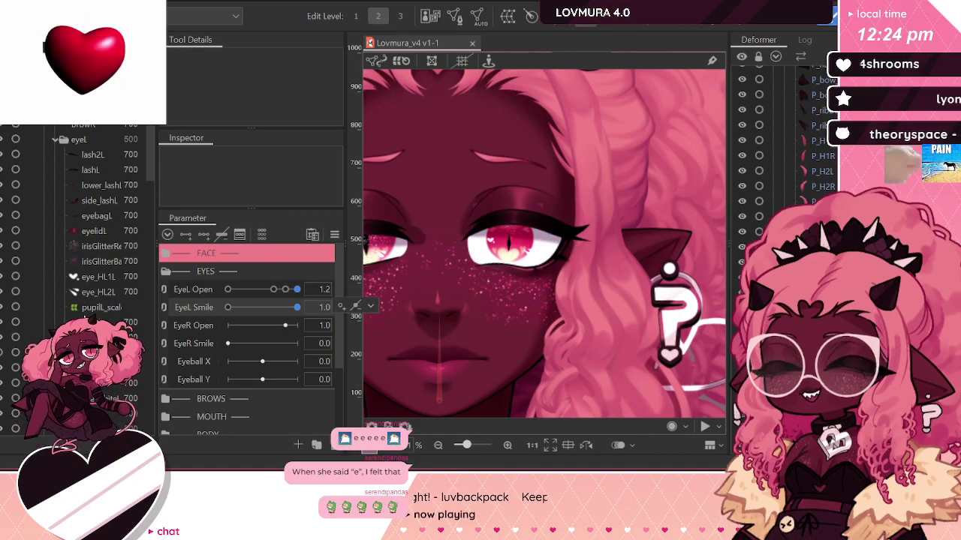
{"action": "left_click", "coordinate": [514, 244]}
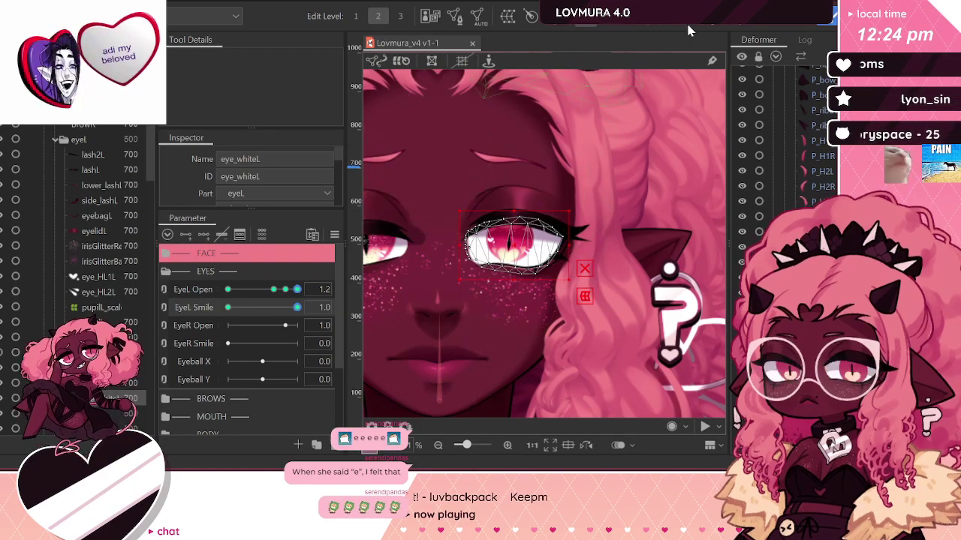
{"action": "scroll", "coordinate": [492, 300], "scroll_direction": "up", "scroll_amount": 5}
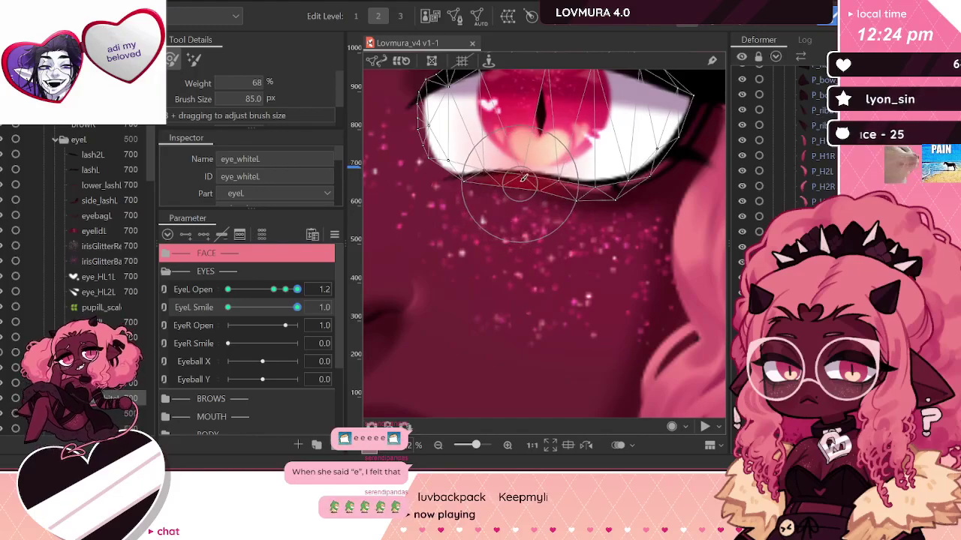
{"action": "left_click_drag", "start_coordinate": [586, 172], "coordinate": [587, 169]}
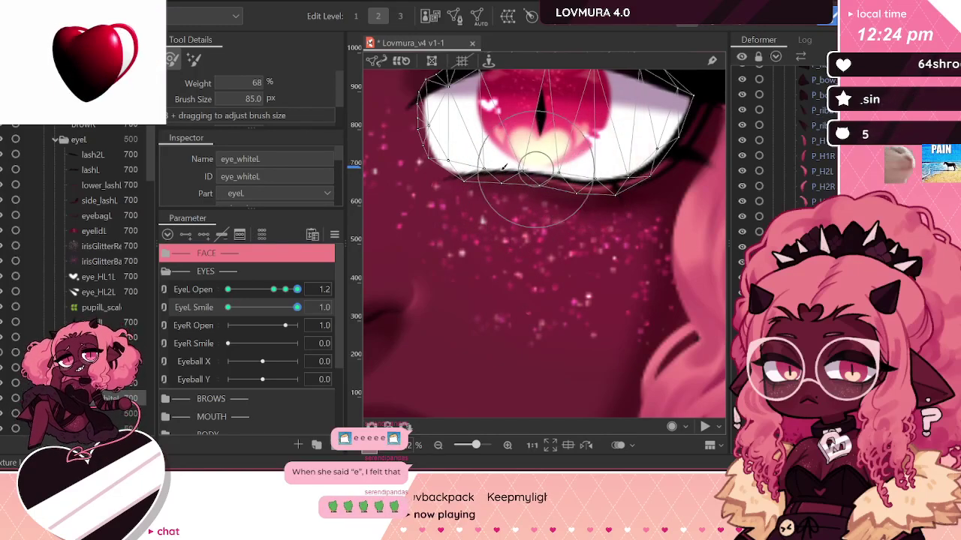
{"action": "left_click_drag", "start_coordinate": [490, 178], "coordinate": [490, 173]}
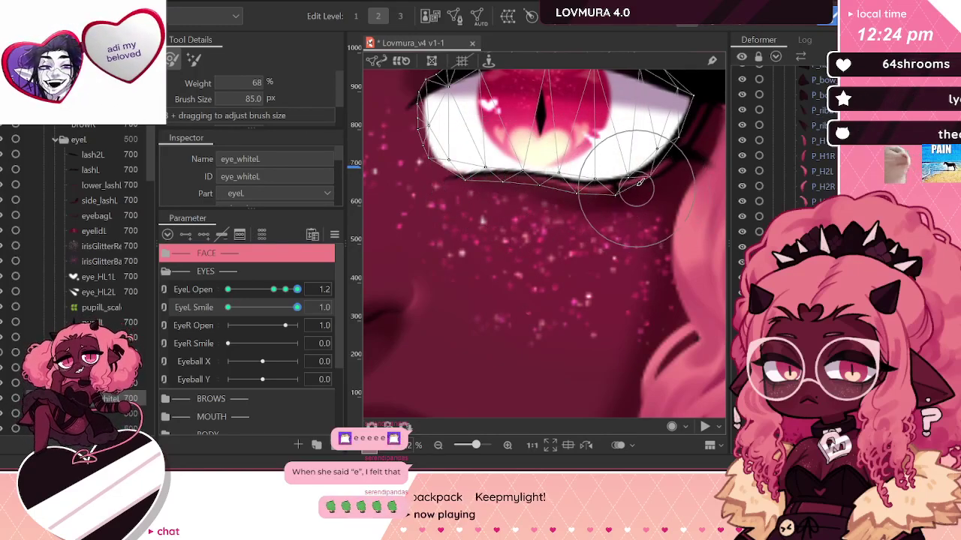
{"action": "scroll", "coordinate": [555, 263], "scroll_direction": "down", "scroll_amount": 3}
{"action": "scroll", "coordinate": [555, 268], "scroll_direction": "down", "scroll_amount": 2}
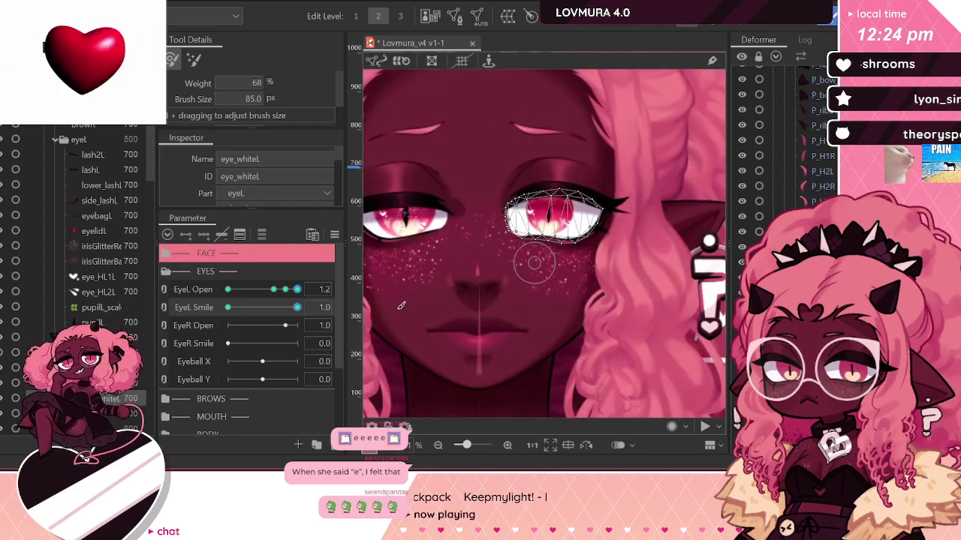
Step: Link EyeL Open with EyeL Smile, scrub their combined range to examine the left eye, and unlink them at Open 0.0 and Smile 1.0
{"action": "mouse_move", "coordinate": [295, 295]}
{"action": "left_mouse_down"}
{"action": "mouse_move", "coordinate": [229, 291]}
{"action": "mouse_move", "coordinate": [297, 291]}
{"action": "left_mouse_up"}
{"action": "left_click", "coordinate": [586, 21]}
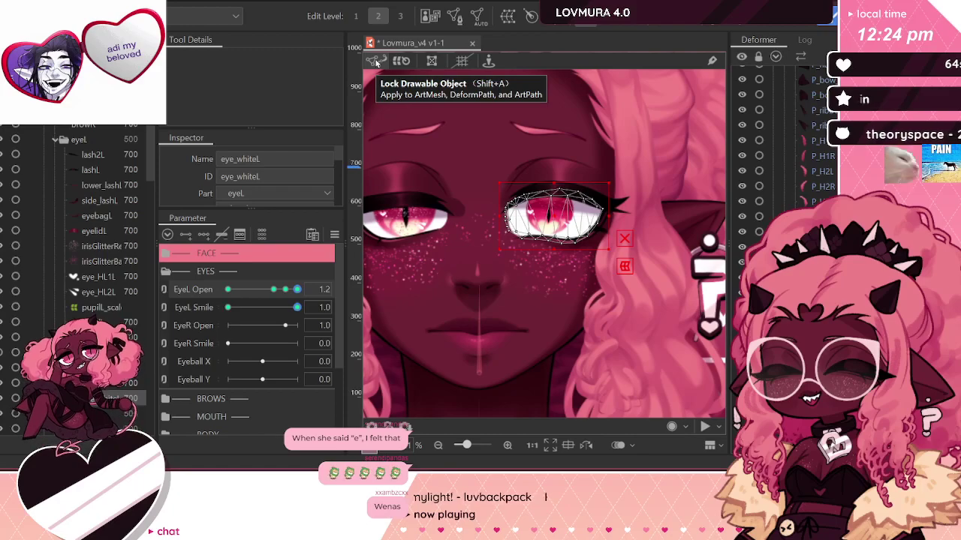
{"action": "left_click", "coordinate": [439, 240]}
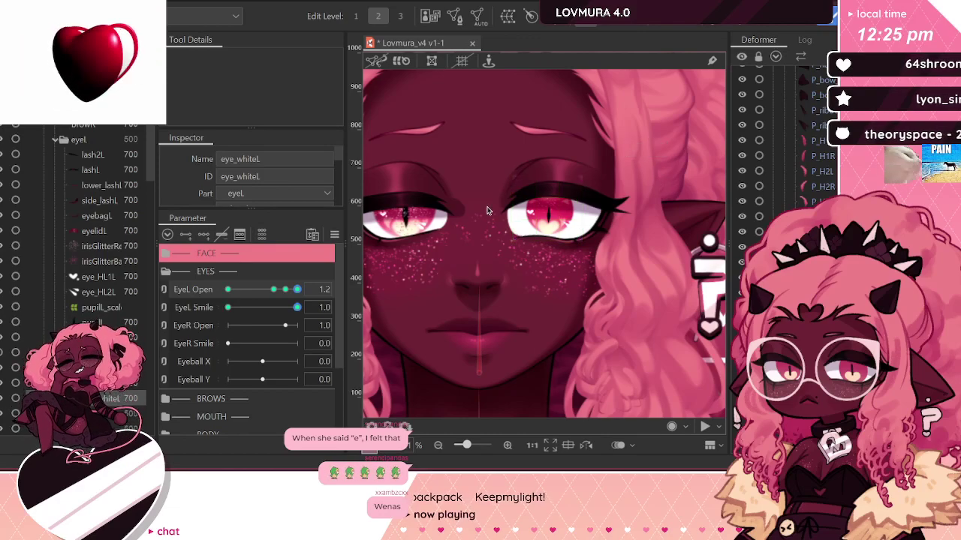
{"action": "left_click", "coordinate": [163, 291]}
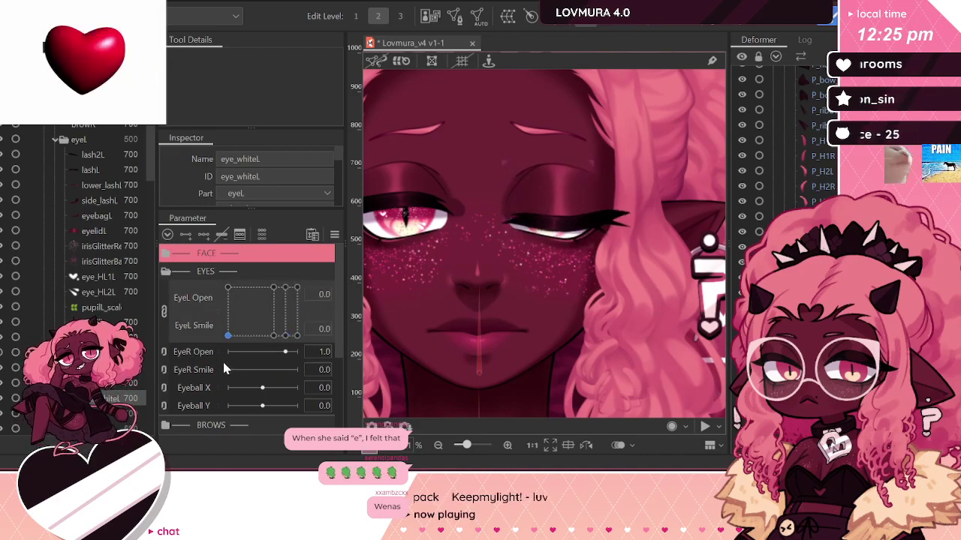
{"action": "left_click_drag", "start_coordinate": [229, 335], "coordinate": [320, 253]}
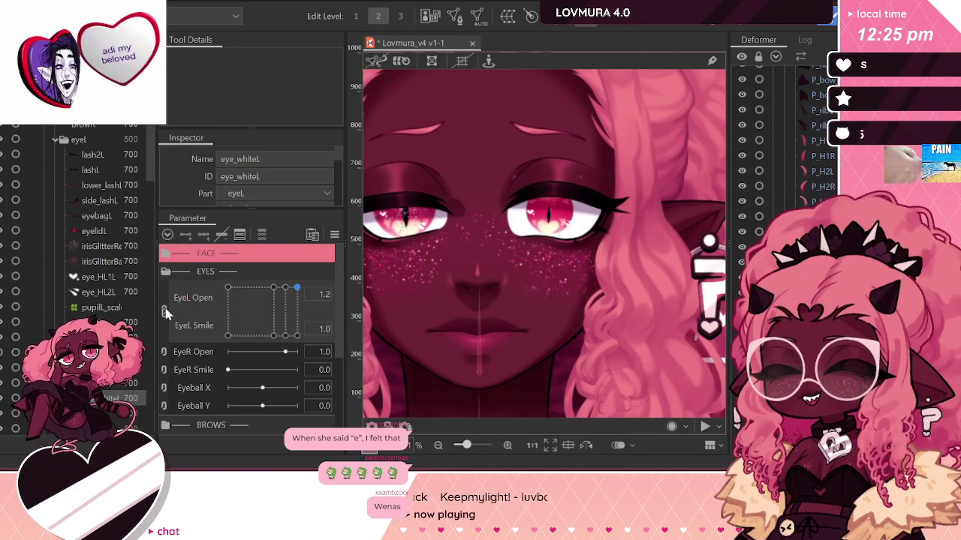
{"action": "left_click", "coordinate": [167, 314]}
{"action": "mouse_move", "coordinate": [297, 290]}
{"action": "left_mouse_down"}
{"action": "mouse_move", "coordinate": [228, 307]}
{"action": "mouse_move", "coordinate": [298, 307]}
{"action": "left_mouse_up"}
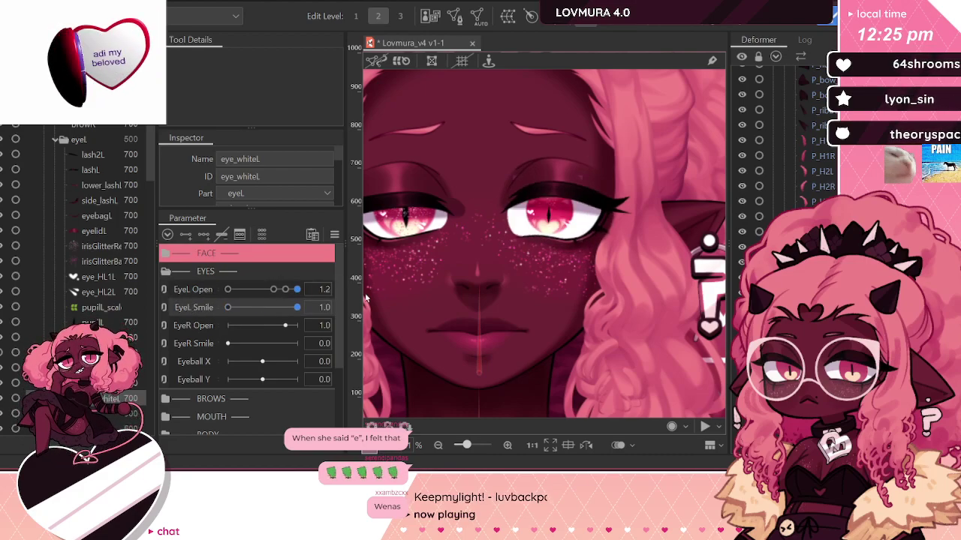
{"action": "left_click", "coordinate": [163, 289]}
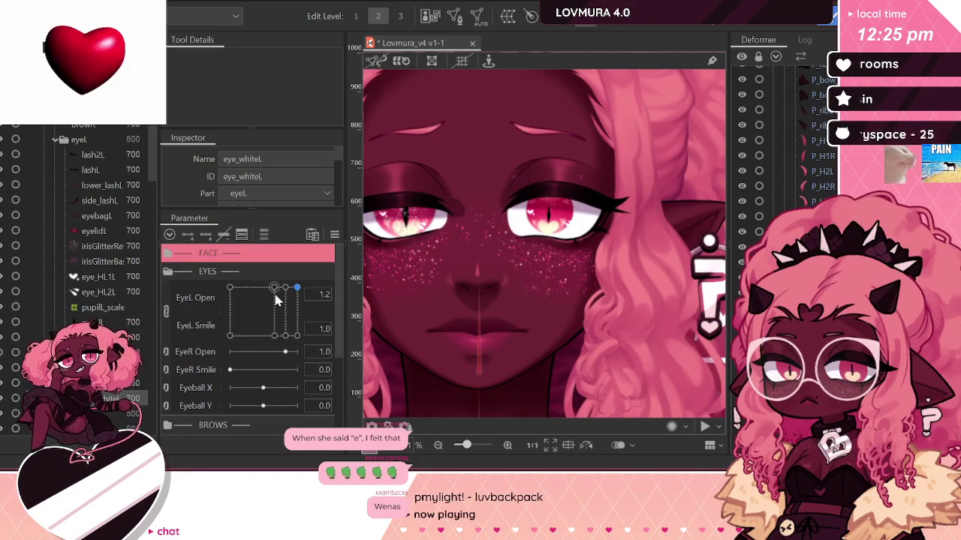
{"action": "left_click_drag", "start_coordinate": [295, 288], "coordinate": [333, 264]}
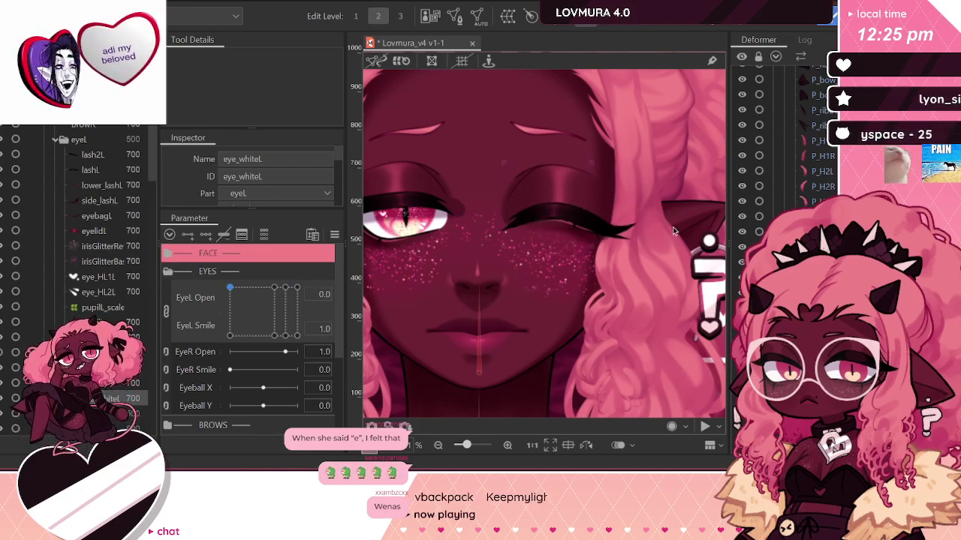
{"action": "left_click", "coordinate": [166, 310]}
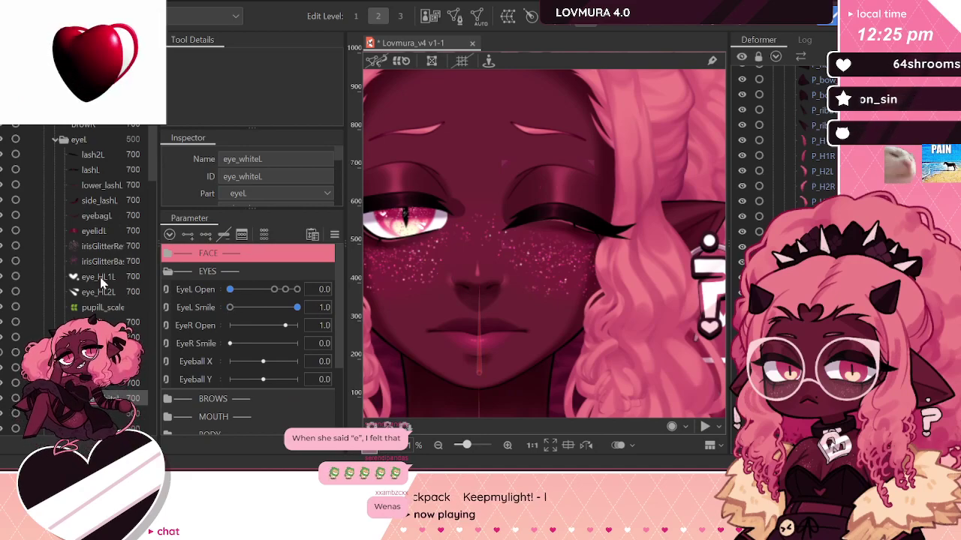
Step: At EyeL Open 0.0 and EyeL Smile 1.0, raise the outer deform path points of lashL slightly to smooth the closed lash curve
{"action": "left_click", "coordinate": [104, 159]}
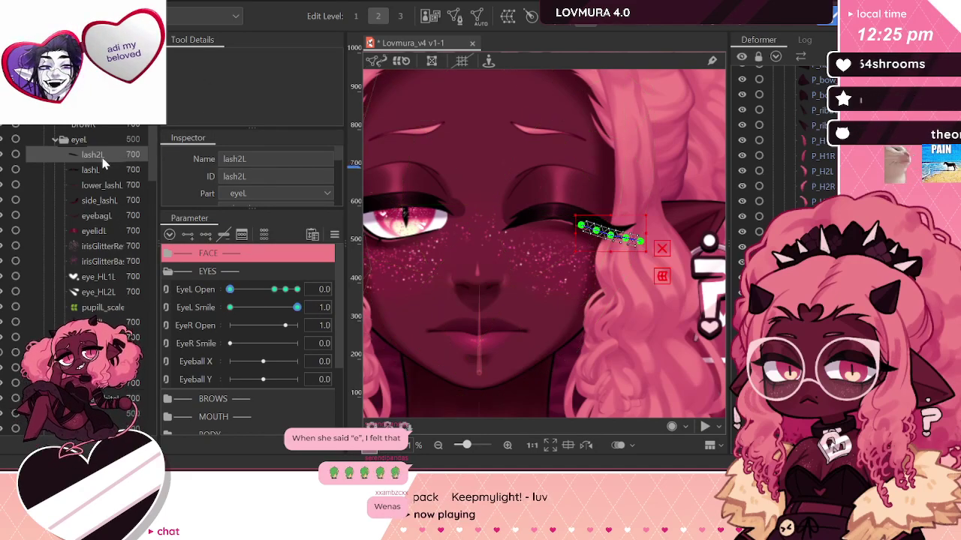
{"action": "left_click", "coordinate": [578, 194]}
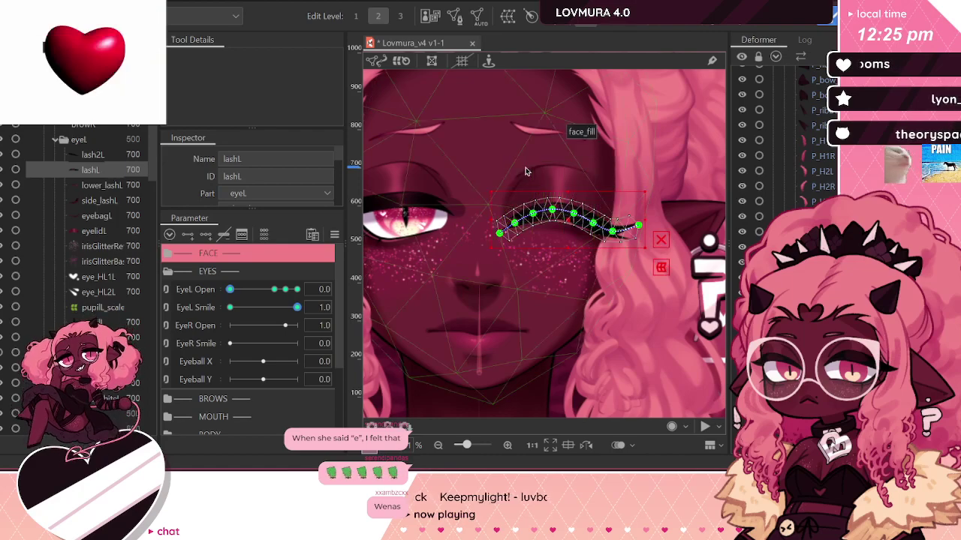
{"action": "scroll", "coordinate": [600, 210], "scroll_direction": "up", "scroll_amount": 3}
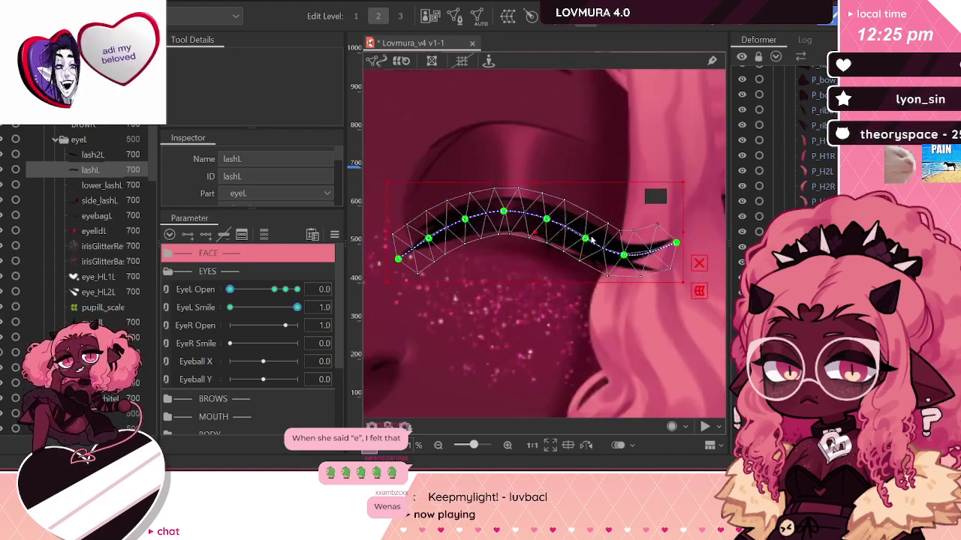
{"action": "left_click", "coordinate": [546, 218]}
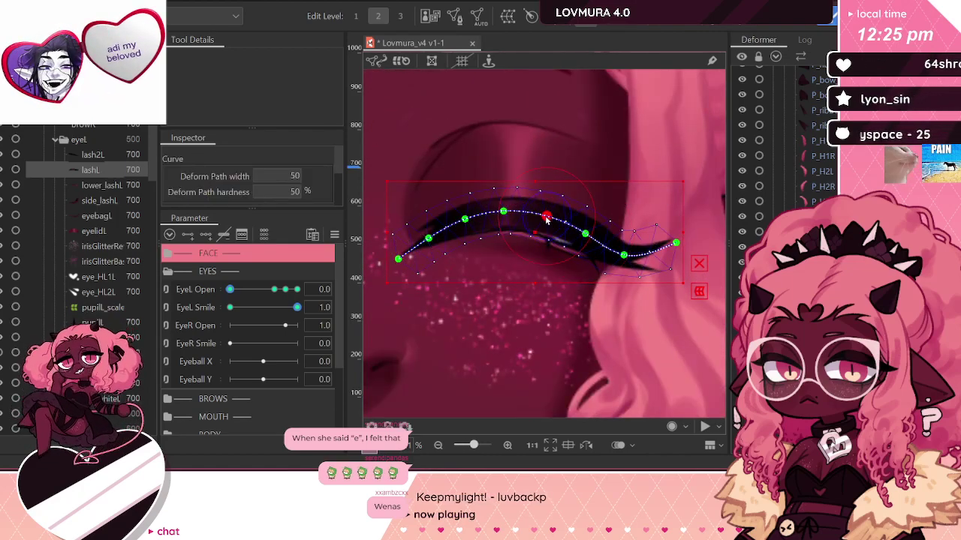
{"action": "left_click_drag", "start_coordinate": [623, 255], "coordinate": [624, 249]}
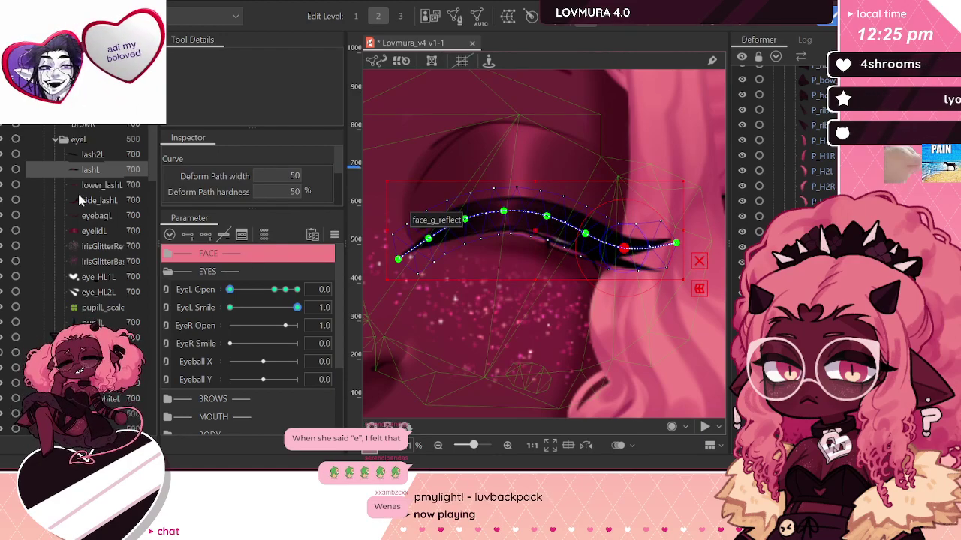
Step: Nudge the middle path points of side_lashL and the outer path points of lower_lashL upward to tuck them under the closed upper lash
{"action": "left_click", "coordinate": [96, 200]}
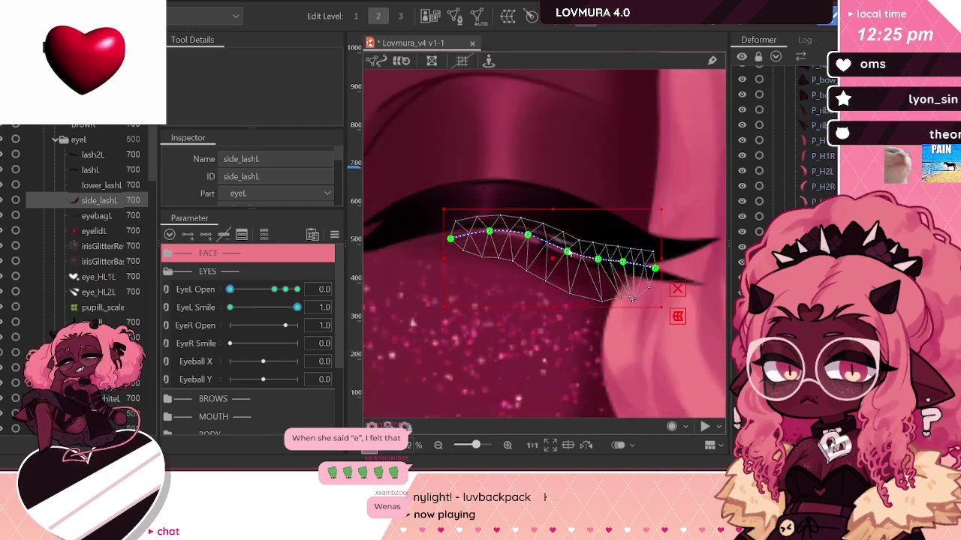
{"action": "left_click_drag", "start_coordinate": [567, 251], "coordinate": [568, 244]}
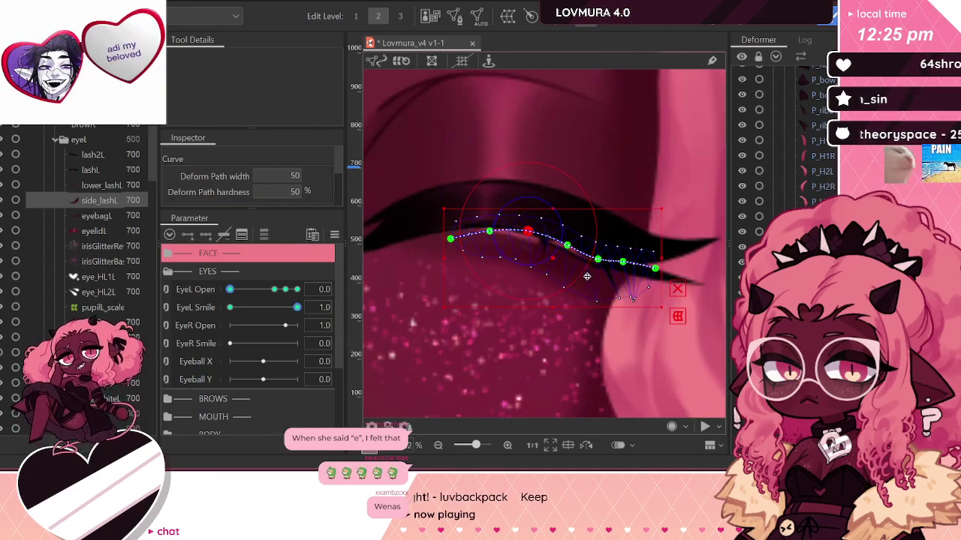
{"action": "left_click", "coordinate": [90, 186]}
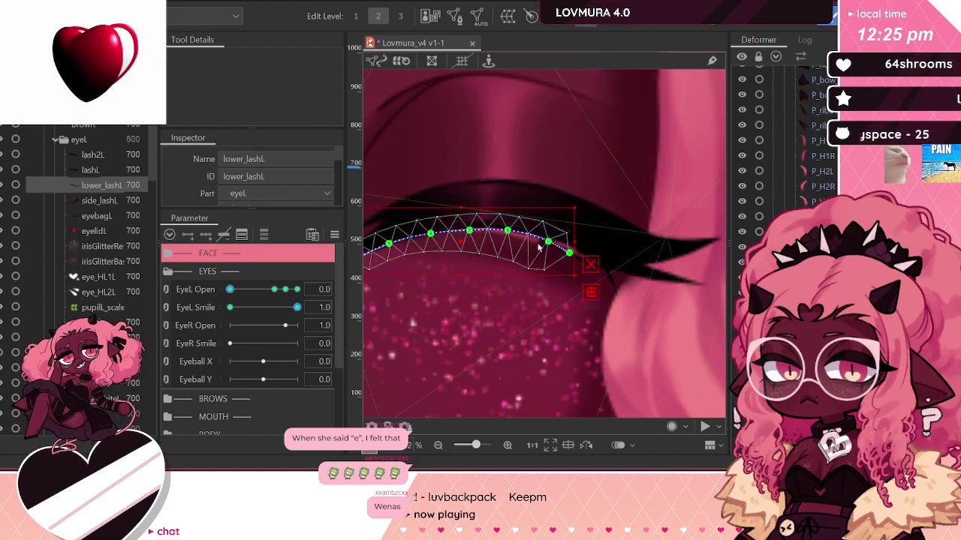
{"action": "left_click", "coordinate": [567, 251]}
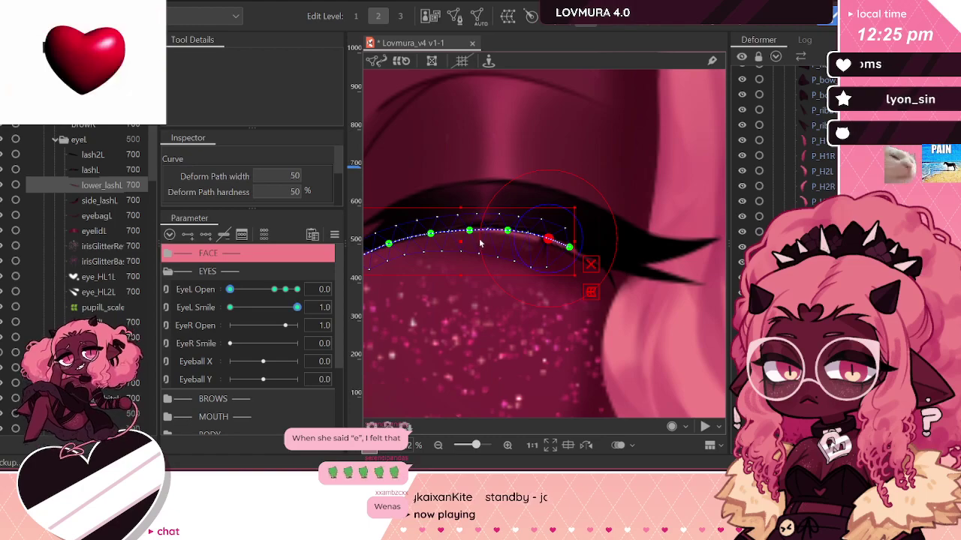
{"action": "scroll", "coordinate": [545, 223], "scroll_direction": "down", "scroll_amount": 5}
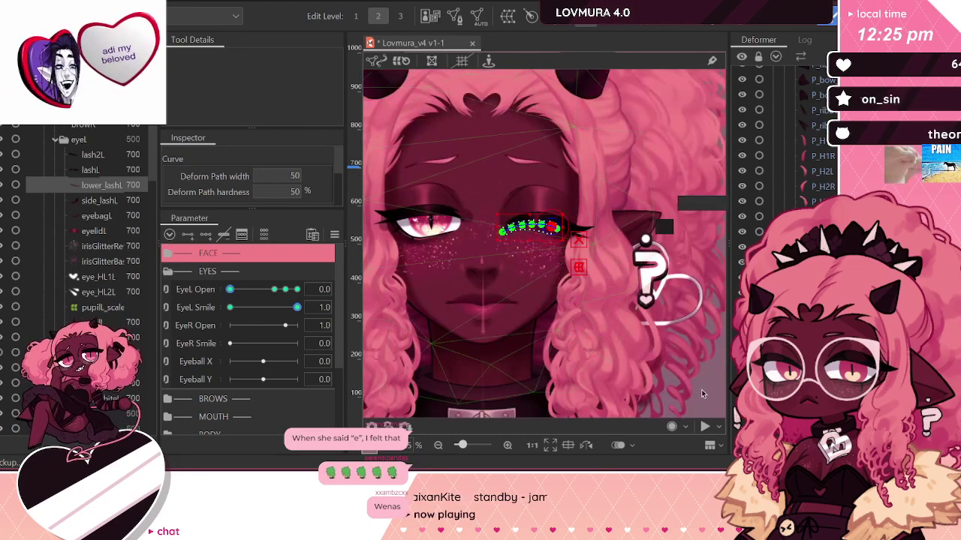
{"action": "left_click", "coordinate": [713, 394]}
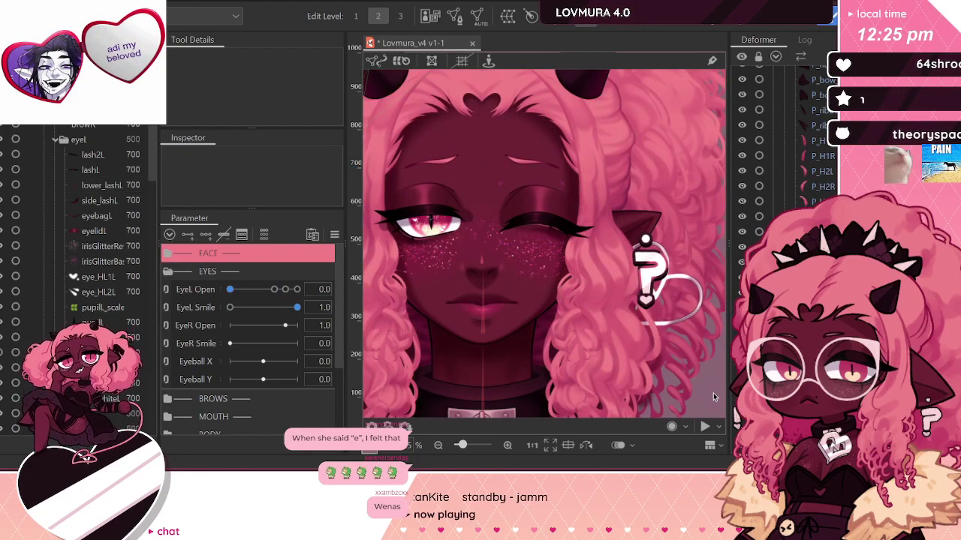
Step: Raise the two inner deform path points of lash2L so its base tucks into the main lash
{"action": "scroll", "coordinate": [559, 221], "scroll_direction": "up", "scroll_amount": 5}
{"action": "scroll", "coordinate": [541, 223], "scroll_direction": "up", "scroll_amount": 2}
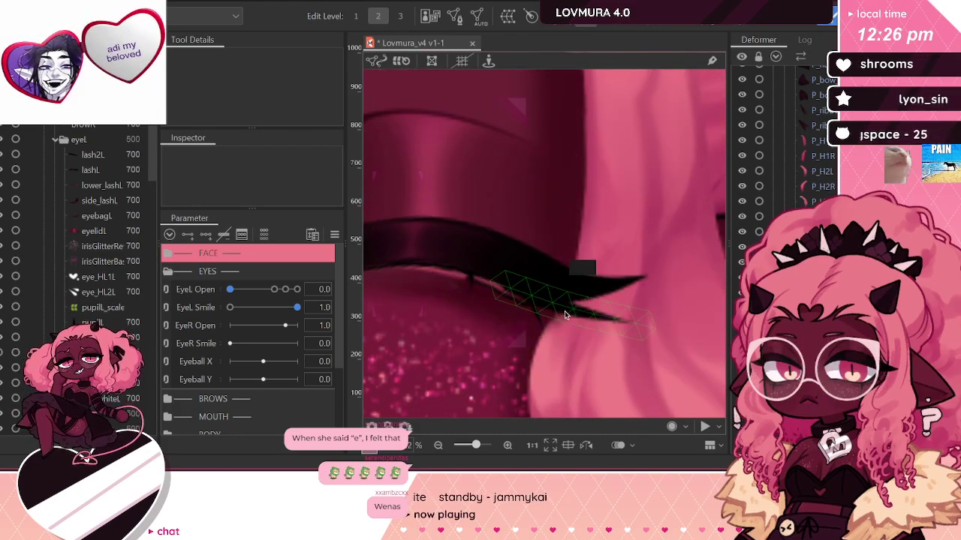
{"action": "left_click", "coordinate": [503, 292]}
{"action": "left_click_drag", "start_coordinate": [489, 281], "coordinate": [489, 271]}
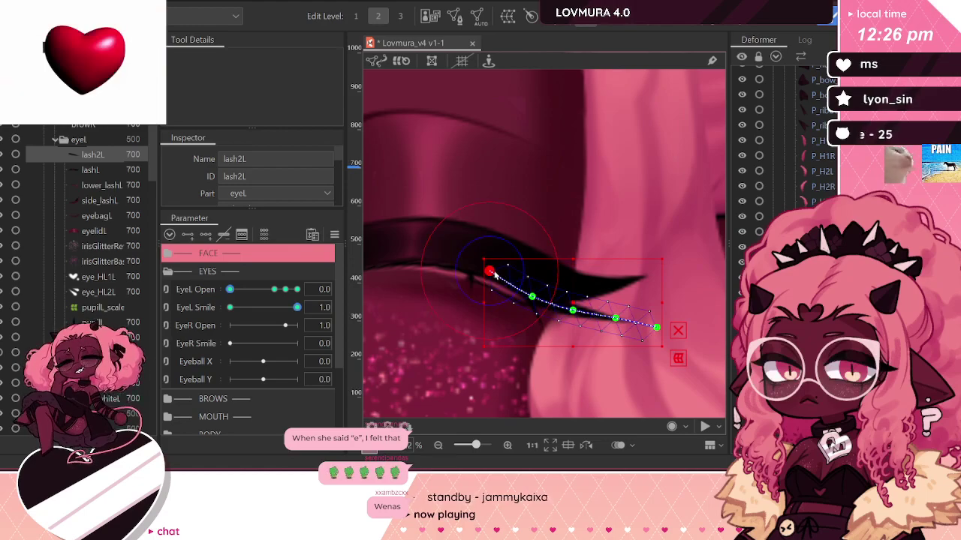
{"action": "left_click_drag", "start_coordinate": [532, 297], "coordinate": [571, 307]}
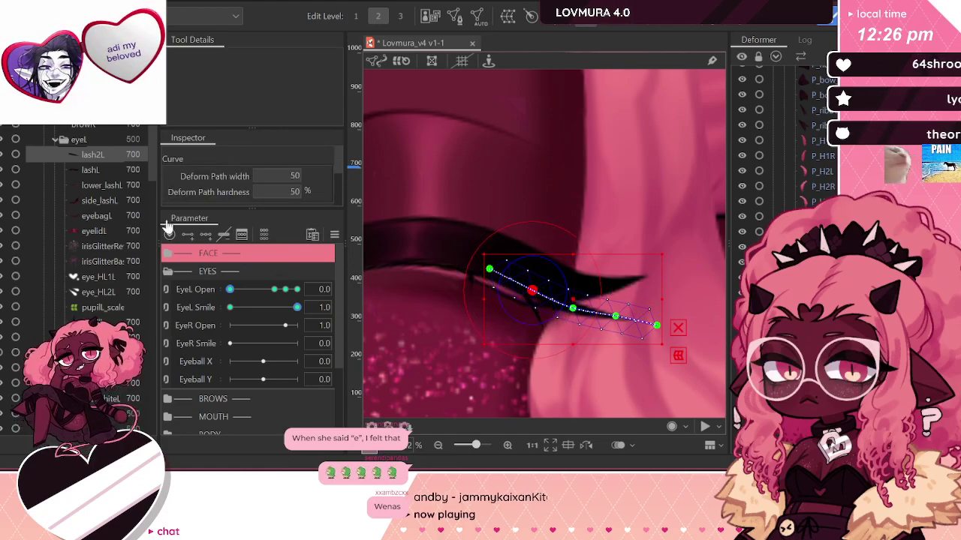
Step: Reshape side_lashL along its deform path, raising its outer points toward the closed lash, and deselect it
{"action": "left_click", "coordinate": [105, 201]}
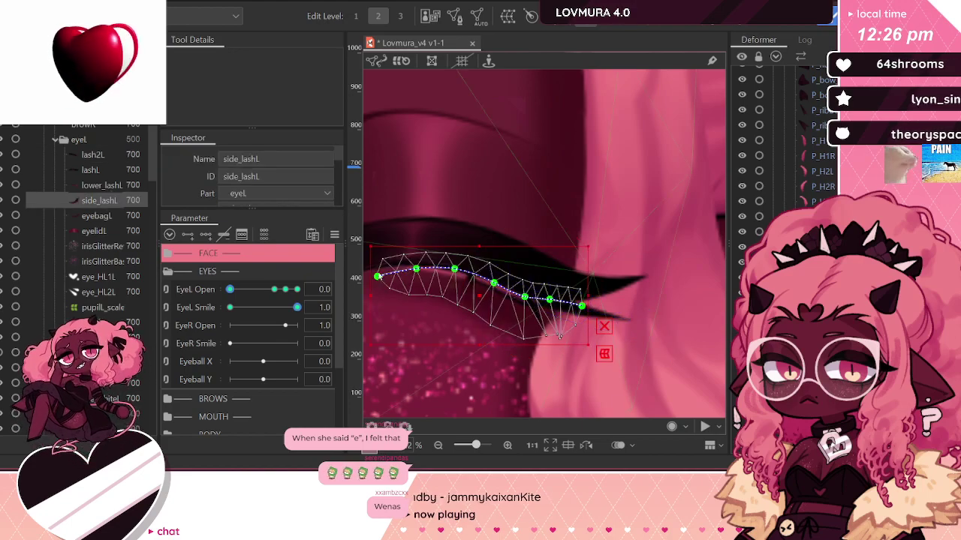
{"action": "left_click_drag", "start_coordinate": [525, 297], "coordinate": [518, 292]}
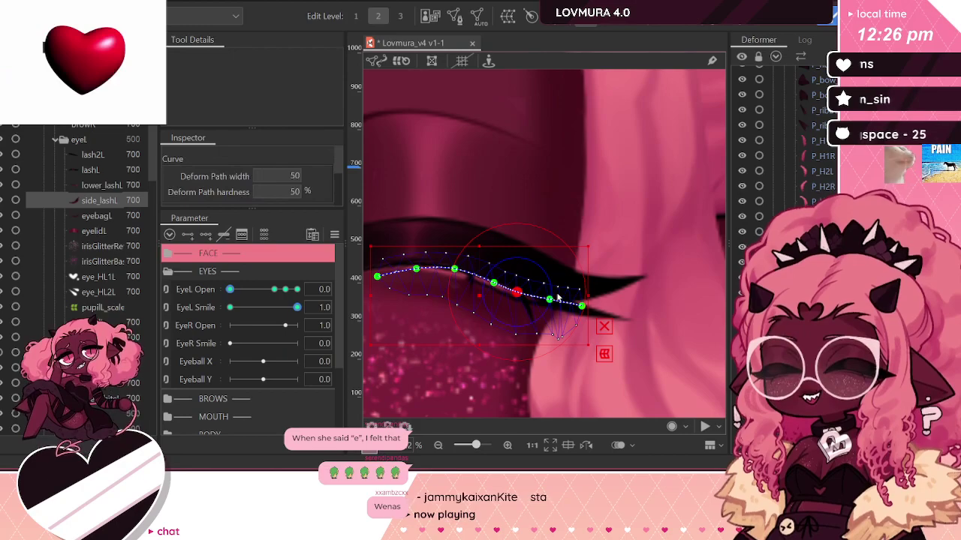
{"action": "left_click", "coordinate": [551, 299]}
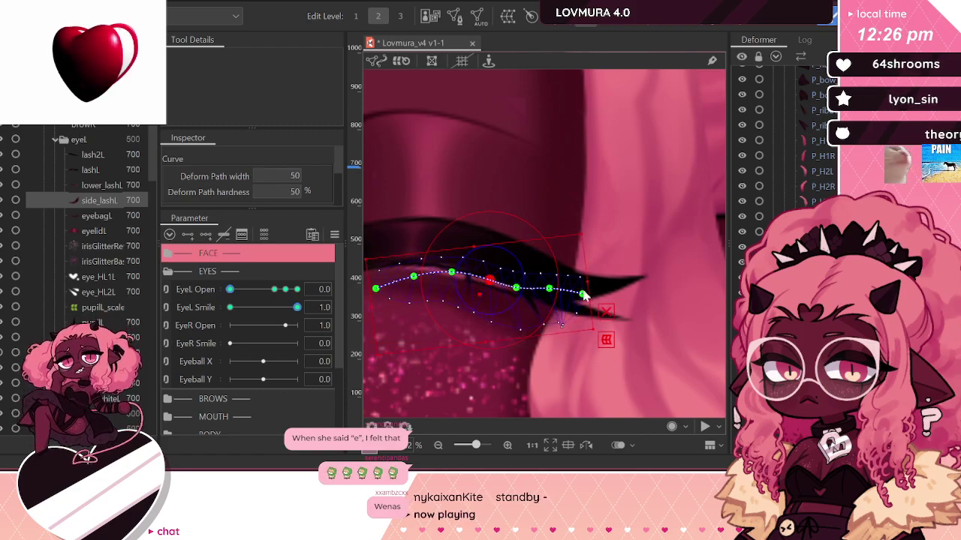
{"action": "key", "text": "v"}
{"action": "scroll", "coordinate": [532, 226], "scroll_direction": "down", "scroll_amount": 5}
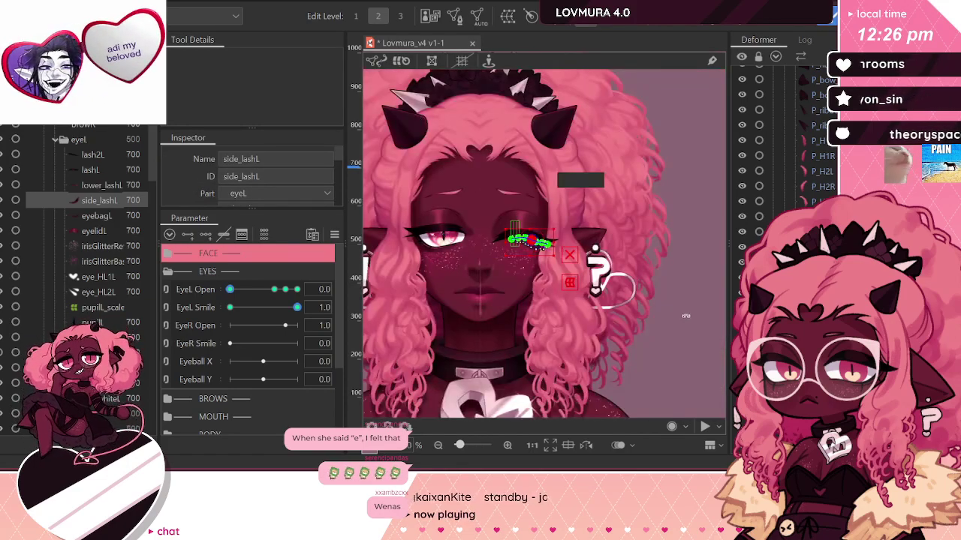
{"action": "left_click", "coordinate": [692, 325]}
{"action": "scroll", "coordinate": [484, 224], "scroll_direction": "up", "scroll_amount": 2}
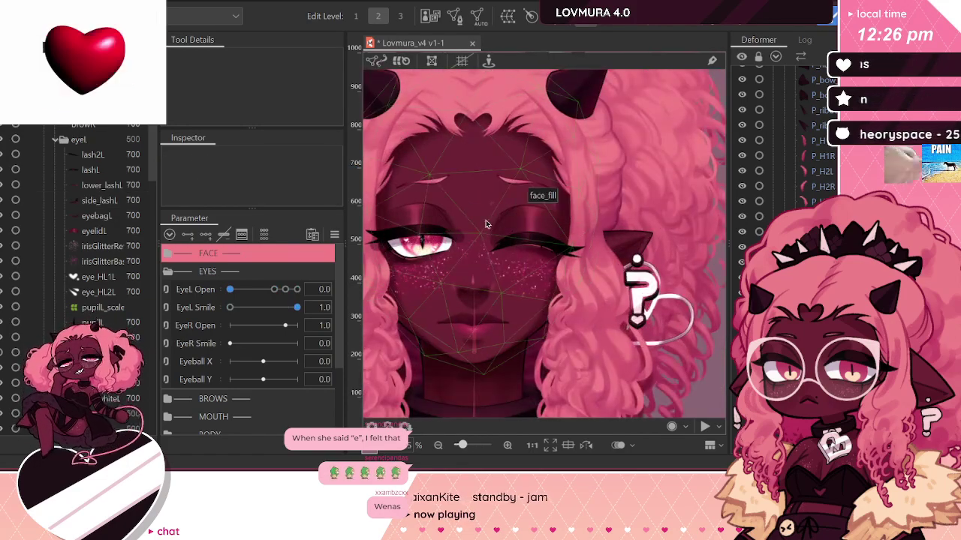
Step: Link EyeL Open with EyeL Smile, scrub across their combined range to examine the left eye's deformation, and unlink them
{"action": "left_click", "coordinate": [166, 289]}
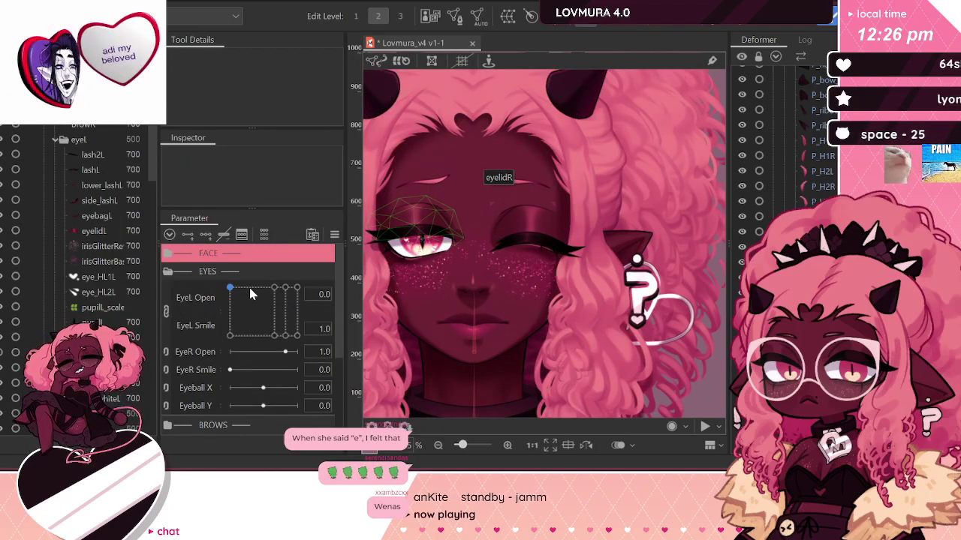
{"action": "left_click_drag", "start_coordinate": [251, 295], "coordinate": [297, 336]}
{"action": "left_click_drag", "start_coordinate": [283, 379], "coordinate": [160, 246]}
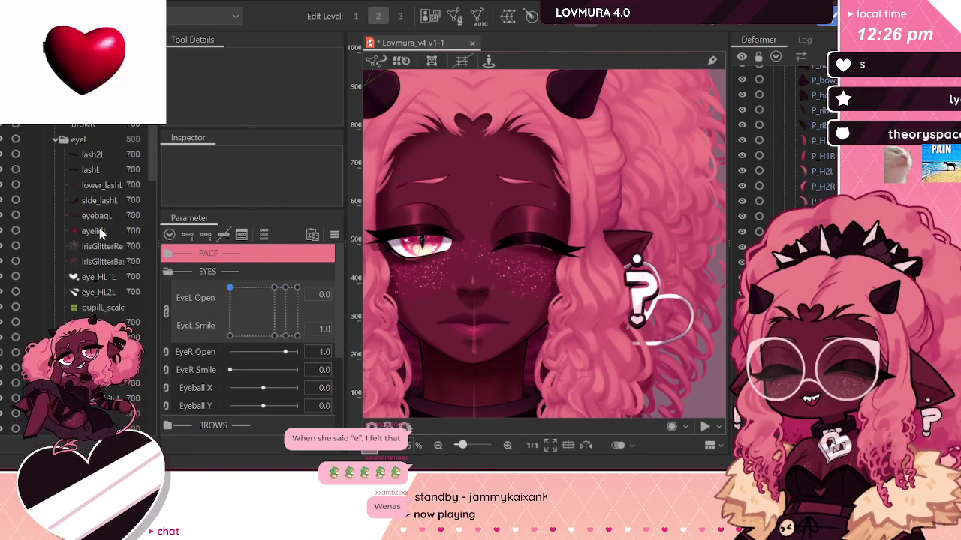
{"action": "left_click", "coordinate": [297, 287]}
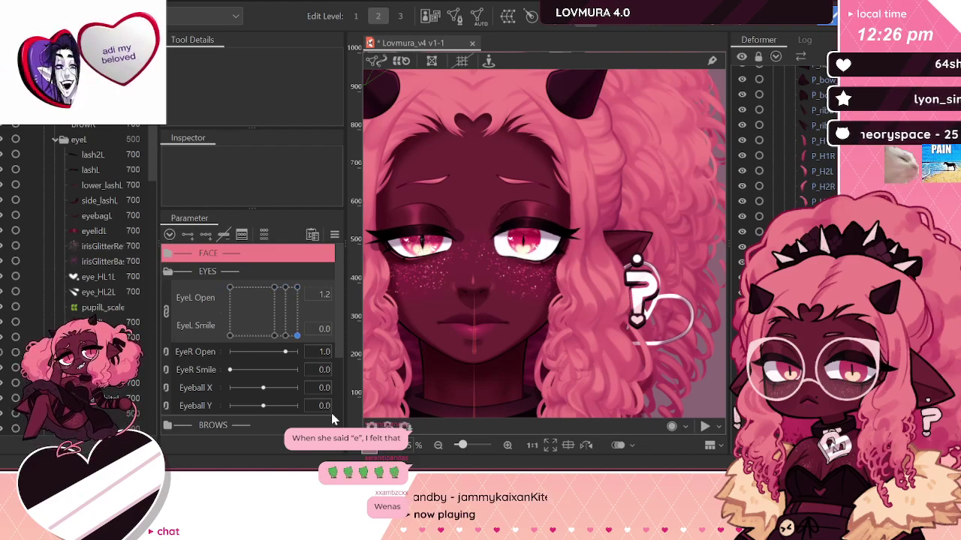
{"action": "left_click_drag", "start_coordinate": [321, 268], "coordinate": [102, 246]}
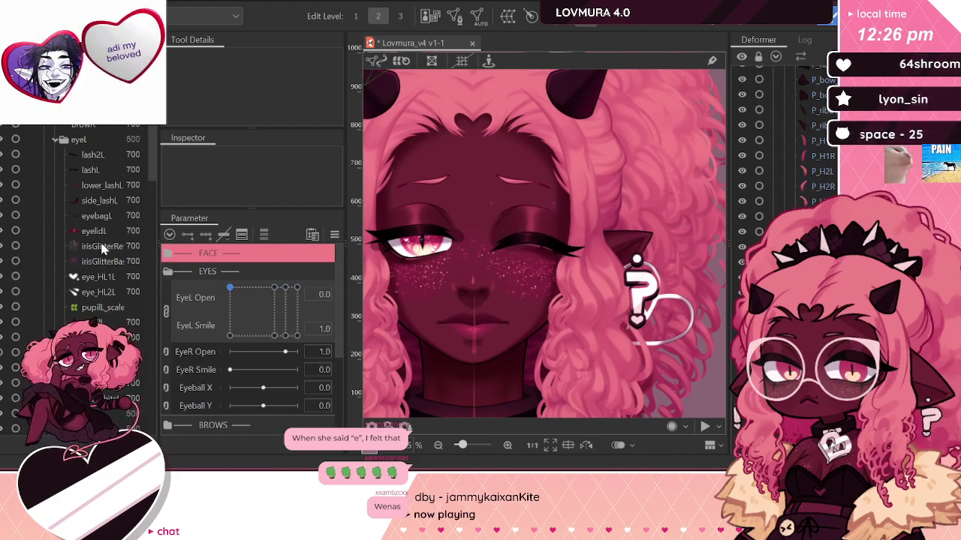
{"action": "left_click_drag", "start_coordinate": [255, 280], "coordinate": [397, 365]}
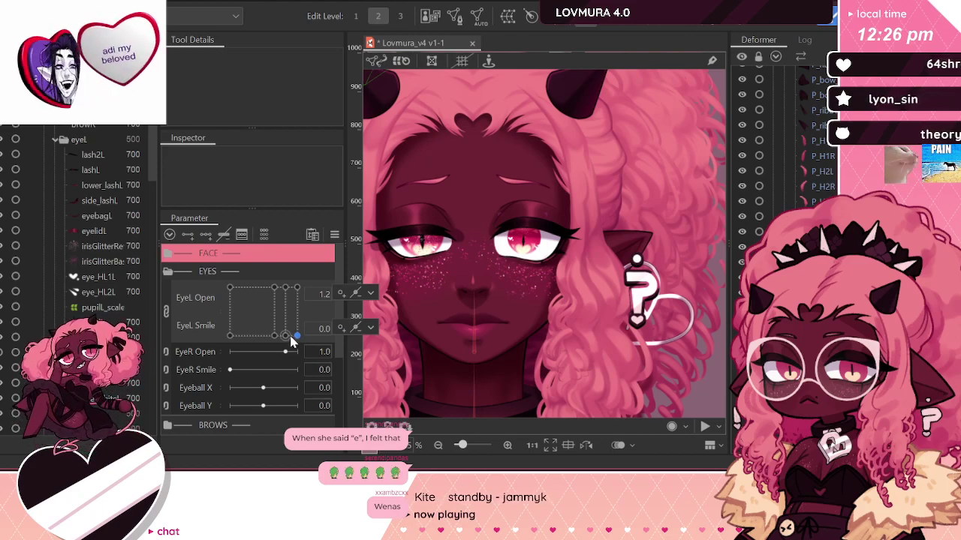
{"action": "left_click_drag", "start_coordinate": [296, 337], "coordinate": [163, 294]}
{"action": "left_click", "coordinate": [167, 312]}
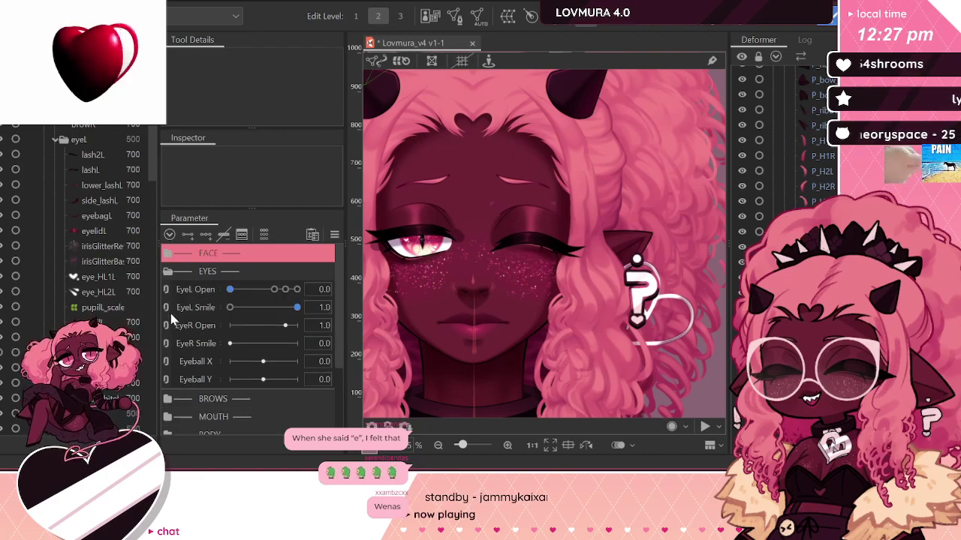
Step: Return EyeL Open to 1.0 and EyeL Smile to 0.0, and save the model
{"action": "left_click", "coordinate": [286, 291]}
{"action": "left_click_drag", "start_coordinate": [295, 307], "coordinate": [229, 307]}
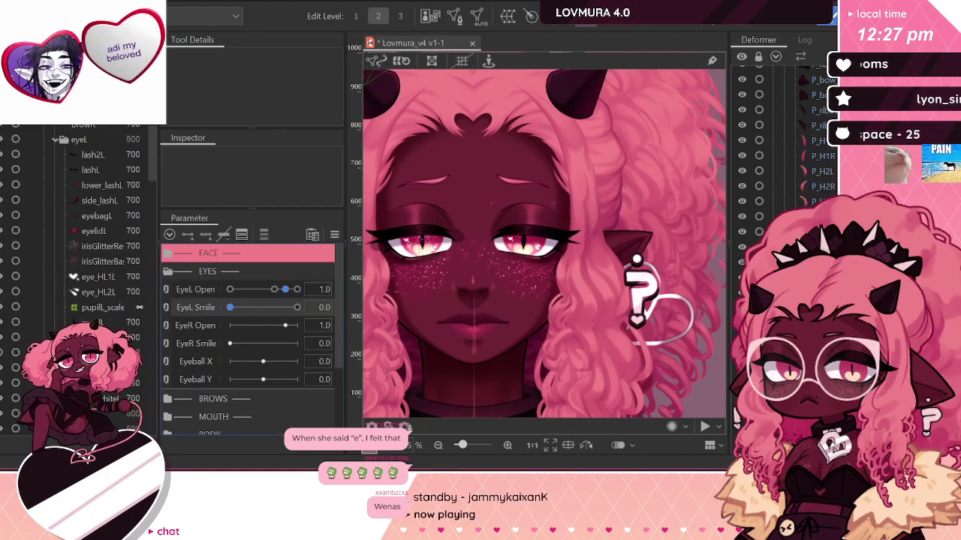
{"action": "scroll", "coordinate": [502, 173], "scroll_direction": "down", "scroll_amount": 3}
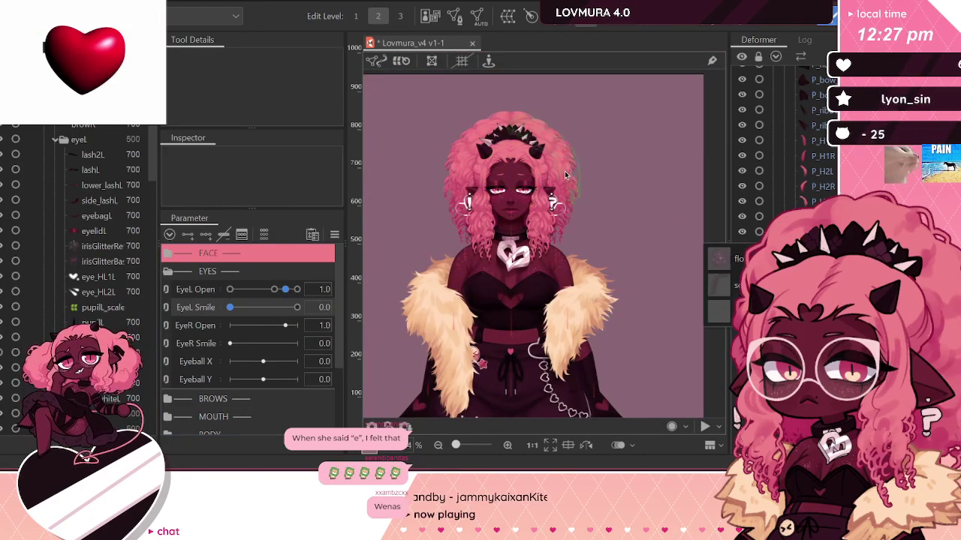
{"action": "scroll", "coordinate": [564, 174], "scroll_direction": "up", "scroll_amount": 2}
{"action": "key", "text": "ctrl+s"}
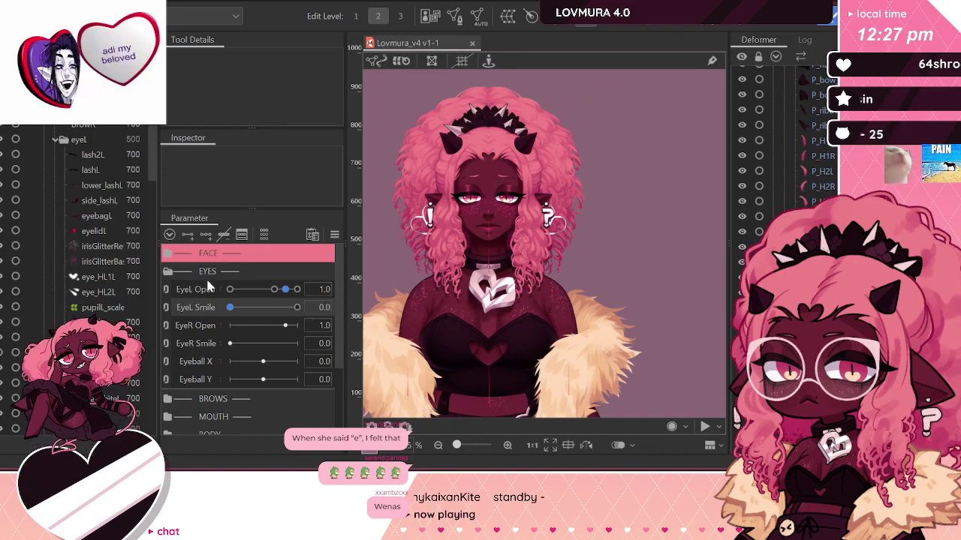
Step: Expand the MOUTH parameter group to show its parameters from Mouth Form to Tongue Out
{"action": "left_click", "coordinate": [167, 418]}
{"action": "scroll", "coordinate": [210, 373], "scroll_direction": "down", "scroll_amount": 3}
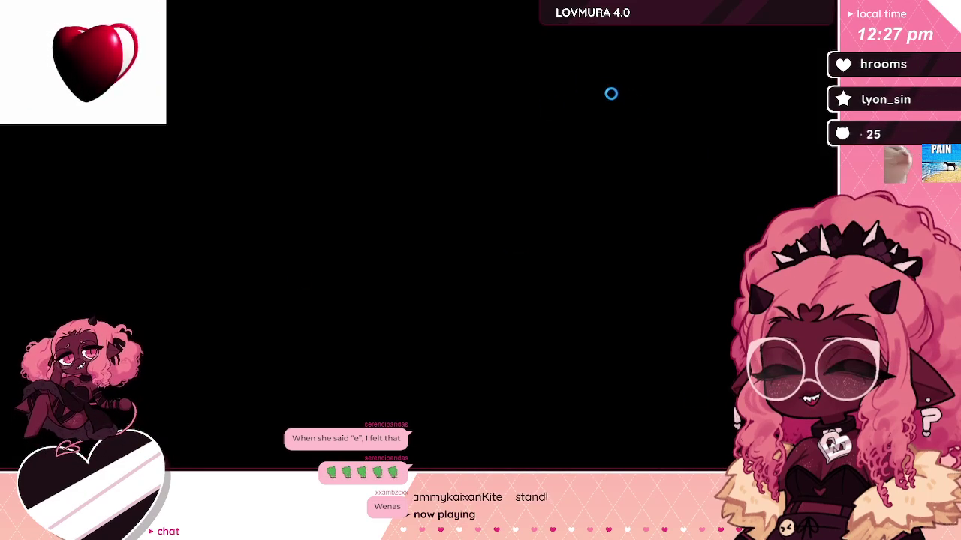
{"action": "key", "text": "alt+Tab"}
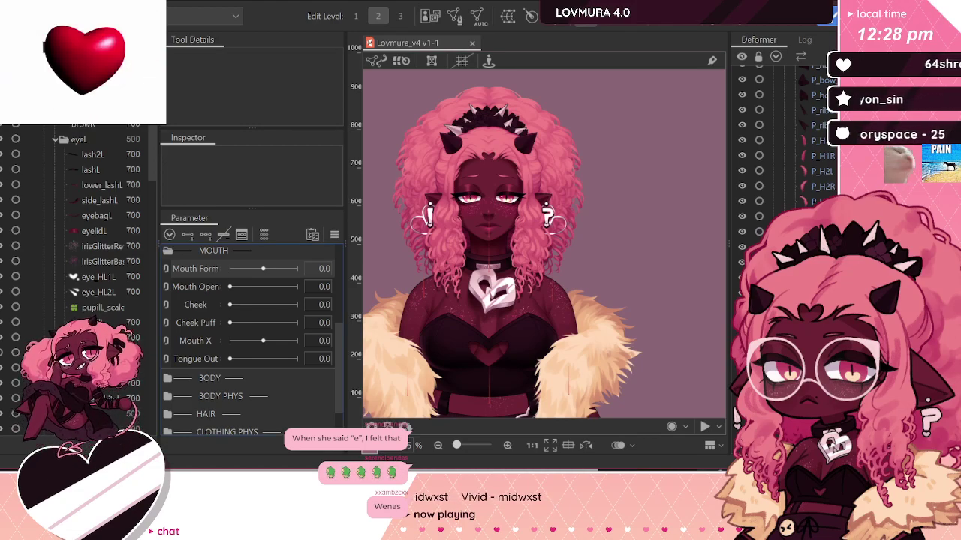
Step: Select the upper and lower lip meshes, mouth lines, mouth skins and mole in the mouth part, leaving out tongue_out
{"action": "scroll", "coordinate": [482, 225], "scroll_direction": "up", "scroll_amount": 5}
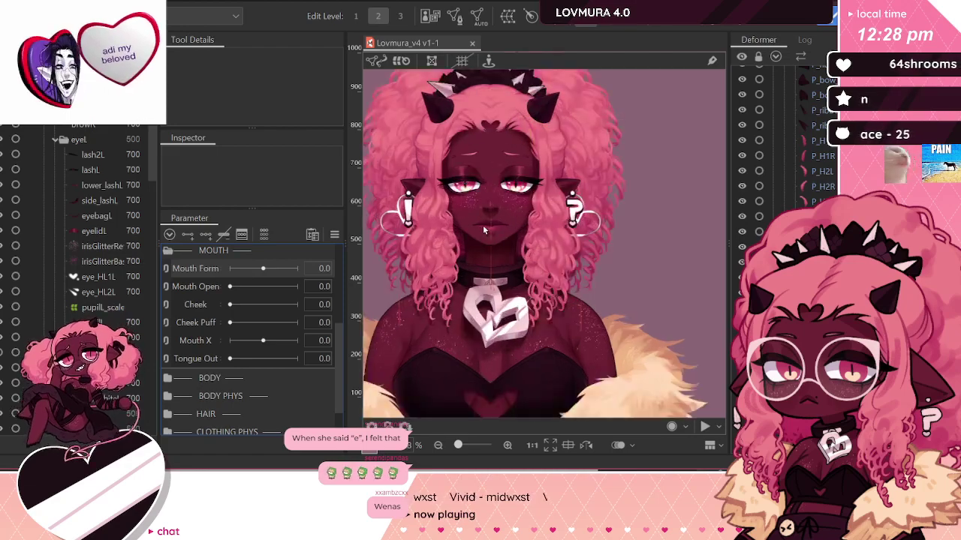
{"action": "left_click", "coordinate": [503, 220]}
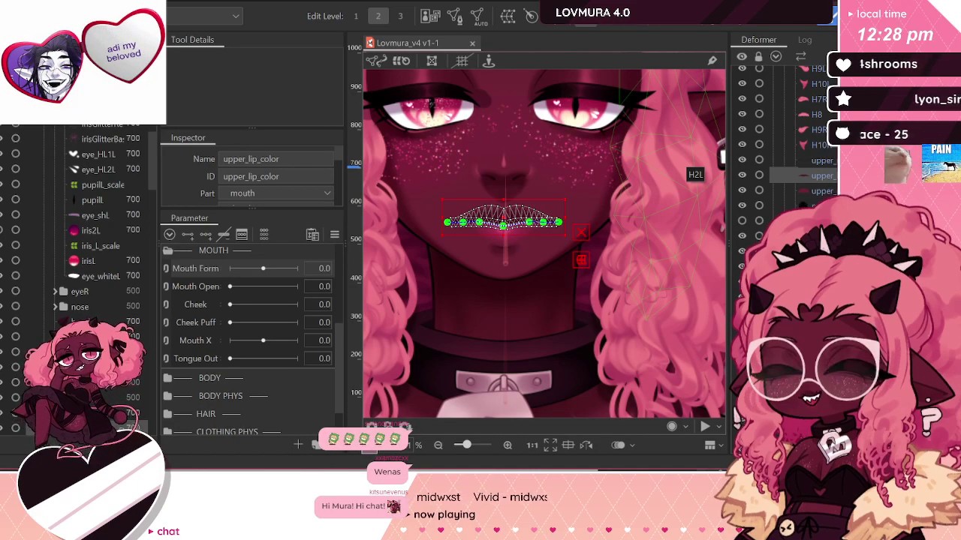
{"action": "left_click", "coordinate": [813, 161]}
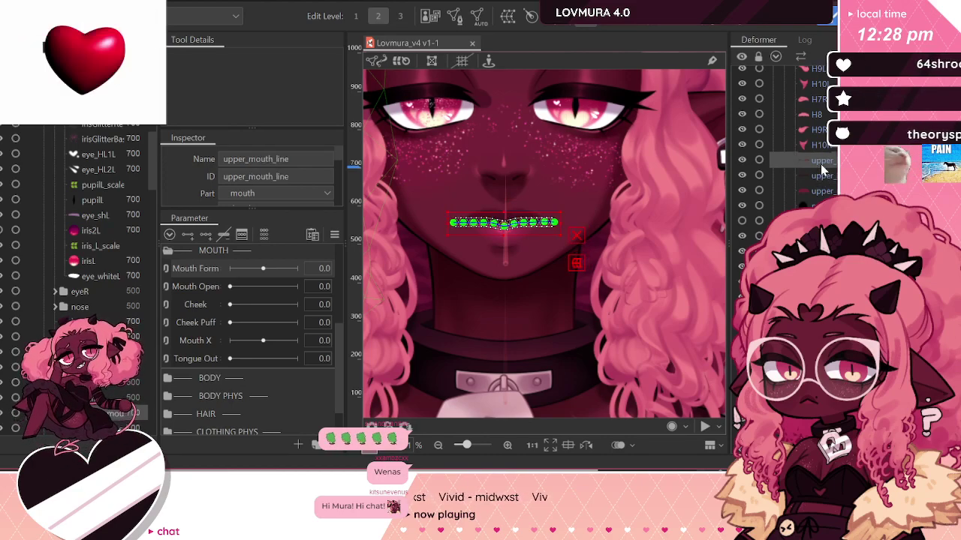
{"action": "left_click", "coordinate": [822, 177], "text": "ctrl"}
{"action": "left_click", "coordinate": [822, 192], "text": "ctrl"}
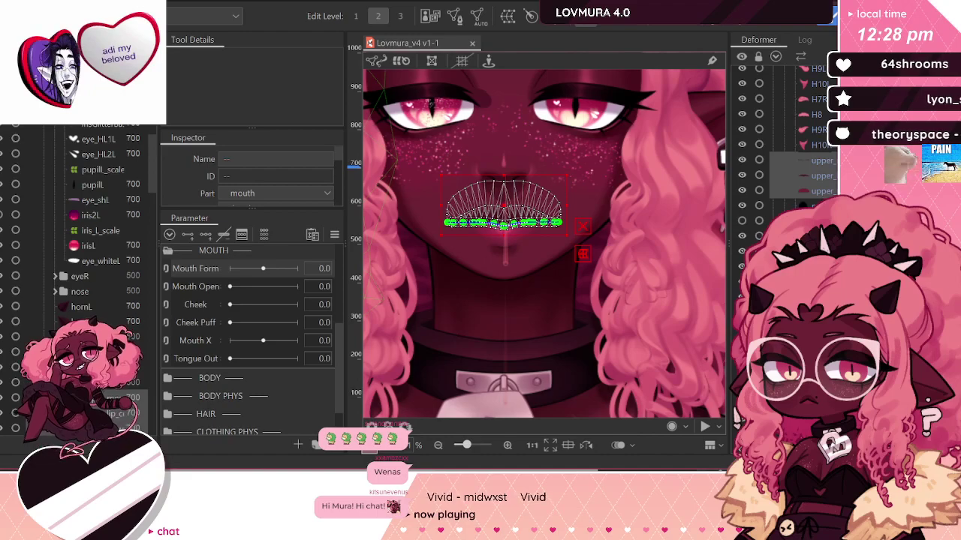
{"action": "left_click", "coordinate": [821, 207], "text": "ctrl"}
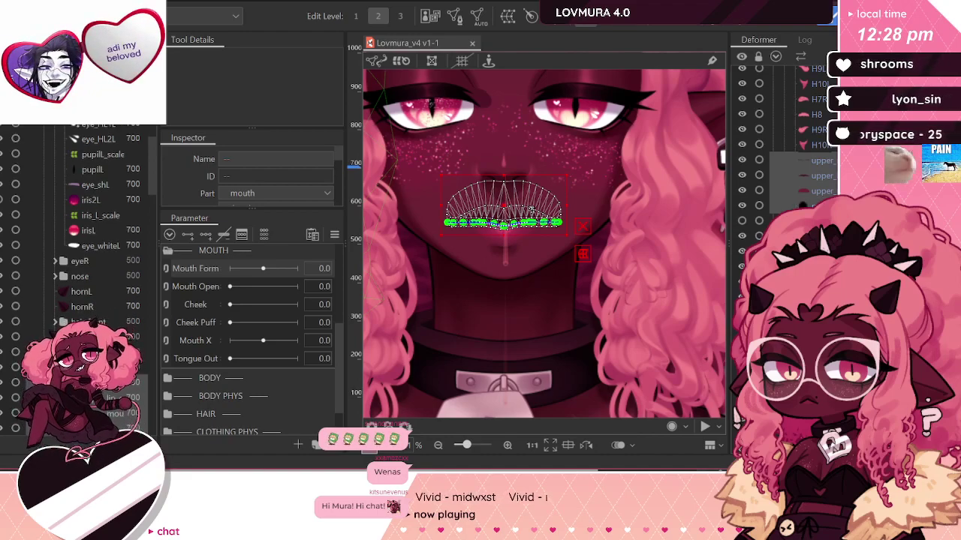
{"action": "scroll", "coordinate": [76, 286], "scroll_direction": "down", "scroll_amount": 4}
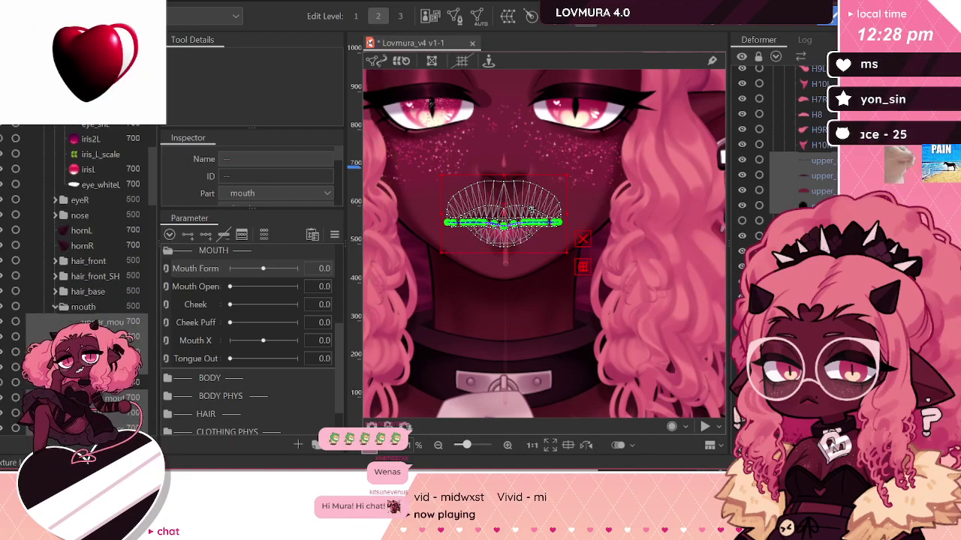
{"action": "left_click", "coordinate": [112, 398], "text": "ctrl"}
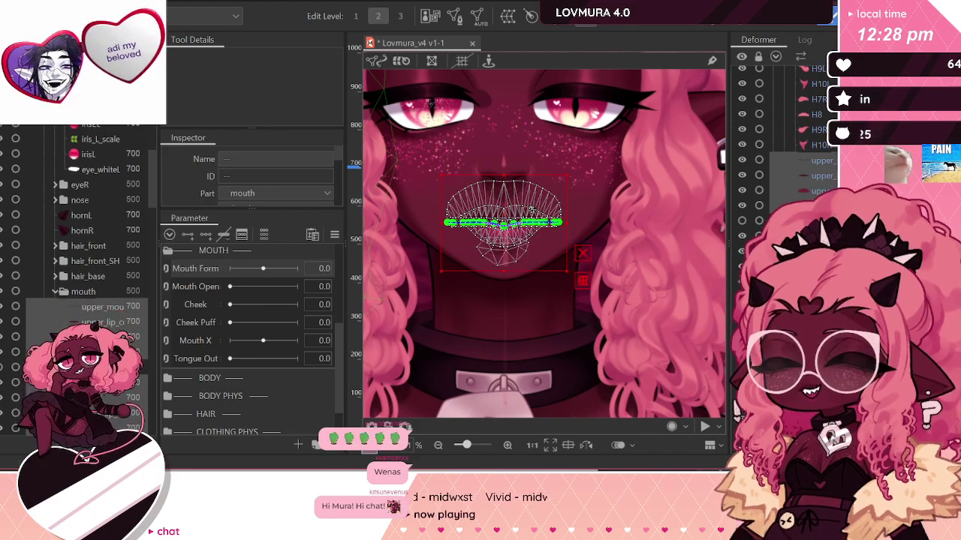
{"action": "scroll", "coordinate": [75, 285], "scroll_direction": "down", "scroll_amount": 4}
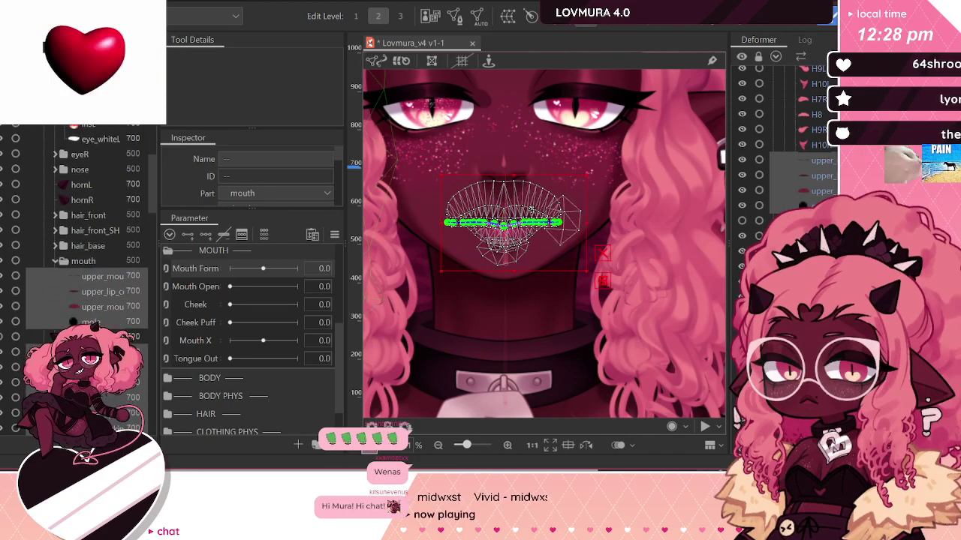
{"action": "left_click", "coordinate": [113, 413], "text": "ctrl"}
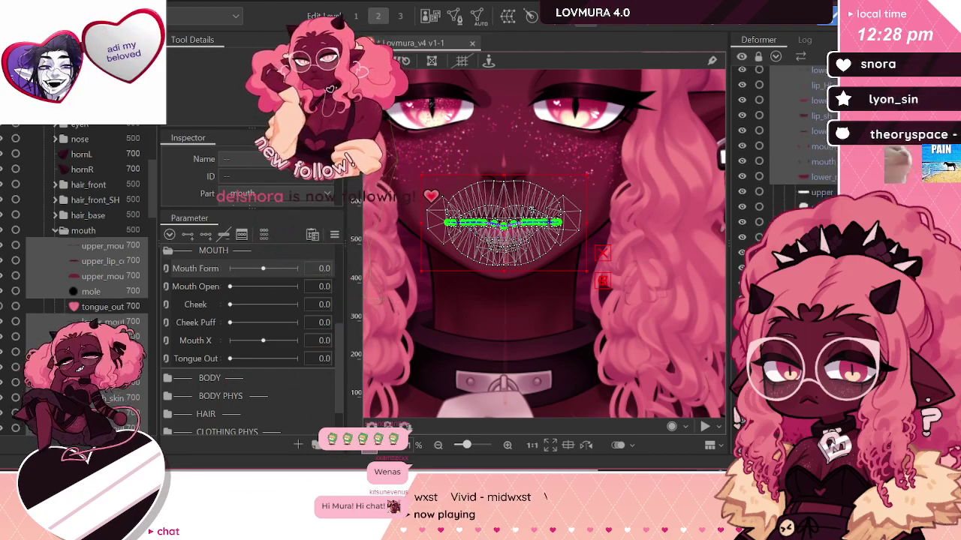
{"action": "scroll", "coordinate": [781, 150], "scroll_direction": "up", "scroll_amount": 2}
{"action": "scroll", "coordinate": [780, 150], "scroll_direction": "down", "scroll_amount": 4}
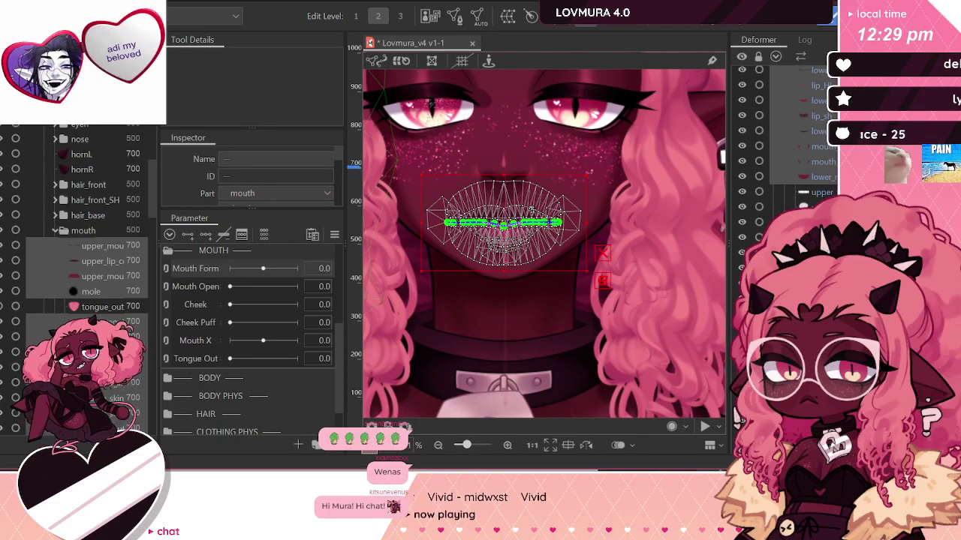
Step: Identify the tongue and lower_teeth_gum meshes, and select all lip, skin, teeth and inner-mouth meshes together, excluding tongue_out
{"action": "left_click", "coordinate": [788, 237]}
{"action": "left_click", "coordinate": [788, 253]}
{"action": "left_click", "coordinate": [788, 267]}
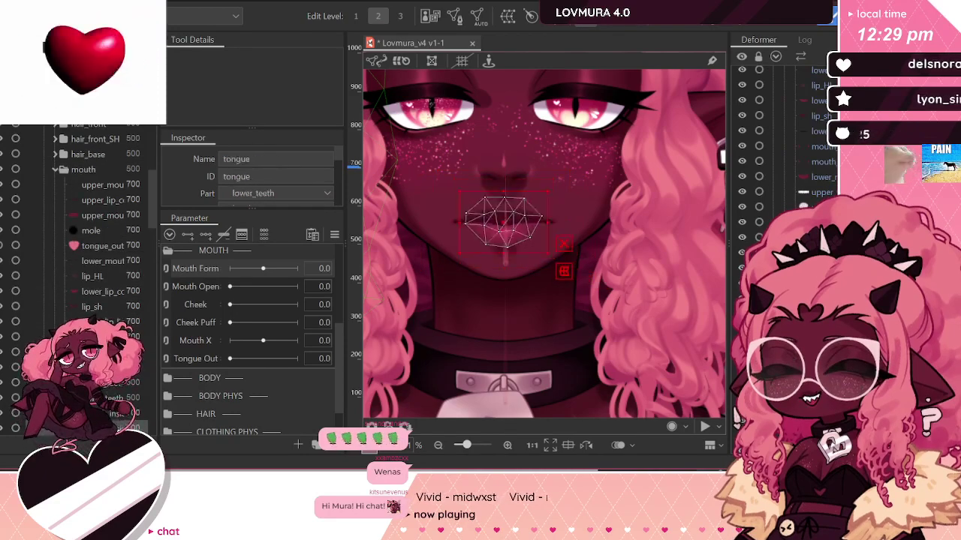
{"action": "key", "text": "Down"}
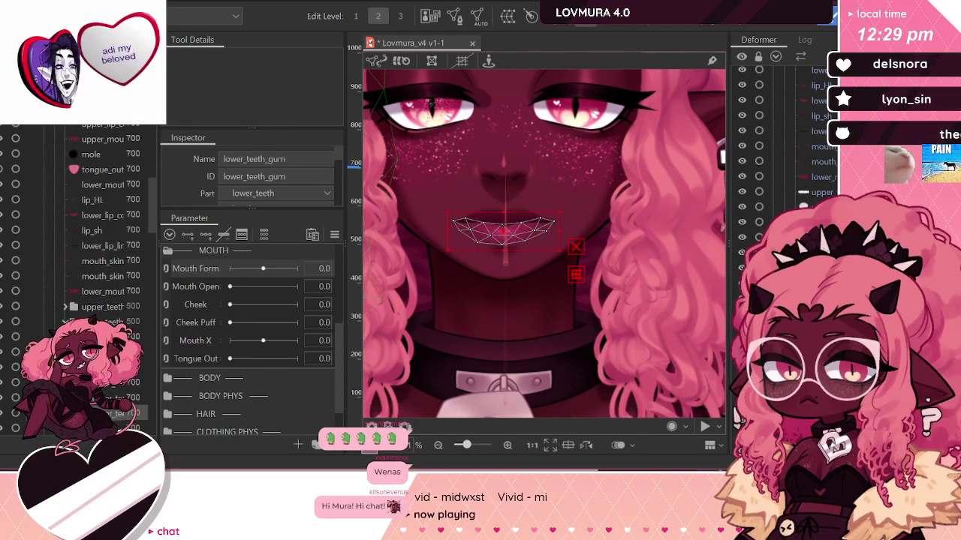
{"action": "key", "text": "Up"}
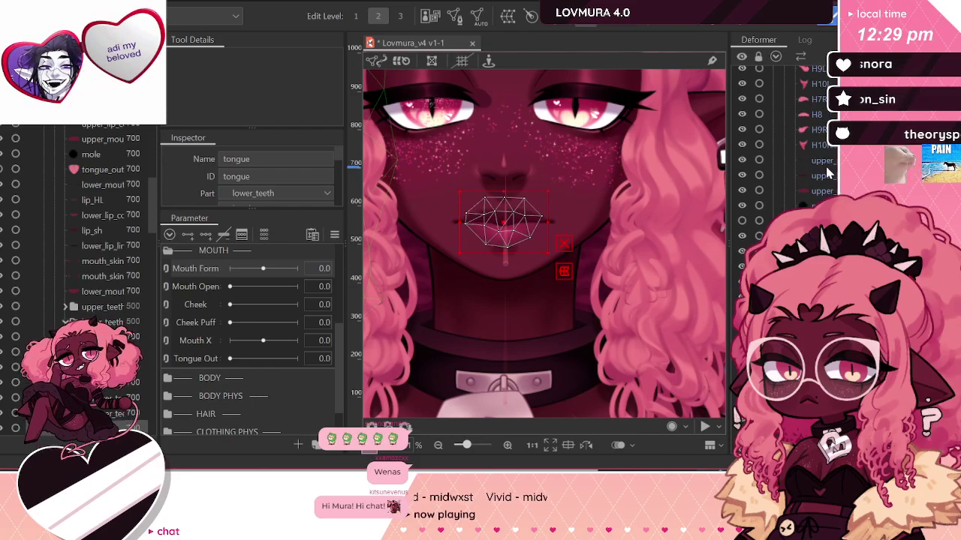
{"action": "left_click", "coordinate": [823, 168]}
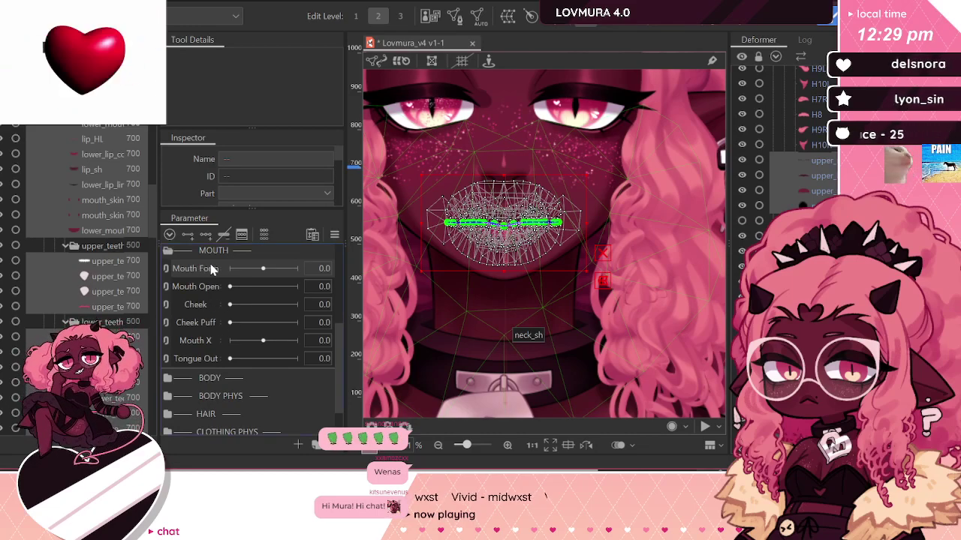
Step: Add Mouth Form keyforms at -1.0, -0.3, 0.0, 0.5 and 1.0 to the selected mouth meshes
{"action": "left_click", "coordinate": [242, 234]}
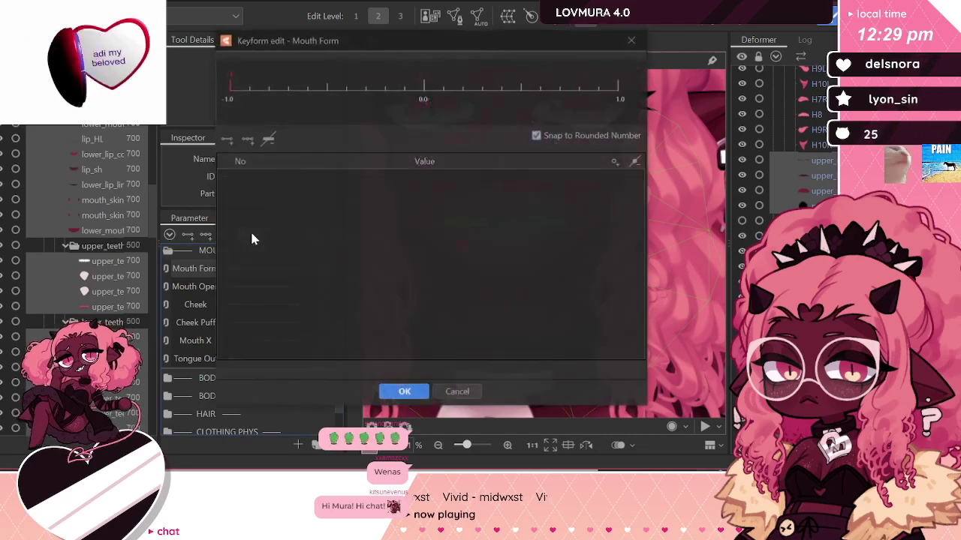
{"action": "left_click", "coordinate": [231, 97]}
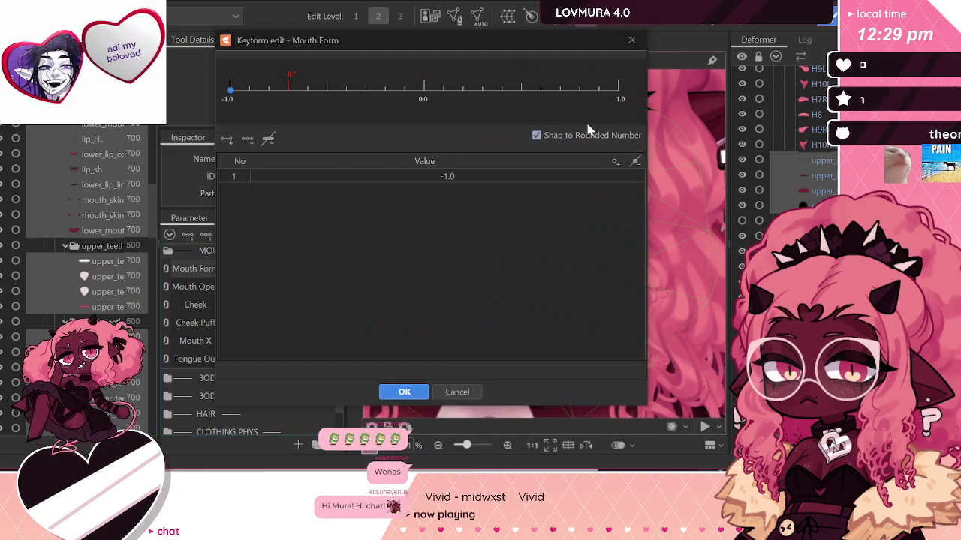
{"action": "left_click", "coordinate": [617, 98]}
{"action": "left_click", "coordinate": [415, 100]}
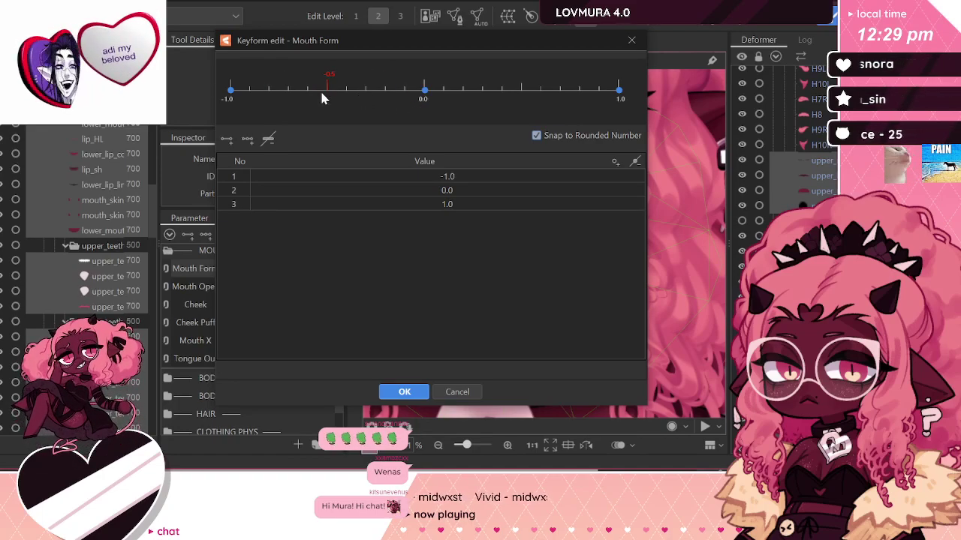
{"action": "left_click", "coordinate": [368, 97]}
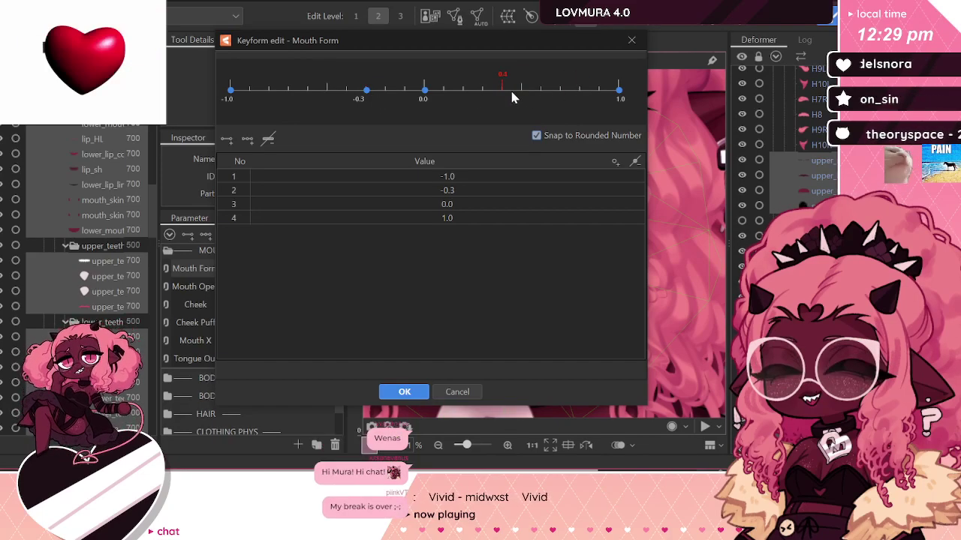
{"action": "left_click", "coordinate": [521, 90]}
{"action": "left_click", "coordinate": [406, 392]}
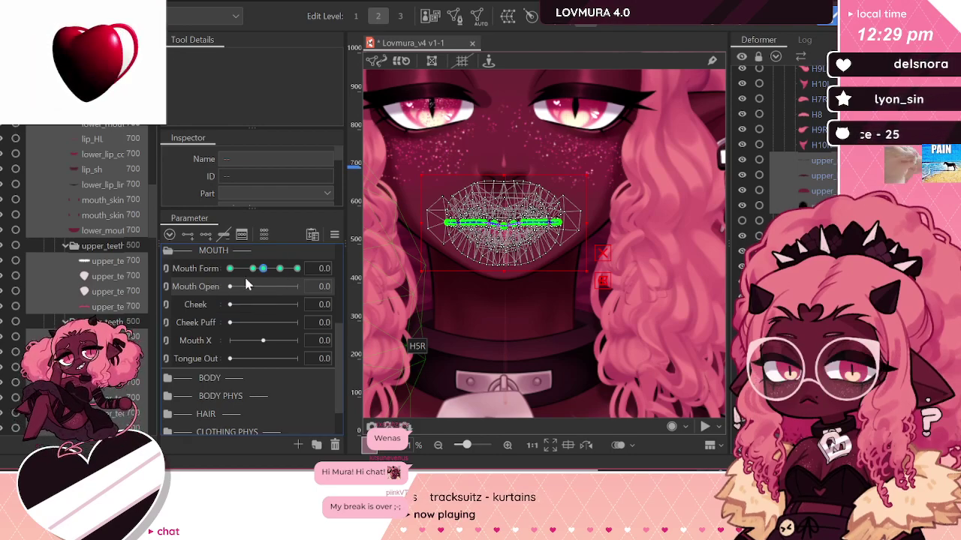
Step: Add Mouth Open keyforms at 0.0, 0.1, 0.3, 0.5 and 1.0 to the selected mouth meshes
{"action": "left_click", "coordinate": [242, 234]}
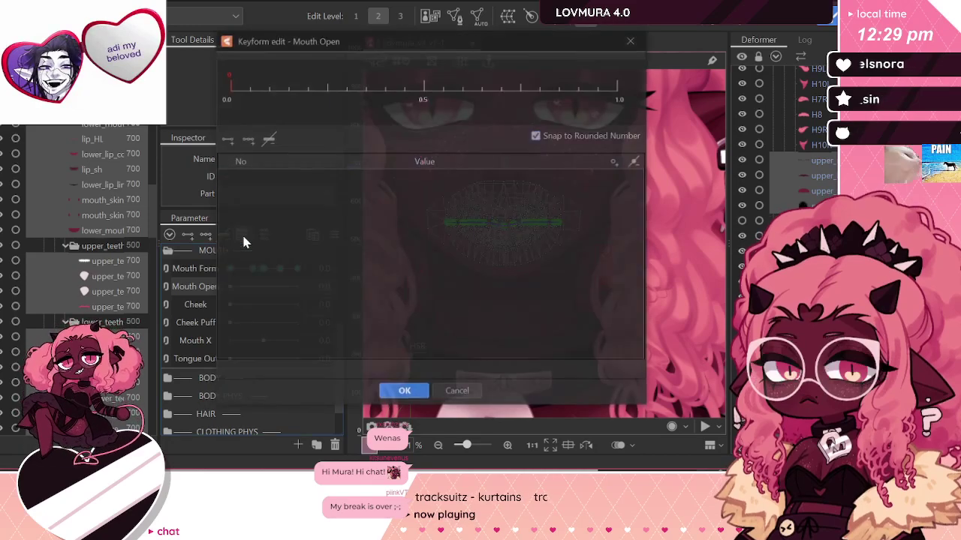
{"action": "left_click", "coordinate": [232, 99]}
{"action": "left_click", "coordinate": [620, 100]}
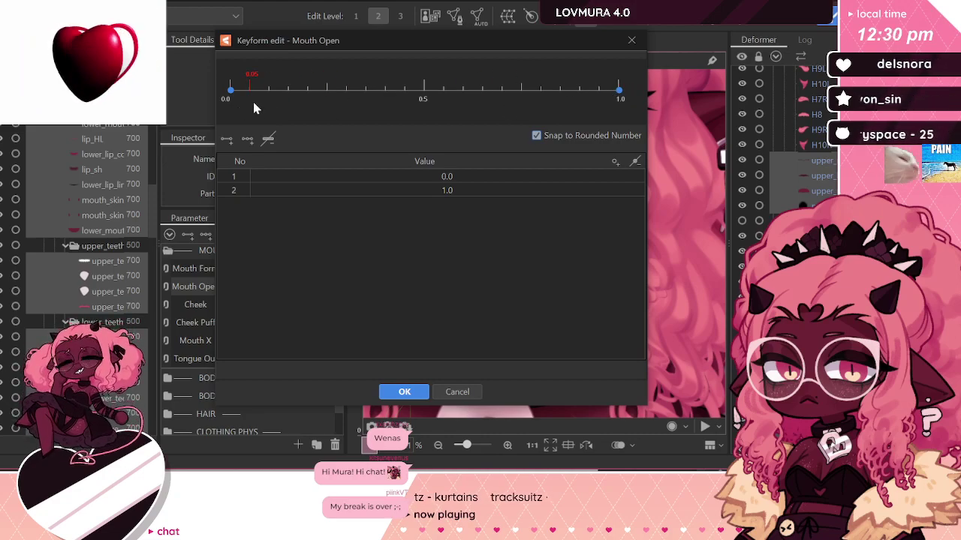
{"action": "left_click", "coordinate": [273, 93]}
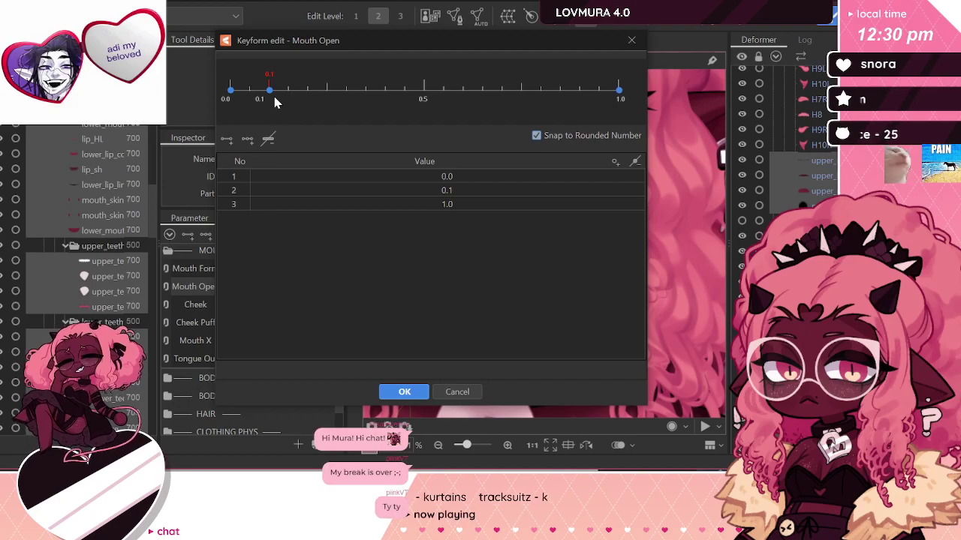
{"action": "left_click", "coordinate": [344, 90]}
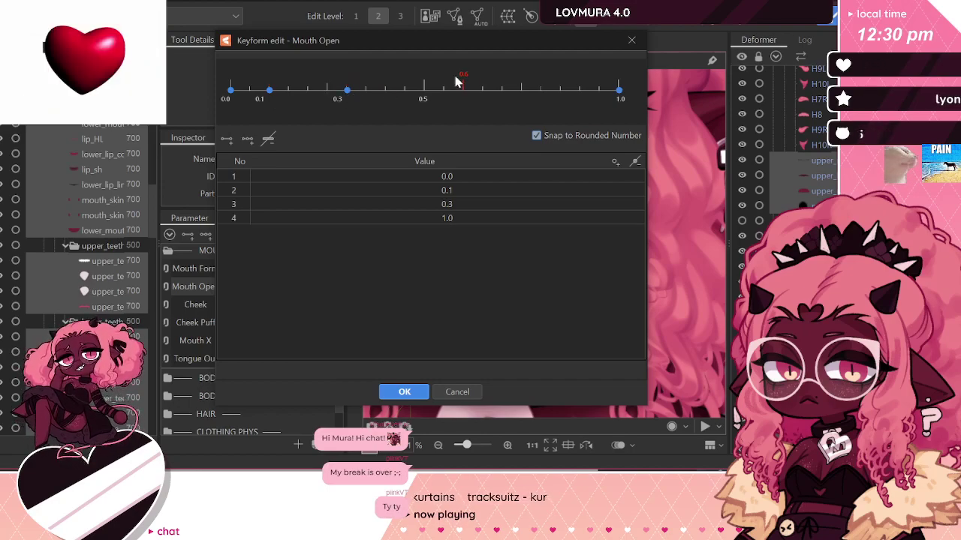
{"action": "left_click", "coordinate": [400, 390]}
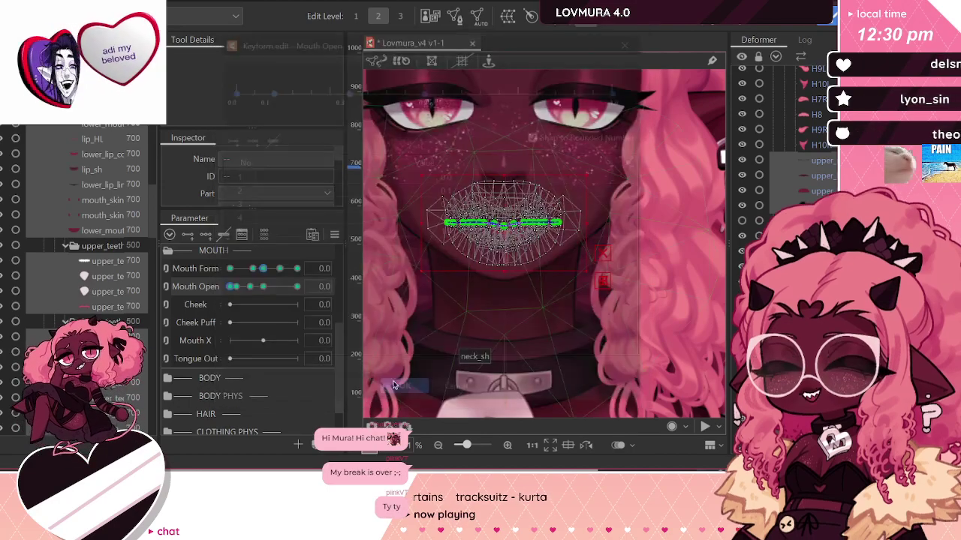
Step: Link Mouth Form with Mouth Open to examine their combined key grid, unlink them, and return both to 0.0
{"action": "left_click", "coordinate": [168, 277]}
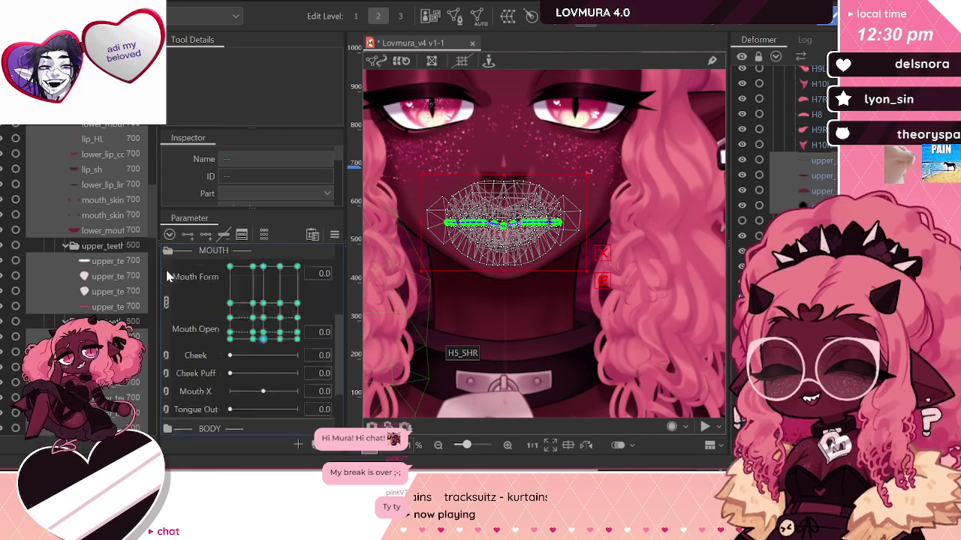
{"action": "left_click_drag", "start_coordinate": [263, 338], "coordinate": [192, 325]}
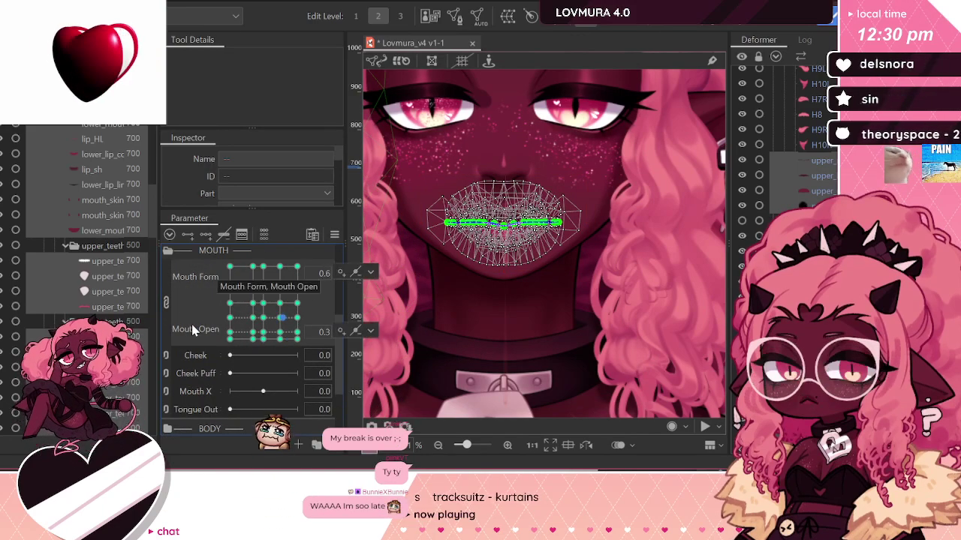
{"action": "left_click", "coordinate": [166, 303]}
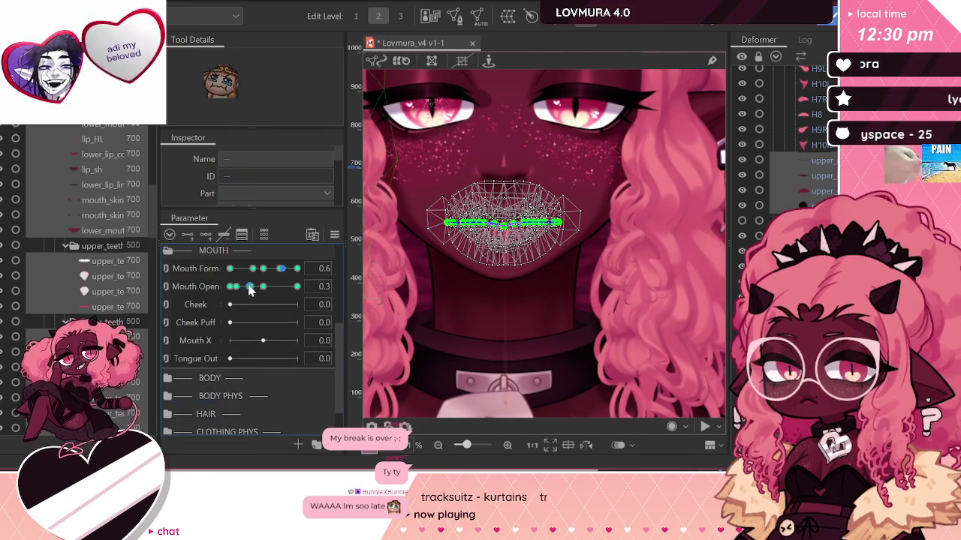
{"action": "left_click_drag", "start_coordinate": [250, 287], "coordinate": [230, 286]}
{"action": "left_click", "coordinate": [230, 269]}
{"action": "left_click", "coordinate": [262, 269]}
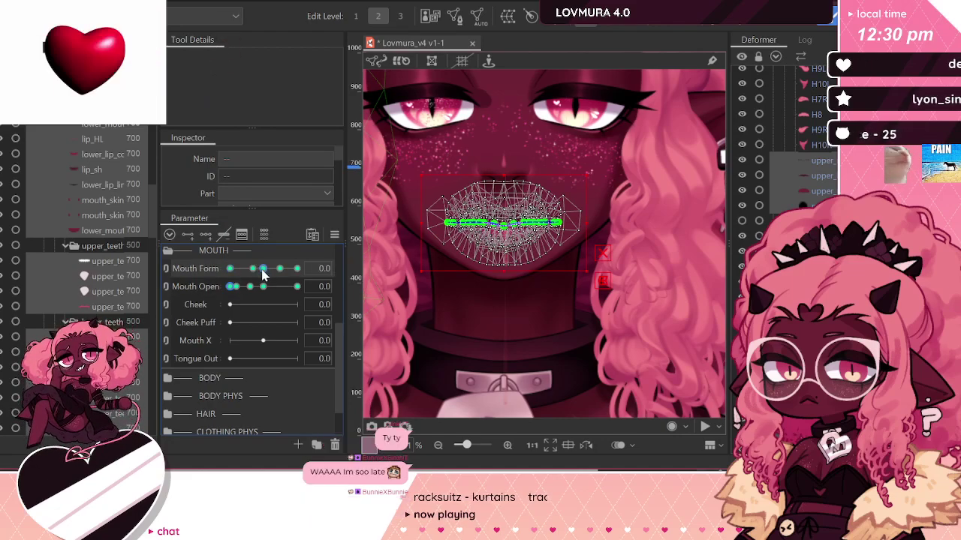
Step: Check the keys on upper_mouth_skin and upper_lip_color, and reselect every mesh keyed to the Mouth Open parameter
{"action": "right_click", "coordinate": [262, 270]}
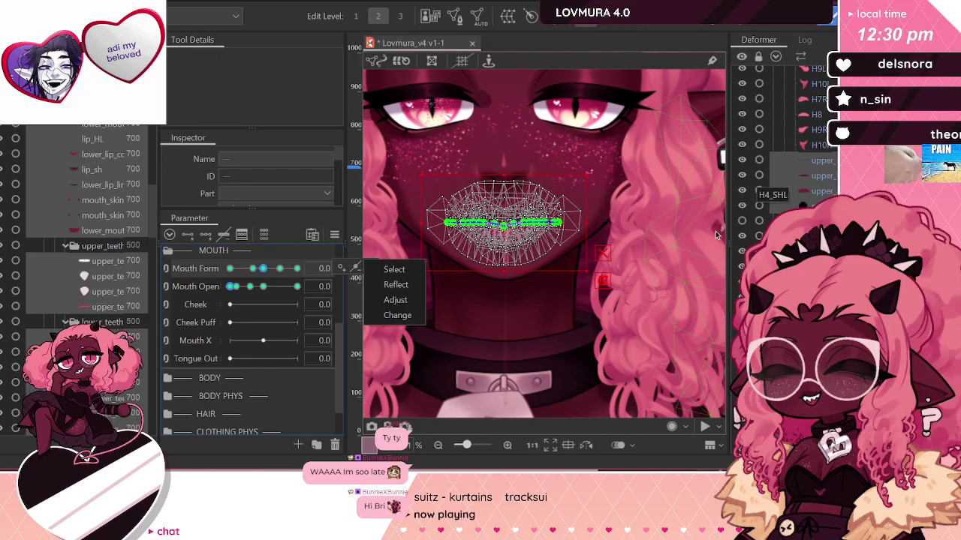
{"action": "left_click", "coordinate": [789, 146]}
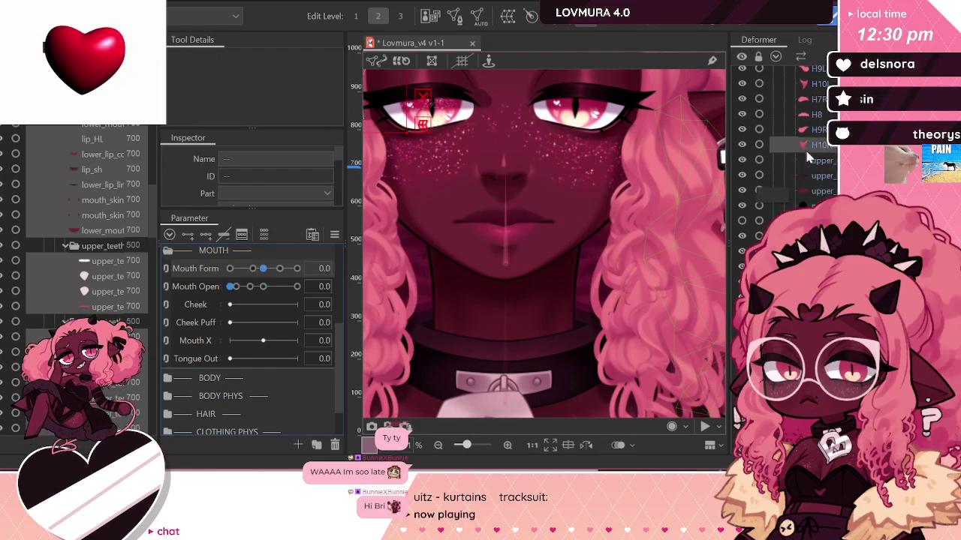
{"action": "left_click", "coordinate": [819, 190]}
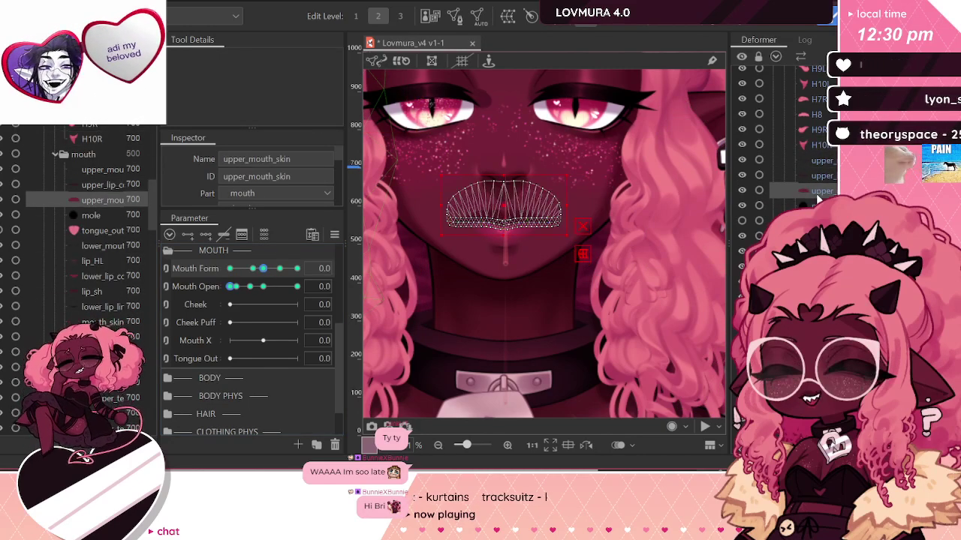
{"action": "left_click", "coordinate": [820, 176]}
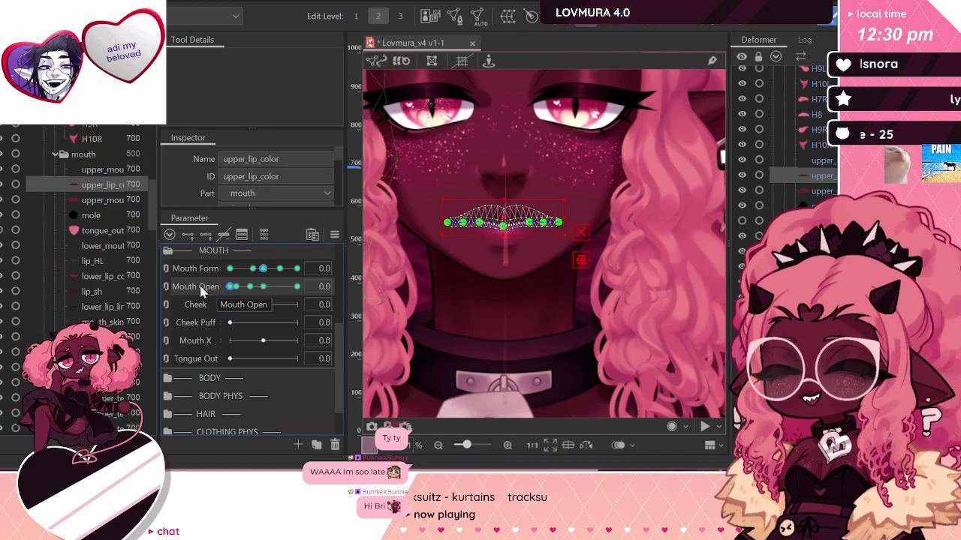
{"action": "mouse_move", "coordinate": [251, 288]}
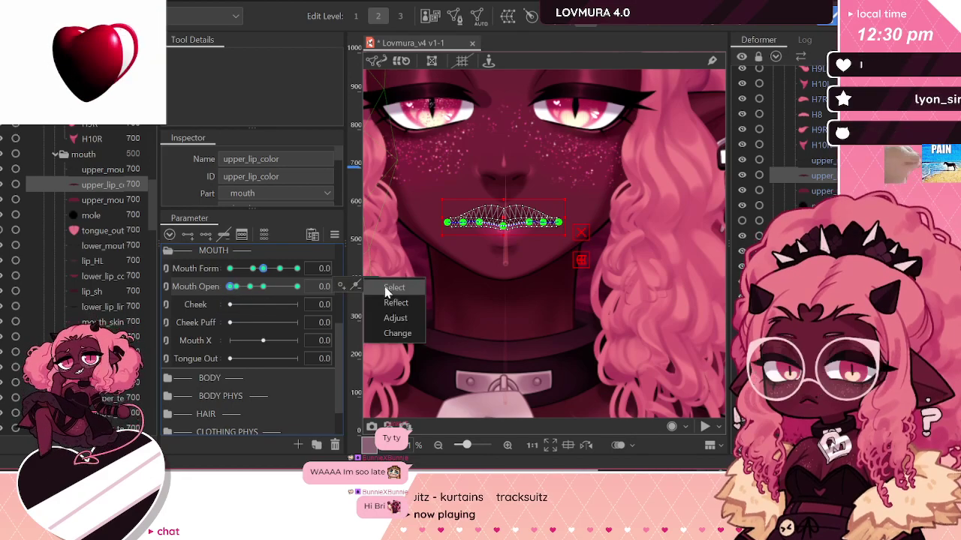
{"action": "left_click", "coordinate": [386, 288]}
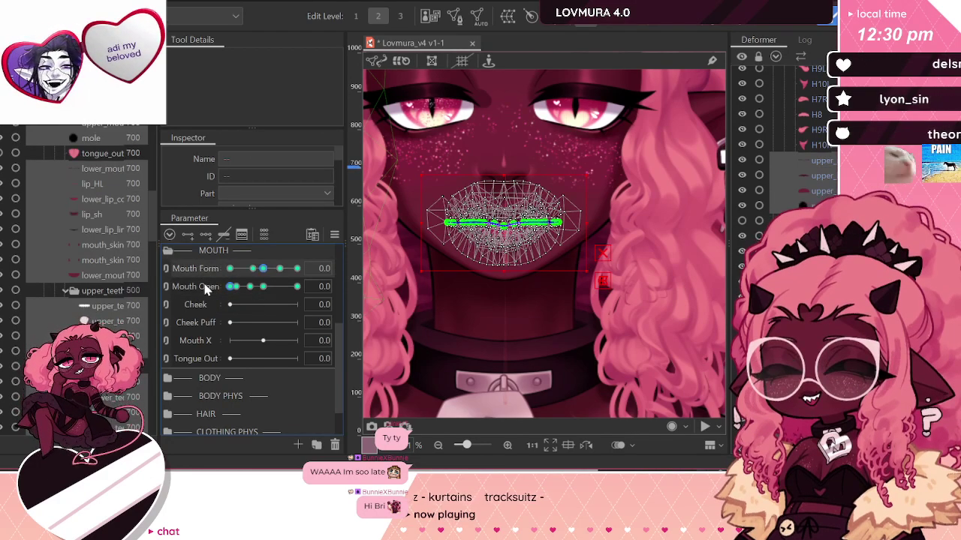
{"action": "left_click", "coordinate": [207, 291]}
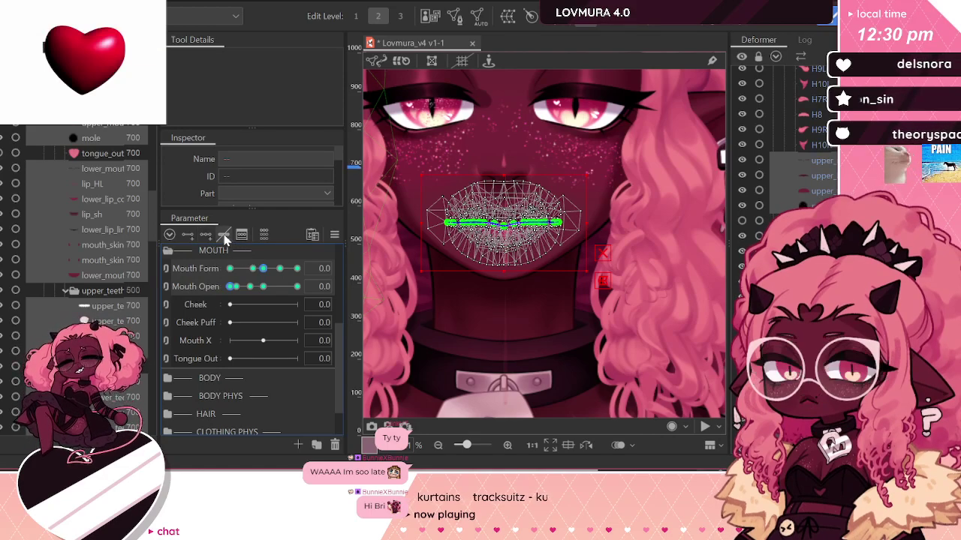
Step: Clear the Mouth Form and Mouth Open keys from the selected mouth meshes and add three Mouth Form keys at -1.0, 0.0 and 1.0
{"action": "left_click", "coordinate": [224, 235]}
{"action": "left_click", "coordinate": [210, 269]}
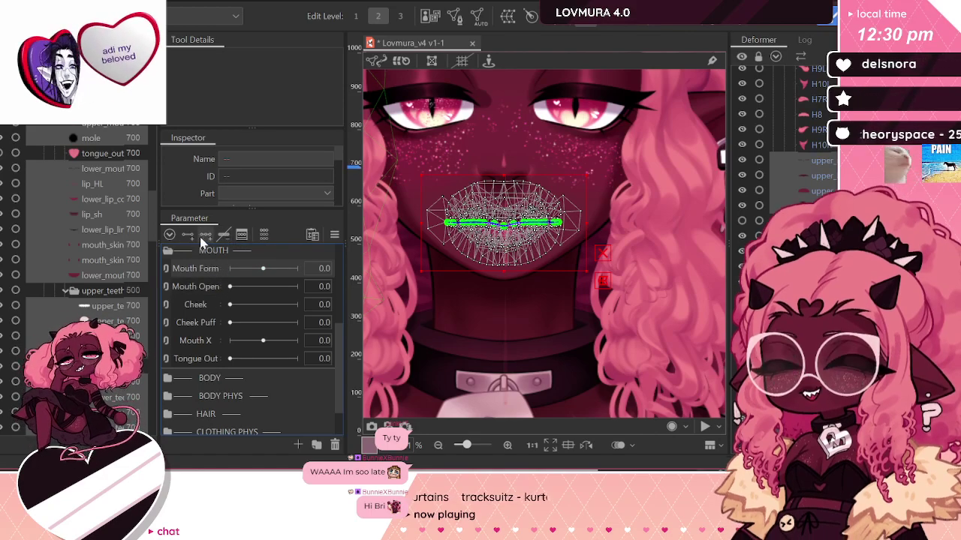
{"action": "left_click", "coordinate": [205, 235]}
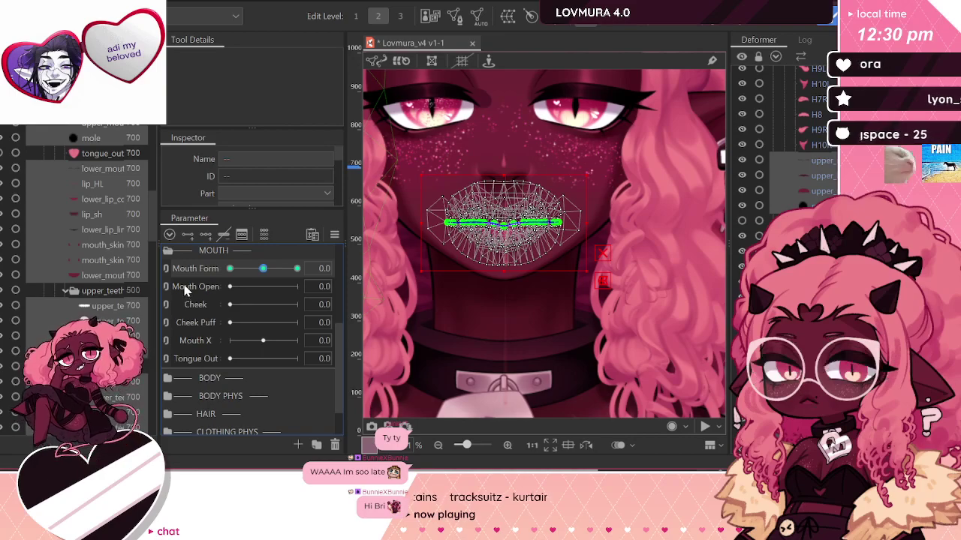
{"action": "left_click", "coordinate": [297, 269]}
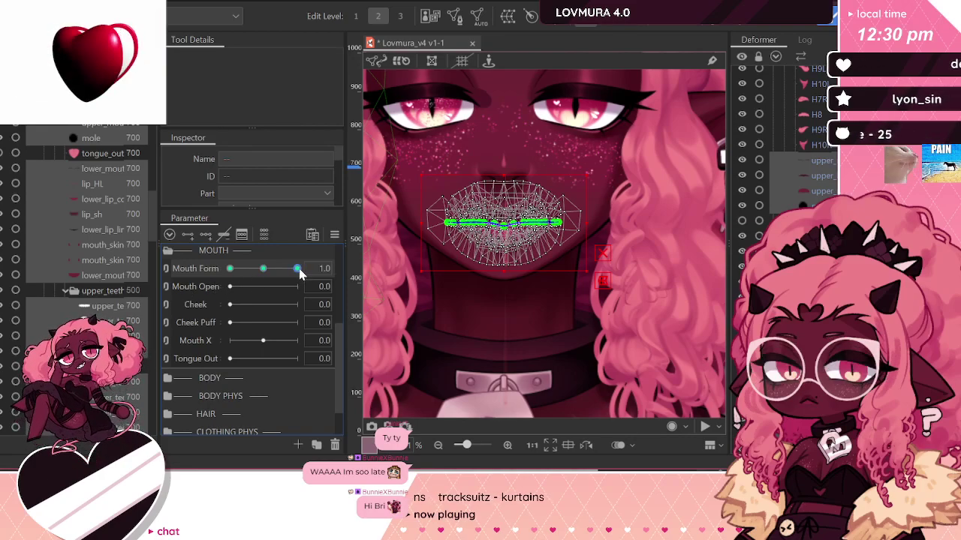
{"action": "left_click", "coordinate": [263, 269]}
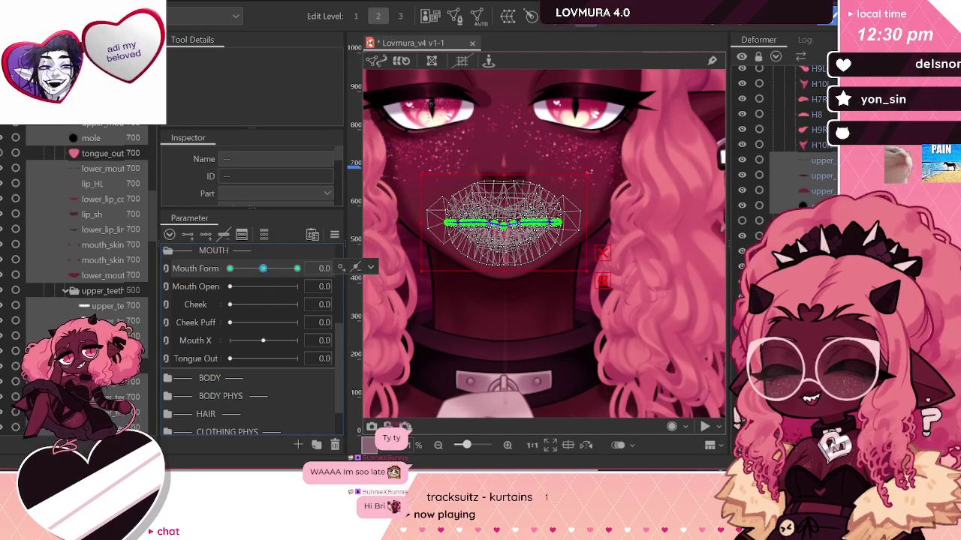
Step: Select only the upper_mouth_skin and upper_mouth_line meshes together
{"action": "left_click", "coordinate": [103, 168]}
{"action": "left_click", "coordinate": [817, 192]}
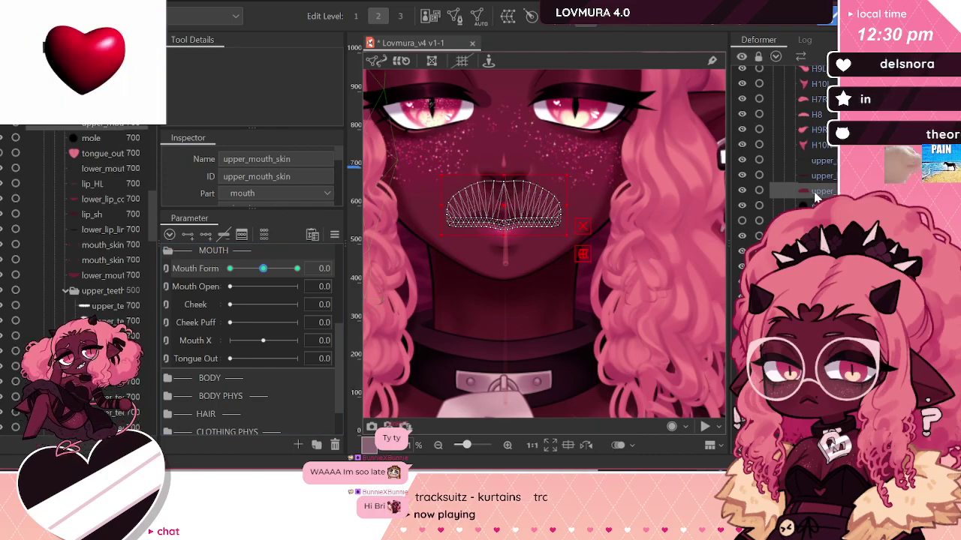
{"action": "left_click", "coordinate": [828, 160]}
{"action": "left_click", "coordinate": [821, 191], "text": "ctrl"}
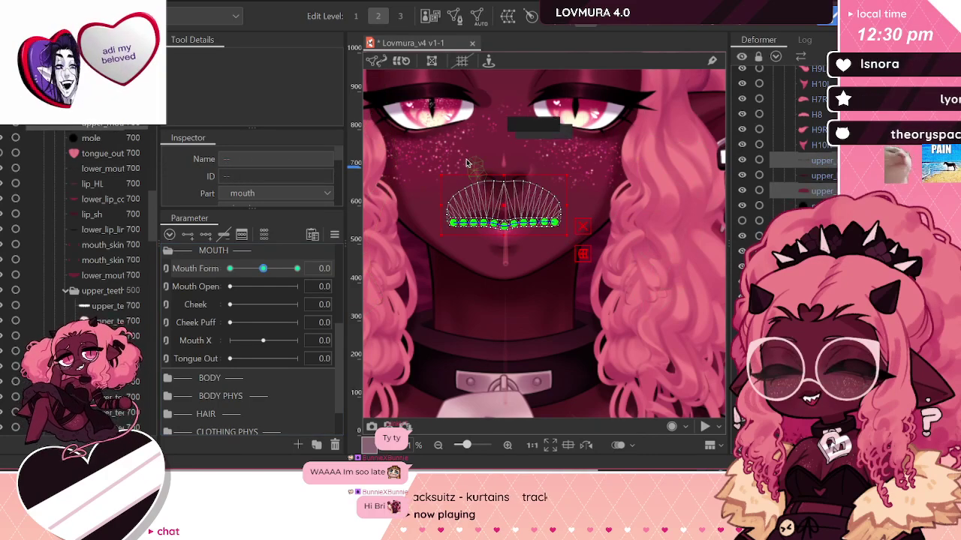
{"action": "scroll", "coordinate": [538, 161], "scroll_direction": "up", "scroll_amount": 1}
{"action": "left_click", "coordinate": [453, 15]}
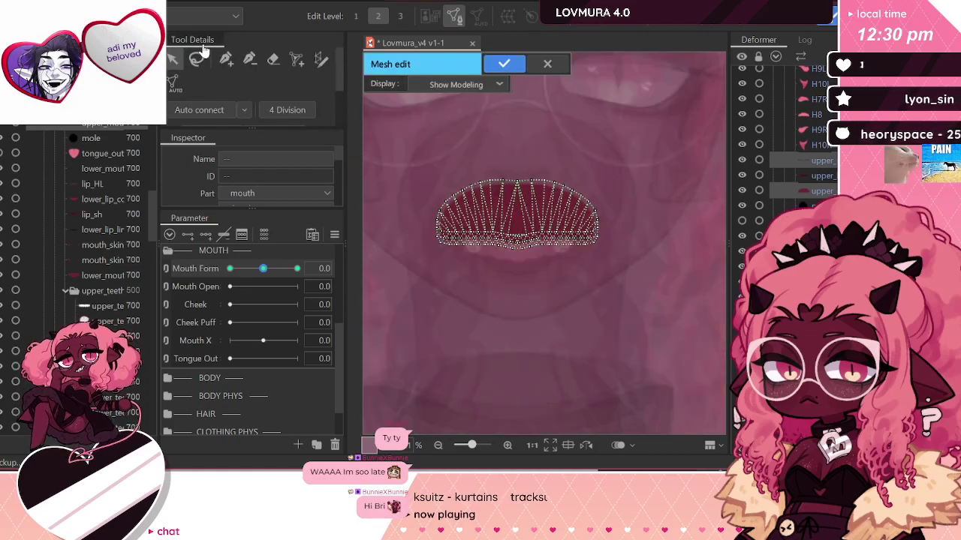
{"action": "left_click", "coordinate": [547, 65]}
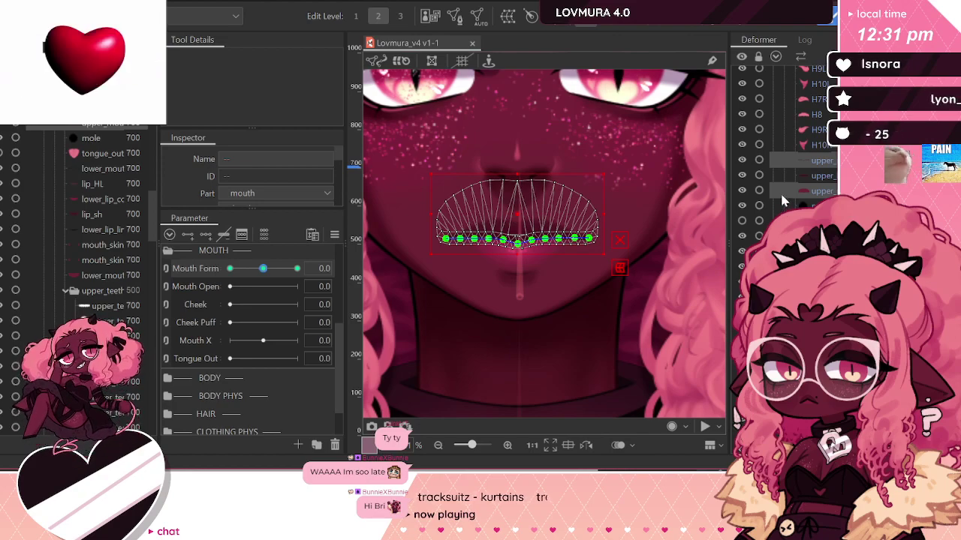
Step: In mesh editing, lasso the overlapping vertices along the lower edge of the upper mouth skin and bind them to the mouth line with Glue
{"action": "left_click", "coordinate": [452, 20]}
{"action": "left_click", "coordinate": [196, 60]}
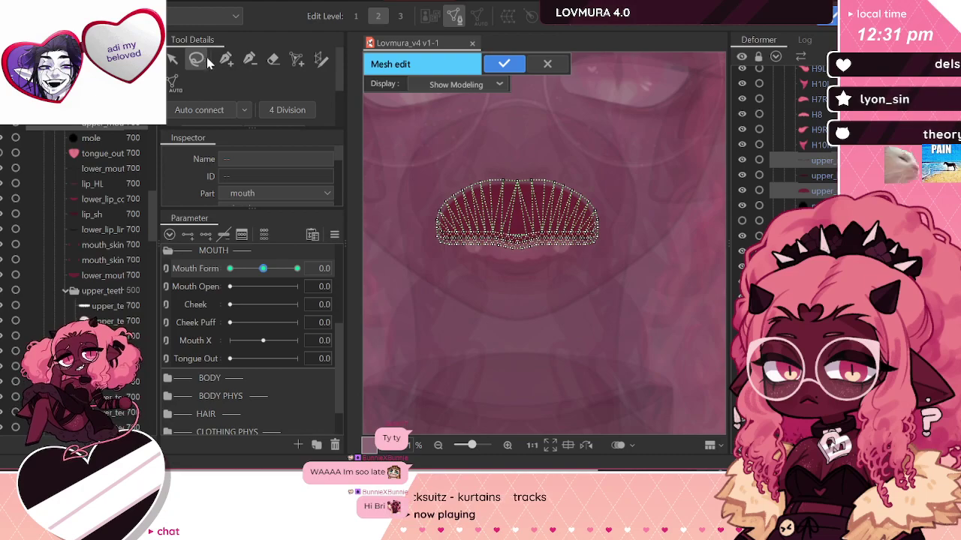
{"action": "scroll", "coordinate": [625, 292], "scroll_direction": "up", "scroll_amount": 2}
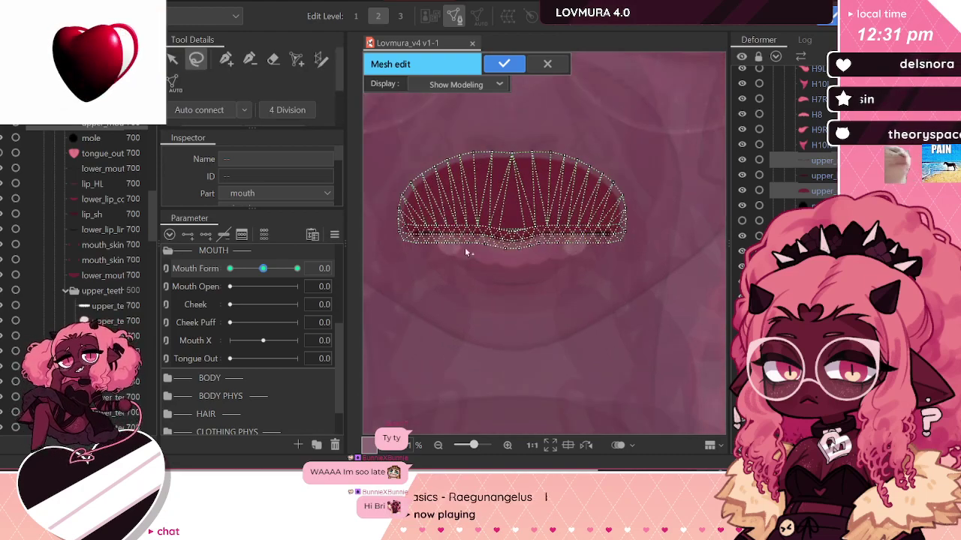
{"action": "mouse_move", "coordinate": [393, 247]}
{"action": "left_mouse_down"}
{"action": "mouse_move", "coordinate": [590, 267]}
{"action": "mouse_move", "coordinate": [629, 249]}
{"action": "mouse_move", "coordinate": [627, 234]}
{"action": "mouse_move", "coordinate": [609, 225]}
{"action": "mouse_move", "coordinate": [422, 224]}
{"action": "mouse_move", "coordinate": [394, 236]}
{"action": "left_mouse_up"}
{"action": "scroll", "coordinate": [424, 229], "scroll_direction": "up", "scroll_amount": 3}
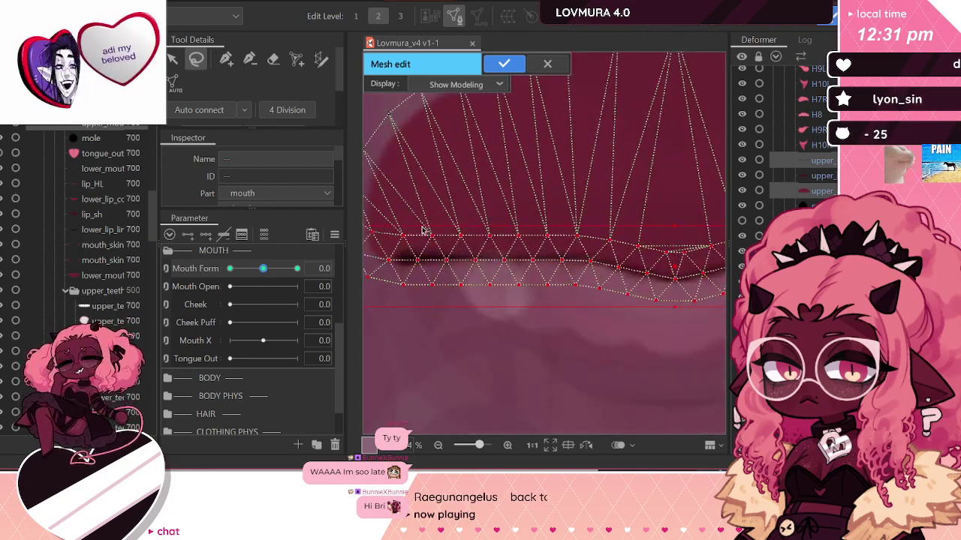
{"action": "scroll", "coordinate": [441, 245], "scroll_direction": "down", "scroll_amount": 2}
{"action": "scroll", "coordinate": [174, 103], "scroll_direction": "down", "scroll_amount": 2}
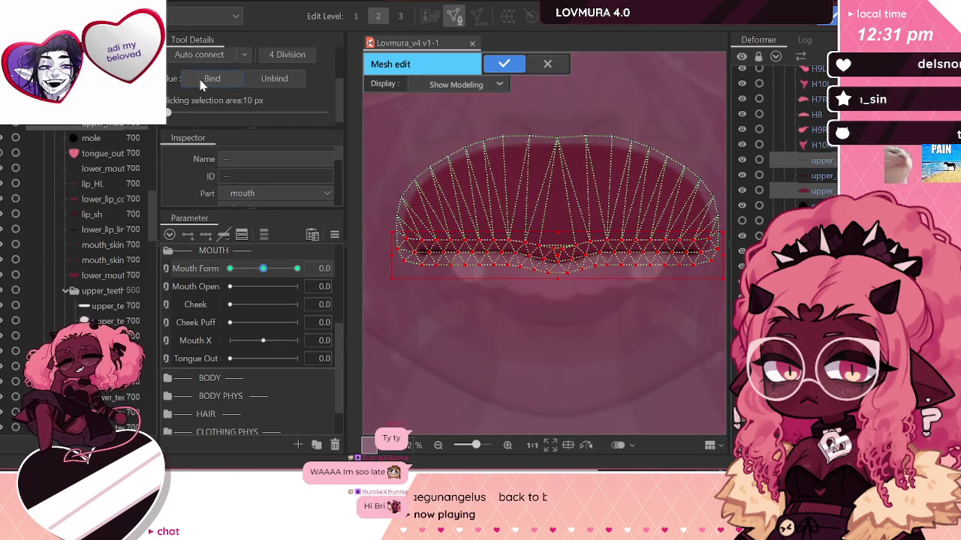
{"action": "left_click", "coordinate": [204, 81]}
{"action": "left_click", "coordinate": [495, 68]}
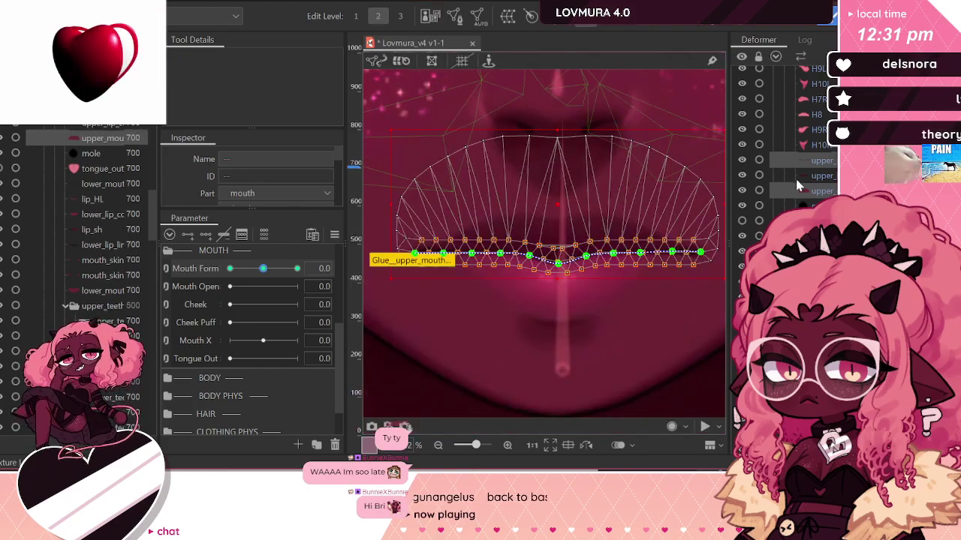
Step: Open the upper mouth glue for weight editing and reduce the brush size to 83.5 px
{"action": "left_click", "coordinate": [819, 174]}
{"action": "left_click", "coordinate": [818, 161]}
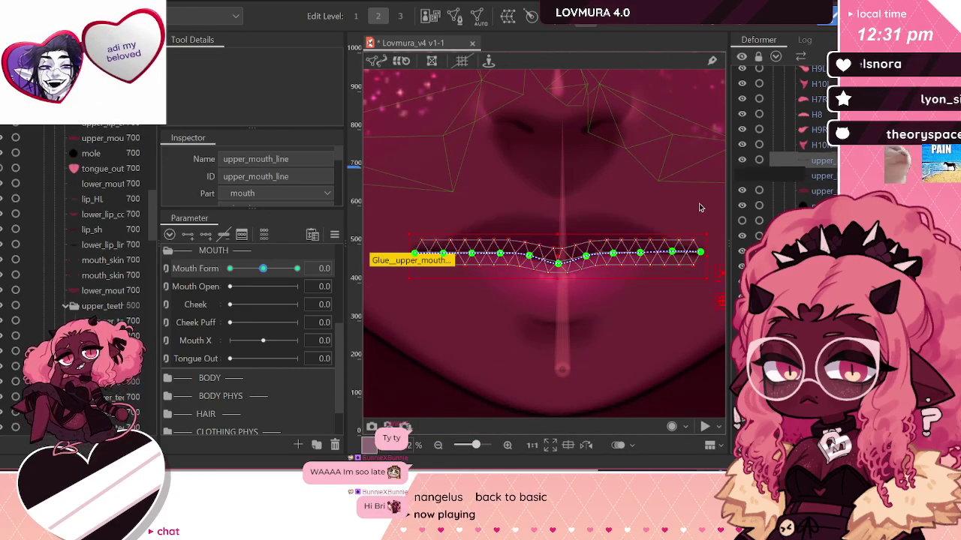
{"action": "double_click", "coordinate": [402, 263]}
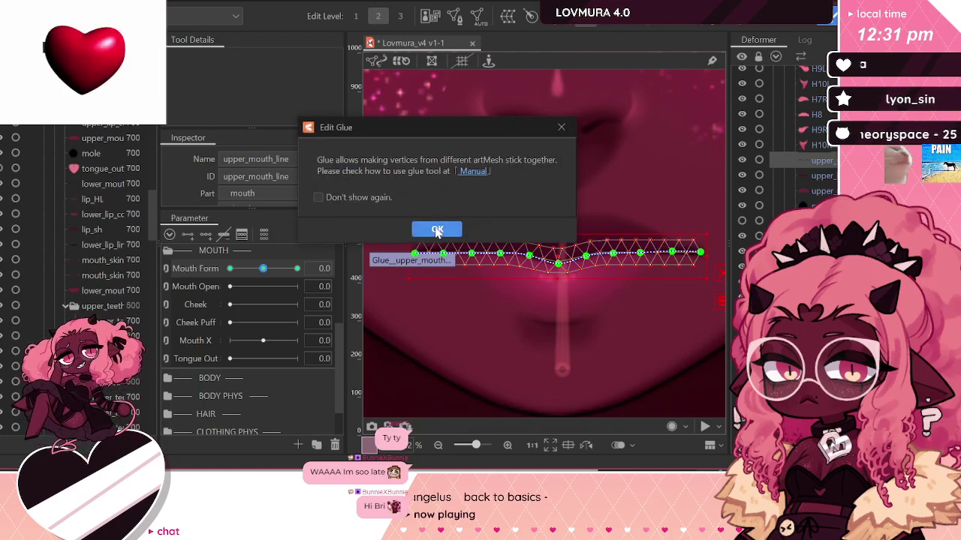
{"action": "left_click", "coordinate": [435, 228]}
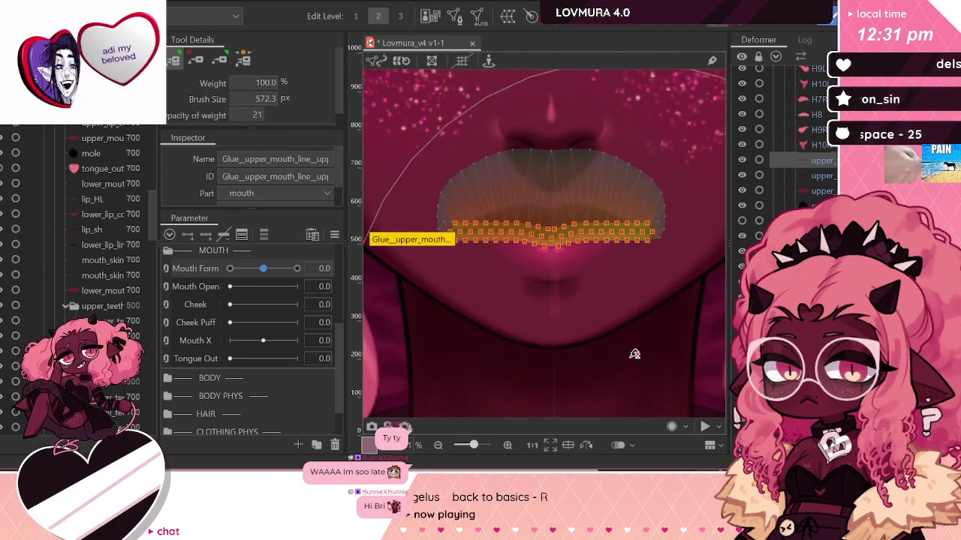
{"action": "mouse_move", "coordinate": [634, 352]}
{"action": "left_mouse_down"}
{"action": "mouse_move", "coordinate": [525, 184]}
{"action": "mouse_move", "coordinate": [454, 109]}
{"action": "mouse_move", "coordinate": [448, 116]}
{"action": "left_mouse_up"}
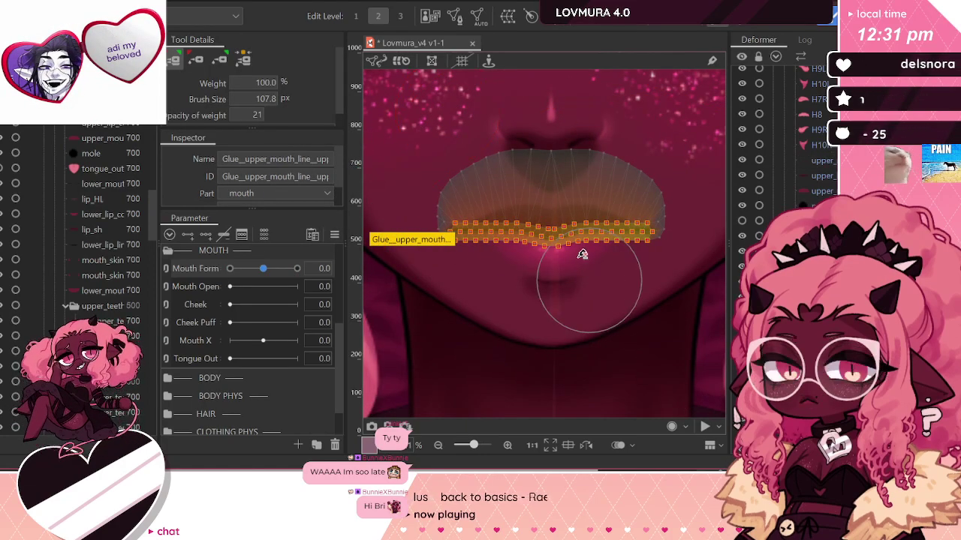
{"action": "left_click_drag", "start_coordinate": [581, 285], "coordinate": [580, 275]}
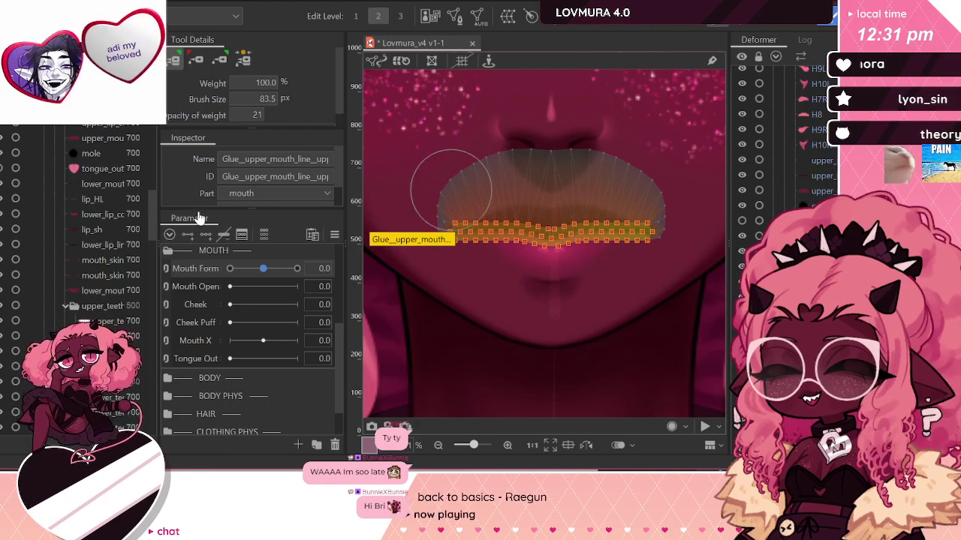
Step: Reselect the upper mouth glue and use the red weight brush at 100% on its bound vertices
{"action": "scroll", "coordinate": [84, 178], "scroll_direction": "up", "scroll_amount": 1}
{"action": "left_click", "coordinate": [90, 180]}
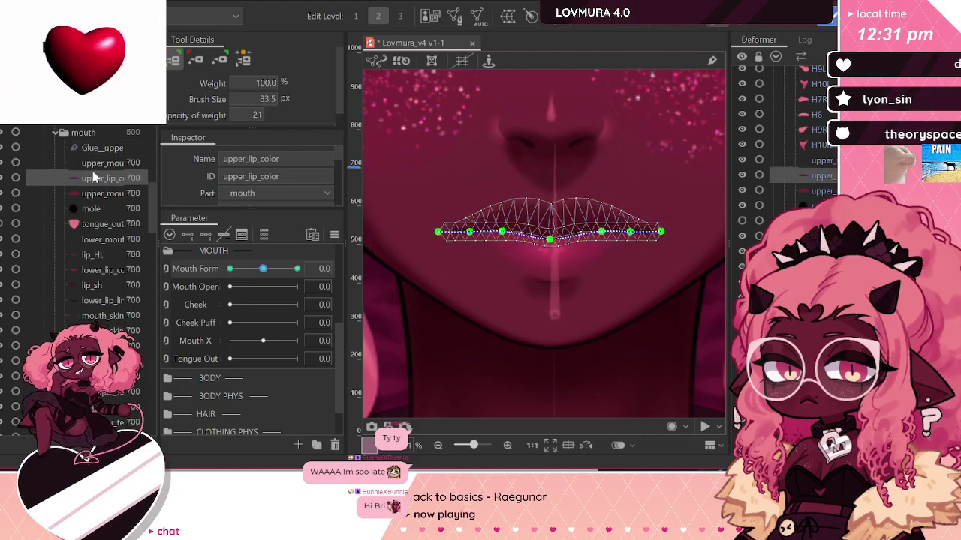
{"action": "left_click", "coordinate": [93, 165]}
{"action": "left_click", "coordinate": [102, 147]}
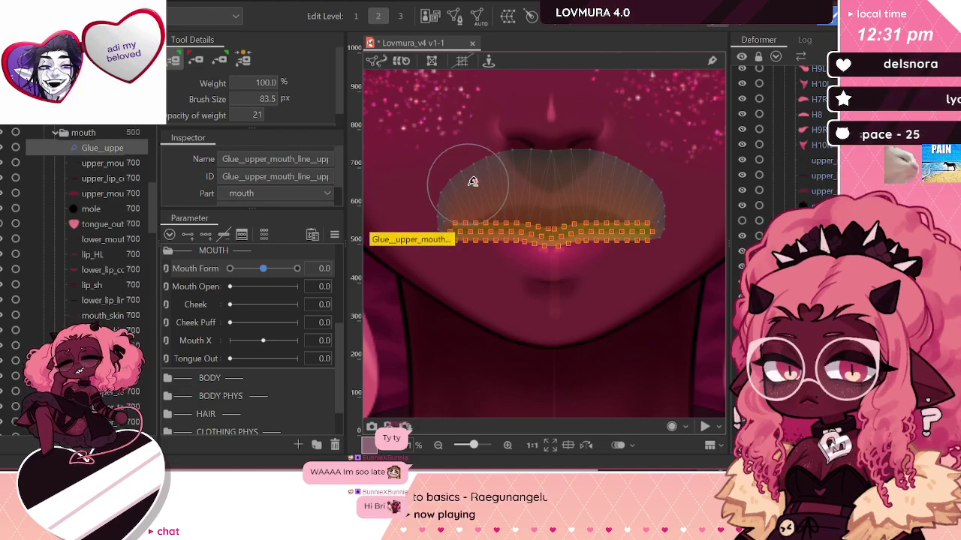
{"action": "left_click", "coordinate": [195, 60]}
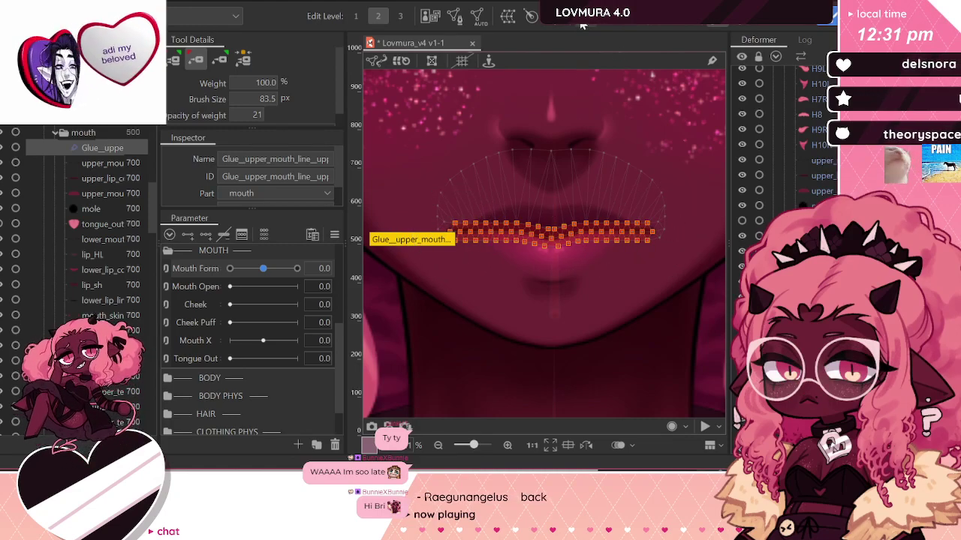
Step: Test the glue by pulling one deform path point of upper_mouth_line upward, and undo the move
{"action": "left_click", "coordinate": [713, 15]}
{"action": "left_click", "coordinate": [97, 165]}
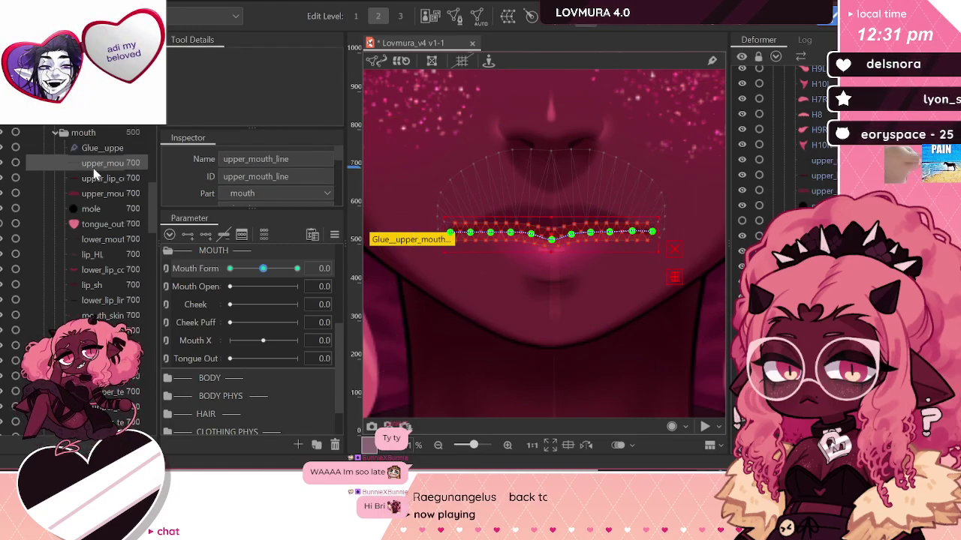
{"action": "scroll", "coordinate": [493, 204], "scroll_direction": "up", "scroll_amount": 4}
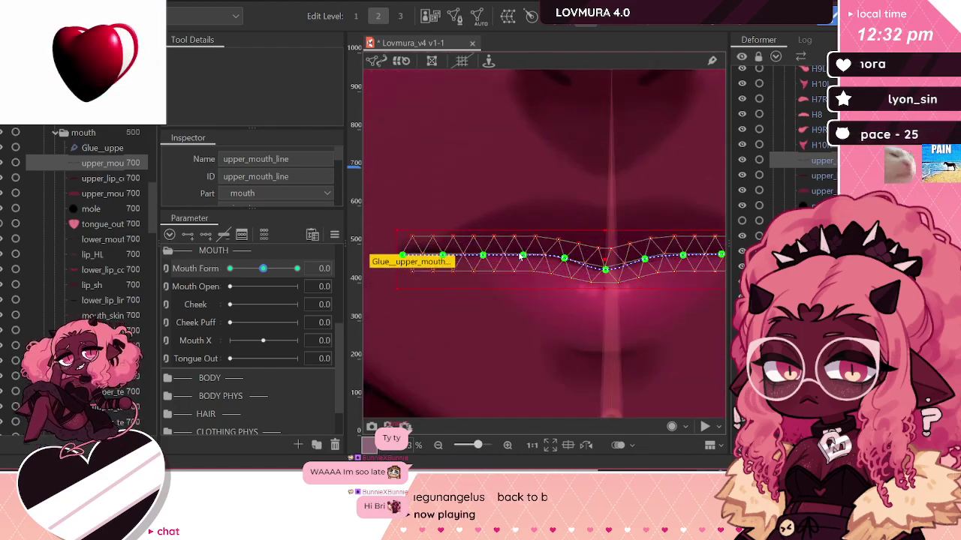
{"action": "left_click_drag", "start_coordinate": [523, 257], "coordinate": [520, 173]}
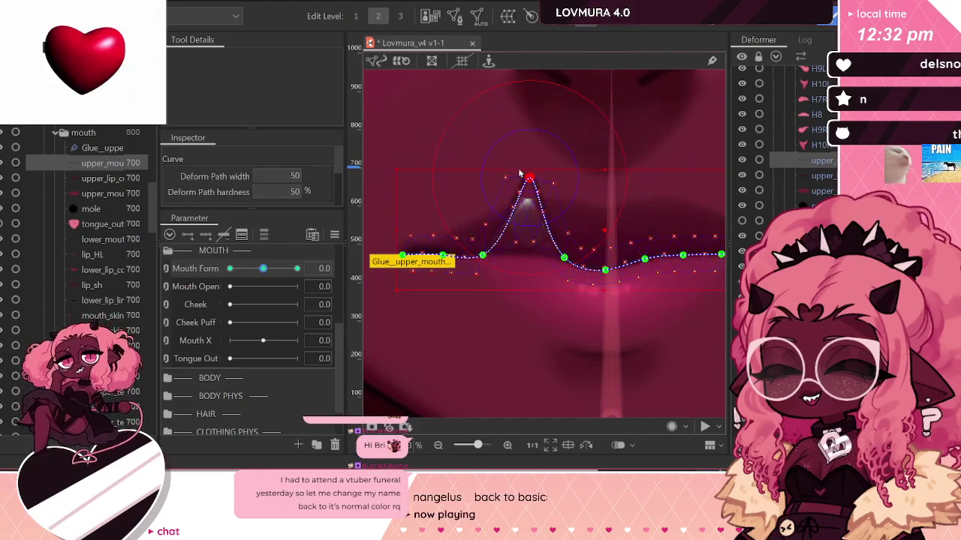
{"action": "key", "text": "ctrl+z"}
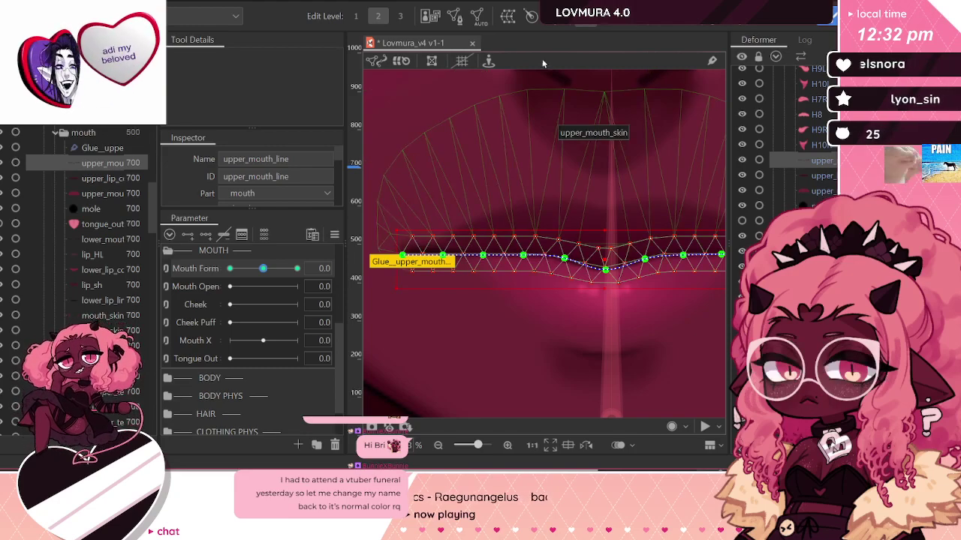
{"action": "scroll", "coordinate": [543, 220], "scroll_direction": "down", "scroll_amount": 6}
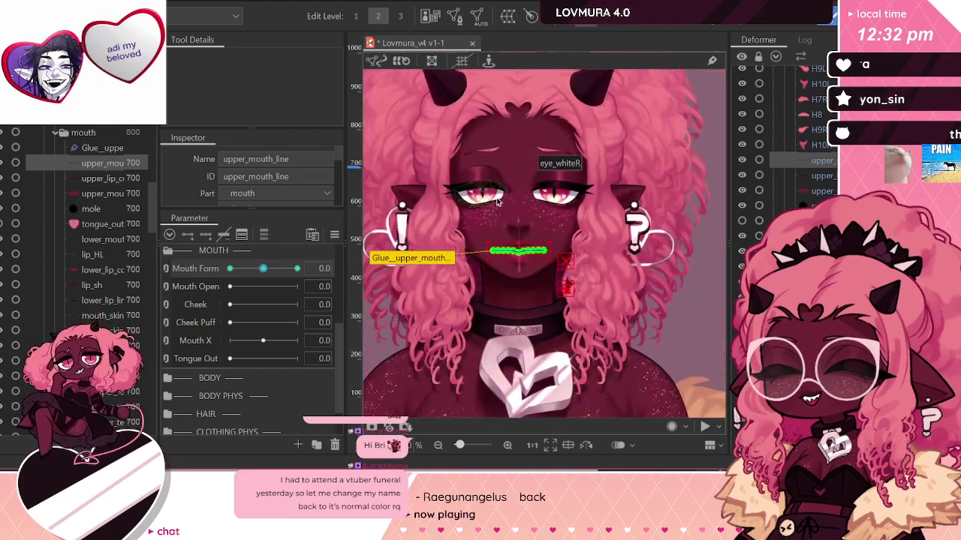
{"action": "left_click", "coordinate": [713, 287]}
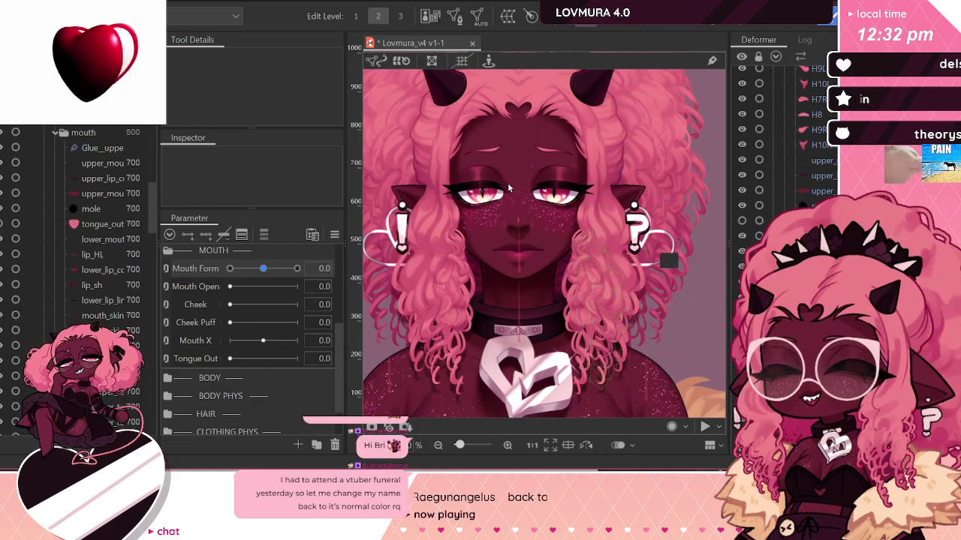
{"action": "left_click_drag", "start_coordinate": [544, 204], "coordinate": [588, 251]}
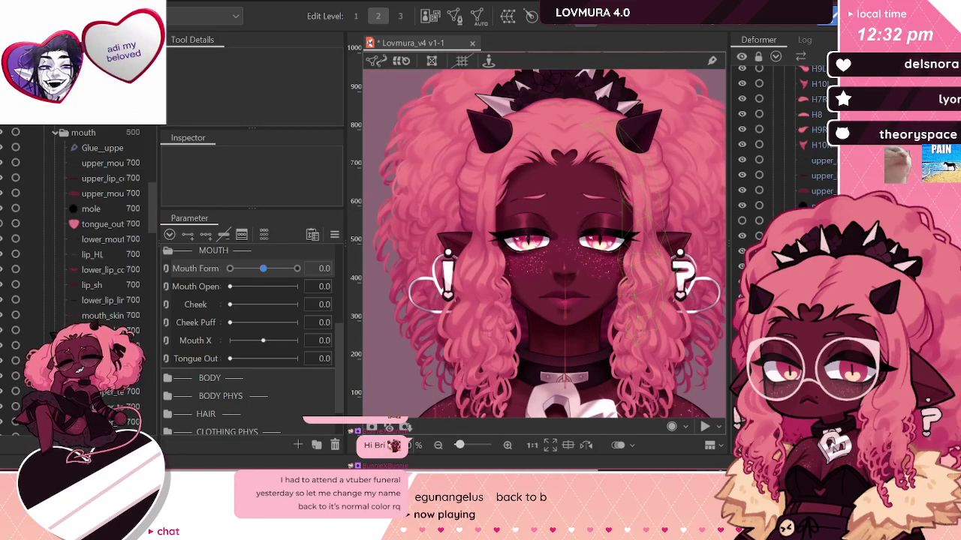
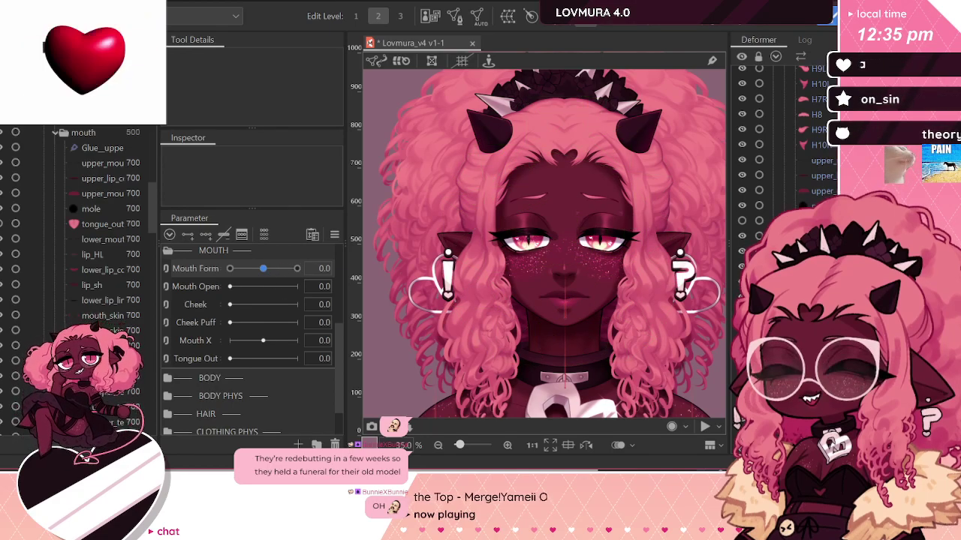
Step: Select the lower mouth line mesh together with the lower mouth skin mesh
{"action": "left_click", "coordinate": [564, 297]}
{"action": "left_click", "coordinate": [565, 303]}
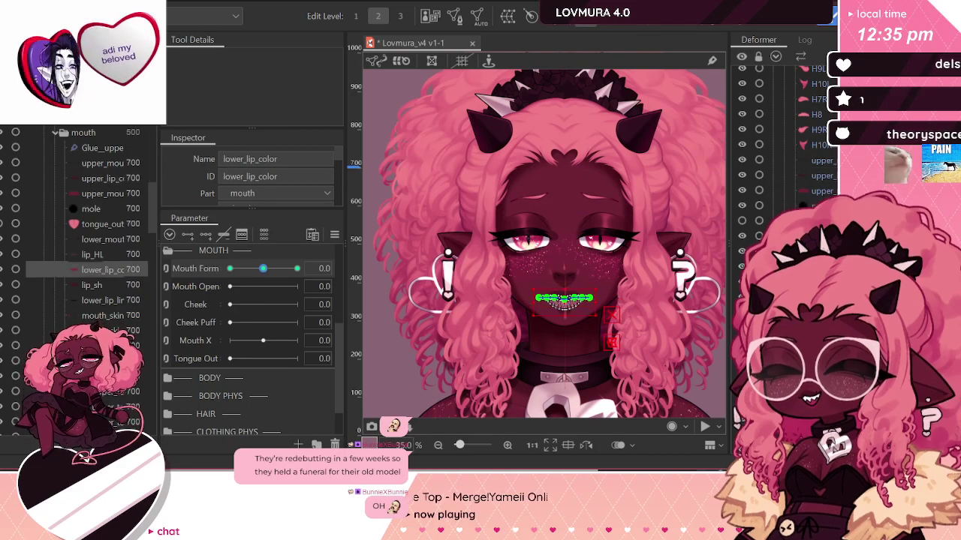
{"action": "left_click", "coordinate": [564, 301]}
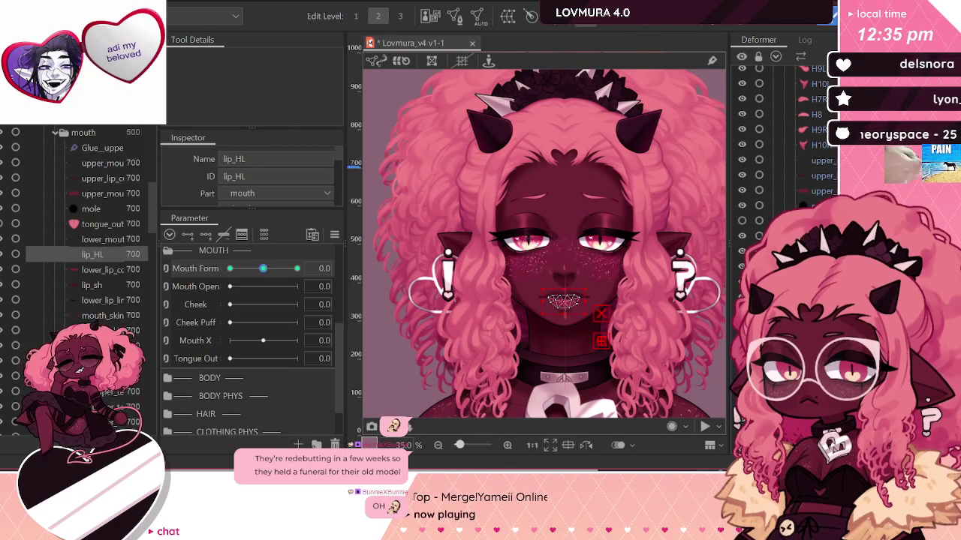
{"action": "left_click", "coordinate": [562, 300]}
{"action": "left_click", "coordinate": [563, 300]}
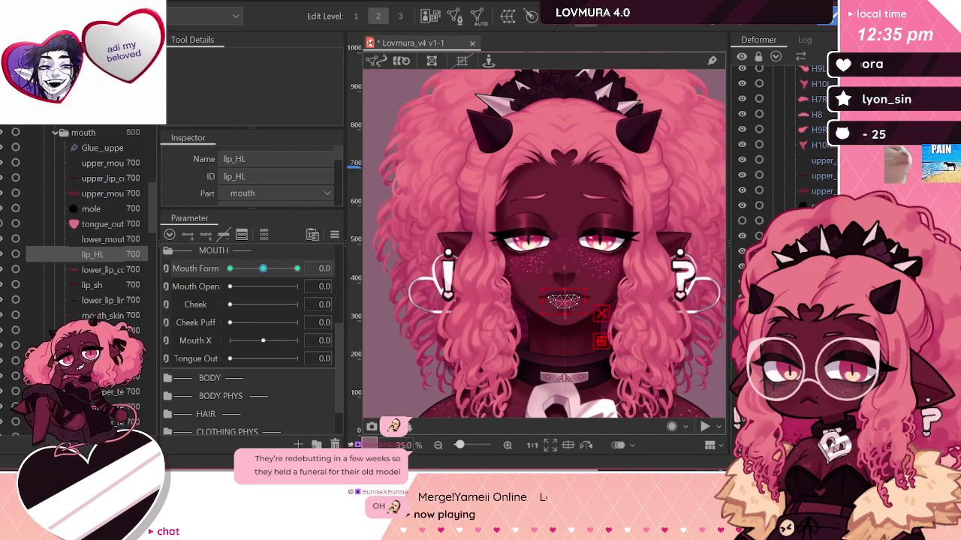
{"action": "left_click", "coordinate": [565, 306]}
{"action": "left_click", "coordinate": [564, 309], "text": "shift"}
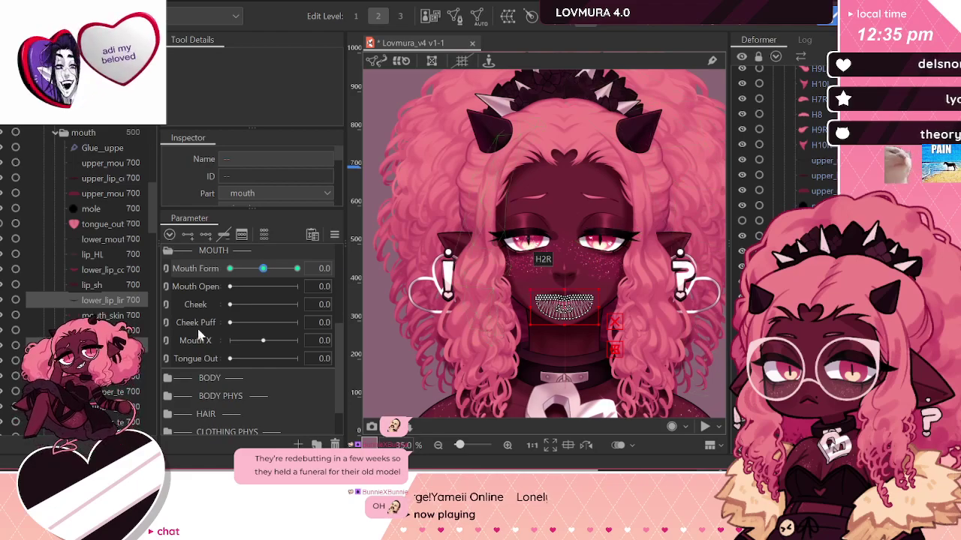
{"action": "left_click", "coordinate": [108, 254]}
{"action": "left_click", "coordinate": [105, 239]}
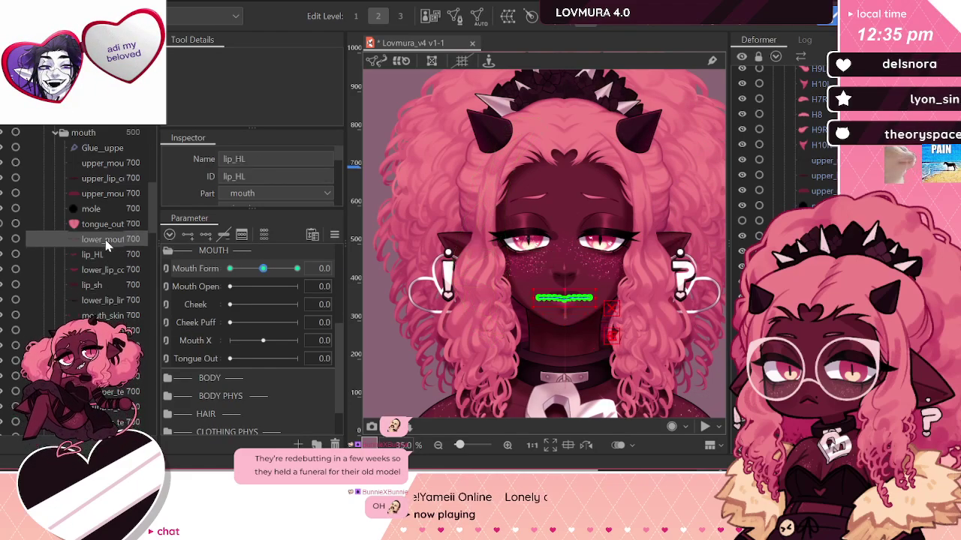
{"action": "left_click", "coordinate": [105, 346], "text": "ctrl"}
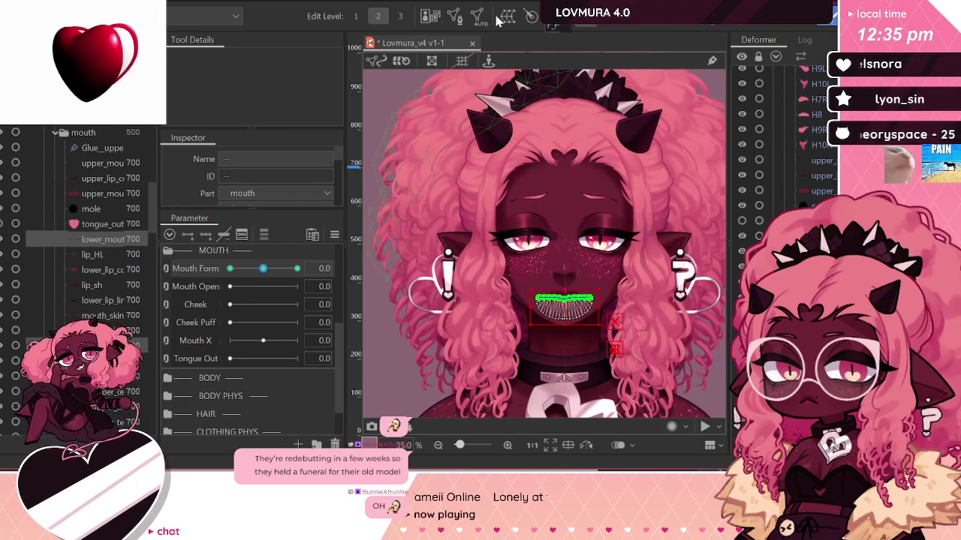
Step: Reselect lower_mouth_line together with lower_mouth_skin and open both meshes for mesh editing
{"action": "left_click", "coordinate": [114, 238]}
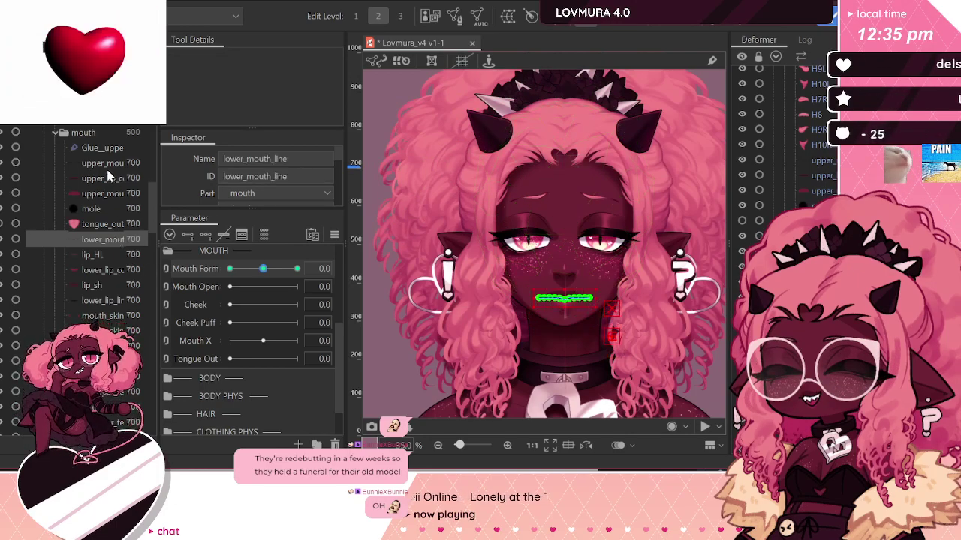
{"action": "left_click", "coordinate": [106, 167]}
{"action": "left_click", "coordinate": [113, 239]}
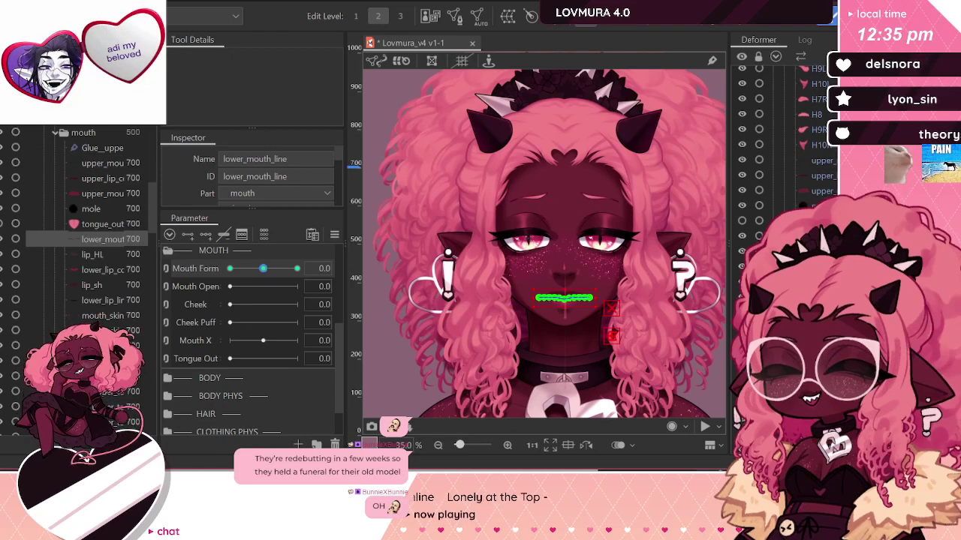
{"action": "left_click", "coordinate": [112, 345], "text": "ctrl"}
{"action": "scroll", "coordinate": [559, 300], "scroll_direction": "up", "scroll_amount": 5}
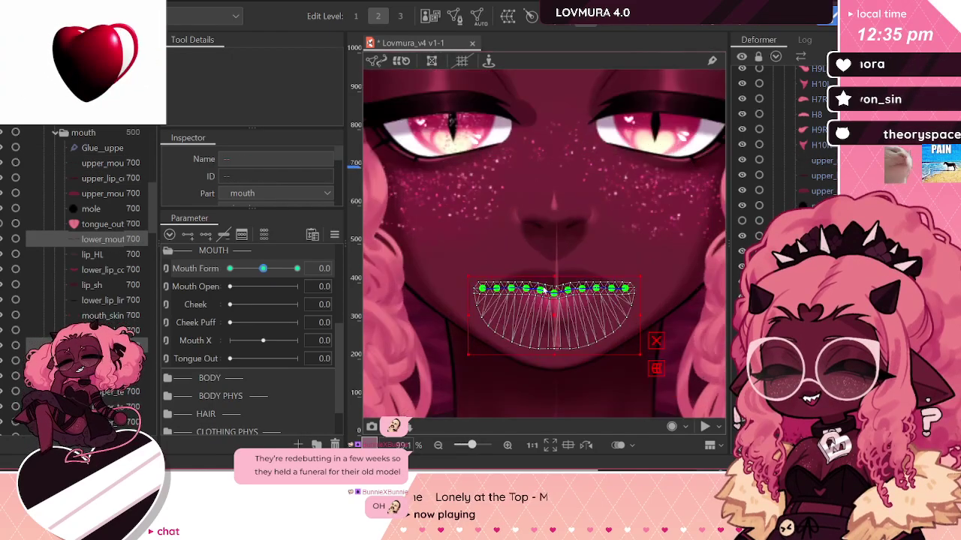
{"action": "left_click", "coordinate": [454, 15]}
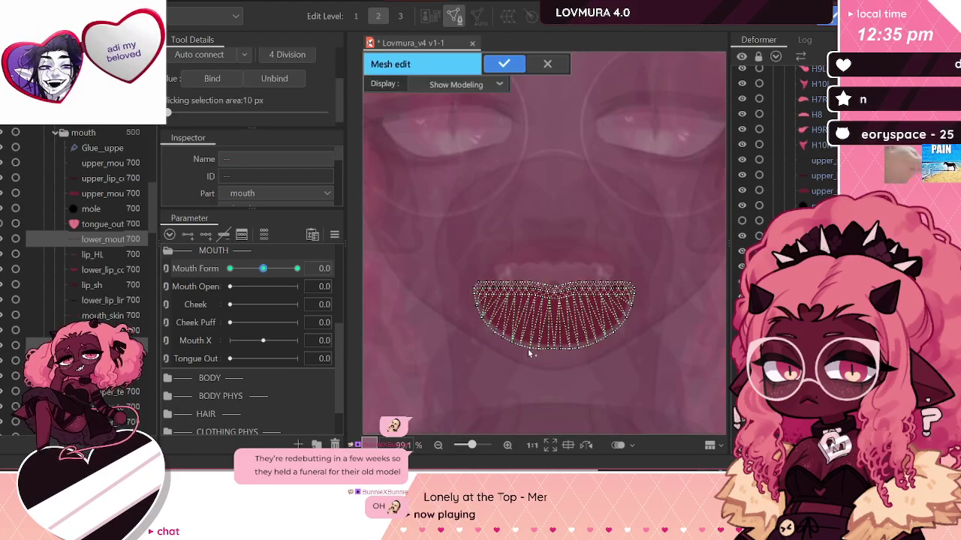
Step: Lasso the overlapping vertices along the lower mouth line, bind them as glue, and apply the mesh edit
{"action": "scroll", "coordinate": [560, 368], "scroll_direction": "up", "scroll_amount": 3}
{"action": "scroll", "coordinate": [260, 81], "scroll_direction": "up", "scroll_amount": 2}
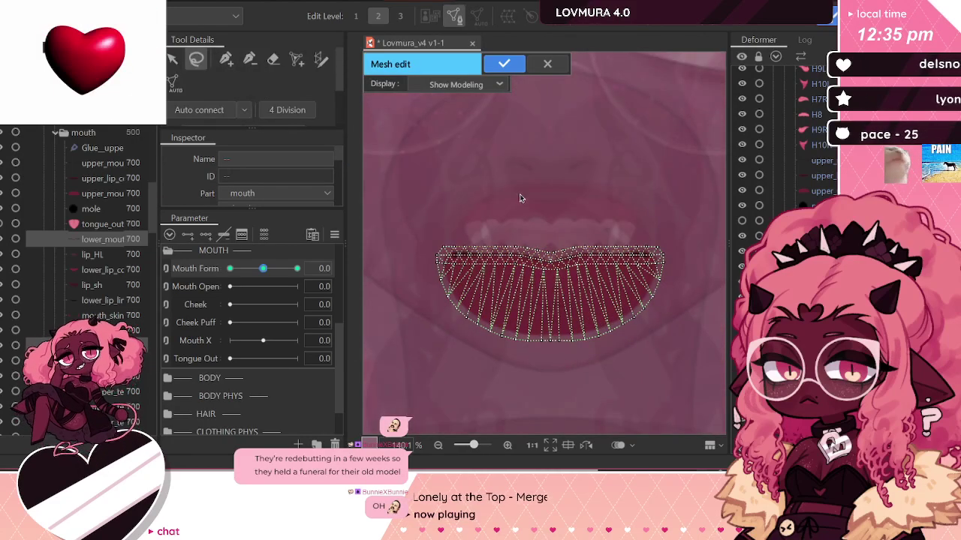
{"action": "scroll", "coordinate": [609, 272], "scroll_direction": "up", "scroll_amount": 2}
{"action": "scroll", "coordinate": [618, 281], "scroll_direction": "down", "scroll_amount": 2}
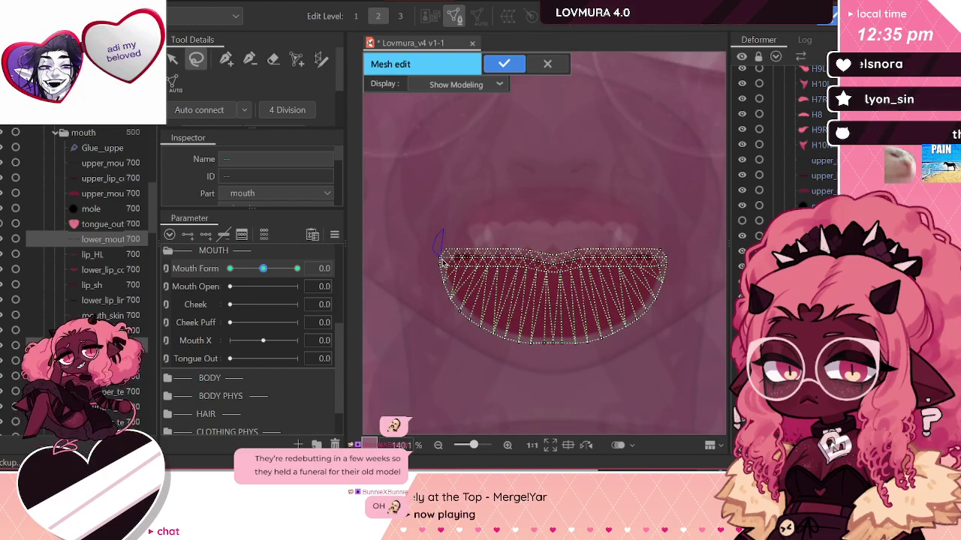
{"action": "mouse_move", "coordinate": [442, 231]}
{"action": "left_mouse_down"}
{"action": "mouse_move", "coordinate": [443, 263]}
{"action": "mouse_move", "coordinate": [443, 230]}
{"action": "left_mouse_up"}
{"action": "scroll", "coordinate": [601, 265], "scroll_direction": "up", "scroll_amount": 2}
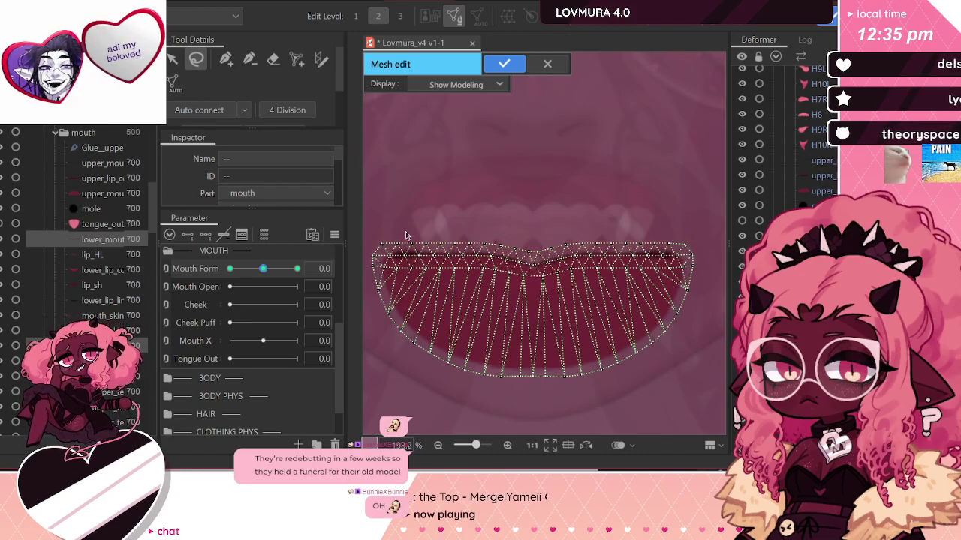
{"action": "mouse_move", "coordinate": [408, 230]}
{"action": "left_mouse_down"}
{"action": "mouse_move", "coordinate": [385, 261]}
{"action": "mouse_move", "coordinate": [407, 280]}
{"action": "mouse_move", "coordinate": [558, 293]}
{"action": "mouse_move", "coordinate": [661, 280]}
{"action": "left_mouse_up"}
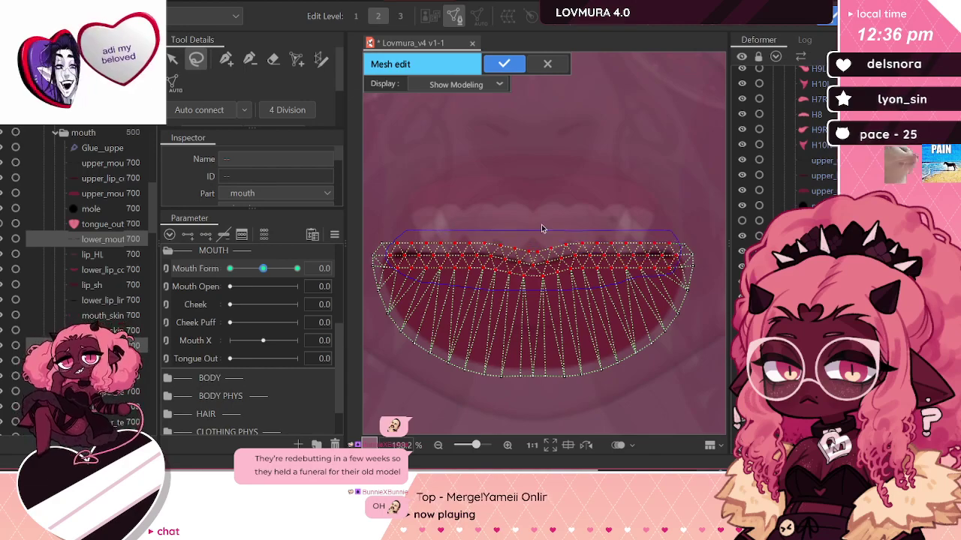
{"action": "left_click_drag", "start_coordinate": [541, 228], "coordinate": [538, 224]}
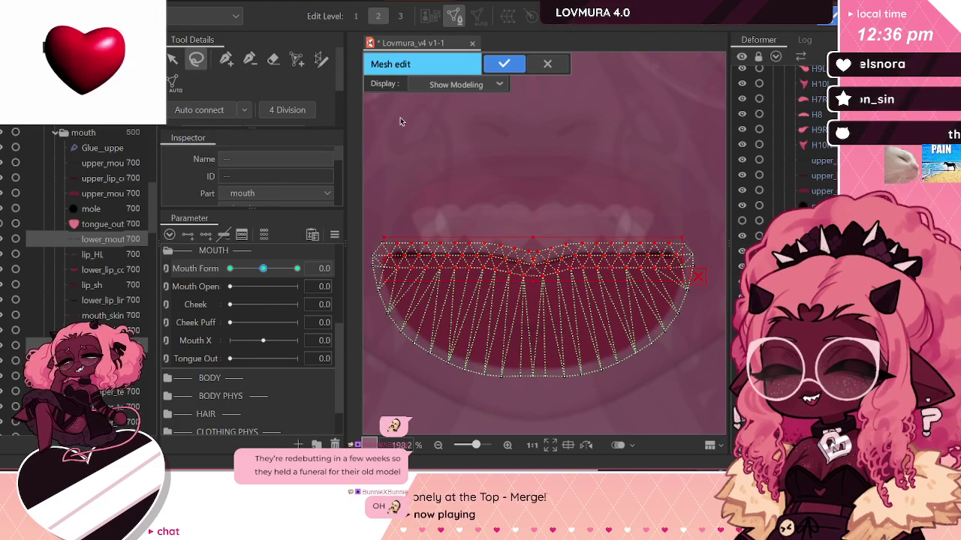
{"action": "scroll", "coordinate": [213, 71], "scroll_direction": "down", "scroll_amount": 2}
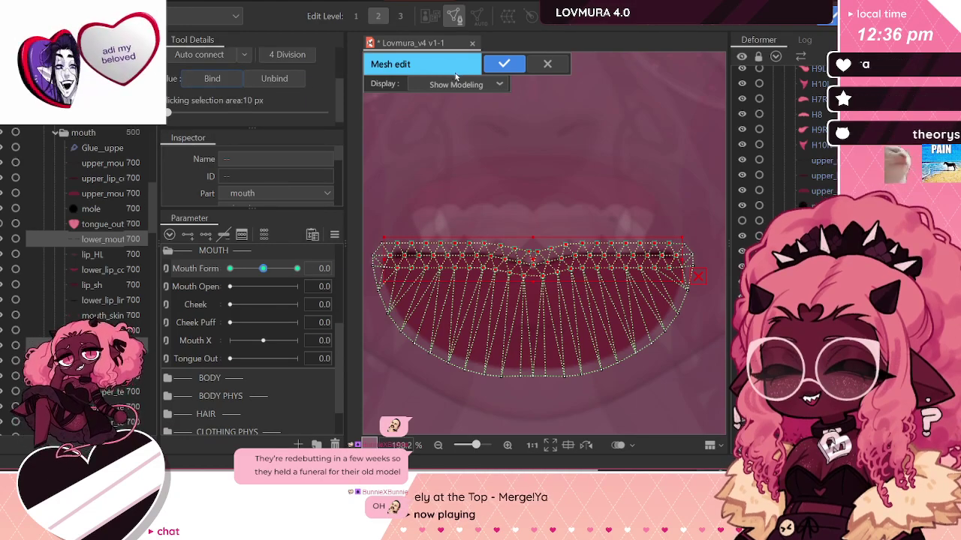
{"action": "left_click", "coordinate": [504, 64]}
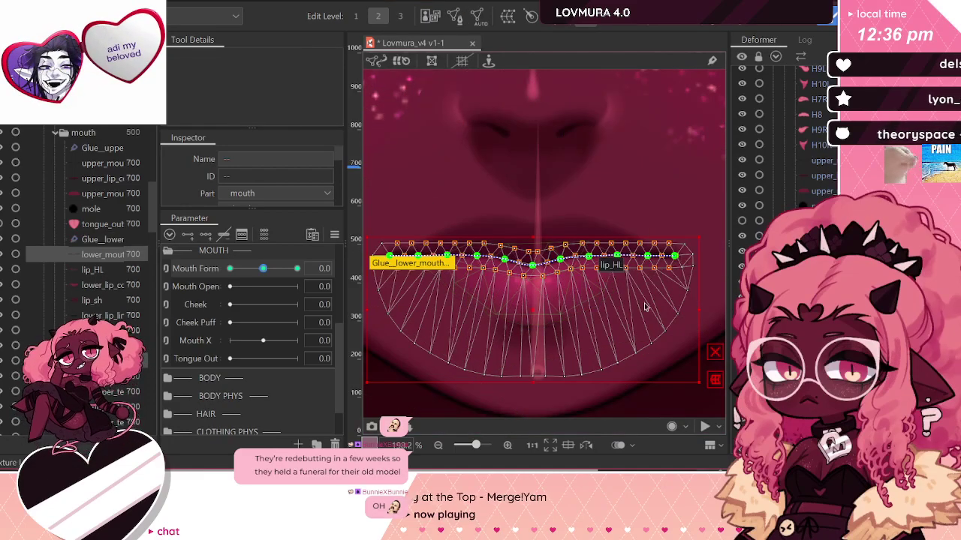
Step: Open the new lower mouth glue and paint its bound vertices with the red weight brush at 100%
{"action": "left_click", "coordinate": [379, 269]}
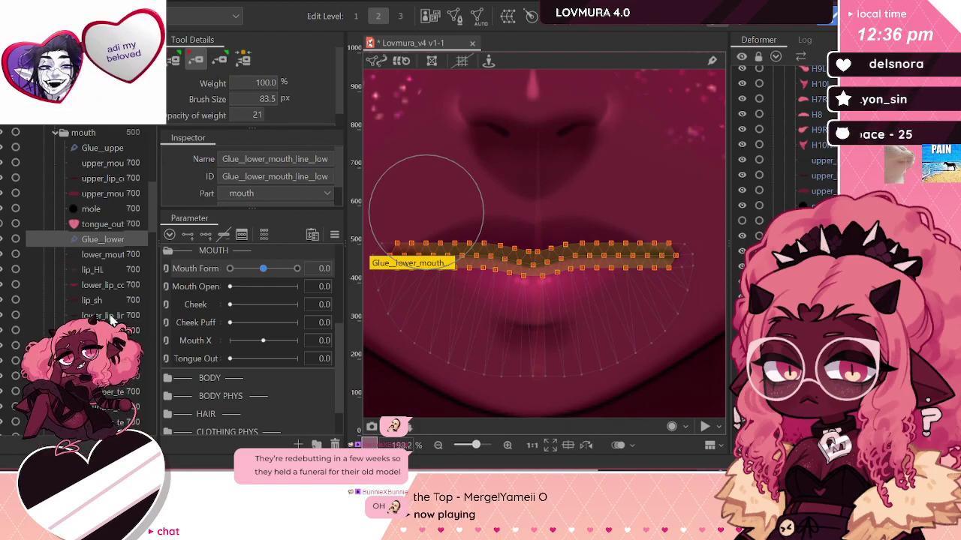
{"action": "left_click", "coordinate": [390, 282]}
{"action": "left_click", "coordinate": [394, 264]}
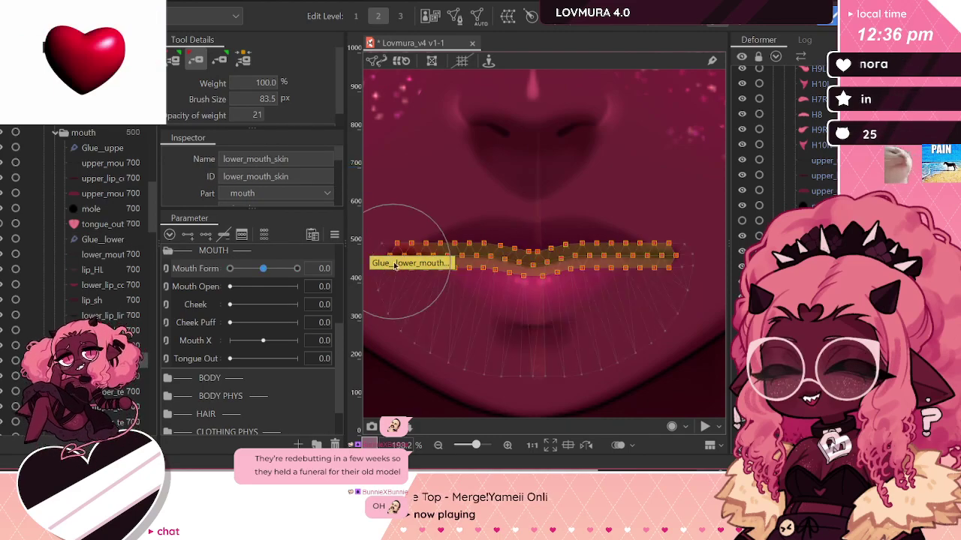
{"action": "left_click", "coordinate": [106, 257]}
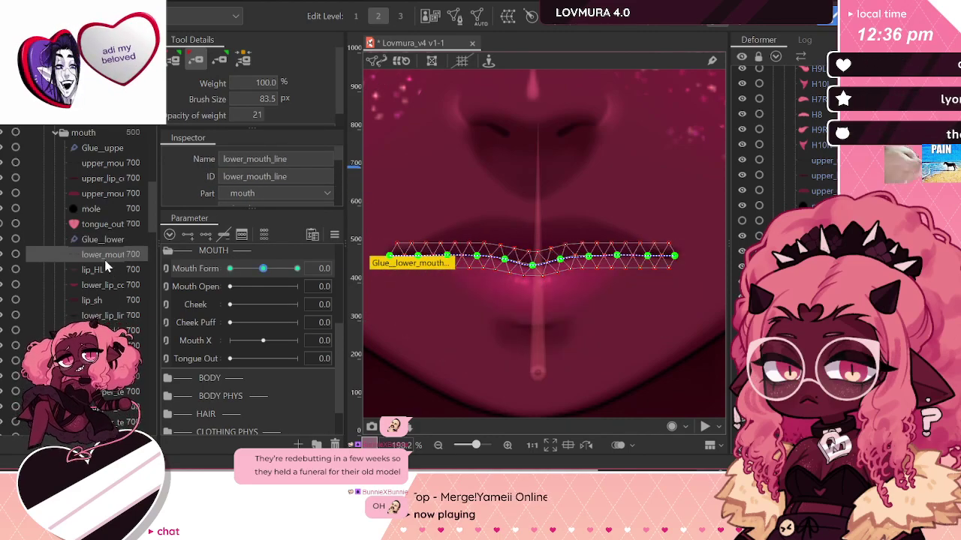
{"action": "left_click", "coordinate": [439, 258]}
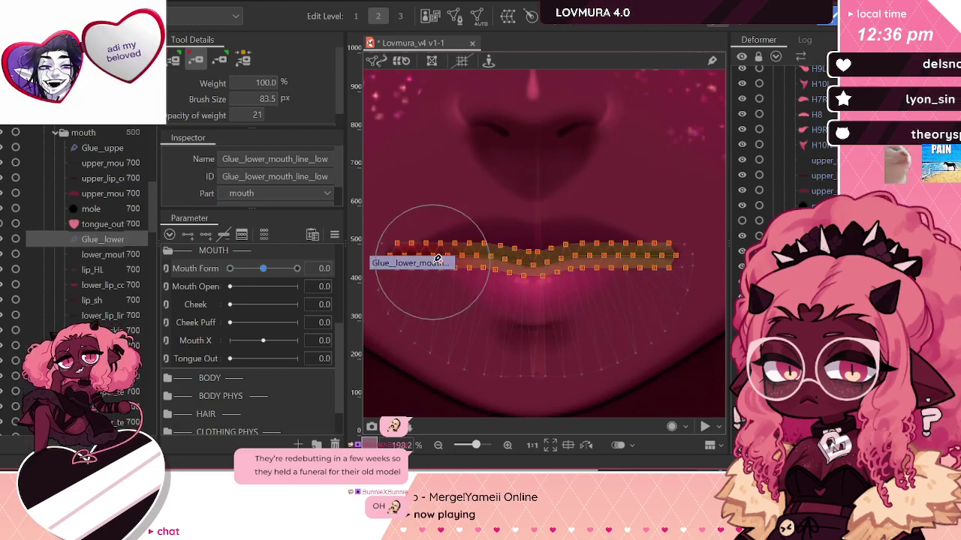
{"action": "mouse_move", "coordinate": [521, 228]}
{"action": "left_mouse_down"}
{"action": "mouse_move", "coordinate": [615, 258]}
{"action": "mouse_move", "coordinate": [679, 257]}
{"action": "mouse_move", "coordinate": [452, 259]}
{"action": "mouse_move", "coordinate": [411, 249]}
{"action": "mouse_move", "coordinate": [605, 242]}
{"action": "left_mouse_up"}
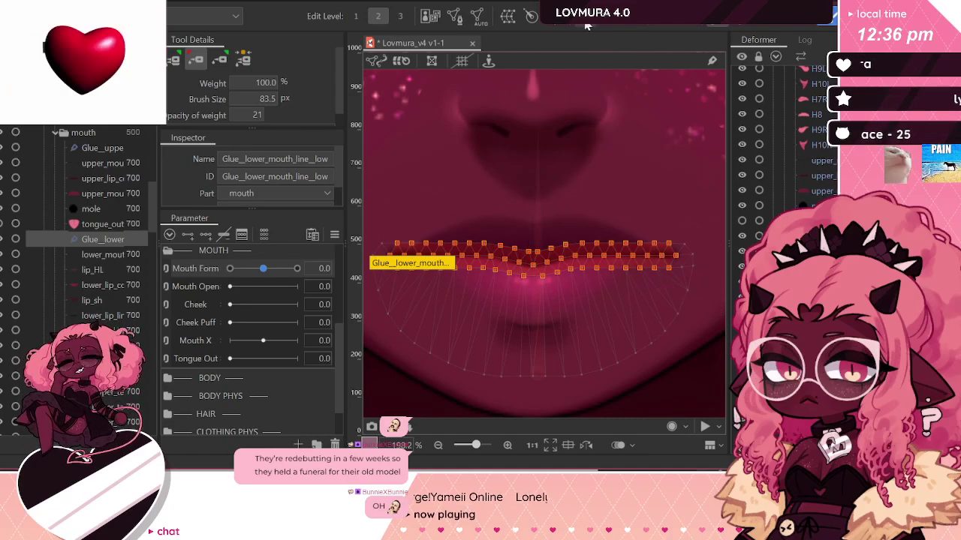
Step: Test the lower mouth glue by pulling a deform path point of lower_mouth_line downward, and undo the move
{"action": "left_click", "coordinate": [121, 270]}
{"action": "left_click", "coordinate": [116, 256]}
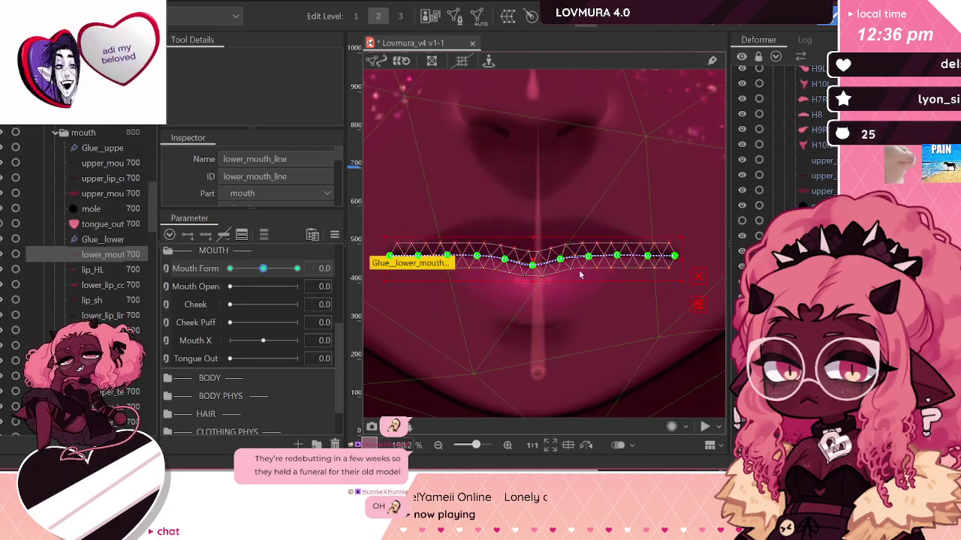
{"action": "scroll", "coordinate": [542, 275], "scroll_direction": "down", "scroll_amount": 2}
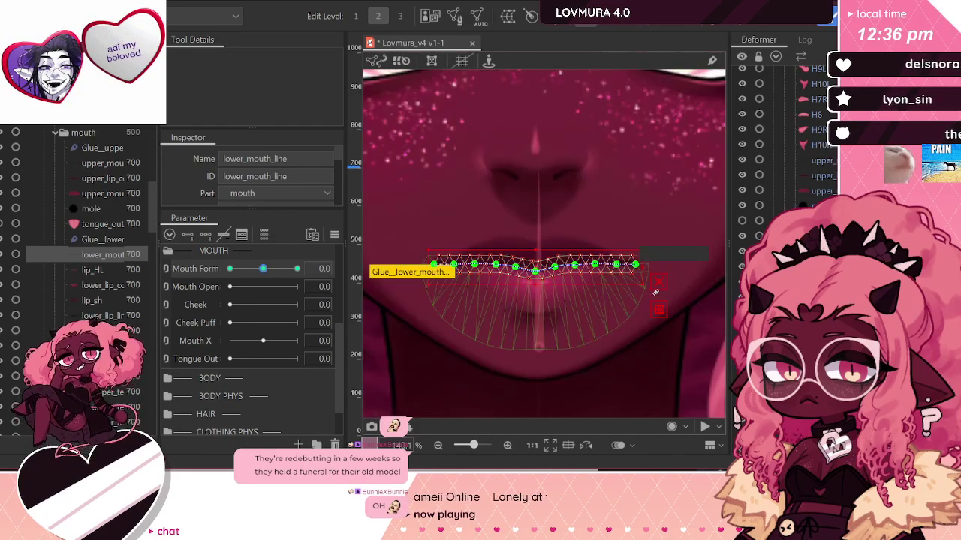
{"action": "left_click_drag", "start_coordinate": [538, 295], "coordinate": [527, 330]}
{"action": "left_click_drag", "start_coordinate": [539, 276], "coordinate": [527, 220]}
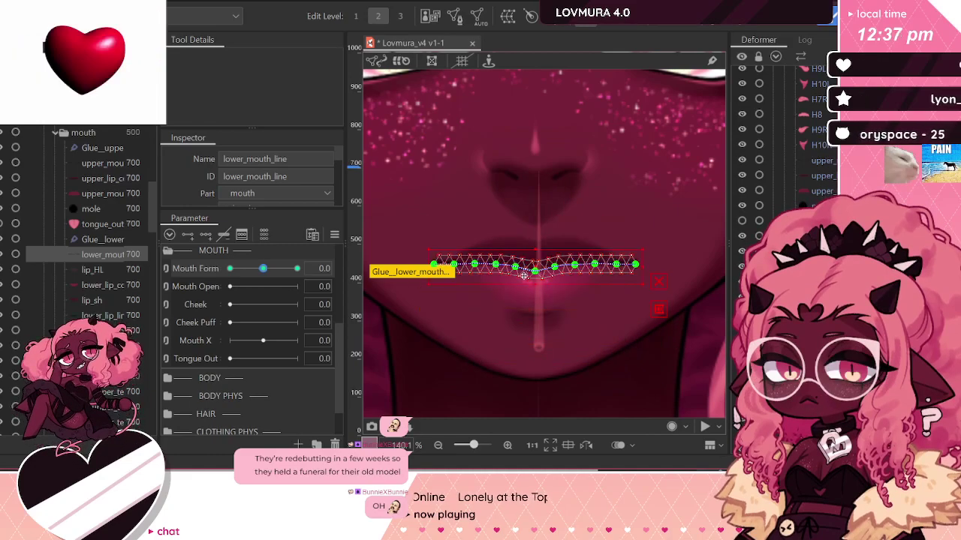
{"action": "scroll", "coordinate": [471, 275], "scroll_direction": "up", "scroll_amount": 1}
{"action": "left_click_drag", "start_coordinate": [478, 264], "coordinate": [469, 327]}
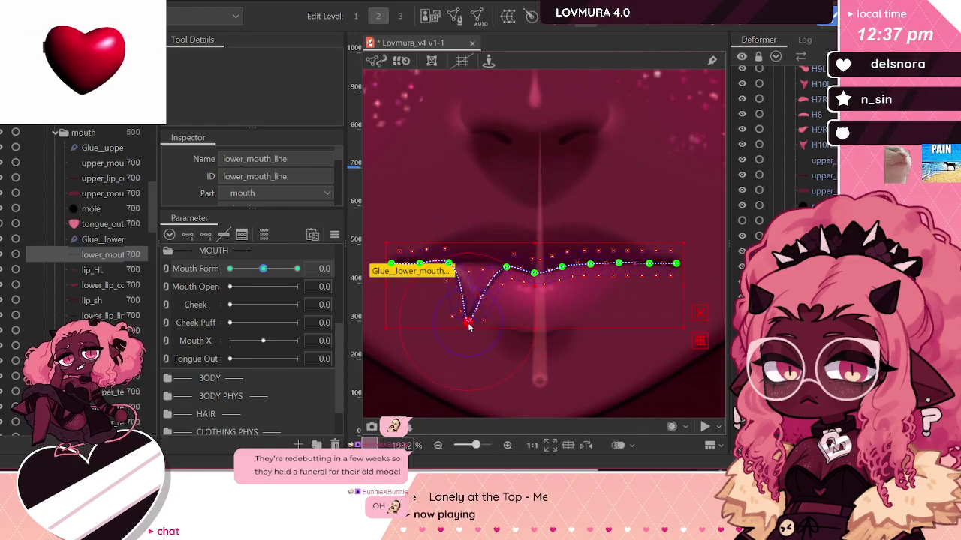
{"action": "key", "text": "ctrl+z"}
Step: Switch the lower mouth glue to the first weight brush mode and paint 100% weight along the whole mouth line
{"action": "left_click", "coordinate": [434, 270]}
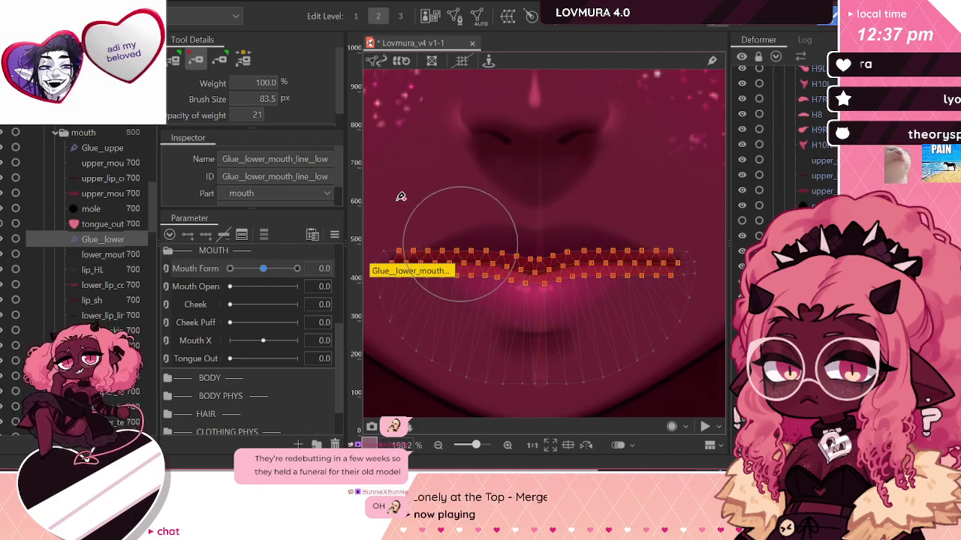
{"action": "left_click", "coordinate": [224, 62]}
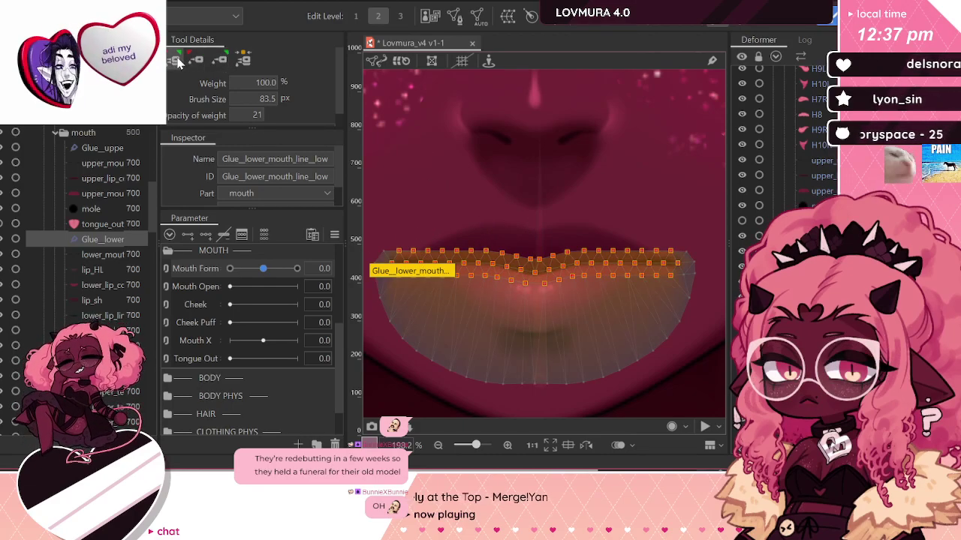
{"action": "mouse_move", "coordinate": [526, 230]}
{"action": "left_mouse_down"}
{"action": "mouse_move", "coordinate": [635, 256]}
{"action": "mouse_move", "coordinate": [517, 282]}
{"action": "mouse_move", "coordinate": [415, 322]}
{"action": "mouse_move", "coordinate": [382, 268]}
{"action": "mouse_move", "coordinate": [691, 261]}
{"action": "mouse_move", "coordinate": [649, 271]}
{"action": "mouse_move", "coordinate": [392, 262]}
{"action": "mouse_move", "coordinate": [433, 271]}
{"action": "mouse_move", "coordinate": [691, 257]}
{"action": "left_mouse_up"}
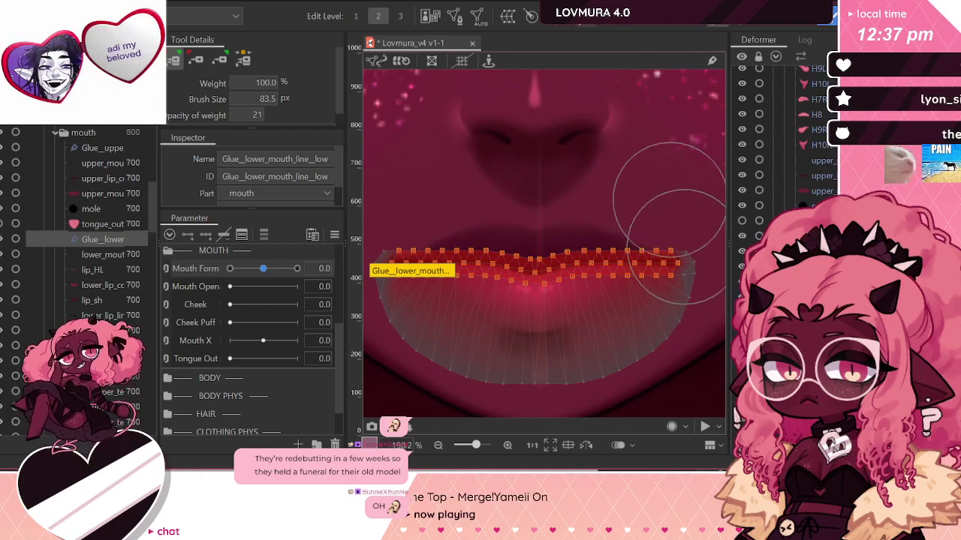
{"action": "left_click", "coordinate": [576, 26]}
Step: Recheck the repainted lower mouth glue by moving one lower_mouth_line path point down, and undo it
{"action": "left_click", "coordinate": [108, 255]}
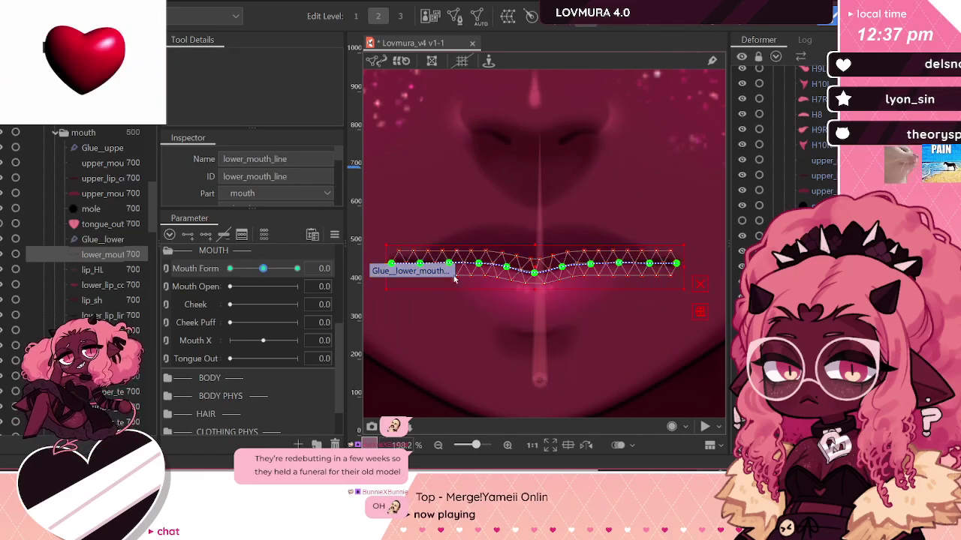
{"action": "left_click_drag", "start_coordinate": [474, 328], "coordinate": [464, 296]}
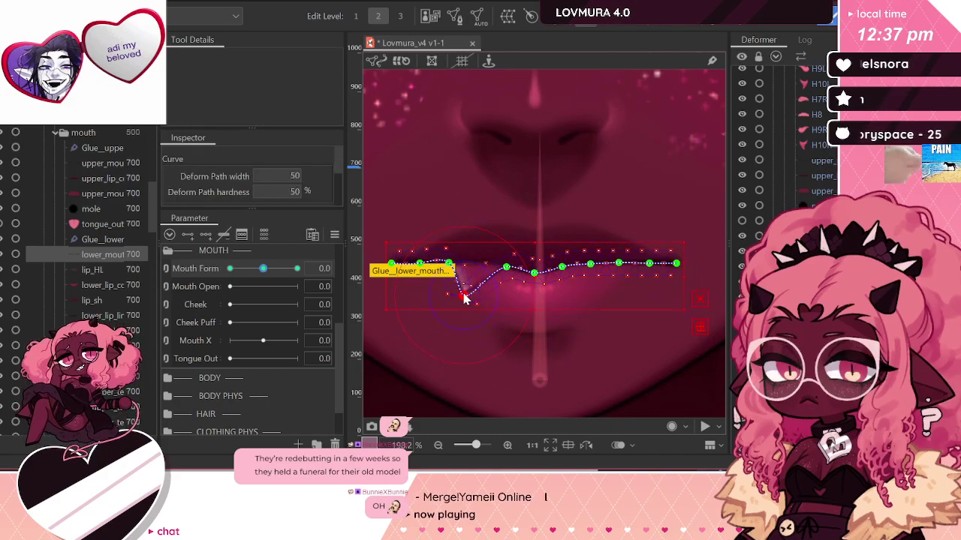
{"action": "key", "text": "ctrl+z"}
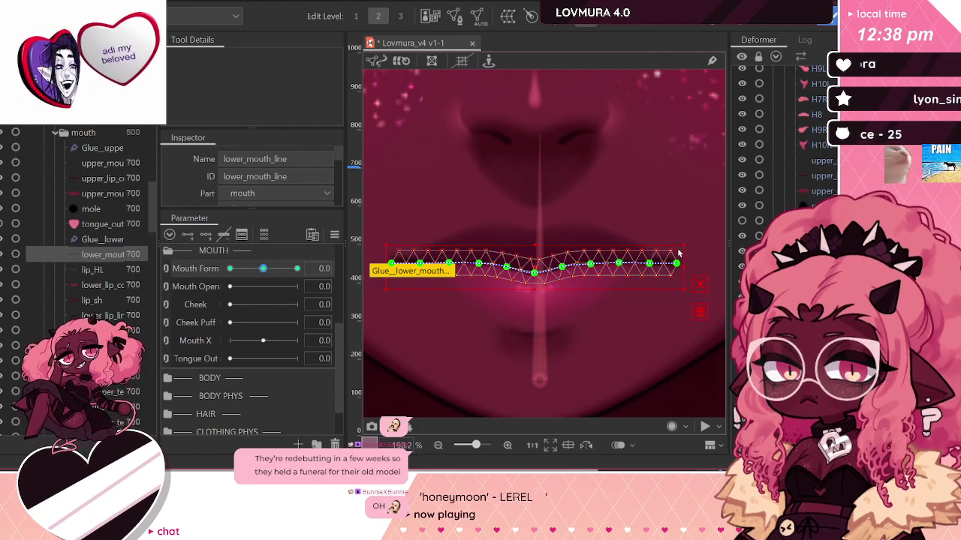
Step: Open the glue of upper_mouth_line and paint 100% weight over its bound vertices along the mouth line
{"action": "left_click", "coordinate": [820, 178]}
{"action": "left_click", "coordinate": [822, 161]}
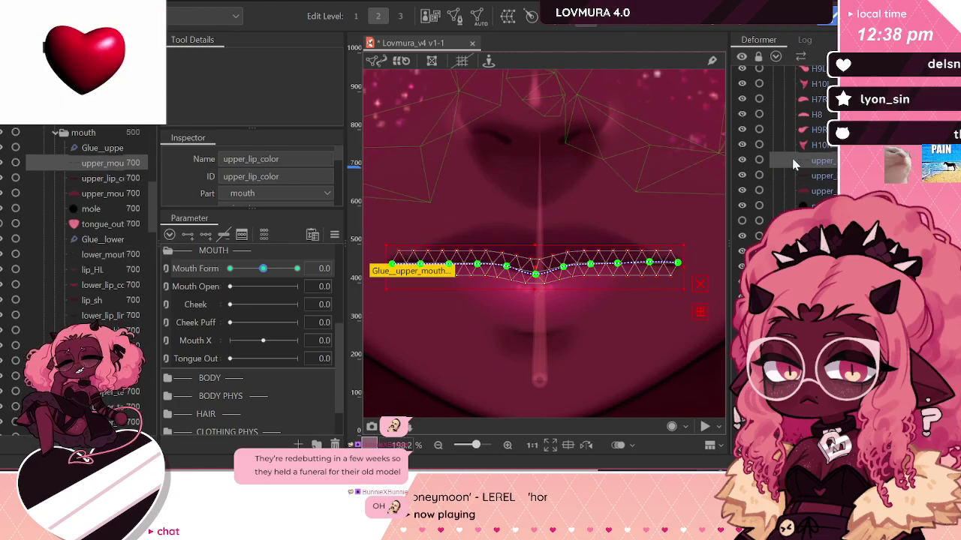
{"action": "left_click", "coordinate": [402, 274]}
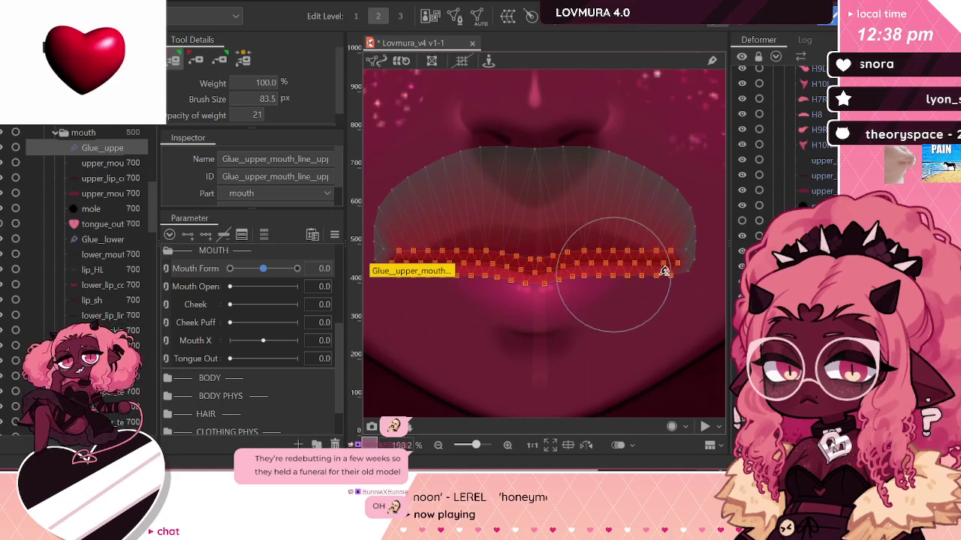
{"action": "left_click", "coordinate": [583, 25]}
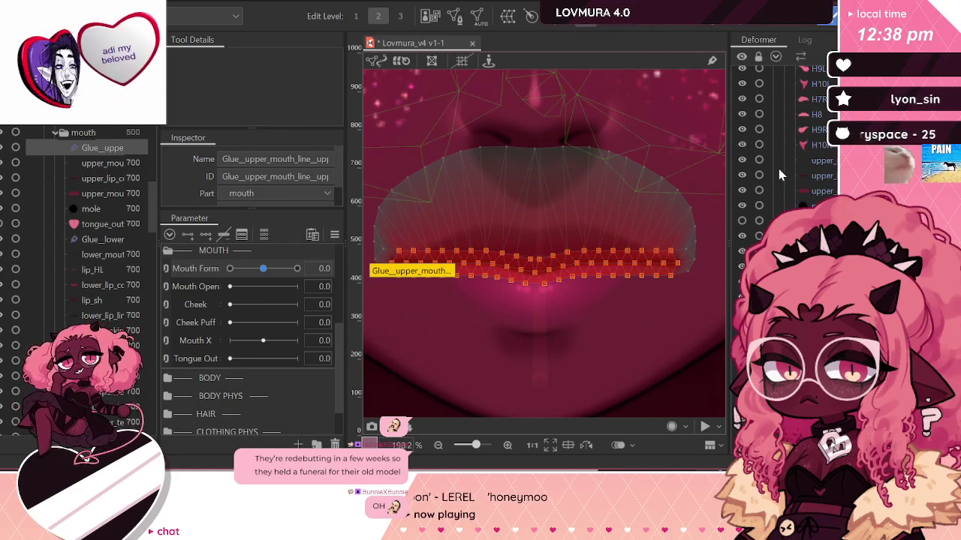
Step: Test the upper mouth glue by pulling a deform path point of upper_mouth_line upward, and undo the move
{"action": "left_click", "coordinate": [818, 178]}
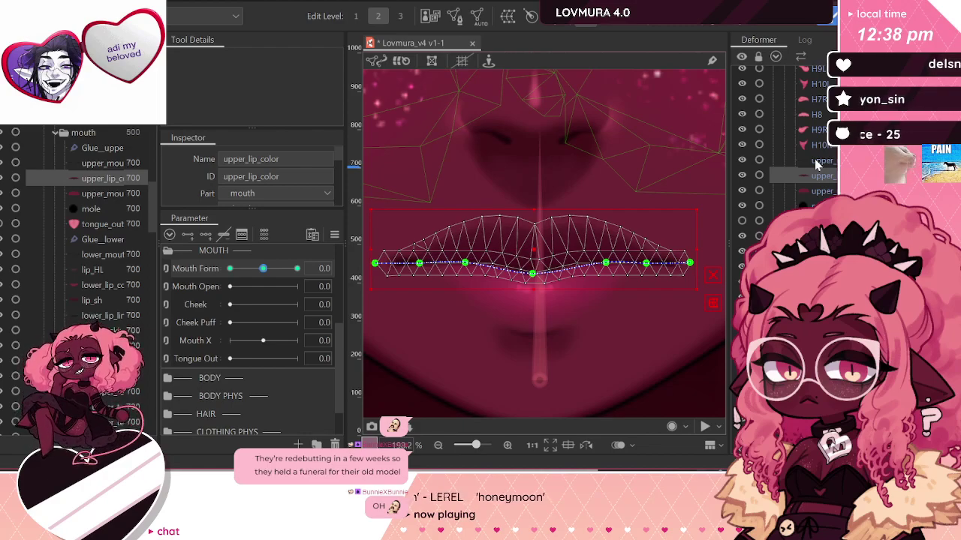
{"action": "left_click", "coordinate": [818, 162]}
{"action": "left_click_drag", "start_coordinate": [474, 267], "coordinate": [489, 175]}
{"action": "key", "text": "ctrl+z"}
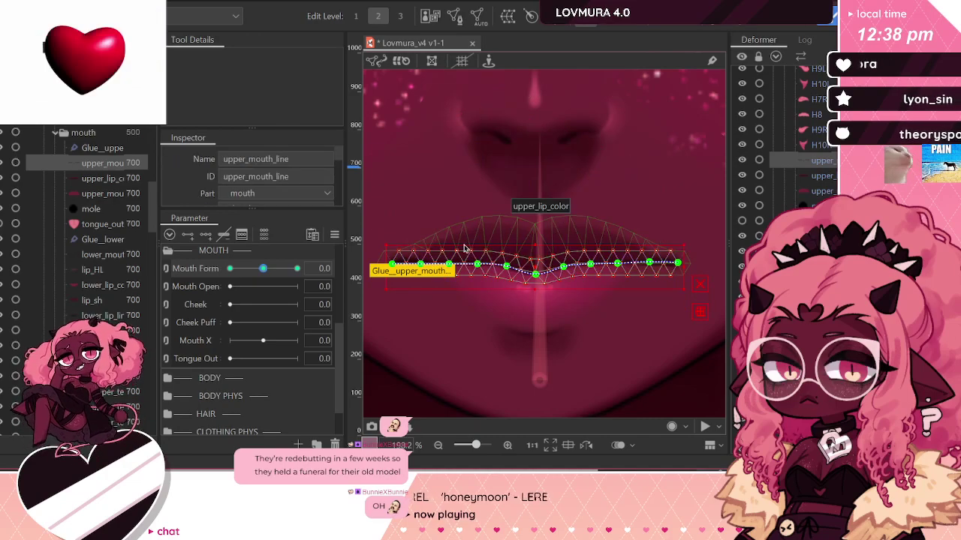
{"action": "scroll", "coordinate": [464, 245], "scroll_direction": "up", "scroll_amount": 2}
{"action": "scroll", "coordinate": [509, 280], "scroll_direction": "down", "scroll_amount": 2}
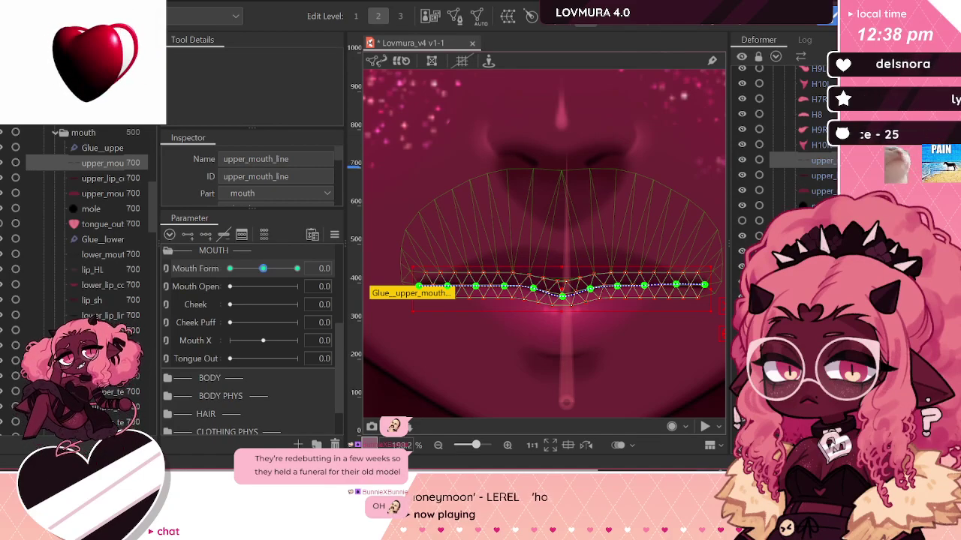
Step: Select the upper and lower mouth line, lip and mouth skin meshes together and set Mouth Form to 1.0
{"action": "left_click", "coordinate": [821, 176]}
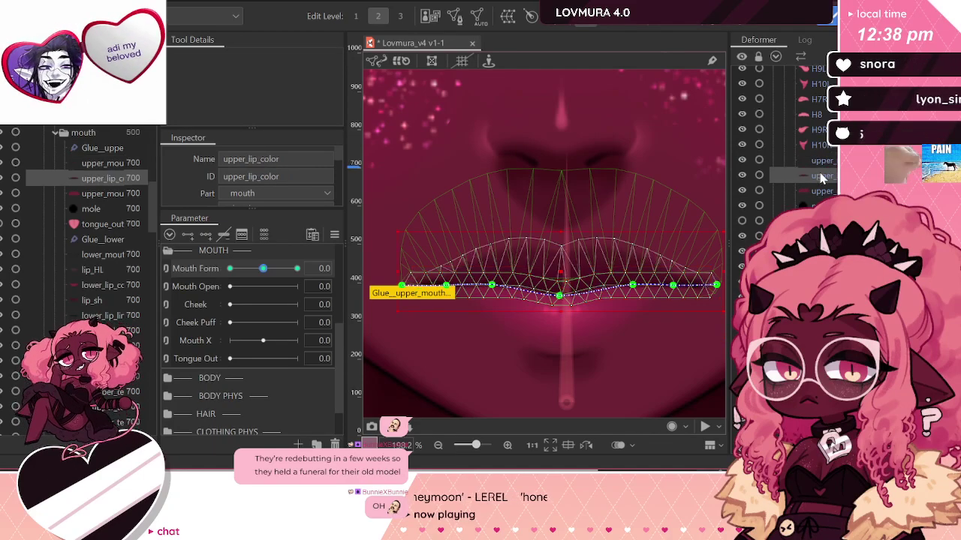
{"action": "left_click", "coordinate": [821, 161]}
{"action": "left_click", "coordinate": [821, 177], "text": "ctrl"}
{"action": "left_click", "coordinate": [823, 191], "text": "ctrl"}
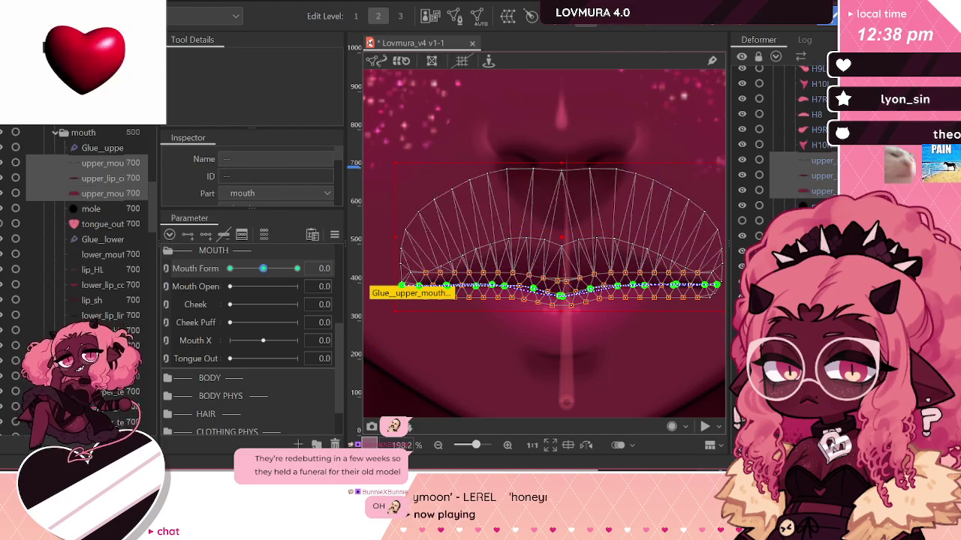
{"action": "left_click", "coordinate": [821, 236], "text": "ctrl"}
{"action": "left_click", "coordinate": [821, 250], "text": "ctrl"}
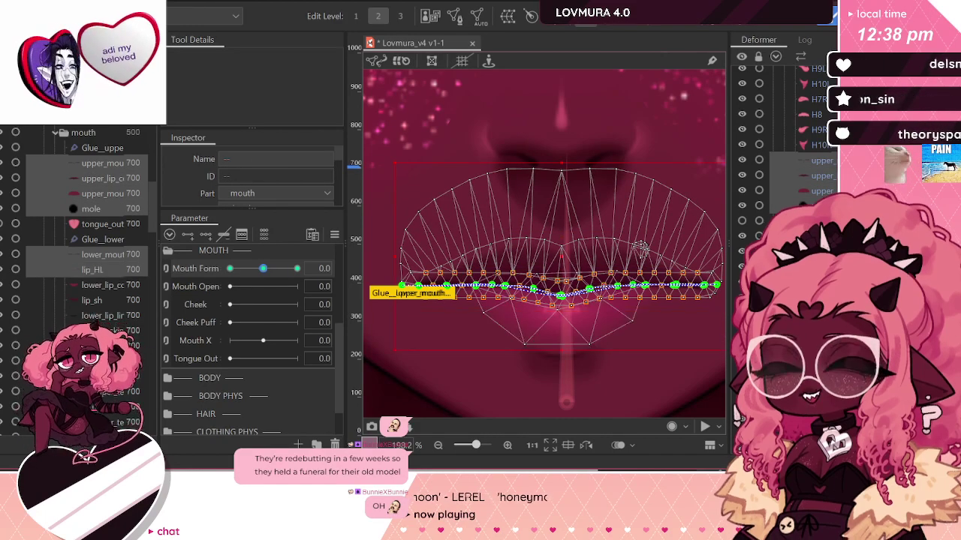
{"action": "left_click", "coordinate": [821, 266], "text": "ctrl"}
{"action": "left_click", "coordinate": [821, 281], "text": "ctrl"}
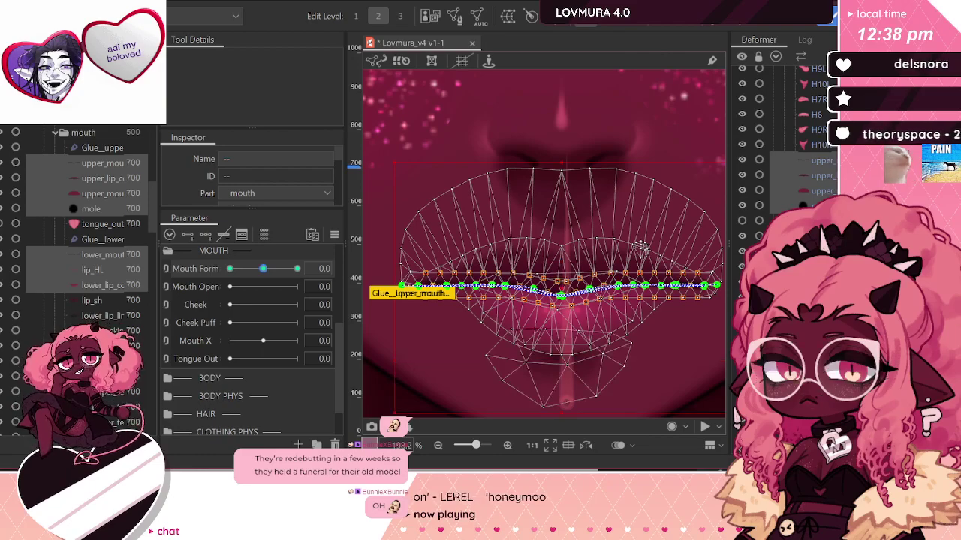
{"action": "left_click", "coordinate": [821, 296], "text": "ctrl"}
{"action": "left_click", "coordinate": [821, 310], "text": "ctrl"}
{"action": "left_click", "coordinate": [821, 325], "text": "ctrl"}
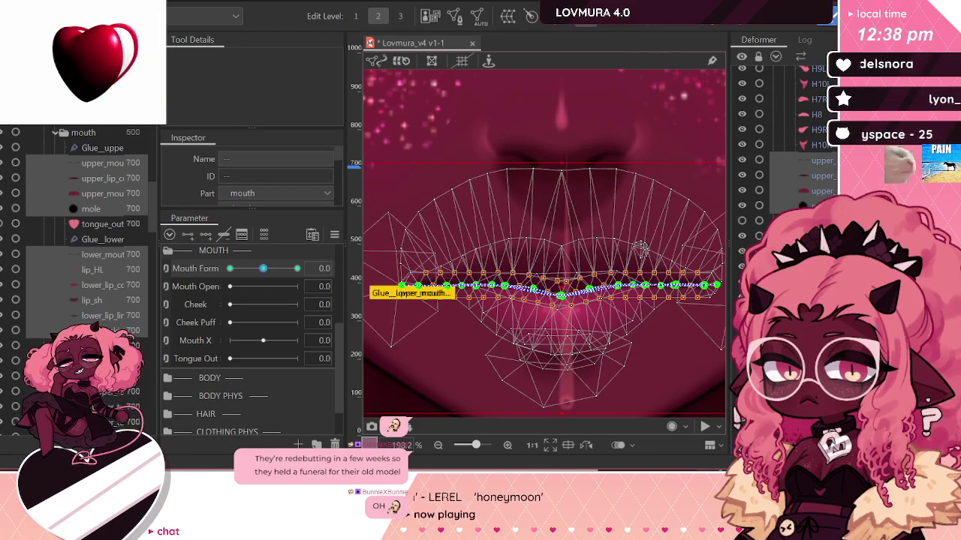
{"action": "left_click", "coordinate": [821, 341], "text": "ctrl"}
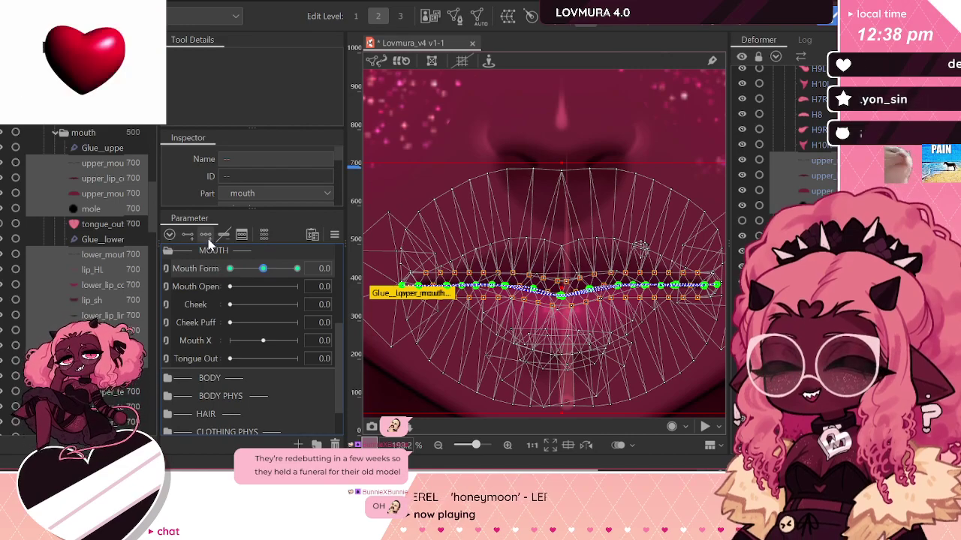
{"action": "left_click", "coordinate": [297, 268]}
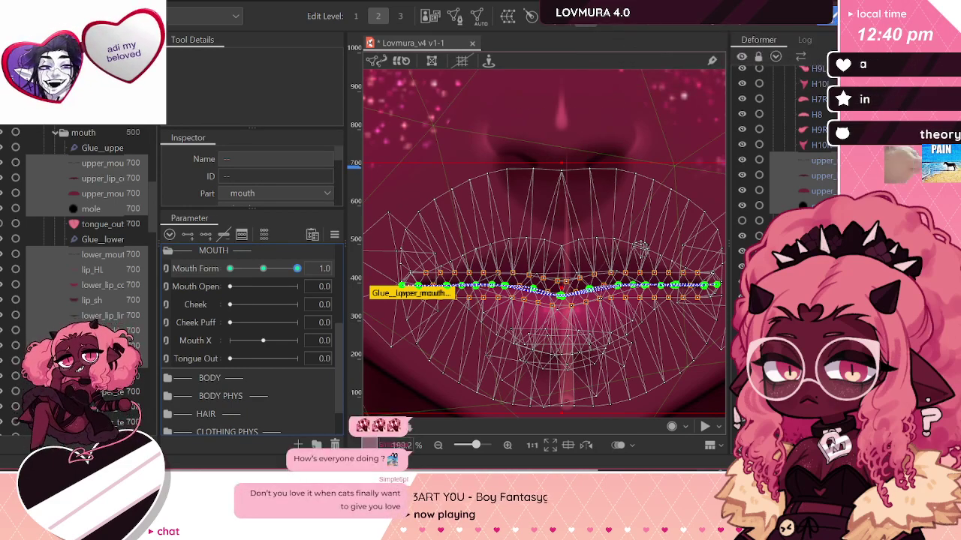
Step: At Mouth Form 1.0, raise the two outermost deform path points at the right end of upper_mouth_line into a smile corner
{"action": "left_click", "coordinate": [819, 236]}
{"action": "left_click", "coordinate": [820, 176]}
{"action": "left_click", "coordinate": [819, 160]}
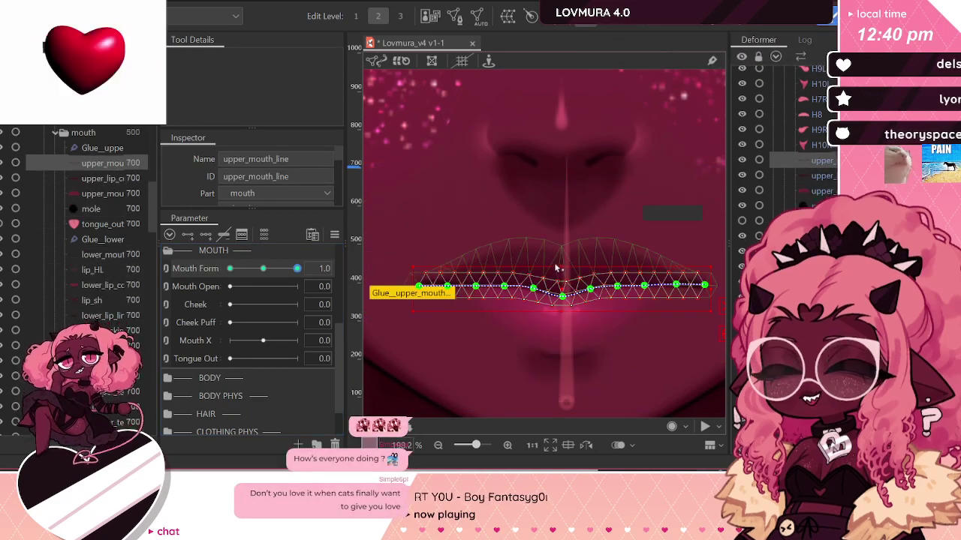
{"action": "left_click_drag", "start_coordinate": [565, 278], "coordinate": [545, 271]}
{"action": "left_click_drag", "start_coordinate": [685, 279], "coordinate": [688, 250]}
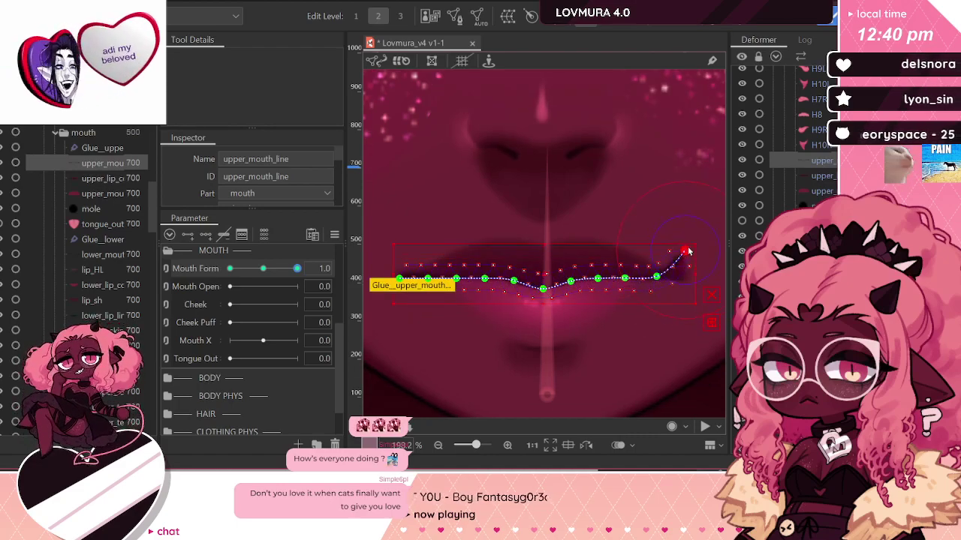
{"action": "left_click_drag", "start_coordinate": [661, 279], "coordinate": [686, 231]}
Step: Hide upper_lip_color and the lower lip colour over the mouth line, and undo the hiding of the lower mouth skin
{"action": "left_click", "coordinate": [781, 178]}
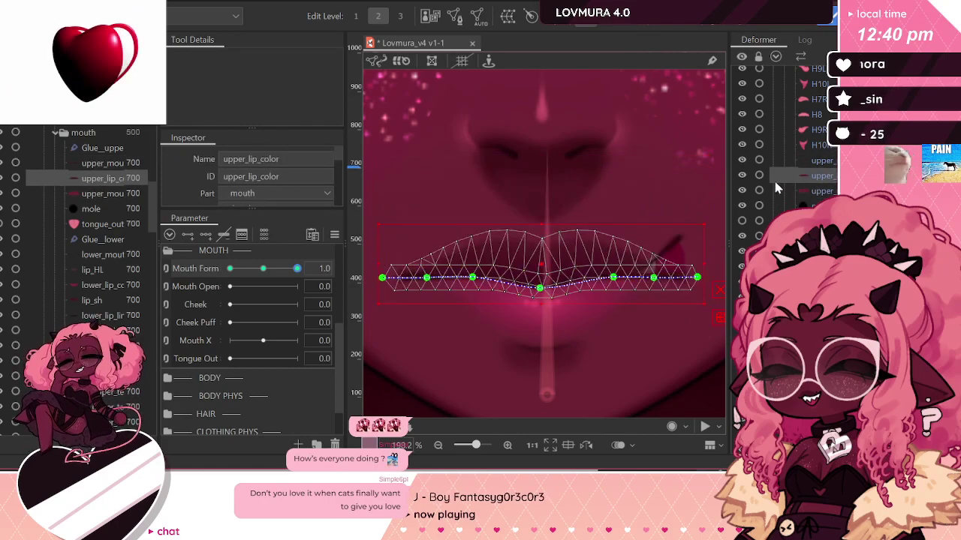
{"action": "left_click", "coordinate": [742, 176]}
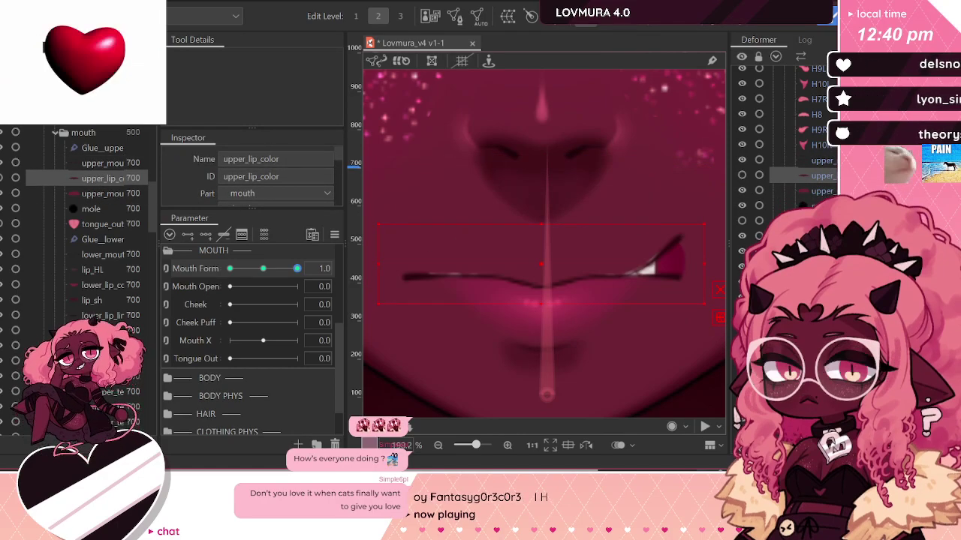
{"action": "left_click", "coordinate": [542, 331]}
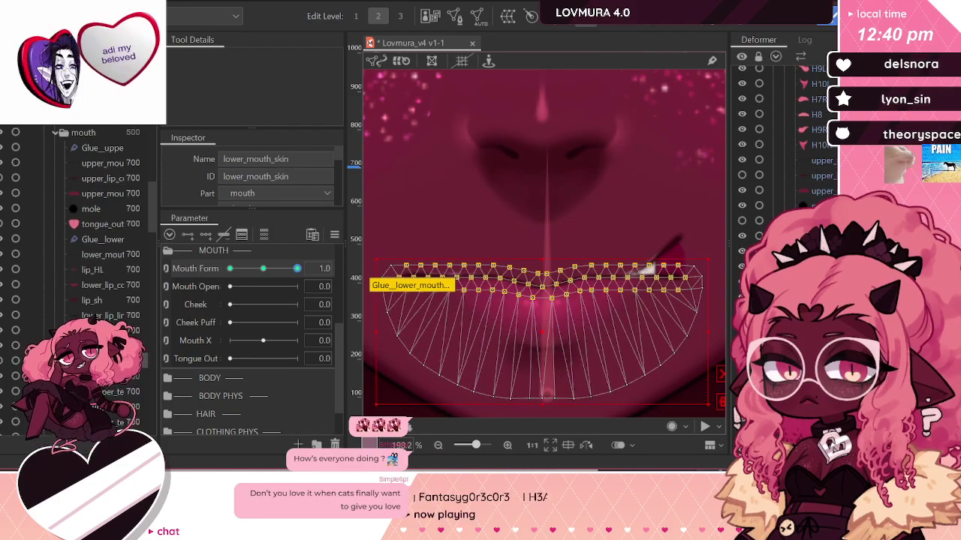
{"action": "left_click", "coordinate": [537, 301]}
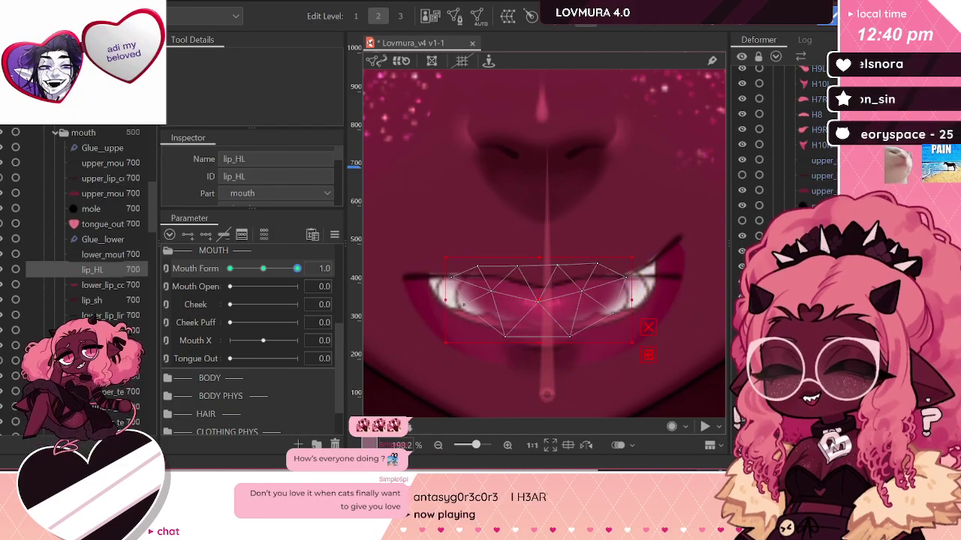
{"action": "key", "text": "ctrl+z"}
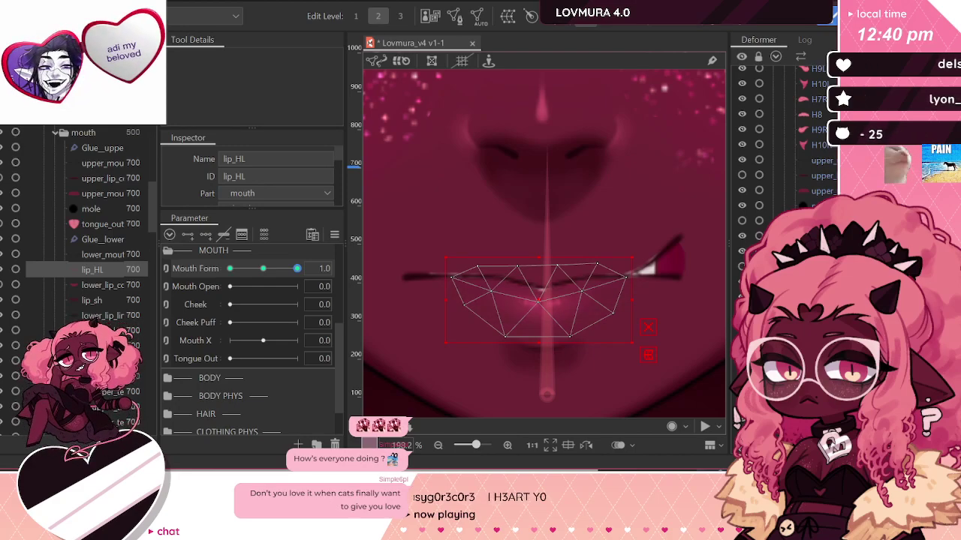
Step: Raise the left corner points of upper_mouth_line to mirror the other corner, and nudge the third point from the right end upward
{"action": "left_click", "coordinate": [819, 192]}
{"action": "left_click", "coordinate": [818, 177]}
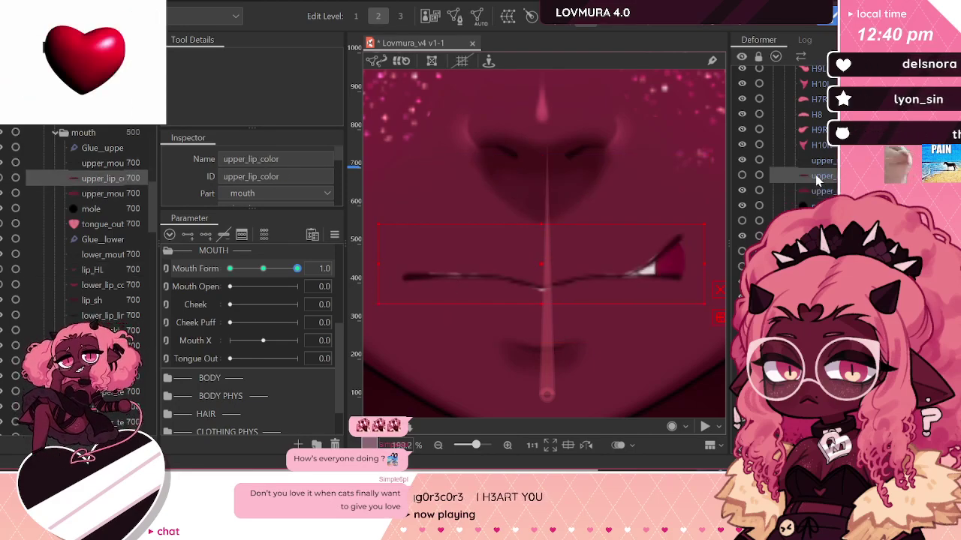
{"action": "left_click", "coordinate": [820, 160]}
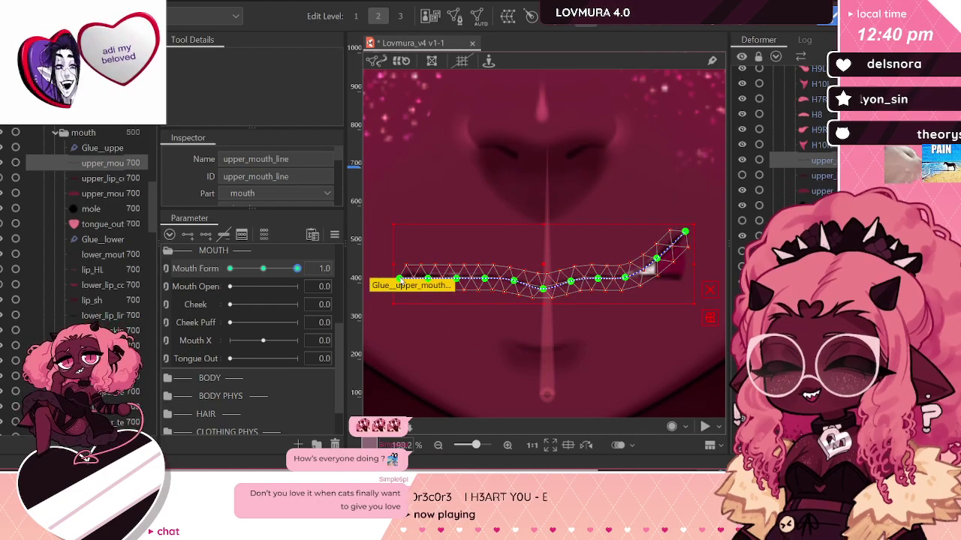
{"action": "left_click_drag", "start_coordinate": [399, 279], "coordinate": [398, 236]}
{"action": "left_click_drag", "start_coordinate": [457, 278], "coordinate": [430, 258]}
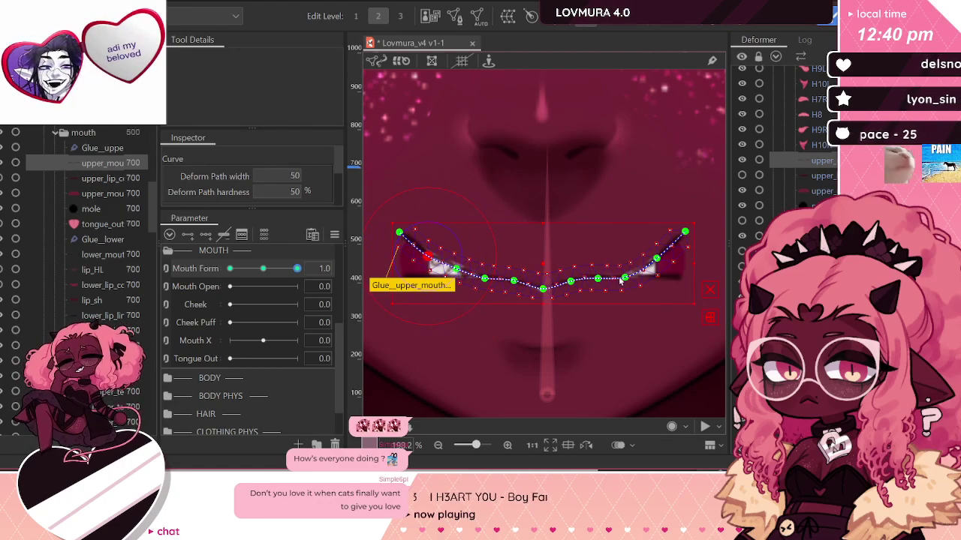
{"action": "left_click_drag", "start_coordinate": [625, 279], "coordinate": [625, 275]}
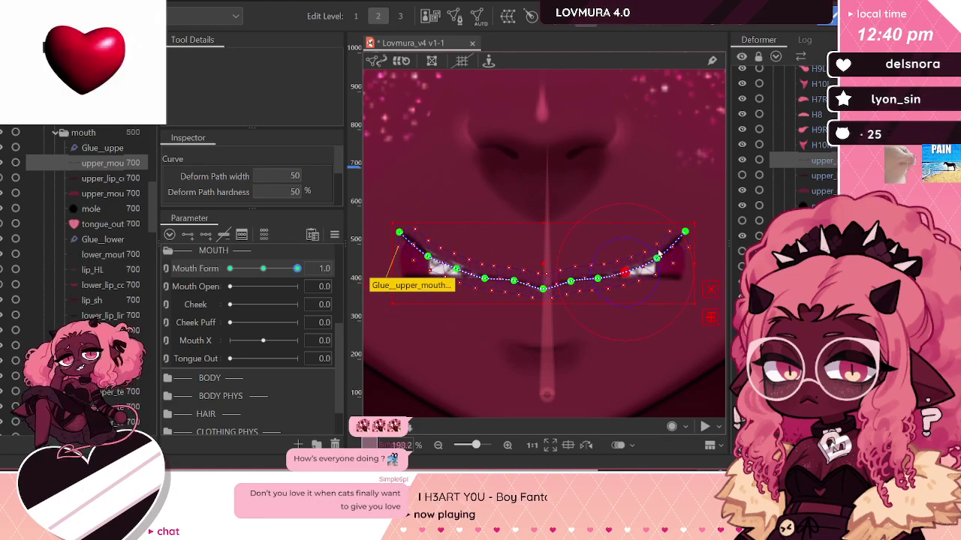
Step: Select lower_mouth_line and raise the path points at both of its ends to follow the smiling upper mouth line
{"action": "left_click", "coordinate": [592, 321]}
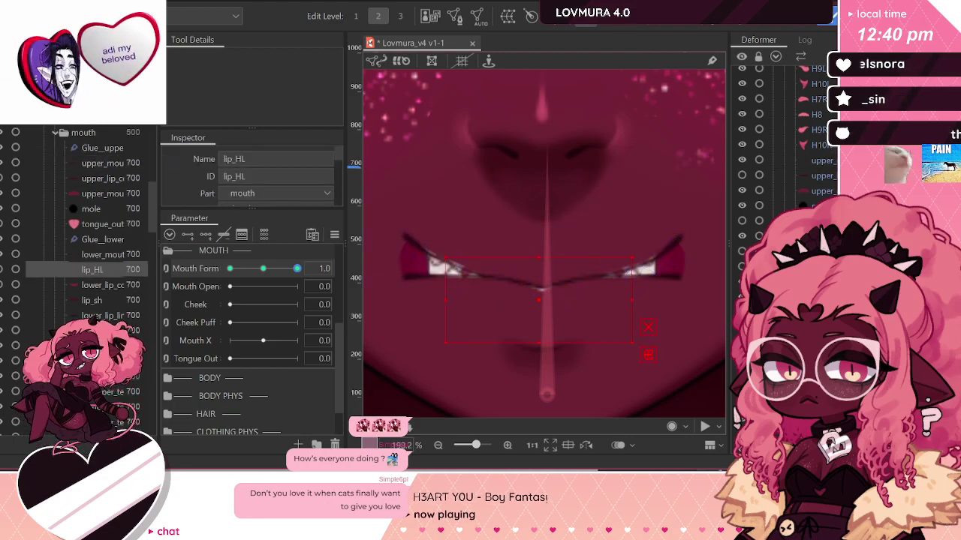
{"action": "left_click", "coordinate": [570, 345]}
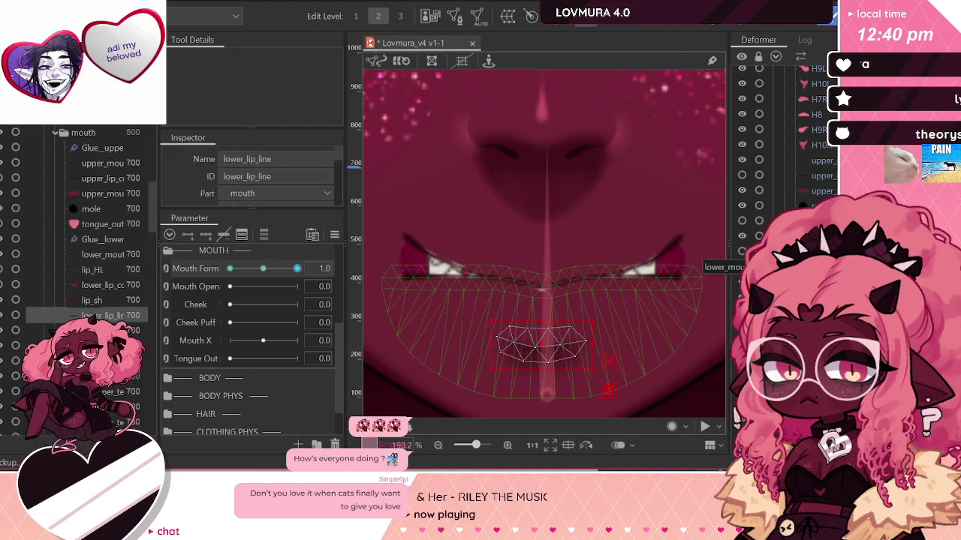
{"action": "left_click", "coordinate": [820, 175]}
{"action": "left_click", "coordinate": [661, 290]}
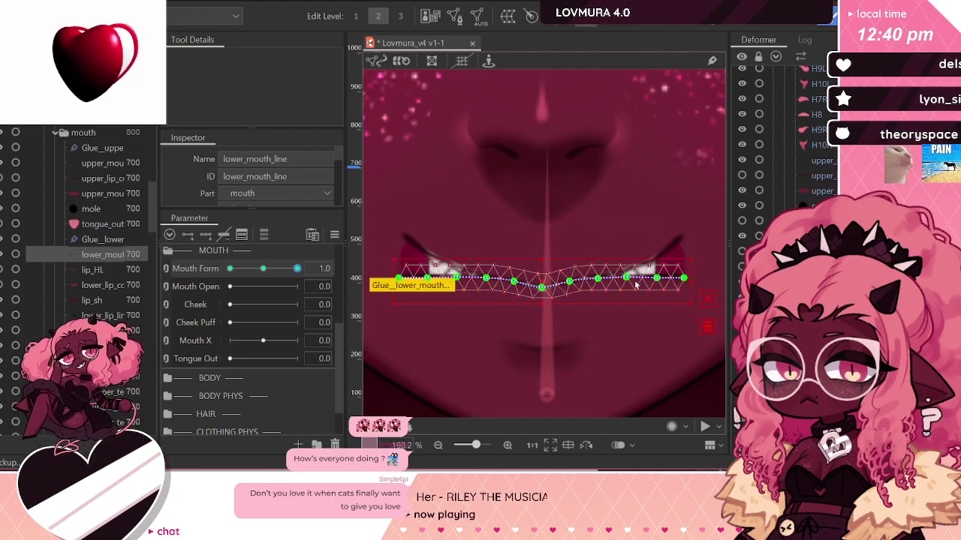
{"action": "left_click_drag", "start_coordinate": [628, 279], "coordinate": [683, 240]}
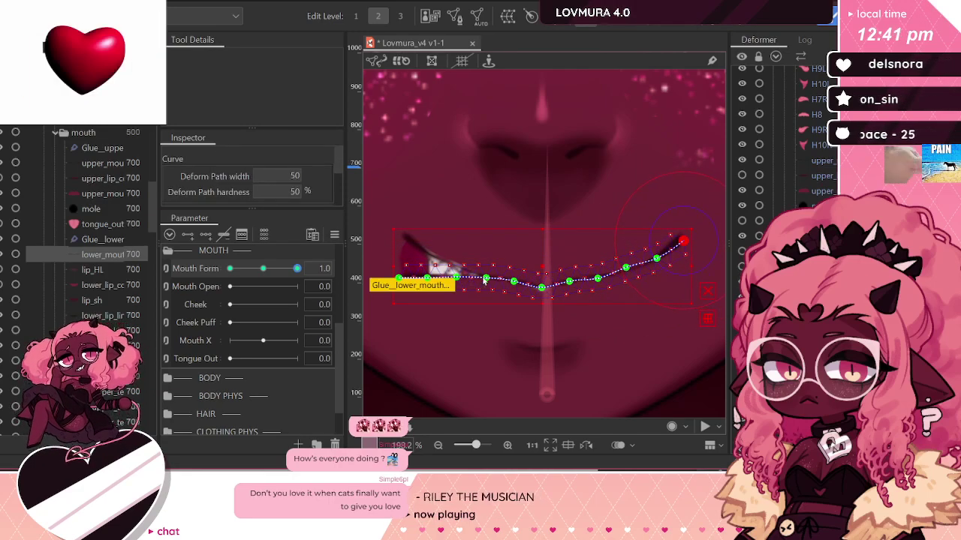
{"action": "left_click_drag", "start_coordinate": [399, 280], "coordinate": [397, 246]}
{"action": "left_click_drag", "start_coordinate": [427, 278], "coordinate": [427, 258]}
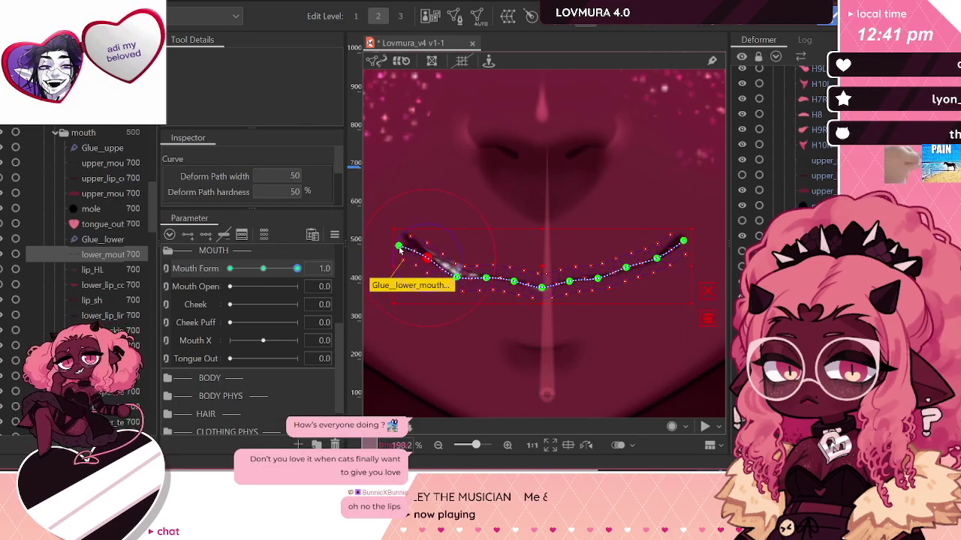
Step: Refine the left end points of lower_mouth_line upward to close the gap beneath the upper mouth line
{"action": "left_click", "coordinate": [413, 286]}
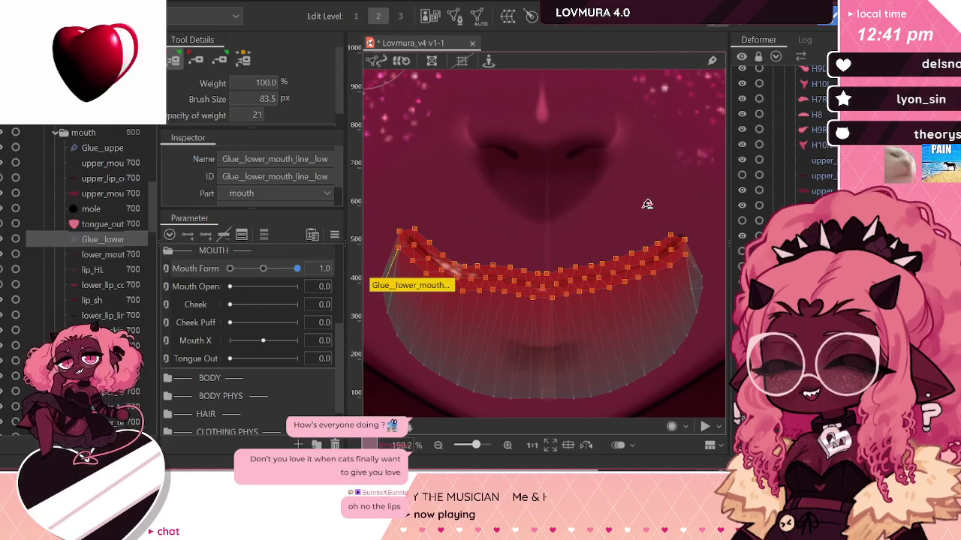
{"action": "left_click", "coordinate": [818, 205]}
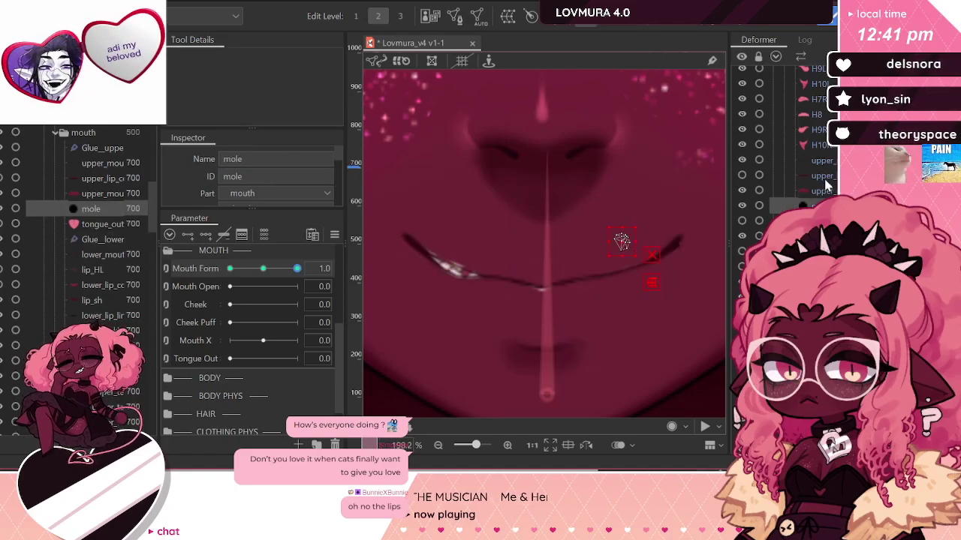
{"action": "left_click", "coordinate": [589, 279]}
{"action": "left_click_drag", "start_coordinate": [456, 278], "coordinate": [427, 254]}
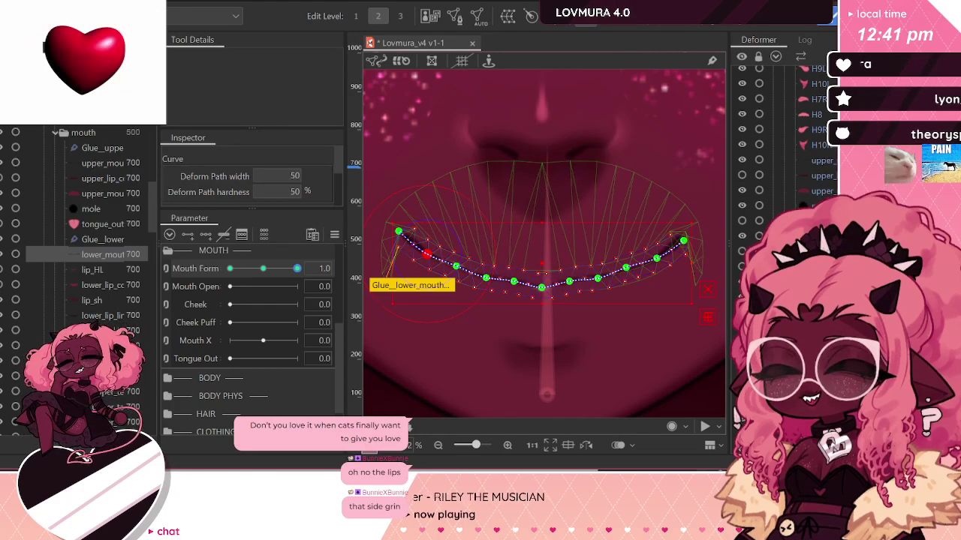
Step: Clear the selection and examine the smile shape against the whole face
{"action": "left_click", "coordinate": [91, 300]}
{"action": "scroll", "coordinate": [542, 156], "scroll_direction": "down", "scroll_amount": 5}
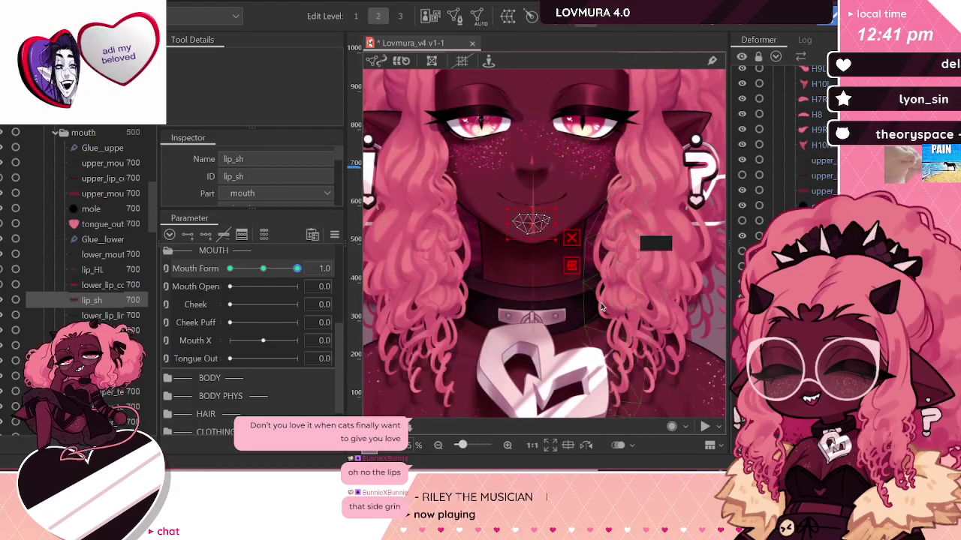
{"action": "scroll", "coordinate": [542, 157], "scroll_direction": "up", "scroll_amount": 2}
{"action": "scroll", "coordinate": [557, 269], "scroll_direction": "down", "scroll_amount": 2}
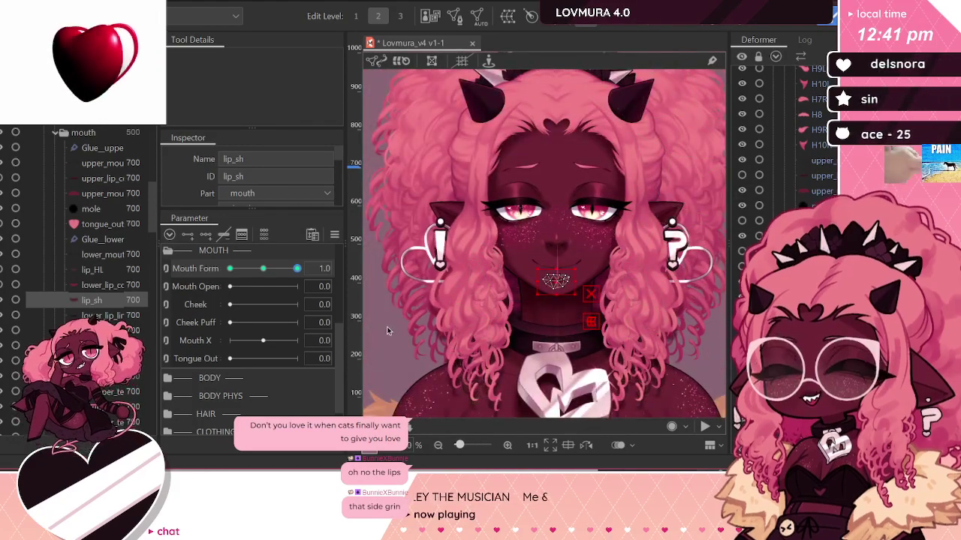
{"action": "left_click", "coordinate": [380, 248]}
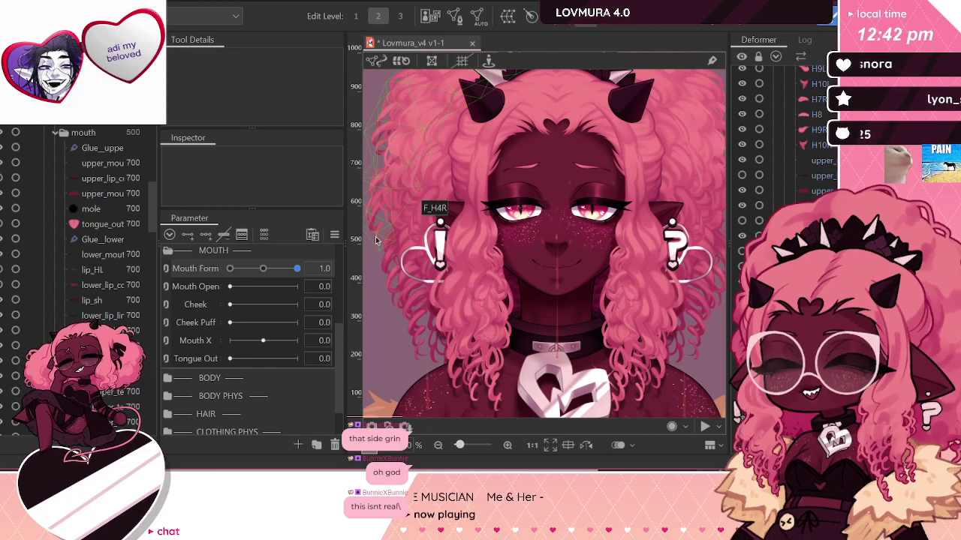
Step: Select upper_mouth_line and raise its center point and the intermediate points on both sides to smooth the smile curve
{"action": "left_click", "coordinate": [825, 161]}
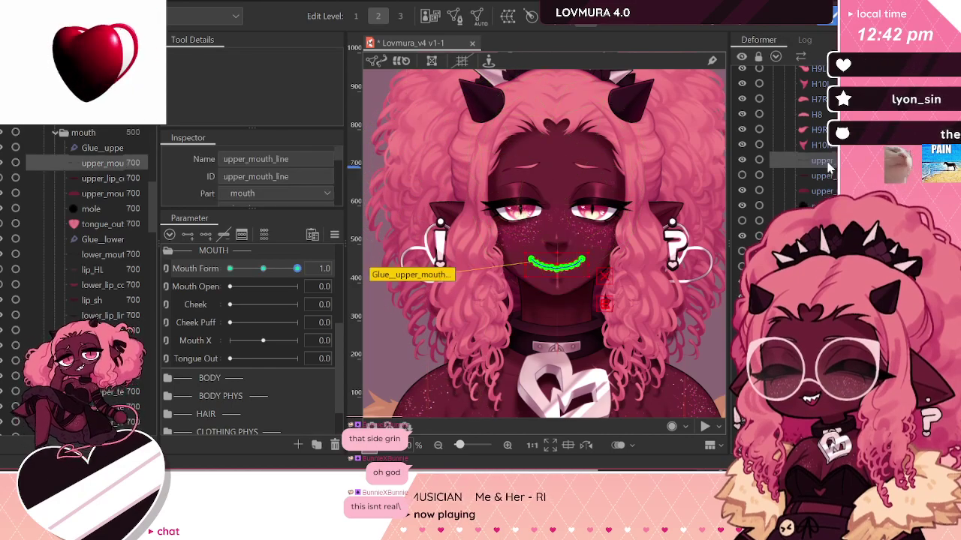
{"action": "scroll", "coordinate": [561, 257], "scroll_direction": "up", "scroll_amount": 3}
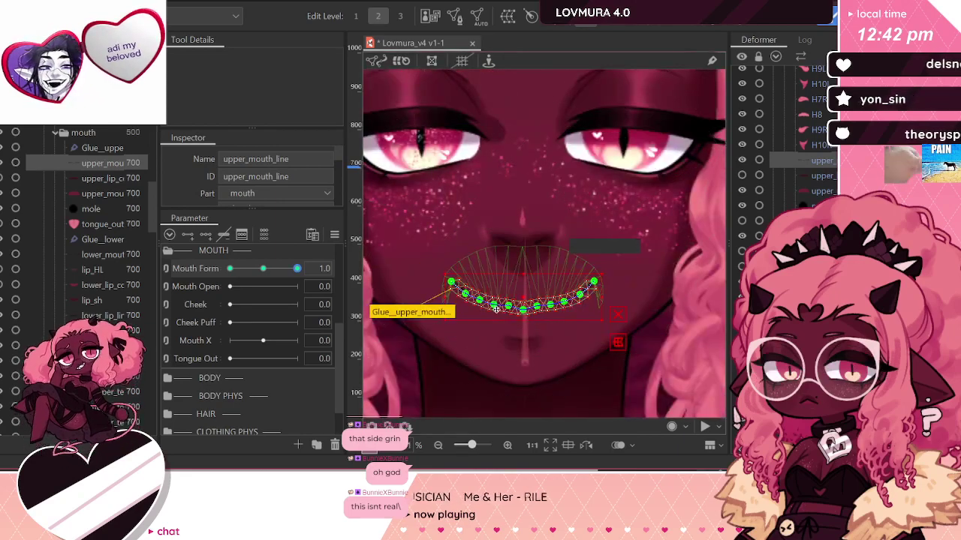
{"action": "scroll", "coordinate": [534, 315], "scroll_direction": "up", "scroll_amount": 2}
{"action": "scroll", "coordinate": [535, 317], "scroll_direction": "up", "scroll_amount": 2}
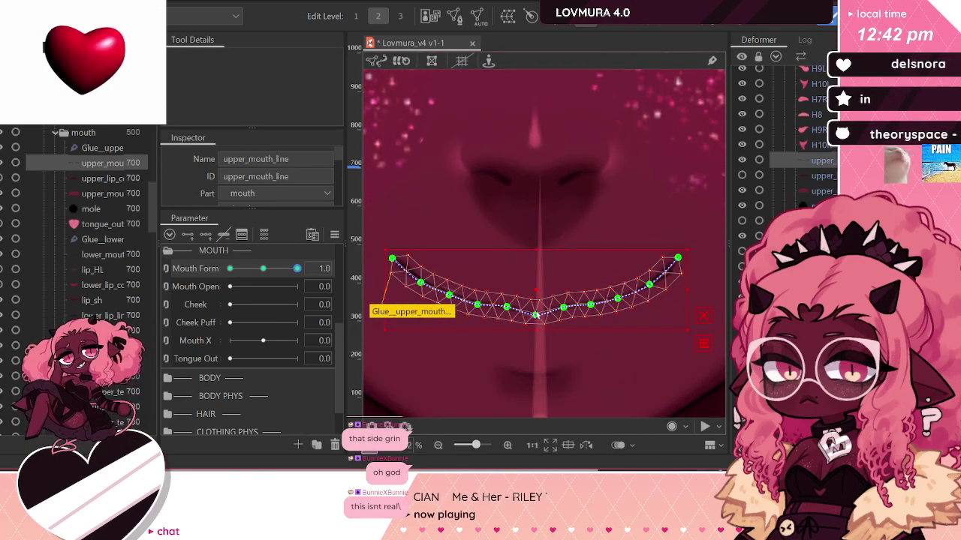
{"action": "left_click_drag", "start_coordinate": [536, 315], "coordinate": [536, 311]}
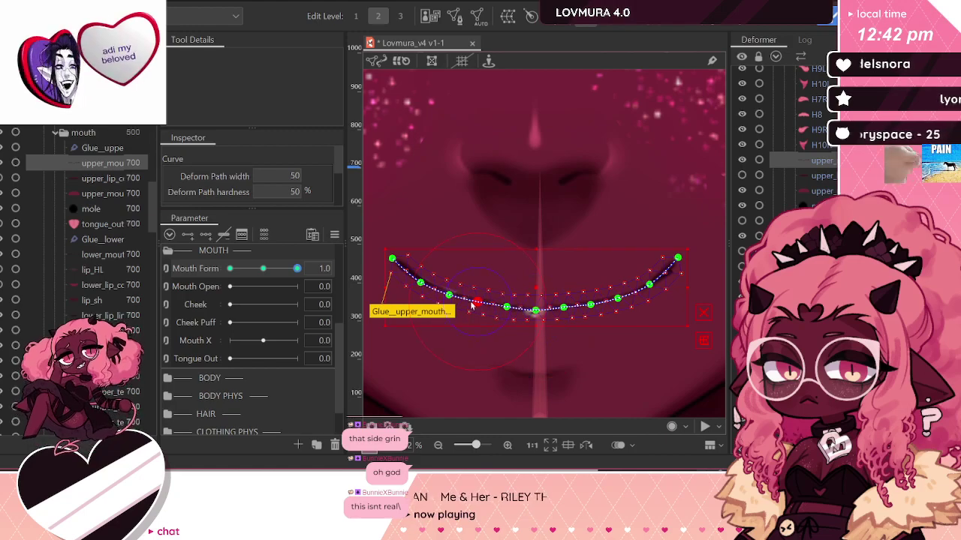
{"action": "left_click", "coordinate": [449, 288]}
{"action": "left_click", "coordinate": [593, 304]}
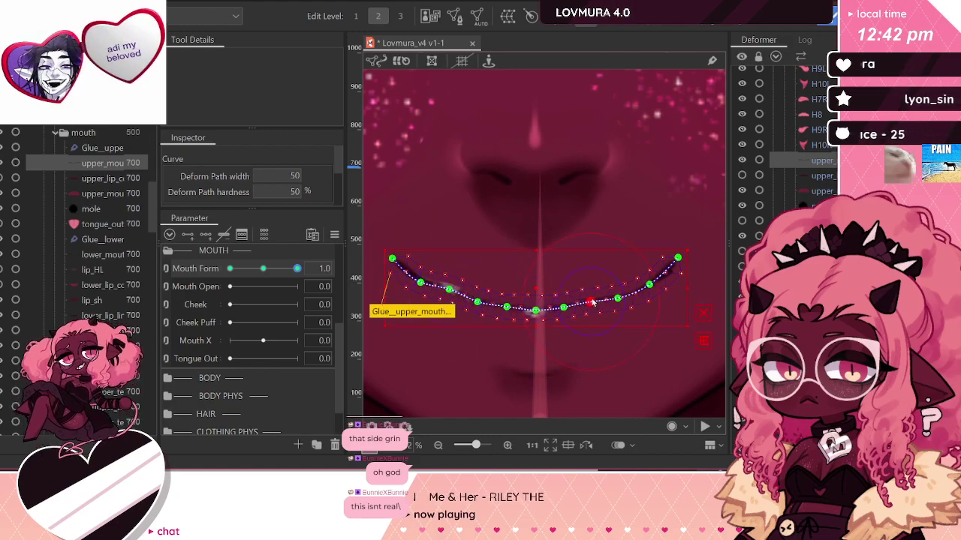
{"action": "left_click_drag", "start_coordinate": [621, 300], "coordinate": [651, 280]}
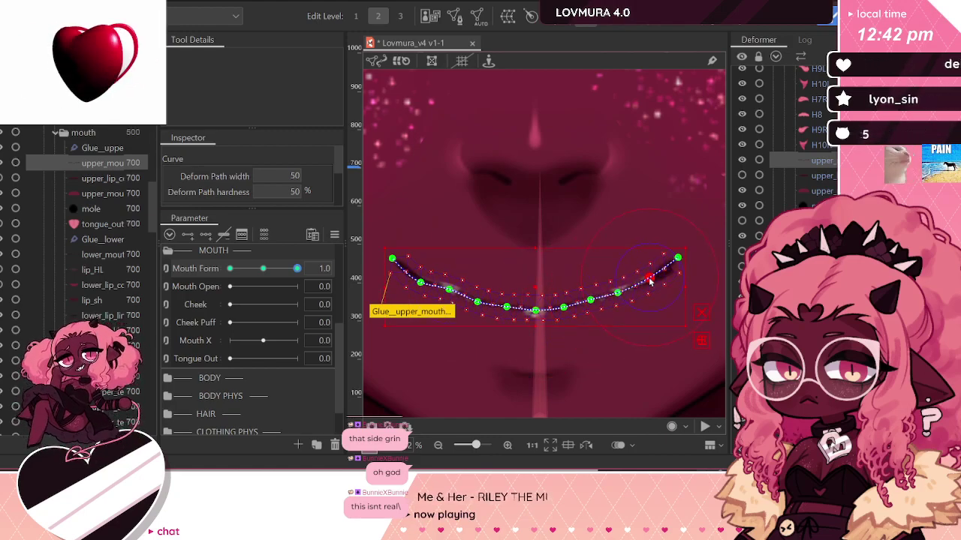
Step: Raise the corner points of upper_mouth_line and their neighboring points on both sides to lift the smile's ends symmetrically
{"action": "left_click_drag", "start_coordinate": [393, 259], "coordinate": [393, 250]}
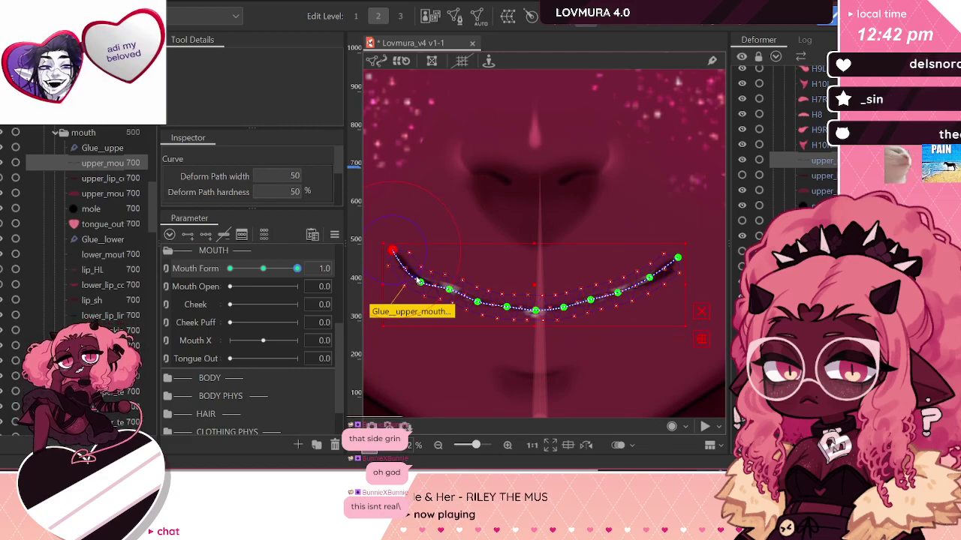
{"action": "left_click_drag", "start_coordinate": [418, 281], "coordinate": [419, 275]}
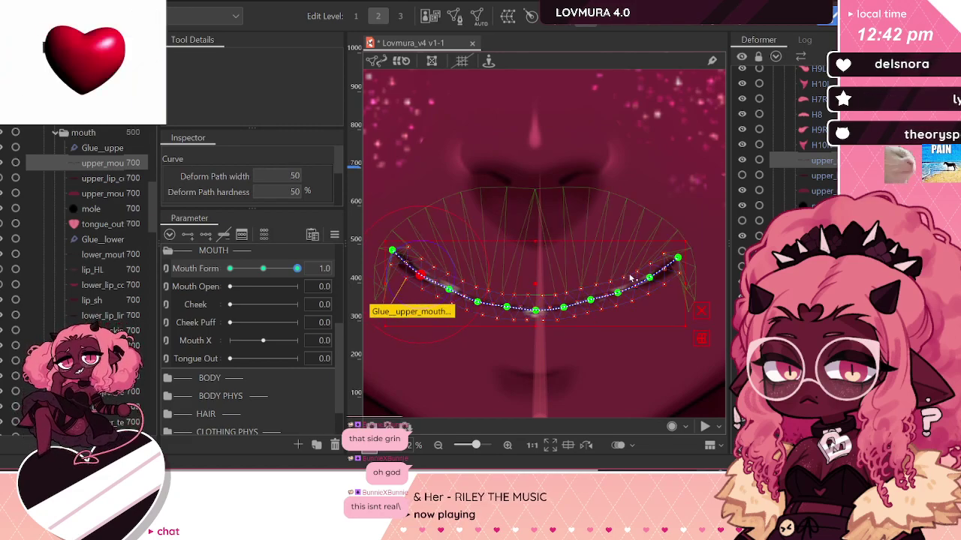
{"action": "left_click_drag", "start_coordinate": [678, 259], "coordinate": [679, 248]}
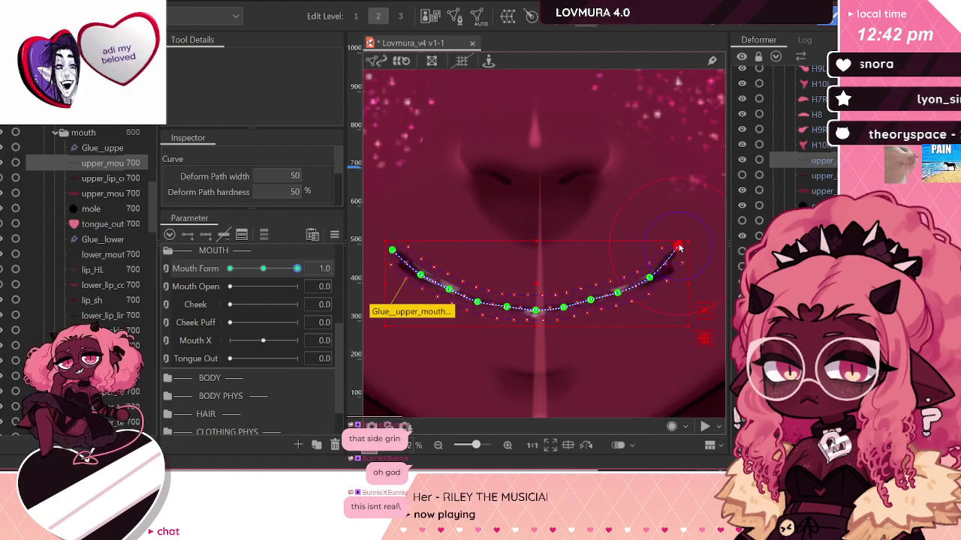
{"action": "left_click_drag", "start_coordinate": [651, 279], "coordinate": [649, 275]}
{"action": "left_click", "coordinate": [597, 300]}
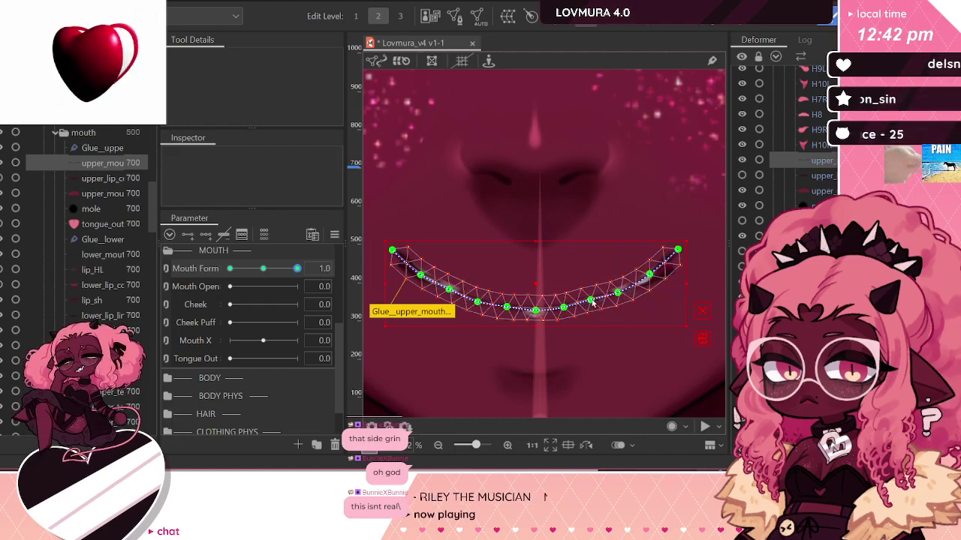
{"action": "left_click", "coordinate": [593, 300]}
Step: Select lower_mouth_line and raise its path points from the left corner across to the right corner to match the upper mouth line
{"action": "left_click", "coordinate": [822, 160]}
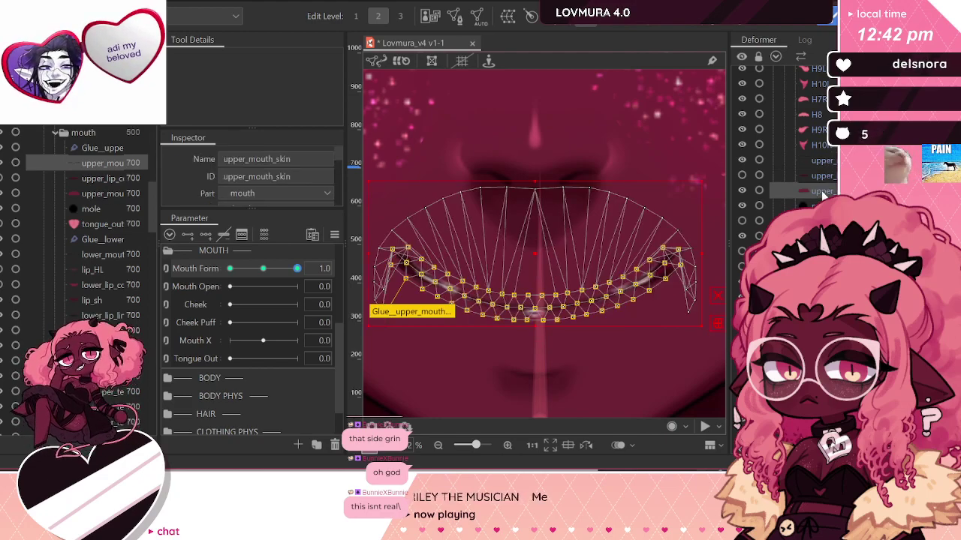
{"action": "left_click", "coordinate": [822, 191]}
{"action": "left_click", "coordinate": [825, 175]}
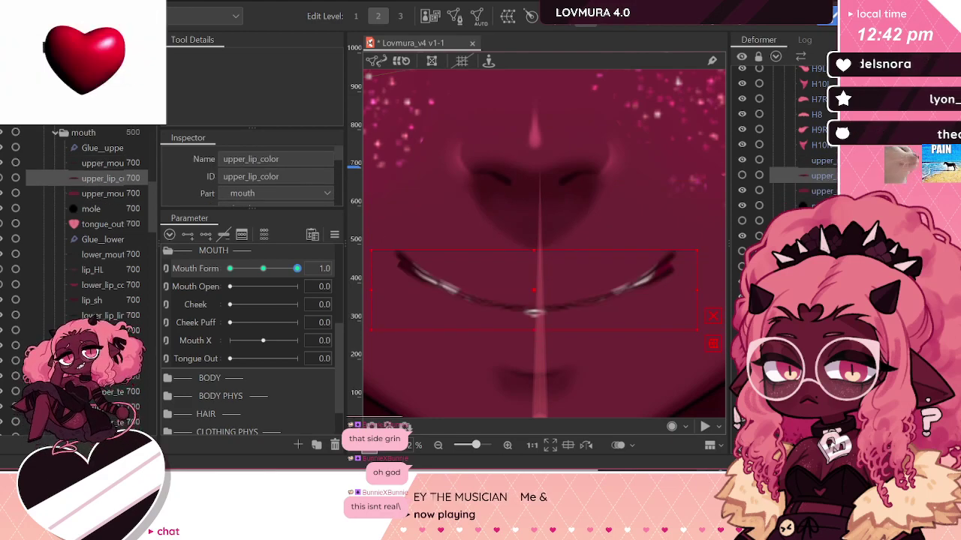
{"action": "left_click", "coordinate": [823, 296]}
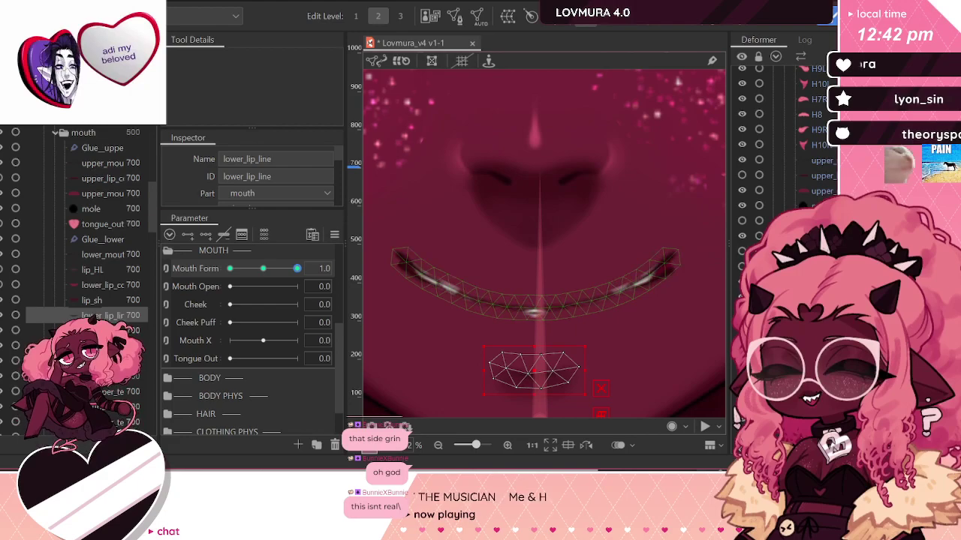
{"action": "left_click", "coordinate": [655, 263]}
{"action": "left_click", "coordinate": [103, 254]}
{"action": "left_click_drag", "start_coordinate": [393, 260], "coordinate": [392, 248]}
{"action": "left_click_drag", "start_coordinate": [419, 281], "coordinate": [480, 297]}
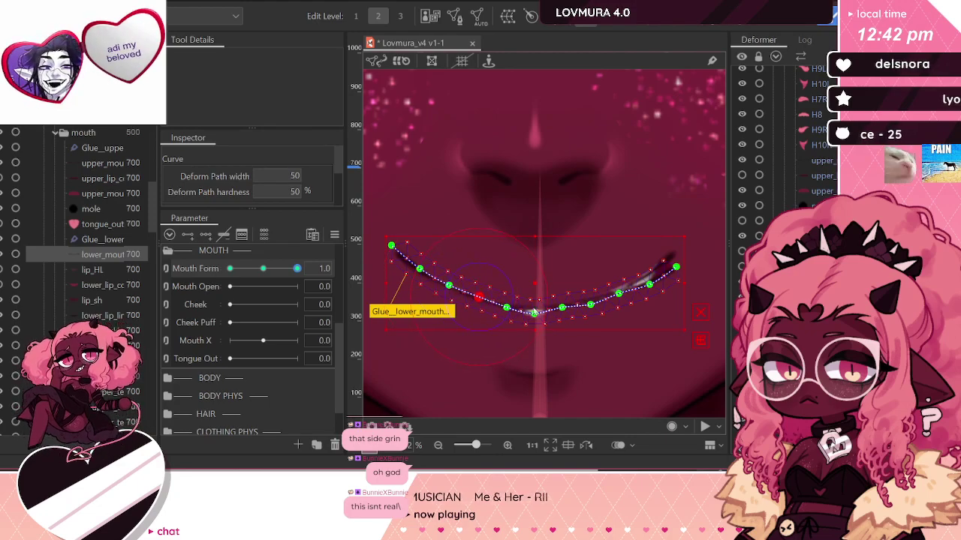
{"action": "left_click_drag", "start_coordinate": [535, 316], "coordinate": [671, 257]}
Step: Examine the smile against the whole face, checking the upper_lip_color and upper_mouth_skin meshes
{"action": "left_click", "coordinate": [824, 177]}
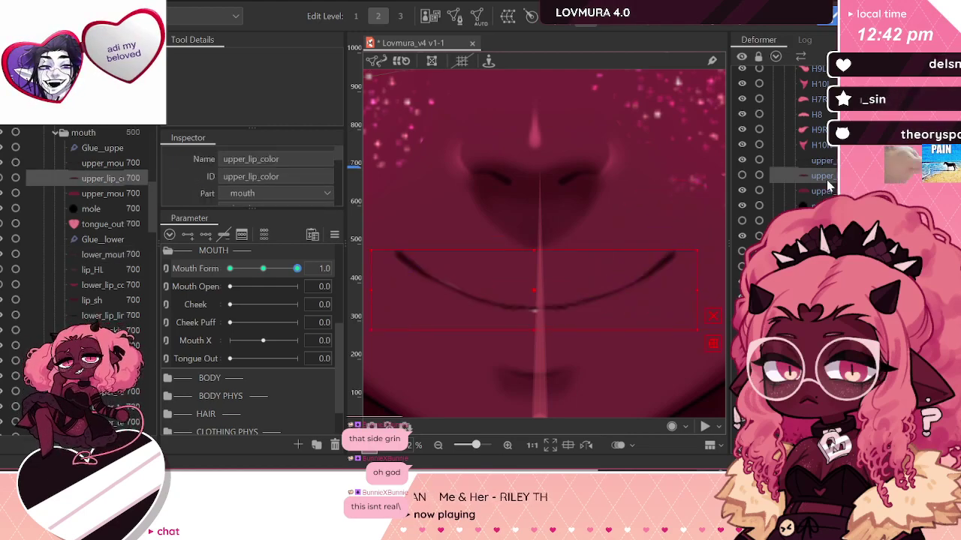
{"action": "scroll", "coordinate": [440, 173], "scroll_direction": "down", "scroll_amount": 5}
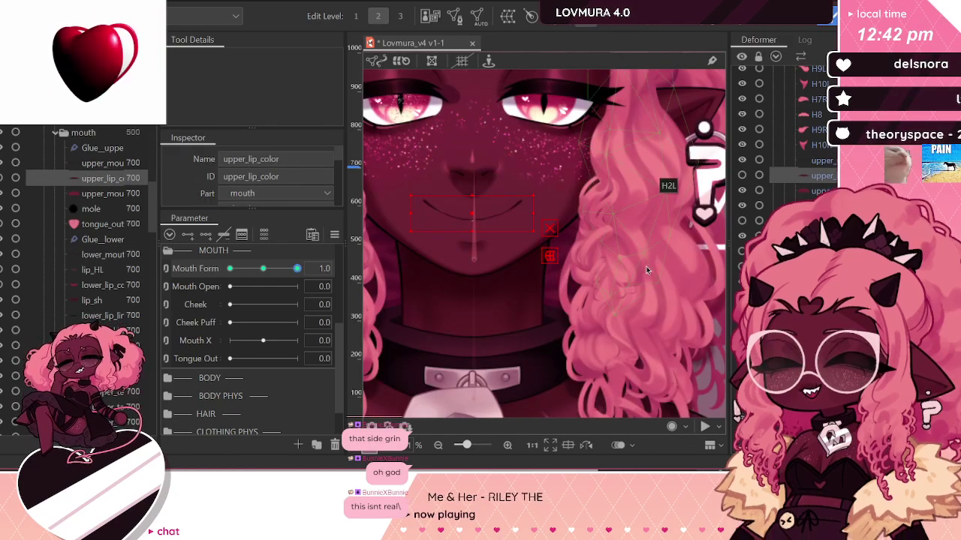
{"action": "scroll", "coordinate": [652, 321], "scroll_direction": "down", "scroll_amount": 1}
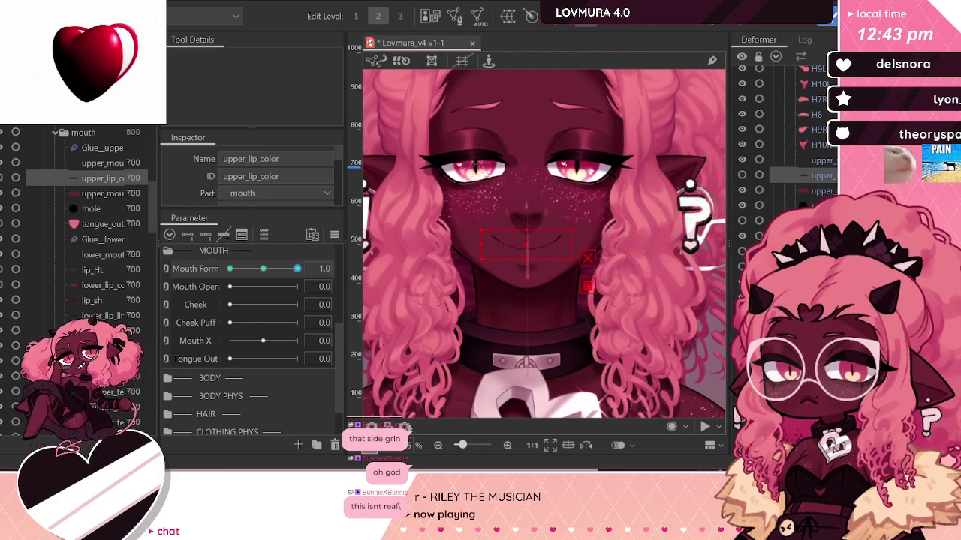
{"action": "left_click", "coordinate": [818, 193]}
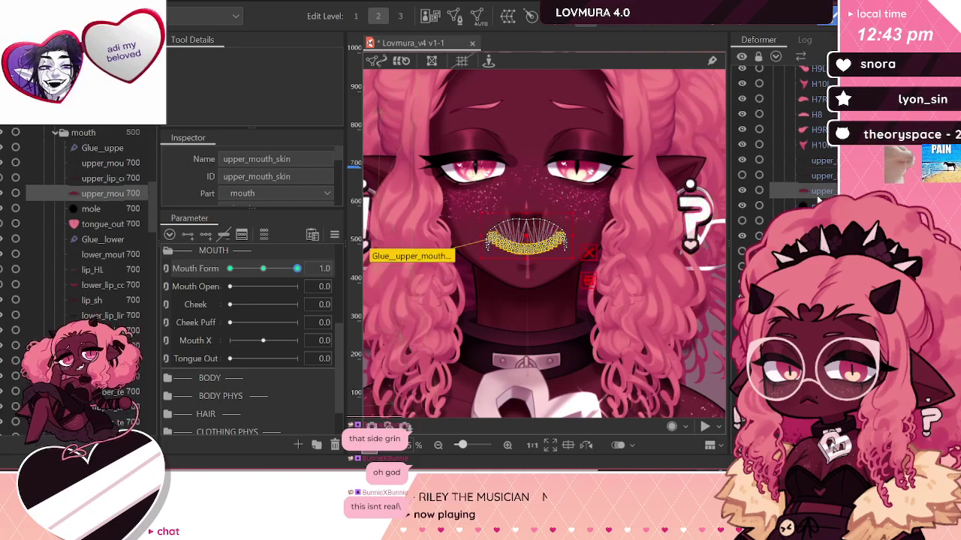
{"action": "left_click", "coordinate": [103, 270]}
{"action": "left_click", "coordinate": [825, 177]}
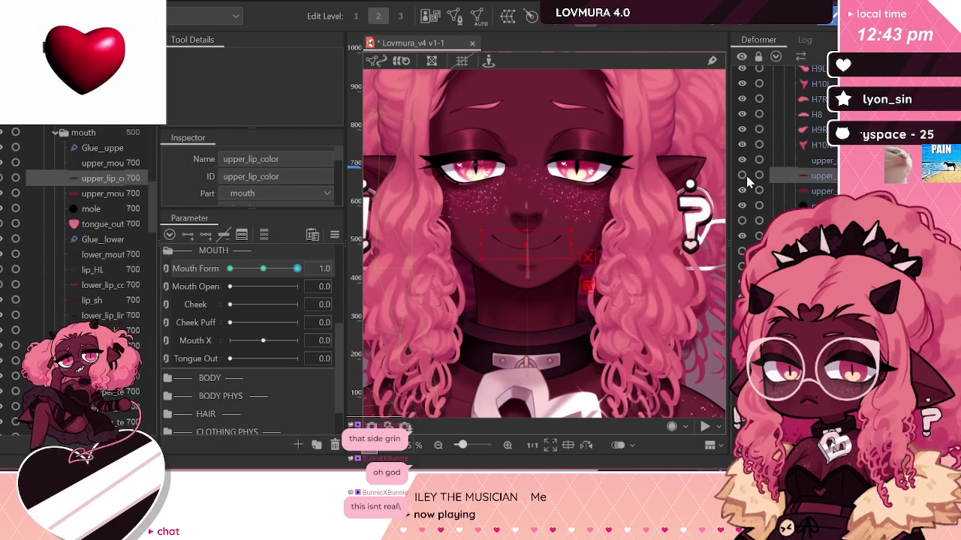
{"action": "scroll", "coordinate": [508, 185], "scroll_direction": "up", "scroll_amount": 4}
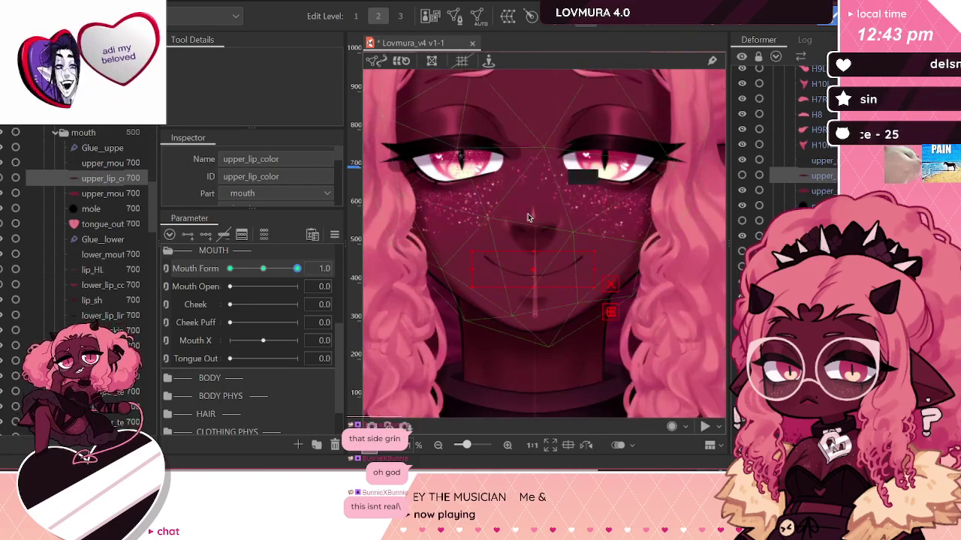
{"action": "scroll", "coordinate": [505, 231], "scroll_direction": "up", "scroll_amount": 1}
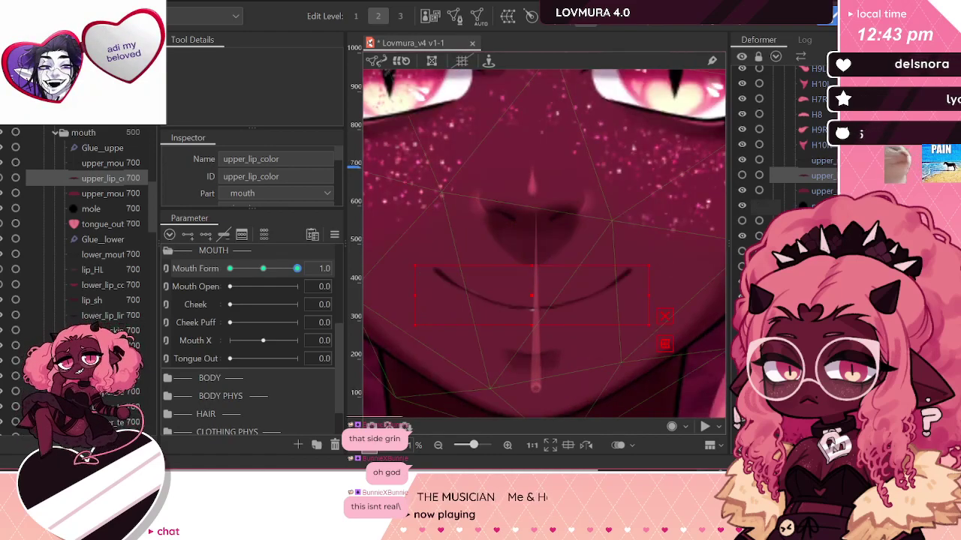
Step: Raise the center point of upper_mouth_line and the points beside it to flatten the middle of the smile, and clear its selection
{"action": "left_click", "coordinate": [636, 270]}
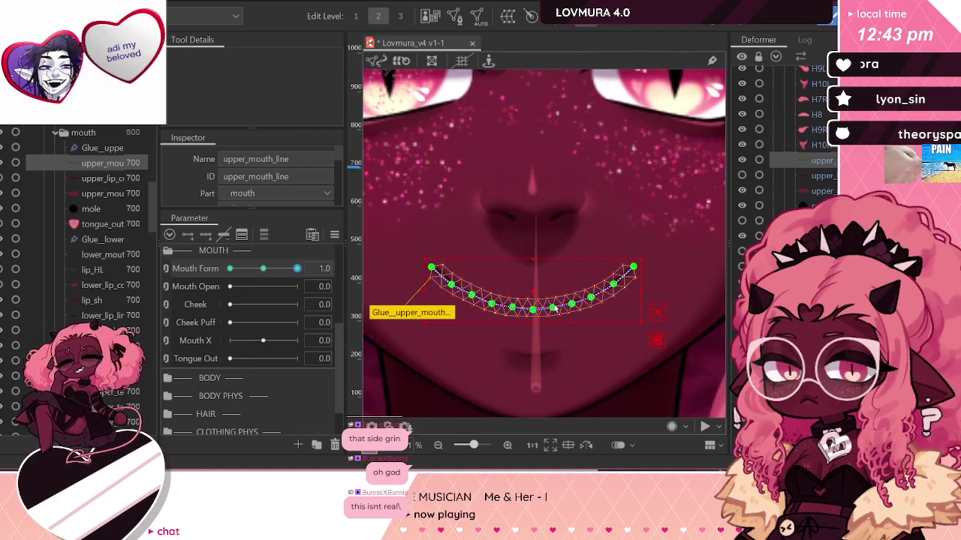
{"action": "scroll", "coordinate": [534, 323], "scroll_direction": "up", "scroll_amount": 1}
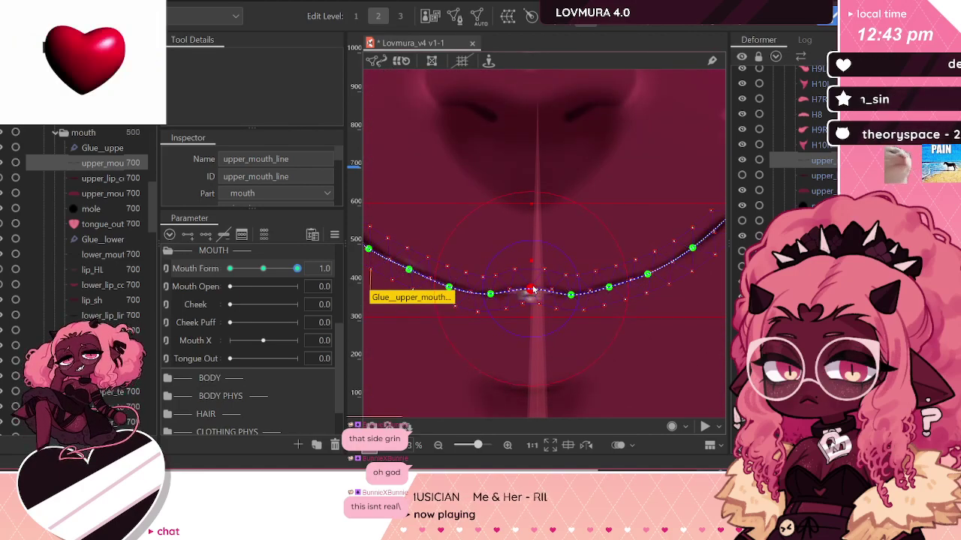
{"action": "left_click_drag", "start_coordinate": [492, 296], "coordinate": [491, 288]}
{"action": "left_click_drag", "start_coordinate": [571, 295], "coordinate": [572, 290]}
{"action": "scroll", "coordinate": [574, 293], "scroll_direction": "down", "scroll_amount": 5}
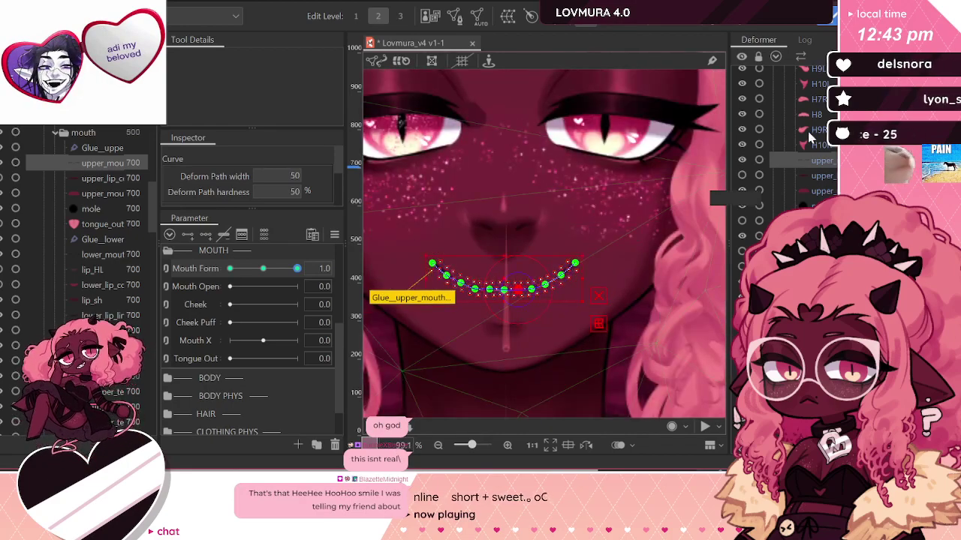
{"action": "left_click", "coordinate": [818, 130]}
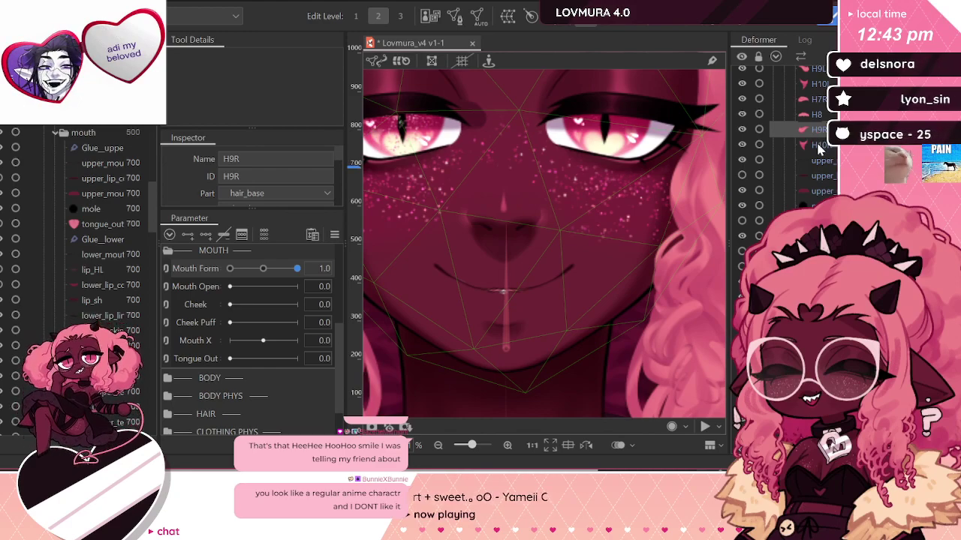
Step: Reselect upper_mouth_line, lower the second and third points from its left end slightly, and check the smile without the path shown
{"action": "left_click", "coordinate": [819, 161]}
{"action": "scroll", "coordinate": [460, 282], "scroll_direction": "up", "scroll_amount": 2}
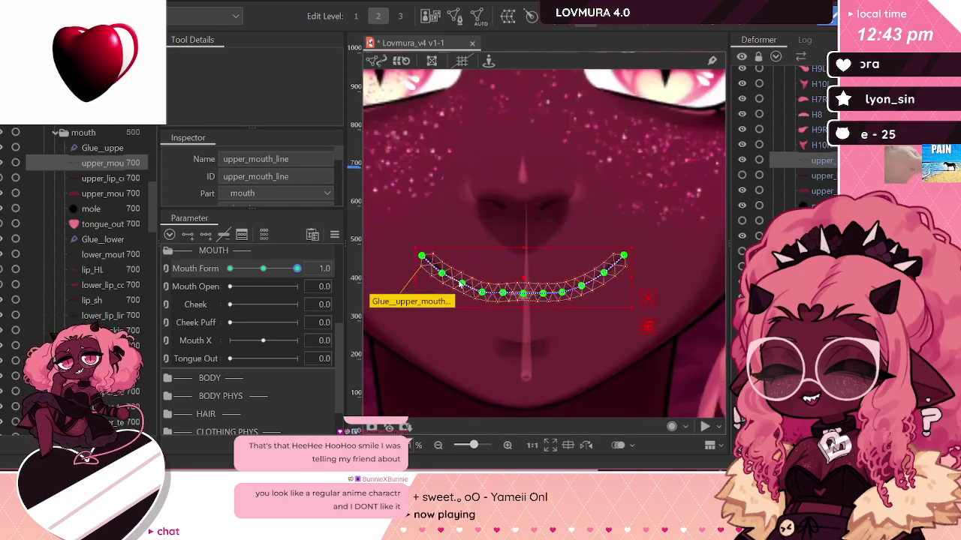
{"action": "key", "text": "p"}
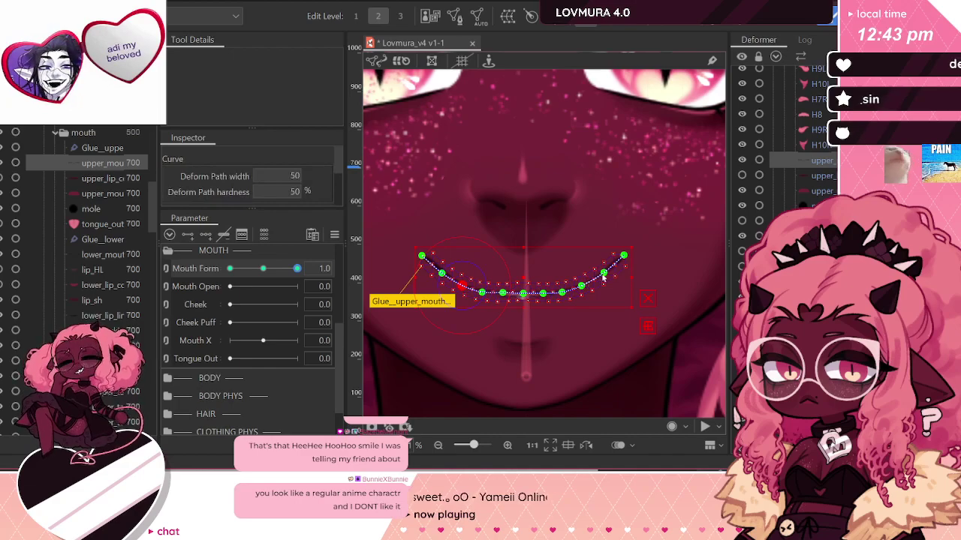
{"action": "left_click", "coordinate": [443, 274]}
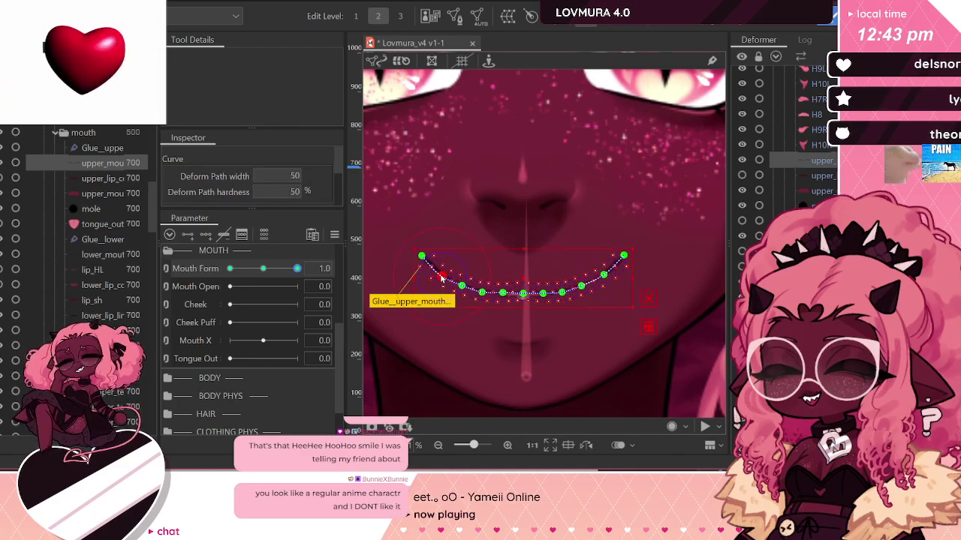
{"action": "left_click", "coordinate": [832, 145]}
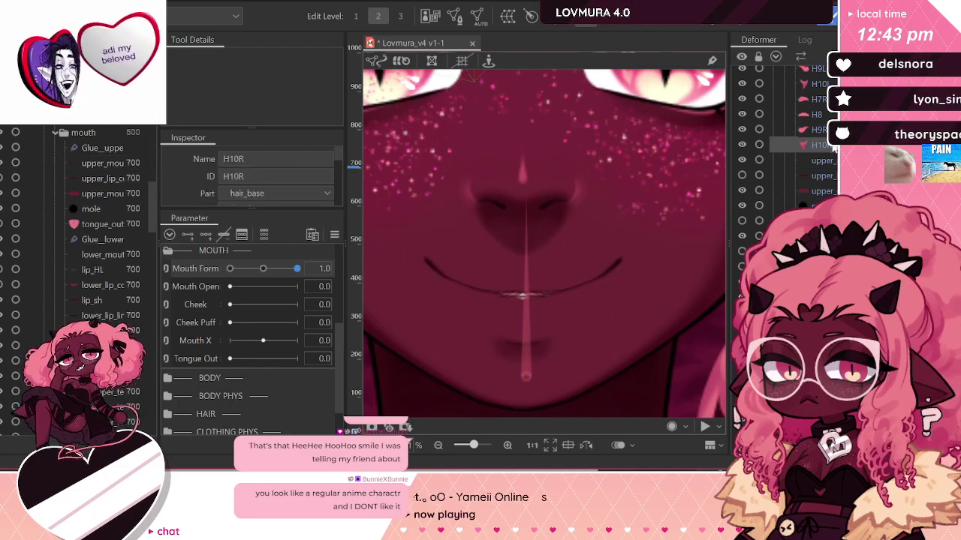
{"action": "scroll", "coordinate": [523, 210], "scroll_direction": "down", "scroll_amount": 4}
{"action": "scroll", "coordinate": [523, 188], "scroll_direction": "up", "scroll_amount": 2}
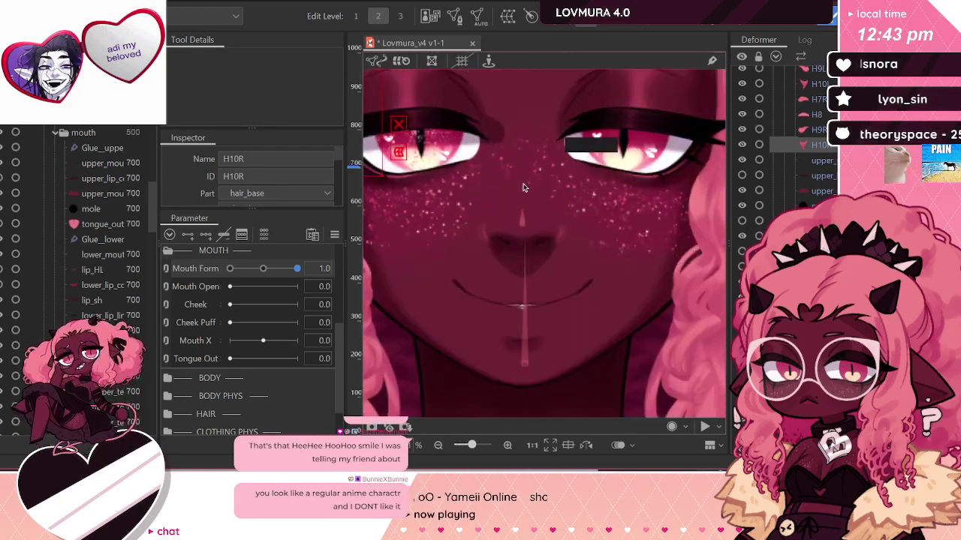
{"action": "scroll", "coordinate": [518, 279], "scroll_direction": "up", "scroll_amount": 2}
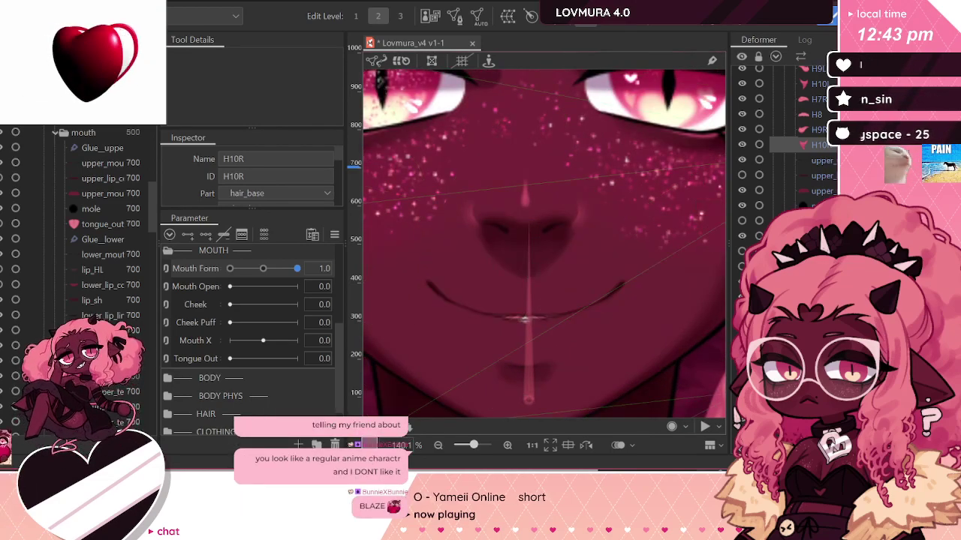
Step: Select upper_mouth_line, raise its five middle path points to flatten the center of the smile, and check the line with upper_lip_color selected
{"action": "left_click", "coordinate": [527, 317]}
{"action": "scroll", "coordinate": [535, 314], "scroll_direction": "up", "scroll_amount": 1}
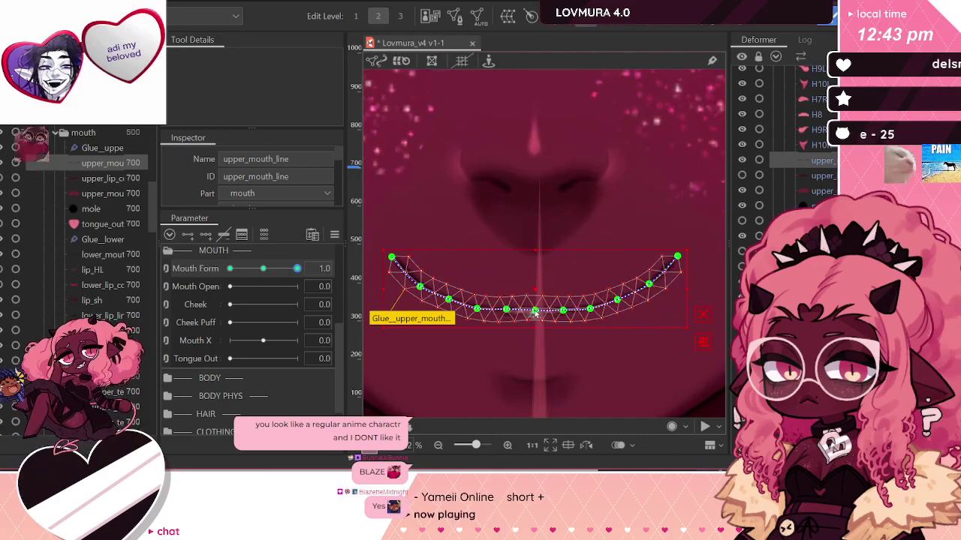
{"action": "left_click_drag", "start_coordinate": [535, 312], "coordinate": [563, 305]}
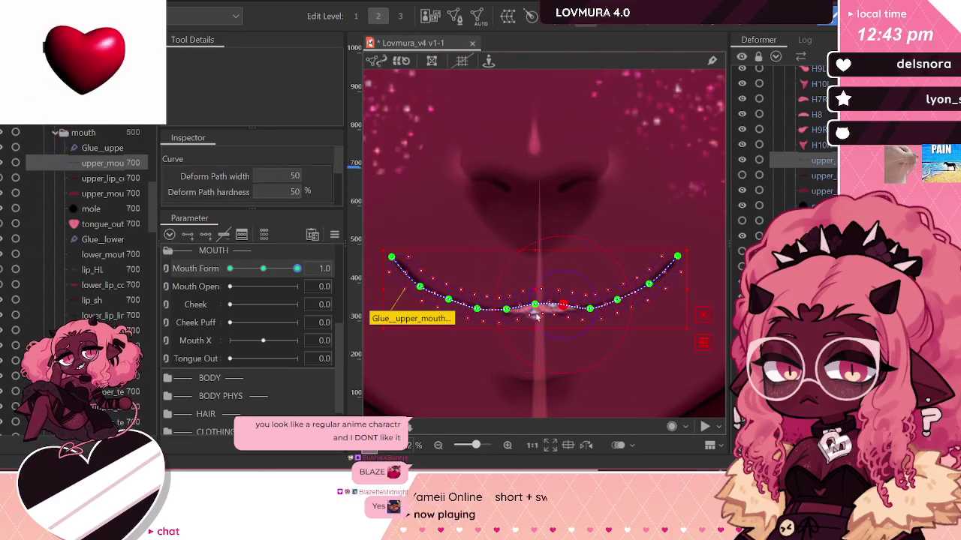
{"action": "left_click", "coordinate": [477, 305]}
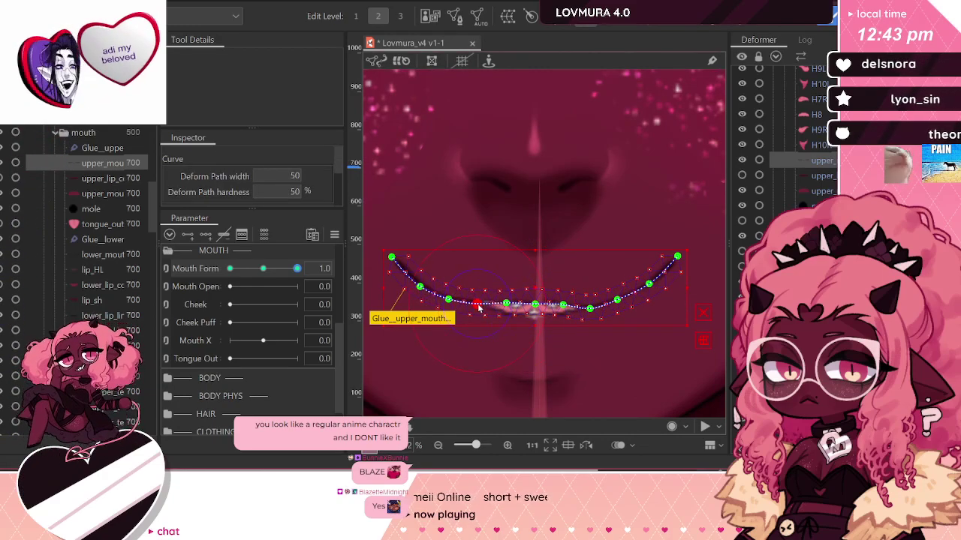
{"action": "left_click", "coordinate": [590, 306]}
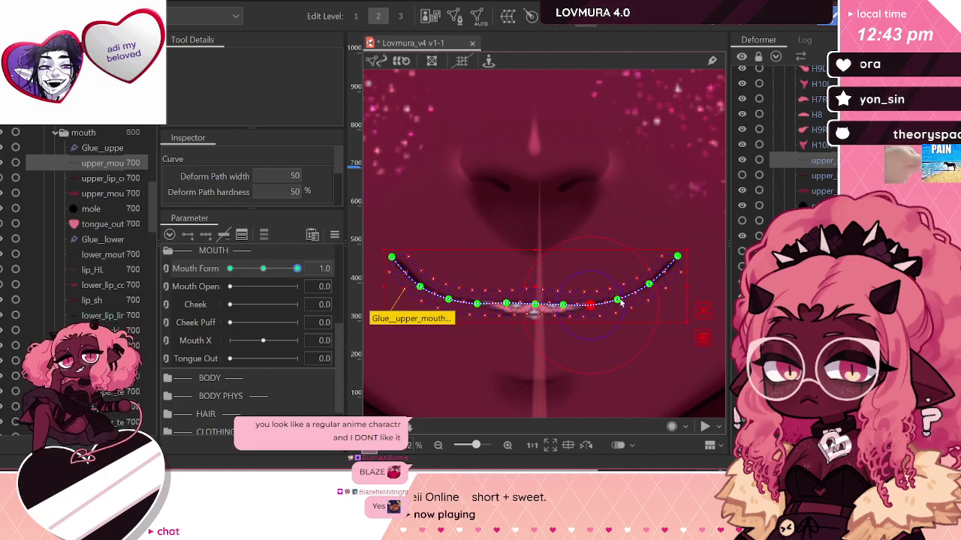
{"action": "left_click", "coordinate": [823, 177]}
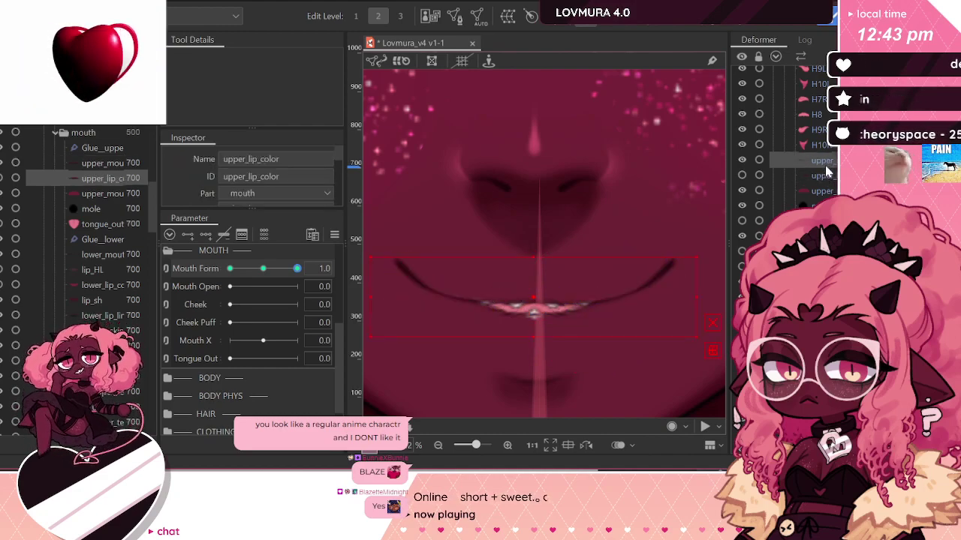
Step: Nudge the second and third path points from the left end of upper_mouth_line to smooth the curve, checking it without the path shown
{"action": "left_click", "coordinate": [822, 160]}
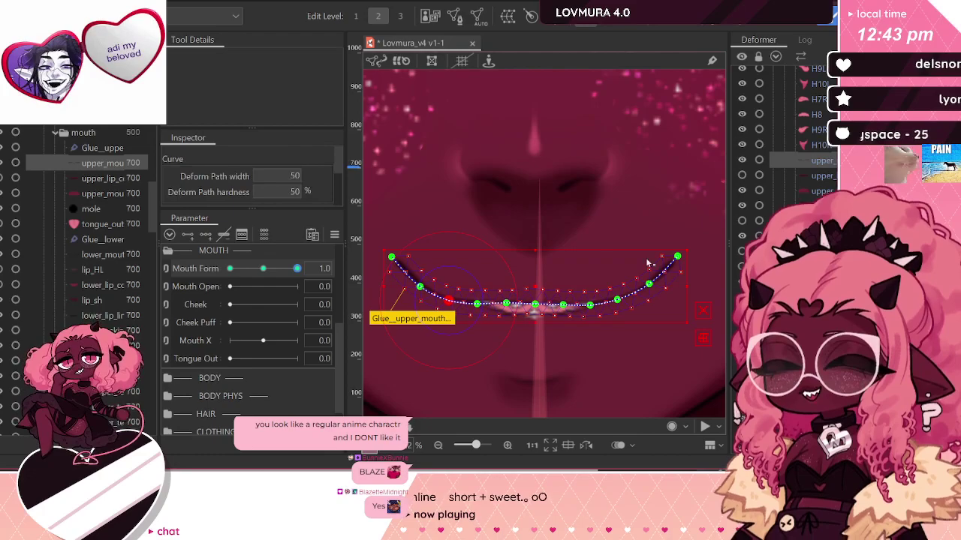
{"action": "left_click", "coordinate": [821, 147]}
{"action": "left_click", "coordinate": [830, 161]}
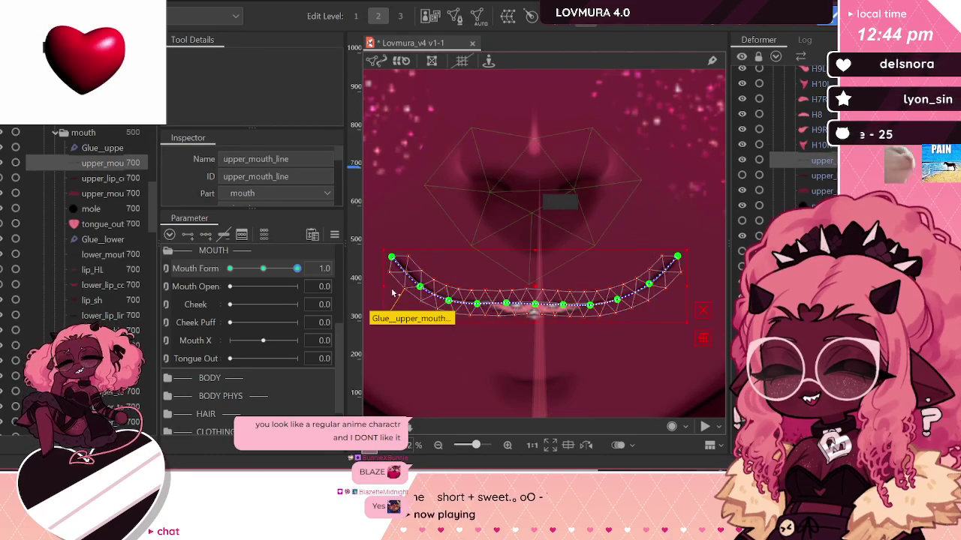
{"action": "left_click", "coordinate": [448, 300]}
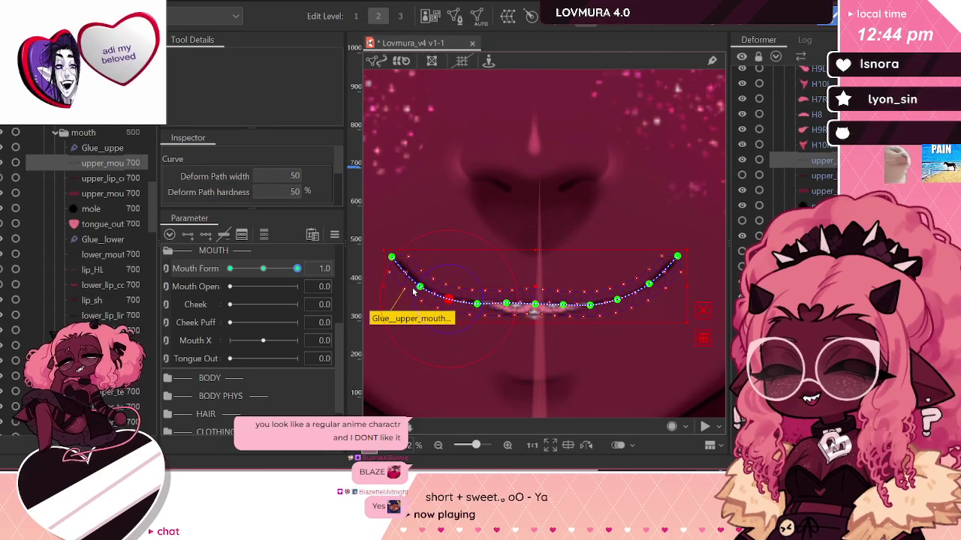
{"action": "left_click", "coordinate": [421, 287]}
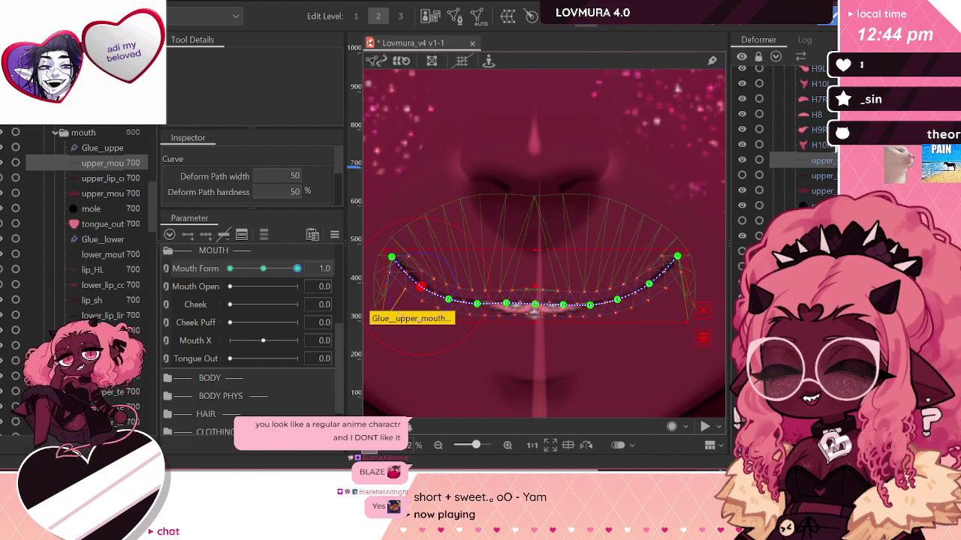
{"action": "left_click", "coordinate": [821, 146]}
{"action": "left_click", "coordinate": [829, 160]}
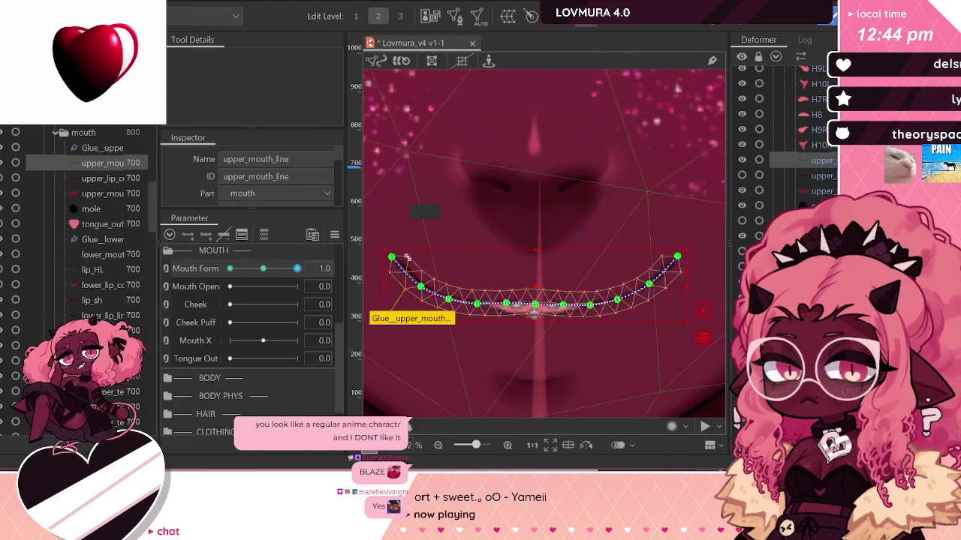
Step: Raise the right corner point of upper_mouth_line slightly and lower its left corner point to even out the corners
{"action": "left_click", "coordinate": [678, 256]}
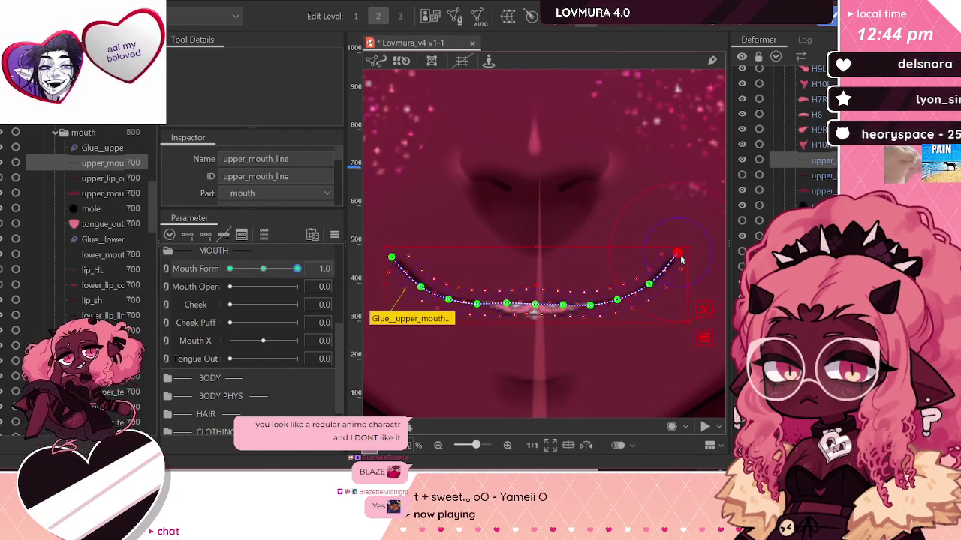
{"action": "left_click", "coordinate": [391, 257], "text": "shift"}
{"action": "left_click_drag", "start_coordinate": [390, 258], "coordinate": [392, 262]}
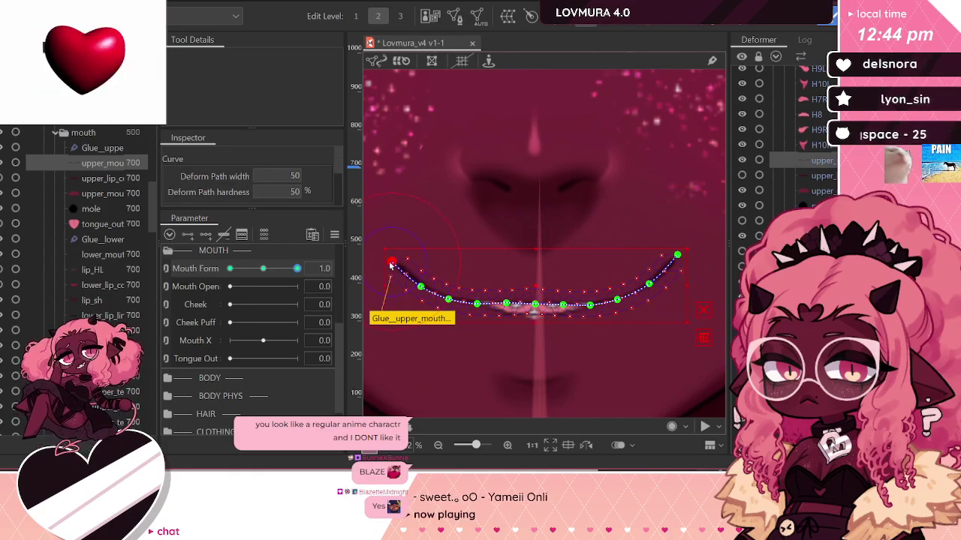
Step: Select lower_mouth_line, raise its middle path points to match the flattened upper line, and clear its selection
{"action": "left_click", "coordinate": [526, 320]}
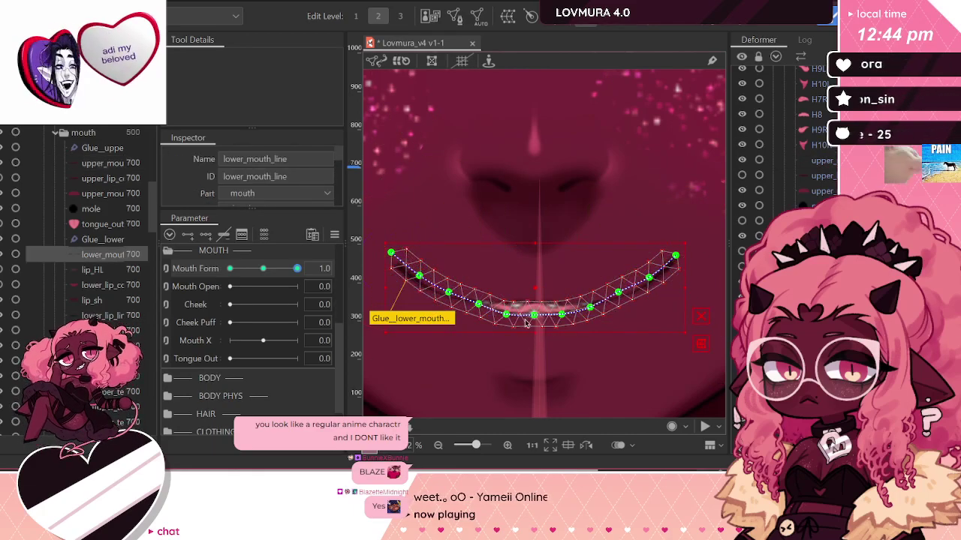
{"action": "left_click_drag", "start_coordinate": [506, 313], "coordinate": [504, 304]}
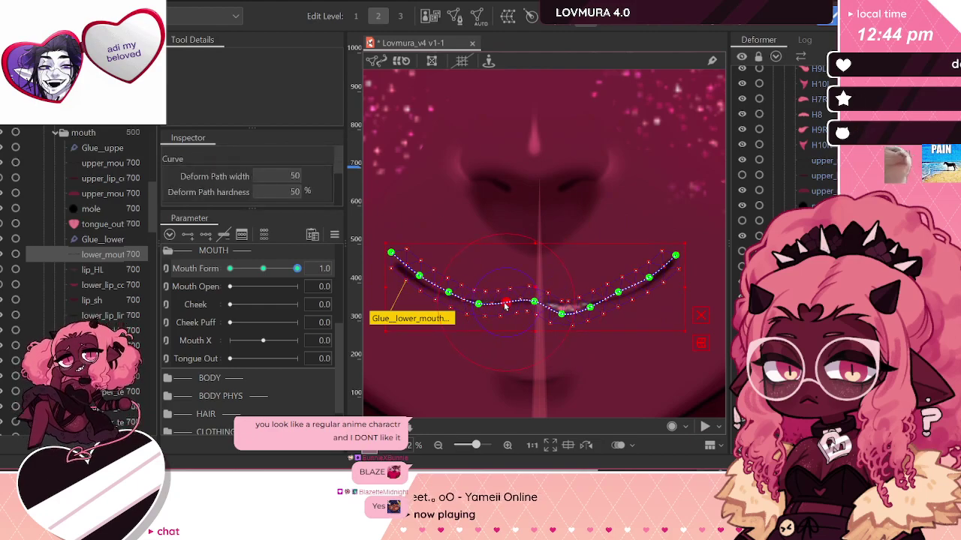
{"action": "left_click_drag", "start_coordinate": [564, 316], "coordinate": [563, 307]}
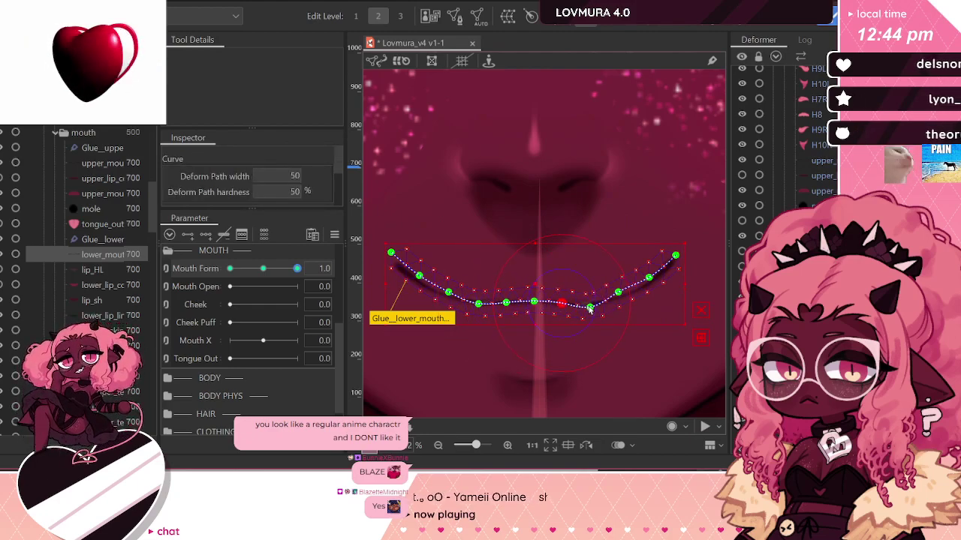
{"action": "left_click", "coordinate": [590, 308]}
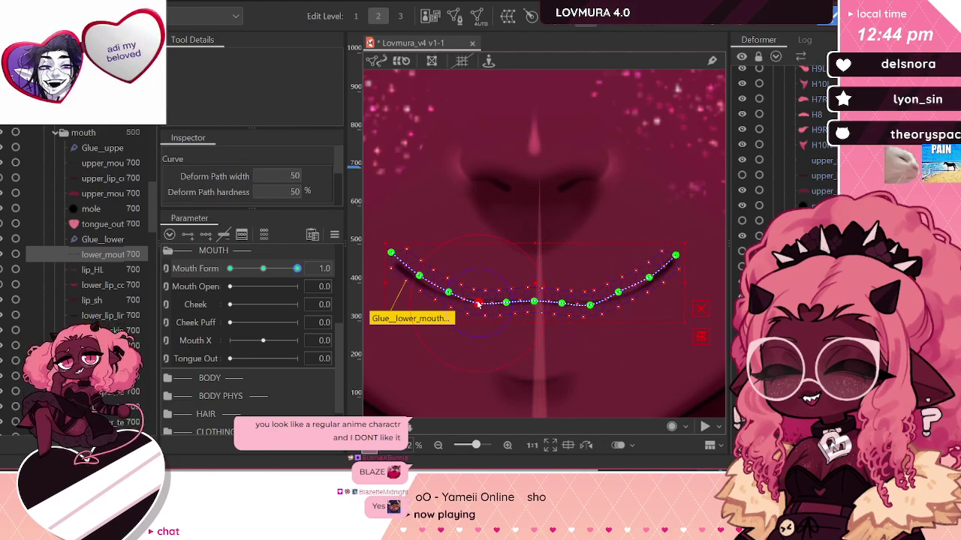
{"action": "left_click", "coordinate": [815, 114]}
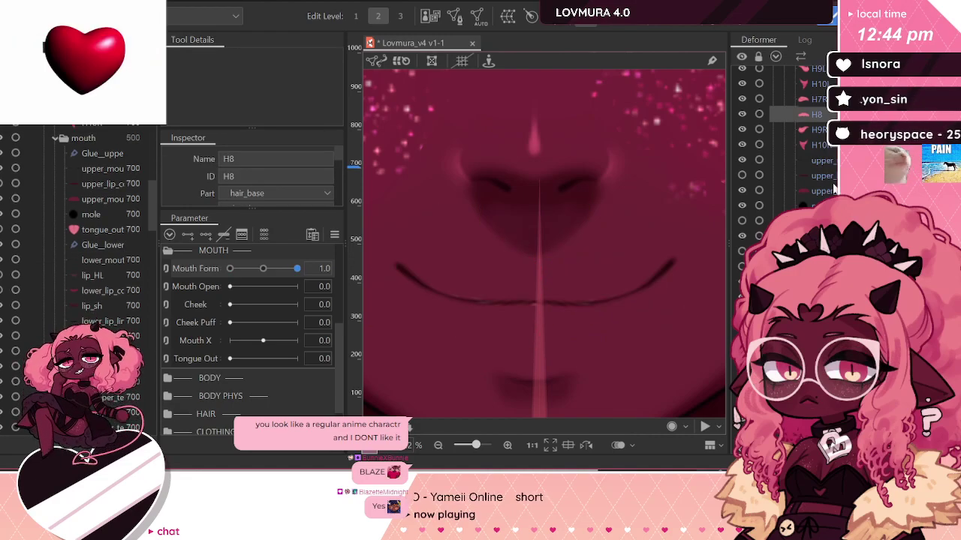
Step: Reselect lower_mouth_line, raise the fourth point from each end slightly to round the curve, and check the smile without the path
{"action": "left_click", "coordinate": [484, 306]}
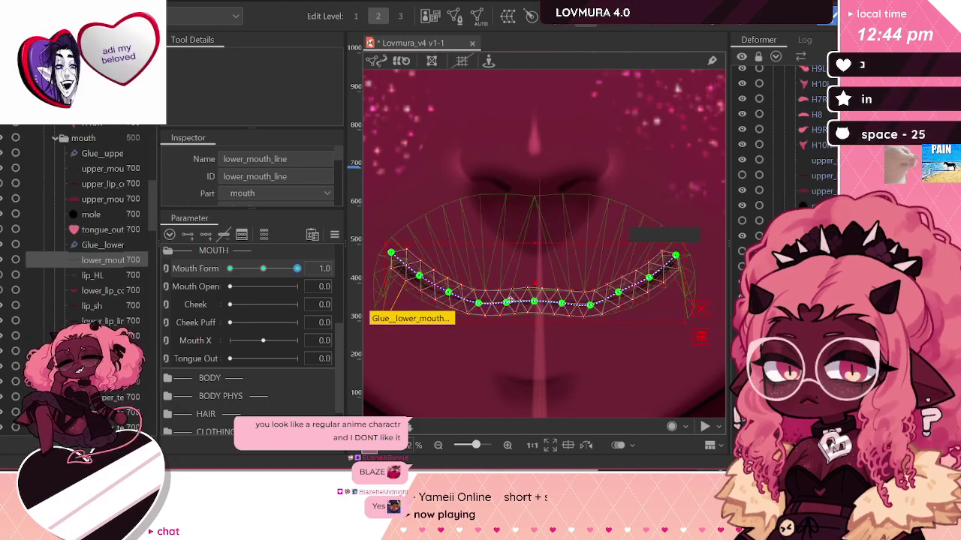
{"action": "double_click", "coordinate": [484, 307]}
{"action": "left_click", "coordinate": [480, 302]}
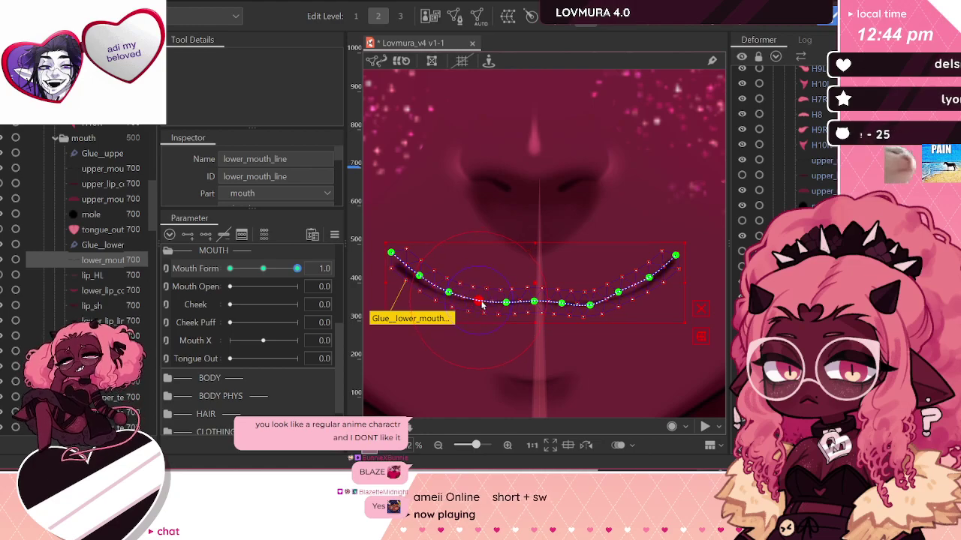
{"action": "left_click", "coordinate": [591, 303]}
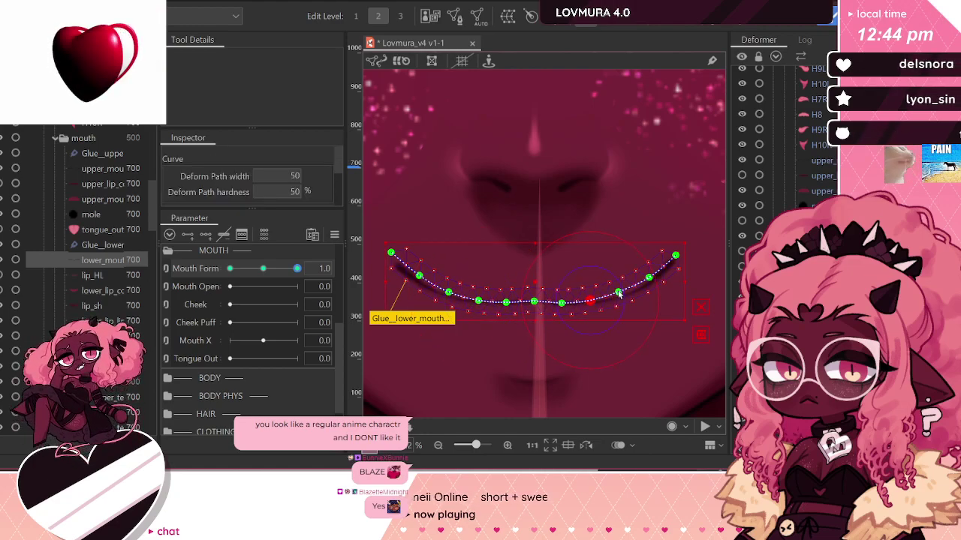
{"action": "left_click", "coordinate": [618, 294]}
{"action": "left_click", "coordinate": [826, 149]}
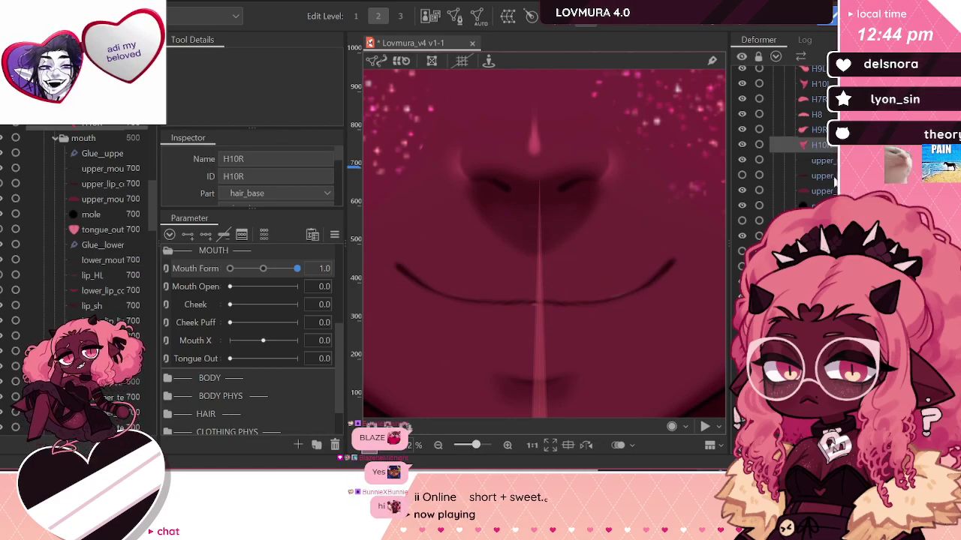
Step: Check the smile against the whole face, lower the right corner point of upper_mouth_line slightly, and clear its selection
{"action": "left_click", "coordinate": [823, 175]}
{"action": "scroll", "coordinate": [538, 189], "scroll_direction": "down", "scroll_amount": 2}
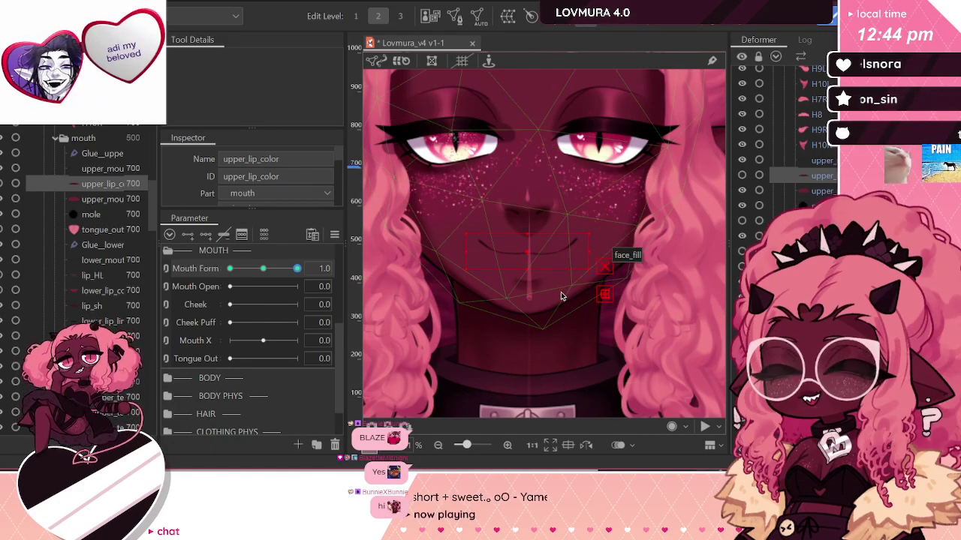
{"action": "left_click", "coordinate": [831, 160]}
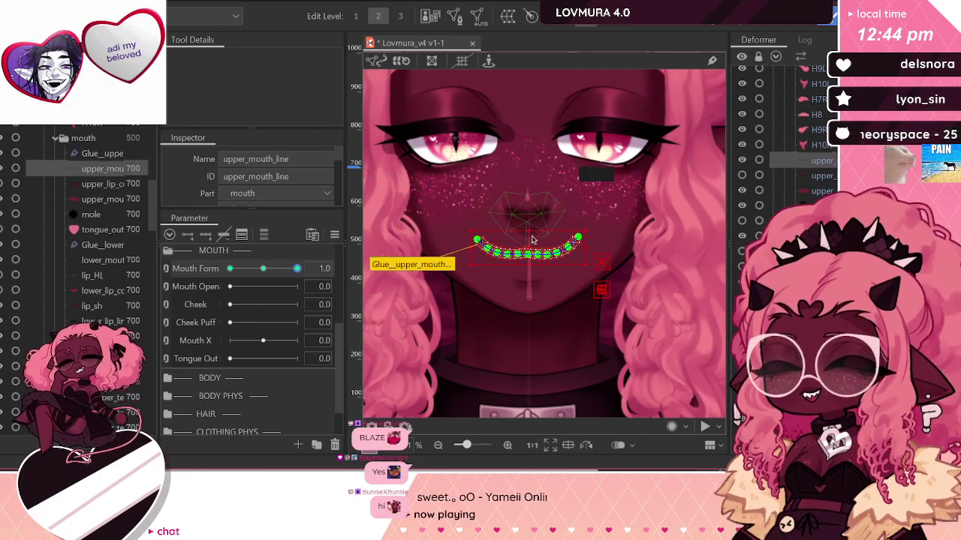
{"action": "scroll", "coordinate": [636, 254], "scroll_direction": "up", "scroll_amount": 3}
{"action": "left_click_drag", "start_coordinate": [664, 242], "coordinate": [665, 248]}
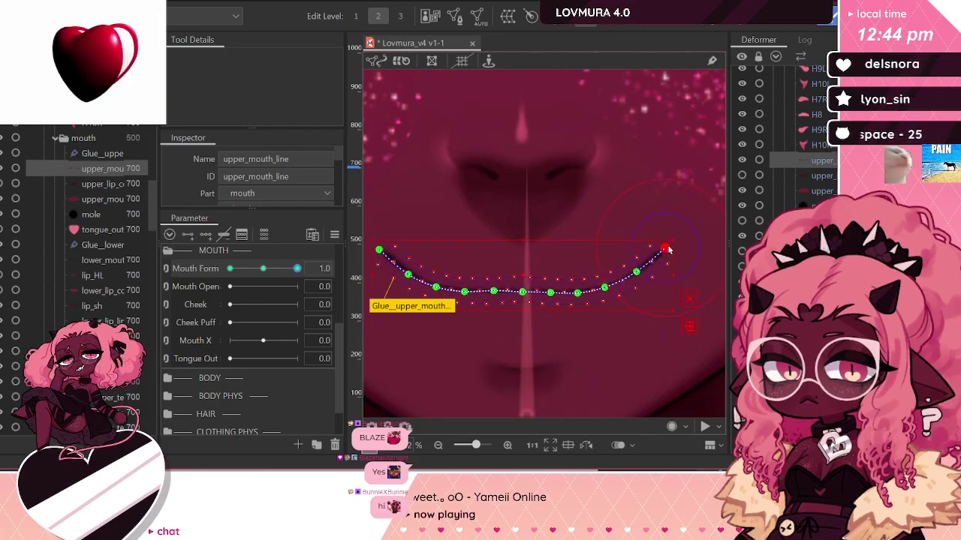
{"action": "left_click", "coordinate": [825, 144]}
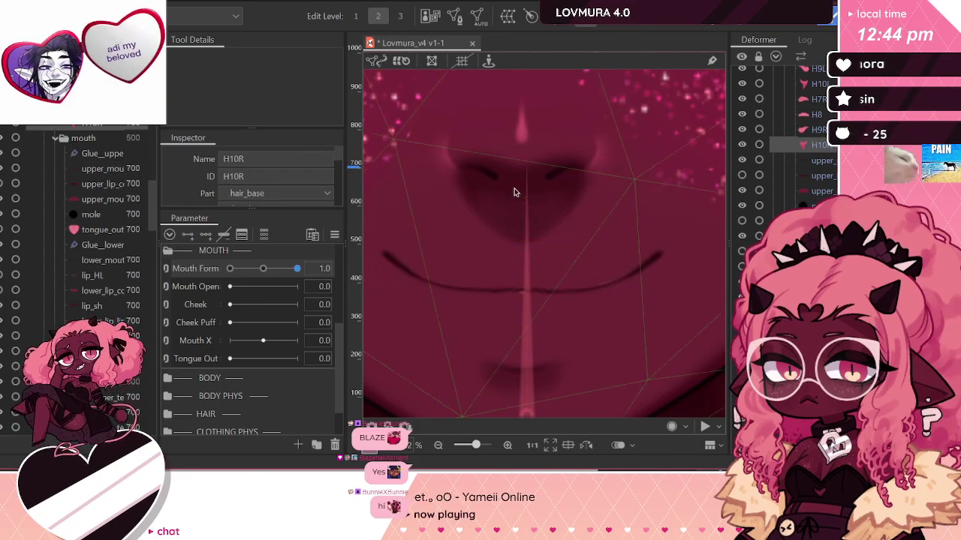
Step: Select upper_mouth_line and lower_mouth_line together, stretch them wider symmetrically about the center, and clear the selection
{"action": "scroll", "coordinate": [506, 204], "scroll_direction": "down", "scroll_amount": 3}
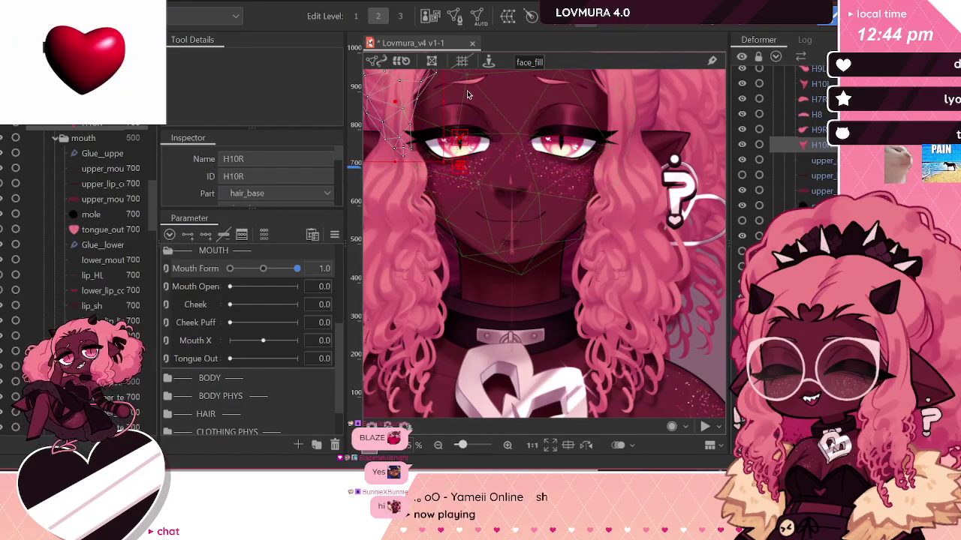
{"action": "scroll", "coordinate": [528, 198], "scroll_direction": "up", "scroll_amount": 3}
{"action": "scroll", "coordinate": [535, 313], "scroll_direction": "down", "scroll_amount": 3}
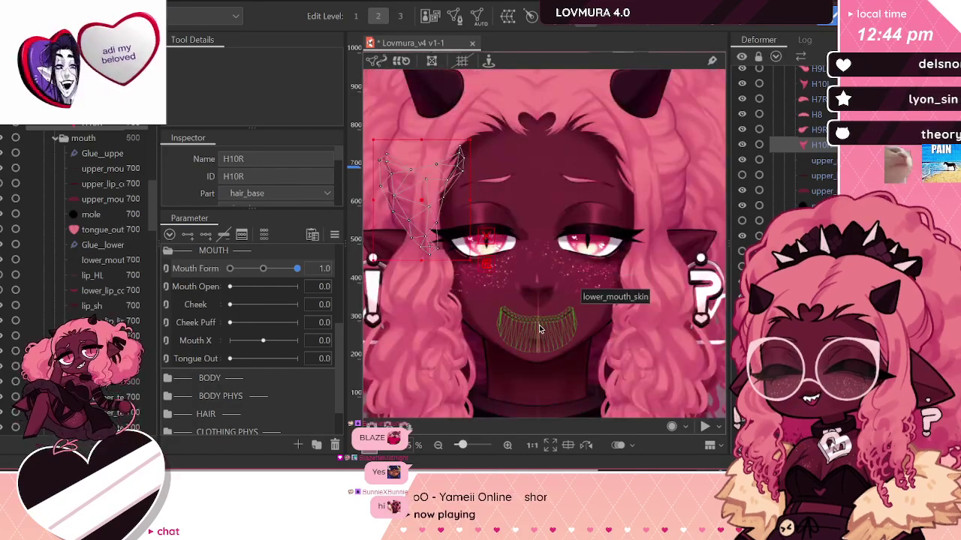
{"action": "scroll", "coordinate": [539, 325], "scroll_direction": "up", "scroll_amount": 3}
{"action": "mouse_move", "coordinate": [297, 269]}
{"action": "left_mouse_down"}
{"action": "mouse_move", "coordinate": [270, 270]}
{"action": "mouse_move", "coordinate": [298, 269]}
{"action": "left_mouse_up"}
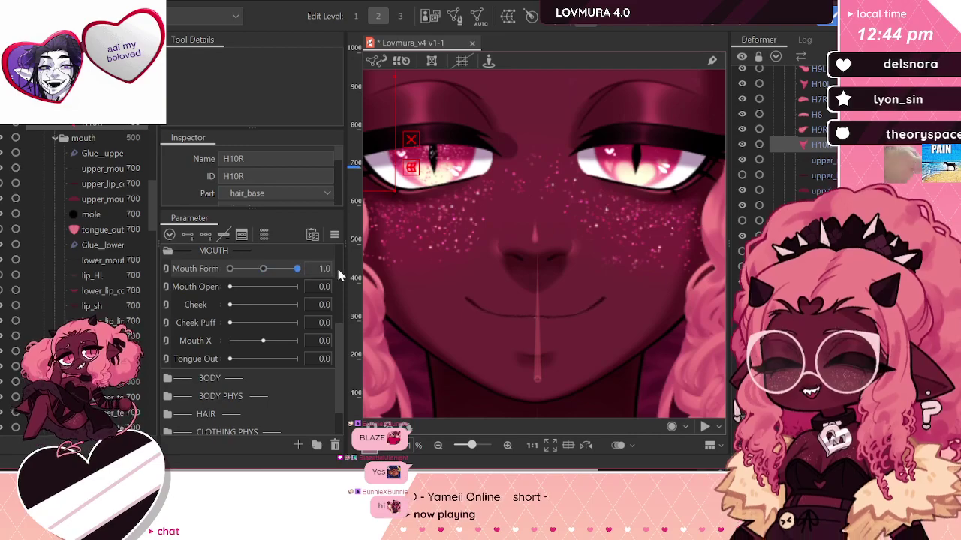
{"action": "left_click", "coordinate": [827, 172]}
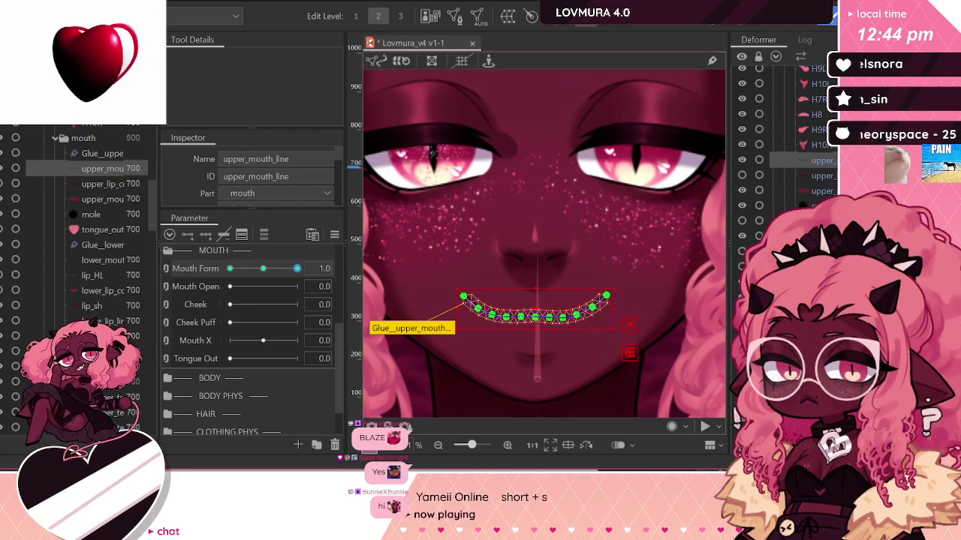
{"action": "left_click", "coordinate": [593, 315], "text": "shift"}
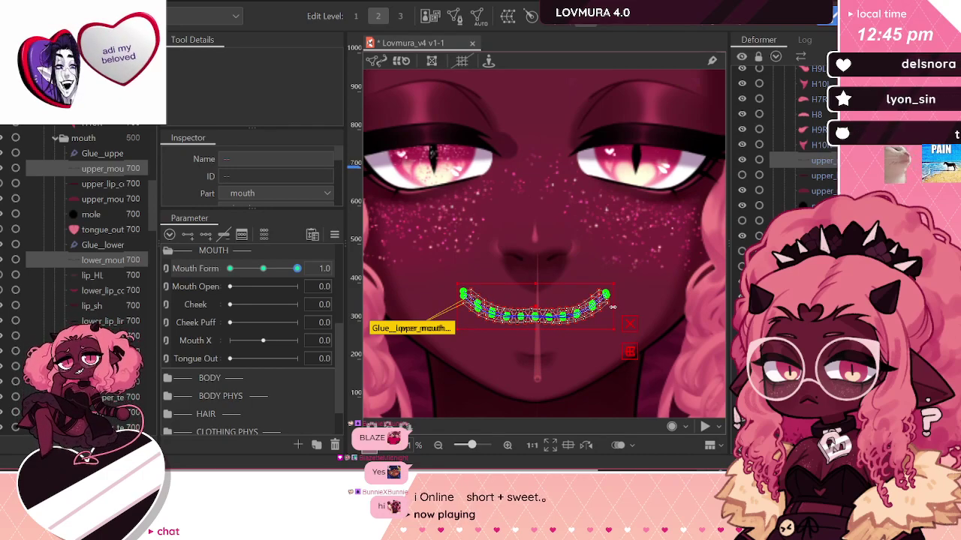
{"action": "mouse_move", "coordinate": [613, 307]}
{"action": "left_mouse_down"}
{"action": "mouse_move", "coordinate": [621, 315]}
{"action": "mouse_move", "coordinate": [624, 307]}
{"action": "left_mouse_up"}
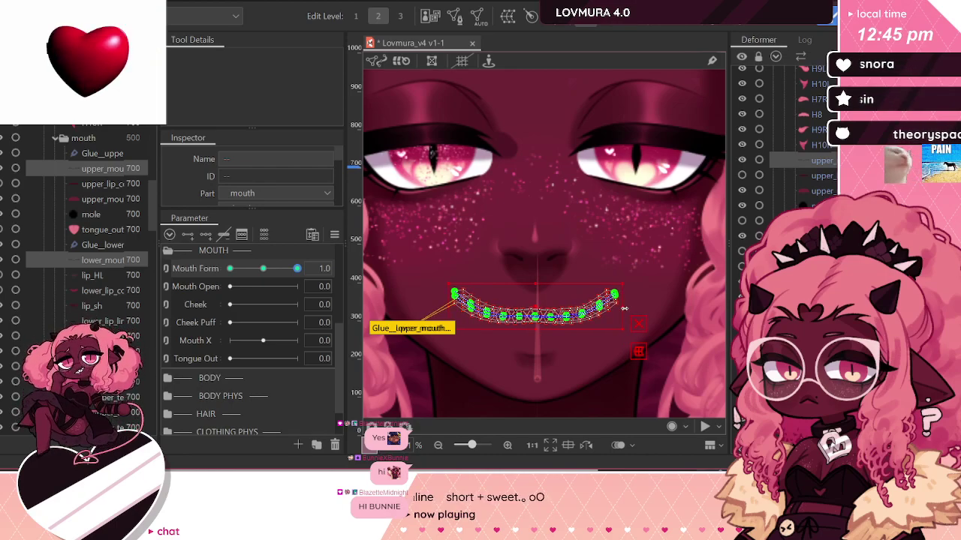
{"action": "left_click", "coordinate": [814, 145]}
Step: Check the widened smile against the whole face at Mouth Form 1.0 and select the lower_mouth_skin mesh
{"action": "left_click_drag", "start_coordinate": [287, 270], "coordinate": [316, 276]}
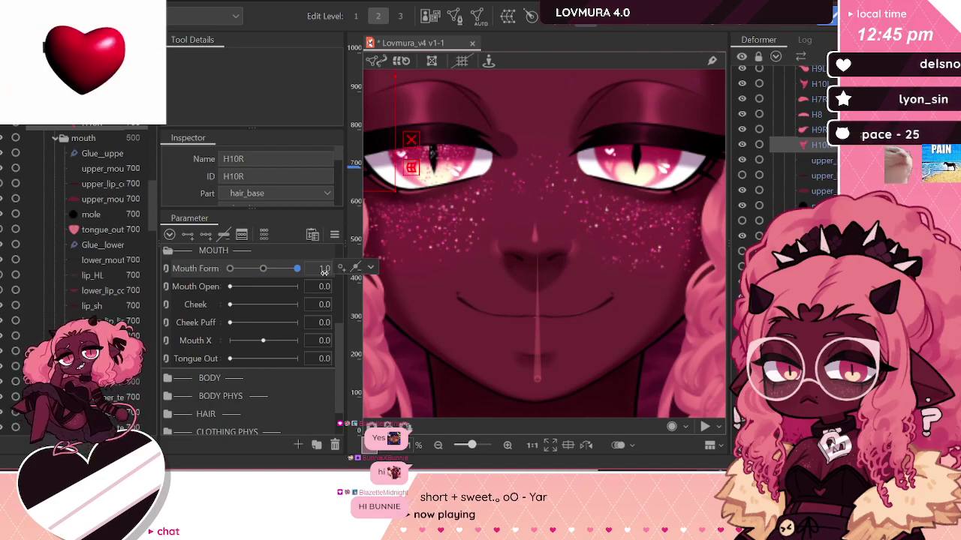
{"action": "left_click", "coordinate": [356, 268]}
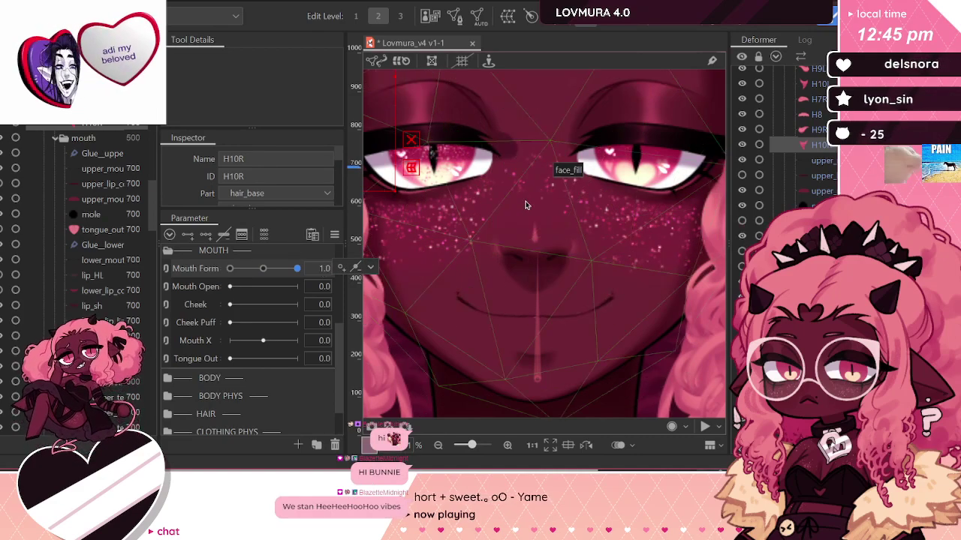
{"action": "scroll", "coordinate": [631, 248], "scroll_direction": "down", "scroll_amount": 2}
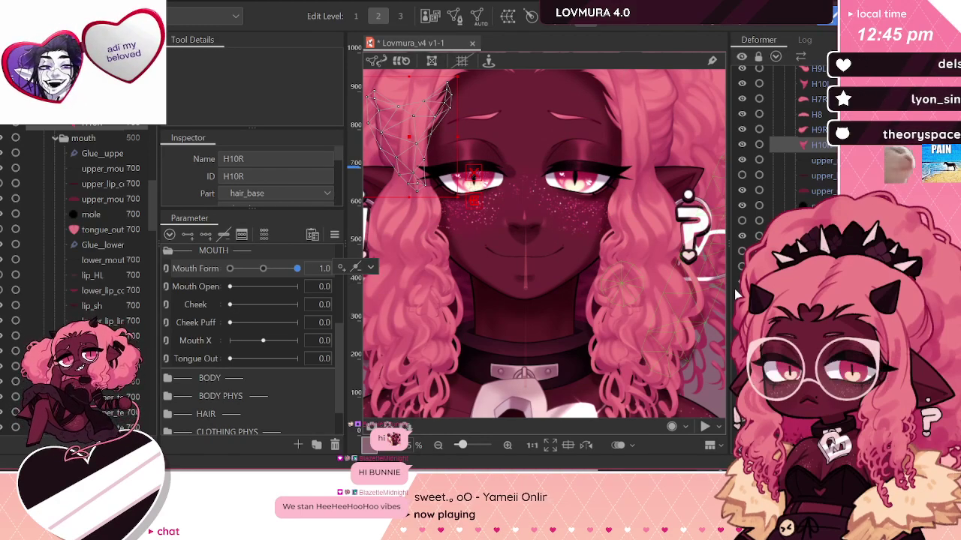
{"action": "left_click", "coordinate": [507, 266]}
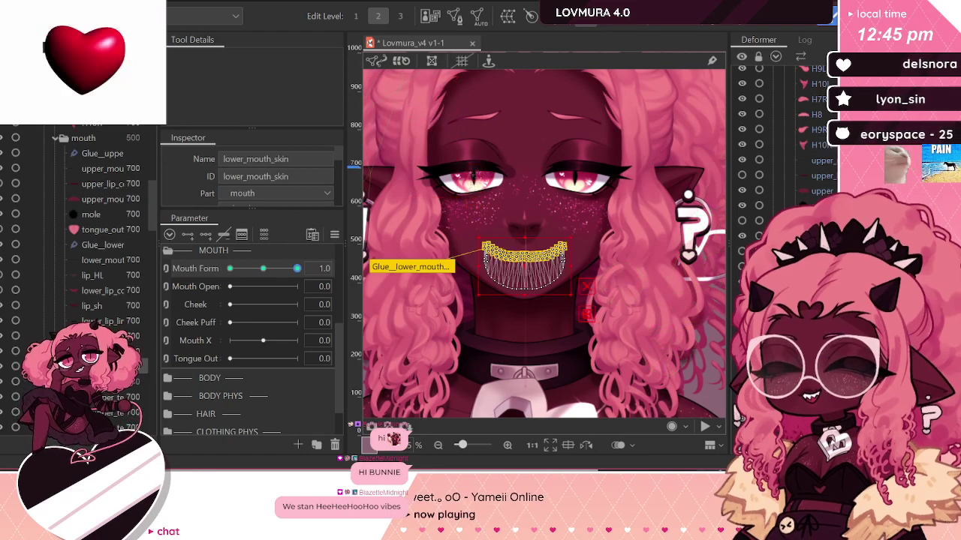
Step: Move both mouth_skin_side meshes upward over the raised mouth corners at Mouth Form 1.0
{"action": "left_click", "coordinate": [482, 257]}
{"action": "scroll", "coordinate": [492, 233], "scroll_direction": "up", "scroll_amount": 3}
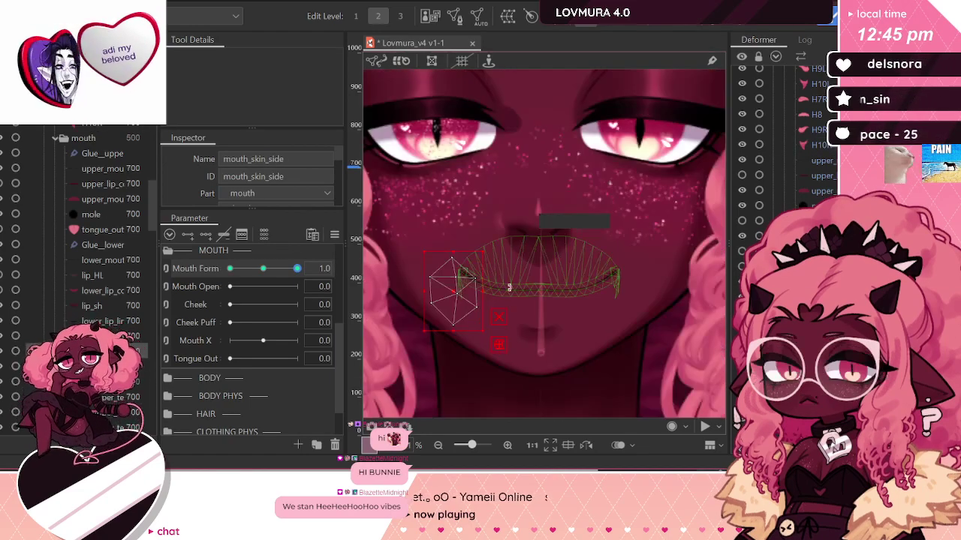
{"action": "left_click_drag", "start_coordinate": [457, 285], "coordinate": [455, 275]}
{"action": "left_click", "coordinate": [622, 285]}
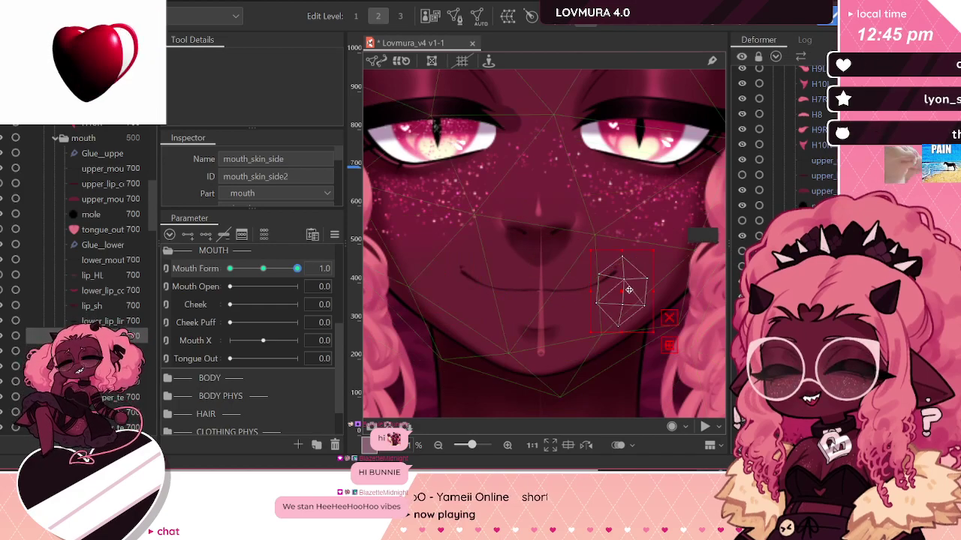
{"action": "left_click_drag", "start_coordinate": [627, 292], "coordinate": [633, 276]}
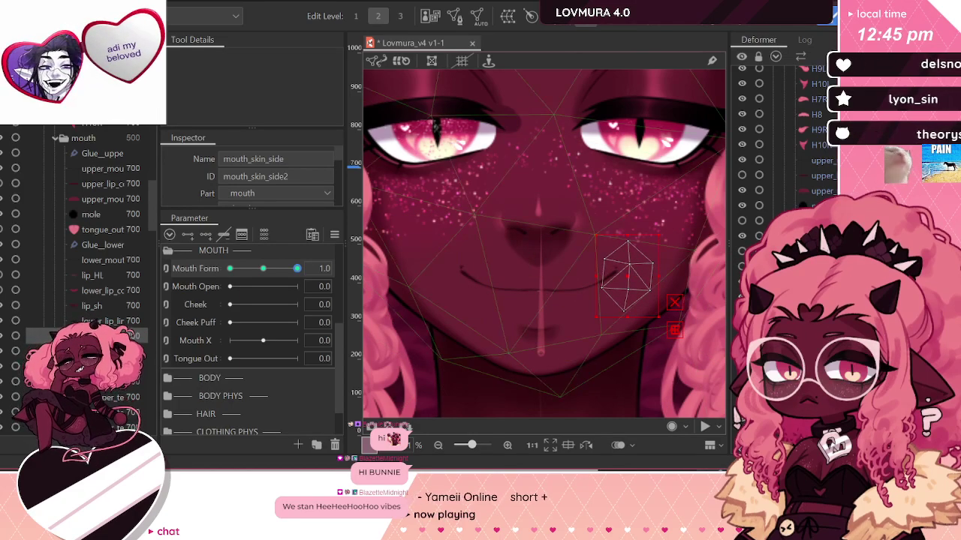
Step: Reselect lower_mouth_line and adjust the second path point from each end to smooth the smile's corners
{"action": "left_click", "coordinate": [538, 328]}
{"action": "left_click", "coordinate": [538, 335]}
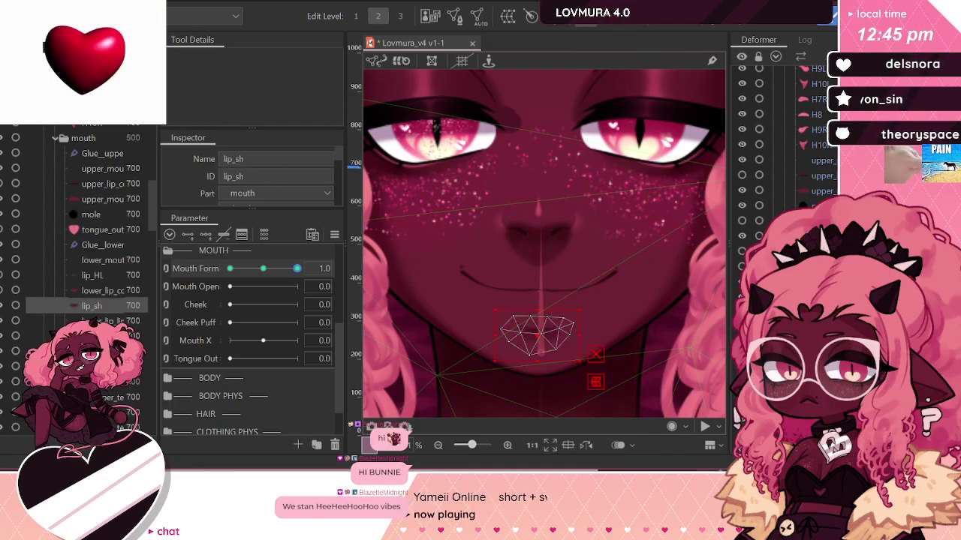
{"action": "left_click", "coordinate": [490, 284]}
{"action": "scroll", "coordinate": [468, 264], "scroll_direction": "up", "scroll_amount": 2}
{"action": "left_click", "coordinate": [449, 267]}
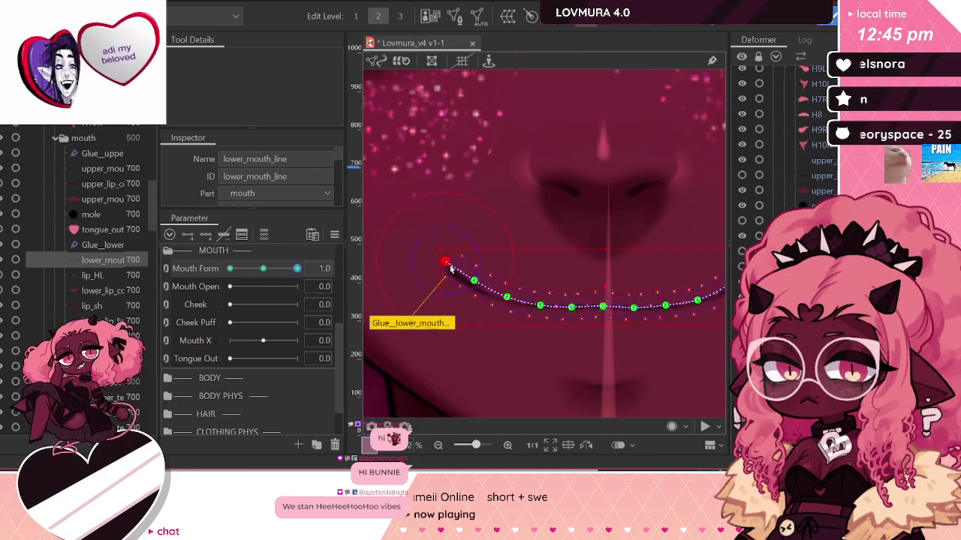
{"action": "left_click_drag", "start_coordinate": [473, 281], "coordinate": [477, 287]}
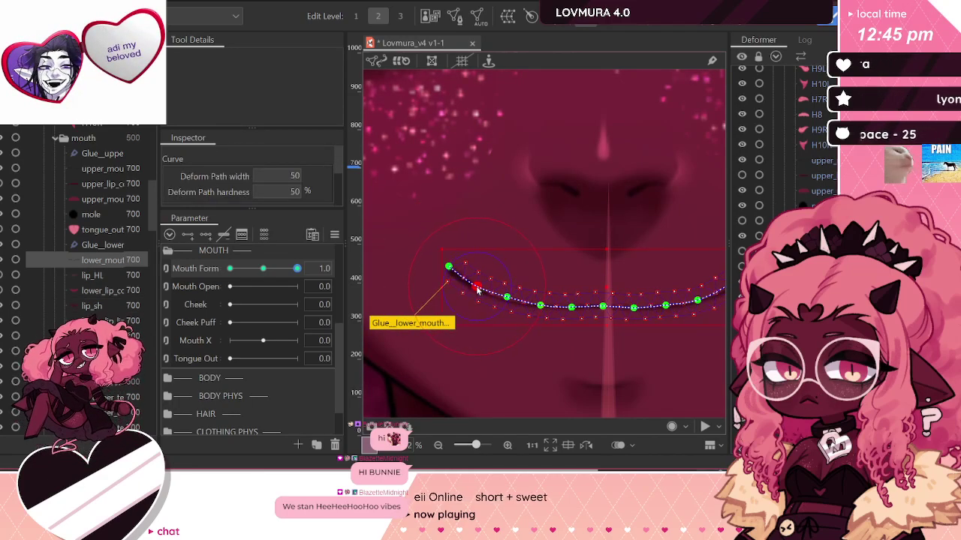
{"action": "left_click_drag", "start_coordinate": [534, 289], "coordinate": [446, 277]}
{"action": "left_click_drag", "start_coordinate": [708, 254], "coordinate": [676, 280]}
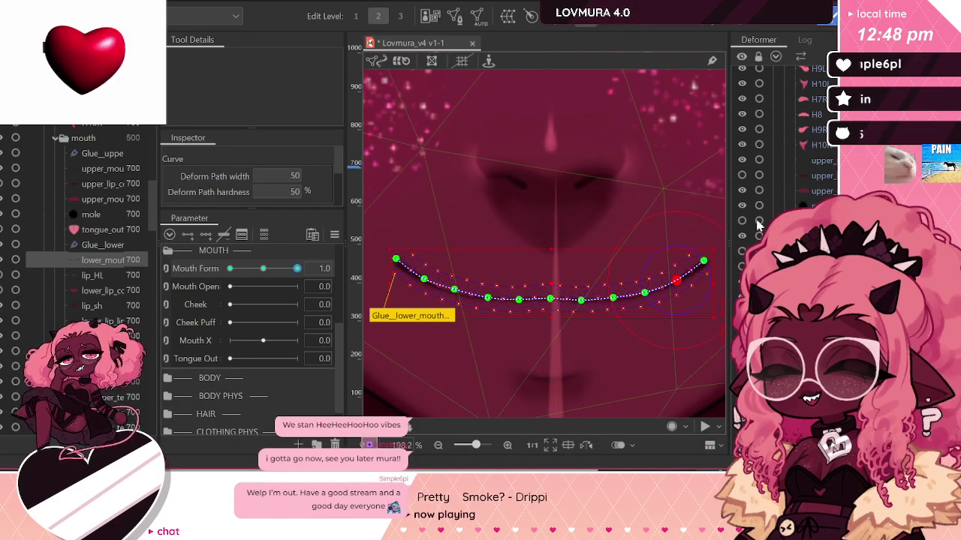
{"action": "scroll", "coordinate": [477, 183], "scroll_direction": "down", "scroll_amount": 2}
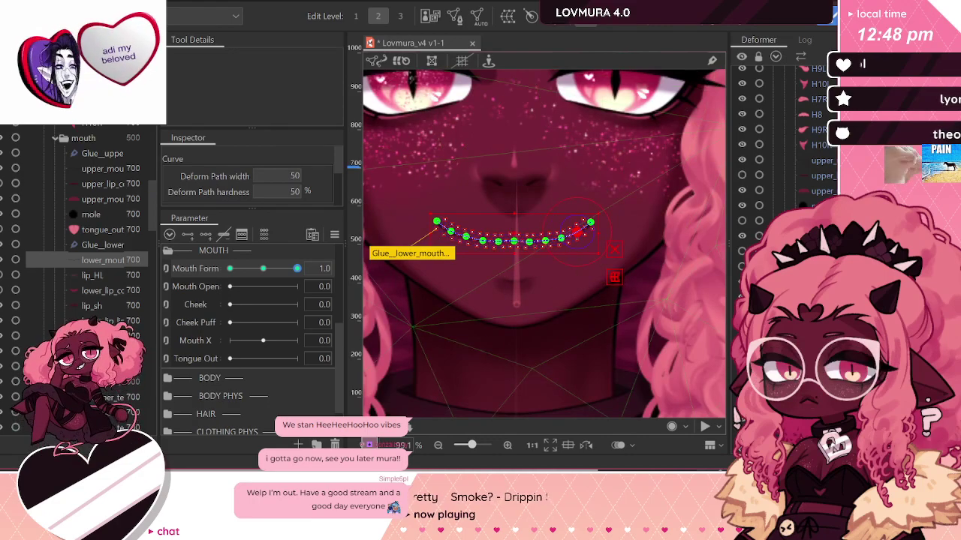
Step: Select upper_lip_color and raise its end points, their neighbouring points and the center point to follow the smile line
{"action": "left_click", "coordinate": [820, 191]}
{"action": "left_click", "coordinate": [818, 176]}
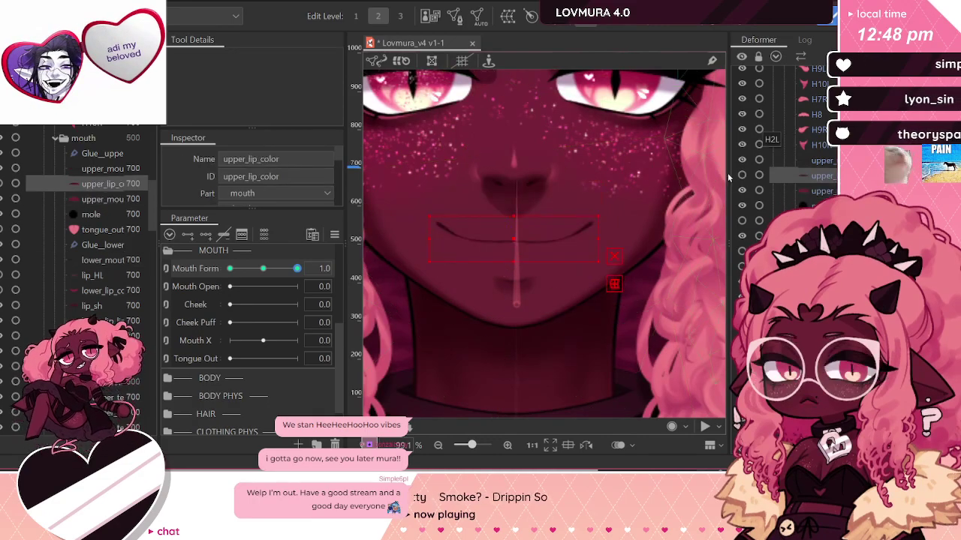
{"action": "left_click", "coordinate": [823, 190]}
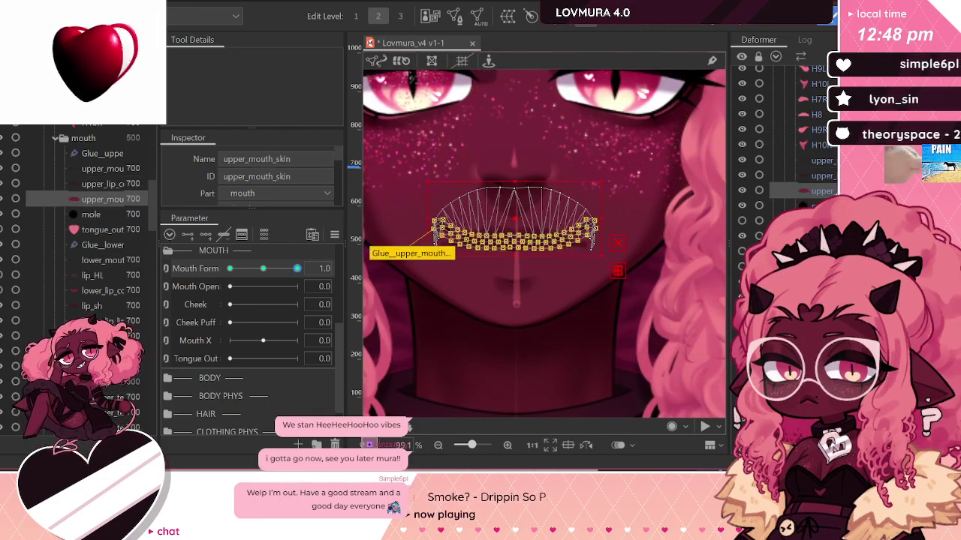
{"action": "key", "text": "ctrl+z"}
{"action": "scroll", "coordinate": [530, 196], "scroll_direction": "up", "scroll_amount": 3}
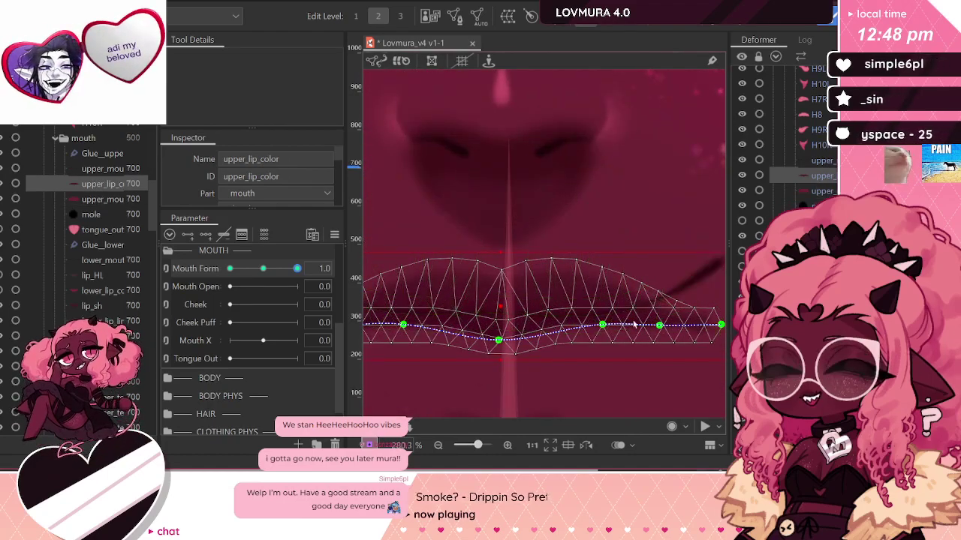
{"action": "left_click_drag", "start_coordinate": [651, 324], "coordinate": [690, 284]}
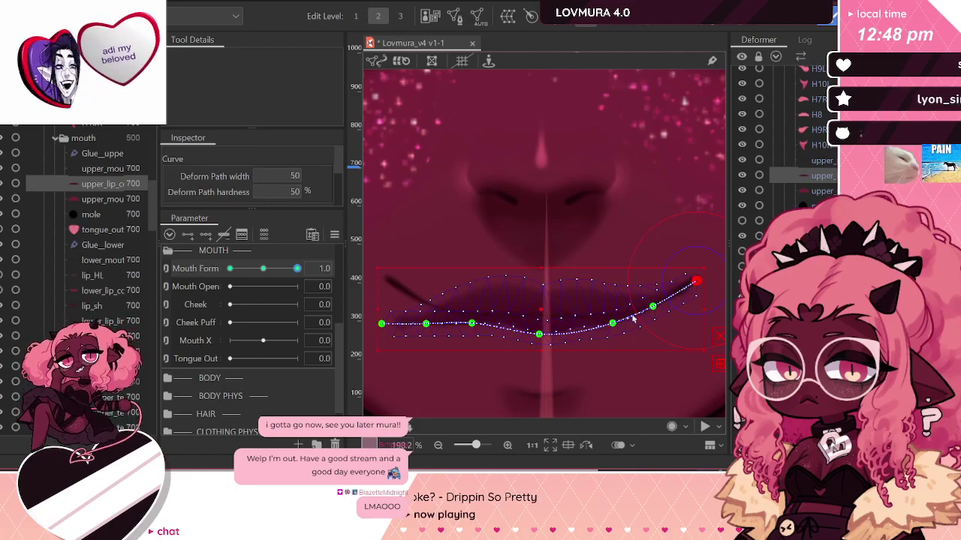
{"action": "left_click_drag", "start_coordinate": [540, 324], "coordinate": [541, 320]}
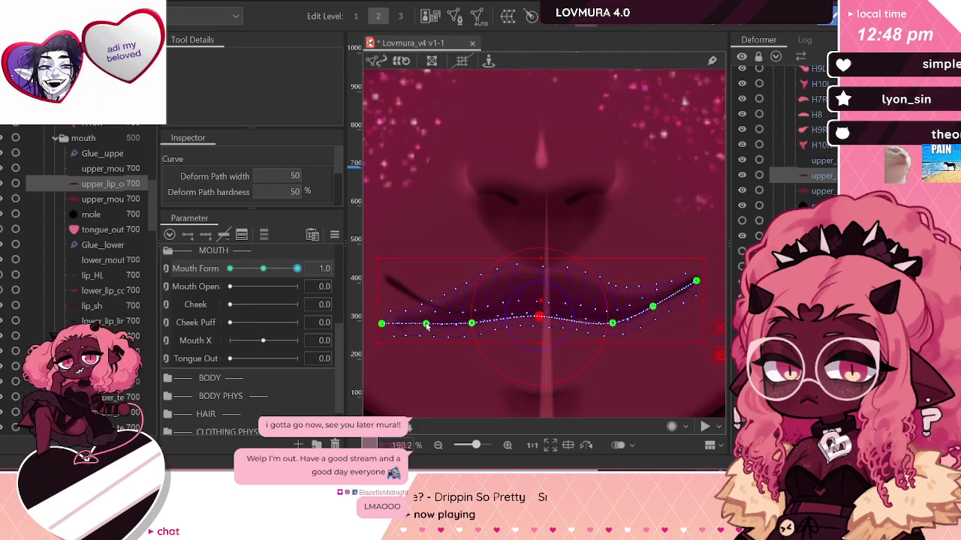
{"action": "left_click_drag", "start_coordinate": [381, 324], "coordinate": [381, 283]}
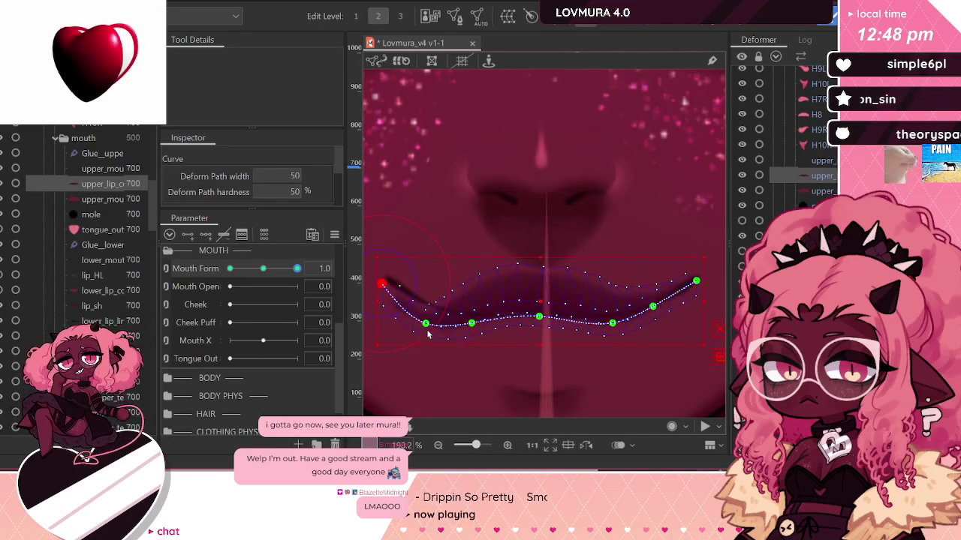
{"action": "left_click_drag", "start_coordinate": [426, 324], "coordinate": [432, 303]}
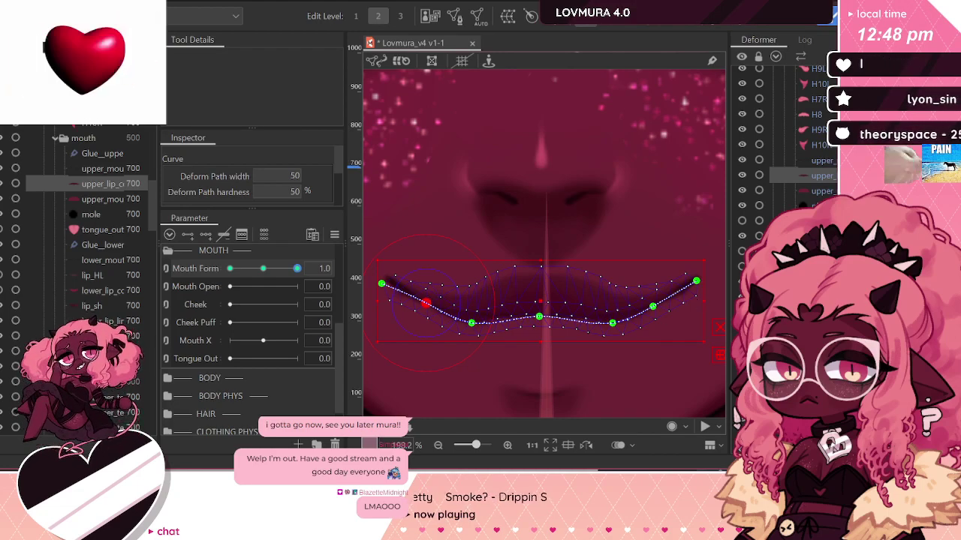
Step: Clip upper_lip_color to upper_mouth_skin by copying that mesh's ID into the Clipping ID
{"action": "left_click", "coordinate": [815, 193]}
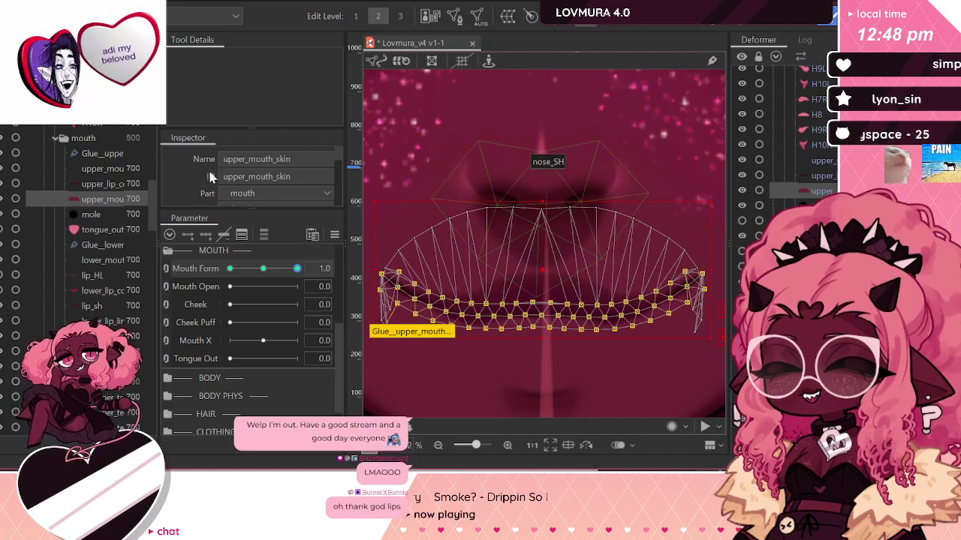
{"action": "left_click", "coordinate": [233, 176]}
{"action": "key", "text": "ctrl+c"}
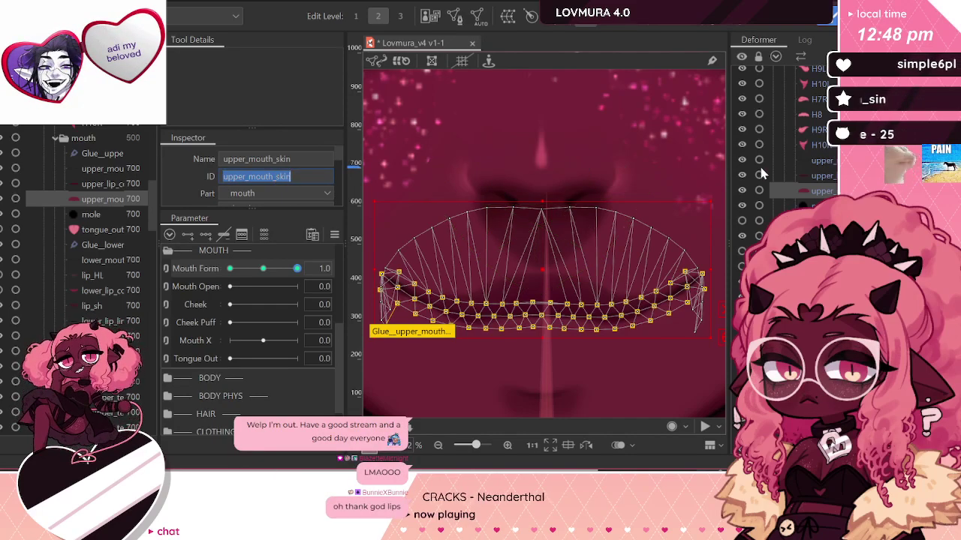
{"action": "left_click", "coordinate": [761, 174]}
{"action": "scroll", "coordinate": [241, 174], "scroll_direction": "down", "scroll_amount": 2}
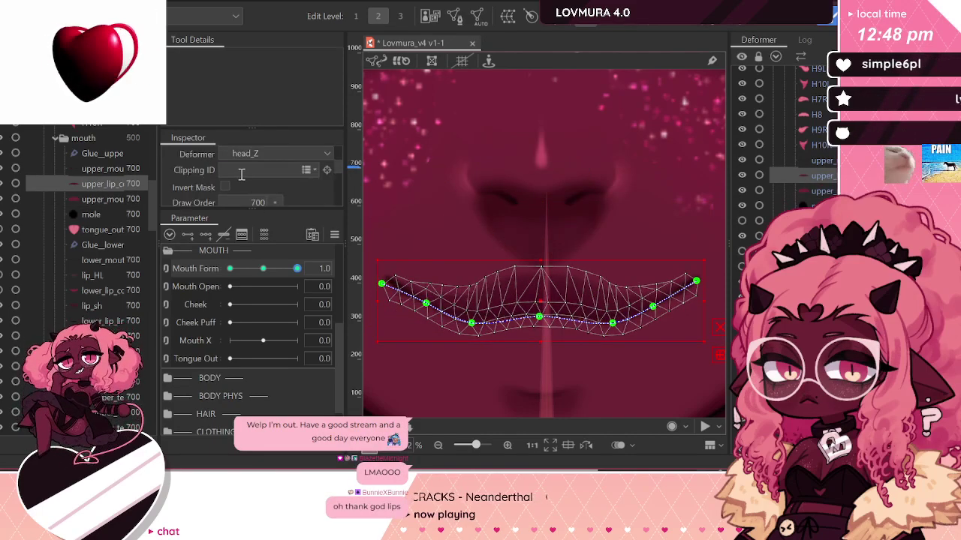
{"action": "key", "text": "ctrl+v"}
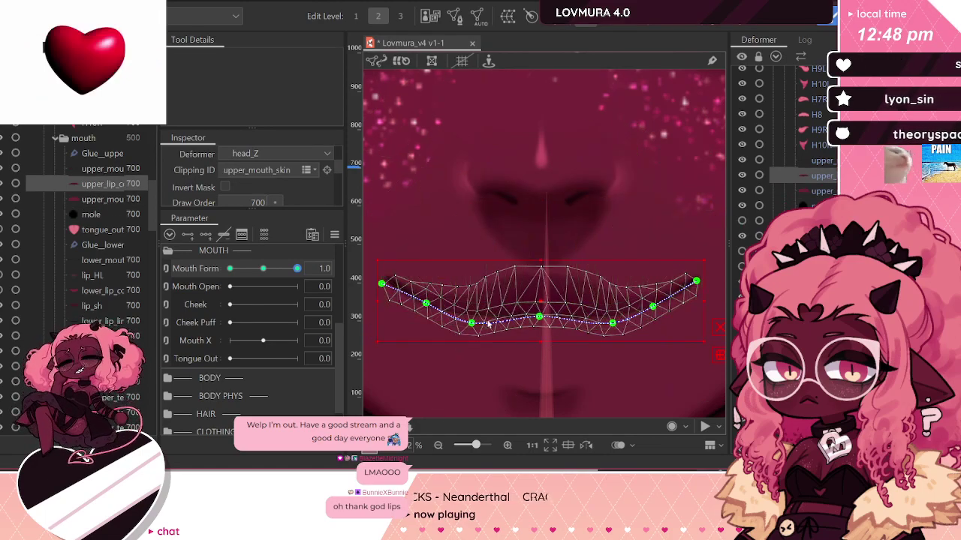
Step: Raise the upper_lip_color path points on either side of the center slightly and check the lip against the whole face without the path
{"action": "left_click_drag", "start_coordinate": [474, 329], "coordinate": [473, 315]}
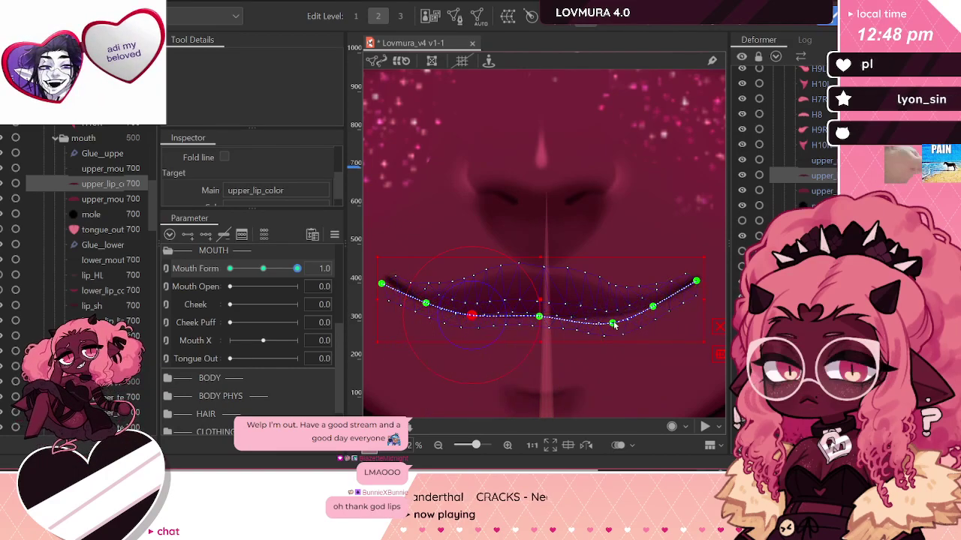
{"action": "scroll", "coordinate": [503, 252], "scroll_direction": "down", "scroll_amount": 2}
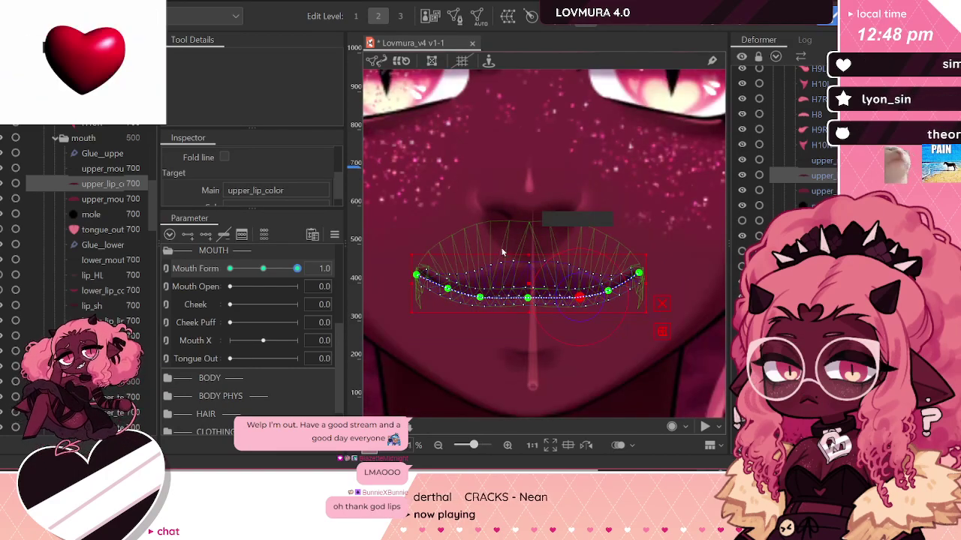
{"action": "scroll", "coordinate": [503, 253], "scroll_direction": "down", "scroll_amount": 3}
{"action": "scroll", "coordinate": [518, 236], "scroll_direction": "down", "scroll_amount": 1}
{"action": "scroll", "coordinate": [523, 231], "scroll_direction": "up", "scroll_amount": 1}
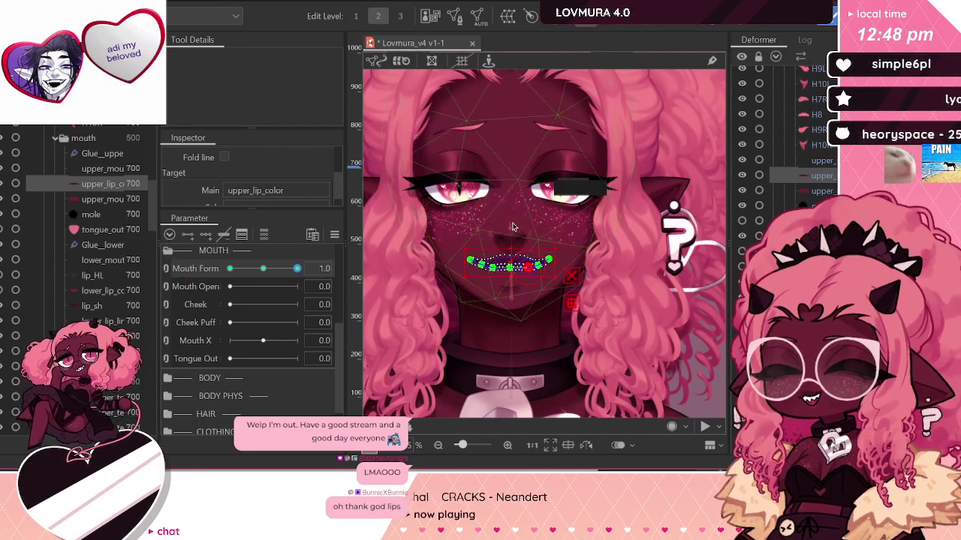
{"action": "key", "text": "ctrl+t"}
{"action": "scroll", "coordinate": [501, 222], "scroll_direction": "up", "scroll_amount": 2}
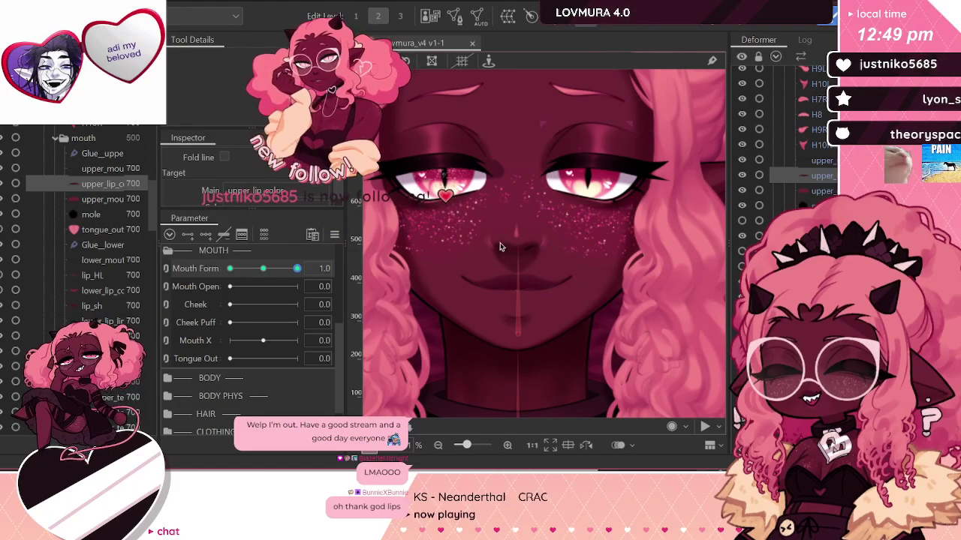
{"action": "scroll", "coordinate": [501, 271], "scroll_direction": "up", "scroll_amount": 2}
{"action": "scroll", "coordinate": [502, 271], "scroll_direction": "down", "scroll_amount": 2}
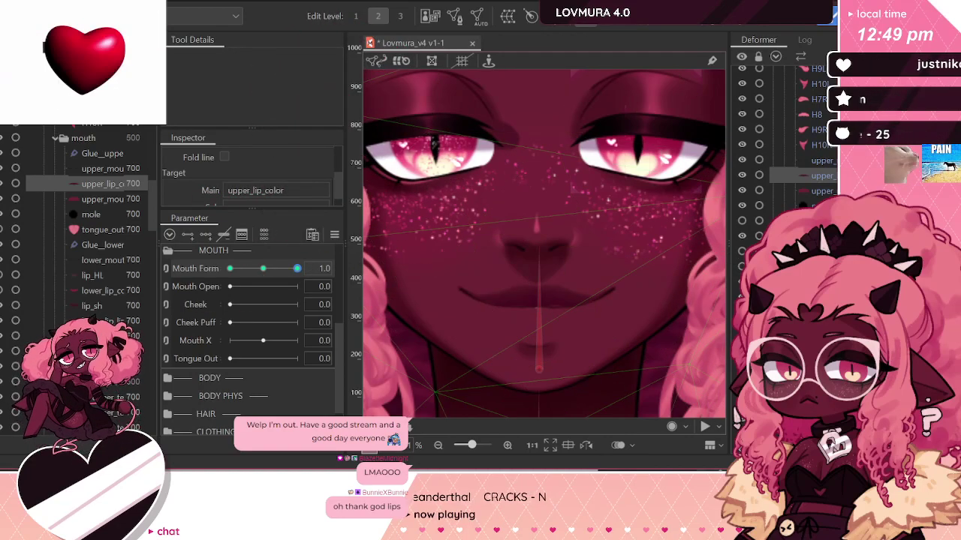
Step: Reselect upper_lip_color and lower its center path point slightly to round the lip's lower edge
{"action": "left_click", "coordinate": [514, 299]}
{"action": "scroll", "coordinate": [515, 305], "scroll_direction": "up", "scroll_amount": 2}
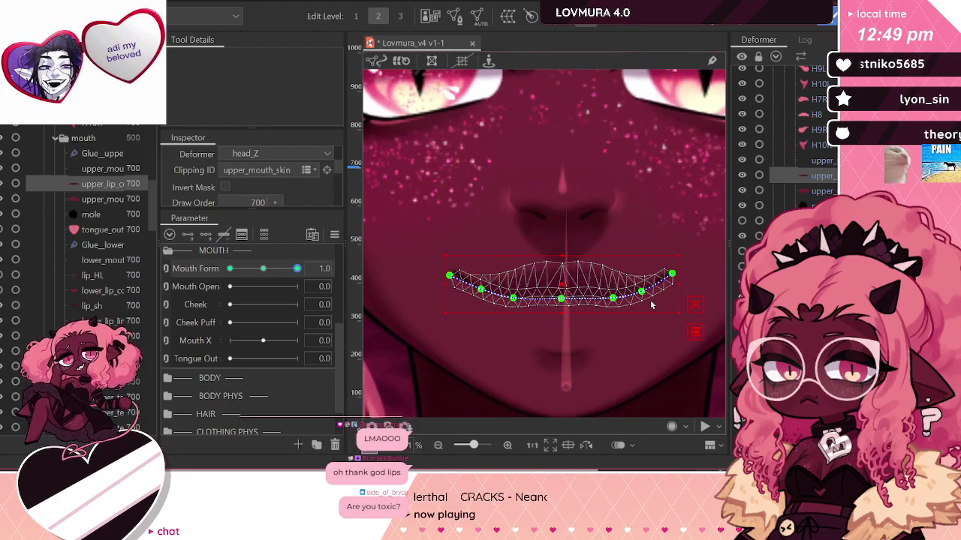
{"action": "scroll", "coordinate": [563, 302], "scroll_direction": "up", "scroll_amount": 2}
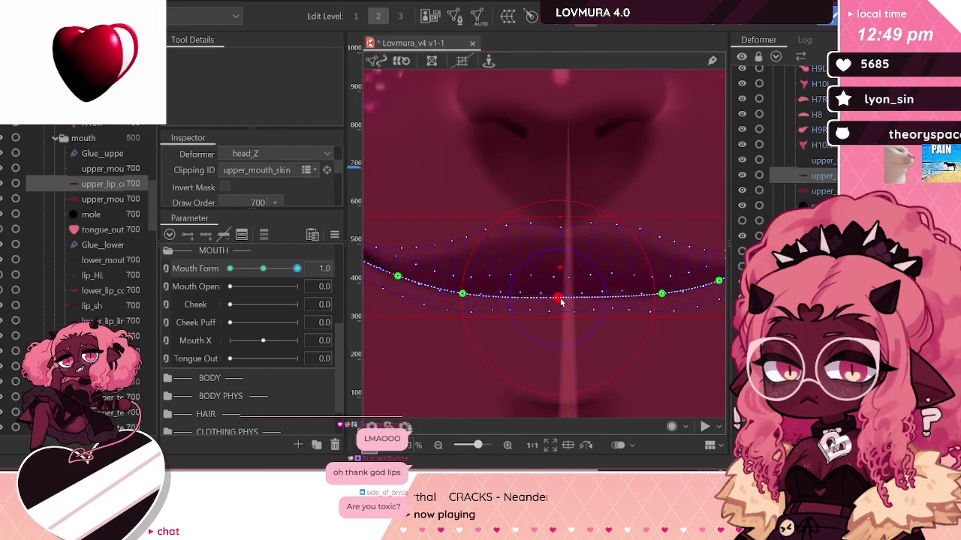
{"action": "left_click", "coordinate": [561, 302]}
{"action": "scroll", "coordinate": [469, 302], "scroll_direction": "down", "scroll_amount": 3}
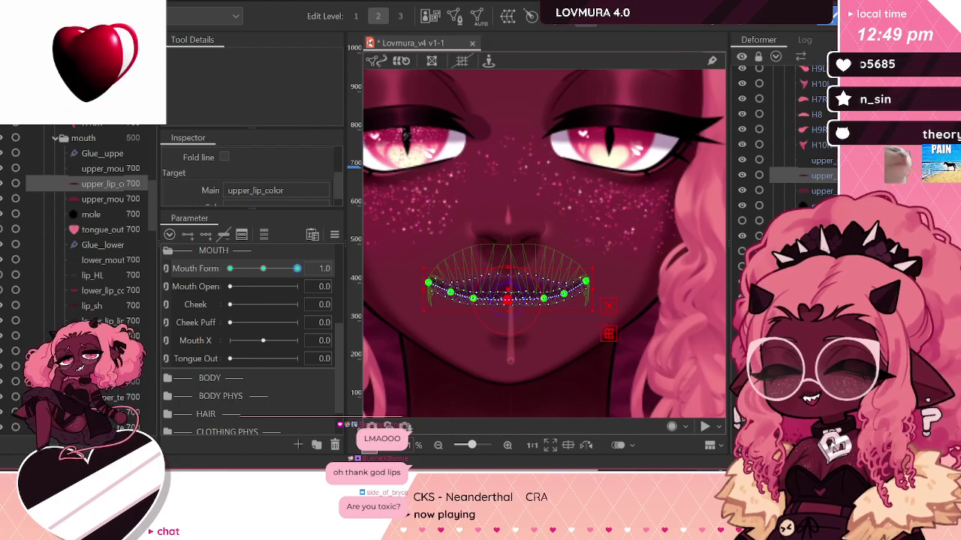
Step: Look through the overlapping meshes at the upper lip, including tongue_out, mole and upper_lip_color
{"action": "left_click", "coordinate": [549, 284]}
{"action": "left_click", "coordinate": [547, 280]}
{"action": "left_click", "coordinate": [547, 282]}
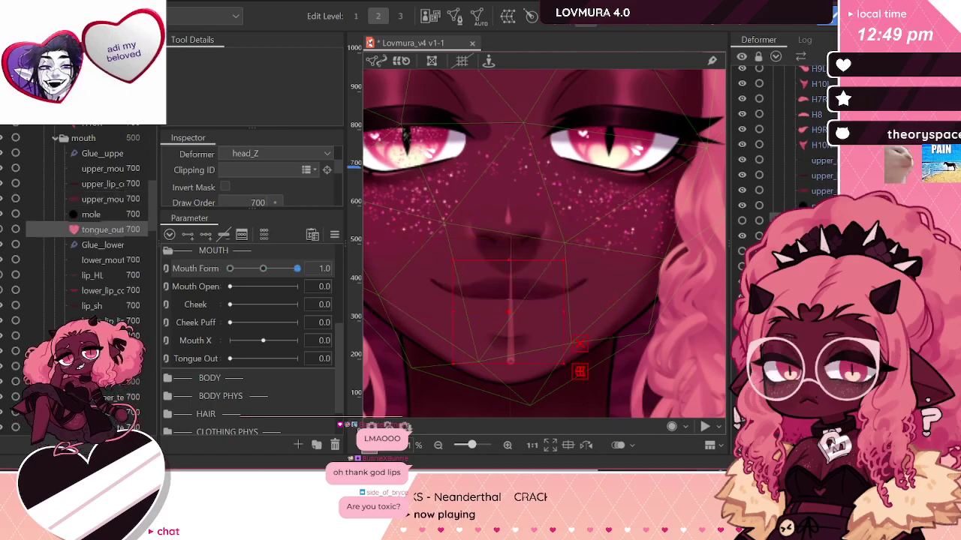
{"action": "left_click", "coordinate": [547, 284]}
{"action": "left_click", "coordinate": [548, 285]}
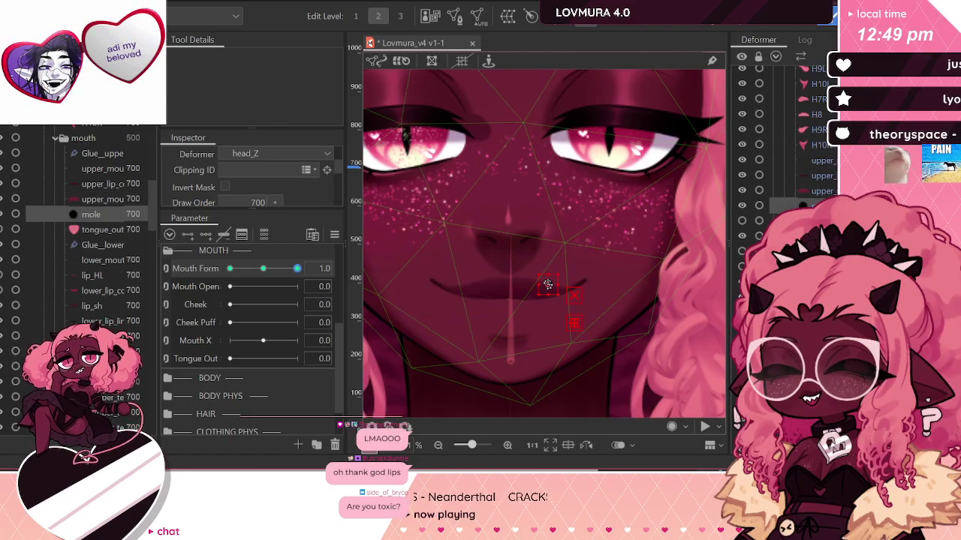
{"action": "left_click", "coordinate": [820, 177]}
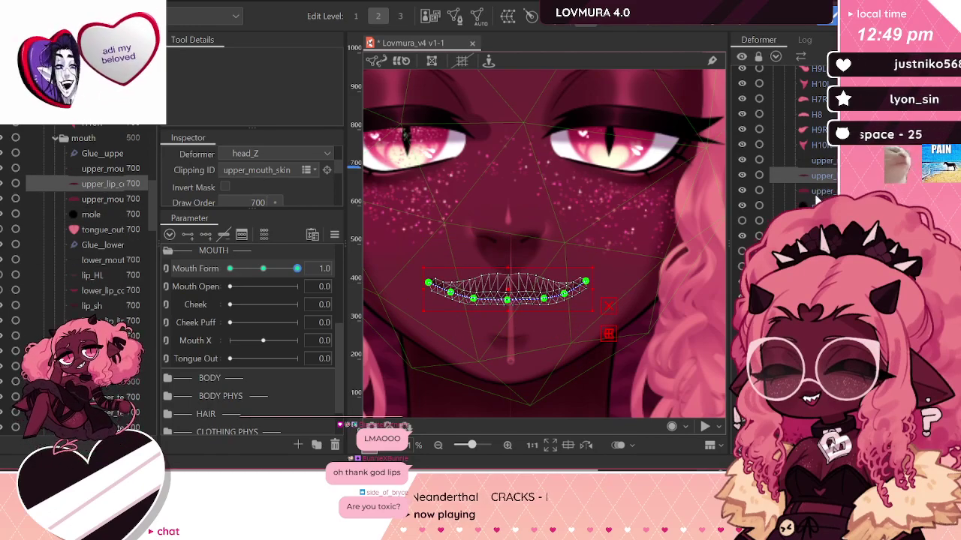
{"action": "left_click", "coordinate": [816, 199]}
Step: Compare the lower lip parts by selecting them in turn, ending on the lip_sh mesh
{"action": "left_click", "coordinate": [103, 290]}
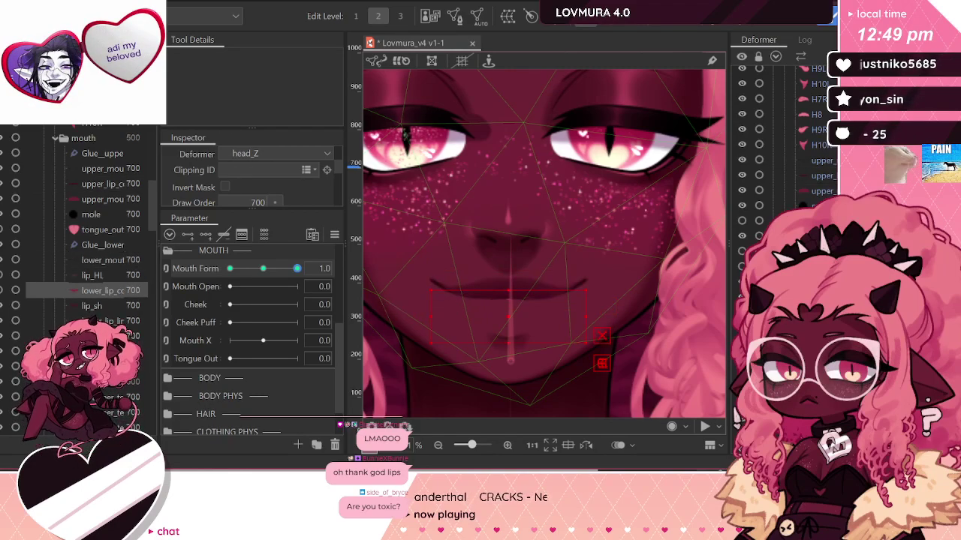
{"action": "left_click", "coordinate": [817, 230]}
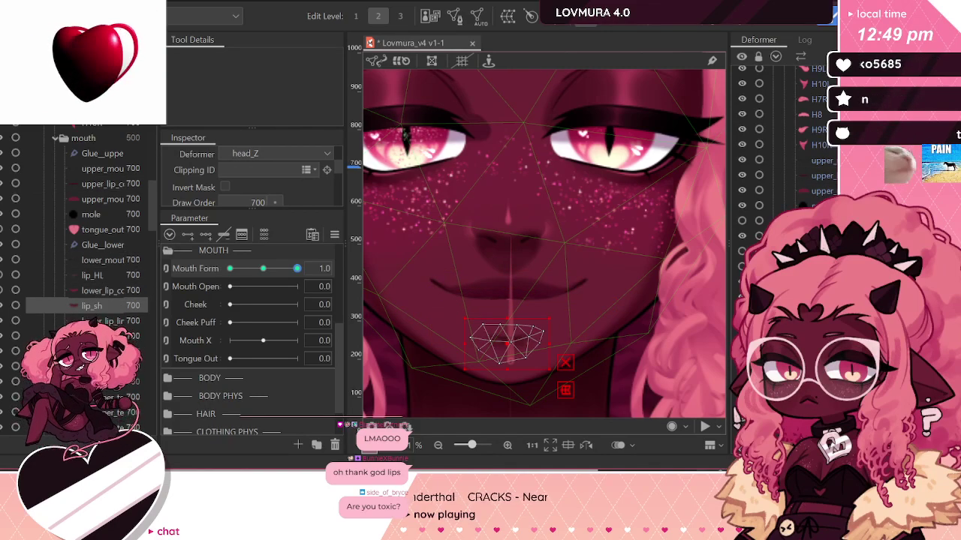
{"action": "left_click", "coordinate": [103, 291]}
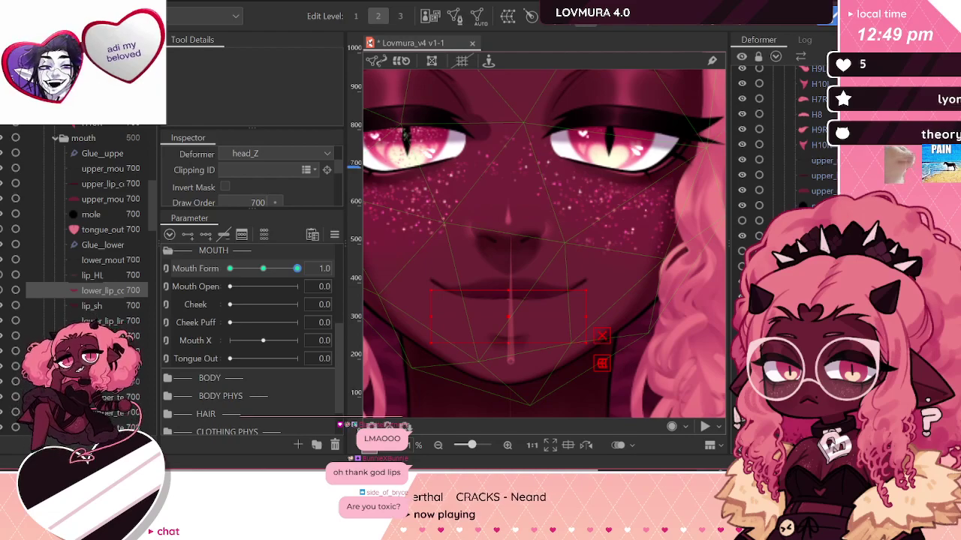
{"action": "left_click", "coordinate": [103, 259]}
{"action": "left_click", "coordinate": [103, 320]}
{"action": "left_click", "coordinate": [103, 336]}
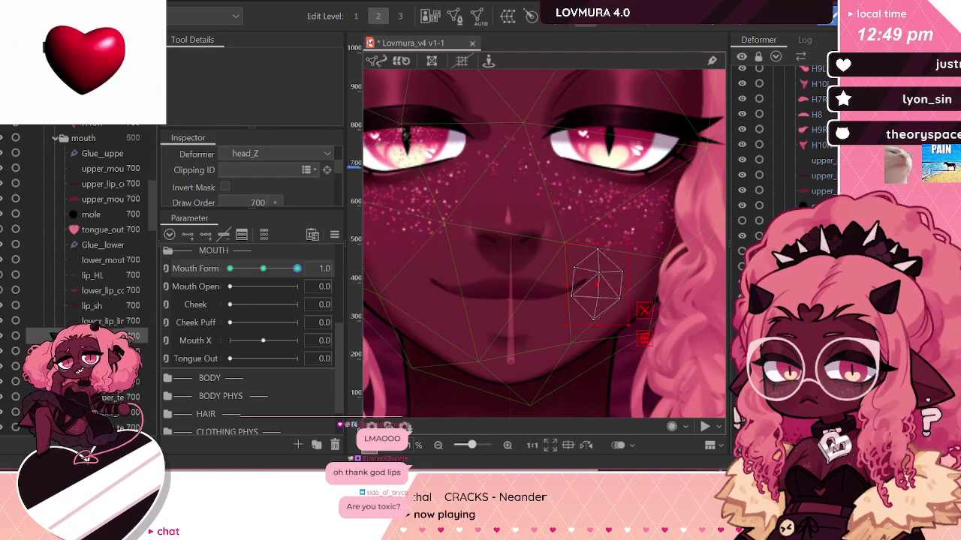
{"action": "key", "text": "Up"}
{"action": "key", "text": "Up"}
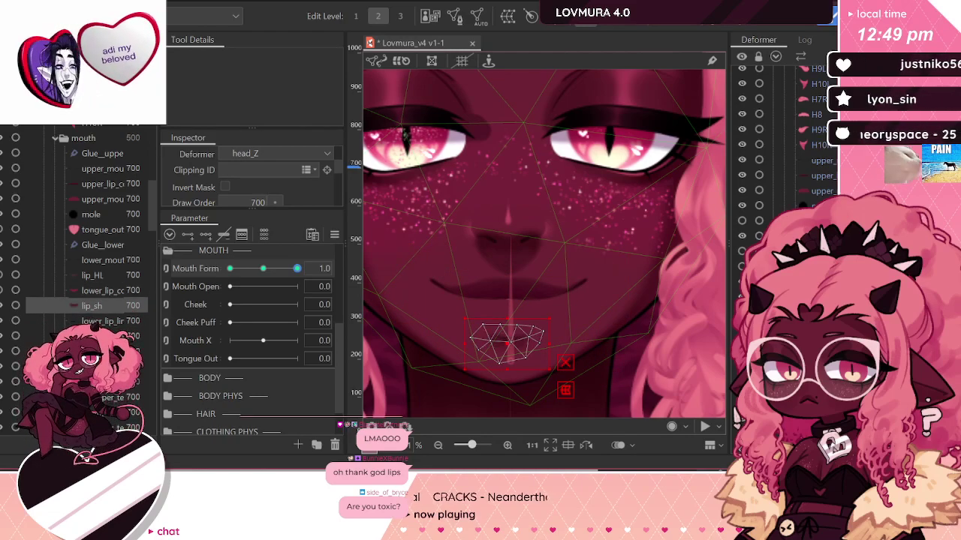
Step: Find the lower_mouth_skin mesh among the lower mouth parts and copy its ID
{"action": "key", "text": "Up"}
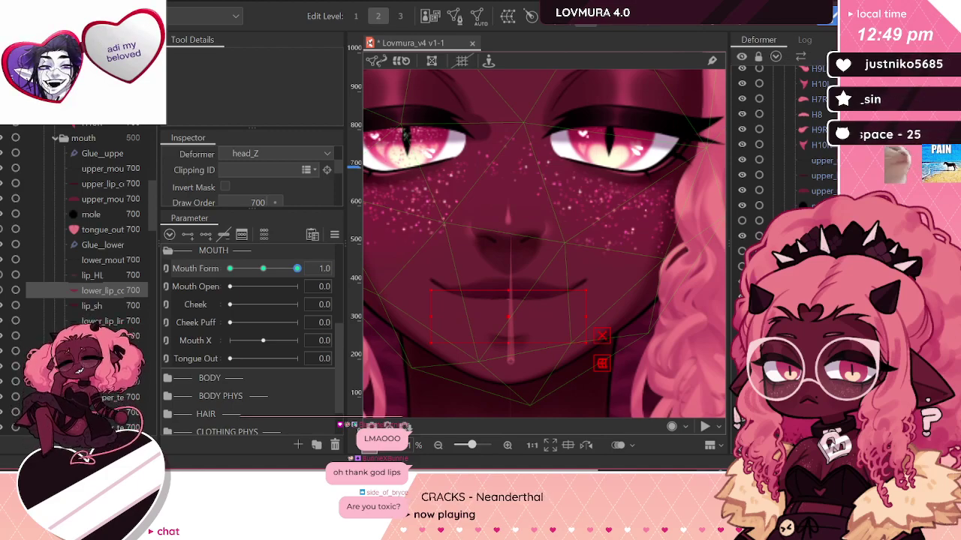
{"action": "left_click", "coordinate": [103, 306]}
{"action": "left_click", "coordinate": [102, 291]}
{"action": "left_click", "coordinate": [103, 366]}
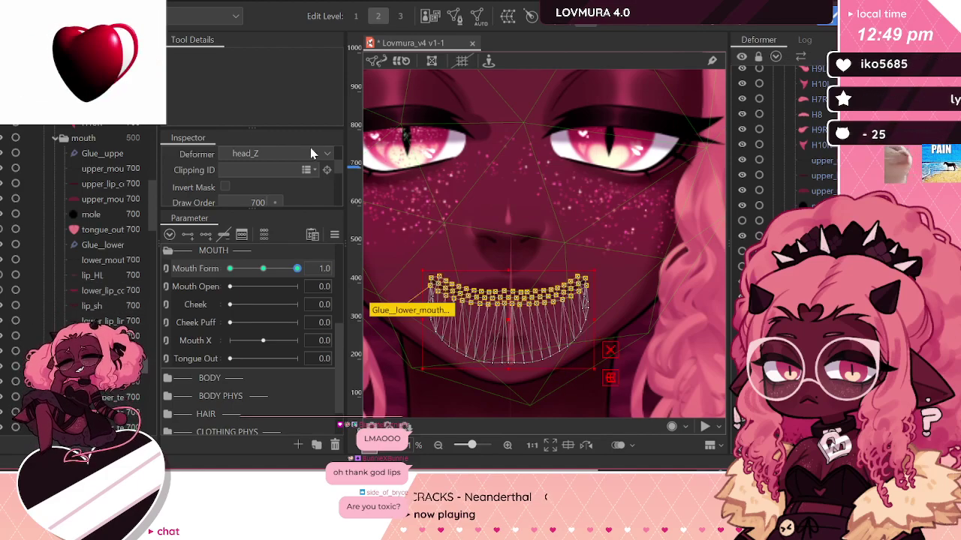
{"action": "scroll", "coordinate": [228, 164], "scroll_direction": "up", "scroll_amount": 3}
{"action": "double_click", "coordinate": [299, 176]}
{"action": "key", "text": "ctrl+c"}
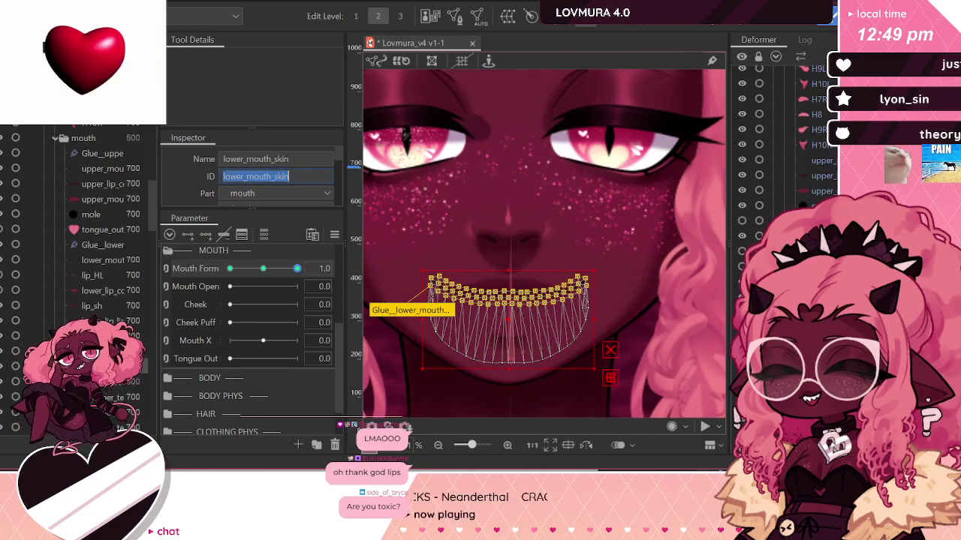
Step: Clip lower_lip_color to the lower mouth skin by setting its Clipping ID to lower_mouth_skin
{"action": "left_click", "coordinate": [103, 291]}
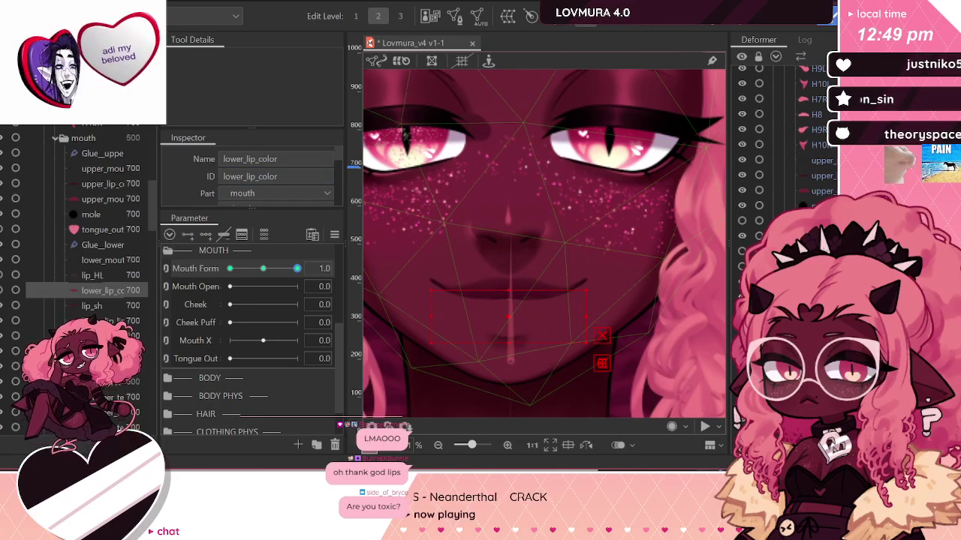
{"action": "left_click", "coordinate": [741, 267]}
{"action": "scroll", "coordinate": [200, 169], "scroll_direction": "down", "scroll_amount": 2}
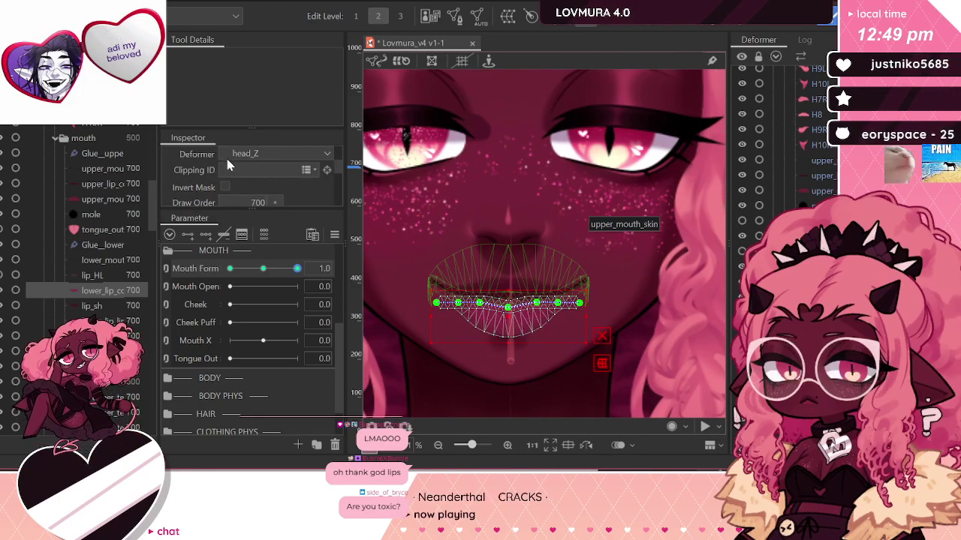
{"action": "key", "text": "ctrl+v"}
{"action": "key", "text": "Return"}
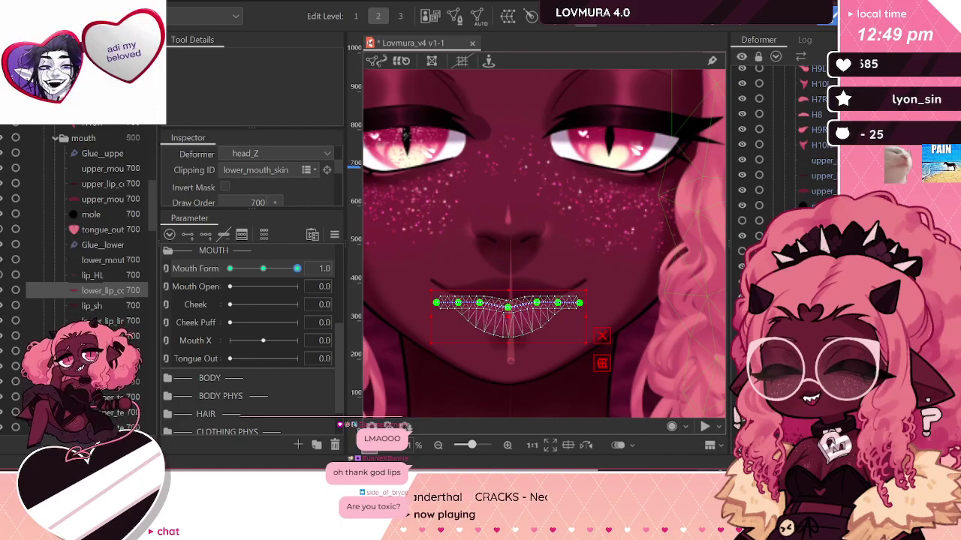
Step: Move the whole lower_lip_color mesh up slightly so it meets the upper lip
{"action": "left_click", "coordinate": [91, 306]}
{"action": "scroll", "coordinate": [530, 333], "scroll_direction": "up", "scroll_amount": 5}
{"action": "key", "text": "Up"}
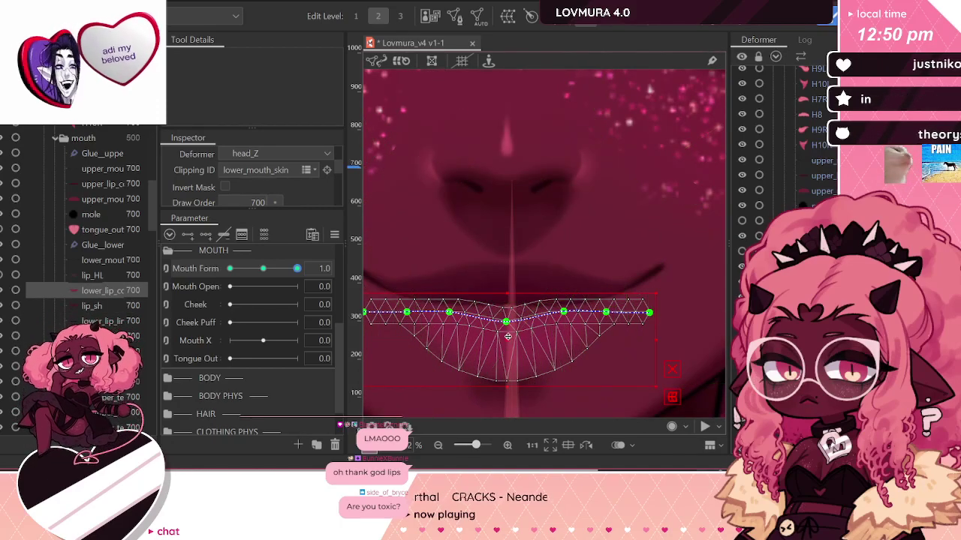
{"action": "left_click_drag", "start_coordinate": [508, 337], "coordinate": [508, 324]}
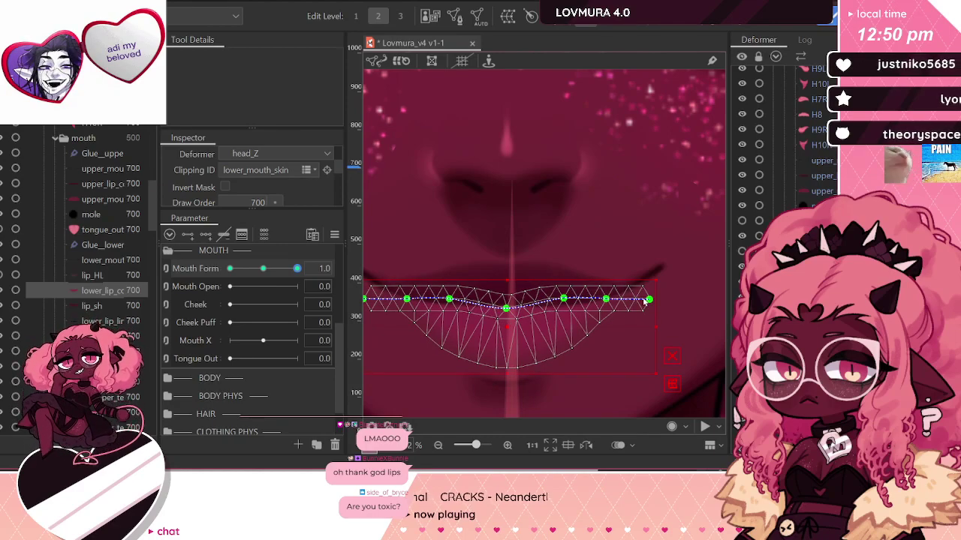
Step: Raise both end path points of lower_lip_color and nudge their neighbors up so the lower lip follows the smile's corners
{"action": "mouse_move", "coordinate": [645, 300]}
{"action": "left_mouse_down"}
{"action": "mouse_move", "coordinate": [648, 286]}
{"action": "mouse_move", "coordinate": [606, 295]}
{"action": "left_mouse_up"}
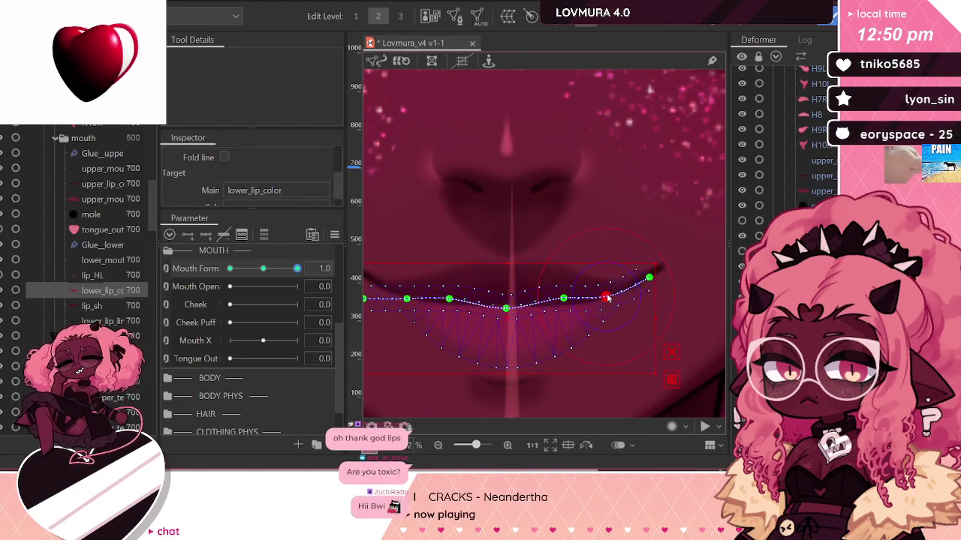
{"action": "scroll", "coordinate": [598, 297], "scroll_direction": "down", "scroll_amount": 2}
{"action": "left_click_drag", "start_coordinate": [434, 304], "coordinate": [434, 282]}
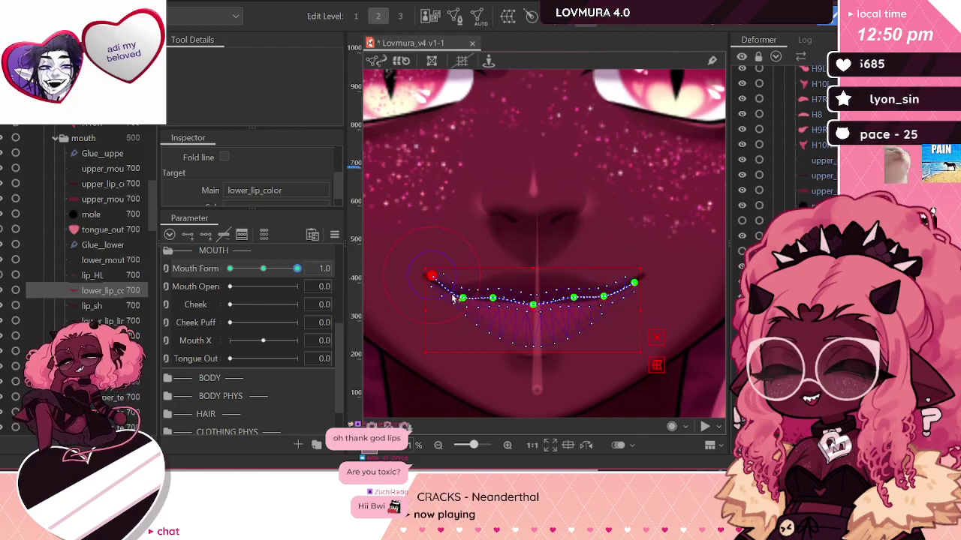
{"action": "left_click", "coordinate": [462, 298]}
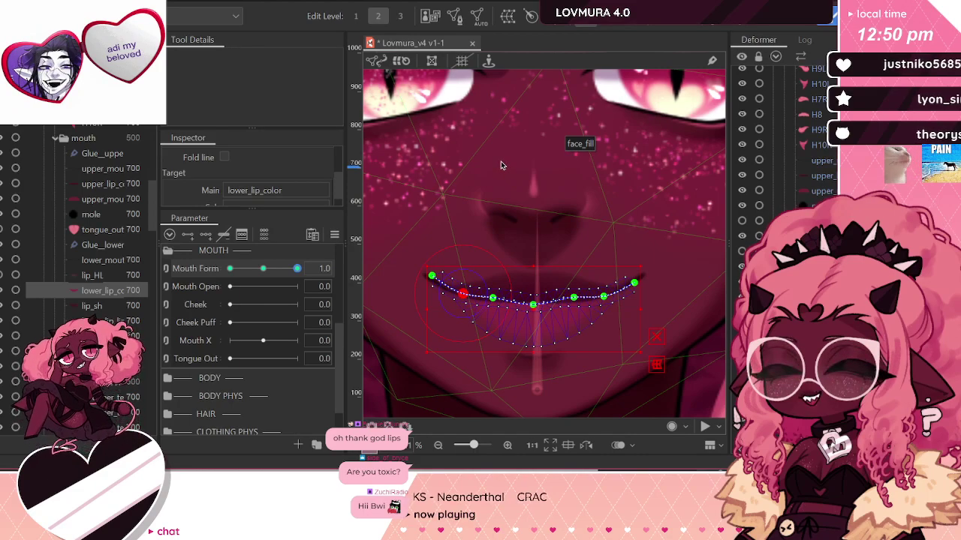
{"action": "scroll", "coordinate": [501, 162], "scroll_direction": "down", "scroll_amount": 3}
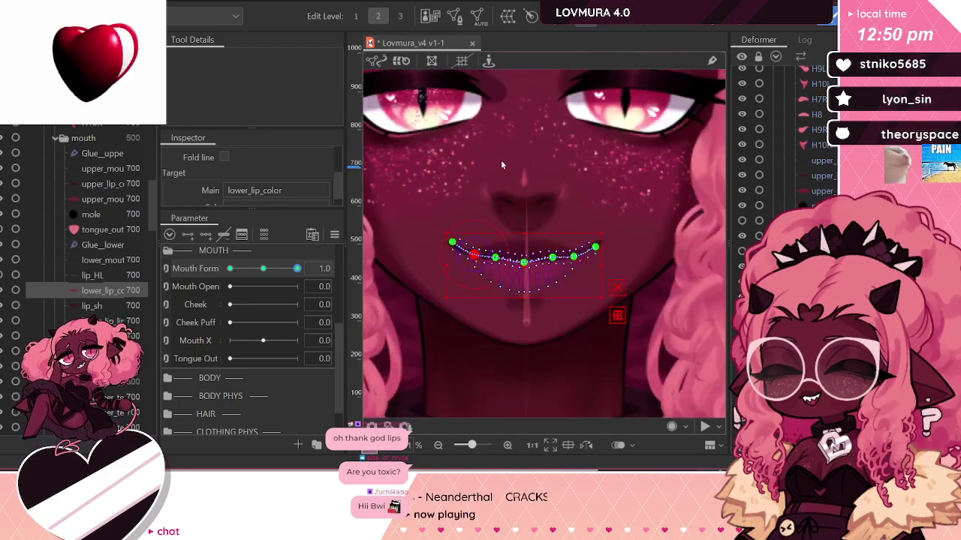
Step: Move the lip_HL highlight mesh up slightly to fit the raised lower lip
{"action": "left_click", "coordinate": [515, 239]}
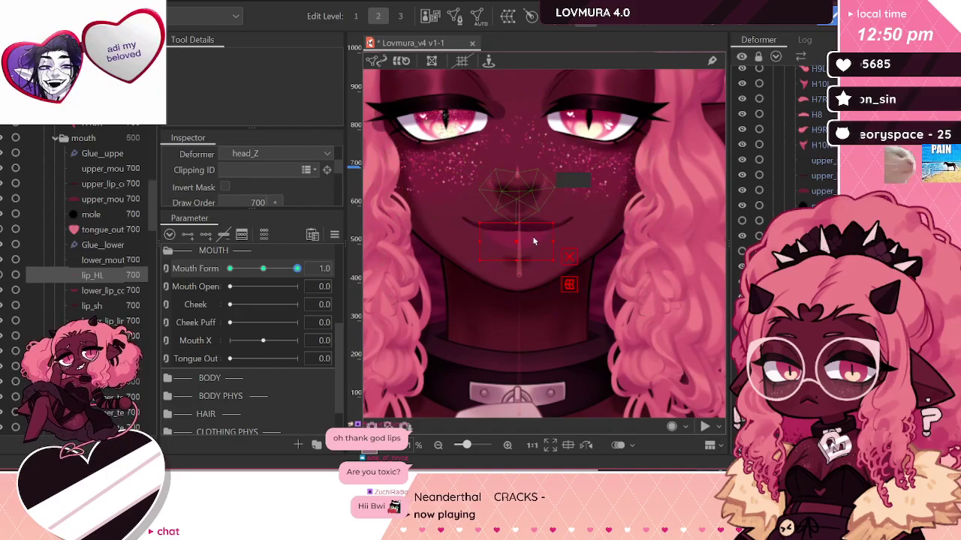
{"action": "scroll", "coordinate": [520, 222], "scroll_direction": "up", "scroll_amount": 3}
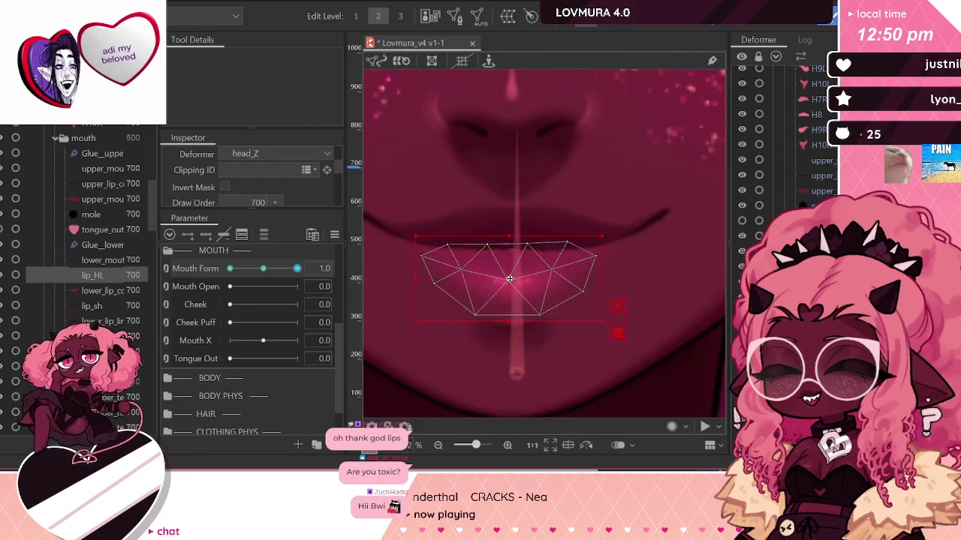
{"action": "left_click_drag", "start_coordinate": [511, 278], "coordinate": [511, 269]}
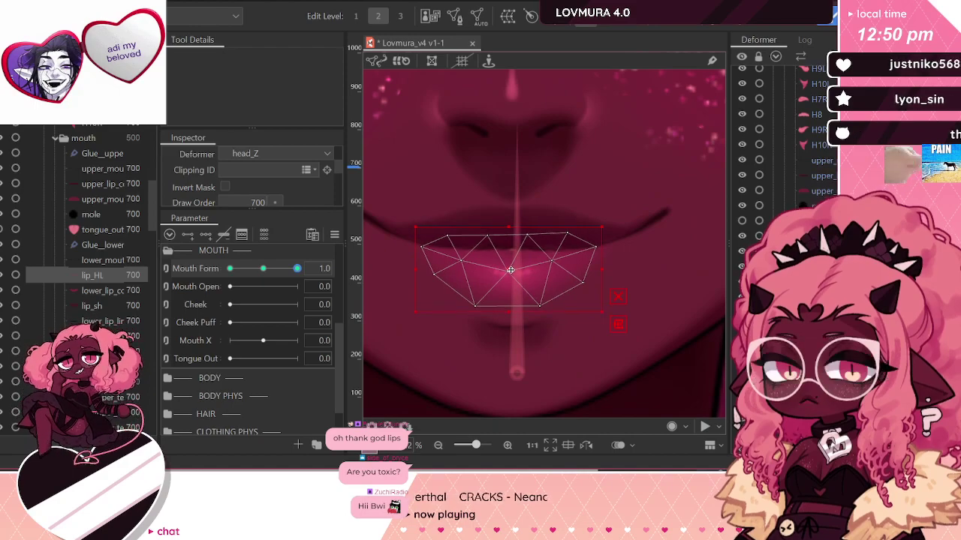
{"action": "scroll", "coordinate": [511, 269], "scroll_direction": "down", "scroll_amount": 3}
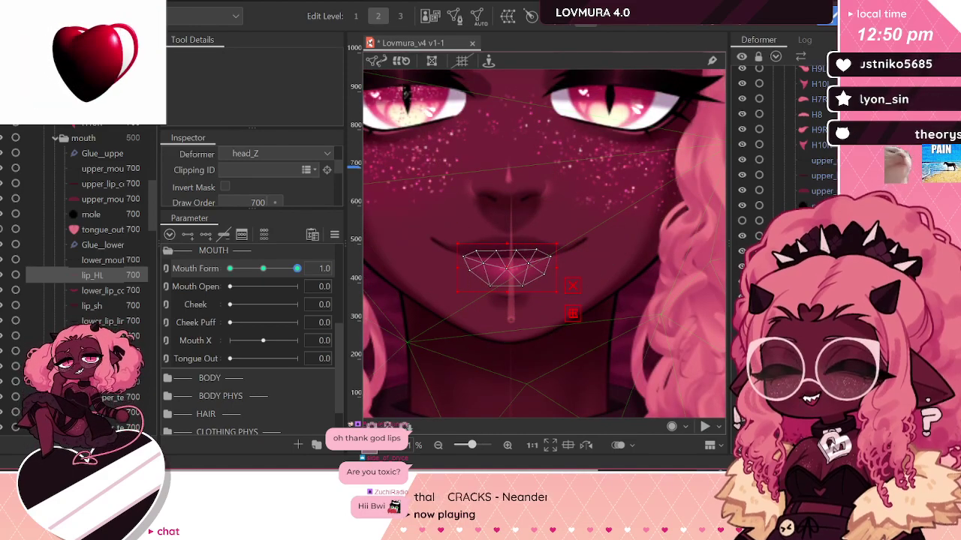
Step: Select lip_sh together with the lower lip line mesh and move both up slightly beneath the lower lip
{"action": "left_click", "coordinate": [92, 306]}
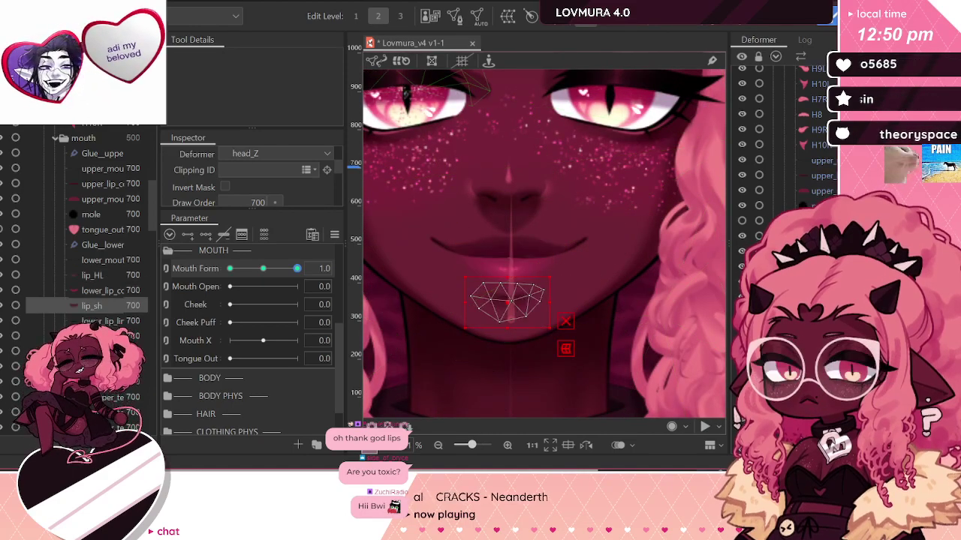
{"action": "scroll", "coordinate": [495, 311], "scroll_direction": "up", "scroll_amount": 2}
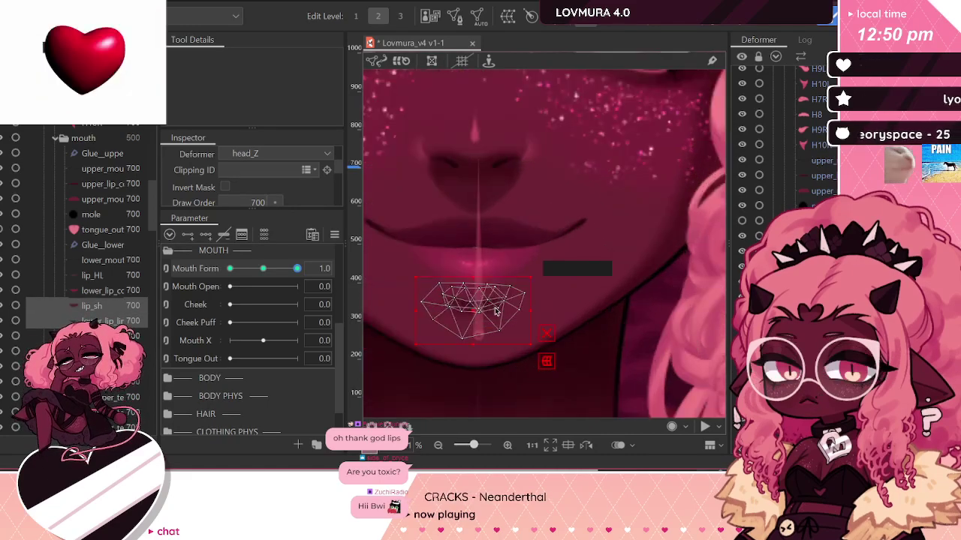
{"action": "scroll", "coordinate": [495, 312], "scroll_direction": "up", "scroll_amount": 2}
{"action": "left_click_drag", "start_coordinate": [437, 323], "coordinate": [441, 314]}
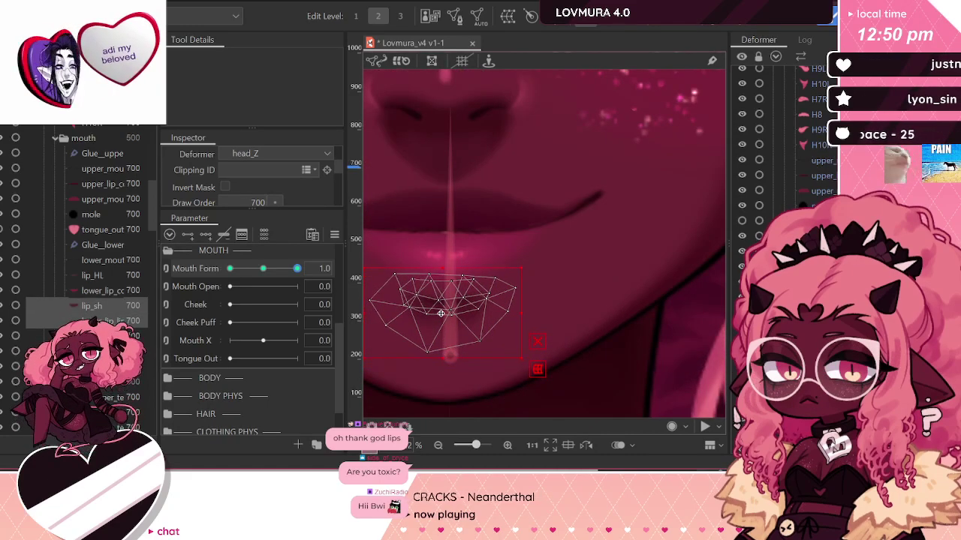
{"action": "scroll", "coordinate": [466, 186], "scroll_direction": "down", "scroll_amount": 4}
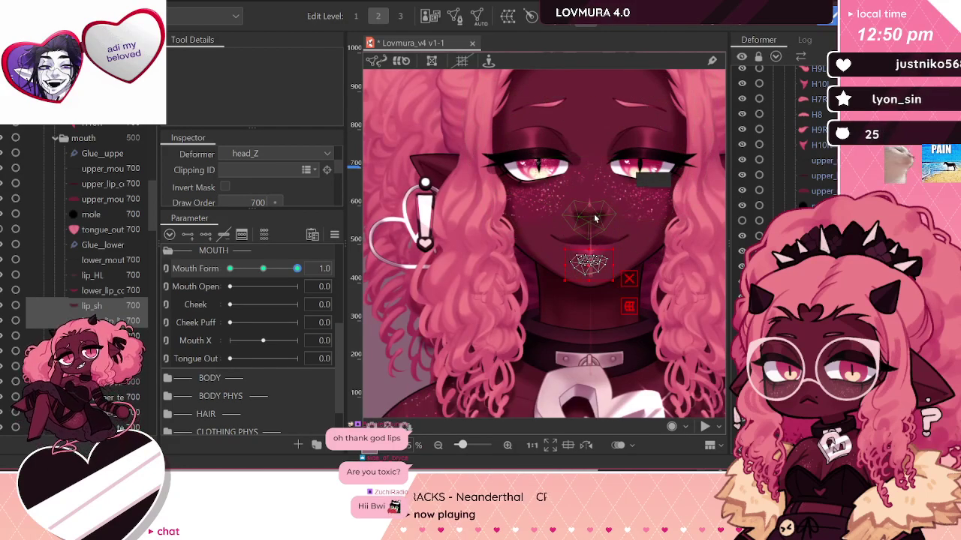
Step: Deselect the meshes and compare the mouth between Mouth Form 0.0 and 1.0, ending at 1.0
{"action": "left_click", "coordinate": [403, 185]}
{"action": "scroll", "coordinate": [618, 197], "scroll_direction": "up", "scroll_amount": 3}
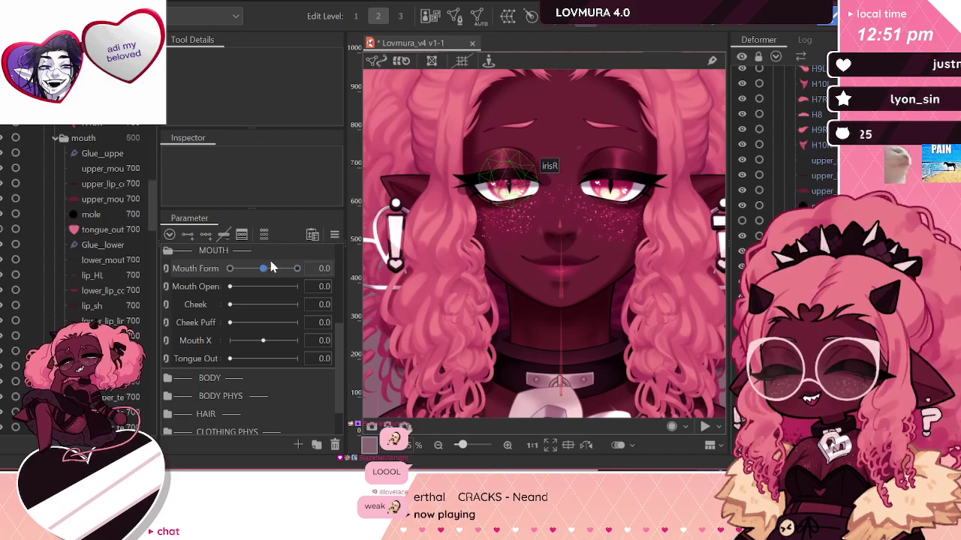
{"action": "mouse_move", "coordinate": [298, 268]}
{"action": "left_mouse_down"}
{"action": "mouse_move", "coordinate": [274, 266]}
{"action": "mouse_move", "coordinate": [298, 268]}
{"action": "left_mouse_up"}
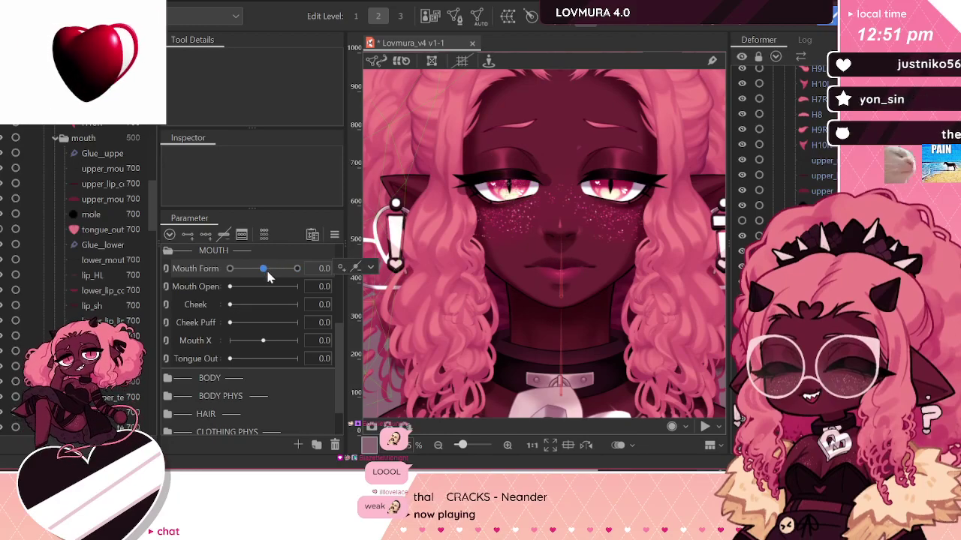
{"action": "scroll", "coordinate": [548, 228], "scroll_direction": "up", "scroll_amount": 2}
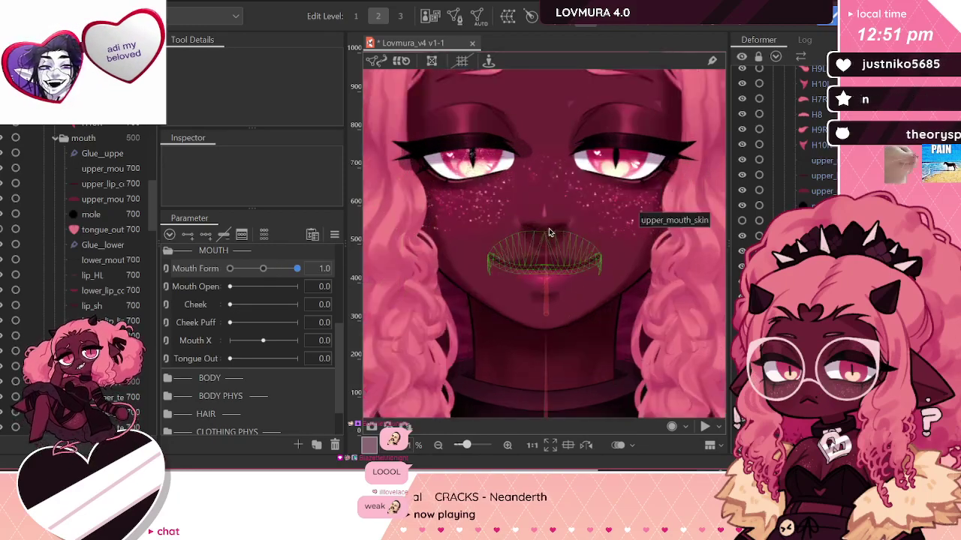
Step: Raise the right end path point of upper_mouth_line and nudge its neighbor up to sharpen that smile corner
{"action": "left_click", "coordinate": [546, 268]}
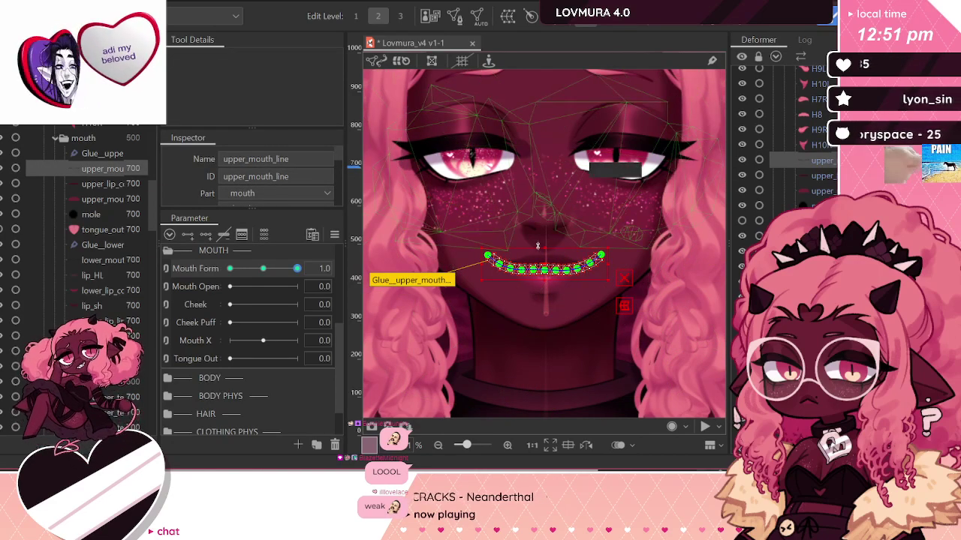
{"action": "scroll", "coordinate": [538, 245], "scroll_direction": "up", "scroll_amount": 2}
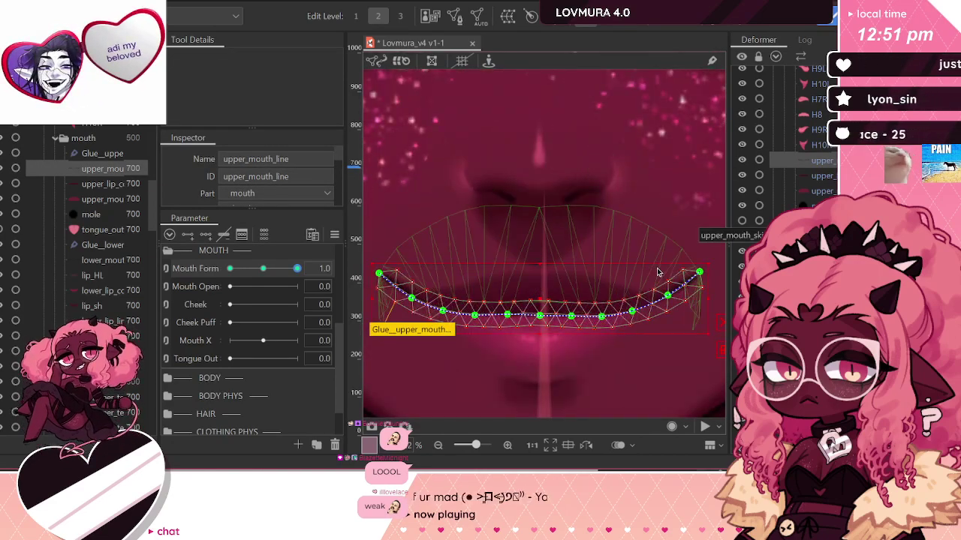
{"action": "scroll", "coordinate": [627, 267], "scroll_direction": "down", "scroll_amount": 2}
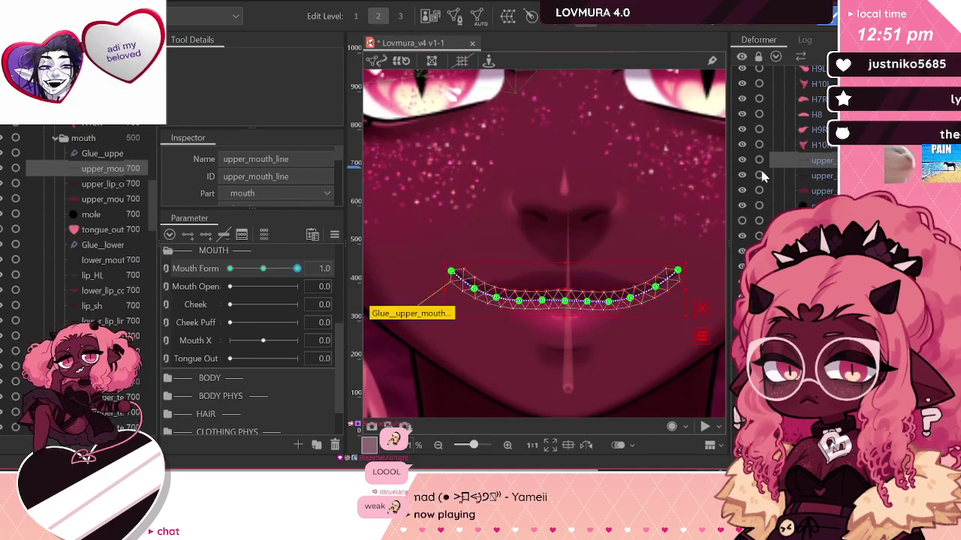
{"action": "scroll", "coordinate": [678, 271], "scroll_direction": "up", "scroll_amount": 1}
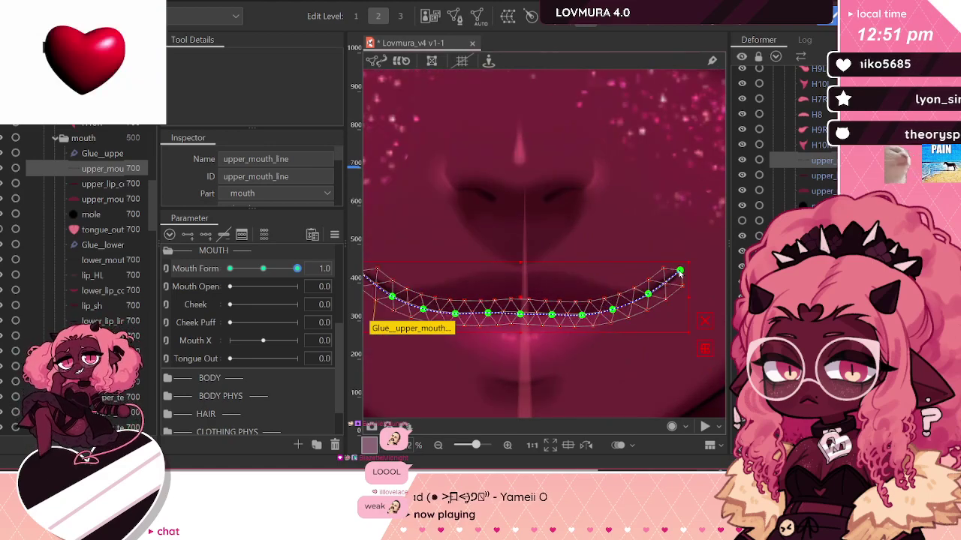
{"action": "left_click_drag", "start_coordinate": [679, 271], "coordinate": [680, 255]}
{"action": "left_click_drag", "start_coordinate": [649, 294], "coordinate": [650, 290]}
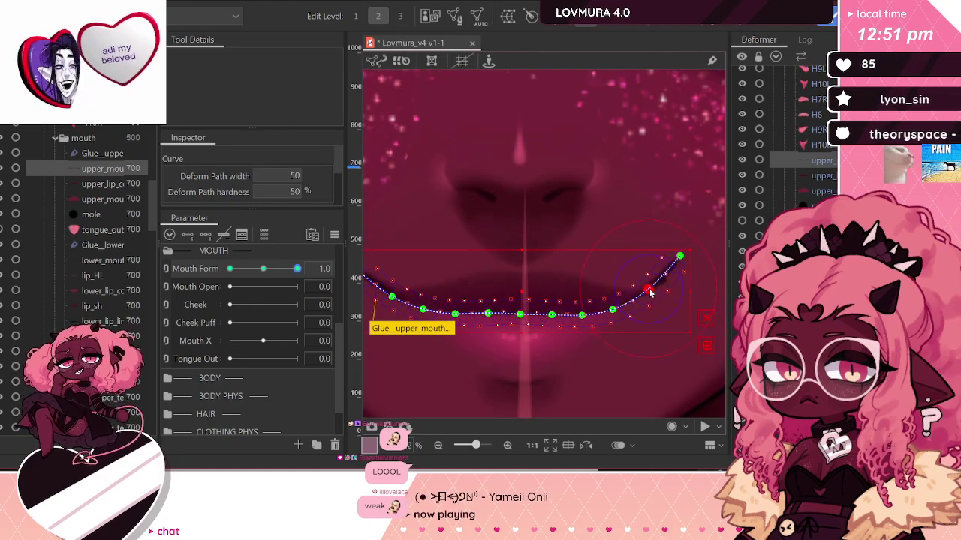
Step: Raise the left end path point of upper_mouth_line to match the other corner and adjust the two points beside it
{"action": "scroll", "coordinate": [431, 268], "scroll_direction": "down", "scroll_amount": 1}
{"action": "left_click_drag", "start_coordinate": [432, 282], "coordinate": [436, 264]}
{"action": "left_click", "coordinate": [455, 285]}
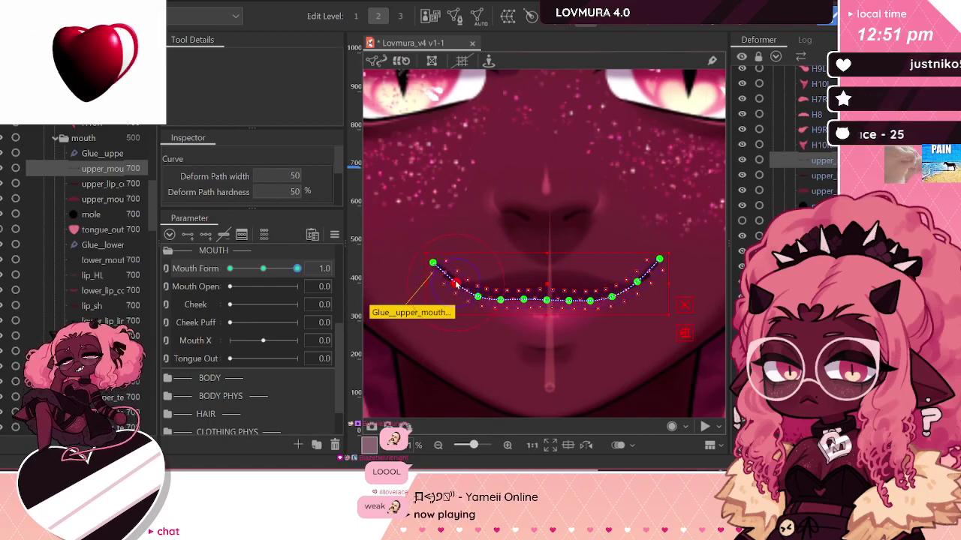
{"action": "left_click", "coordinate": [478, 297]}
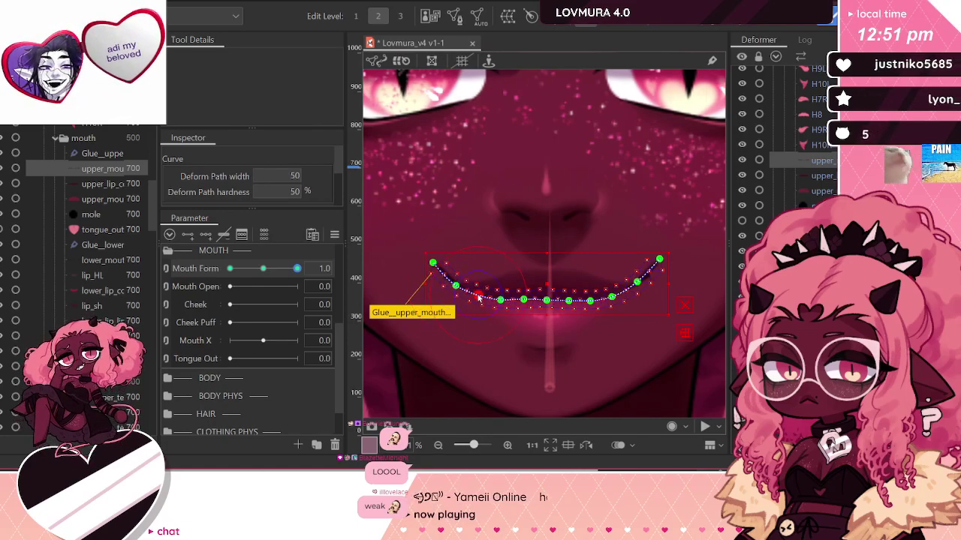
Step: Nudge the upper mouth line's deform path point near the right mouth corner slightly upward at Mouth Form 1.0
{"action": "left_click", "coordinate": [613, 298]}
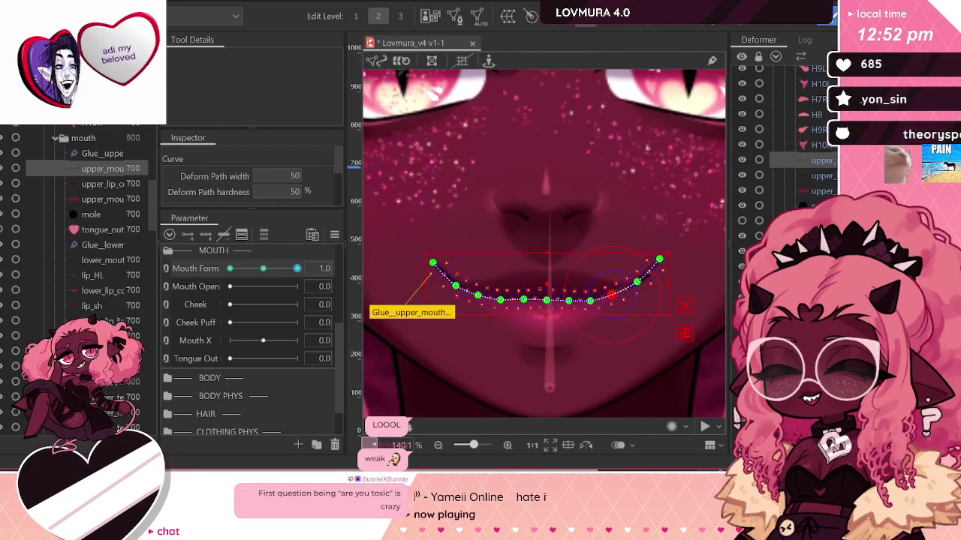
Step: Look through the lip and mouth skin meshes to find the lower mouth line
{"action": "left_click", "coordinate": [825, 178]}
{"action": "left_click", "coordinate": [825, 267]}
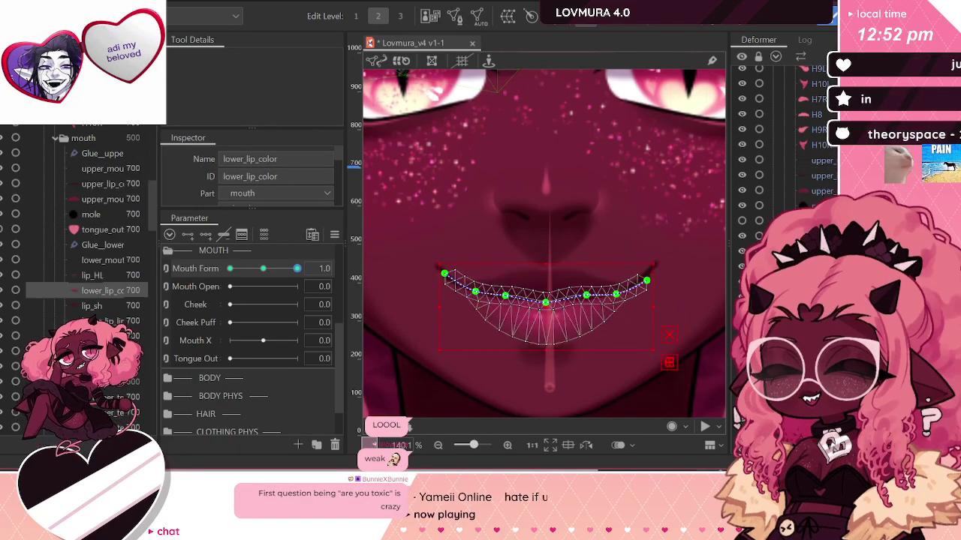
{"action": "left_click", "coordinate": [825, 236]}
{"action": "left_click", "coordinate": [825, 266]}
{"action": "left_click", "coordinate": [824, 326]}
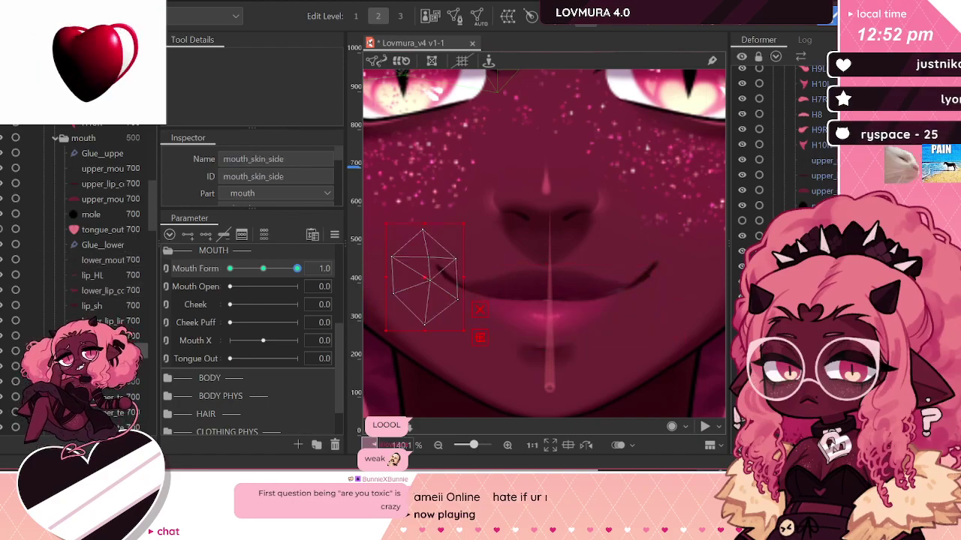
{"action": "left_click", "coordinate": [825, 311]}
{"action": "left_click", "coordinate": [825, 236]}
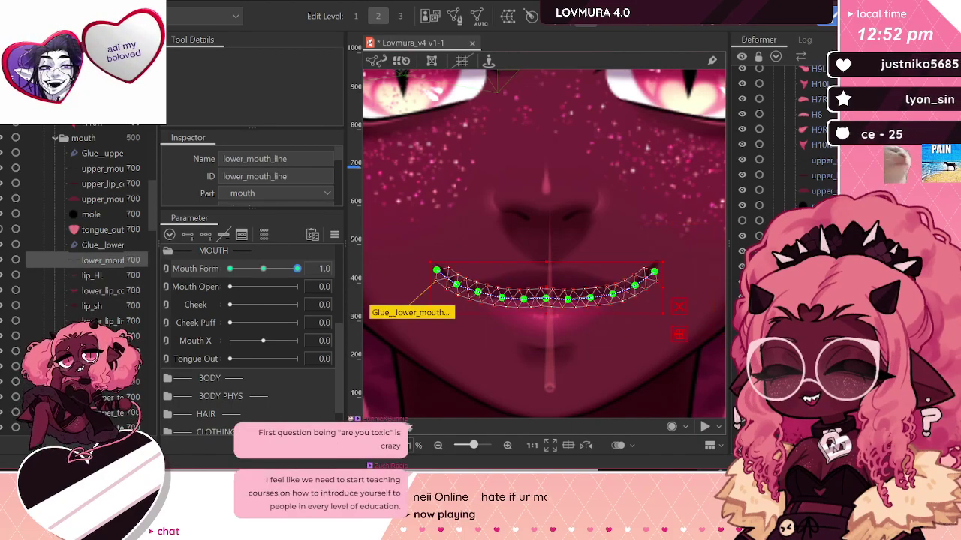
{"action": "left_click", "coordinate": [825, 266]}
{"action": "left_click", "coordinate": [824, 250]}
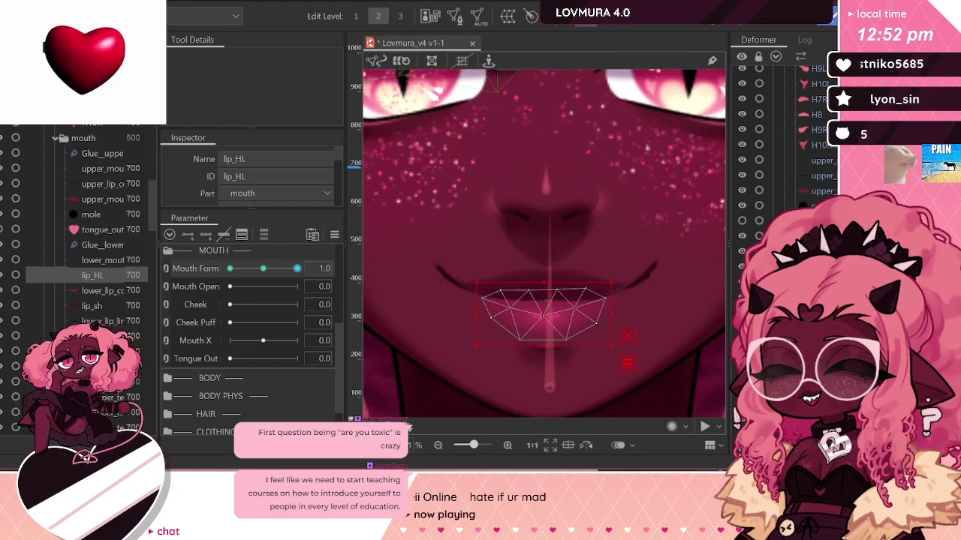
Step: Raise the last two deform path points at the right end of lower_mouth_line to follow the smile's corner
{"action": "left_click", "coordinate": [640, 264]}
{"action": "scroll", "coordinate": [637, 270], "scroll_direction": "up", "scroll_amount": 2}
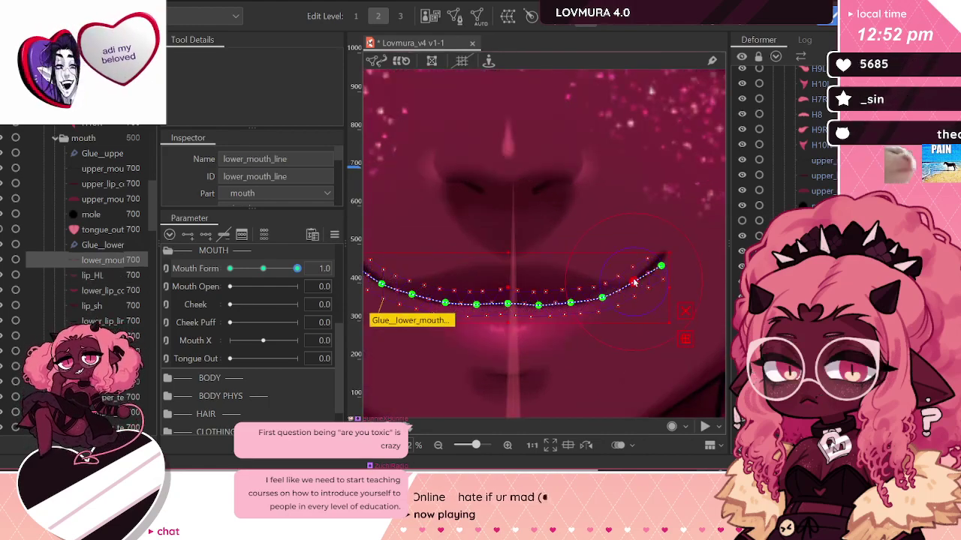
{"action": "left_click", "coordinate": [660, 267]}
{"action": "left_click_drag", "start_coordinate": [658, 267], "coordinate": [656, 261]}
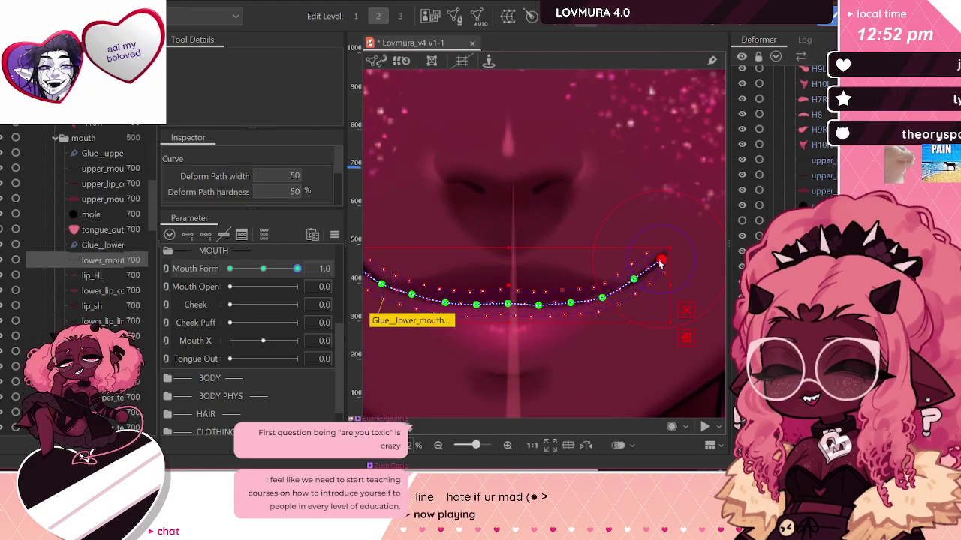
{"action": "scroll", "coordinate": [648, 266], "scroll_direction": "down", "scroll_amount": 2}
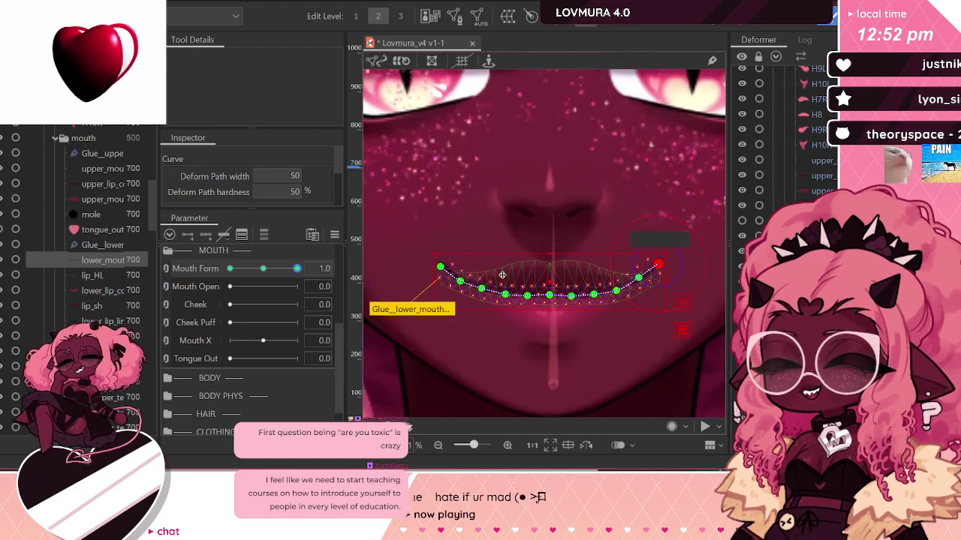
Step: Raise the two outermost deform path points at the left end of lower_mouth_line to match the smile's corner
{"action": "scroll", "coordinate": [480, 262], "scroll_direction": "up", "scroll_amount": 2}
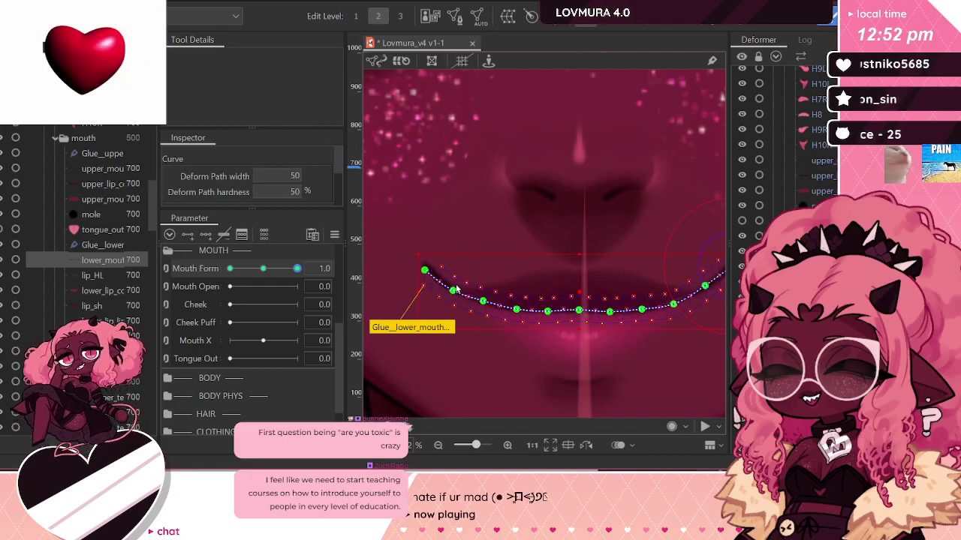
{"action": "left_click", "coordinate": [453, 287]}
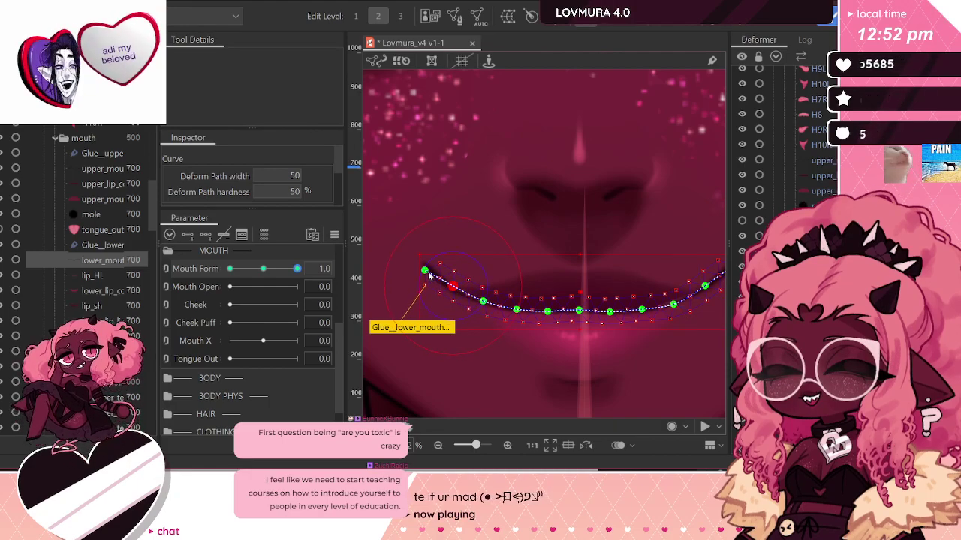
{"action": "left_click", "coordinate": [426, 272]}
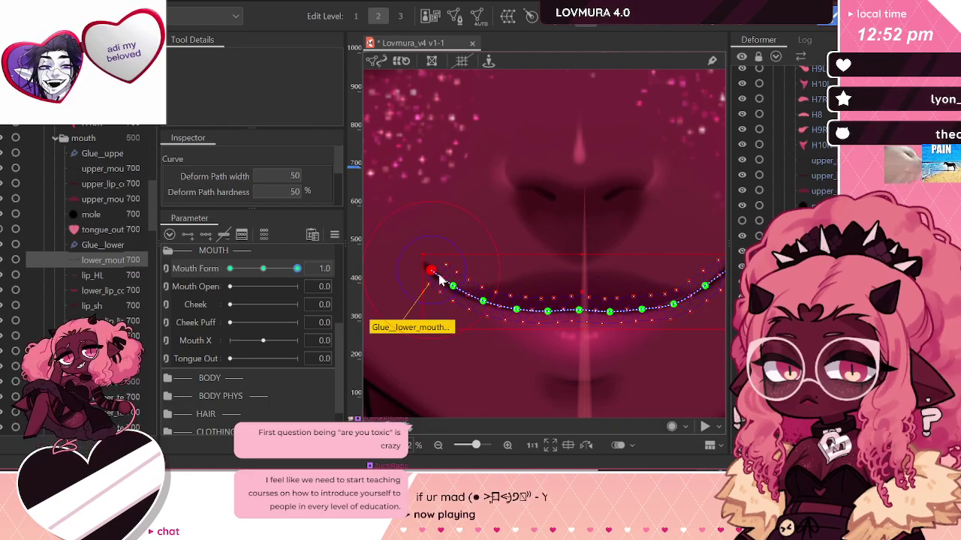
{"action": "key", "text": "ctrl+z"}
{"action": "left_click_drag", "start_coordinate": [426, 272], "coordinate": [428, 266]}
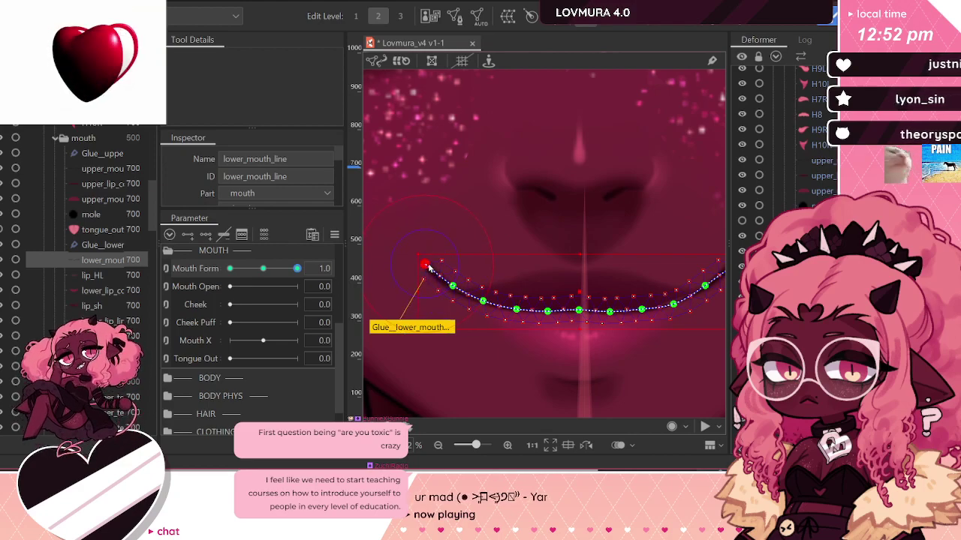
{"action": "scroll", "coordinate": [484, 292], "scroll_direction": "down", "scroll_amount": 2}
{"action": "scroll", "coordinate": [515, 292], "scroll_direction": "up", "scroll_amount": 2}
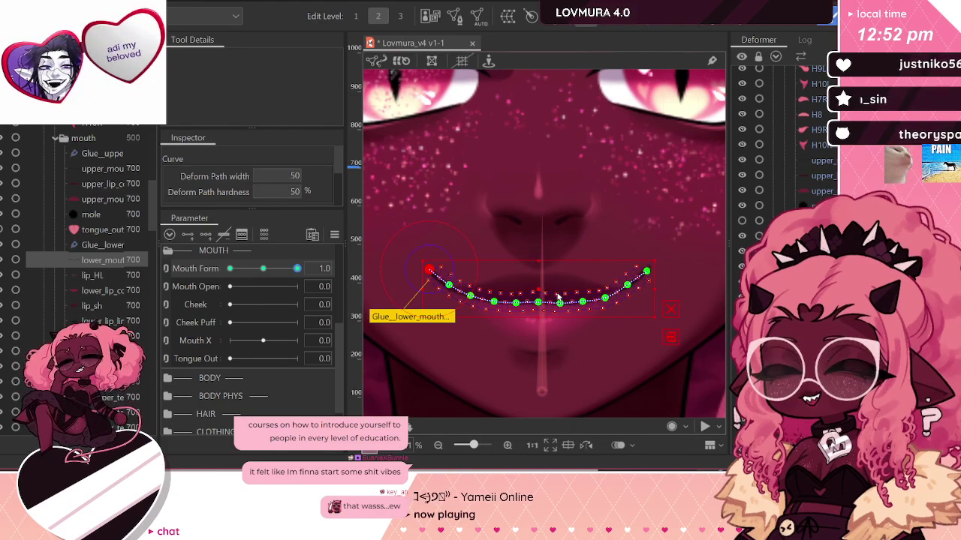
Step: Smooth the left side of lower_mouth_line by nudging its second and third deform path points slightly upward
{"action": "left_click", "coordinate": [554, 321]}
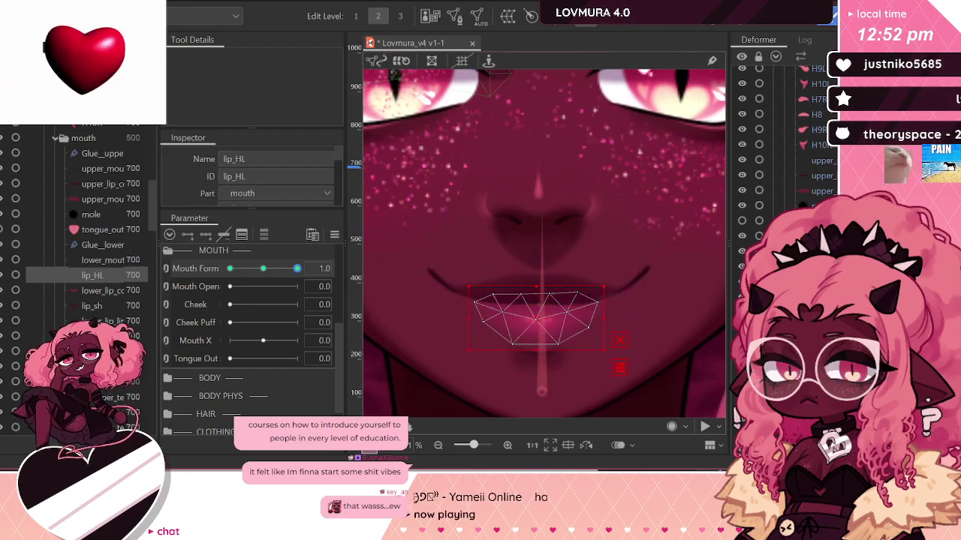
{"action": "left_click", "coordinate": [482, 291]}
{"action": "scroll", "coordinate": [482, 277], "scroll_direction": "up", "scroll_amount": 2}
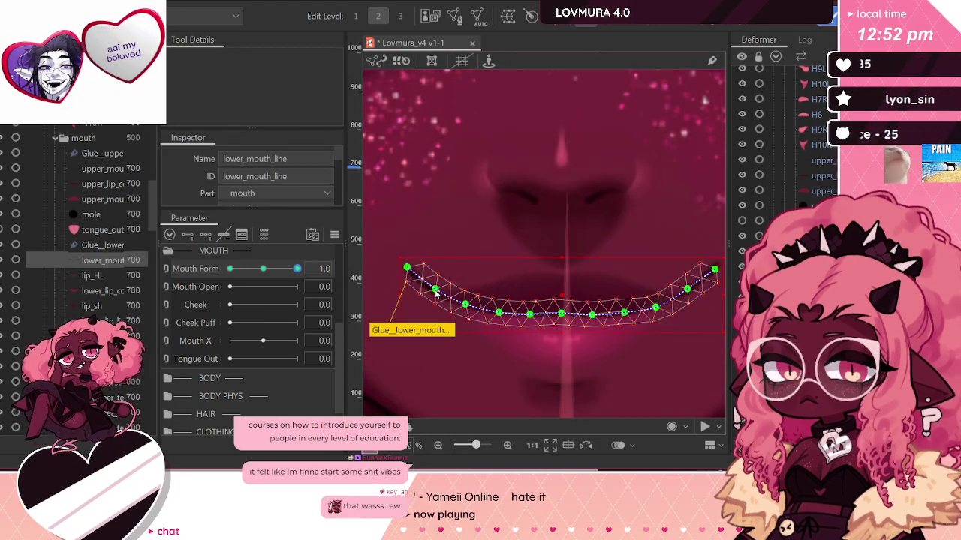
{"action": "left_click_drag", "start_coordinate": [435, 290], "coordinate": [465, 300]}
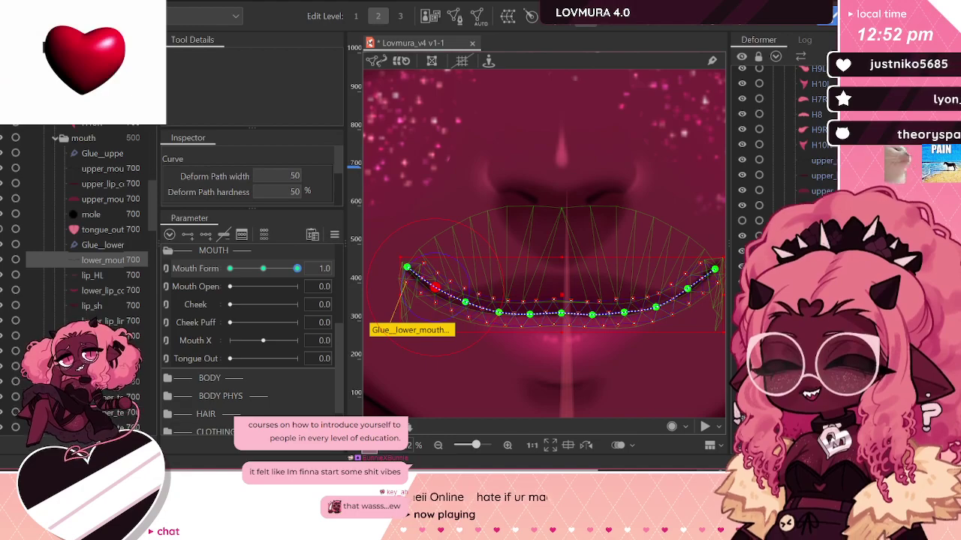
Step: Move the mole slightly upward above the right side of the lips at Mouth Form 1.0
{"action": "left_click", "coordinate": [813, 204]}
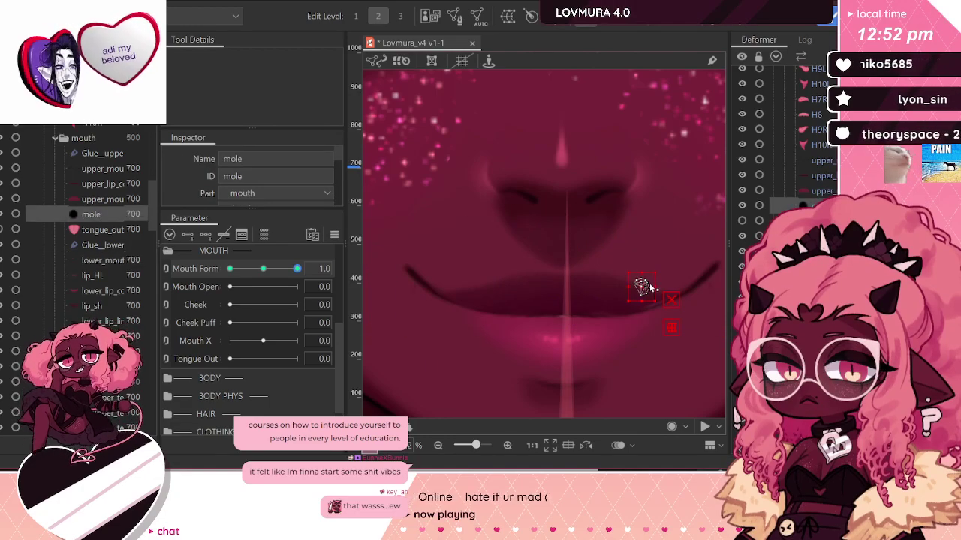
{"action": "left_click_drag", "start_coordinate": [641, 285], "coordinate": [641, 281]}
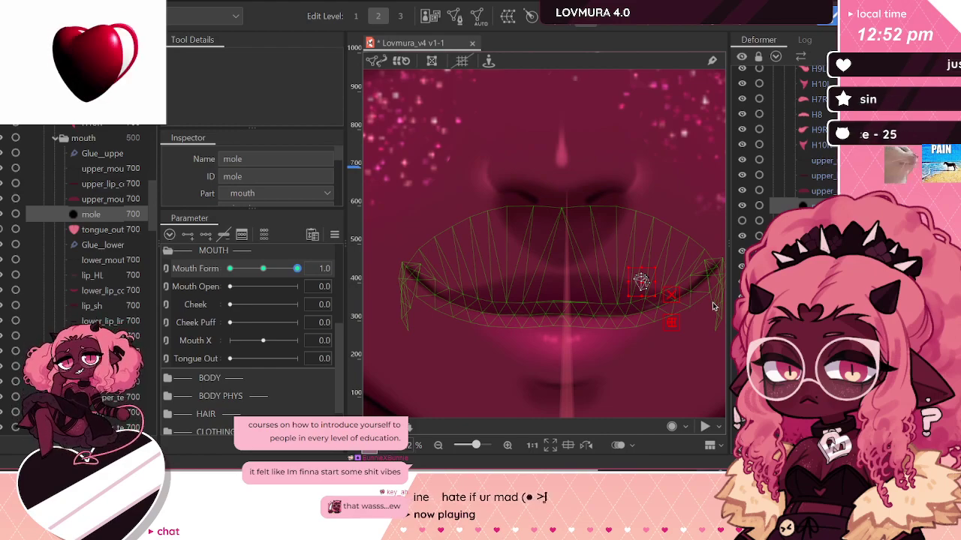
Step: Pull the outer vertices of upper_mouth_skin's right end up and outward so they wrap around the smile's corner
{"action": "left_click", "coordinate": [637, 281]}
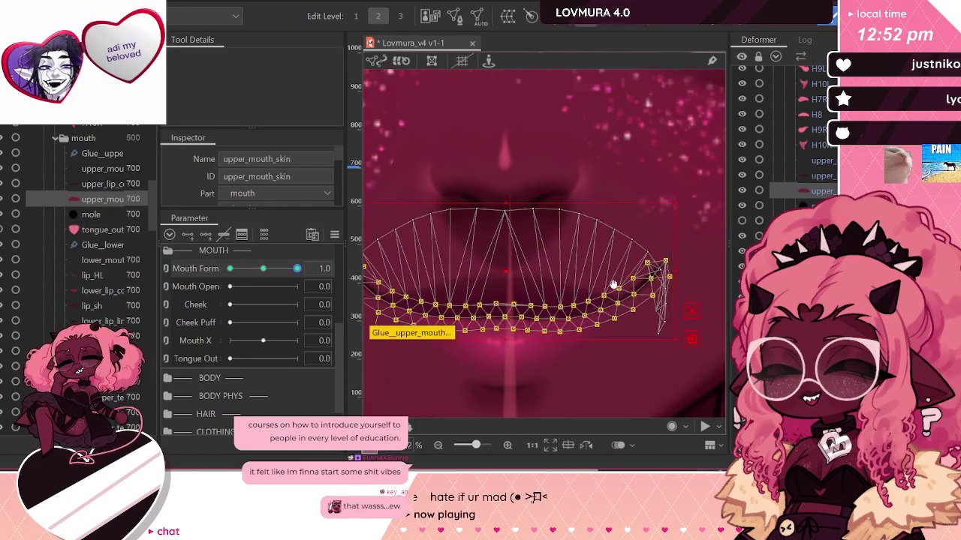
{"action": "left_click_drag", "start_coordinate": [613, 284], "coordinate": [586, 293]}
{"action": "scroll", "coordinate": [641, 300], "scroll_direction": "up", "scroll_amount": 3}
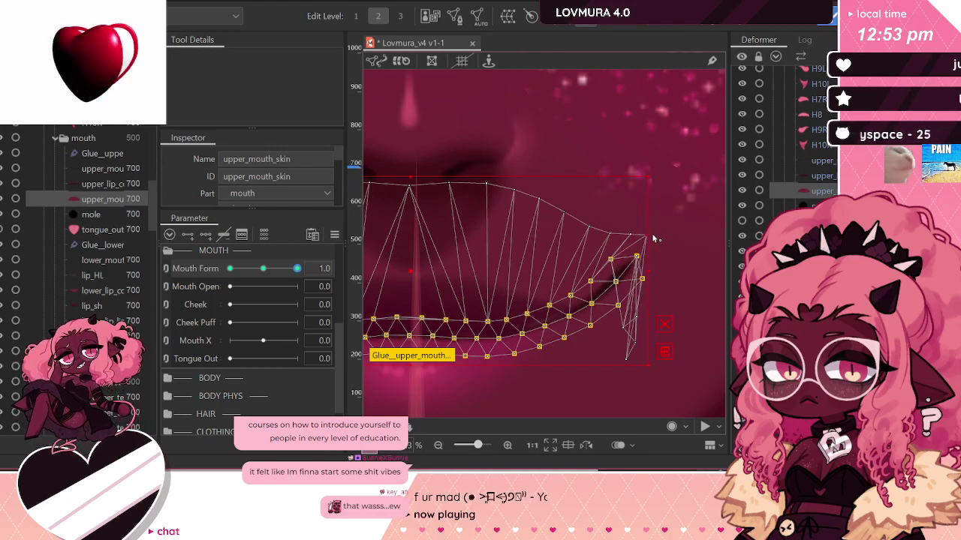
{"action": "left_click_drag", "start_coordinate": [638, 319], "coordinate": [649, 250]}
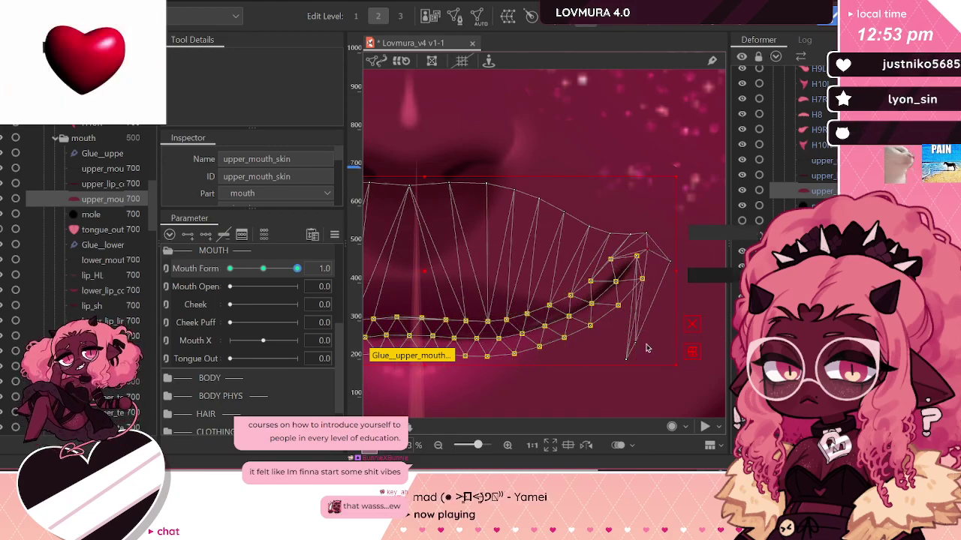
{"action": "left_click_drag", "start_coordinate": [626, 359], "coordinate": [659, 292]}
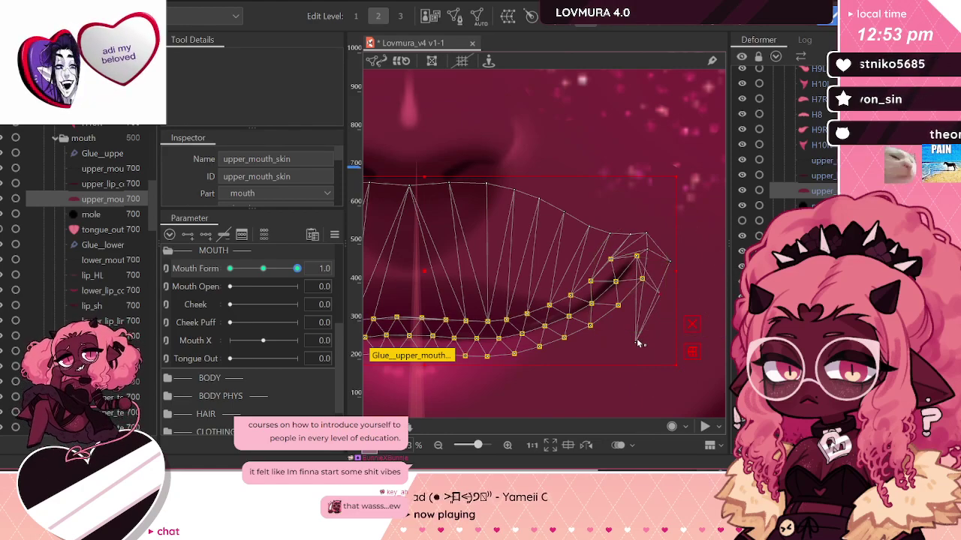
{"action": "left_click_drag", "start_coordinate": [637, 343], "coordinate": [660, 294]}
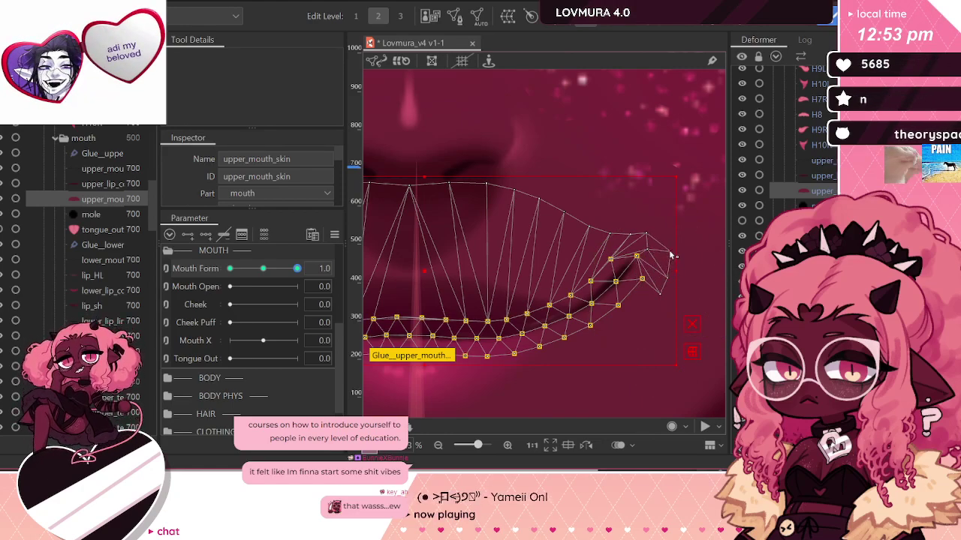
{"action": "scroll", "coordinate": [661, 246], "scroll_direction": "down", "scroll_amount": 2}
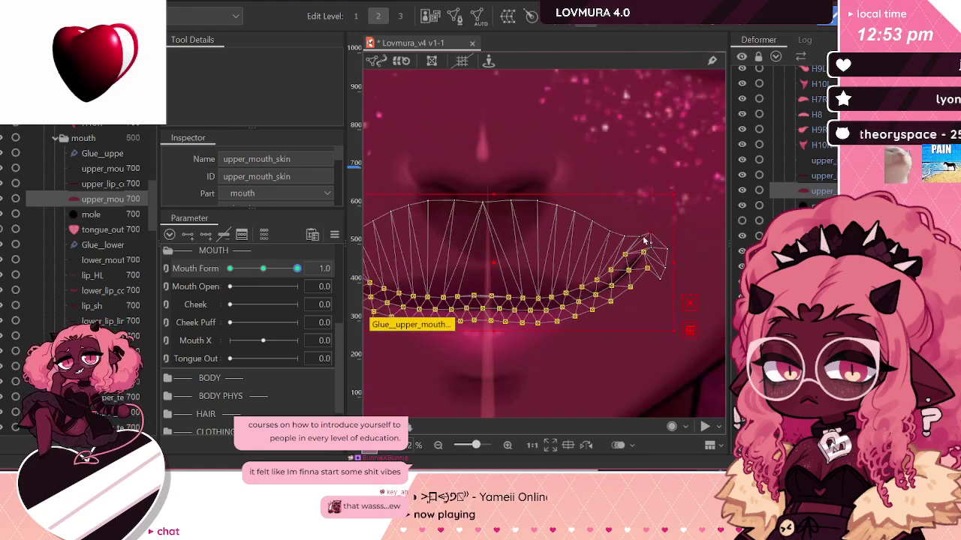
{"action": "scroll", "coordinate": [641, 240], "scroll_direction": "up", "scroll_amount": 1}
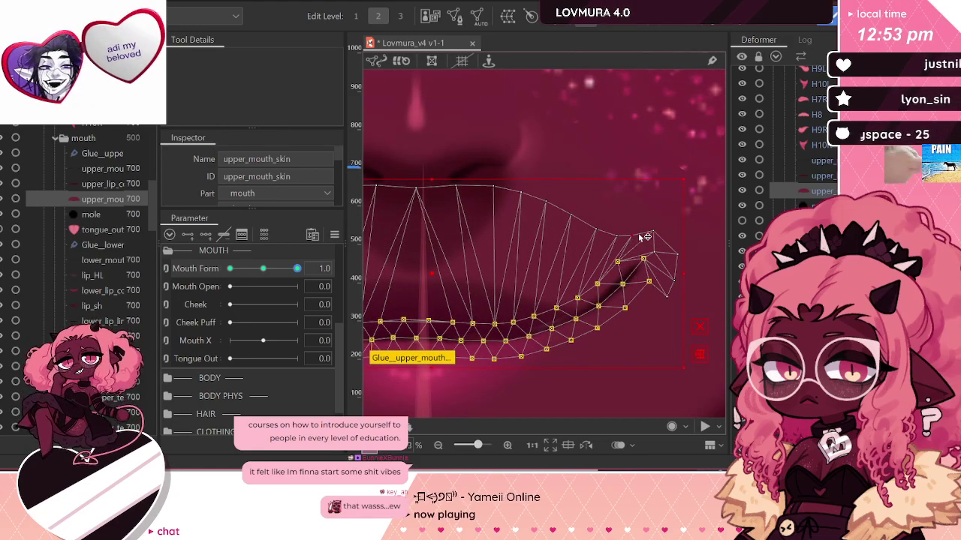
Step: Spread the folded outer vertices of upper_mouth_skin's left end up and outward around the left mouth corner
{"action": "scroll", "coordinate": [641, 237], "scroll_direction": "down", "scroll_amount": 4}
{"action": "scroll", "coordinate": [496, 252], "scroll_direction": "up", "scroll_amount": 4}
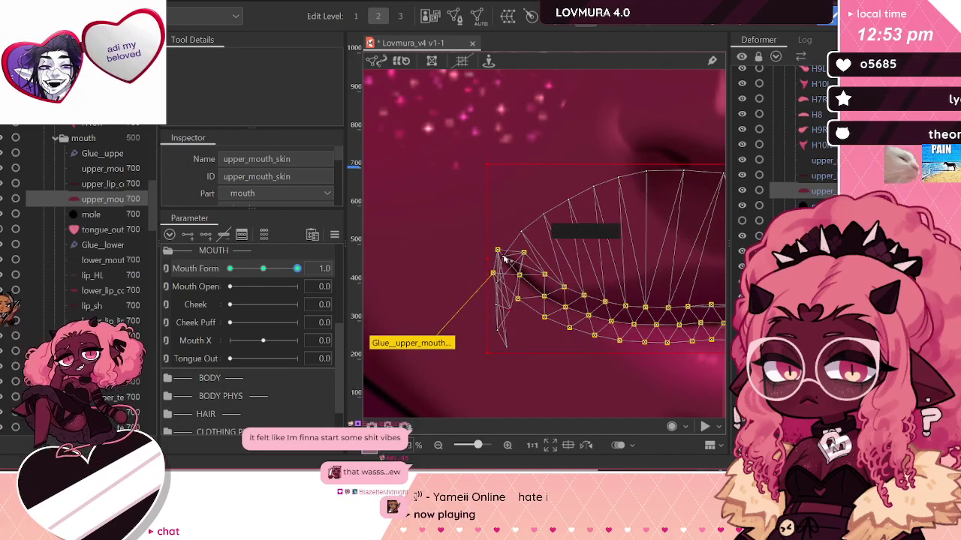
{"action": "left_click_drag", "start_coordinate": [498, 251], "coordinate": [483, 251]}
{"action": "left_click_drag", "start_coordinate": [497, 304], "coordinate": [472, 270]}
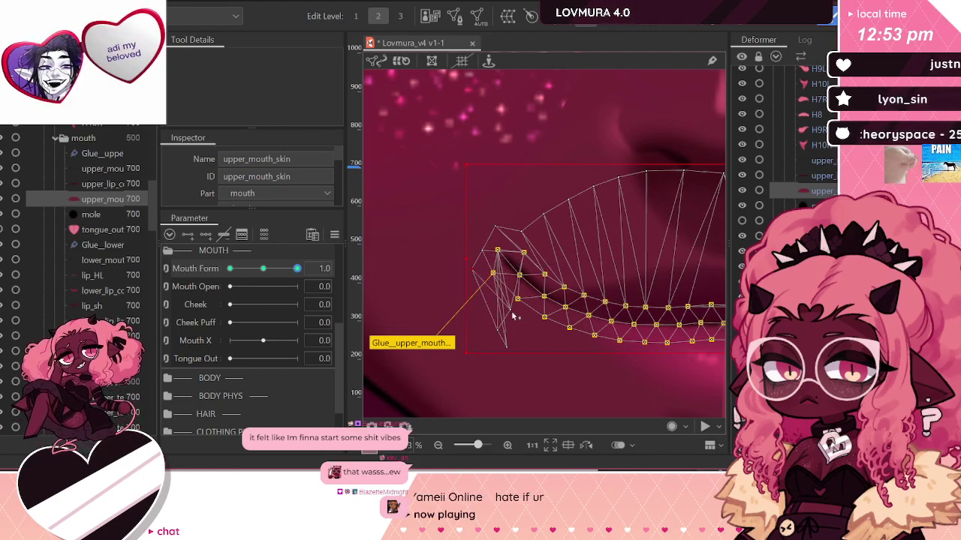
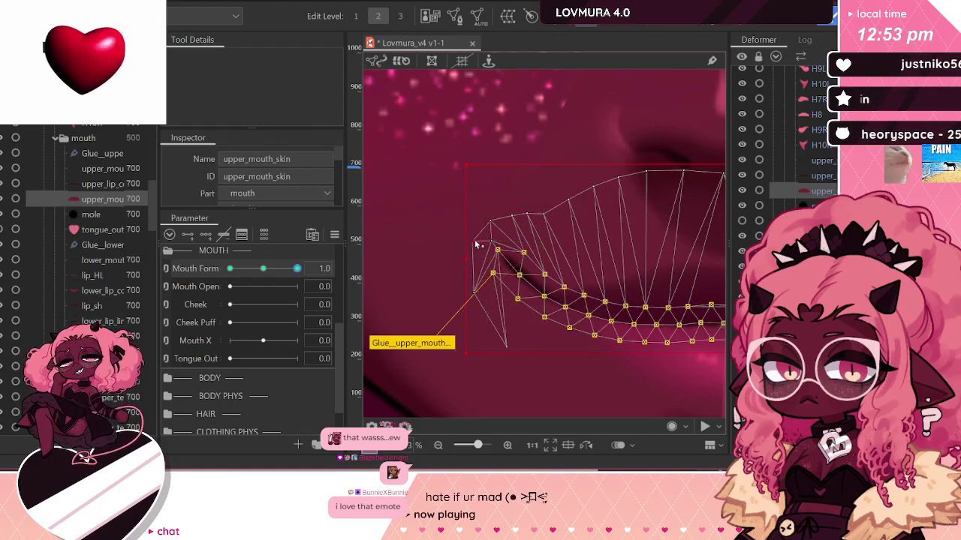
{"action": "left_click_drag", "start_coordinate": [474, 290], "coordinate": [469, 264]}
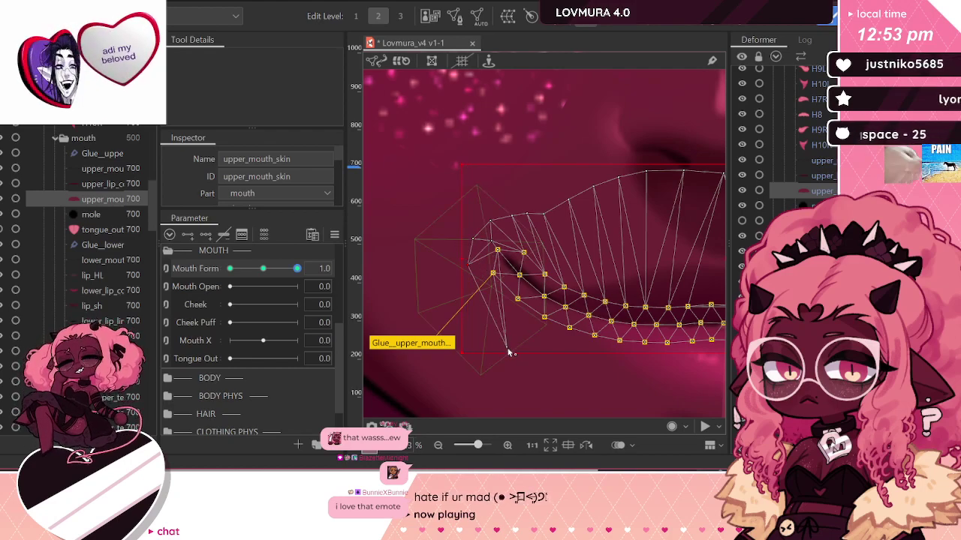
{"action": "left_click_drag", "start_coordinate": [507, 347], "coordinate": [472, 289]}
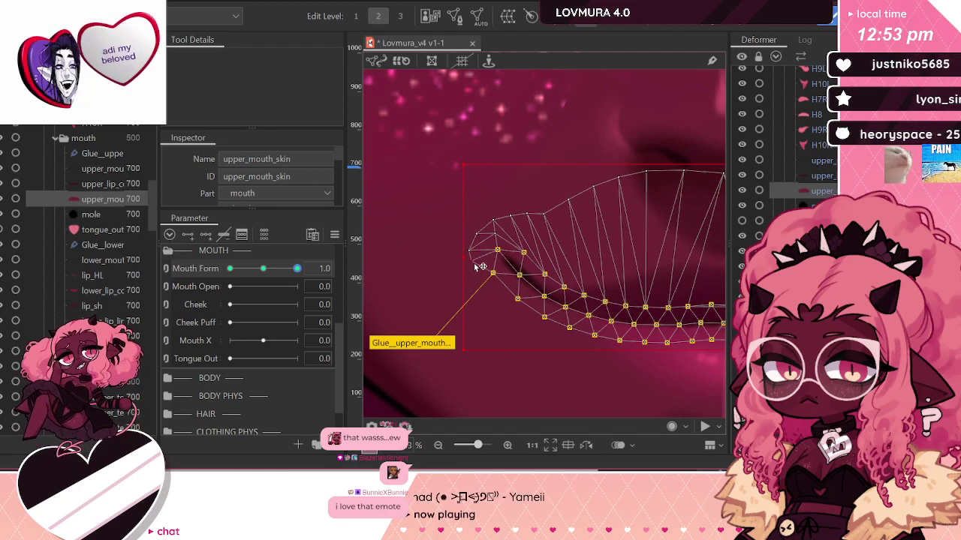
{"action": "scroll", "coordinate": [481, 266], "scroll_direction": "down", "scroll_amount": 3}
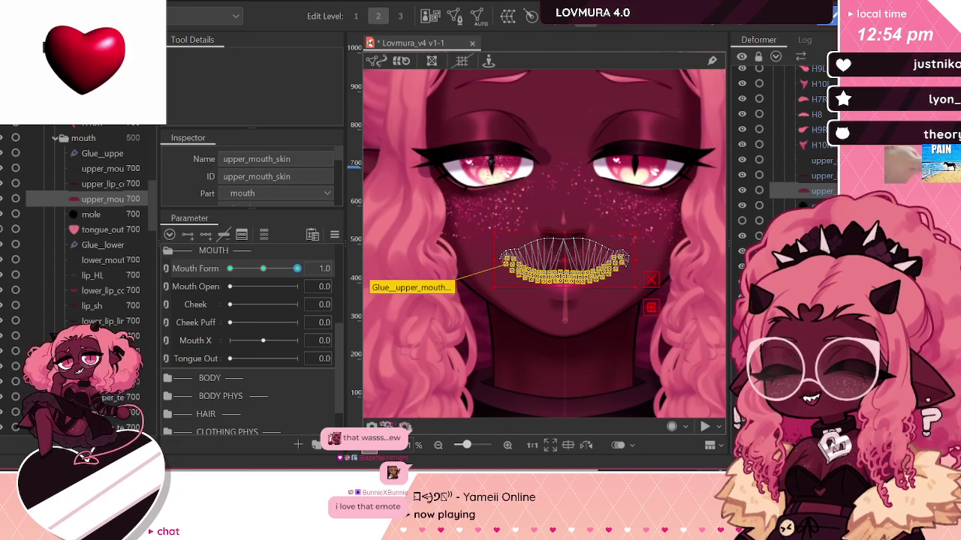
Step: Refine upper_mouth_skin's right end by spacing its outer vertices into an even, rounded outline around the mouth corner
{"action": "left_click", "coordinate": [765, 206]}
{"action": "left_click", "coordinate": [630, 242]}
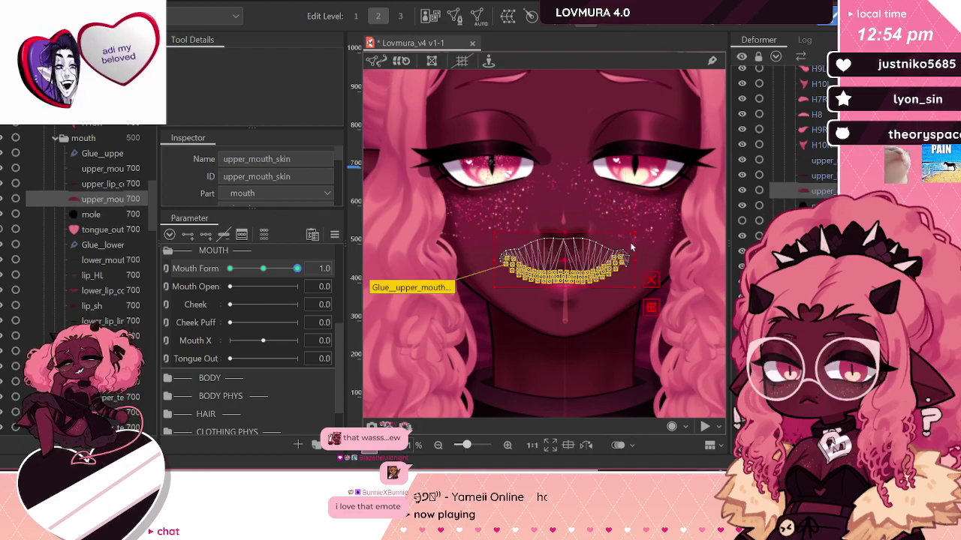
{"action": "scroll", "coordinate": [634, 267], "scroll_direction": "up", "scroll_amount": 5}
{"action": "scroll", "coordinate": [634, 269], "scroll_direction": "up", "scroll_amount": 1}
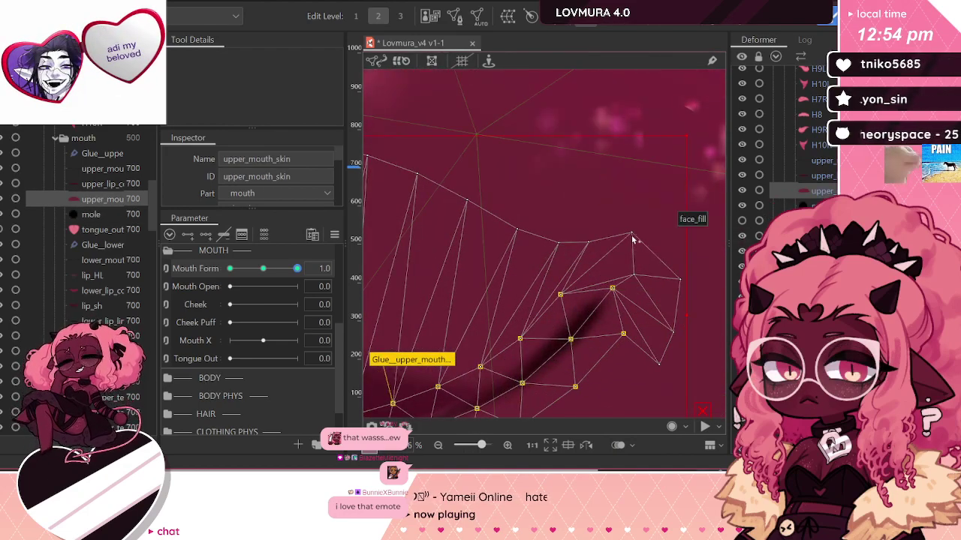
{"action": "left_click_drag", "start_coordinate": [676, 277], "coordinate": [667, 248]}
{"action": "left_click_drag", "start_coordinate": [676, 332], "coordinate": [682, 288]}
{"action": "left_click_drag", "start_coordinate": [661, 363], "coordinate": [671, 330]}
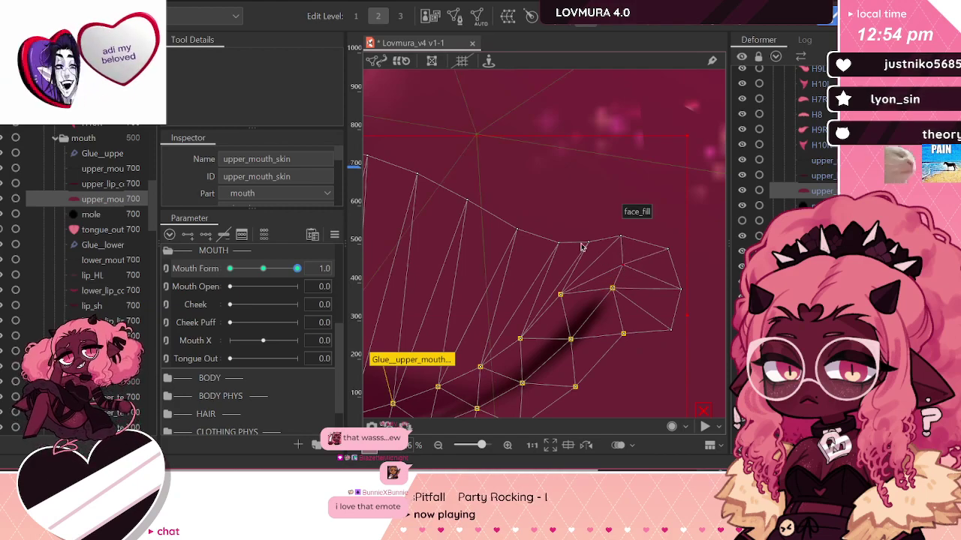
{"action": "left_click_drag", "start_coordinate": [564, 247], "coordinate": [547, 244]}
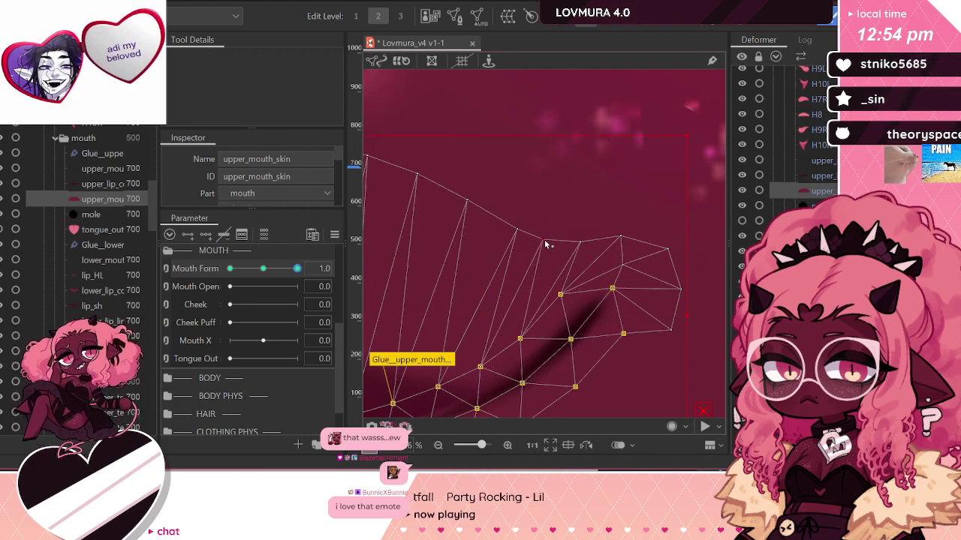
Step: Examine how the smile blends between Mouth Form 0.0 and 1.0 with the mouth meshes deselected
{"action": "scroll", "coordinate": [632, 241], "scroll_direction": "down", "scroll_amount": 4}
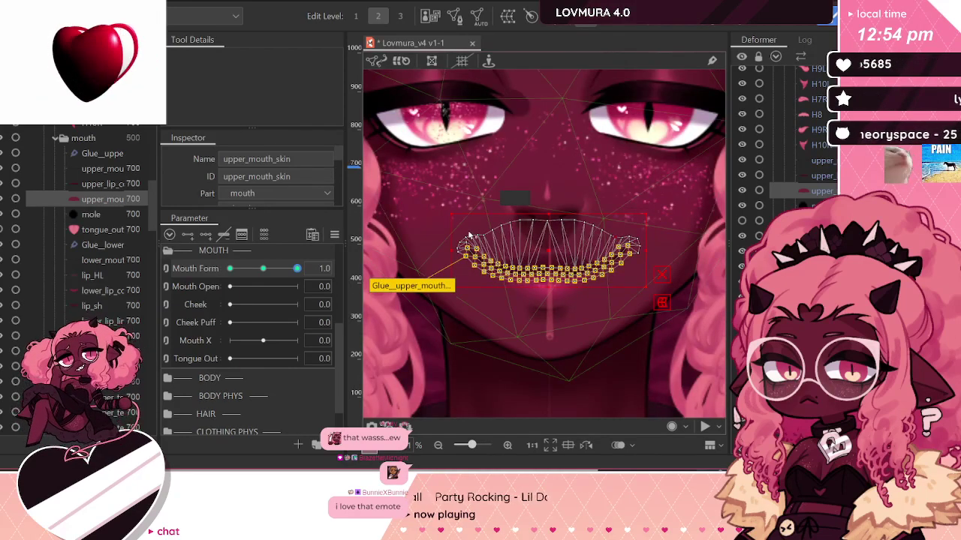
{"action": "scroll", "coordinate": [474, 236], "scroll_direction": "up", "scroll_amount": 1}
{"action": "scroll", "coordinate": [412, 200], "scroll_direction": "down", "scroll_amount": 3}
{"action": "left_click", "coordinate": [264, 269]}
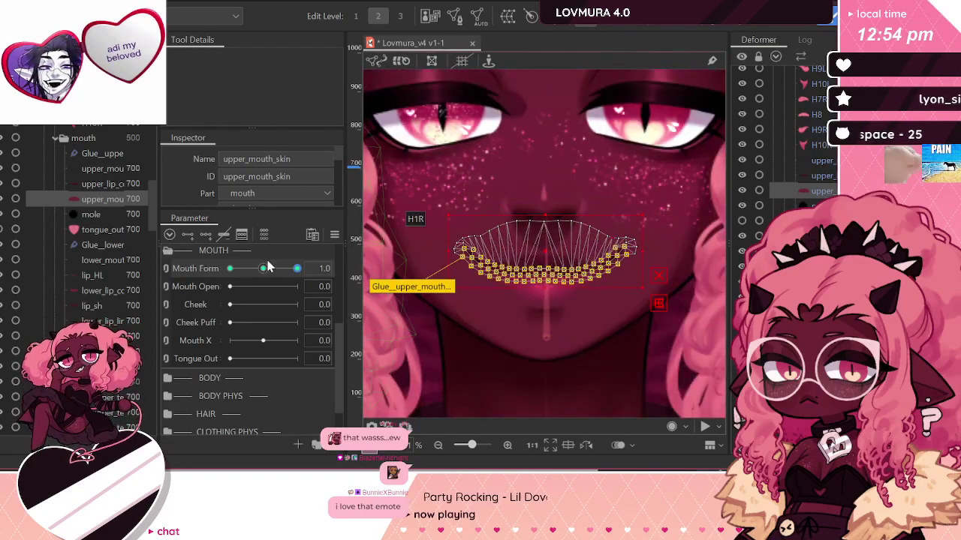
{"action": "left_click_drag", "start_coordinate": [264, 269], "coordinate": [316, 280]}
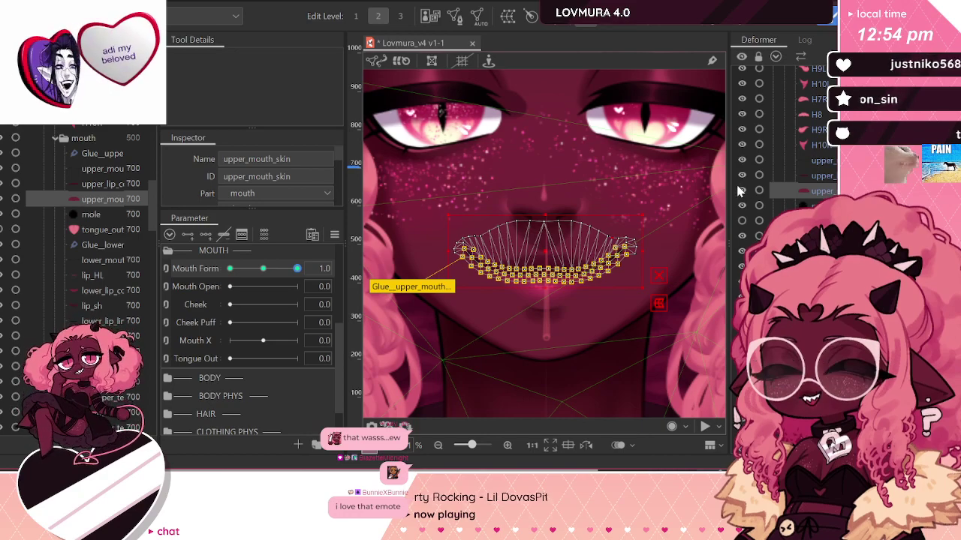
{"action": "left_click", "coordinate": [694, 205]}
{"action": "left_click_drag", "start_coordinate": [273, 271], "coordinate": [325, 279]}
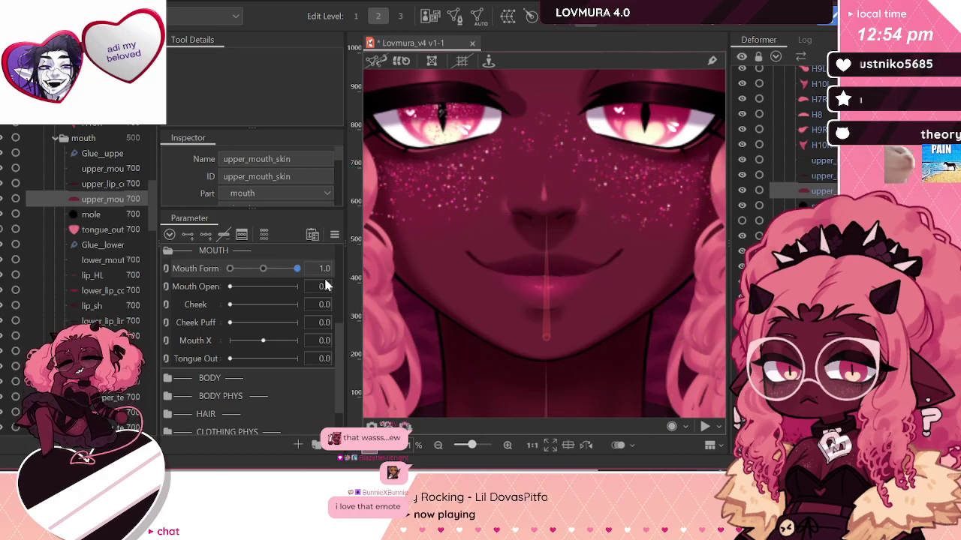
{"action": "scroll", "coordinate": [567, 233], "scroll_direction": "down", "scroll_amount": 3}
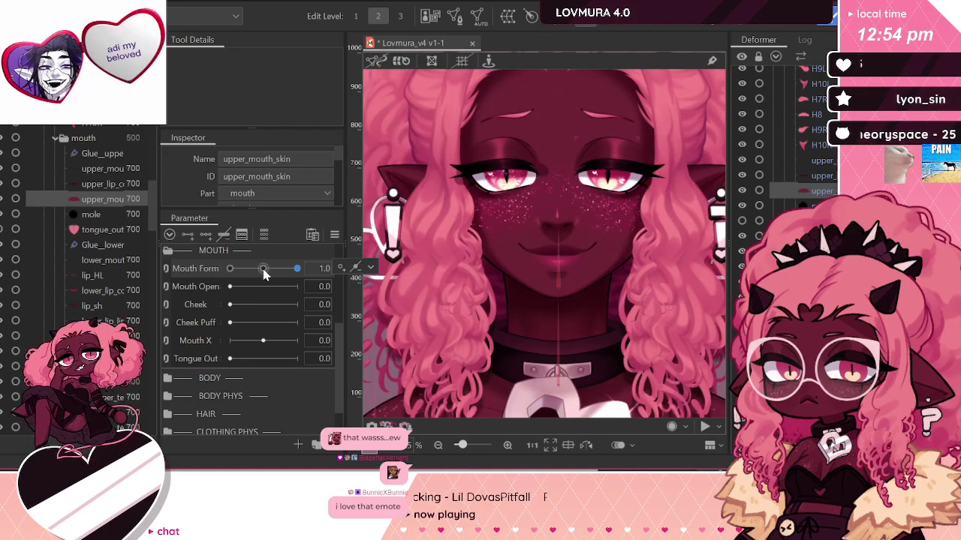
{"action": "left_click", "coordinate": [370, 267]}
{"action": "left_click", "coordinate": [267, 270]}
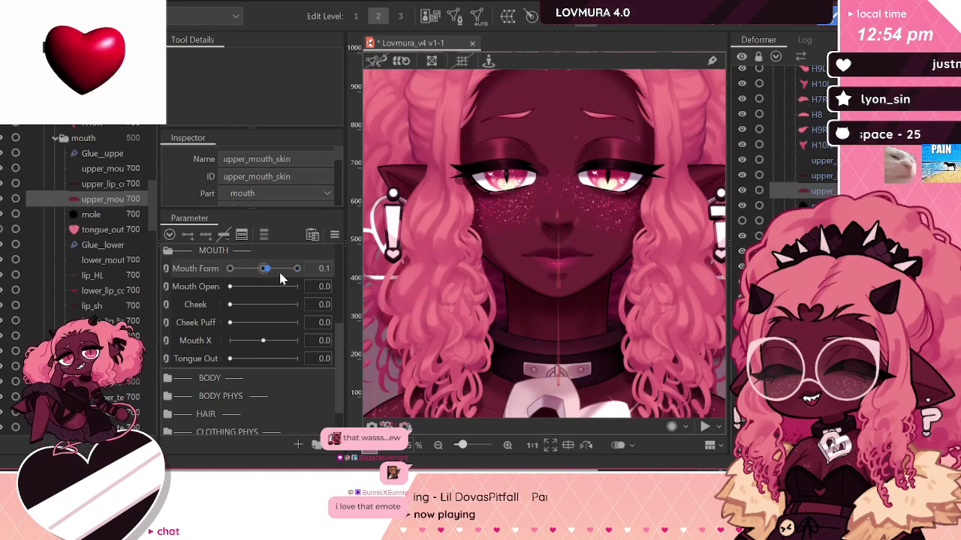
{"action": "left_click", "coordinate": [356, 268]}
{"action": "scroll", "coordinate": [604, 245], "scroll_direction": "up", "scroll_amount": 5}
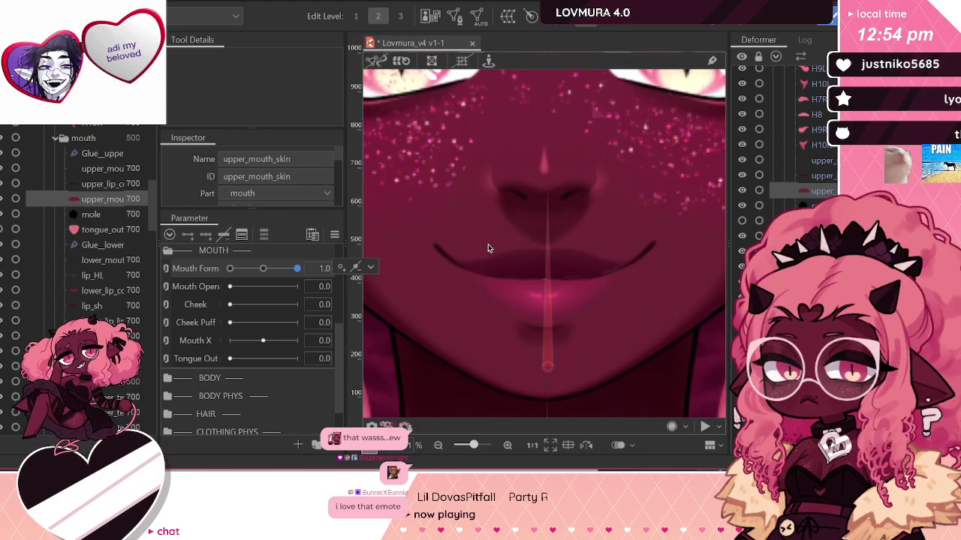
{"action": "left_click", "coordinate": [355, 268]}
{"action": "left_click_drag", "start_coordinate": [295, 268], "coordinate": [331, 271]}
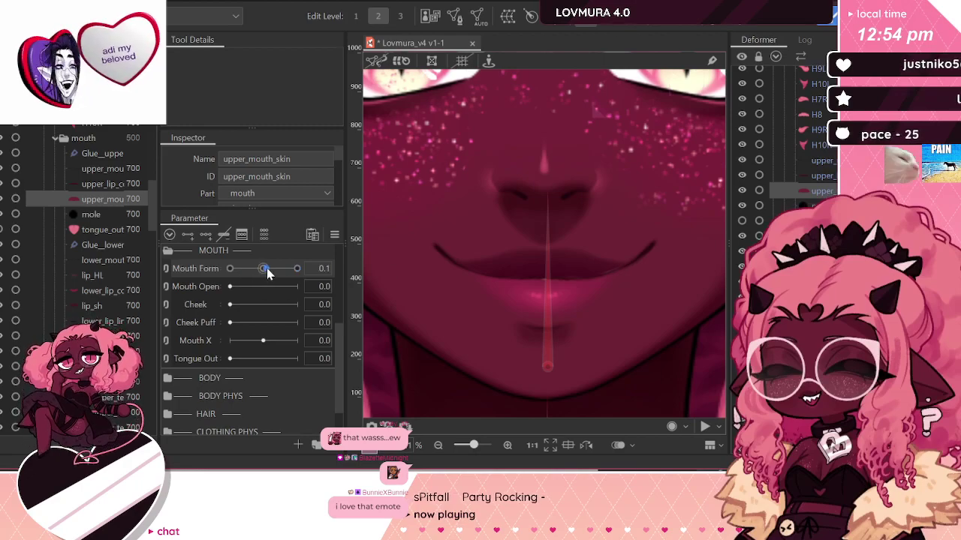
{"action": "left_click_drag", "start_coordinate": [267, 269], "coordinate": [589, 280]}
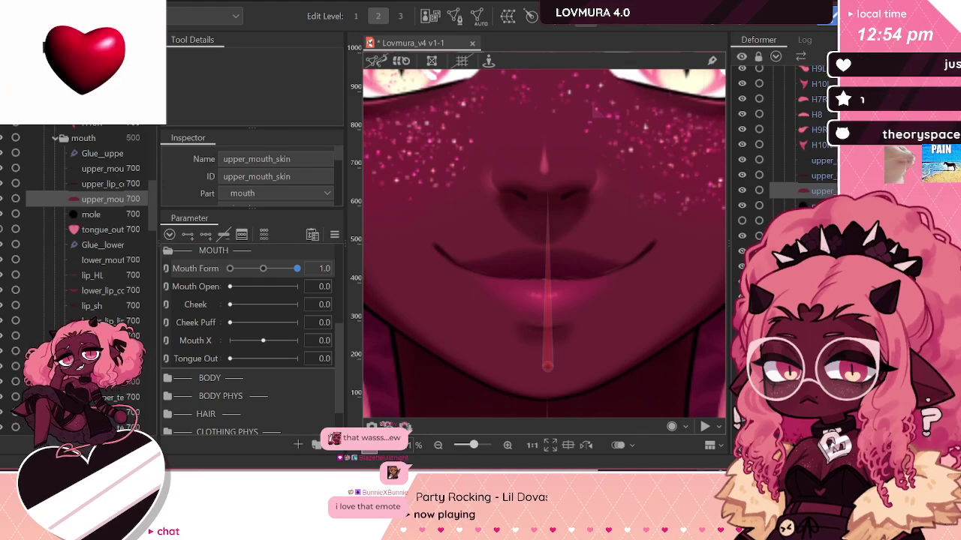
Step: Adjust the deform path points near both ends of upper_mouth_line to smooth the smile's corners at Mouth Form 1.0
{"action": "left_click", "coordinate": [828, 163]}
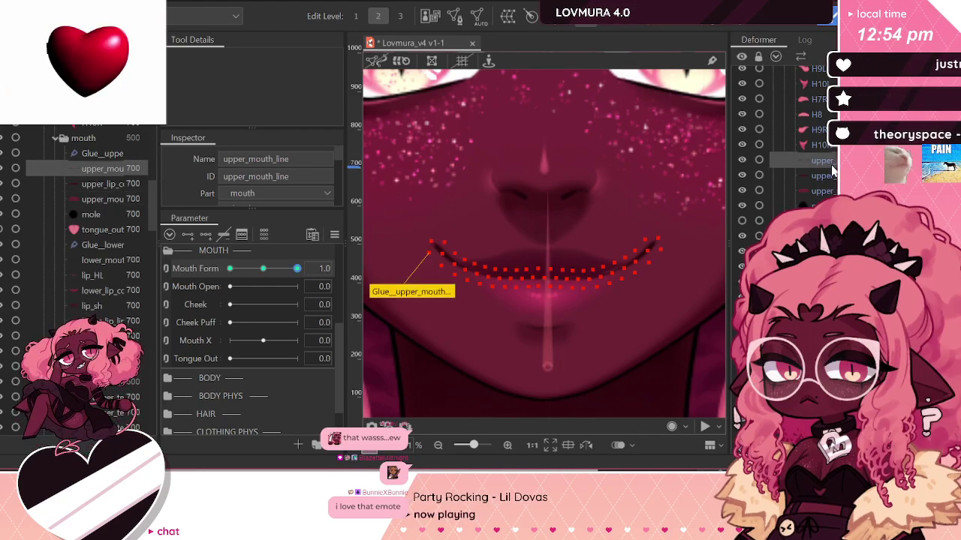
{"action": "left_click", "coordinate": [394, 293]}
{"action": "left_click", "coordinate": [586, 20]}
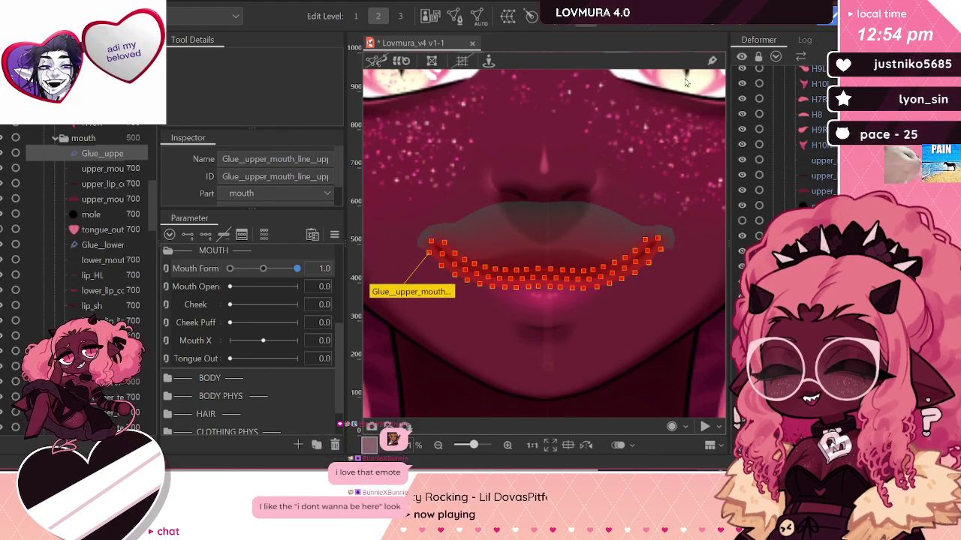
{"action": "left_click", "coordinate": [796, 163]}
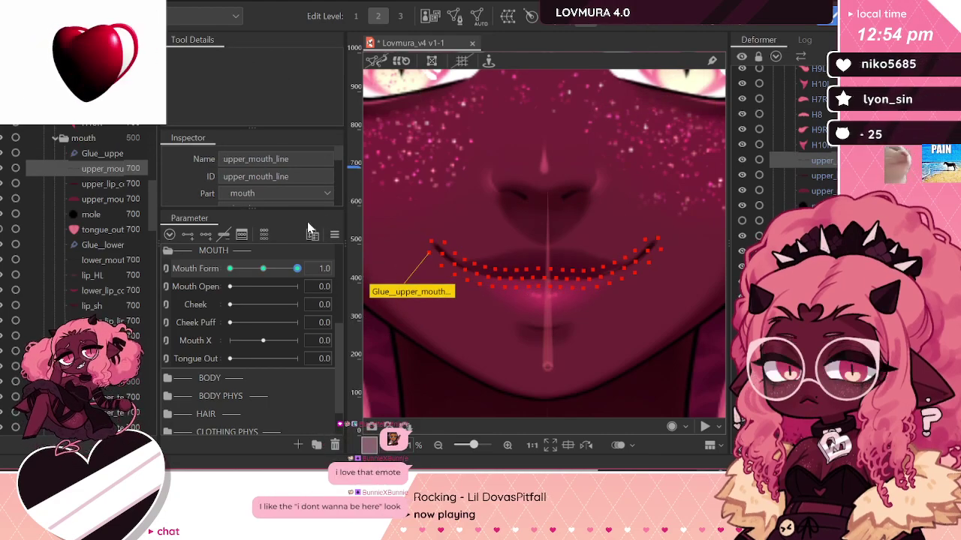
{"action": "left_click", "coordinate": [531, 266]}
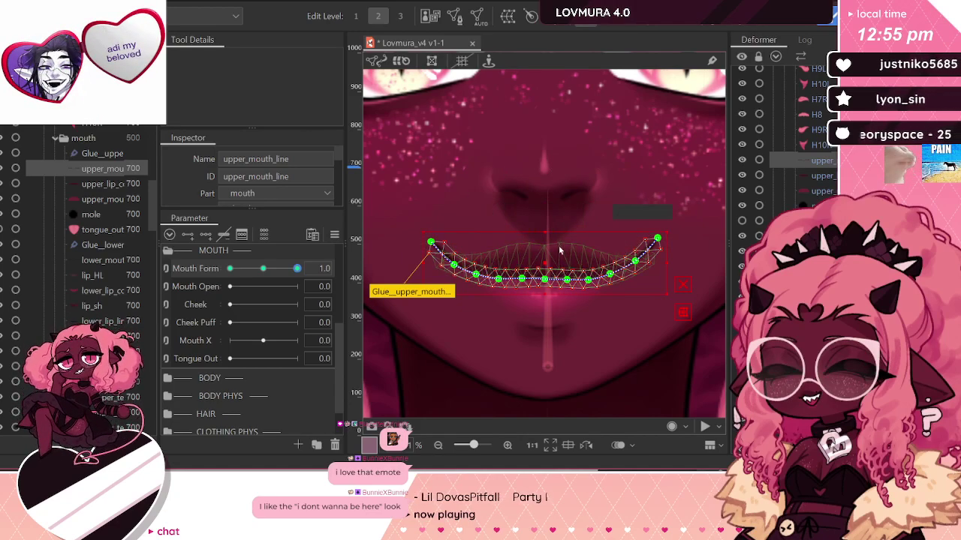
{"action": "scroll", "coordinate": [507, 250], "scroll_direction": "up", "scroll_amount": 1}
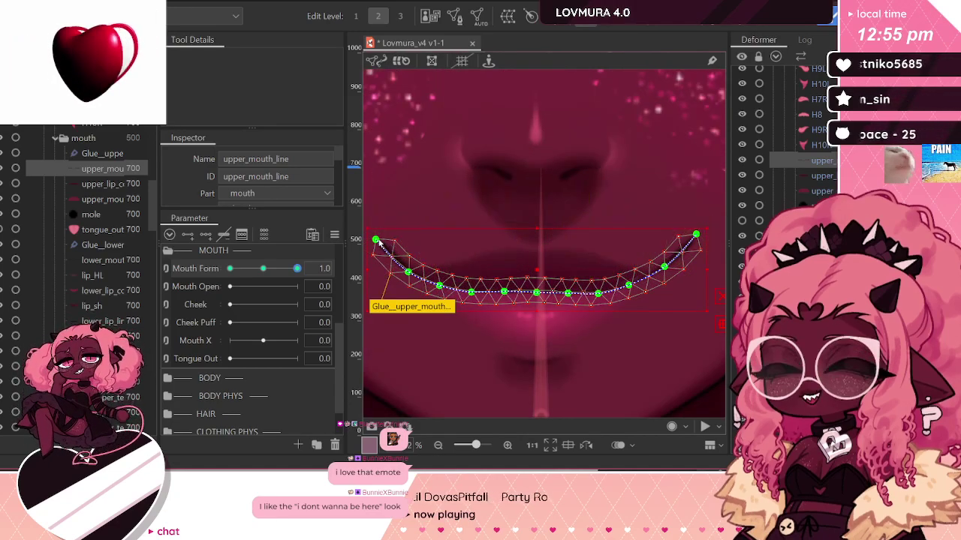
{"action": "left_click", "coordinate": [378, 241]}
{"action": "left_click", "coordinate": [410, 272]}
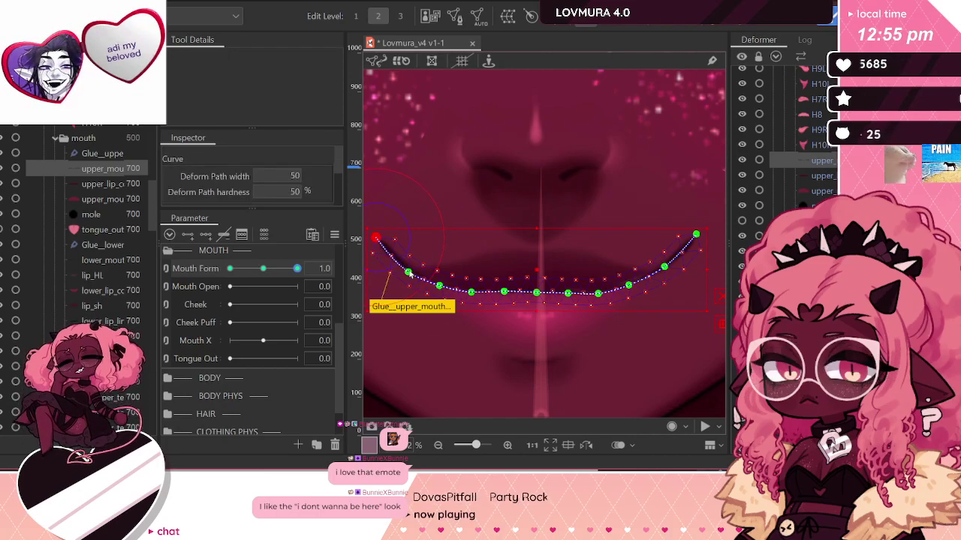
{"action": "left_click", "coordinate": [660, 267]}
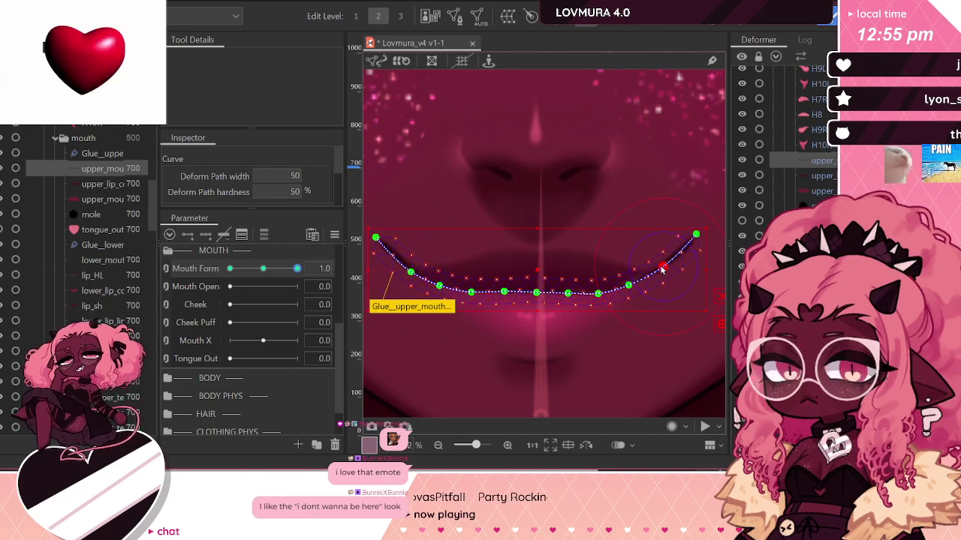
{"action": "scroll", "coordinate": [609, 263], "scroll_direction": "down", "scroll_amount": 3}
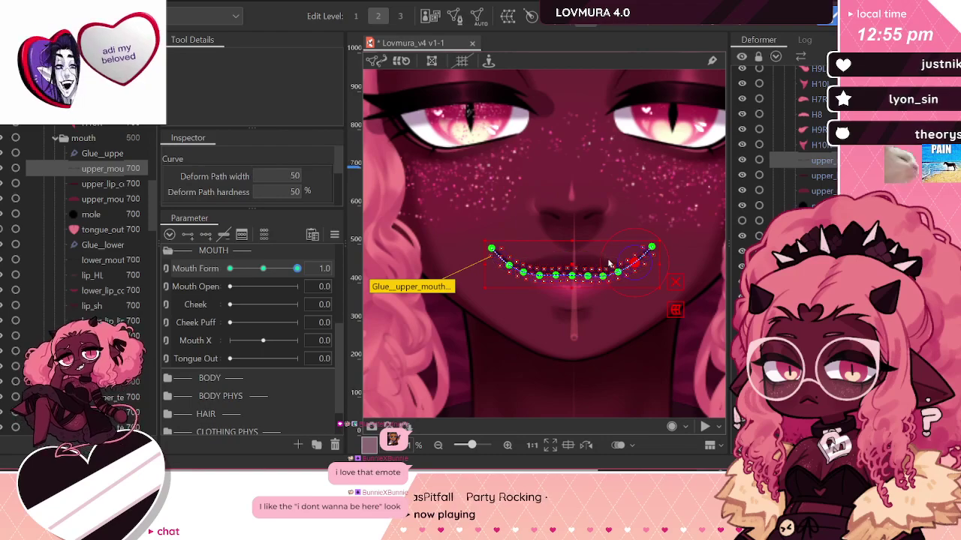
{"action": "key", "text": "ctrl+t"}
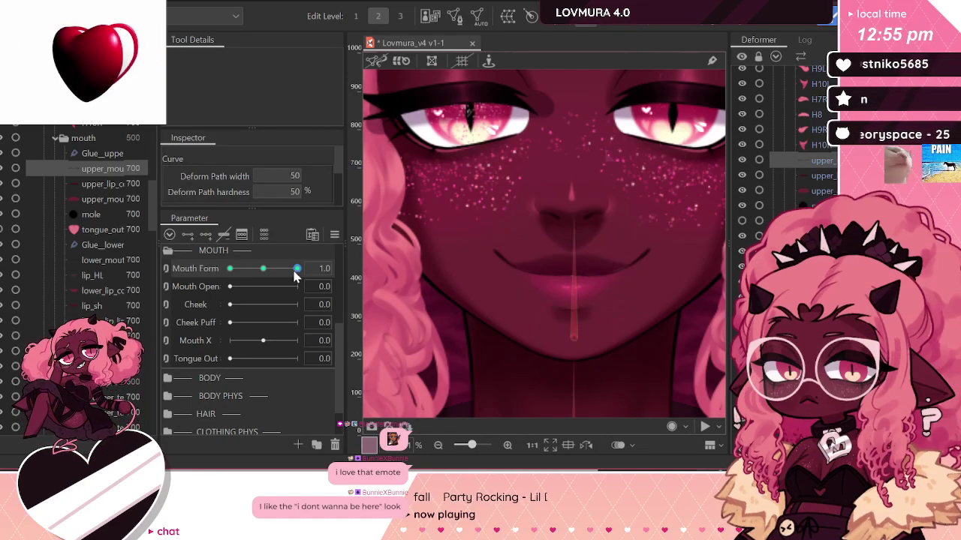
Step: Set Mouth Form to -1.0 and hide the lip colour meshes, including upper_lip_color, to isolate upper_mouth_line
{"action": "left_click_drag", "start_coordinate": [297, 268], "coordinate": [229, 268]}
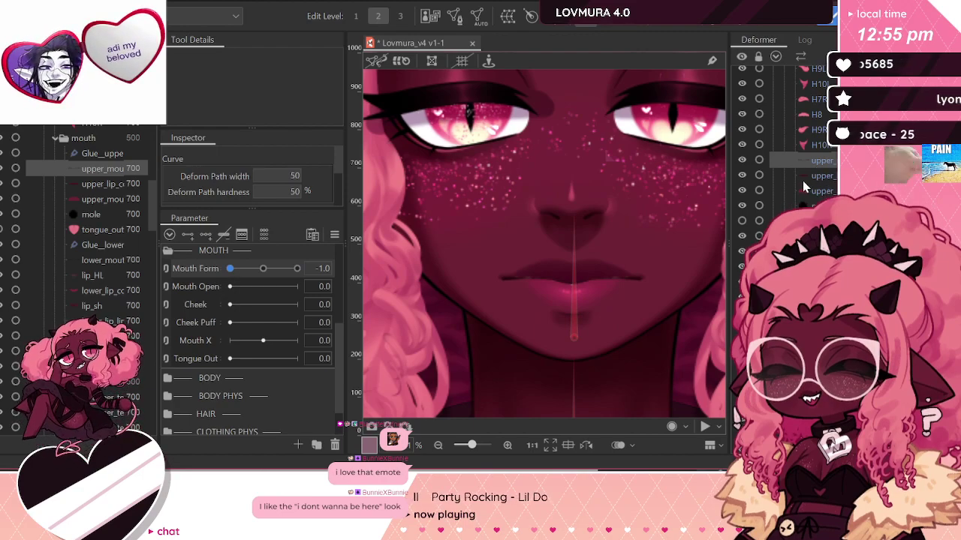
{"action": "left_click", "coordinate": [810, 176]}
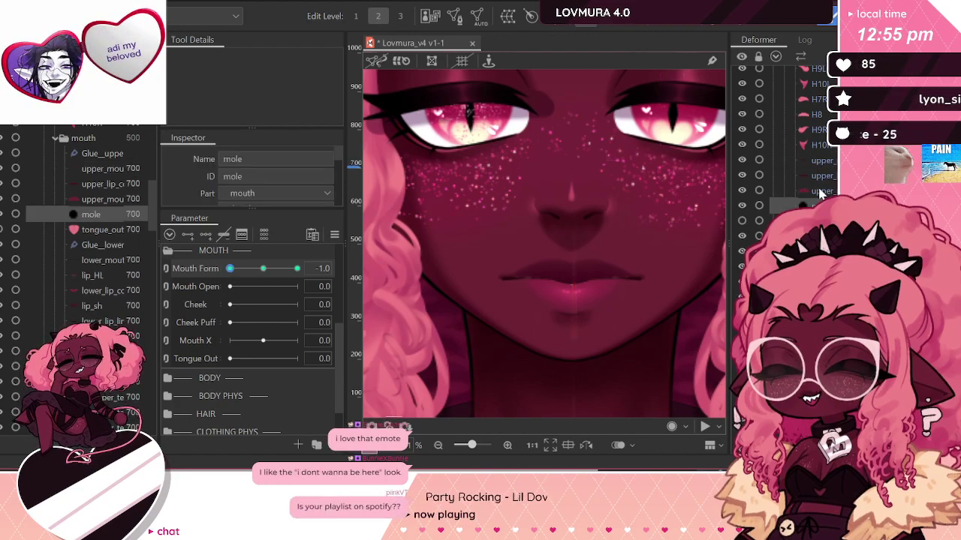
{"action": "left_click", "coordinate": [741, 175]}
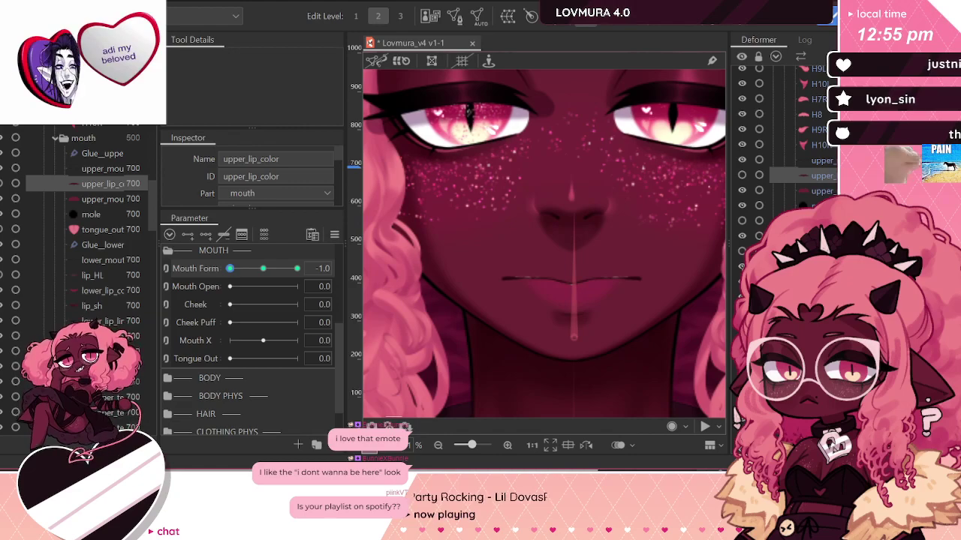
{"action": "left_click", "coordinate": [822, 161]}
{"action": "scroll", "coordinate": [579, 289], "scroll_direction": "up", "scroll_amount": 2}
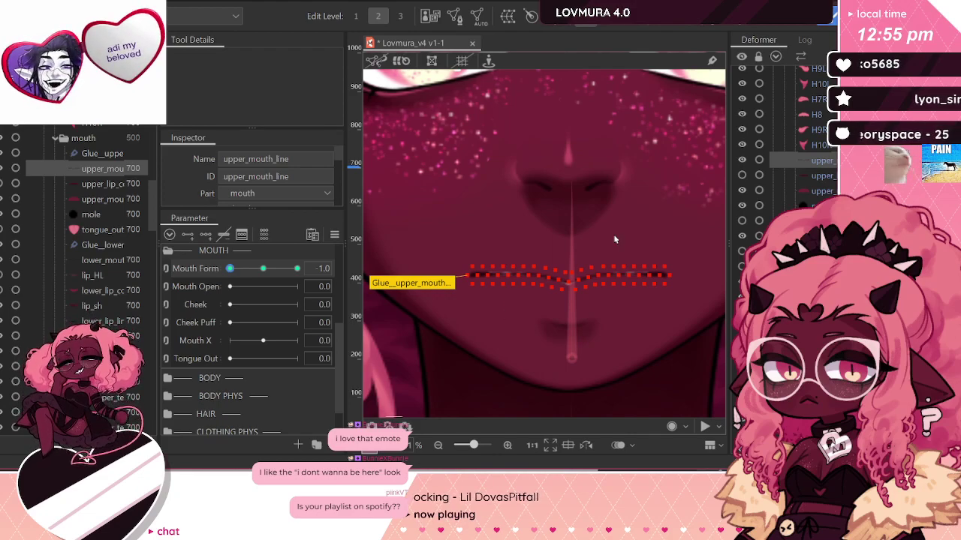
Step: Lower the deform path points of upper_mouth_line on either side of the centre and along its right end at Mouth Form -1.0
{"action": "left_click", "coordinate": [801, 164]}
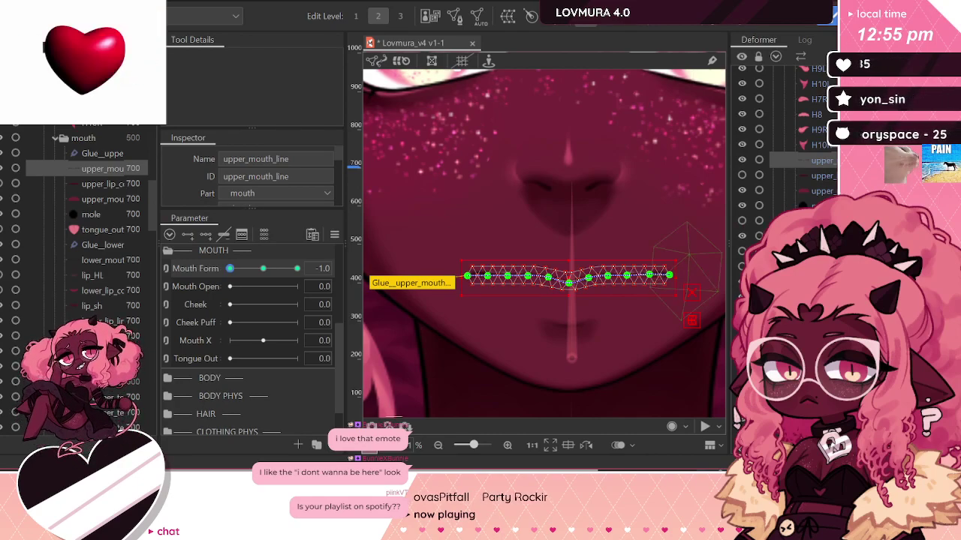
{"action": "left_click", "coordinate": [823, 175]}
{"action": "left_click", "coordinate": [819, 162]}
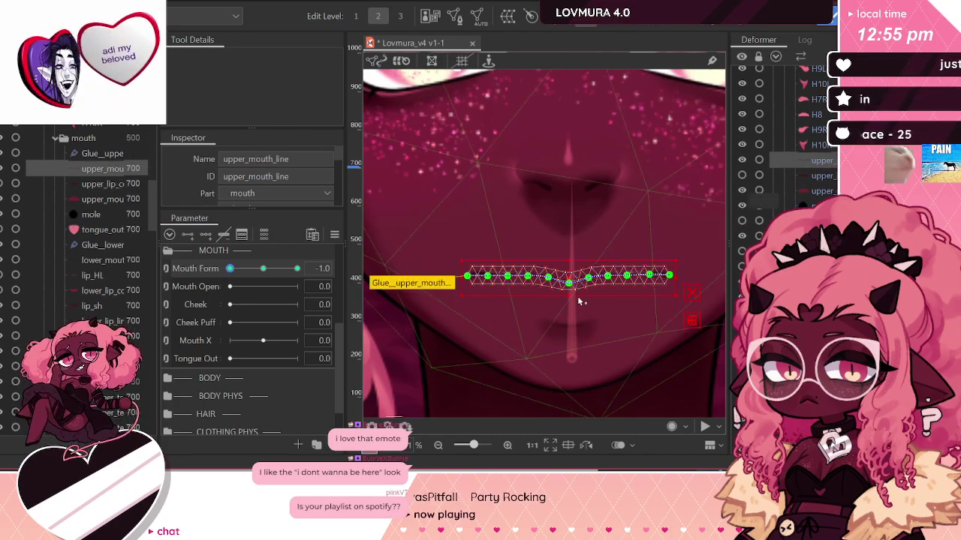
{"action": "scroll", "coordinate": [578, 301], "scroll_direction": "up", "scroll_amount": 2}
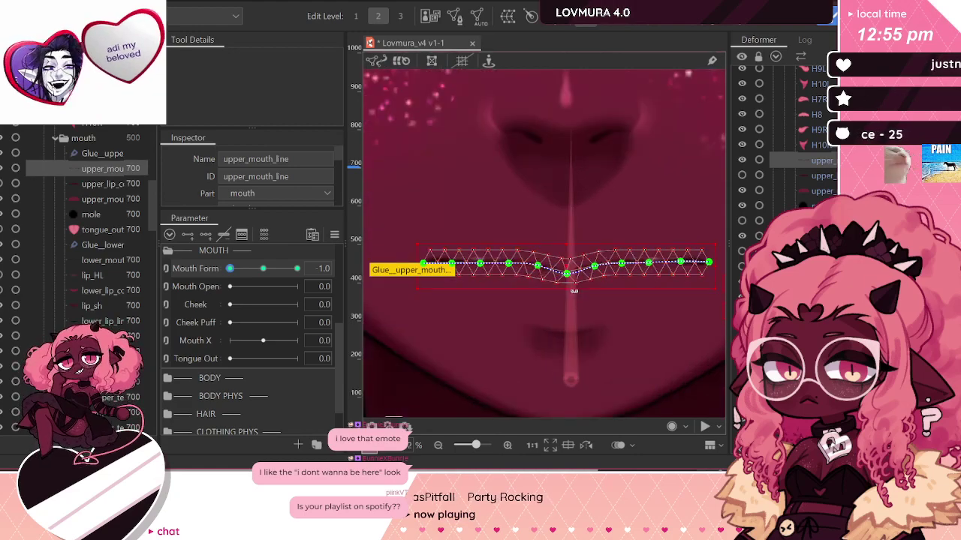
{"action": "left_click", "coordinate": [510, 267]}
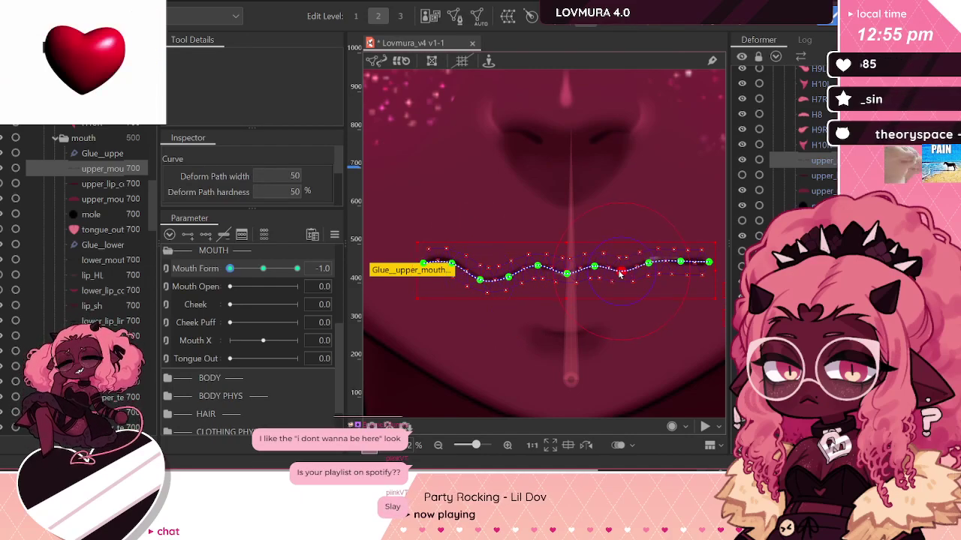
{"action": "left_click_drag", "start_coordinate": [652, 271], "coordinate": [651, 279]}
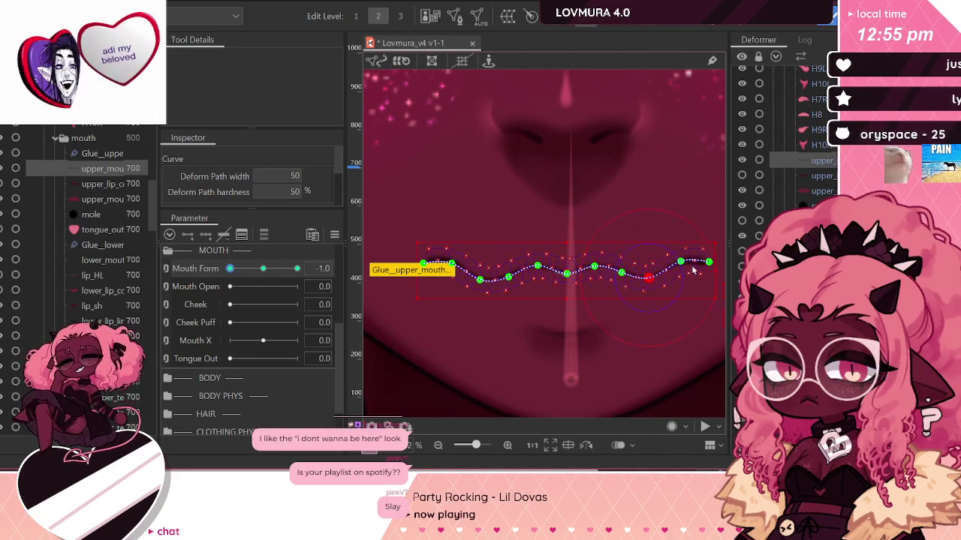
{"action": "left_click_drag", "start_coordinate": [708, 262], "coordinate": [710, 270]}
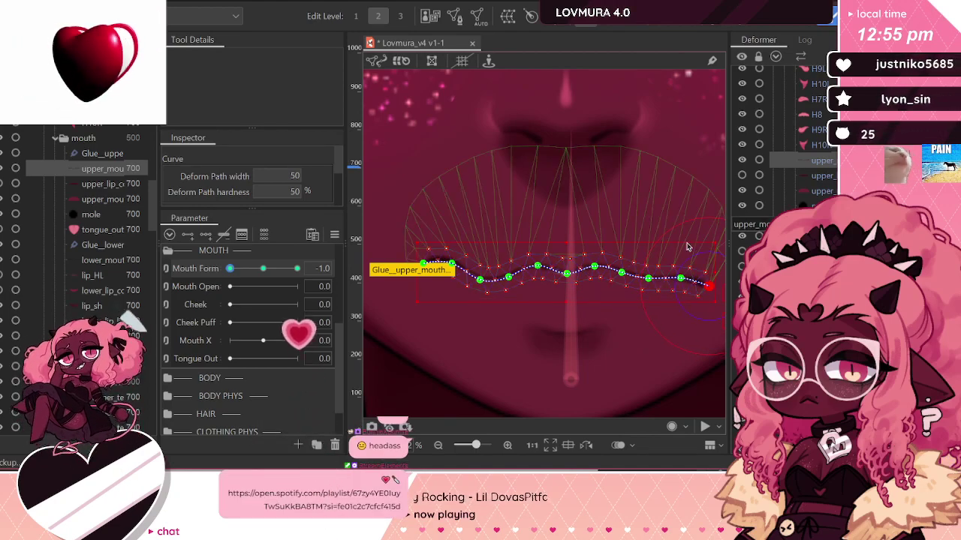
{"action": "scroll", "coordinate": [686, 237], "scroll_direction": "down", "scroll_amount": 2}
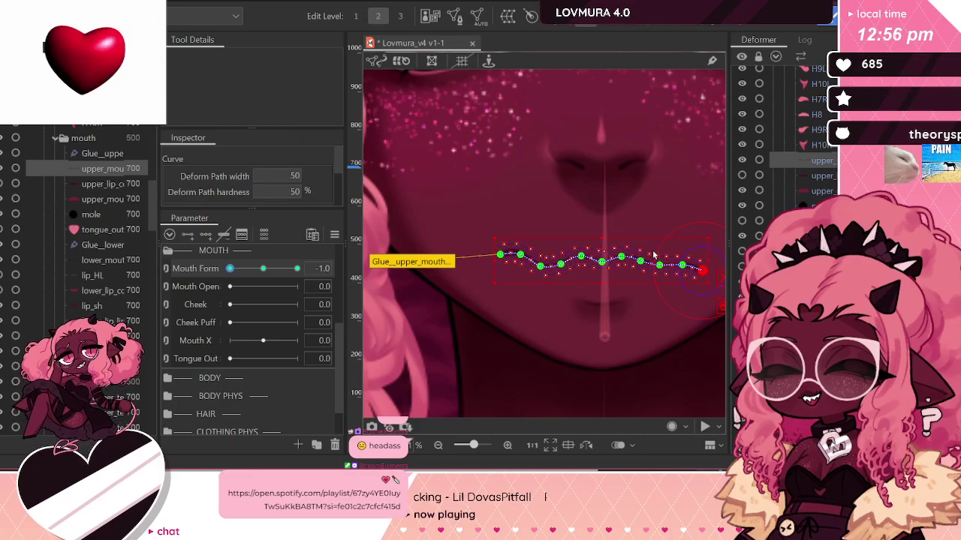
Step: Pull the two outermost path points of upper_mouth_line's left end down so the left corner turns into a frown
{"action": "scroll", "coordinate": [522, 256], "scroll_direction": "up", "scroll_amount": 3}
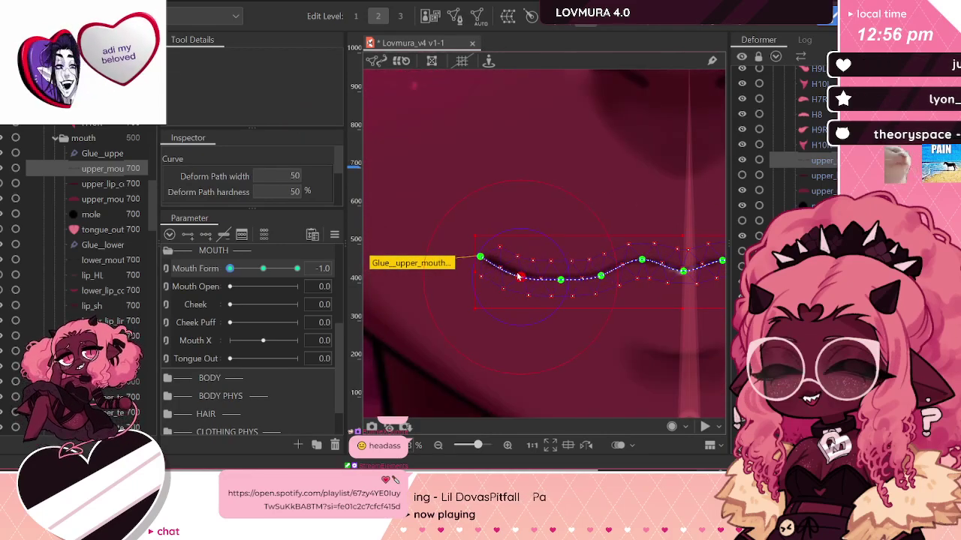
{"action": "left_click", "coordinate": [480, 267]}
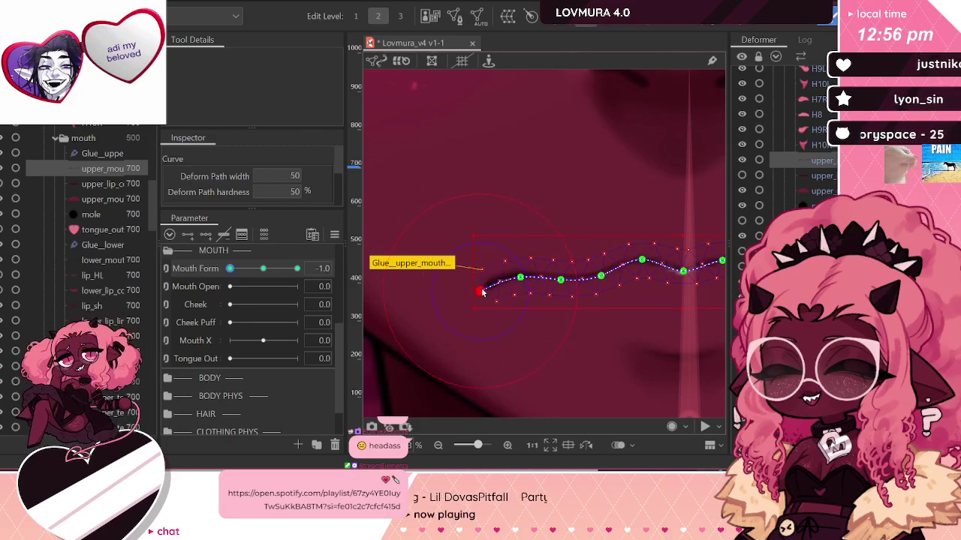
{"action": "left_click_drag", "start_coordinate": [482, 292], "coordinate": [481, 304]}
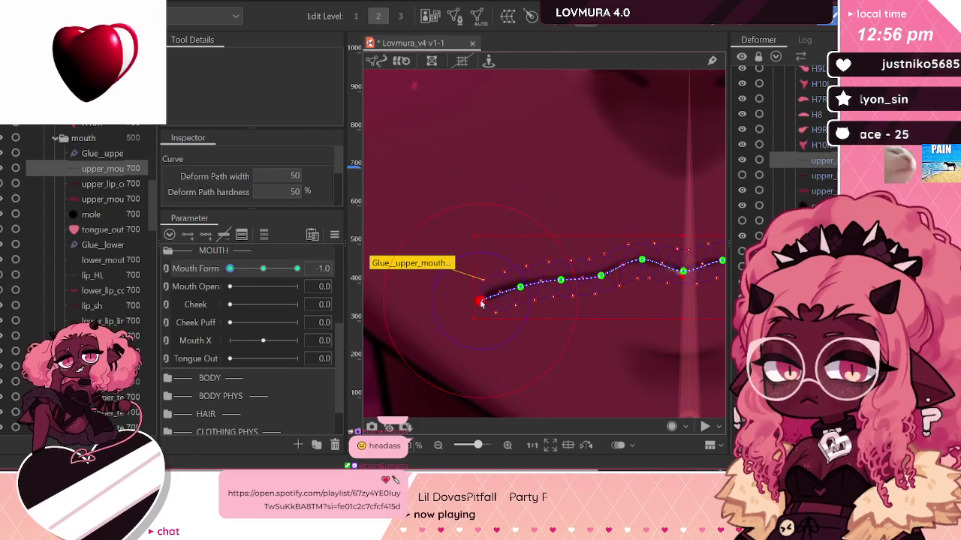
{"action": "scroll", "coordinate": [493, 292], "scroll_direction": "down", "scroll_amount": 3}
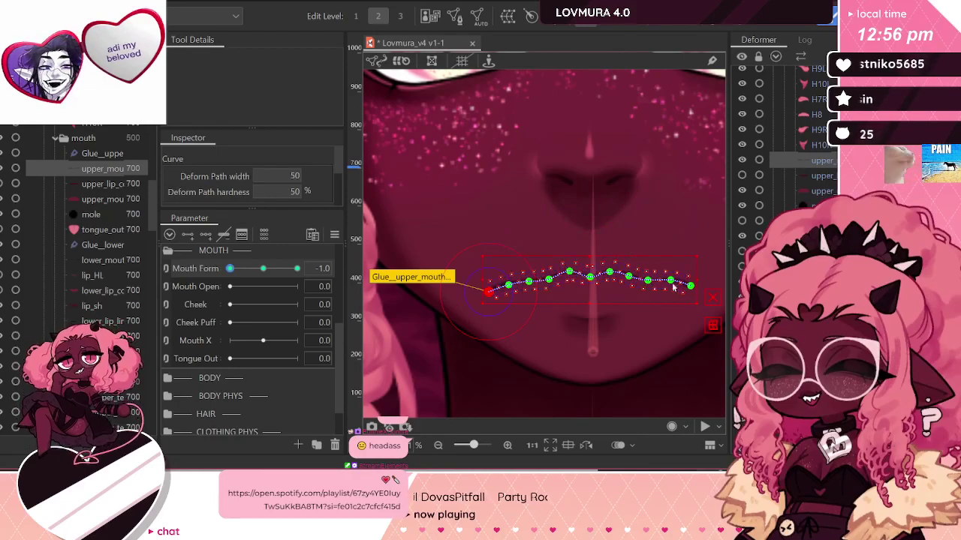
Step: Pull upper_mouth_line's right end point further down and shift its neighbouring path points inward to smooth the right corner's frown
{"action": "scroll", "coordinate": [674, 287], "scroll_direction": "up", "scroll_amount": 1}
{"action": "mouse_move", "coordinate": [671, 294]}
{"action": "left_mouse_down"}
{"action": "mouse_move", "coordinate": [690, 286]}
{"action": "mouse_move", "coordinate": [656, 283]}
{"action": "mouse_move", "coordinate": [690, 298]}
{"action": "left_mouse_up"}
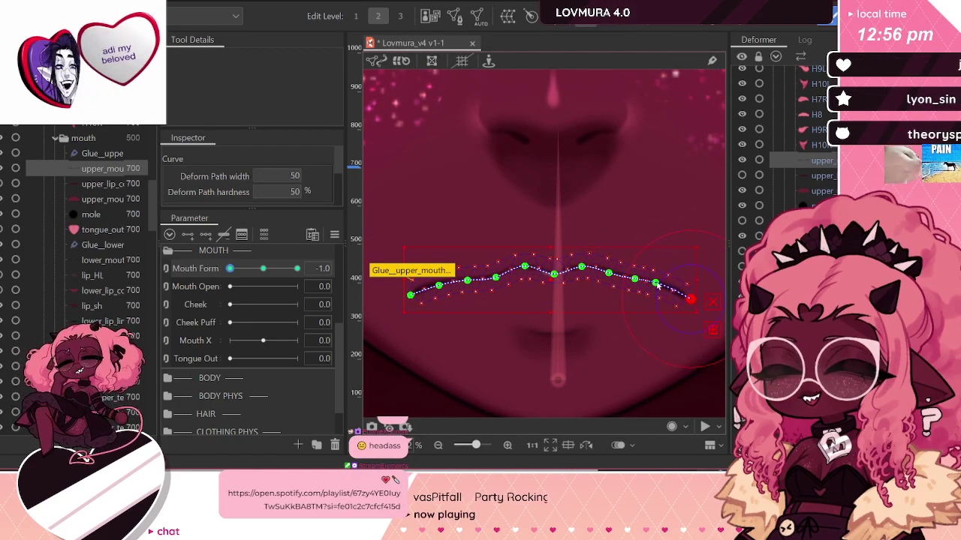
{"action": "left_click", "coordinate": [633, 279]}
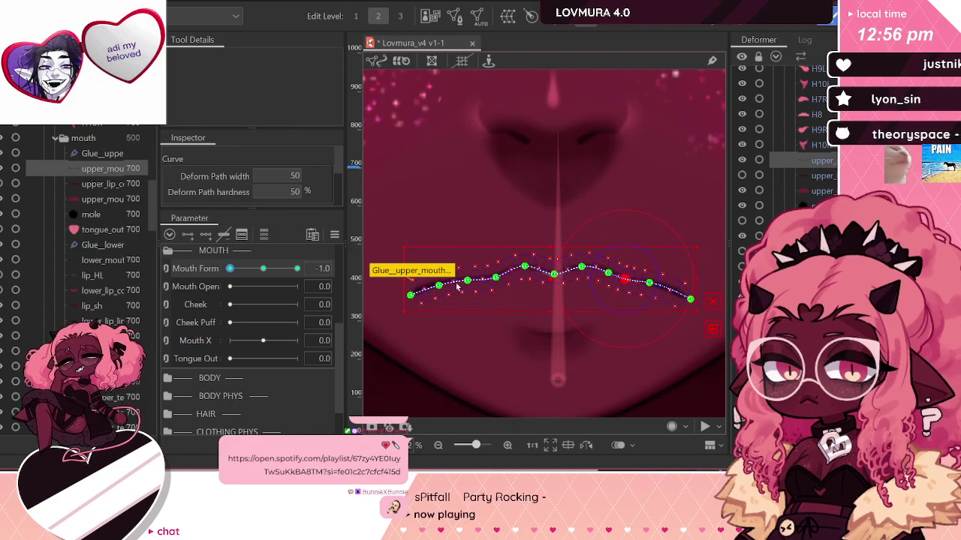
Step: Undo the recent path point moves at the right end of upper_mouth_line
{"action": "key", "text": "ctrl+z"}
{"action": "key", "text": "ctrl+z"}
{"action": "key", "text": "ctrl+z"}
{"action": "key", "text": "ctrl+z"}
{"action": "key", "text": "ctrl+z"}
{"action": "key", "text": "ctrl+z"}
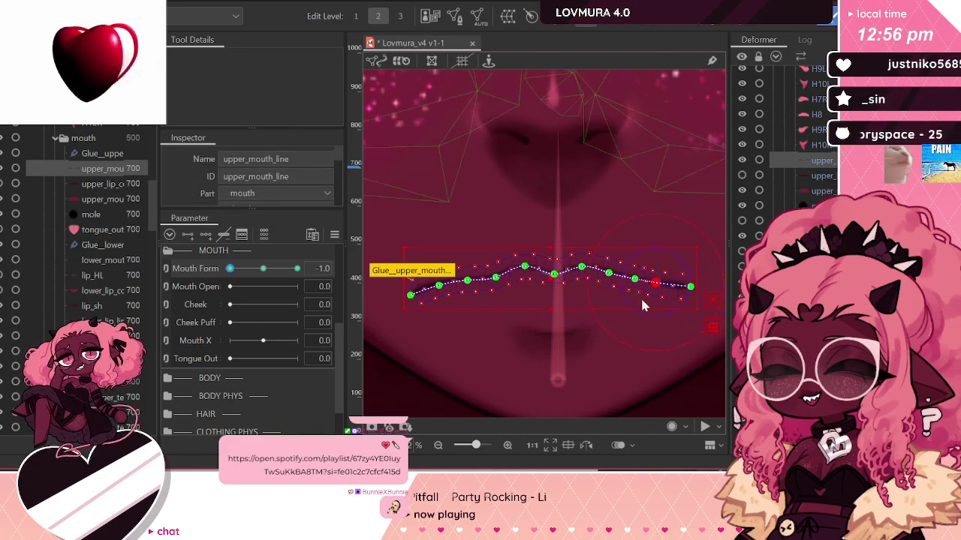
{"action": "key", "text": "ctrl+z"}
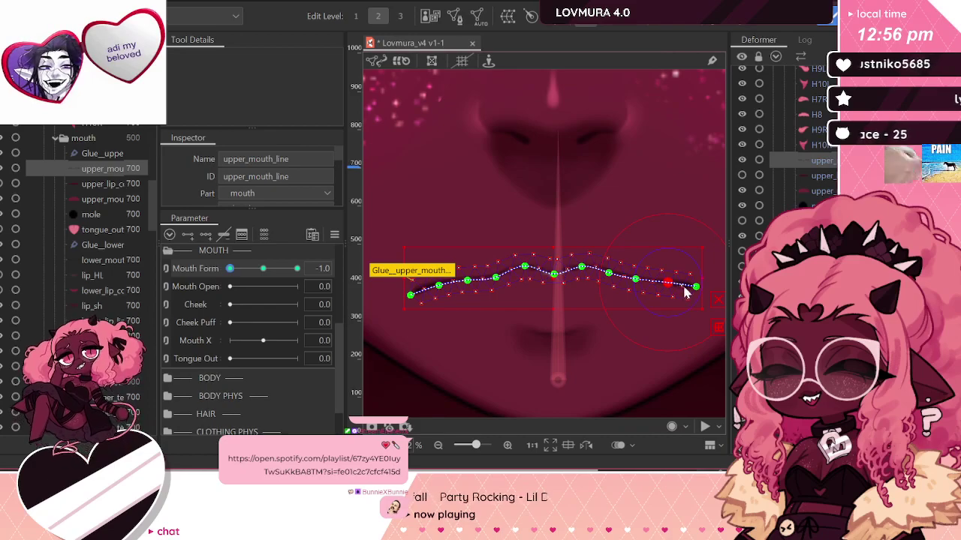
{"action": "key", "text": "ctrl+z"}
Step: Lower upper_mouth_line's path points along its right half and the one just left of centre, forming a smooth downturned arch
{"action": "left_click_drag", "start_coordinate": [668, 293], "coordinate": [668, 294]}
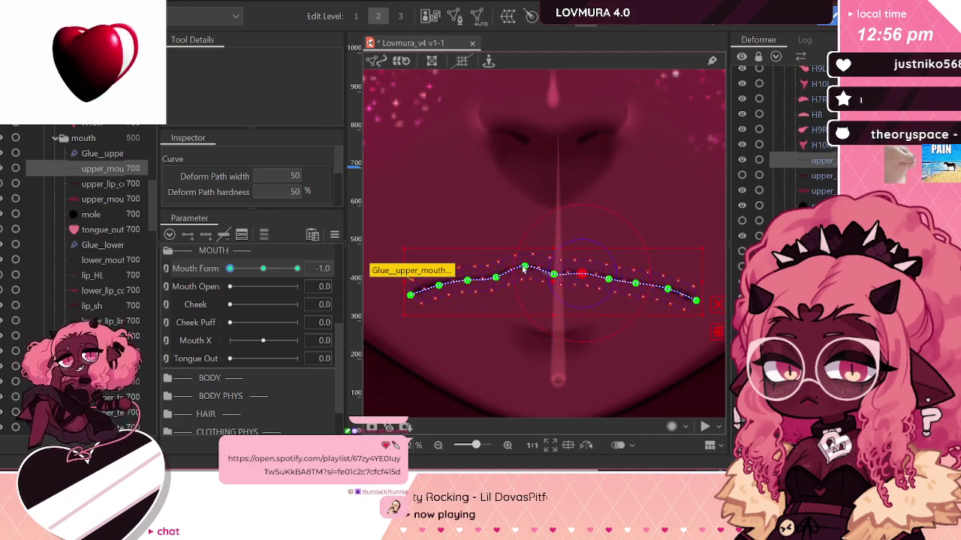
{"action": "left_click_drag", "start_coordinate": [523, 269], "coordinate": [525, 273]}
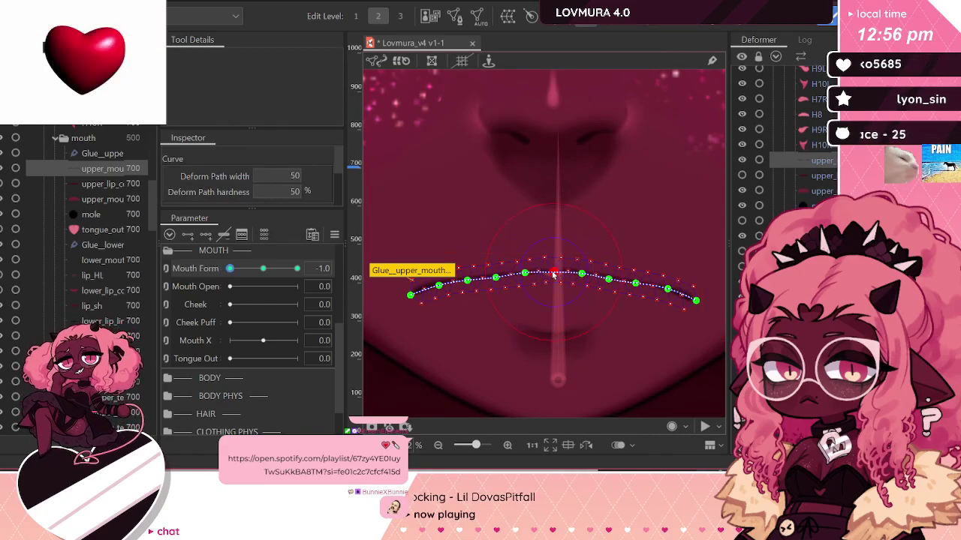
{"action": "left_click", "coordinate": [703, 283]}
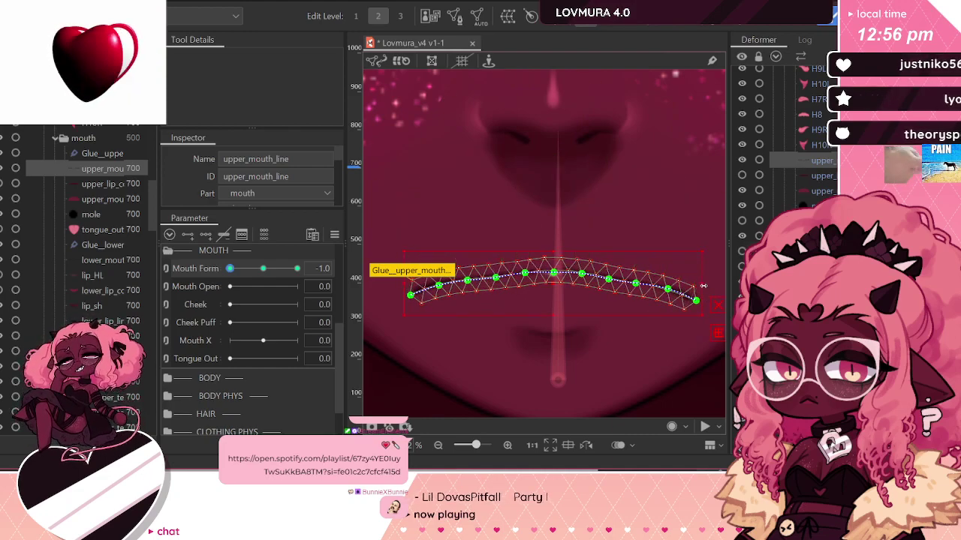
Step: Narrow upper_mouth_line horizontally from both ends and nudge its path points either side of centre to even out the curve
{"action": "left_click_drag", "start_coordinate": [703, 286], "coordinate": [678, 287]}
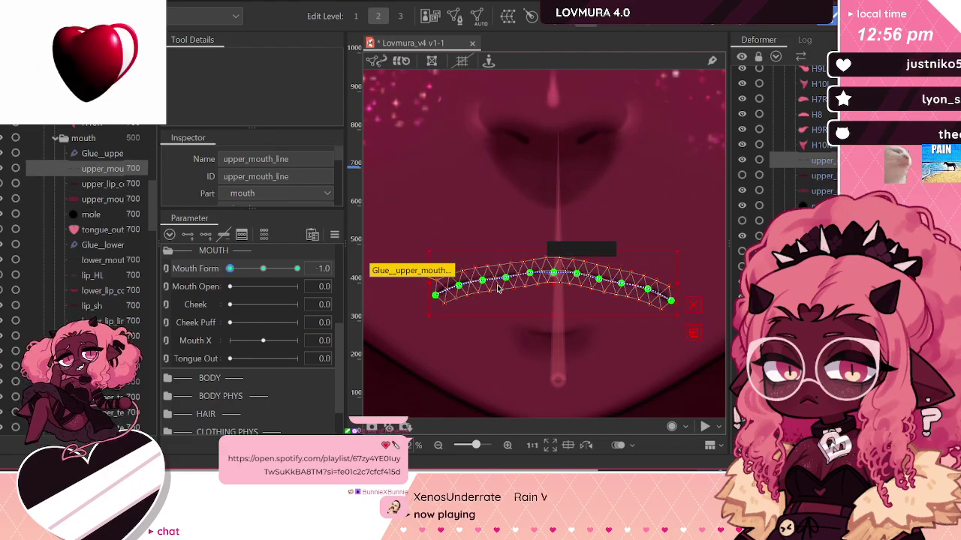
{"action": "scroll", "coordinate": [547, 274], "scroll_direction": "up", "scroll_amount": 2}
{"action": "left_click_drag", "start_coordinate": [488, 280], "coordinate": [523, 269]}
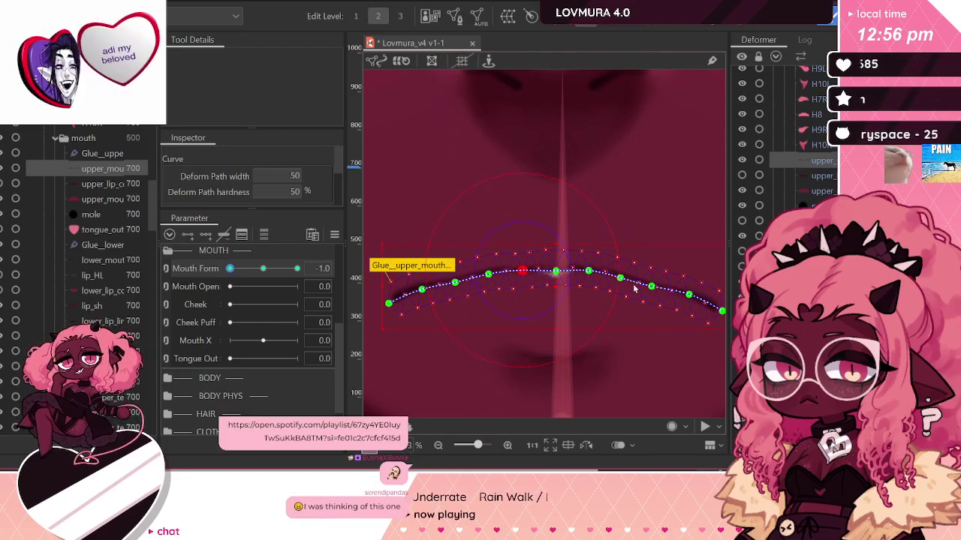
{"action": "left_click_drag", "start_coordinate": [650, 286], "coordinate": [620, 276]}
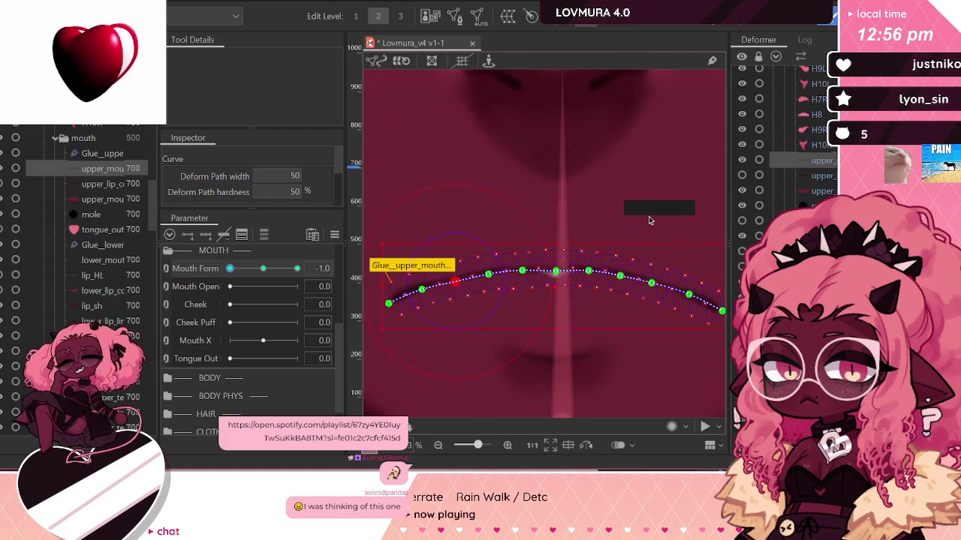
Step: Examine the frown on the whole face without the mesh overlay and compare Mouth Form at 1.0 and -1.0
{"action": "left_click", "coordinate": [812, 129]}
{"action": "left_click", "coordinate": [822, 160]}
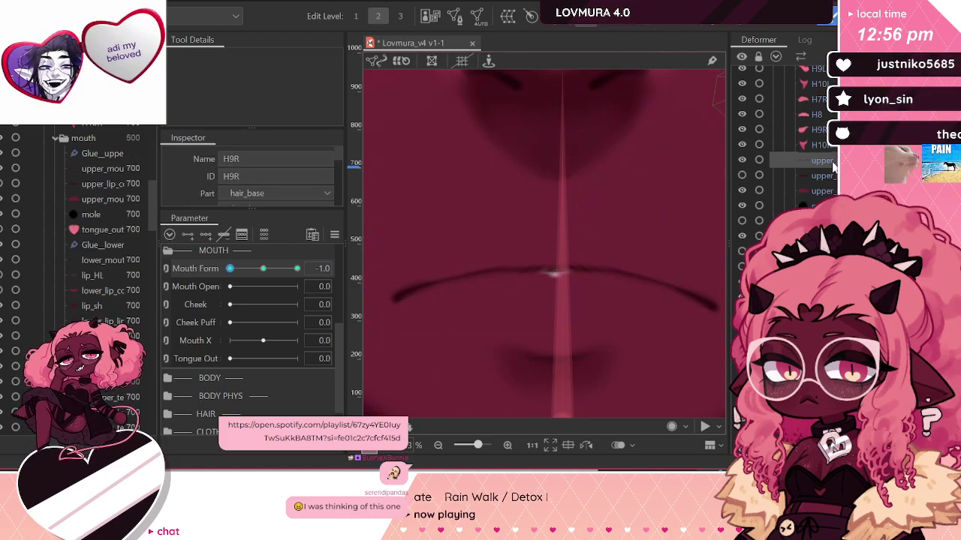
{"action": "scroll", "coordinate": [596, 160], "scroll_direction": "down", "scroll_amount": 2}
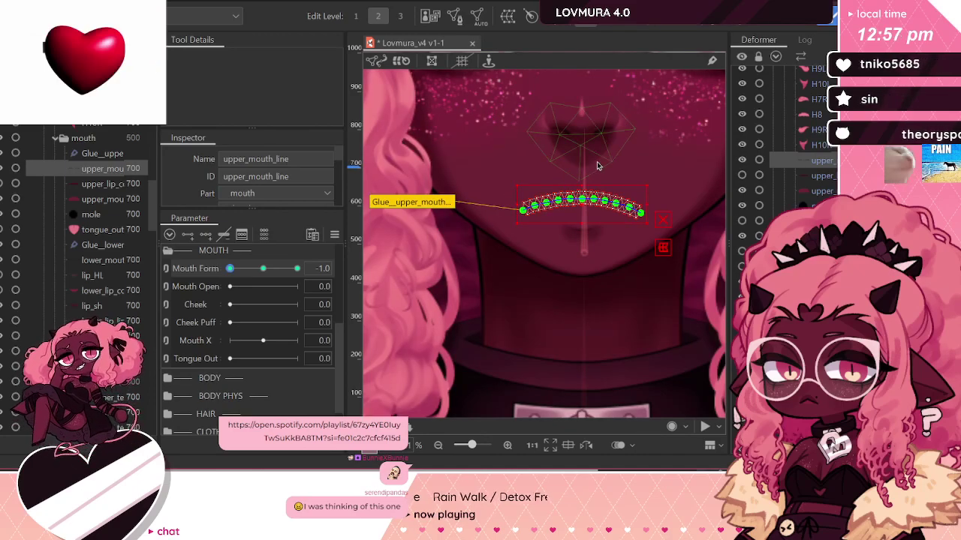
{"action": "scroll", "coordinate": [565, 177], "scroll_direction": "down", "scroll_amount": 3}
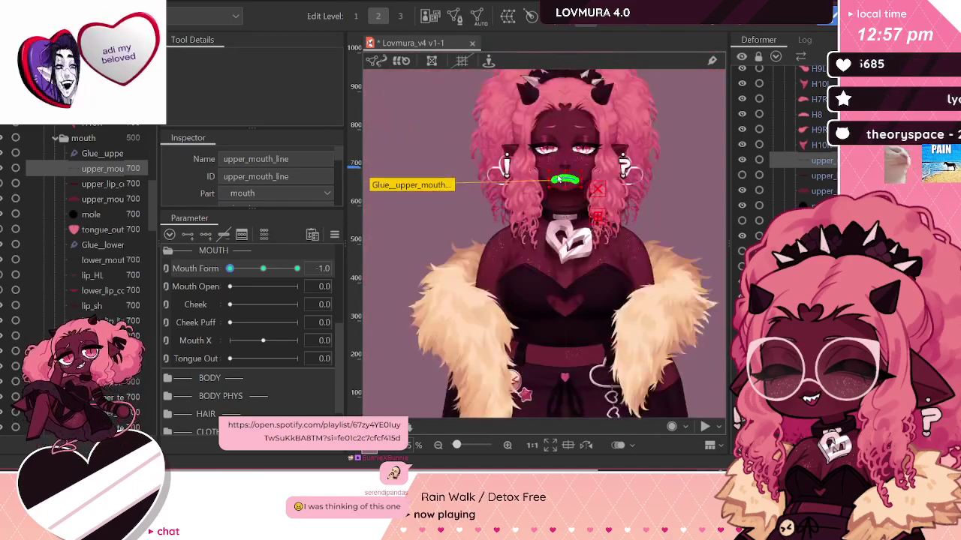
{"action": "scroll", "coordinate": [617, 163], "scroll_direction": "up", "scroll_amount": 2}
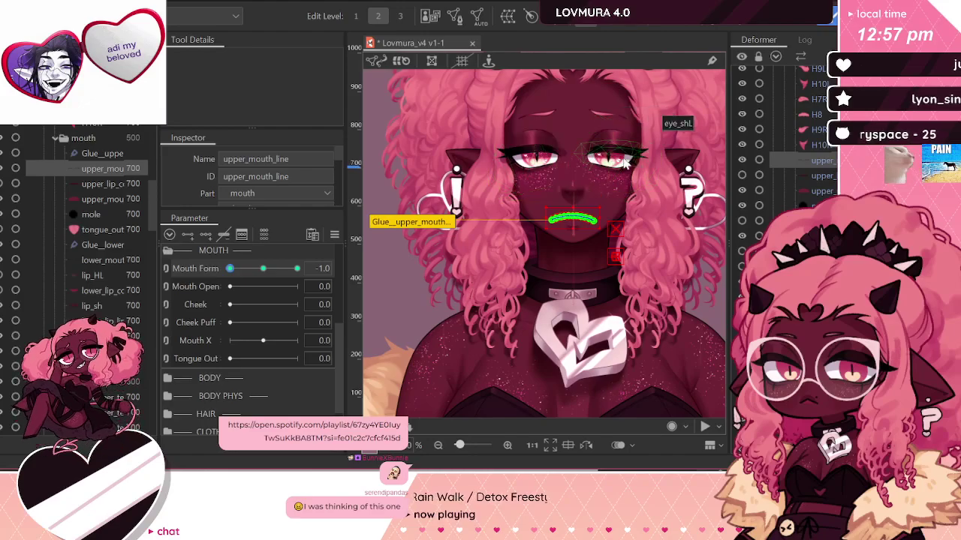
{"action": "scroll", "coordinate": [570, 159], "scroll_direction": "up", "scroll_amount": 2}
{"action": "left_click_drag", "start_coordinate": [230, 268], "coordinate": [335, 261]}
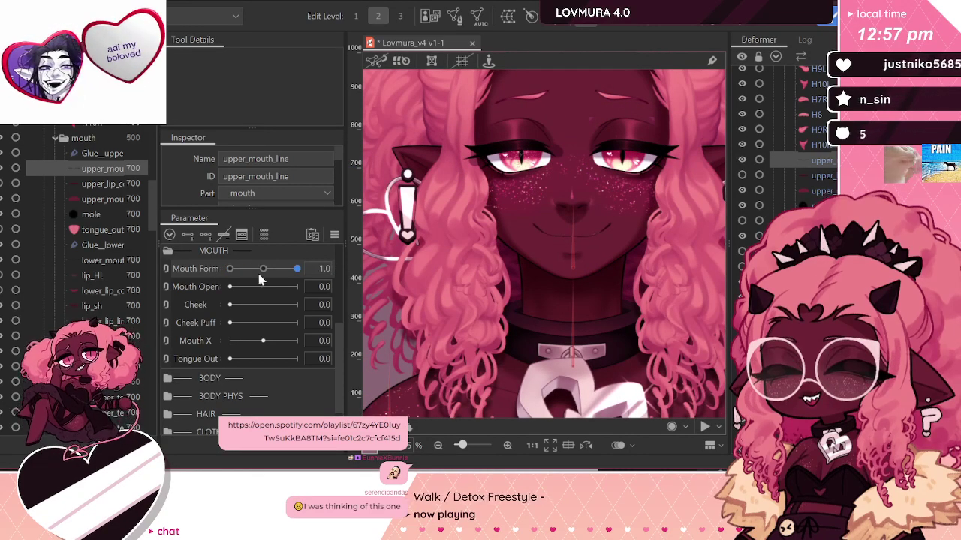
{"action": "left_click_drag", "start_coordinate": [261, 271], "coordinate": [169, 275]}
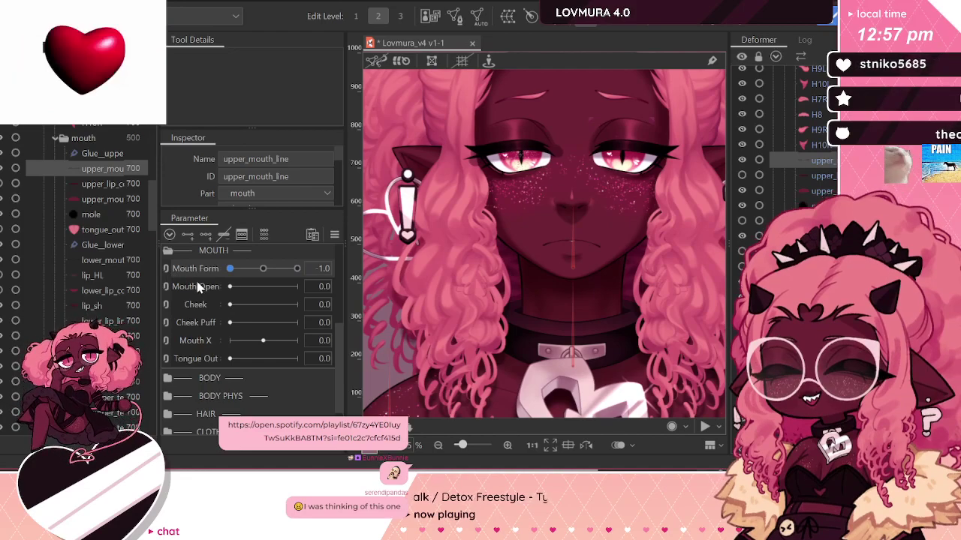
{"action": "left_click_drag", "start_coordinate": [230, 268], "coordinate": [148, 289]}
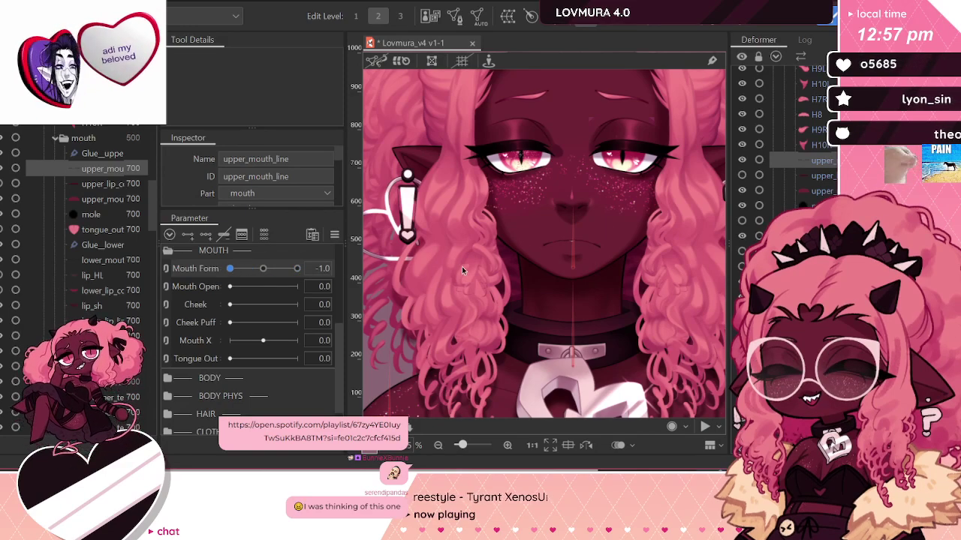
Step: Lower upper_mouth_line's left end point and the path points beside it at Mouth Form -1.0 to match the right corner
{"action": "scroll", "coordinate": [568, 219], "scroll_direction": "up", "scroll_amount": 2}
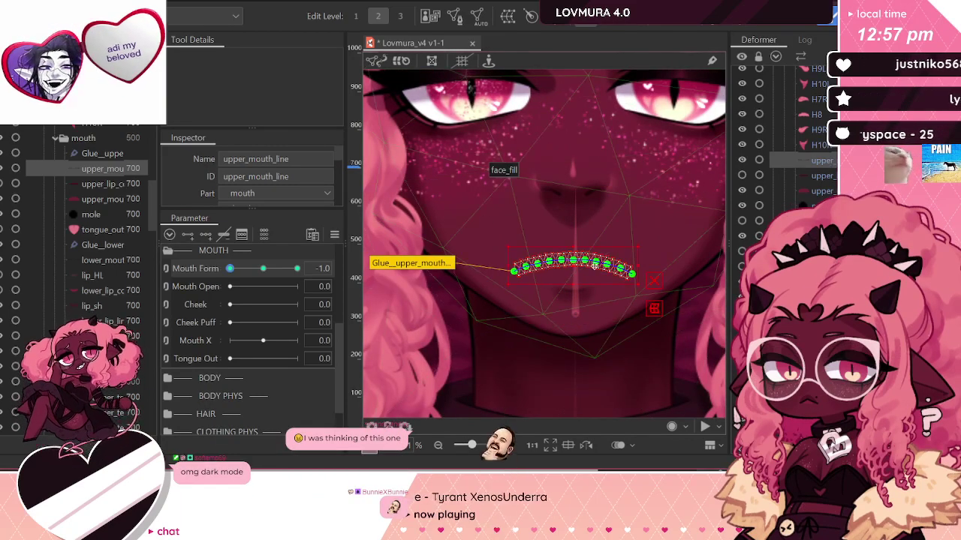
{"action": "scroll", "coordinate": [604, 259], "scroll_direction": "up", "scroll_amount": 2}
{"action": "scroll", "coordinate": [612, 259], "scroll_direction": "up", "scroll_amount": 1}
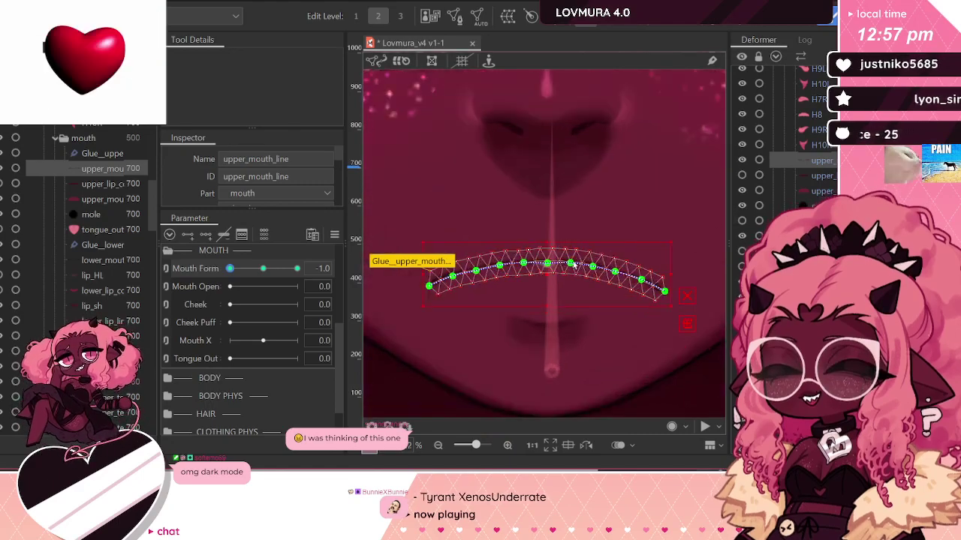
{"action": "left_click", "coordinate": [433, 295]}
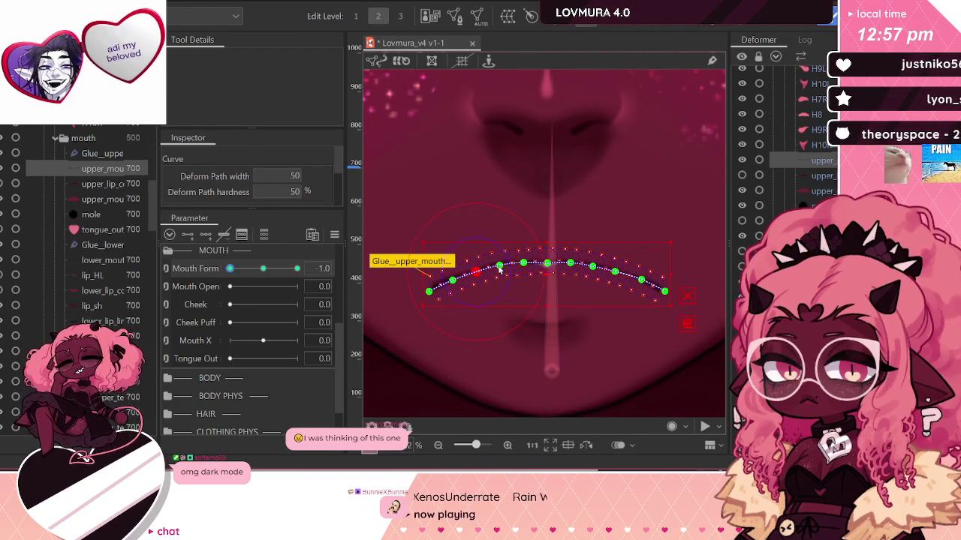
{"action": "left_click", "coordinate": [600, 266]}
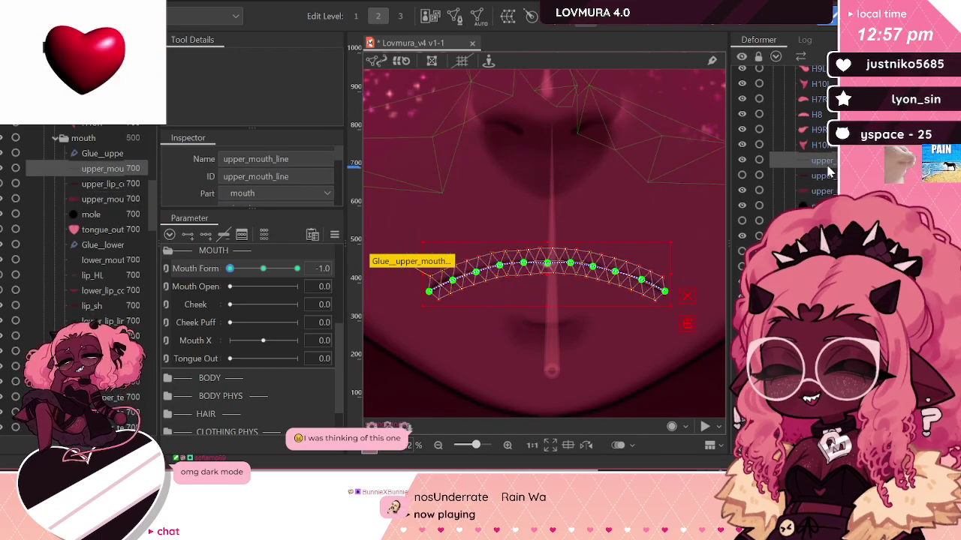
Step: Hide the mesh overlay and sweep Mouth Form between -1.0 and 1.0 to review the frown-to-smile transition
{"action": "scroll", "coordinate": [568, 174], "scroll_direction": "down", "scroll_amount": 4}
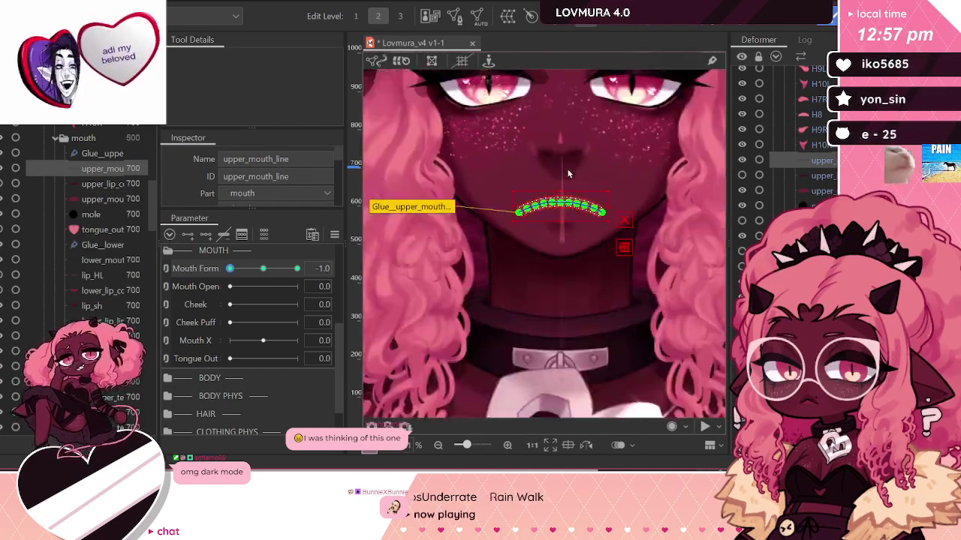
{"action": "scroll", "coordinate": [526, 188], "scroll_direction": "down", "scroll_amount": 2}
{"action": "scroll", "coordinate": [569, 176], "scroll_direction": "up", "scroll_amount": 2}
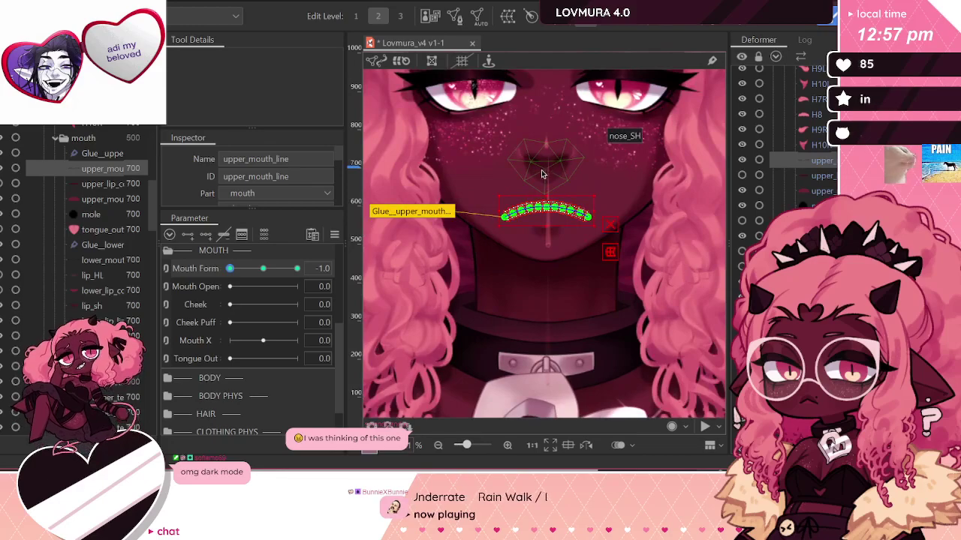
{"action": "key", "text": "ctrl+t"}
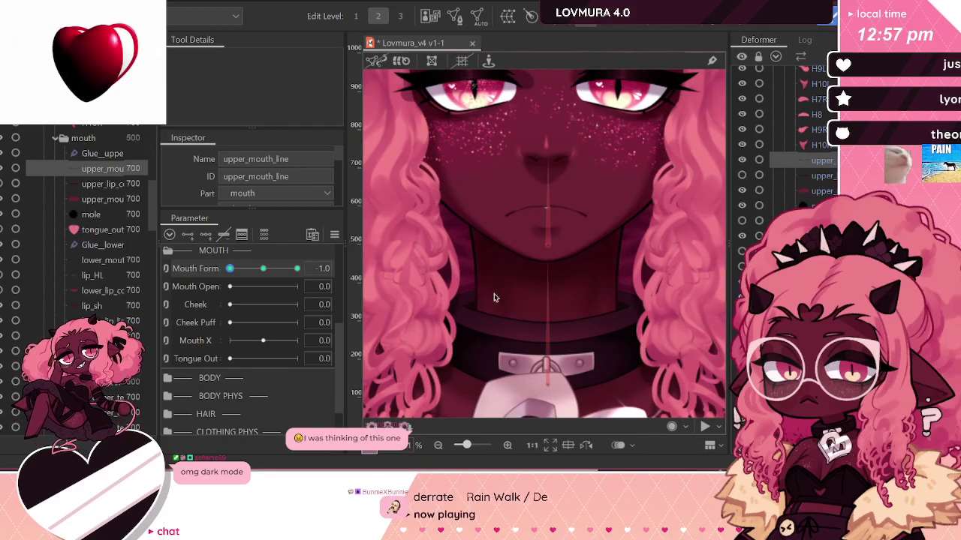
{"action": "scroll", "coordinate": [494, 298], "scroll_direction": "down", "scroll_amount": 2}
{"action": "scroll", "coordinate": [531, 149], "scroll_direction": "up", "scroll_amount": 2}
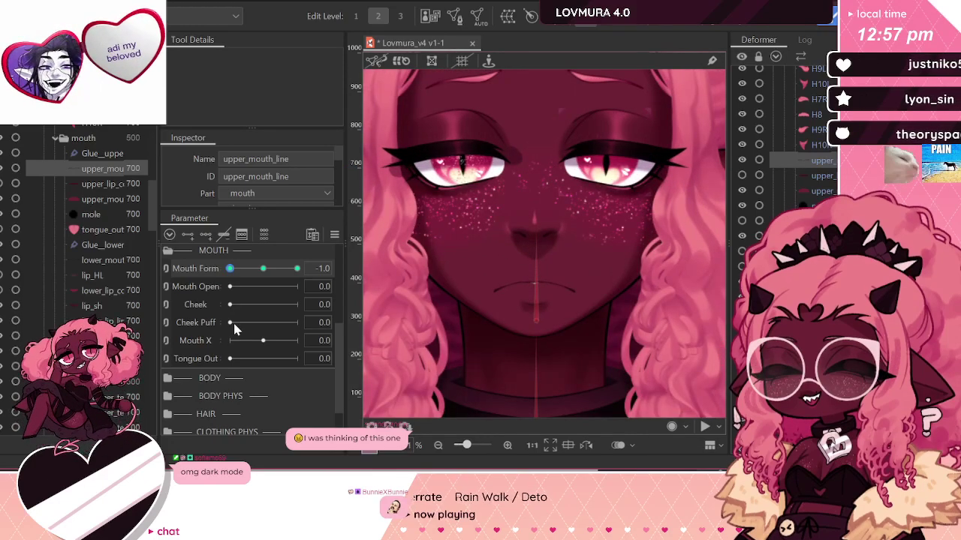
{"action": "left_click_drag", "start_coordinate": [230, 270], "coordinate": [339, 276]}
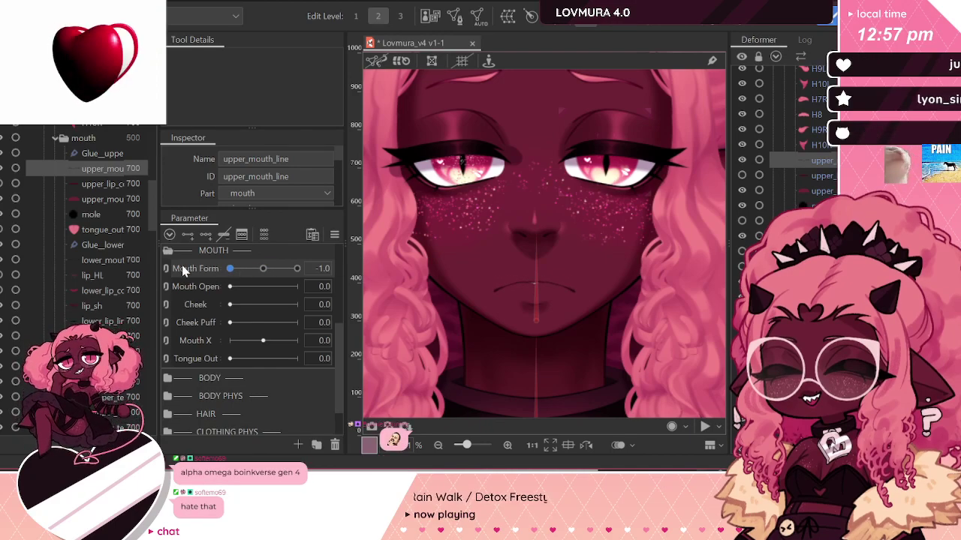
{"action": "left_click_drag", "start_coordinate": [230, 268], "coordinate": [350, 298]}
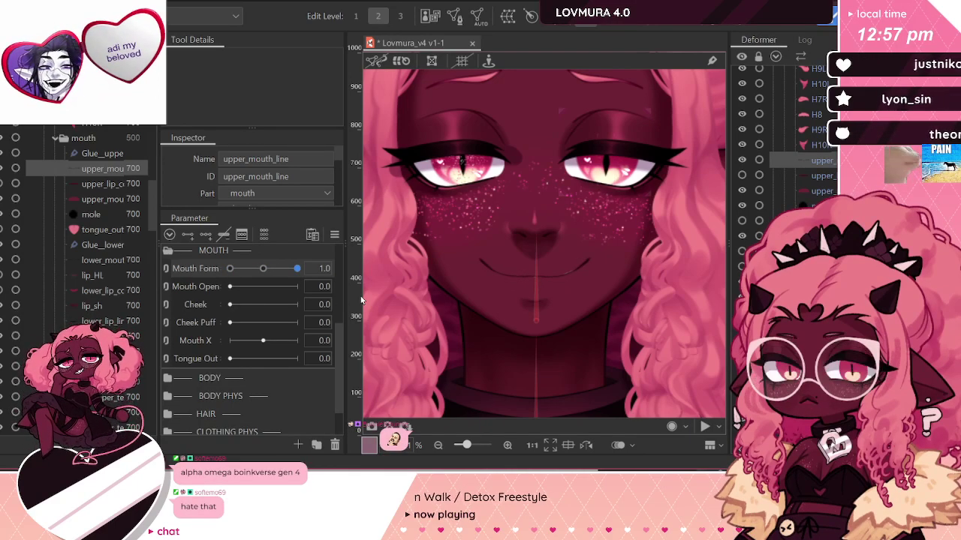
{"action": "left_click", "coordinate": [230, 268]}
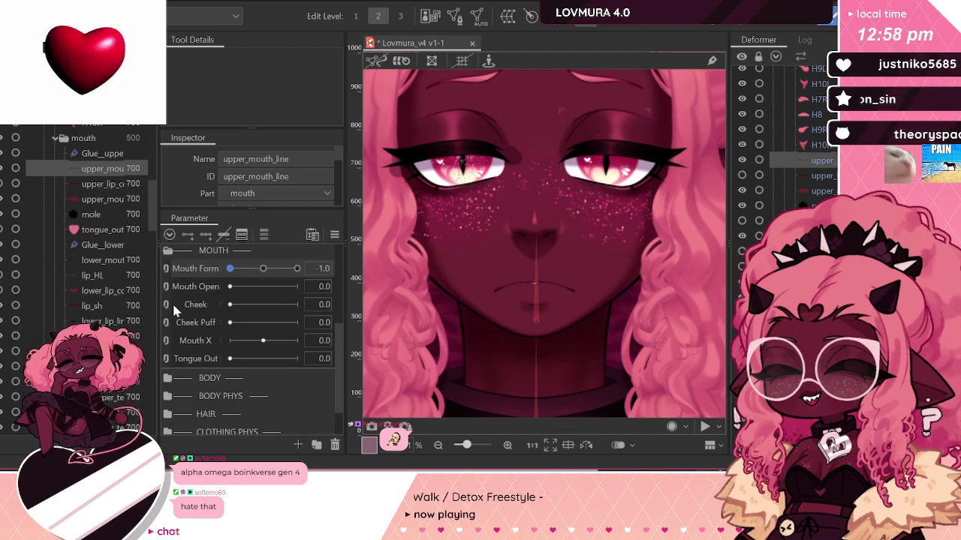
Step: Select lower_mouth_line at Mouth Form -1.0 and narrow it horizontally from both ends toward the width of upper_mouth_line
{"action": "left_click", "coordinate": [370, 268]}
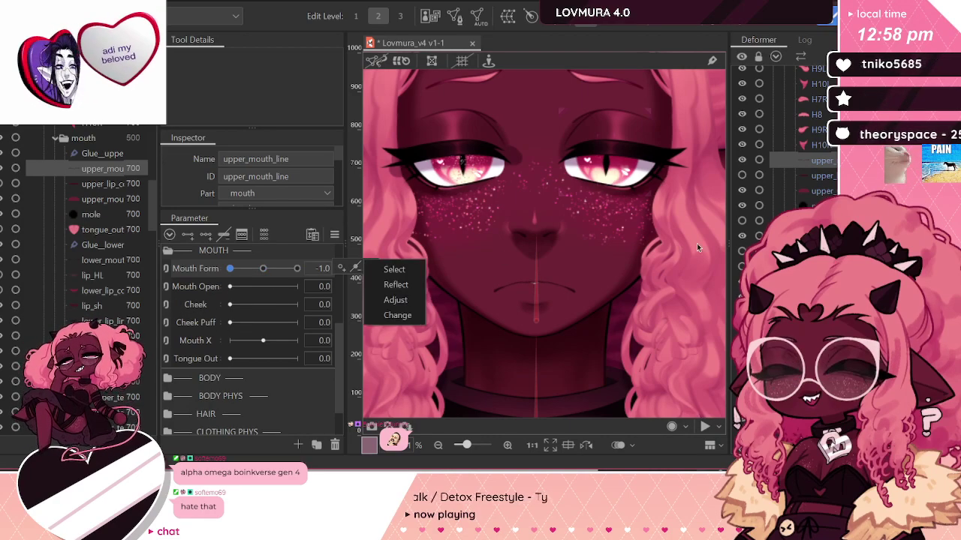
{"action": "left_click", "coordinate": [393, 267]}
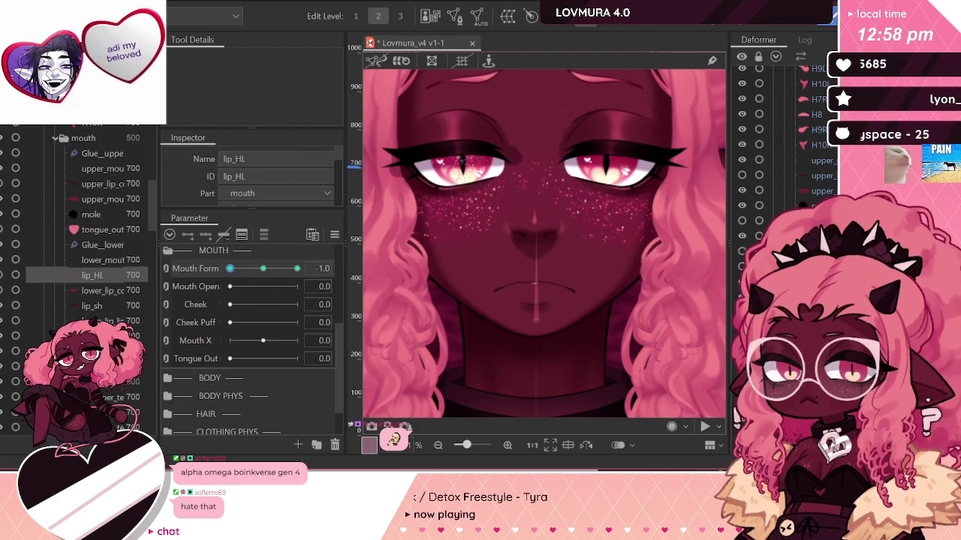
{"action": "left_click", "coordinate": [534, 283]}
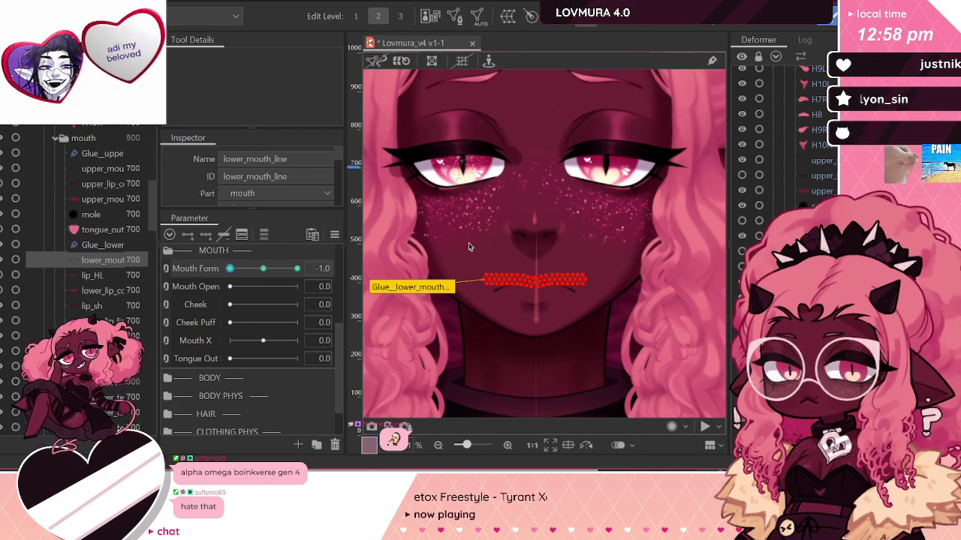
{"action": "double_click", "coordinate": [534, 281]}
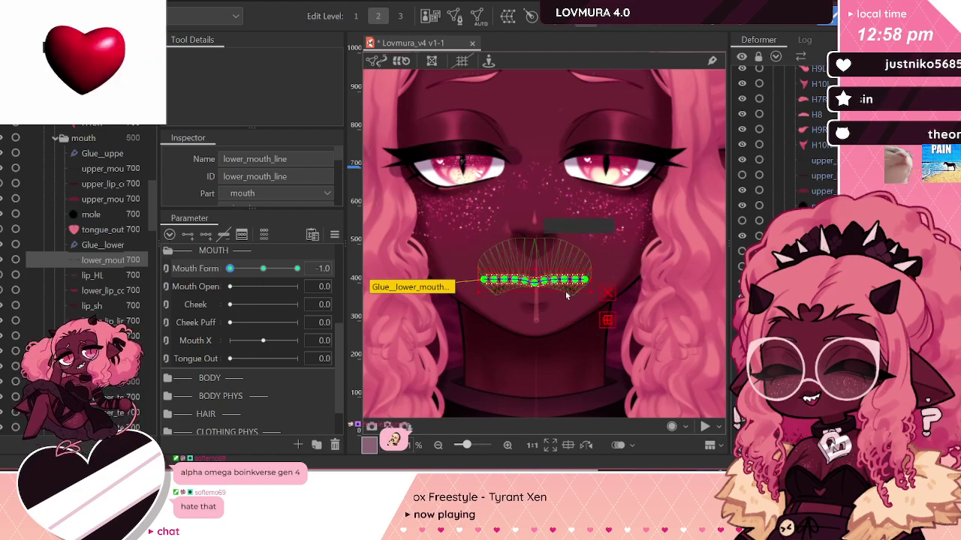
{"action": "scroll", "coordinate": [543, 281], "scroll_direction": "up", "scroll_amount": 3}
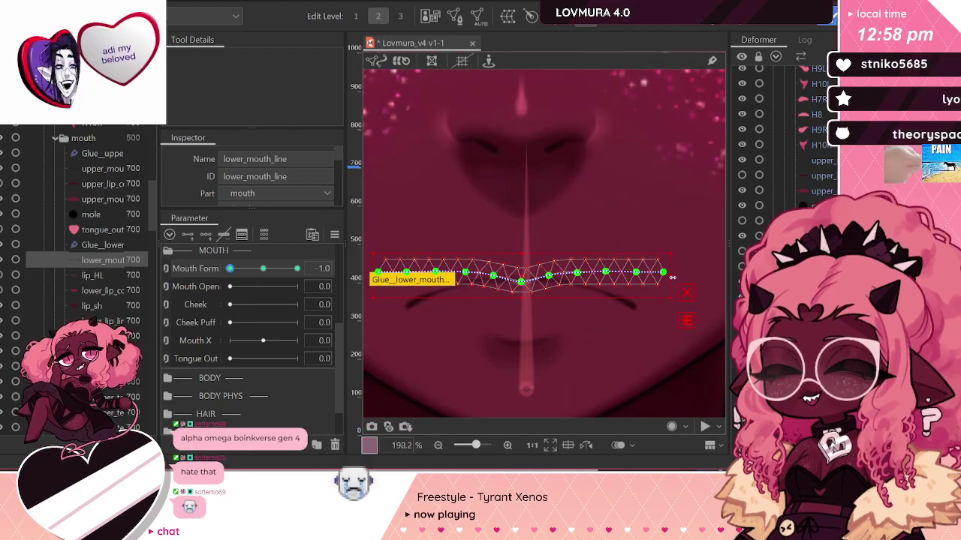
{"action": "left_click_drag", "start_coordinate": [675, 279], "coordinate": [646, 279]}
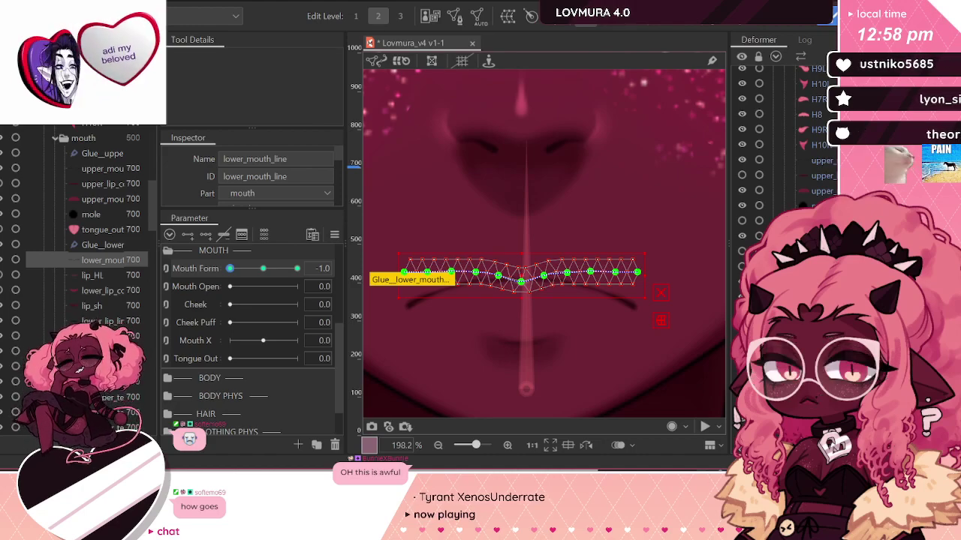
Step: Lower the path points on the right half of lower_mouth_line at Mouth Form -1.0 to follow upper_mouth_line down to its corner
{"action": "scroll", "coordinate": [547, 276], "scroll_direction": "up", "scroll_amount": 2}
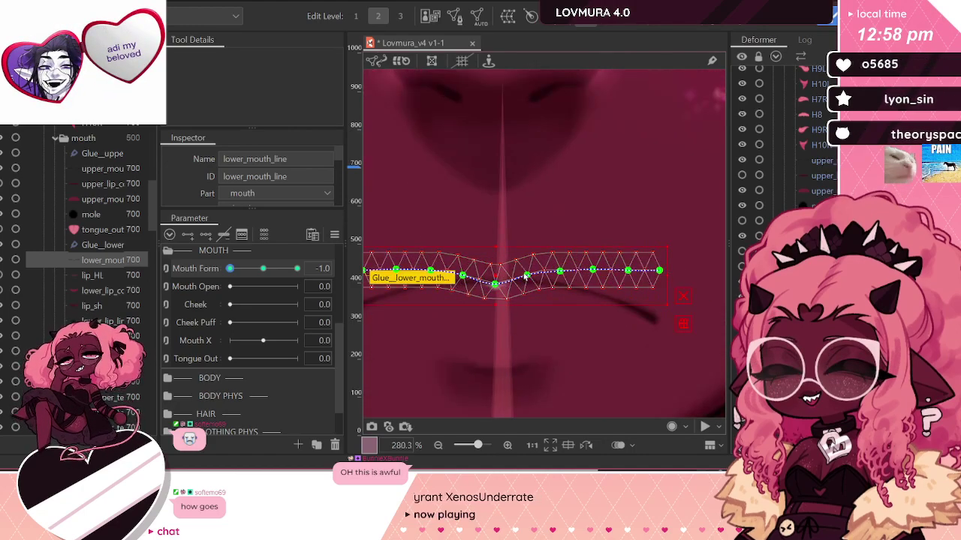
{"action": "left_click_drag", "start_coordinate": [526, 276], "coordinate": [591, 299]}
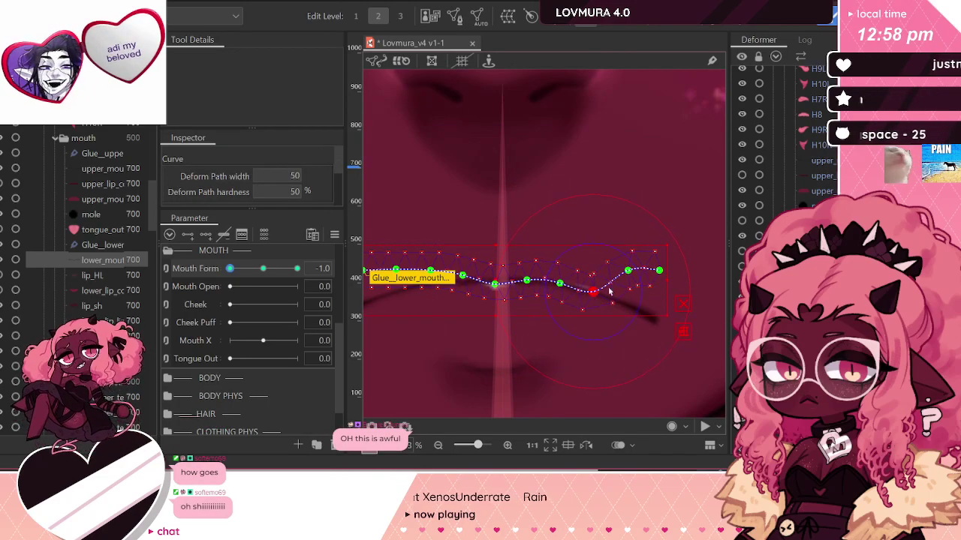
{"action": "left_click_drag", "start_coordinate": [628, 270], "coordinate": [625, 307]}
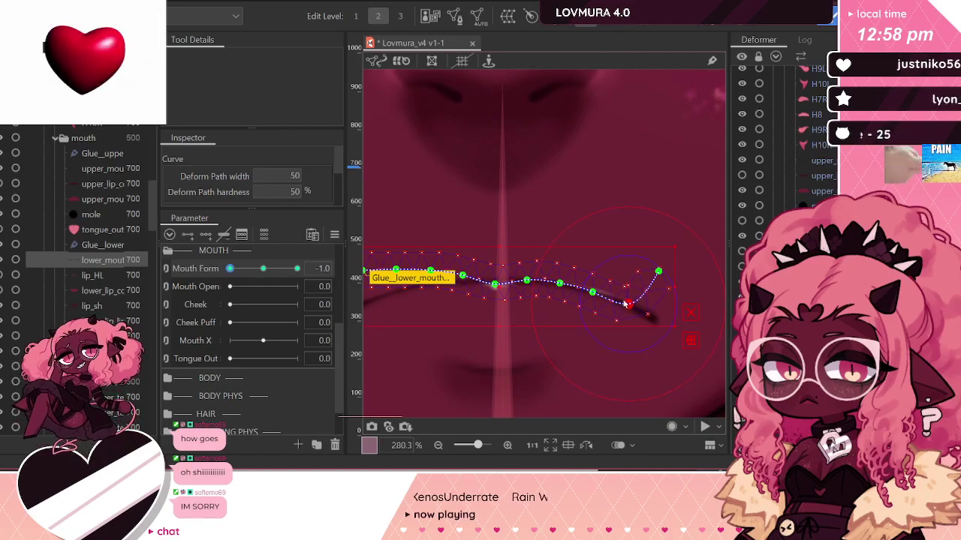
{"action": "left_click_drag", "start_coordinate": [659, 274], "coordinate": [657, 321]}
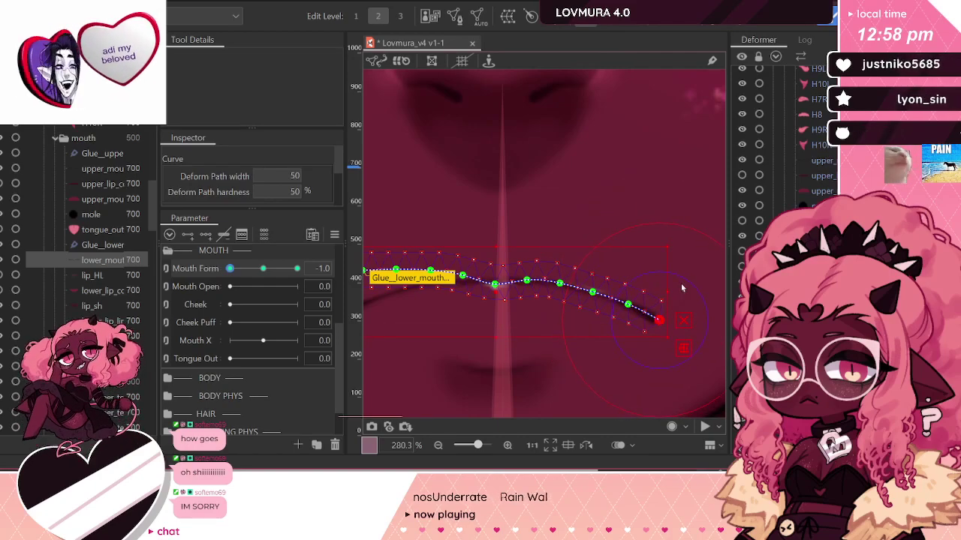
Step: Lower the left-side path points and left end of lower_mouth_line at Mouth Form -1.0 onto the frown's left corner
{"action": "scroll", "coordinate": [681, 287], "scroll_direction": "down", "scroll_amount": 2}
{"action": "scroll", "coordinate": [554, 284], "scroll_direction": "up", "scroll_amount": 2}
{"action": "left_click_drag", "start_coordinate": [586, 272], "coordinate": [492, 298]}
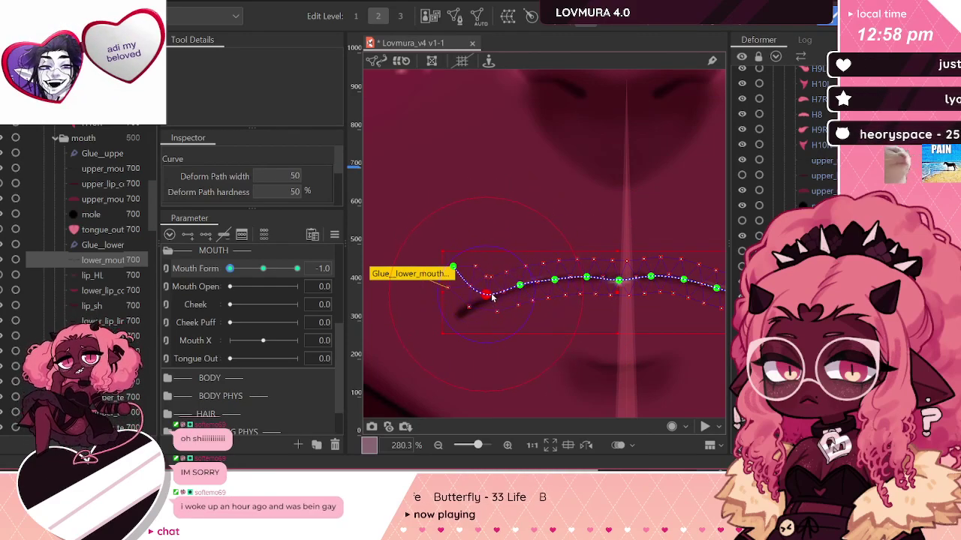
{"action": "left_click_drag", "start_coordinate": [454, 268], "coordinate": [462, 315]}
{"action": "scroll", "coordinate": [463, 319], "scroll_direction": "down", "scroll_amount": 2}
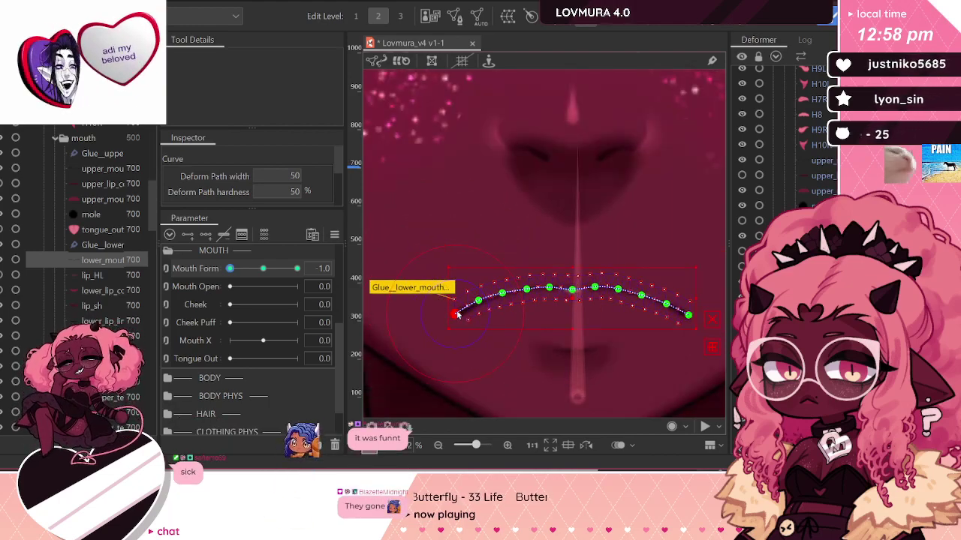
Step: Raise the middle path points of lower_mouth_line at Mouth Form -1.0 to smooth its central dip into an even arch
{"action": "scroll", "coordinate": [579, 298], "scroll_direction": "up", "scroll_amount": 1}
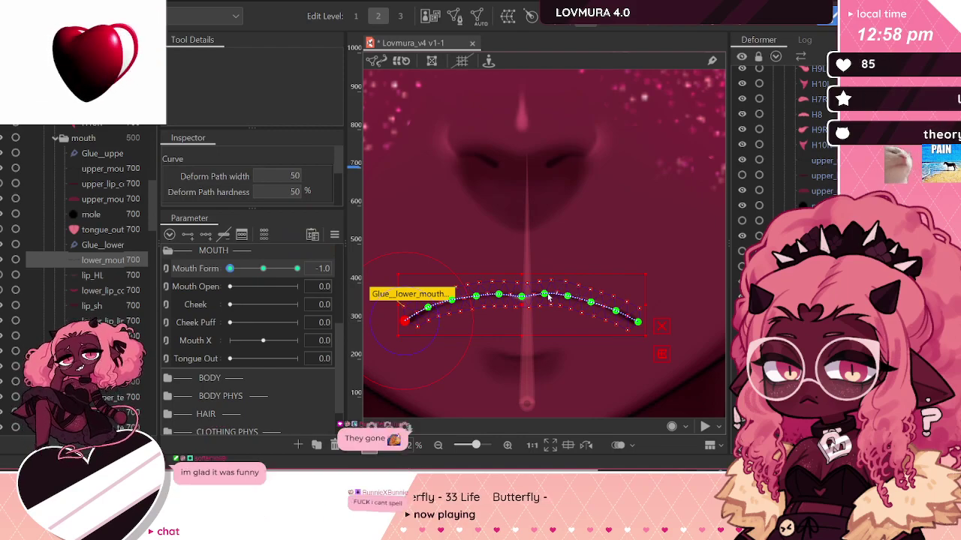
{"action": "scroll", "coordinate": [542, 298], "scroll_direction": "up", "scroll_amount": 2}
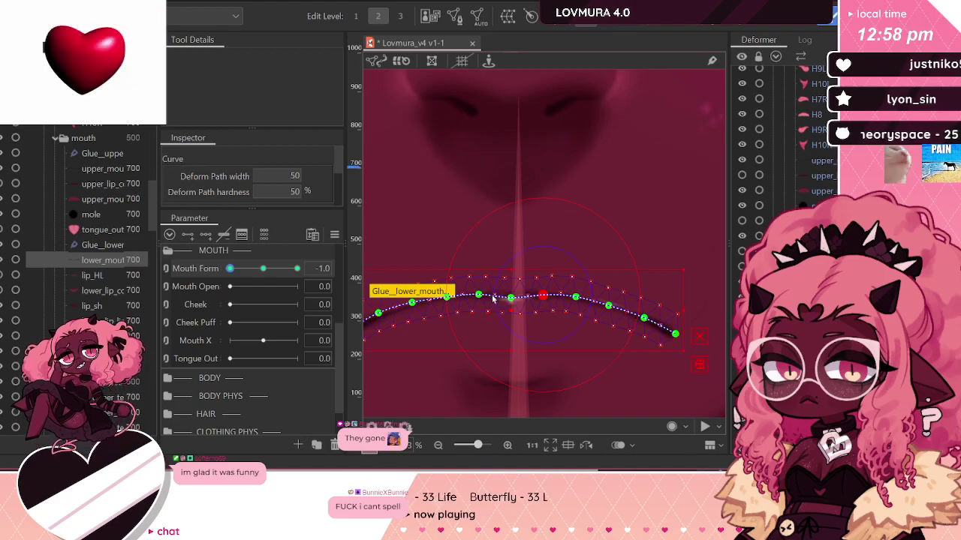
{"action": "left_click", "coordinate": [698, 338]}
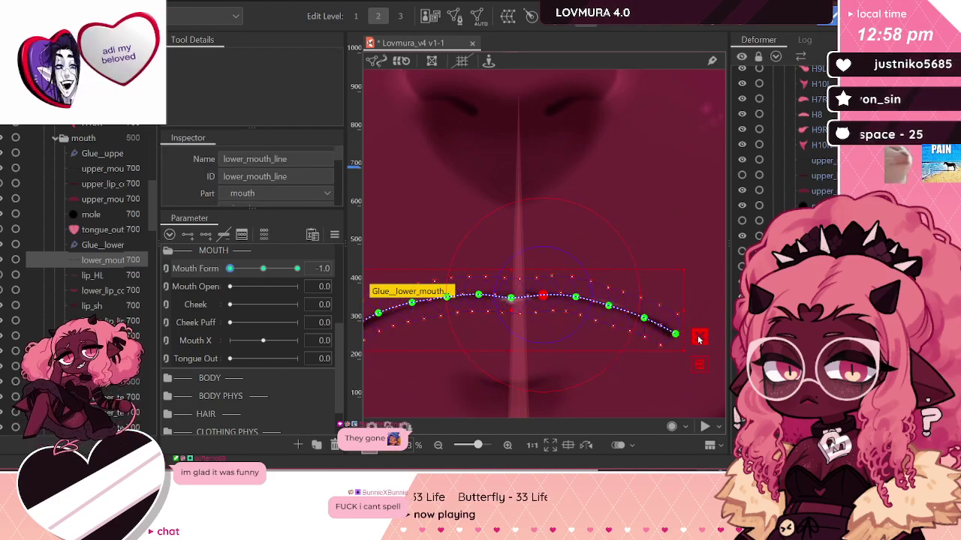
{"action": "left_click", "coordinate": [511, 297]}
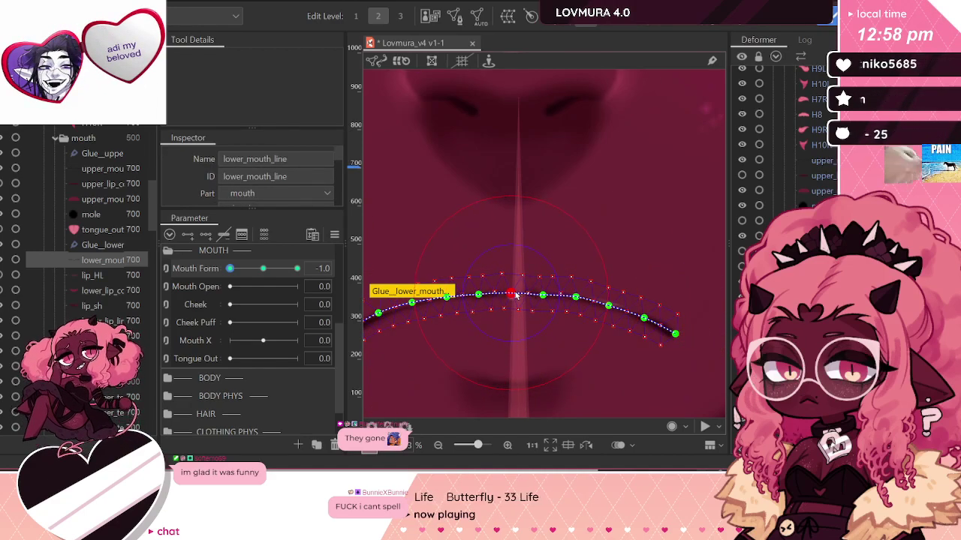
{"action": "left_click", "coordinate": [525, 296]}
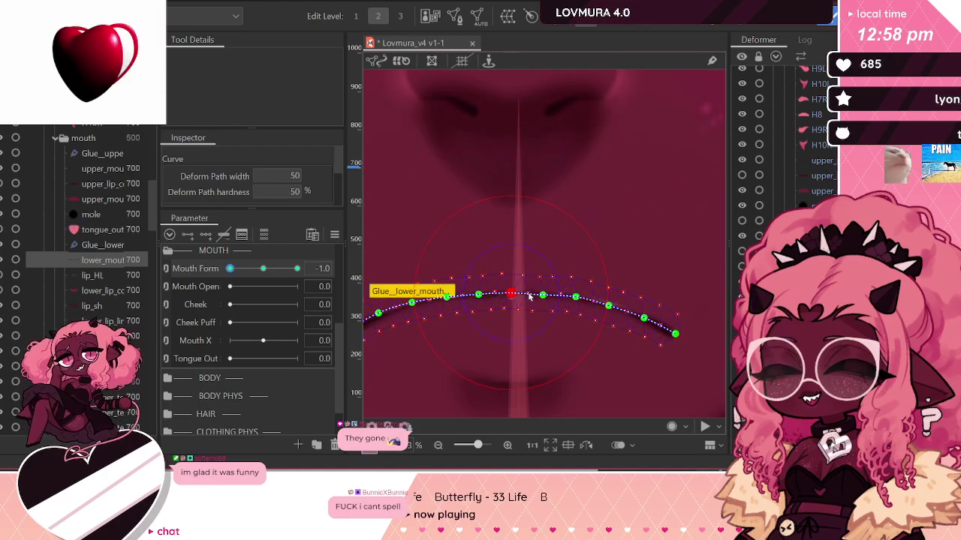
{"action": "left_click", "coordinate": [542, 293]}
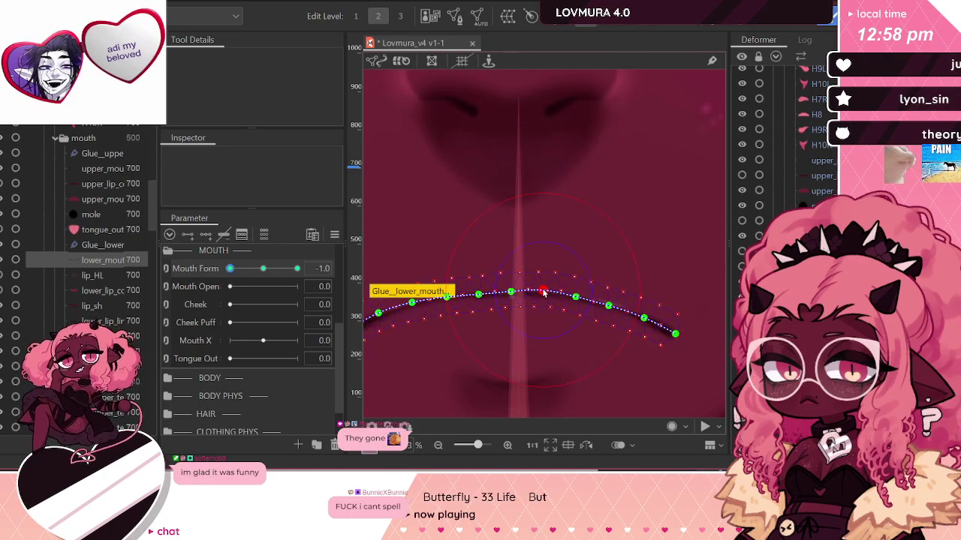
{"action": "left_click", "coordinate": [478, 298]}
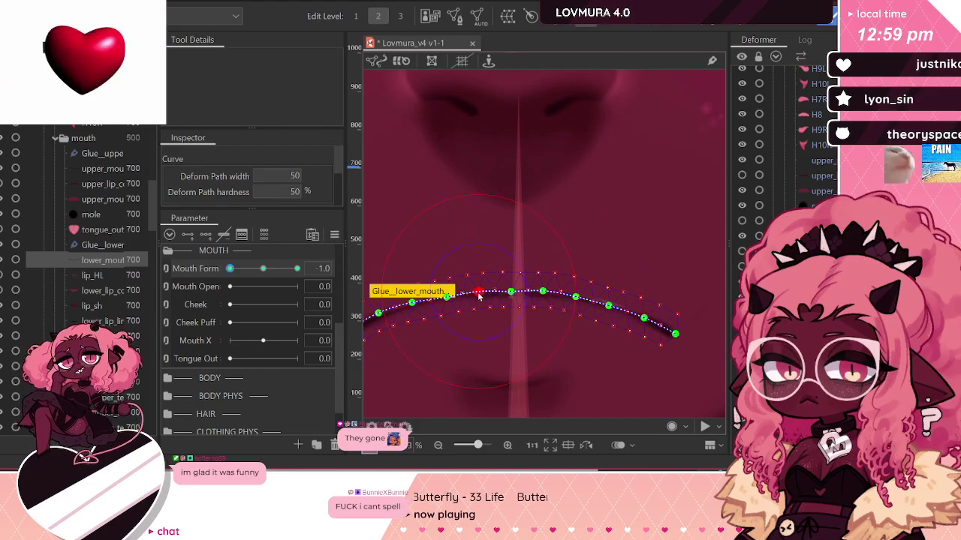
Step: Review both mouth lines on the whole face without the mesh overlay at Mouth Form 1.0, -1.0 and 0.0
{"action": "scroll", "coordinate": [501, 274], "scroll_direction": "down", "scroll_amount": 3}
{"action": "scroll", "coordinate": [501, 274], "scroll_direction": "down", "scroll_amount": 2}
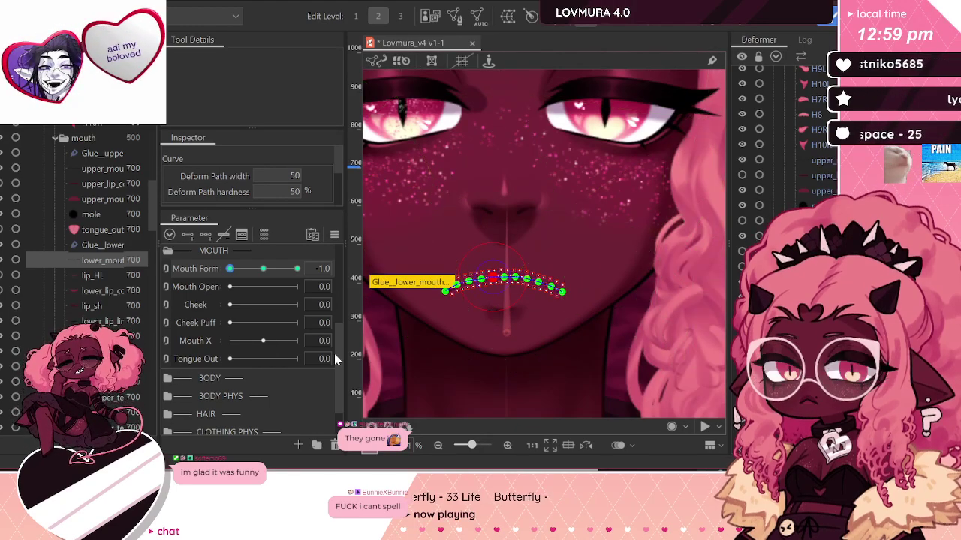
{"action": "key", "text": "ctrl+t"}
{"action": "left_click_drag", "start_coordinate": [240, 268], "coordinate": [188, 295]}
{"action": "left_click_drag", "start_coordinate": [251, 298], "coordinate": [391, 306]}
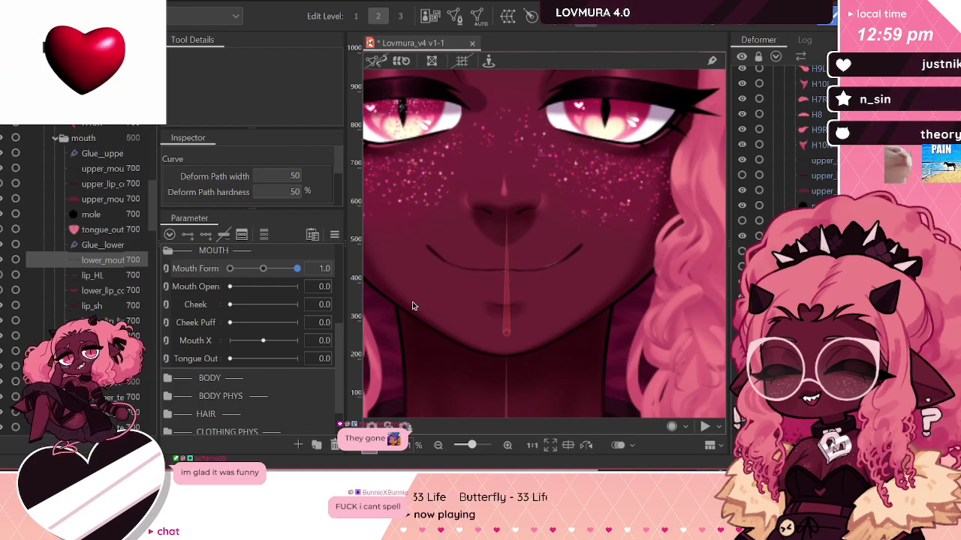
{"action": "scroll", "coordinate": [571, 353], "scroll_direction": "down", "scroll_amount": 1}
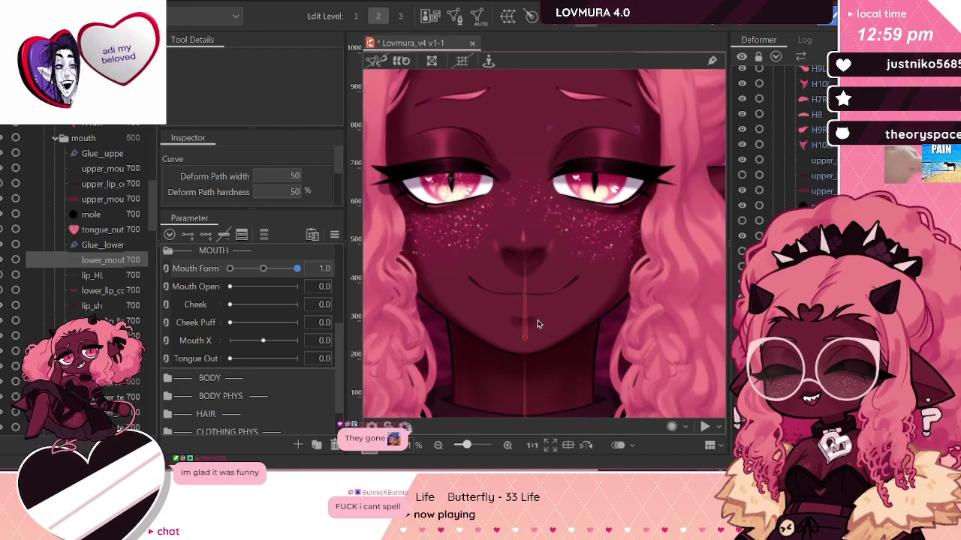
{"action": "left_click_drag", "start_coordinate": [266, 276], "coordinate": [116, 288]}
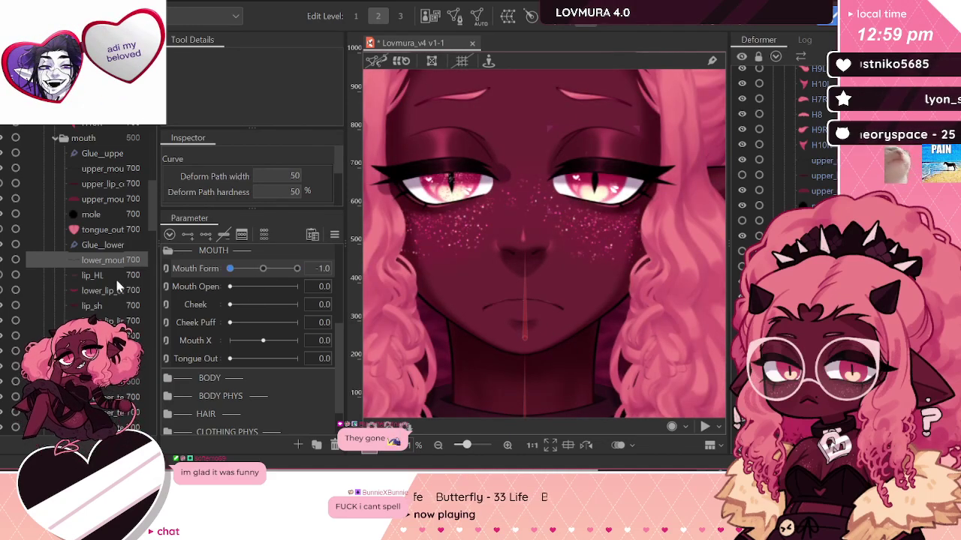
{"action": "left_click", "coordinate": [263, 270]}
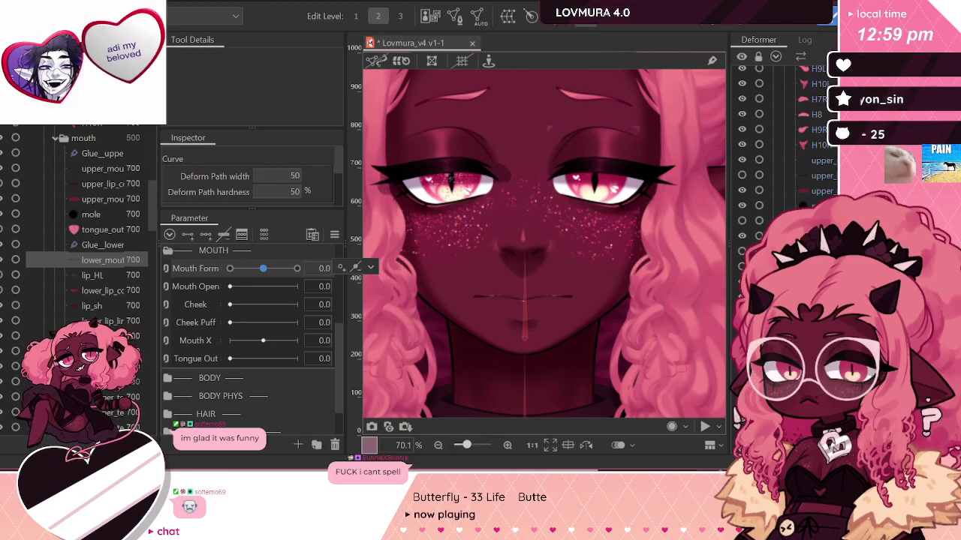
Step: Show the lower and upper lip color, select upper_lip_color and check it at Mouth Form 1.0 and -1.0
{"action": "left_click", "coordinate": [742, 235]}
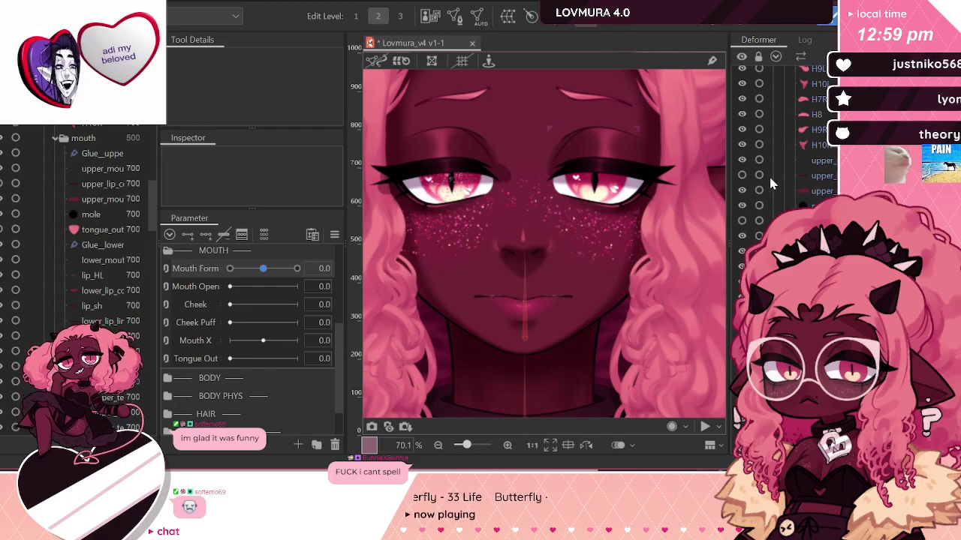
{"action": "left_click", "coordinate": [816, 177]}
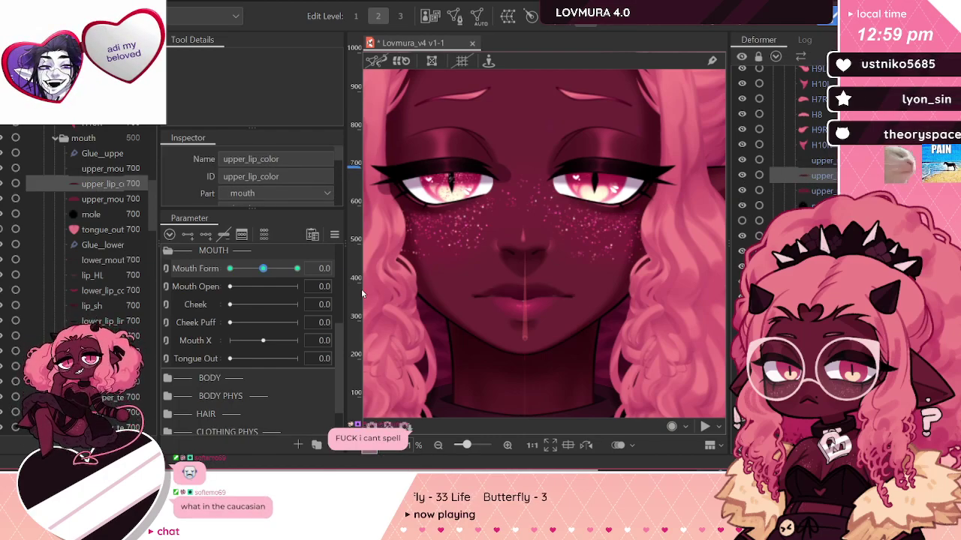
{"action": "left_click_drag", "start_coordinate": [272, 272], "coordinate": [419, 294]}
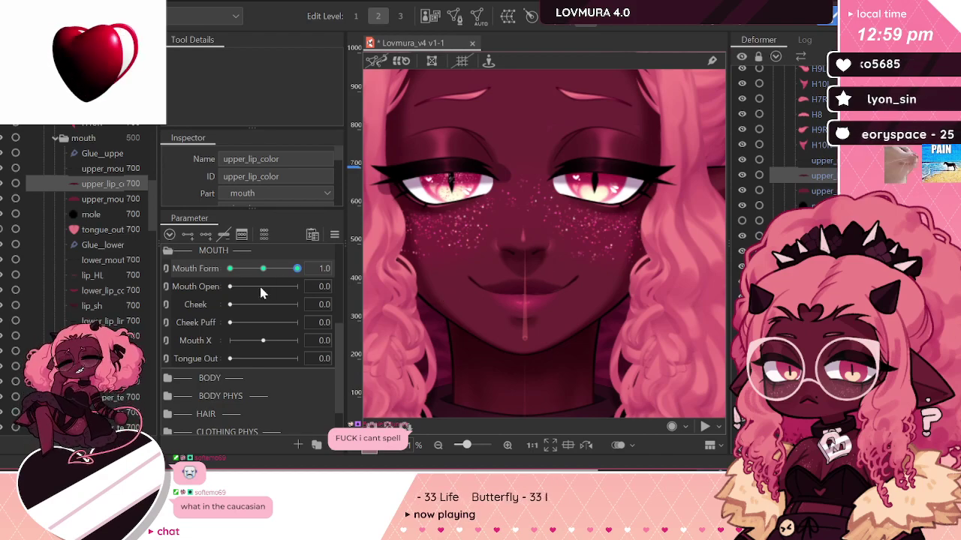
{"action": "left_click_drag", "start_coordinate": [271, 269], "coordinate": [178, 283]}
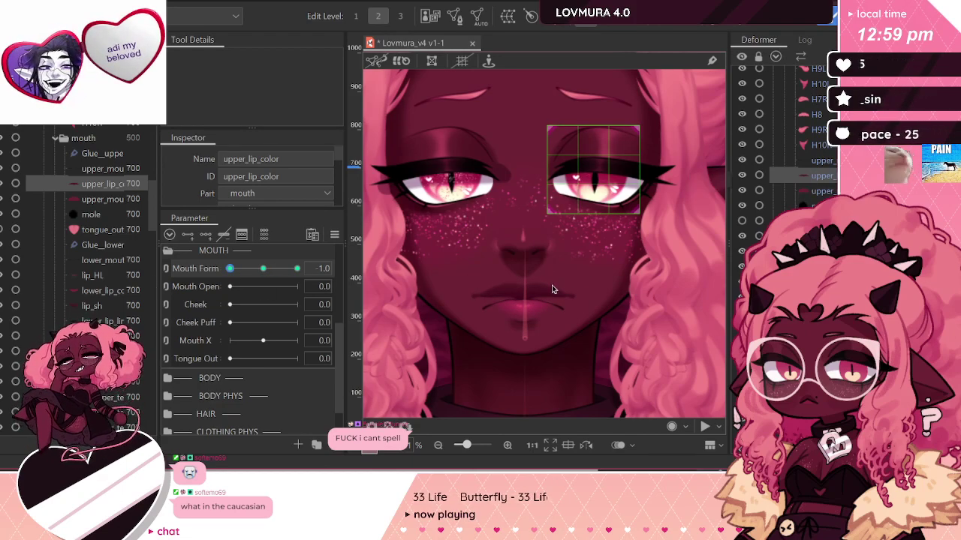
Step: Narrow upper_lip_color at Mouth Form -1.0 and bend its path points down at both sides to follow the frowning mouth line
{"action": "left_click", "coordinate": [793, 178]}
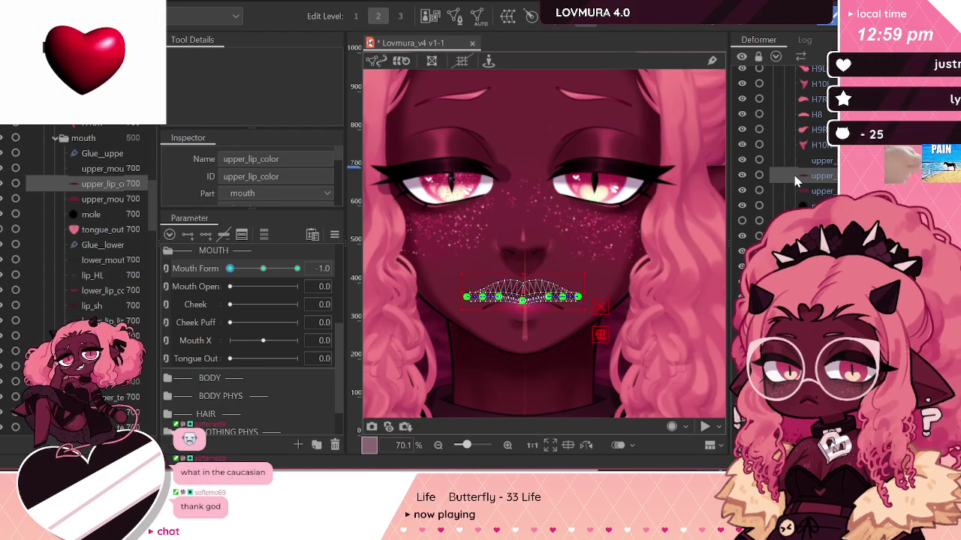
{"action": "scroll", "coordinate": [563, 306], "scroll_direction": "up", "scroll_amount": 5}
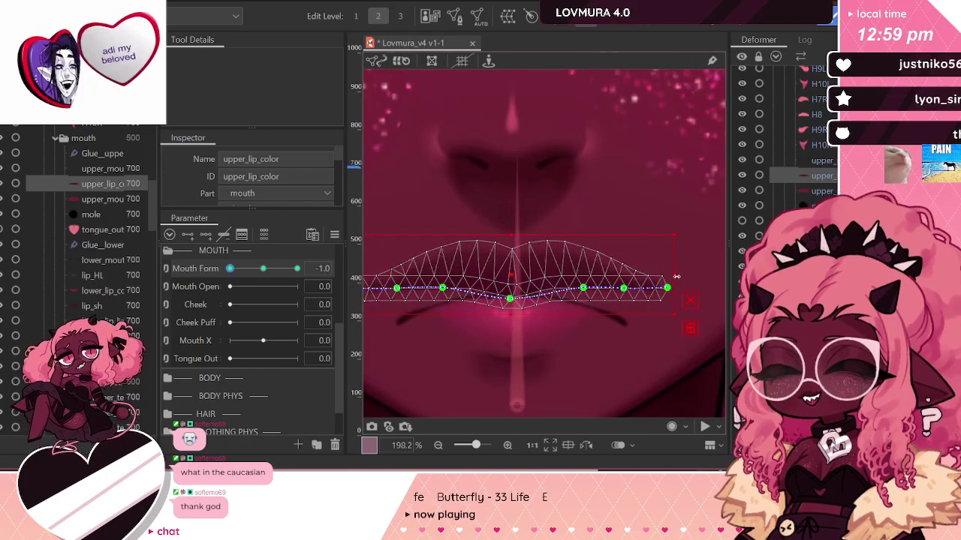
{"action": "left_click_drag", "start_coordinate": [676, 276], "coordinate": [642, 279]}
{"action": "left_click_drag", "start_coordinate": [567, 289], "coordinate": [634, 327]}
{"action": "left_click_drag", "start_coordinate": [456, 288], "coordinate": [395, 328]}
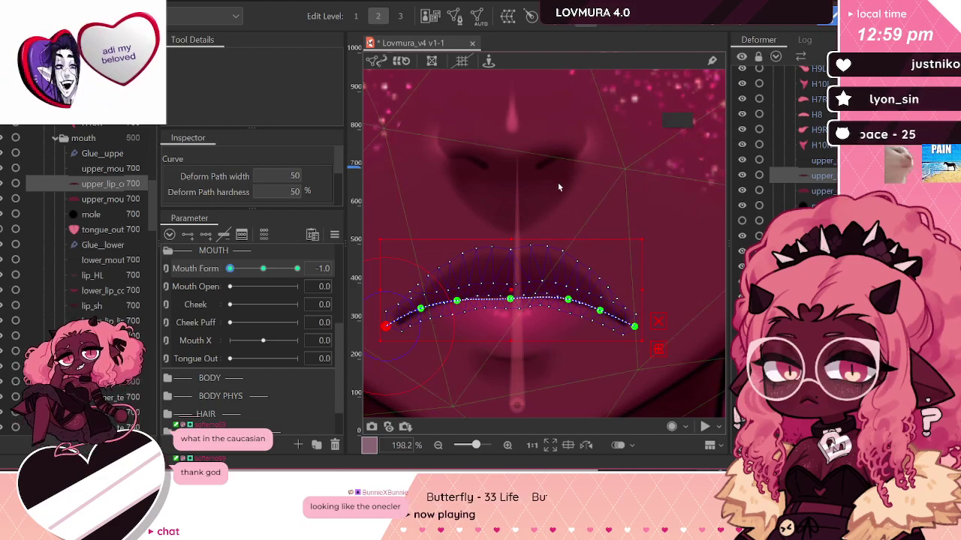
{"action": "scroll", "coordinate": [661, 162], "scroll_direction": "down", "scroll_amount": 5}
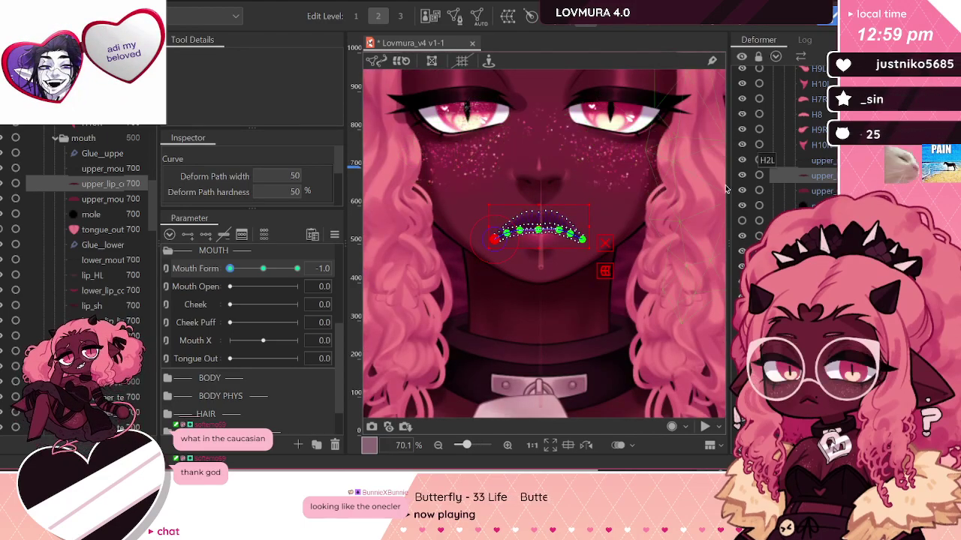
{"action": "left_click", "coordinate": [474, 320]}
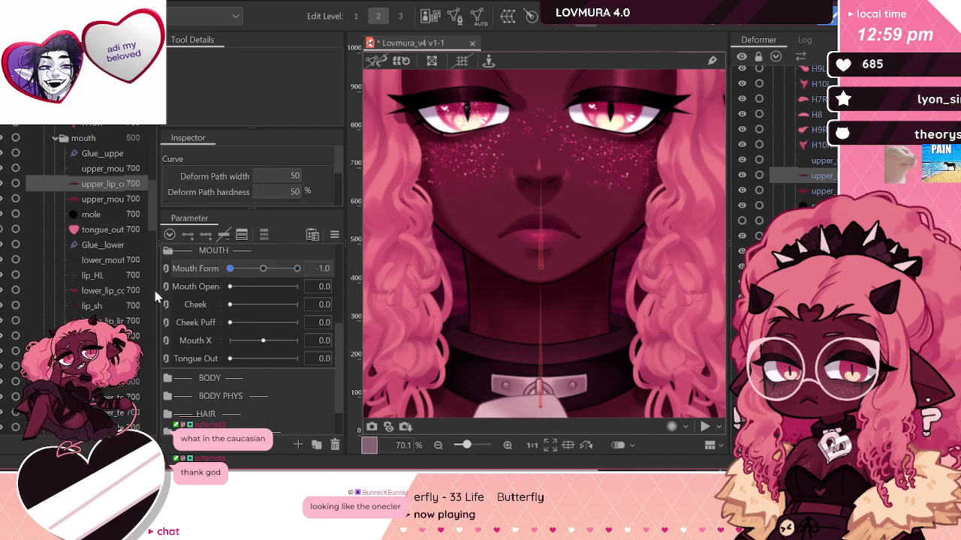
Step: Select the mole mesh above the upper lip and set Mouth Form to 0.0
{"action": "scroll", "coordinate": [553, 196], "scroll_direction": "up", "scroll_amount": 3}
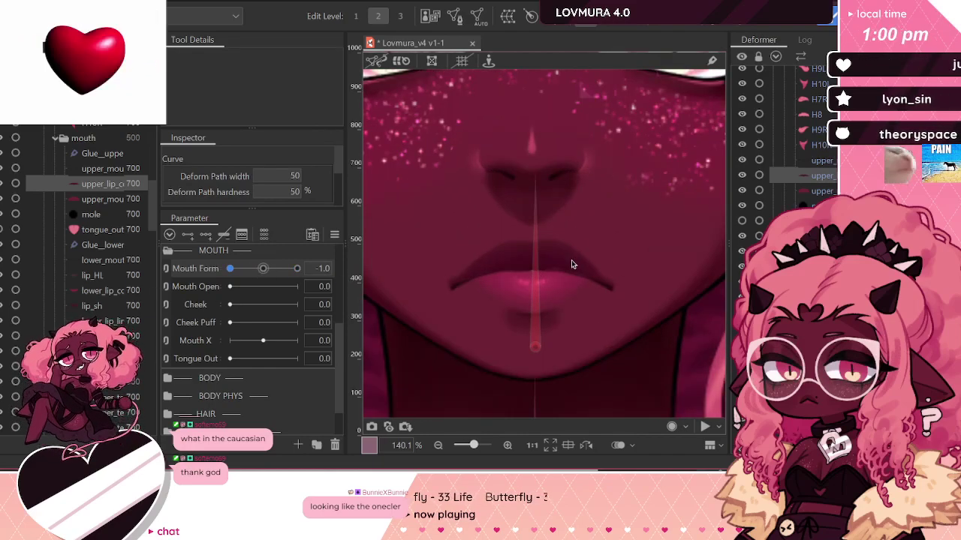
{"action": "right_click", "coordinate": [572, 263]}
{"action": "left_click", "coordinate": [615, 217]}
{"action": "key", "text": "Up"}
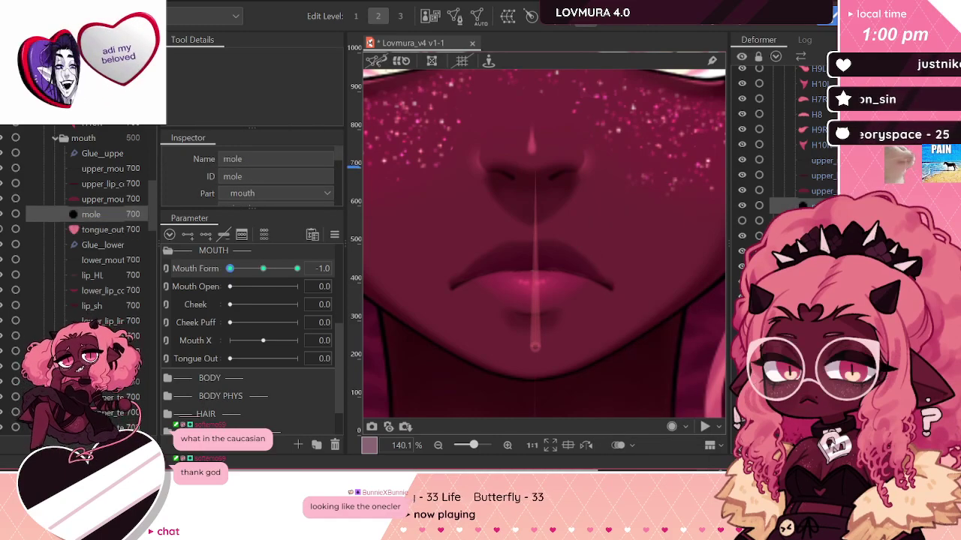
{"action": "left_click", "coordinate": [262, 268]}
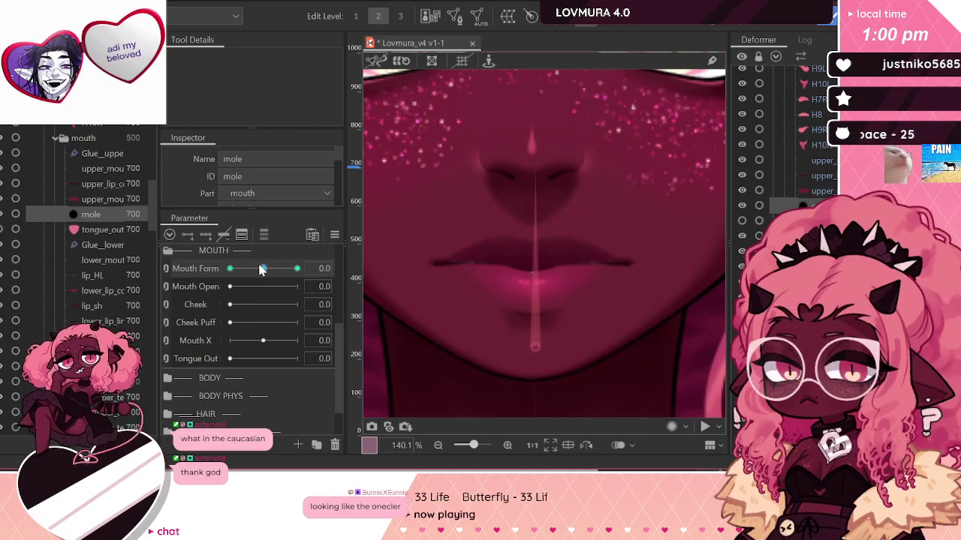
{"action": "scroll", "coordinate": [528, 235], "scroll_direction": "down", "scroll_amount": 3}
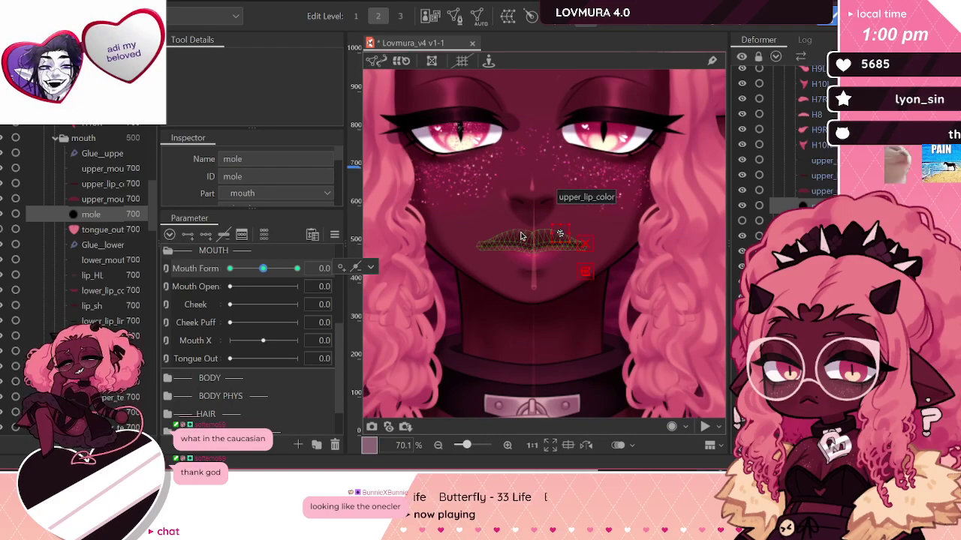
{"action": "scroll", "coordinate": [526, 238], "scroll_direction": "up", "scroll_amount": 5}
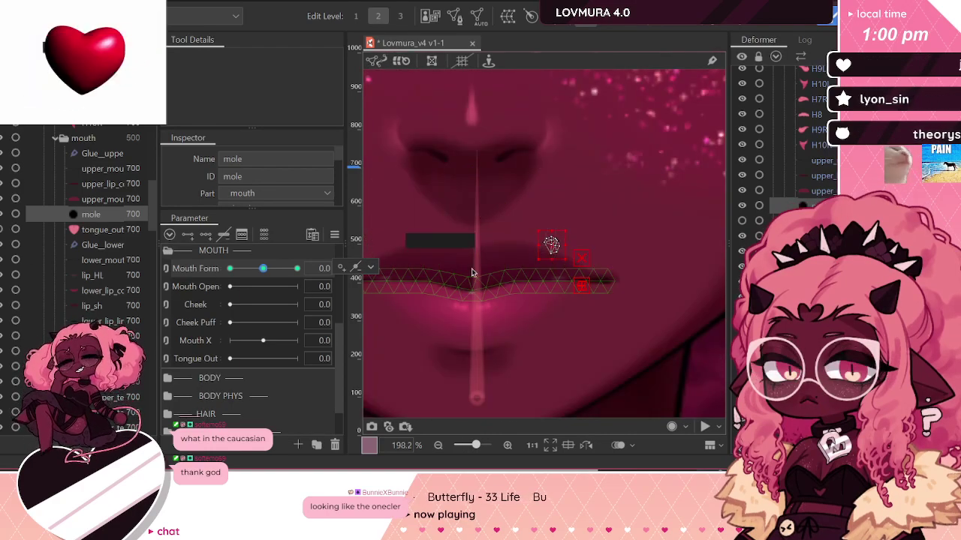
{"action": "left_click", "coordinate": [390, 281]}
{"action": "key", "text": "ctrl+z"}
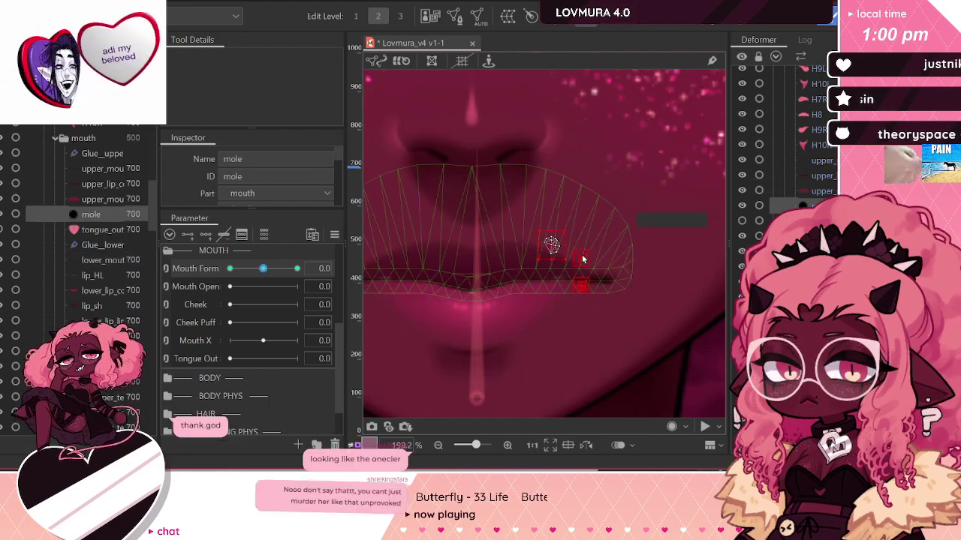
Step: Move the mole above the upper mouth and lip meshes in the mouth part, and set Mouth Form to -1.0
{"action": "scroll", "coordinate": [587, 254], "scroll_direction": "up", "scroll_amount": 2}
{"action": "left_click_drag", "start_coordinate": [85, 216], "coordinate": [95, 168]}
{"action": "scroll", "coordinate": [586, 209], "scroll_direction": "down", "scroll_amount": 4}
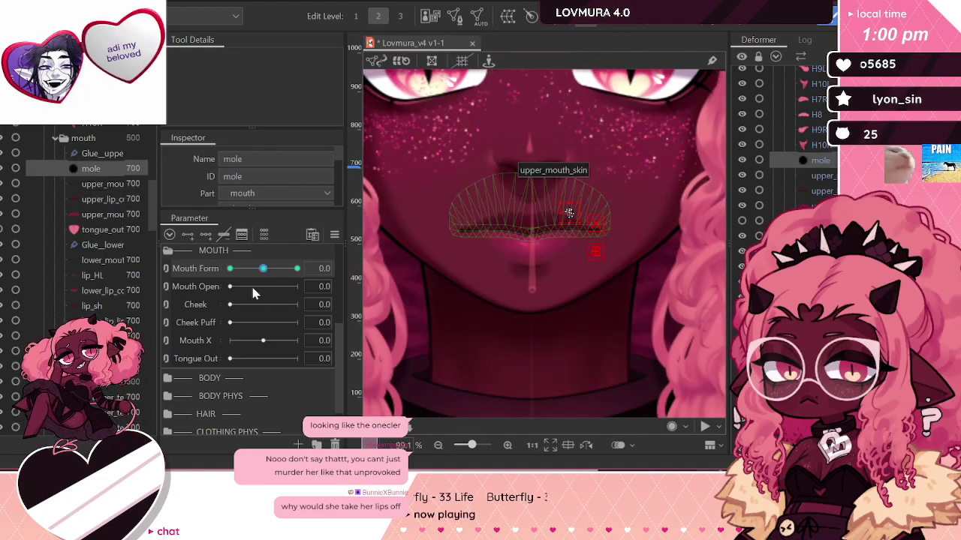
{"action": "left_click_drag", "start_coordinate": [263, 268], "coordinate": [99, 281]}
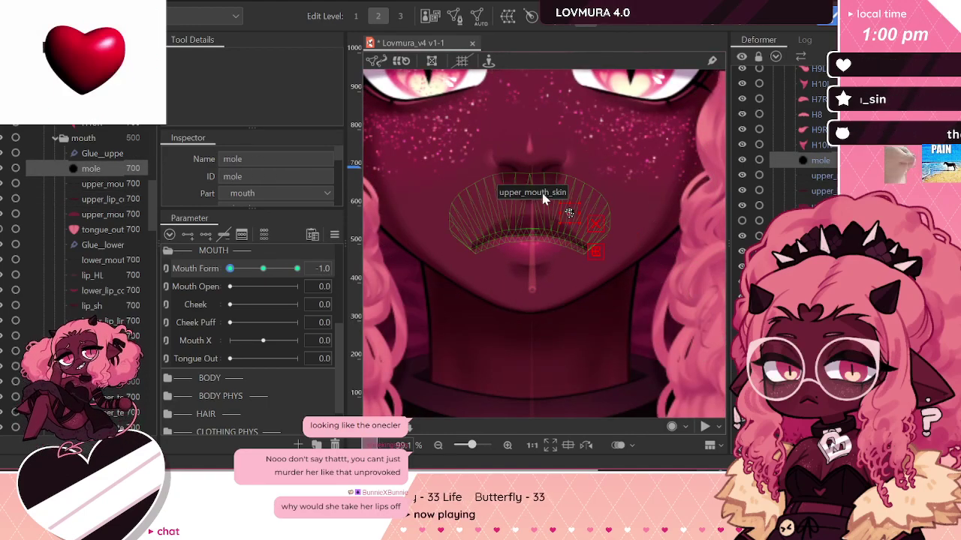
Step: Deselect the mole mesh and check the Mouth Form -1.0 frown against the whole face
{"action": "scroll", "coordinate": [575, 220], "scroll_direction": "up", "scroll_amount": 2}
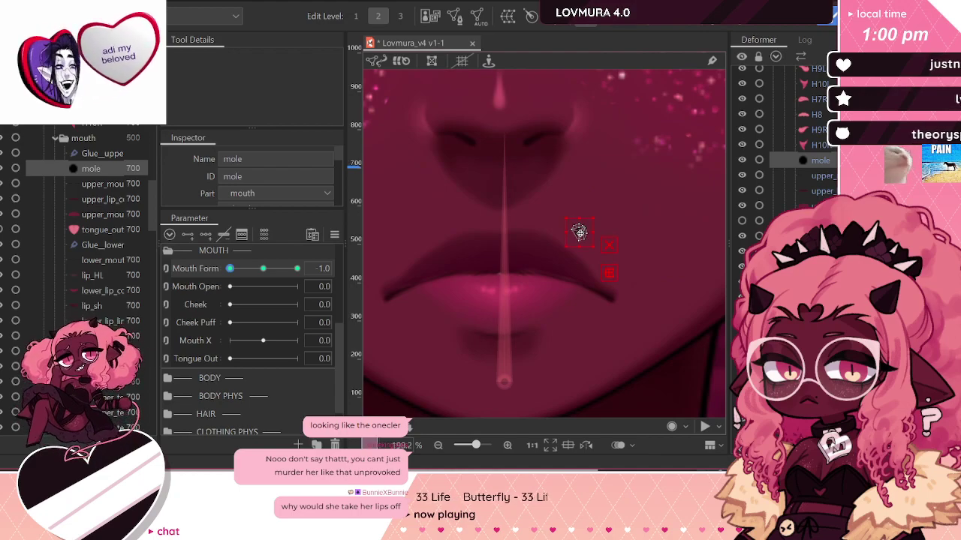
{"action": "left_click", "coordinate": [825, 176]}
{"action": "left_click", "coordinate": [805, 147]}
{"action": "scroll", "coordinate": [638, 221], "scroll_direction": "down", "scroll_amount": 2}
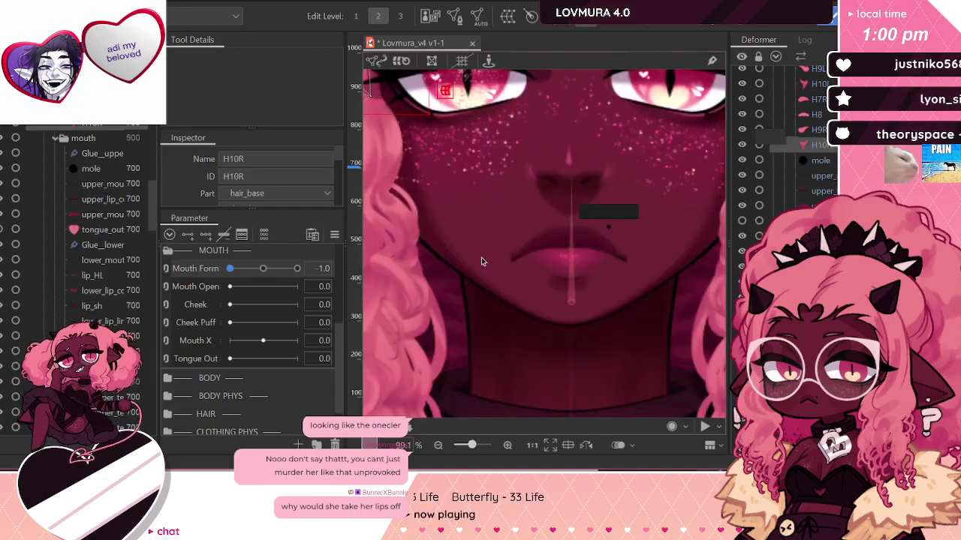
{"action": "left_click_drag", "start_coordinate": [231, 268], "coordinate": [169, 312]}
{"action": "scroll", "coordinate": [505, 270], "scroll_direction": "down", "scroll_amount": 2}
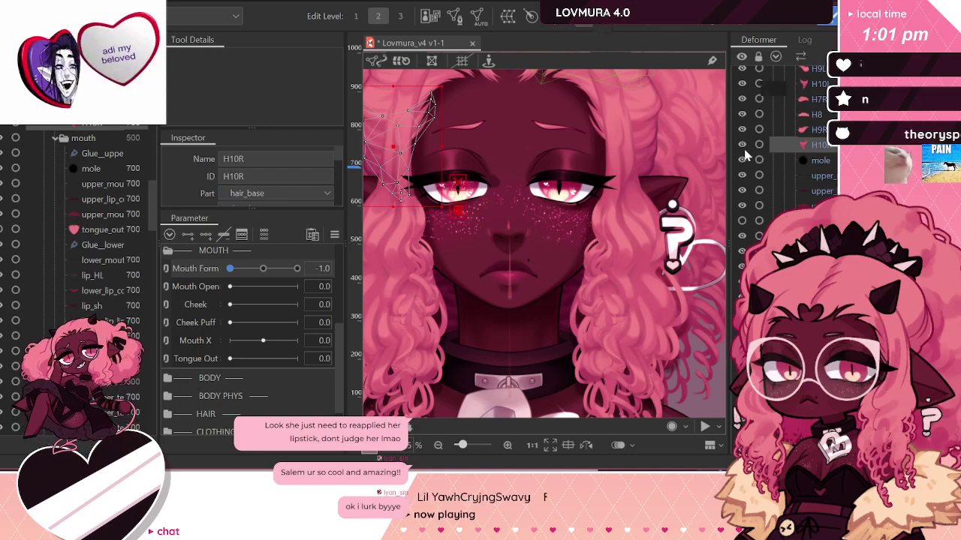
Step: Select upper_lip_color and nudge its path points on the right half slightly down to follow the frowning mouth line
{"action": "left_click", "coordinate": [824, 205]}
{"action": "left_click", "coordinate": [824, 191]}
{"action": "left_click", "coordinate": [827, 177]}
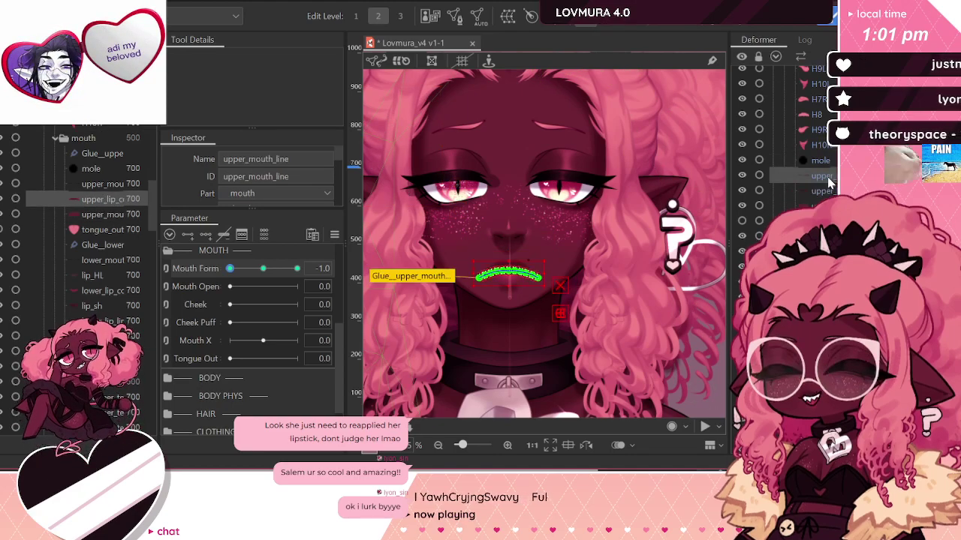
{"action": "key", "text": "Down"}
{"action": "scroll", "coordinate": [484, 264], "scroll_direction": "up", "scroll_amount": 5}
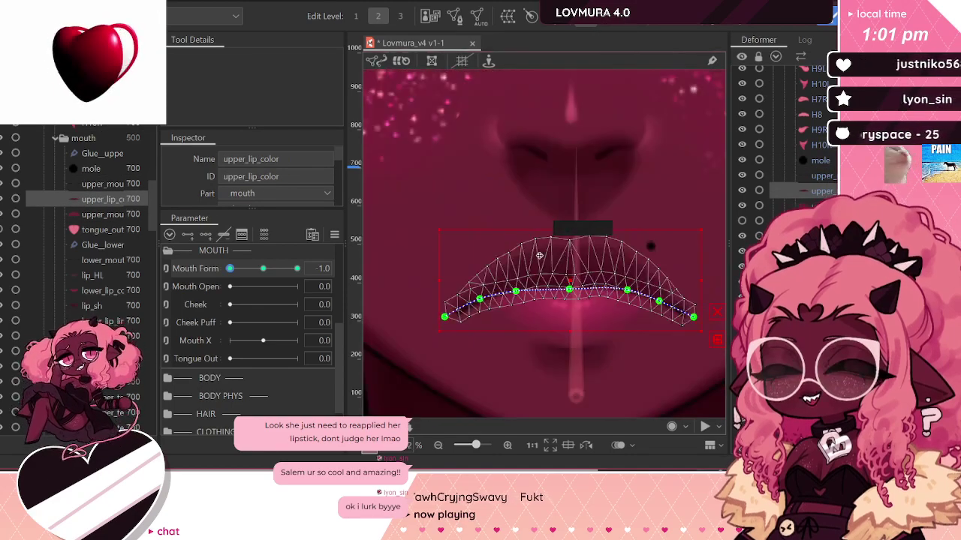
{"action": "scroll", "coordinate": [486, 229], "scroll_direction": "down", "scroll_amount": 2}
{"action": "scroll", "coordinate": [589, 255], "scroll_direction": "up", "scroll_amount": 2}
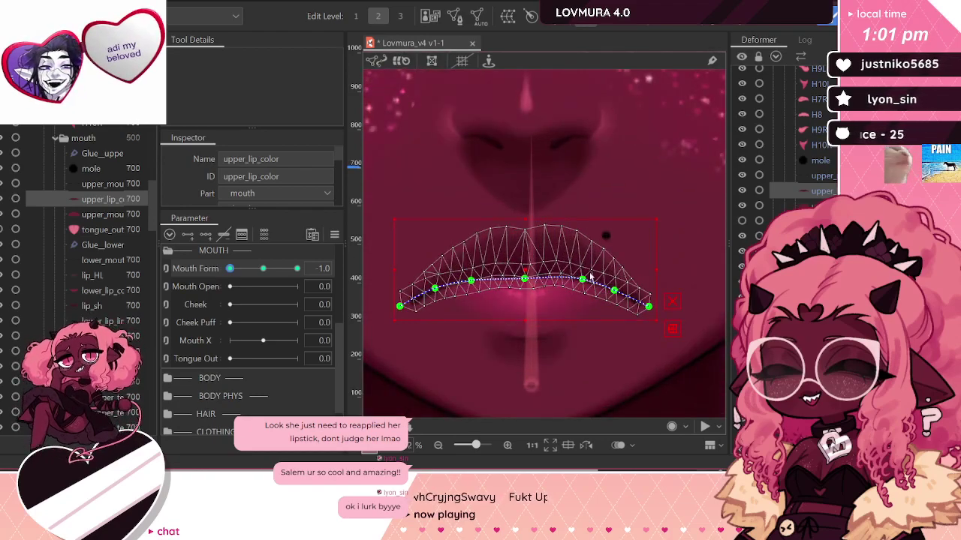
{"action": "left_click_drag", "start_coordinate": [581, 280], "coordinate": [581, 286]}
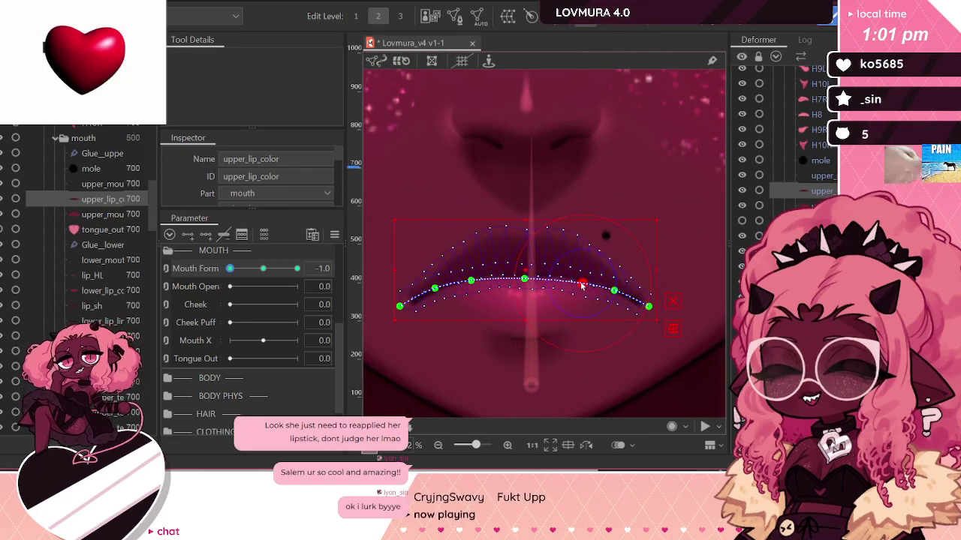
{"action": "left_click", "coordinate": [614, 291]}
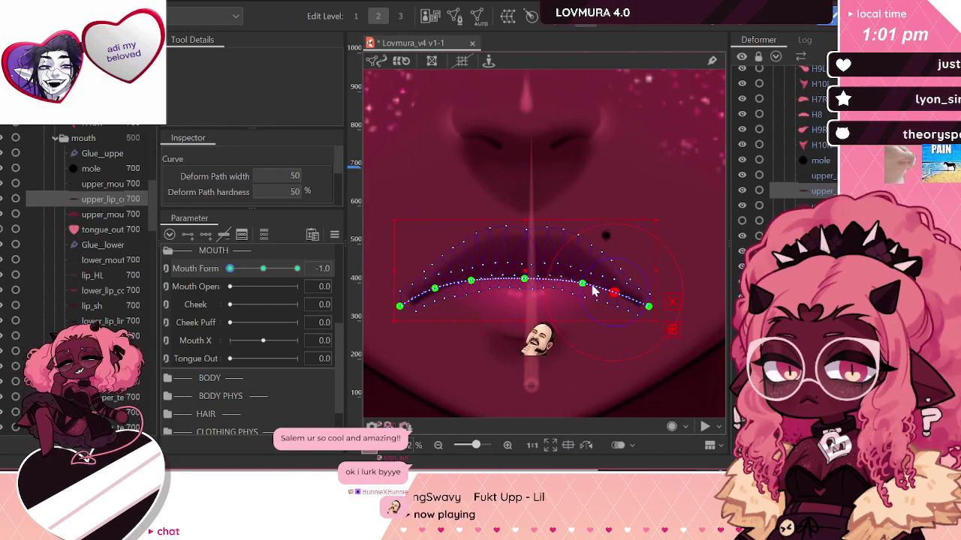
{"action": "left_click", "coordinate": [695, 300]}
{"action": "scroll", "coordinate": [575, 247], "scroll_direction": "down", "scroll_amount": 1}
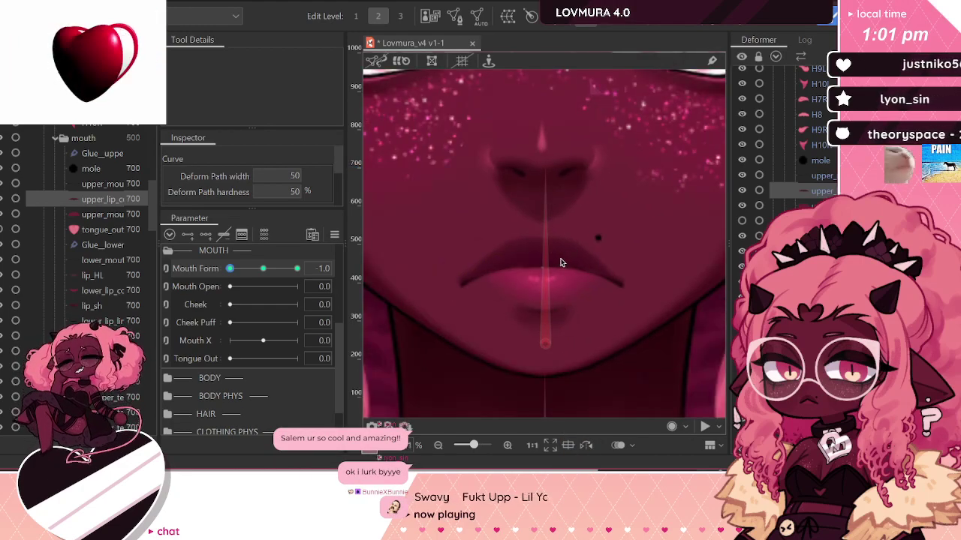
Step: Select lower_mouth_line and fine-tune its path points along the right half of the frown curve
{"action": "left_click", "coordinate": [634, 283]}
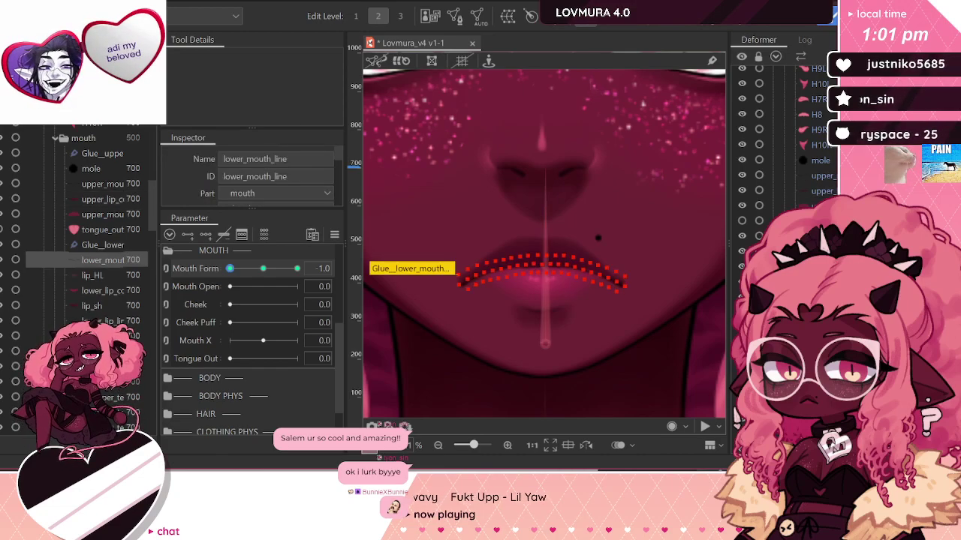
{"action": "scroll", "coordinate": [633, 283], "scroll_direction": "up", "scroll_amount": 1}
{"action": "left_click", "coordinate": [622, 275]}
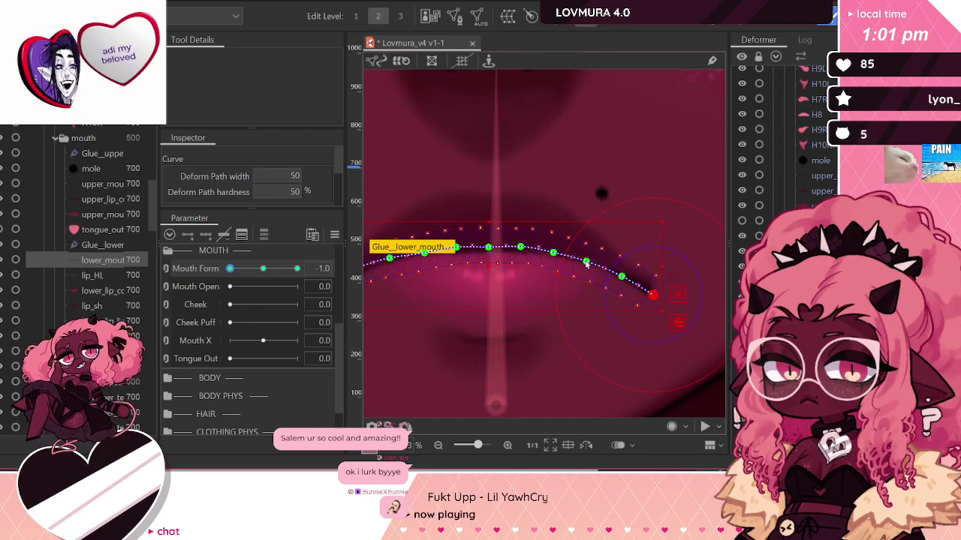
{"action": "left_click", "coordinate": [522, 251]}
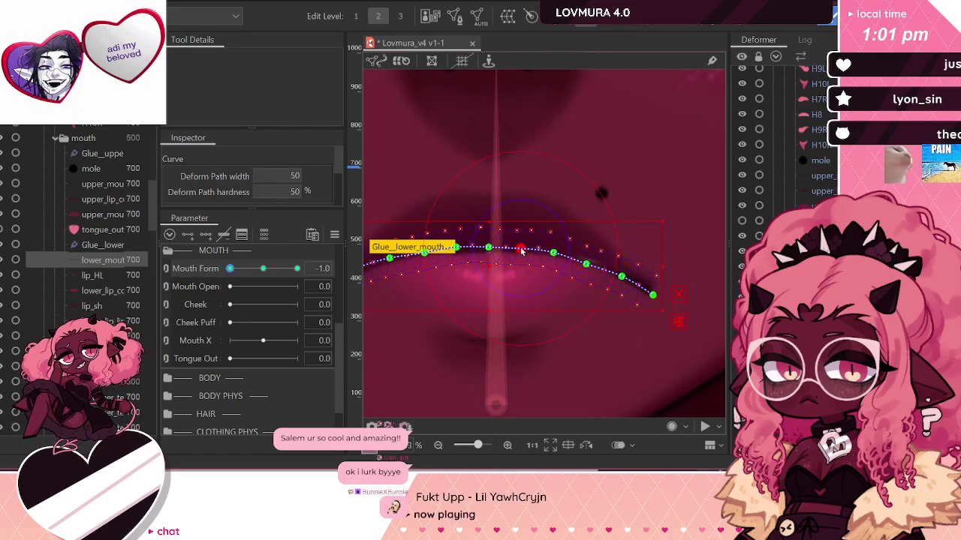
{"action": "left_click", "coordinate": [587, 265]}
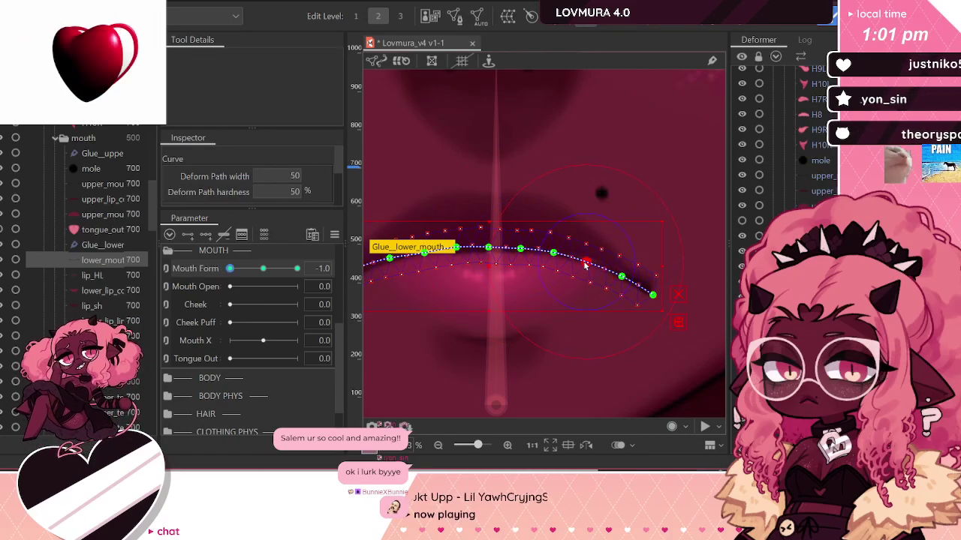
{"action": "scroll", "coordinate": [587, 266], "scroll_direction": "down", "scroll_amount": 2}
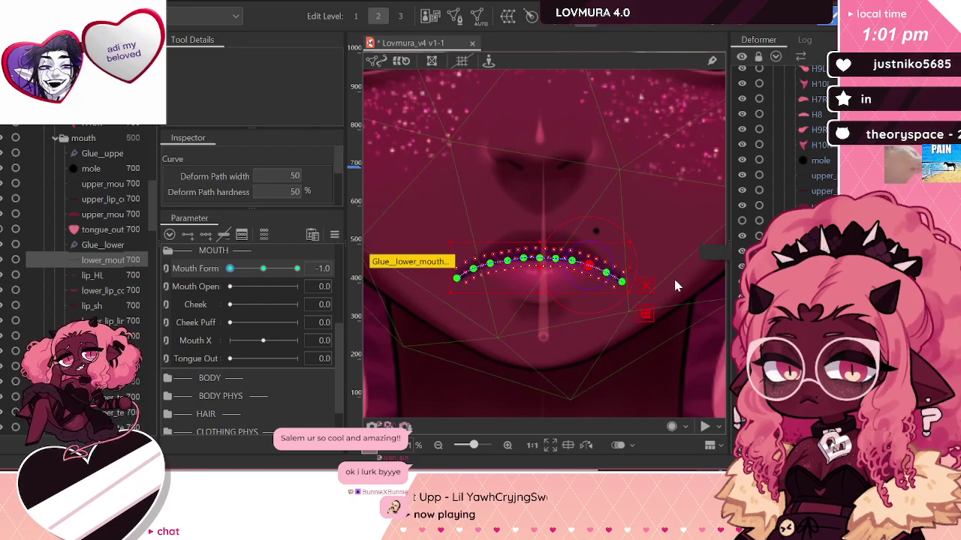
{"action": "left_click", "coordinate": [674, 285]}
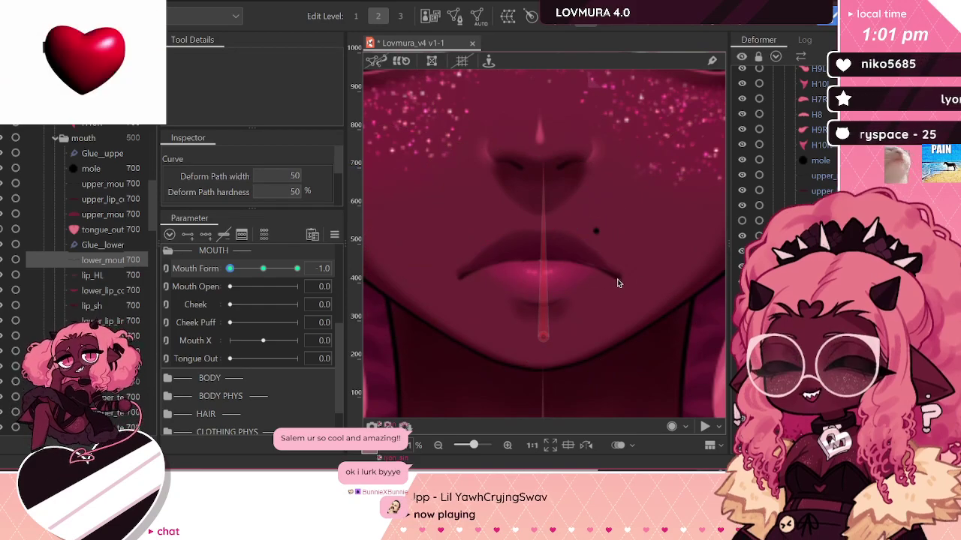
Step: Pull the right corner of lower_mouth_line and its neighbouring path points down for a steeper frown
{"action": "left_click", "coordinate": [616, 279]}
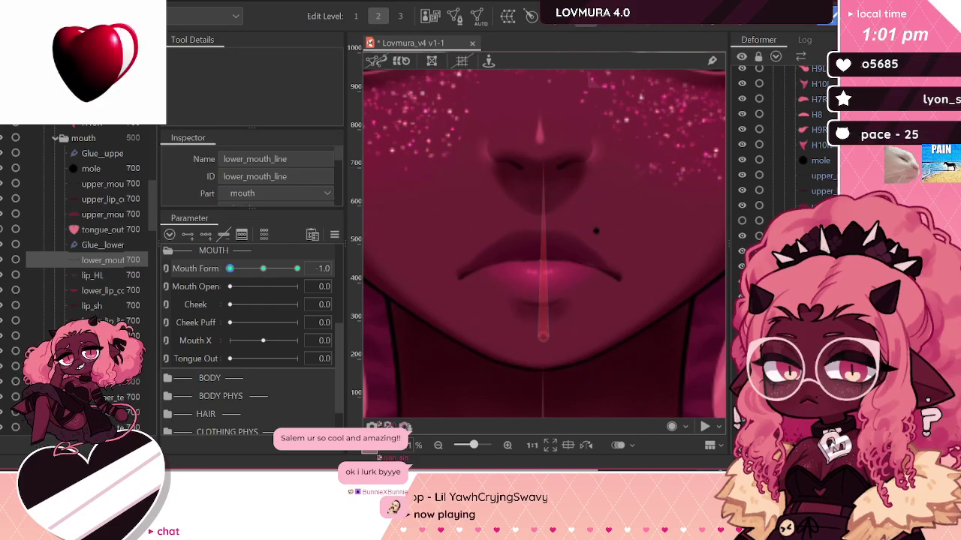
{"action": "left_click", "coordinate": [643, 266]}
{"action": "scroll", "coordinate": [636, 282], "scroll_direction": "up", "scroll_amount": 2}
{"action": "left_click_drag", "start_coordinate": [657, 282], "coordinate": [654, 295]}
{"action": "left_click_drag", "start_coordinate": [623, 264], "coordinate": [624, 272]}
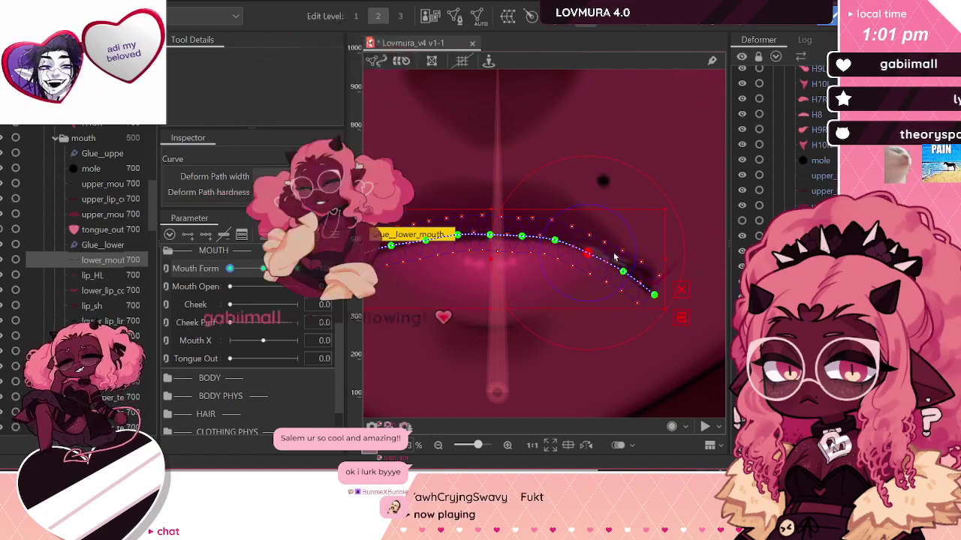
Step: Lower the right-corner path points of upper_mouth_line to match the lower mouth line, and inspect the frown without the mesh overlay
{"action": "left_click", "coordinate": [820, 193]}
{"action": "left_click", "coordinate": [816, 177]}
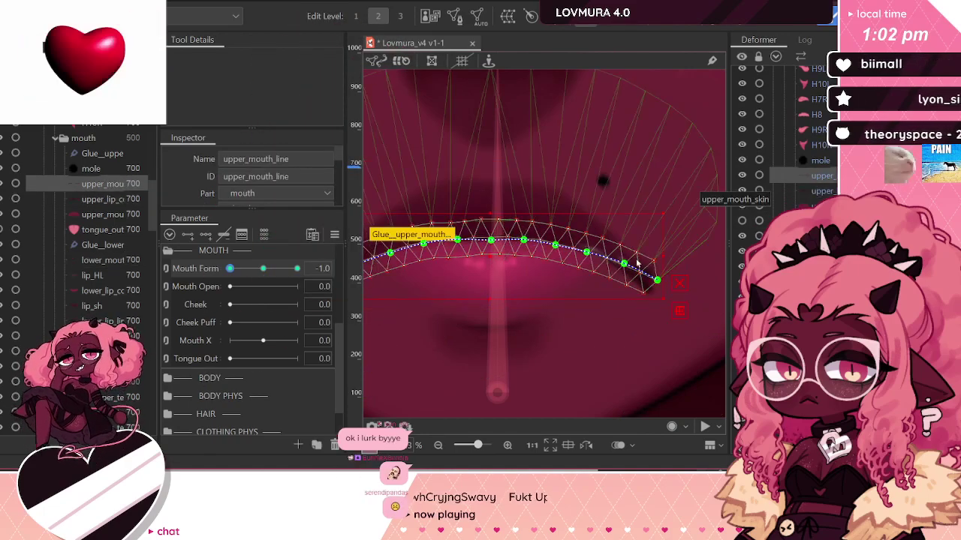
{"action": "left_click_drag", "start_coordinate": [623, 268], "coordinate": [657, 292]}
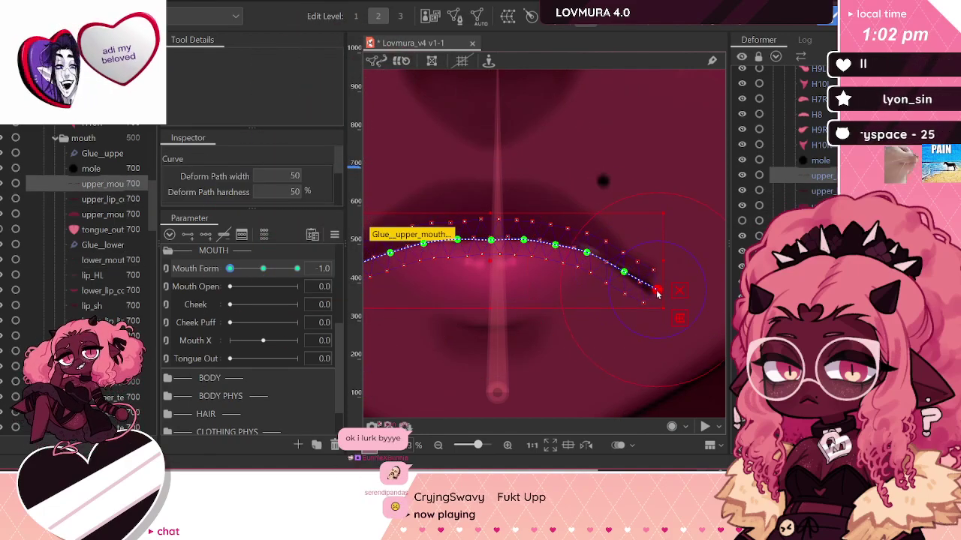
{"action": "left_click_drag", "start_coordinate": [586, 254], "coordinate": [590, 252]}
{"action": "key", "text": "Escape"}
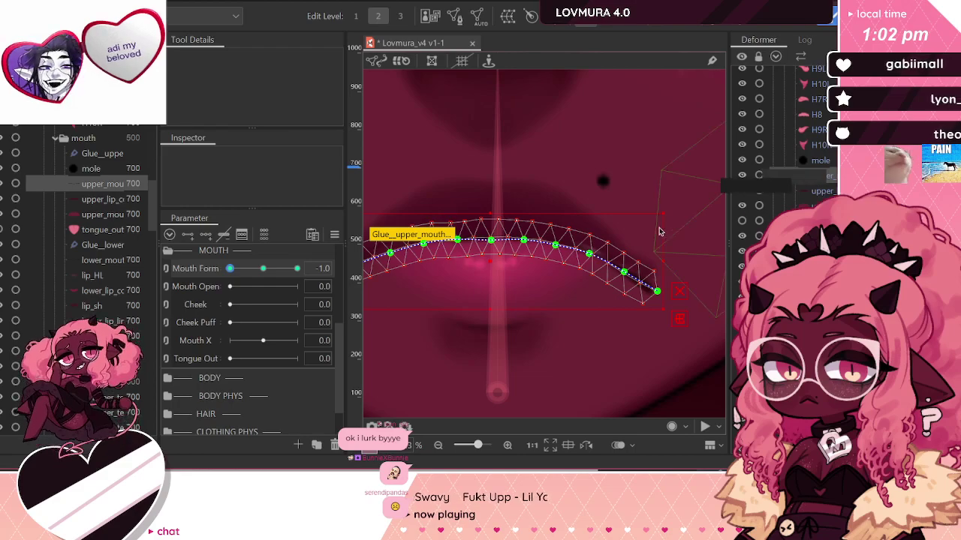
{"action": "scroll", "coordinate": [631, 264], "scroll_direction": "down", "scroll_amount": 3}
{"action": "key", "text": "ctrl+t"}
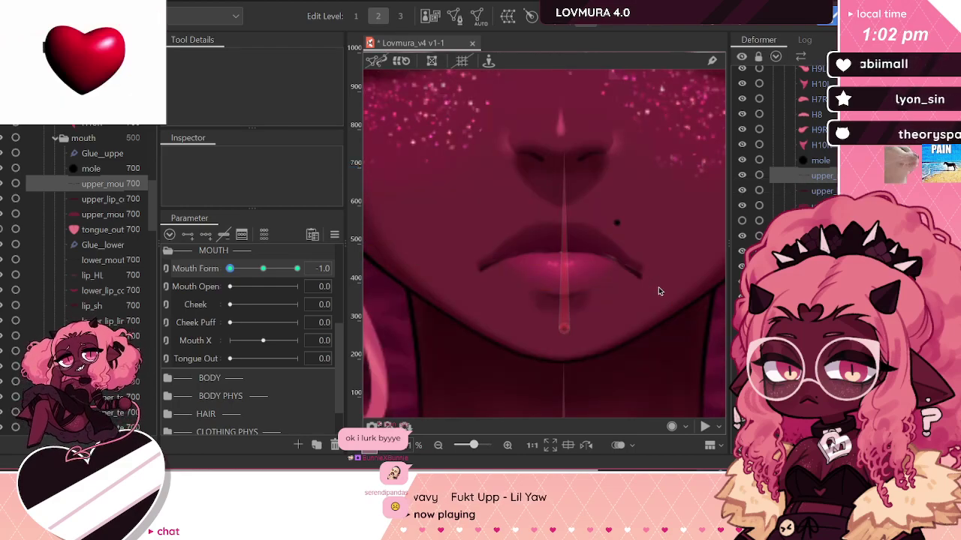
{"action": "scroll", "coordinate": [589, 222], "scroll_direction": "up", "scroll_amount": 2}
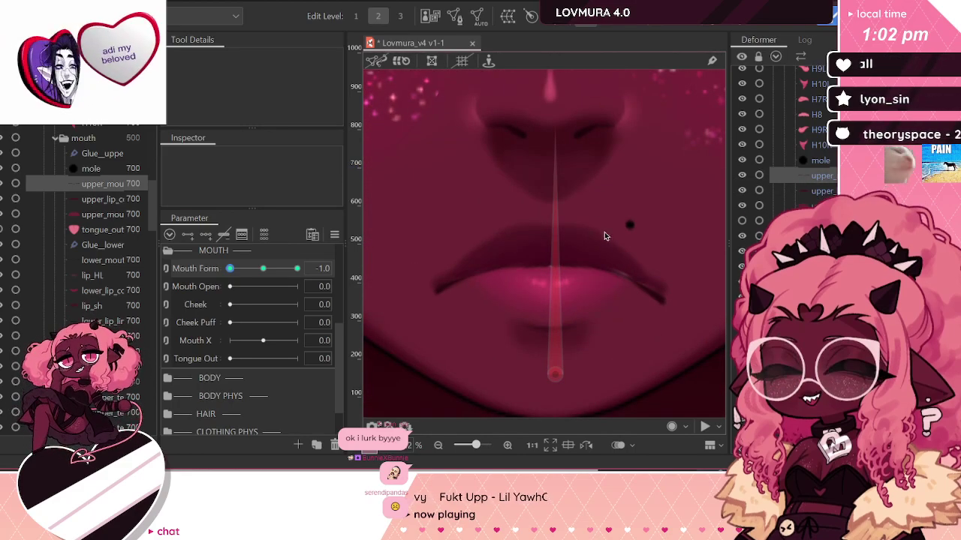
Step: Bend the right-side path points of upper_lip_color down to meet the lowered mouth corner
{"action": "left_click", "coordinate": [690, 281]}
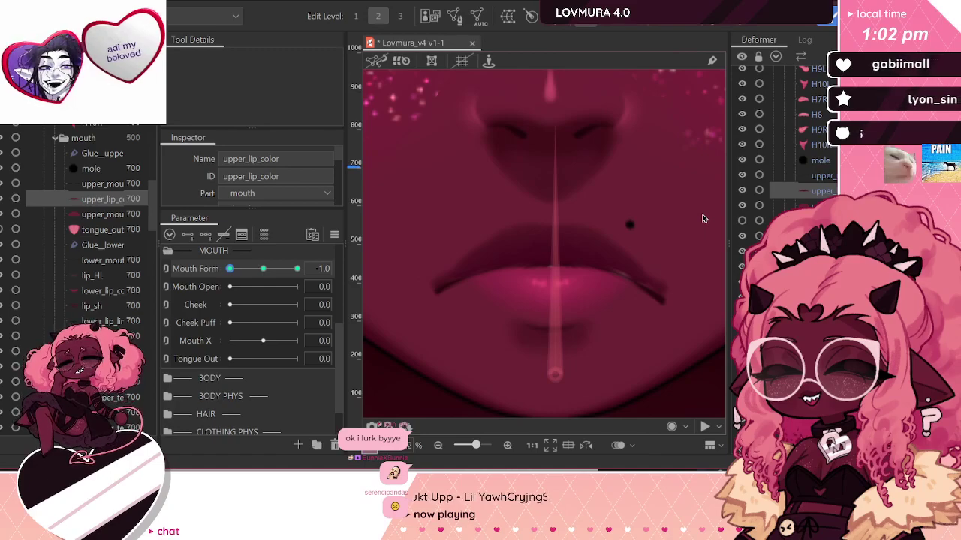
{"action": "key", "text": "ctrl+t"}
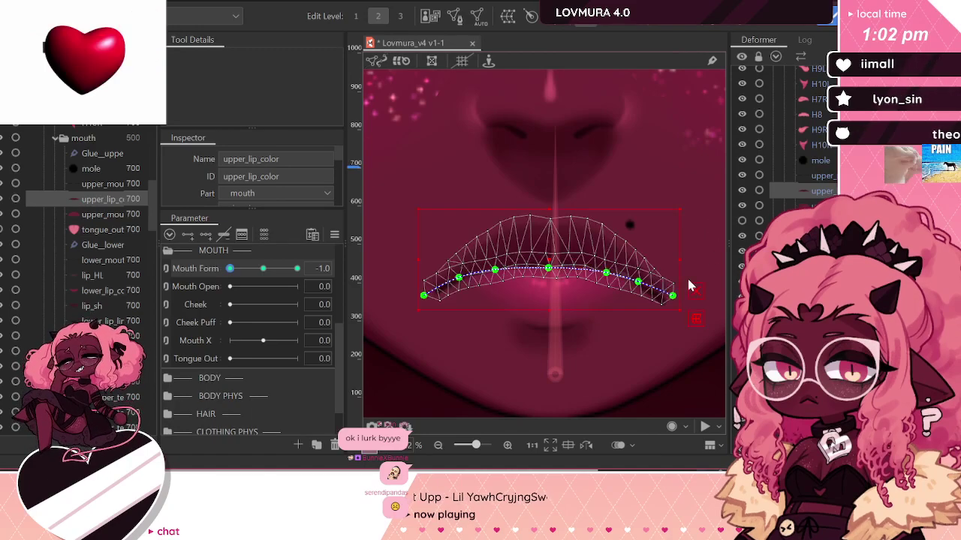
{"action": "left_click_drag", "start_coordinate": [639, 281], "coordinate": [606, 276]}
{"action": "left_click_drag", "start_coordinate": [673, 295], "coordinate": [672, 302]}
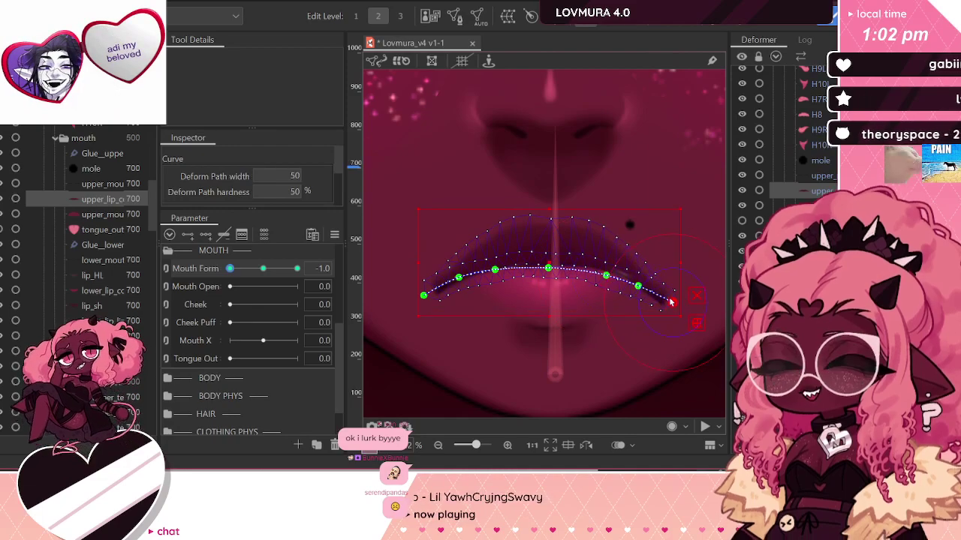
Step: Select lower_mouth_line again and refine its path points near the right corner to smooth the curve
{"action": "left_click", "coordinate": [781, 206]}
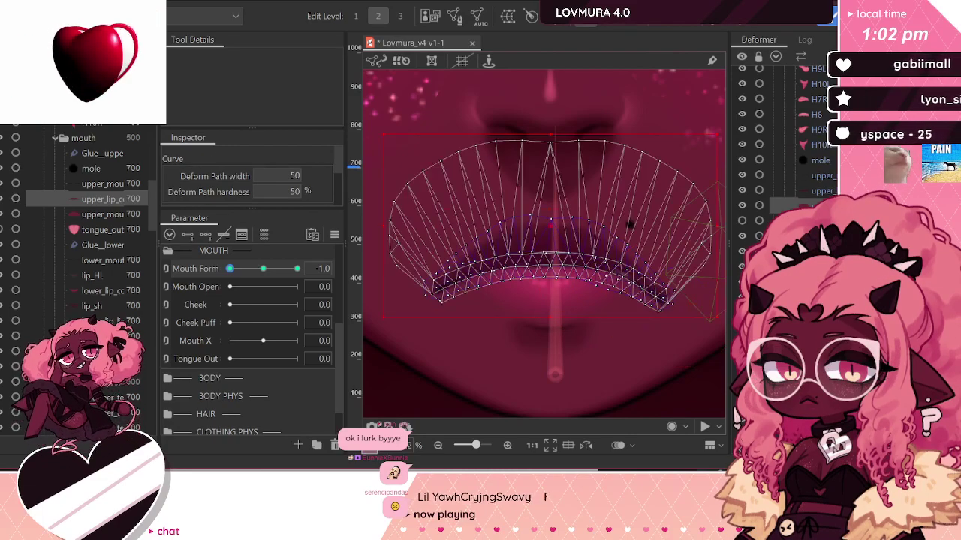
{"action": "left_click", "coordinate": [780, 310]}
{"action": "left_click", "coordinate": [780, 295]}
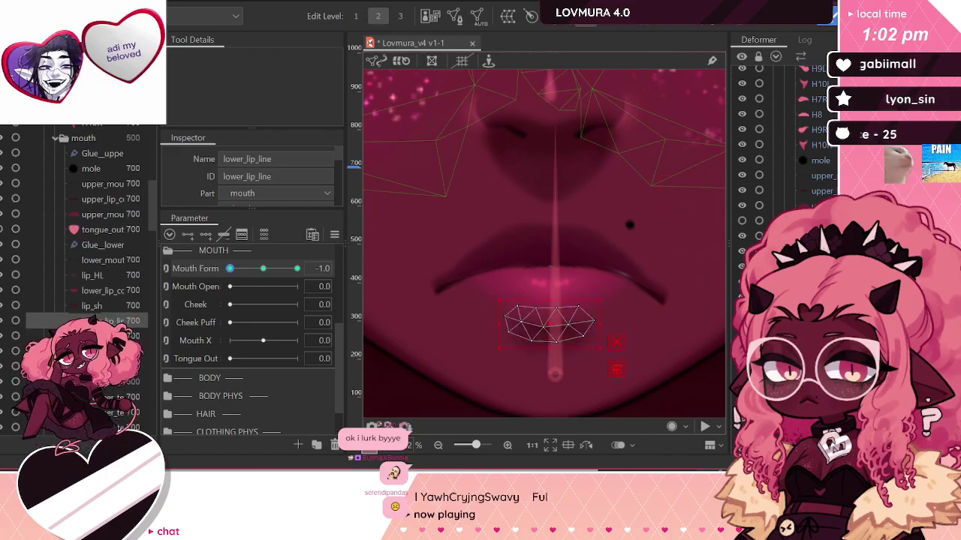
{"action": "left_click", "coordinate": [781, 236]}
{"action": "left_click_drag", "start_coordinate": [622, 276], "coordinate": [622, 273]}
{"action": "left_click", "coordinate": [595, 267]}
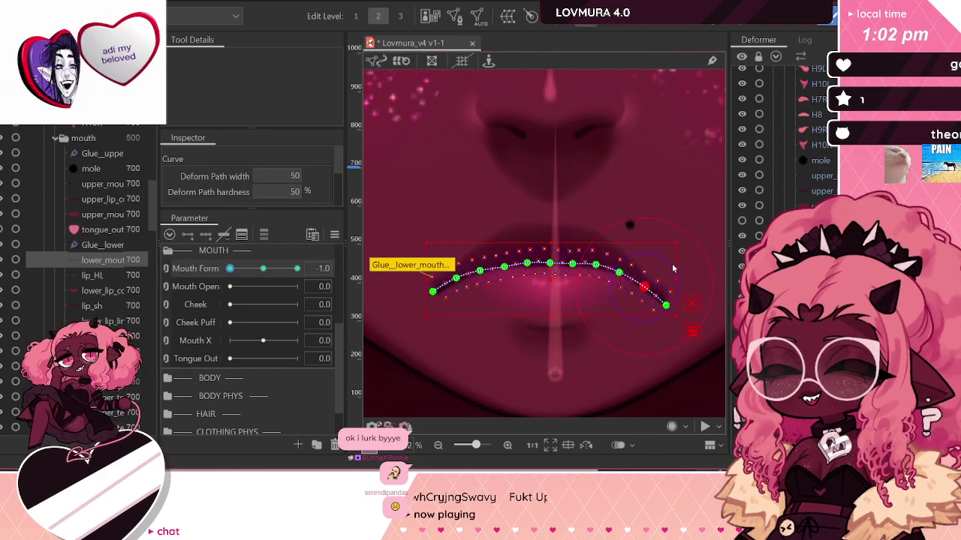
Step: Select the mole mesh and check its placement beside the frown on the whole face
{"action": "left_click", "coordinate": [824, 162]}
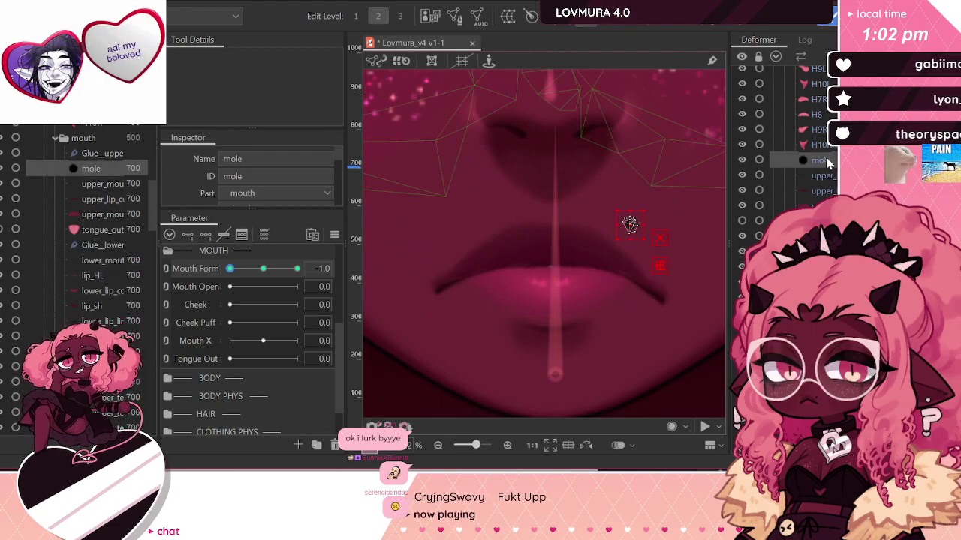
{"action": "scroll", "coordinate": [622, 221], "scroll_direction": "down", "scroll_amount": 3}
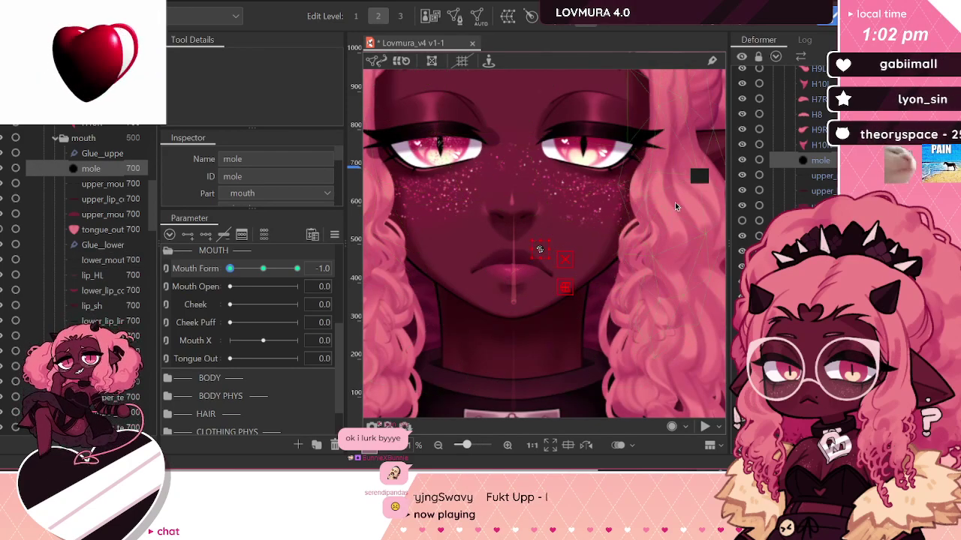
{"action": "scroll", "coordinate": [675, 203], "scroll_direction": "down", "scroll_amount": 2}
{"action": "scroll", "coordinate": [575, 182], "scroll_direction": "up", "scroll_amount": 2}
{"action": "scroll", "coordinate": [580, 211], "scroll_direction": "up", "scroll_amount": 3}
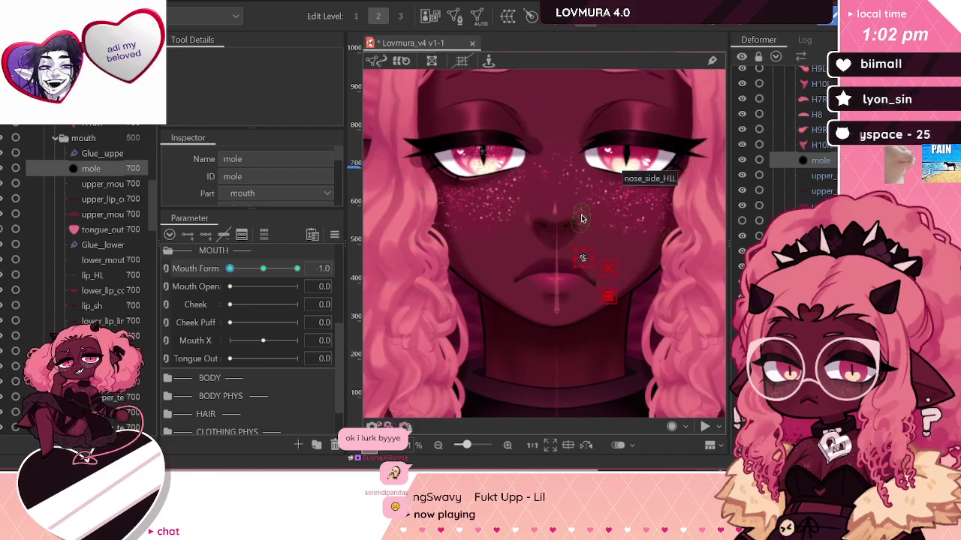
Step: Adjust the path point beside the right corner of upper_mouth_line and inspect the frown without the mesh overlay
{"action": "left_click", "coordinate": [822, 175]}
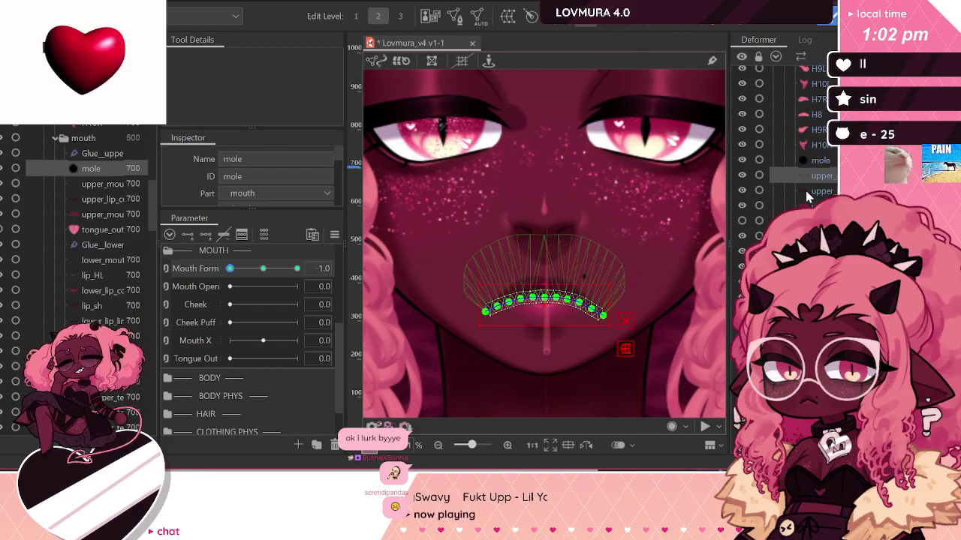
{"action": "scroll", "coordinate": [575, 317], "scroll_direction": "up", "scroll_amount": 2}
{"action": "left_click", "coordinate": [576, 317]}
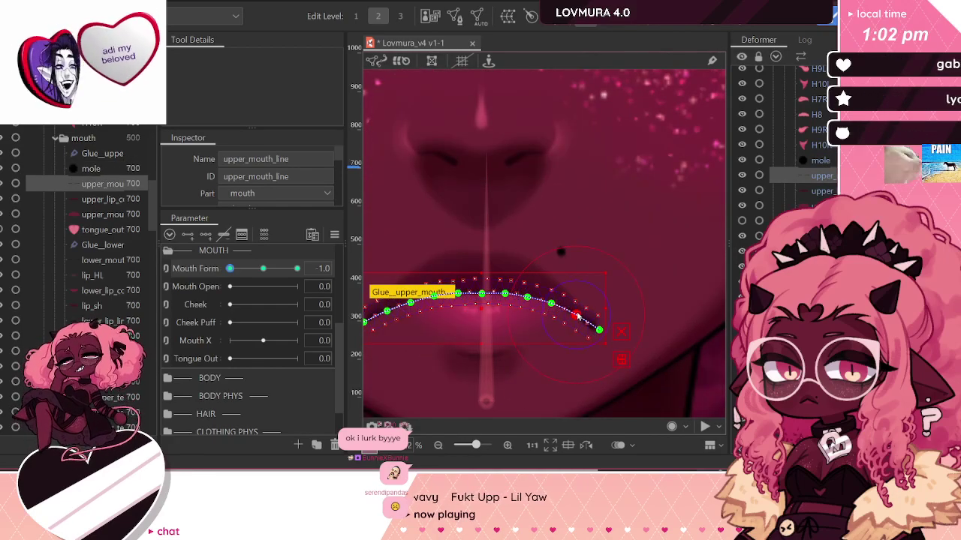
{"action": "scroll", "coordinate": [714, 187], "scroll_direction": "down", "scroll_amount": 2}
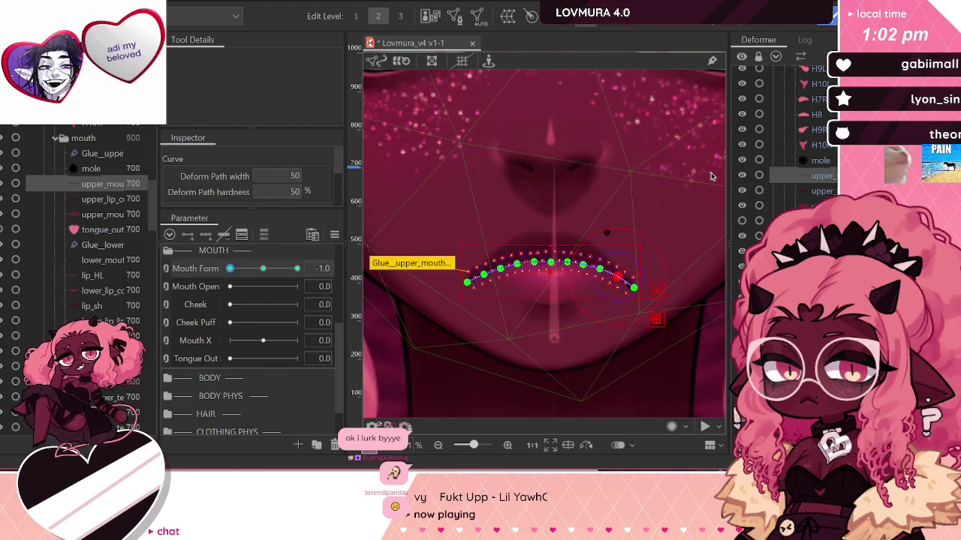
{"action": "key", "text": "ctrl+t"}
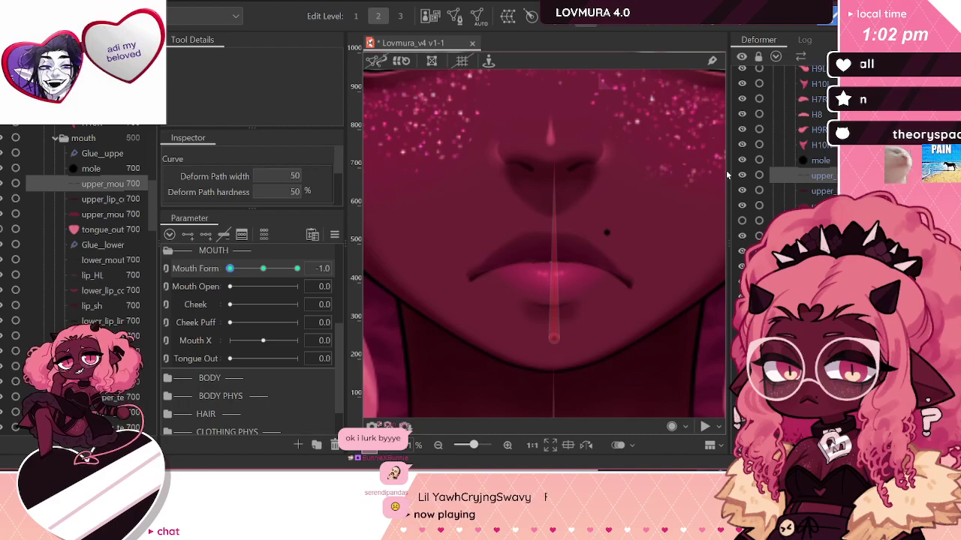
Step: Refine the two path points nearest the right corner of upper_mouth_line and view the result without the mesh overlay
{"action": "left_click", "coordinate": [822, 178]}
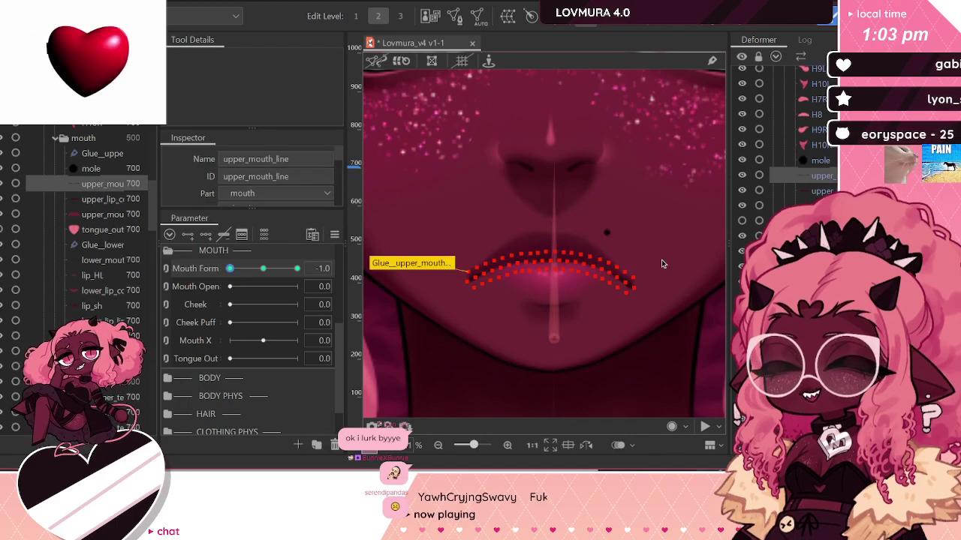
{"action": "left_click", "coordinate": [633, 286]}
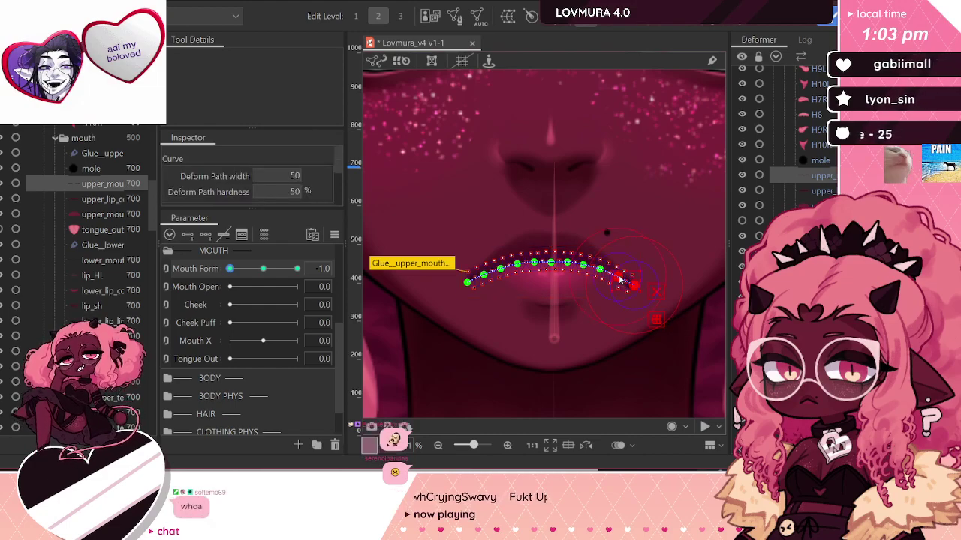
{"action": "left_click", "coordinate": [619, 275]}
{"action": "key", "text": "ctrl+t"}
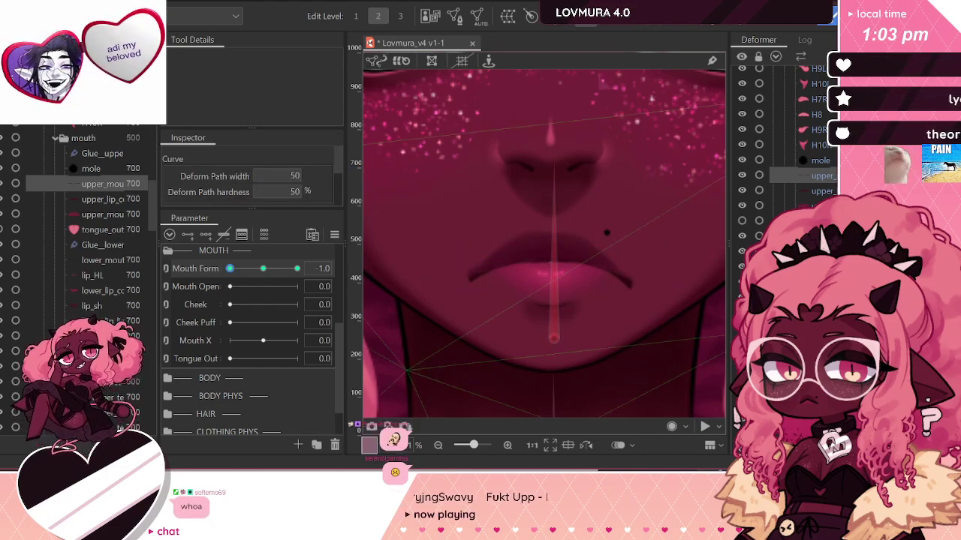
Step: Nudge the right-end path points of lower_mouth_line so its corner lines up with the upper mouth line
{"action": "left_click", "coordinate": [550, 302]}
{"action": "left_click", "coordinate": [620, 278]}
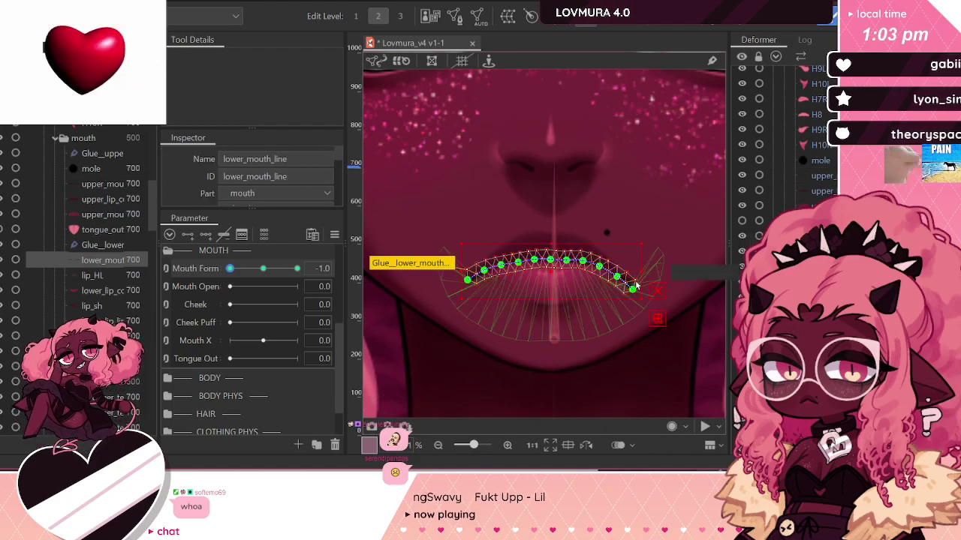
{"action": "left_click", "coordinate": [632, 282]}
{"action": "left_click_drag", "start_coordinate": [633, 282], "coordinate": [632, 285]}
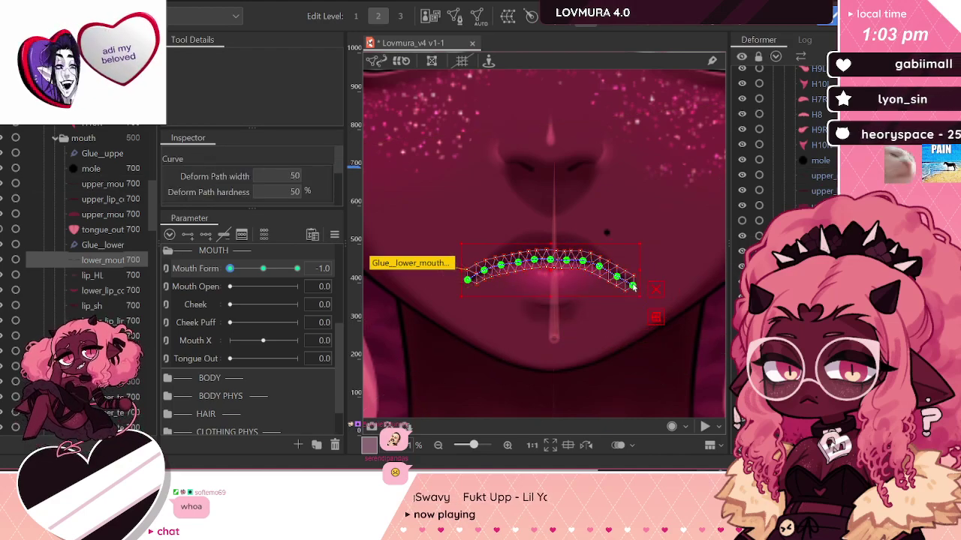
{"action": "left_click", "coordinate": [619, 278]}
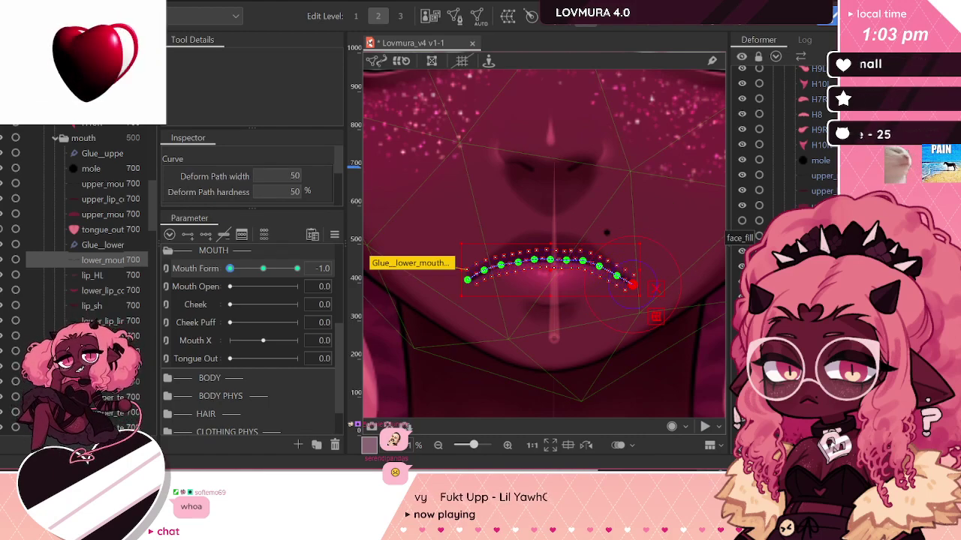
Step: Select the mole mesh and sweep Mouth Form, ending at -1.0, to check the mole's movement against the mouth
{"action": "left_click", "coordinate": [814, 251]}
{"action": "left_click", "coordinate": [814, 220]}
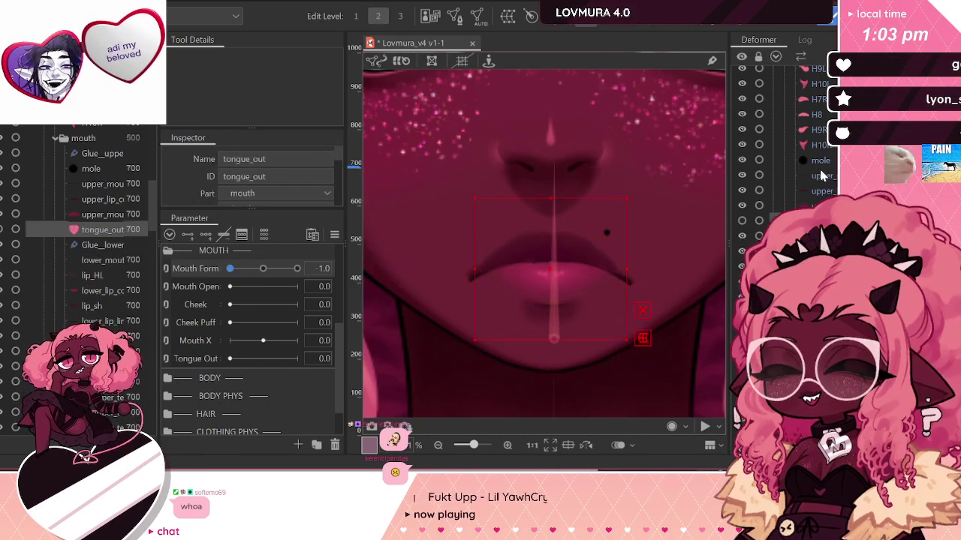
{"action": "left_click", "coordinate": [815, 161]}
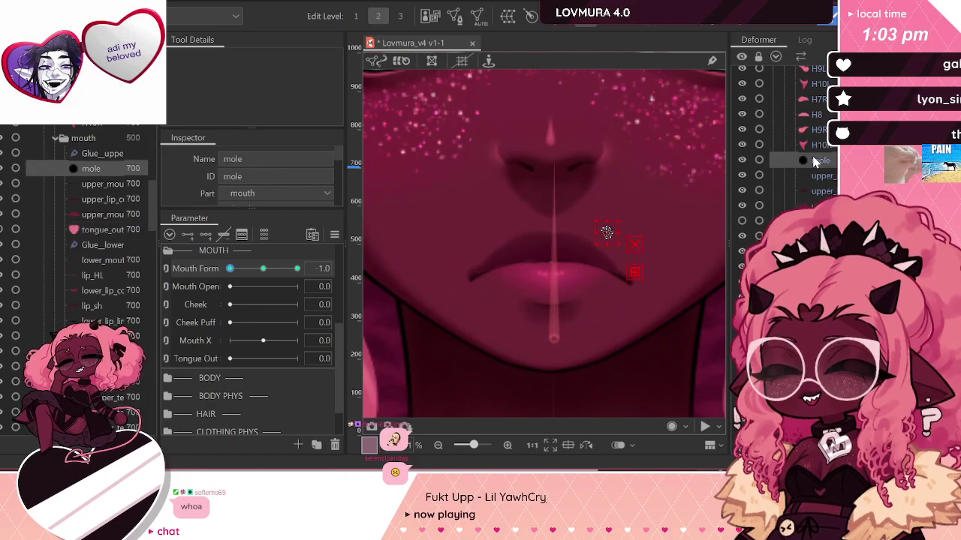
{"action": "left_click", "coordinate": [262, 268]}
{"action": "left_click_drag", "start_coordinate": [307, 267], "coordinate": [195, 279]}
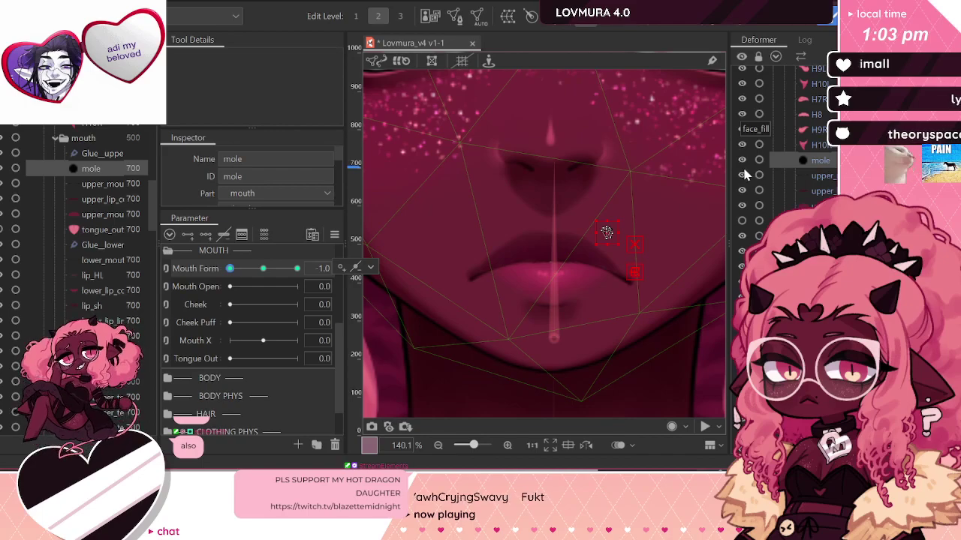
Step: Adjust the upper_lip_color path point just right of the lip's centre to smooth the frown's curve
{"action": "left_click", "coordinate": [813, 205]}
{"action": "left_click", "coordinate": [810, 191]}
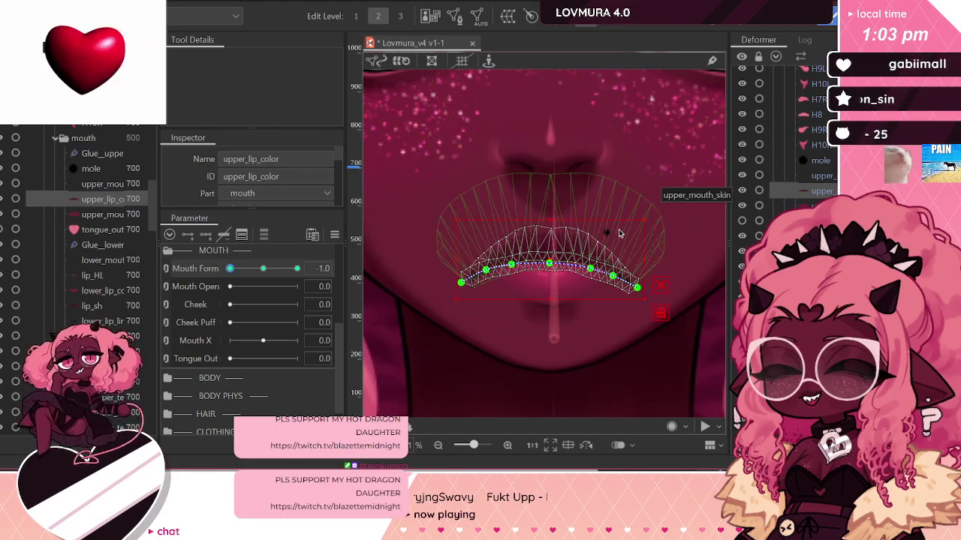
{"action": "scroll", "coordinate": [589, 267], "scroll_direction": "up", "scroll_amount": 2}
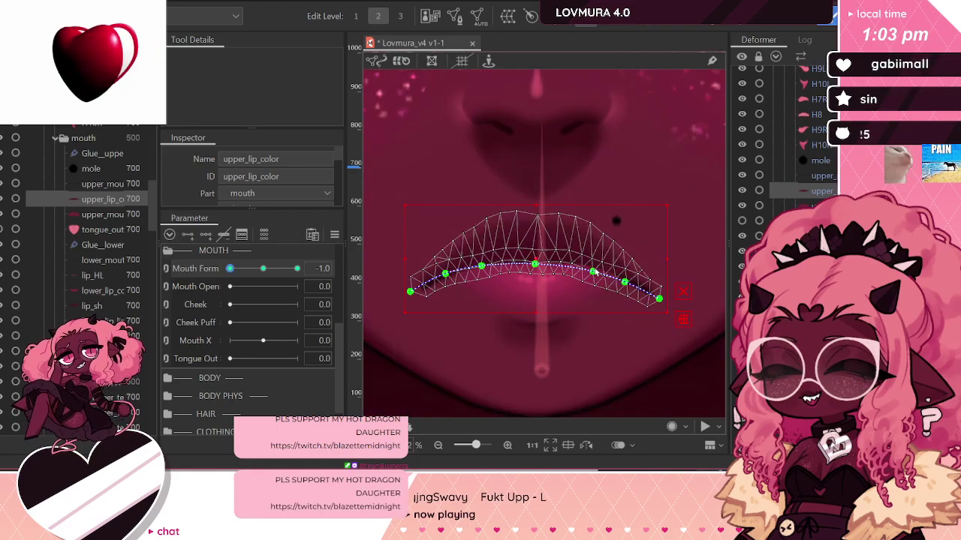
{"action": "left_click", "coordinate": [593, 272]}
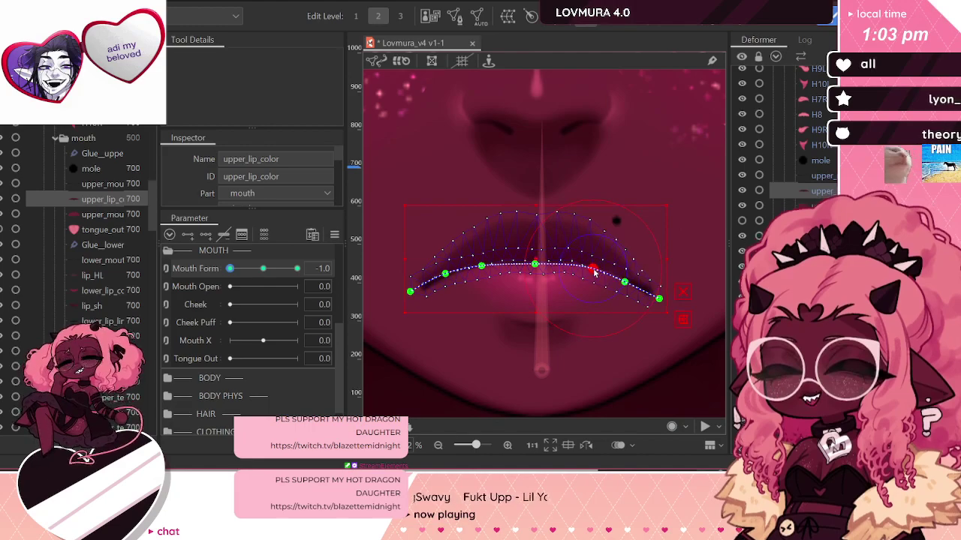
{"action": "scroll", "coordinate": [593, 272], "scroll_direction": "down", "scroll_amount": 2}
Step: Select the mole and sweep Mouth Form back to -1.0 to review the frown with the eyes in view
{"action": "left_click", "coordinate": [605, 244]}
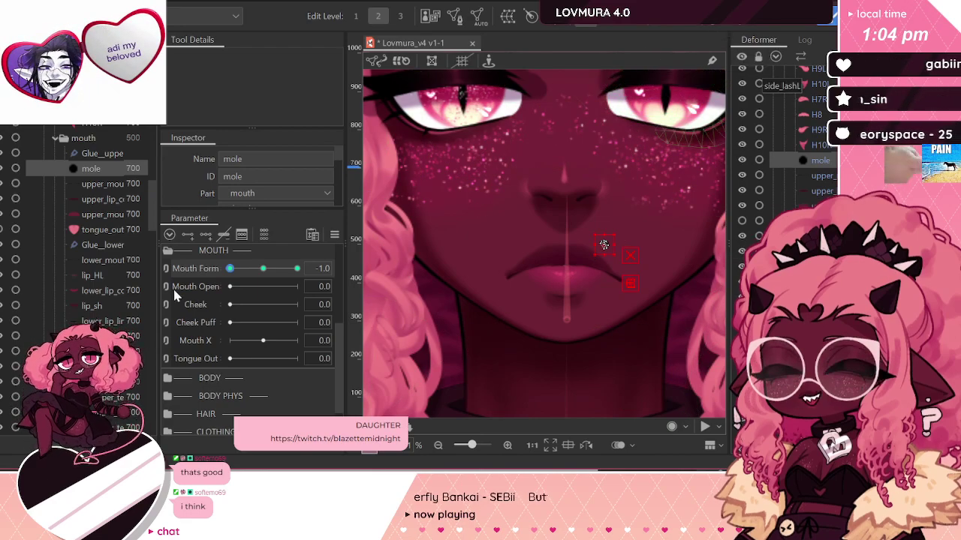
{"action": "left_click_drag", "start_coordinate": [231, 279], "coordinate": [190, 272]}
{"action": "left_click", "coordinate": [182, 268]}
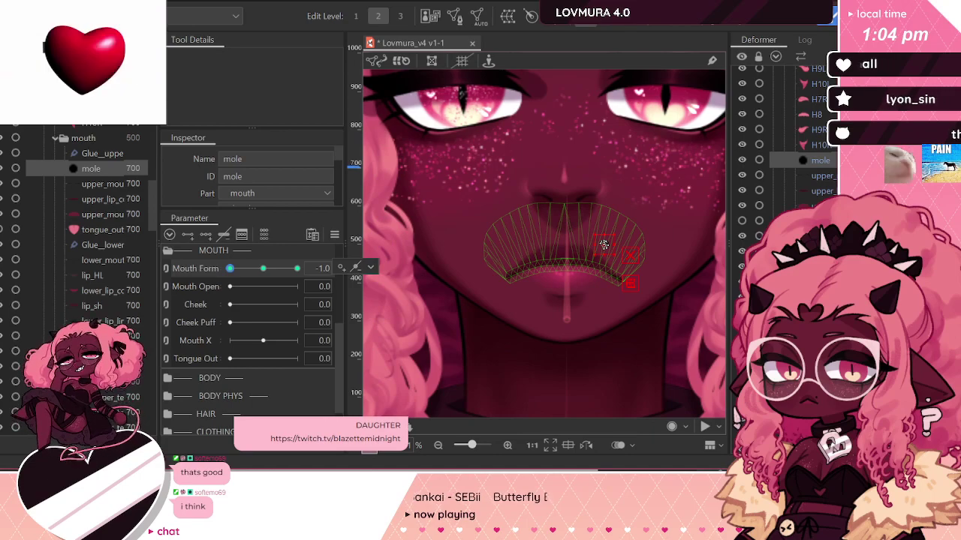
Step: Select the lower_lip_color mesh and narrow it symmetrically to fit the width of the frown at Mouth Form -1.0
{"action": "left_click", "coordinate": [567, 280]}
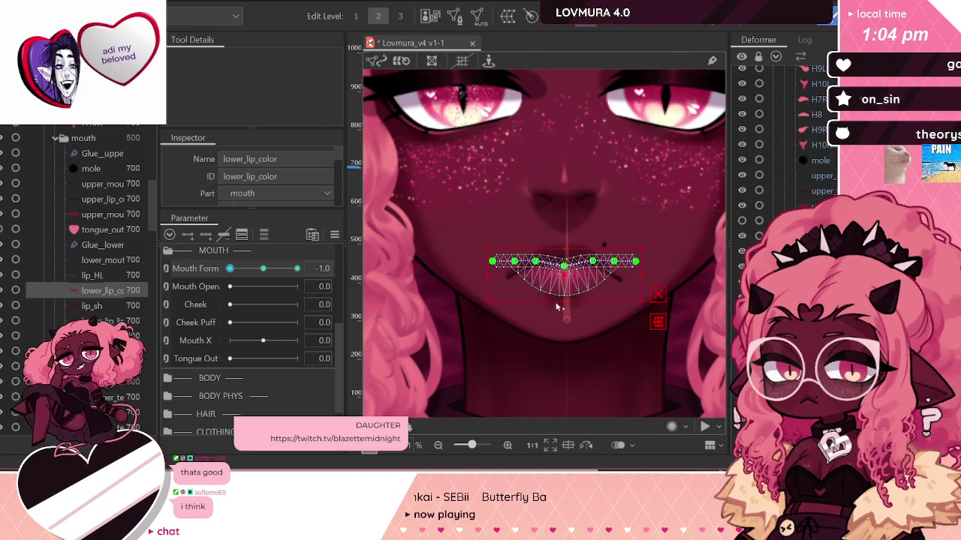
{"action": "scroll", "coordinate": [568, 282], "scroll_direction": "up", "scroll_amount": 4}
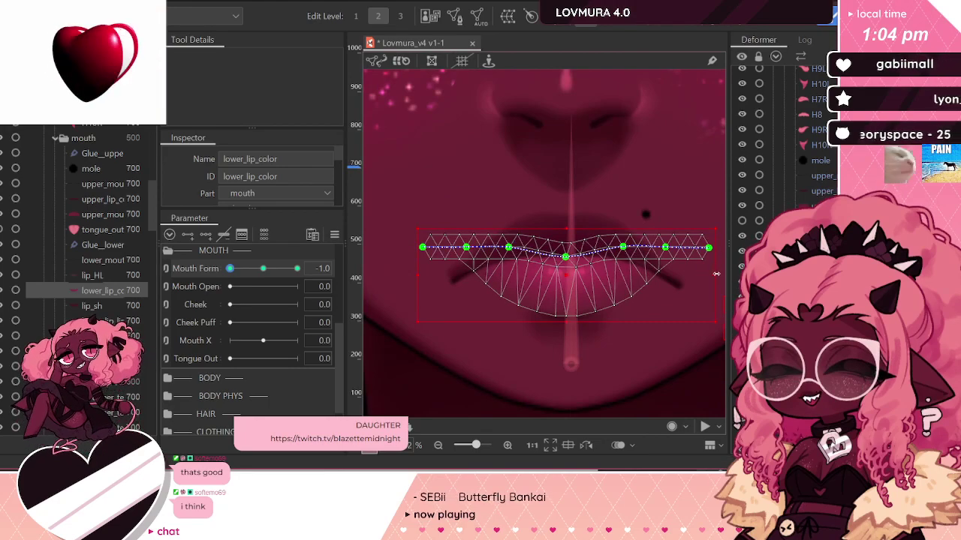
{"action": "left_click_drag", "start_coordinate": [714, 281], "coordinate": [676, 278]}
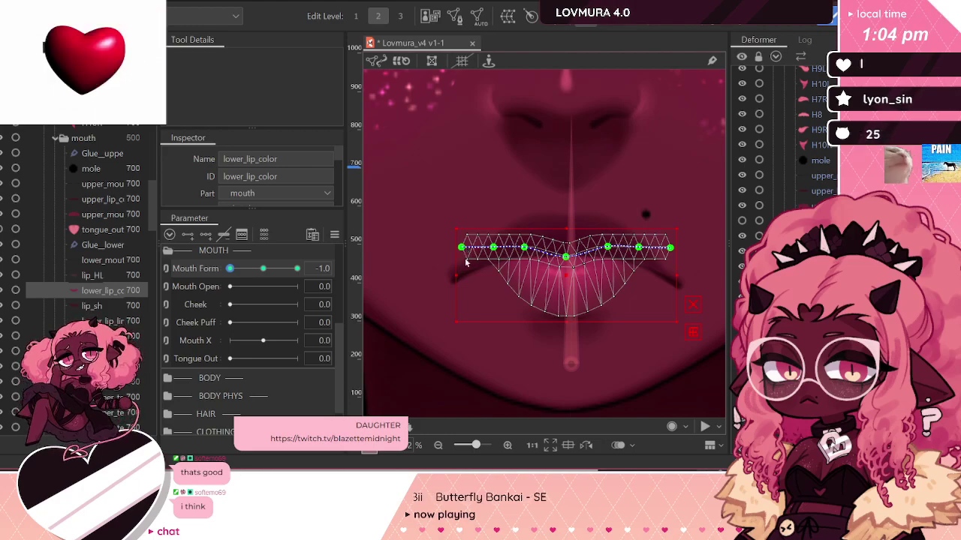
Step: Bend the lower_lip_color path into a frown by lowering its corner points and the inner points on both sides
{"action": "left_click_drag", "start_coordinate": [466, 262], "coordinate": [460, 275]}
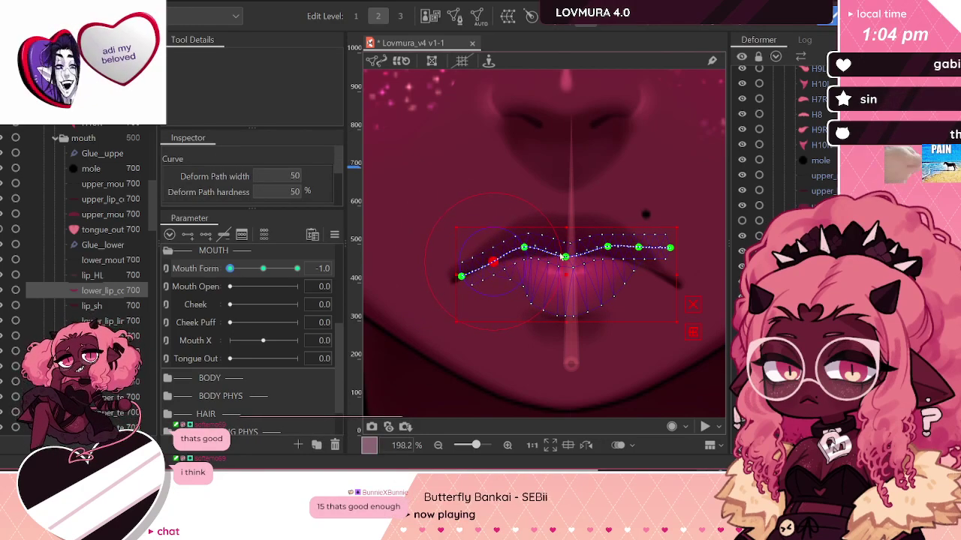
{"action": "left_click_drag", "start_coordinate": [674, 272], "coordinate": [670, 278]}
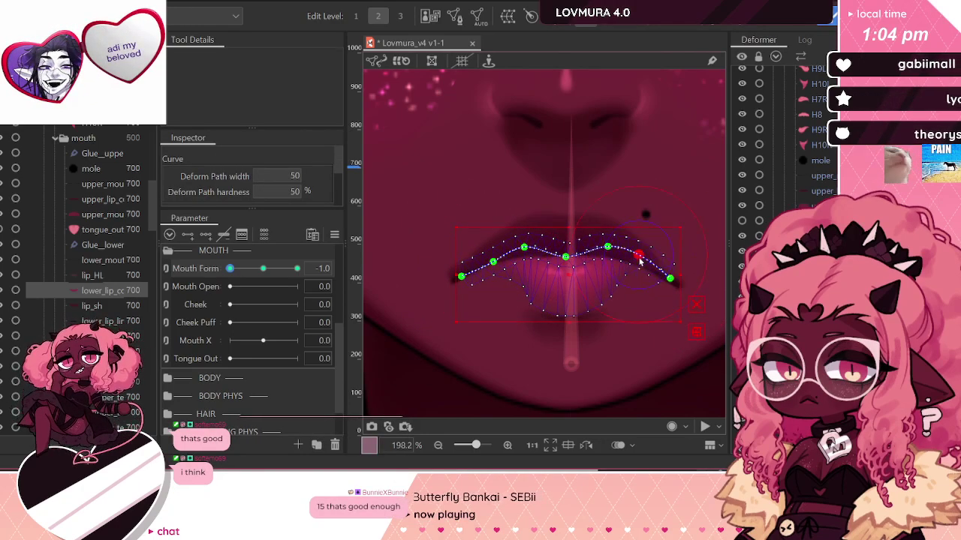
{"action": "left_click", "coordinate": [607, 251]}
{"action": "left_click_drag", "start_coordinate": [606, 252], "coordinate": [607, 257]}
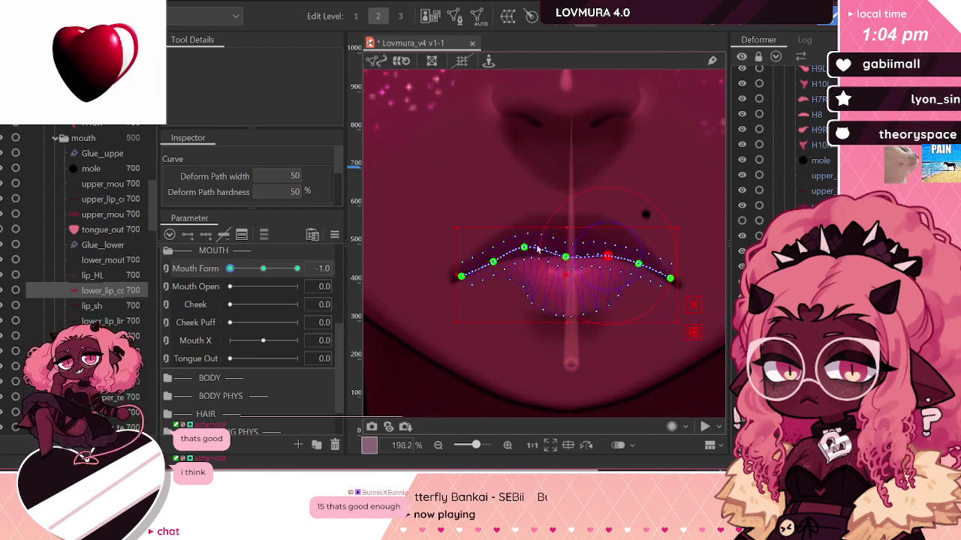
{"action": "left_click_drag", "start_coordinate": [524, 248], "coordinate": [526, 259]}
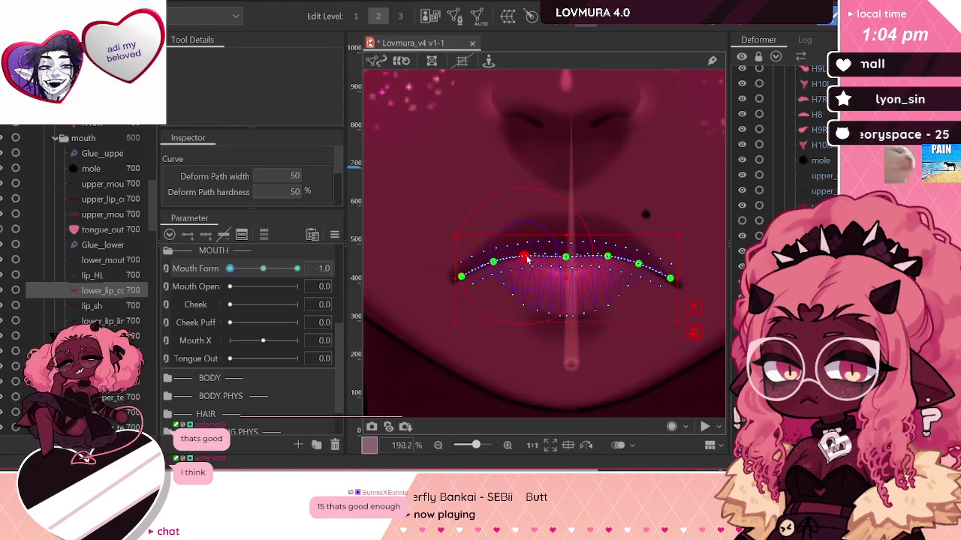
Step: Check the reshaped lower lip at Mouth Form -1.0 on the whole face, with the mole mesh selected
{"action": "left_click_drag", "start_coordinate": [239, 273], "coordinate": [156, 320]}
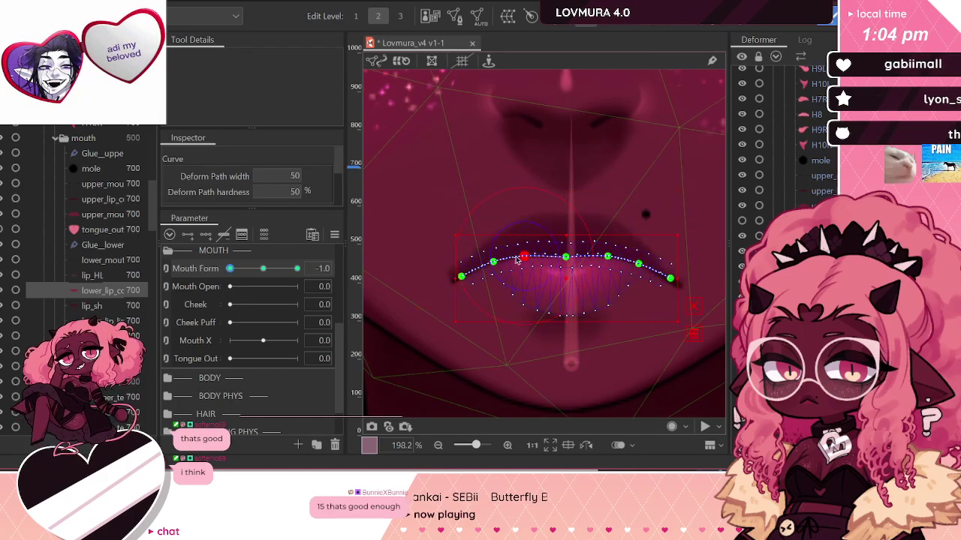
{"action": "scroll", "coordinate": [526, 279], "scroll_direction": "down", "scroll_amount": 4}
{"action": "left_click", "coordinate": [527, 278]}
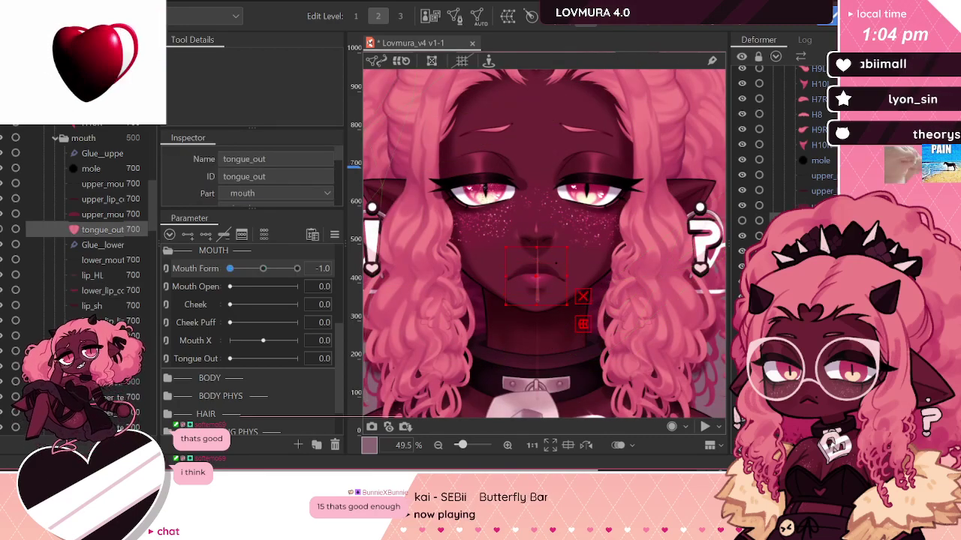
{"action": "left_click", "coordinate": [536, 270]}
{"action": "left_click", "coordinate": [821, 162]}
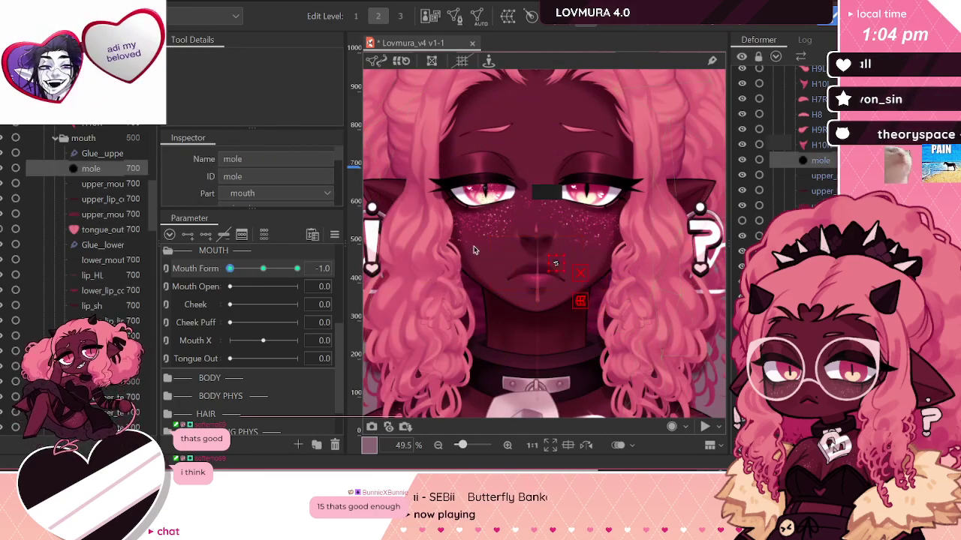
{"action": "scroll", "coordinate": [472, 248], "scroll_direction": "up", "scroll_amount": 1}
Step: Sweep Mouth Form between -1.0 and 1.0, return it to 0.0, and deselect the mole to view the whole character
{"action": "mouse_move", "coordinate": [230, 269]}
{"action": "left_mouse_down"}
{"action": "mouse_move", "coordinate": [289, 269]}
{"action": "mouse_move", "coordinate": [321, 285]}
{"action": "mouse_move", "coordinate": [219, 276]}
{"action": "left_mouse_up"}
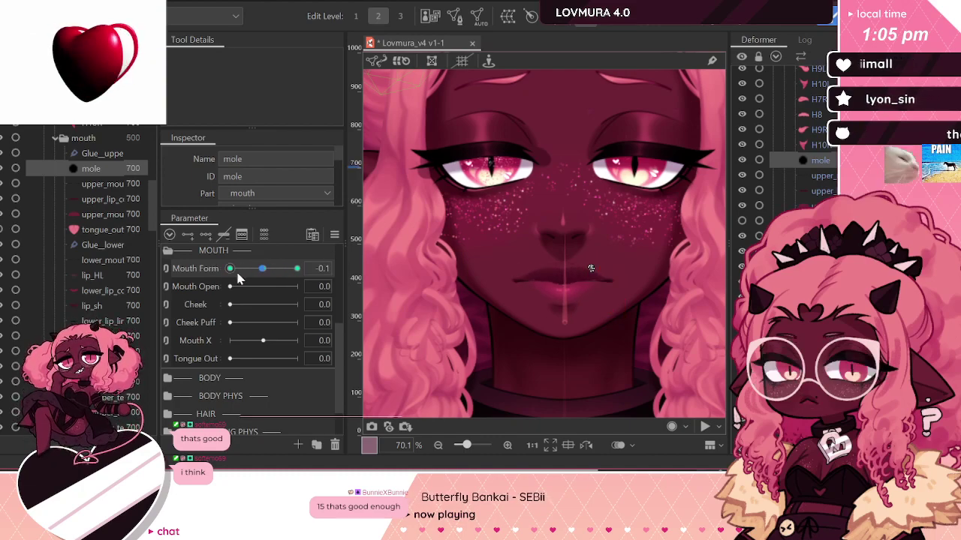
{"action": "left_click_drag", "start_coordinate": [230, 268], "coordinate": [177, 317]}
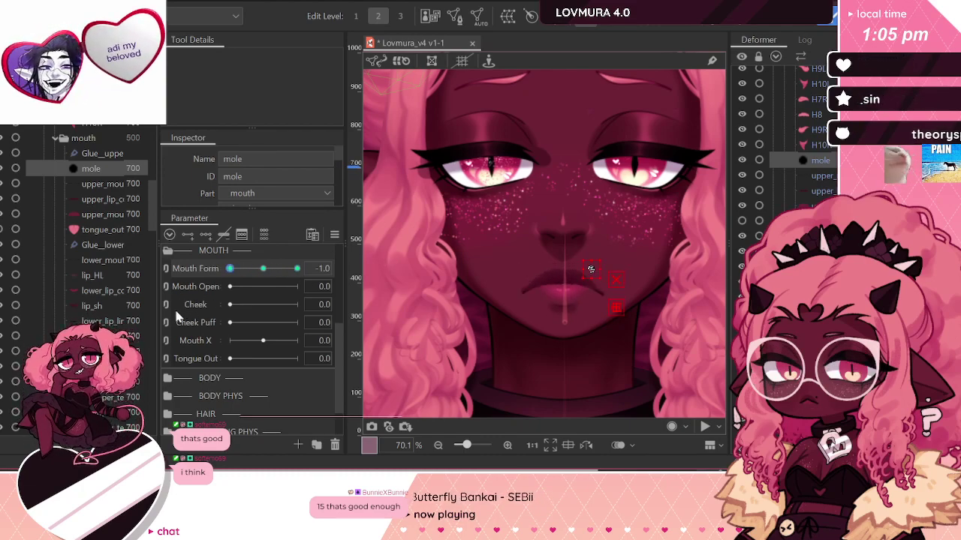
{"action": "left_click_drag", "start_coordinate": [322, 272], "coordinate": [395, 262]}
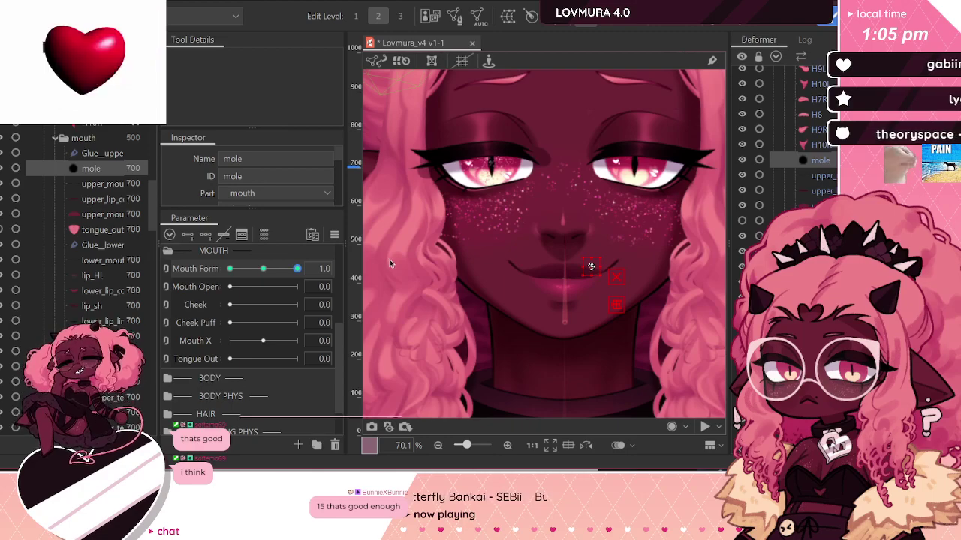
{"action": "left_click_drag", "start_coordinate": [297, 268], "coordinate": [204, 305]}
{"action": "left_click", "coordinate": [264, 269]}
{"action": "scroll", "coordinate": [513, 222], "scroll_direction": "down", "scroll_amount": 4}
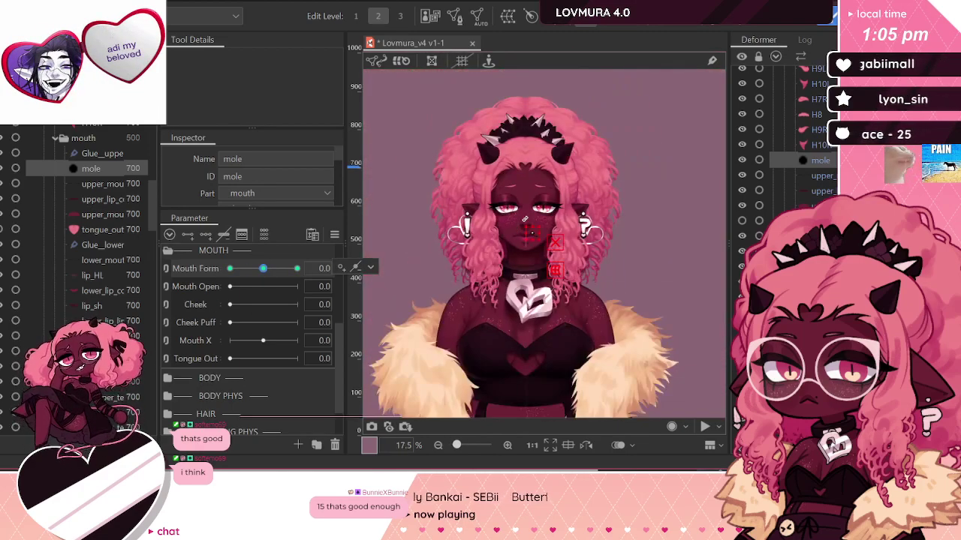
{"action": "left_click", "coordinate": [707, 232]}
Step: Preview the face with nothing selected at Mouth Form 1.0, 0.0 and -1.0 to compare the mouth shapes
{"action": "scroll", "coordinate": [506, 224], "scroll_direction": "up", "scroll_amount": 4}
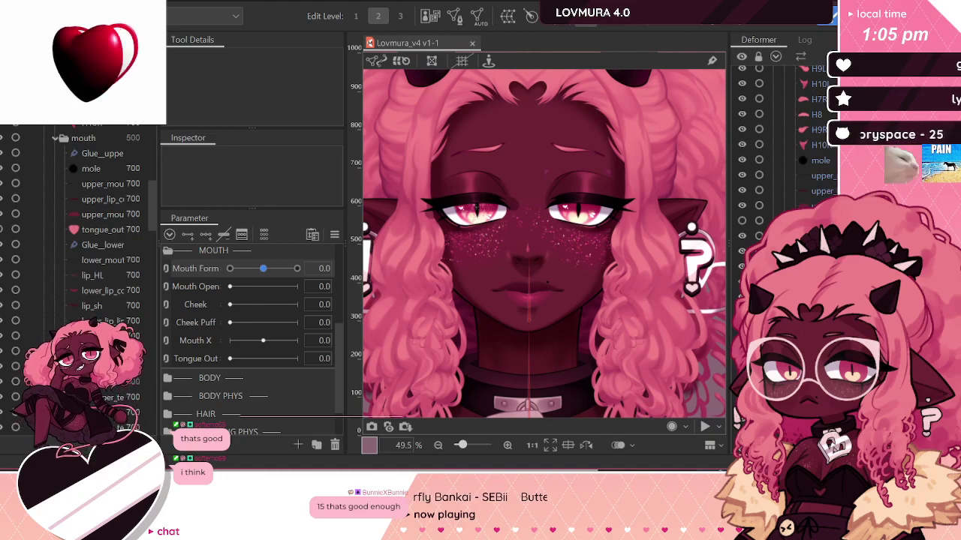
{"action": "left_click_drag", "start_coordinate": [263, 268], "coordinate": [565, 307]}
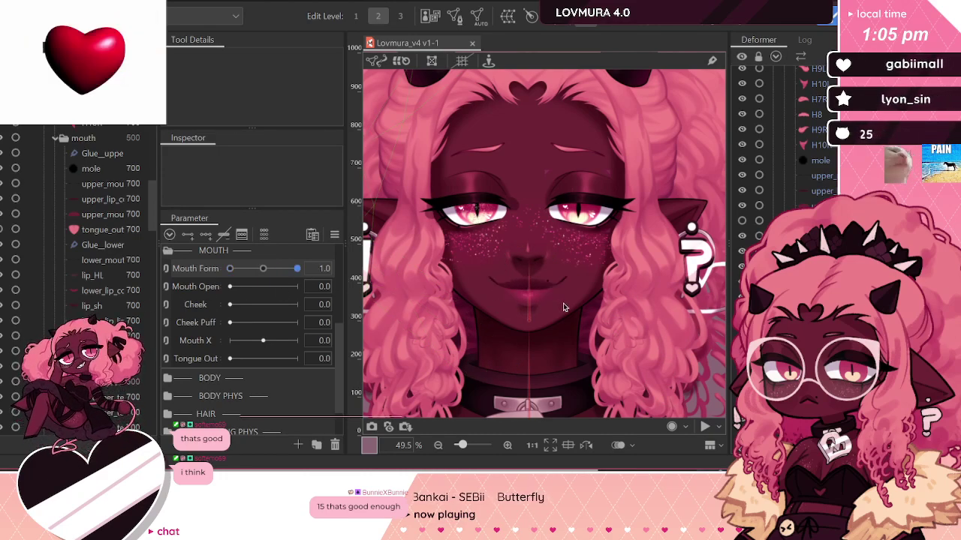
{"action": "left_click", "coordinate": [263, 269]}
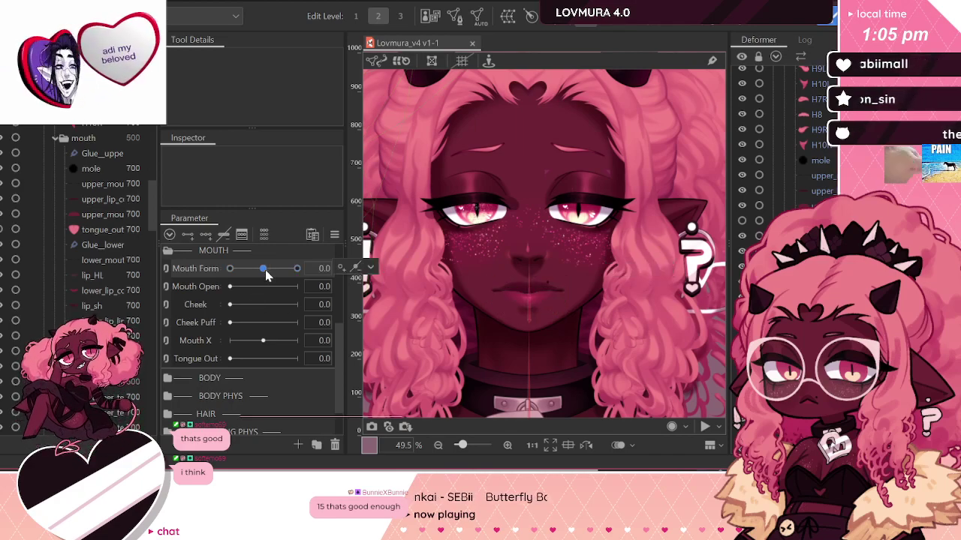
{"action": "left_click_drag", "start_coordinate": [265, 270], "coordinate": [159, 282]}
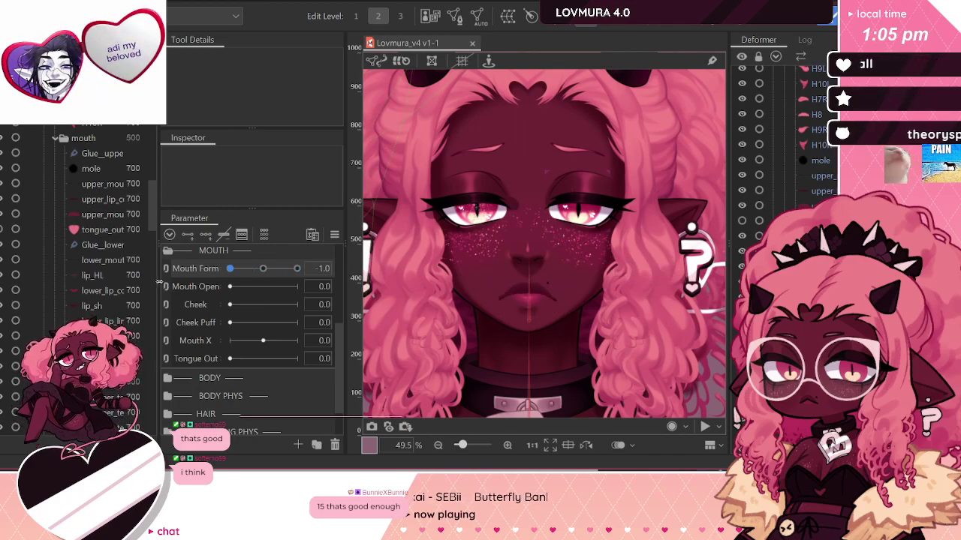
Step: At Mouth Form 1.0, refine the upper_mouth_line smile curve by nudging the path points between the centre and both corners
{"action": "left_click", "coordinate": [297, 267]}
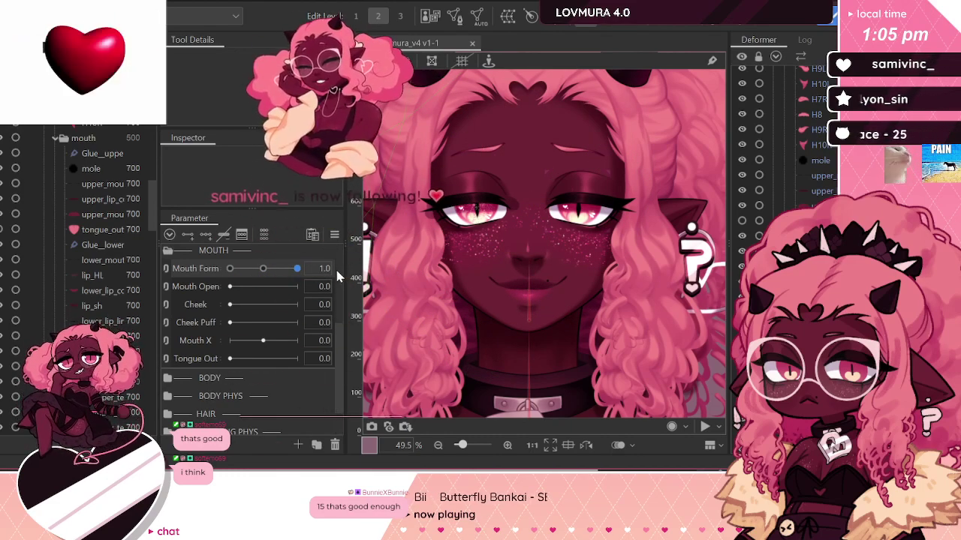
{"action": "scroll", "coordinate": [520, 219], "scroll_direction": "up", "scroll_amount": 4}
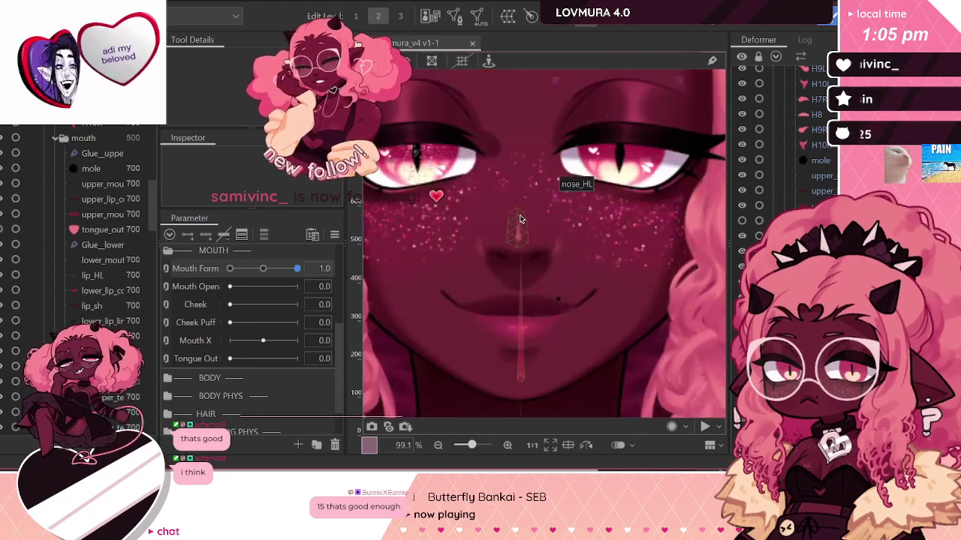
{"action": "left_click", "coordinate": [826, 179]}
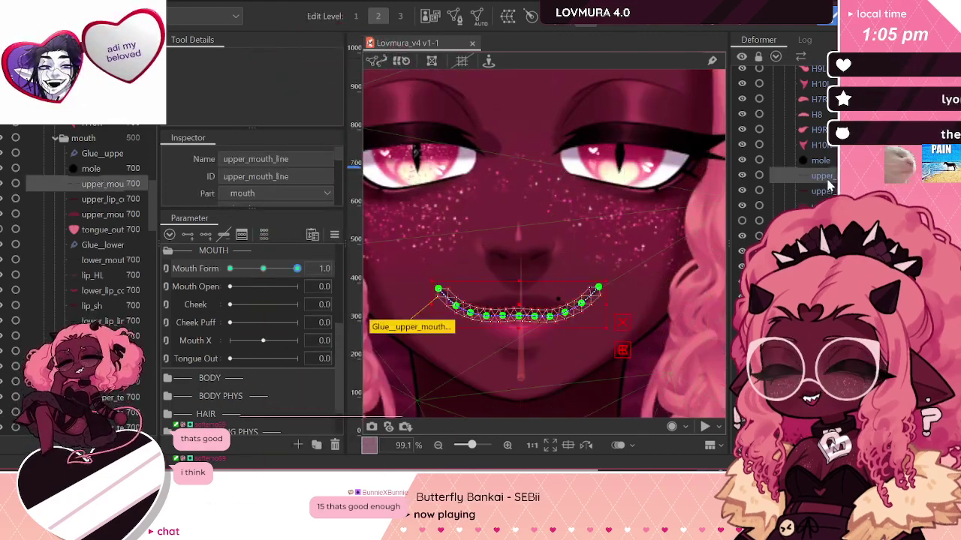
{"action": "scroll", "coordinate": [472, 318], "scroll_direction": "up", "scroll_amount": 3}
{"action": "left_click", "coordinate": [470, 299]}
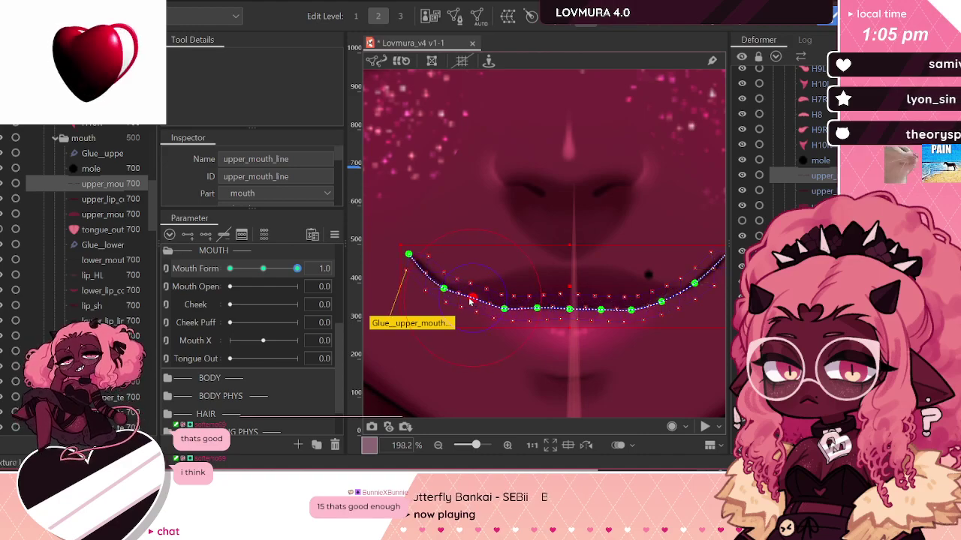
{"action": "left_click", "coordinate": [504, 309]}
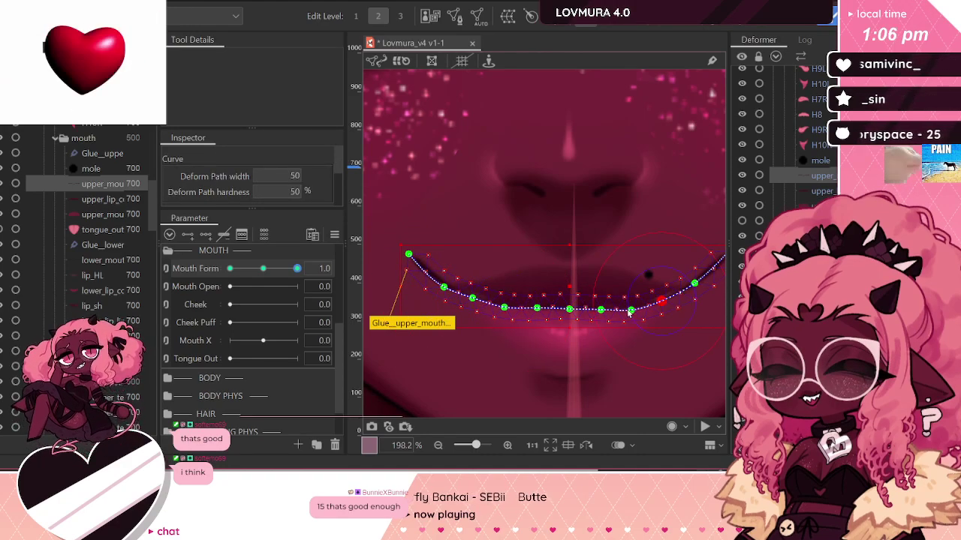
{"action": "left_click", "coordinate": [444, 287]}
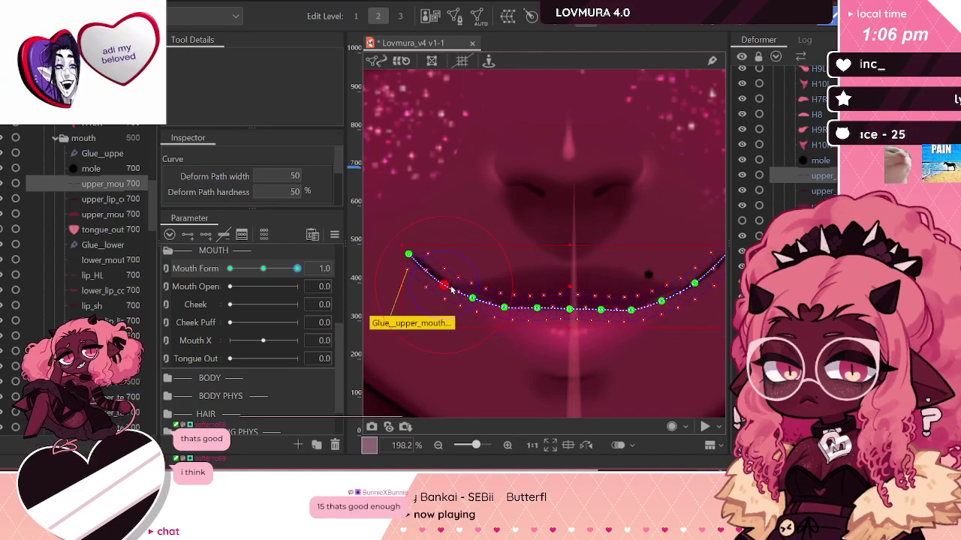
{"action": "scroll", "coordinate": [450, 290], "scroll_direction": "down", "scroll_amount": 5}
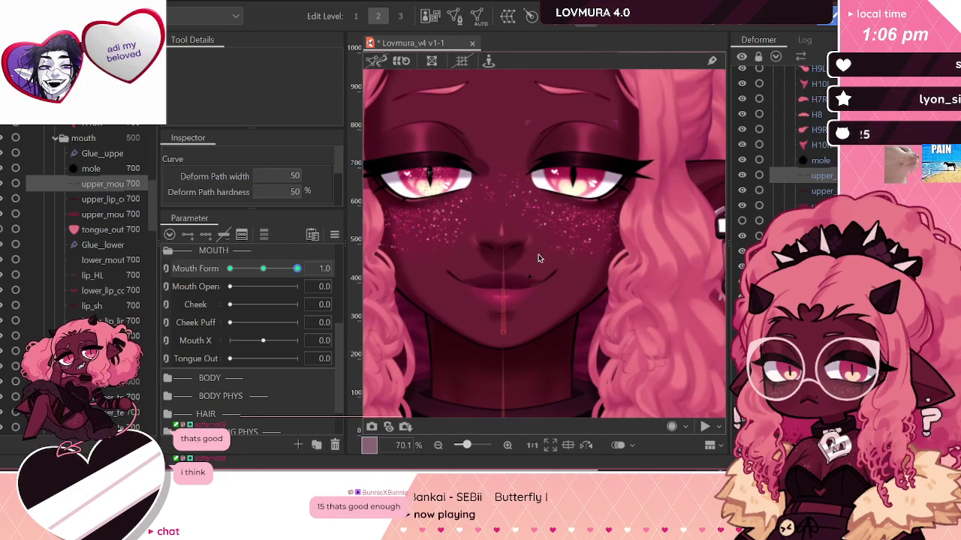
{"action": "scroll", "coordinate": [538, 258], "scroll_direction": "down", "scroll_amount": 4}
{"action": "scroll", "coordinate": [540, 293], "scroll_direction": "up", "scroll_amount": 2}
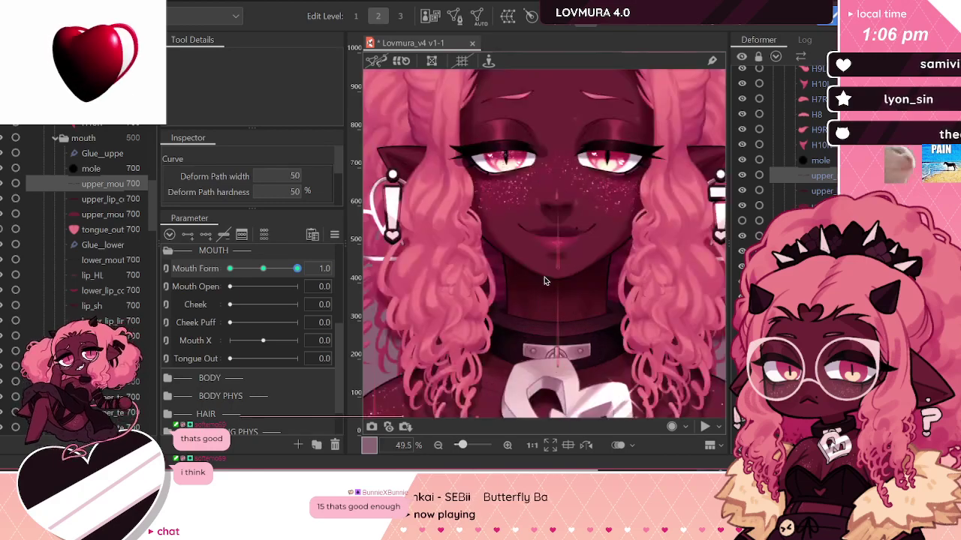
{"action": "scroll", "coordinate": [557, 215], "scroll_direction": "up", "scroll_amount": 2}
{"action": "scroll", "coordinate": [558, 225], "scroll_direction": "up", "scroll_amount": 3}
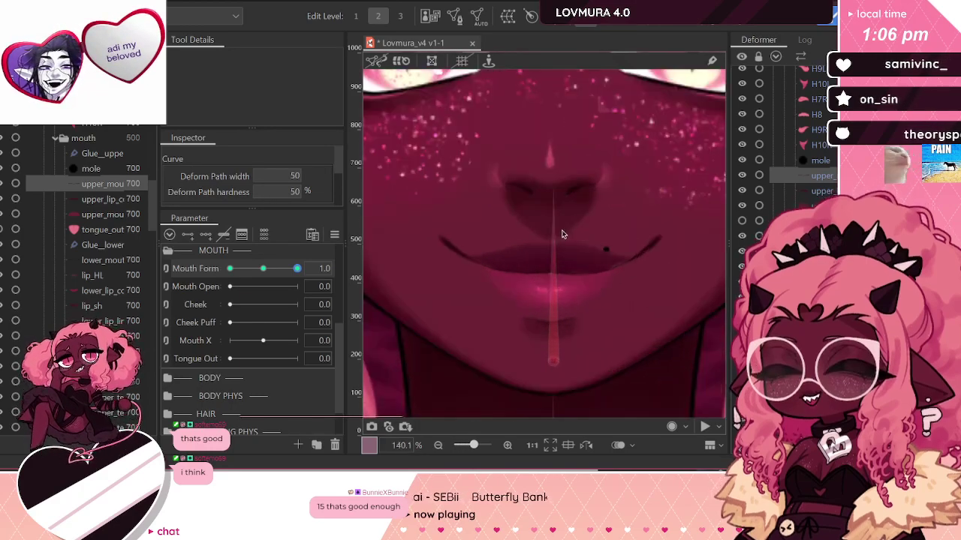
Step: Raise the centre point of the upper_mouth_line path and its neighbours on both sides to form a soft cupid's-bow dip
{"action": "left_click", "coordinate": [817, 177]}
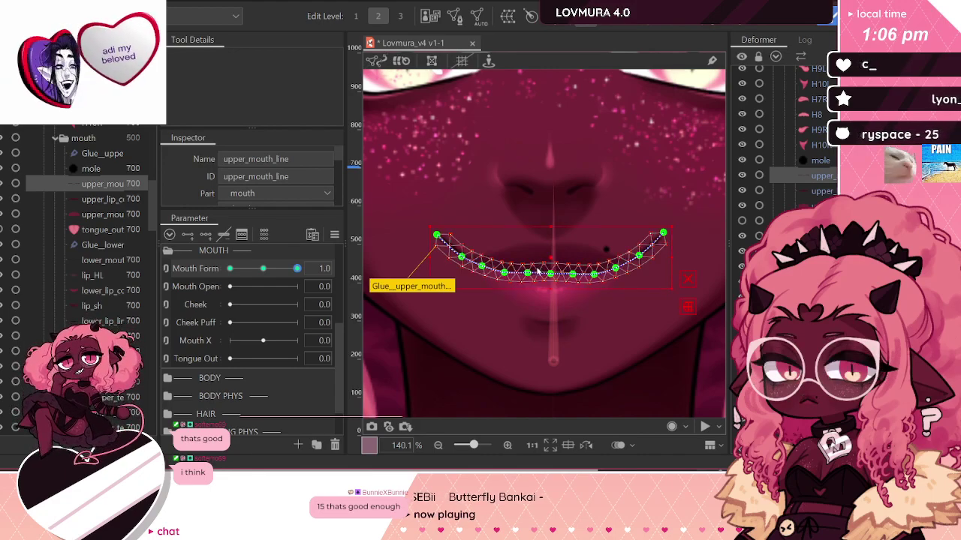
{"action": "scroll", "coordinate": [538, 267], "scroll_direction": "up", "scroll_amount": 3}
{"action": "left_click", "coordinate": [564, 281]}
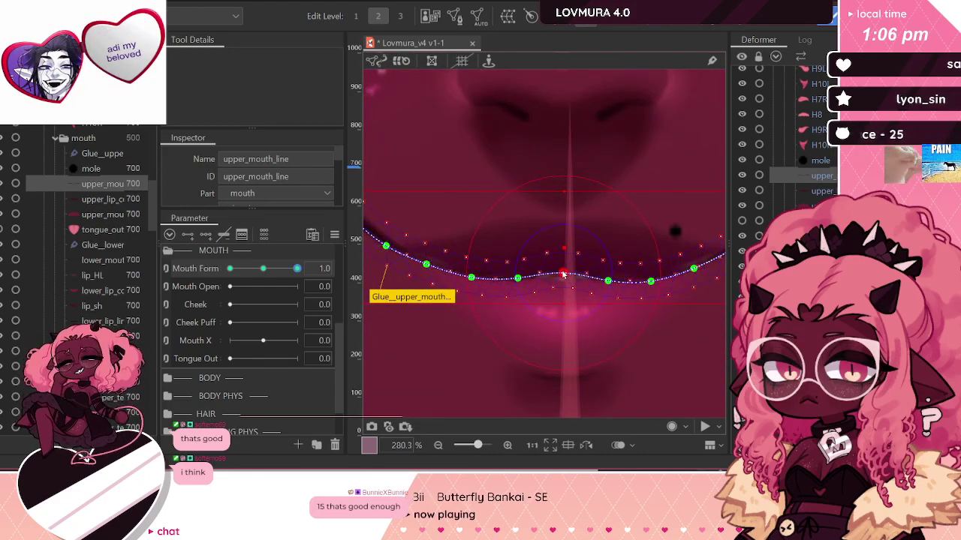
{"action": "left_click", "coordinate": [518, 278]}
{"action": "left_click", "coordinate": [608, 279]}
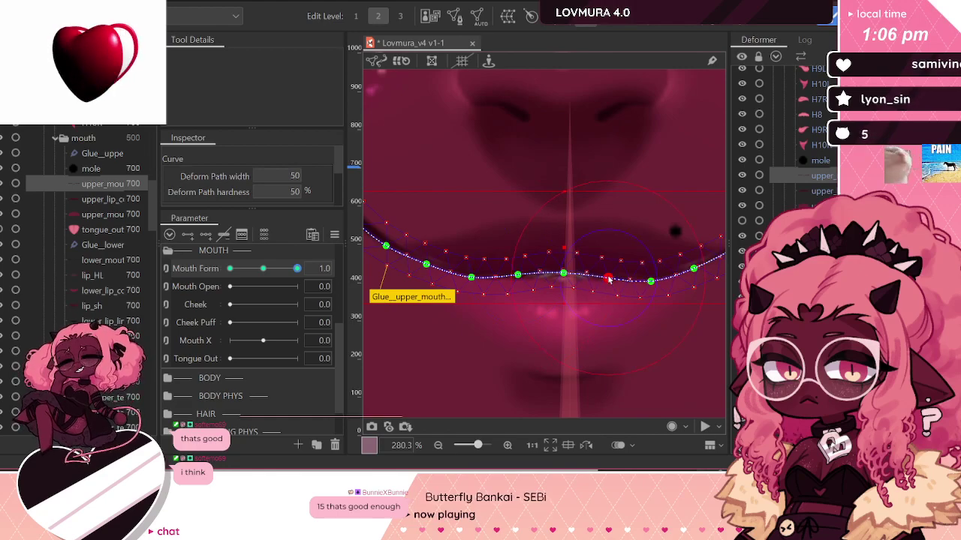
{"action": "left_click", "coordinate": [563, 273]}
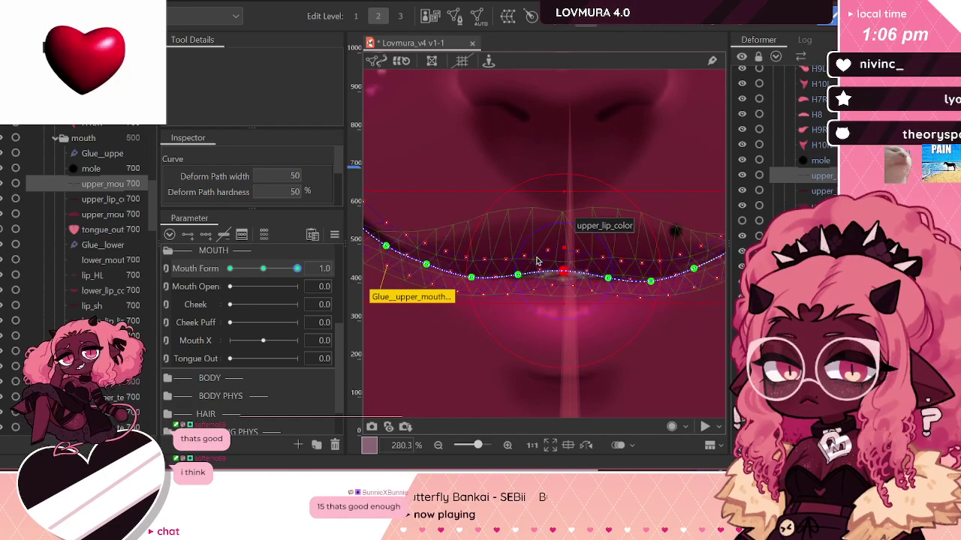
{"action": "scroll", "coordinate": [536, 261], "scroll_direction": "down", "scroll_amount": 2}
{"action": "scroll", "coordinate": [536, 261], "scroll_direction": "down", "scroll_amount": 6}
{"action": "key", "text": "ctrl+t"}
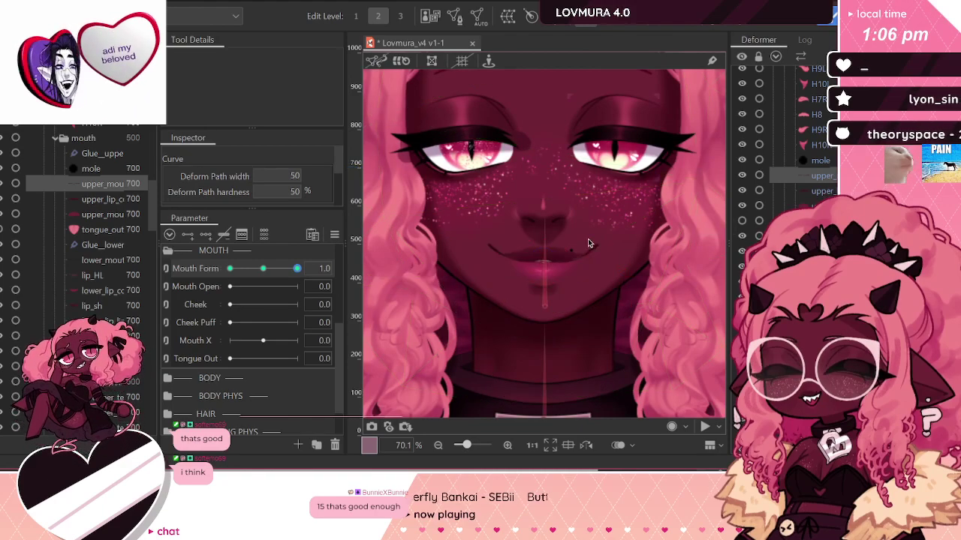
{"action": "scroll", "coordinate": [552, 240], "scroll_direction": "up", "scroll_amount": 5}
{"action": "scroll", "coordinate": [532, 272], "scroll_direction": "down", "scroll_amount": 4}
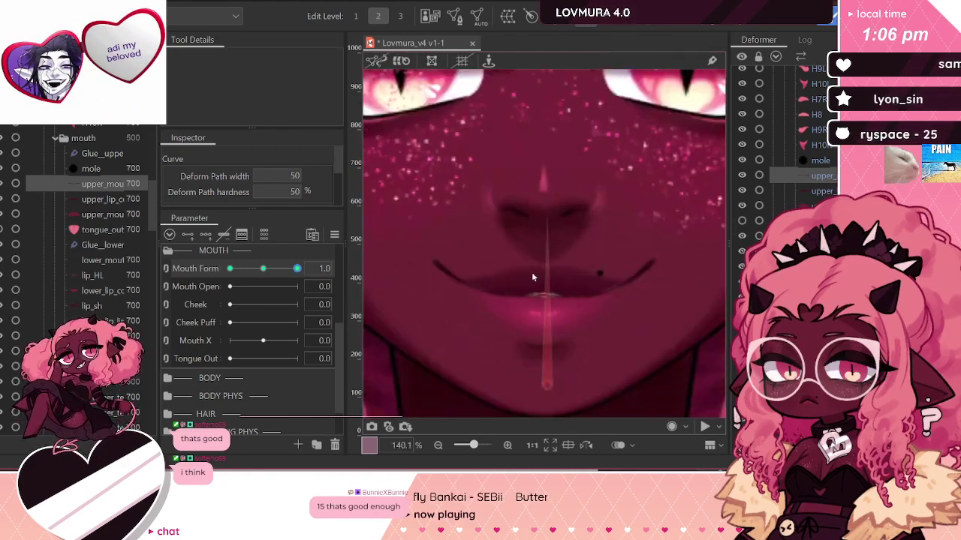
Step: Raise the central path points of lower_mouth_line to follow the upper mouth line and close the gap between the lips
{"action": "left_click", "coordinate": [102, 290]}
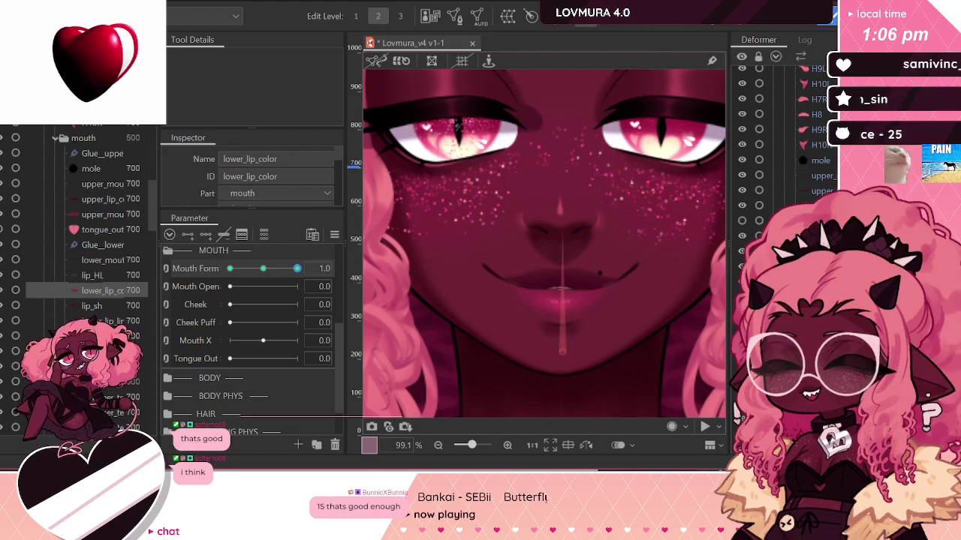
{"action": "left_click", "coordinate": [103, 260]}
{"action": "scroll", "coordinate": [548, 296], "scroll_direction": "up", "scroll_amount": 3}
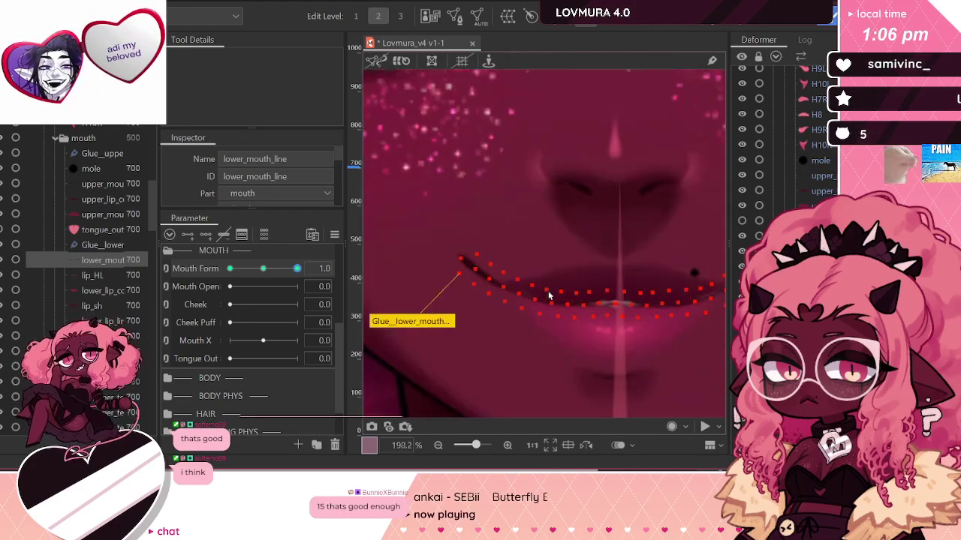
{"action": "left_click", "coordinate": [614, 299]}
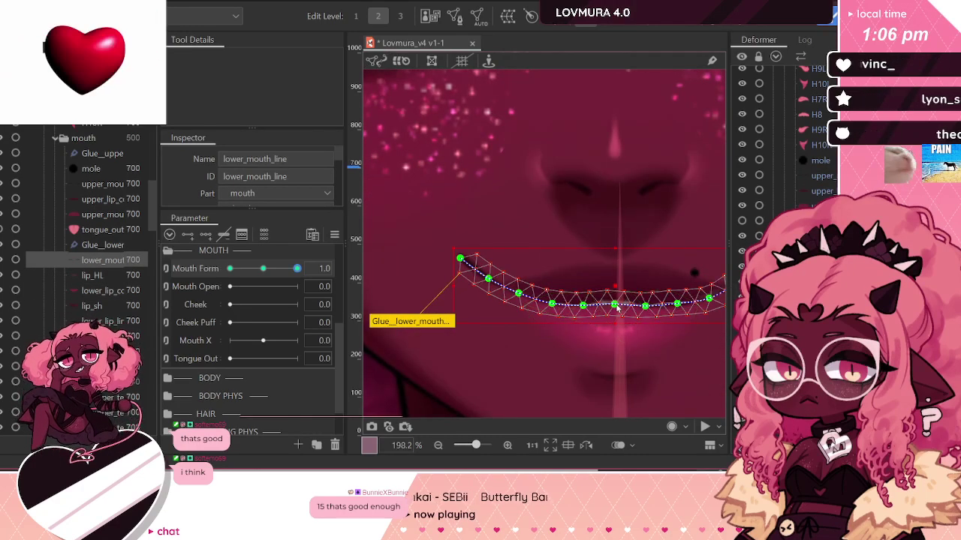
{"action": "left_click_drag", "start_coordinate": [615, 305], "coordinate": [644, 297]}
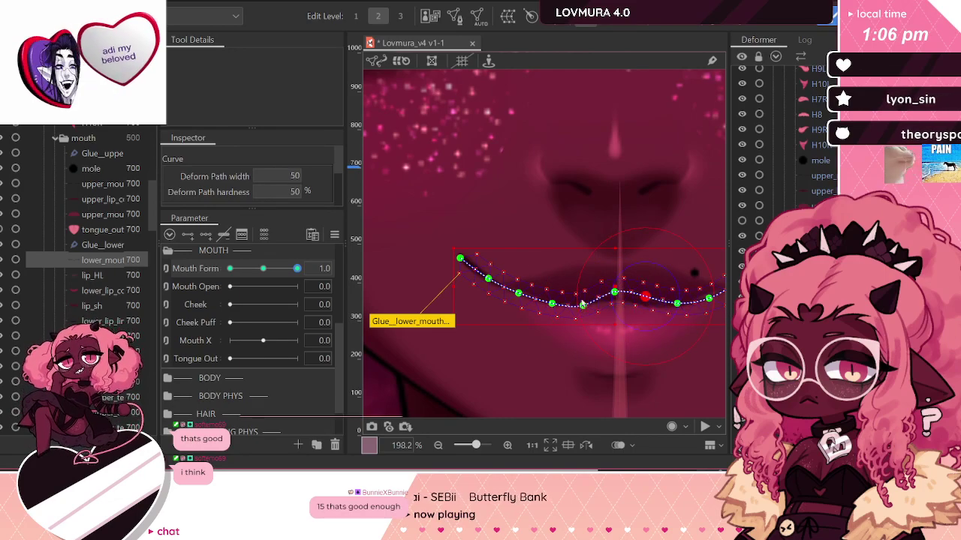
{"action": "left_click", "coordinate": [582, 299]}
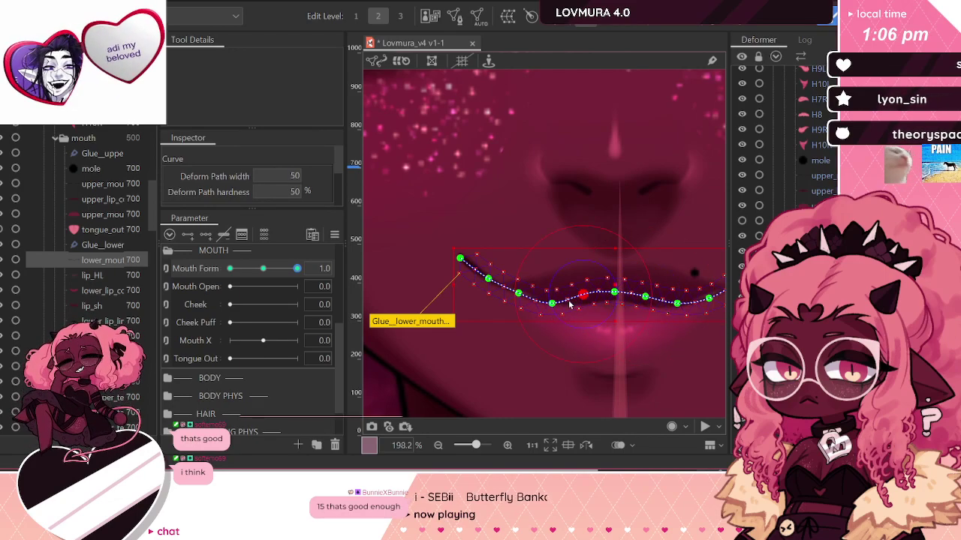
{"action": "left_click", "coordinate": [677, 301]}
{"action": "scroll", "coordinate": [677, 300], "scroll_direction": "down", "scroll_amount": 6}
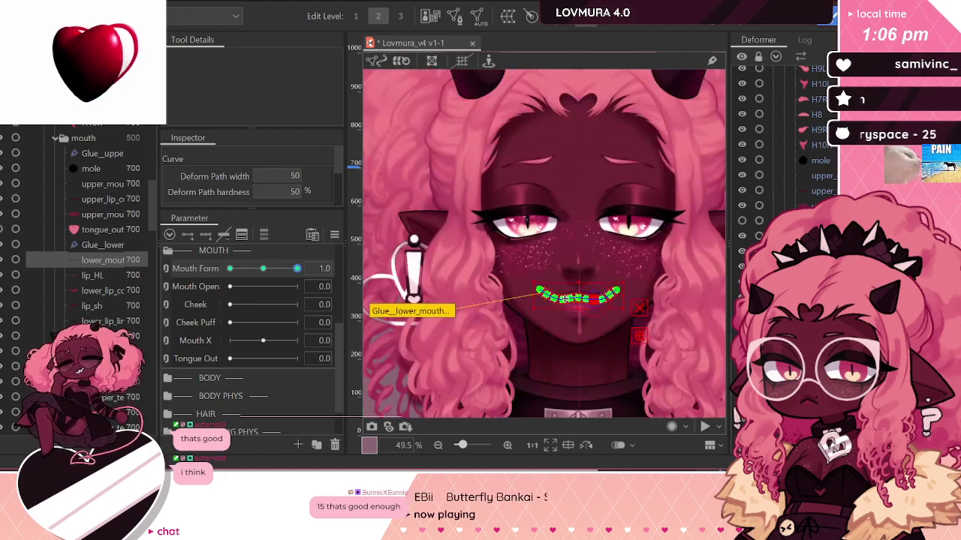
{"action": "key", "text": "ctrl+t"}
{"action": "scroll", "coordinate": [579, 303], "scroll_direction": "up", "scroll_amount": 6}
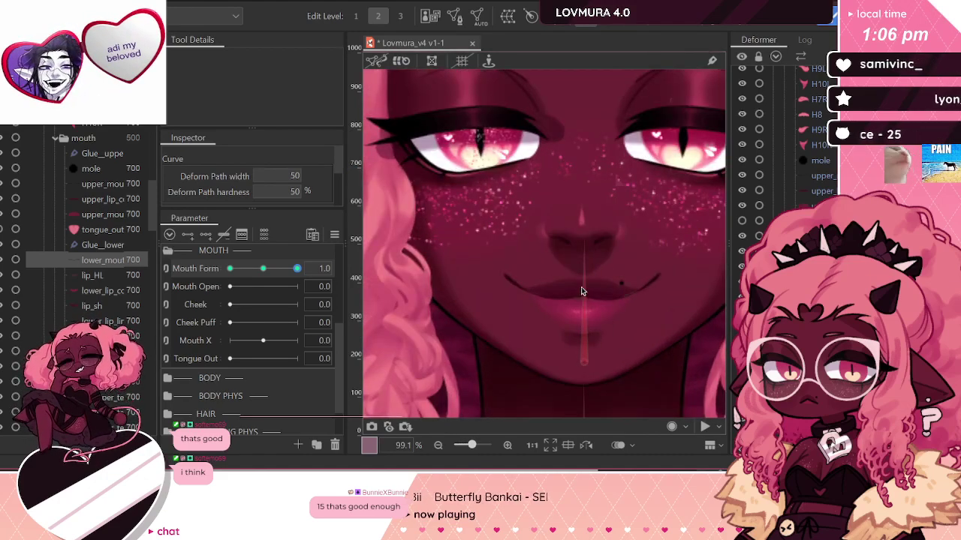
Step: Adjust the upper_mouth_line path points near both corners to even out the smile's curve
{"action": "left_click", "coordinate": [828, 180]}
{"action": "left_click", "coordinate": [412, 320]}
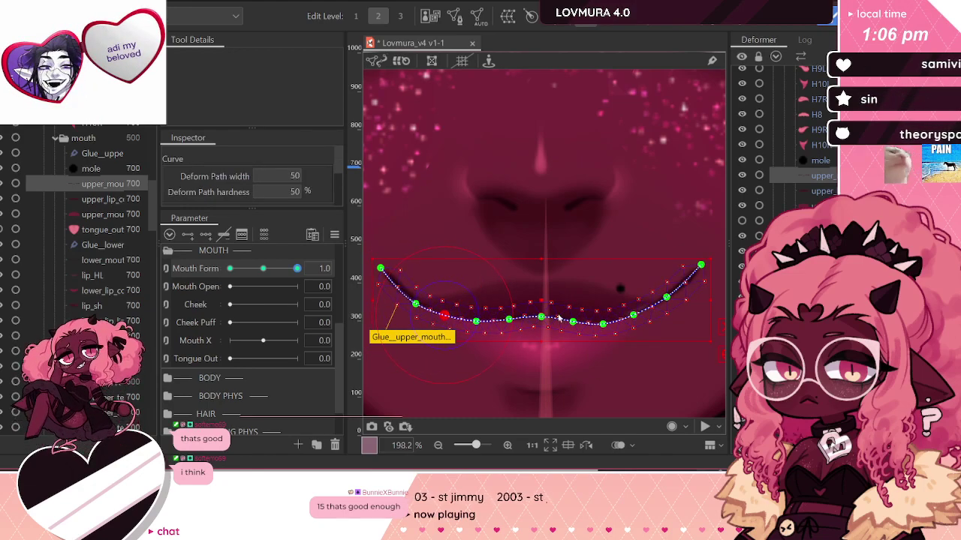
{"action": "left_click", "coordinate": [666, 300]}
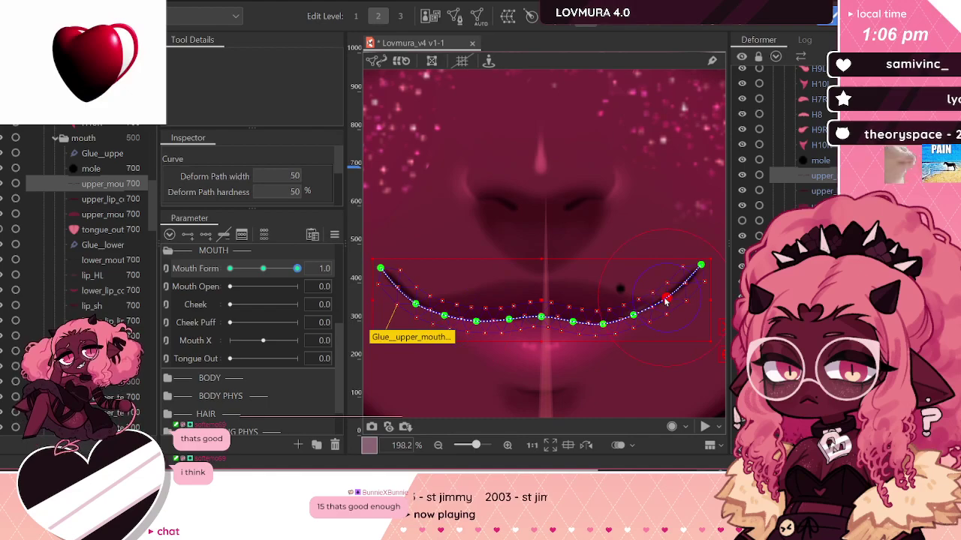
{"action": "left_click", "coordinate": [635, 315]}
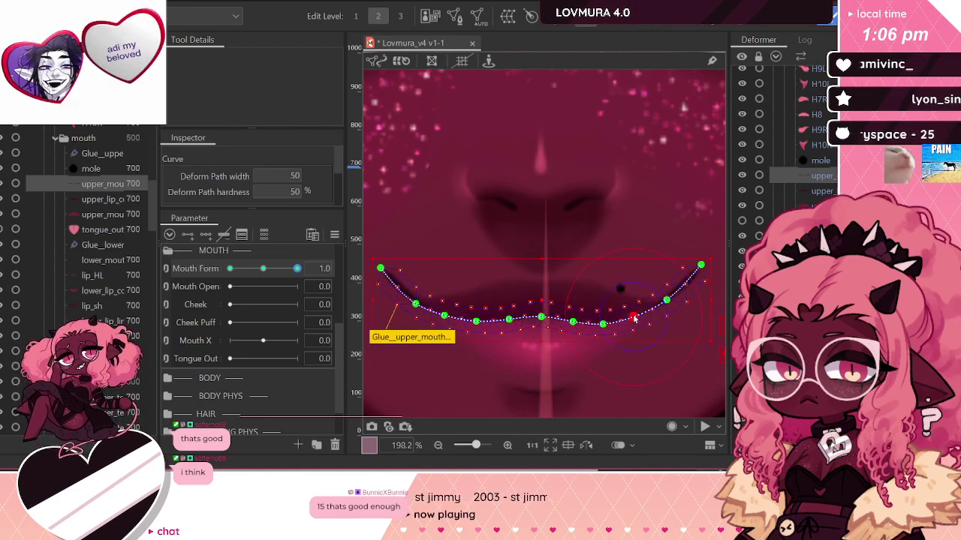
{"action": "scroll", "coordinate": [627, 304], "scroll_direction": "down", "scroll_amount": 5}
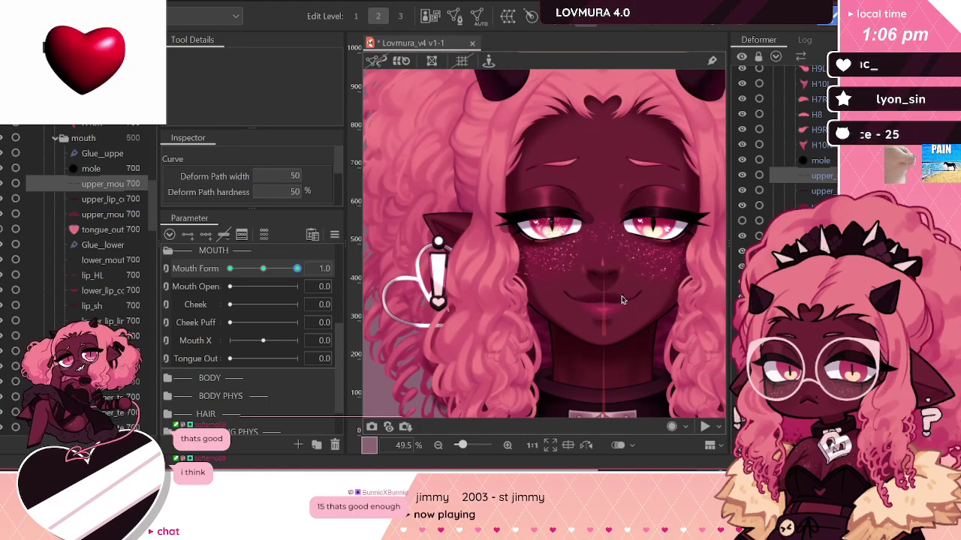
Step: Compare the mouth shape at Mouth Form 0.0 with the smile at 1.0
{"action": "scroll", "coordinate": [623, 298], "scroll_direction": "up", "scroll_amount": 3}
{"action": "scroll", "coordinate": [600, 263], "scroll_direction": "down", "scroll_amount": 3}
{"action": "left_click", "coordinate": [262, 268]}
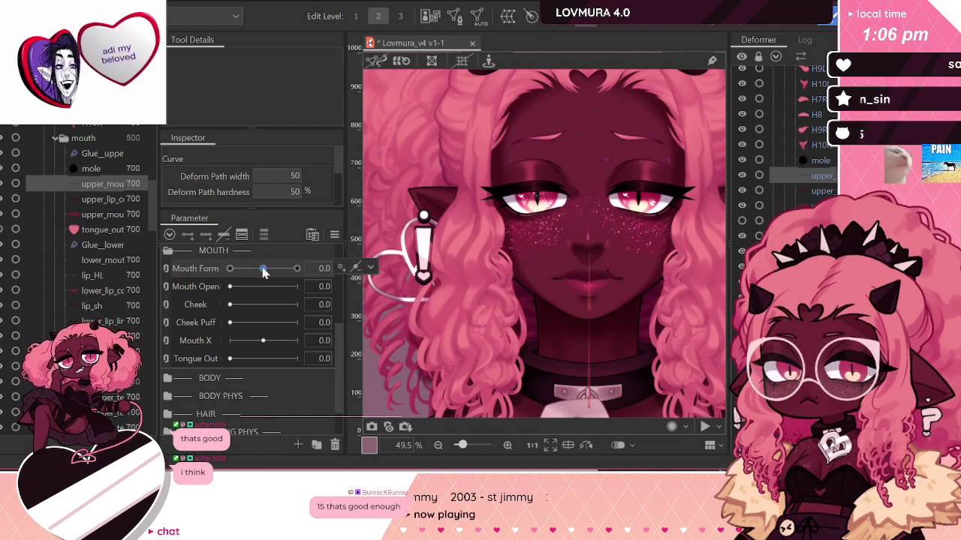
{"action": "left_click_drag", "start_coordinate": [263, 271], "coordinate": [341, 283]}
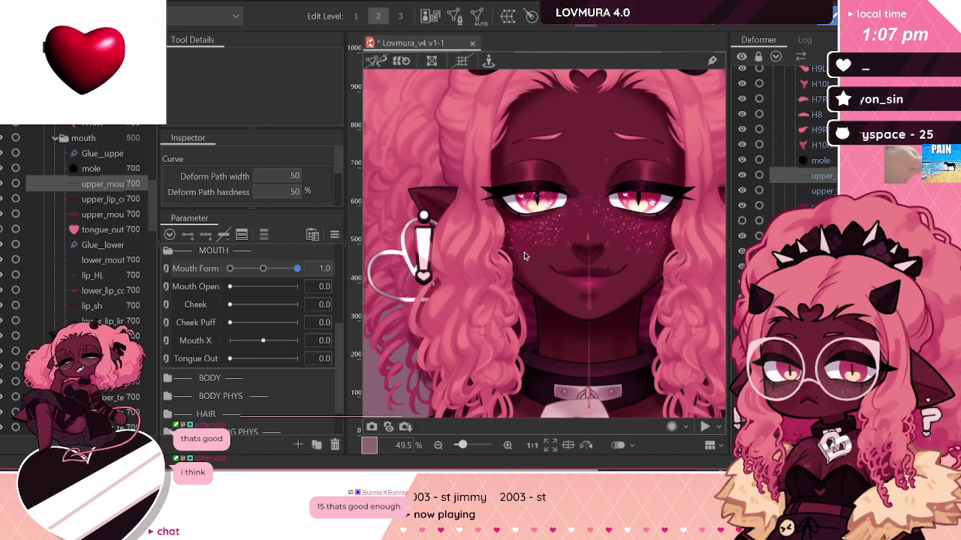
{"action": "scroll", "coordinate": [604, 246], "scroll_direction": "up", "scroll_amount": 3}
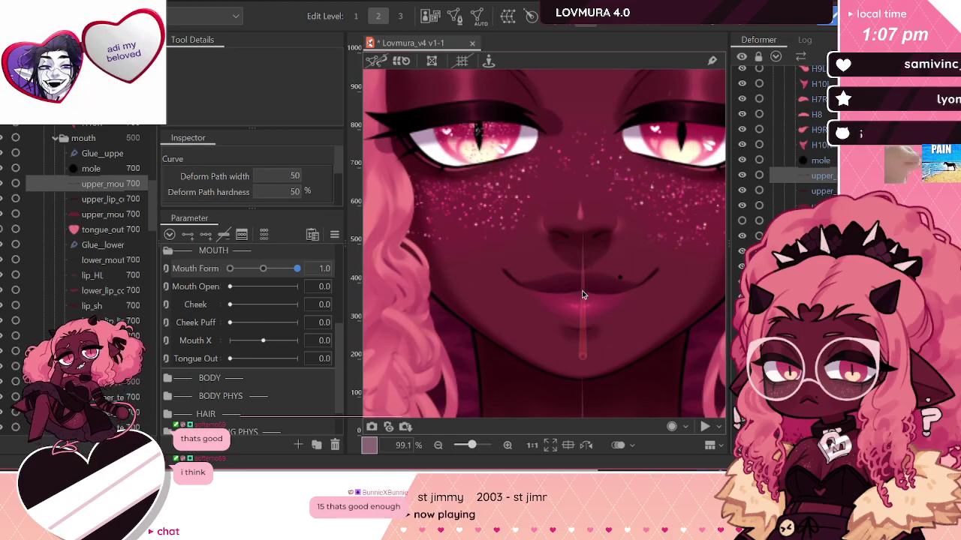
Step: Fine-tune the upper_mouth_line path point beside the left mouth corner and check the smile on the whole face
{"action": "scroll", "coordinate": [581, 291], "scroll_direction": "up", "scroll_amount": 3}
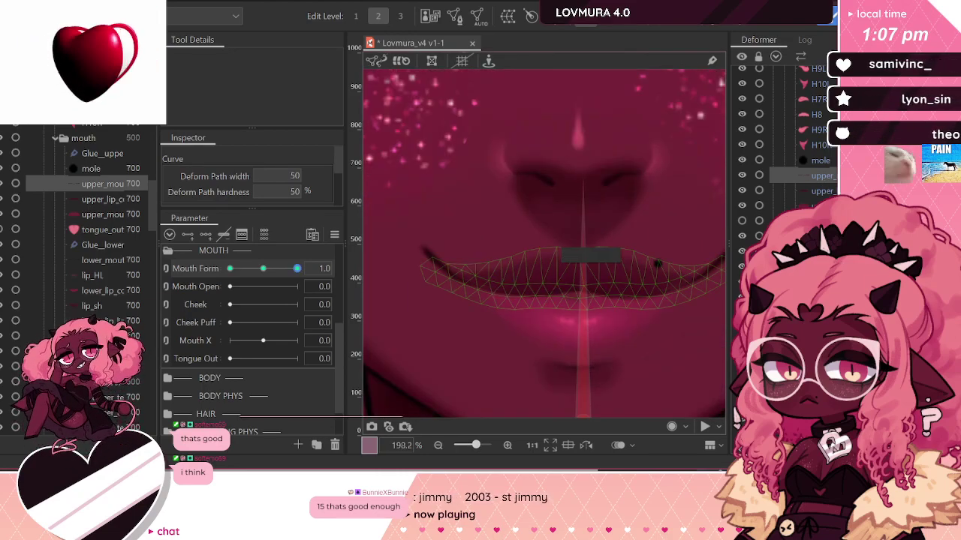
{"action": "left_click", "coordinate": [818, 192]}
{"action": "left_click", "coordinate": [818, 177]}
{"action": "left_click", "coordinate": [454, 279]}
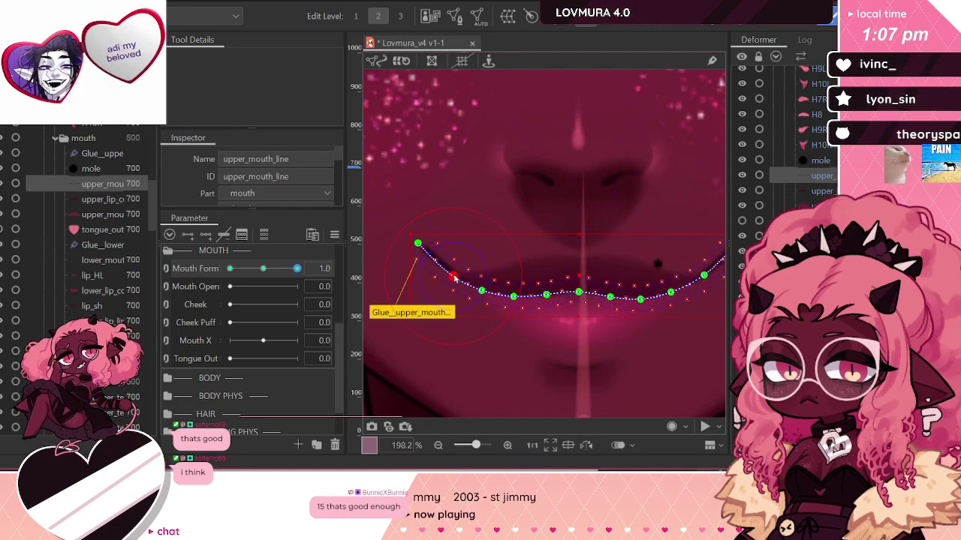
{"action": "scroll", "coordinate": [439, 278], "scroll_direction": "down", "scroll_amount": 6}
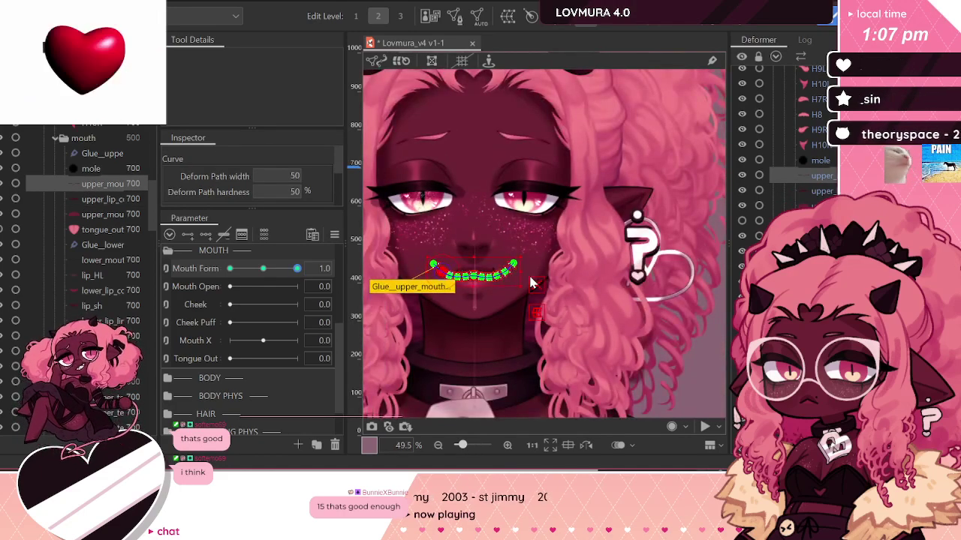
{"action": "key", "text": "ctrl+t"}
{"action": "scroll", "coordinate": [634, 244], "scroll_direction": "down", "scroll_amount": 1}
{"action": "scroll", "coordinate": [484, 260], "scroll_direction": "up", "scroll_amount": 1}
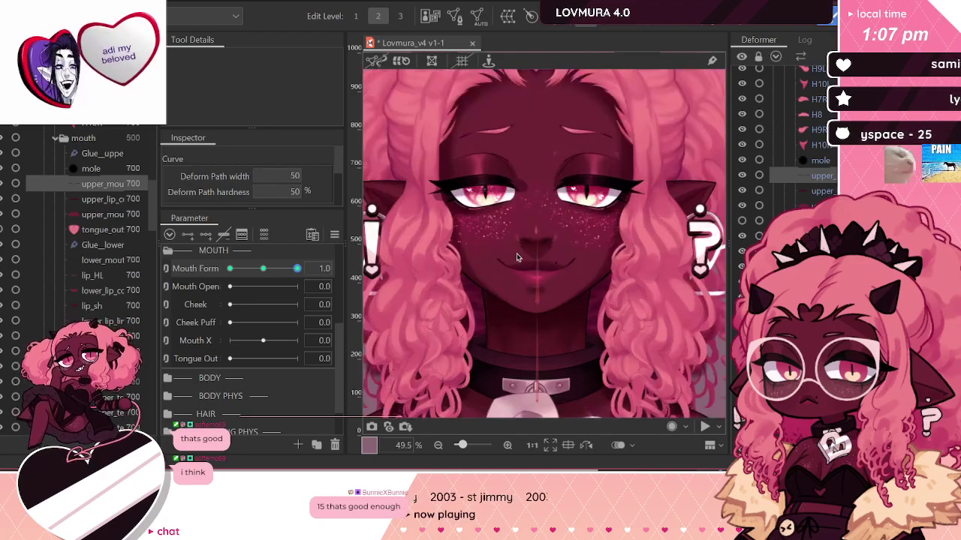
{"action": "scroll", "coordinate": [539, 271], "scroll_direction": "up", "scroll_amount": 3}
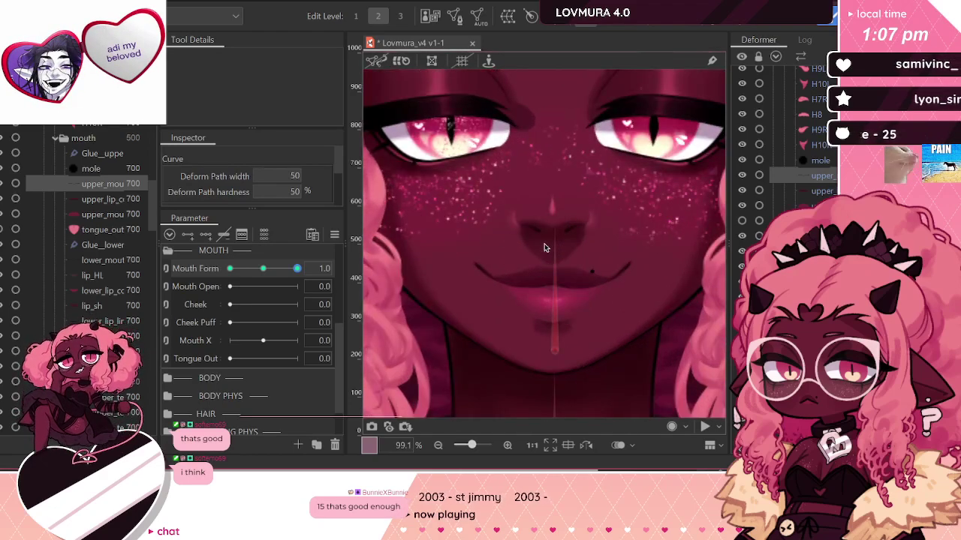
{"action": "scroll", "coordinate": [545, 247], "scroll_direction": "up", "scroll_amount": 1}
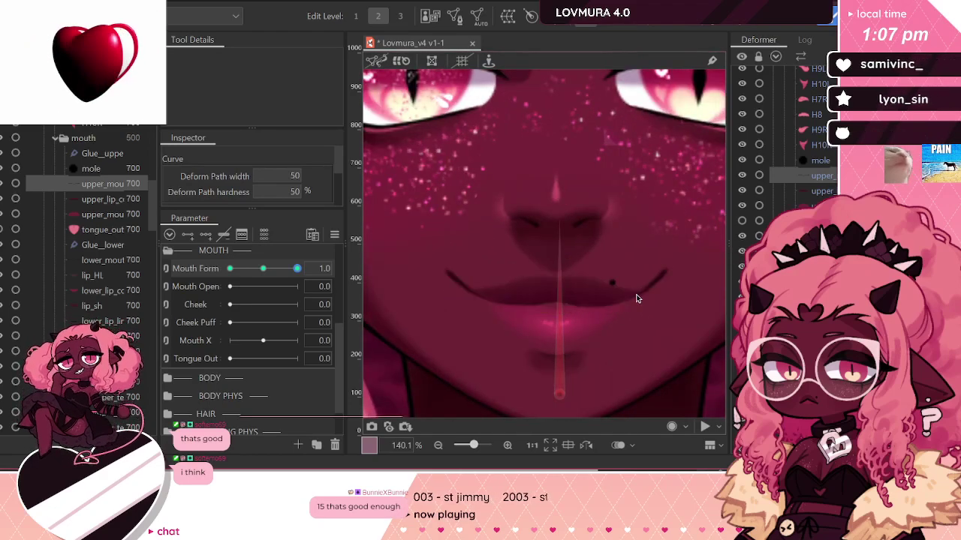
Step: Fine-tune the upper_mouth_line path points near the mole-side mouth corner to smooth the smile at Mouth Form 1.0
{"action": "left_click", "coordinate": [624, 286]}
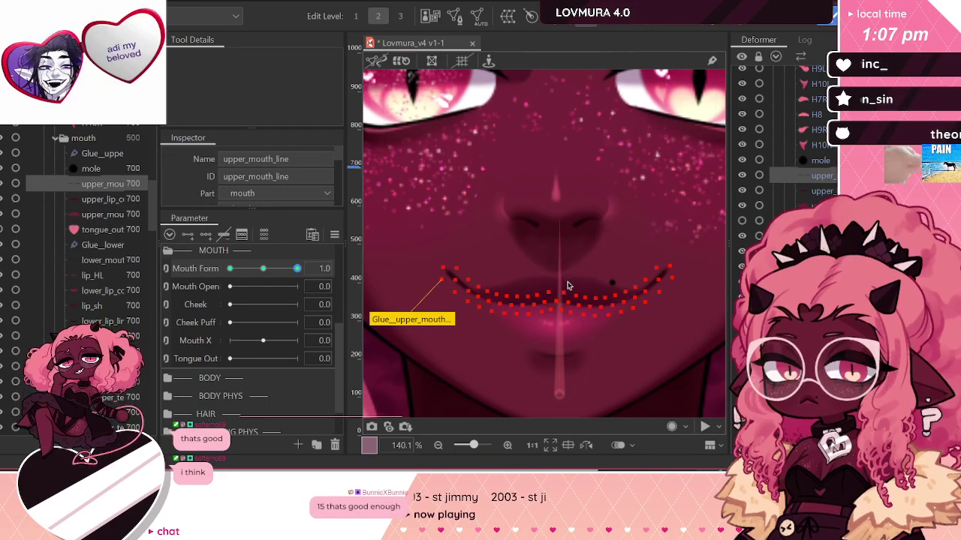
{"action": "scroll", "coordinate": [638, 306], "scroll_direction": "up", "scroll_amount": 1}
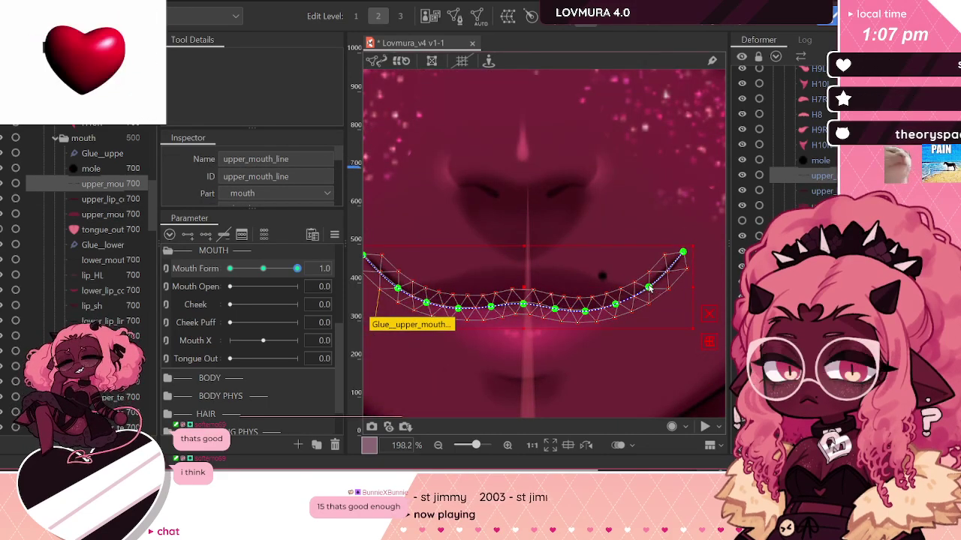
{"action": "left_click", "coordinate": [648, 286]}
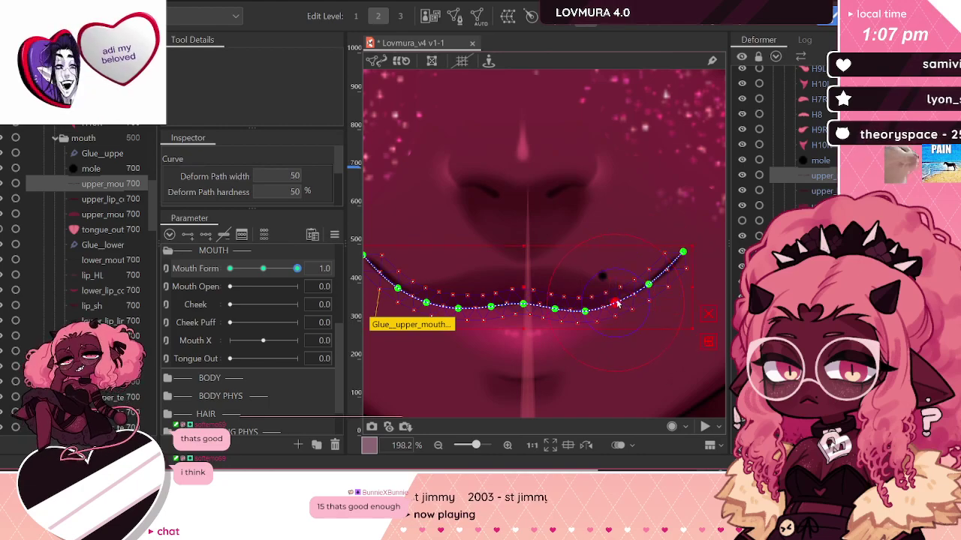
{"action": "scroll", "coordinate": [622, 300], "scroll_direction": "down", "scroll_amount": 1}
{"action": "left_click", "coordinate": [694, 274]}
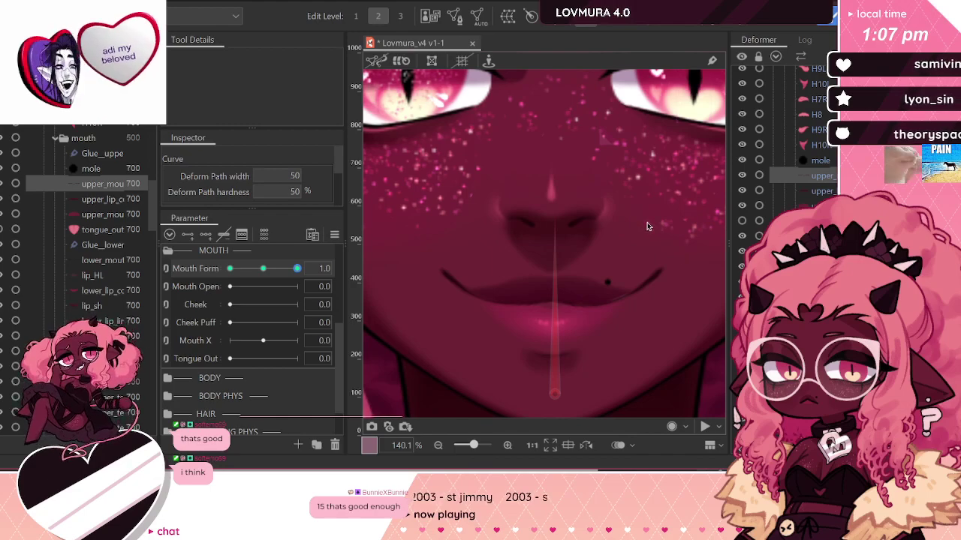
Step: Compare the whole face at Mouth Form 0.0 with the smile at 1.0
{"action": "scroll", "coordinate": [647, 226], "scroll_direction": "down", "scroll_amount": 5}
{"action": "scroll", "coordinate": [486, 211], "scroll_direction": "down", "scroll_amount": 1}
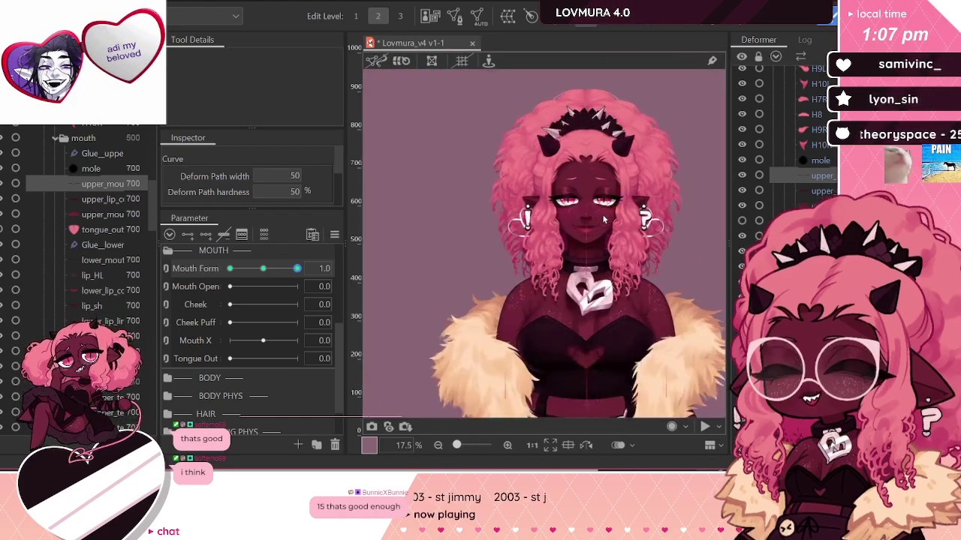
{"action": "scroll", "coordinate": [605, 218], "scroll_direction": "up", "scroll_amount": 2}
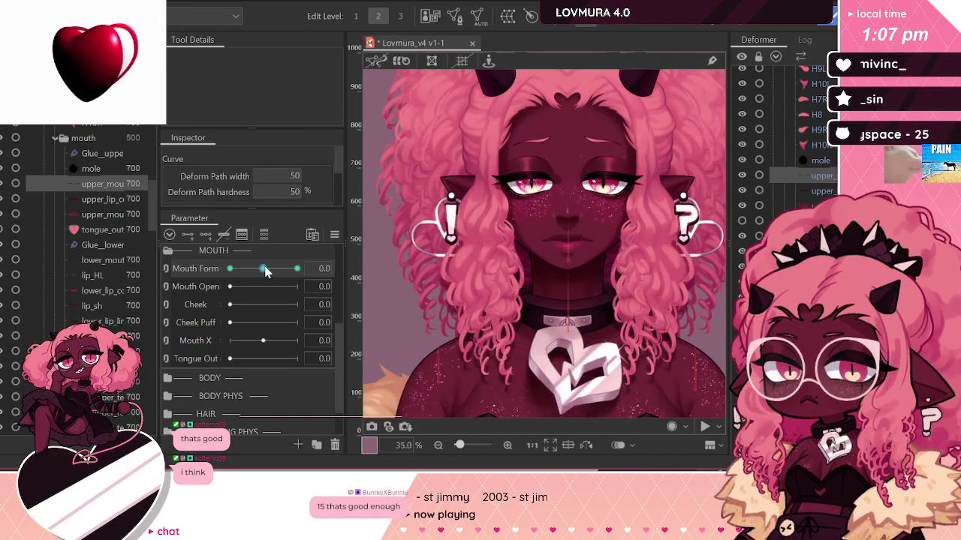
{"action": "left_click_drag", "start_coordinate": [265, 272], "coordinate": [340, 281]}
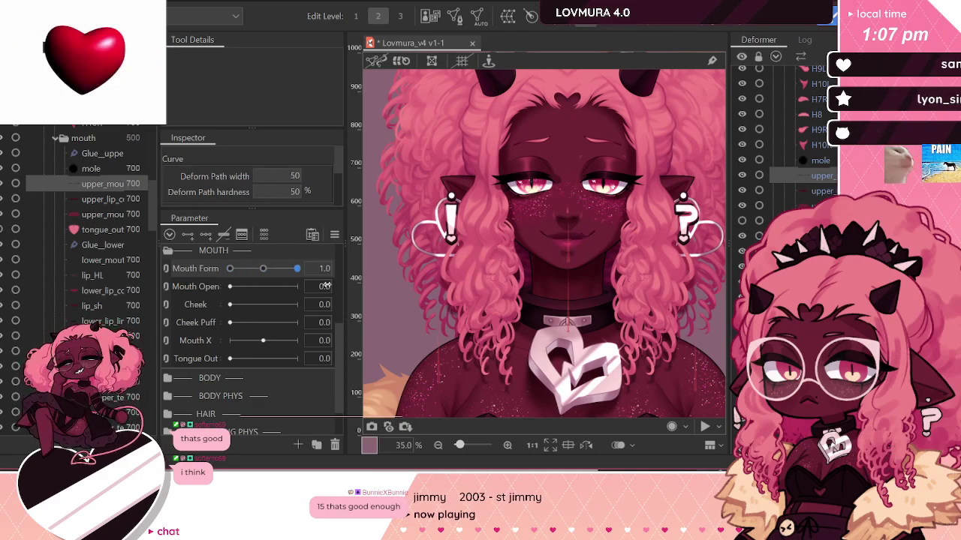
{"action": "scroll", "coordinate": [561, 248], "scroll_direction": "up", "scroll_amount": 4}
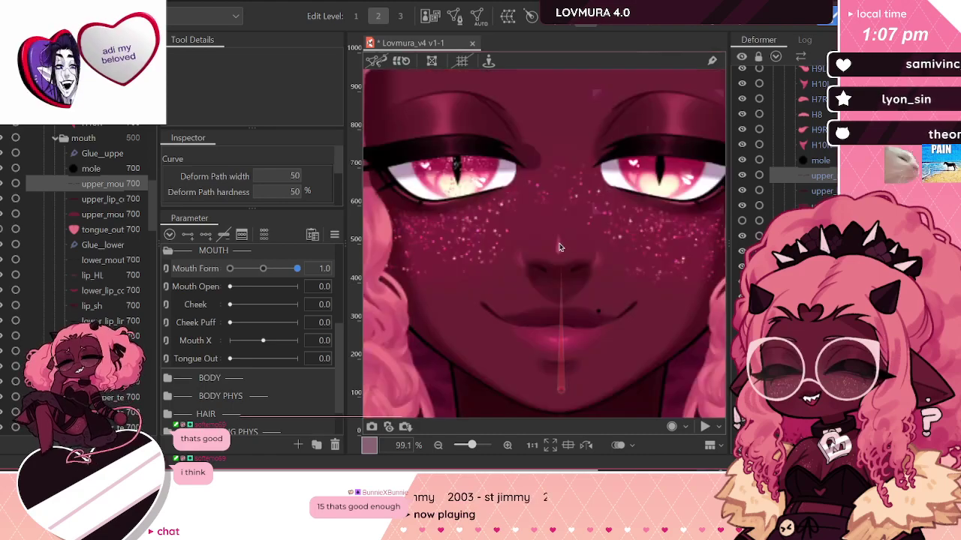
Step: Lower the central path point of upper_mouth_line slightly to flatten the middle of the smile
{"action": "left_click", "coordinate": [824, 180]}
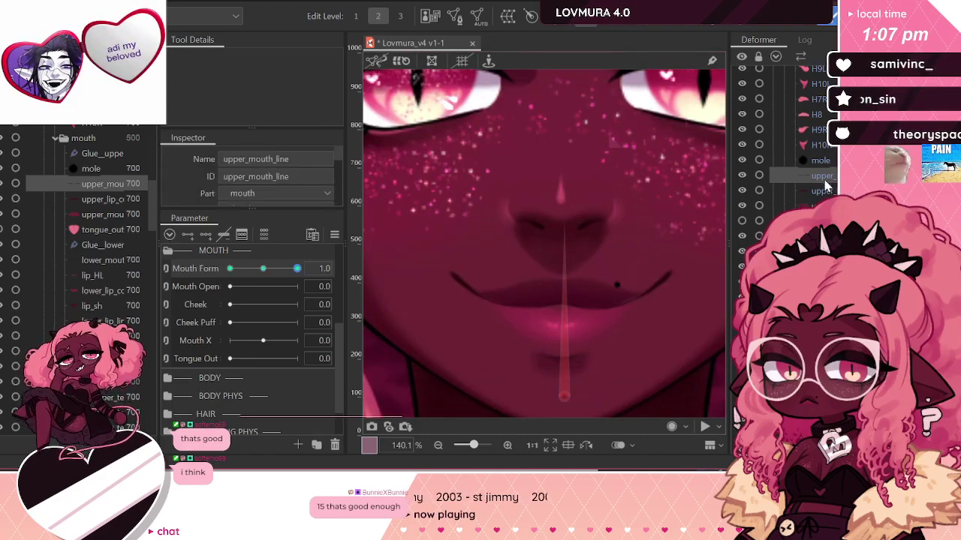
{"action": "left_click", "coordinate": [566, 306]}
{"action": "scroll", "coordinate": [564, 307], "scroll_direction": "up", "scroll_amount": 2}
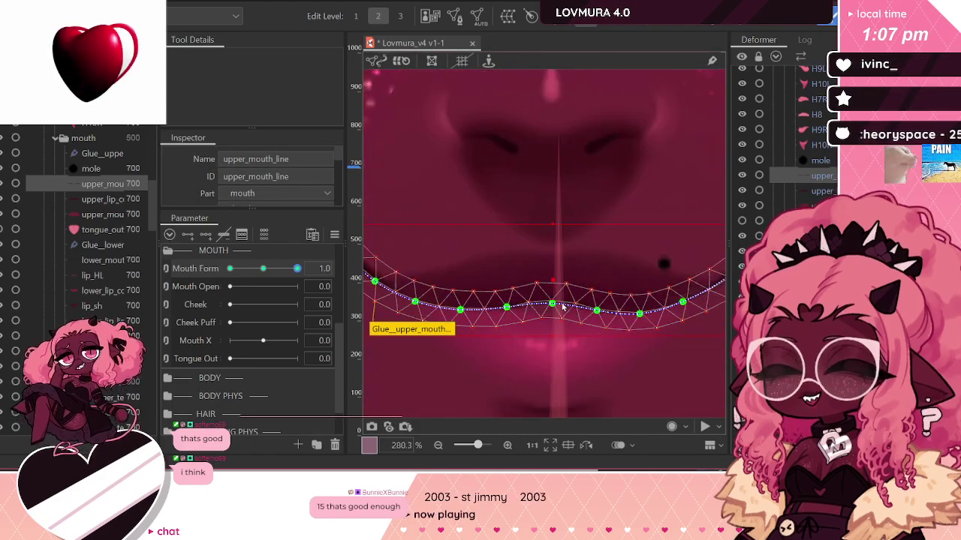
{"action": "left_click", "coordinate": [553, 308]}
{"action": "left_click_drag", "start_coordinate": [553, 308], "coordinate": [554, 310]}
Step: Raise the central path point of lower_lip_color to bring the lip colour up to the mouth line
{"action": "left_click", "coordinate": [821, 203]}
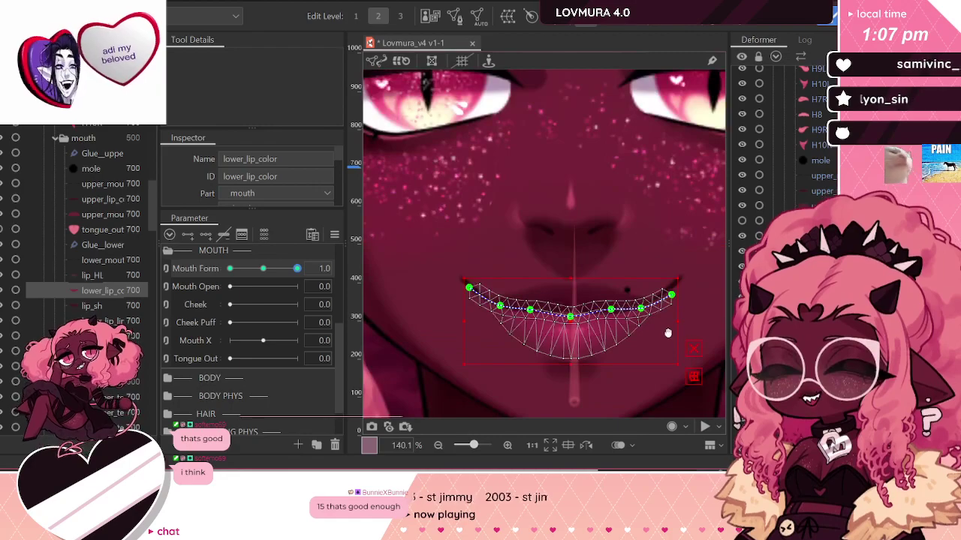
{"action": "scroll", "coordinate": [620, 335], "scroll_direction": "down", "scroll_amount": 4}
{"action": "scroll", "coordinate": [619, 336], "scroll_direction": "up", "scroll_amount": 4}
{"action": "left_click", "coordinate": [554, 302]}
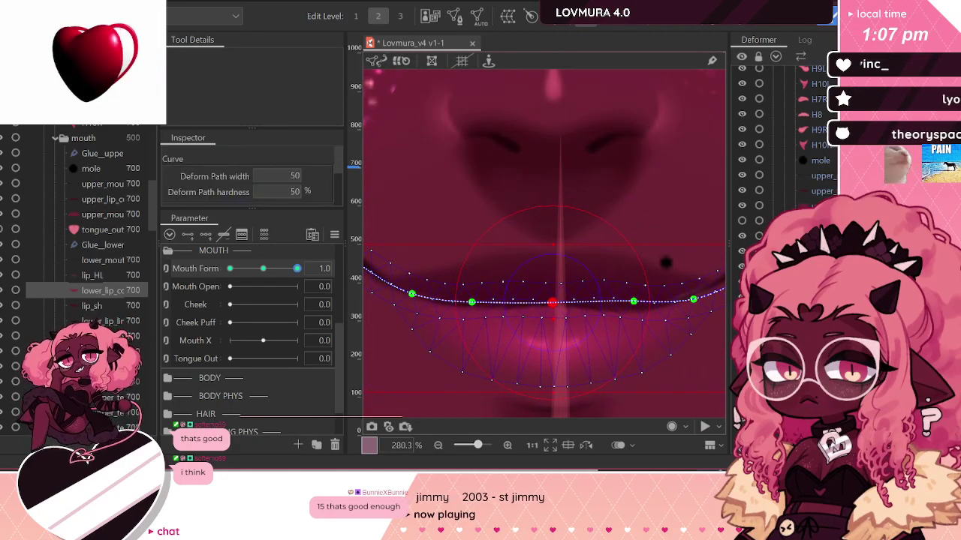
{"action": "left_click", "coordinate": [591, 341]}
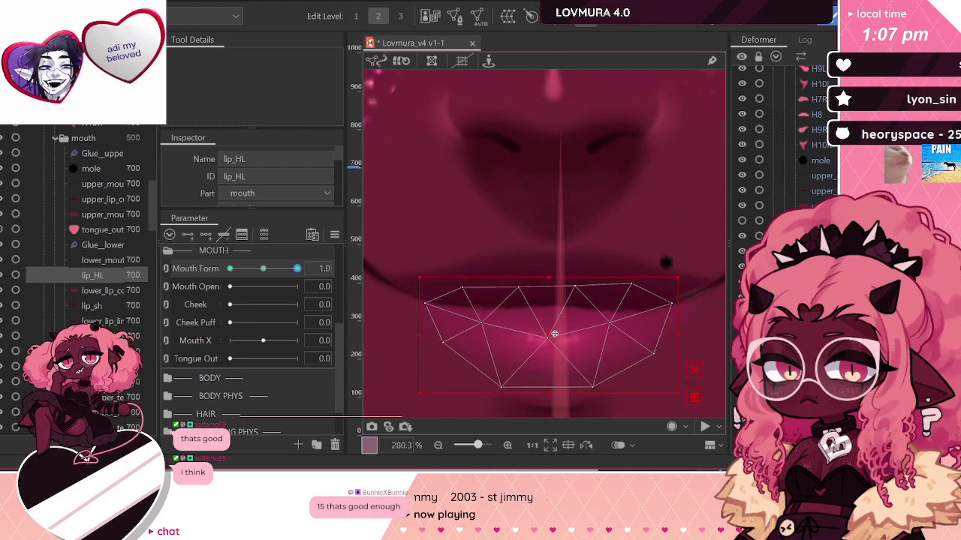
{"action": "scroll", "coordinate": [556, 337], "scroll_direction": "down", "scroll_amount": 4}
{"action": "scroll", "coordinate": [556, 336], "scroll_direction": "down", "scroll_amount": 1}
{"action": "scroll", "coordinate": [556, 336], "scroll_direction": "up", "scroll_amount": 1}
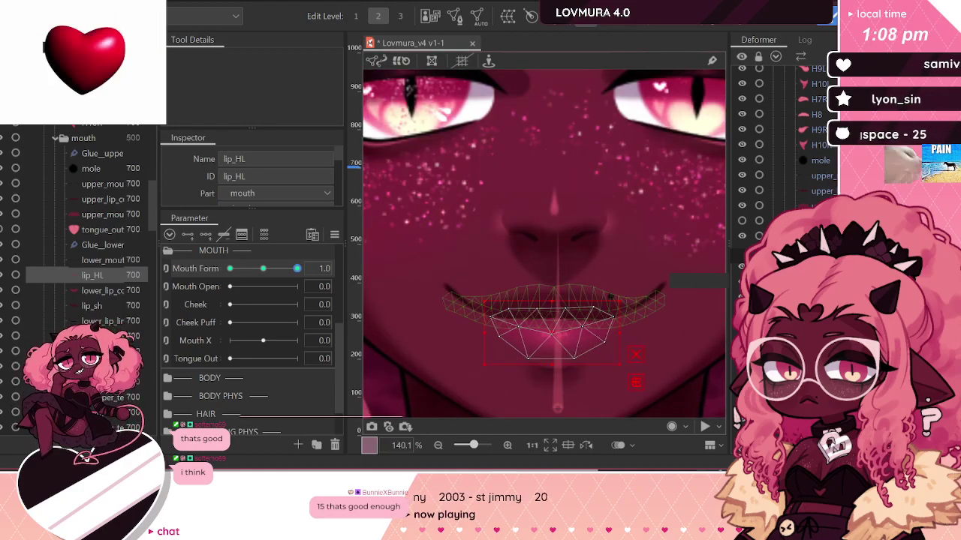
Step: Adjust the upper_lip_color path point near the mole-side mouth corner to fit the smile's curve
{"action": "left_click", "coordinate": [823, 192]}
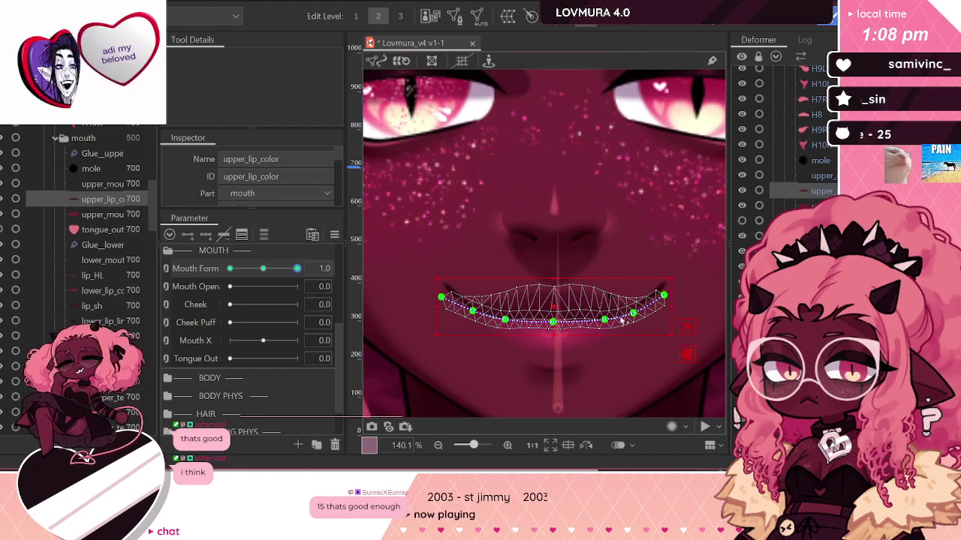
{"action": "scroll", "coordinate": [606, 328], "scroll_direction": "up", "scroll_amount": 4}
{"action": "mouse_move", "coordinate": [645, 311]}
{"action": "left_mouse_down"}
{"action": "mouse_move", "coordinate": [648, 327]}
{"action": "mouse_move", "coordinate": [623, 325]}
{"action": "mouse_move", "coordinate": [645, 311]}
{"action": "left_mouse_up"}
{"action": "left_click", "coordinate": [818, 191]}
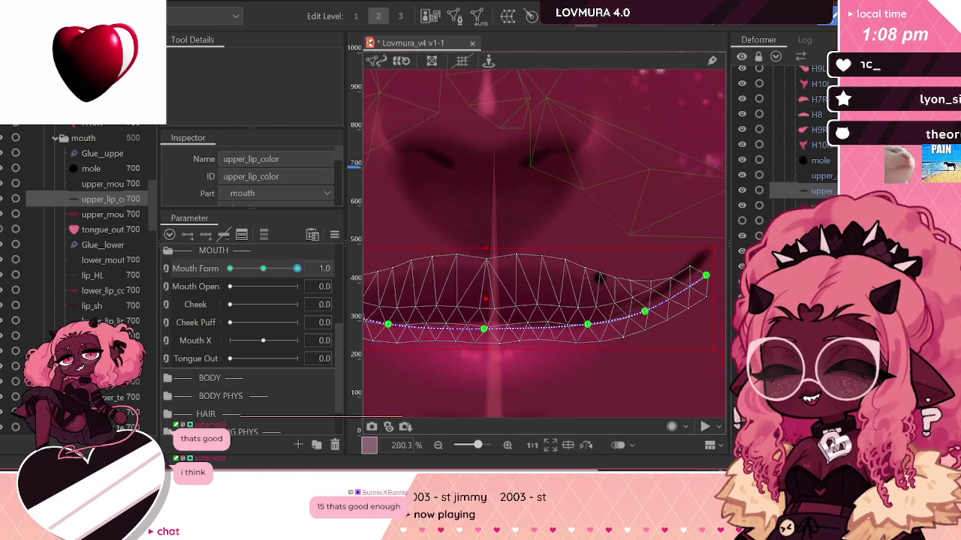
Step: Raise the lower_mouth_line path points near both mouth corners slightly to even out the smile's lower curve
{"action": "left_click", "coordinate": [818, 296]}
{"action": "left_click", "coordinate": [657, 299]}
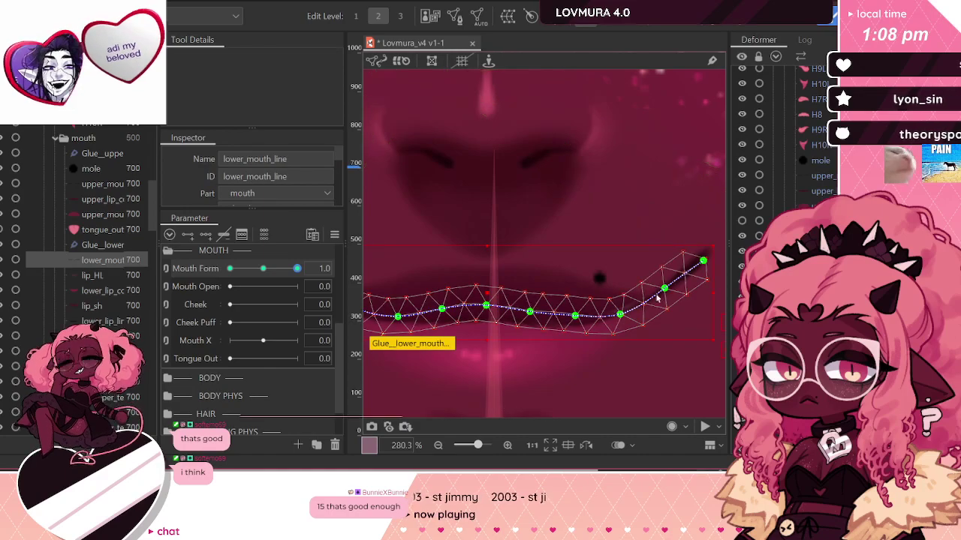
{"action": "left_click", "coordinate": [621, 312]}
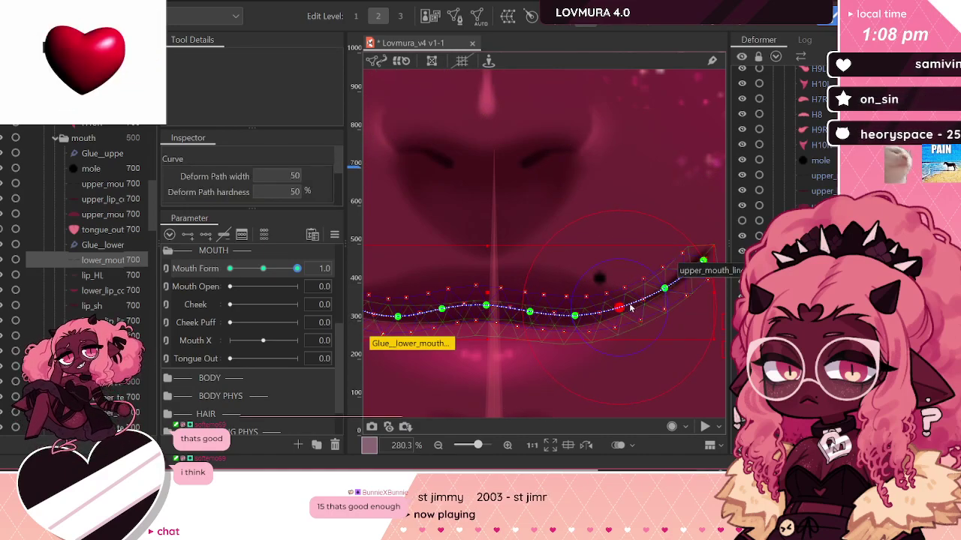
{"action": "scroll", "coordinate": [632, 306], "scroll_direction": "down", "scroll_amount": 2}
{"action": "scroll", "coordinate": [472, 311], "scroll_direction": "up", "scroll_amount": 1}
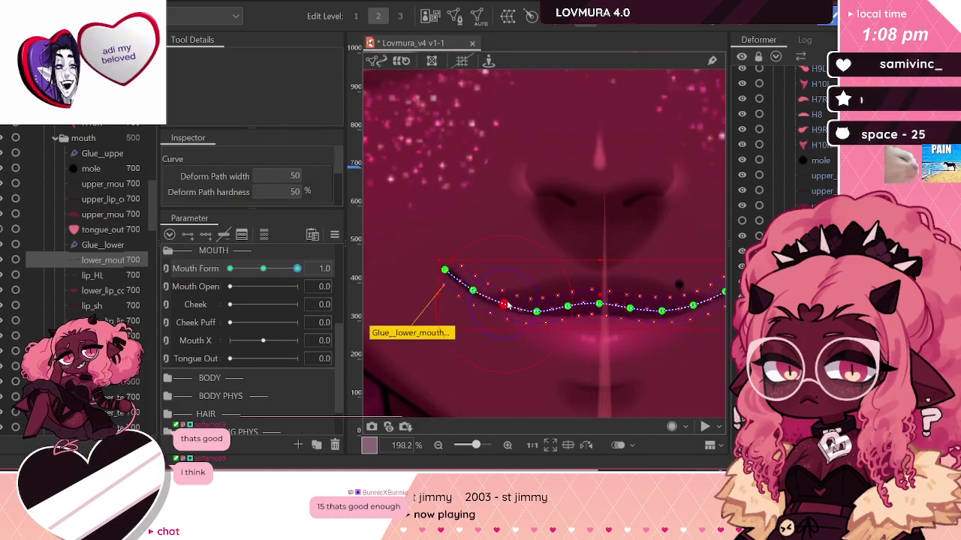
{"action": "left_click", "coordinate": [536, 312]}
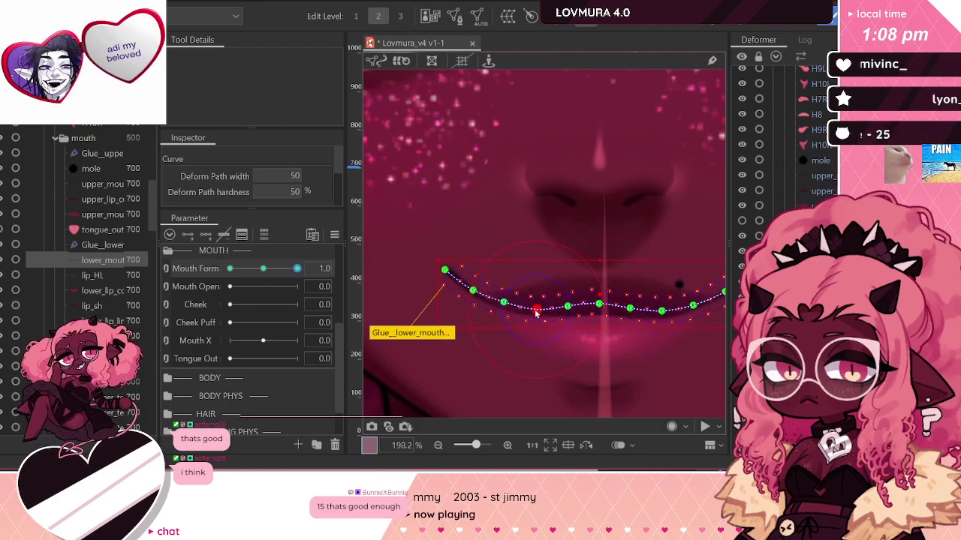
Step: Review the mouth on the whole face across Mouth Form, from the 1.0 smile to the -1.0 frown
{"action": "scroll", "coordinate": [485, 291], "scroll_direction": "down", "scroll_amount": 4}
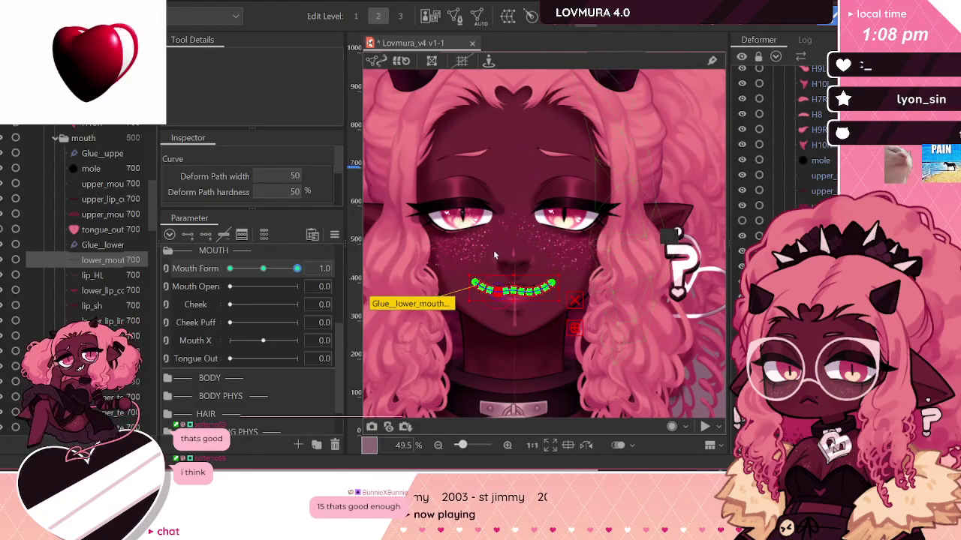
{"action": "scroll", "coordinate": [493, 250], "scroll_direction": "down", "scroll_amount": 3}
{"action": "scroll", "coordinate": [561, 252], "scroll_direction": "up", "scroll_amount": 4}
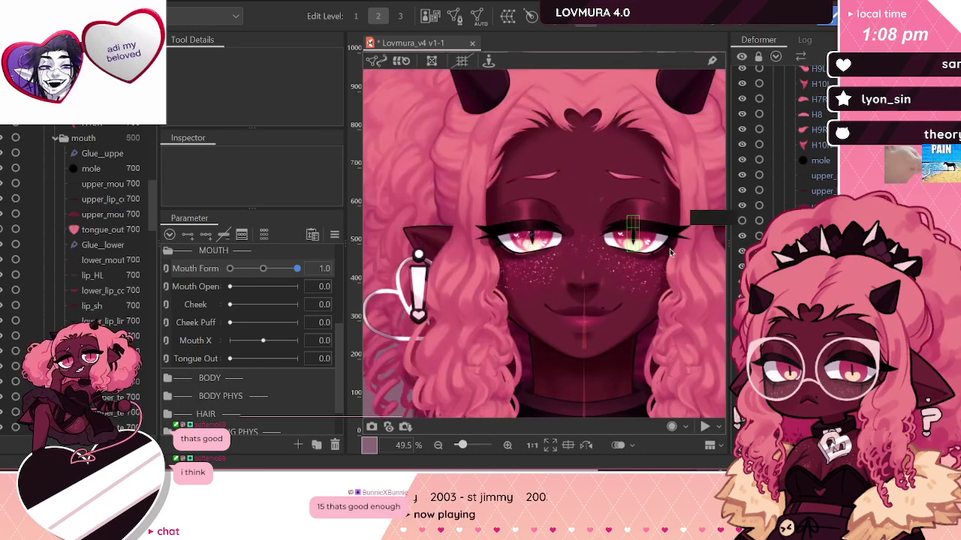
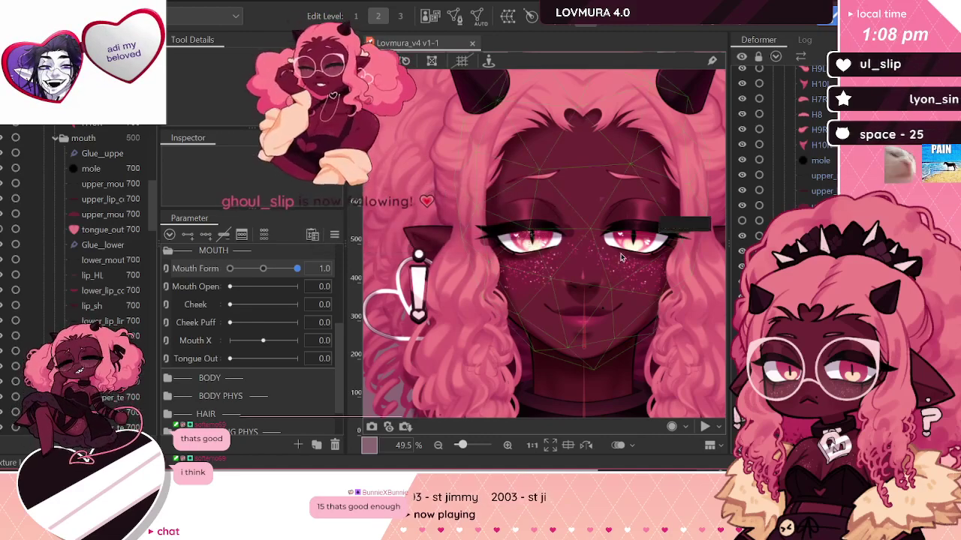
{"action": "left_click_drag", "start_coordinate": [266, 269], "coordinate": [412, 260]}
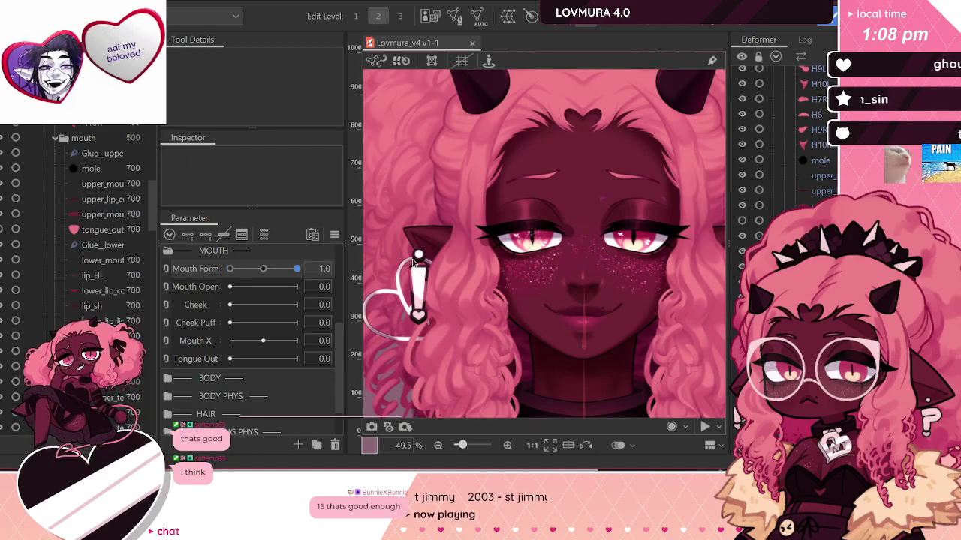
{"action": "left_click_drag", "start_coordinate": [282, 268], "coordinate": [207, 258]}
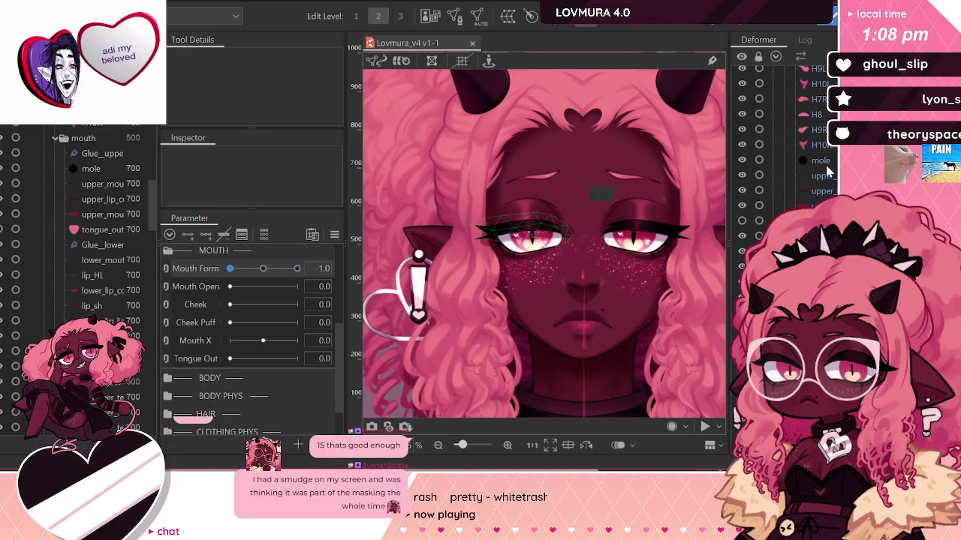
Step: Move the mole straight down closer to the upper lip at Mouth Form -1.0
{"action": "left_click", "coordinate": [602, 311]}
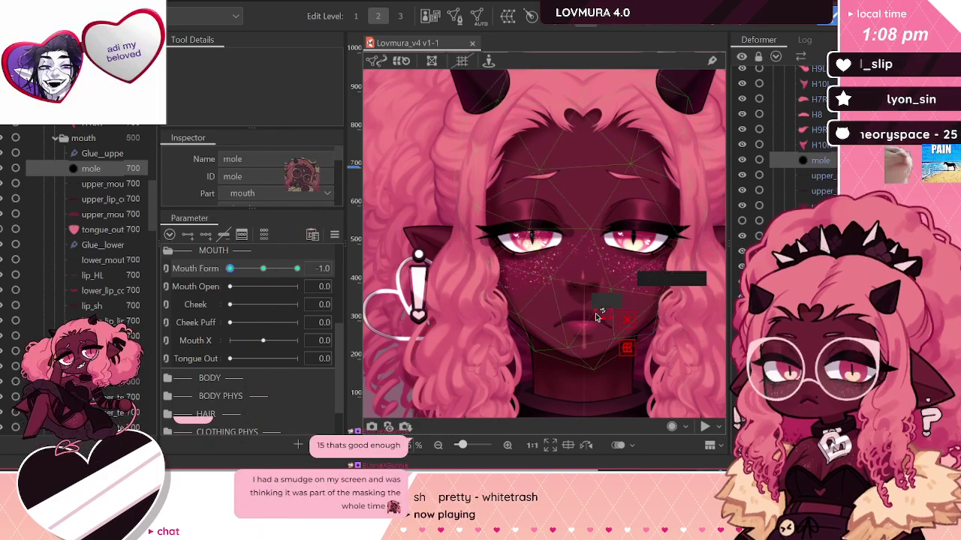
{"action": "scroll", "coordinate": [597, 314], "scroll_direction": "up", "scroll_amount": 2}
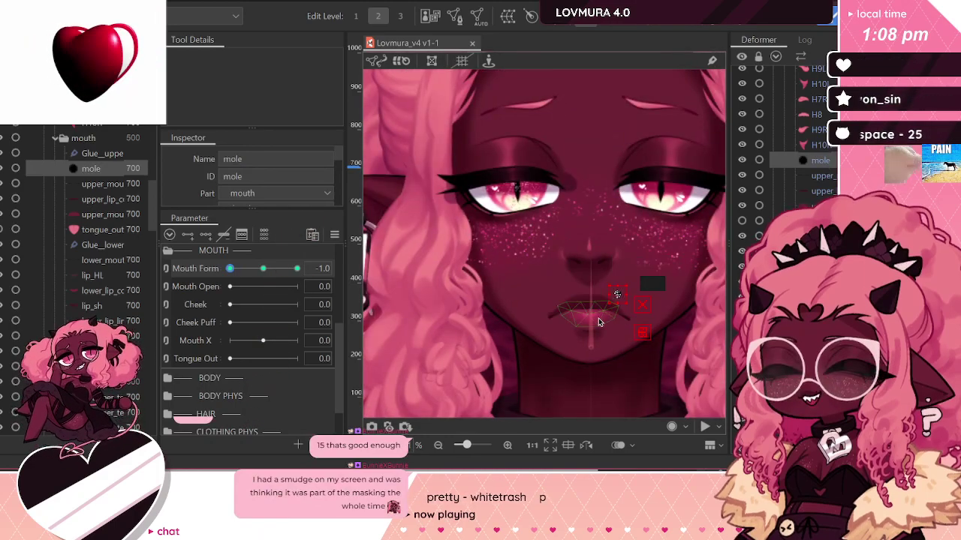
{"action": "scroll", "coordinate": [596, 321], "scroll_direction": "up", "scroll_amount": 1}
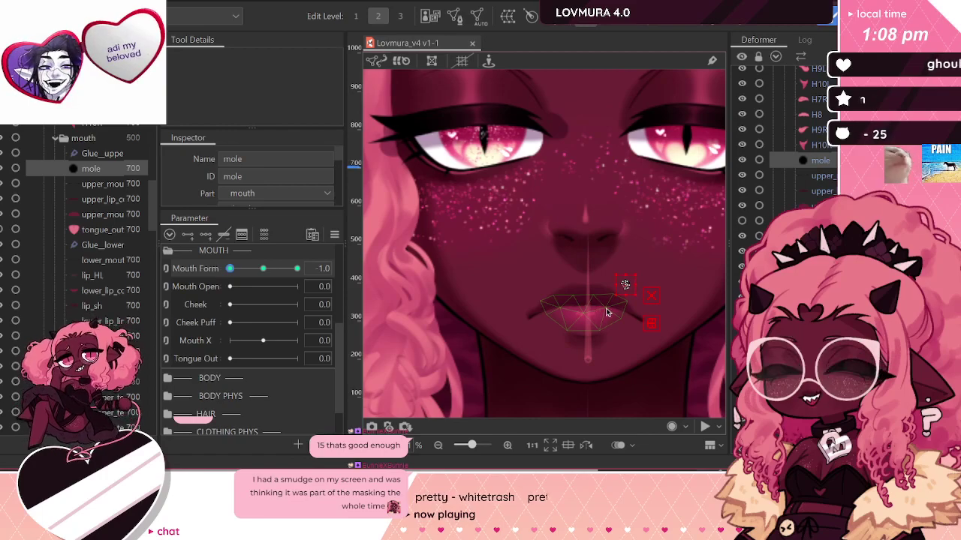
{"action": "scroll", "coordinate": [616, 282], "scroll_direction": "up", "scroll_amount": 1}
{"action": "scroll", "coordinate": [616, 279], "scroll_direction": "up", "scroll_amount": 1}
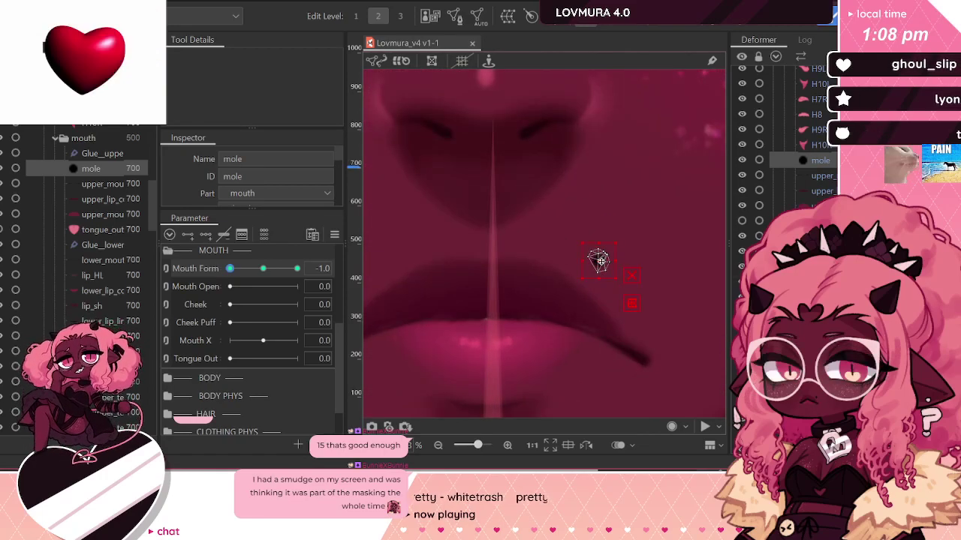
{"action": "left_click_drag", "start_coordinate": [600, 260], "coordinate": [599, 286]}
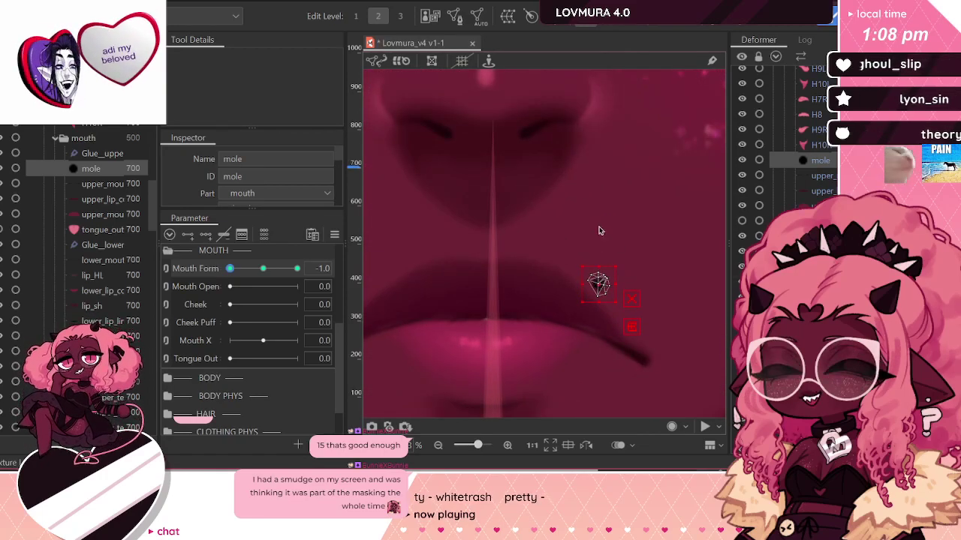
{"action": "scroll", "coordinate": [599, 231], "scroll_direction": "down", "scroll_amount": 7}
Step: Set Mouth Form to 1.0 and inspect the mole's placement against the smile
{"action": "left_click", "coordinate": [808, 134]}
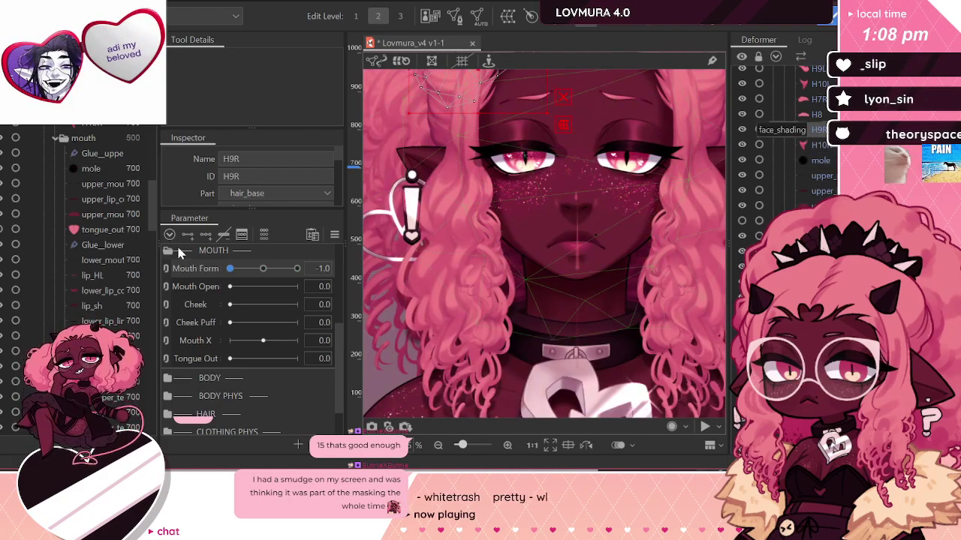
{"action": "left_click_drag", "start_coordinate": [257, 271], "coordinate": [292, 280]}
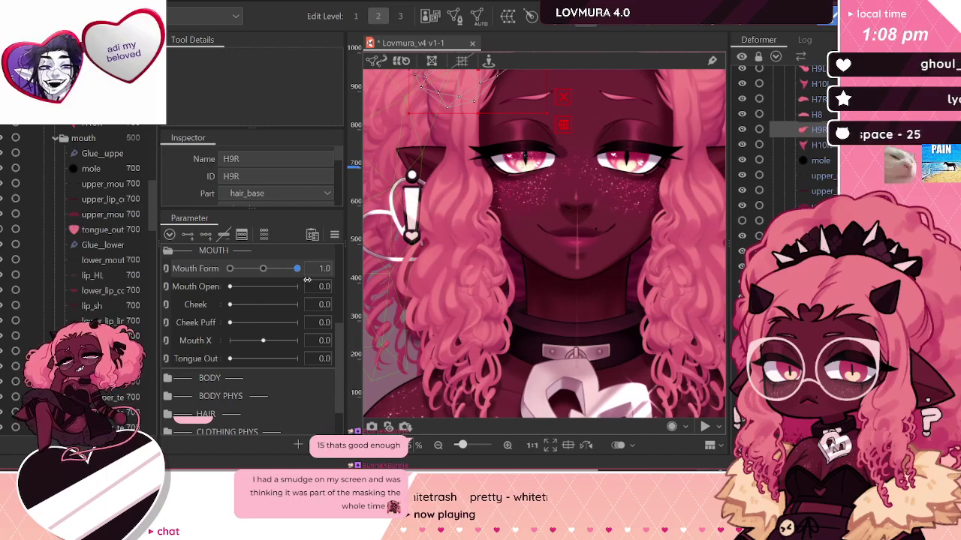
{"action": "left_click", "coordinate": [820, 160]}
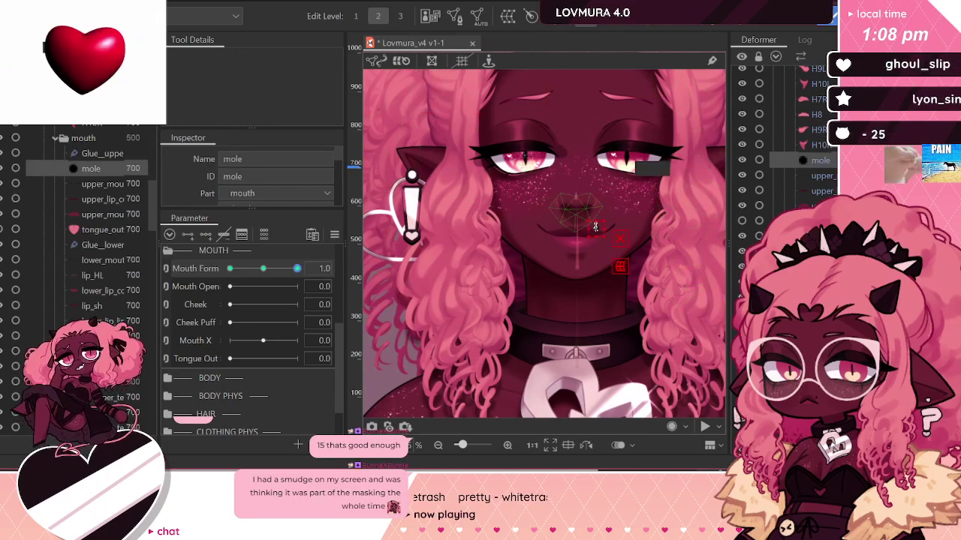
{"action": "scroll", "coordinate": [432, 256], "scroll_direction": "up", "scroll_amount": 3}
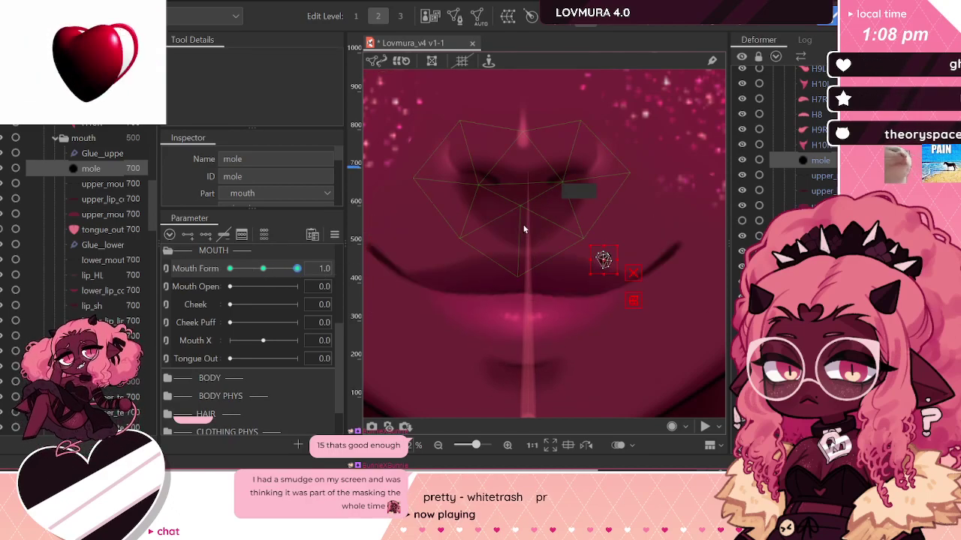
{"action": "scroll", "coordinate": [523, 228], "scroll_direction": "down", "scroll_amount": 5}
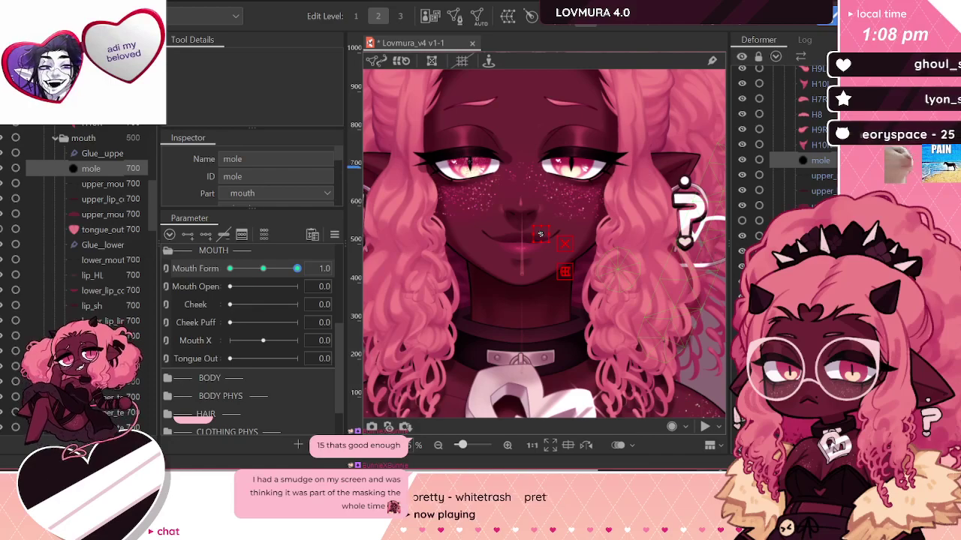
Step: Check the mole's placement against the mouth at Mouth Form -1.0, both close up and on the whole character
{"action": "left_click", "coordinate": [521, 248]}
{"action": "left_click", "coordinate": [563, 233]}
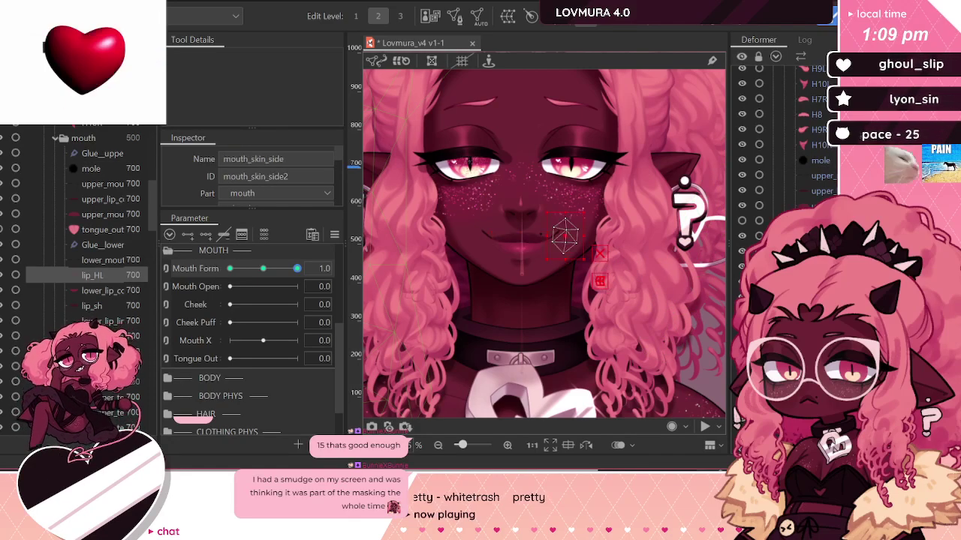
{"action": "left_click", "coordinate": [523, 258]}
{"action": "left_click", "coordinate": [523, 257]}
{"action": "left_click", "coordinate": [814, 160]}
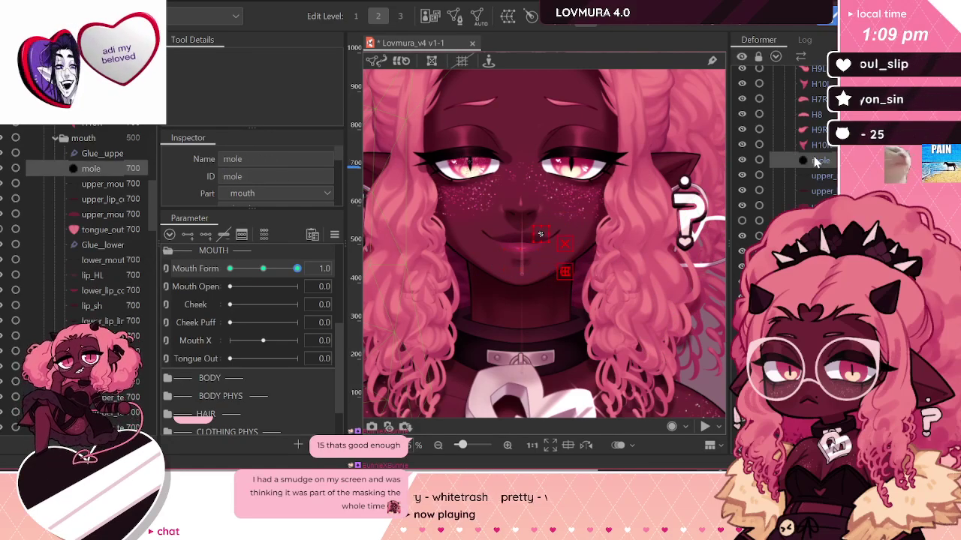
{"action": "left_click_drag", "start_coordinate": [271, 275], "coordinate": [202, 272]}
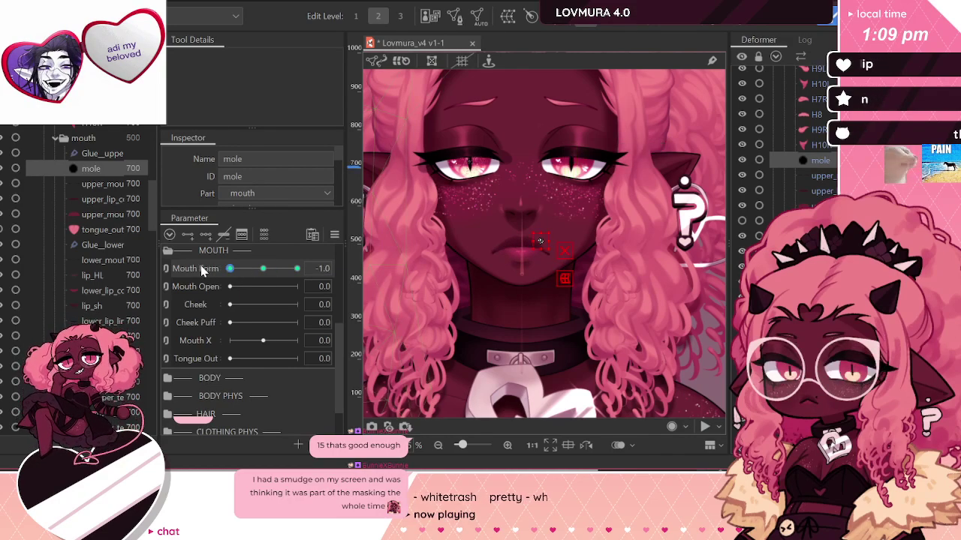
{"action": "scroll", "coordinate": [615, 261], "scroll_direction": "down", "scroll_amount": 5}
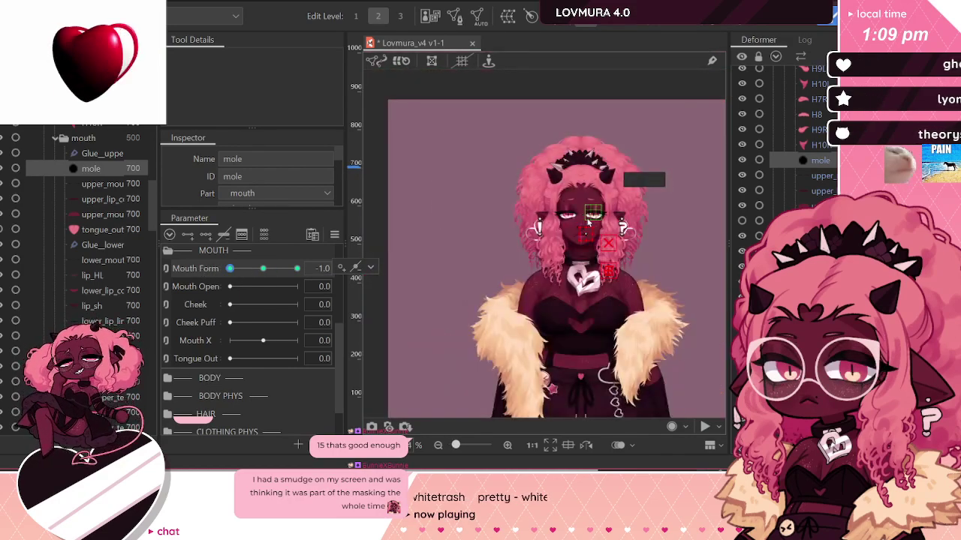
{"action": "scroll", "coordinate": [587, 253], "scroll_direction": "up", "scroll_amount": 2}
{"action": "scroll", "coordinate": [605, 283], "scroll_direction": "up", "scroll_amount": 3}
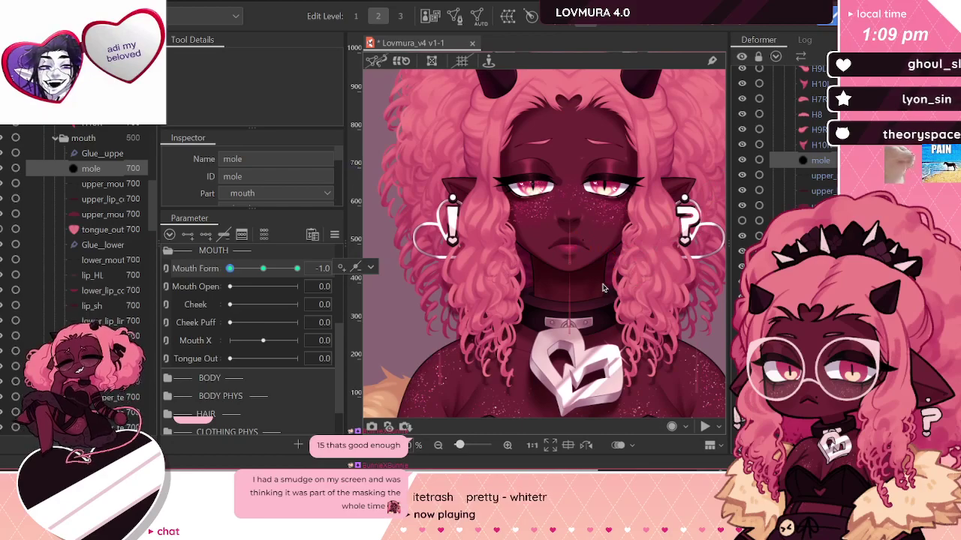
{"action": "scroll", "coordinate": [588, 235], "scroll_direction": "up", "scroll_amount": 2}
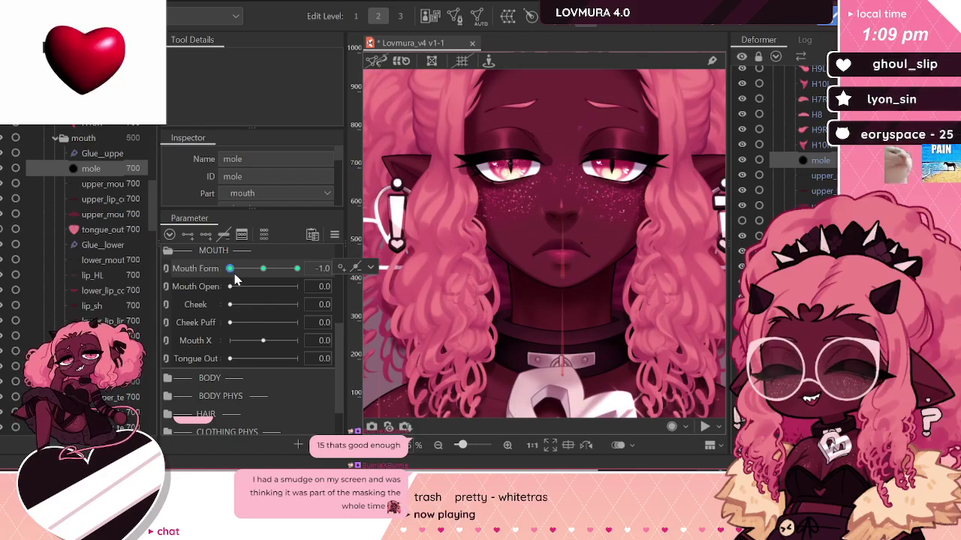
{"action": "mouse_move", "coordinate": [230, 268]}
{"action": "left_mouse_down"}
{"action": "mouse_move", "coordinate": [274, 275]}
{"action": "mouse_move", "coordinate": [216, 278]}
{"action": "left_mouse_up"}
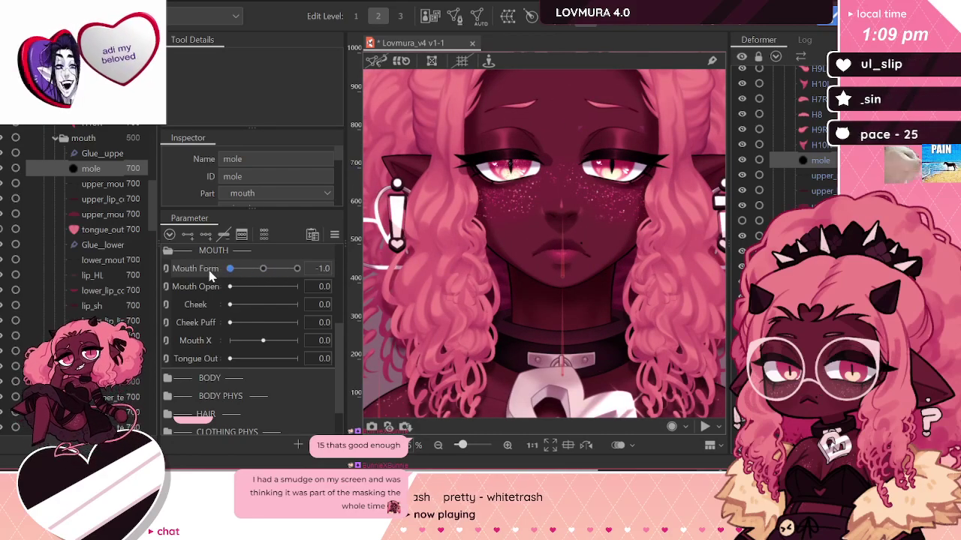
{"action": "scroll", "coordinate": [547, 236], "scroll_direction": "up", "scroll_amount": 2}
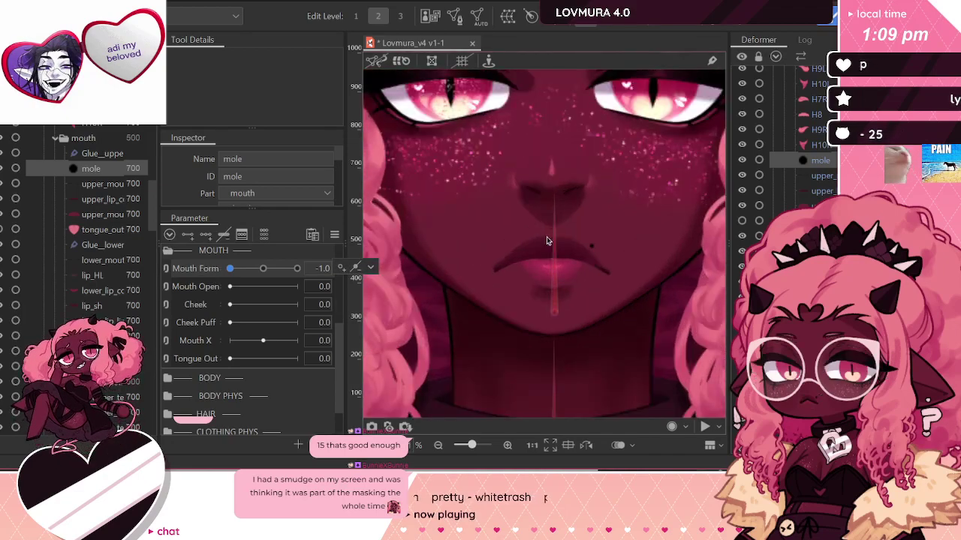
Step: Raise the upper_lip_color path point at the mole-side mouth corner slightly at Mouth Form -1.0
{"action": "left_click", "coordinate": [808, 192]}
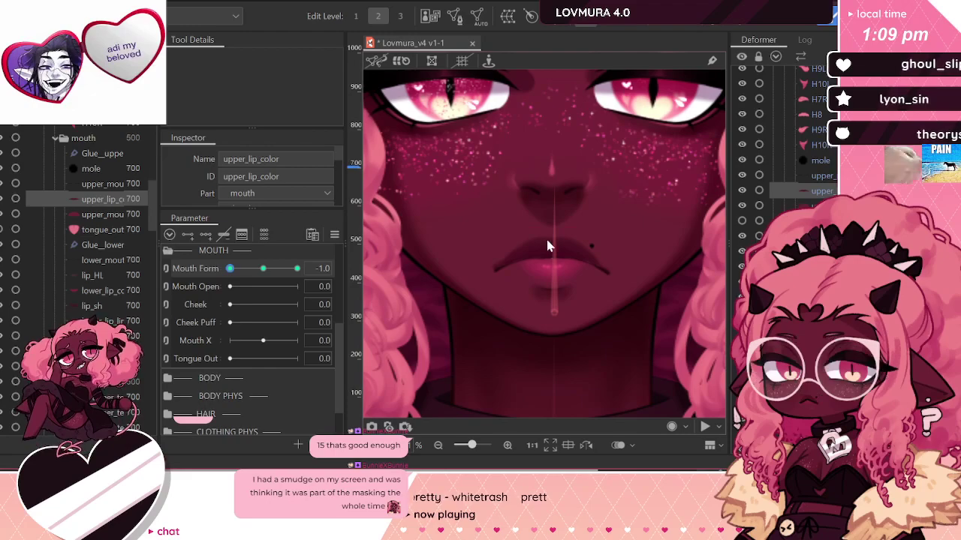
{"action": "left_click", "coordinate": [562, 254]}
{"action": "scroll", "coordinate": [615, 281], "scroll_direction": "up", "scroll_amount": 2}
{"action": "left_click", "coordinate": [616, 277]}
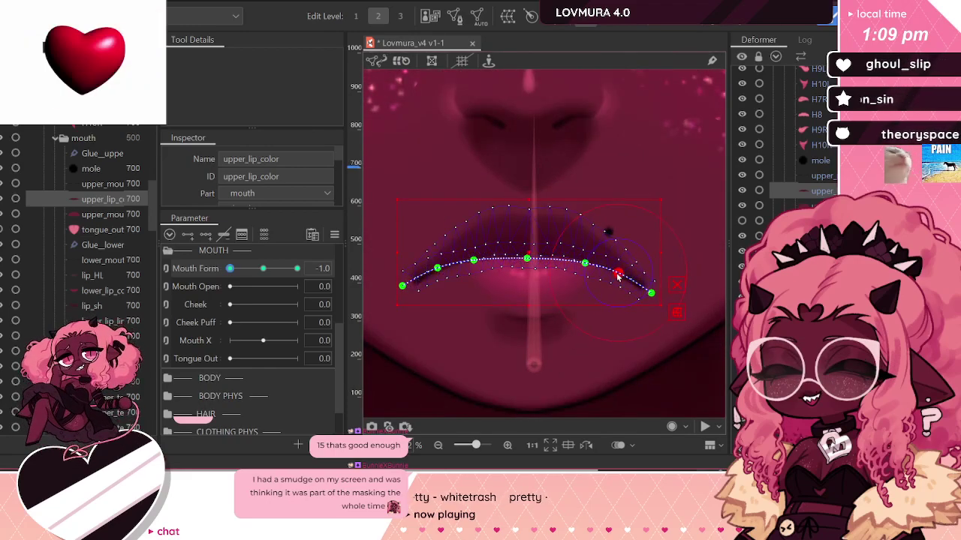
{"action": "left_click", "coordinate": [651, 293]}
{"action": "left_click_drag", "start_coordinate": [651, 294], "coordinate": [651, 287]}
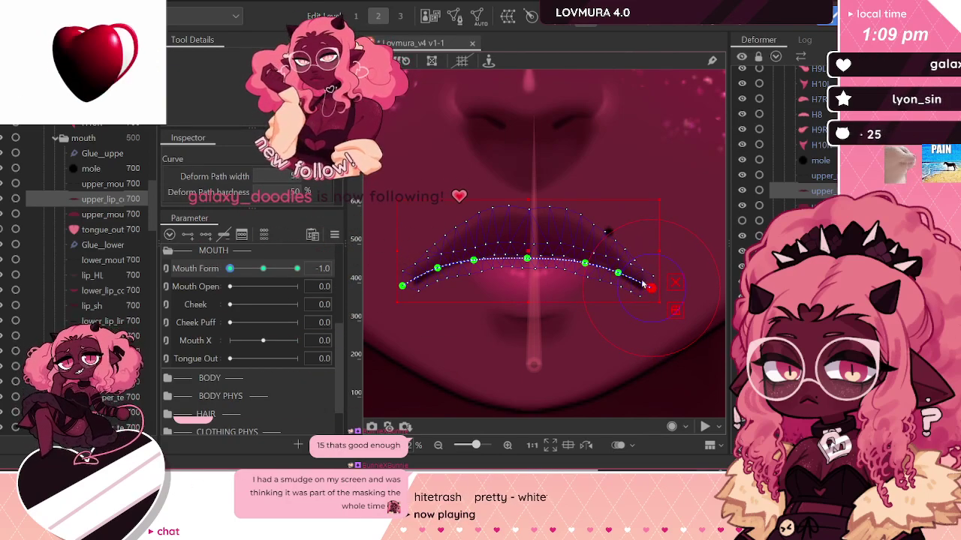
{"action": "key", "text": "ctrl+t"}
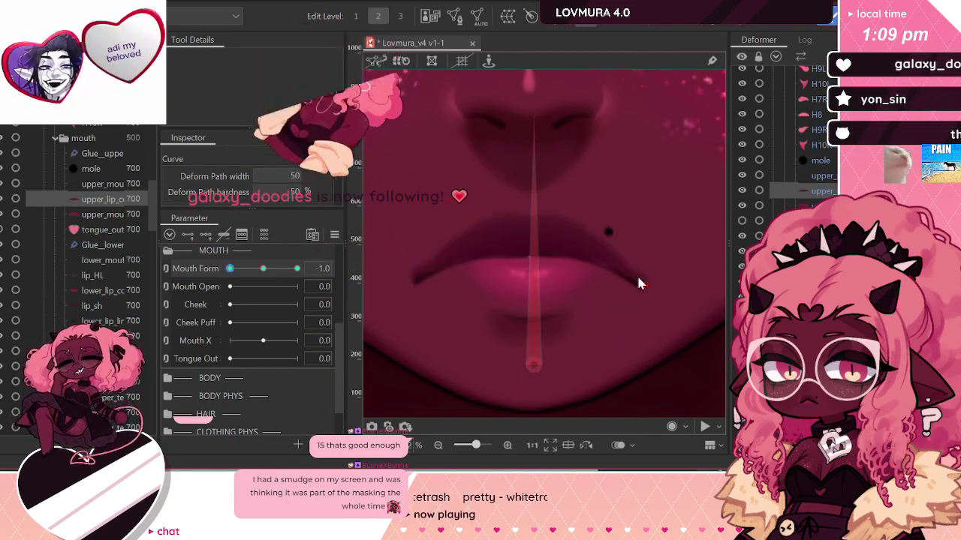
Step: Review the adjusted frown on the whole face, and set Mouth Form to 1.0 to compare the smile
{"action": "scroll", "coordinate": [568, 238], "scroll_direction": "down", "scroll_amount": 3}
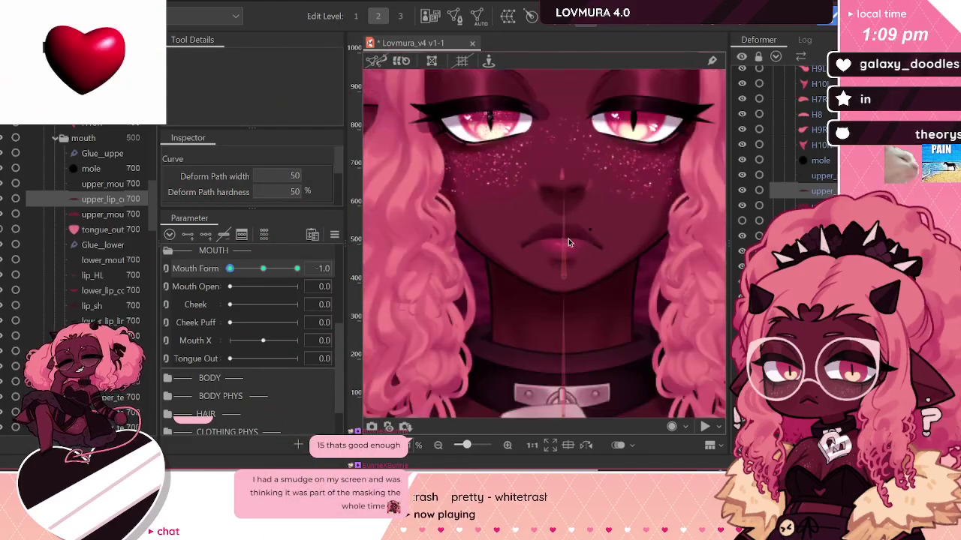
{"action": "scroll", "coordinate": [505, 227], "scroll_direction": "down", "scroll_amount": 2}
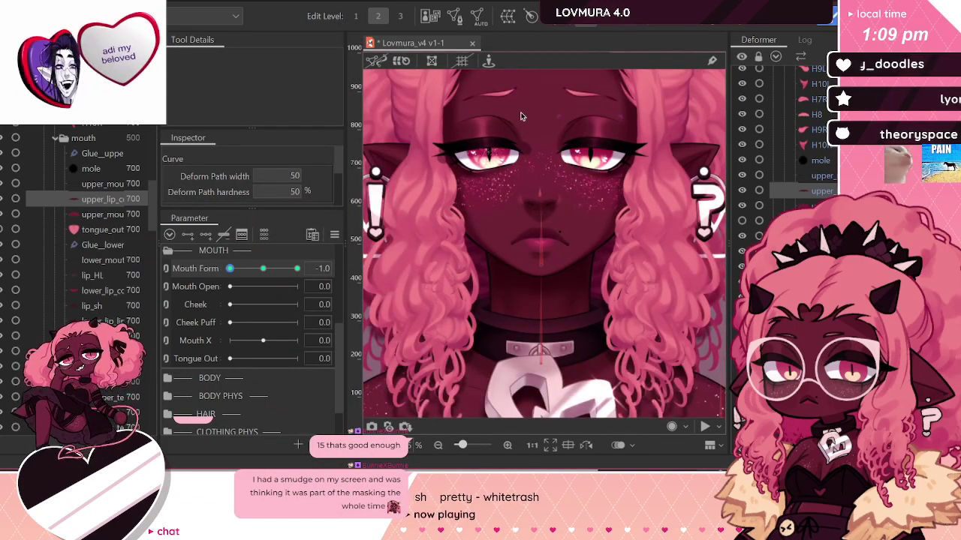
{"action": "left_click_drag", "start_coordinate": [242, 272], "coordinate": [308, 274]}
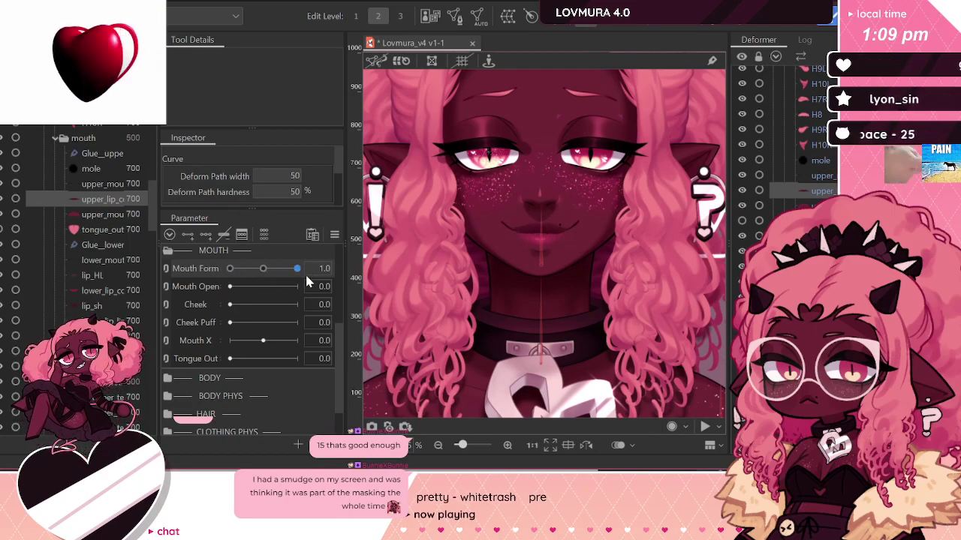
{"action": "left_click_drag", "start_coordinate": [272, 281], "coordinate": [300, 274]}
{"action": "left_click", "coordinate": [356, 268]}
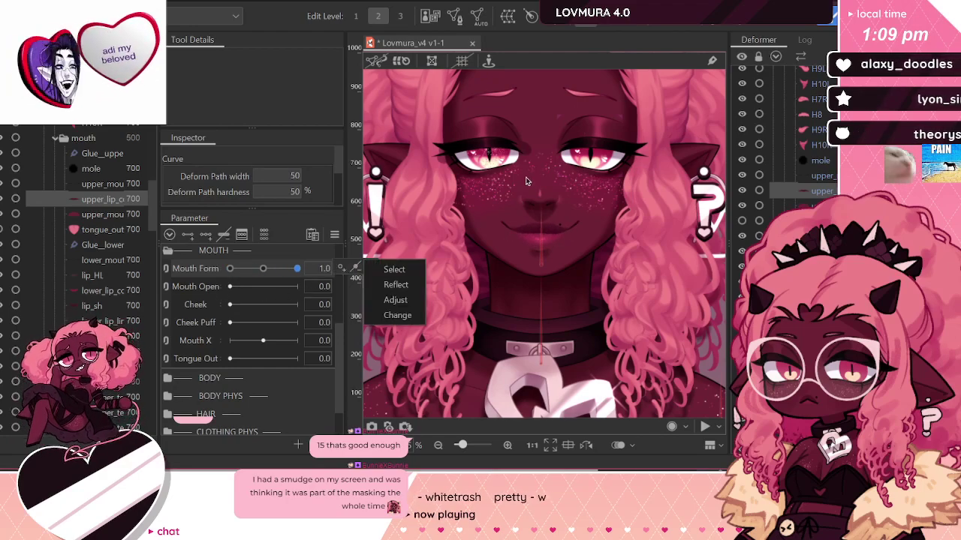
Step: Lower the centre path point of upper_mouth_line slightly at Mouth Form 1.0 and raise its neighbour on the mole side
{"action": "scroll", "coordinate": [526, 180], "scroll_direction": "up", "scroll_amount": 5}
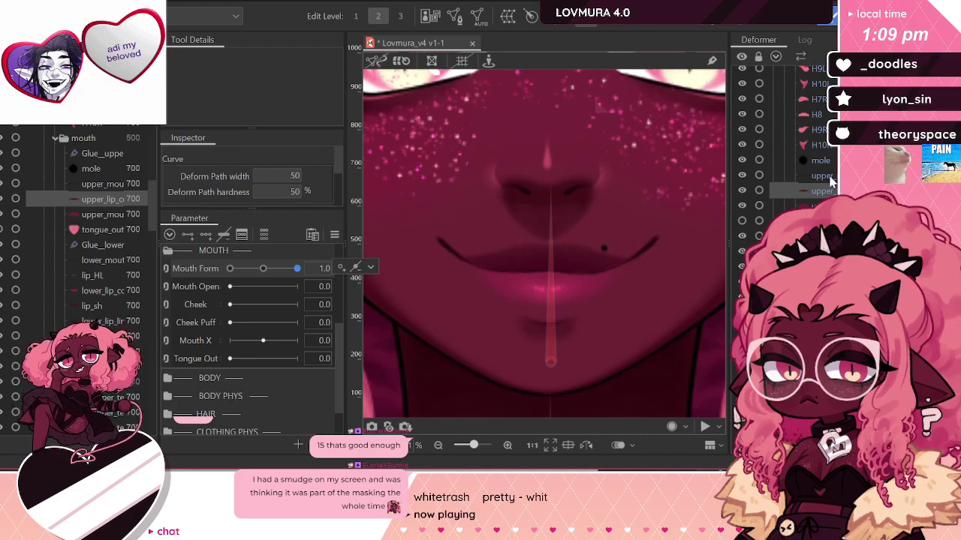
{"action": "left_click", "coordinate": [829, 177]}
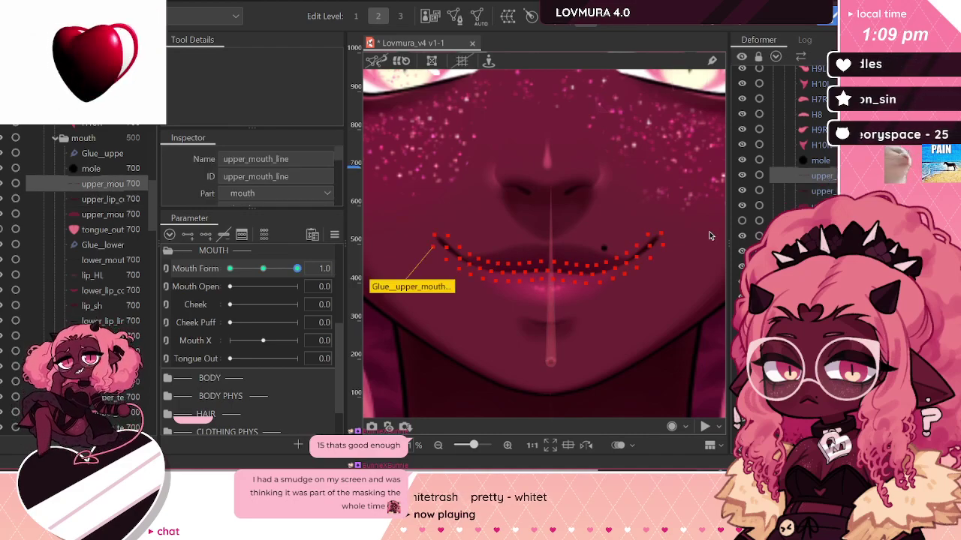
{"action": "left_click", "coordinate": [548, 270]}
{"action": "scroll", "coordinate": [548, 284], "scroll_direction": "up", "scroll_amount": 1}
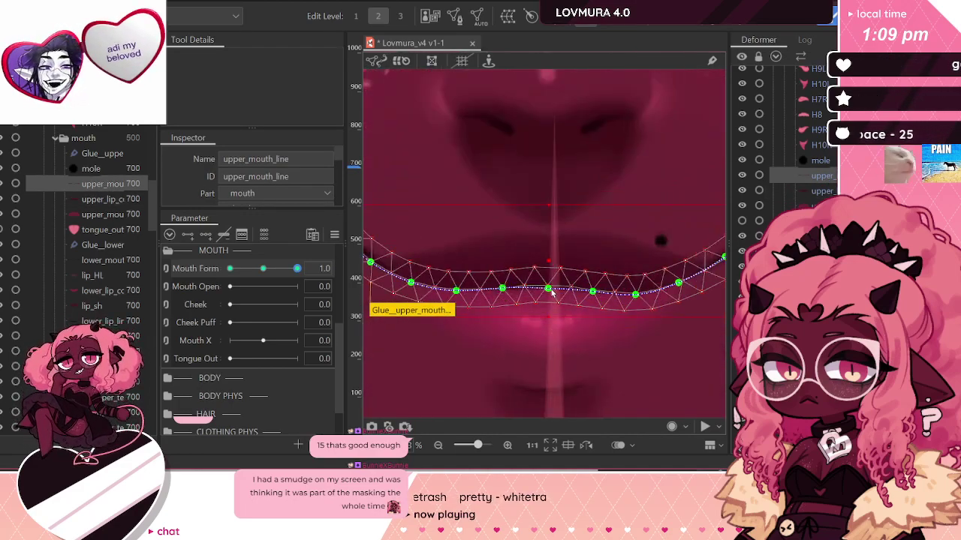
{"action": "left_click", "coordinate": [549, 290]}
{"action": "left_click", "coordinate": [552, 296]}
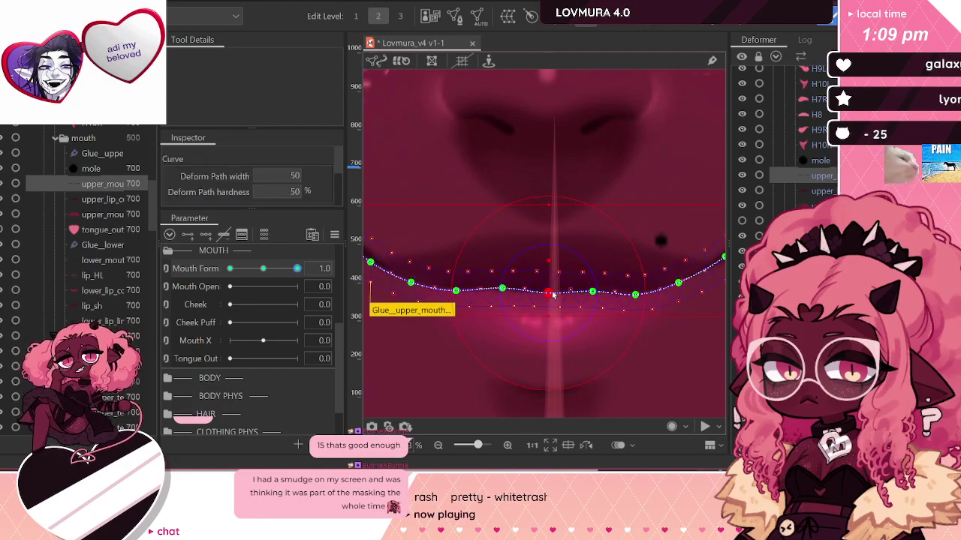
{"action": "left_click", "coordinate": [594, 292]}
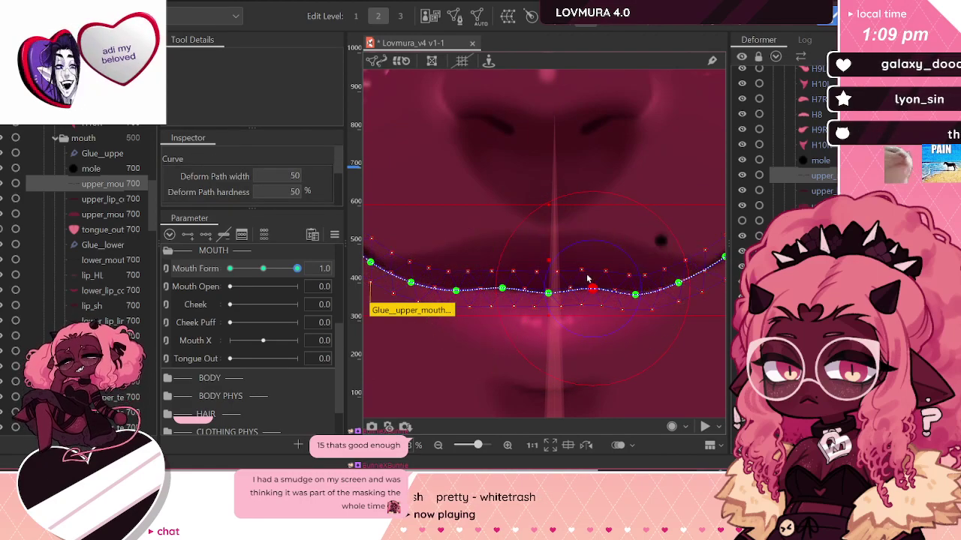
{"action": "scroll", "coordinate": [588, 280], "scroll_direction": "down", "scroll_amount": 3}
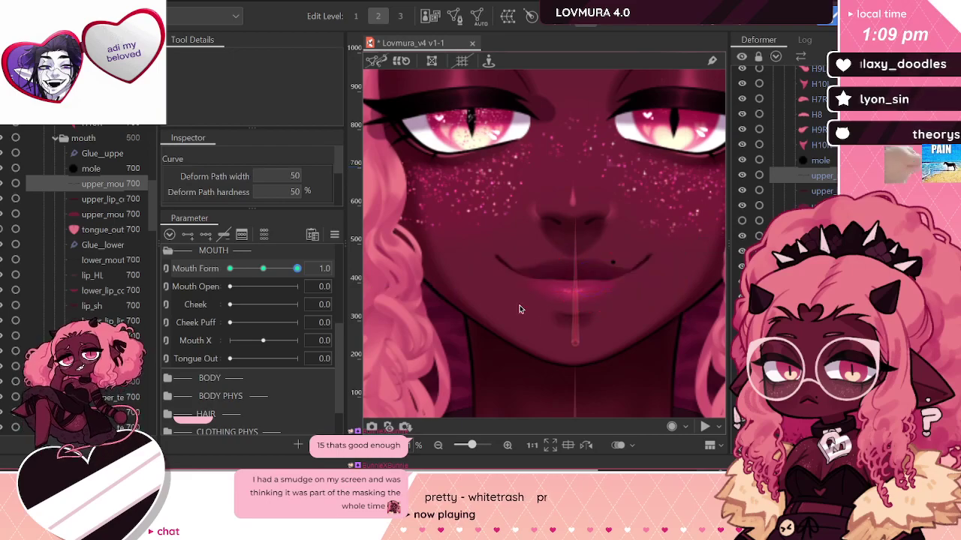
{"action": "scroll", "coordinate": [558, 267], "scroll_direction": "down", "scroll_amount": 3}
Step: Raise the second upper_mouth_line path point from the centre on the mole side slightly to smooth the smile
{"action": "scroll", "coordinate": [596, 275], "scroll_direction": "up", "scroll_amount": 3}
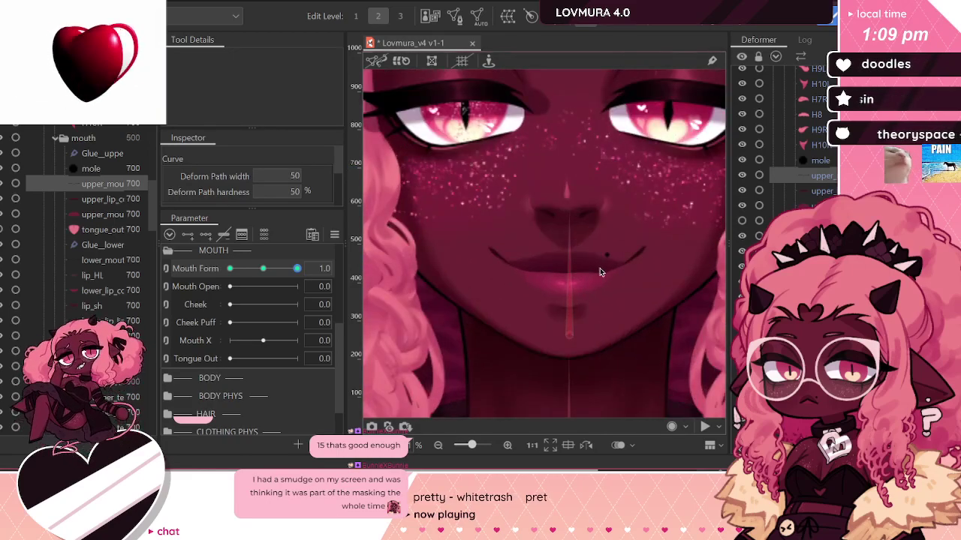
{"action": "scroll", "coordinate": [610, 283], "scroll_direction": "up", "scroll_amount": 2}
{"action": "left_click", "coordinate": [596, 274]}
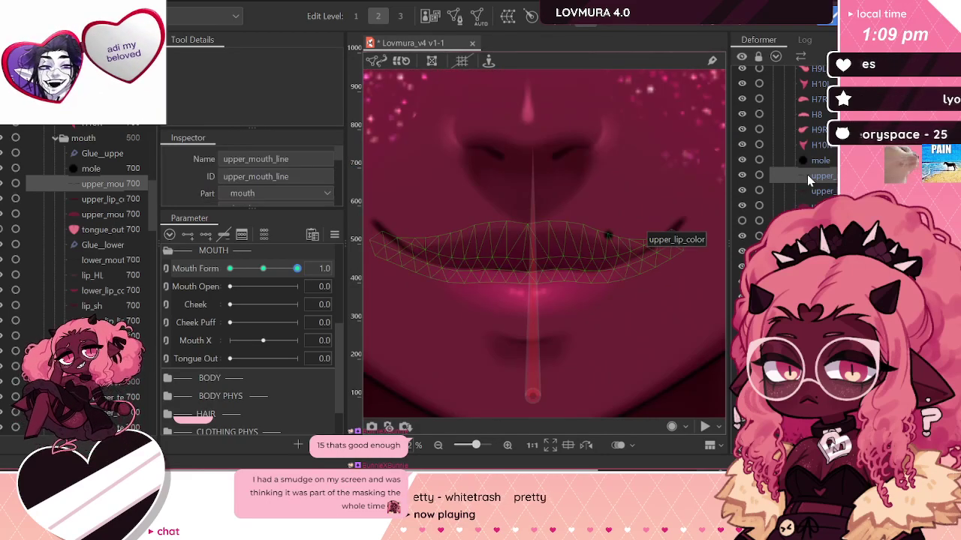
{"action": "scroll", "coordinate": [593, 275], "scroll_direction": "up", "scroll_amount": 2}
{"action": "left_click", "coordinate": [587, 275]}
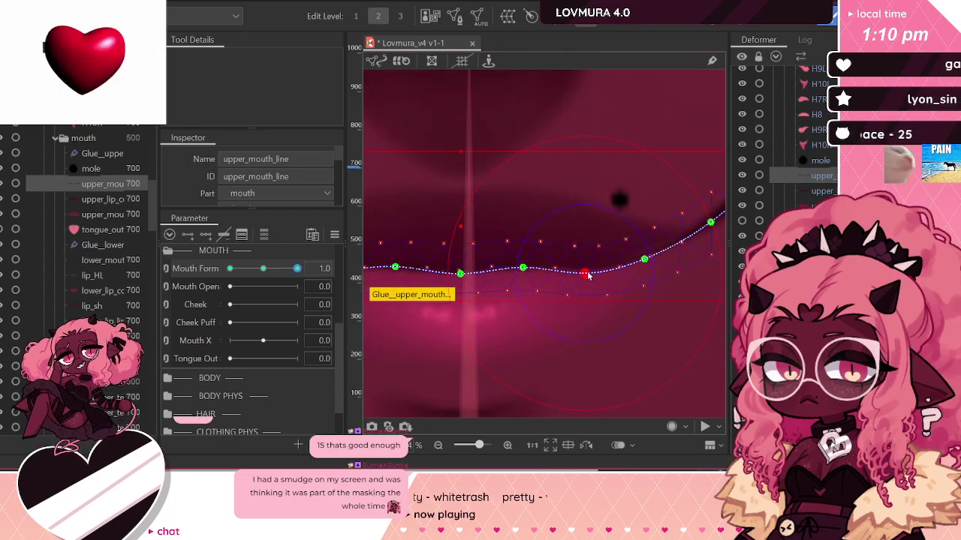
{"action": "scroll", "coordinate": [645, 259], "scroll_direction": "down", "scroll_amount": 3}
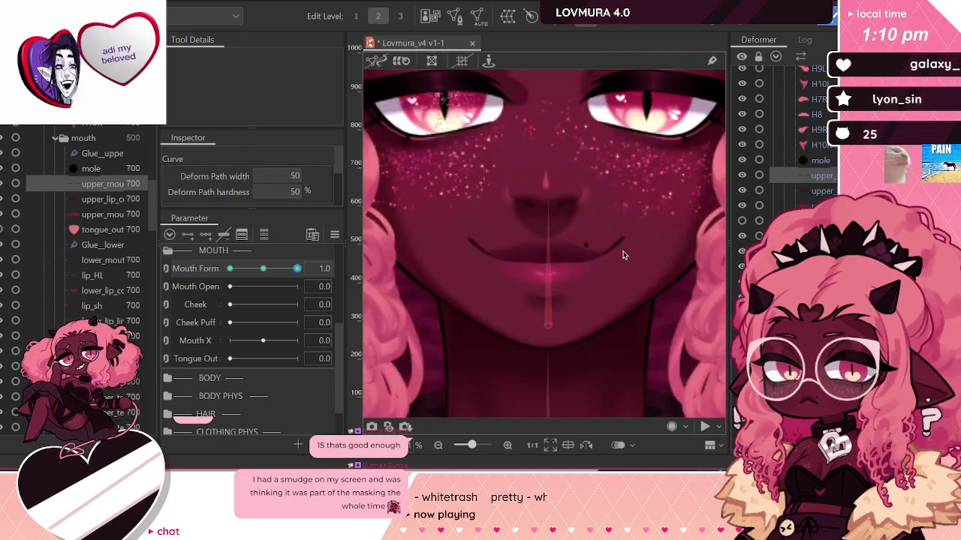
Step: Raise the two upper_mouth_line path points beside the centre slightly to even out the smile's middle curve
{"action": "scroll", "coordinate": [553, 251], "scroll_direction": "up", "scroll_amount": 1}
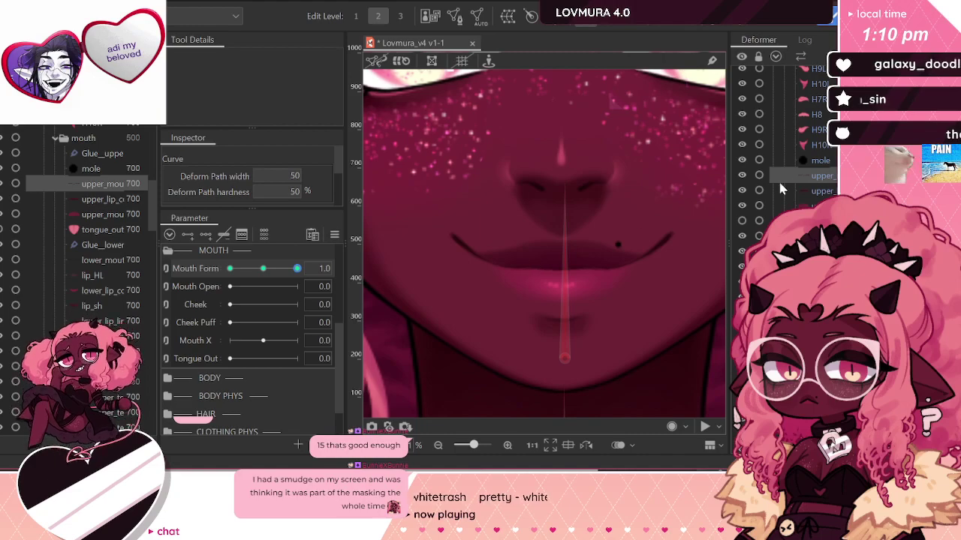
{"action": "scroll", "coordinate": [536, 272], "scroll_direction": "up", "scroll_amount": 2}
{"action": "left_click", "coordinate": [814, 175]}
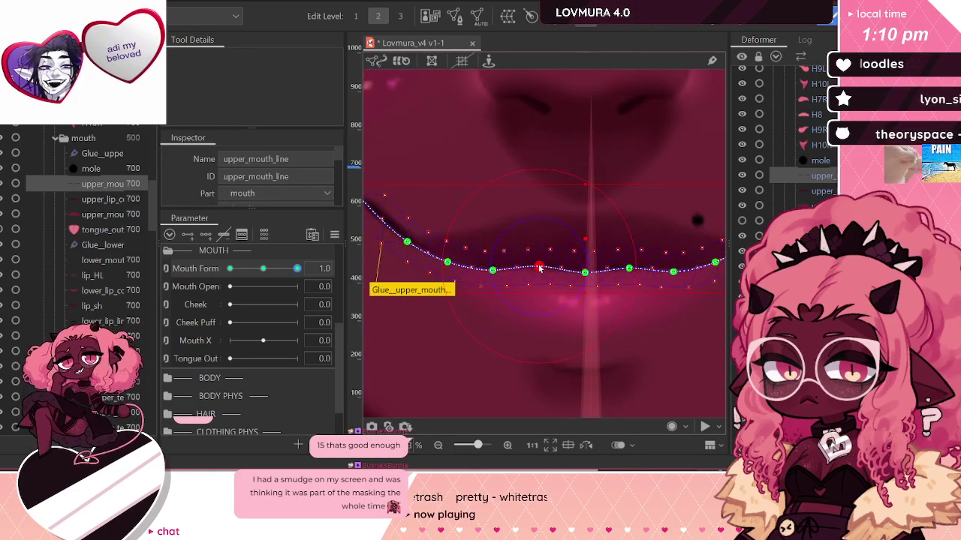
{"action": "left_click", "coordinate": [629, 269]}
{"action": "scroll", "coordinate": [536, 238], "scroll_direction": "down", "scroll_amount": 4}
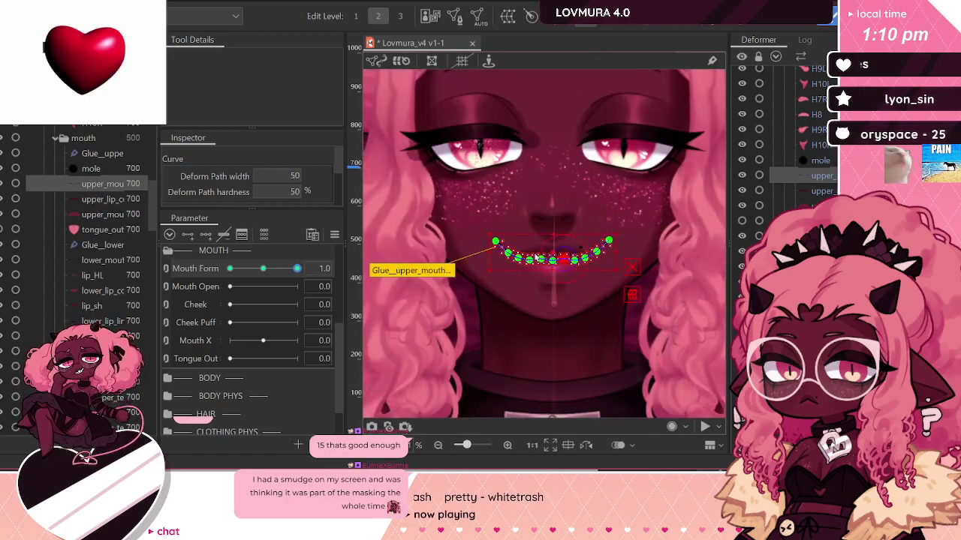
{"action": "key", "text": "ctrl+t"}
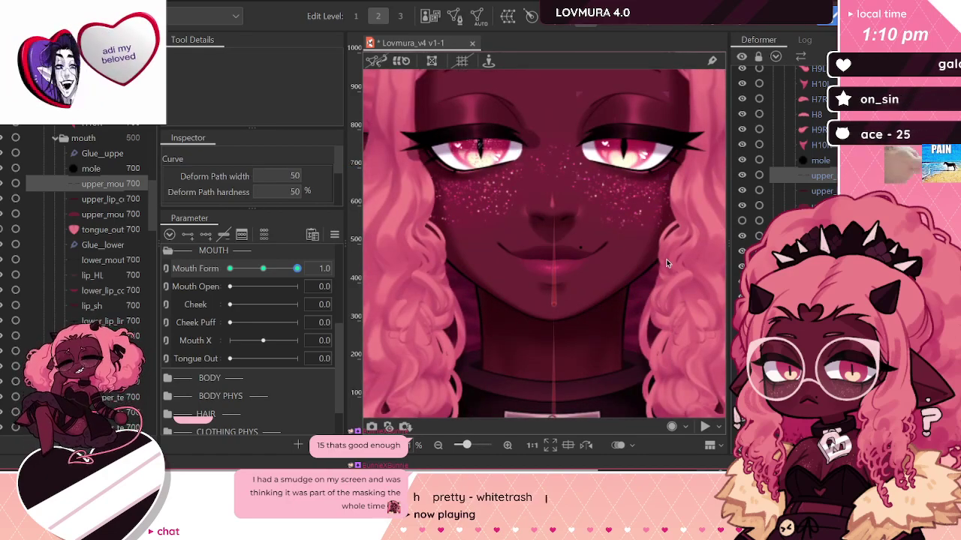
Step: Fine-tune the third upper_mouth_line path points in from both mouth corners at Mouth Form 1.0
{"action": "scroll", "coordinate": [569, 253], "scroll_direction": "up", "scroll_amount": 2}
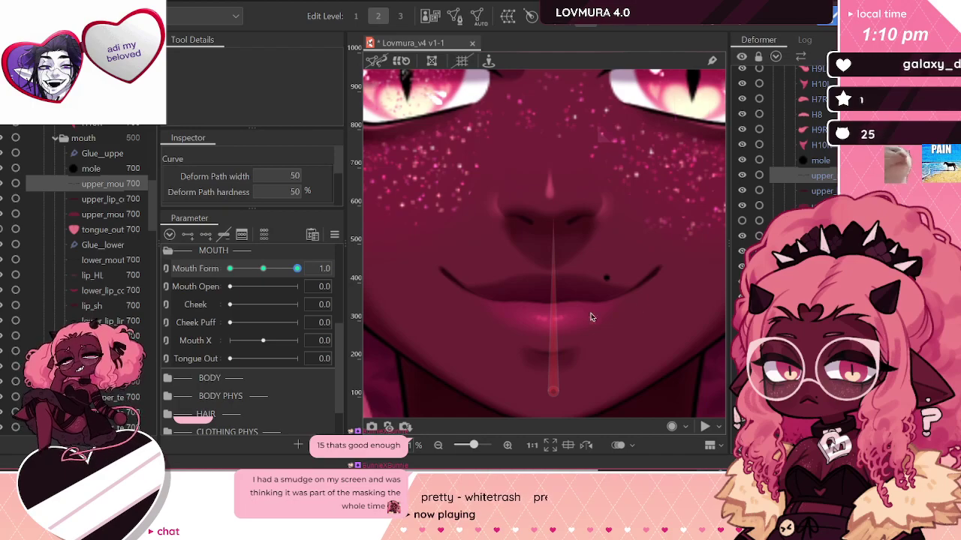
{"action": "scroll", "coordinate": [542, 242], "scroll_direction": "down", "scroll_amount": 3}
{"action": "scroll", "coordinate": [536, 293], "scroll_direction": "up", "scroll_amount": 2}
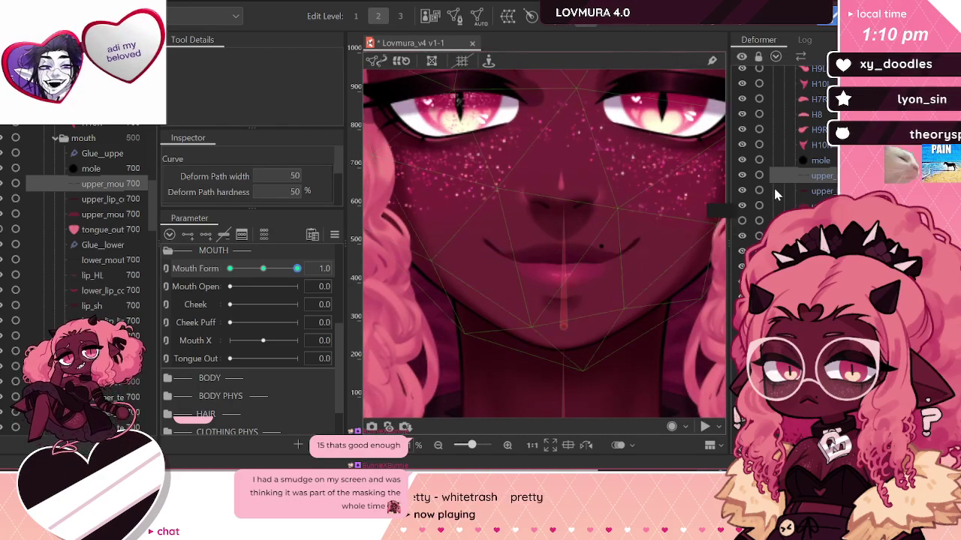
{"action": "left_click", "coordinate": [620, 241]}
{"action": "scroll", "coordinate": [613, 257], "scroll_direction": "up", "scroll_amount": 2}
{"action": "left_click_drag", "start_coordinate": [613, 256], "coordinate": [619, 258]}
{"action": "scroll", "coordinate": [618, 256], "scroll_direction": "down", "scroll_amount": 2}
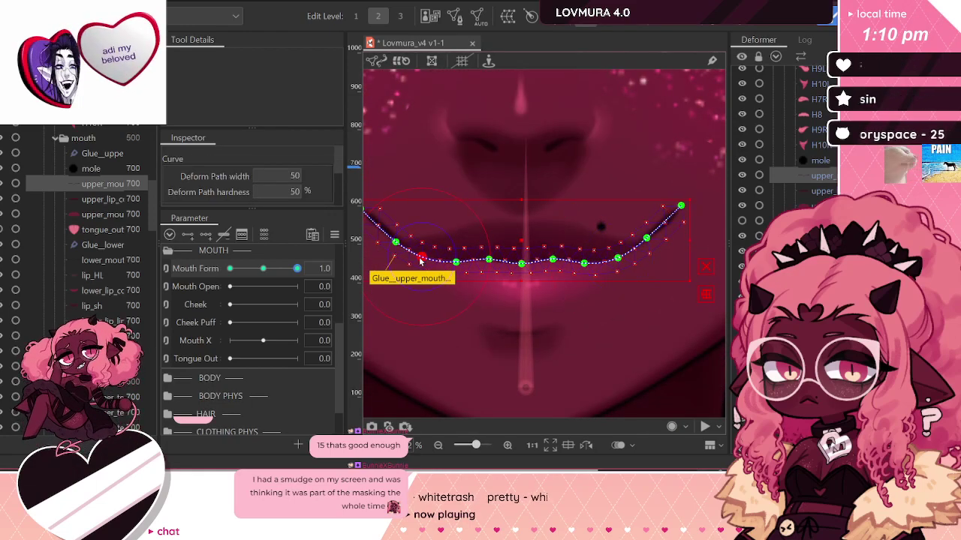
{"action": "key", "text": "ctrl+t"}
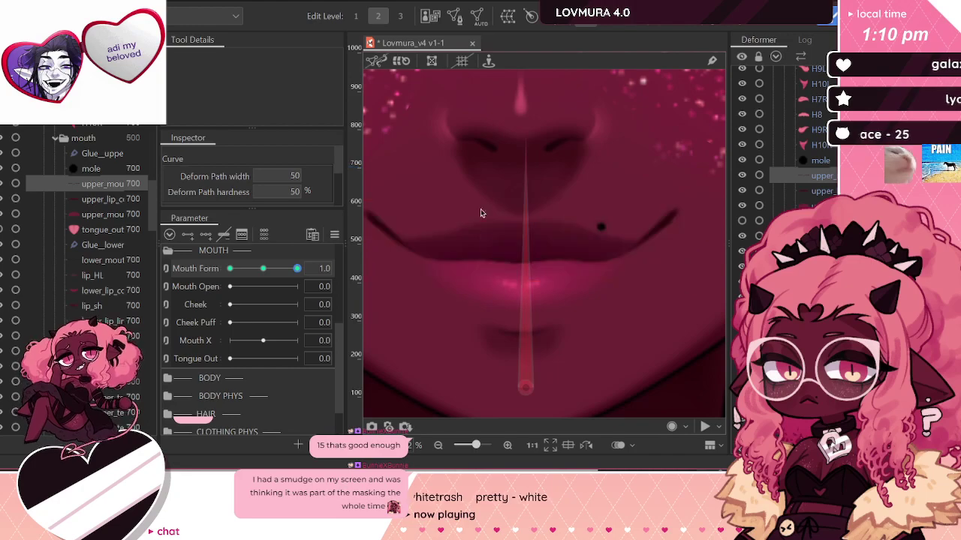
Step: Lower the upper_mouth_line path points directly beside both mouth corners slightly to round the smile
{"action": "left_click", "coordinate": [660, 236]}
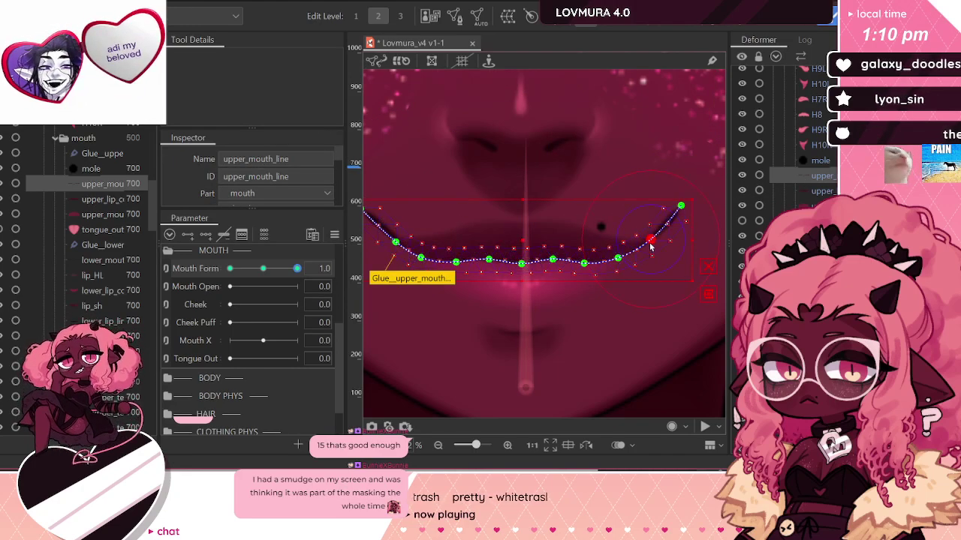
{"action": "left_click", "coordinate": [650, 242]}
{"action": "mouse_move", "coordinate": [407, 240]}
{"action": "left_mouse_down"}
{"action": "mouse_move", "coordinate": [439, 243]}
{"action": "mouse_move", "coordinate": [421, 249]}
{"action": "left_mouse_up"}
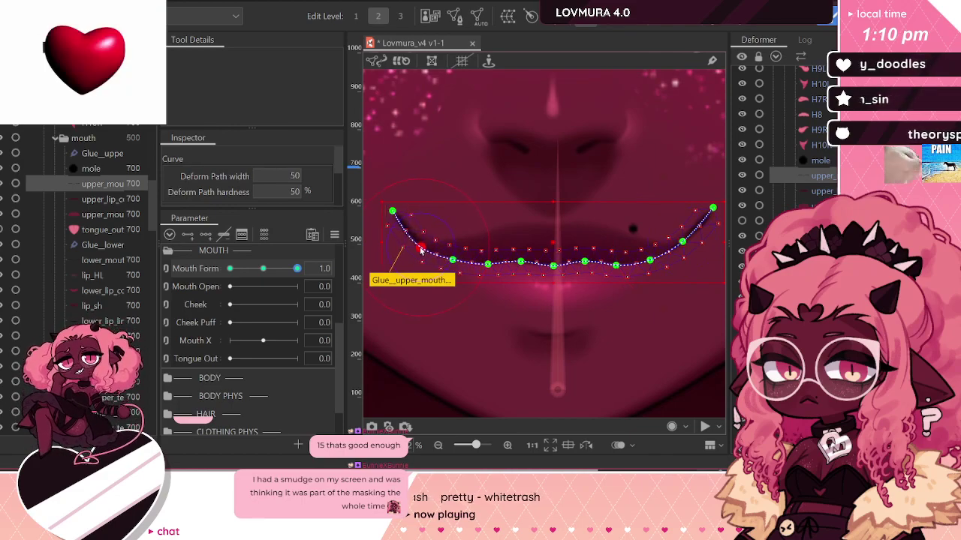
{"action": "left_click", "coordinate": [437, 219]}
{"action": "scroll", "coordinate": [438, 219], "scroll_direction": "down", "scroll_amount": 3}
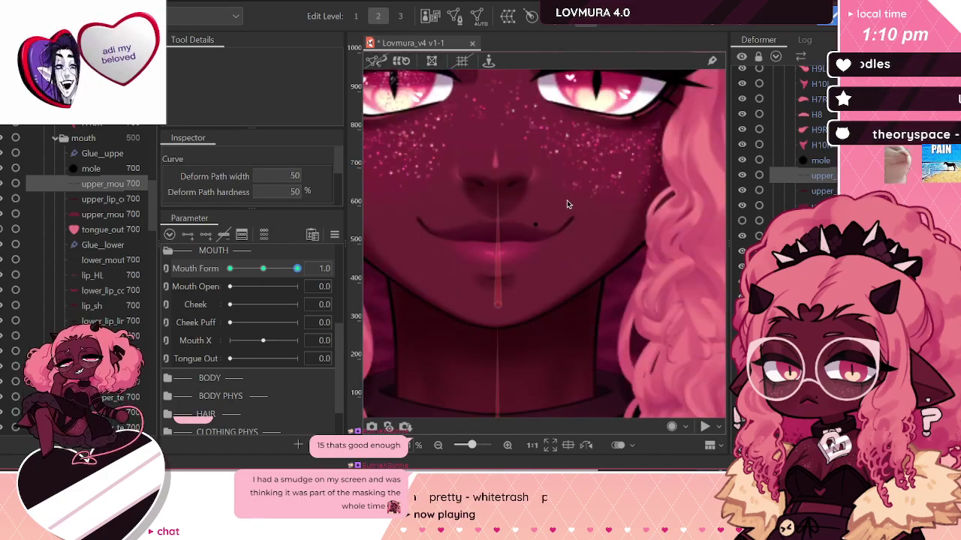
{"action": "left_click_drag", "start_coordinate": [526, 209], "coordinate": [574, 252]}
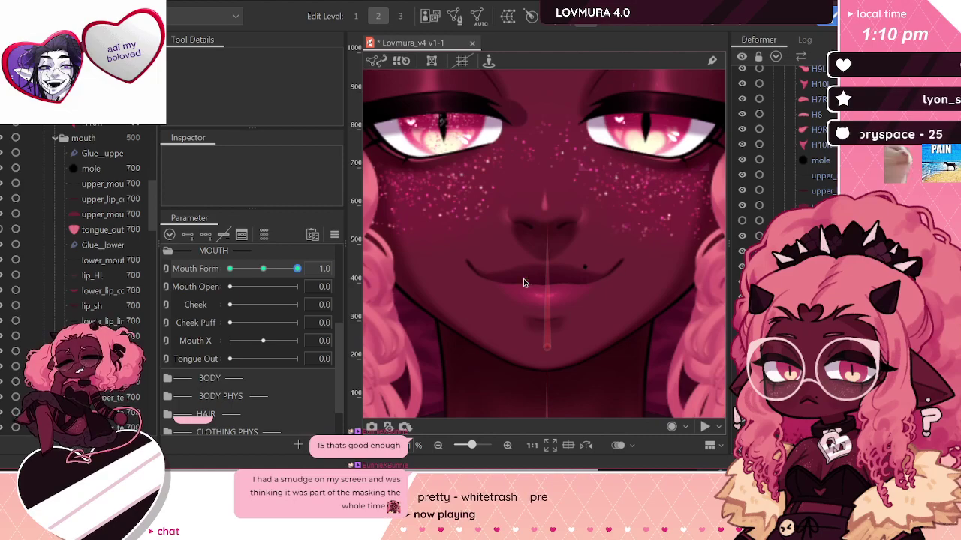
Step: Lower both corner points of upper_mouth_line slightly and nudge the point beside the corner opposite the mole
{"action": "left_click", "coordinate": [497, 283]}
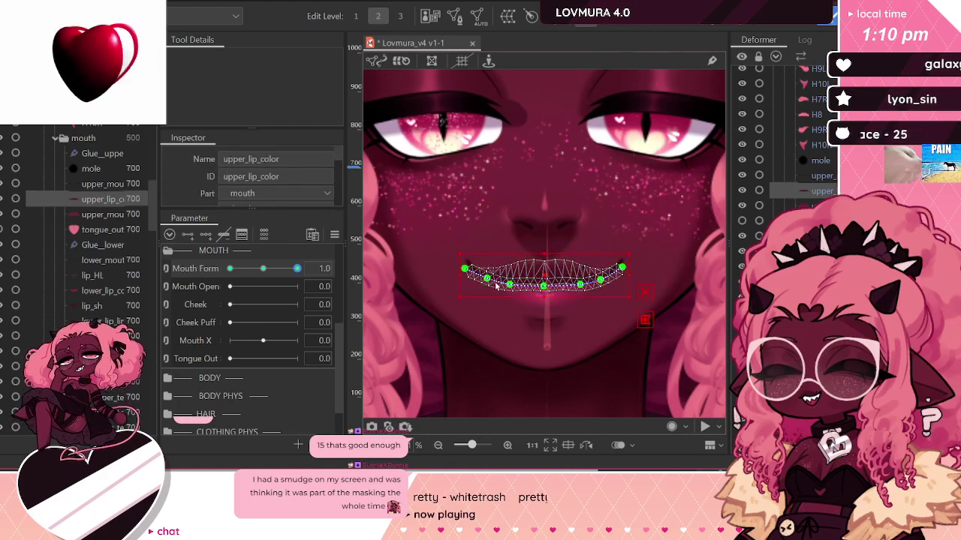
{"action": "scroll", "coordinate": [495, 284], "scroll_direction": "up", "scroll_amount": 3}
{"action": "left_click", "coordinate": [465, 263]}
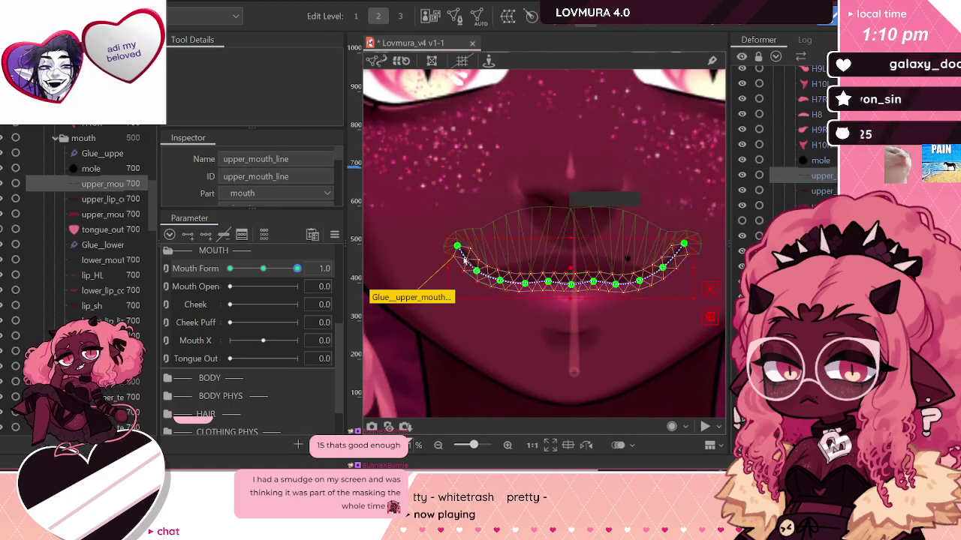
{"action": "left_click_drag", "start_coordinate": [476, 270], "coordinate": [479, 273]}
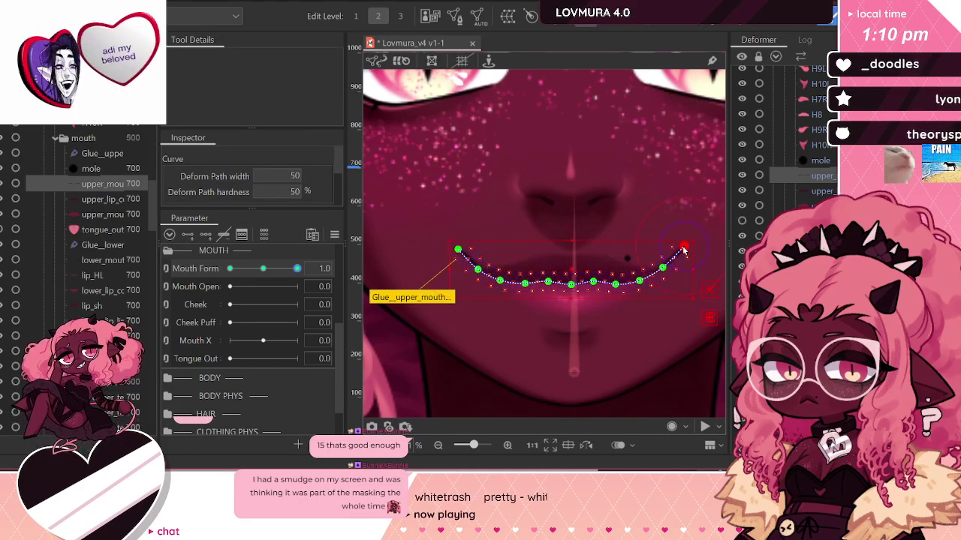
{"action": "left_click_drag", "start_coordinate": [679, 247], "coordinate": [677, 244]}
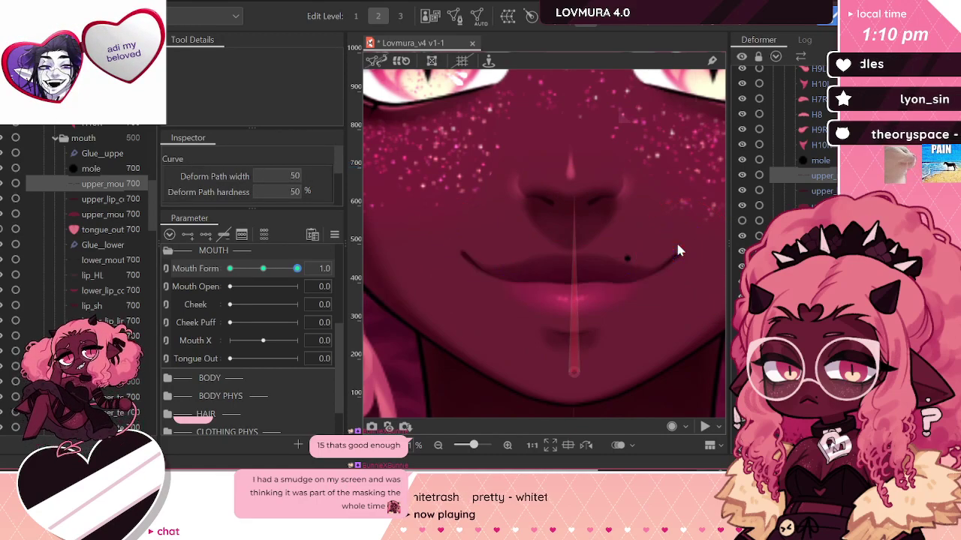
{"action": "scroll", "coordinate": [476, 245], "scroll_direction": "down", "scroll_amount": 3}
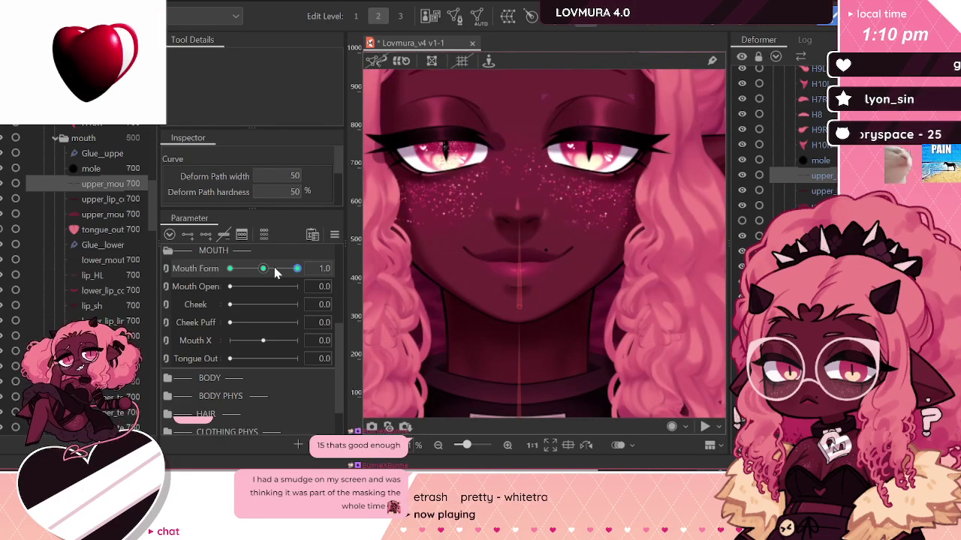
Step: Nudge the mole-side corner point of upper_mouth_line inward and adjust the point beside the opposite corner
{"action": "scroll", "coordinate": [597, 251], "scroll_direction": "up", "scroll_amount": 3}
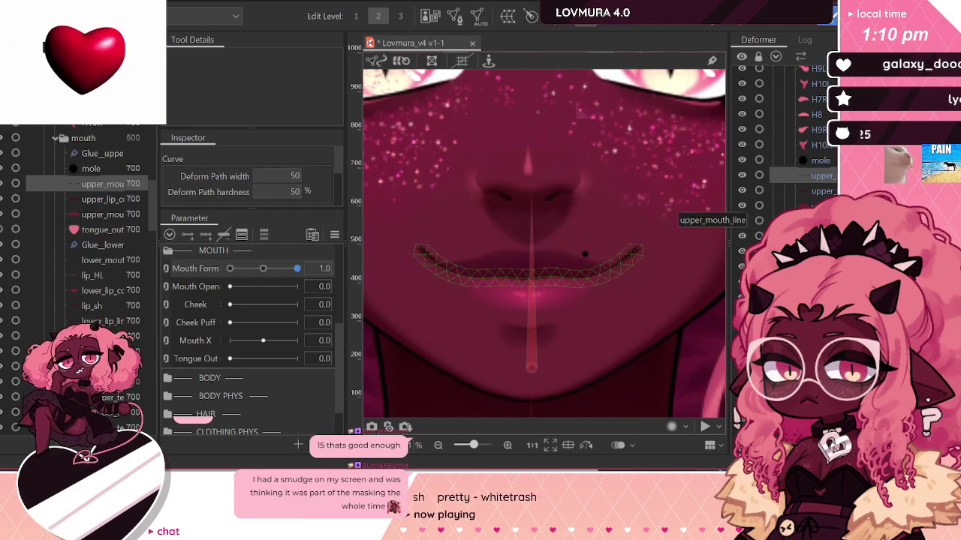
{"action": "left_click", "coordinate": [639, 246]}
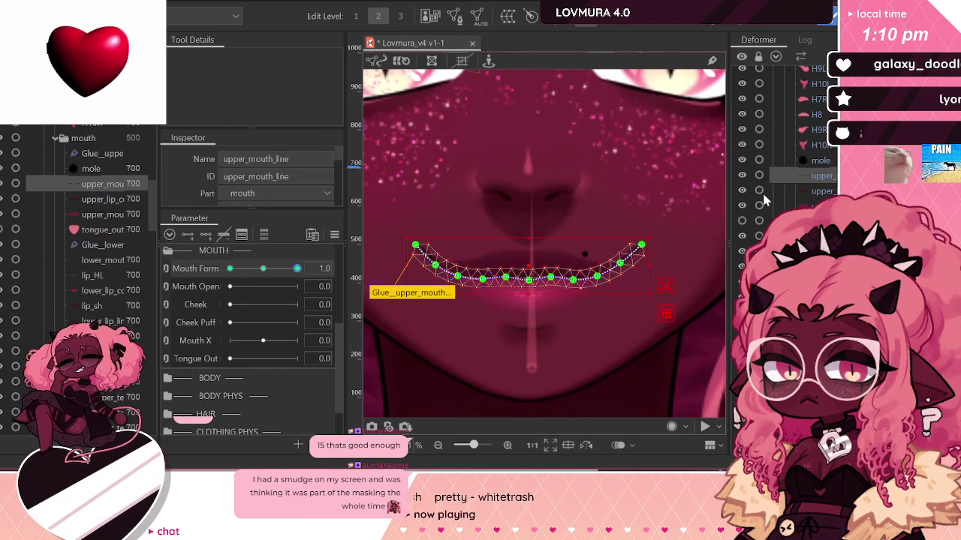
{"action": "left_click", "coordinate": [639, 247]}
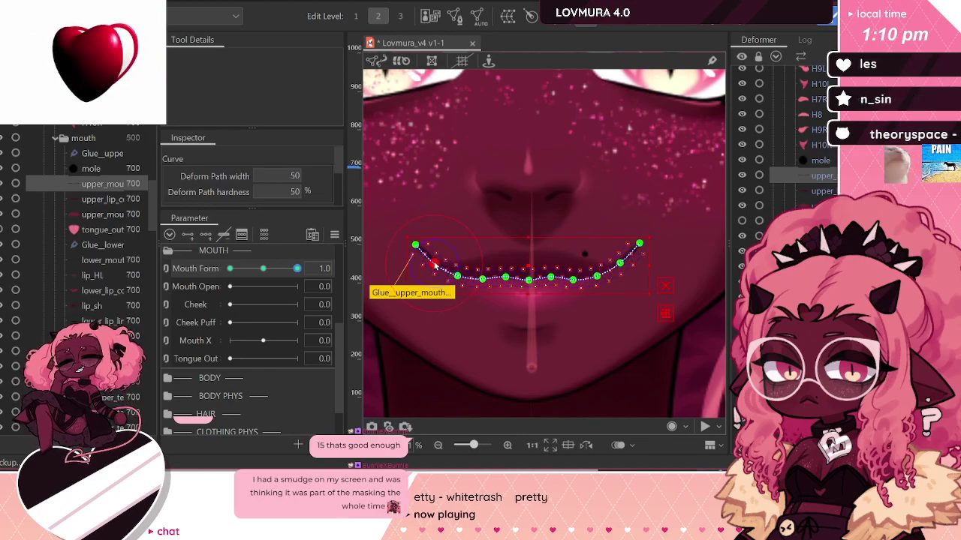
{"action": "left_click_drag", "start_coordinate": [434, 266], "coordinate": [434, 267]}
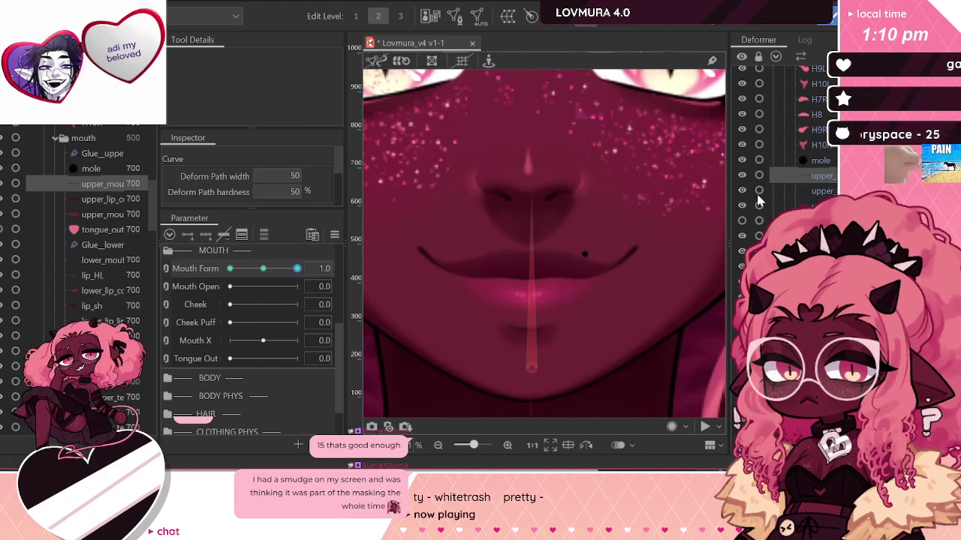
{"action": "scroll", "coordinate": [586, 198], "scroll_direction": "down", "scroll_amount": 2}
{"action": "scroll", "coordinate": [521, 201], "scroll_direction": "up", "scroll_amount": 2}
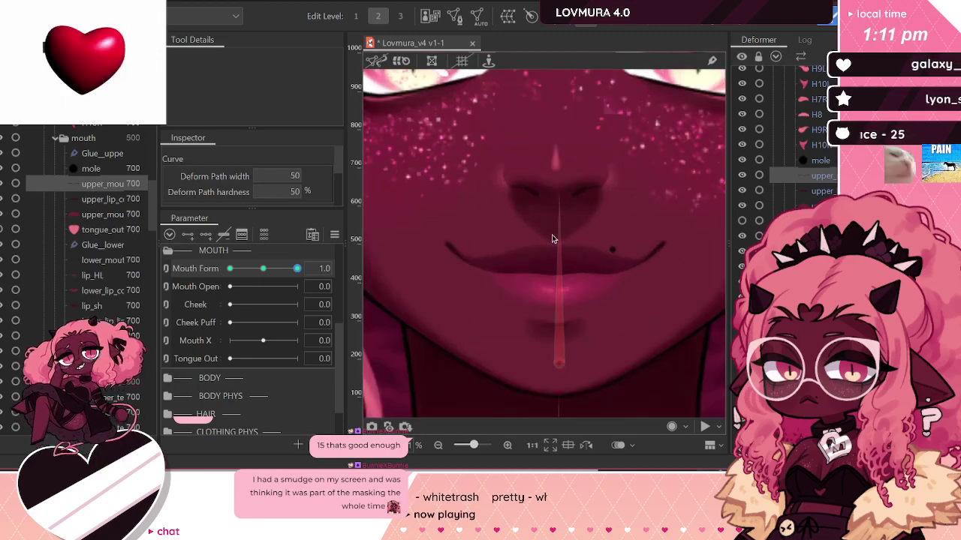
Step: Raise both end points of the upper_lip_color path towards the smile's corners and lift its centre point slightly
{"action": "left_click", "coordinate": [812, 205]}
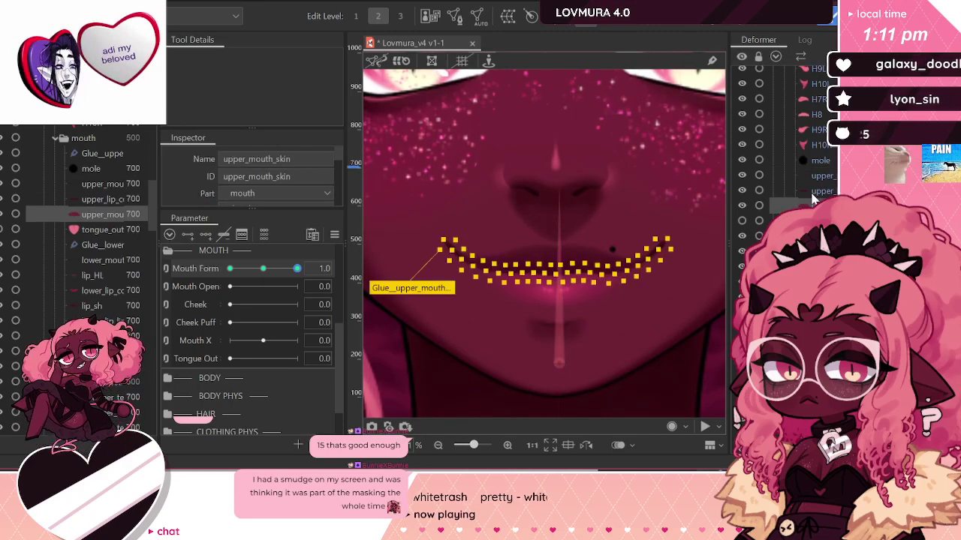
{"action": "left_click", "coordinate": [811, 191]}
{"action": "key", "text": "ctrl+t"}
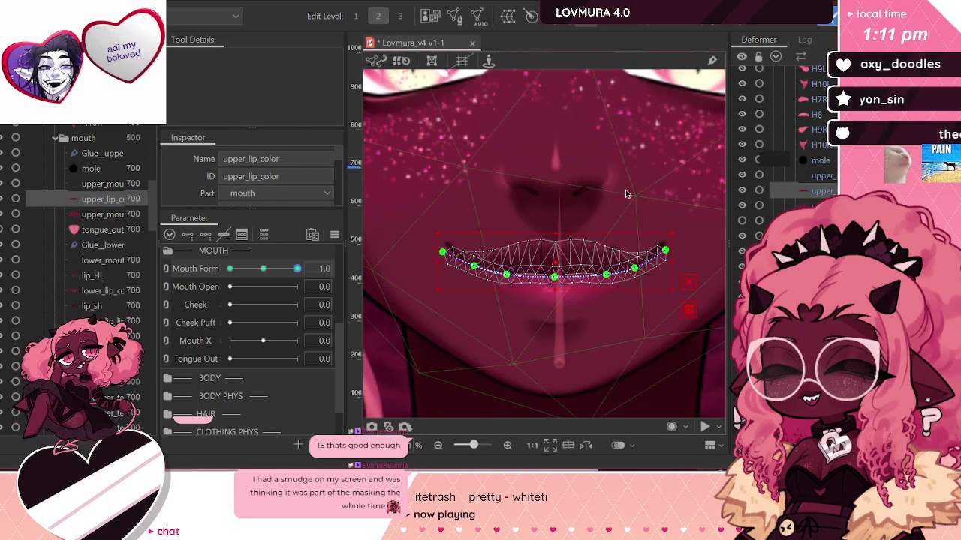
{"action": "scroll", "coordinate": [589, 270], "scroll_direction": "up", "scroll_amount": 1}
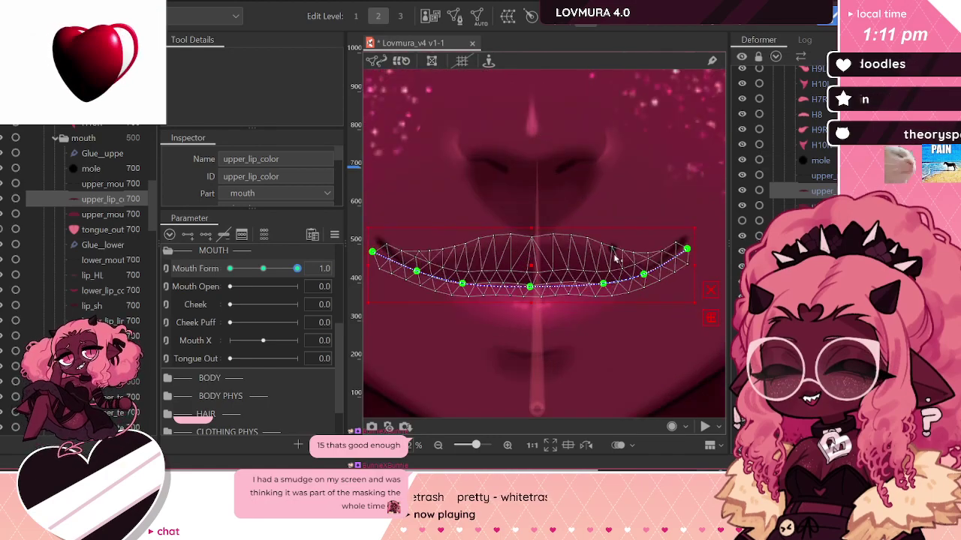
{"action": "left_click_drag", "start_coordinate": [372, 251], "coordinate": [367, 224]}
{"action": "left_click_drag", "start_coordinate": [686, 249], "coordinate": [688, 236]}
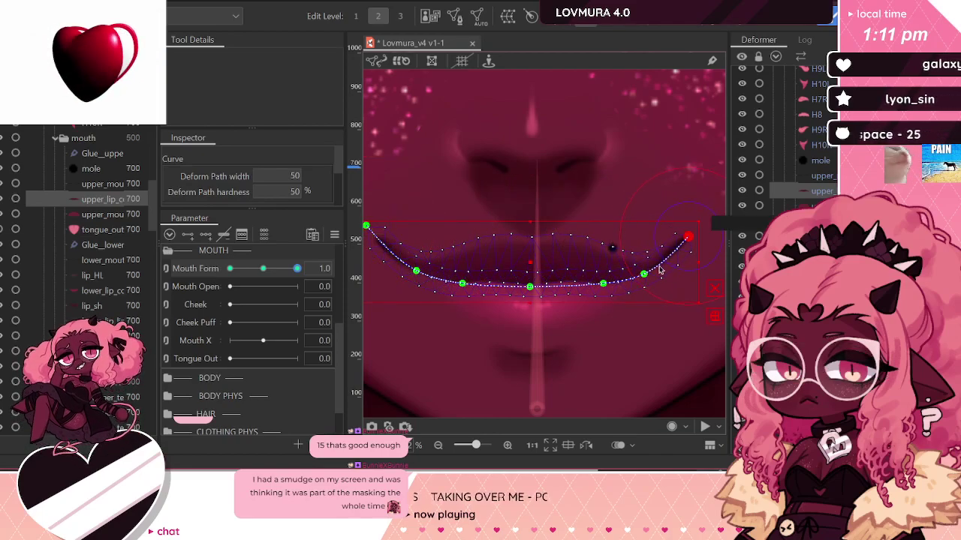
{"action": "left_click", "coordinate": [530, 286]}
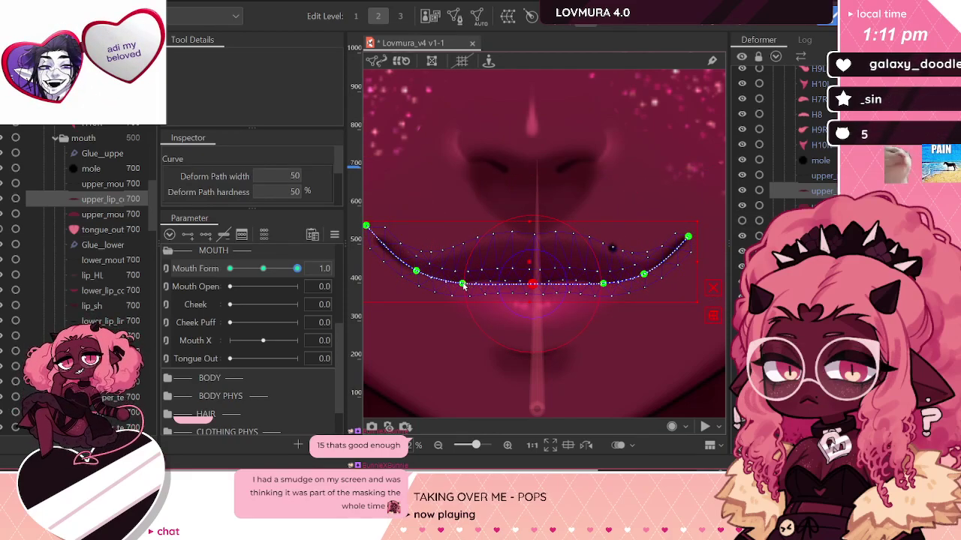
{"action": "key", "text": "ctrl+t"}
{"action": "scroll", "coordinate": [552, 226], "scroll_direction": "down", "scroll_amount": 2}
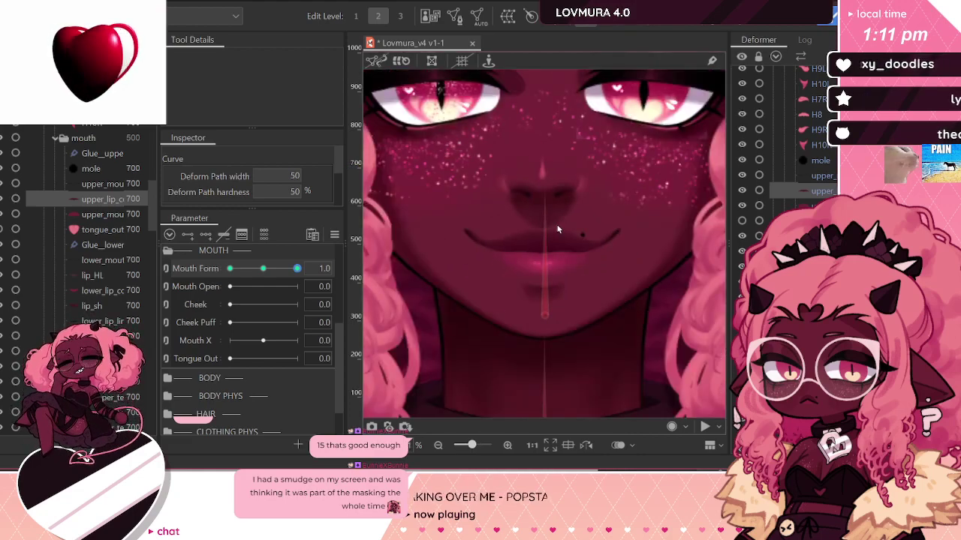
{"action": "scroll", "coordinate": [557, 230], "scroll_direction": "down", "scroll_amount": 2}
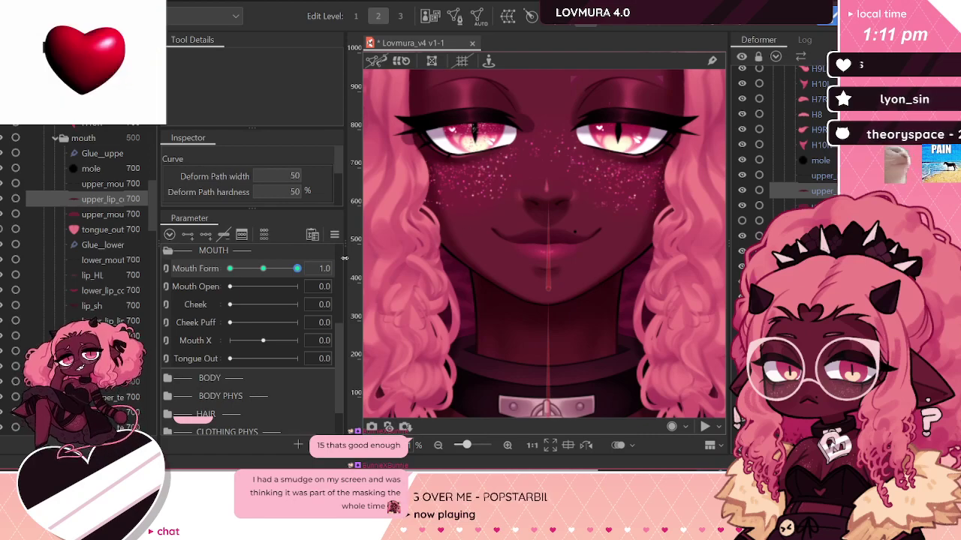
Step: Move Mouth Form from neutral back to 1.0 to check the transition into the smile
{"action": "left_click", "coordinate": [264, 269]}
{"action": "left_click_drag", "start_coordinate": [267, 269], "coordinate": [405, 286]}
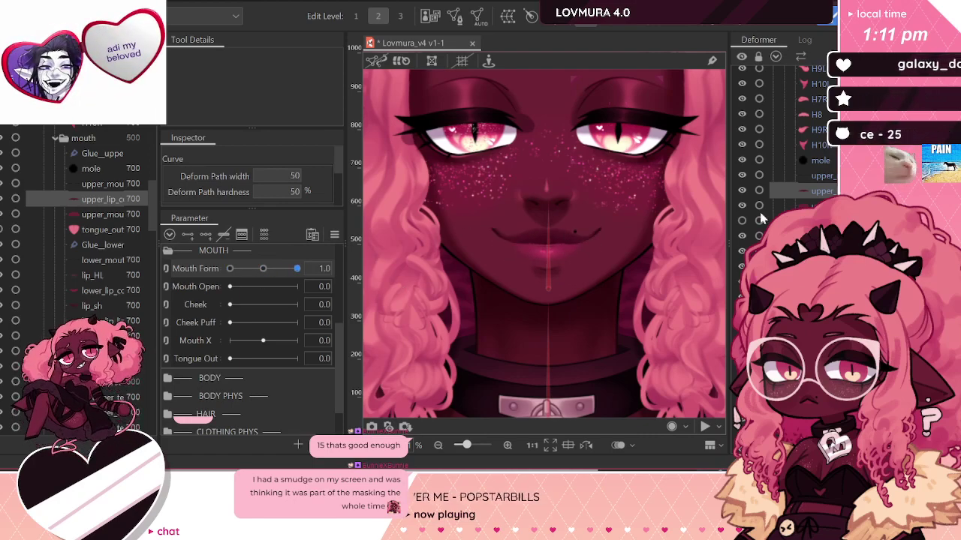
{"action": "scroll", "coordinate": [540, 204], "scroll_direction": "up", "scroll_amount": 1}
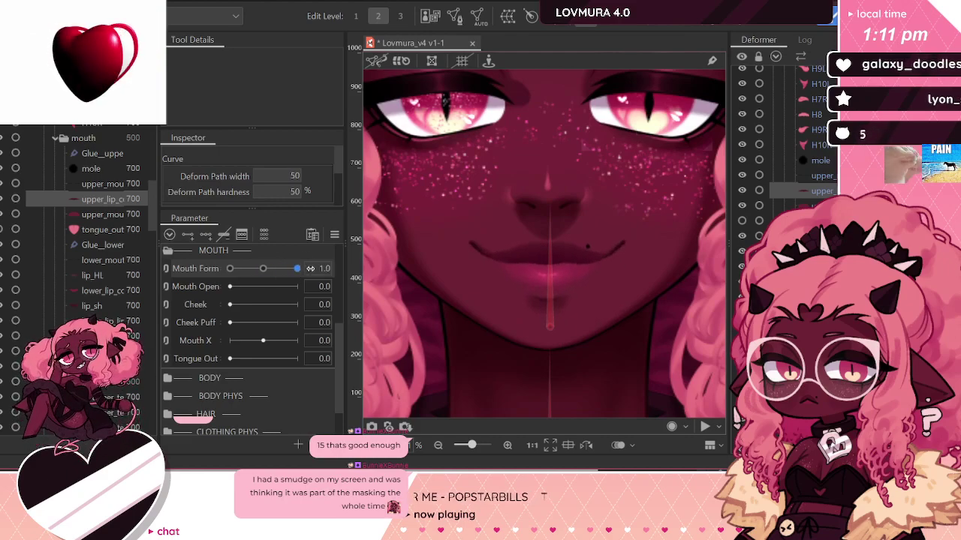
{"action": "left_click", "coordinate": [371, 268]}
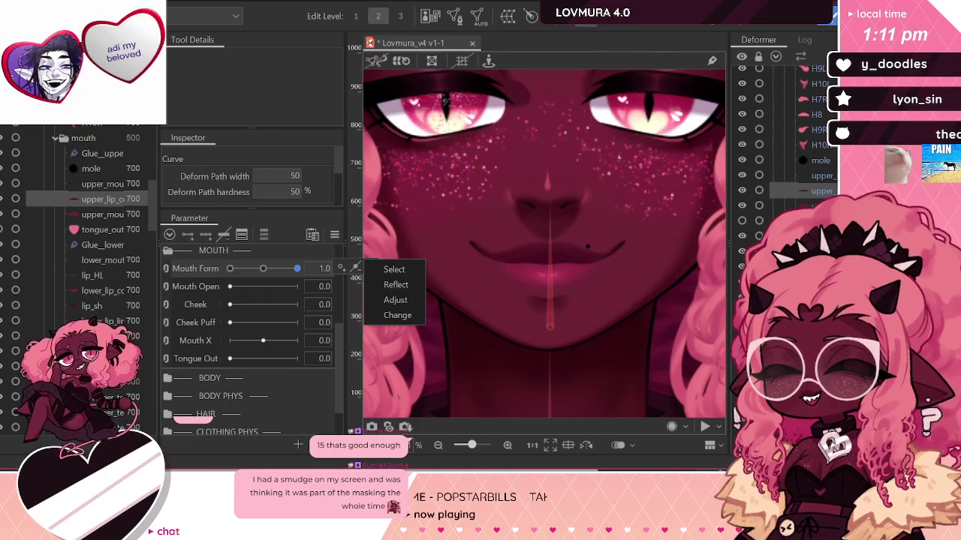
Step: Examine lower_lip_color, the lip shadow and line beneath the lower lip, and the mole for fit at Mouth Form 1.0
{"action": "left_click", "coordinate": [610, 262]}
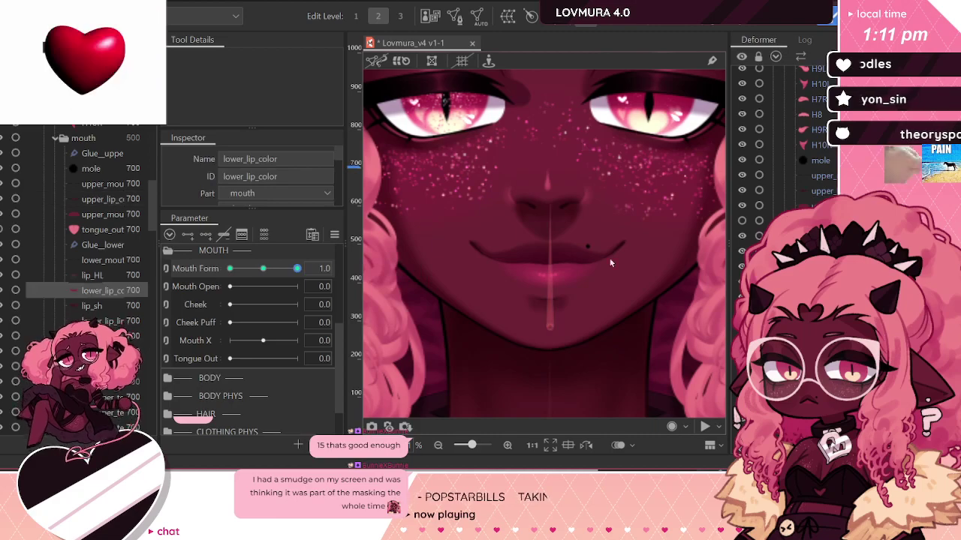
{"action": "key", "text": "ctrl+t"}
{"action": "scroll", "coordinate": [553, 270], "scroll_direction": "up", "scroll_amount": 2}
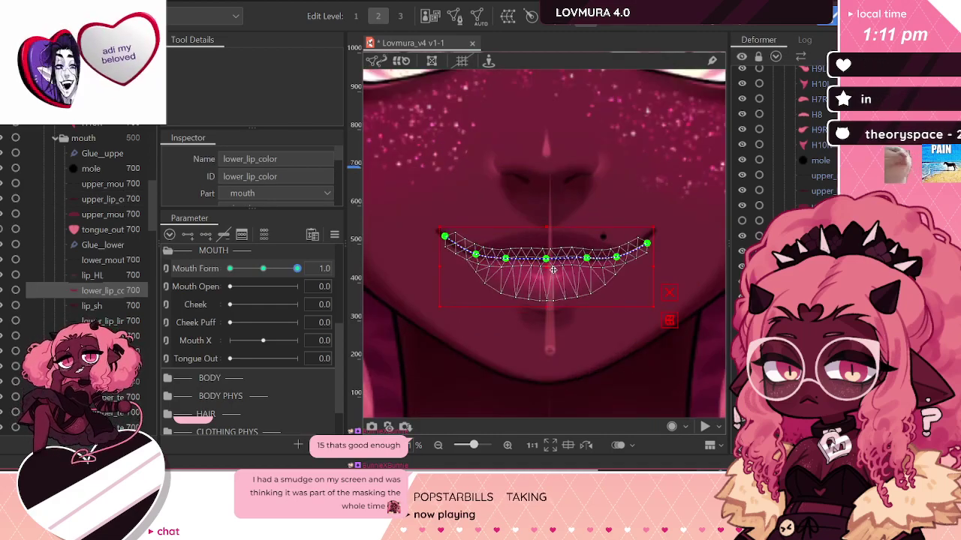
{"action": "scroll", "coordinate": [513, 258], "scroll_direction": "up", "scroll_amount": 2}
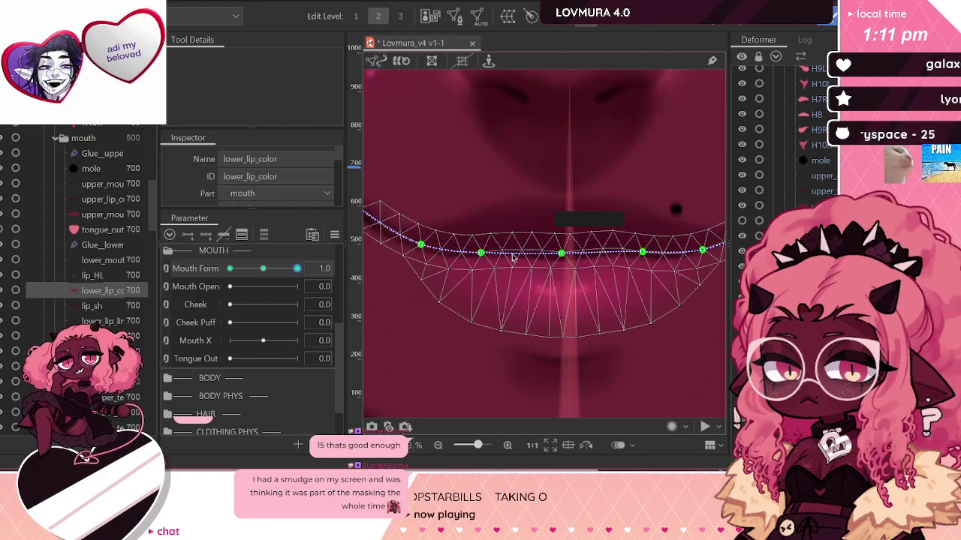
{"action": "scroll", "coordinate": [513, 258], "scroll_direction": "down", "scroll_amount": 2}
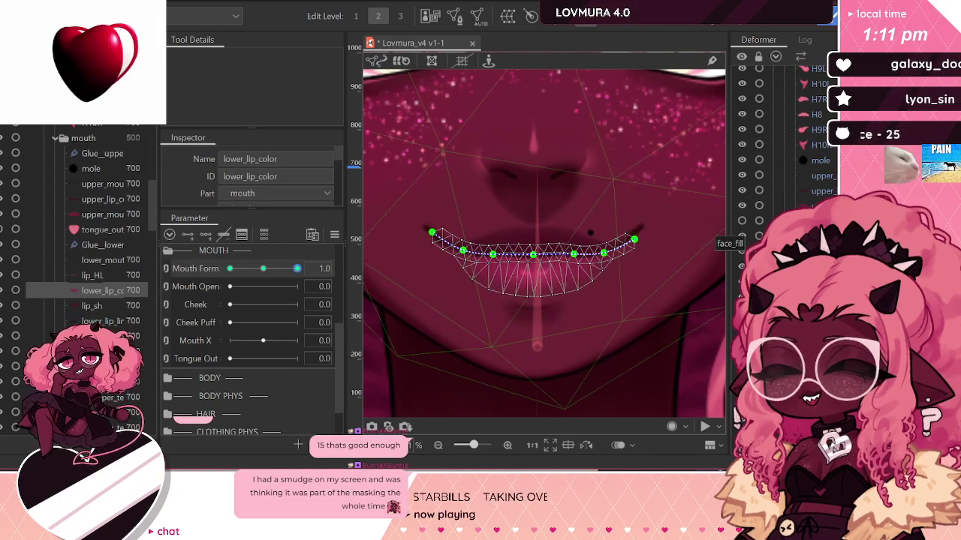
{"action": "left_click", "coordinate": [534, 305]}
{"action": "left_click", "coordinate": [534, 322], "text": "shift"}
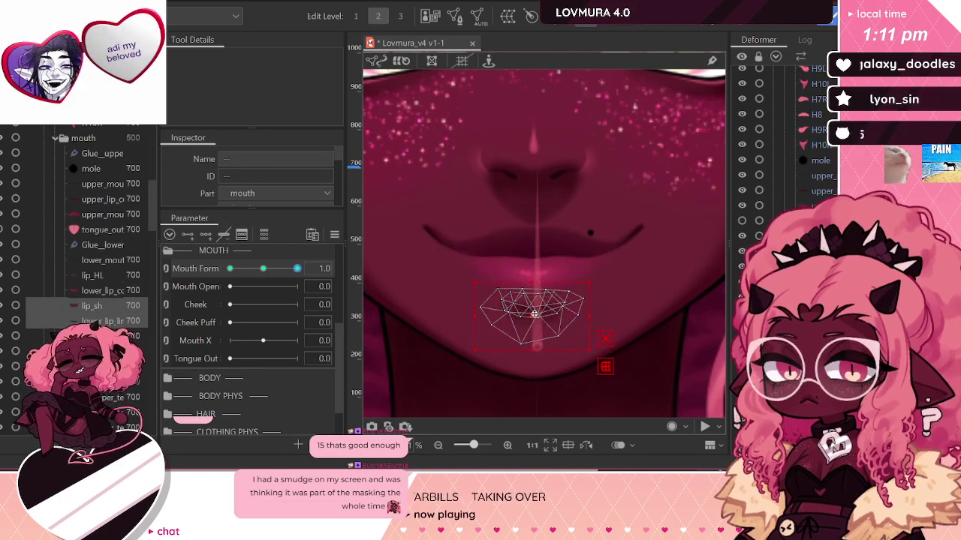
{"action": "left_click", "coordinate": [805, 162]}
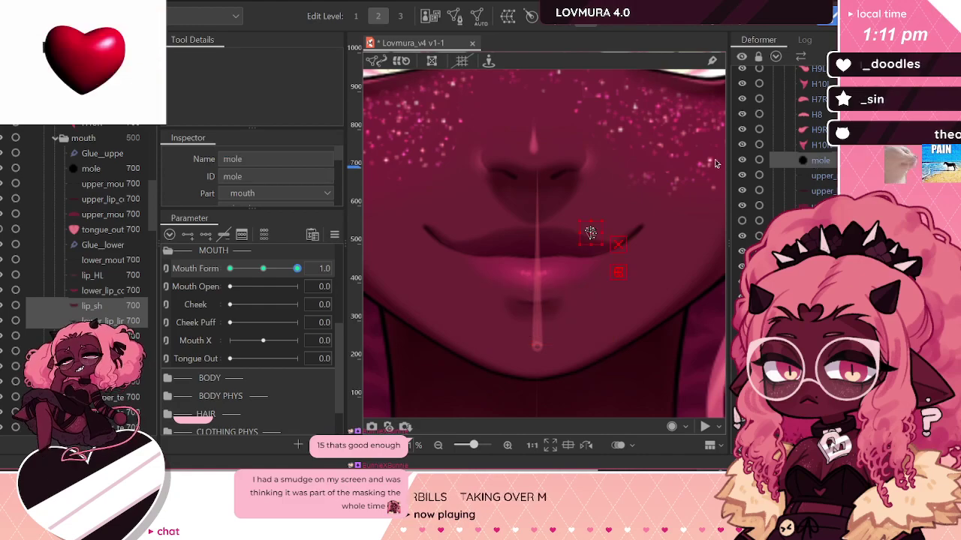
{"action": "scroll", "coordinate": [541, 180], "scroll_direction": "down", "scroll_amount": 2}
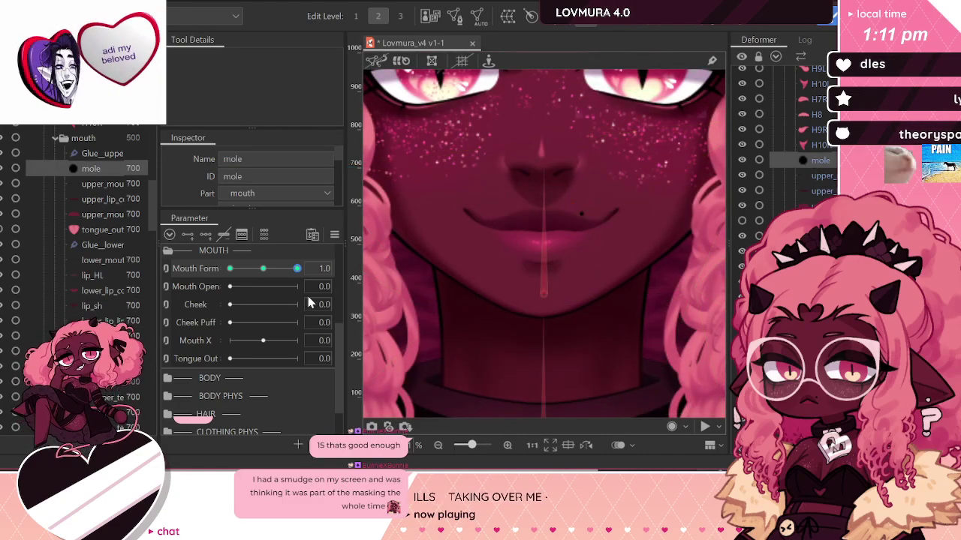
Step: Compare the mouth at Mouth Form 0.0 and 1.0 in close-up and whole-face views, then save the model
{"action": "left_click", "coordinate": [262, 268]}
{"action": "left_click", "coordinate": [297, 268]}
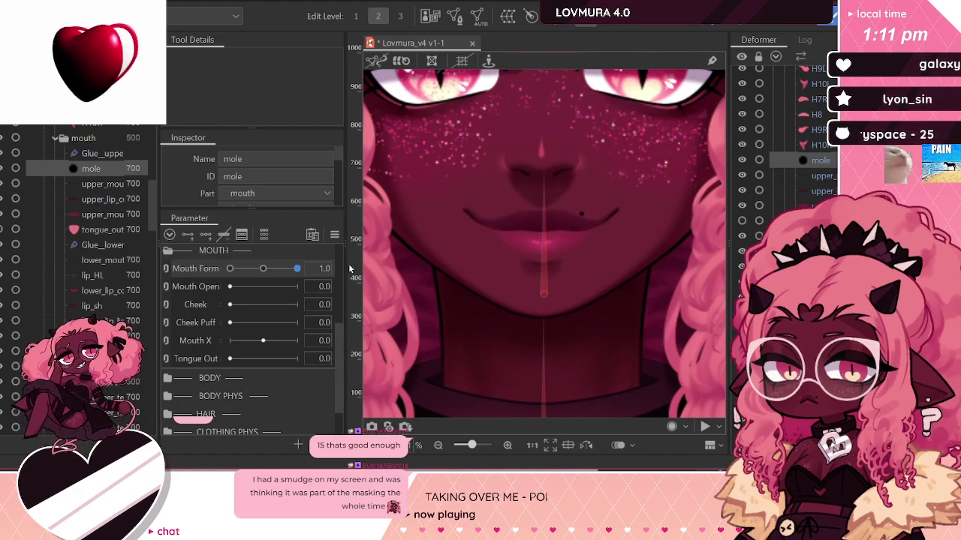
{"action": "scroll", "coordinate": [517, 283], "scroll_direction": "down", "scroll_amount": 4}
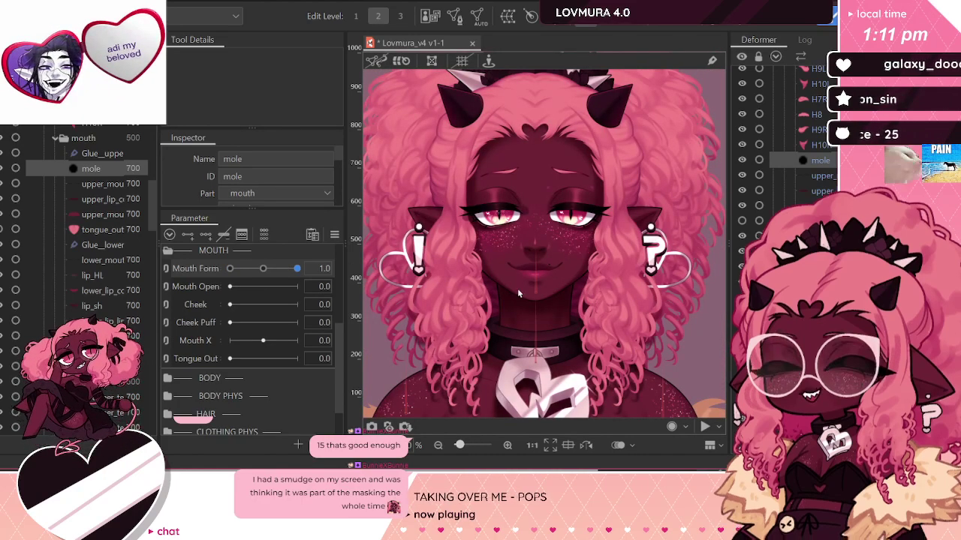
{"action": "scroll", "coordinate": [517, 288], "scroll_direction": "up", "scroll_amount": 2}
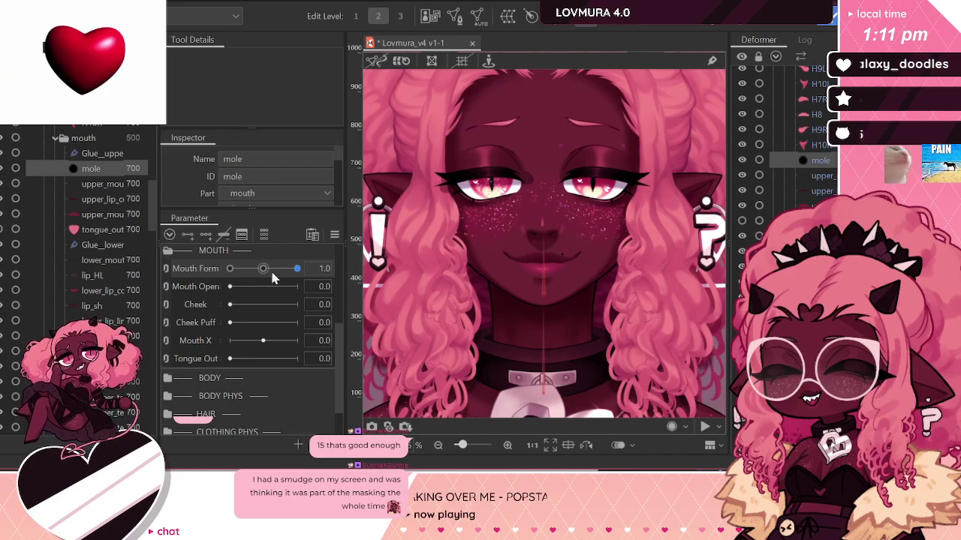
{"action": "left_click_drag", "start_coordinate": [272, 273], "coordinate": [316, 300]}
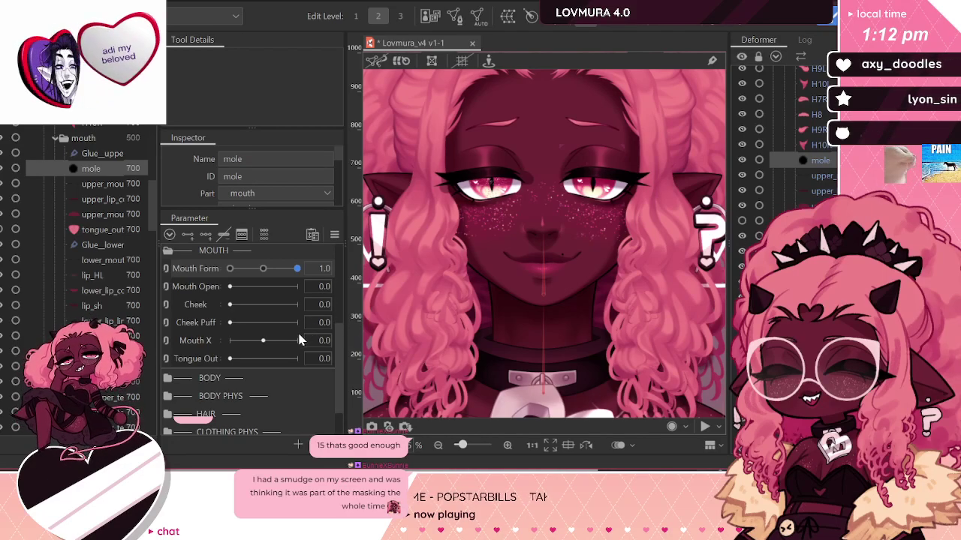
{"action": "key", "text": "ctrl+s"}
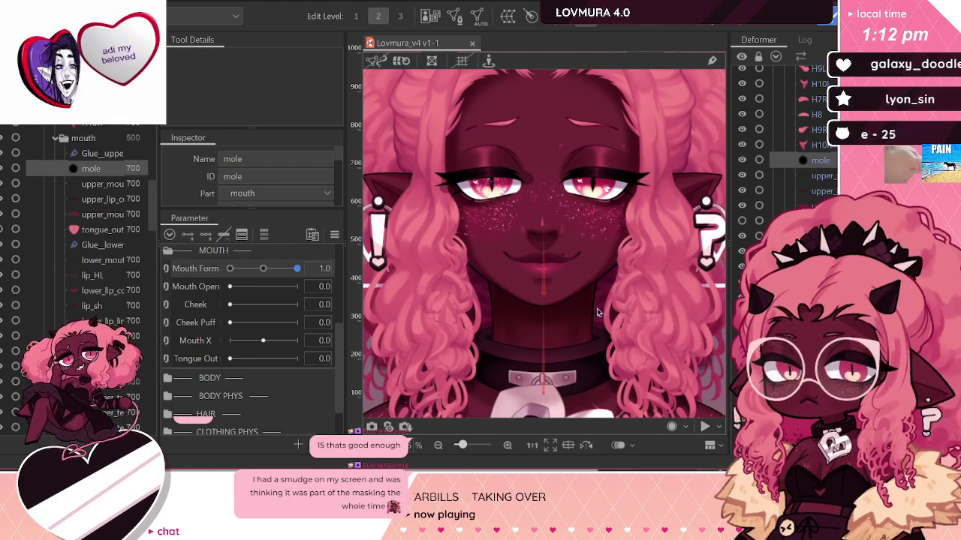
Step: Compare the 1.0 smile with the neutral mouth at full-figure size and leave Mouth Form at 0.0
{"action": "left_click", "coordinate": [262, 269]}
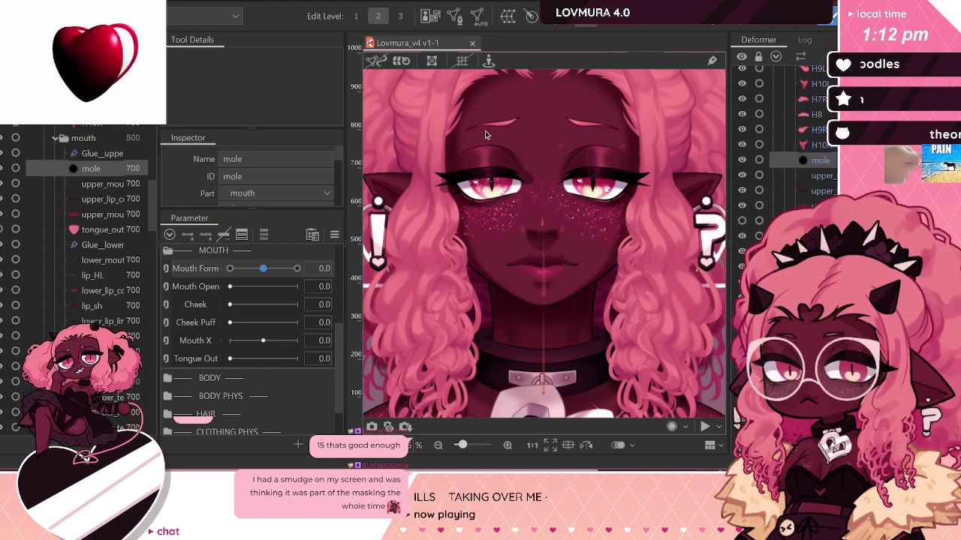
{"action": "scroll", "coordinate": [516, 129], "scroll_direction": "down", "scroll_amount": 3}
{"action": "scroll", "coordinate": [516, 129], "scroll_direction": "down", "scroll_amount": 3}
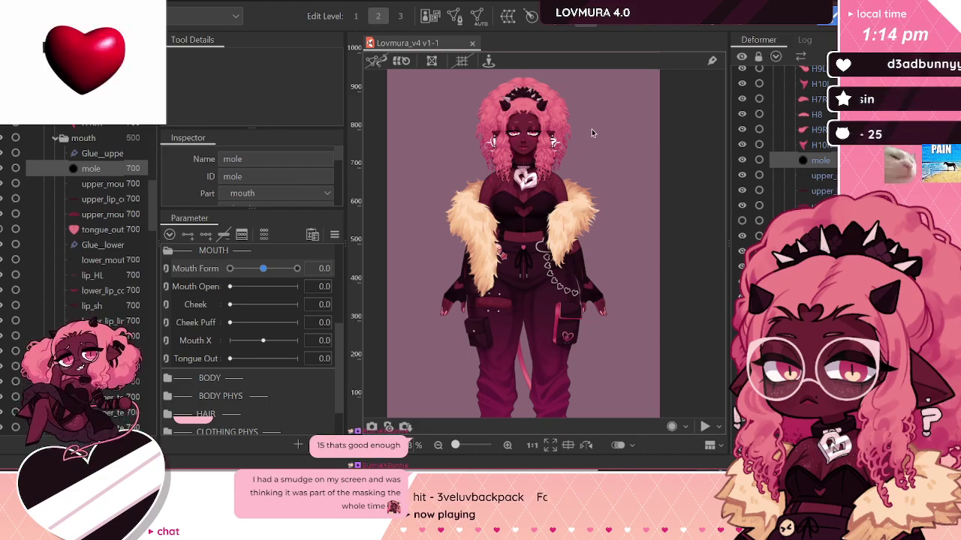
{"action": "left_click_drag", "start_coordinate": [263, 267], "coordinate": [297, 268]}
{"action": "left_click", "coordinate": [263, 268]}
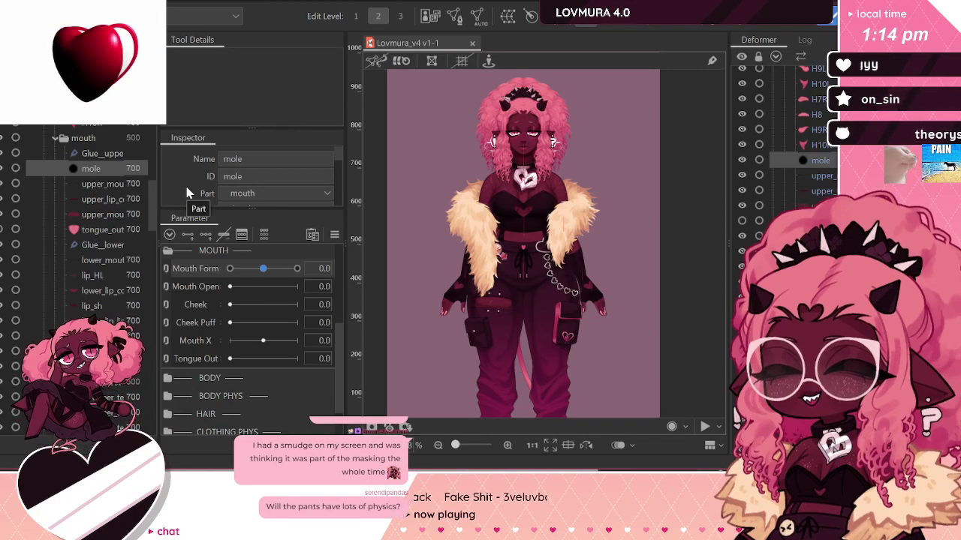
Step: Examine the character's pants, drawstring, heart chain, pockets and boots, and the upper-body outfit up to the collar pendant
{"action": "scroll", "coordinate": [582, 210], "scroll_direction": "down", "scroll_amount": 2}
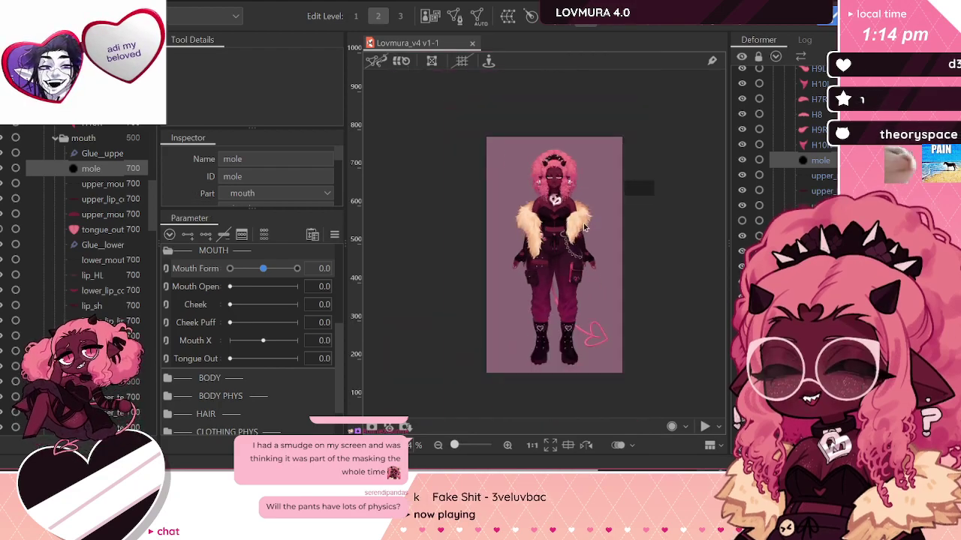
{"action": "scroll", "coordinate": [570, 270], "scroll_direction": "up", "scroll_amount": 4}
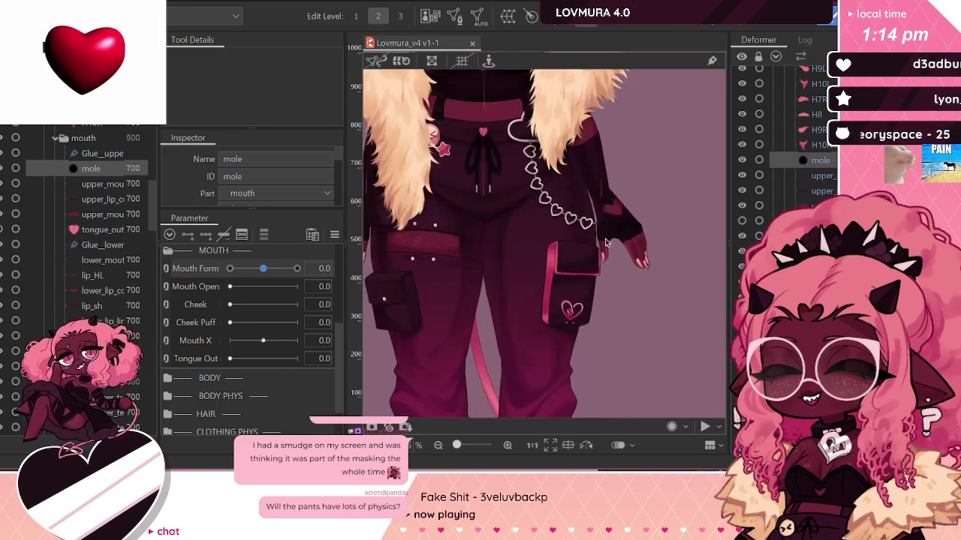
{"action": "scroll", "coordinate": [600, 269], "scroll_direction": "down", "scroll_amount": 2}
{"action": "scroll", "coordinate": [540, 188], "scroll_direction": "up", "scroll_amount": 3}
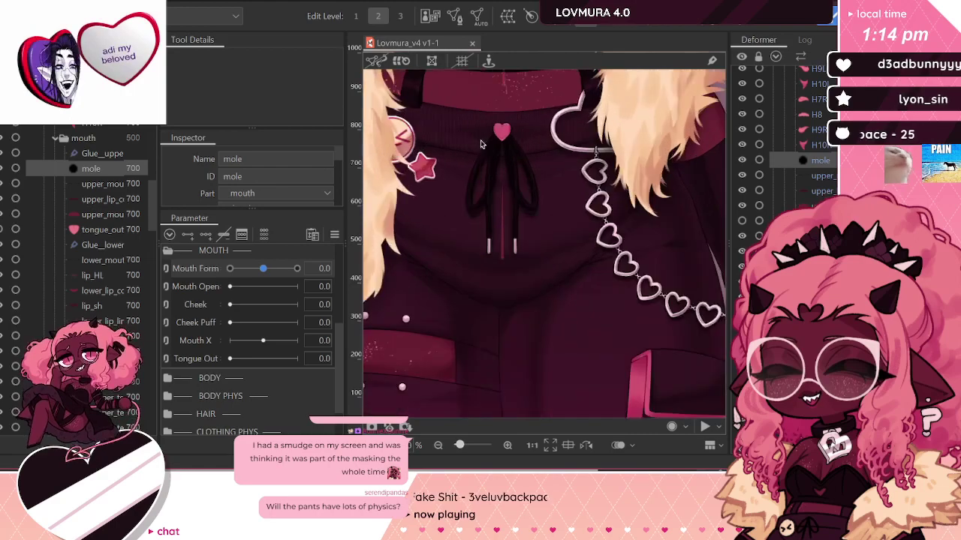
{"action": "scroll", "coordinate": [516, 139], "scroll_direction": "down", "scroll_amount": 3}
{"action": "scroll", "coordinate": [516, 140], "scroll_direction": "down", "scroll_amount": 3}
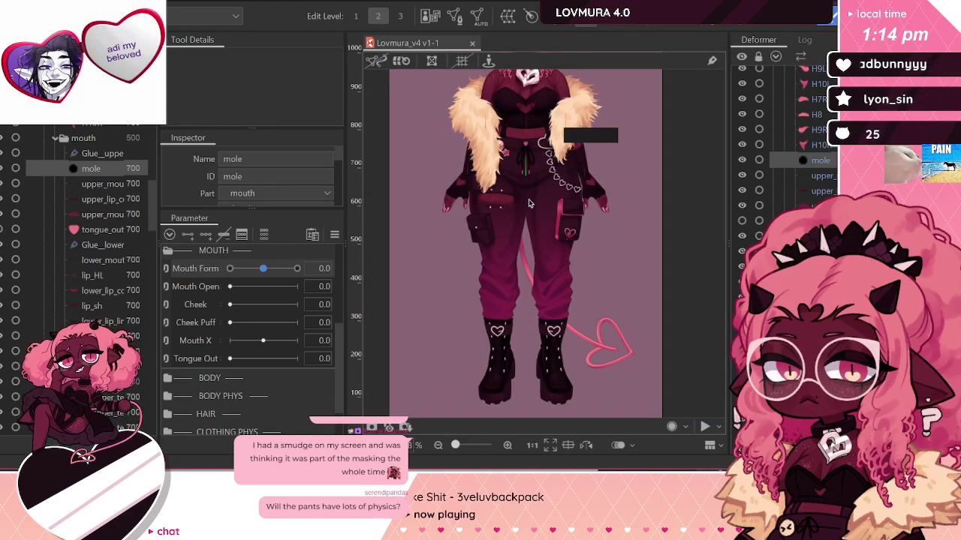
{"action": "scroll", "coordinate": [525, 169], "scroll_direction": "up", "scroll_amount": 2}
{"action": "scroll", "coordinate": [511, 287], "scroll_direction": "down", "scroll_amount": 2}
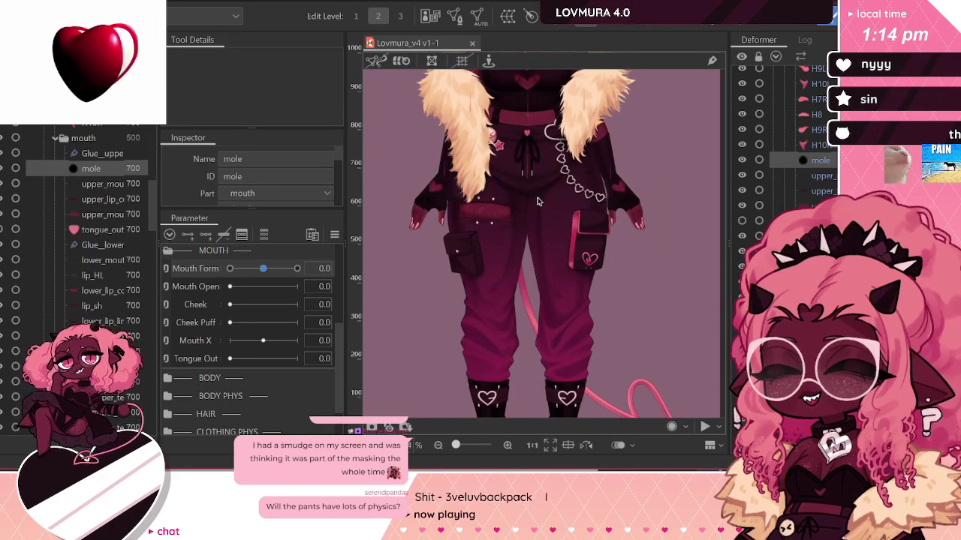
{"action": "scroll", "coordinate": [536, 249], "scroll_direction": "down", "scroll_amount": 2}
{"action": "scroll", "coordinate": [537, 234], "scroll_direction": "up", "scroll_amount": 3}
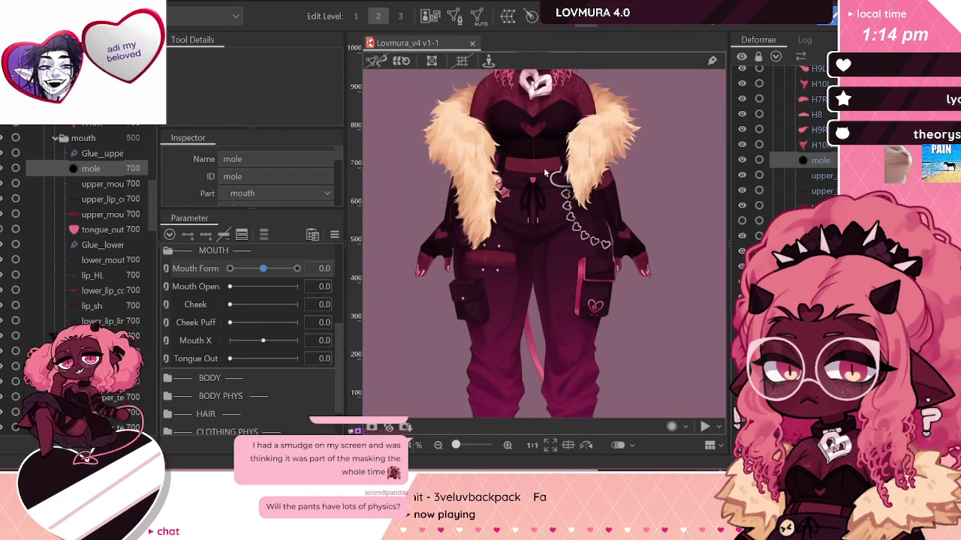
{"action": "scroll", "coordinate": [546, 184], "scroll_direction": "down", "scroll_amount": 2}
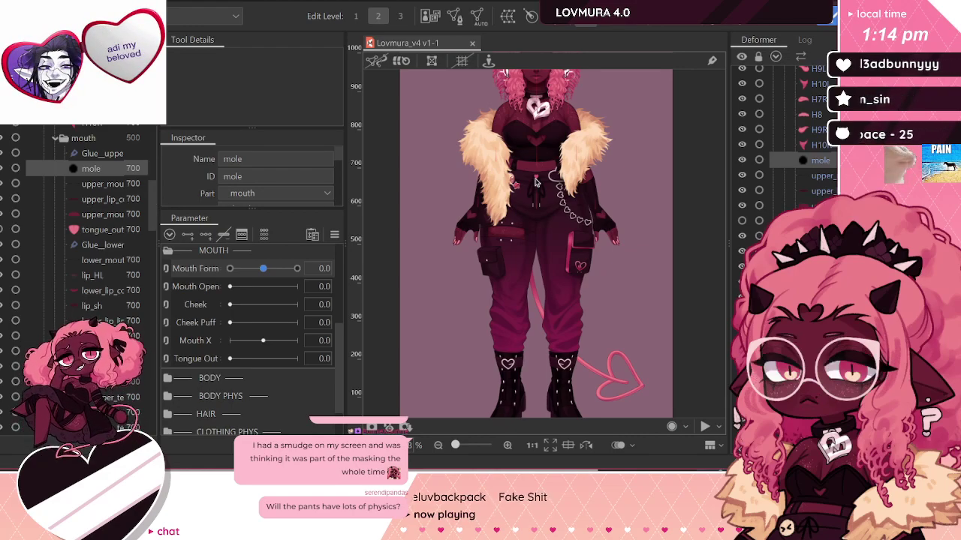
{"action": "scroll", "coordinate": [523, 198], "scroll_direction": "up", "scroll_amount": 2}
{"action": "scroll", "coordinate": [523, 260], "scroll_direction": "down", "scroll_amount": 2}
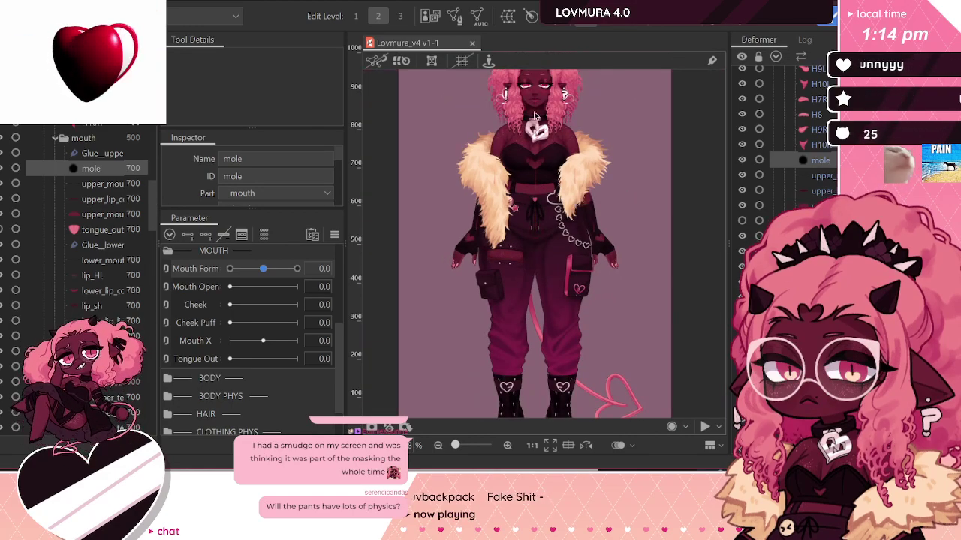
{"action": "scroll", "coordinate": [547, 394], "scroll_direction": "up", "scroll_amount": 2}
{"action": "scroll", "coordinate": [547, 394], "scroll_direction": "down", "scroll_amount": 2}
{"action": "scroll", "coordinate": [520, 199], "scroll_direction": "up", "scroll_amount": 2}
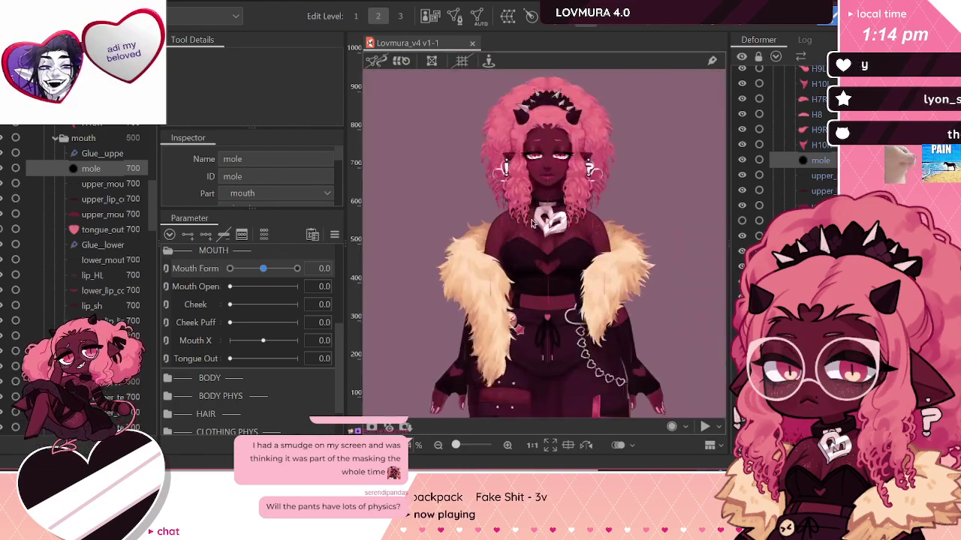
{"action": "scroll", "coordinate": [554, 285], "scroll_direction": "up", "scroll_amount": 1}
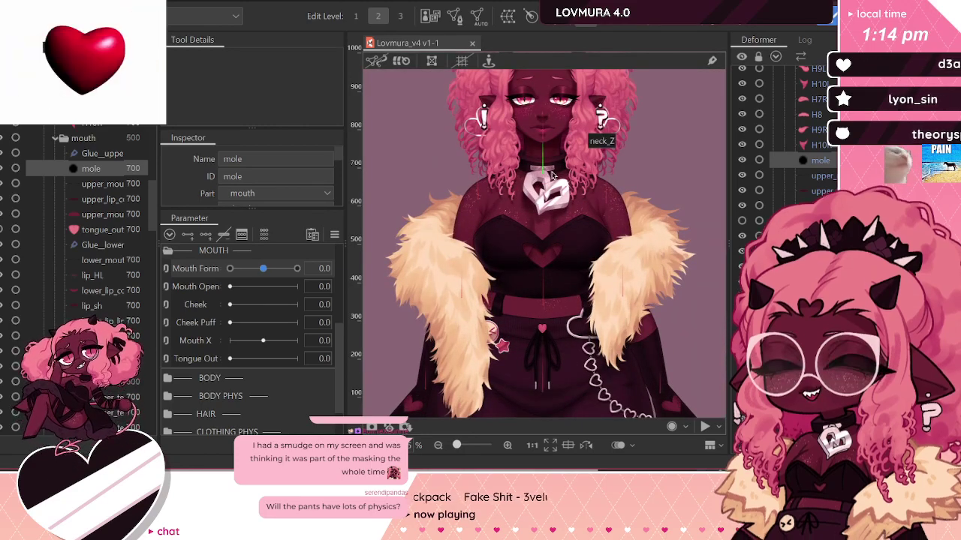